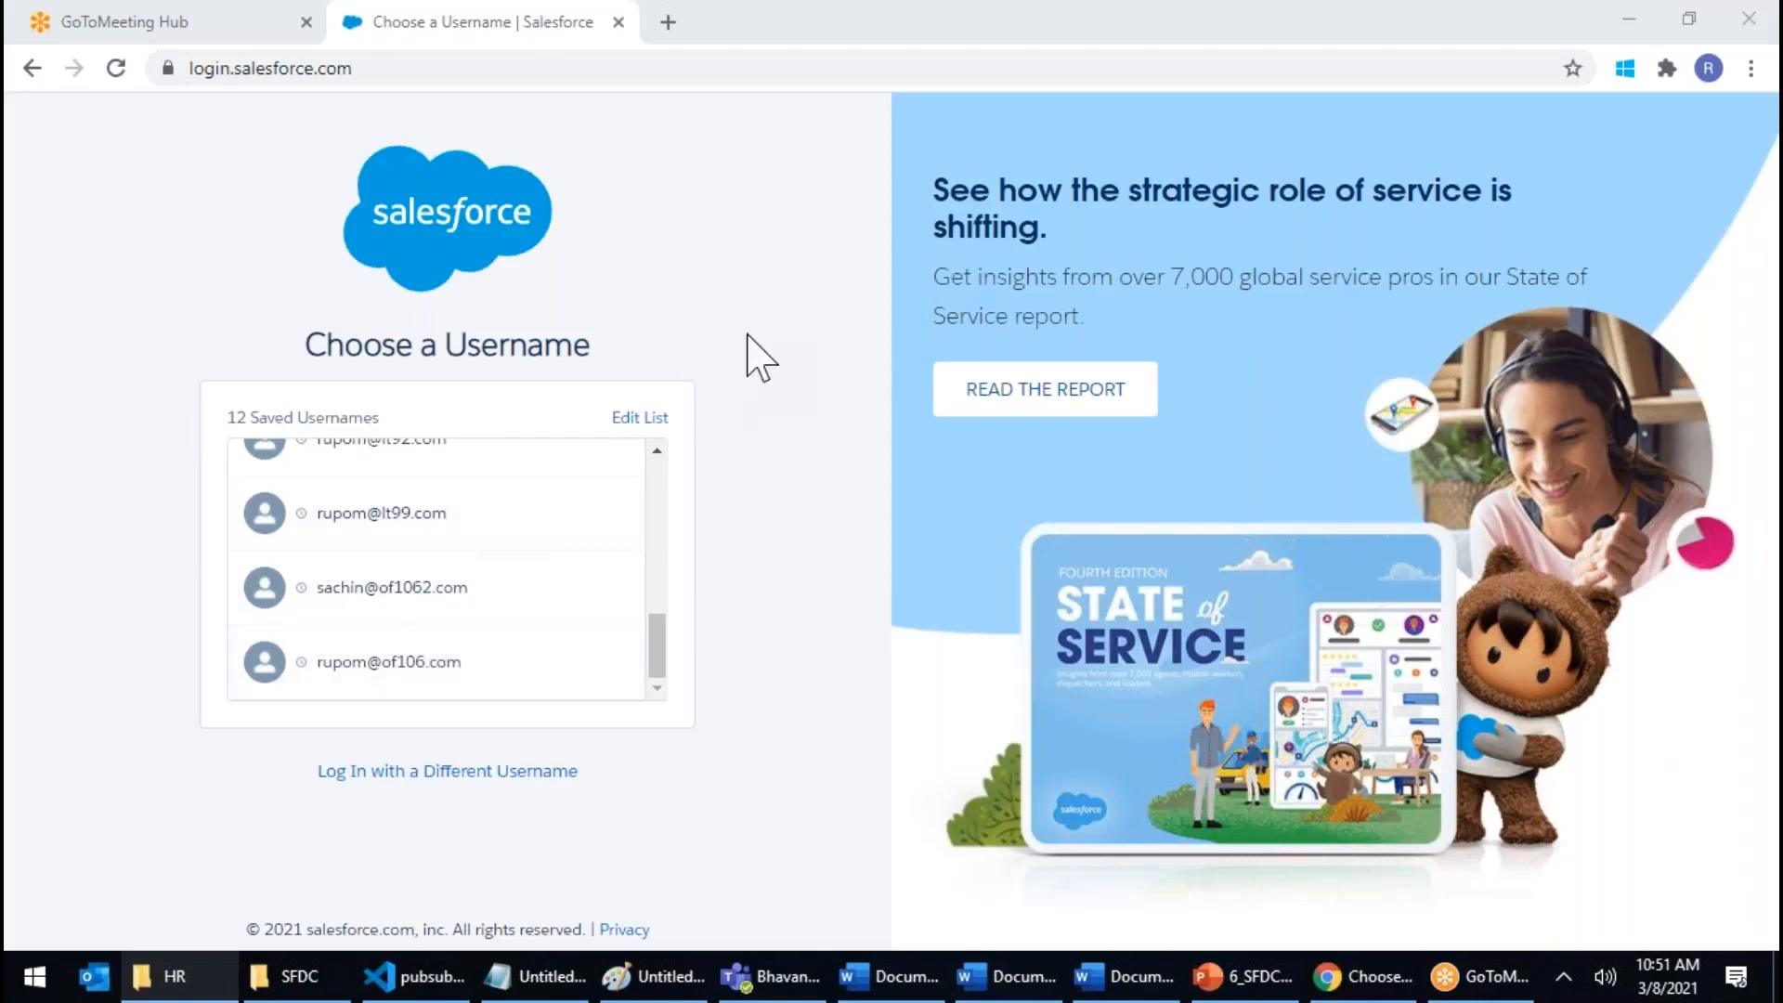
pyautogui.moveTo(660, 648); pyautogui.dragTo(660, 460)
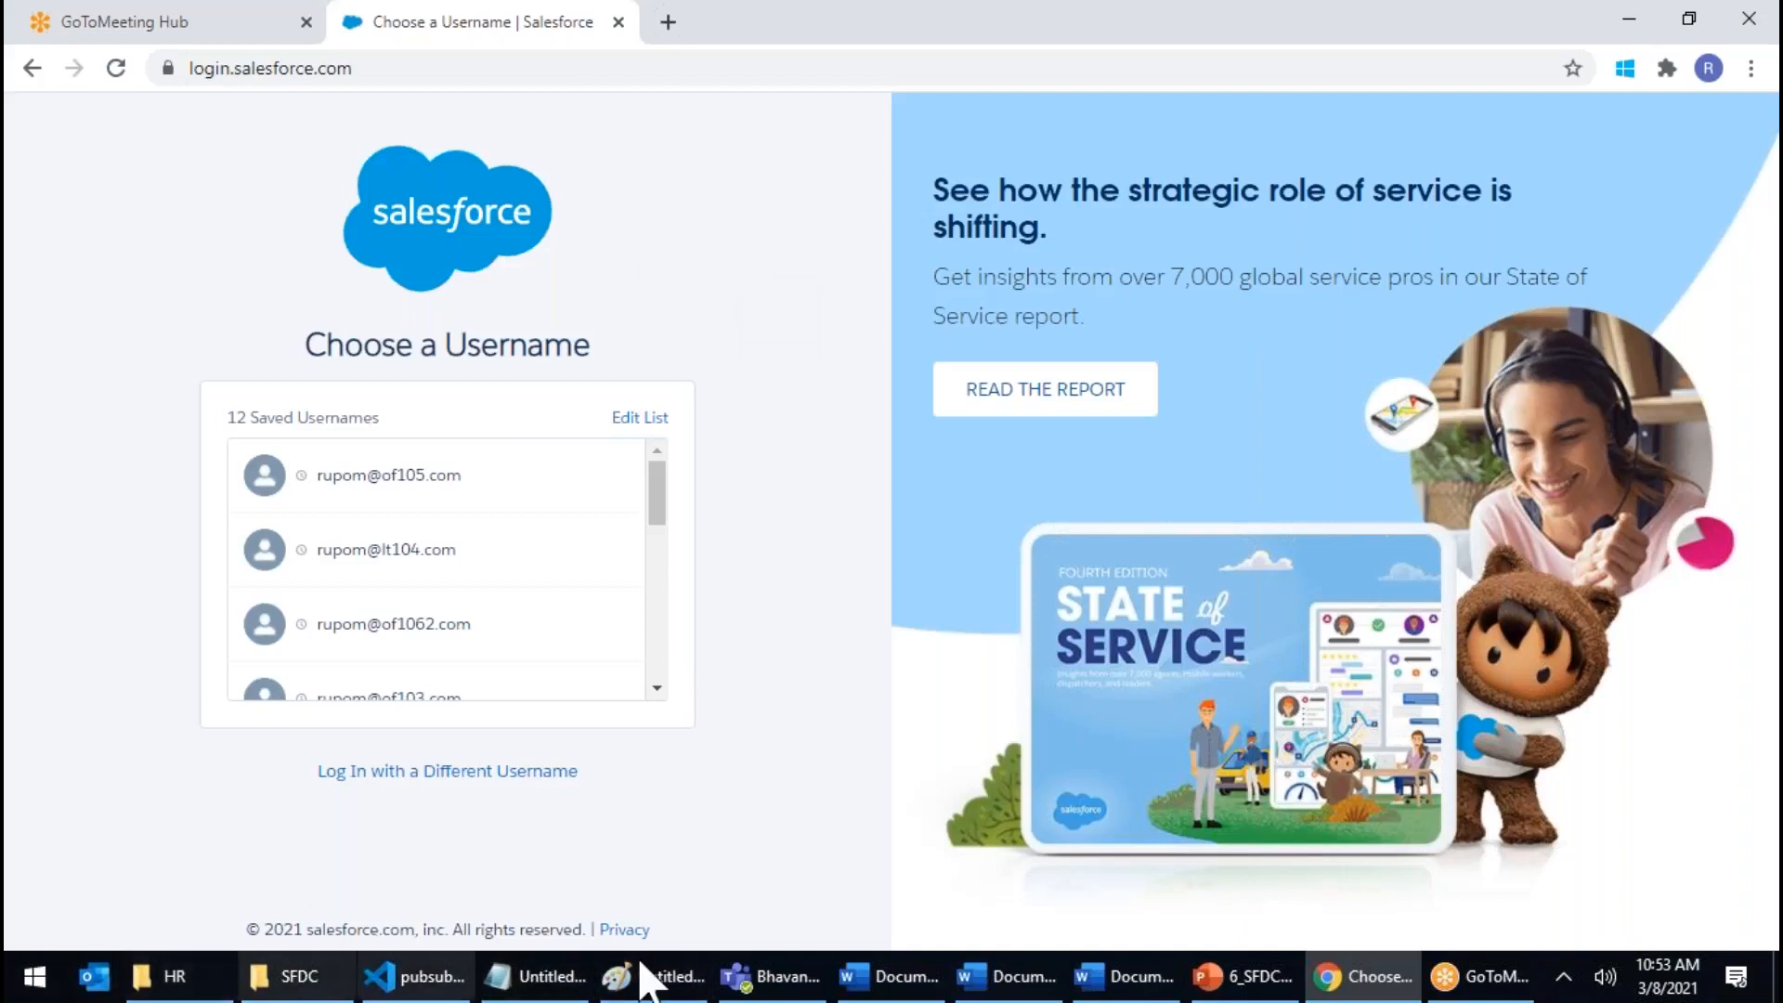
# Step: Switch to the untitled Notepad note and delete all of its existing text
pyautogui.click(585, 984)
pyautogui.moveTo(585, 827); pyautogui.dragTo(33, 11)
pyautogui.press('Delete')
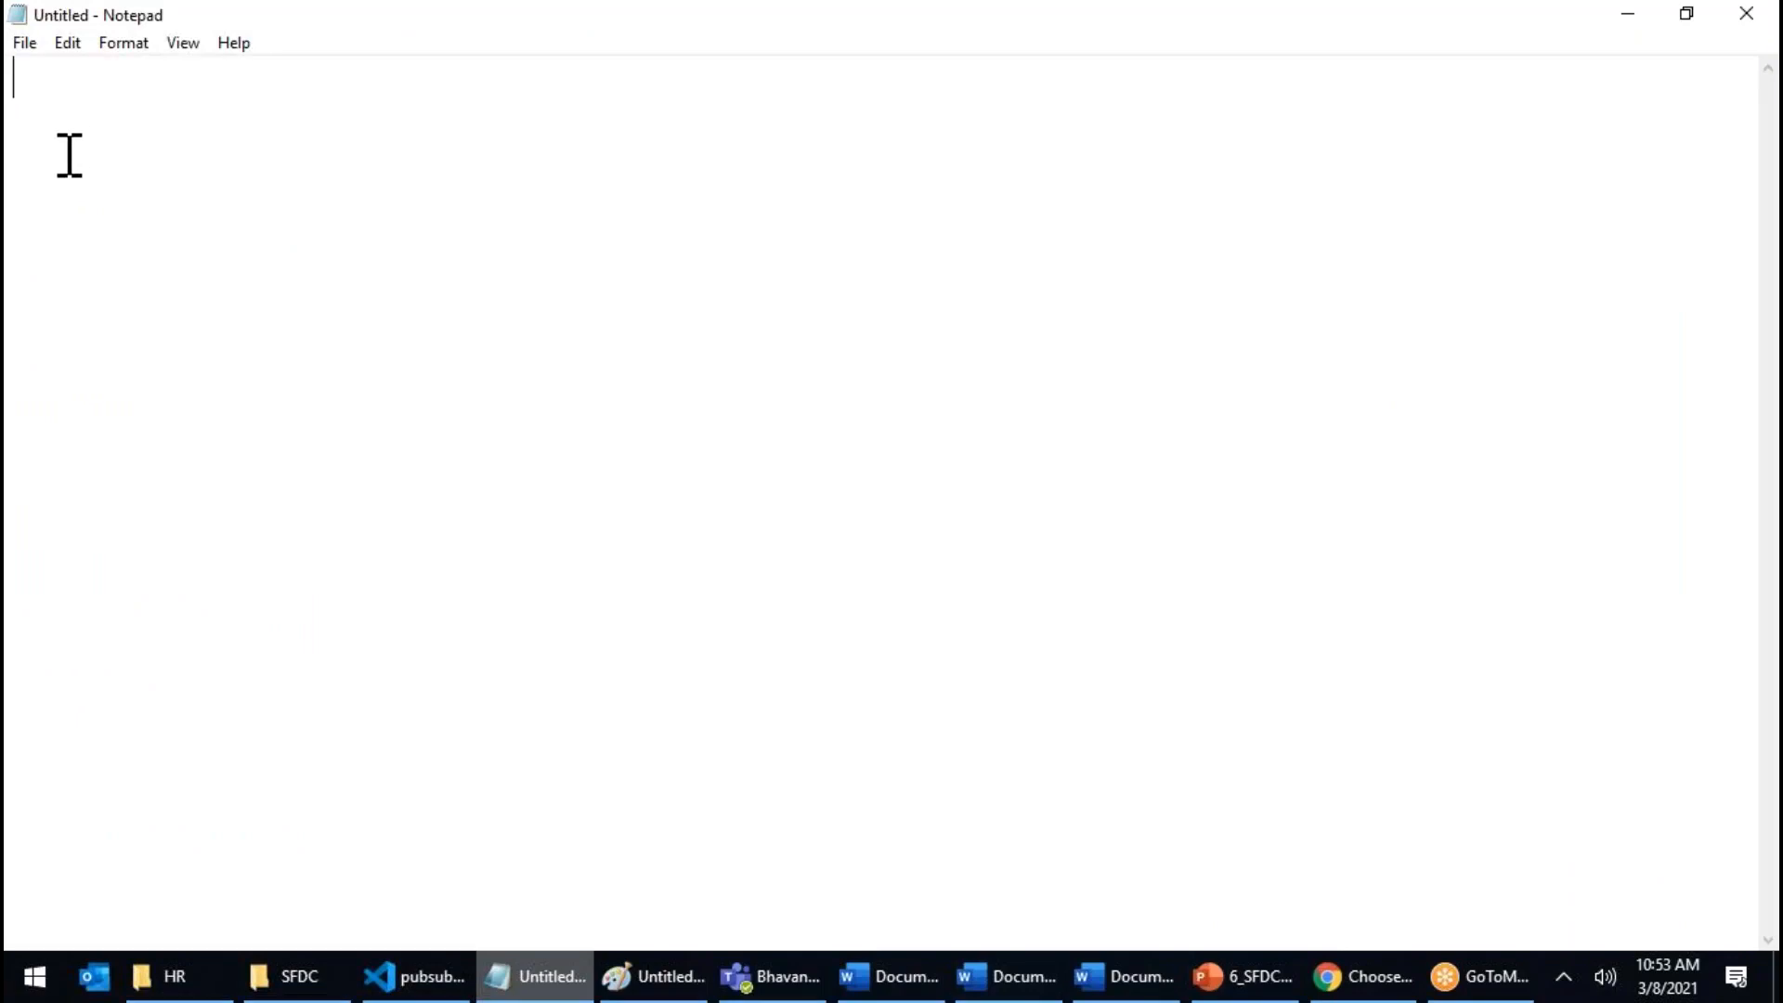
# Step: List the numbers 1, 2, 3 and 4 on separate lines in the note
pyautogui.write('10000')
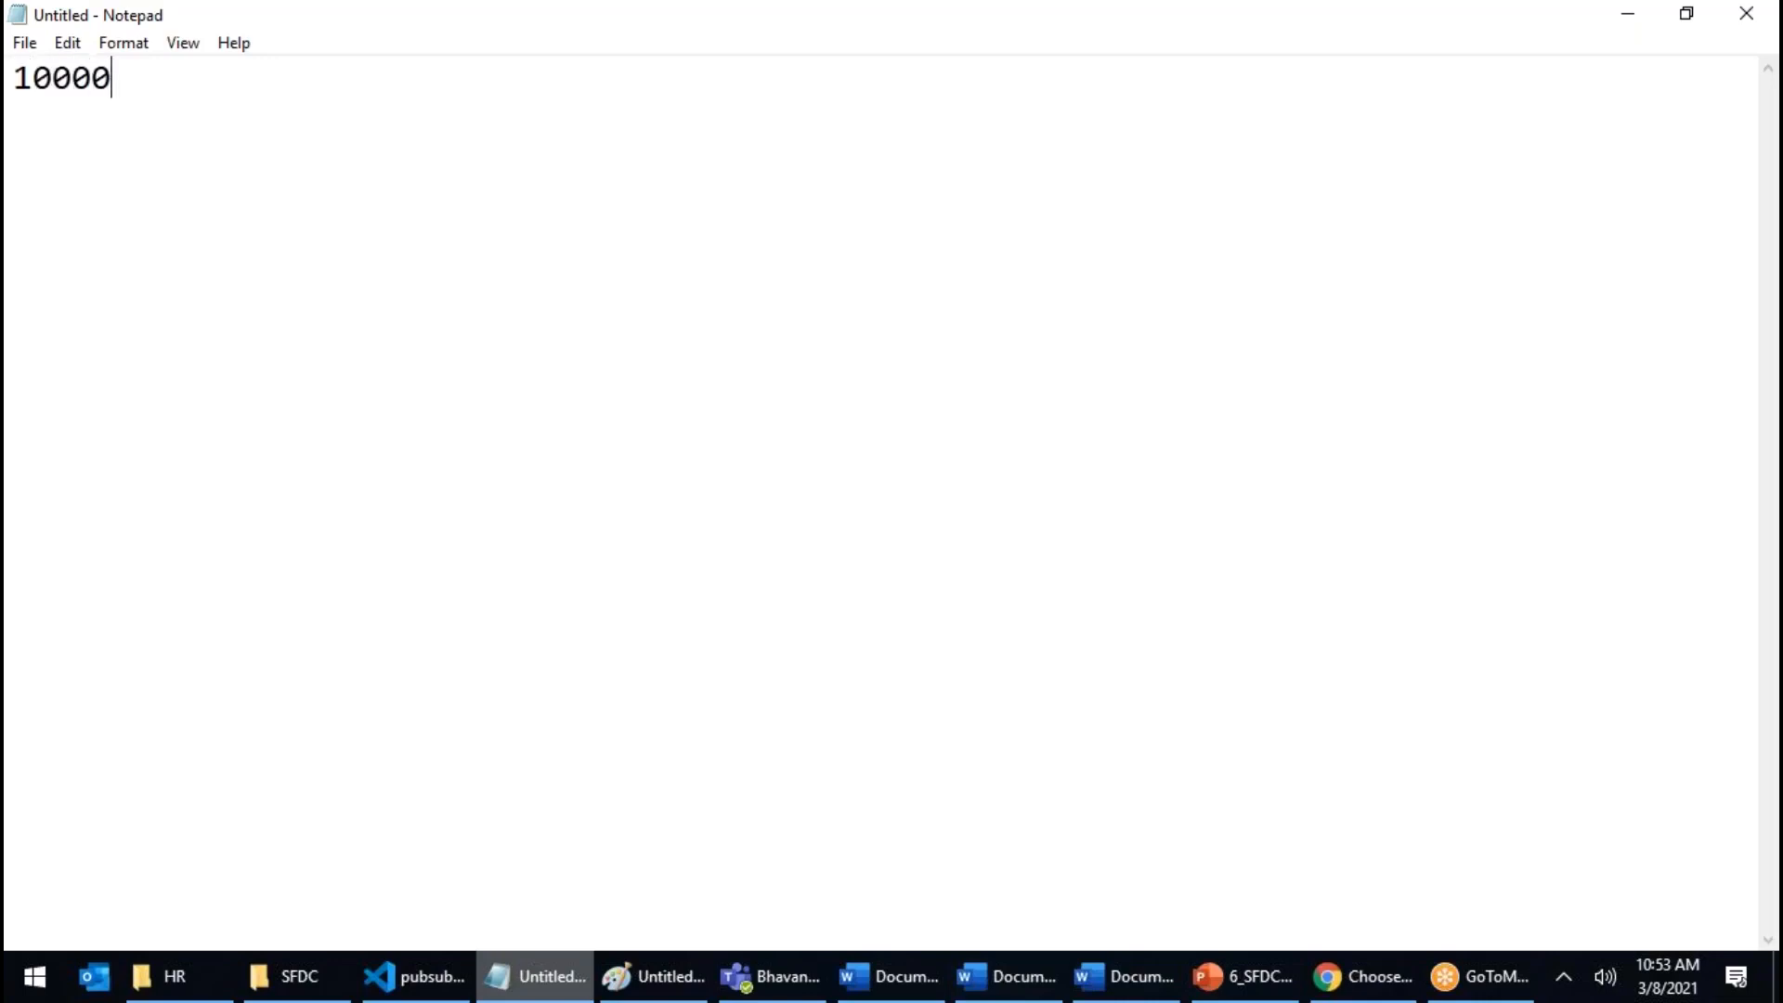
pyautogui.press('BackSpace')
pyautogui.press('BackSpace')
pyautogui.press('BackSpace')
pyautogui.press('BackSpace')
pyautogui.press('Return')
pyautogui.write('2')
pyautogui.press('Return')
pyautogui.write('3')
pyautogui.press('Return')
pyautogui.write('4')
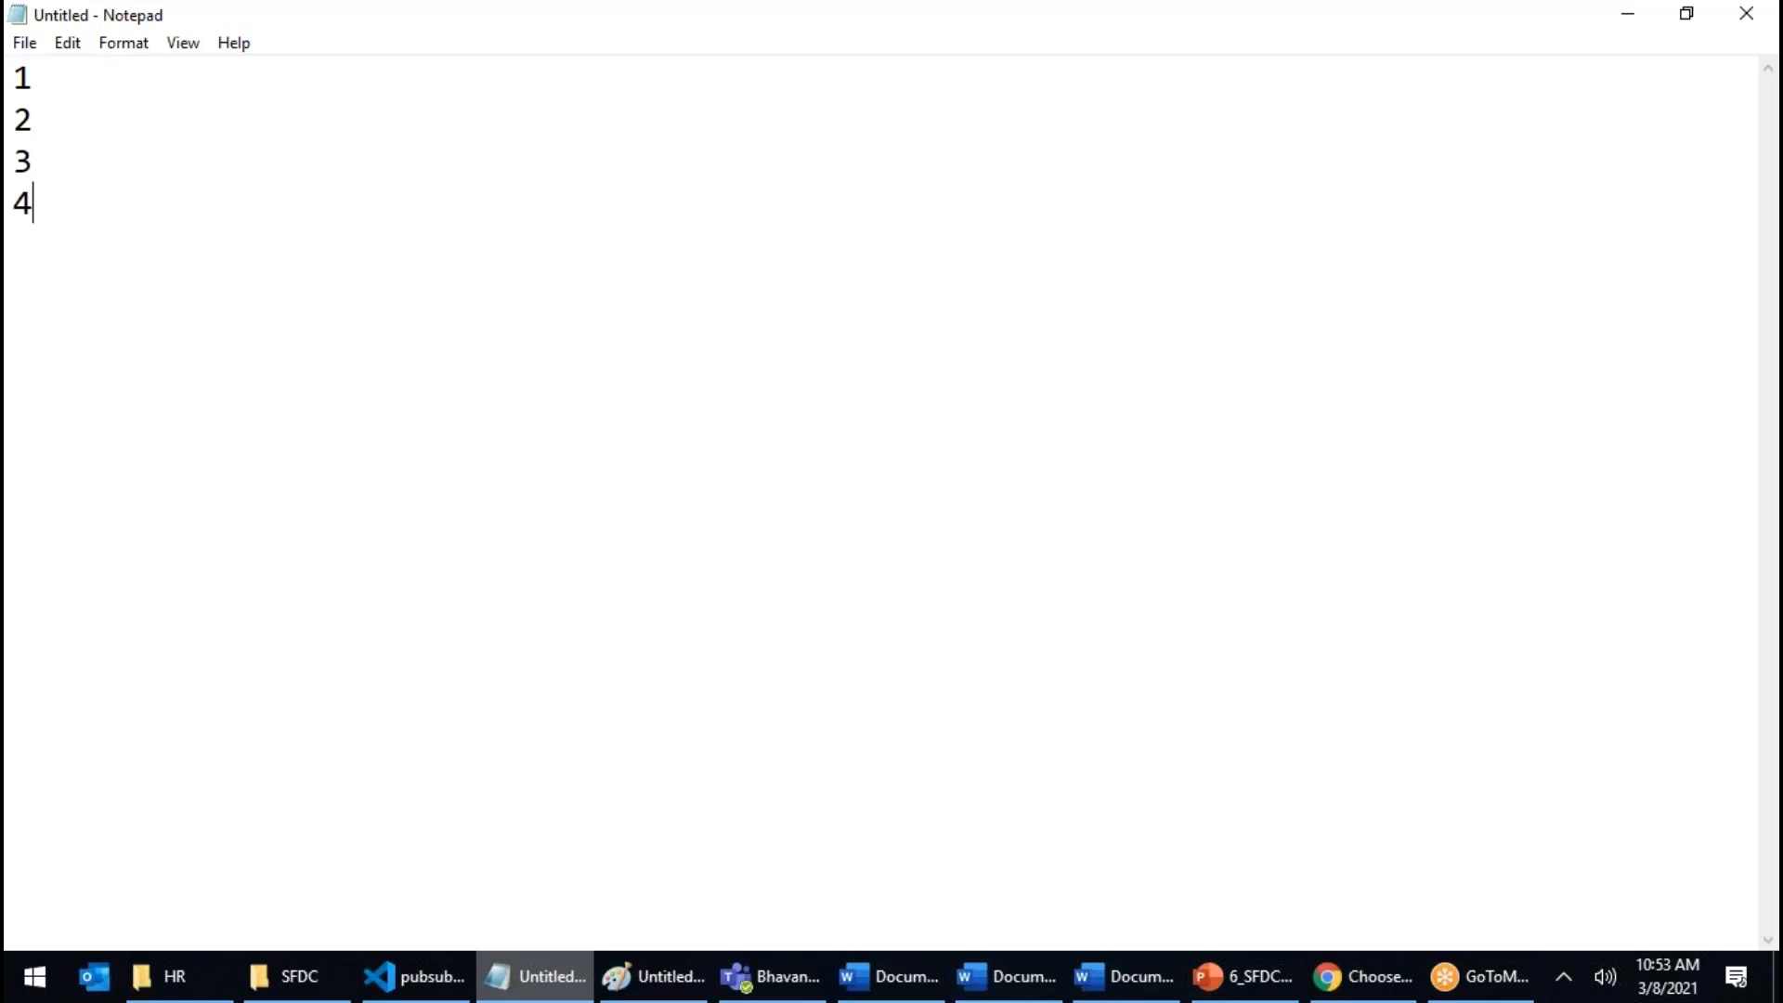
# Step: Erase all the numbered lines so that the note is empty
pyautogui.press('BackSpace')
pyautogui.press('BackSpace')
pyautogui.press('BackSpace')
pyautogui.press('BackSpace')
pyautogui.press('BackSpace')
pyautogui.press('BackSpace')
pyautogui.press('BackSpace')
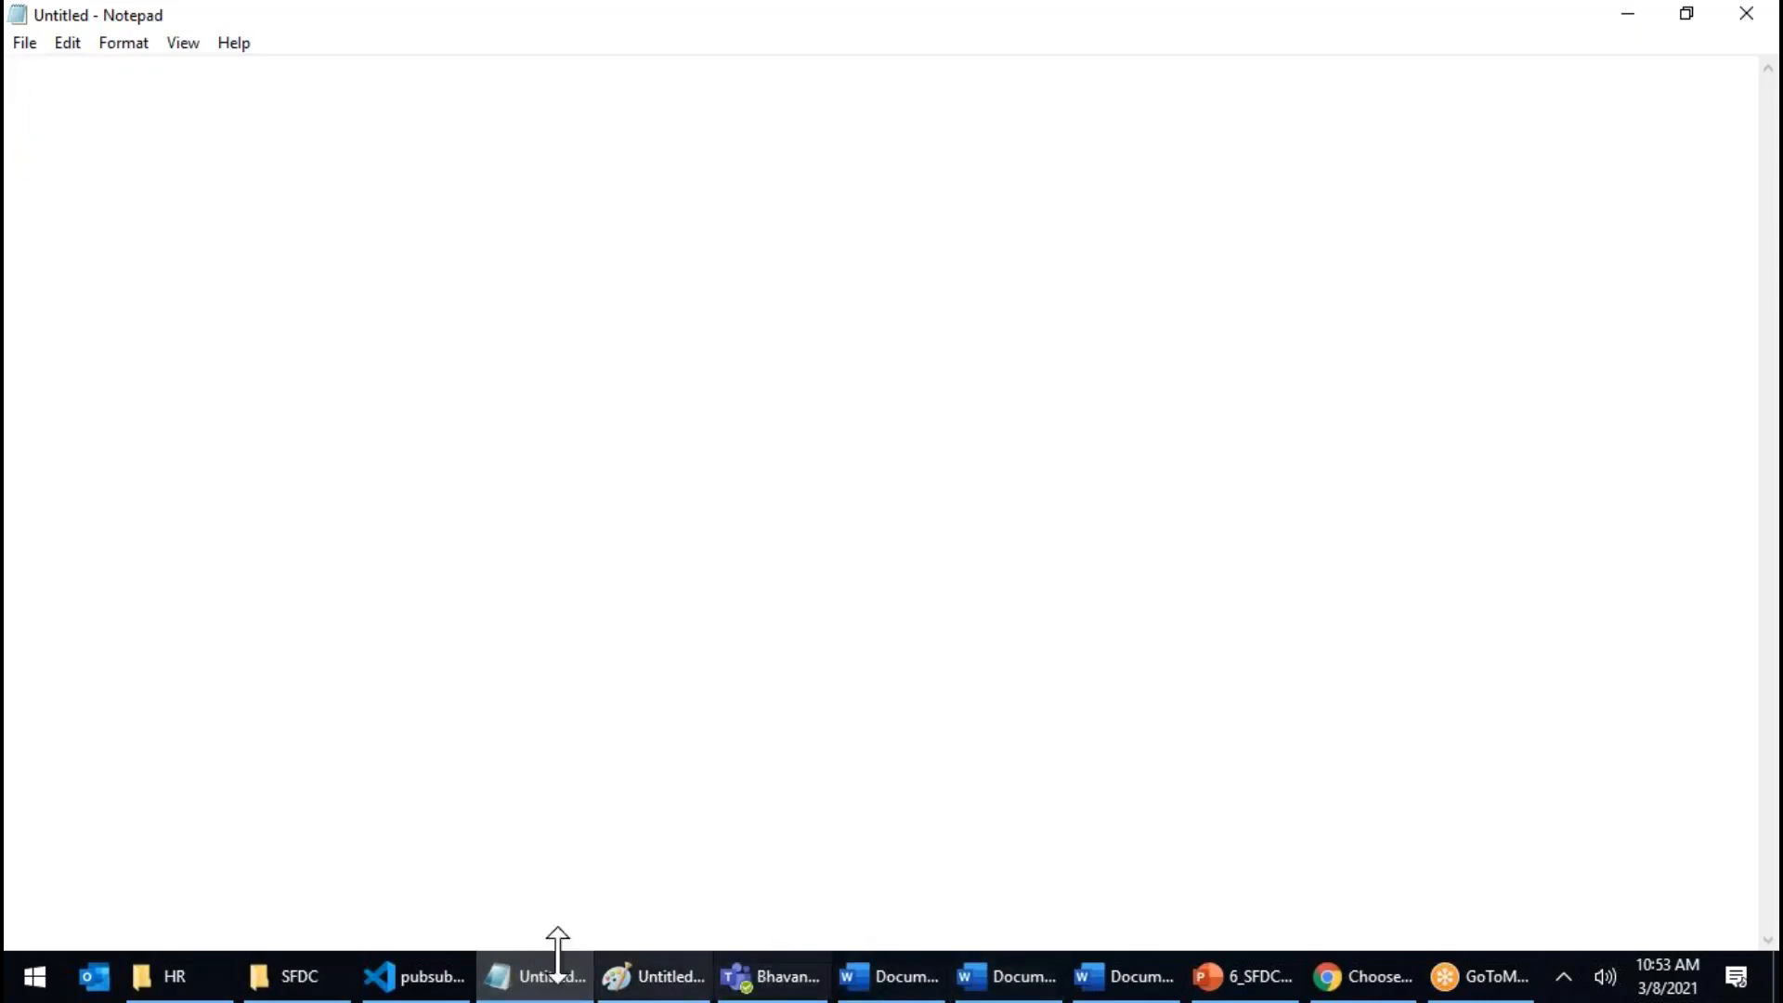
# Step: Return to the Salesforce login page in Chrome and choose to log in with a different username
pyautogui.click(1360, 976)
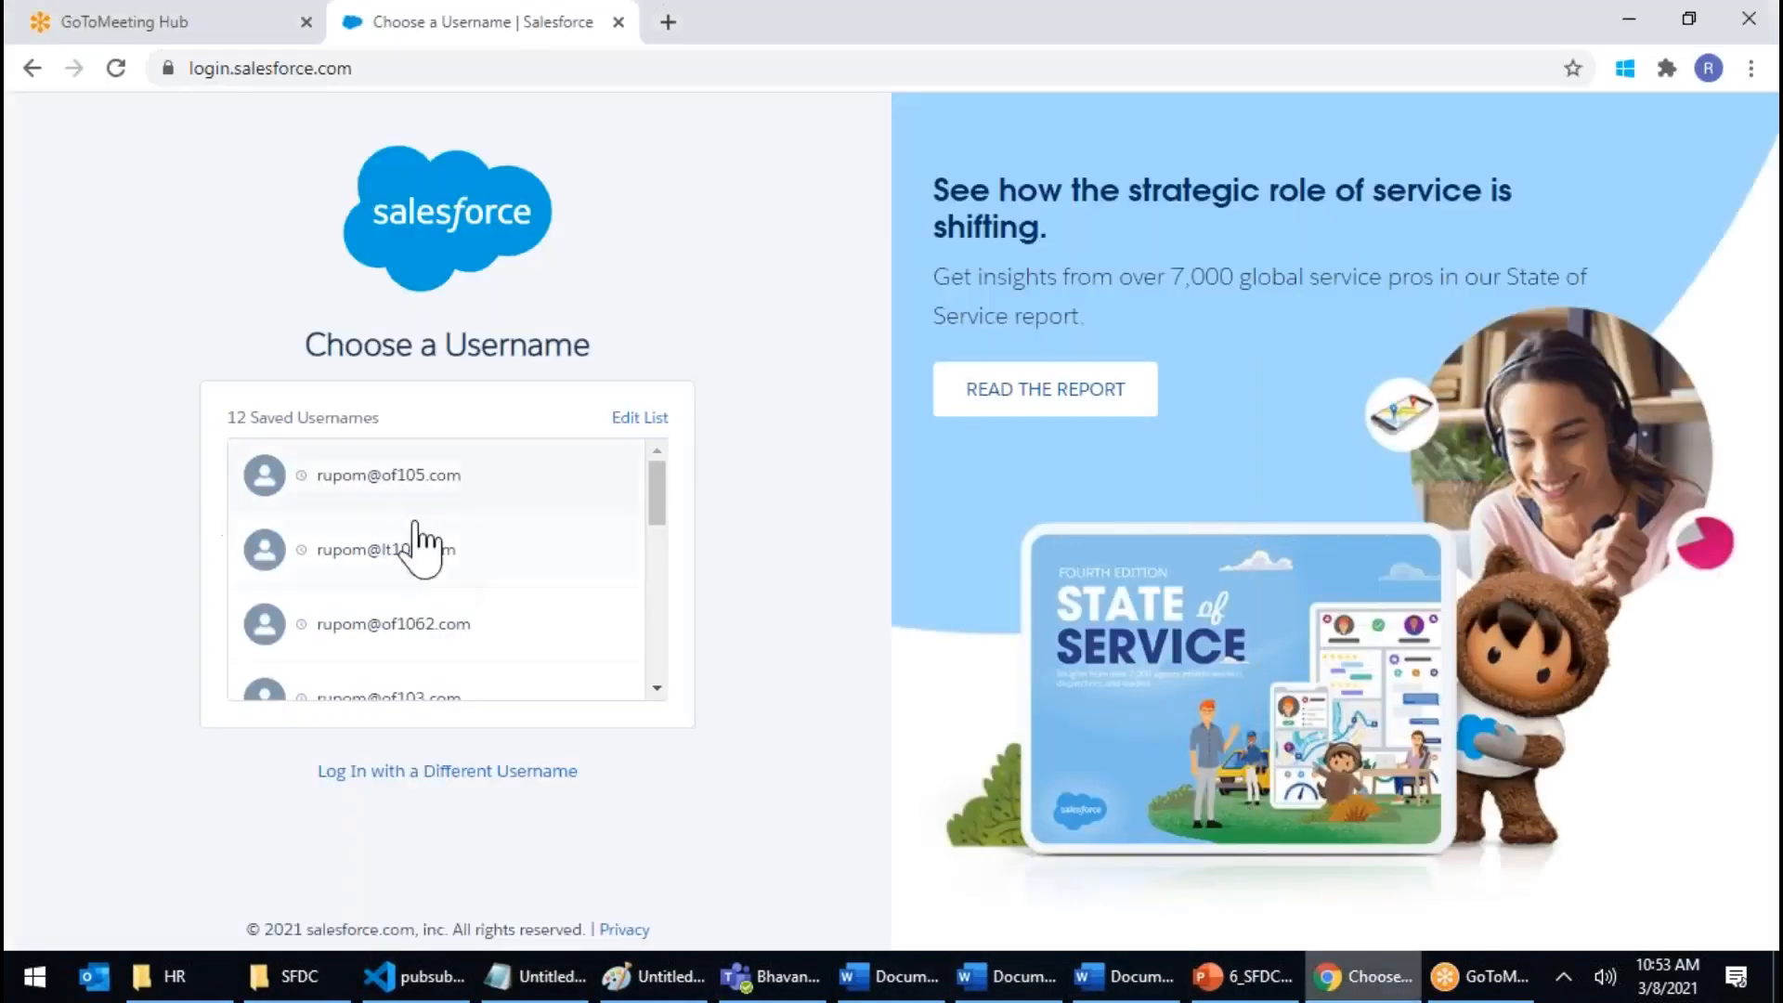
pyautogui.scroll(-1, 510, 562)
pyautogui.scroll(-4, 510, 561)
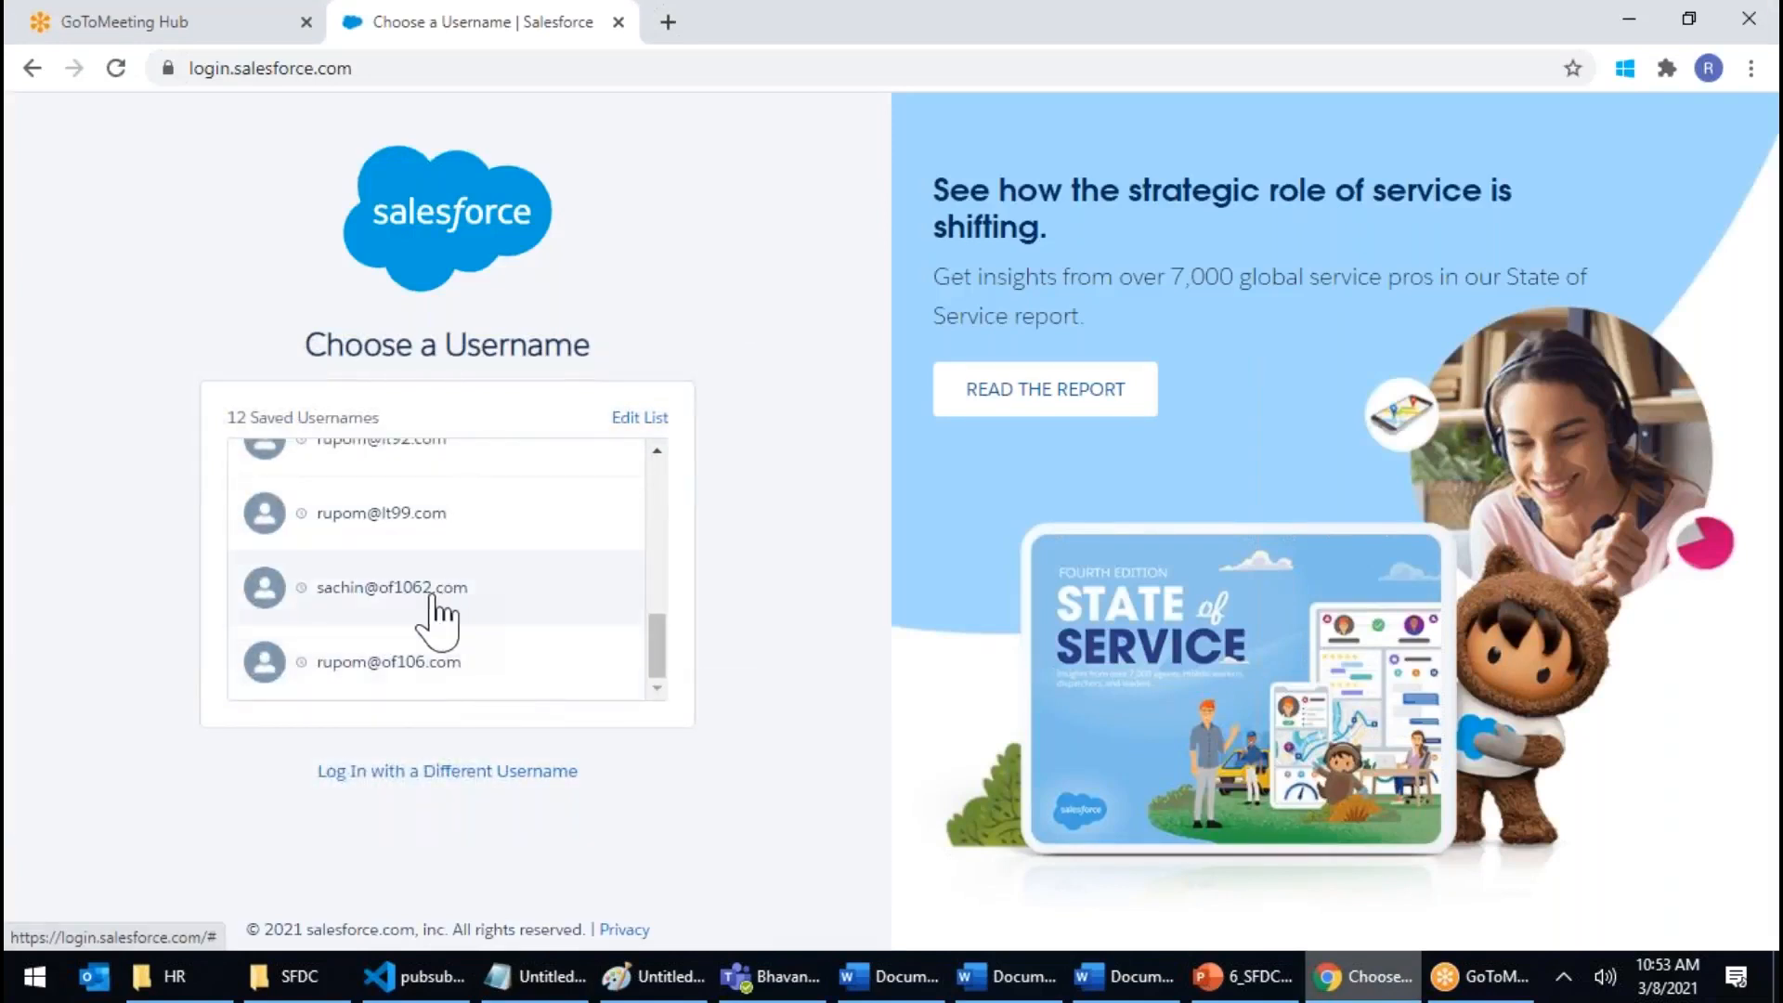
pyautogui.click(444, 772)
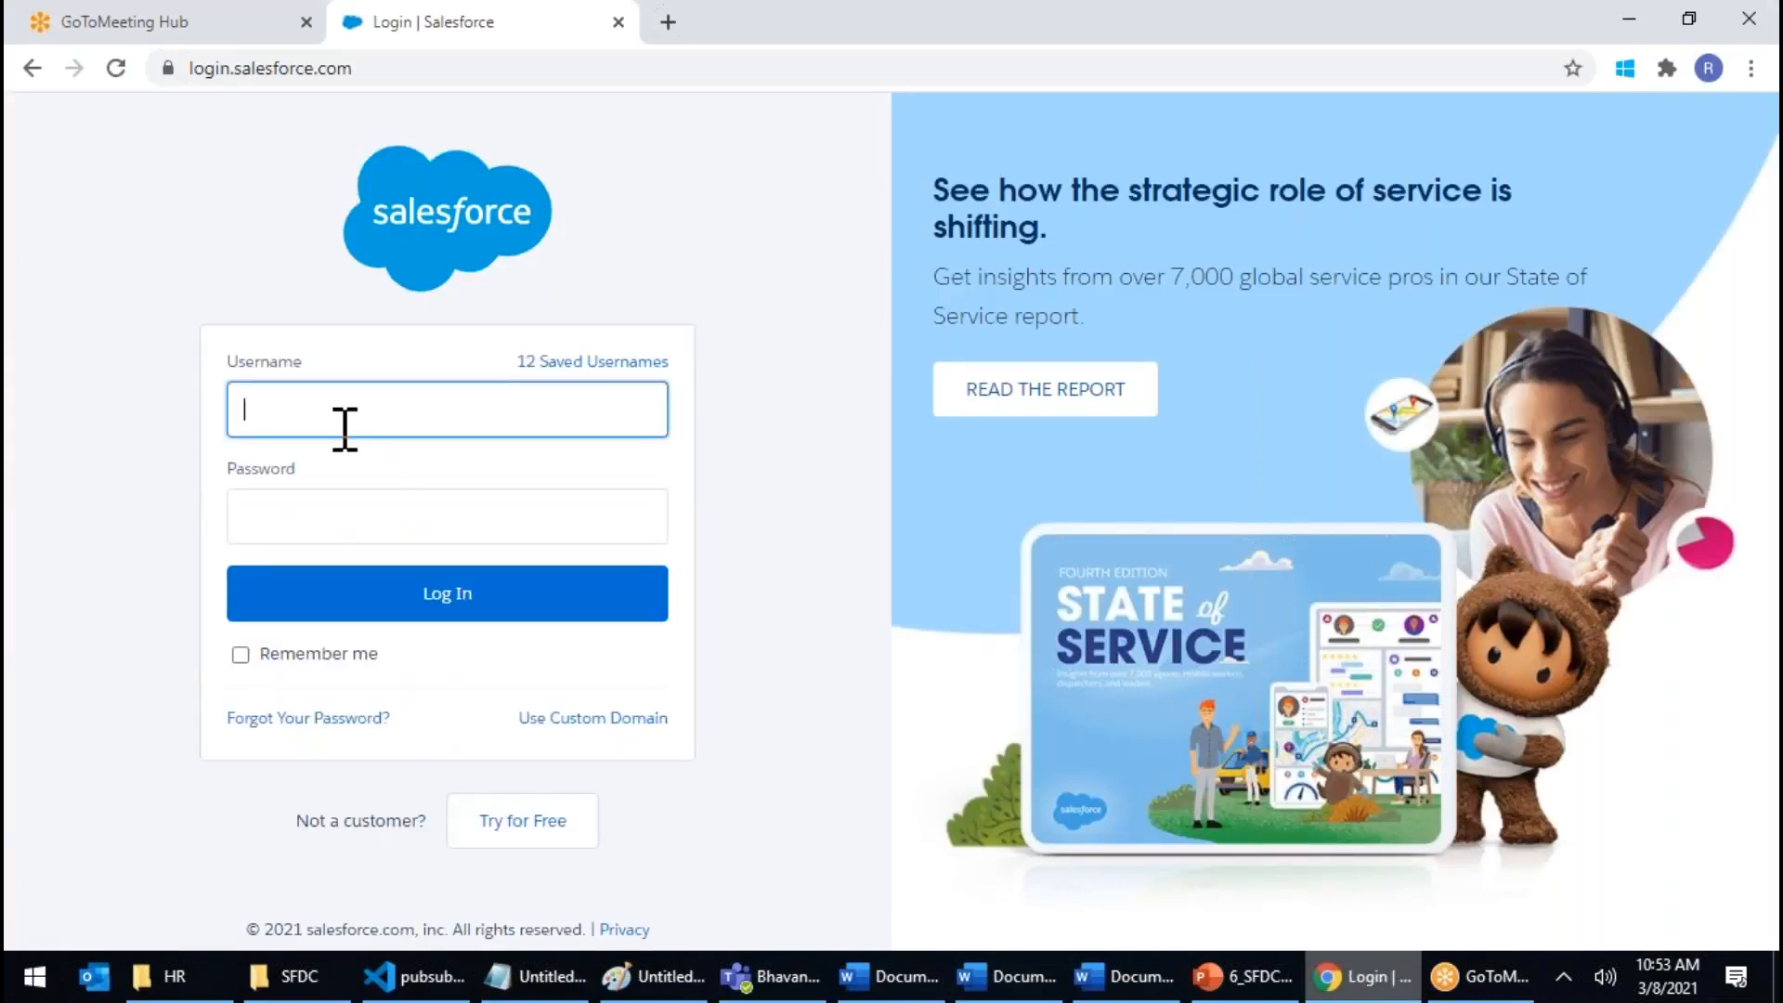
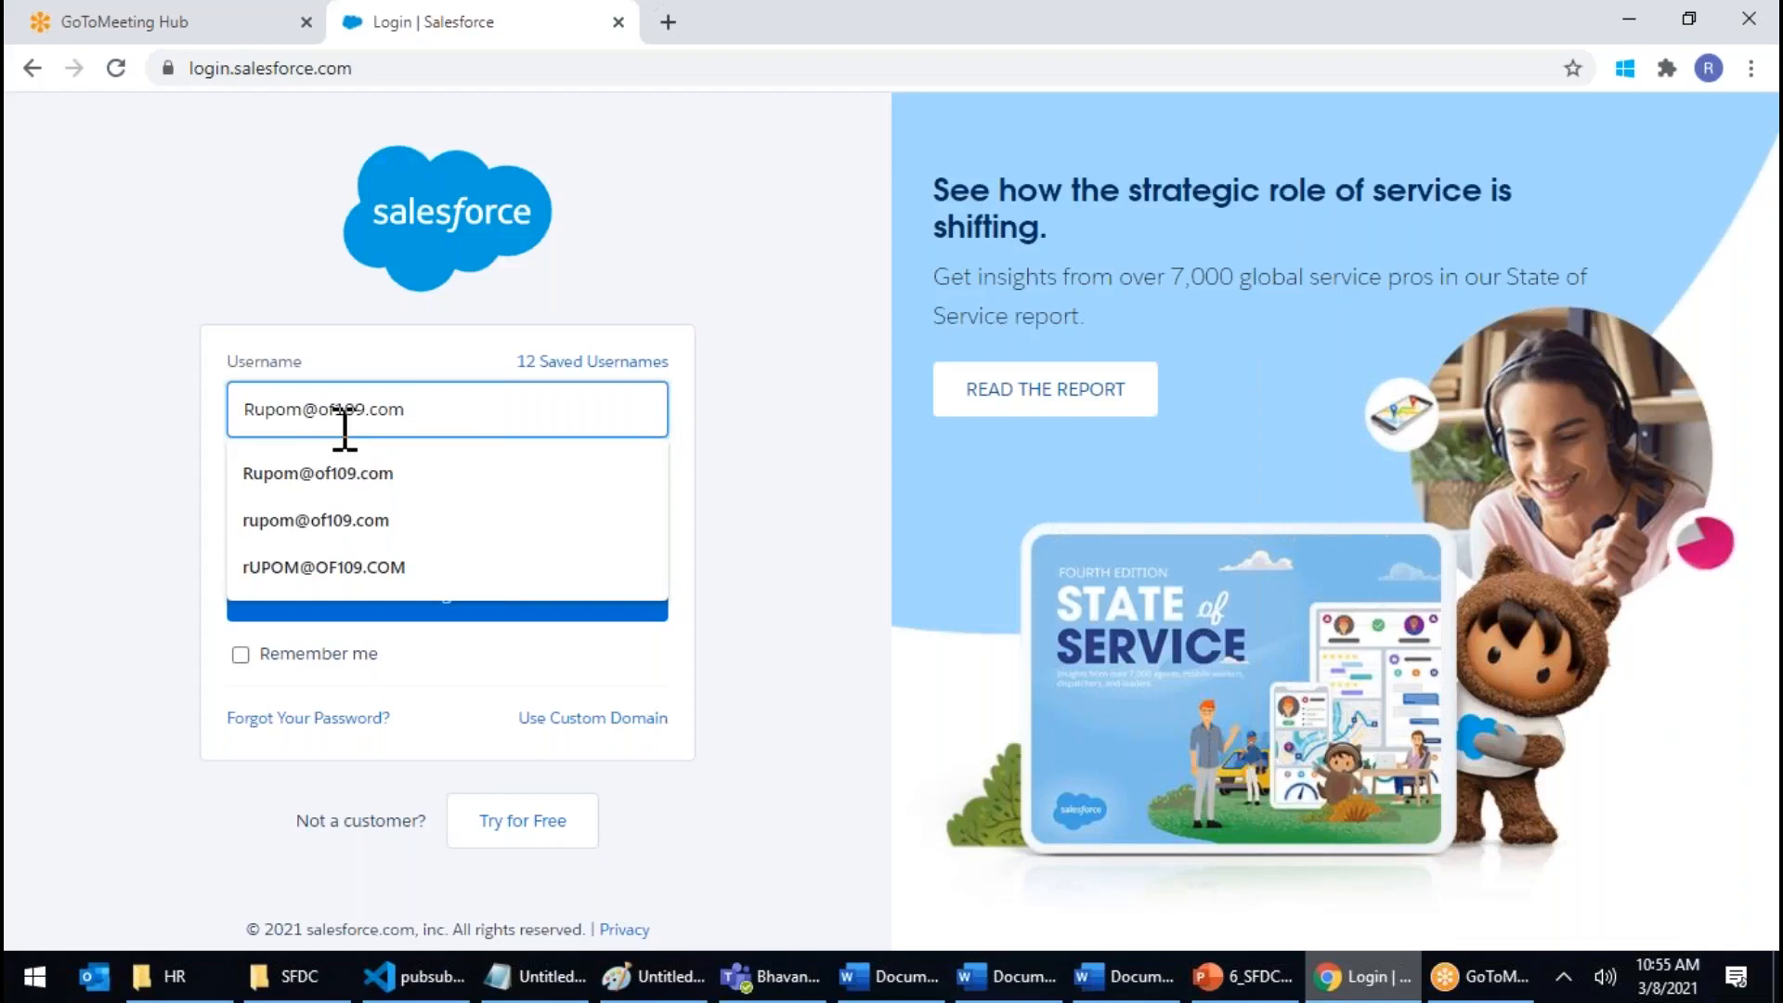
# Step: Enter the account's username in the Salesforce login form and dismiss the suggestions
pyautogui.click(792, 378)
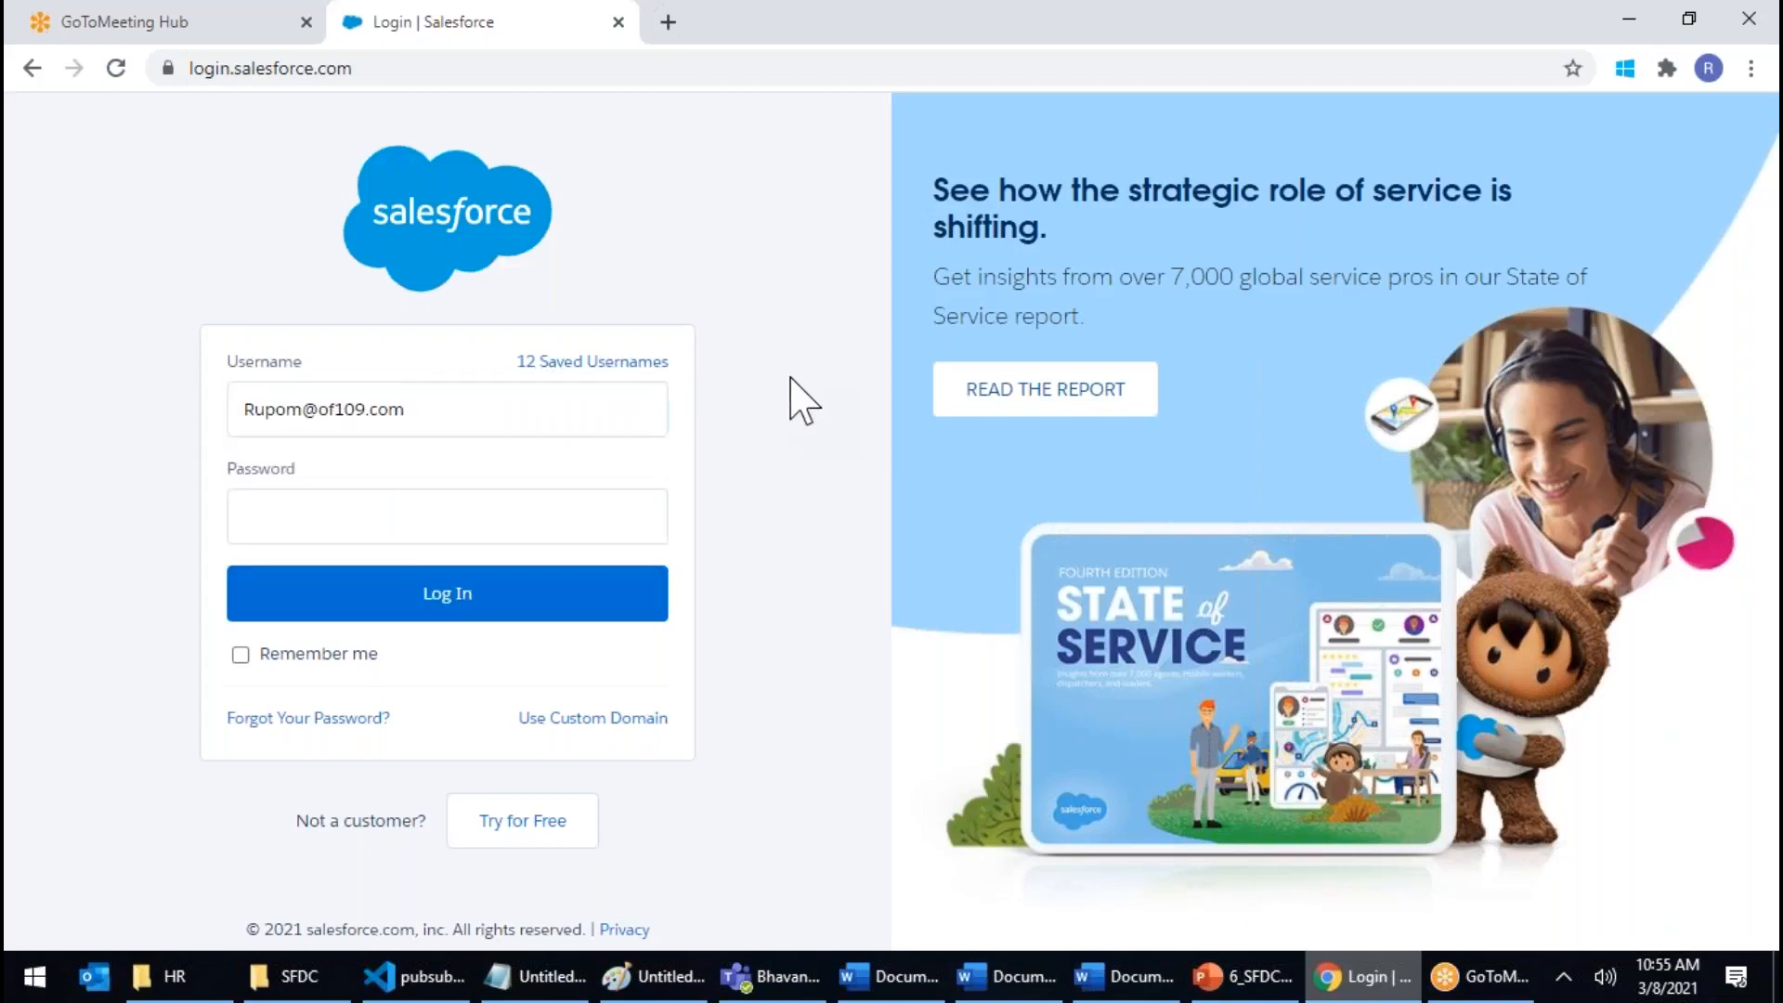
# Step: Enter the account password, retyping it once, and log in to Salesforce
pyautogui.click(305, 521)
pyautogui.write('******')
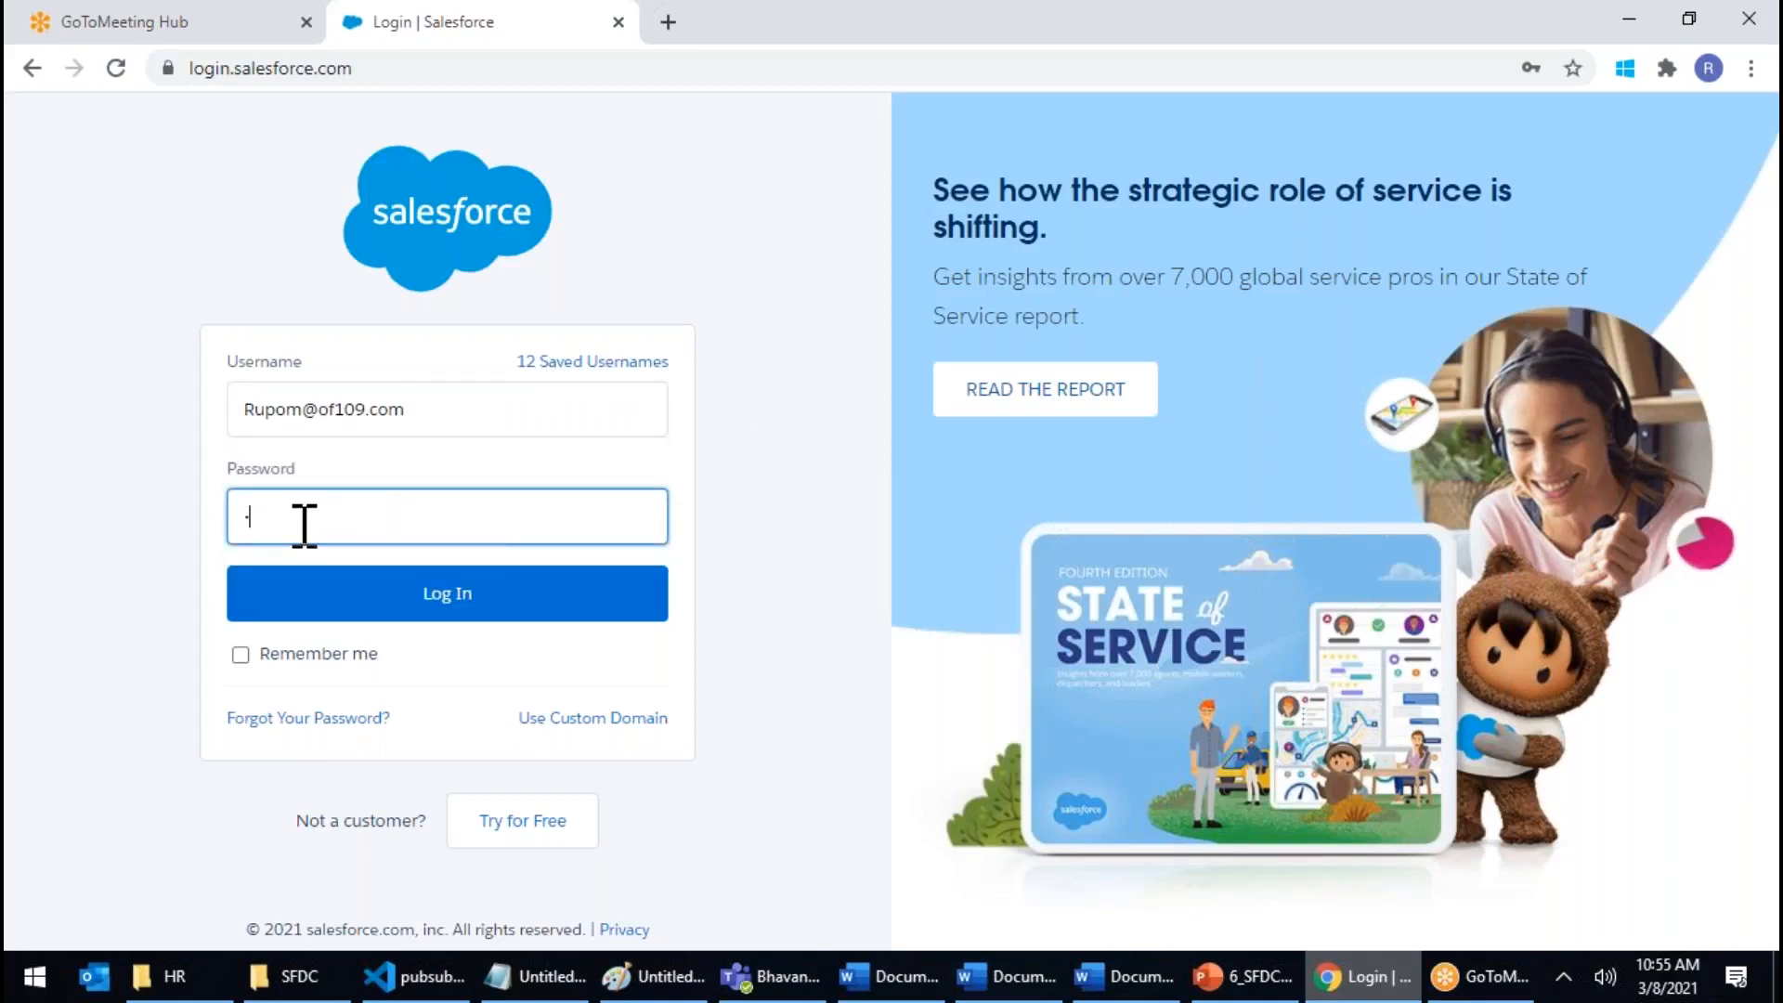
pyautogui.write('**')
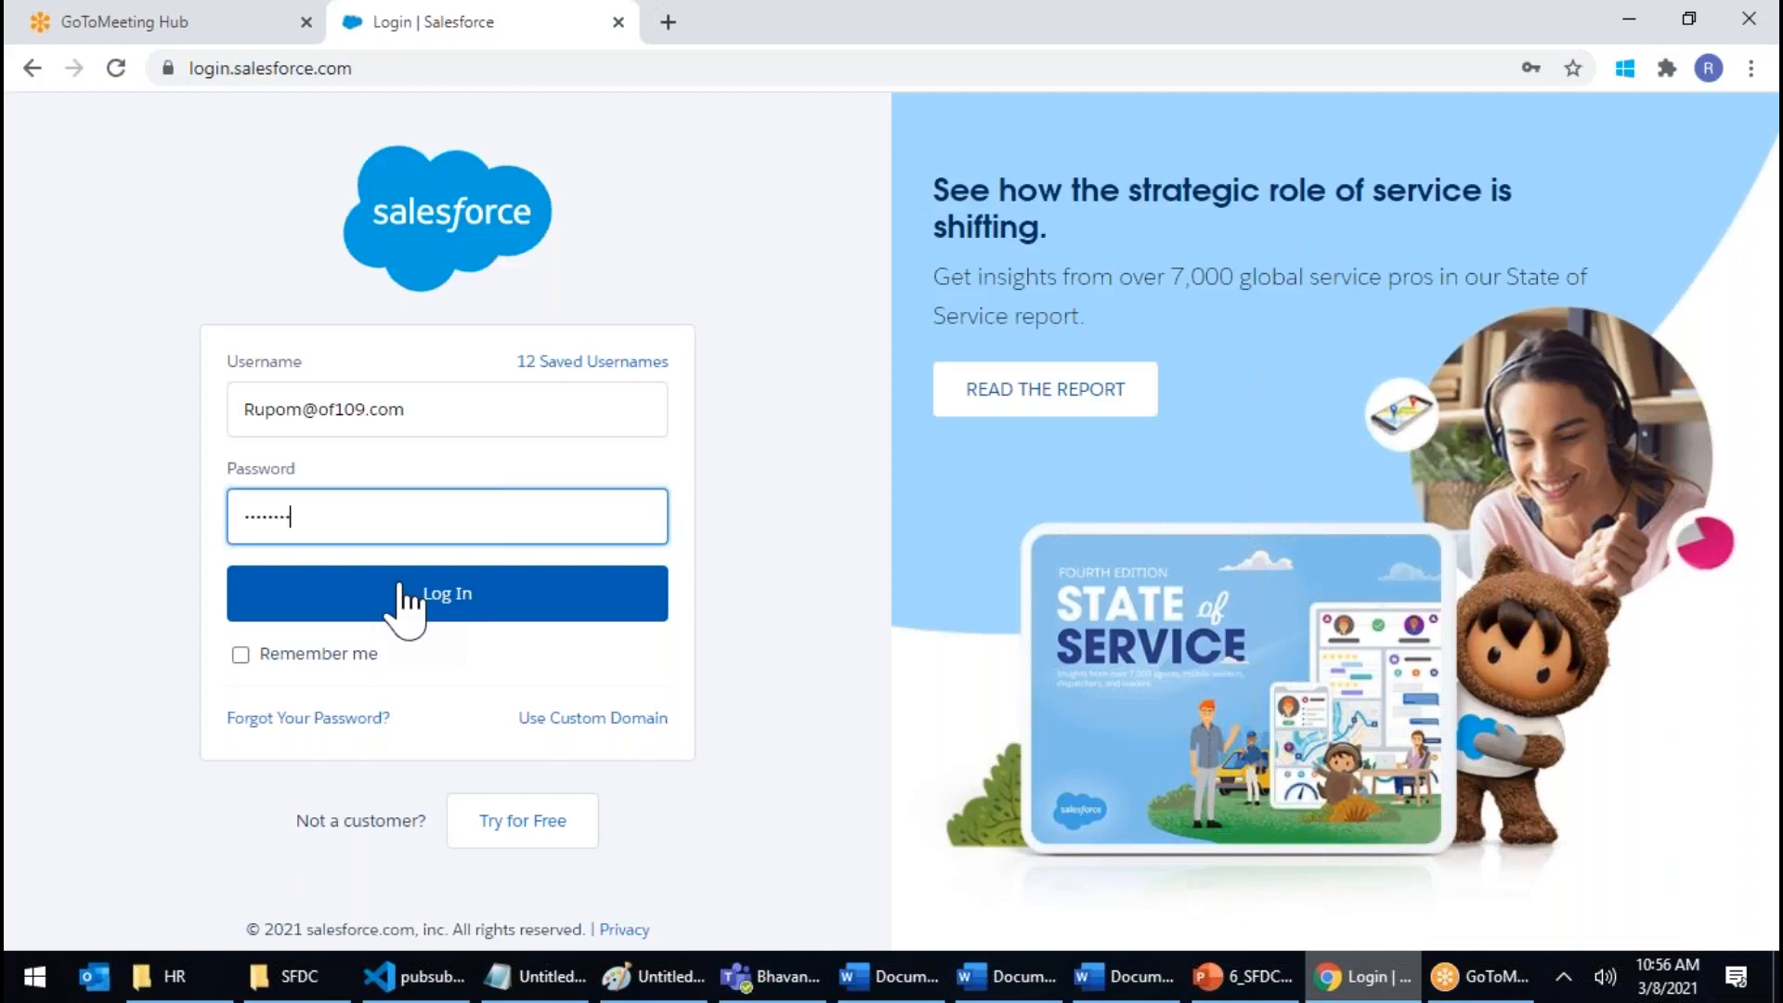
pyautogui.press('BackSpace')
pyautogui.press('BackSpace')
pyautogui.press('BackSpace')
pyautogui.press('BackSpace')
pyautogui.press('BackSpace')
pyautogui.press('BackSpace')
pyautogui.press('BackSpace')
pyautogui.press('BackSpace')
pyautogui.write('•••••••')
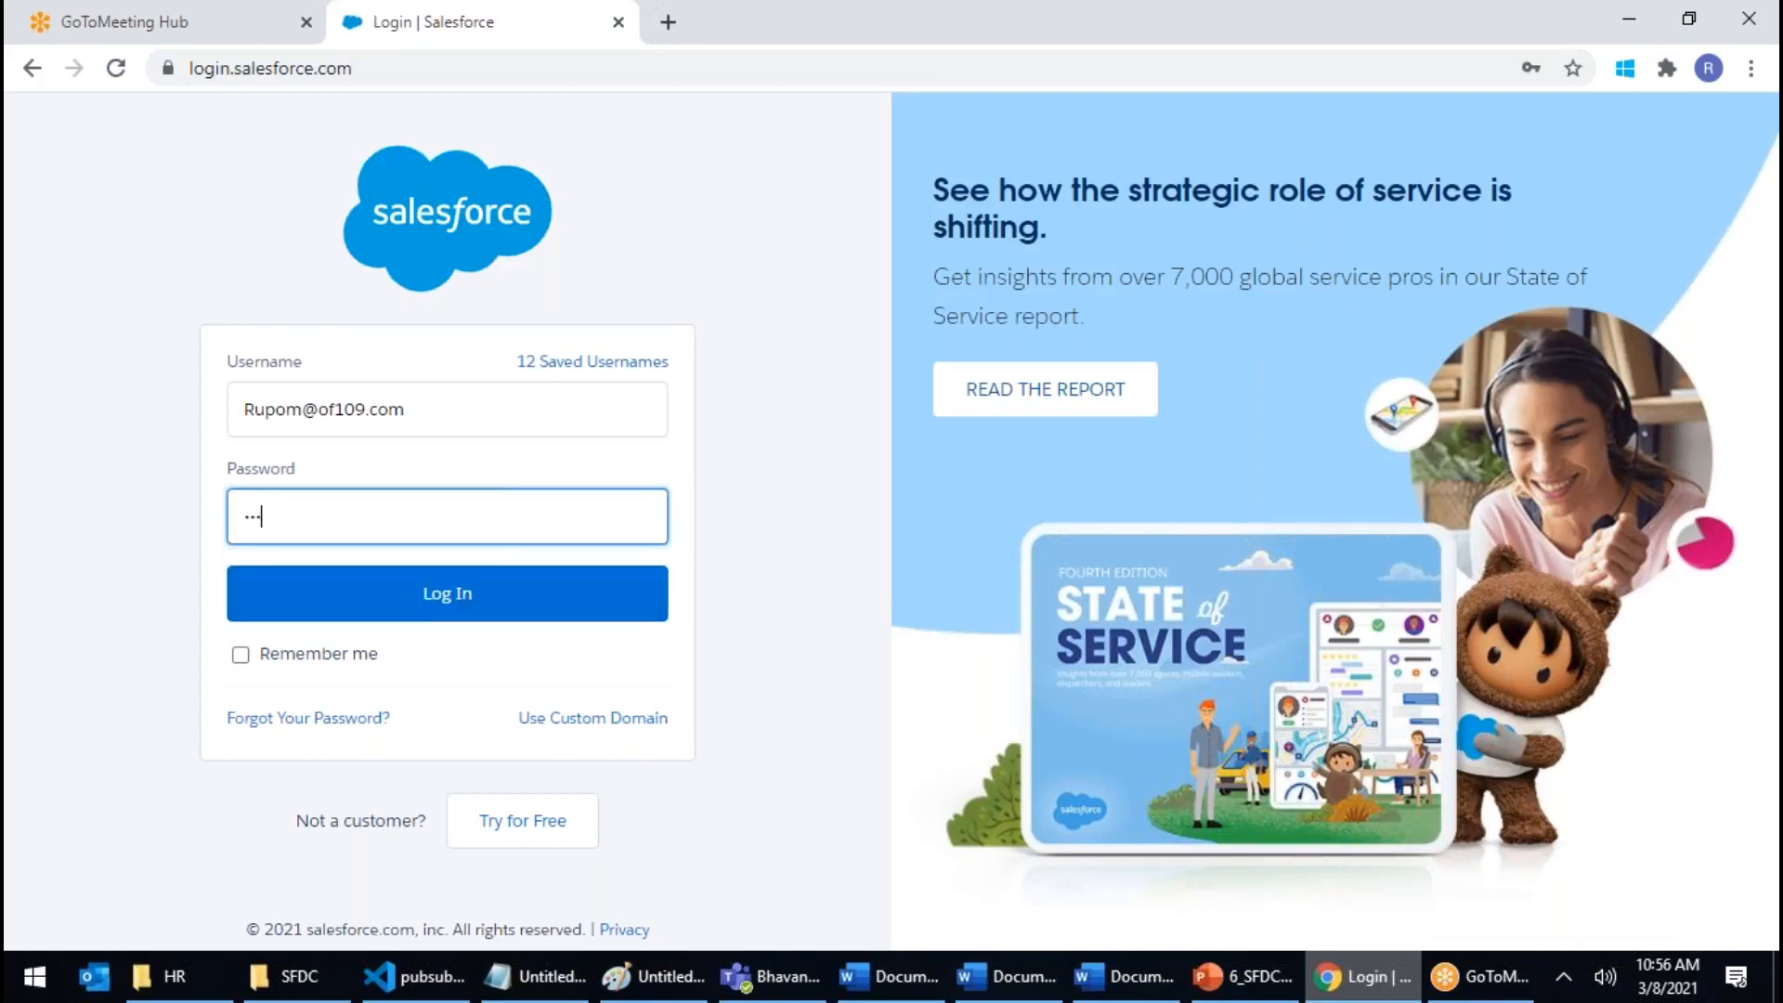
pyautogui.write('•')
pyautogui.press('Return')
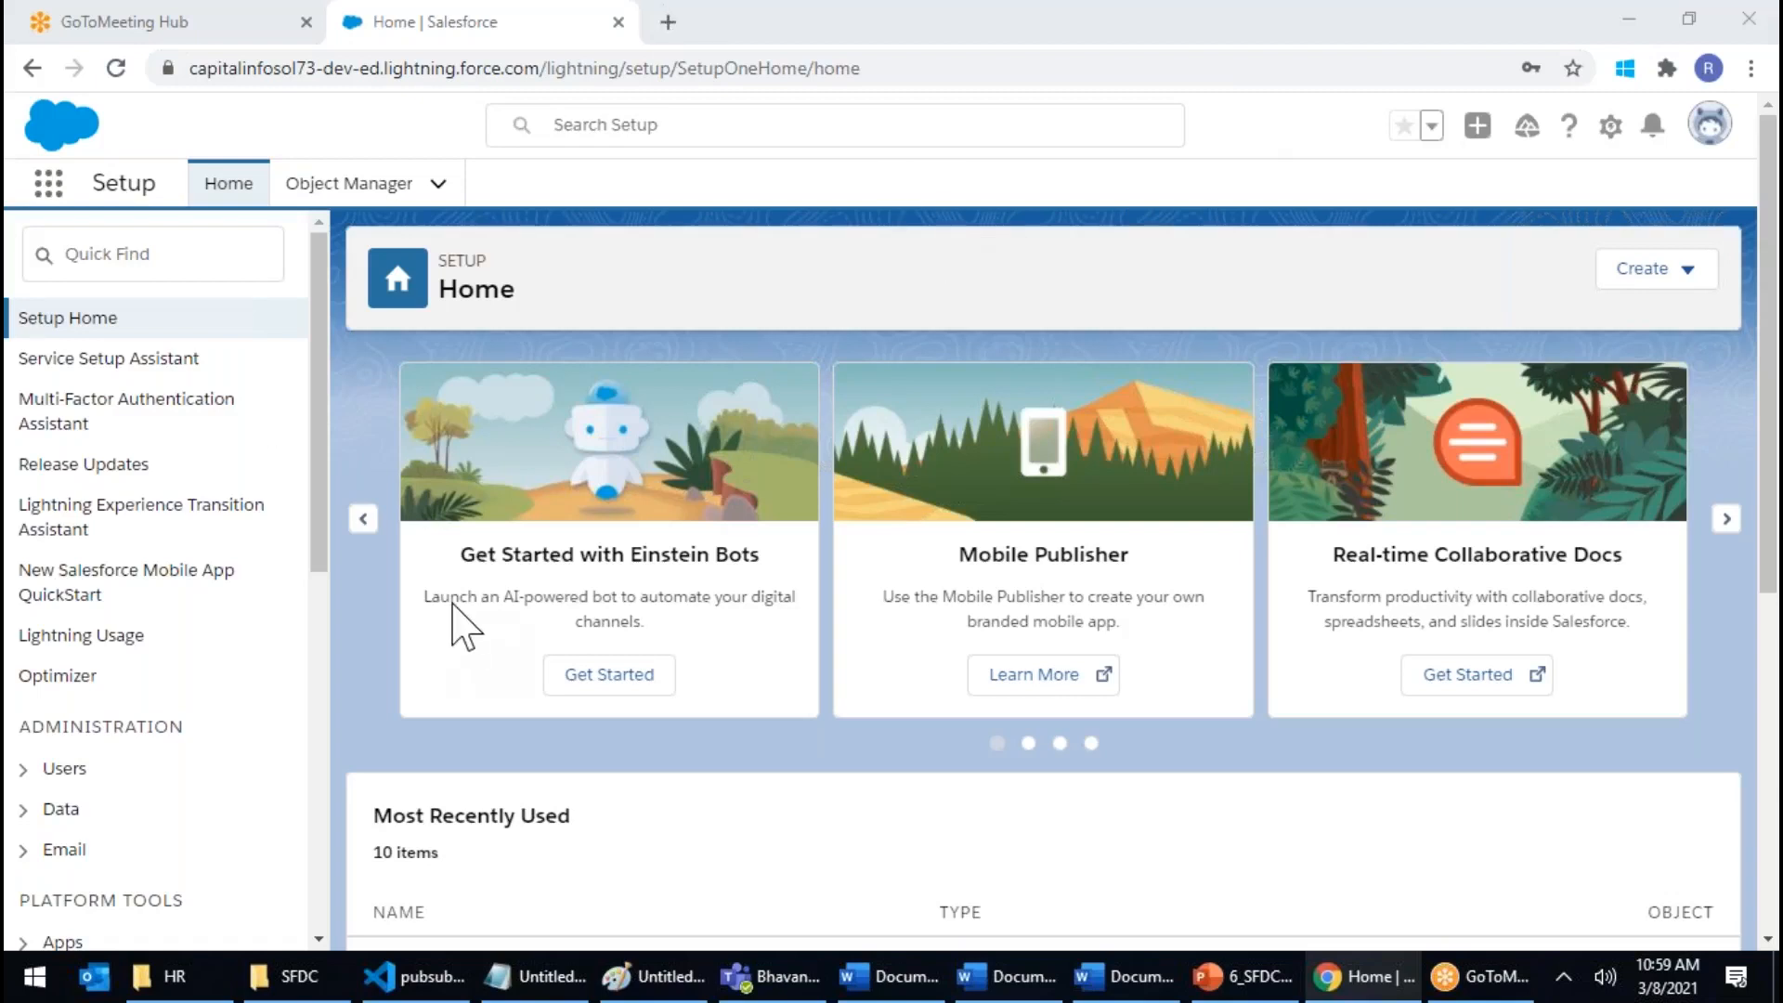
# Step: Look through the Setup categories and launch Outlook
pyautogui.moveTo(318, 362); pyautogui.dragTo(321, 691)
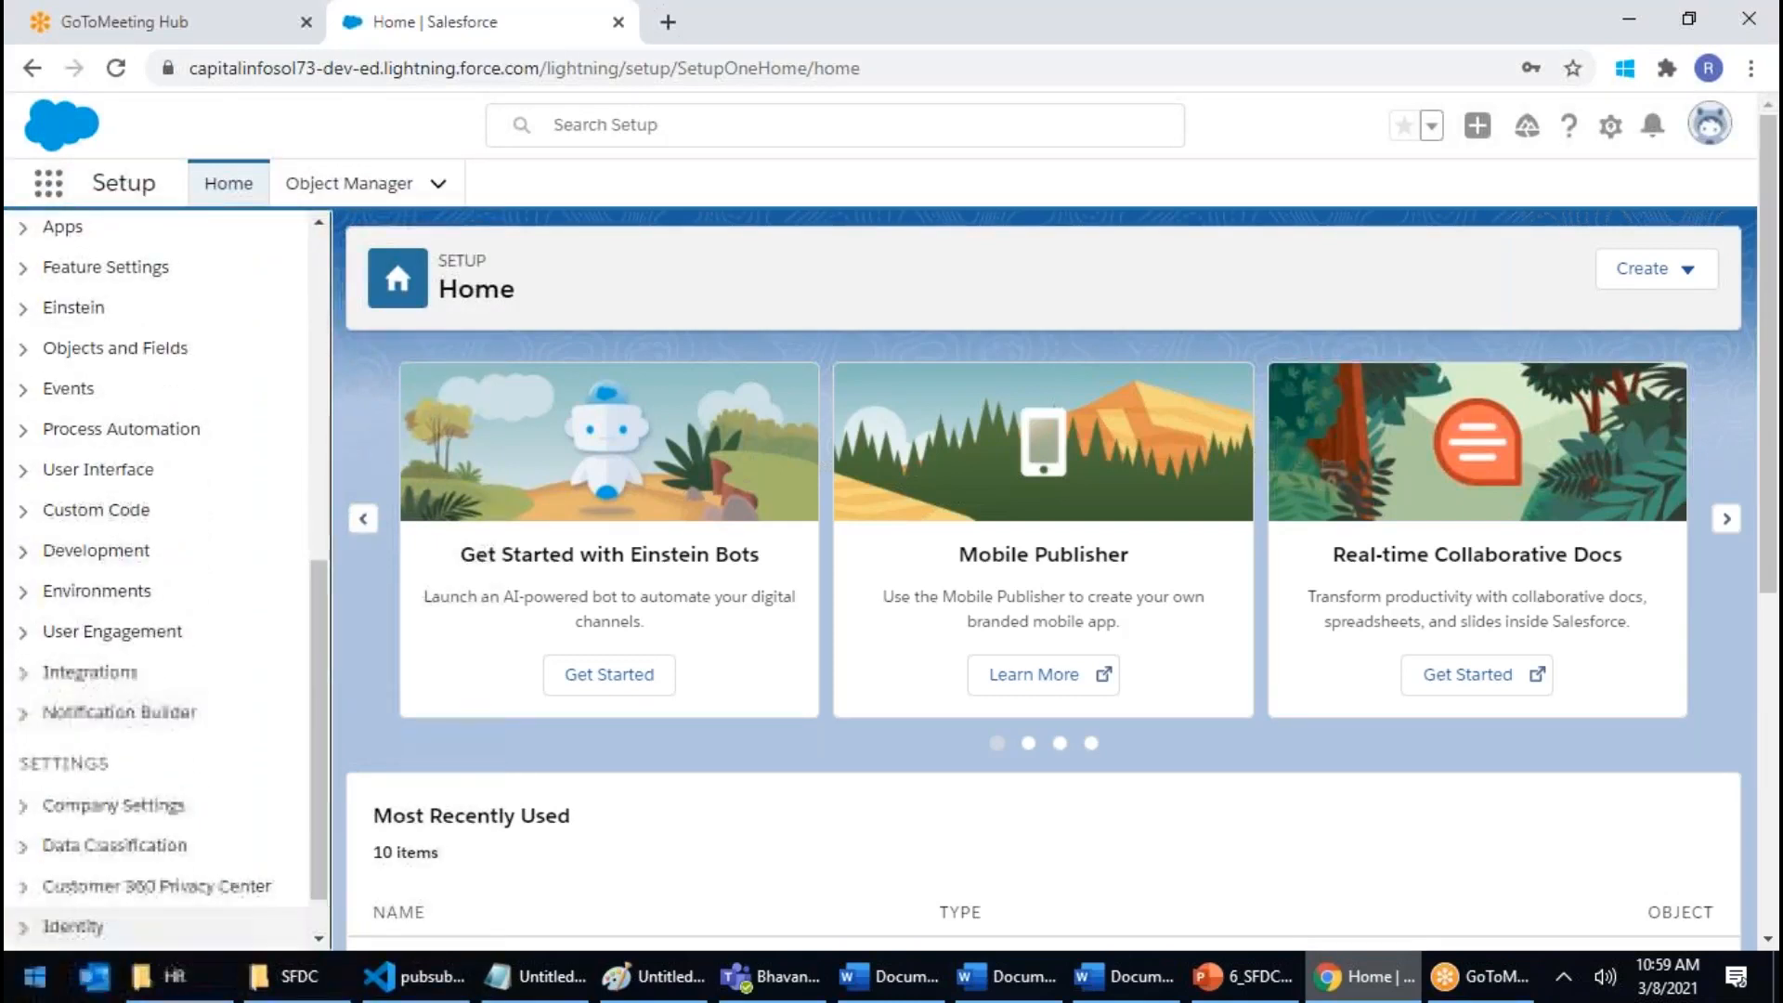
pyautogui.click(91, 973)
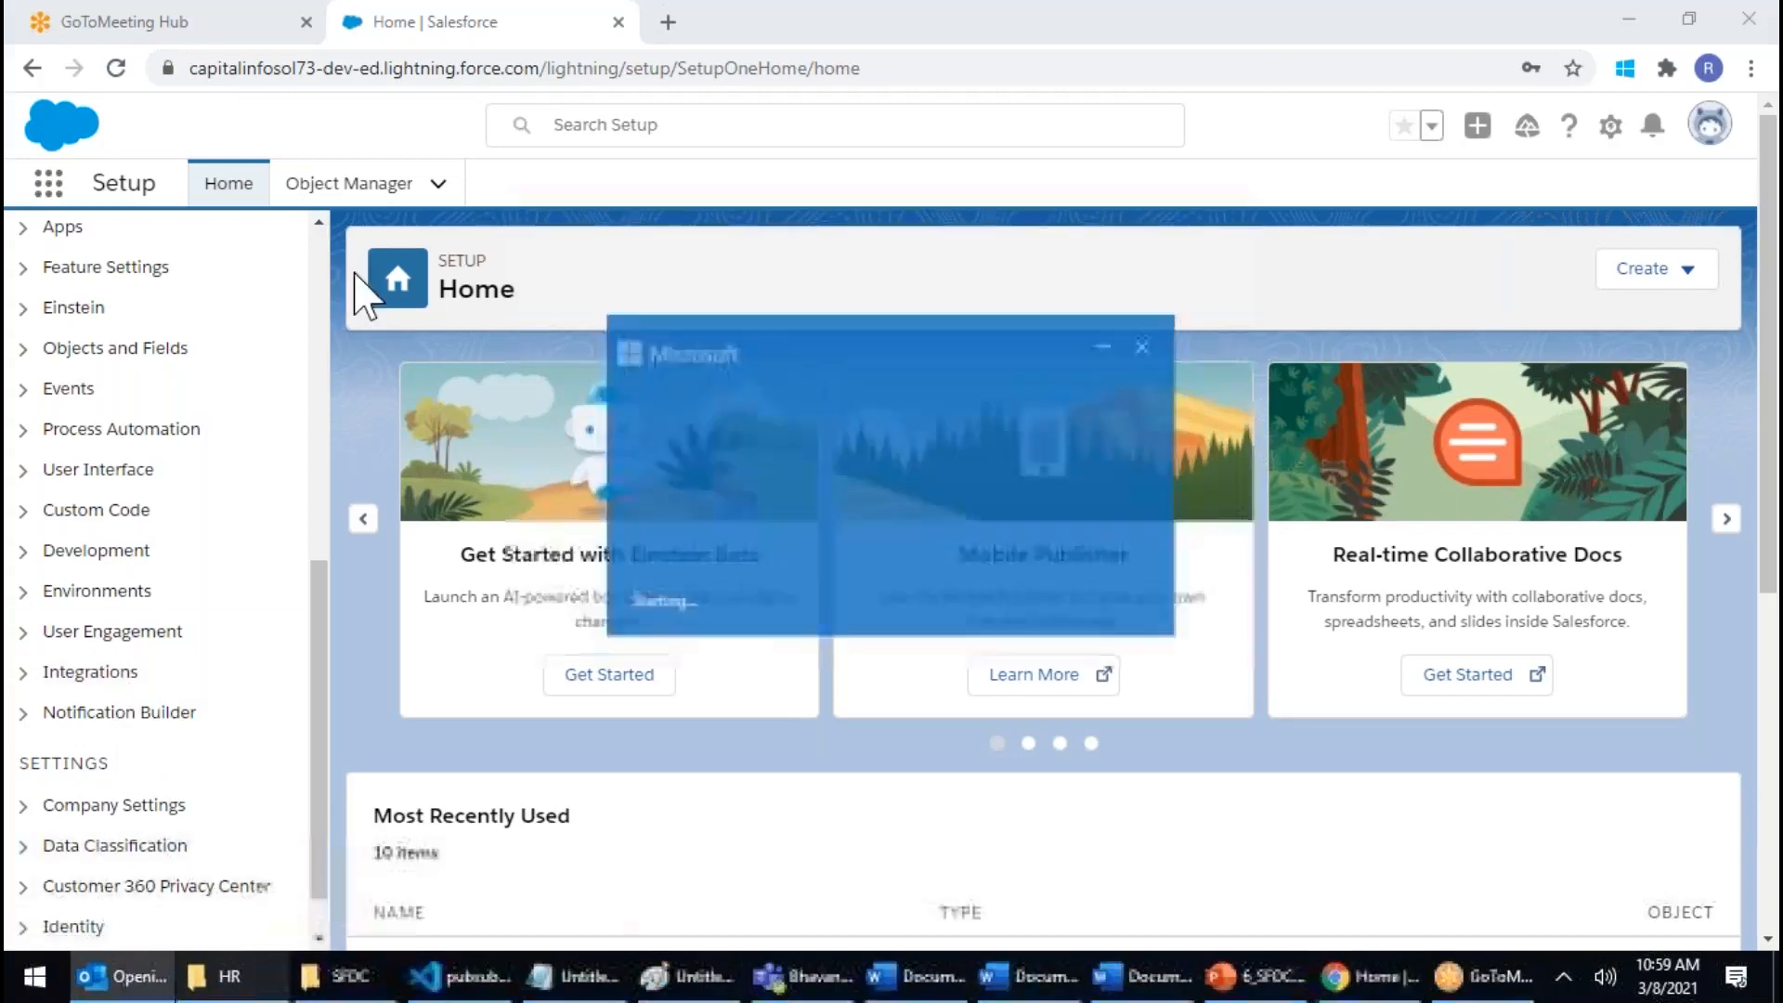
pyautogui.moveTo(325, 641); pyautogui.dragTo(316, 326)
pyautogui.click(321, 515)
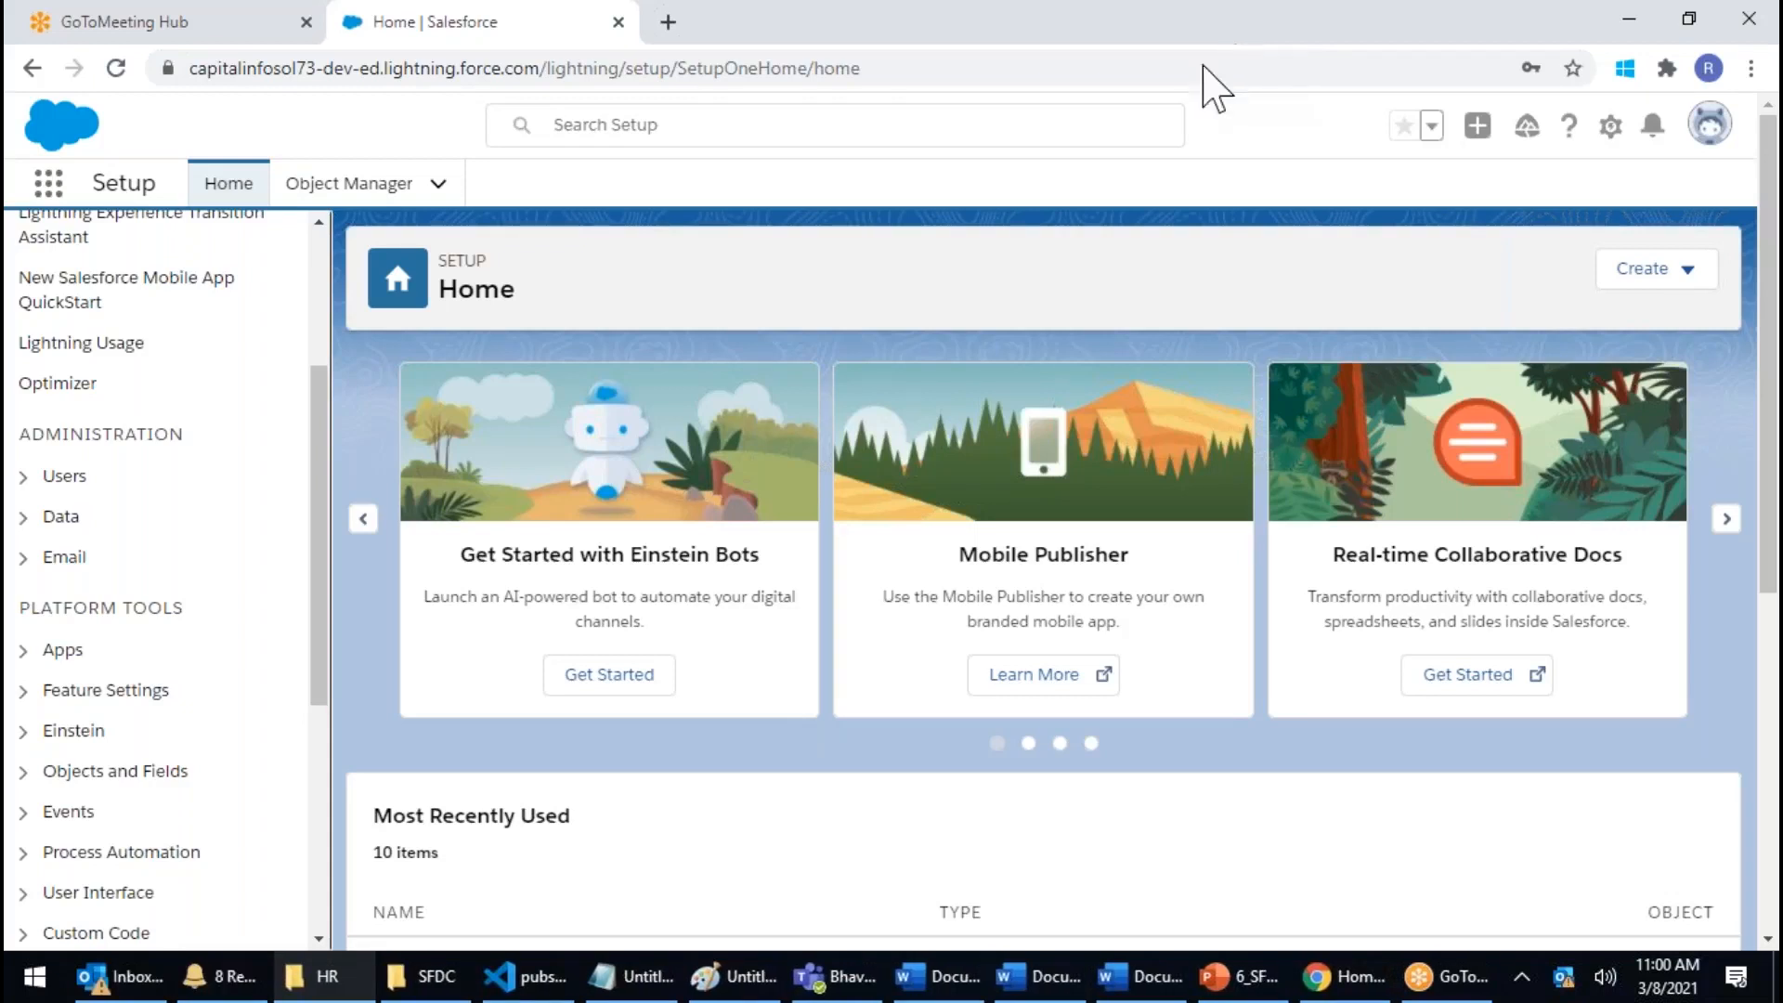
# Step: Switch to Outlook, maximize its window and show the calendar
pyautogui.click(96, 988)
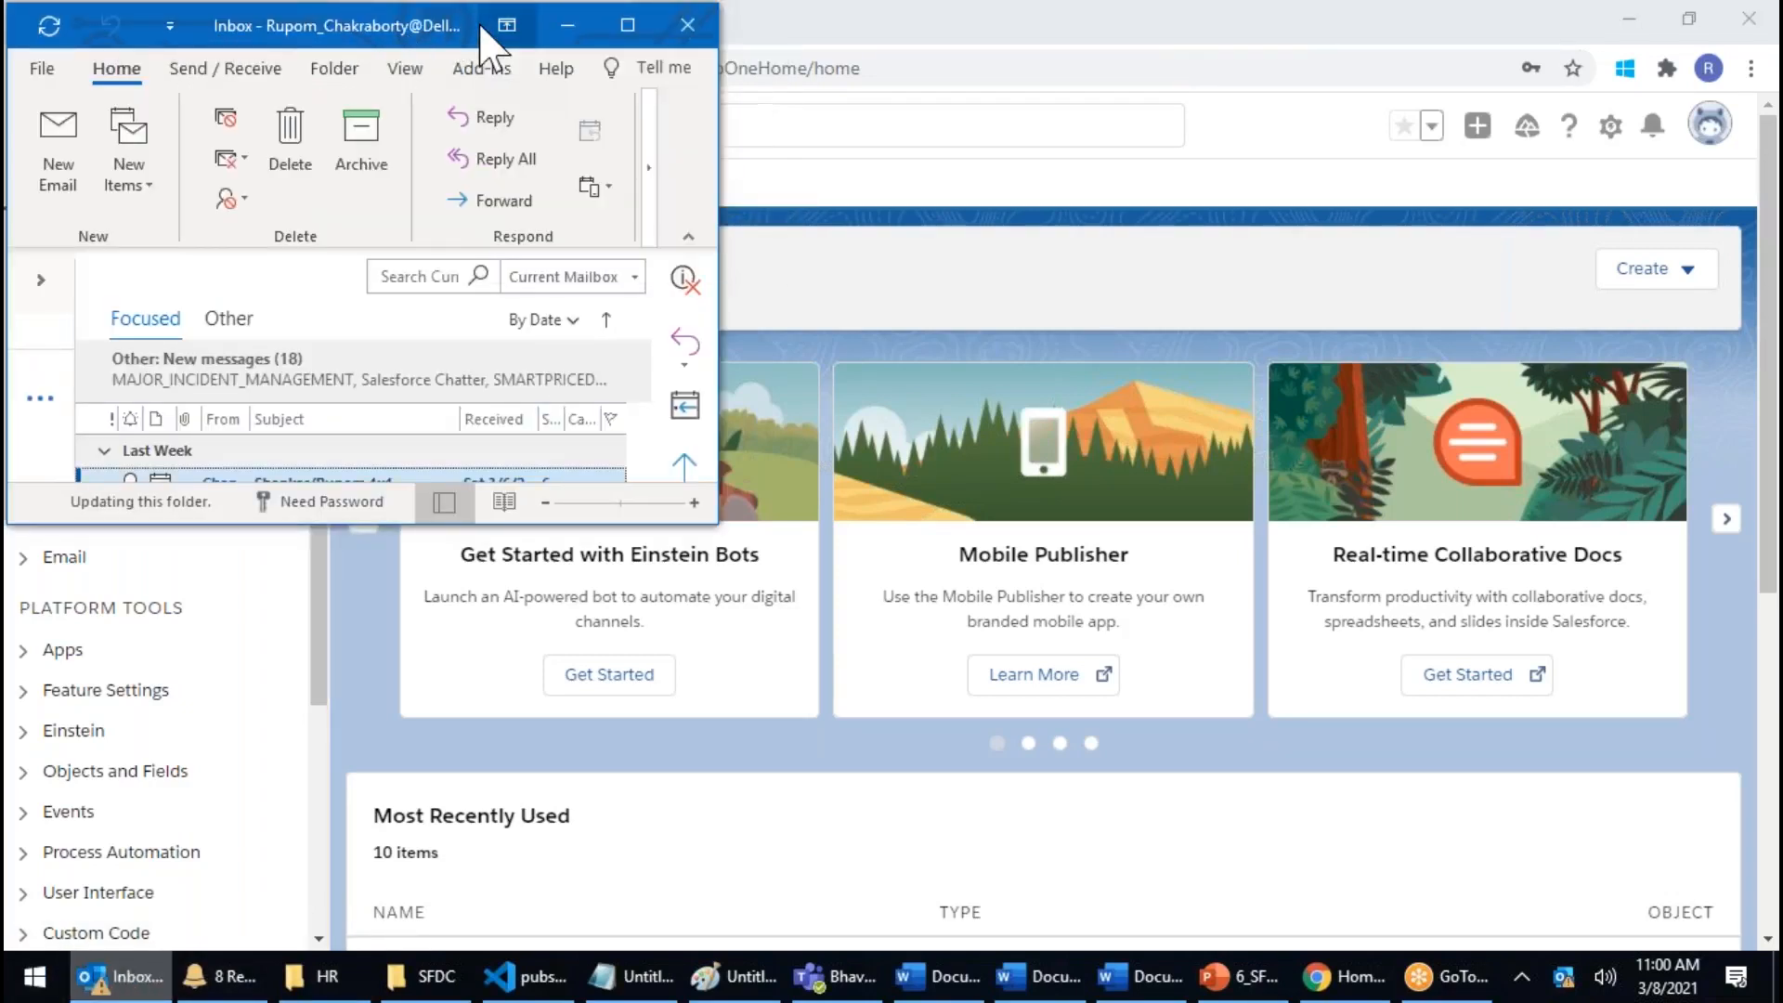
pyautogui.doubleClick(220, 28)
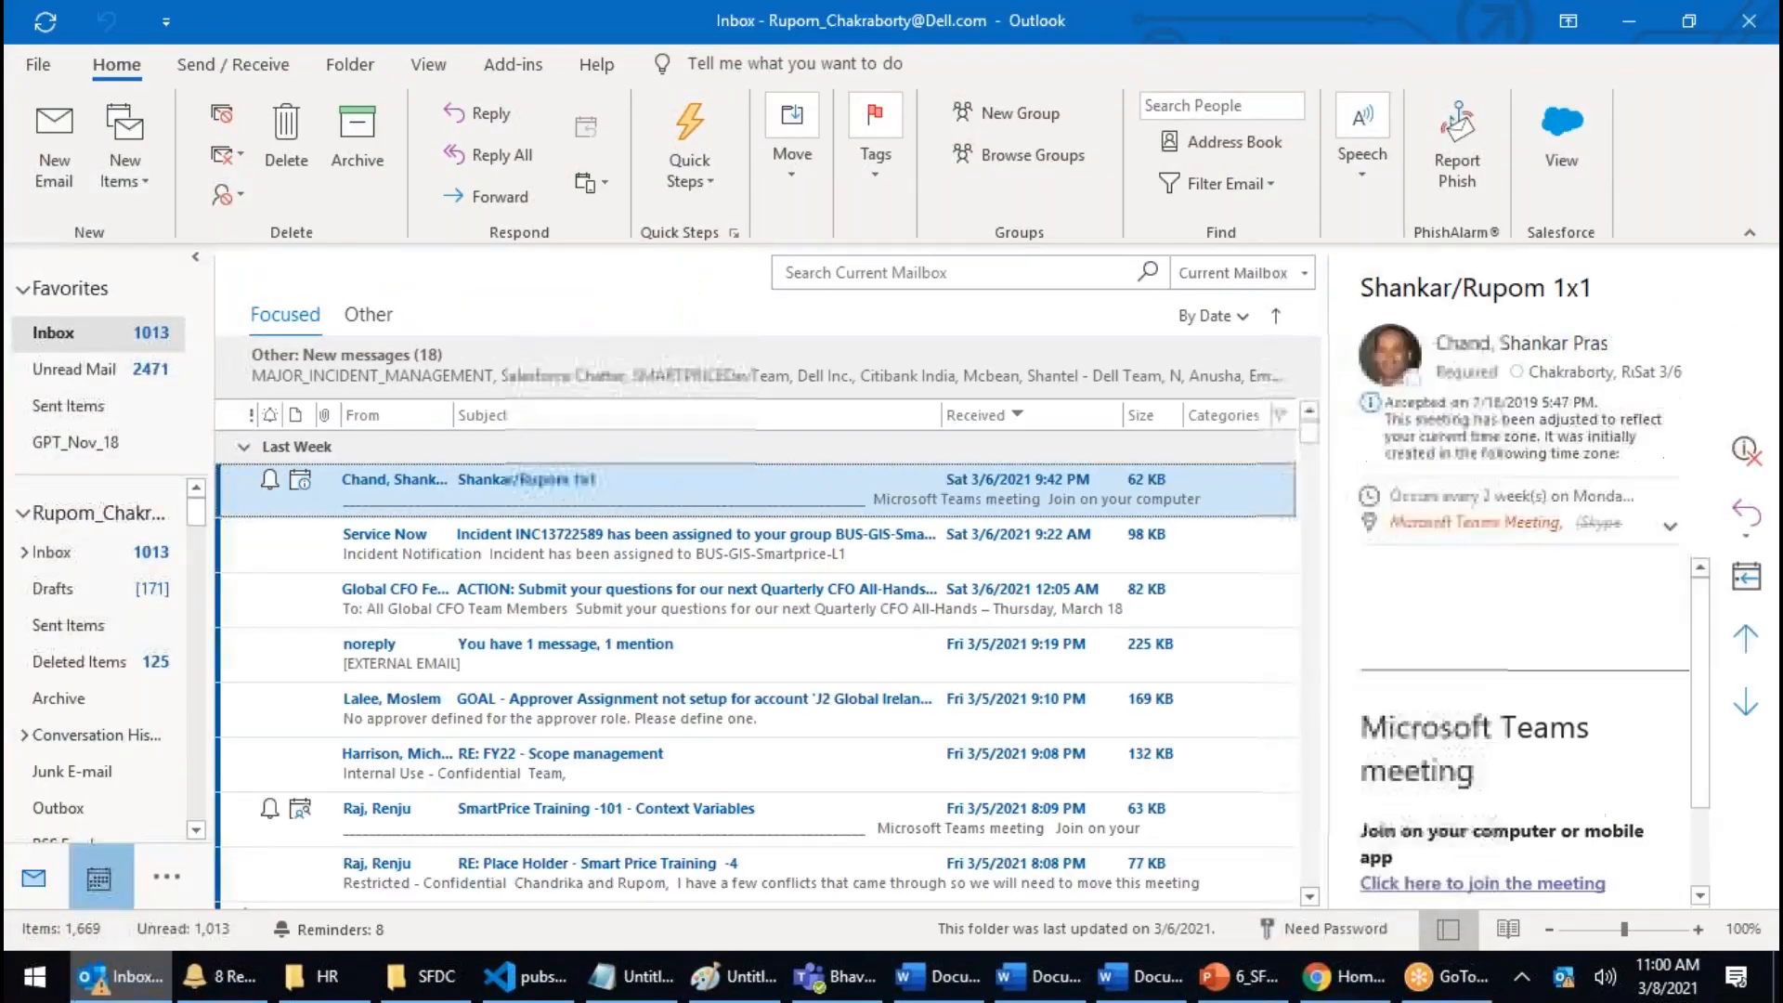
pyautogui.click(99, 877)
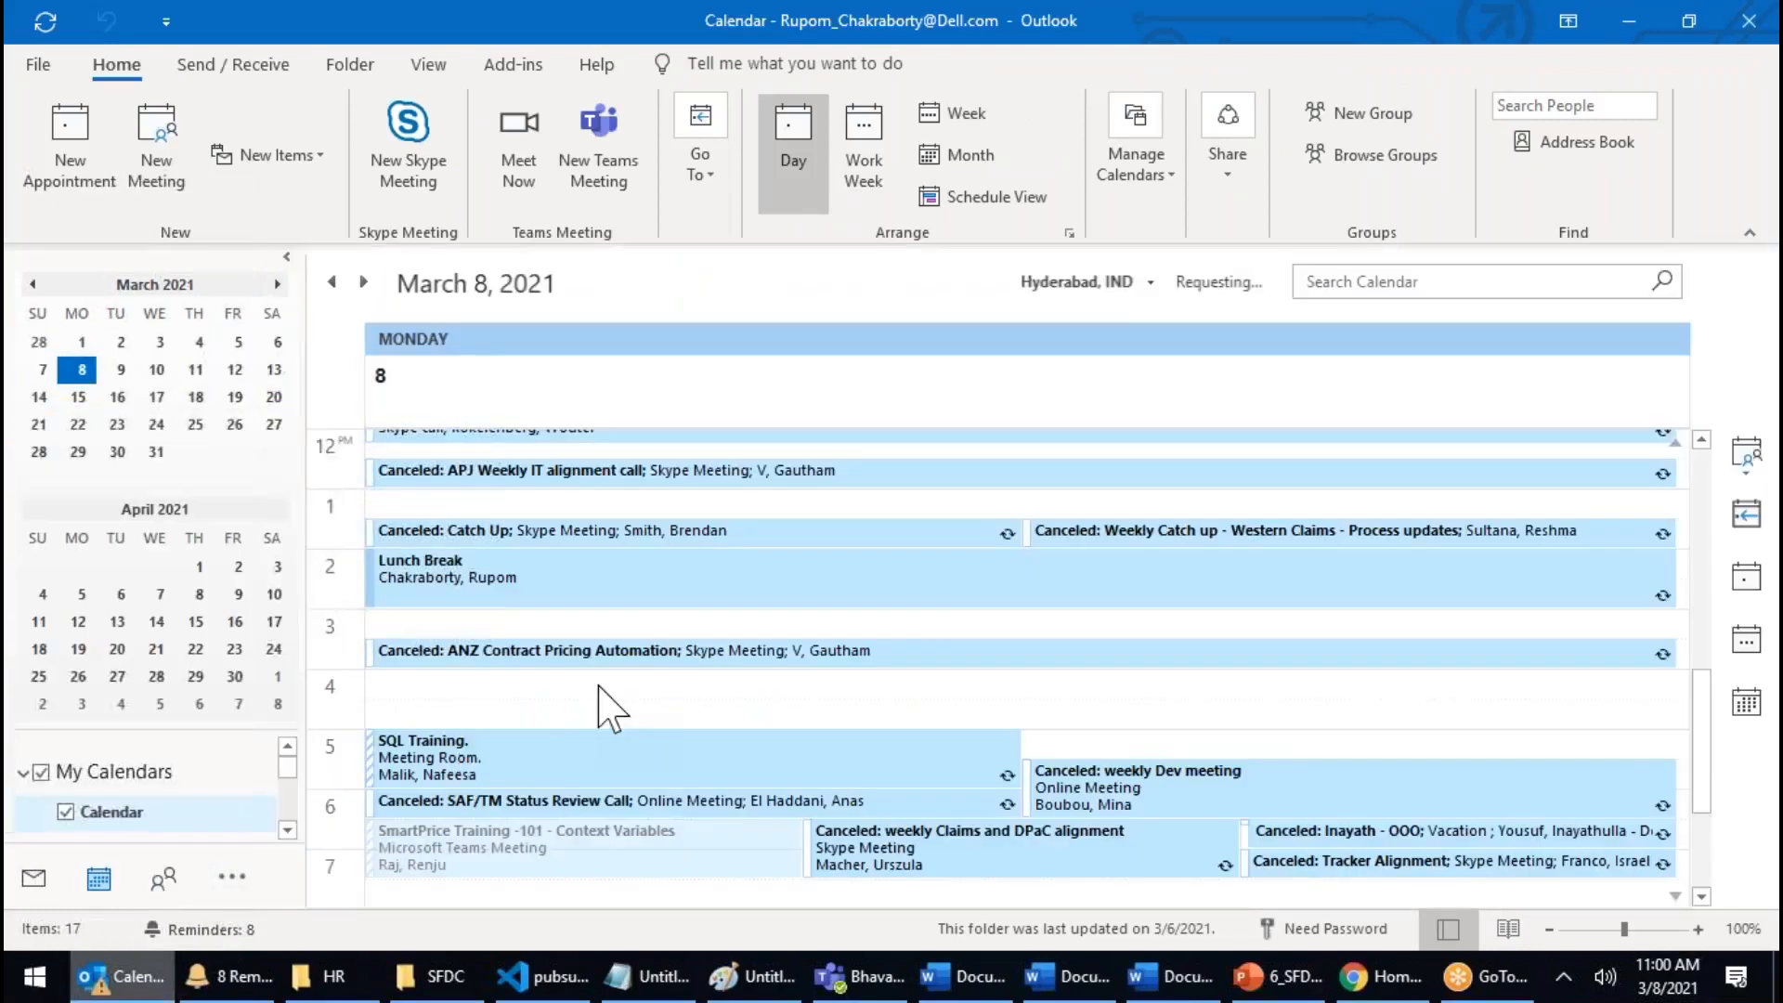
# Step: Review the meetings scheduled for March 8, 2021 in the calendar's day view
pyautogui.scroll(-1, 675, 643)
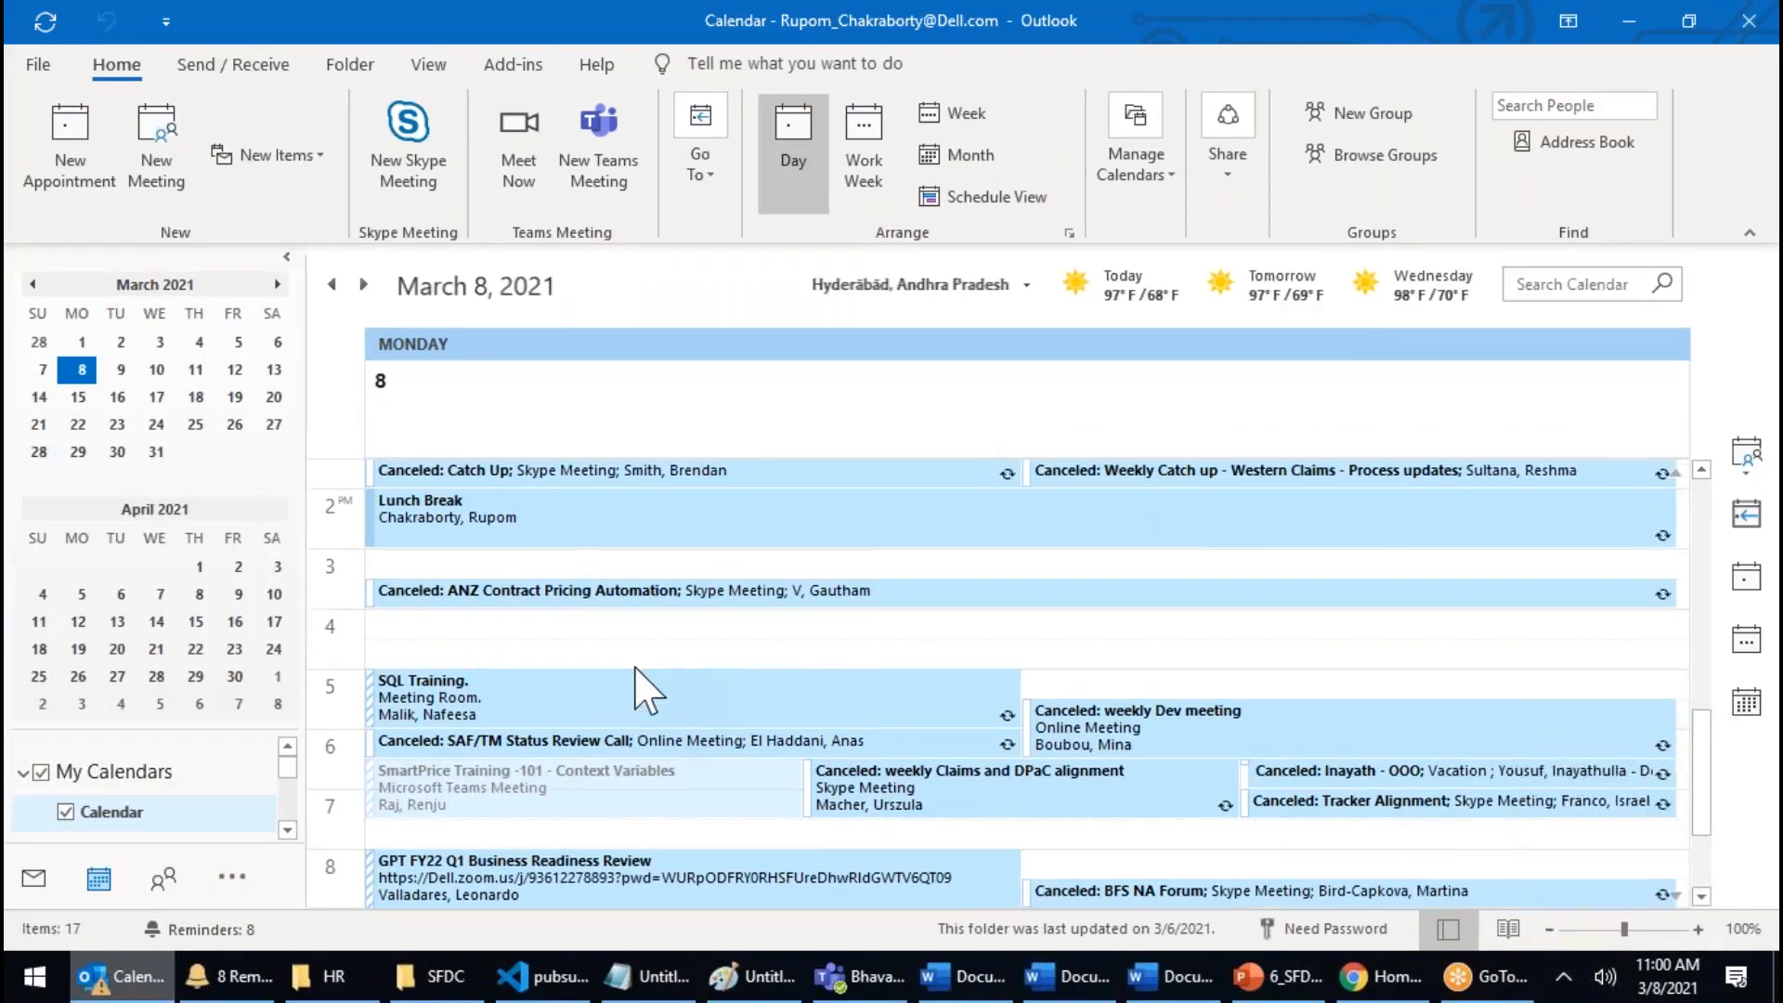
pyautogui.scroll(1, 641, 688)
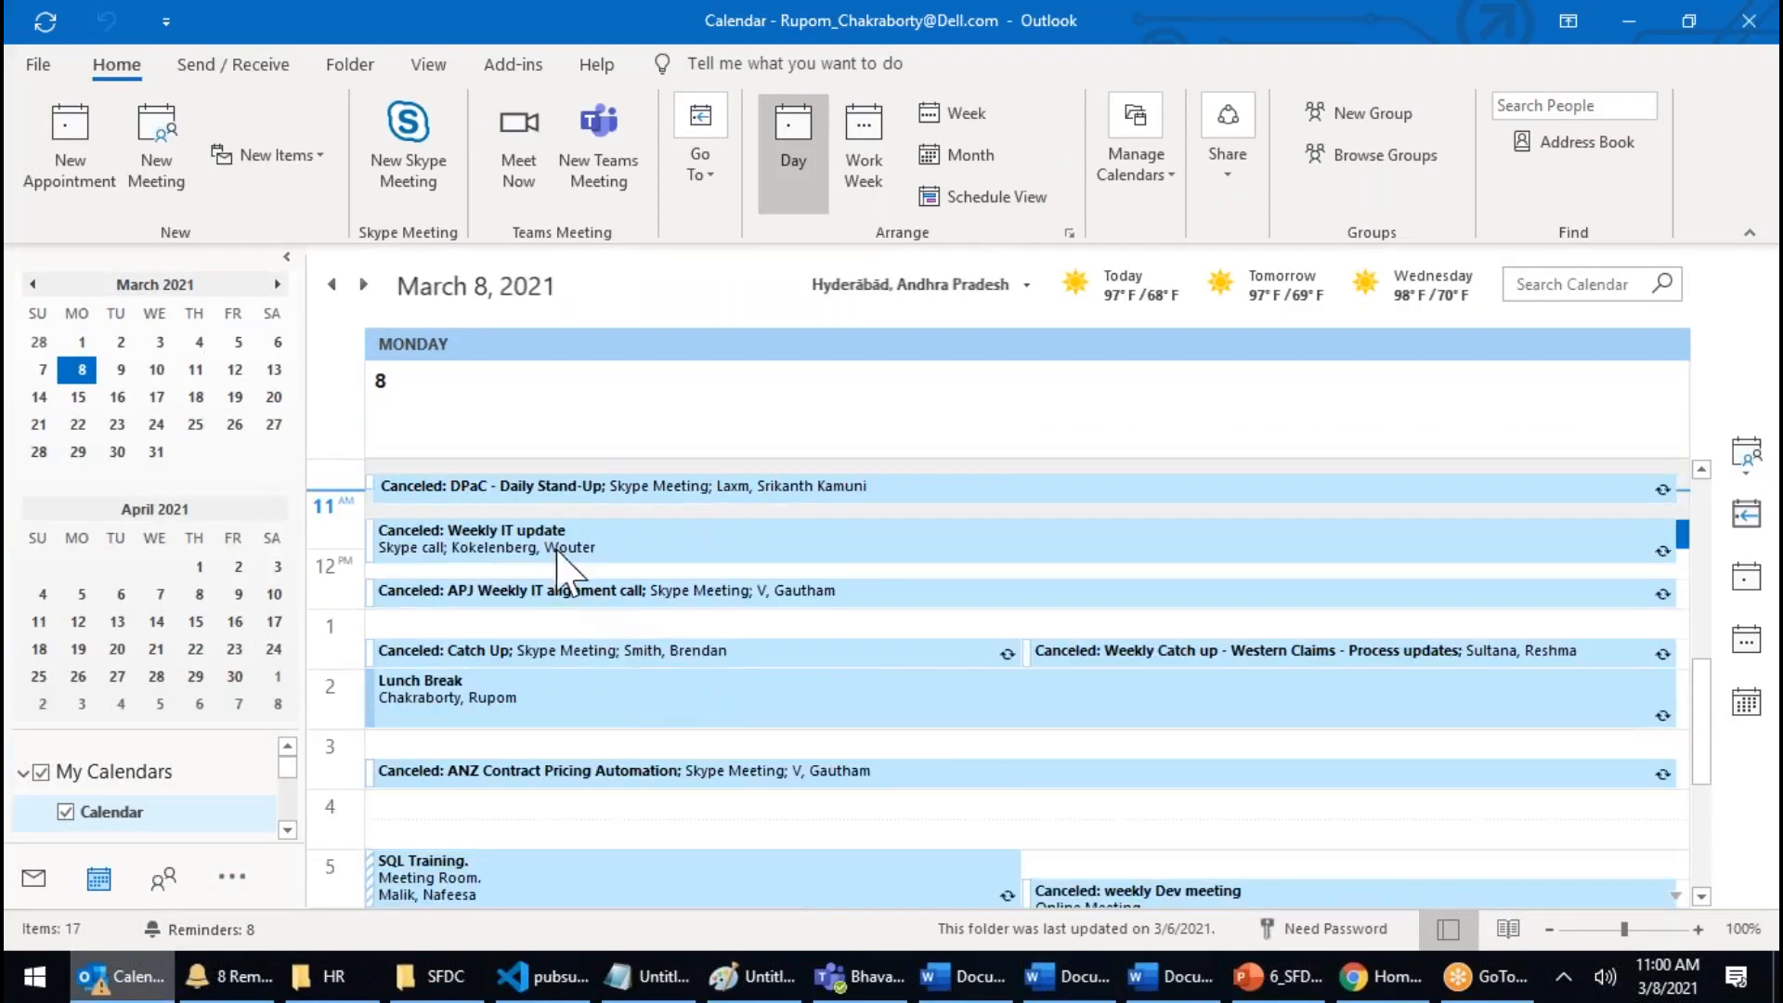
pyautogui.click(520, 539)
pyautogui.click(602, 591)
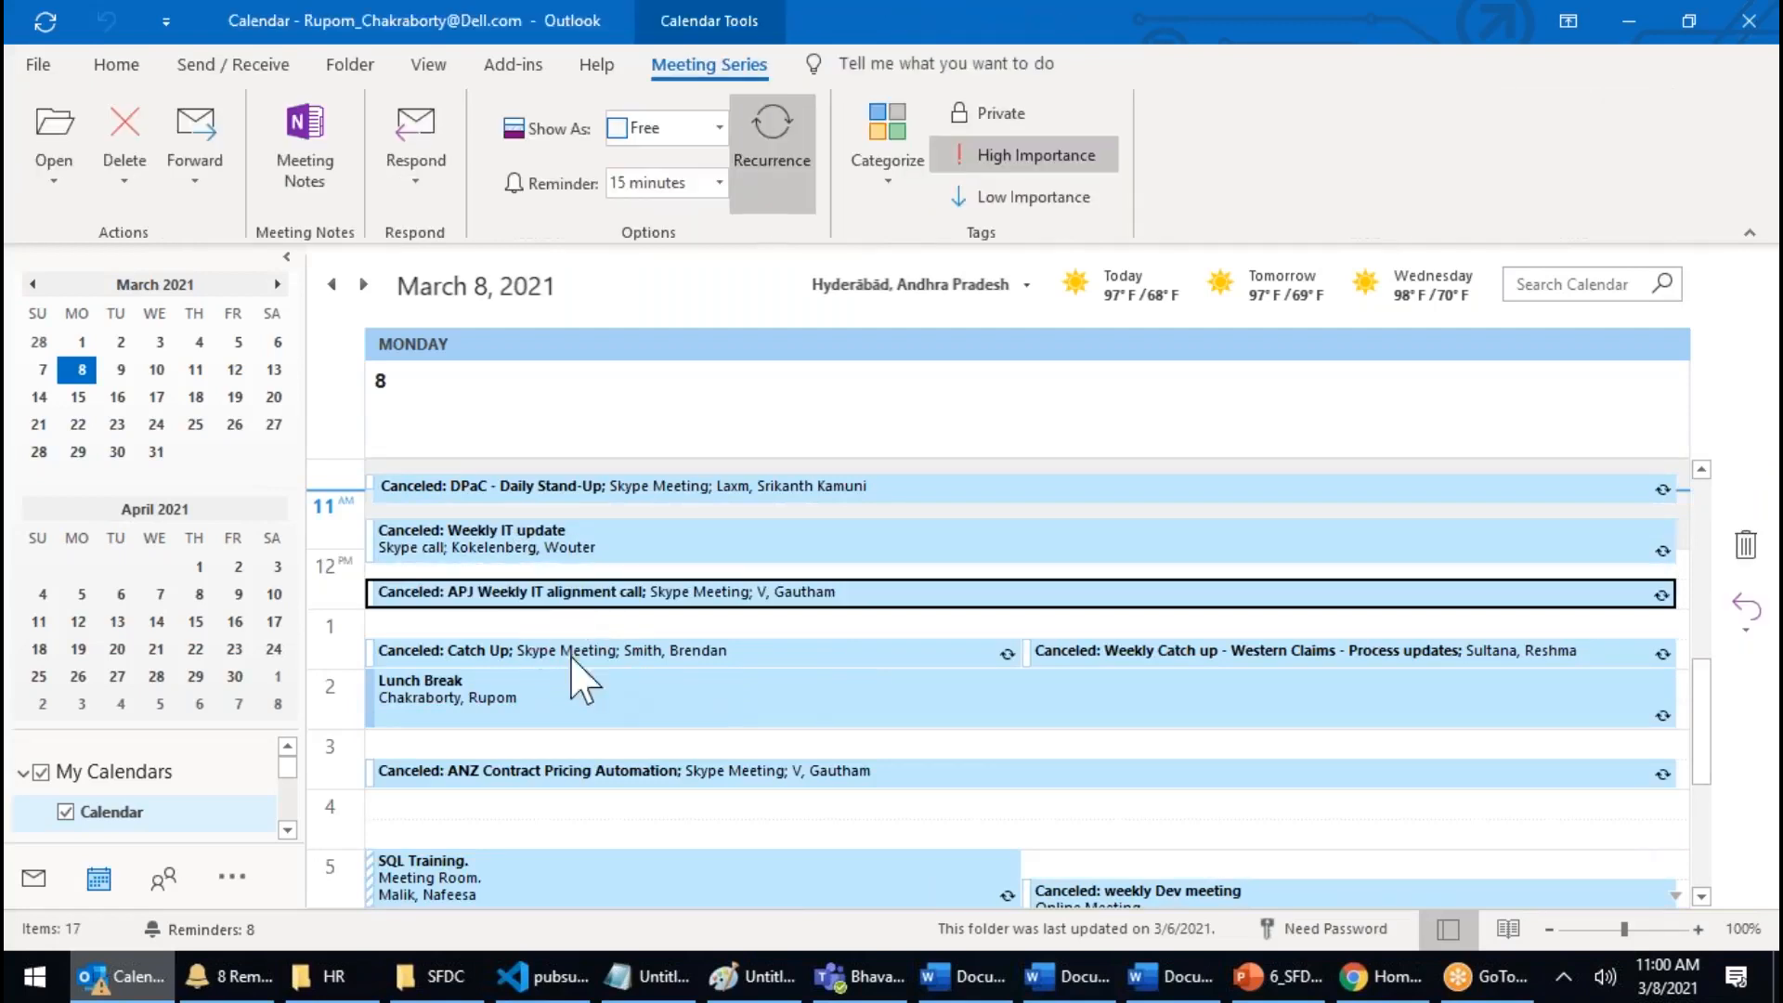
pyautogui.scroll(1, 602, 678)
pyautogui.scroll(-2, 602, 678)
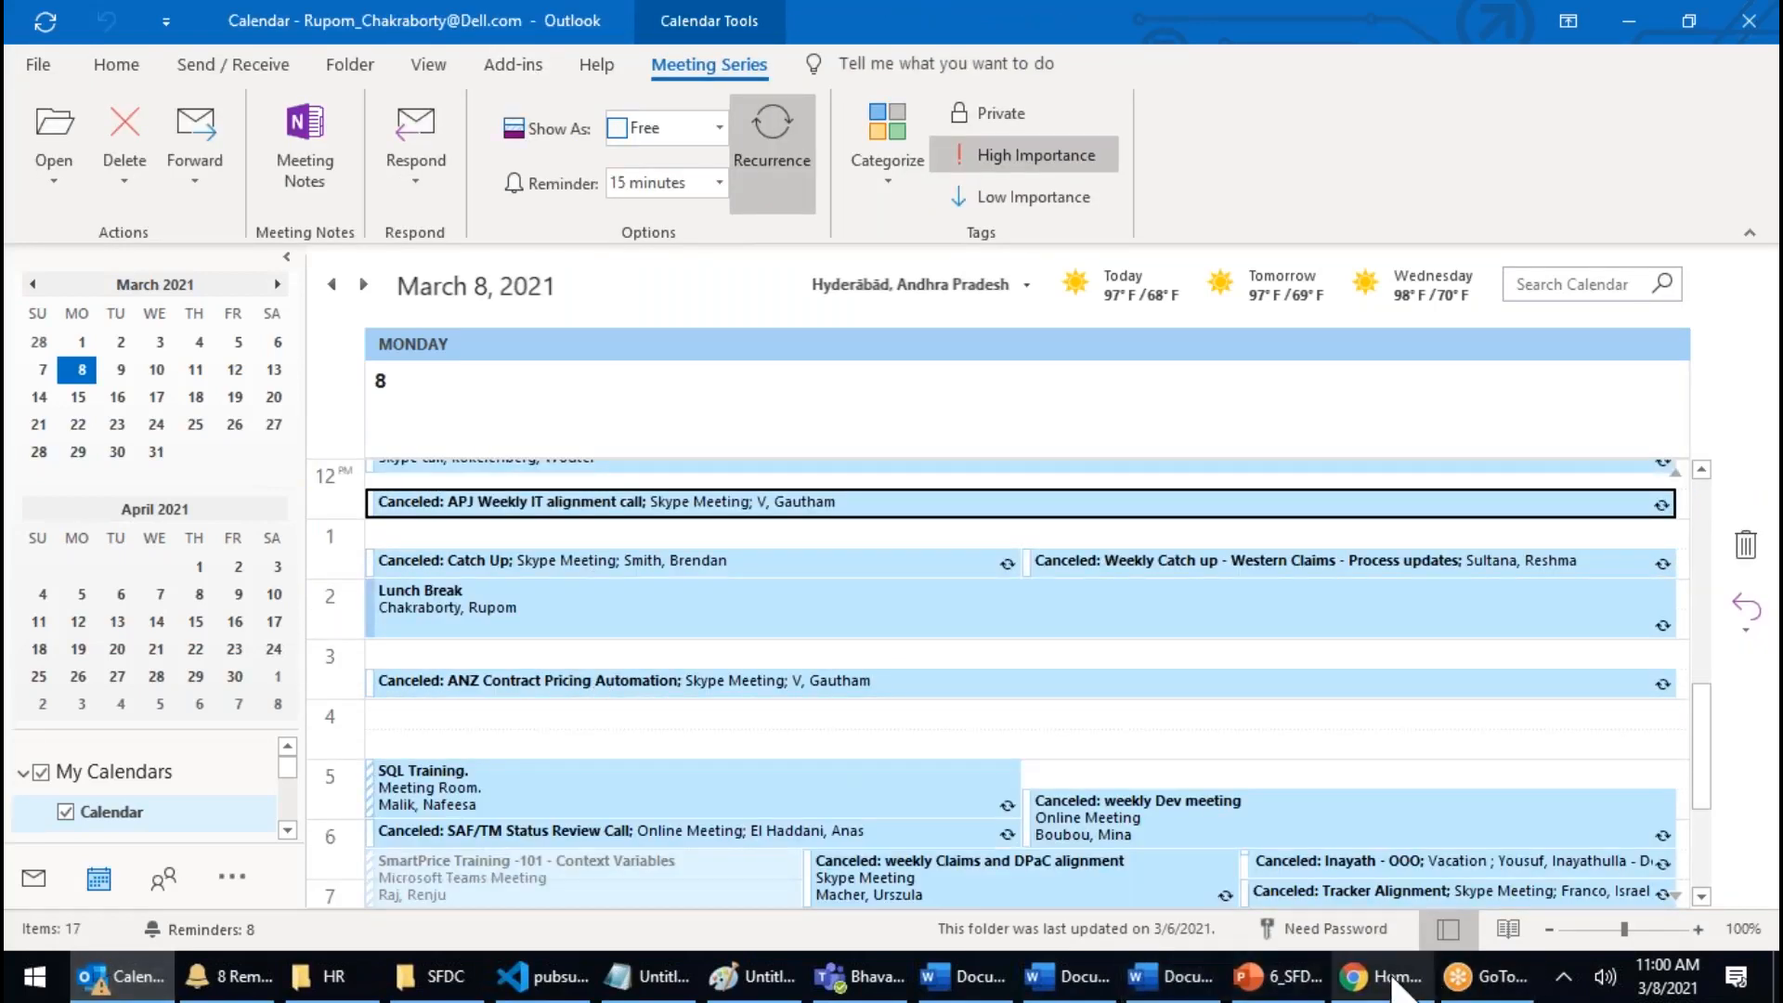
# Step: Return to Salesforce Setup in Chrome and open Object Manager from the Objects and Fields category
pyautogui.click(1394, 983)
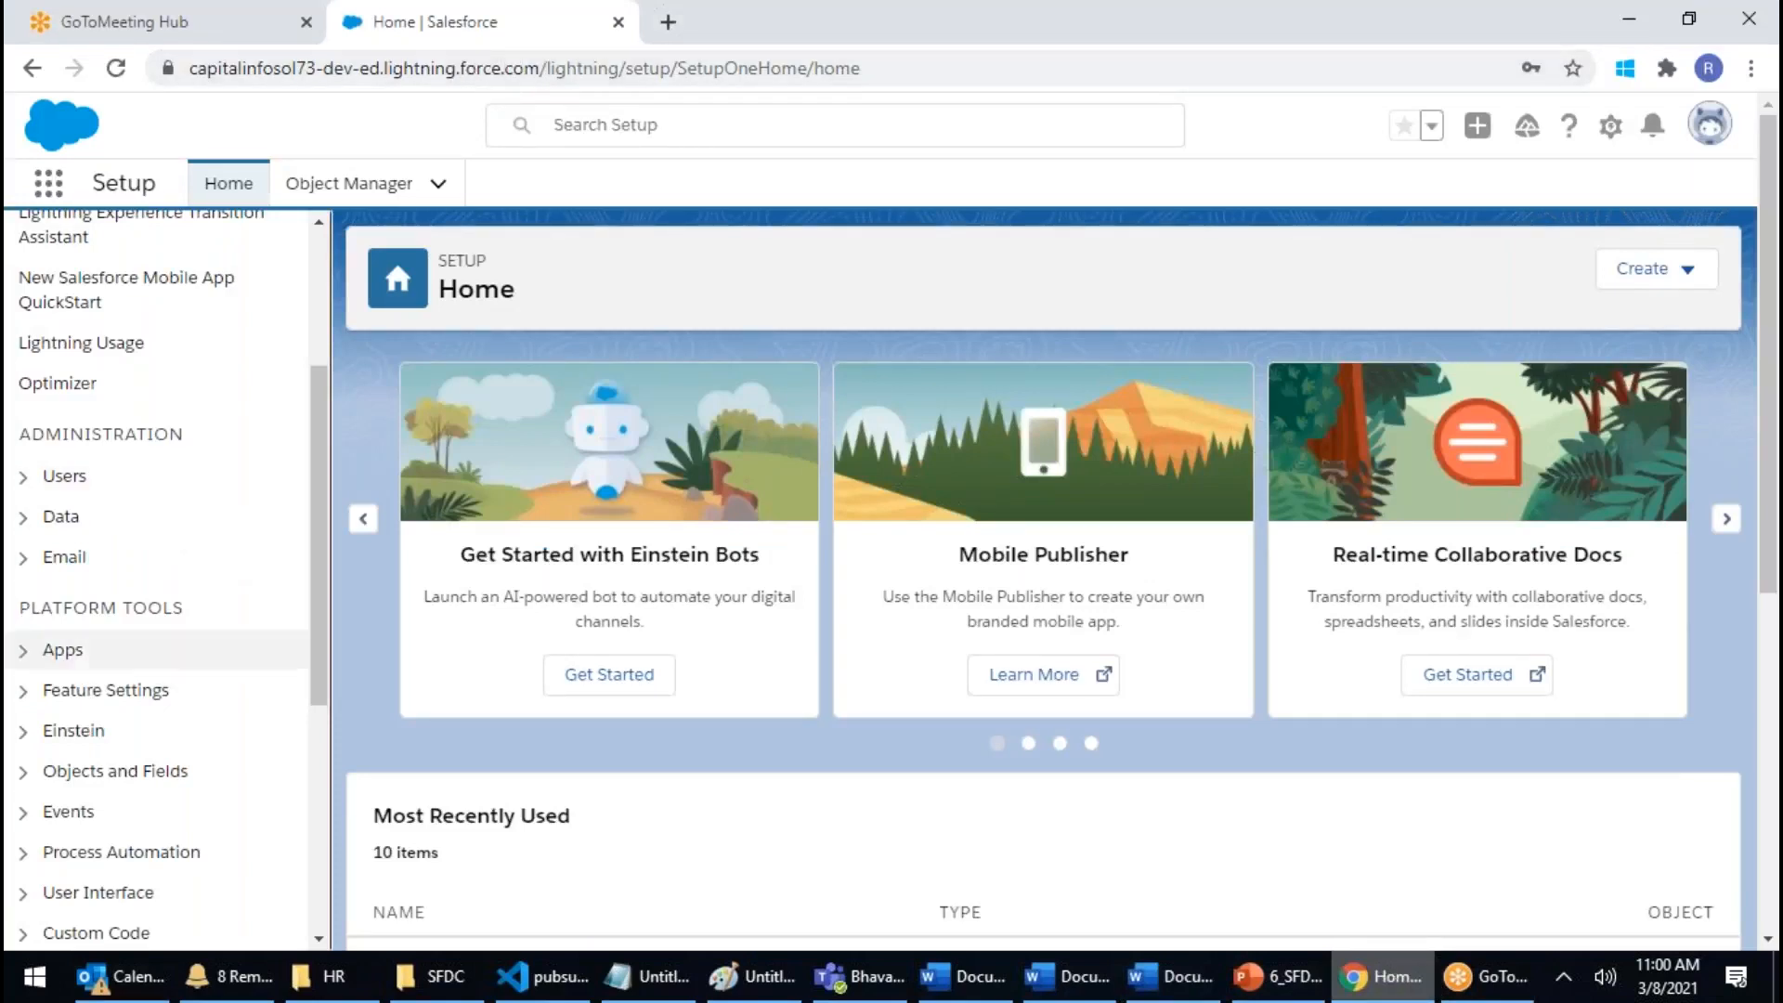
pyautogui.moveTo(318, 479); pyautogui.dragTo(314, 526)
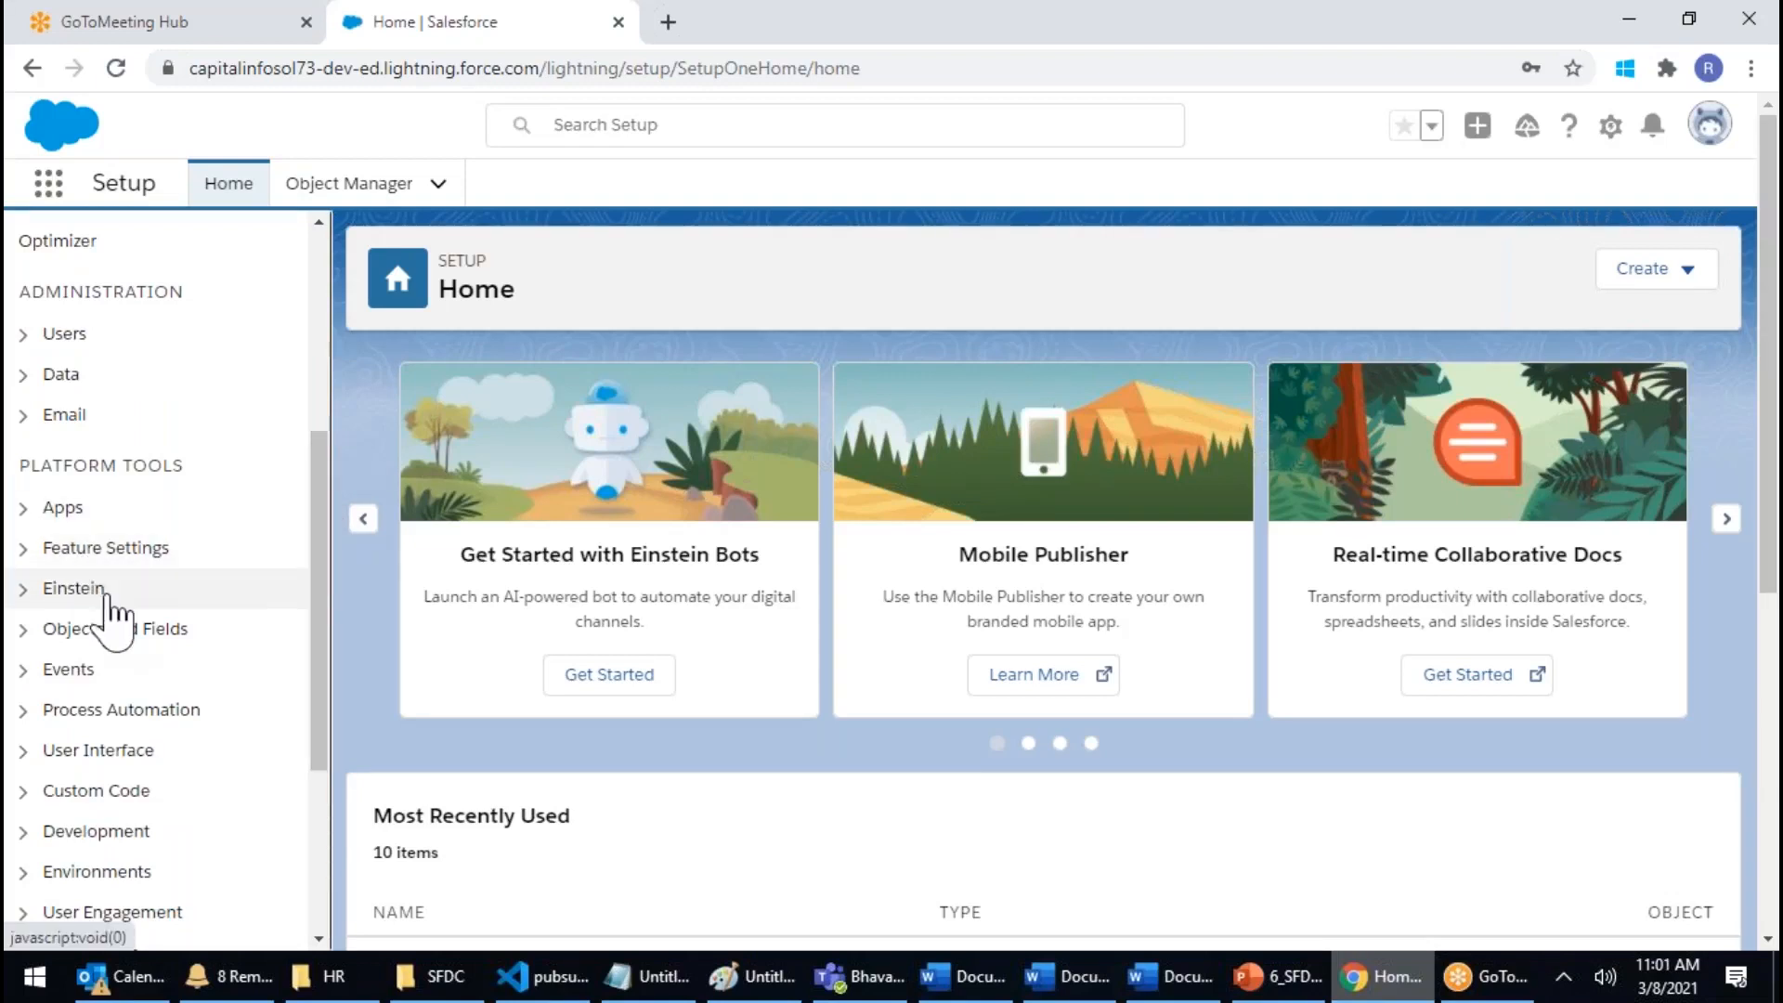
pyautogui.moveTo(314, 483); pyautogui.dragTo(288, 568)
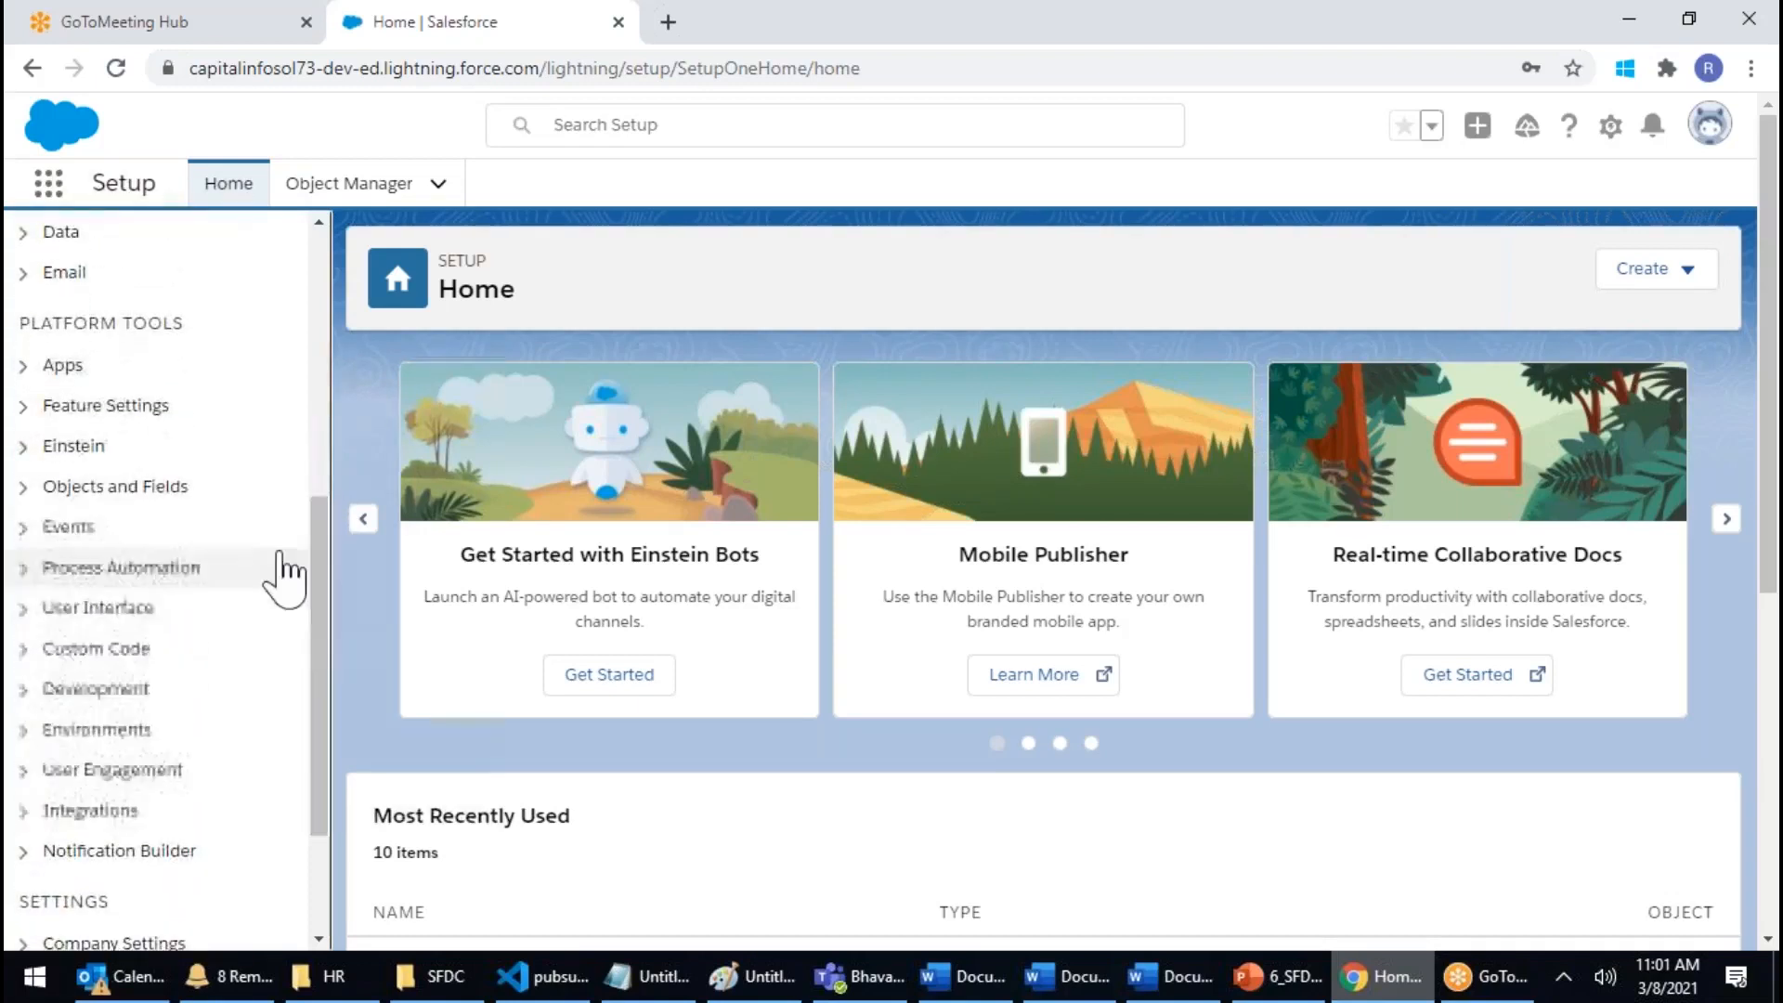
pyautogui.click(114, 488)
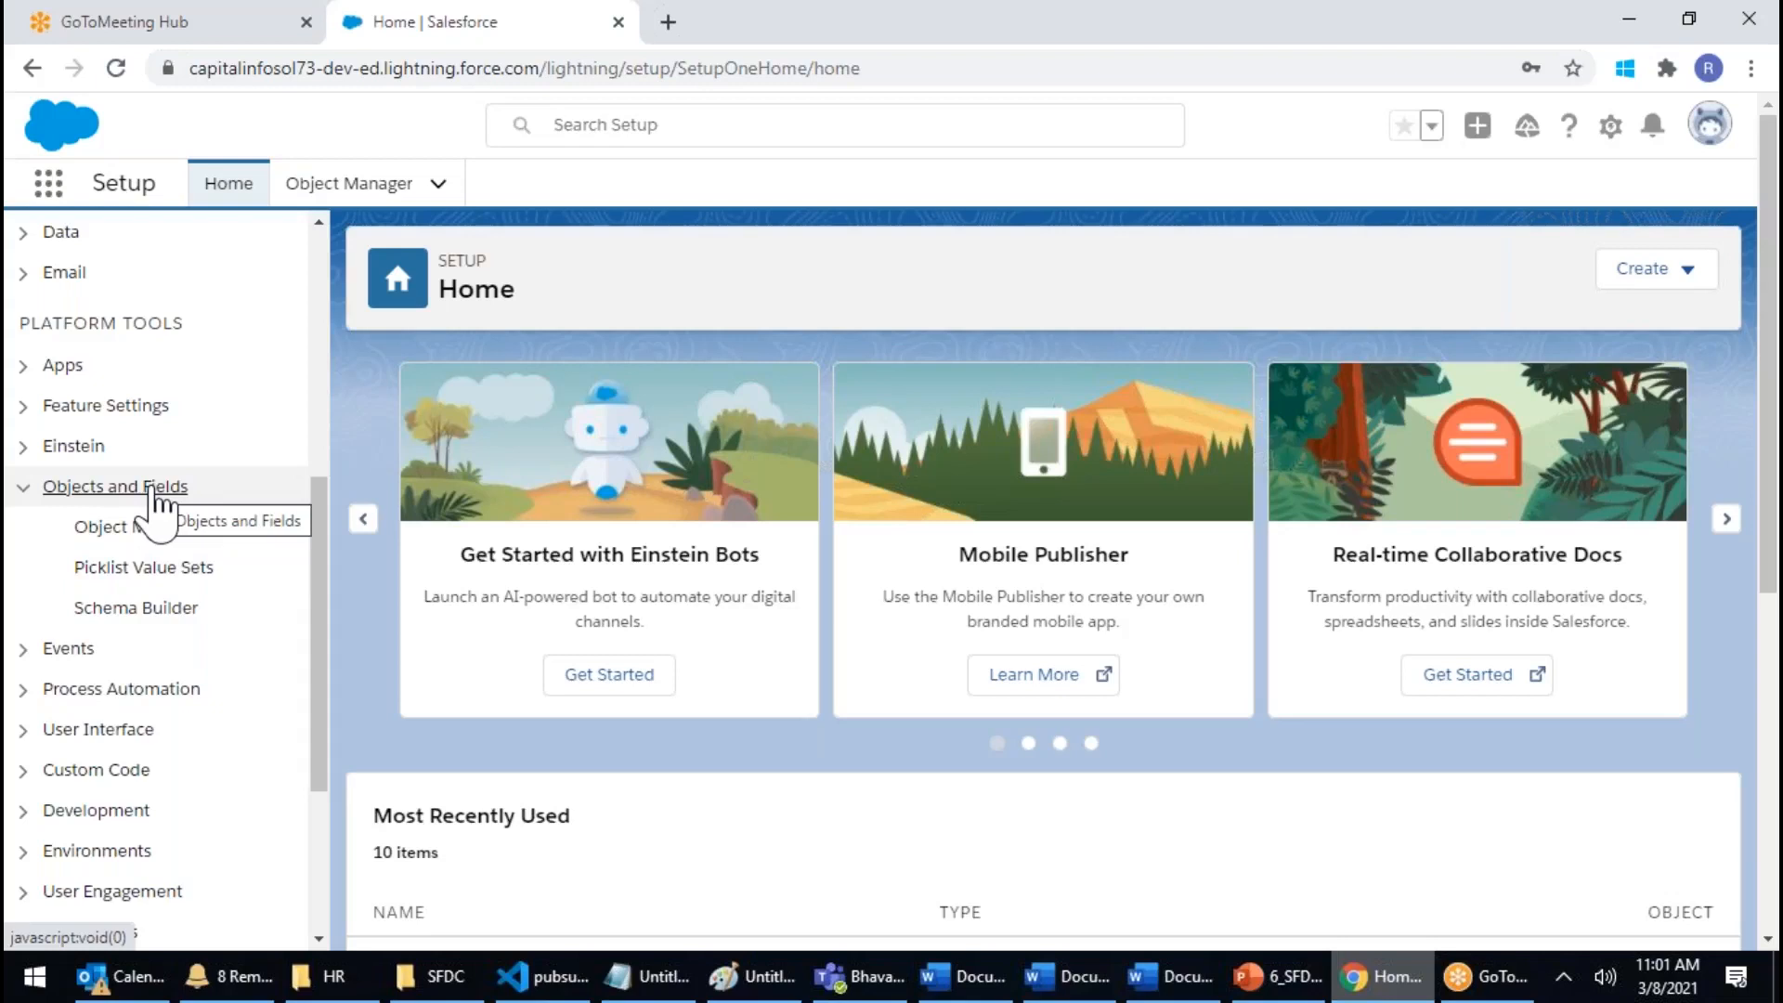
pyautogui.click(156, 542)
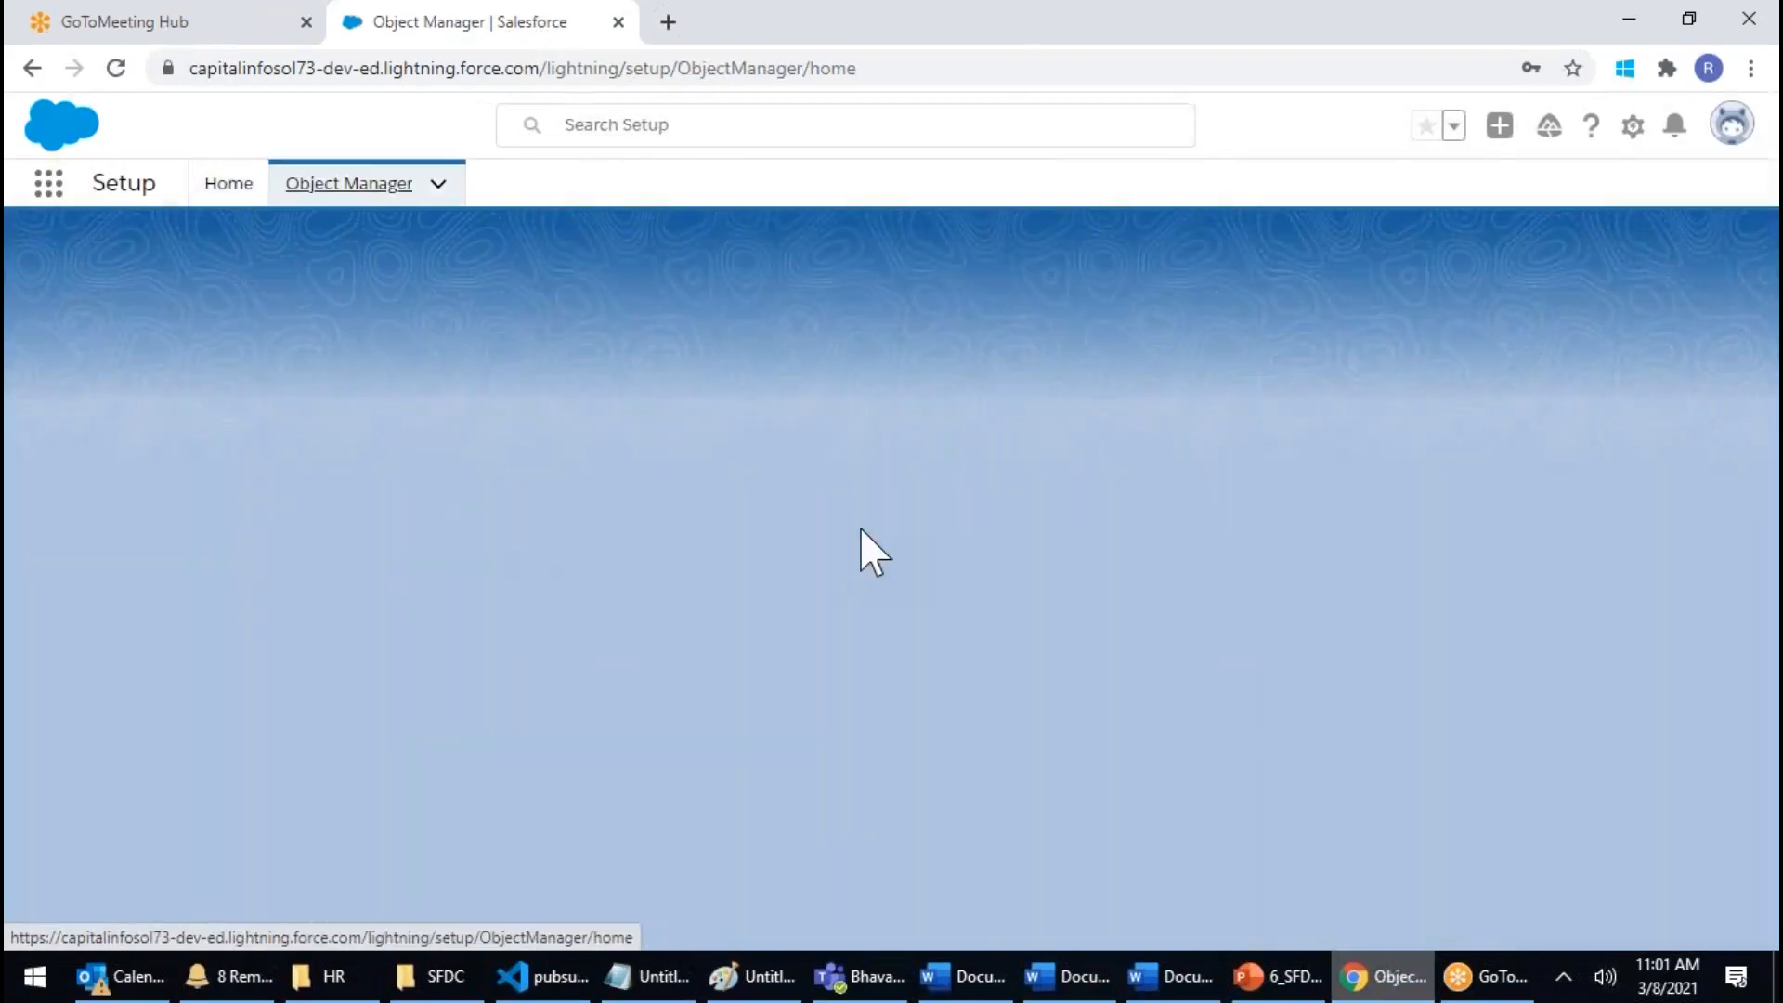
# Step: Find the Patient custom object in the Object Manager list and open its details
pyautogui.scroll(-15, 418, 687)
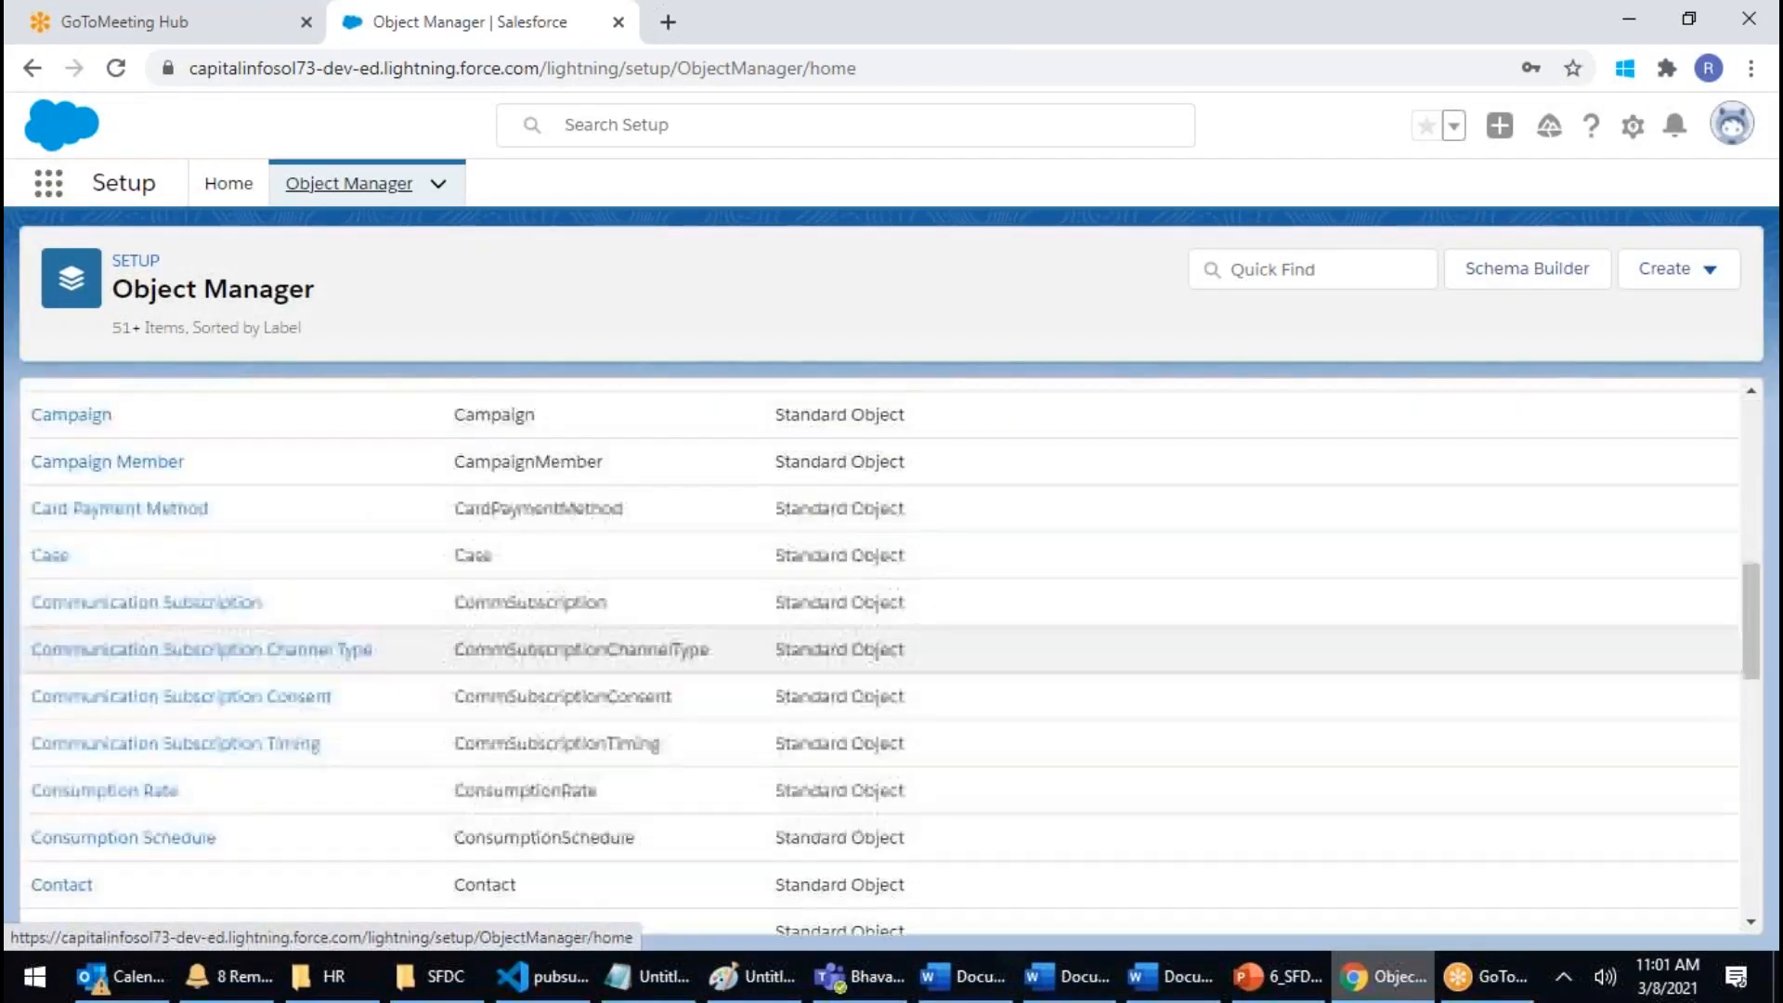
pyautogui.scroll(-20, 525, 646)
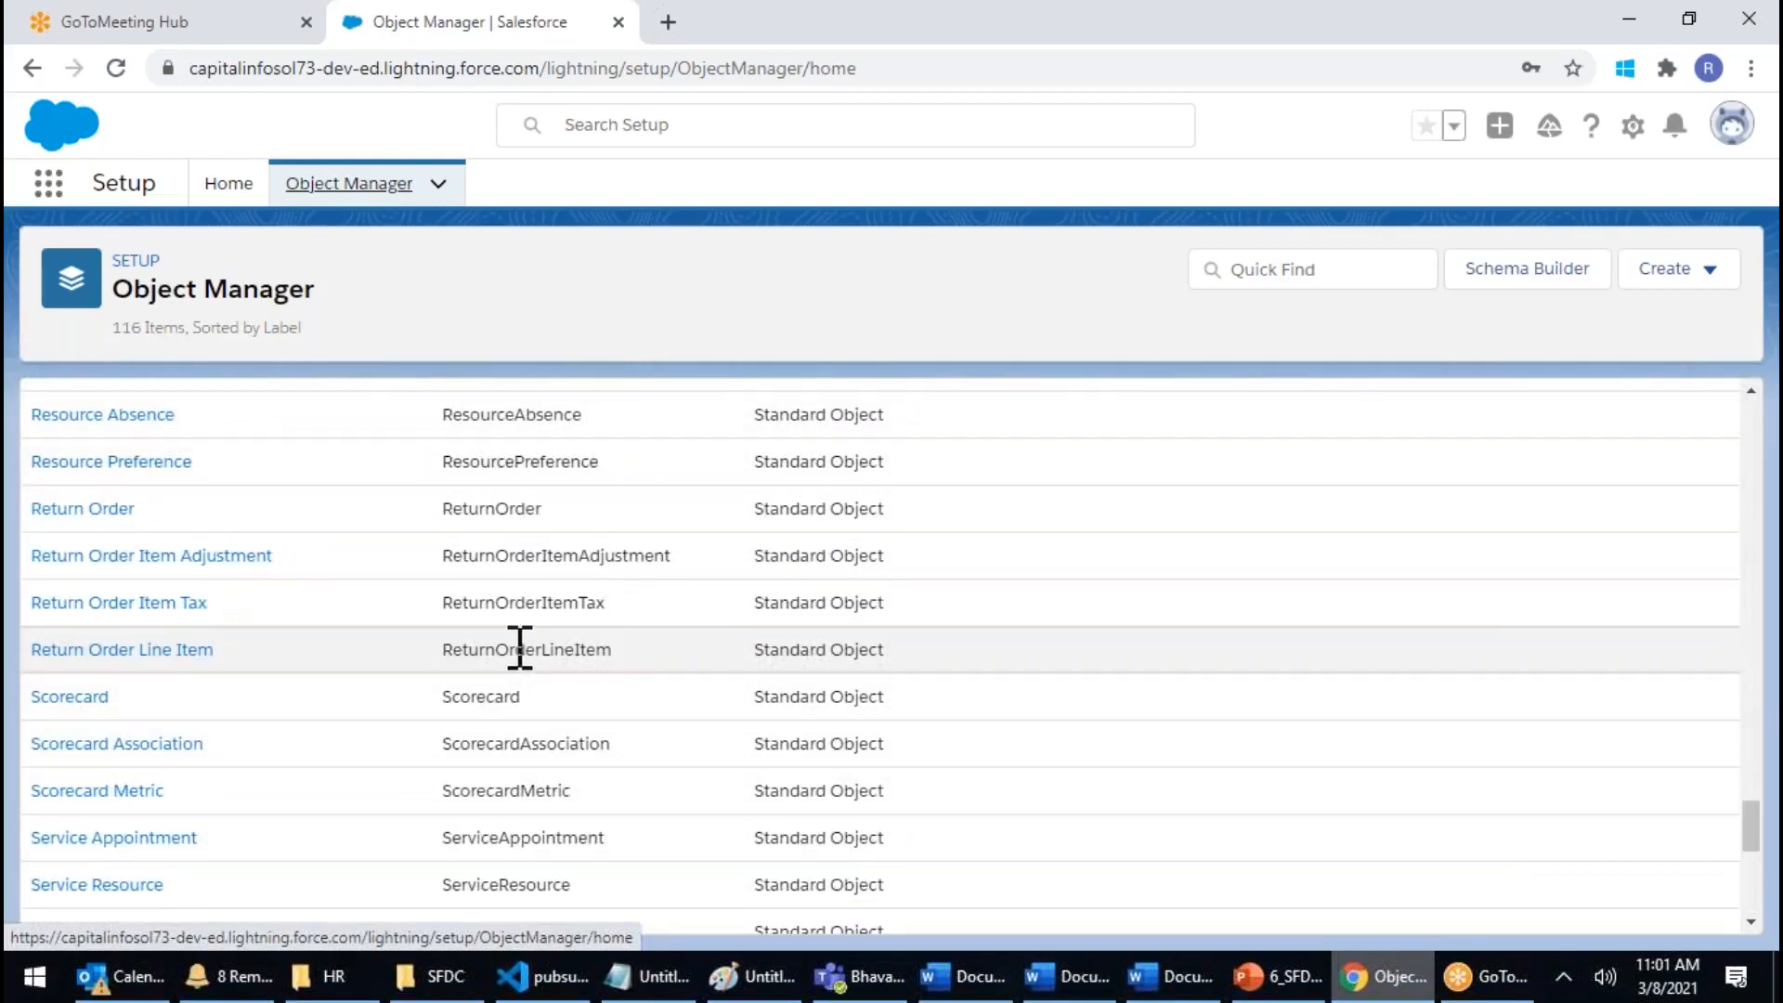
pyautogui.scroll(-7, 520, 648)
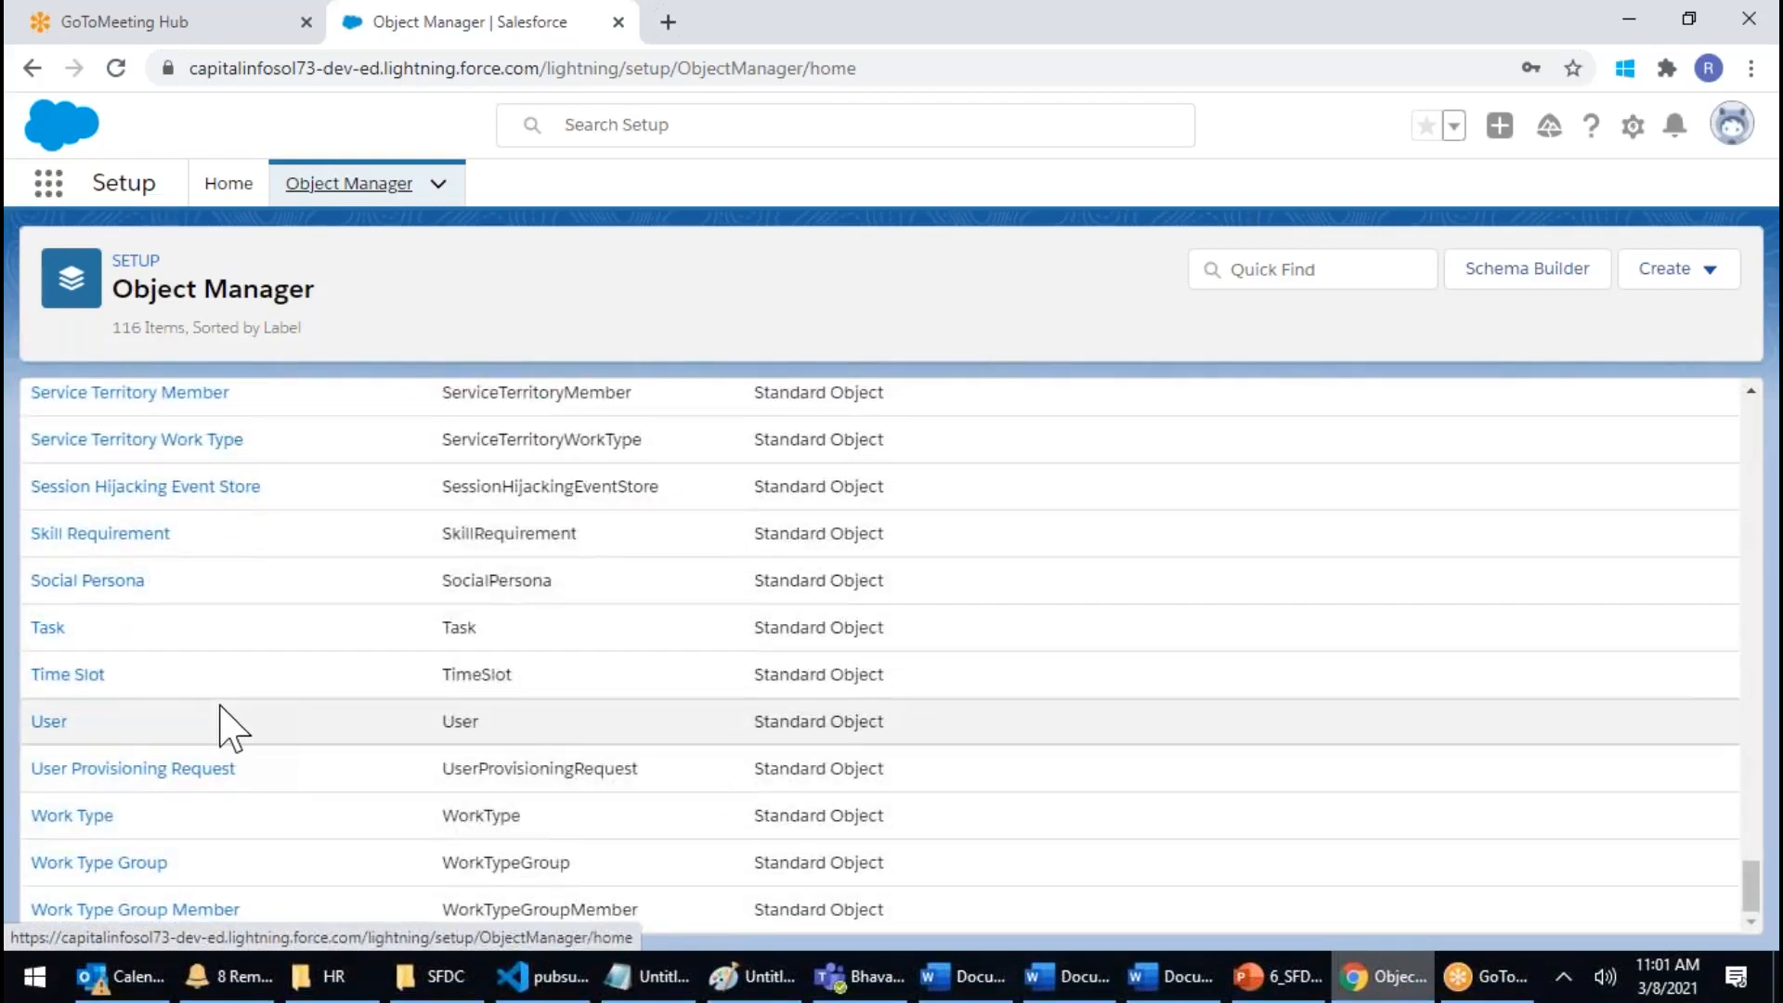
pyautogui.scroll(20, 239, 720)
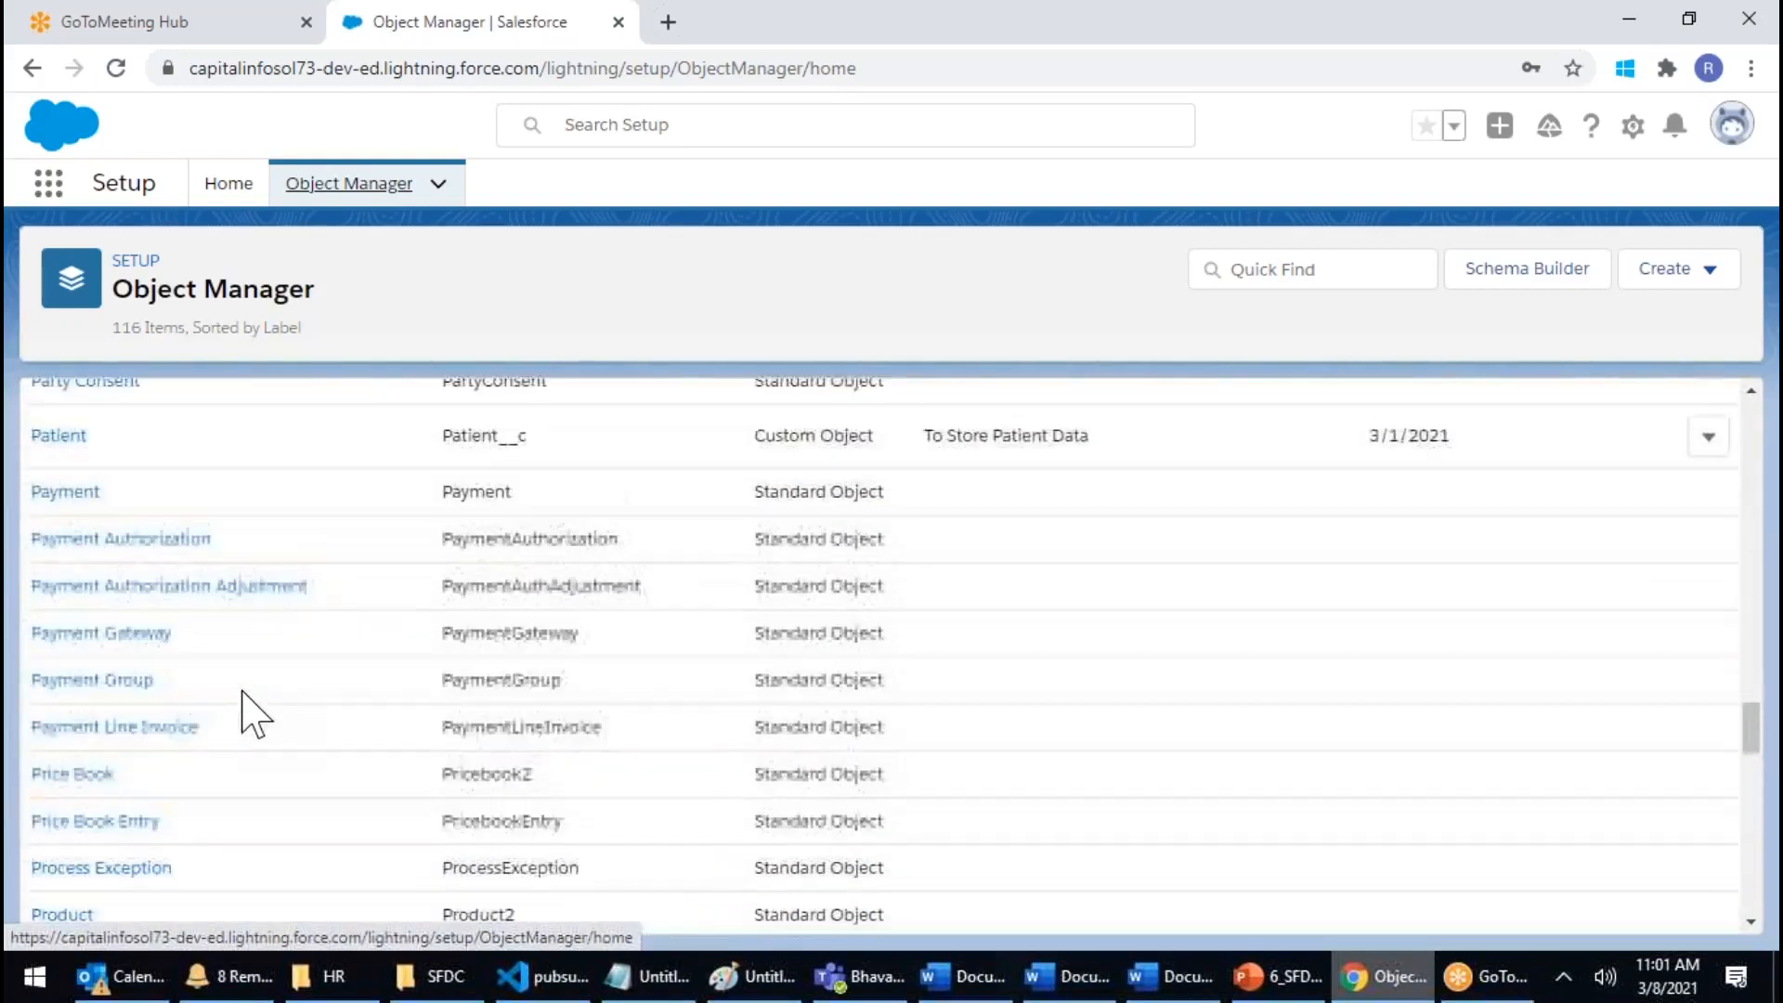
pyautogui.scroll(1, 167, 651)
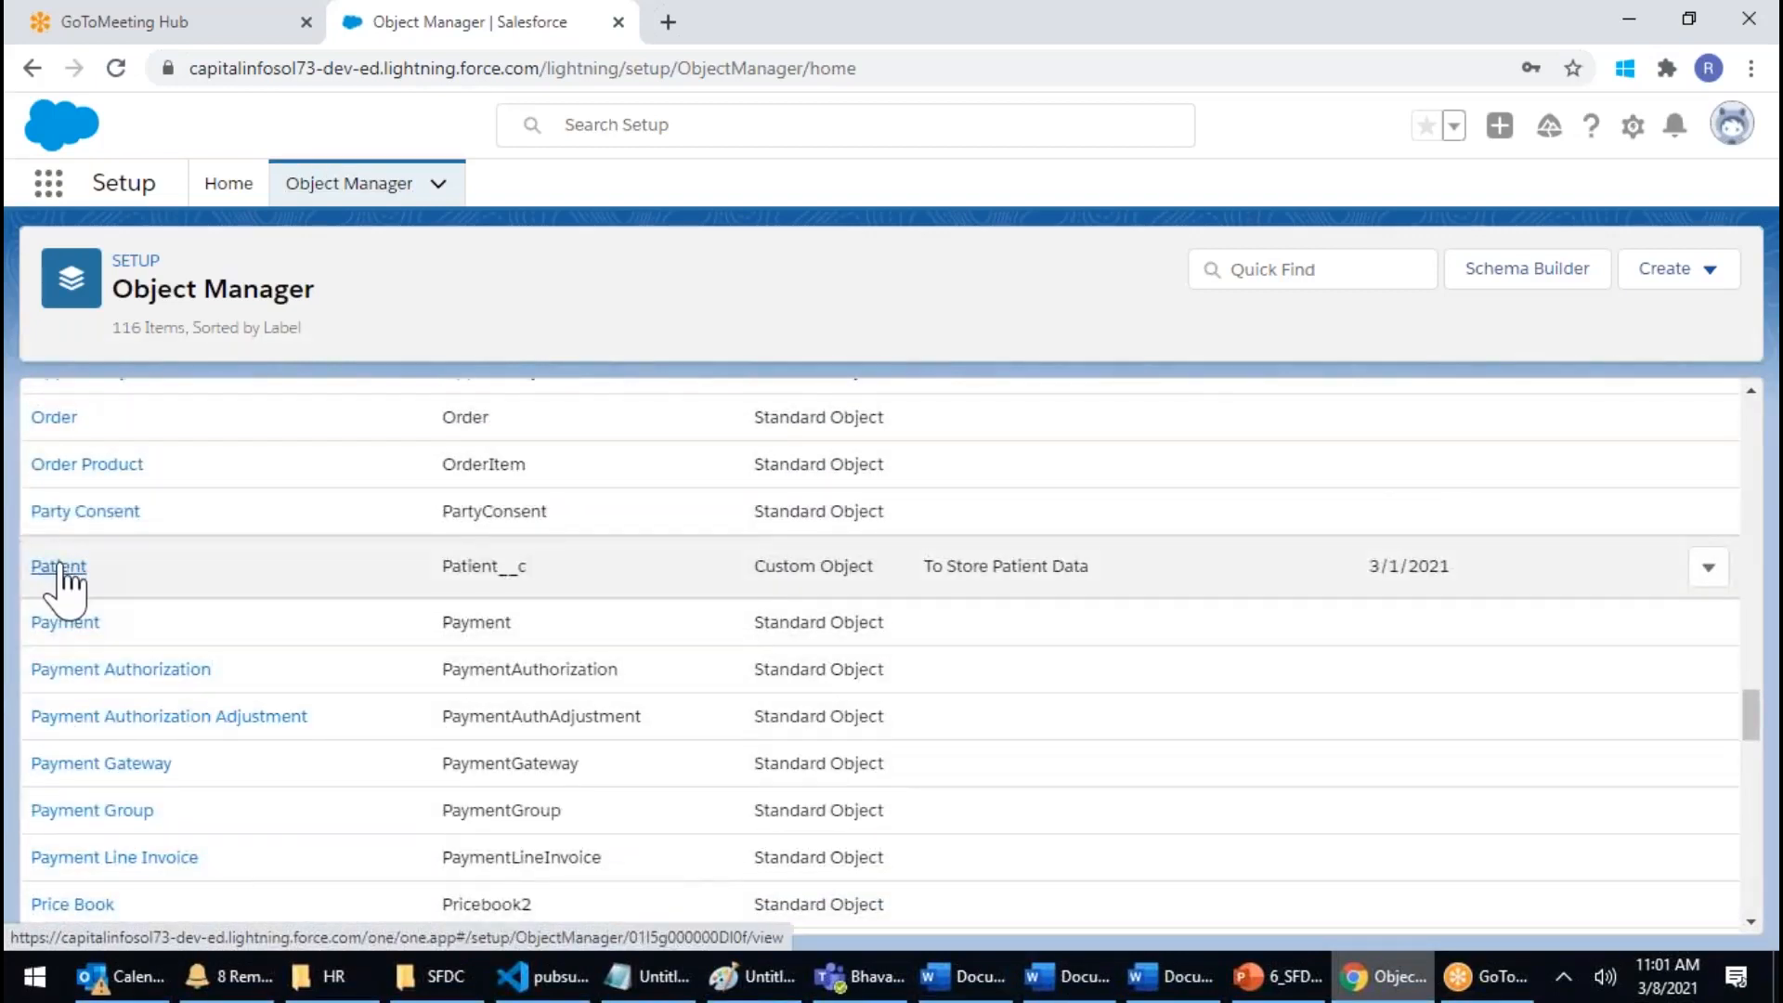
pyautogui.click(59, 569)
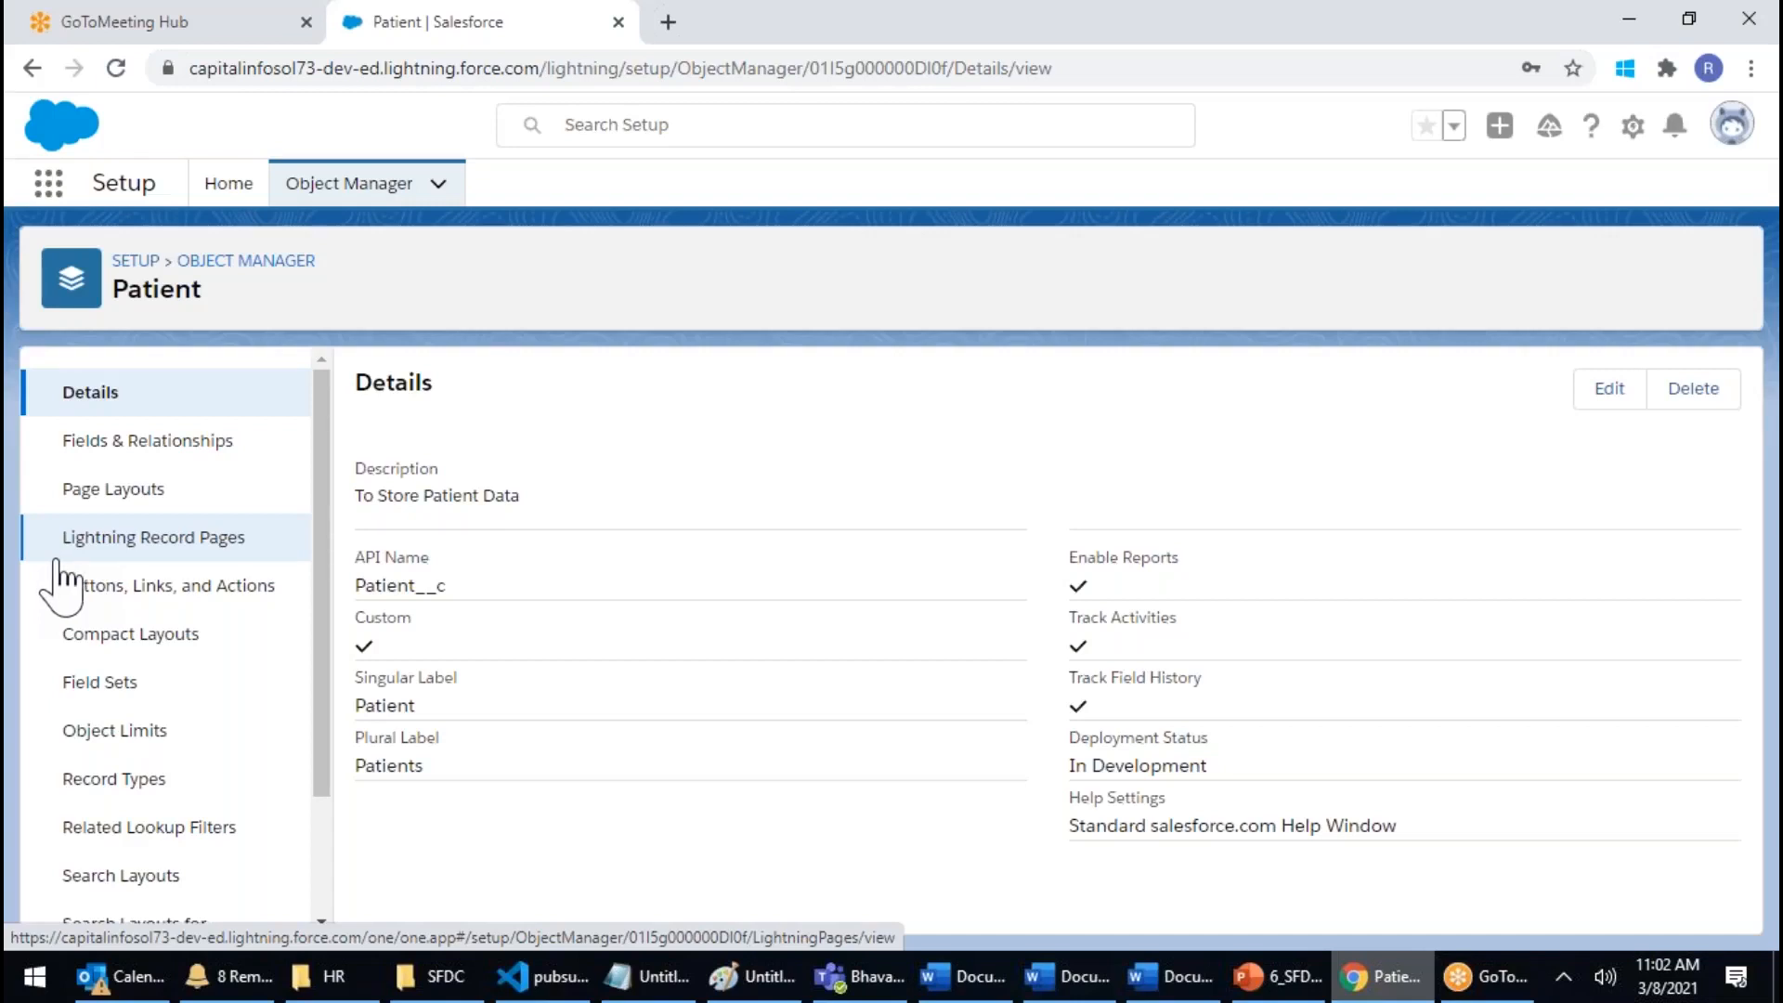
# Step: Start a new custom field on the Patient object with the Formula data type and proceed to choosing the output type
pyautogui.click(169, 443)
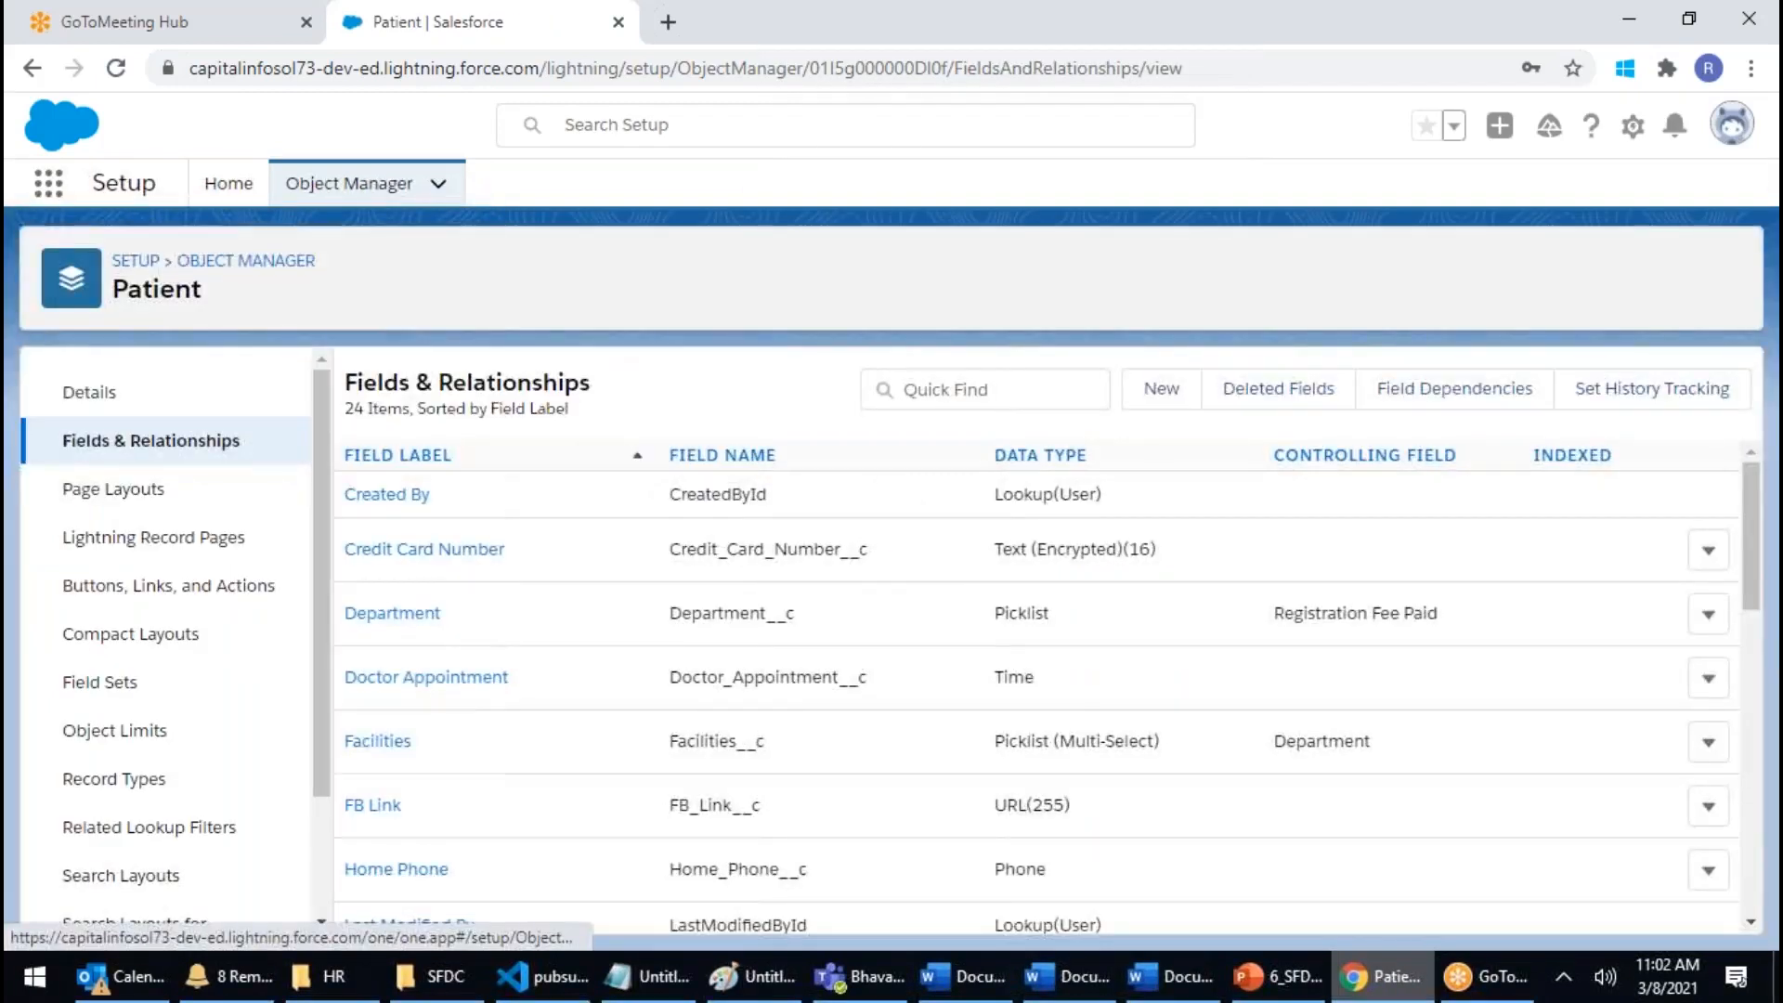
pyautogui.click(1162, 391)
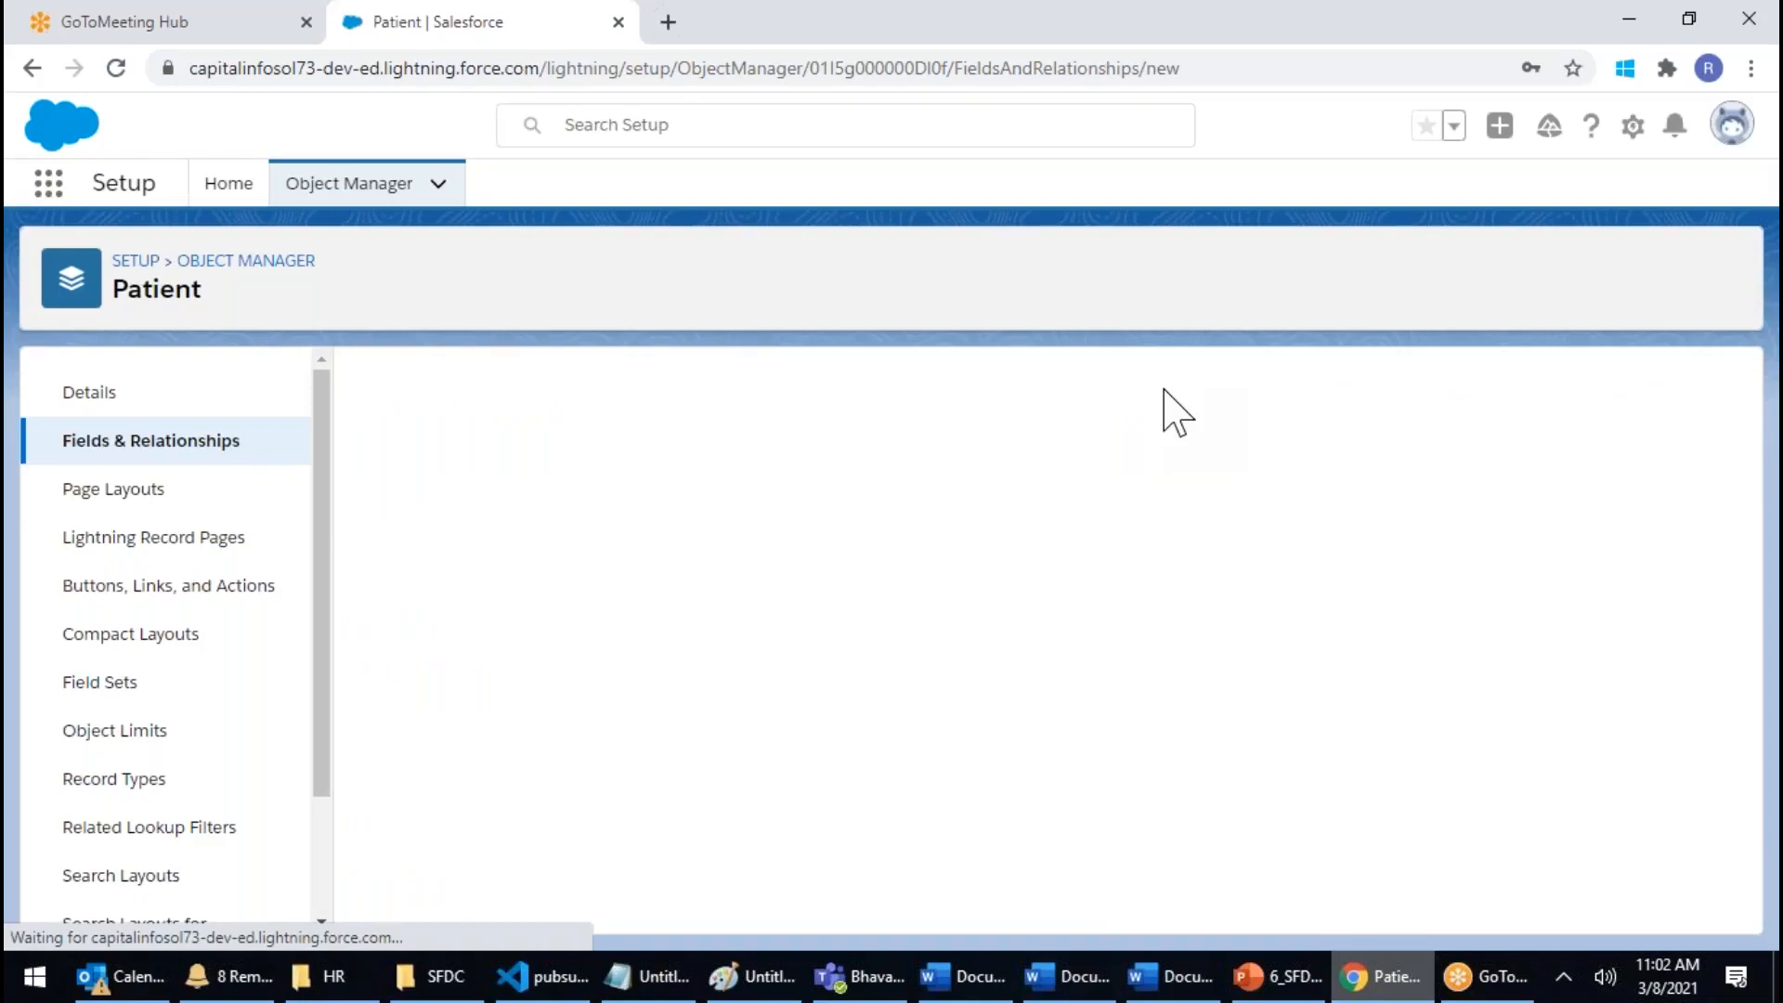
pyautogui.scroll(-3, 832, 534)
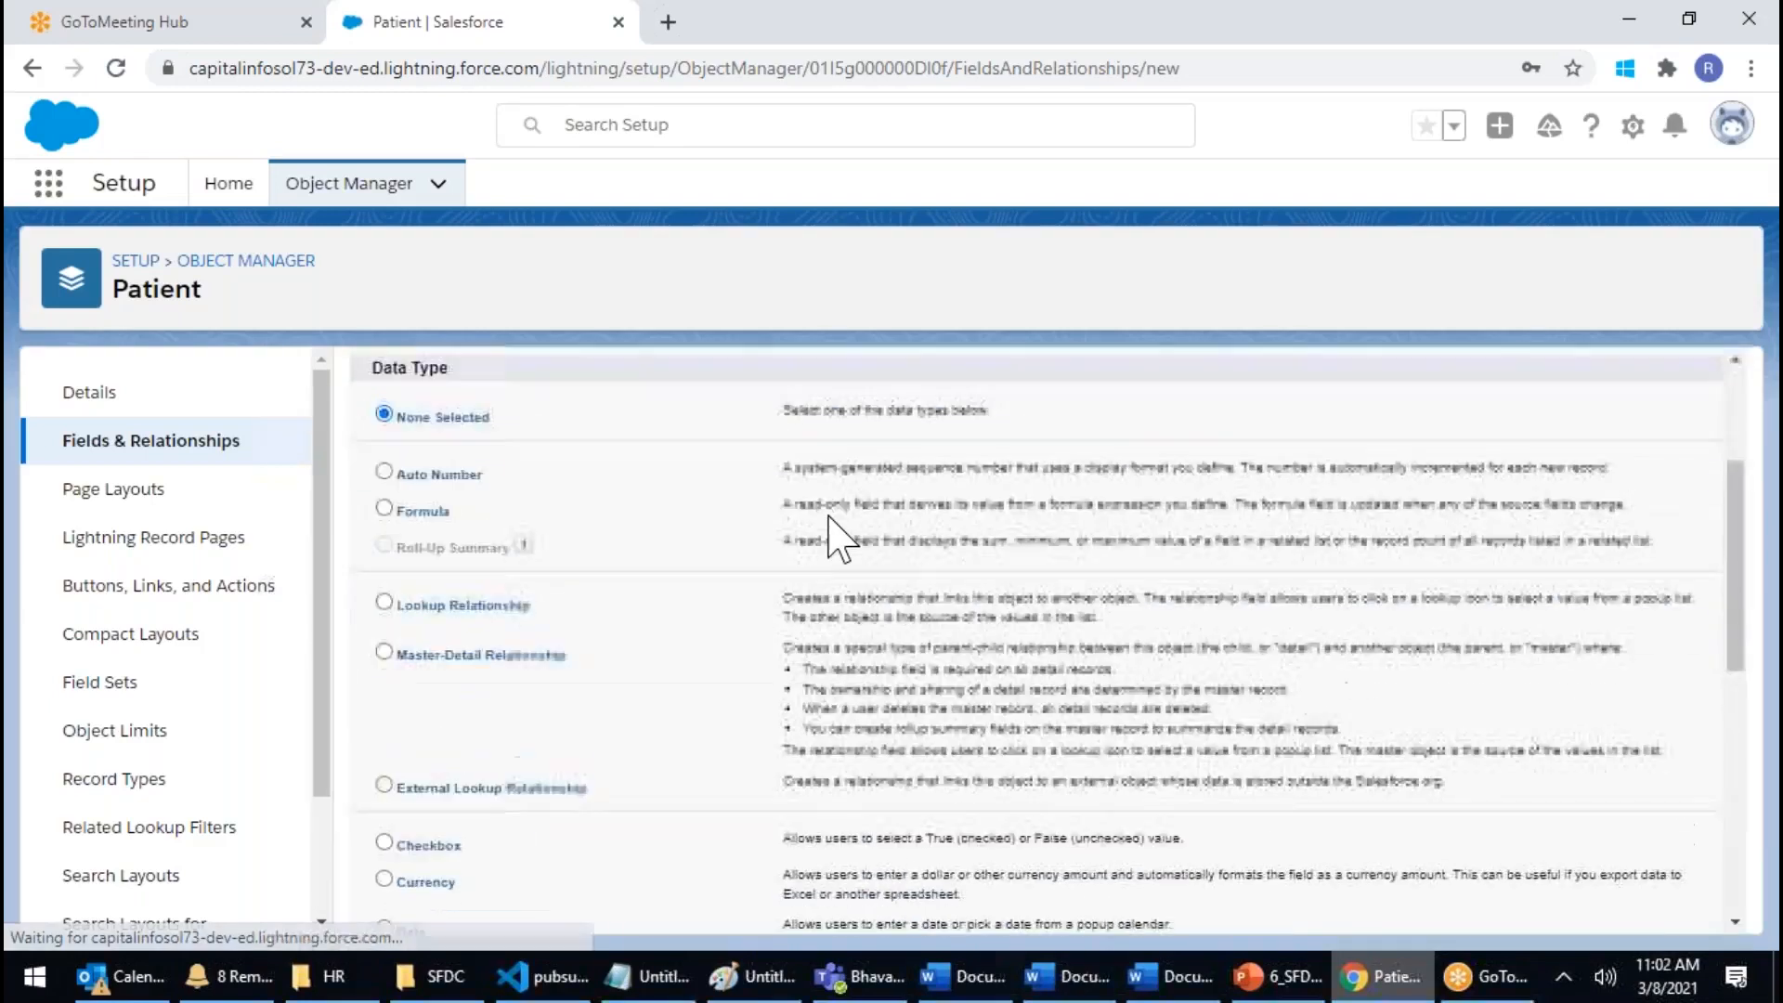
pyautogui.click(383, 501)
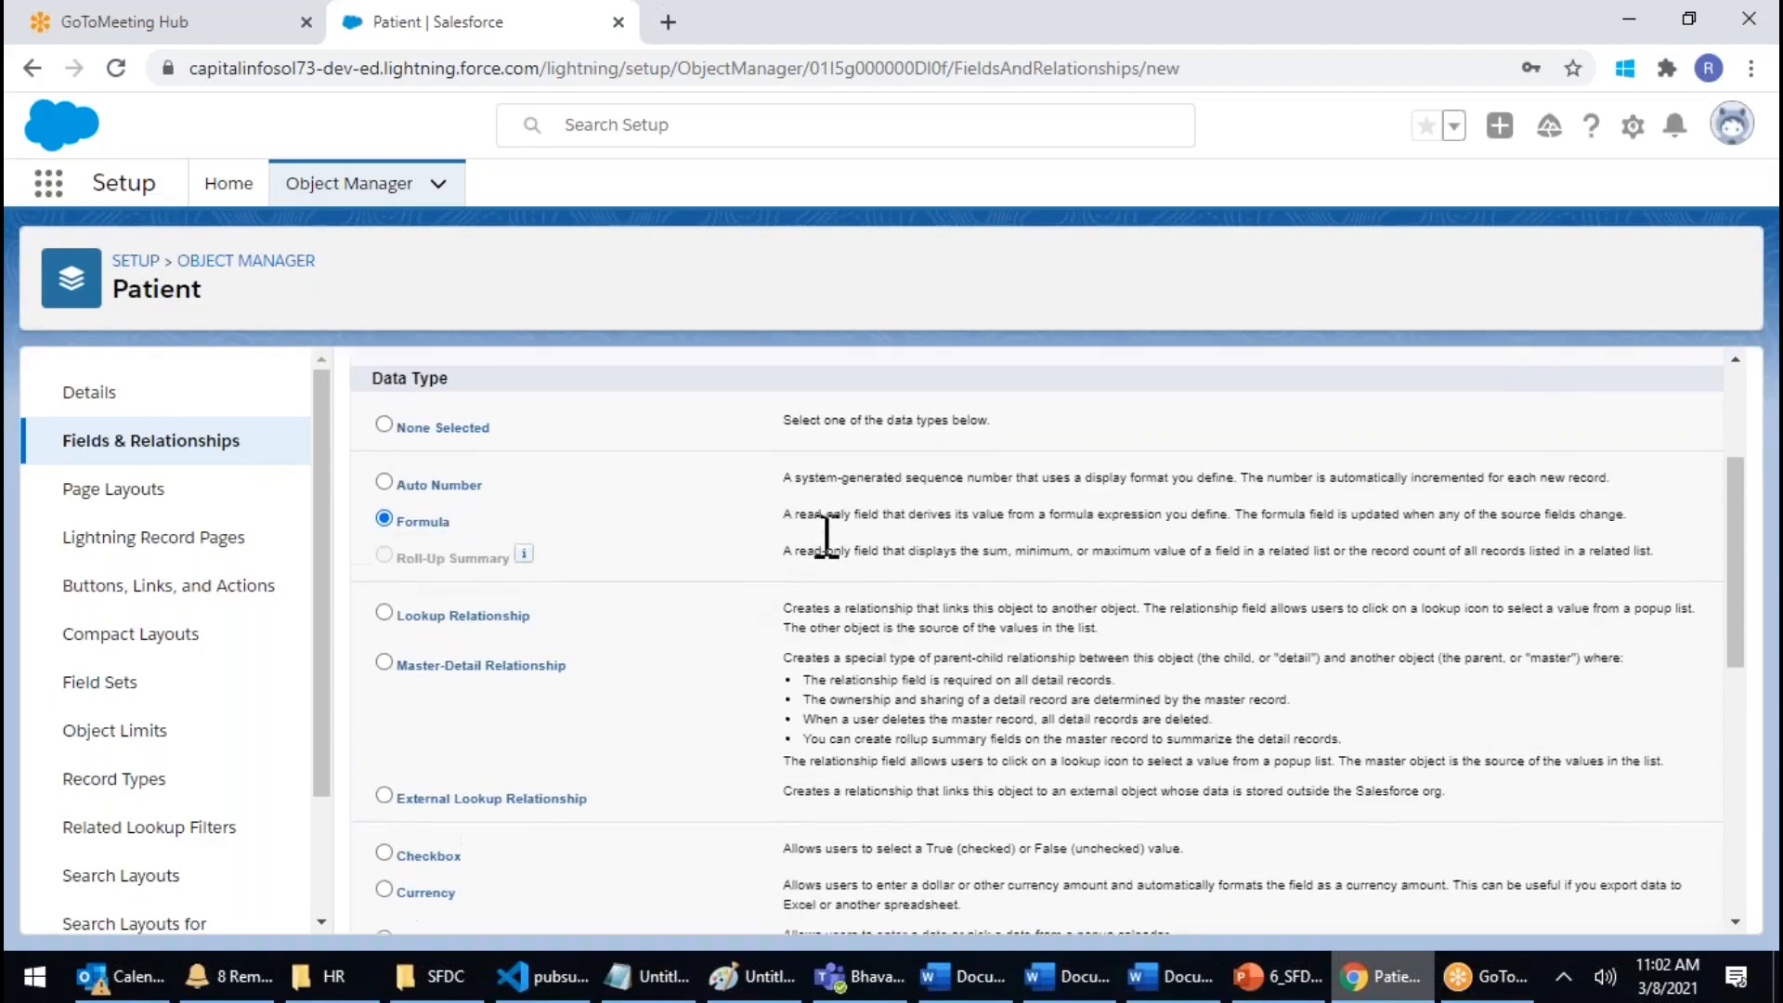
pyautogui.scroll(3, 824, 538)
pyautogui.click(1629, 515)
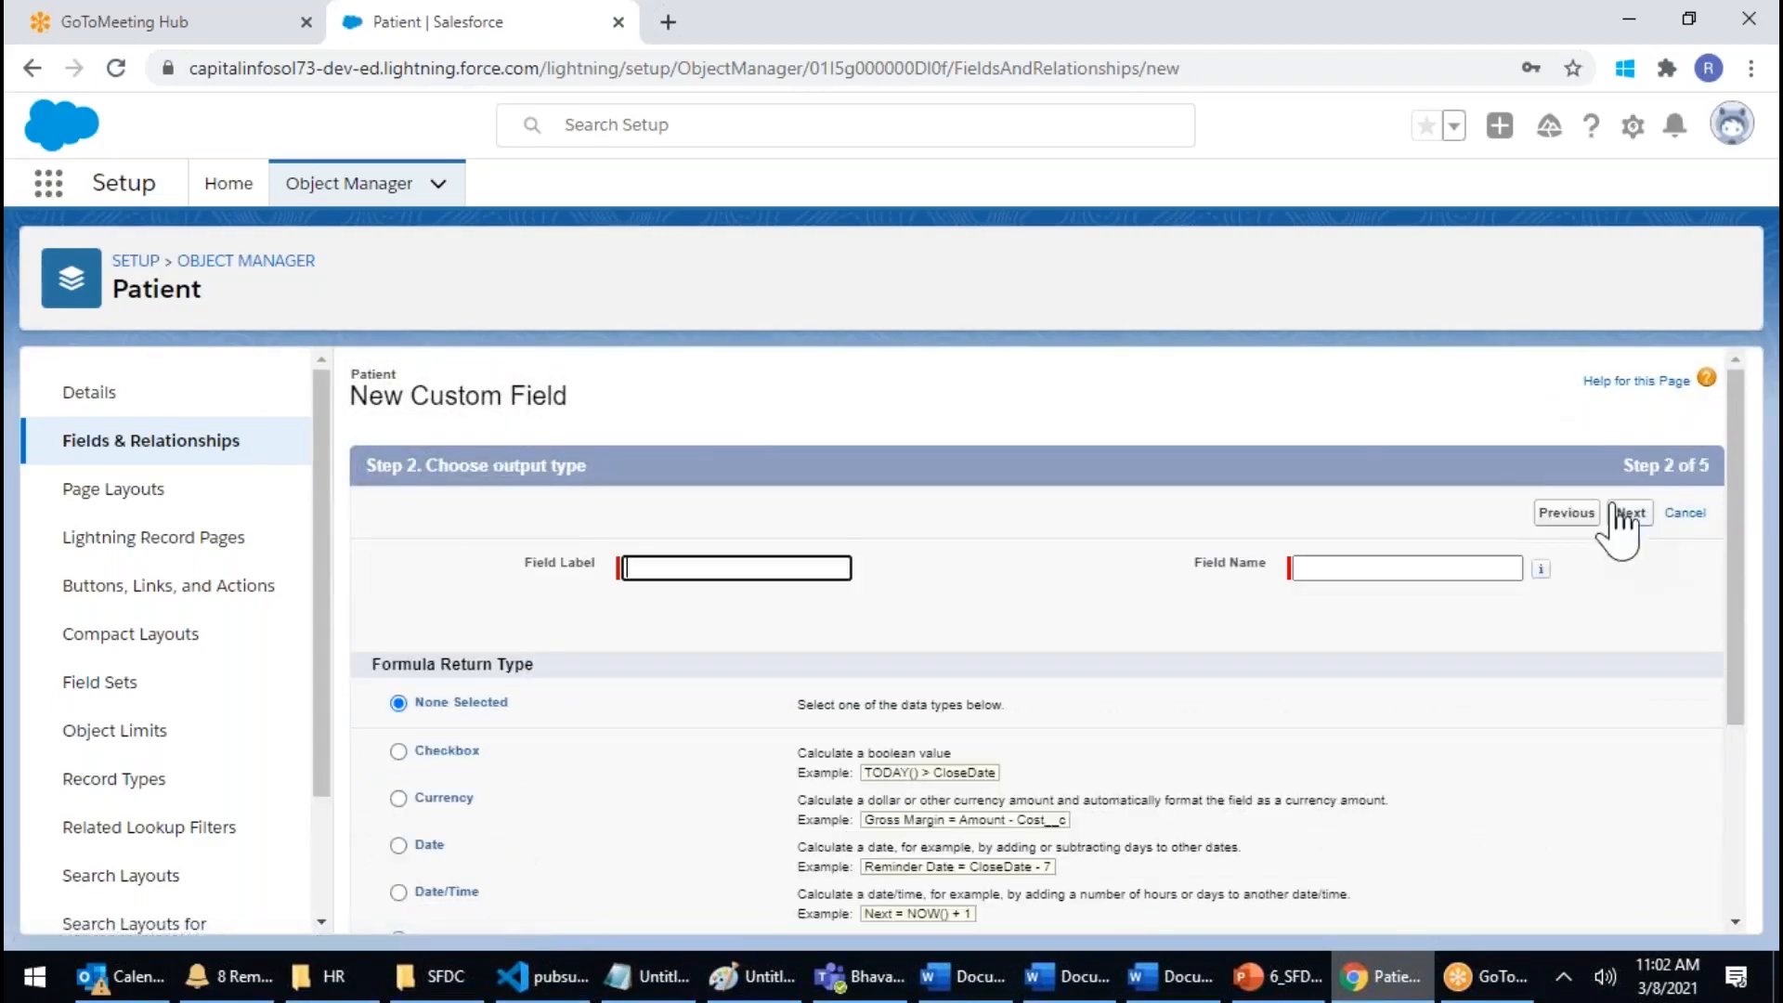
# Step: Set the new formula field's label to Patient Grade and let the field name fill in as Patient_Grade
pyautogui.click(662, 568)
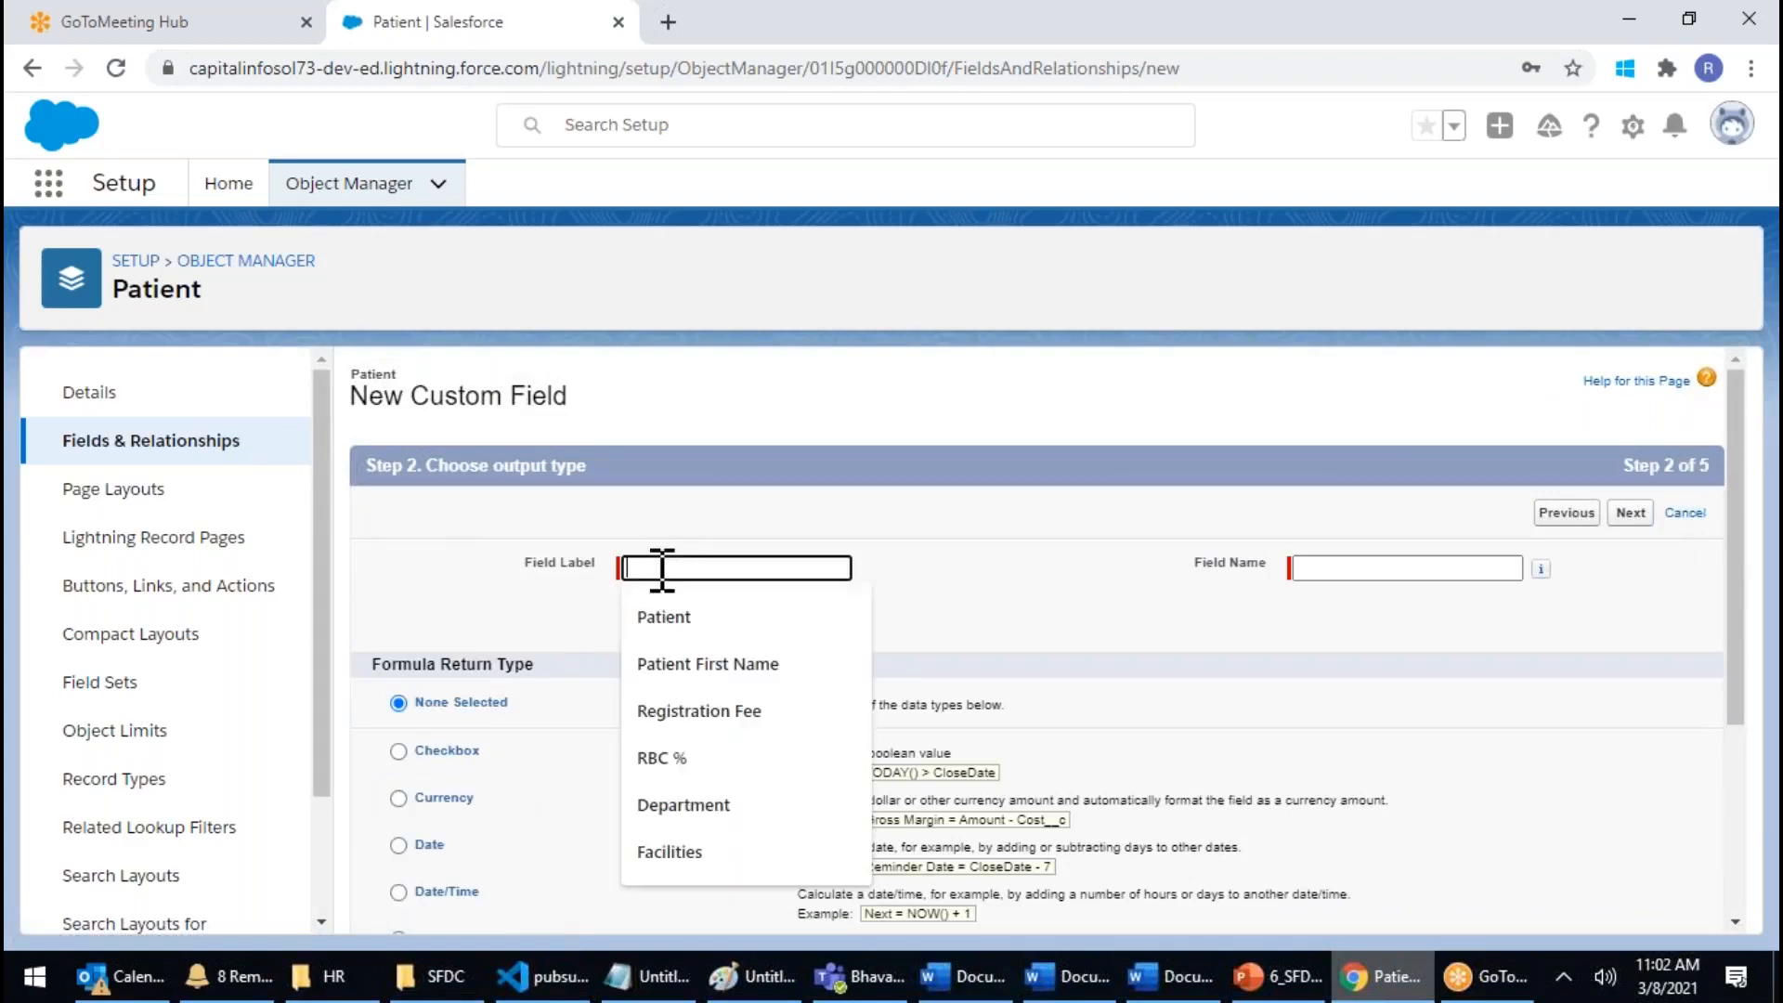
pyautogui.write('p')
pyautogui.press('BackSpace')
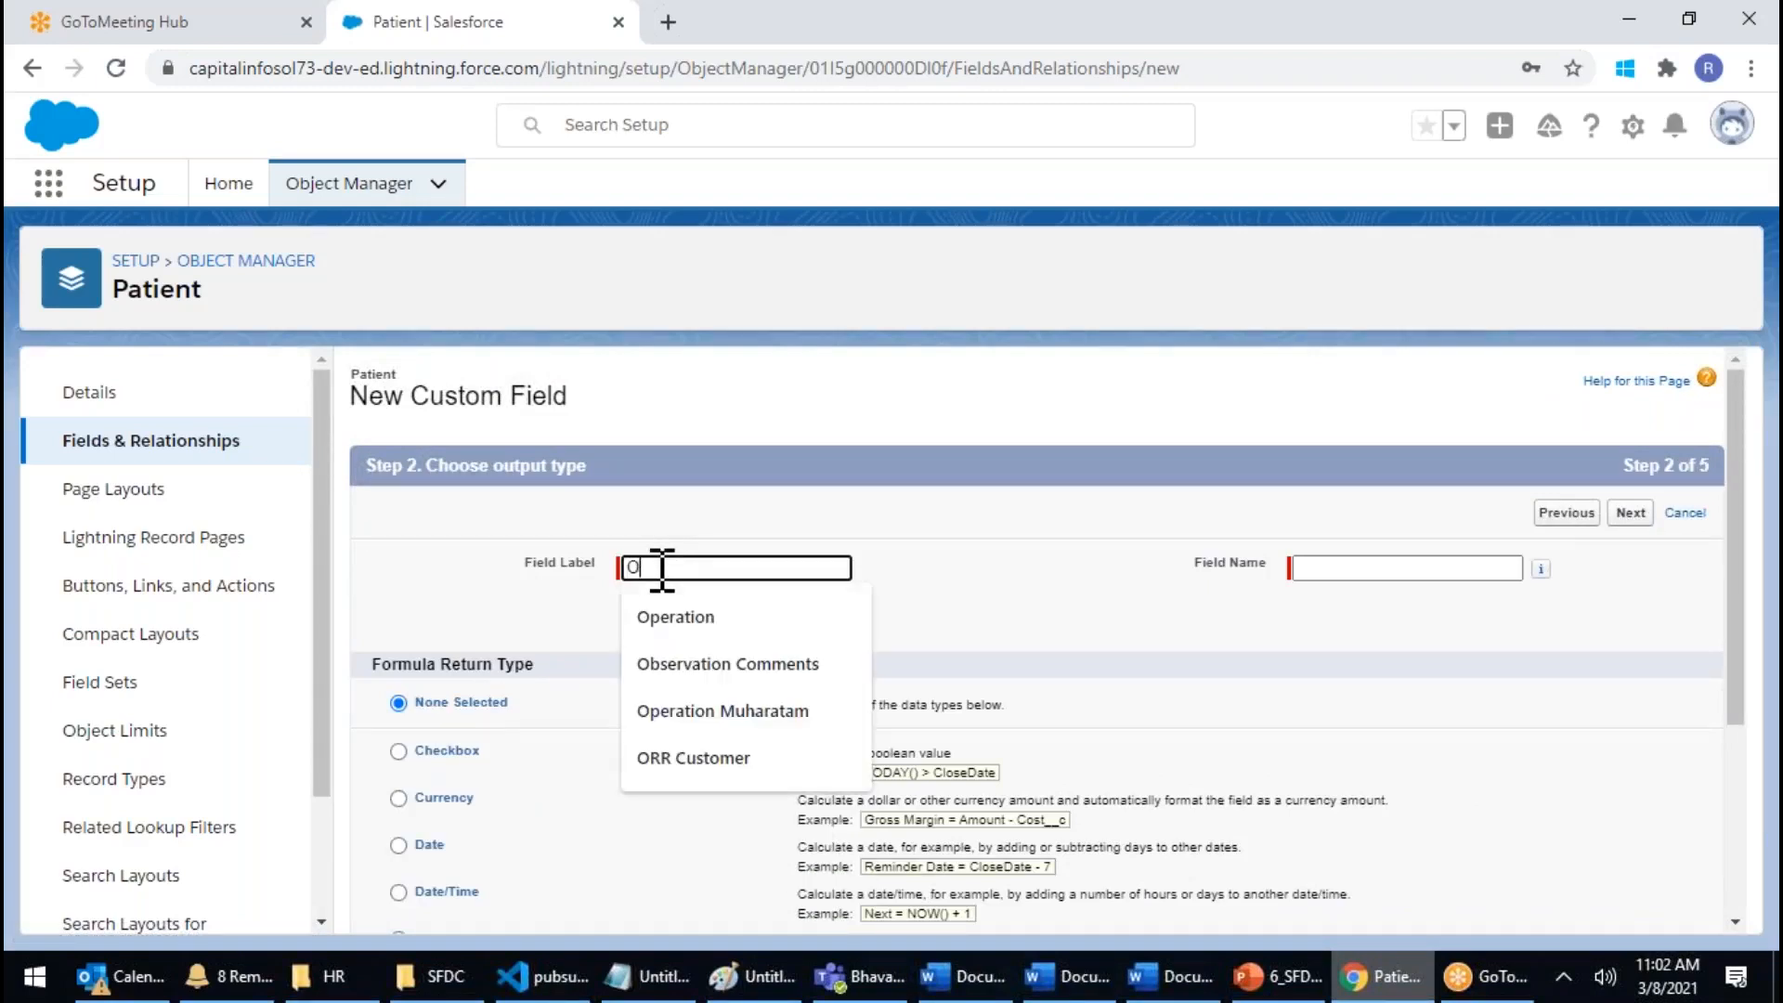
pyautogui.write('Pat')
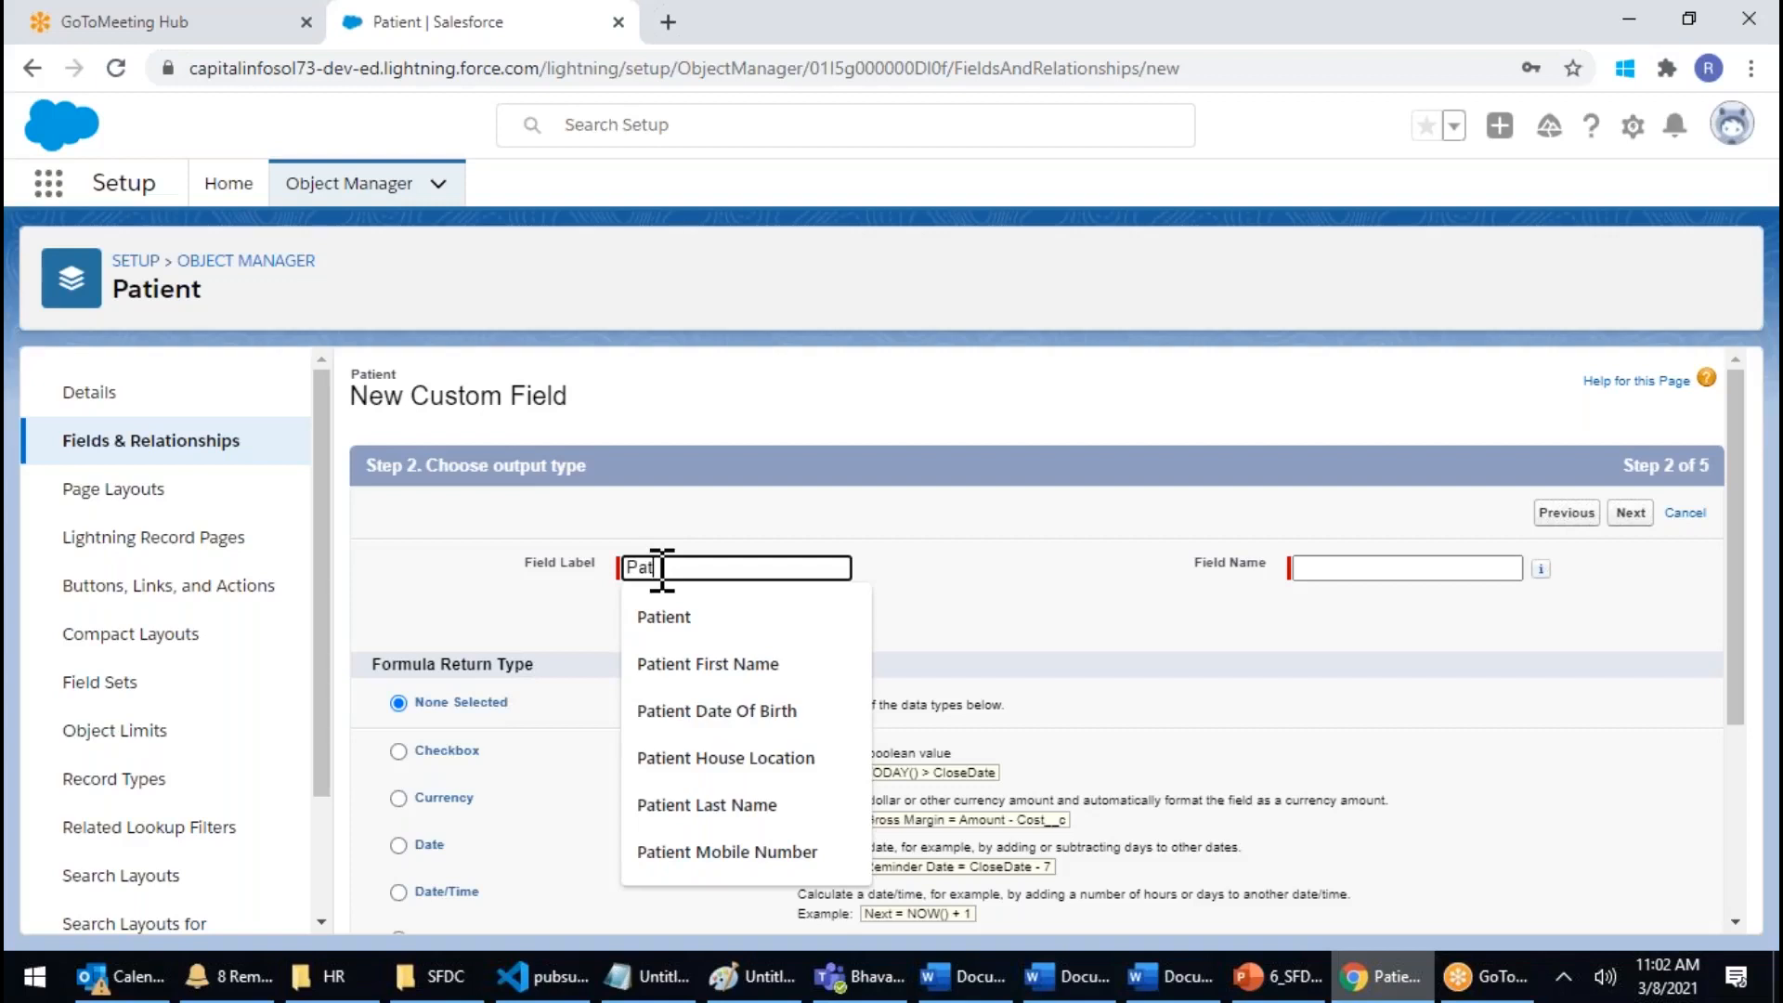
pyautogui.write('ient Grade')
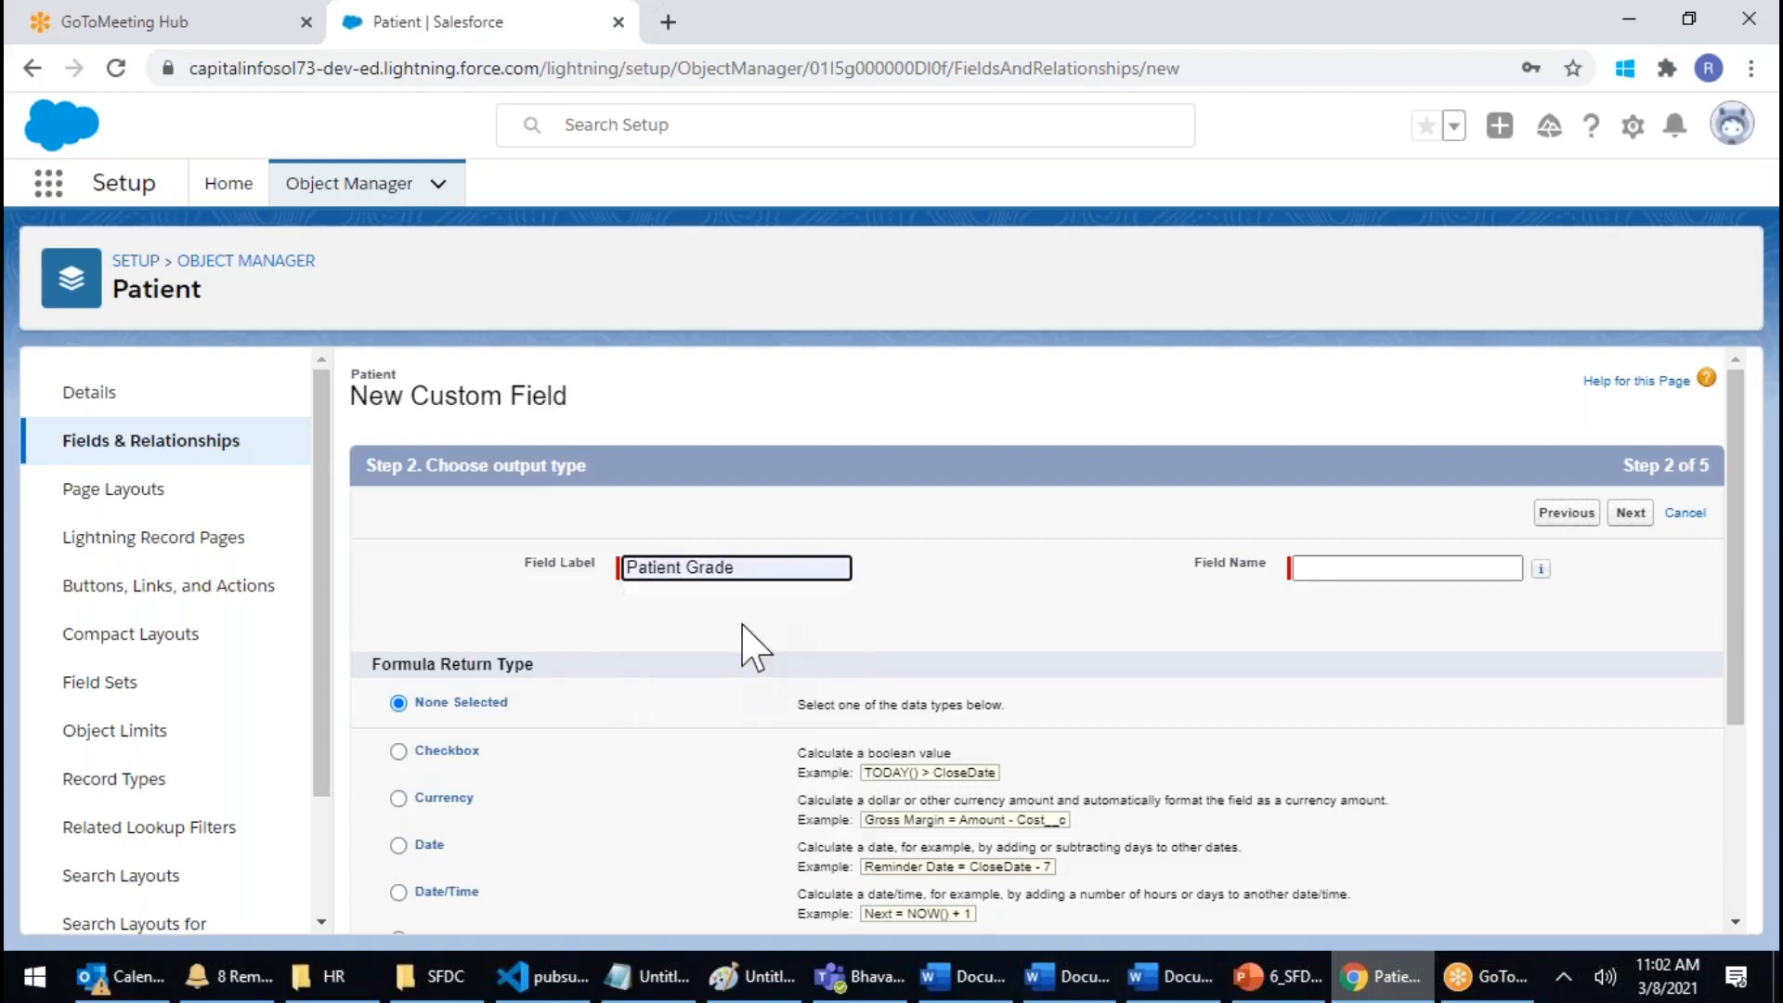
pyautogui.scroll(-1, 755, 646)
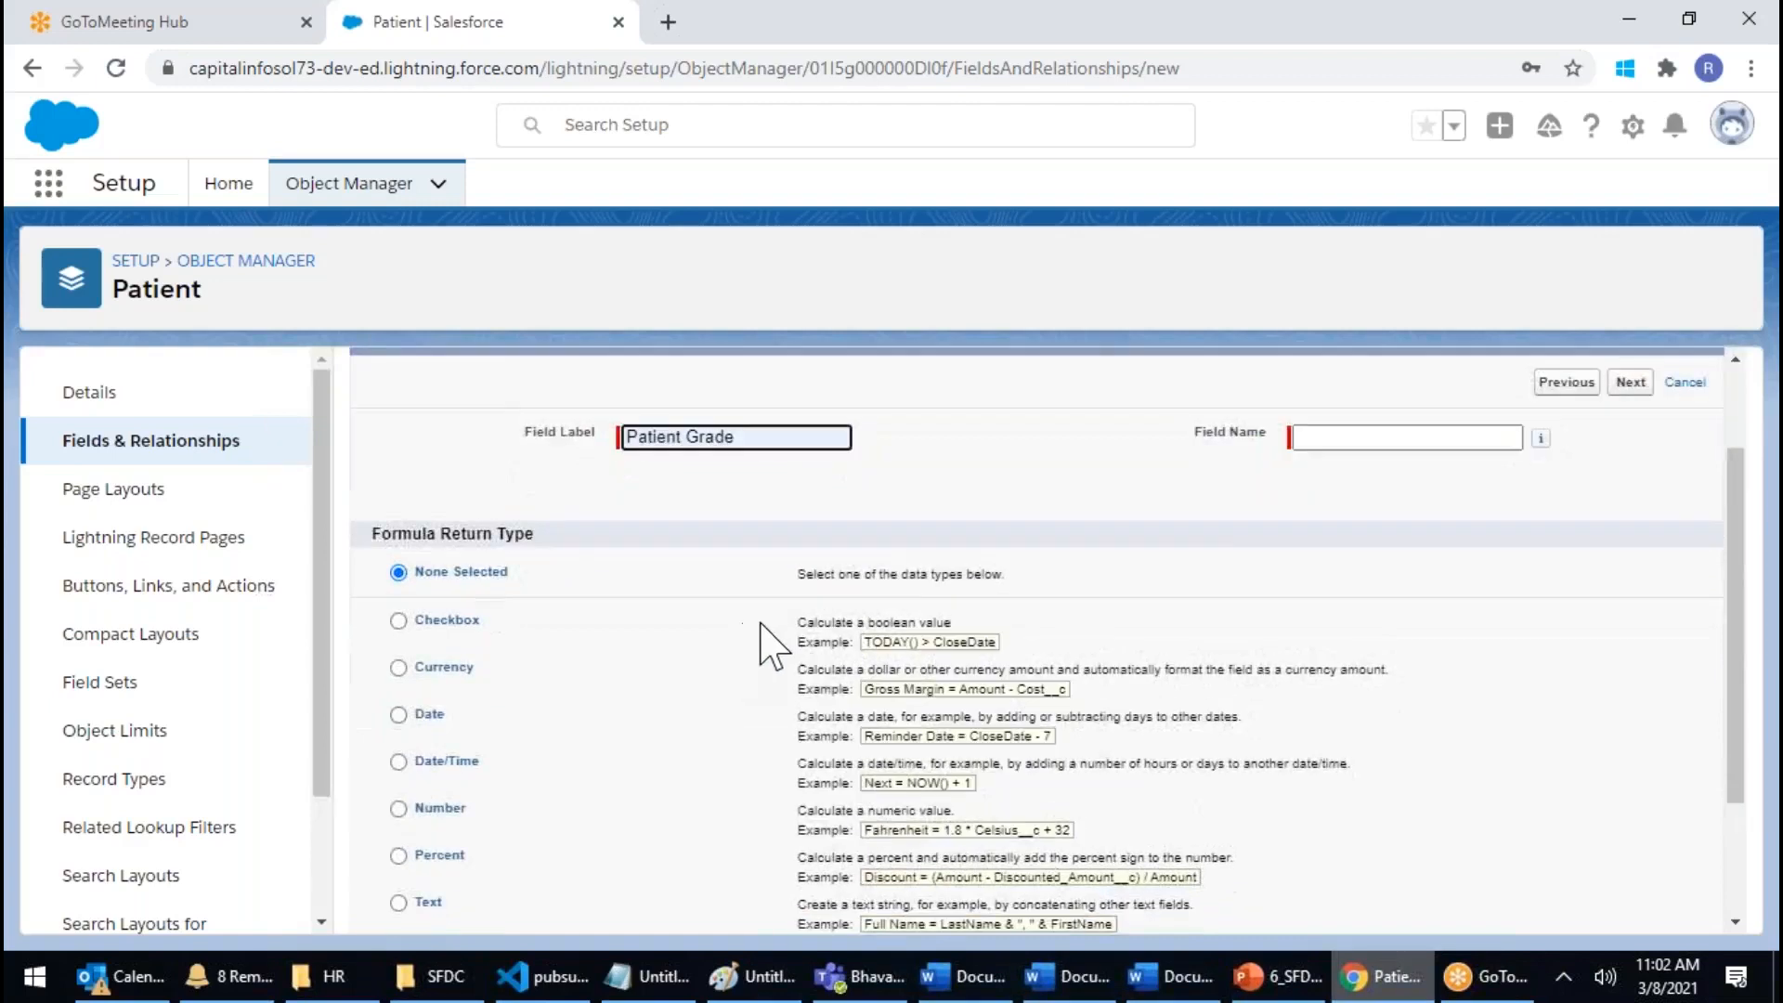
pyautogui.click(1328, 439)
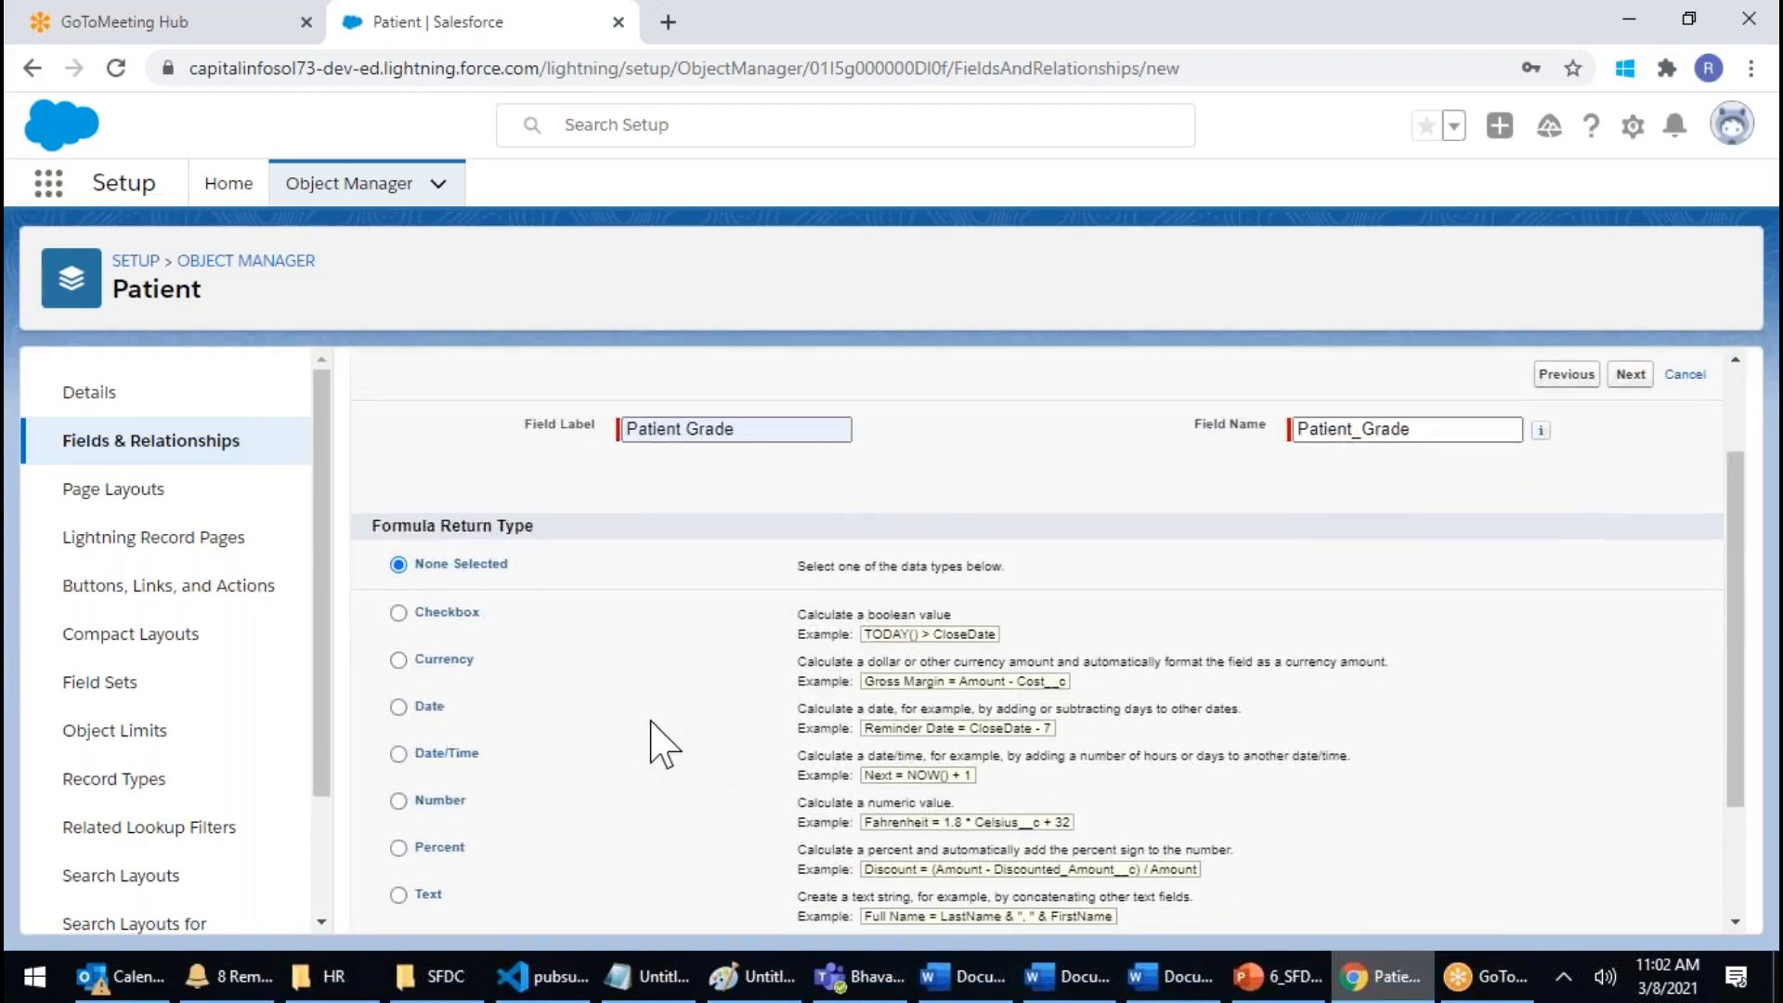
# Step: Choose Text as the formula return type and proceed to the empty formula editor for Patient Grade
pyautogui.scroll(-1, 657, 739)
pyautogui.click(398, 773)
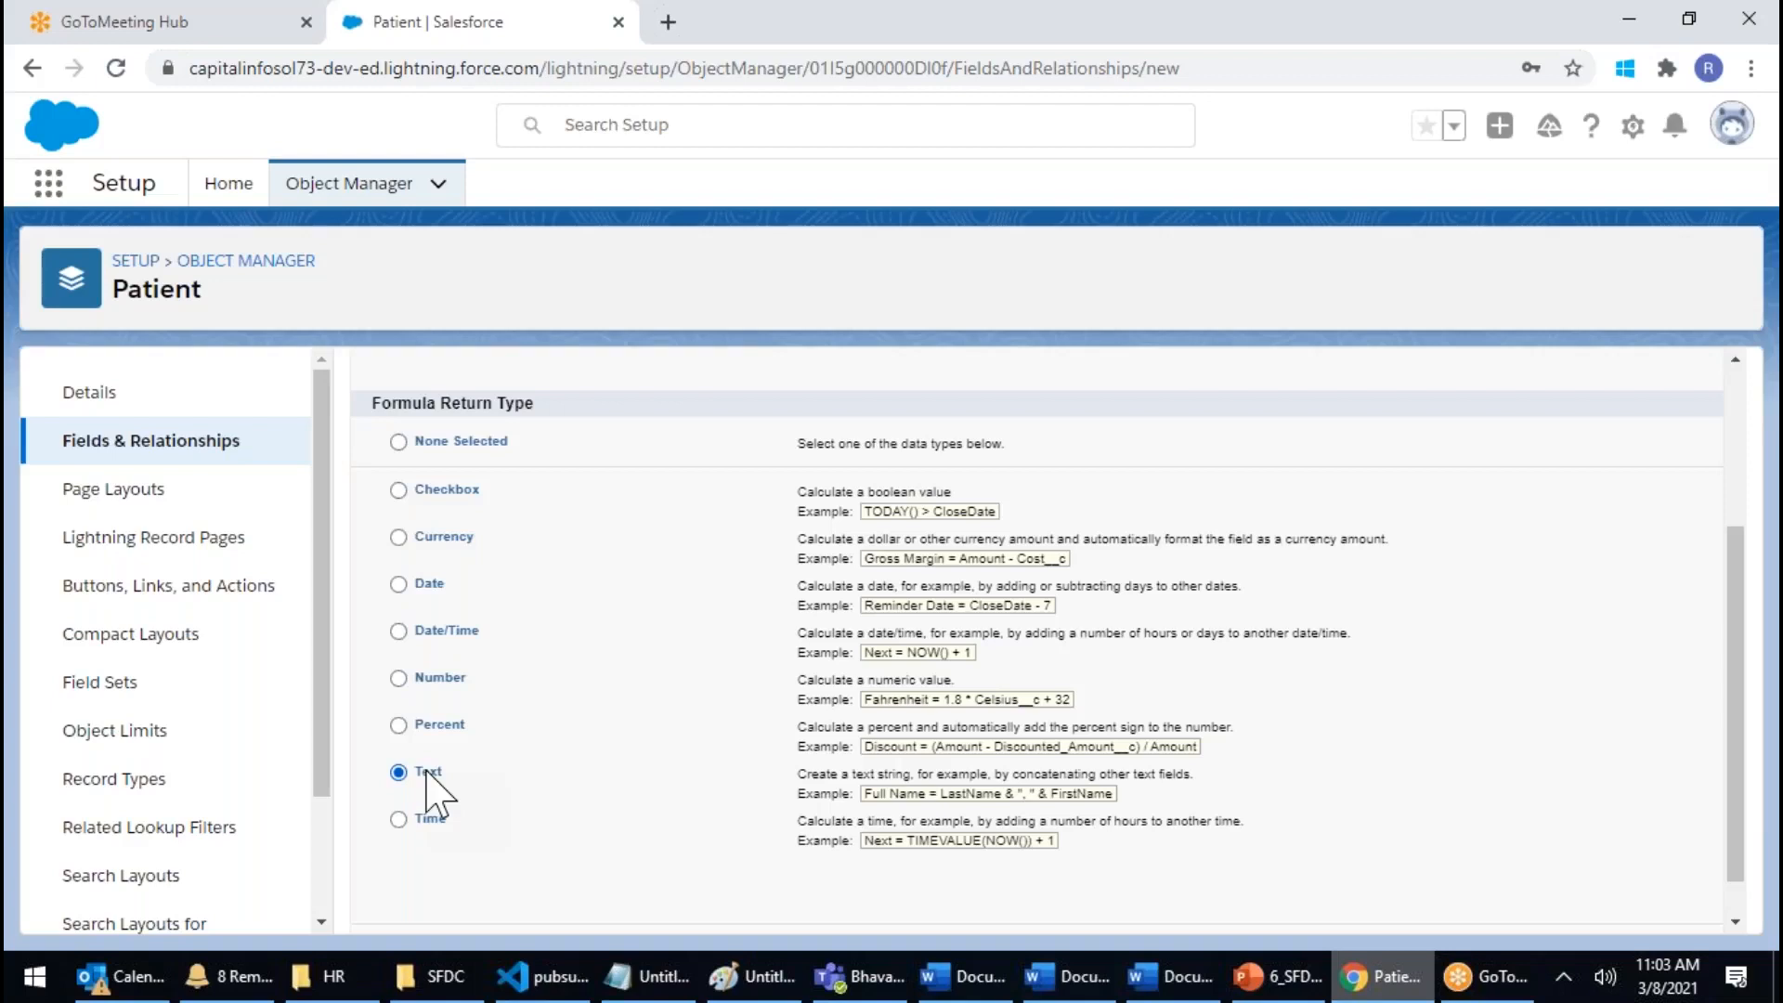
pyautogui.scroll(-1, 980, 604)
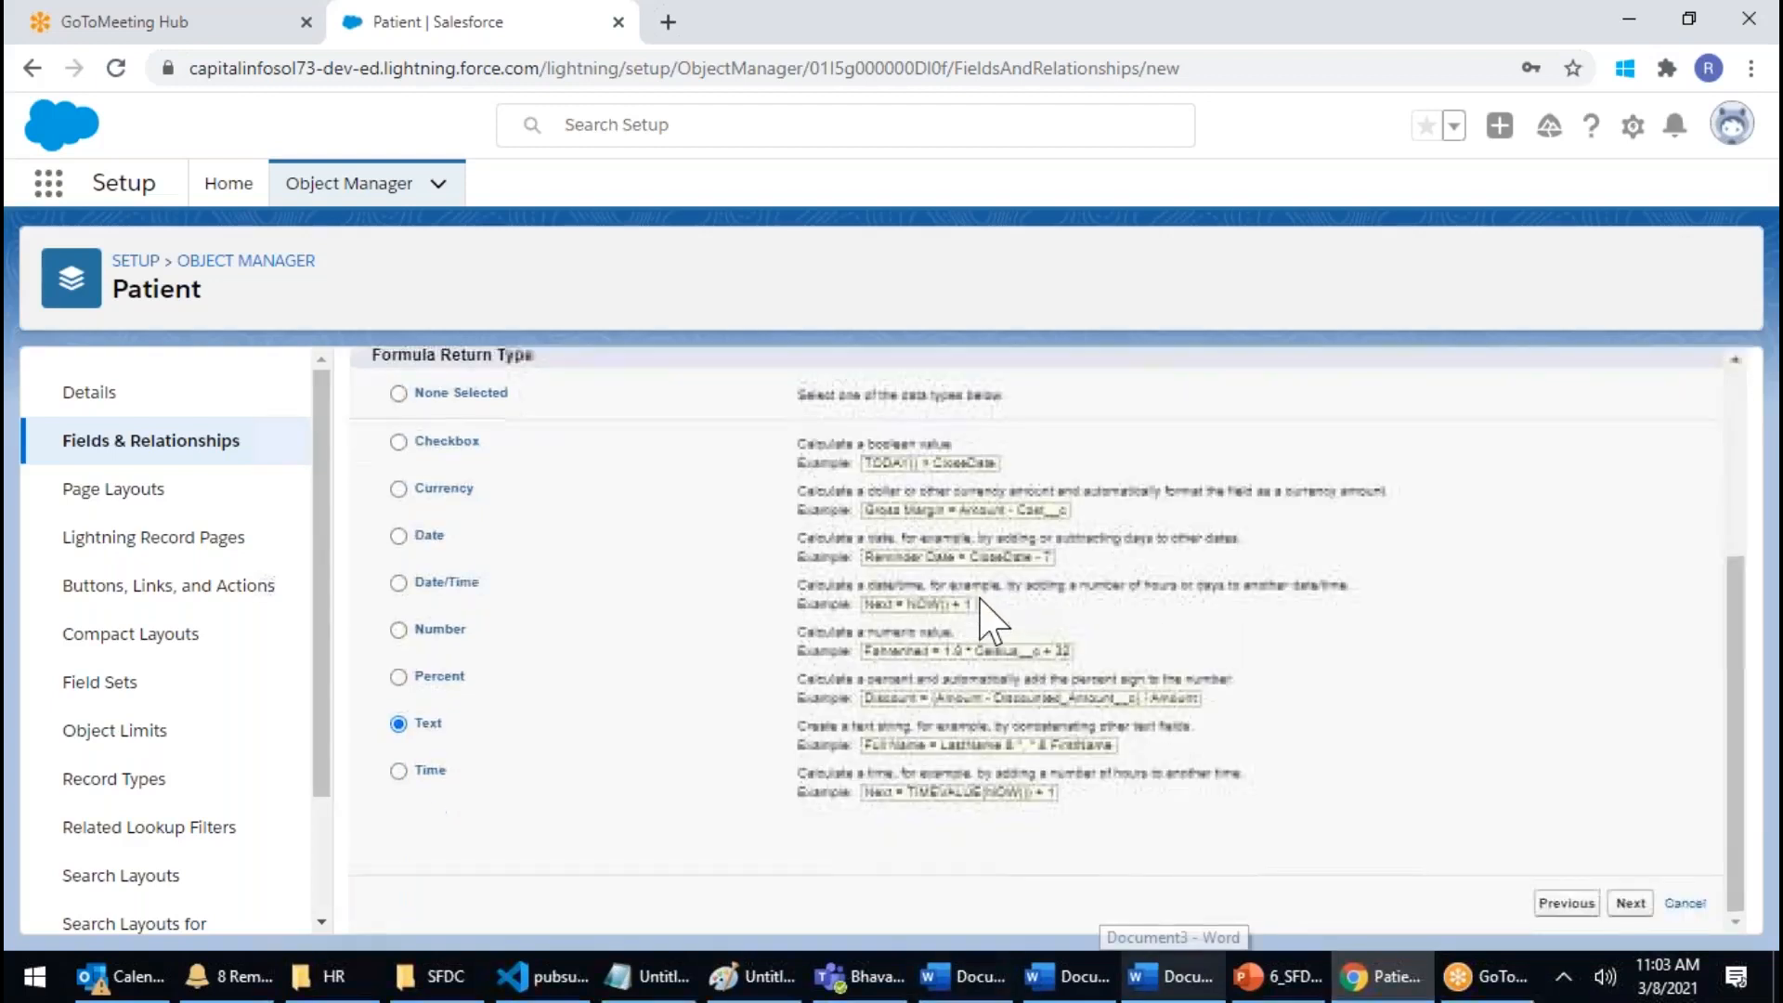
pyautogui.scroll(3, 988, 622)
pyautogui.click(1633, 516)
pyautogui.scroll(-1, 989, 650)
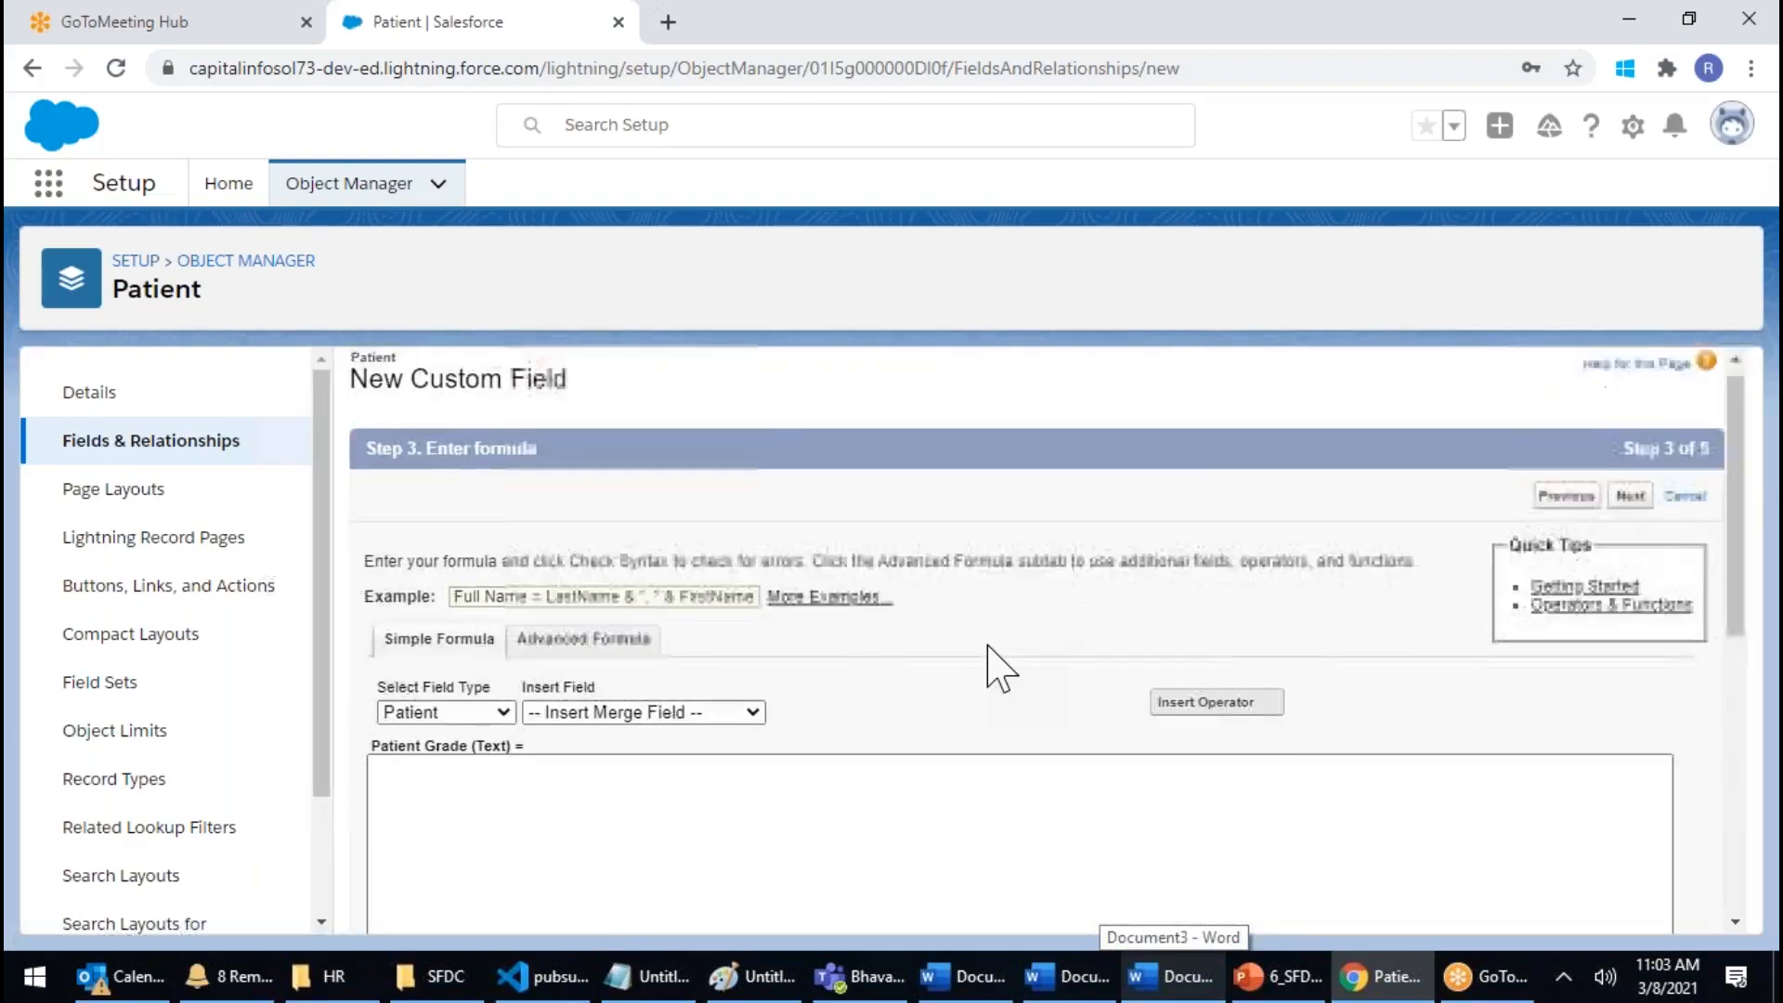
pyautogui.scroll(-4, 989, 650)
pyautogui.click(987, 651)
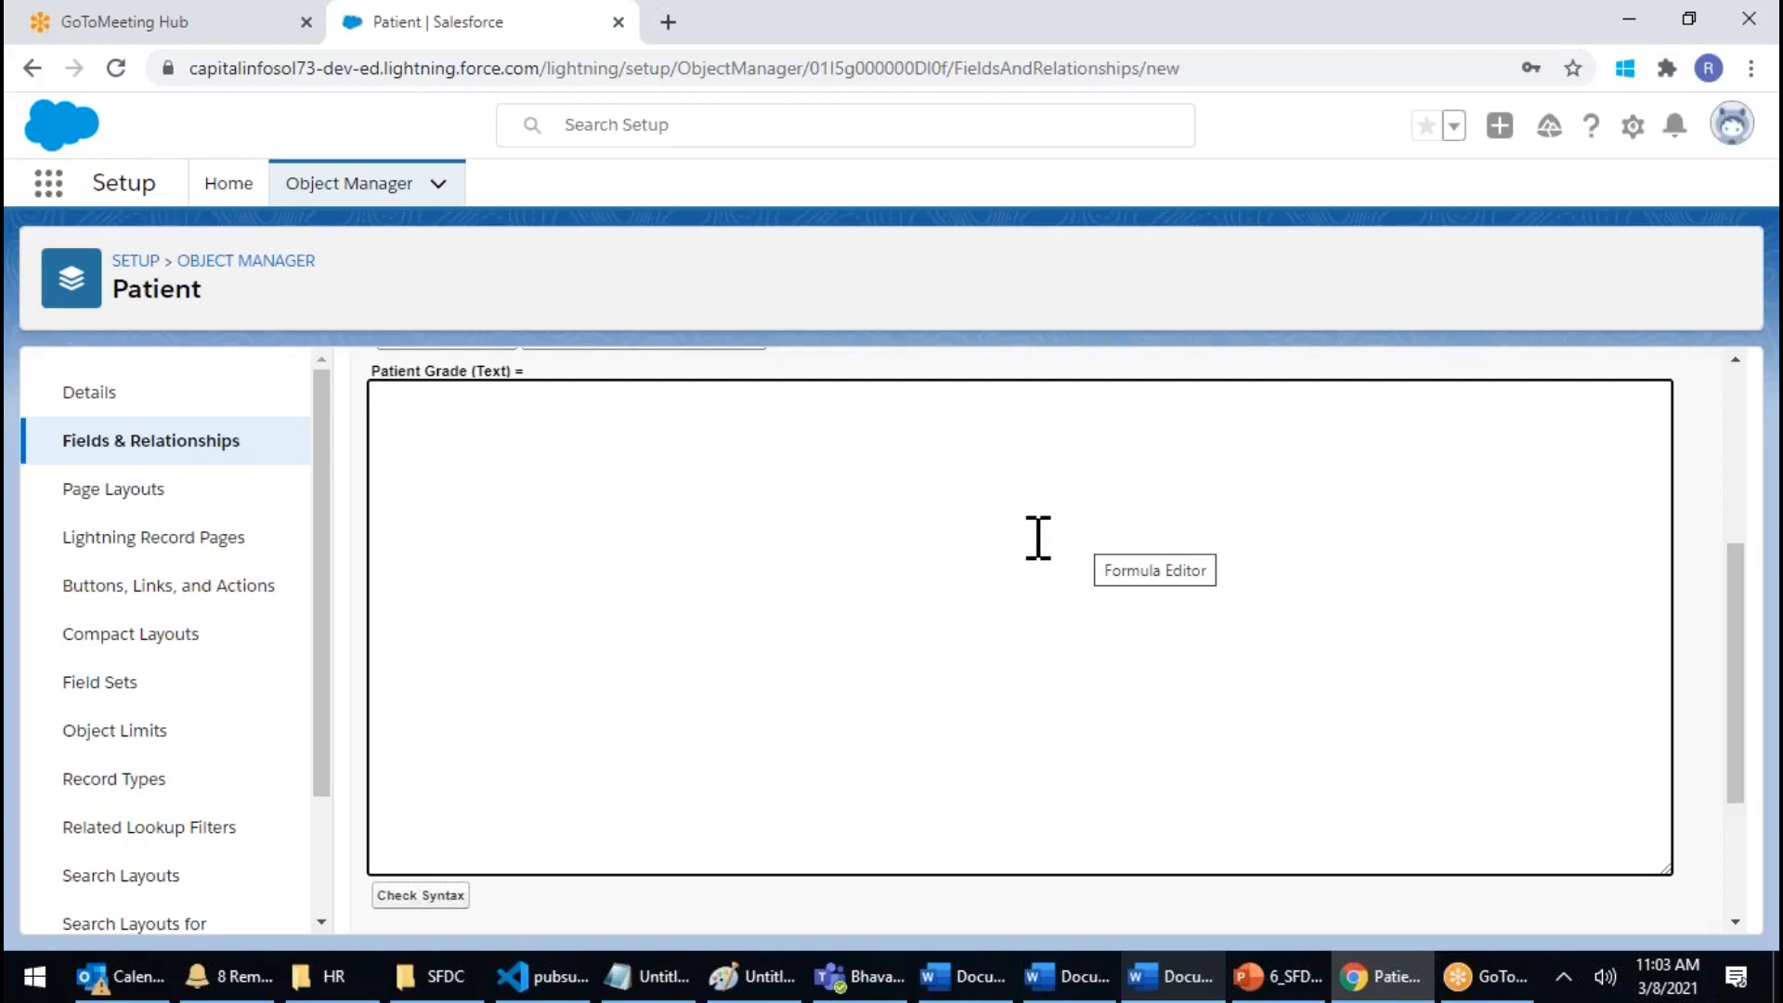
# Step: Switch to Excel, create a blank workbook and enter the header RBC % in cell A1
pyautogui.click(37, 980)
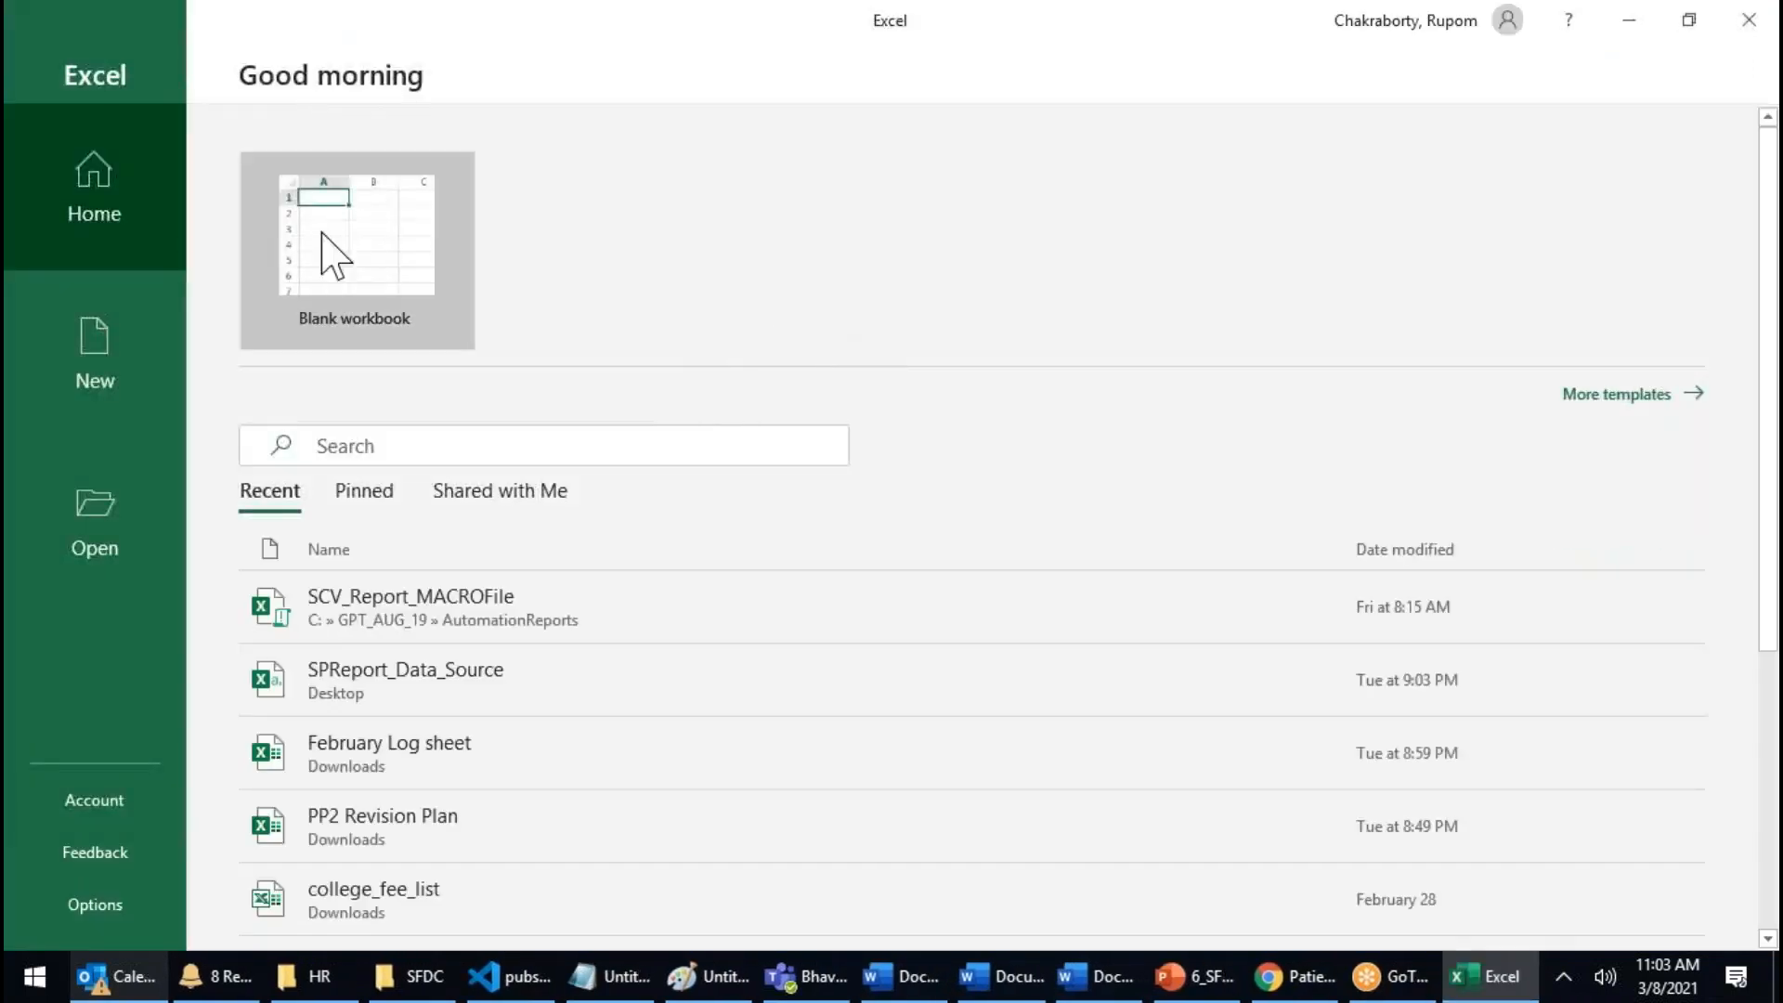
pyautogui.click(342, 203)
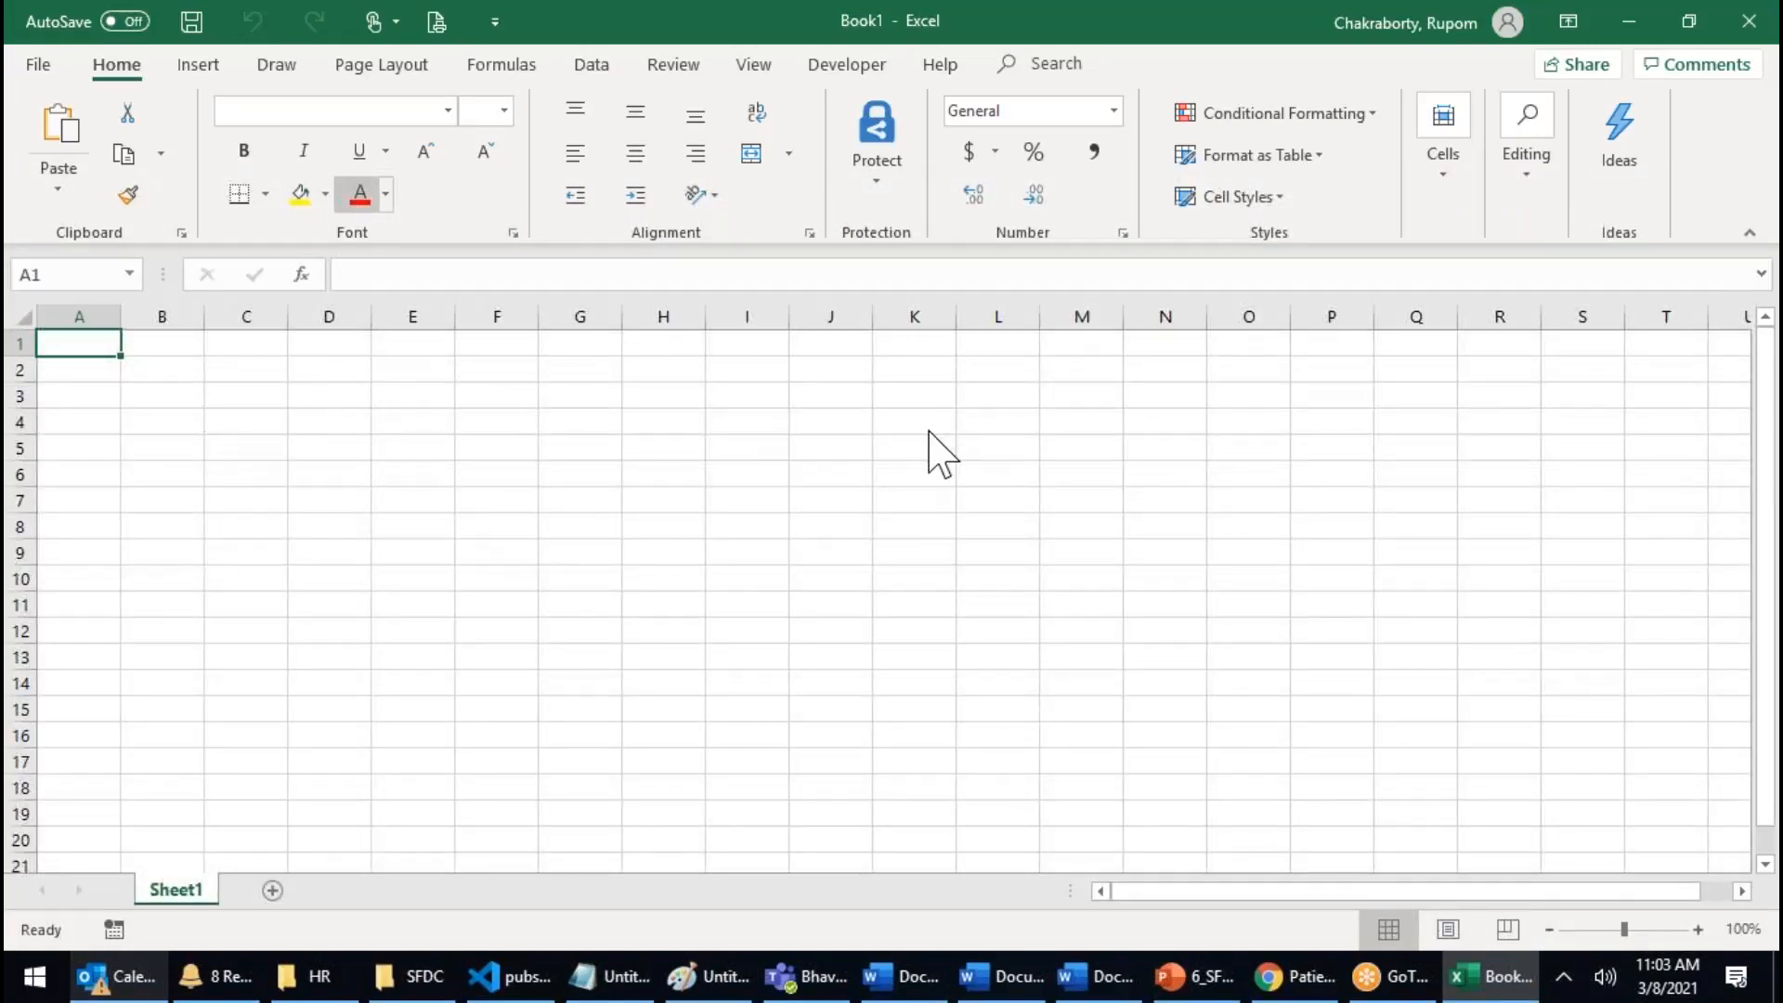
pyautogui.write('Gra')
pyautogui.press('BackSpace')
pyautogui.press('BackSpace')
pyautogui.press('BackSpace')
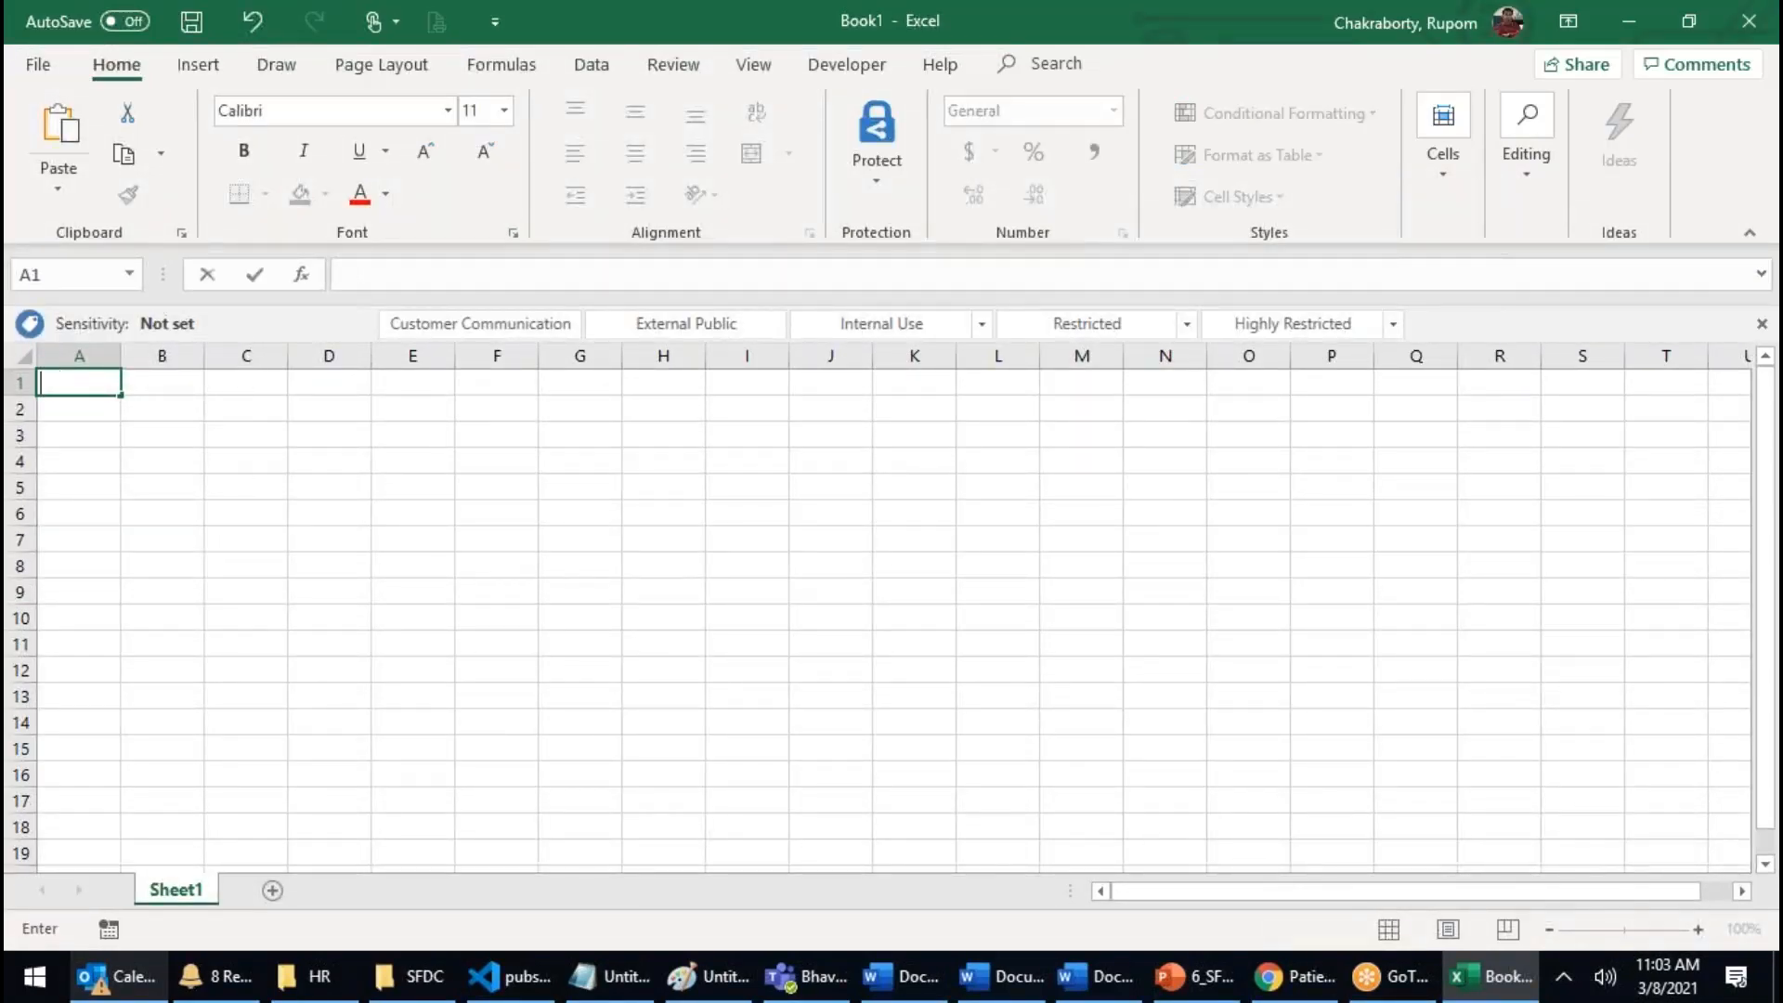
pyautogui.write('R')
pyautogui.write('%')
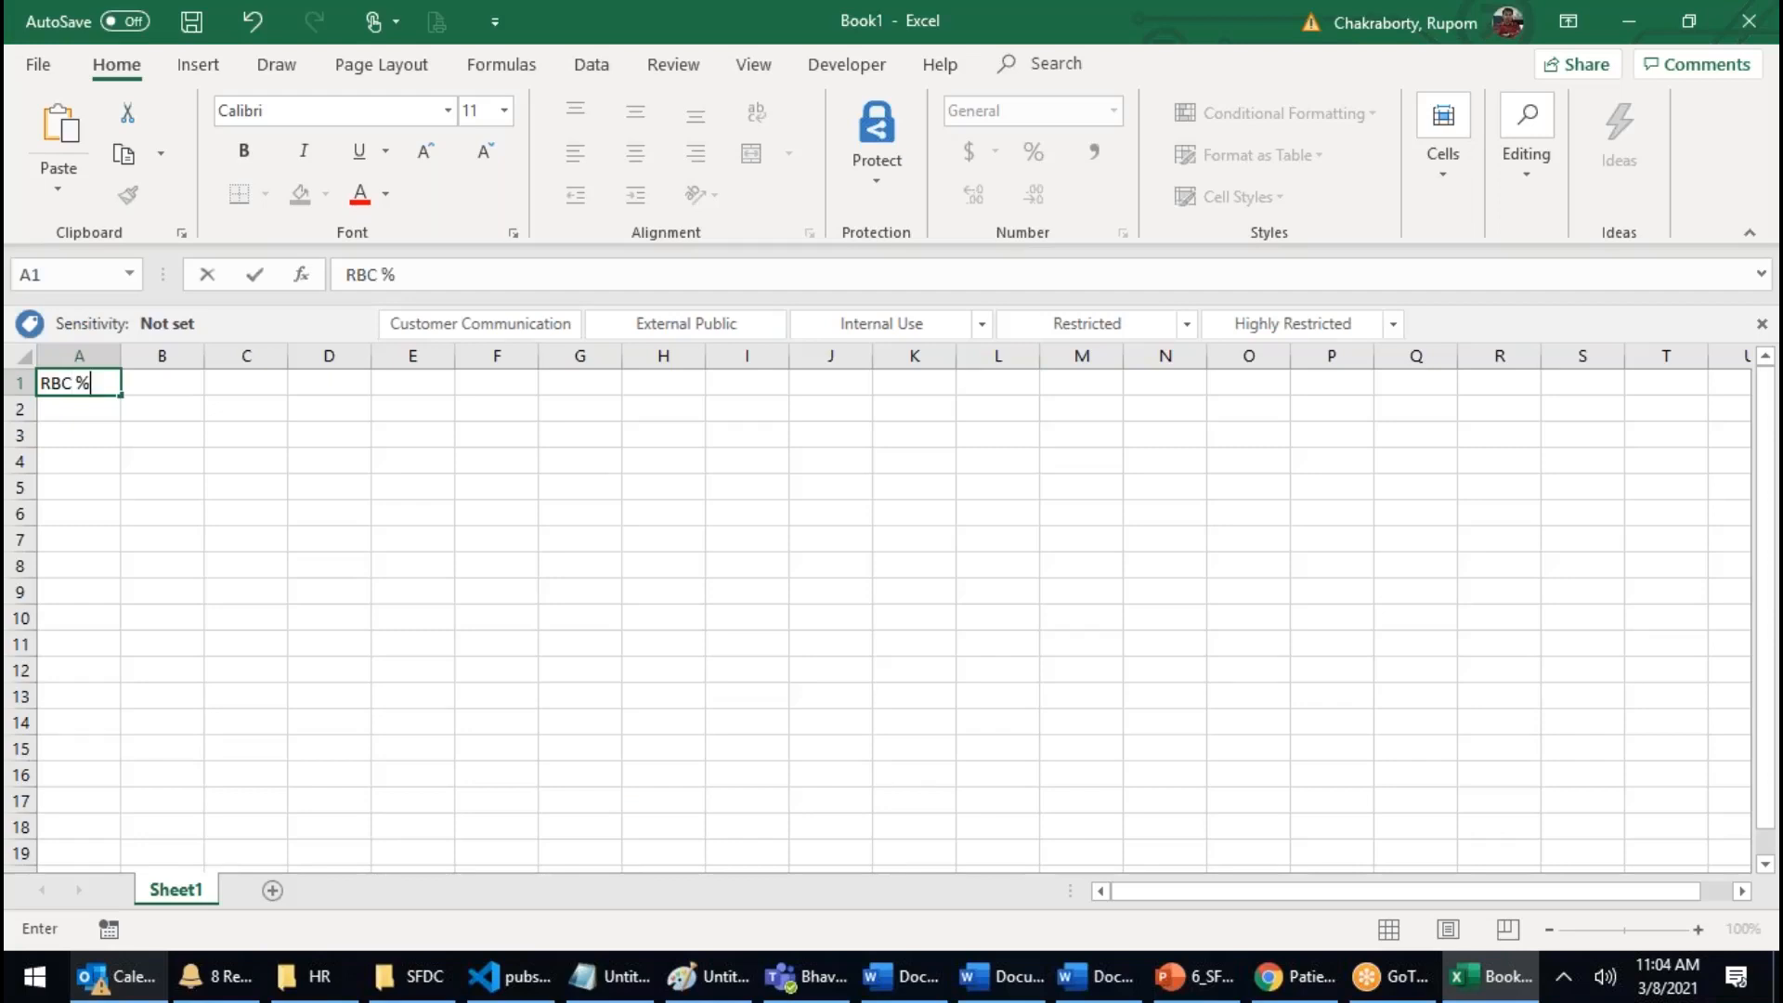
# Step: Enter the header Patient Grade in cell B1
pyautogui.click(247, 576)
pyautogui.click(165, 384)
pyautogui.write('pATIENT Grade')
pyautogui.click(275, 535)
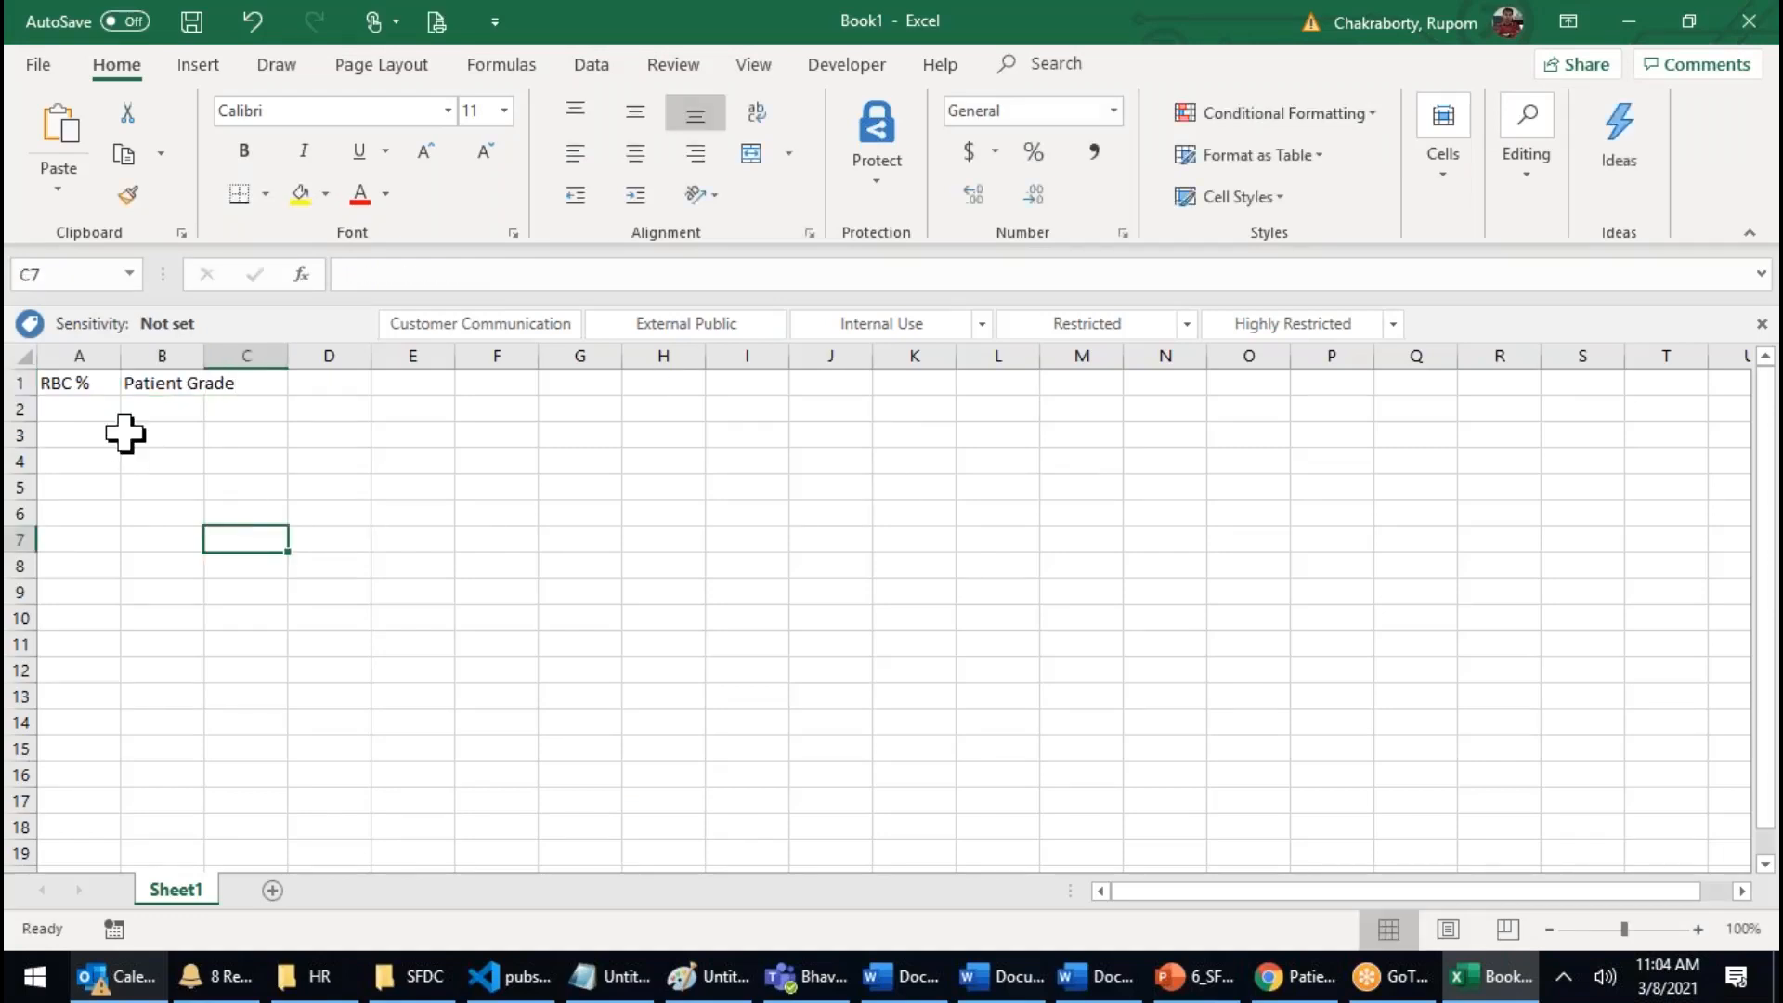
# Step: Enter 98, 78, 23, 56, 68, 12, 84, 57 and 99 in cells A2 to A10, and widen column B to fit its header
pyautogui.click(81, 413)
pyautogui.write('98')
pyautogui.press('Return')
pyautogui.write('78')
pyautogui.press('Return')
pyautogui.write('23')
pyautogui.press('Return')
pyautogui.write('56')
pyautogui.press('Return')
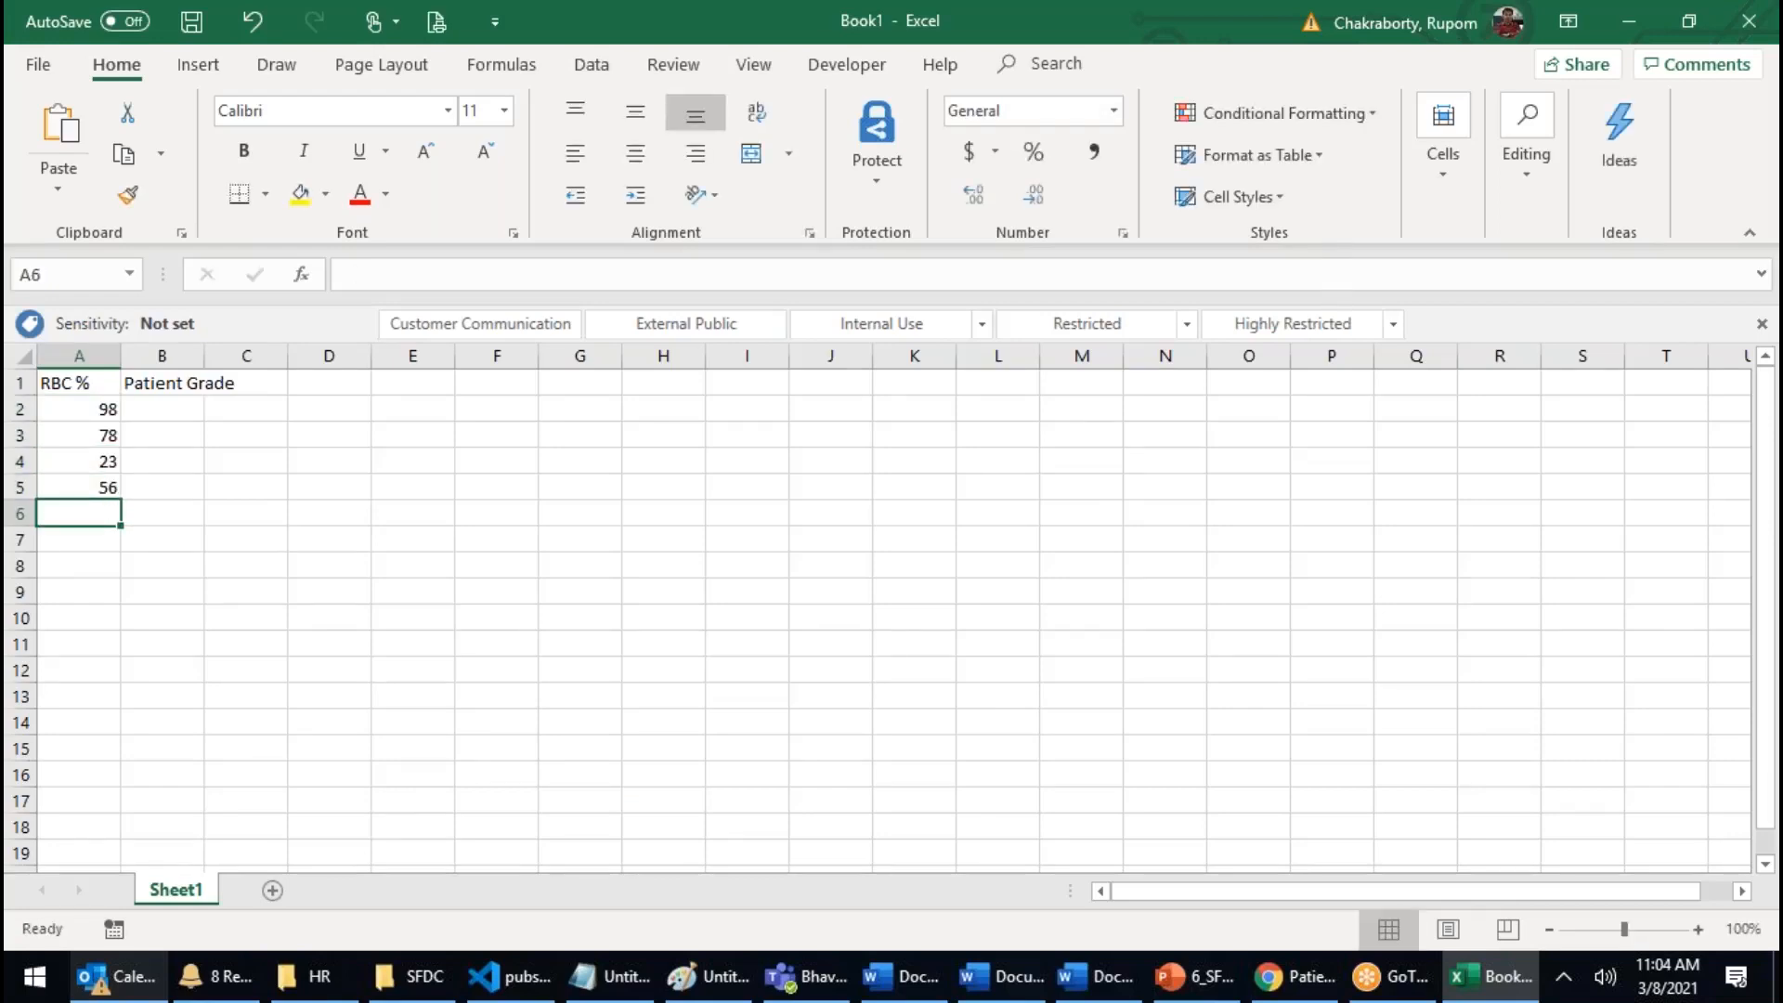
pyautogui.write('68')
pyautogui.press('Return')
pyautogui.write('12')
pyautogui.press('Return')
pyautogui.write('84')
pyautogui.press('Return')
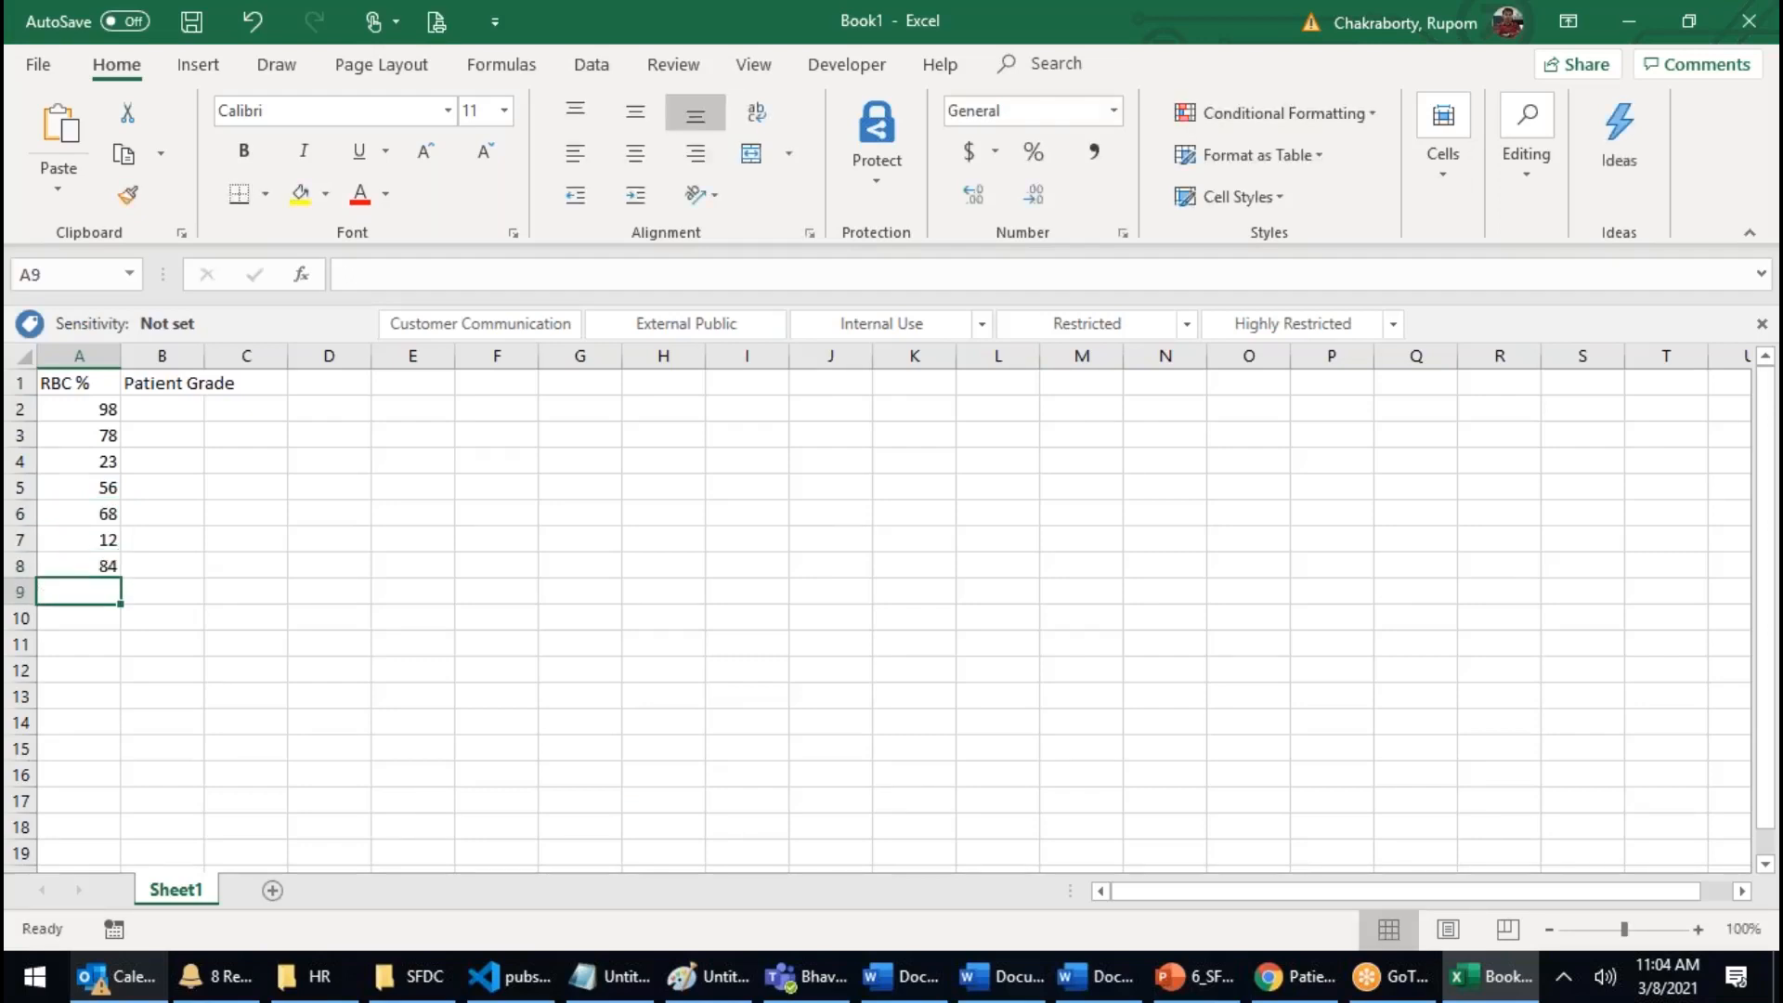
pyautogui.write('57')
pyautogui.press('Return')
pyautogui.write('99')
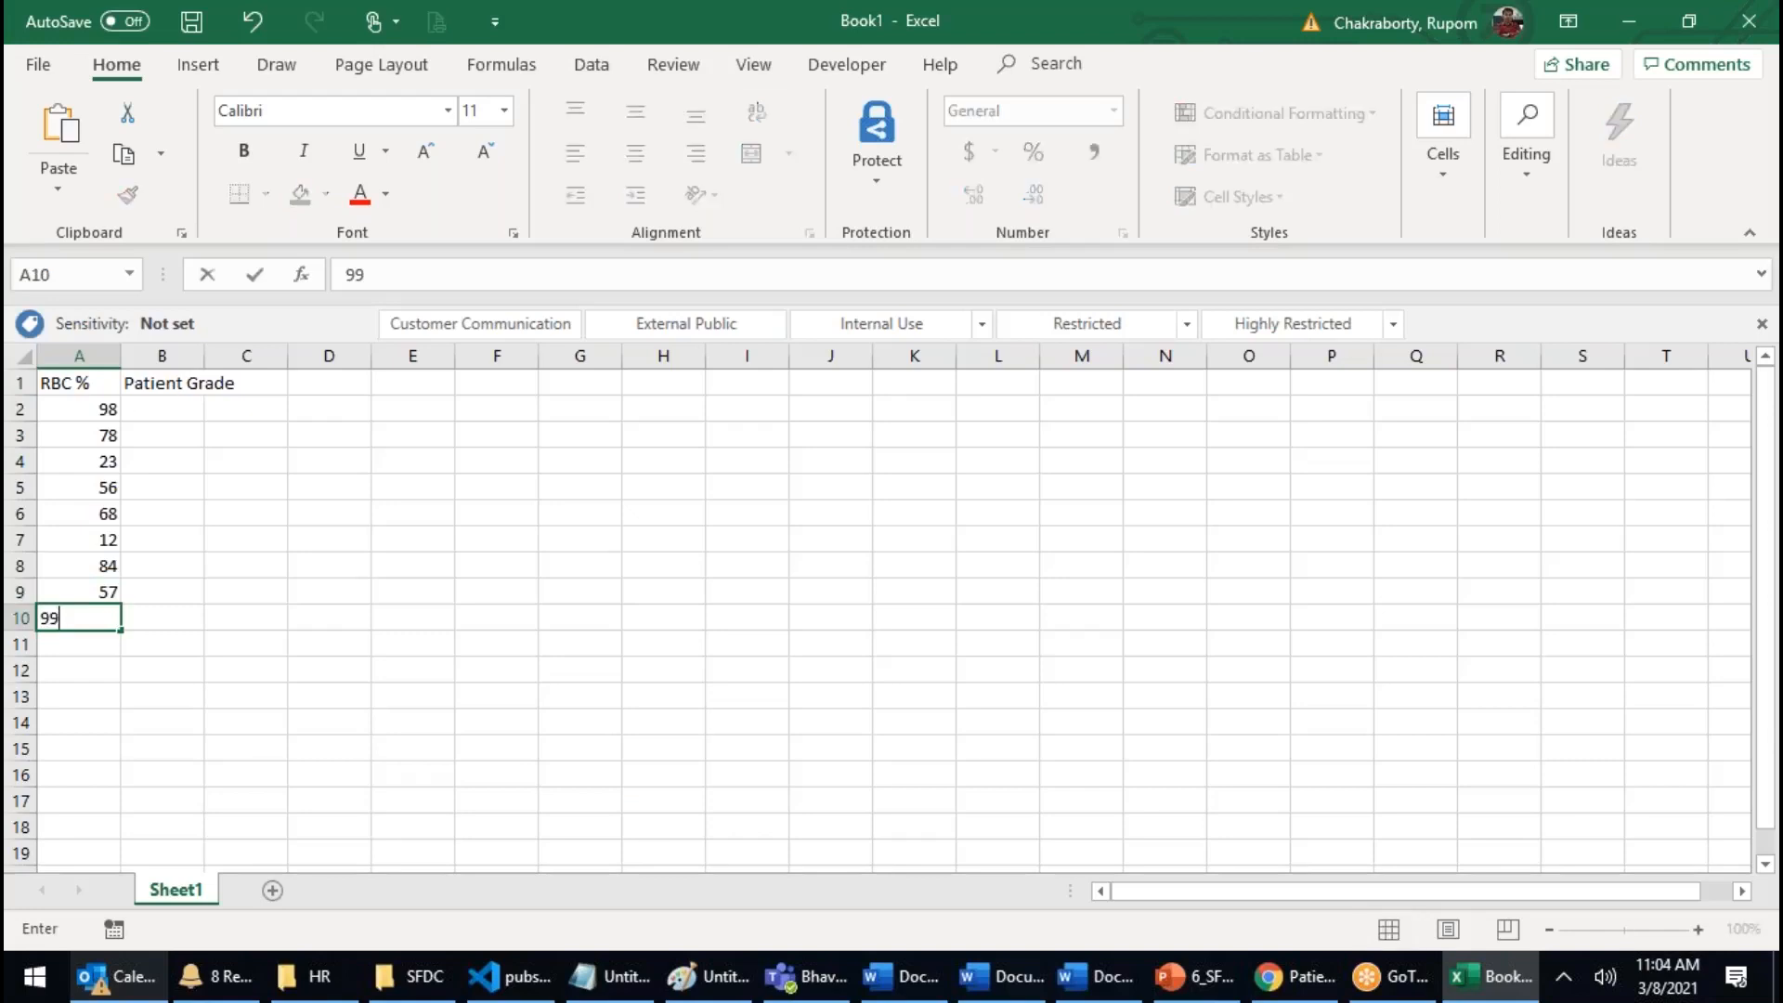
pyautogui.click(548, 539)
pyautogui.moveTo(205, 356); pyautogui.dragTo(241, 356)
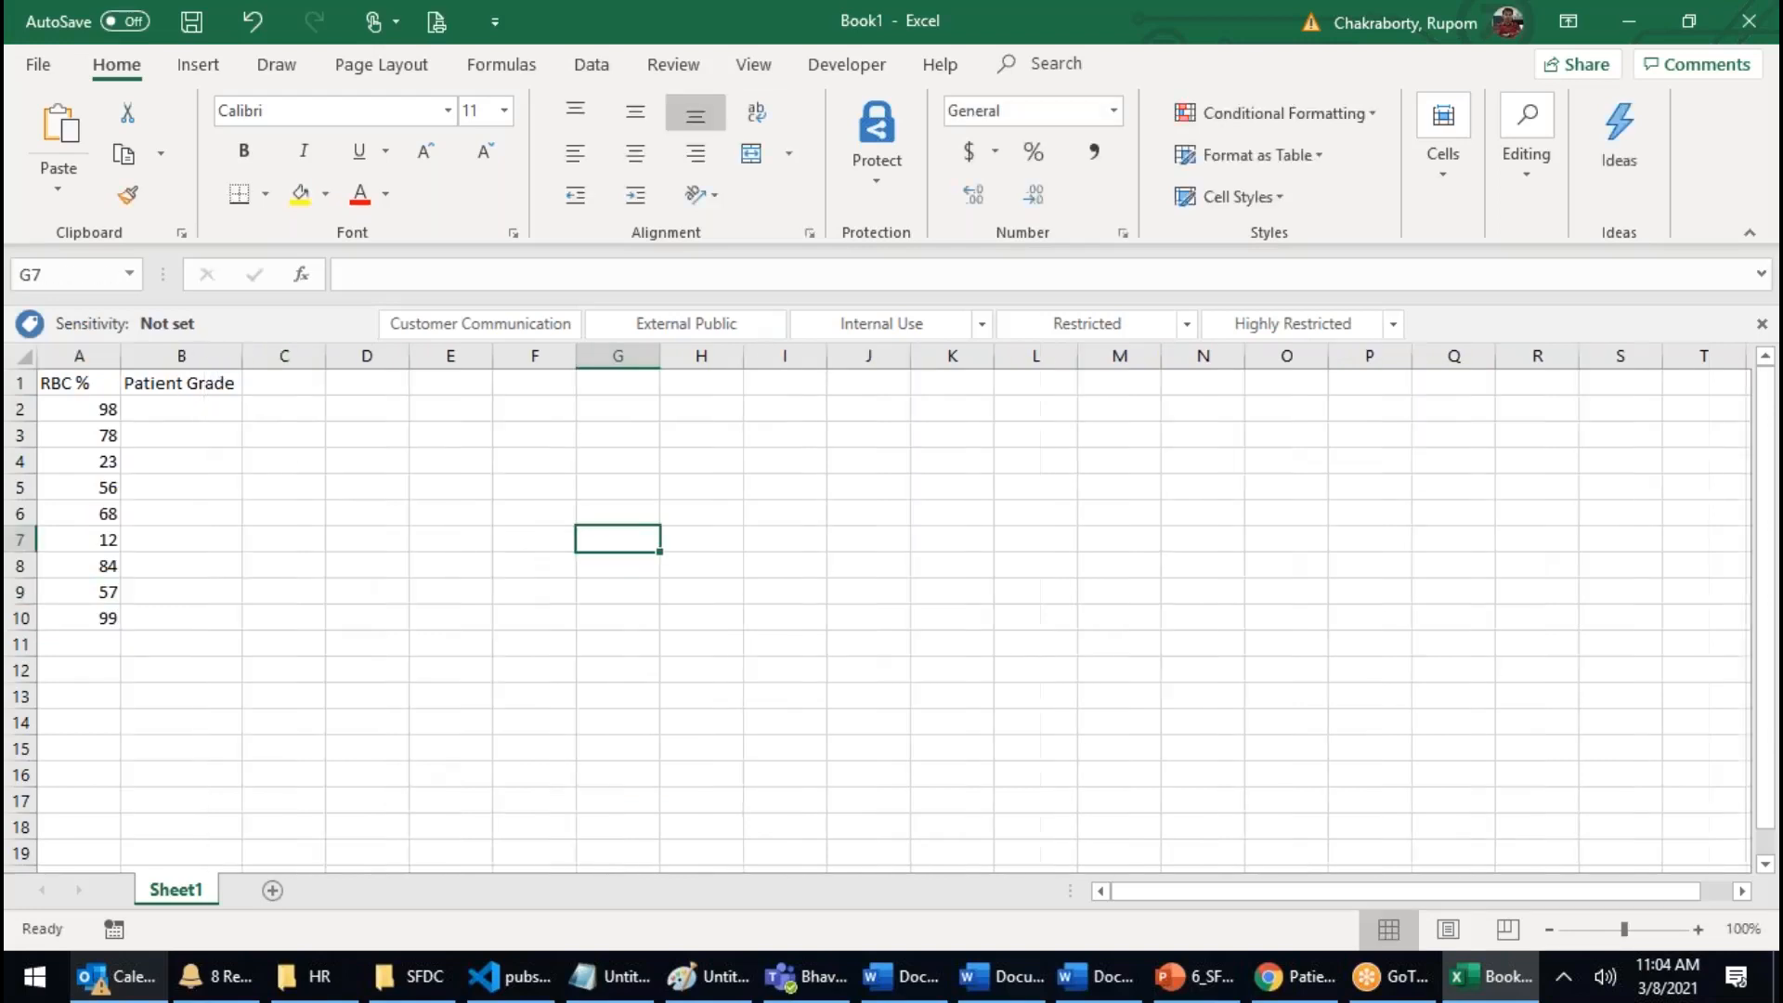
# Step: Zoom in on the sheet and start an IF formula in B2 testing A2>=90, with empty quotes as the true result
pyautogui.click(1638, 931)
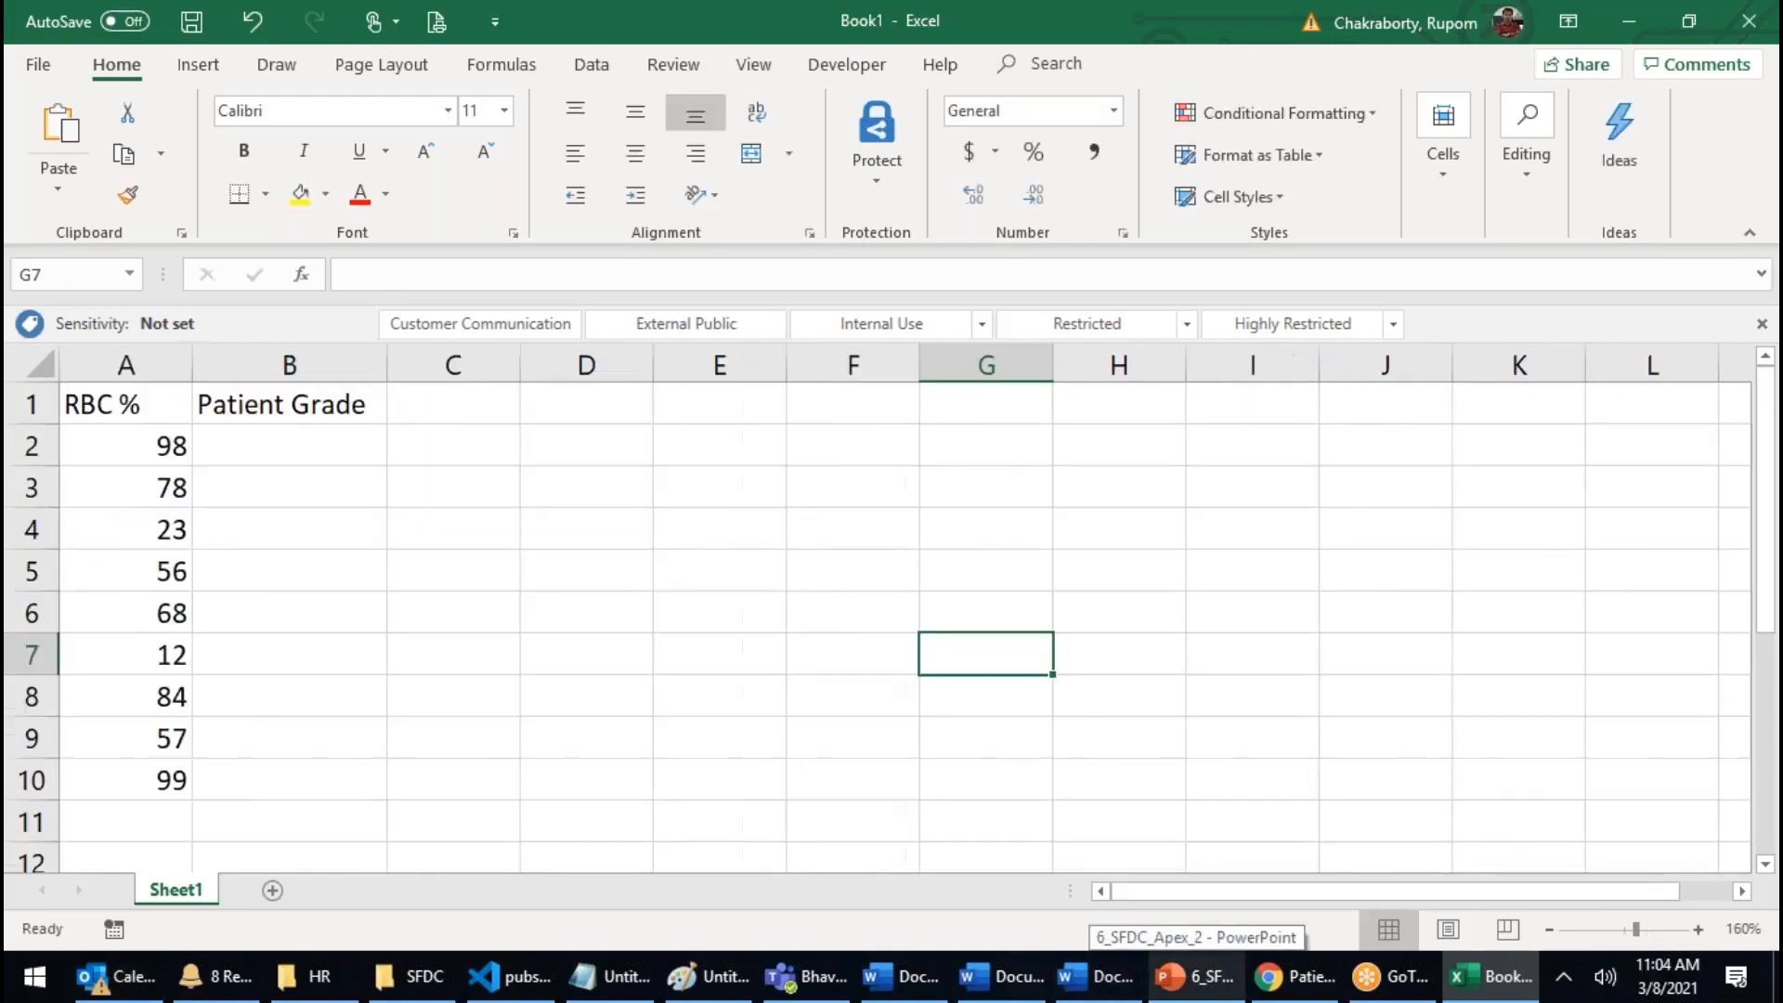
pyautogui.click(325, 456)
pyautogui.doubleClick(326, 449)
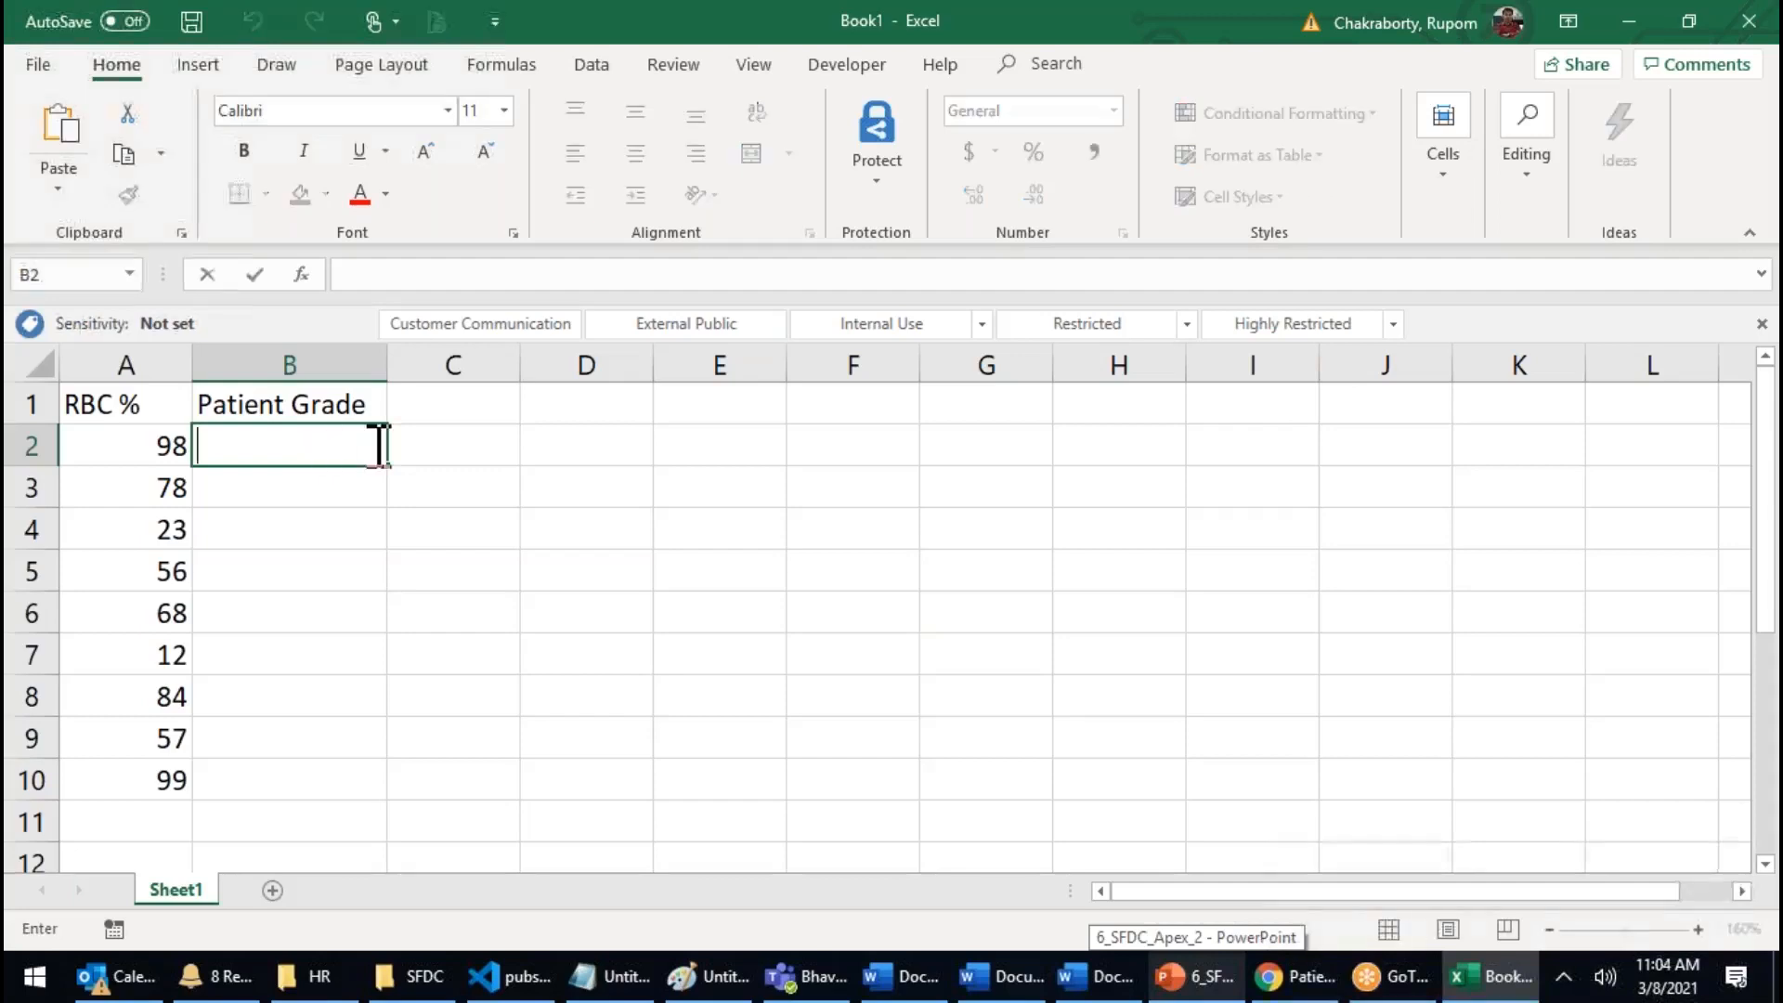
pyautogui.write('=IF(')
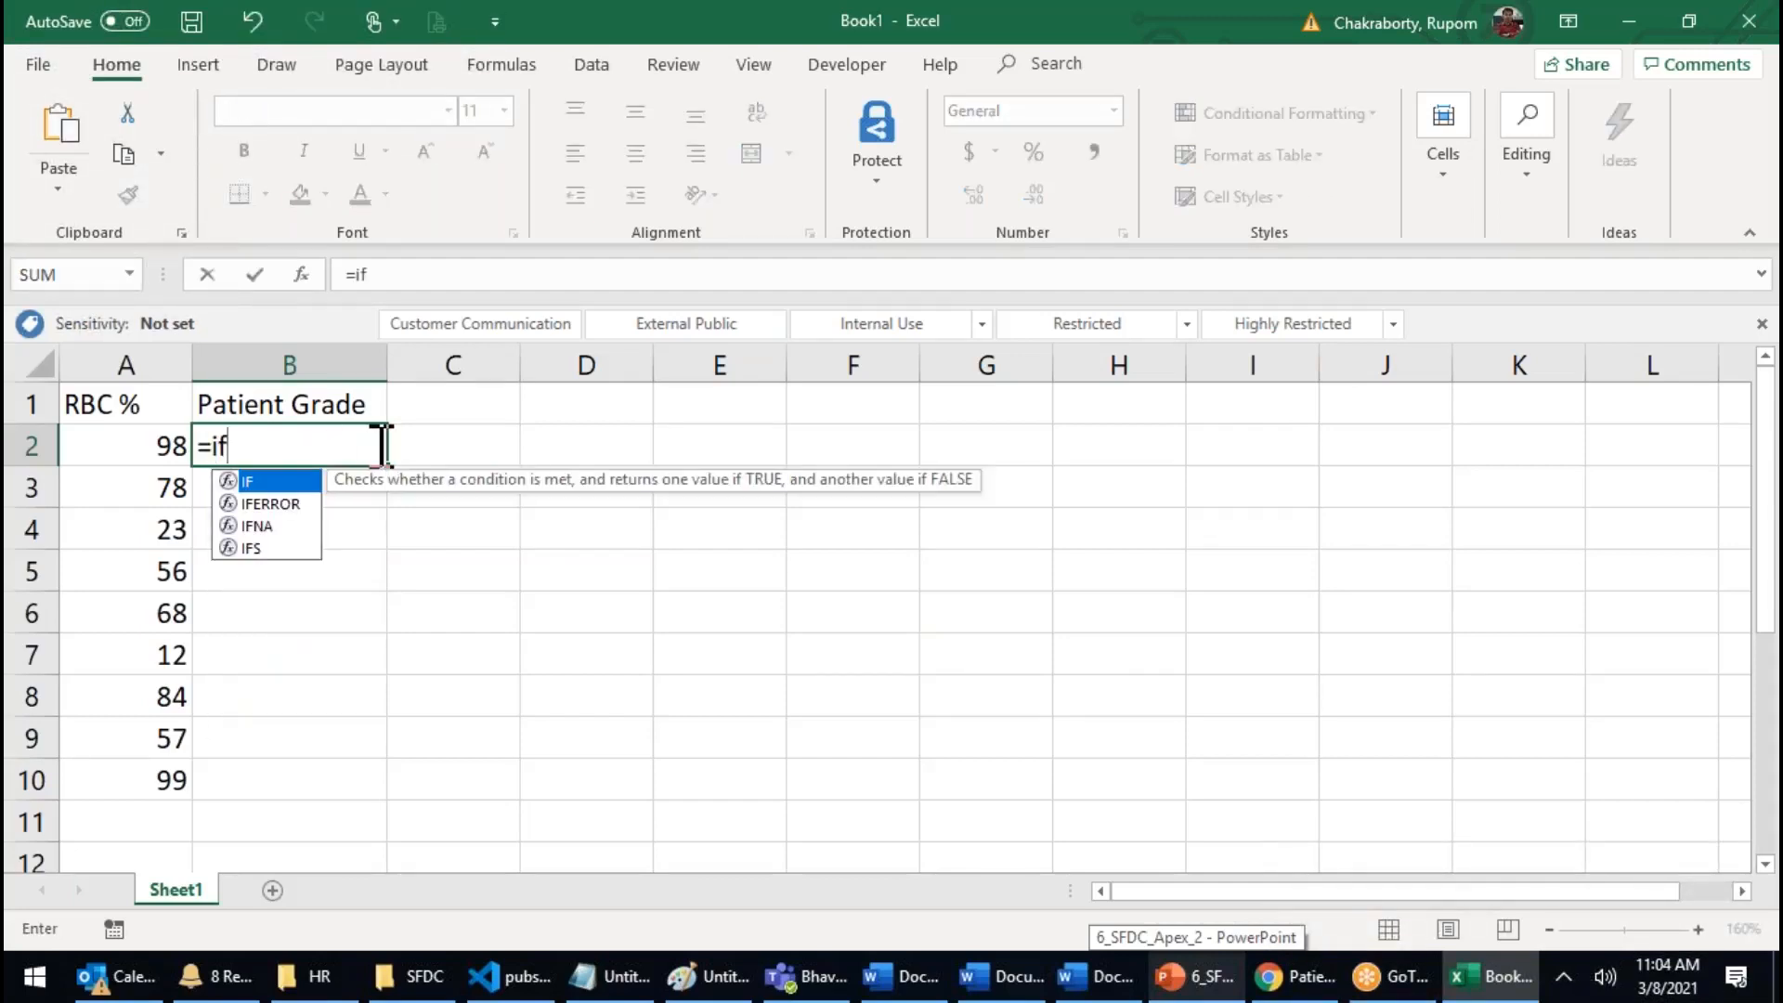
pyautogui.click(165, 452)
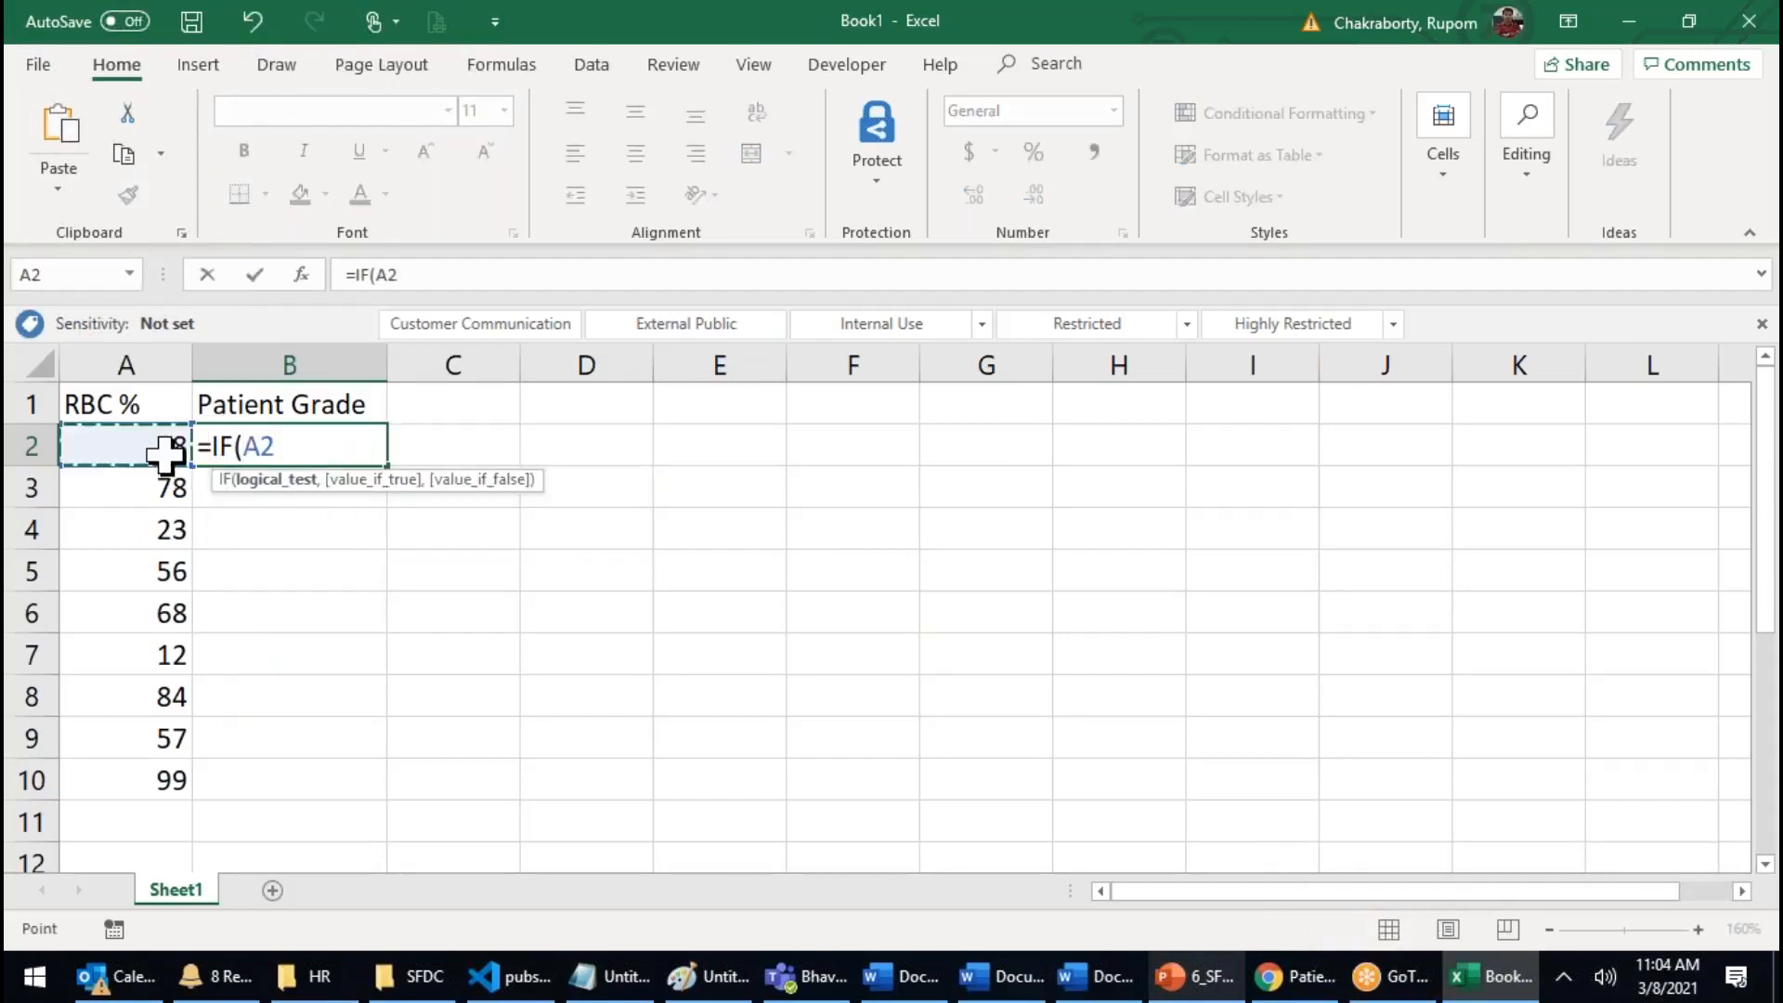
pyautogui.write('>')
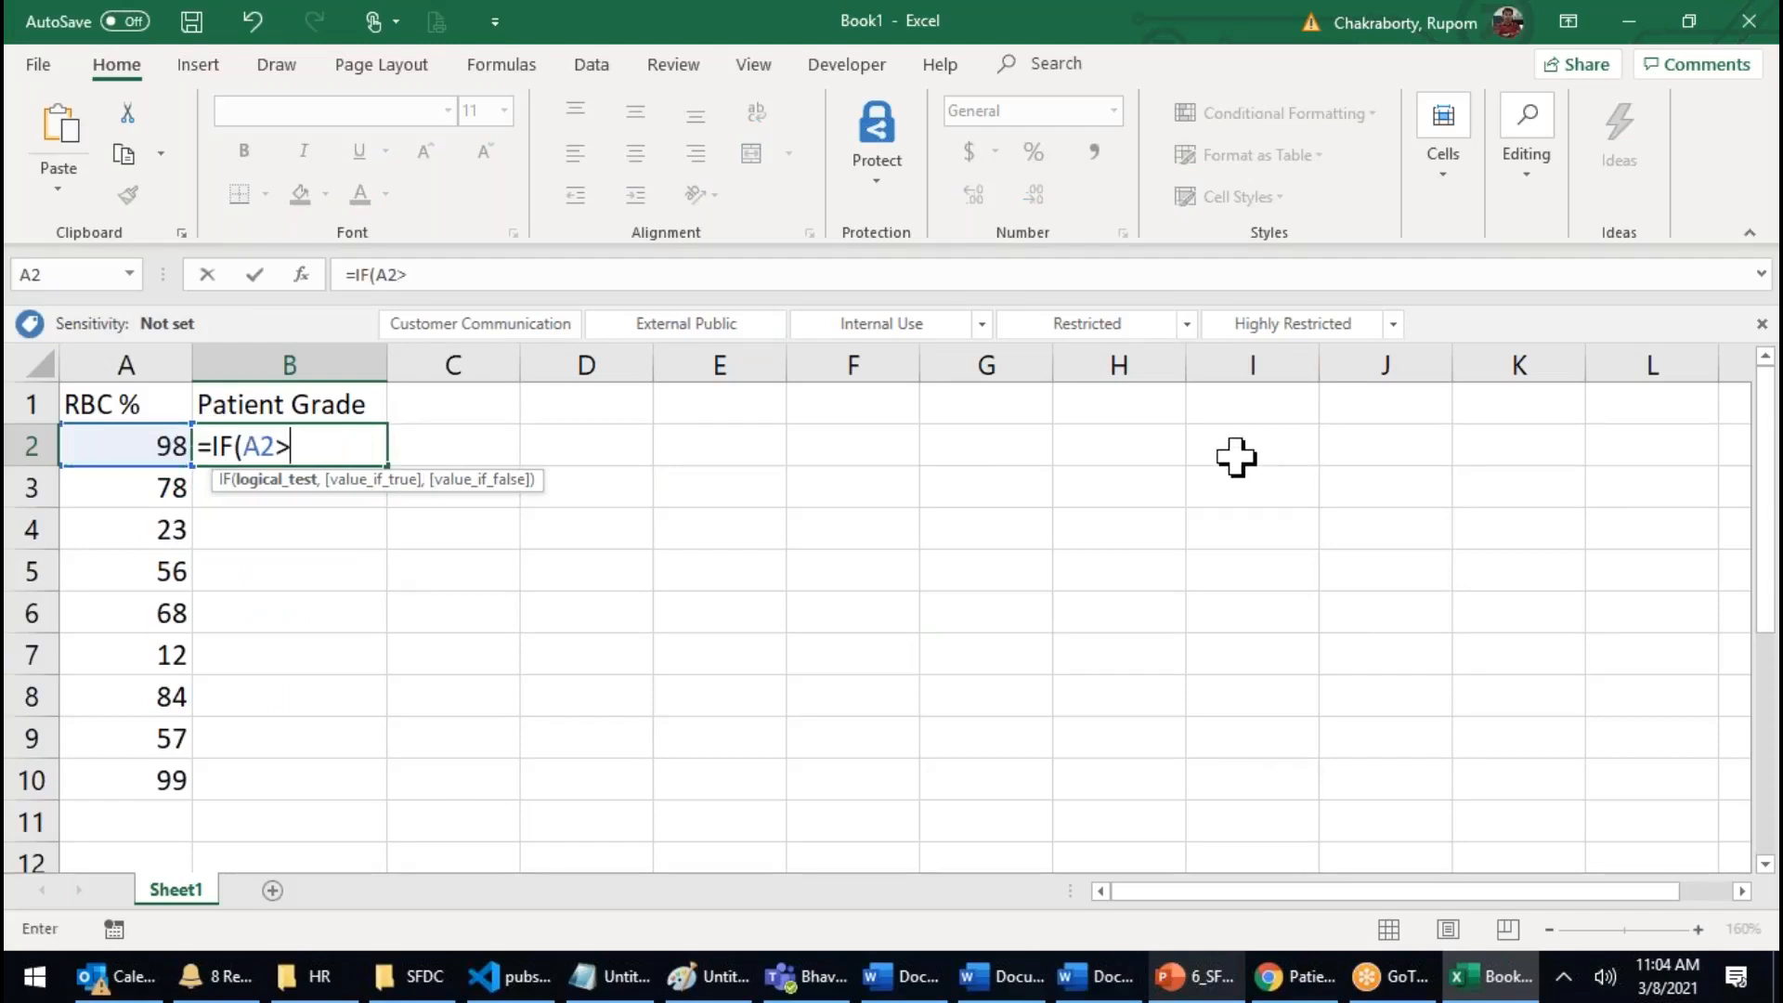
pyautogui.write('=90,""')
pyautogui.press('Left')
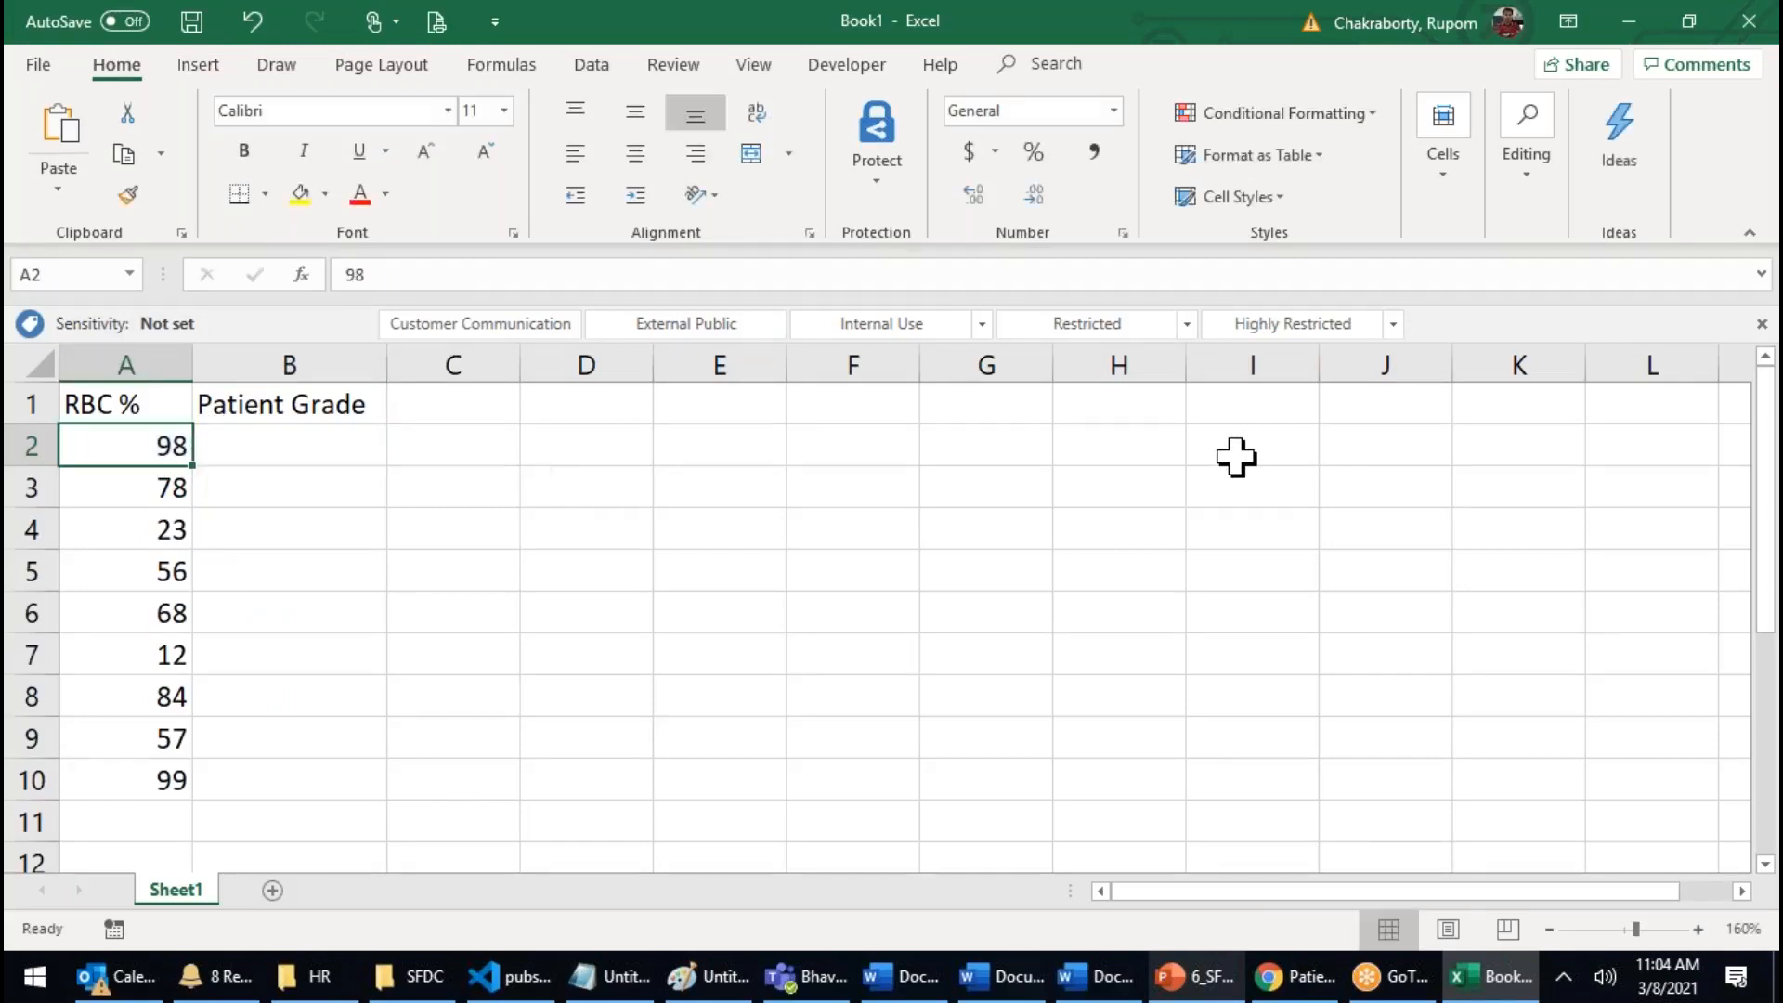
# Step: Edit the B2 formula to return "Good Patient" when true and open it up for a false argument
pyautogui.click(365, 459)
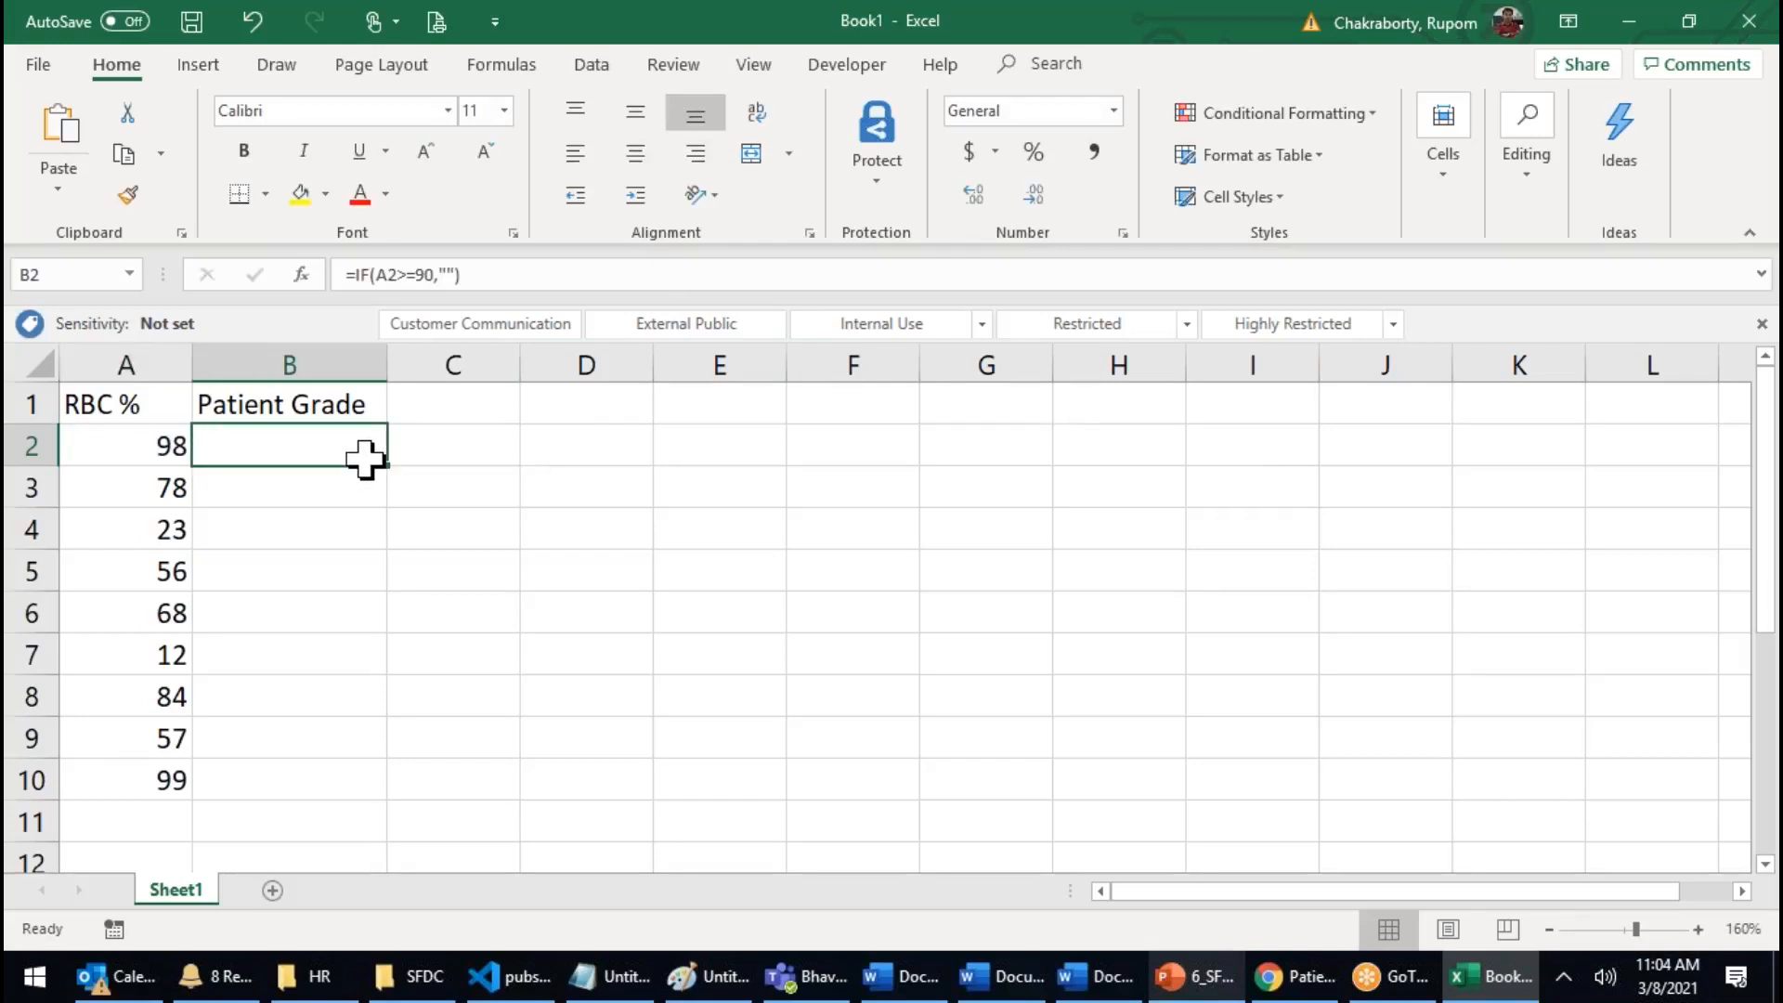
pyautogui.click(450, 276)
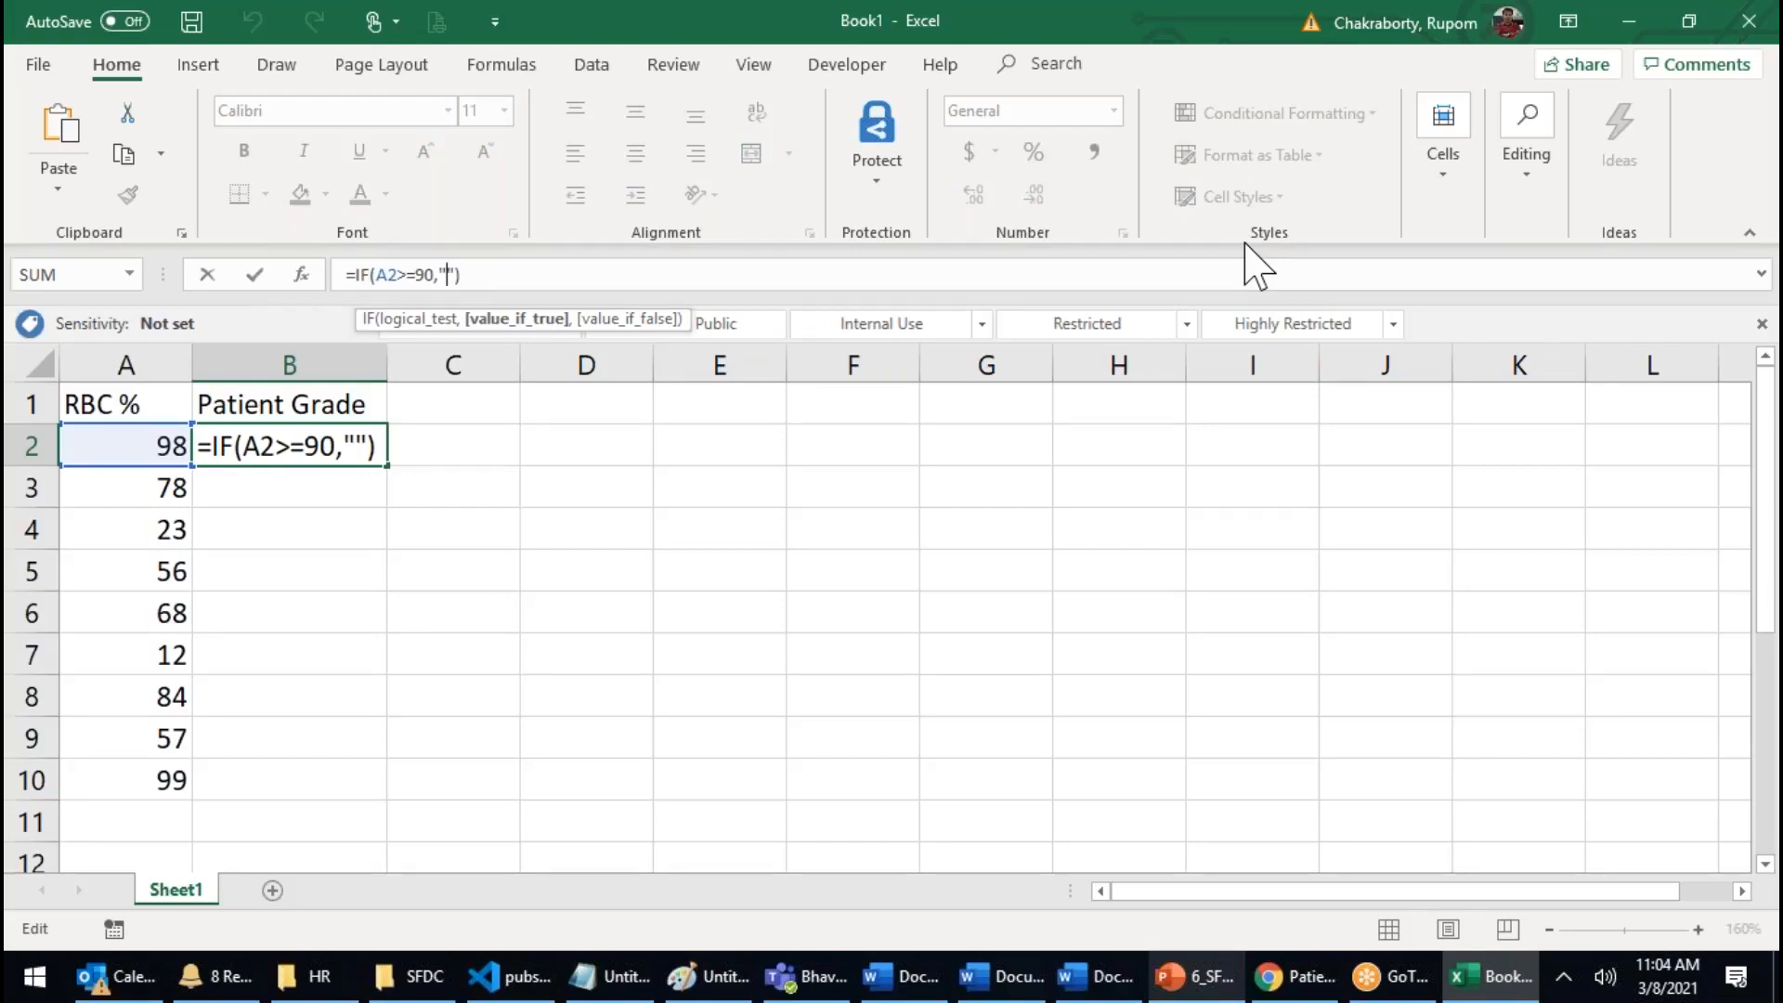
pyautogui.write('Good Patienr')
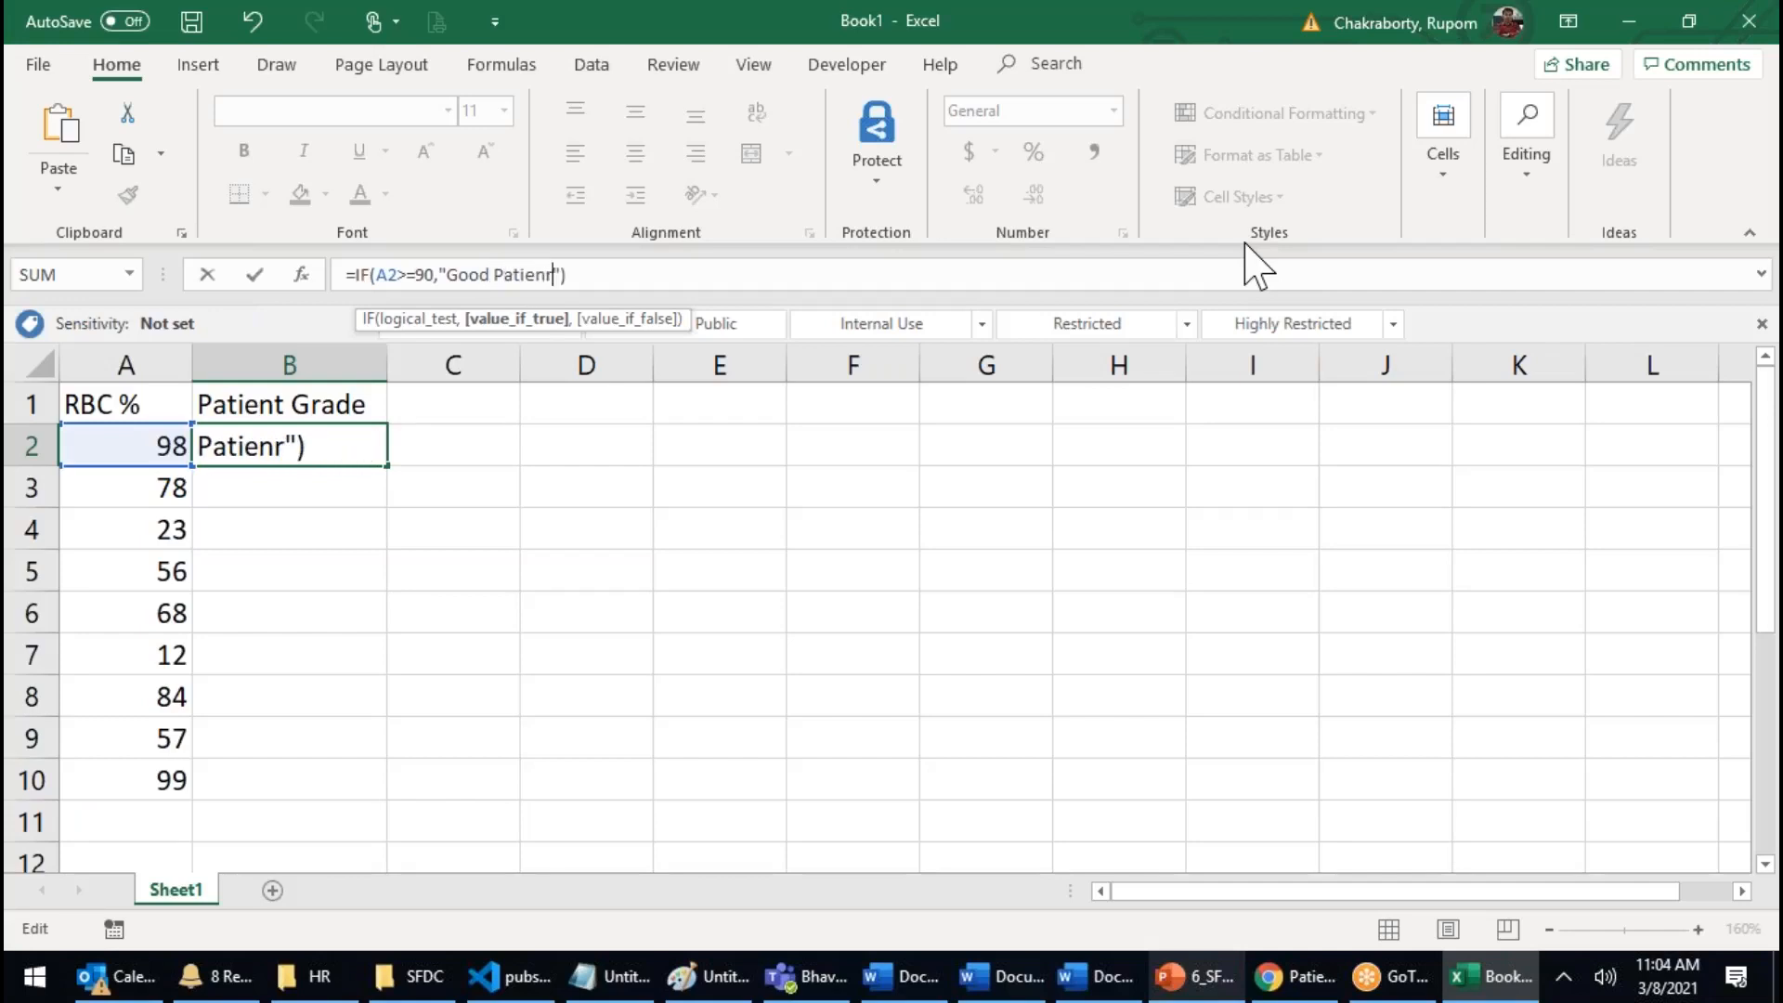
pyautogui.press('BackSpace')
pyautogui.write('t')
pyautogui.press('Right')
pyautogui.press('Delete')
pyautogui.write(',')
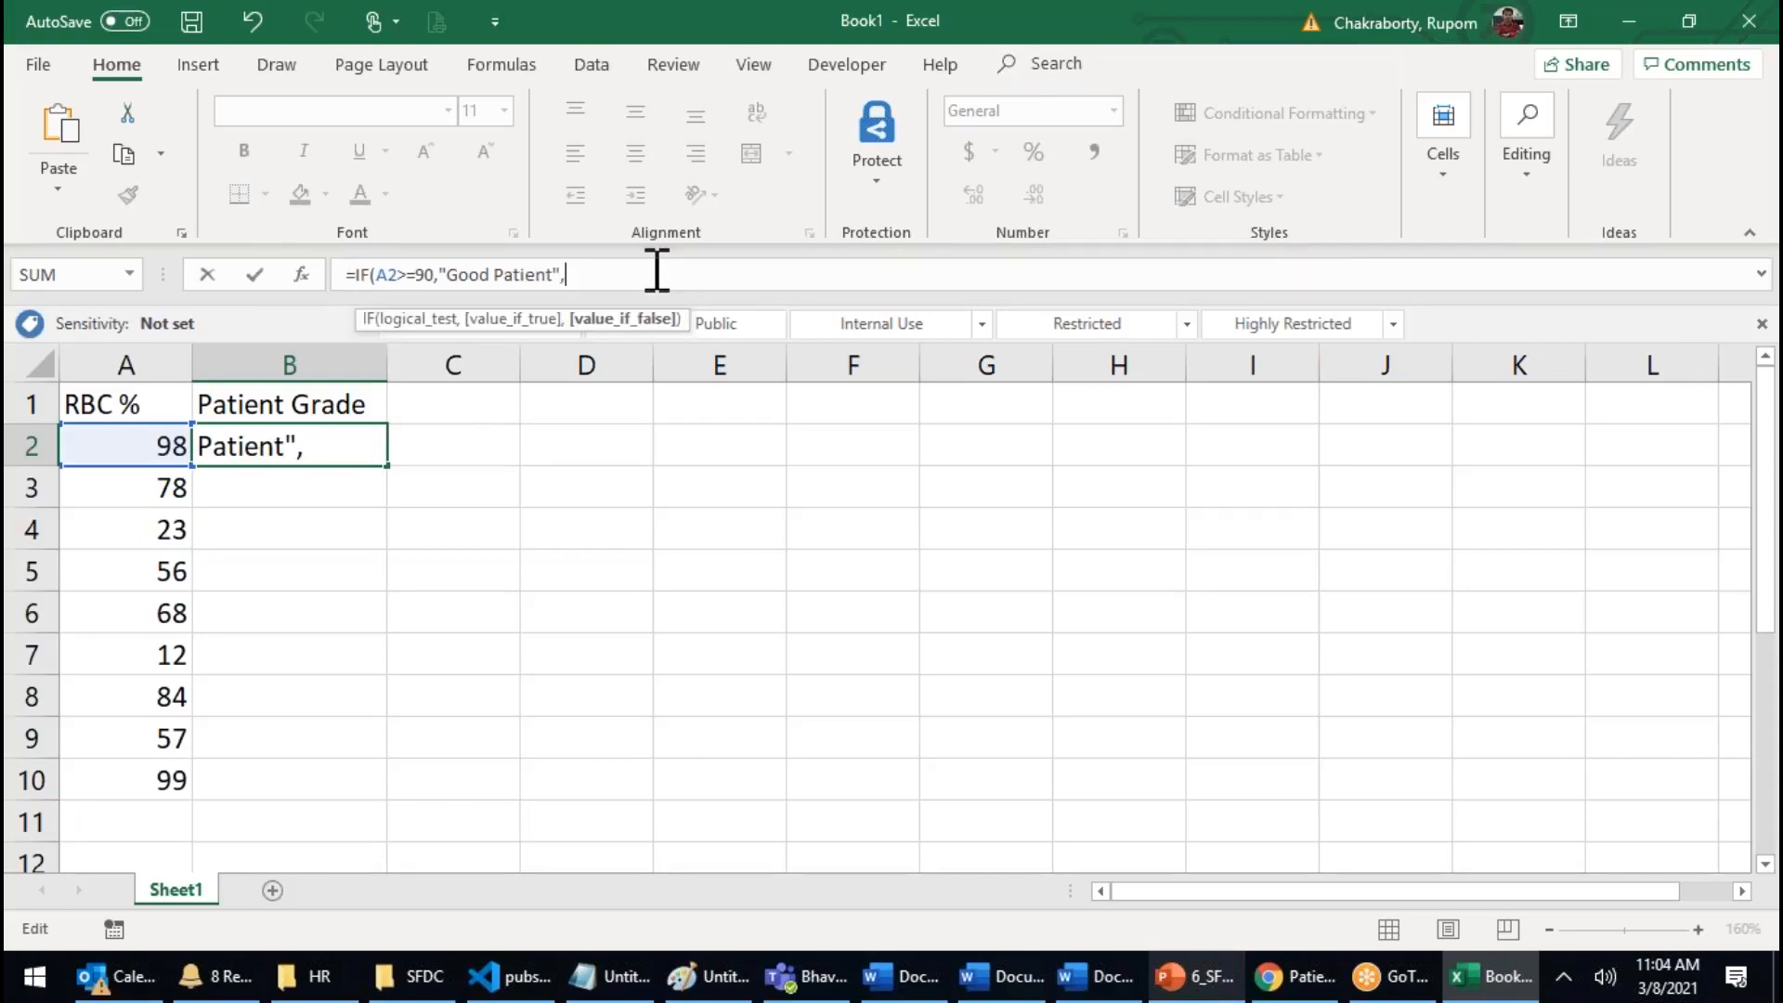
pyautogui.write('IF')
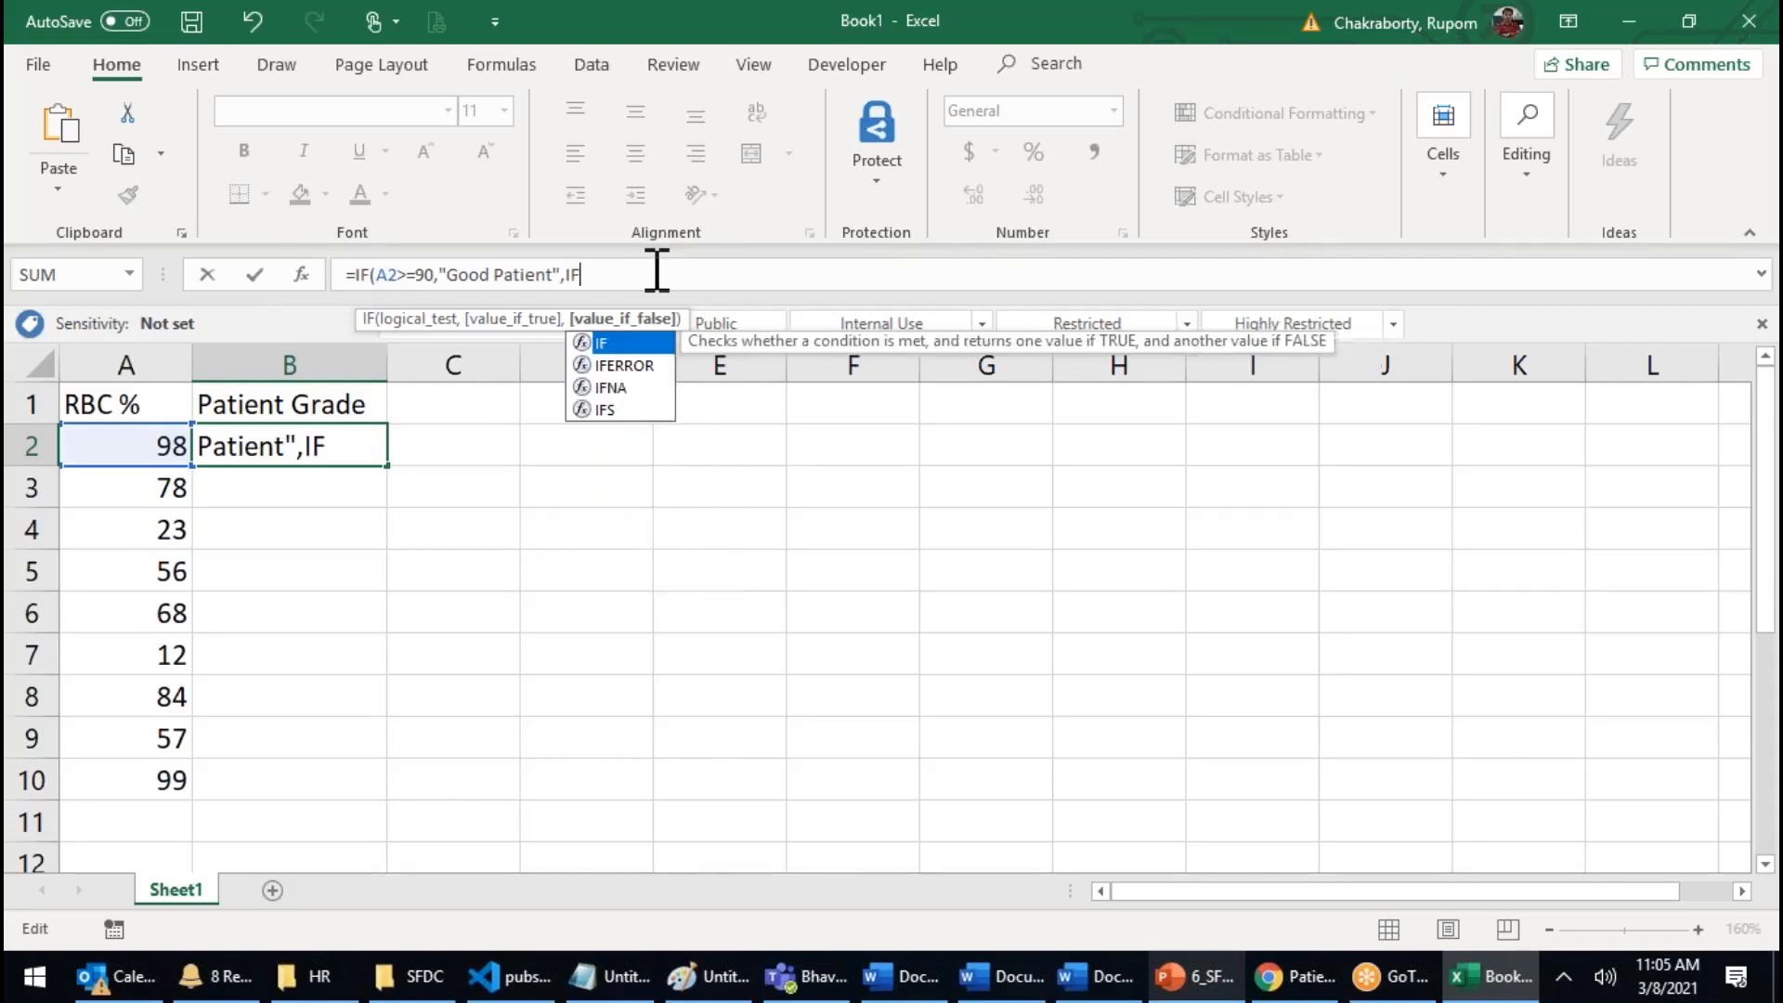
pyautogui.write('(')
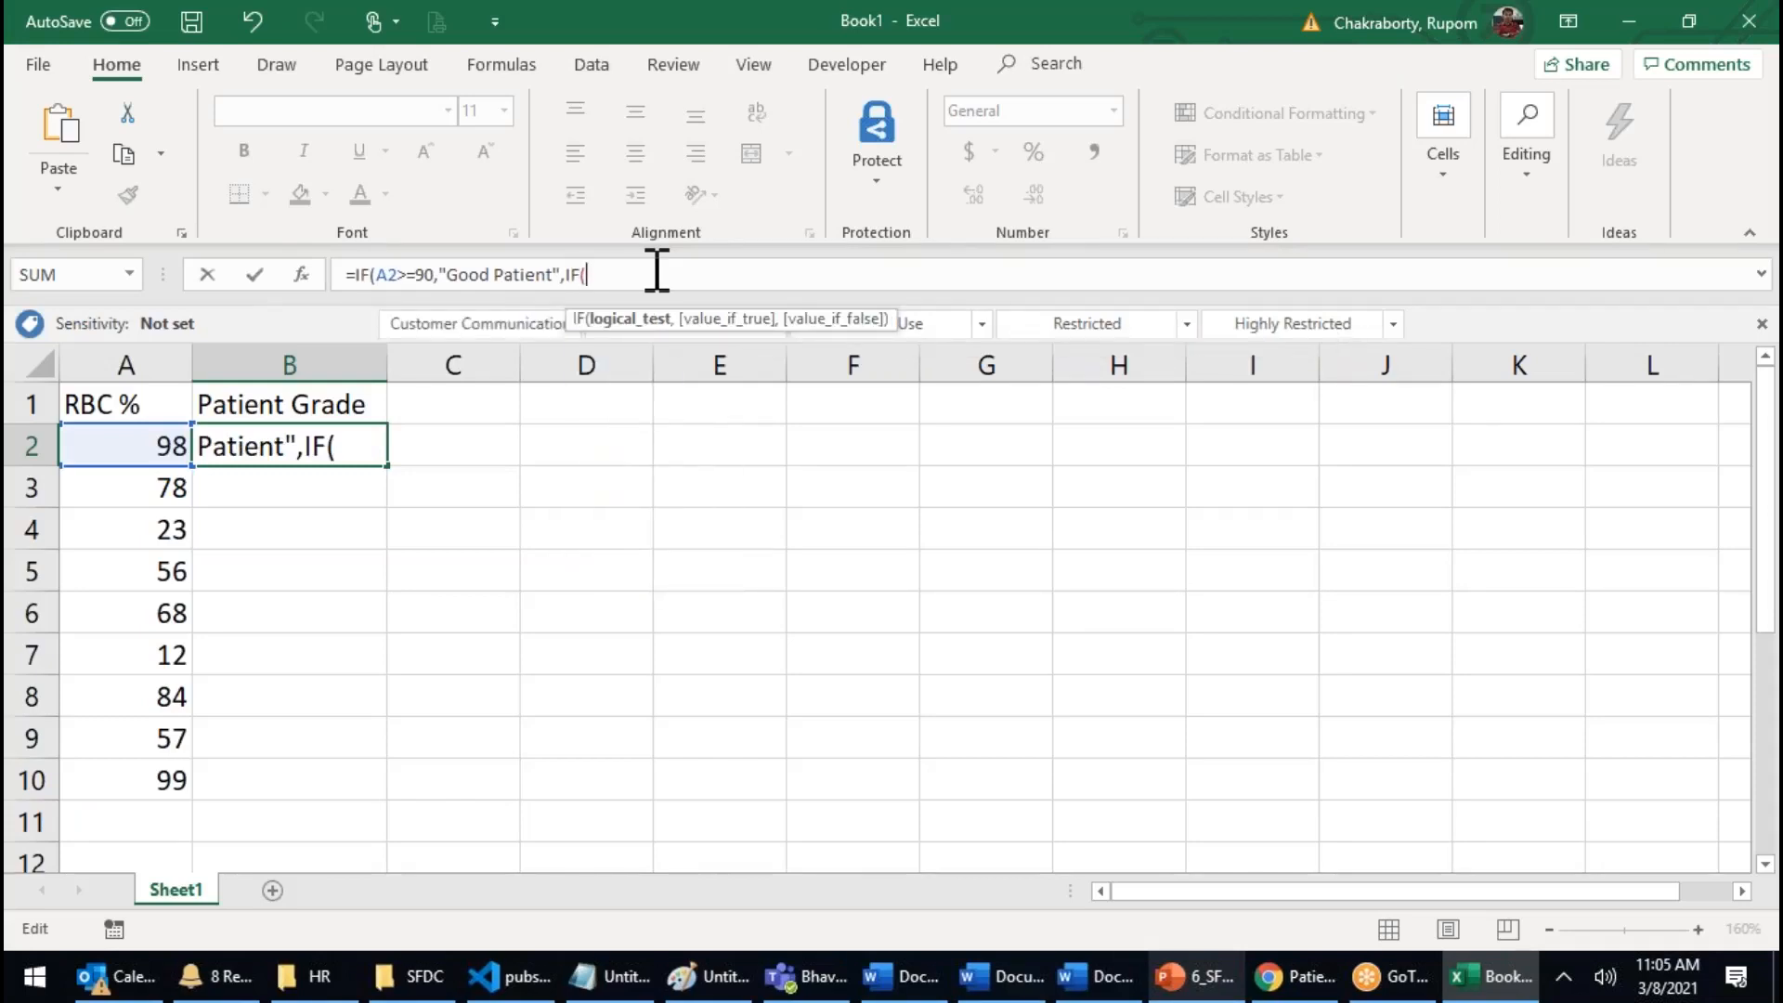
# Step: Nest a second IF as the false argument, starting its AND test with the condition A2>=70
pyautogui.click(356, 449)
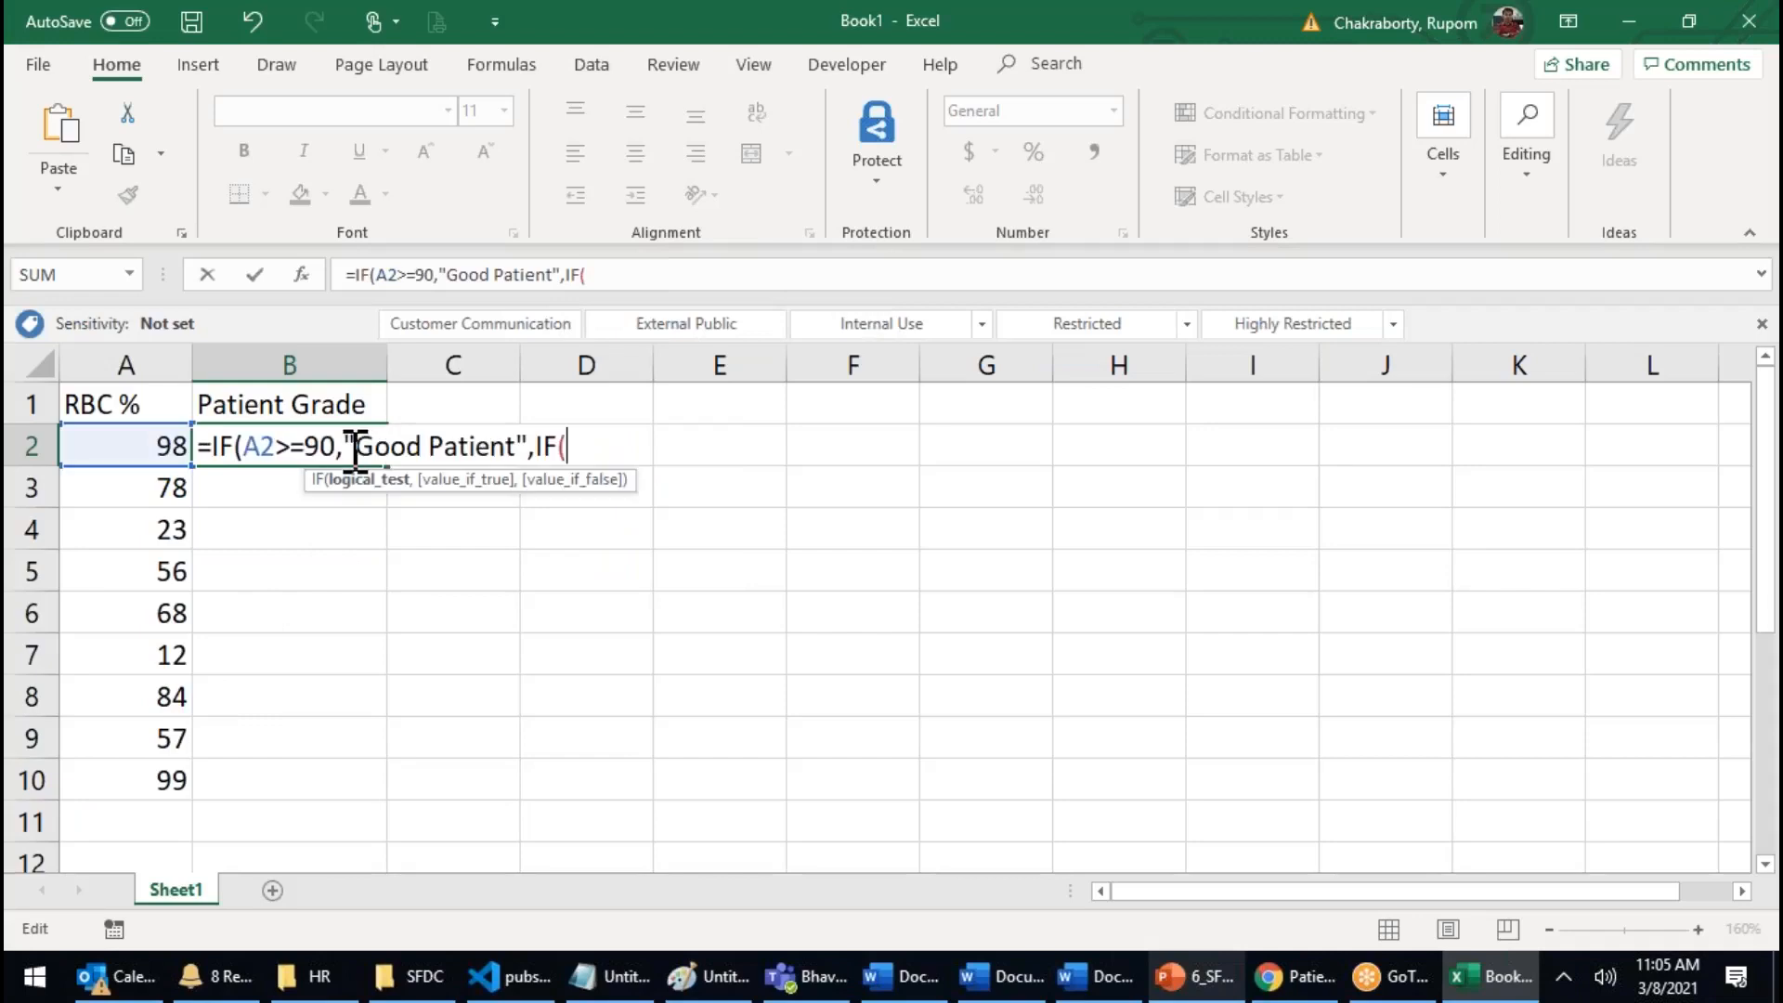
pyautogui.write('A')
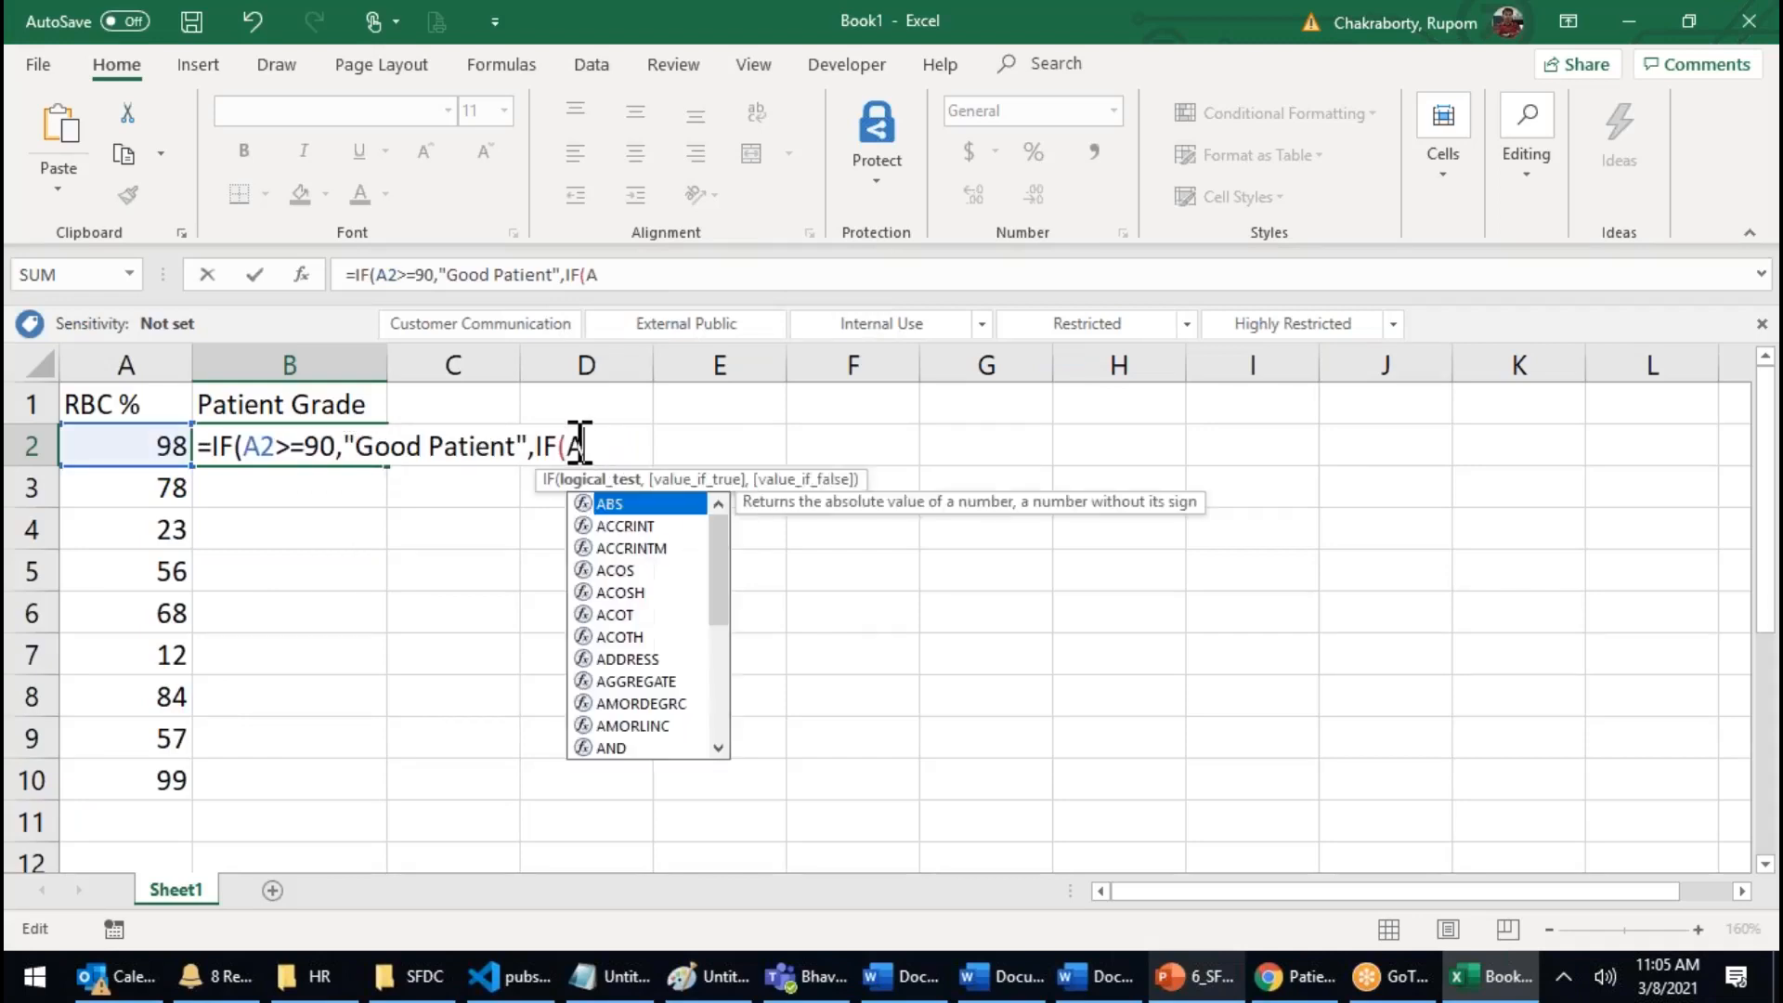
pyautogui.write('ND(')
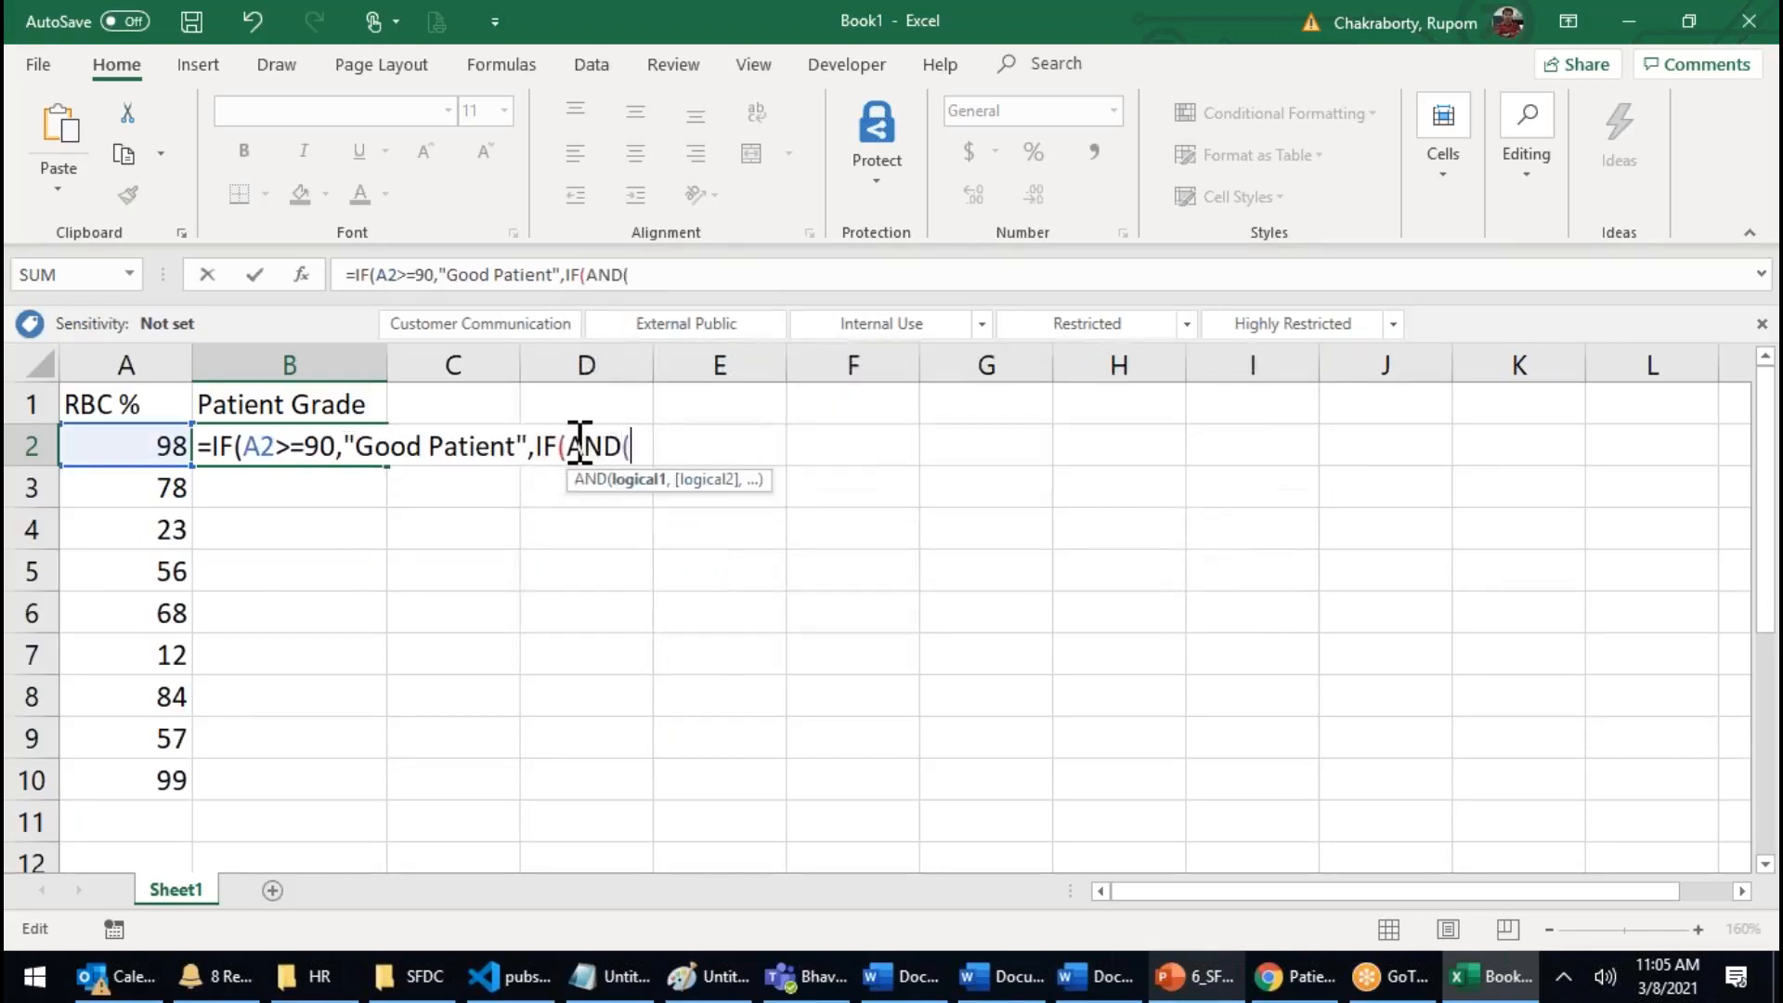
pyautogui.click(182, 446)
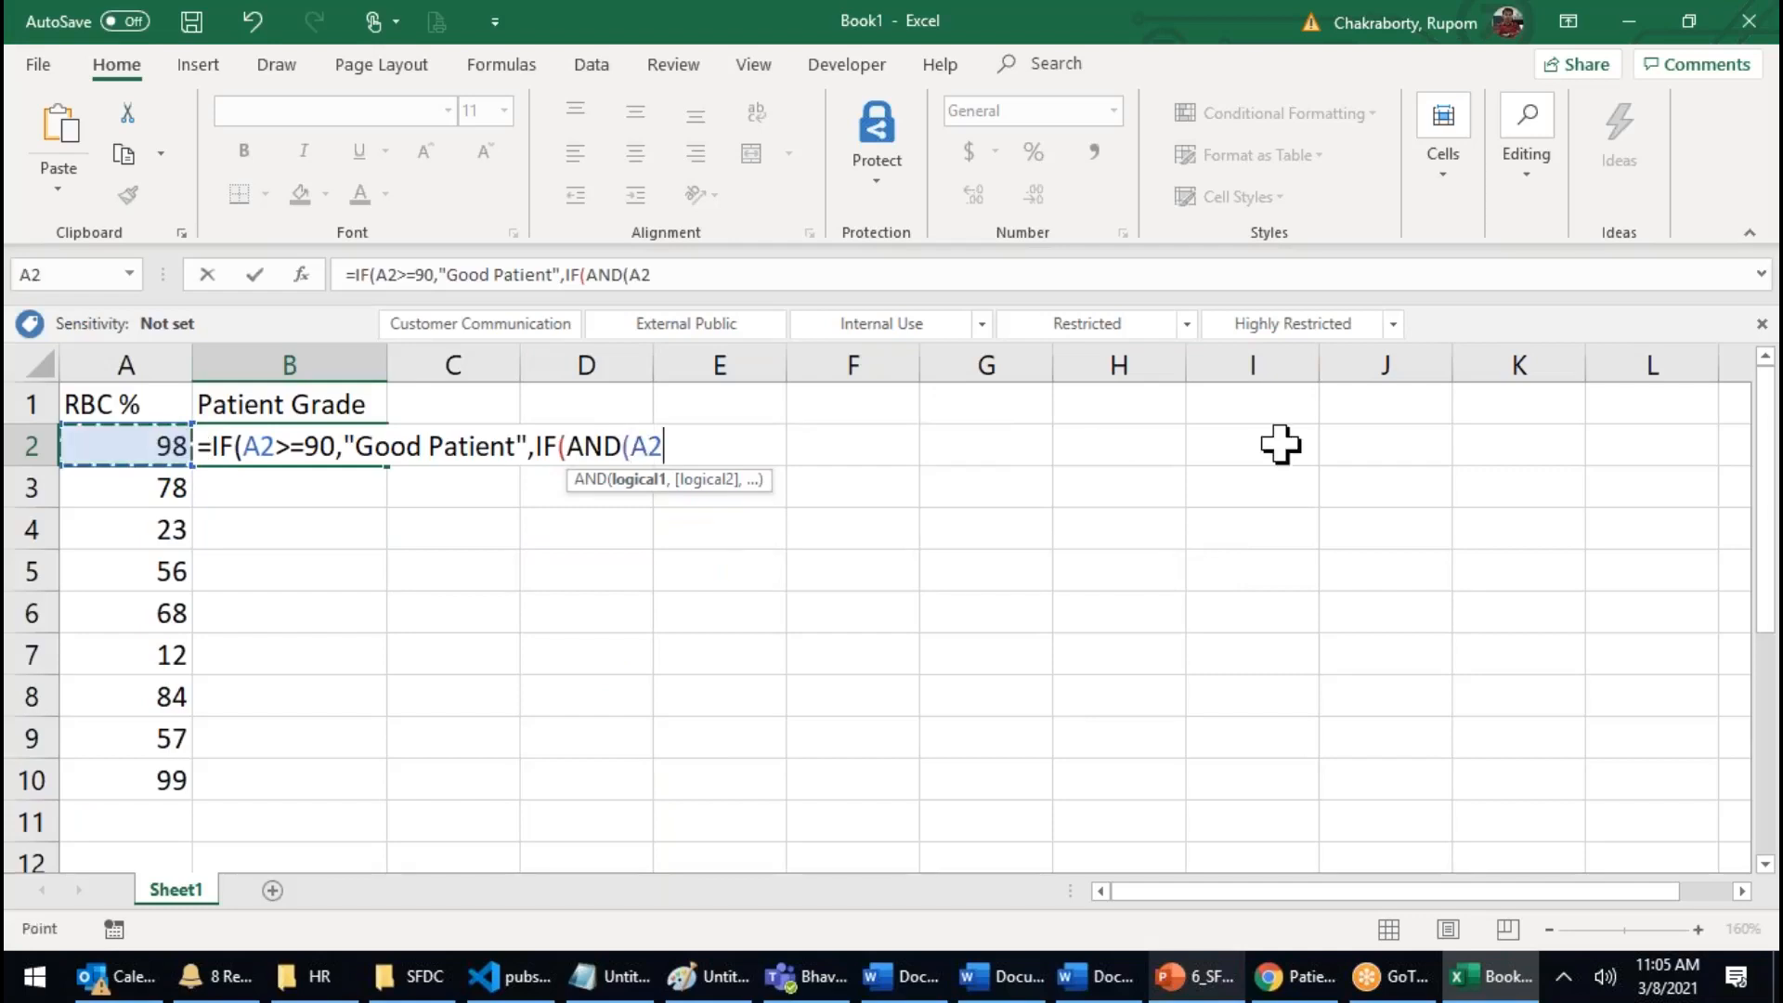
pyautogui.write('>=70')
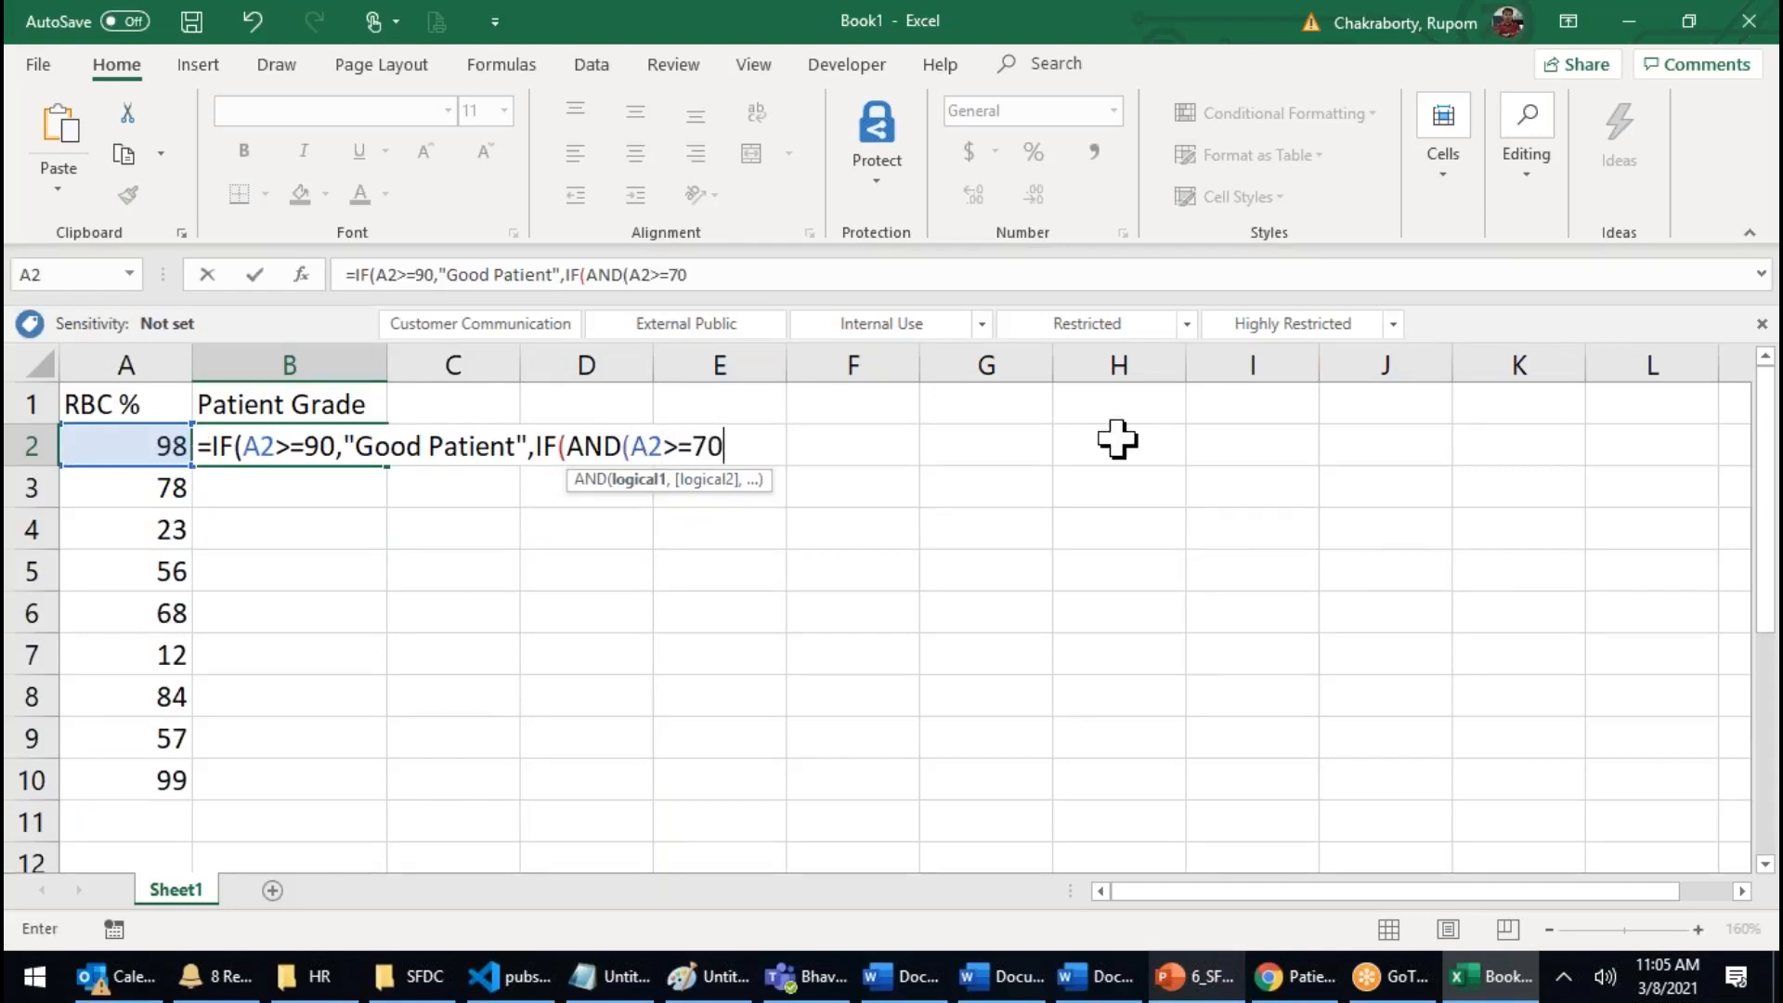
pyautogui.write(',')
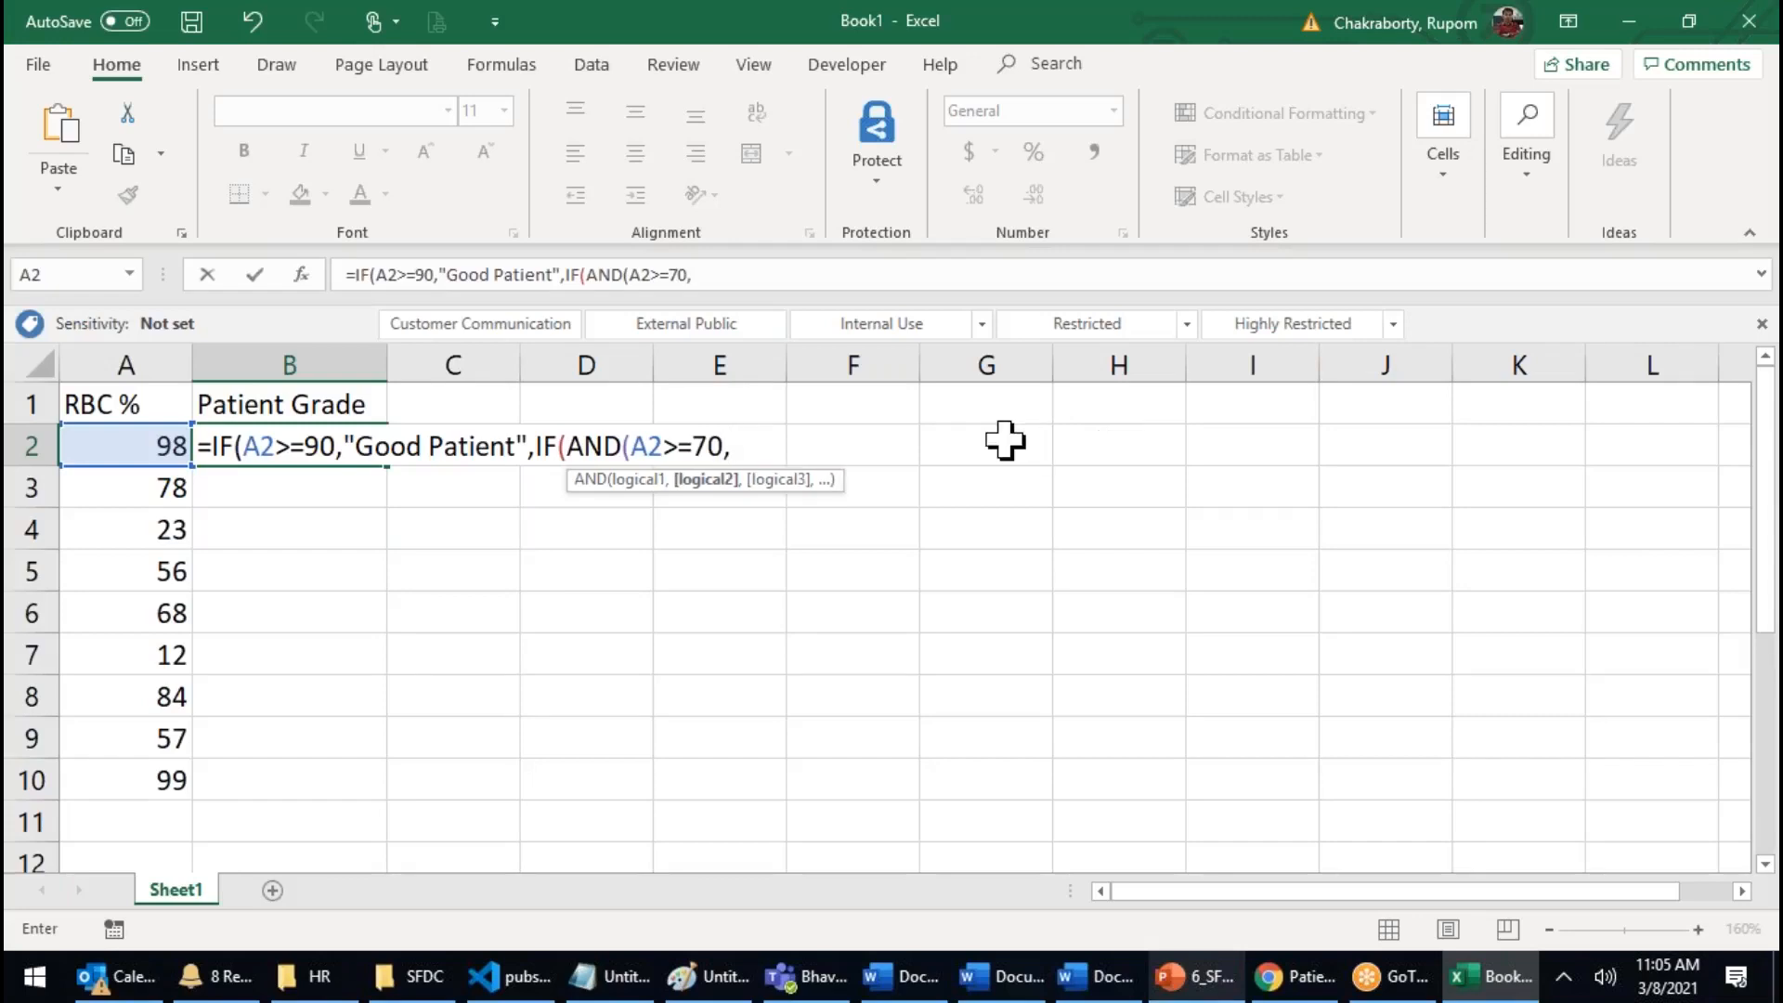
# Step: Complete the nested AND test with A2<90 and give "Normal Patient" as its true result
pyautogui.click(141, 440)
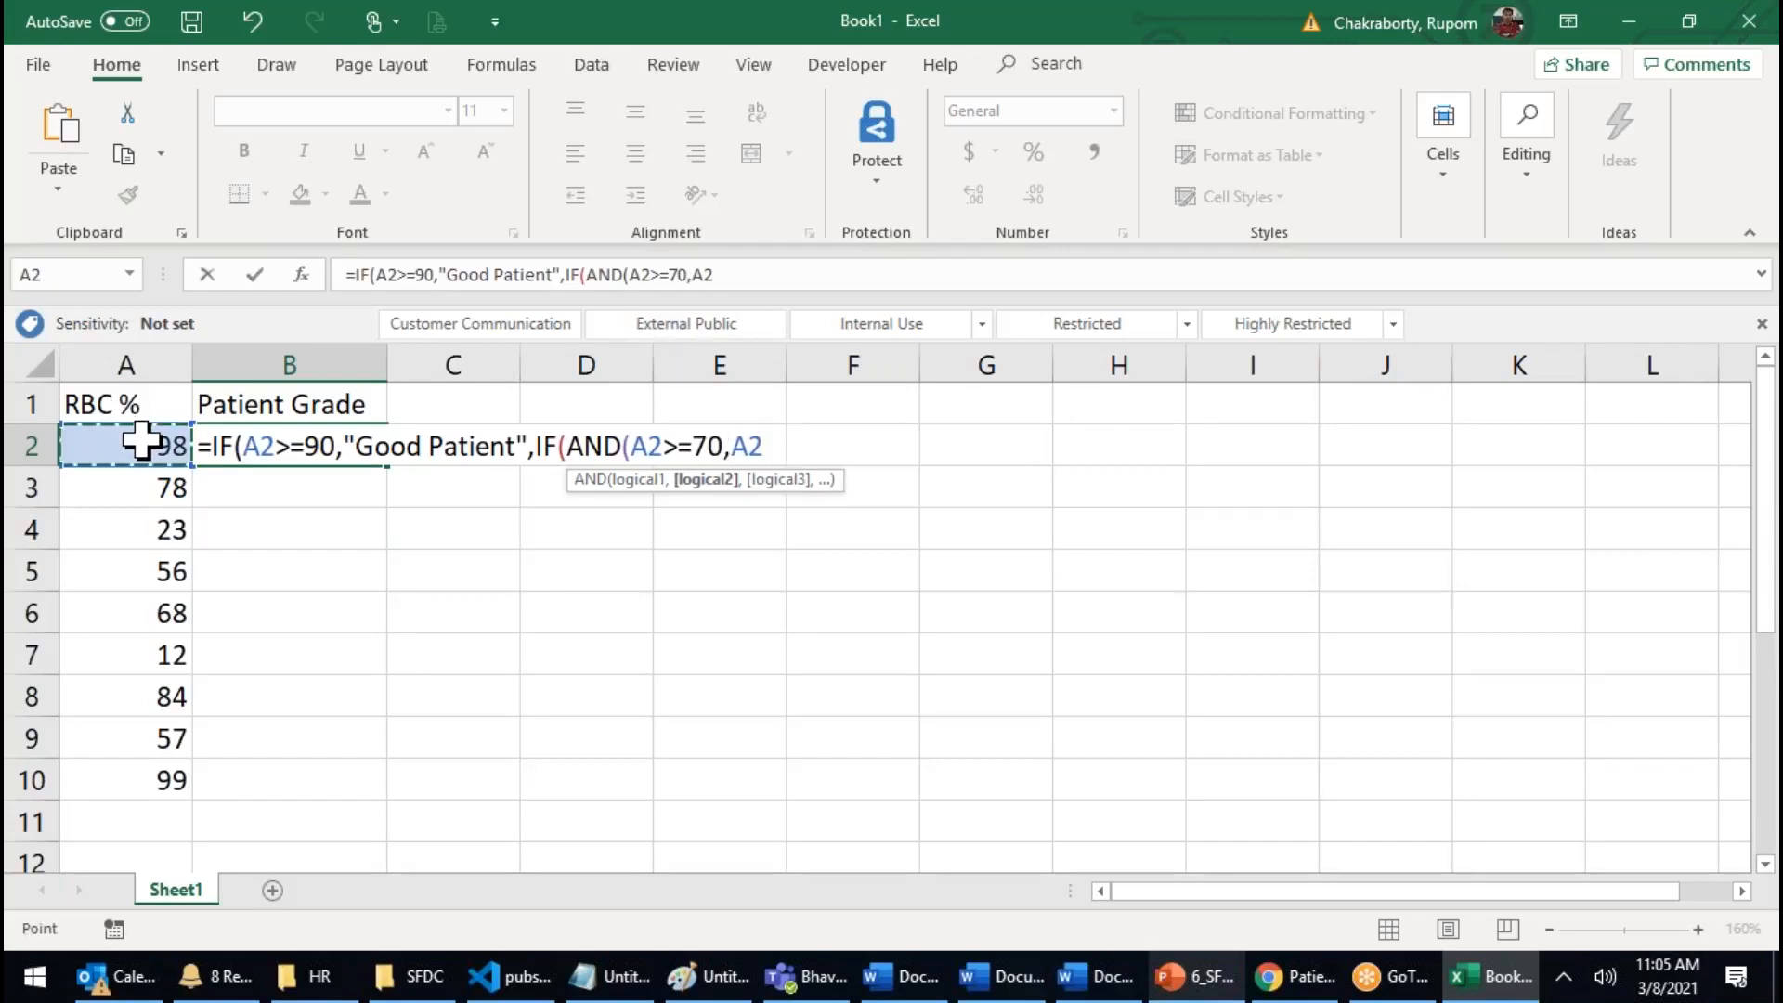
pyautogui.write('<90')
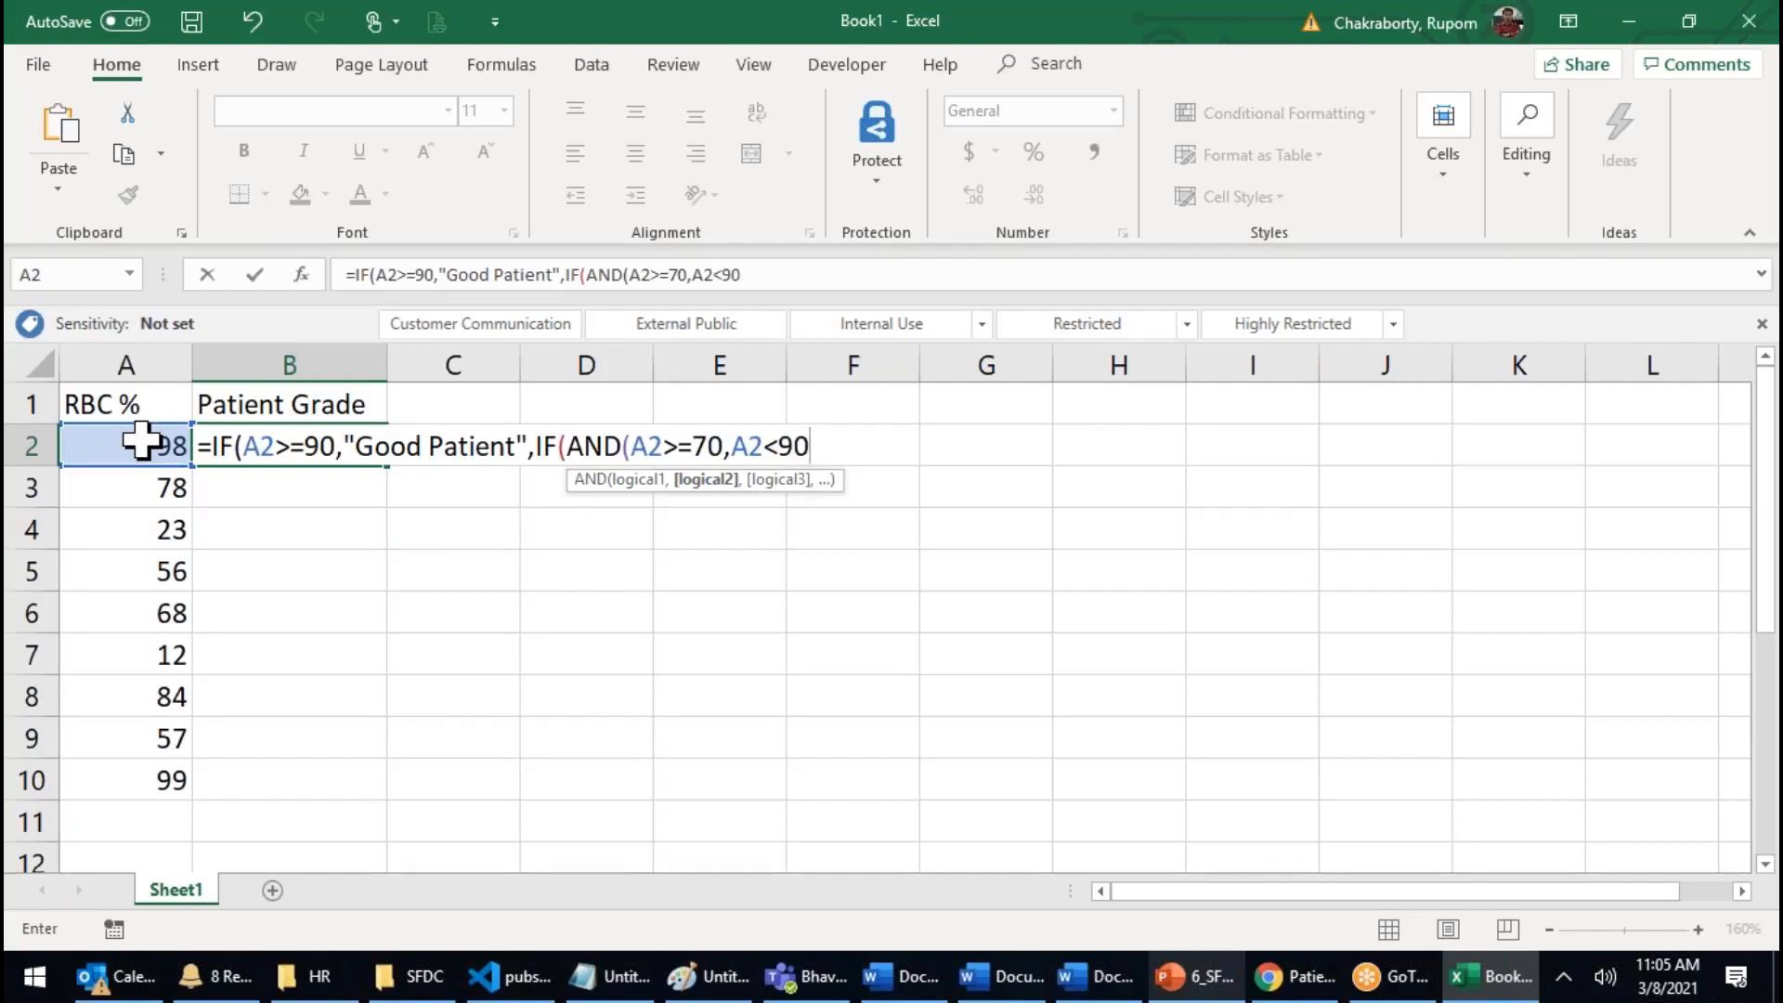
pyautogui.write('),"')
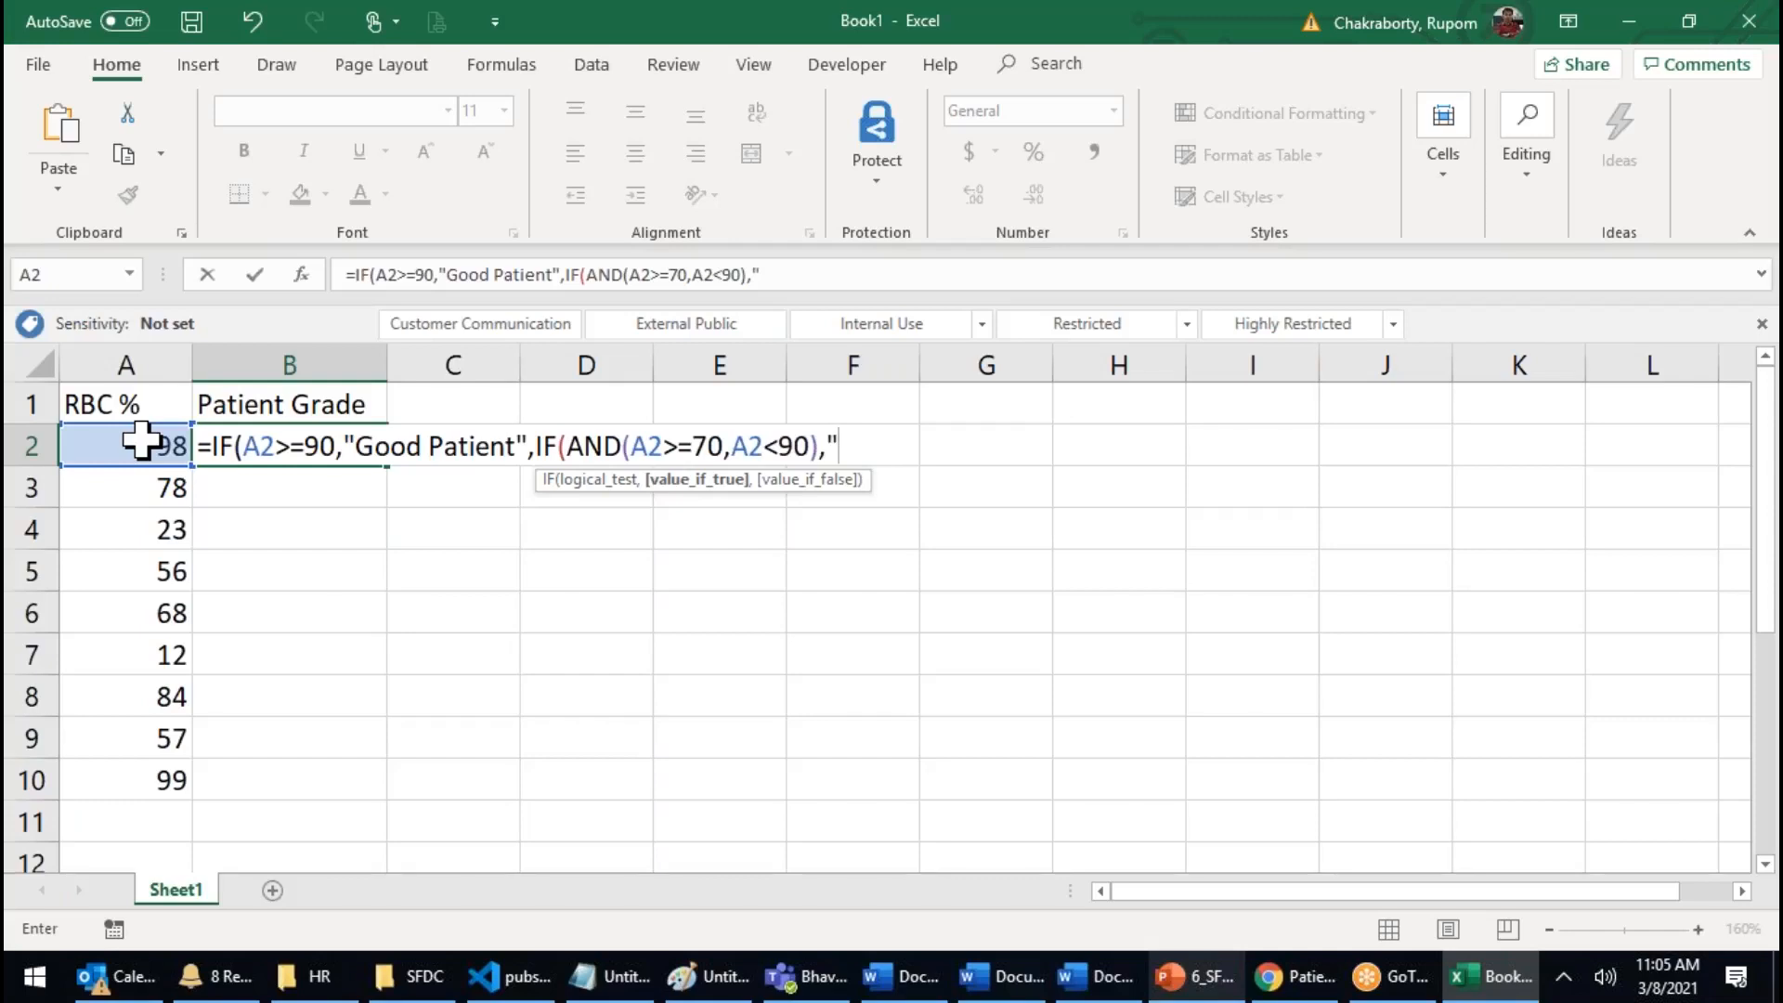
pyautogui.write('a')
pyautogui.press('BackSpace')
pyautogui.write('Normal Par')
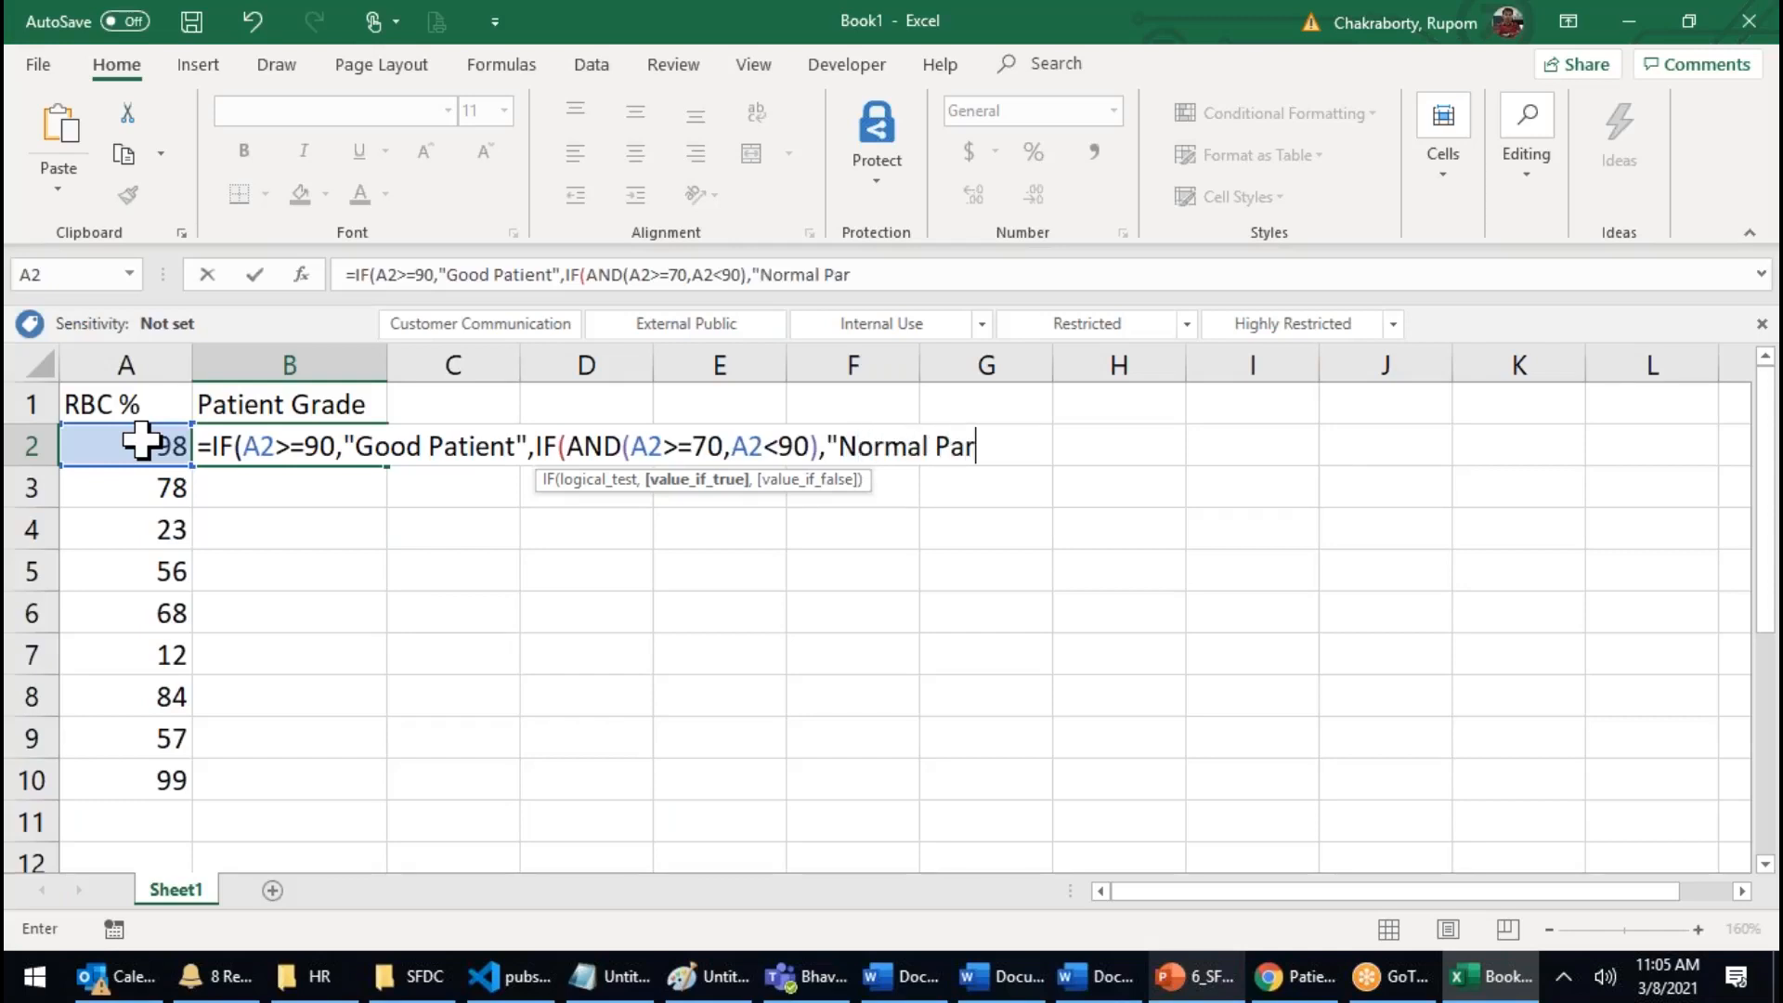
pyautogui.press('BackSpace')
pyautogui.write('tient",if')
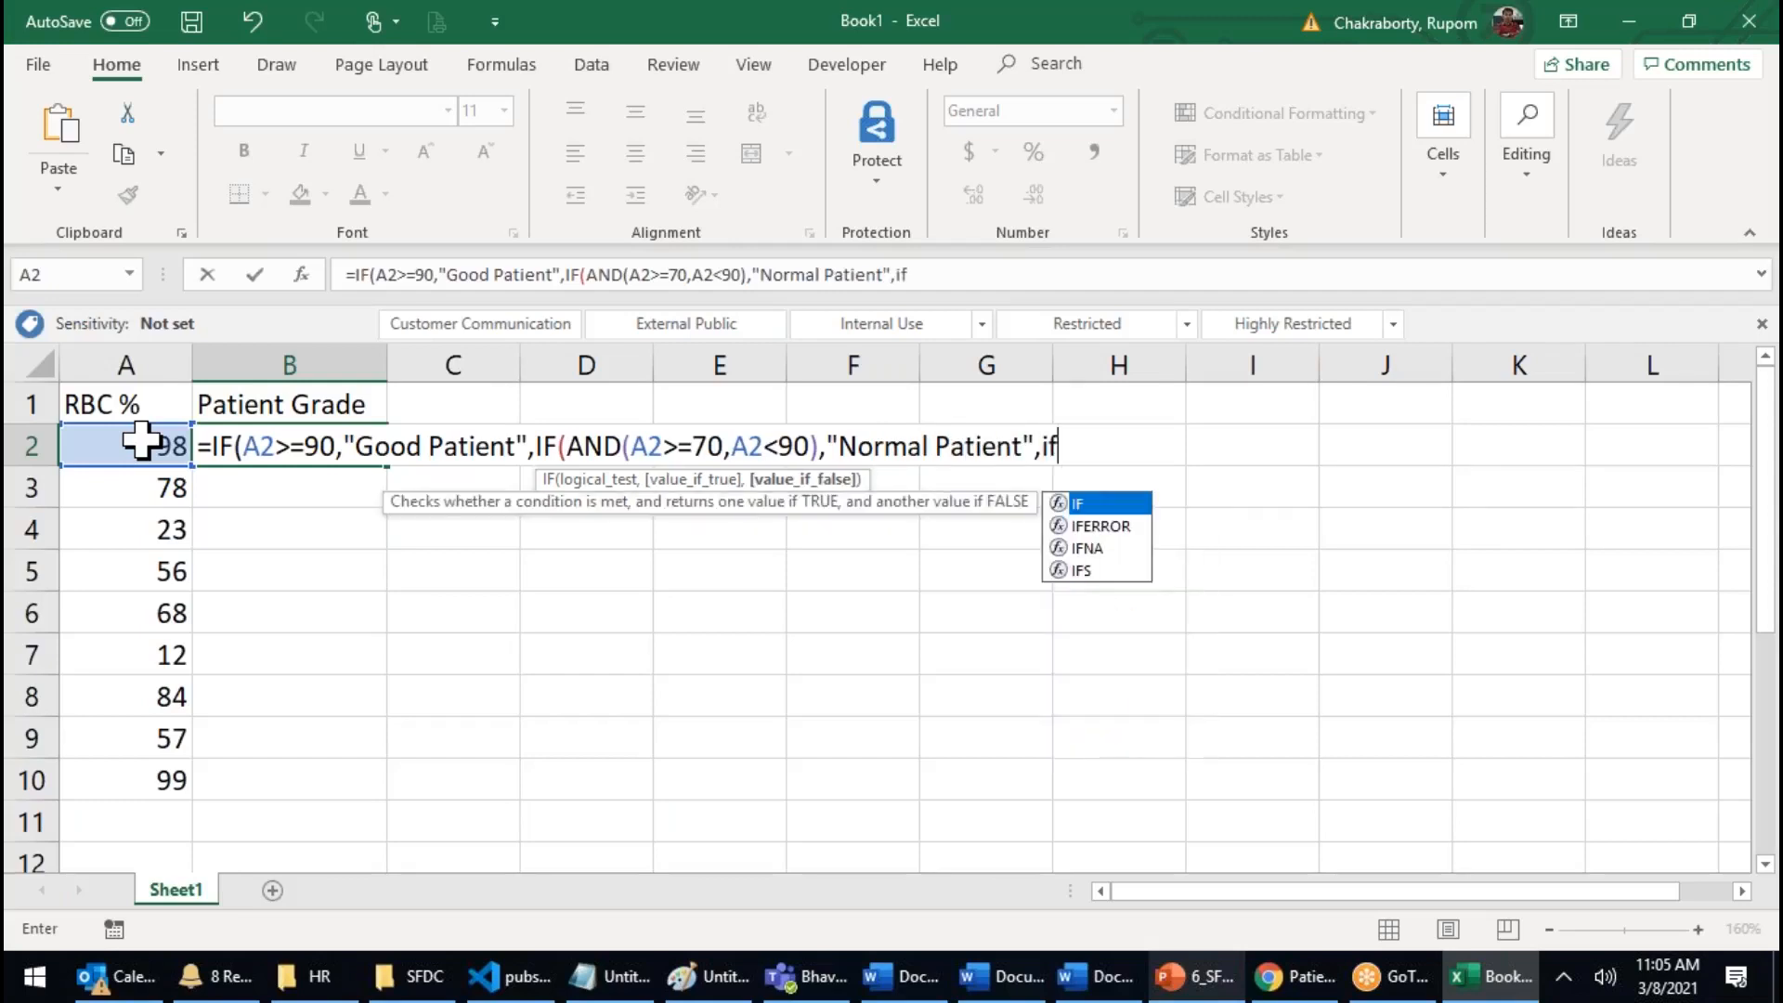
# Step: Nest a third IF as the next false argument, starting its AND test with A2>=50
pyautogui.press('BackSpace')
pyautogui.press('BackSpace')
pyautogui.write('IF(AND')
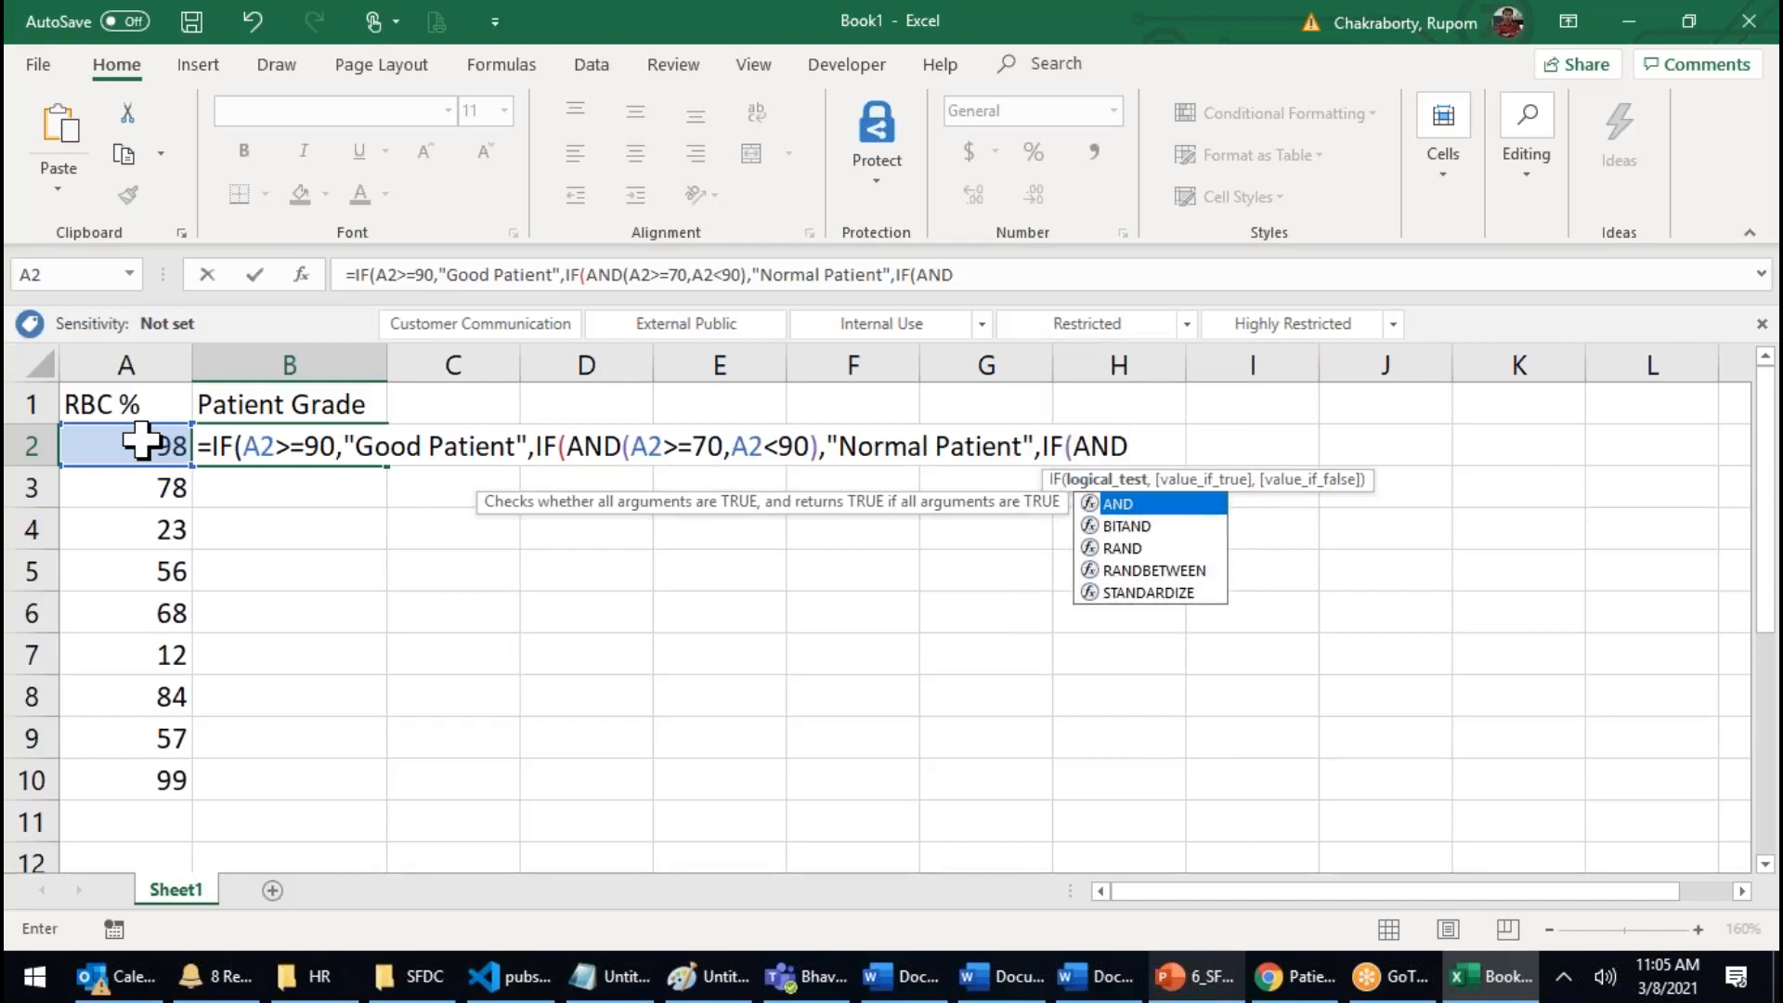
pyautogui.write('(')
pyautogui.click(165, 444)
pyautogui.write('>50')
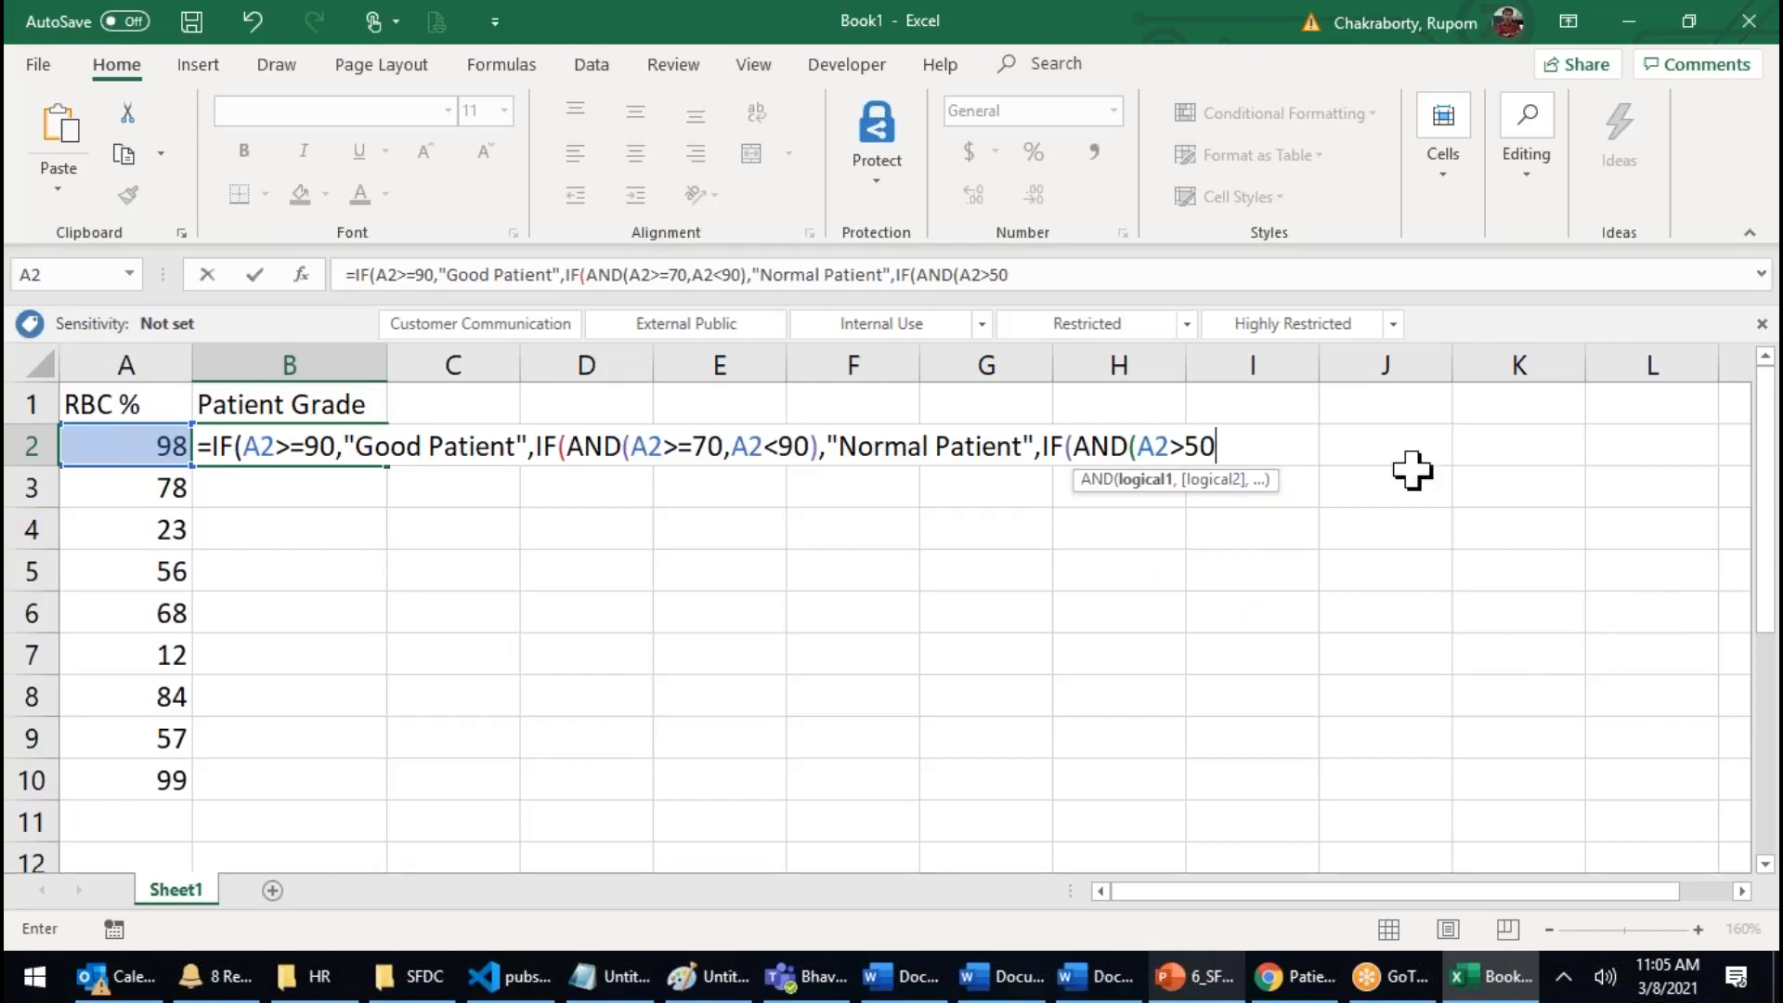
pyautogui.click(1185, 451)
pyautogui.write('=50')
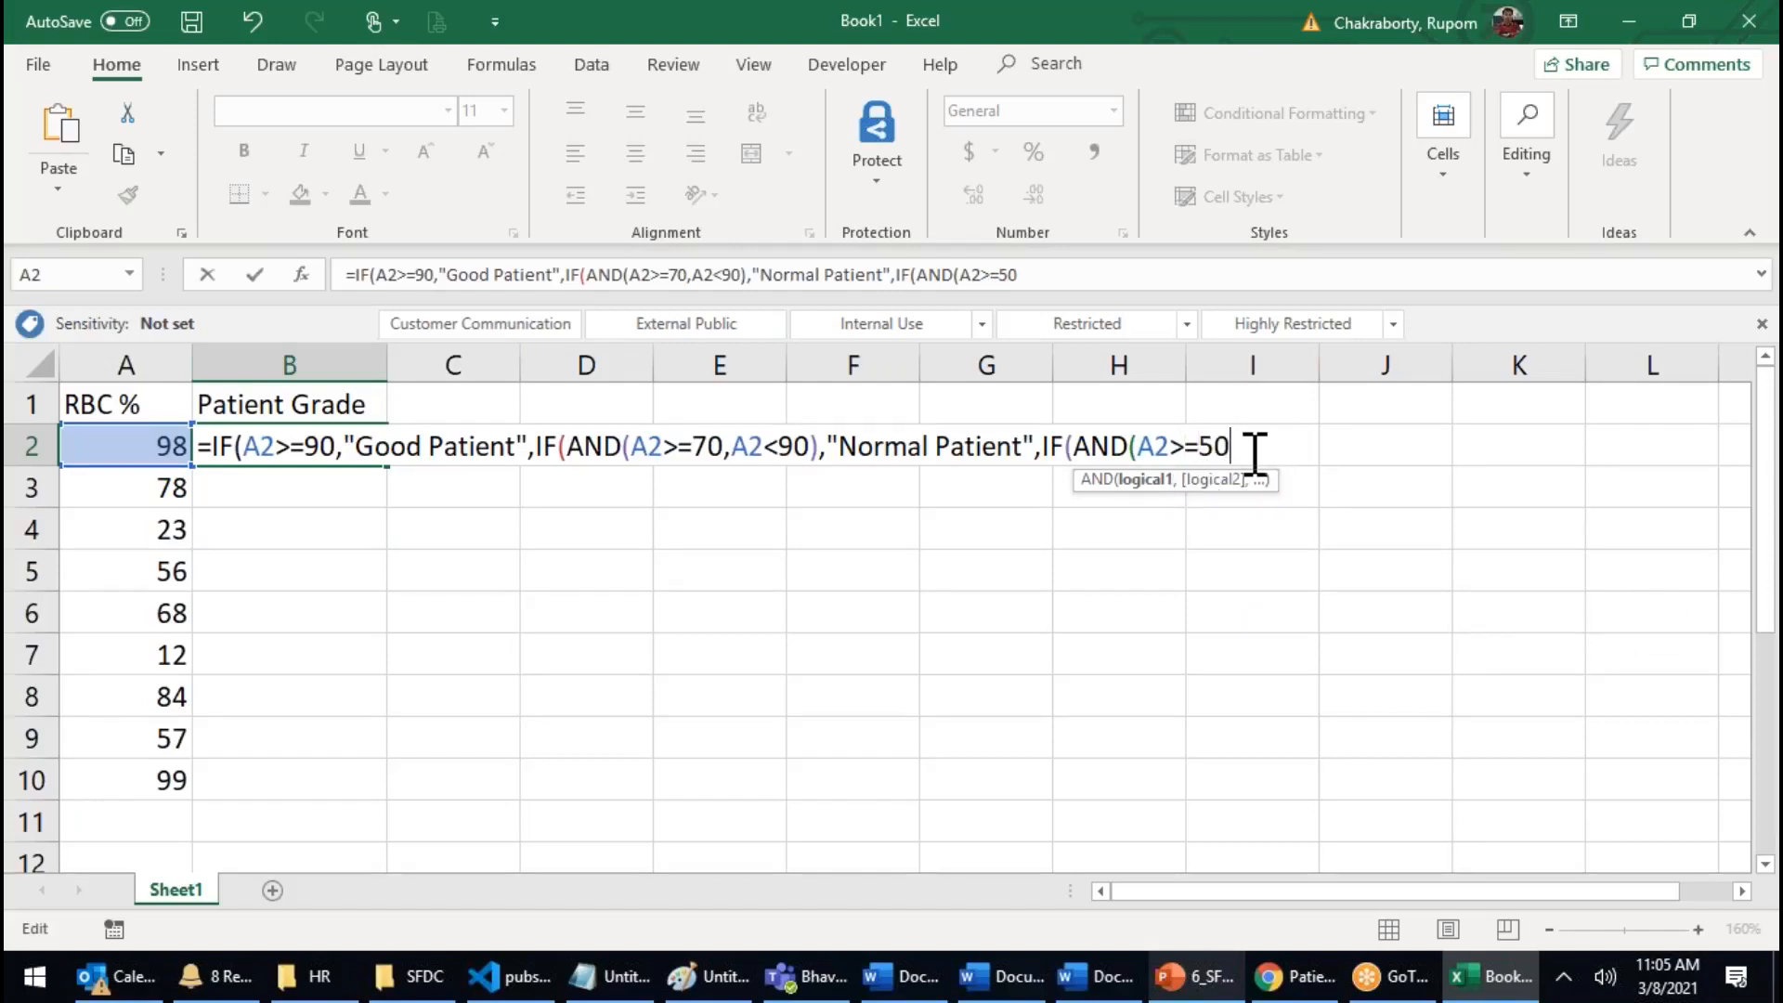
pyautogui.write('&')
# Step: Append &A2<70 to the third IF's AND test and close the test
pyautogui.click(147, 453)
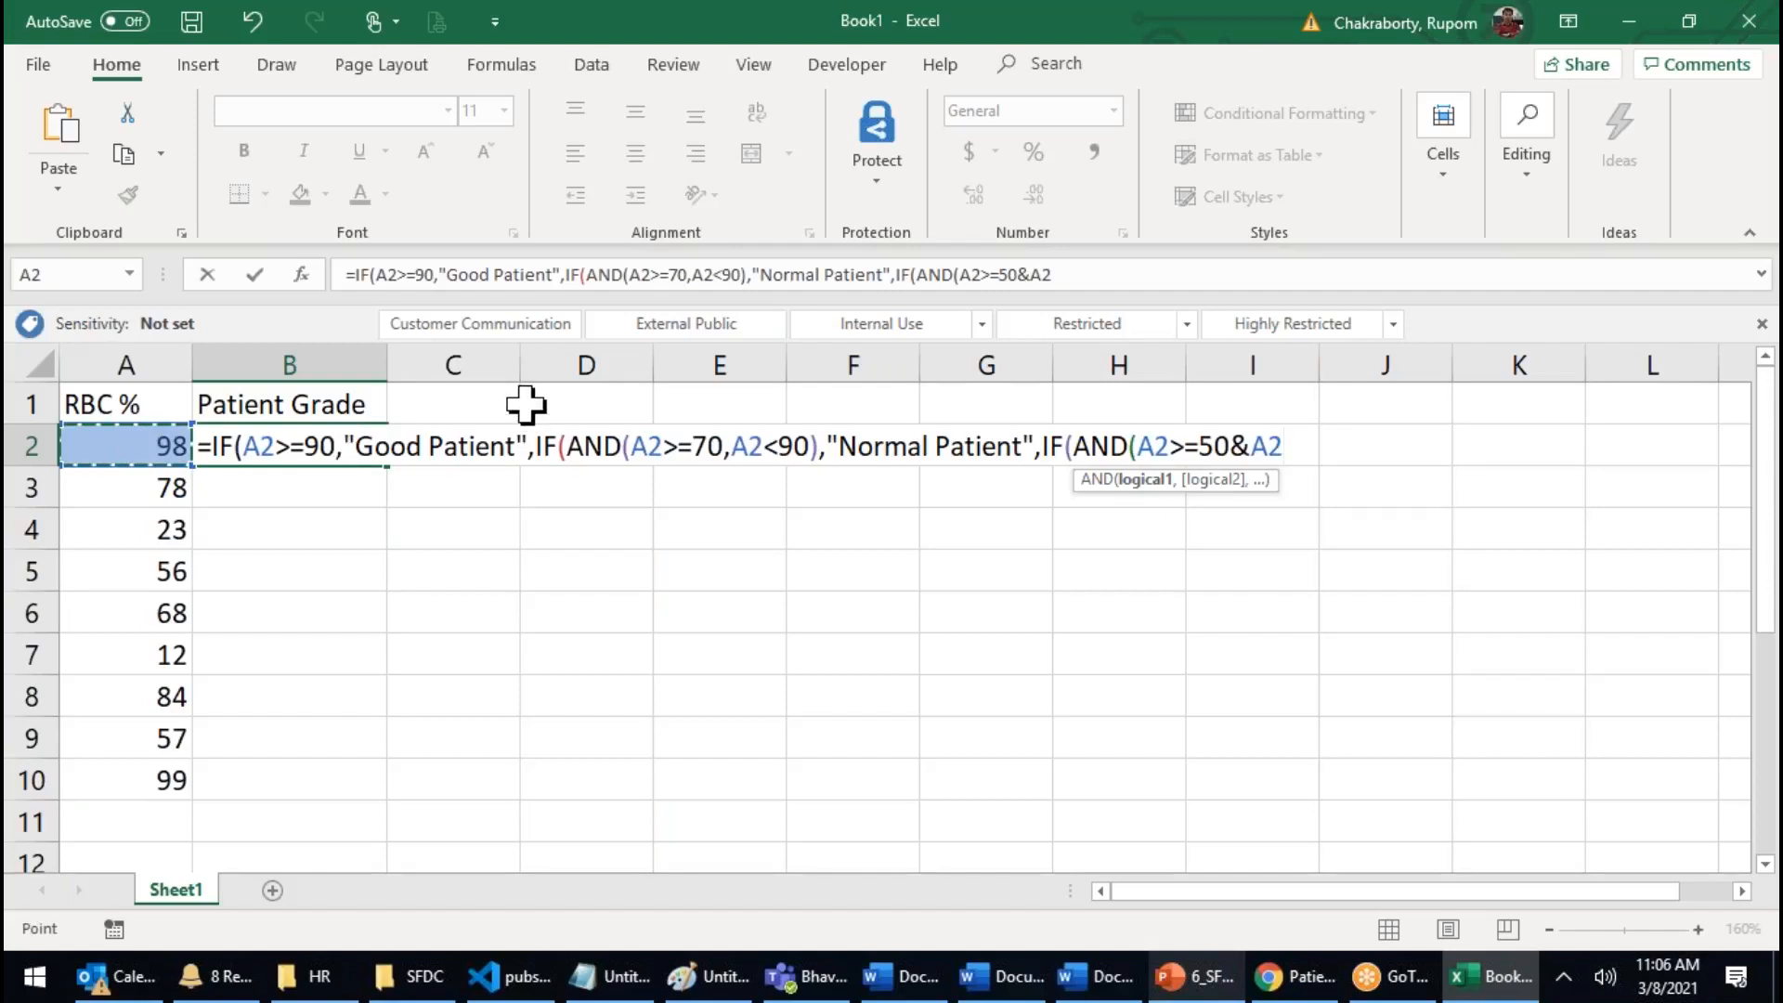
pyautogui.write('70')
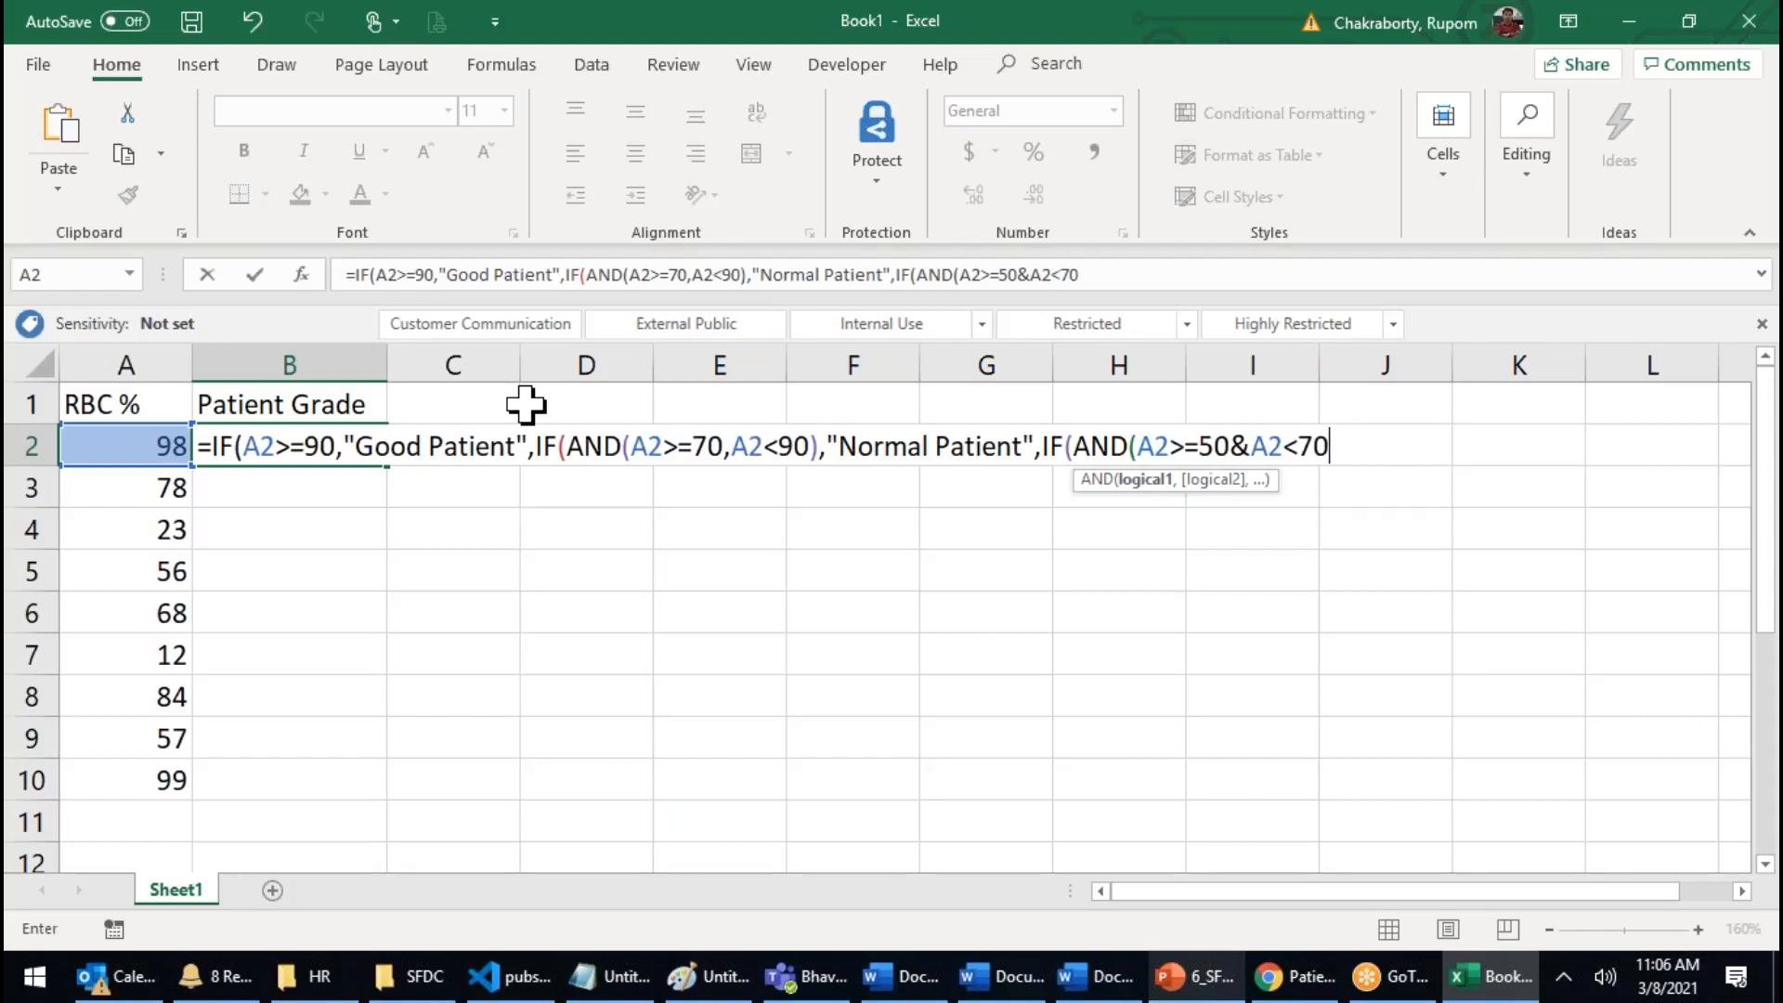
pyautogui.write('),')
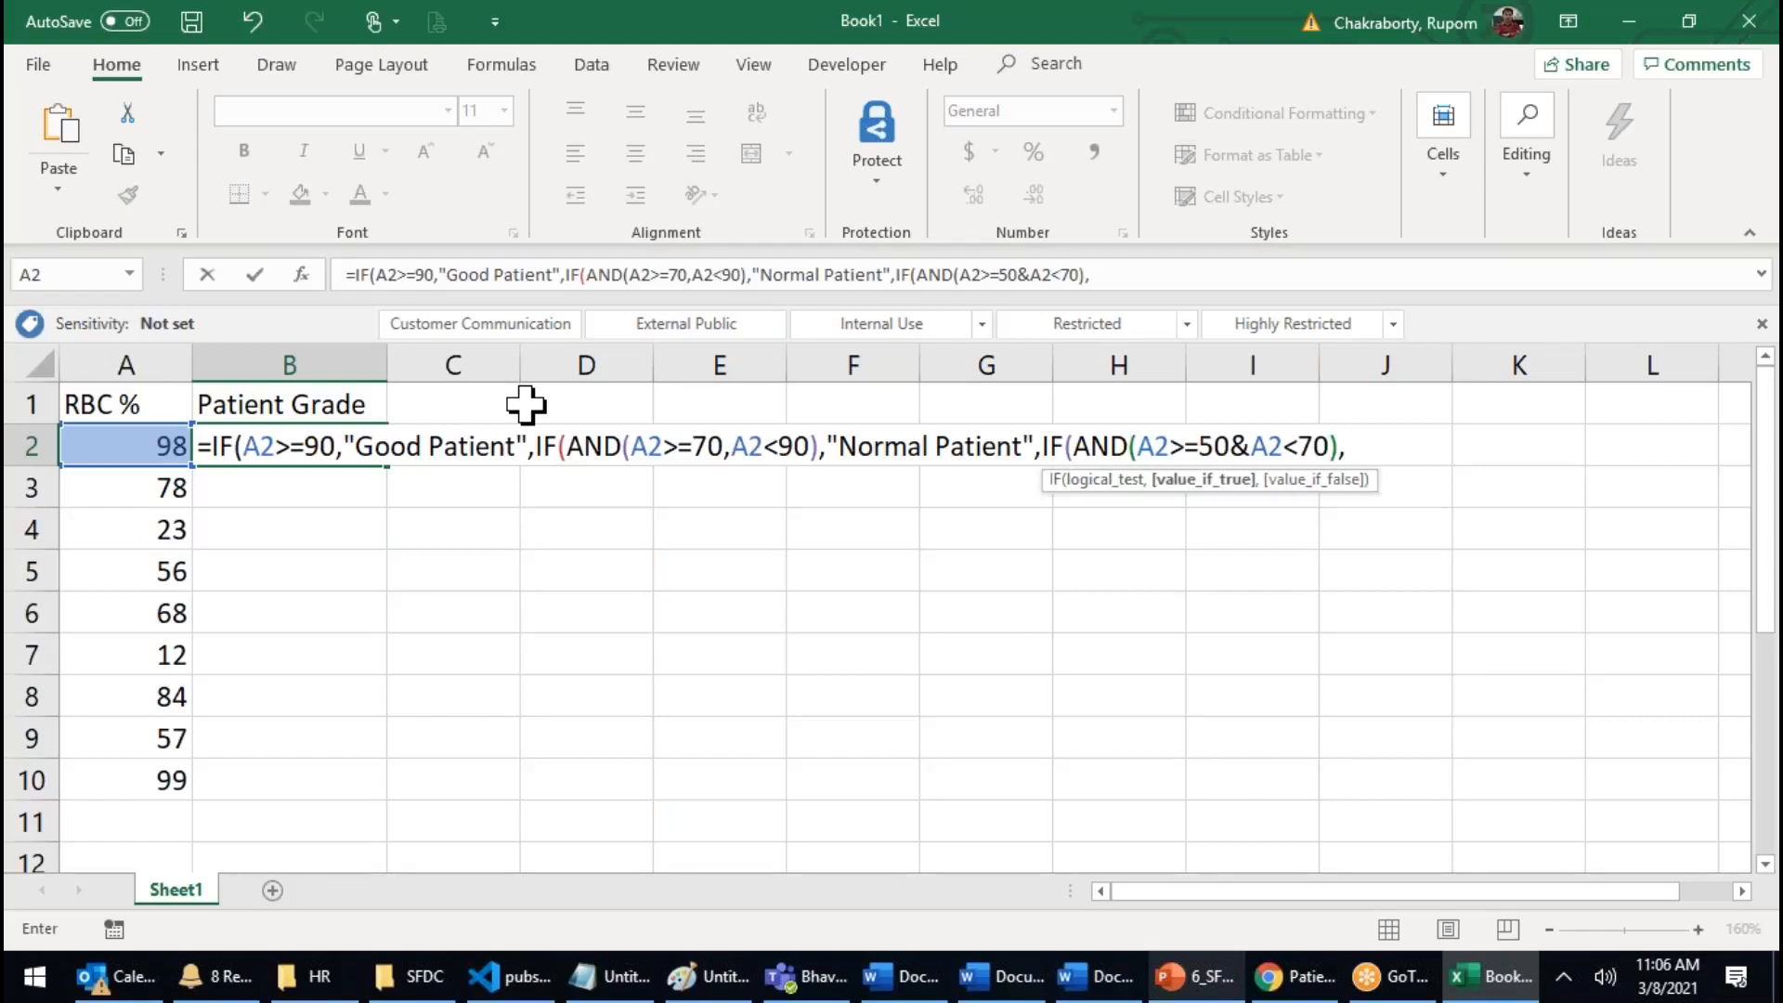
pyautogui.write('"Average Patient')
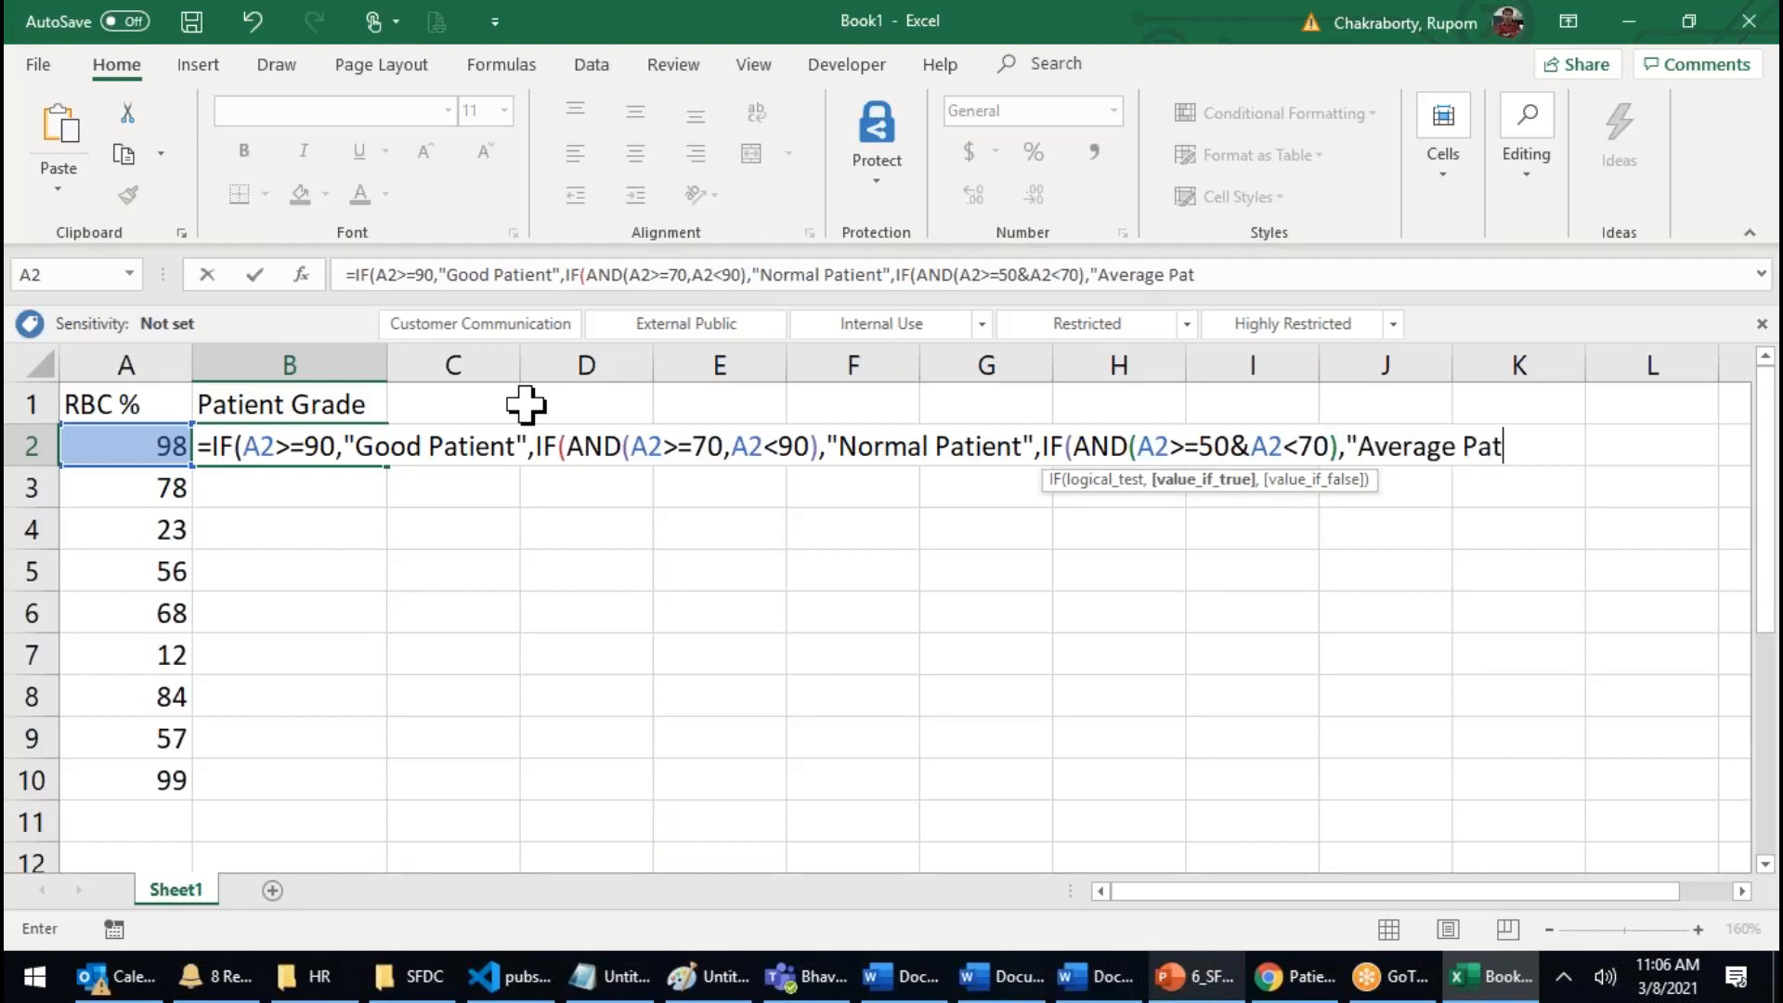
# Step: Enter "Average Patient" as the third IF's true result
pyautogui.write('","')
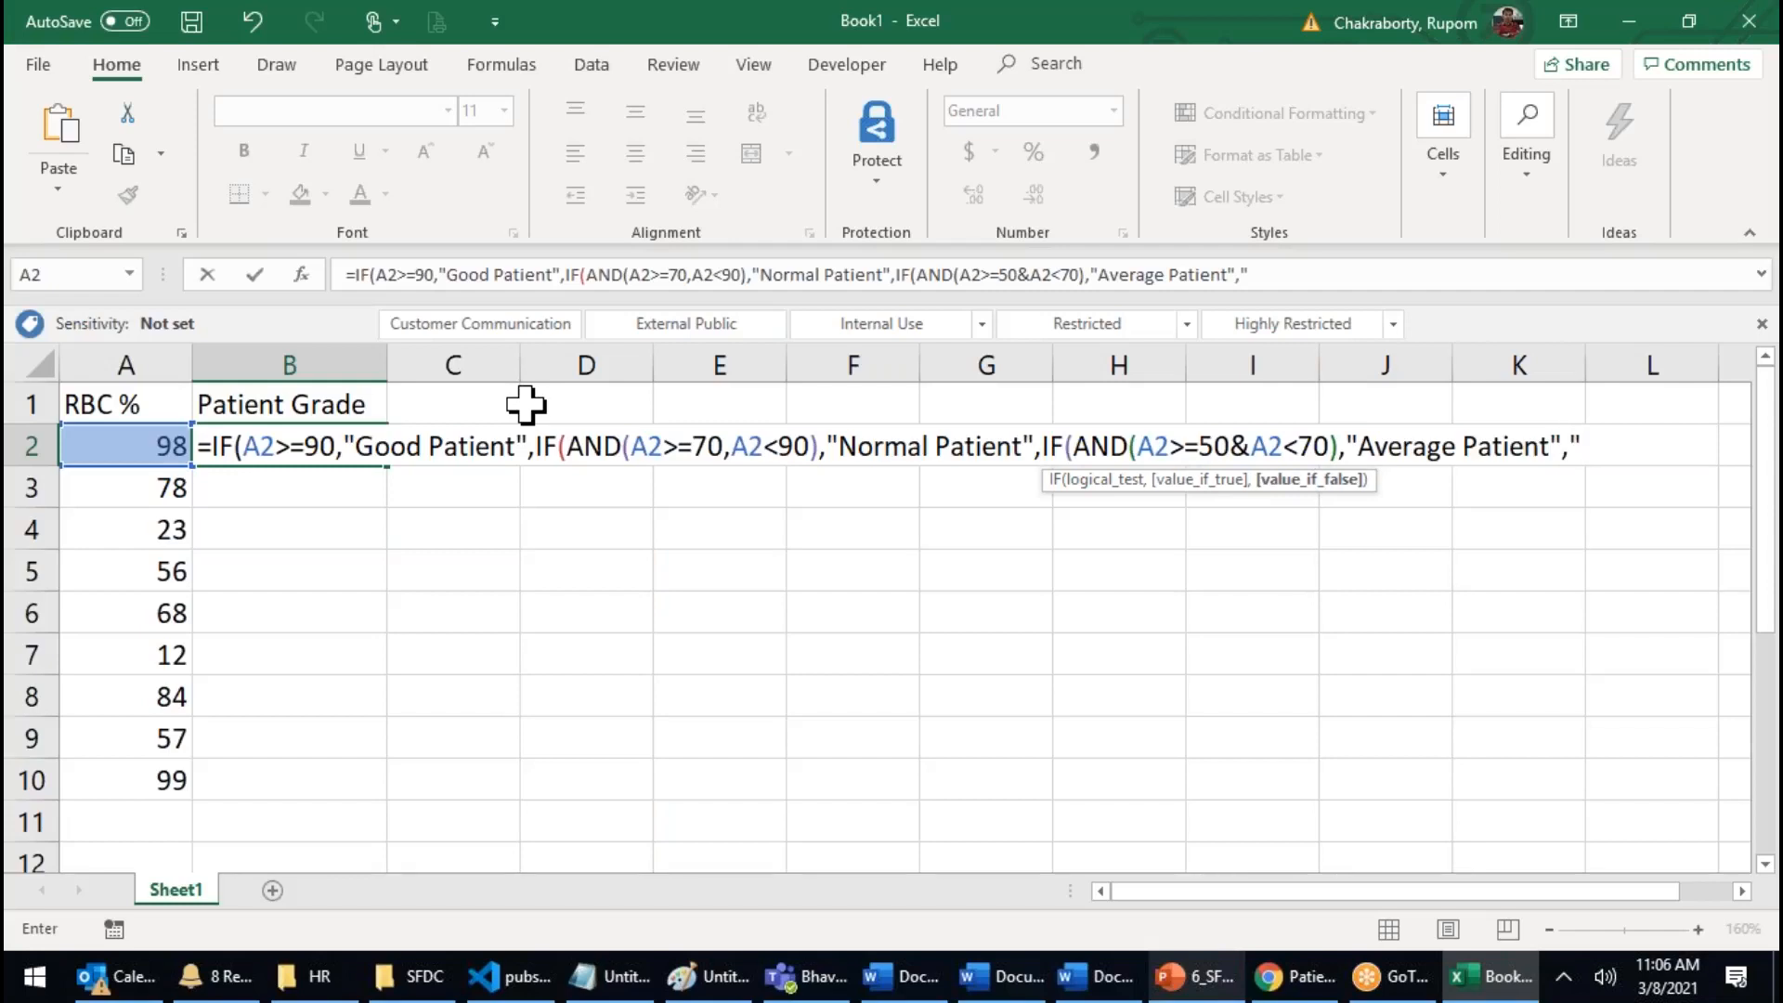
pyautogui.write('Crit ')
pyautogui.write('calPat')
# Step: Enter "Critical Parient" as the final false result, close all three IF functions and commit the B2 formula
pyautogui.press('BackSpace')
pyautogui.write('rient')
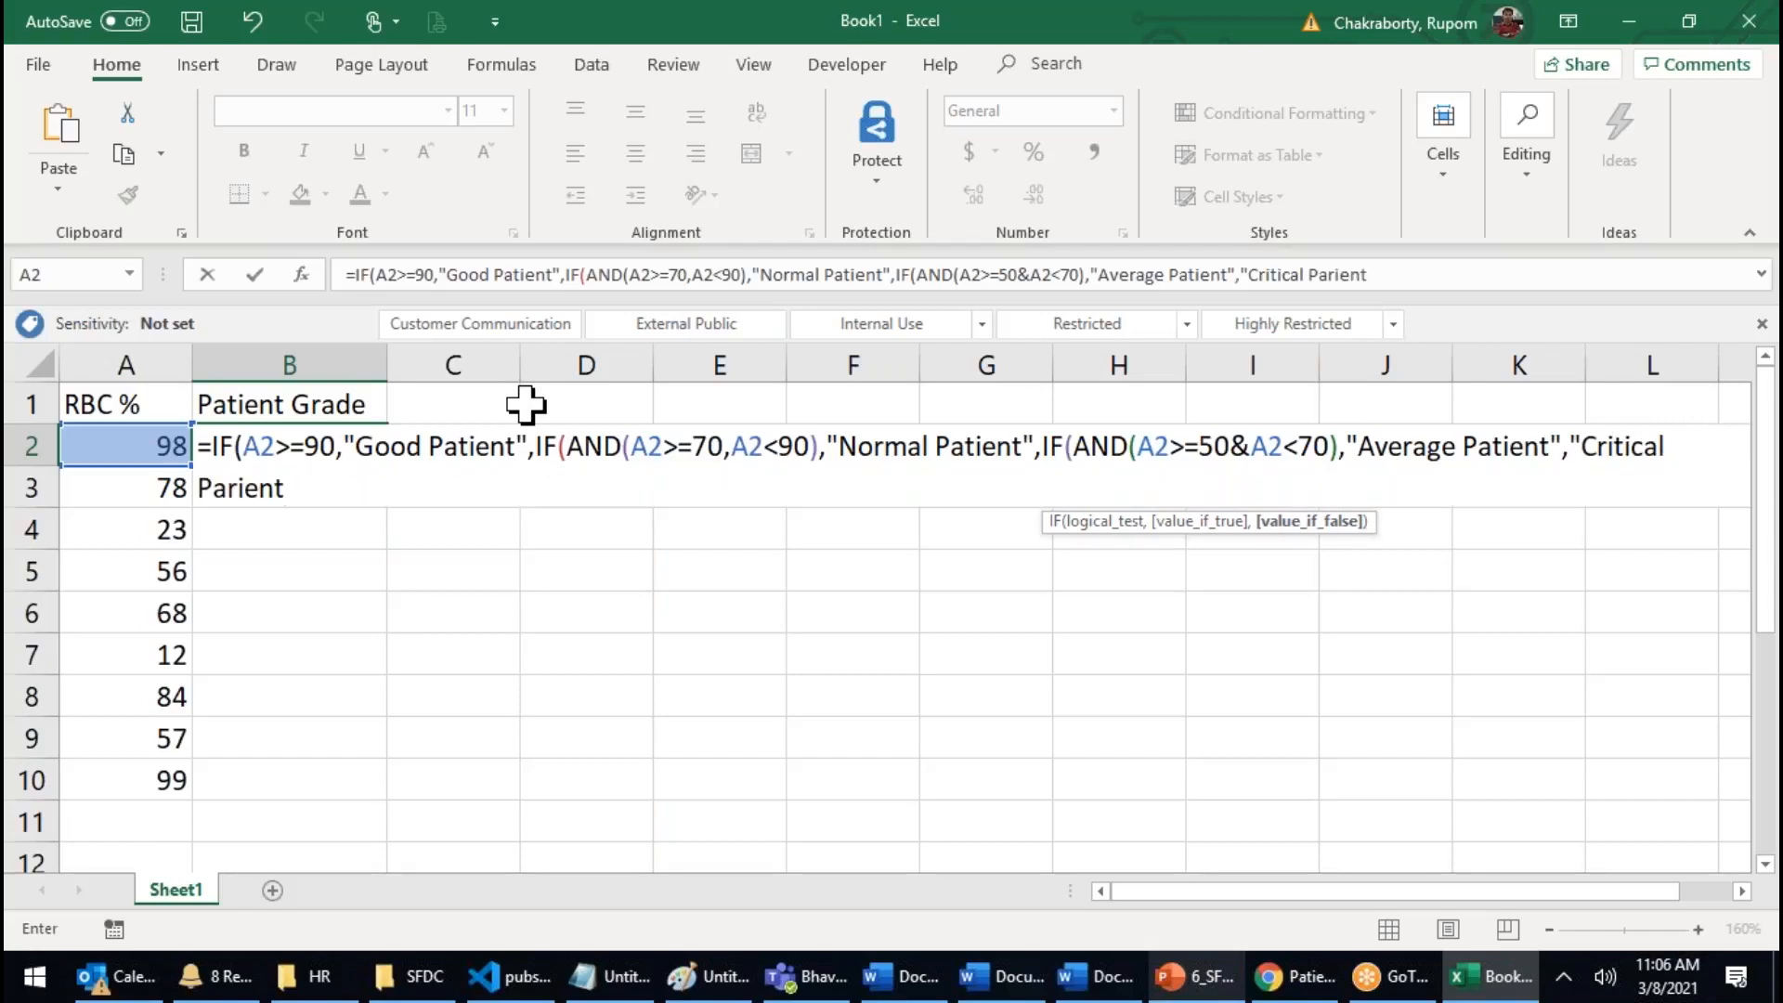
pyautogui.write('"))')
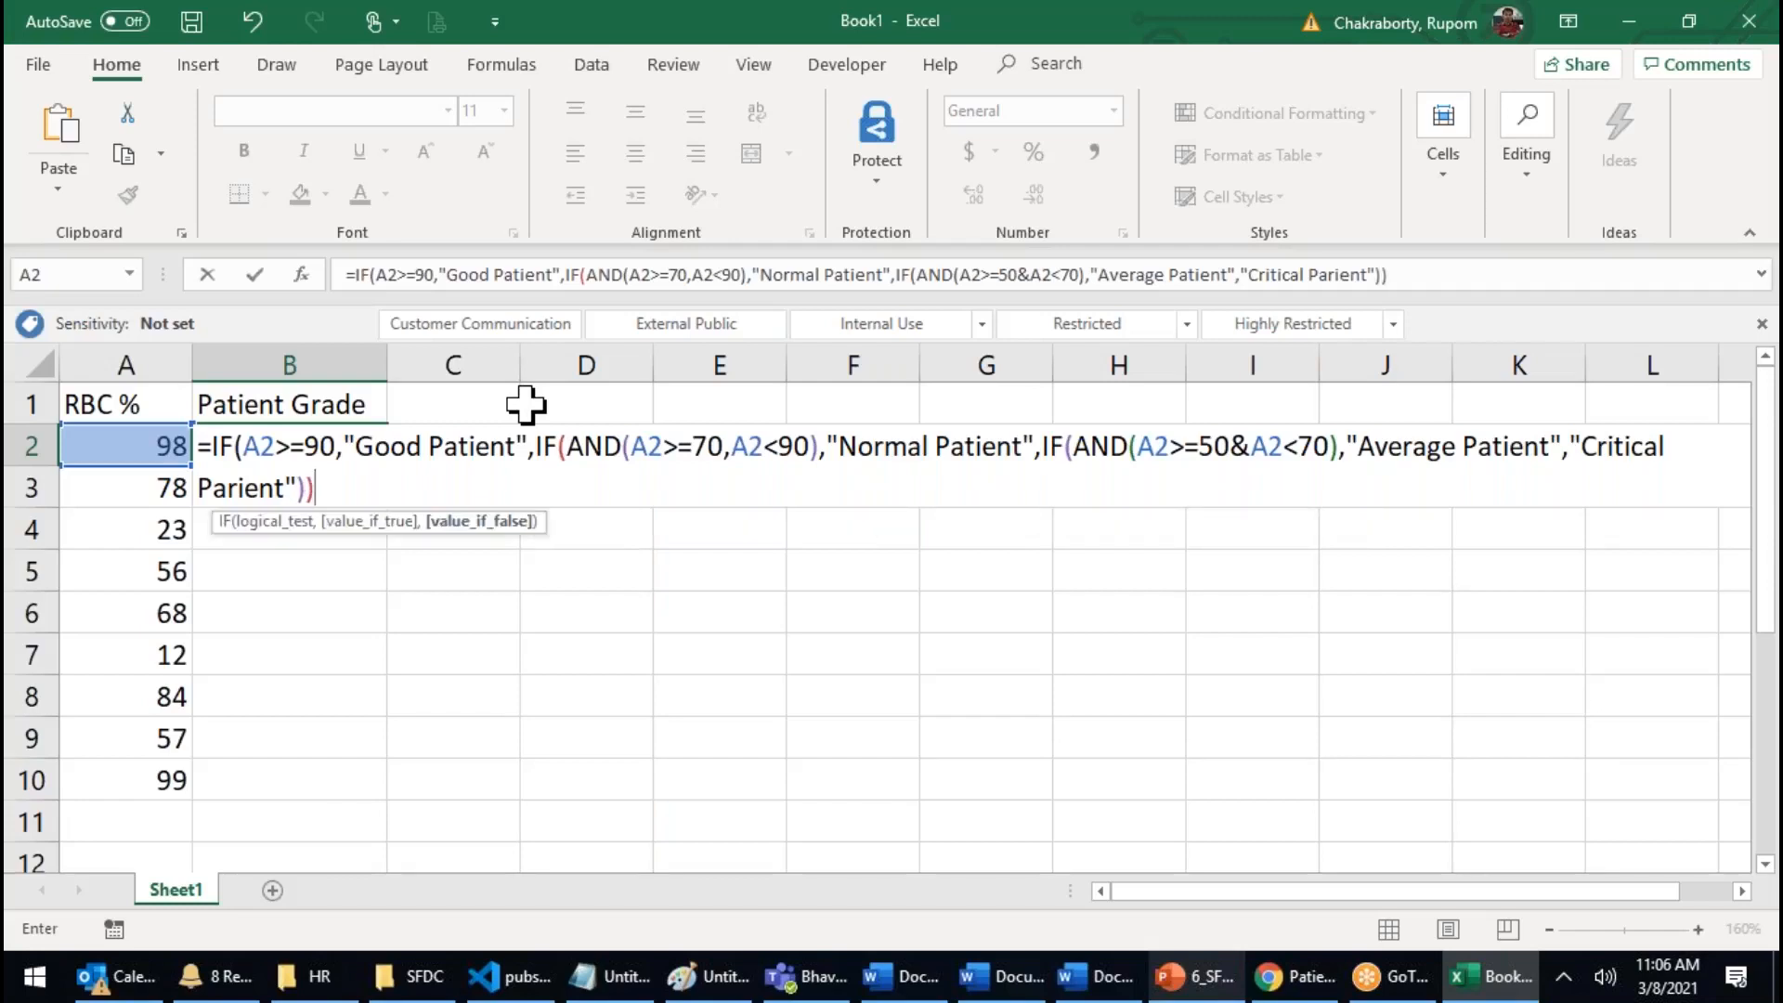
pyautogui.write(')')
pyautogui.press('Return')
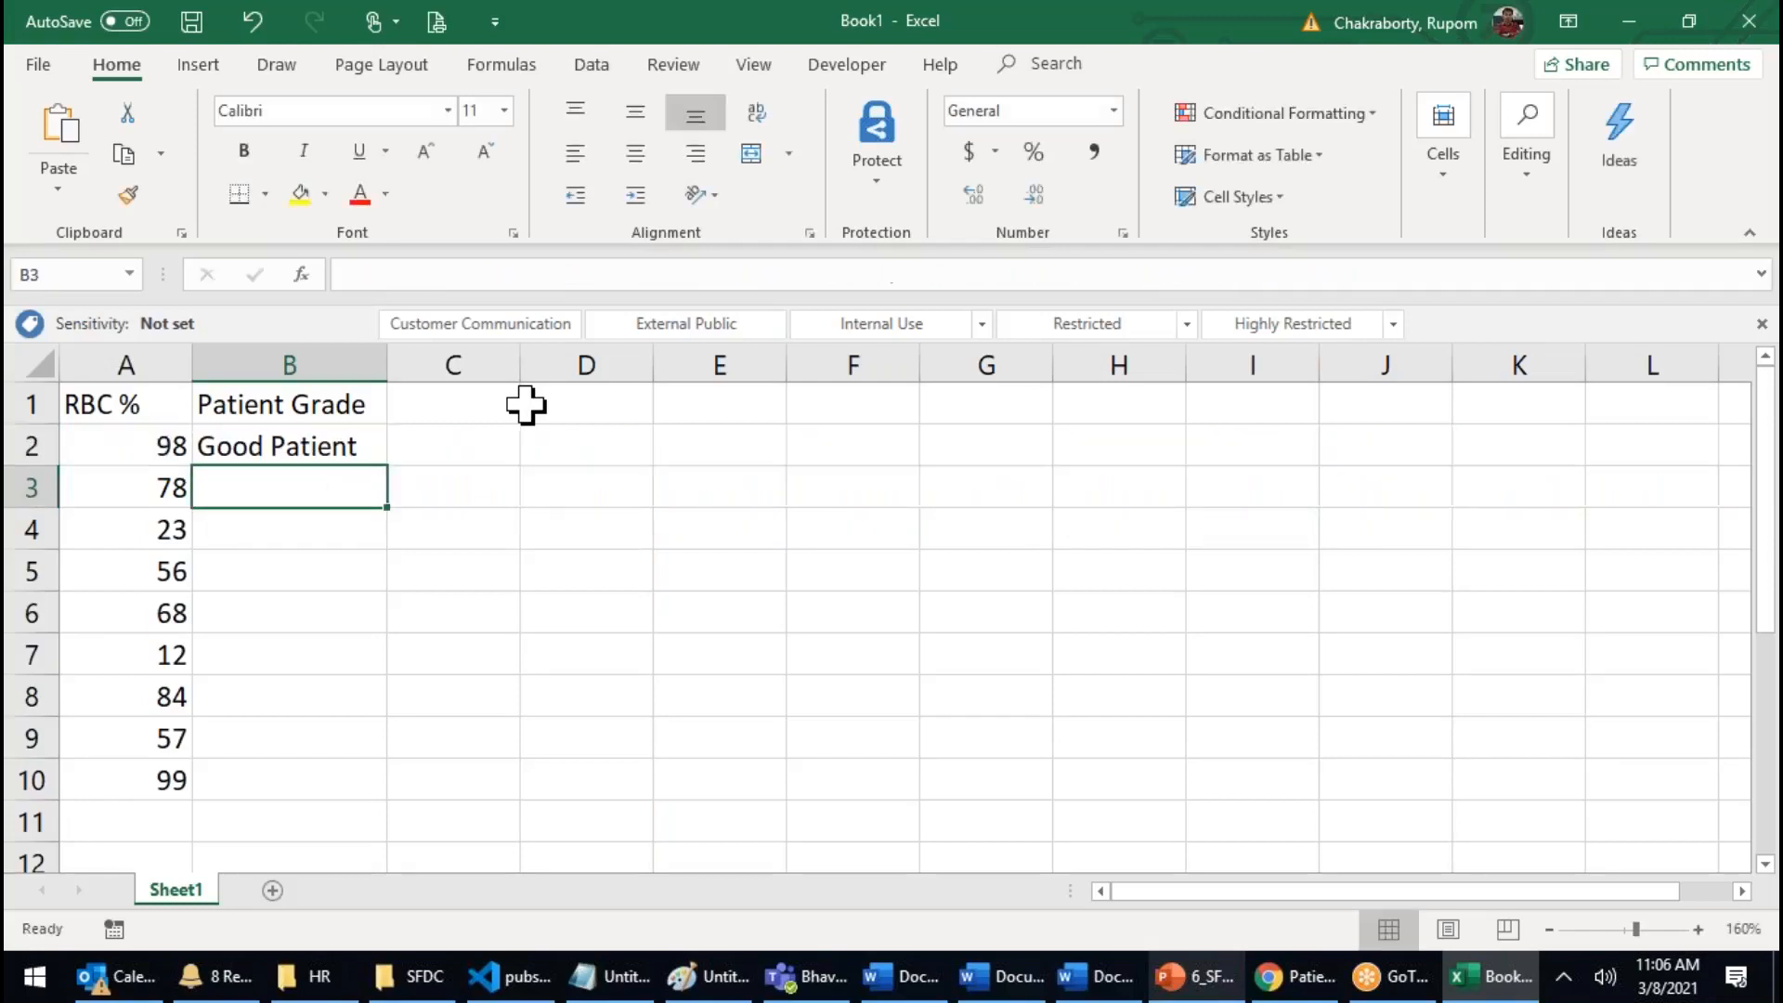
# Step: Fill the B2 grade formula down to B10 and check the resulting grades in rows 4 to 6
pyautogui.click(352, 450)
pyautogui.doubleClick(394, 470)
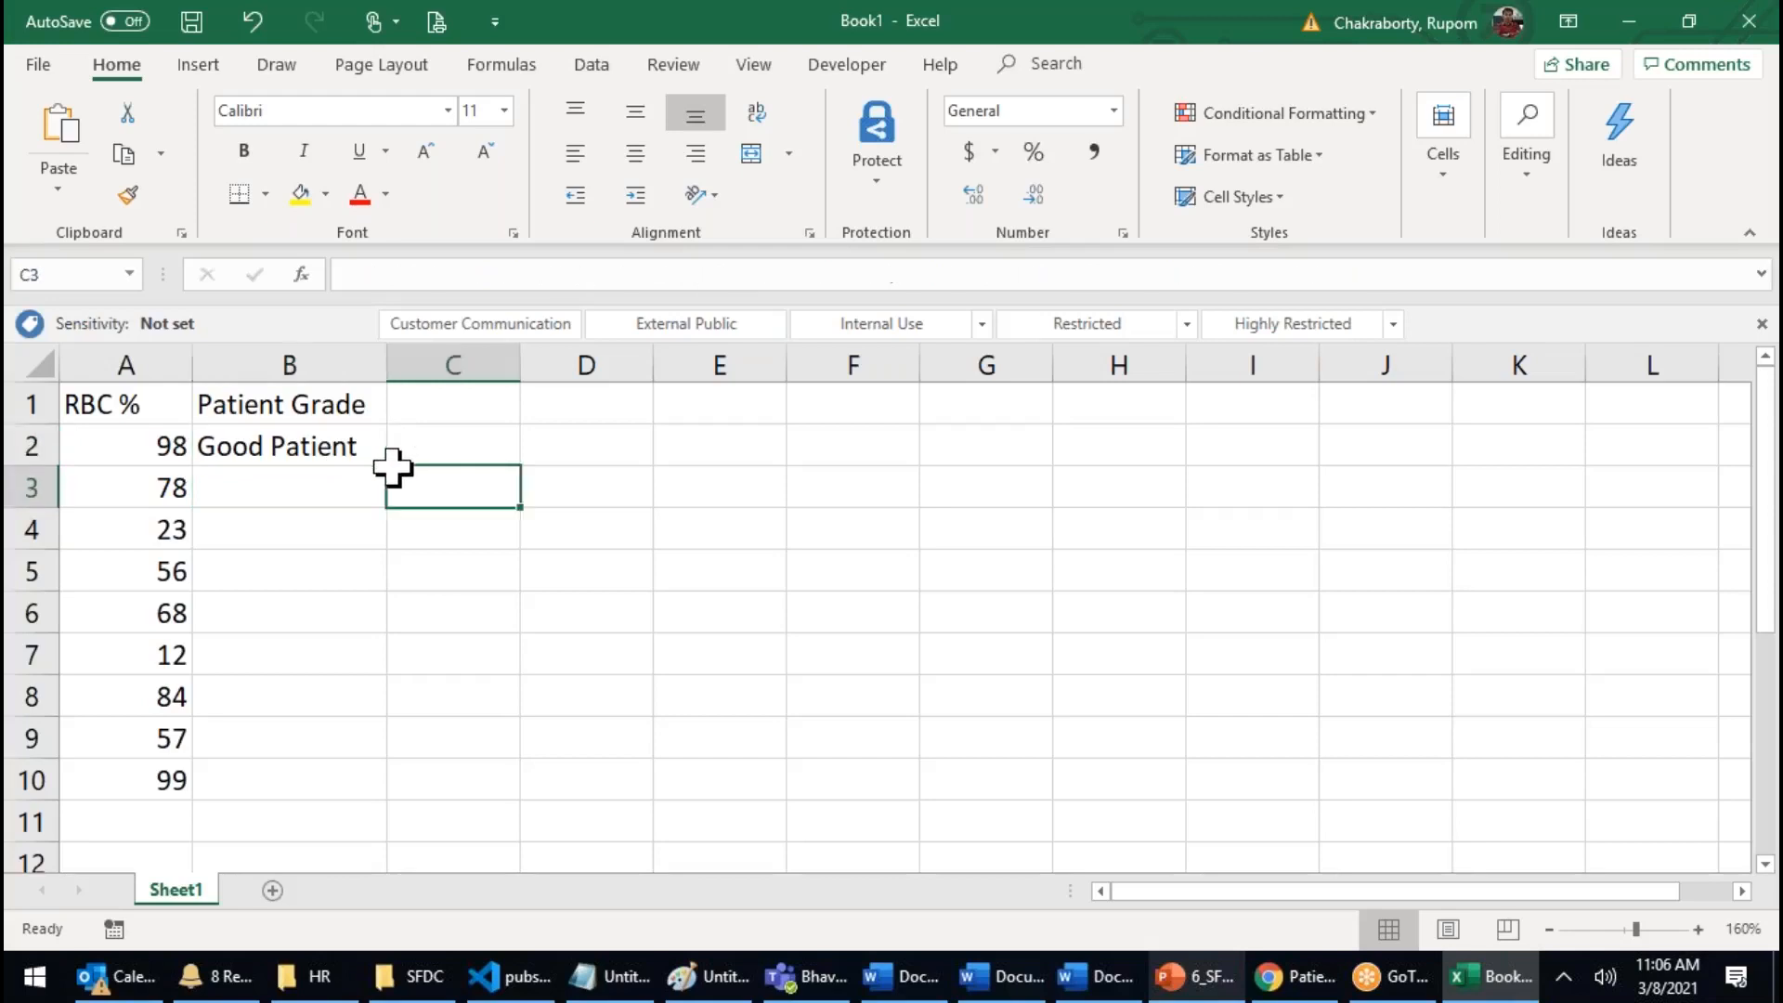
pyautogui.click(369, 449)
pyautogui.doubleClick(386, 465)
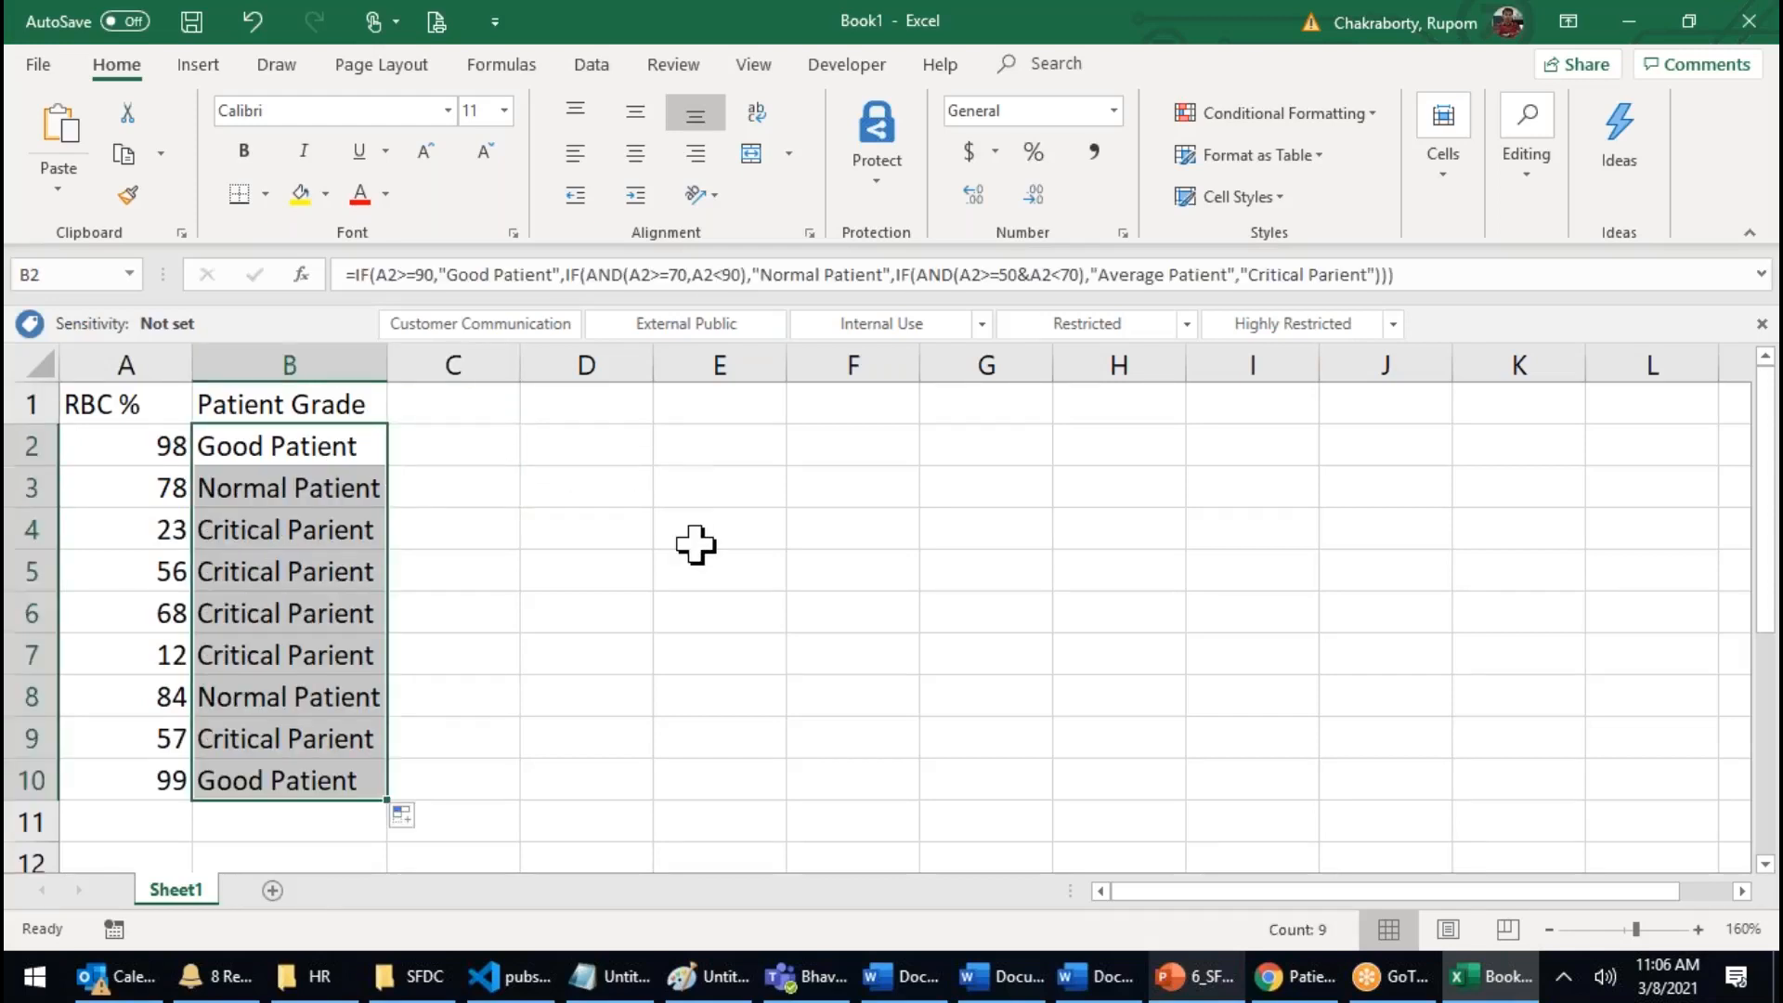
pyautogui.click(299, 610)
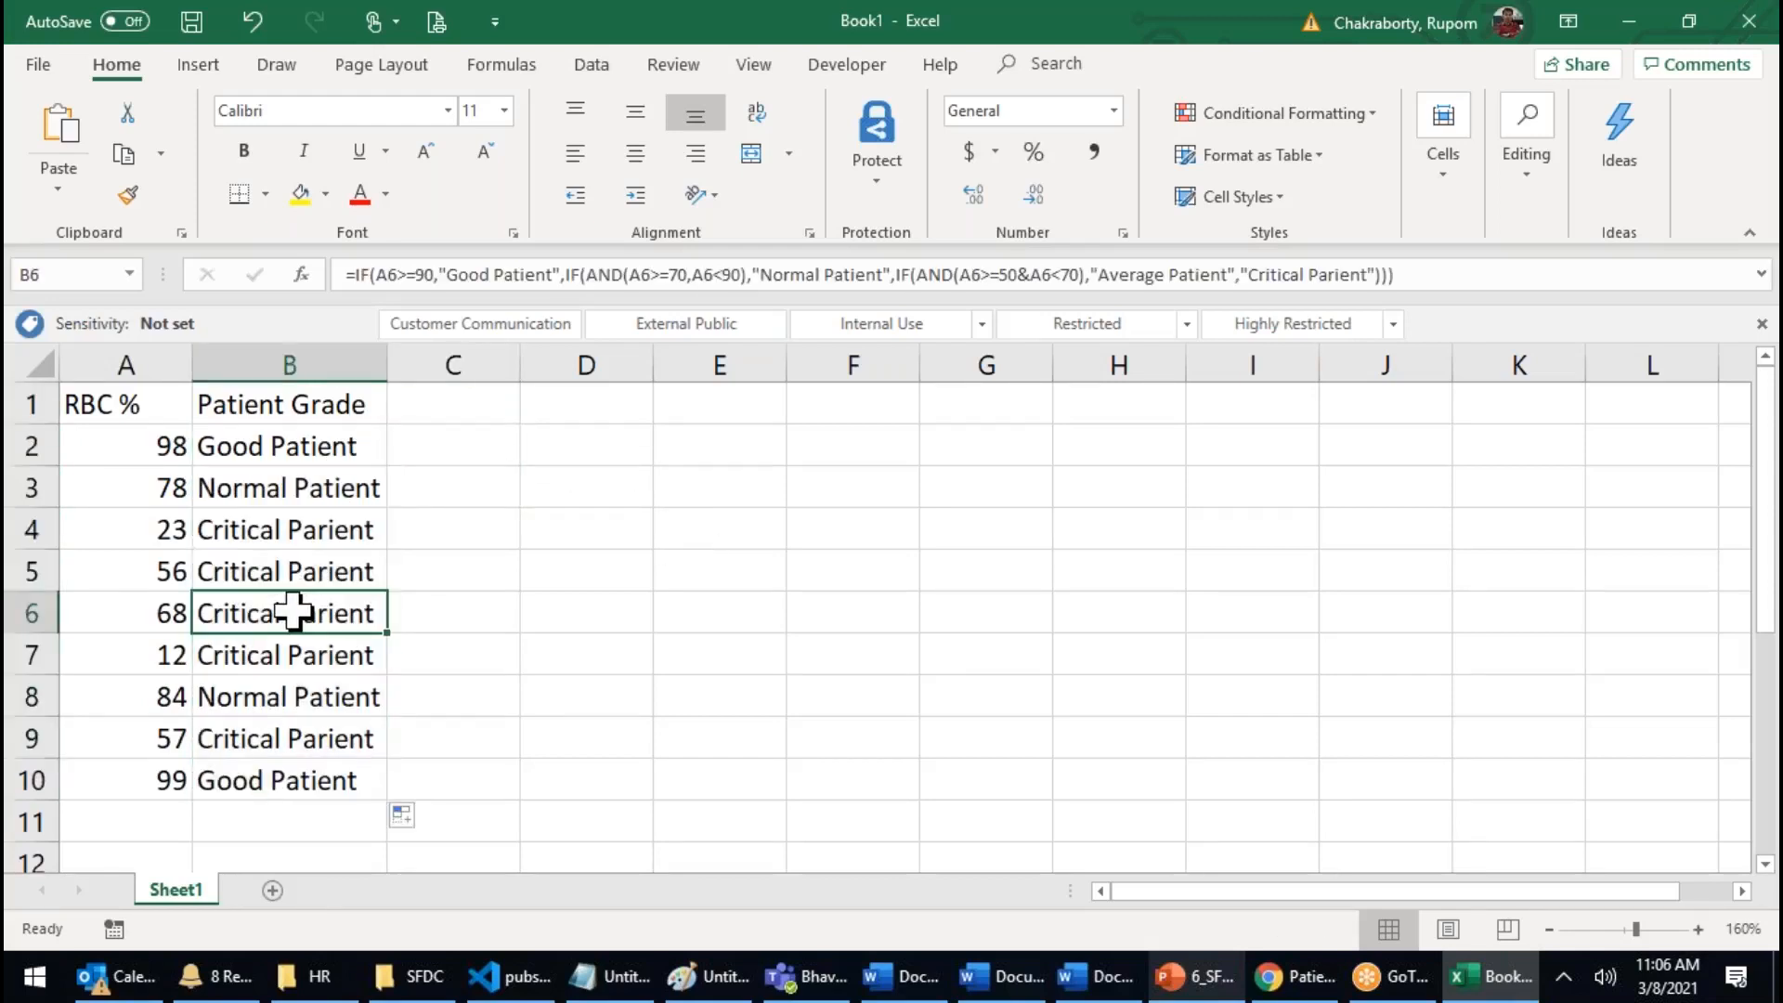
pyautogui.click(327, 531)
pyautogui.click(312, 564)
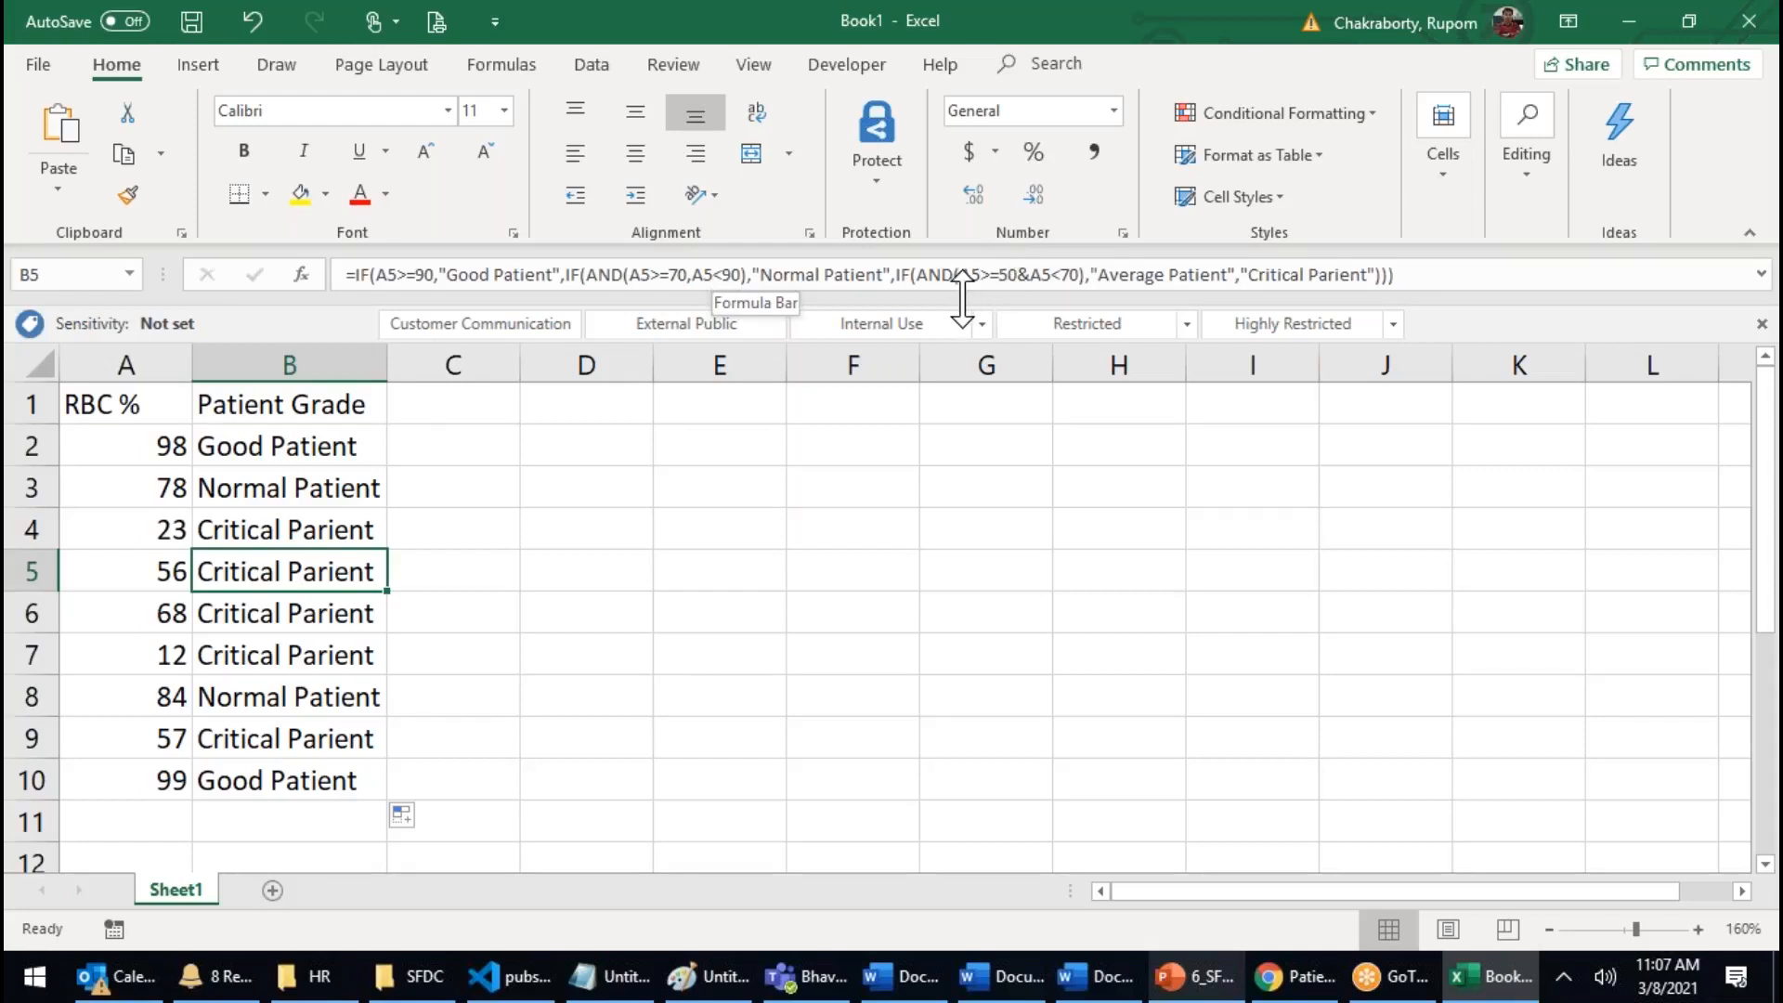
# Step: In the B2 formula, replace the & between A2>=50 and A2<70 with a comma in the third IF's AND test
pyautogui.click(288, 442)
pyautogui.doubleClick(276, 444)
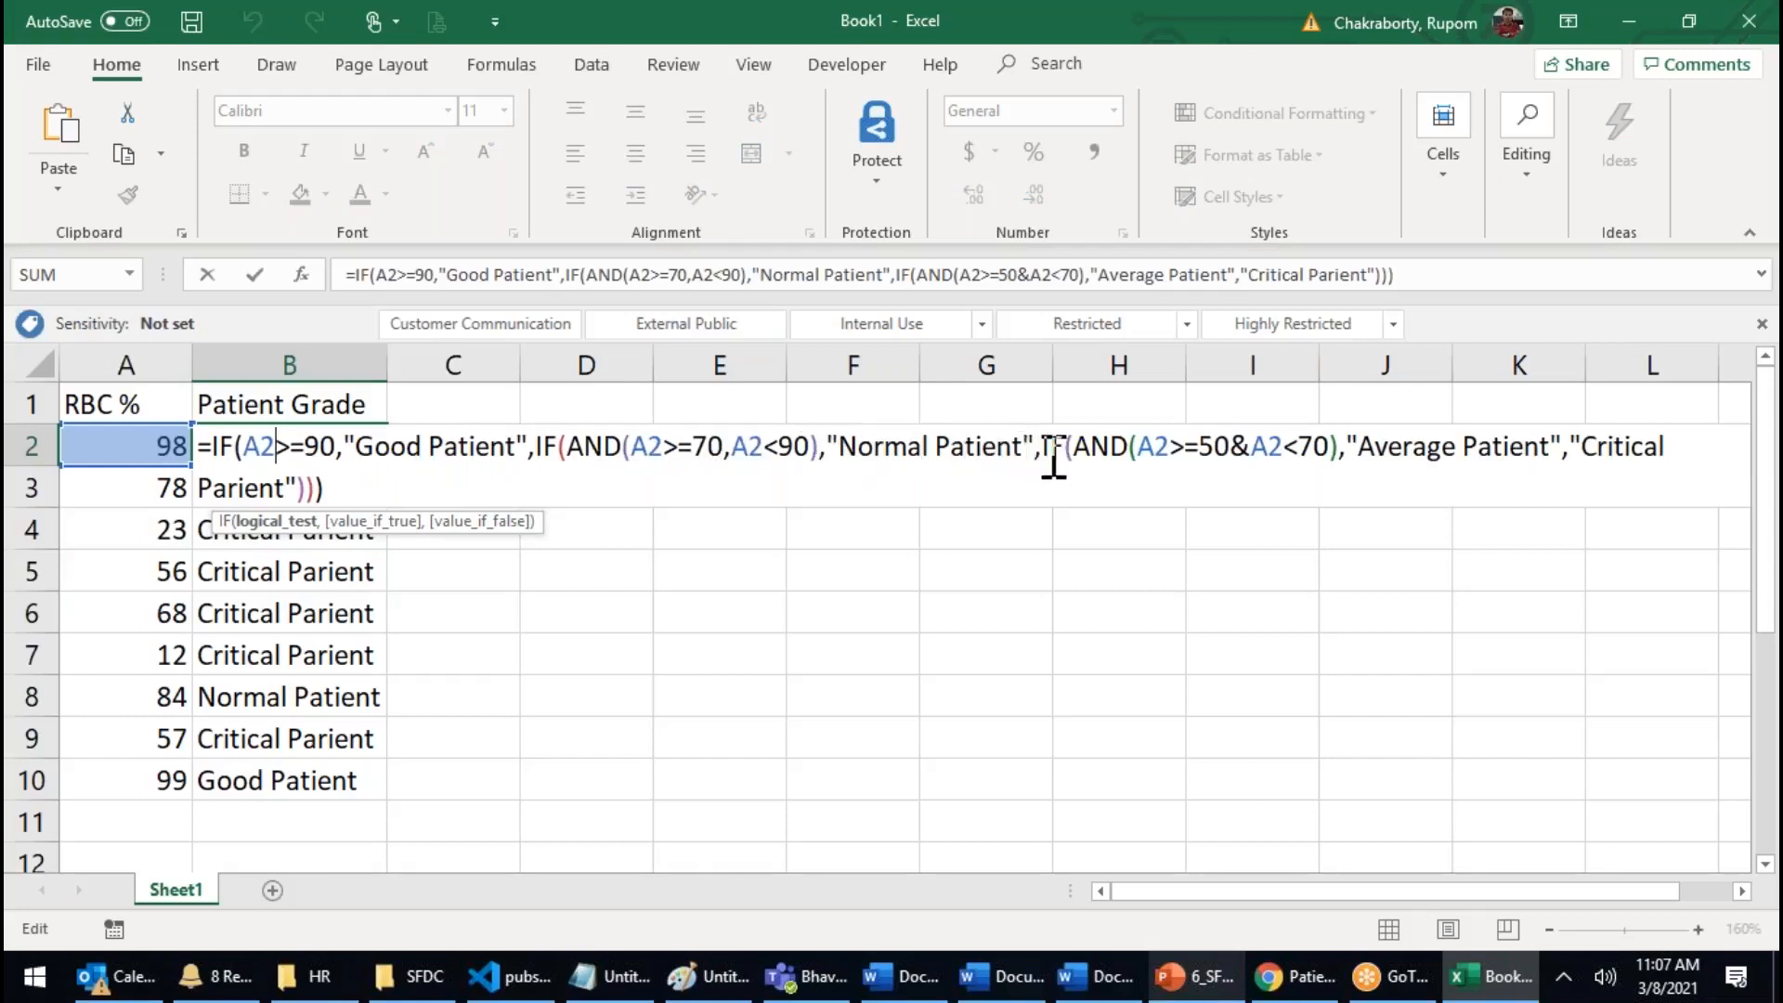
pyautogui.click(1254, 446)
pyautogui.press('BackSpace')
pyautogui.write(',')
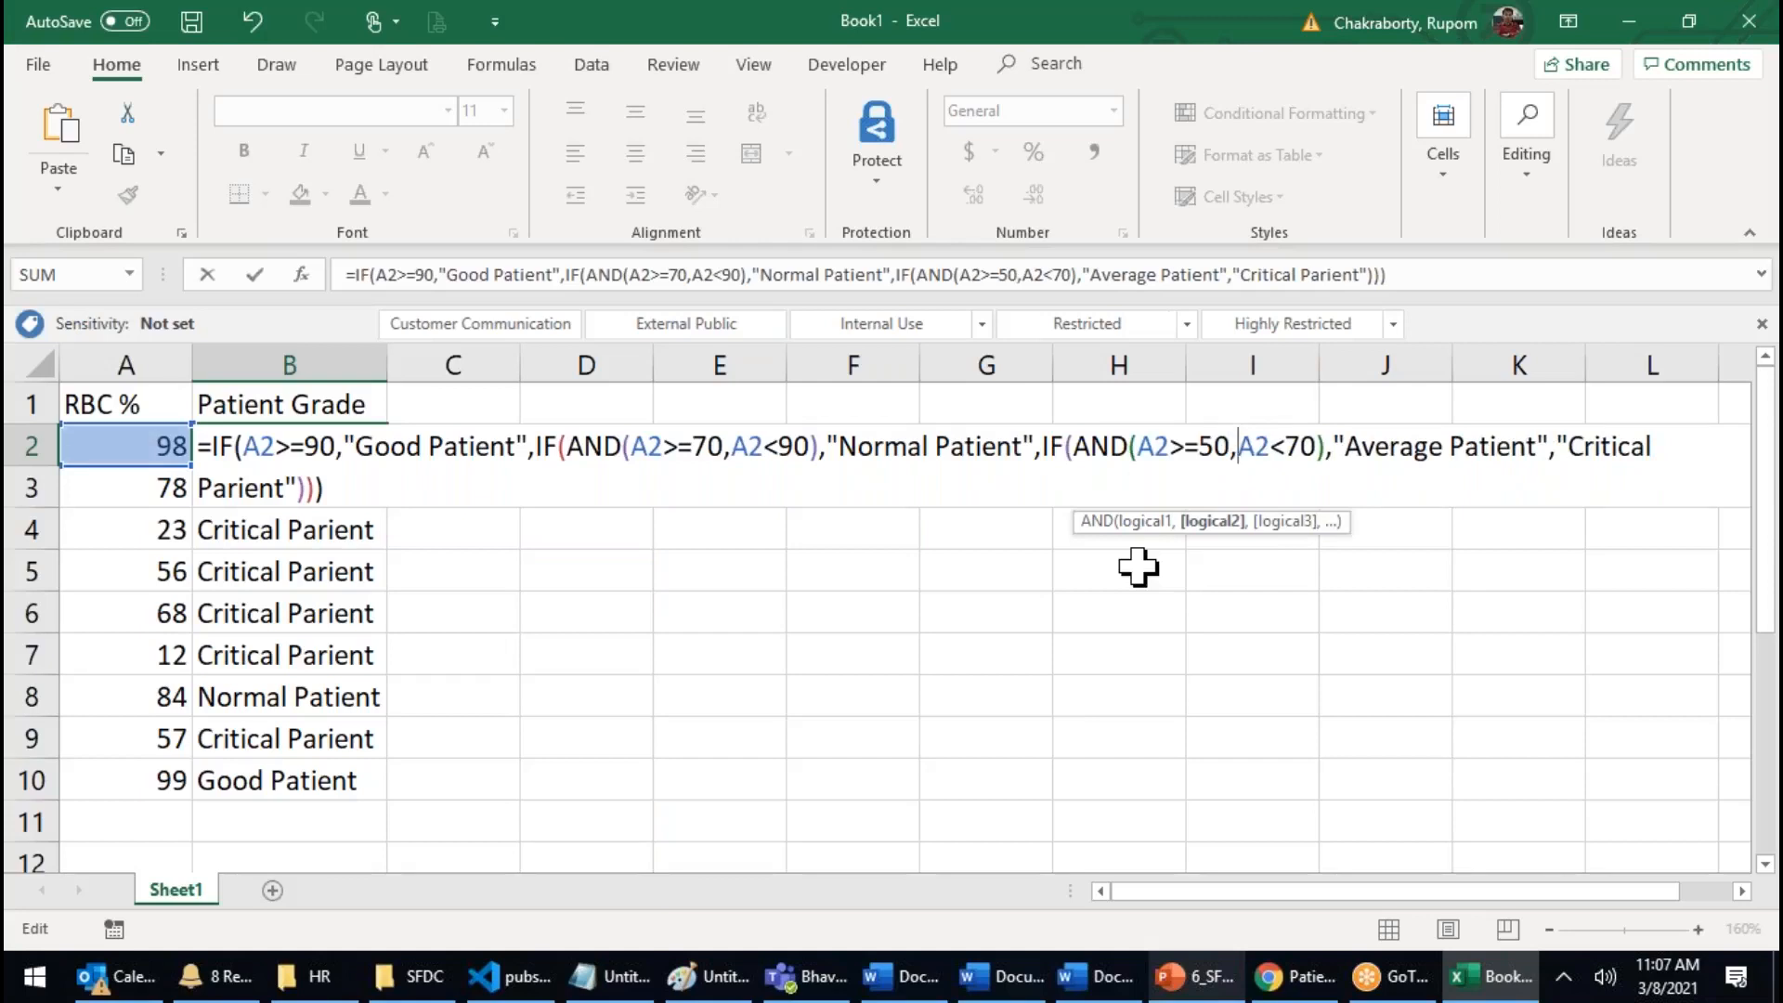
pyautogui.press('Return')
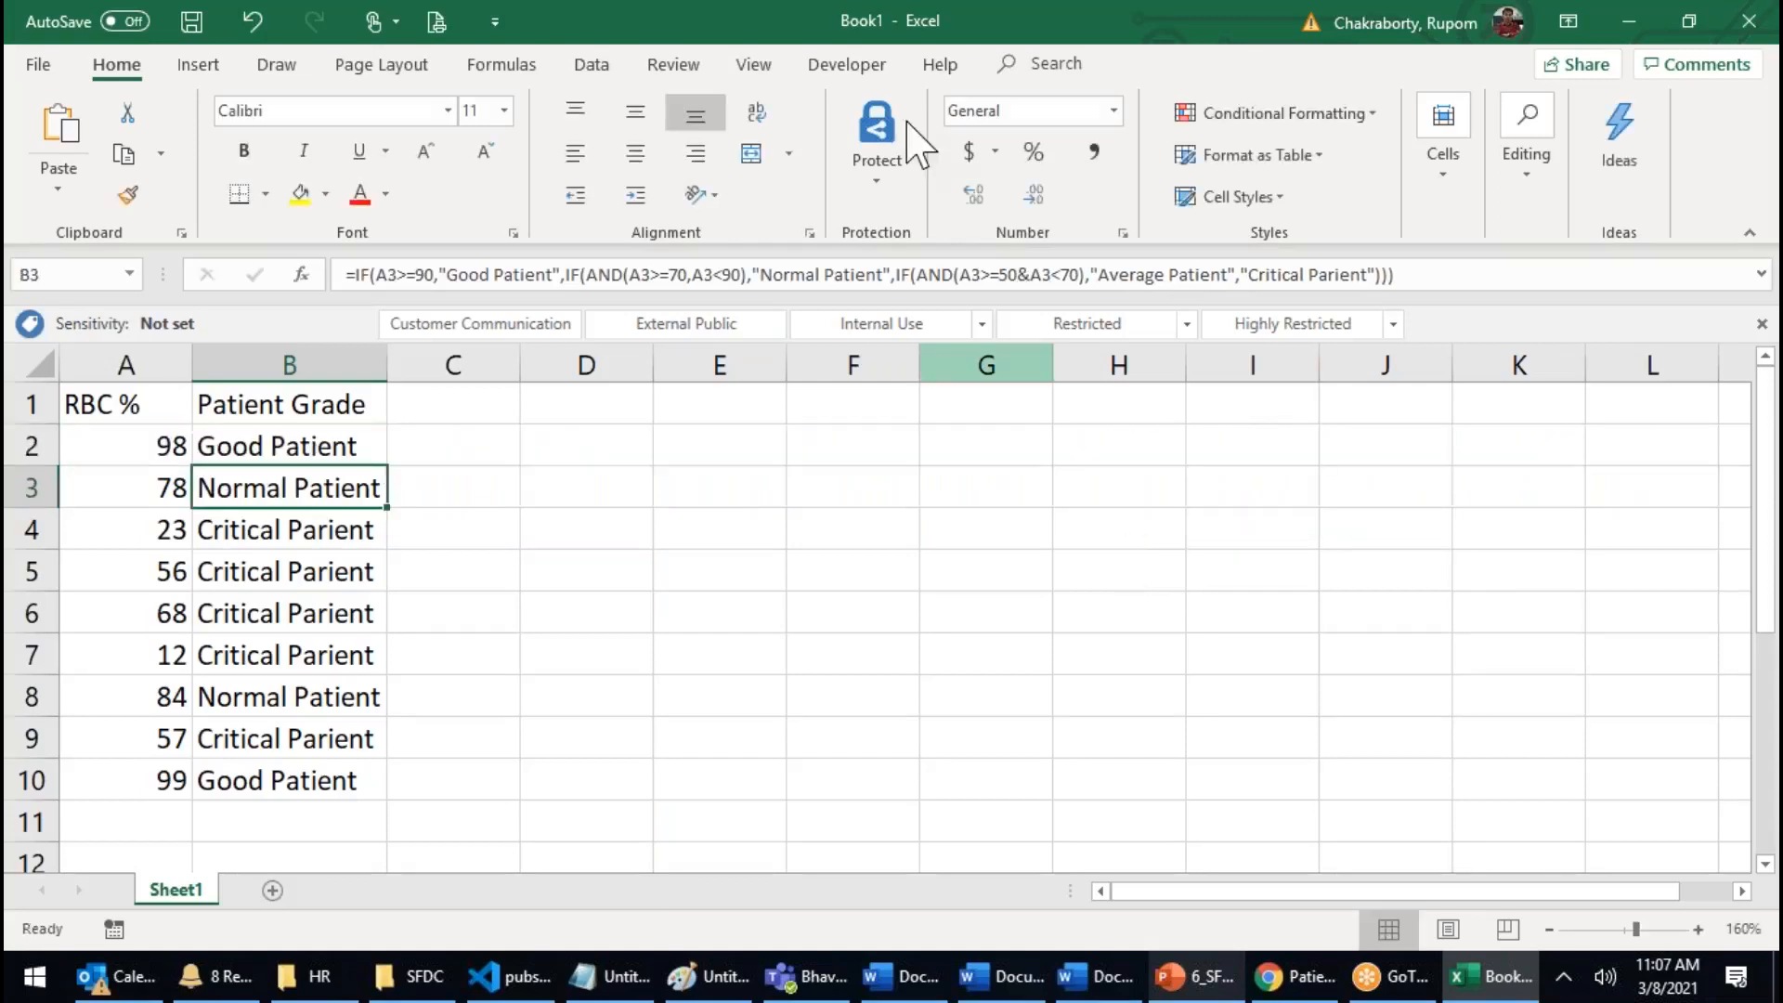
# Step: Refill the Patient Grade column down to B10 with the corrected B2 formula
pyautogui.click(334, 453)
pyautogui.doubleClick(388, 467)
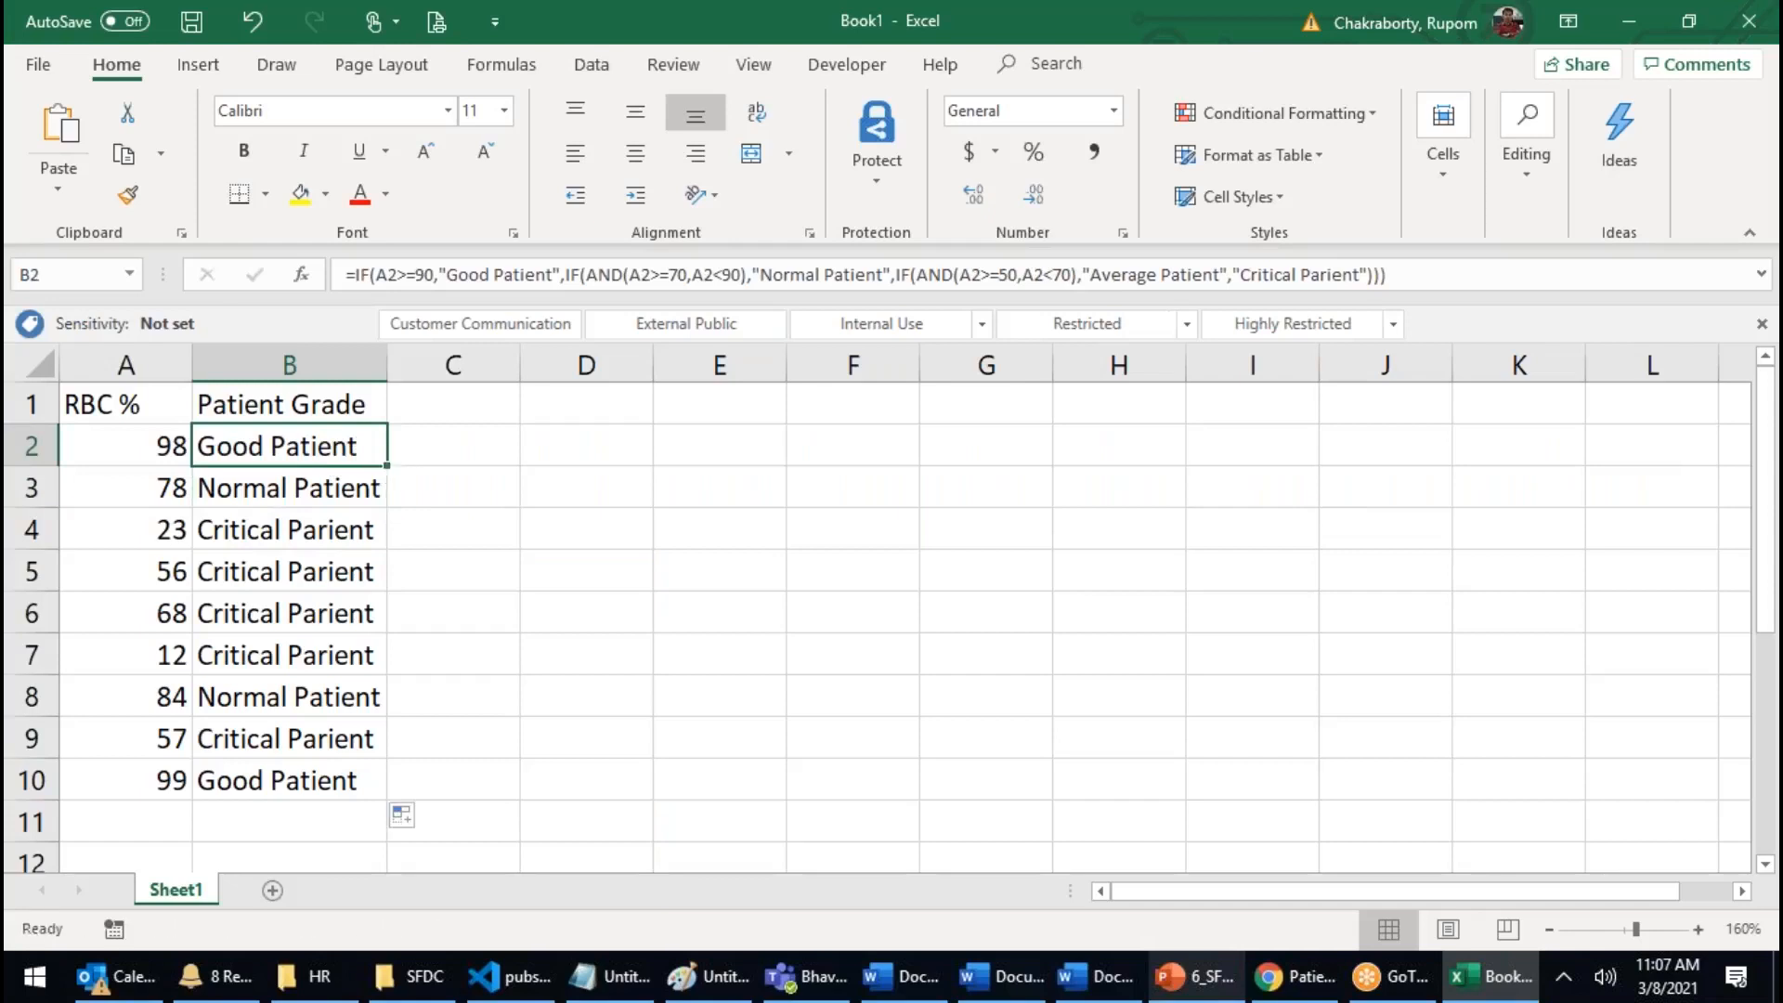
pyautogui.click(581, 557)
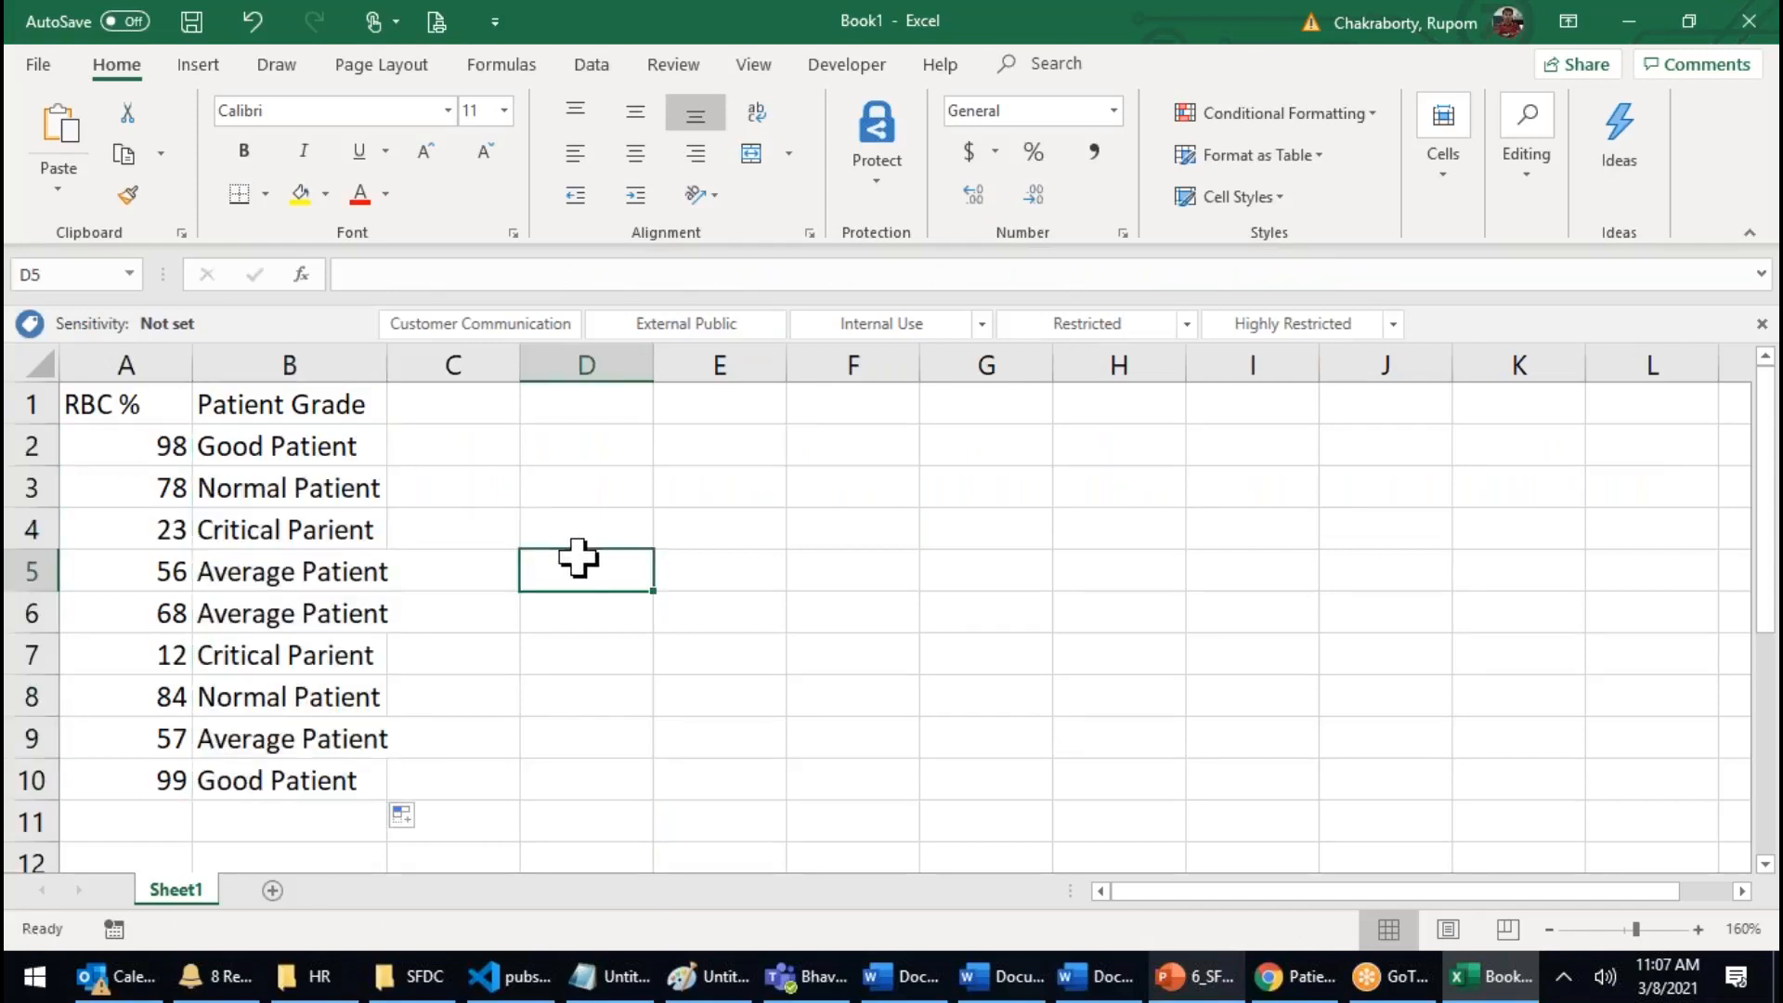
# Step: Copy the whole B2 formula, switch to Salesforce in Chrome and paste it into the Patient Grade formula editor
pyautogui.click(279, 446)
pyautogui.doubleClick(375, 460)
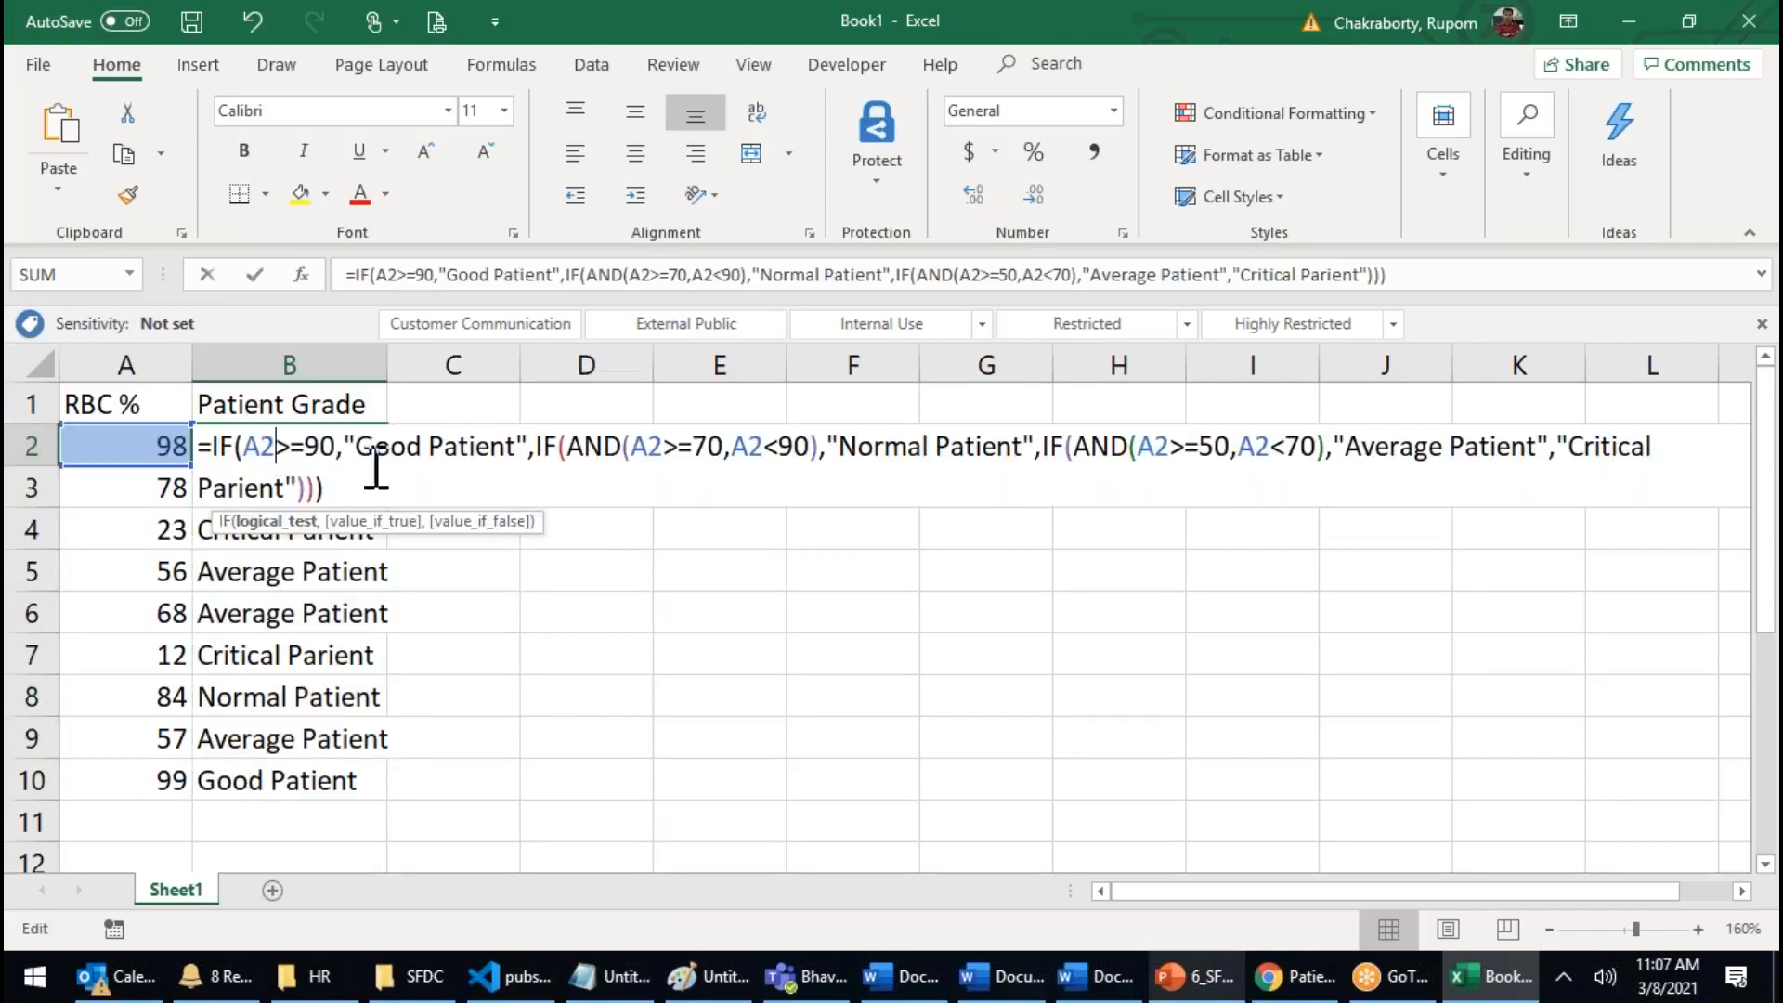
pyautogui.moveTo(353, 485); pyautogui.dragTo(120, 446)
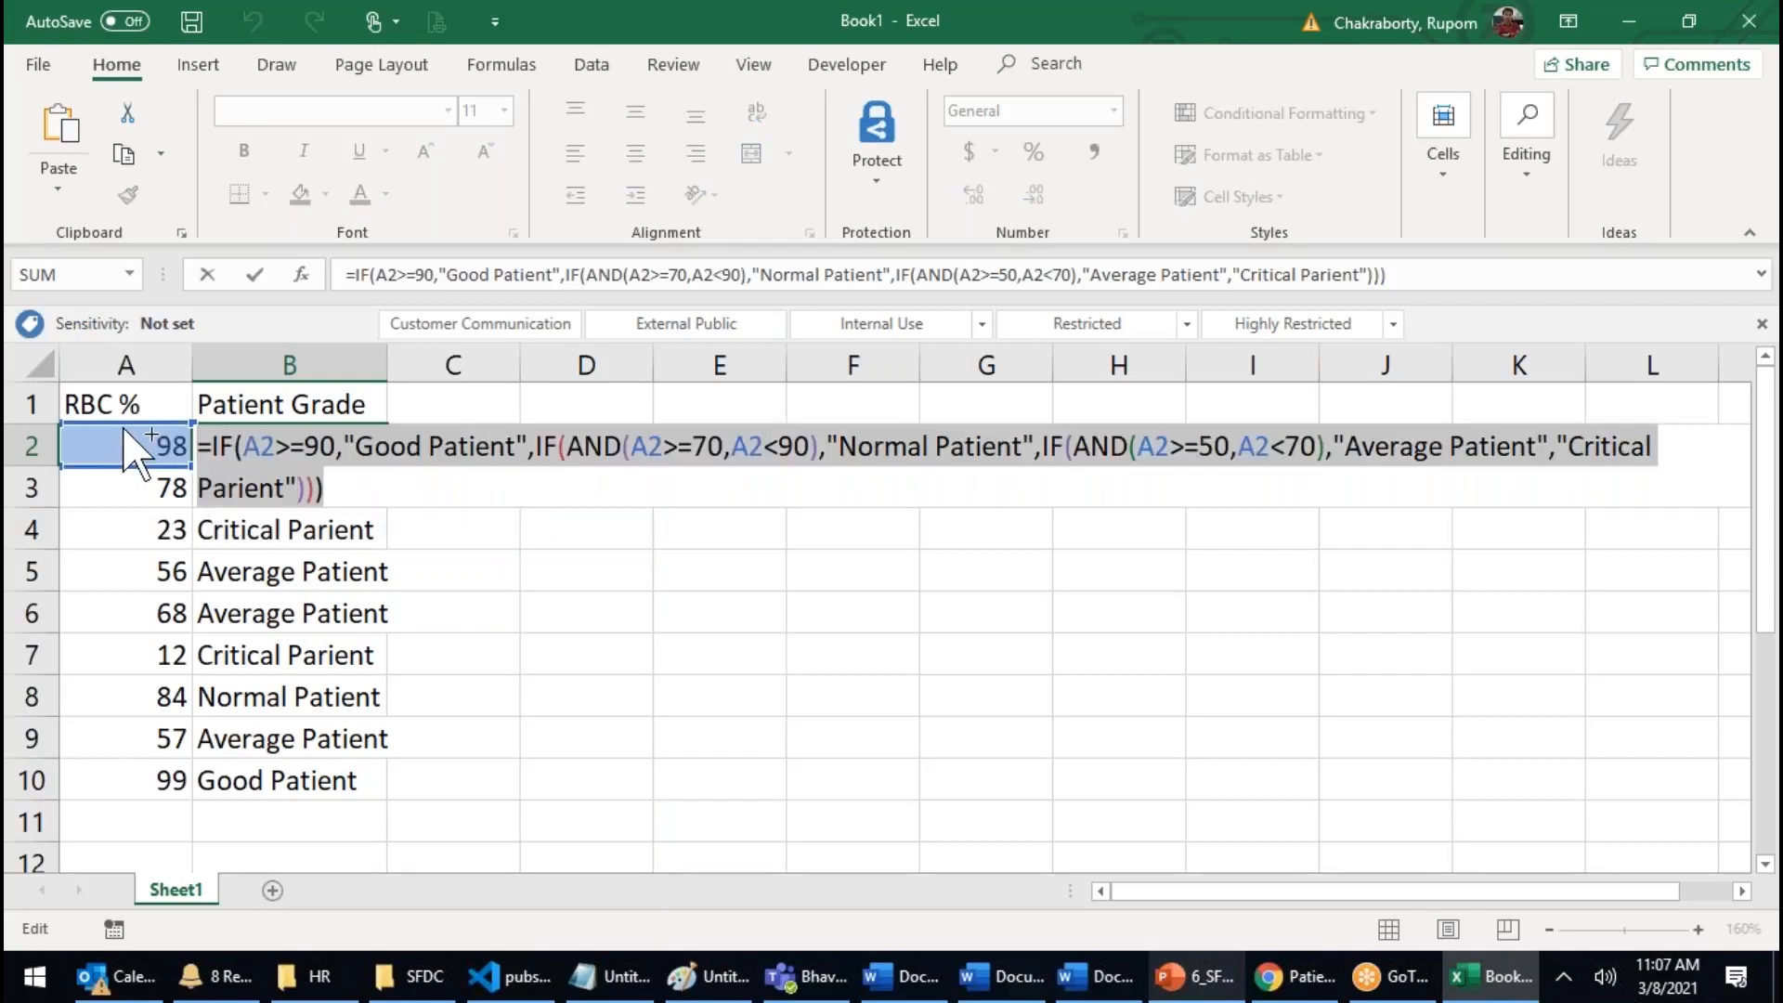
pyautogui.click(1295, 976)
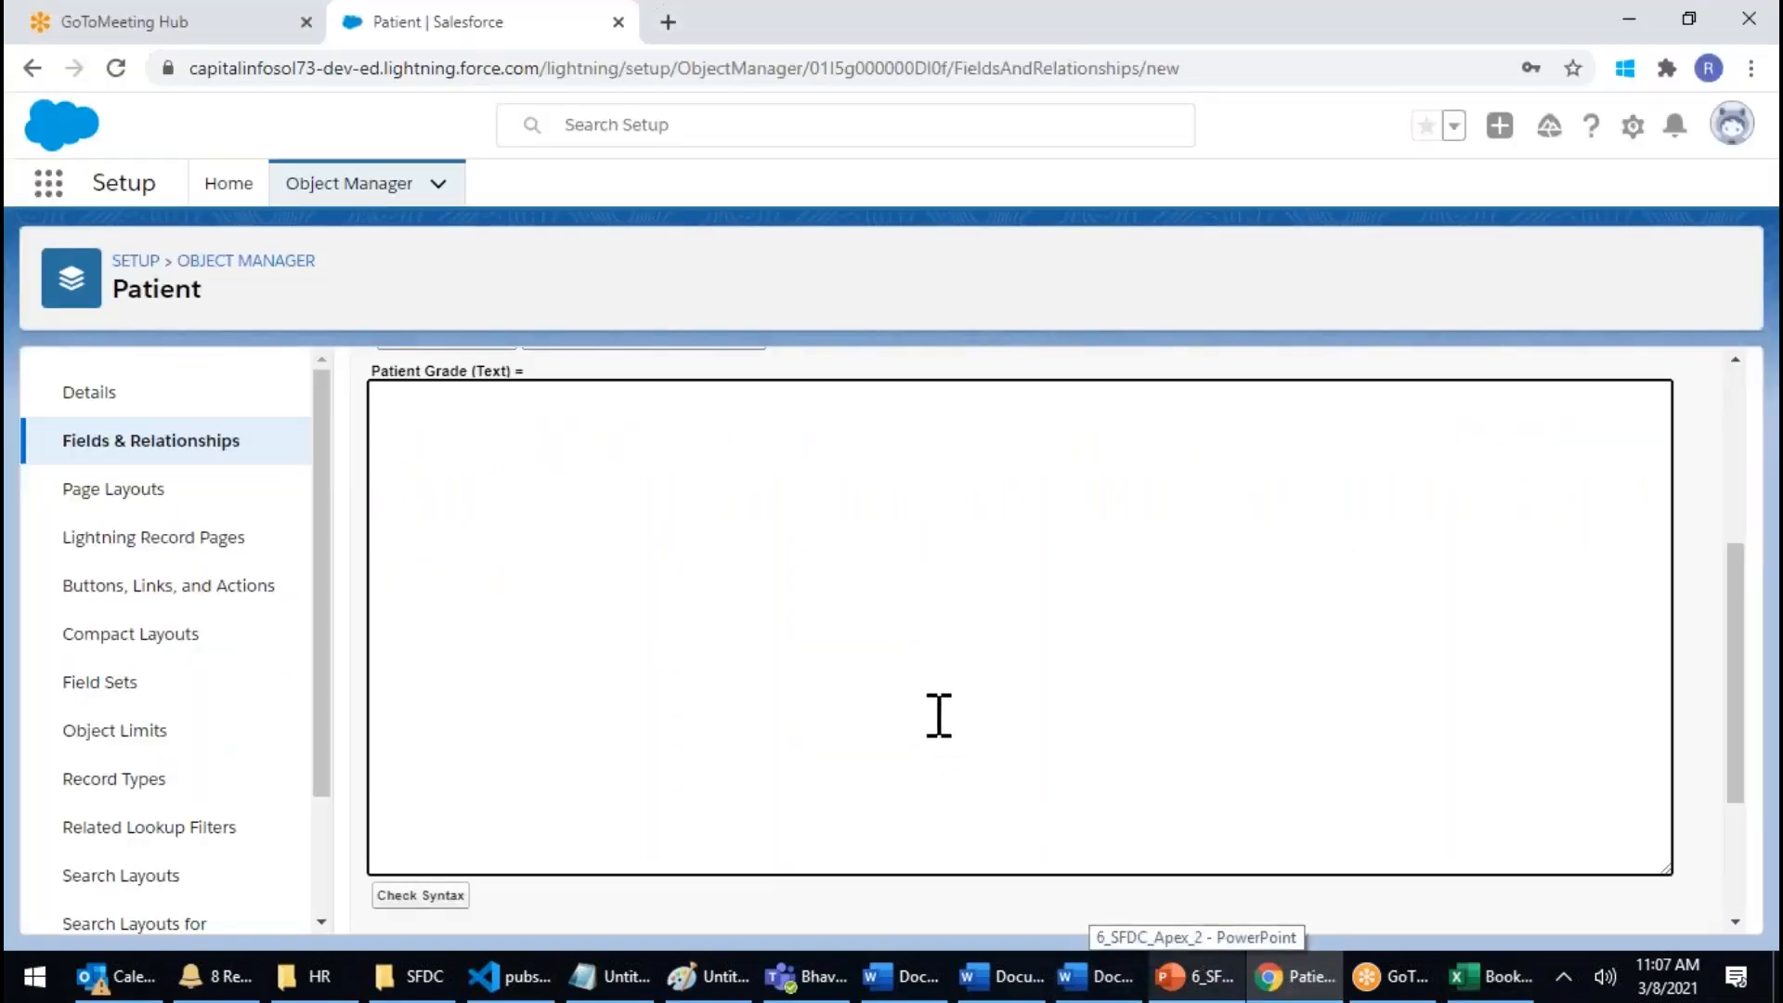
pyautogui.hotkey('ctrl', 'v')
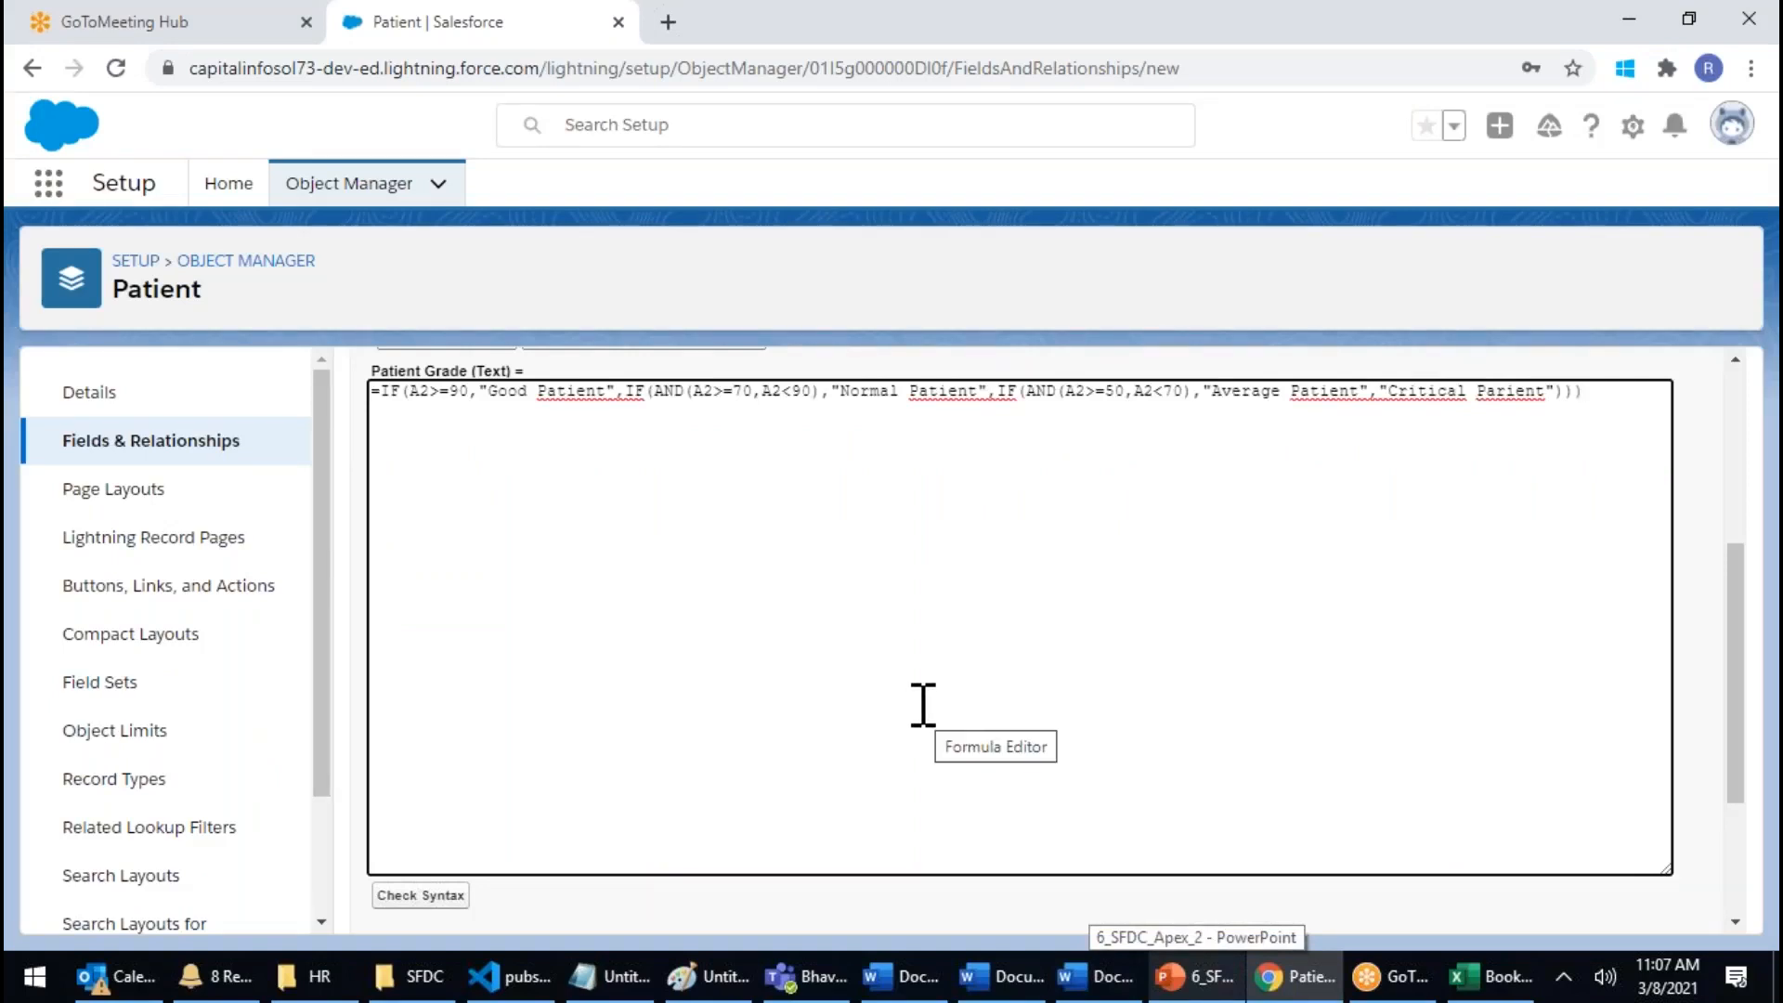
# Step: Remove the leading equals sign from the pasted Patient Grade formula
pyautogui.scroll(2, 923, 706)
pyautogui.scroll(4, 923, 706)
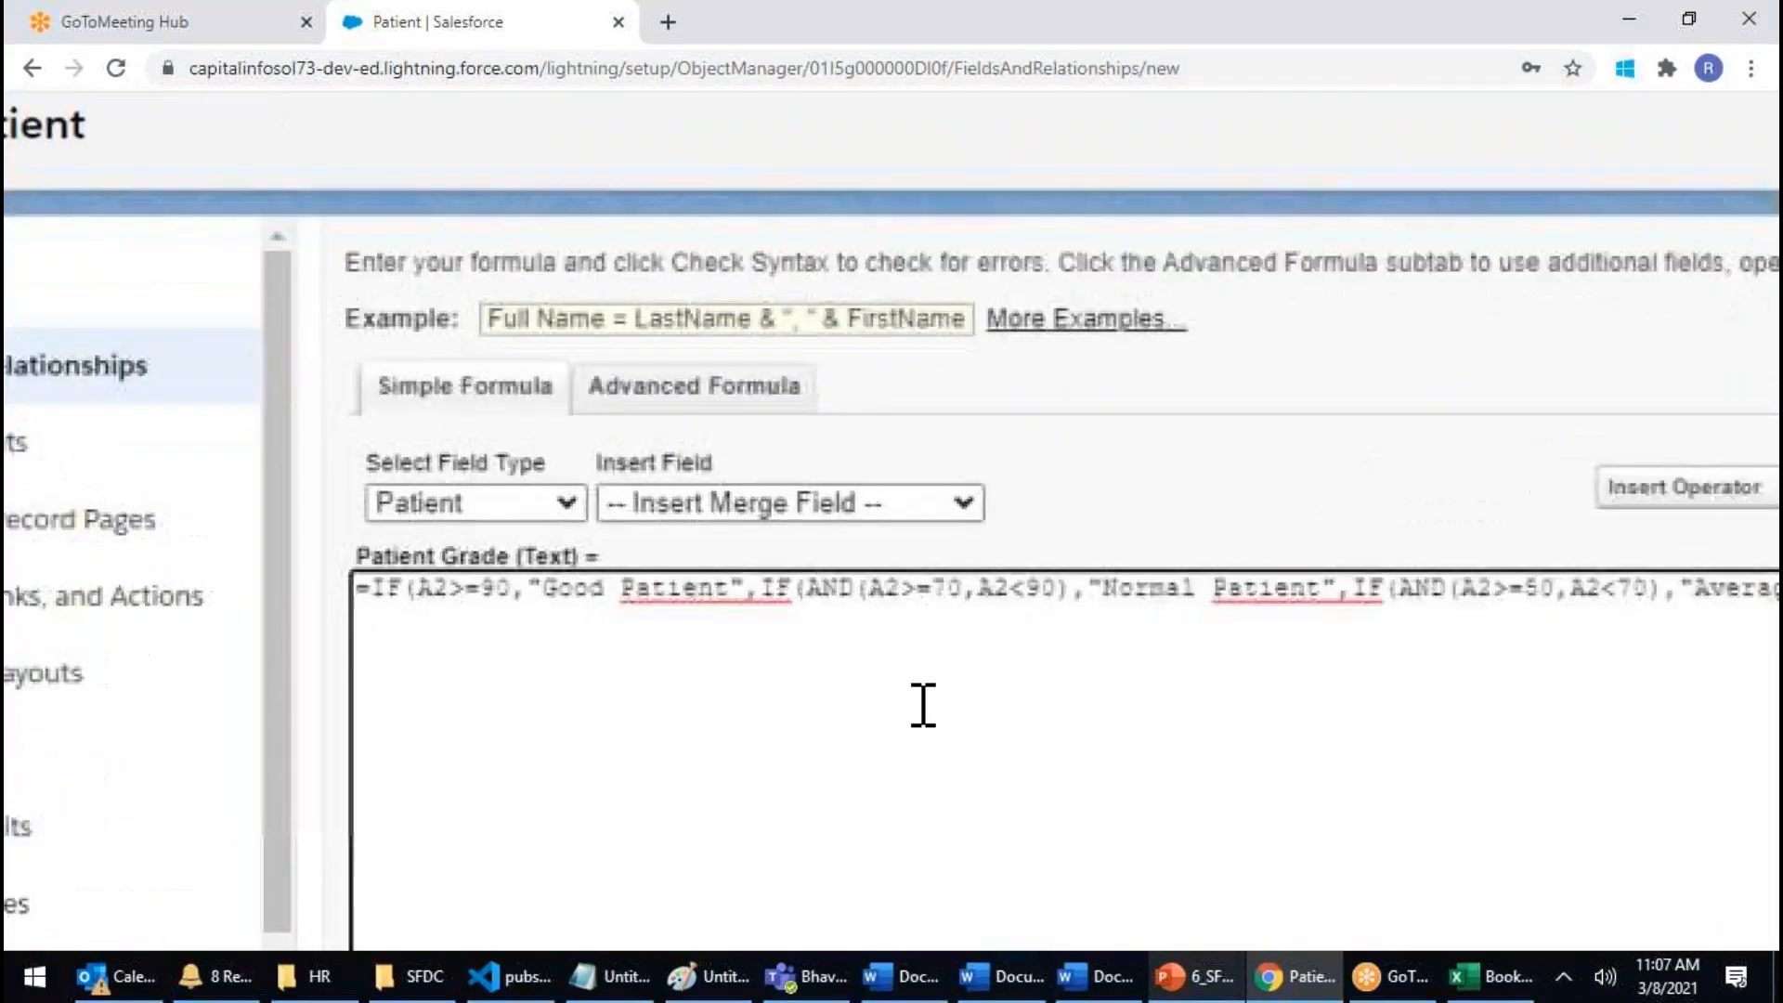
pyautogui.scroll(4, 923, 706)
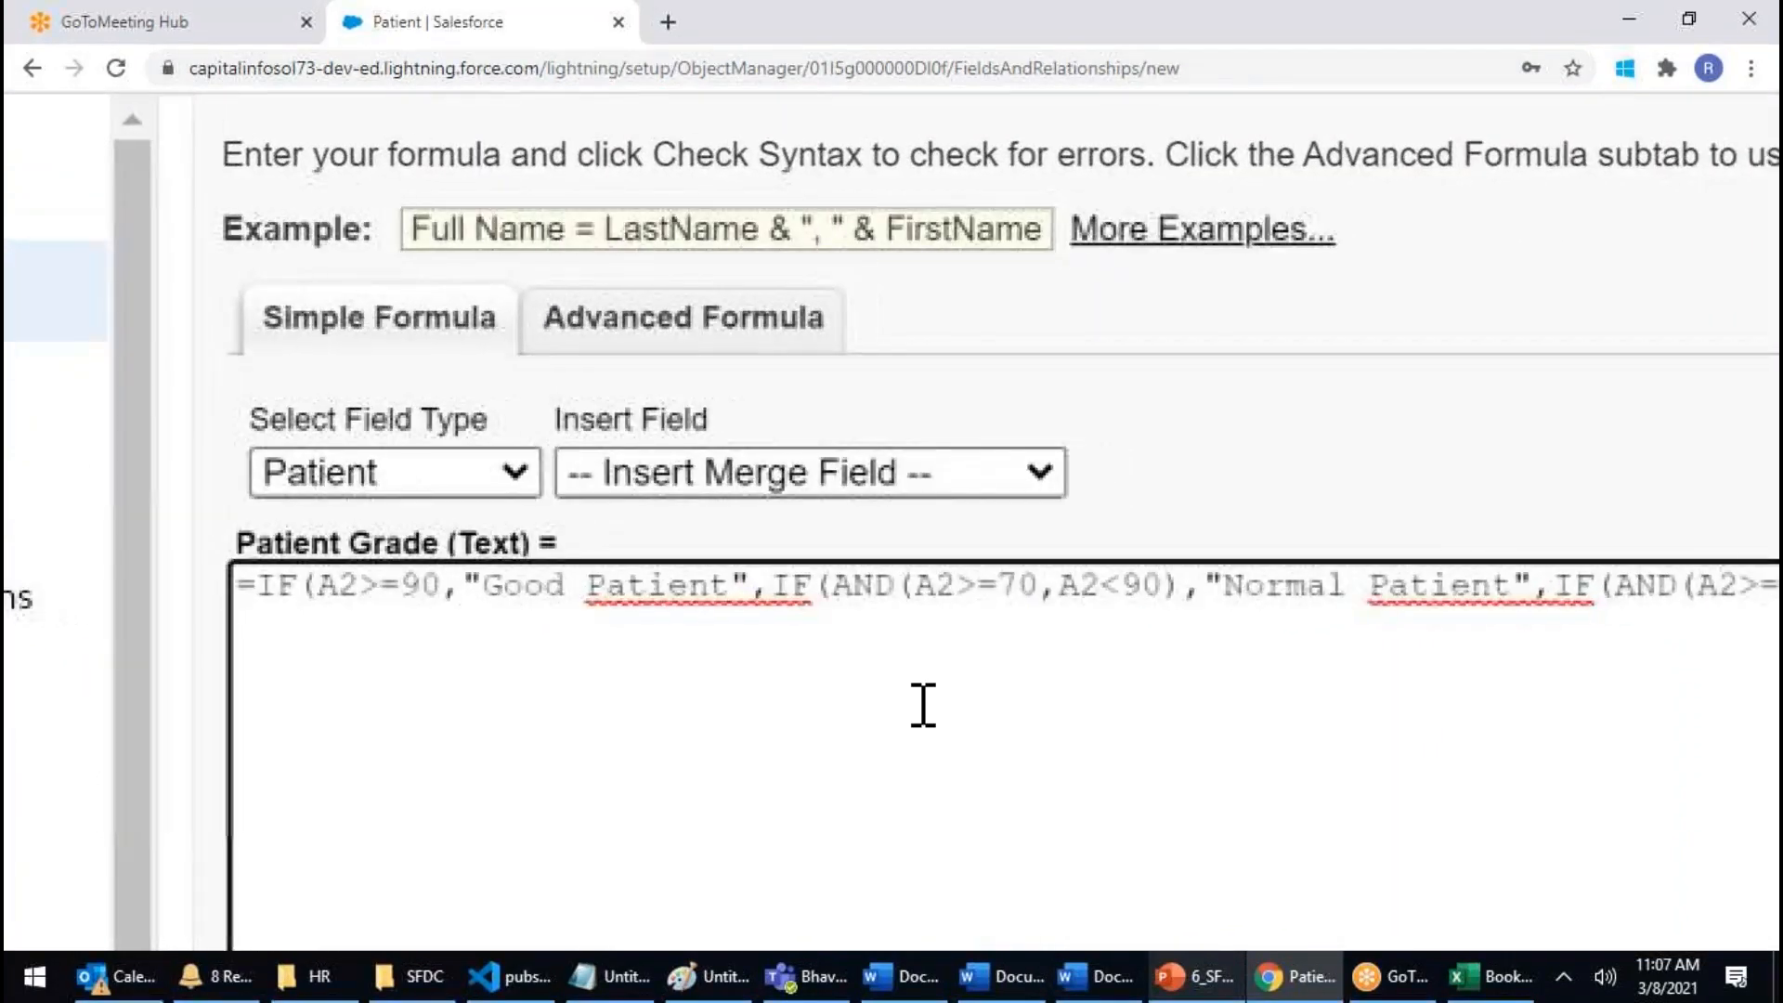
pyautogui.hscroll(1, 924, 706)
pyautogui.click(472, 546)
pyautogui.doubleClick(471, 546)
pyautogui.click(173, 583)
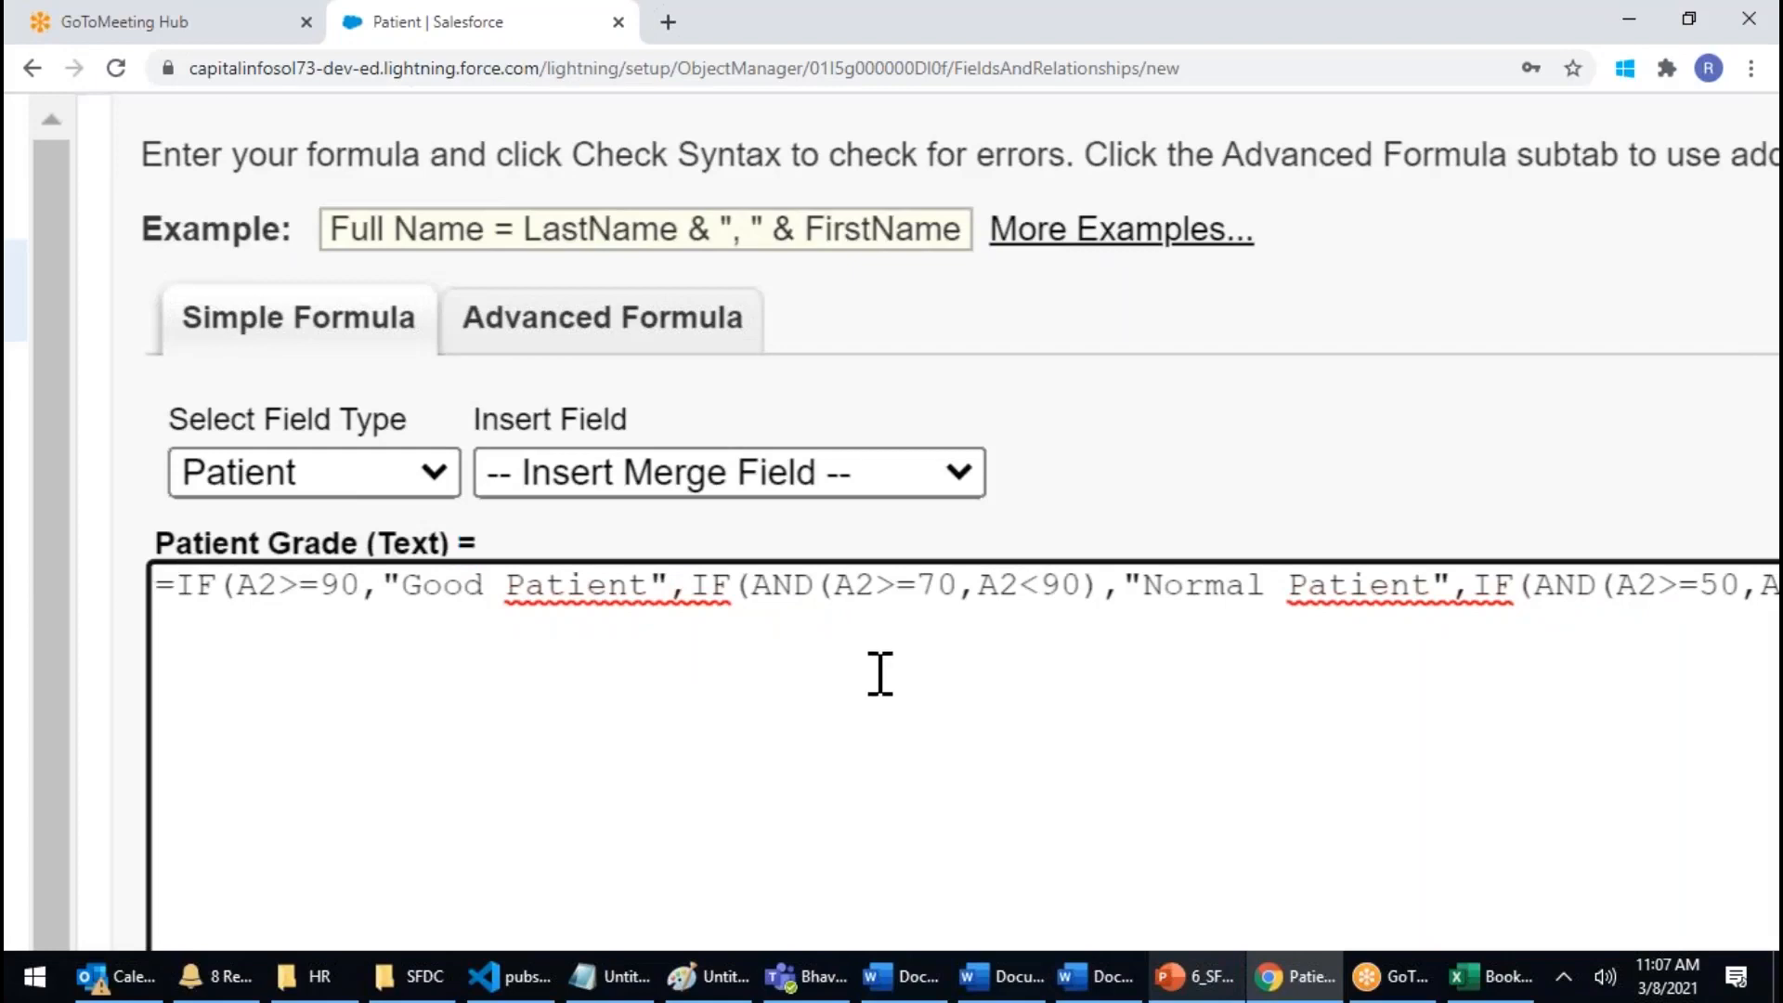
pyautogui.press('BackSpace')
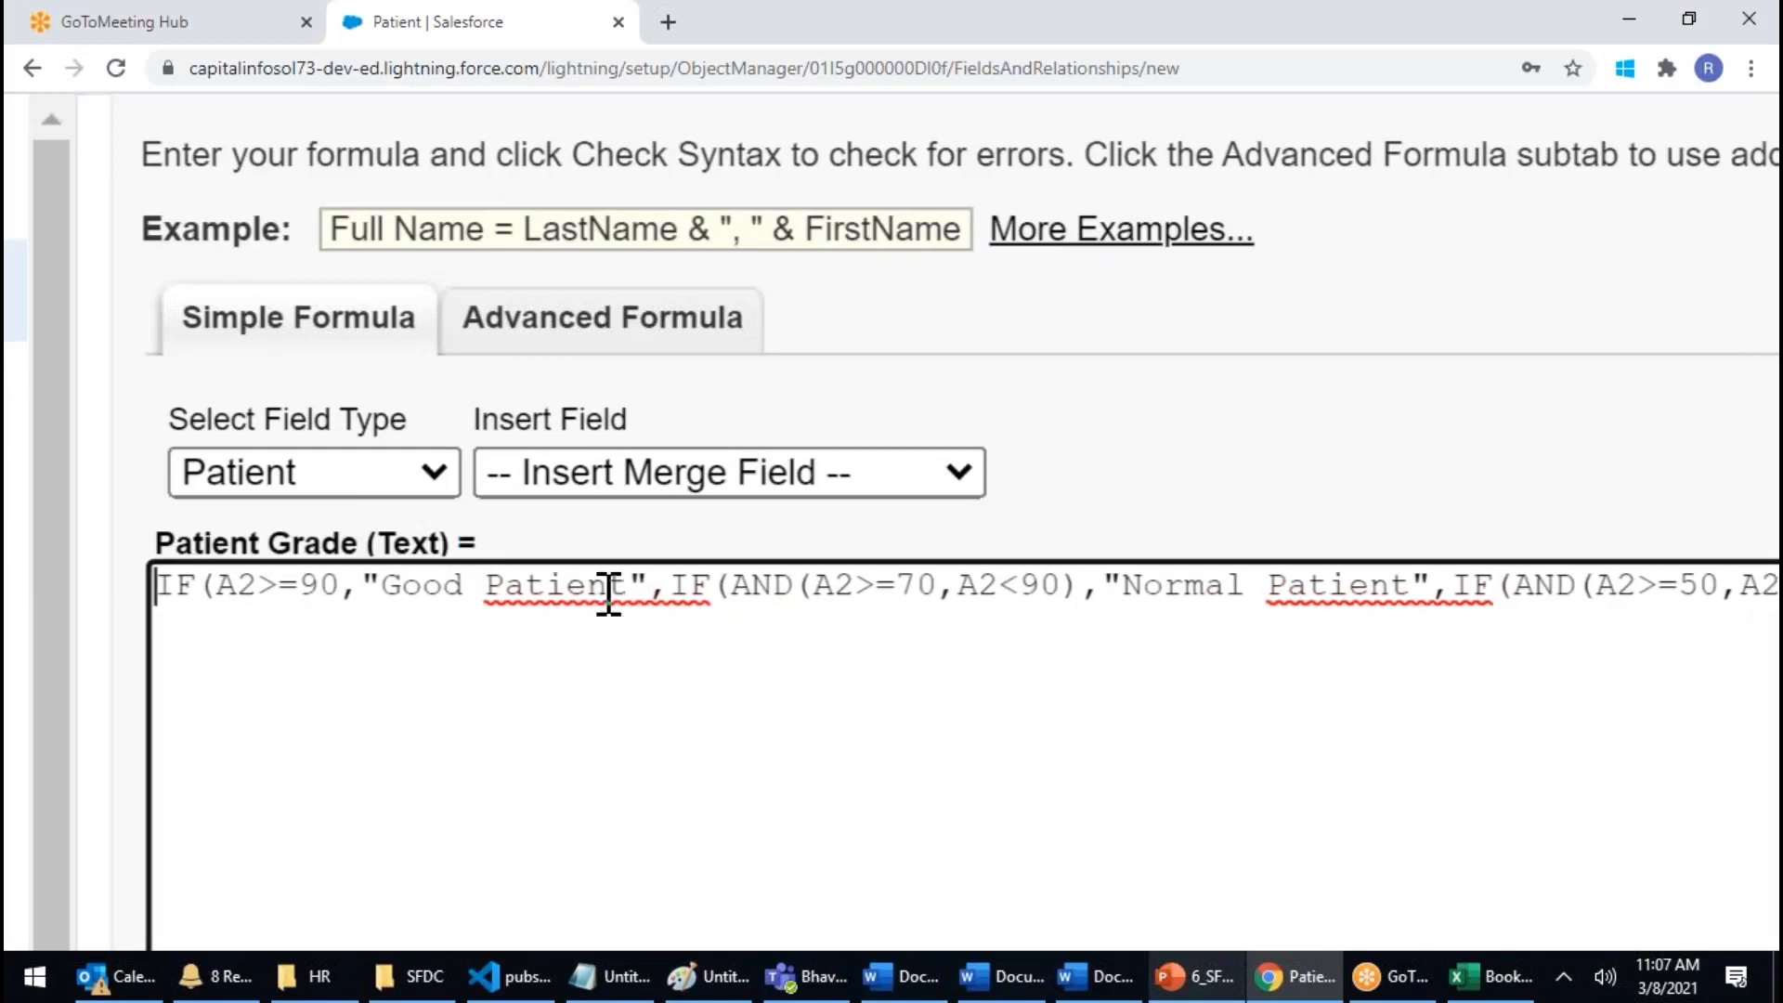
# Step: Switch to the advanced formula editor and insert the Patient object's RBC % field into the formula
pyautogui.doubleClick(235, 585)
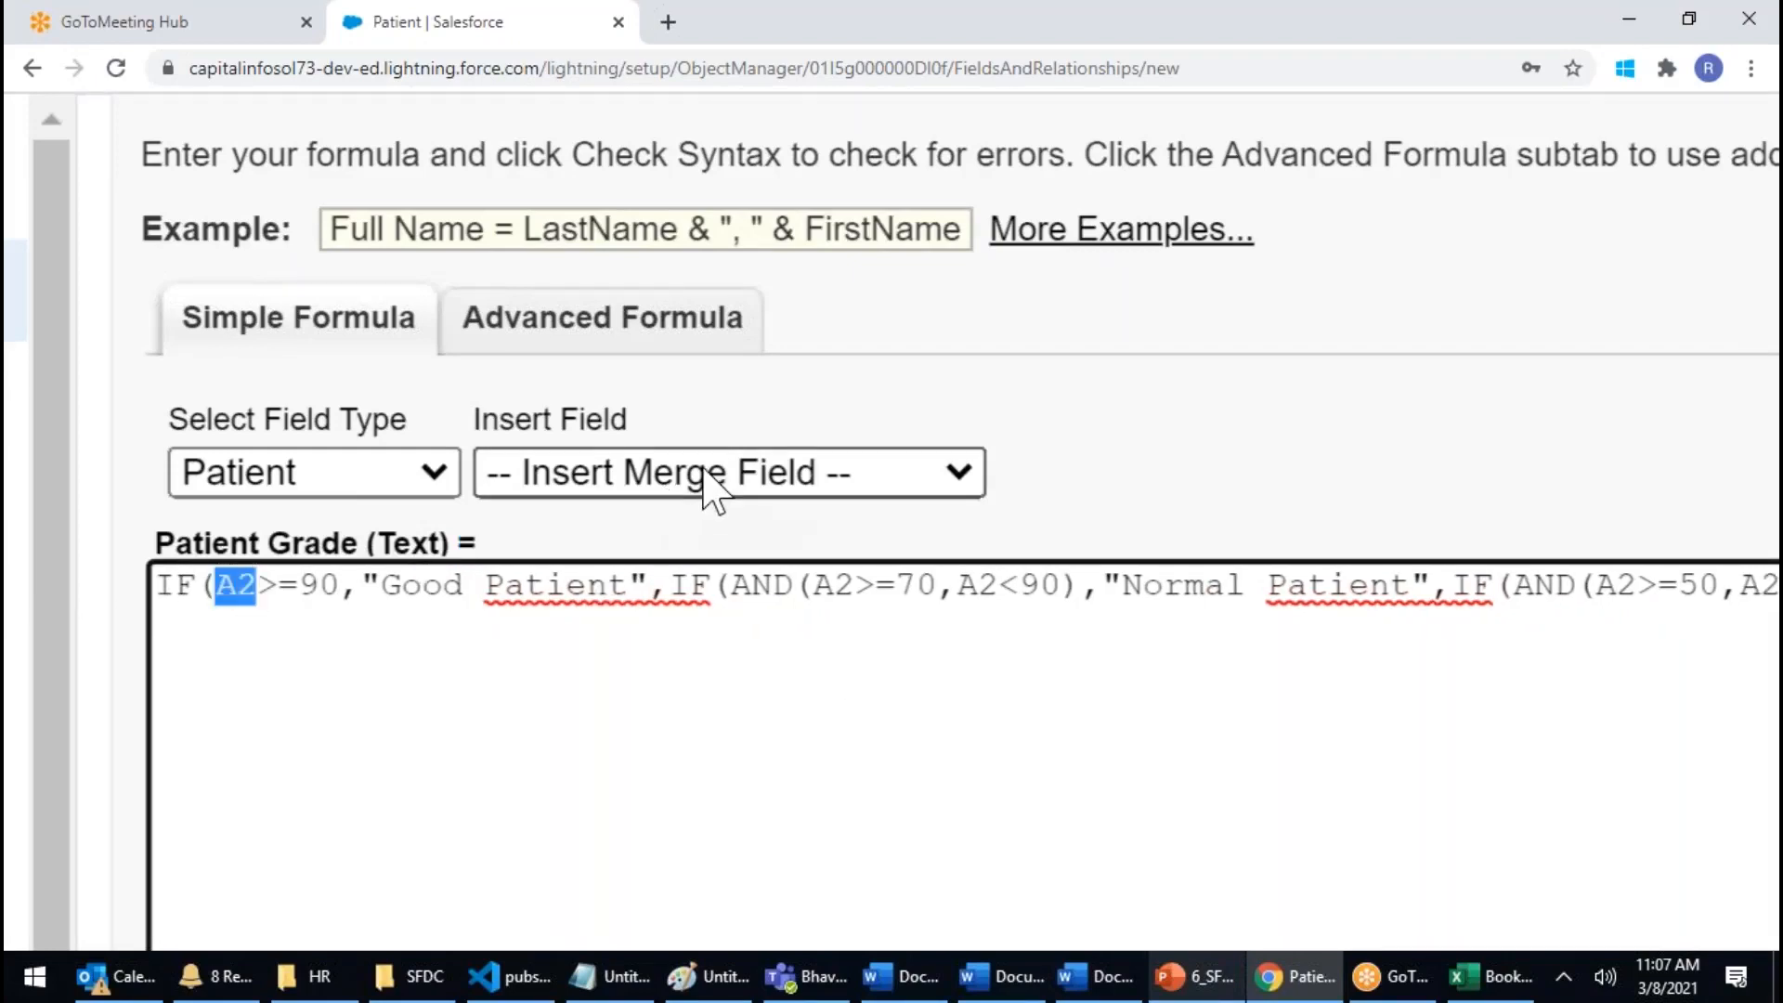
pyautogui.click(682, 331)
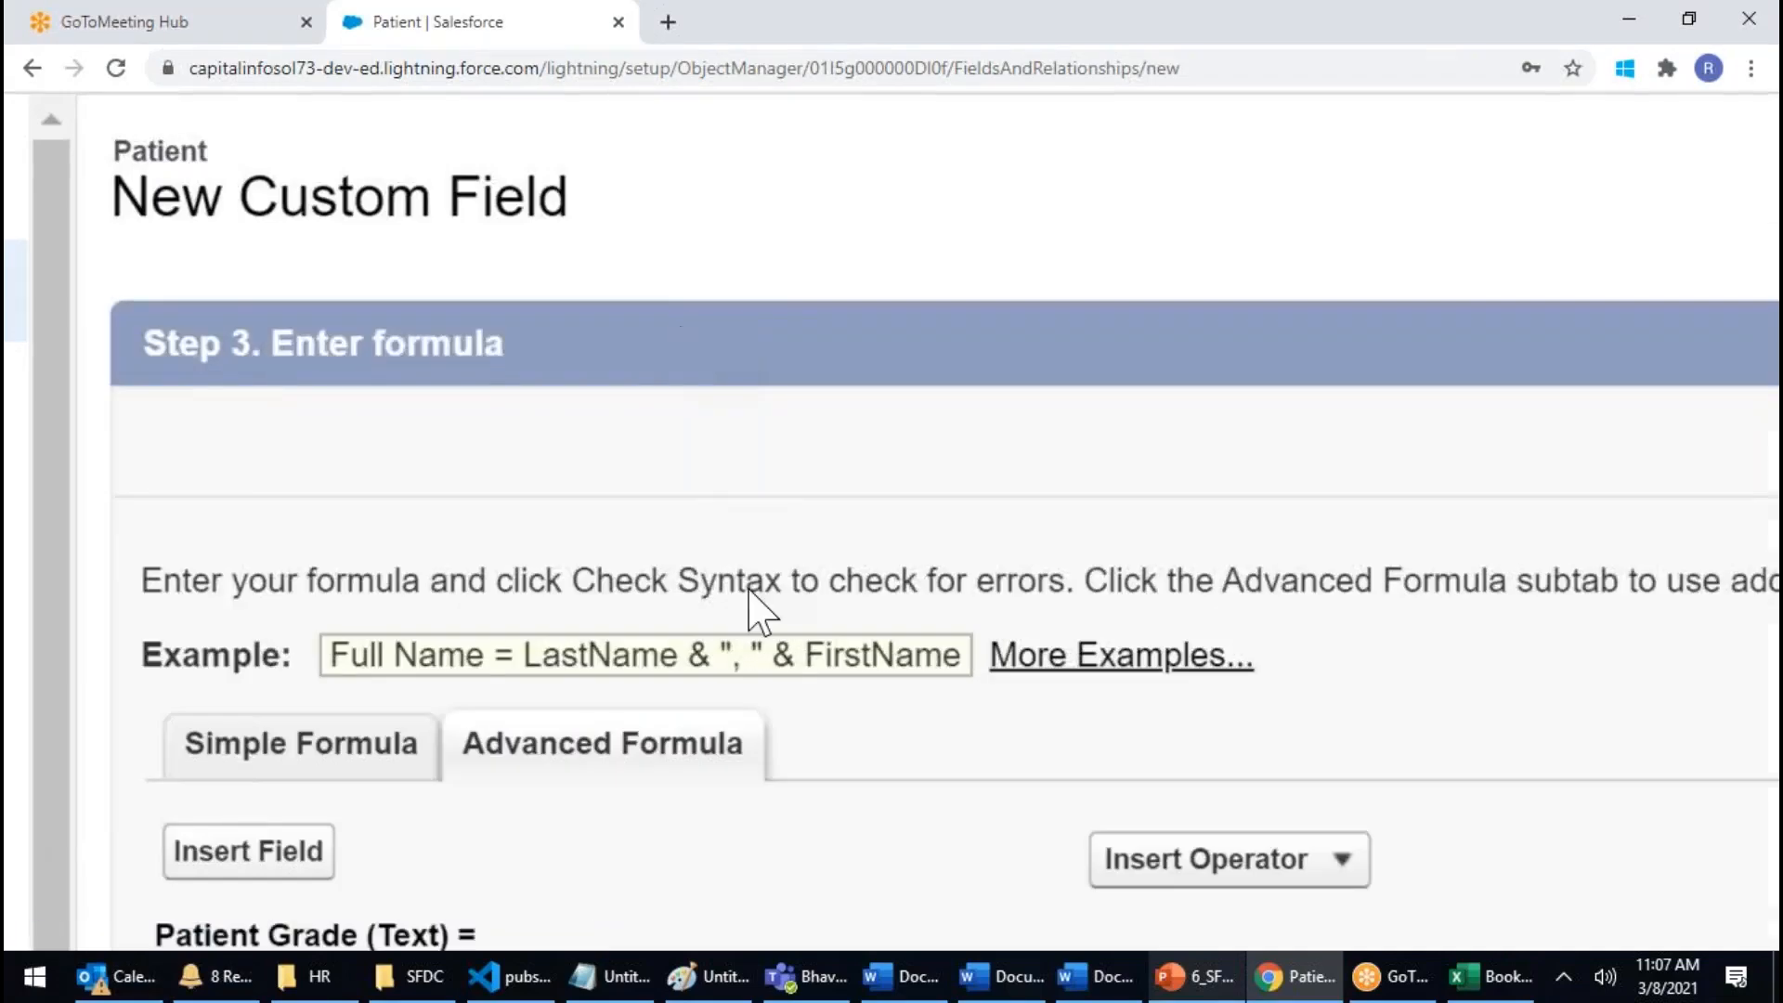
pyautogui.scroll(-6, 777, 610)
pyautogui.scroll(3, 778, 610)
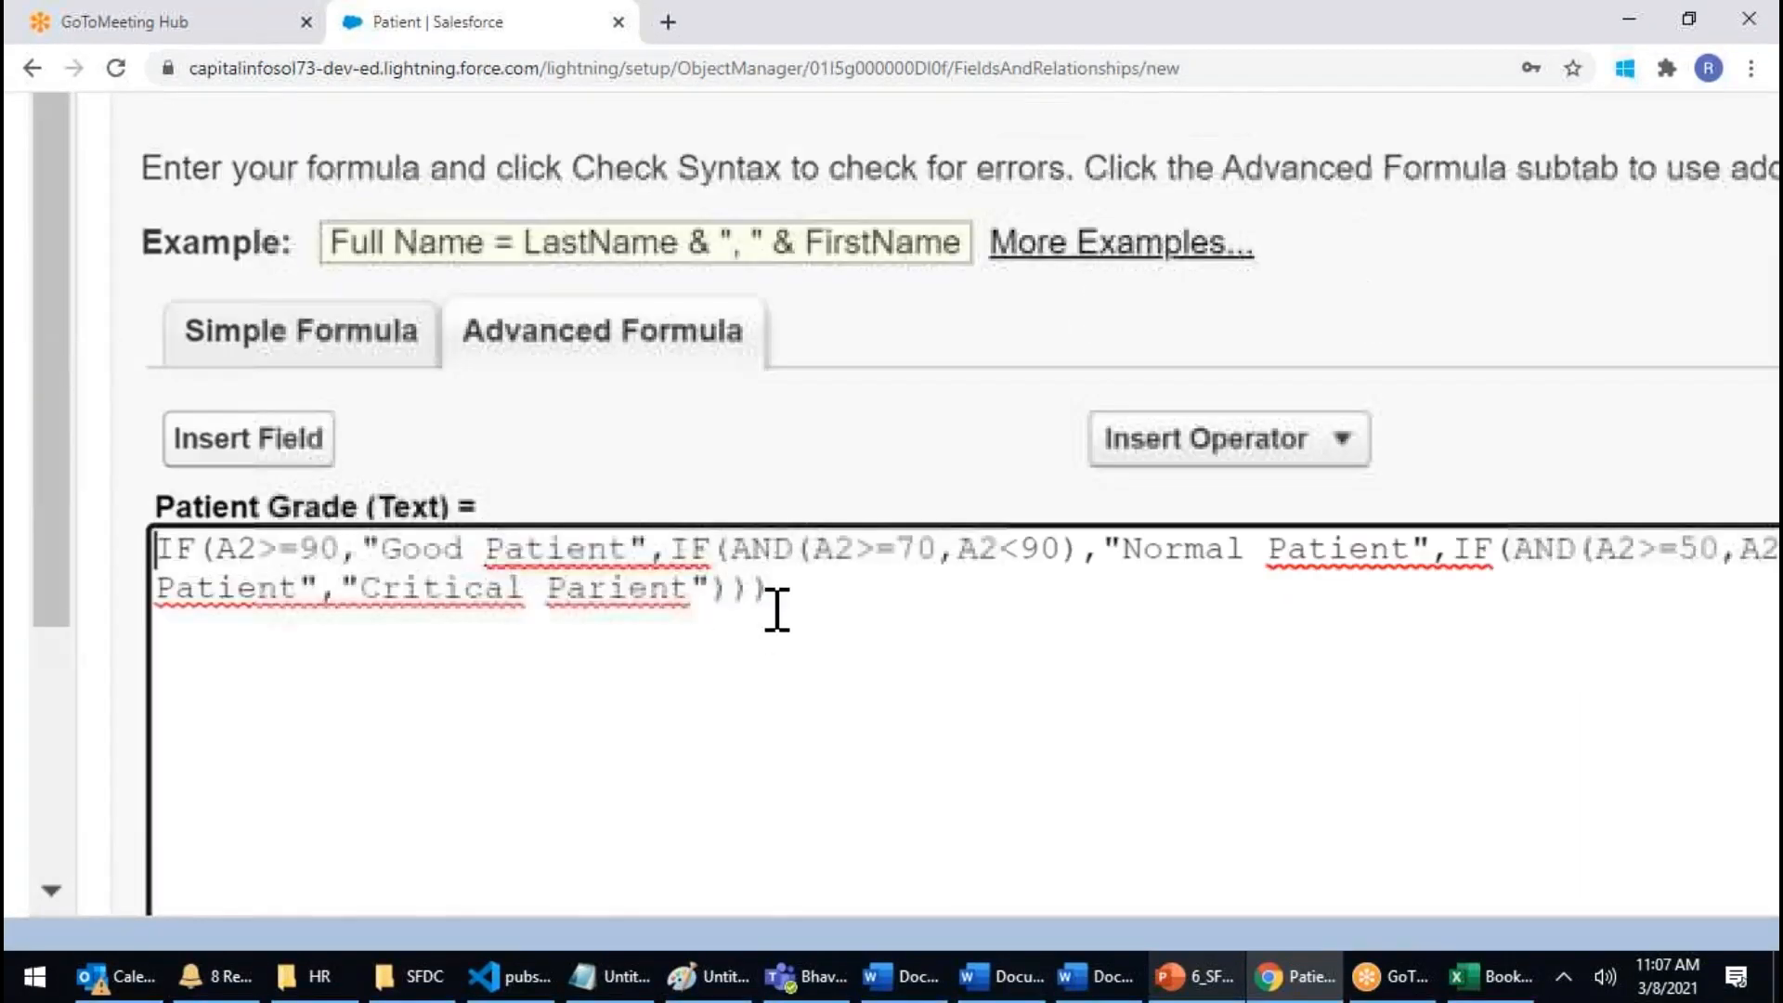
pyautogui.click(325, 455)
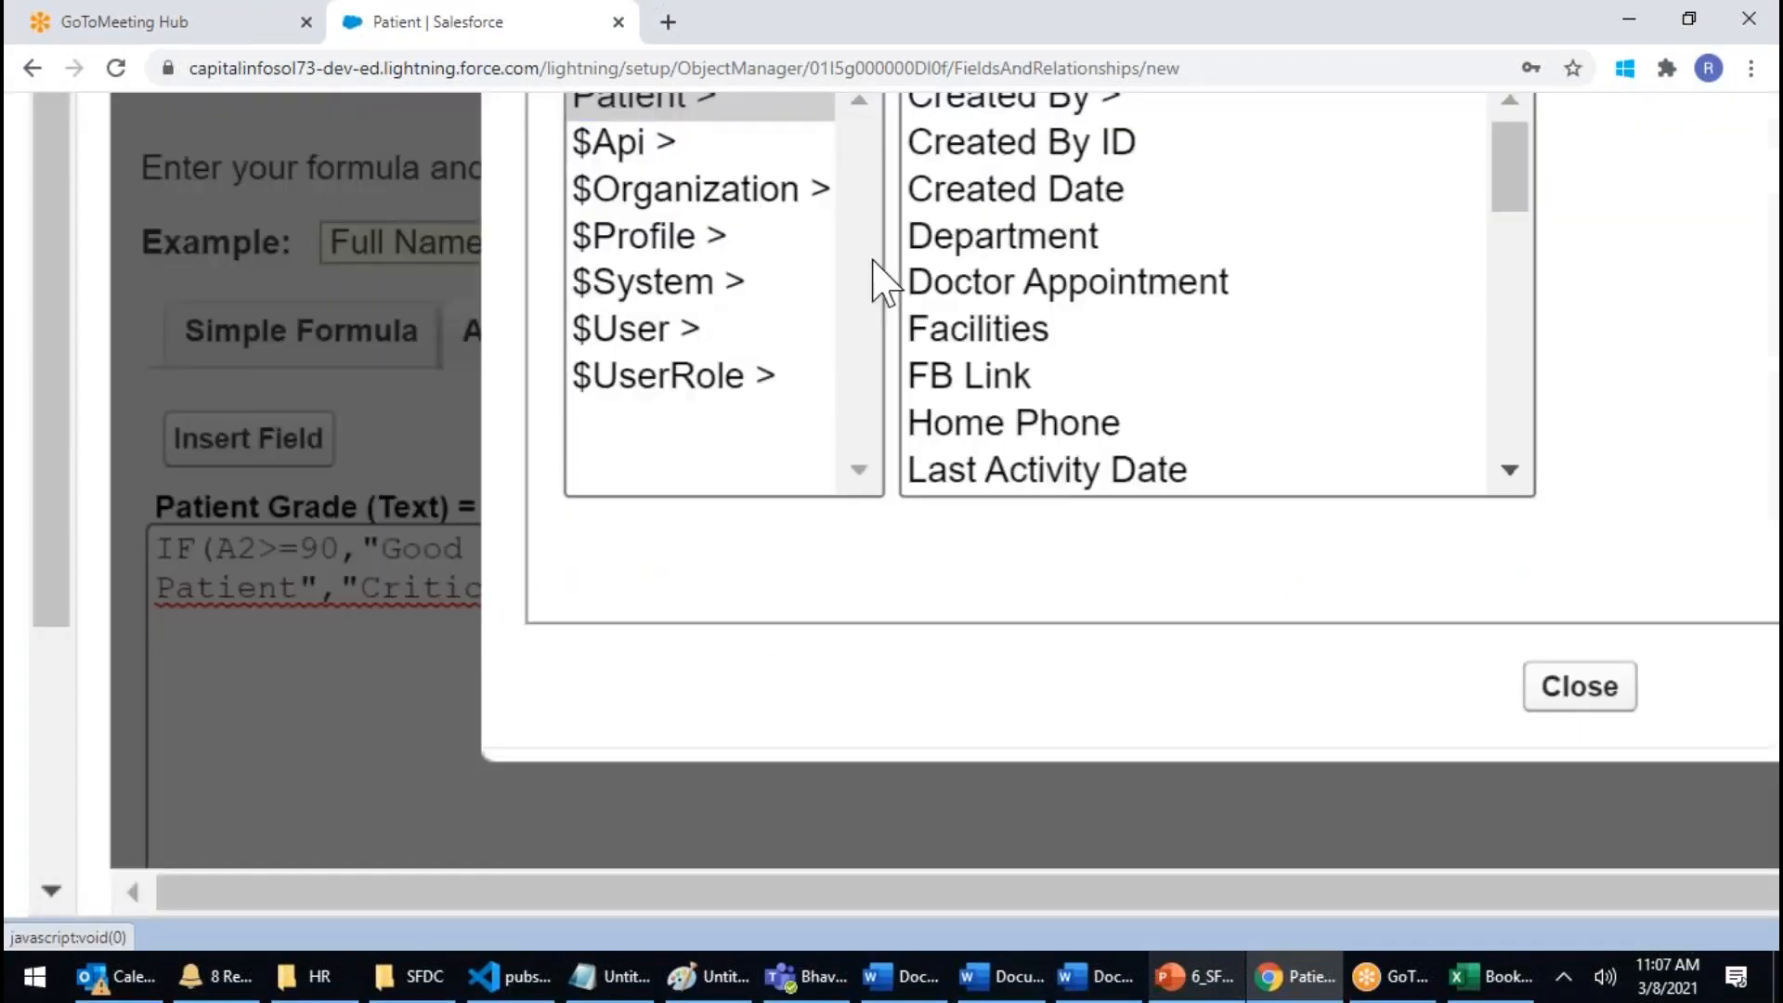
pyautogui.scroll(2, 947, 344)
pyautogui.moveTo(1512, 269); pyautogui.dragTo(1501, 461)
pyautogui.click(973, 560)
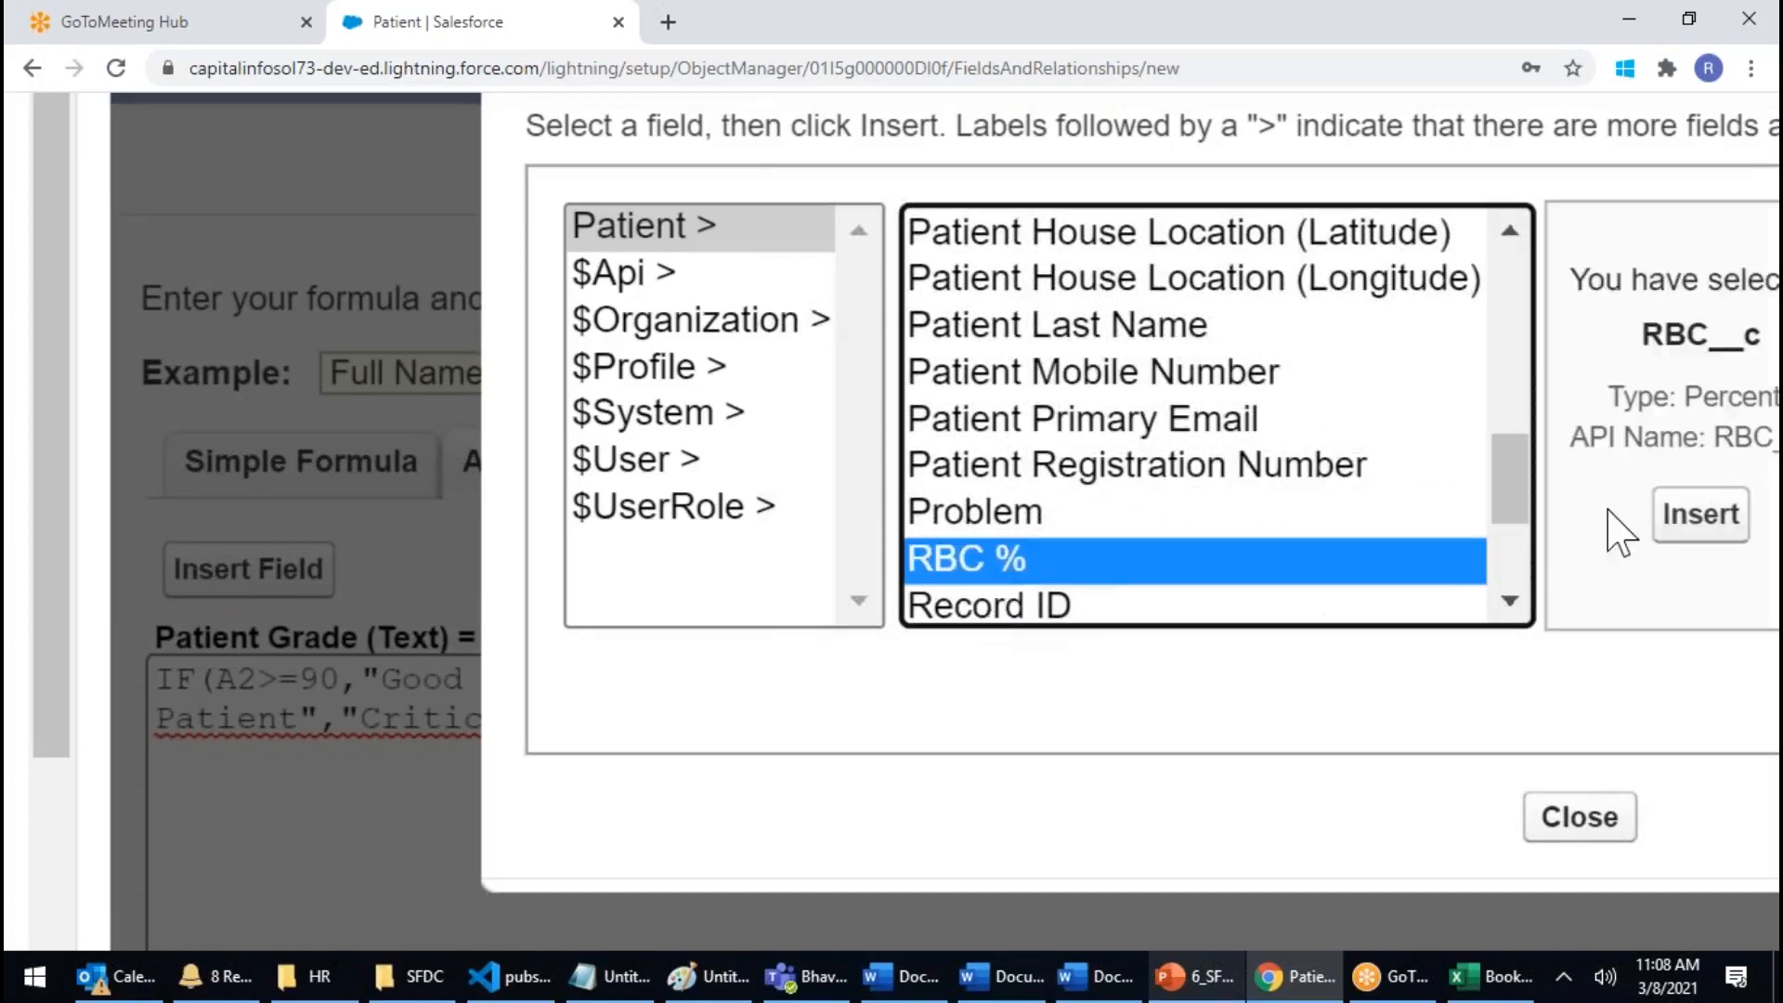
pyautogui.click(1707, 525)
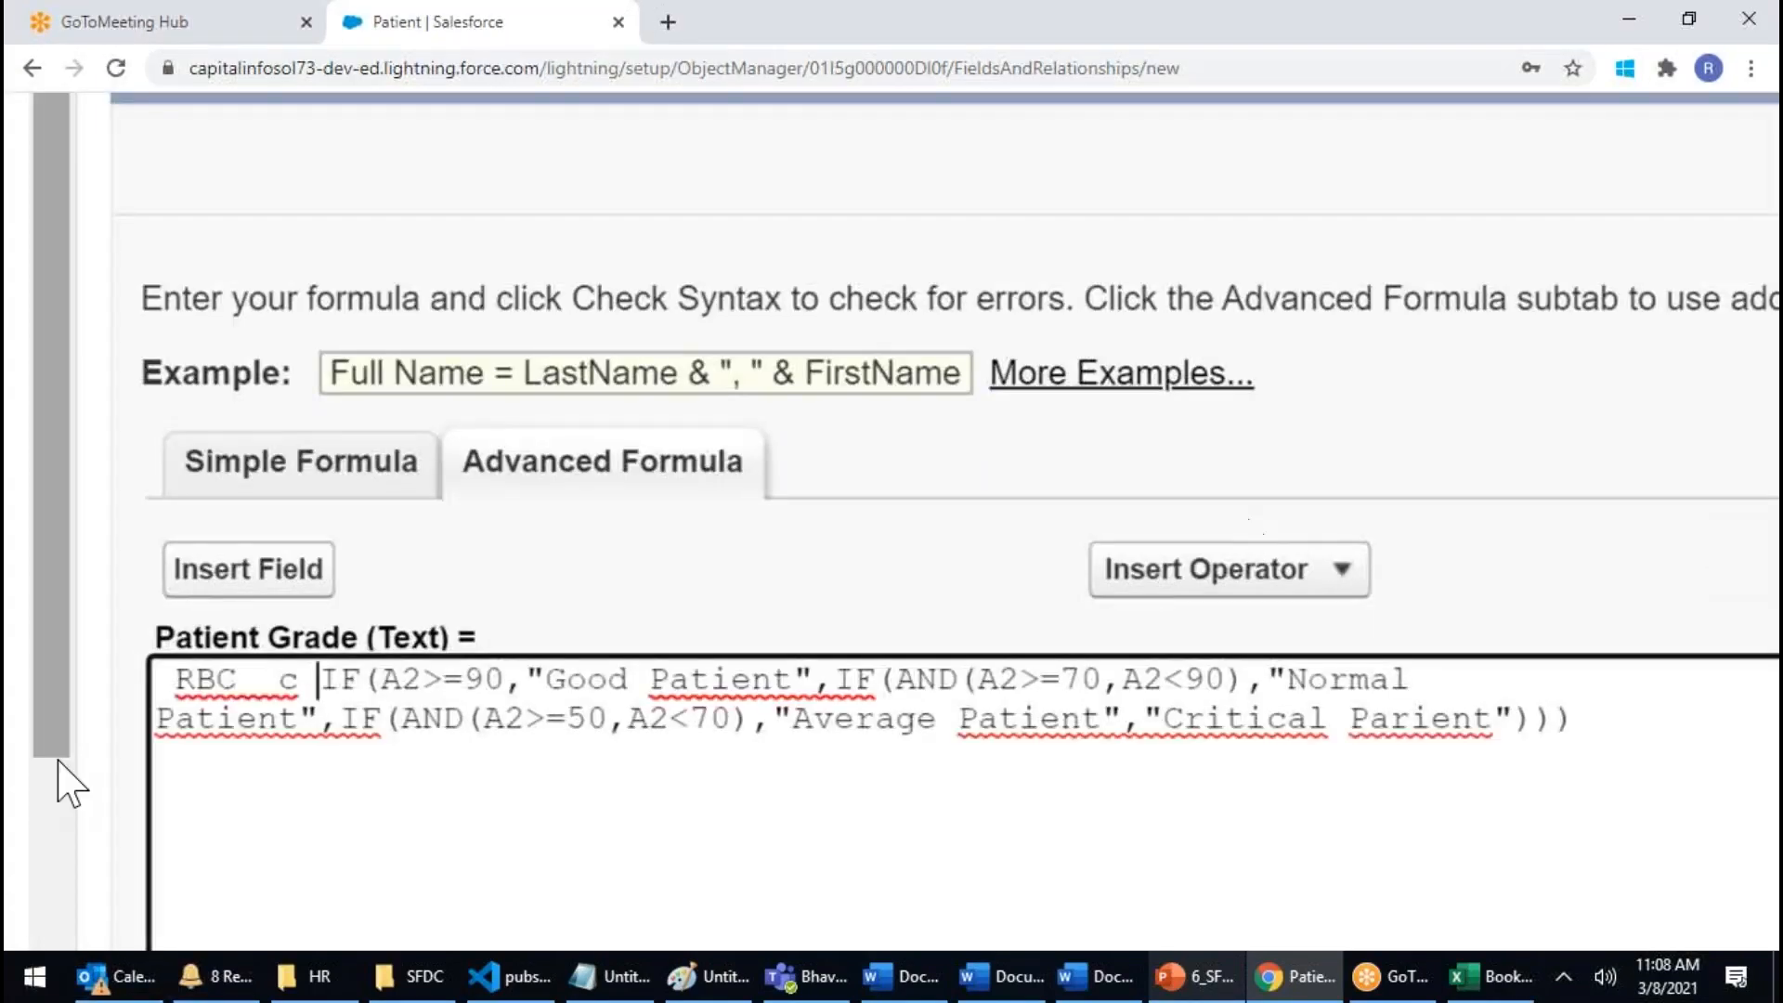
# Step: Move the inserted RBC__c reference into the first IF's test in place of A2, removing the extra spaces
pyautogui.moveTo(305, 682); pyautogui.dragTo(146, 683)
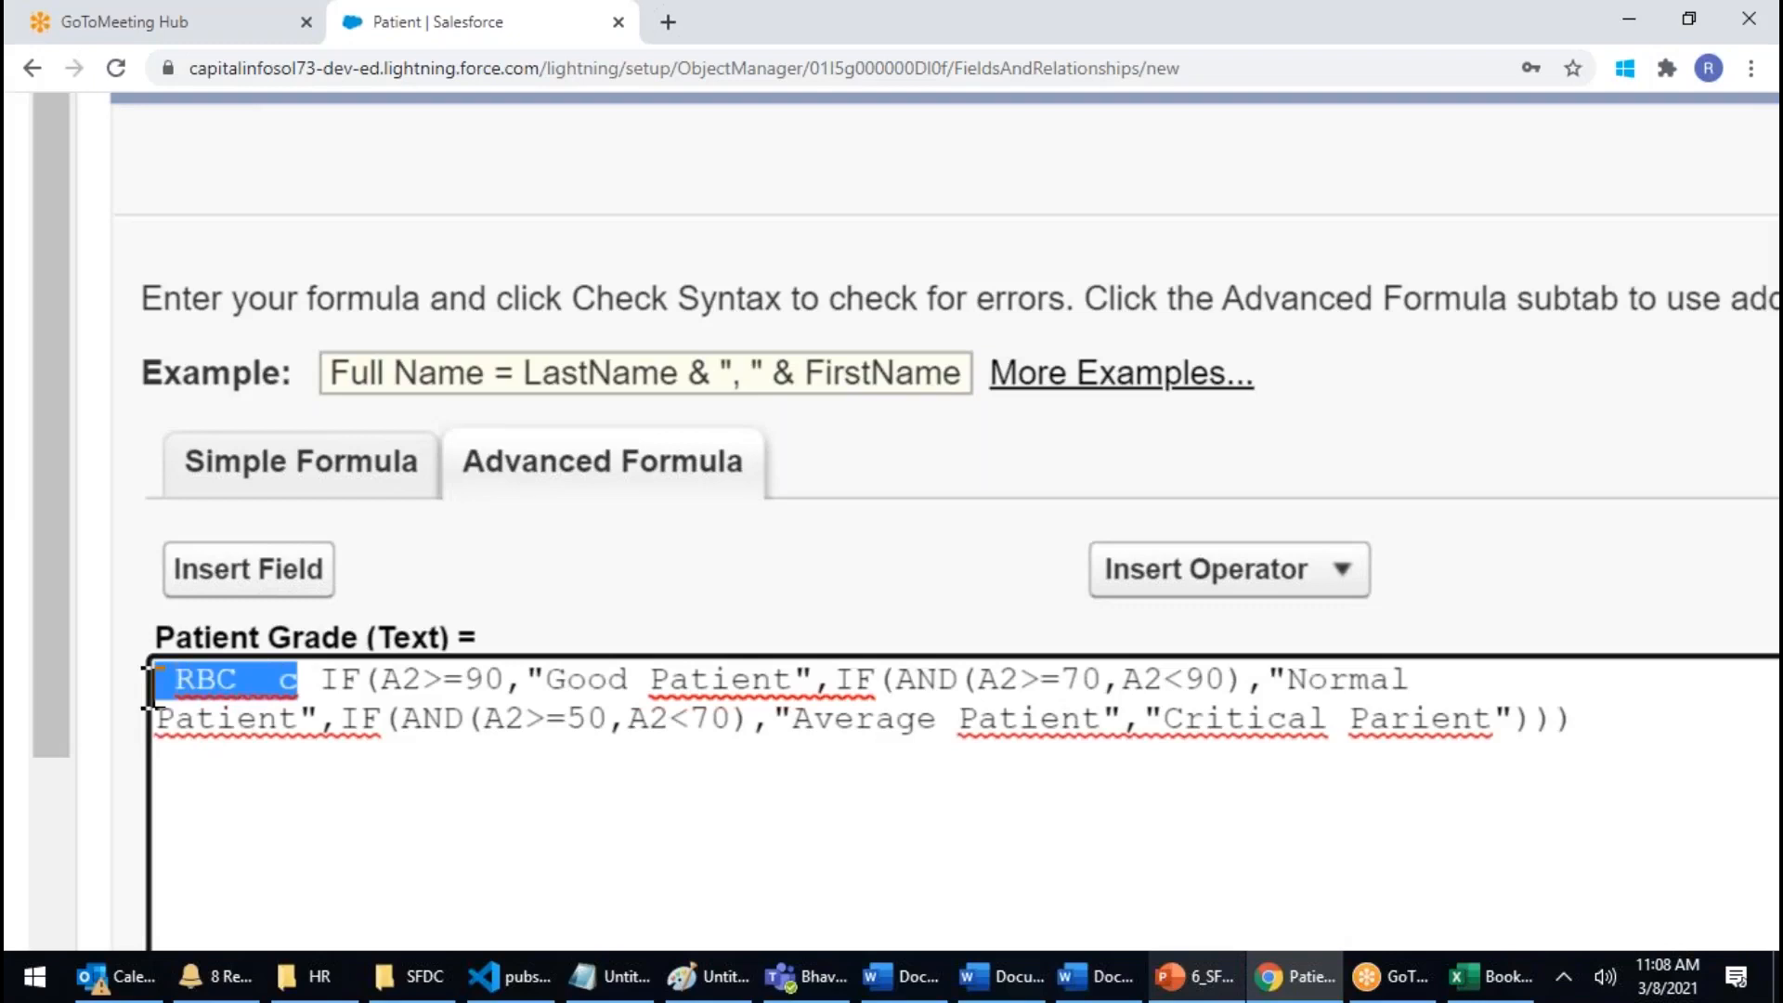
pyautogui.hotkey('ctrl', 'x')
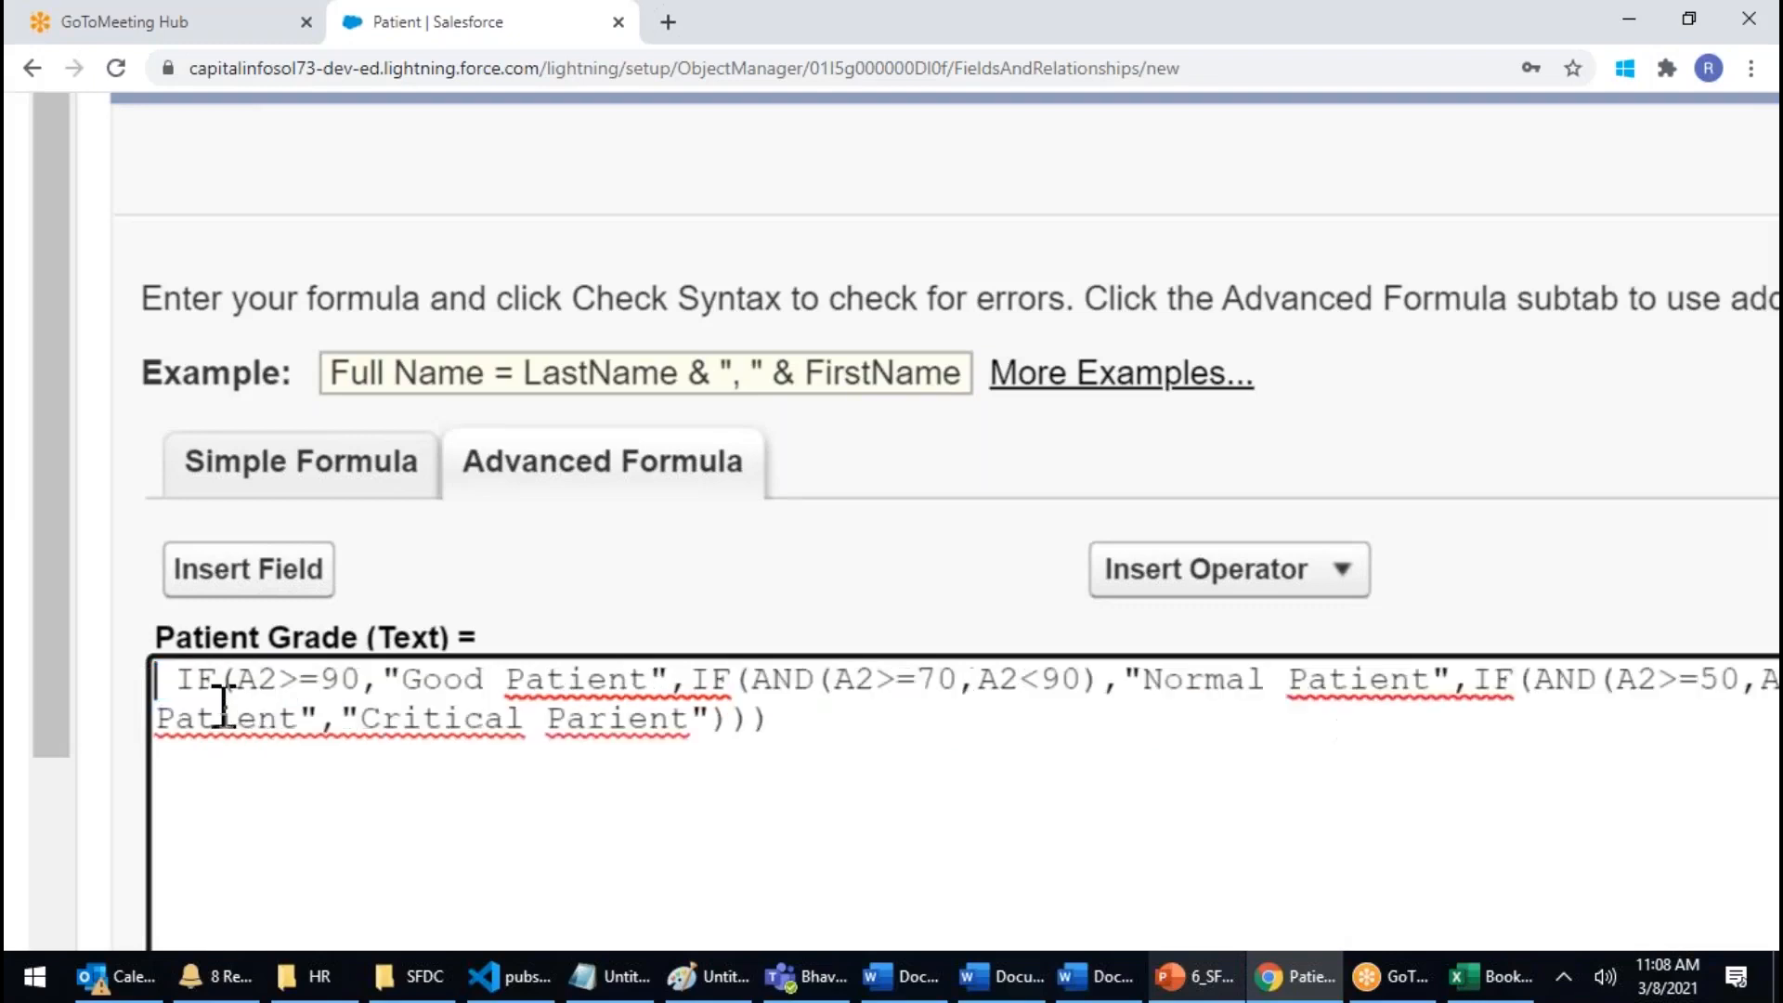
pyautogui.press('BackSpace')
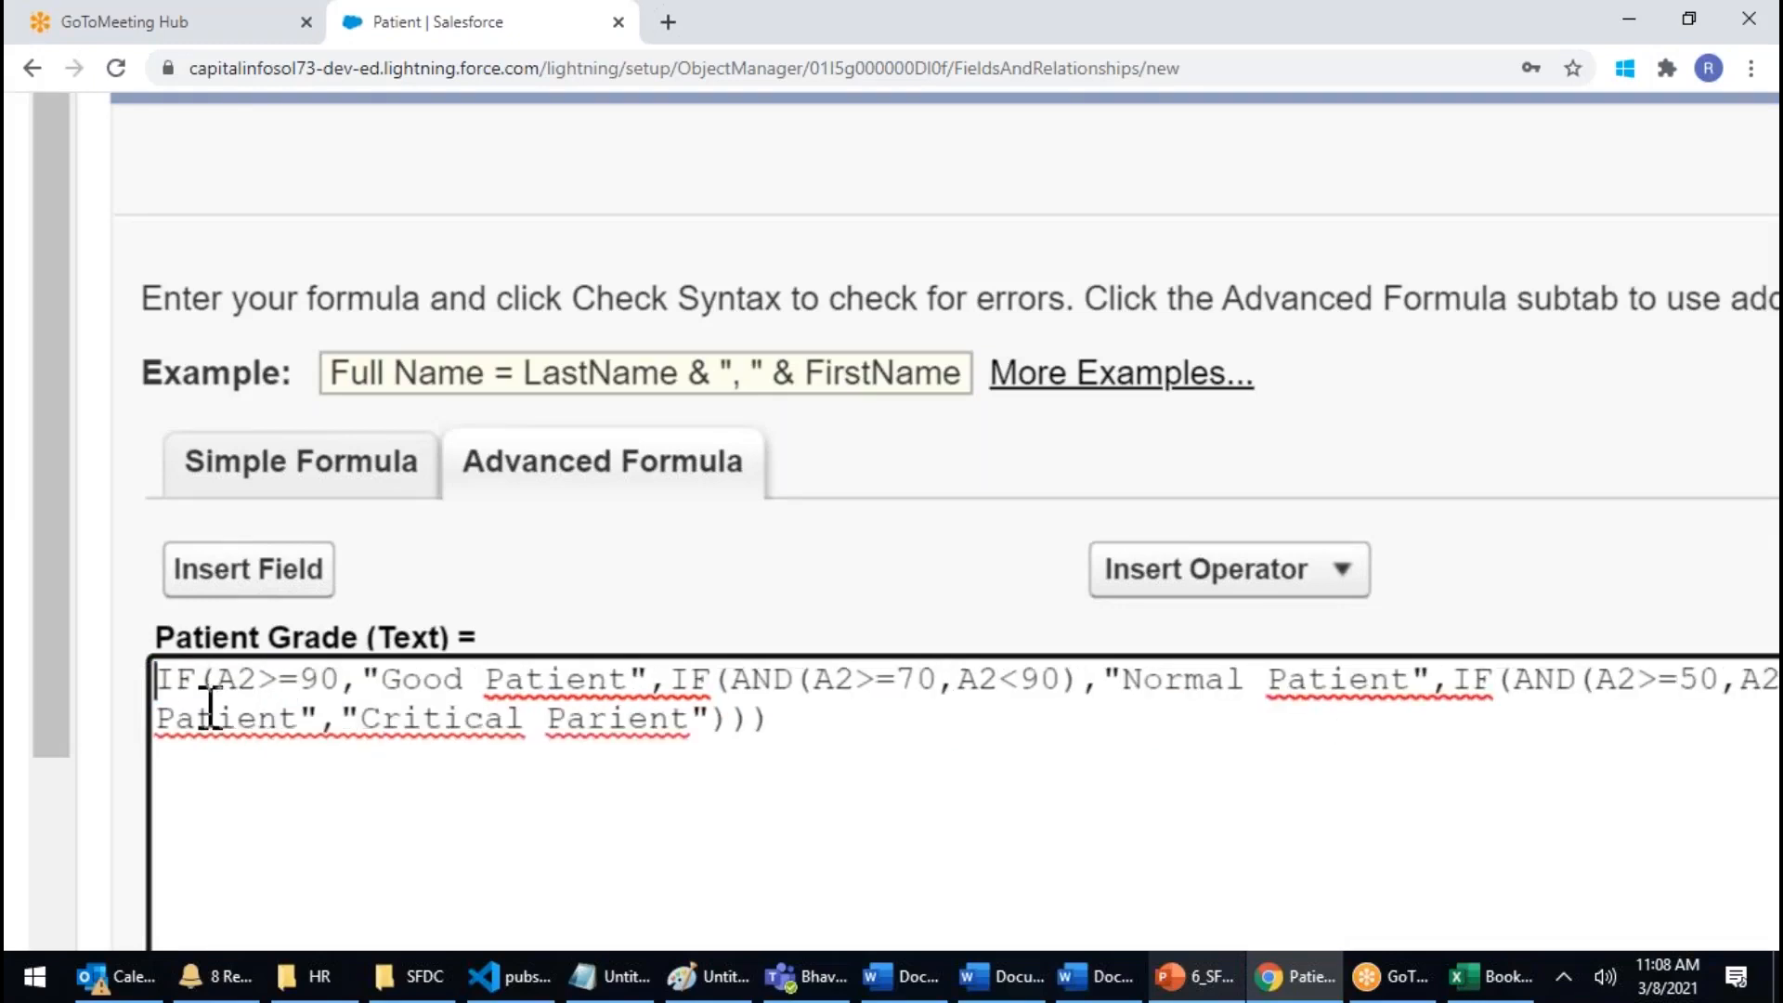
pyautogui.doubleClick(237, 683)
pyautogui.hotkey('ctrl', 'v')
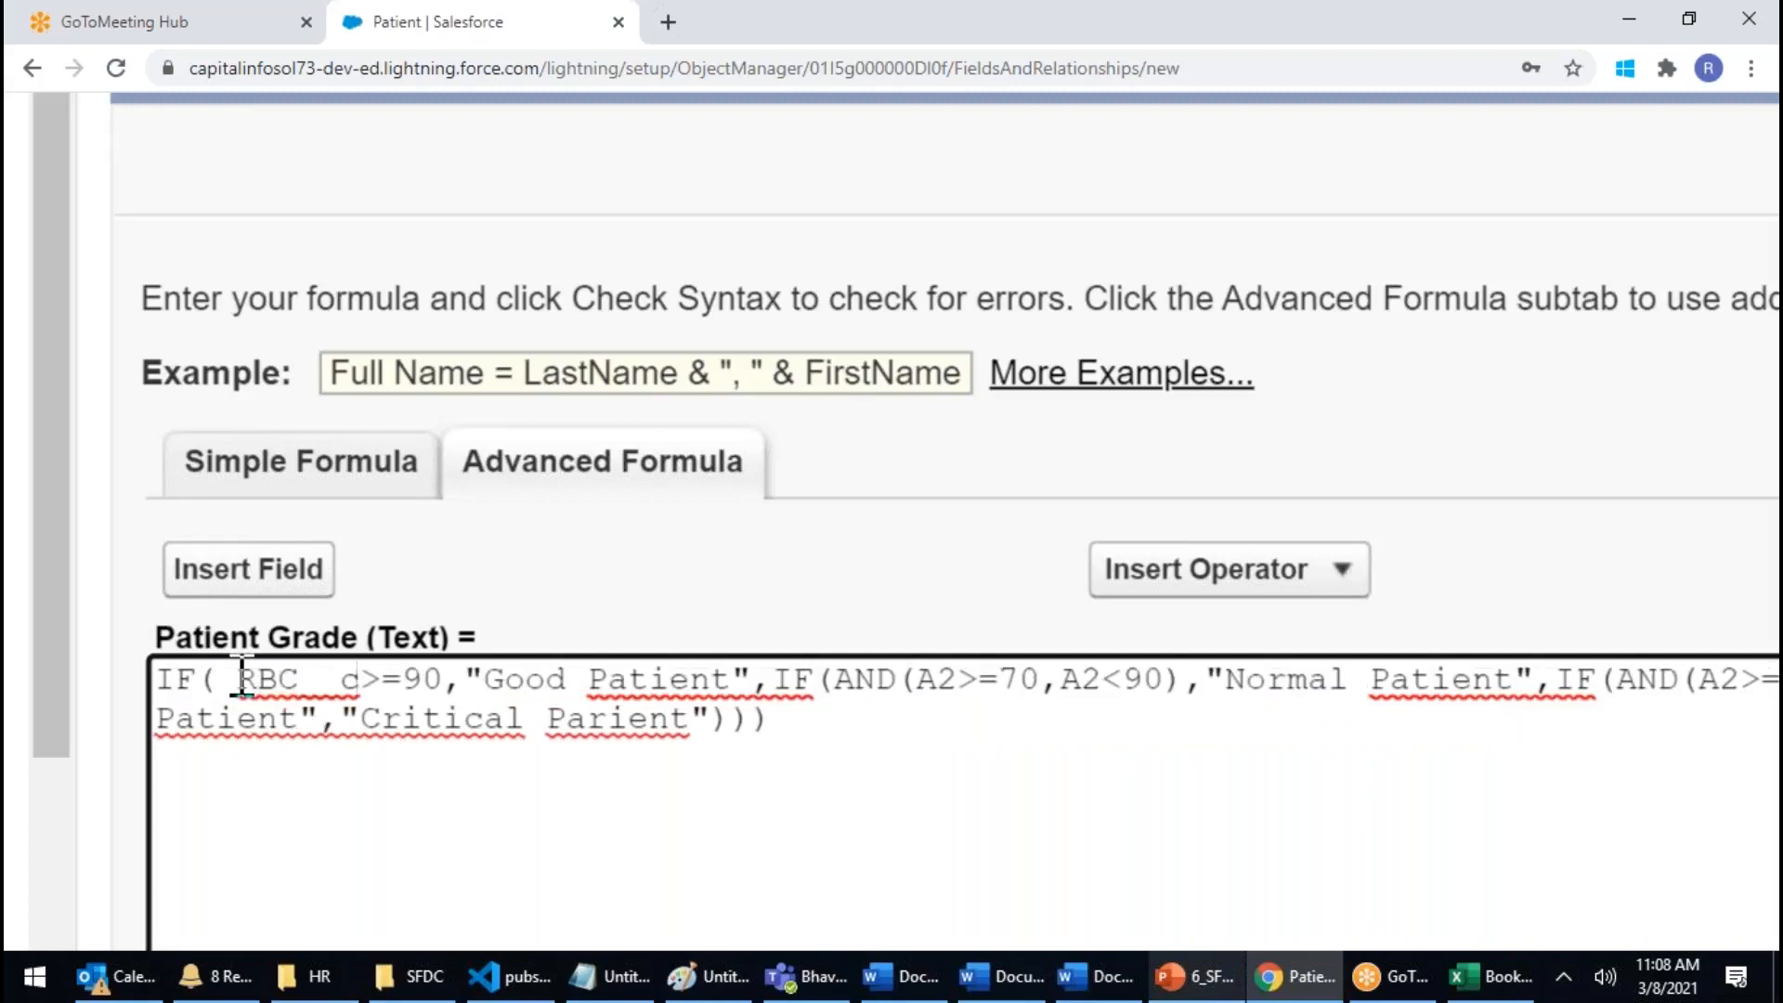
pyautogui.press('BackSpace')
# Step: Replace the four remaining A2 references in both AND tests with RBC__c
pyautogui.moveTo(340, 683); pyautogui.dragTo(230, 689)
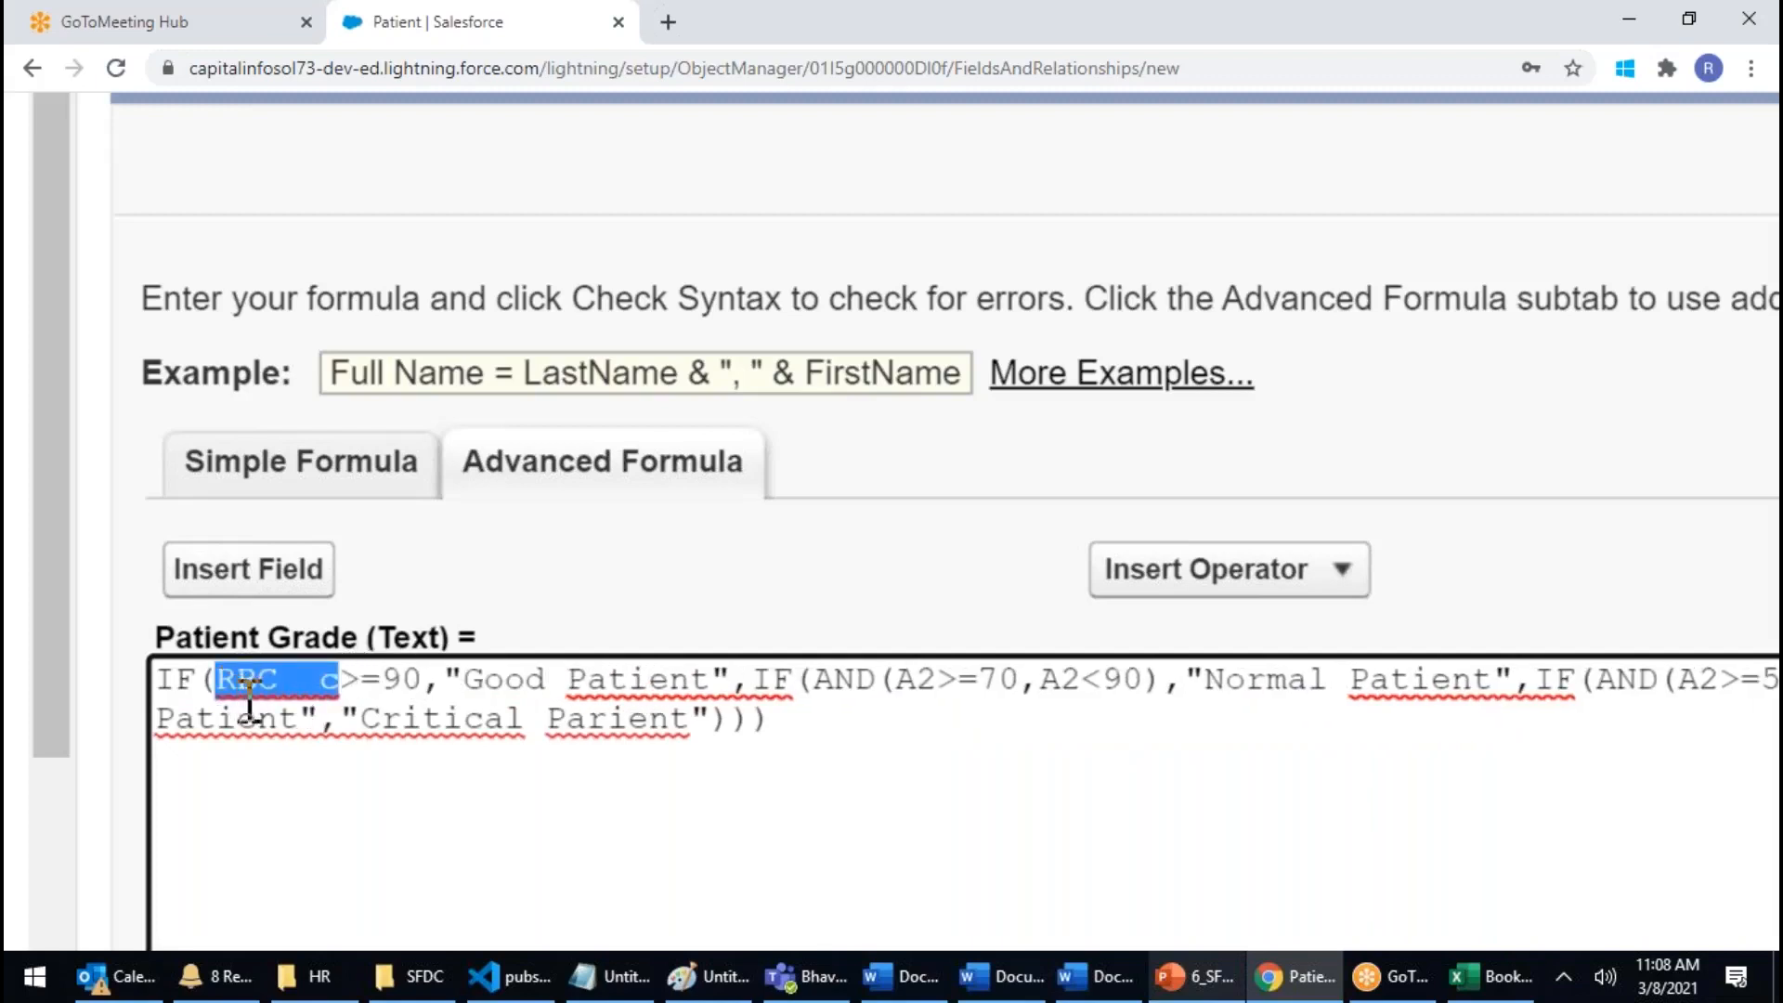
pyautogui.doubleClick(923, 684)
pyautogui.hotkey('ctrl', 'v')
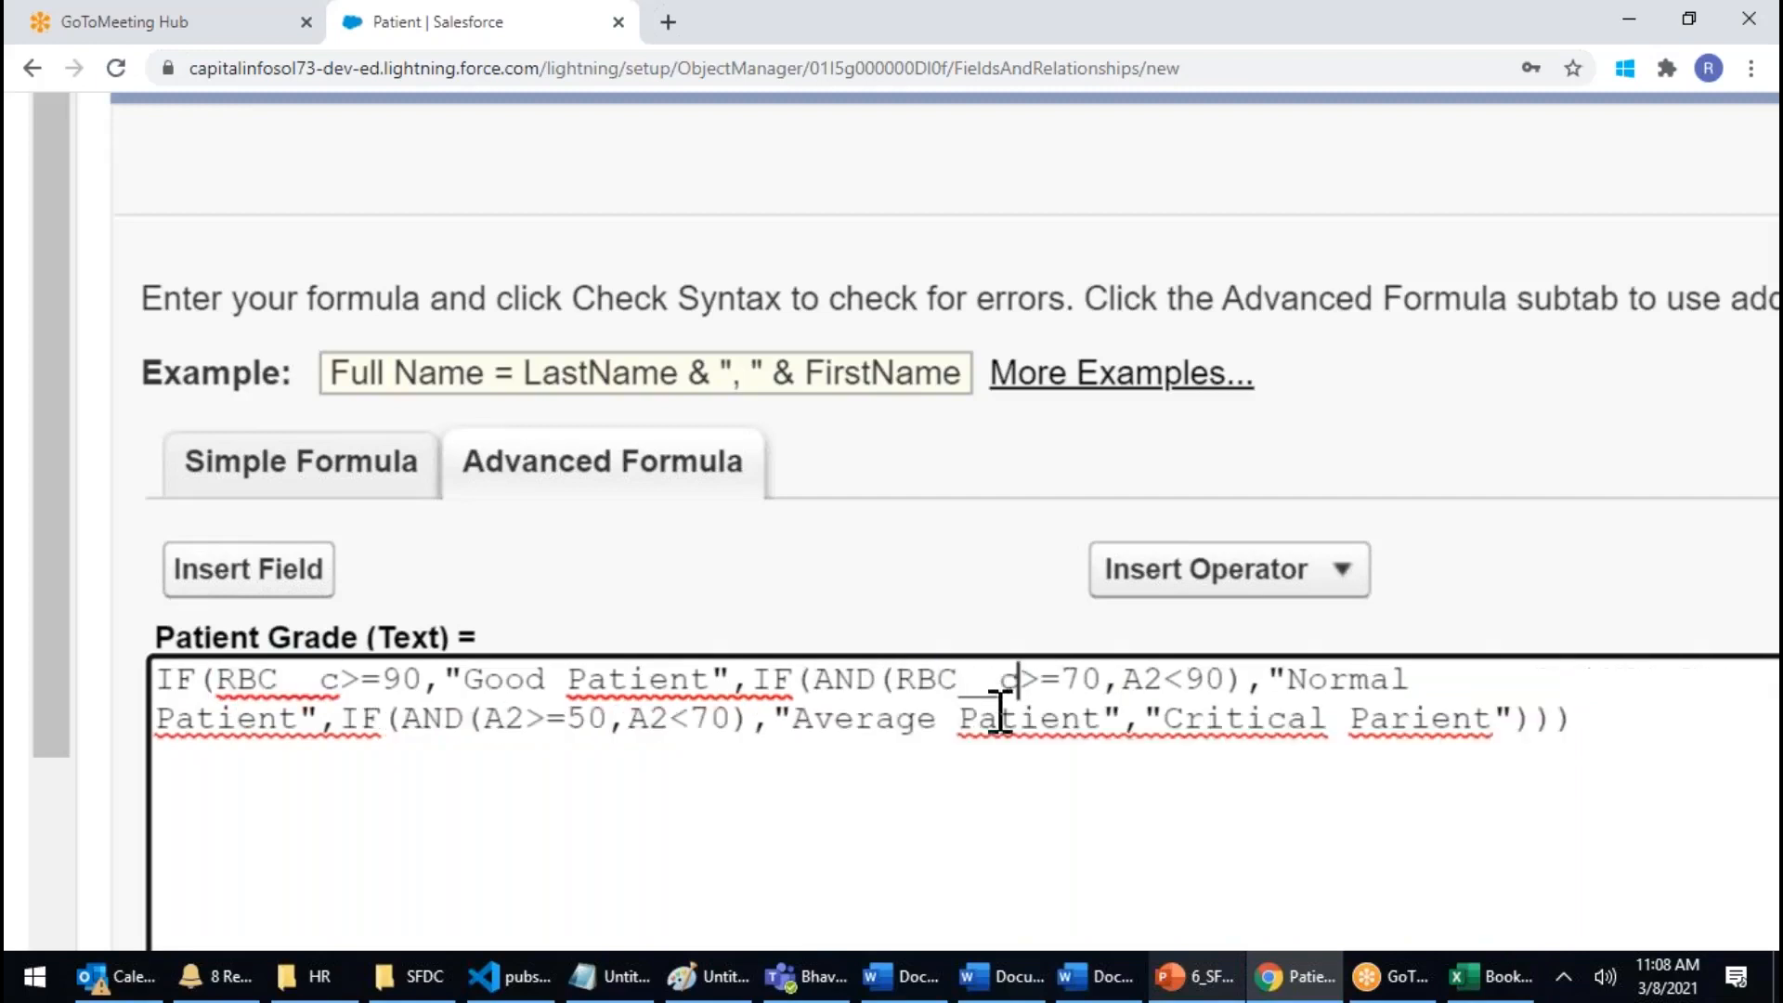
pyautogui.doubleClick(1145, 678)
pyautogui.hotkey('ctrl', 'v')
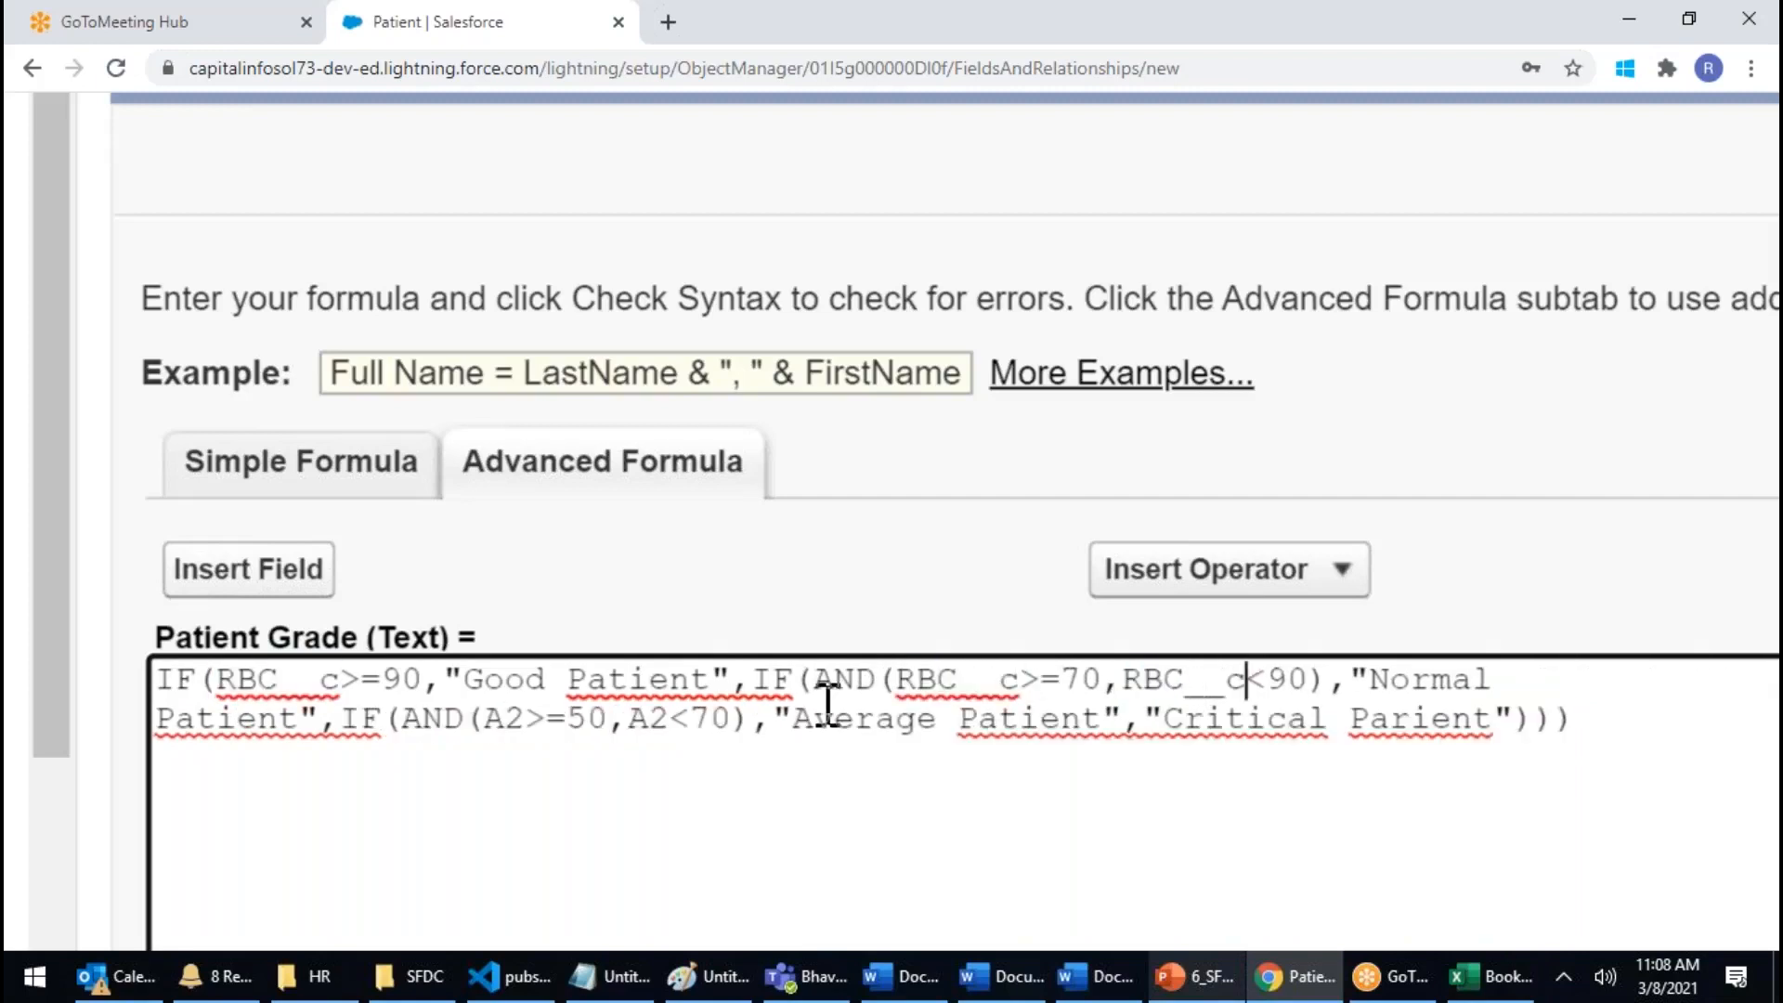
pyautogui.doubleClick(515, 720)
pyautogui.hotkey('ctrl', 'v')
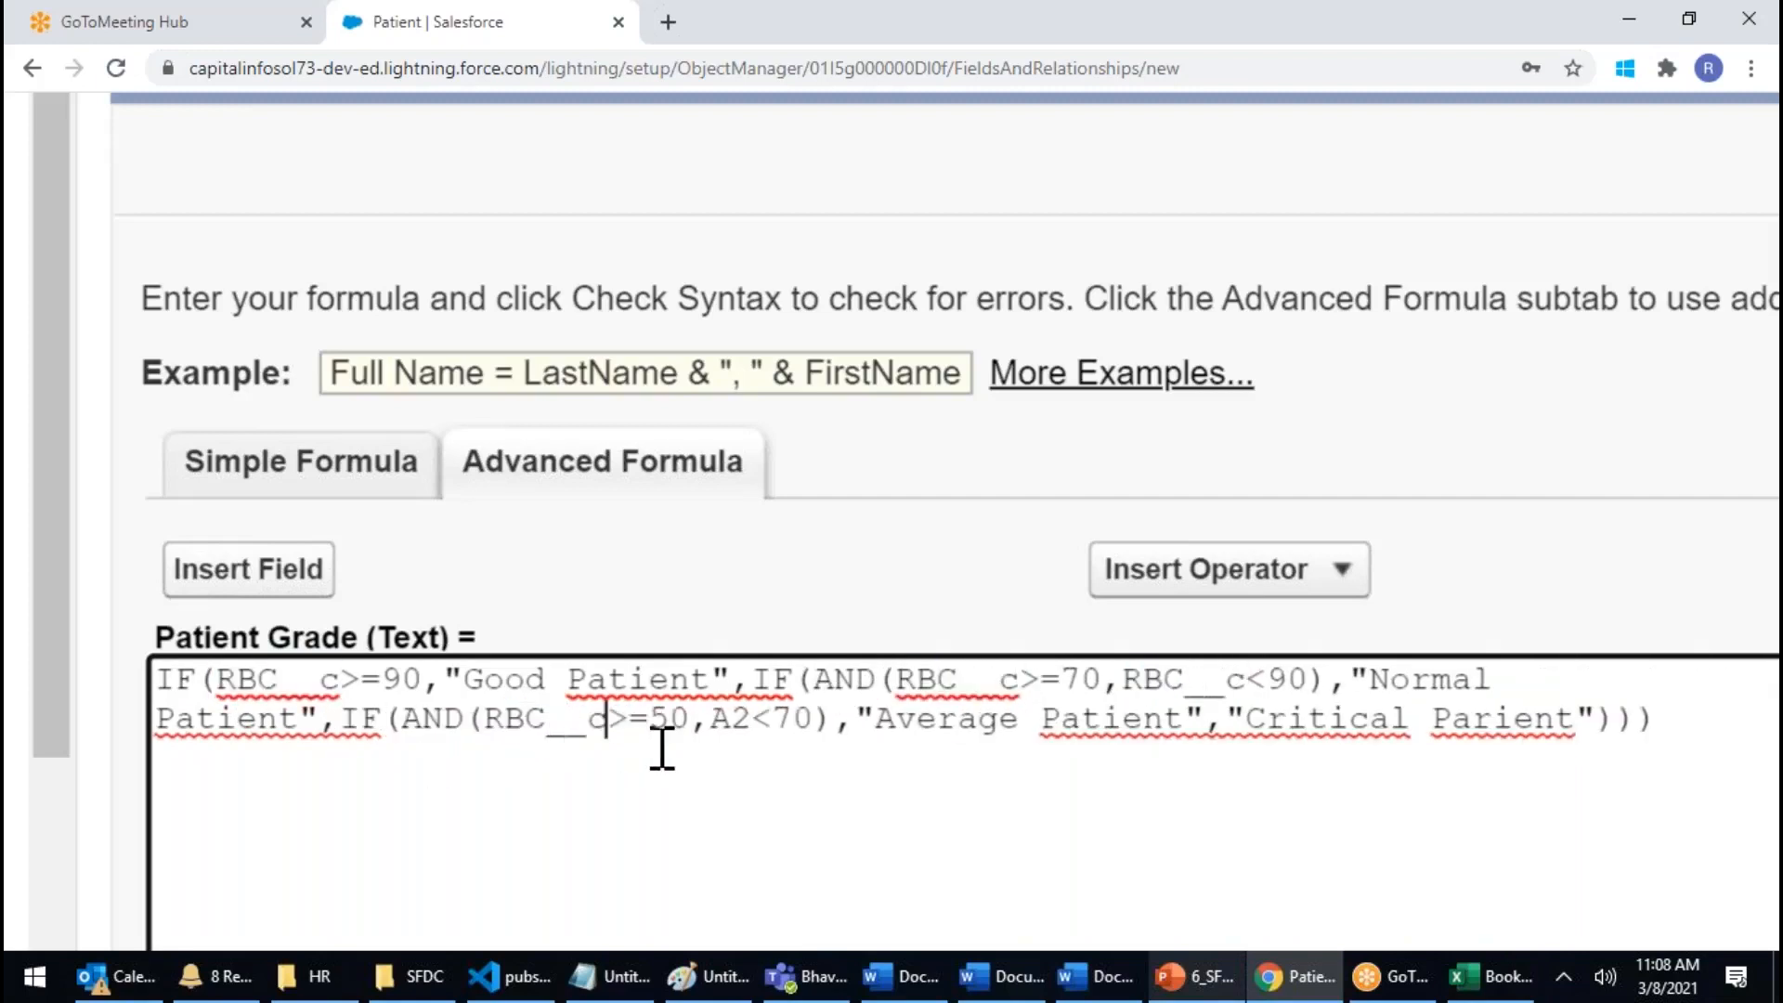
pyautogui.doubleClick(734, 729)
pyautogui.hotkey('ctrl', 'v')
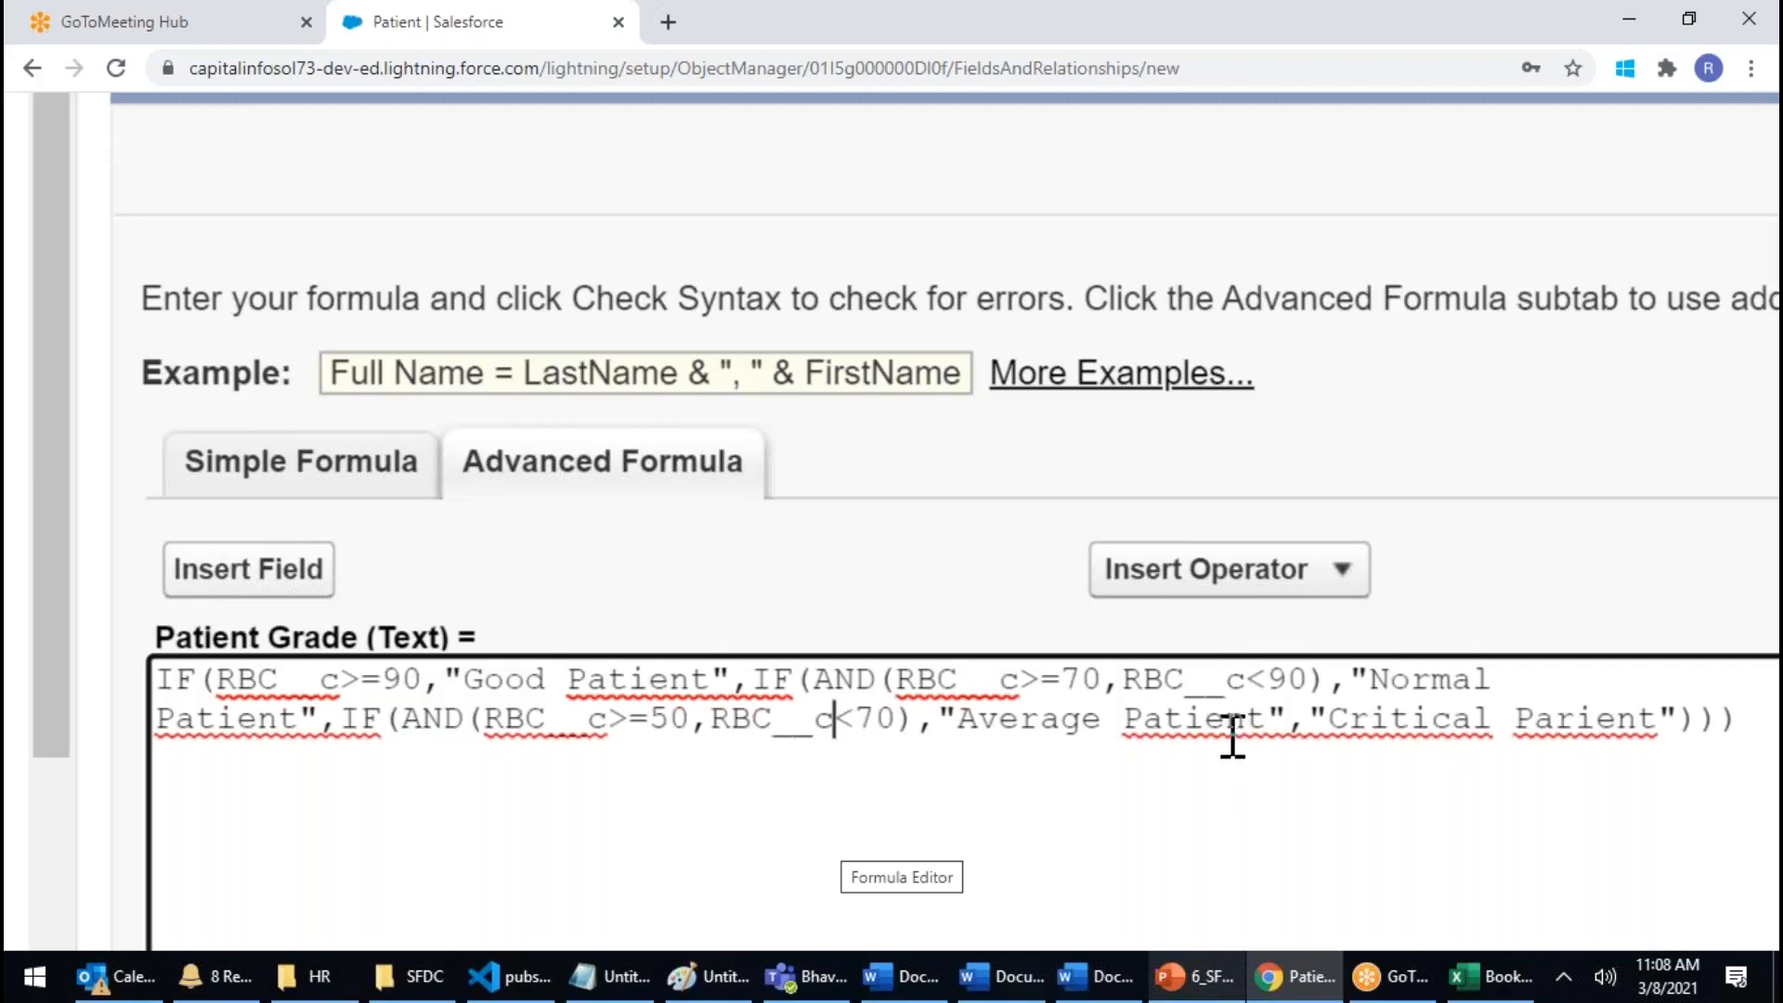
# Step: Convert the formula's five RBC__c comparison thresholds to decimals: 0.90, 0.70, 0.90, 0.50 and 0.70
pyautogui.click(396, 679)
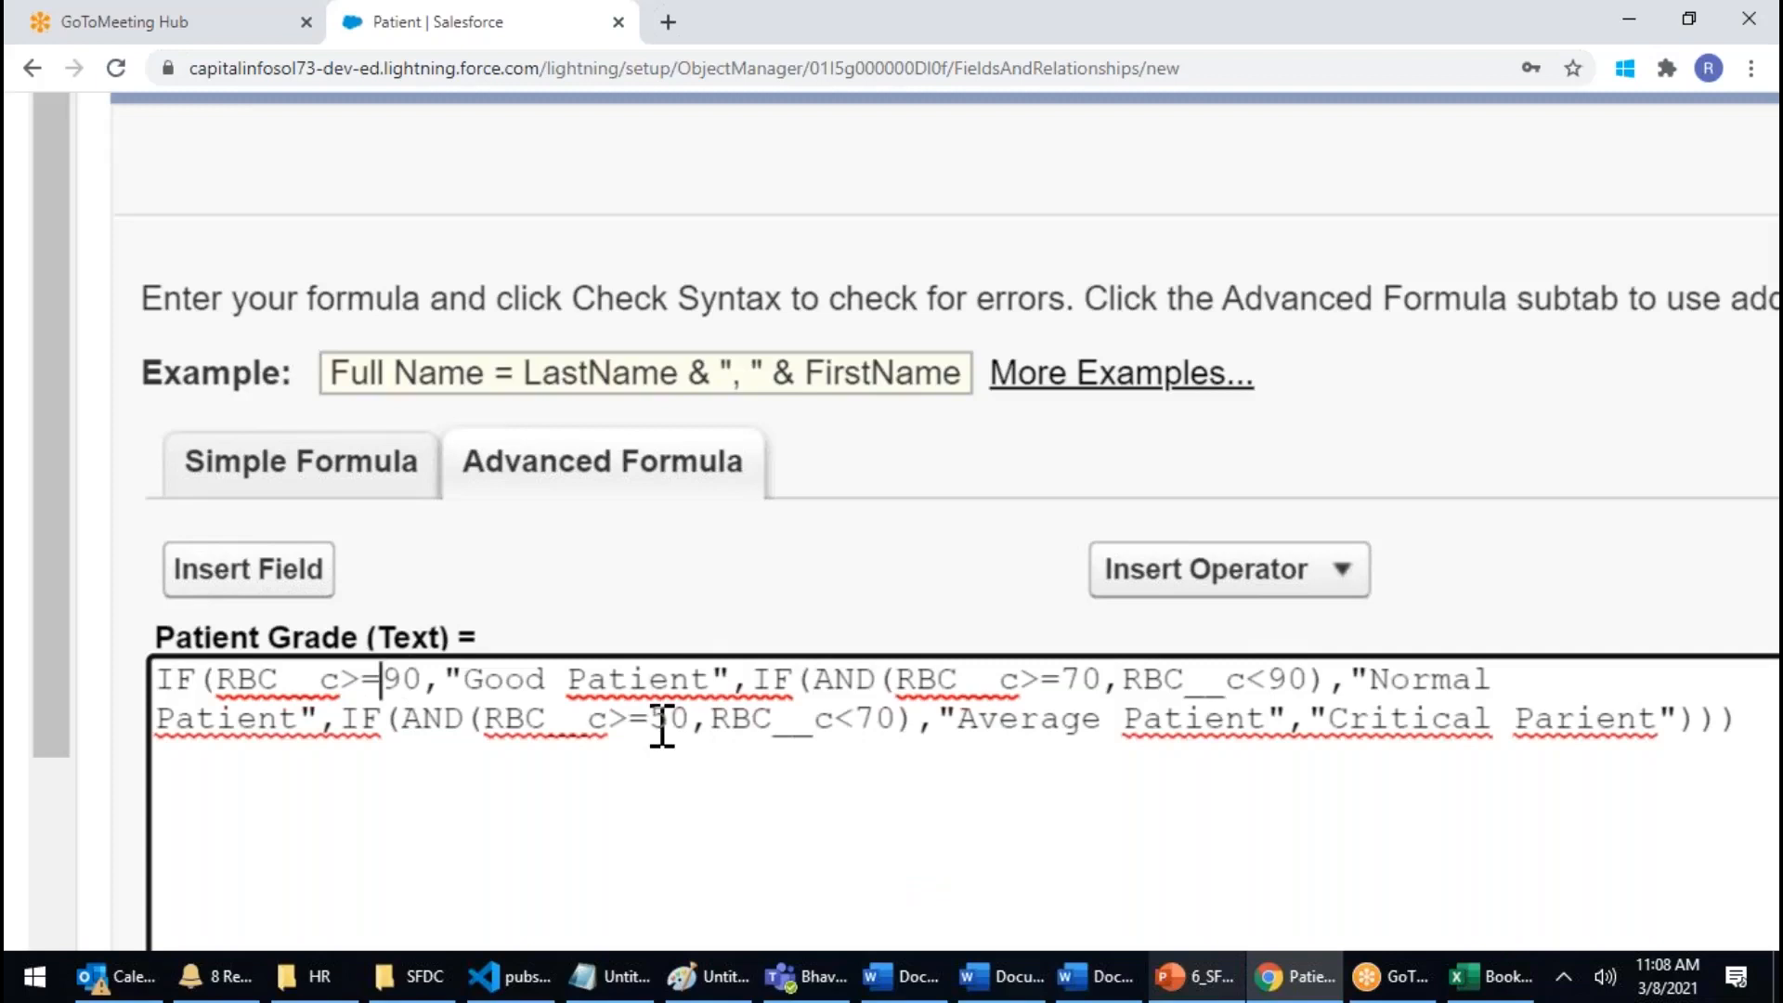
pyautogui.write('0.')
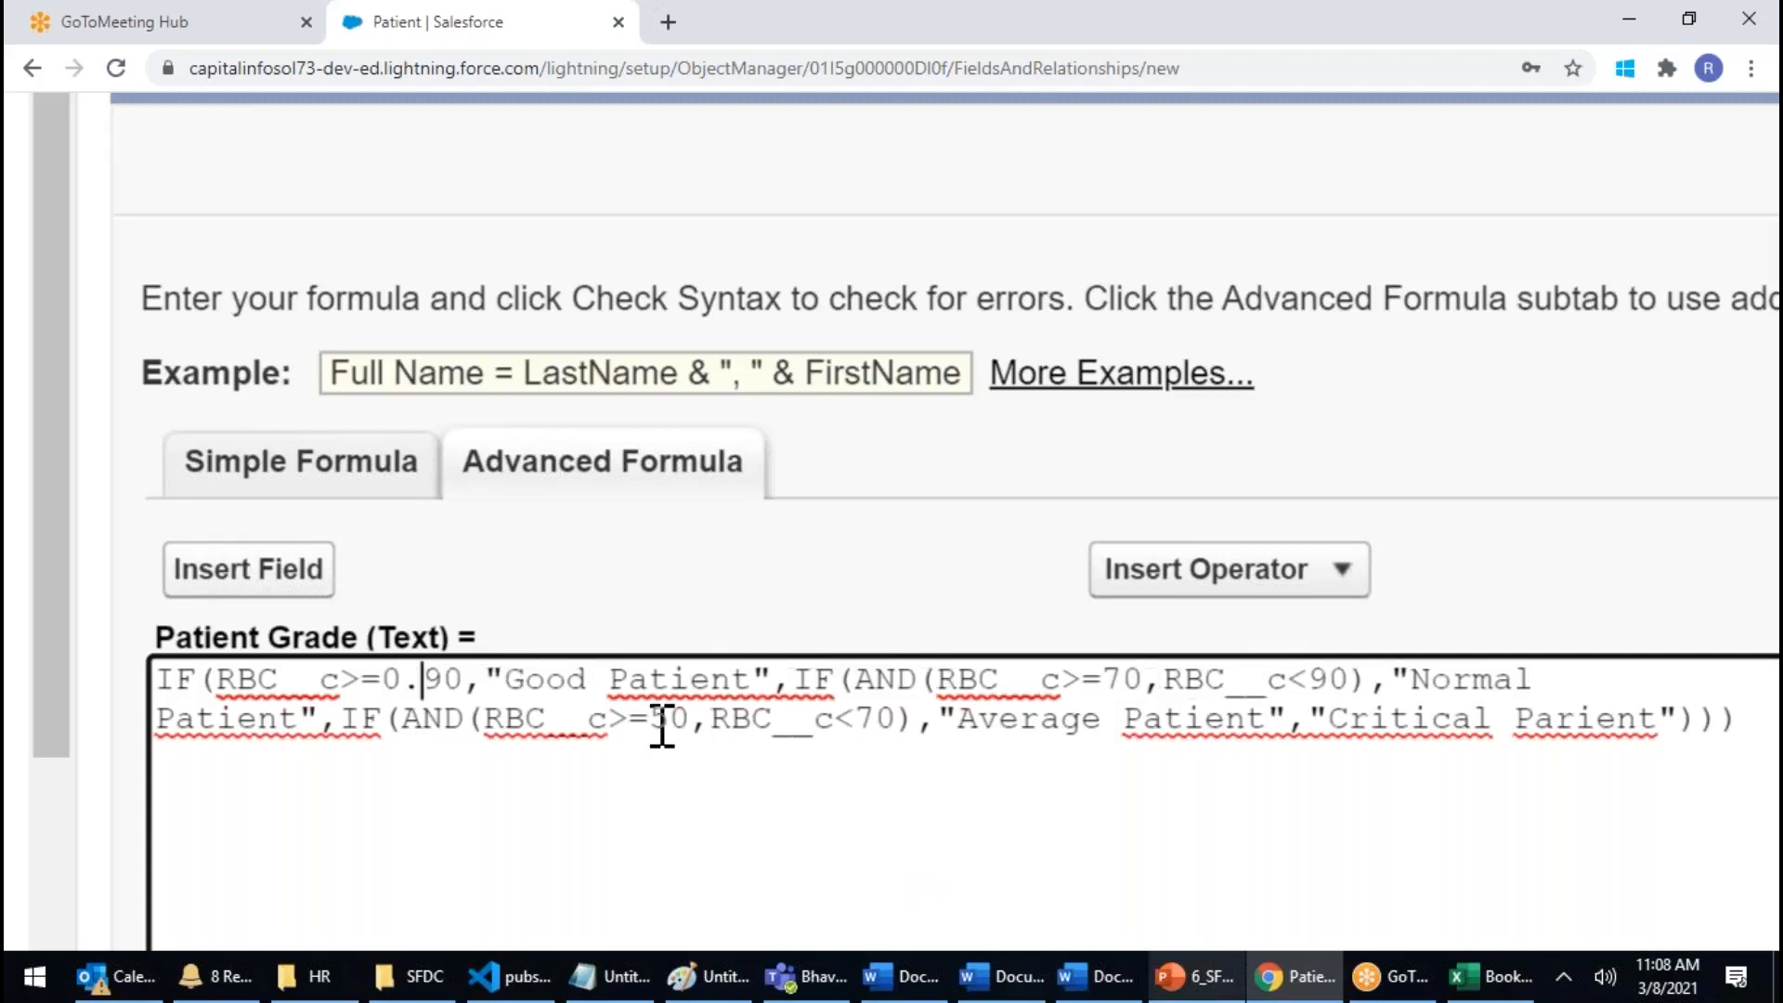
pyautogui.click(1108, 683)
pyautogui.write('0.')
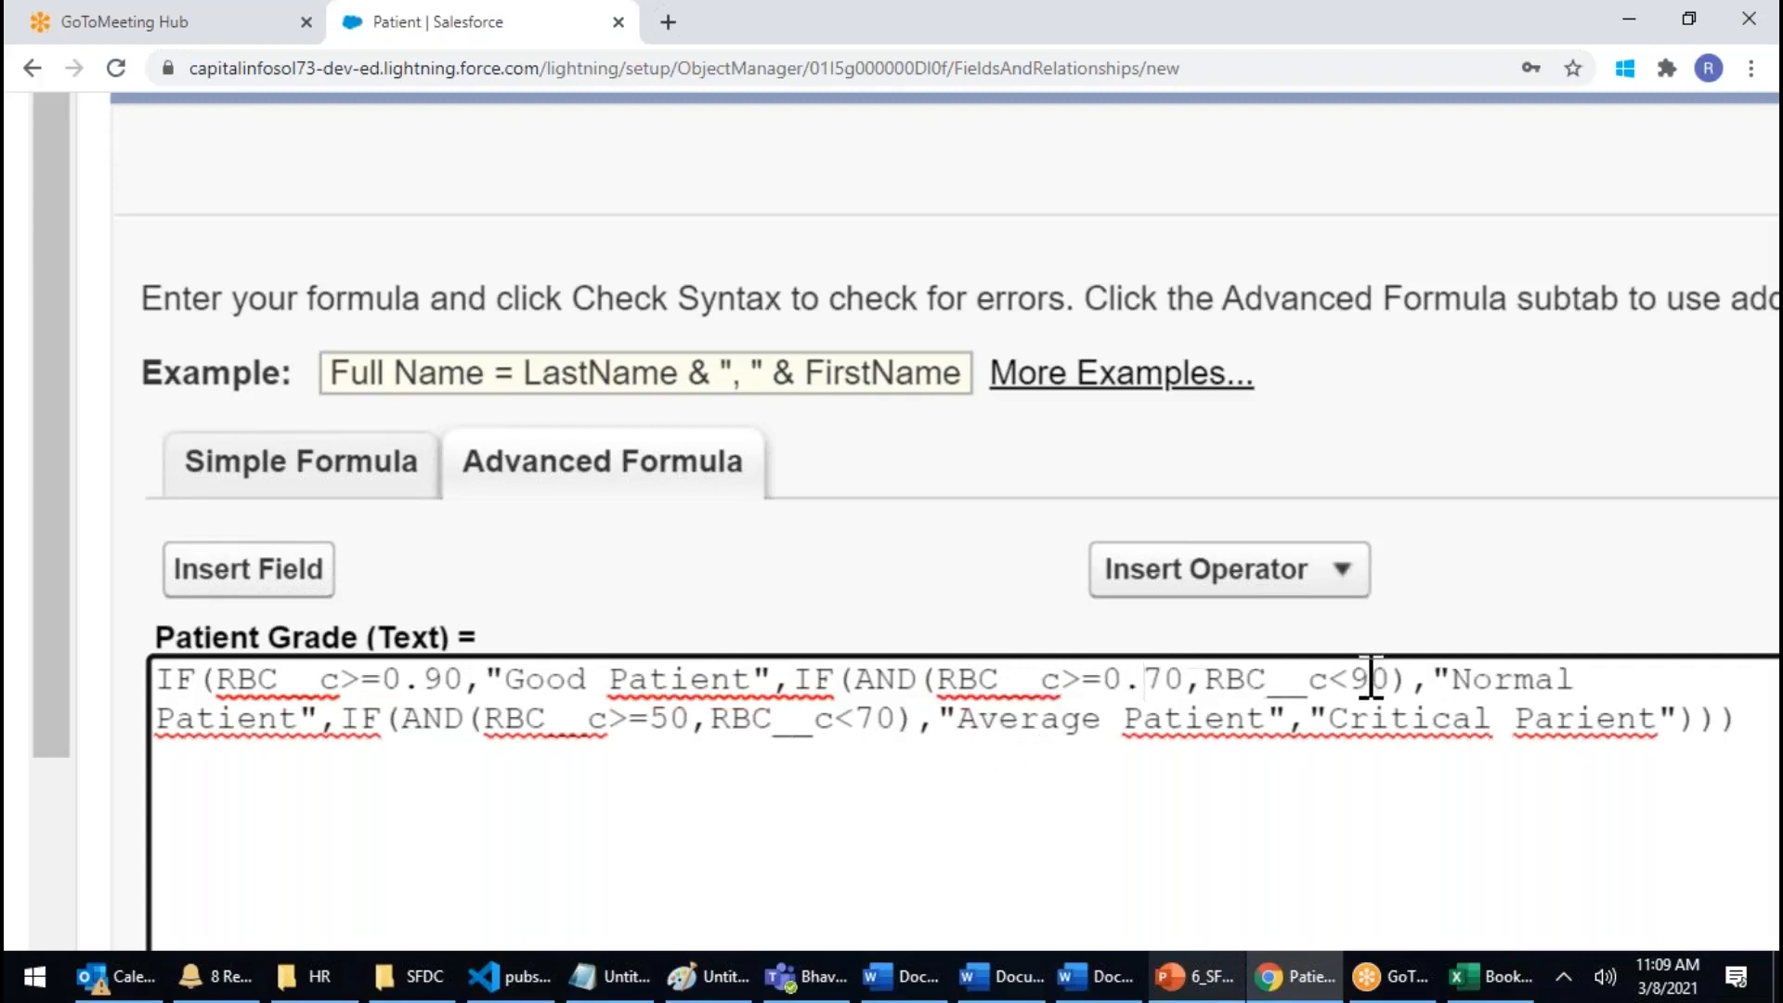
pyautogui.write('0.')
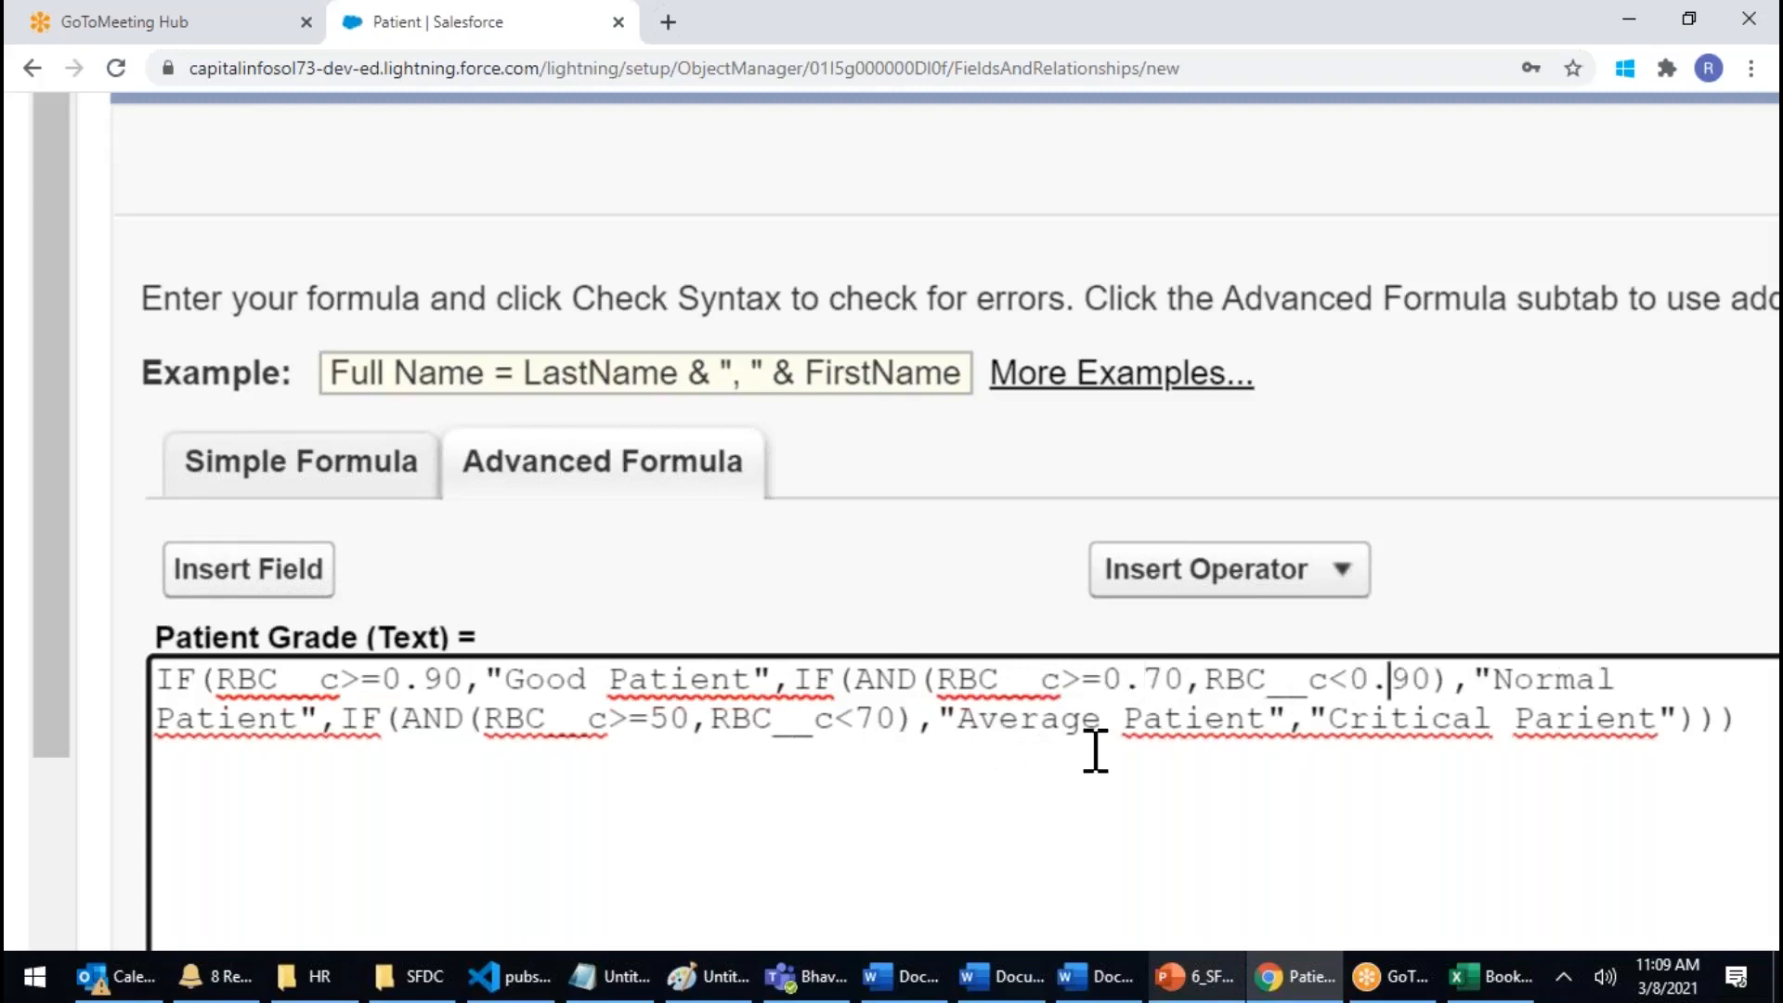
pyautogui.click(649, 721)
pyautogui.write('0.')
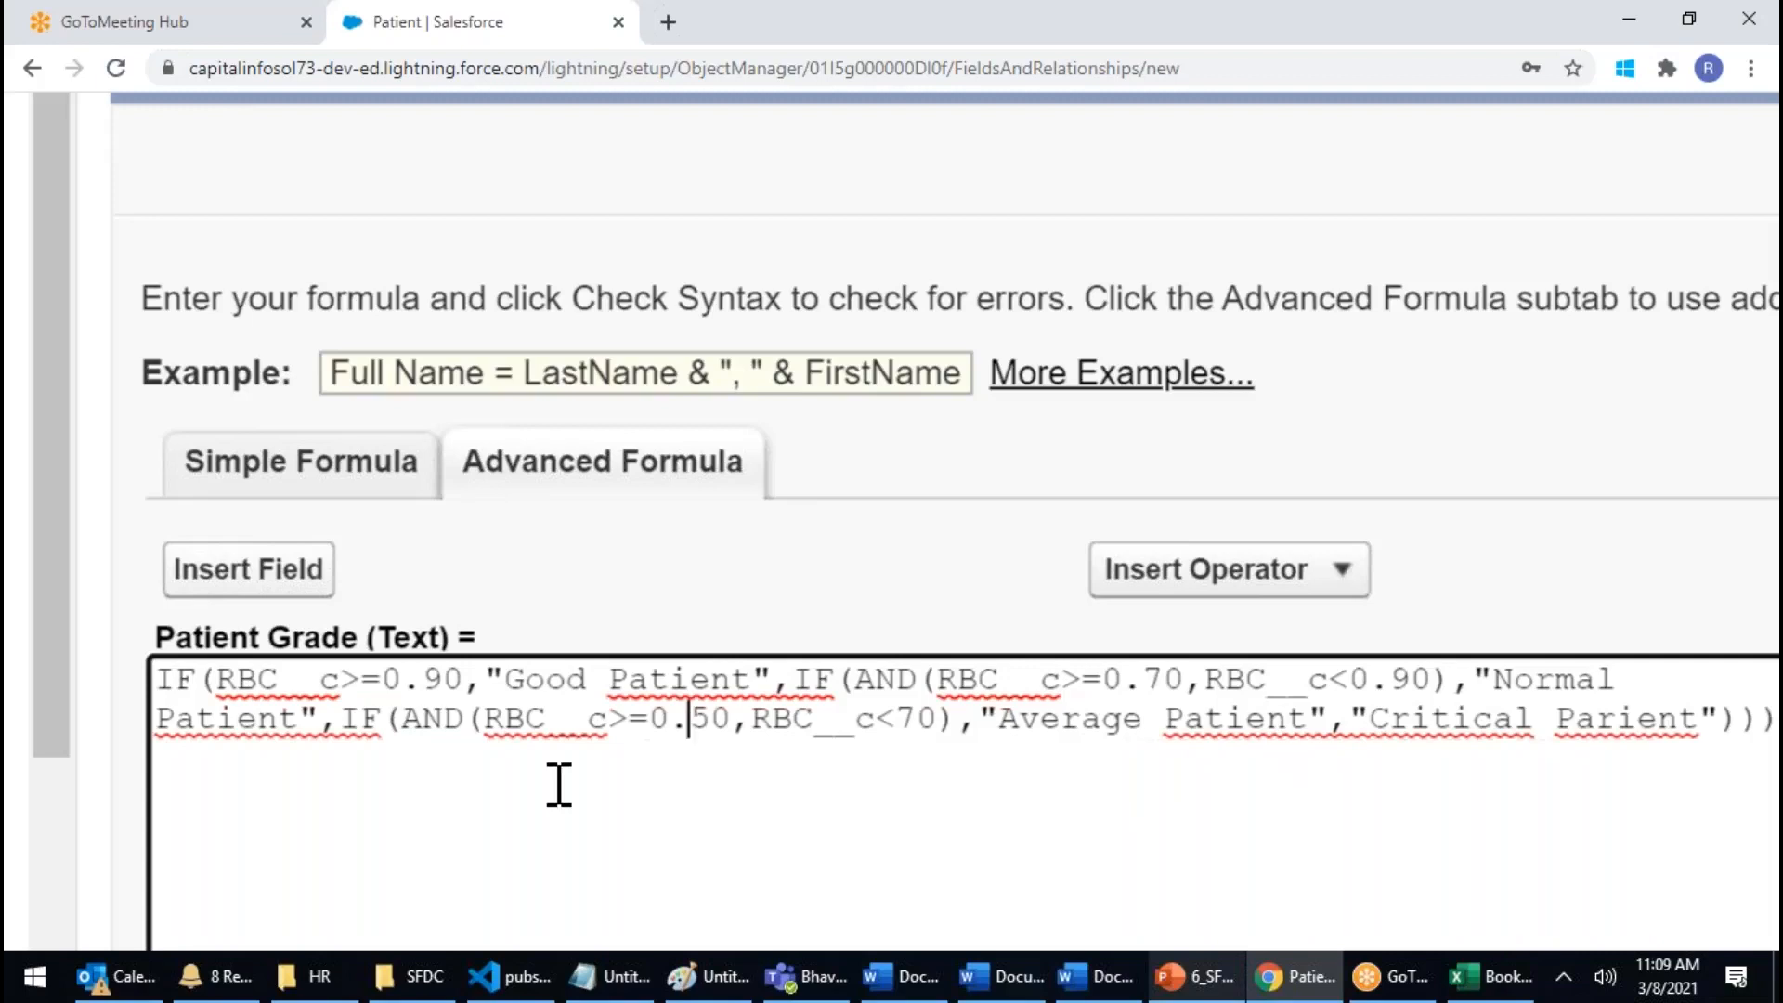
pyautogui.click(900, 721)
pyautogui.write('0.')
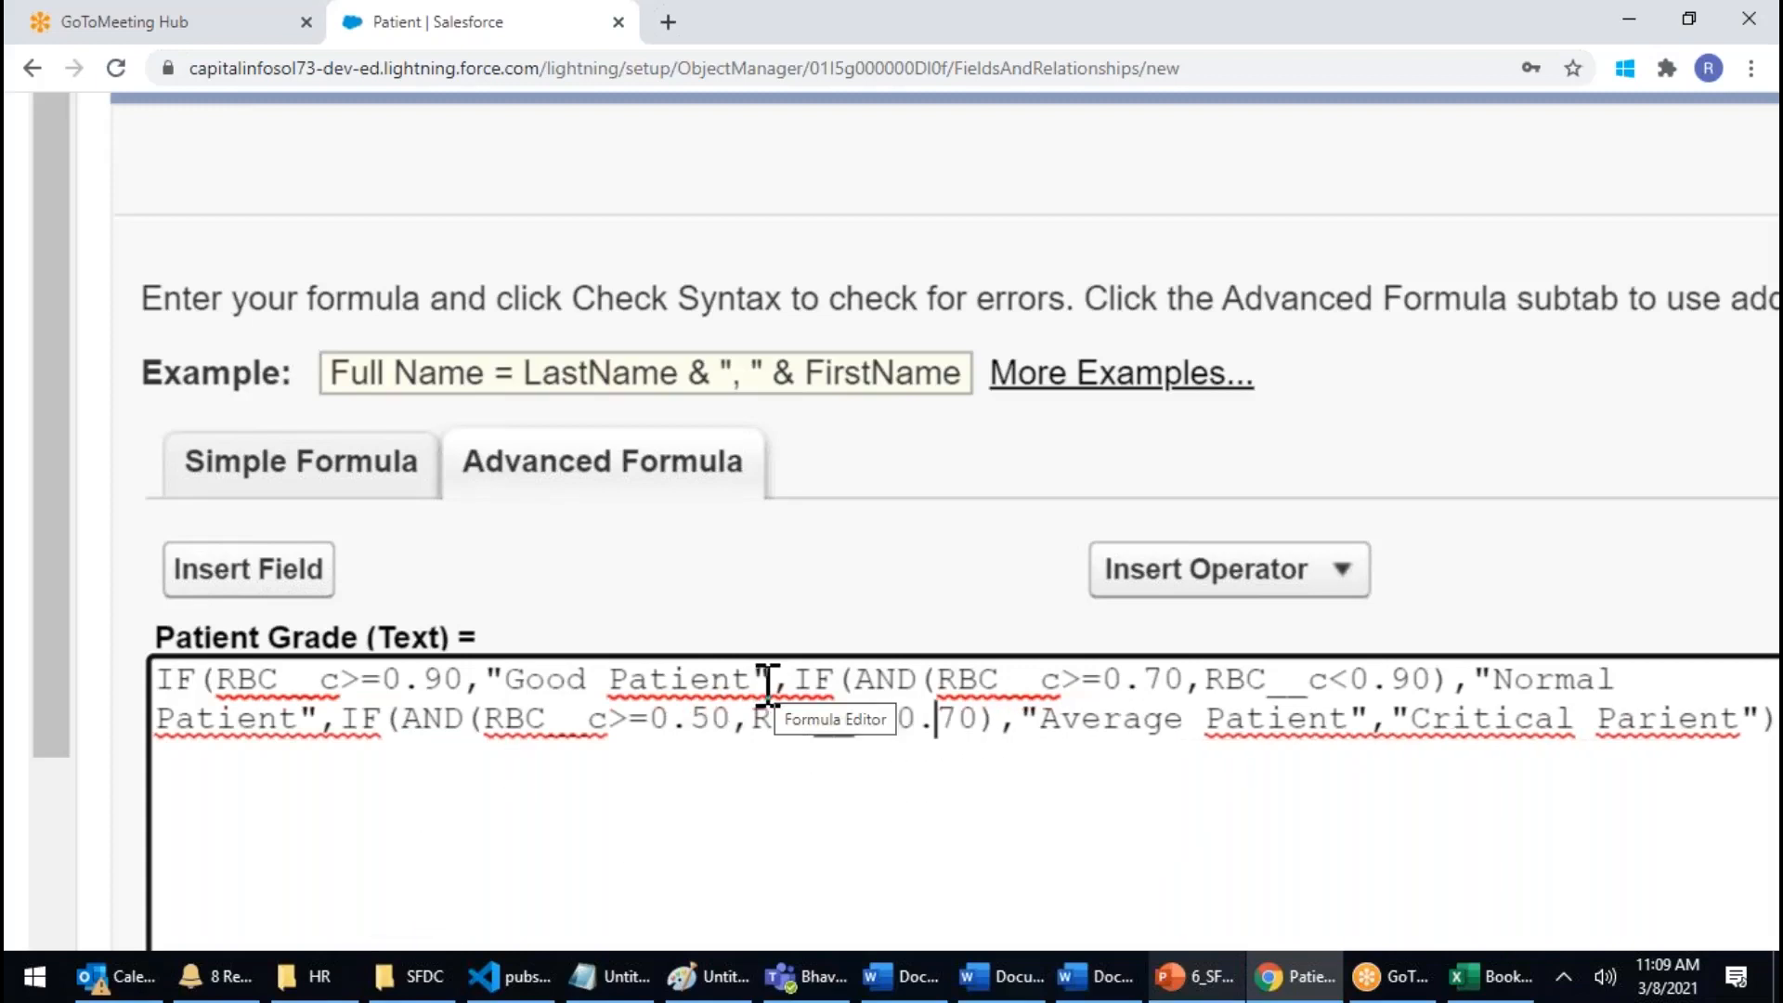
# Step: Check the syntax of the Patient Grade formula
pyautogui.scroll(-3, 765, 685)
pyautogui.scroll(-5, 765, 686)
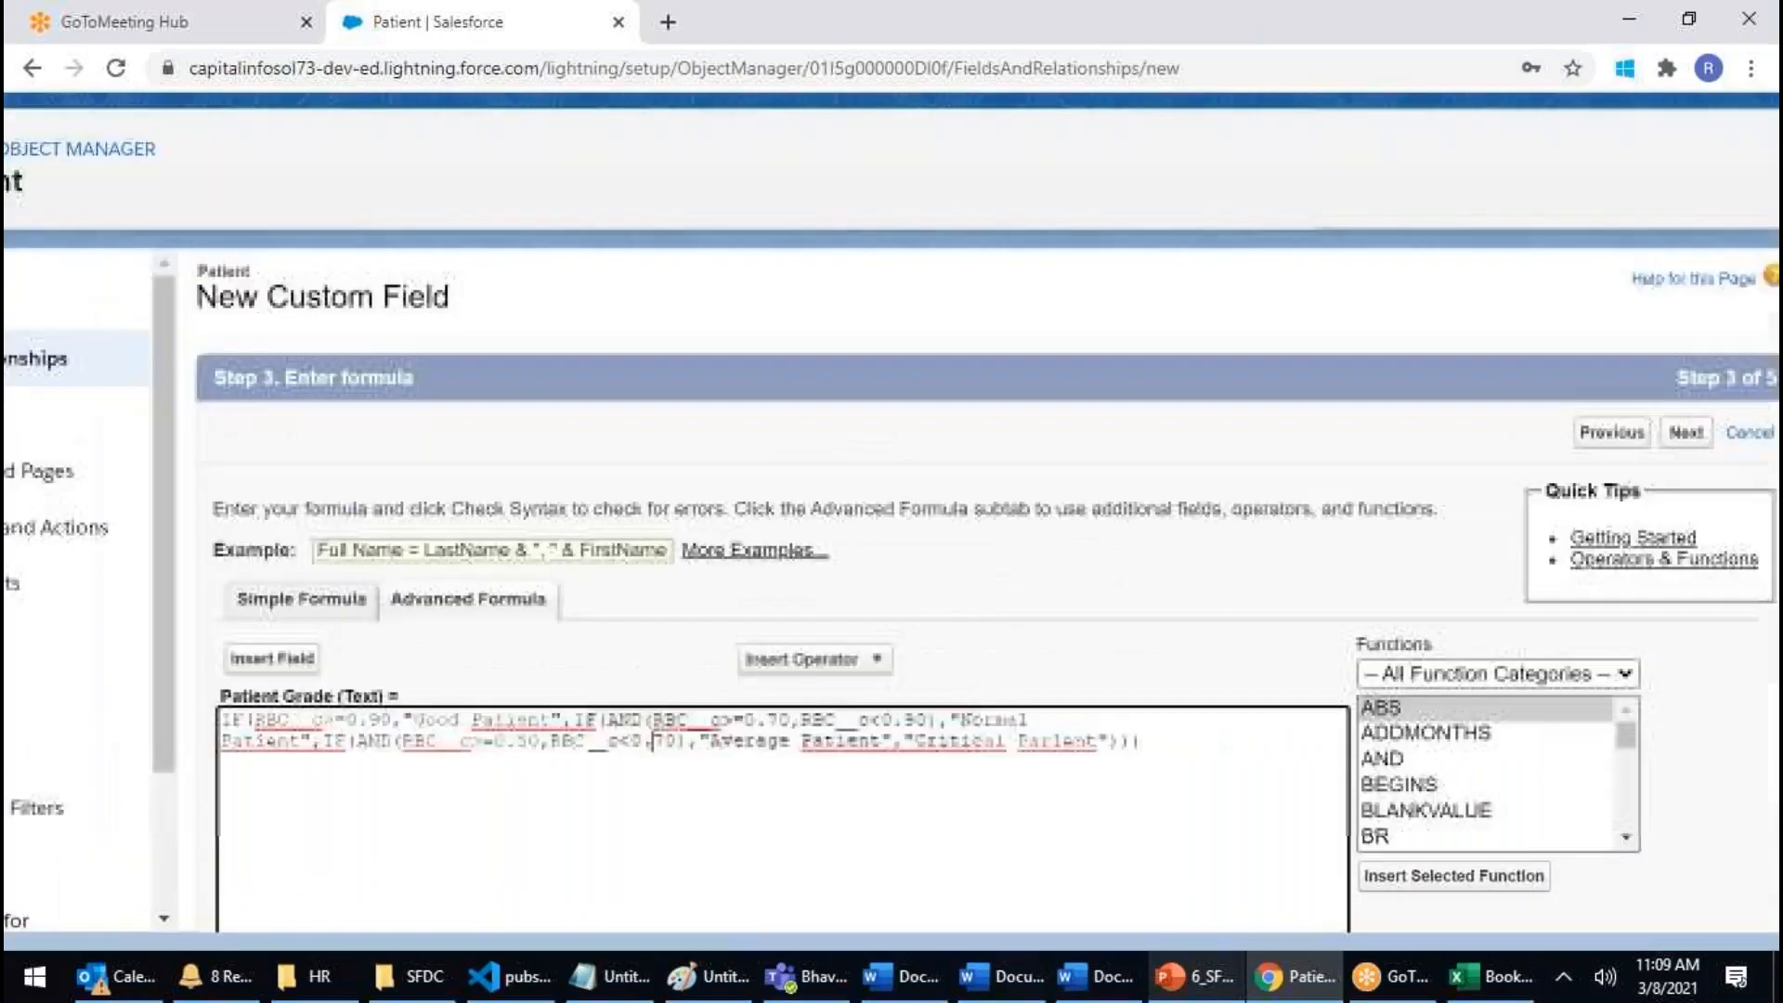
pyautogui.scroll(-5, 762, 657)
pyautogui.scroll(-3, 764, 656)
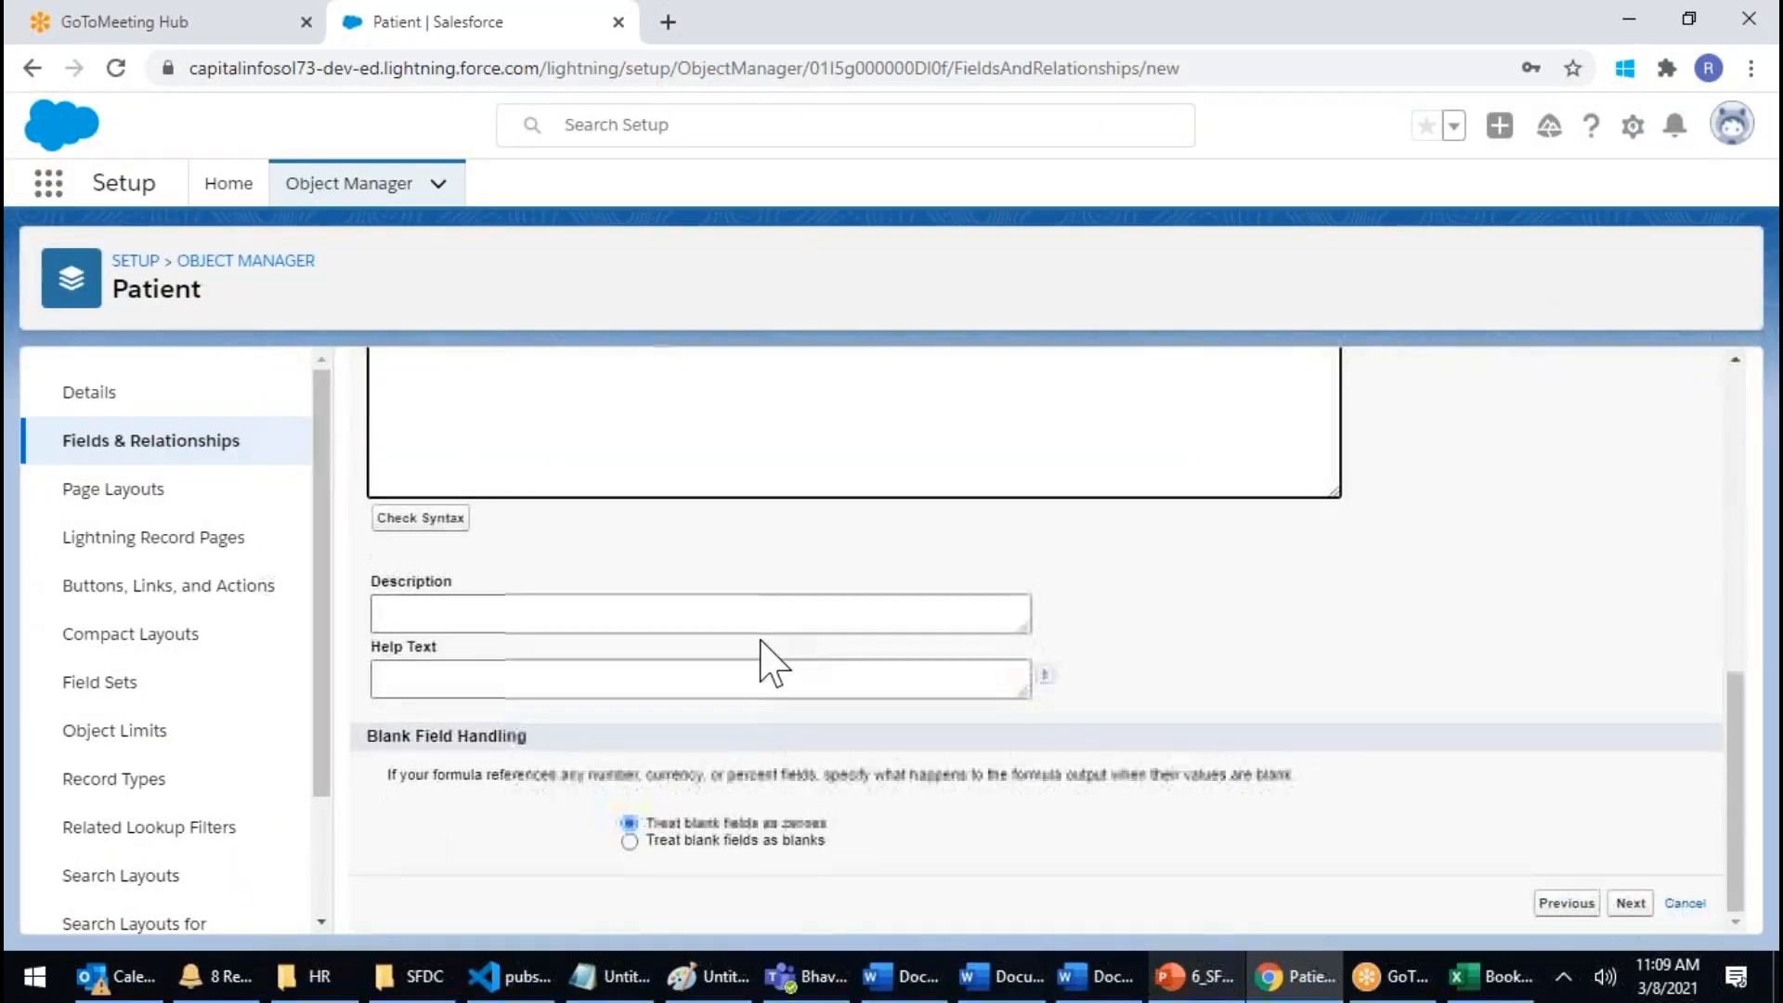
pyautogui.click(414, 522)
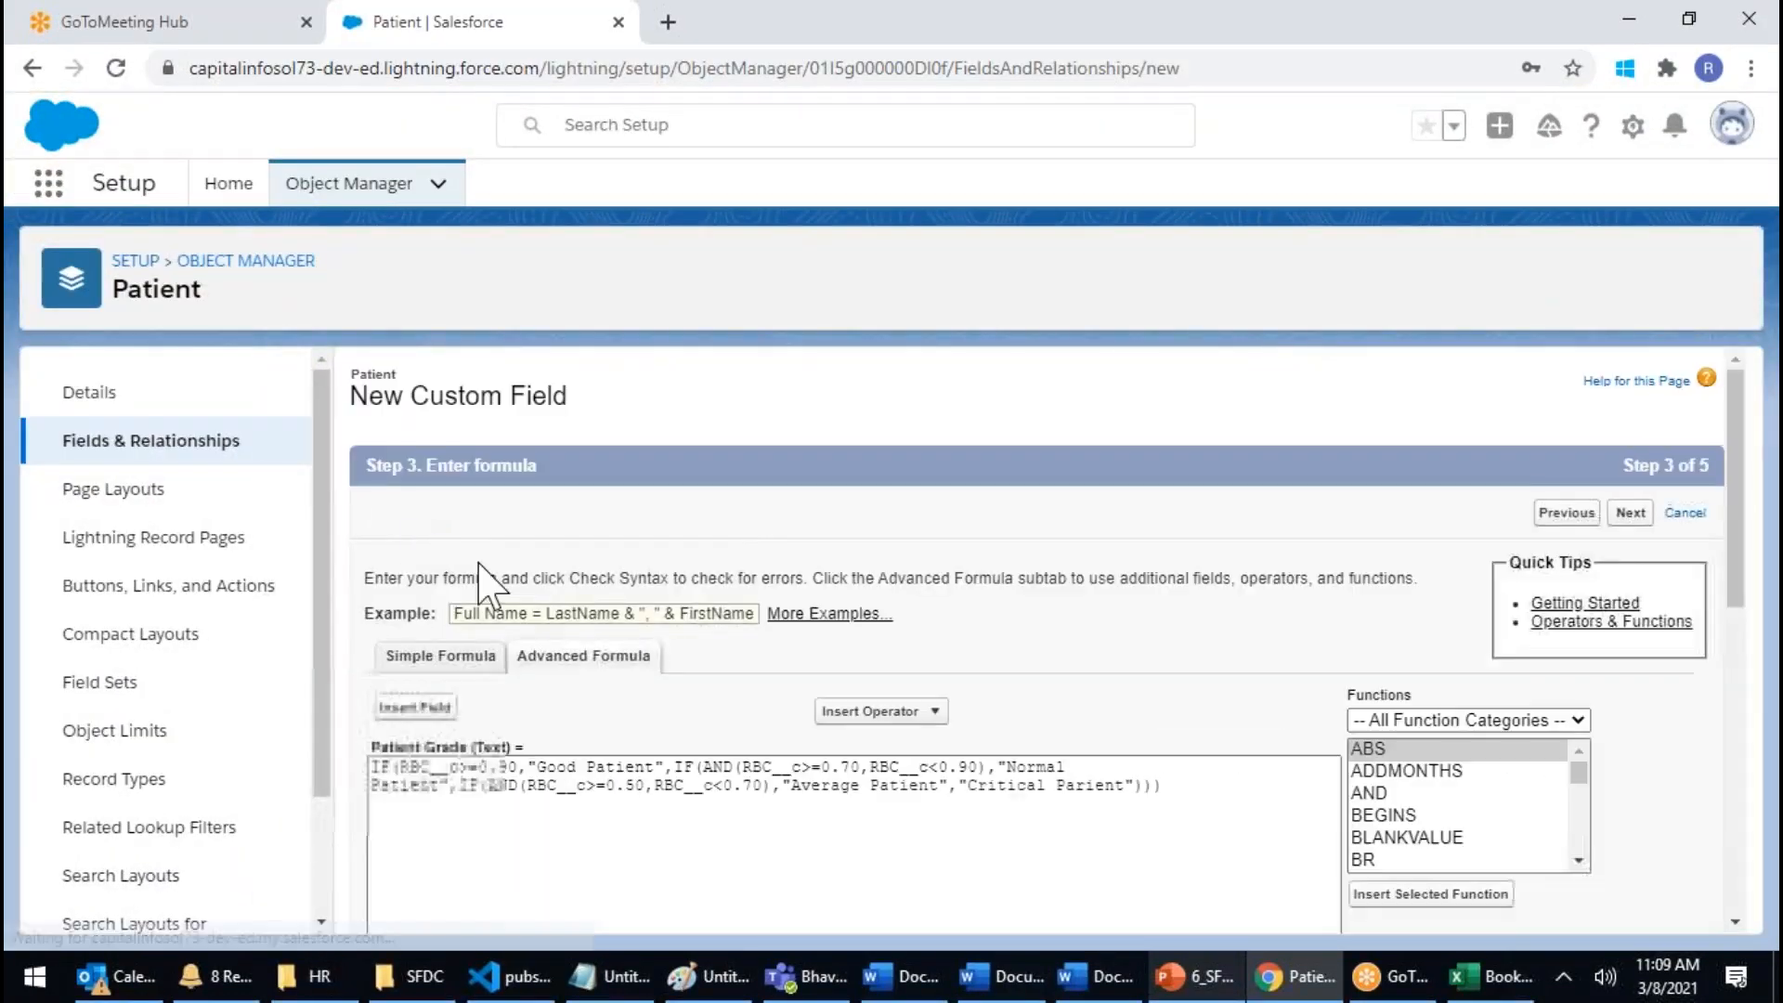
pyautogui.moveTo(476, 617); pyautogui.dragTo(632, 620)
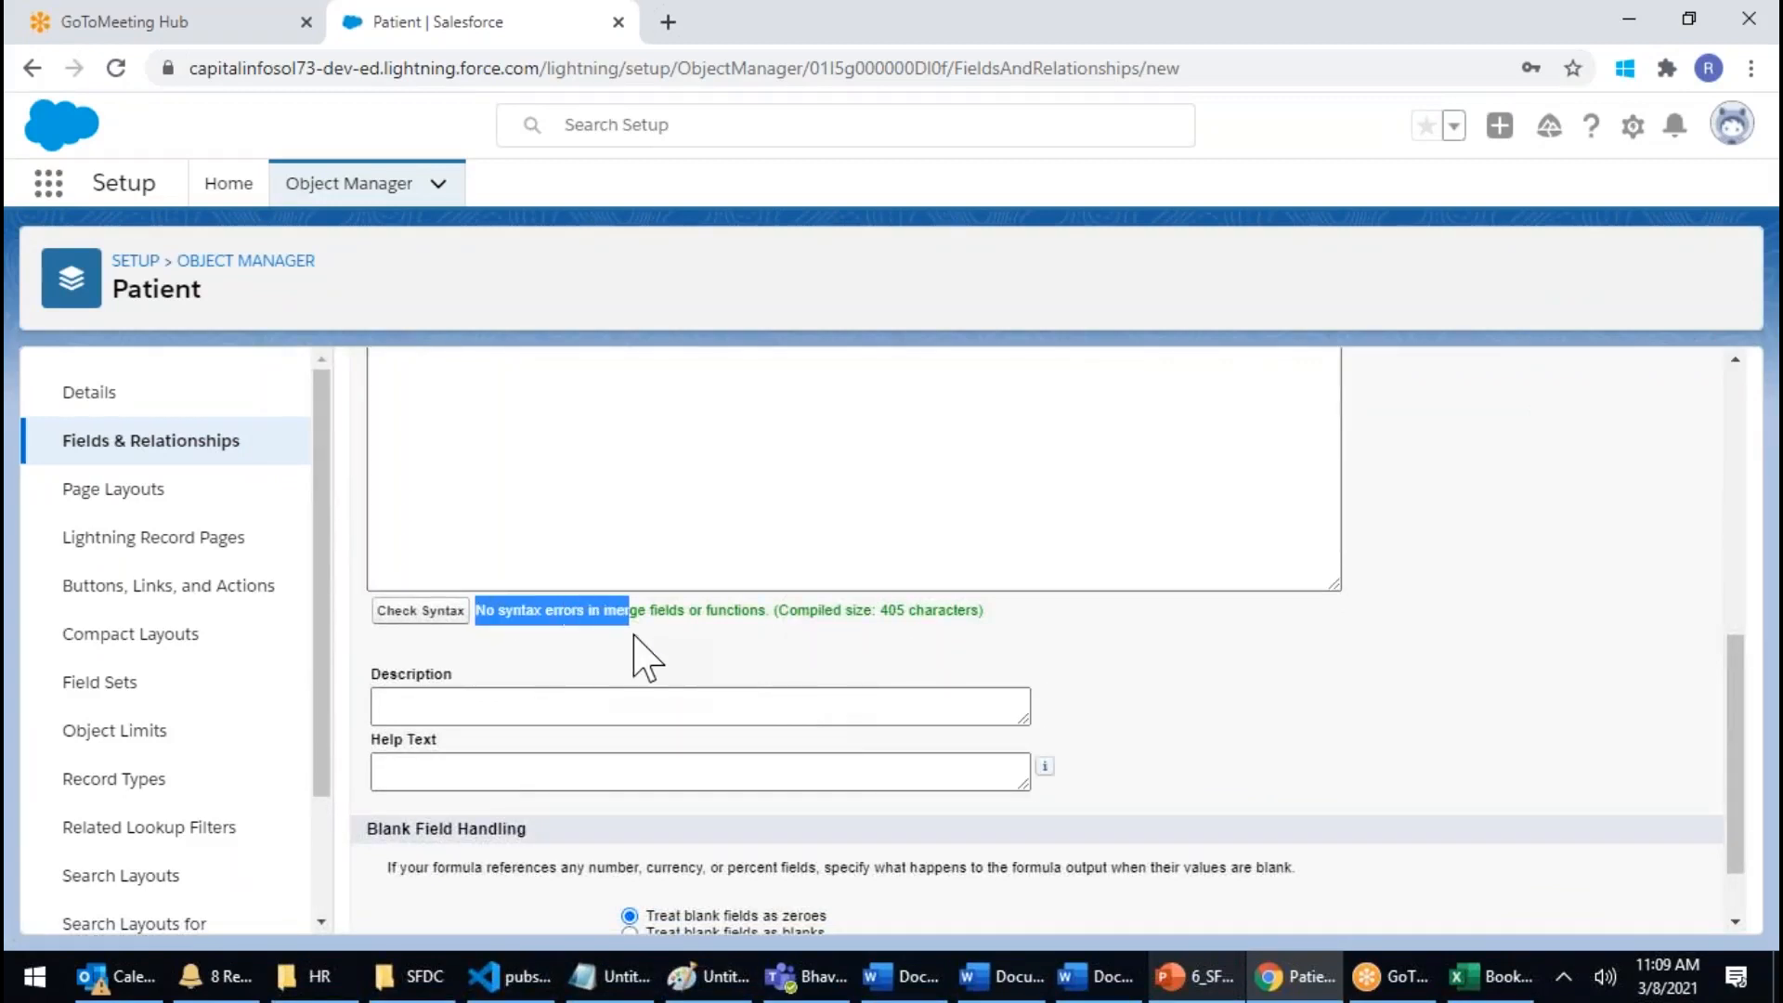
pyautogui.click(699, 639)
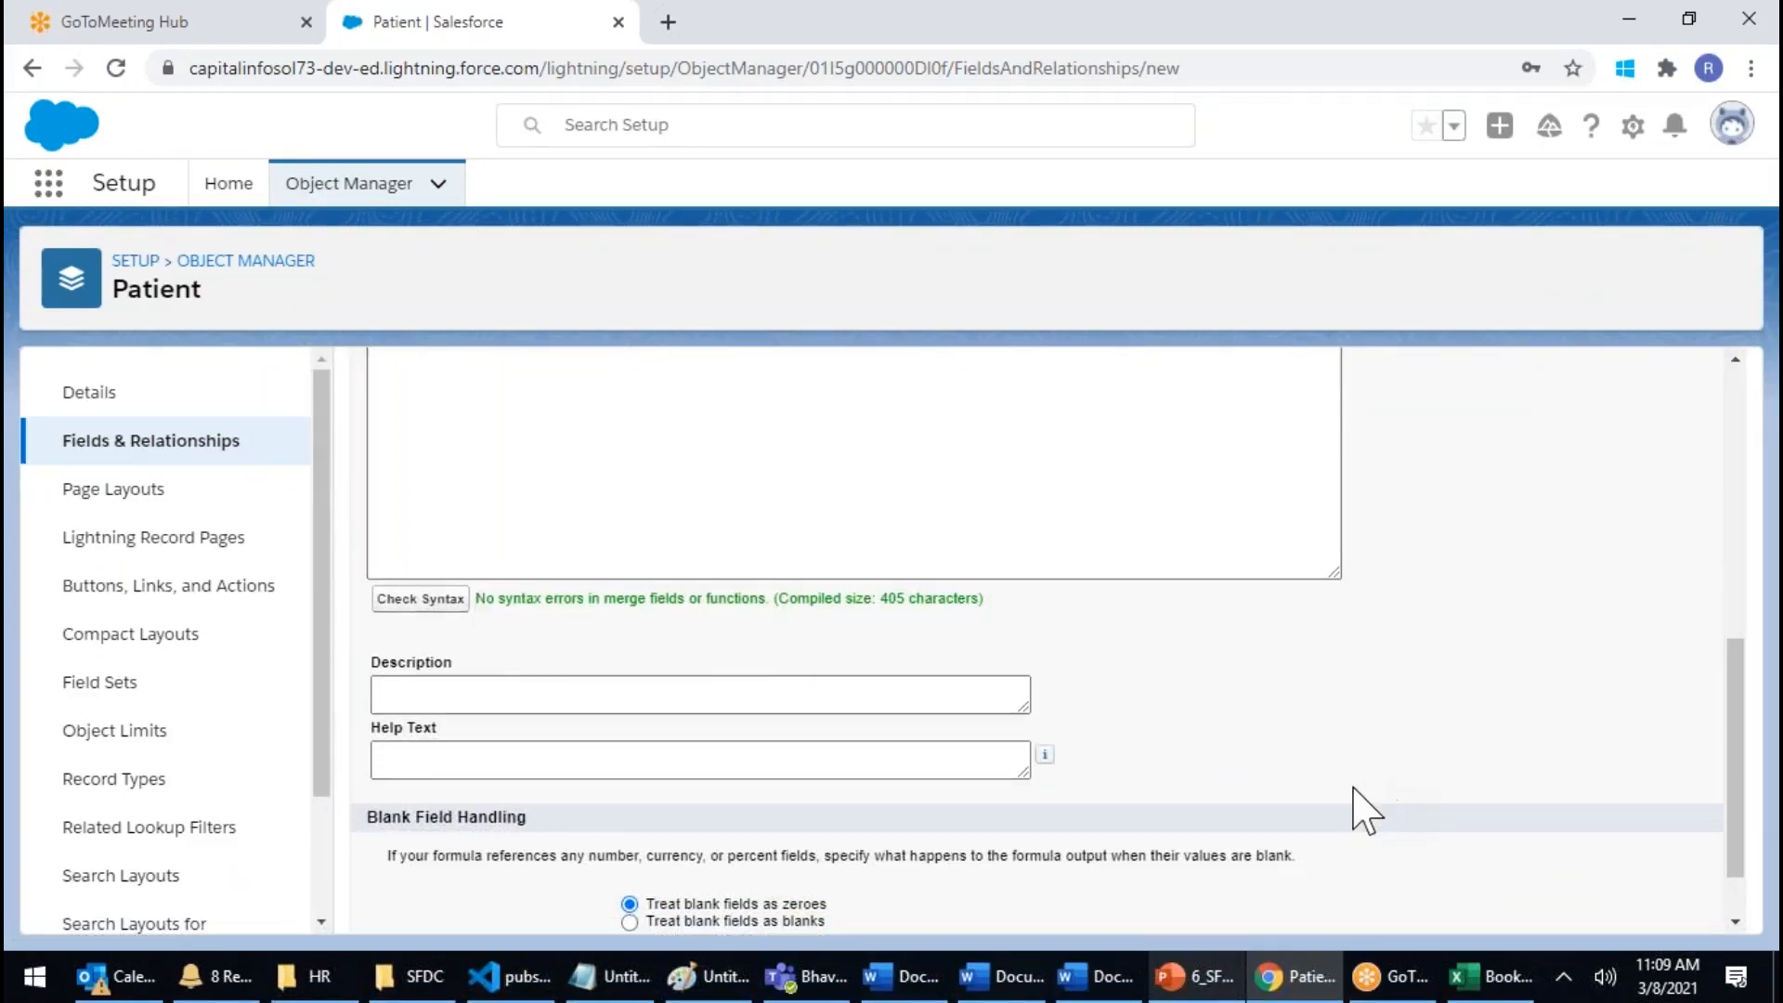
# Step: Accept the default field-level security and page layouts for Patient Grade and save the new field
pyautogui.scroll(-1, 1357, 808)
pyautogui.click(1635, 906)
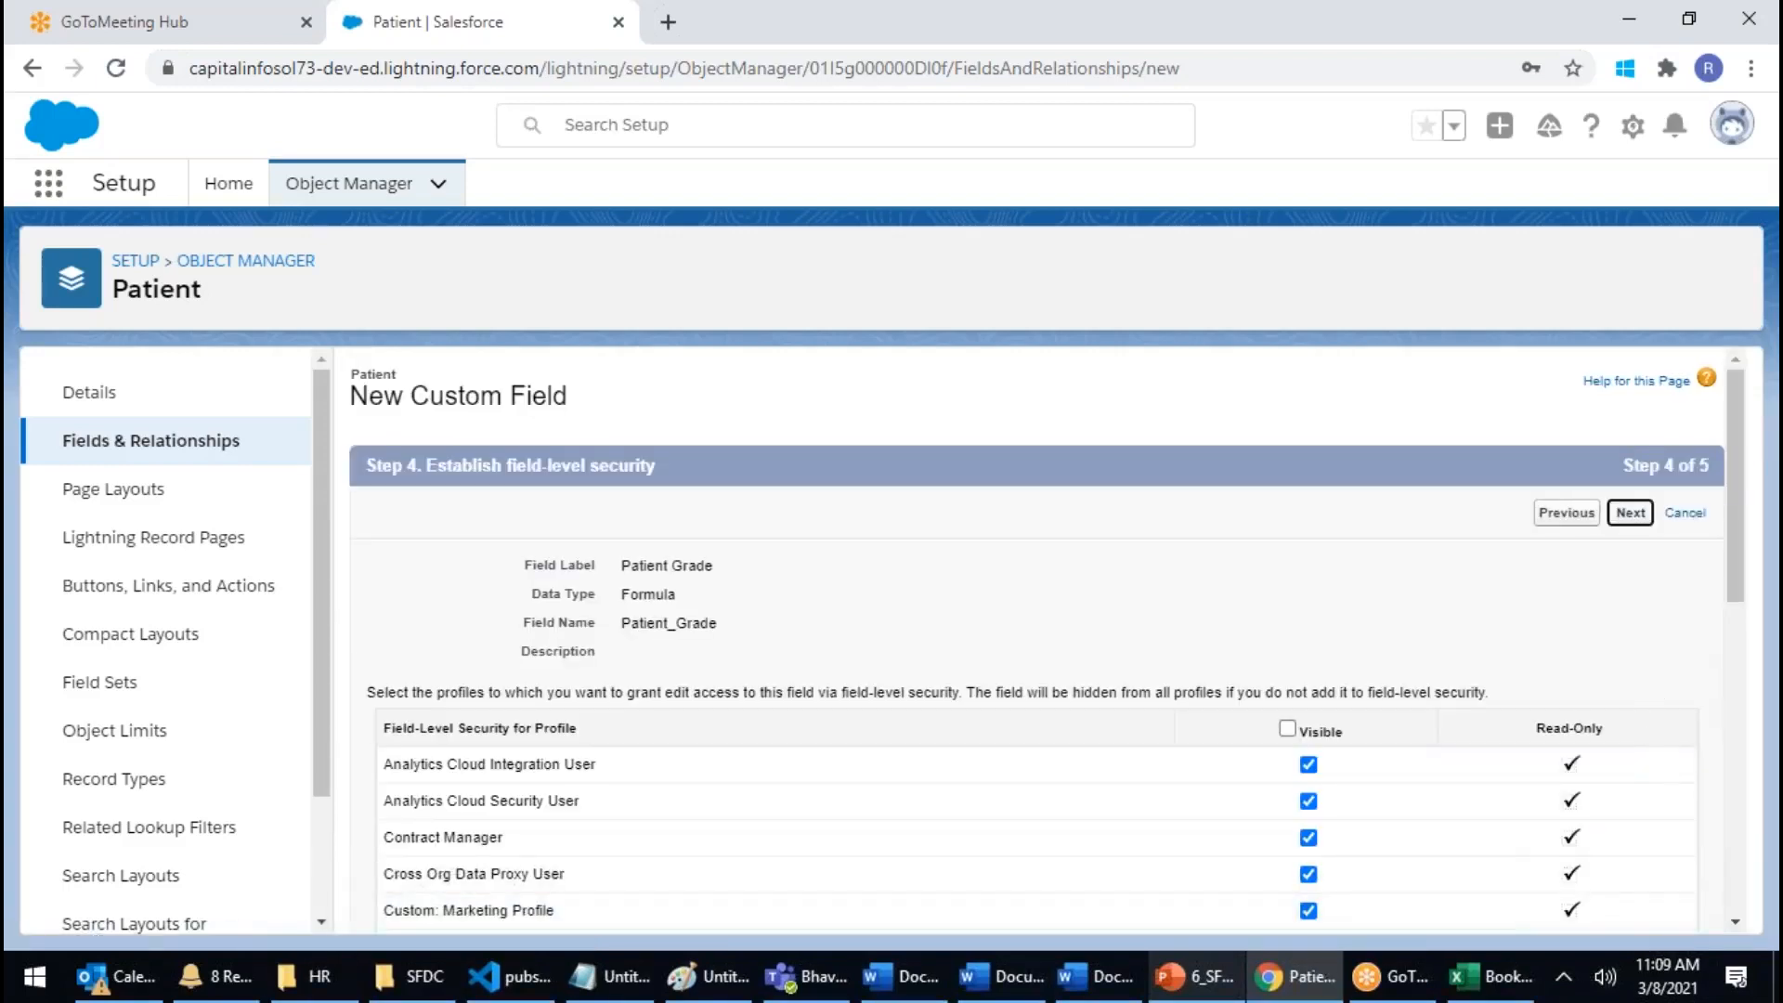
pyautogui.click(1631, 513)
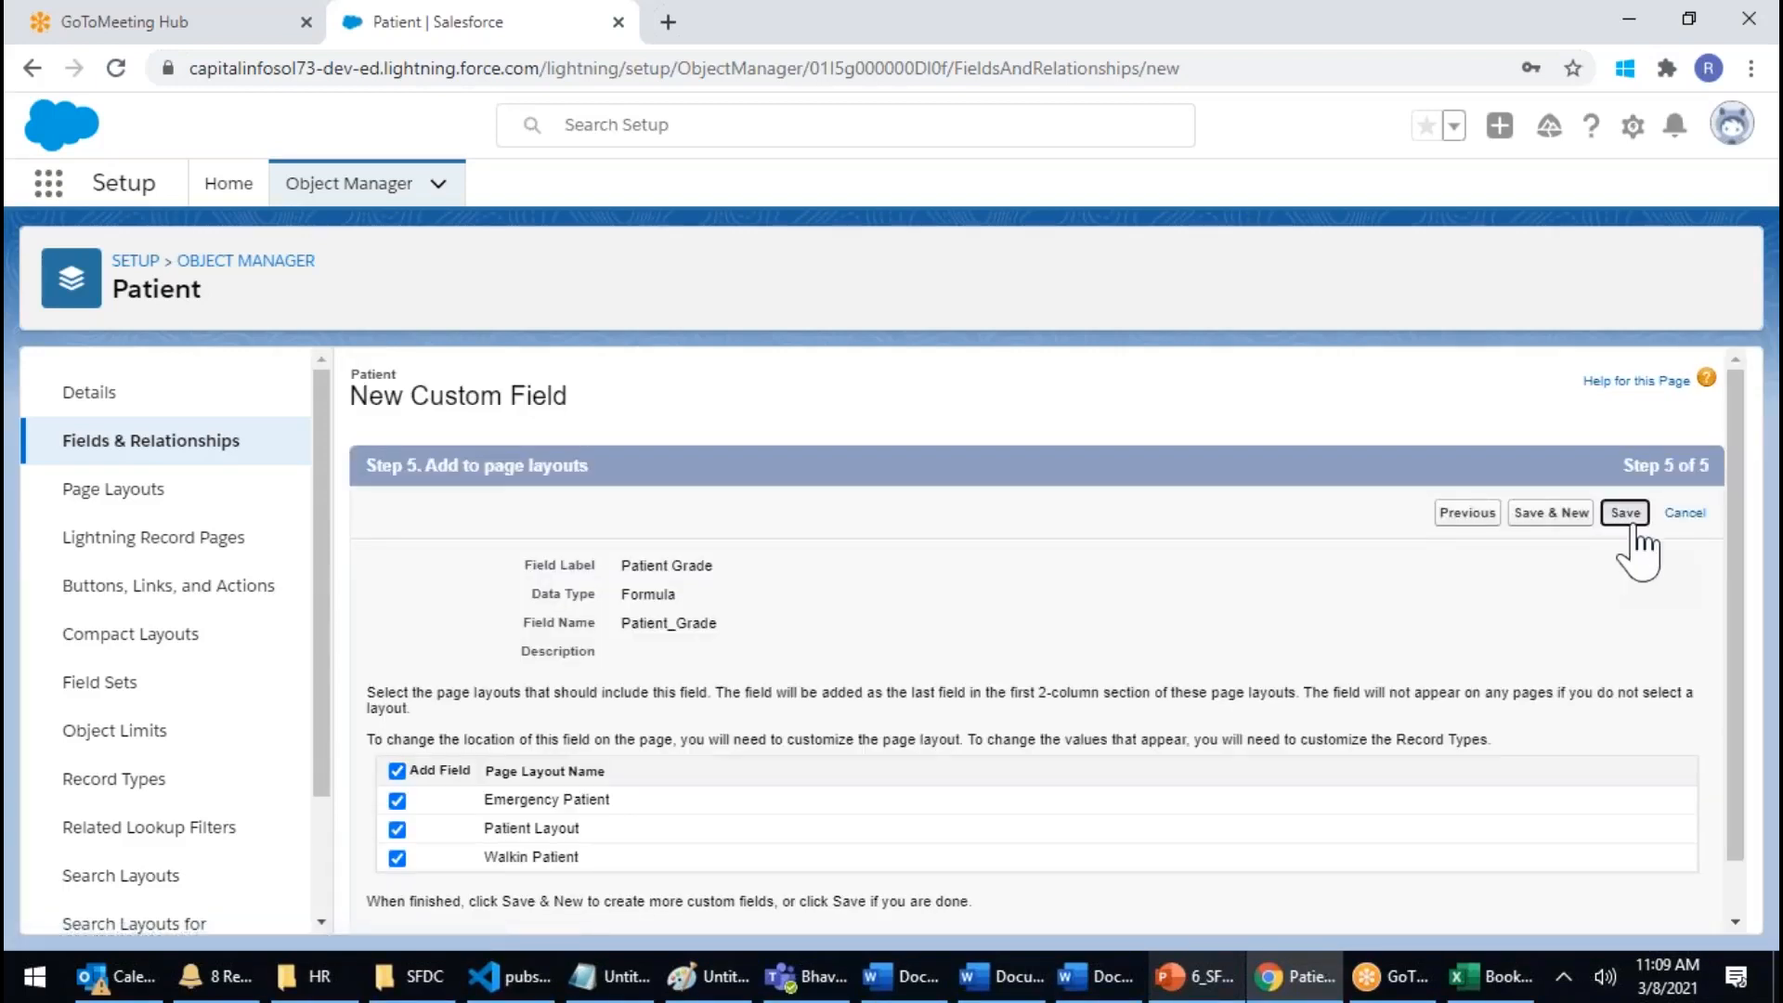
pyautogui.click(1630, 518)
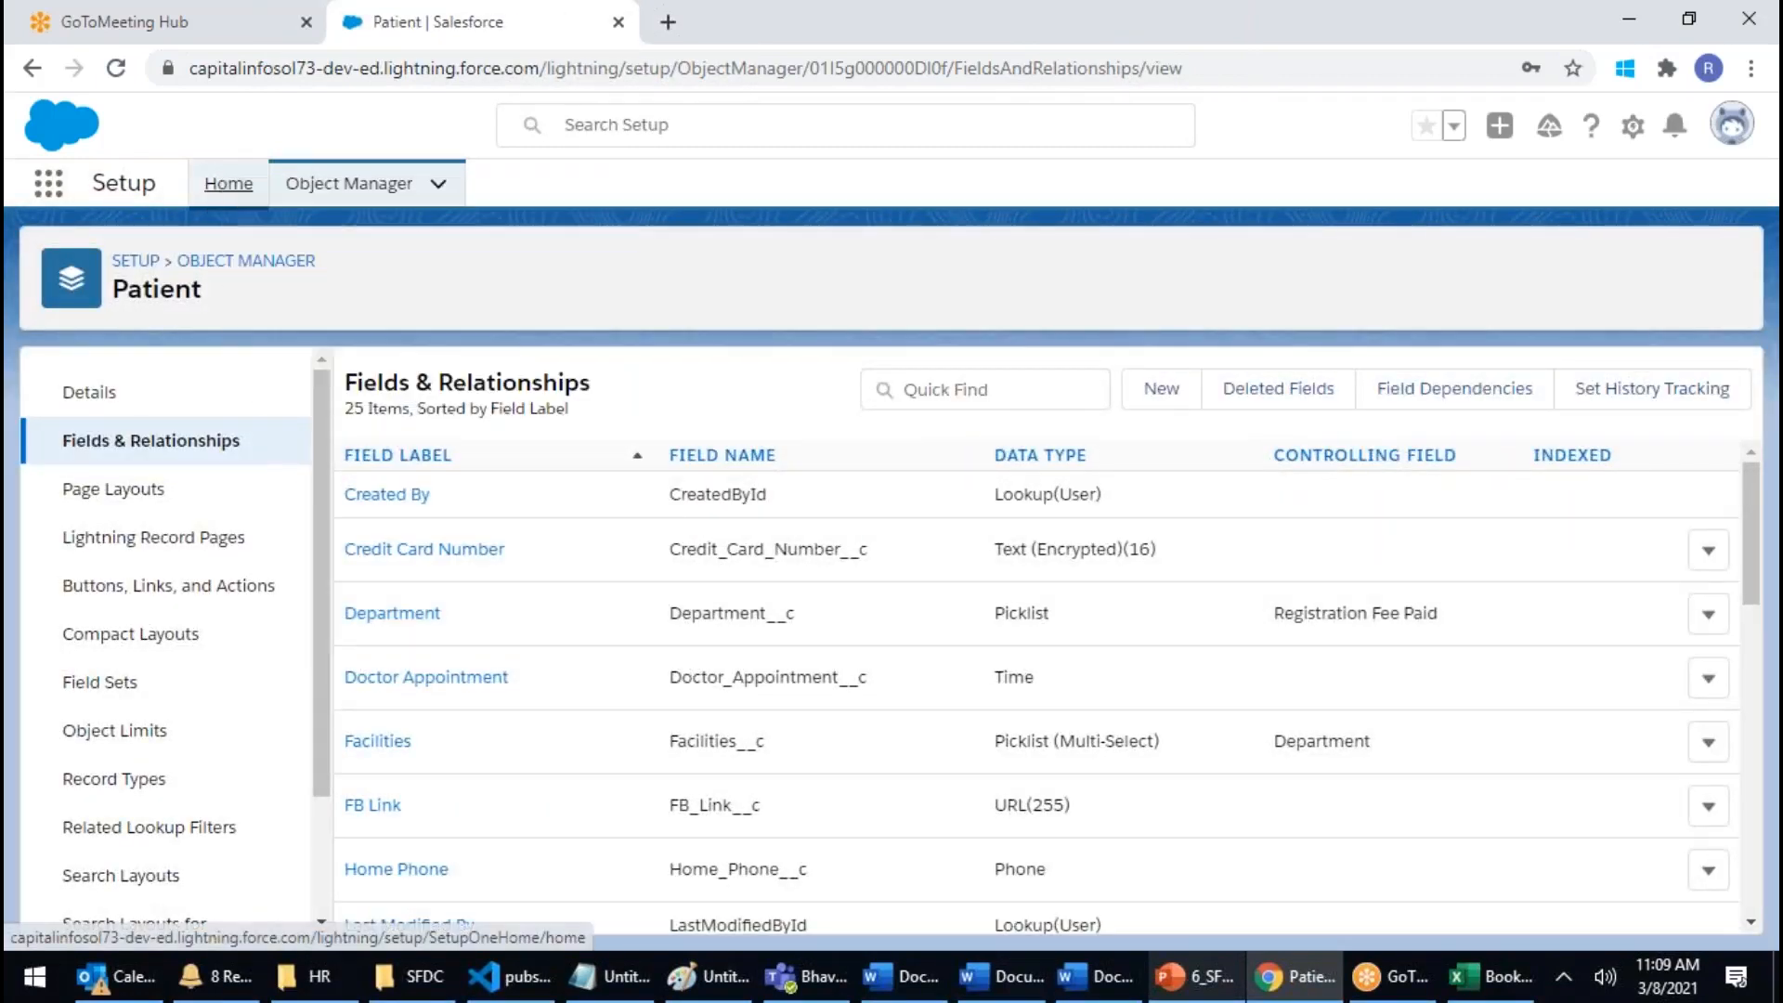
# Step: Open Setup Home in a new browser tab and launch the Hospital Management app from there
pyautogui.keyDown('ctrl'); pyautogui.click(228, 186); pyautogui.keyUp('ctrl')
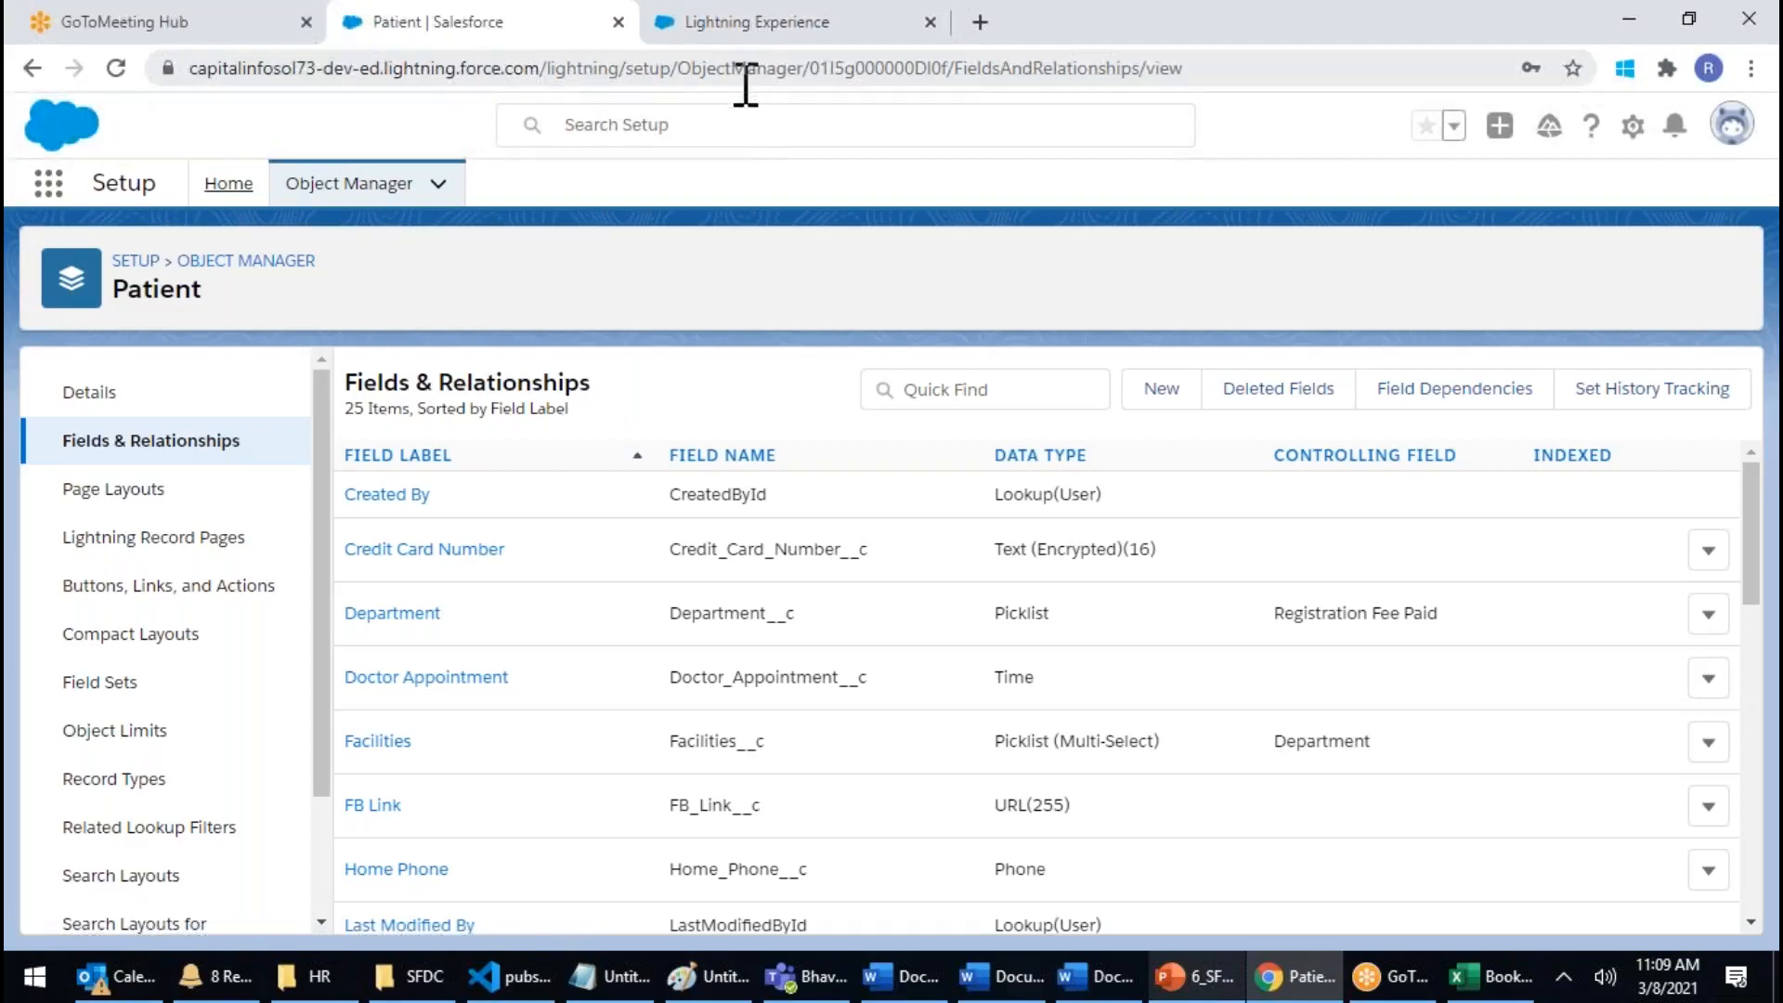
pyautogui.click(711, 28)
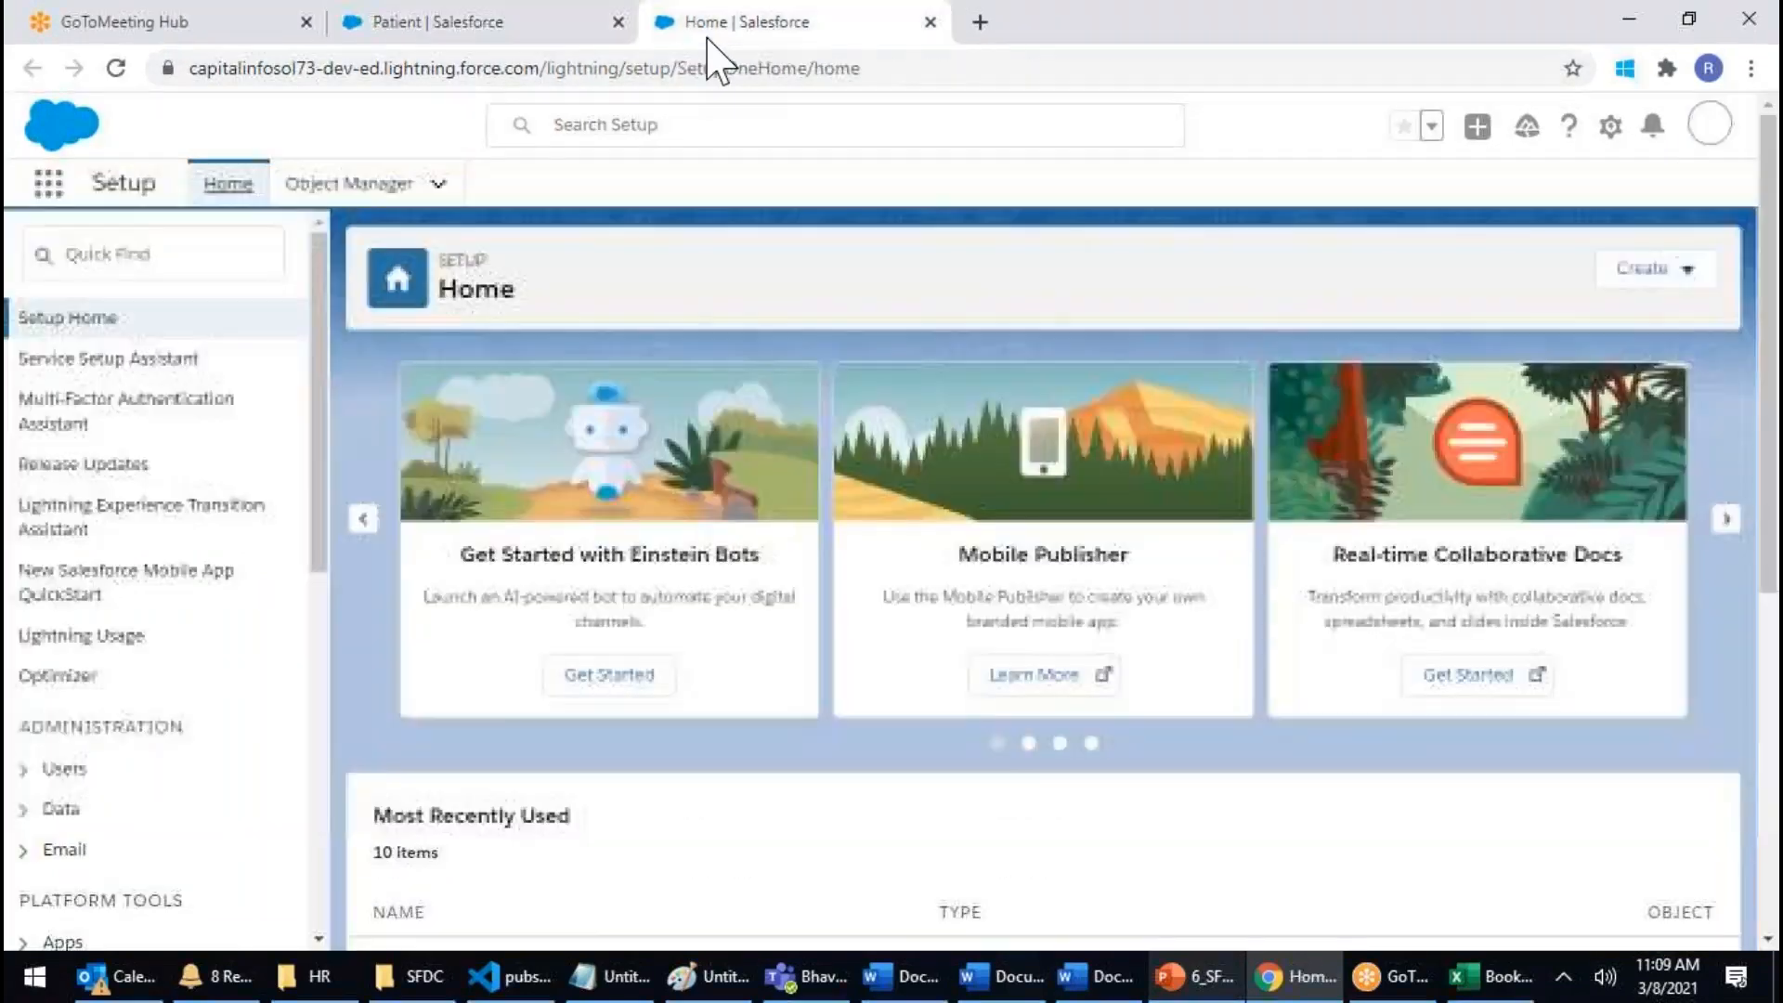
pyautogui.click(50, 186)
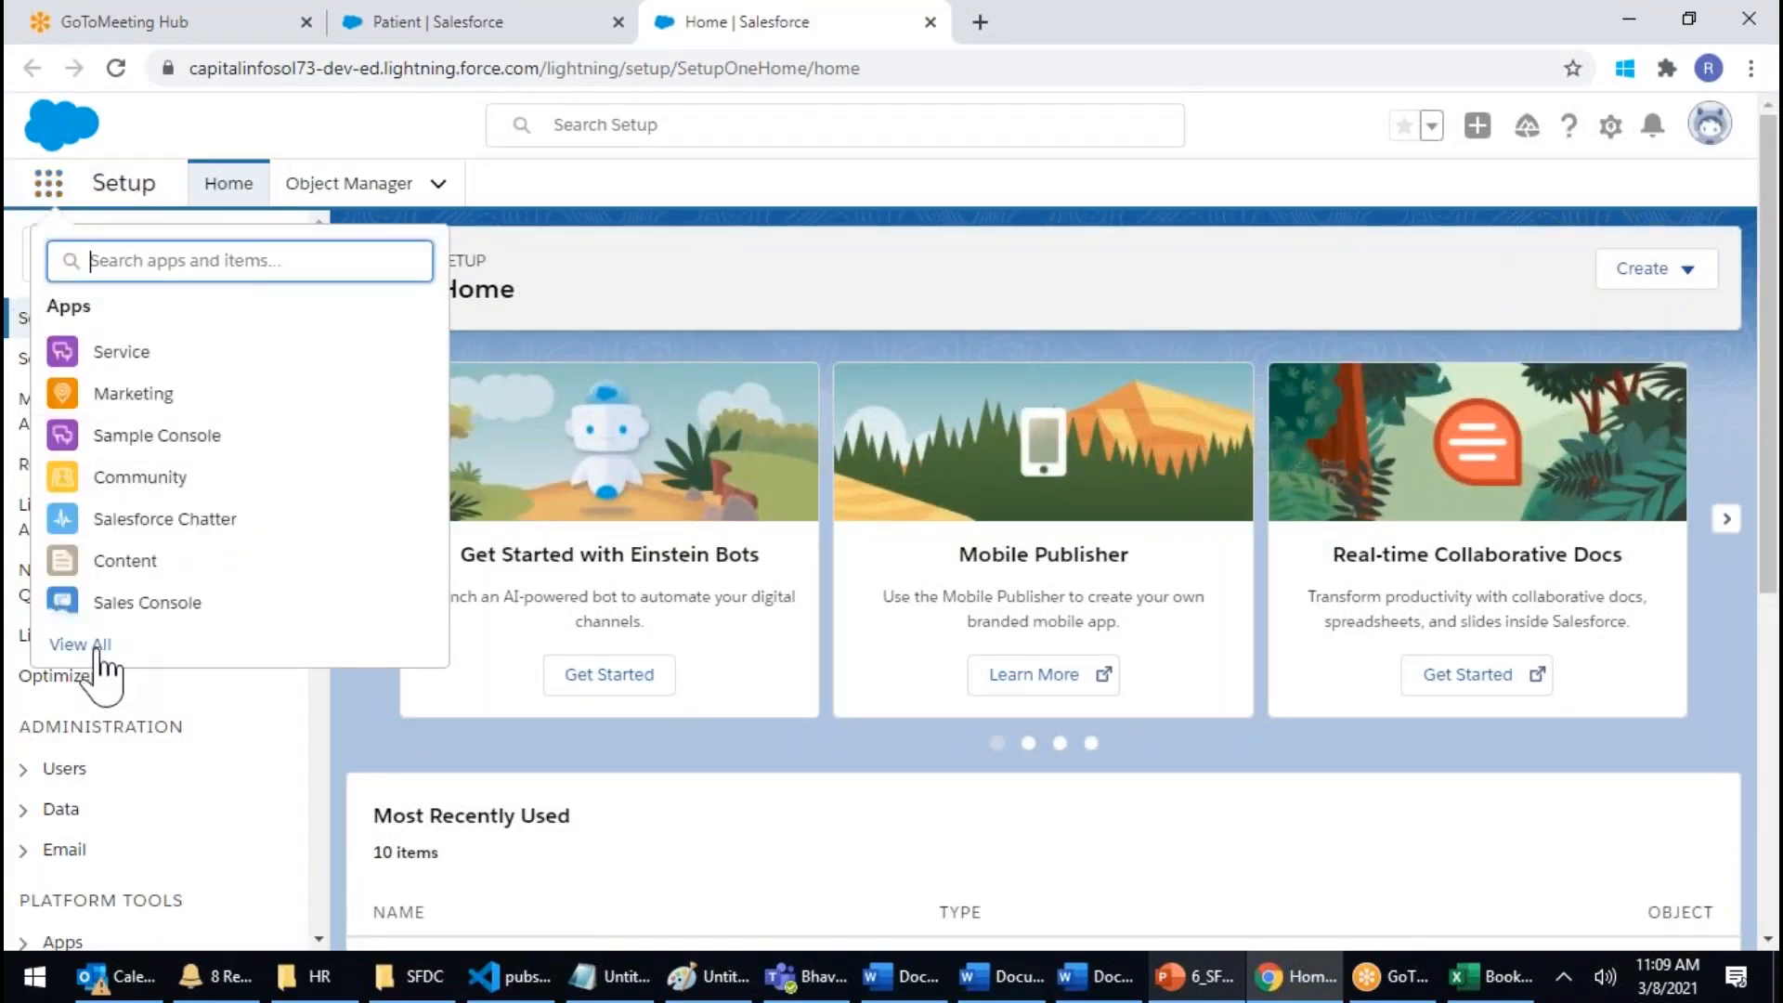
pyautogui.click(98, 656)
pyautogui.scroll(-5, 1021, 548)
pyautogui.scroll(1, 824, 557)
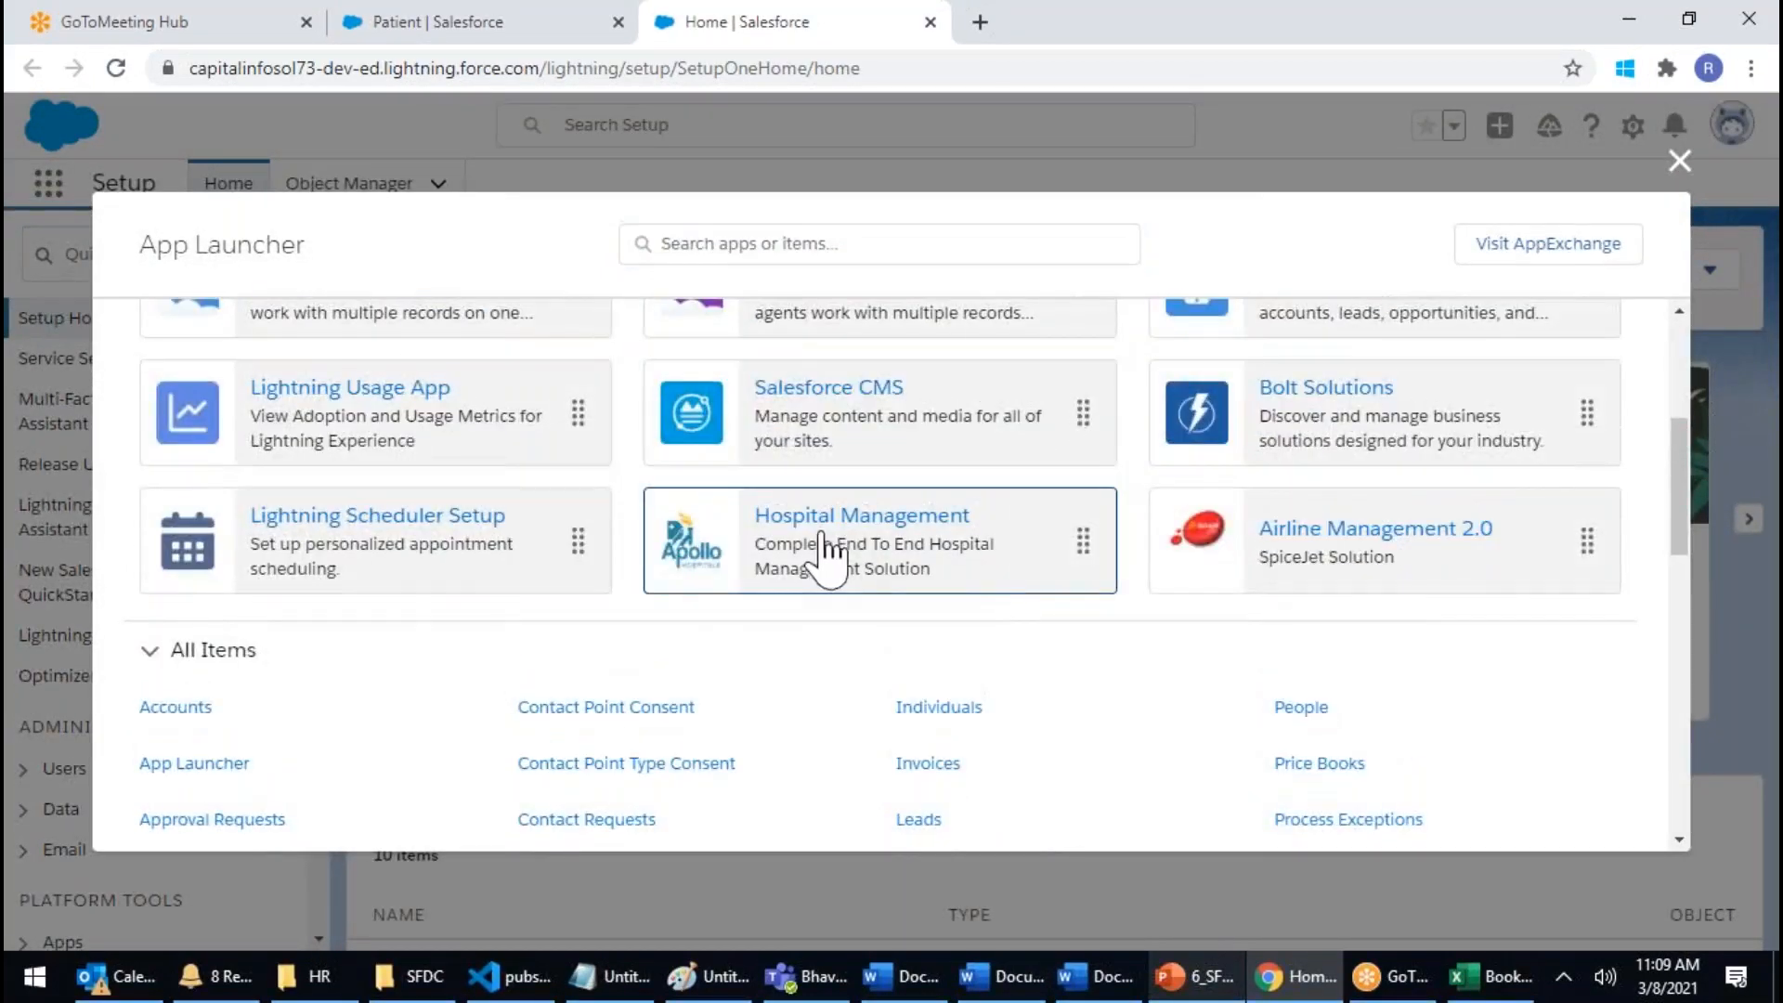
pyautogui.click(822, 539)
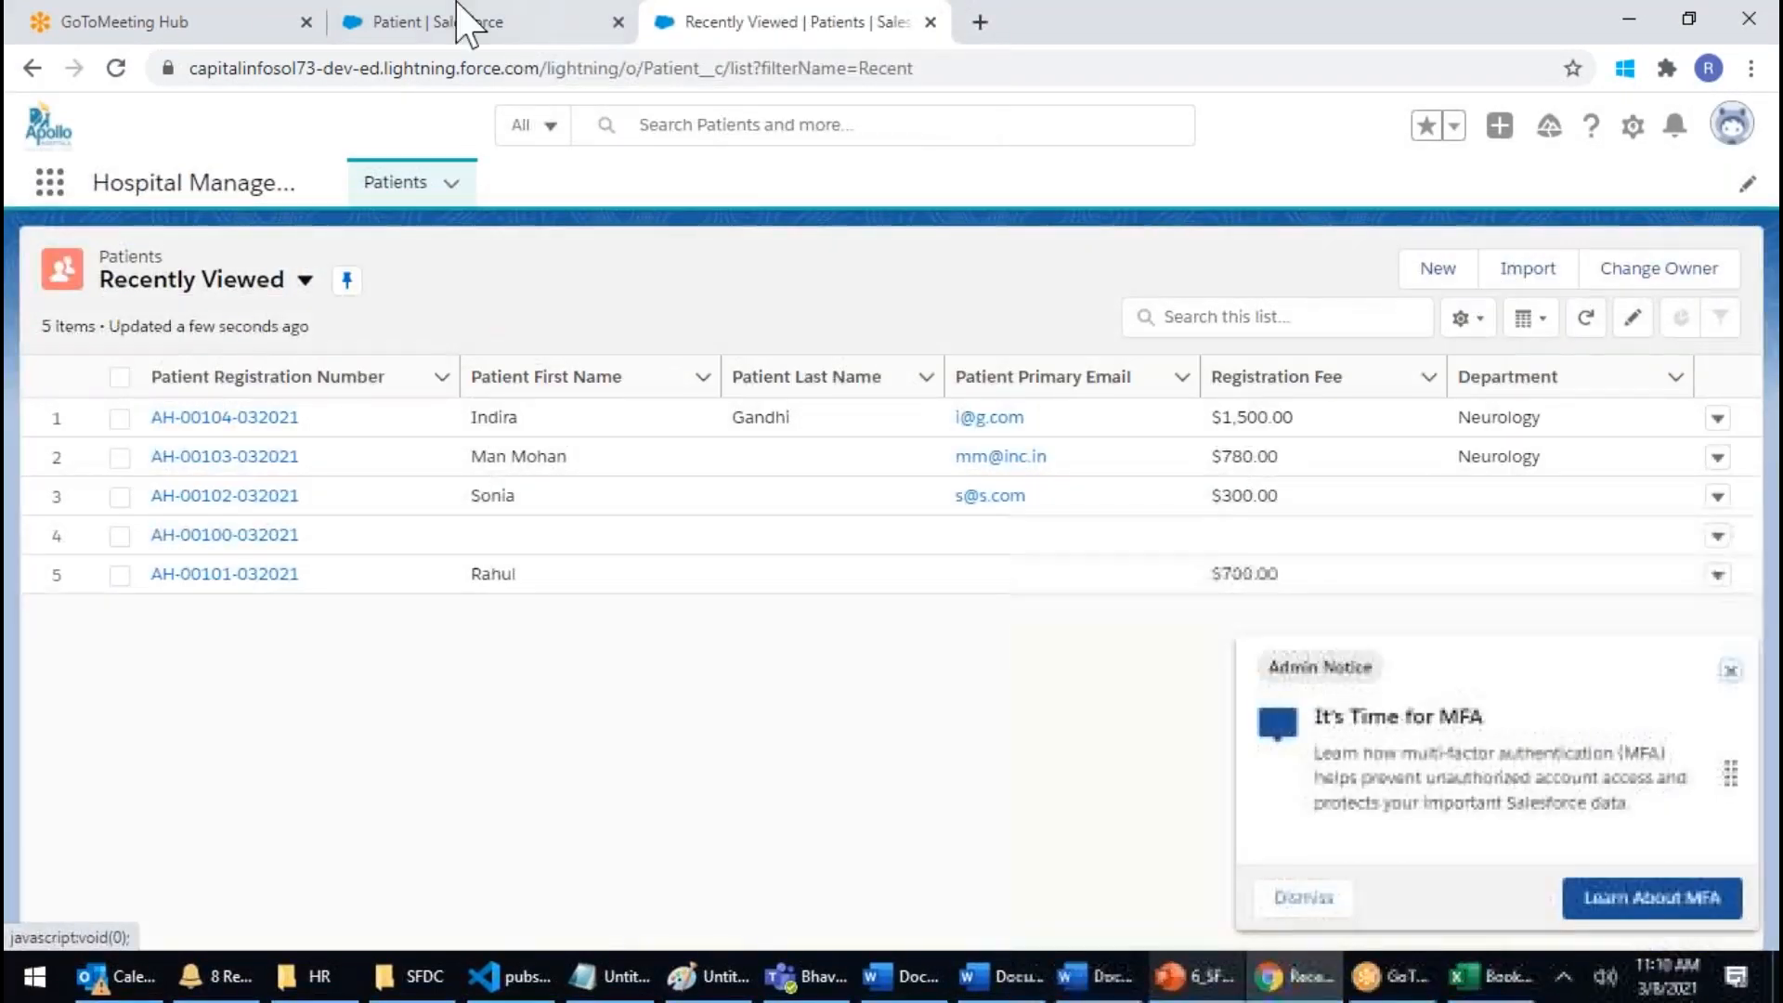
# Step: Reload the Patients list and start a new patient record with the Normal Walk In Patient record type
pyautogui.click(115, 69)
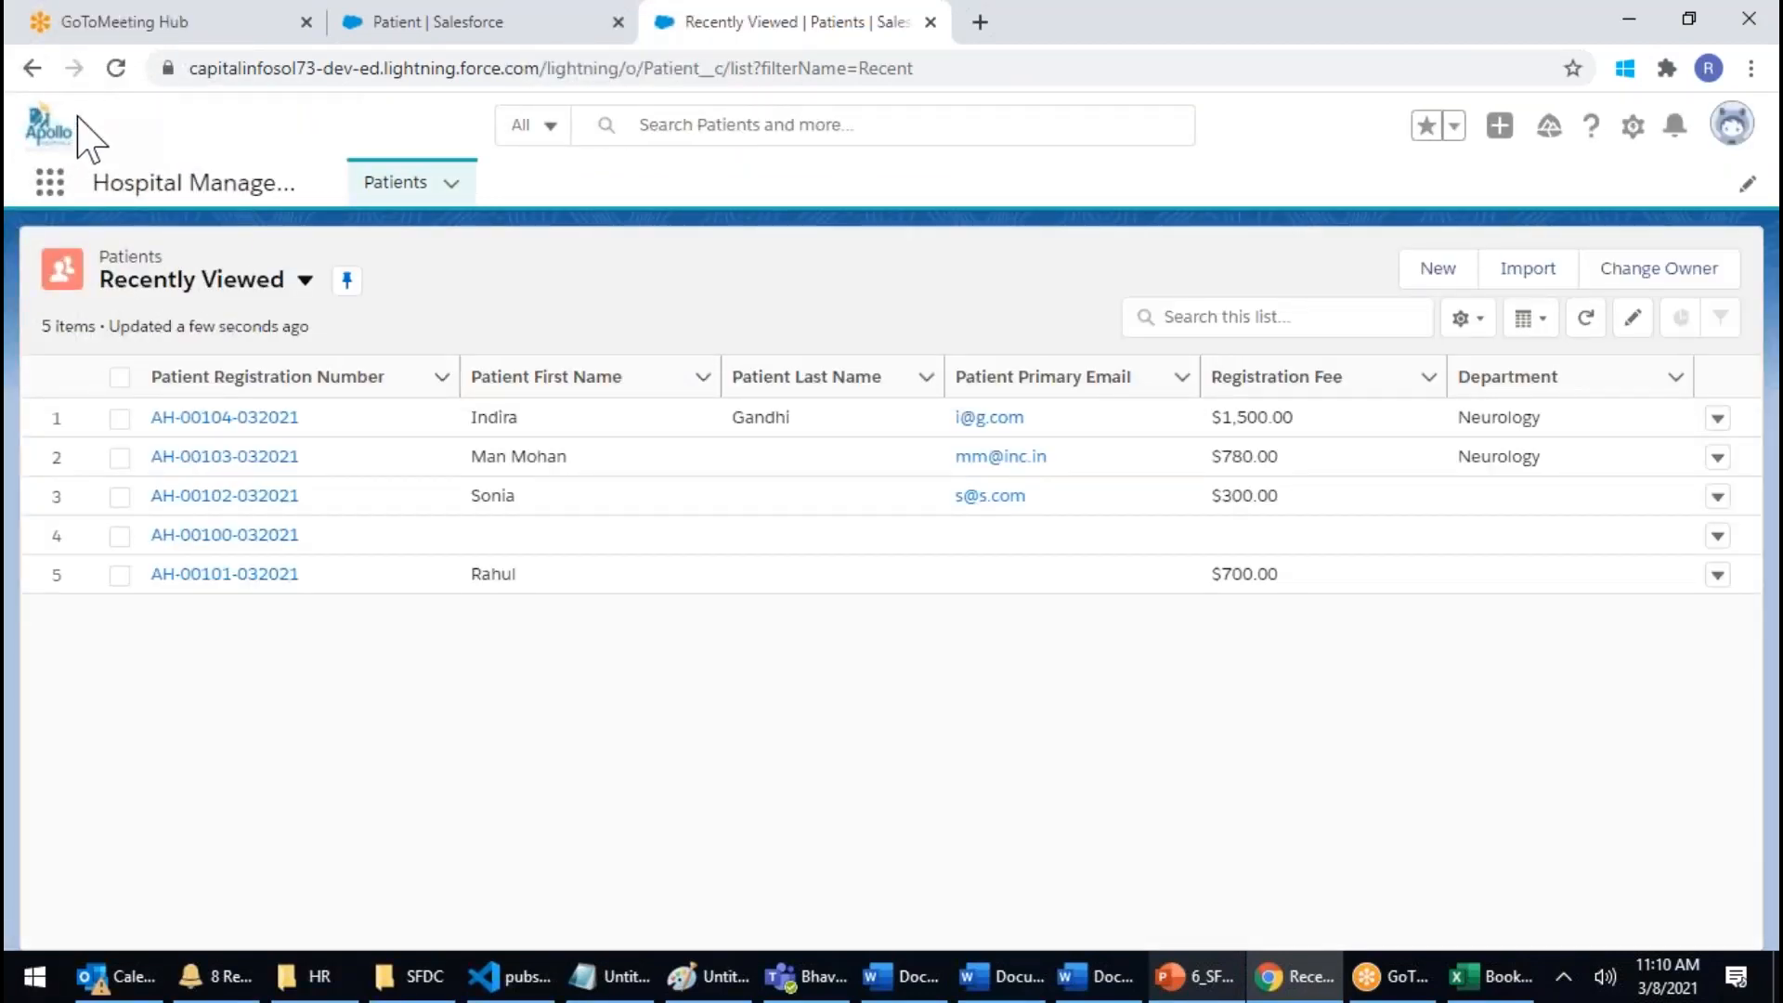
pyautogui.click(115, 68)
pyautogui.click(1448, 274)
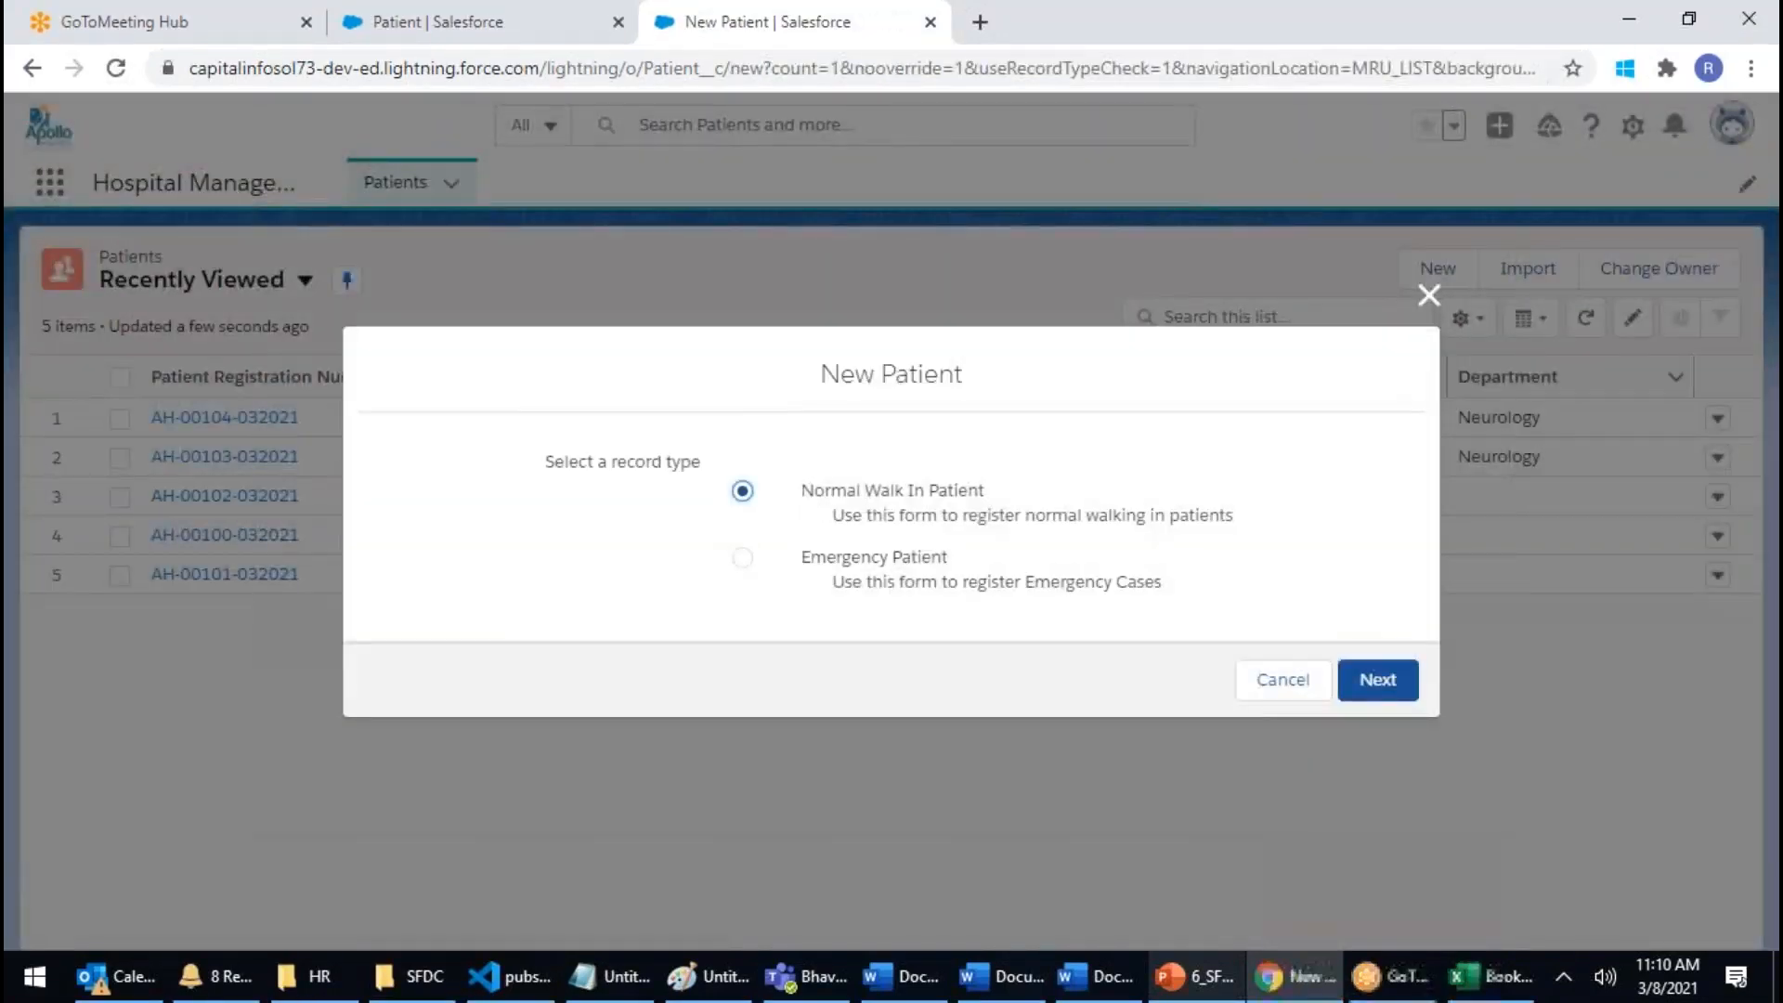
pyautogui.click(1382, 683)
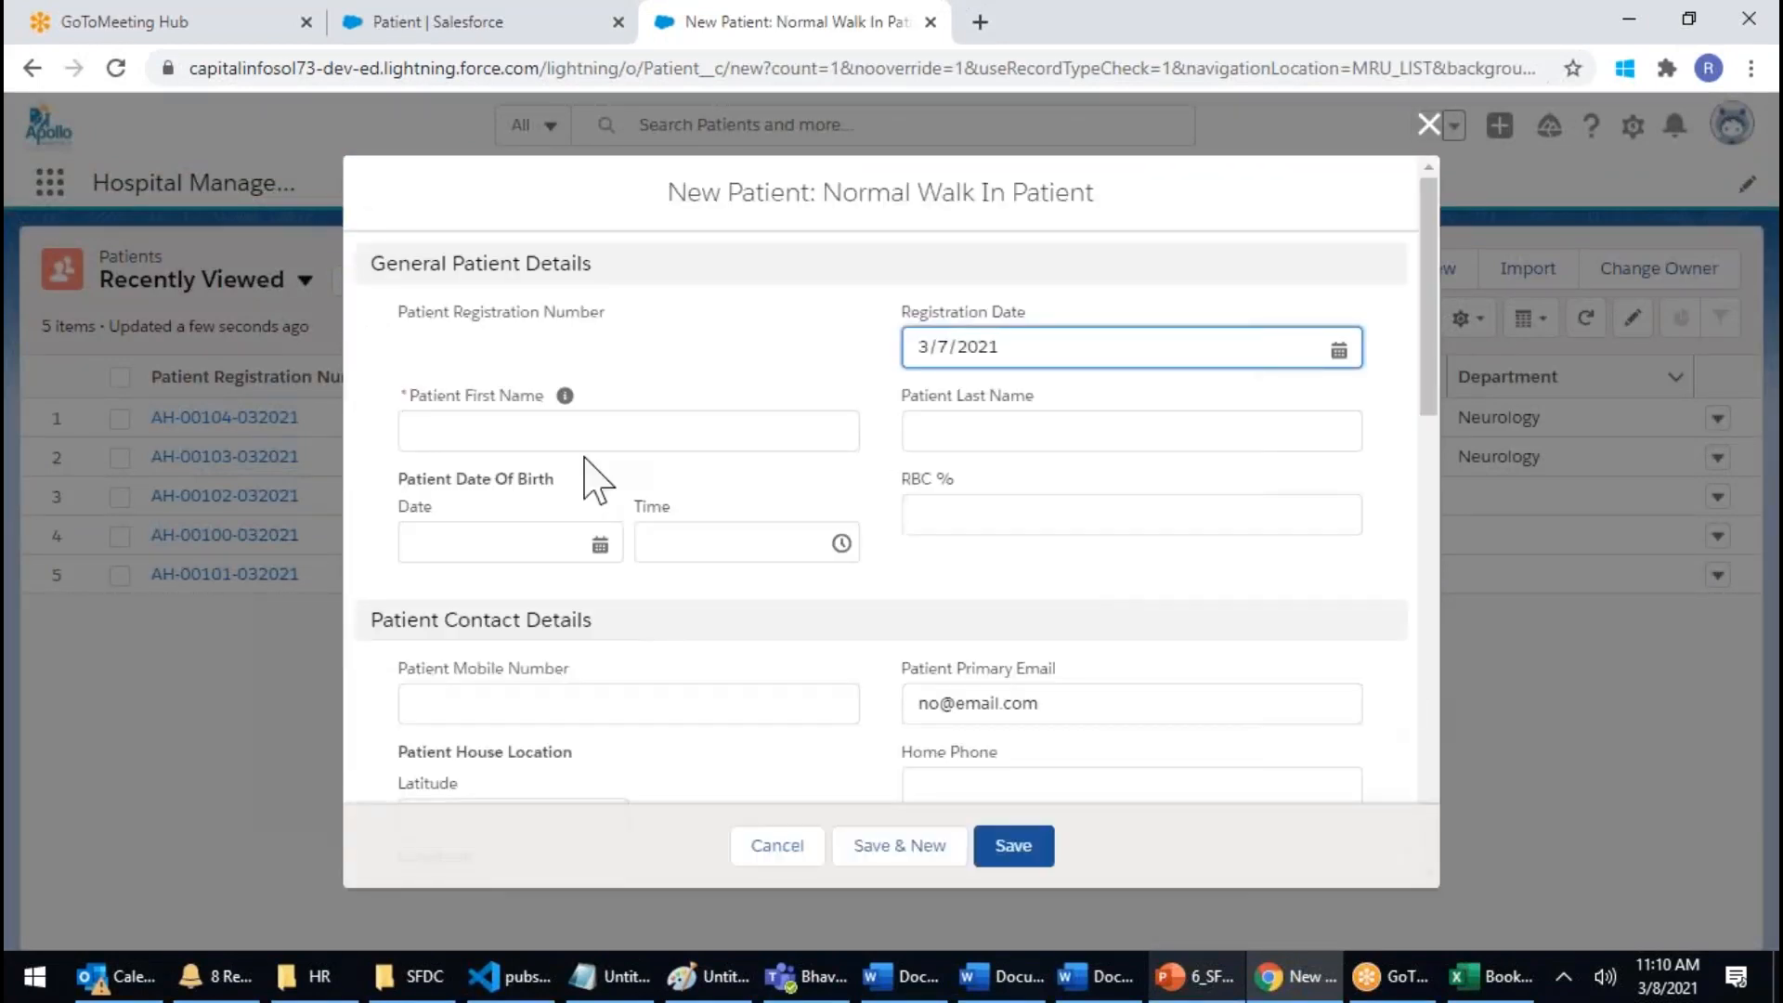
# Step: Enter the patient's first name, last name and date of birth in the General Patient Details section
pyautogui.click(582, 429)
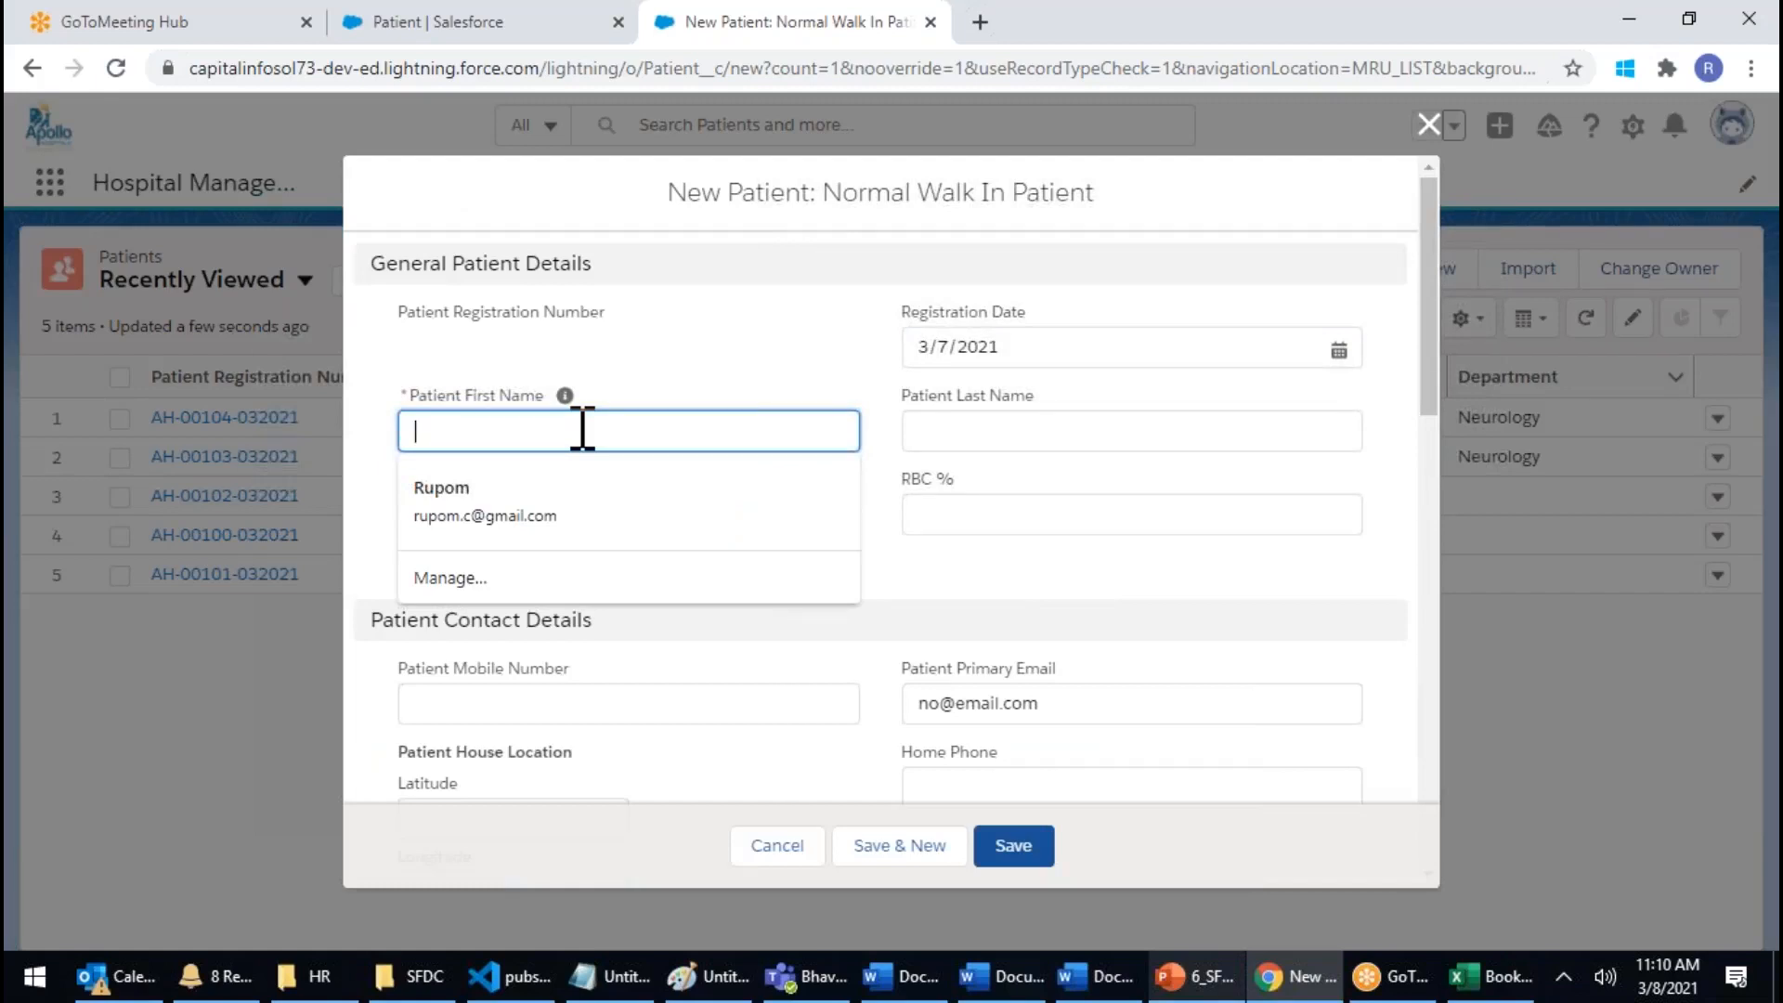
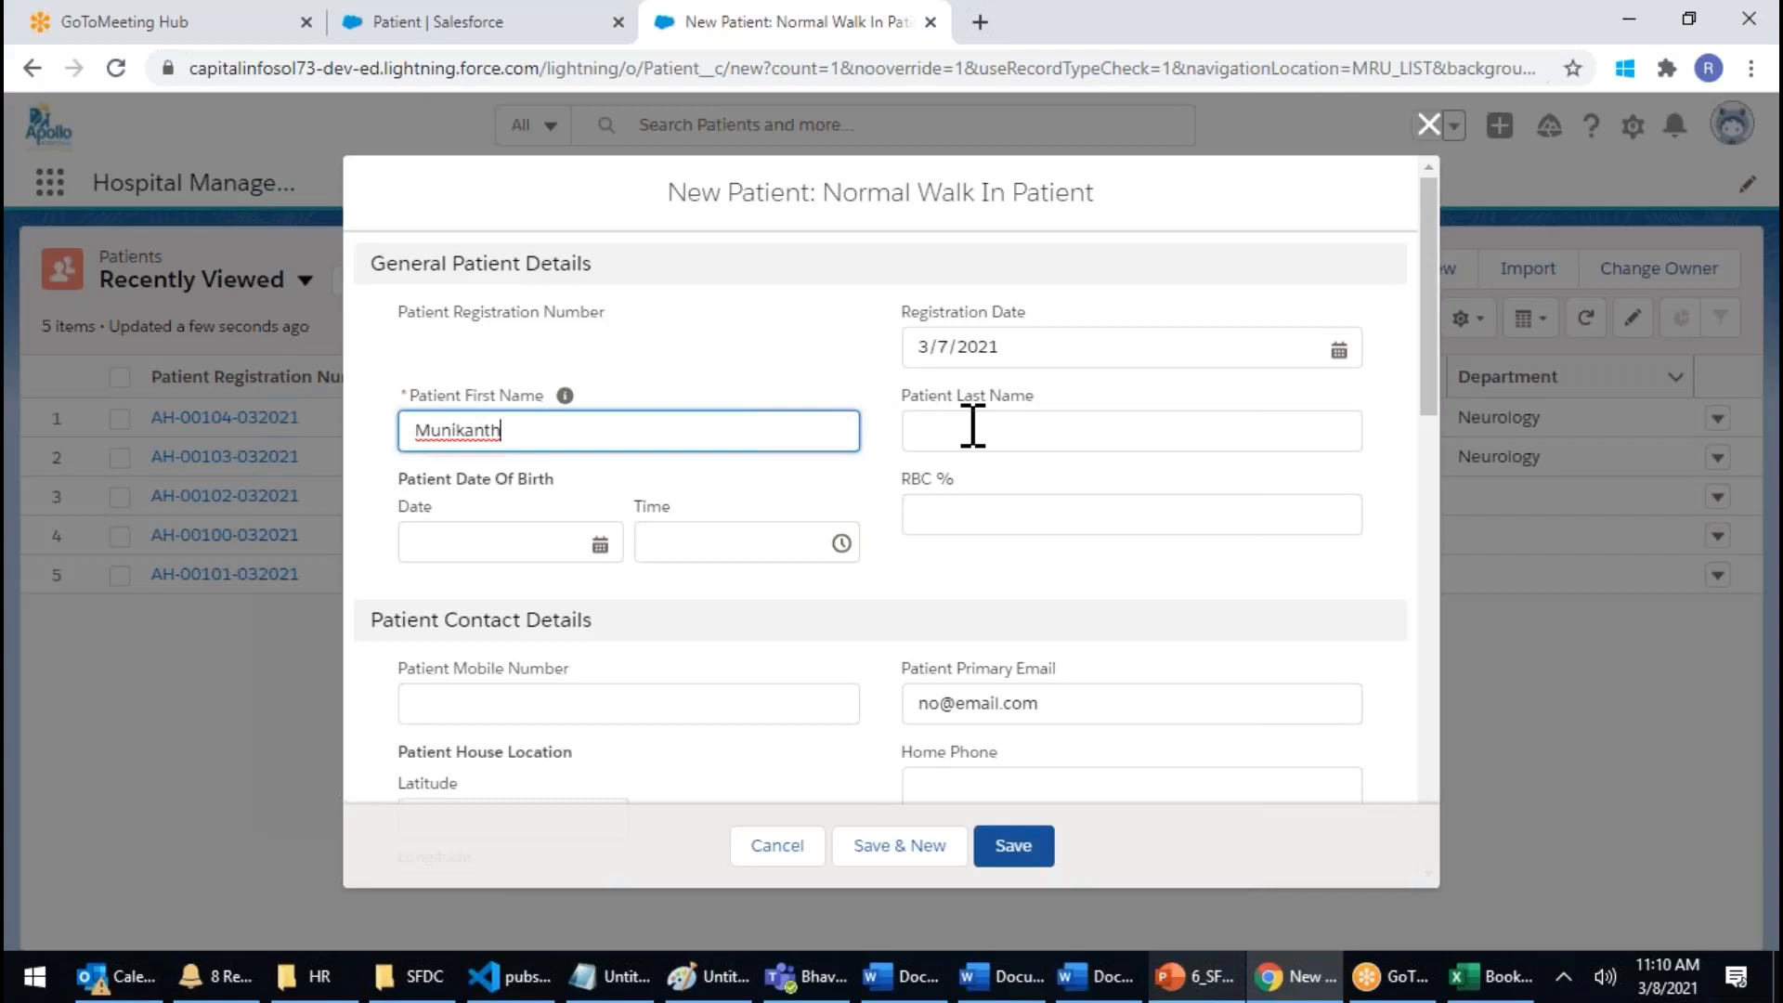
pyautogui.click(973, 426)
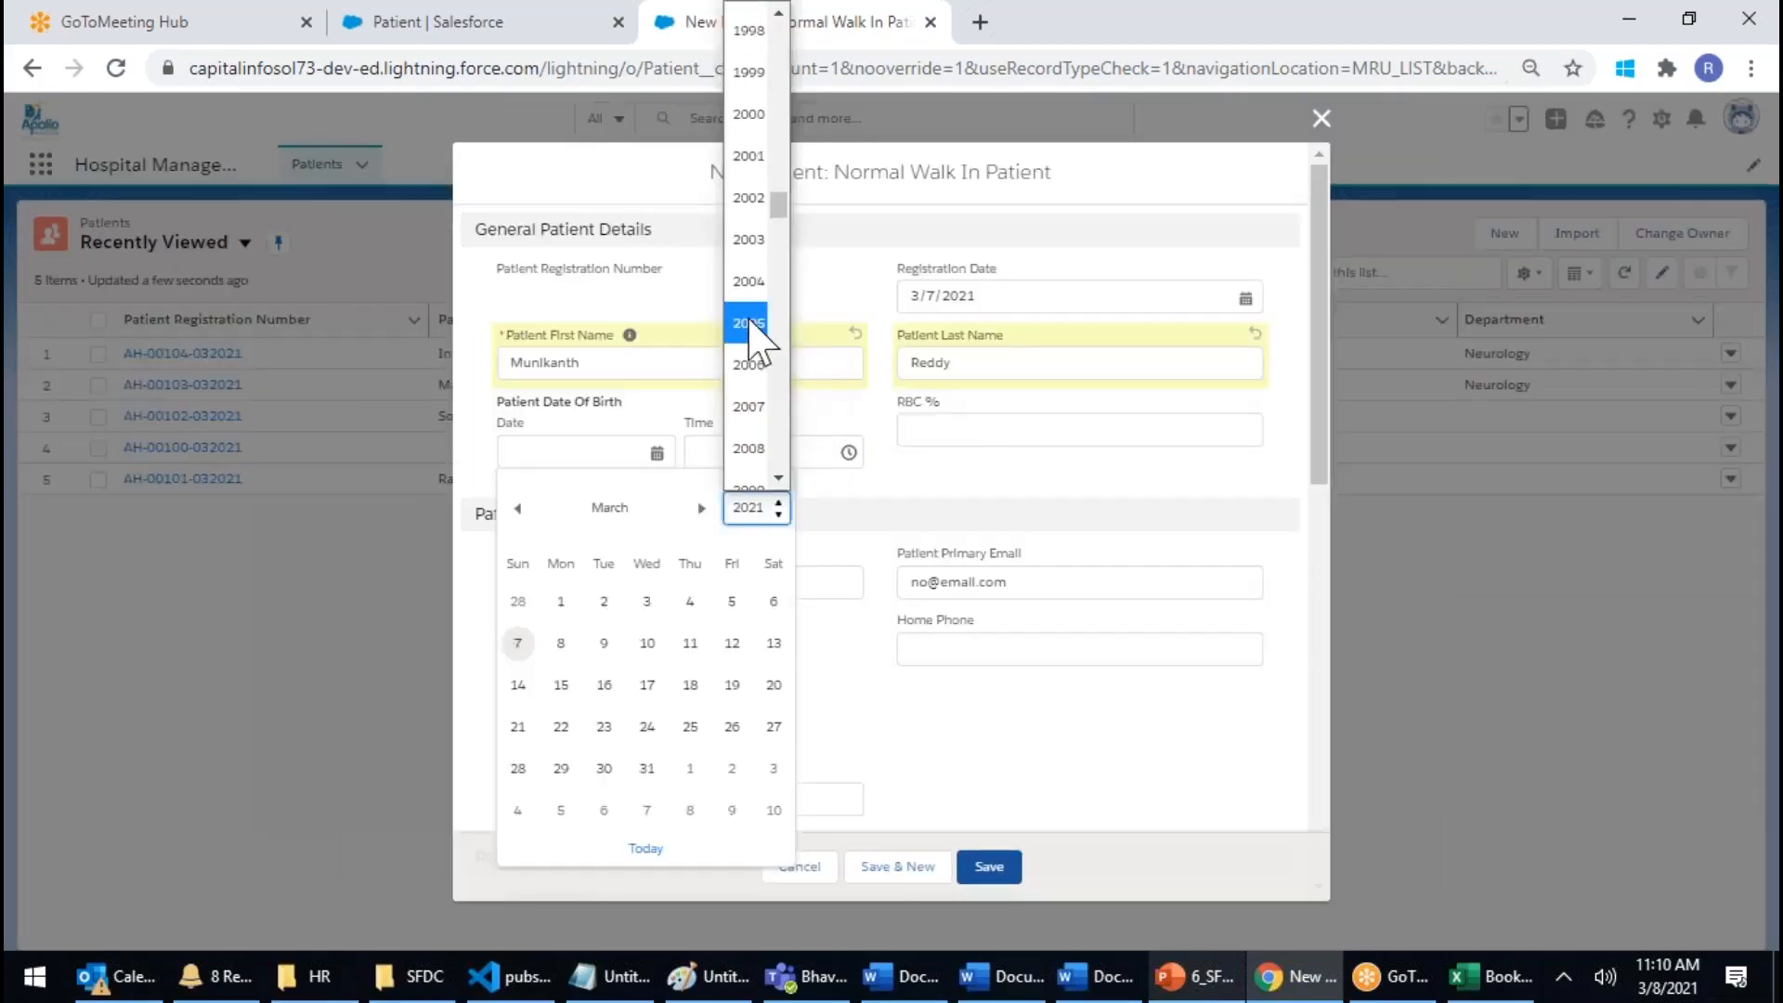
pyautogui.click(754, 284)
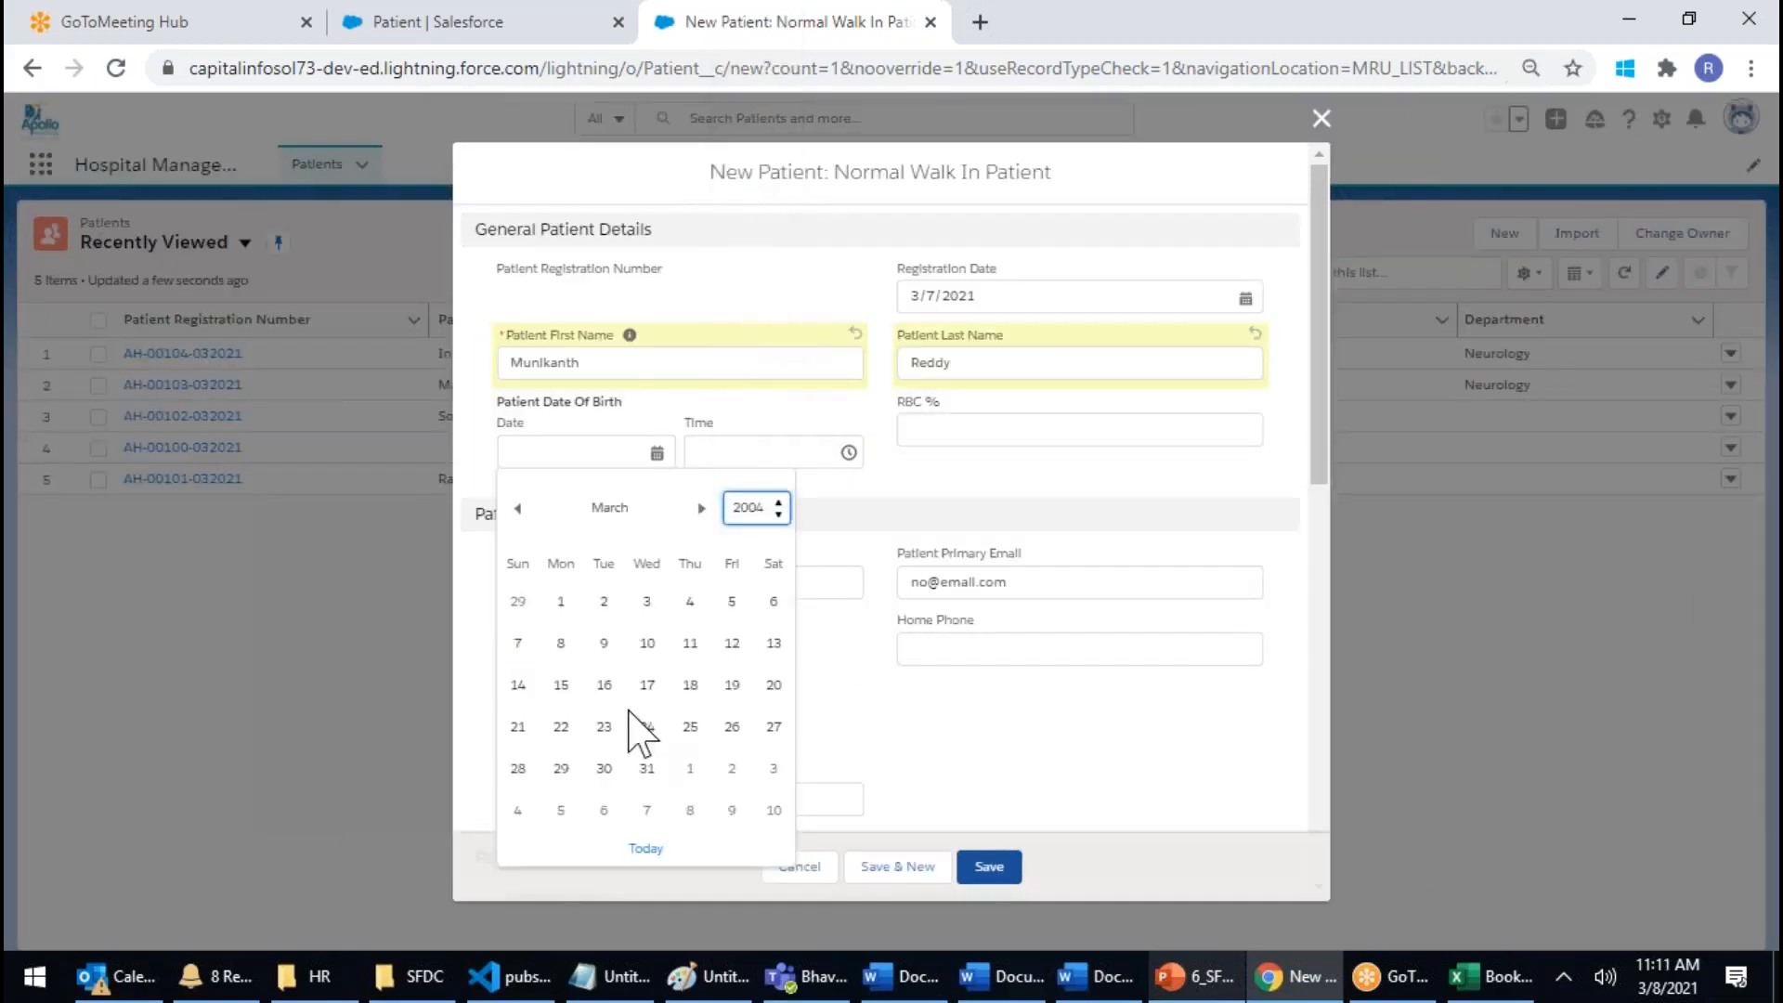
pyautogui.click(648, 687)
# Step: Set the new patient's RBC % to 23
pyautogui.click(939, 429)
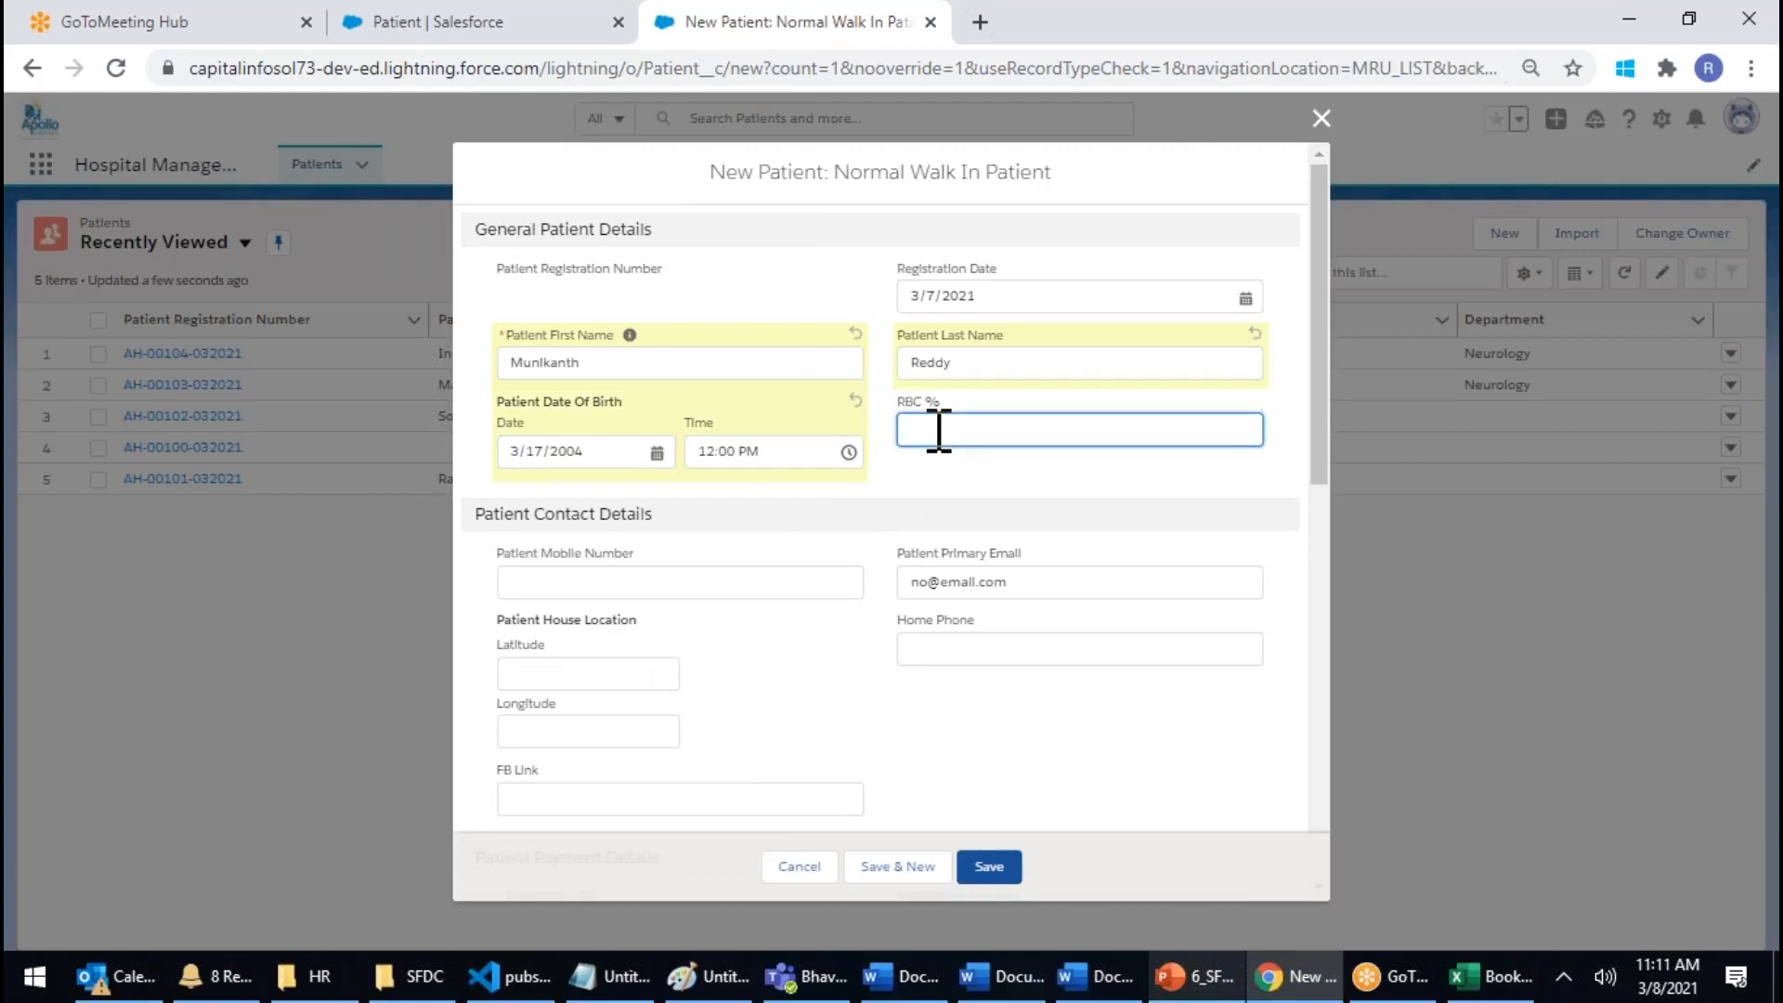
pyautogui.write('23')
pyautogui.click(948, 516)
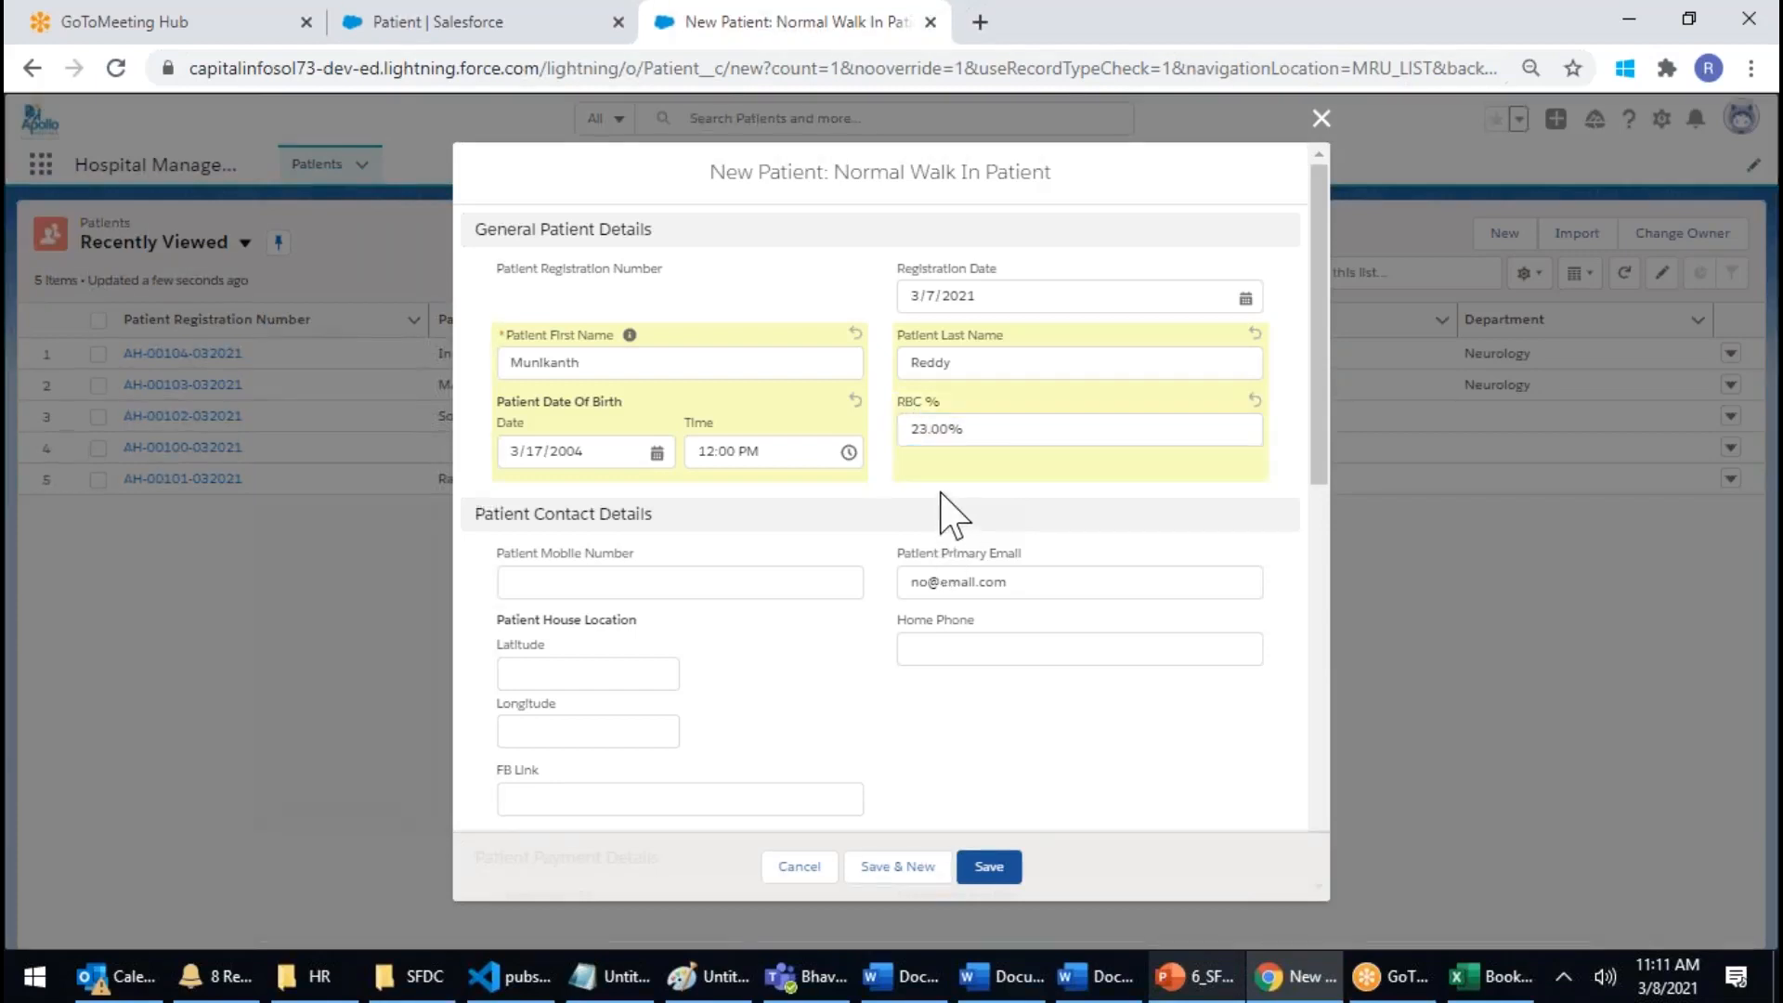
# Step: Fill in the patient's mobile number and home phone in the Patient Contact Details section
pyautogui.scroll(2, 942, 494)
pyautogui.scroll(-2, 942, 494)
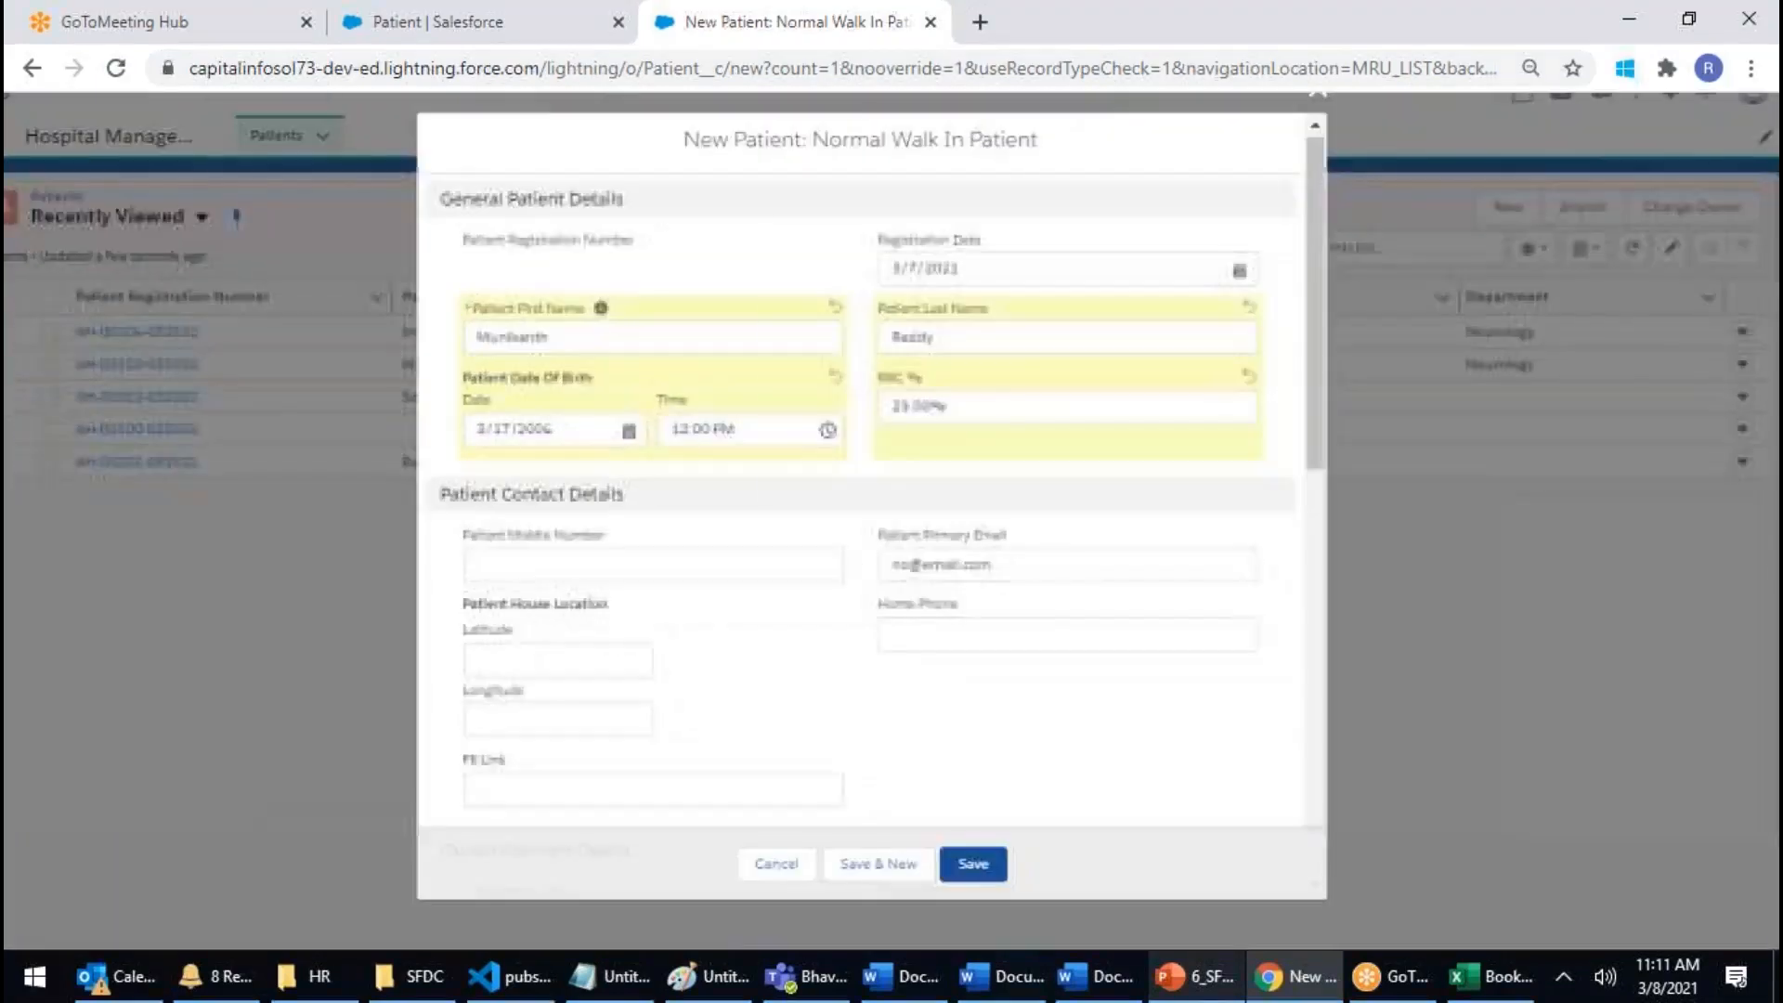
pyautogui.hotkey('ctrl', '+')
pyautogui.hotkey('ctrl', '+')
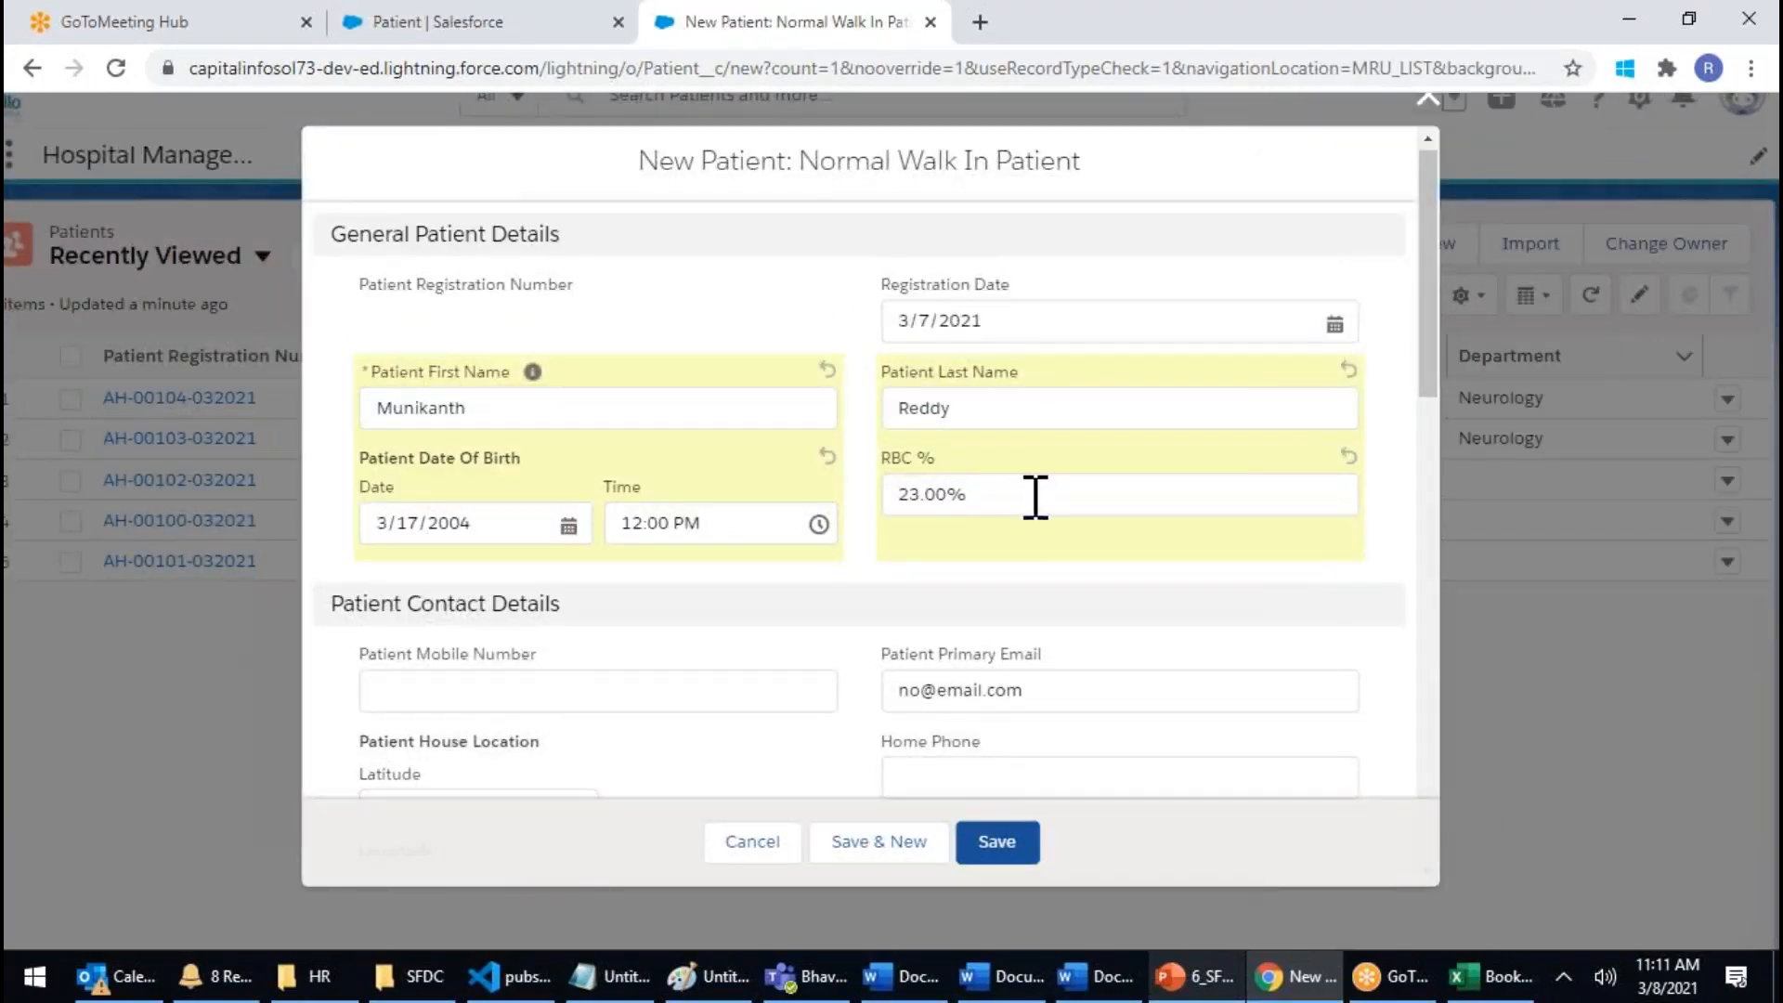
pyautogui.scroll(-3, 1037, 495)
pyautogui.click(595, 427)
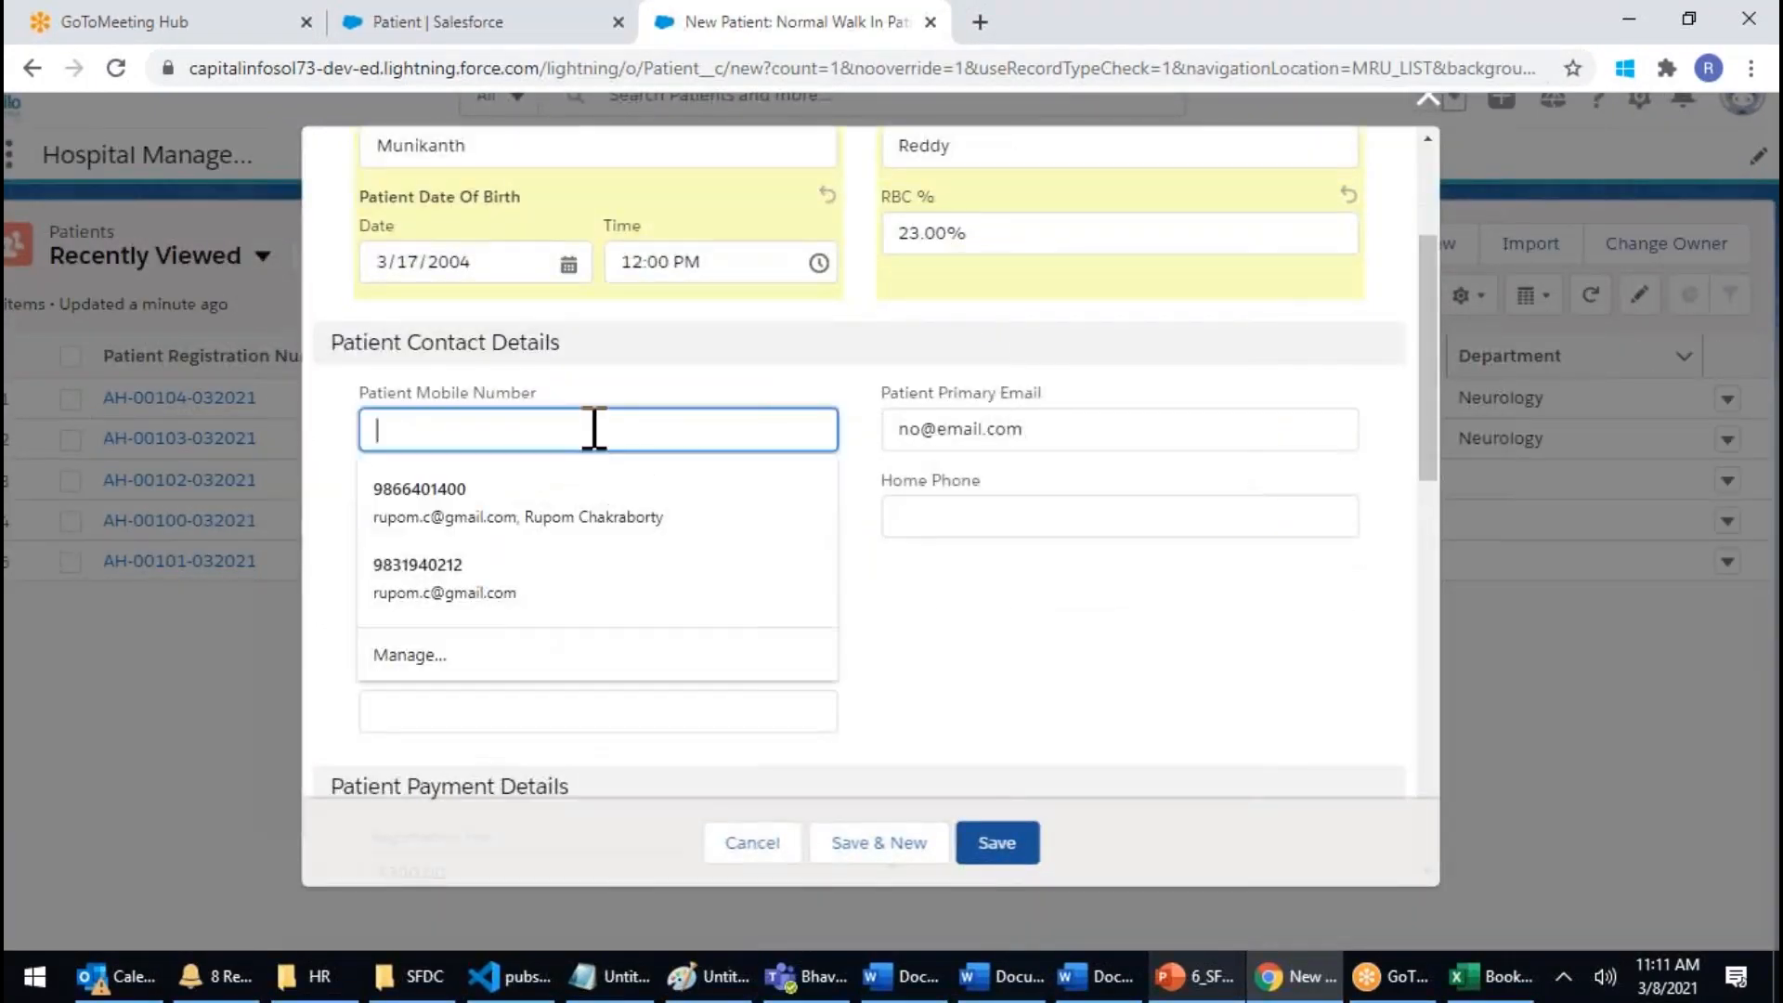
pyautogui.write('7777777')
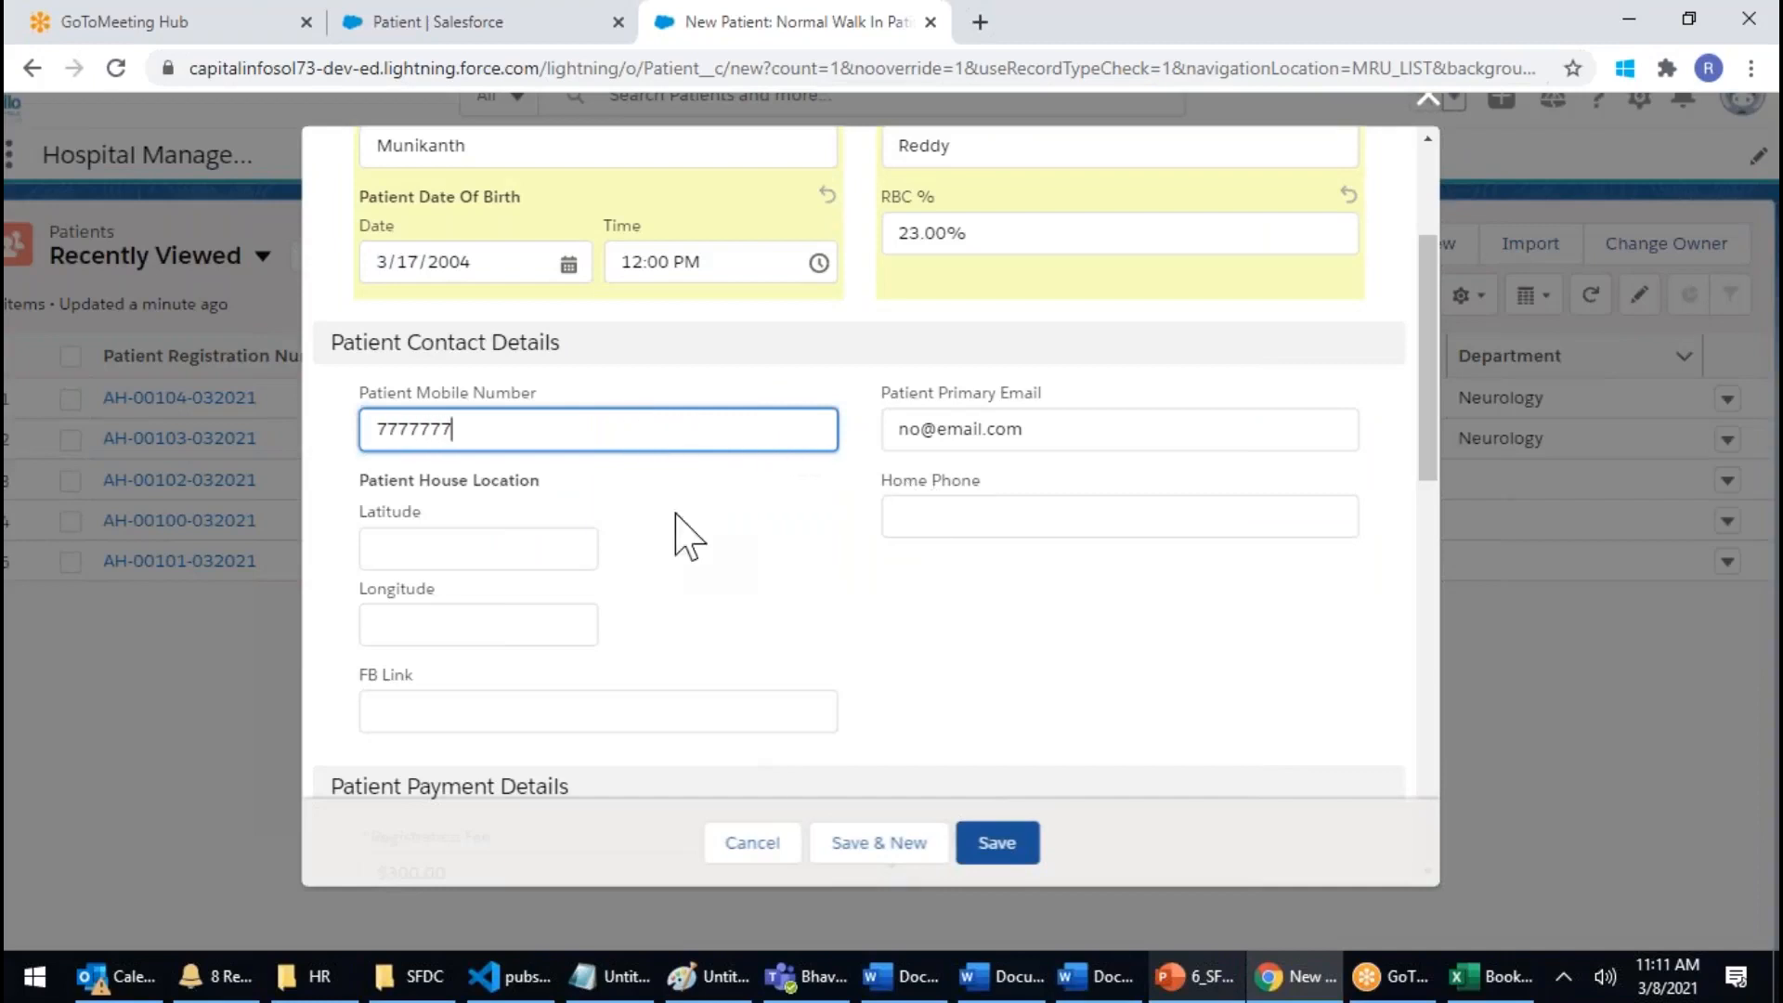
pyautogui.click(964, 520)
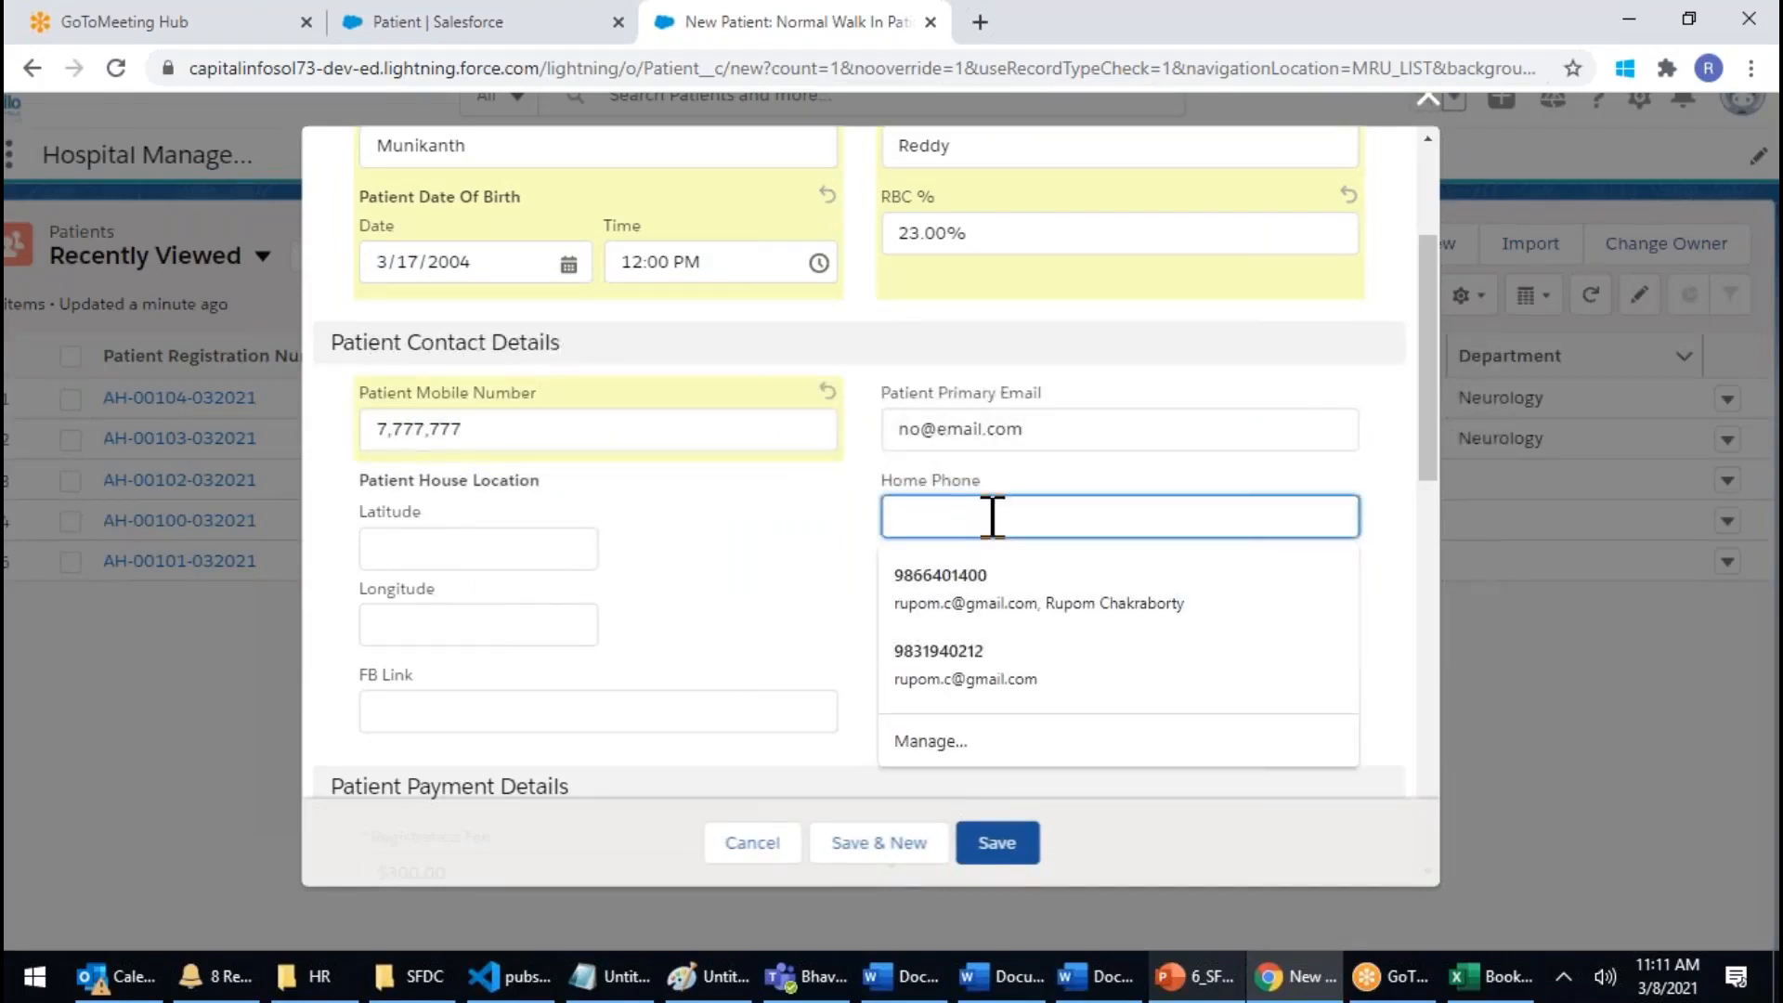
pyautogui.write('77777')
# Step: Replace the default Patient Primary Email with the patient's own e-mail address
pyautogui.click(938, 423)
pyautogui.hotkey('ctrl', 'a')
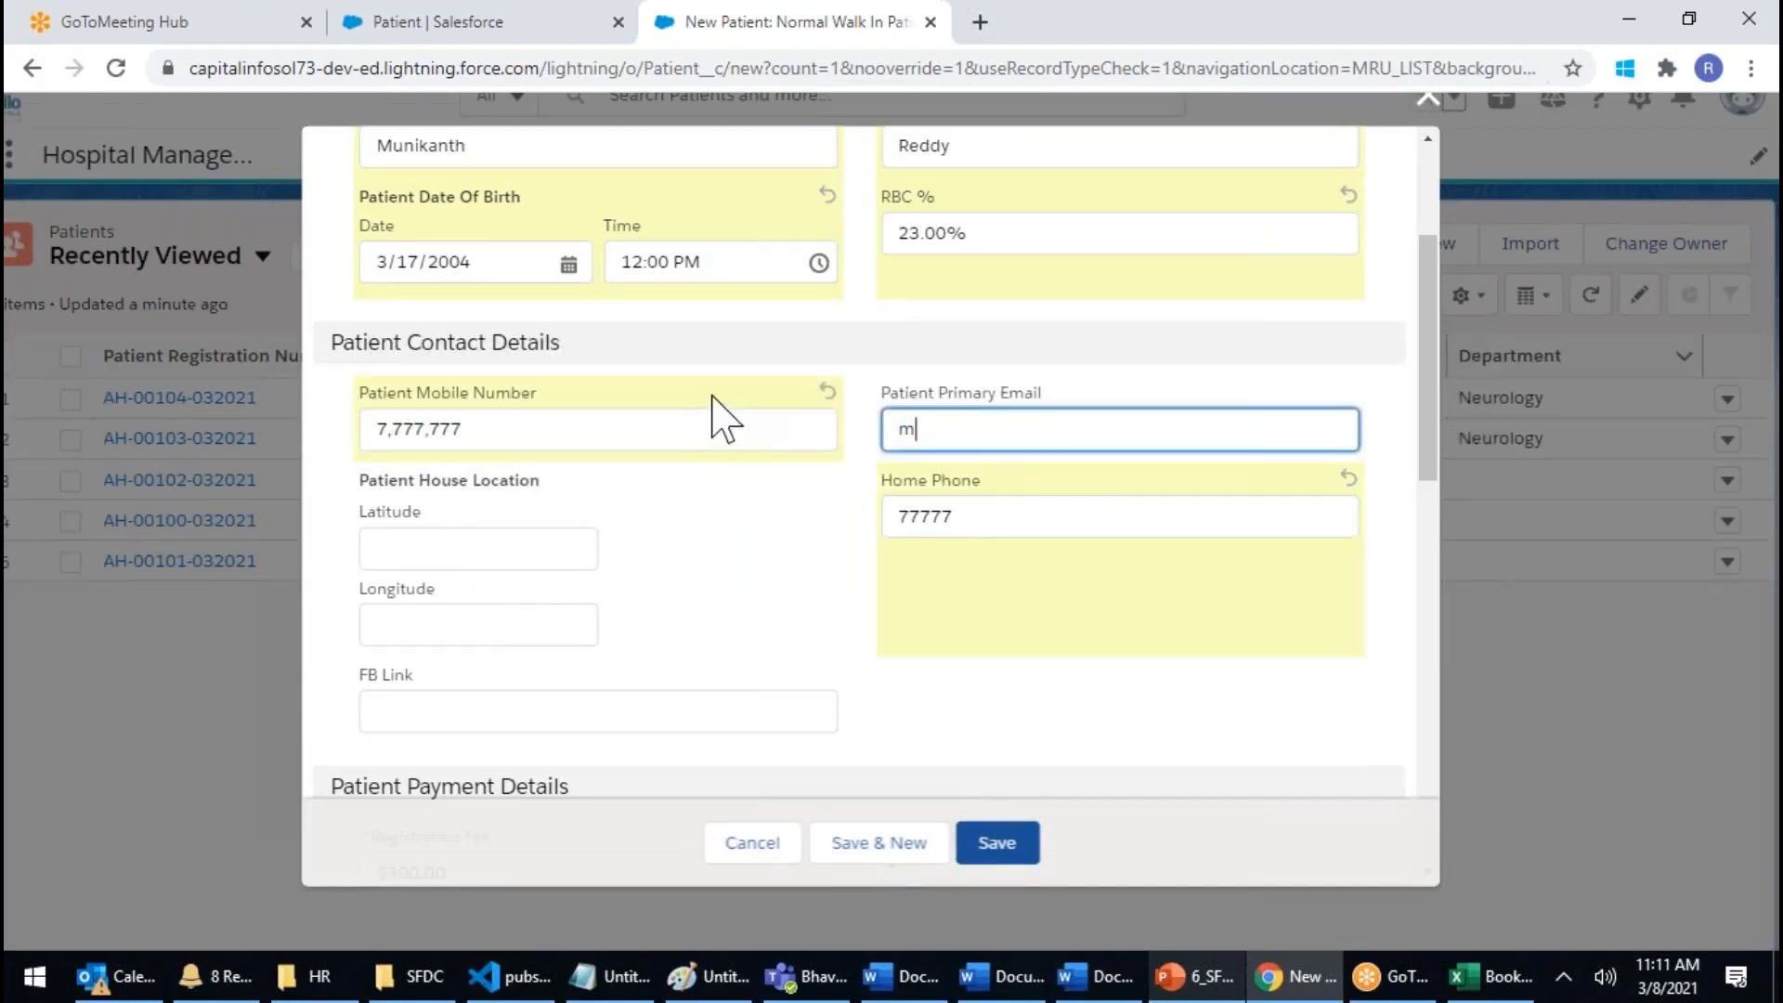
pyautogui.scroll(-5, 745, 534)
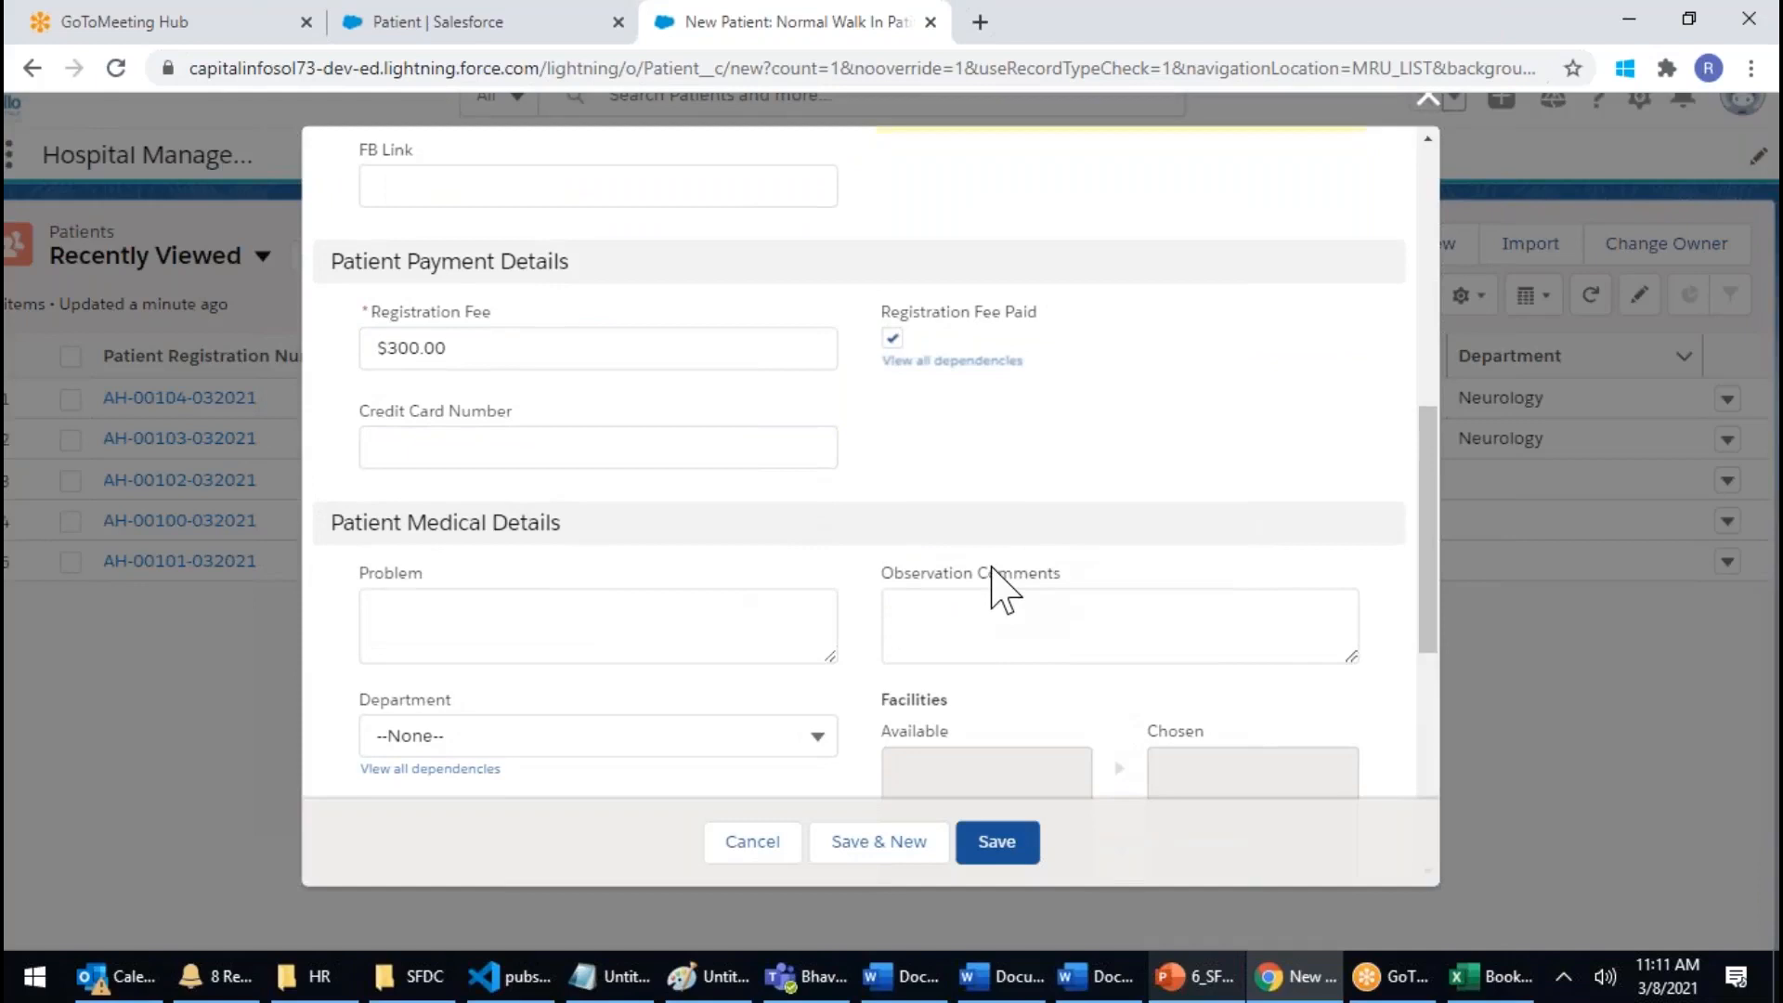
# Step: Save the new patient record and check its Patient Grade
pyautogui.scroll(-4, 993, 590)
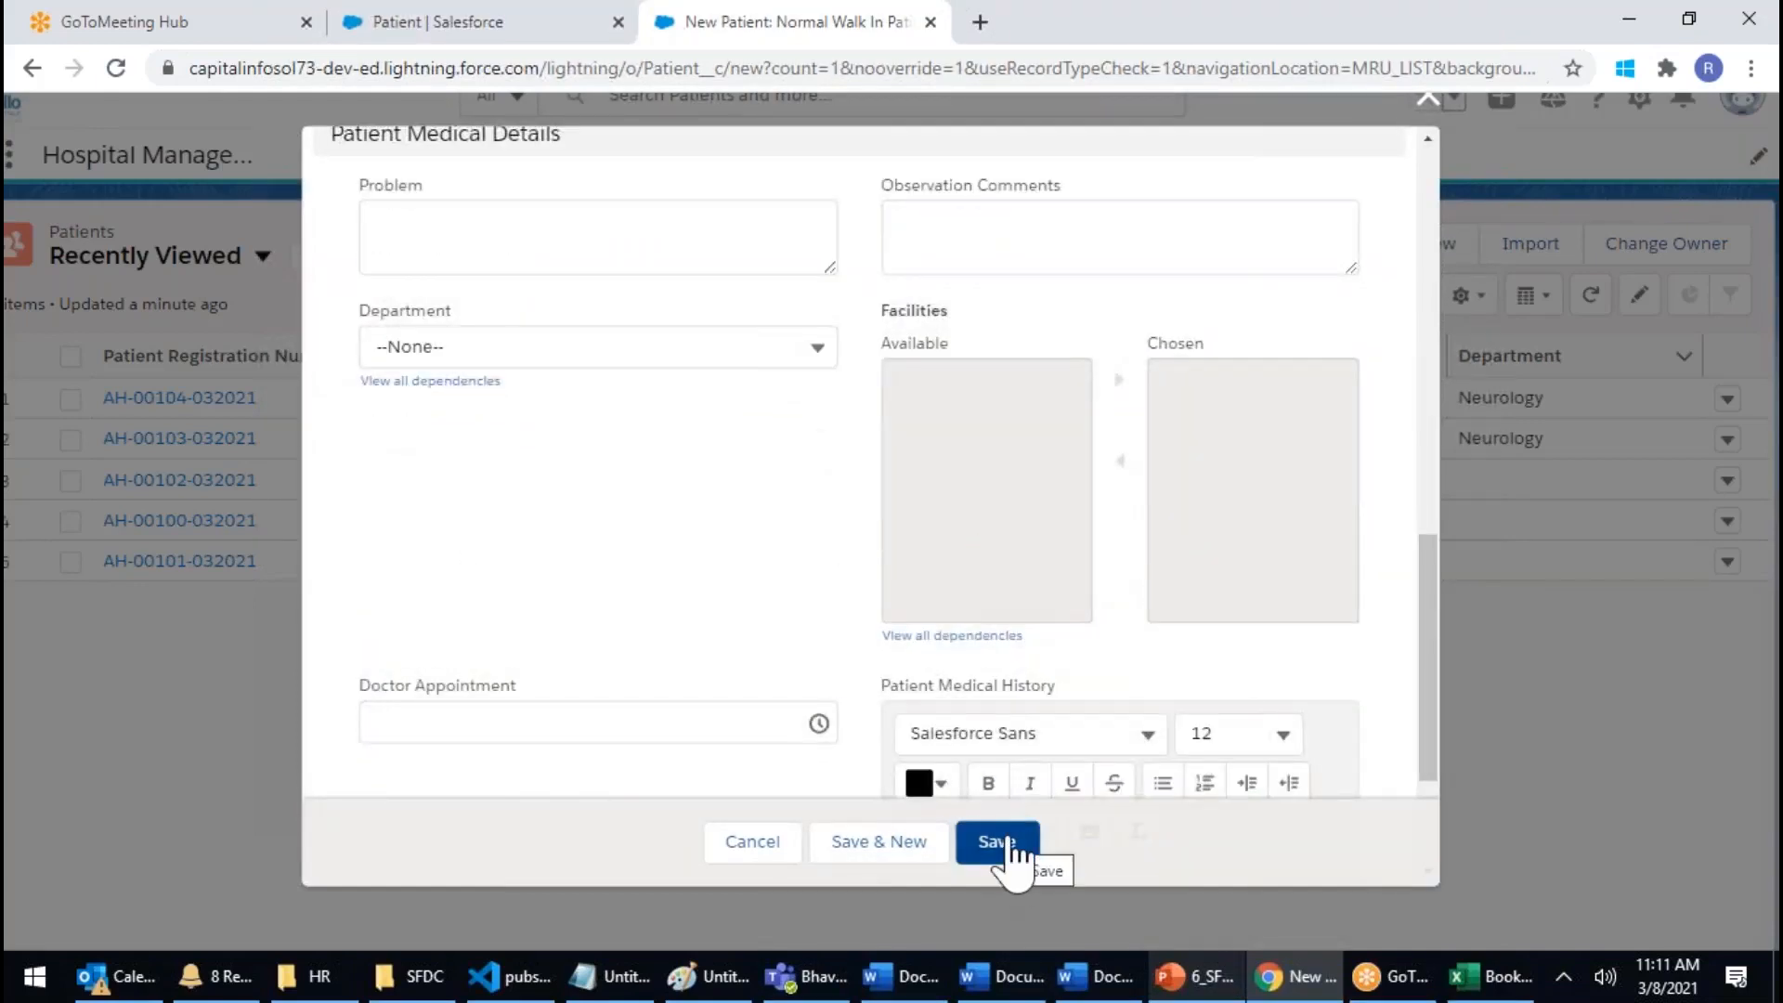
pyautogui.click(1010, 839)
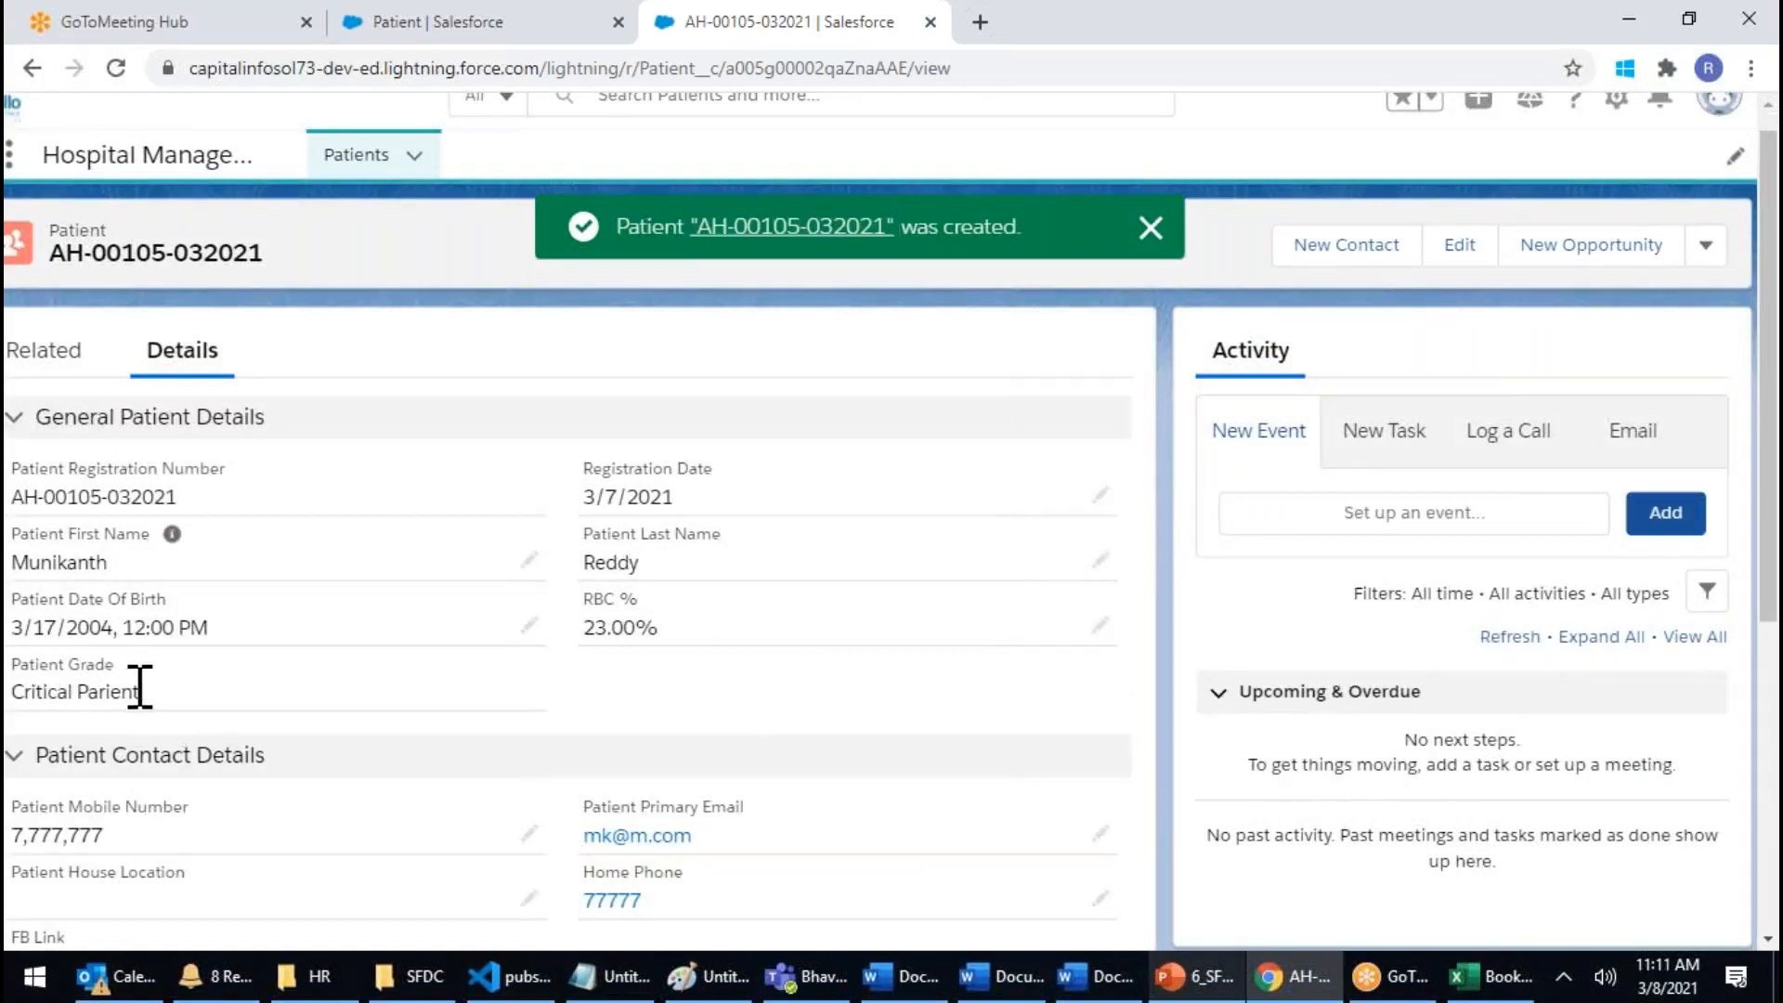
pyautogui.moveTo(141, 692); pyautogui.dragTo(30, 671)
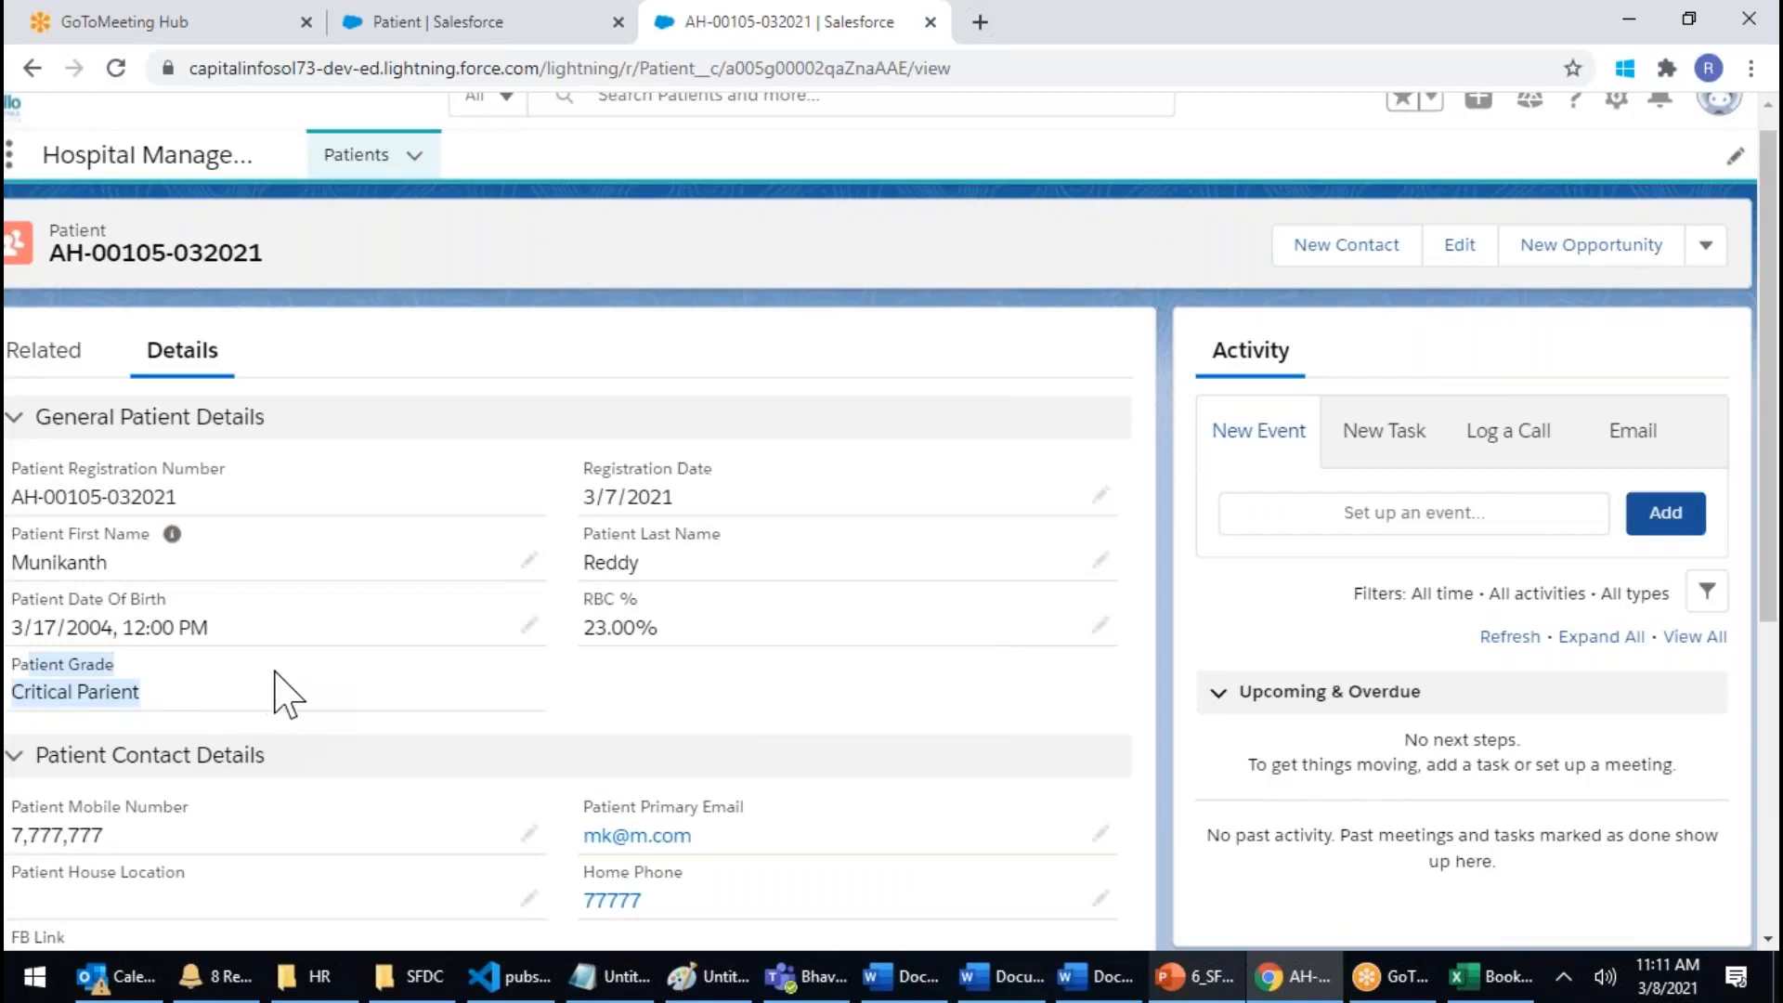
# Step: Set the saved patient's RBC % to 76, save the record and check the recalculated Patient Grade
pyautogui.click(1101, 625)
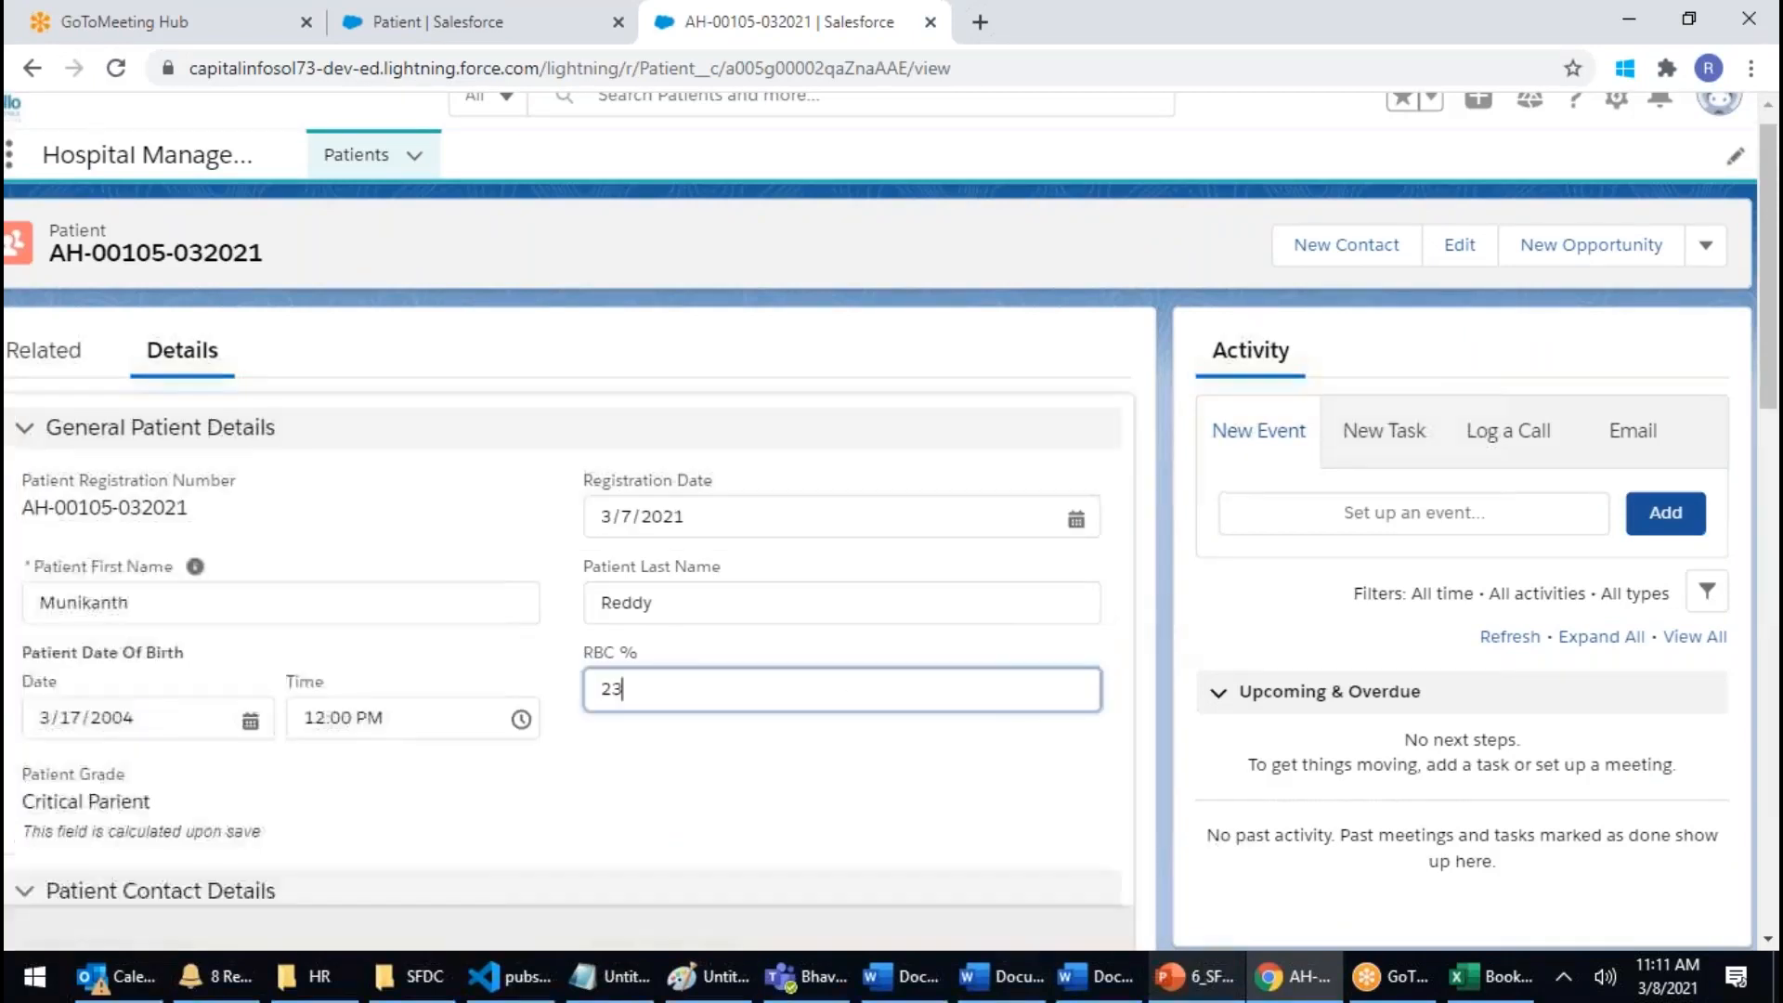
pyautogui.doubleClick(715, 704)
pyautogui.write('76')
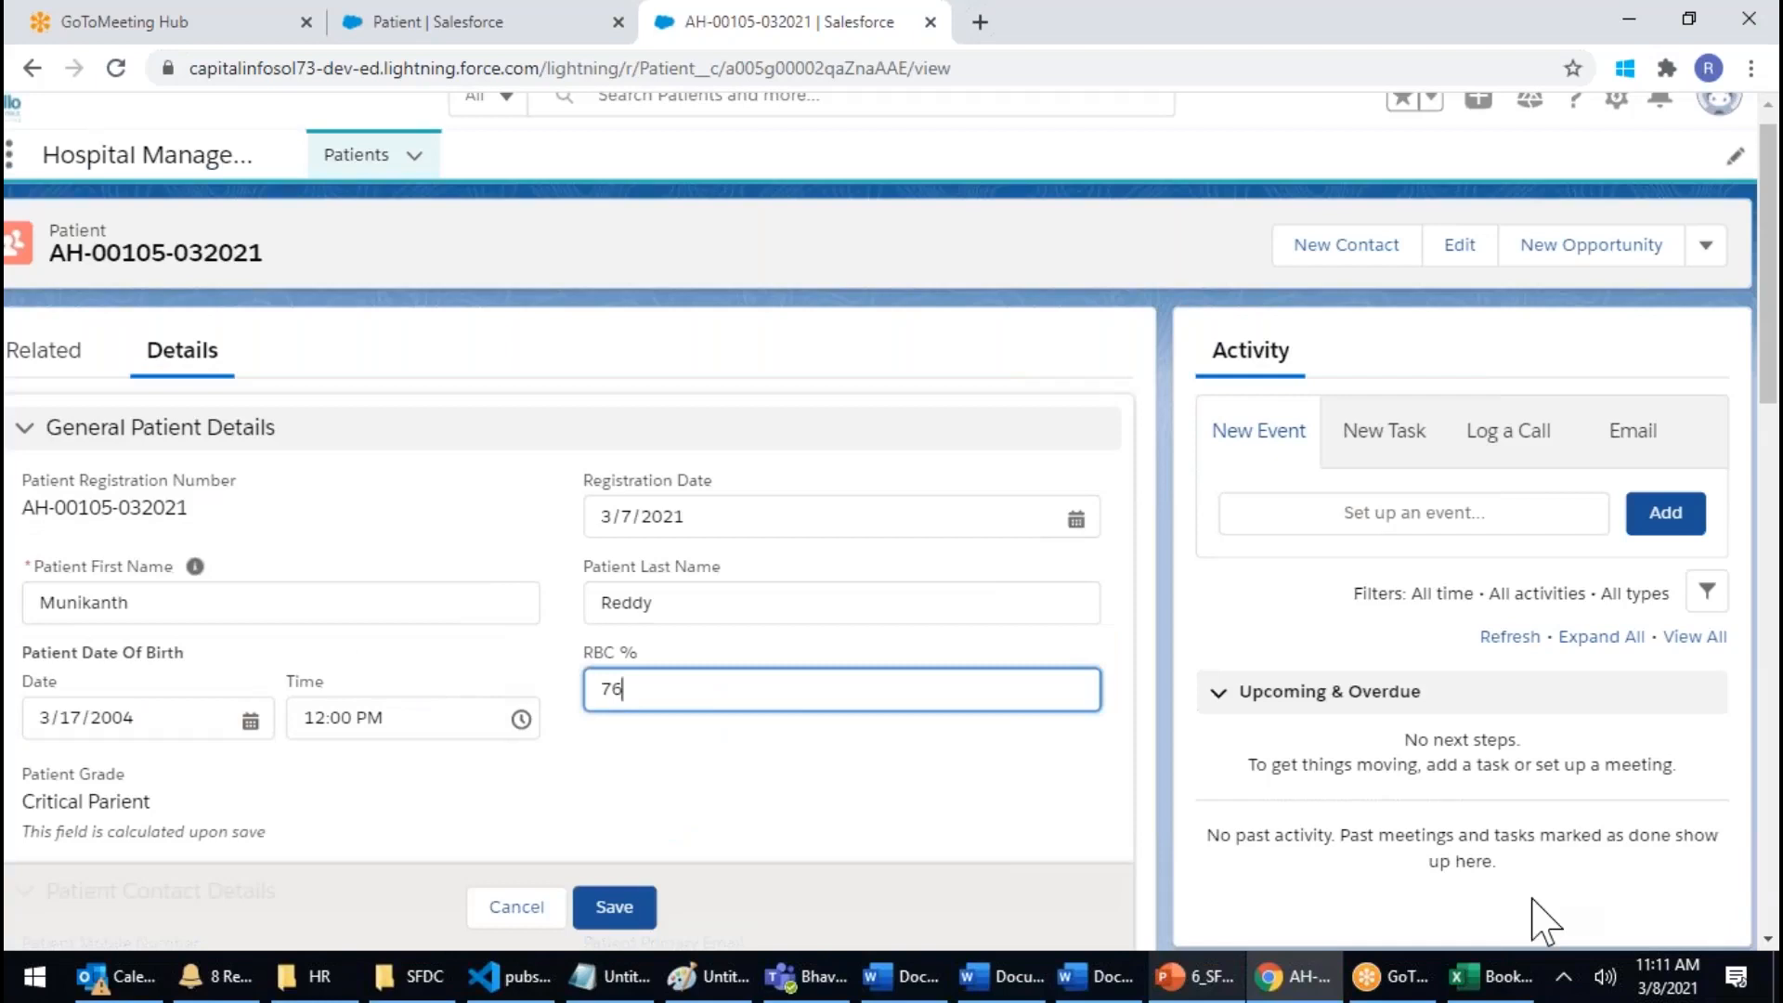
pyautogui.click(624, 910)
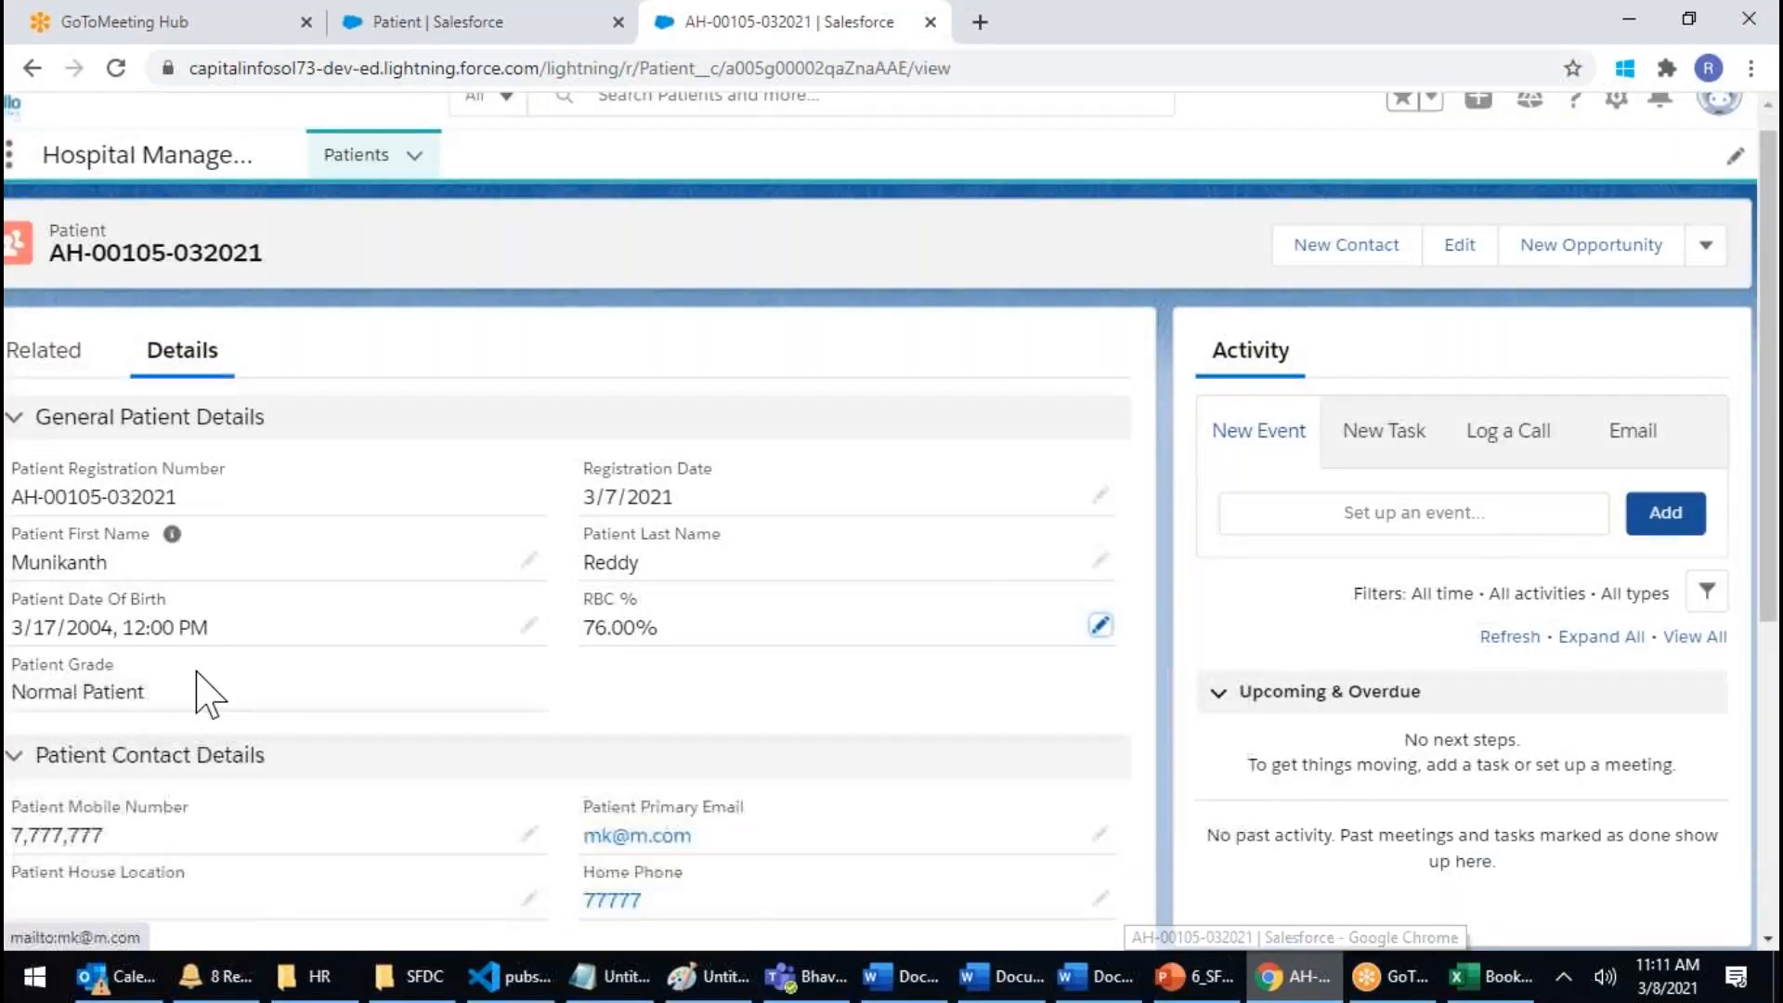
pyautogui.moveTo(198, 688); pyautogui.dragTo(37, 692)
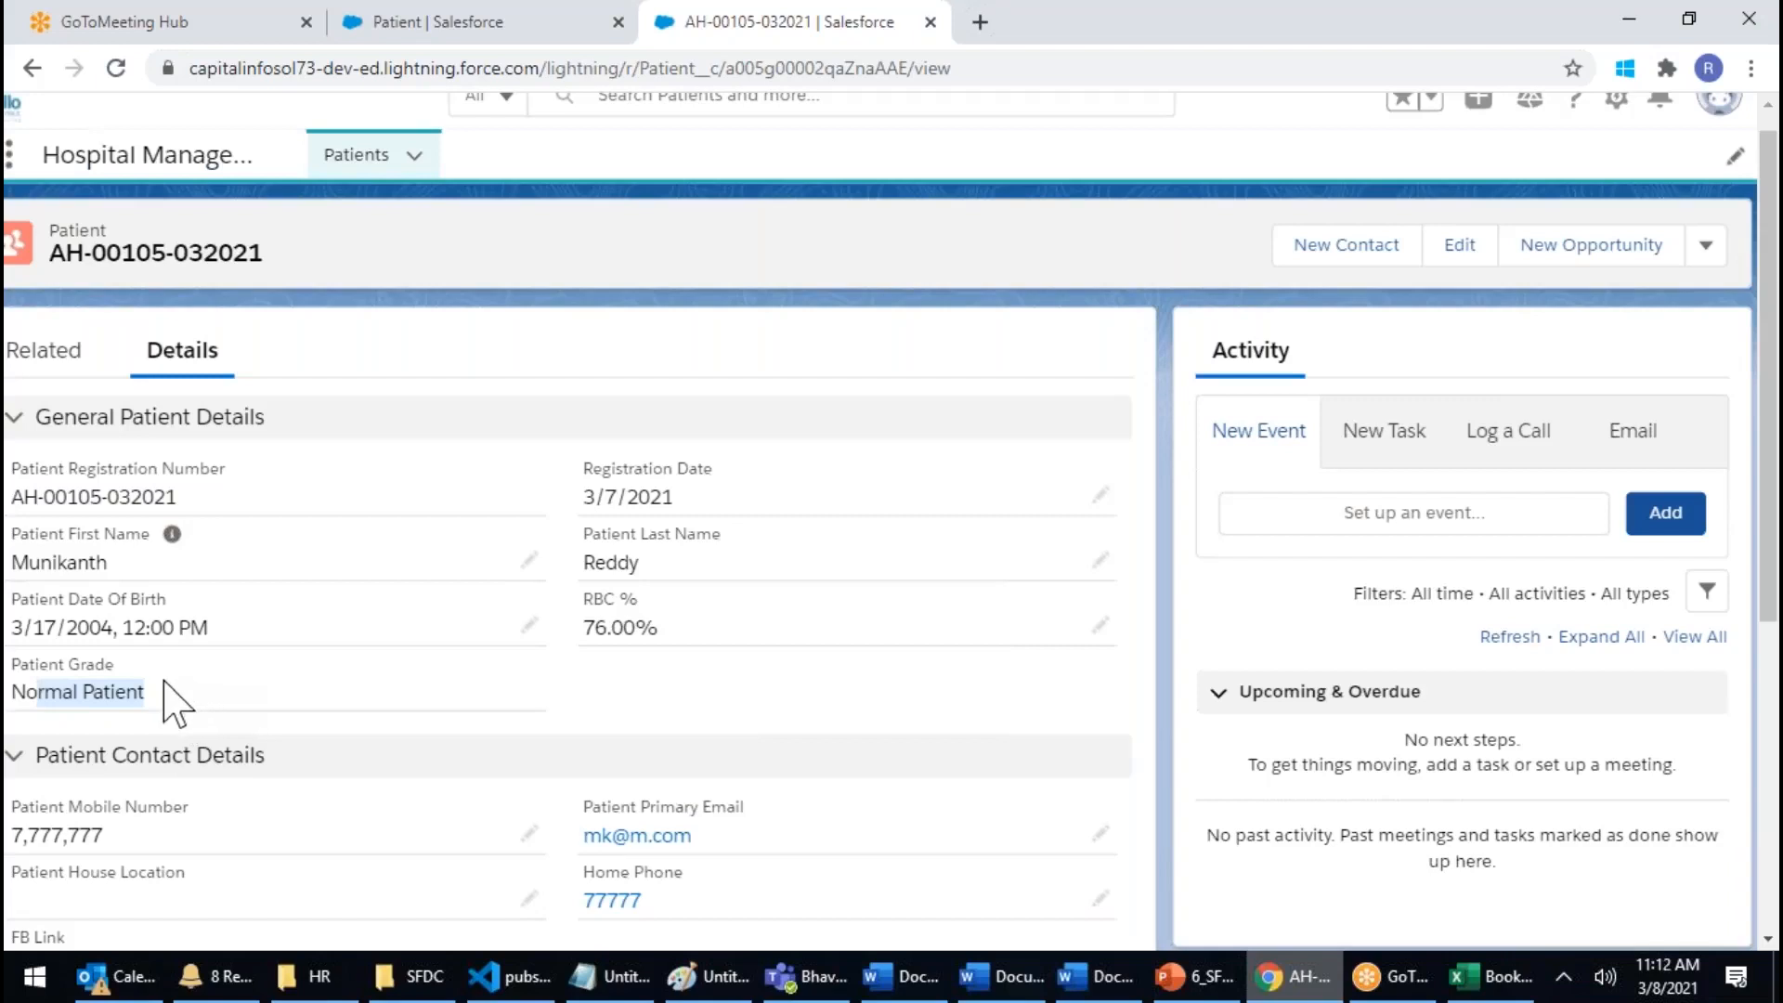
# Step: Set the patient's RBC % to 91.6, save the record and check the Patient Grade again
pyautogui.click(1100, 625)
pyautogui.moveTo(696, 686); pyautogui.dragTo(450, 685)
pyautogui.write('91.6')
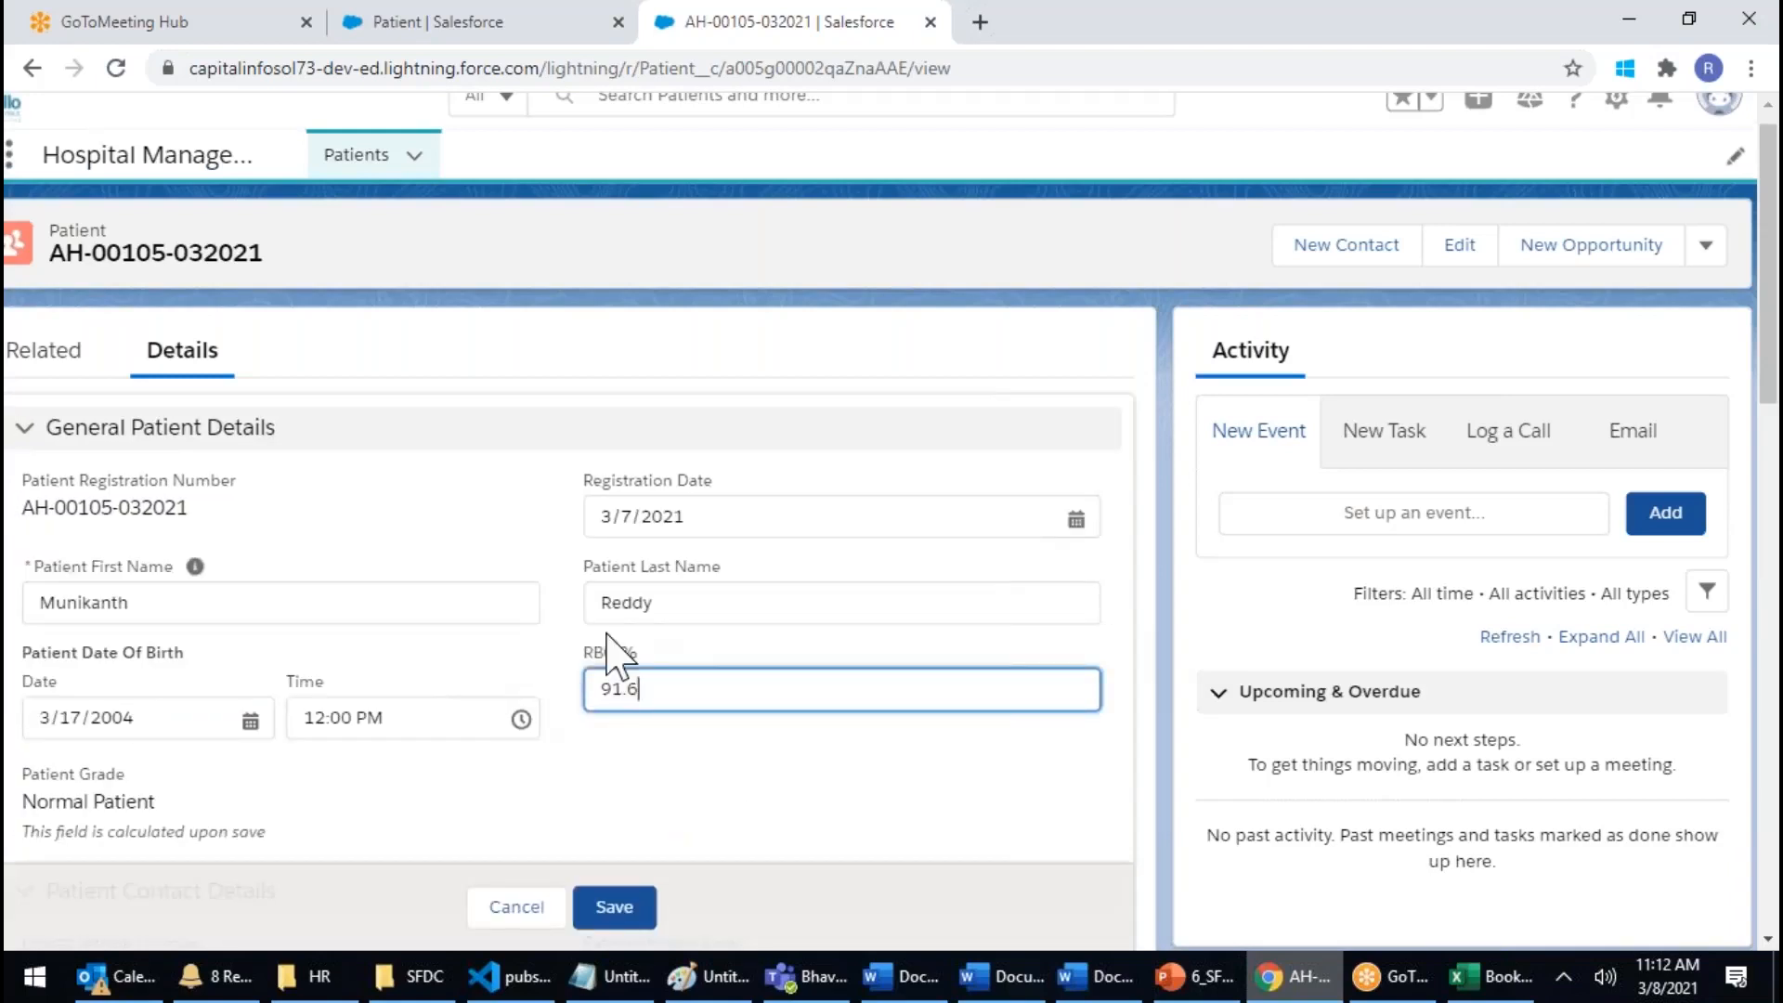
pyautogui.click(621, 909)
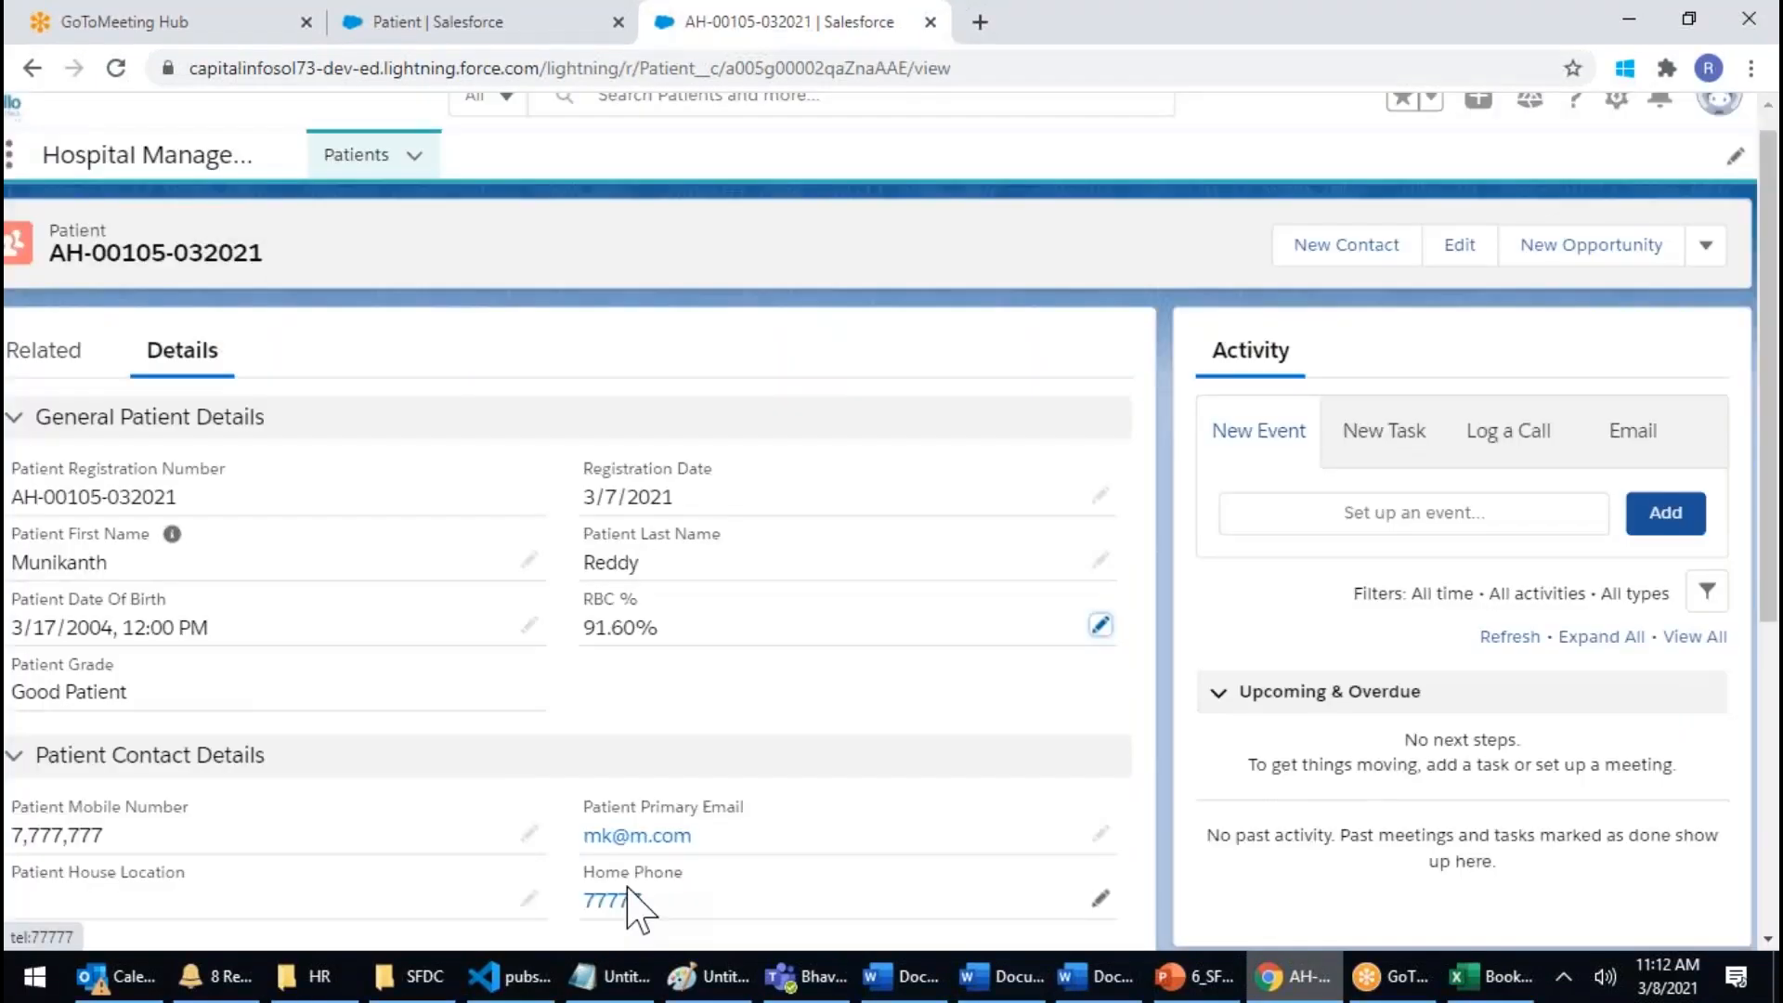
pyautogui.moveTo(171, 710); pyautogui.dragTo(14, 720)
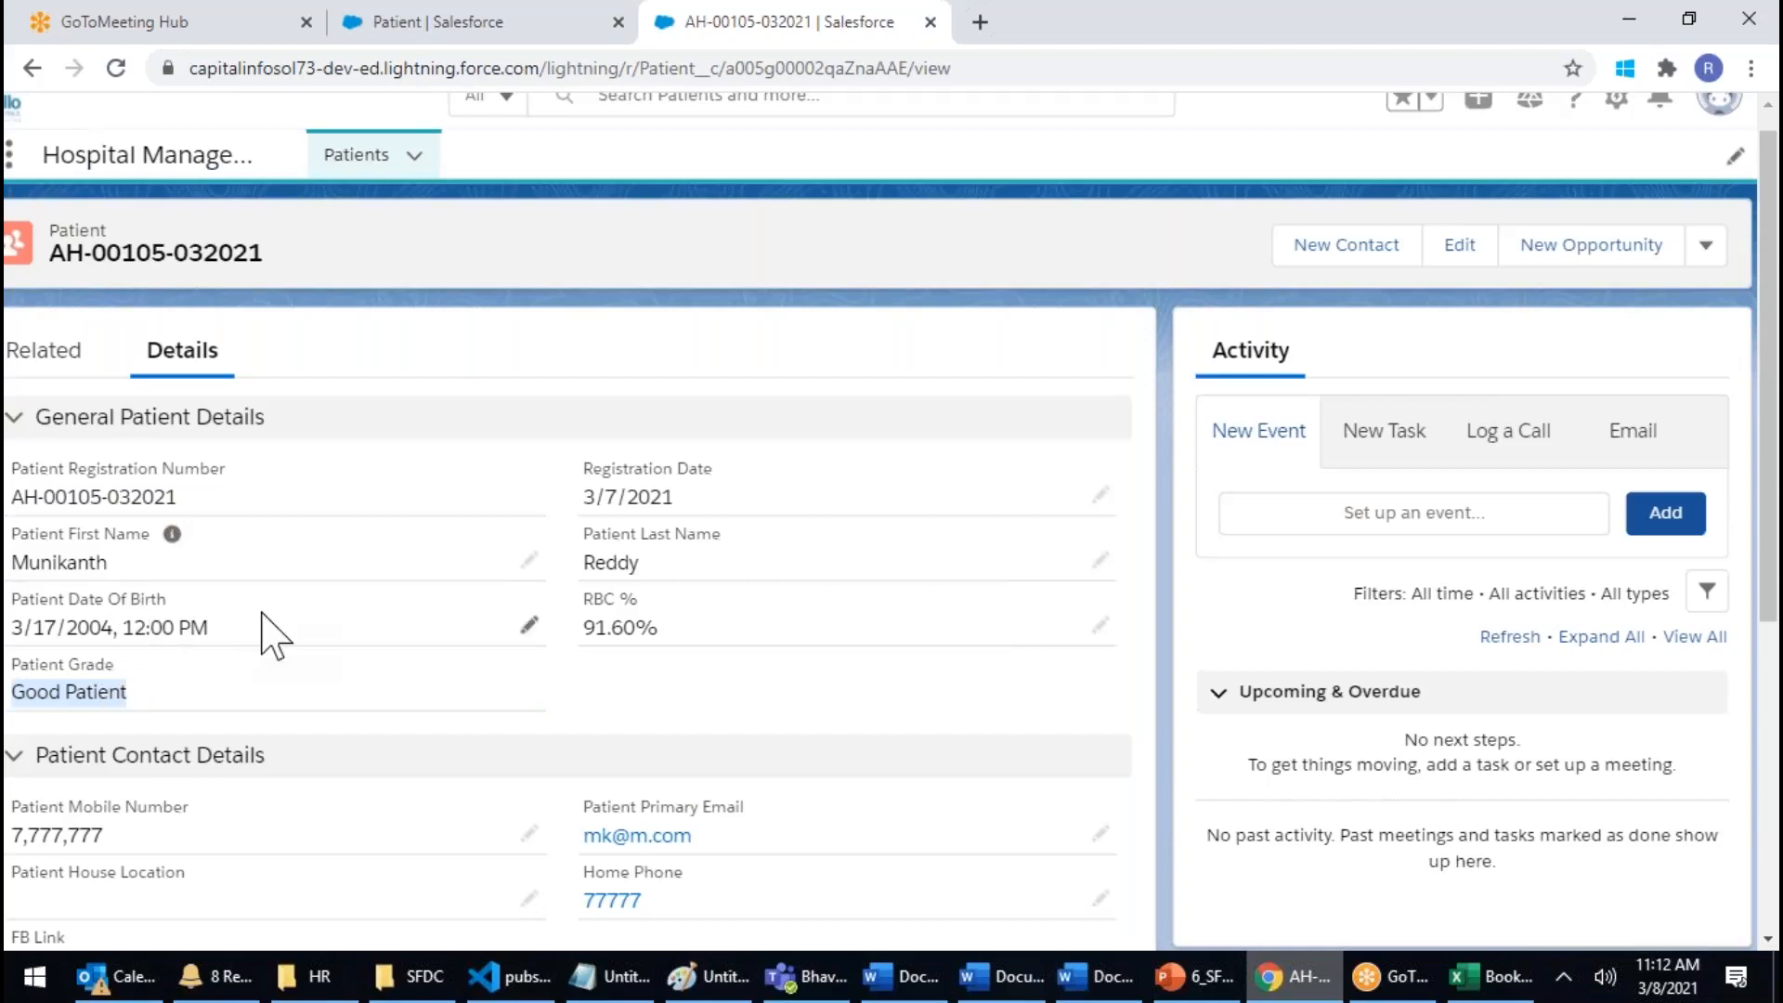
# Step: Compare the record's RBC % with its Patient Grade, and examine the Registration Date in the General Patient Details section
pyautogui.click(329, 677)
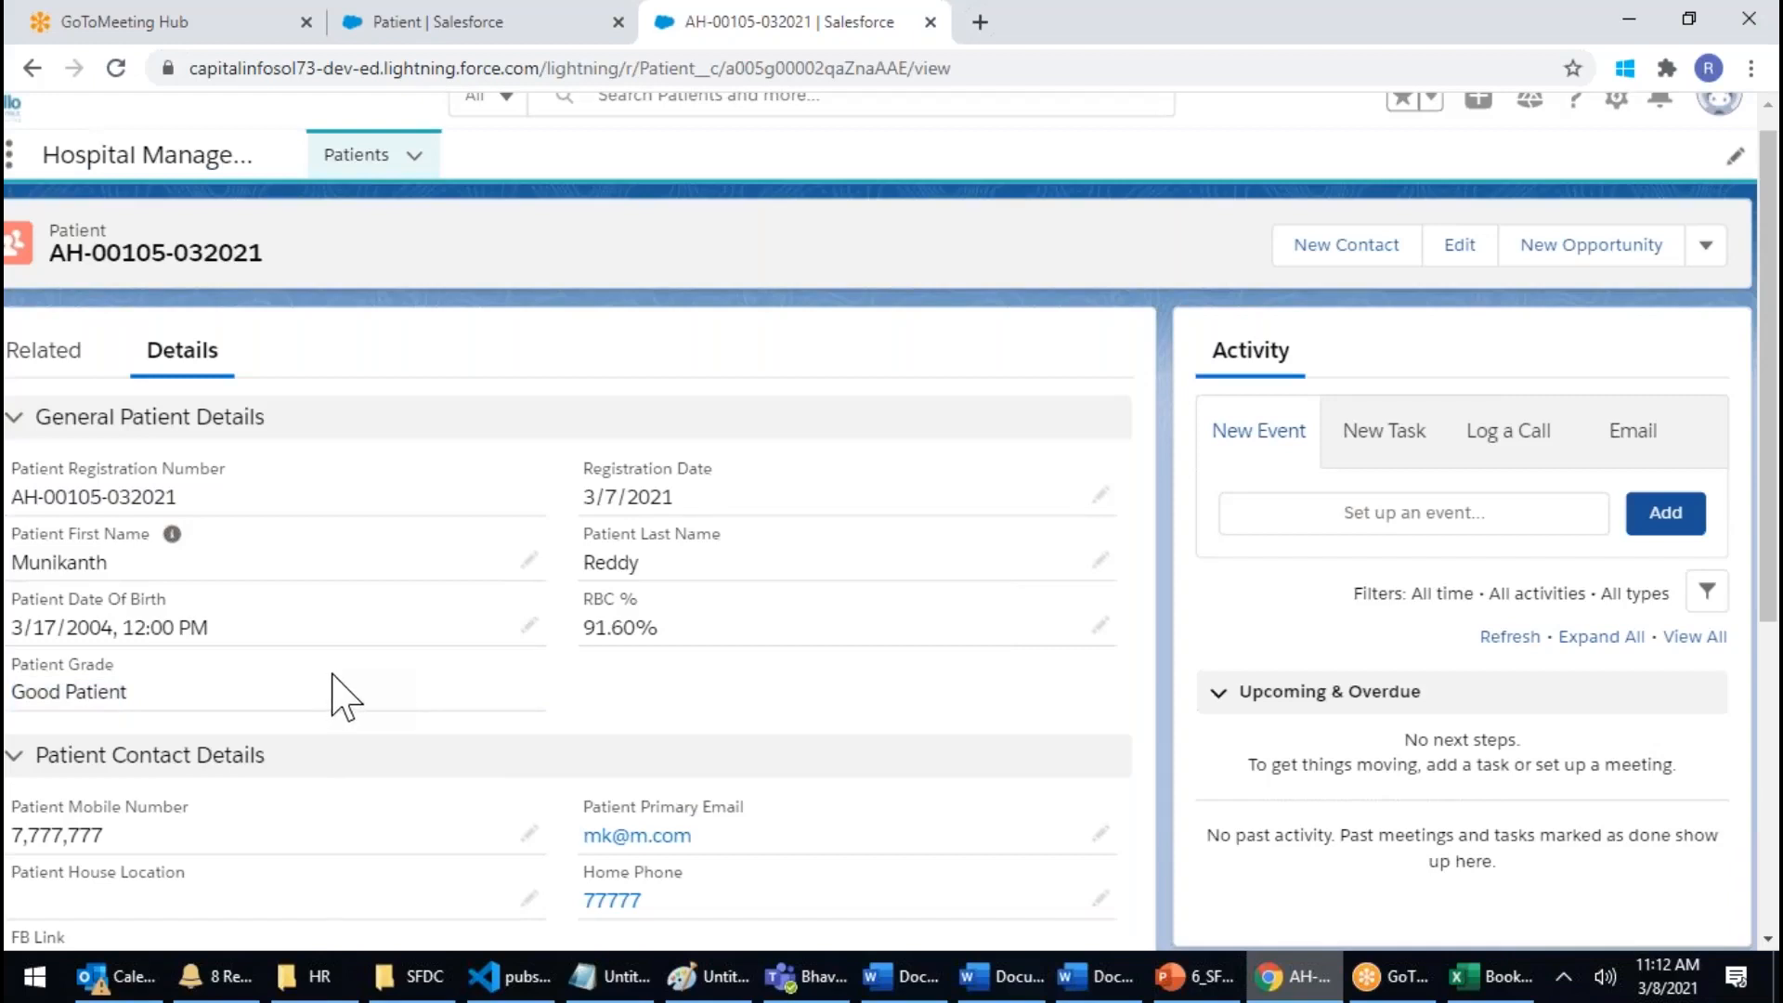
pyautogui.moveTo(660, 620); pyautogui.dragTo(510, 629)
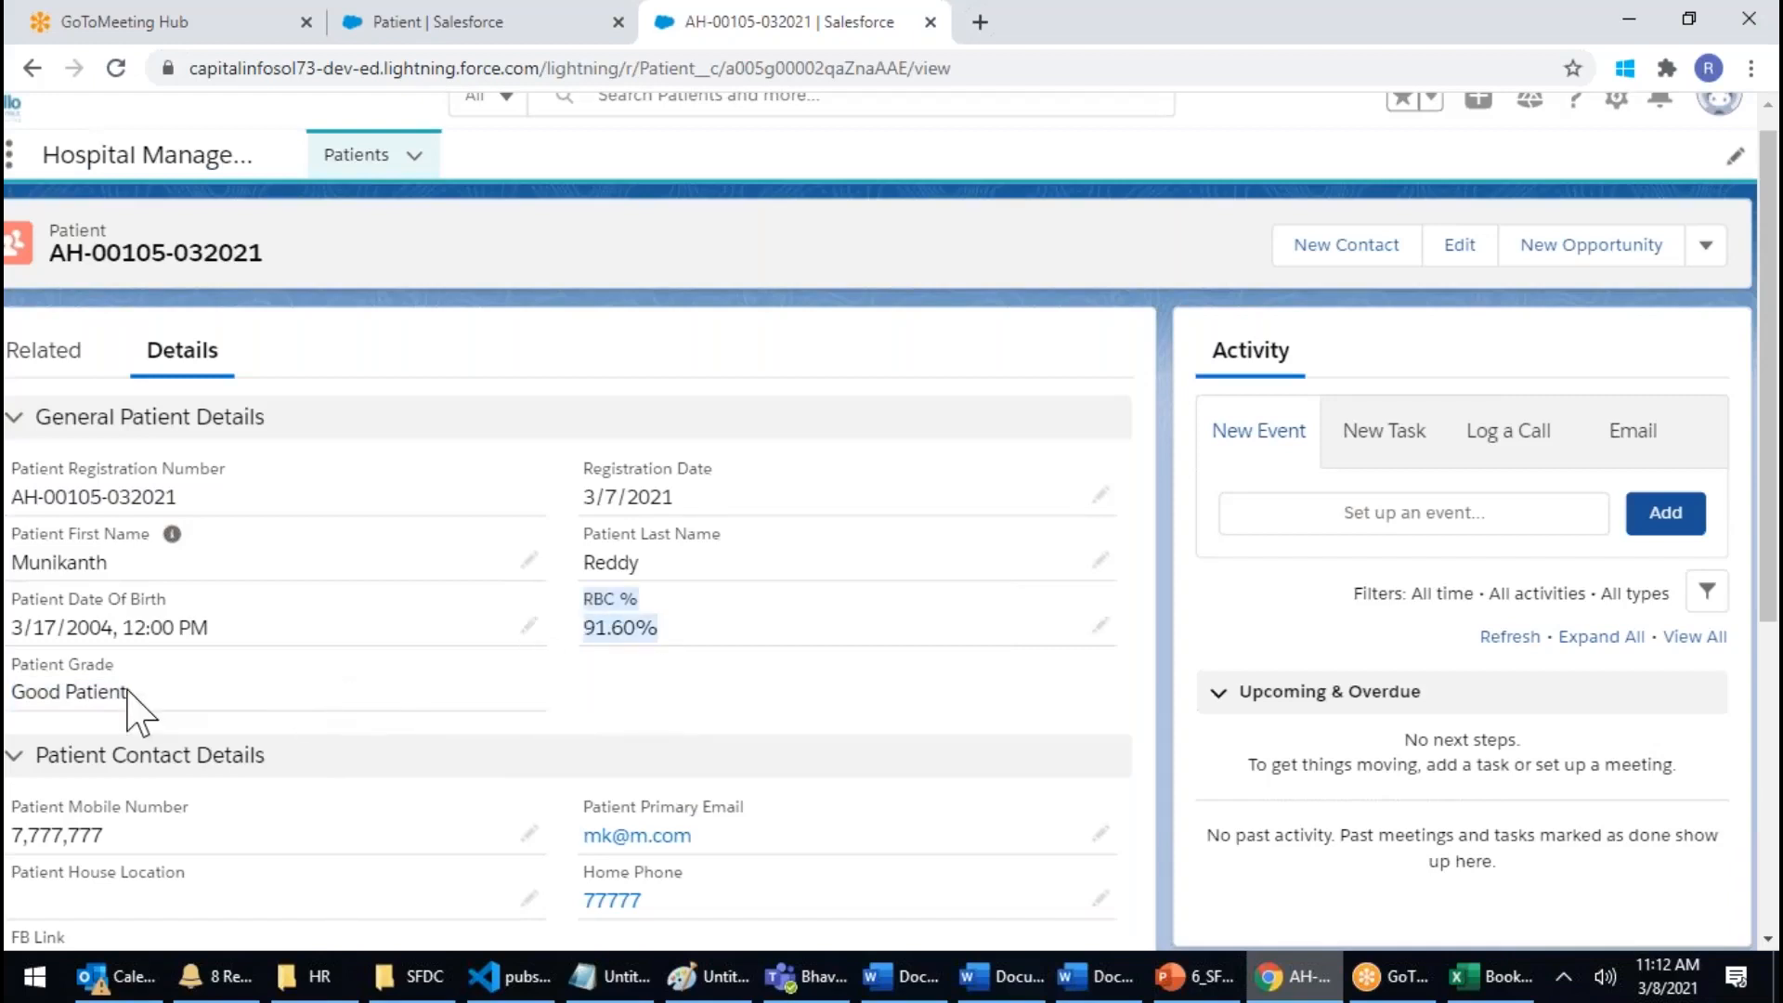
pyautogui.click(150, 680)
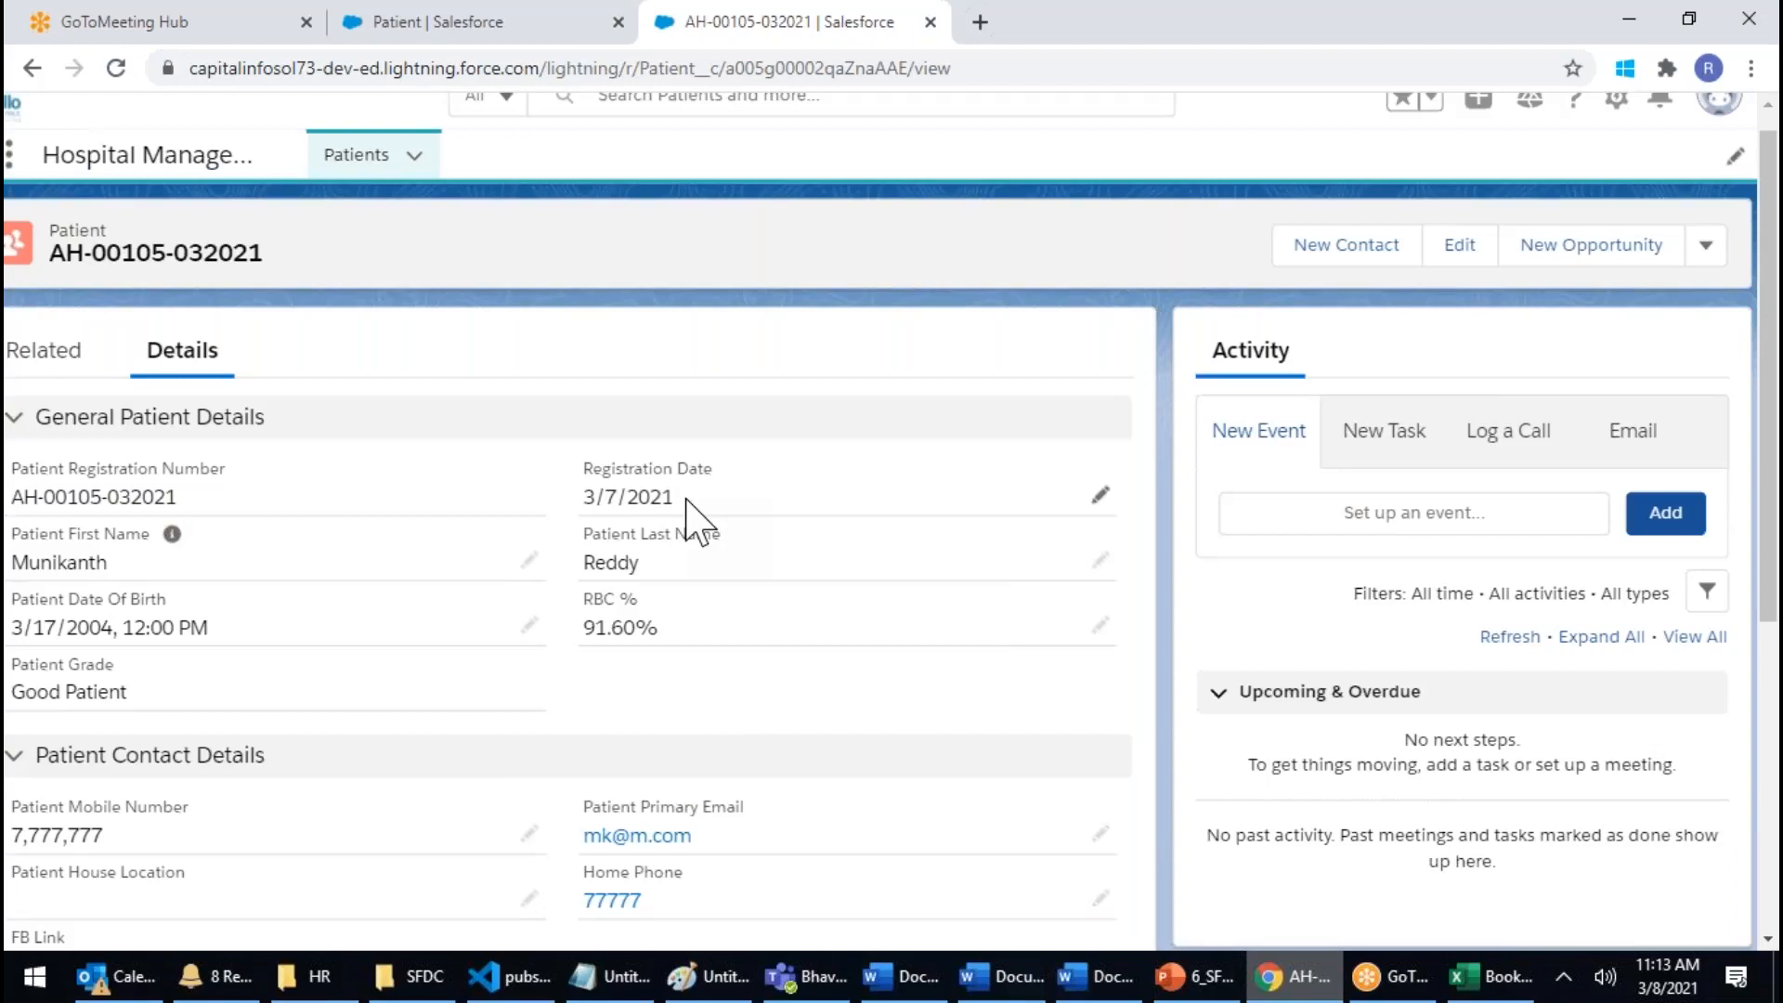
pyautogui.moveTo(584, 466); pyautogui.dragTo(695, 521)
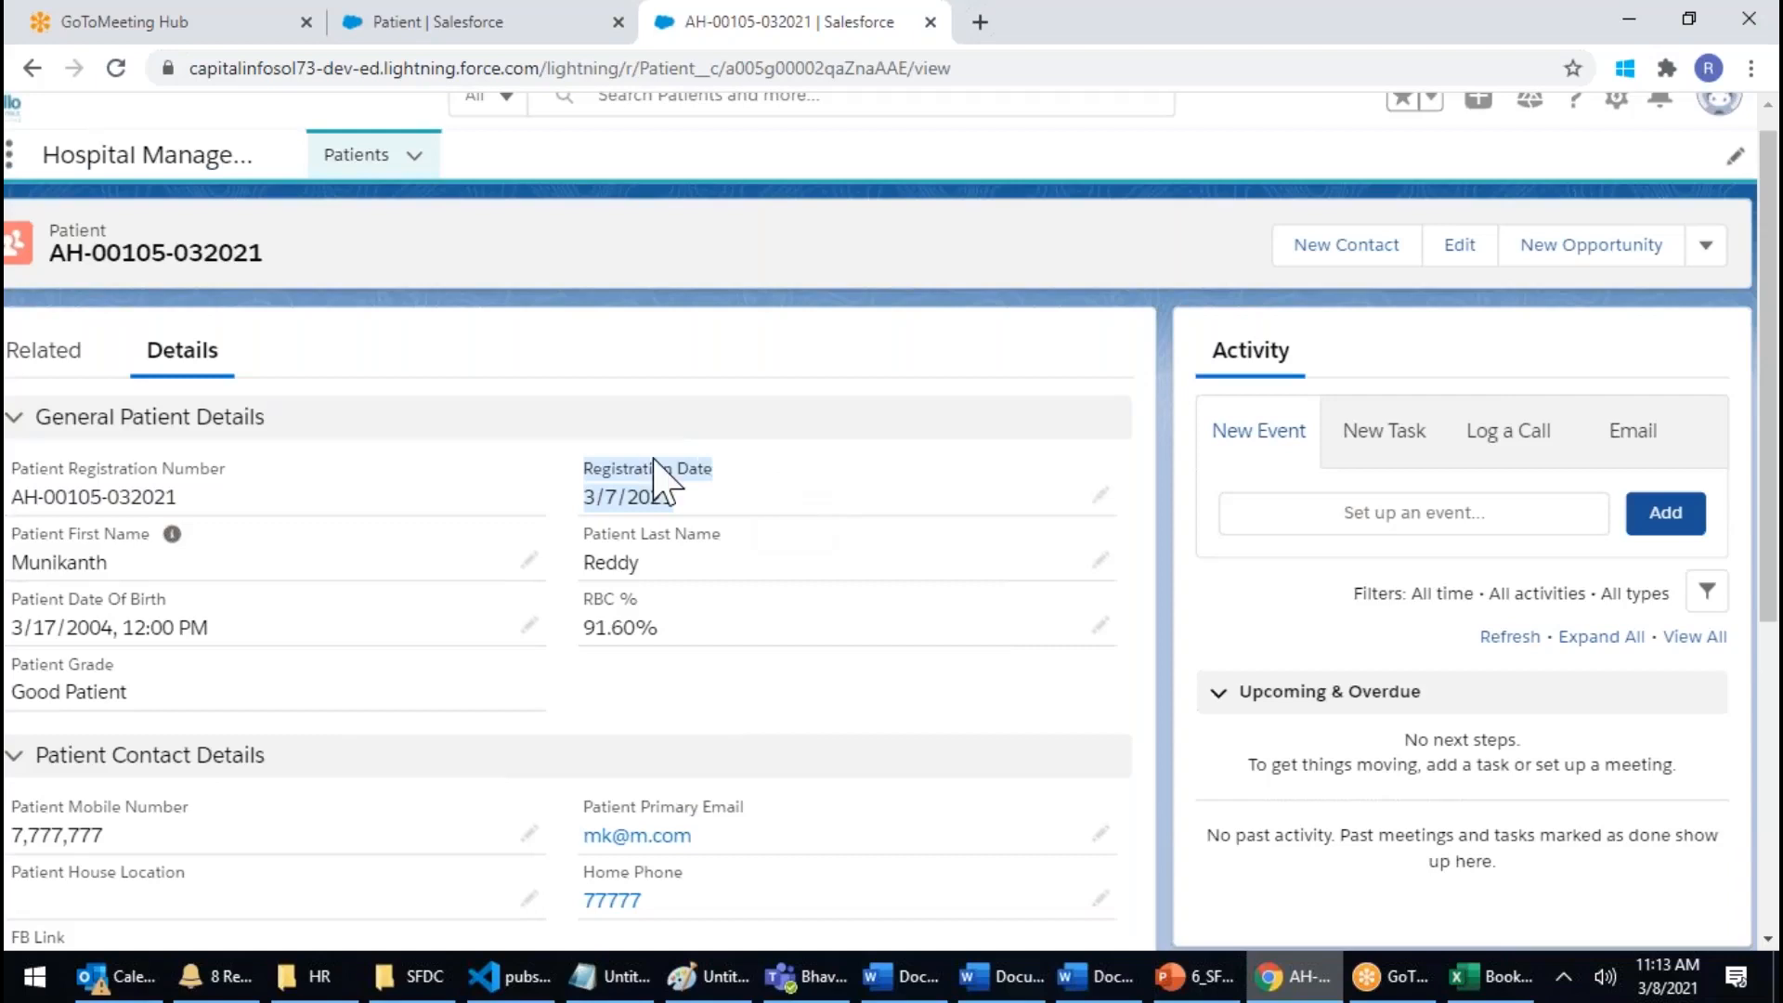
pyautogui.click(752, 474)
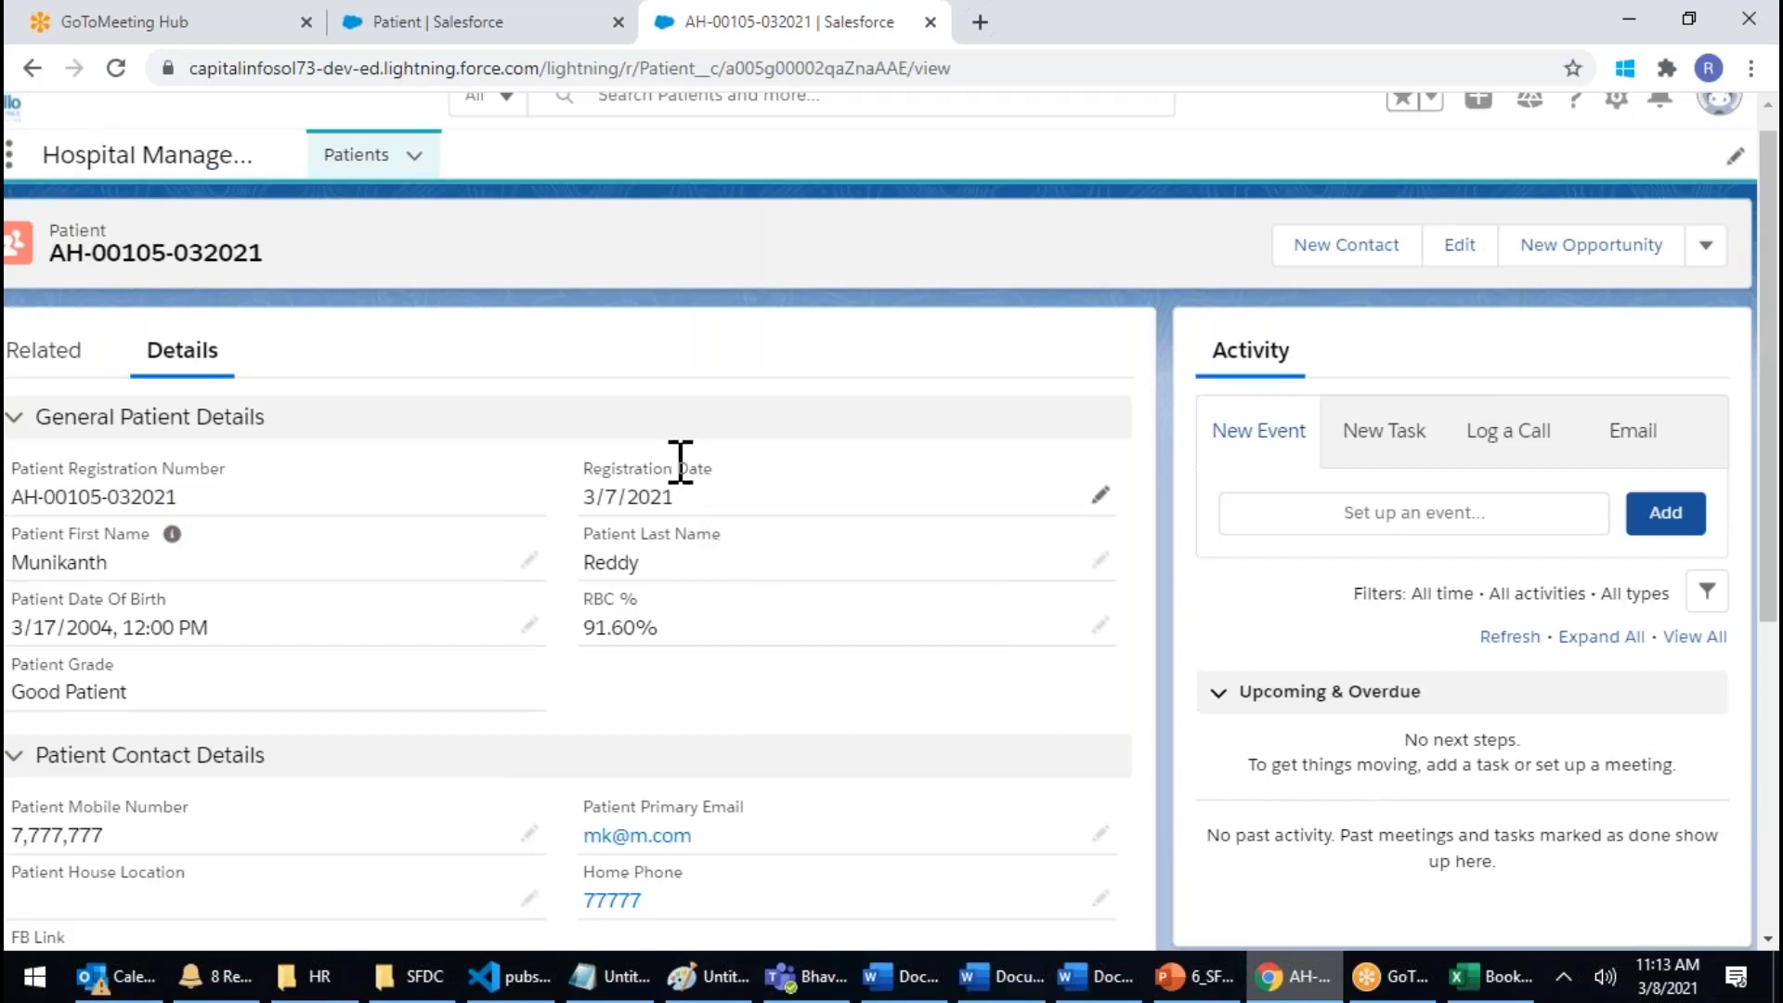
pyautogui.scroll(1, 704, 454)
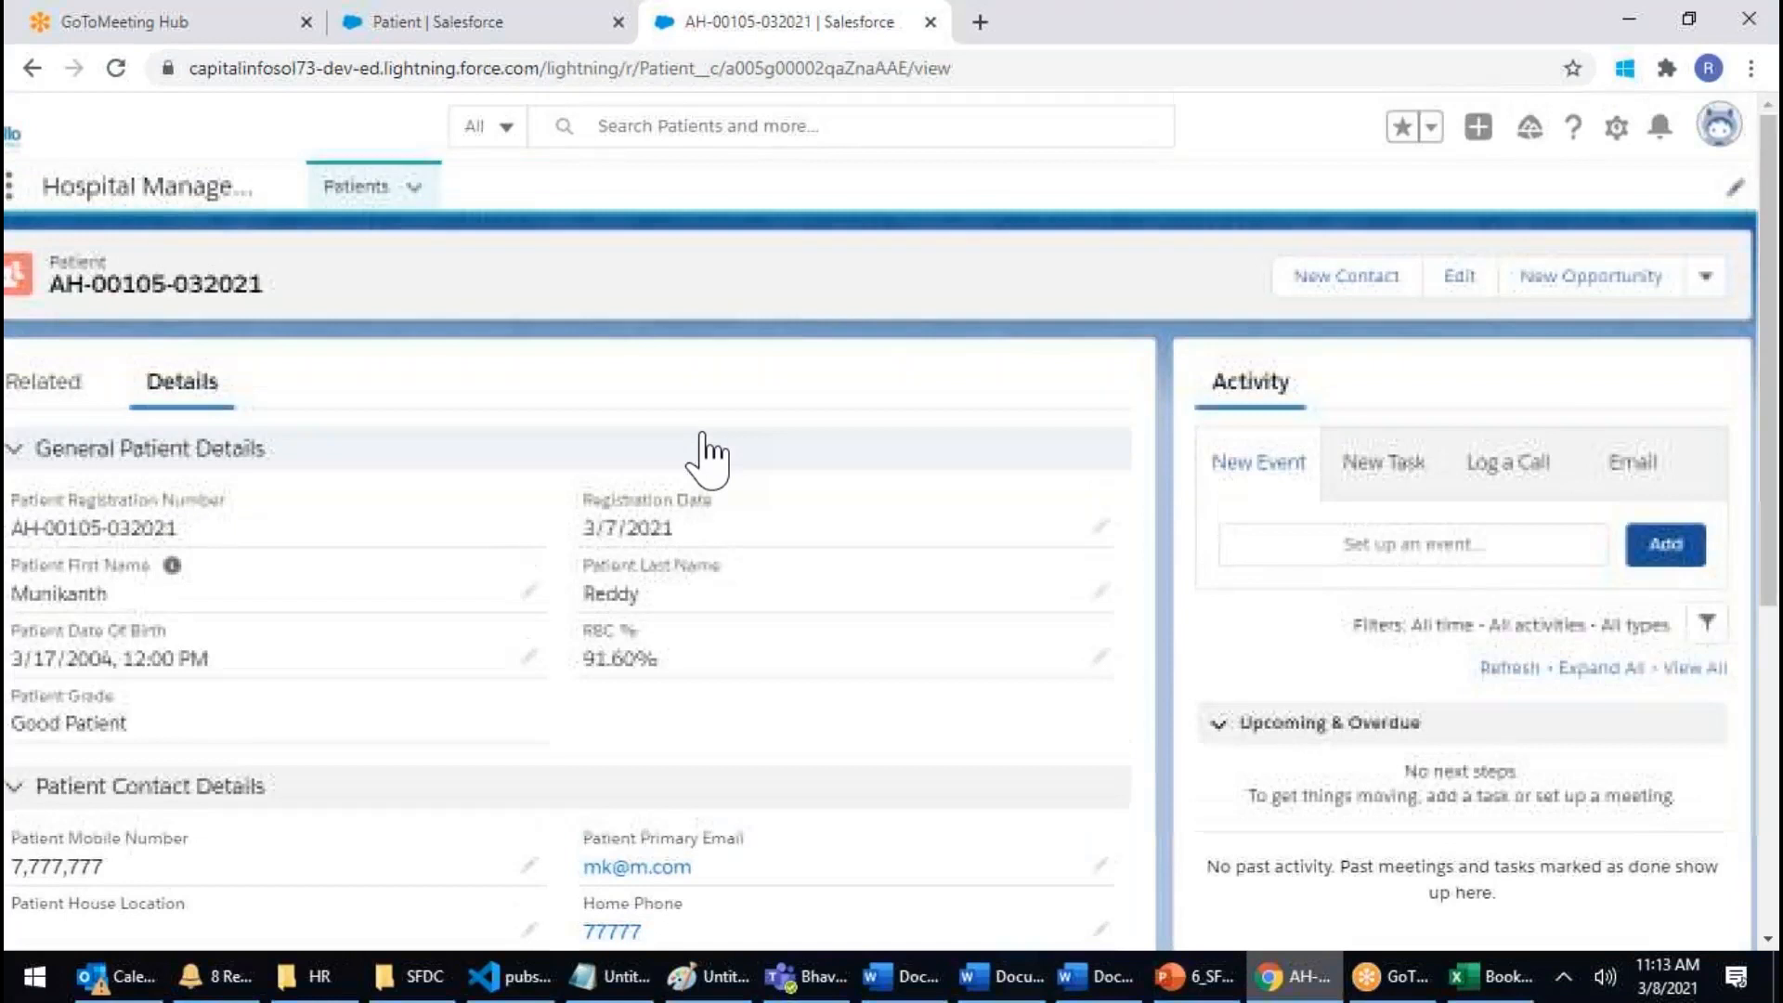
# Step: Return to the Patient object's setup and start a new custom field with the Formula data type
pyautogui.click(455, 21)
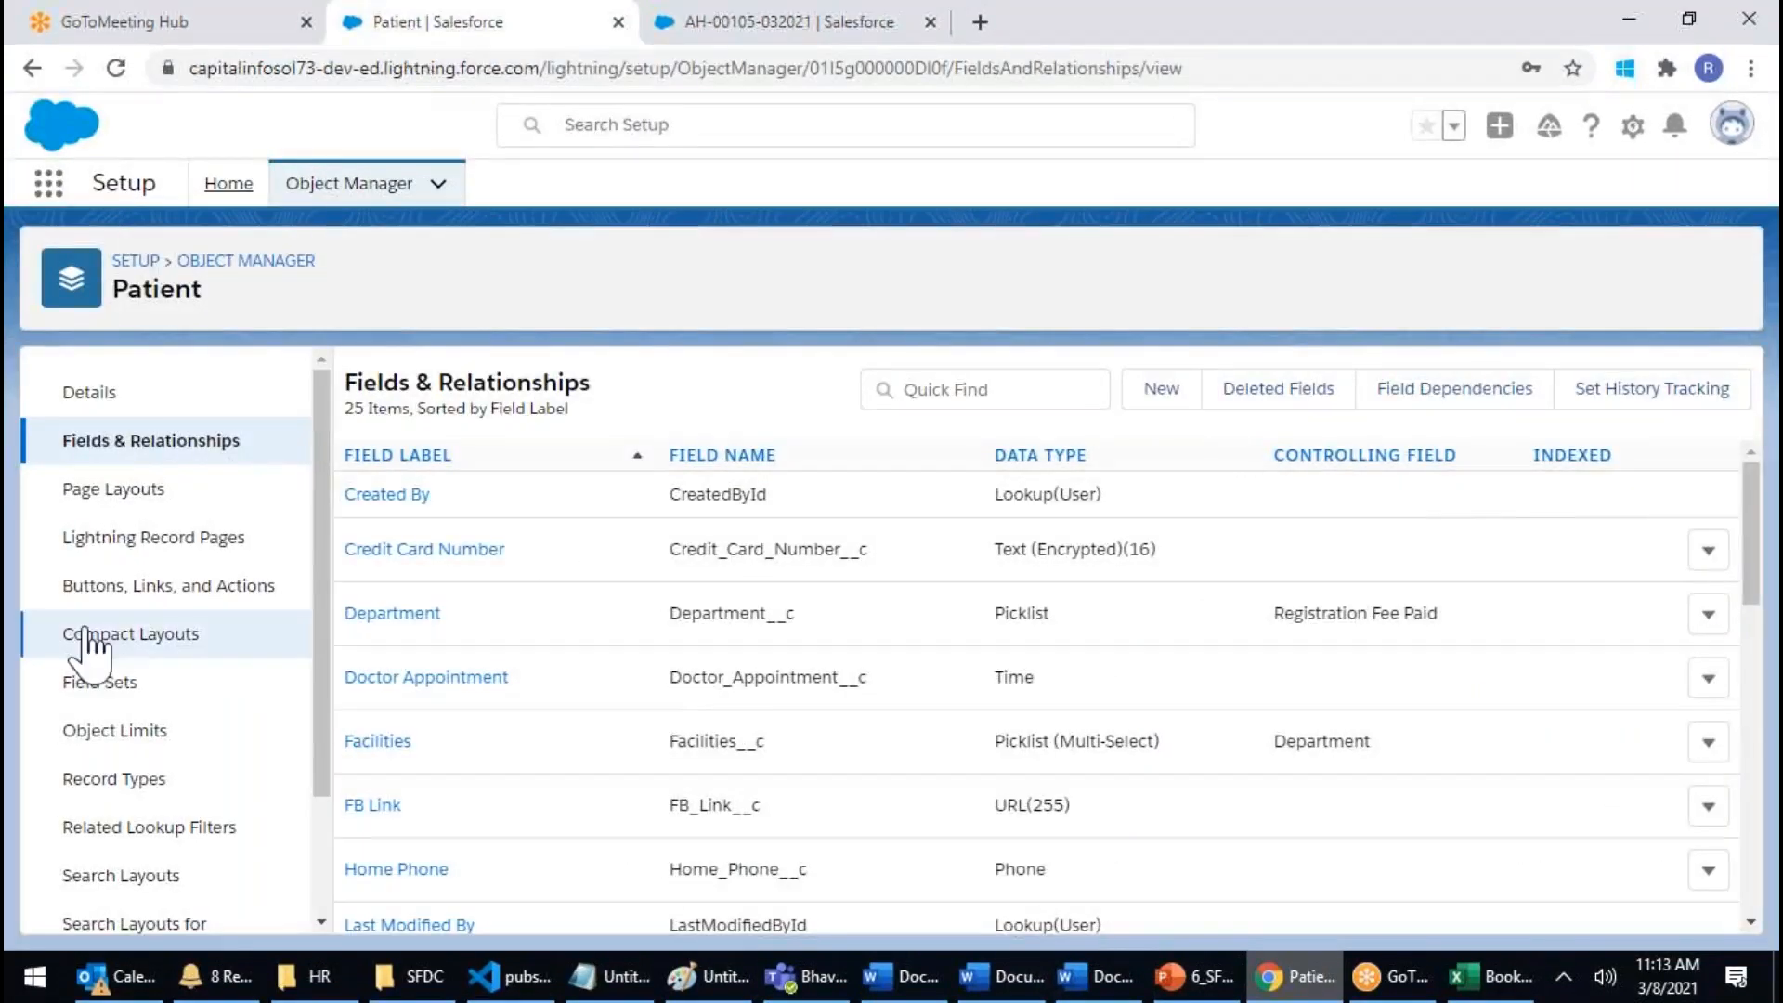
pyautogui.click(1157, 401)
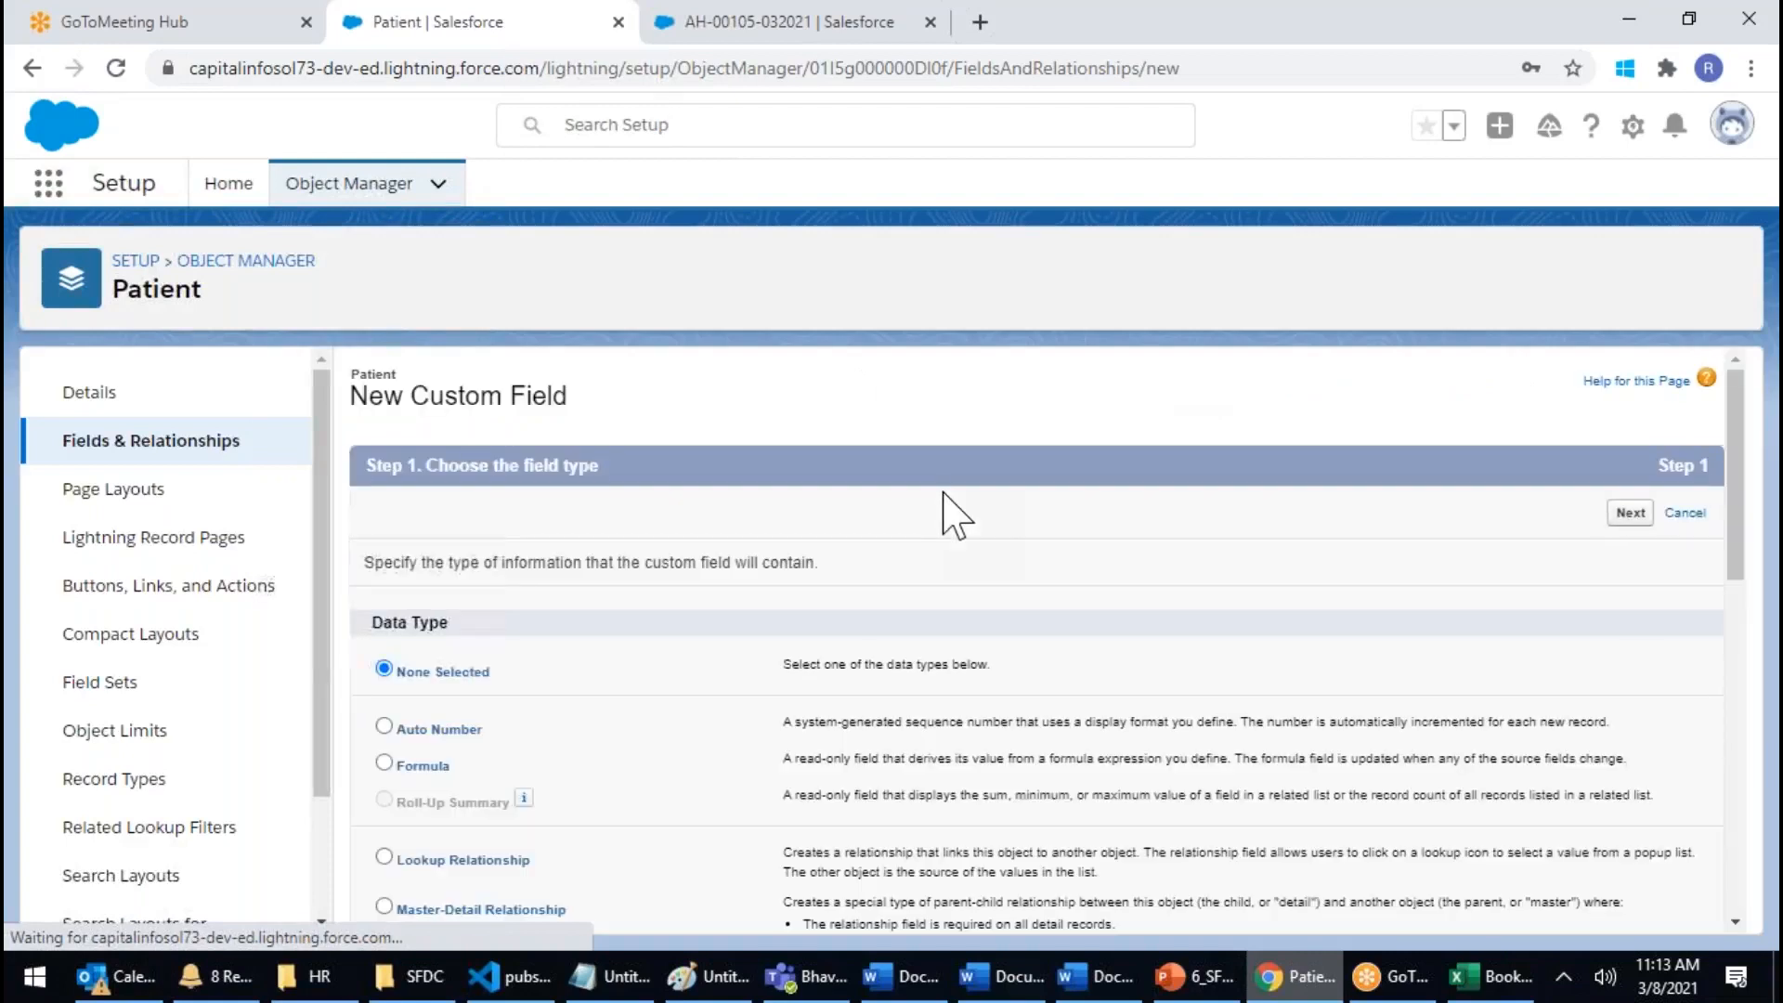
pyautogui.scroll(-3, 955, 530)
pyautogui.click(382, 503)
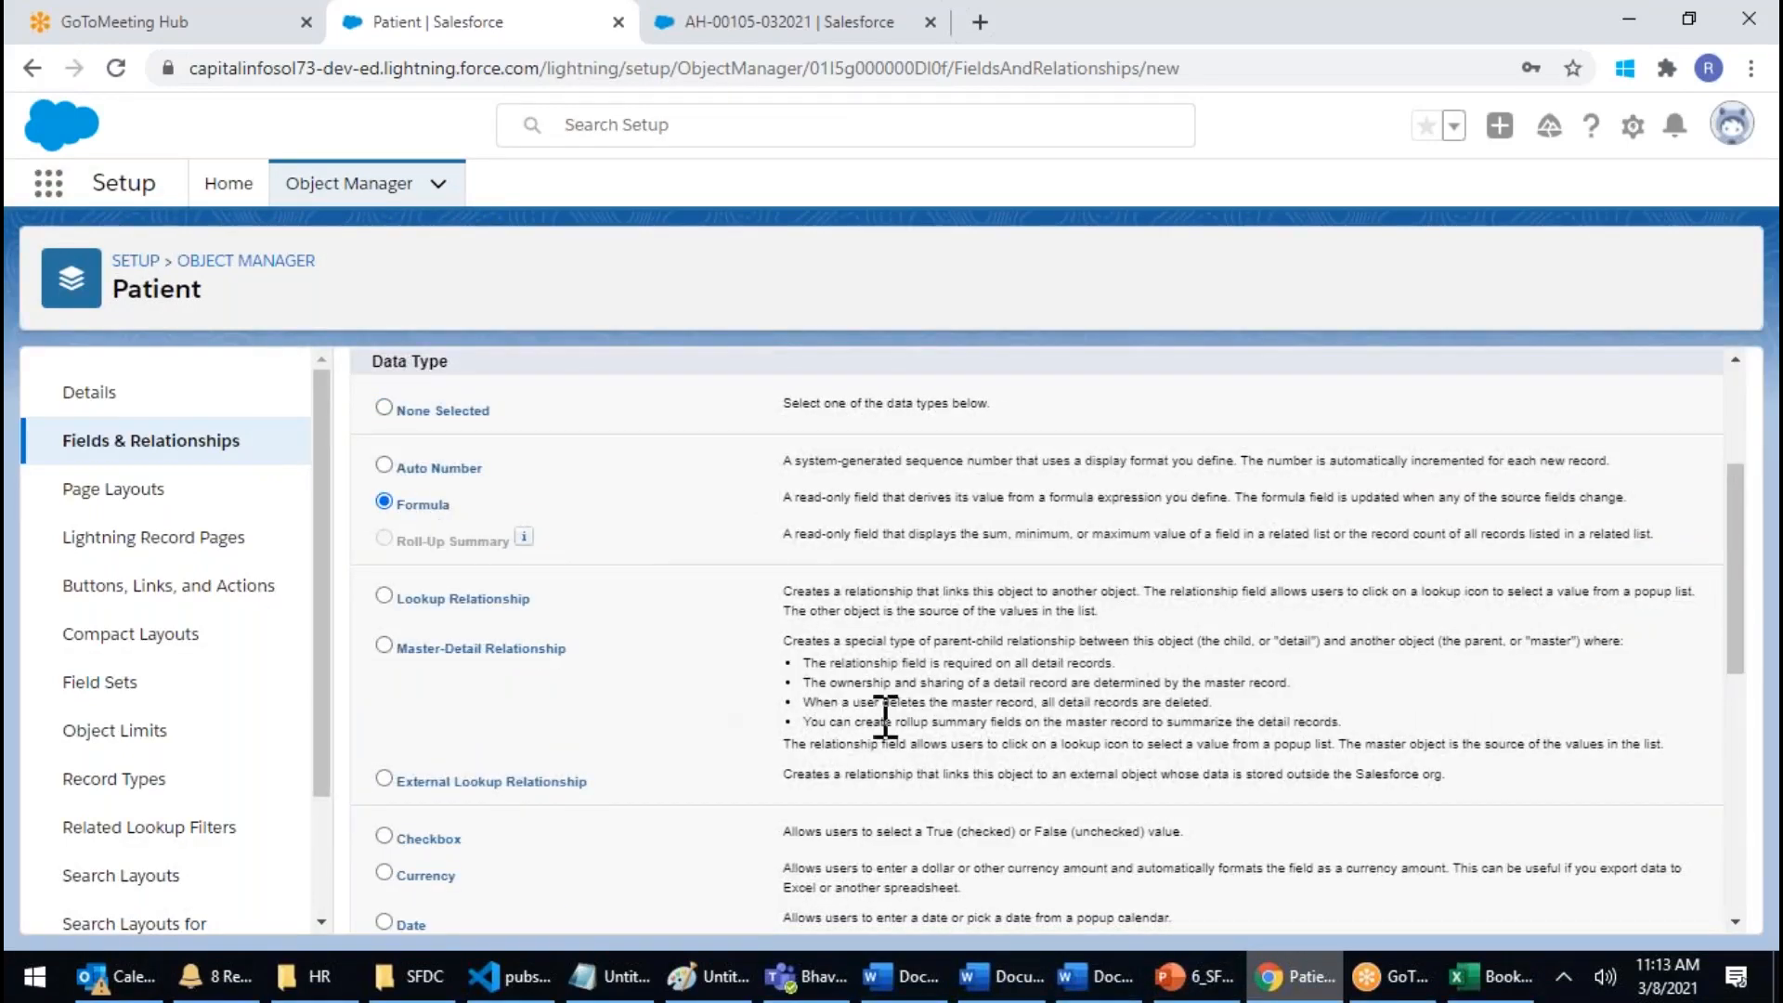
pyautogui.scroll(3, 883, 709)
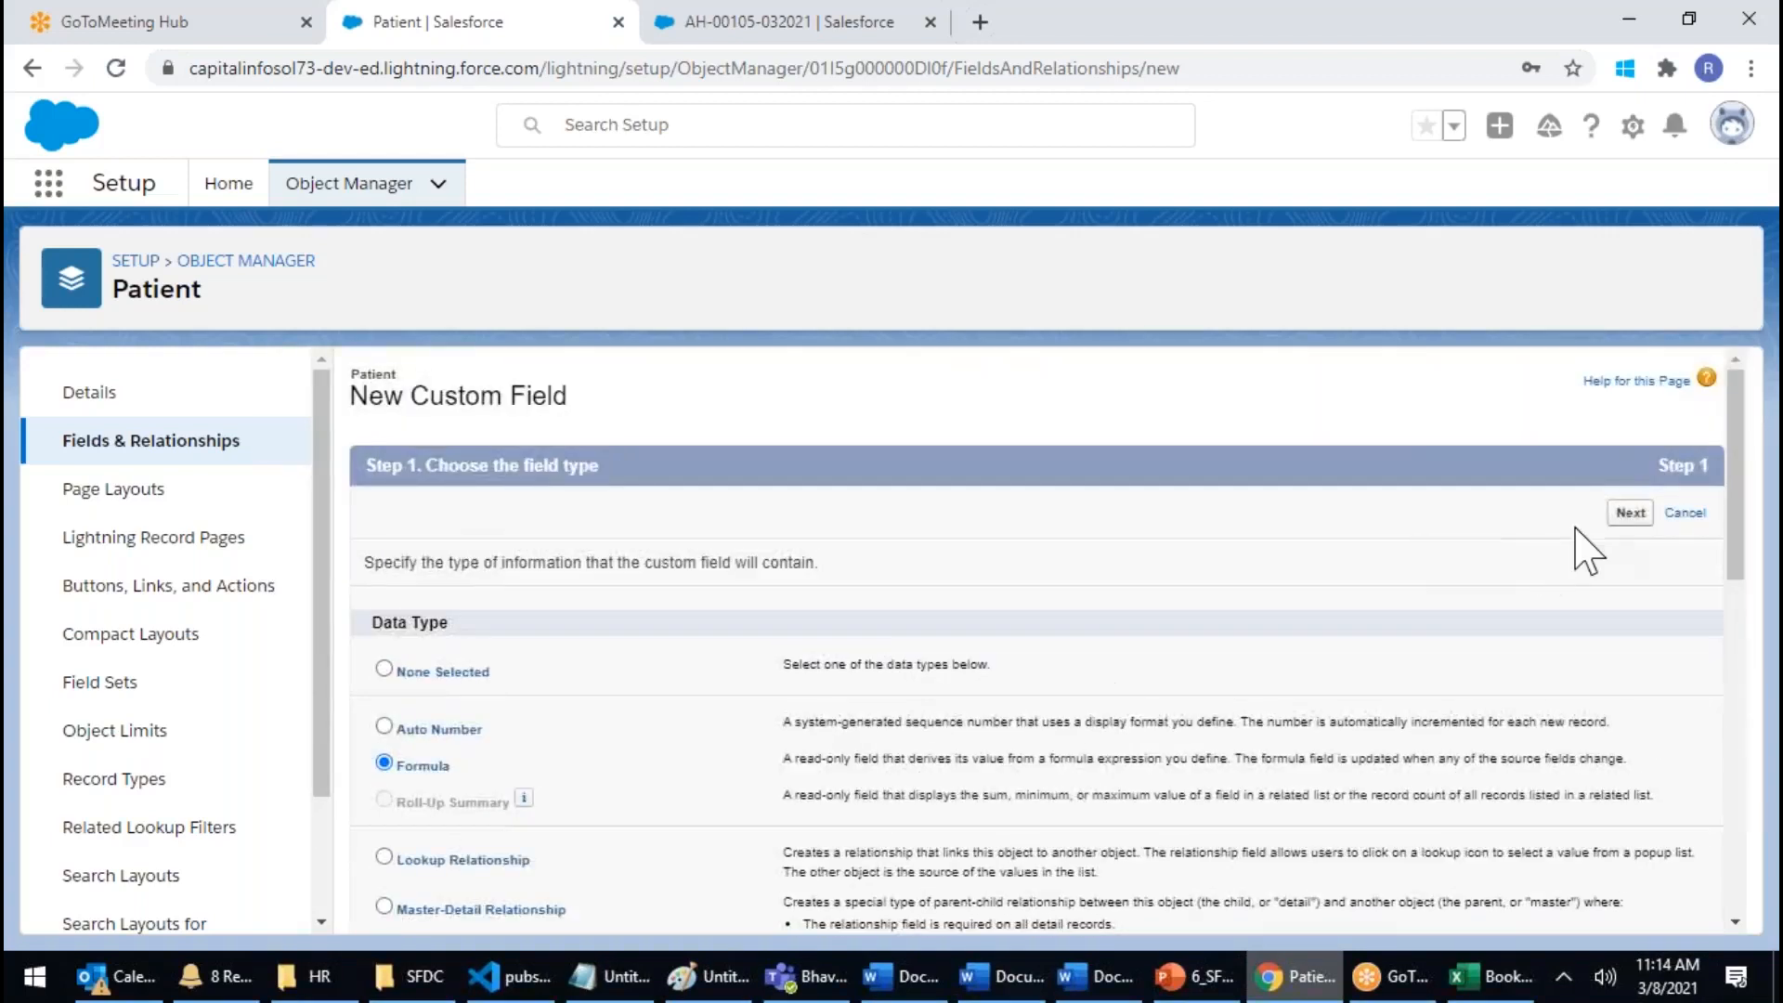
pyautogui.click(1631, 513)
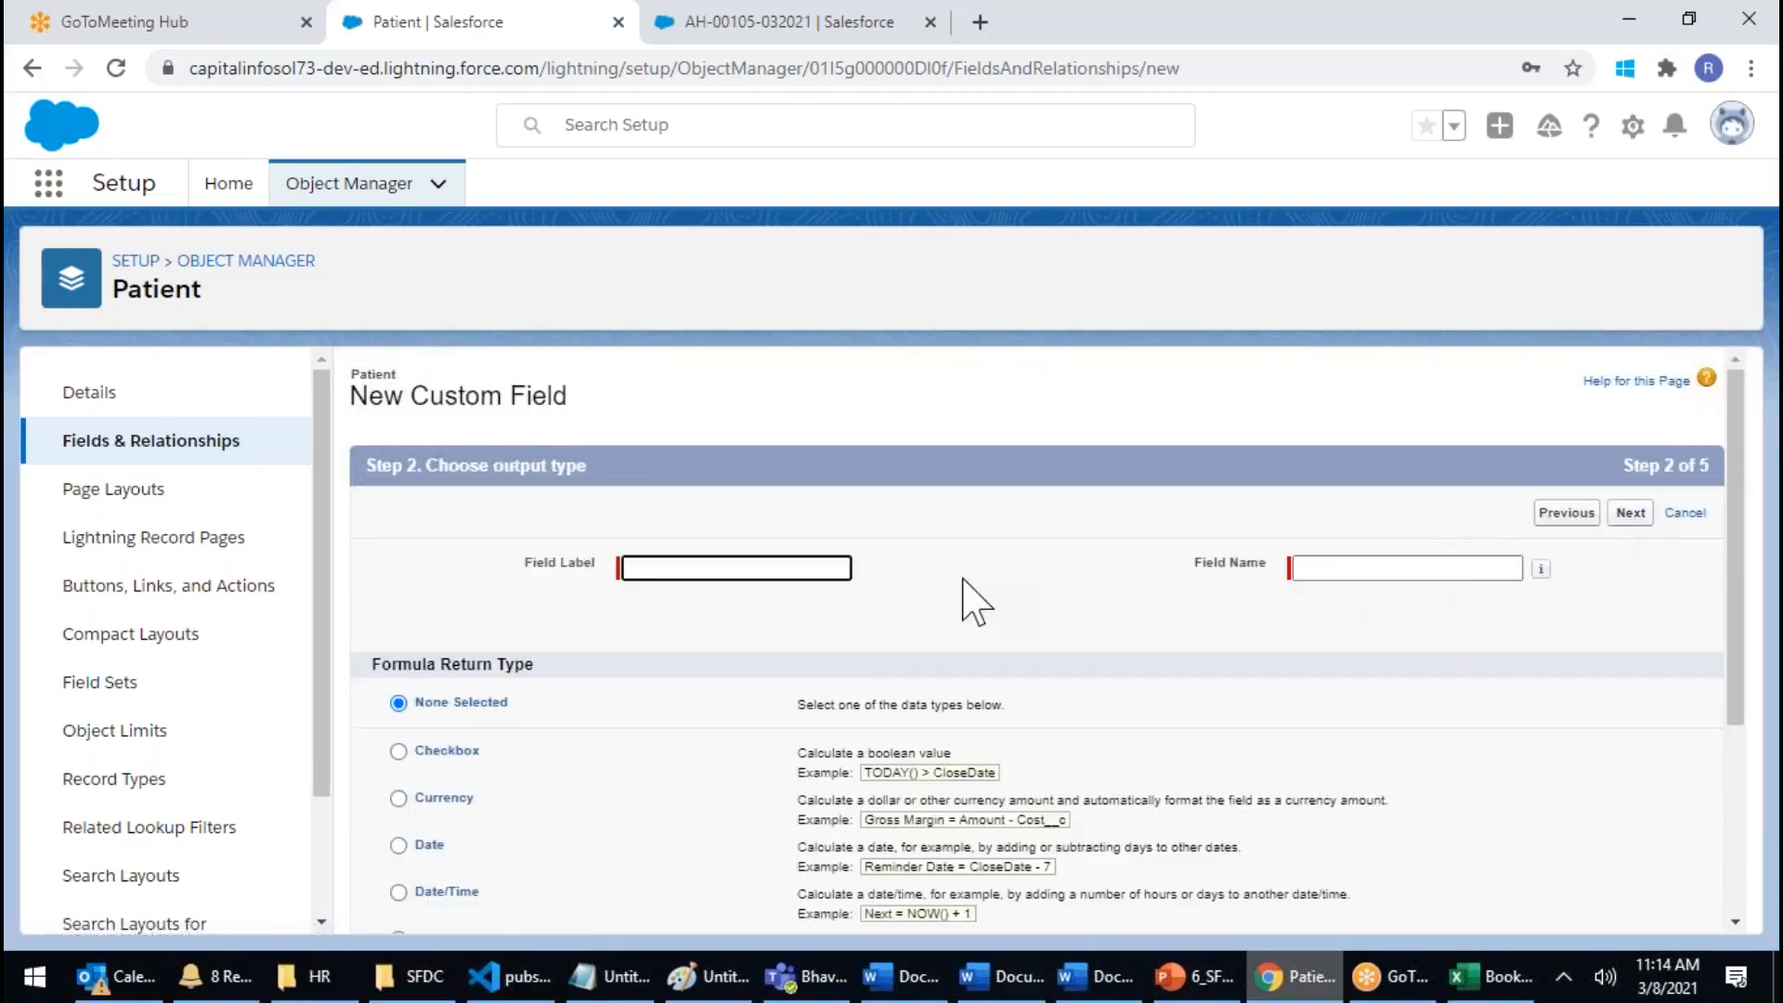
# Step: Label the new formula field Patient Tenure and let the field name fill in from the label
pyautogui.click(688, 568)
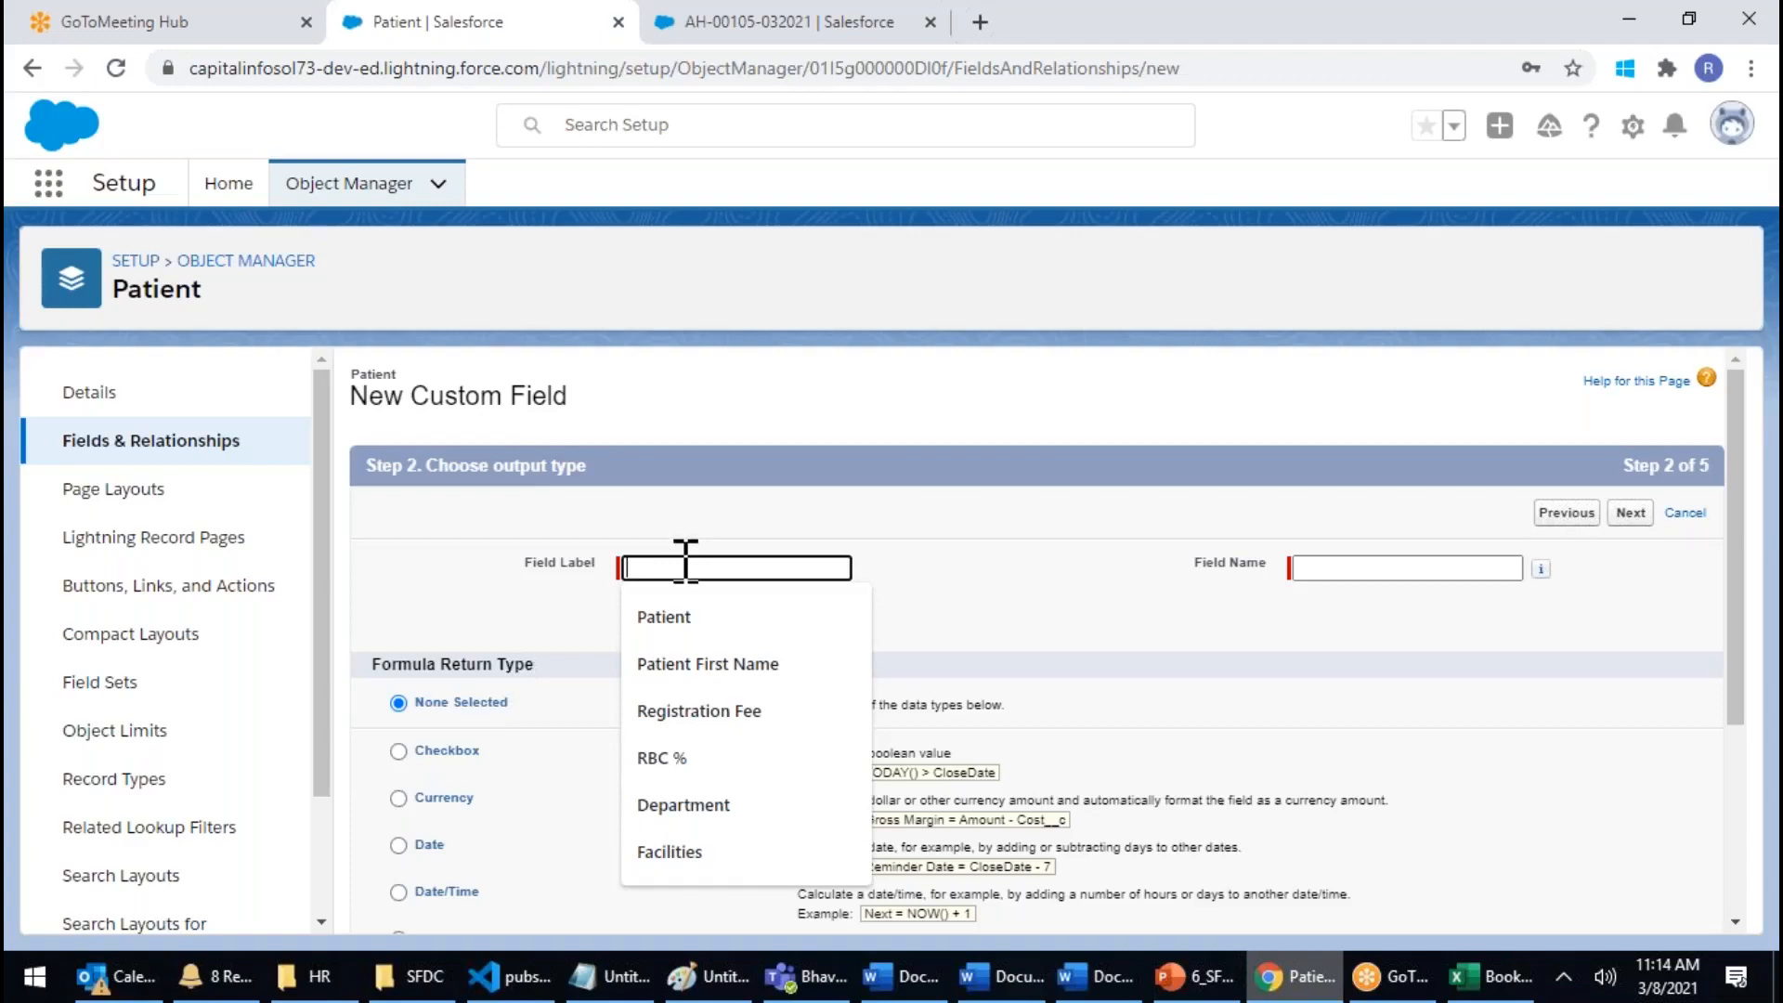
pyautogui.write('Patient Type')
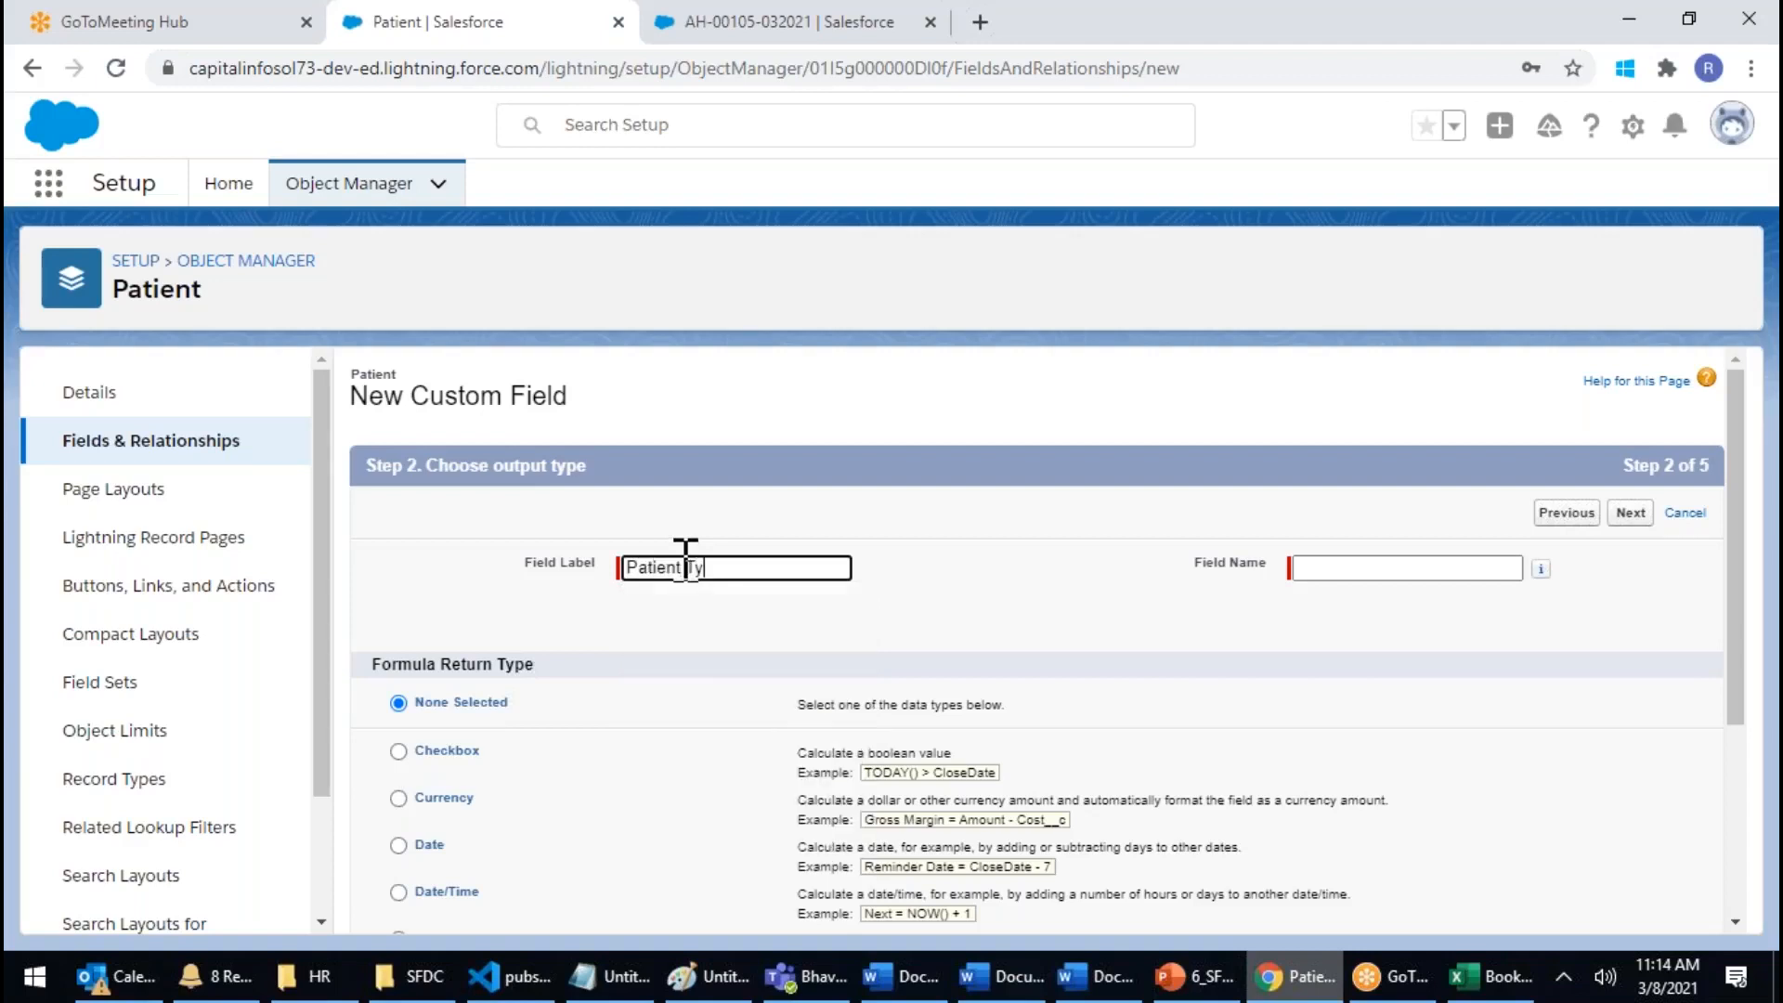
pyautogui.press('BackSpace')
pyautogui.press('BackSpace')
pyautogui.press('BackSpace')
pyautogui.press('BackSpace')
pyautogui.press('BackSpace')
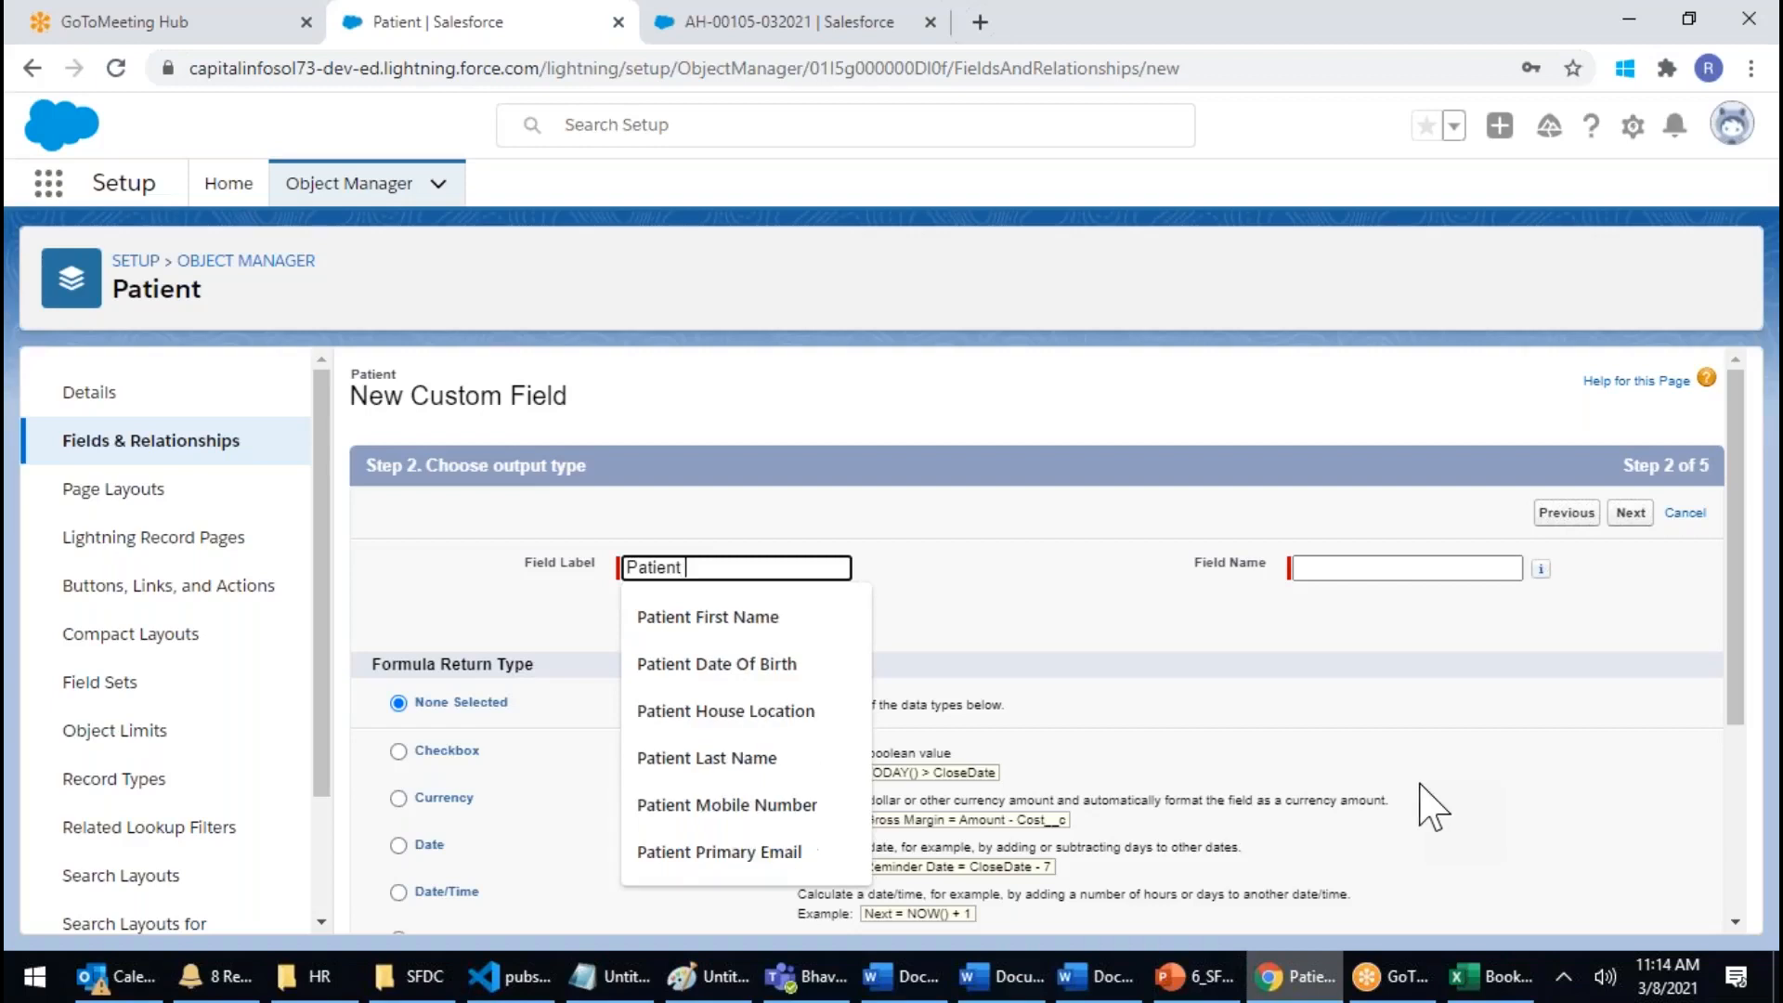
pyautogui.write('T')
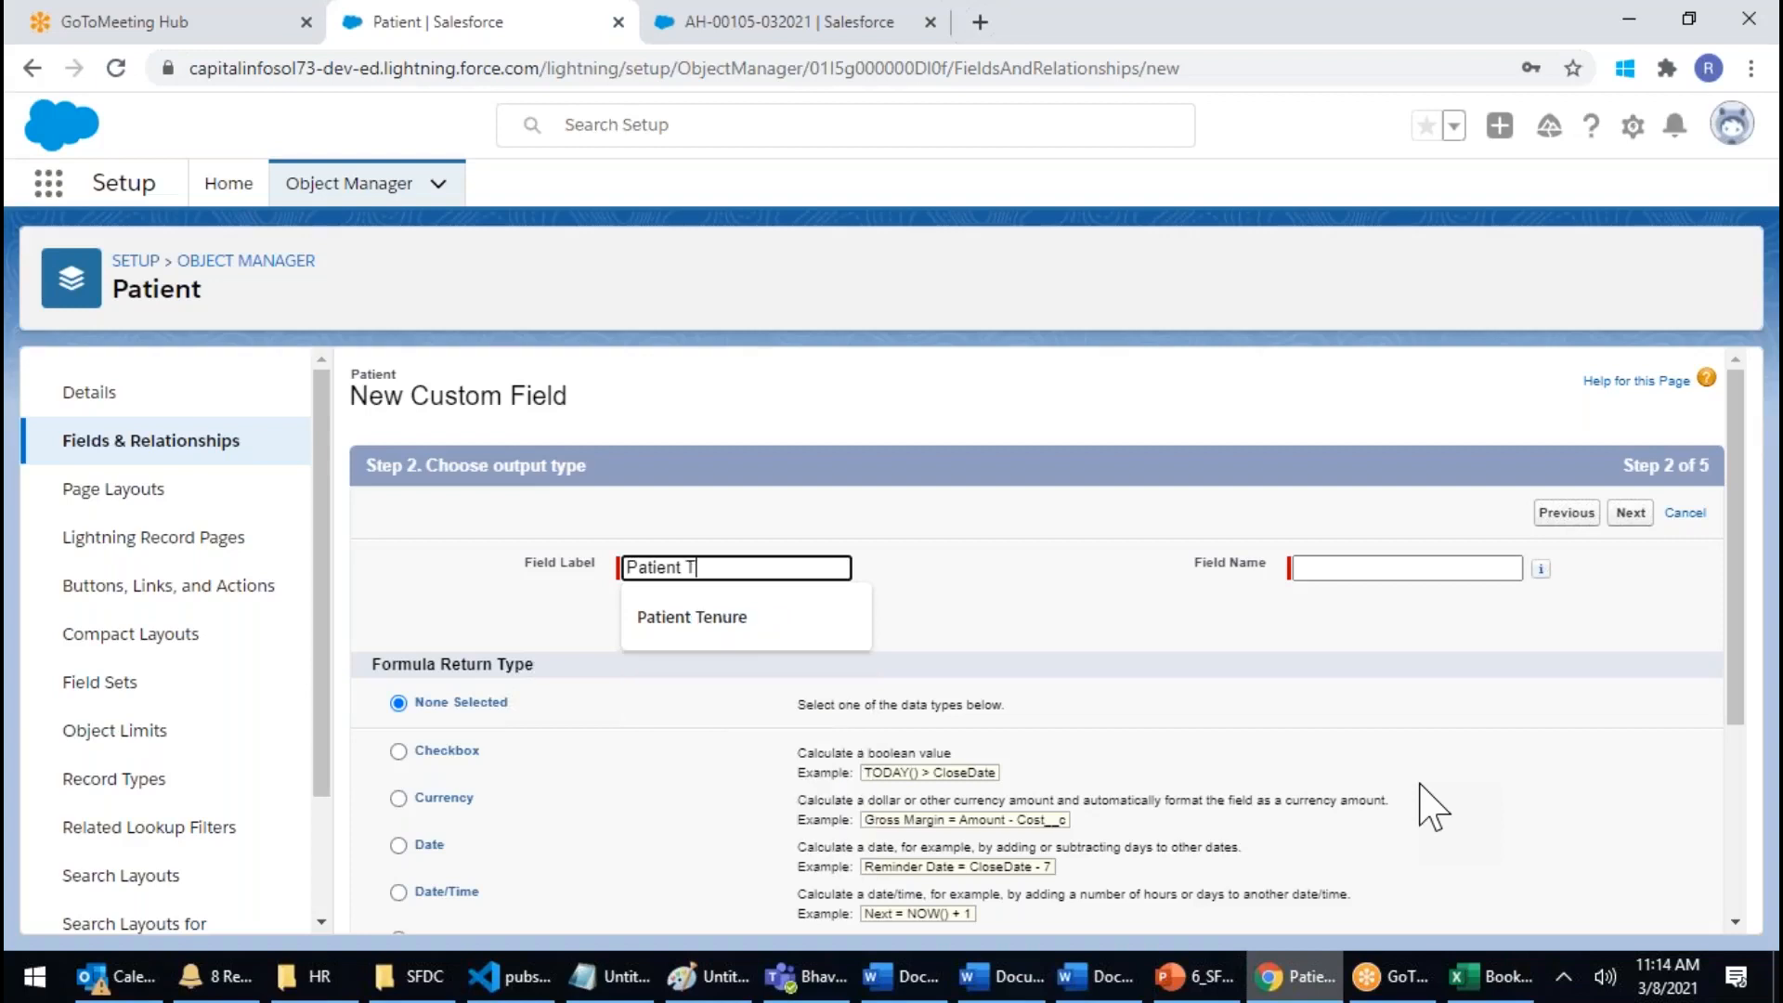
pyautogui.write('enure')
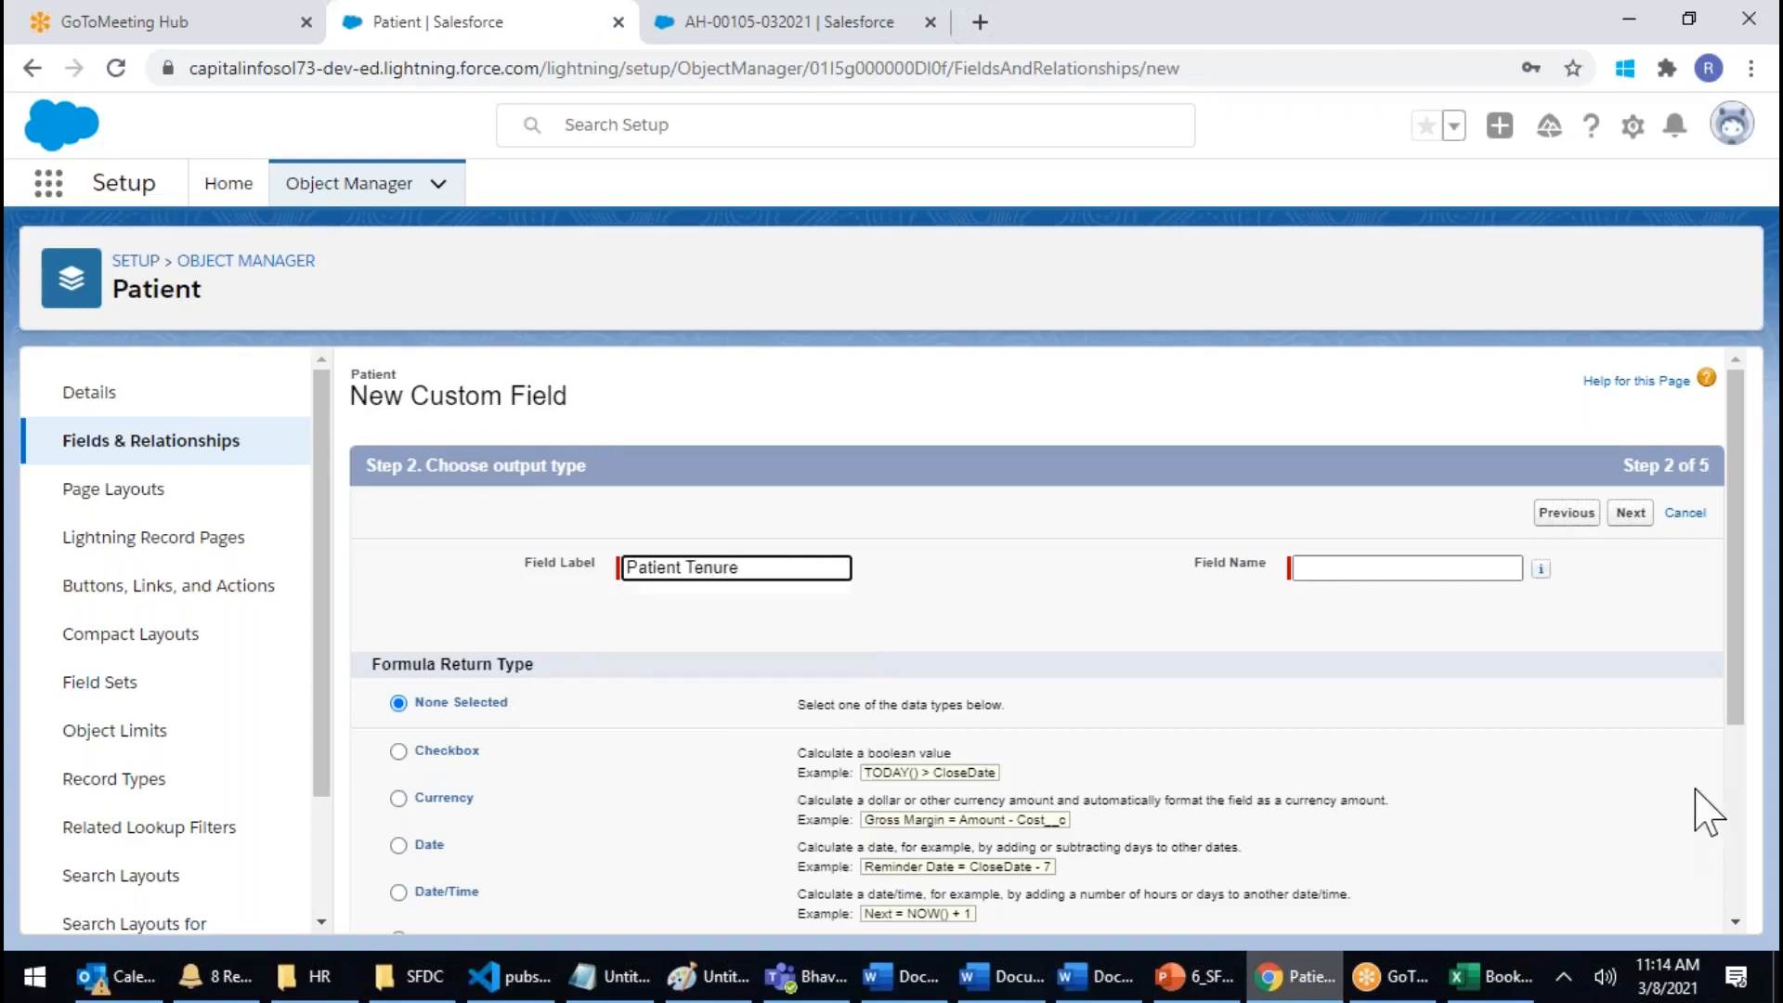
pyautogui.click(1085, 641)
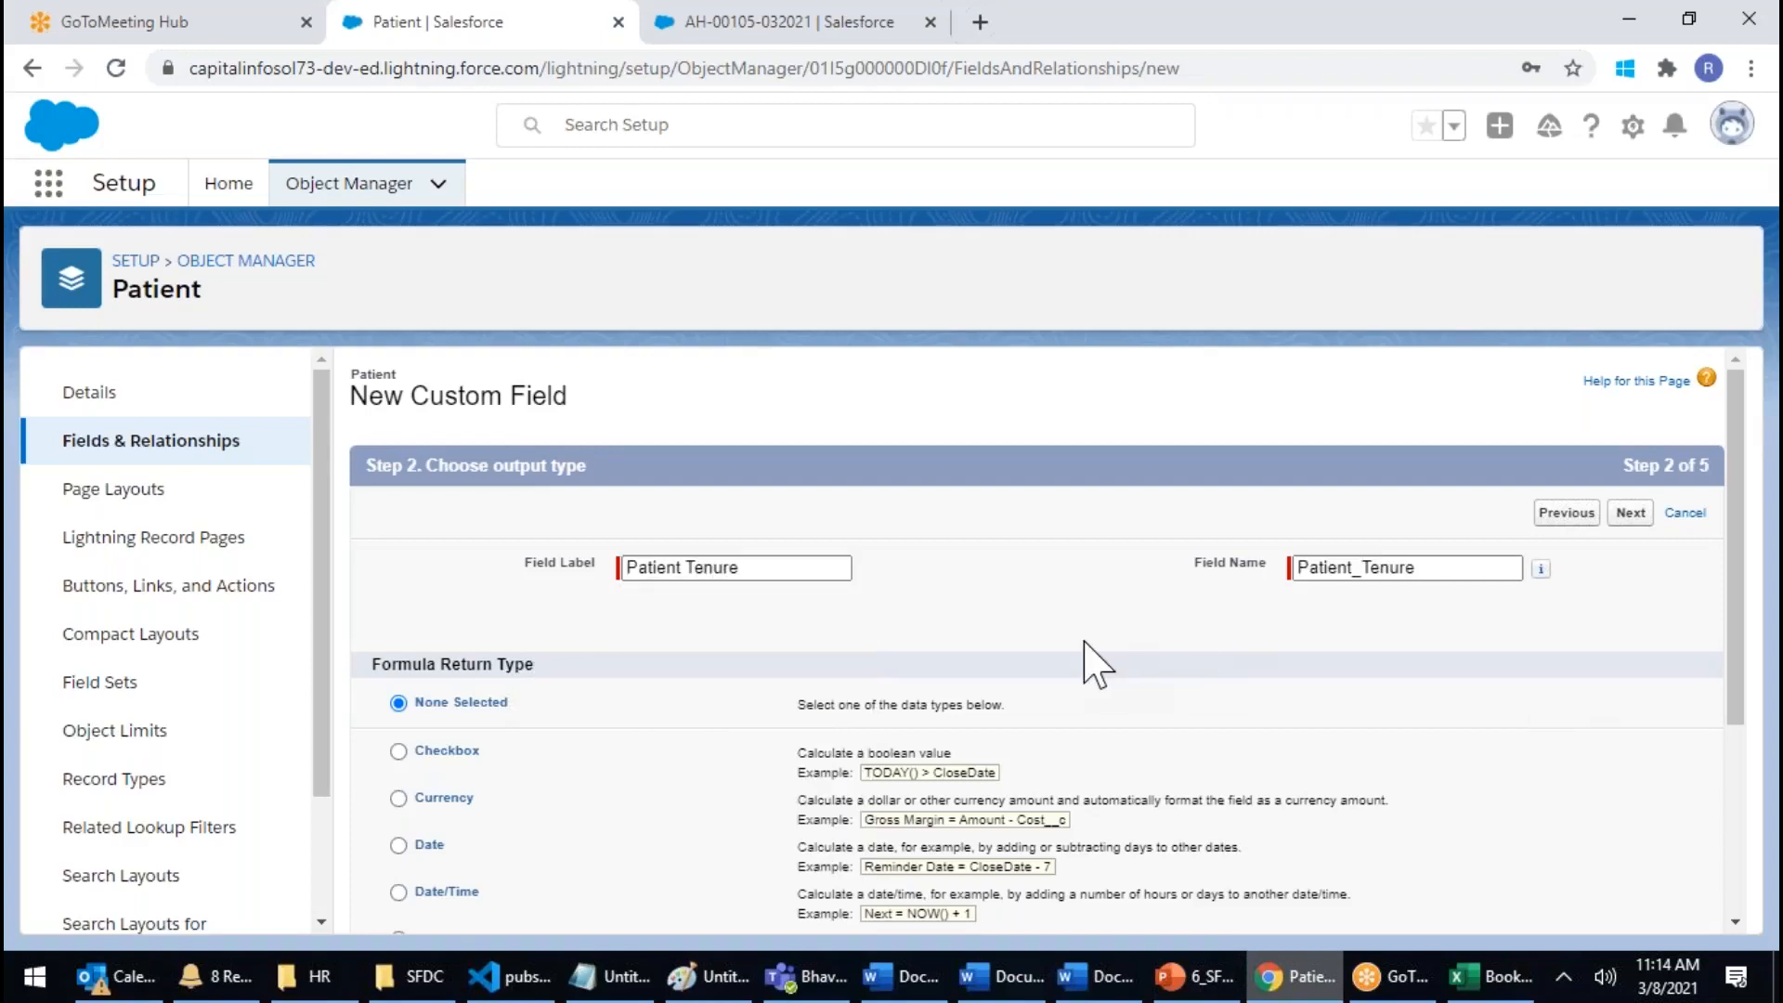
# Step: Set the formula return type to Number with 0 decimal places and continue to the formula entry page
pyautogui.scroll(-3, 1085, 661)
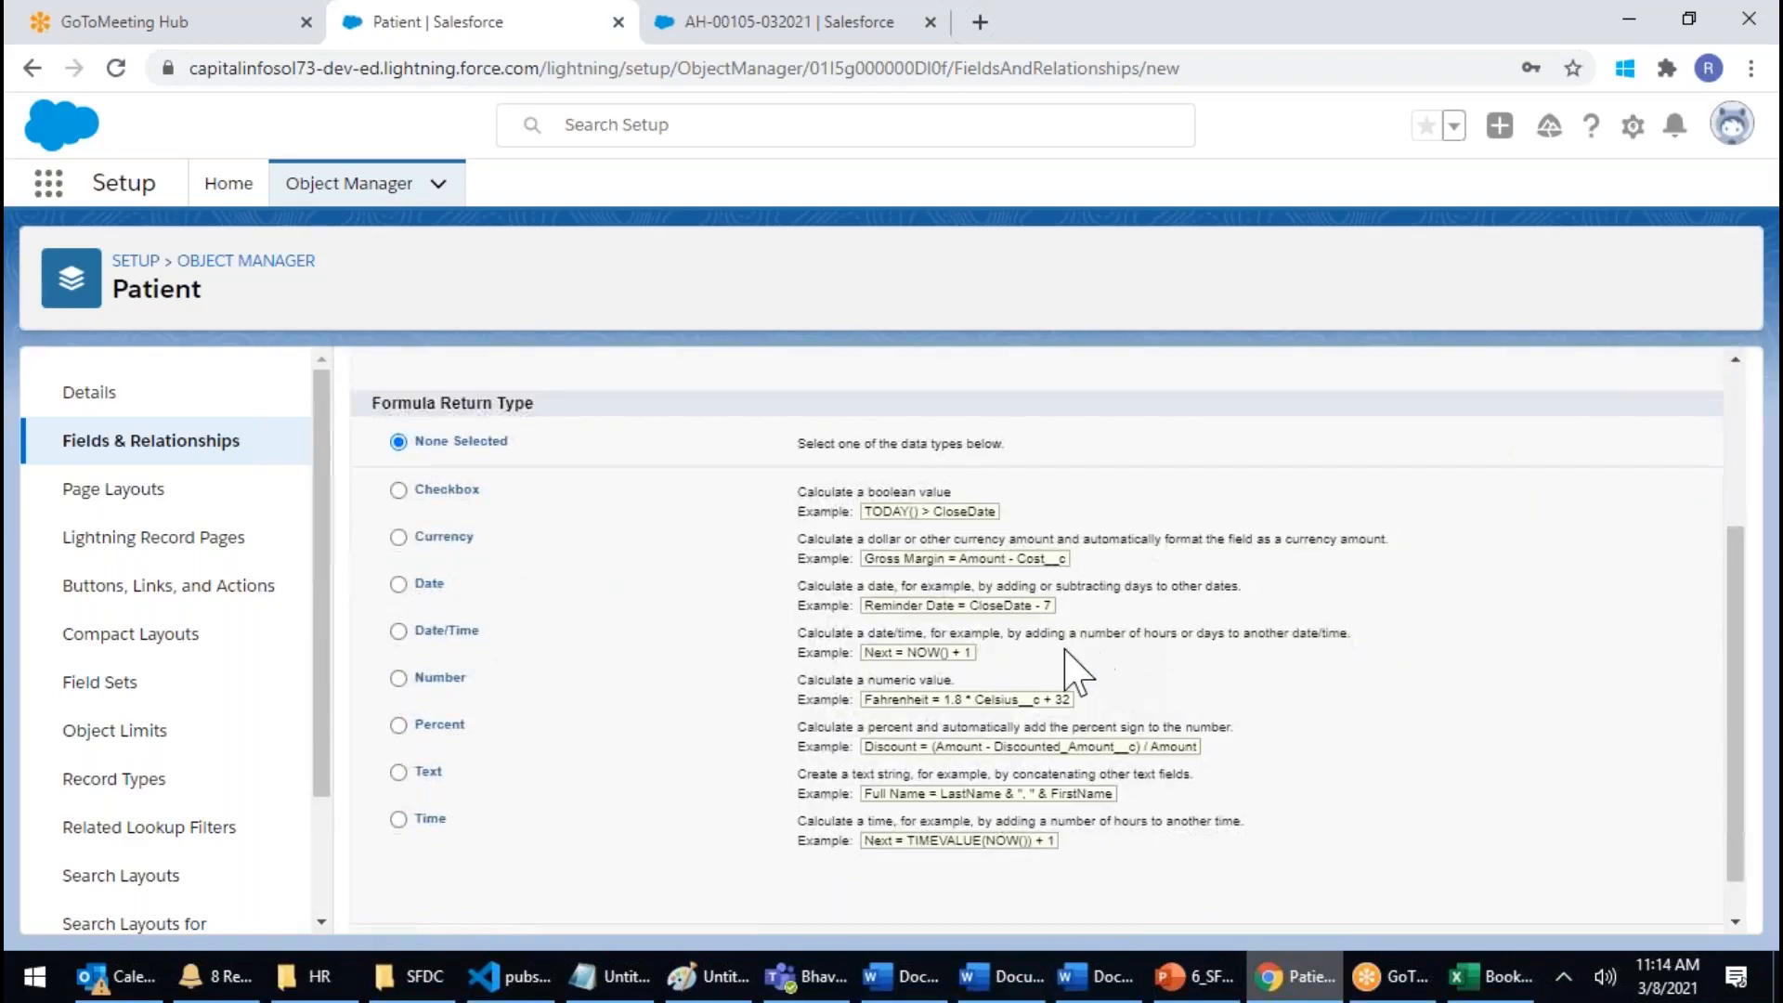
pyautogui.click(399, 678)
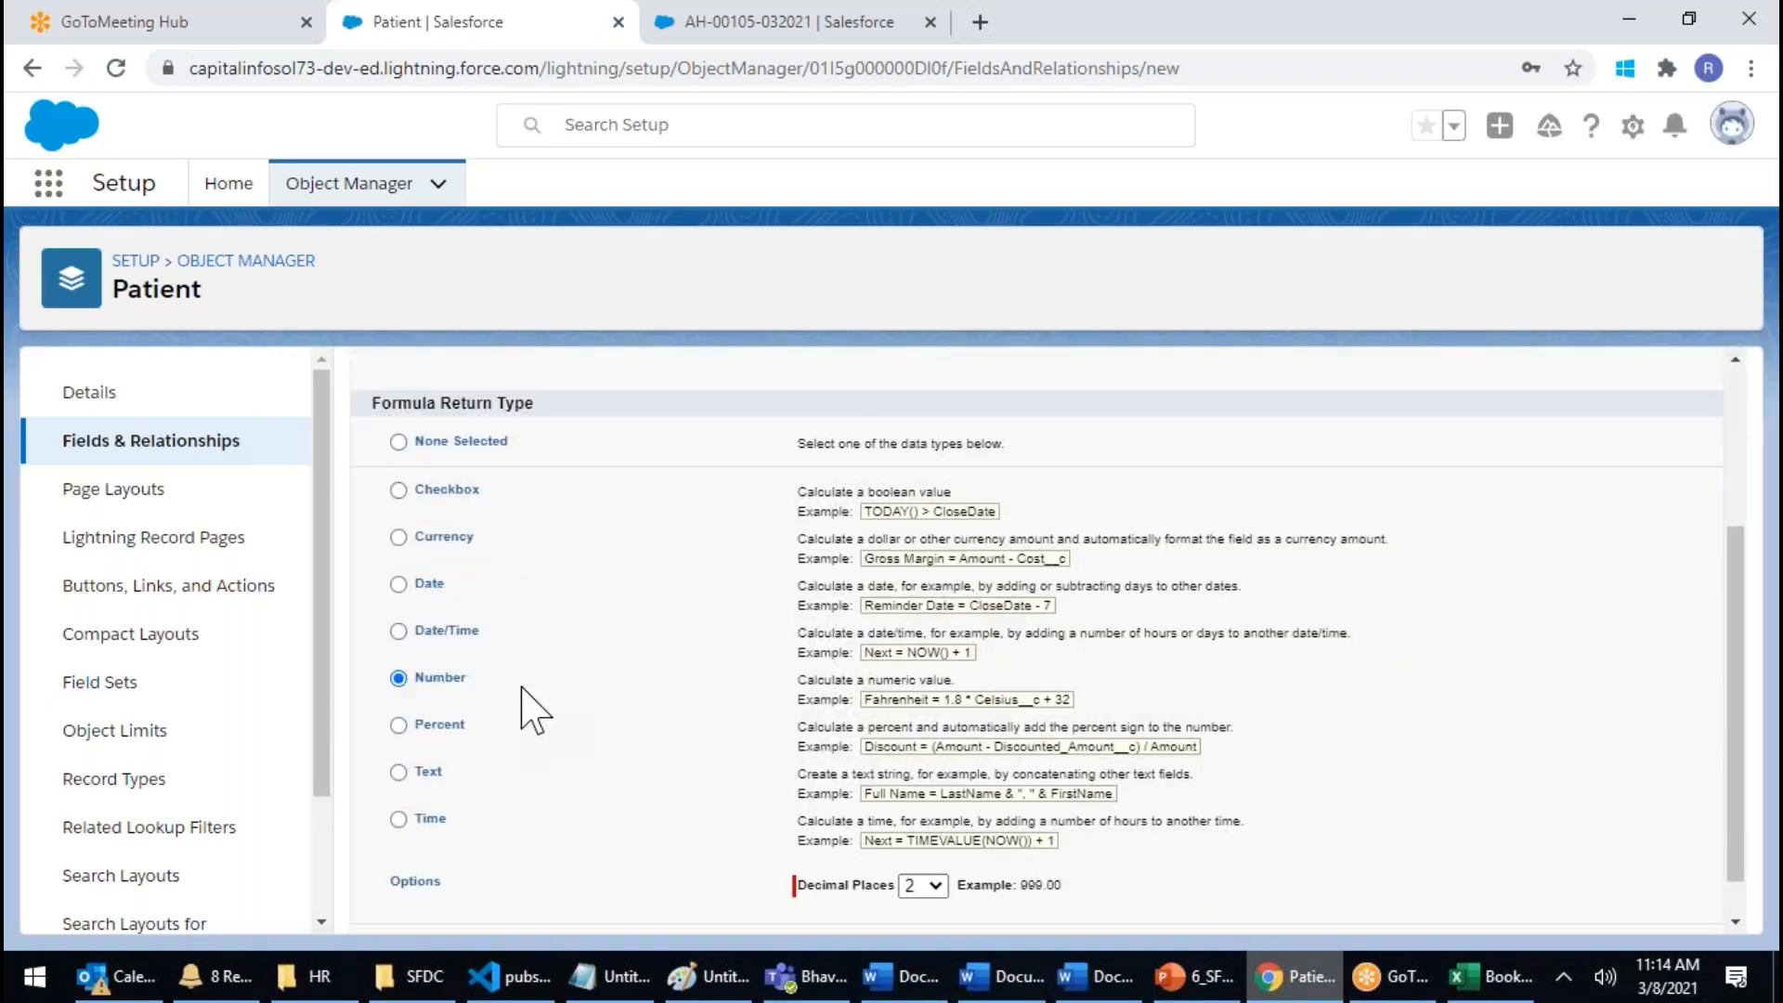
pyautogui.scroll(-1, 531, 708)
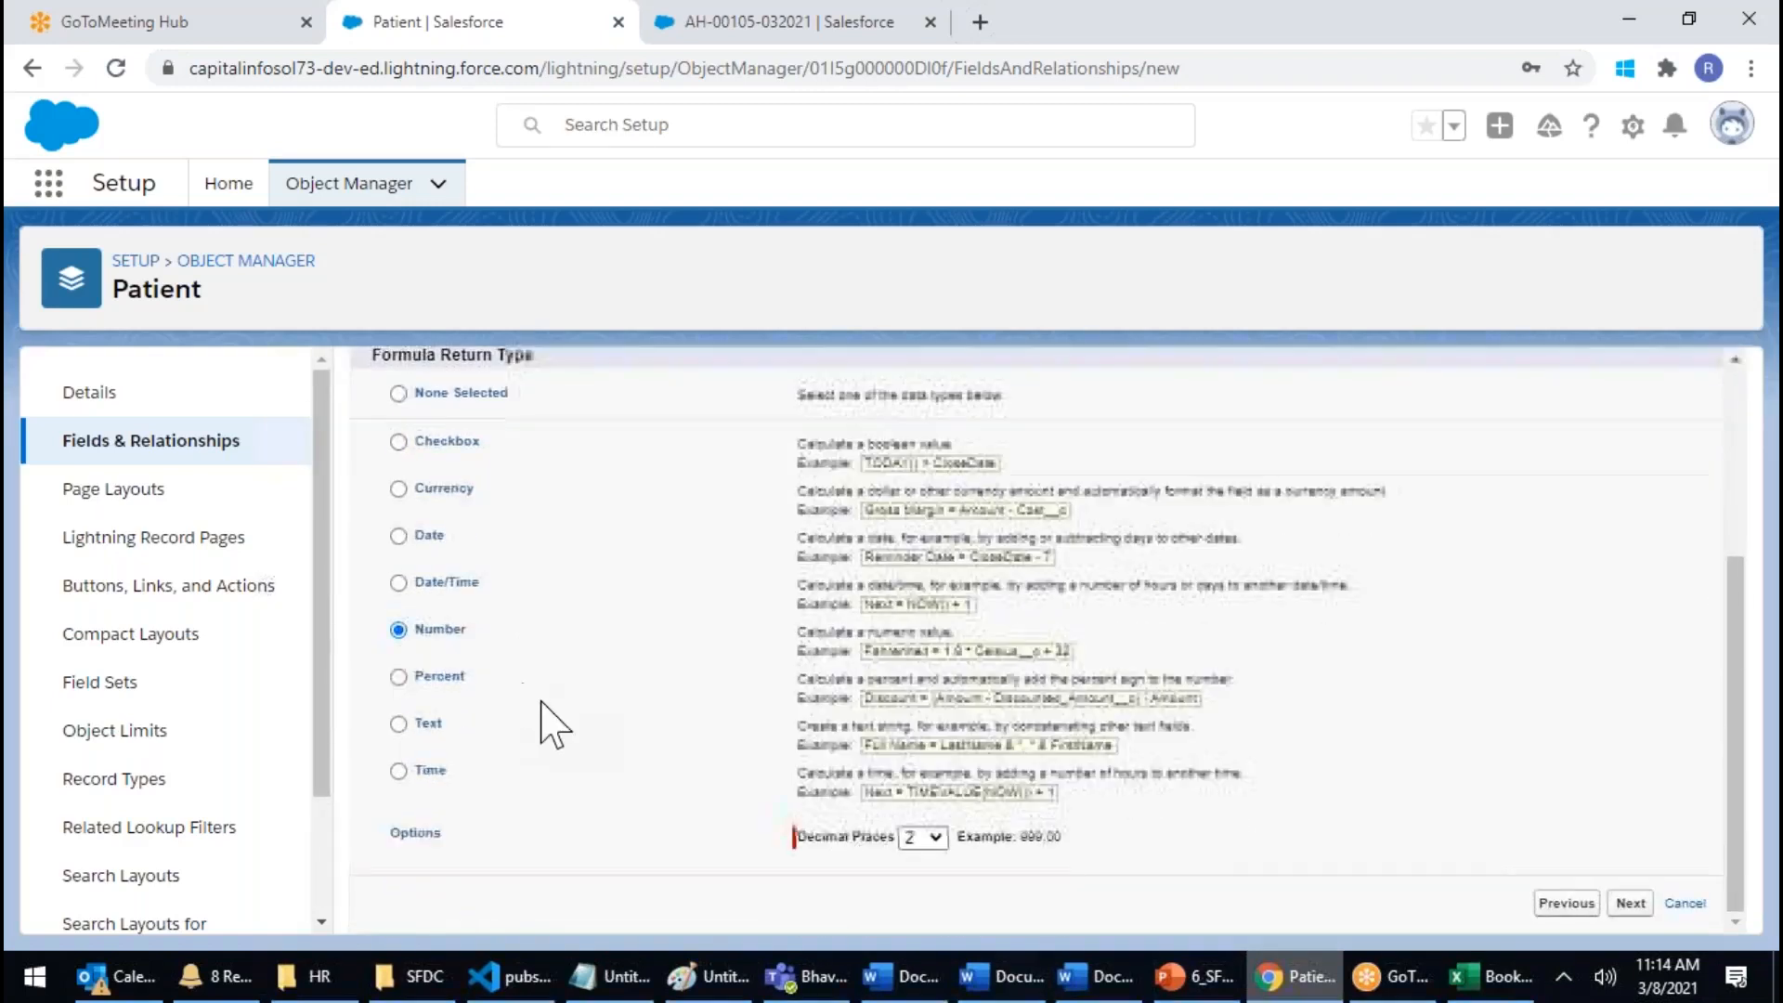
pyautogui.click(936, 837)
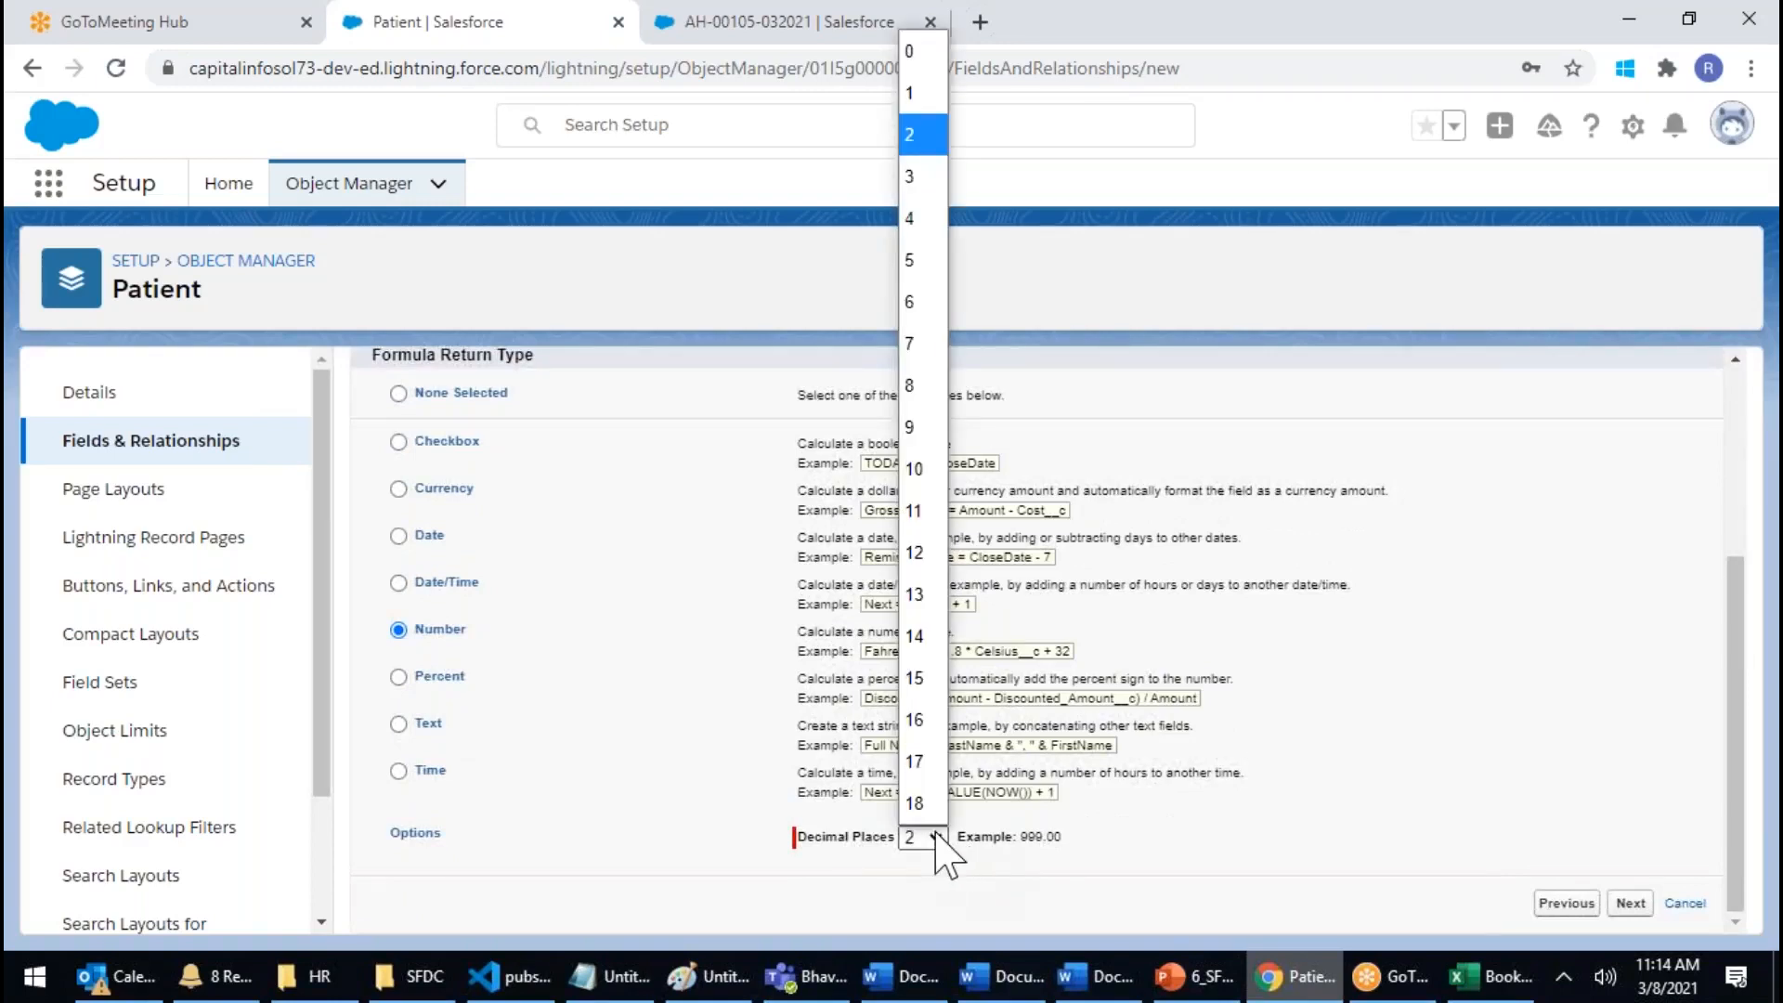
pyautogui.click(919, 51)
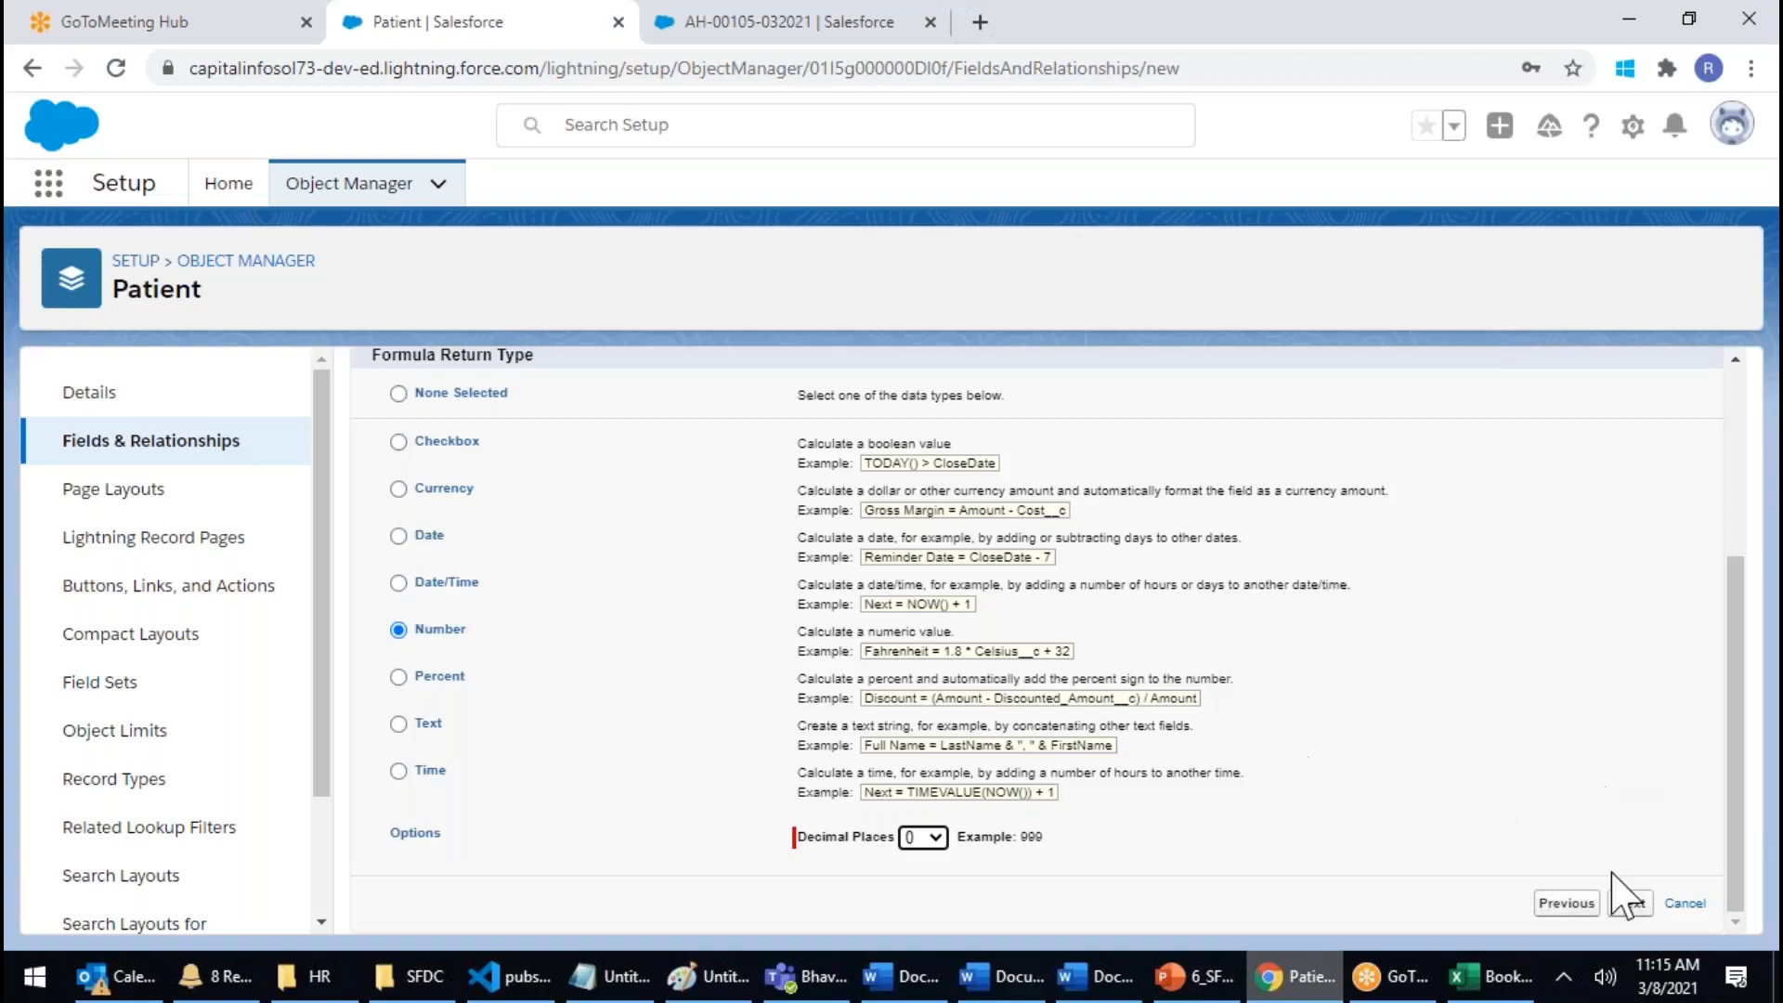
pyautogui.click(1635, 905)
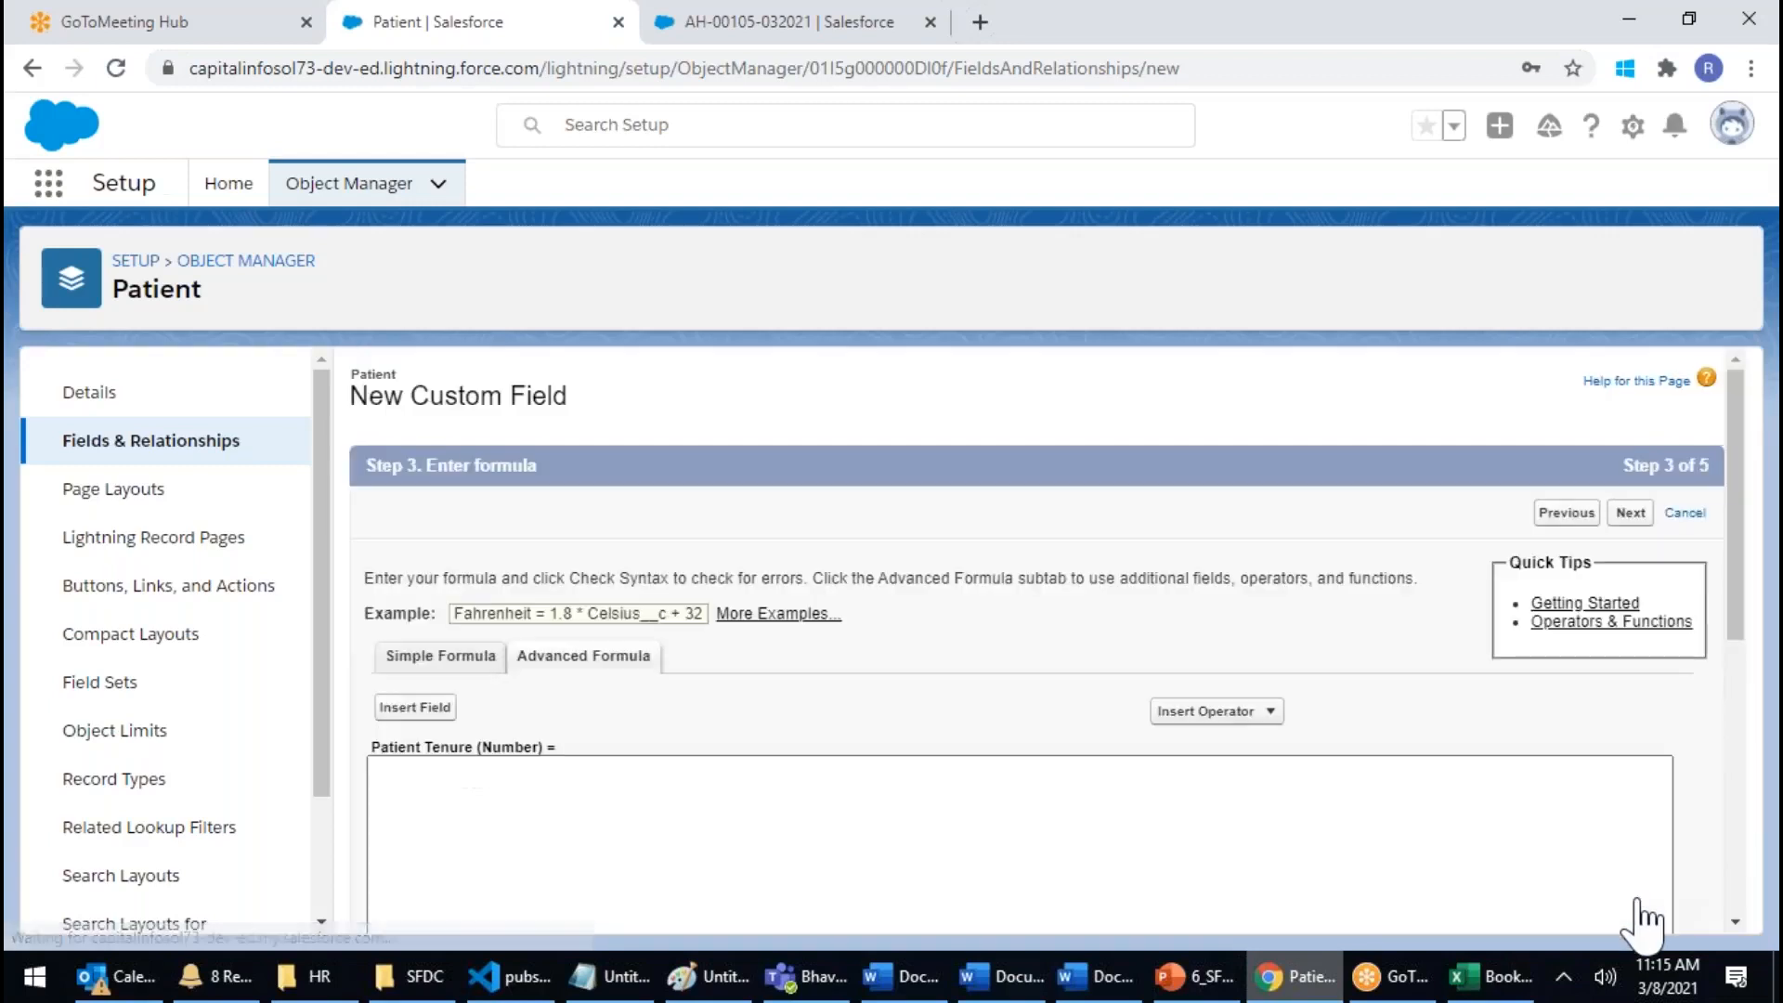
# Step: Insert the YEAR function from the Date & Time category into the Patient Tenure formula
pyautogui.scroll(-3, 1212, 666)
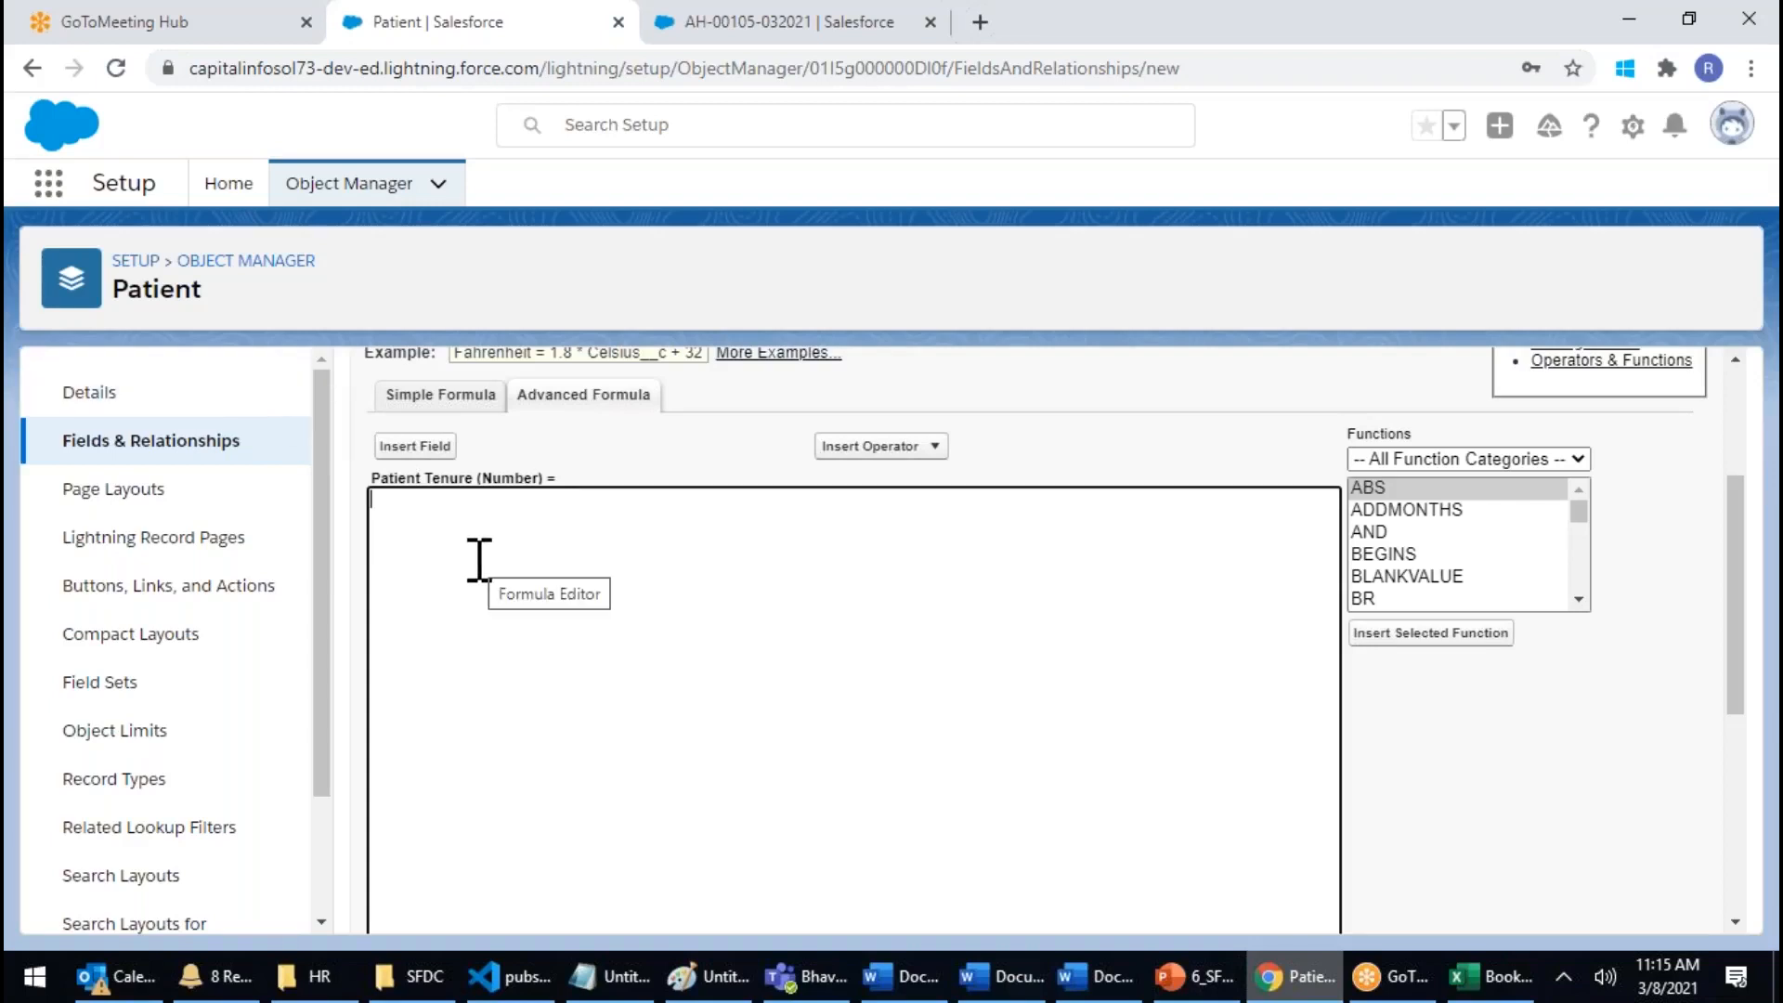
pyautogui.click(1516, 464)
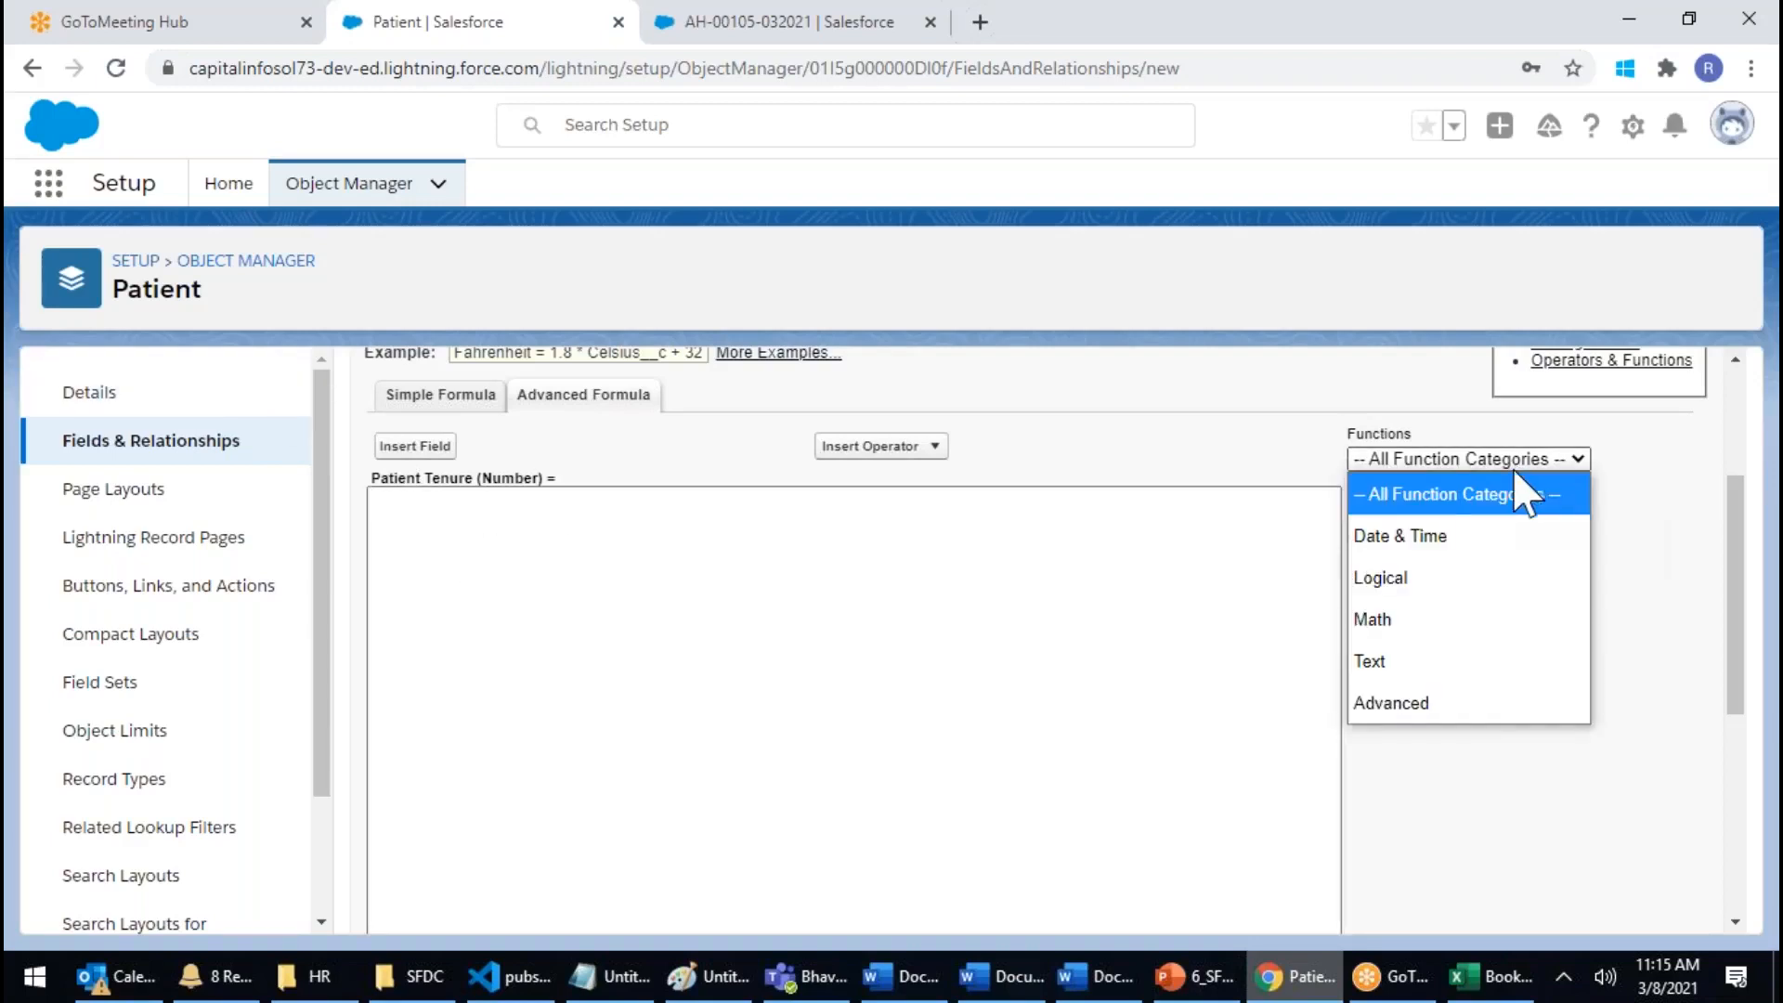
pyautogui.click(1410, 548)
pyautogui.moveTo(1579, 509); pyautogui.dragTo(1594, 589)
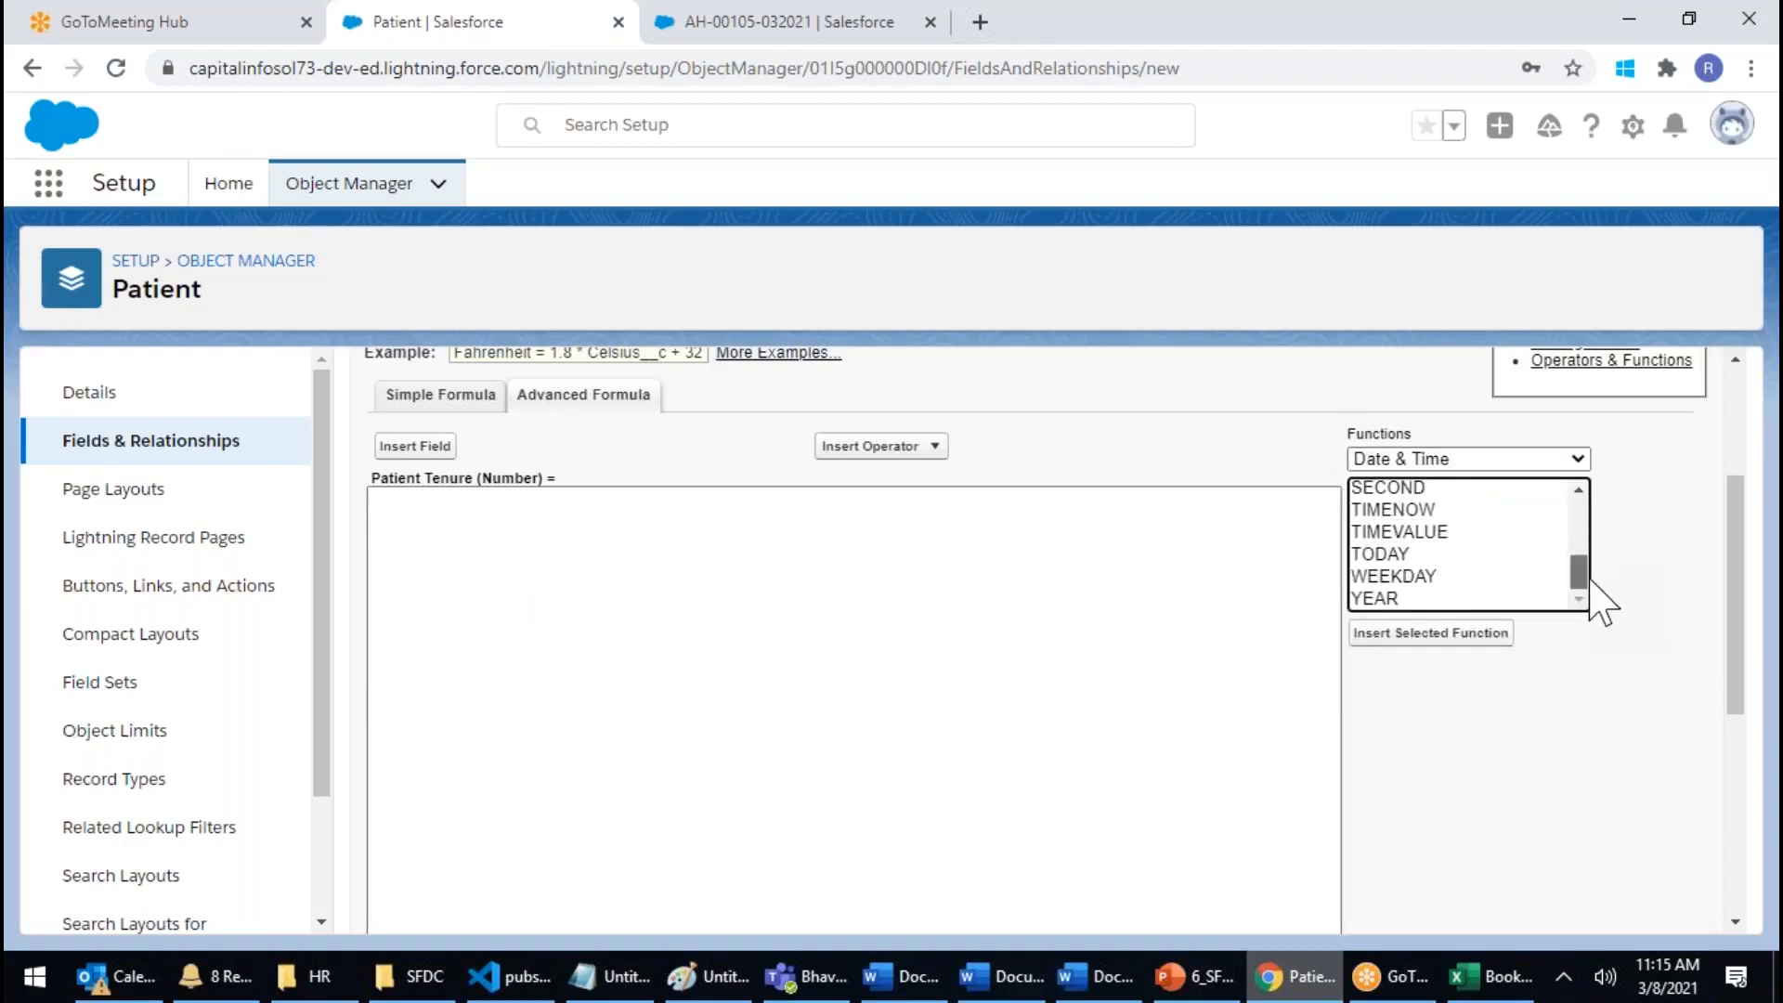
pyautogui.click(1402, 599)
pyautogui.click(1423, 636)
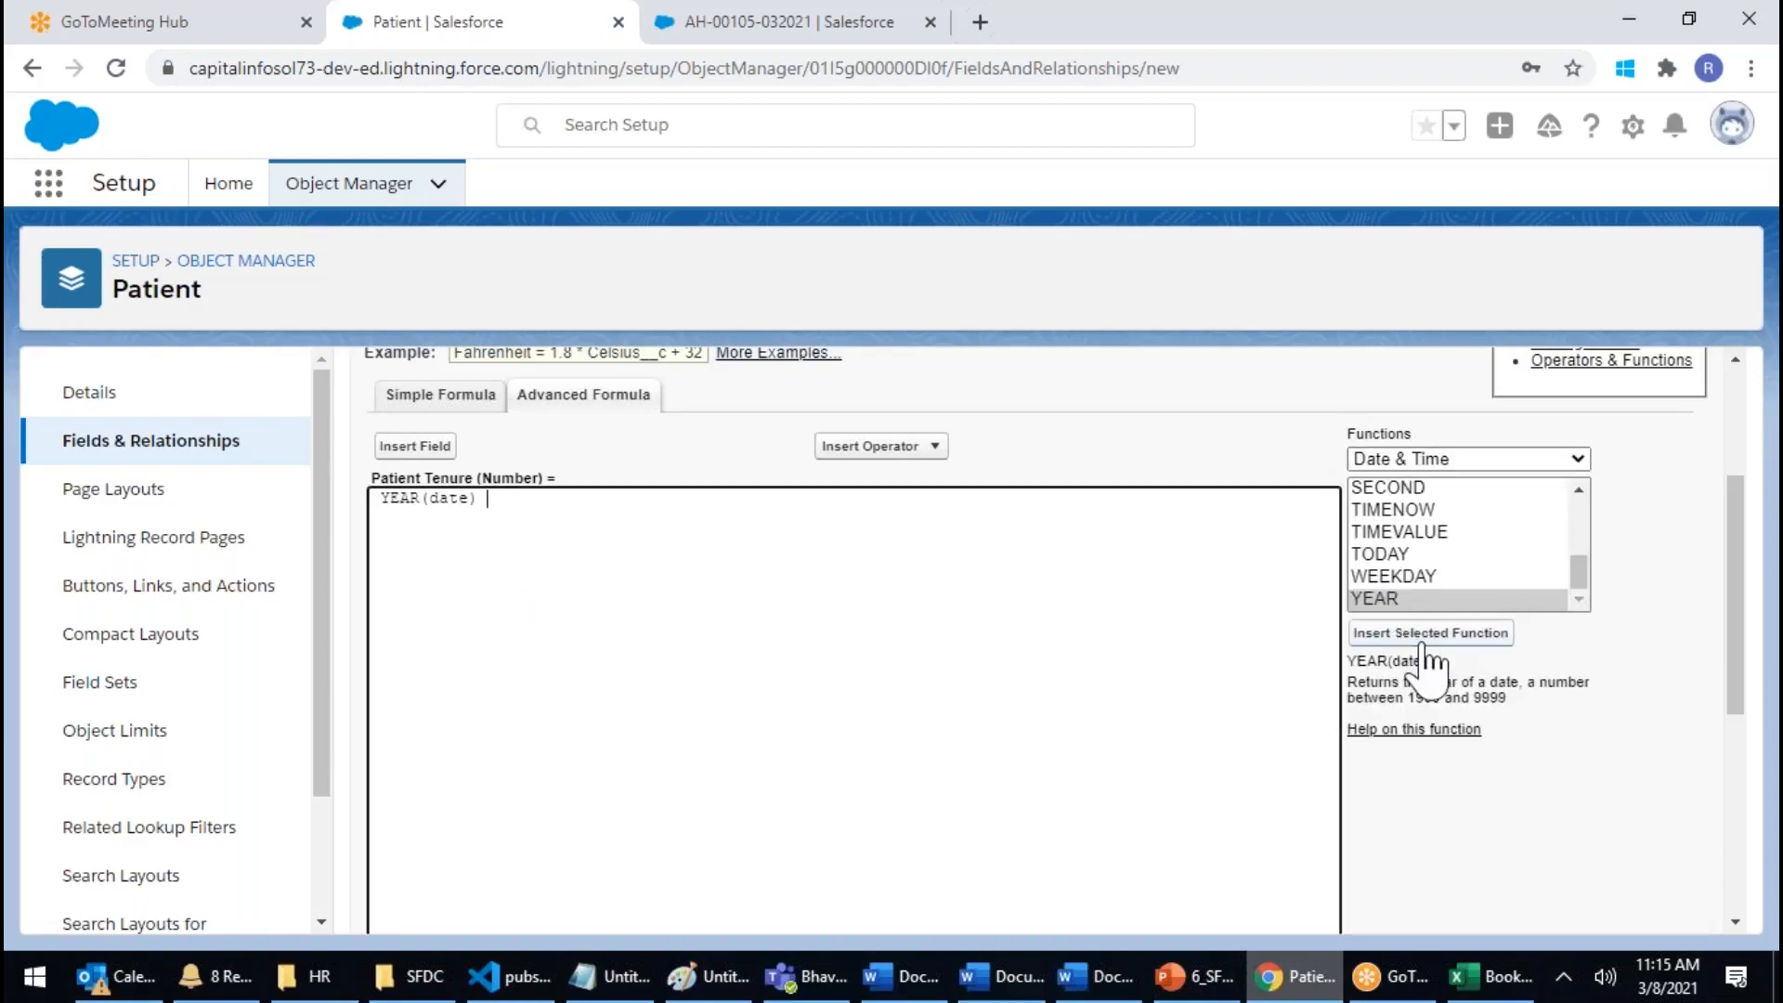
# Step: Replace YEAR's date placeholder with the TODAY() function and remove the extra spaces, giving YEAR(TODAY())
pyautogui.doubleClick(457, 499)
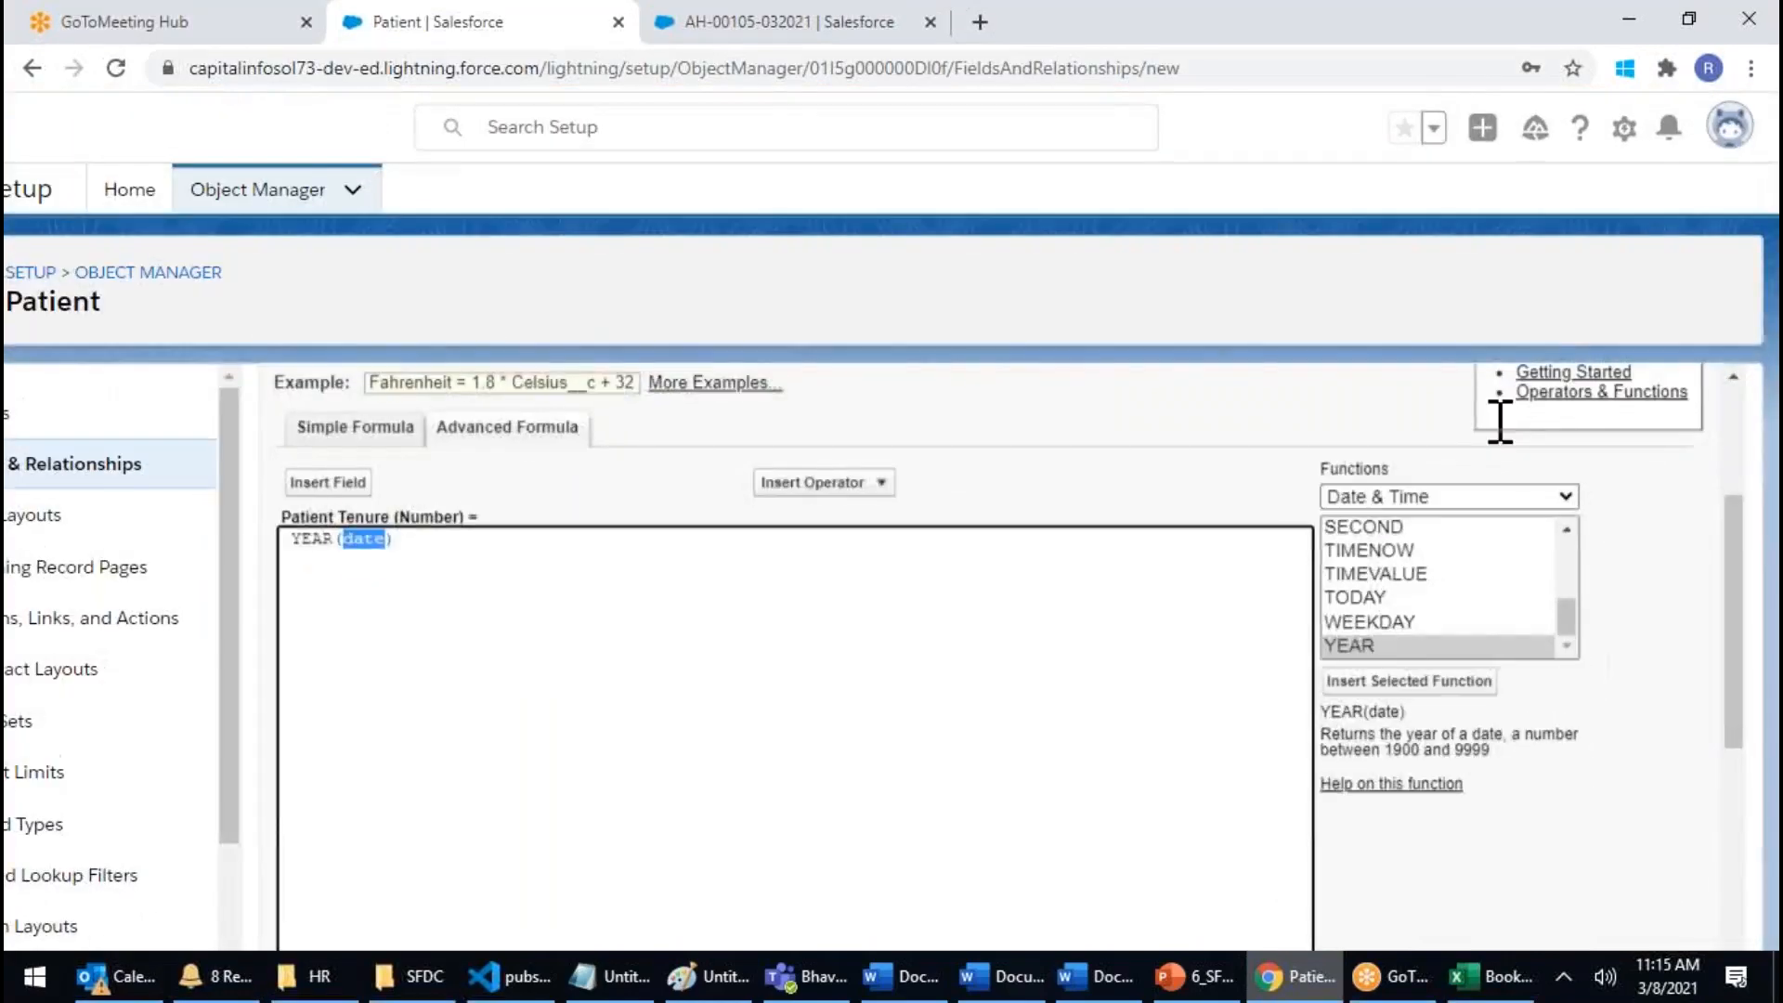
pyautogui.click(1354, 597)
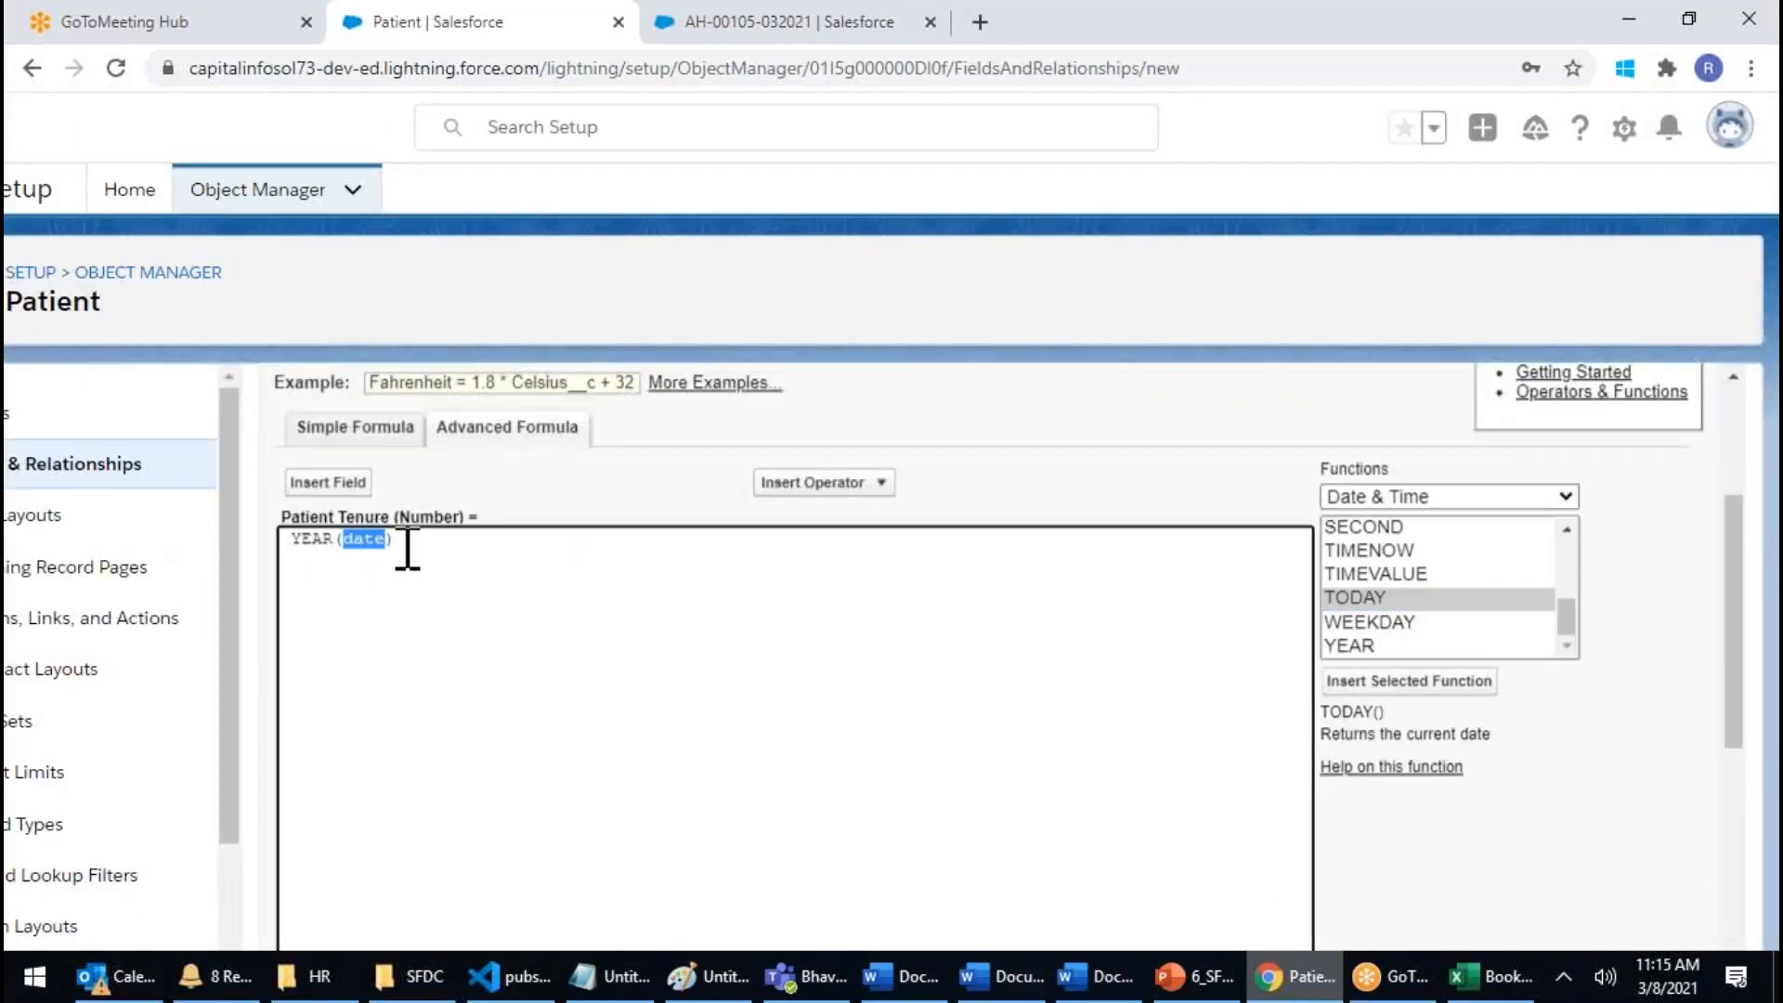
pyautogui.press('BackSpace')
pyautogui.click(1347, 600)
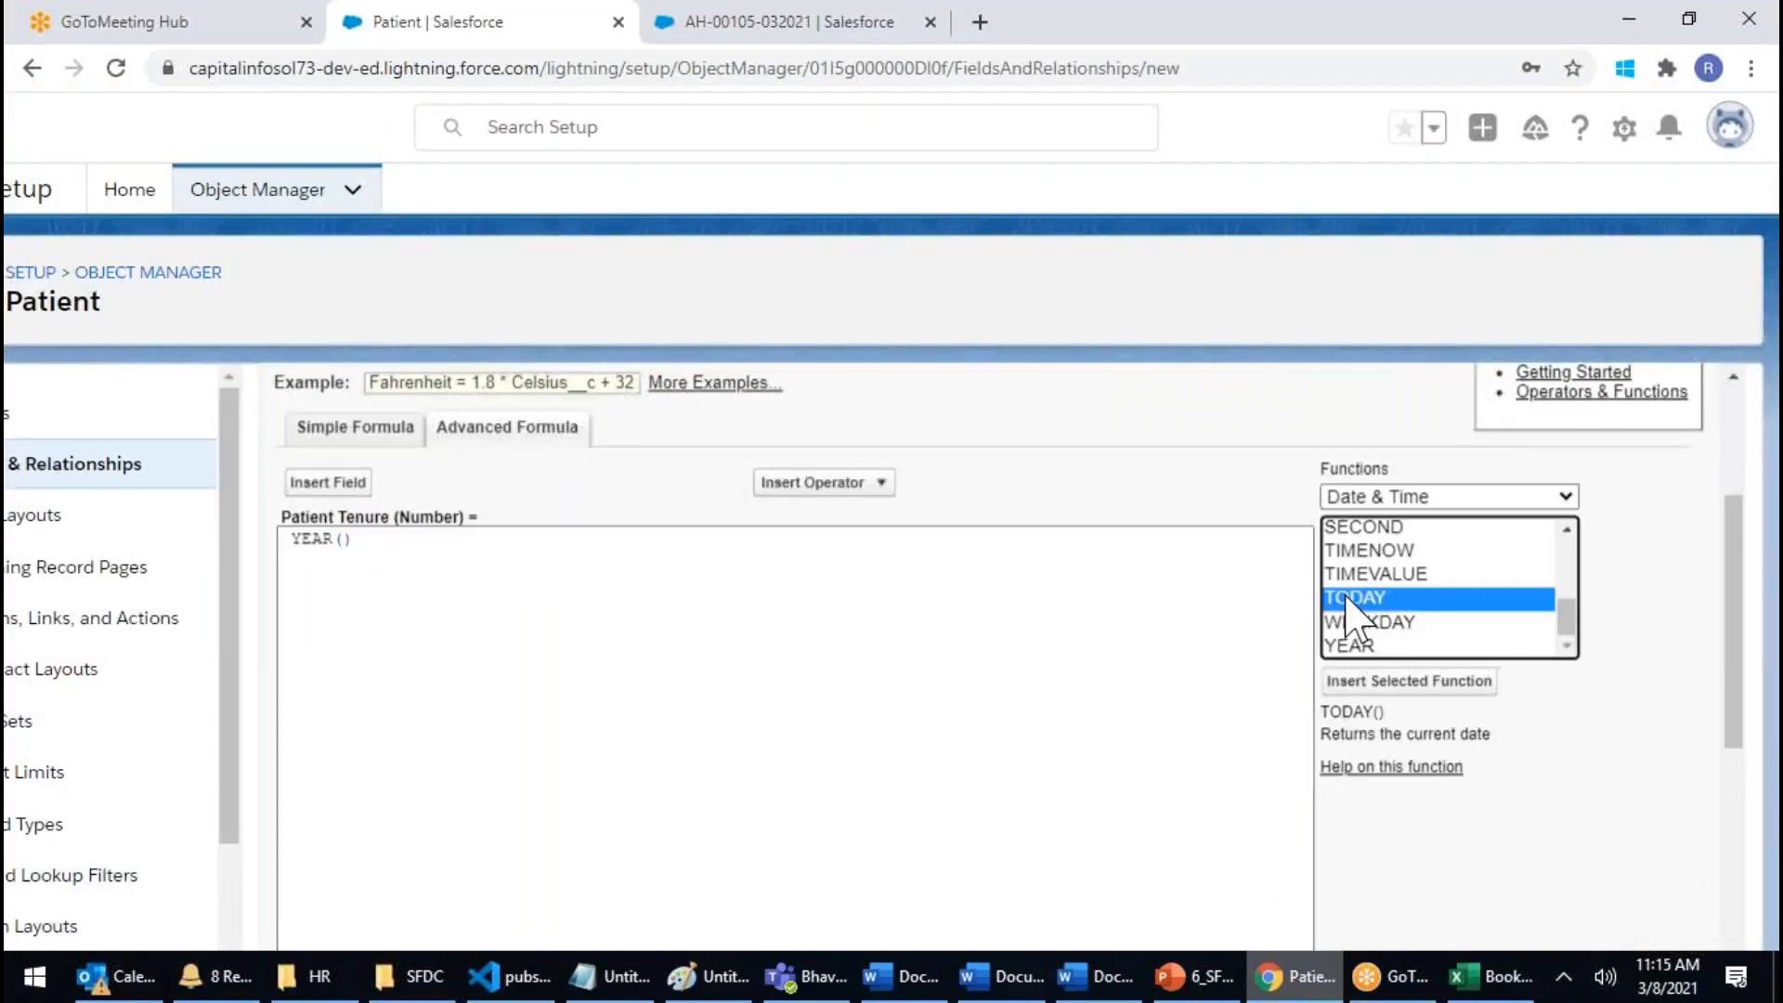
pyautogui.click(1393, 683)
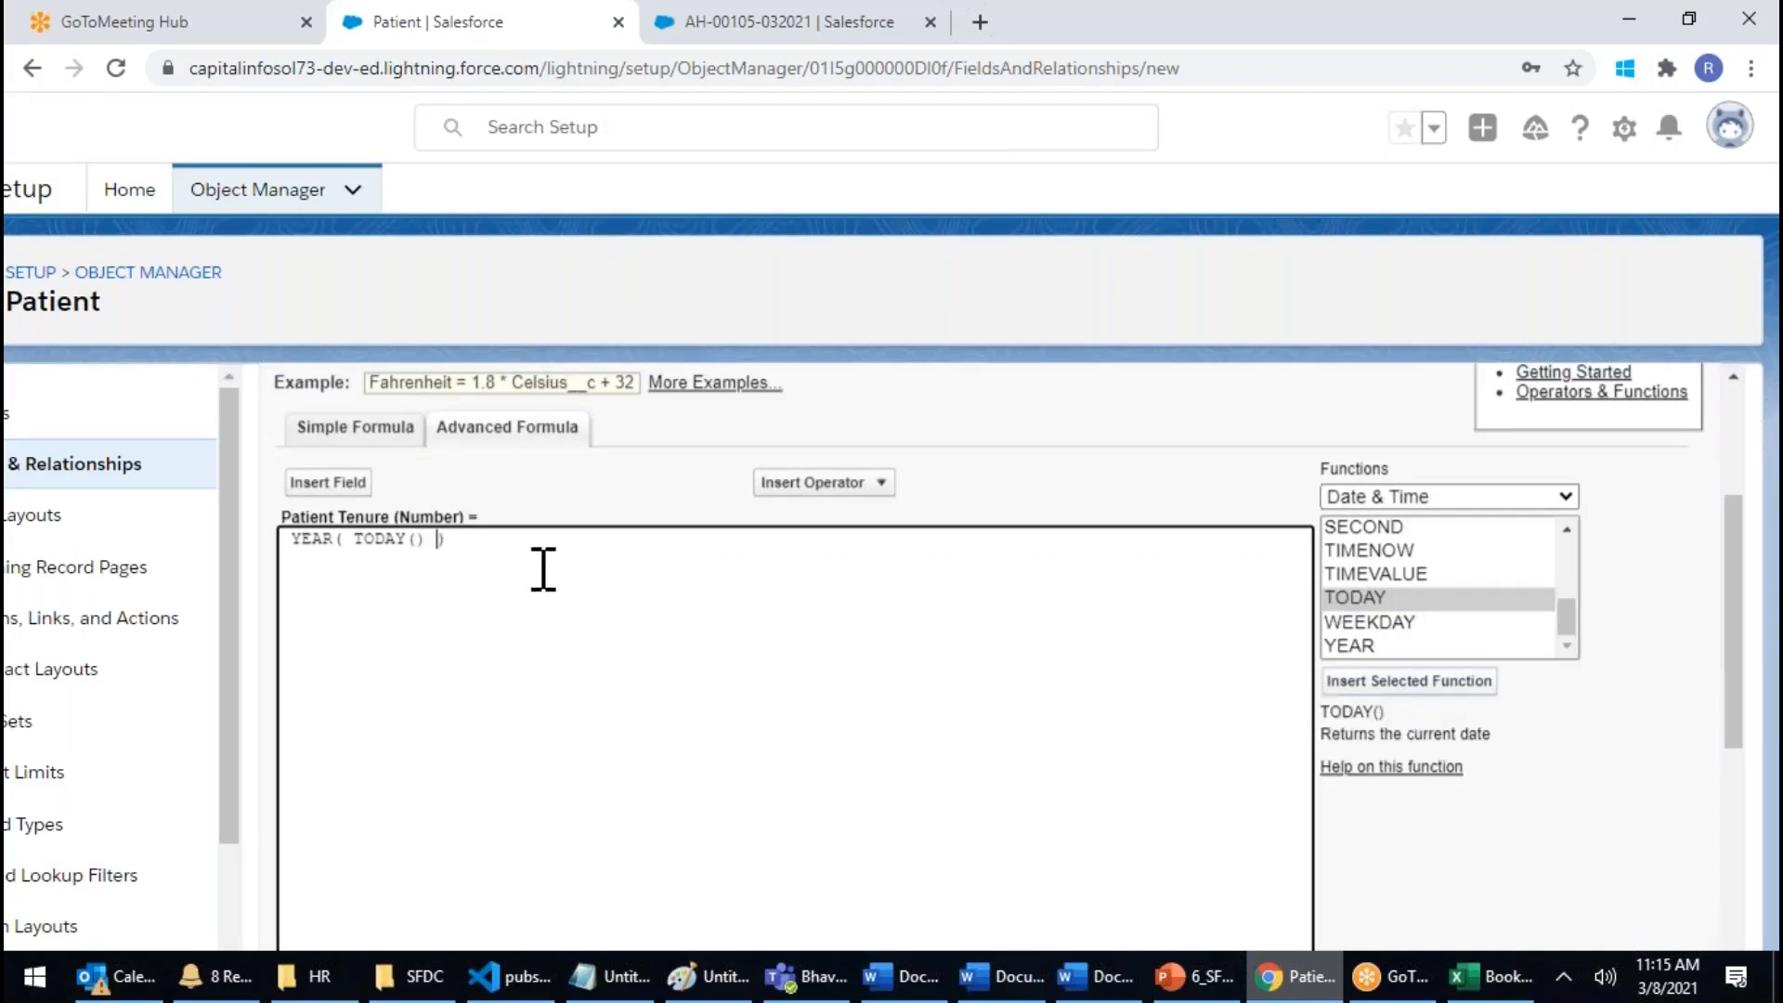
pyautogui.press('BackSpace')
pyautogui.click(354, 541)
pyautogui.press('BackSpace')
# Step: Insert the Patient object's Registration Date field after the minus sign in the formula
pyautogui.click(352, 487)
pyautogui.moveTo(968, 606); pyautogui.dragTo(966, 732)
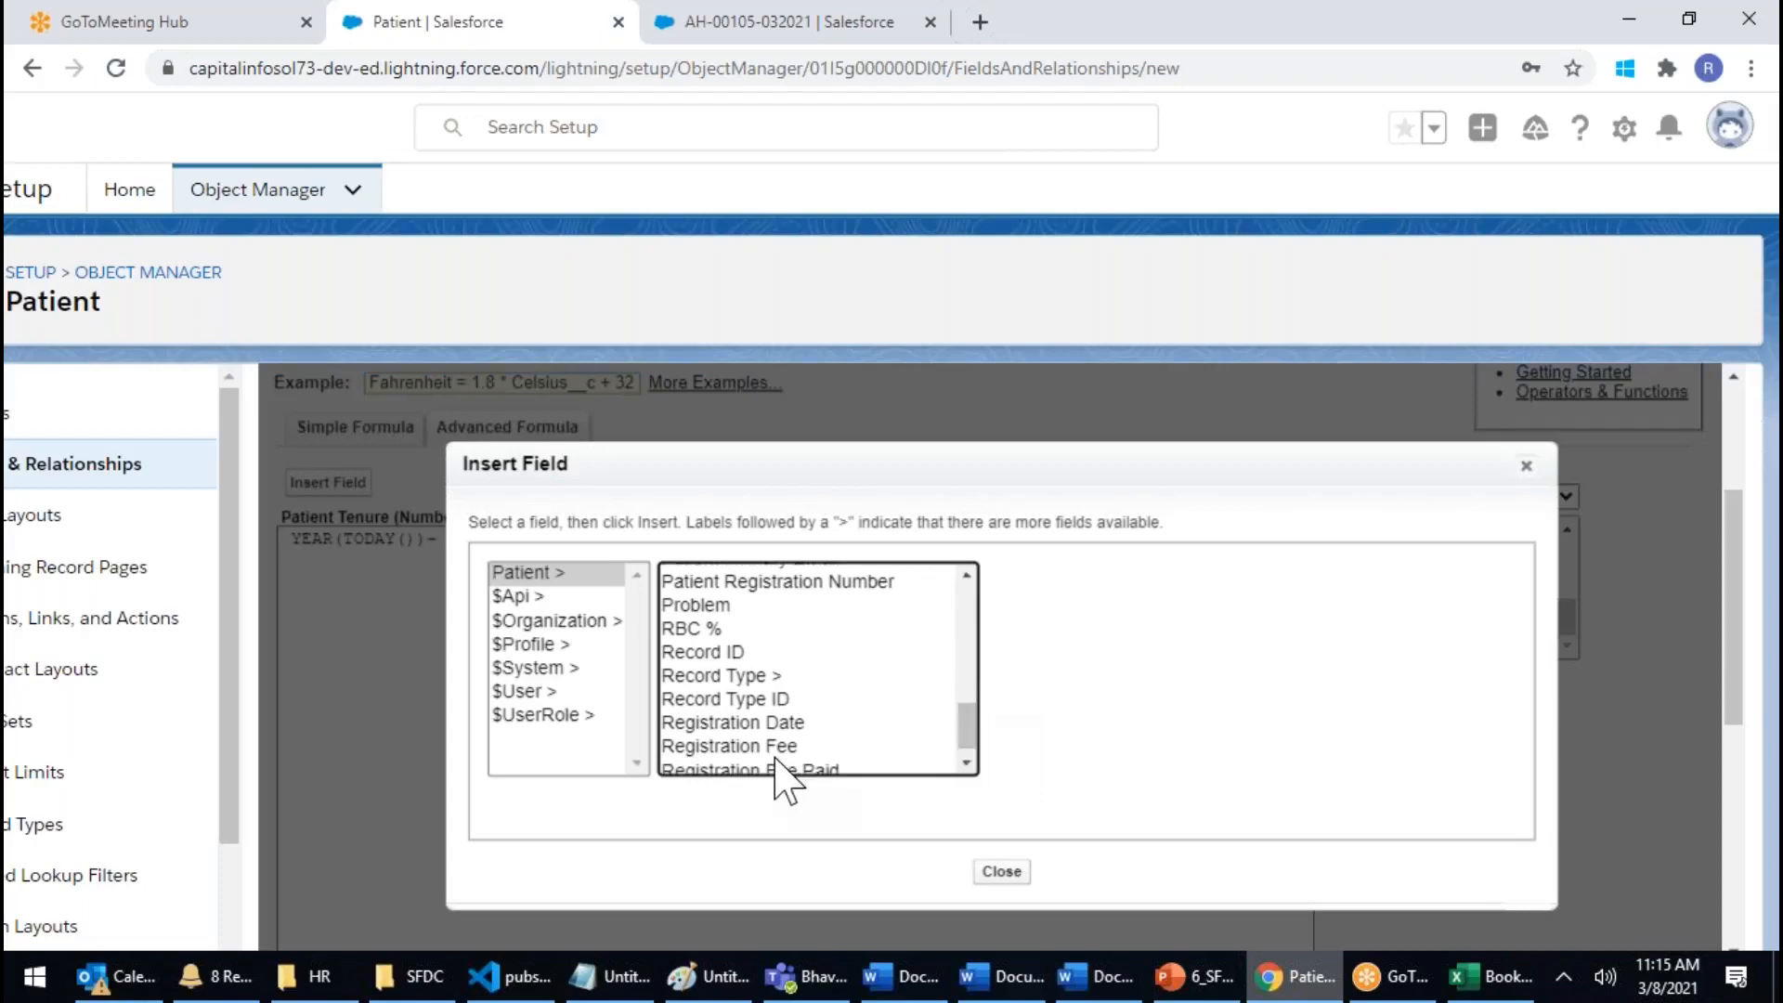
pyautogui.click(743, 723)
pyautogui.click(1106, 720)
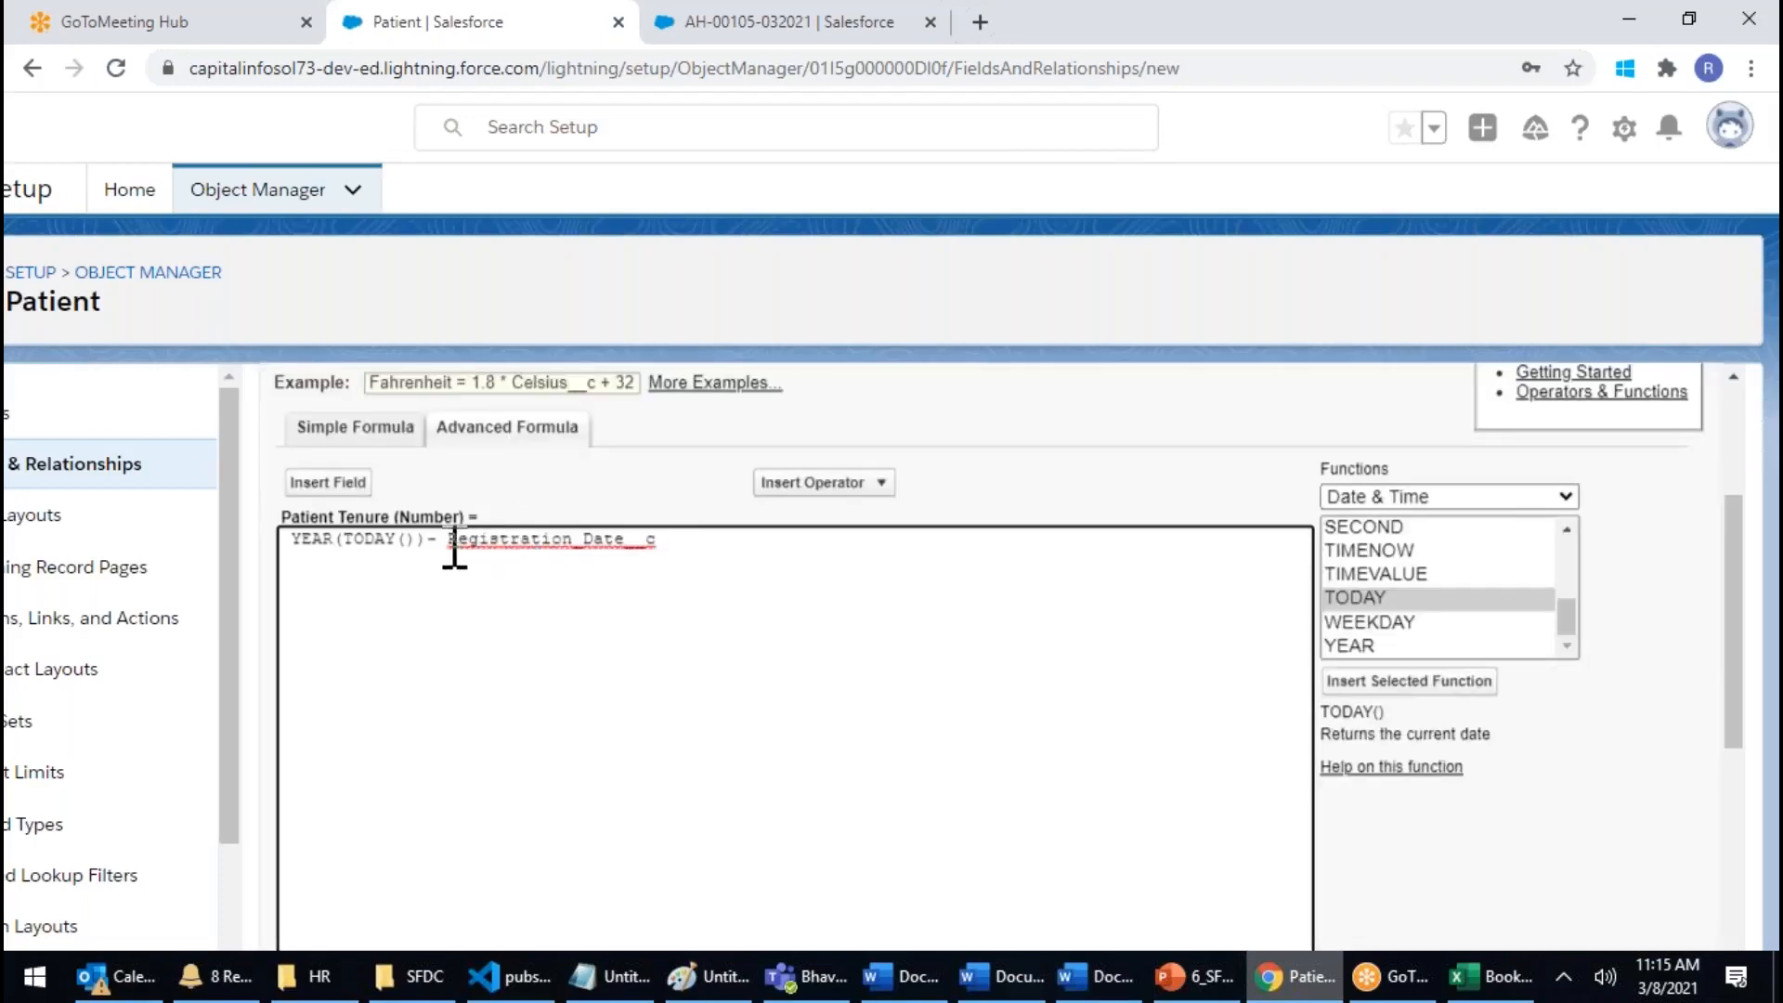
# Step: Wrap Registration_Date__c in a YEAR function so the formula subtracts the registration year from the current year
pyautogui.click(449, 548)
pyautogui.write('YEAR')
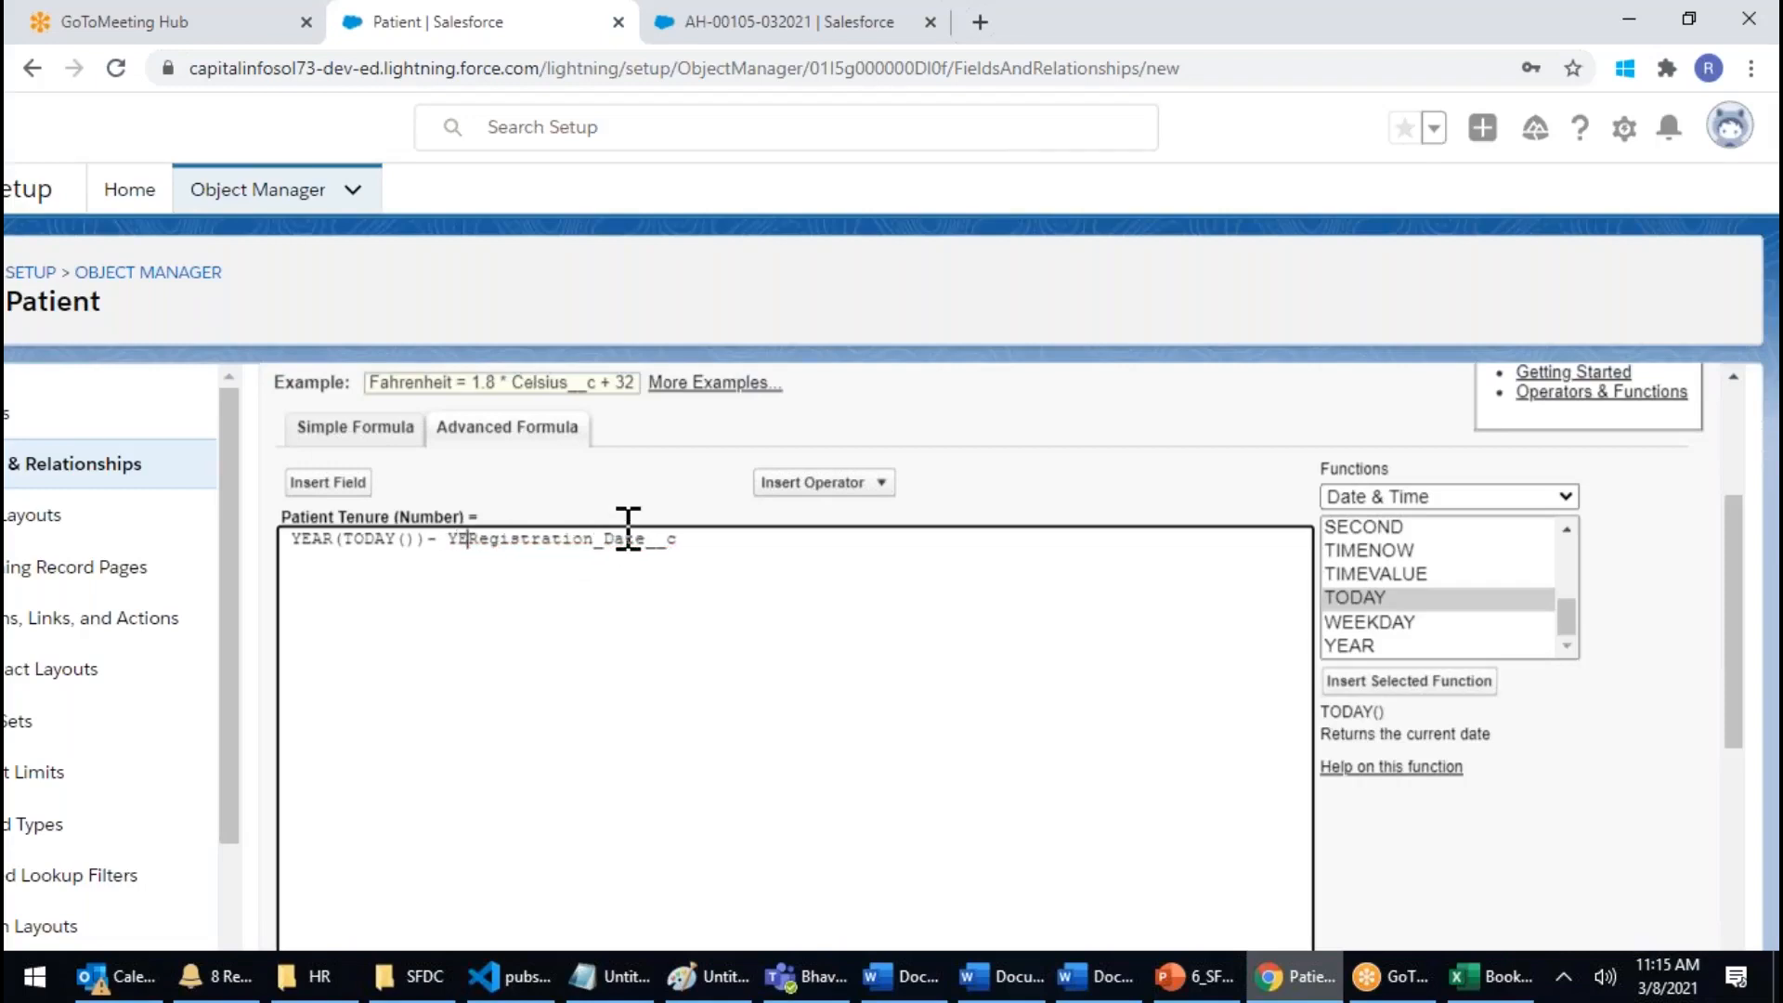
pyautogui.write('(TODAY()')
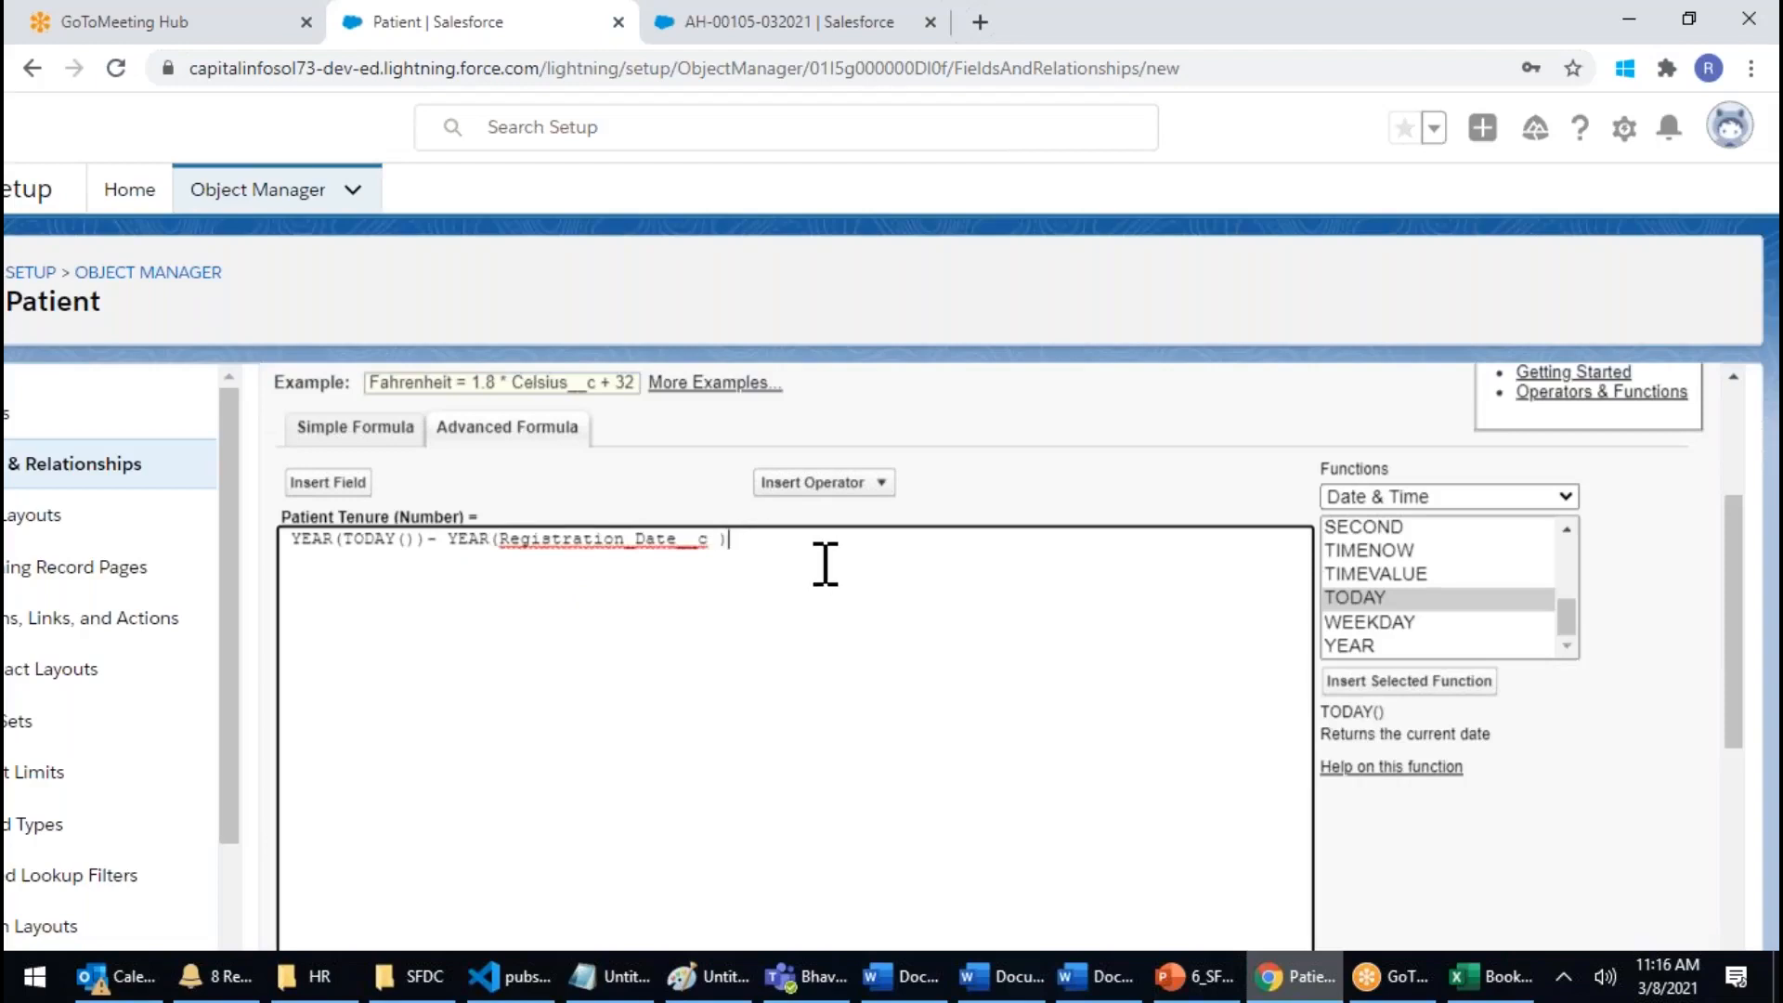
pyautogui.scroll(5, 825, 564)
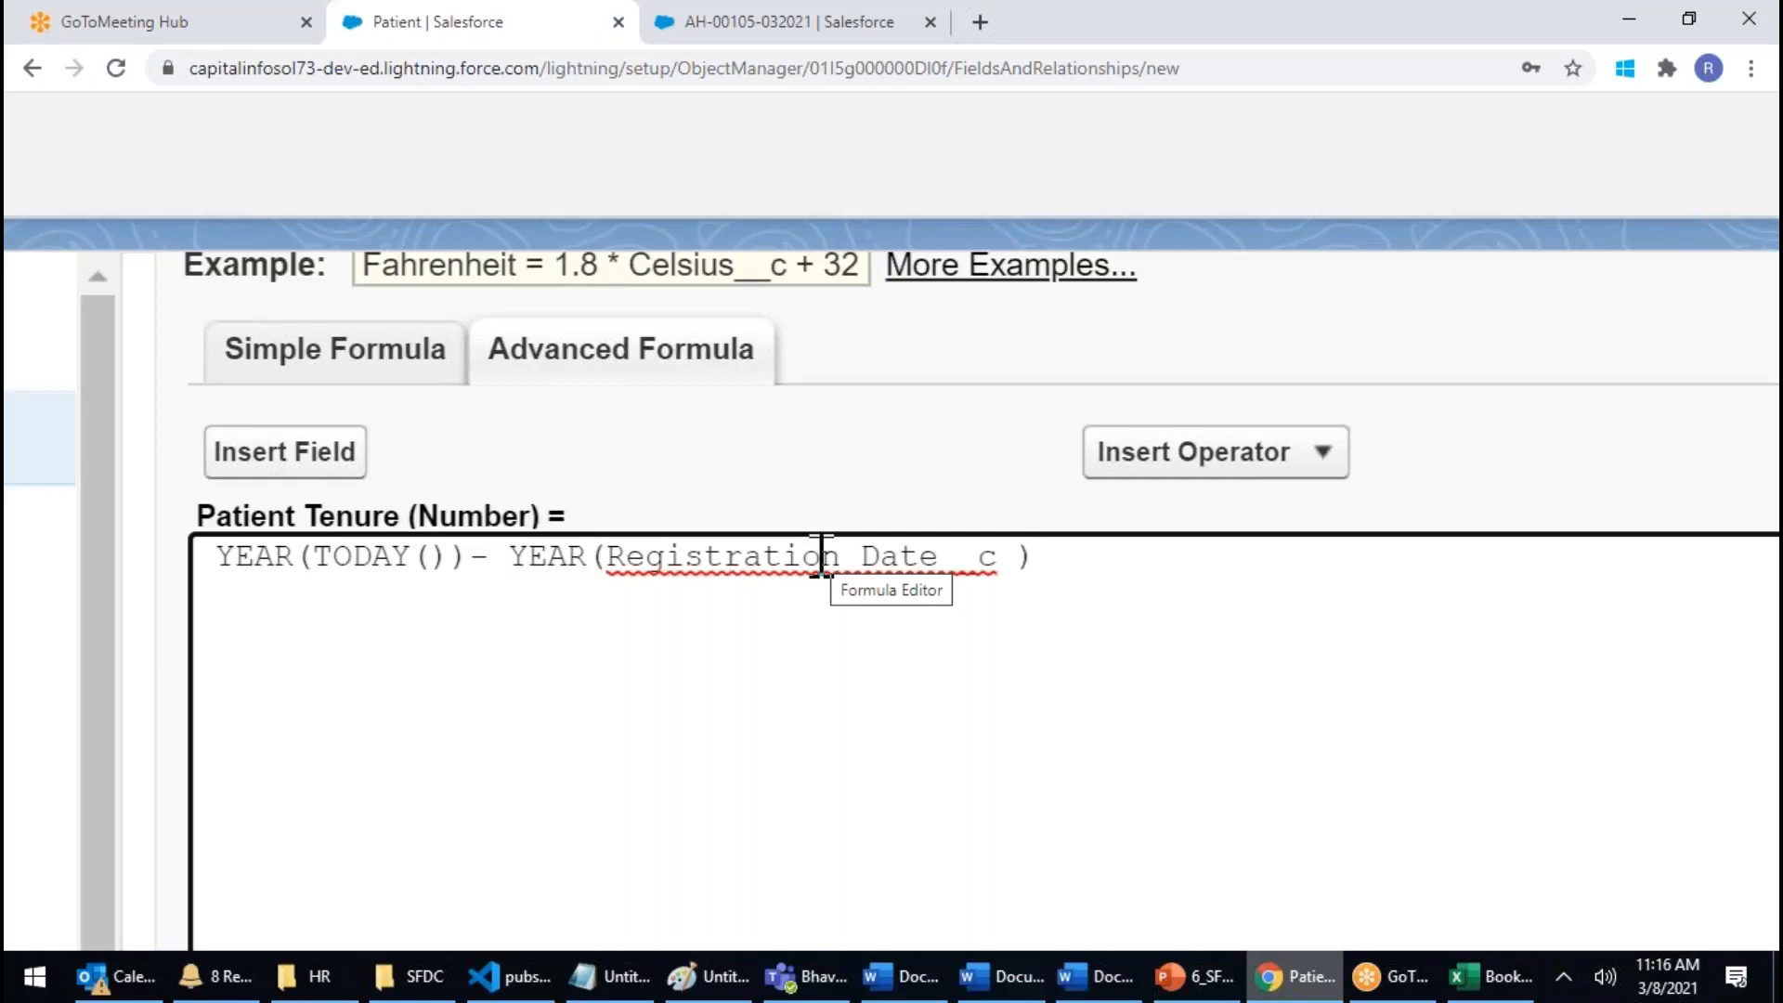
pyautogui.scroll(-4, 799, 698)
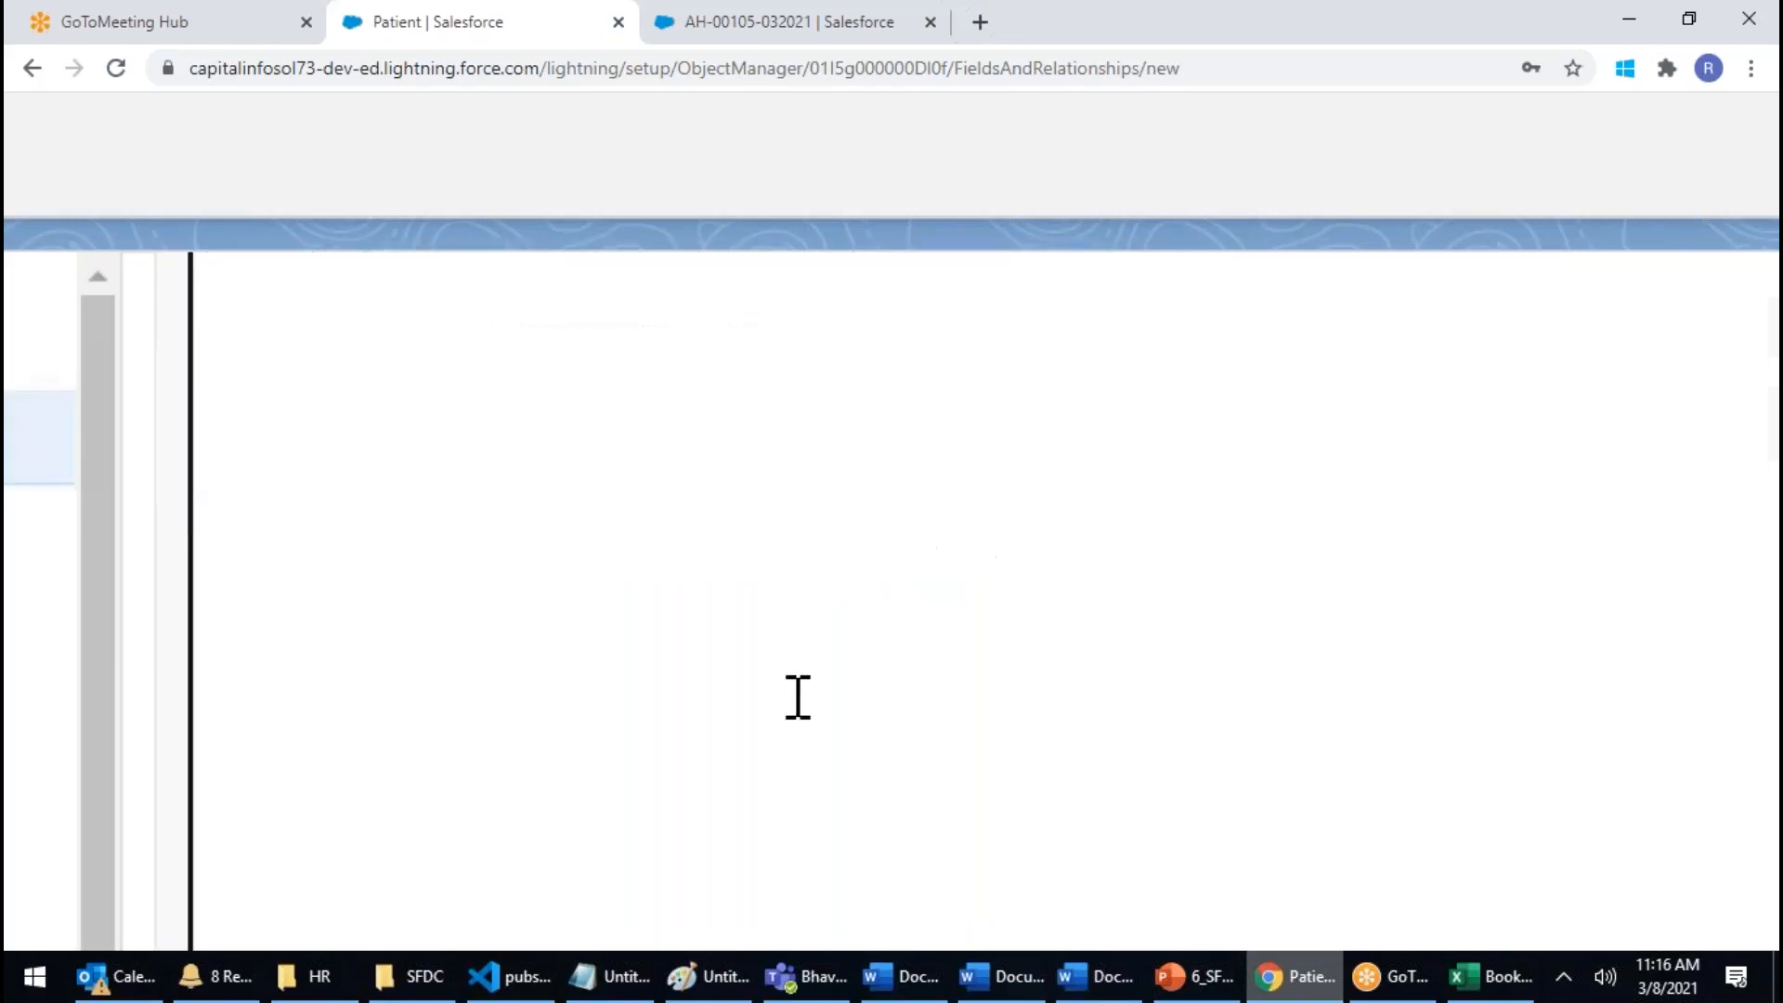
pyautogui.scroll(4, 799, 697)
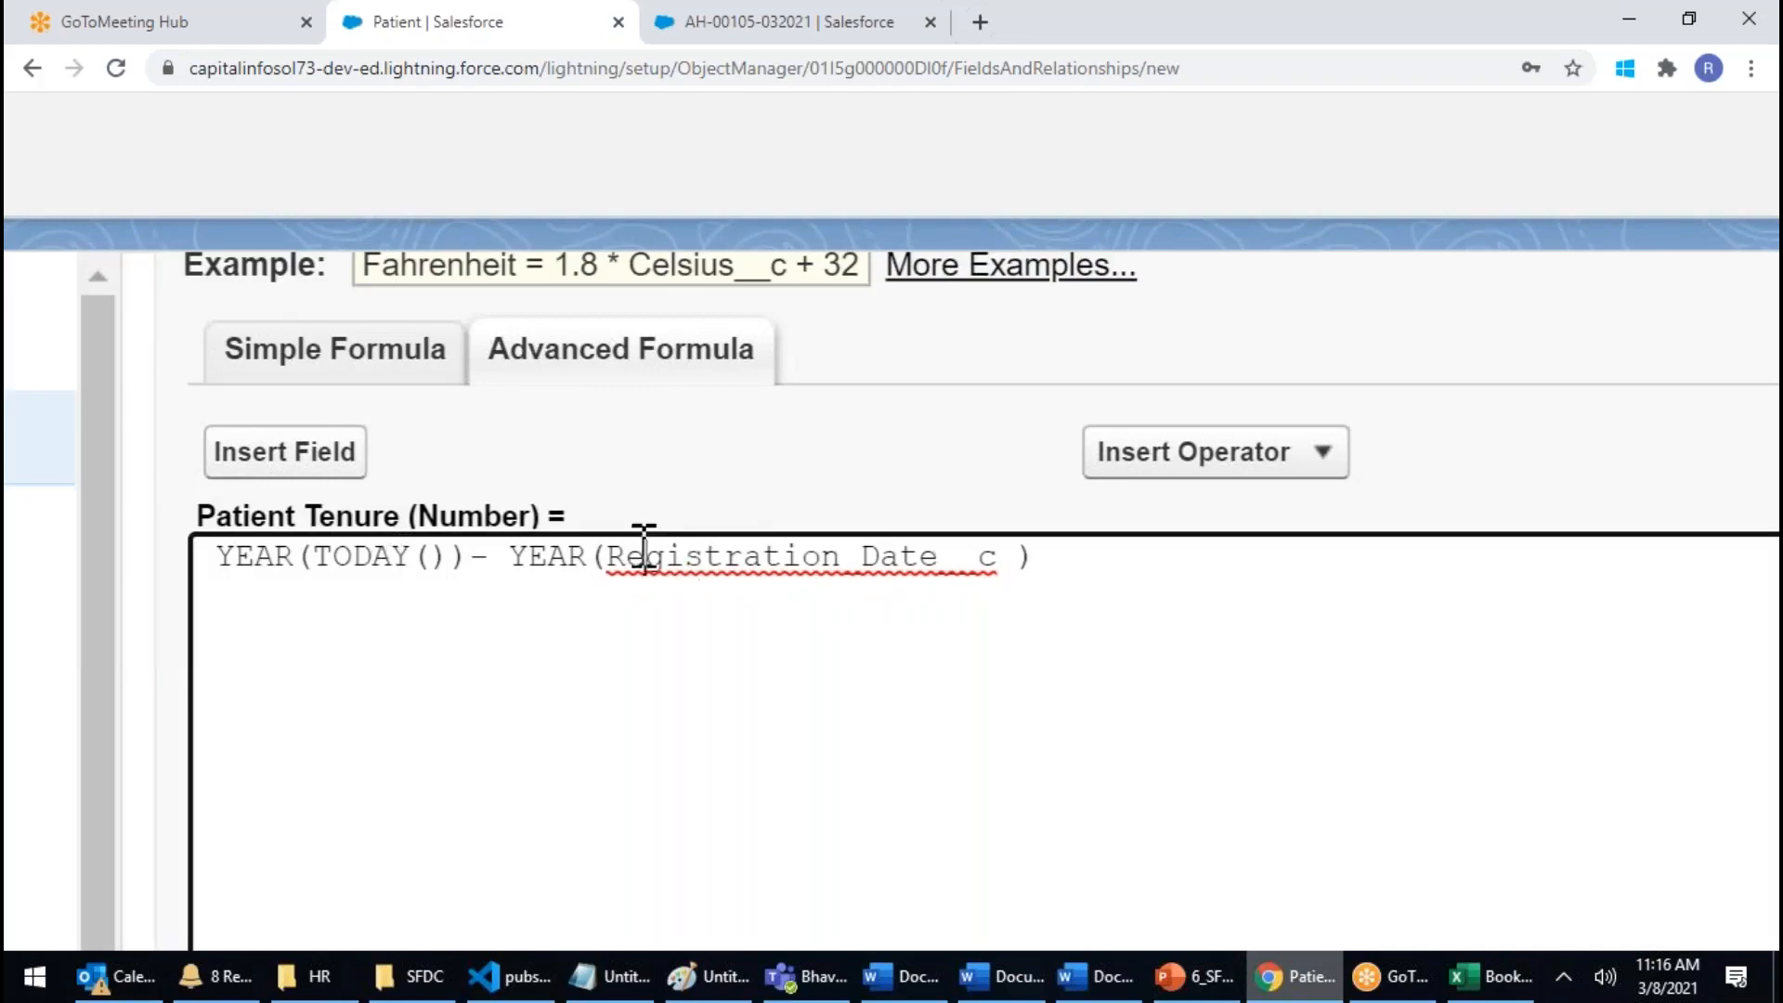
pyautogui.scroll(-5, 804, 621)
pyautogui.scroll(3, 812, 644)
pyautogui.scroll(3, 699, 567)
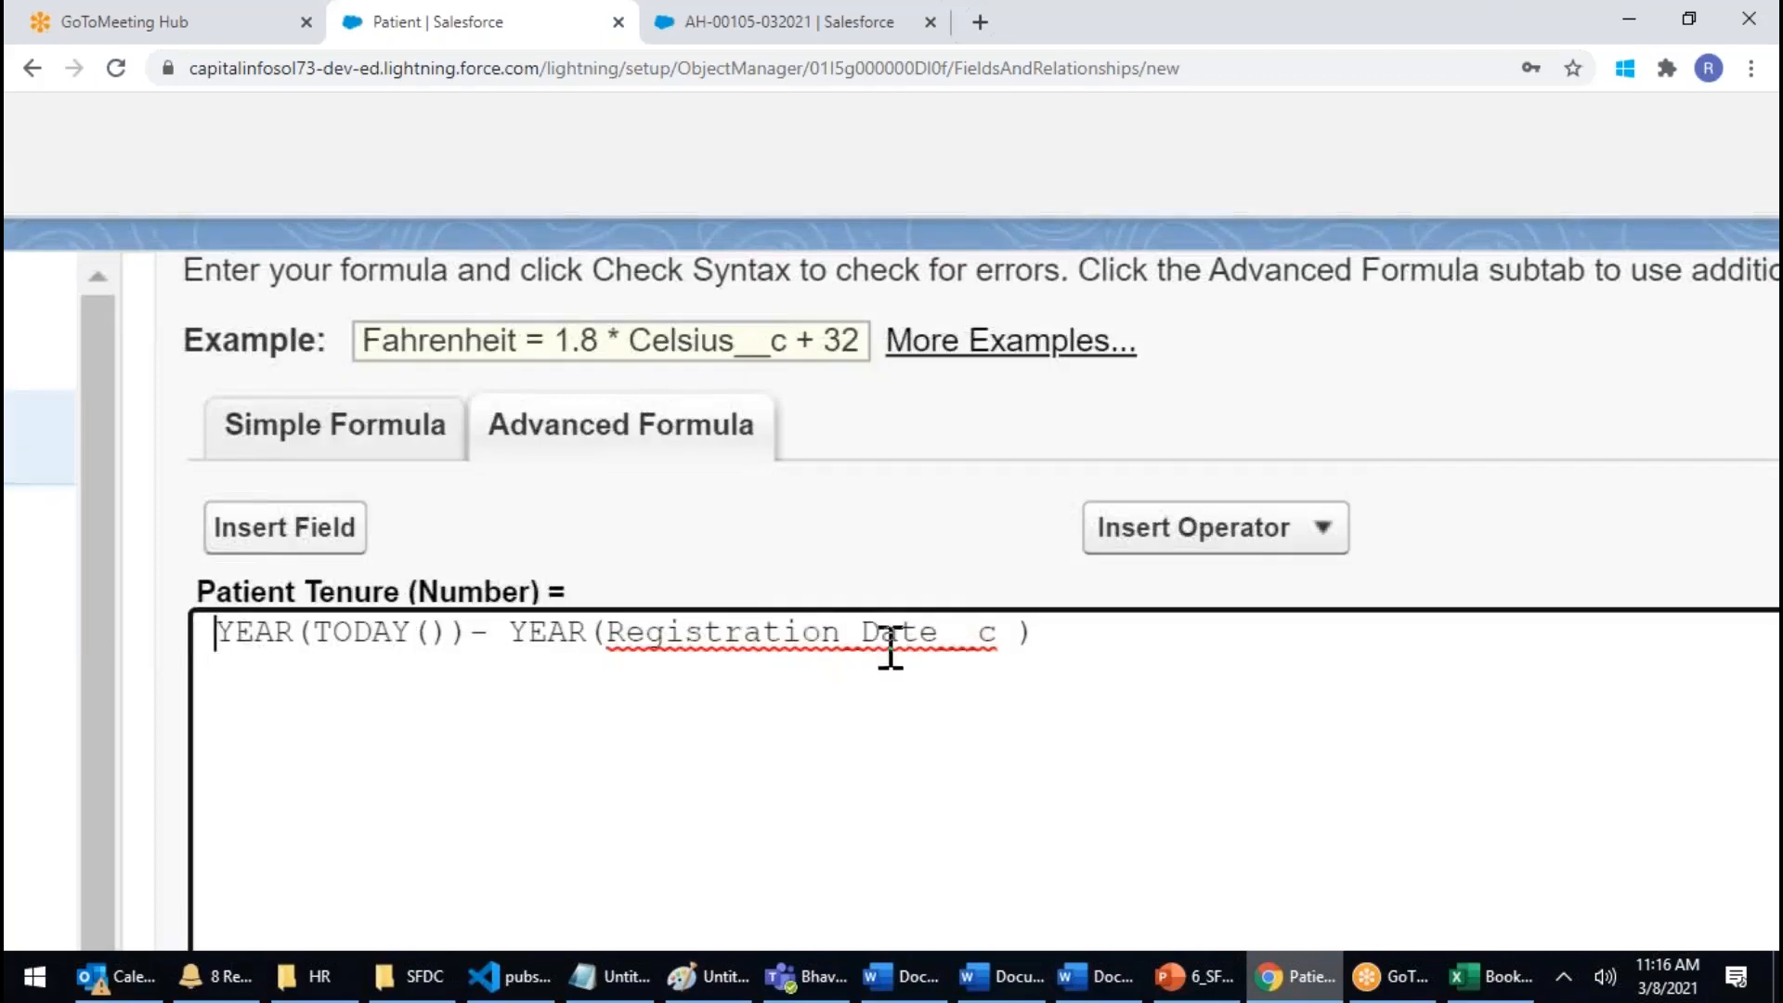
# Step: Try to turn the formula into an IF condition testing whether the parenthesised year difference is >10, followed by an empty text result
pyautogui.write('I')
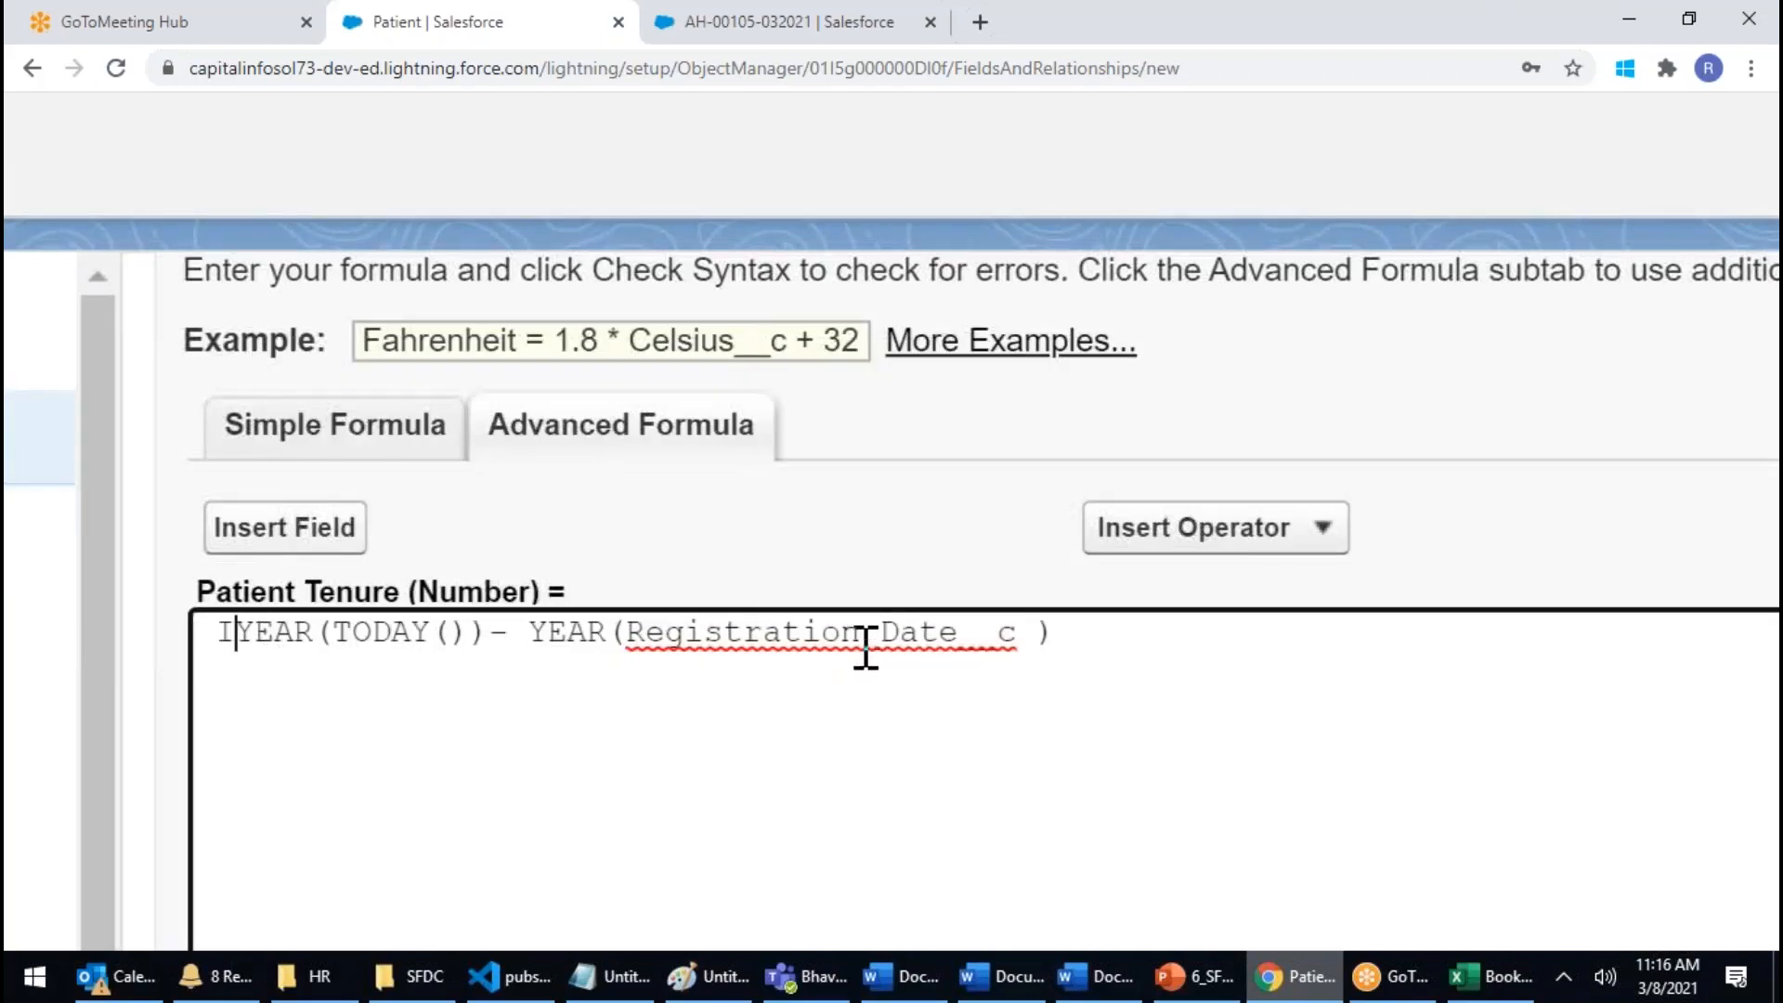
pyautogui.write('F (')
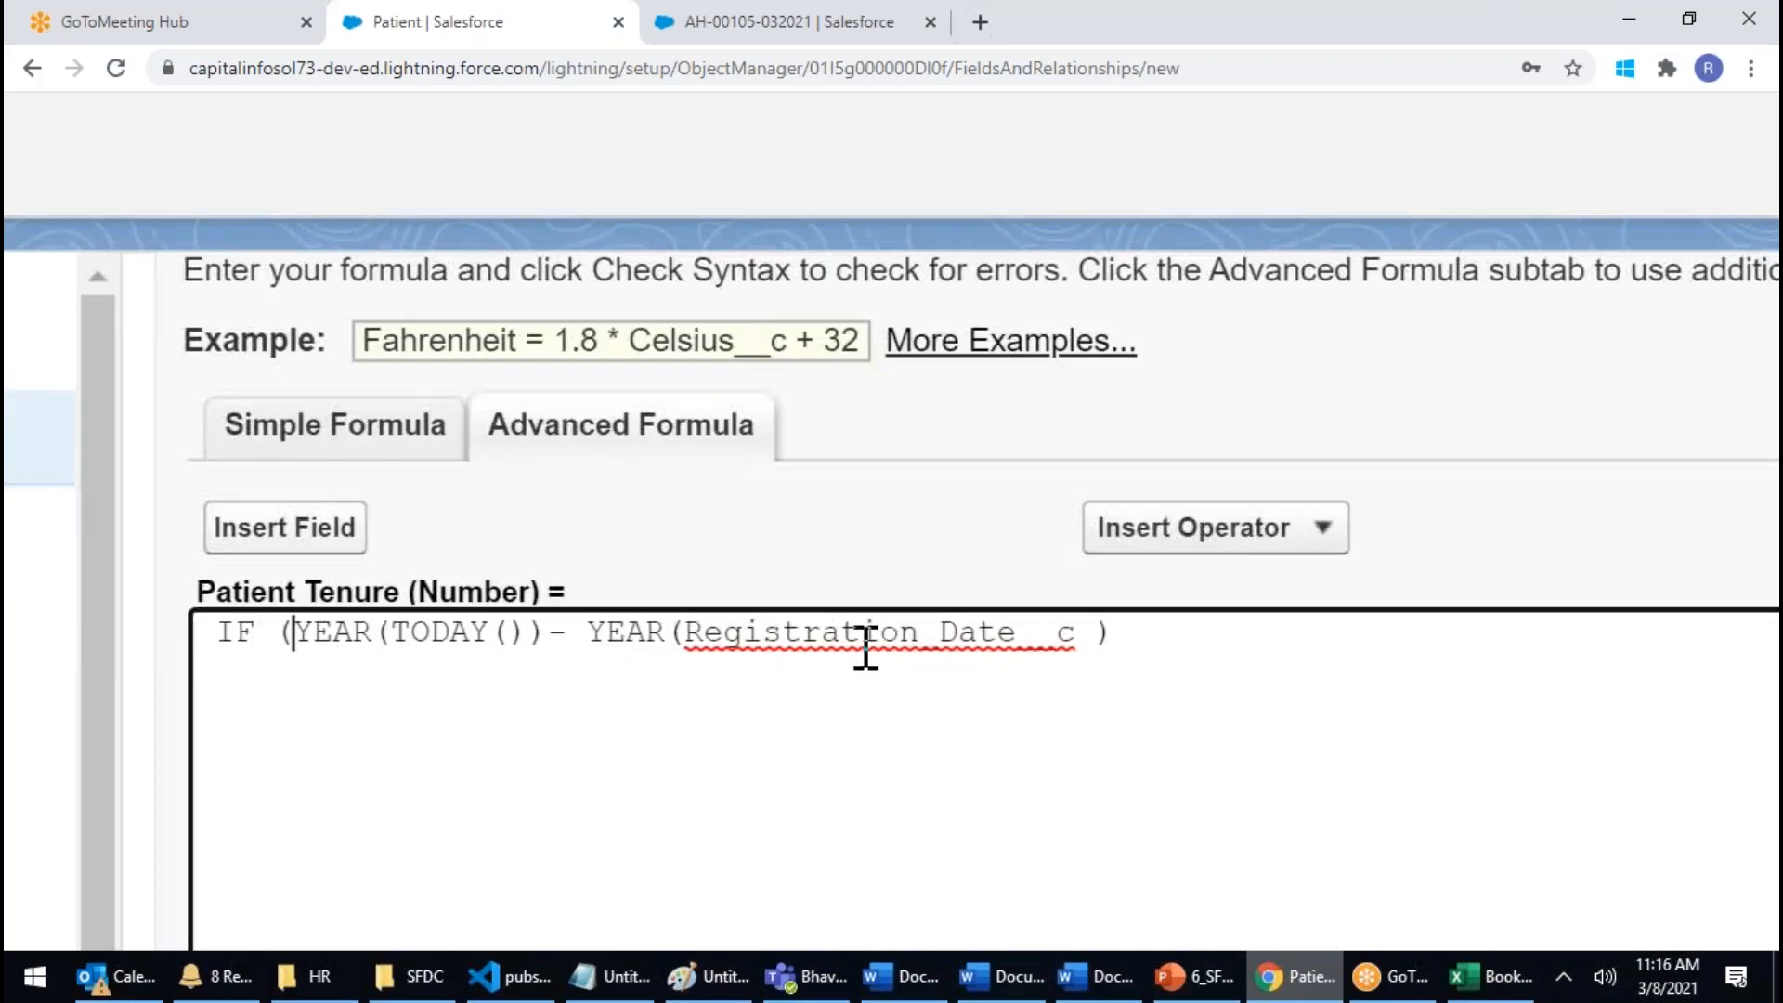
pyautogui.click(1130, 617)
pyautogui.write('>10')
pyautogui.click(292, 633)
pyautogui.write('(')
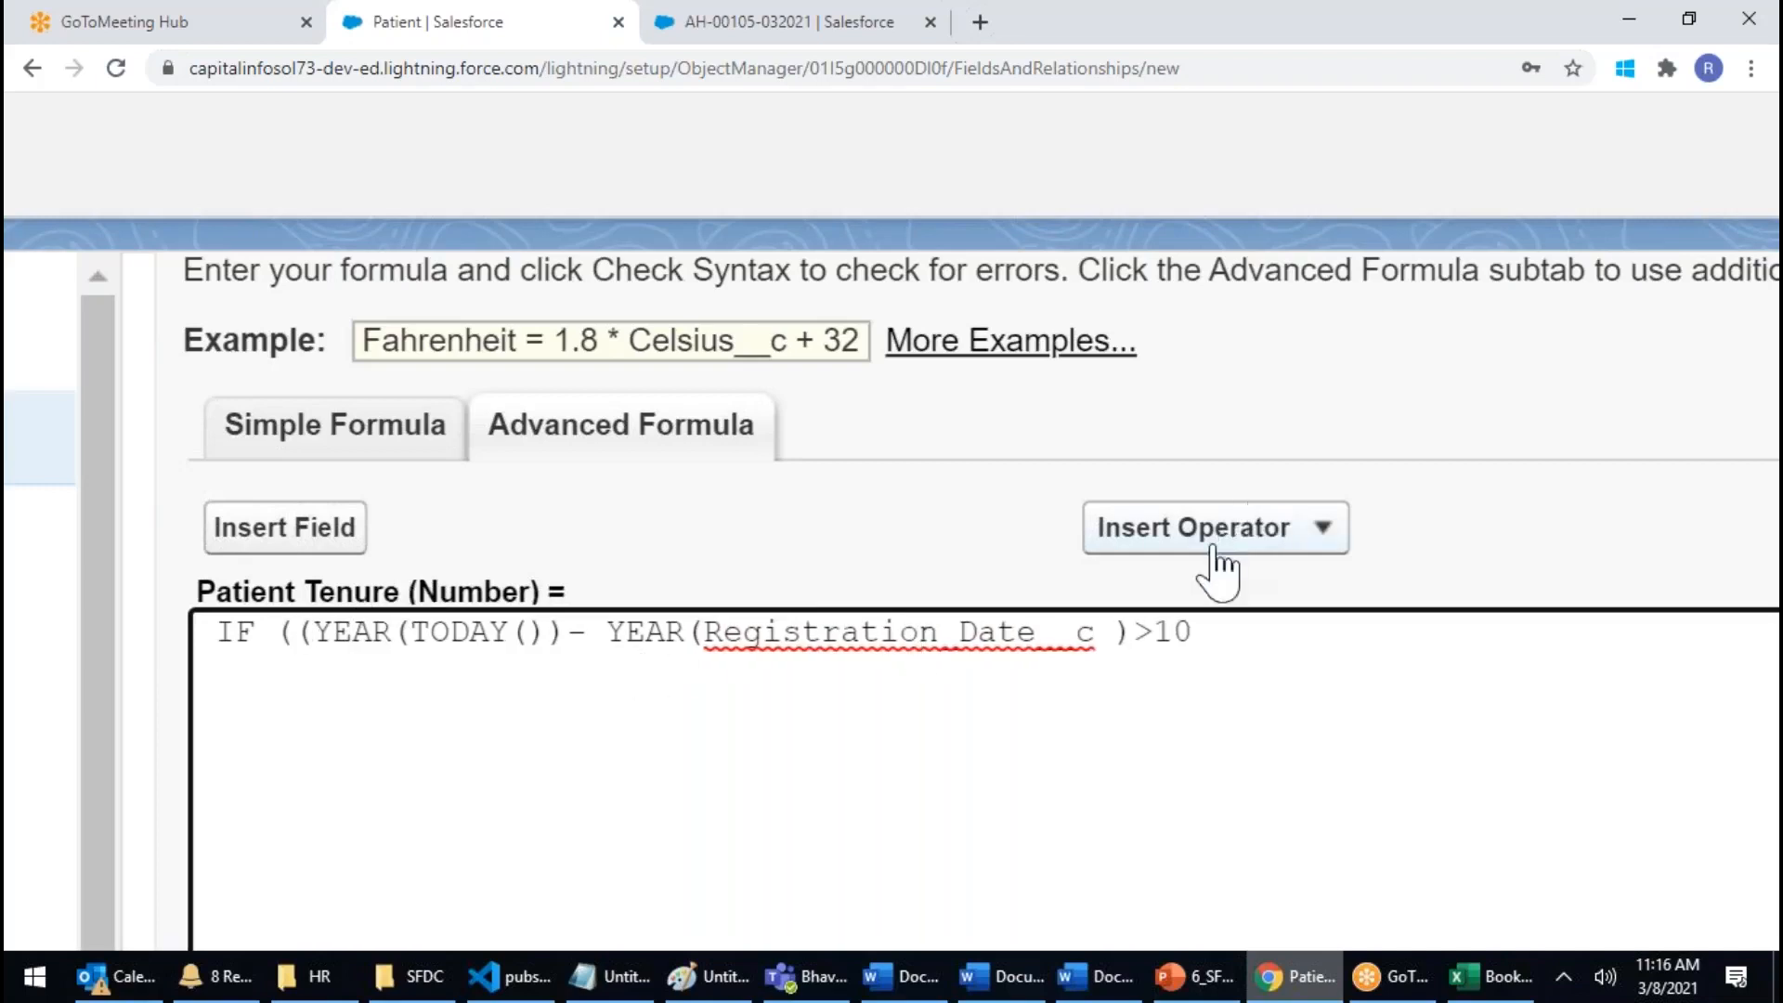
pyautogui.click(1137, 635)
pyautogui.write(')')
pyautogui.click(1275, 635)
pyautogui.write(',""')
pyautogui.moveTo(1135, 632); pyautogui.dragTo(302, 632)
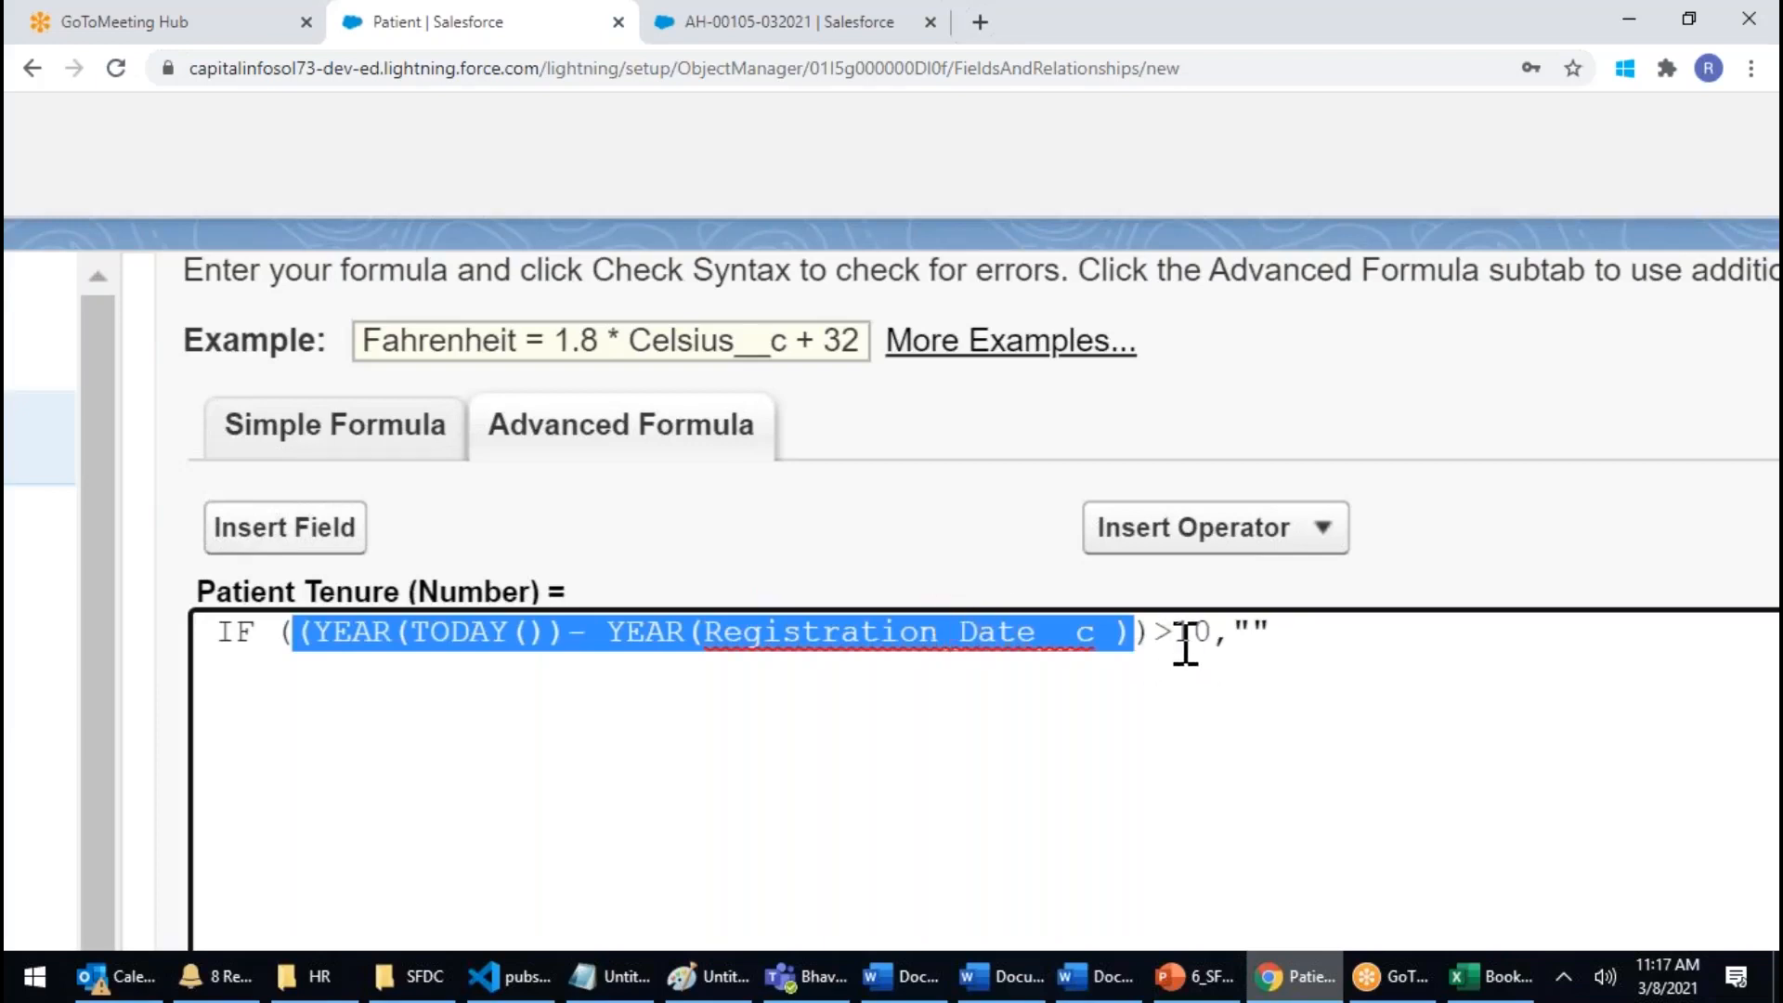
pyautogui.click(1263, 639)
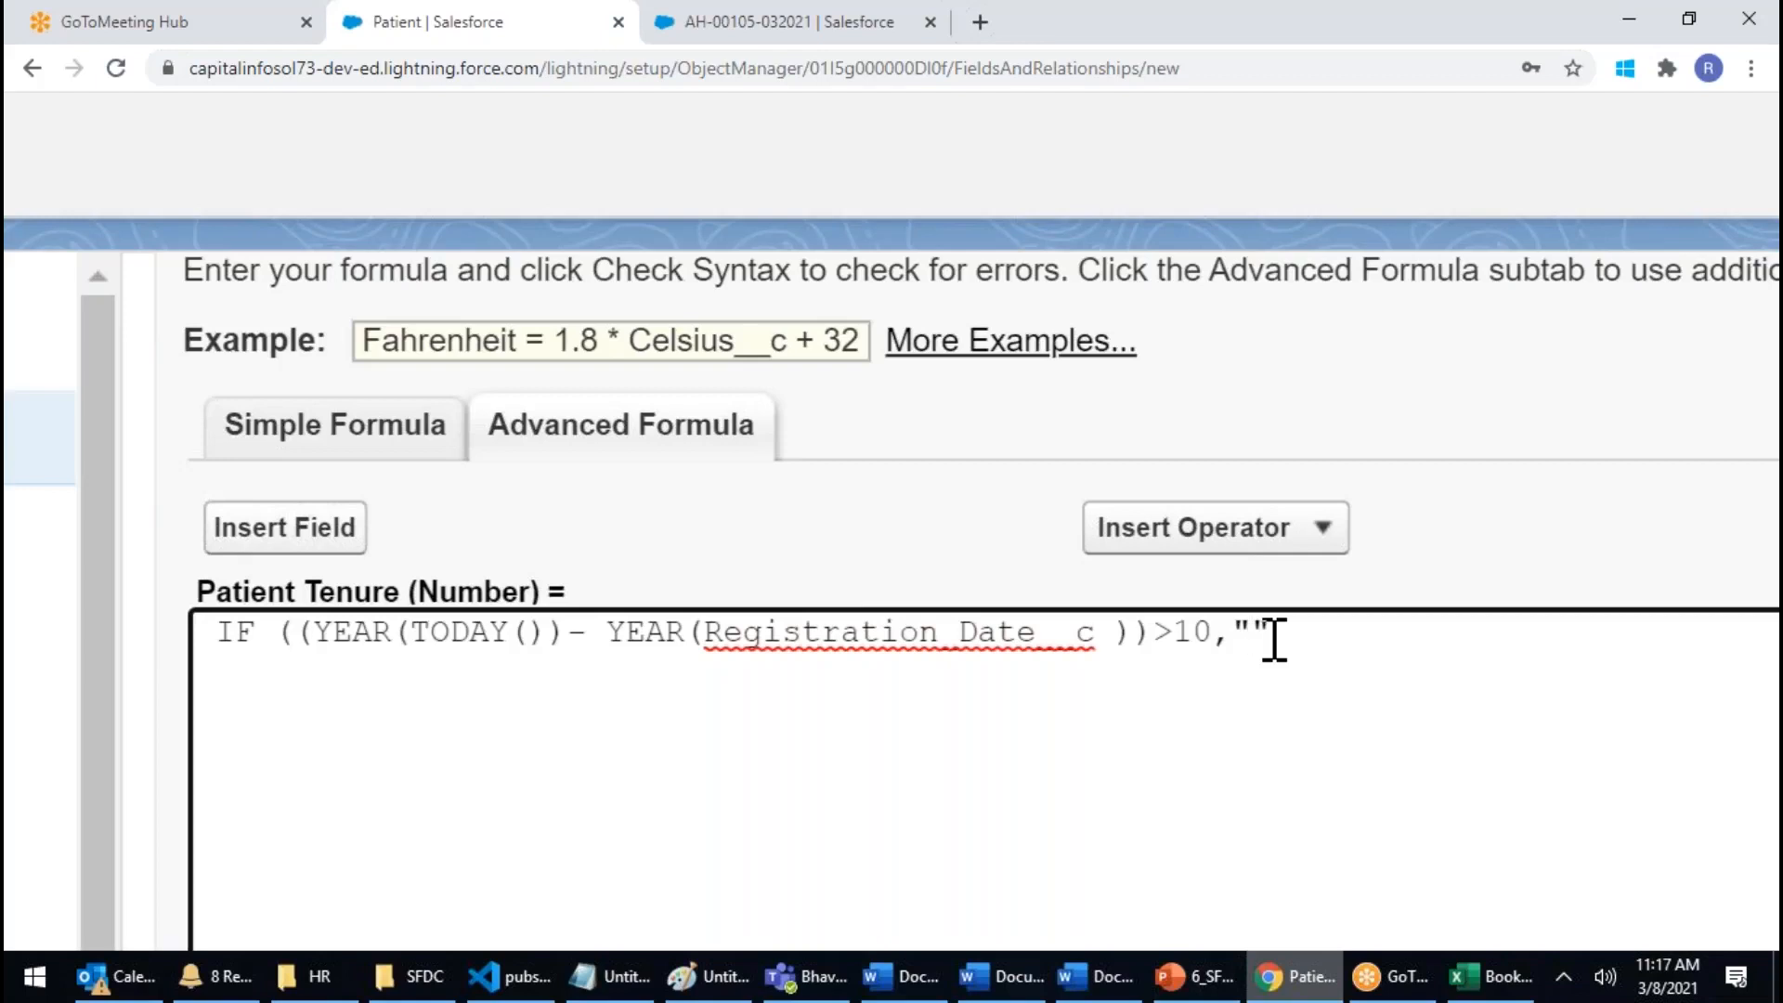
# Step: Remove the IF wrapper, outer parentheses, >10 comparison and empty text result, leaving YEAR(TODAY())- YEAR(Registration_Date__c )
pyautogui.click(296, 641)
pyautogui.press('BackSpace')
pyautogui.press('BackSpace')
pyautogui.press('BackSpace')
pyautogui.press('BackSpace')
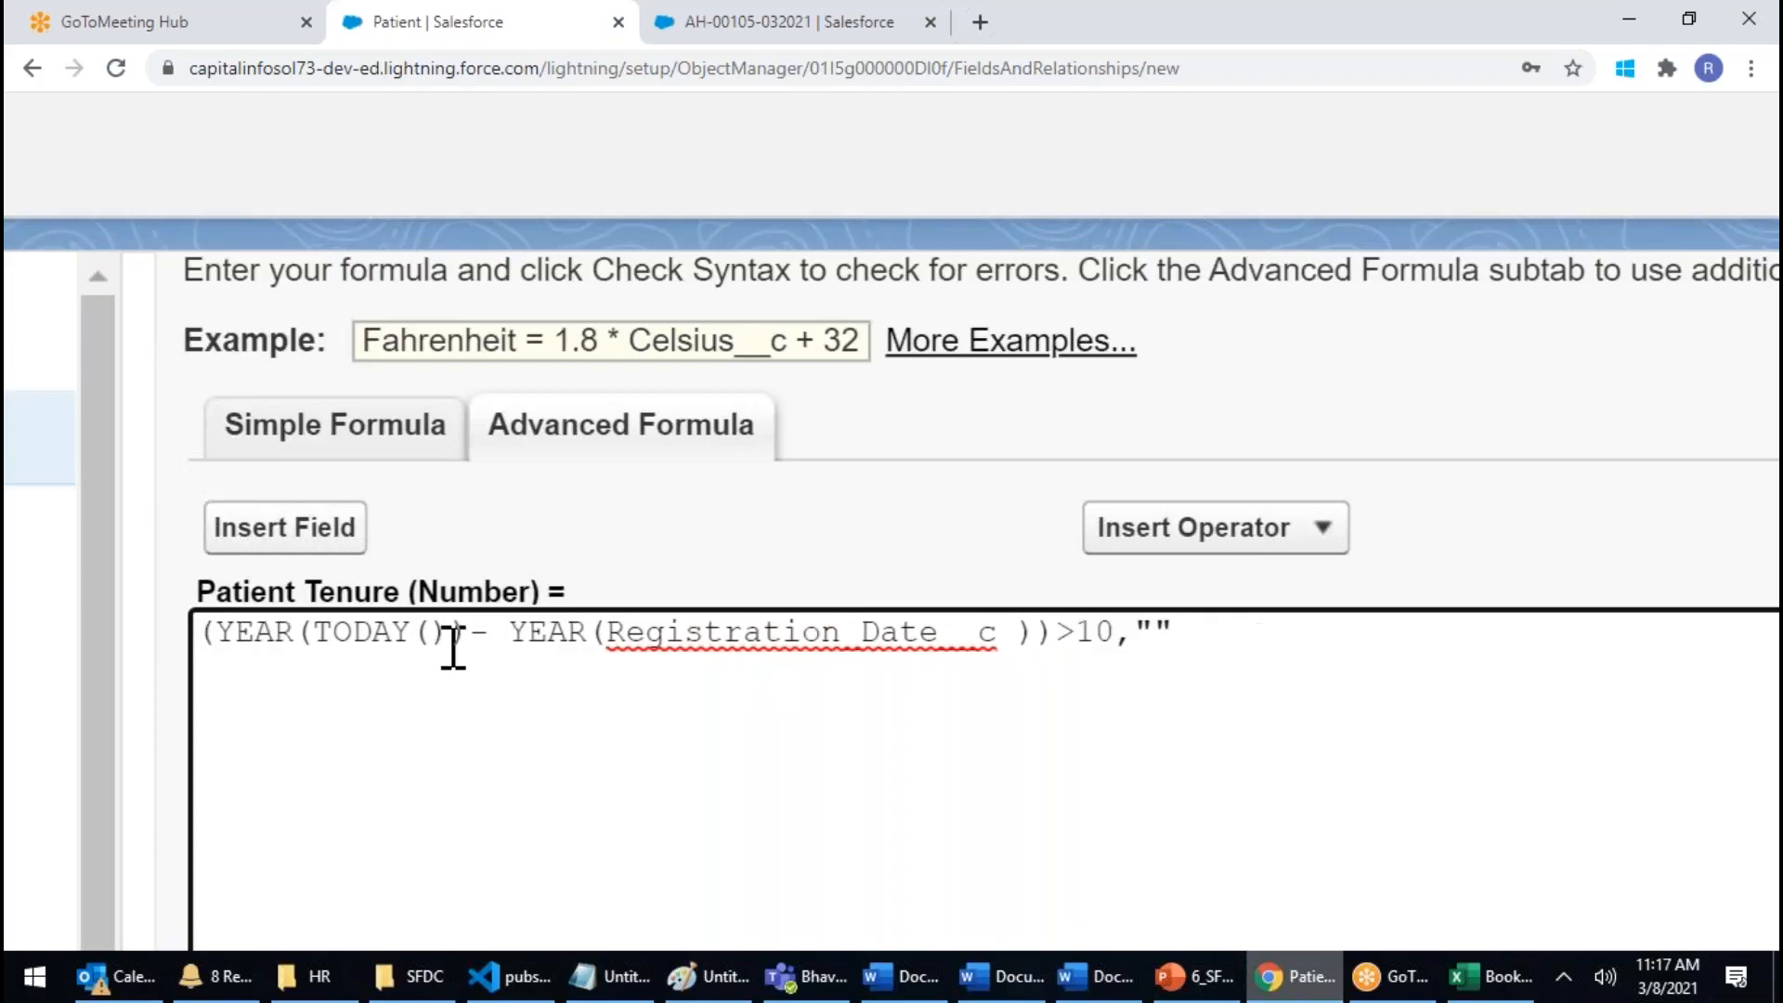
pyautogui.press('Delete')
pyautogui.click(1179, 630)
pyautogui.press('BackSpace')
pyautogui.press('BackSpace')
pyautogui.press('BackSpace')
pyautogui.press('BackSpace')
pyautogui.press('BackSpace')
pyautogui.press('BackSpace')
pyautogui.press('BackSpace')
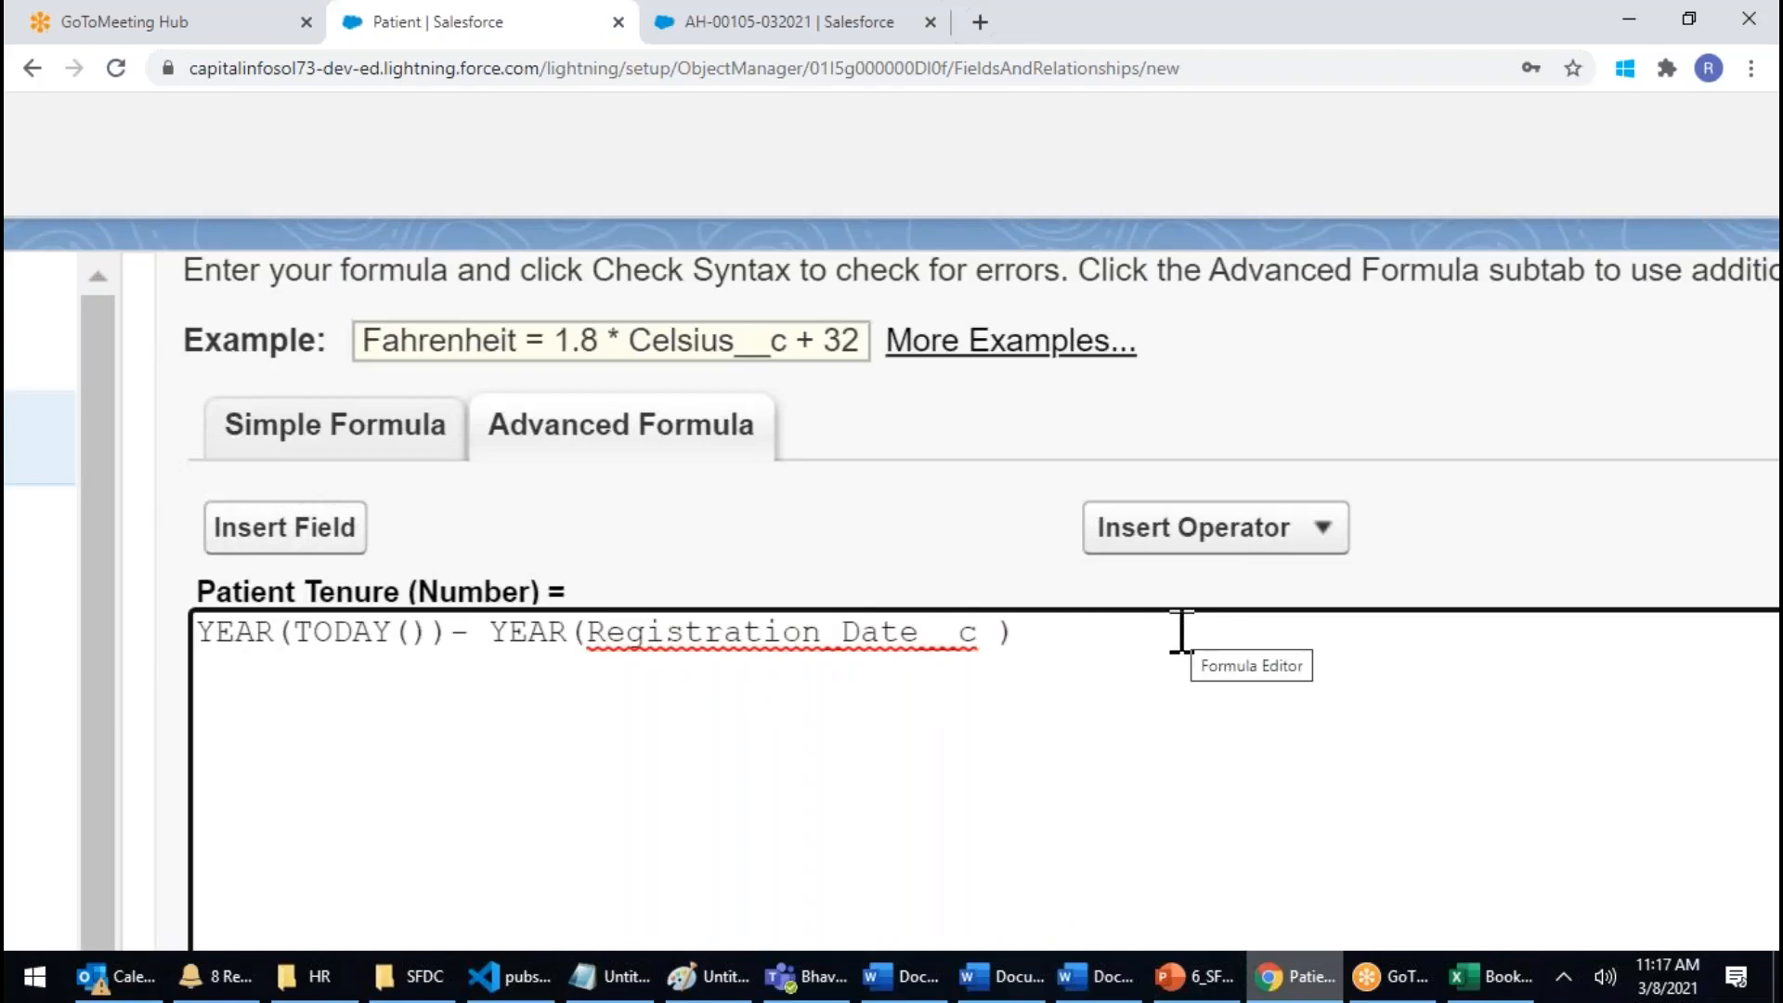
# Step: Check the Patient Tenure formula's syntax and continue to the field-level security page
pyautogui.scroll(-5, 1006, 704)
pyautogui.scroll(-5, 1007, 704)
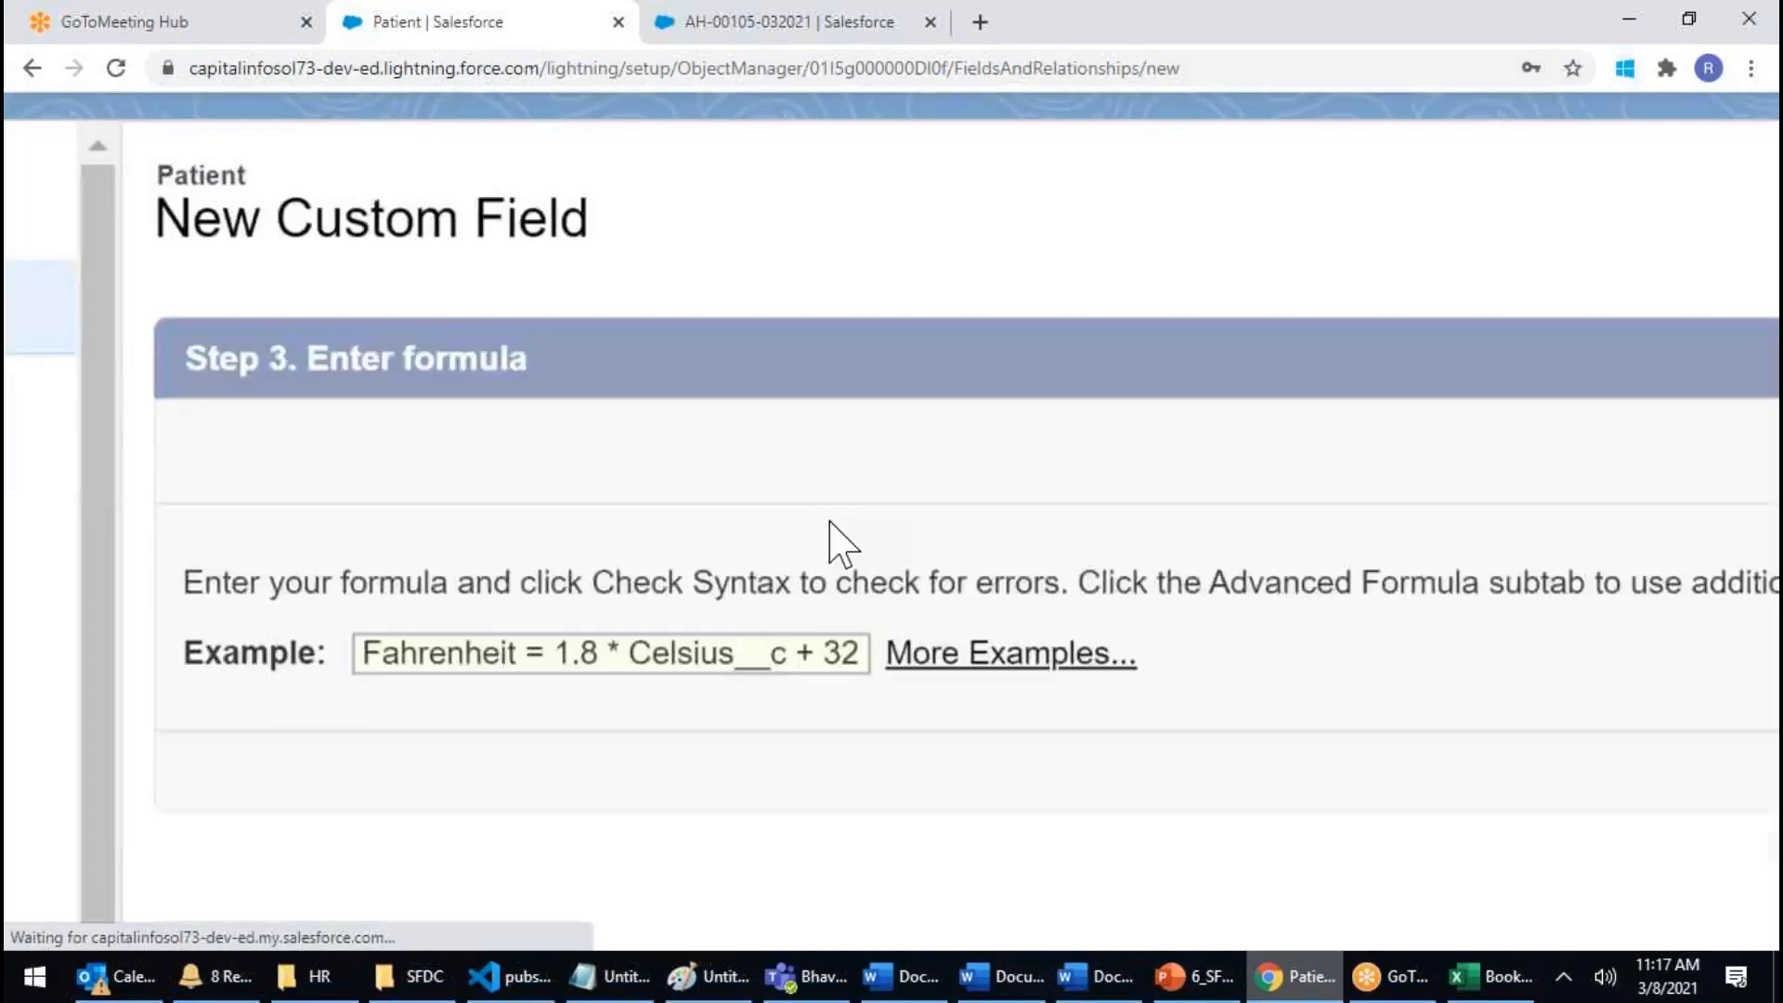
pyautogui.scroll(-5, 853, 568)
pyautogui.scroll(4, 853, 567)
pyautogui.scroll(-1, 852, 567)
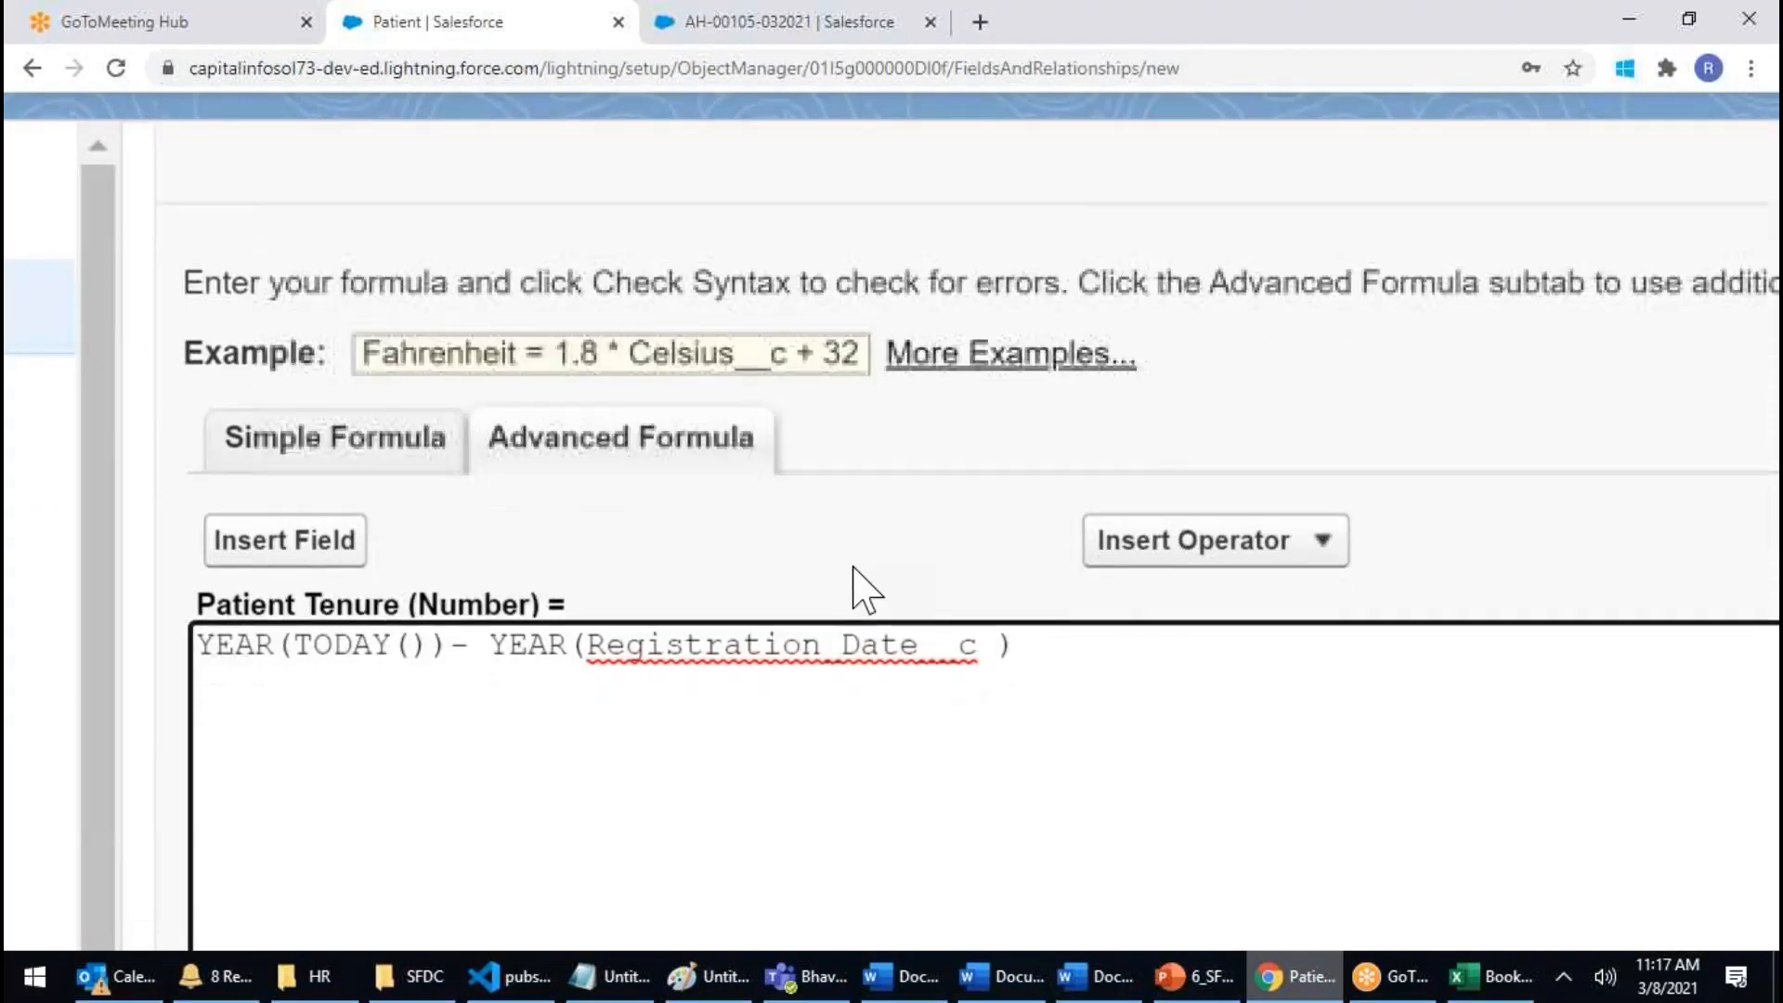
pyautogui.scroll(-3, 853, 568)
pyautogui.scroll(-4, 850, 570)
pyautogui.scroll(-1, 850, 571)
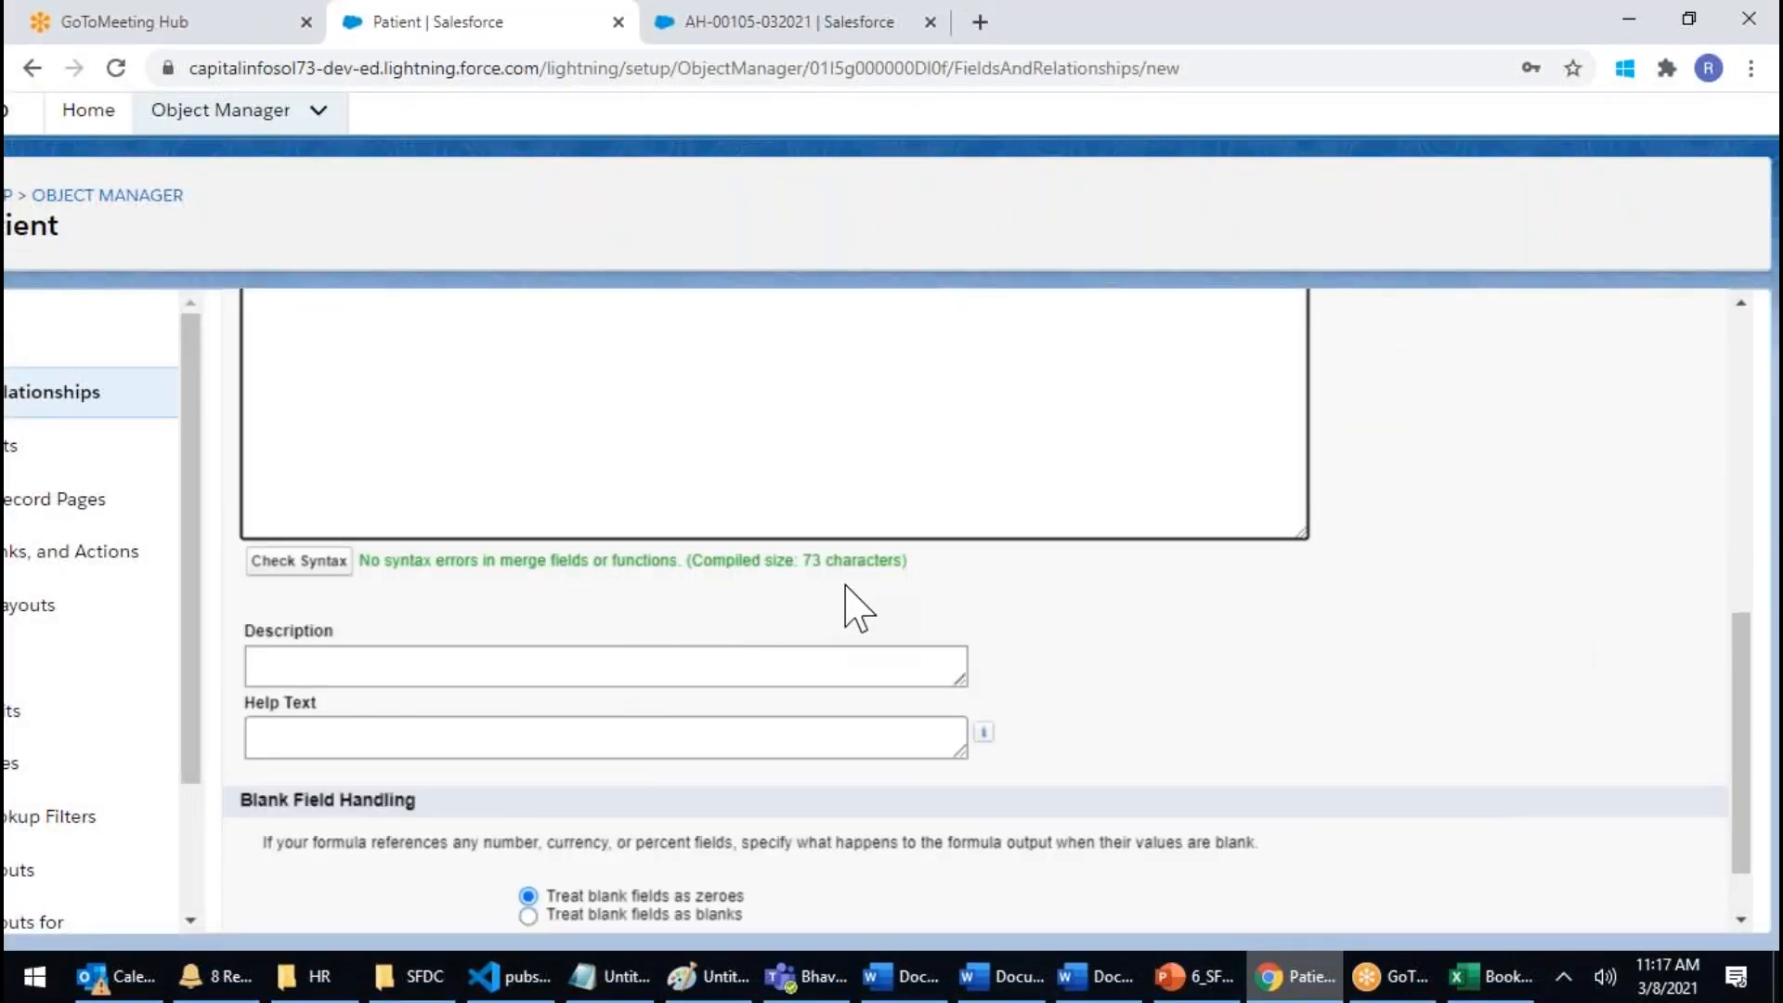
pyautogui.scroll(-1, 1481, 793)
pyautogui.click(1626, 899)
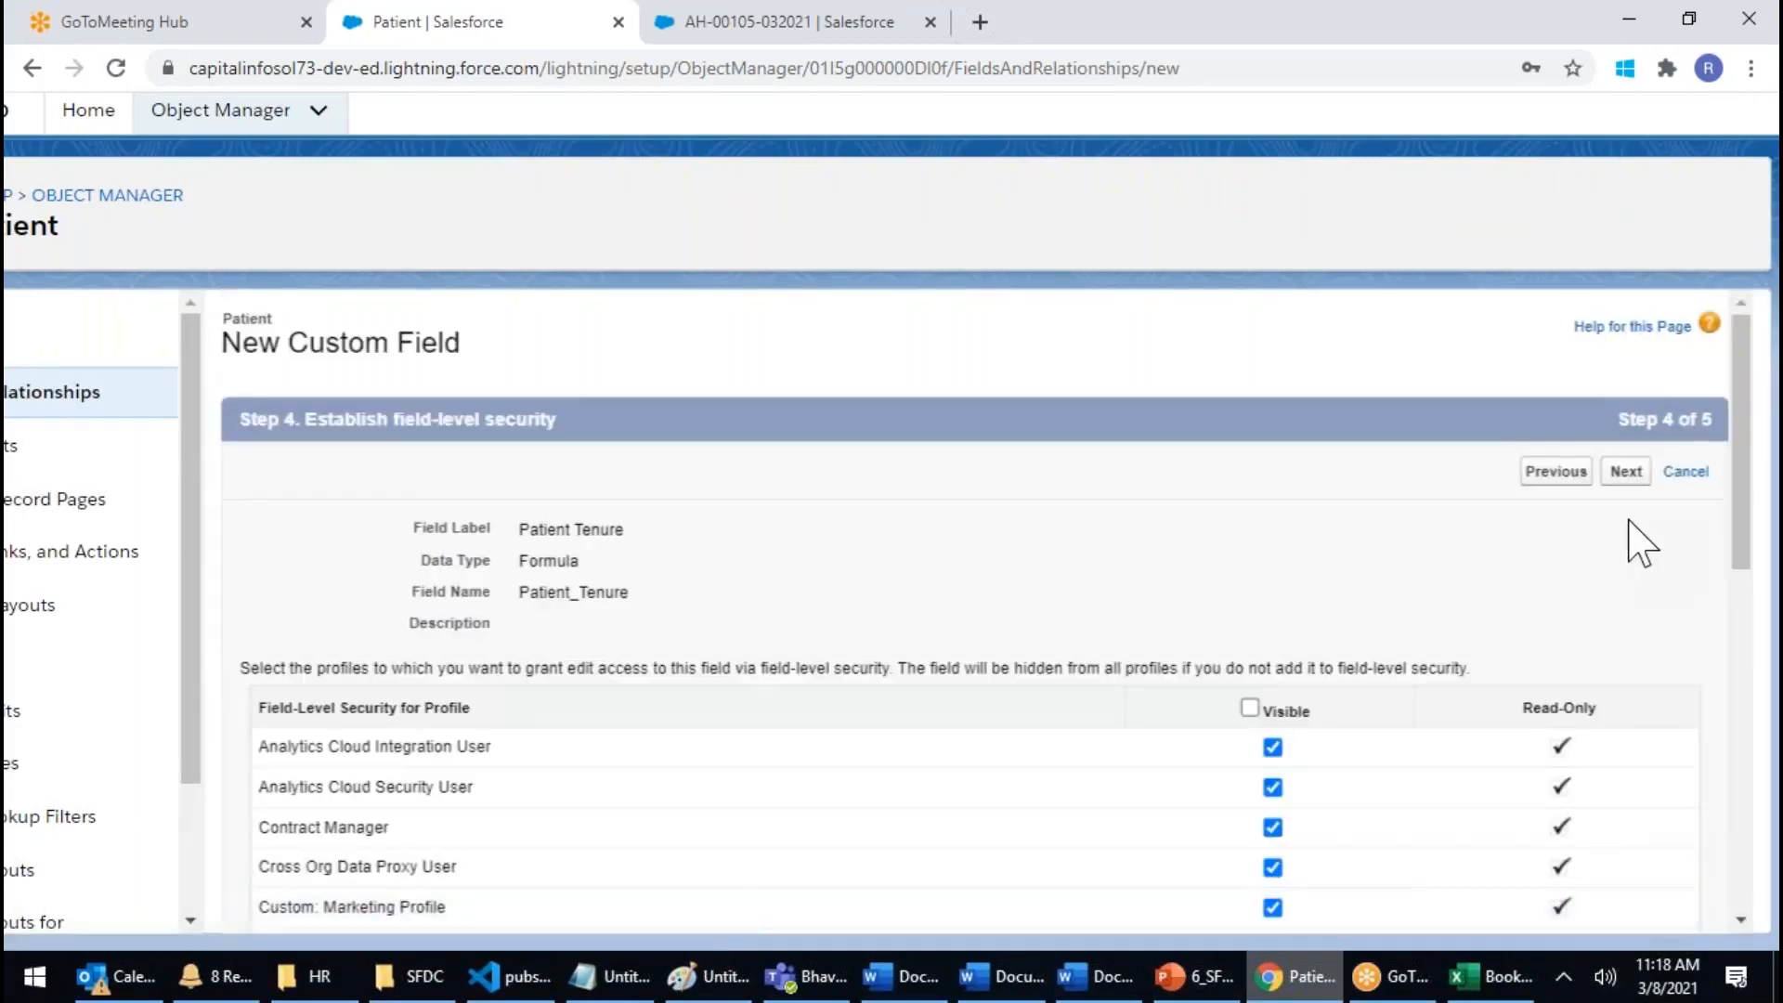
# Step: Keep the default profile visibility and page layout assignments, and save the Patient Tenure field
pyautogui.scroll(-7, 807, 678)
pyautogui.scroll(7, 1421, 588)
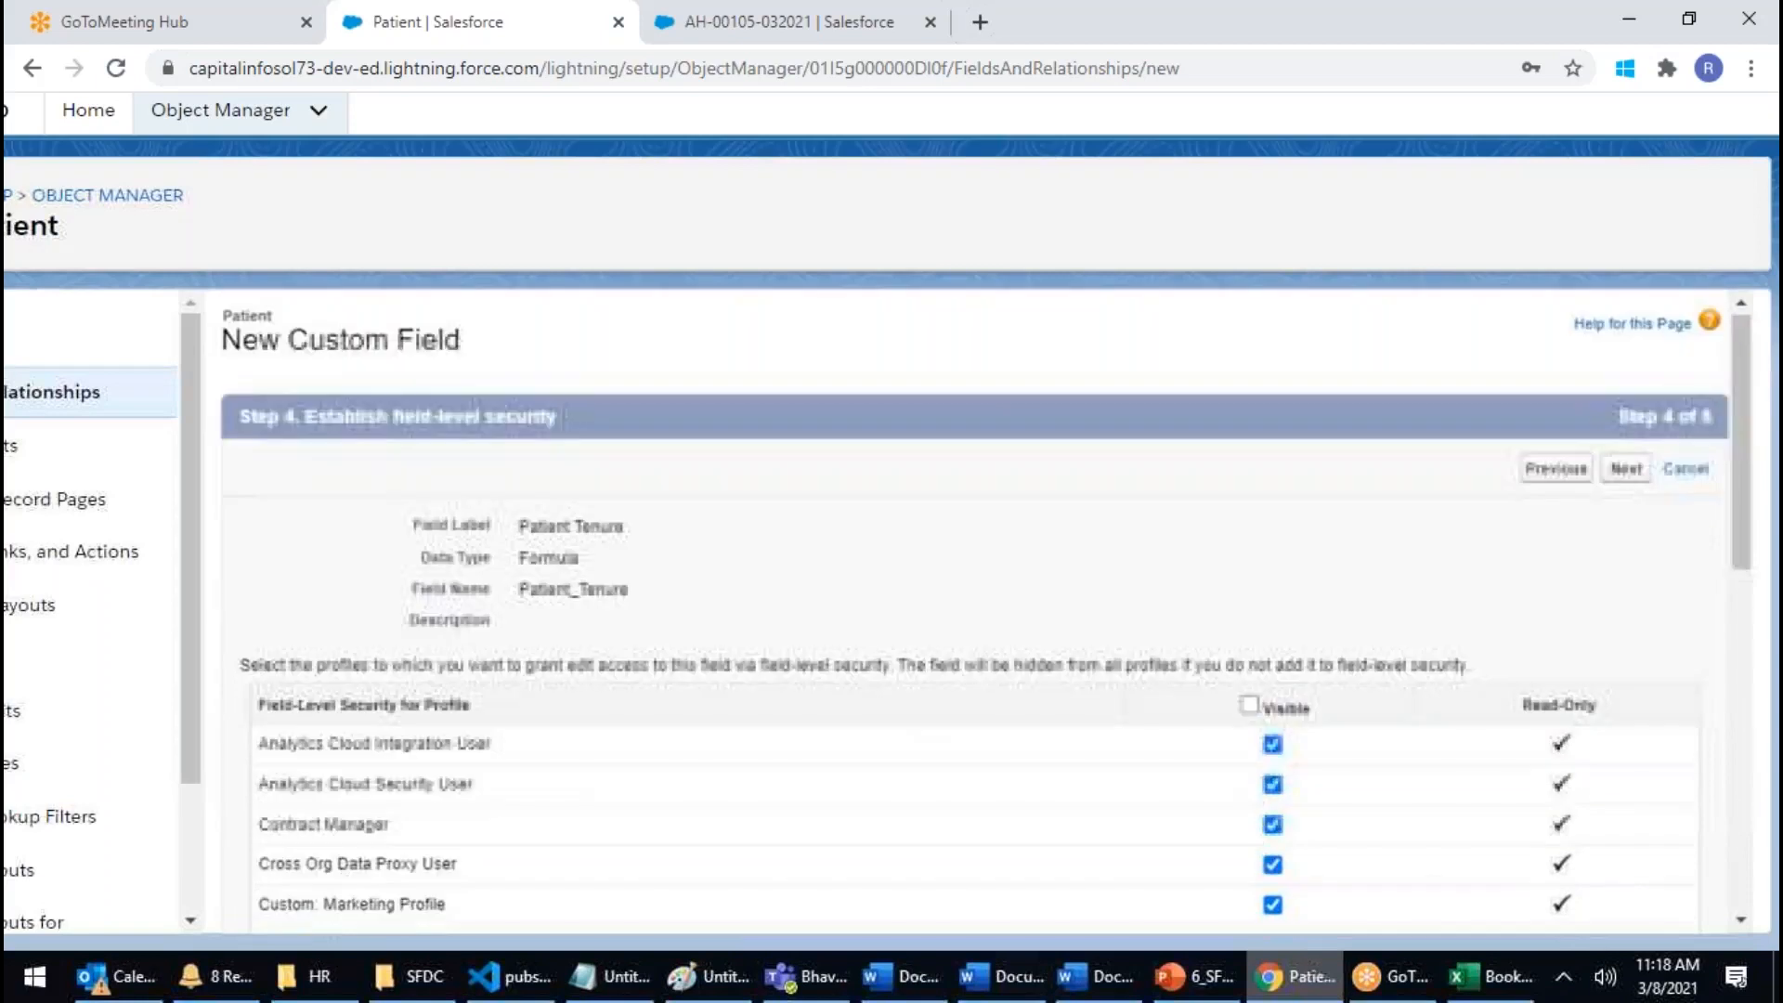
pyautogui.click(1625, 471)
pyautogui.click(1623, 475)
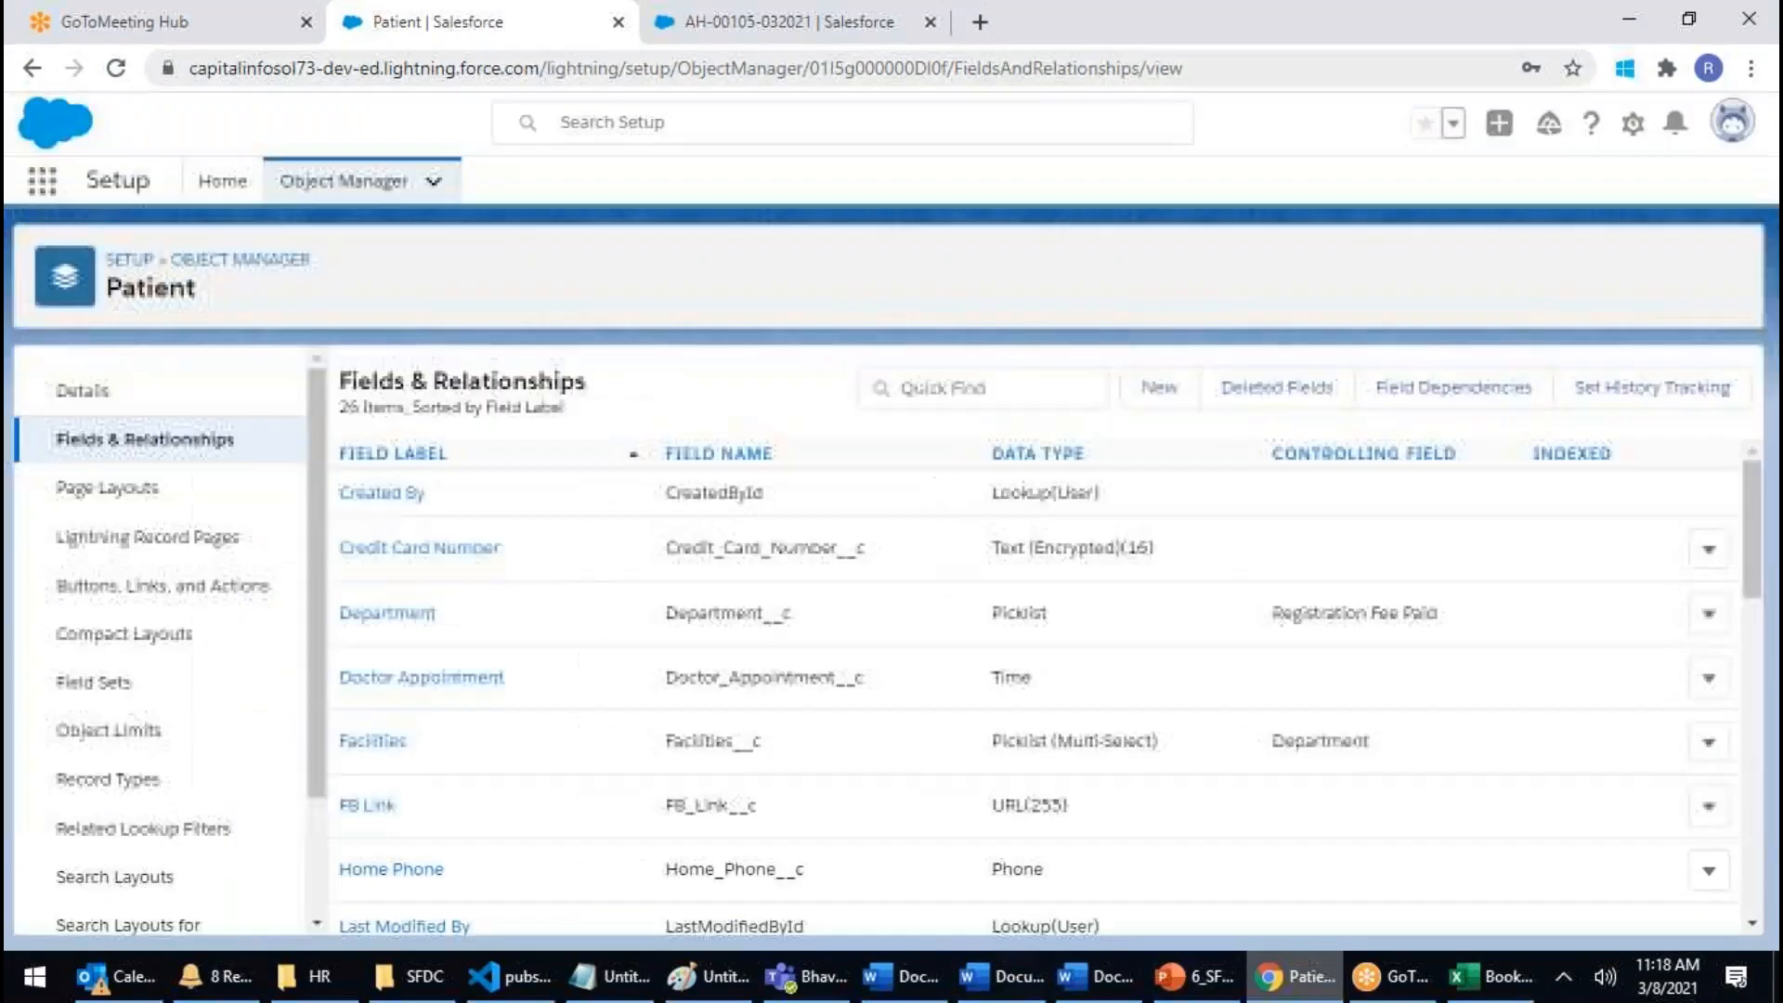
# Step: Return to the open patient record and reload it to examine the Patient Tenure field
pyautogui.click(836, 22)
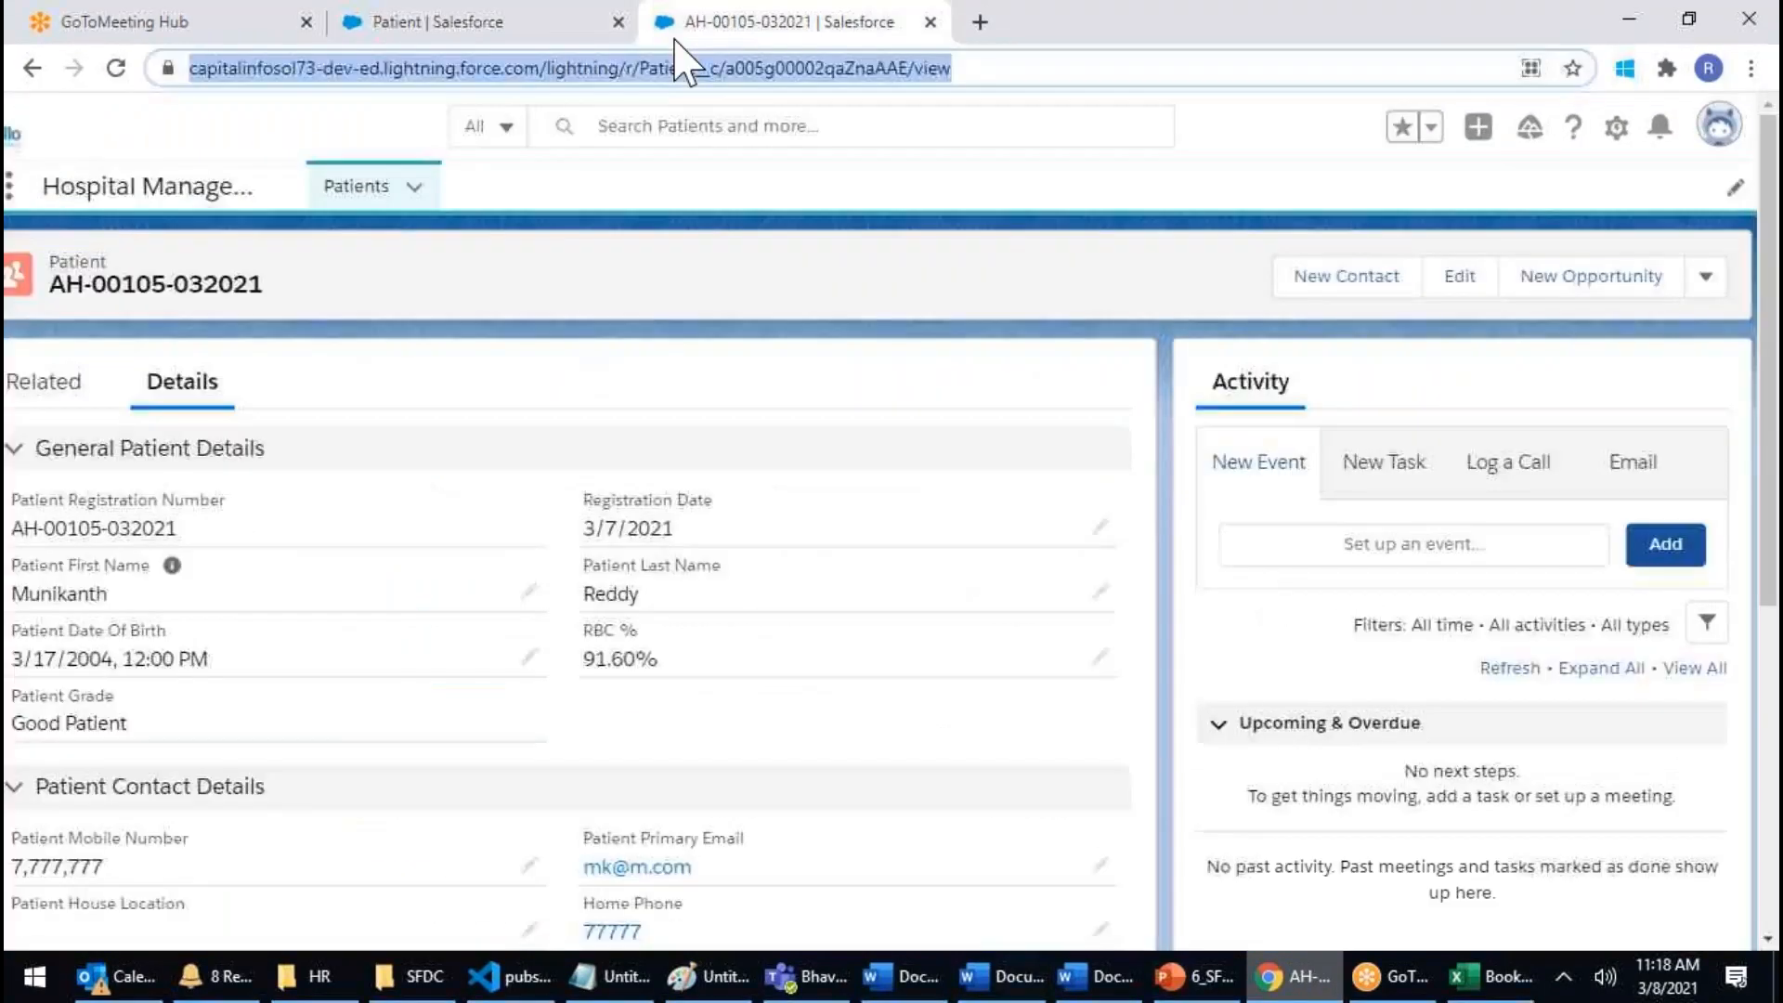
pyautogui.click(116, 68)
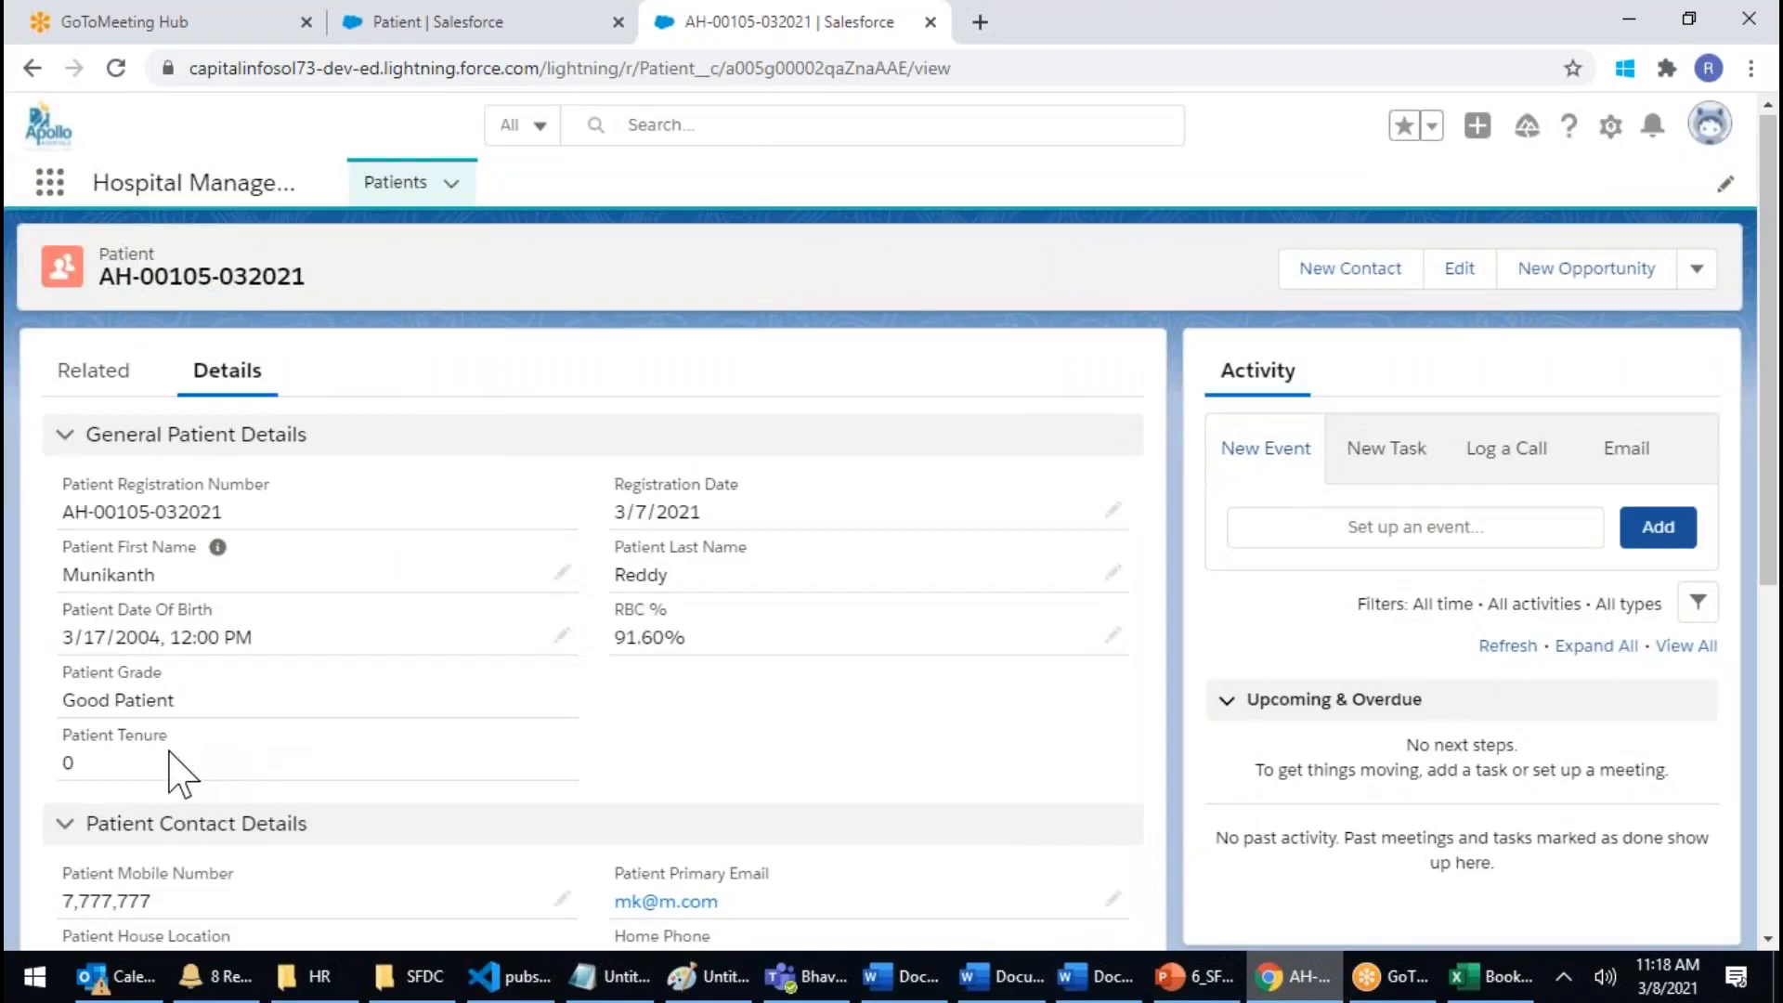
pyautogui.click(311, 68)
pyautogui.press('Return')
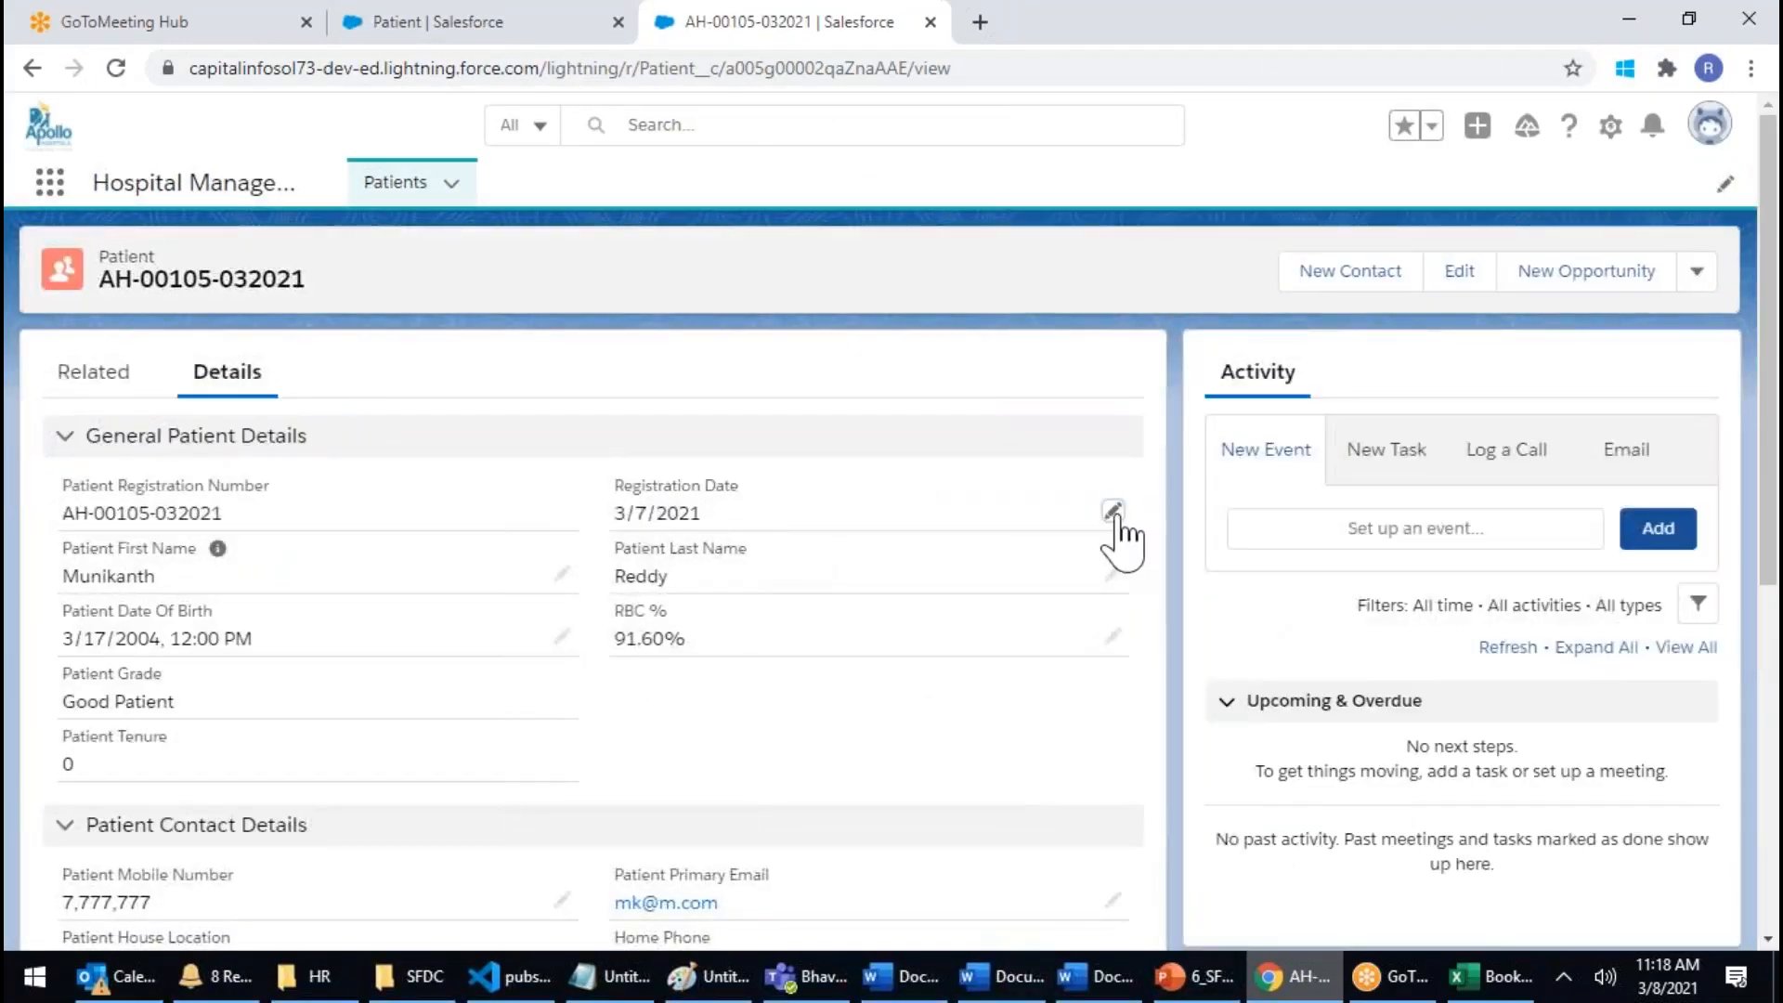
# Step: Set the patient record's Registration Date to 3/29/2007 and save the record
pyautogui.click(1114, 527)
pyautogui.click(1090, 533)
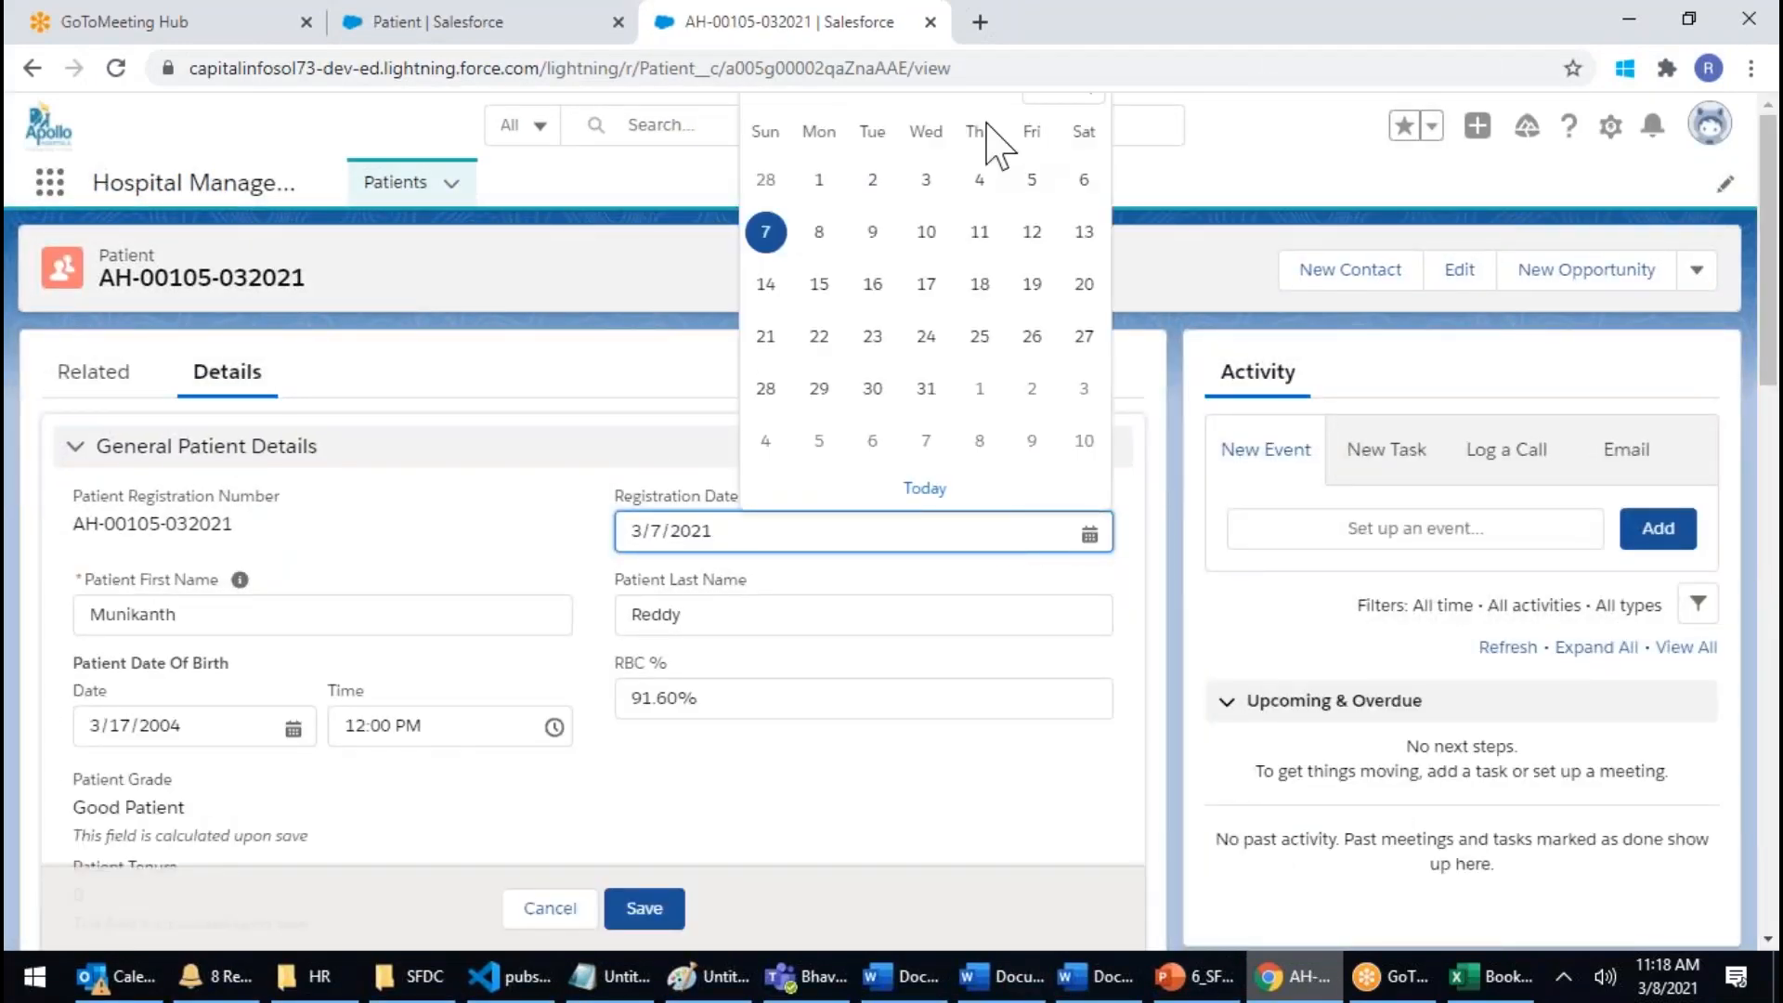
pyautogui.scroll(-4, 980, 719)
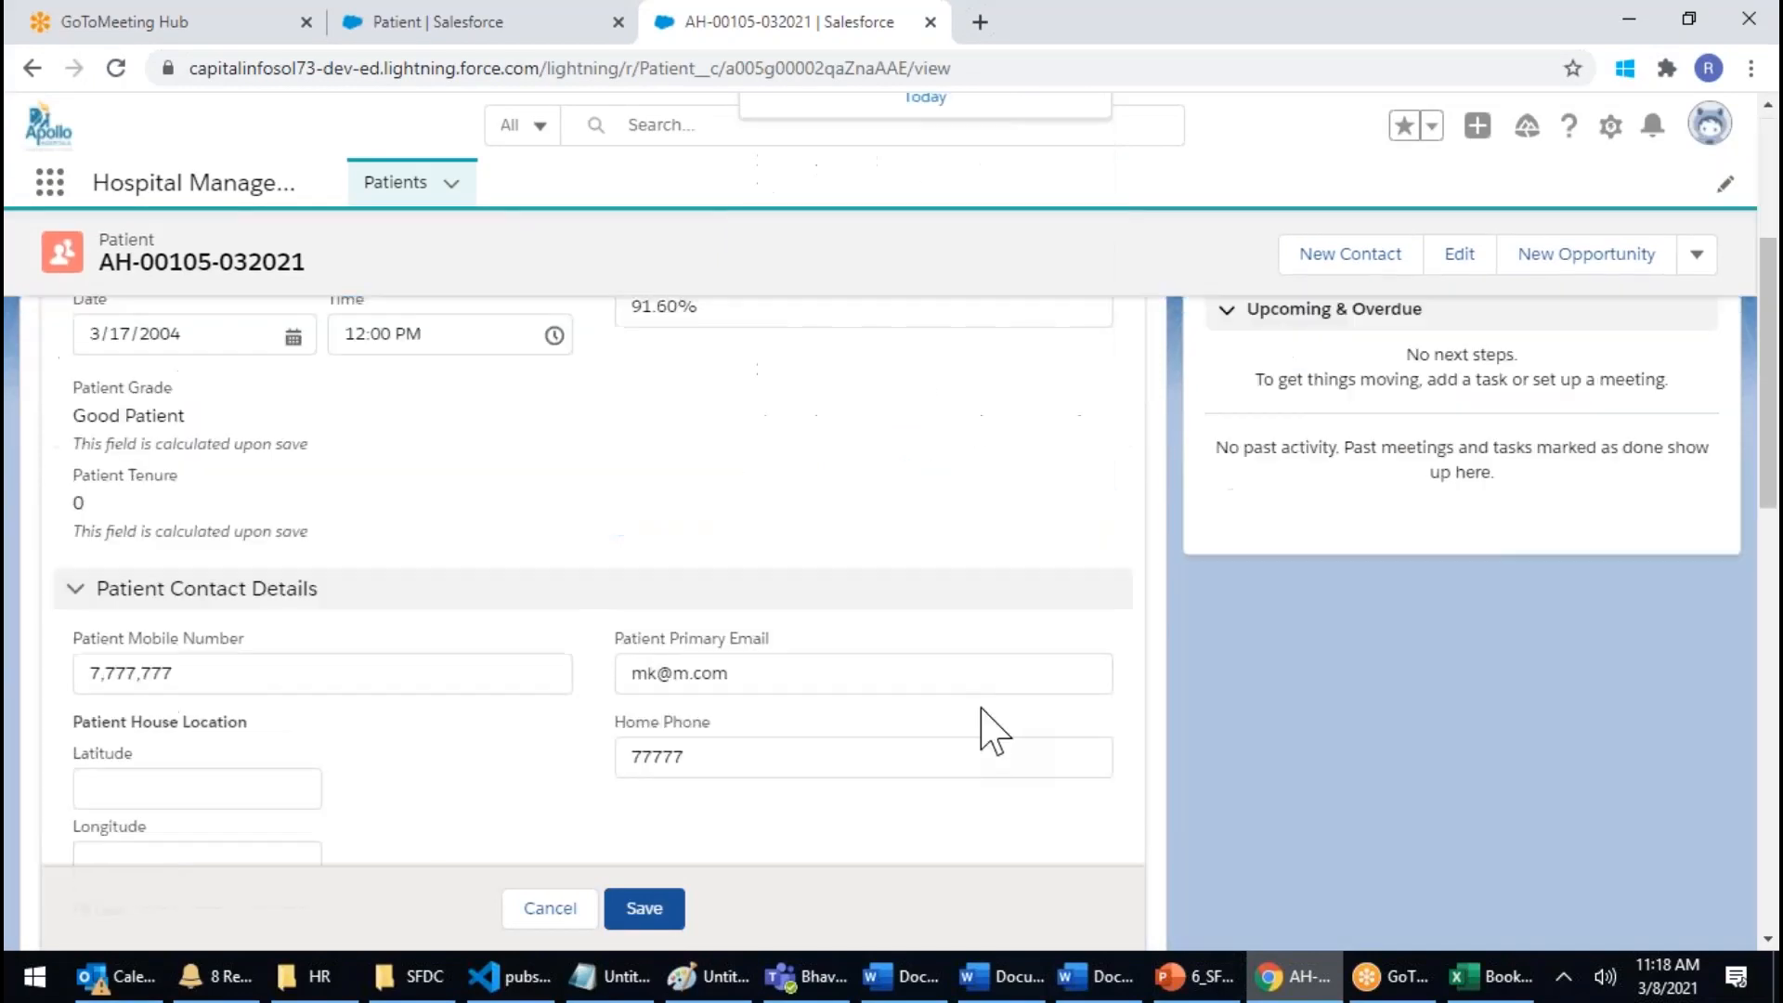
pyautogui.scroll(4, 1129, 595)
pyautogui.click(1126, 595)
pyautogui.click(1091, 533)
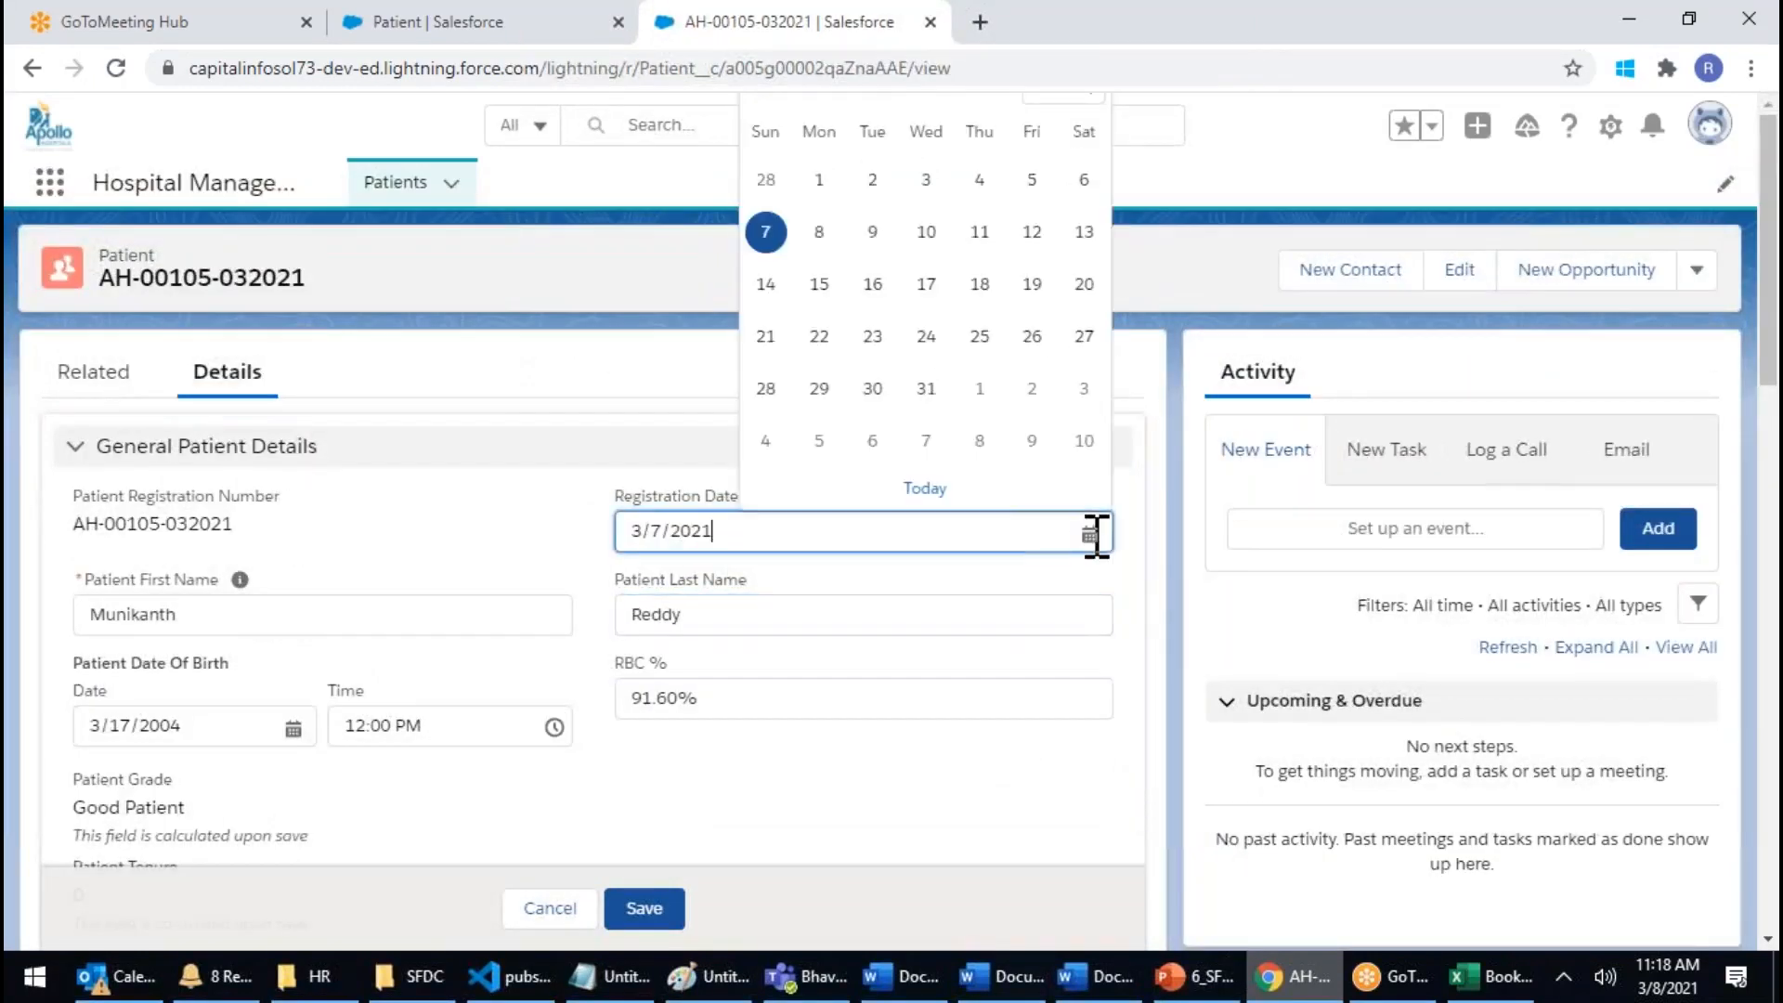
pyautogui.click(1063, 95)
pyautogui.scroll(1, 1059, 278)
pyautogui.click(1057, 420)
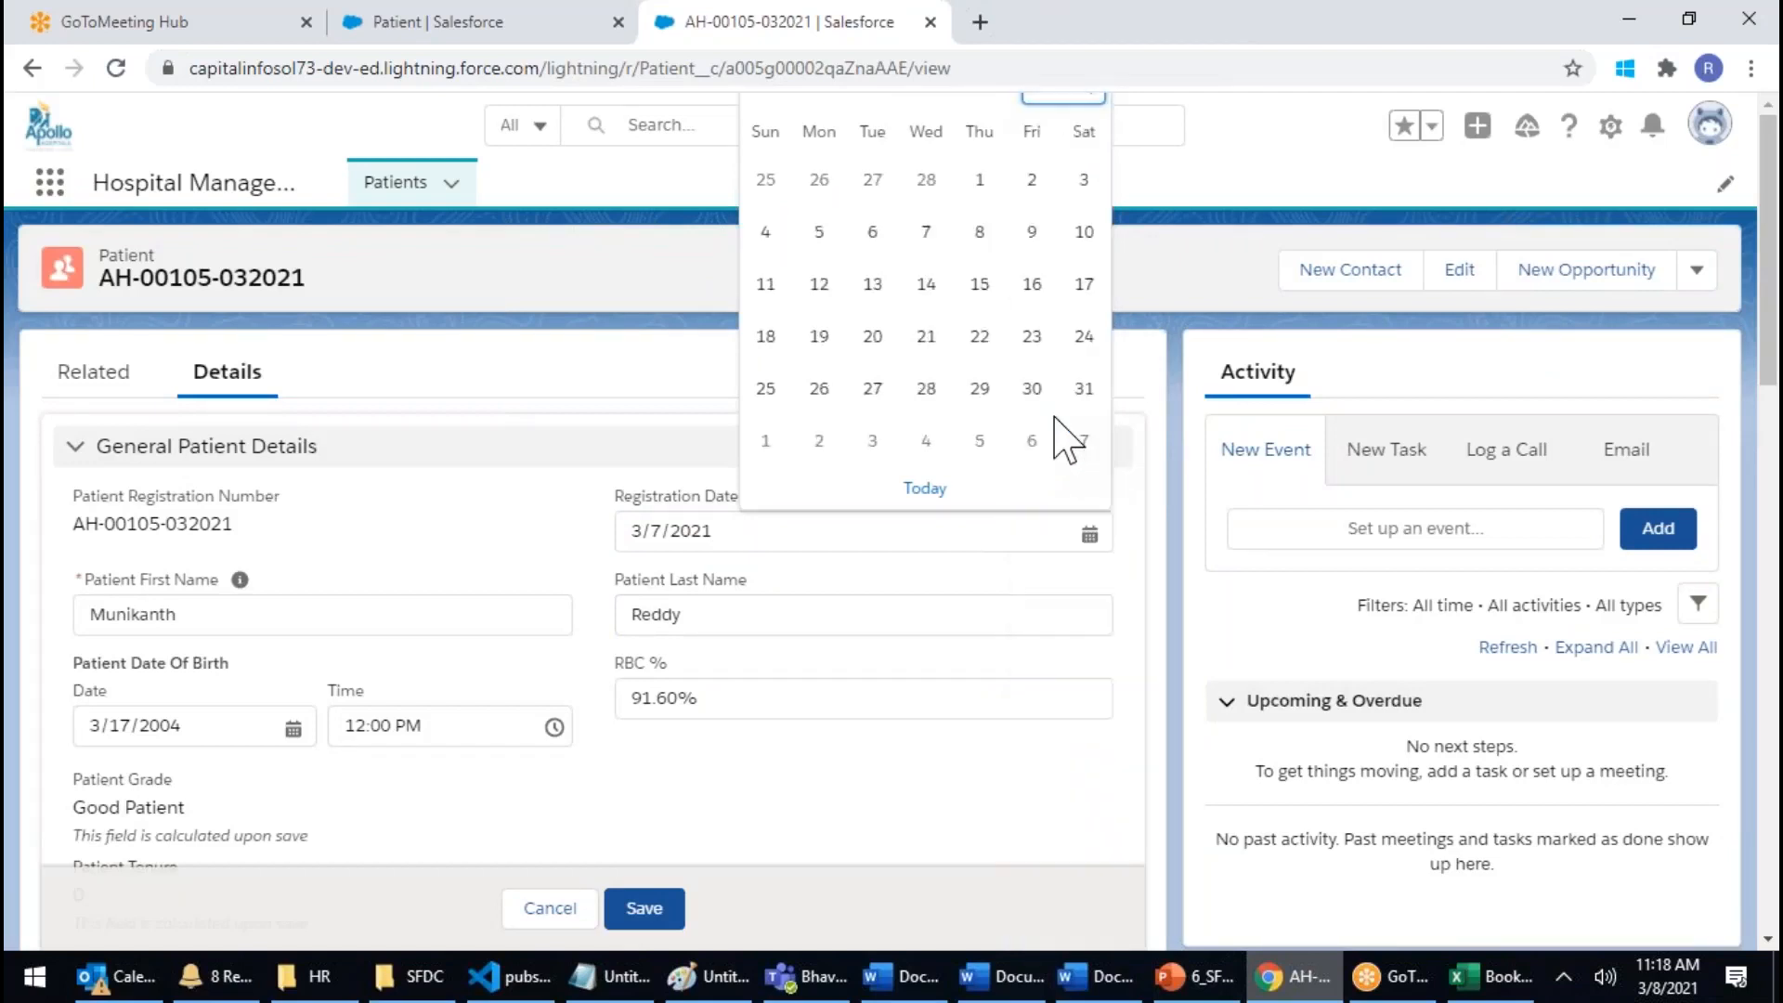
pyautogui.click(979, 390)
pyautogui.click(657, 921)
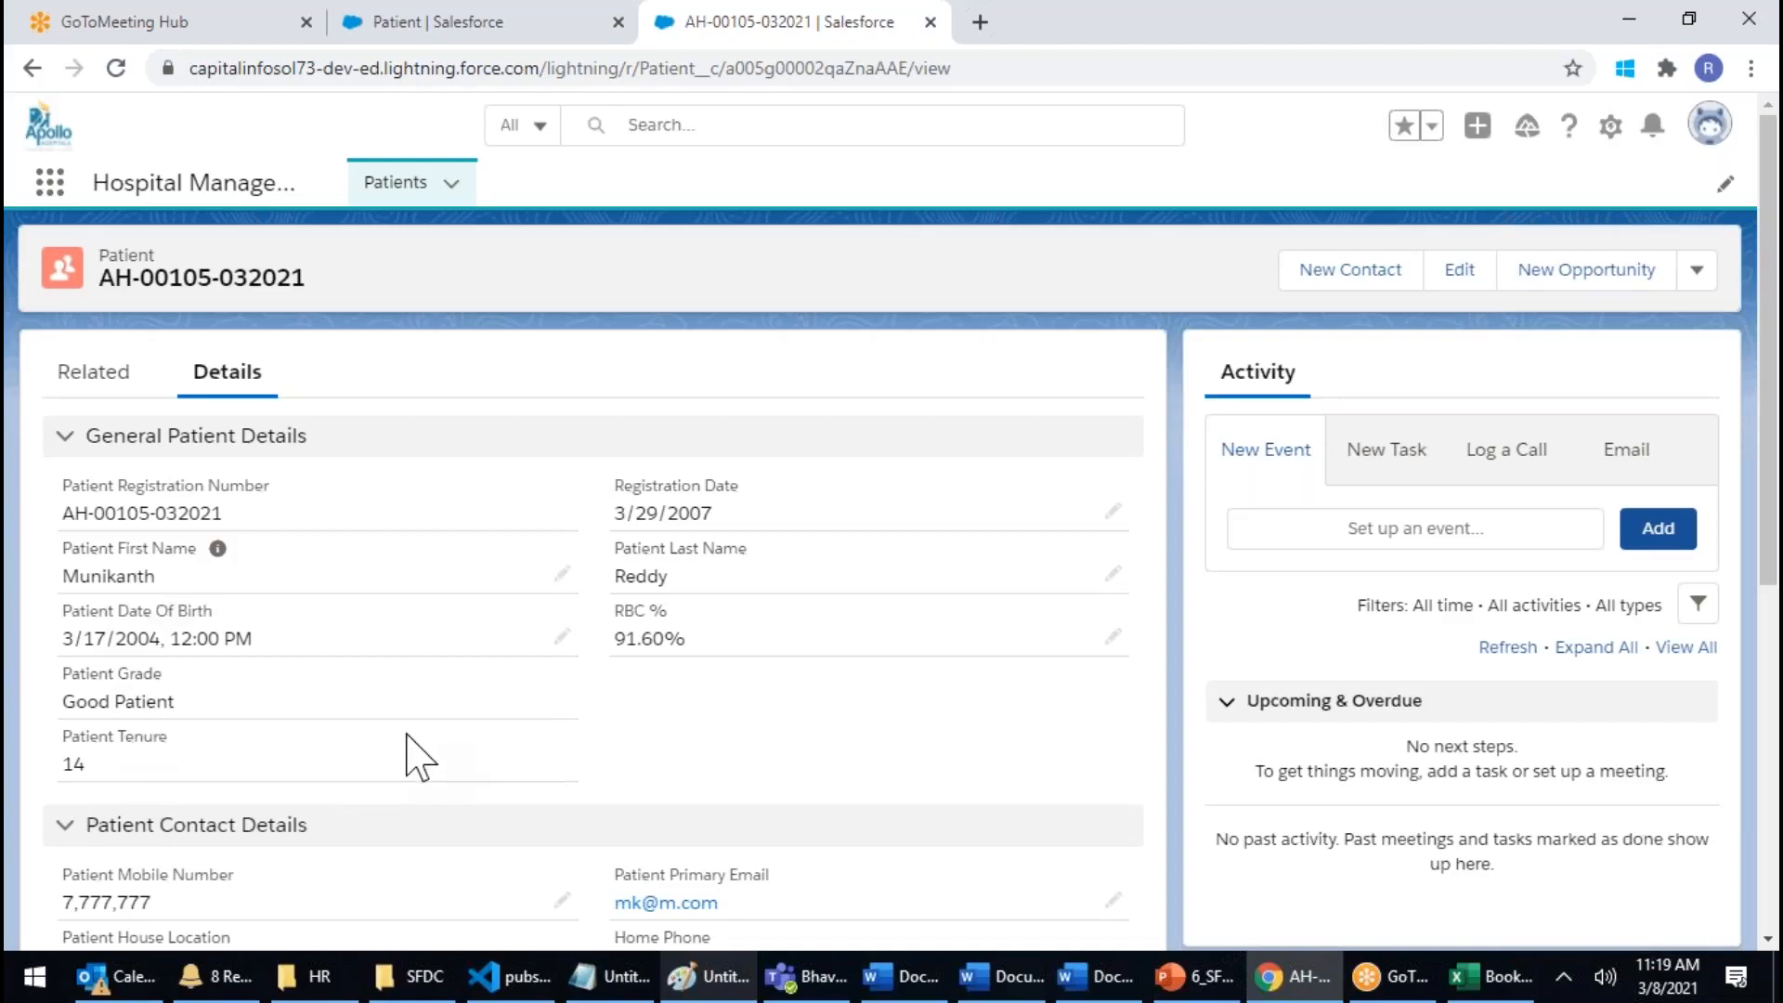
# Step: Return to the Patient object's field list, open the Patient Tenure field's definition and examine its formula
pyautogui.click(444, 23)
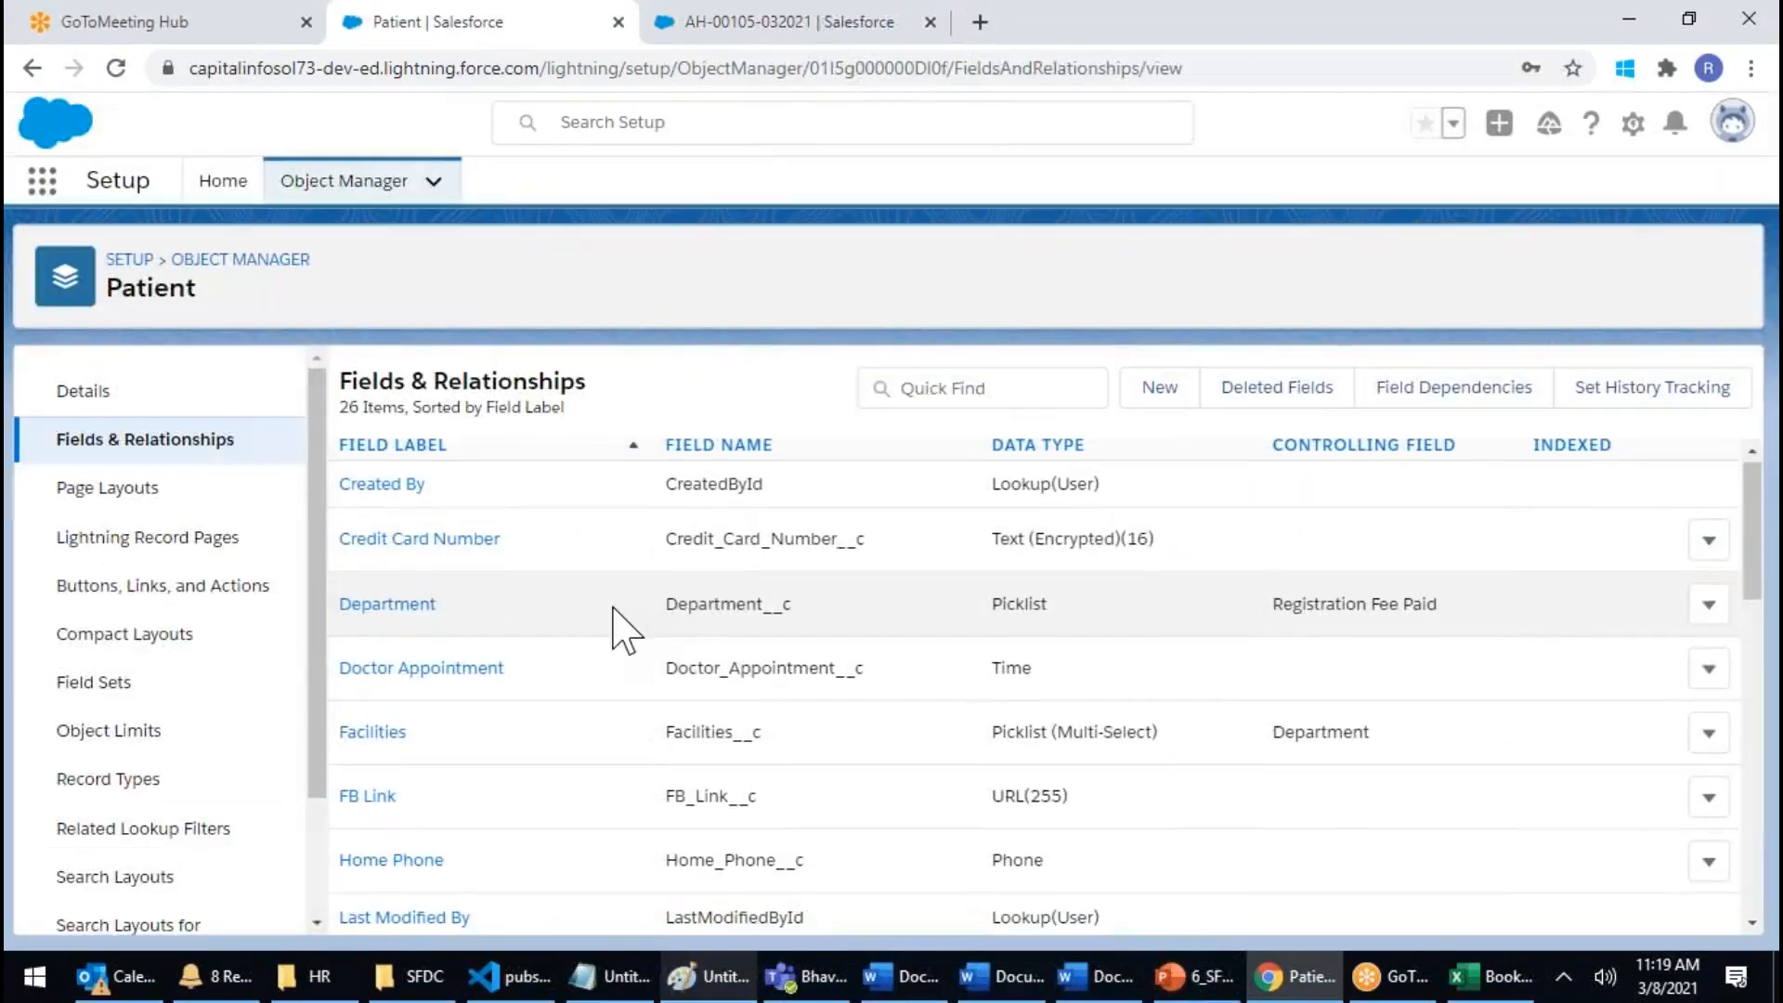
pyautogui.scroll(-5, 624, 632)
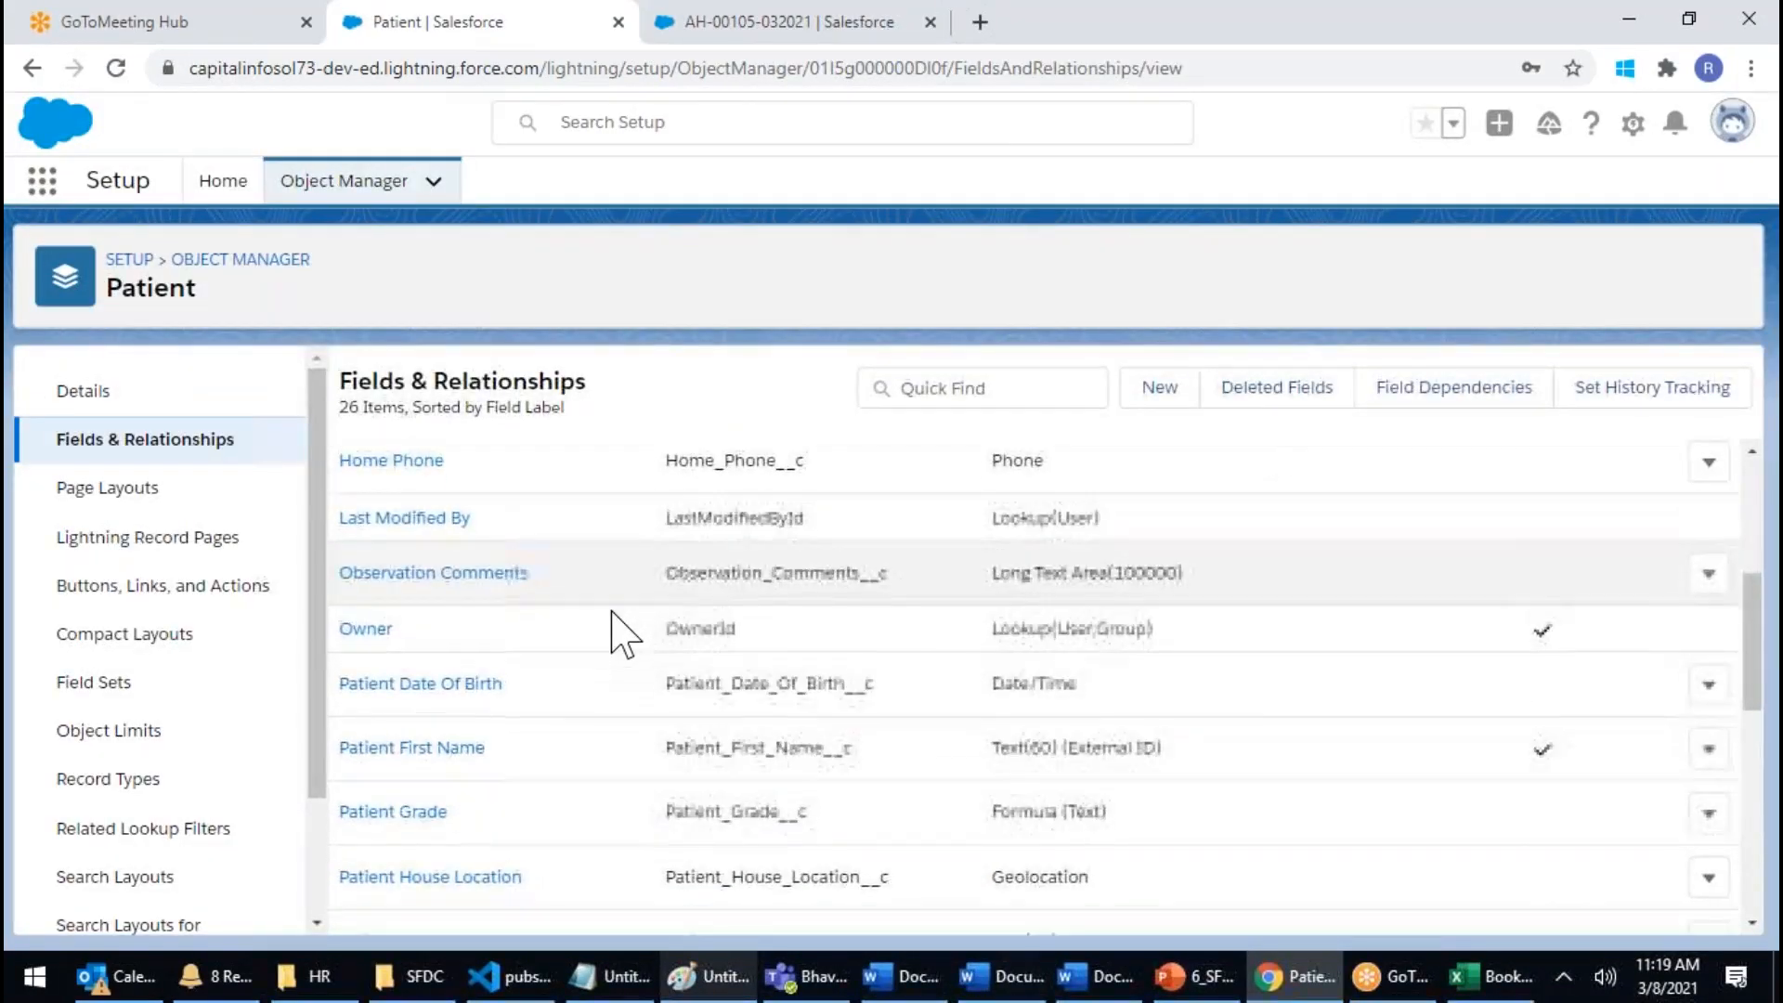
pyautogui.scroll(-5, 621, 639)
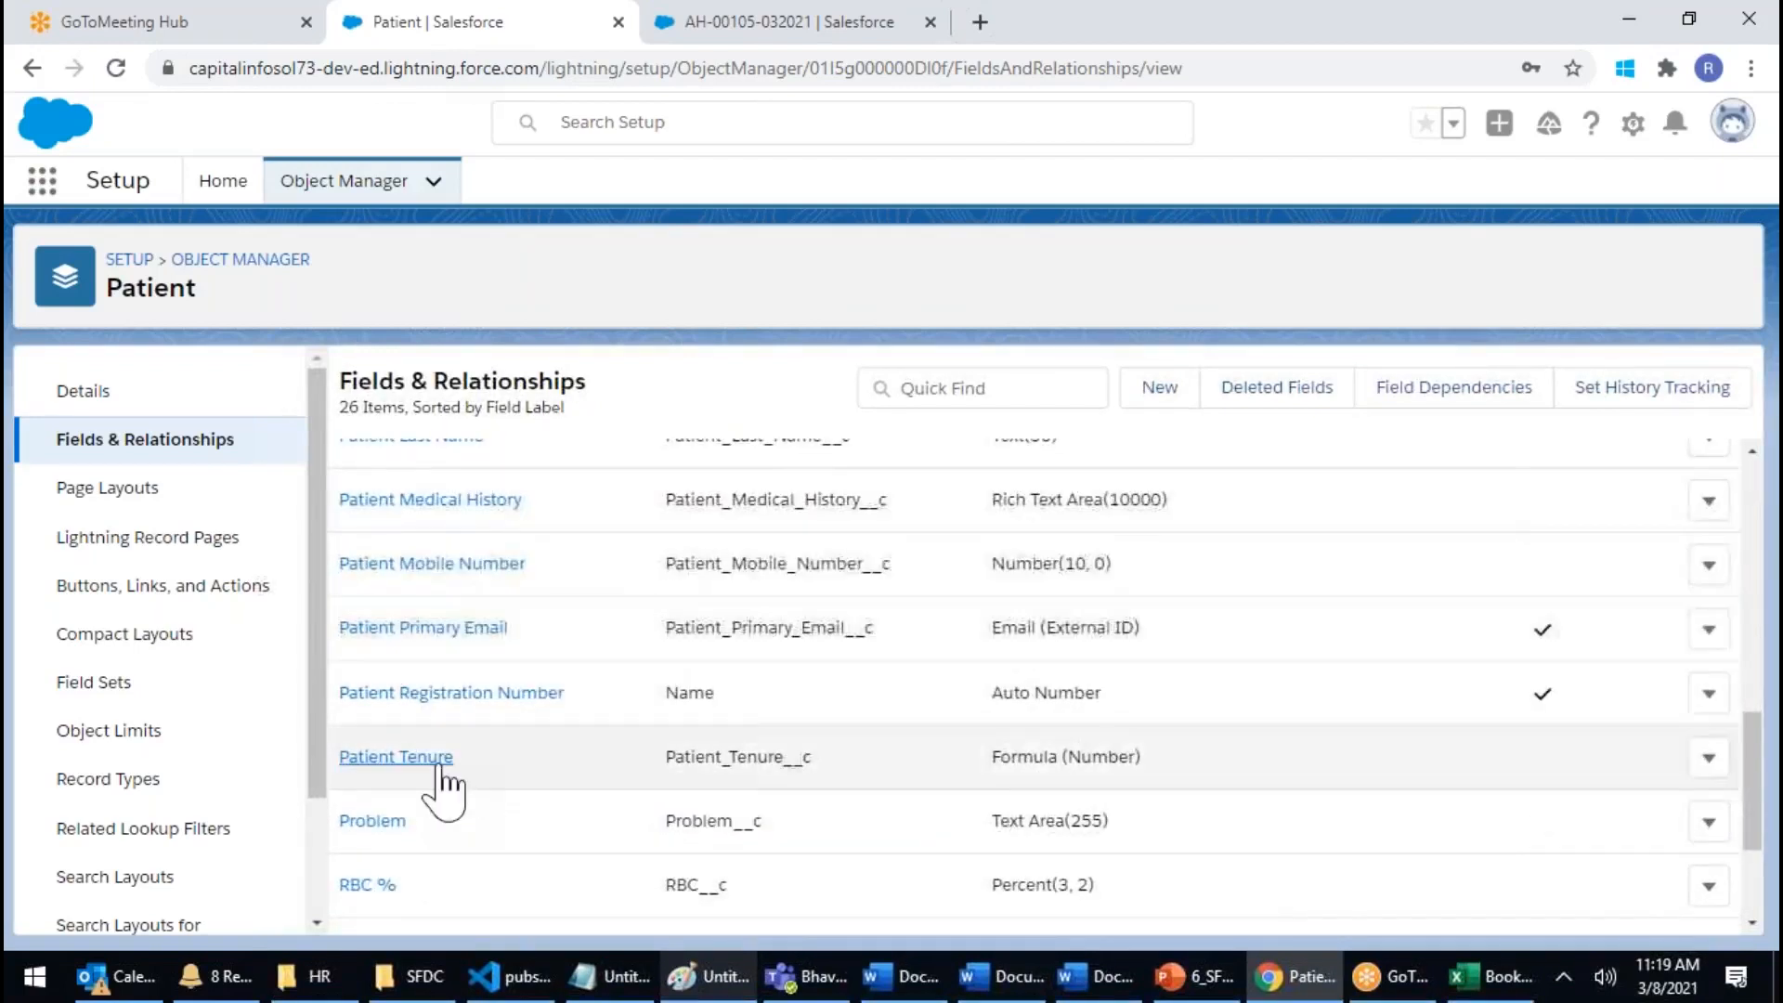
pyautogui.click(418, 757)
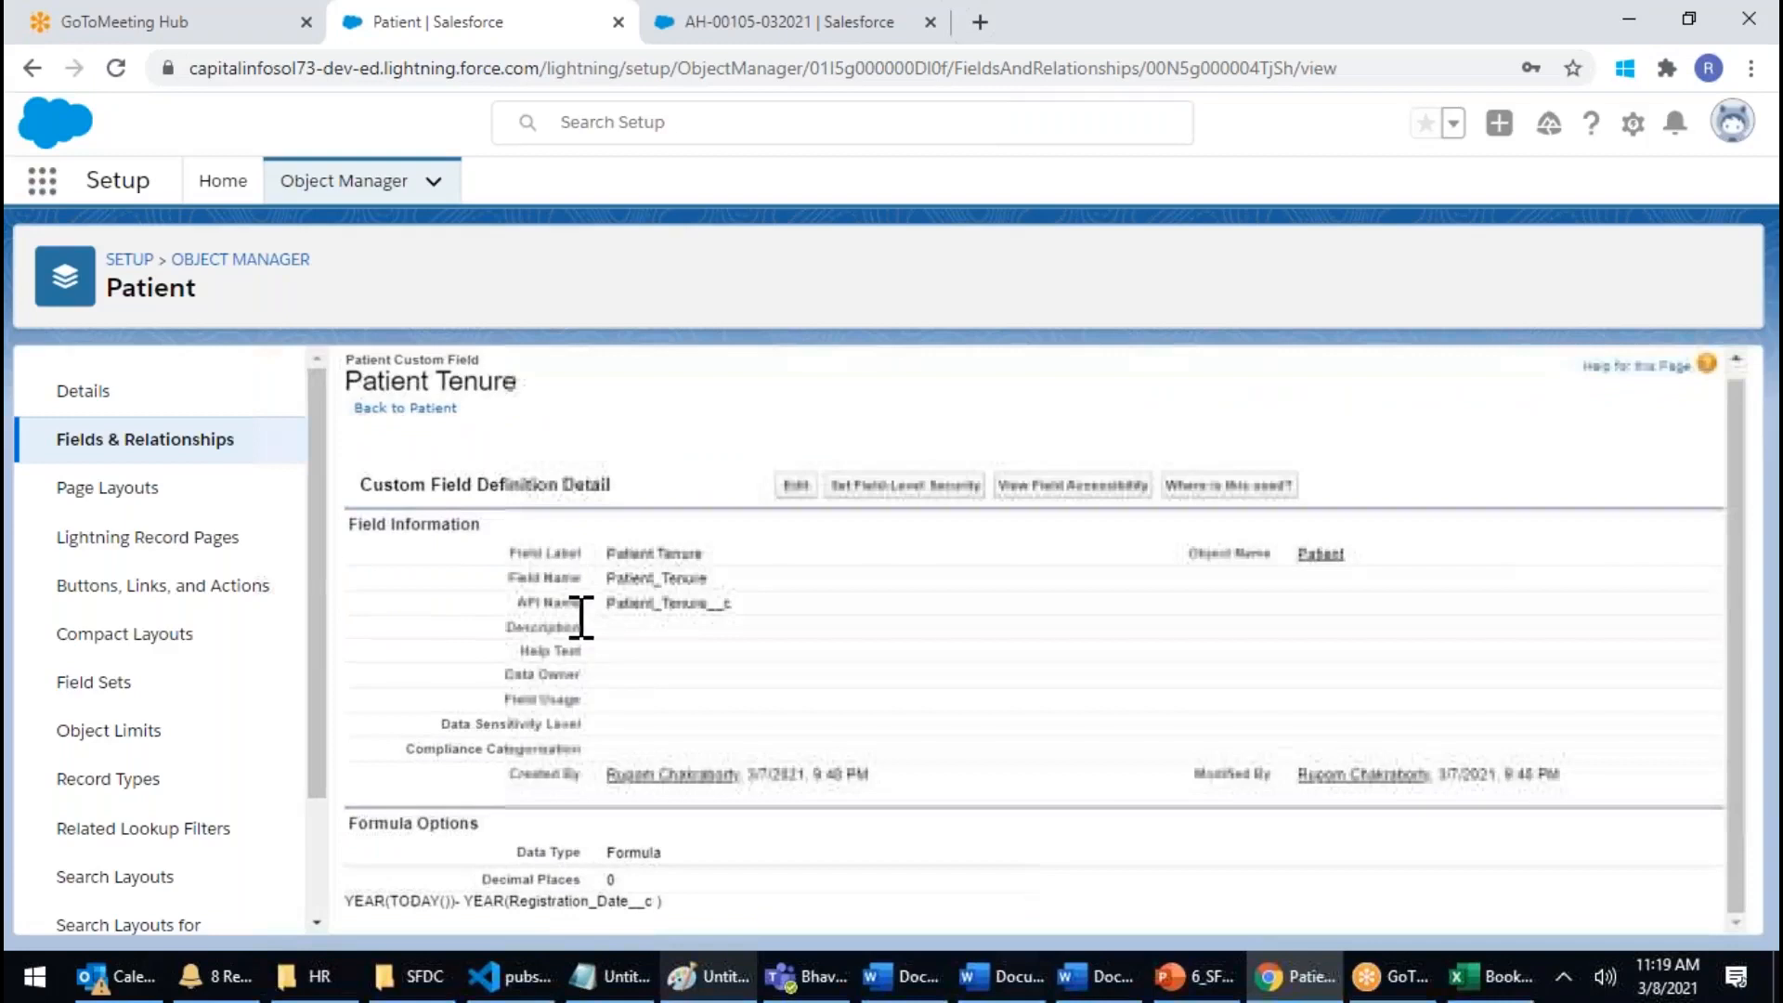
pyautogui.moveTo(682, 901); pyautogui.dragTo(348, 908)
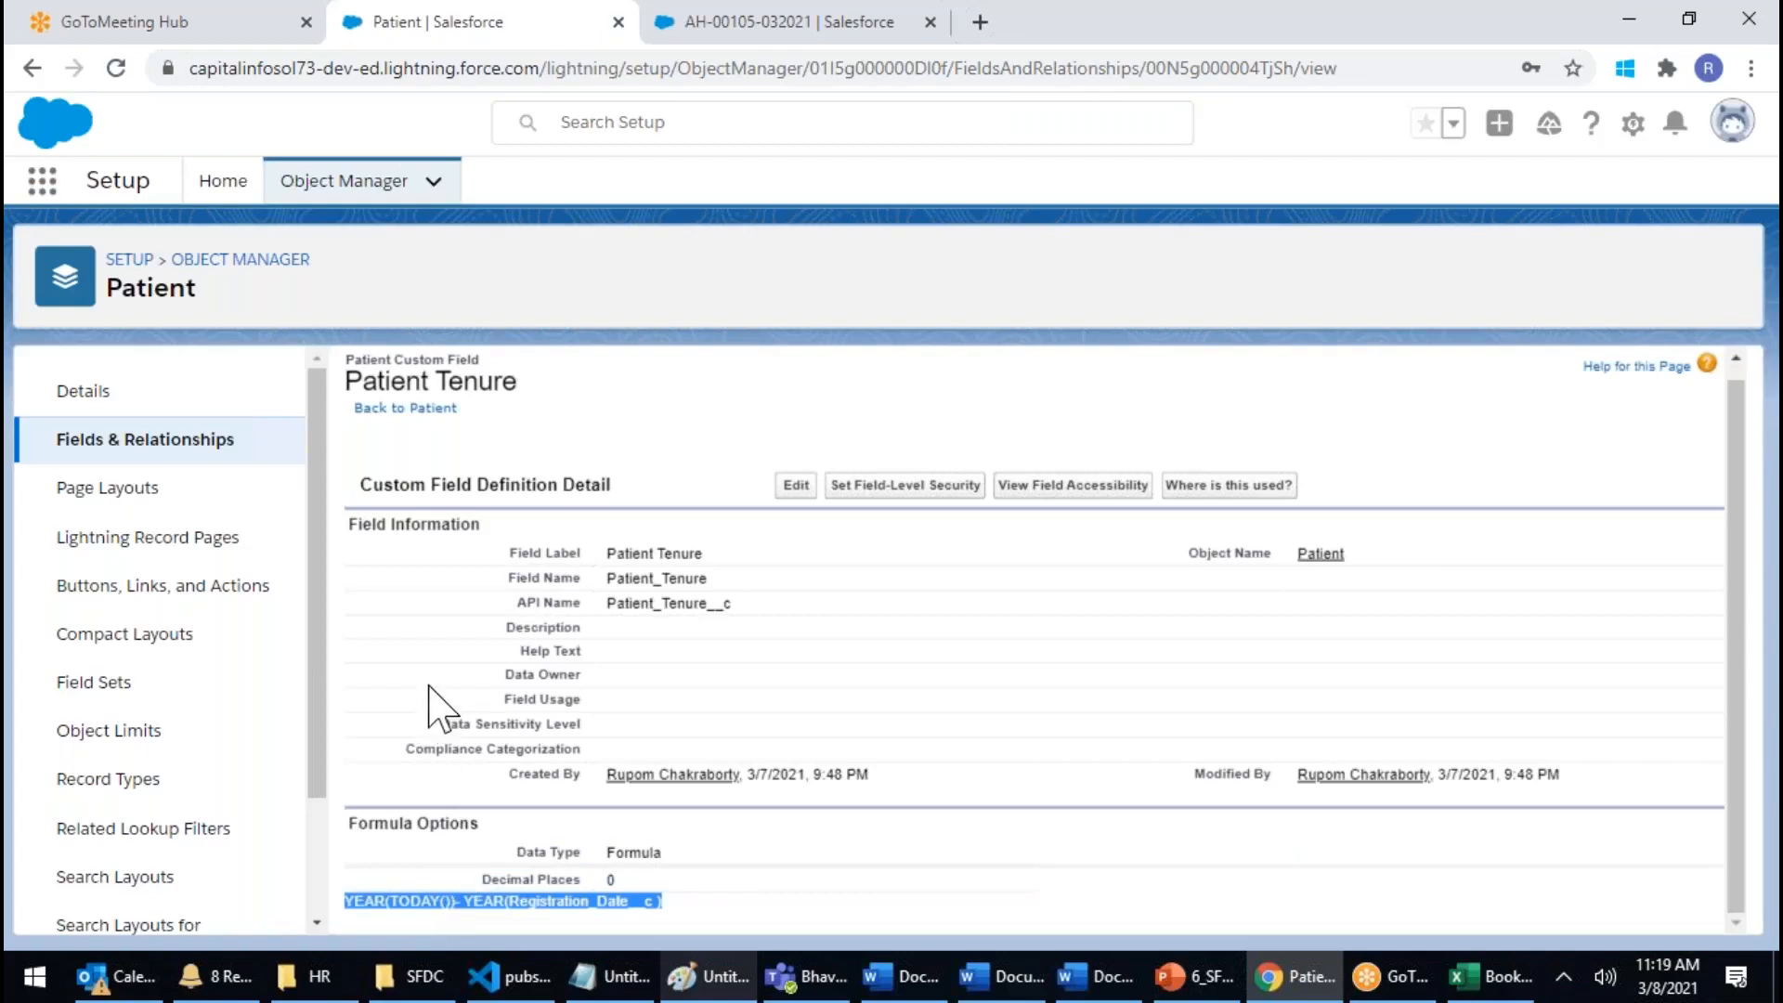
# Step: Start a new custom field on the Patient object with Formula as its data type
pyautogui.click(144, 440)
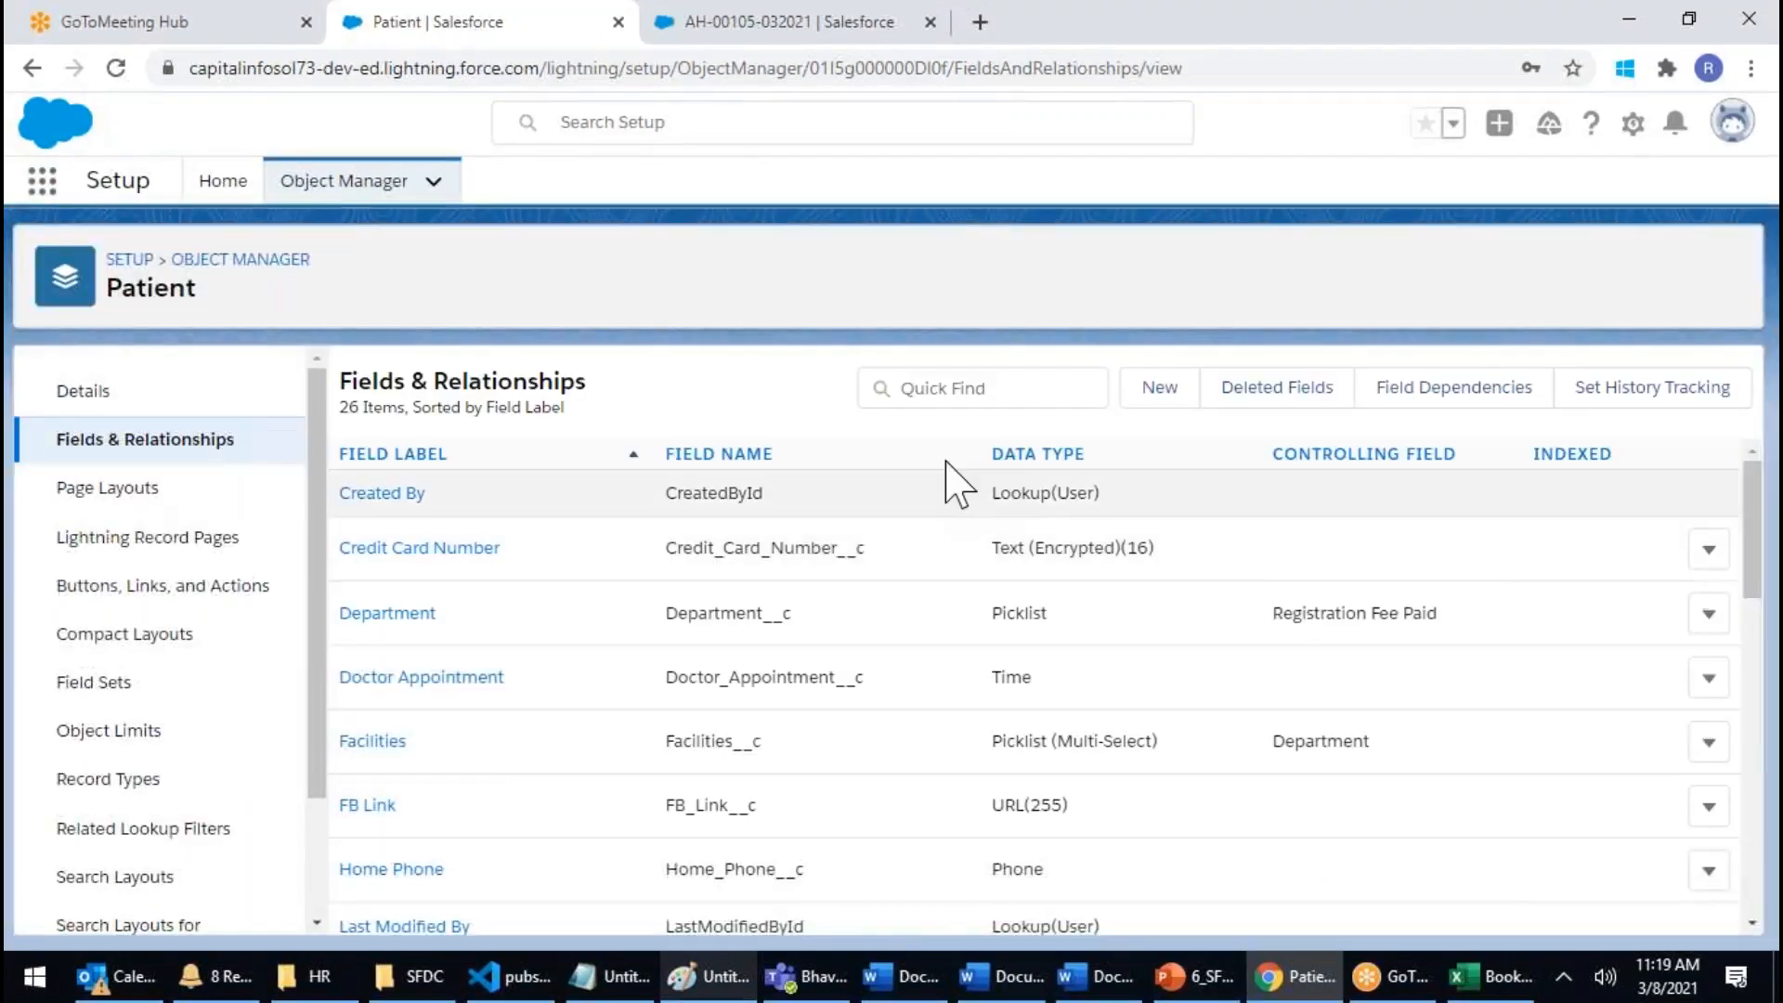
pyautogui.click(1158, 387)
pyautogui.click(378, 764)
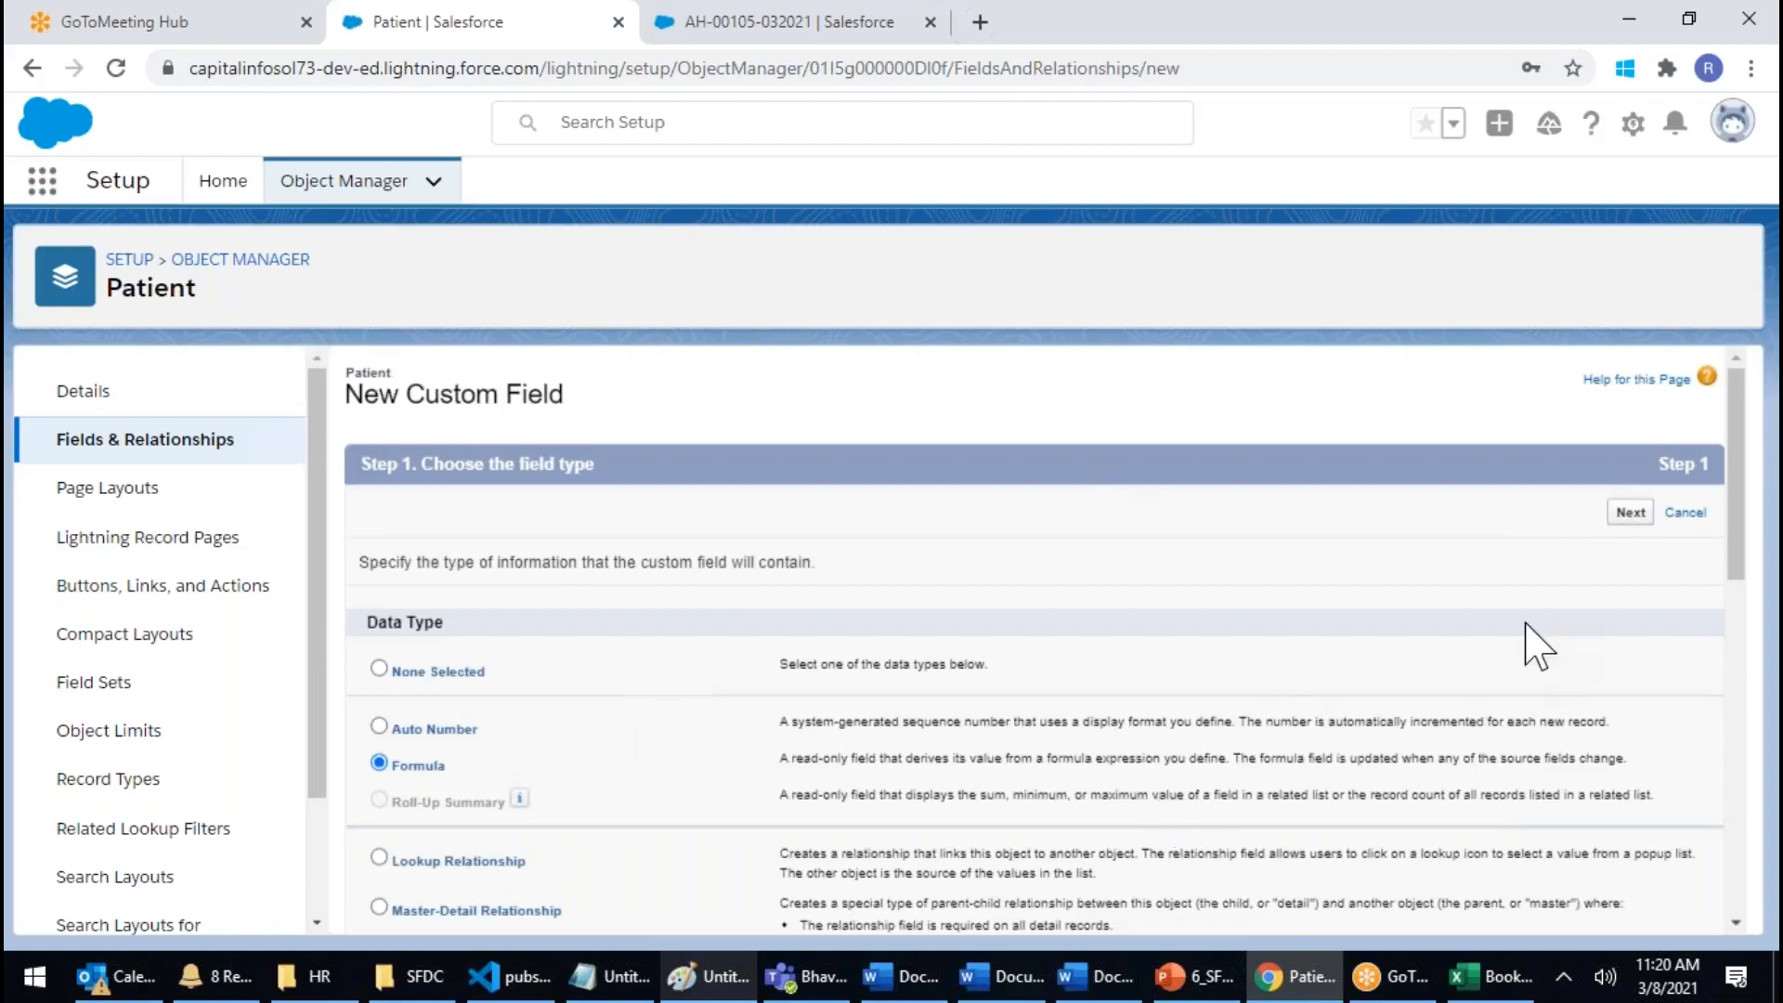
# Step: Proceed to the output type settings and label the new formula field Patient Type, generating the field name Patient_Type
pyautogui.click(1631, 514)
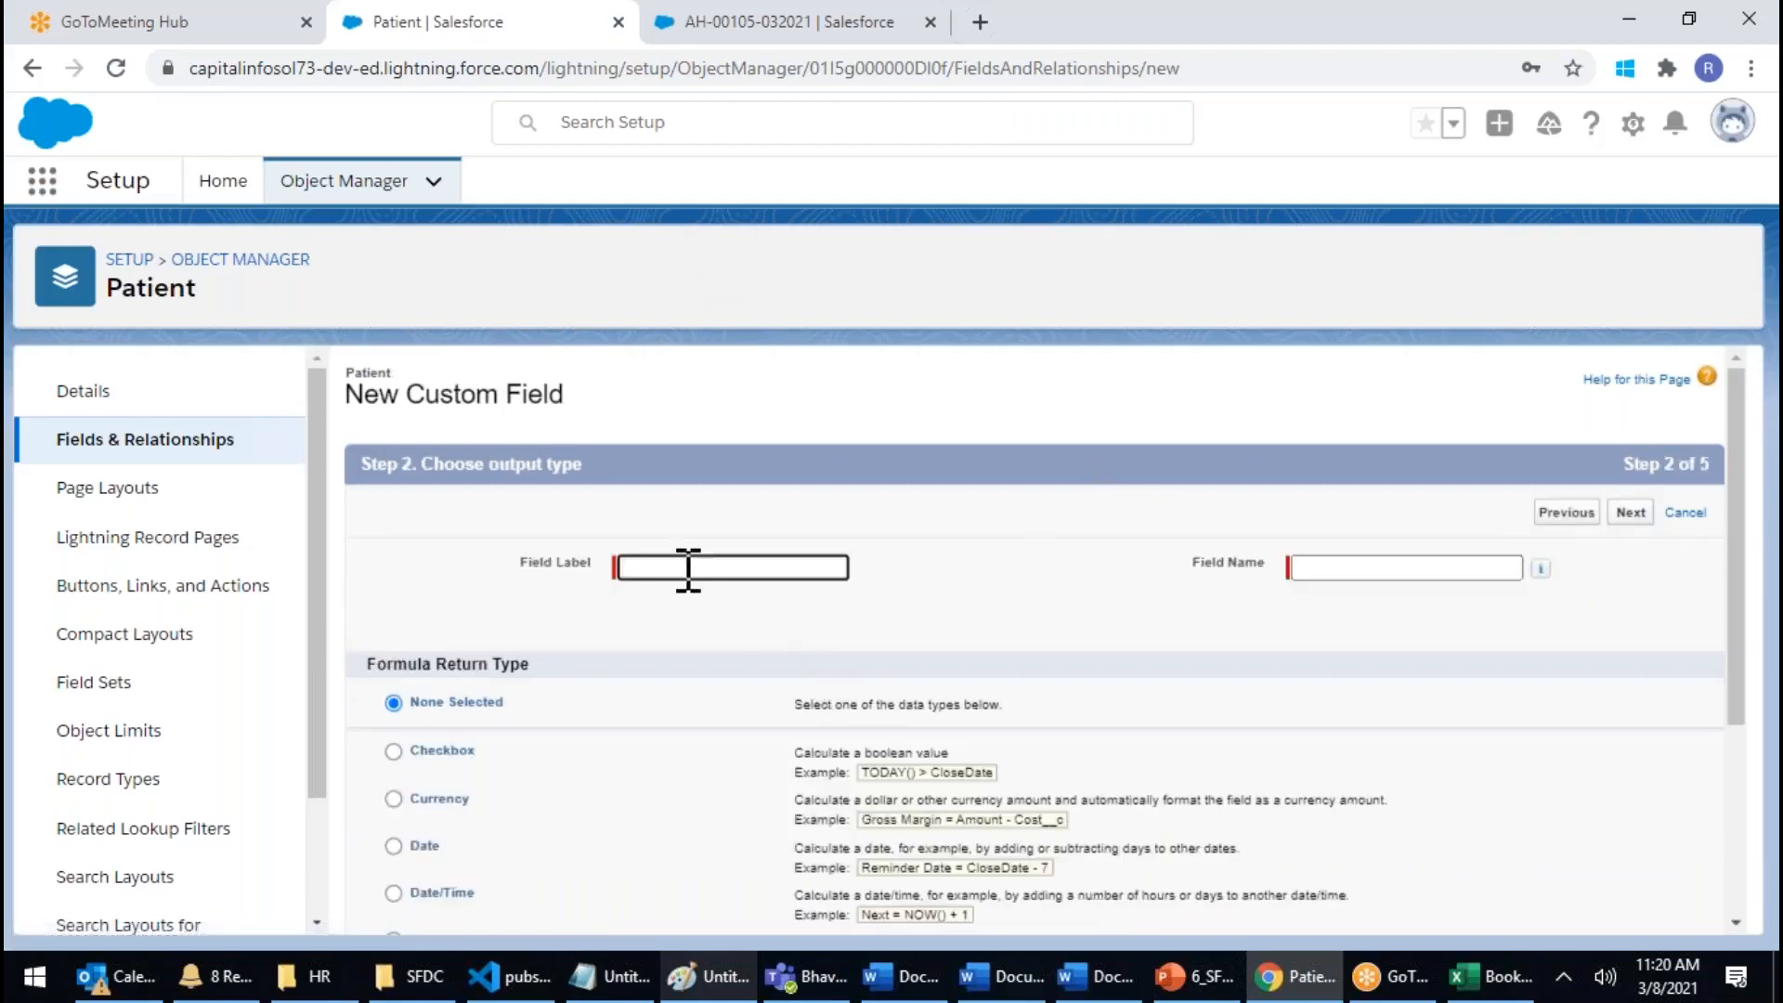
pyautogui.click(687, 567)
pyautogui.write('pa')
pyautogui.press('BackSpace')
pyautogui.press('BackSpace')
pyautogui.write('Patie')
pyautogui.write('nt Type')
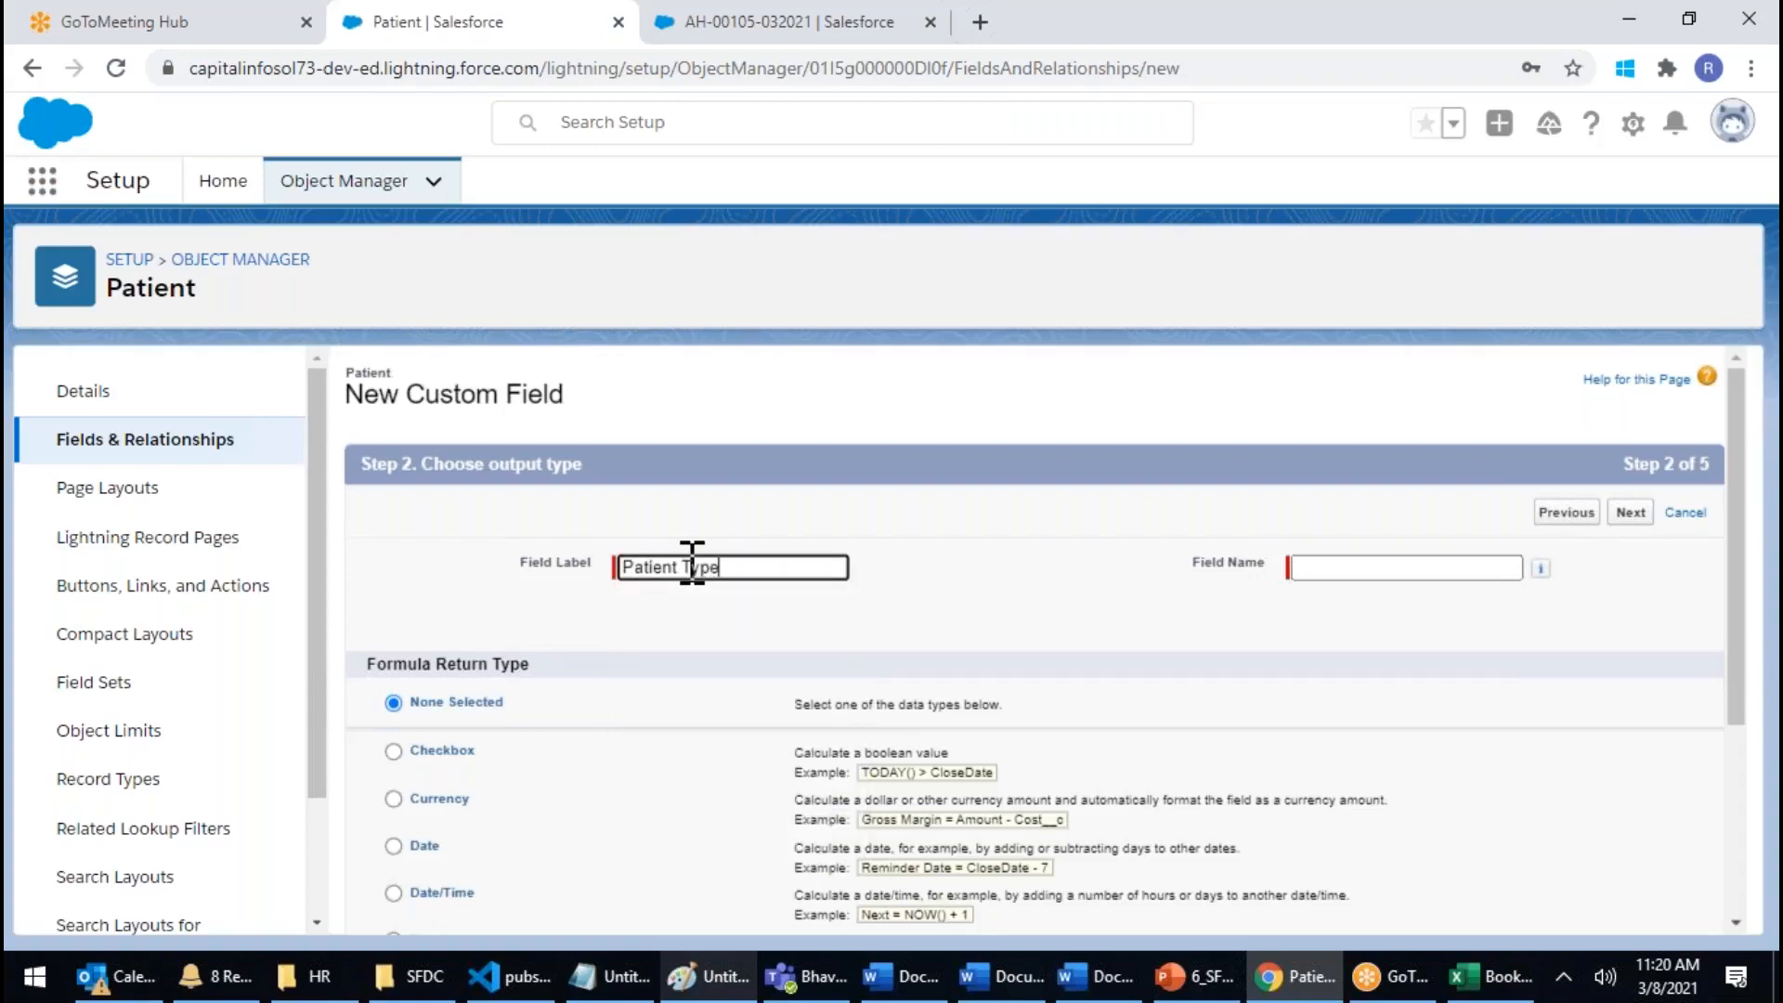
pyautogui.click(722, 727)
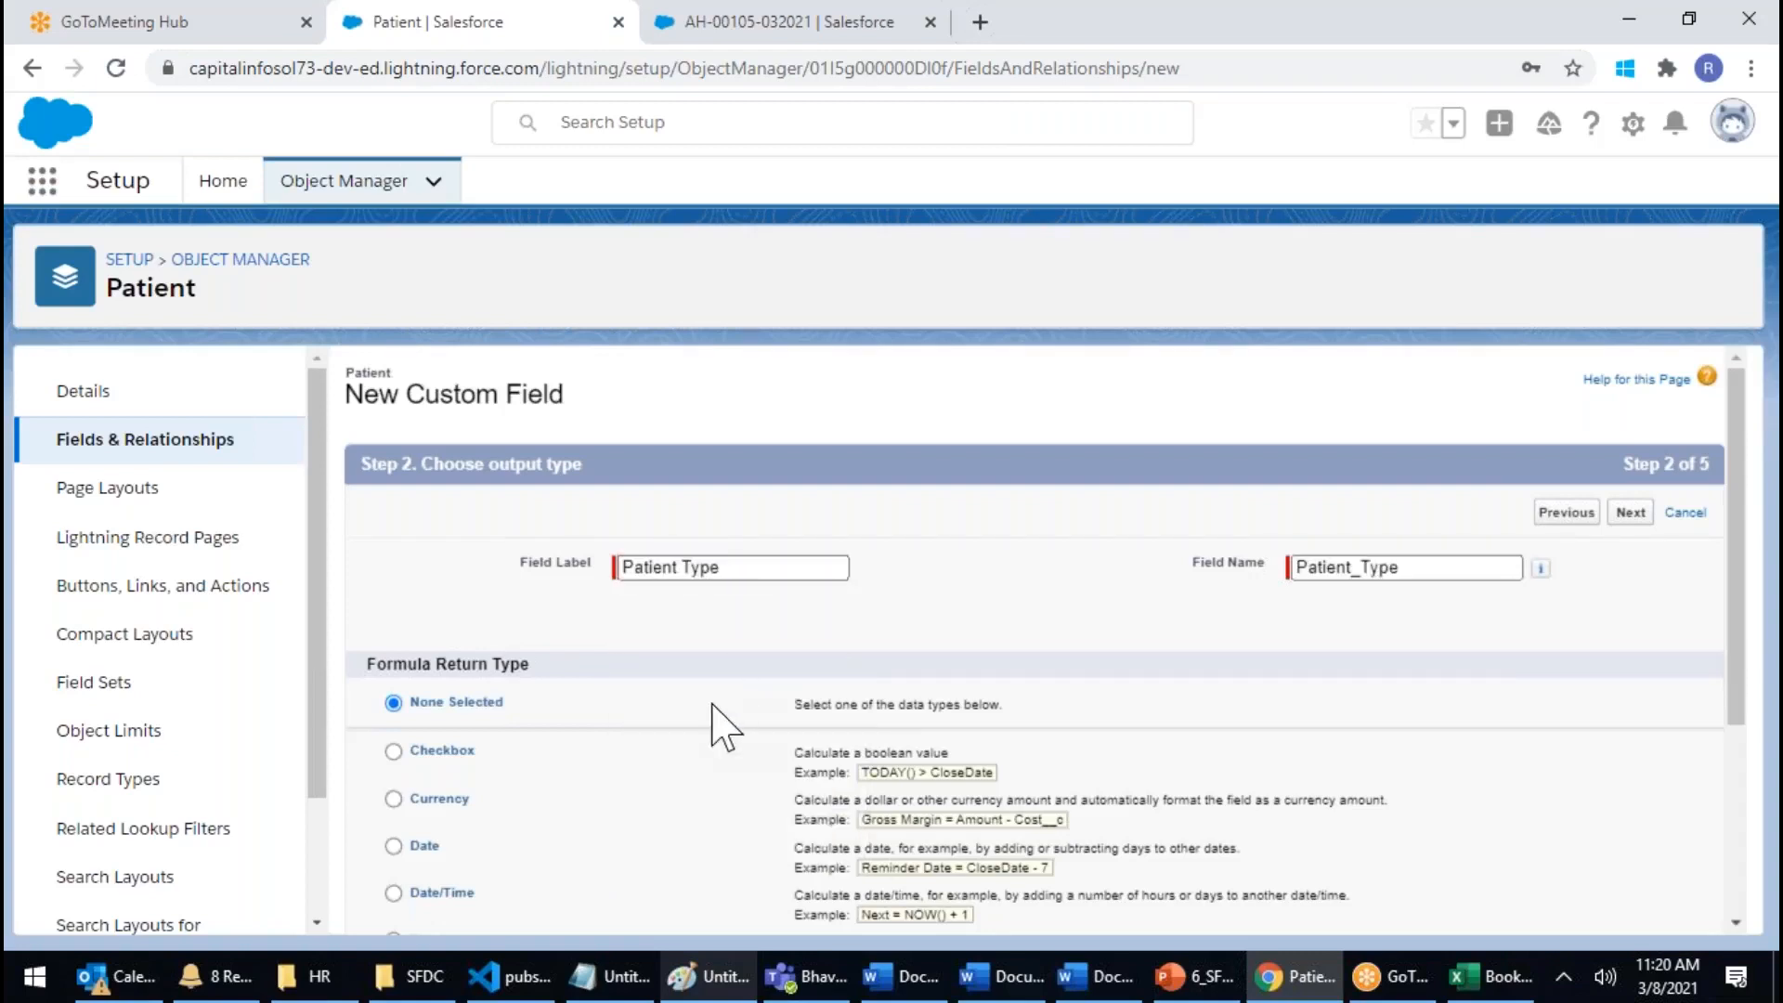
# Step: Set the formula return type to Text and proceed to the formula editor
pyautogui.scroll(-3, 666, 757)
pyautogui.click(394, 775)
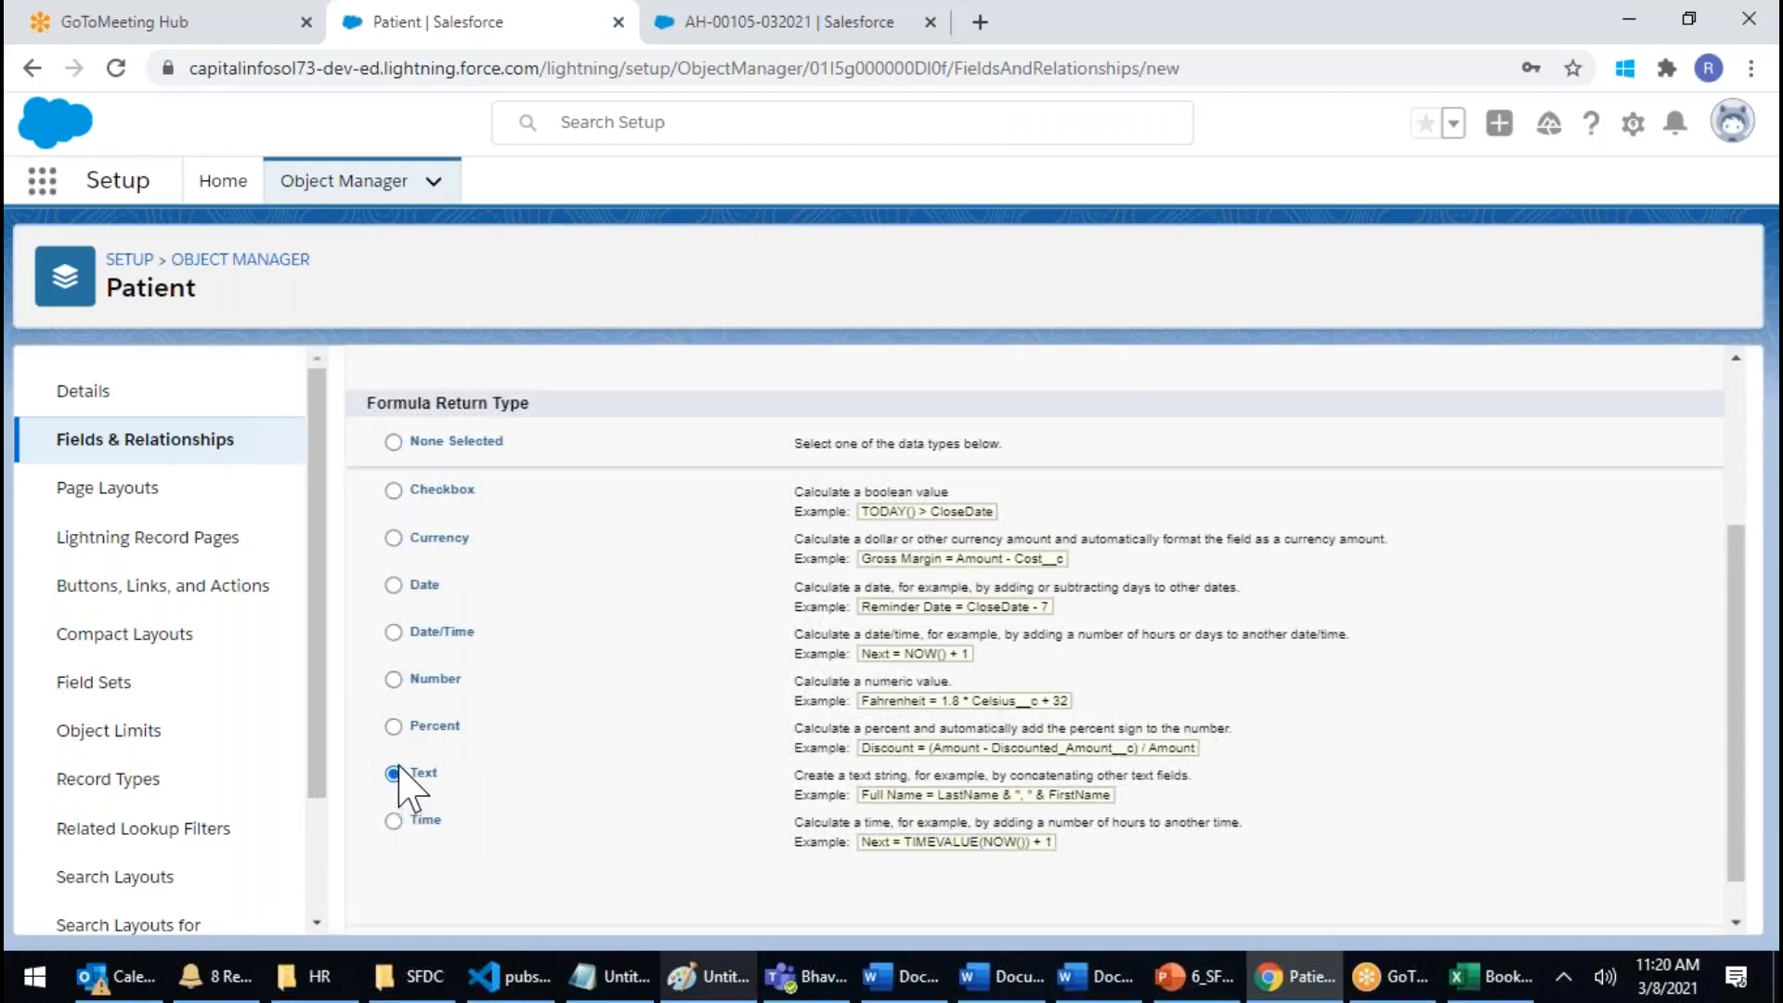
pyautogui.scroll(3, 1143, 617)
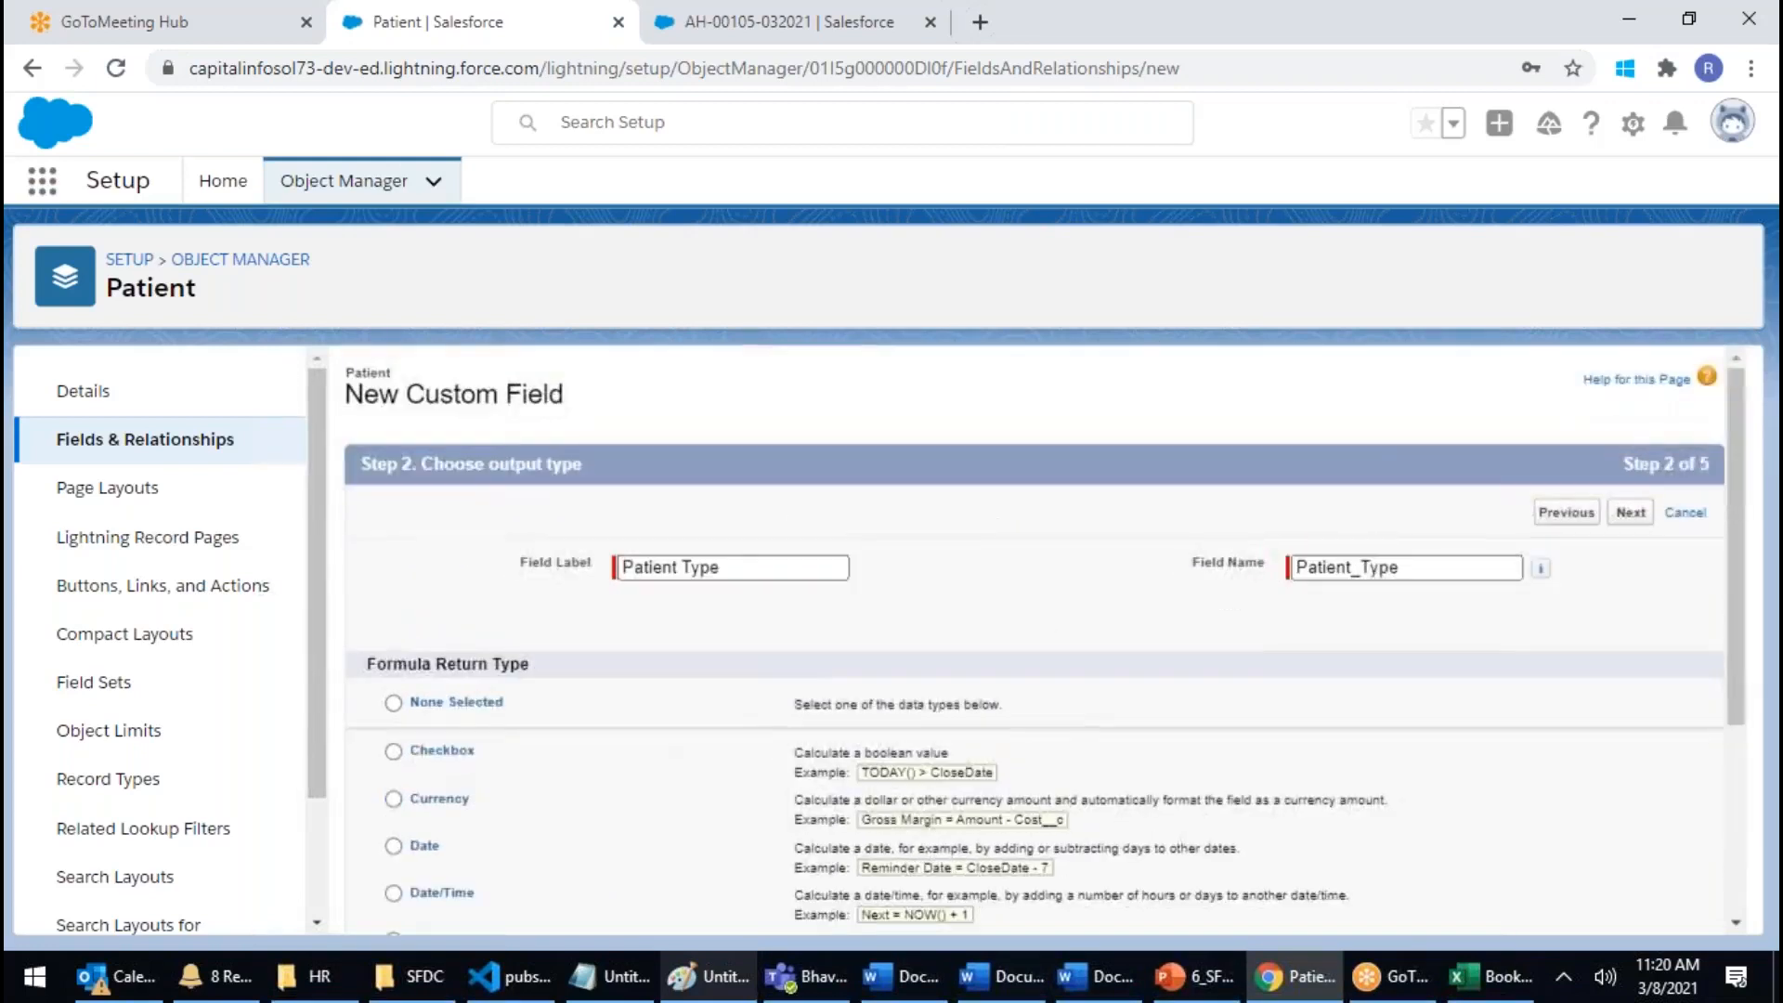
pyautogui.click(1633, 514)
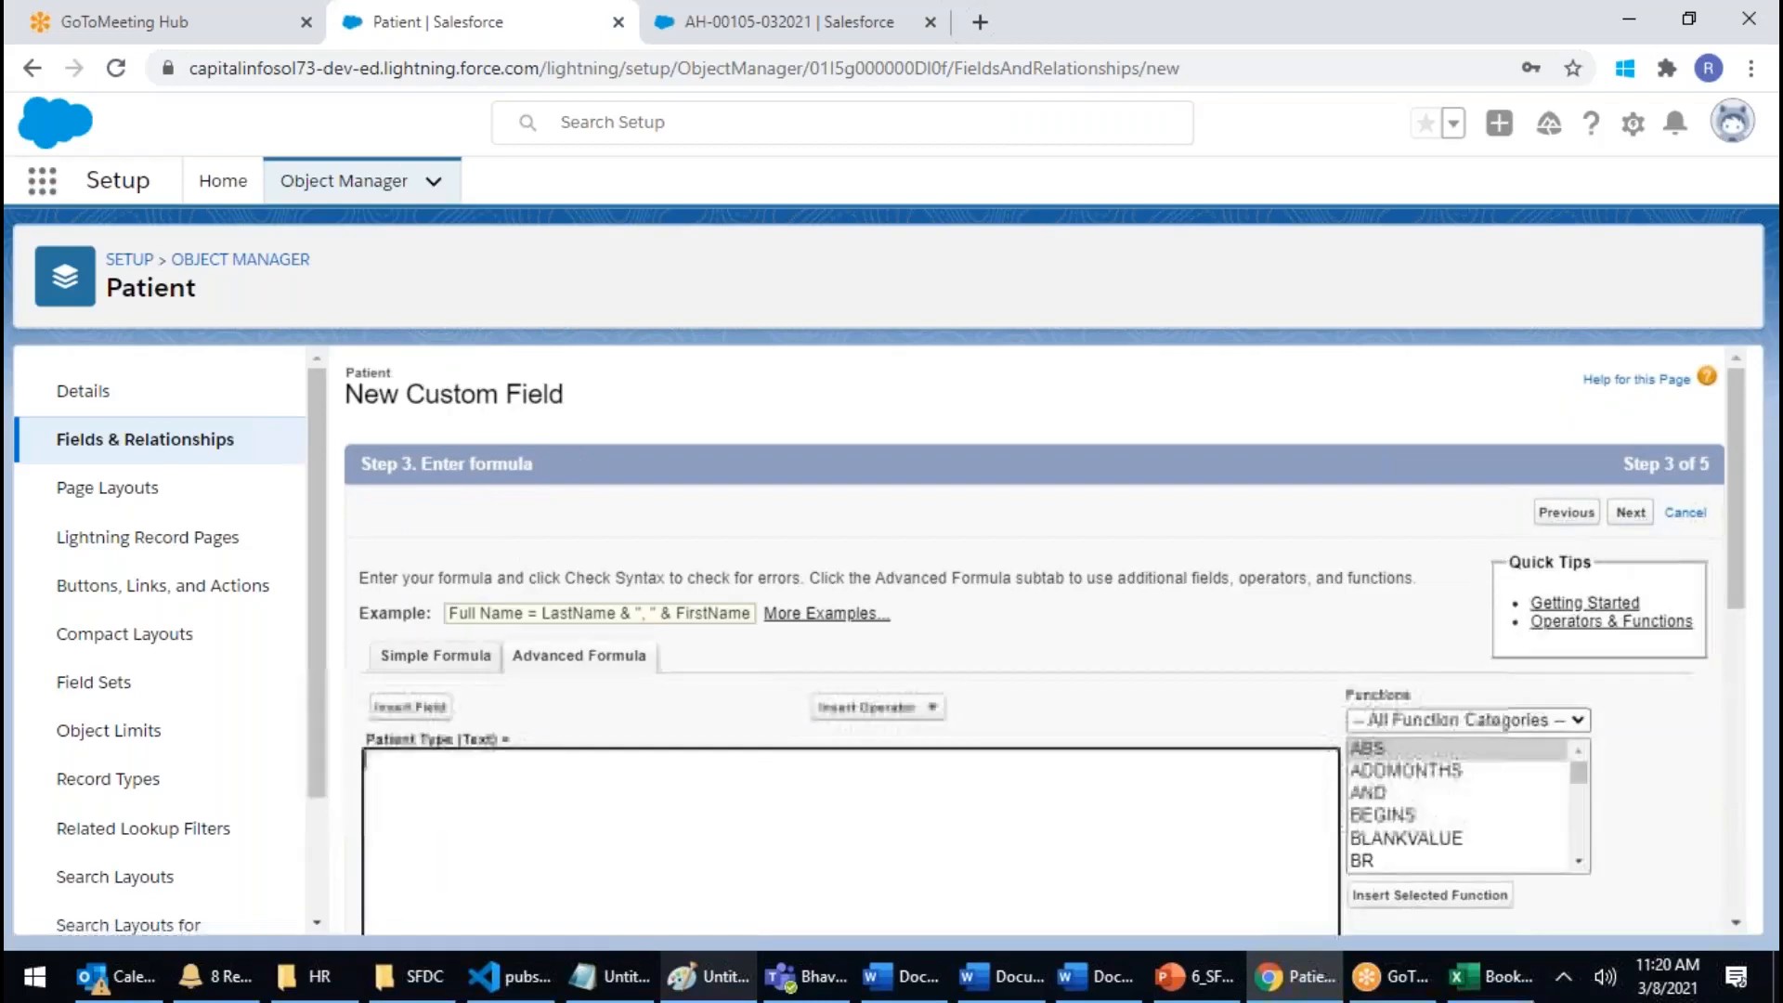
# Step: Start an IF formula with the parenthesized expression (YEAR(TODAY())- YEAR(Registration_Date__c )) and select that expression for reuse
pyautogui.scroll(-3, 712, 546)
pyautogui.scroll(1, 720, 645)
pyautogui.write('IF(')
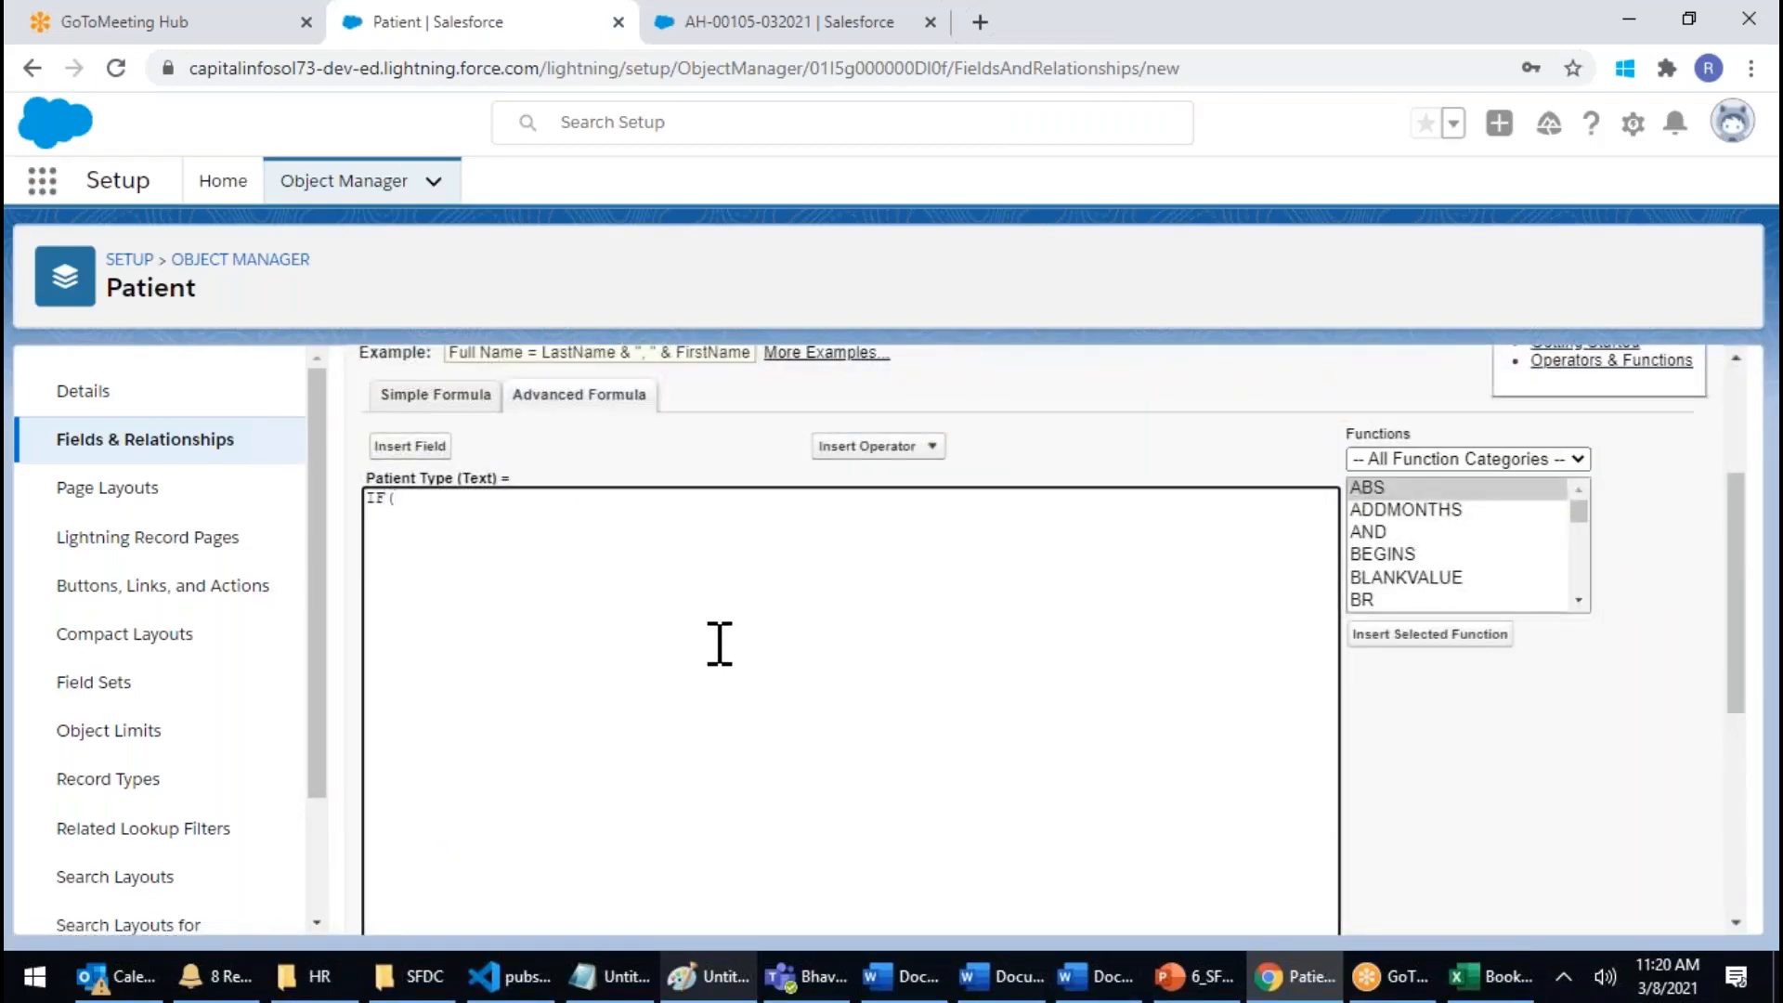
pyautogui.scroll(5, 720, 645)
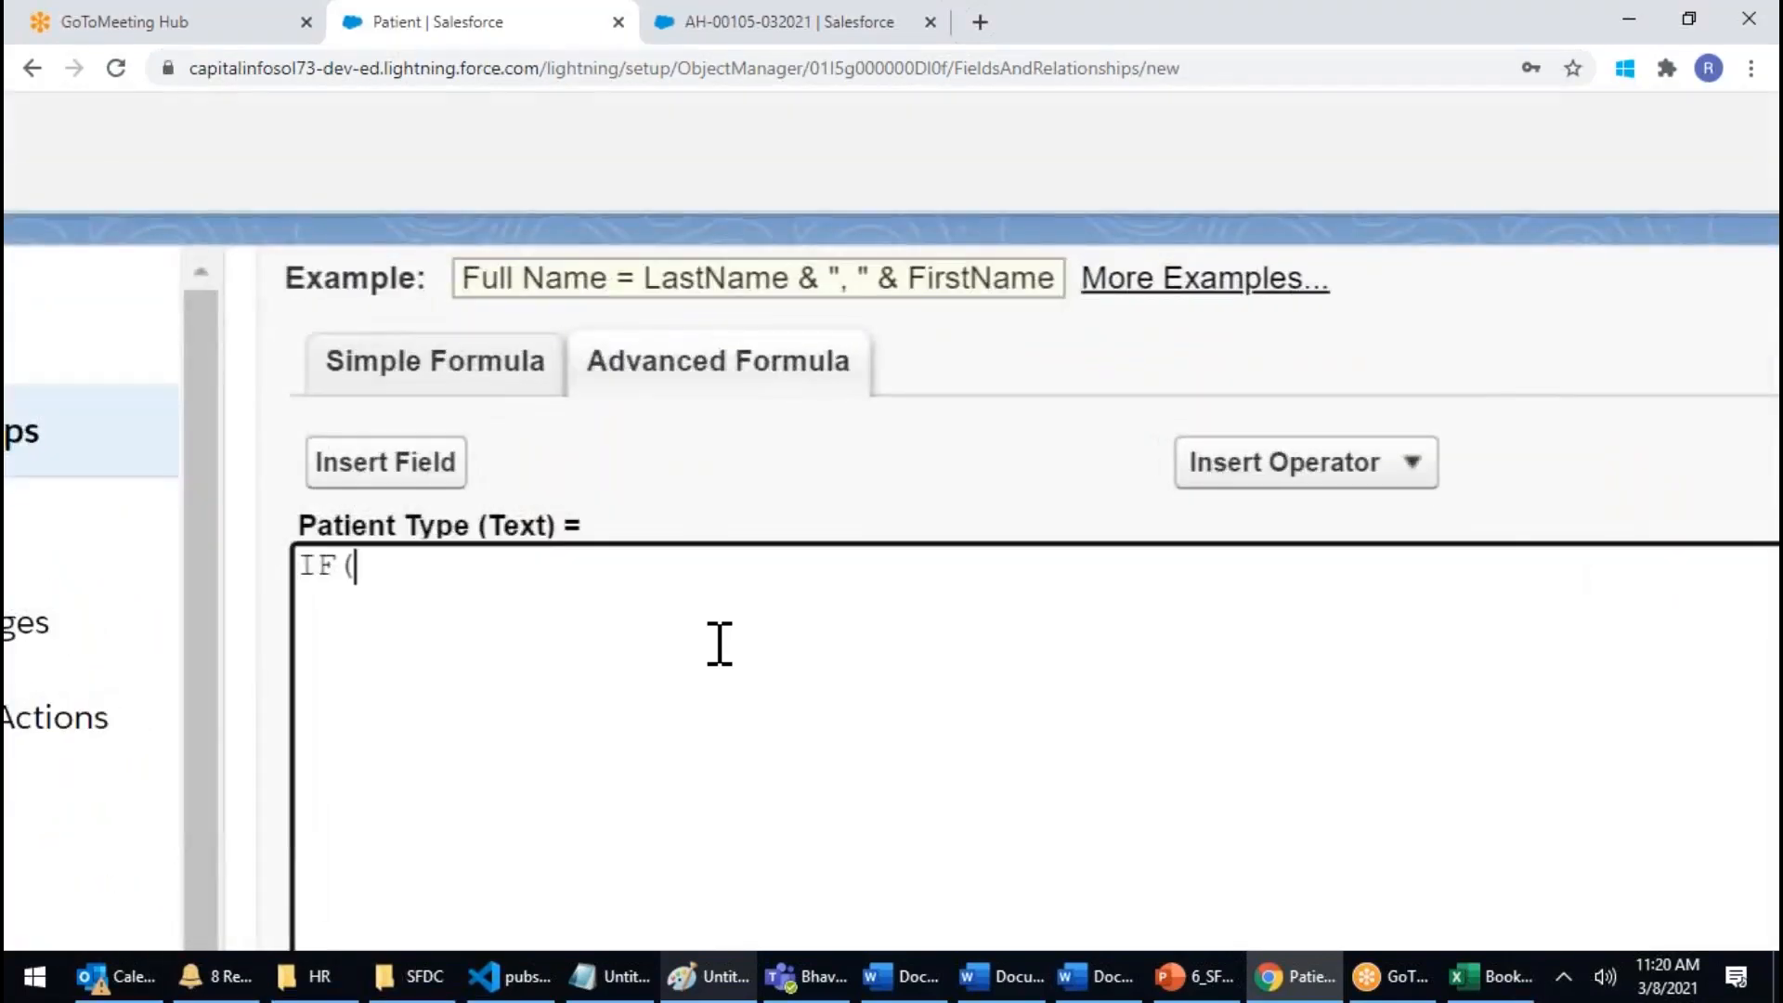
pyautogui.write('(')
pyautogui.write('YEAR(TODAY())- YEAR(Registration_Date__c )')
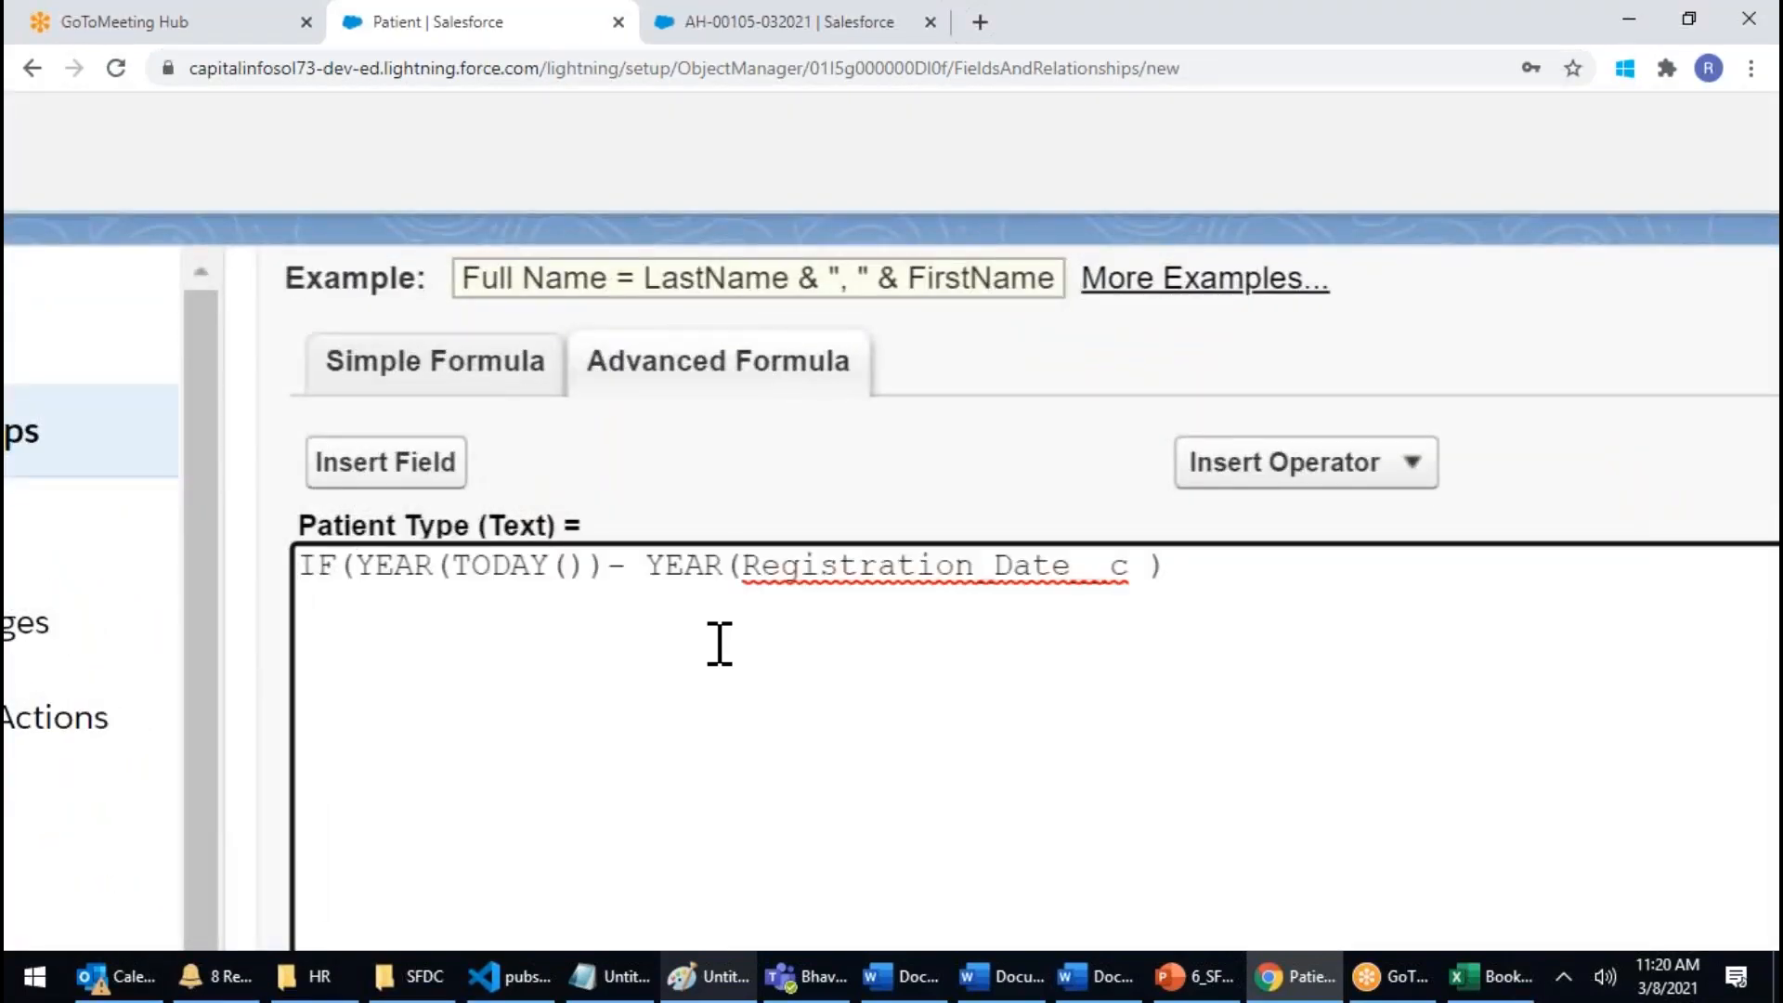
pyautogui.click(358, 568)
pyautogui.write('(')
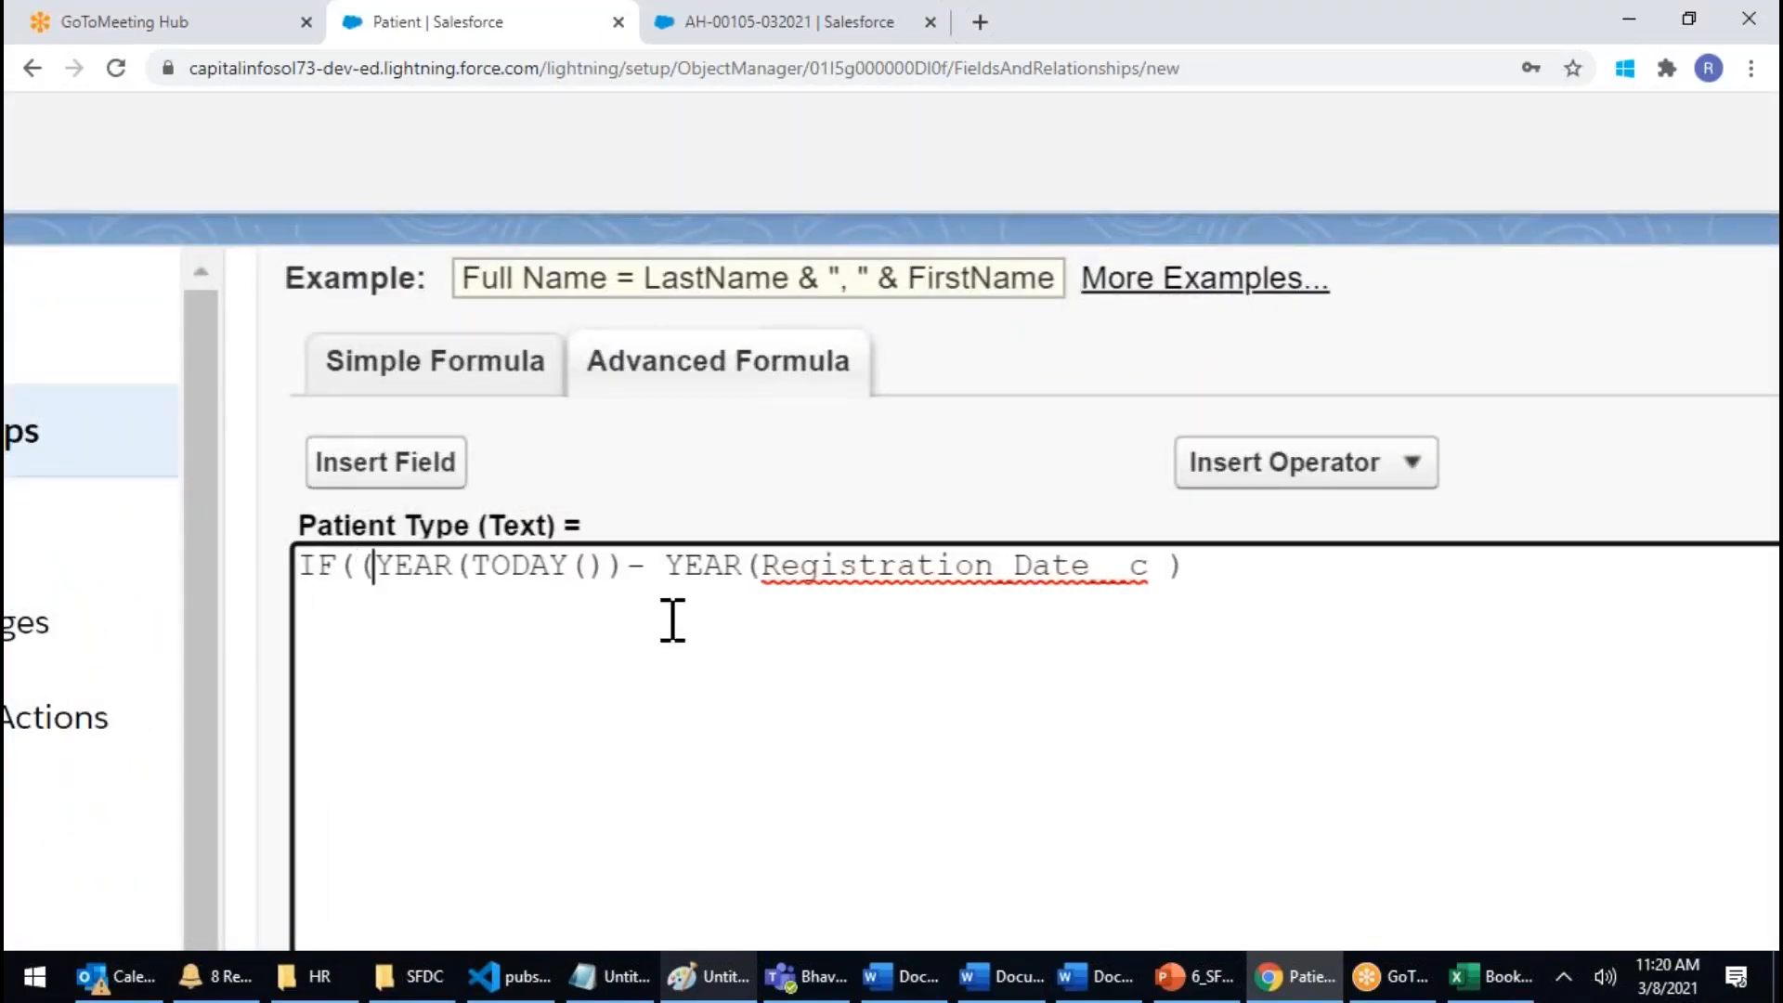
pyautogui.click(1200, 567)
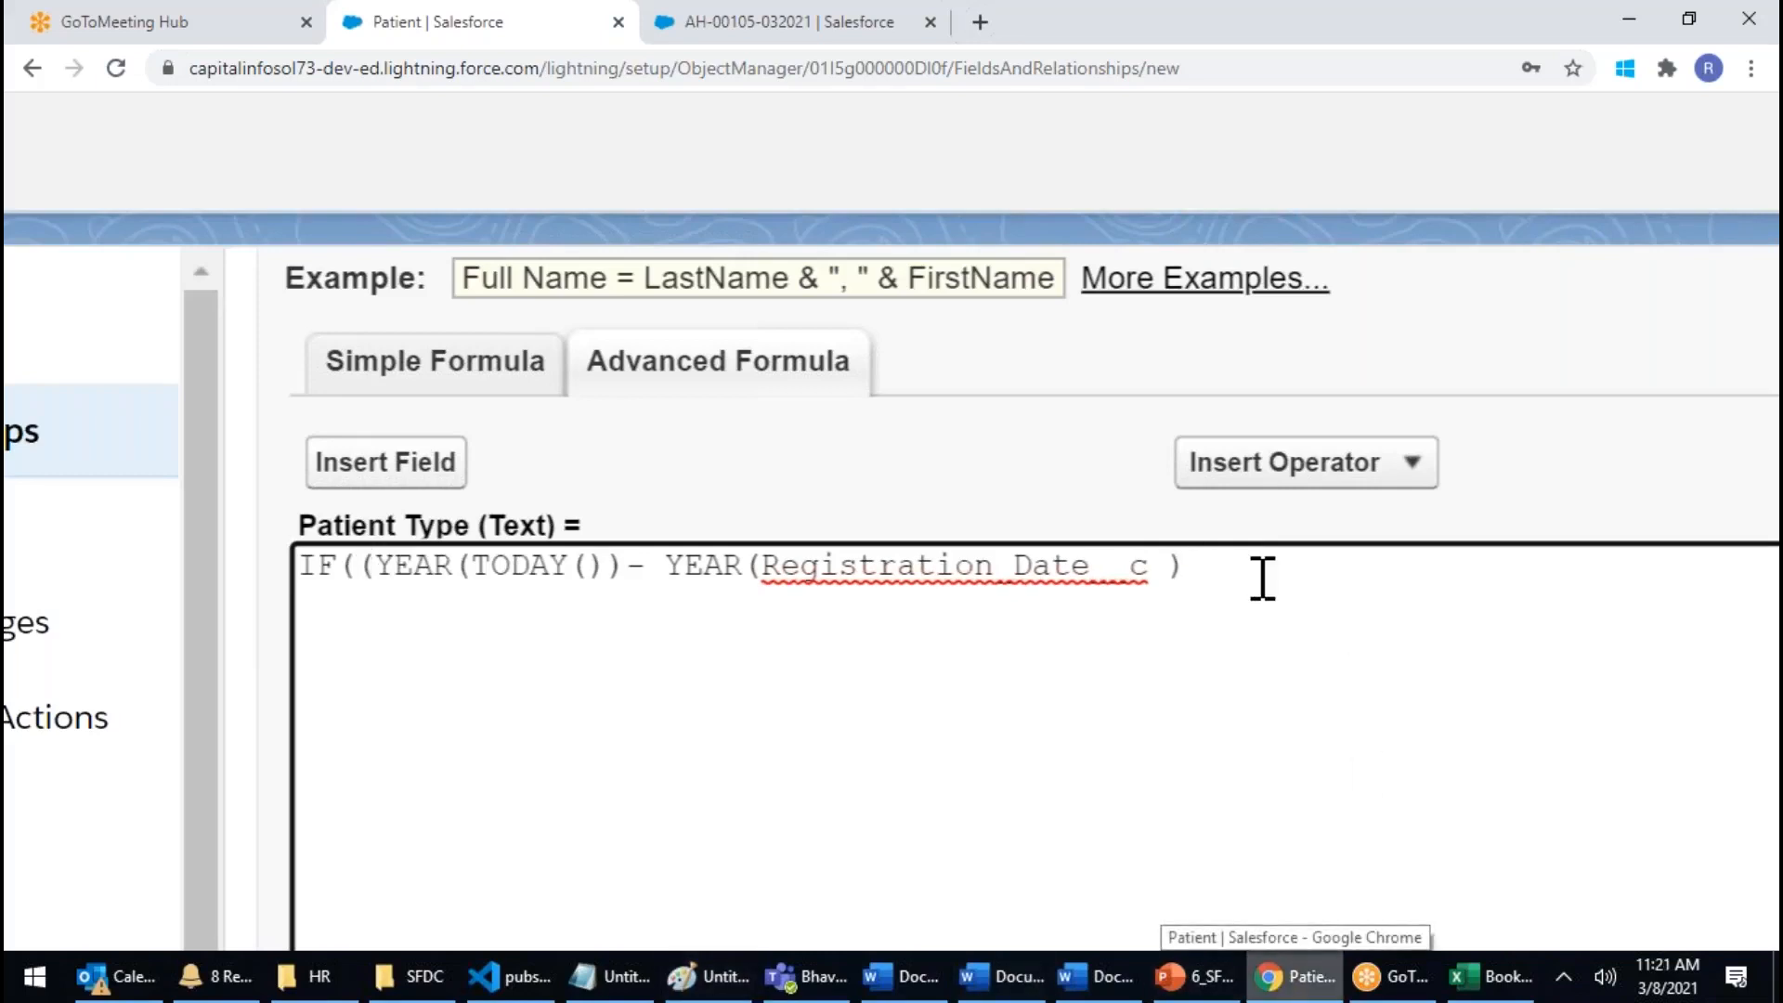
pyautogui.write(')')
pyautogui.moveTo(1212, 566); pyautogui.dragTo(363, 568)
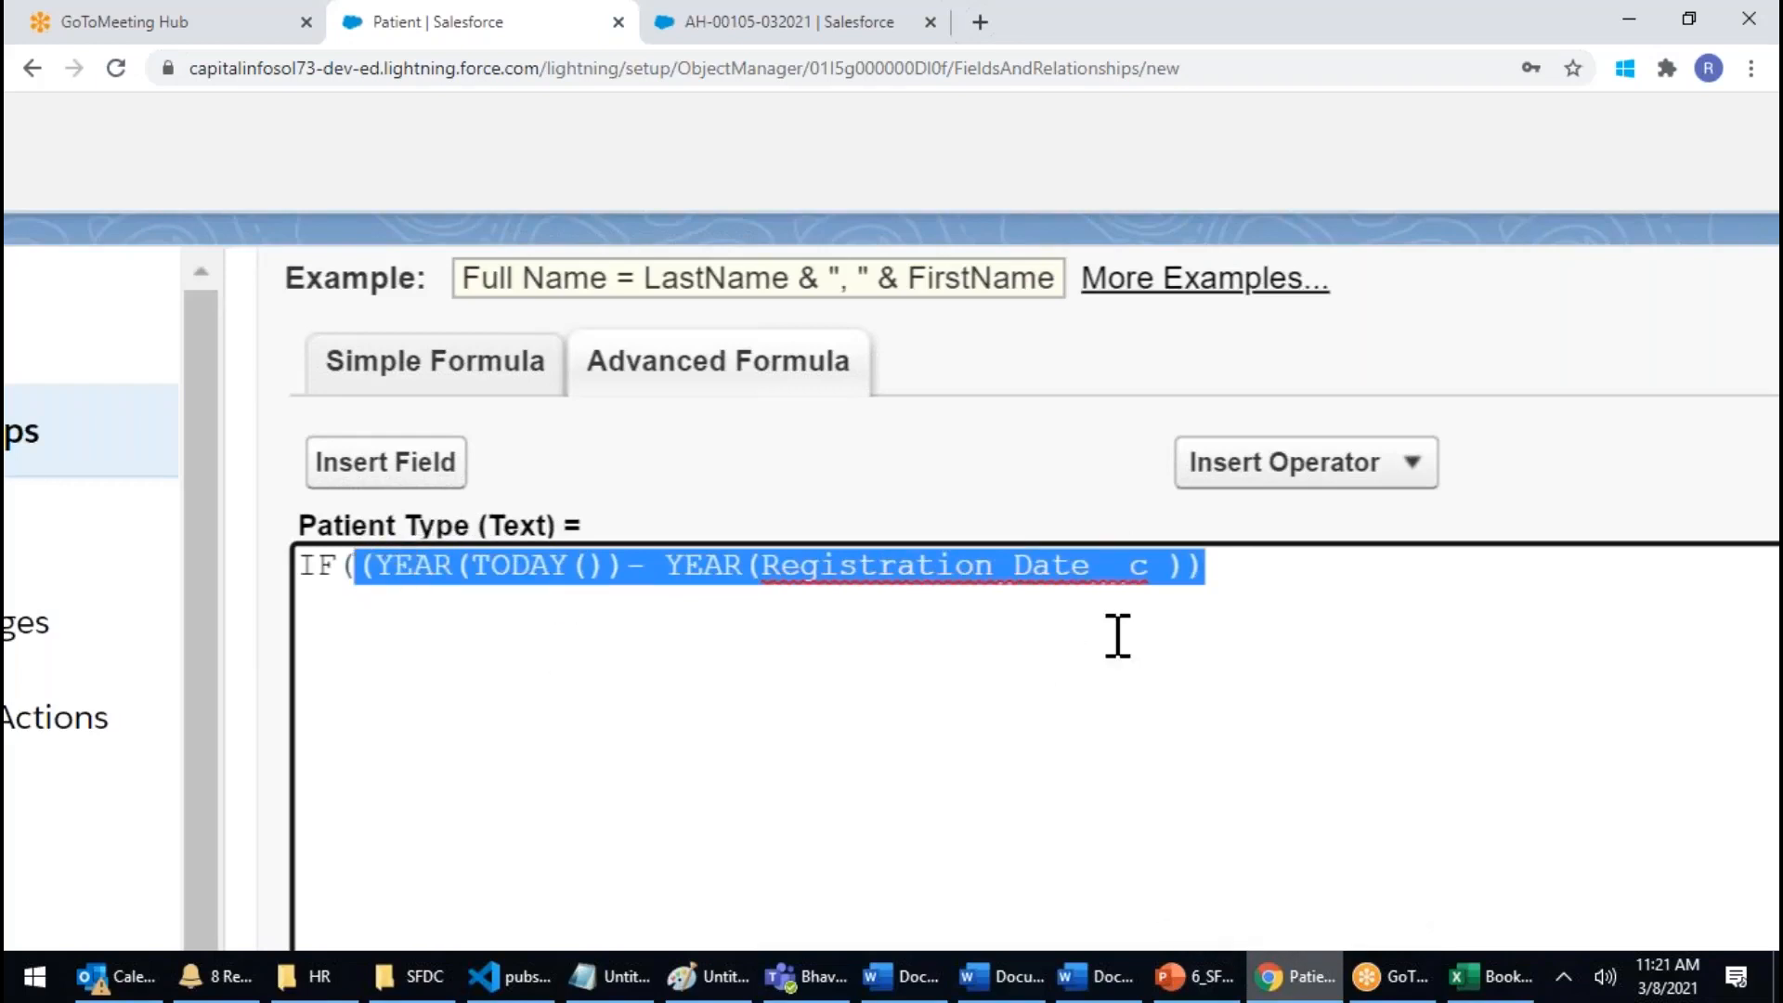
# Step: Complete the first IF condition as >20 with "Platinum" as its true result
pyautogui.click(1231, 569)
pyautogui.write('>')
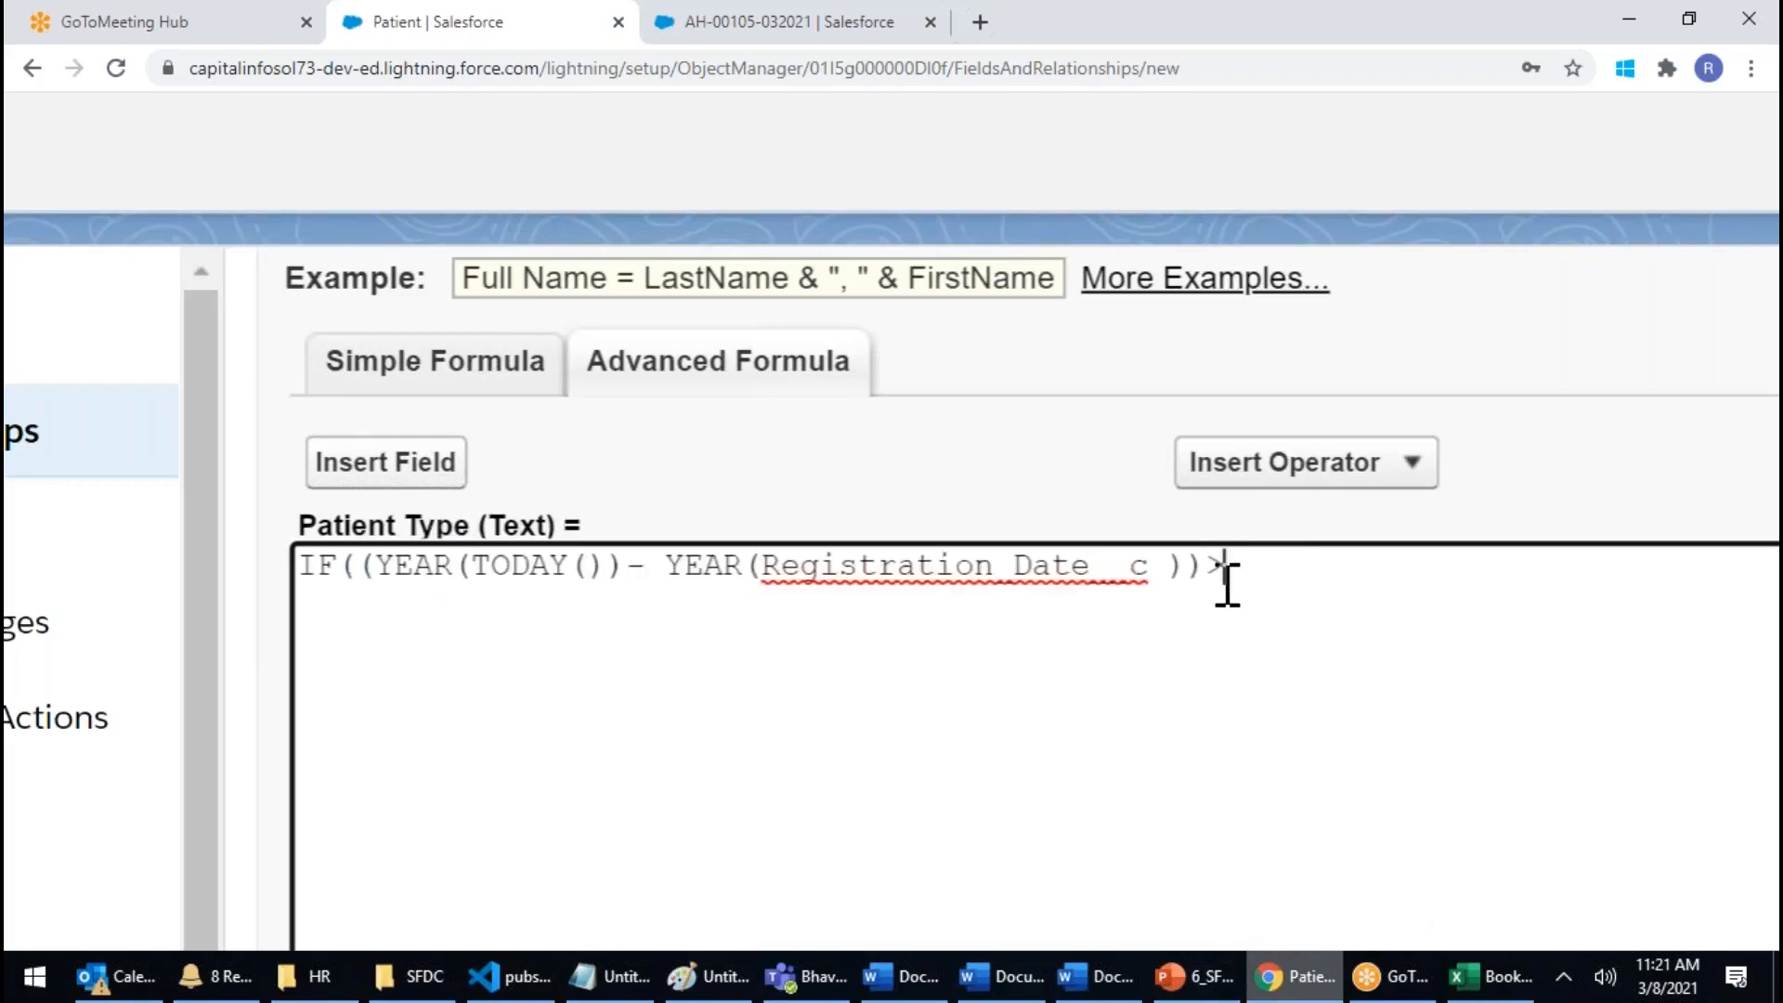
pyautogui.write('20,"Platinum"')
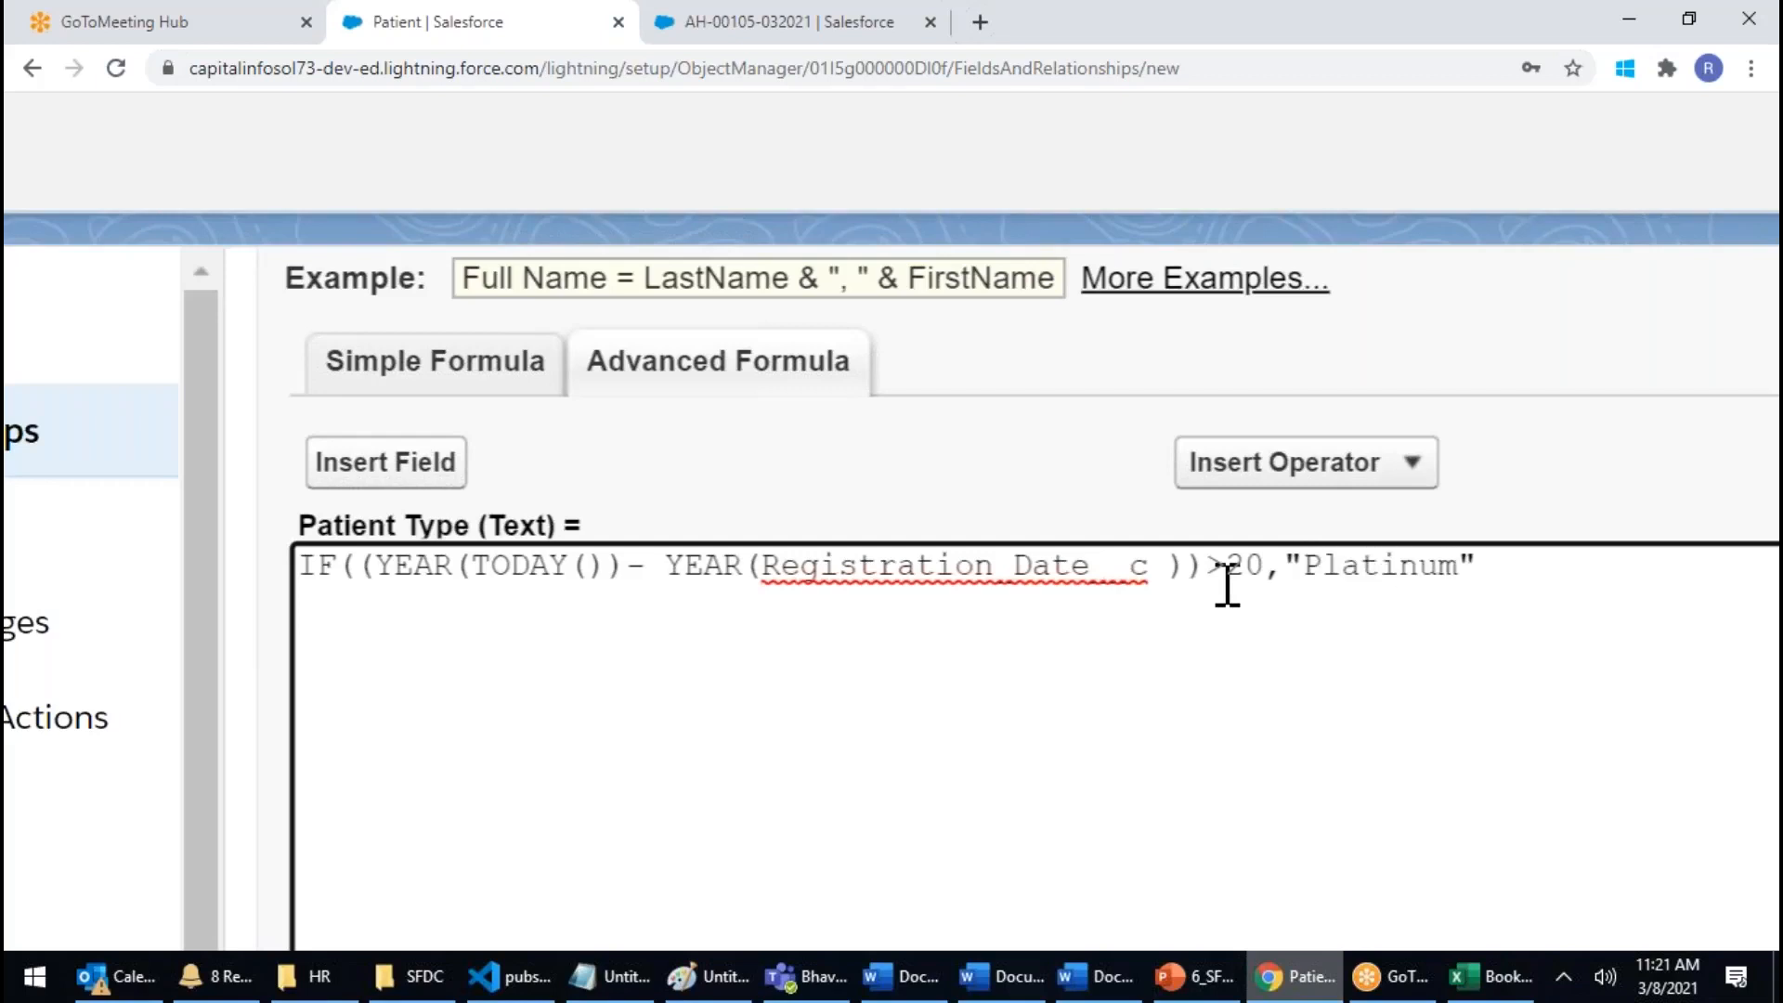
pyautogui.write(',IF()')
# Step: Add a nested IF as the false result, with an empty AND() as its condition, and close both IFs
pyautogui.write(')')
pyautogui.click(1569, 558)
pyautogui.write('AND()')
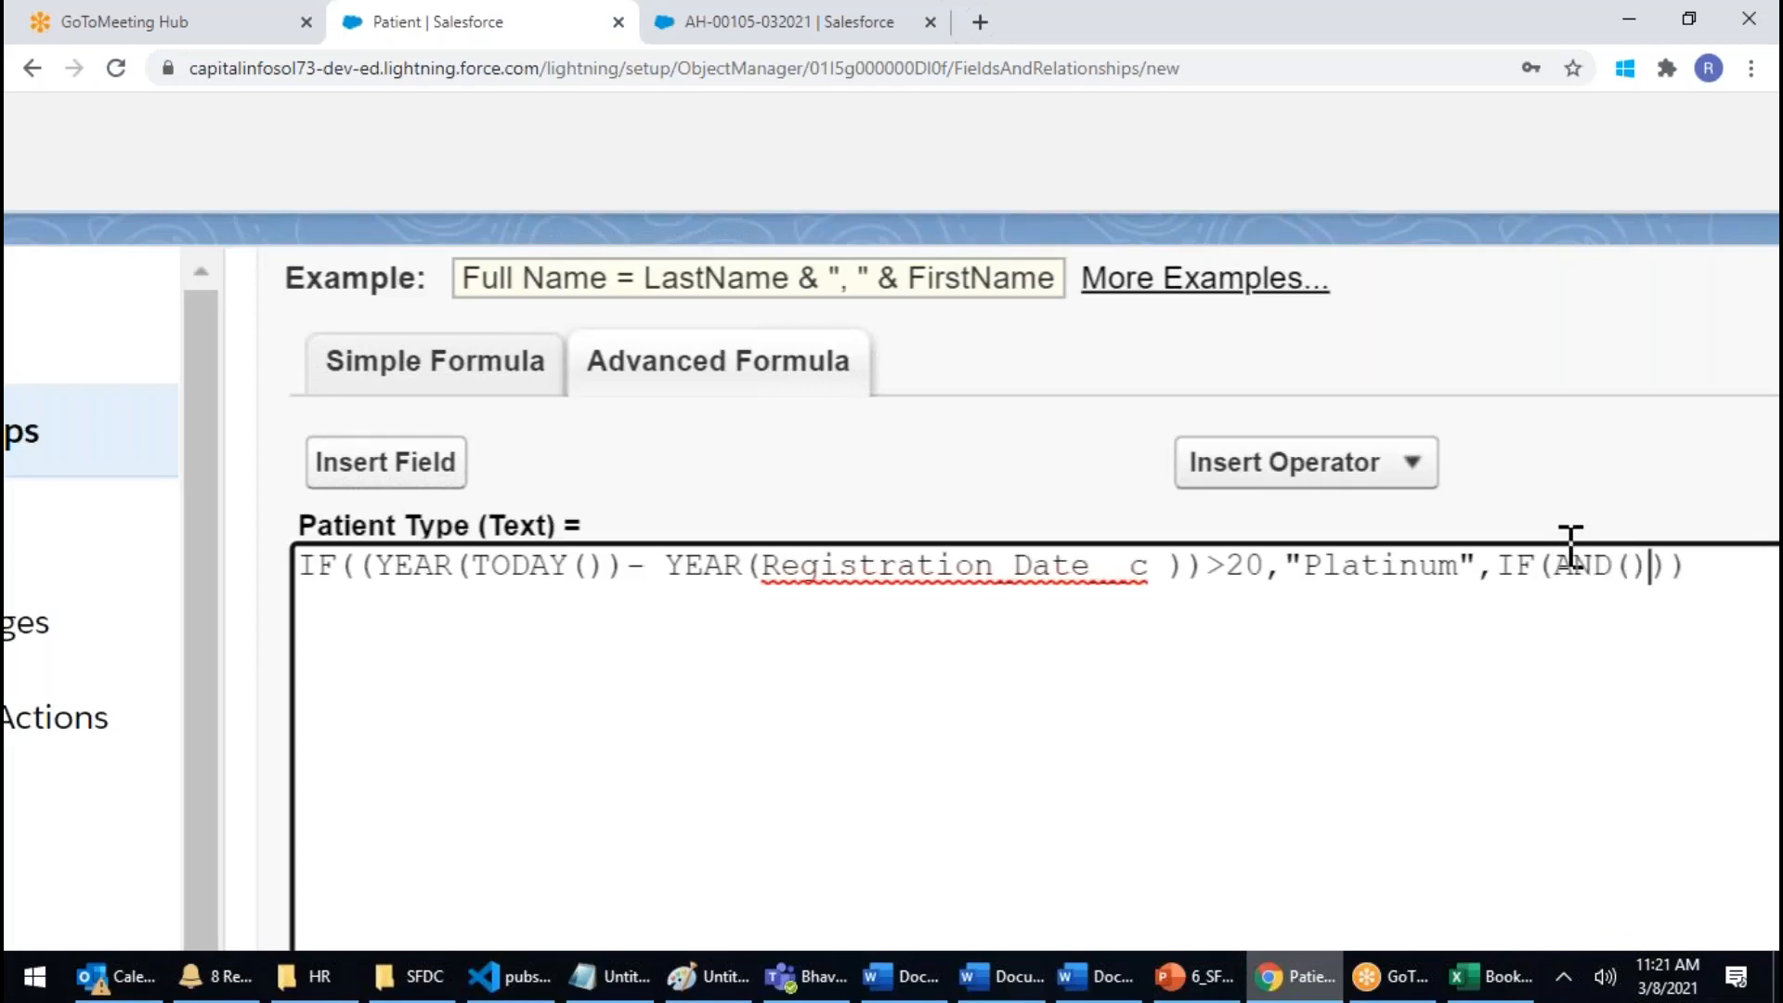
# Step: Fill the AND with two copies of the registration year difference, one compared as >10 and the other as <20
pyautogui.press('Left')
pyautogui.write('(YEAR(TODAY())- YEAR(Registration_Date__c ))')
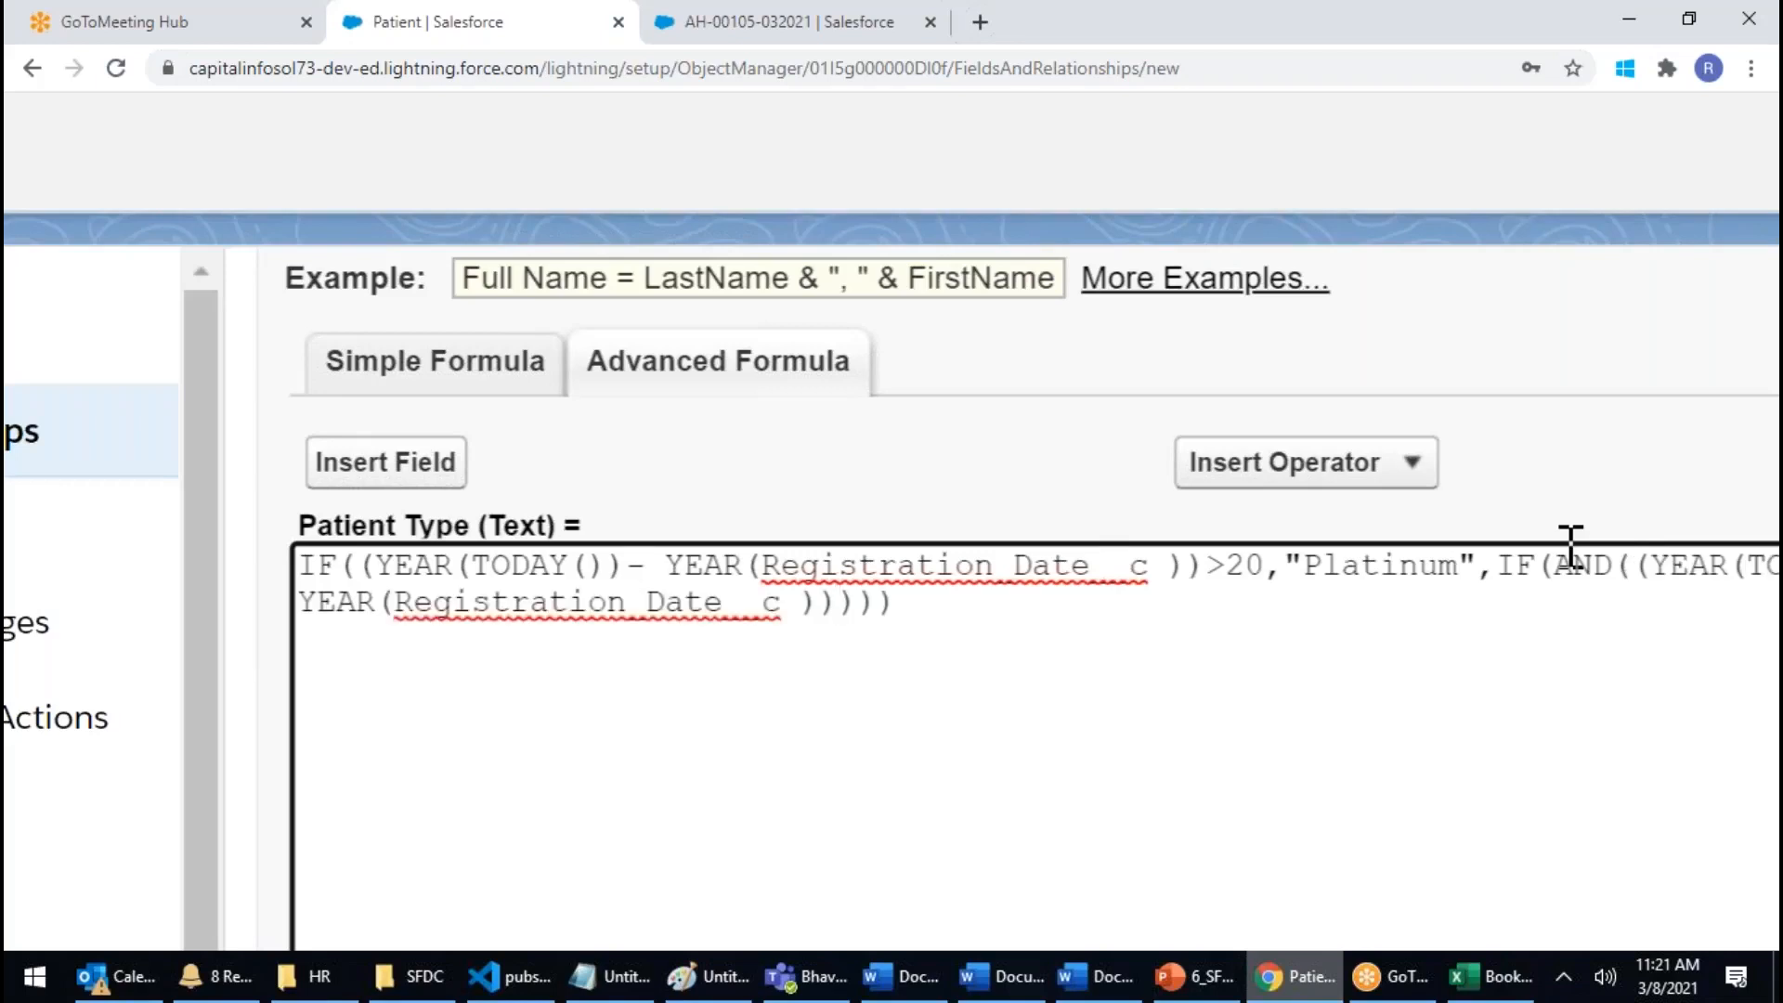
pyautogui.write('>10,')
pyautogui.write('(YEAR(TODAY())- YEAR(Registration_Date__c ))')
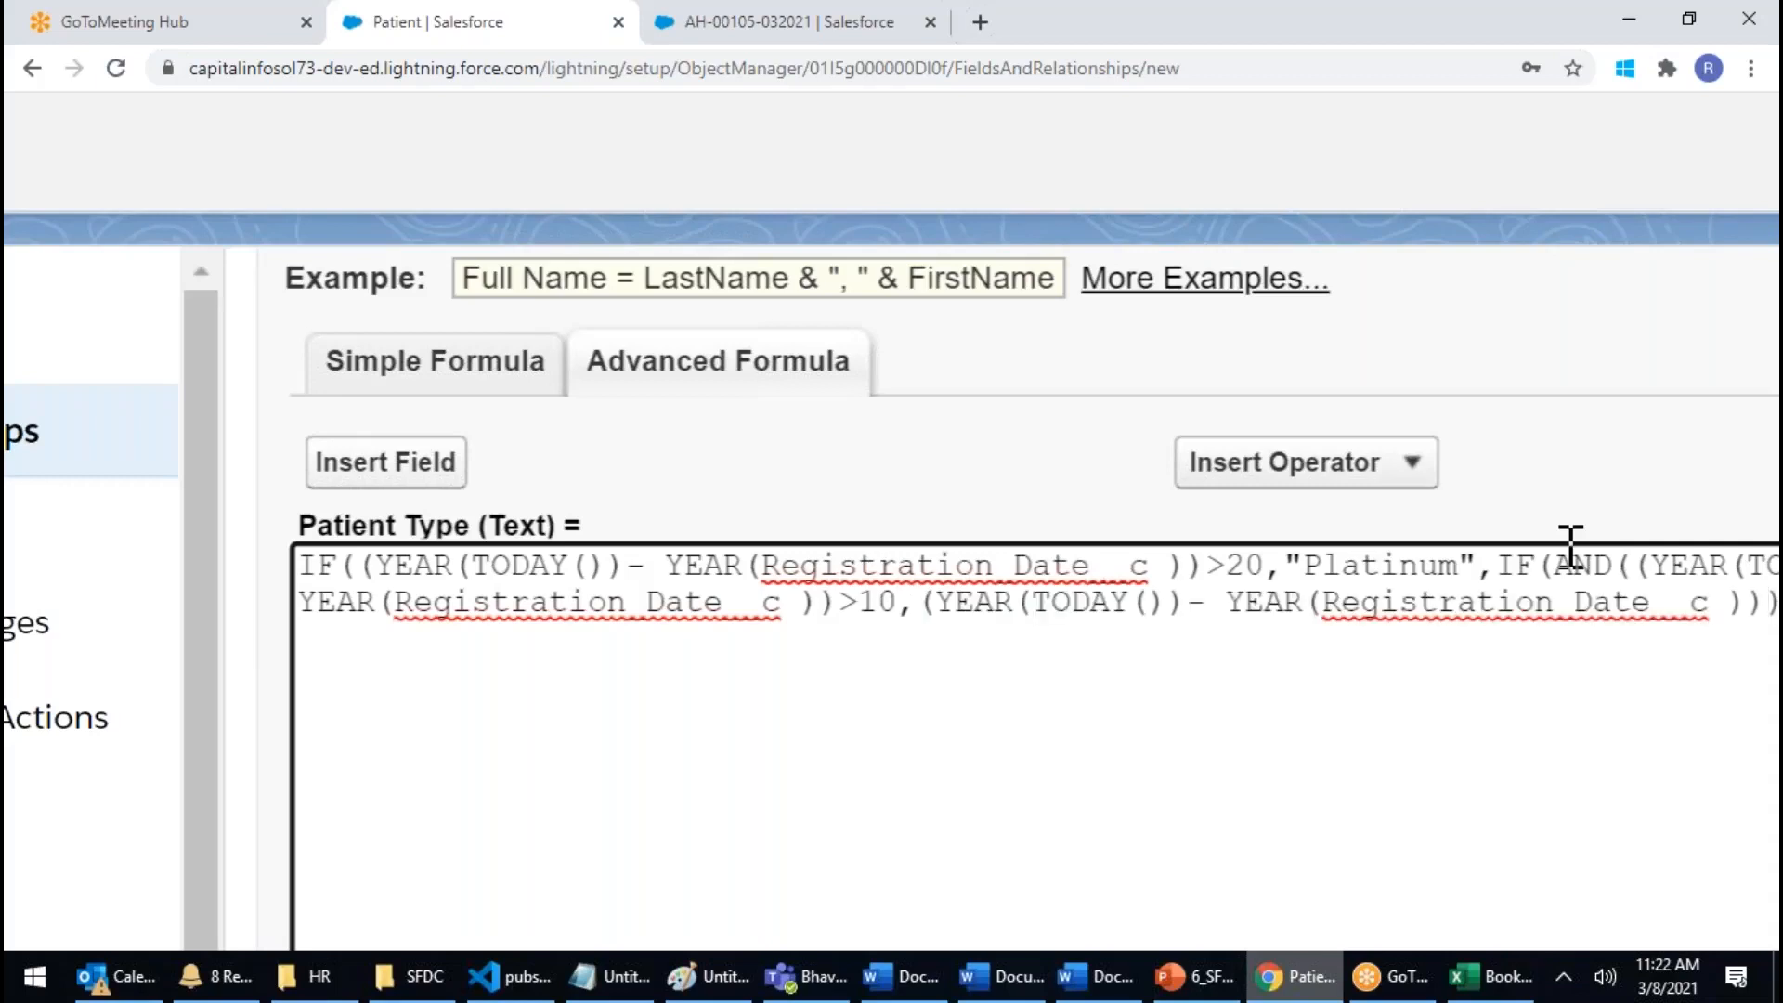
pyautogui.write('<')
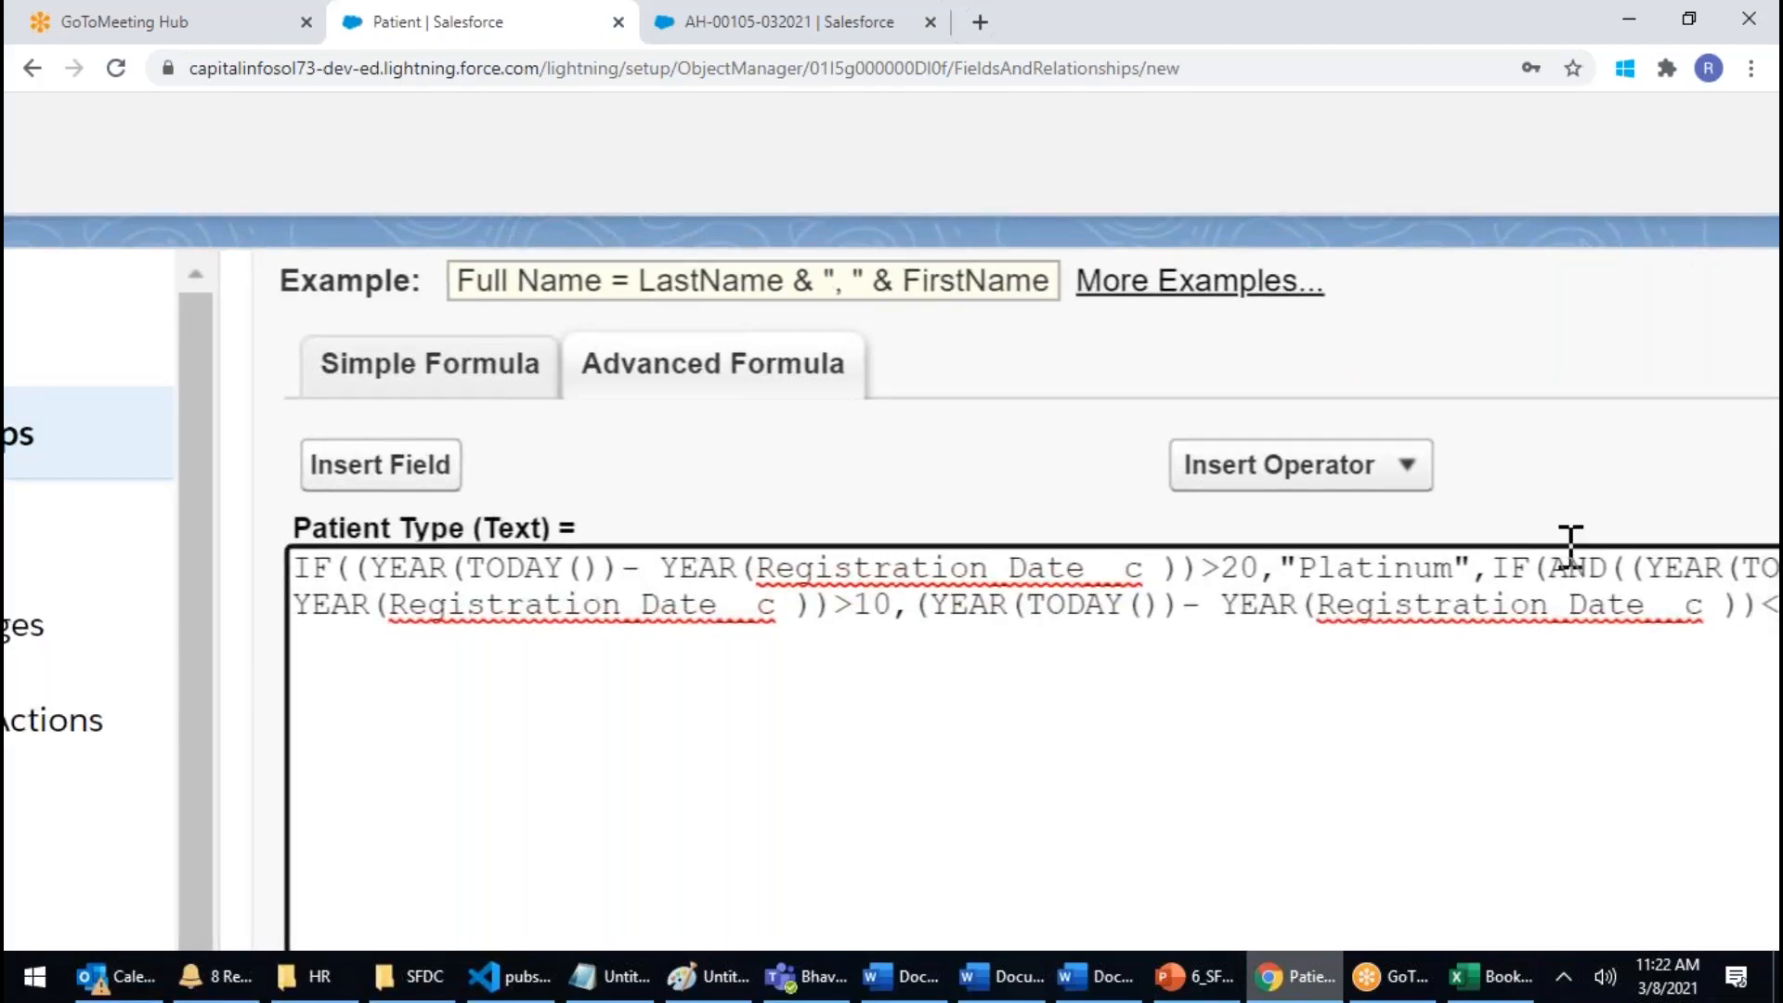
pyautogui.write('20')
pyautogui.scroll(-1, 1544, 524)
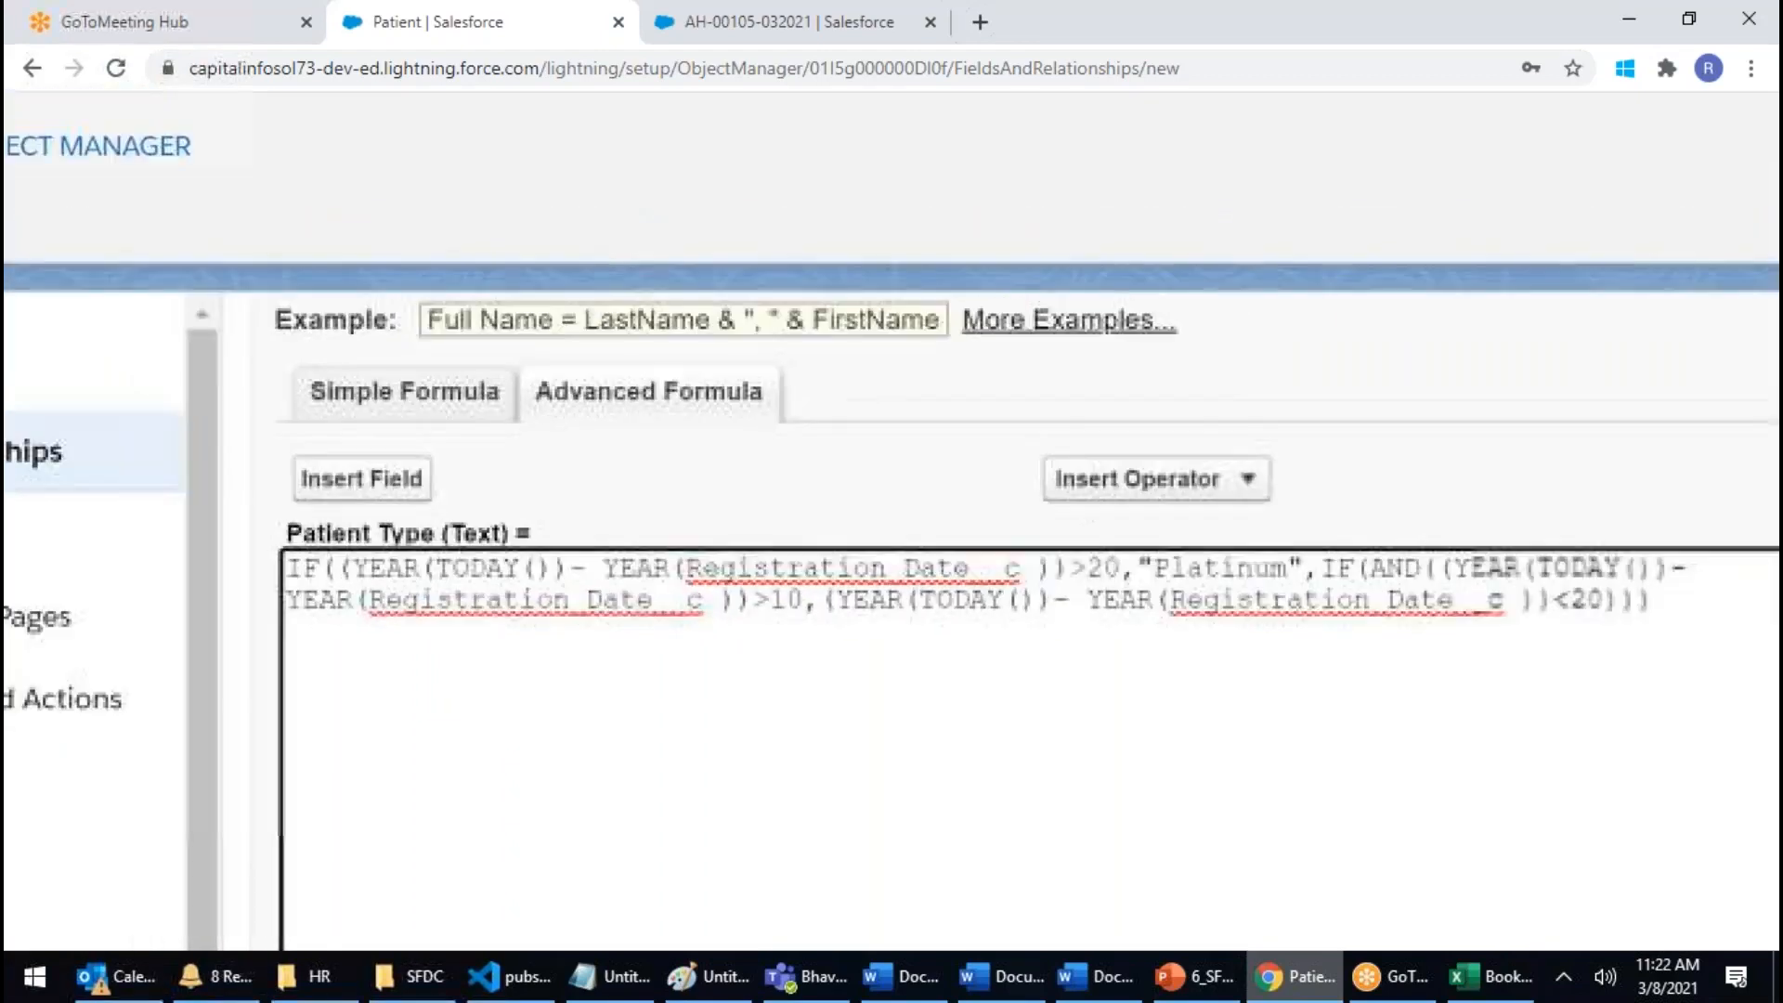
pyautogui.click(1633, 599)
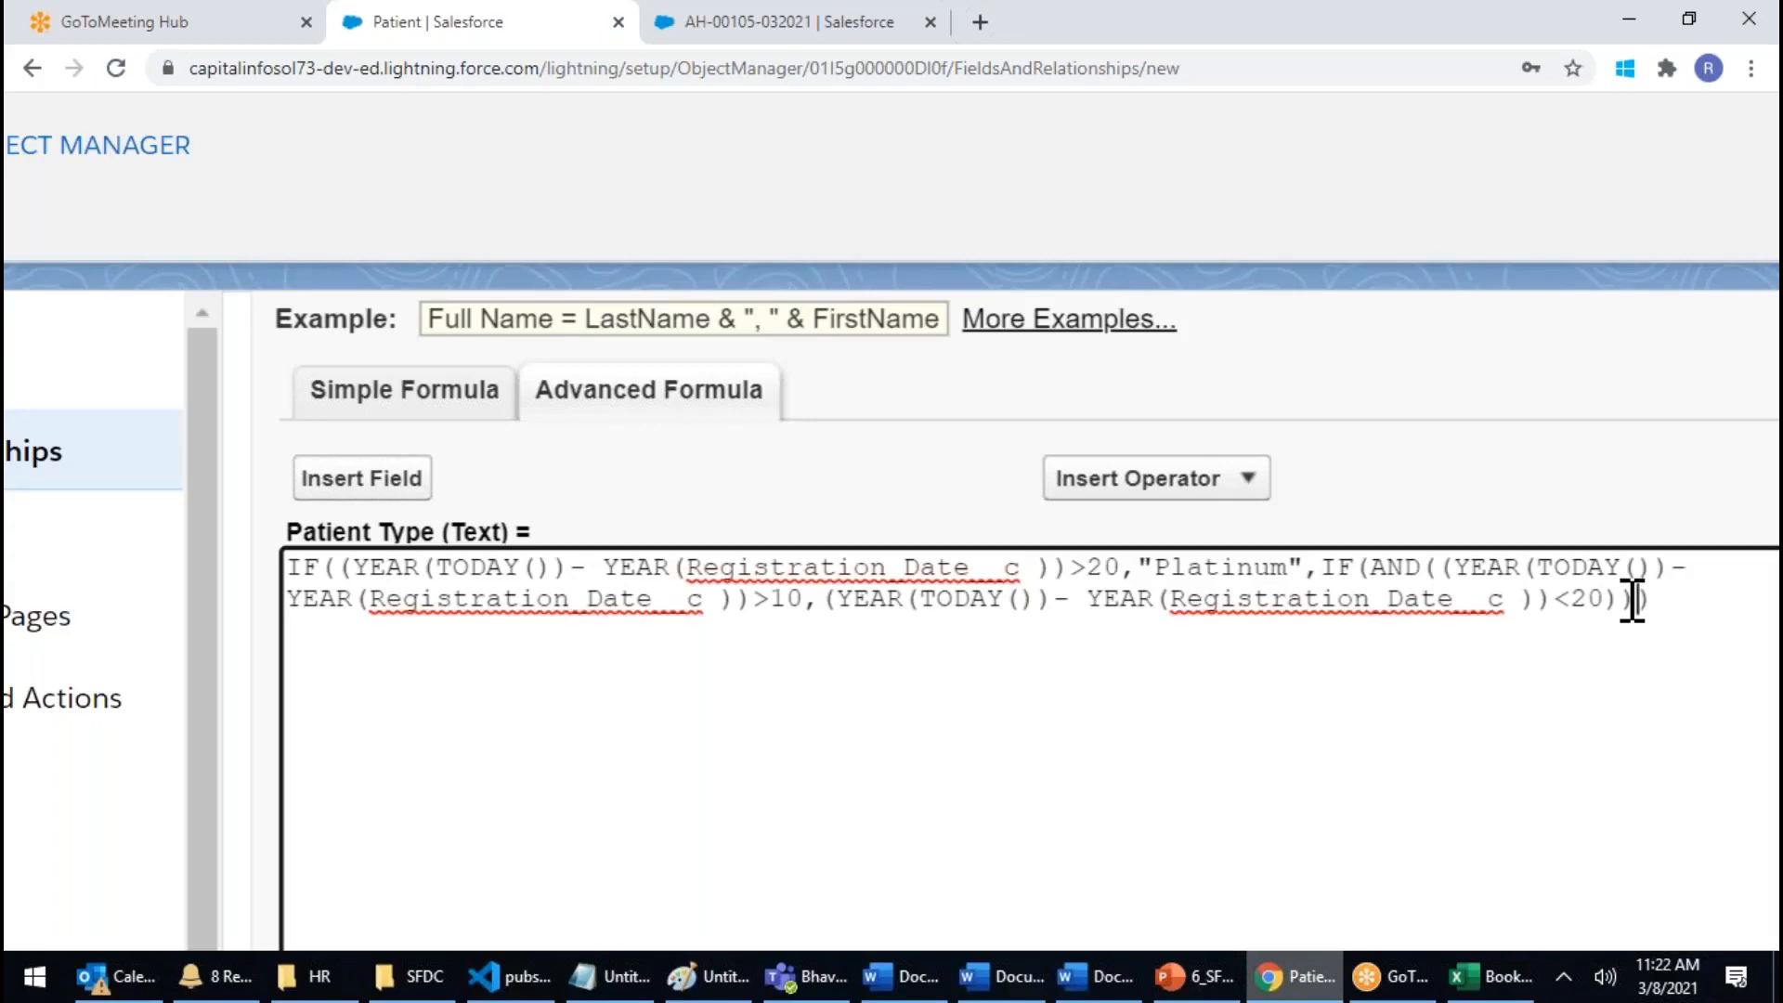
pyautogui.write(')')
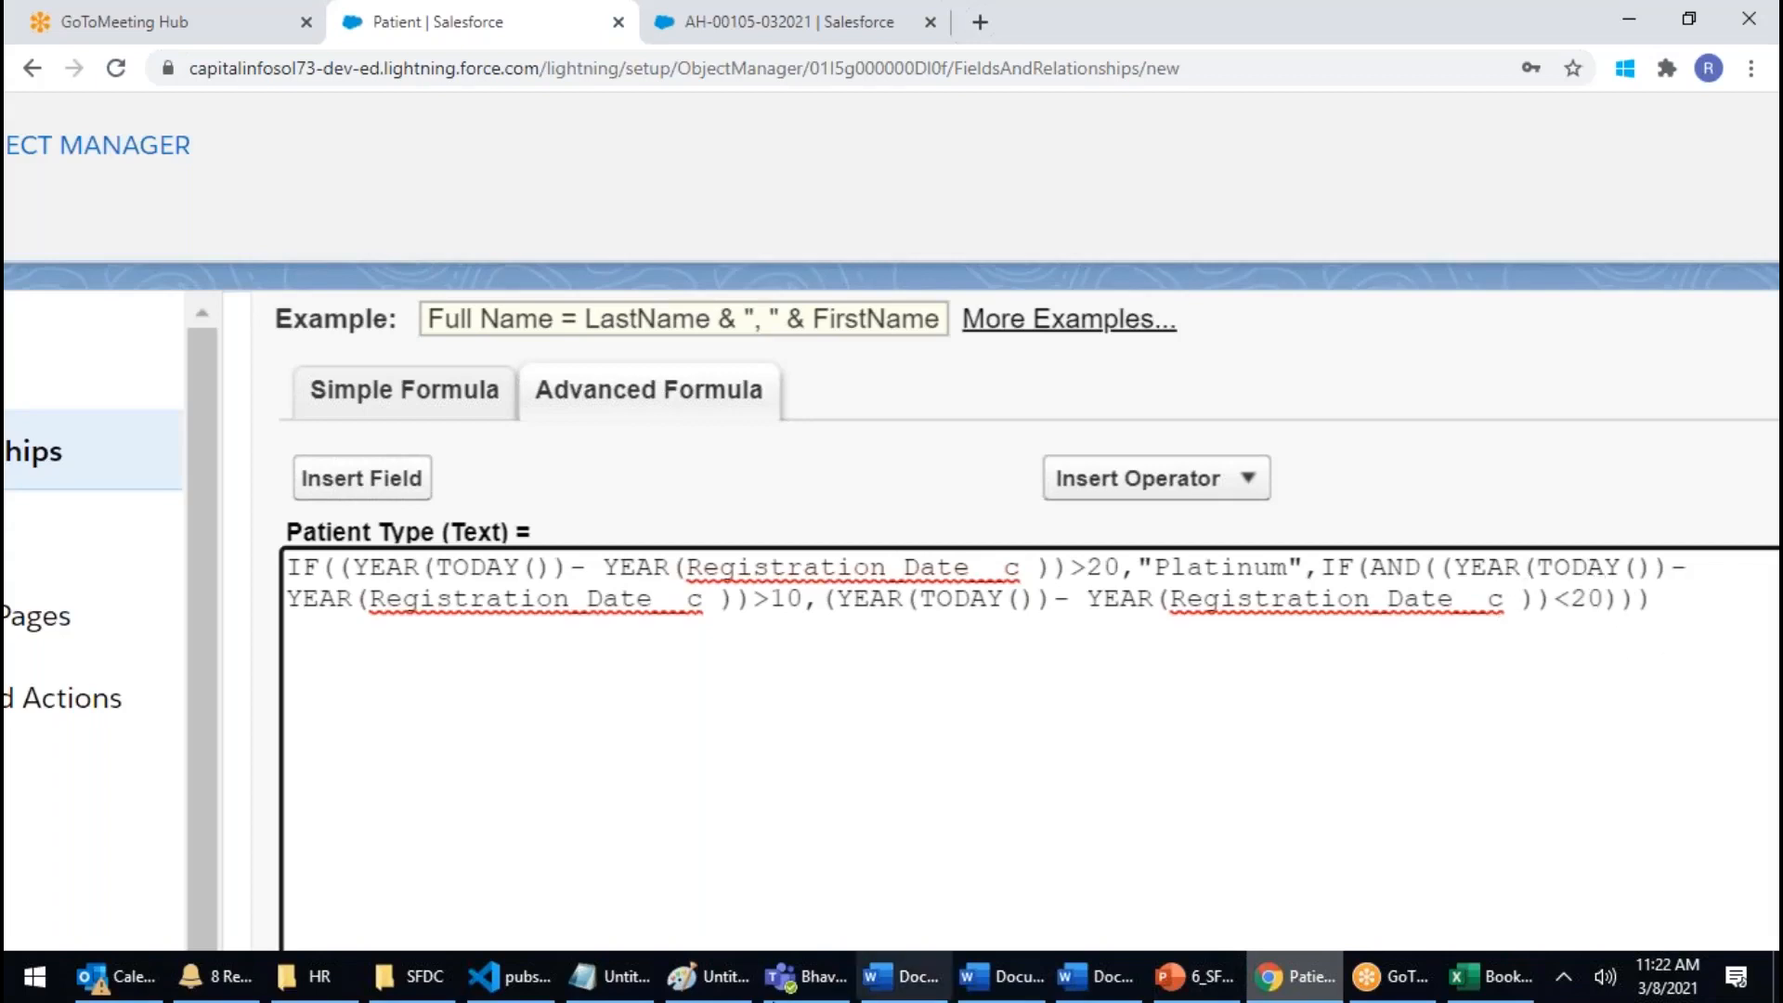
# Step: Switch to Notepad, paste the copied year-difference expression to examine its closing parentheses, and return to the Salesforce formula in Chrome
pyautogui.click(608, 976)
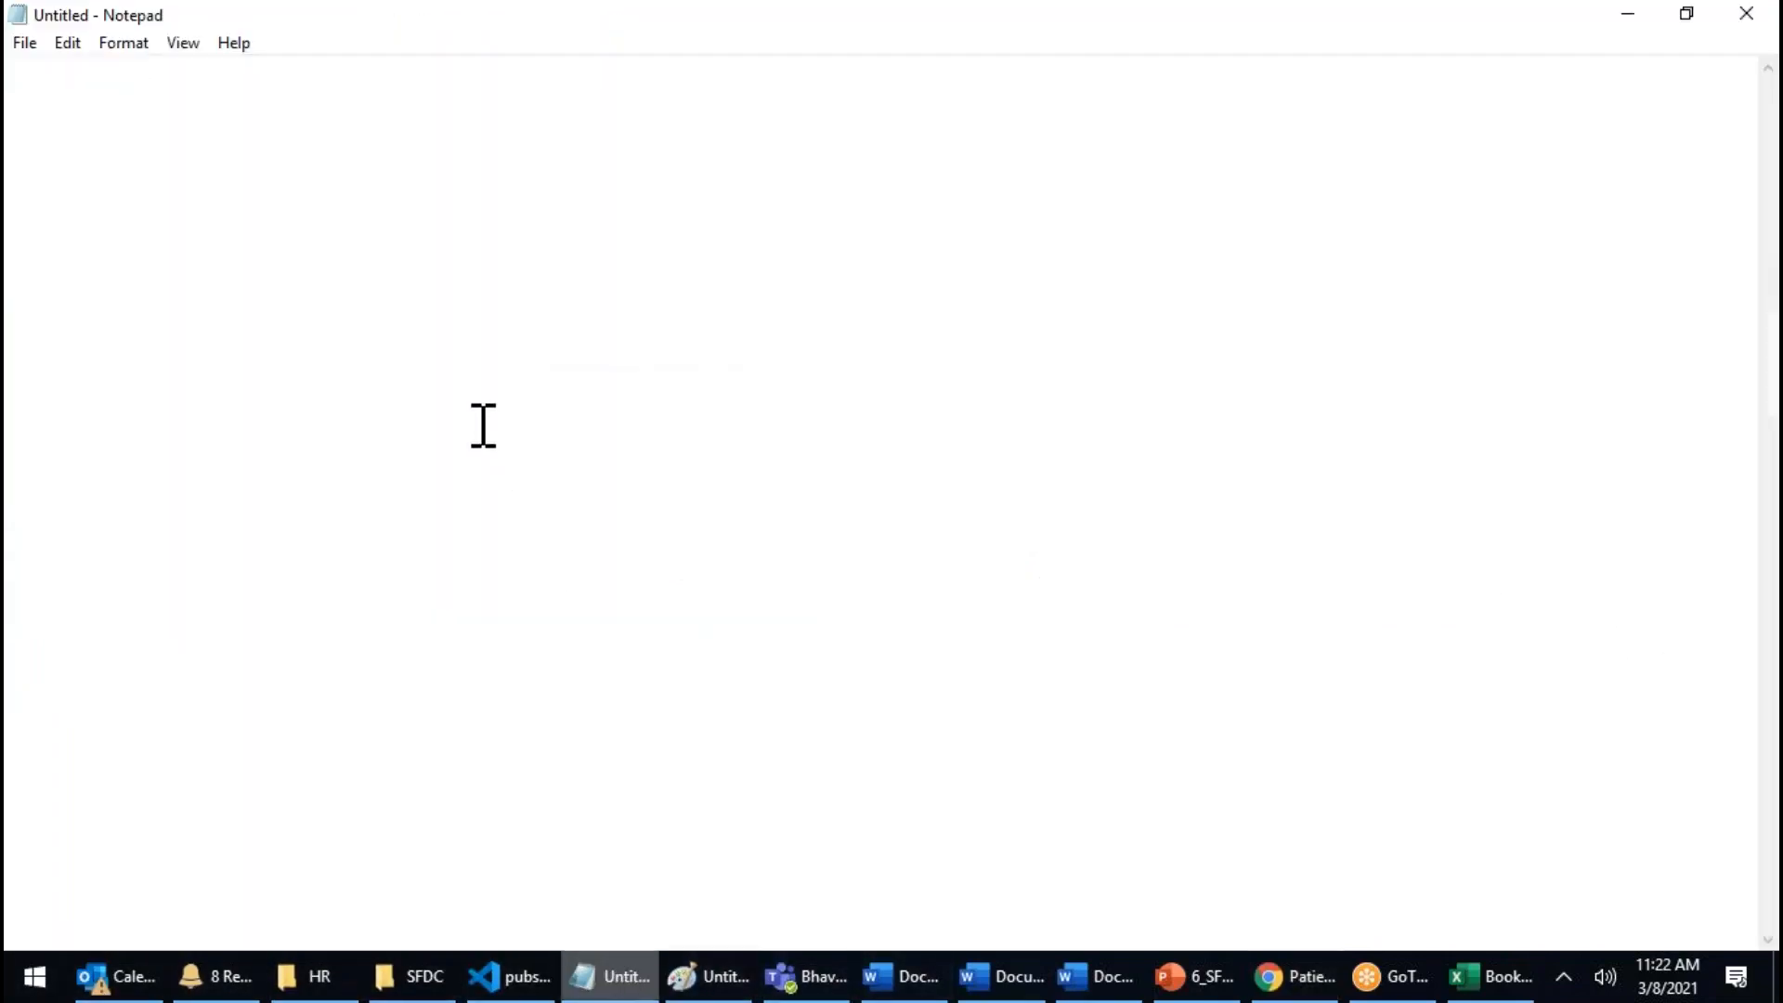
pyautogui.write('(YEAR(TODAY())- YEAR(Registration_Date__c ))')
pyautogui.moveTo(836, 79); pyautogui.dragTo(900, 80)
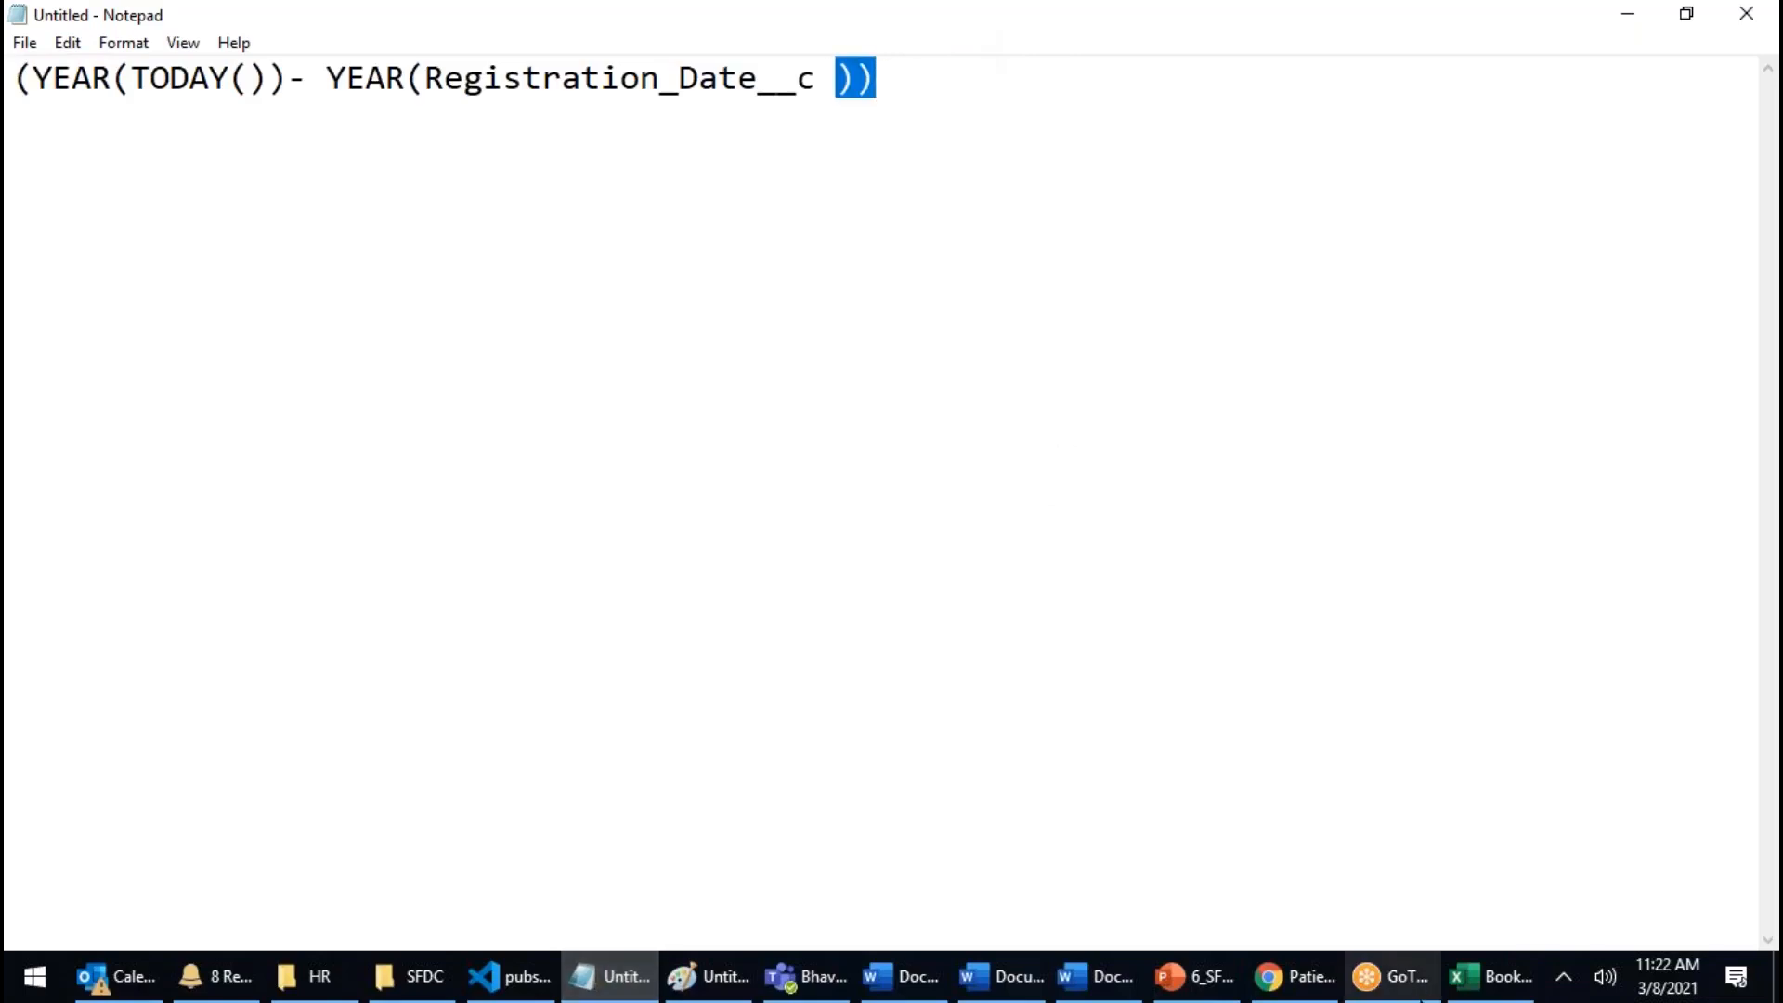
pyautogui.click(1000, 83)
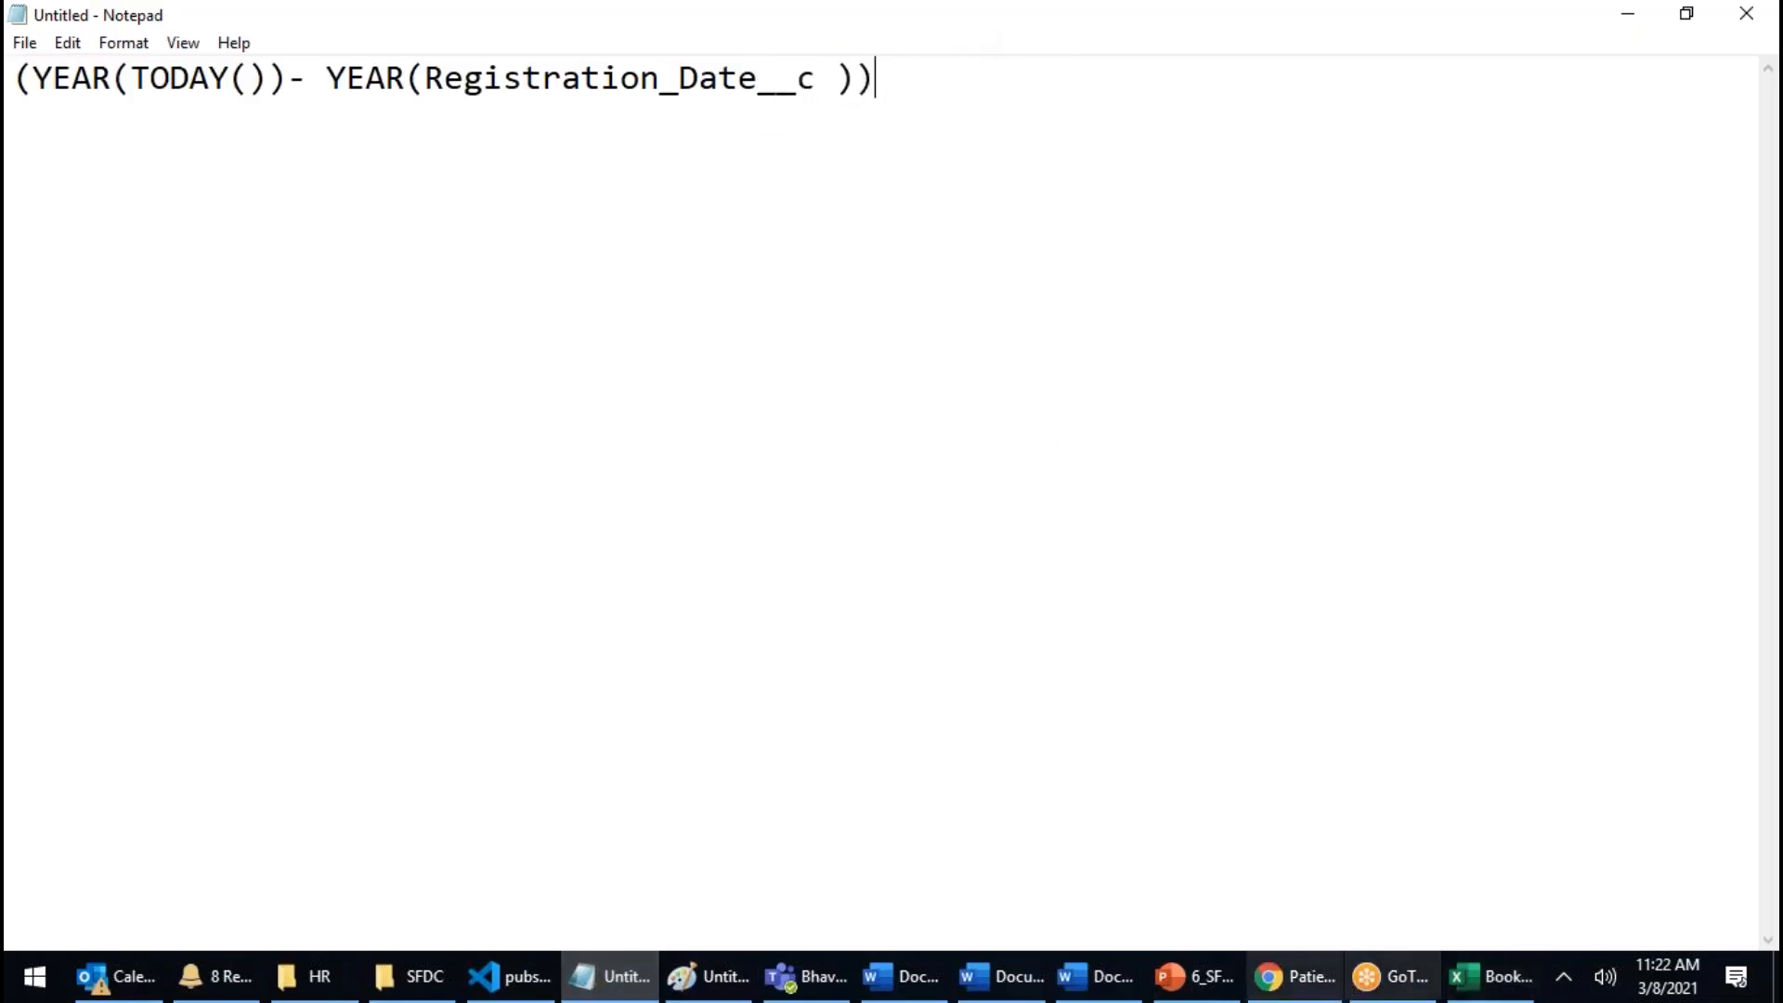
pyautogui.click(1328, 980)
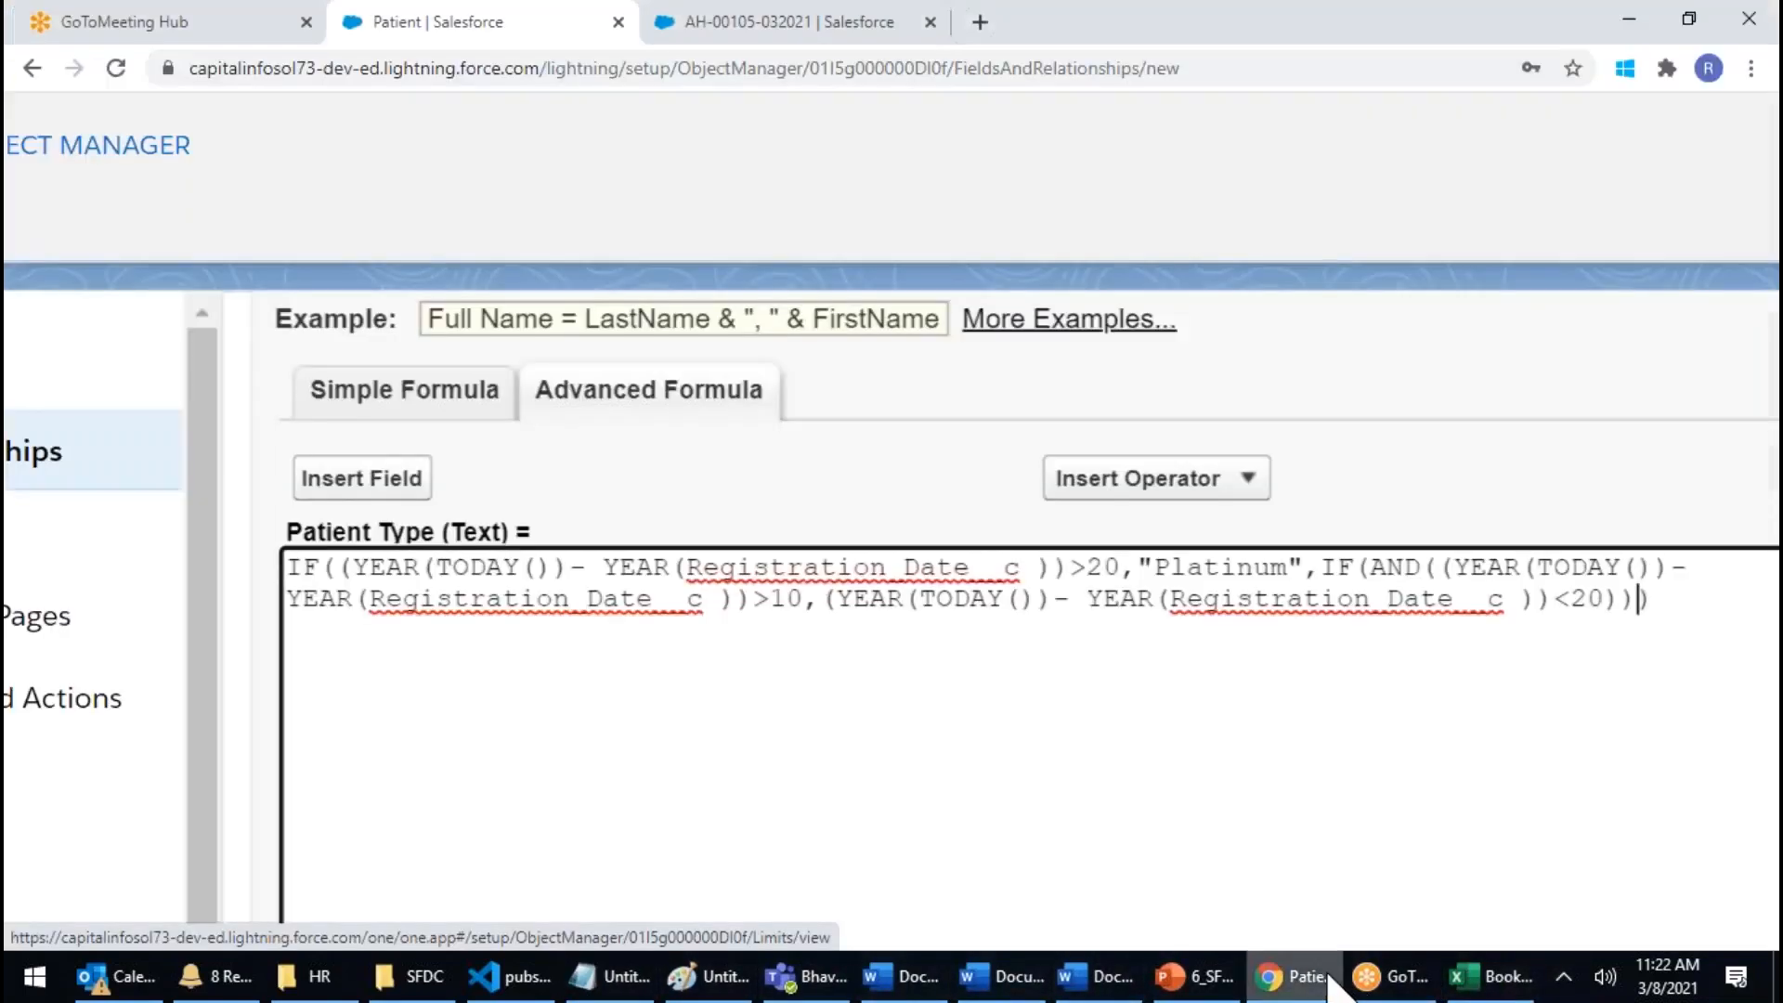
# Step: Change the lower bound comparison inside the AND to >=10
pyautogui.moveTo(1523, 599); pyautogui.dragTo(1558, 604)
pyautogui.click(1588, 605)
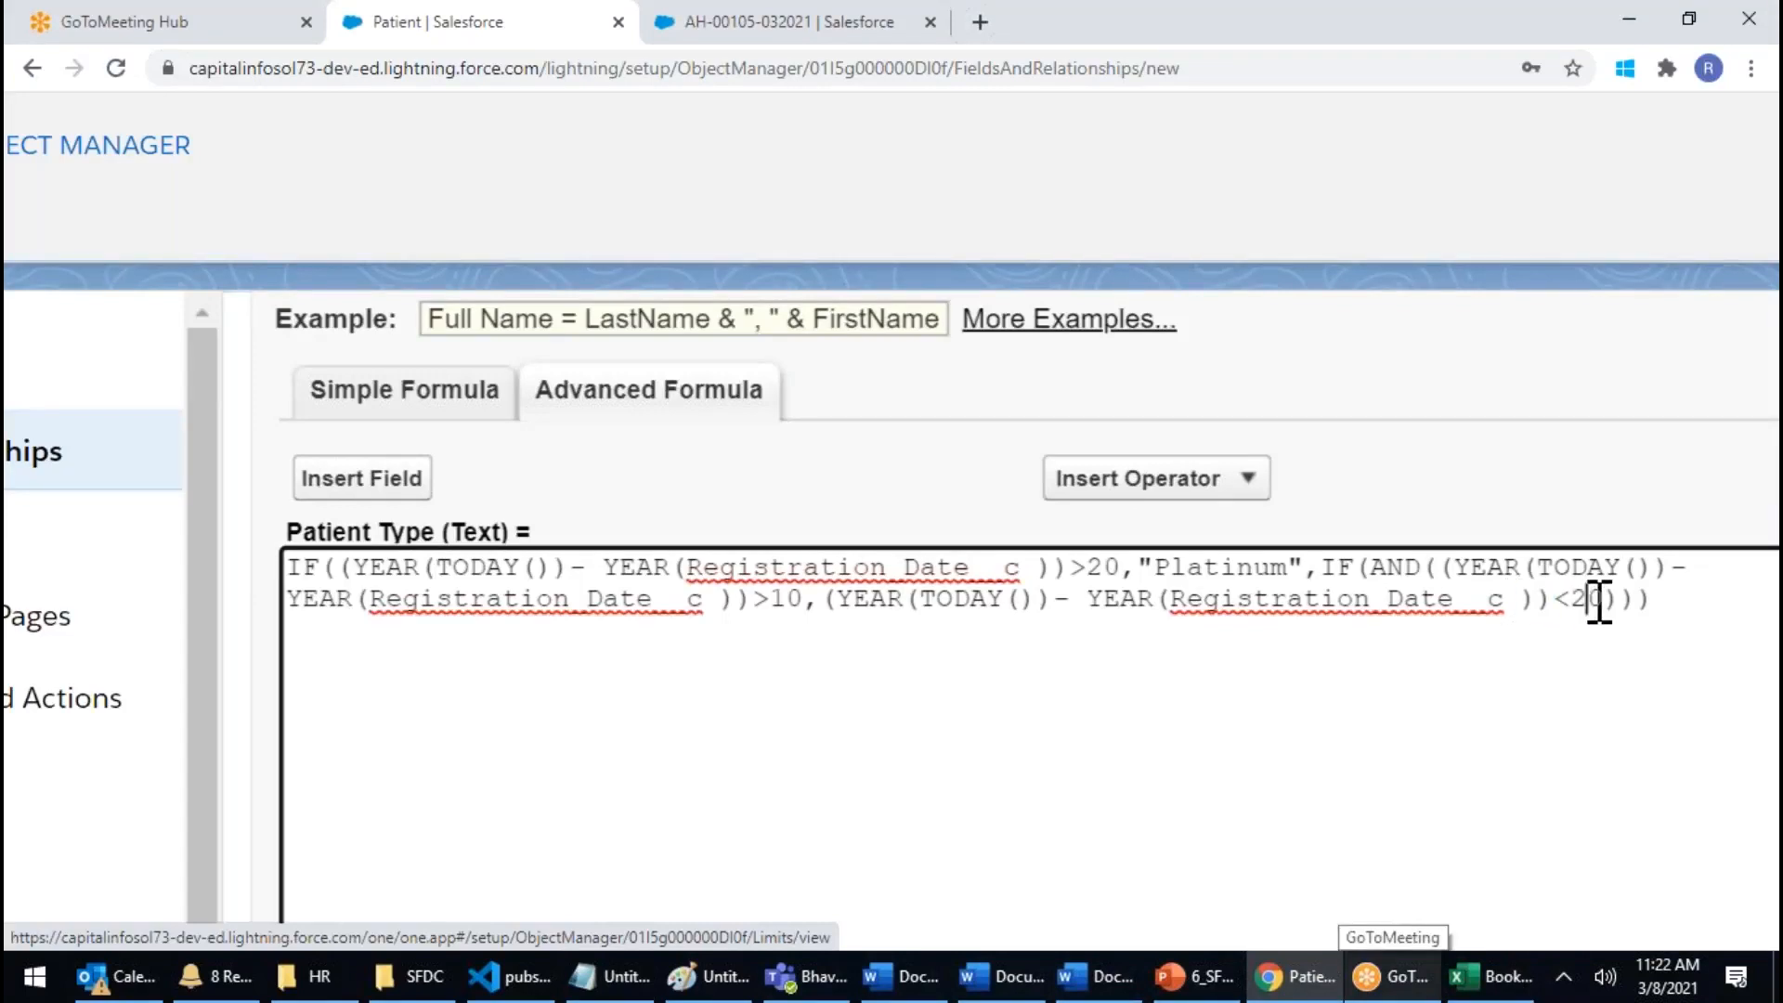
pyautogui.click(770, 602)
pyautogui.write('=')
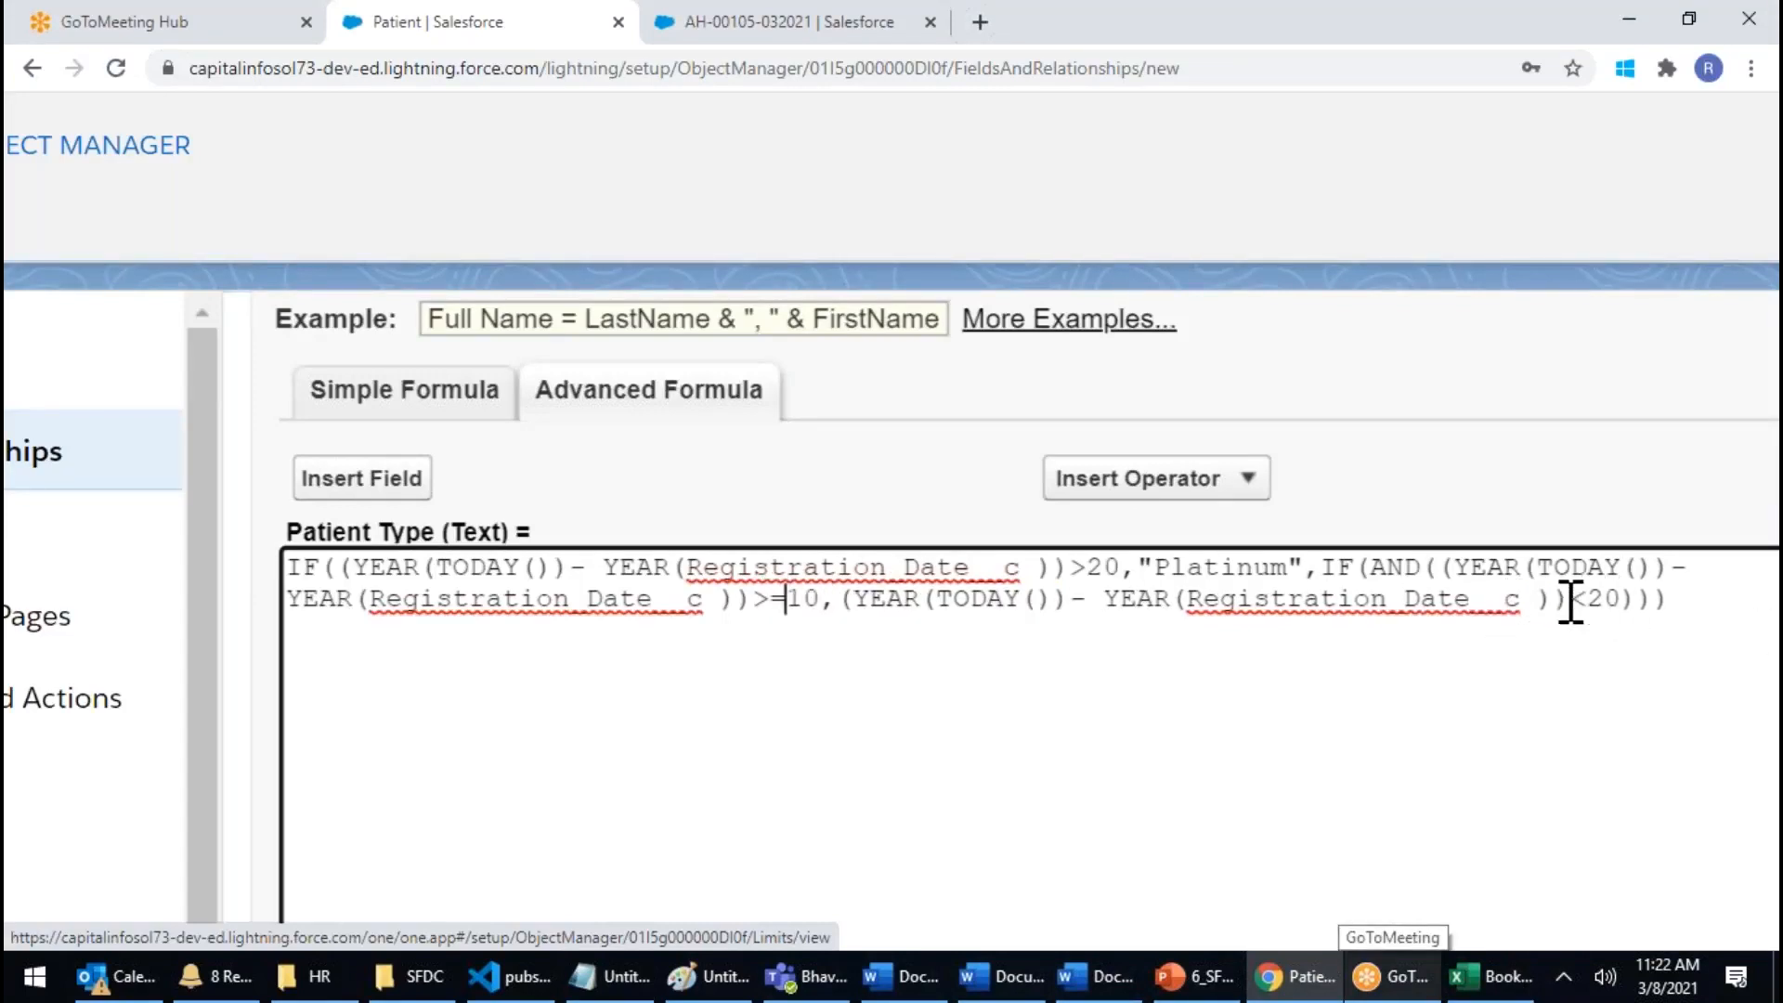
# Step: Add "GOLD" as the nested IF's true result after the AND condition, followed by a comma
pyautogui.moveTo(1544, 601); pyautogui.dragTo(1570, 601)
pyautogui.click(1605, 605)
pyautogui.click(1637, 599)
pyautogui.write(',')
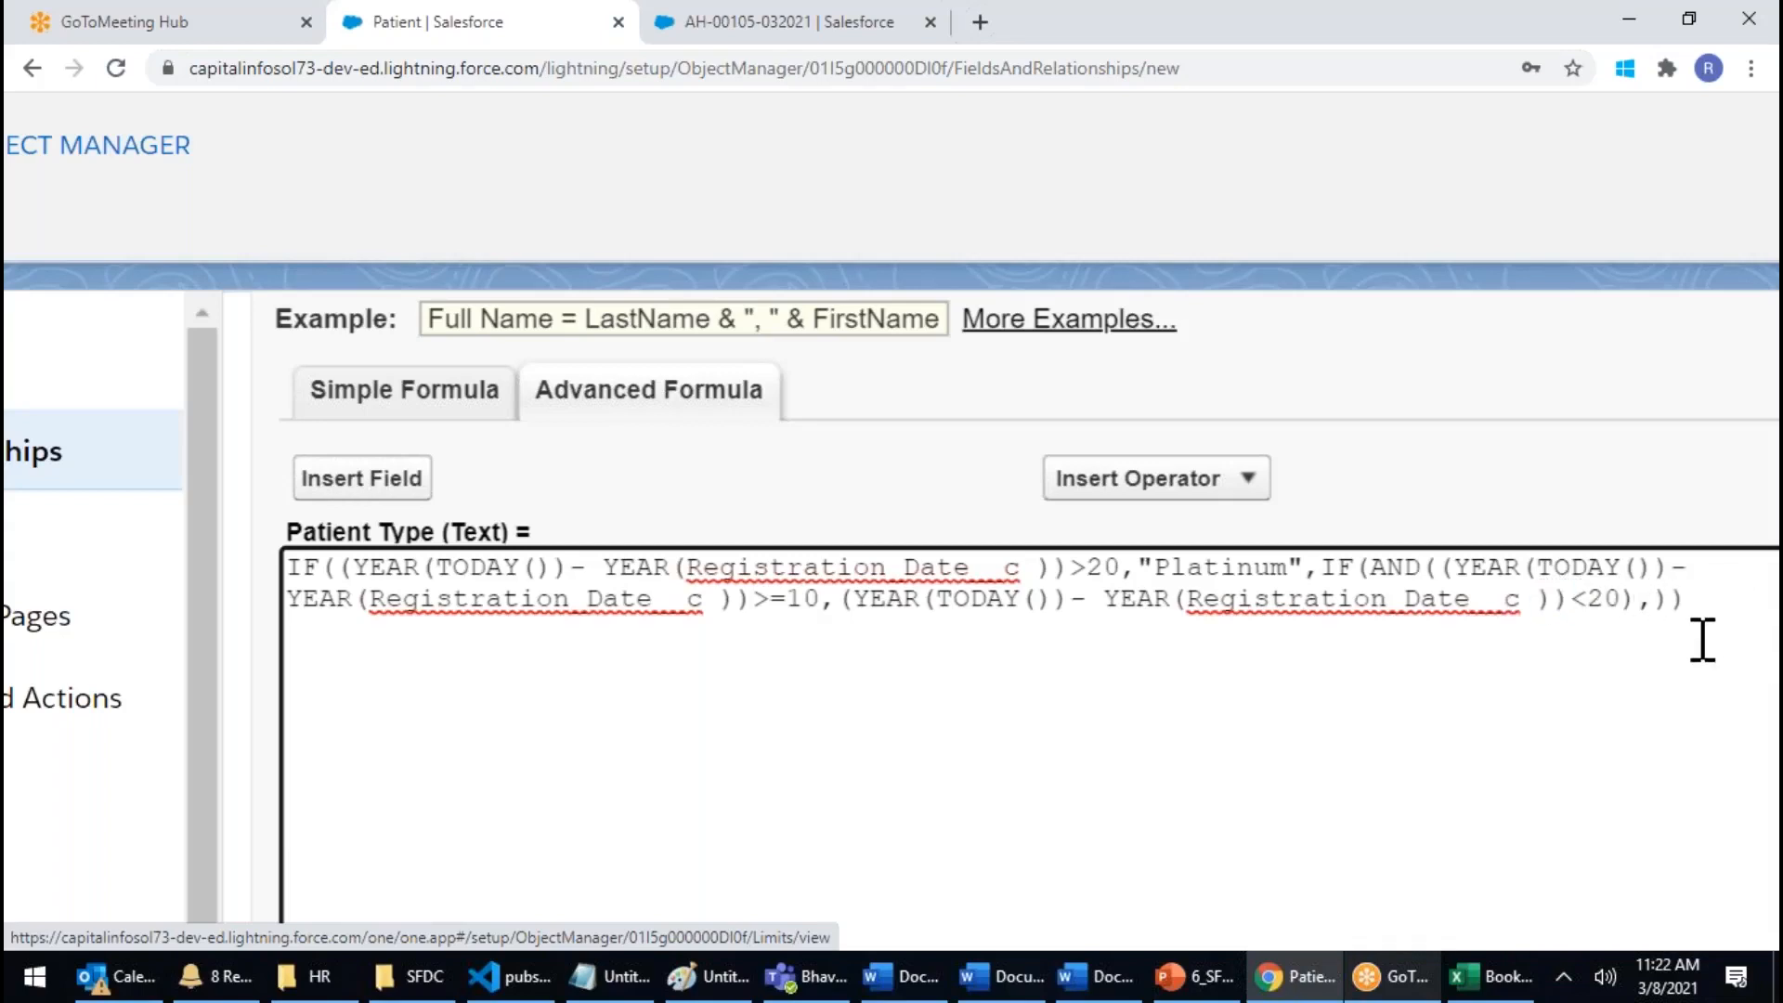
pyautogui.write('"gold')
pyautogui.press('BackSpace')
pyautogui.press('BackSpace')
pyautogui.press('BackSpace')
pyautogui.press('BackSpace')
pyautogui.write('GOLD","')
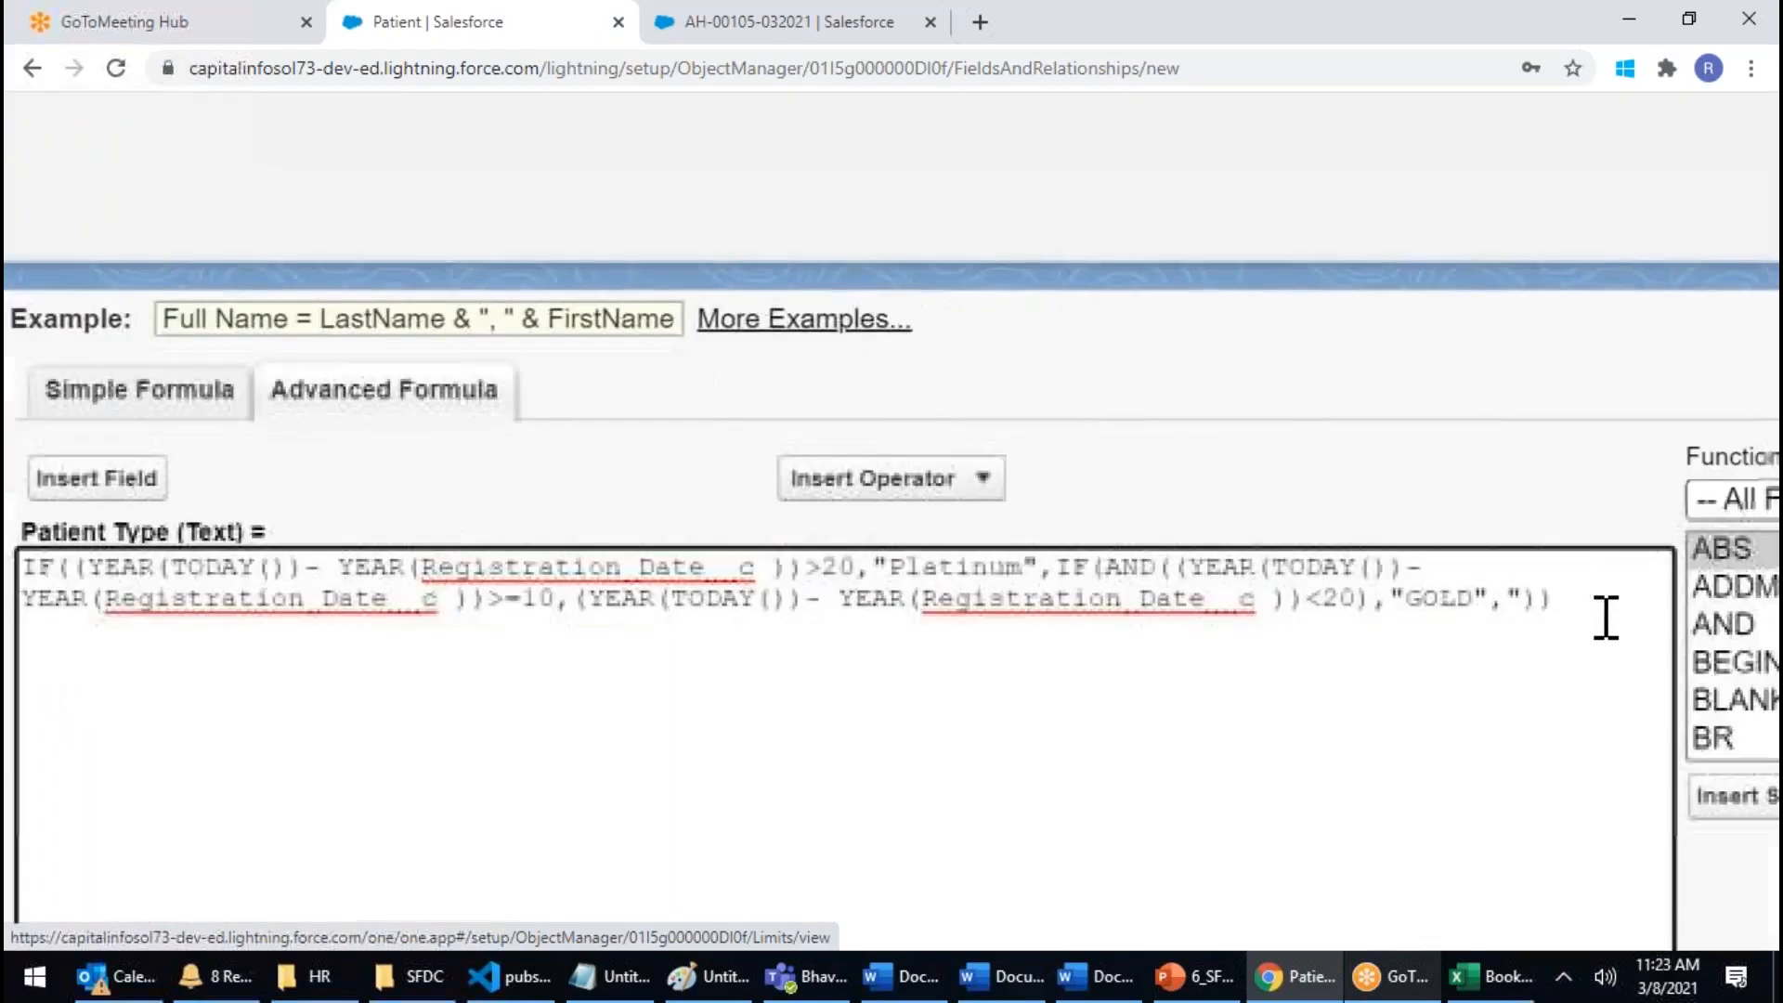
pyautogui.write('SILVER')
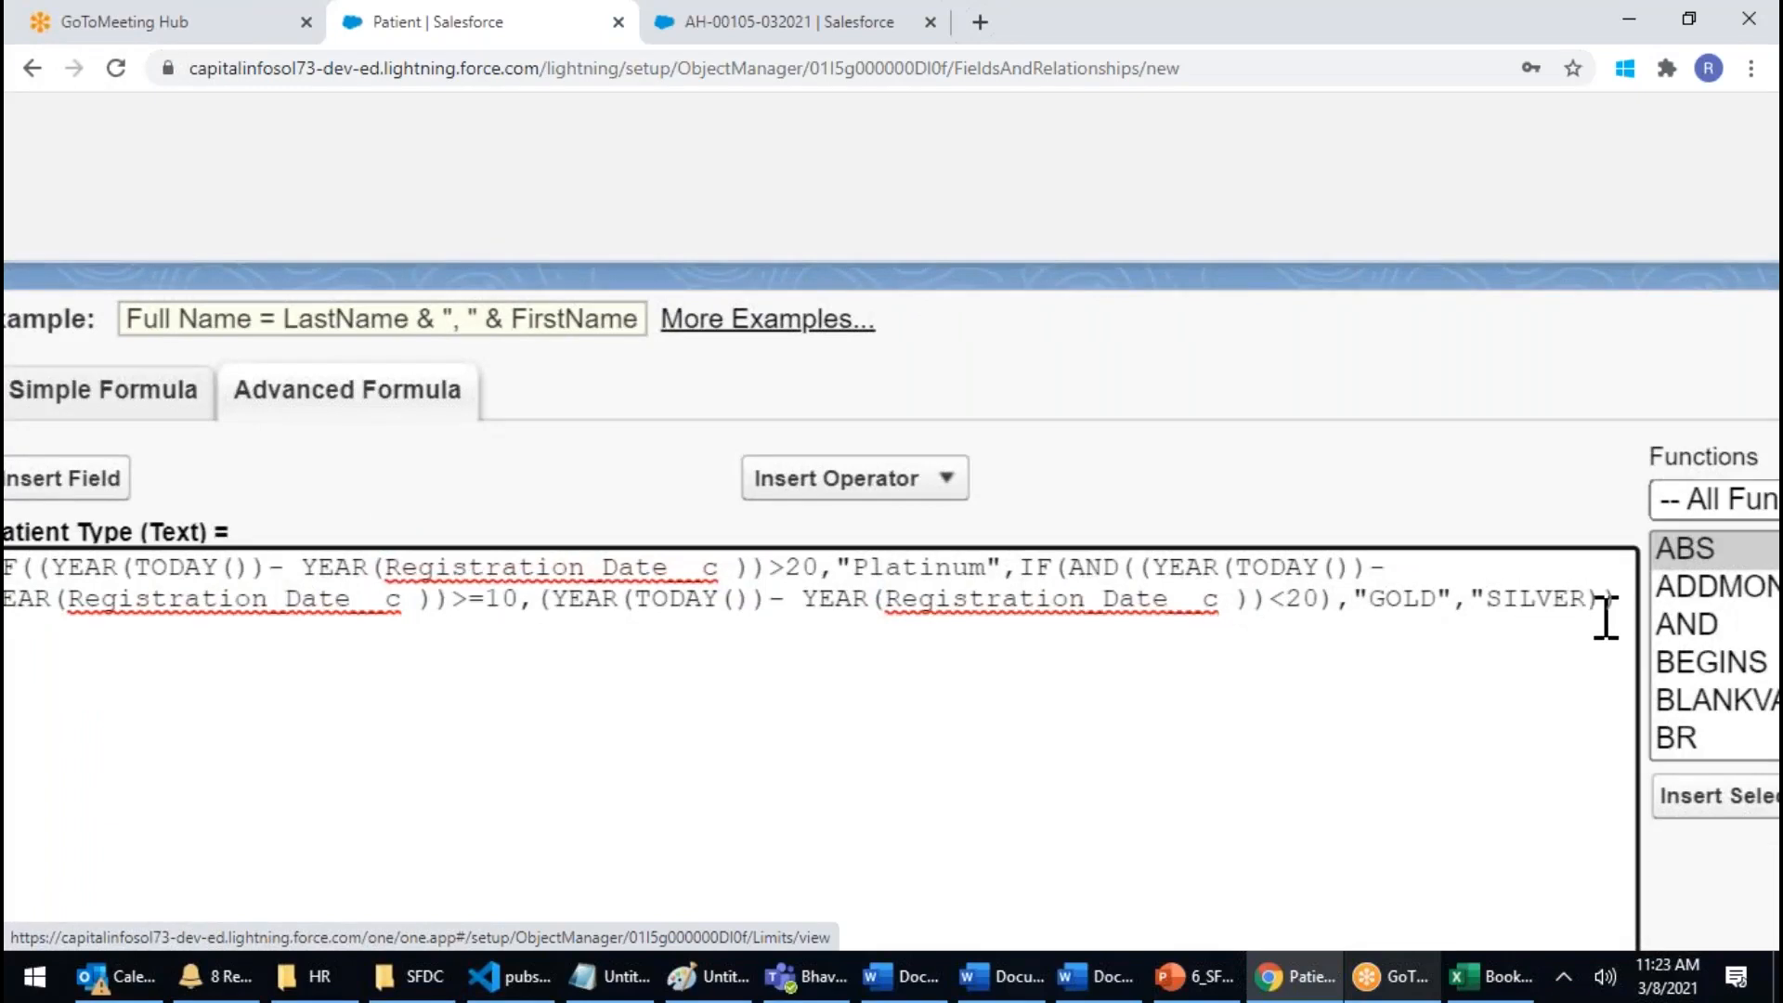
pyautogui.write('"GOLD","SILVER"')
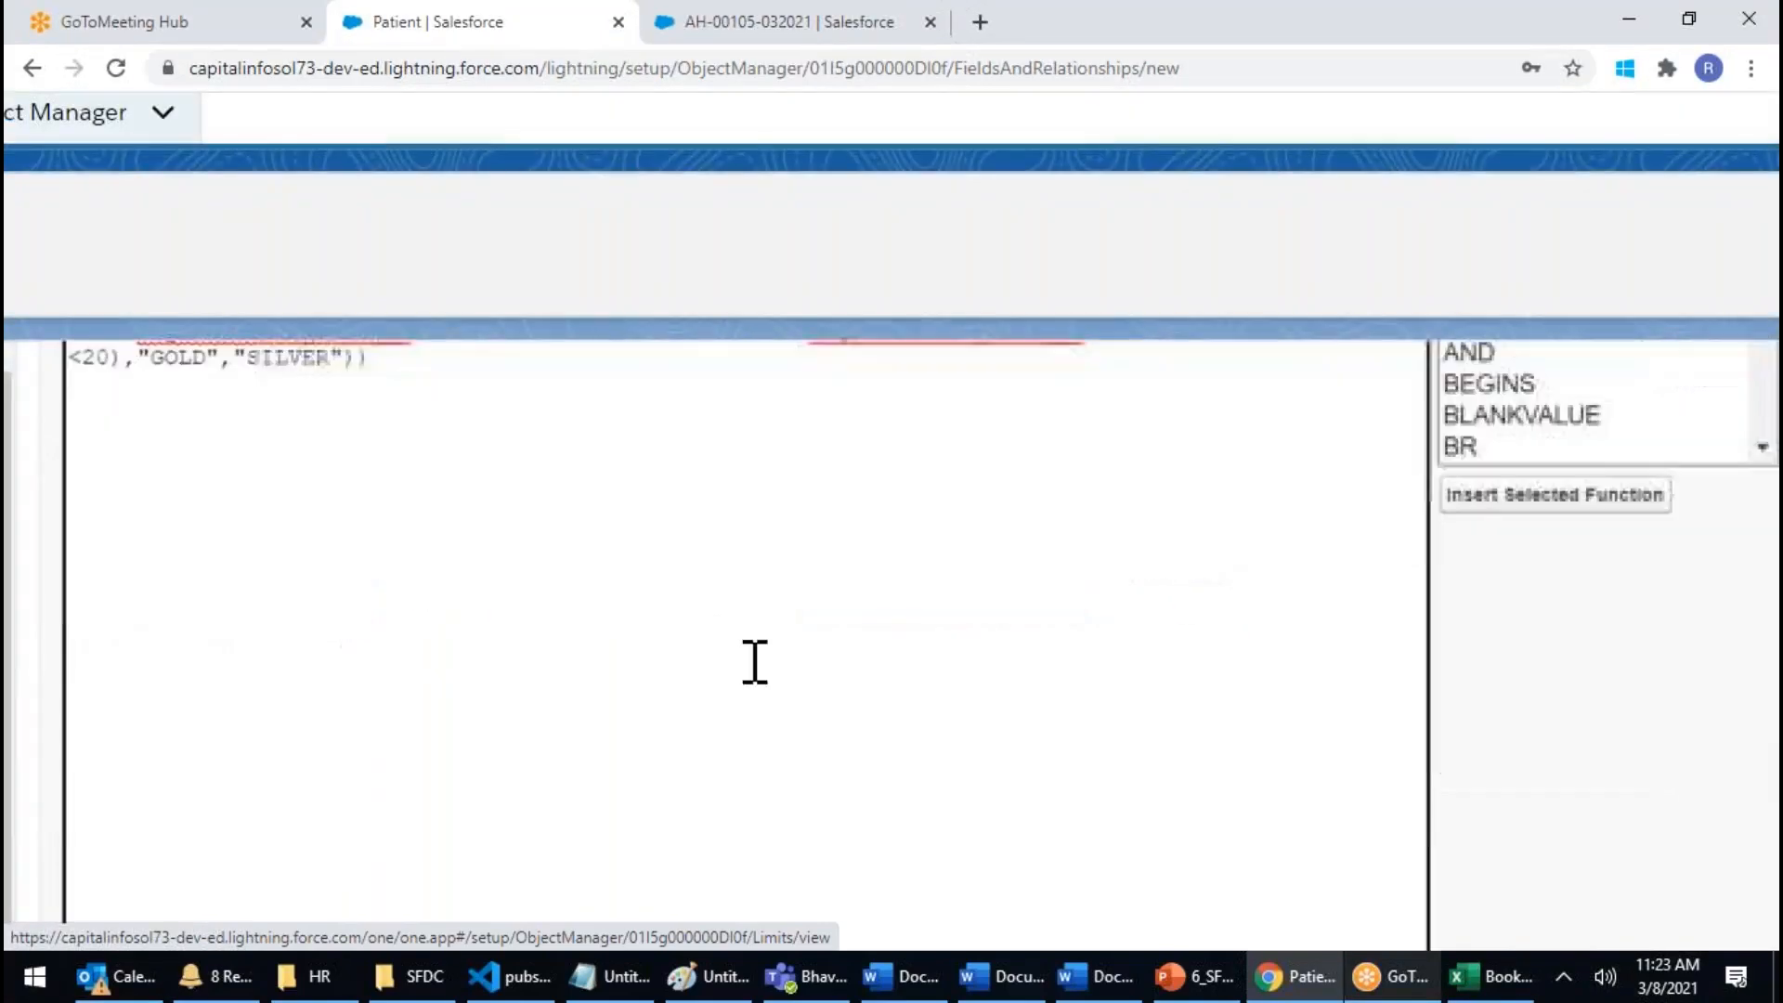
# Step: Check the Patient Type formula's syntax, review the formula, and go back to the output type settings
pyautogui.scroll(-5, 754, 662)
pyautogui.click(163, 581)
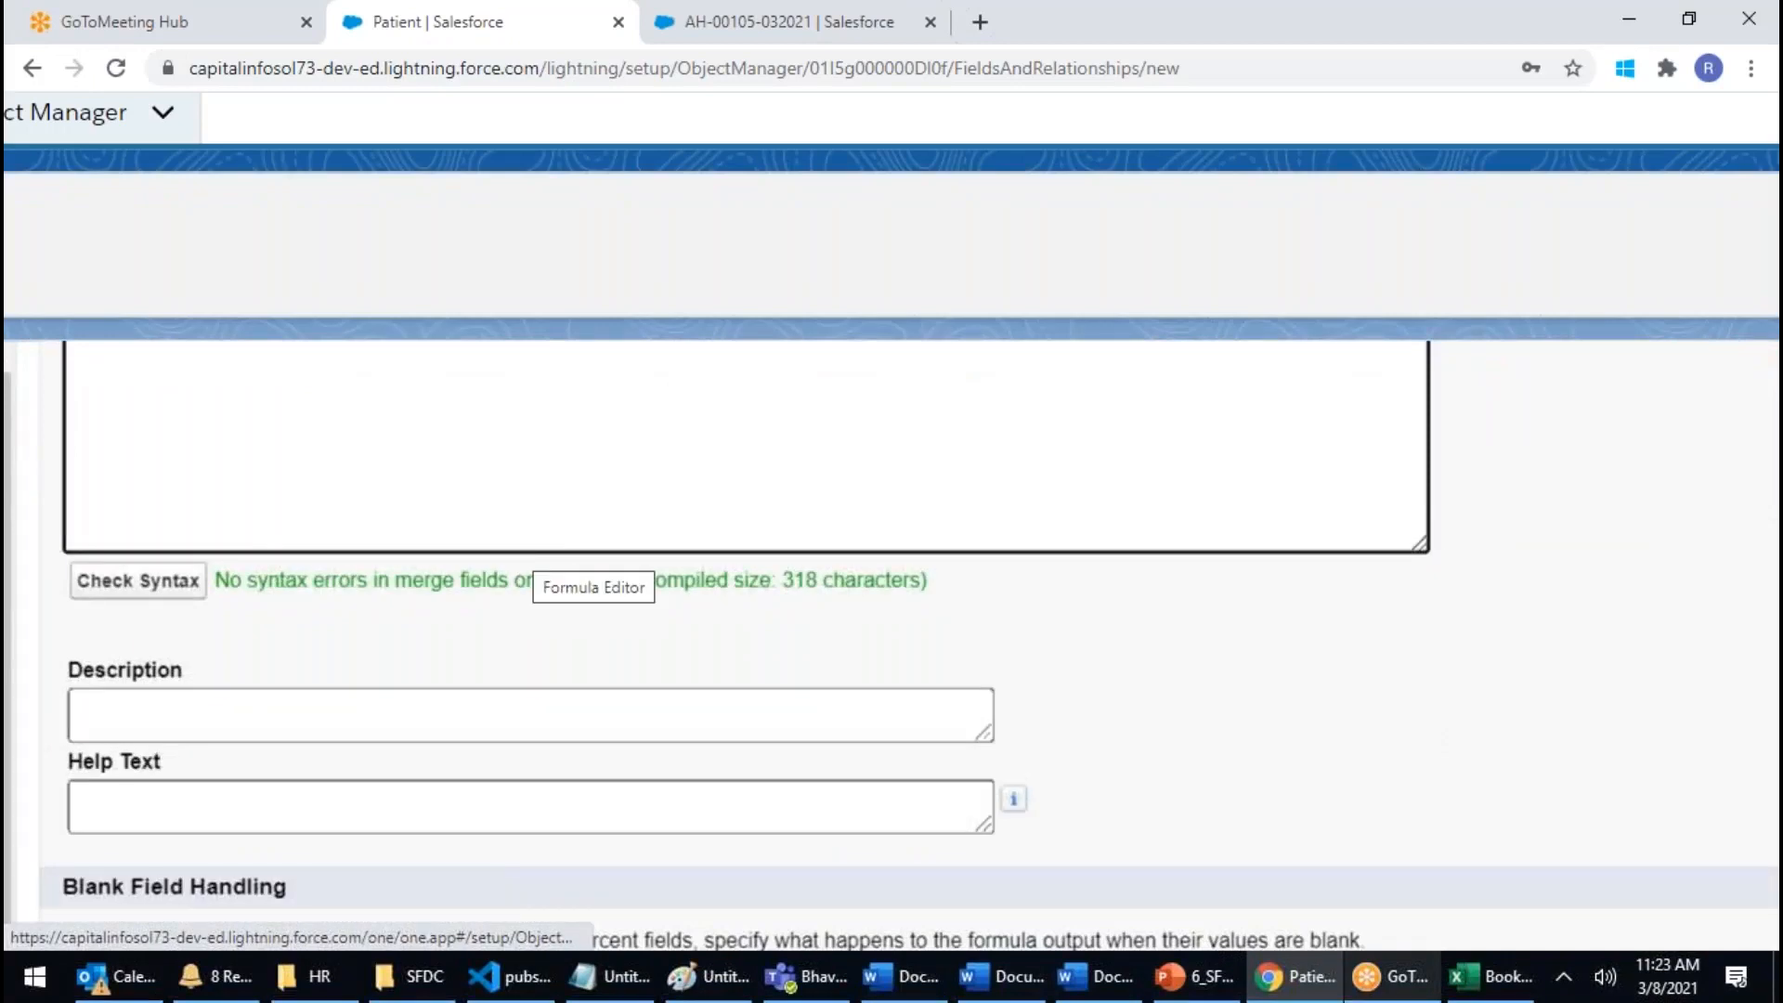
pyautogui.scroll(5, 517, 548)
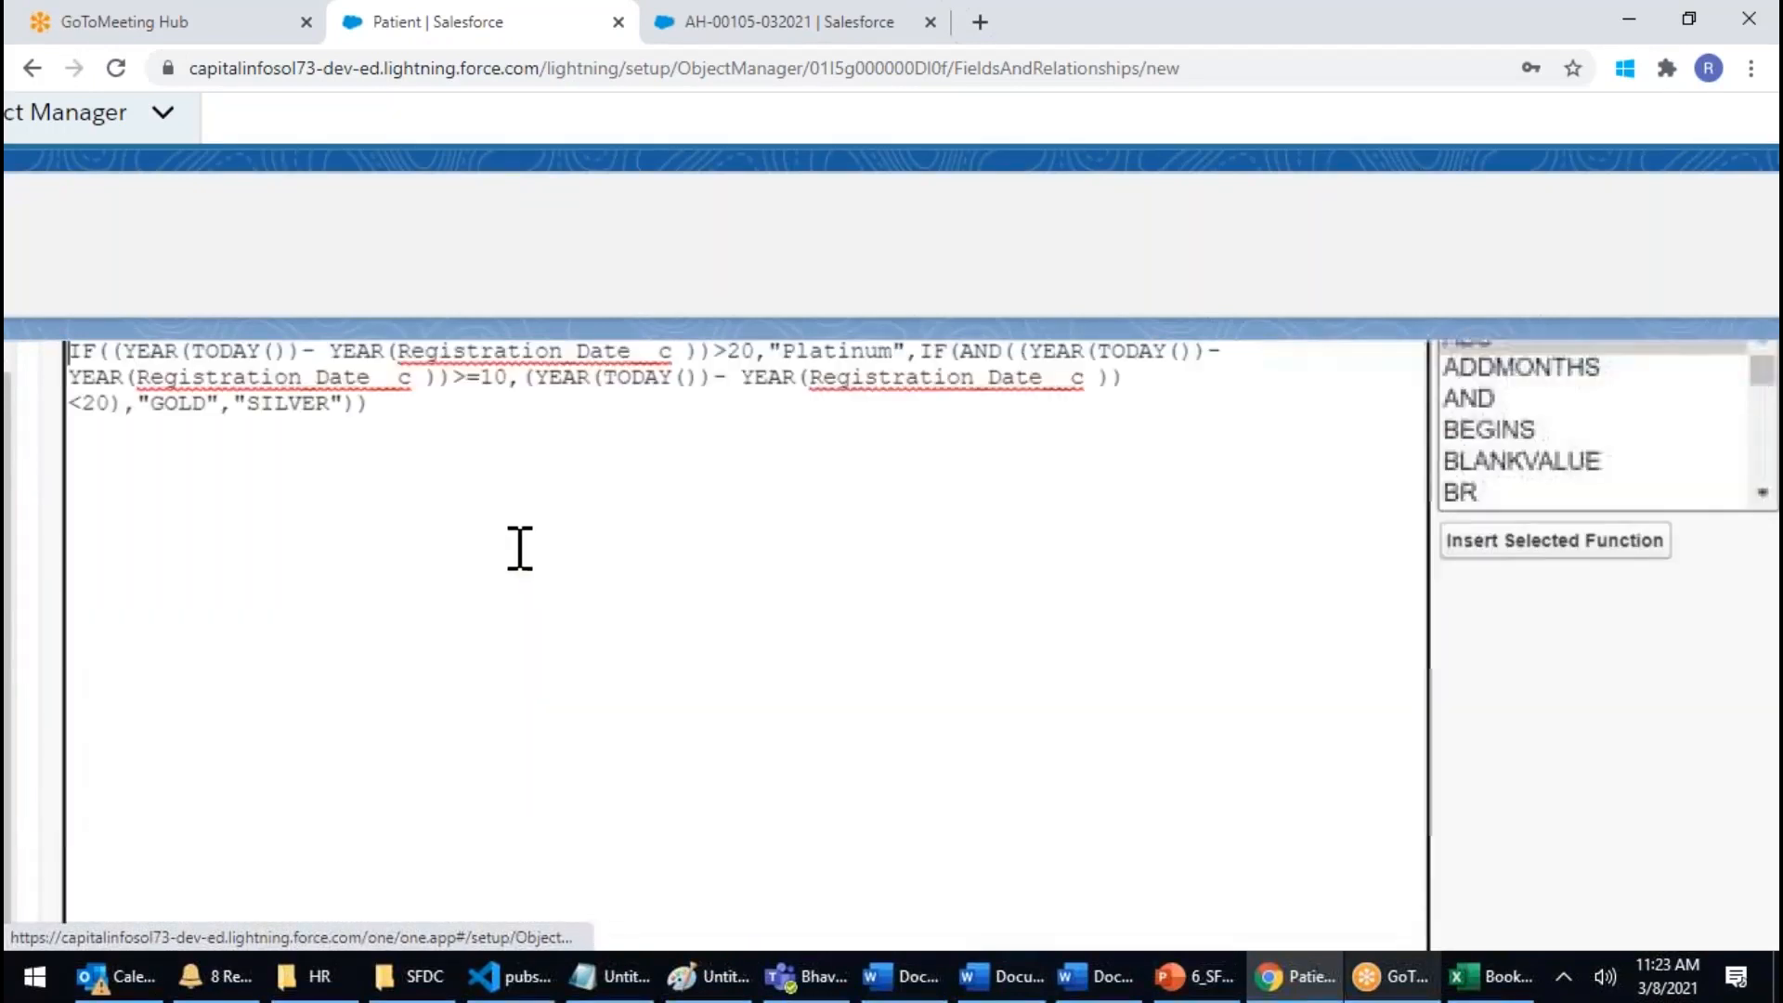
pyautogui.scroll(-1, 699, 731)
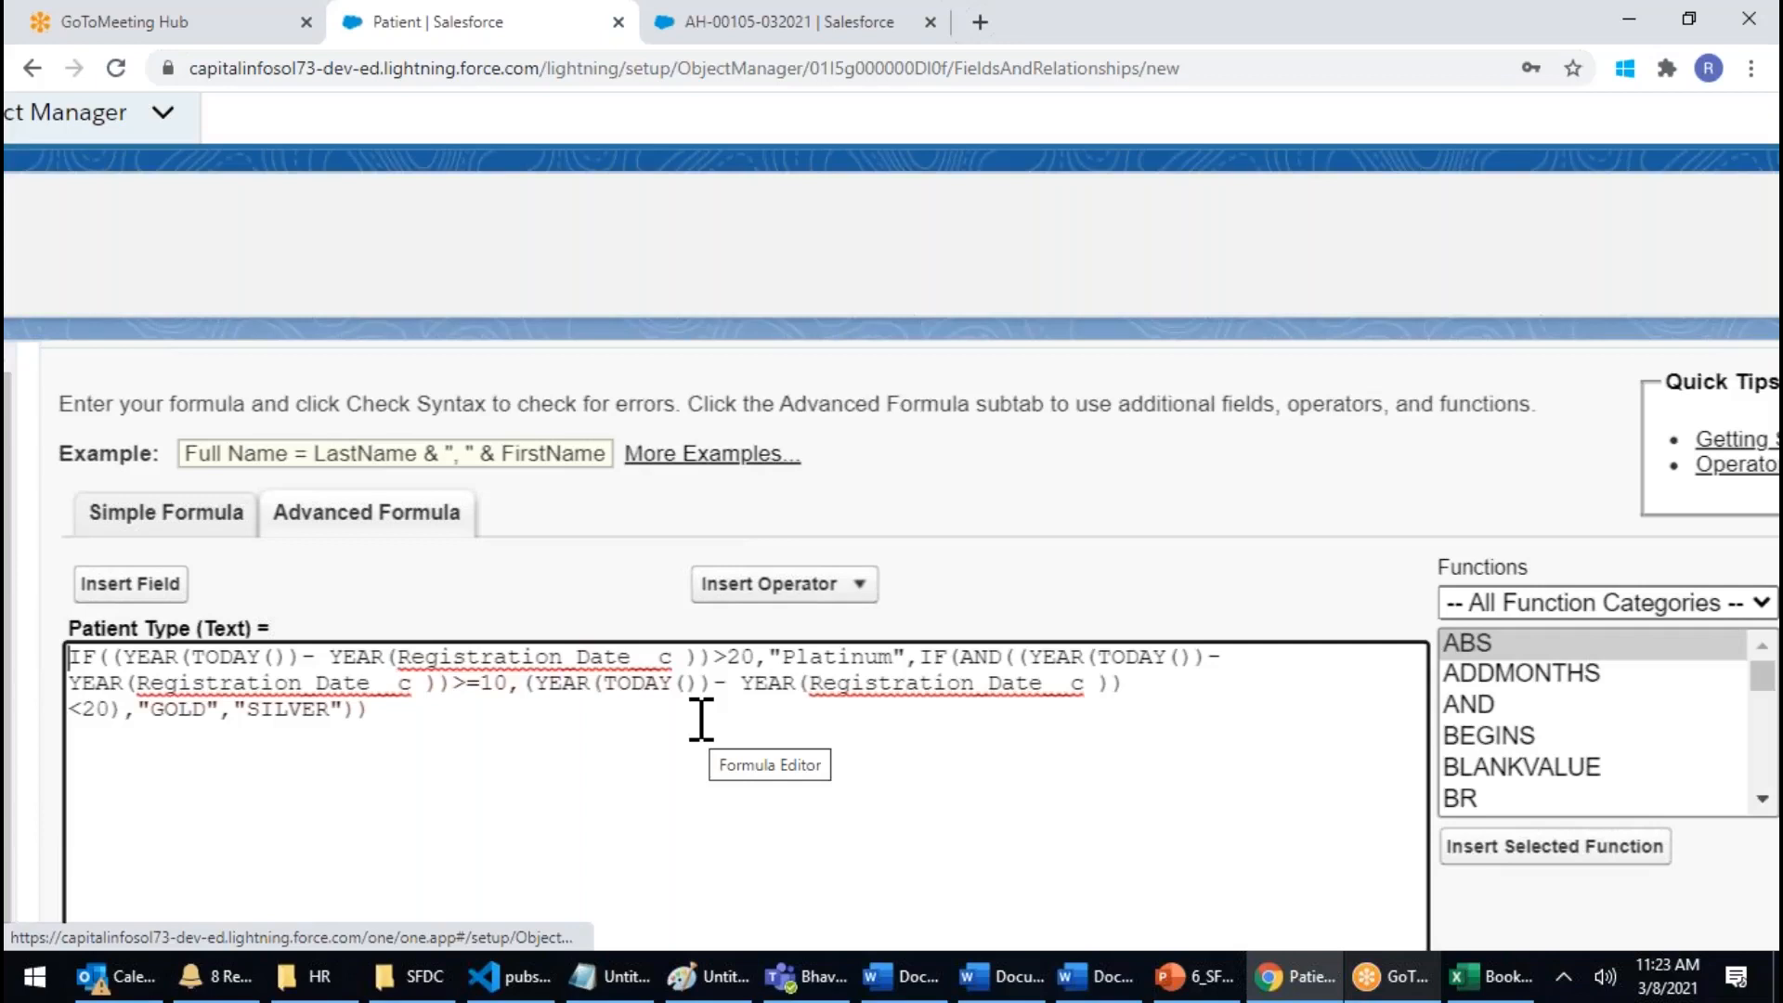
pyautogui.scroll(-5, 637, 799)
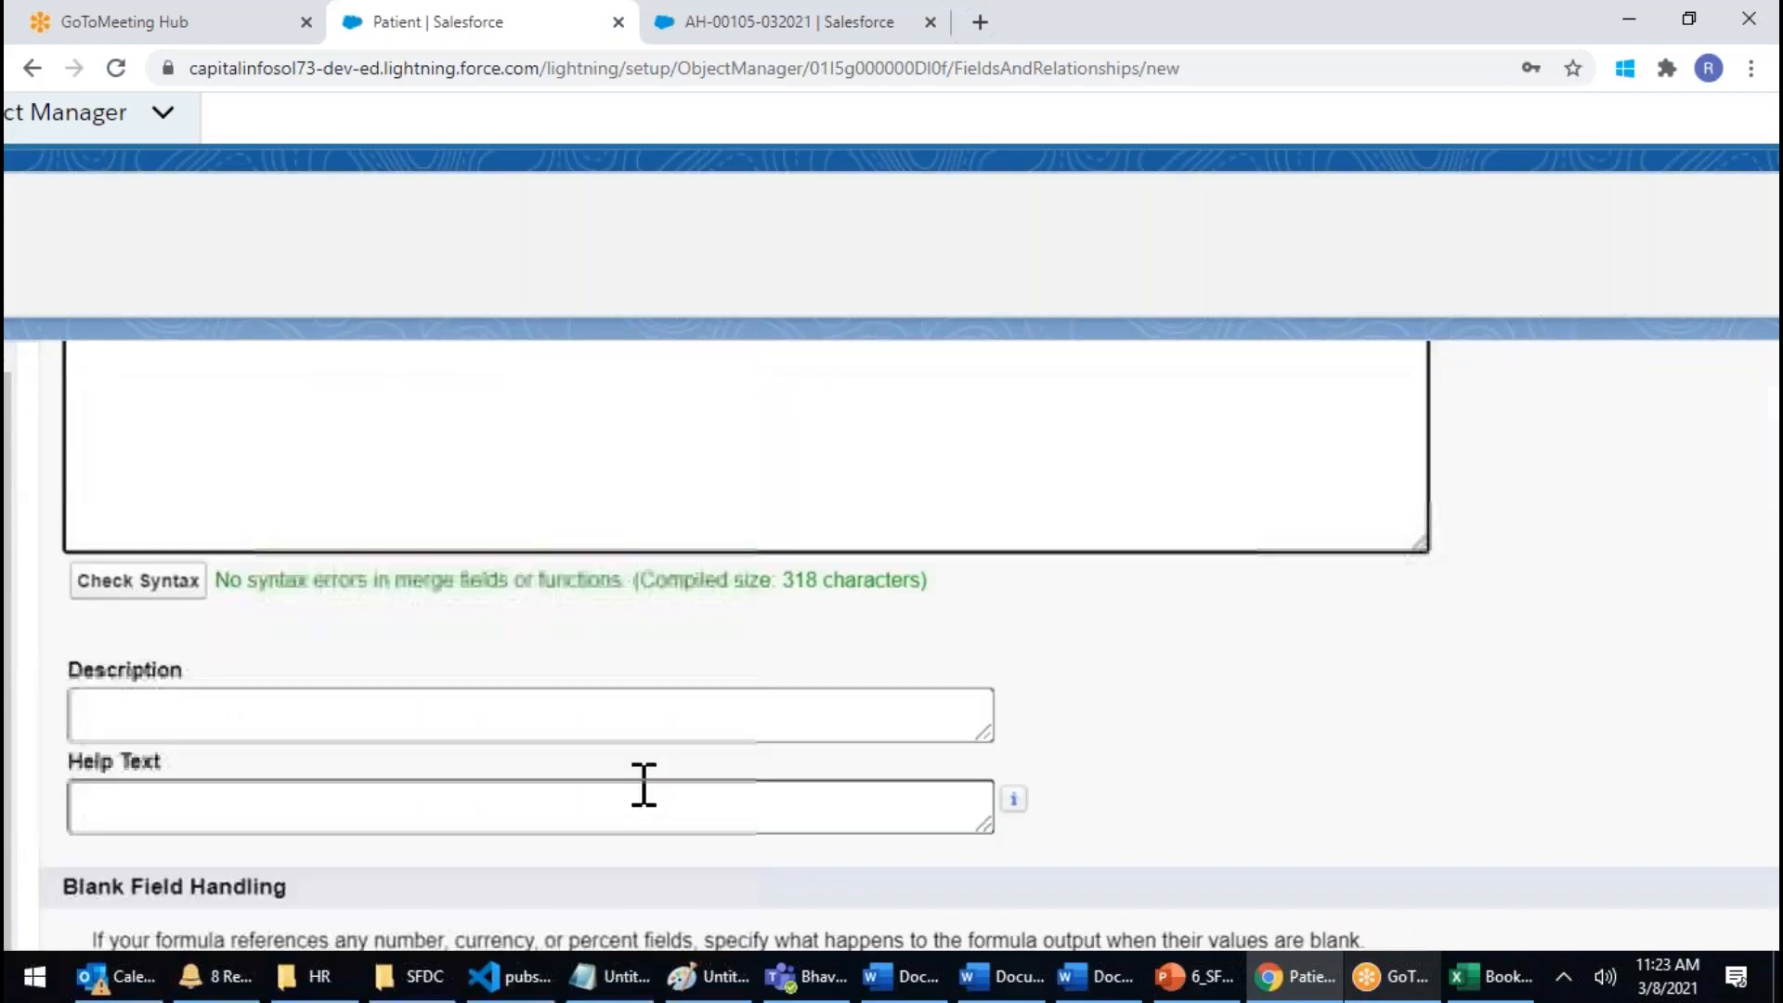
pyautogui.scroll(-3, 882, 716)
pyautogui.click(1732, 882)
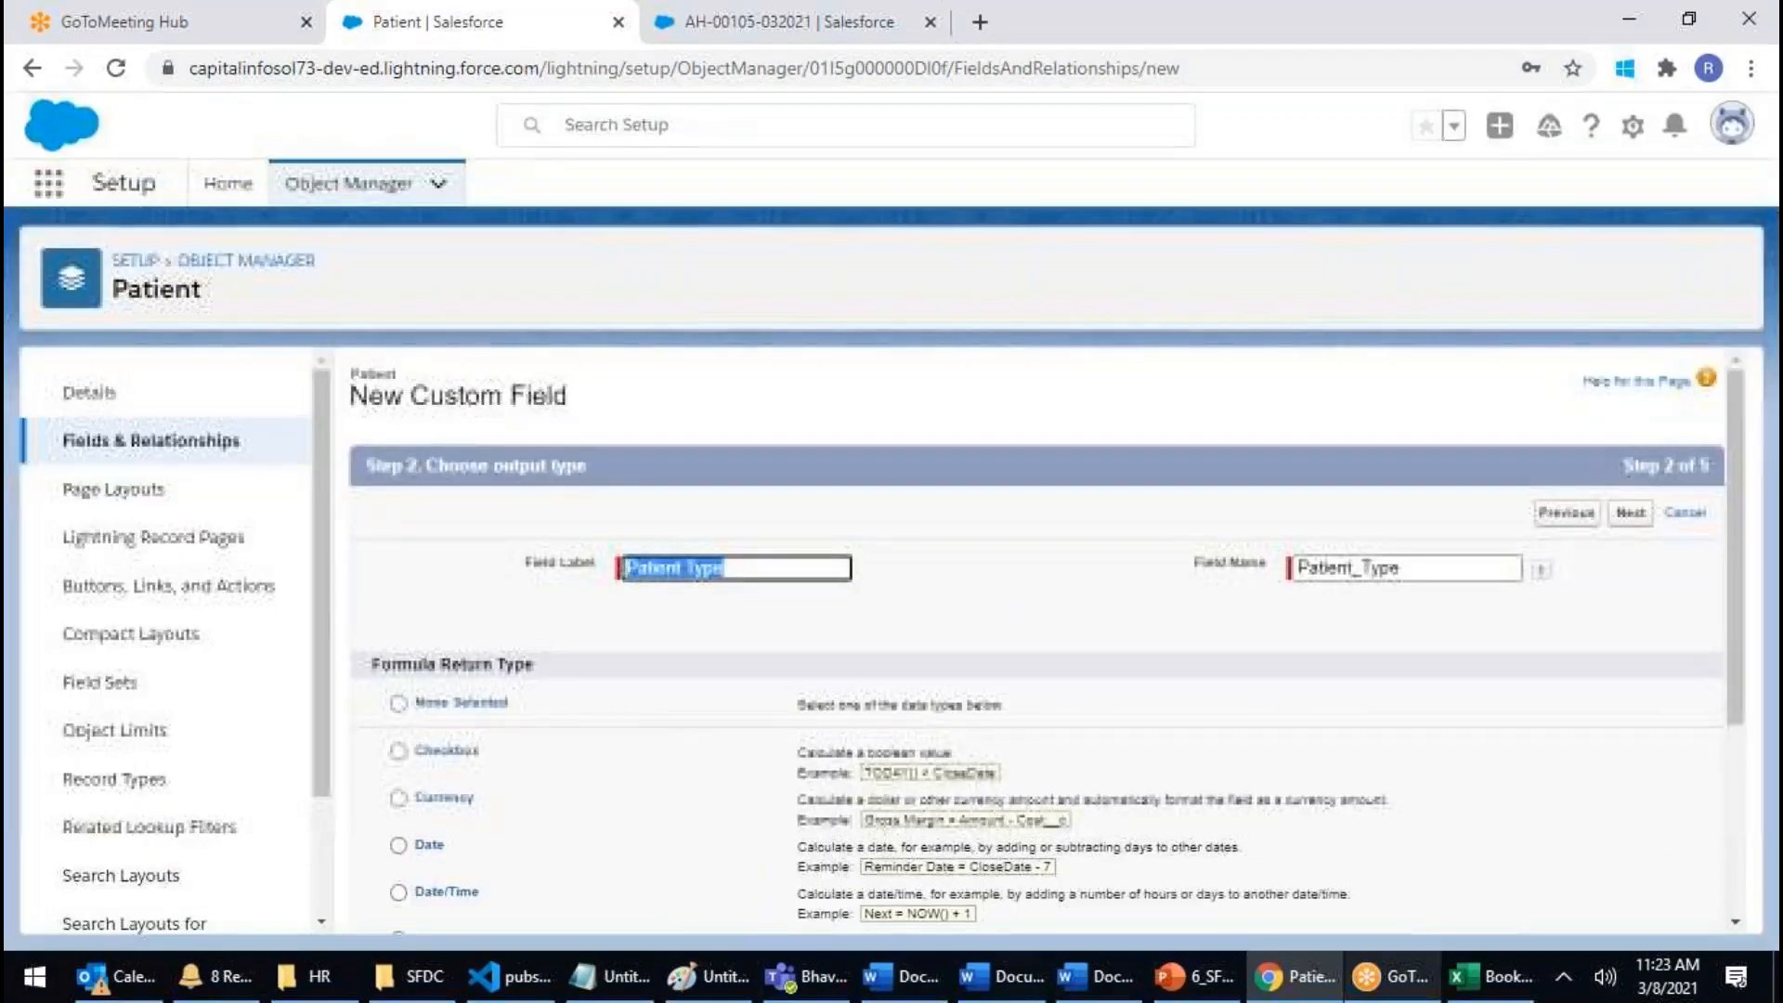
# Step: Finish creating the Patient Type formula field with the preset profile visibility, include it on all three page layouts, and save it
pyautogui.click(1642, 517)
pyautogui.scroll(-3, 1080, 585)
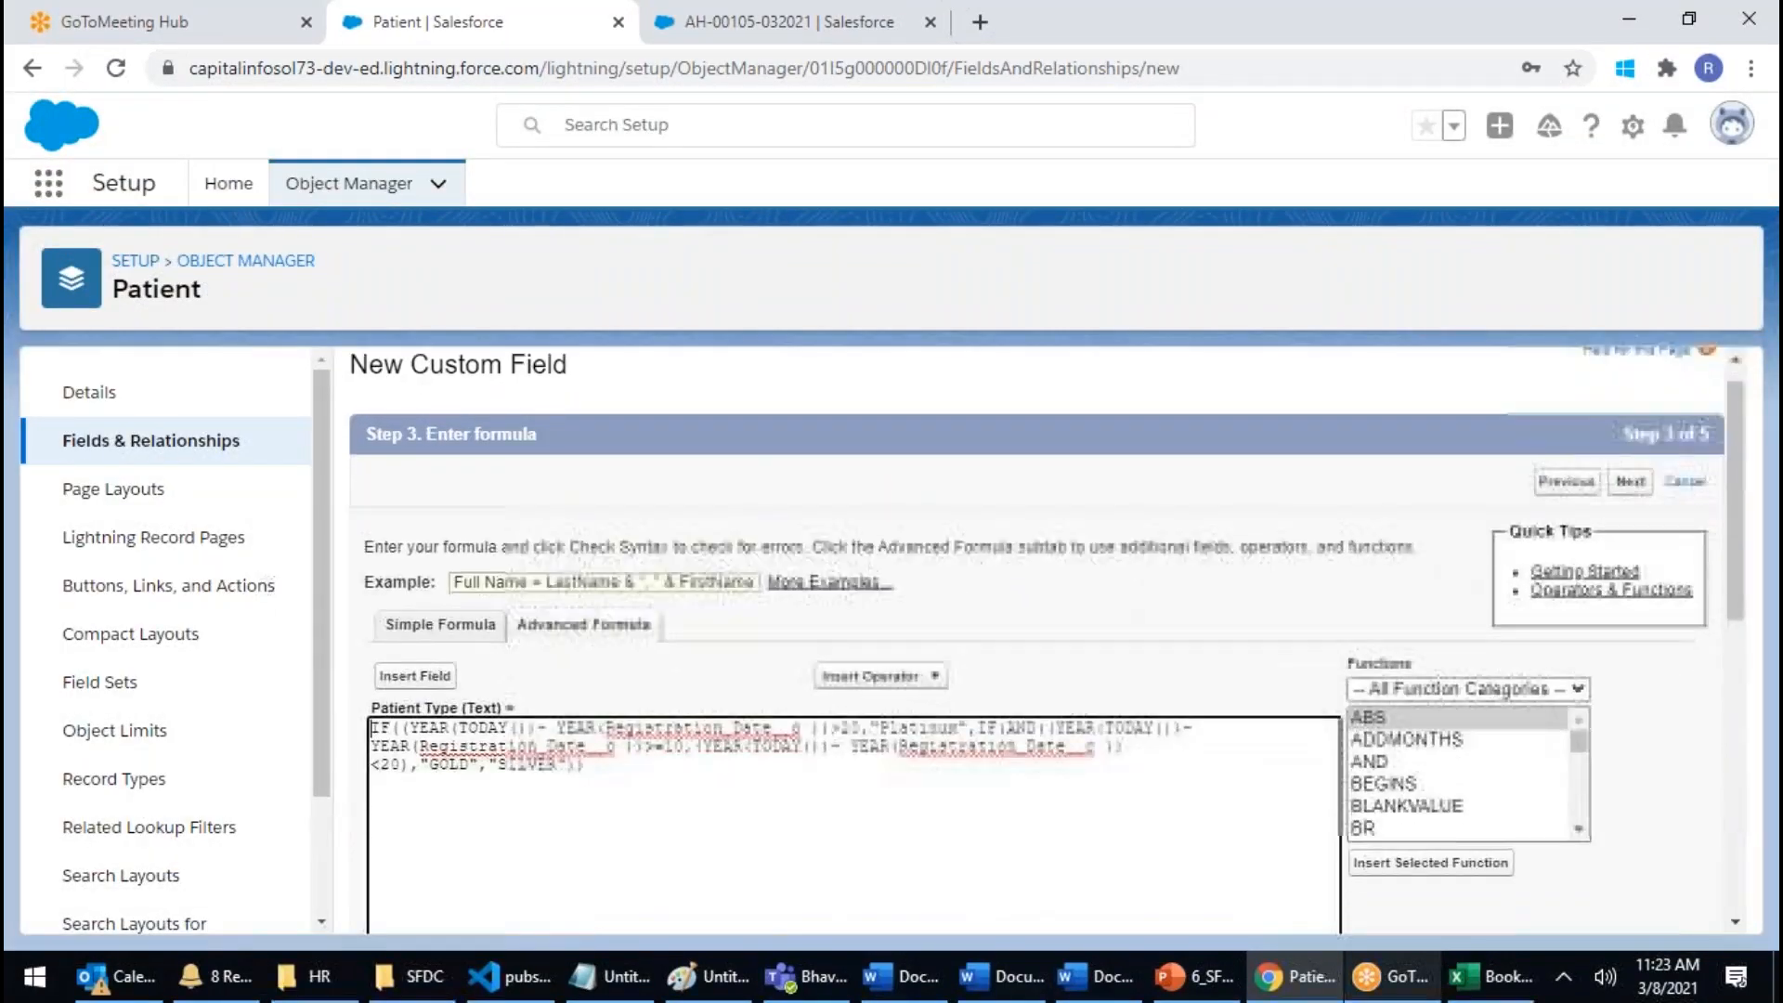
pyautogui.scroll(-4, 1078, 582)
pyautogui.click(1631, 903)
pyautogui.click(1633, 903)
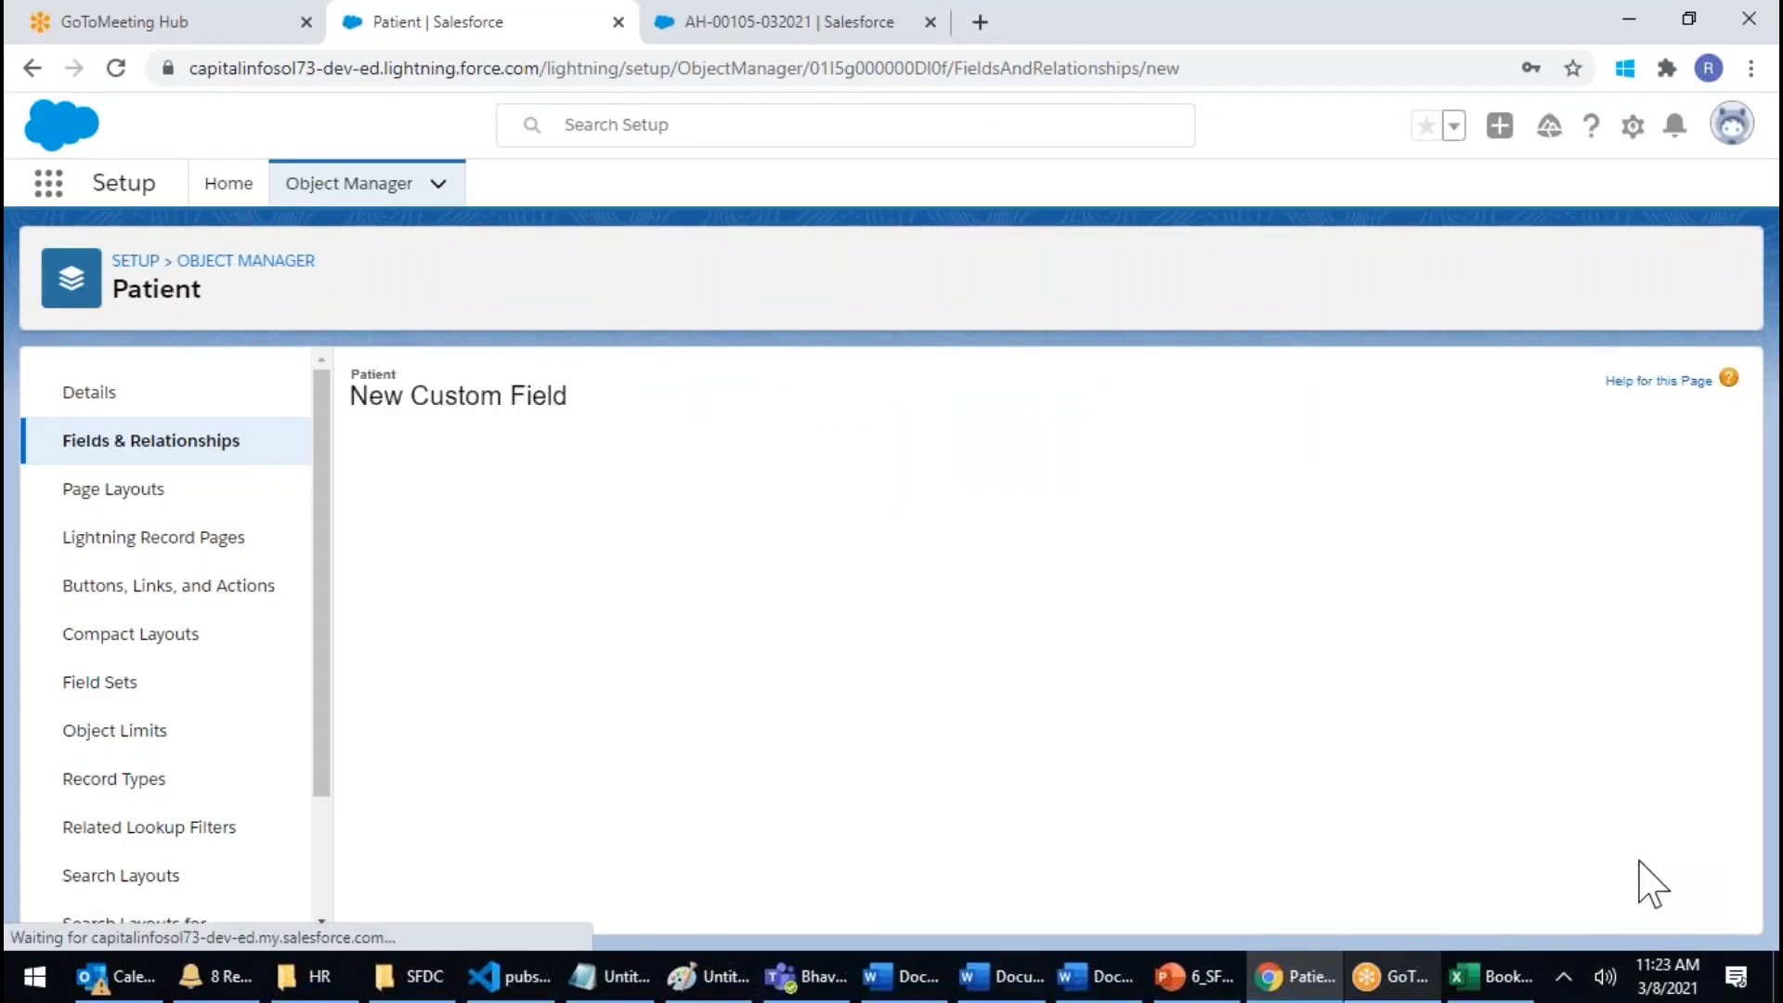
pyautogui.scroll(-5, 1455, 632)
pyautogui.scroll(5, 1455, 631)
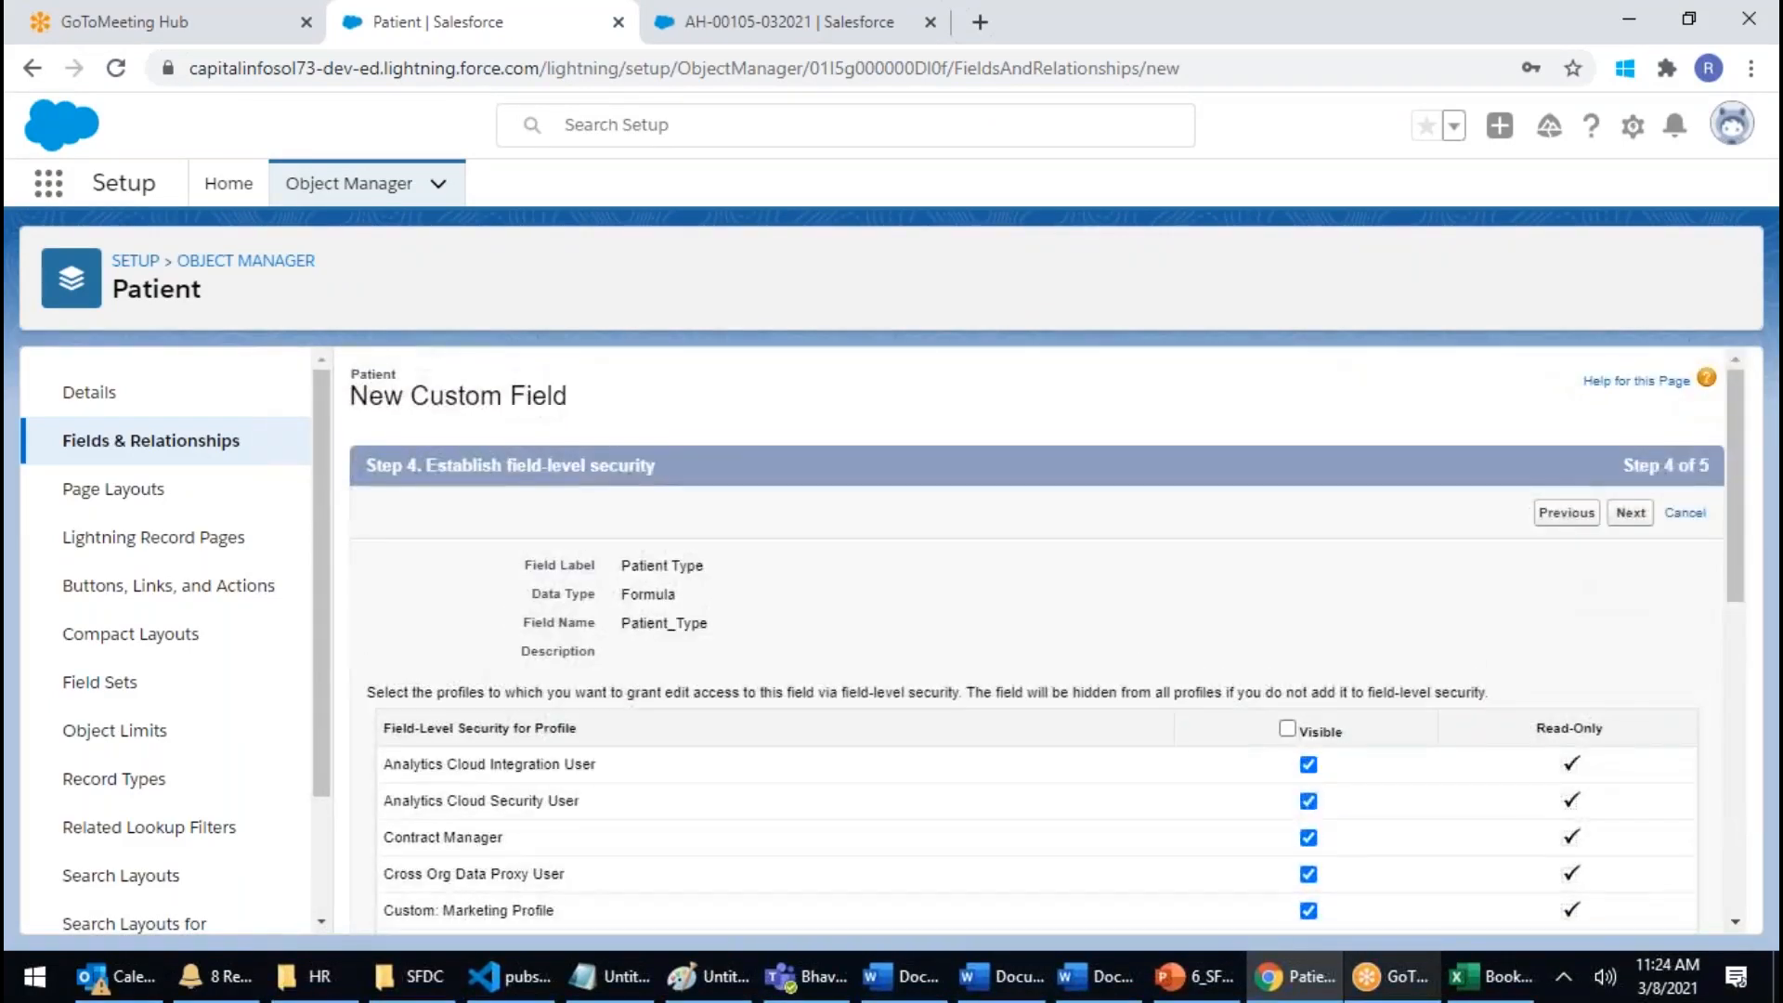
pyautogui.click(1644, 520)
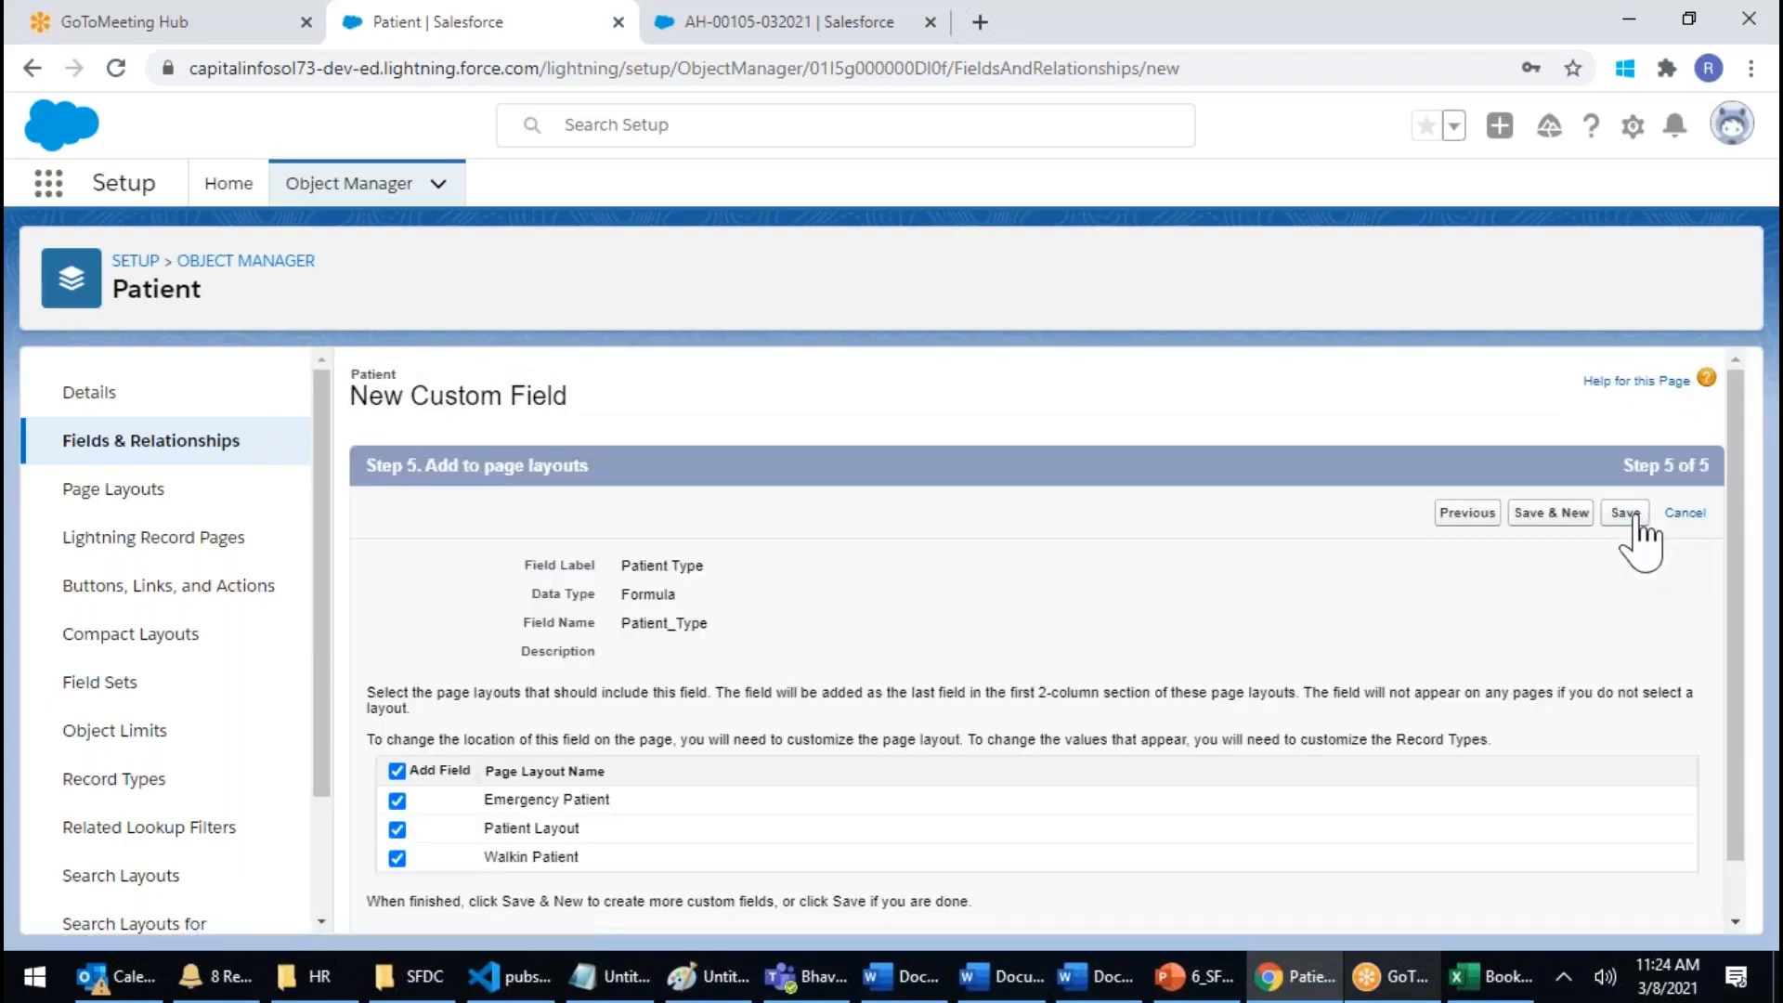
pyautogui.click(1626, 514)
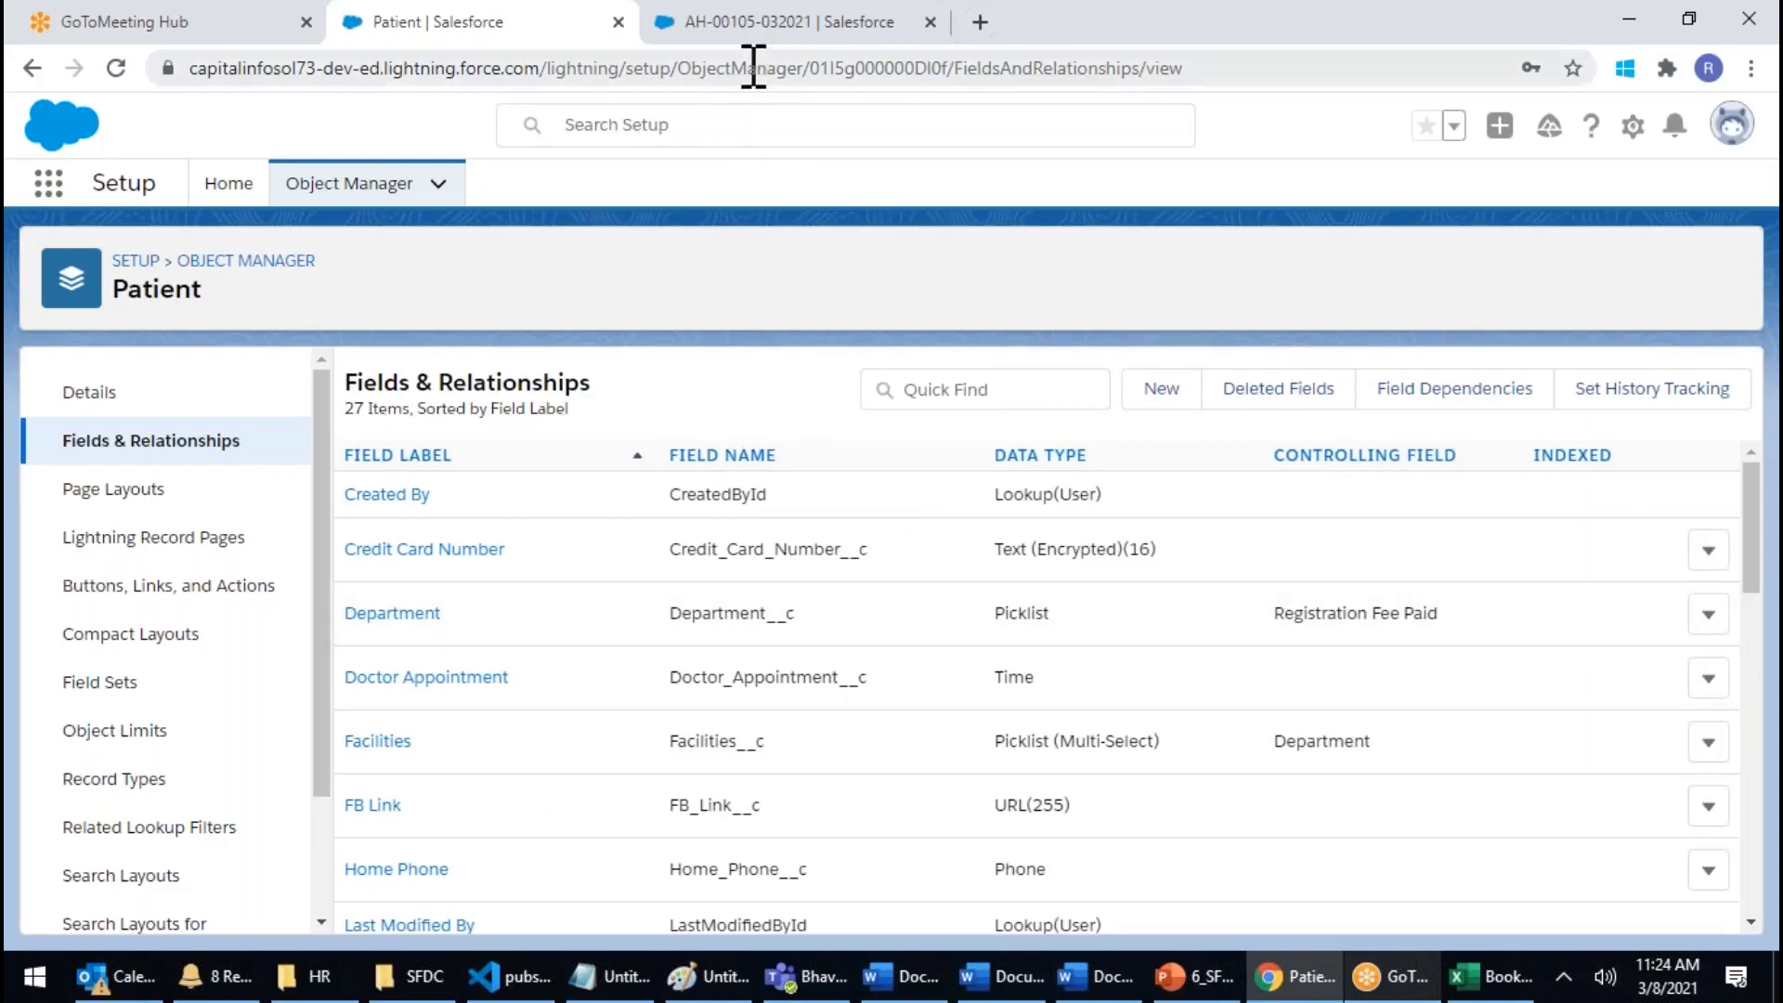
# Step: Switch to the open patient record and reload it to check for the new Patient Type field
pyautogui.click(747, 26)
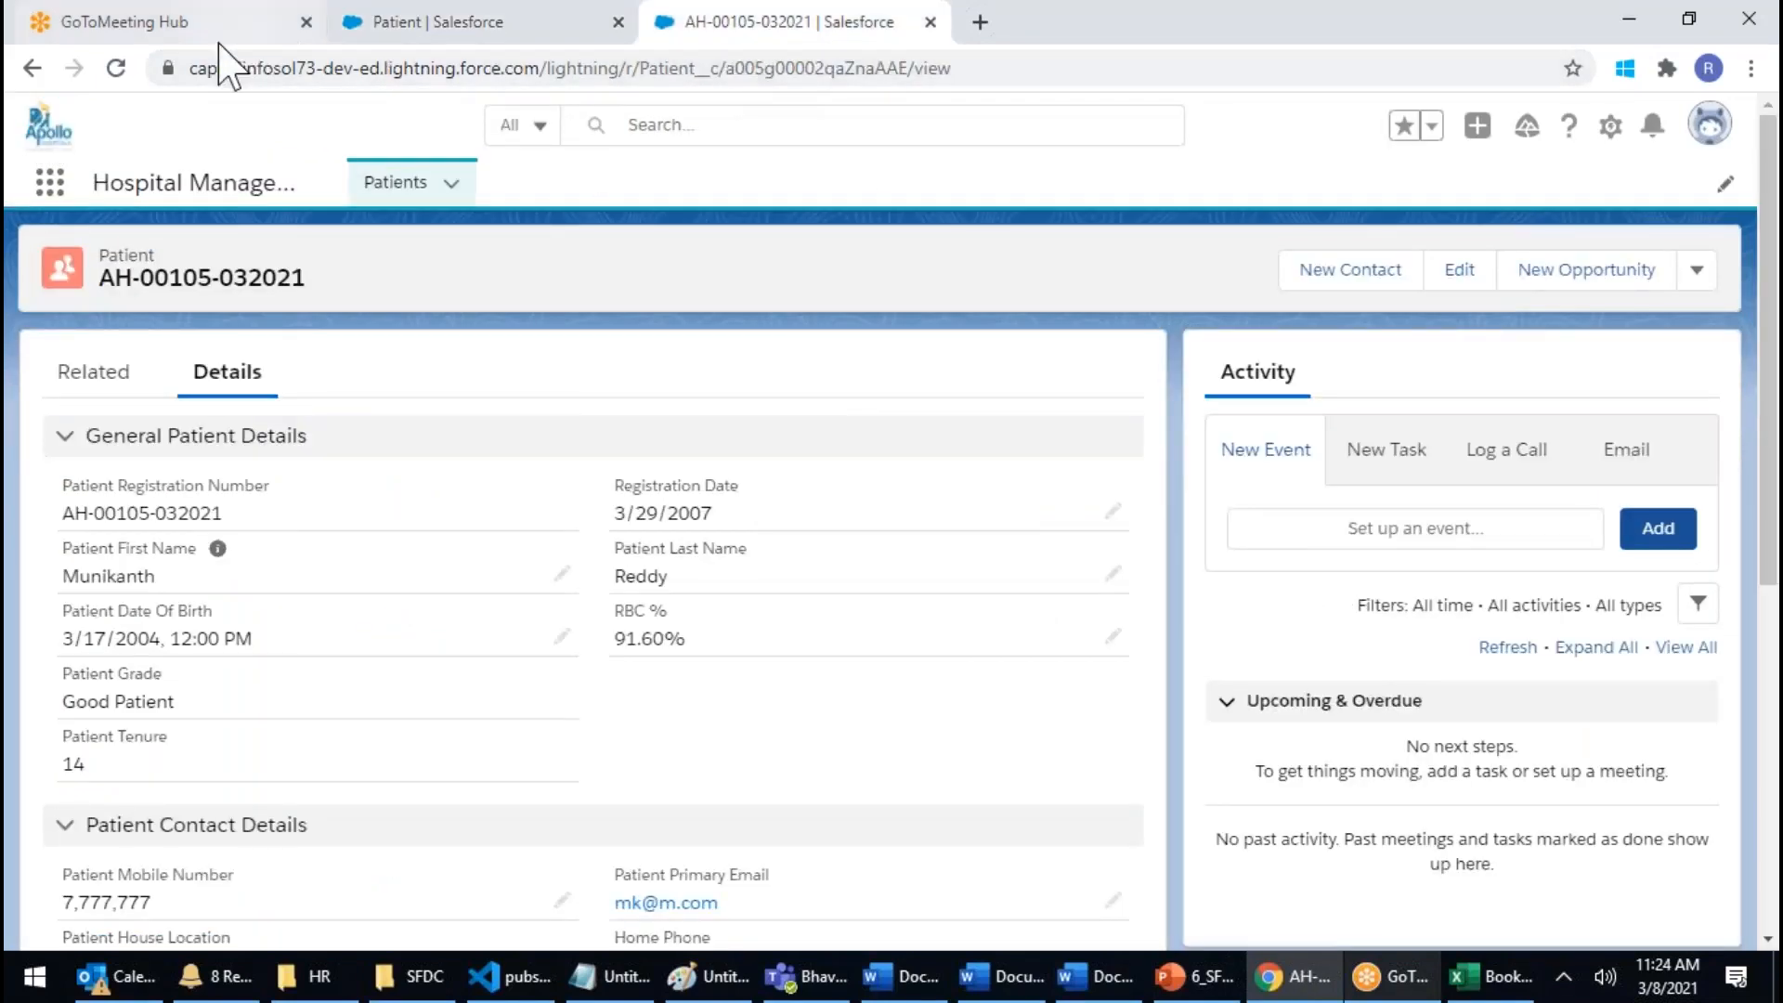
pyautogui.click(115, 68)
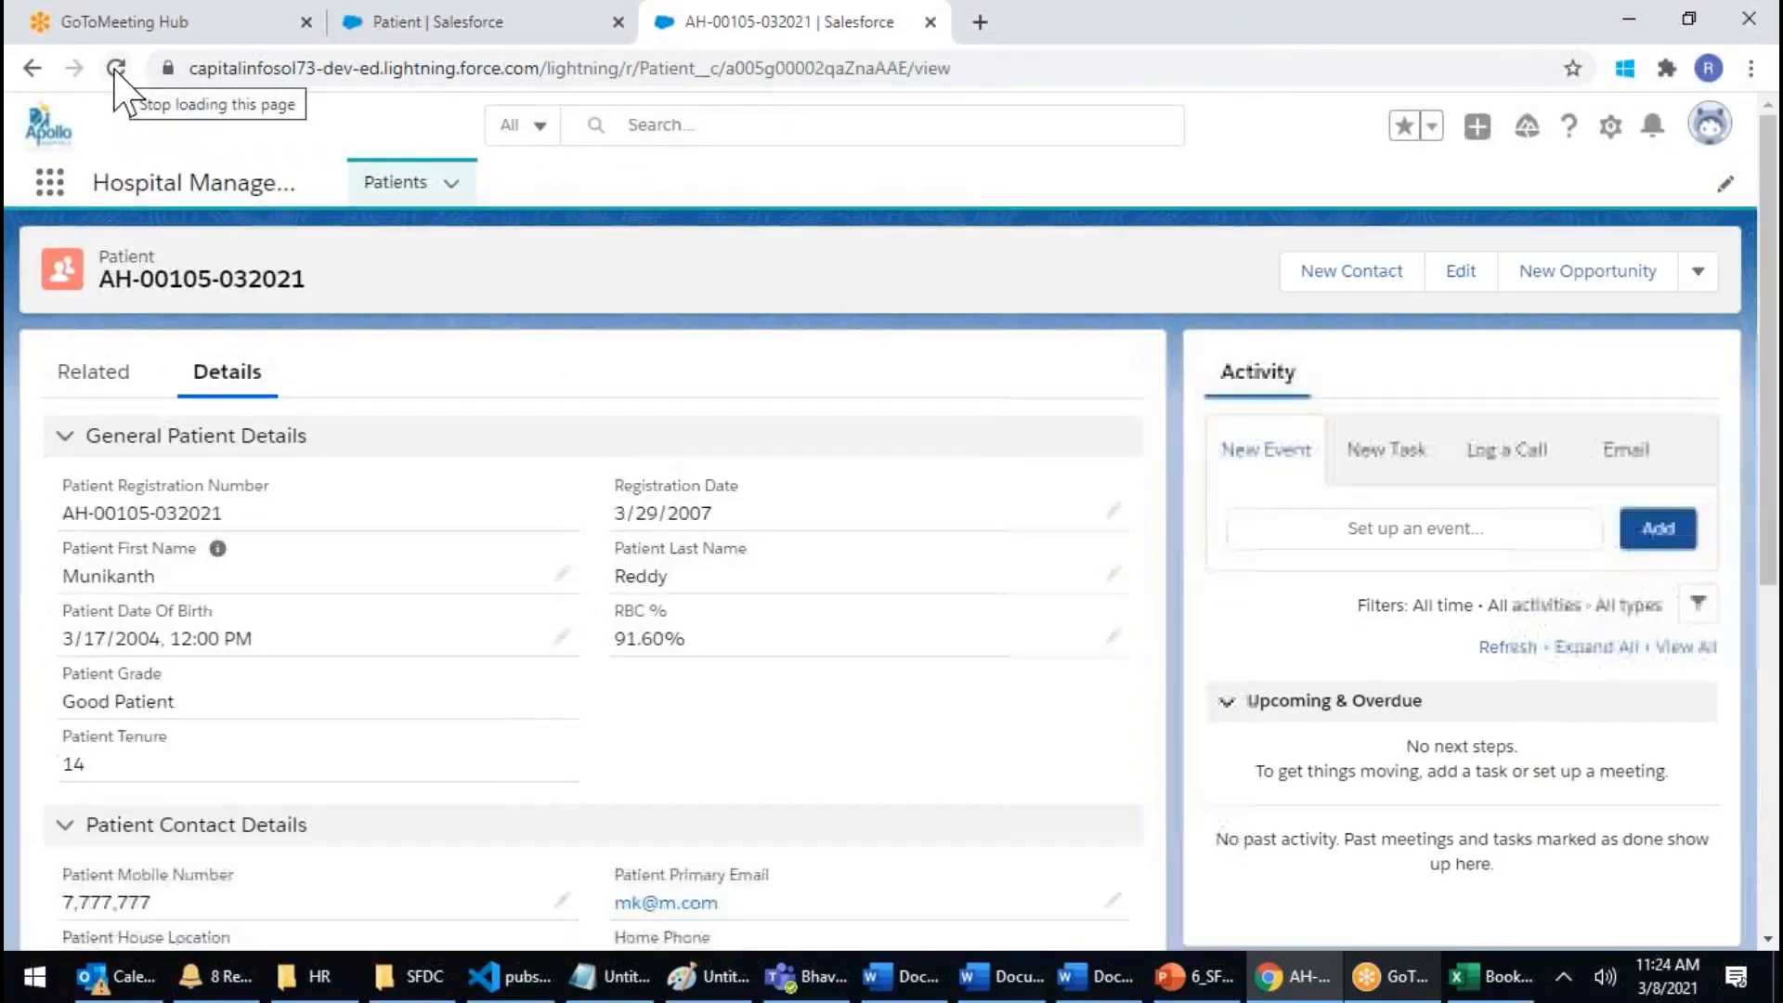
pyautogui.click(122, 71)
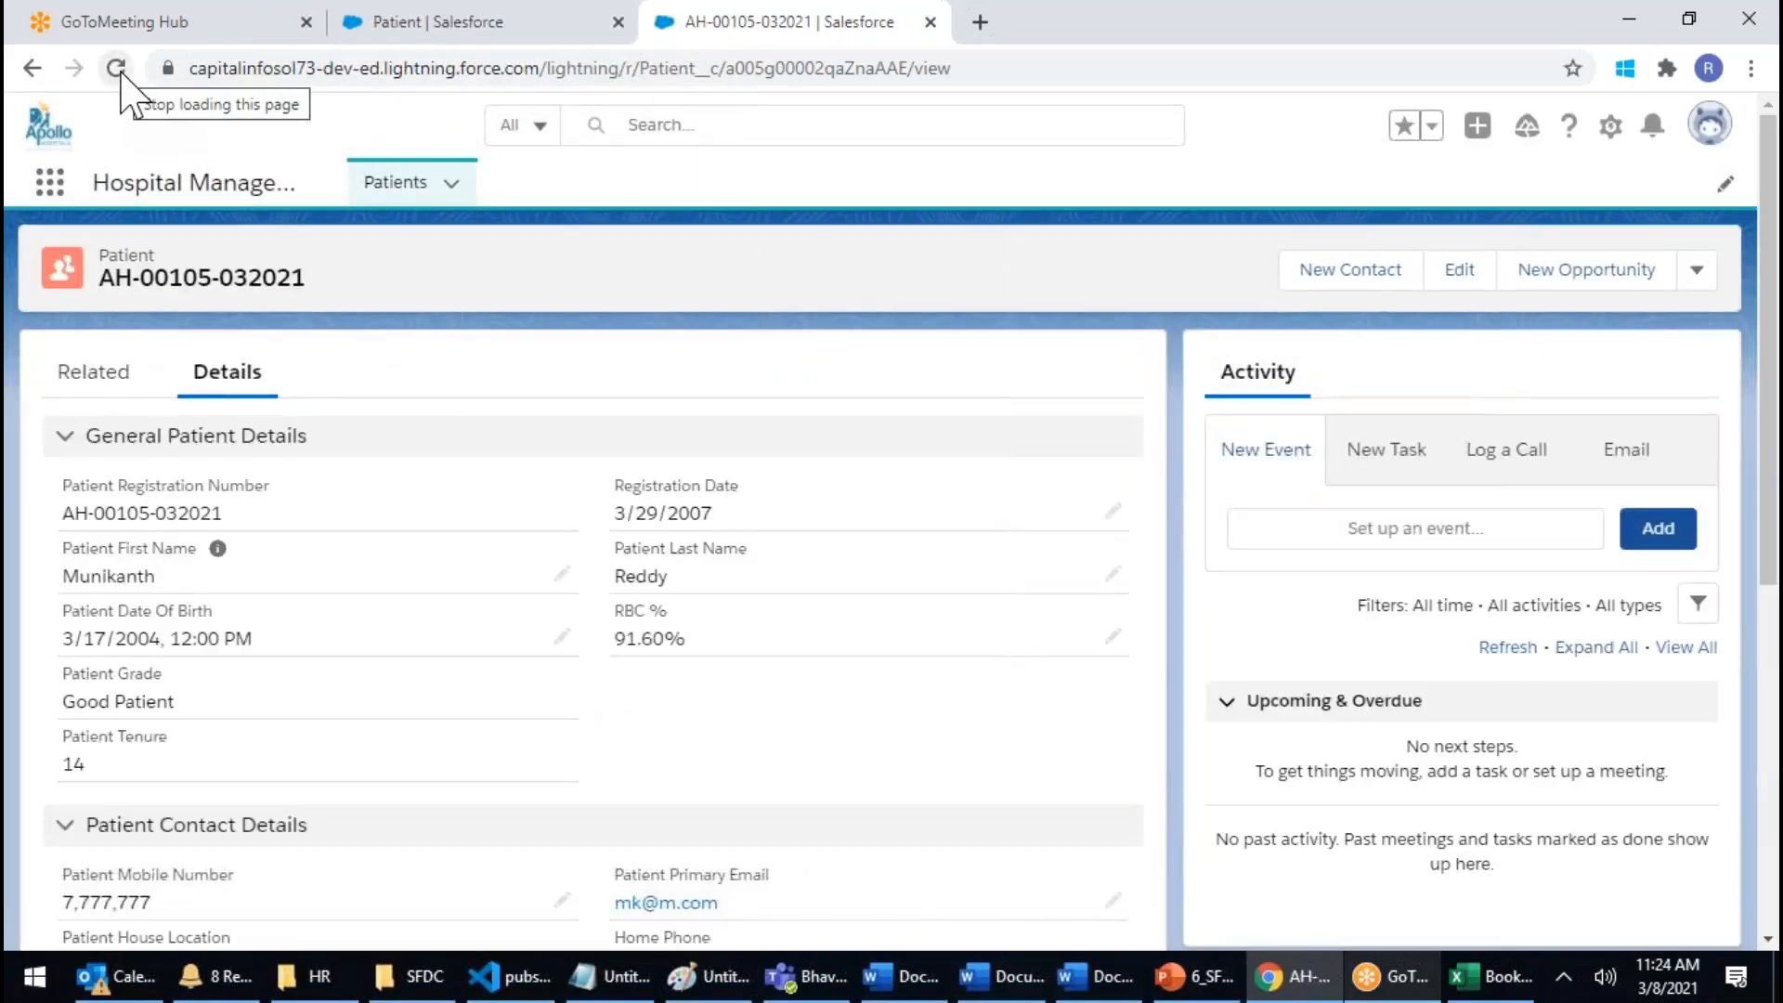
pyautogui.click(119, 70)
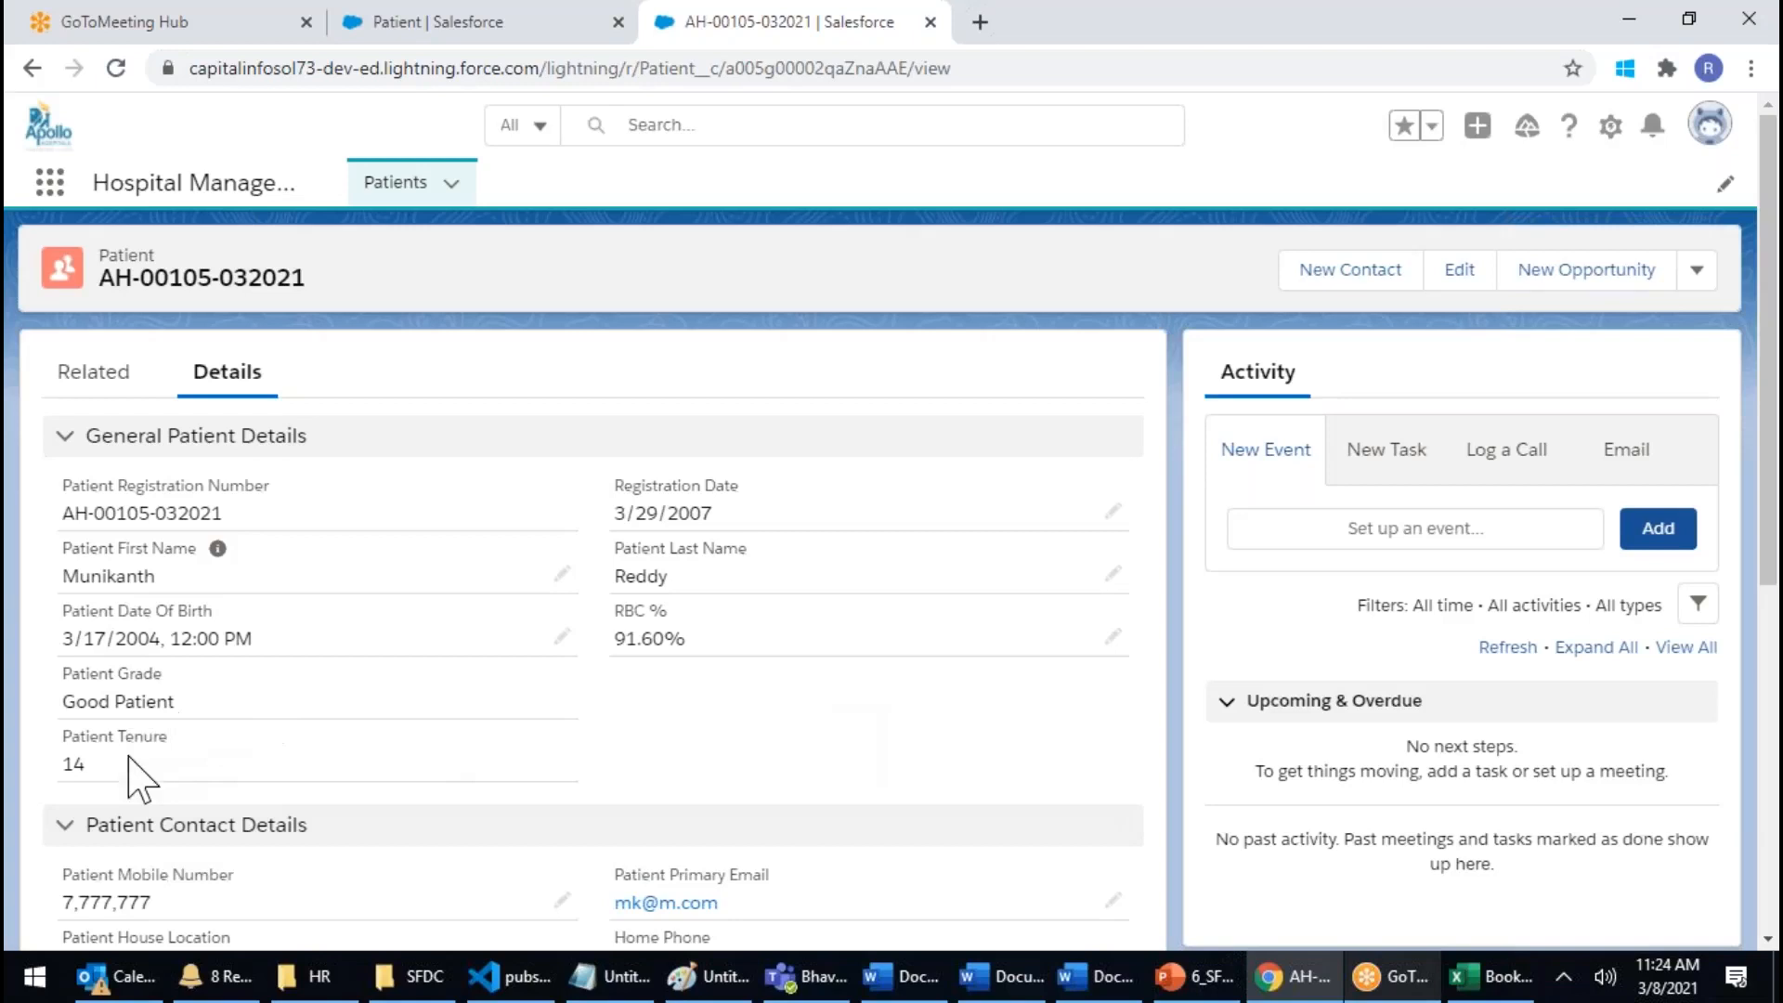
pyautogui.click(115, 68)
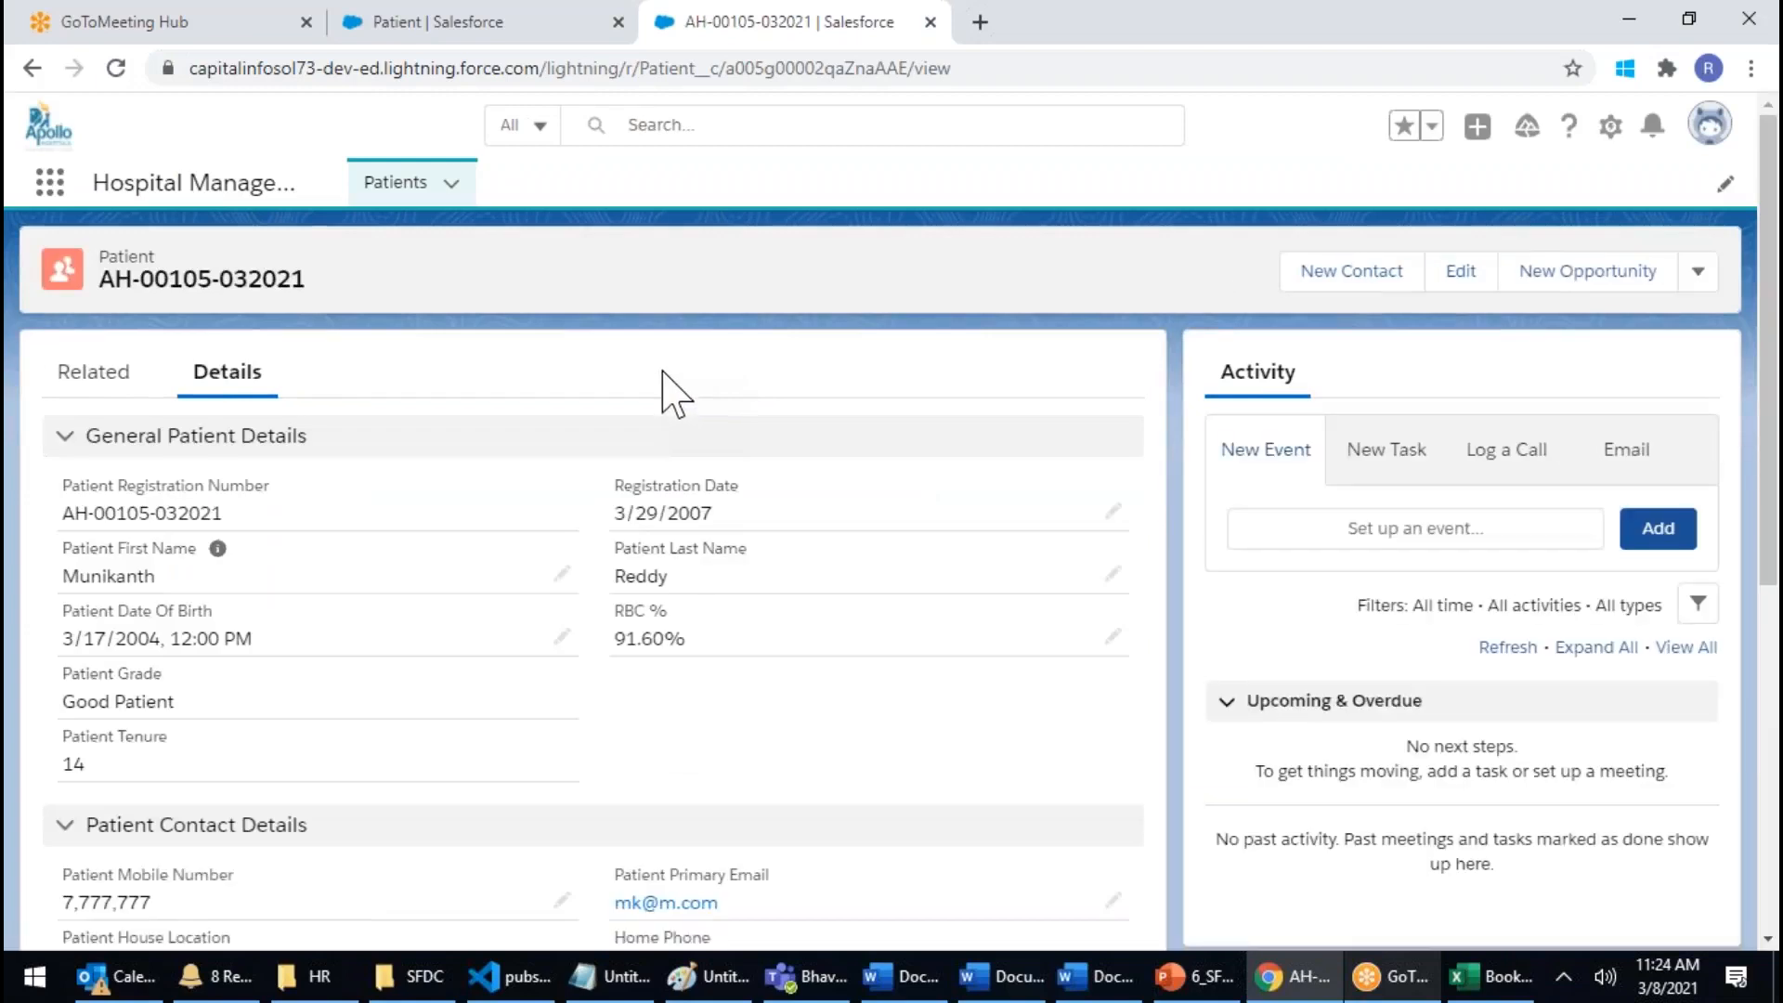
# Step: Go to the patient list and start a new record with the Normal Walk In Patient record type
pyautogui.click(376, 185)
pyautogui.click(115, 68)
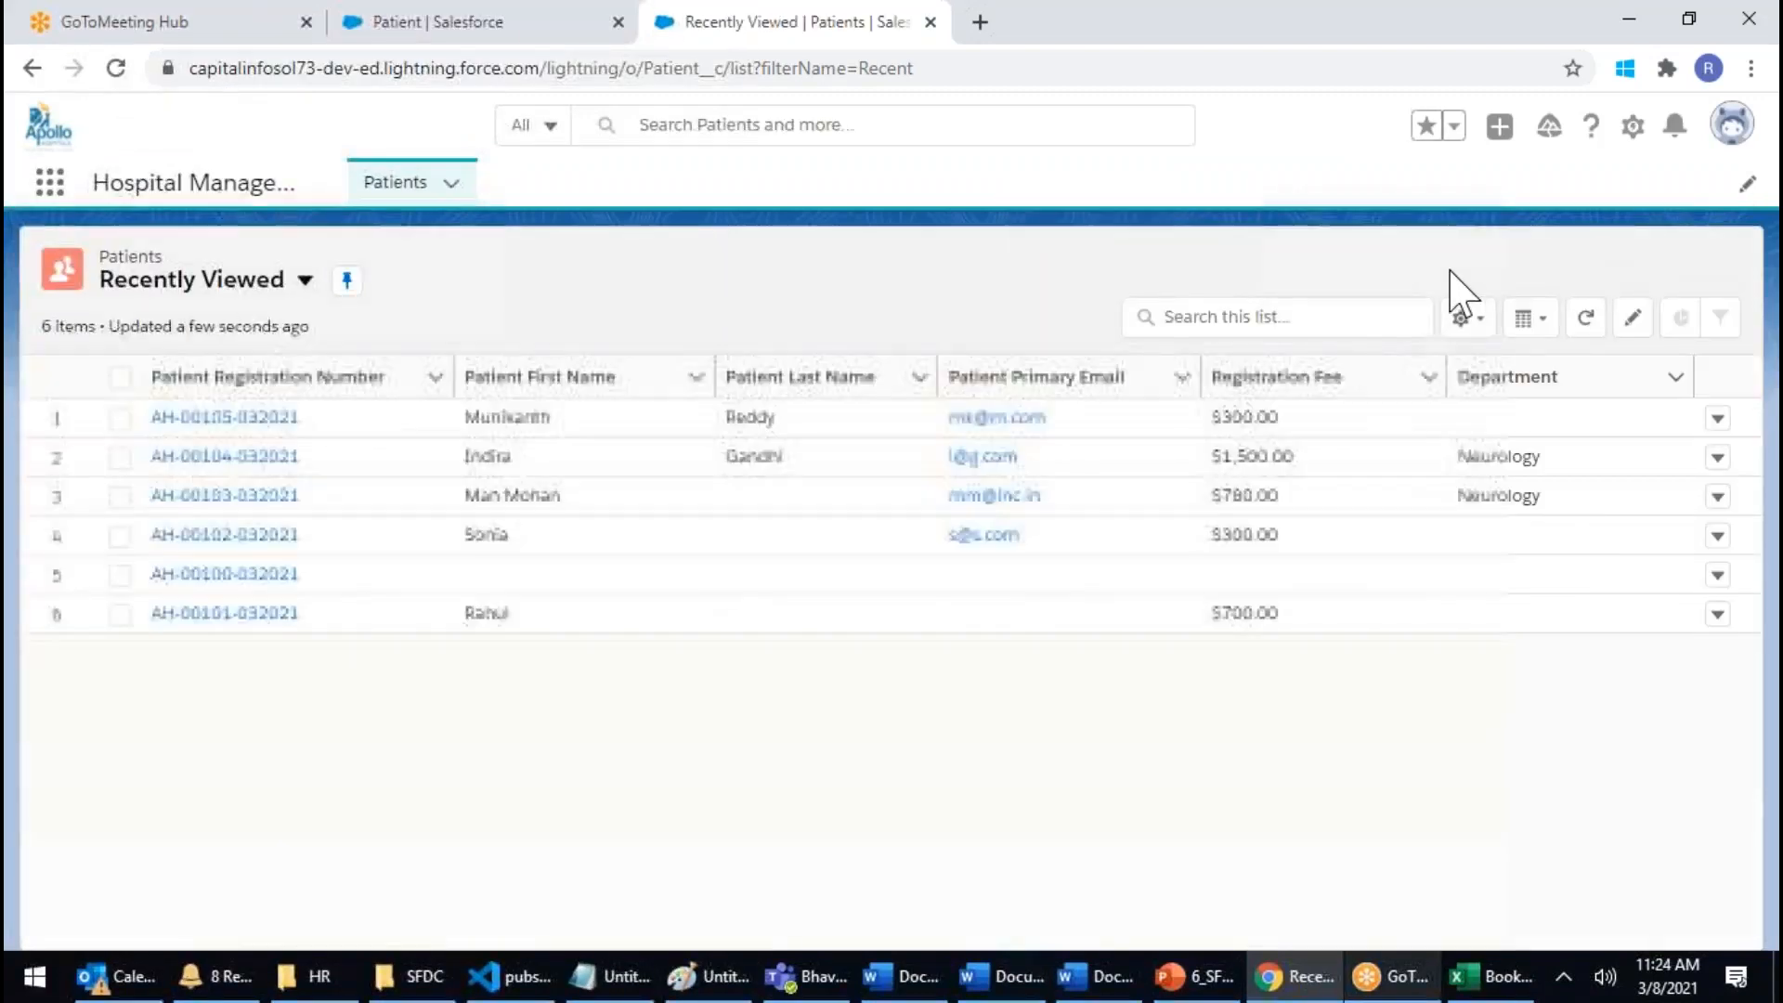
pyautogui.click(1438, 269)
pyautogui.click(1373, 682)
# Step: Enter the new patient's first name and last name
pyautogui.click(451, 419)
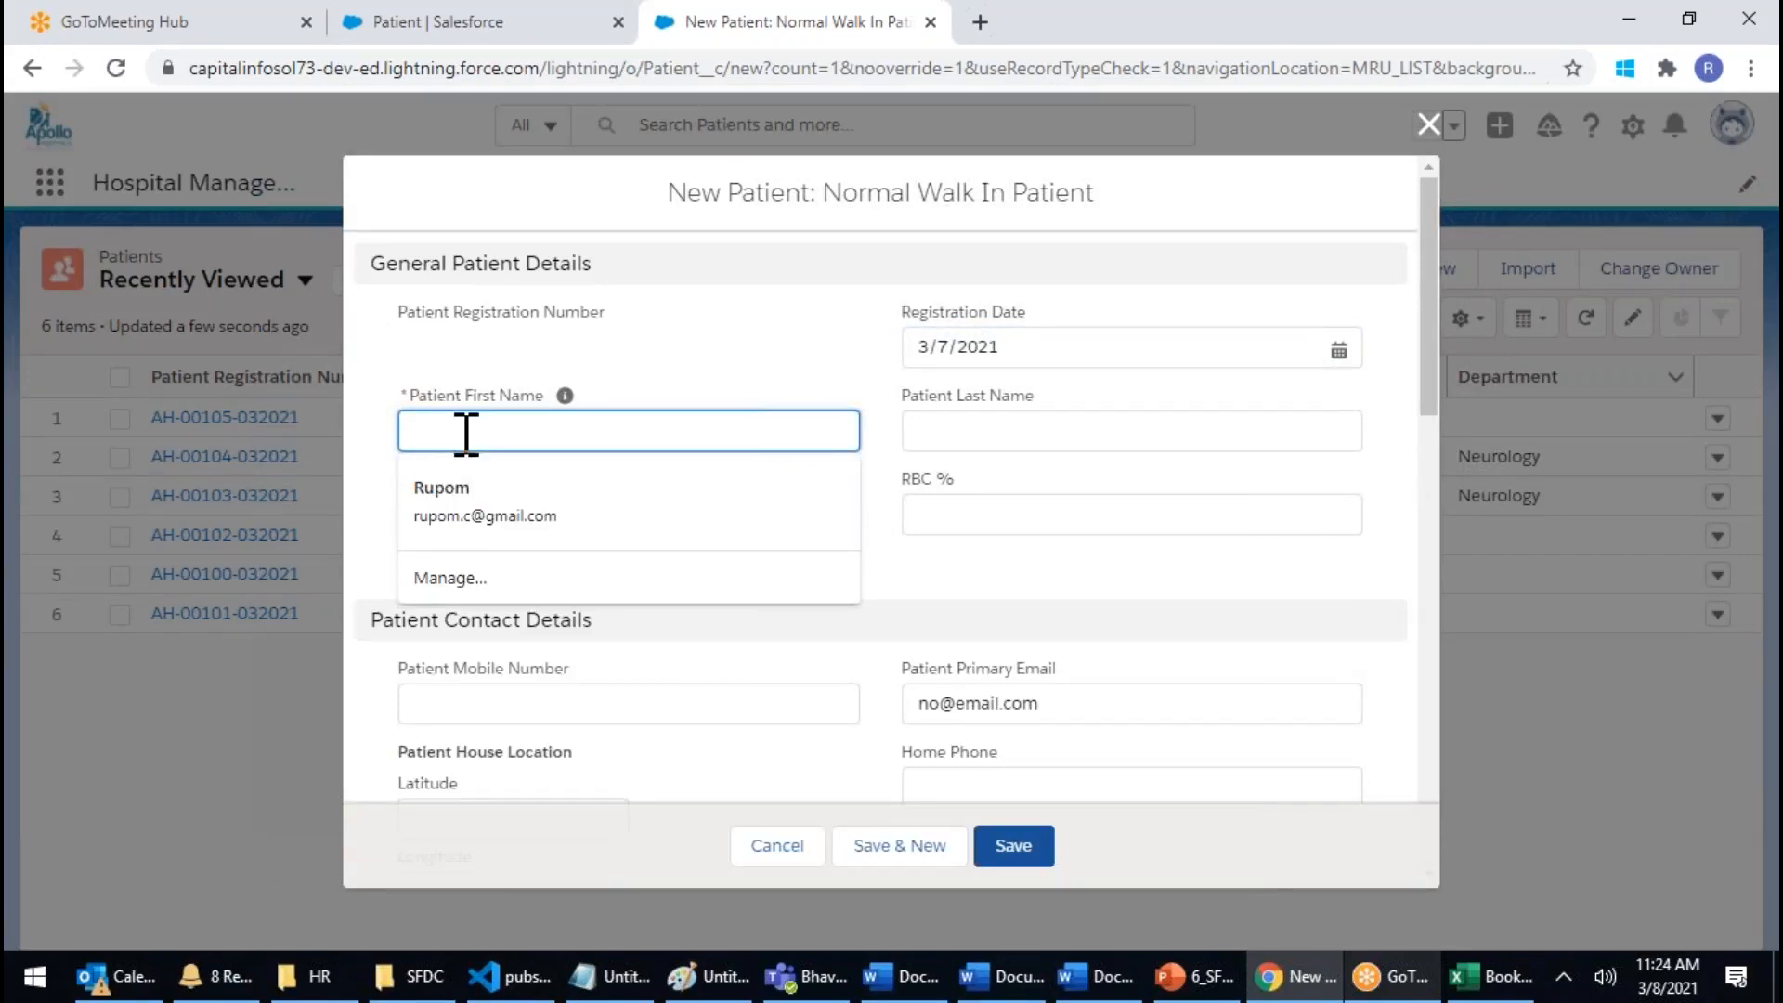
pyautogui.write('c')
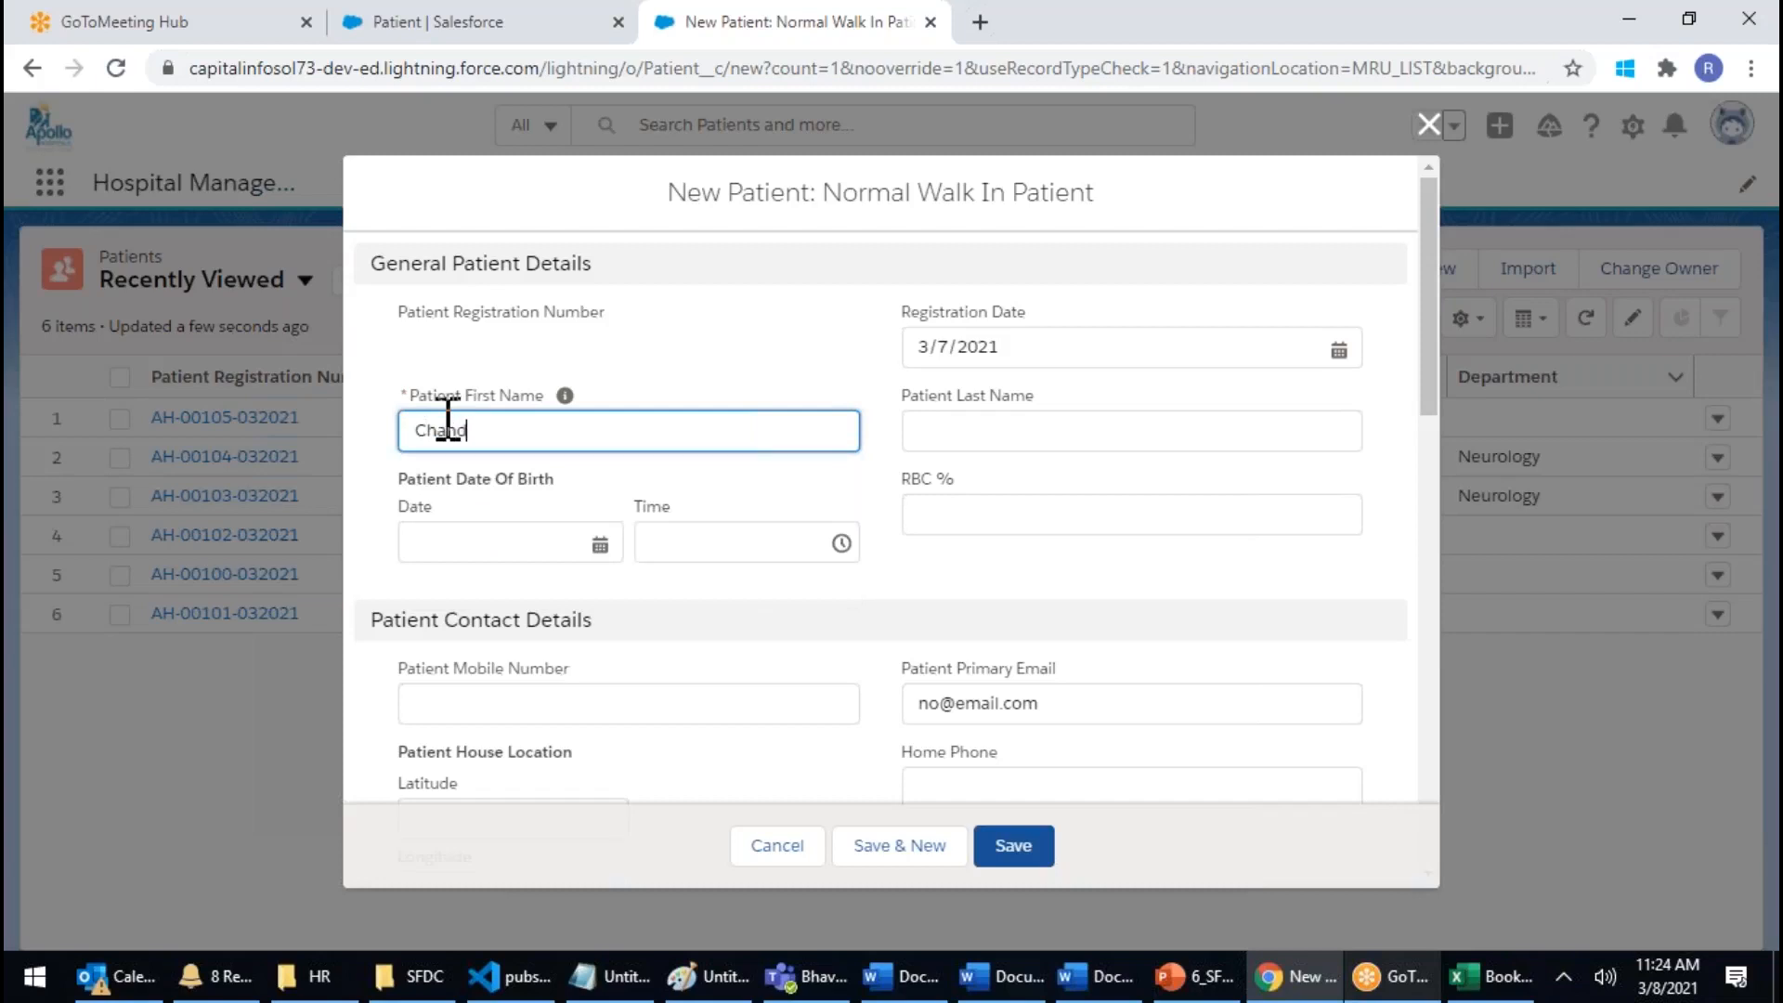
pyautogui.click(1045, 444)
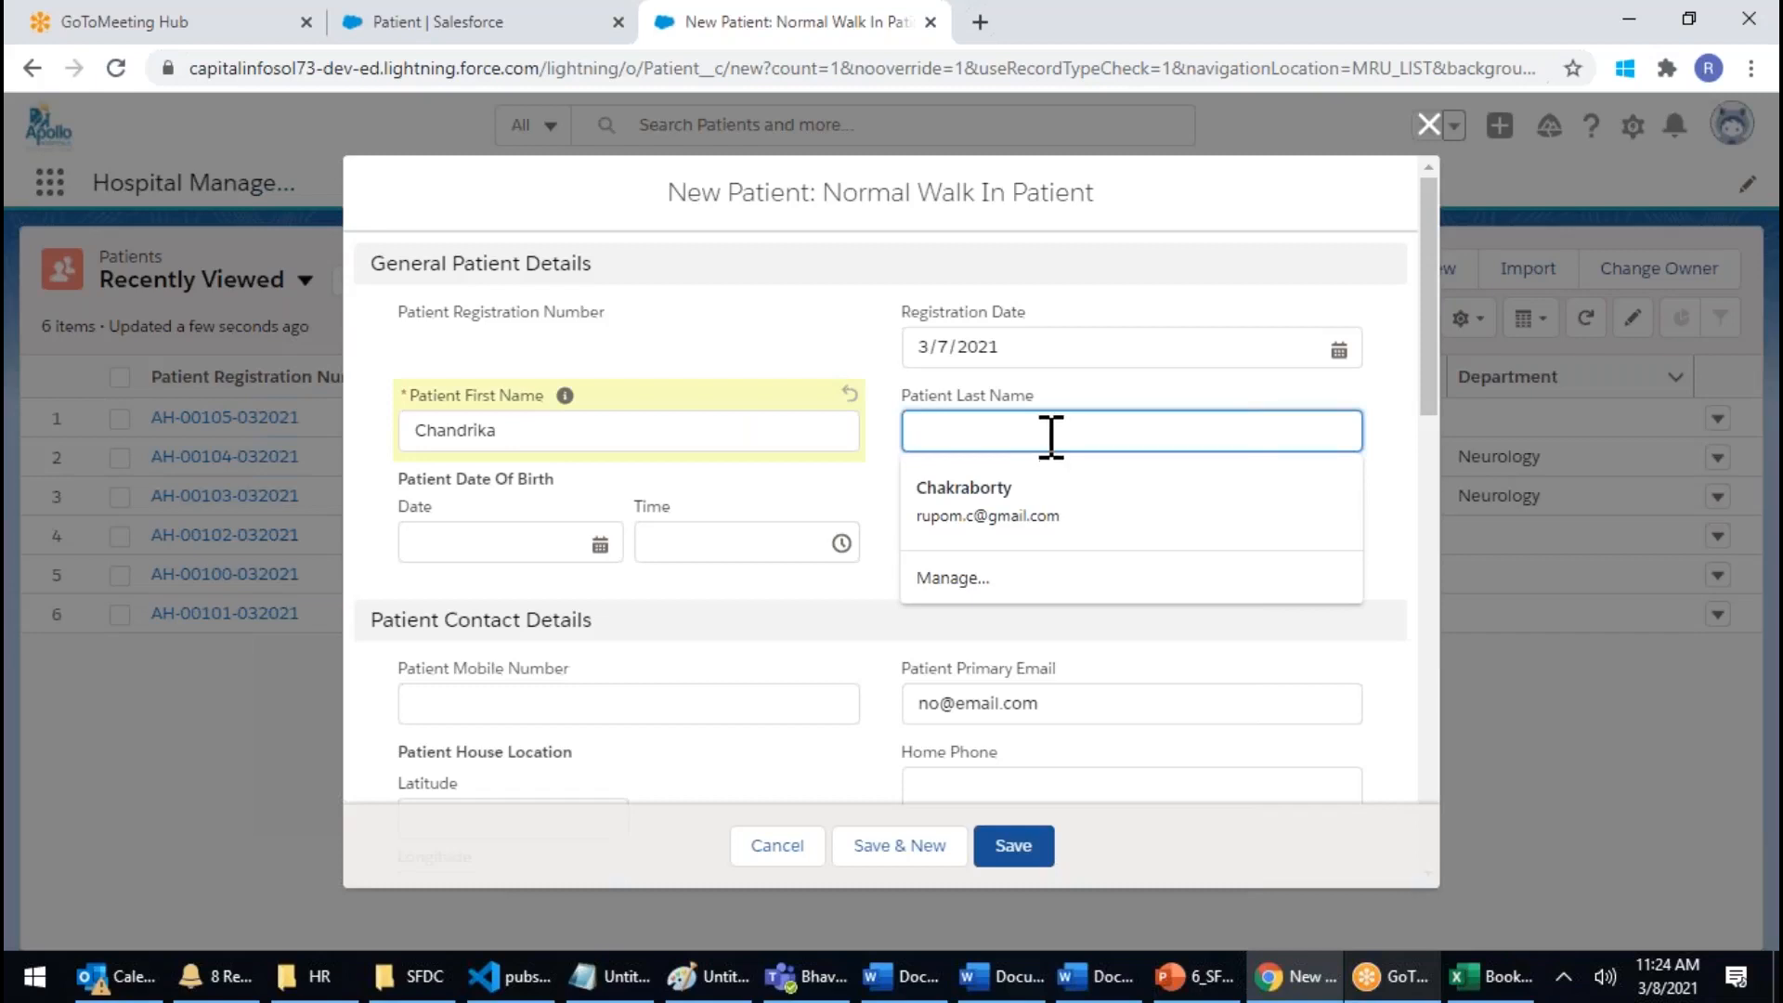
pyautogui.write('S')
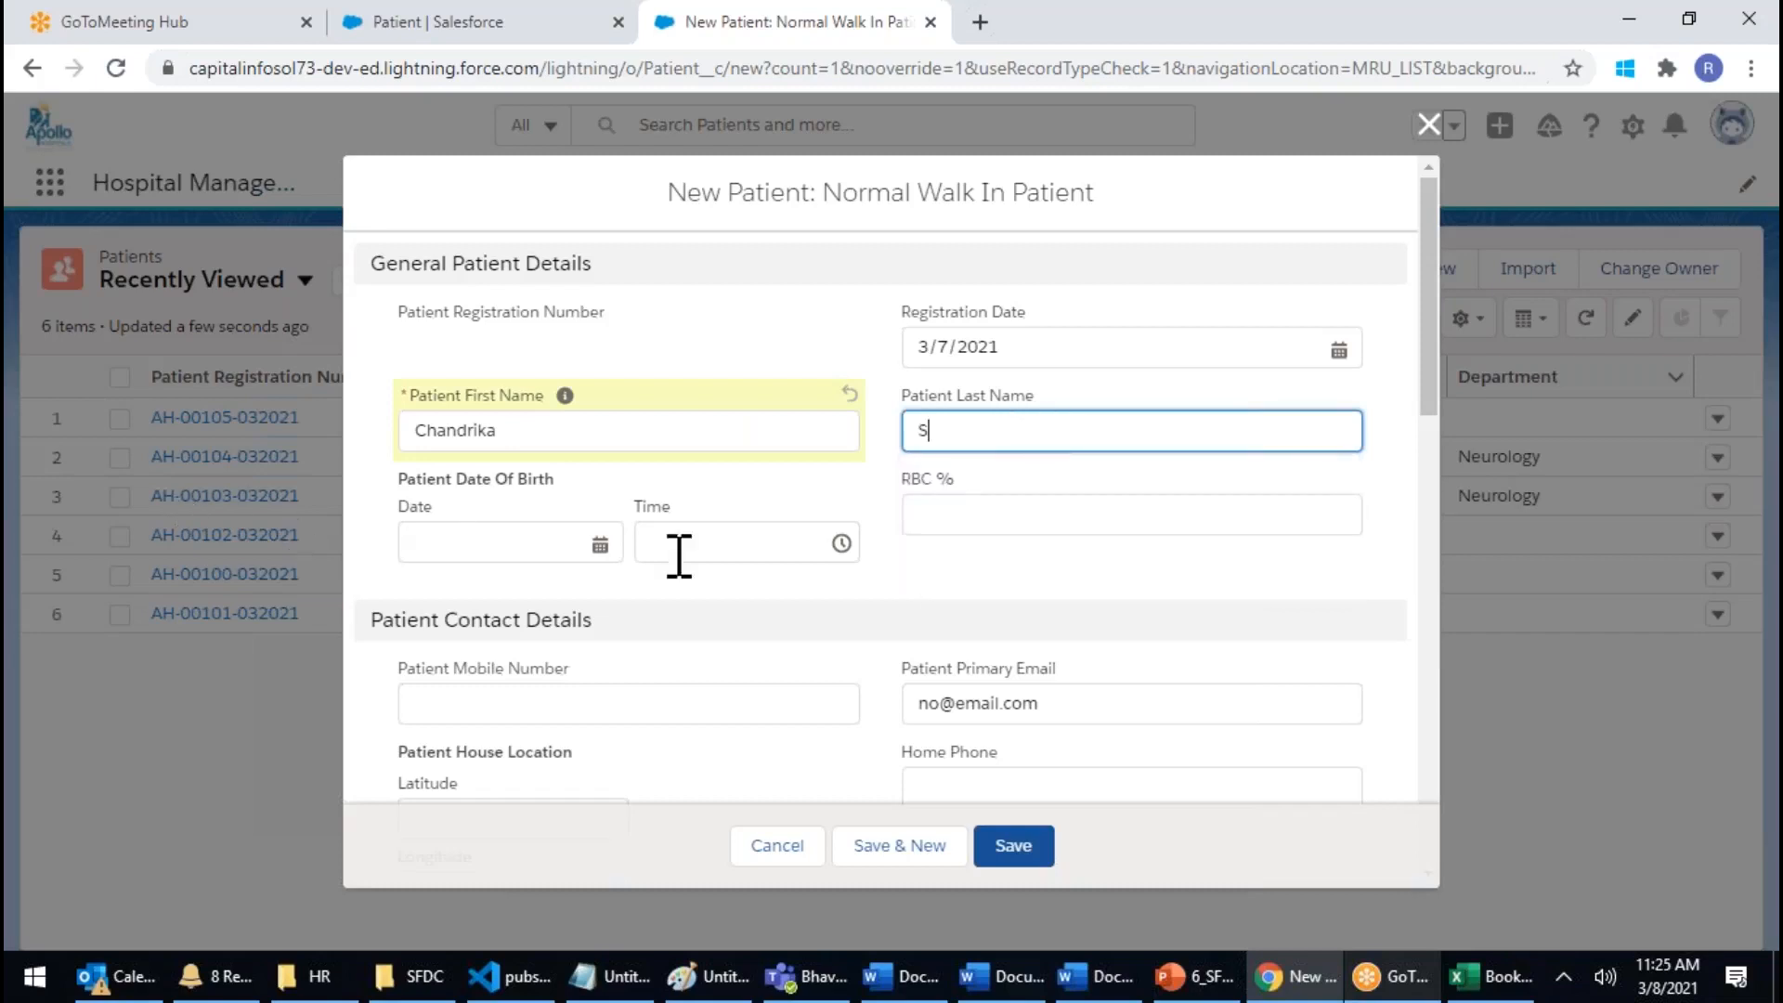
pyautogui.click(646, 609)
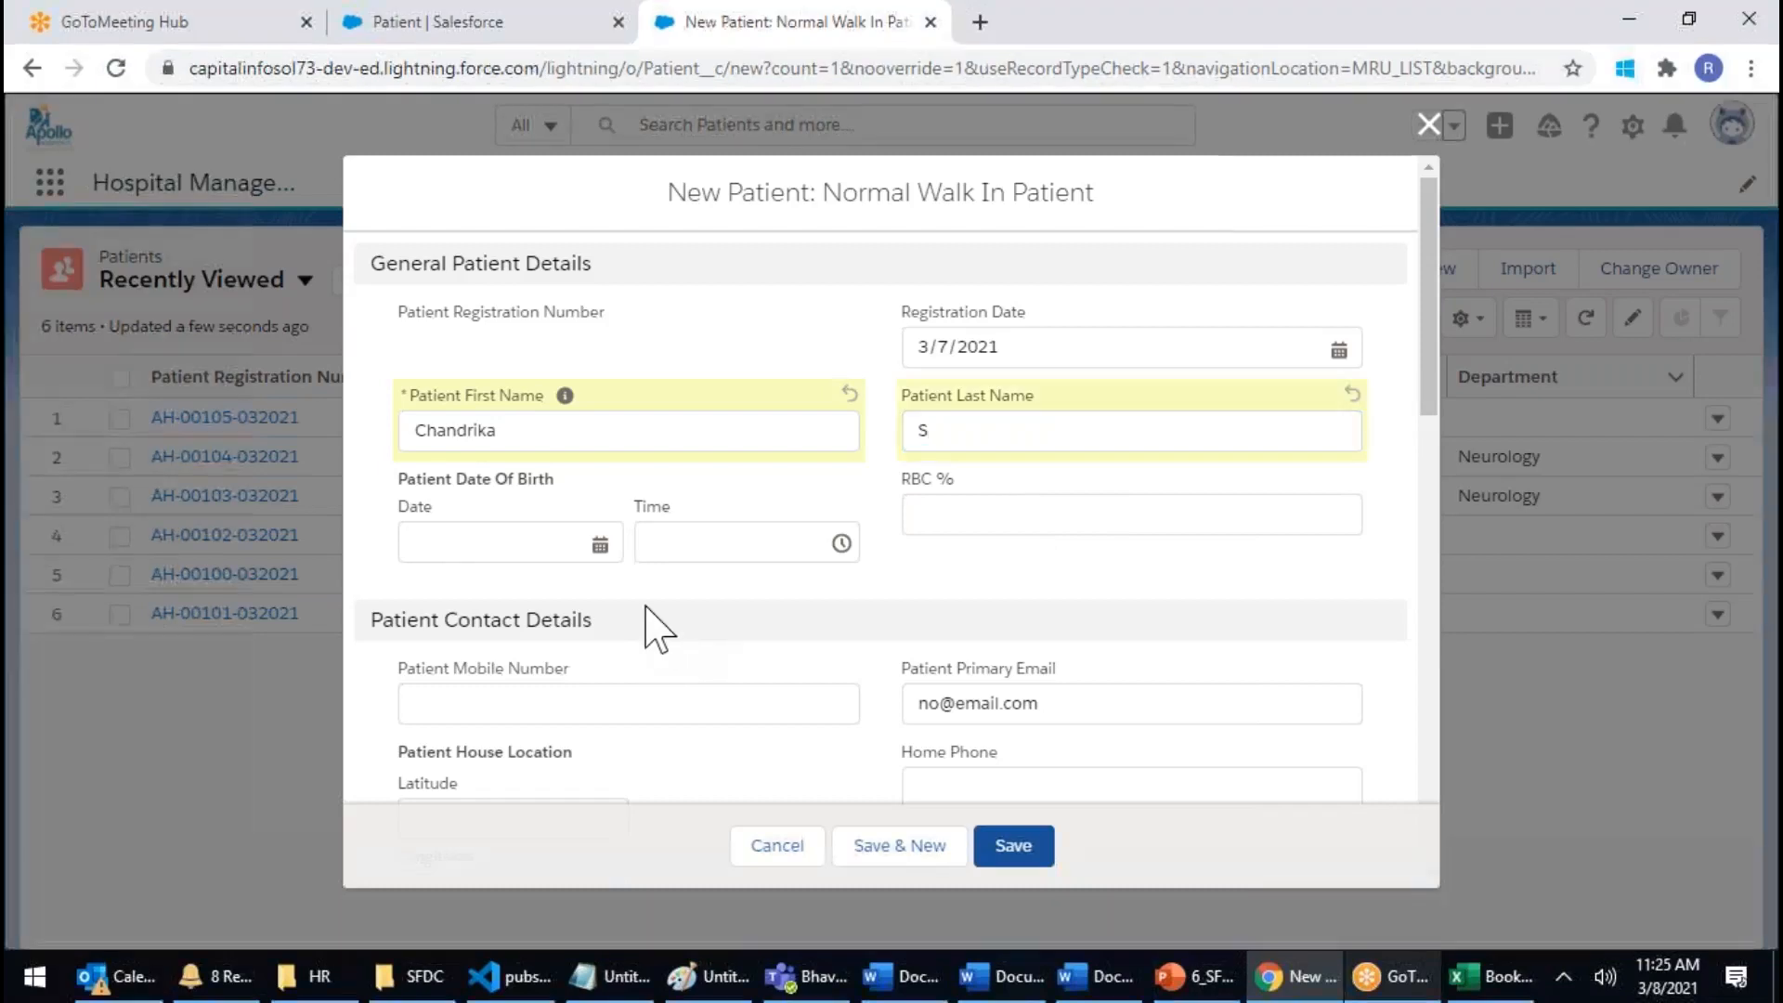
pyautogui.click(610, 545)
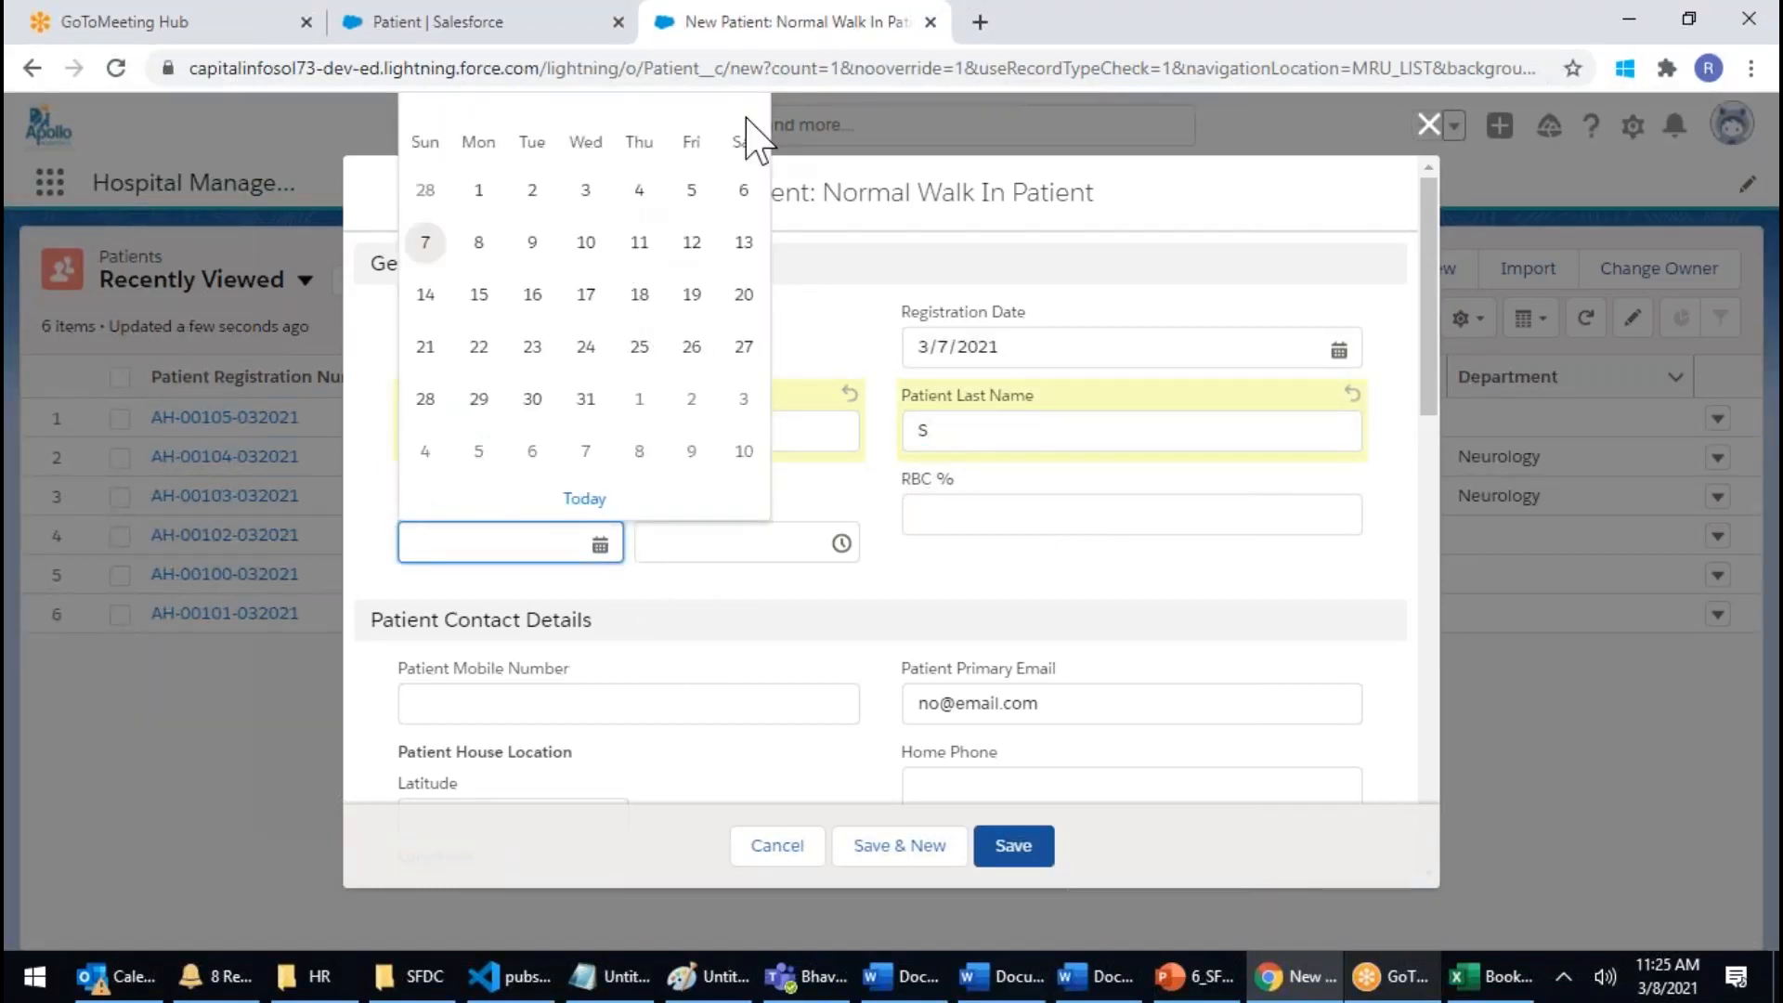
pyautogui.scroll(-1, 757, 613)
pyautogui.scroll(1, 786, 501)
pyautogui.click(1153, 589)
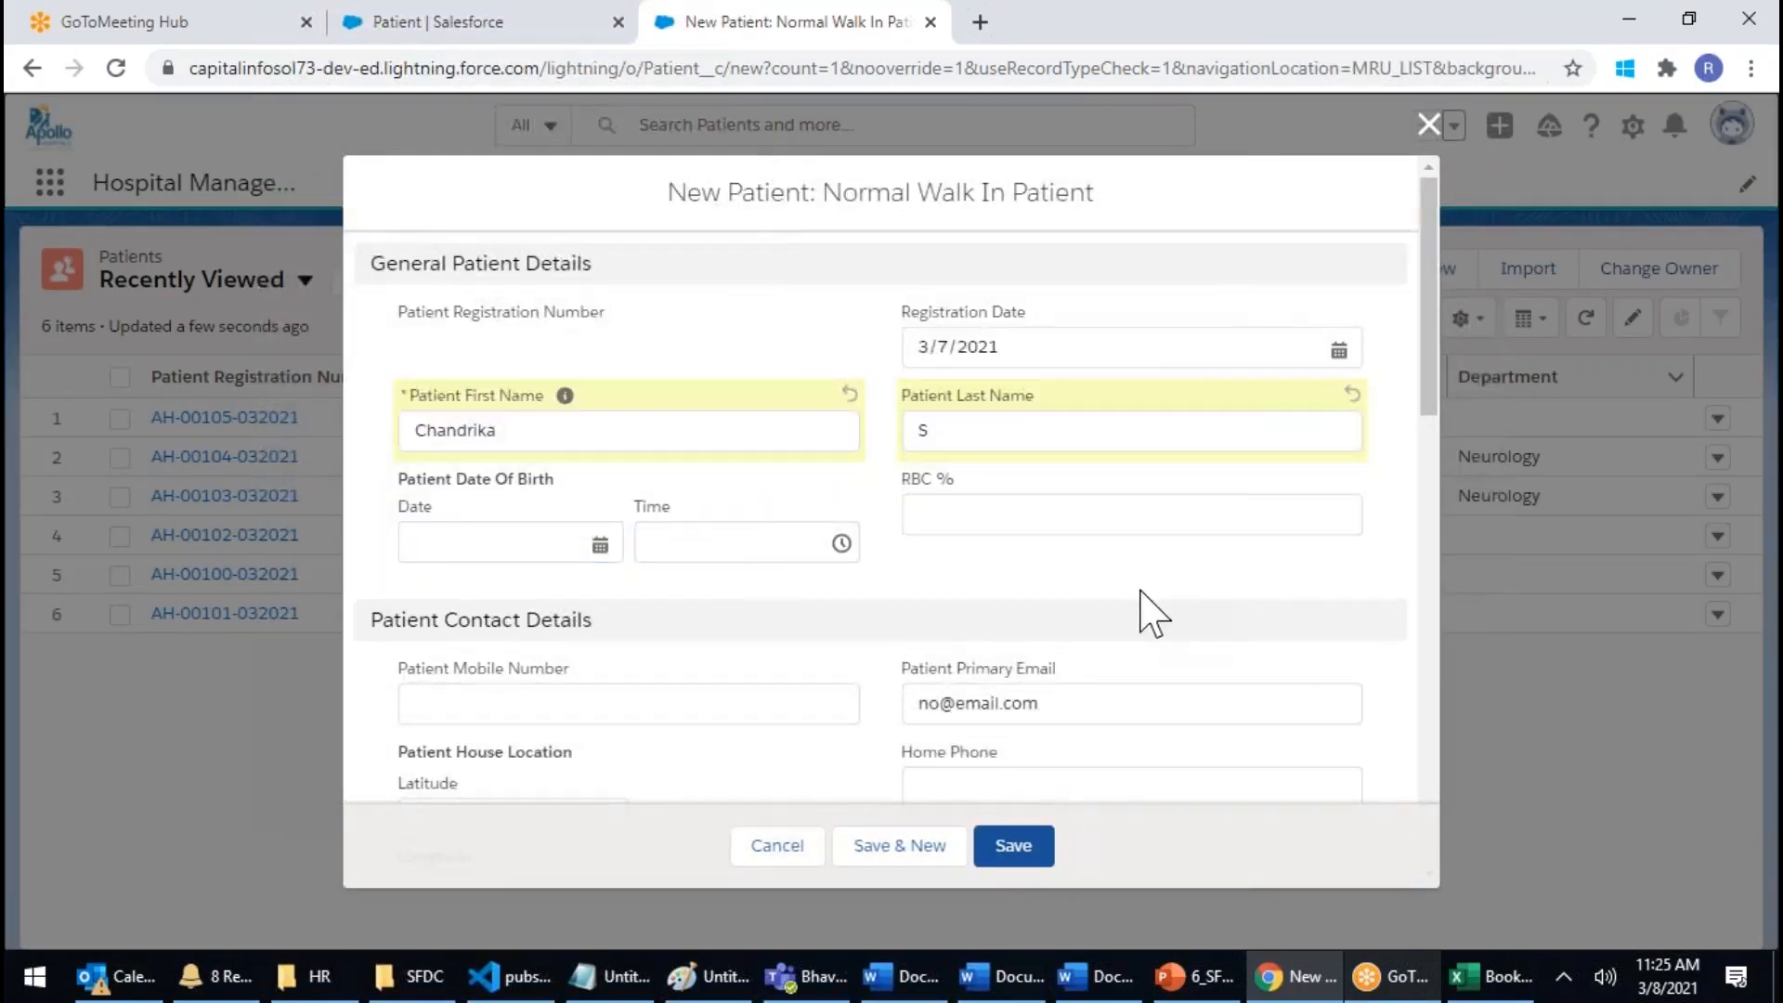
# Step: Fill in the new patient's date of birth, choosing the year and day from the calendar
pyautogui.hotkey('ctrl', '-')
pyautogui.hotkey('ctrl', '-')
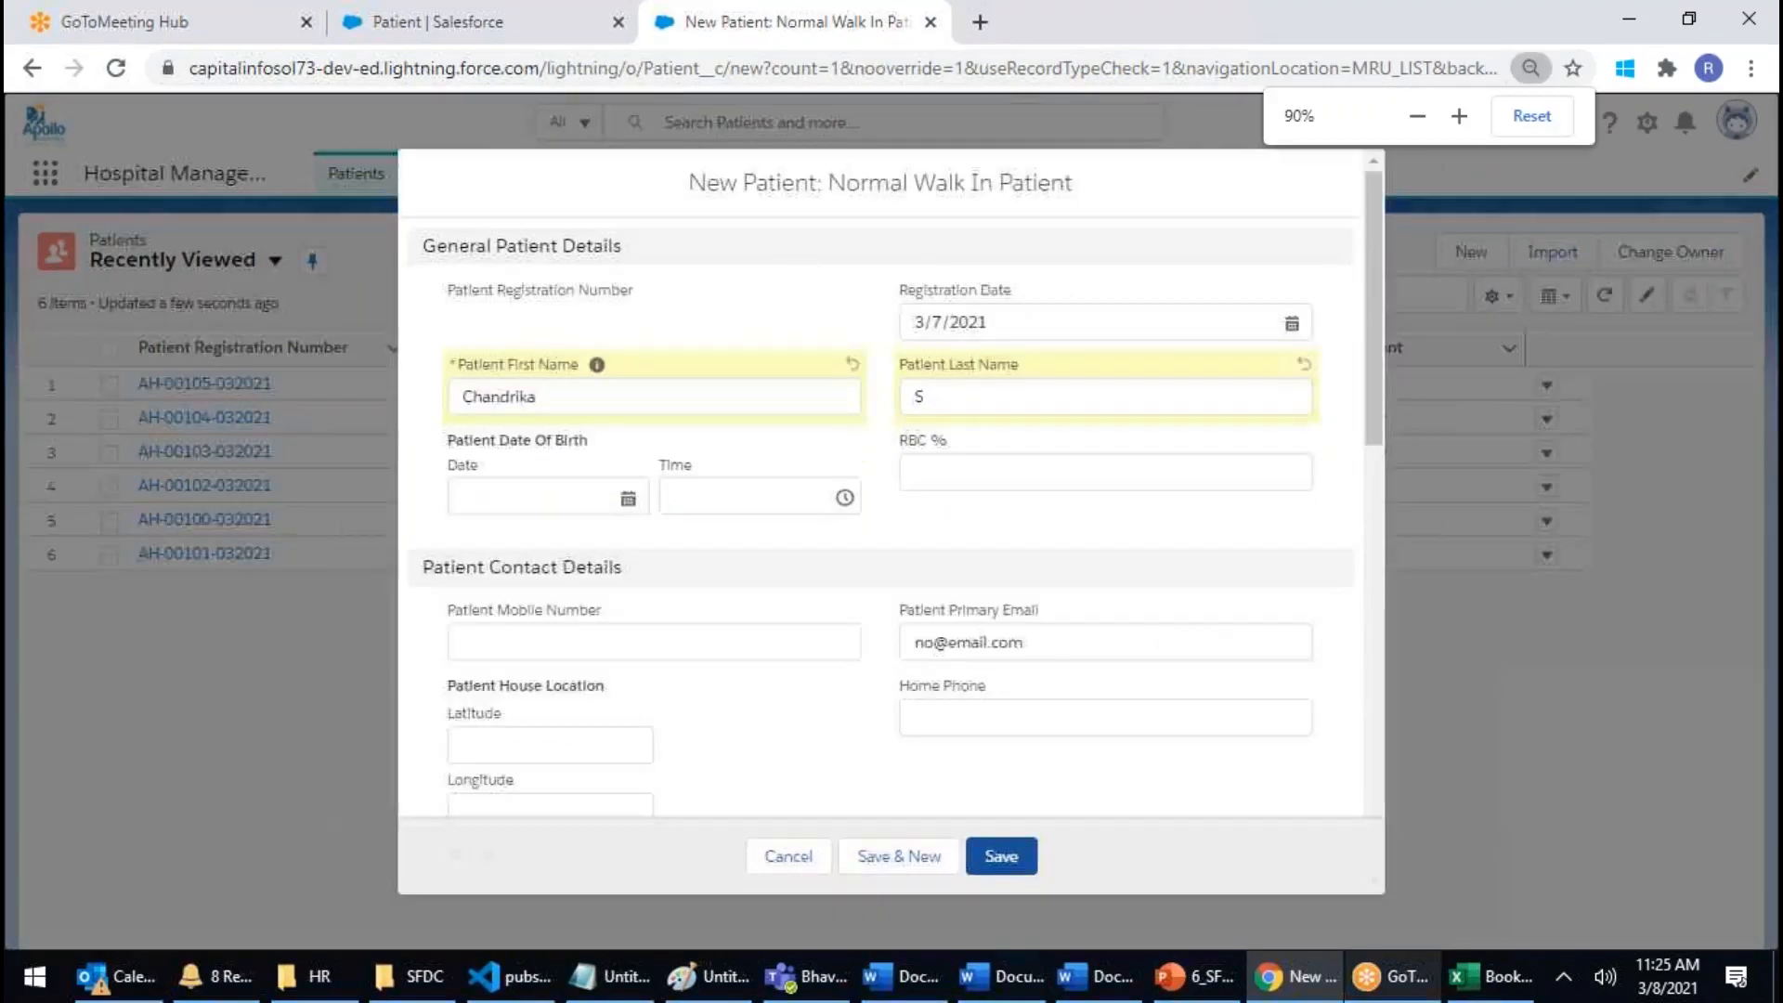
pyautogui.click(561, 463)
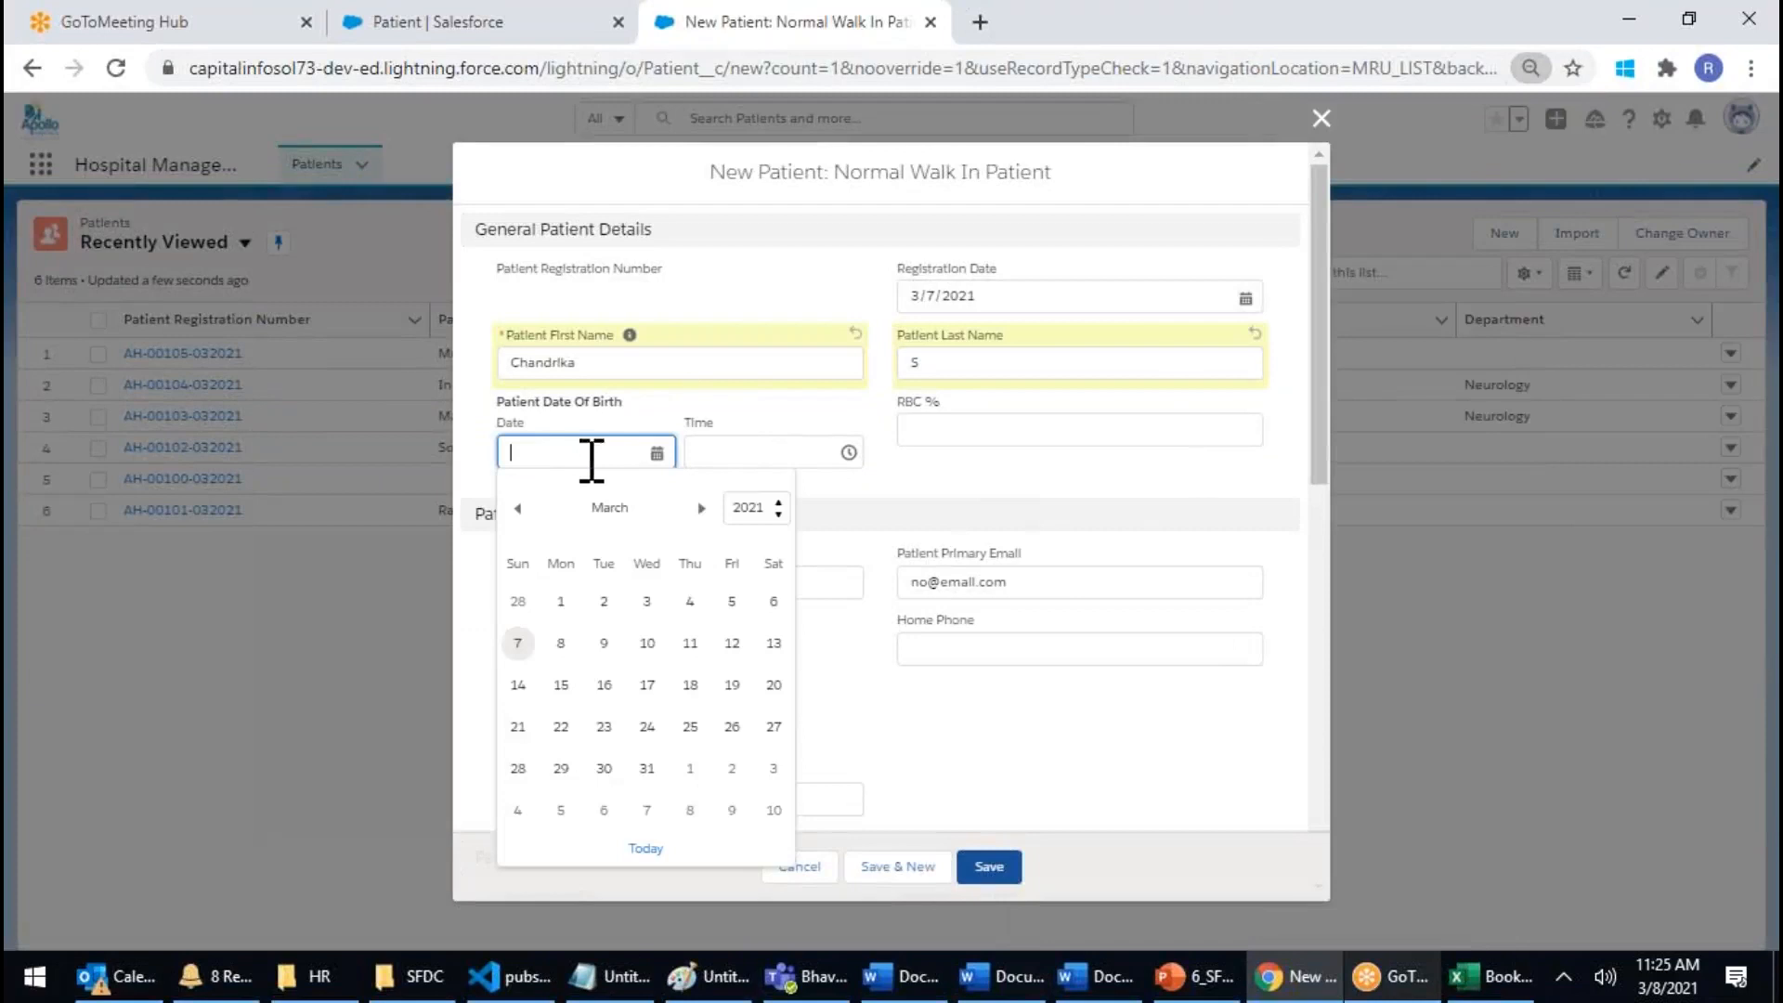
pyautogui.click(767, 509)
pyautogui.scroll(15, 768, 371)
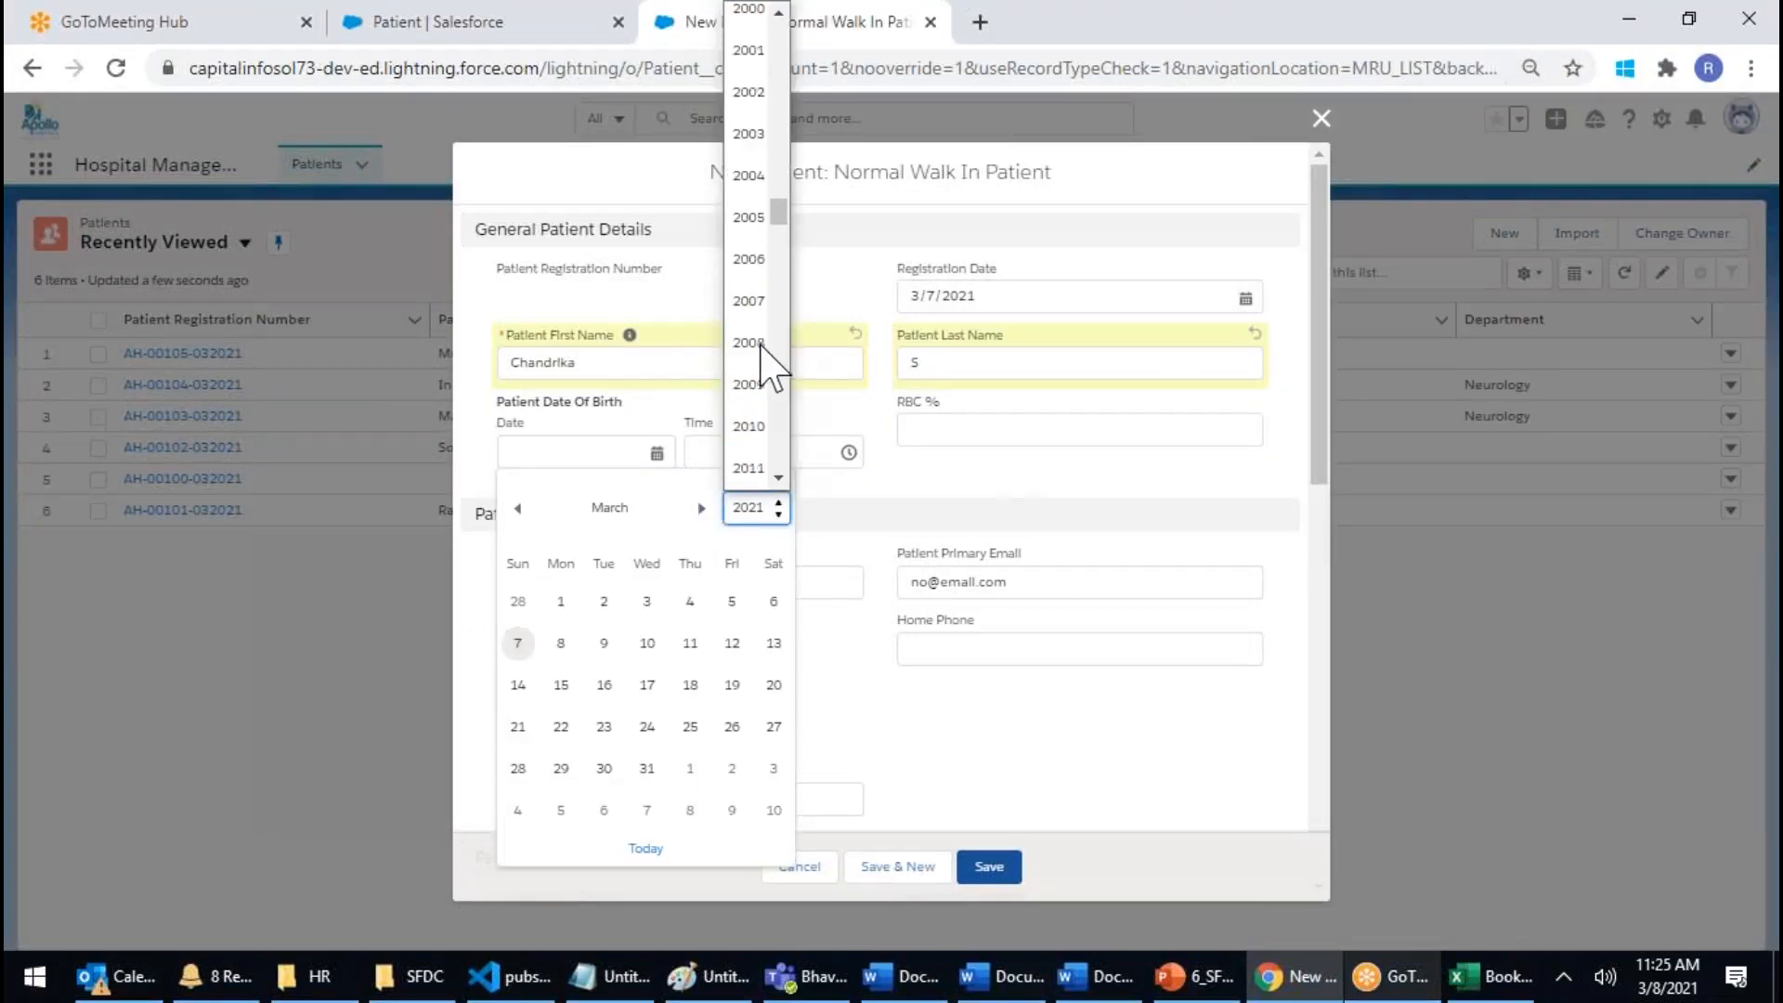
pyautogui.click(764, 178)
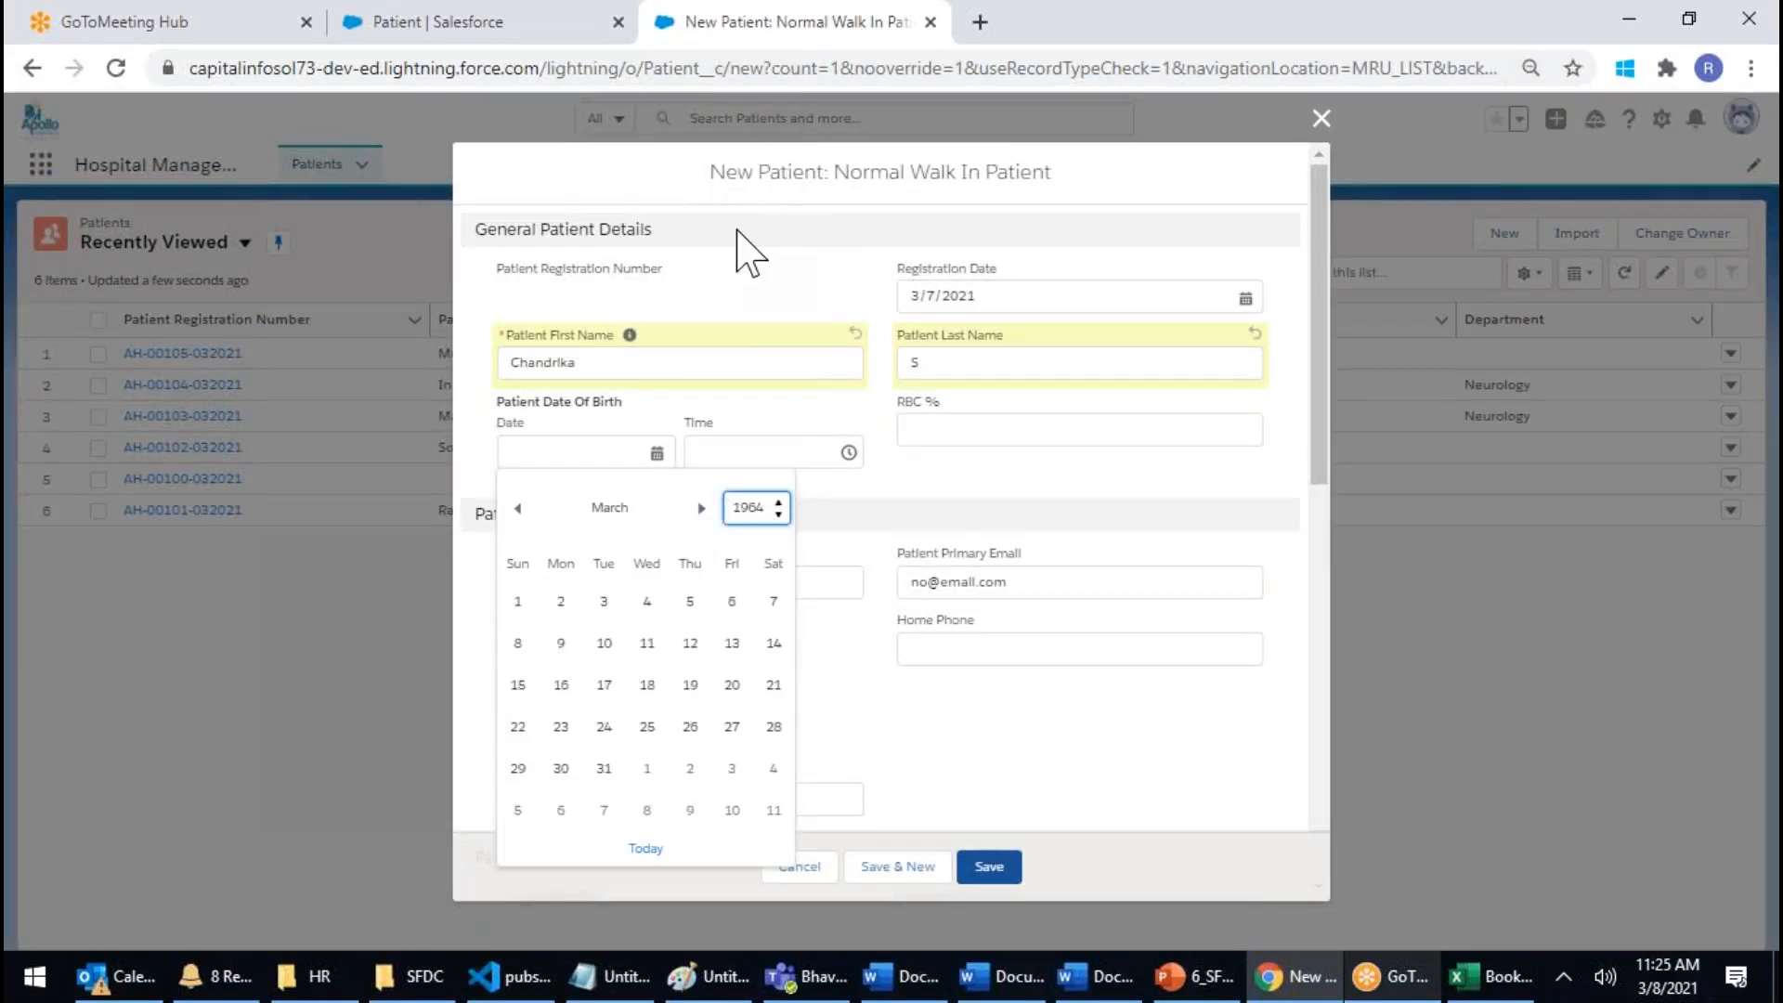
pyautogui.click(690, 687)
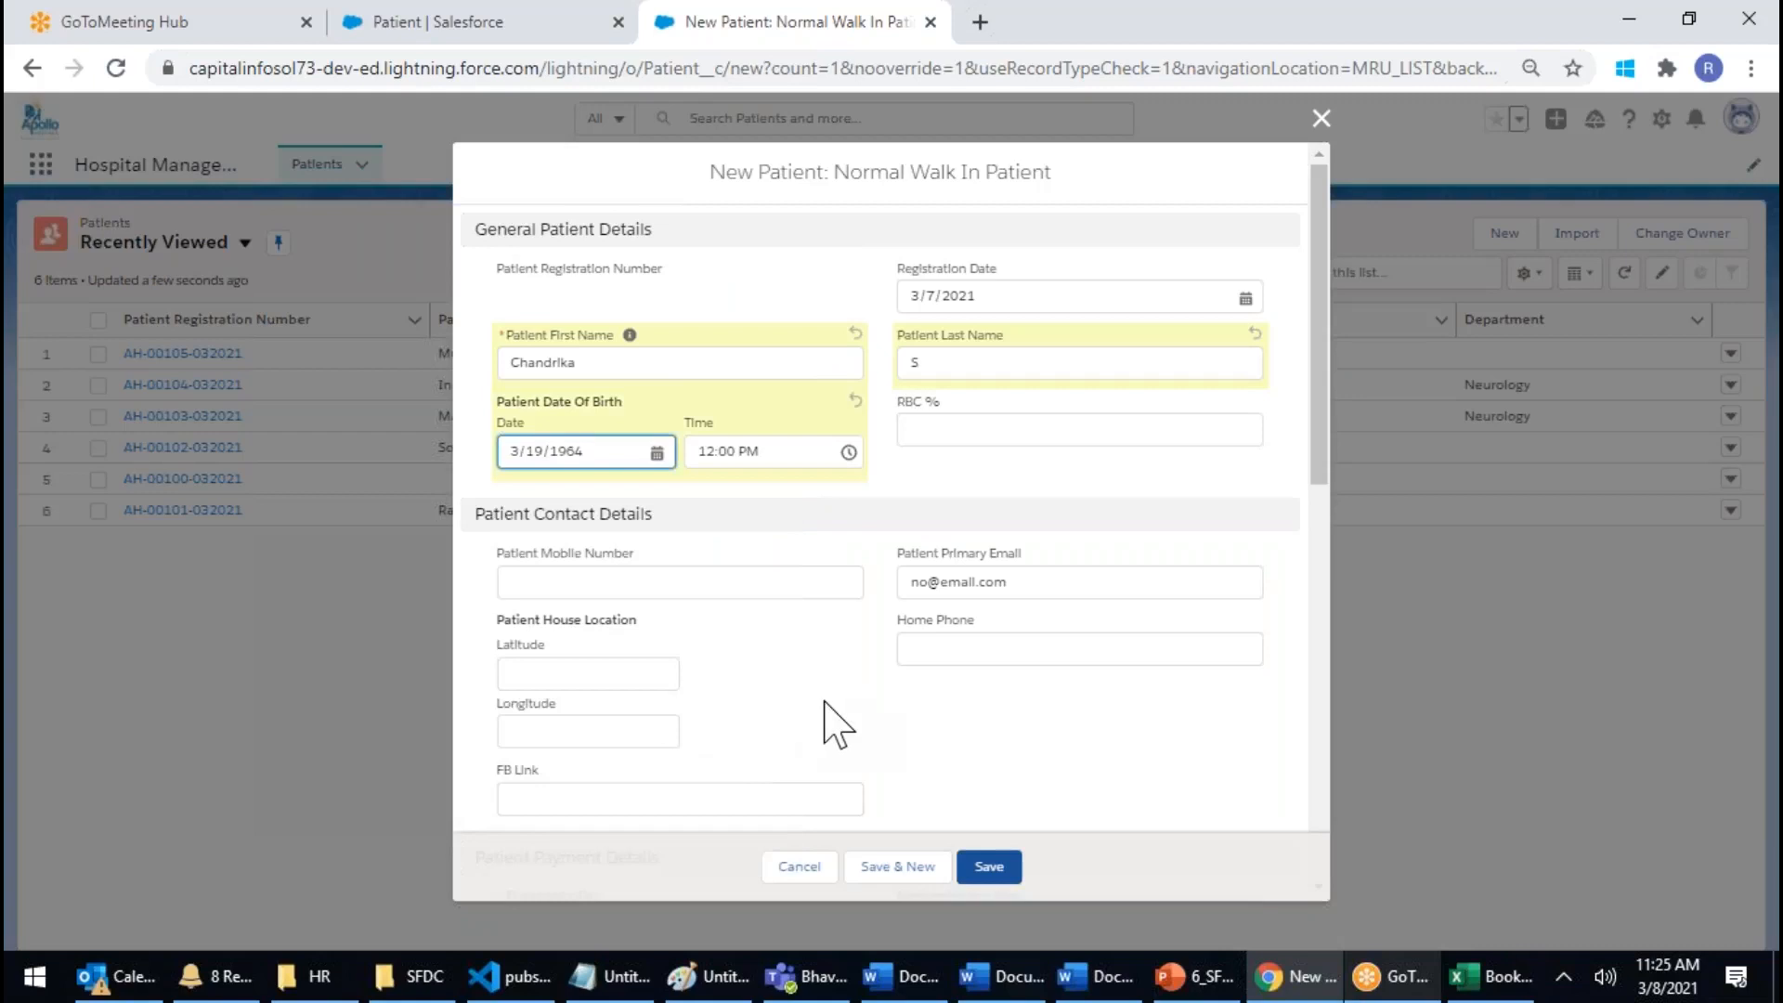
# Step: Set the new patient's RBC % to 78 and save the record
pyautogui.click(944, 433)
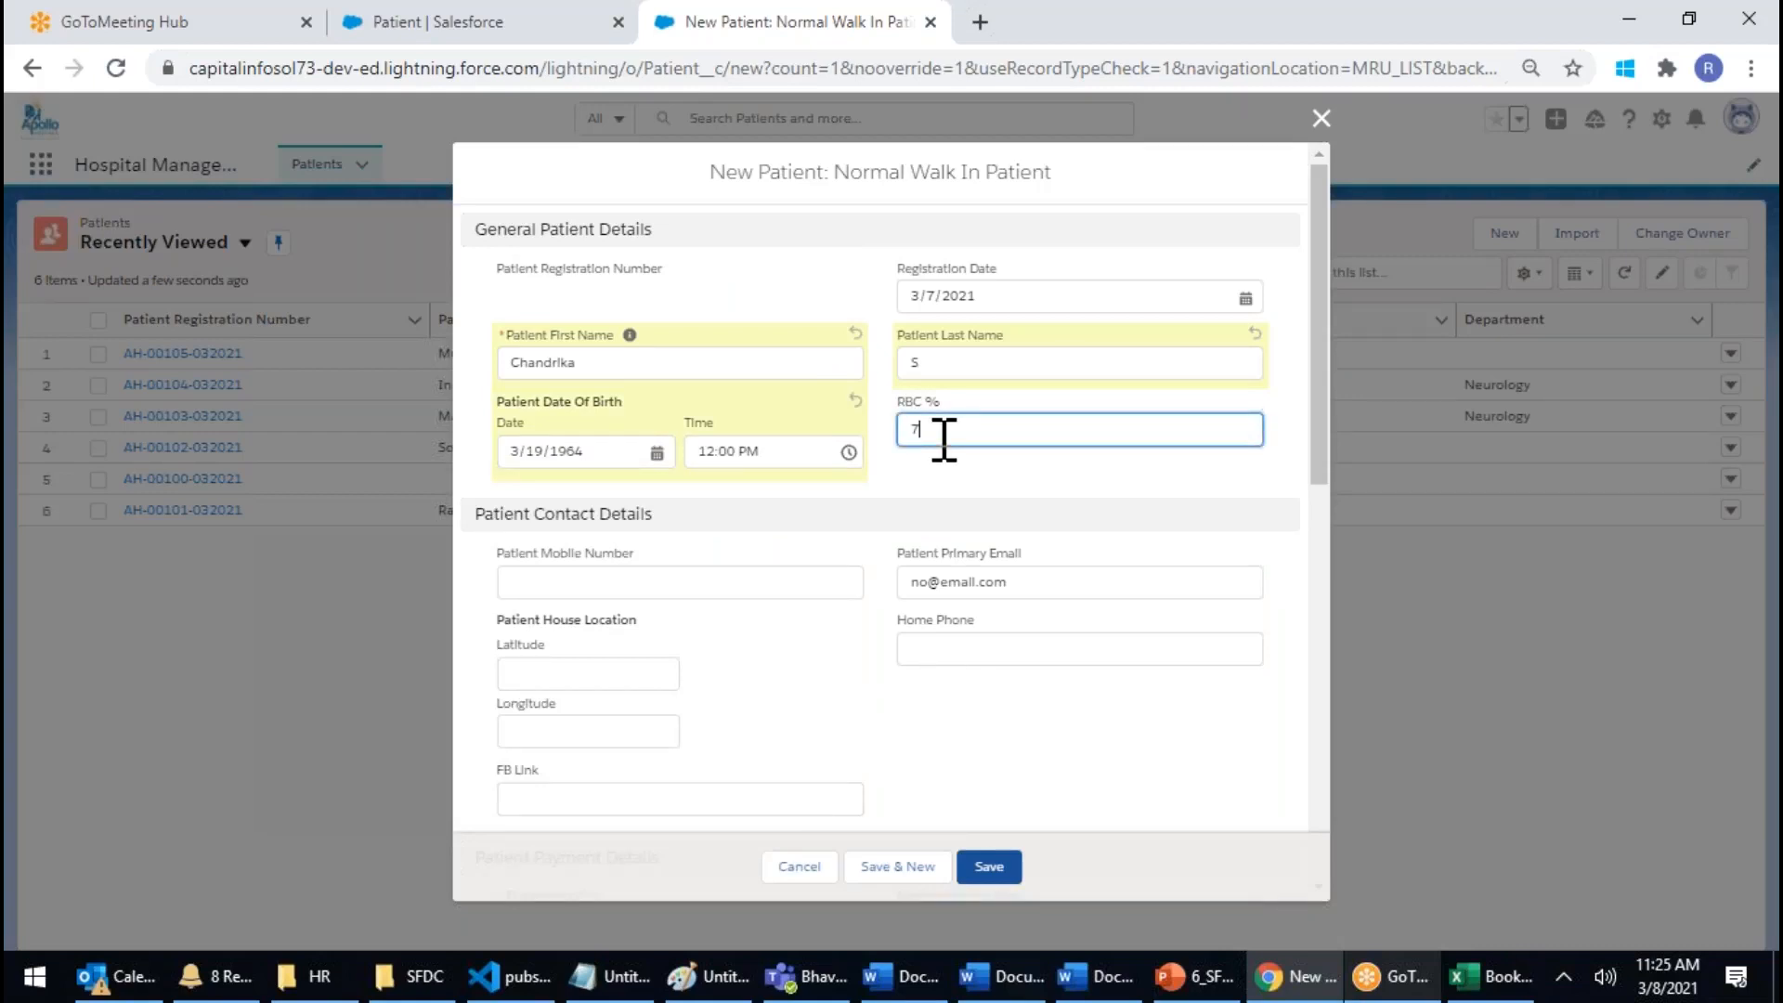
pyautogui.click(999, 868)
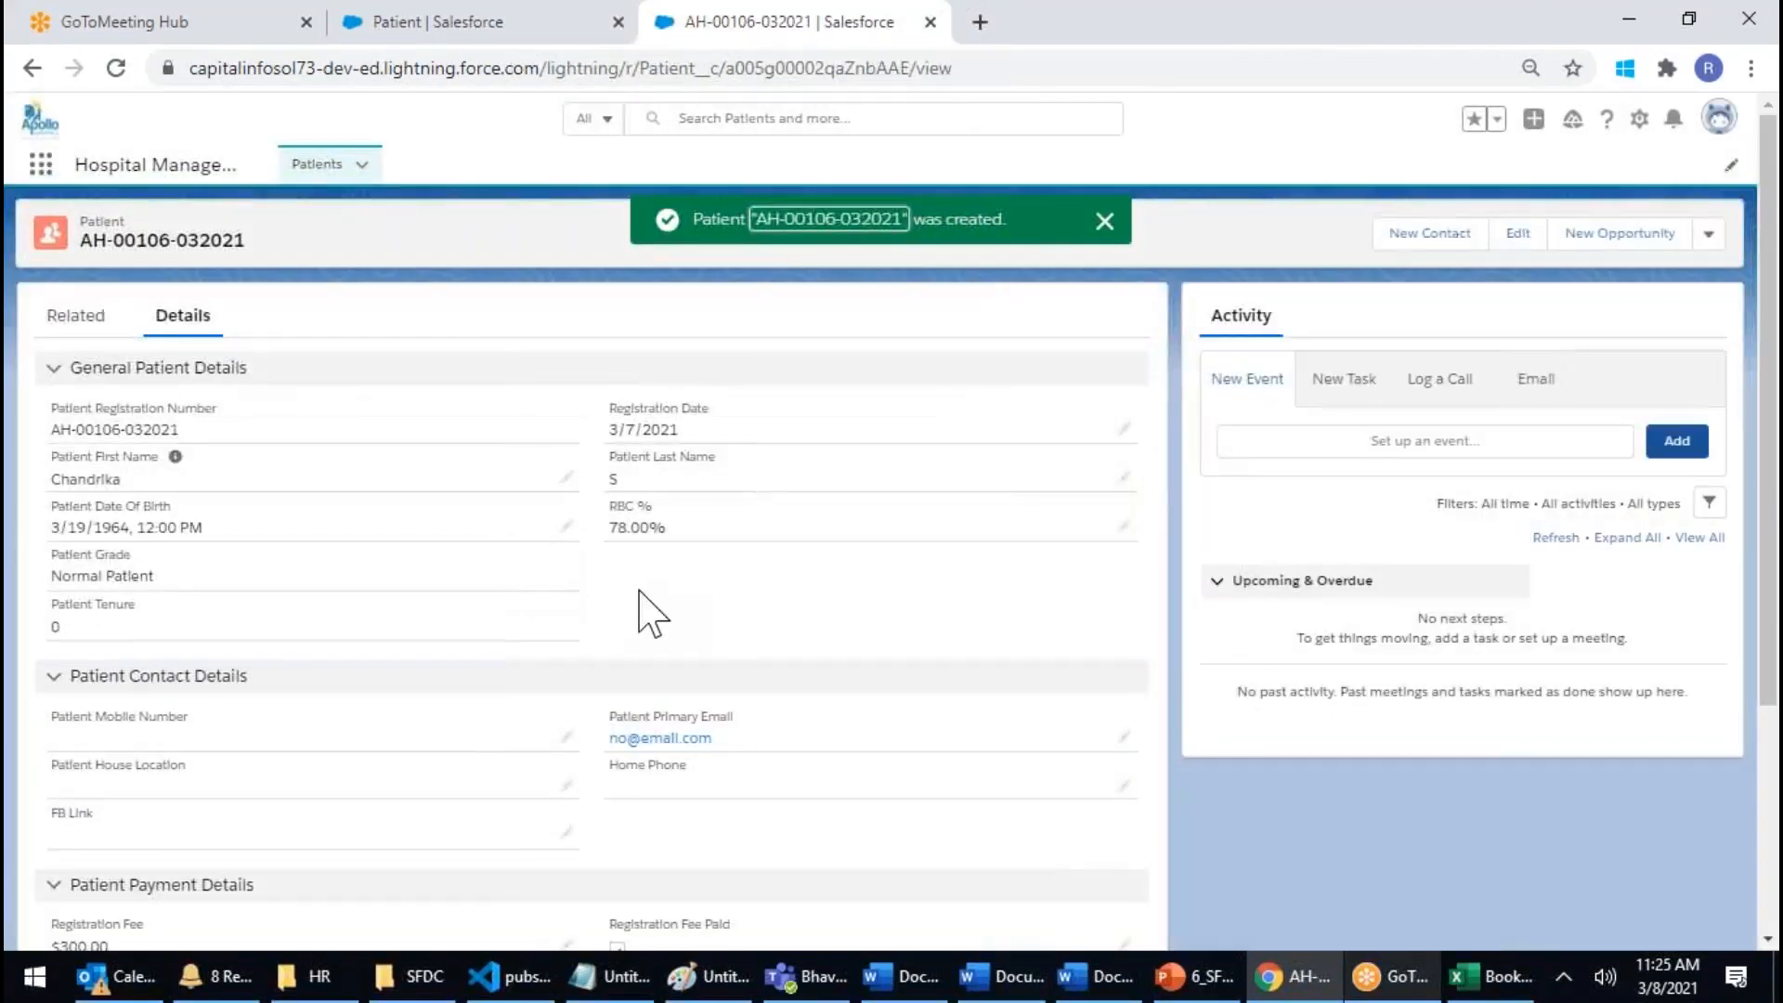
# Step: Review the new patient's general details and reload the record to check for the Patient Type field
pyautogui.hotkey('ctrl', '+')
pyautogui.hotkey('ctrl', '+')
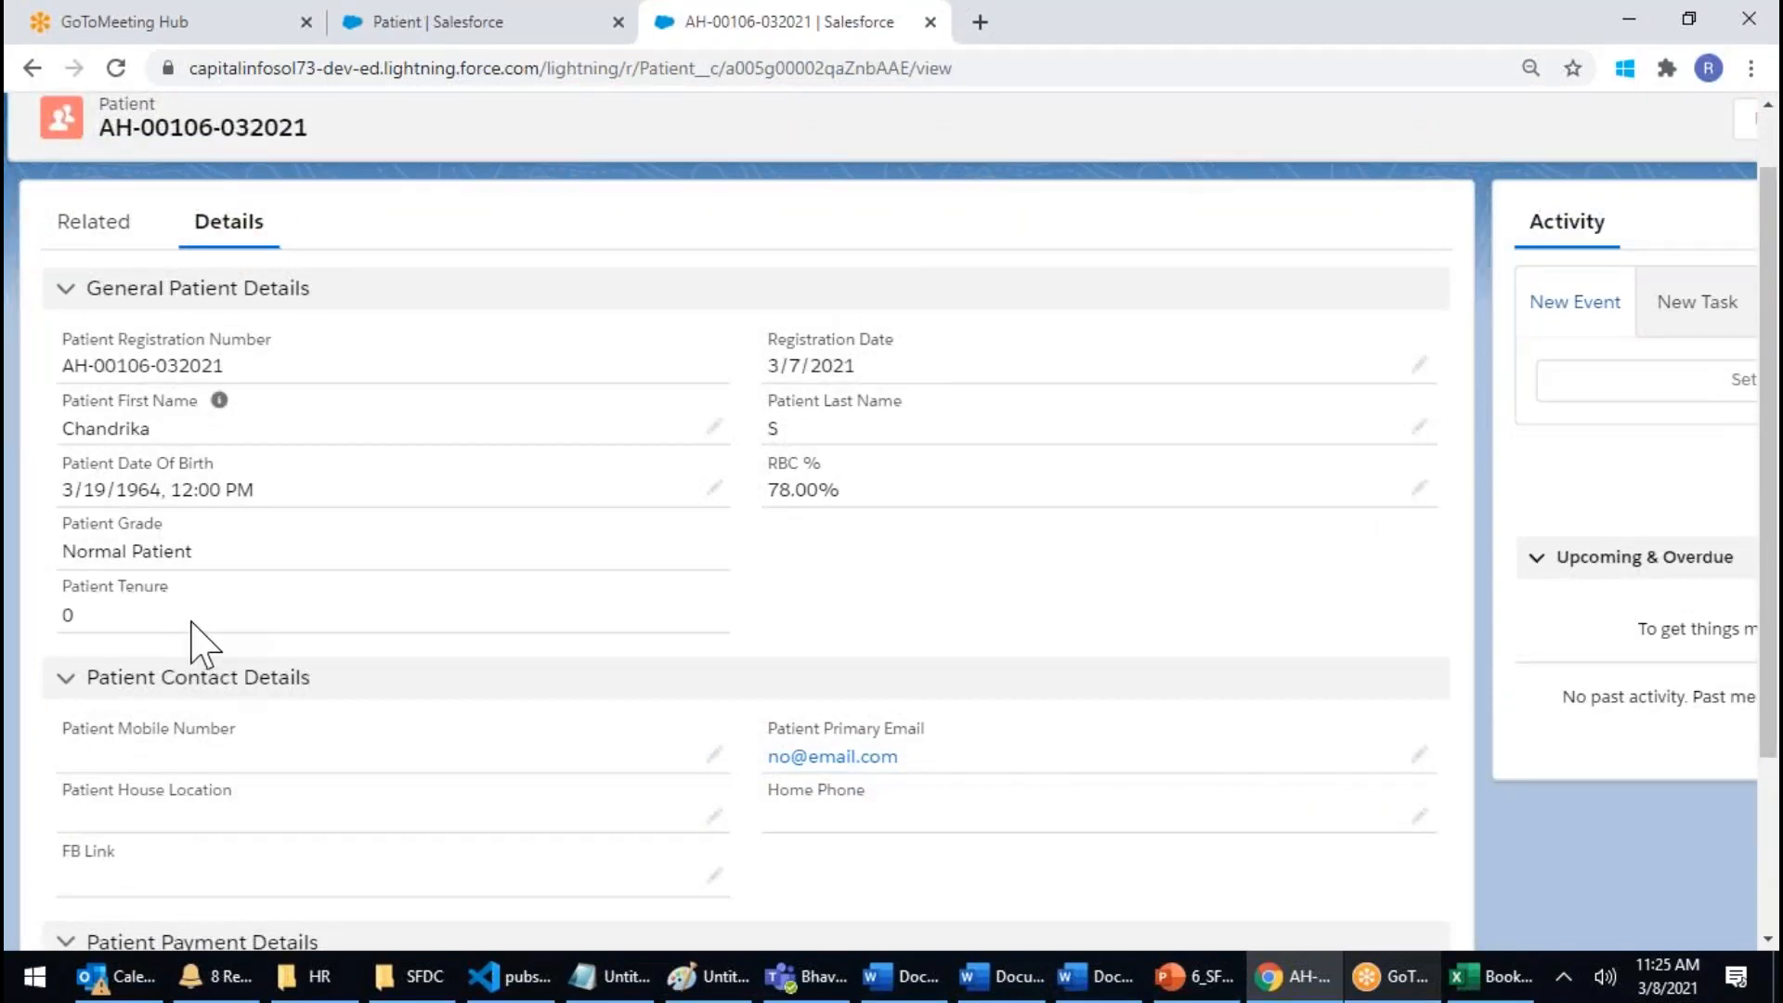
pyautogui.hotkey('ctrl', '0')
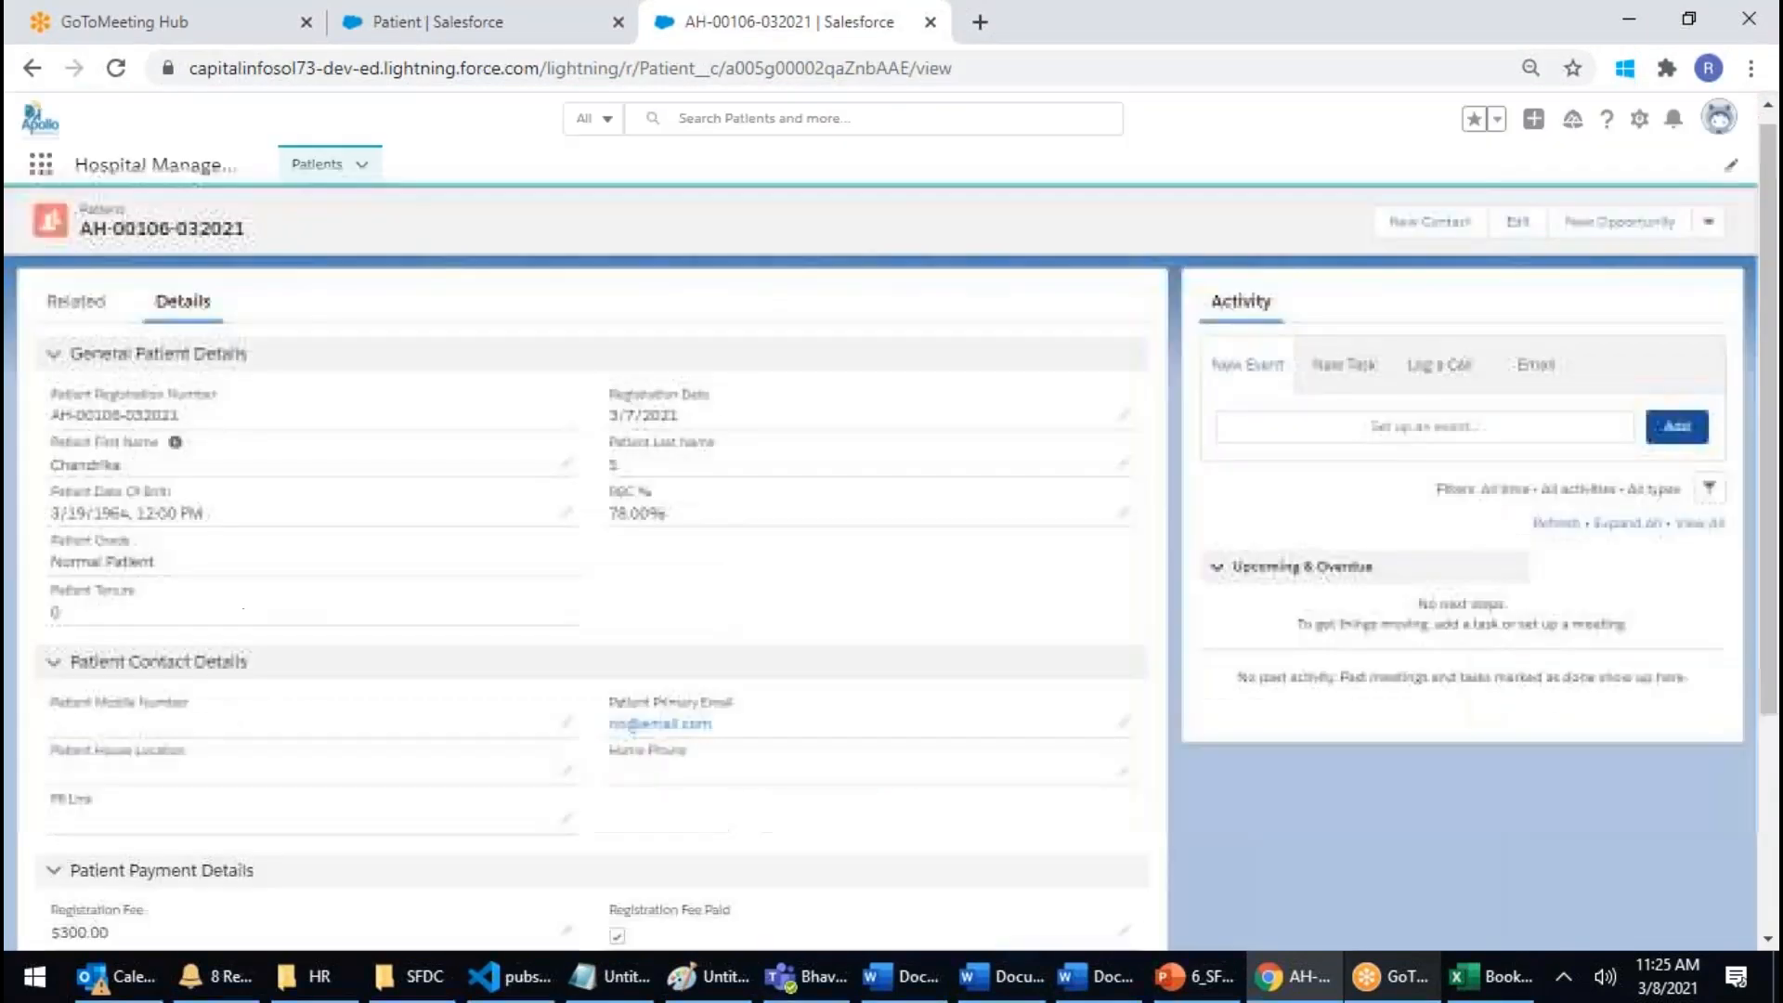
pyautogui.click(645, 68)
pyautogui.press('Return')
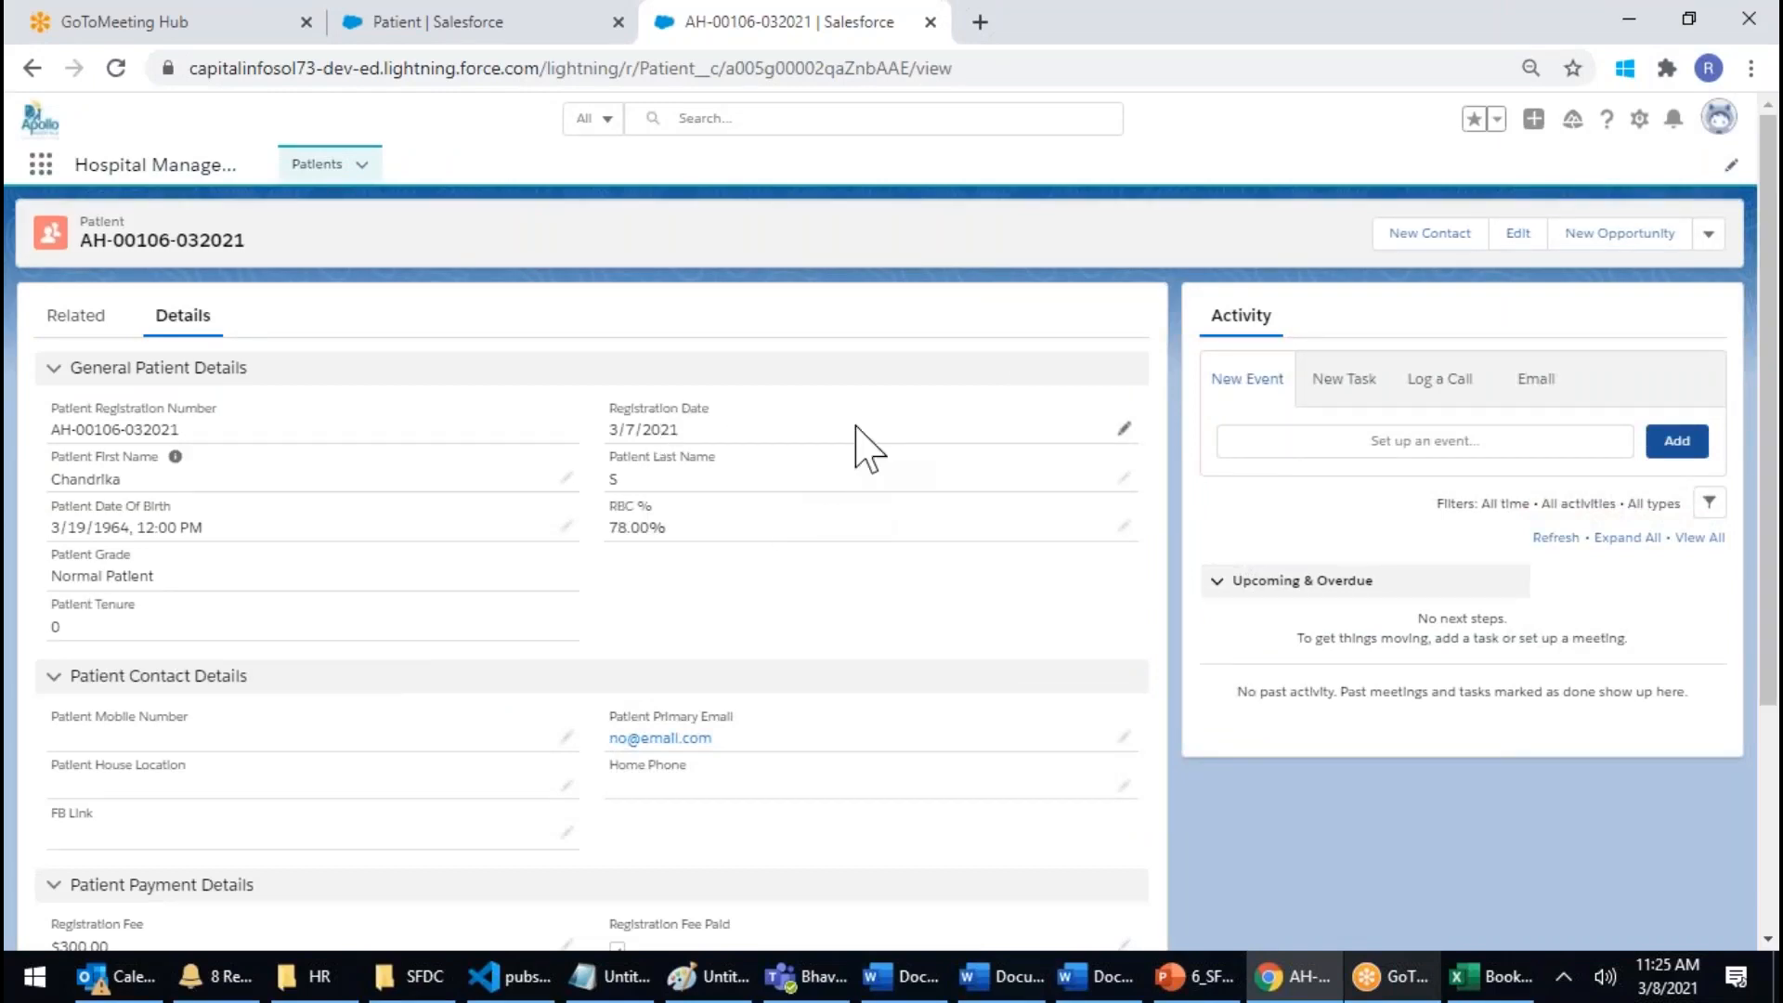
# Step: Try to move the new patient's Registration Date to the year 1958, save the record, and reload it
pyautogui.click(1125, 429)
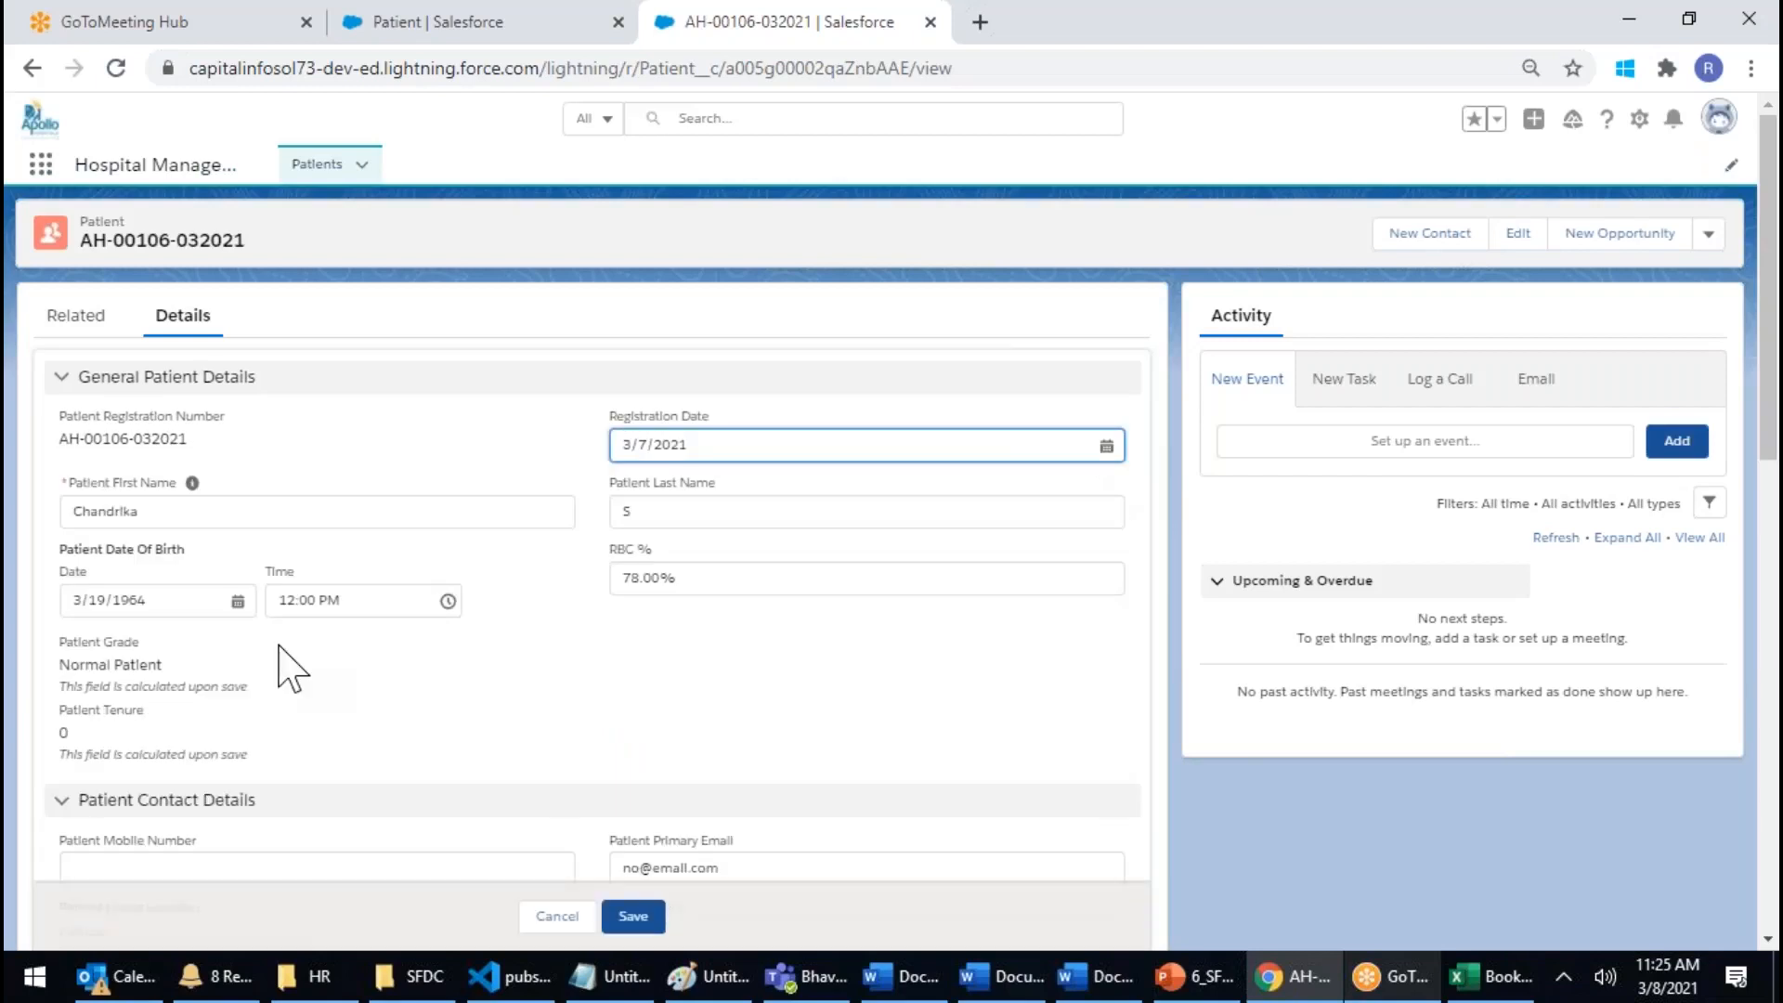
pyautogui.click(1108, 446)
pyautogui.click(1079, 485)
pyautogui.scroll(10, 1068, 372)
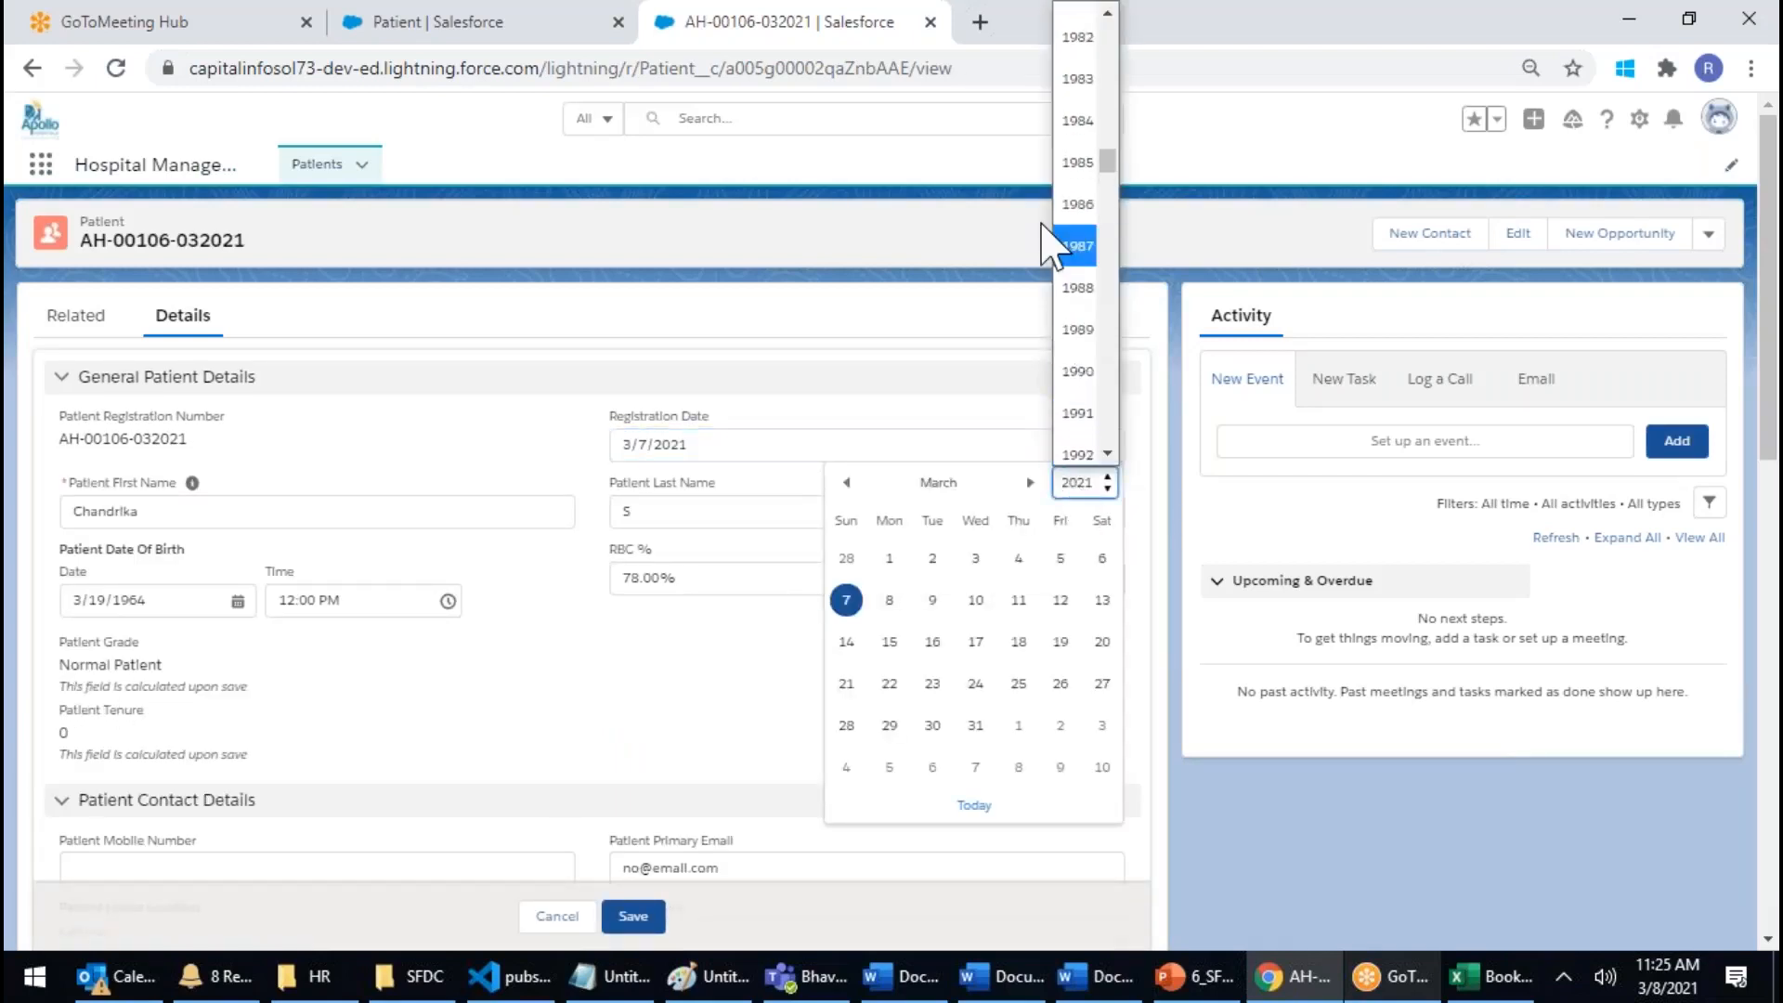
pyautogui.click(1036, 222)
pyautogui.click(1083, 486)
pyautogui.scroll(15, 1101, 298)
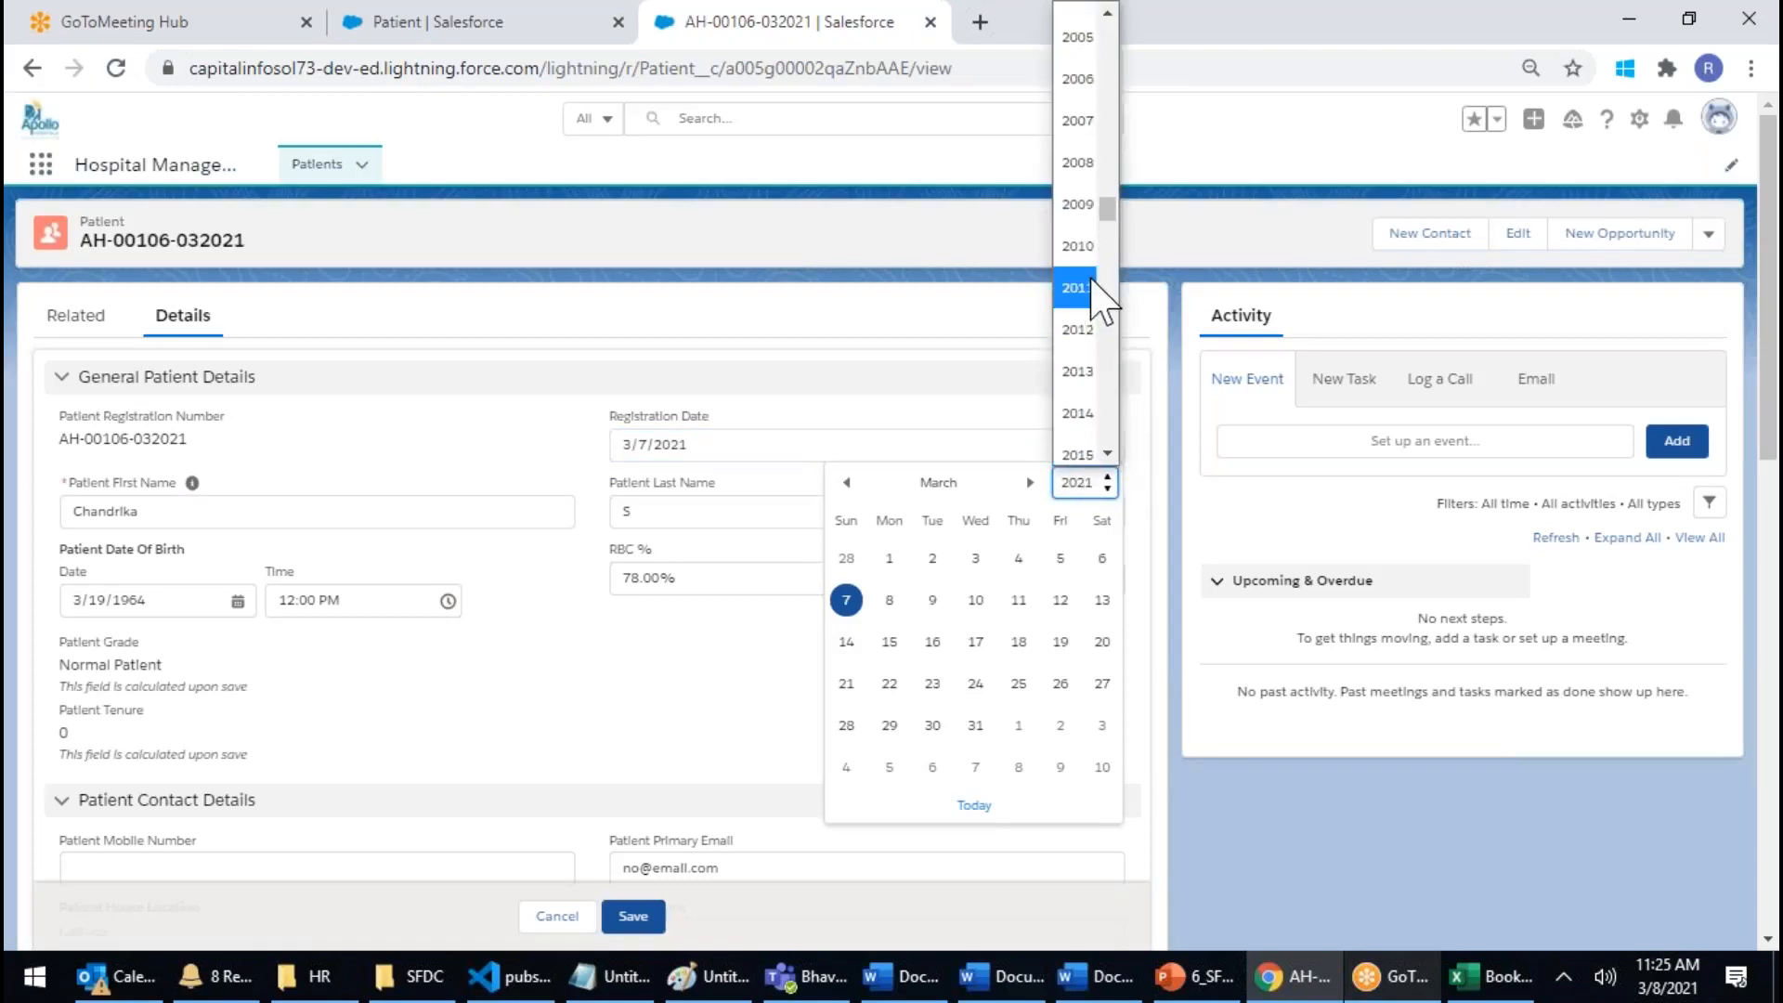
pyautogui.scroll(2, 1101, 269)
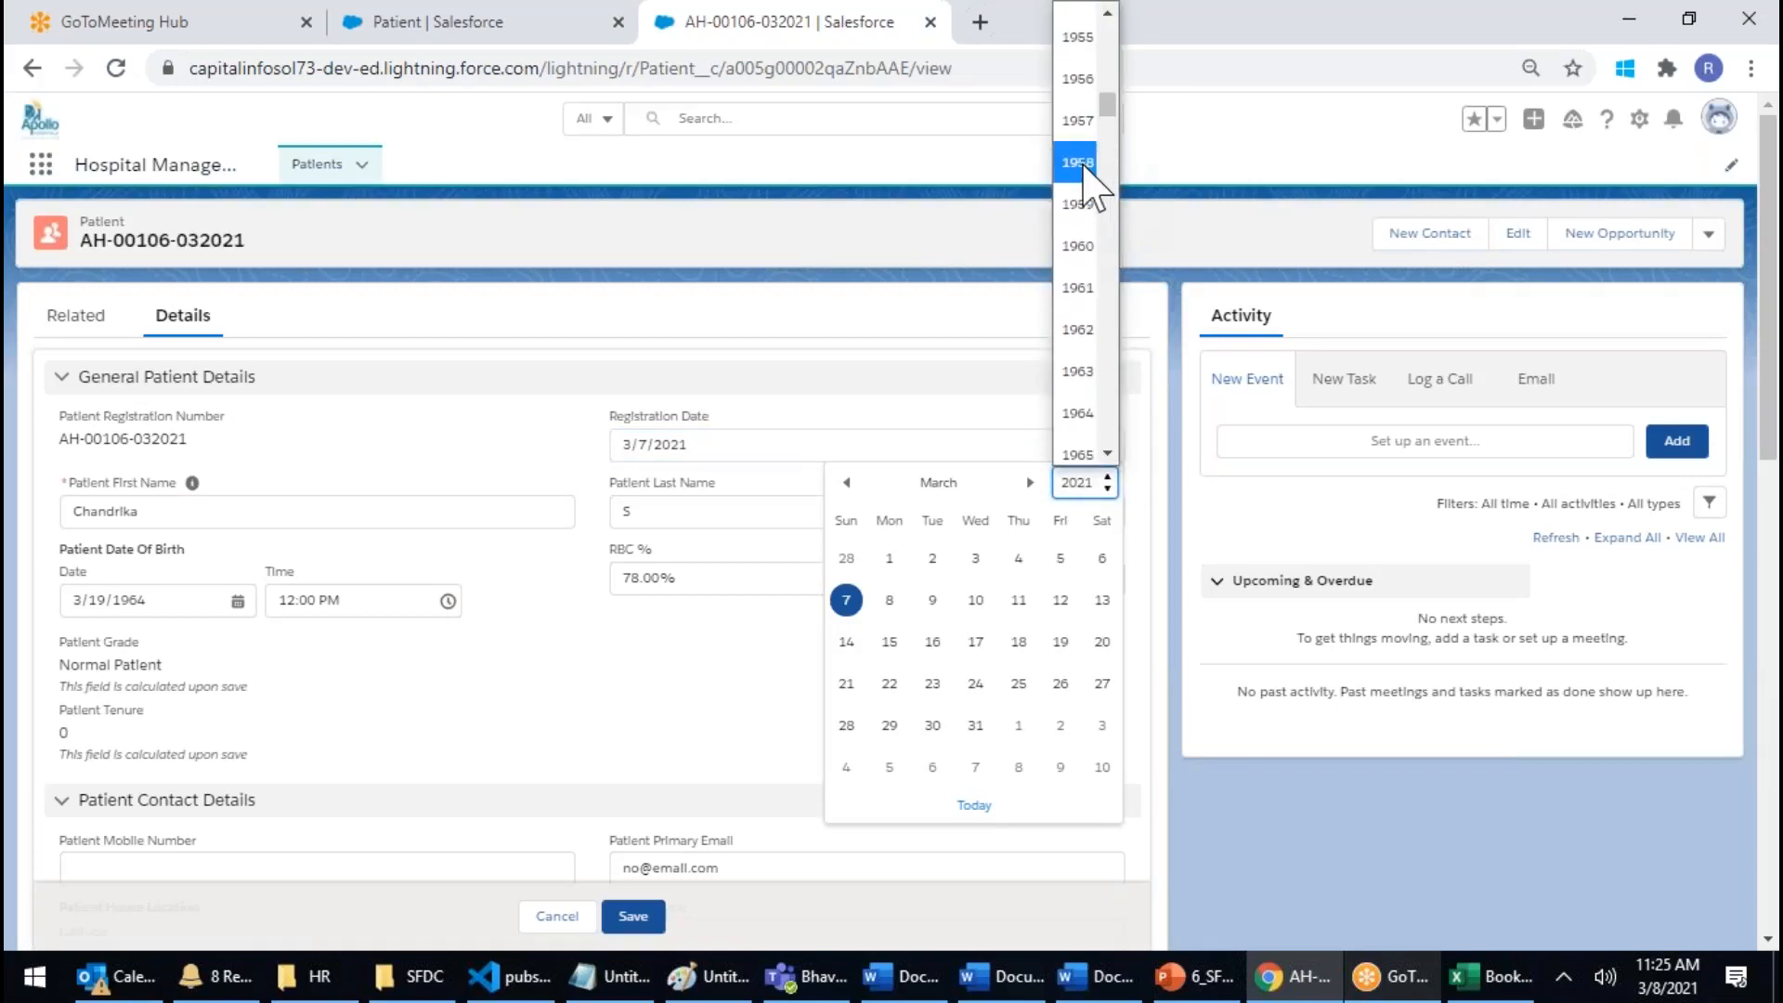
pyautogui.click(1086, 167)
pyautogui.click(702, 685)
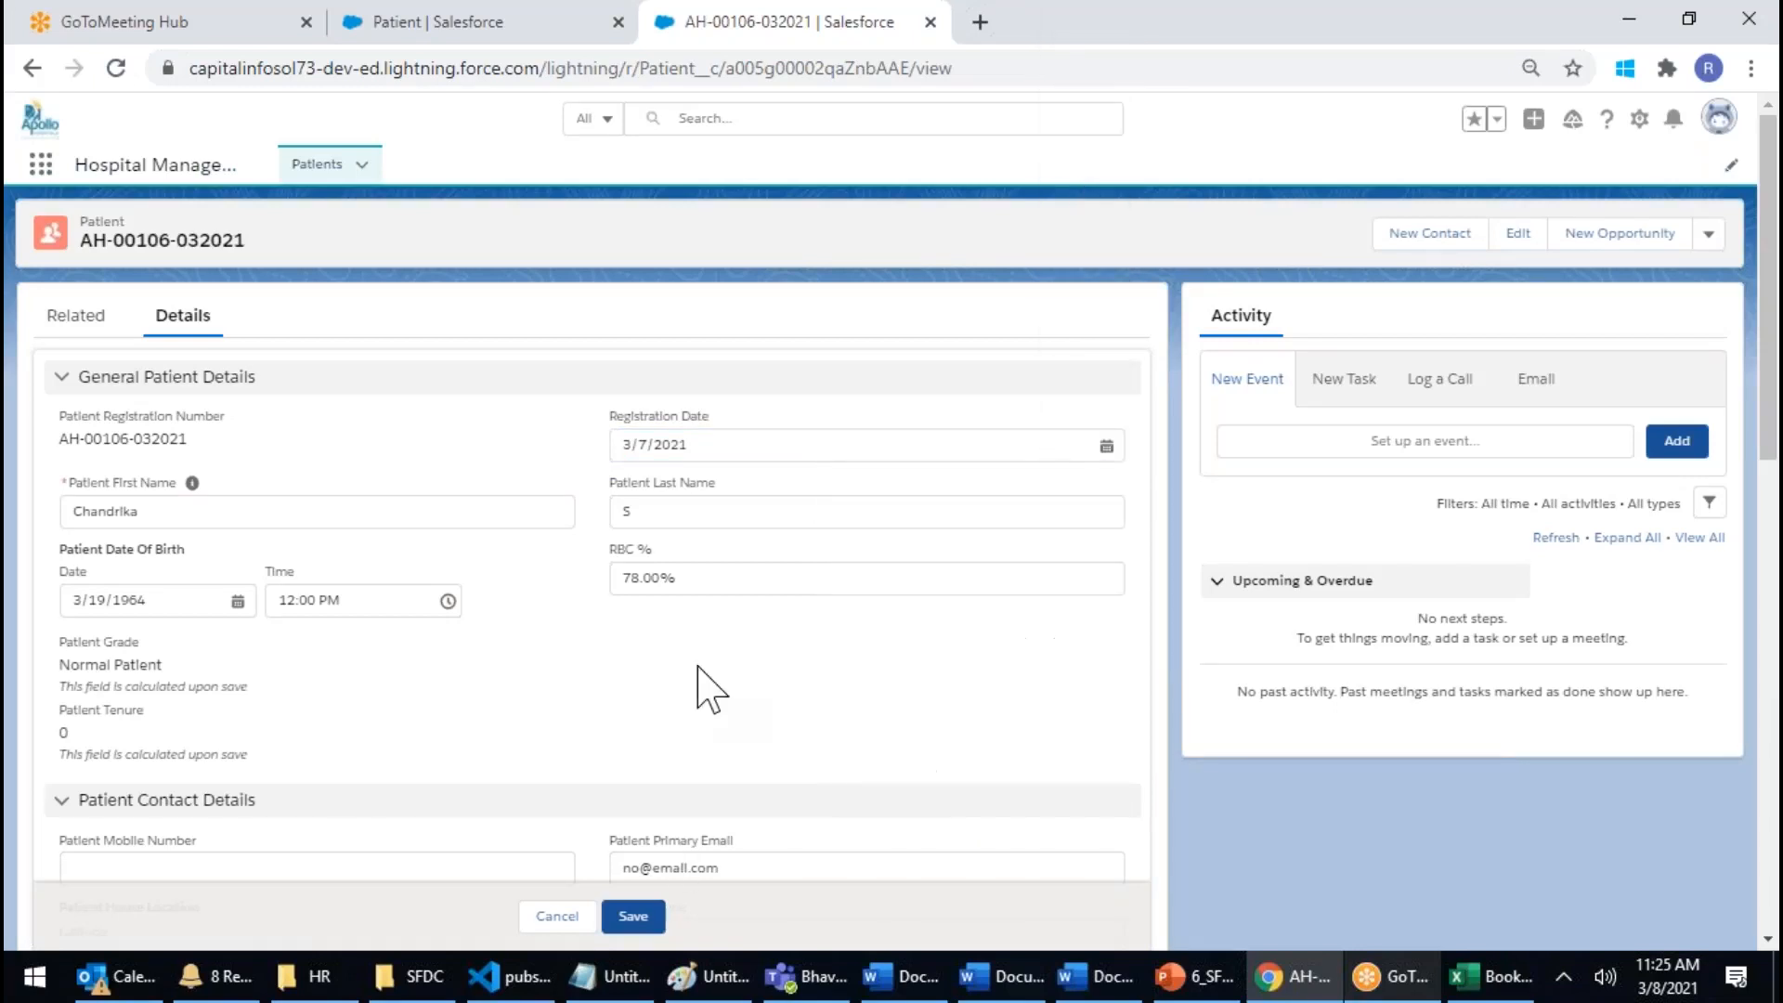
pyautogui.click(646, 918)
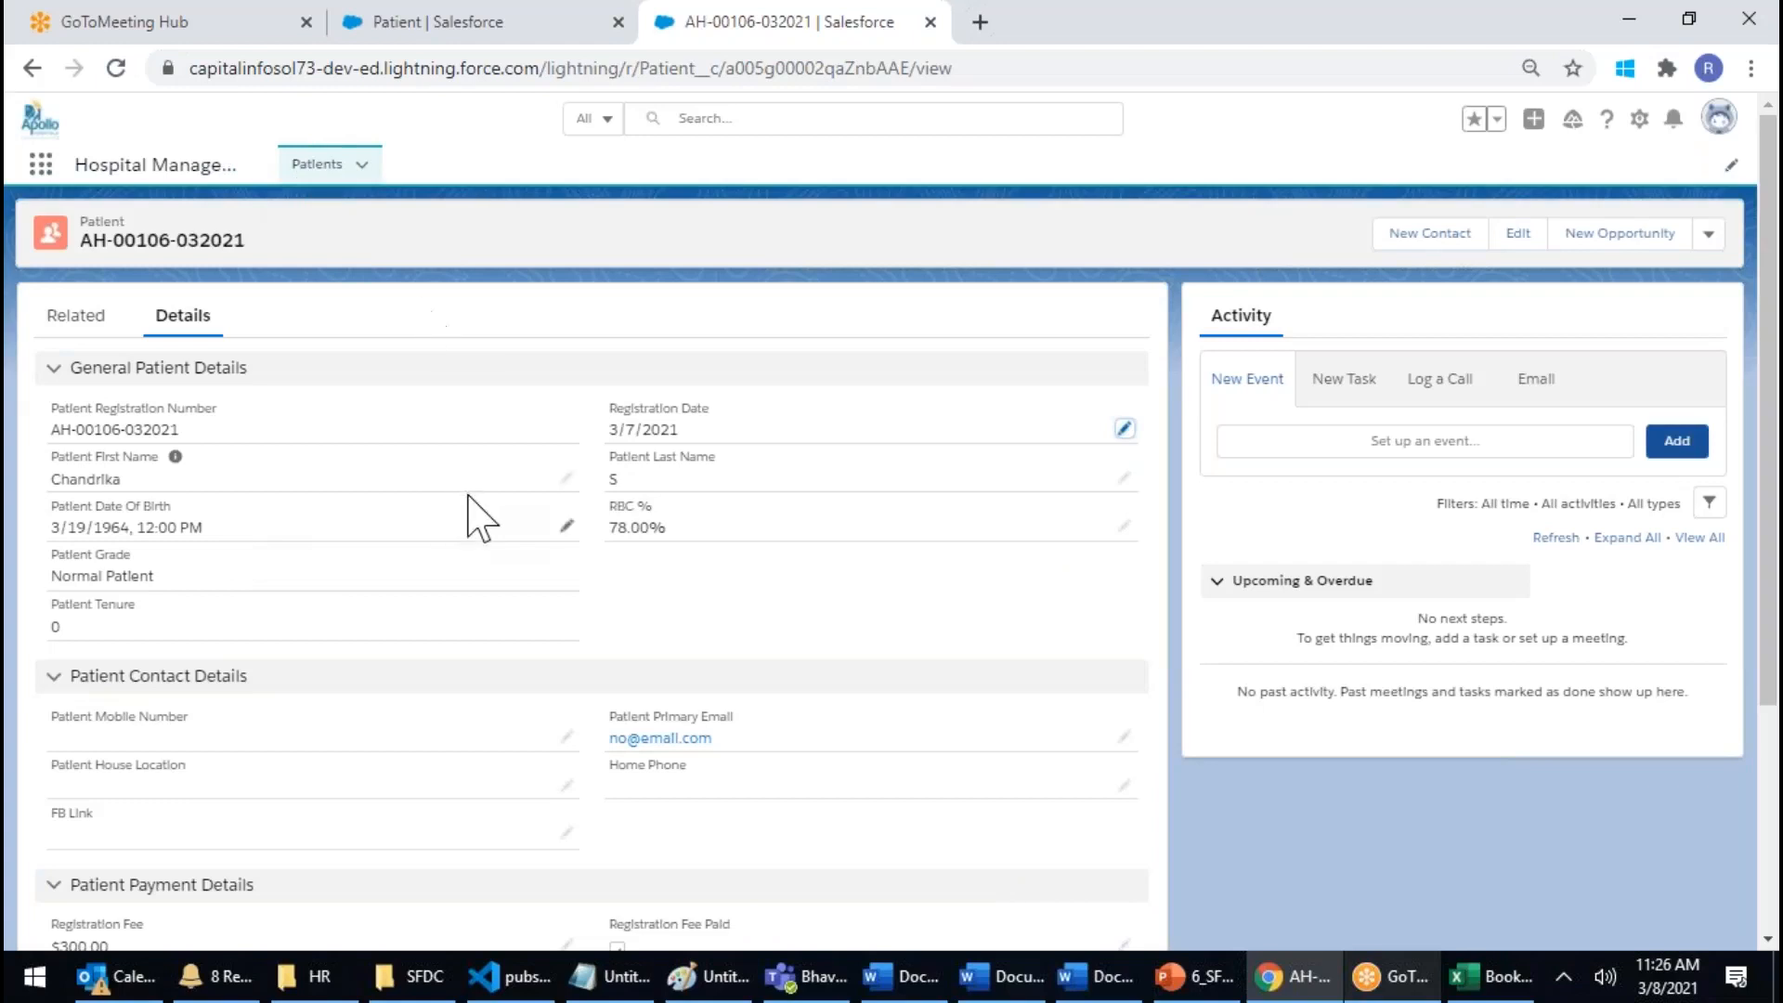
pyautogui.click(115, 68)
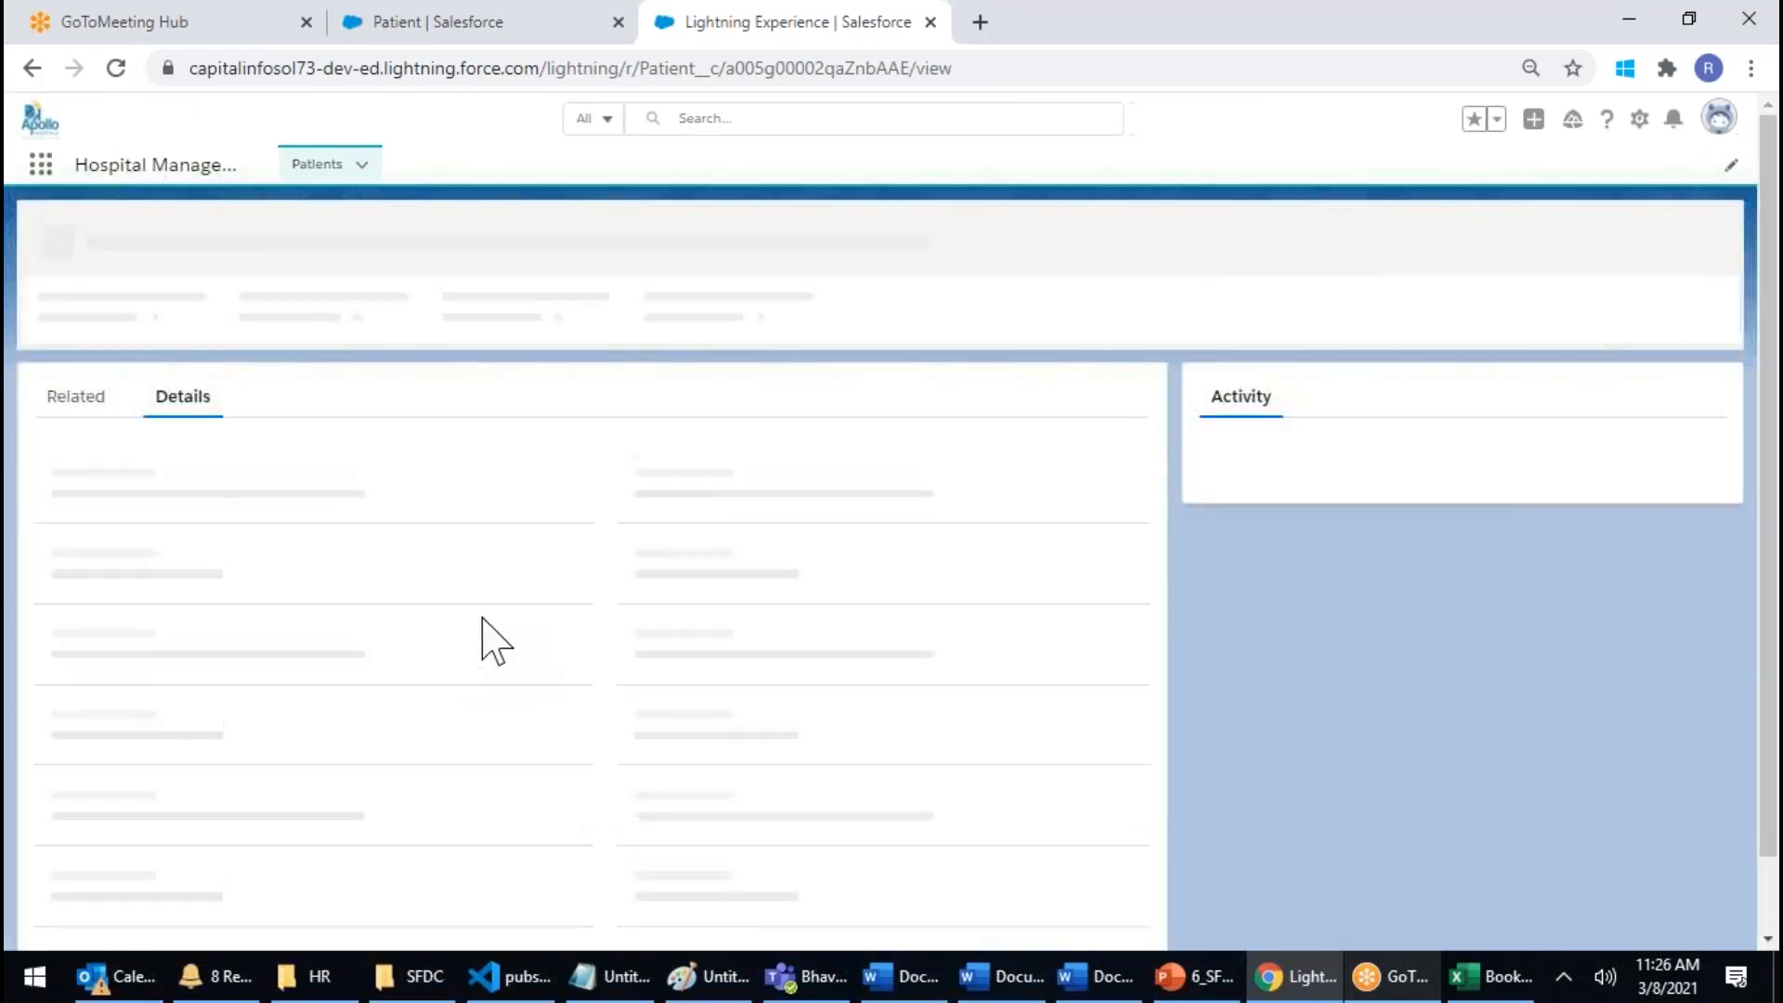
# Step: Open the Walkin Patient page layout of the Patient object for editing in the Object Manager
pyautogui.moveTo(94, 601); pyautogui.dragTo(108, 645)
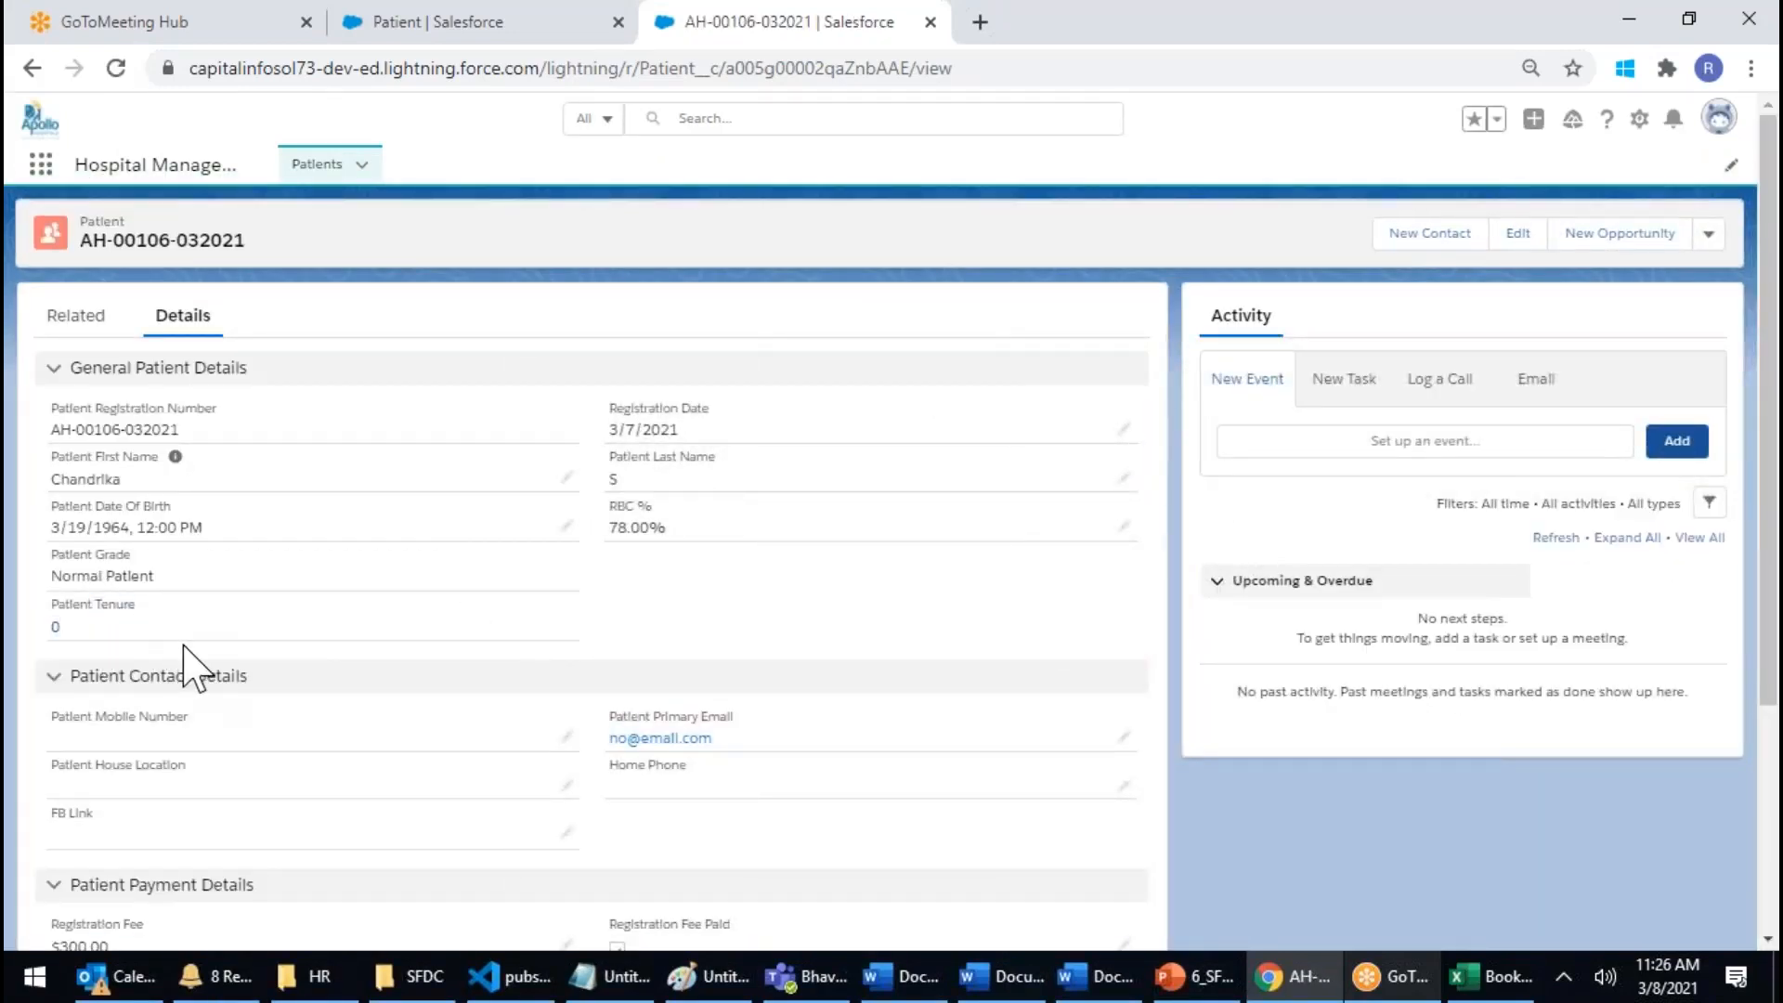
pyautogui.click(429, 28)
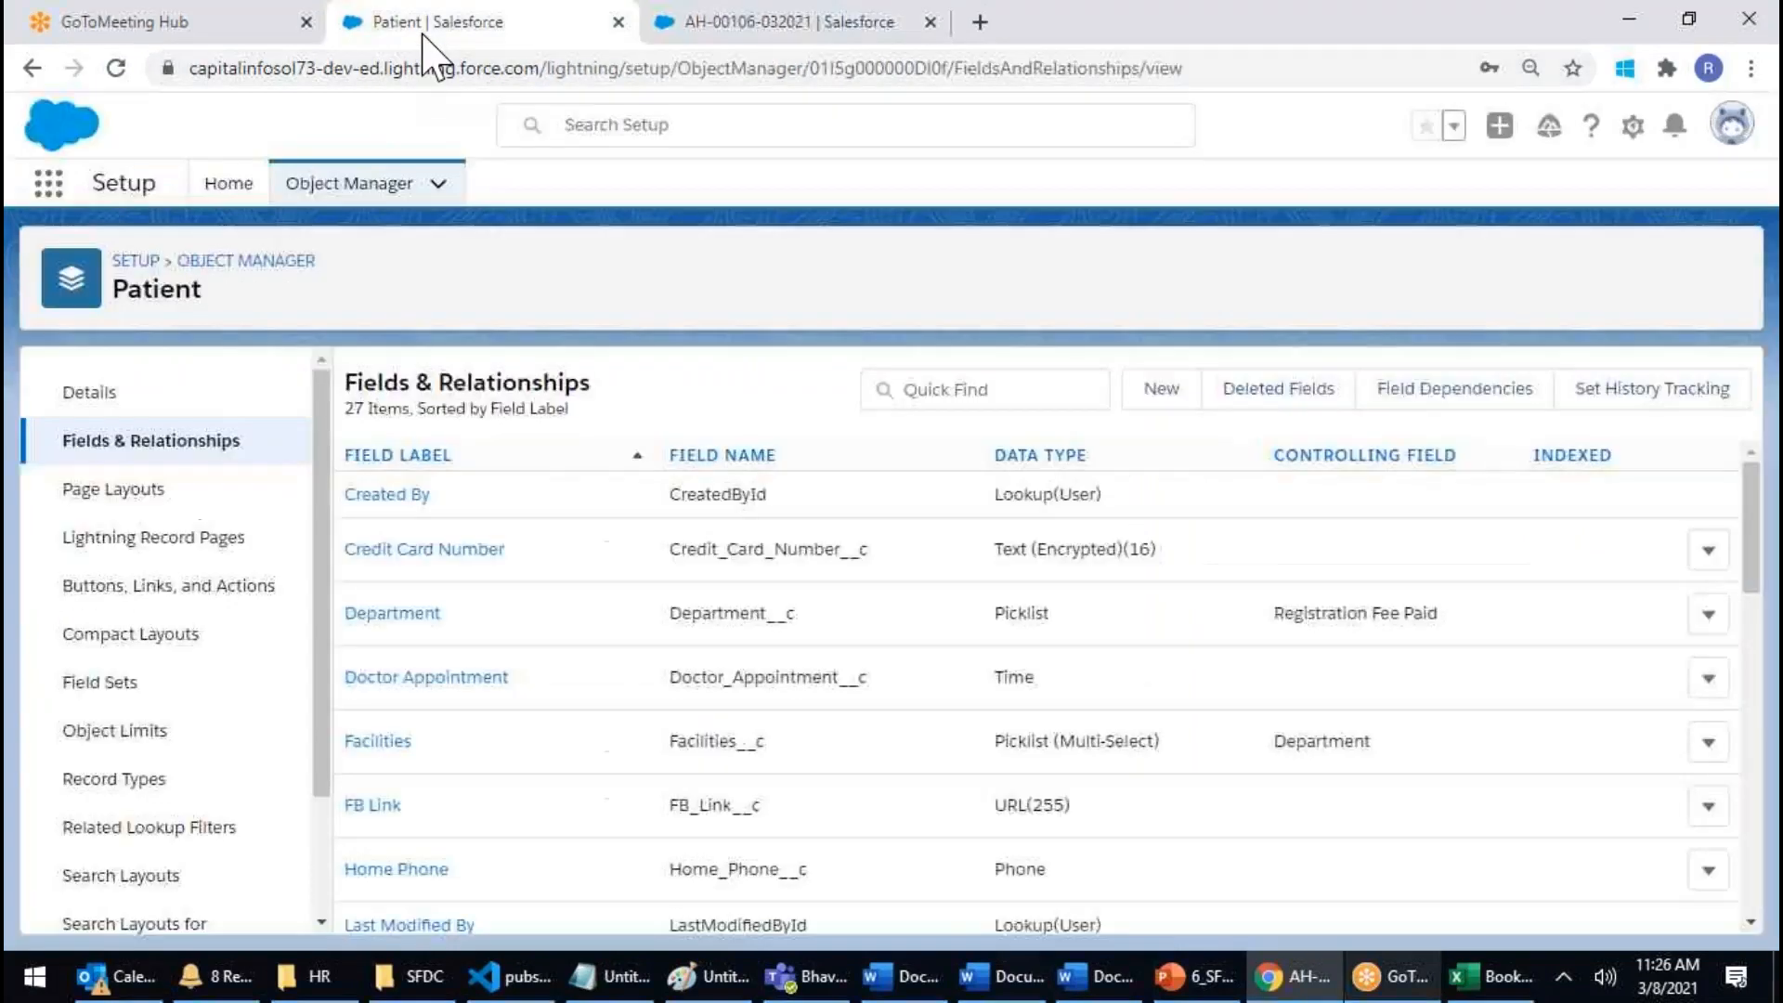
pyautogui.scroll(3, 234, 522)
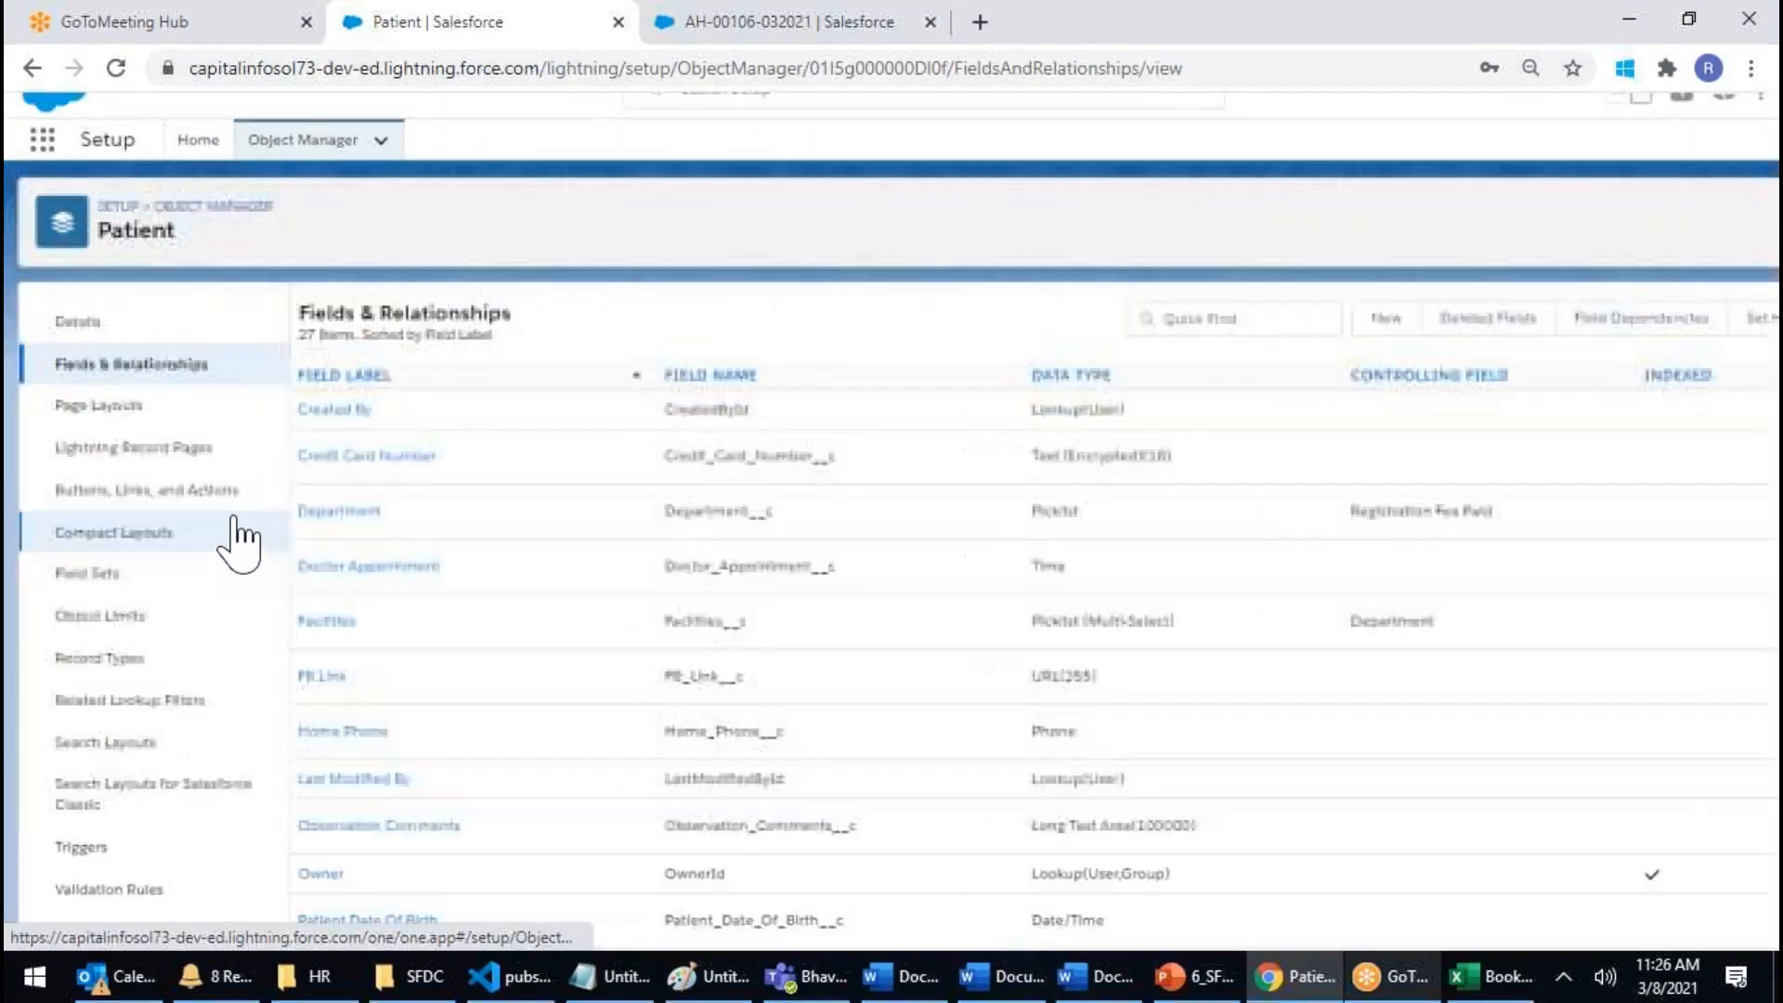
pyautogui.click(117, 403)
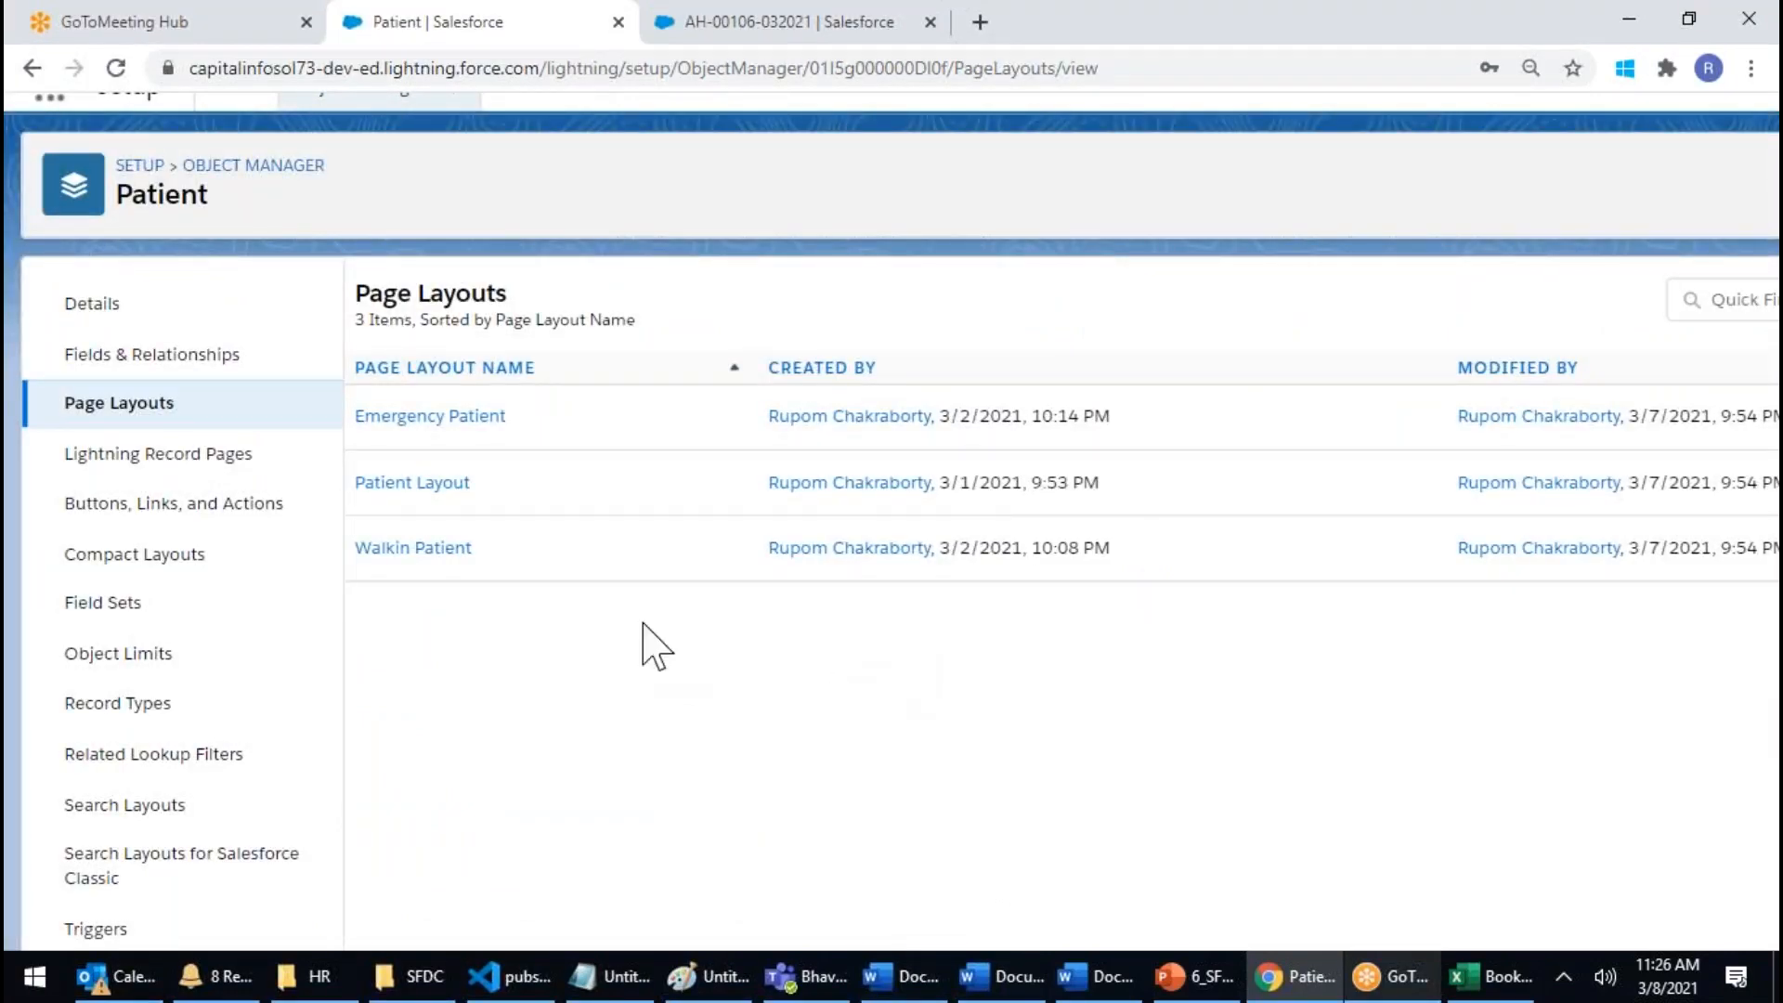
pyautogui.click(402, 550)
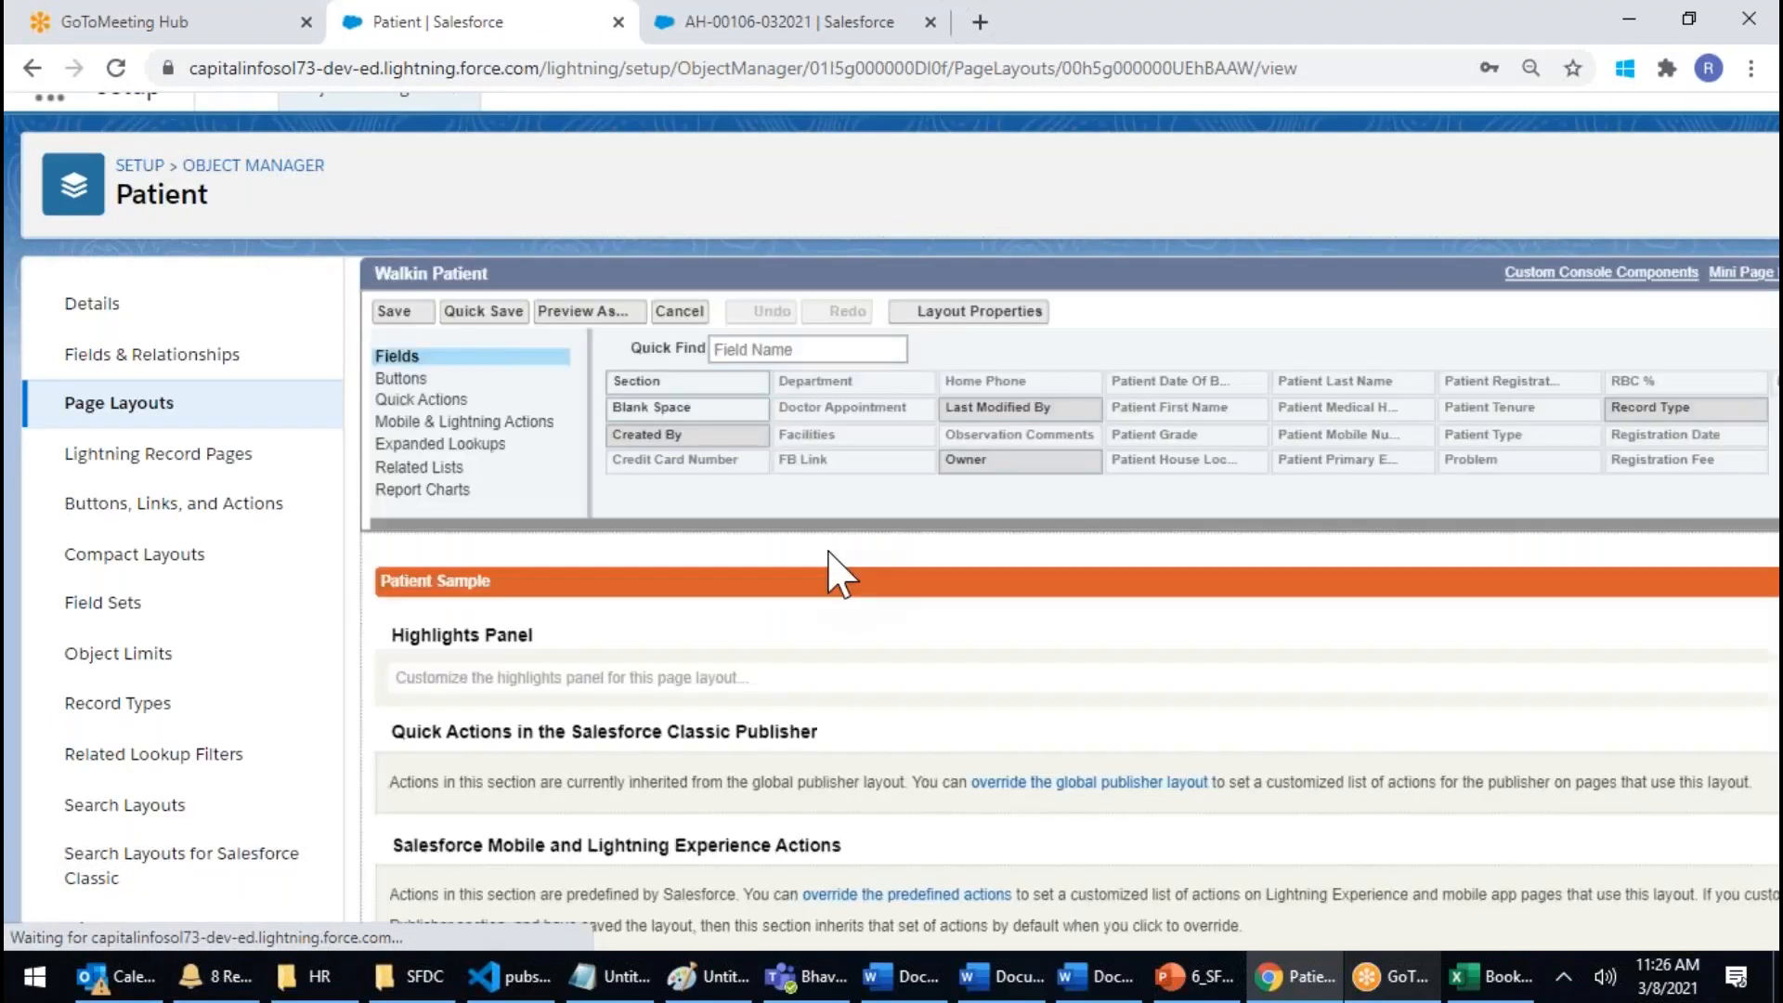
# Step: Move the Patient Grade and Patient Type fields below RBC % in General Patient Details and save the Walkin Patient layout
pyautogui.scroll(-3, 813, 632)
pyautogui.scroll(-3, 808, 616)
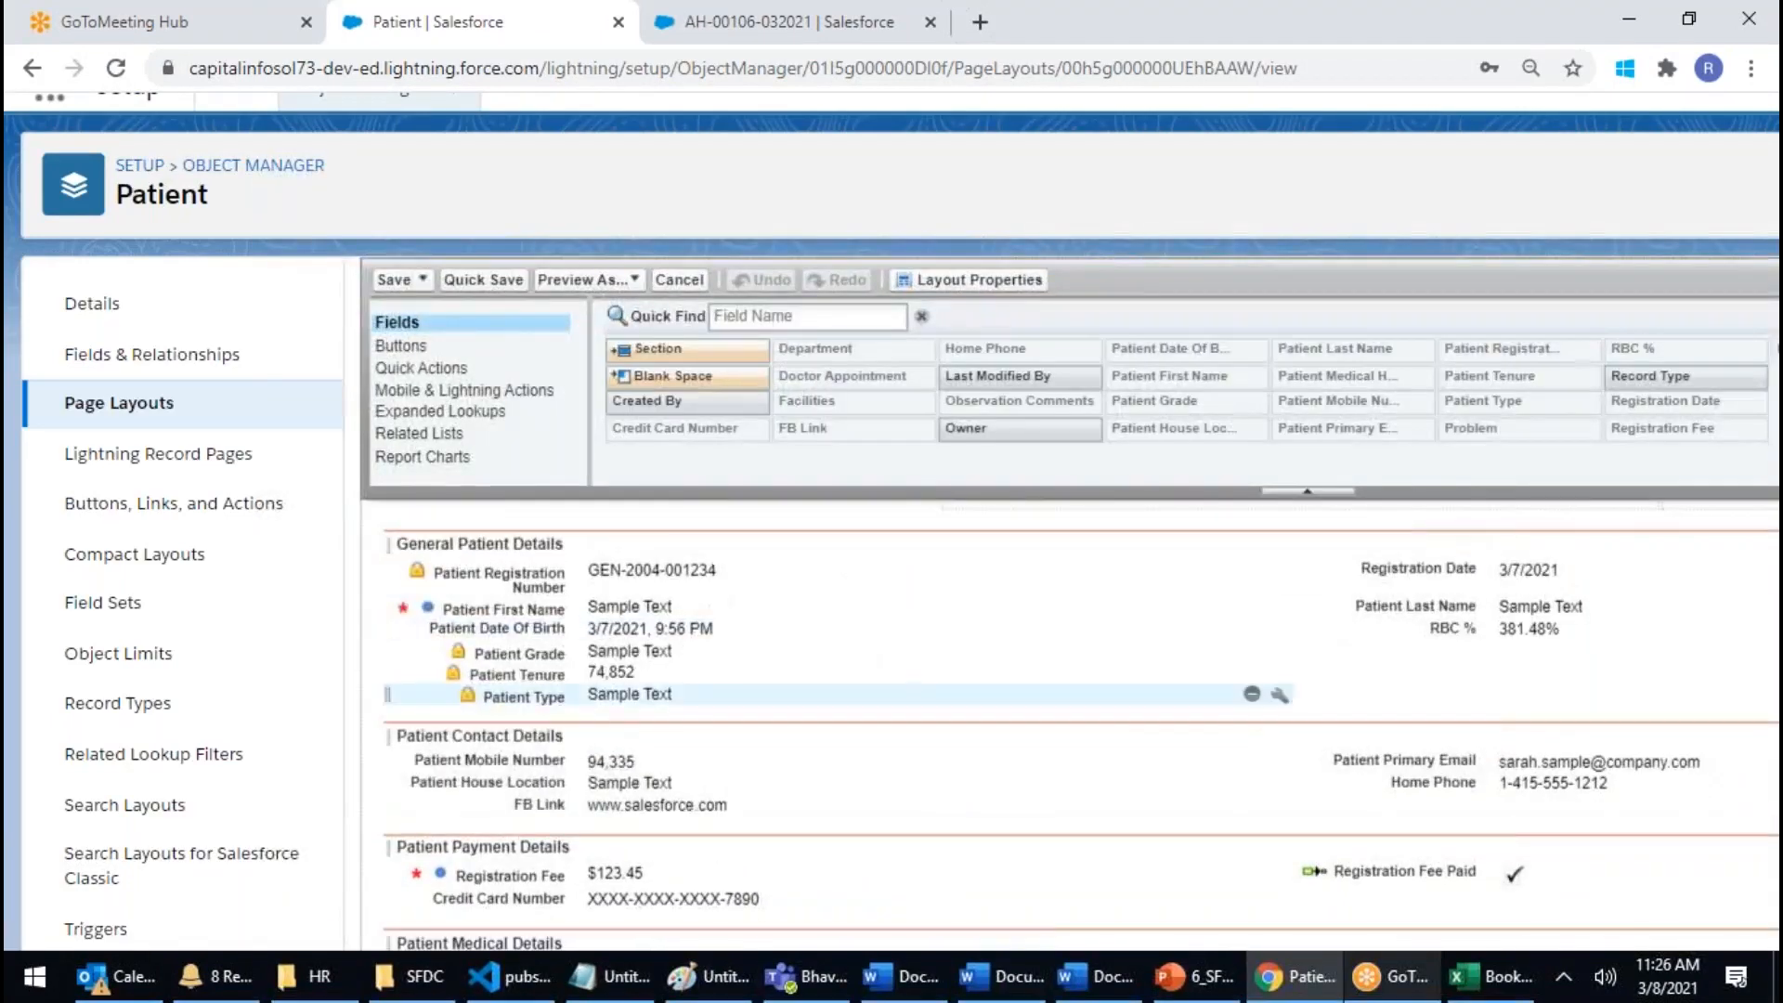
pyautogui.moveTo(587, 697); pyautogui.dragTo(1477, 697)
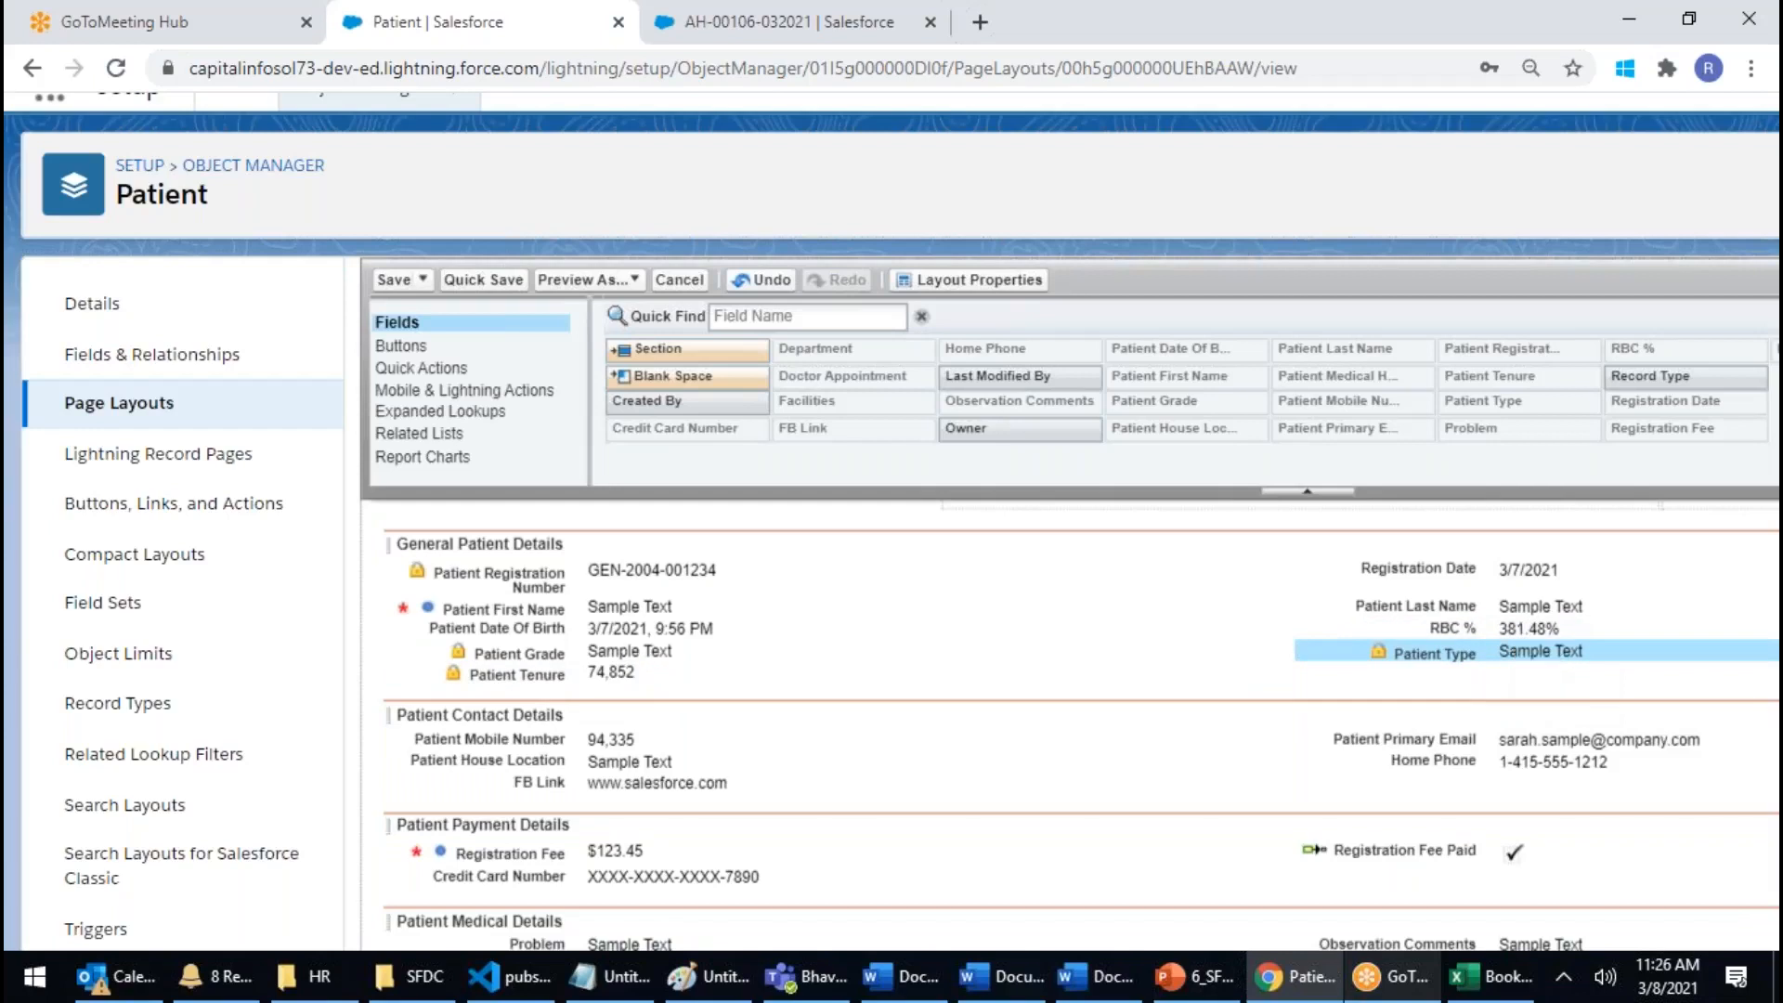
pyautogui.moveTo(1505, 651)
pyautogui.mouseDown()
pyautogui.moveTo(583, 671)
pyautogui.moveTo(1557, 639)
pyautogui.moveTo(1493, 657)
pyautogui.mouseUp()
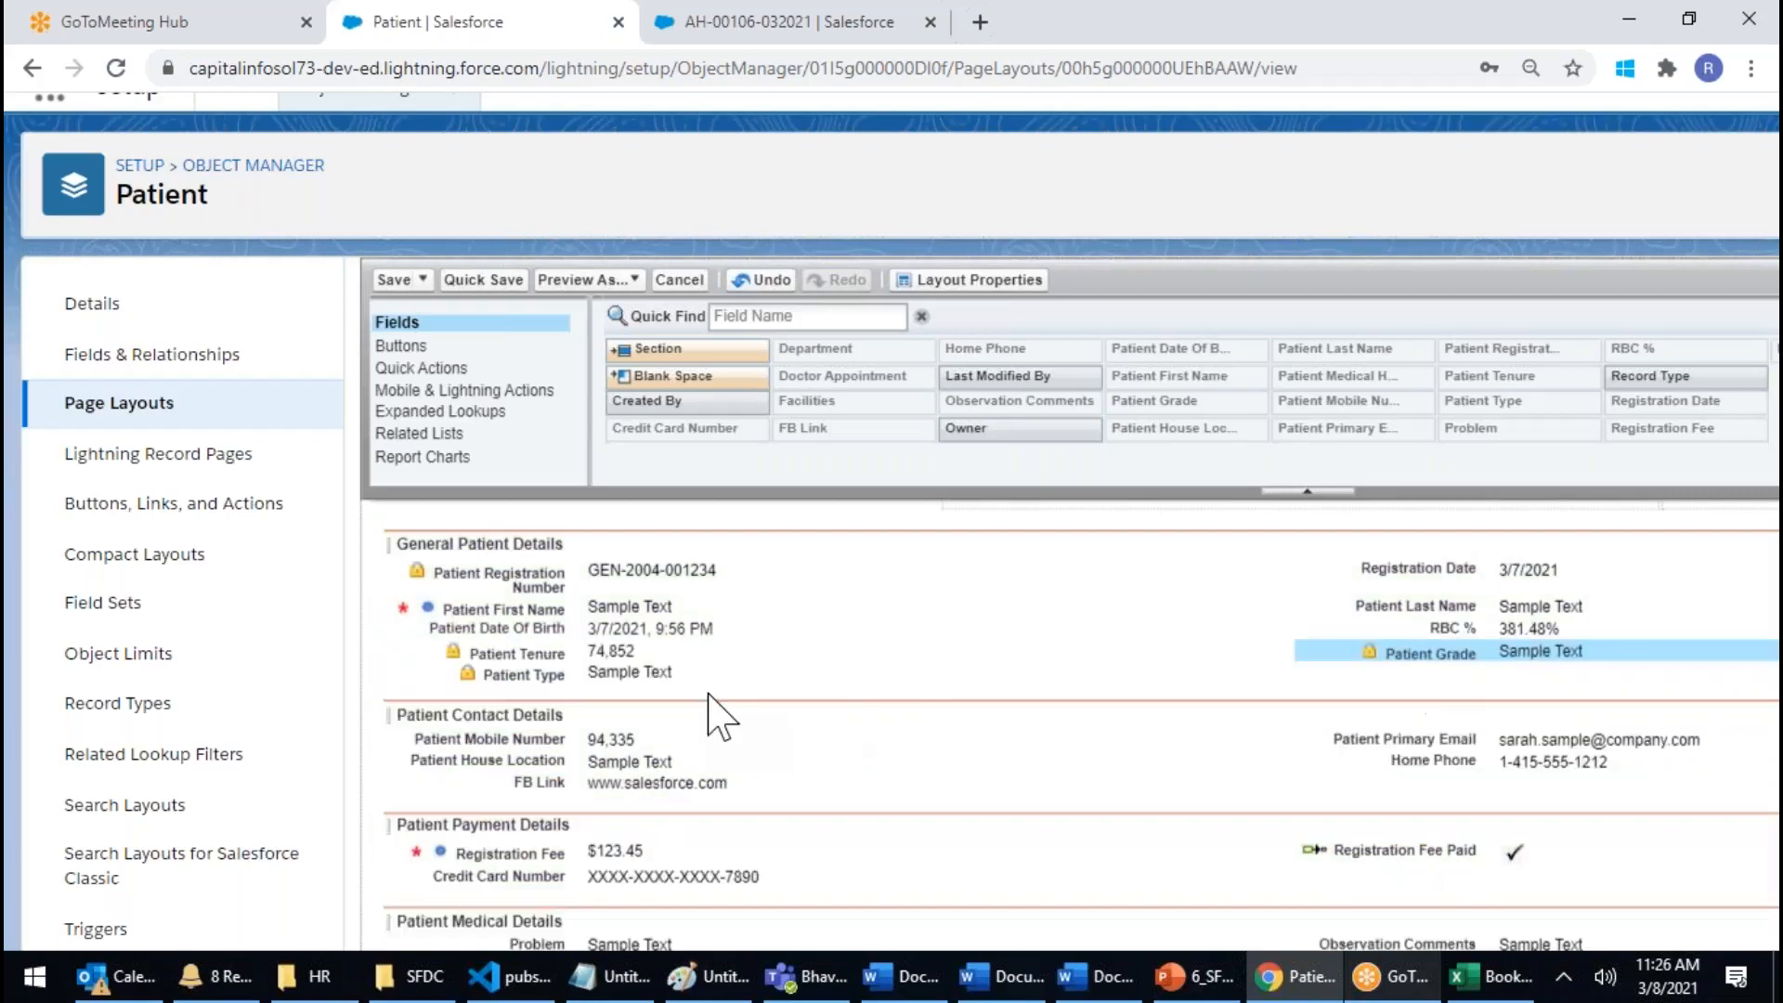
pyautogui.moveTo(606, 673); pyautogui.dragTo(1495, 710)
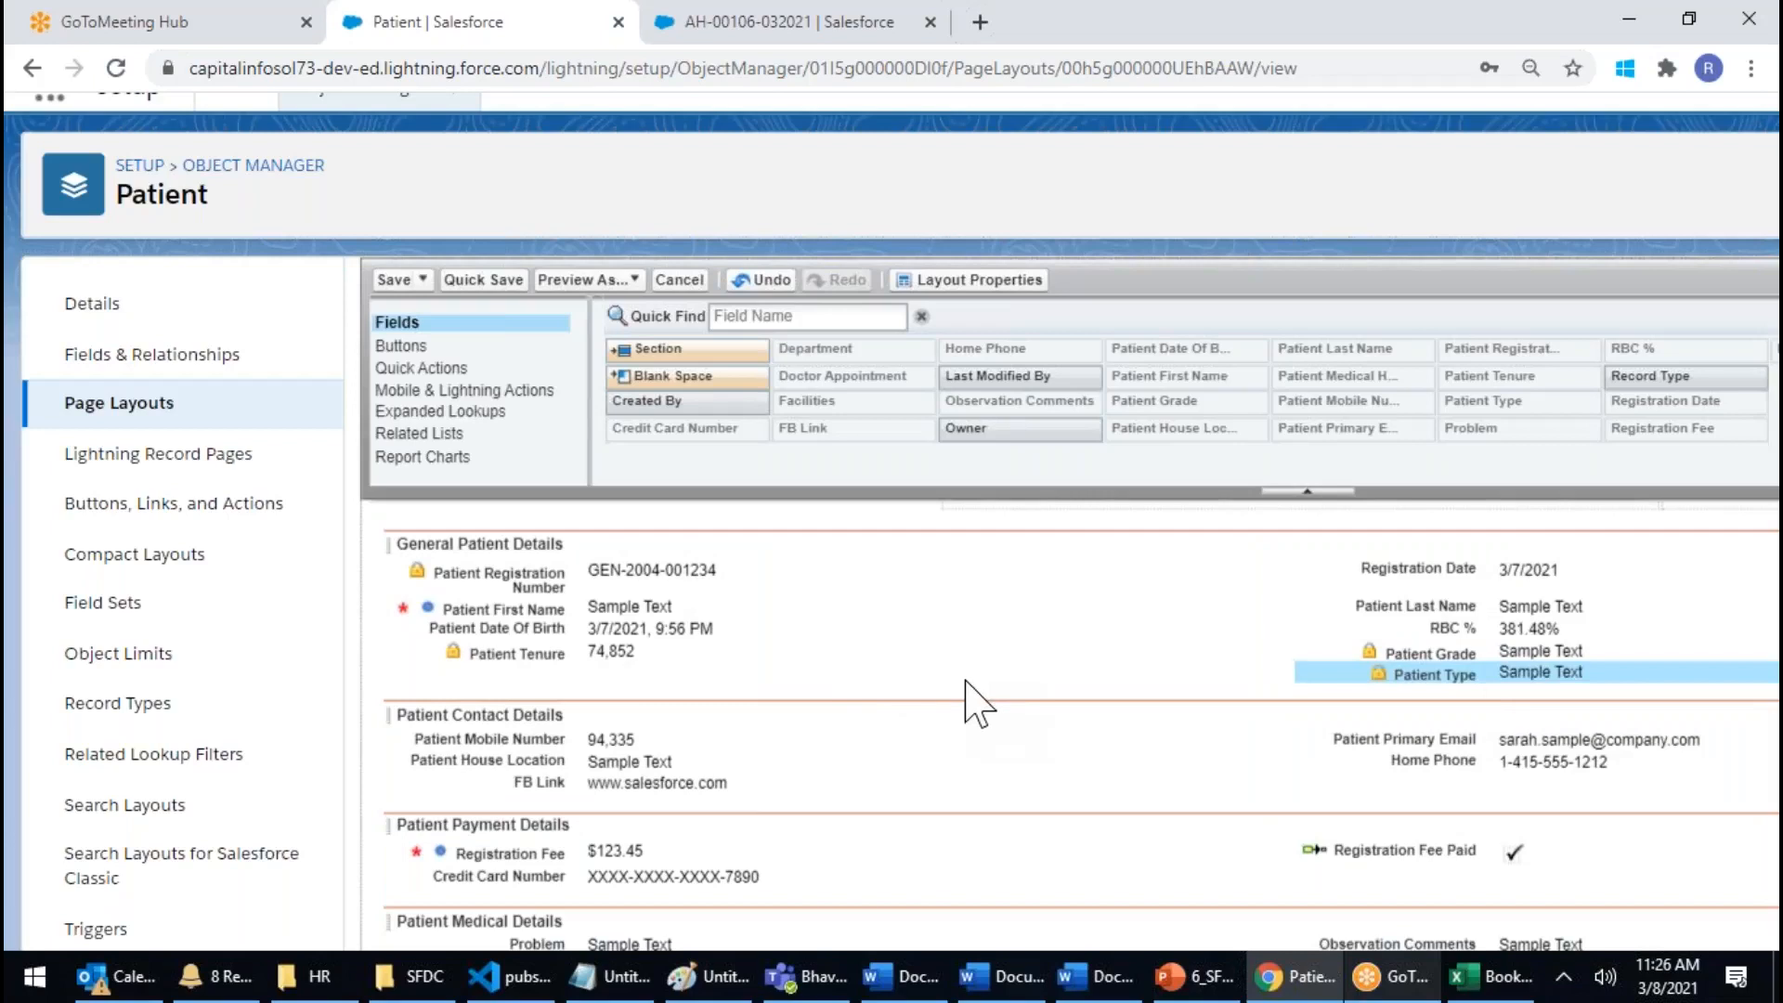
pyautogui.click(391, 280)
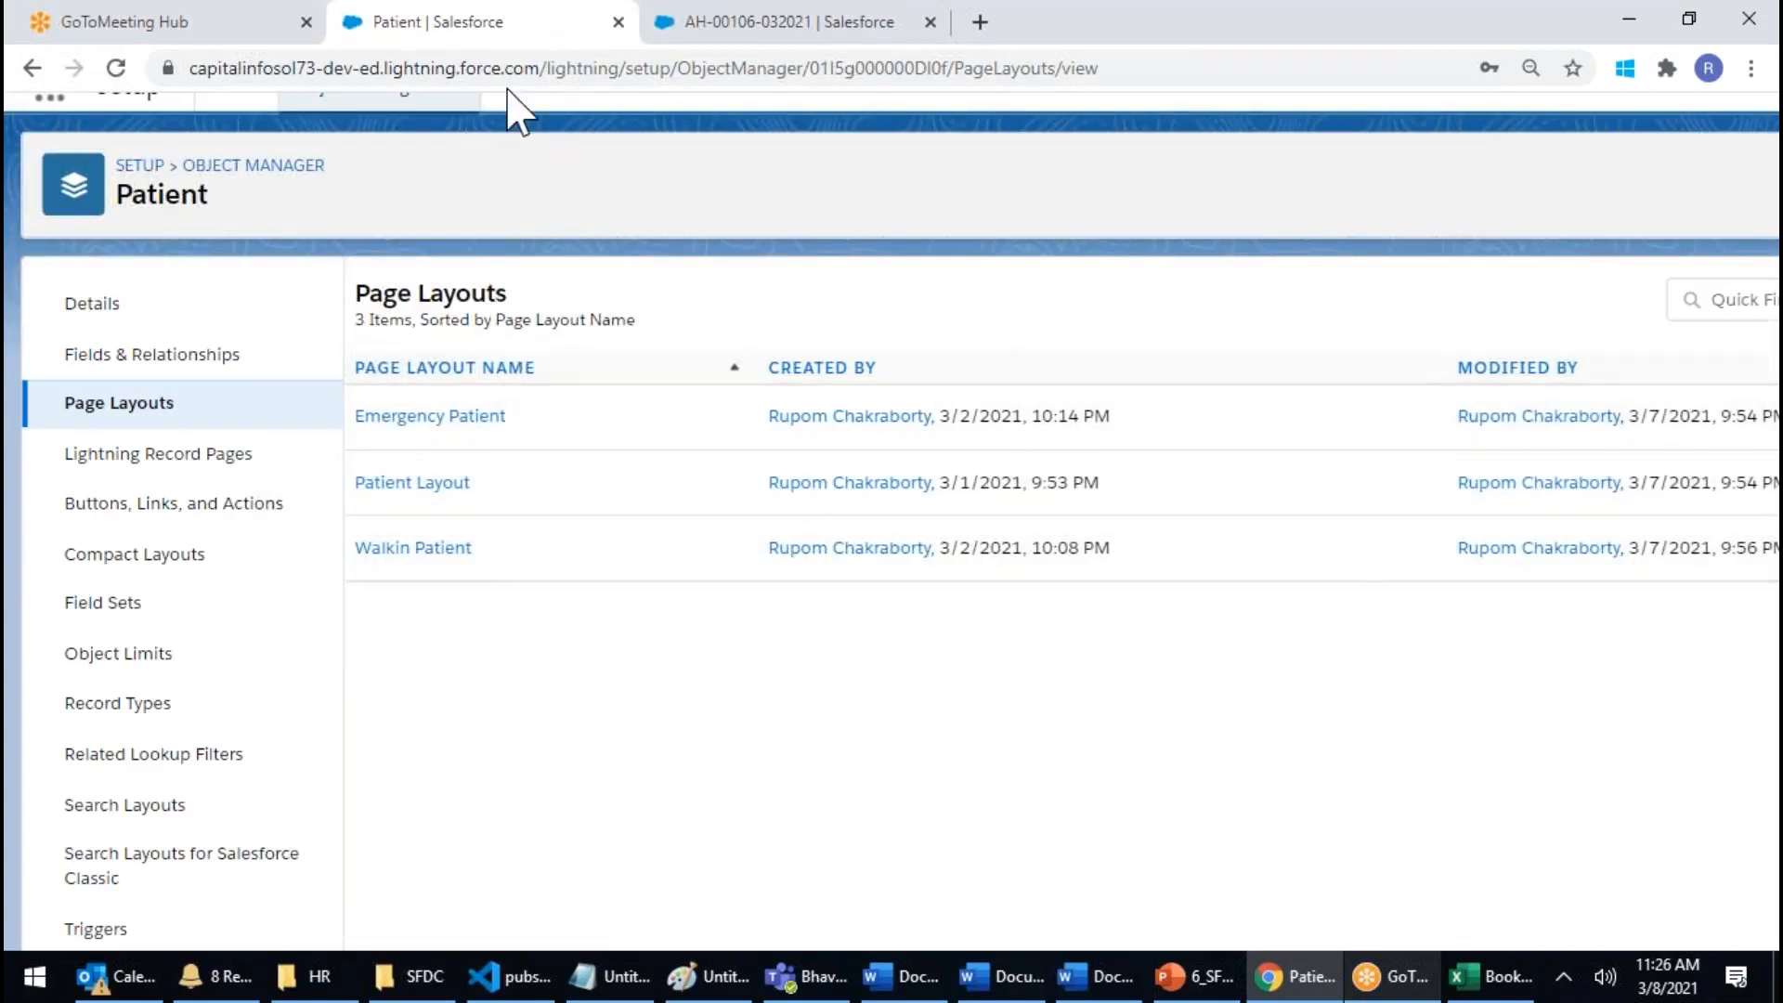
# Step: Reload the patient record and check its general details for the rearranged Patient Grade and Patient Type fields
pyautogui.click(734, 23)
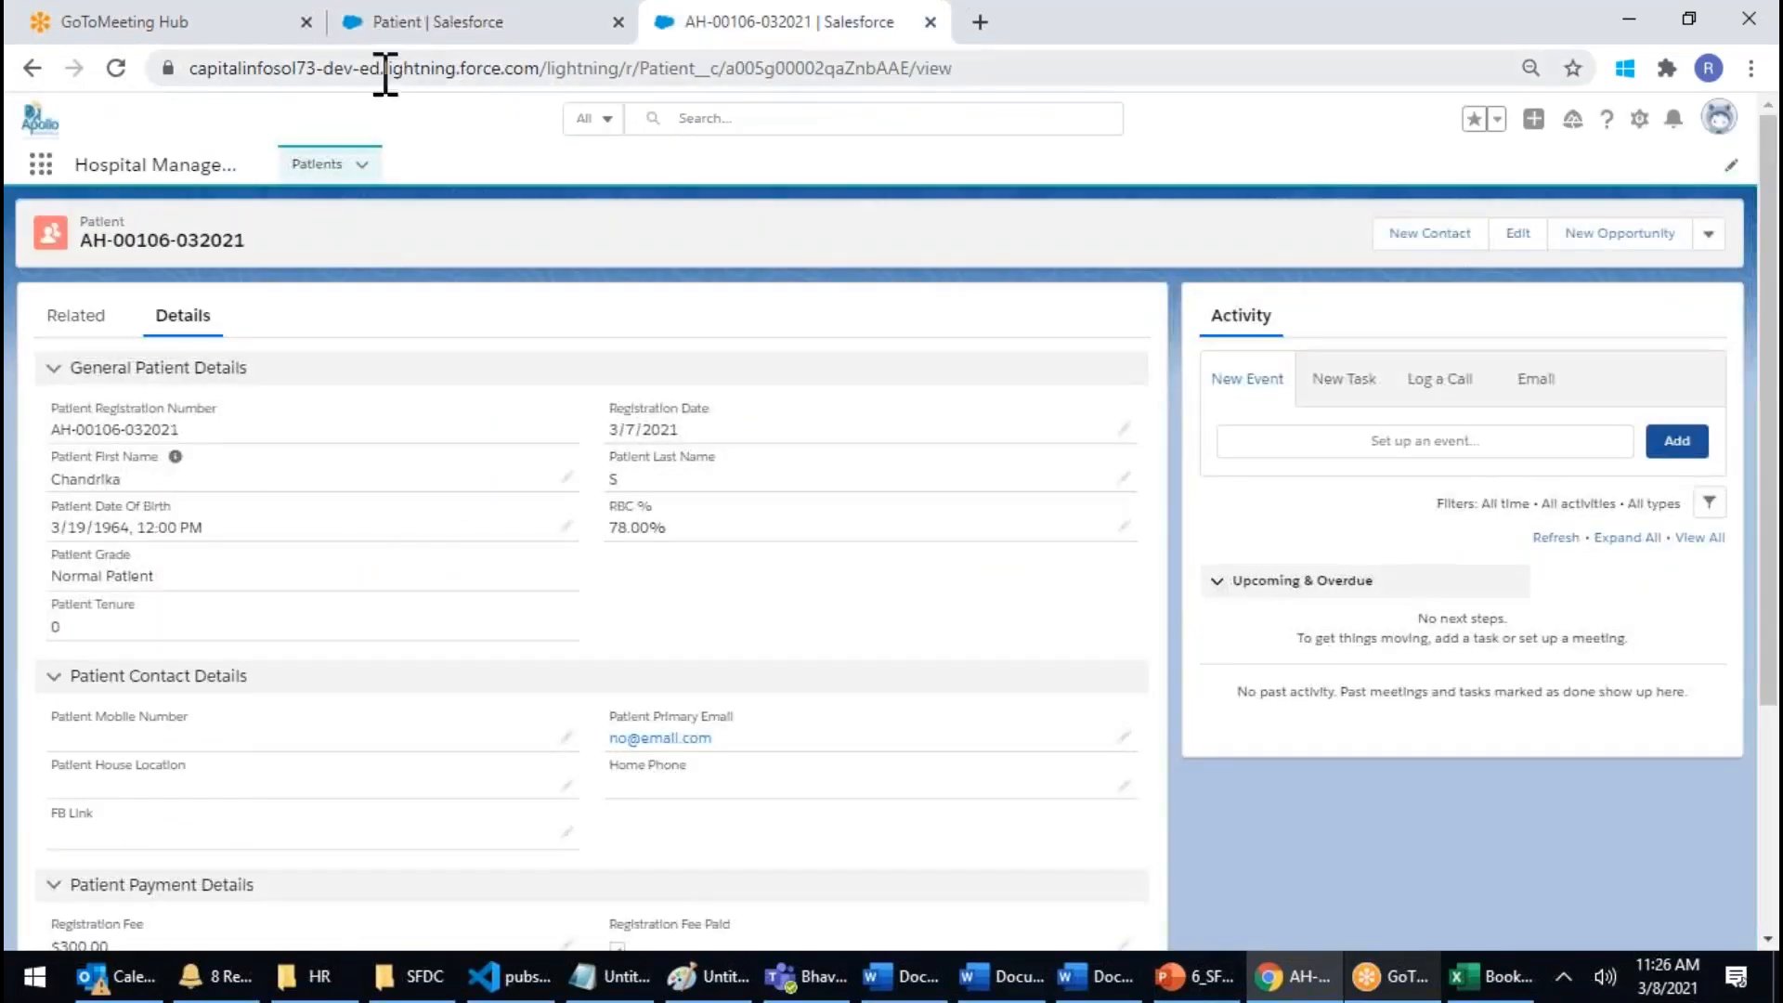
pyautogui.click(114, 69)
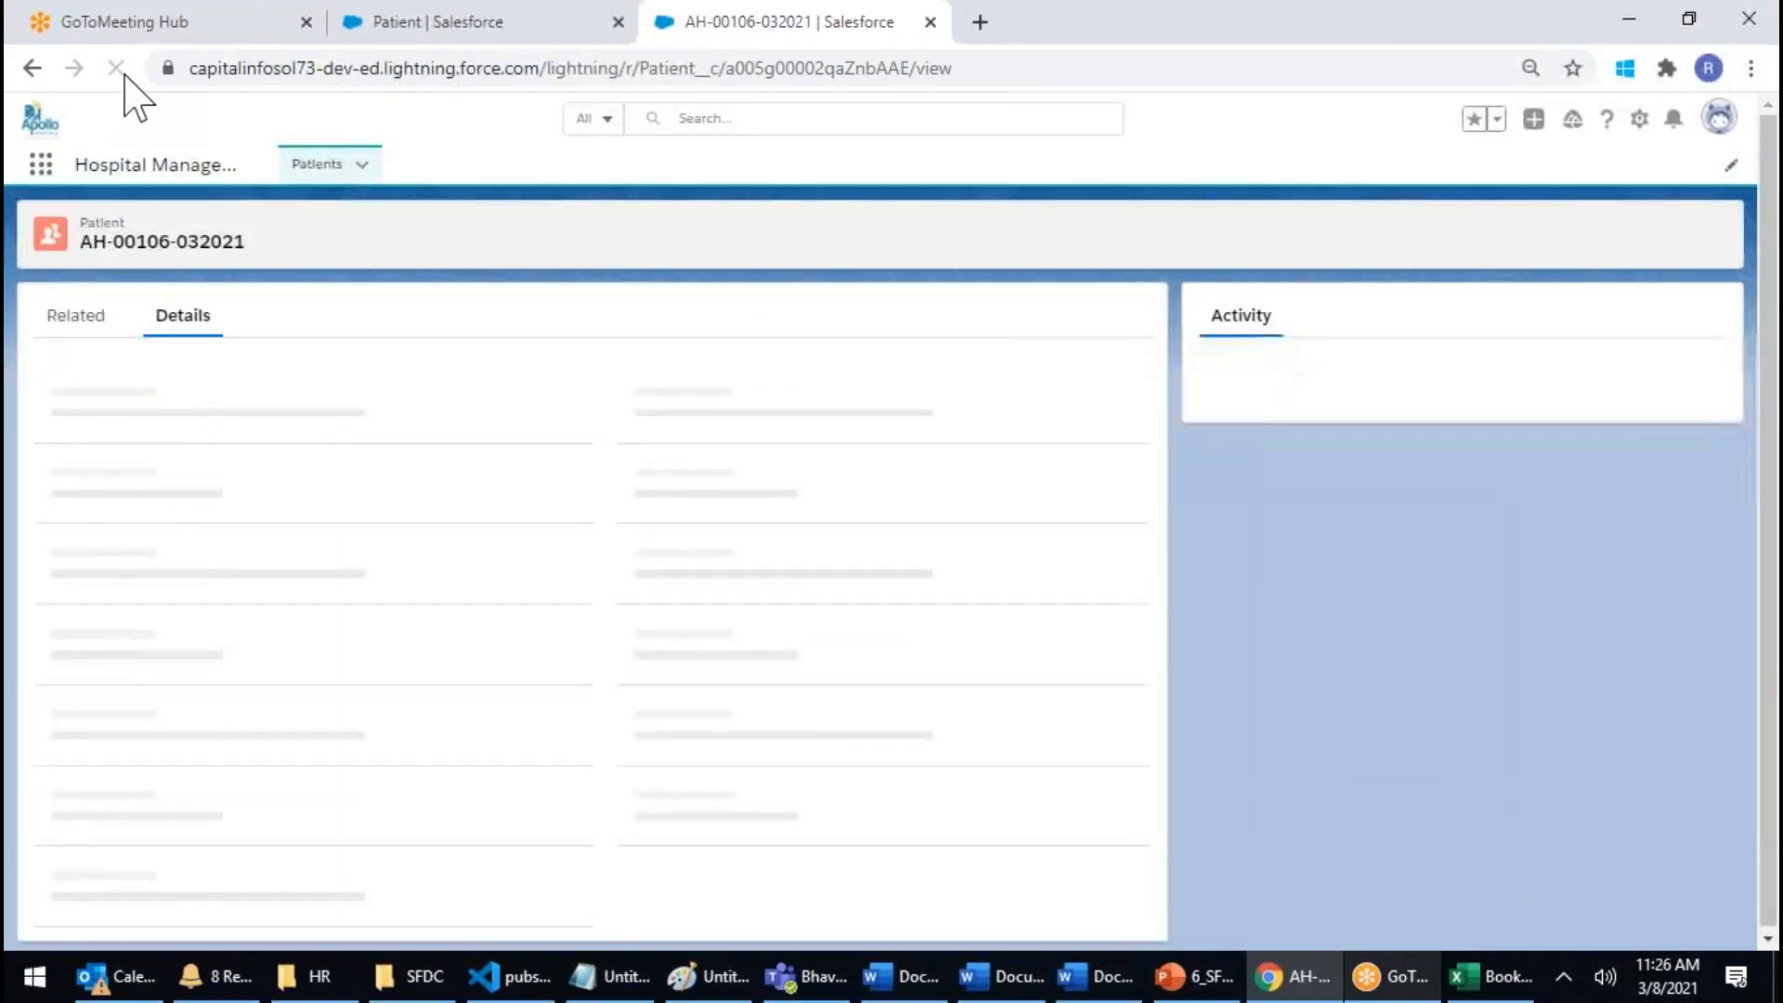
pyautogui.moveTo(76, 564); pyautogui.dragTo(649, 591)
pyautogui.click(678, 568)
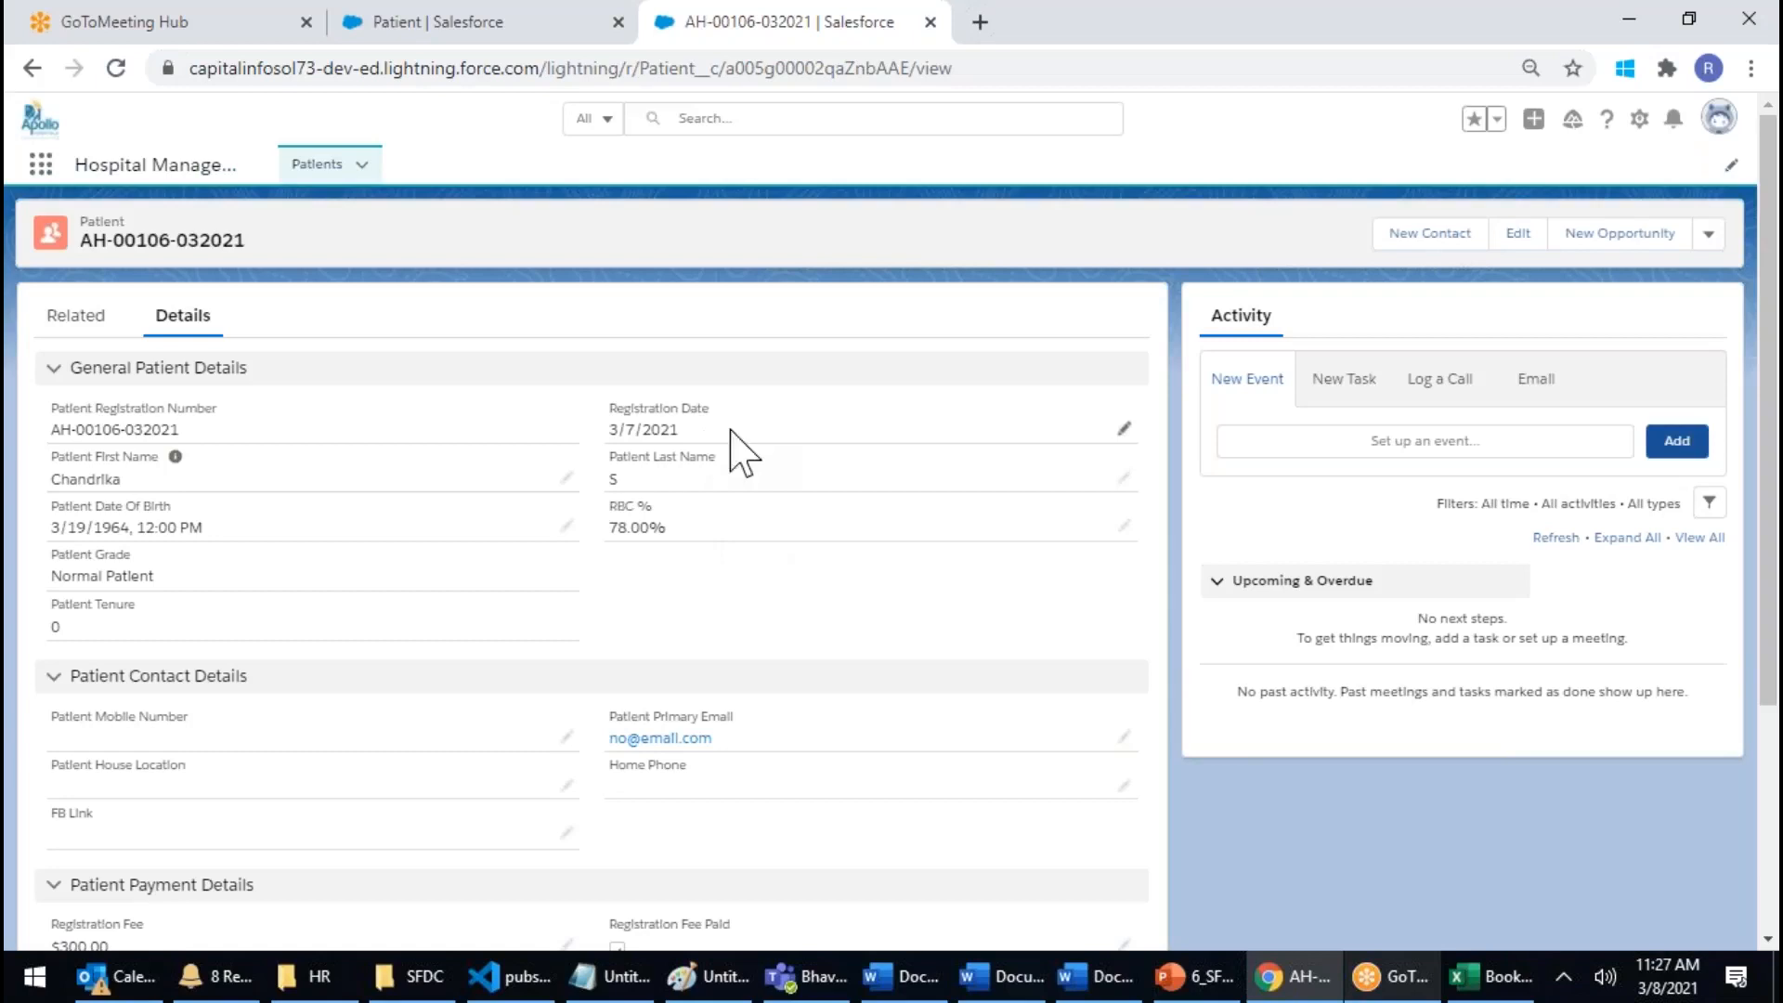
# Step: Set the patient's Registration Date to 3/15/1950 using the calendar and save the record
pyautogui.click(1124, 428)
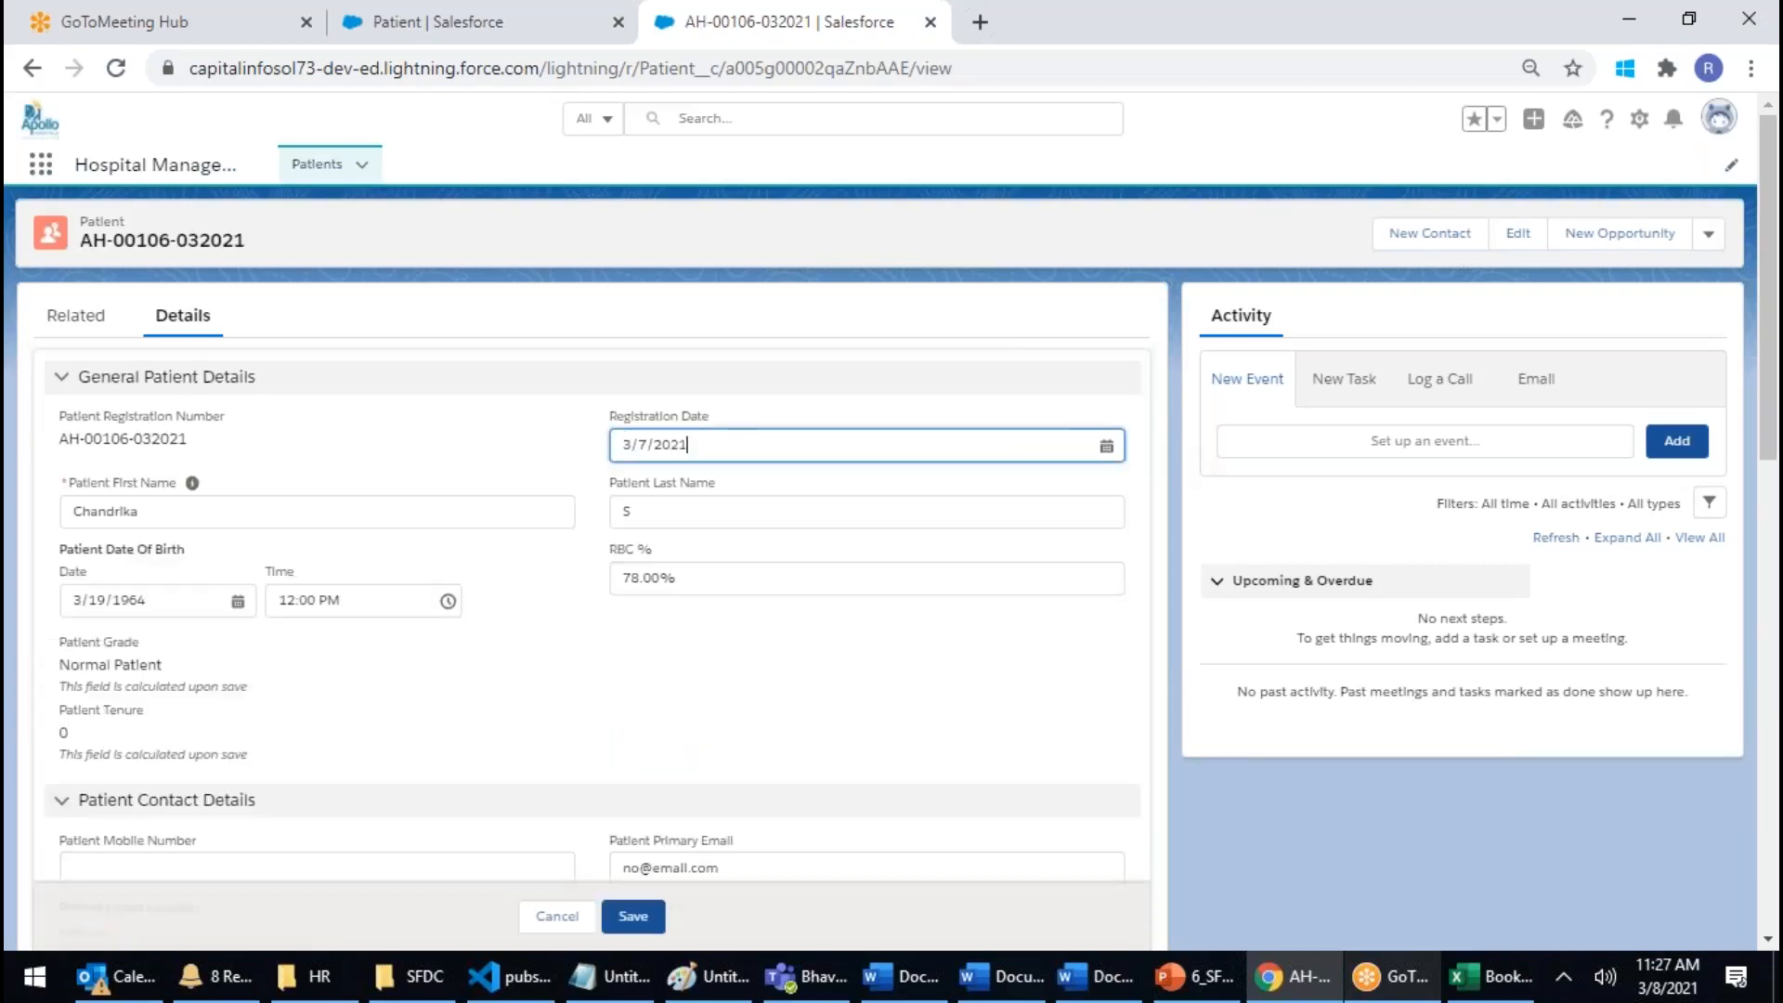
pyautogui.click(1107, 446)
pyautogui.click(1067, 488)
pyautogui.click(1062, 522)
pyautogui.click(1076, 488)
pyautogui.click(1077, 439)
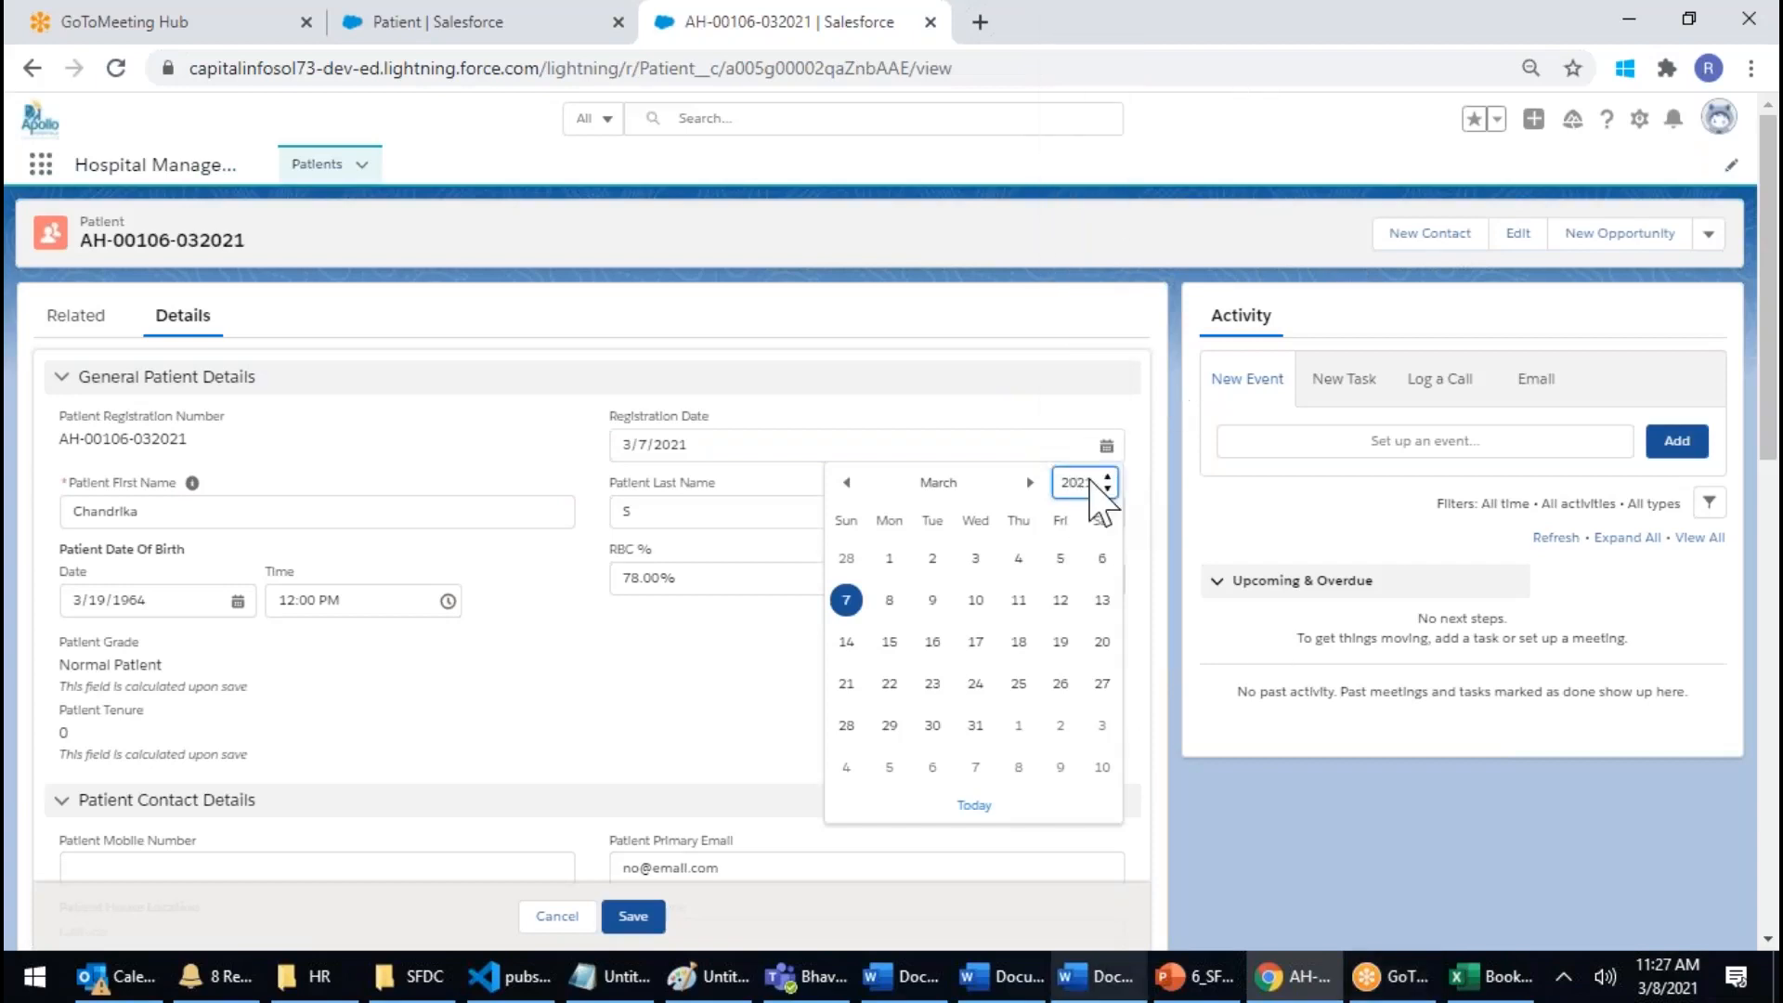
pyautogui.click(1092, 482)
pyautogui.scroll(10, 1112, 141)
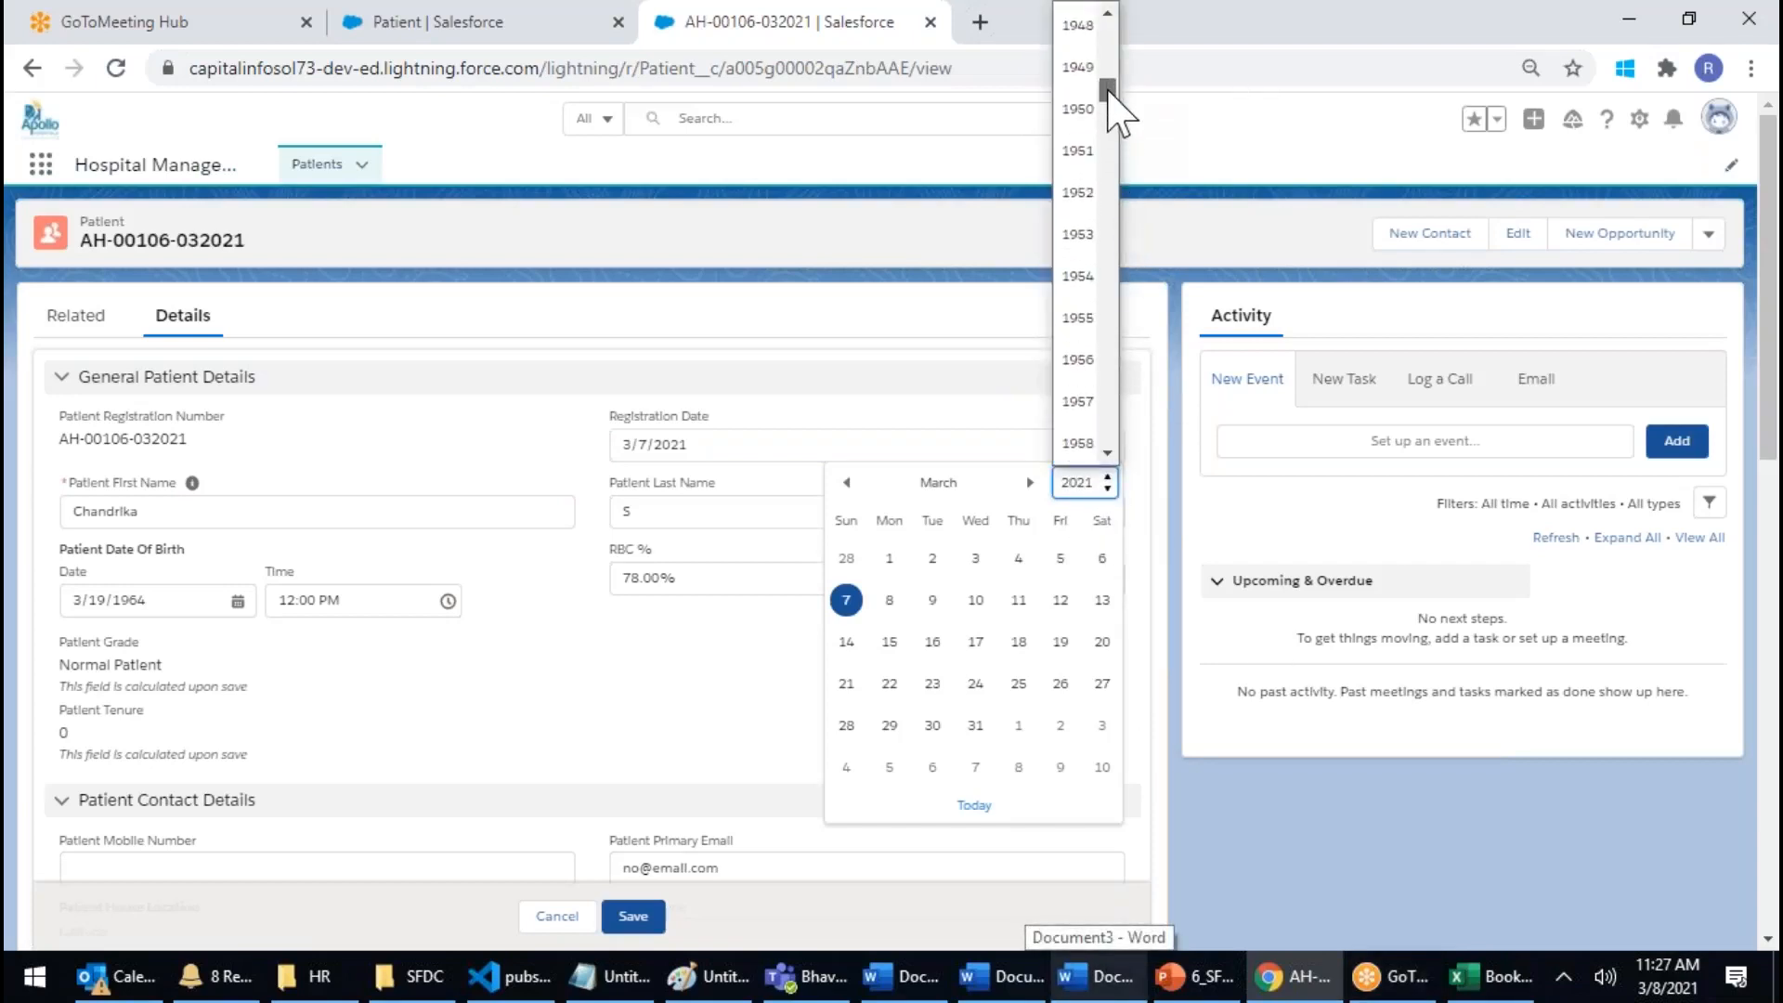
pyautogui.click(1082, 116)
pyautogui.click(973, 642)
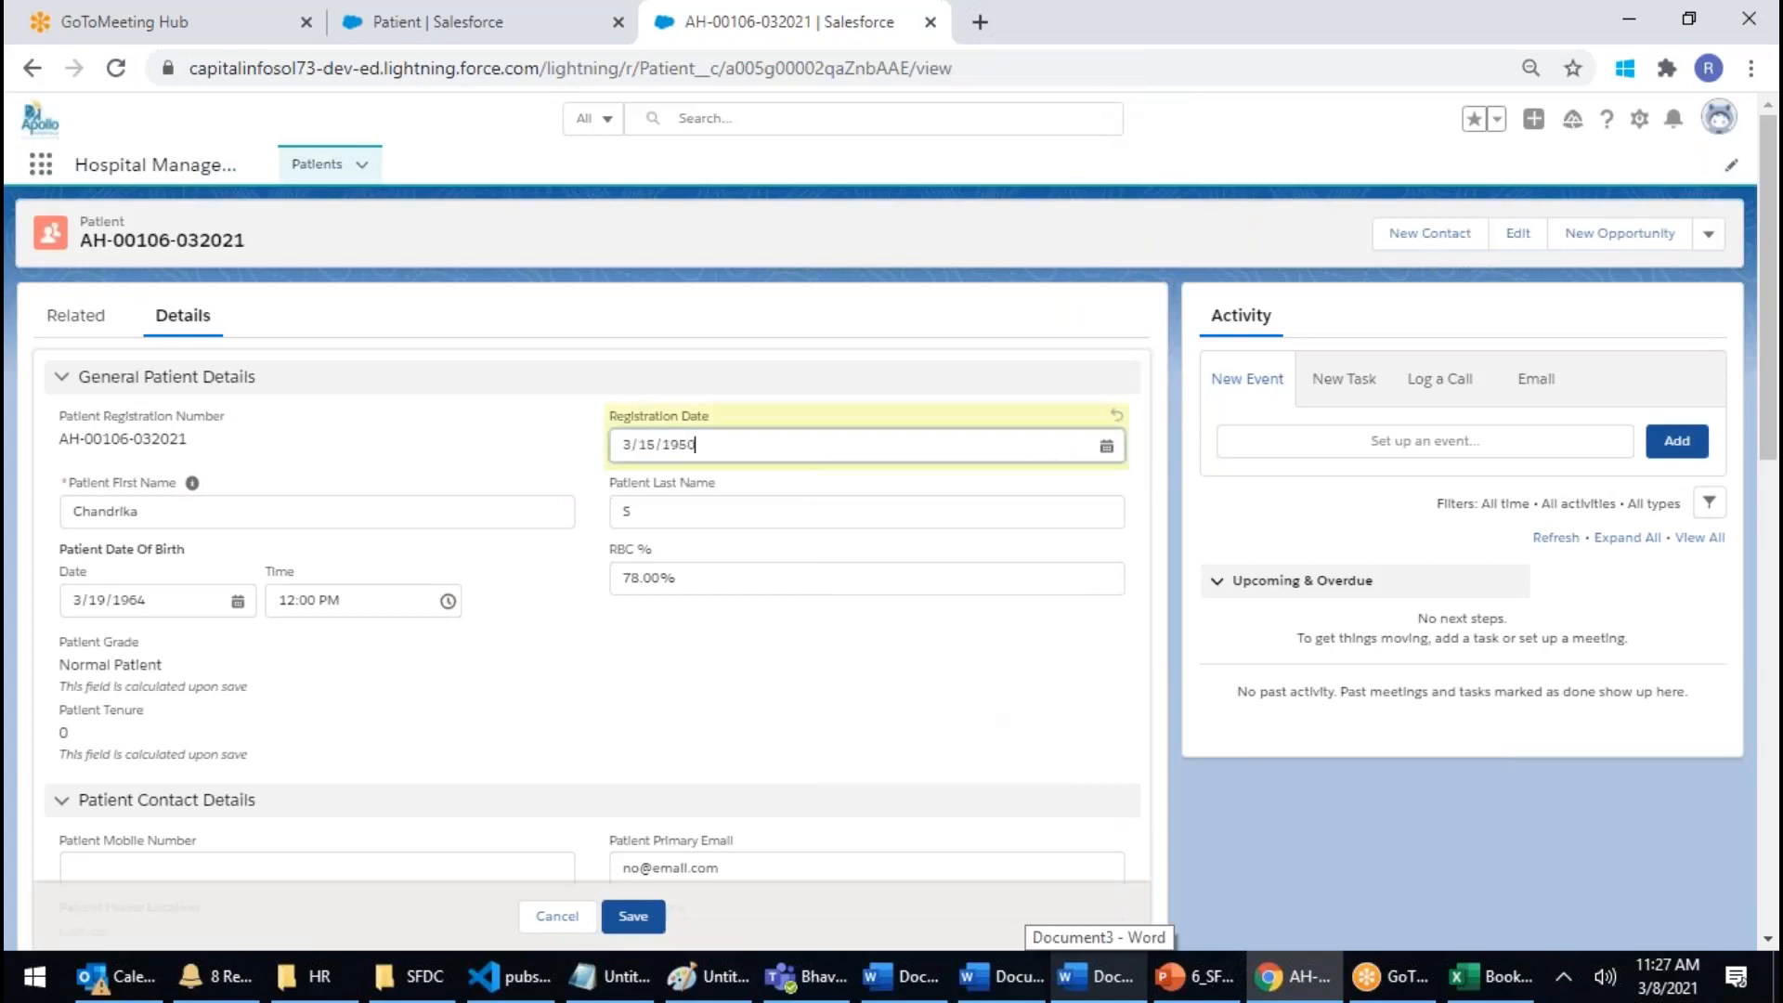
pyautogui.click(633, 916)
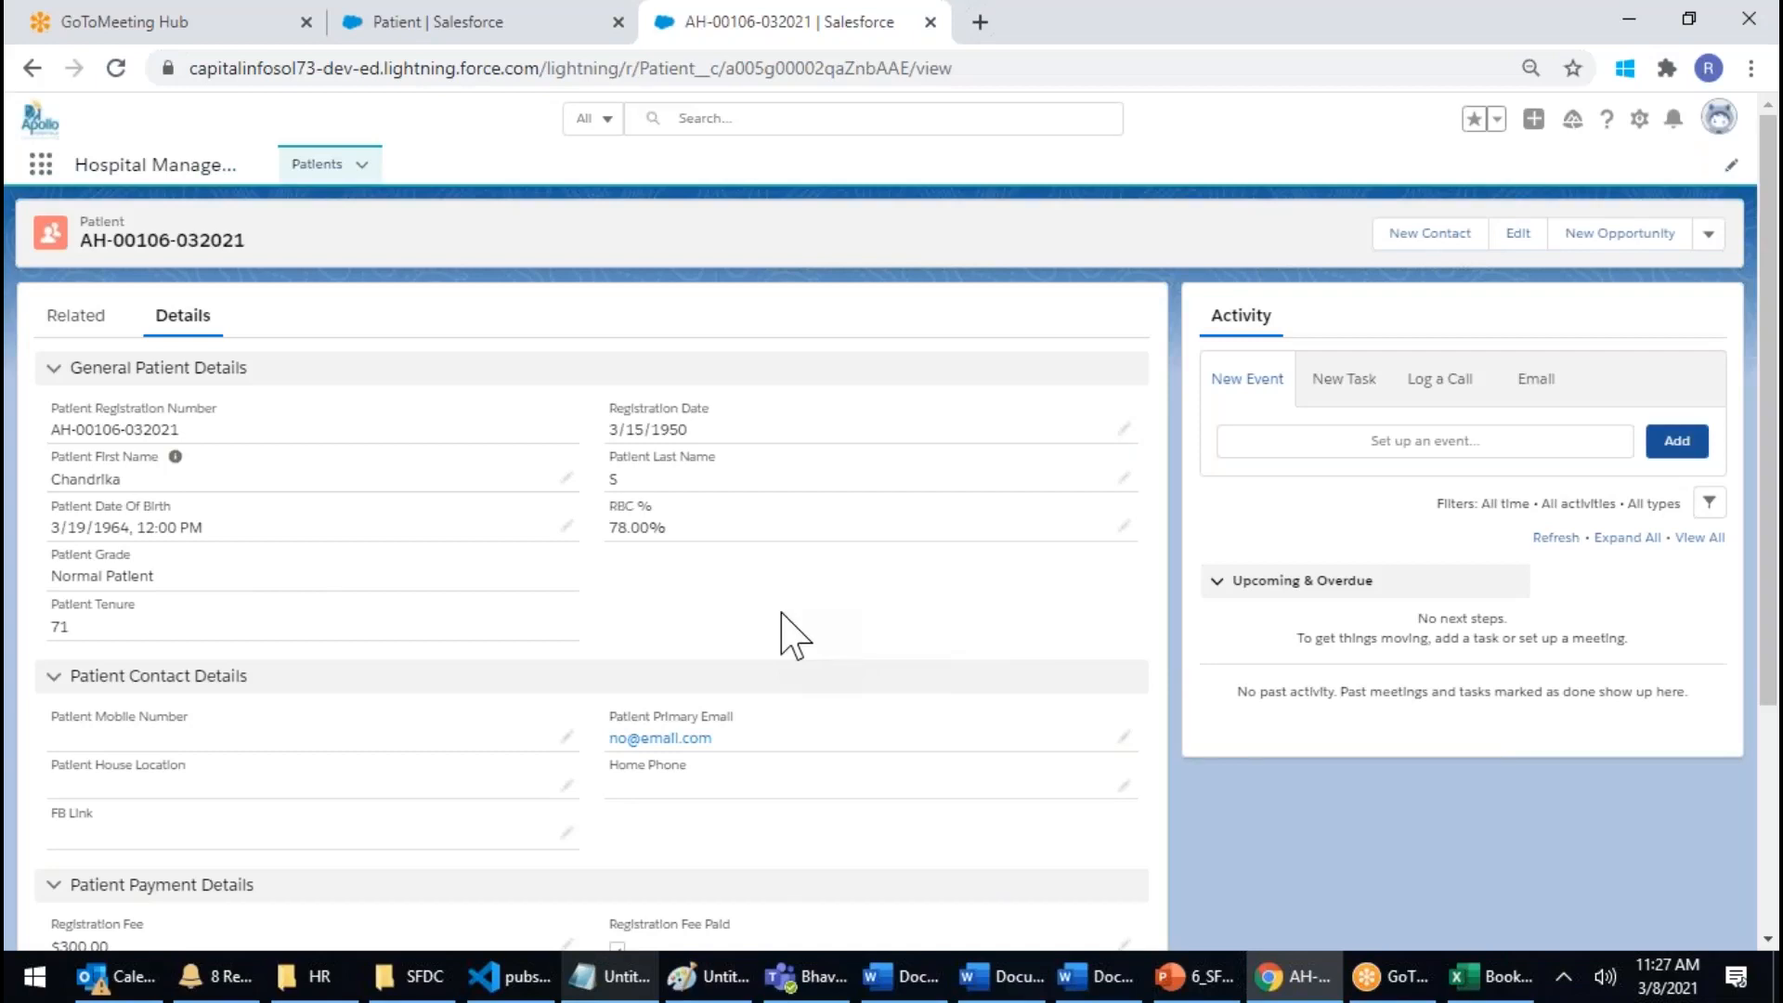
# Step: Reload the patient record from its address and close the record page
pyautogui.click(549, 70)
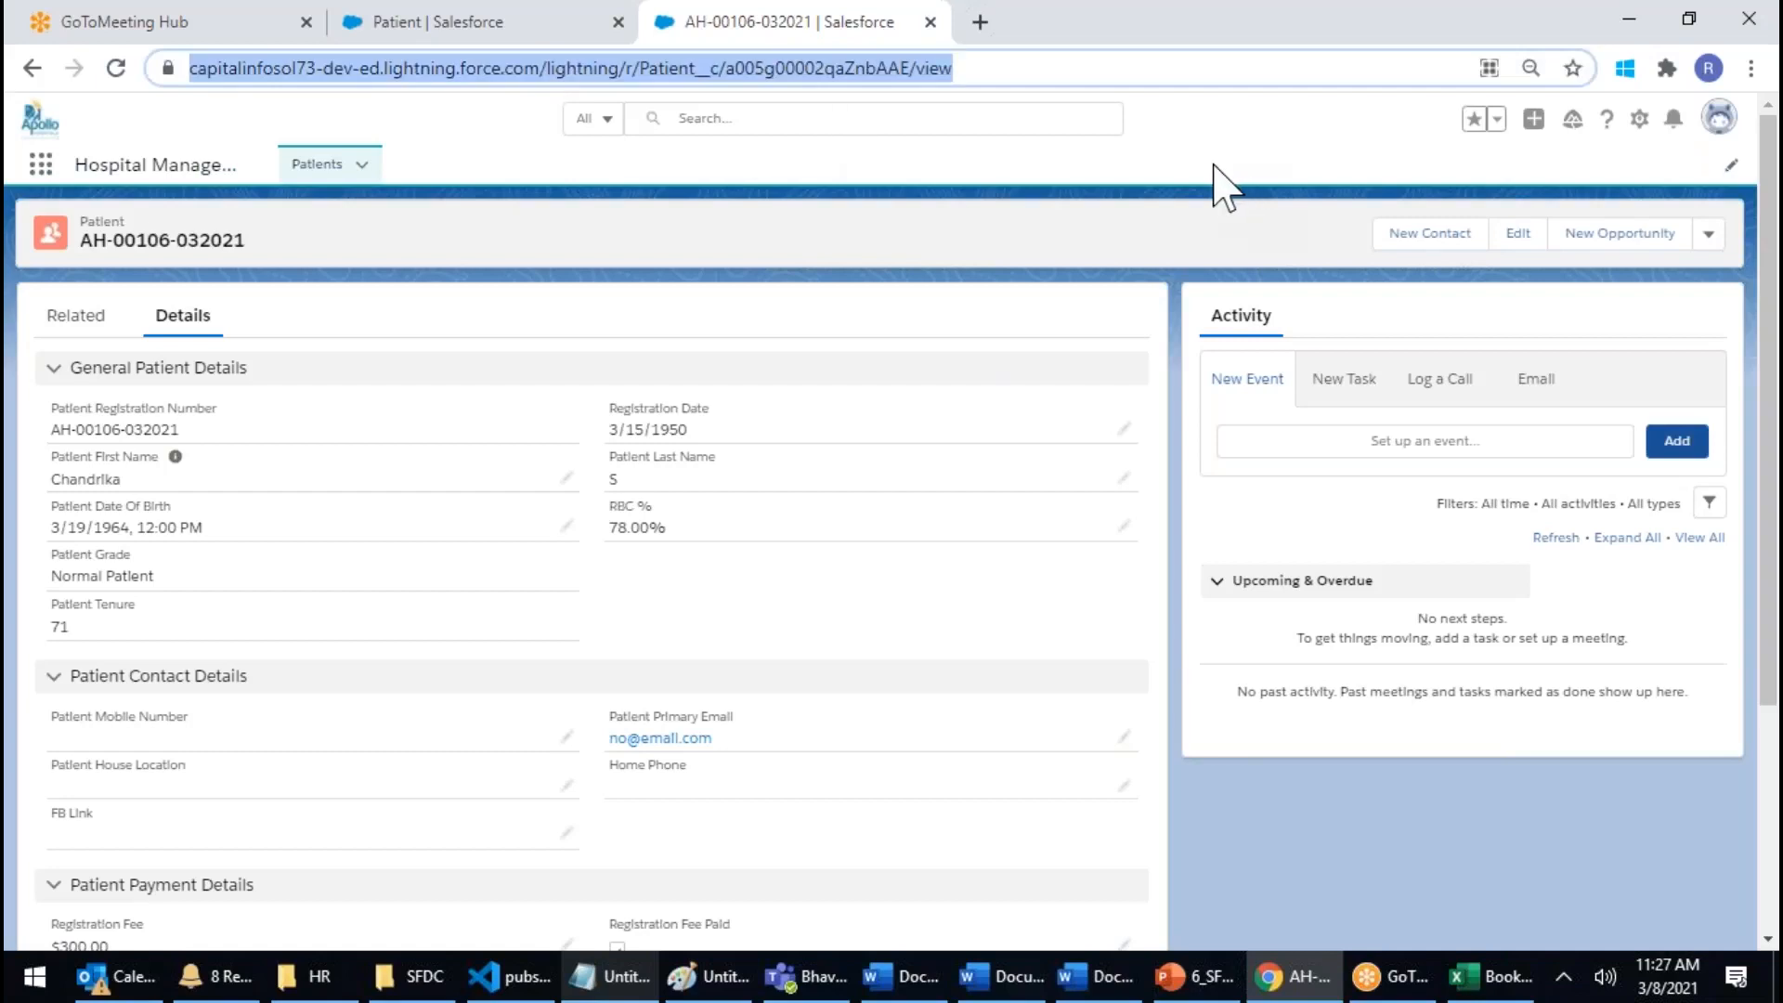
pyautogui.press('Return')
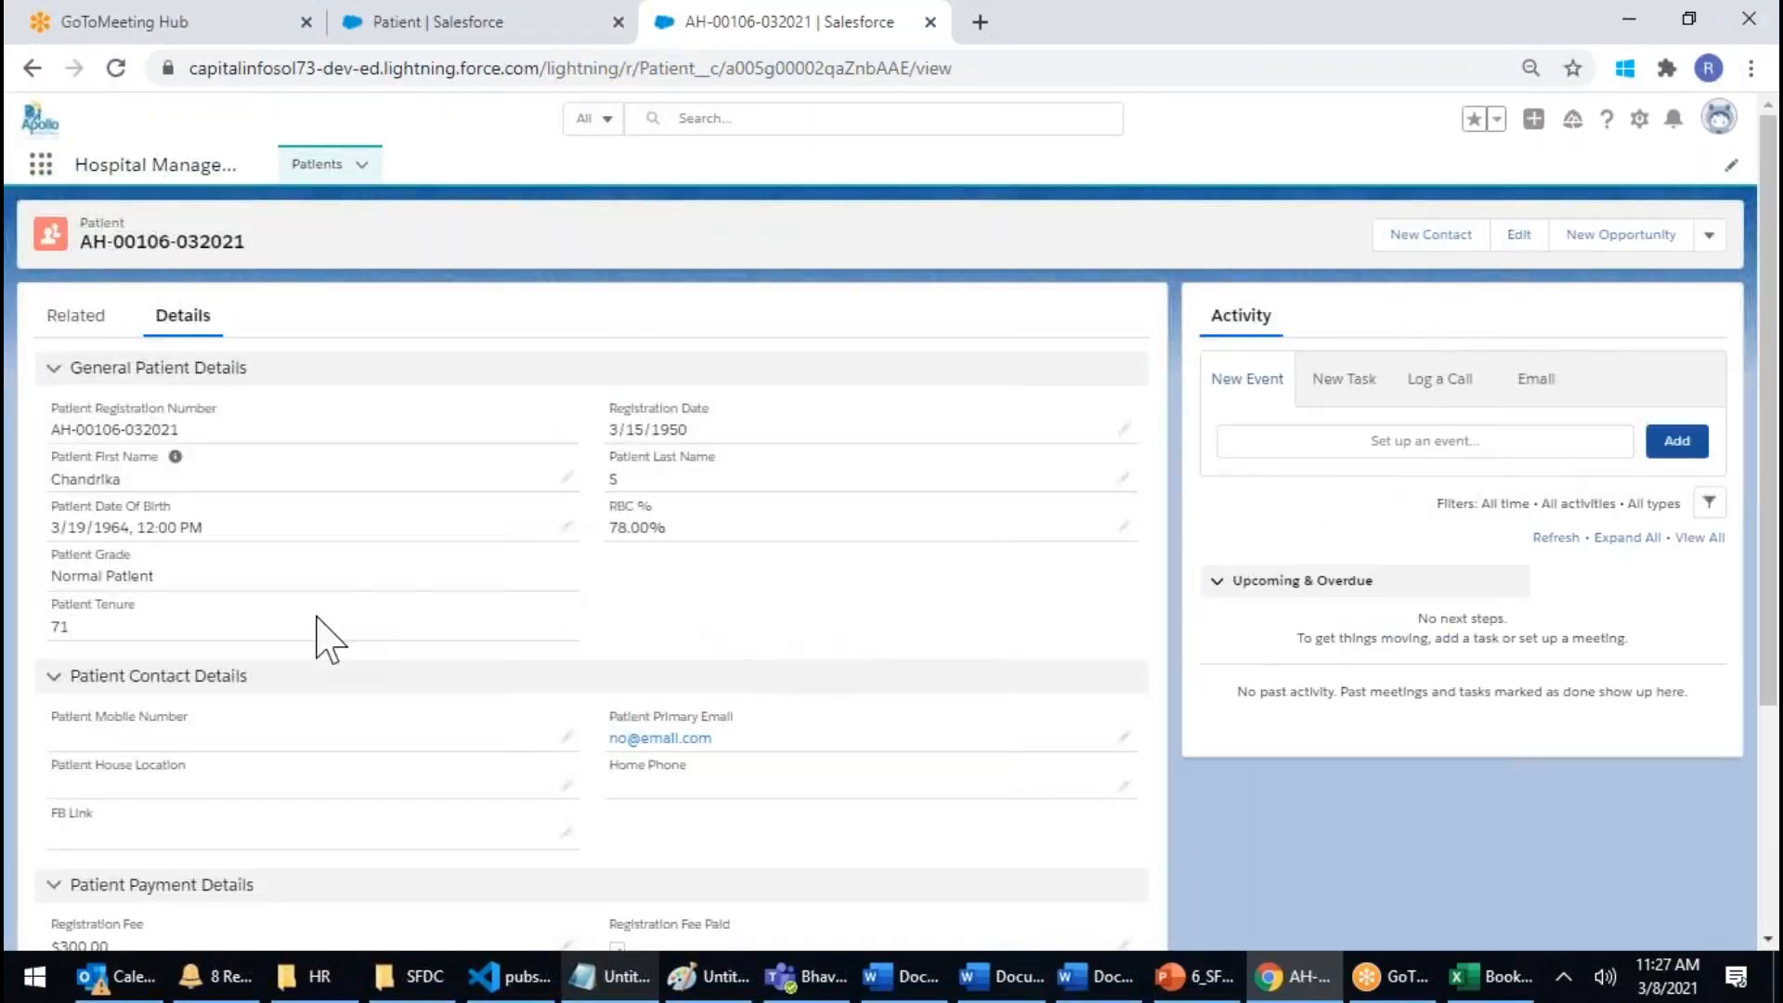
pyautogui.rightClick(845, 33)
pyautogui.click(910, 307)
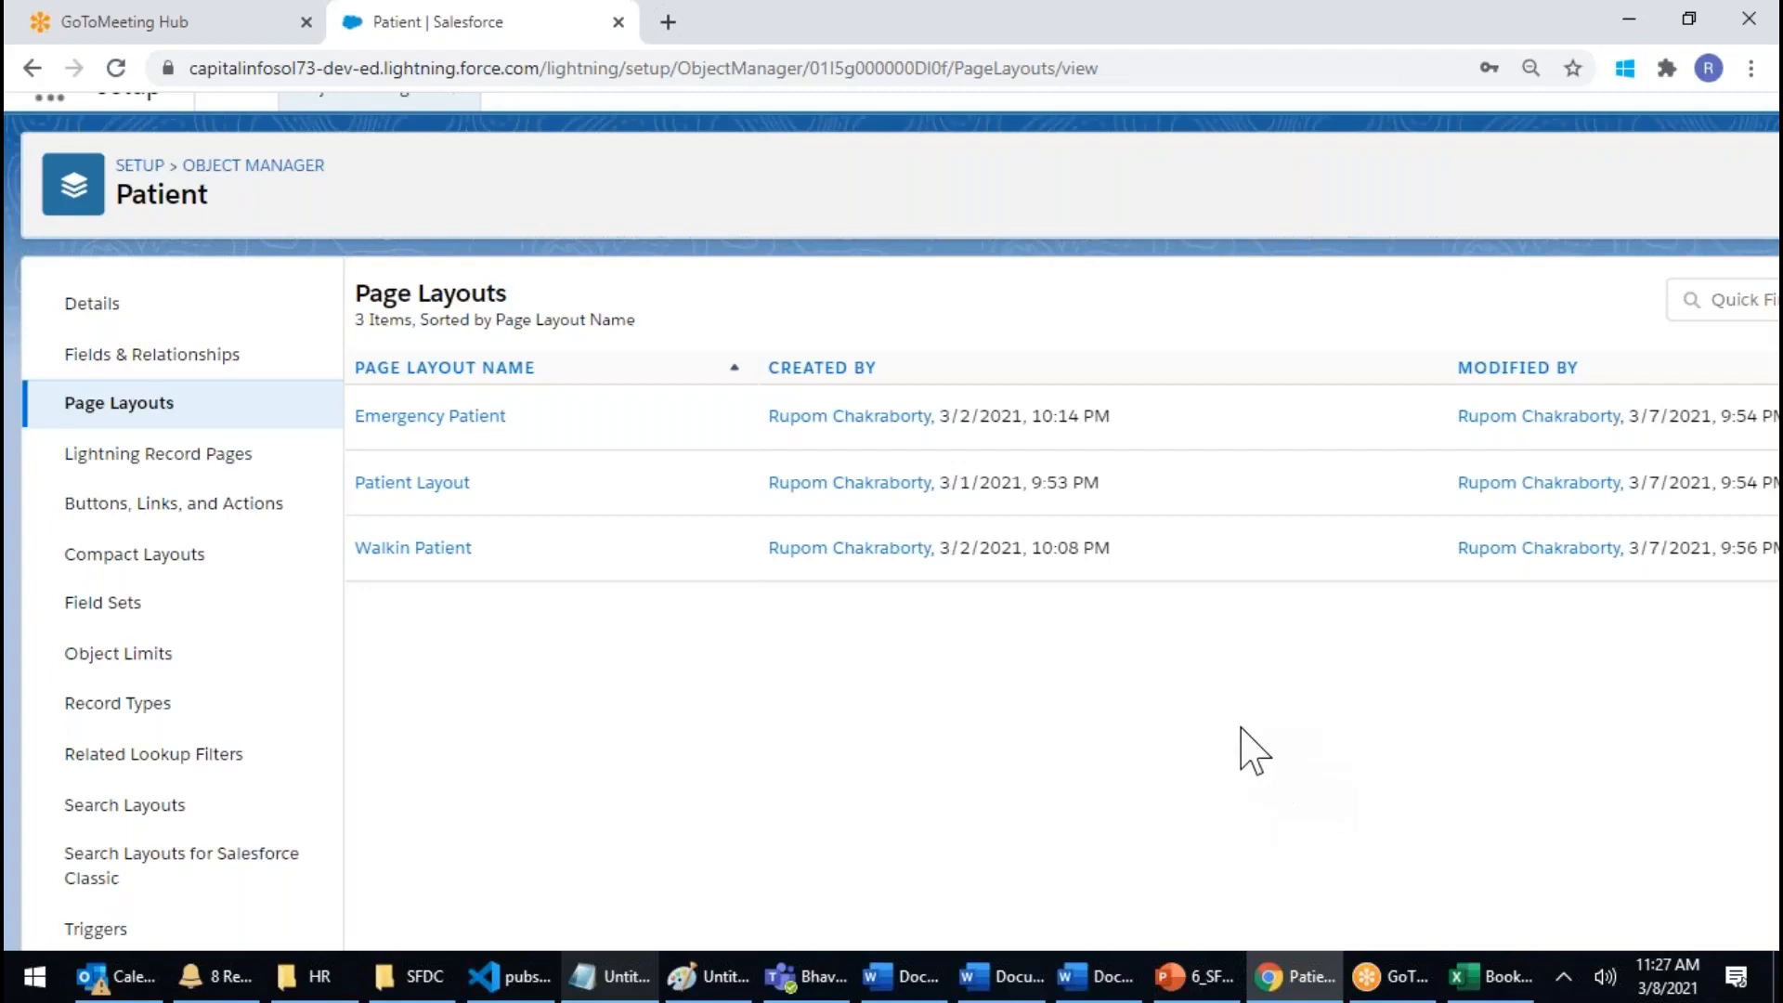
# Step: Switch to the Book1 workbook in Excel and add a new worksheet
pyautogui.click(1489, 977)
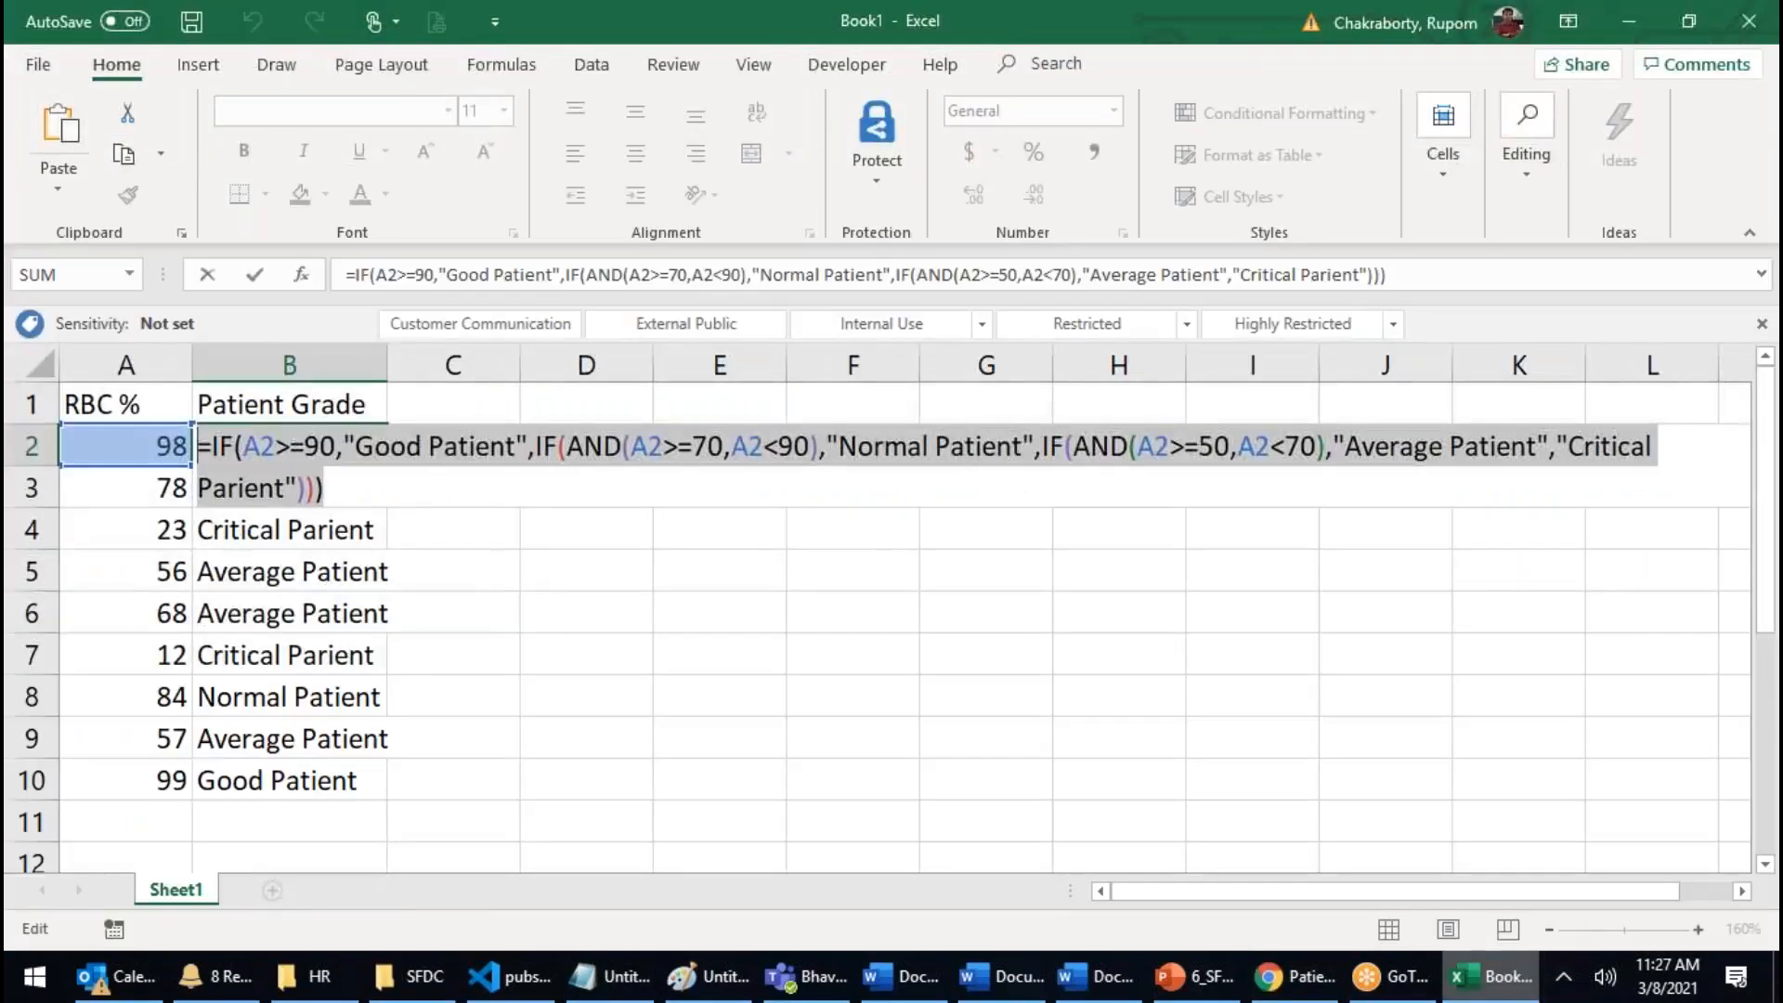
pyautogui.write('=')
pyautogui.click(604, 796)
pyautogui.press('Up')
pyautogui.press('Up')
pyautogui.press('Up')
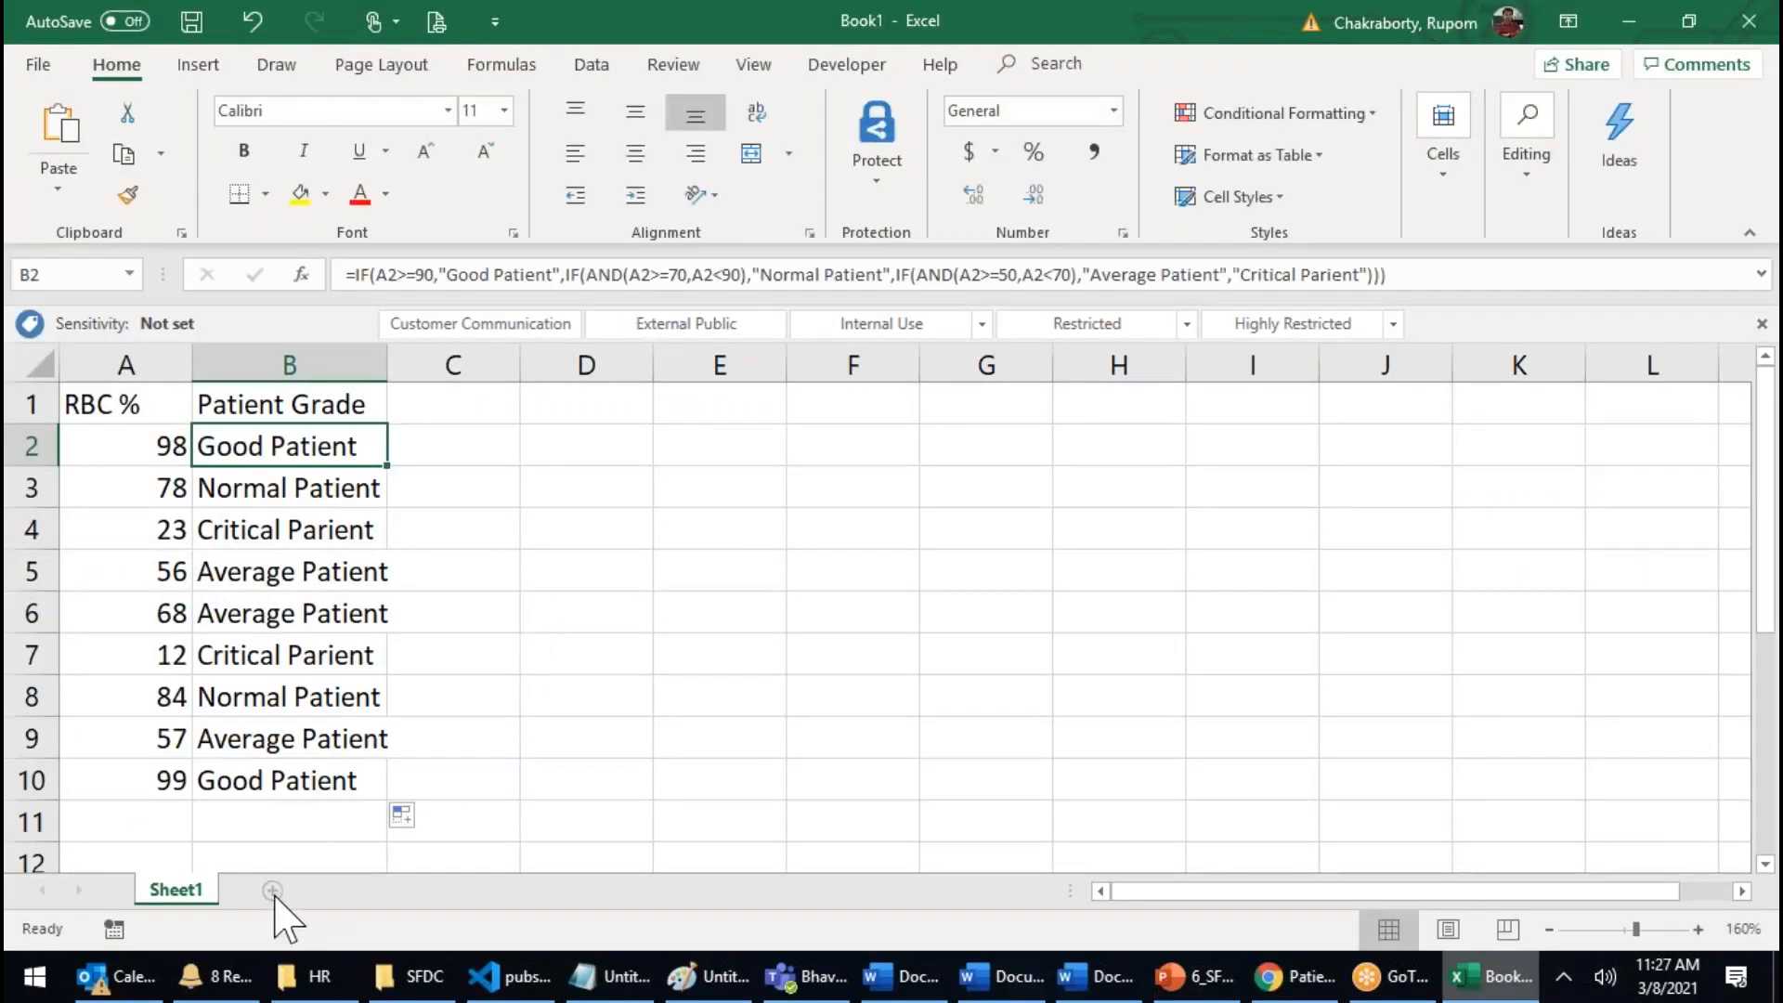
pyautogui.click(272, 892)
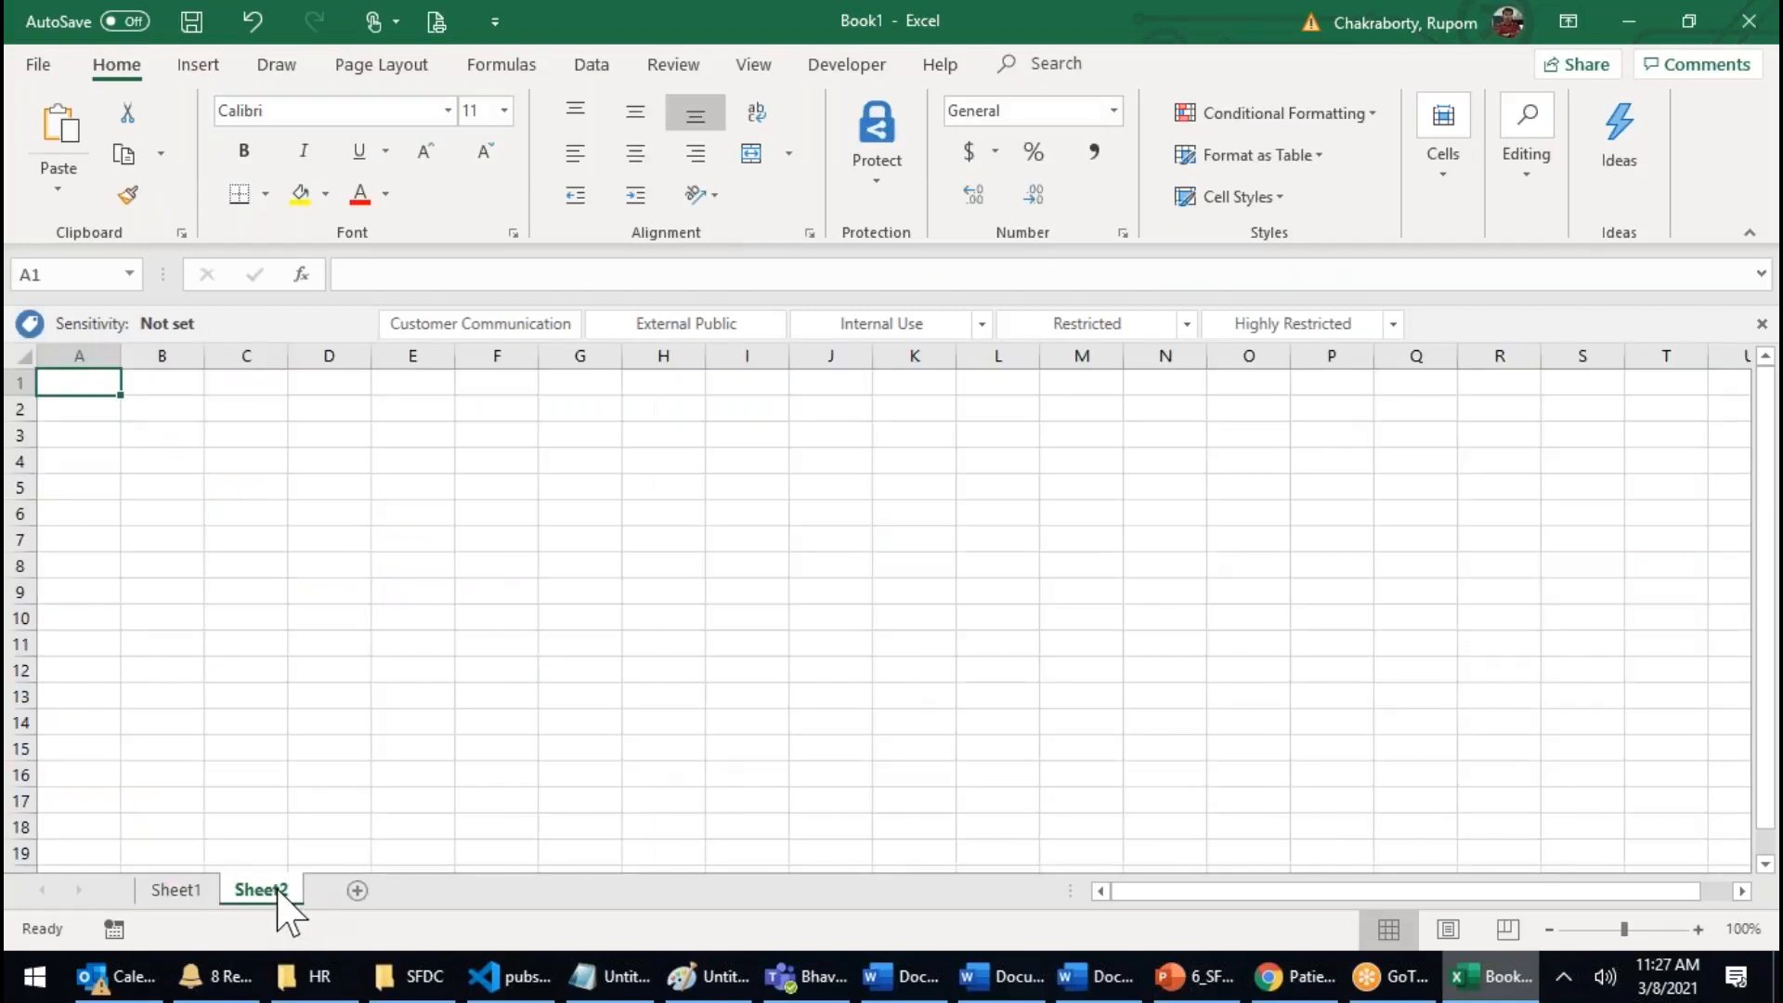
# Step: Enter the heading Level1 in cell A1 of the new worksheet
pyautogui.click(664, 618)
pyautogui.click(88, 382)
pyautogui.write('IEVE')
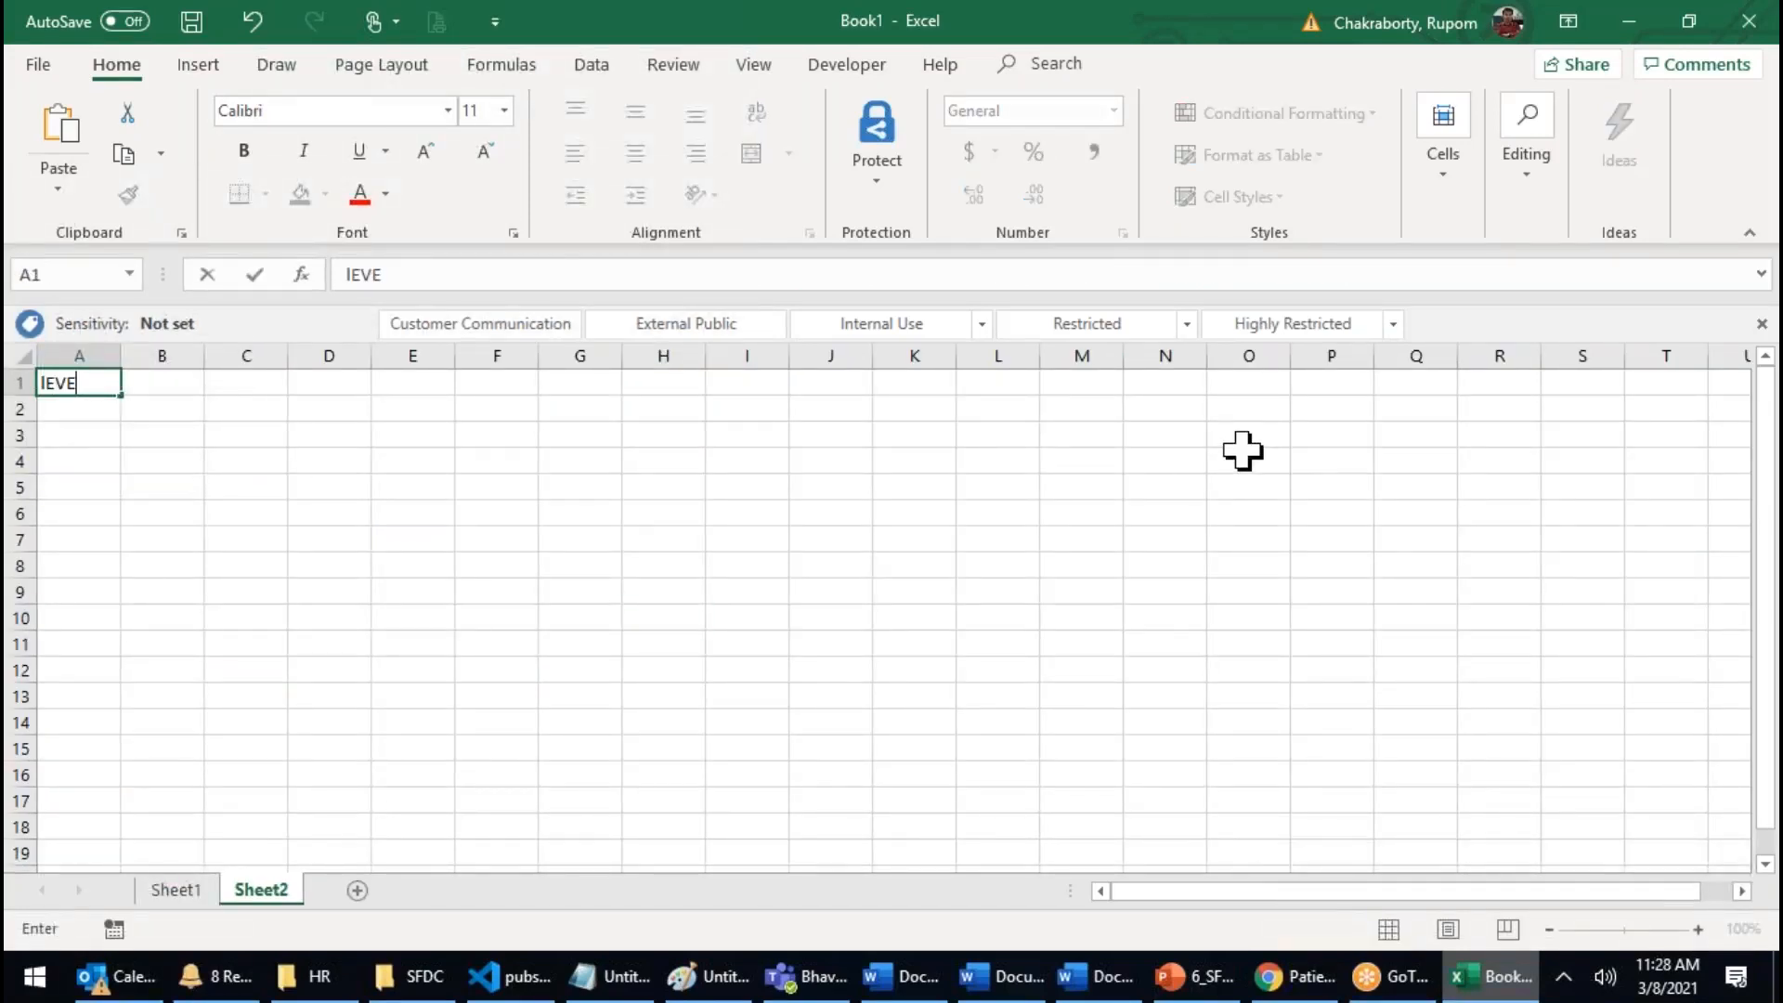
pyautogui.write('L1')
pyautogui.press('Return')
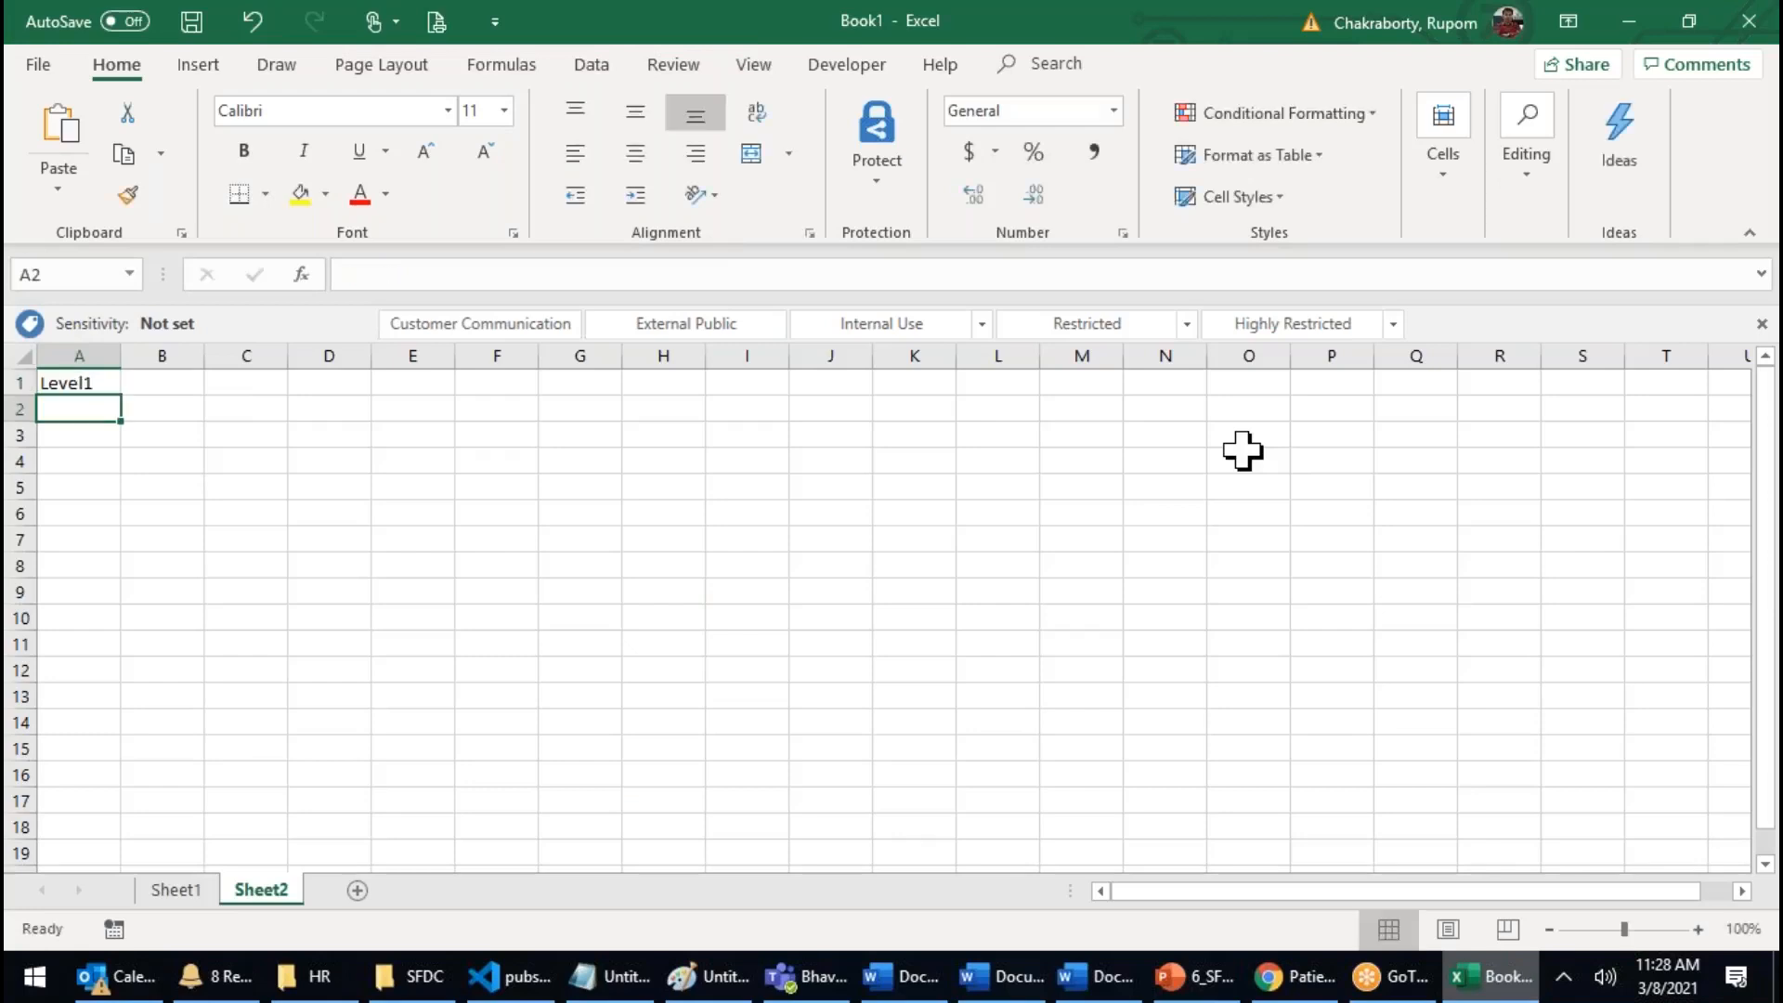
pyautogui.press('Down')
pyautogui.press('Down')
pyautogui.press('Down')
pyautogui.press('Down')
pyautogui.press('Down')
# Step: Enter the column headings Field Name, Type and Sample in B2:D2 and fit columns B and C to their contents
pyautogui.click(172, 419)
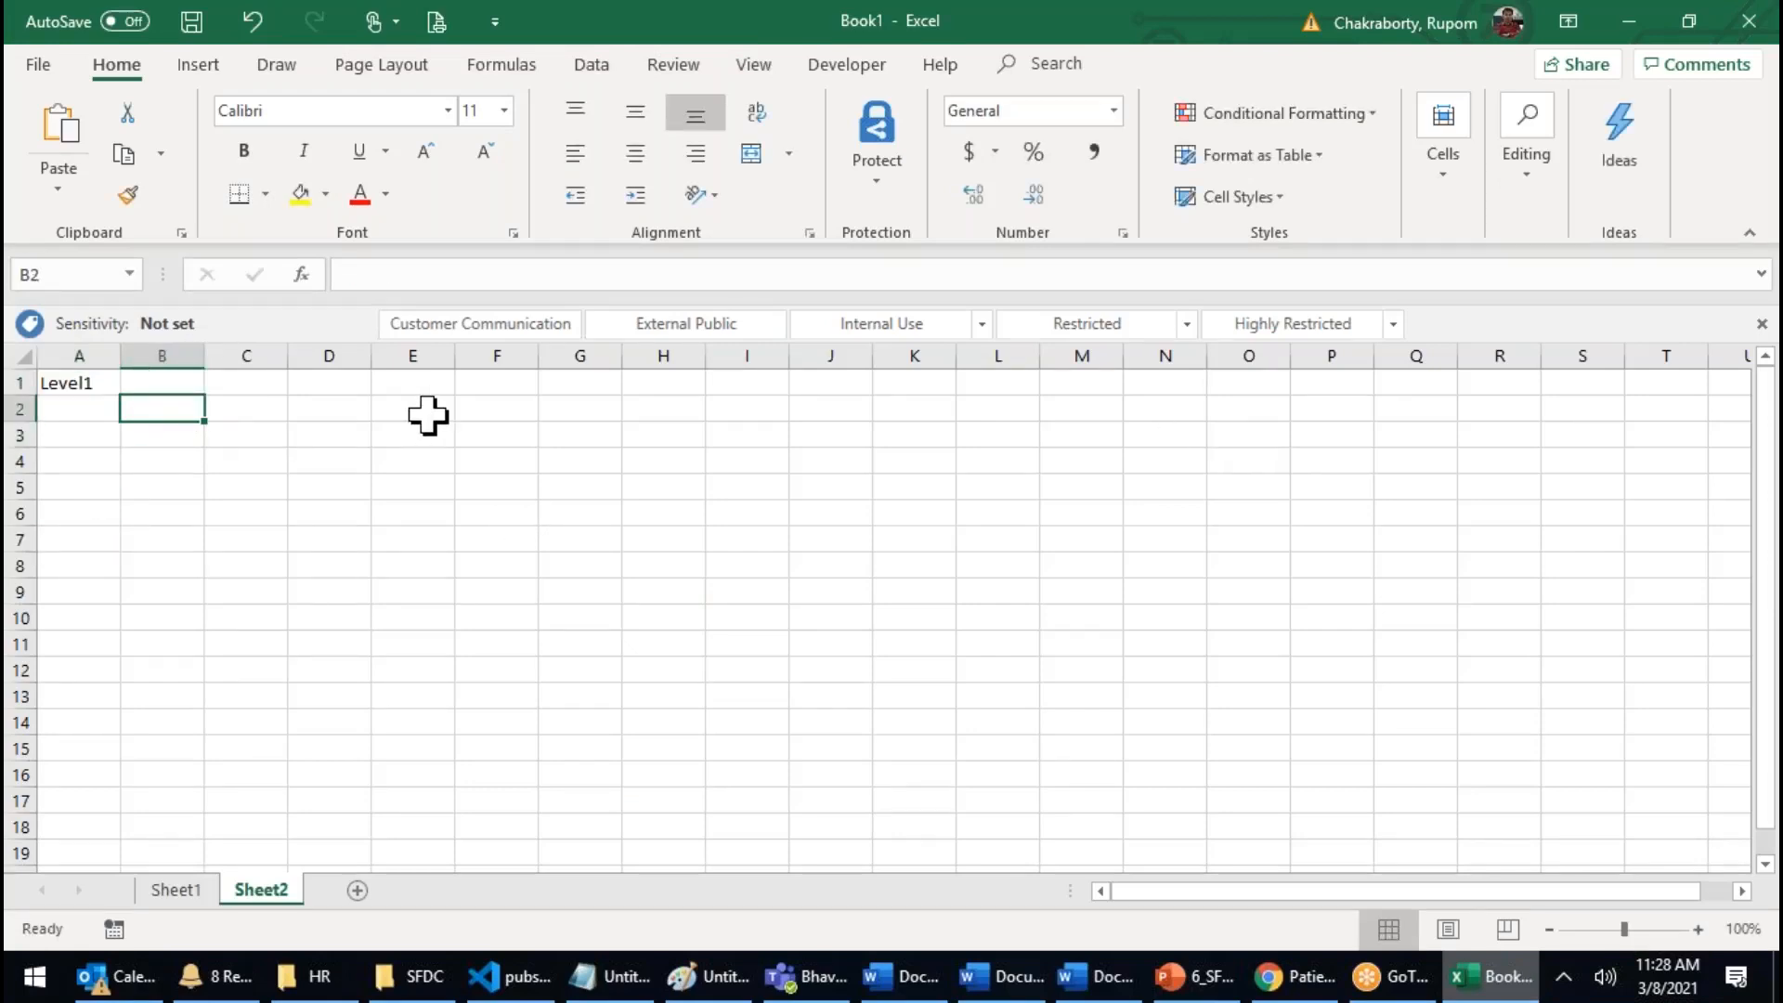
pyautogui.write('Field Name')
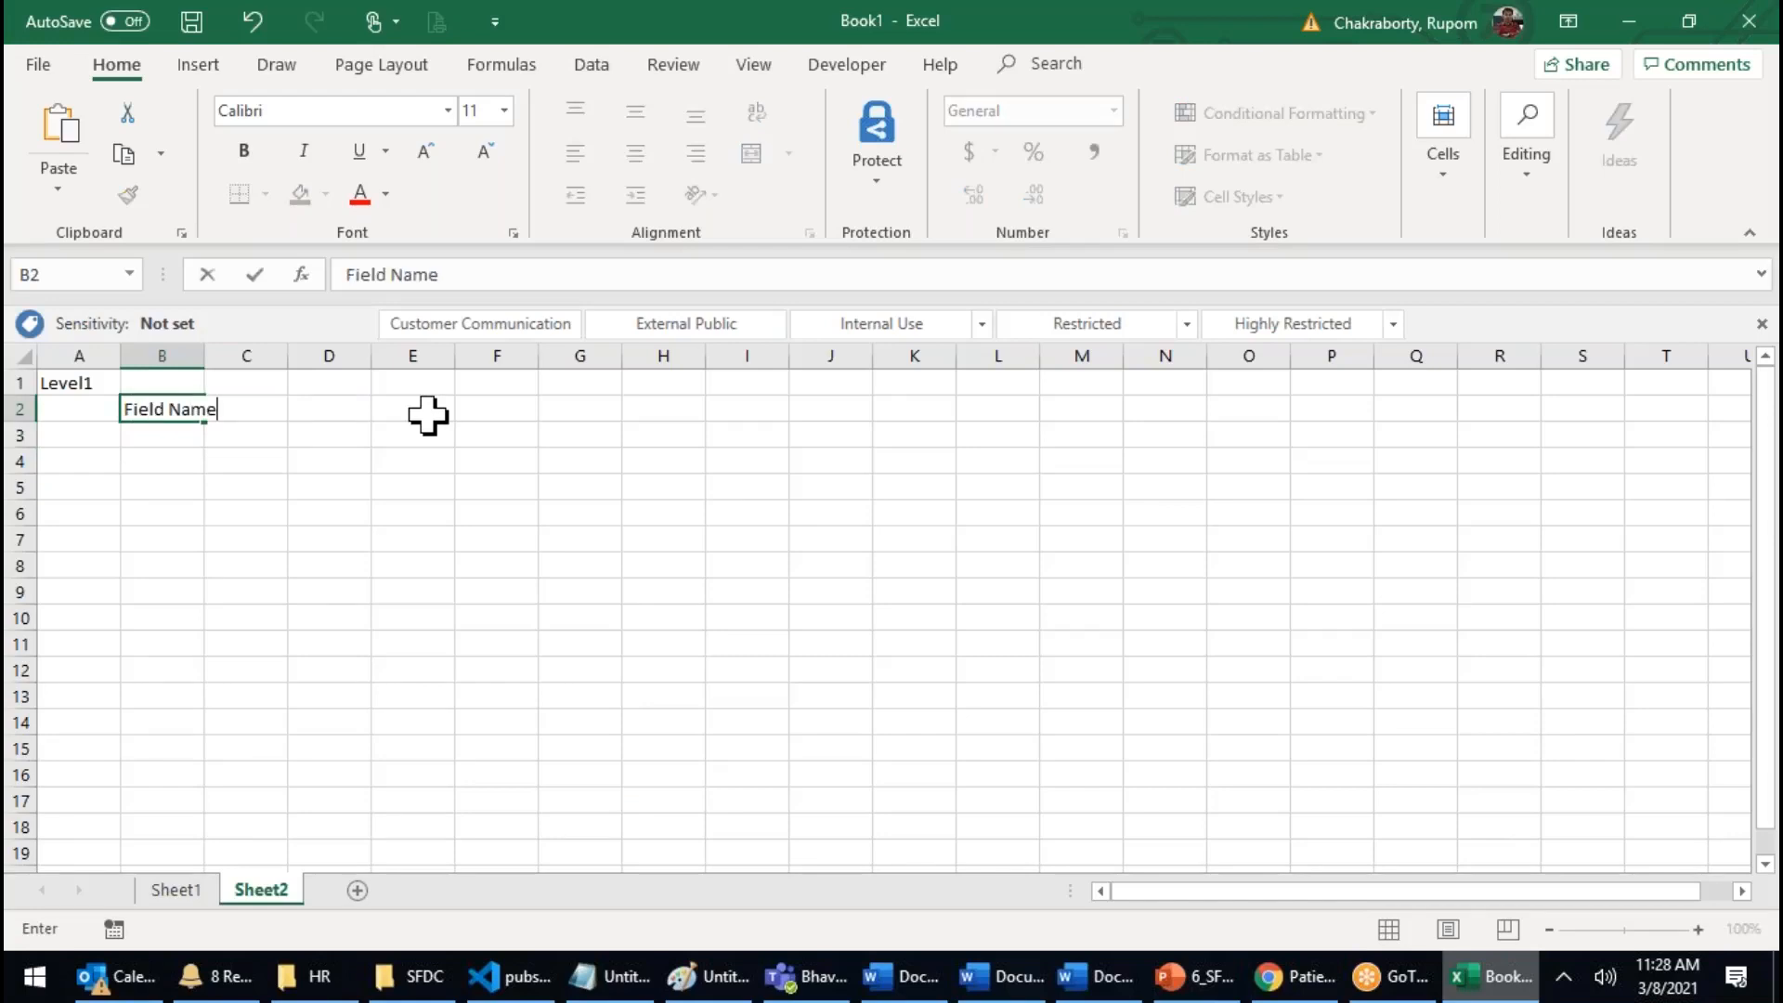
pyautogui.click(478, 534)
pyautogui.click(249, 406)
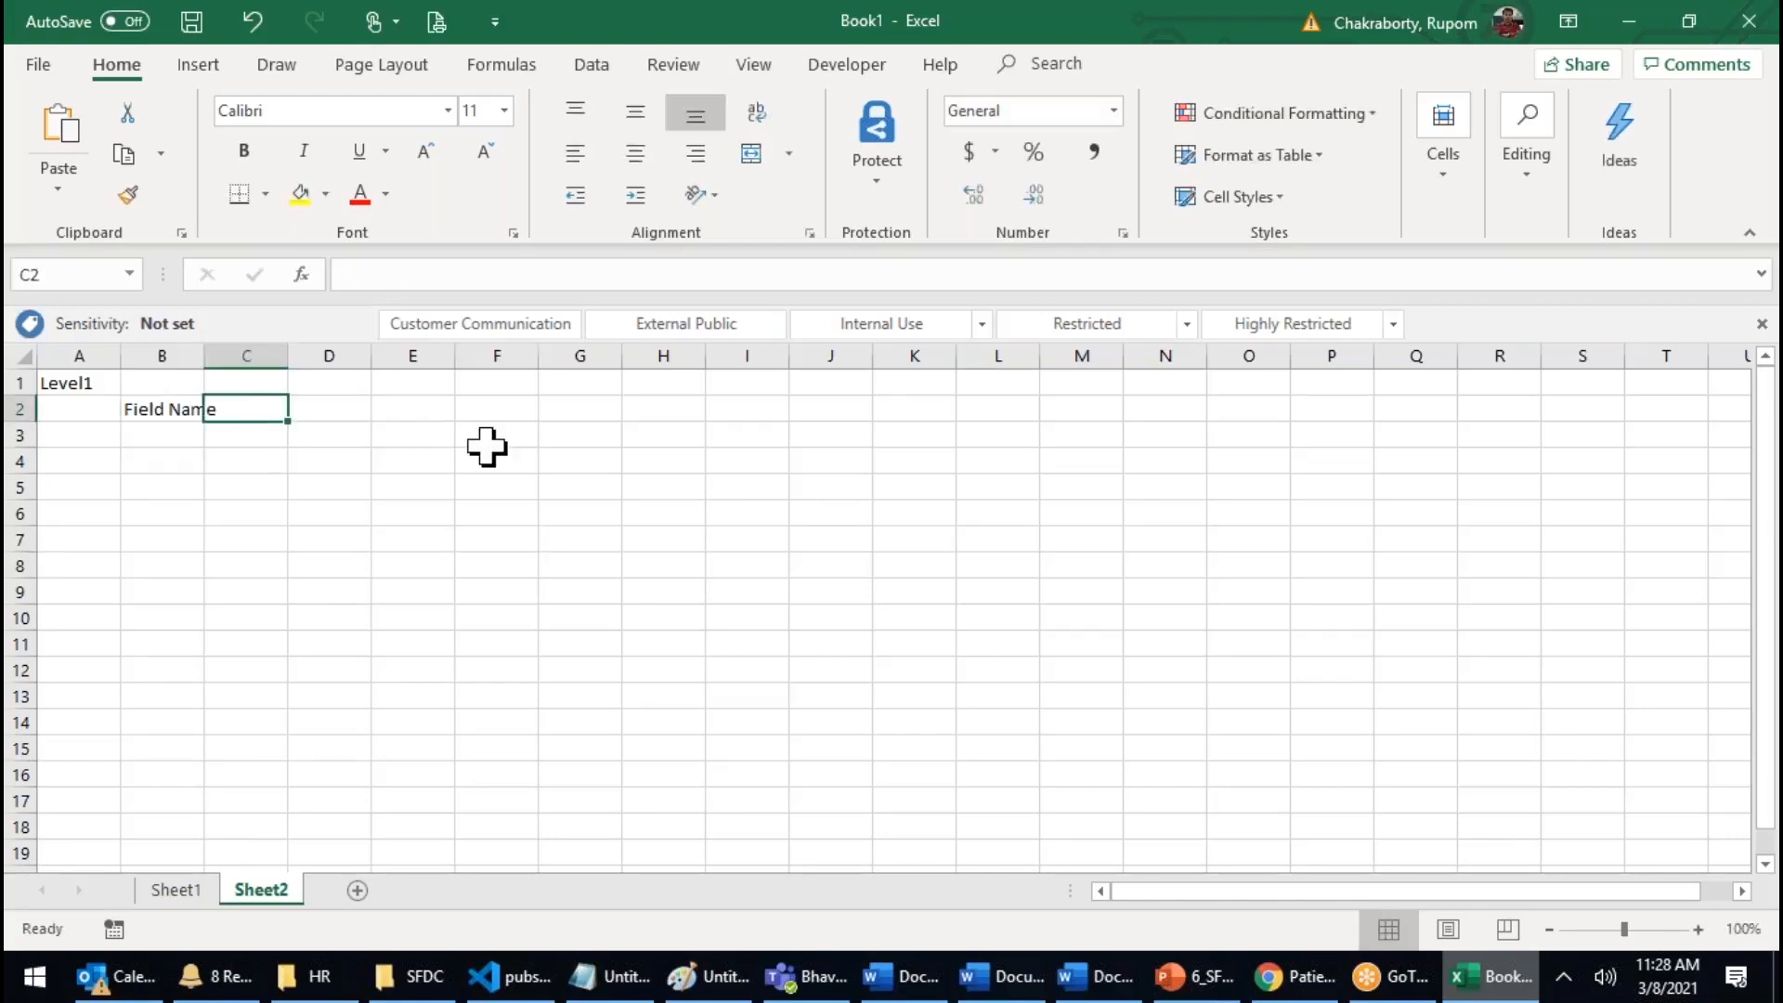
pyautogui.write('Ty')
pyautogui.press('Tab')
pyautogui.write('S')
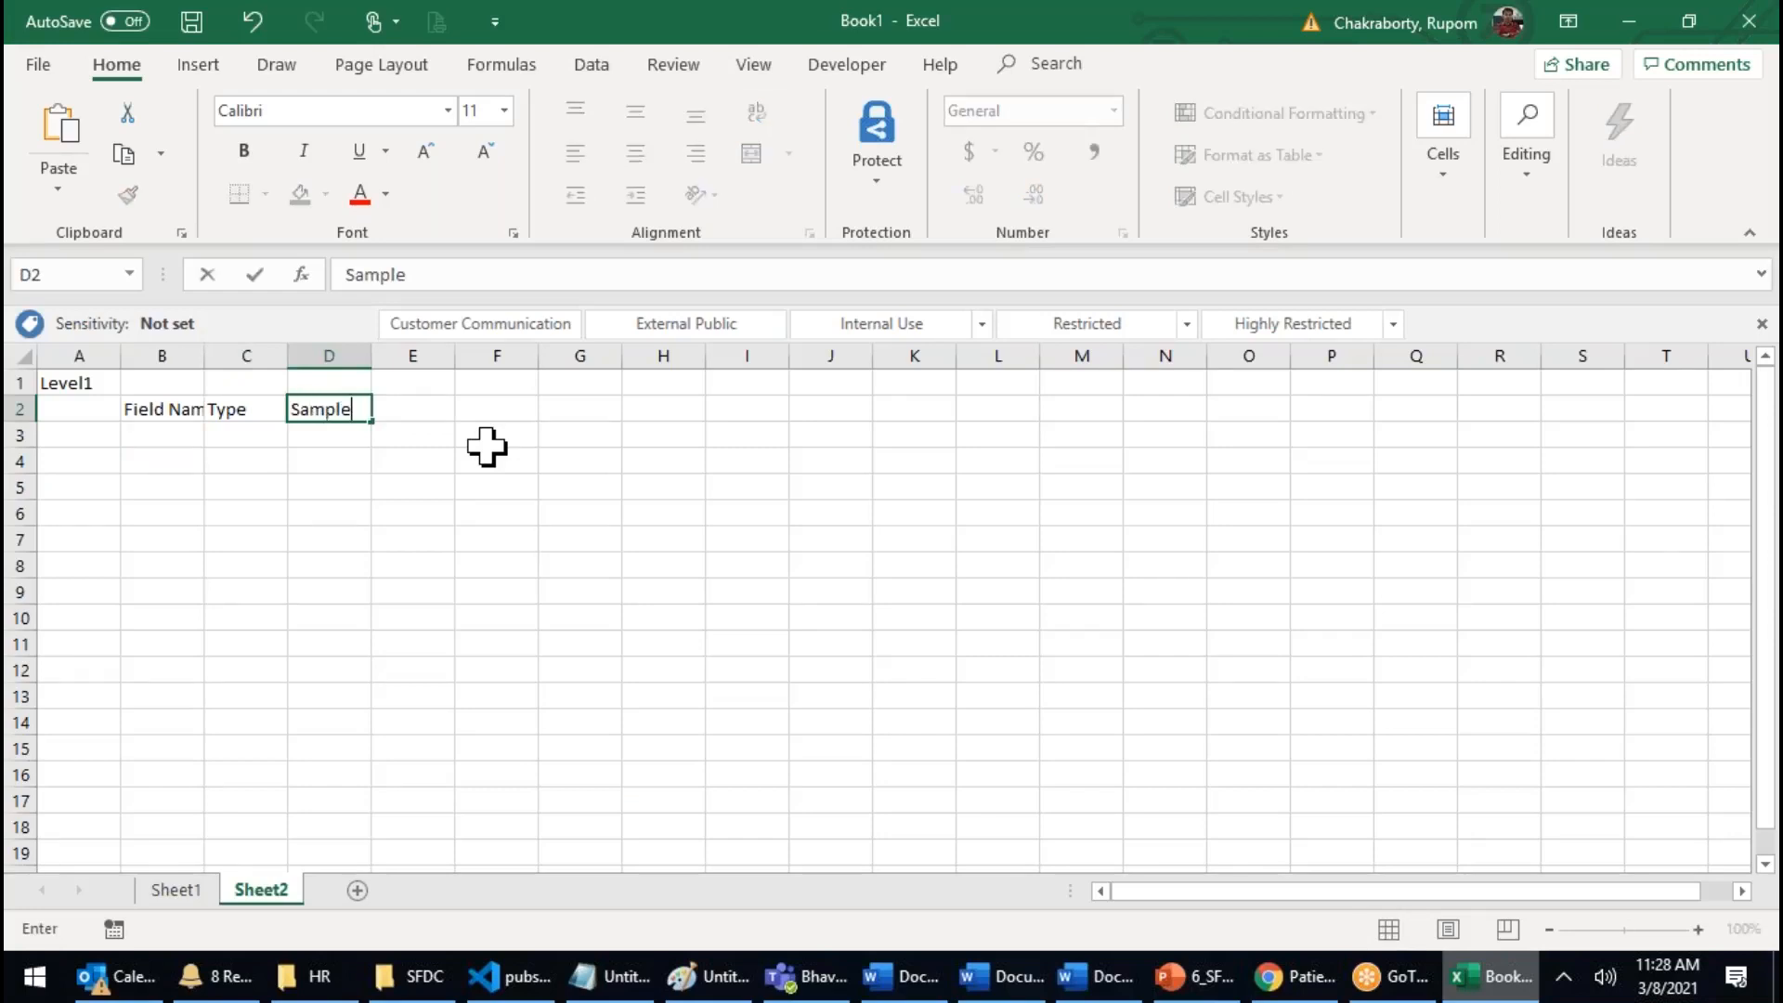
pyautogui.click(464, 594)
pyautogui.doubleClick(199, 356)
pyautogui.doubleClick(307, 357)
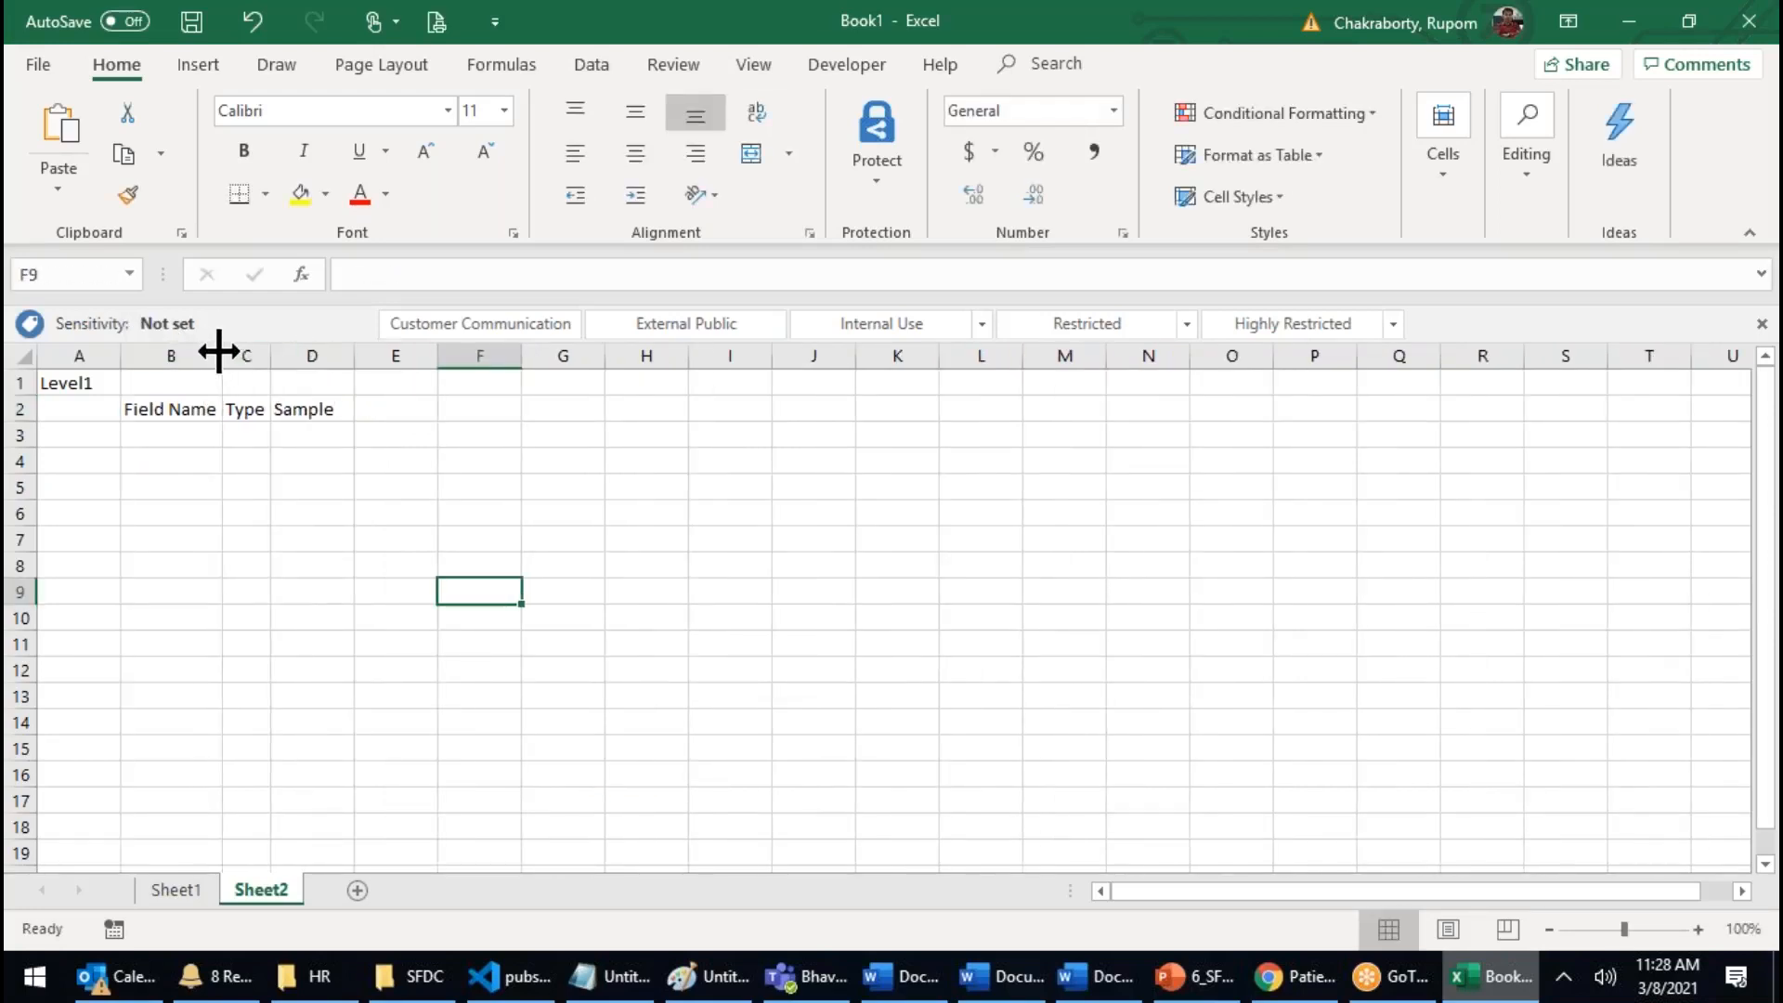
# Step: Add the City field in B3 with the type String in C3
pyautogui.click(164, 433)
pyautogui.write('City')
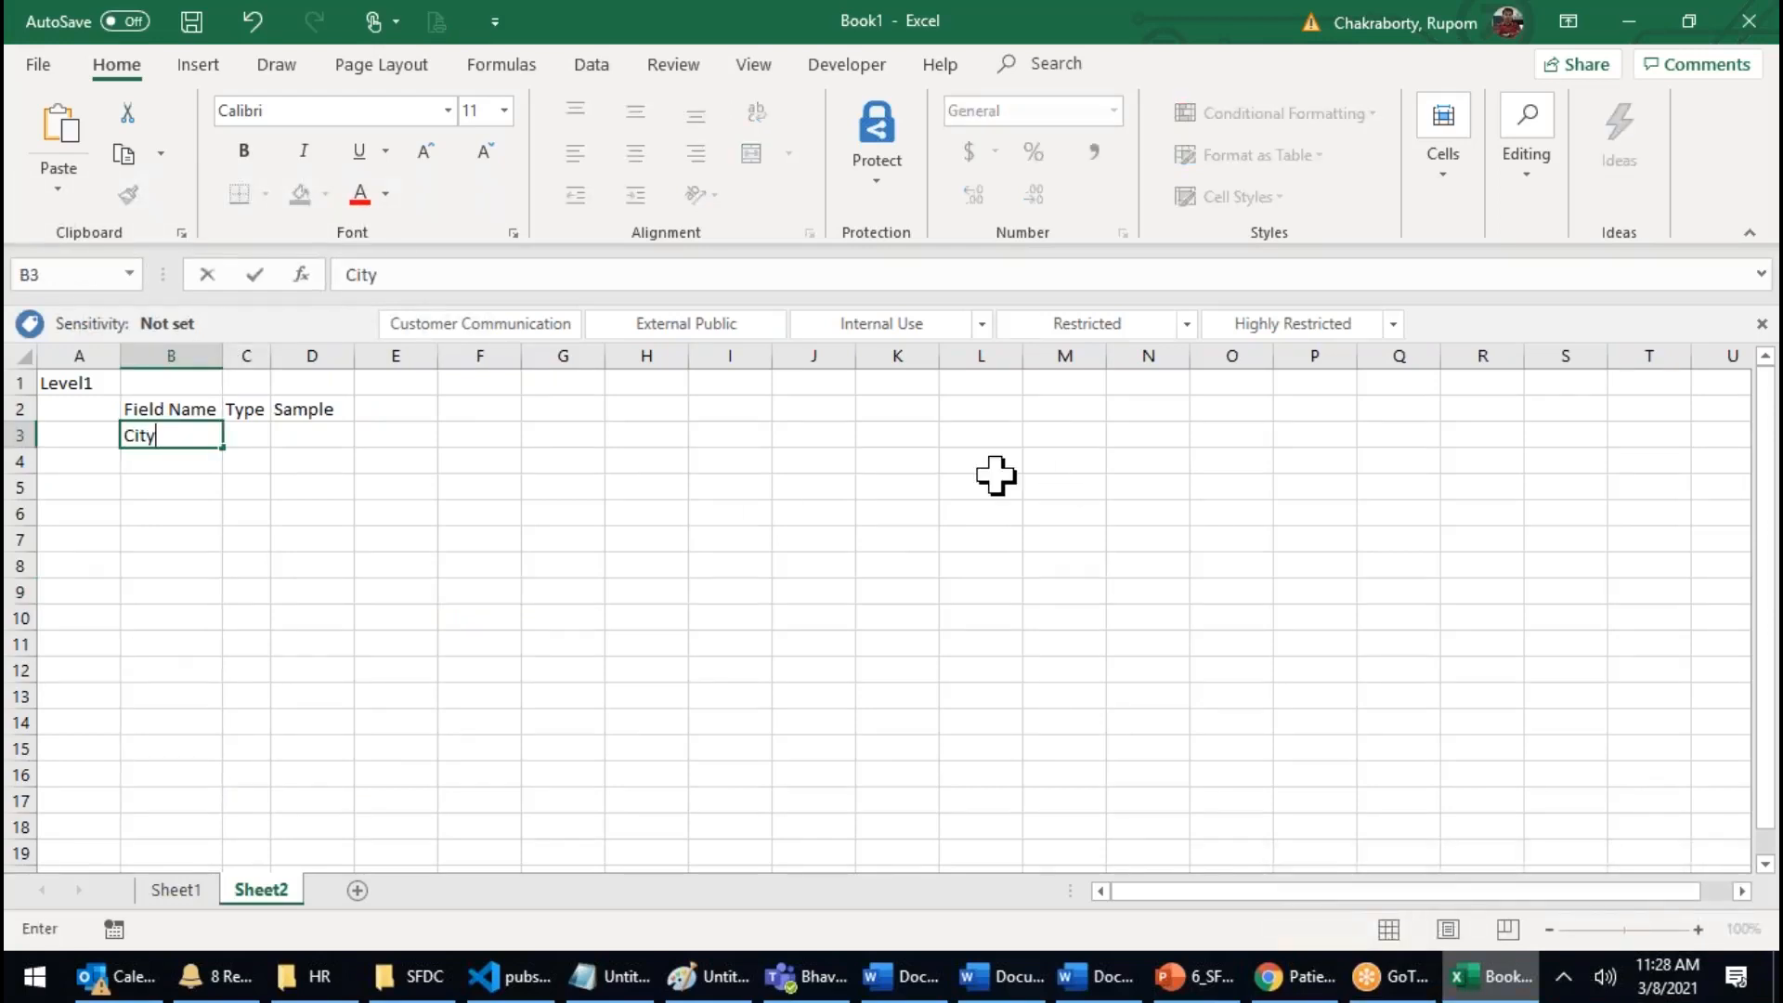
pyautogui.click(288, 547)
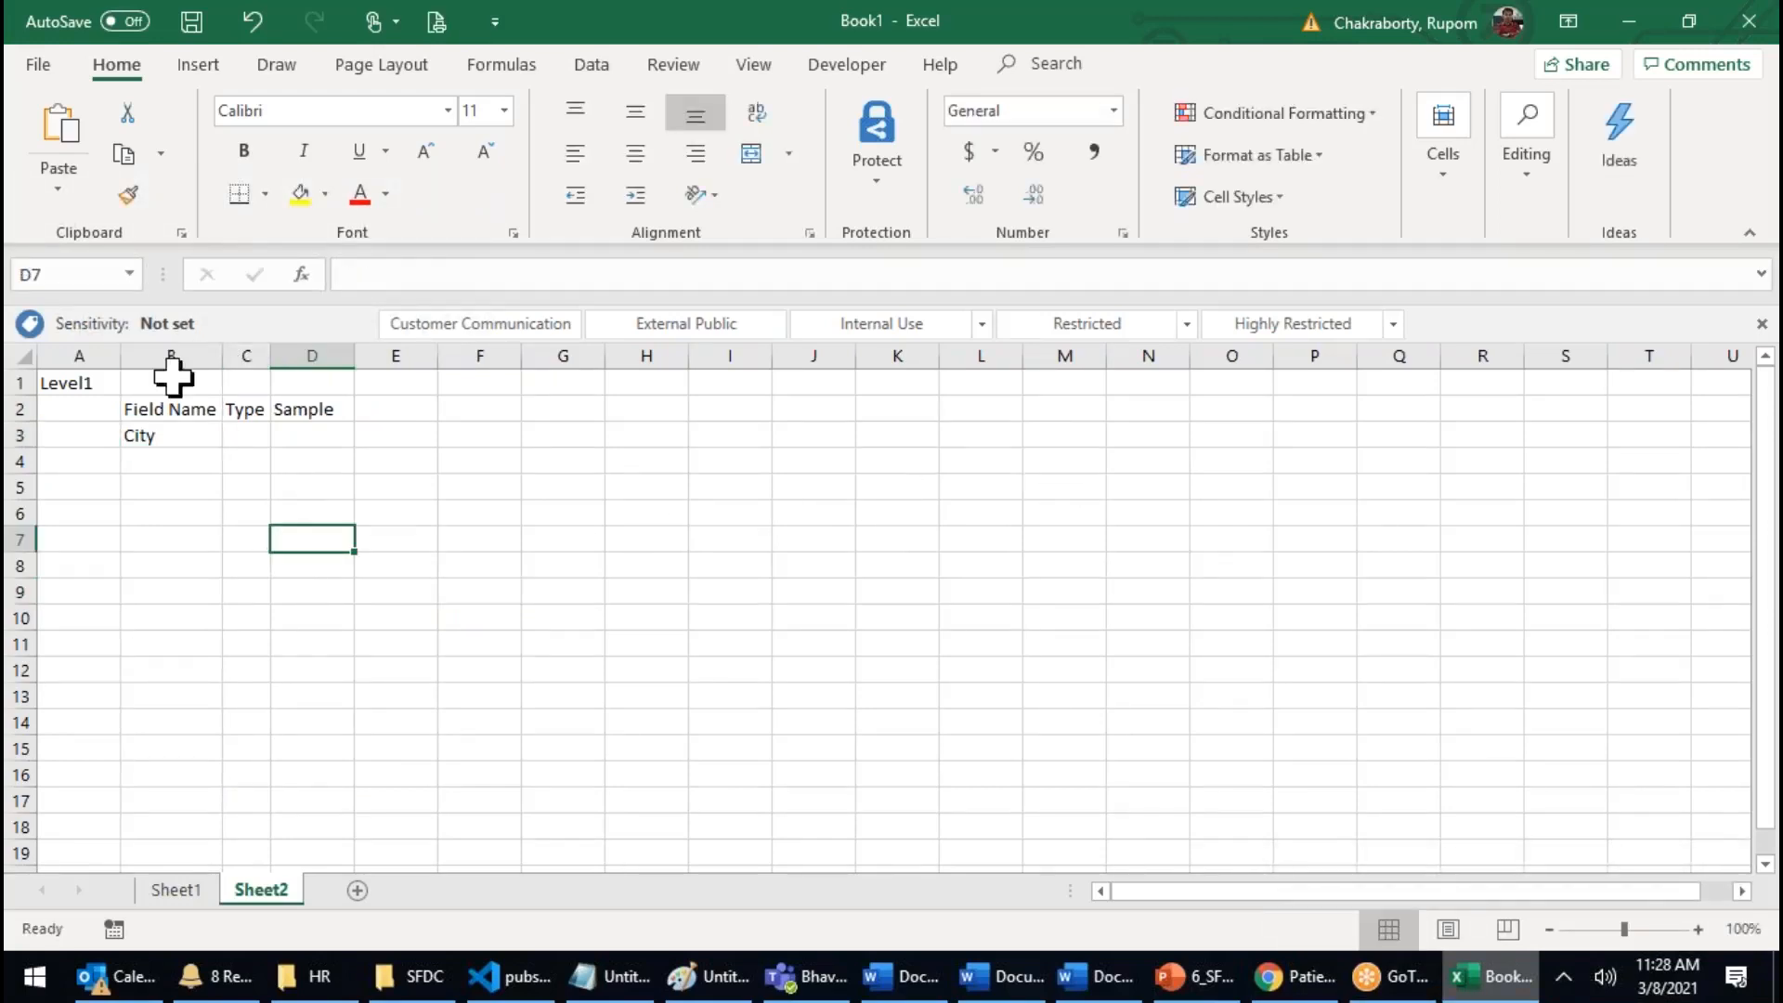
pyautogui.click(232, 442)
pyautogui.write('Stri')
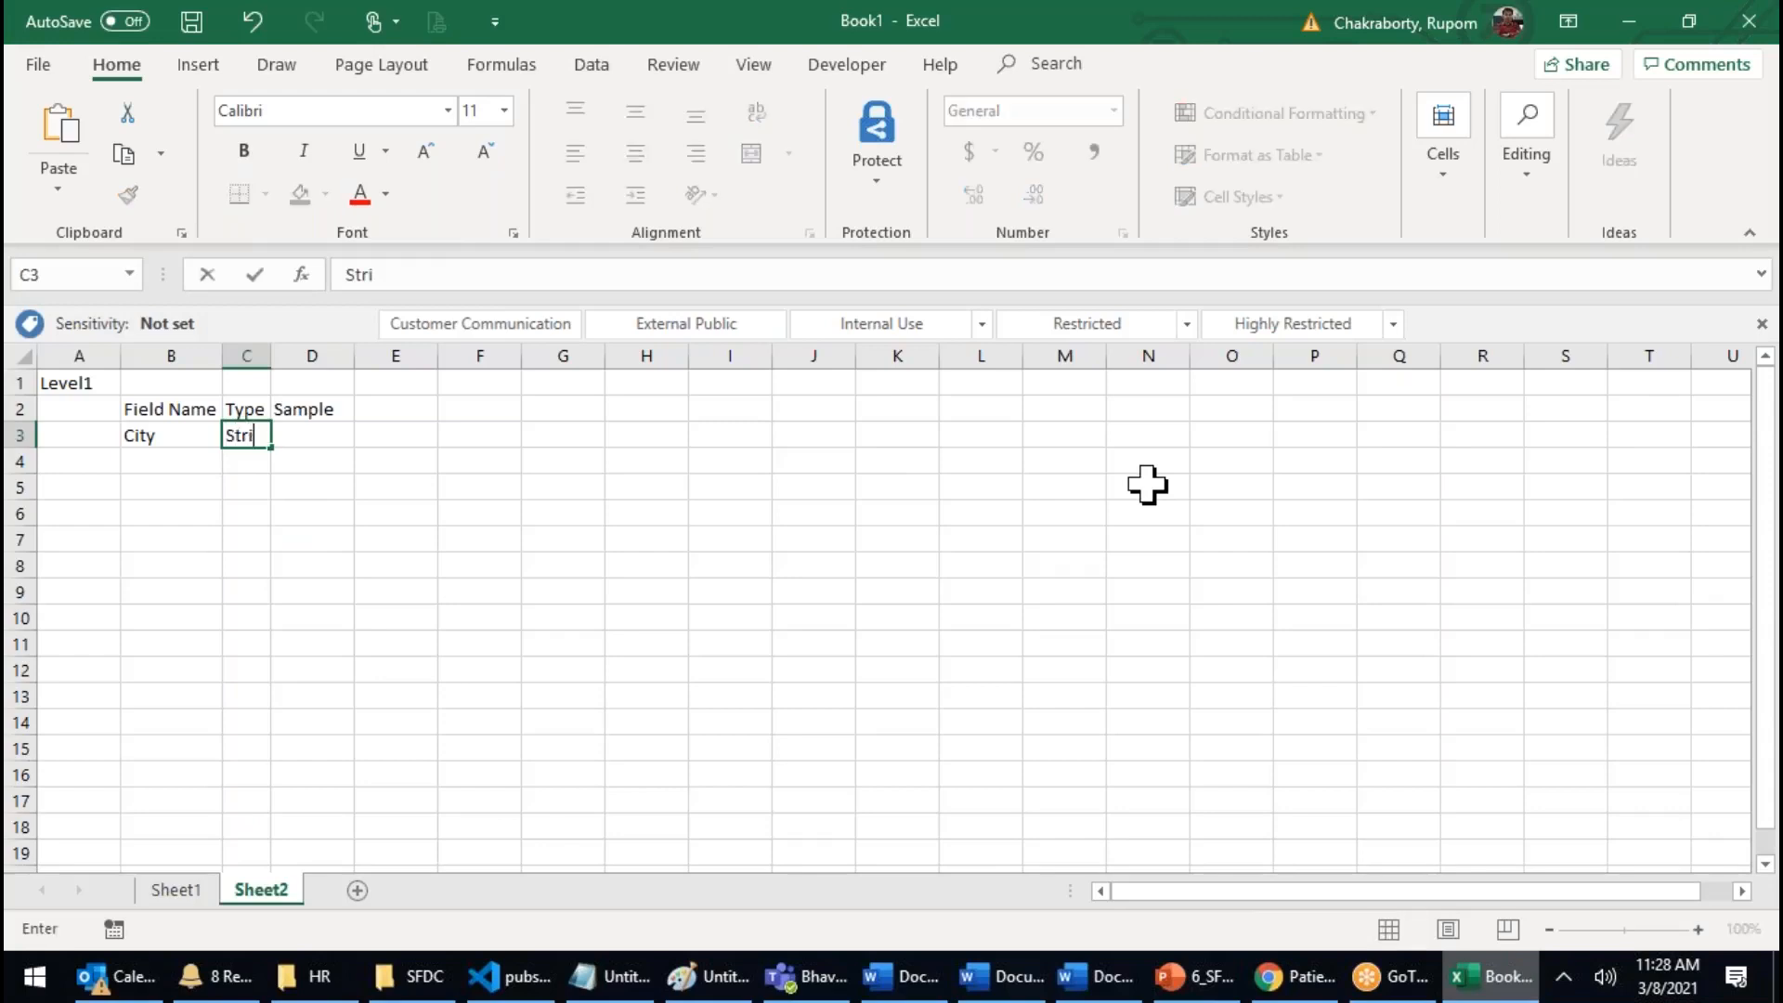
pyautogui.write('ng')
pyautogui.click(204, 457)
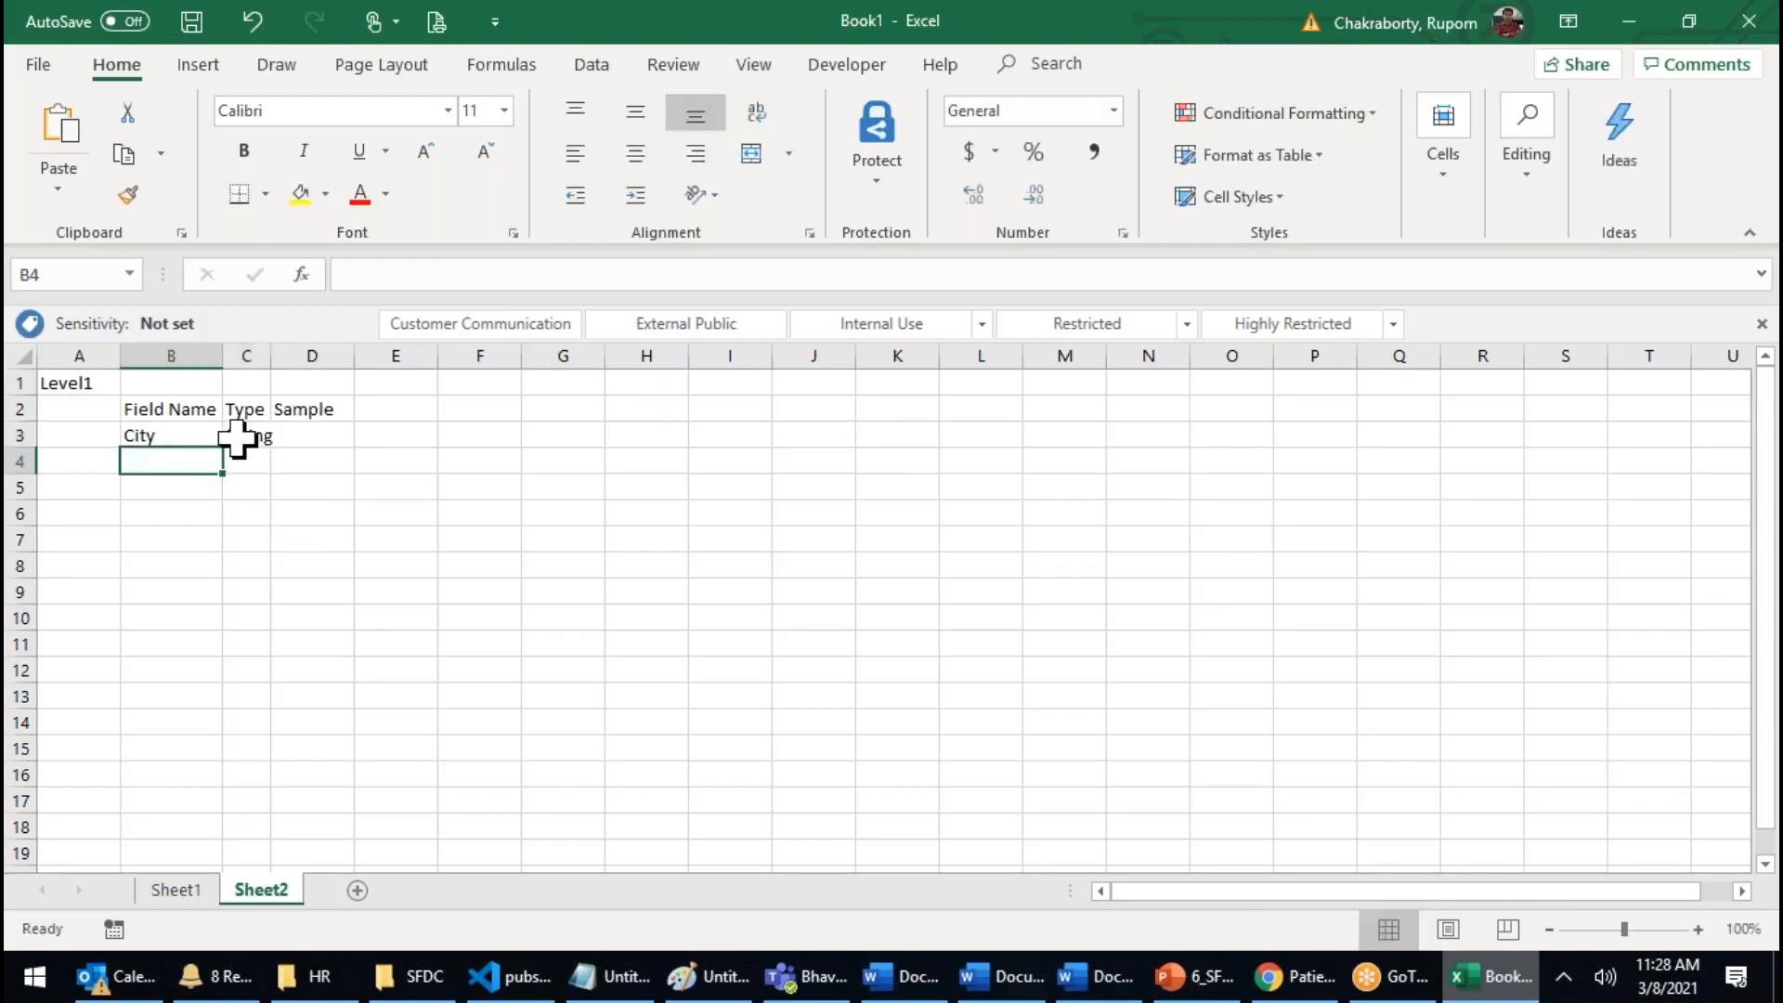
# Step: Replace the field name in B3 with State and fit column C to its contents
pyautogui.click(137, 432)
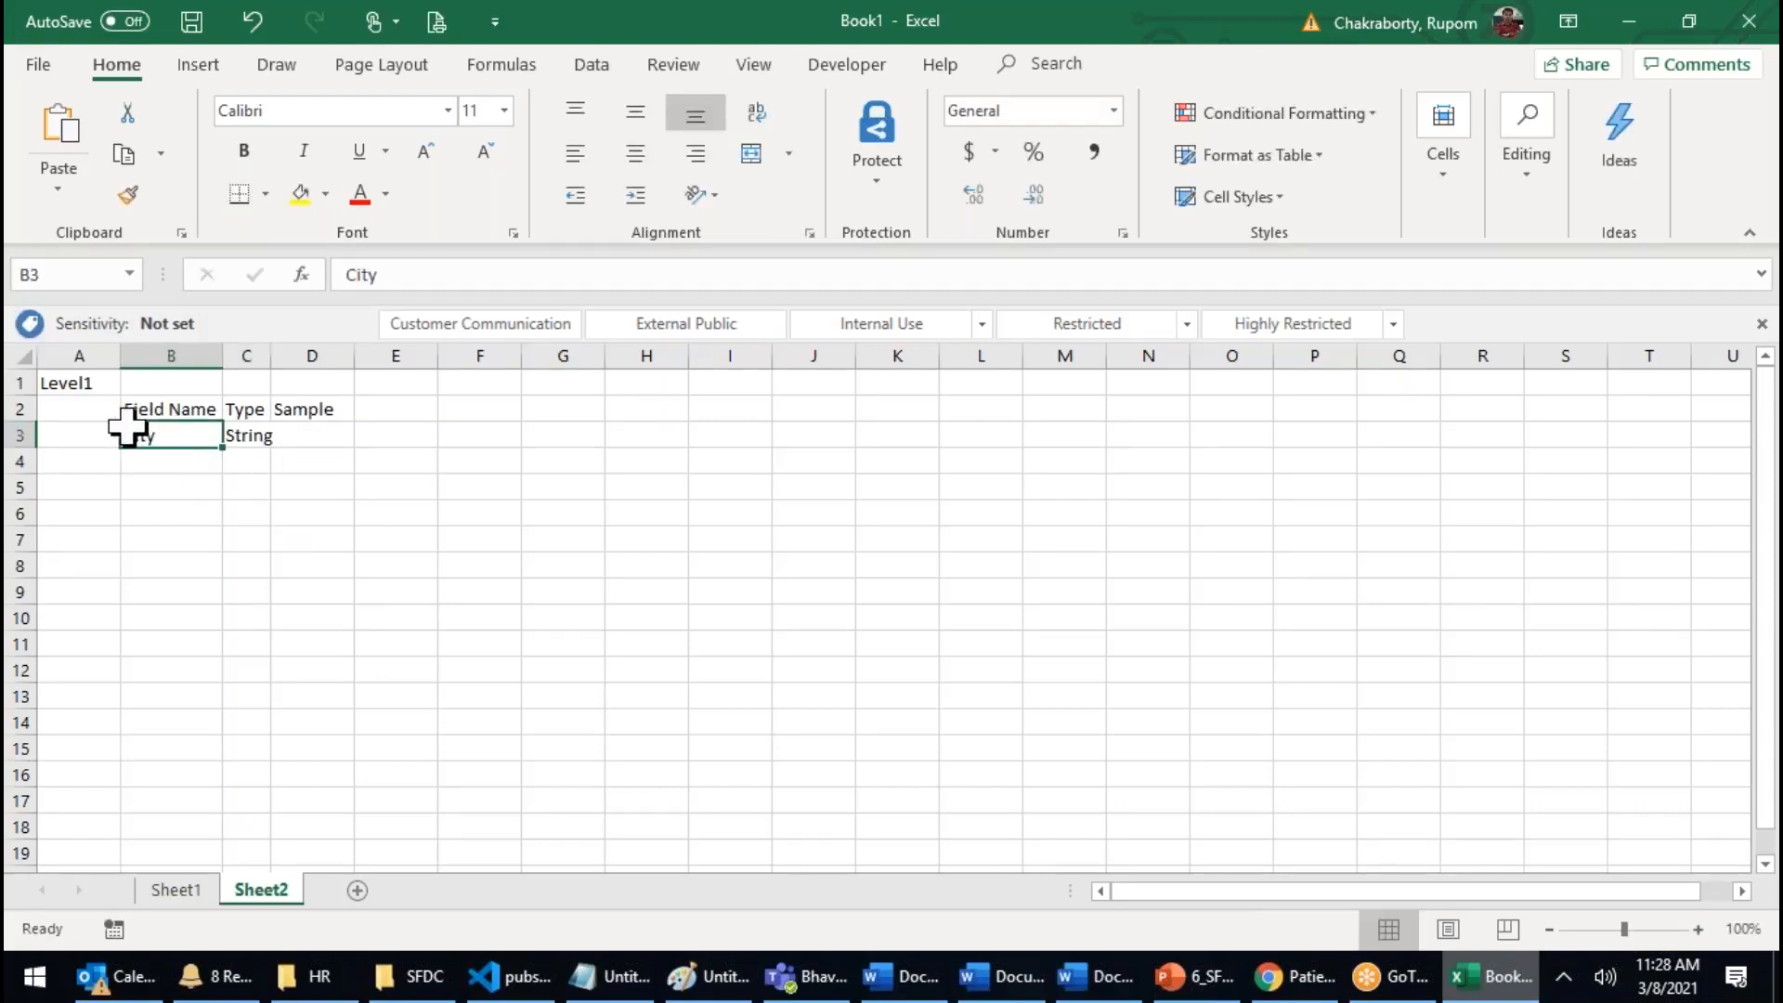
pyautogui.write('State')
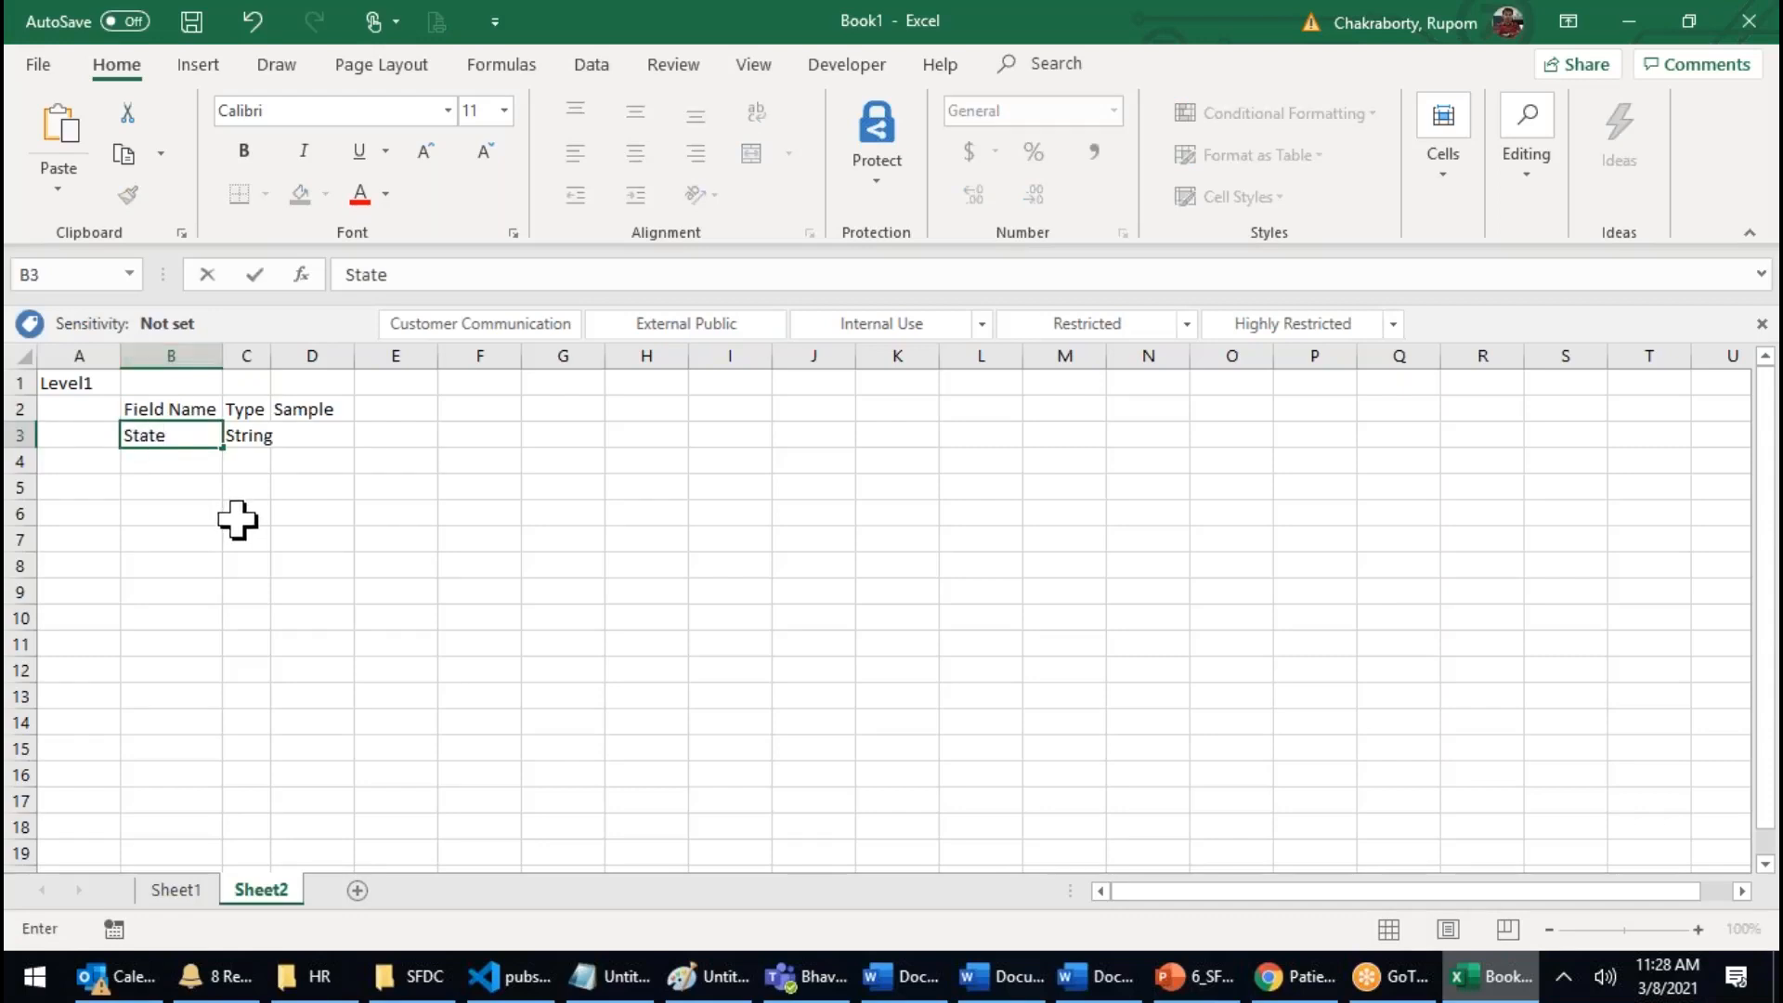
pyautogui.click(239, 517)
pyautogui.doubleClick(271, 356)
# Step: Set the State field's type in C3 to Text and enter TS as its sample in D3
pyautogui.click(256, 436)
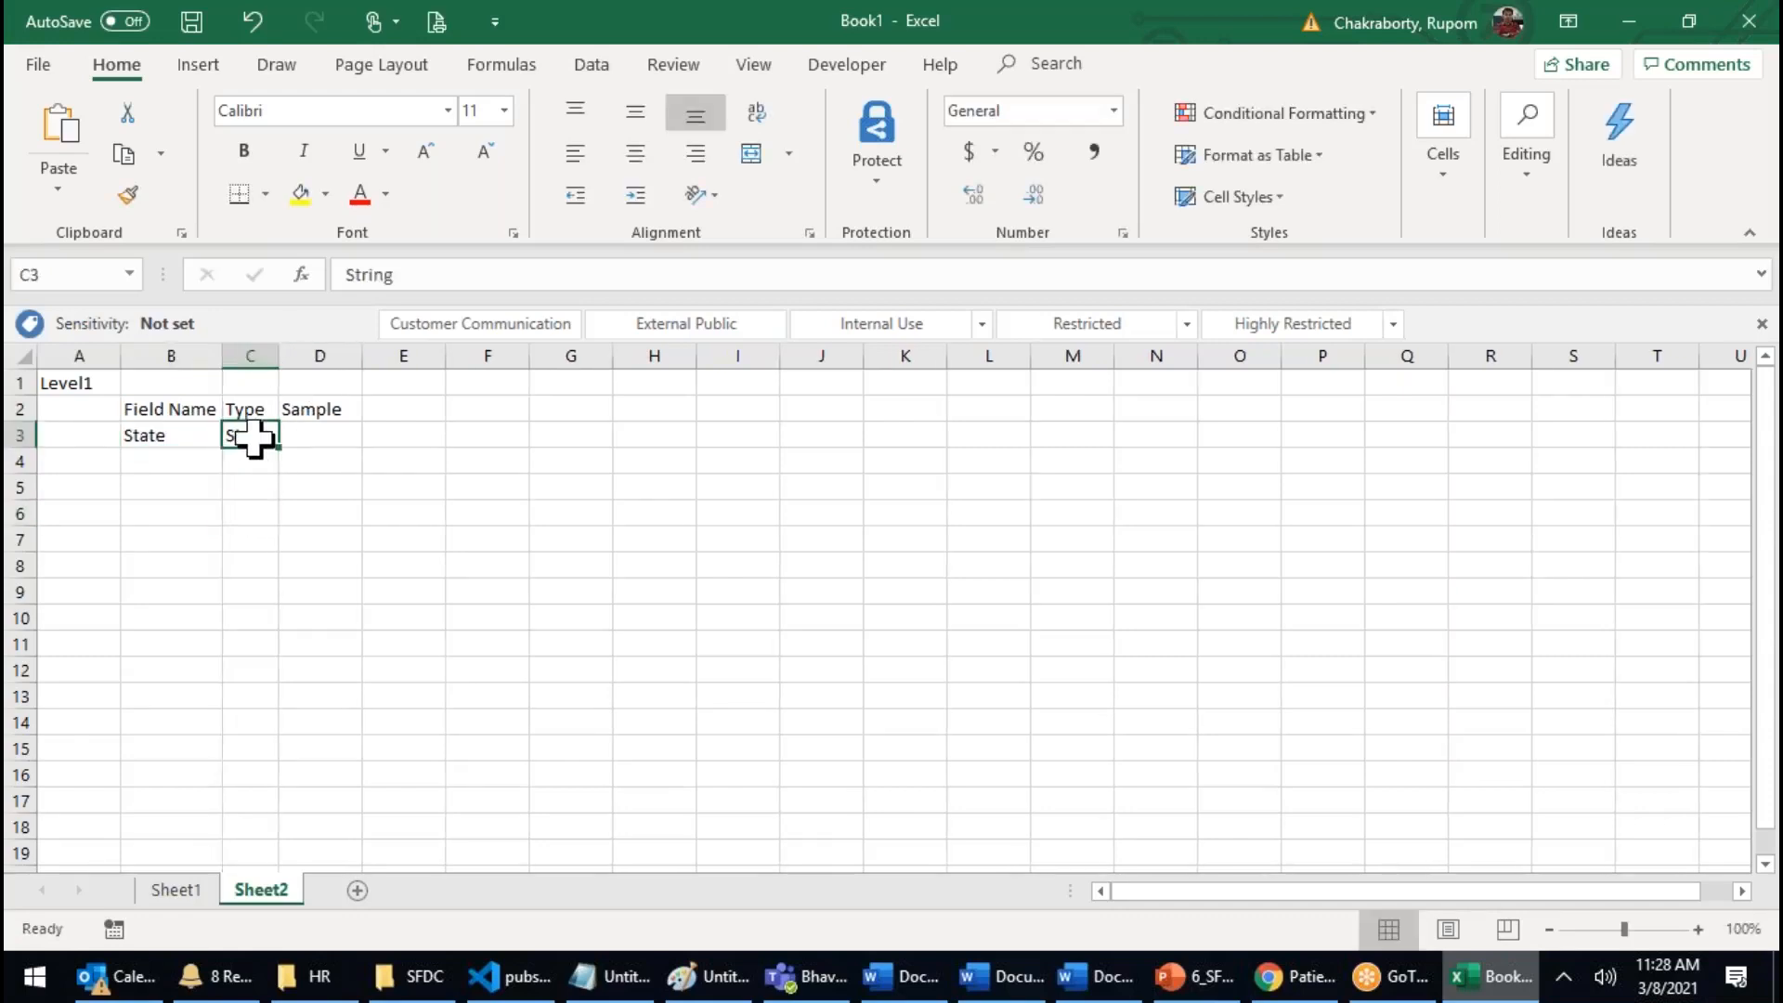
pyautogui.write('Text')
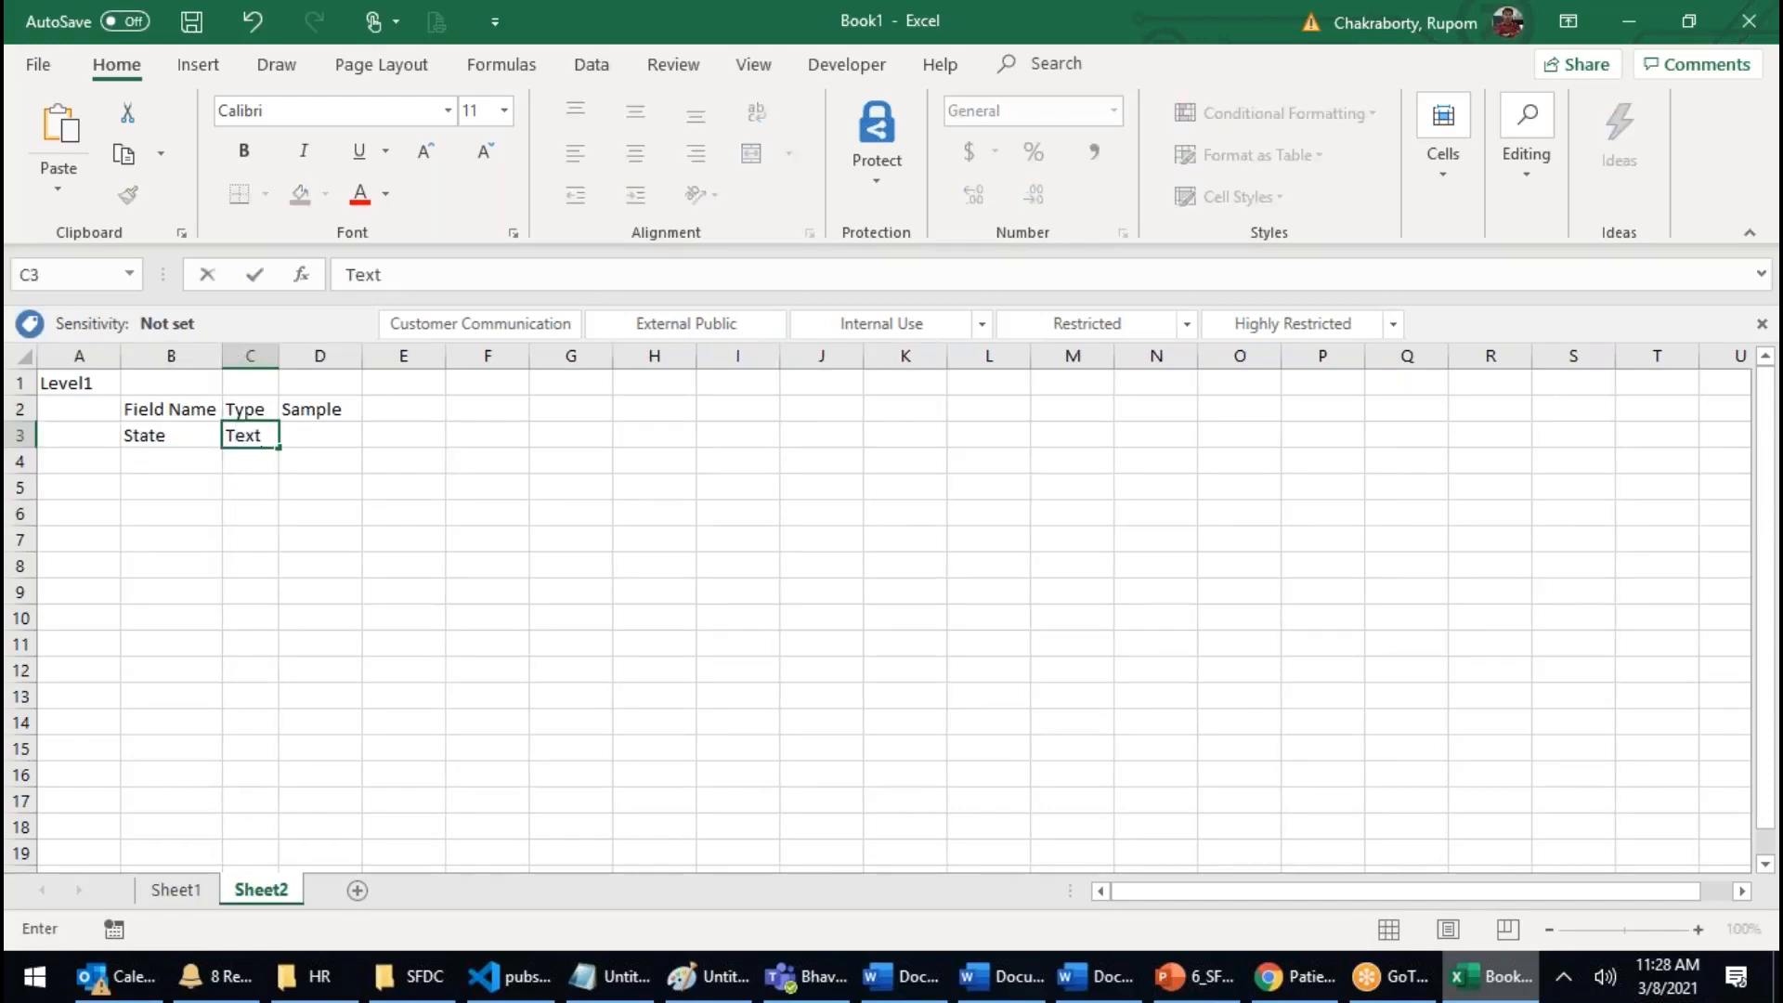
pyautogui.click(312, 565)
pyautogui.click(334, 436)
pyautogui.write('TS')
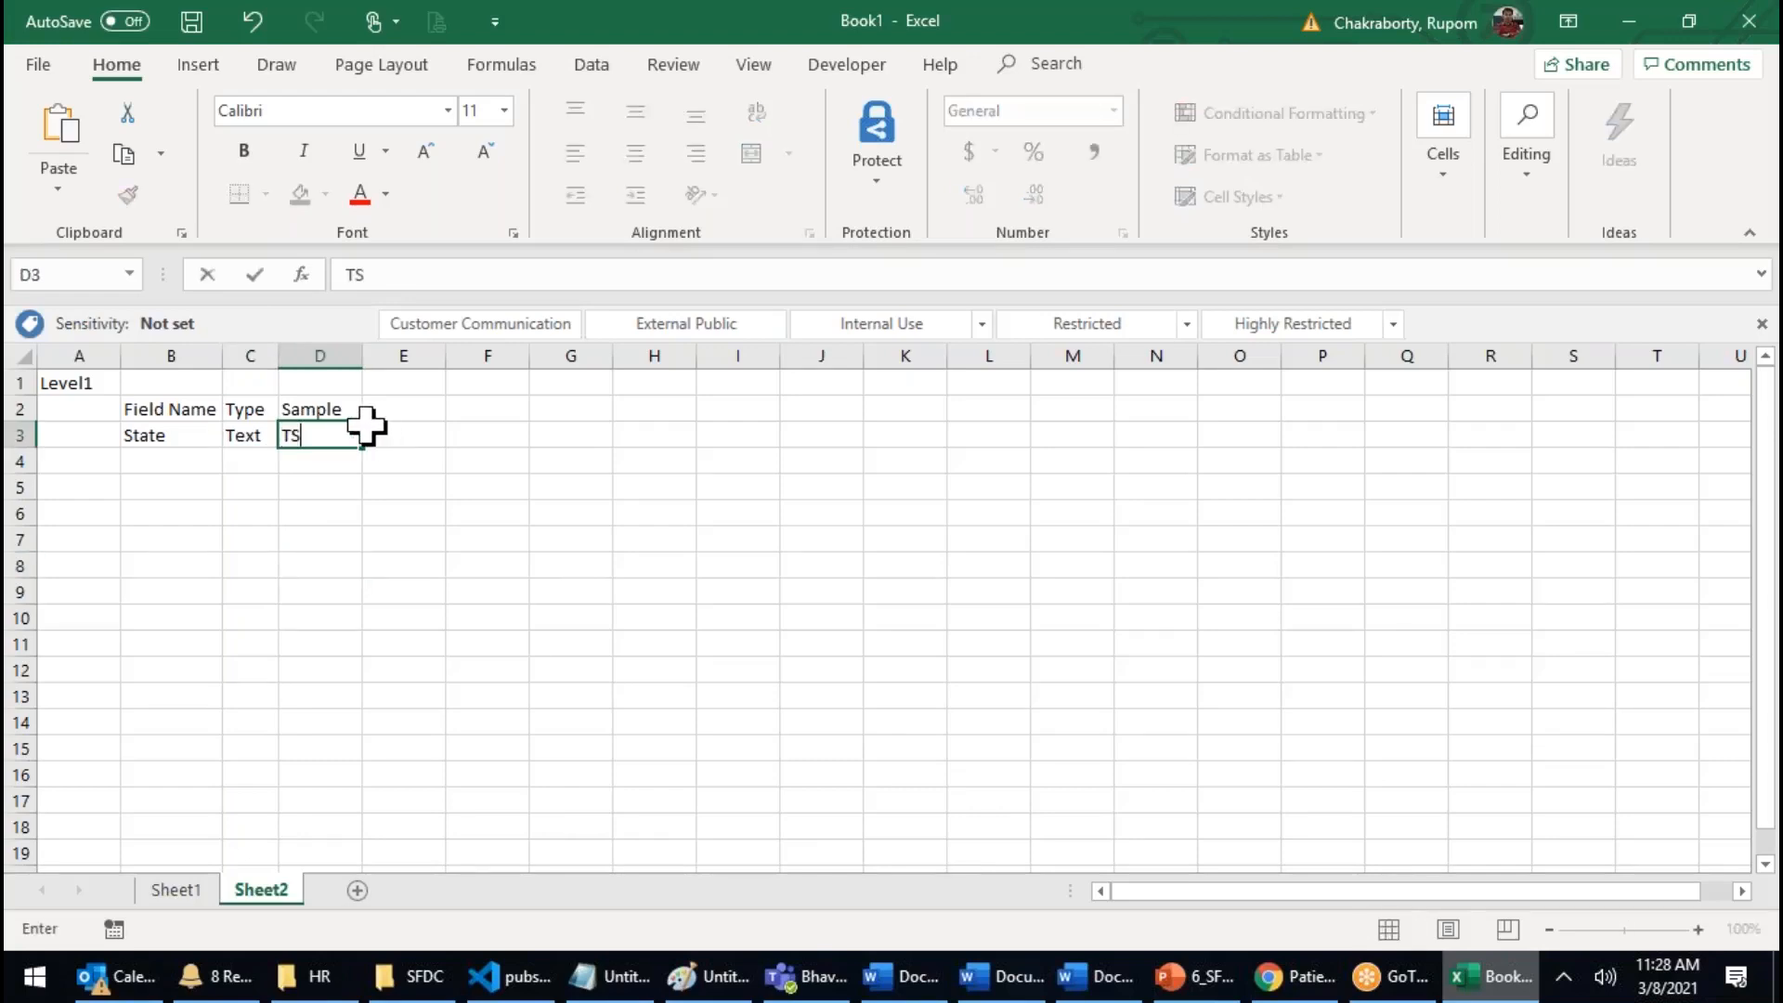
# Step: Extend the field name in B3 to State Code
pyautogui.doubleClick(160, 437)
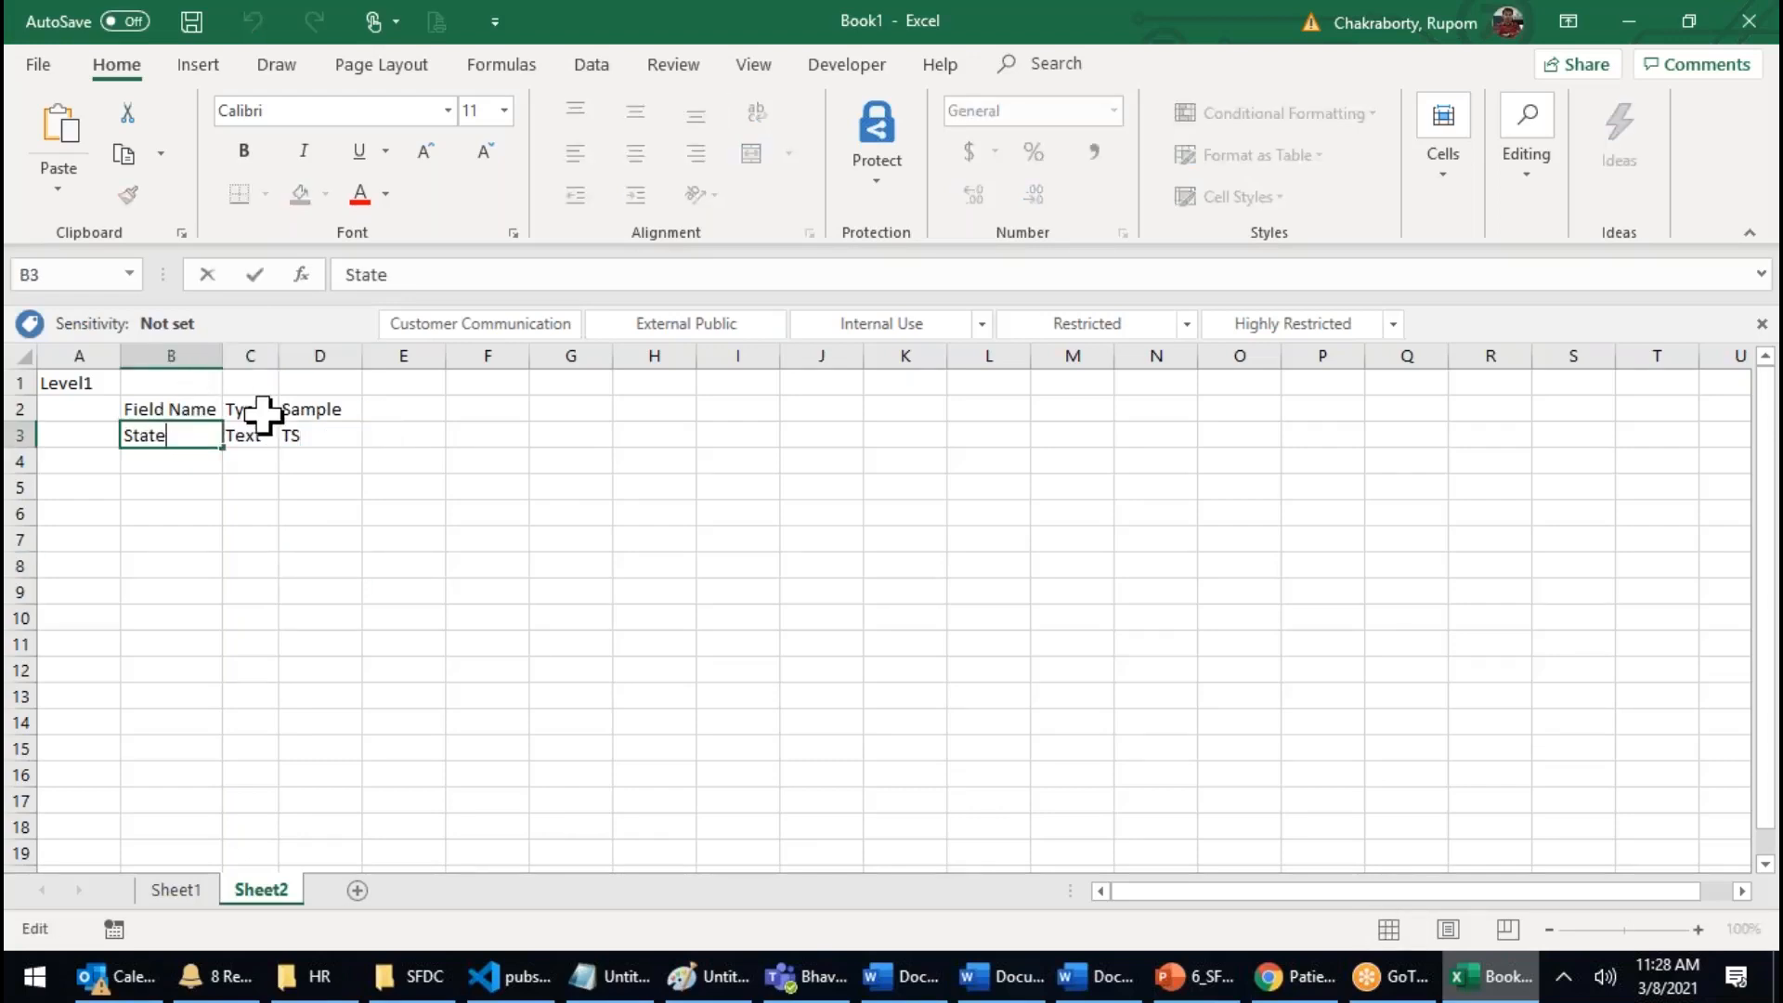
pyautogui.write('cODE')
pyautogui.click(299, 562)
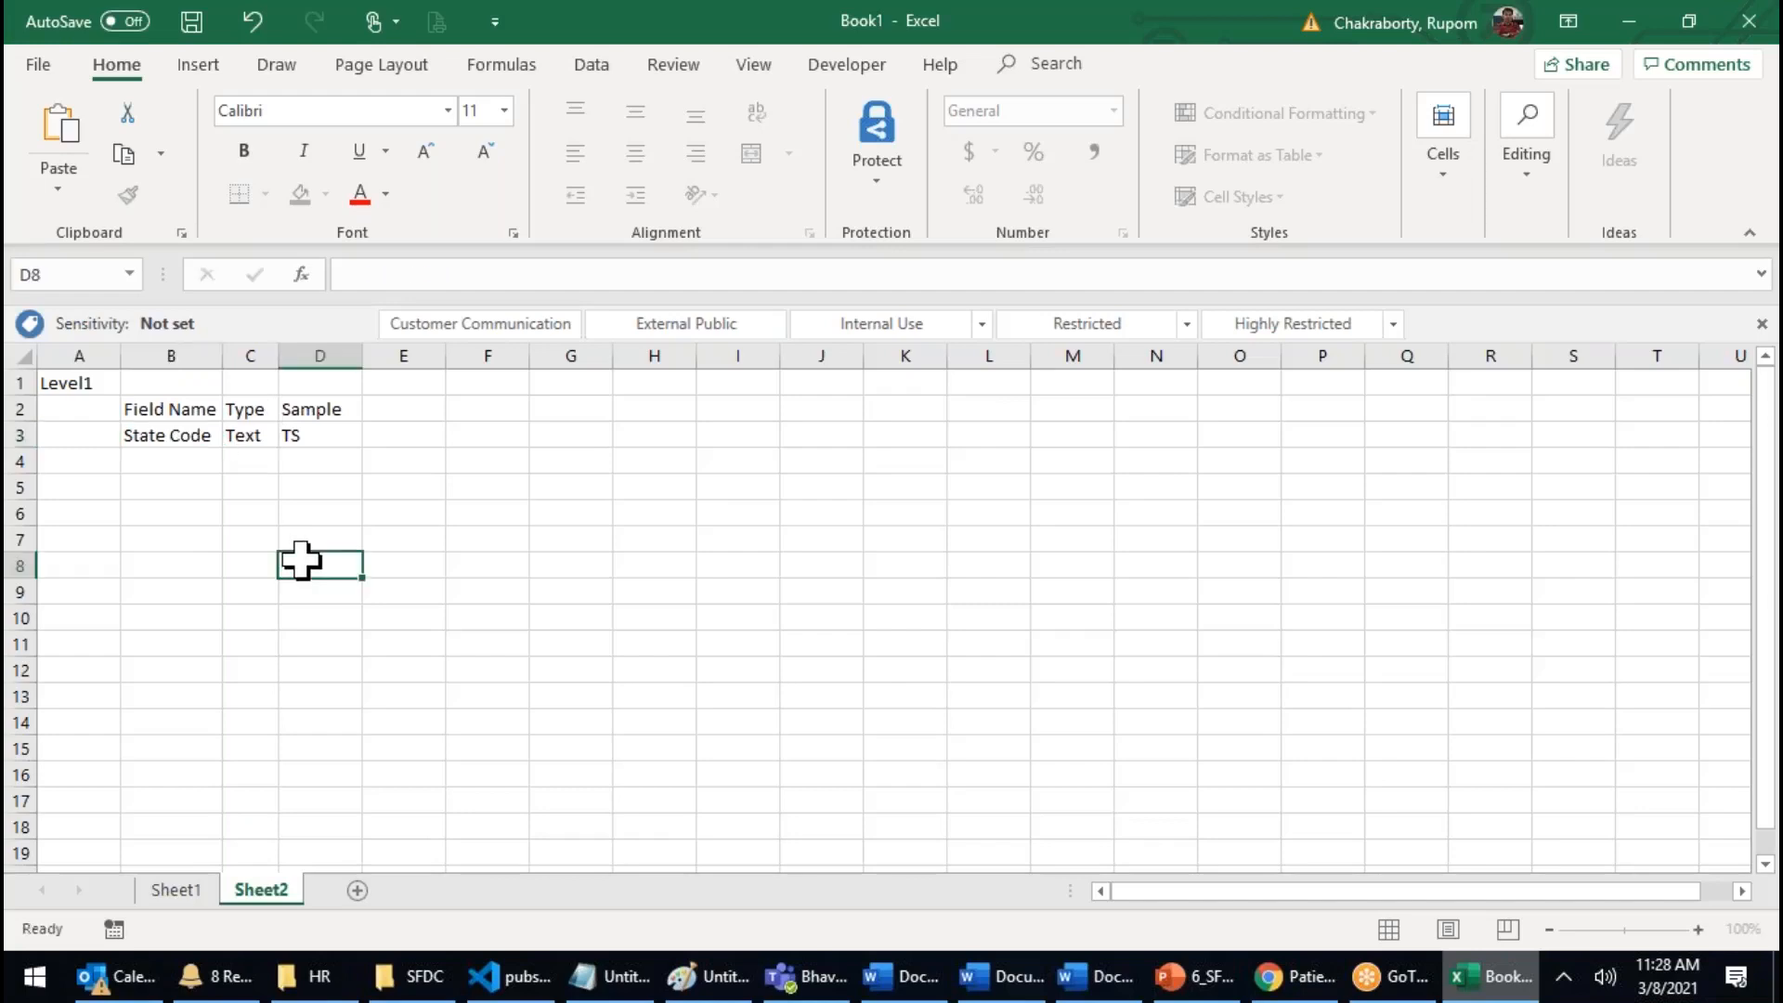
pyautogui.click(329, 443)
# Step: Make the column headings Field Name, Type and Sample in B2:D2 bold
pyautogui.moveTo(159, 409); pyautogui.dragTo(350, 415)
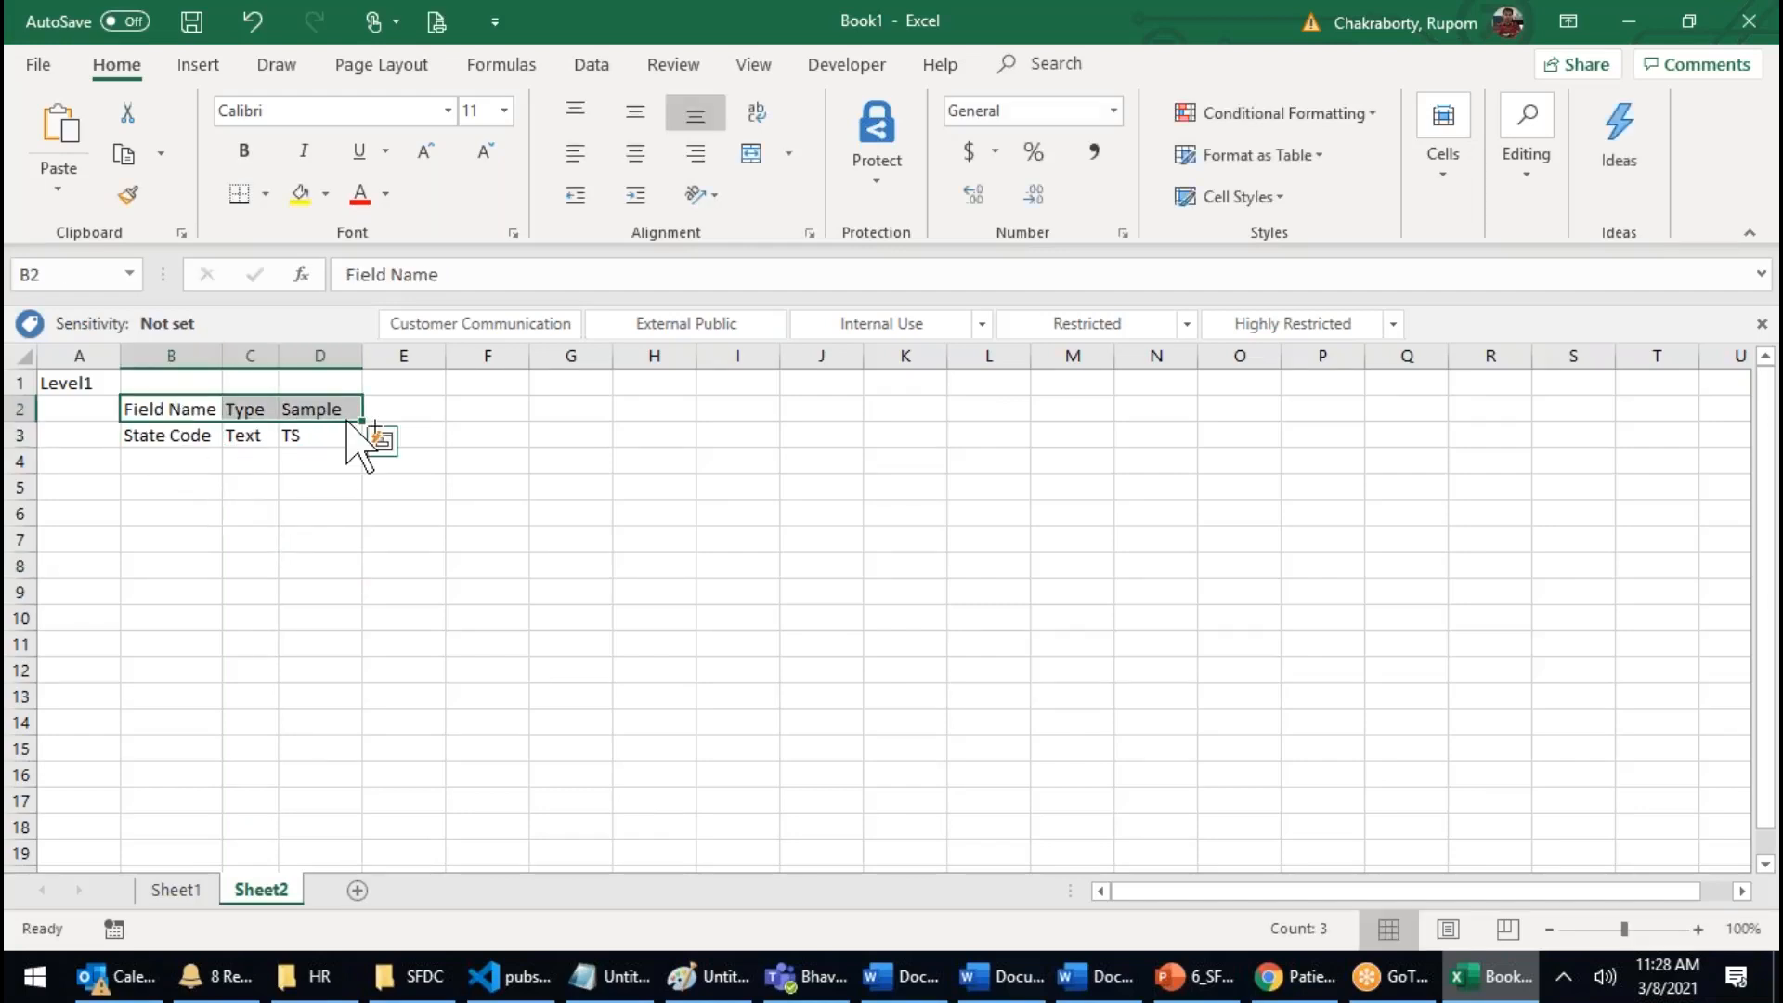
pyautogui.hotkey('ctrl', 'b')
pyautogui.click(391, 564)
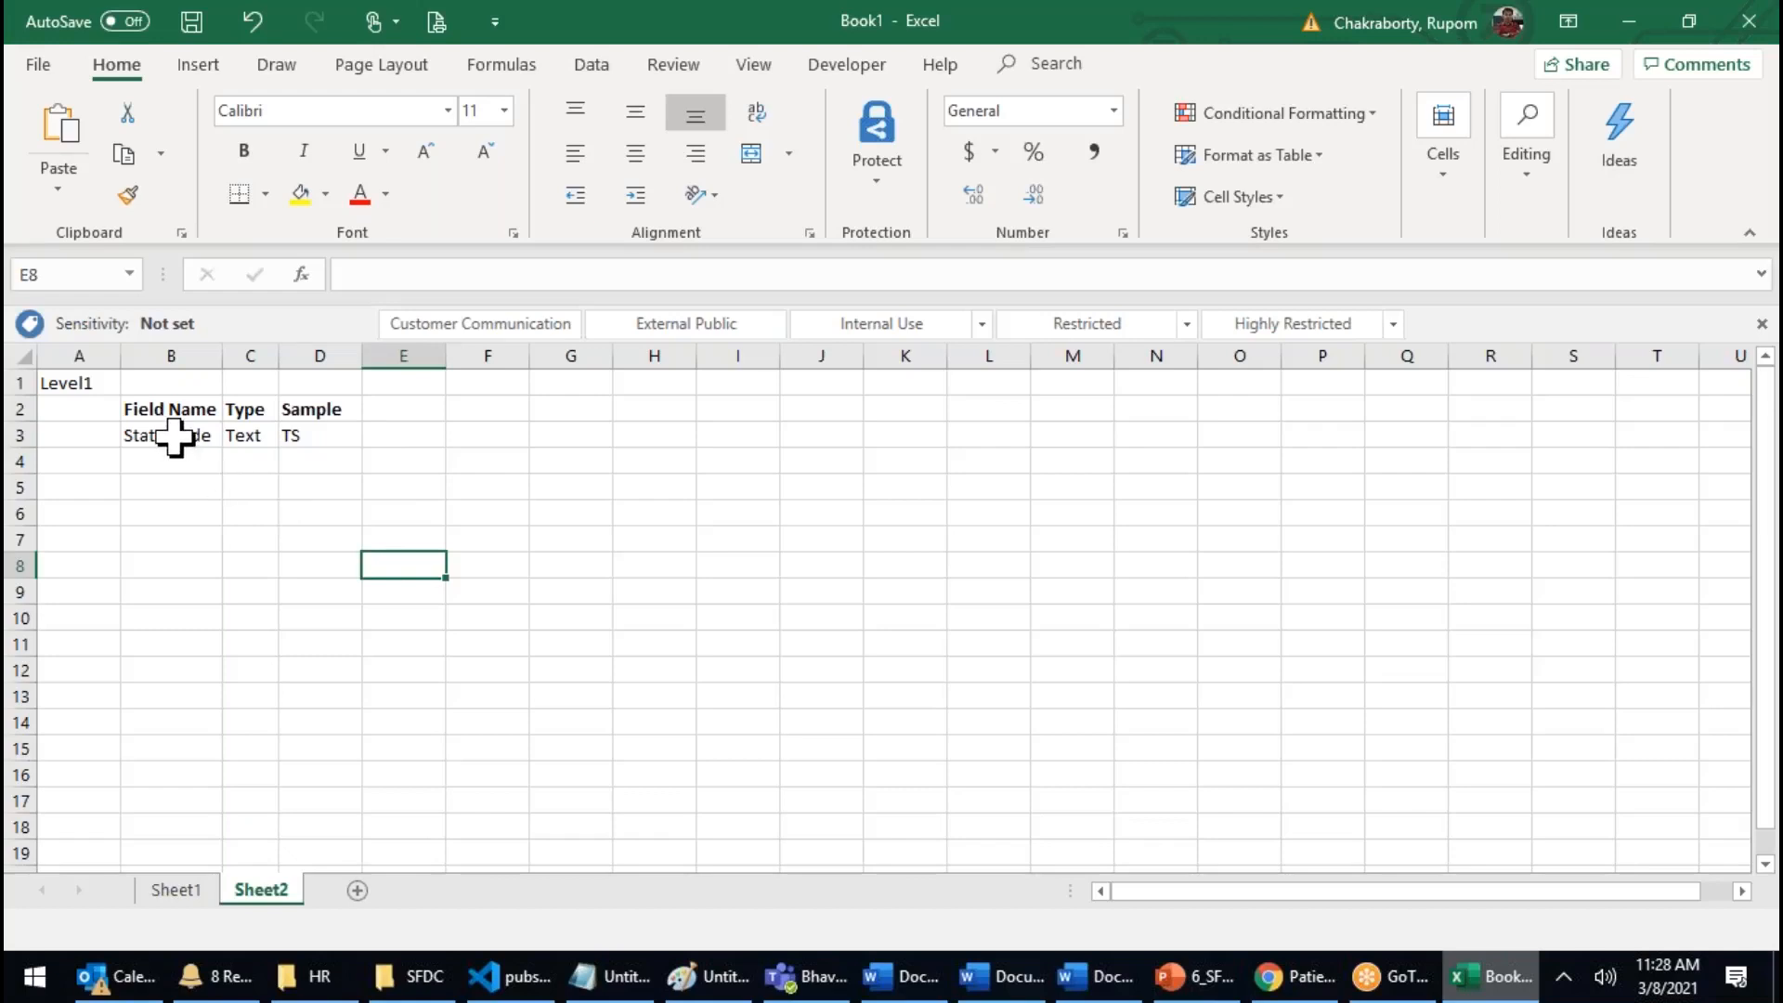
pyautogui.click(175, 435)
pyautogui.click(247, 436)
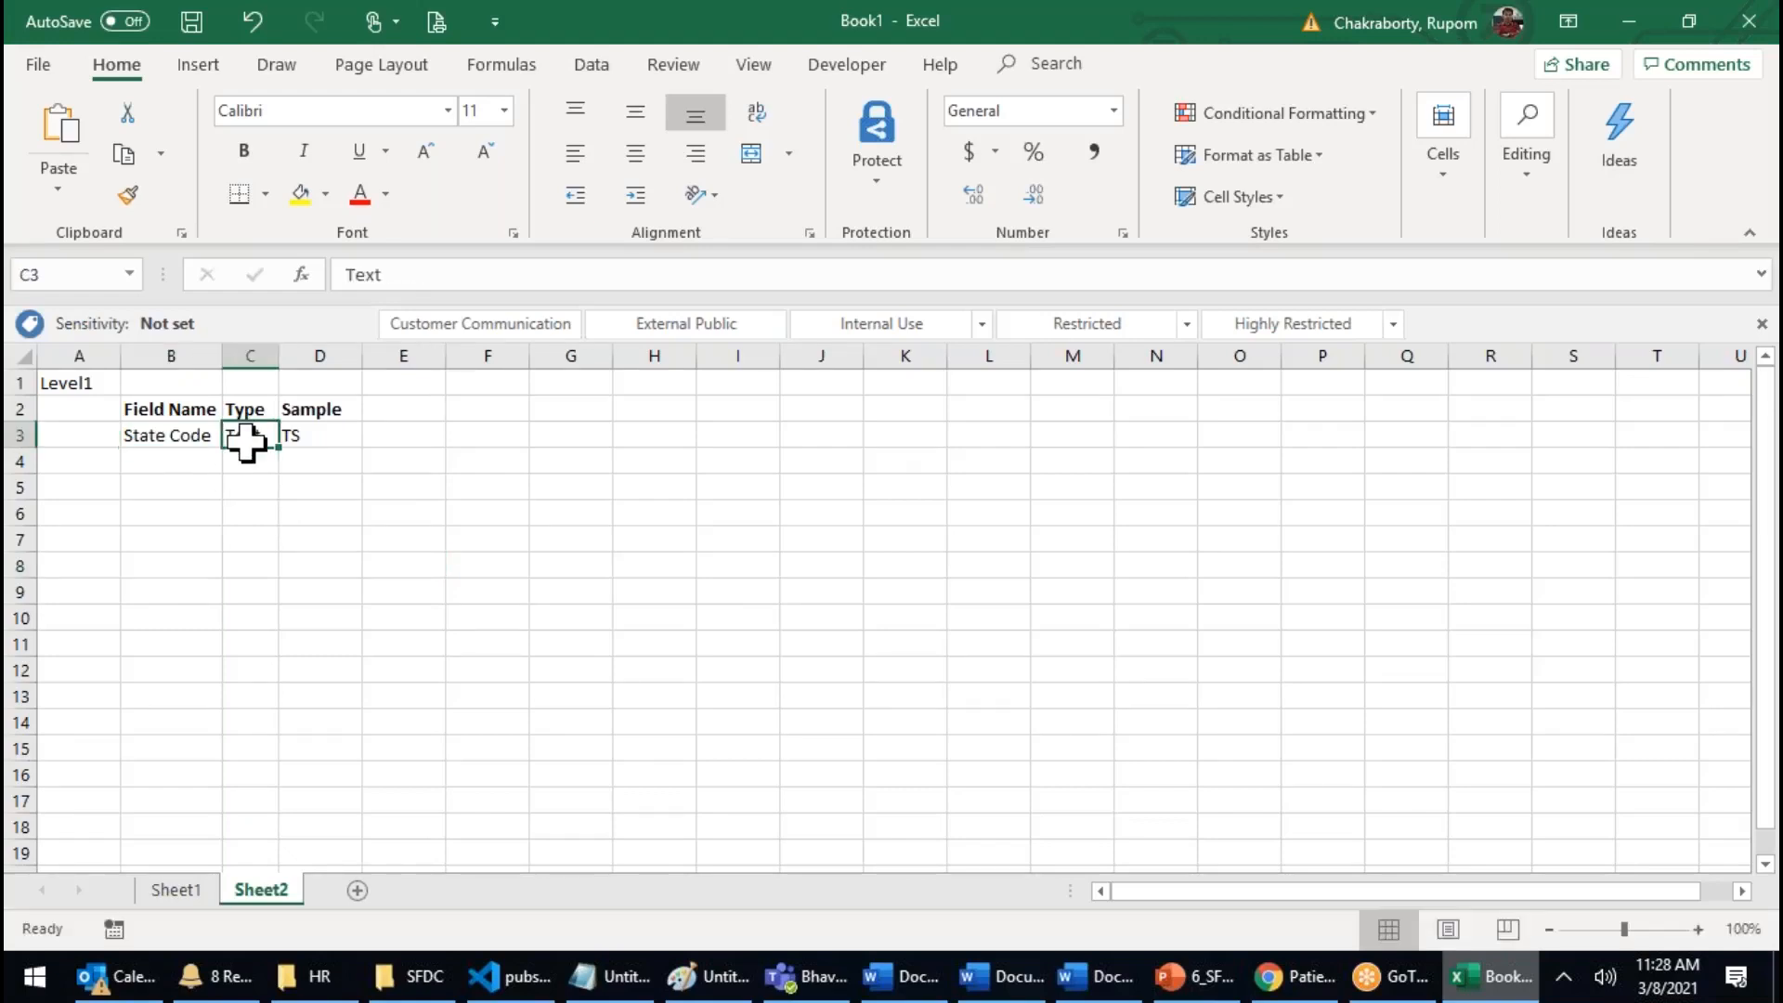
pyautogui.click(318, 436)
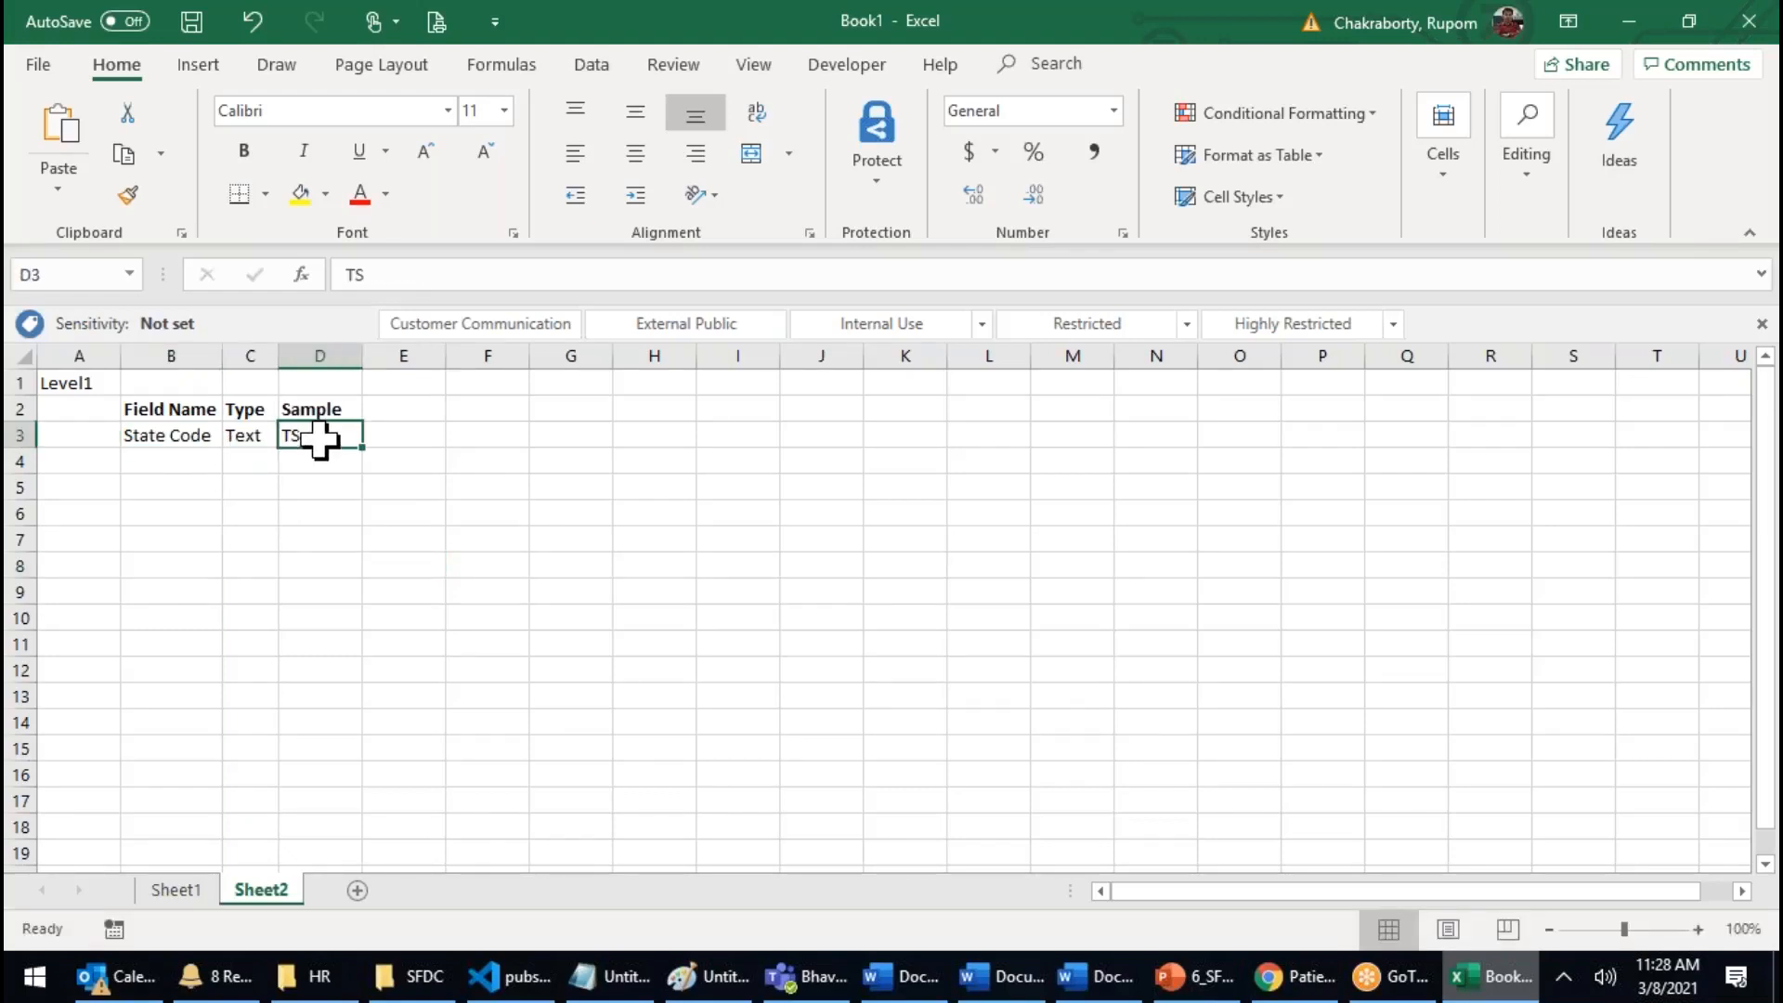
# Step: Add the Department field in B4 with the type Picklist in C4
pyautogui.click(162, 462)
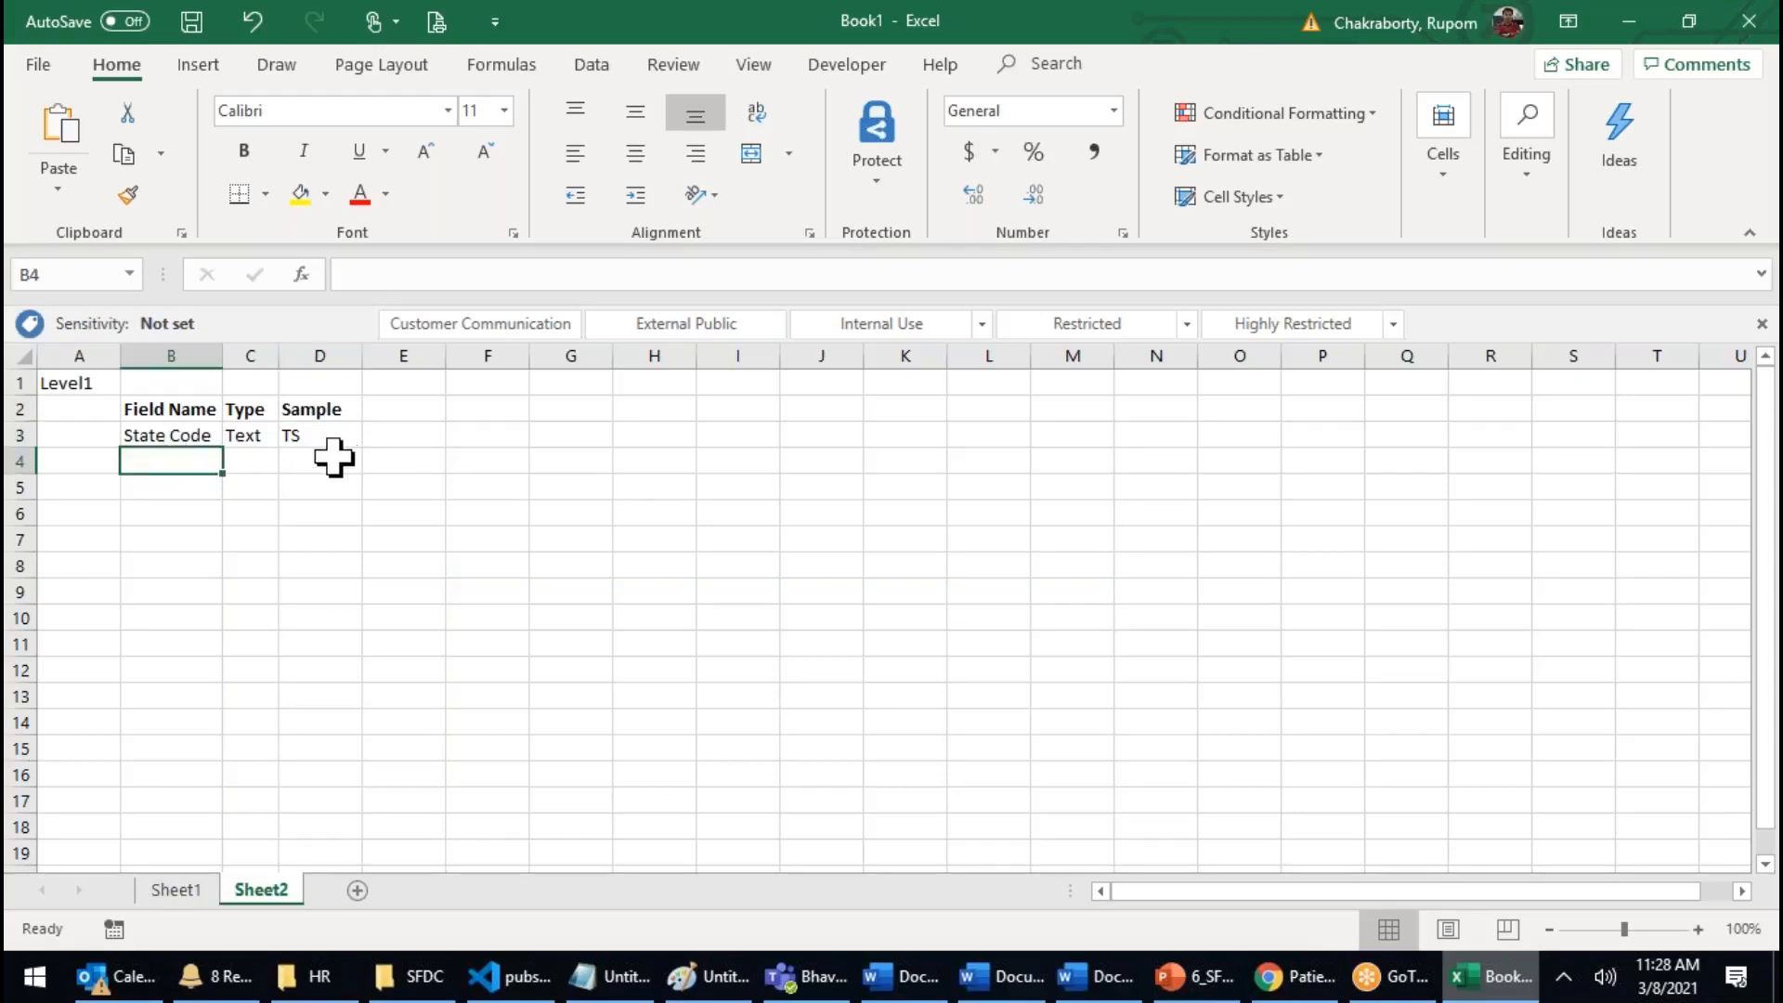
pyautogui.write('Departme')
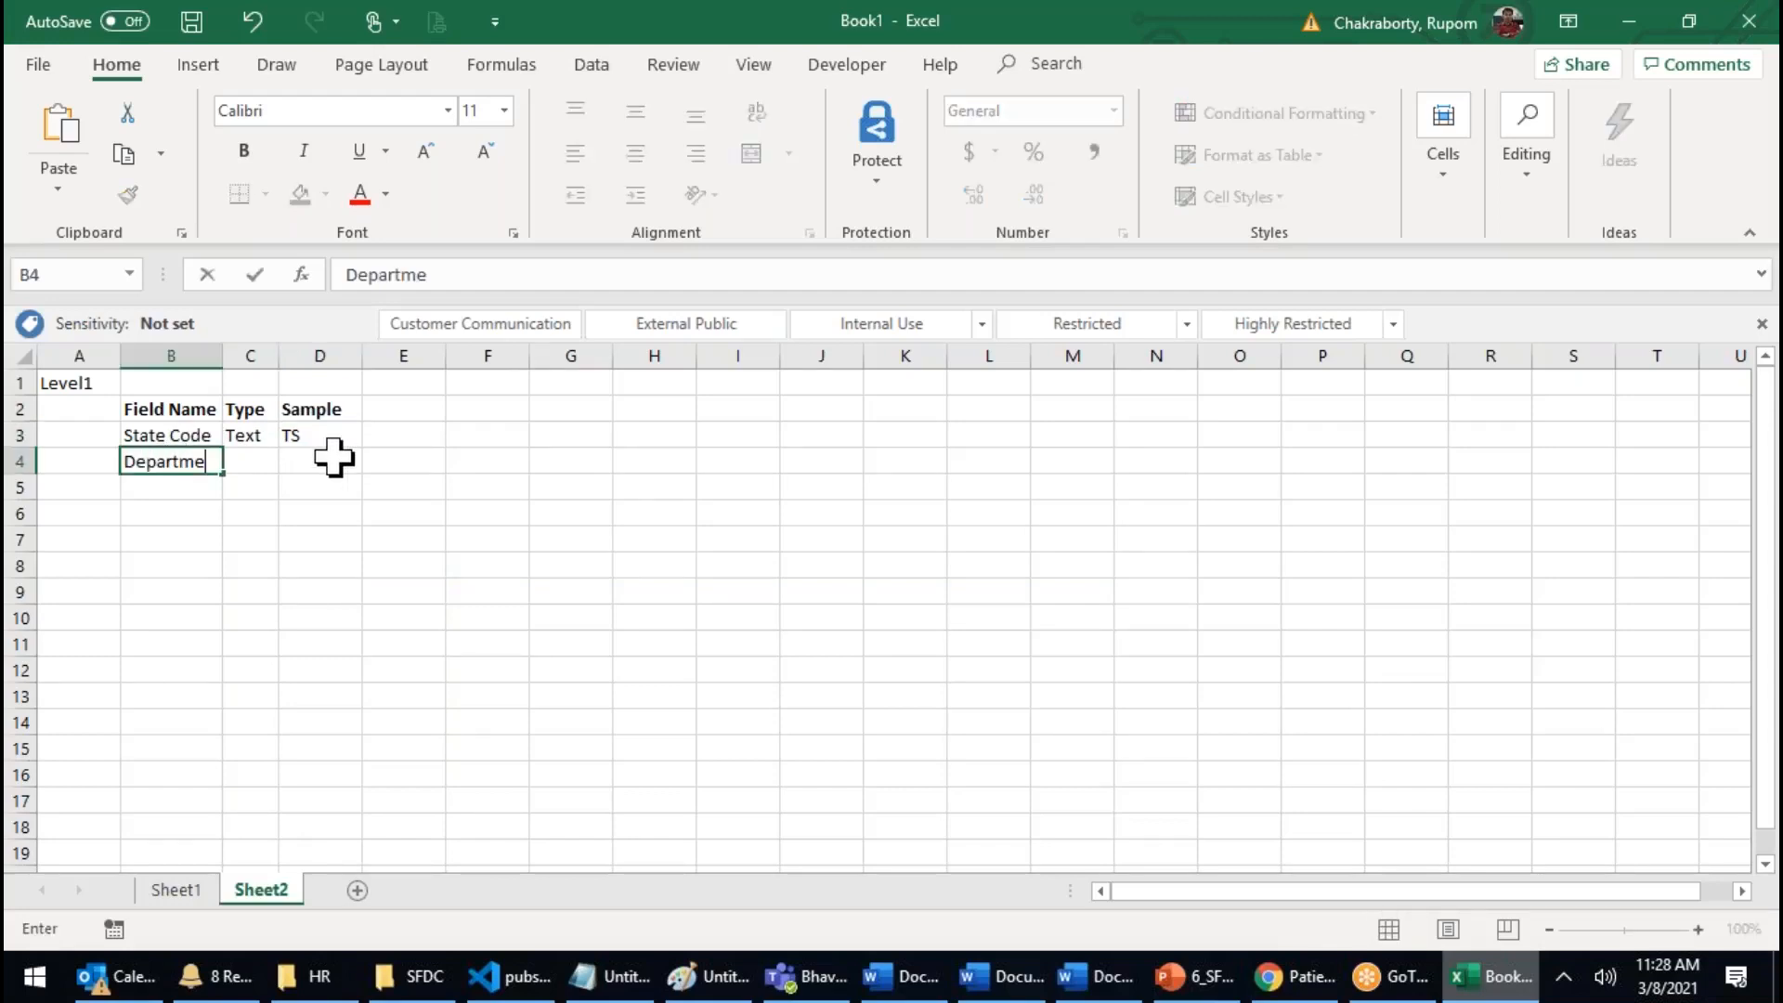
pyautogui.click(364, 591)
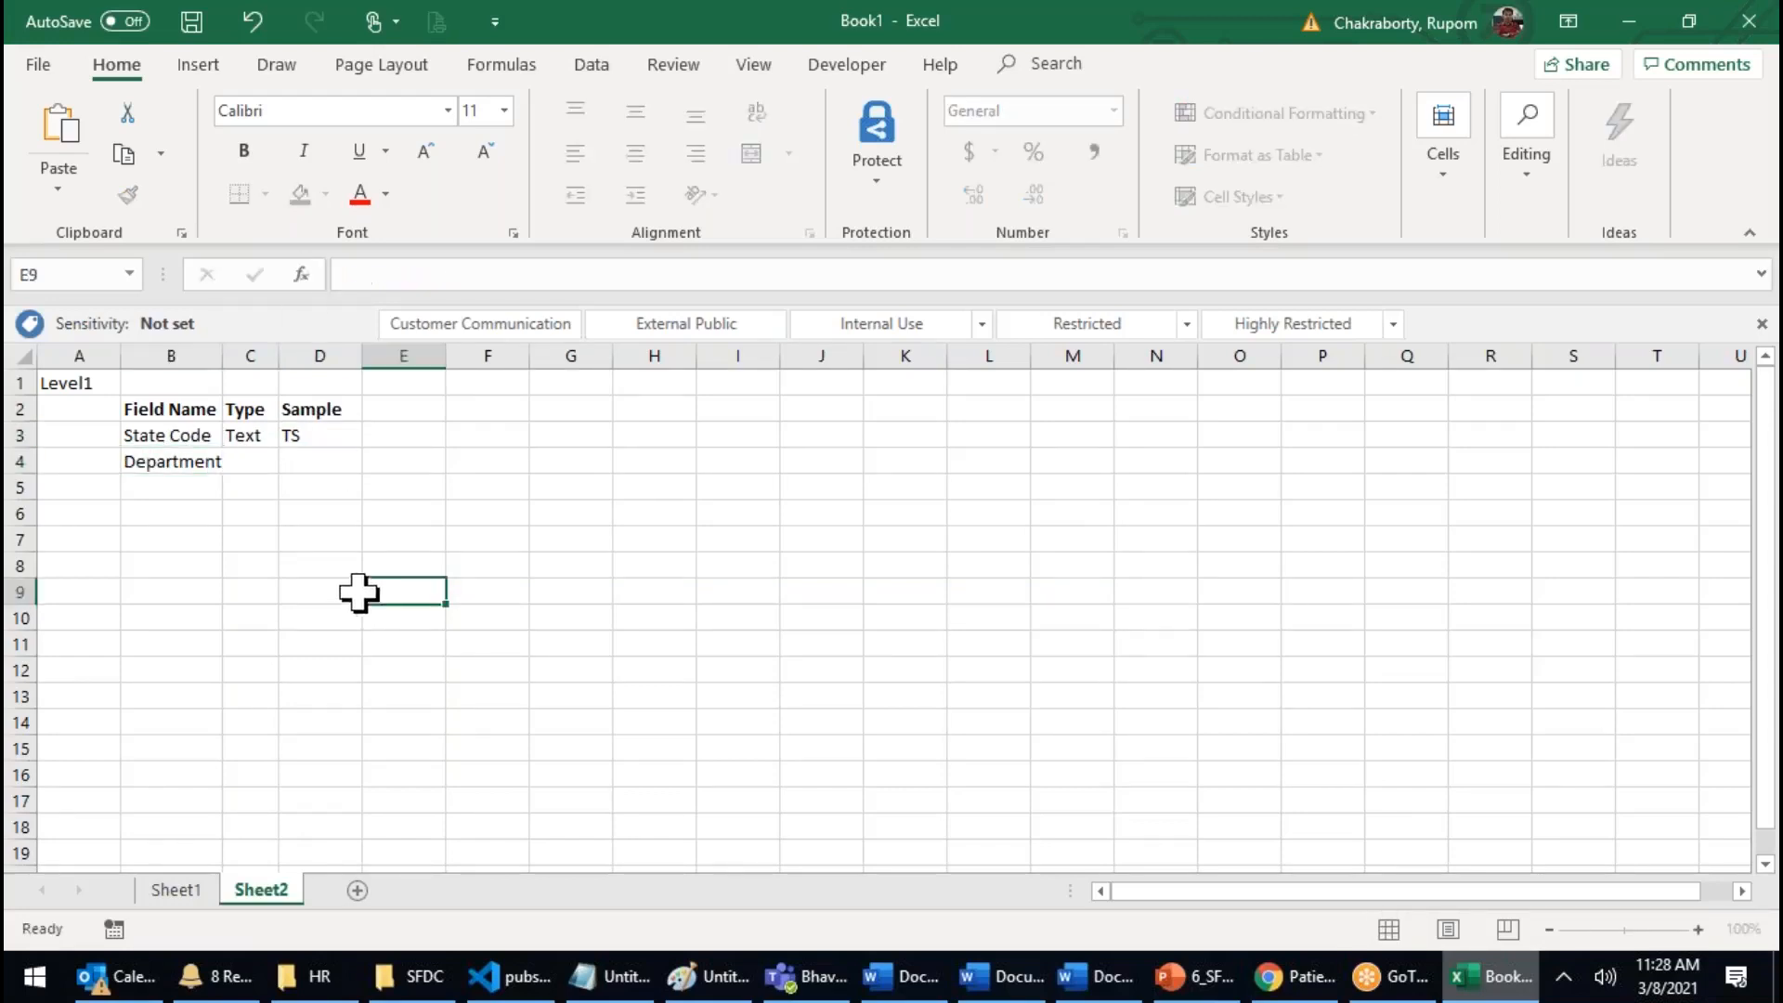
pyautogui.click(249, 462)
pyautogui.write('Pic')
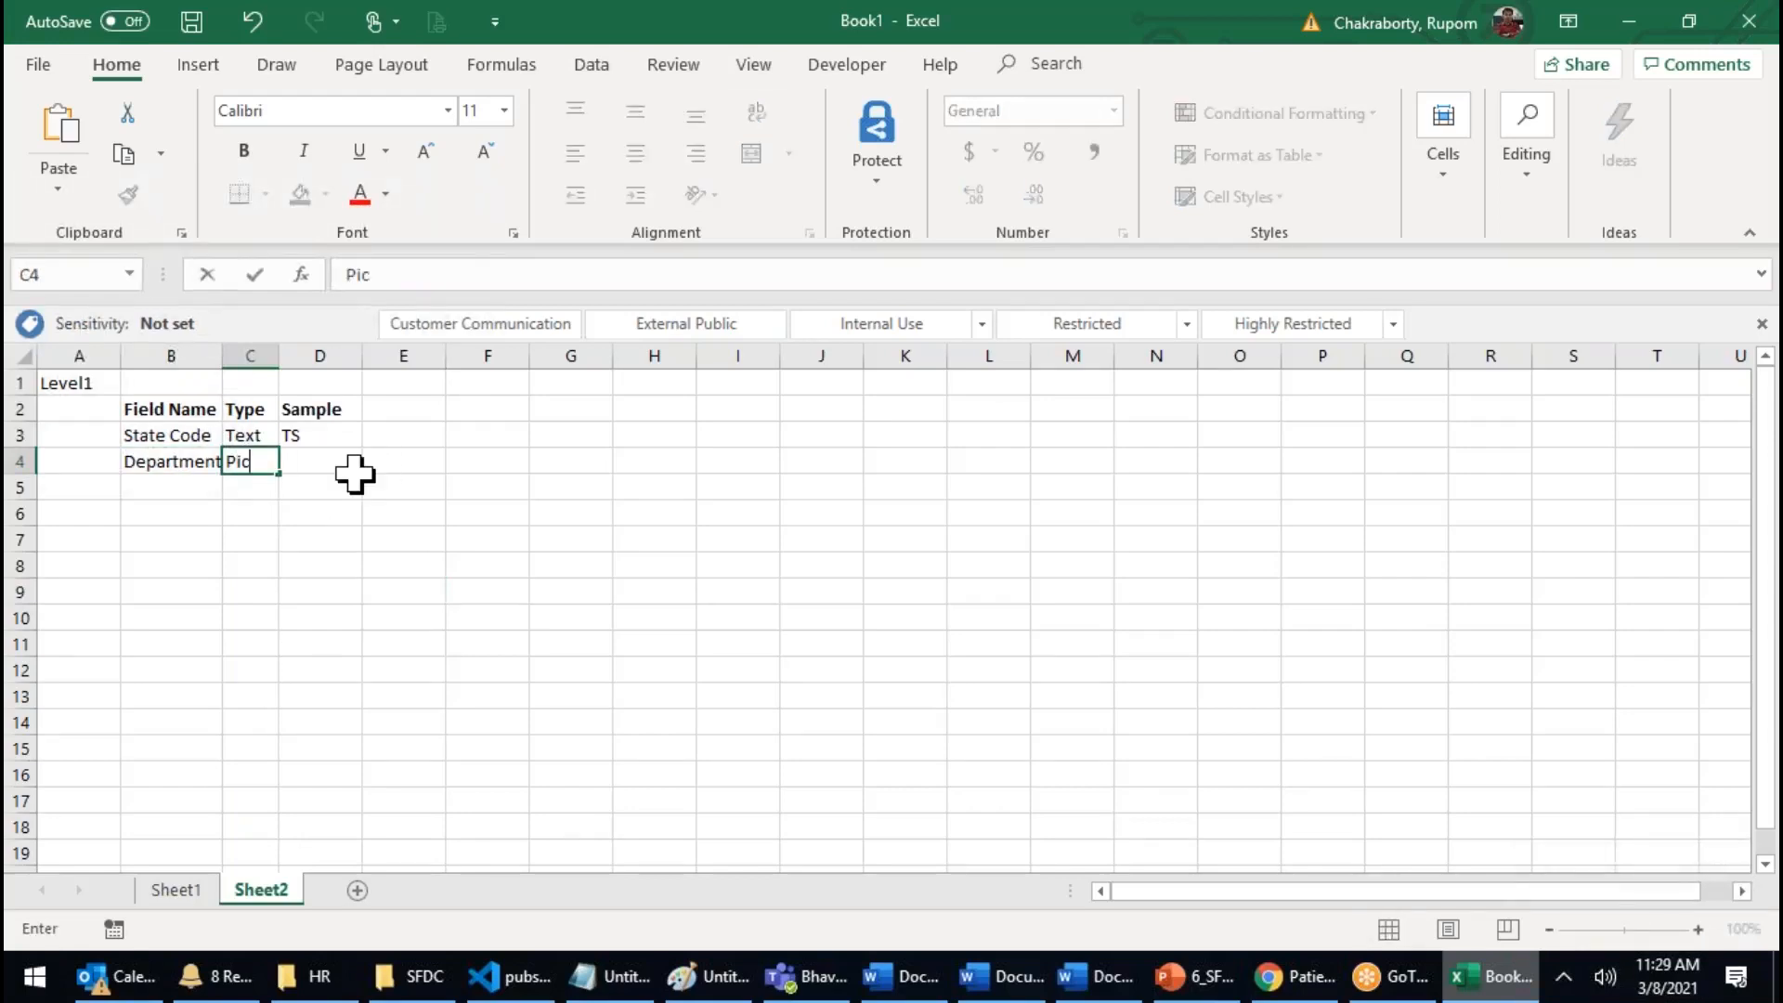
pyautogui.write('klist')
pyautogui.click(465, 669)
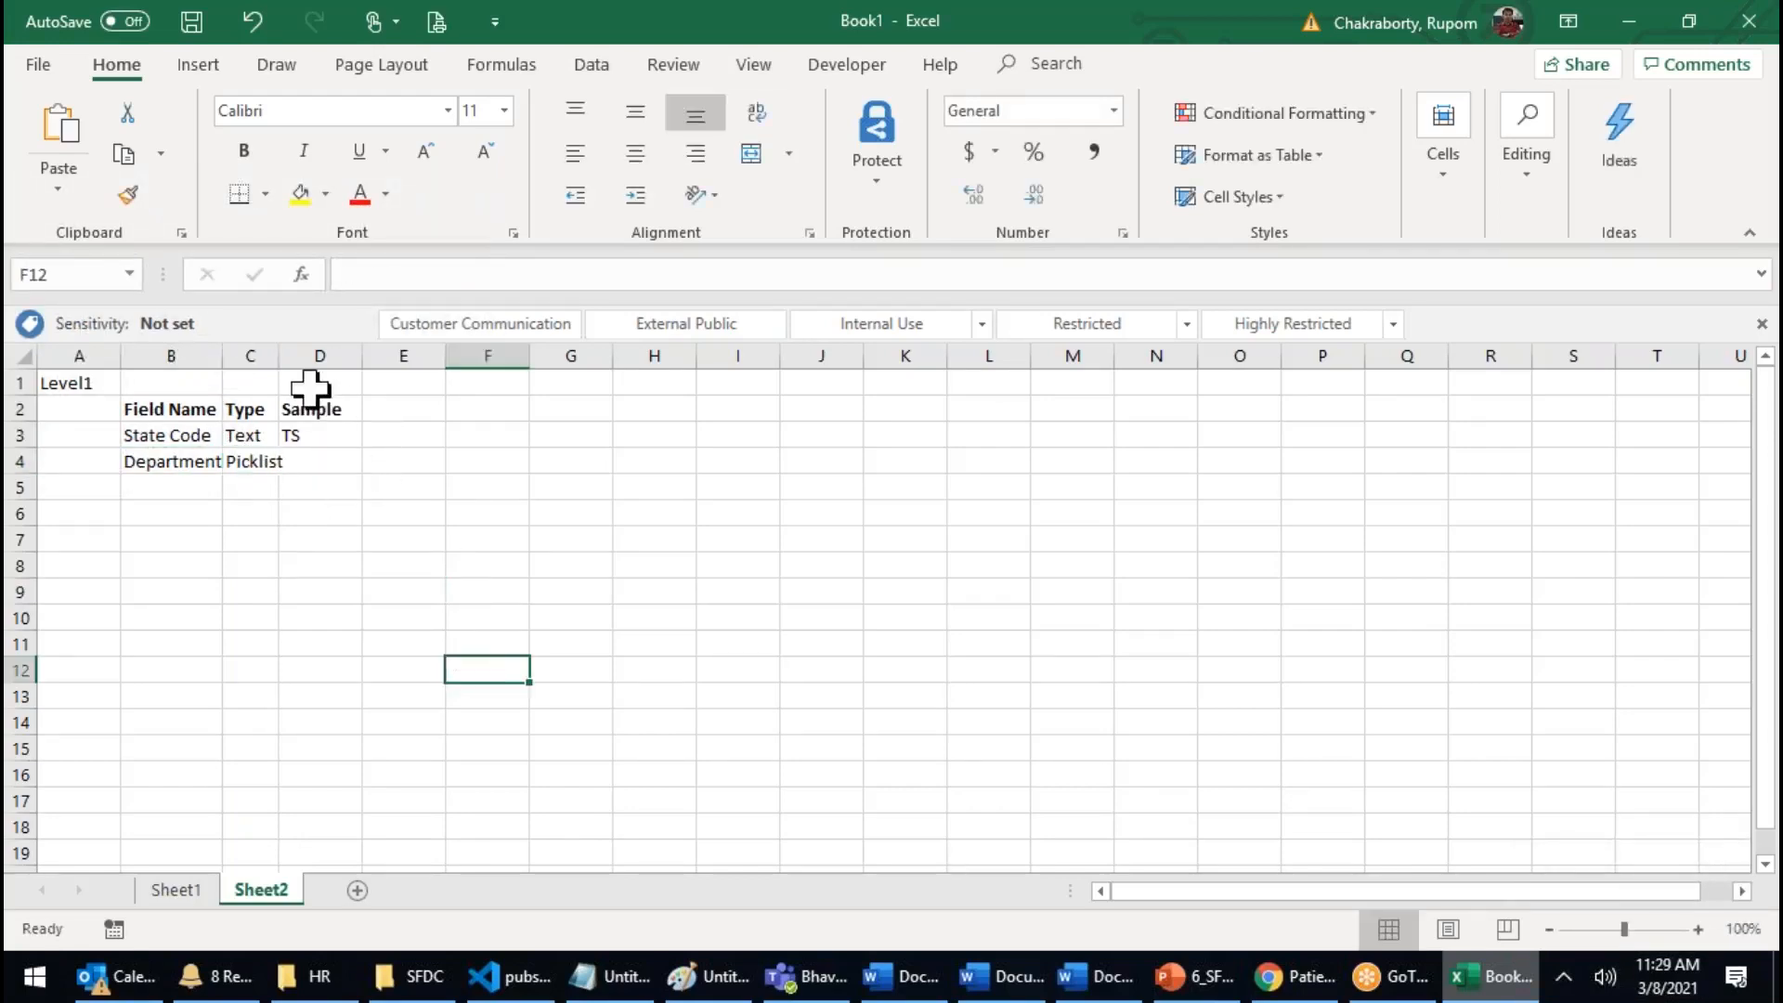
# Step: Fit column C to its contents and enter Cardiology as the Department sample in D4
pyautogui.doubleClick(279, 356)
pyautogui.click(351, 460)
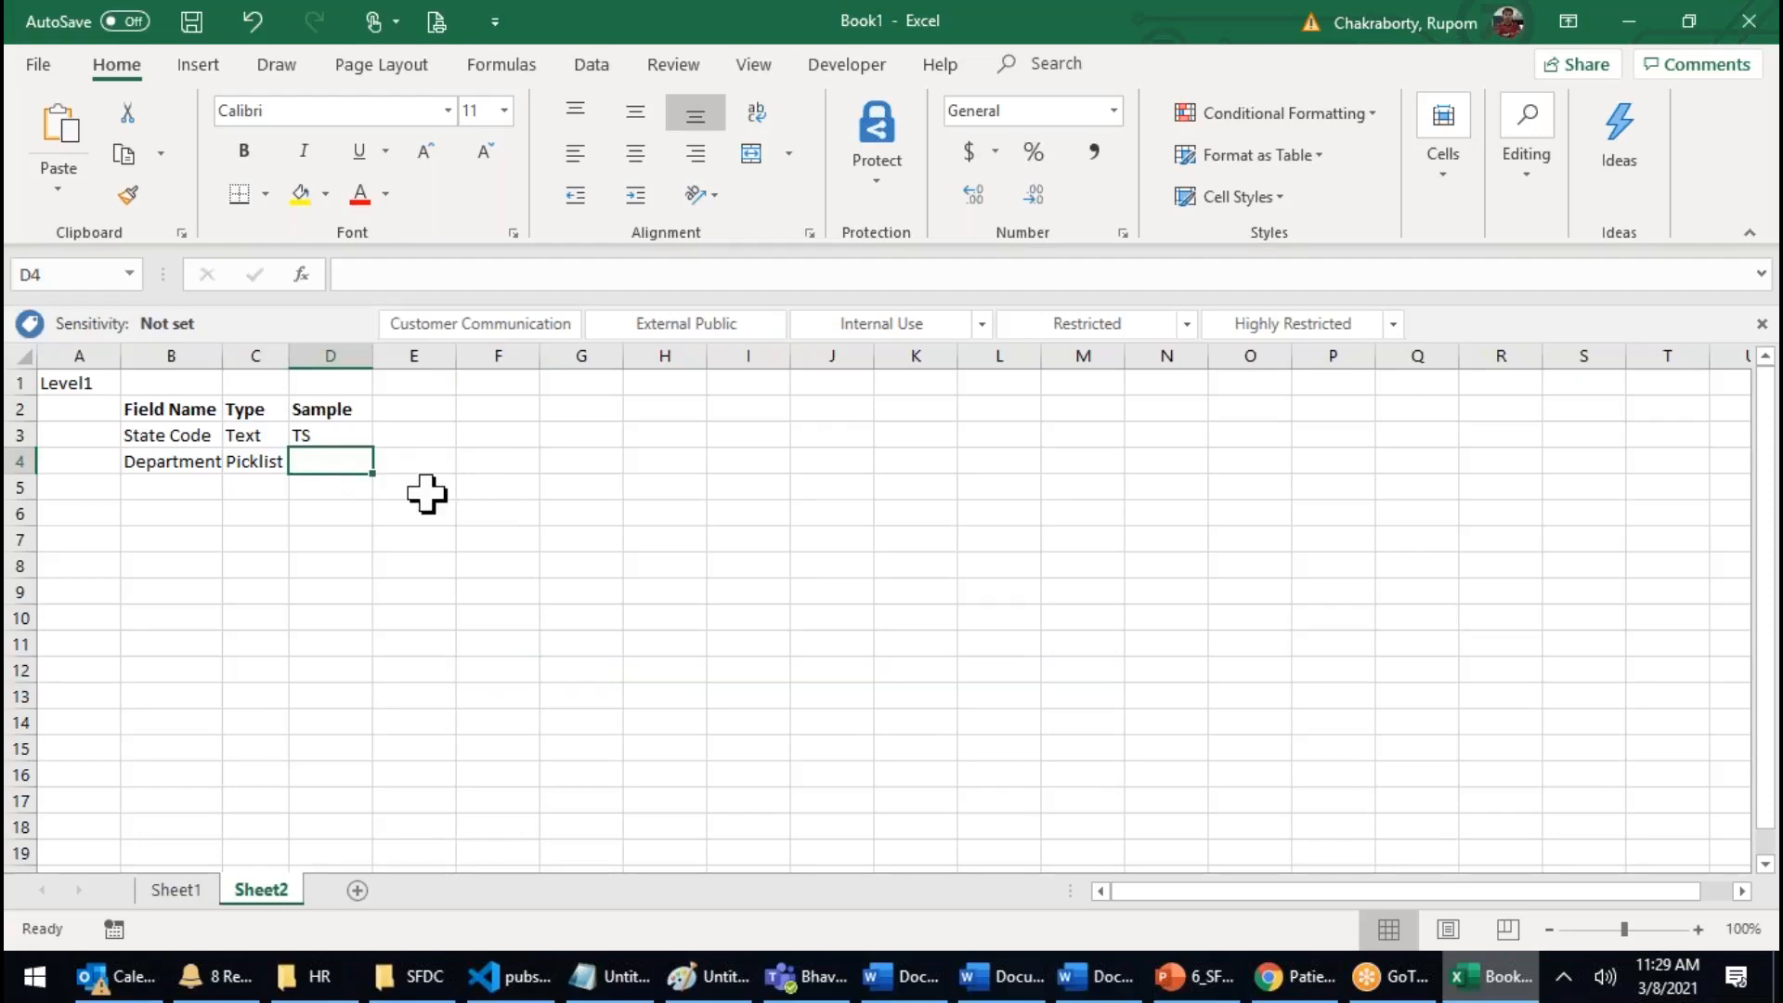
pyautogui.write('Cardi')
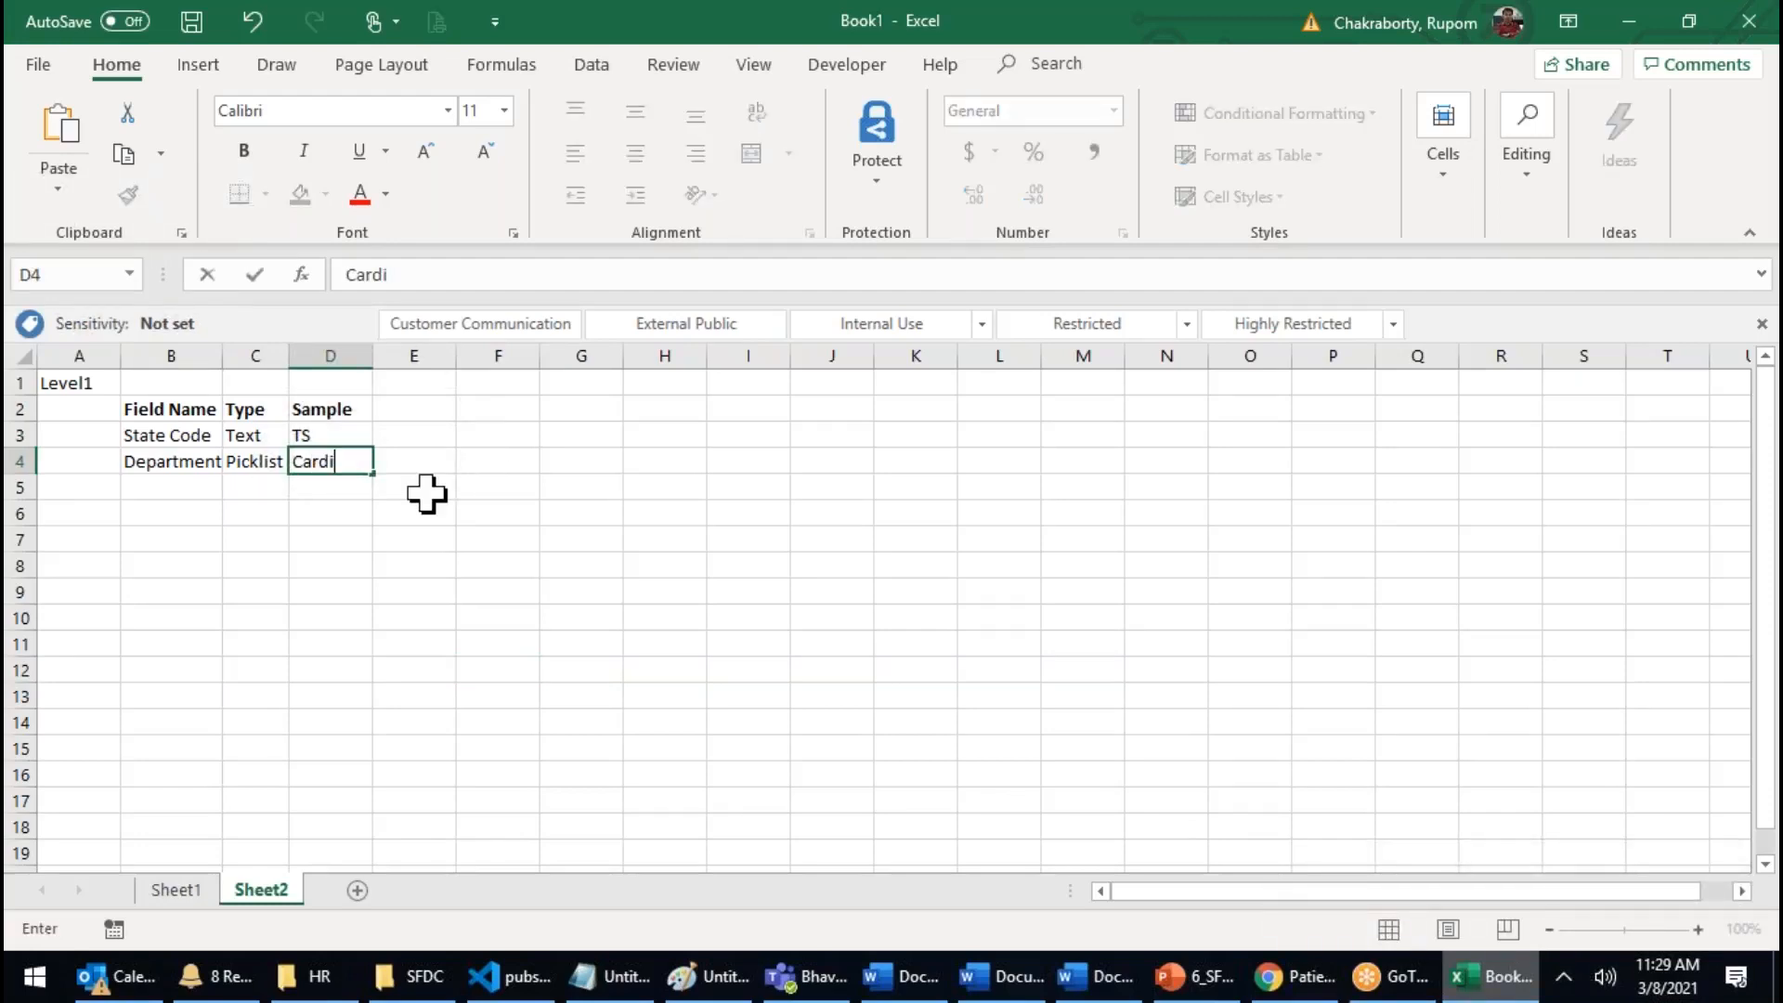
pyautogui.click(498, 565)
# Step: Fill the Department row B4:D4 with the standard green color
pyautogui.moveTo(158, 461); pyautogui.dragTo(334, 462)
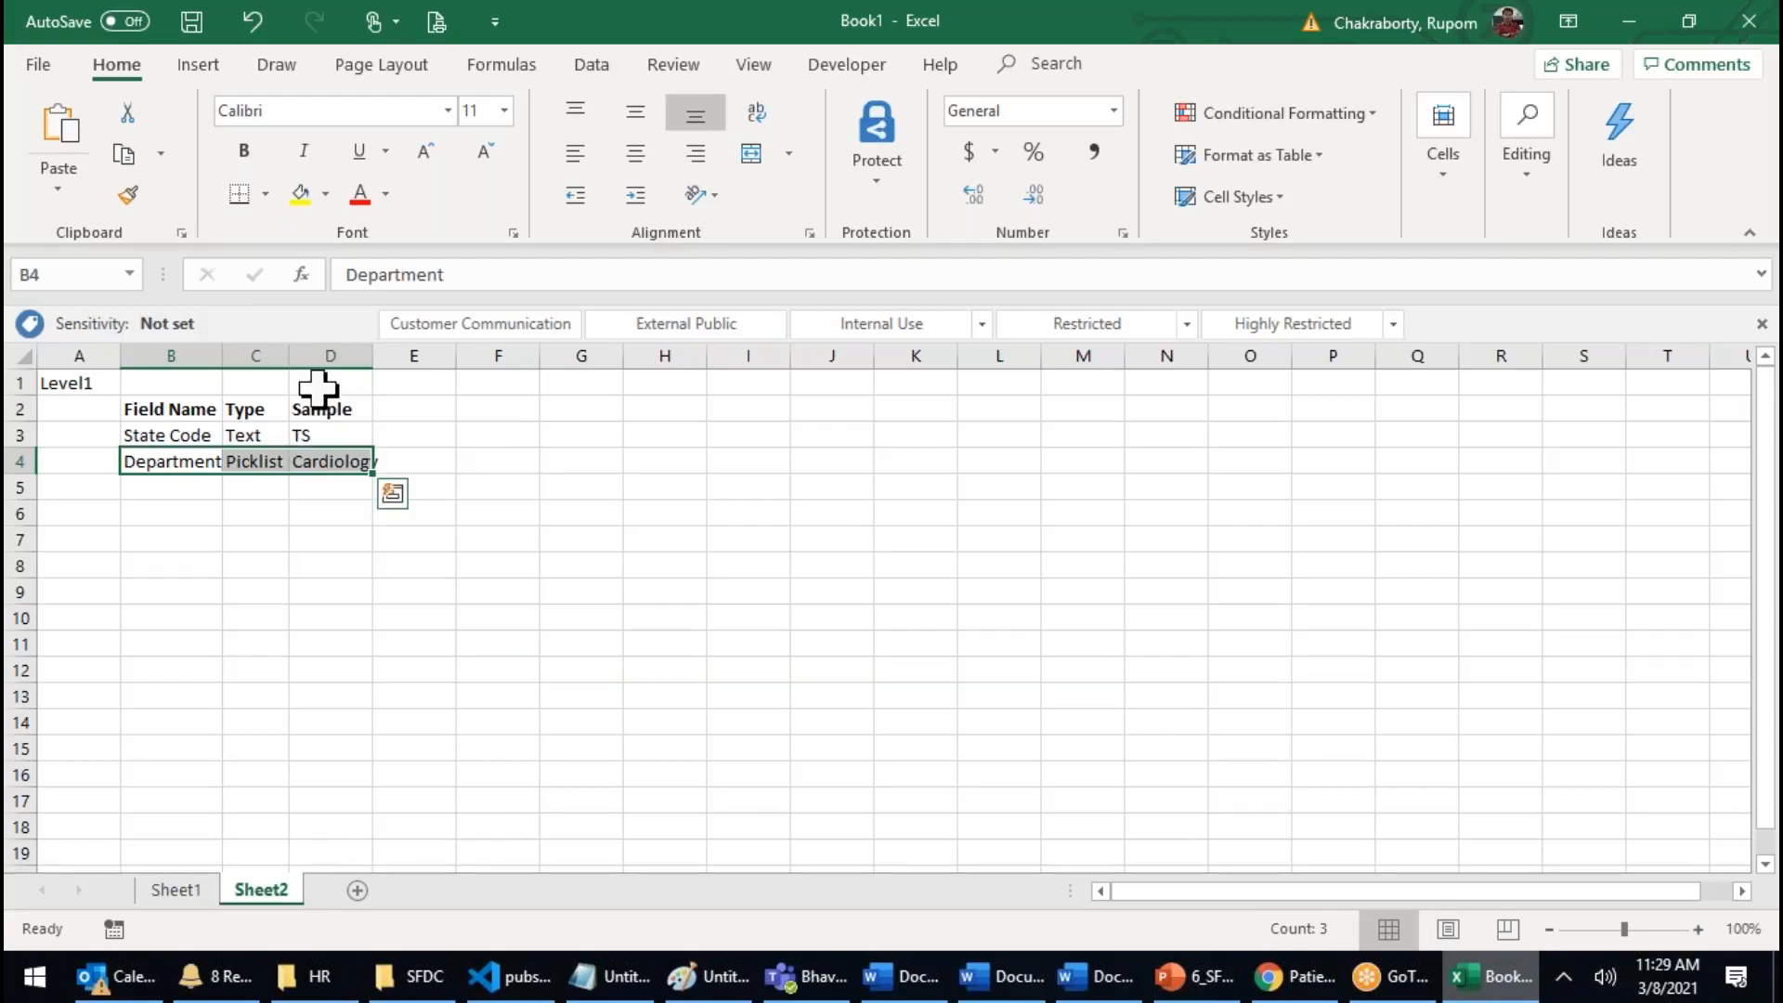
pyautogui.click(326, 193)
pyautogui.click(400, 405)
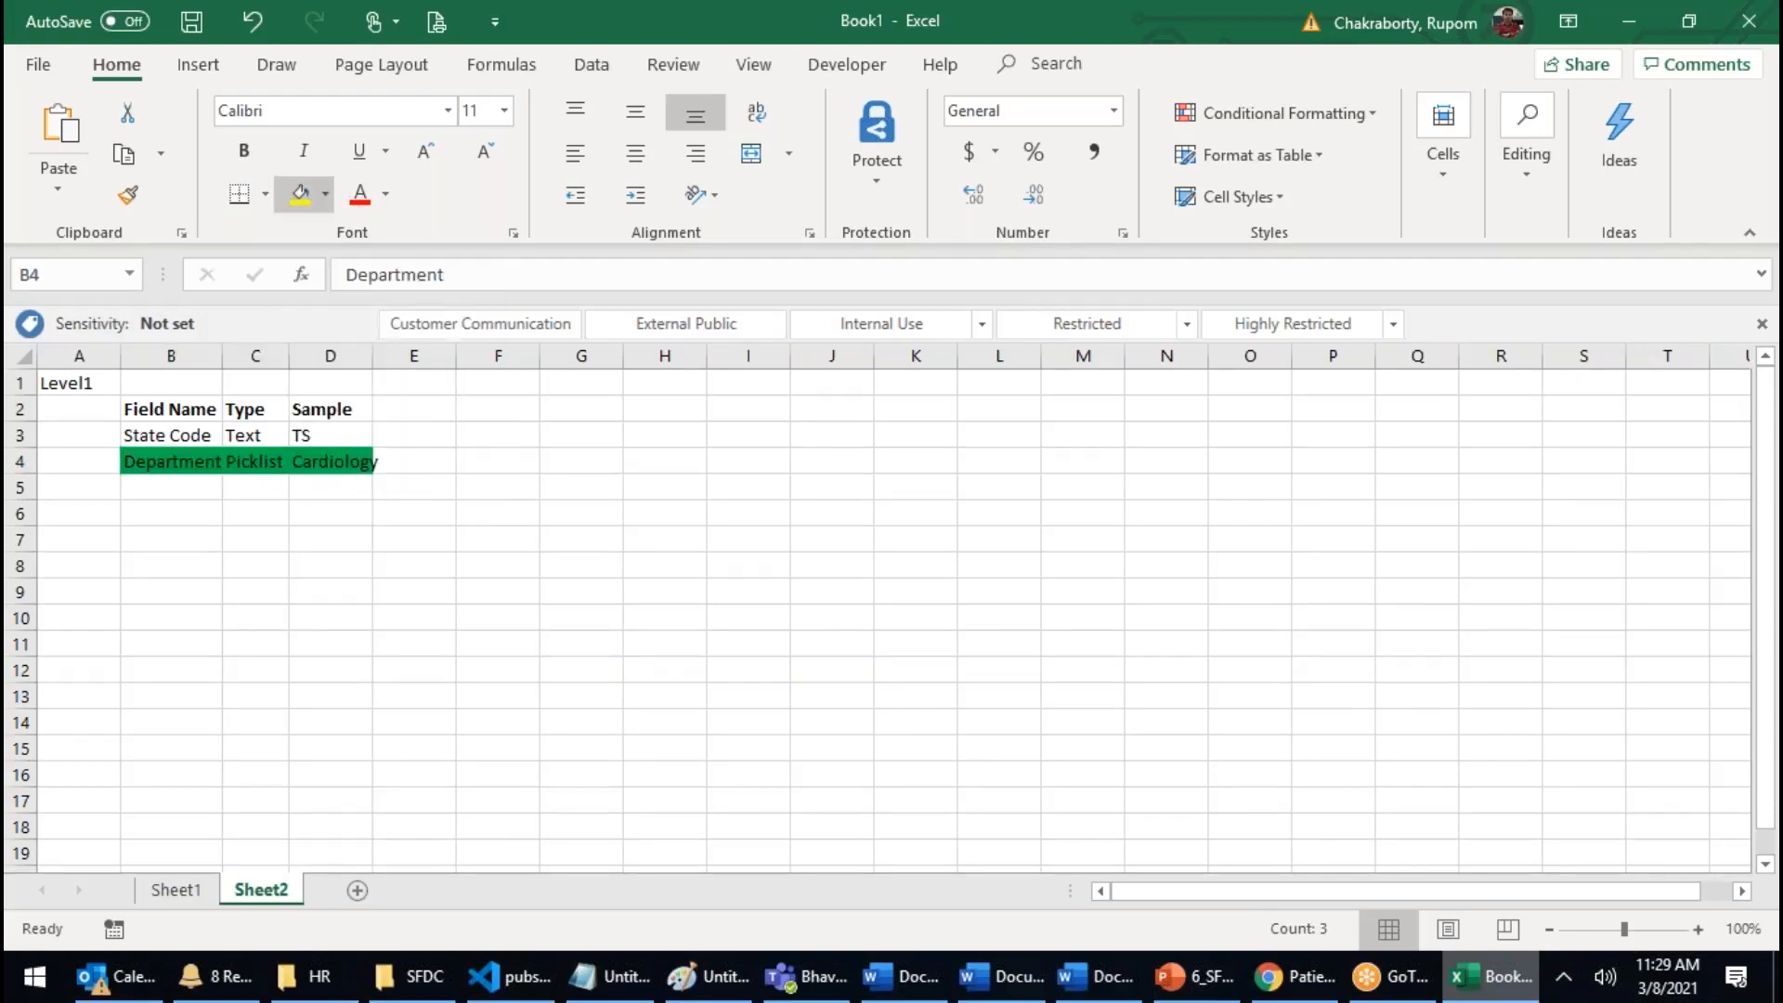
pyautogui.click(408, 591)
# Step: Fit columns B and D to their contents
pyautogui.doubleClick(226, 352)
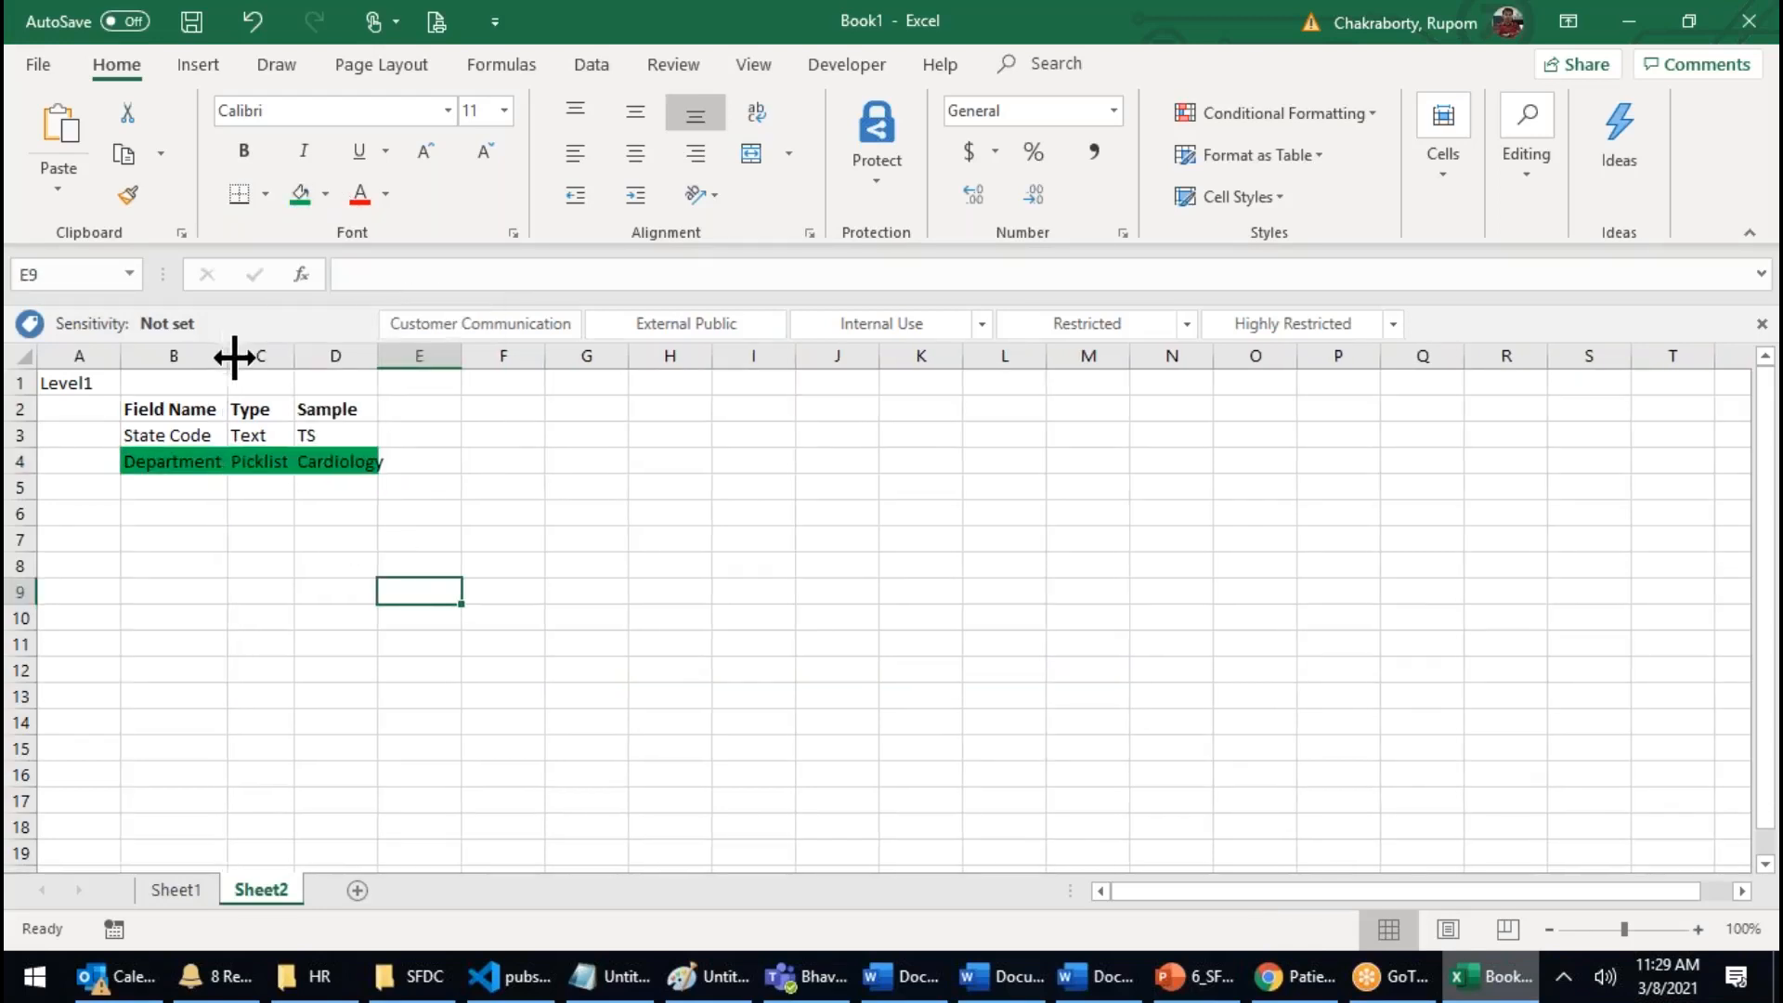
pyautogui.click(739, 672)
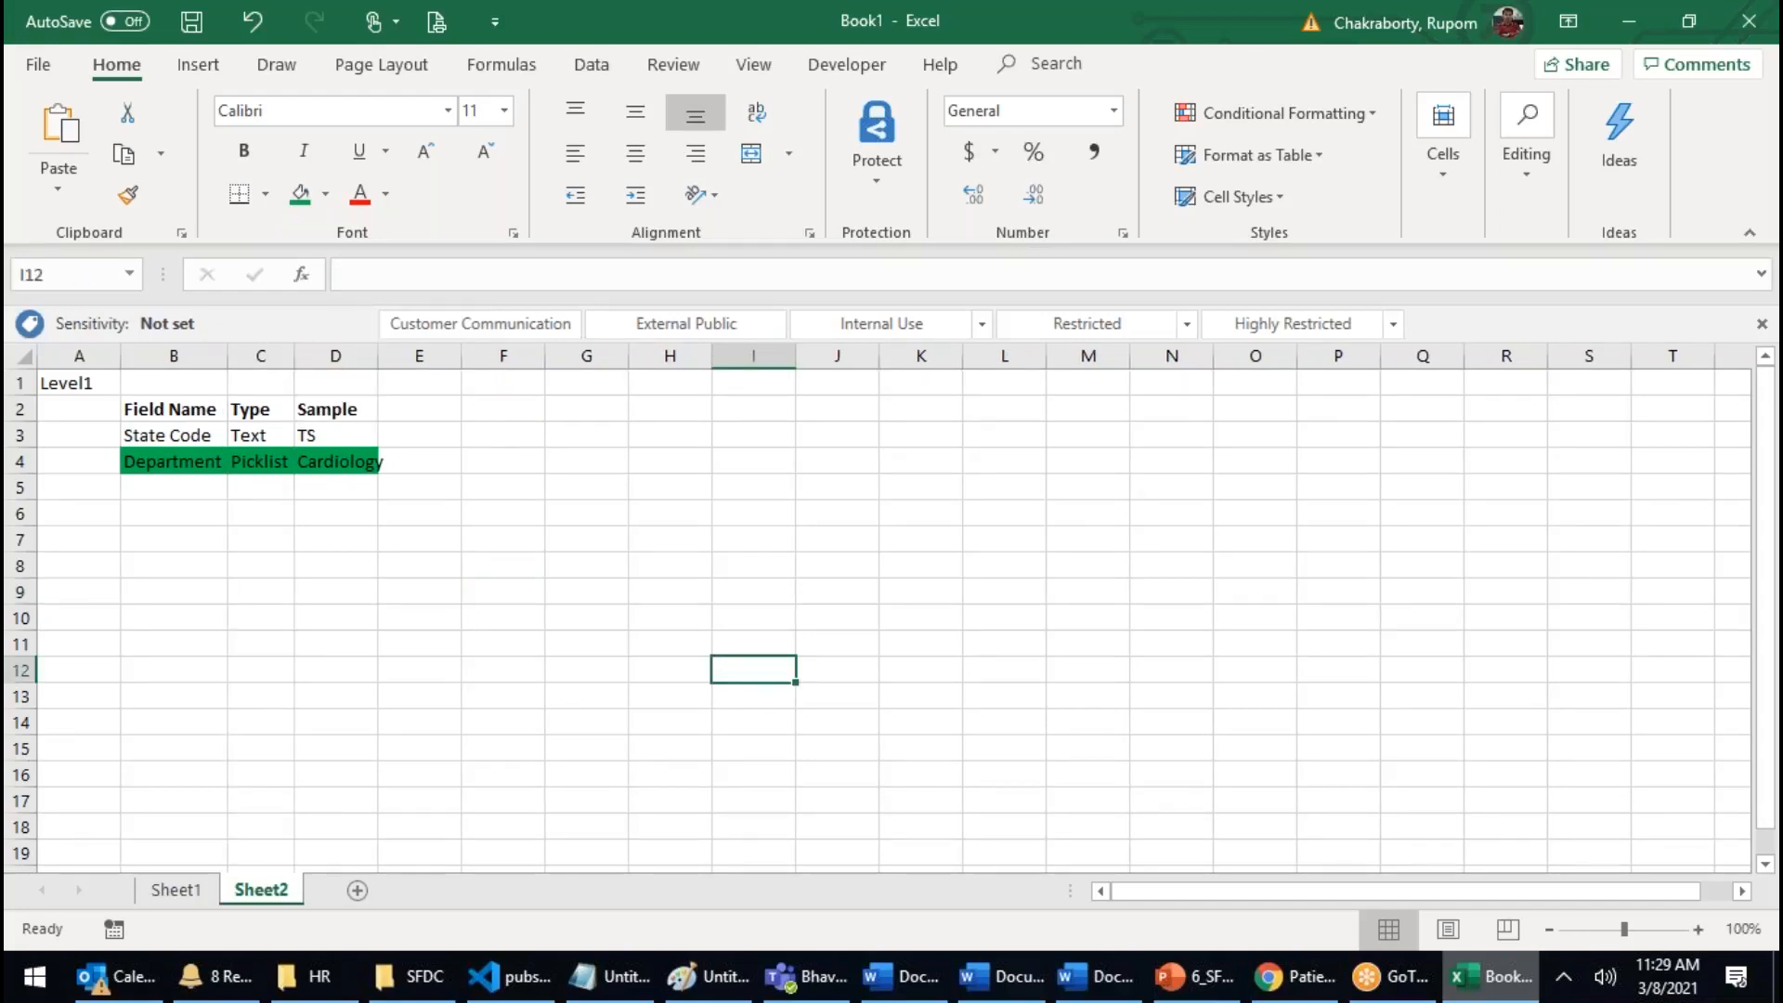
pyautogui.doubleClick(378, 354)
# Step: Fill the State Code row B3:D3 with the standard orange color
pyautogui.moveTo(179, 433); pyautogui.dragTo(334, 426)
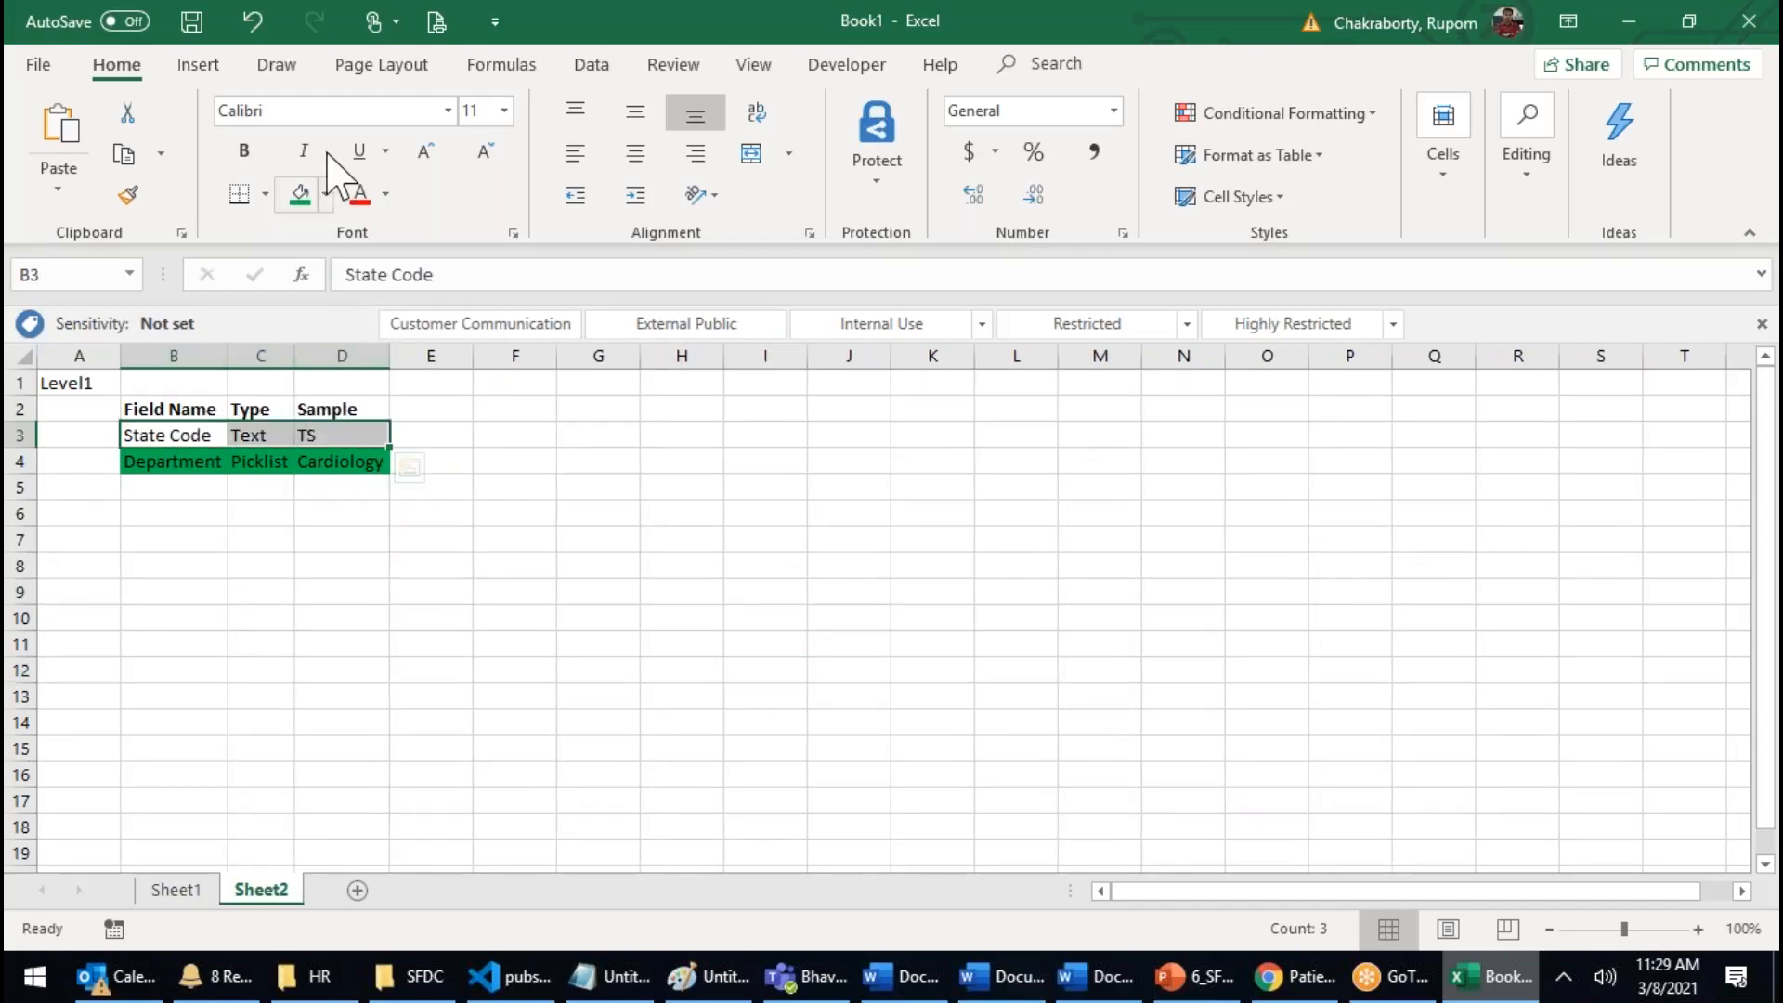
pyautogui.click(325, 193)
pyautogui.click(334, 407)
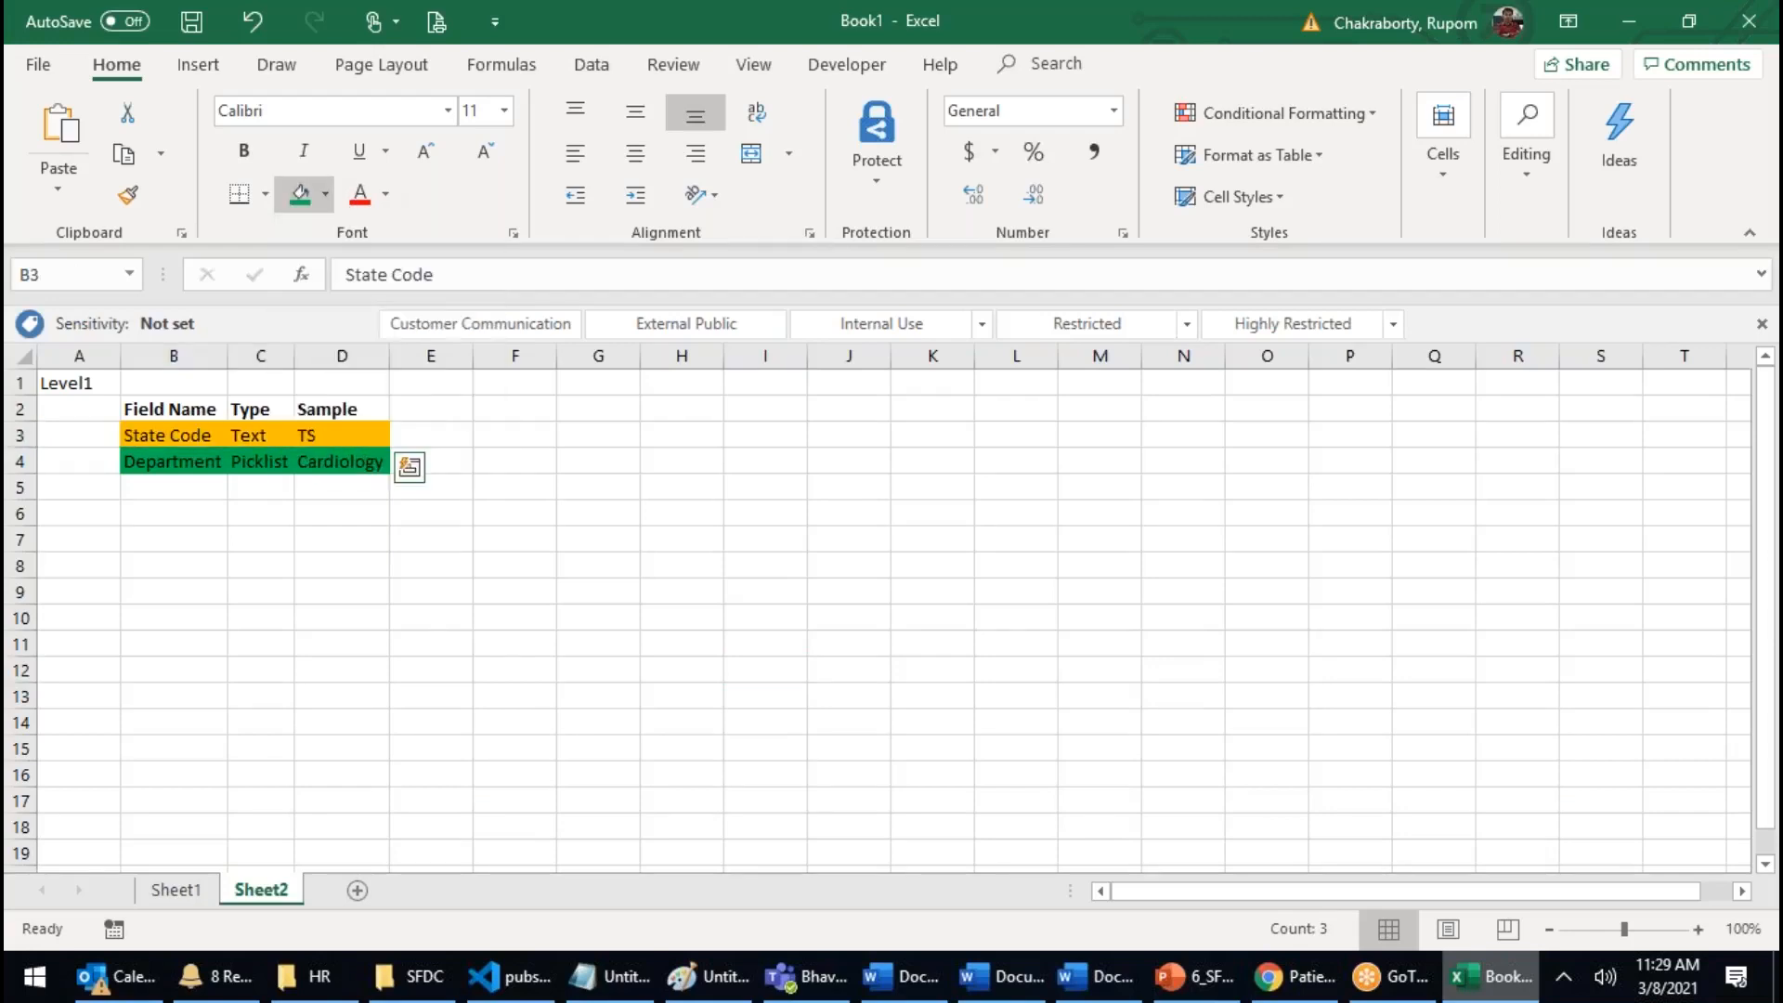
pyautogui.click(413, 608)
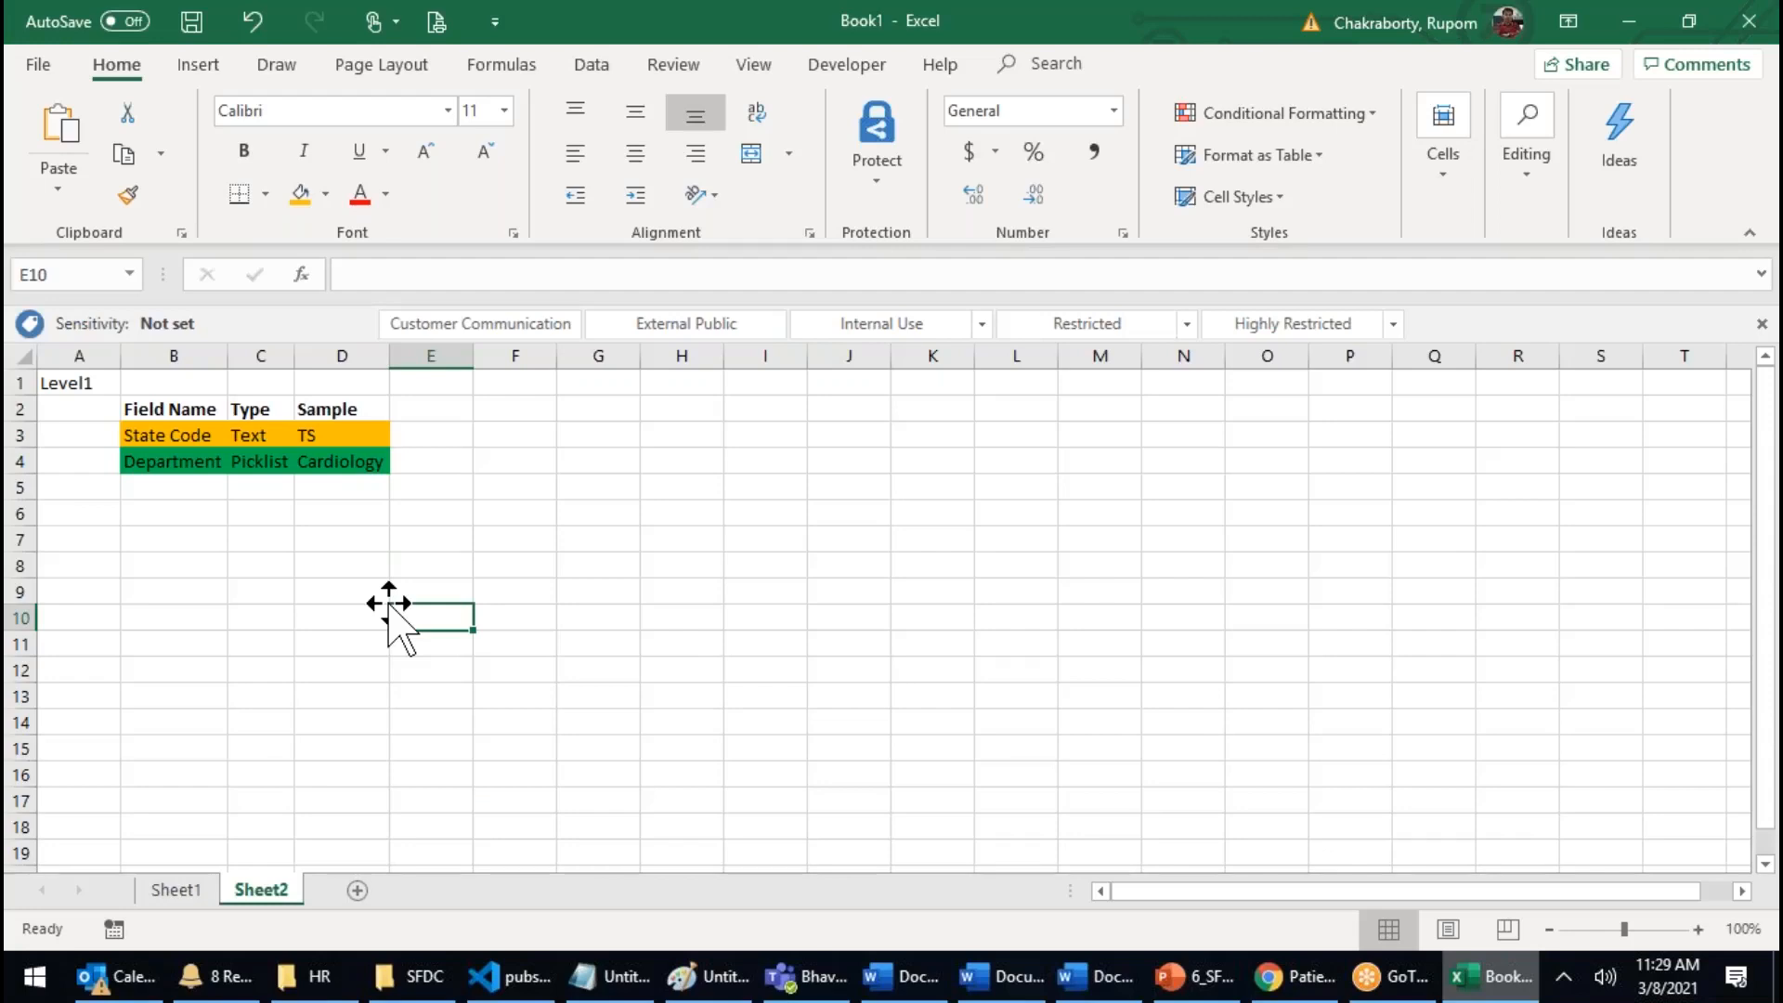
pyautogui.click(330, 464)
pyautogui.click(363, 492)
pyautogui.moveTo(362, 499); pyautogui.dragTo(366, 509)
# Step: Add the Registration Fee field in B5 with the type Currency in C5, fitting column B to its contents
pyautogui.click(167, 492)
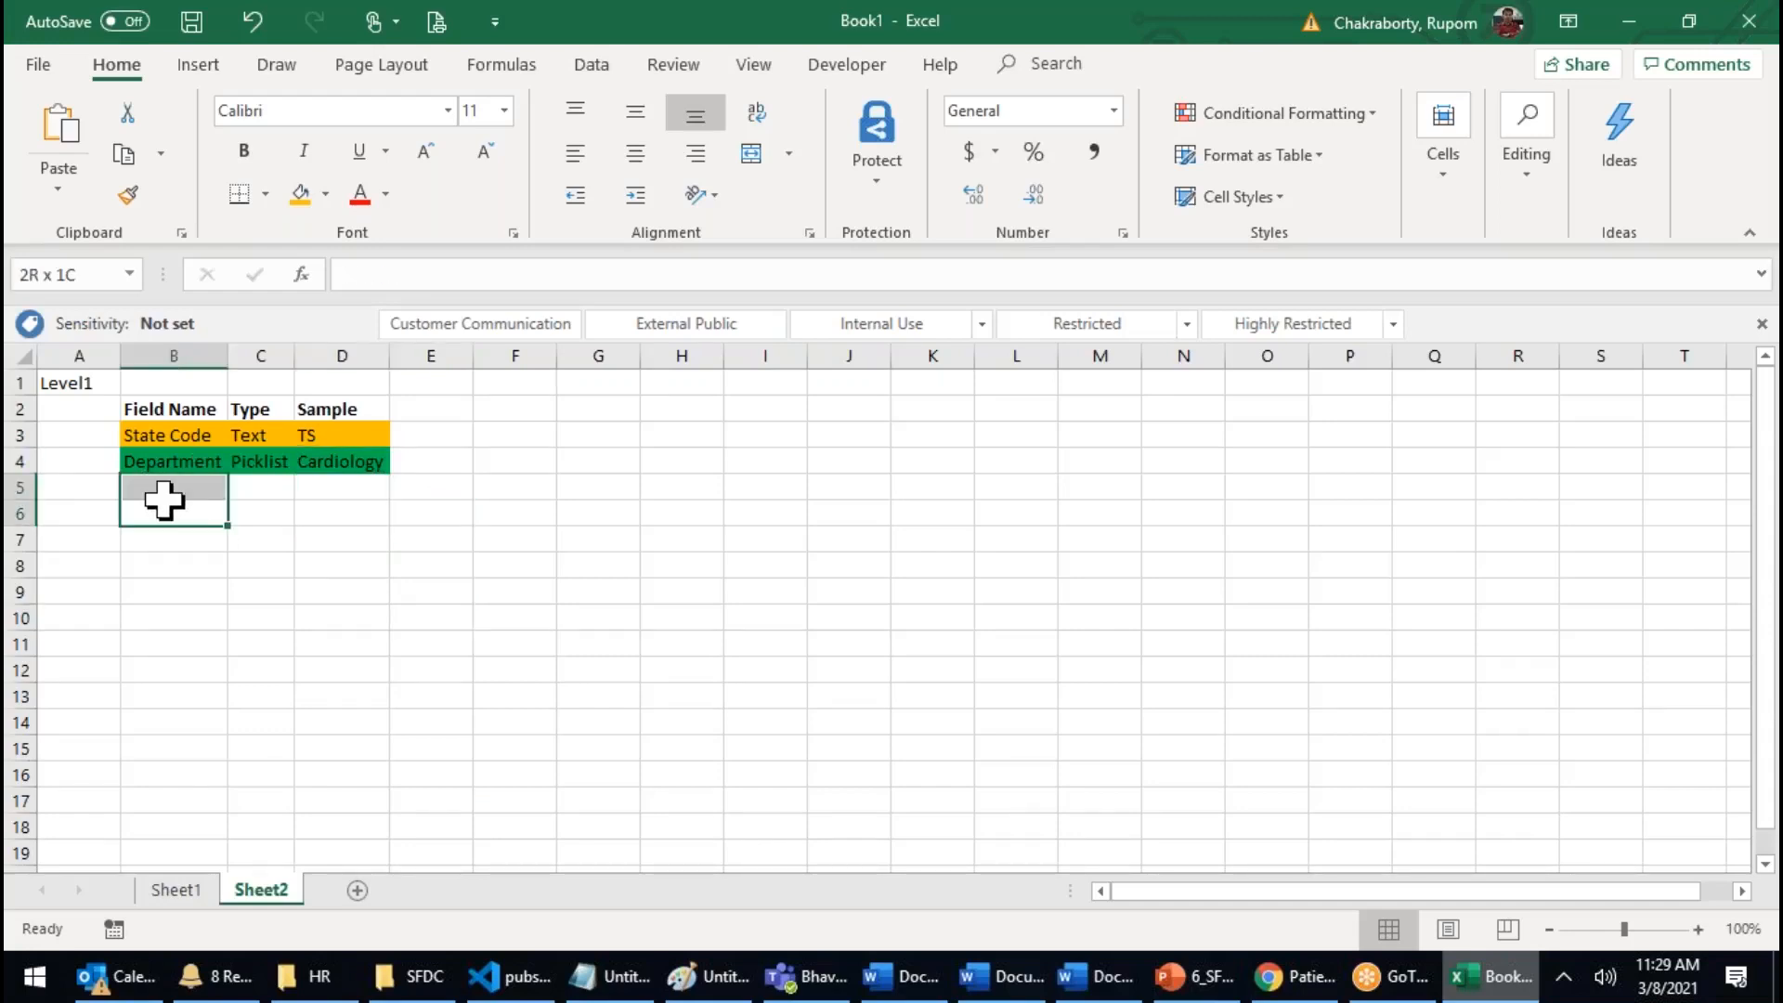
pyautogui.write('Registration F')
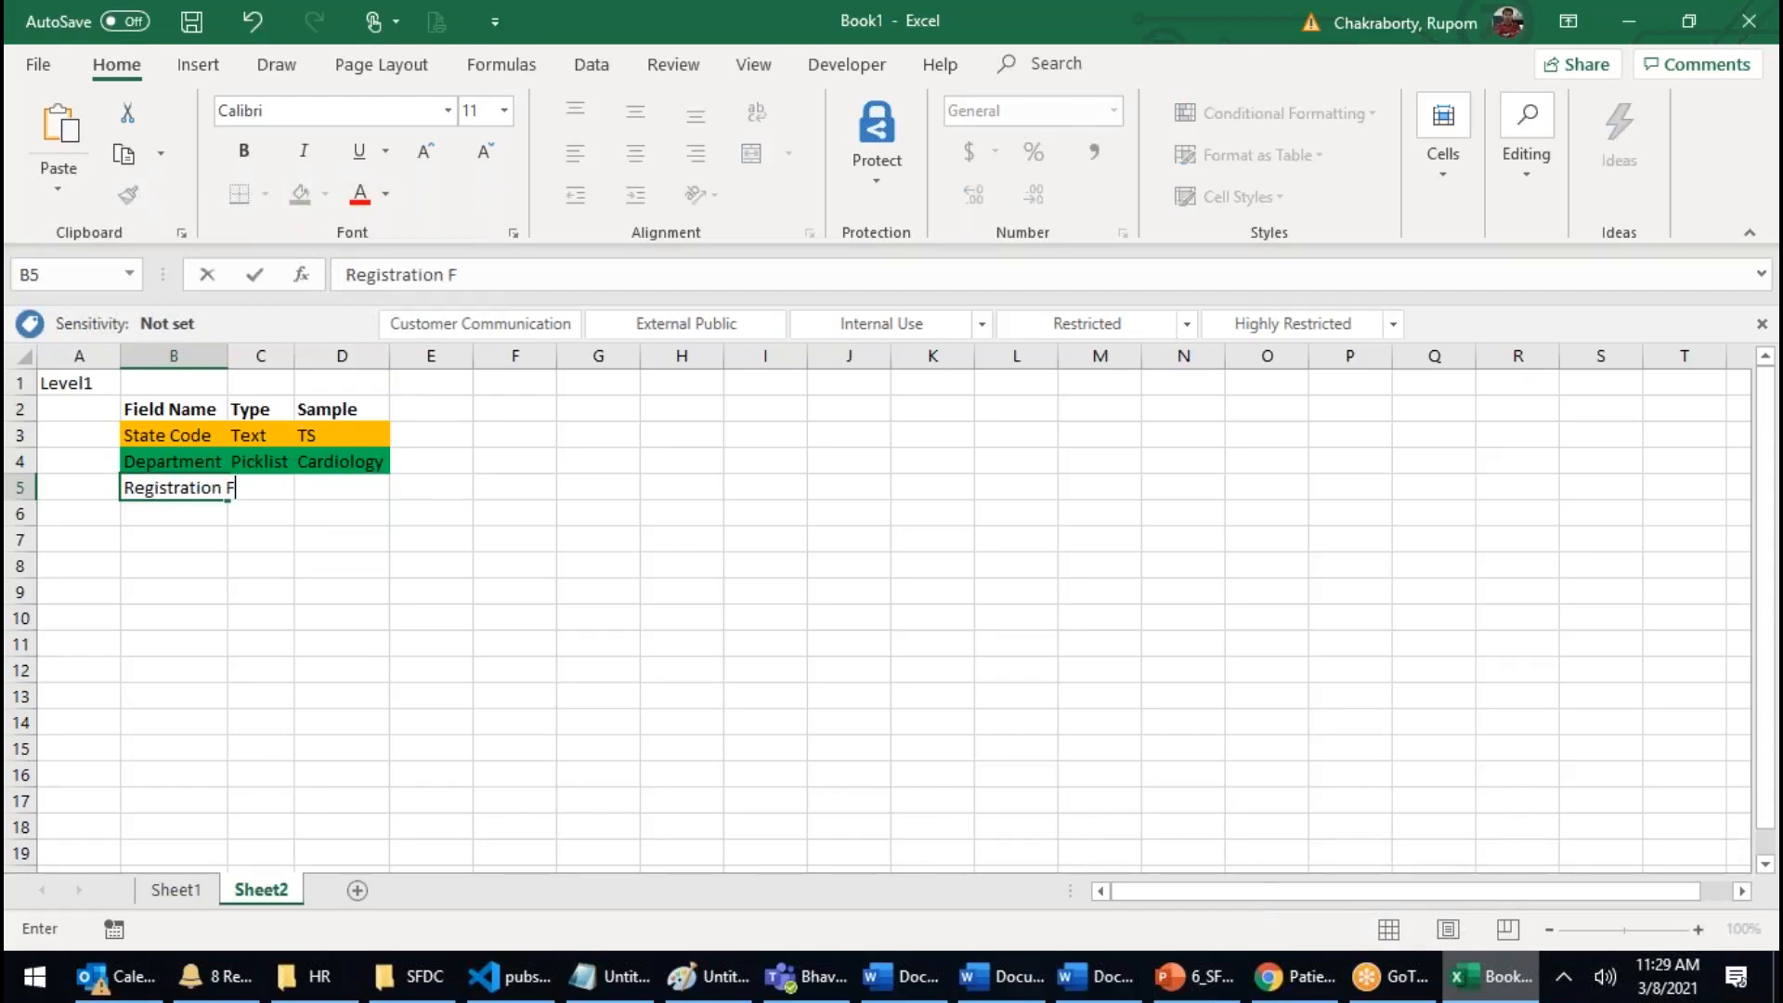
pyautogui.click(244, 581)
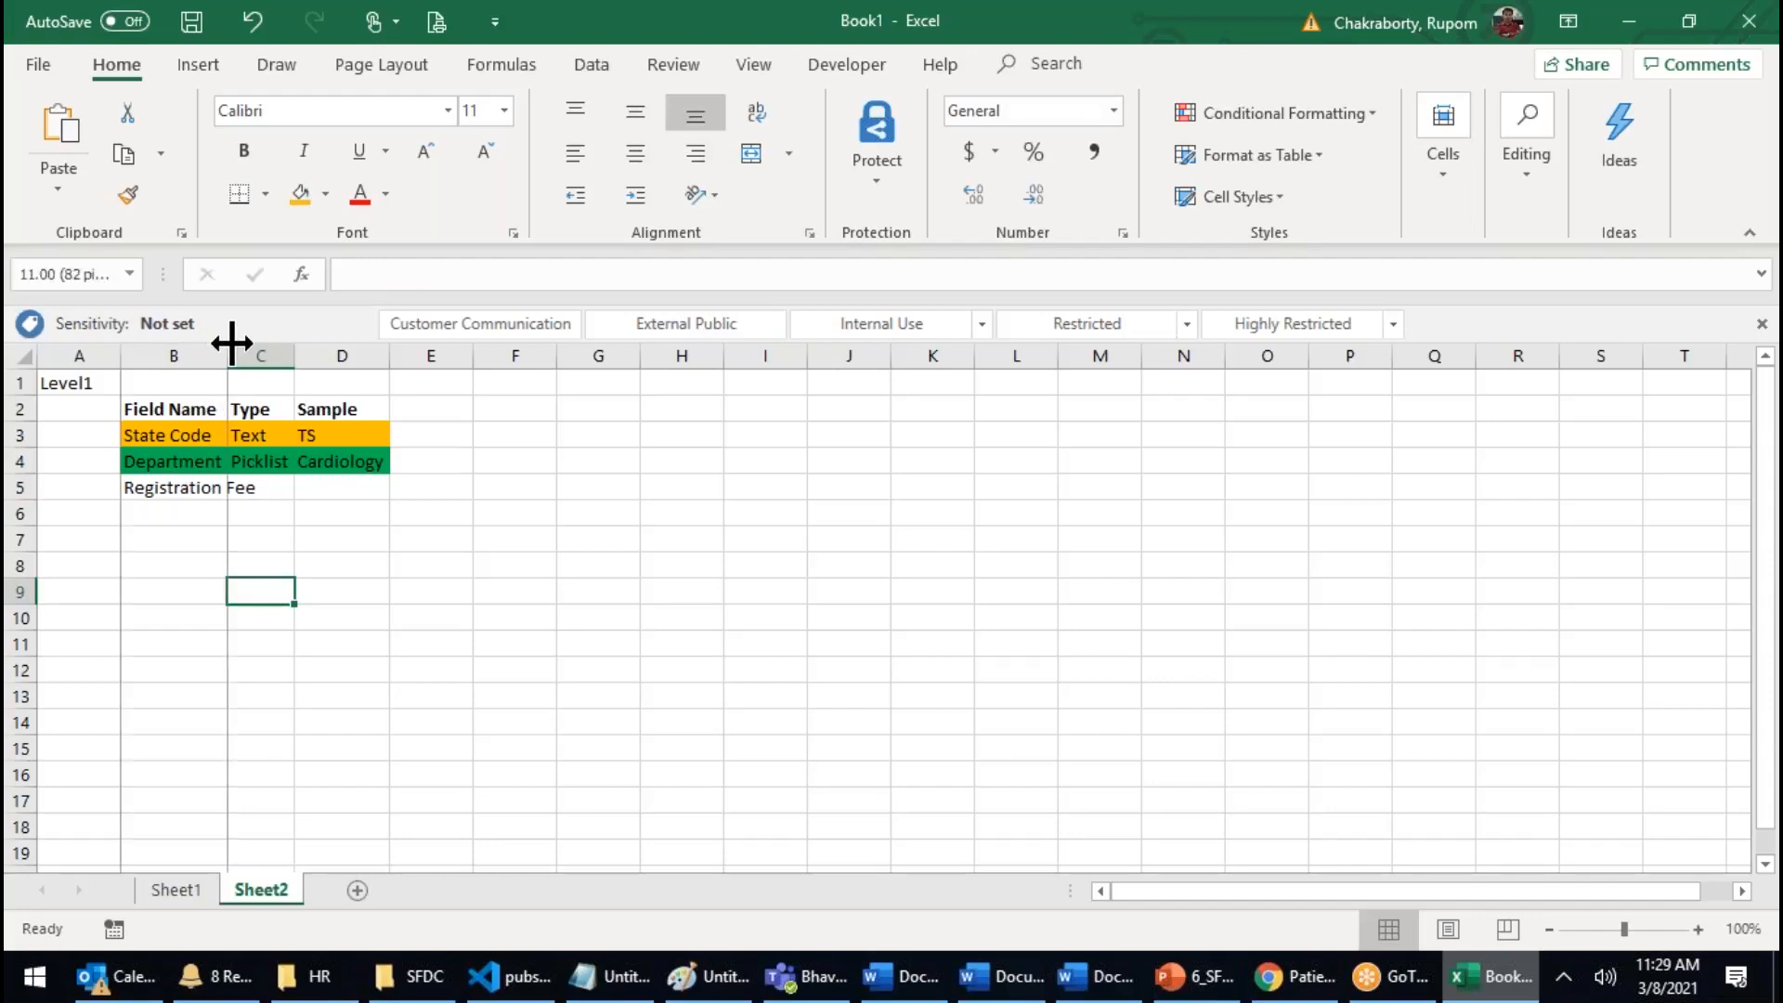
pyautogui.doubleClick(229, 356)
pyautogui.click(289, 487)
pyautogui.write('Currency')
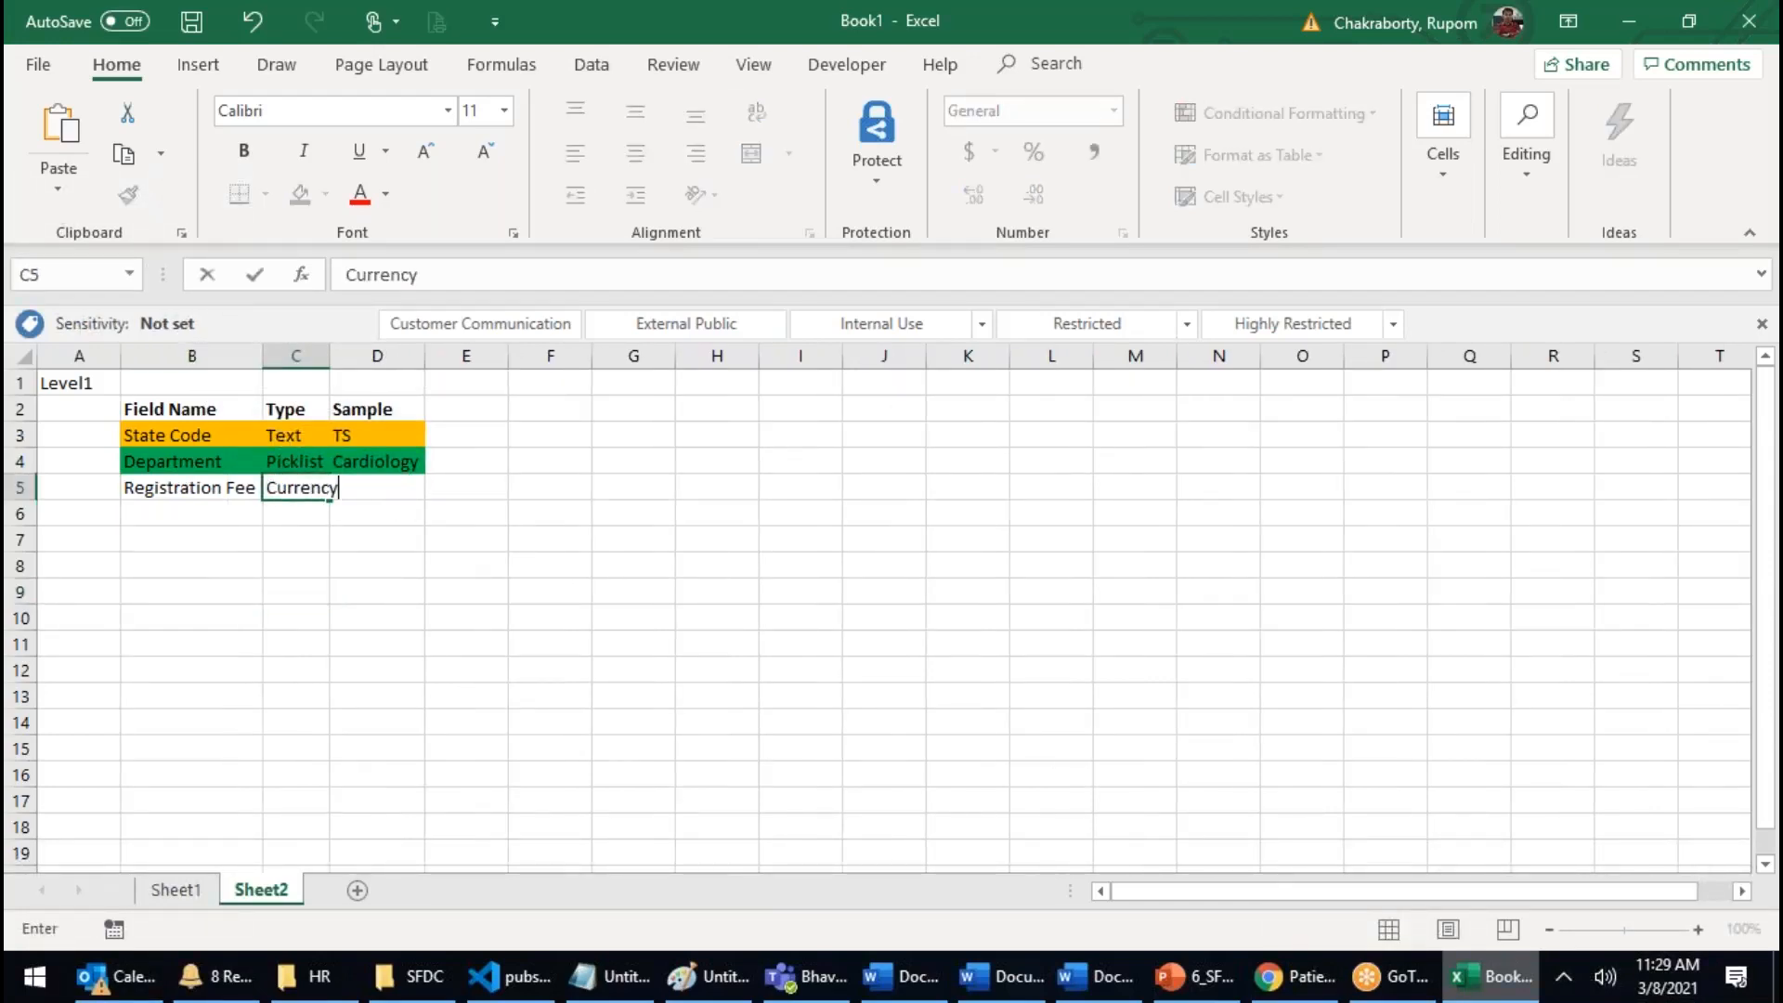
pyautogui.click(557, 543)
# Step: Enter 300 as the Registration Fee sample in D5 and widen column C to fit the word Currency
pyautogui.click(372, 485)
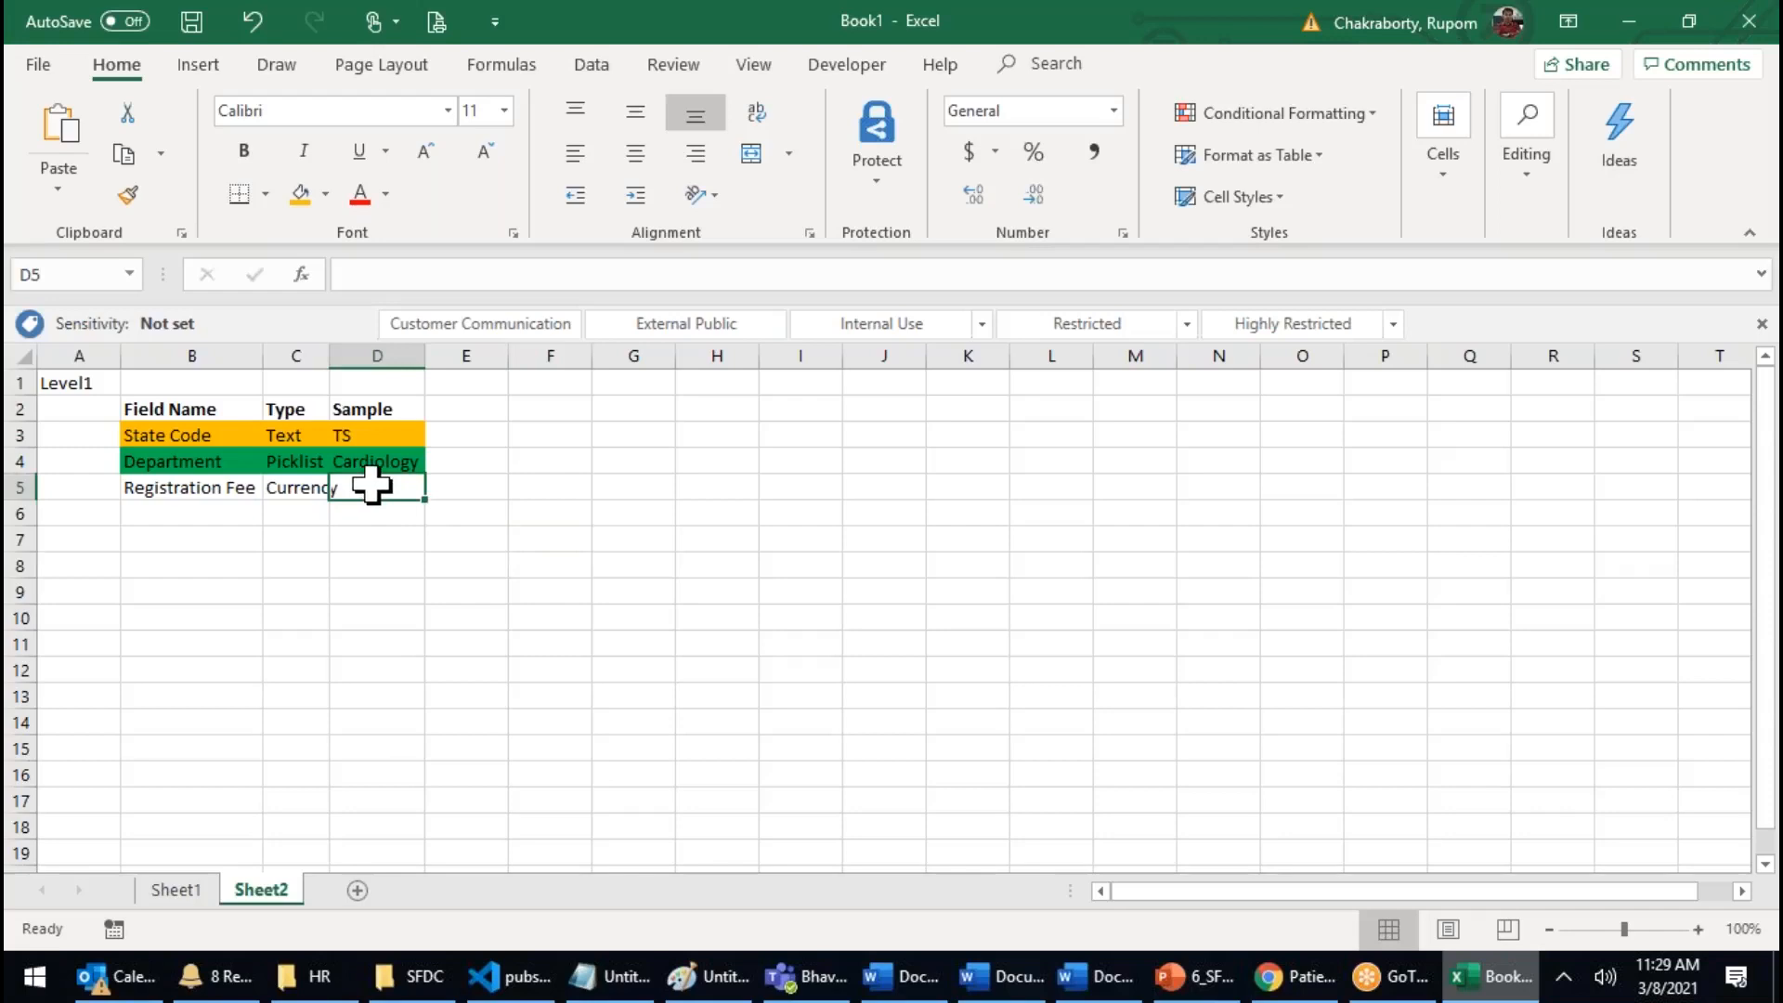
pyautogui.write('300')
pyautogui.click(525, 786)
pyautogui.click(331, 342)
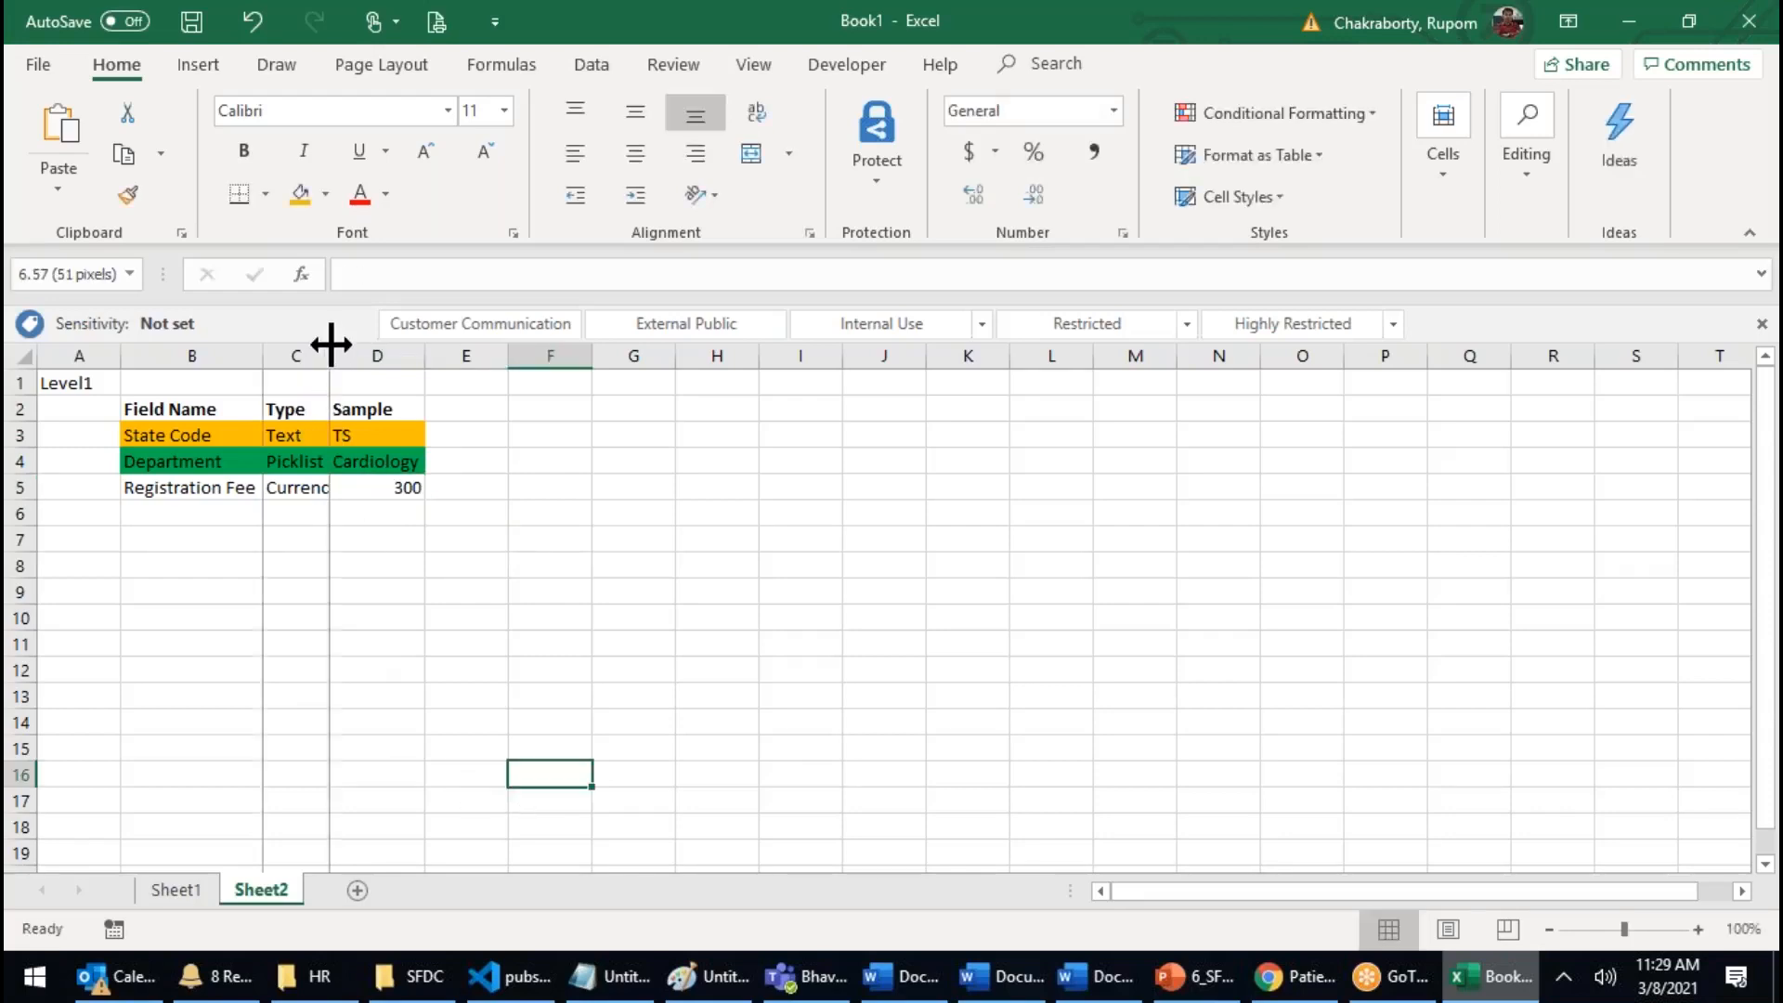
pyautogui.moveTo(330, 354); pyautogui.dragTo(345, 353)
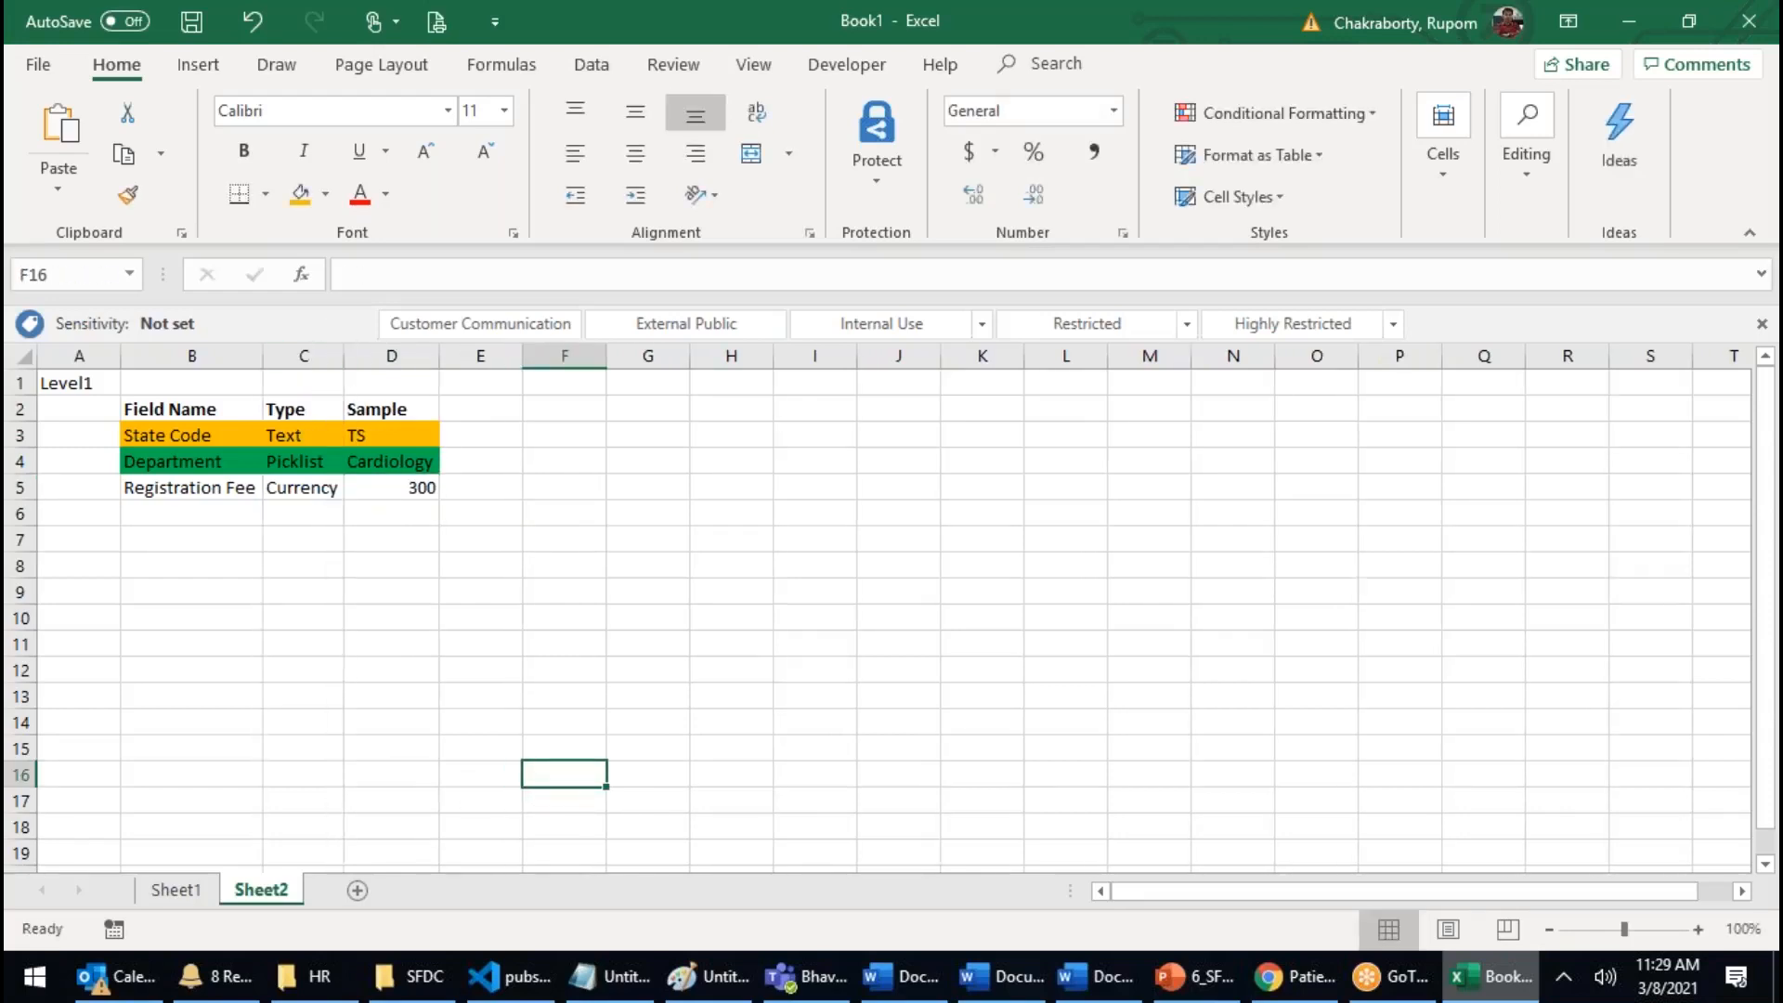
pyautogui.click(467, 613)
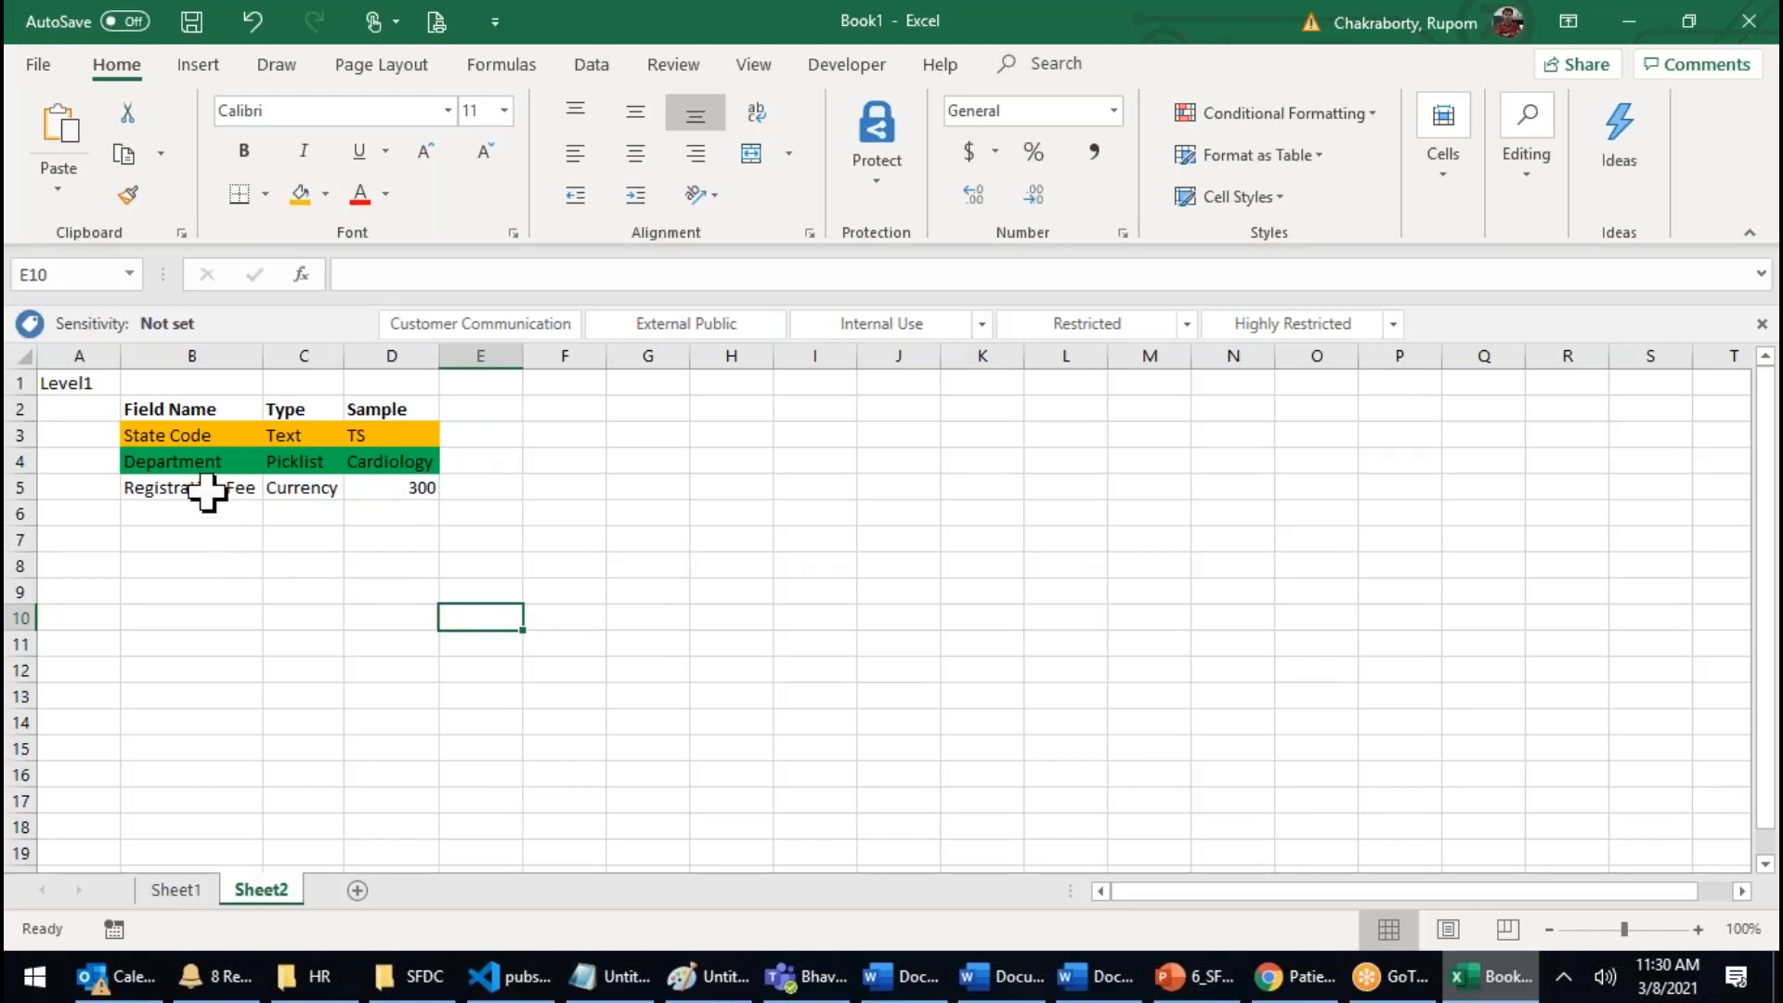
# Step: Fill the Registration Fee row B5:D5 with the standard light green color
pyautogui.moveTo(207, 487); pyautogui.dragTo(430, 487)
pyautogui.click(327, 194)
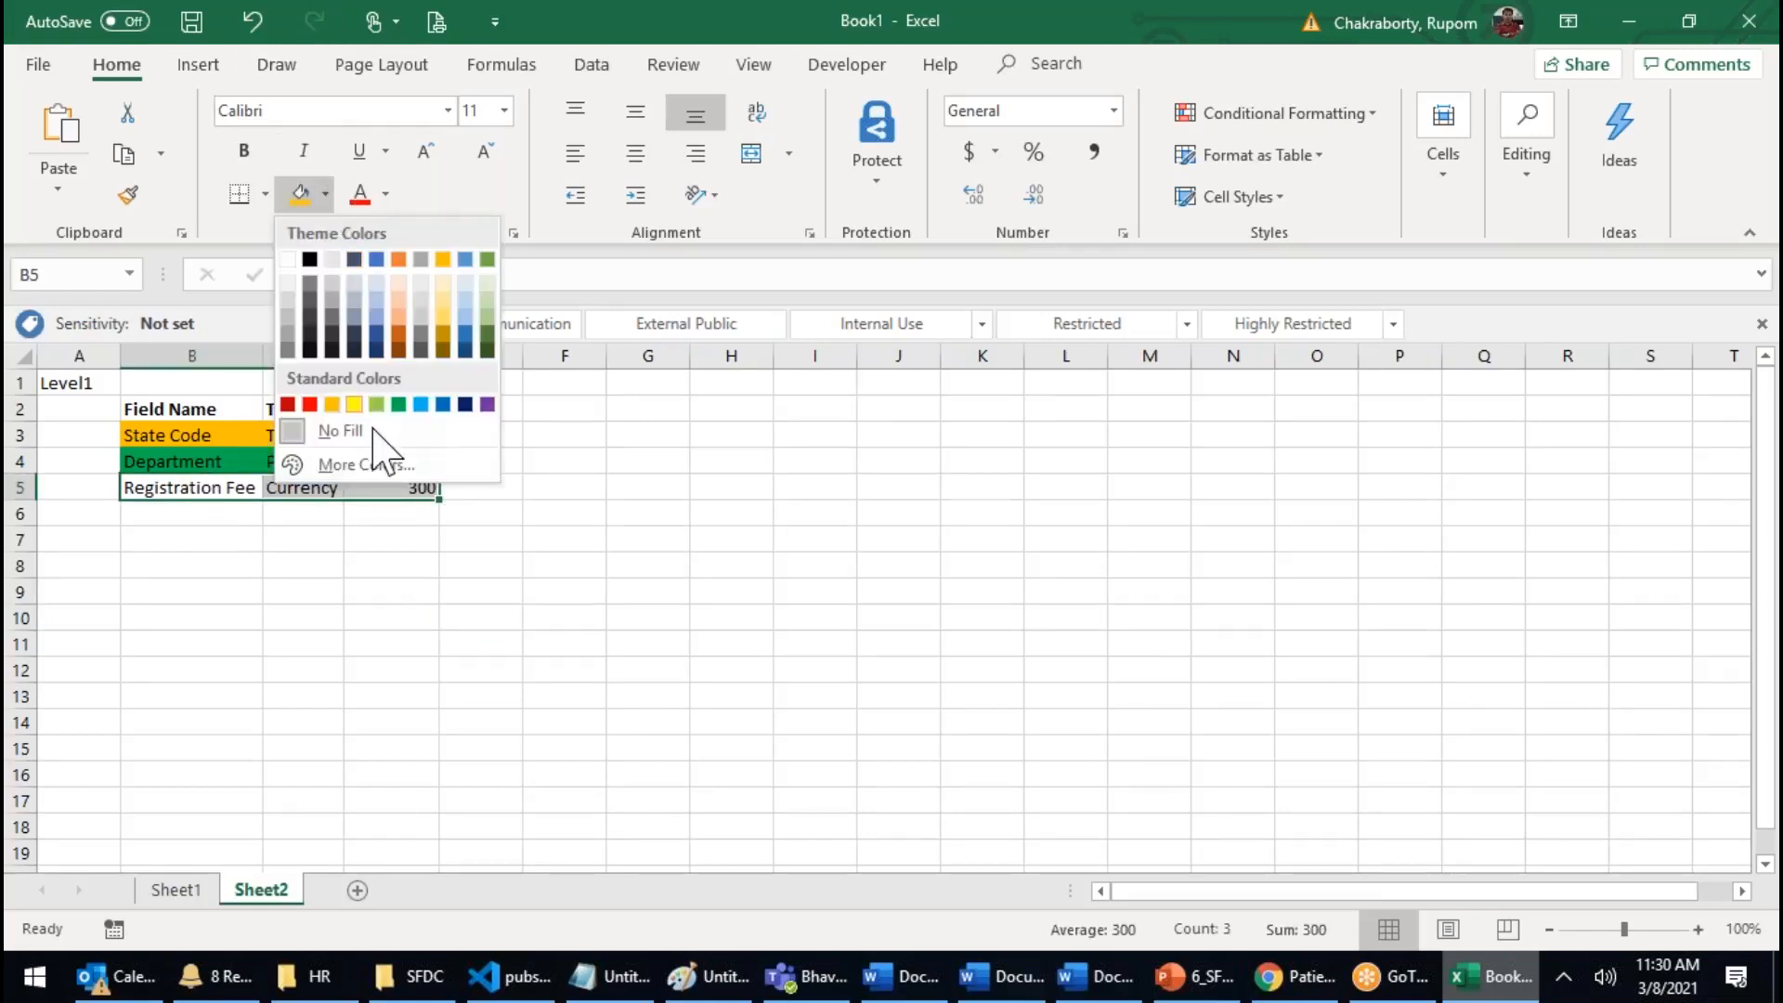
pyautogui.click(372, 404)
pyautogui.click(480, 513)
# Step: Apply the same light green fill to the Department row B4:D4
pyautogui.click(186, 475)
pyautogui.moveTo(186, 476); pyautogui.dragTo(418, 457)
pyautogui.click(300, 194)
pyautogui.click(480, 478)
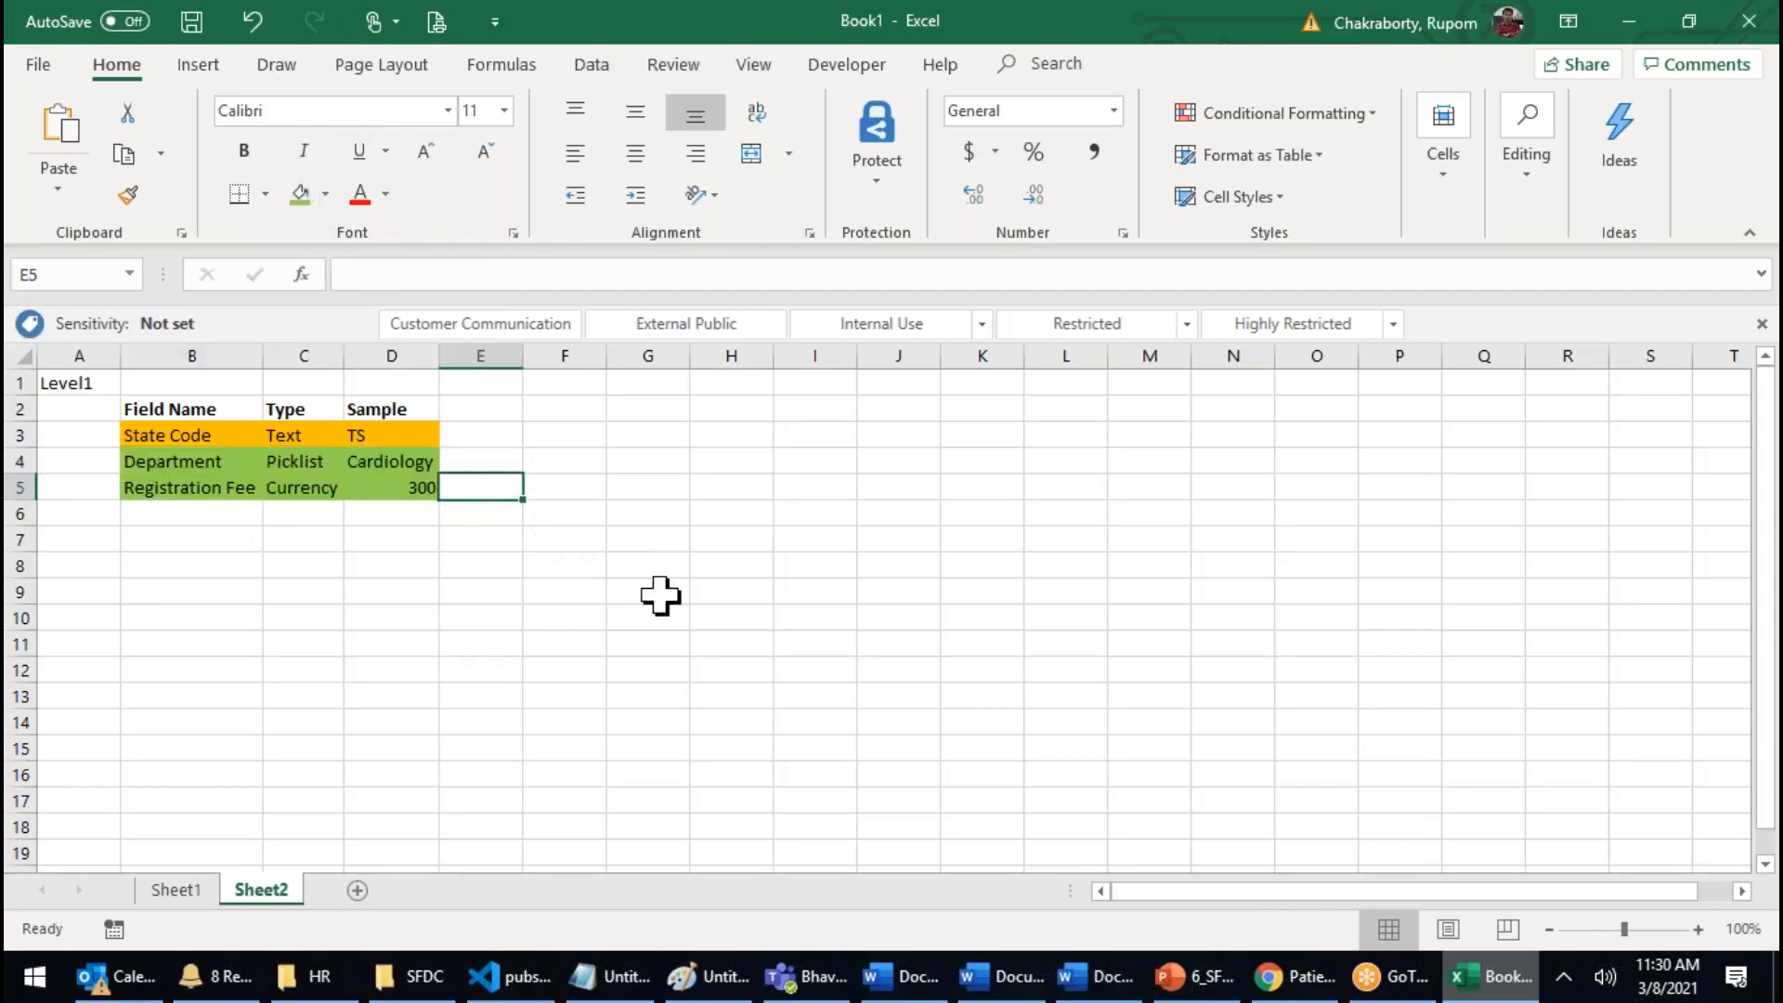
# Step: Enlarge the sheet view to 184% and add the Total Registration Fee field name in B6
pyautogui.click(555, 615)
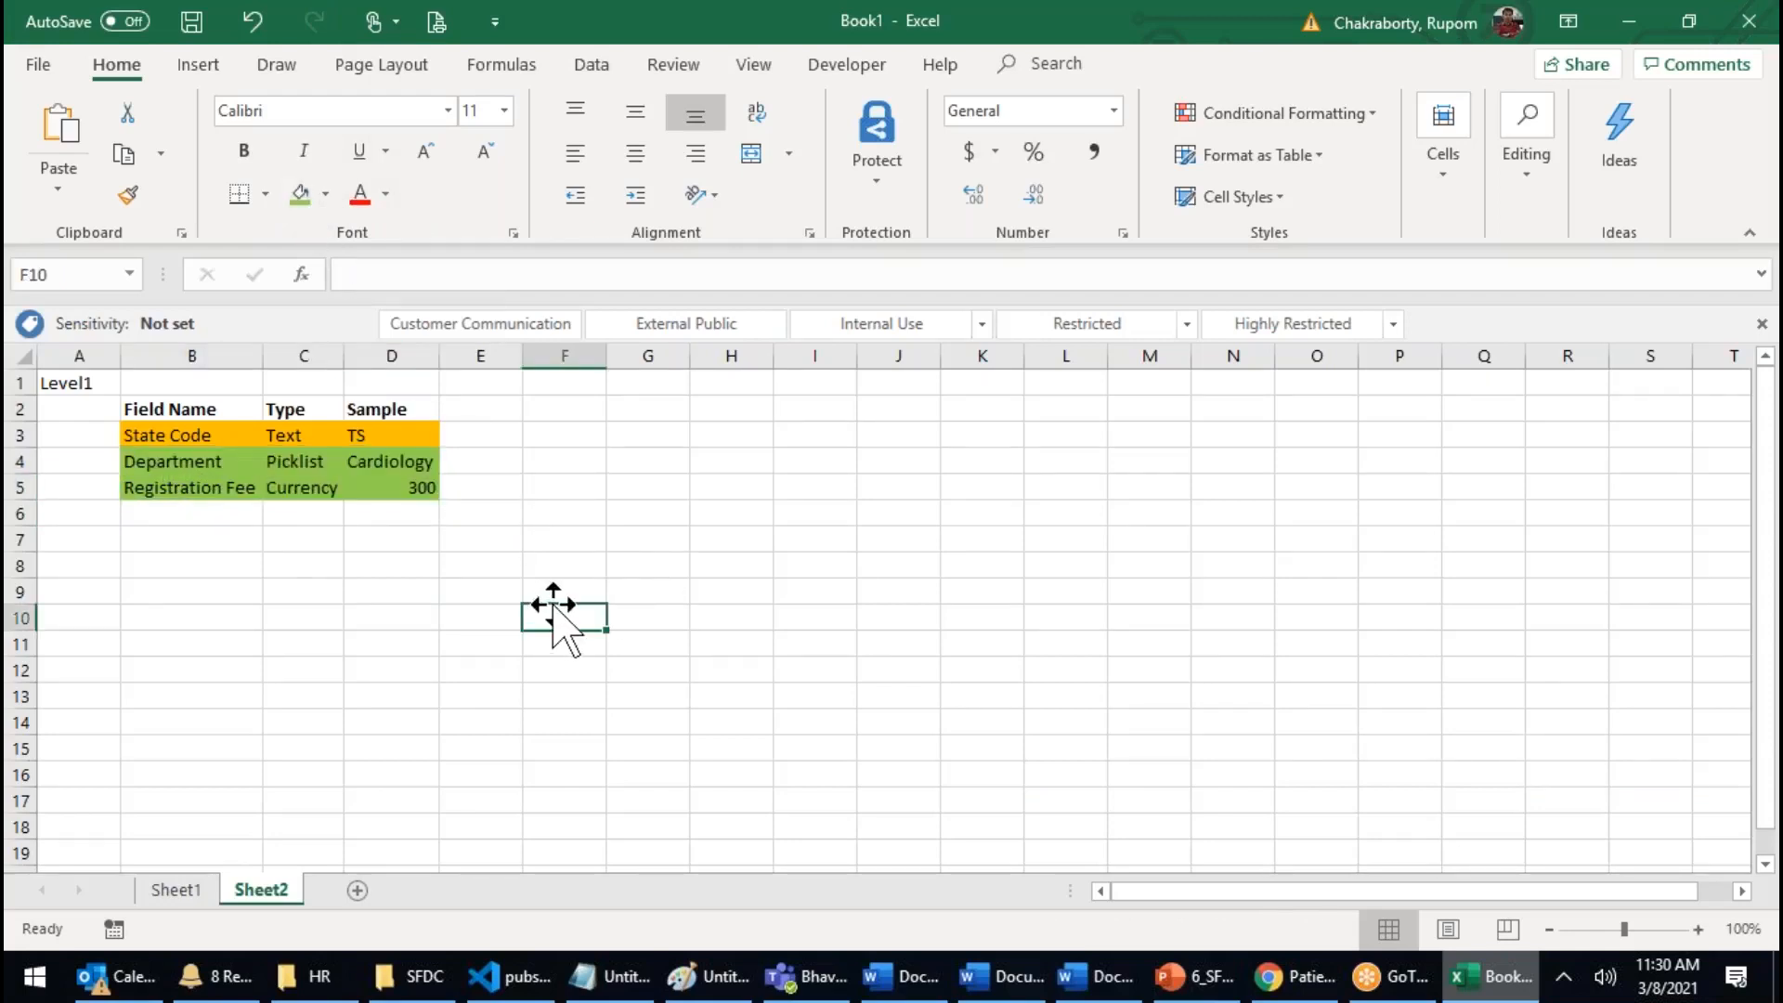
pyautogui.moveTo(1625, 928); pyautogui.dragTo(1642, 929)
pyautogui.click(368, 655)
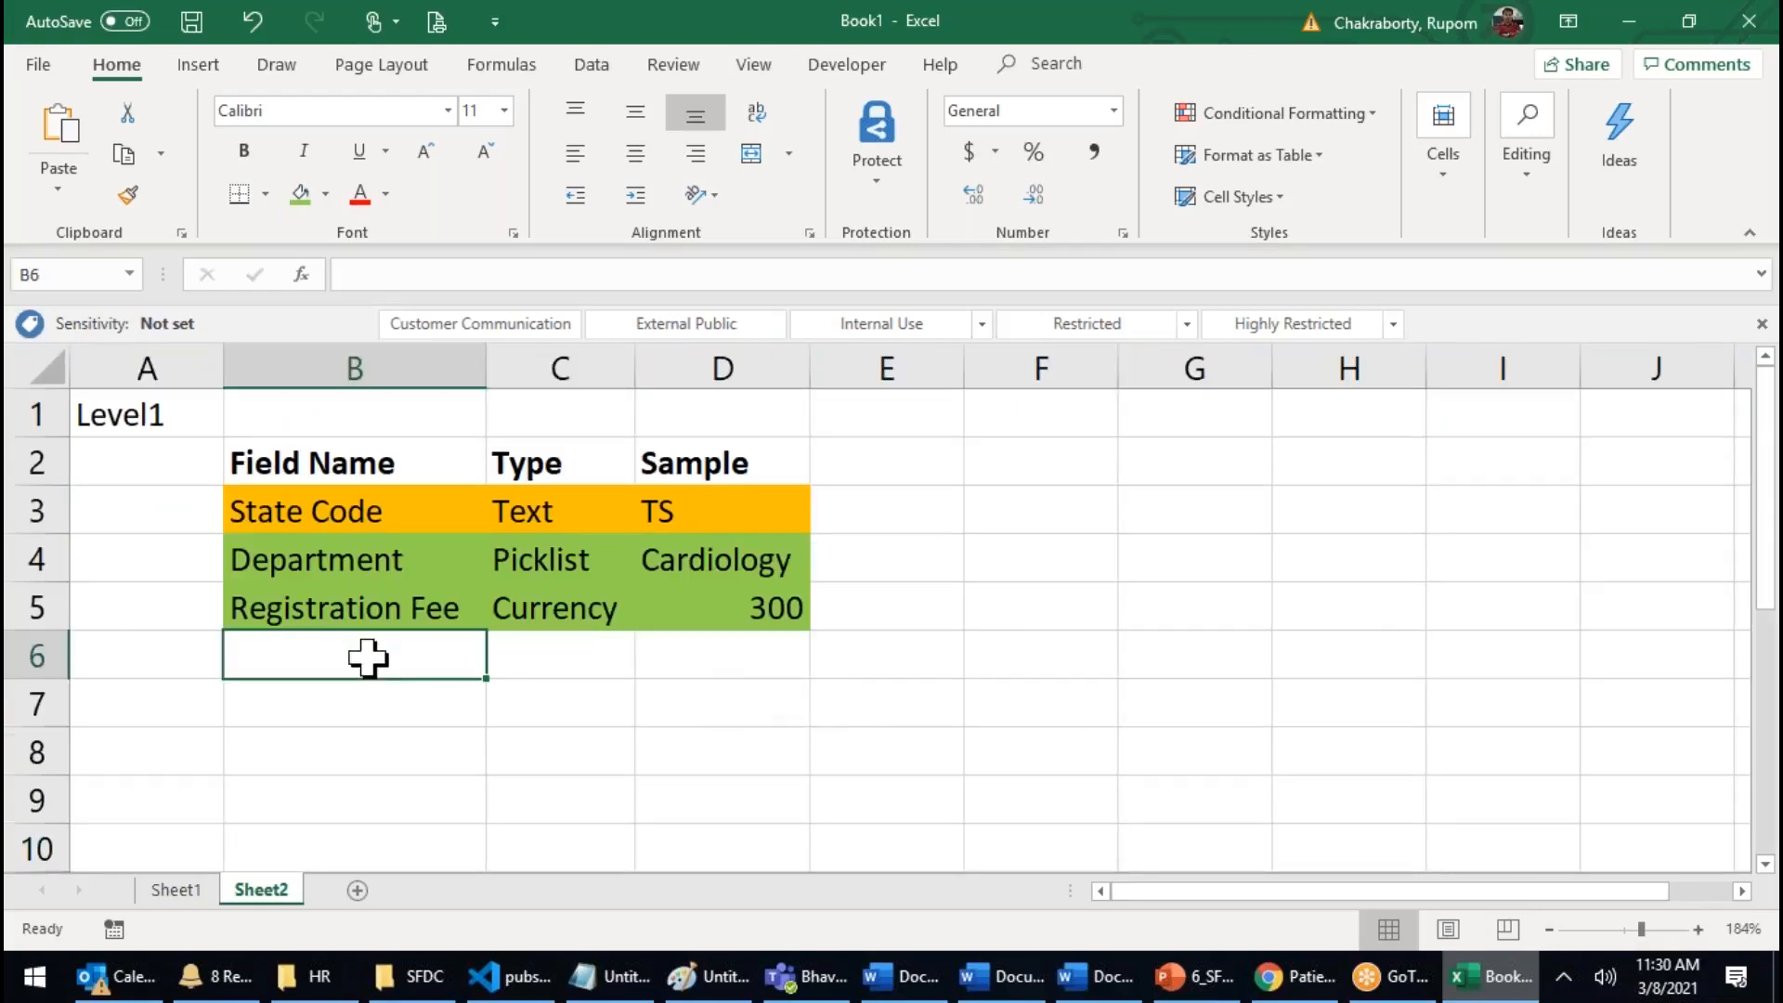
pyautogui.write('Total Registration Fee')
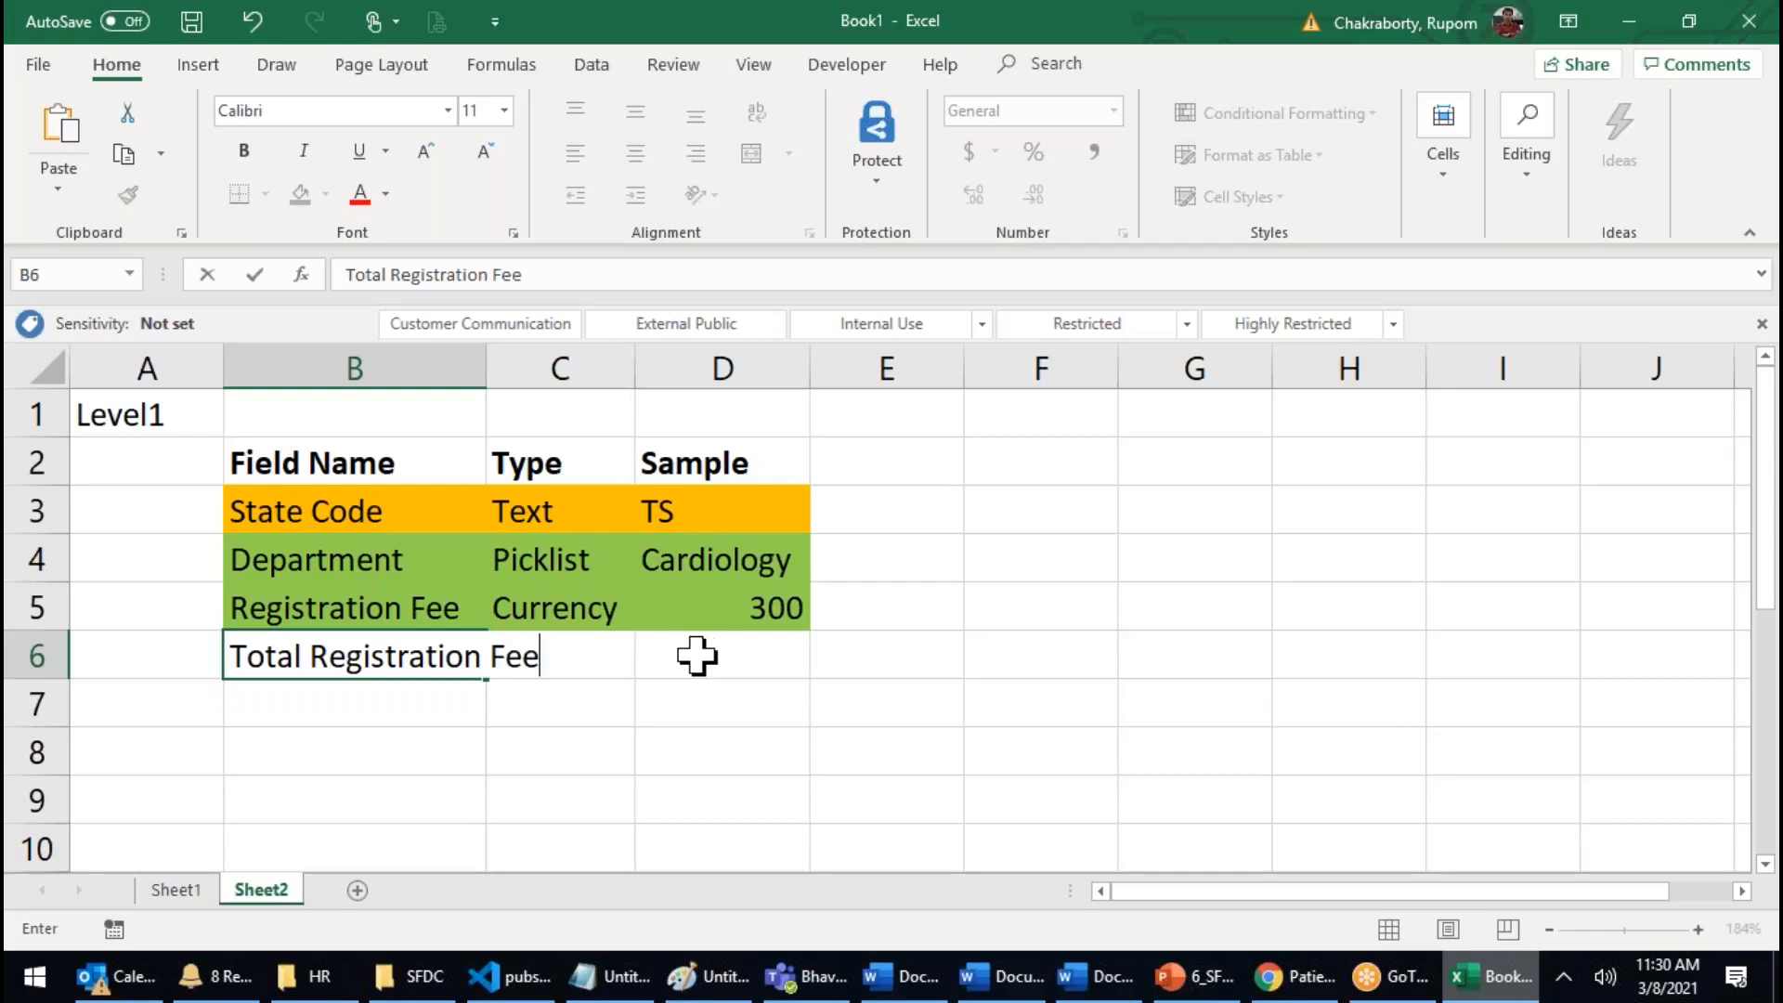
pyautogui.click(687, 782)
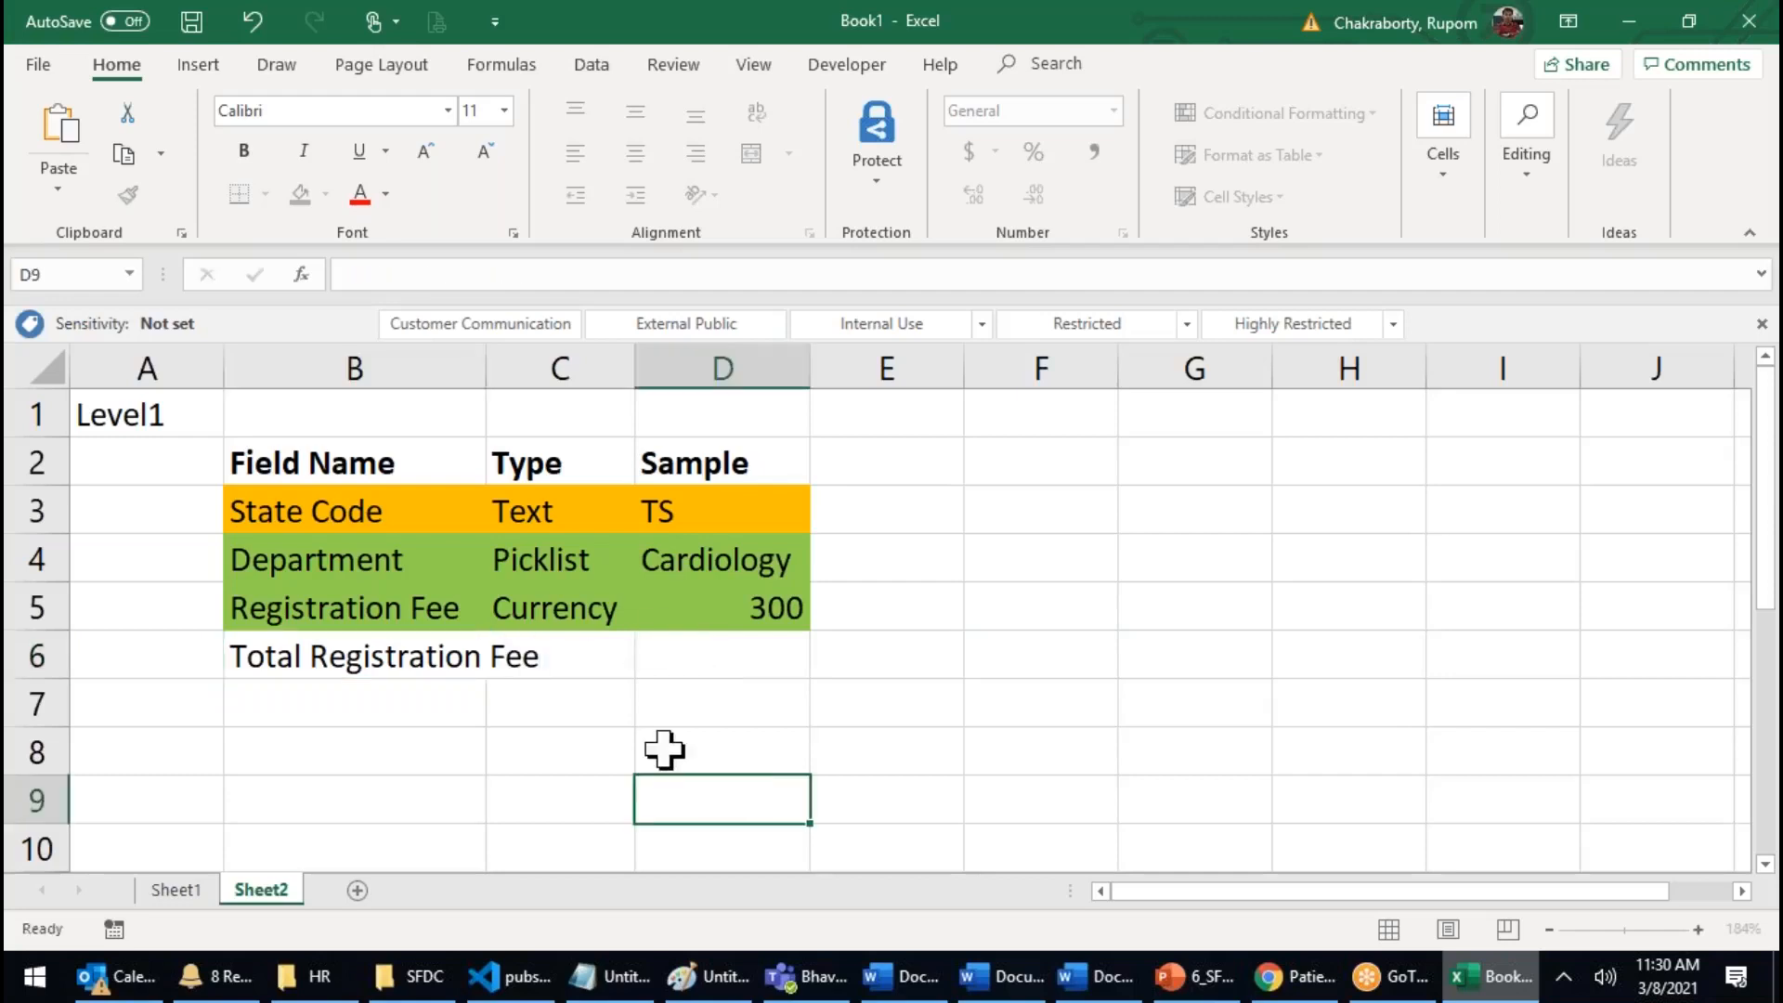
# Step: Copy the Currency type from C5 into C6 for the Total Registration Fee row
pyautogui.click(581, 614)
pyautogui.hotkey('ctrl', 'c')
pyautogui.click(554, 647)
pyautogui.hotkey('ctrl', 'v')
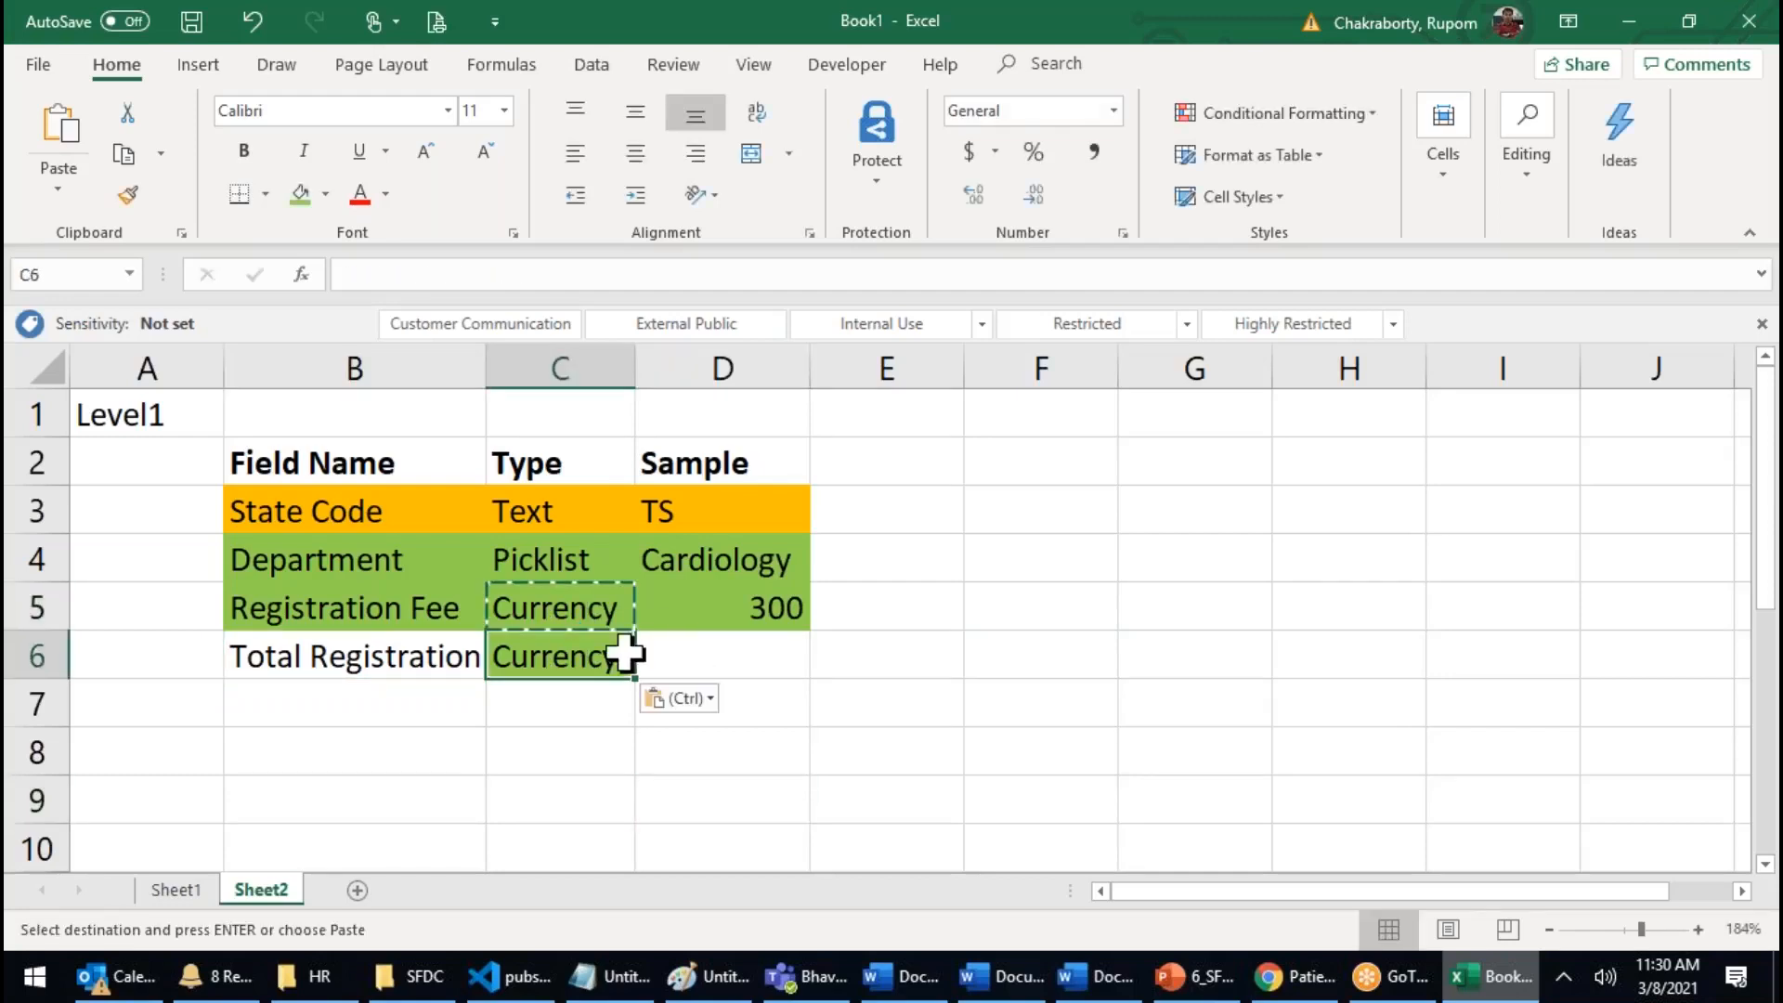
# Step: Fill the Total Registration Fee row B6:D6 with a light gold theme color
pyautogui.moveTo(351, 640); pyautogui.dragTo(662, 664)
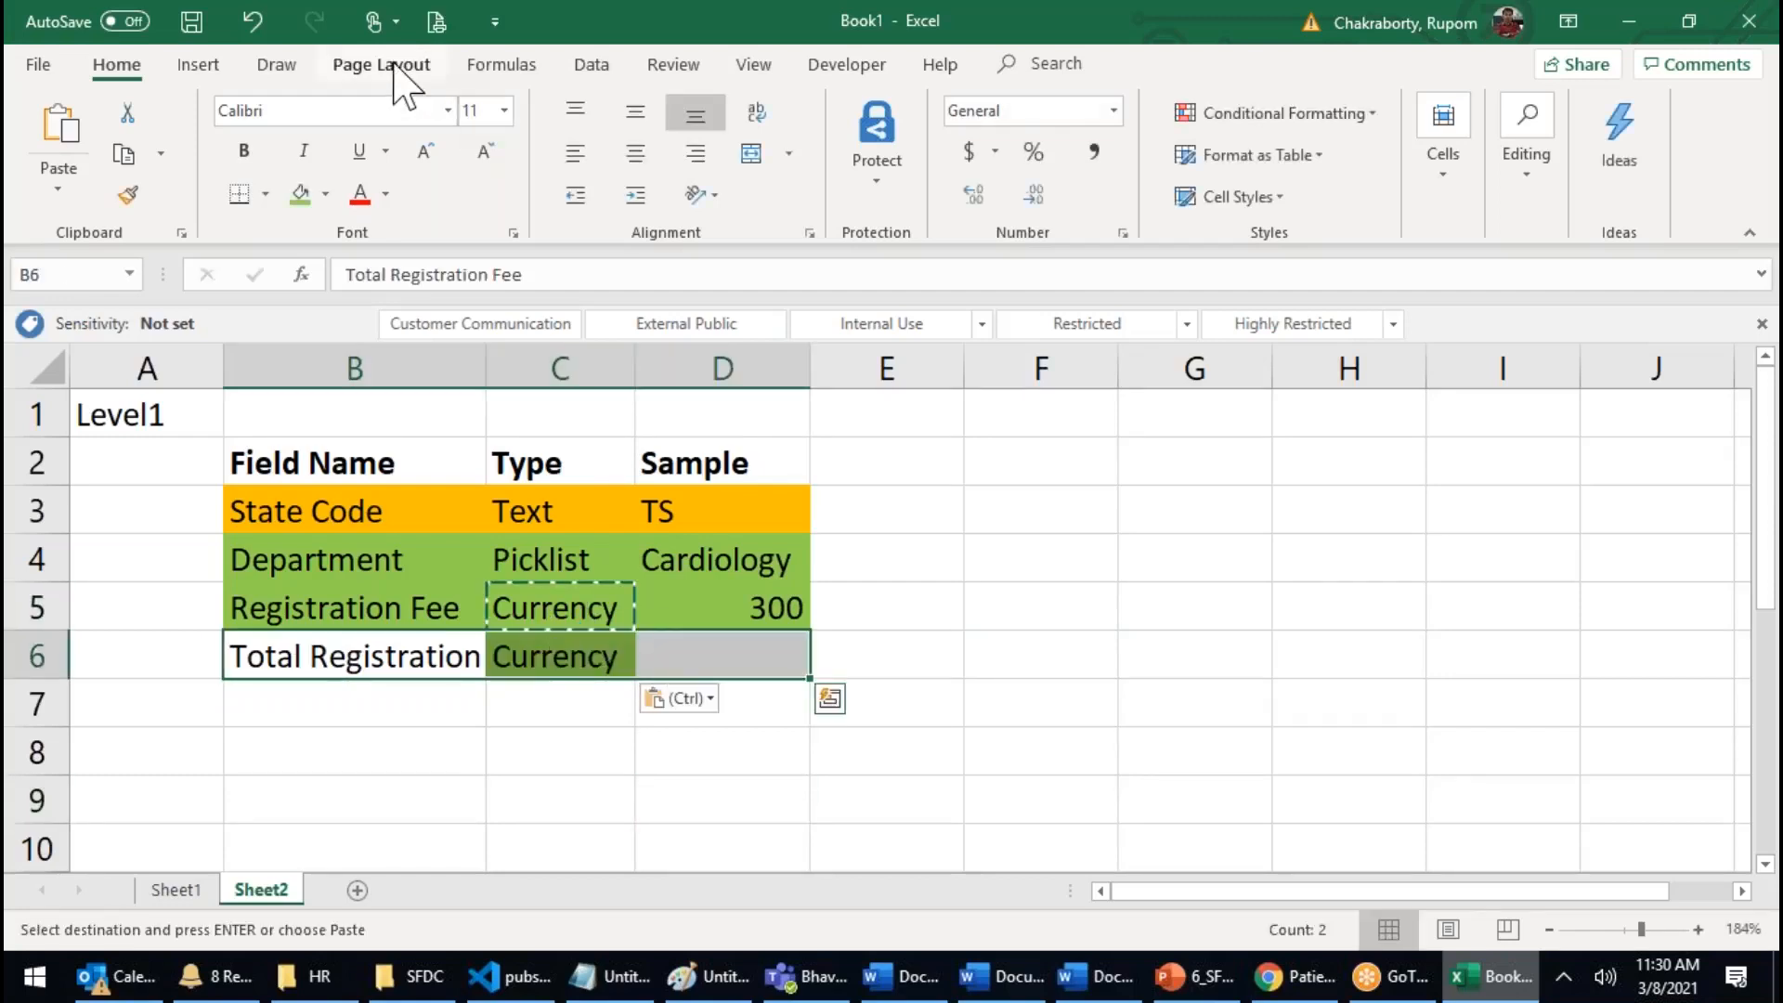
pyautogui.click(326, 195)
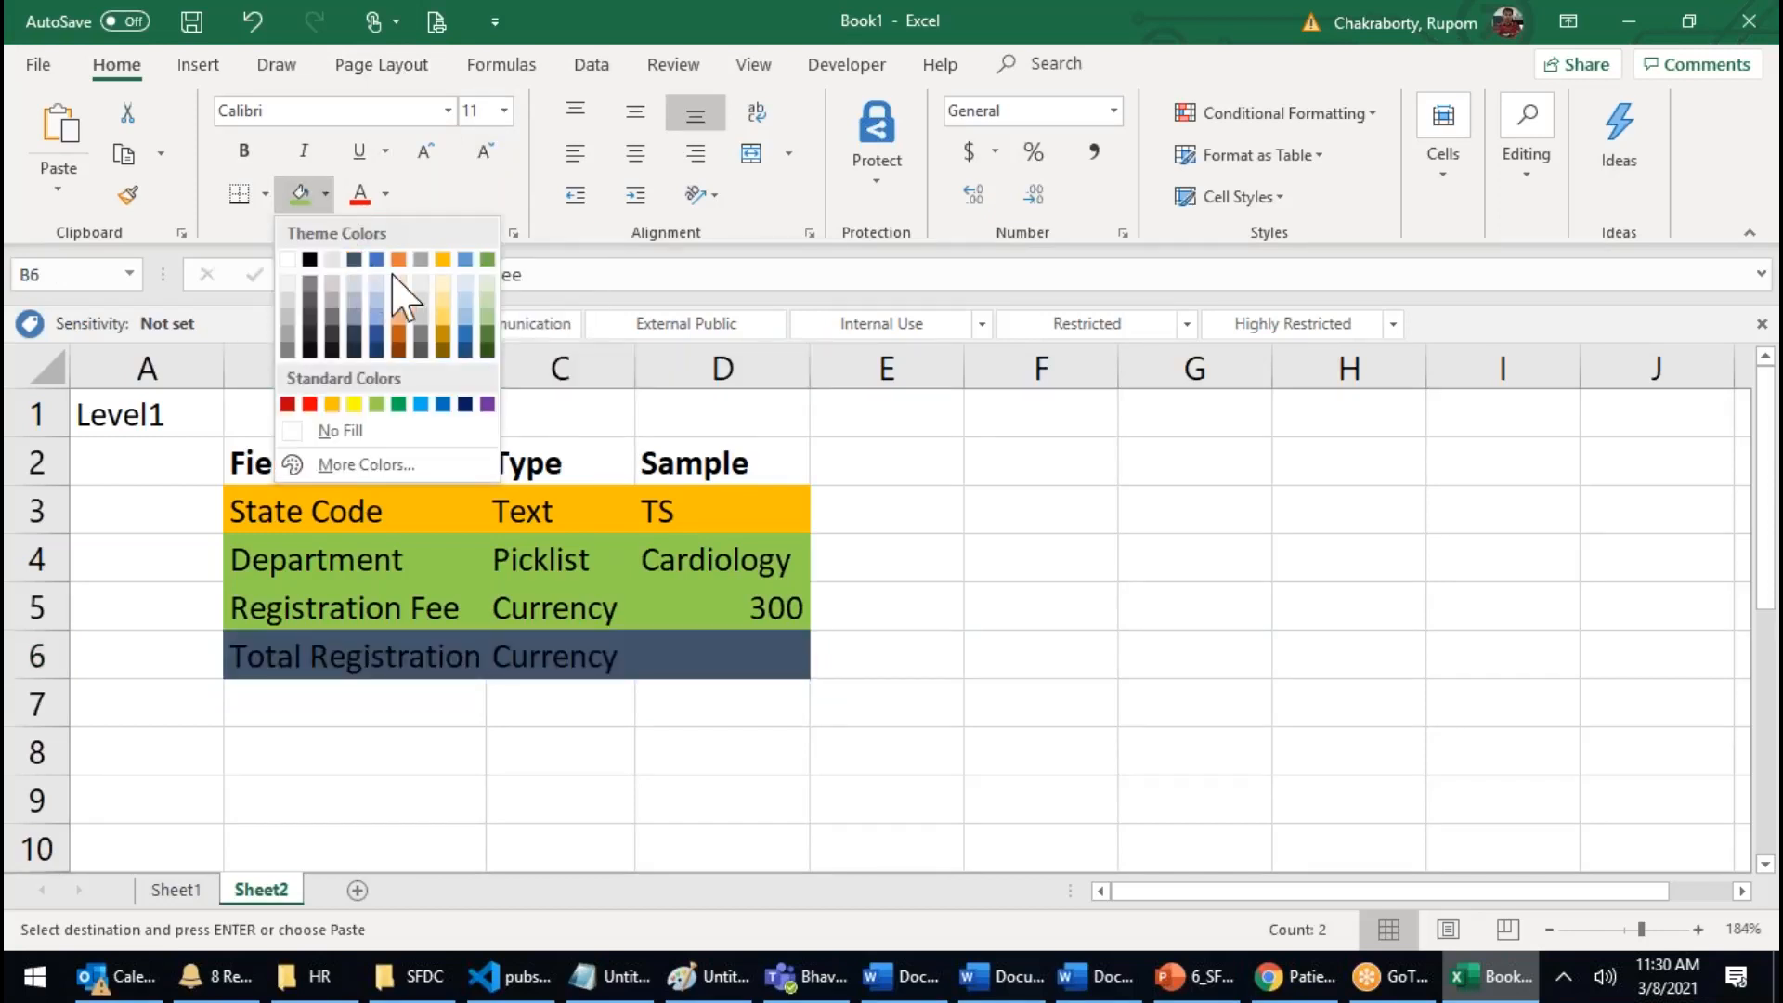
pyautogui.click(461, 337)
# Step: Set the Total Registration Fee type in C6 to Formula
pyautogui.click(571, 641)
pyautogui.write('F')
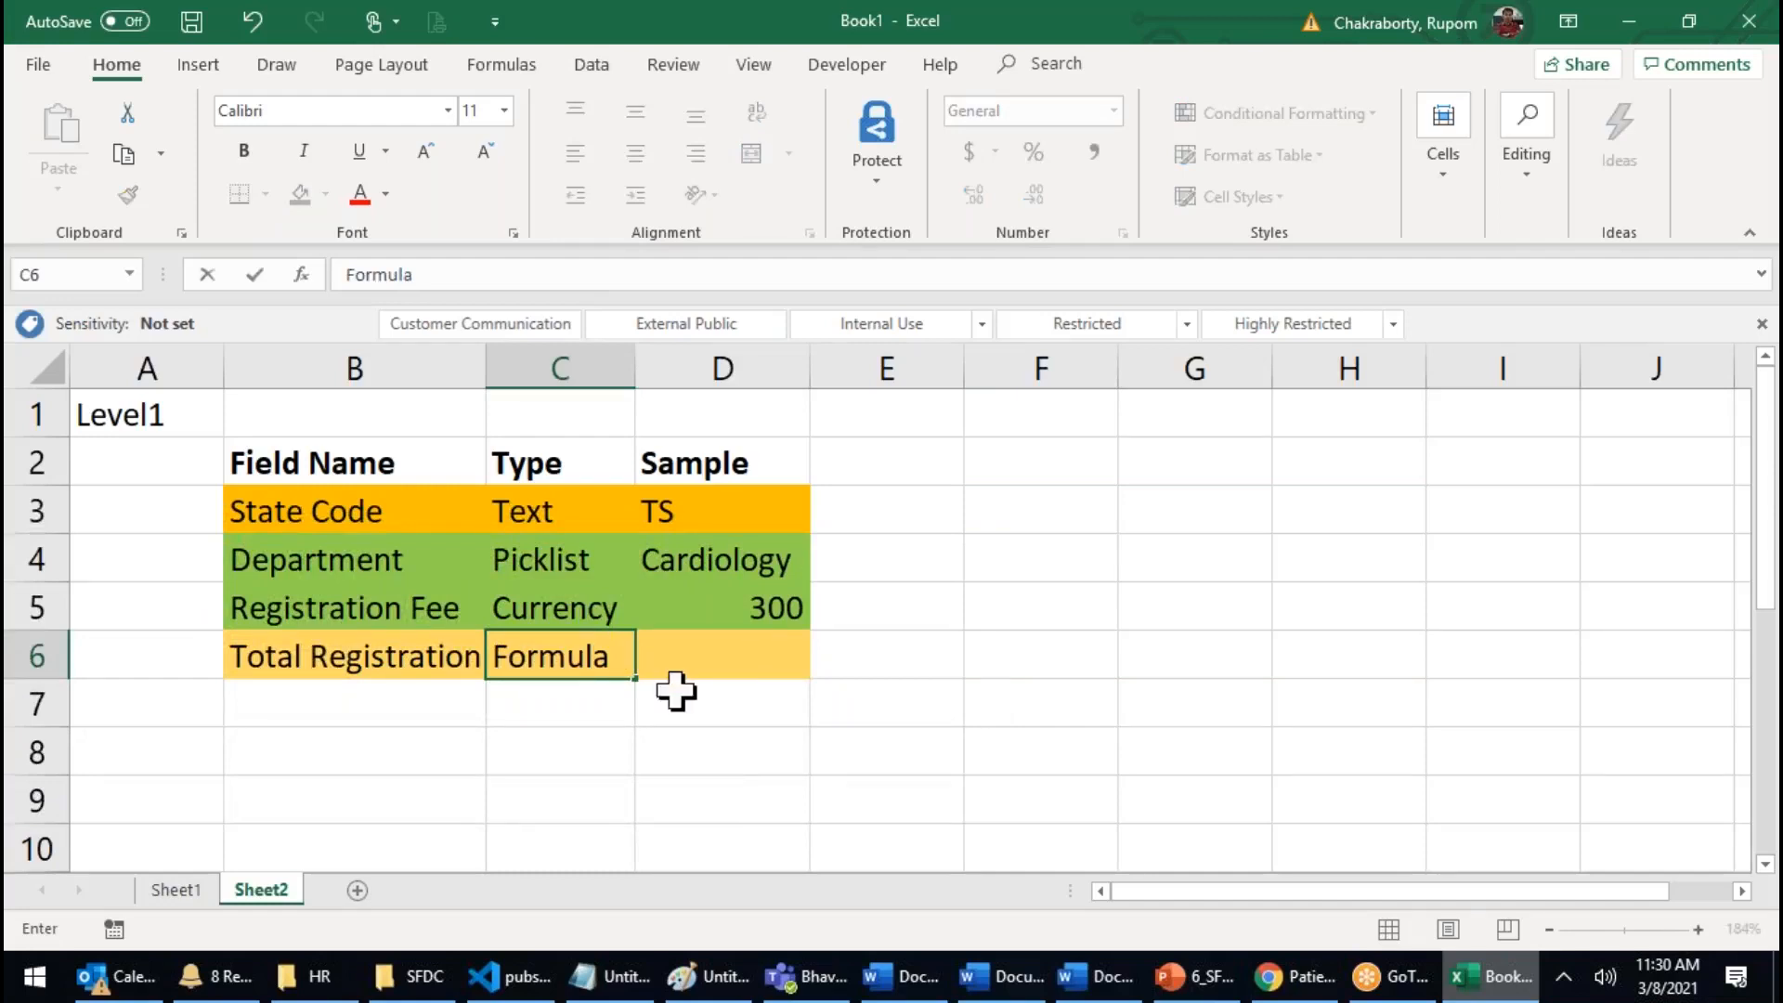
pyautogui.write('ormula')
pyautogui.click(641, 743)
pyautogui.click(740, 658)
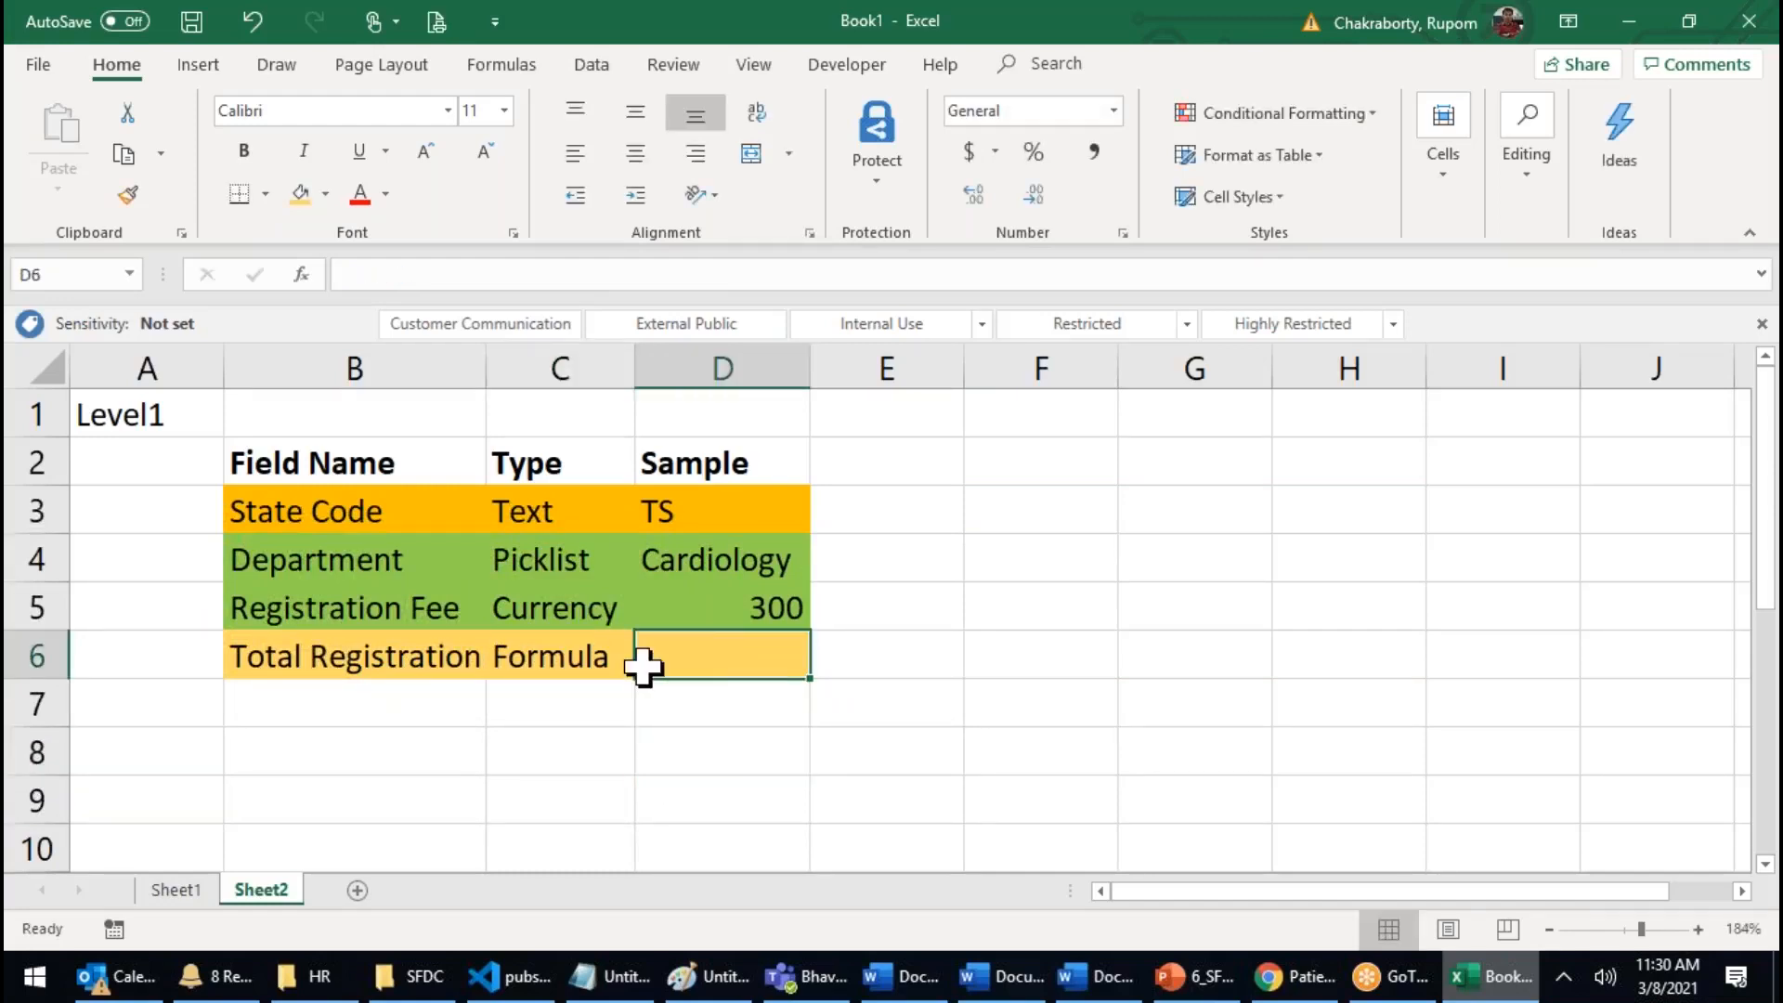
pyautogui.moveTo(326, 661); pyautogui.dragTo(695, 665)
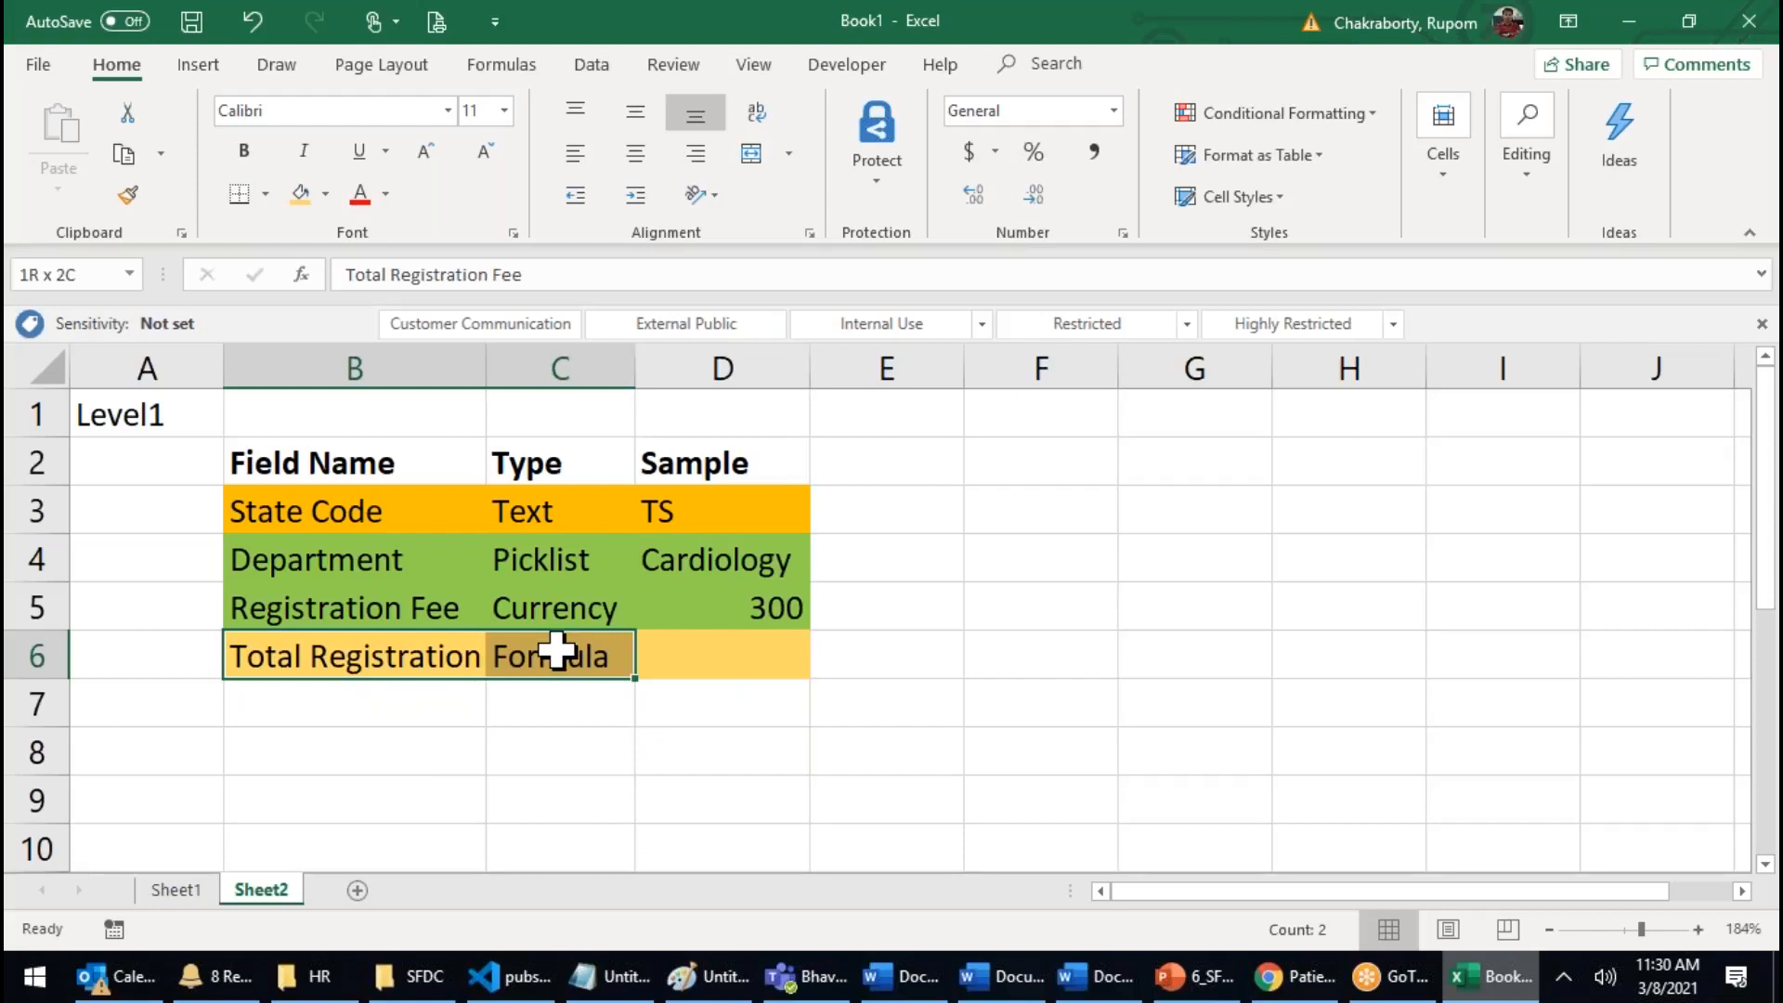
pyautogui.click(669, 735)
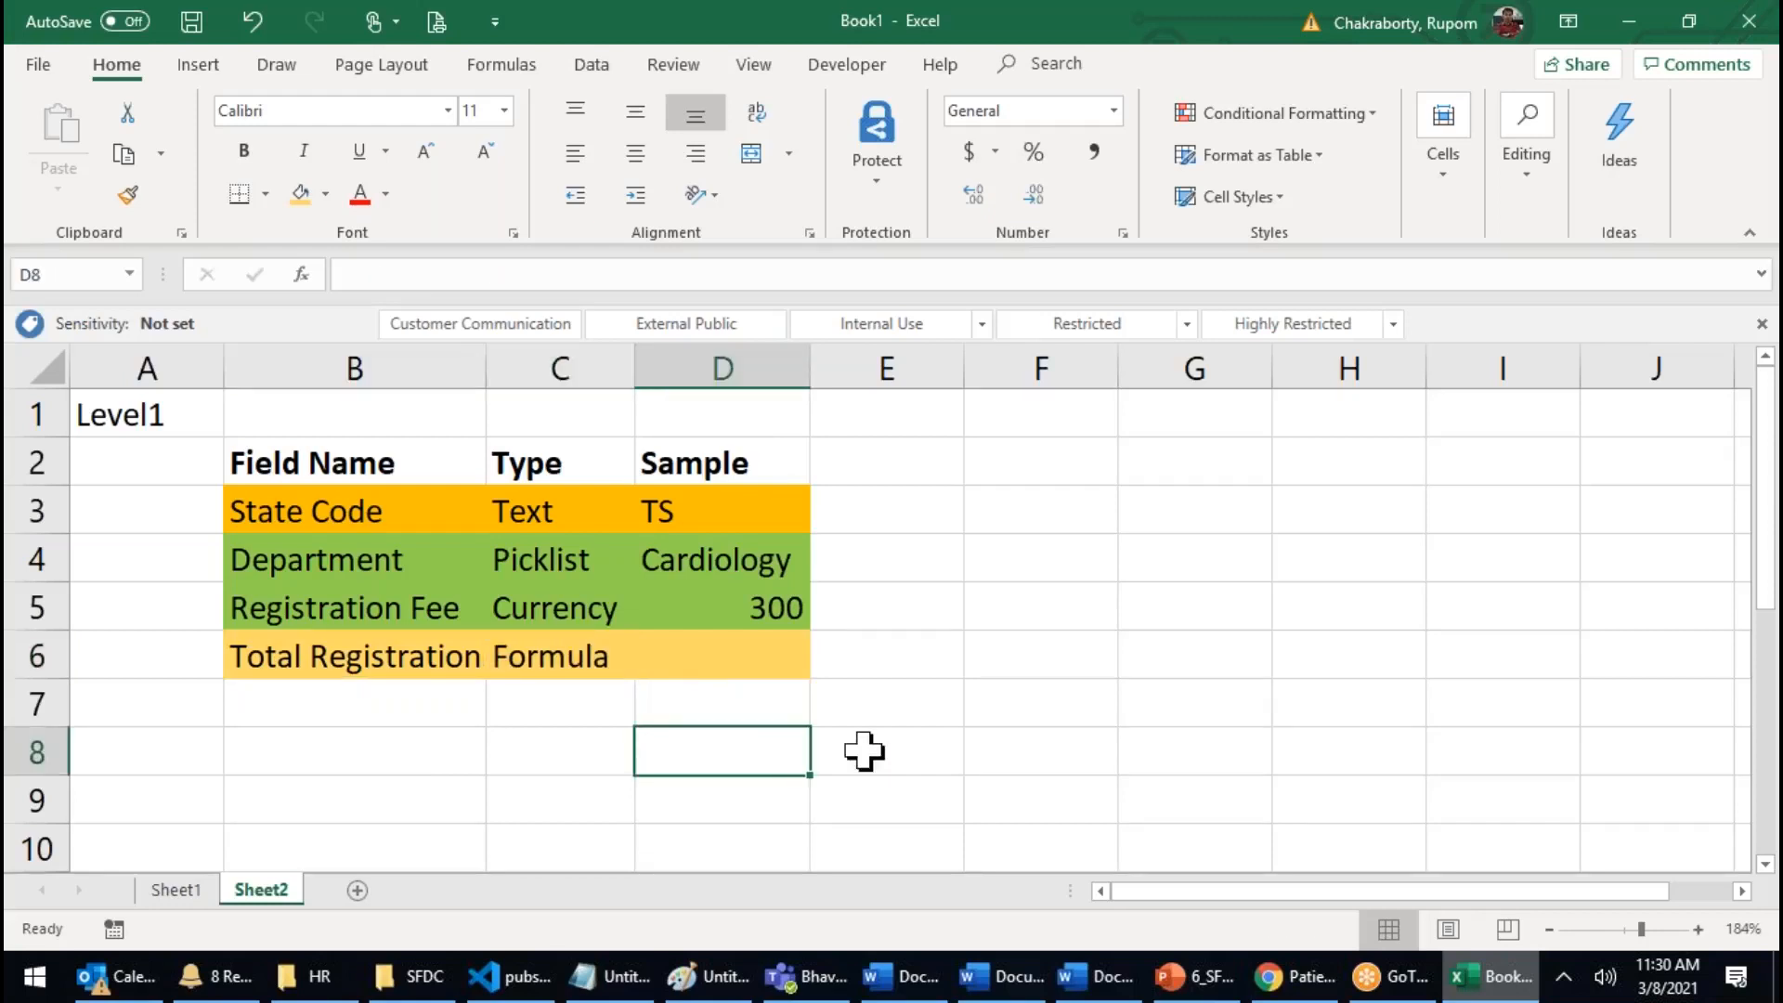
pyautogui.click(734, 668)
# Step: List the state codes TS, KR, TN, AP and Others down cells F3:F7
pyautogui.click(1030, 508)
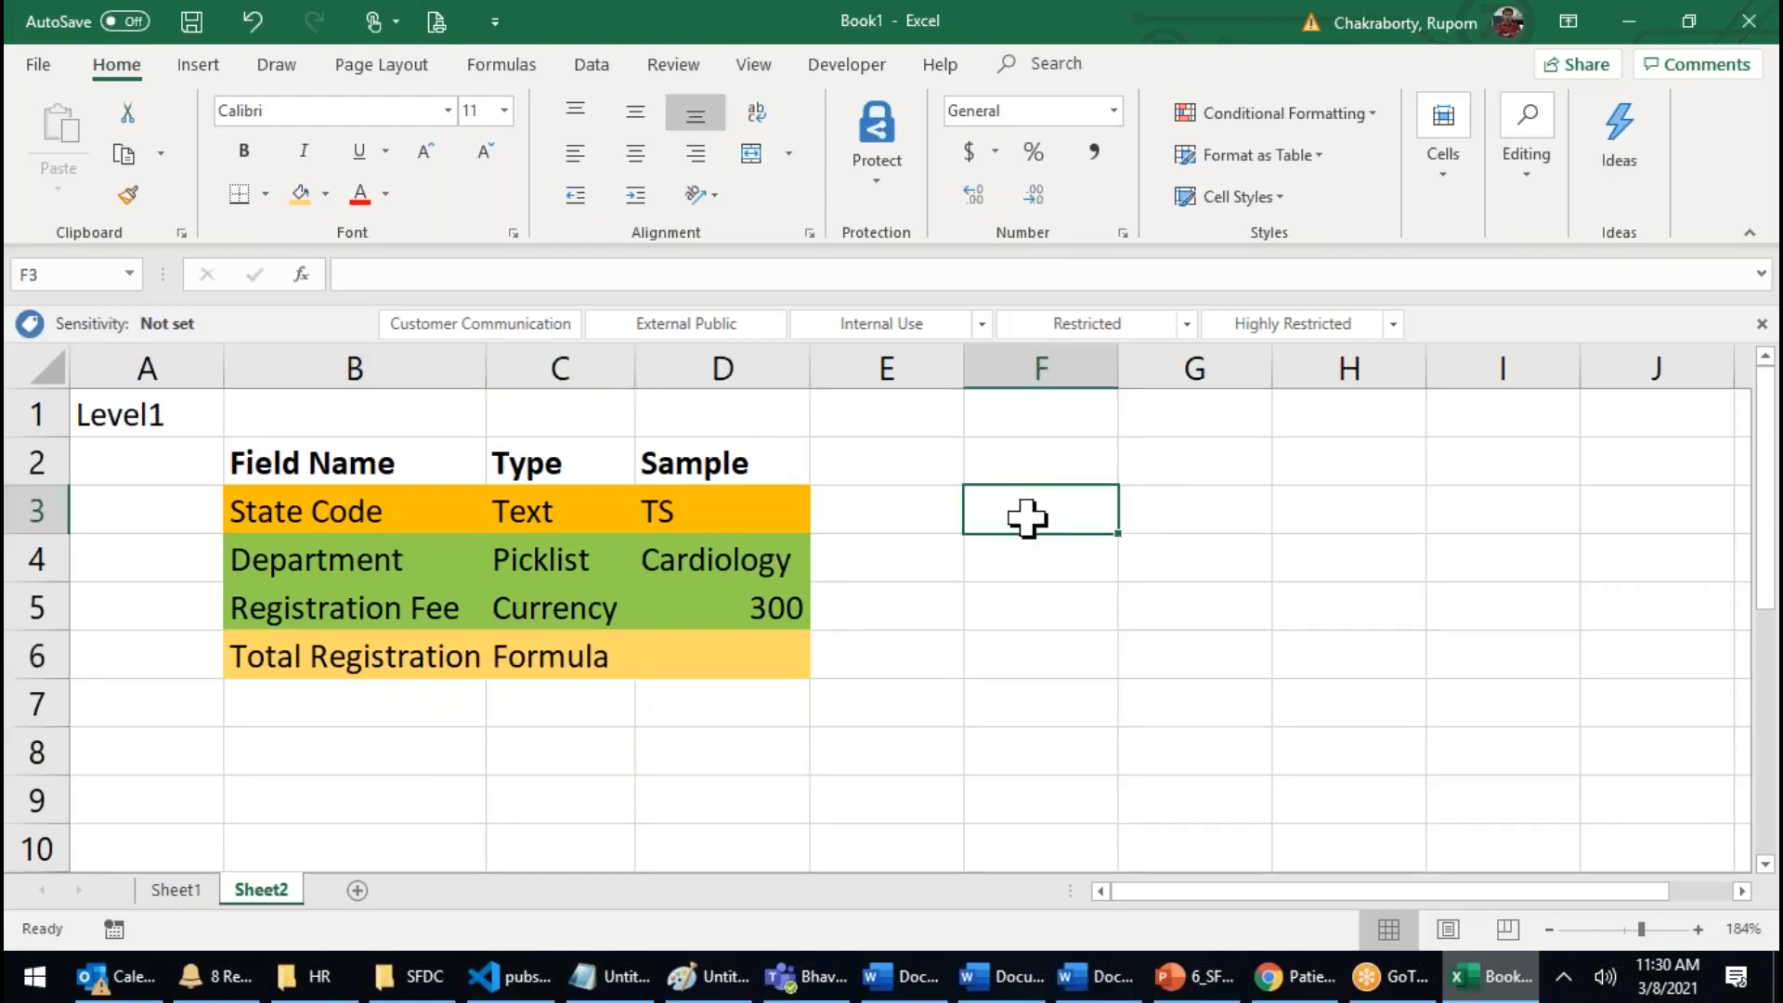
pyautogui.write('TS')
pyautogui.press('Return')
pyautogui.write('KR')
pyautogui.hotkey('ctrl', 'Return')
pyautogui.press('Return')
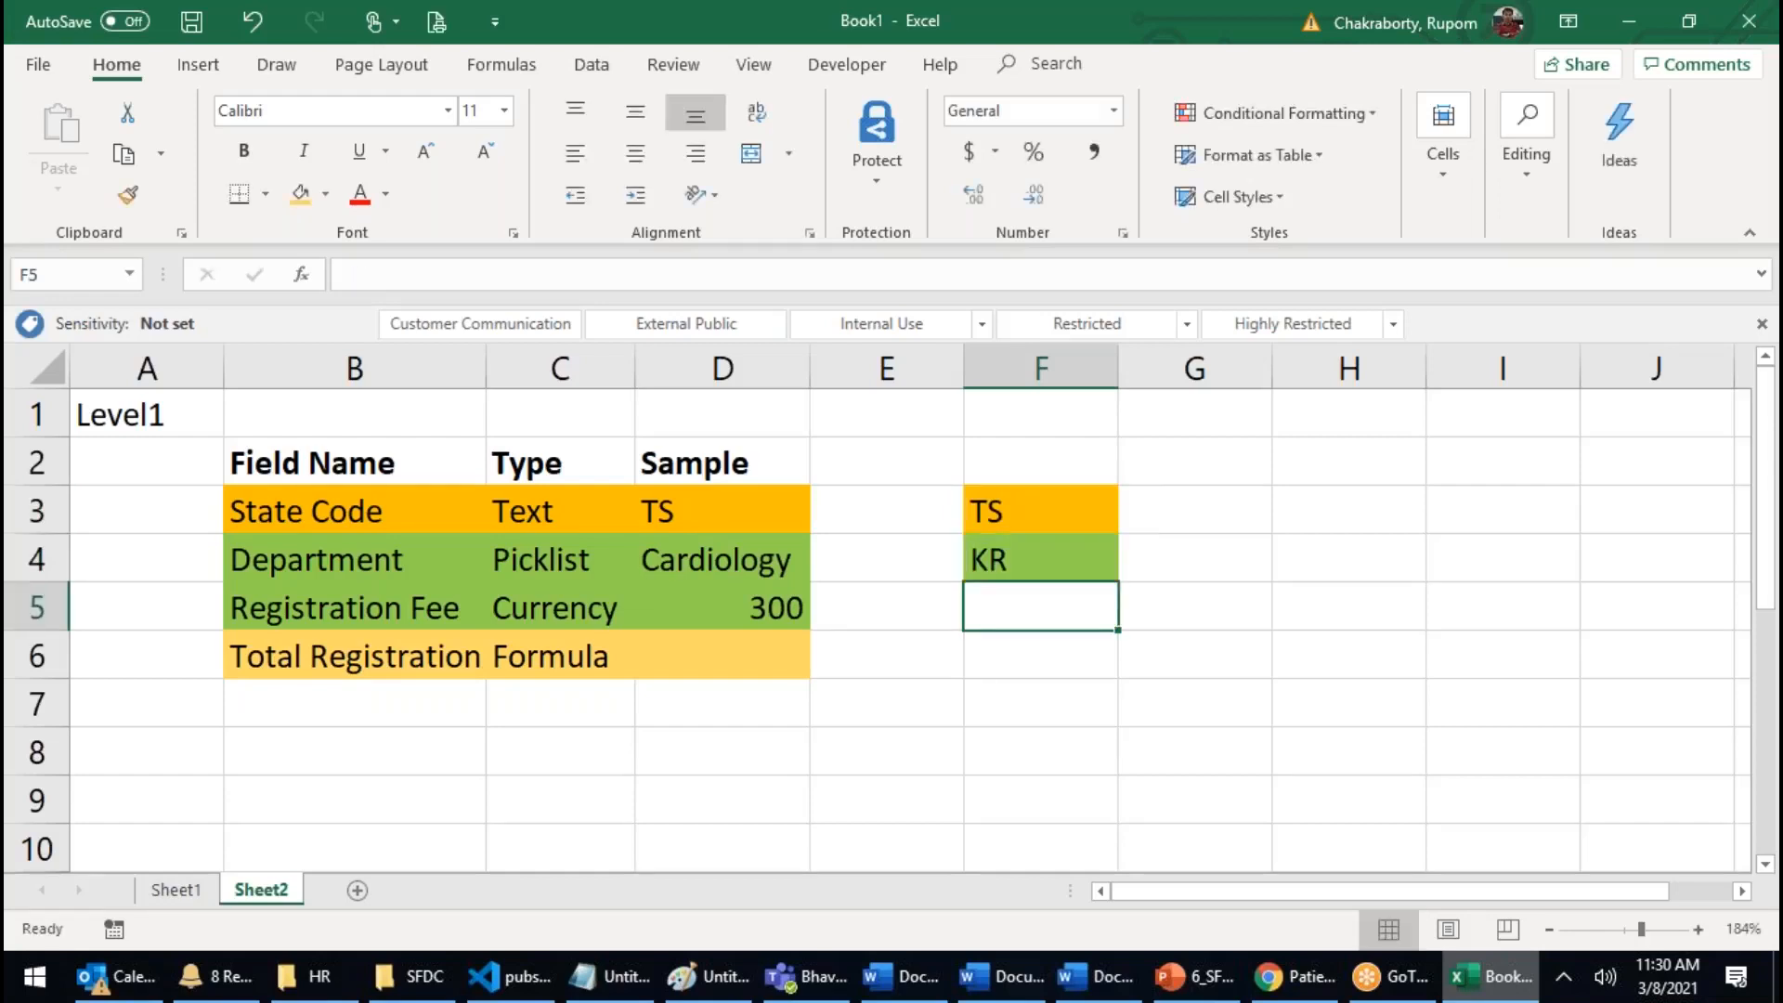
pyautogui.write('TN')
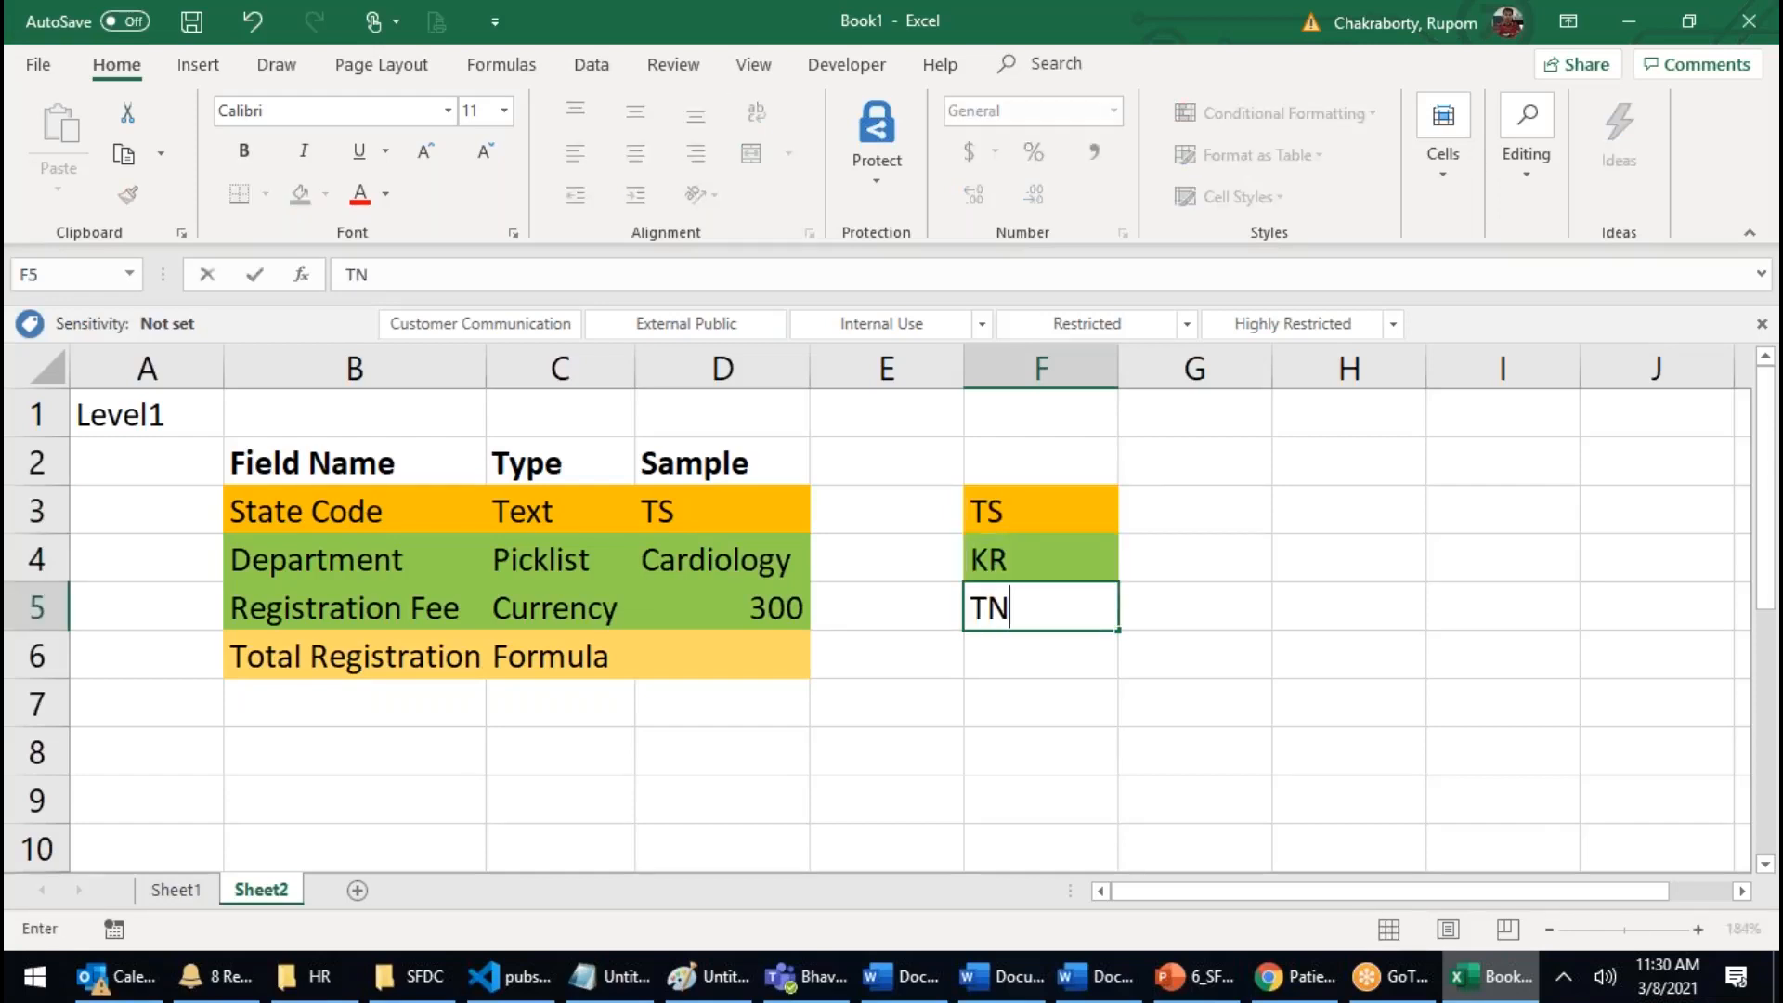
pyautogui.press('Return')
pyautogui.write('AP')
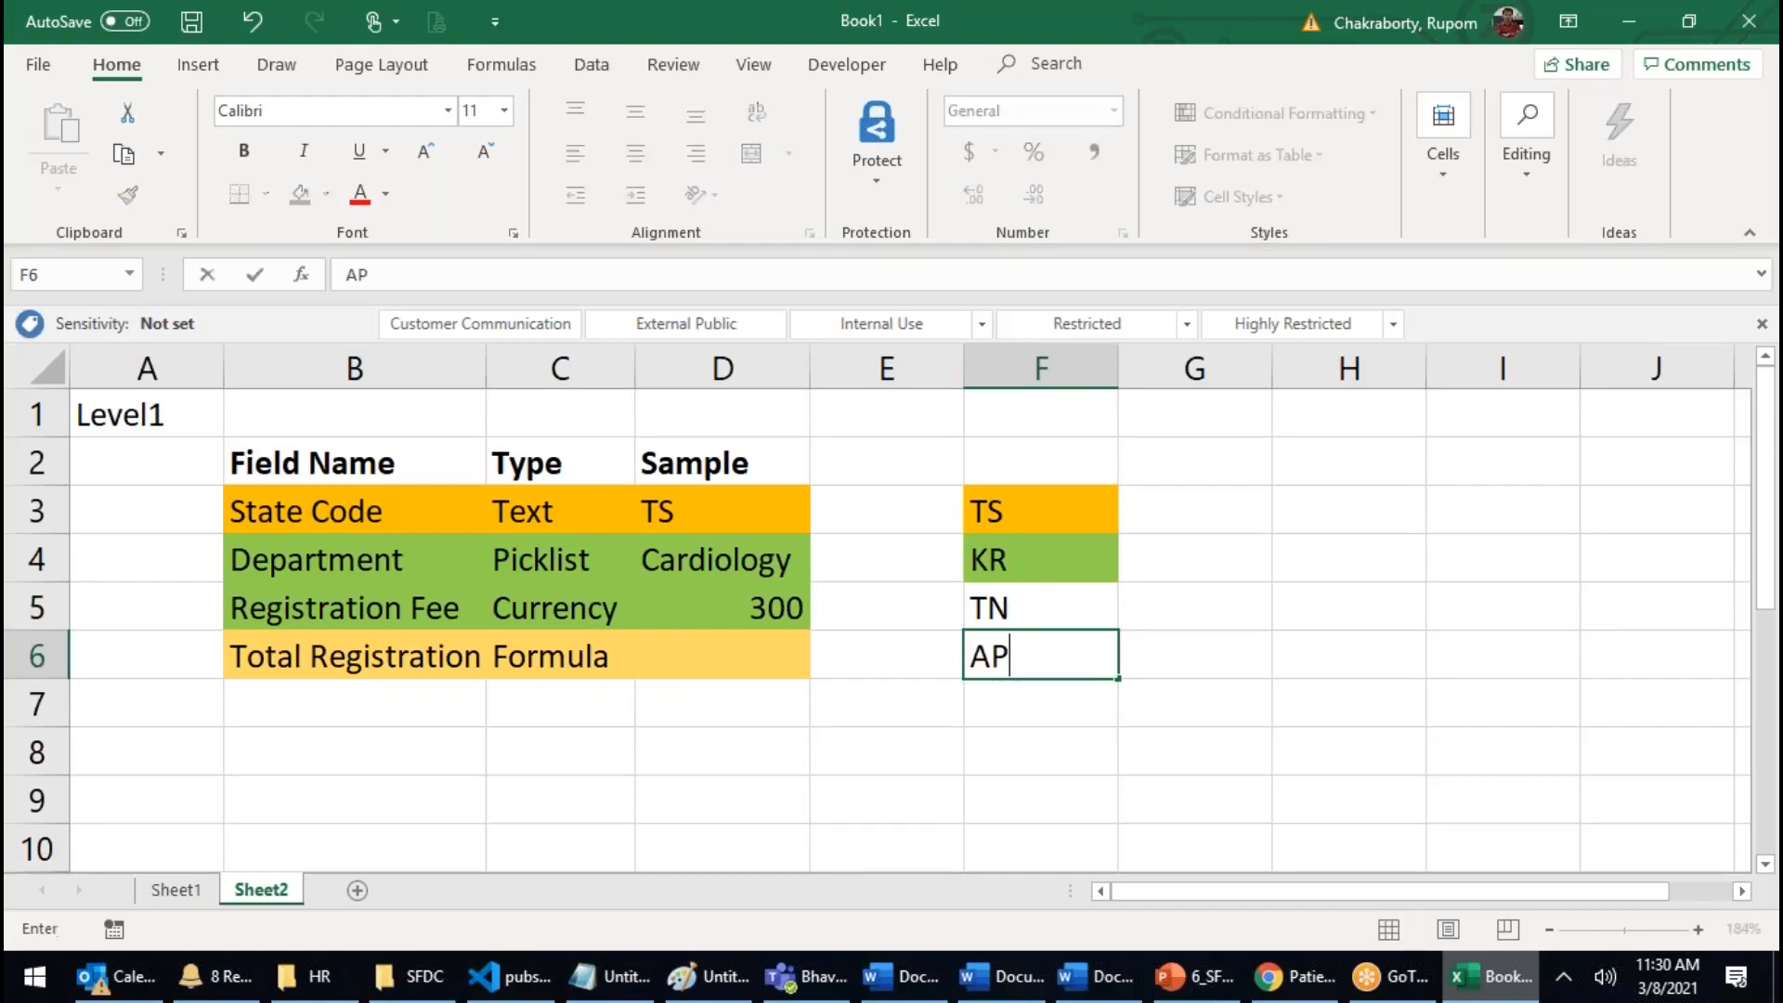
pyautogui.press('Return')
pyautogui.write('Others')
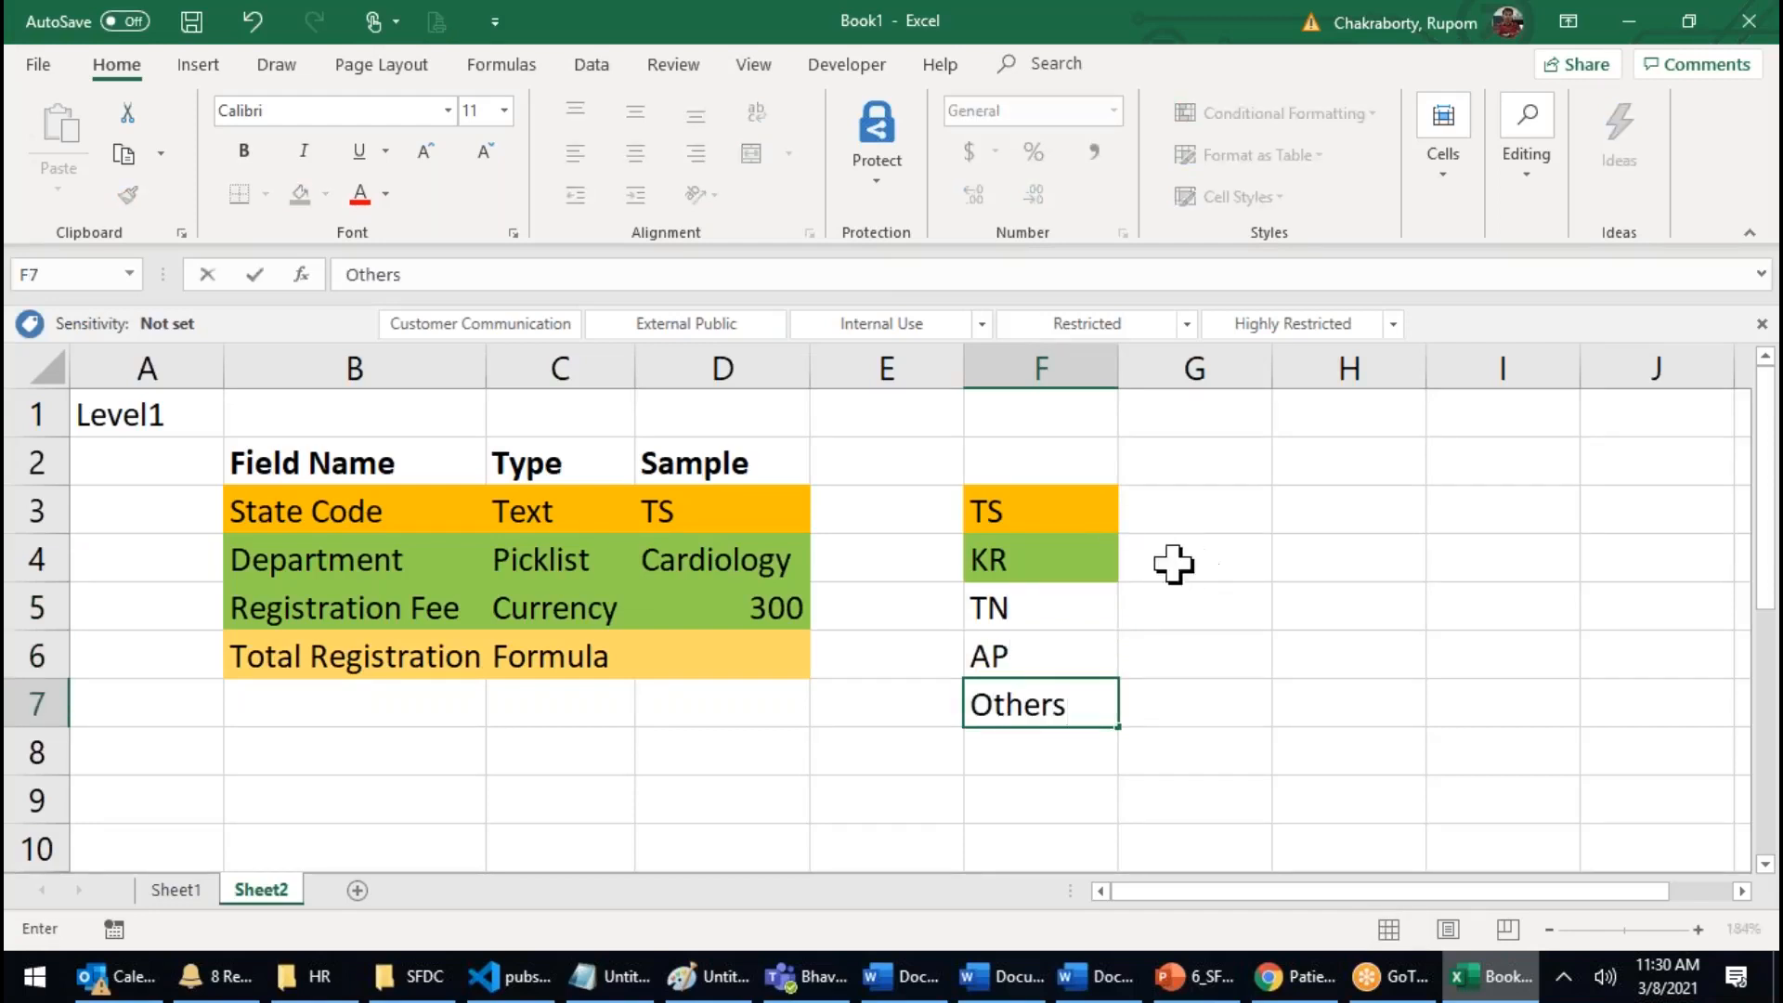
pyautogui.click(1176, 599)
# Step: Add a GST heading in G2 with the rates 12.34 for TS in G3 and 15.69 for KR in G4
pyautogui.click(1195, 465)
pyautogui.write('GST')
pyautogui.click(1189, 513)
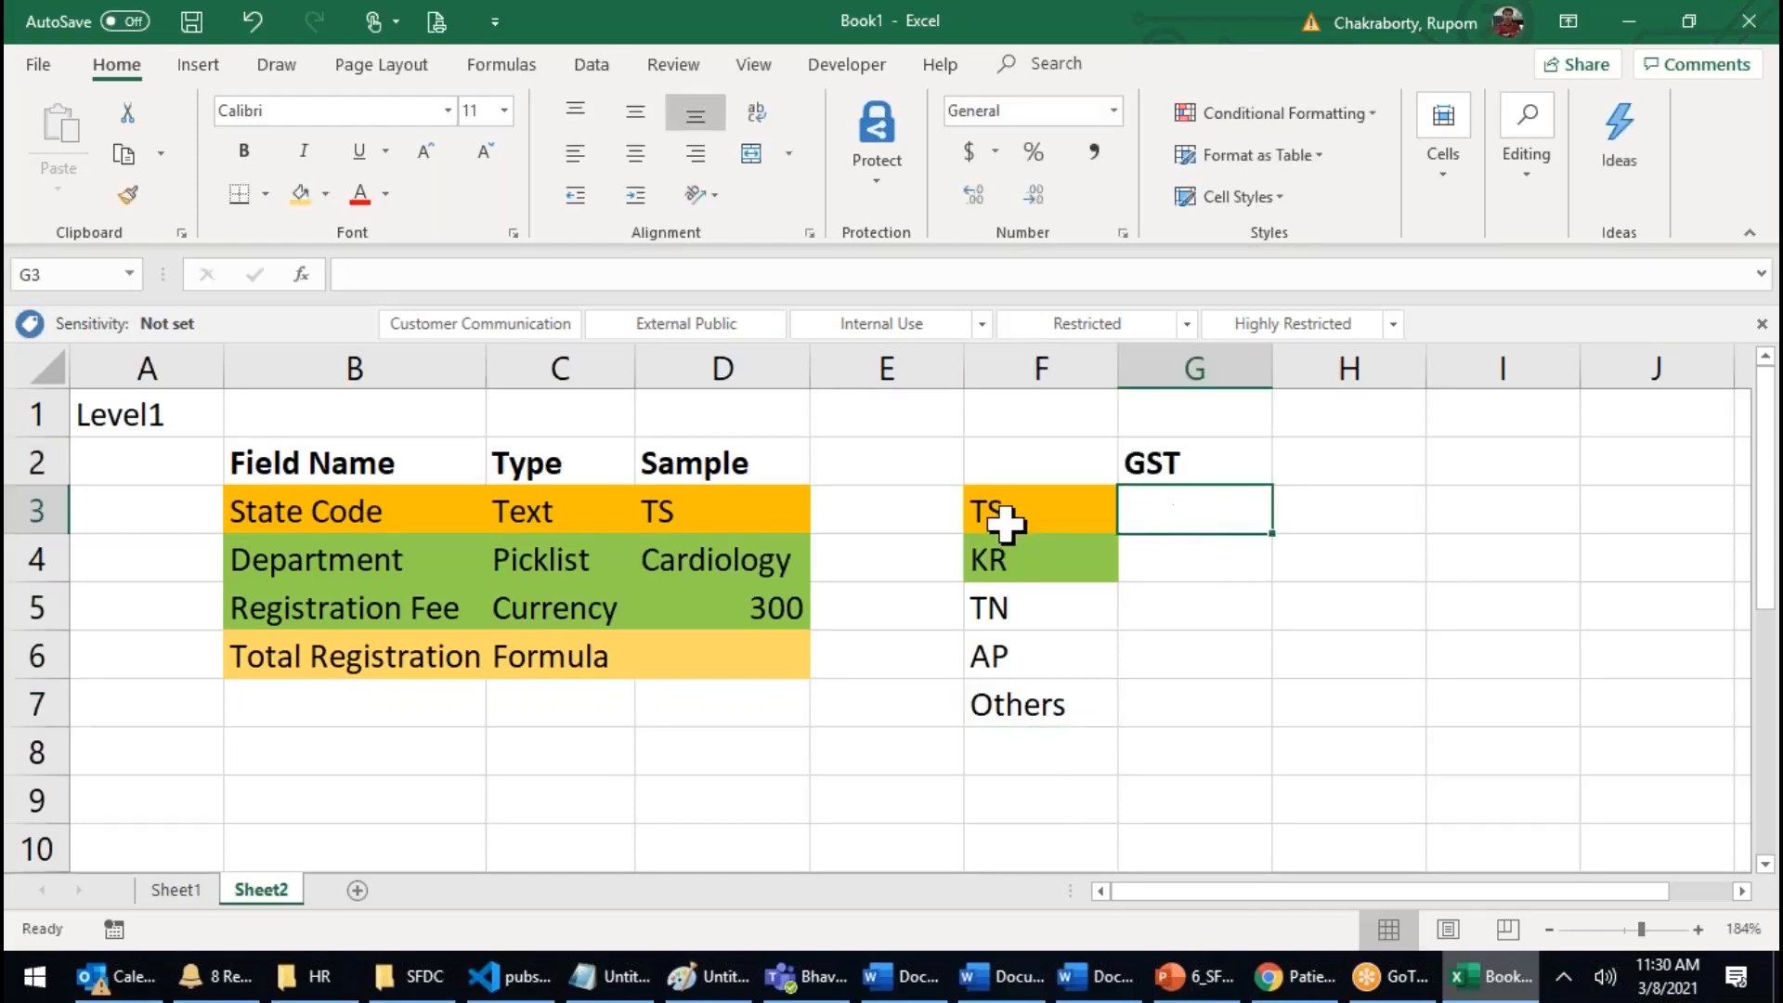
pyautogui.write('12.34')
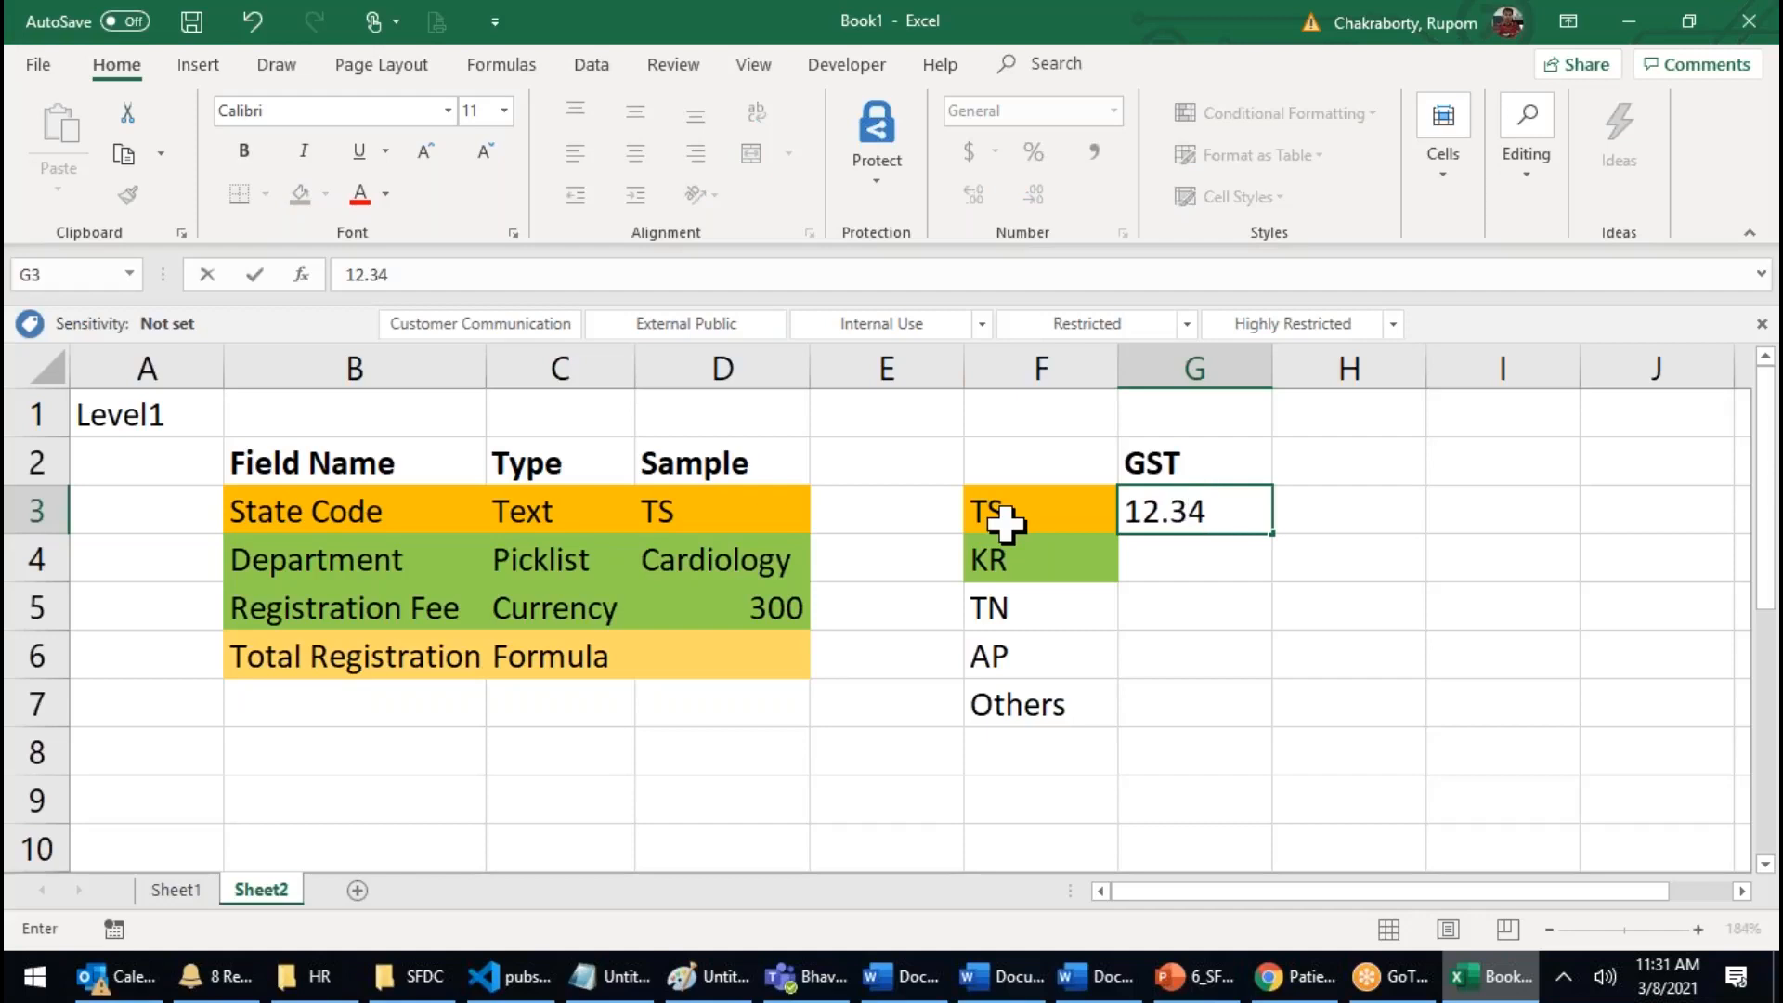
pyautogui.press('Return')
pyautogui.write('15.69')
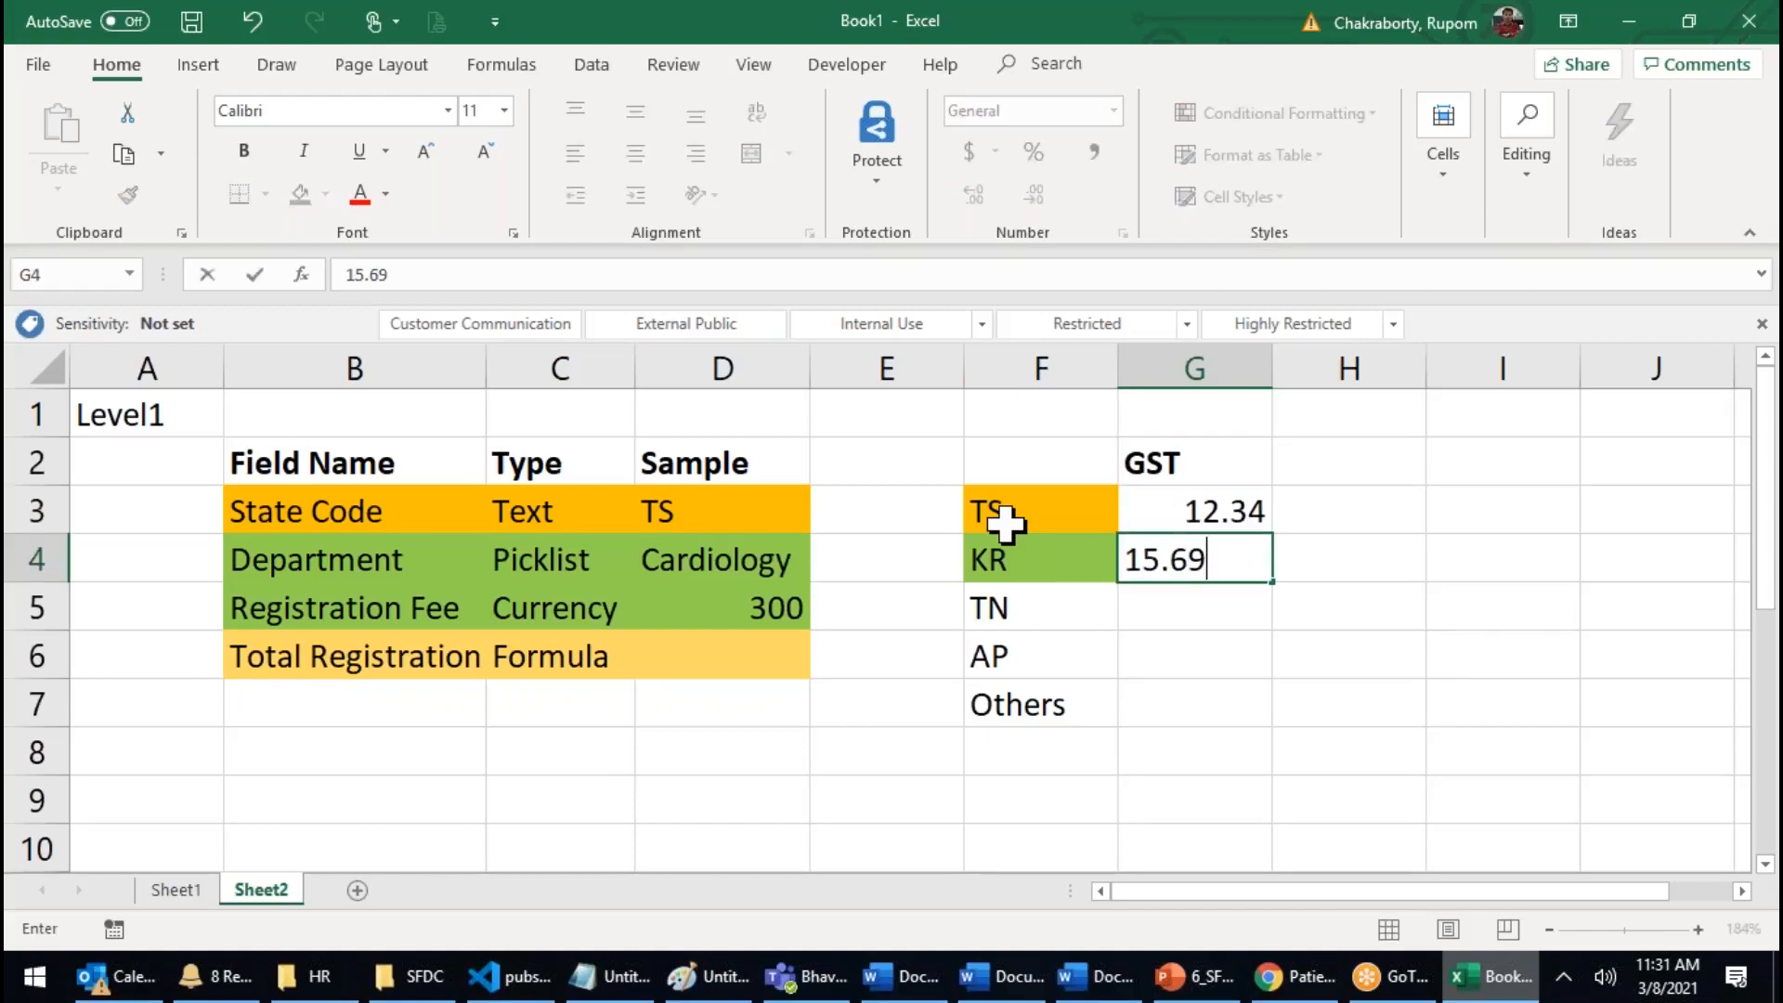
pyautogui.press('Return')
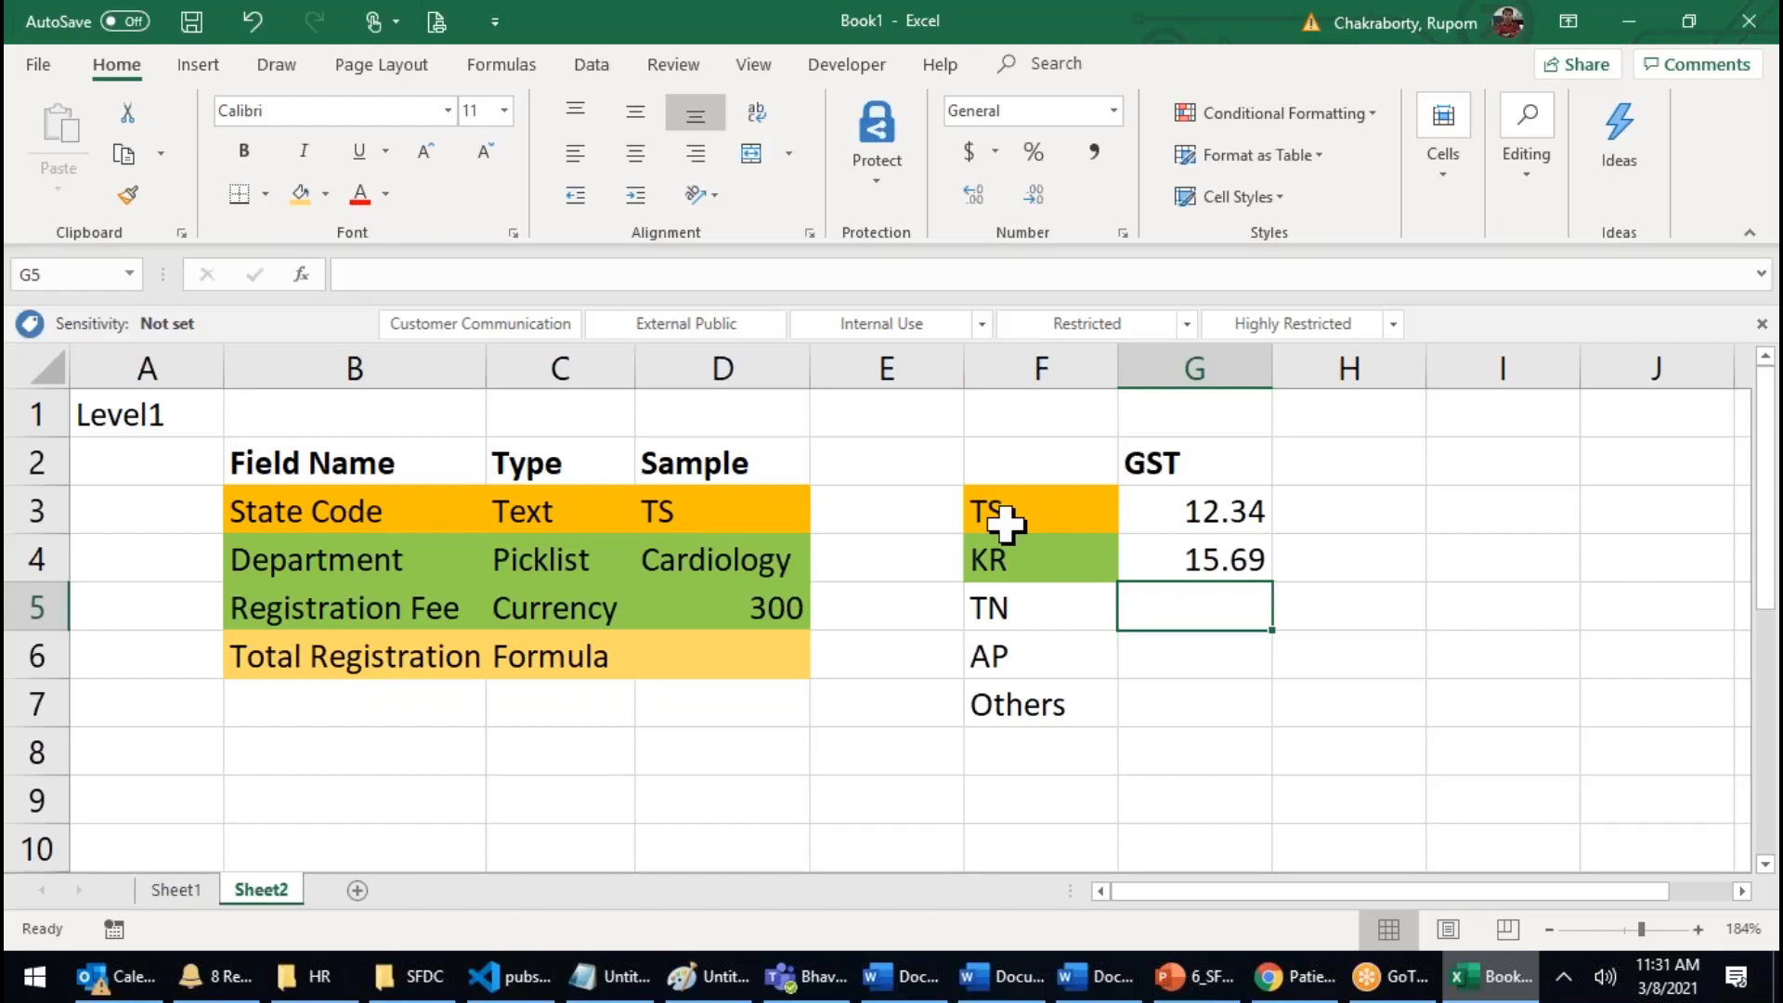
# Step: Enter the remaining GST rates in G5:G7: 11.45 for TN, 12 for AP and 15 for Others
pyautogui.write('11.45')
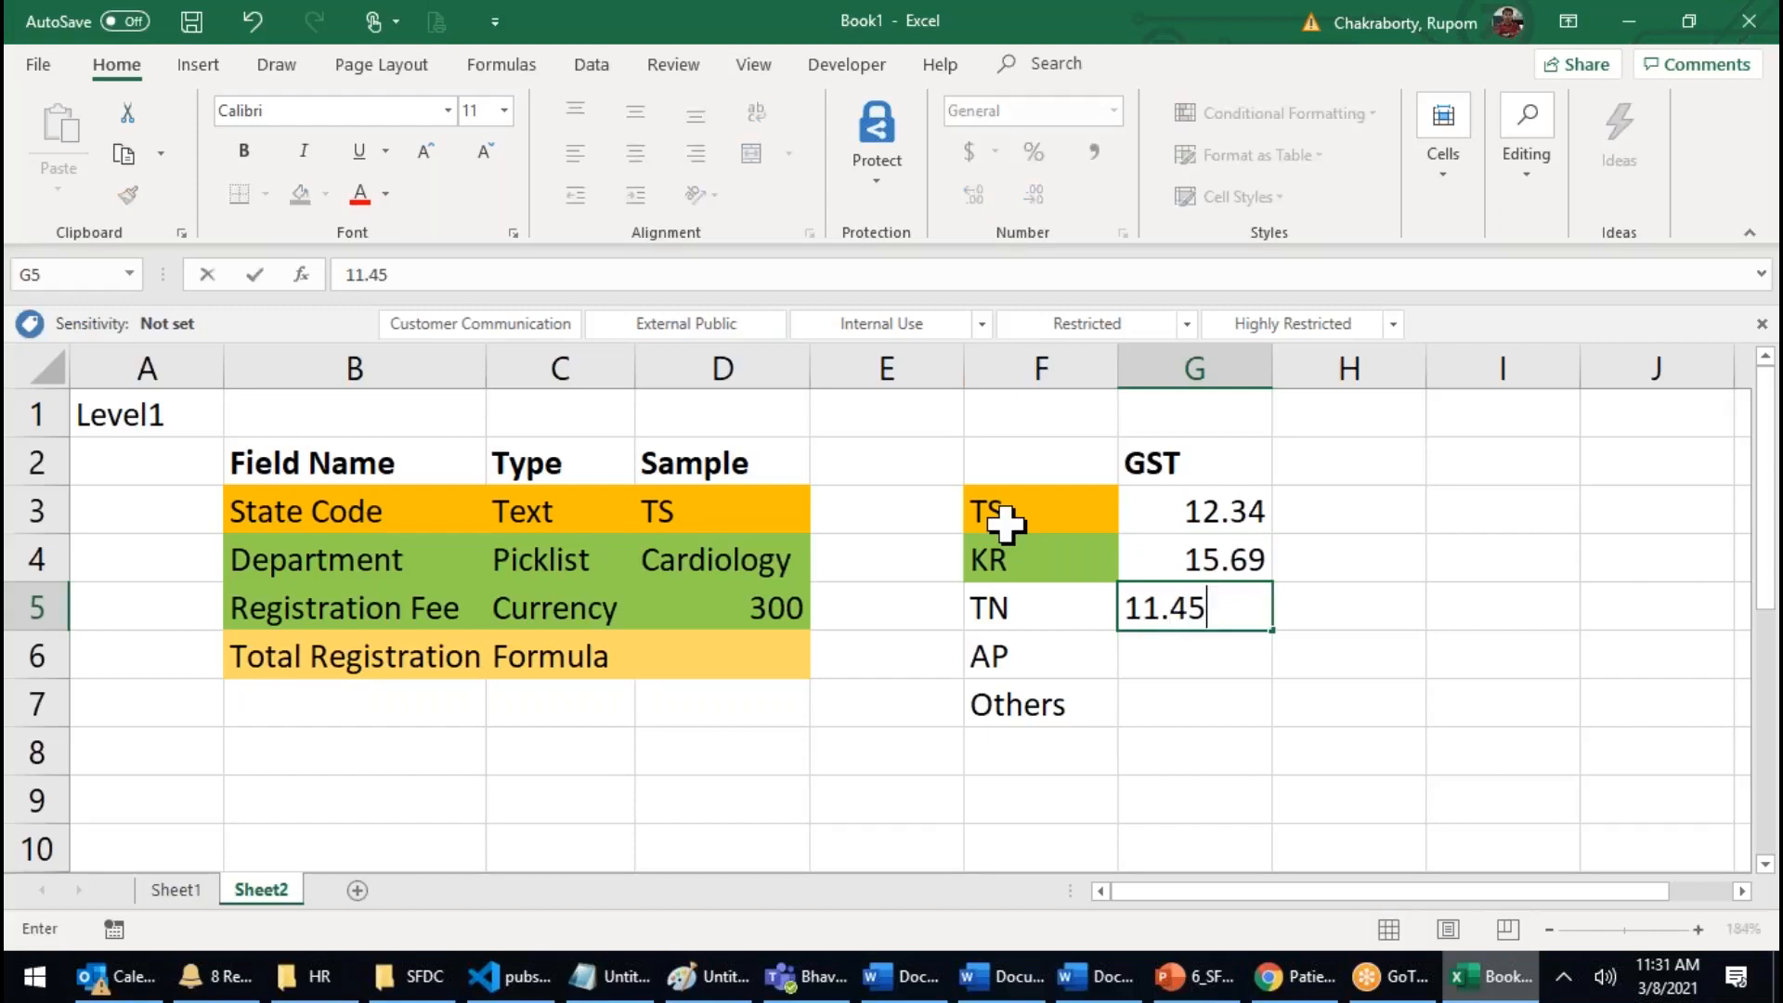
pyautogui.press('Return')
pyautogui.write('12')
pyautogui.hotkey('ctrl', 'Return')
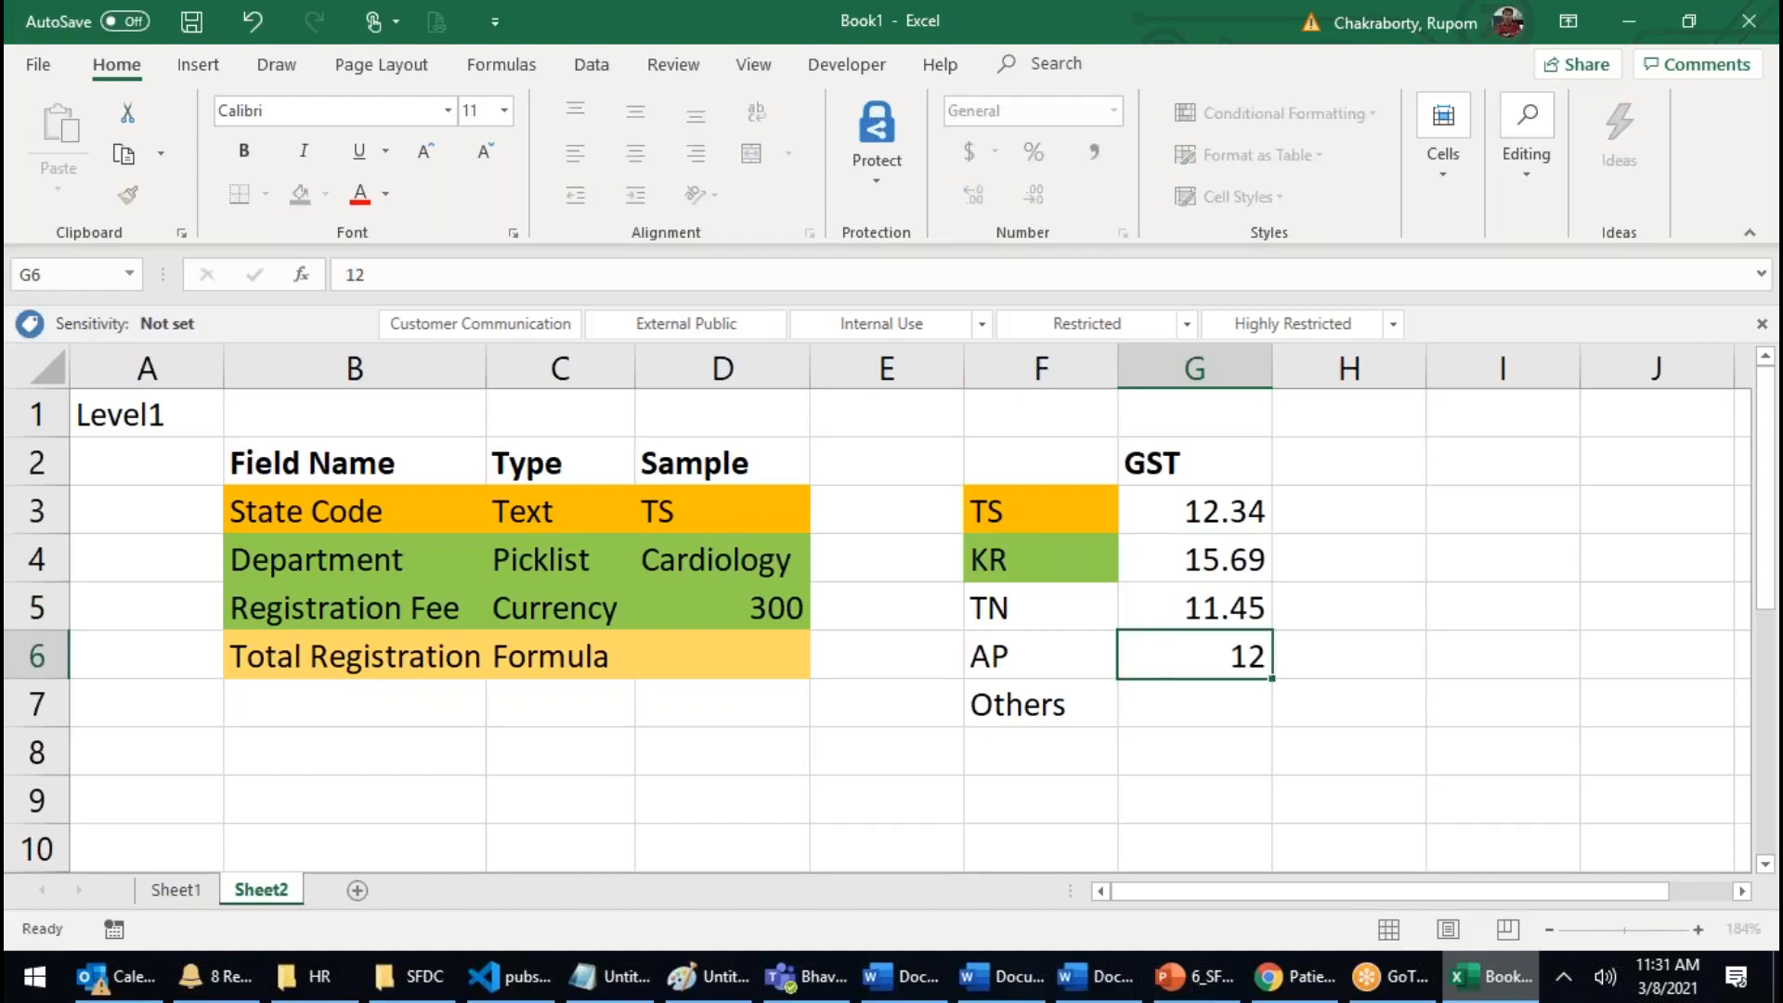
pyautogui.press('Return')
pyautogui.write('15')
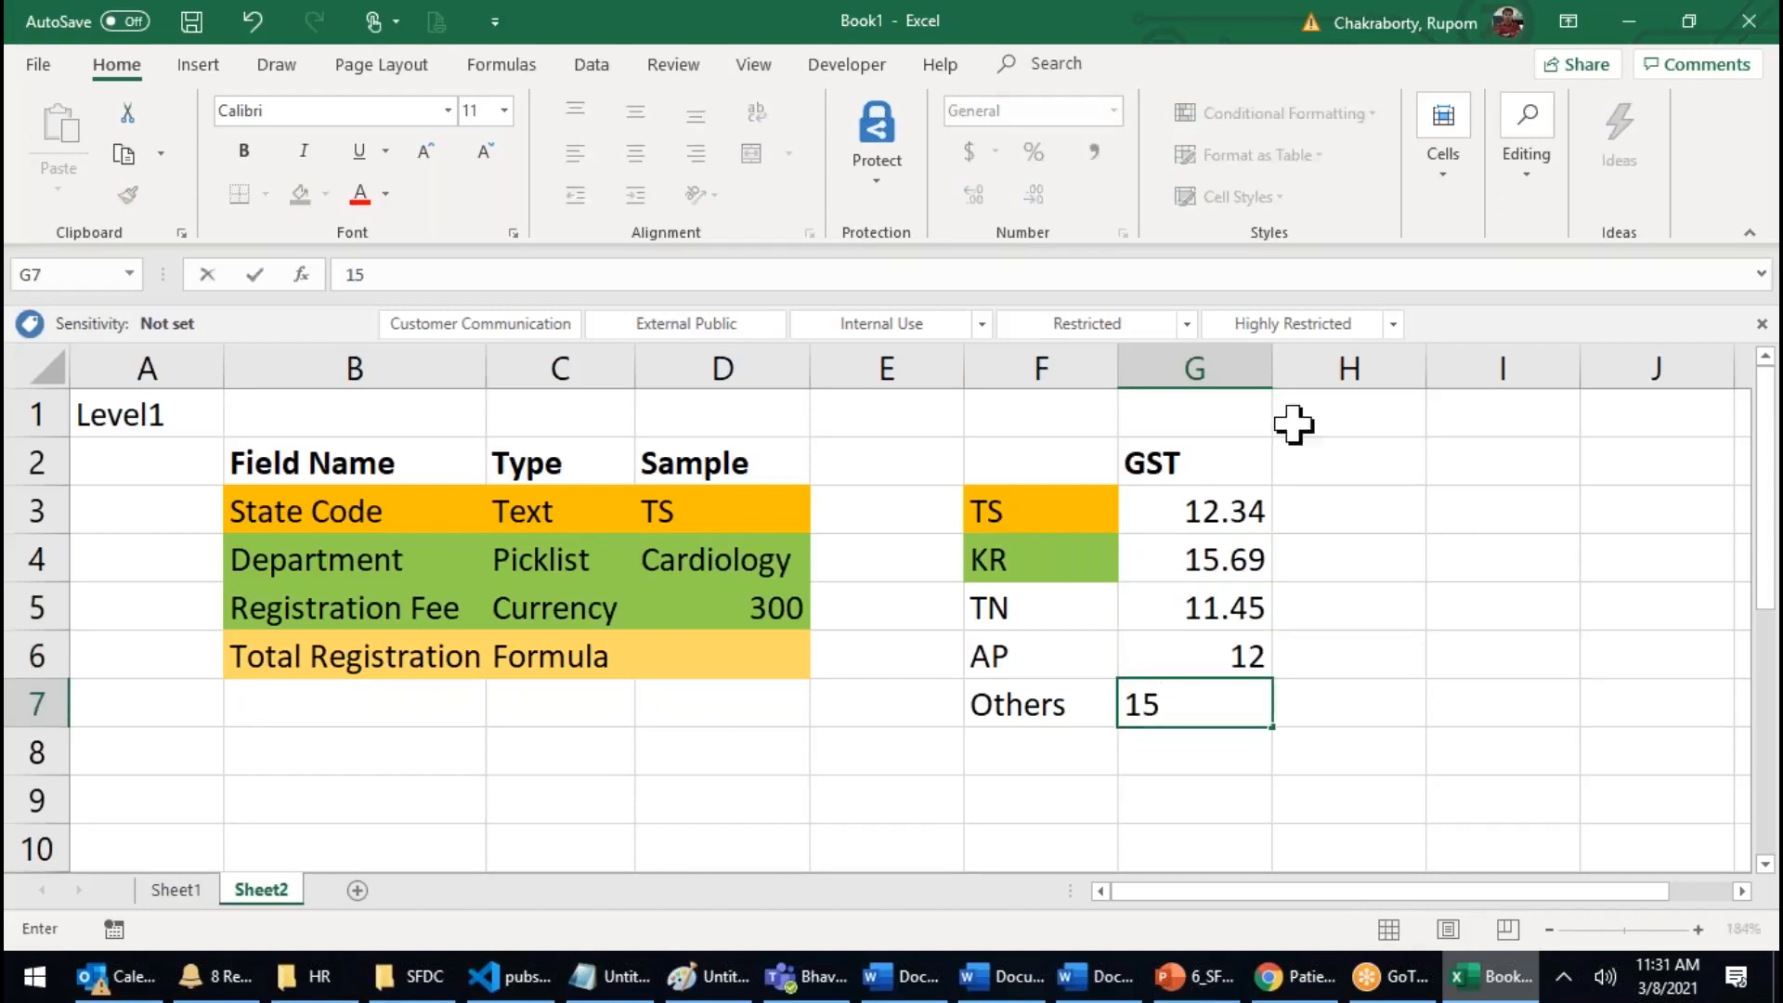
pyautogui.click(1285, 469)
# Step: Add the heading State in F2 above the state codes
pyautogui.moveTo(1012, 469); pyautogui.dragTo(1245, 705)
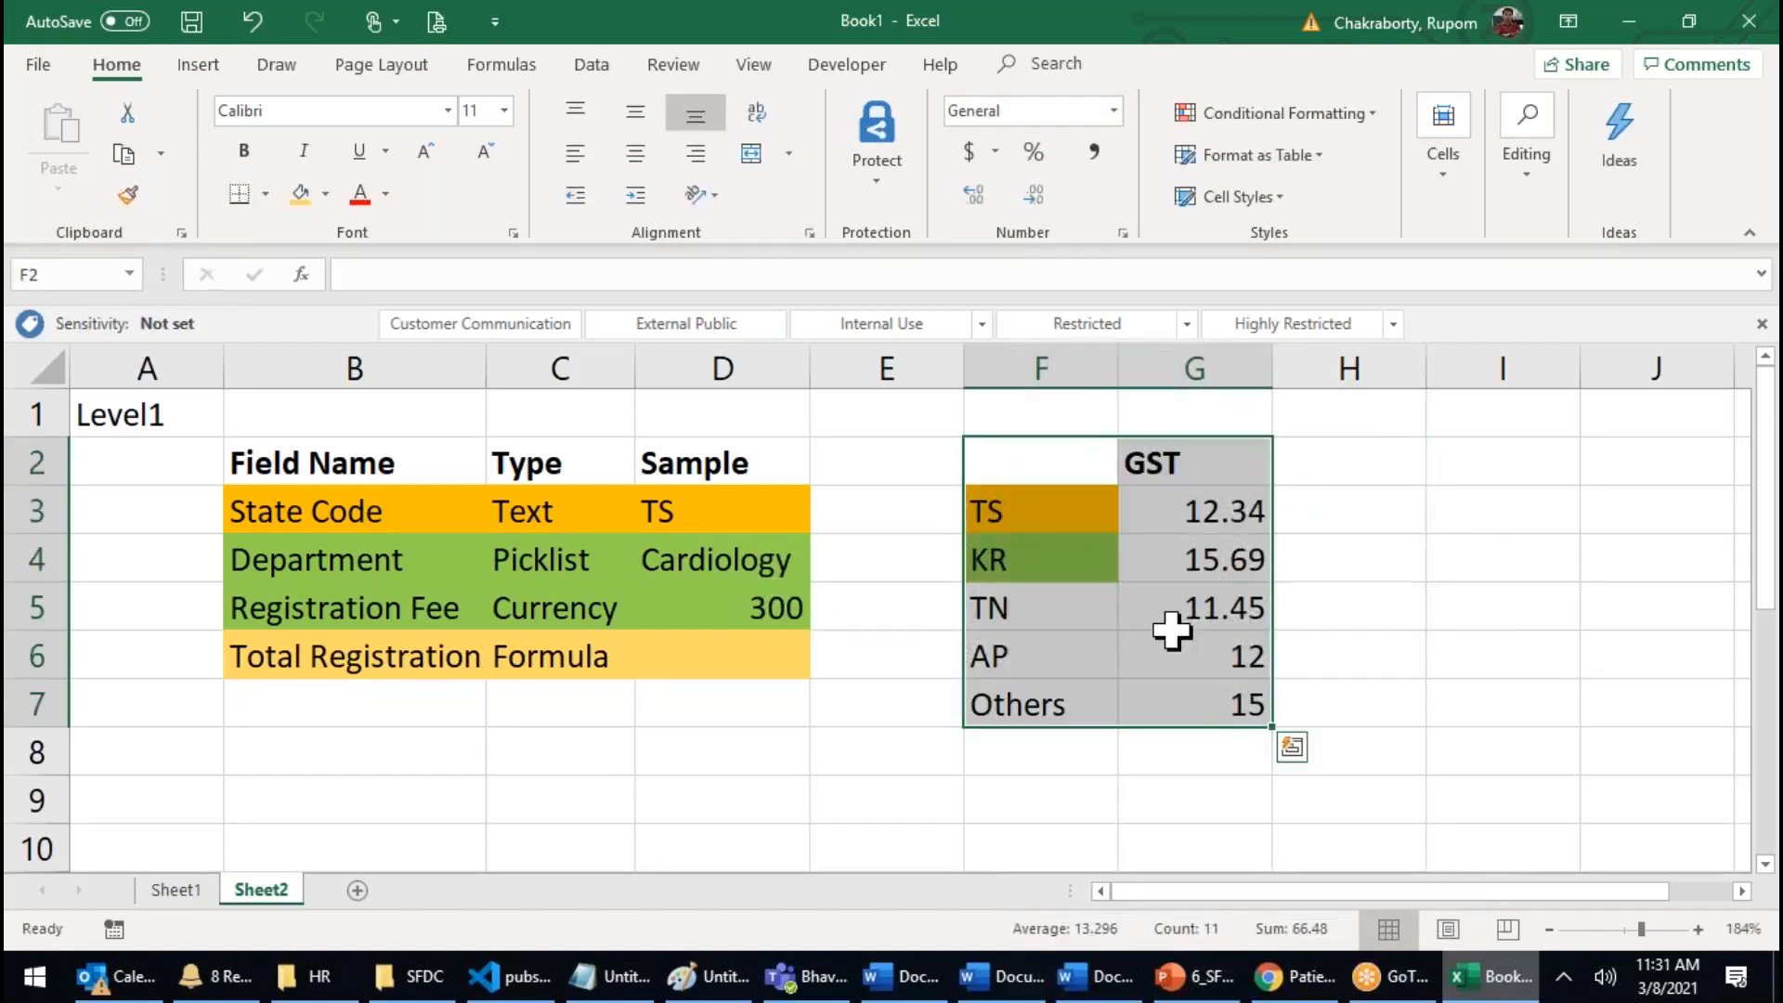
pyautogui.click(1036, 469)
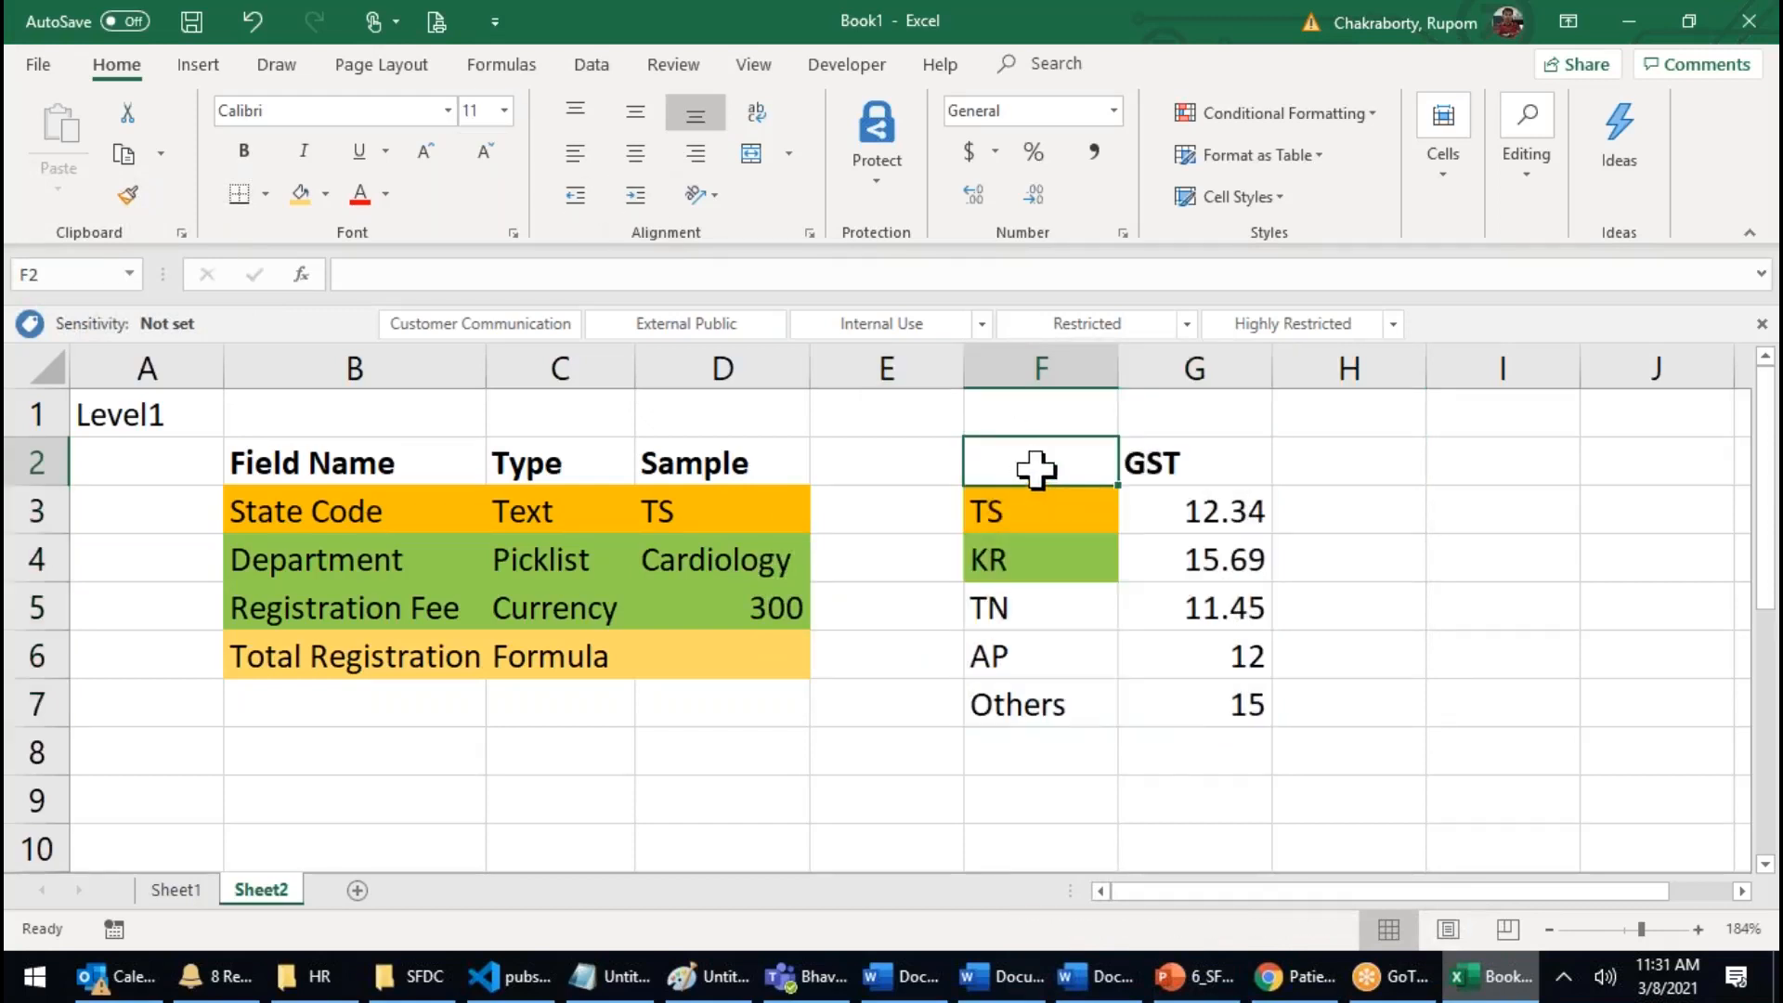
pyautogui.write('sTATE')
pyautogui.click(1208, 515)
# Step: Apply all borders to the State and GST table in F2:G7
pyautogui.moveTo(1021, 460); pyautogui.dragTo(1198, 696)
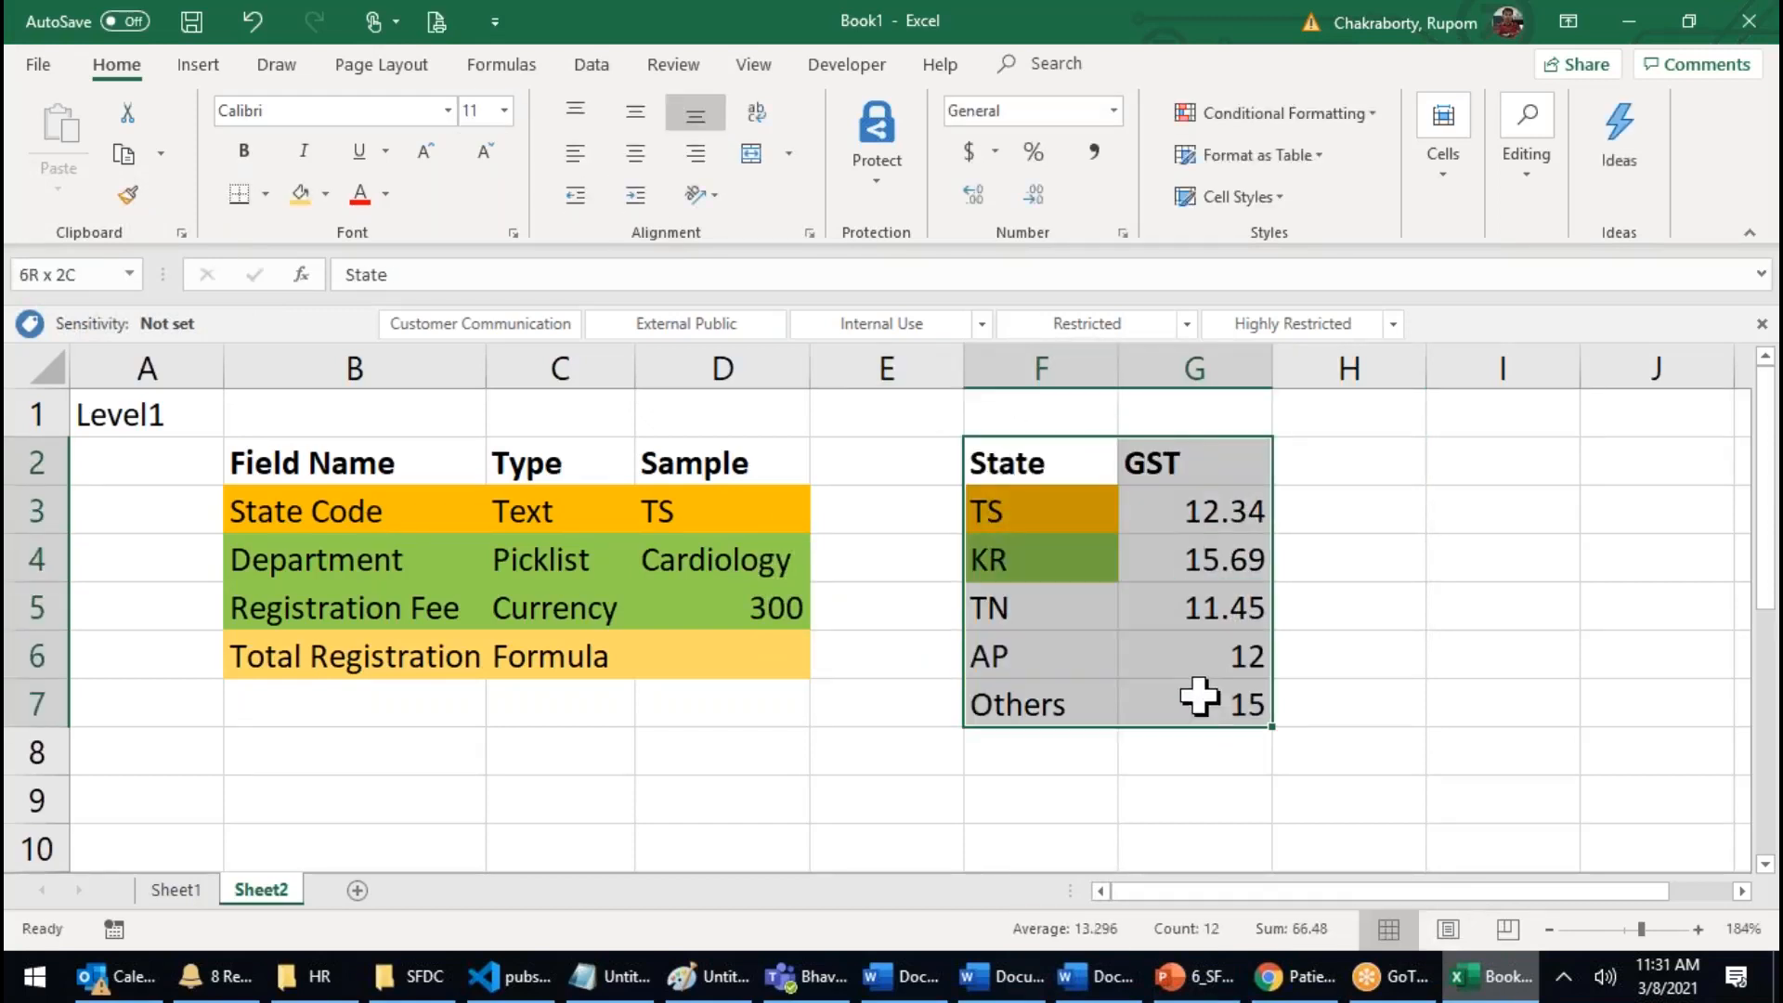
pyautogui.click(265, 195)
pyautogui.click(310, 420)
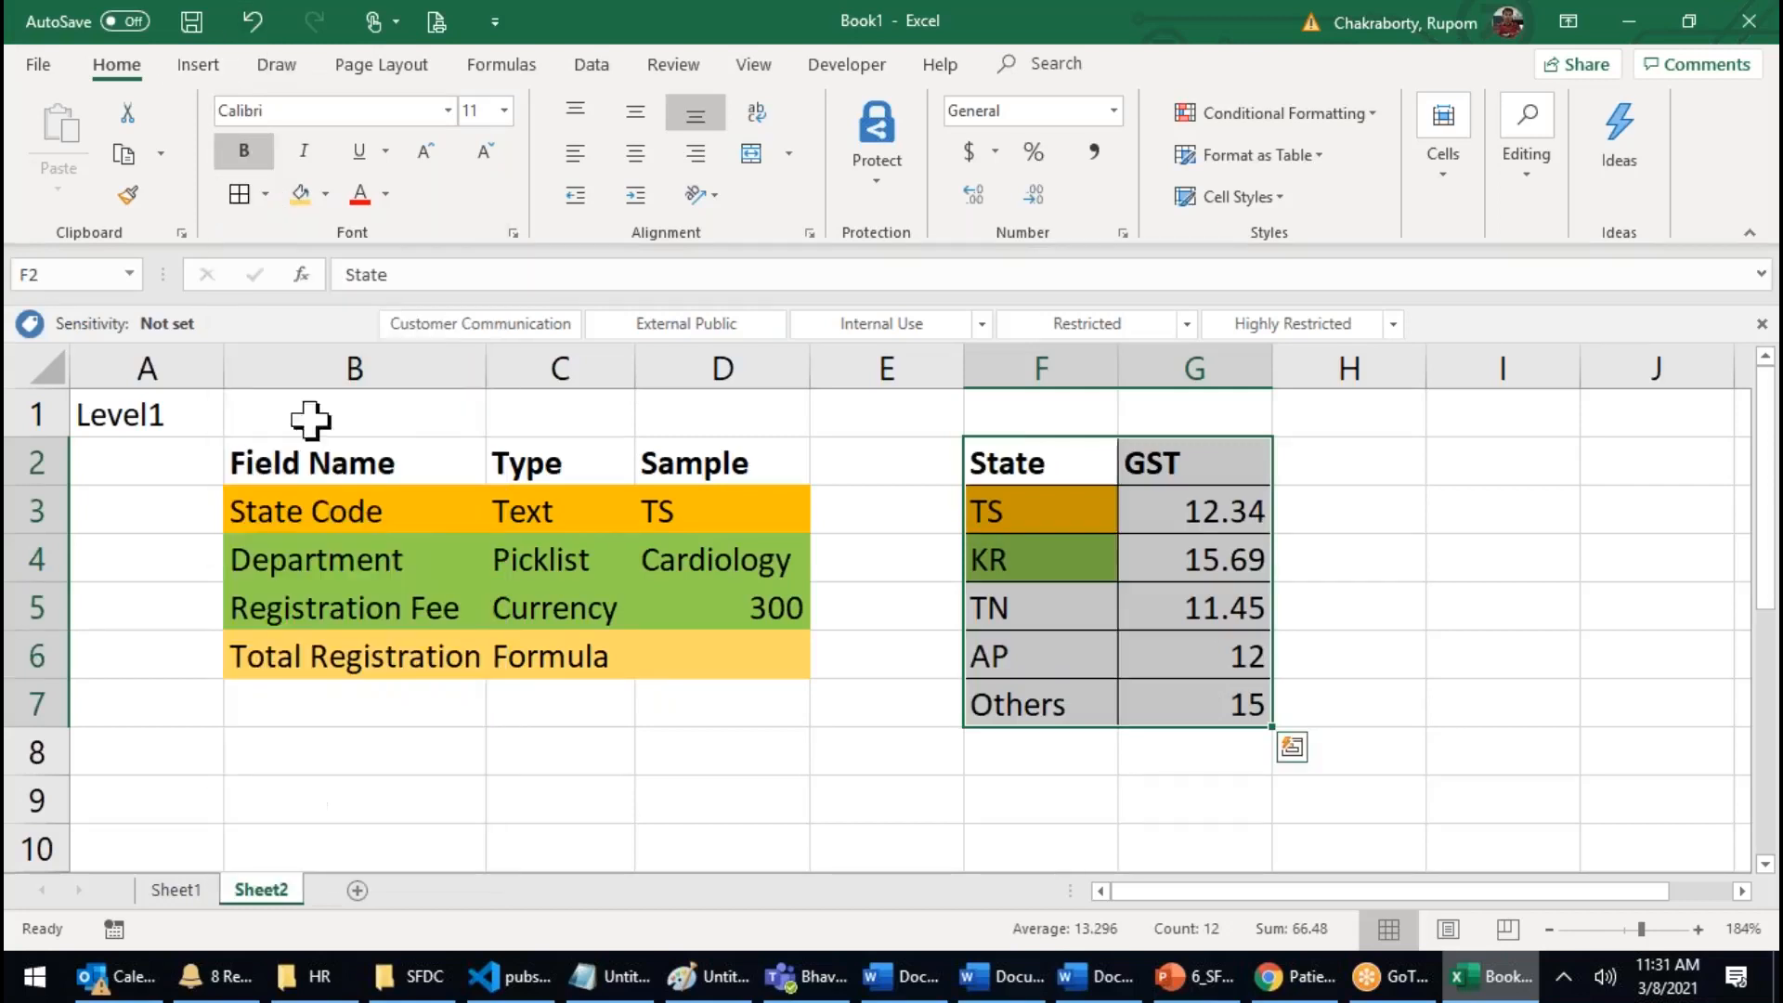
# Step: Remove the fill color from the State and GST table F2:G7
pyautogui.click(326, 194)
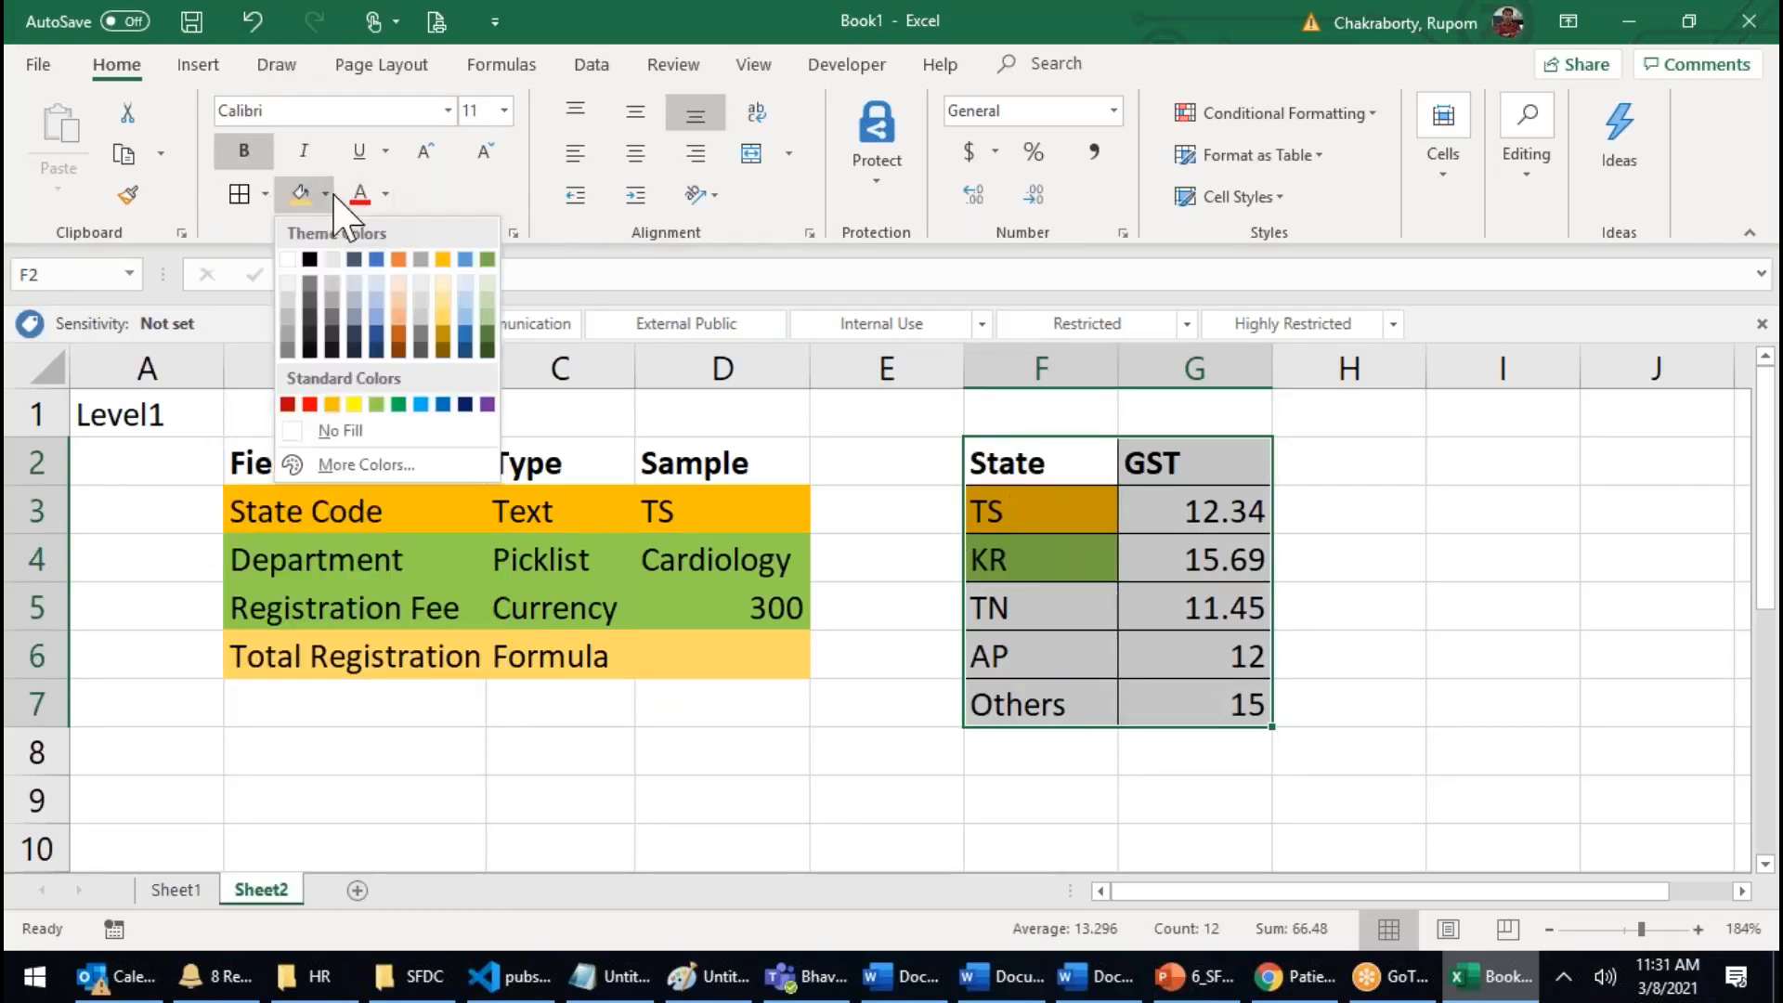
pyautogui.click(351, 432)
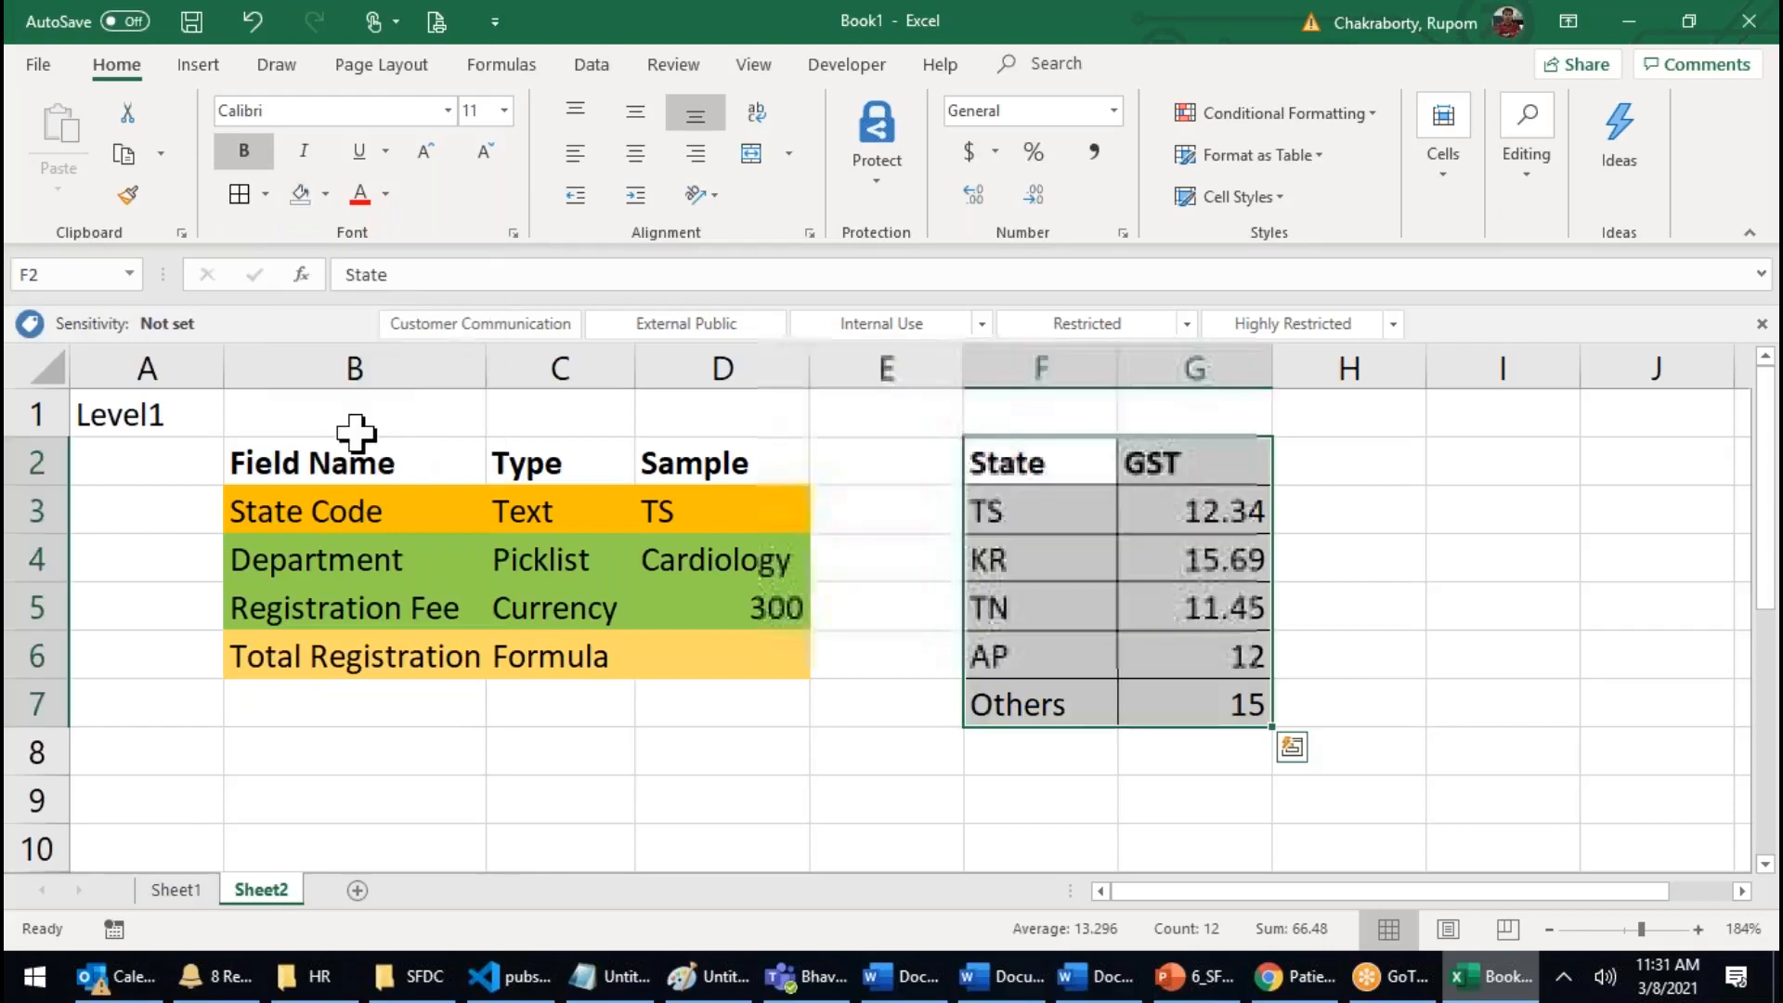
pyautogui.click(1364, 577)
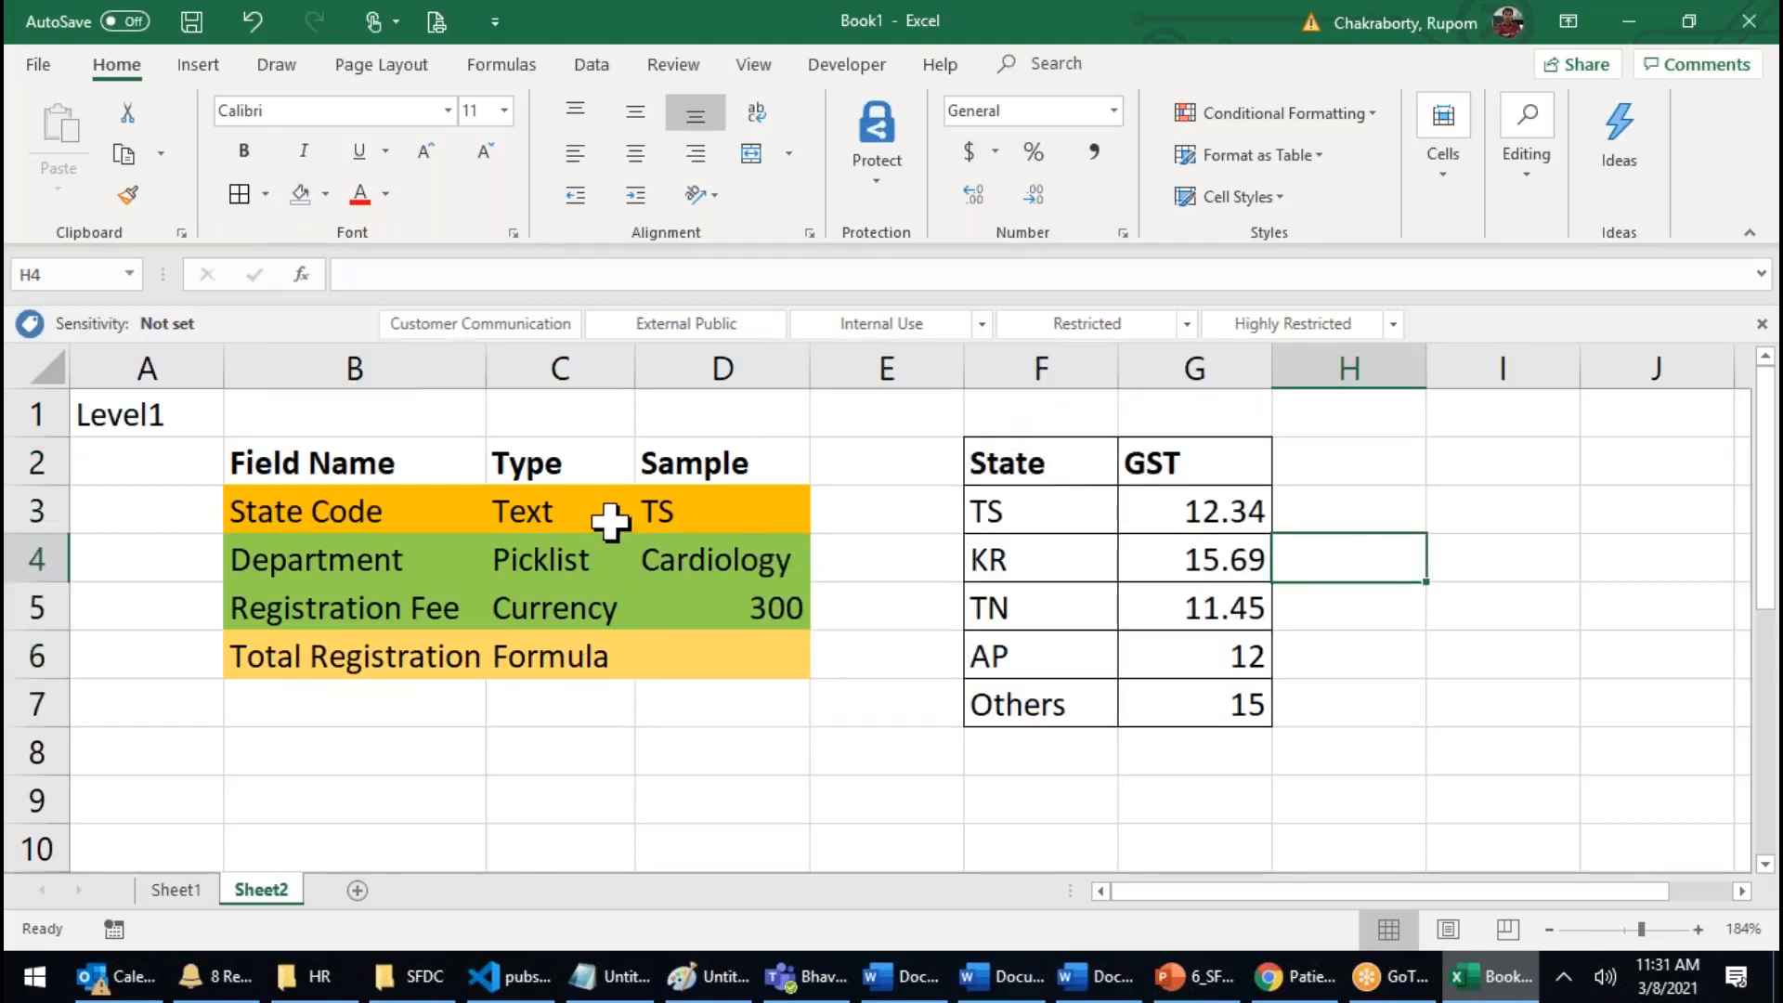
# Step: Apply strikethrough to the Department row B4:D4 through the cell font formatting
pyautogui.click(671, 511)
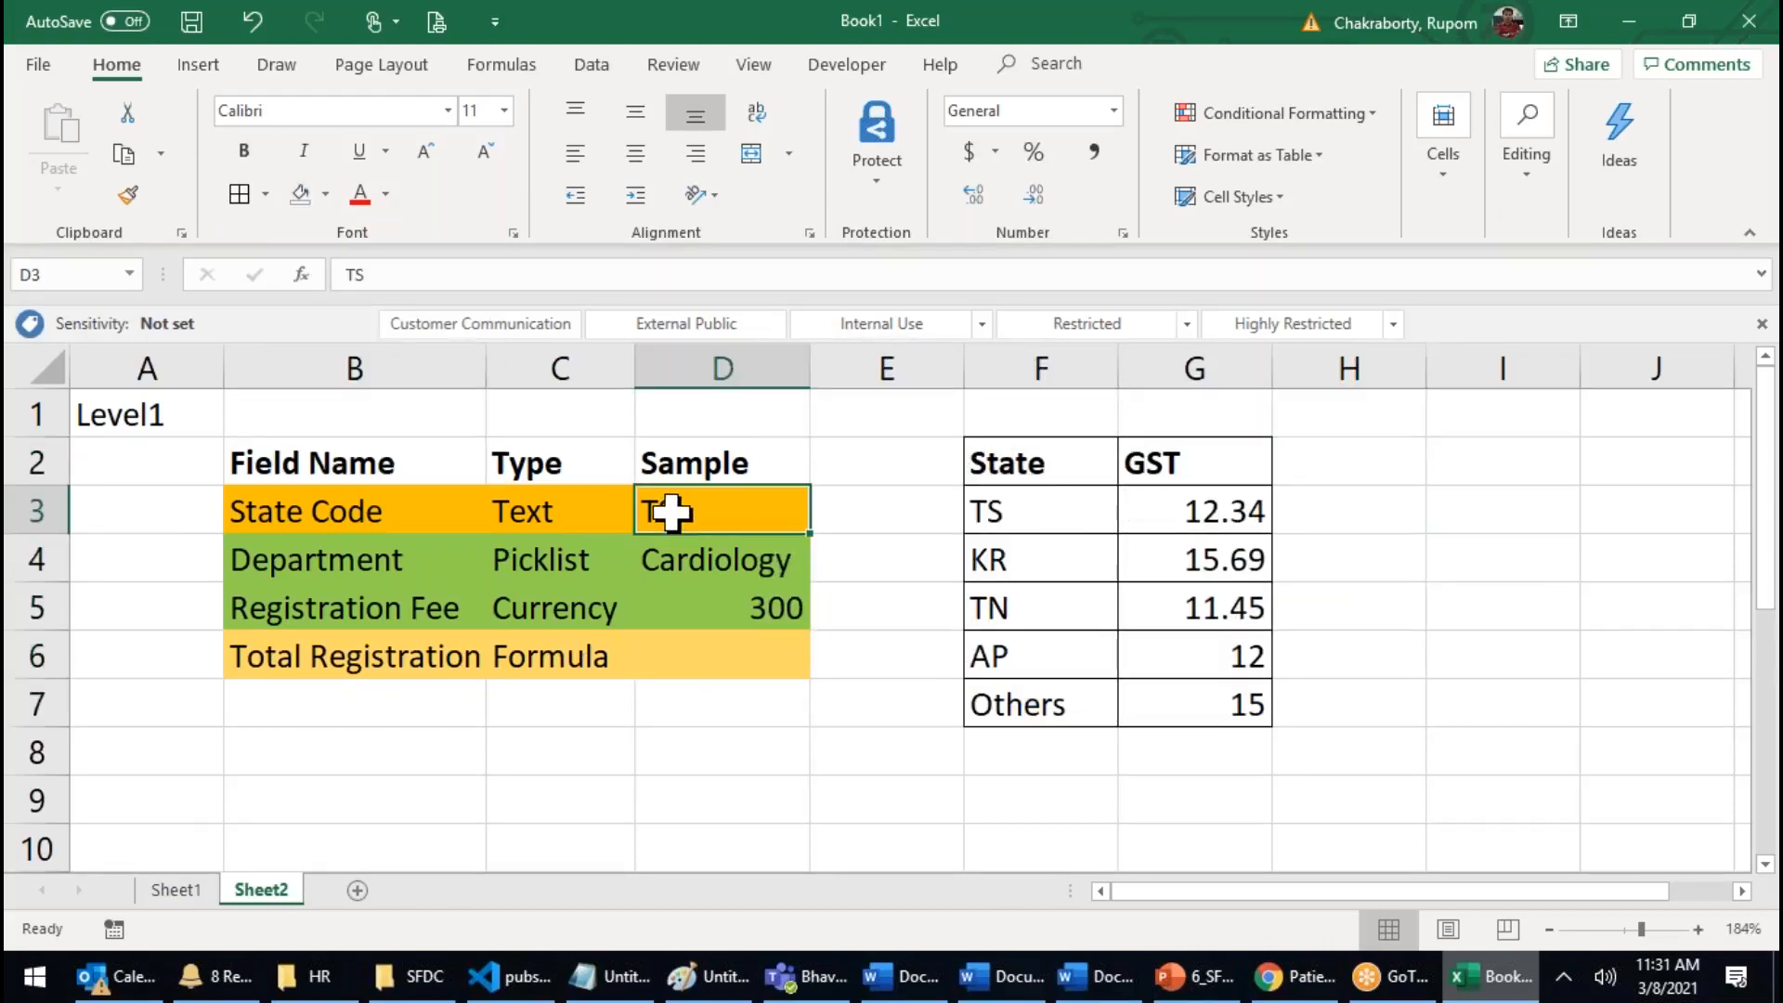
pyautogui.click(700, 565)
pyautogui.moveTo(325, 573); pyautogui.dragTo(734, 562)
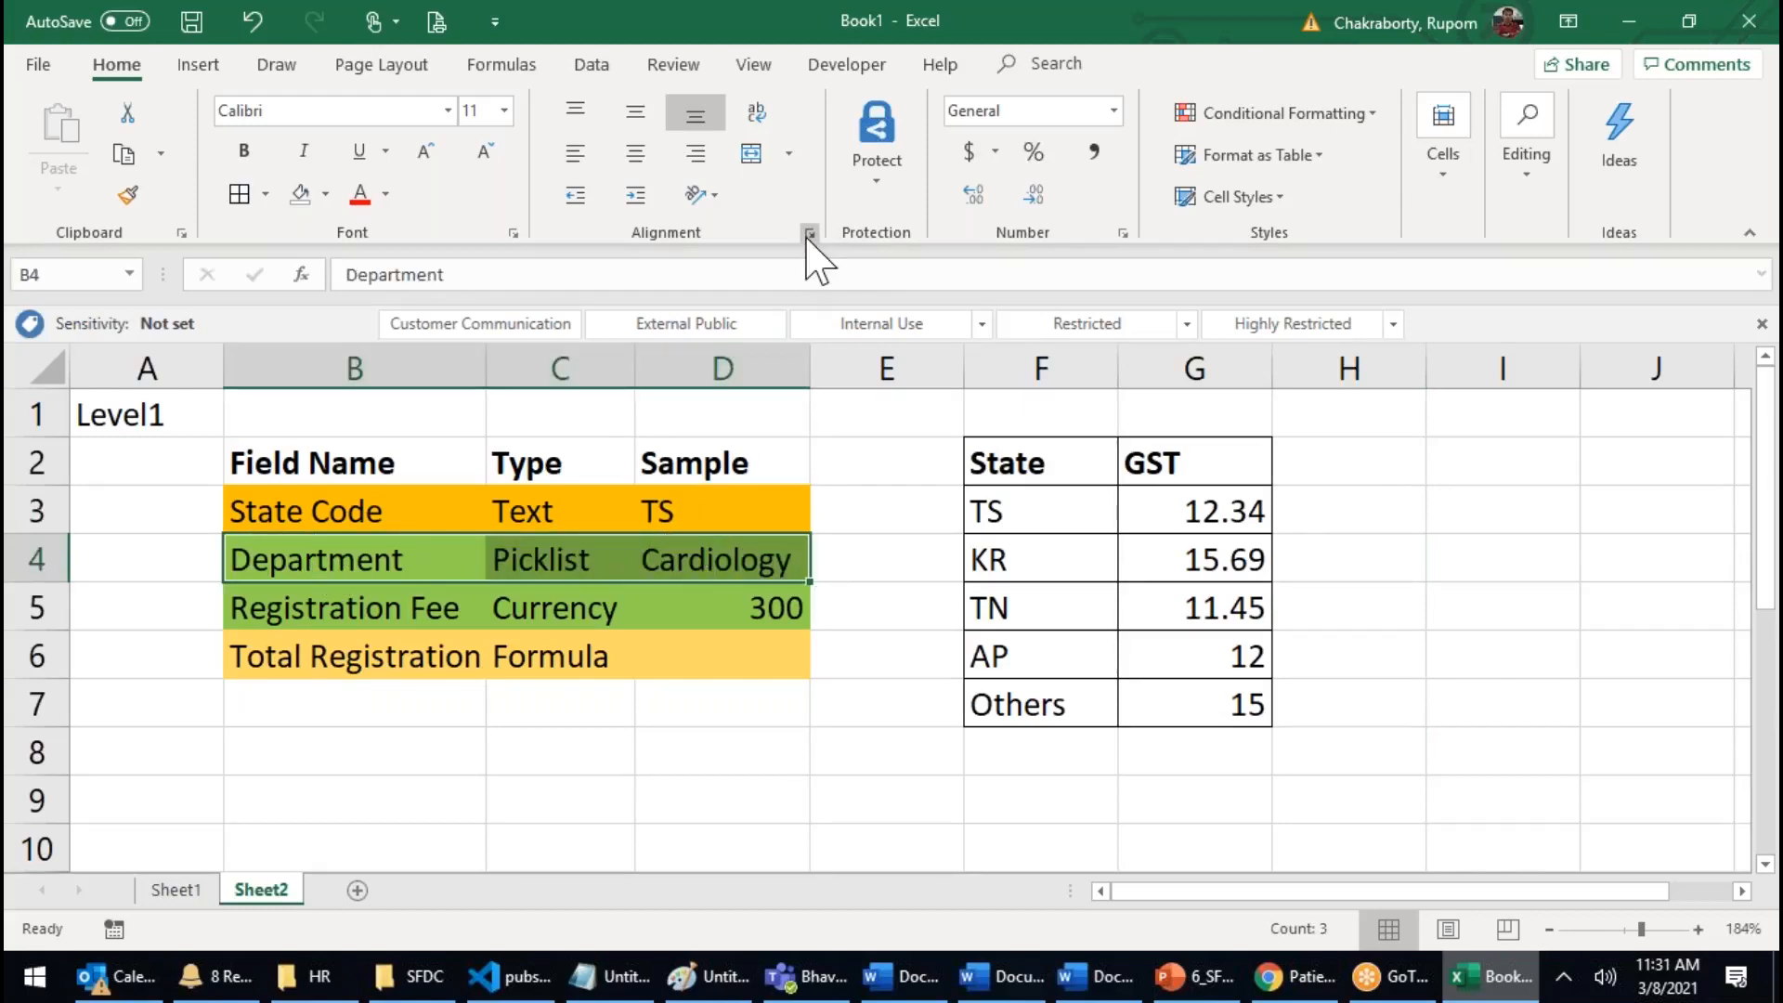
pyautogui.click(810, 235)
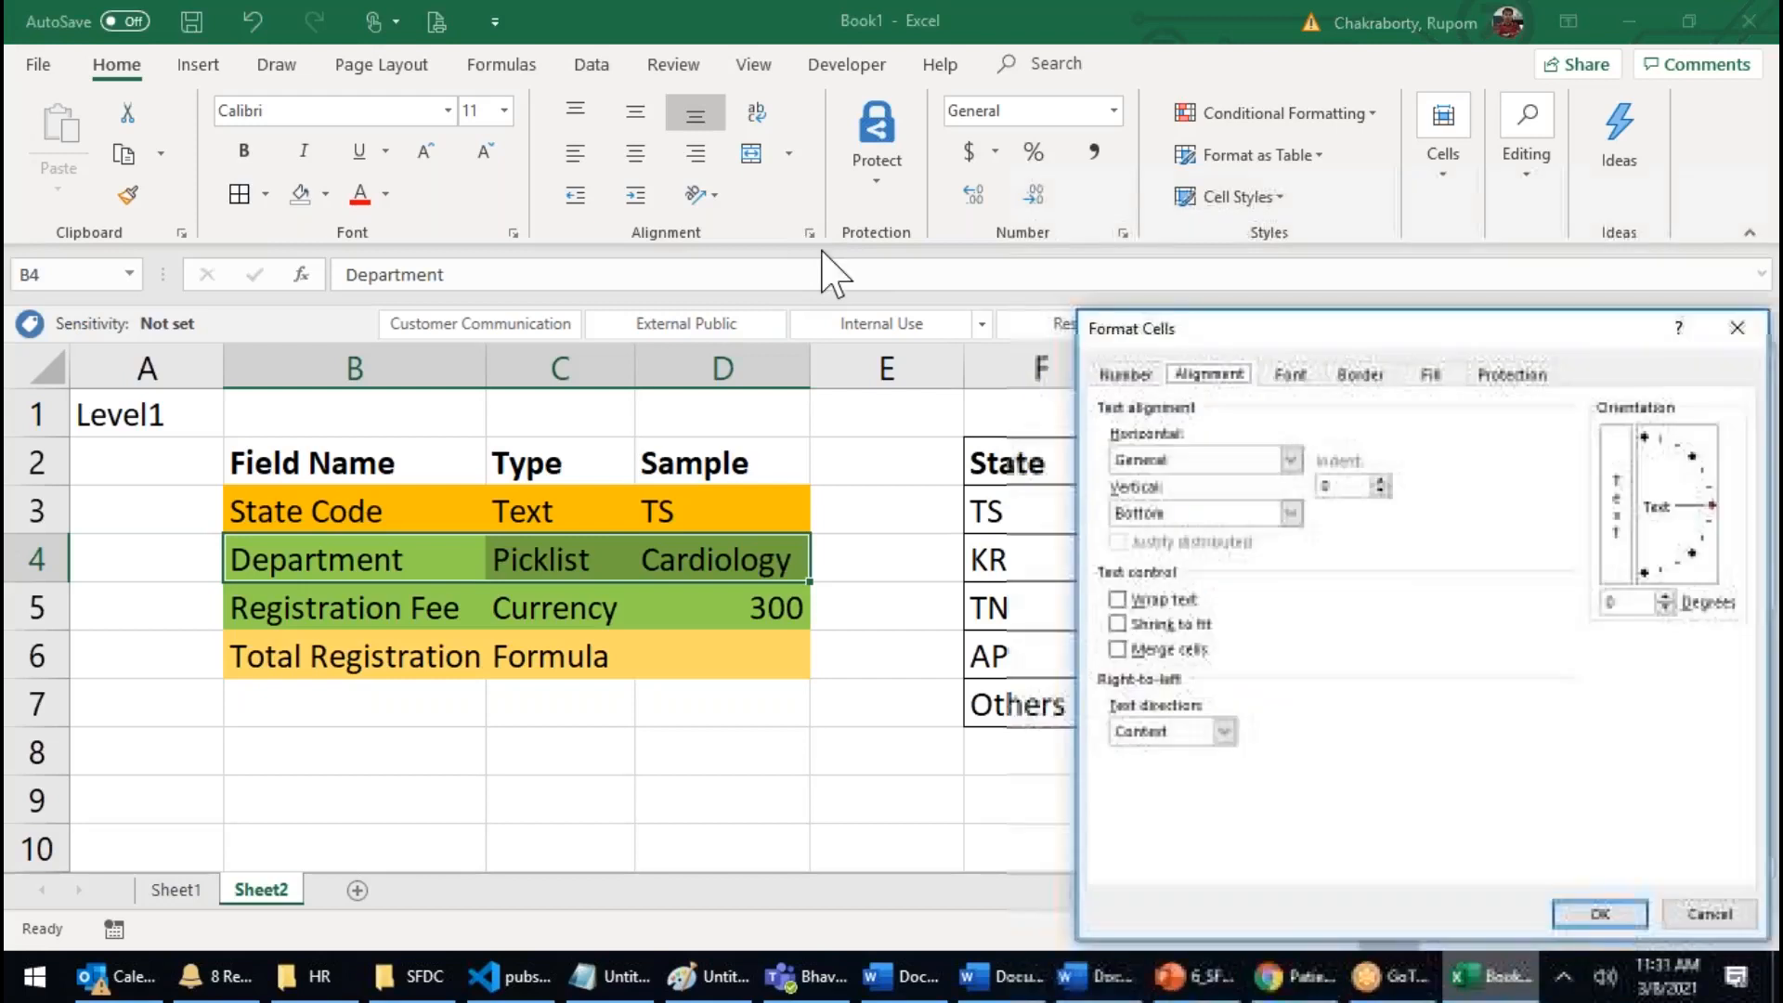
pyautogui.click(1301, 376)
pyautogui.click(1119, 646)
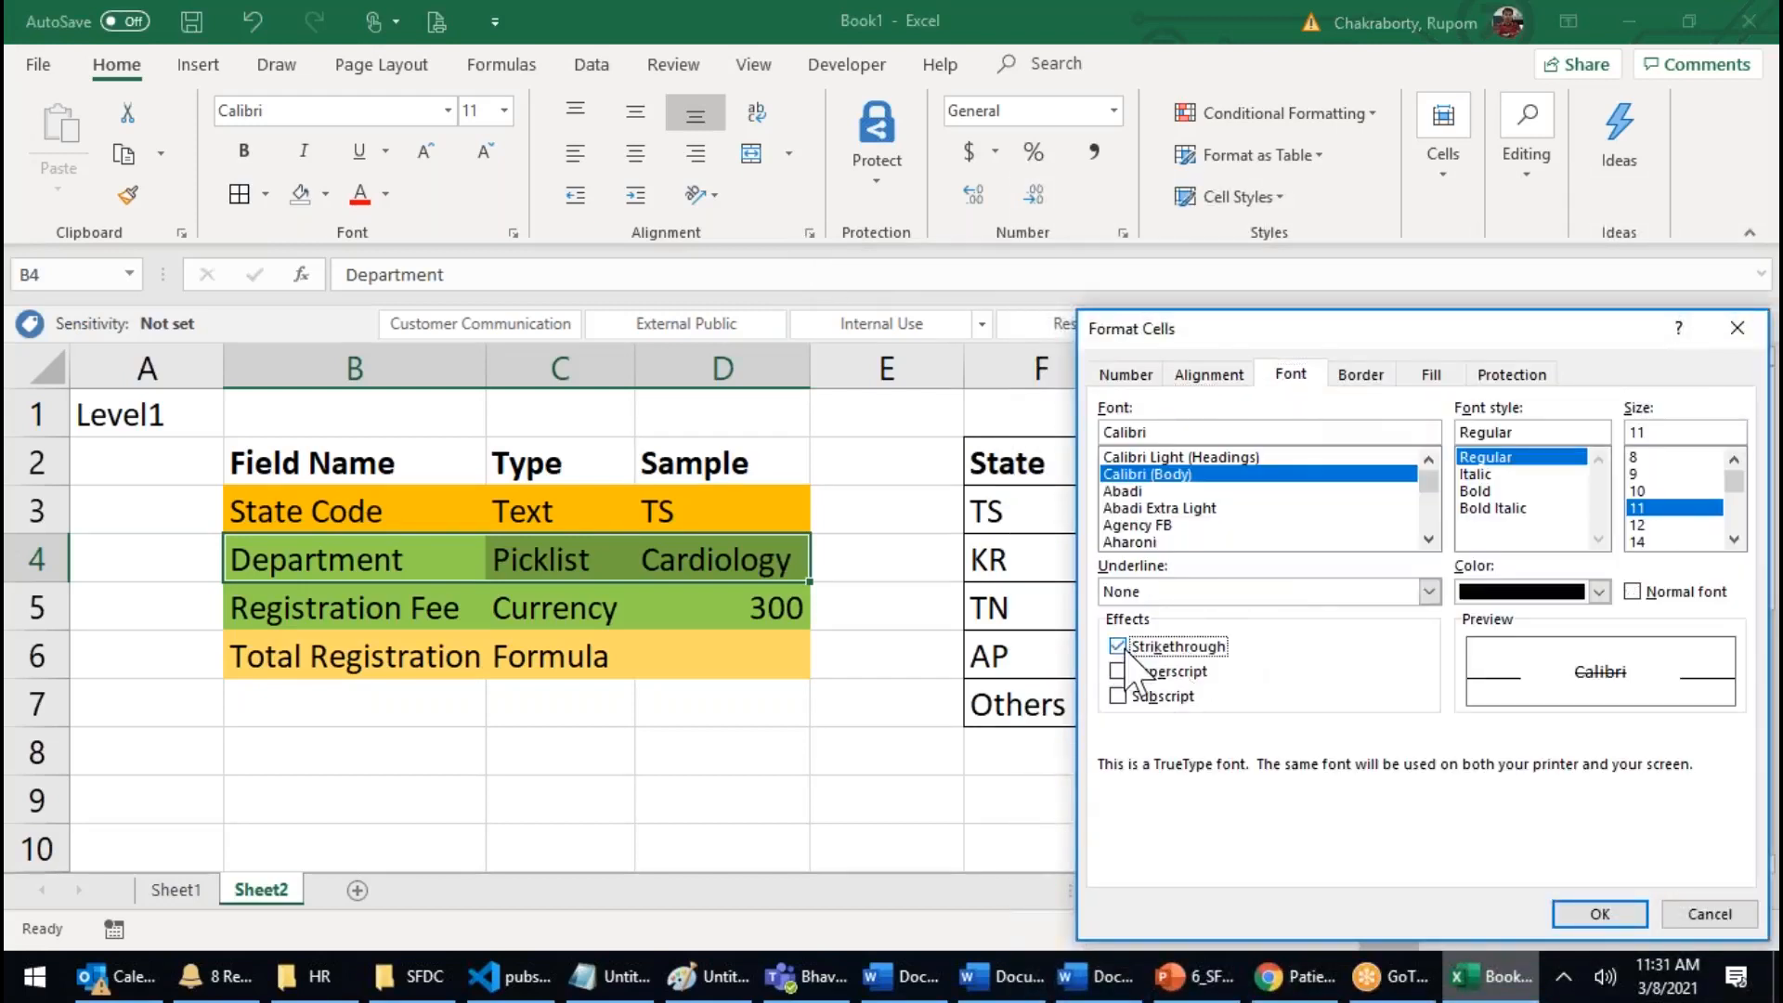
pyautogui.click(1632, 919)
pyautogui.click(908, 792)
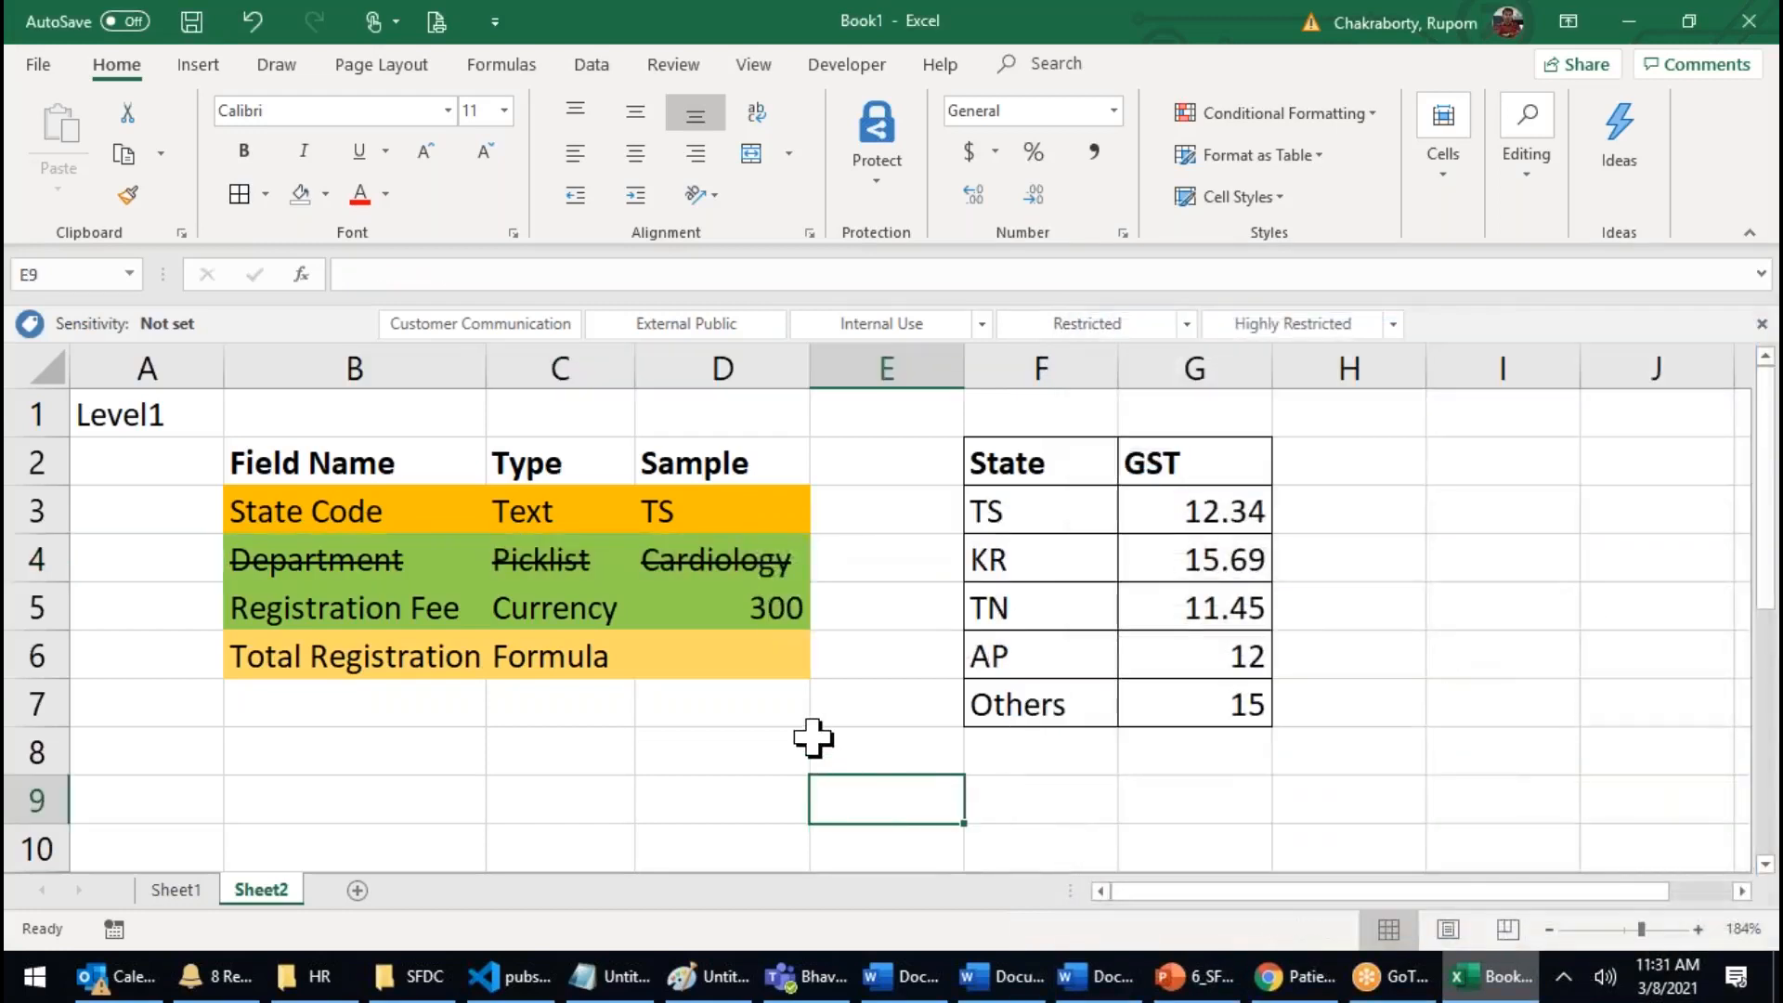
pyautogui.click(644, 786)
pyautogui.click(685, 511)
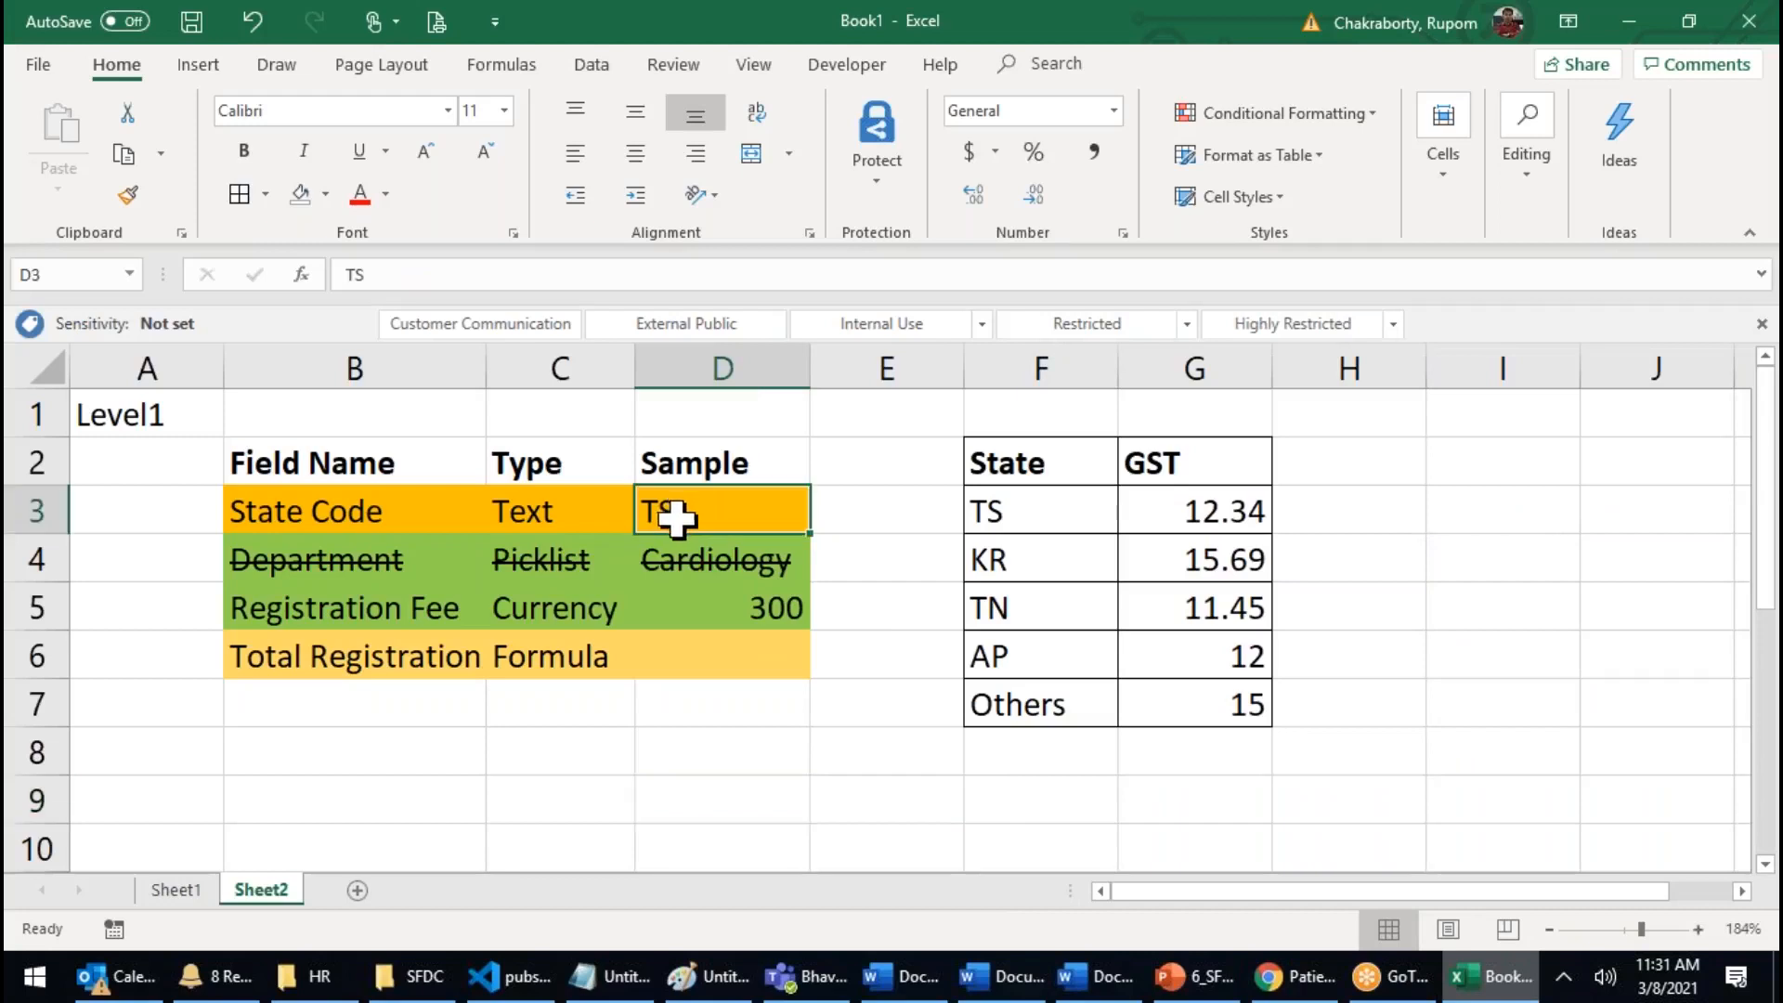
pyautogui.click(765, 617)
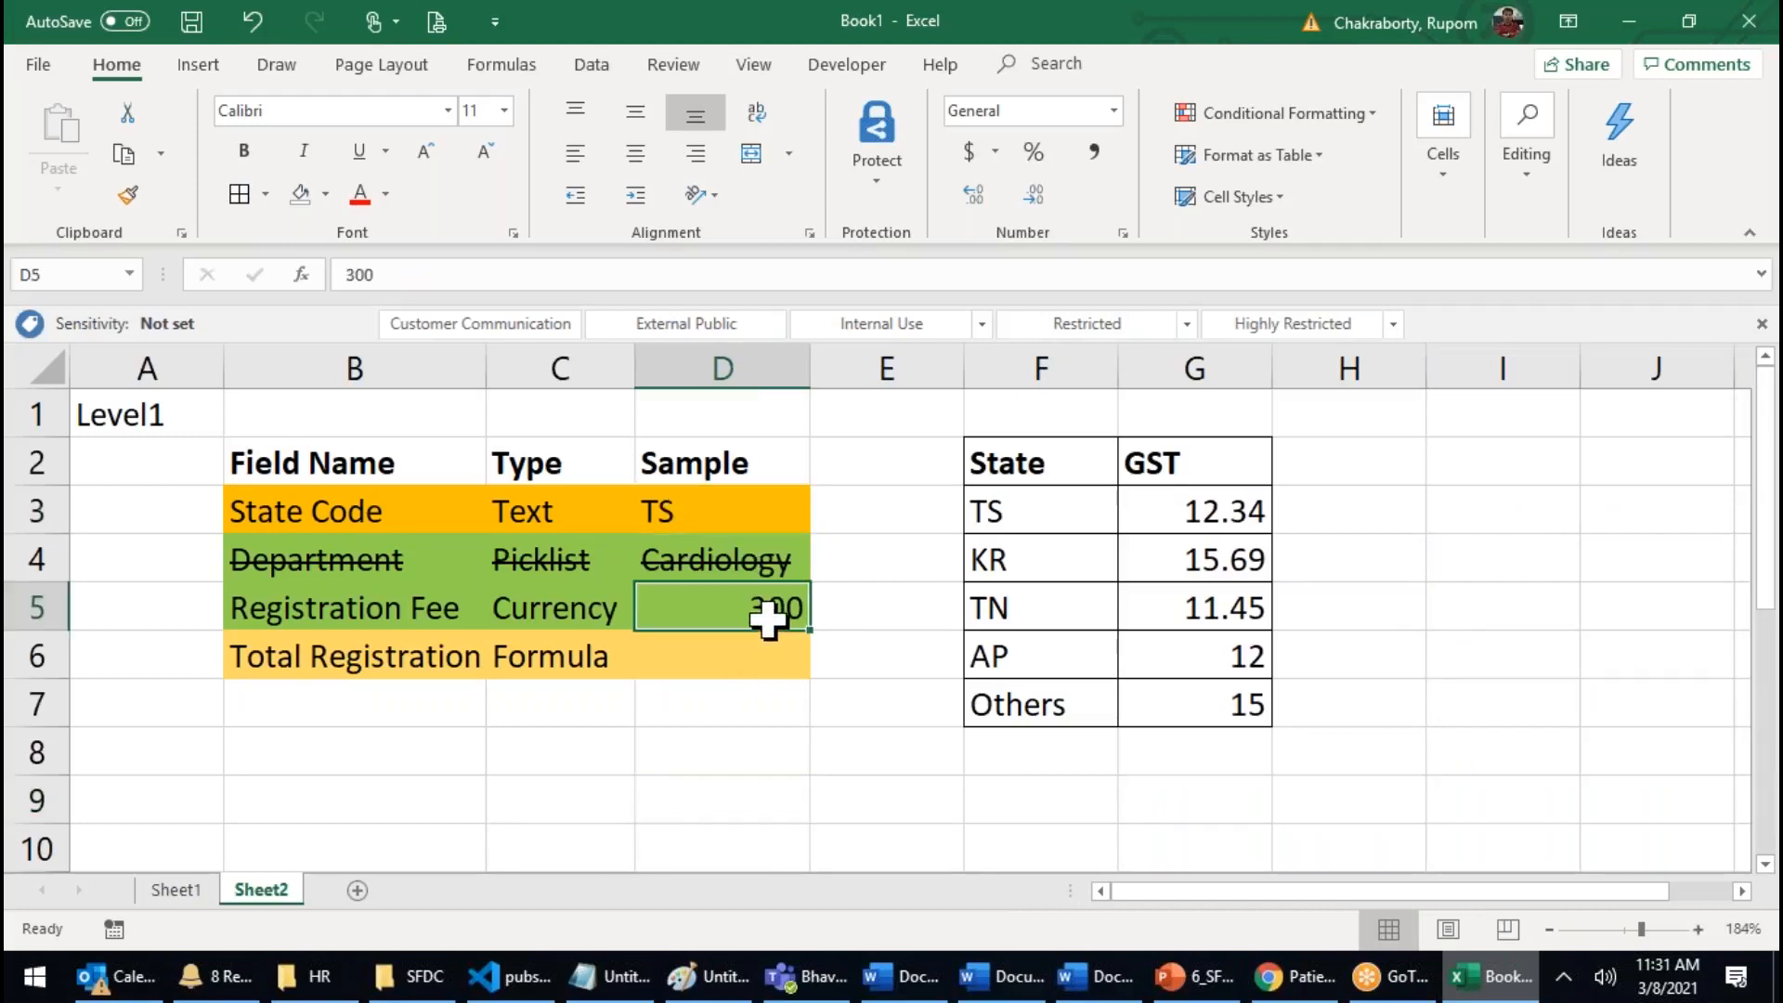
pyautogui.click(1051, 510)
pyautogui.click(1253, 513)
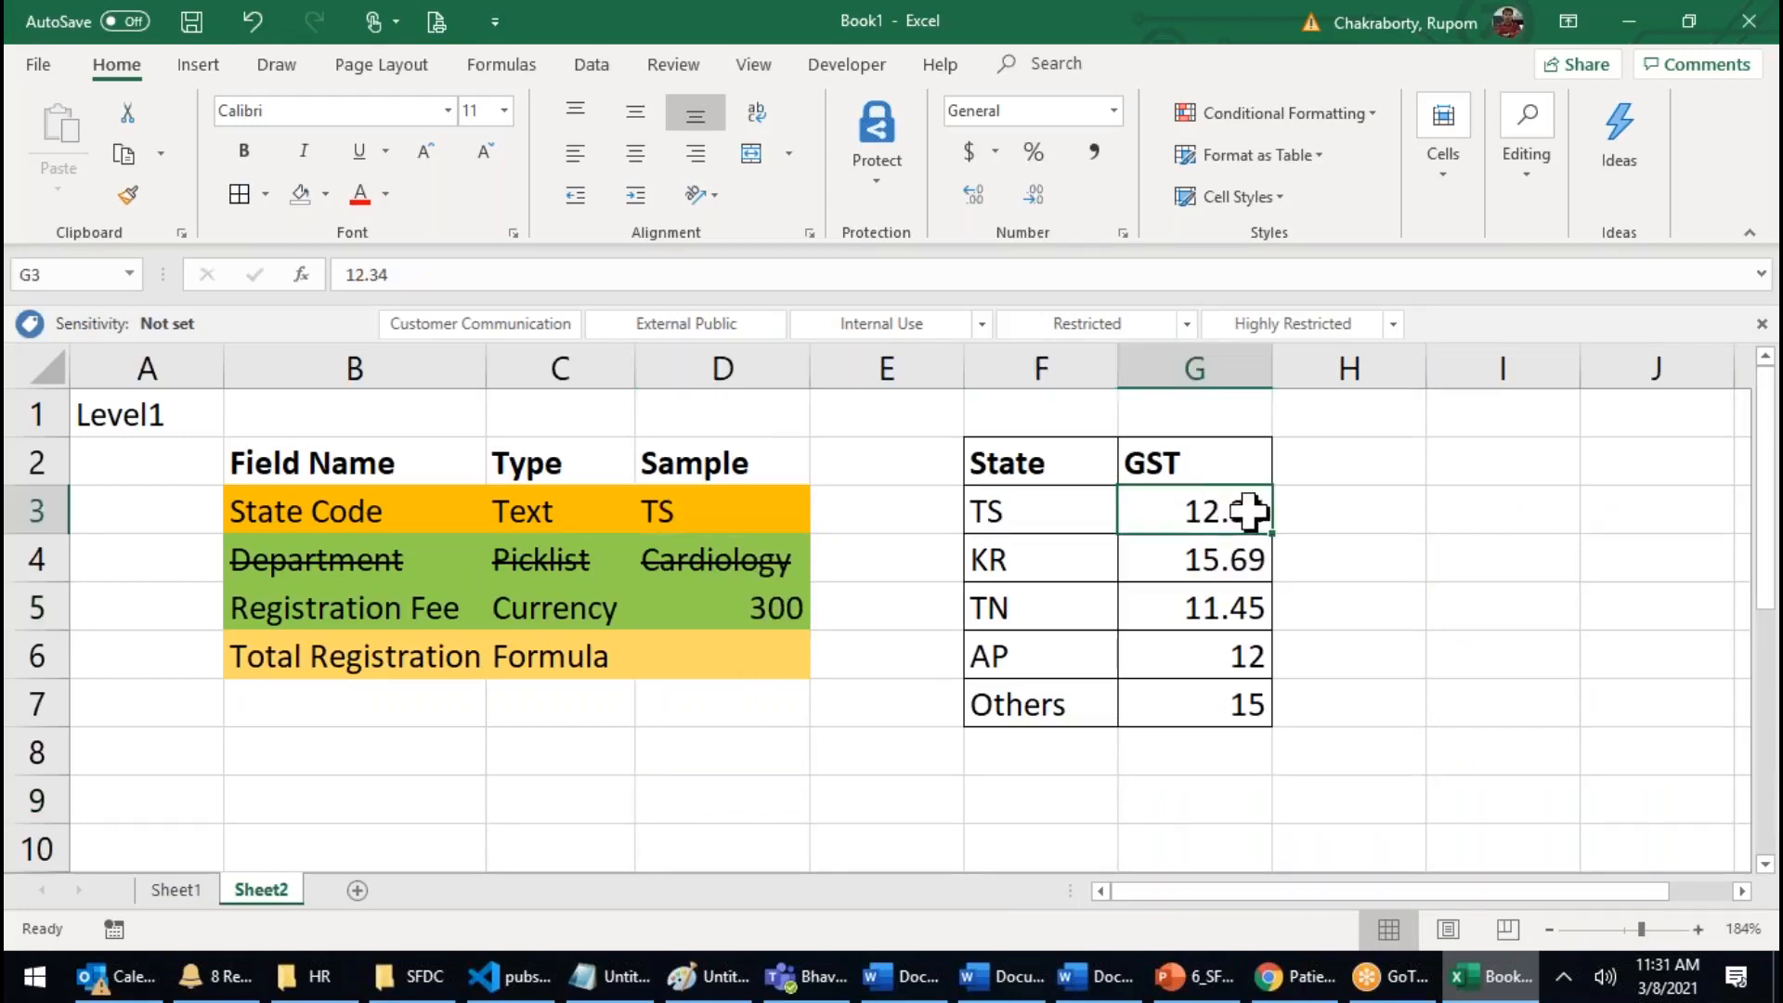
# Step: Enter the formula =(12.34/100*D5)+D5 as the Total Registration sample in D6, using the TS GST rate
pyautogui.doubleClick(737, 676)
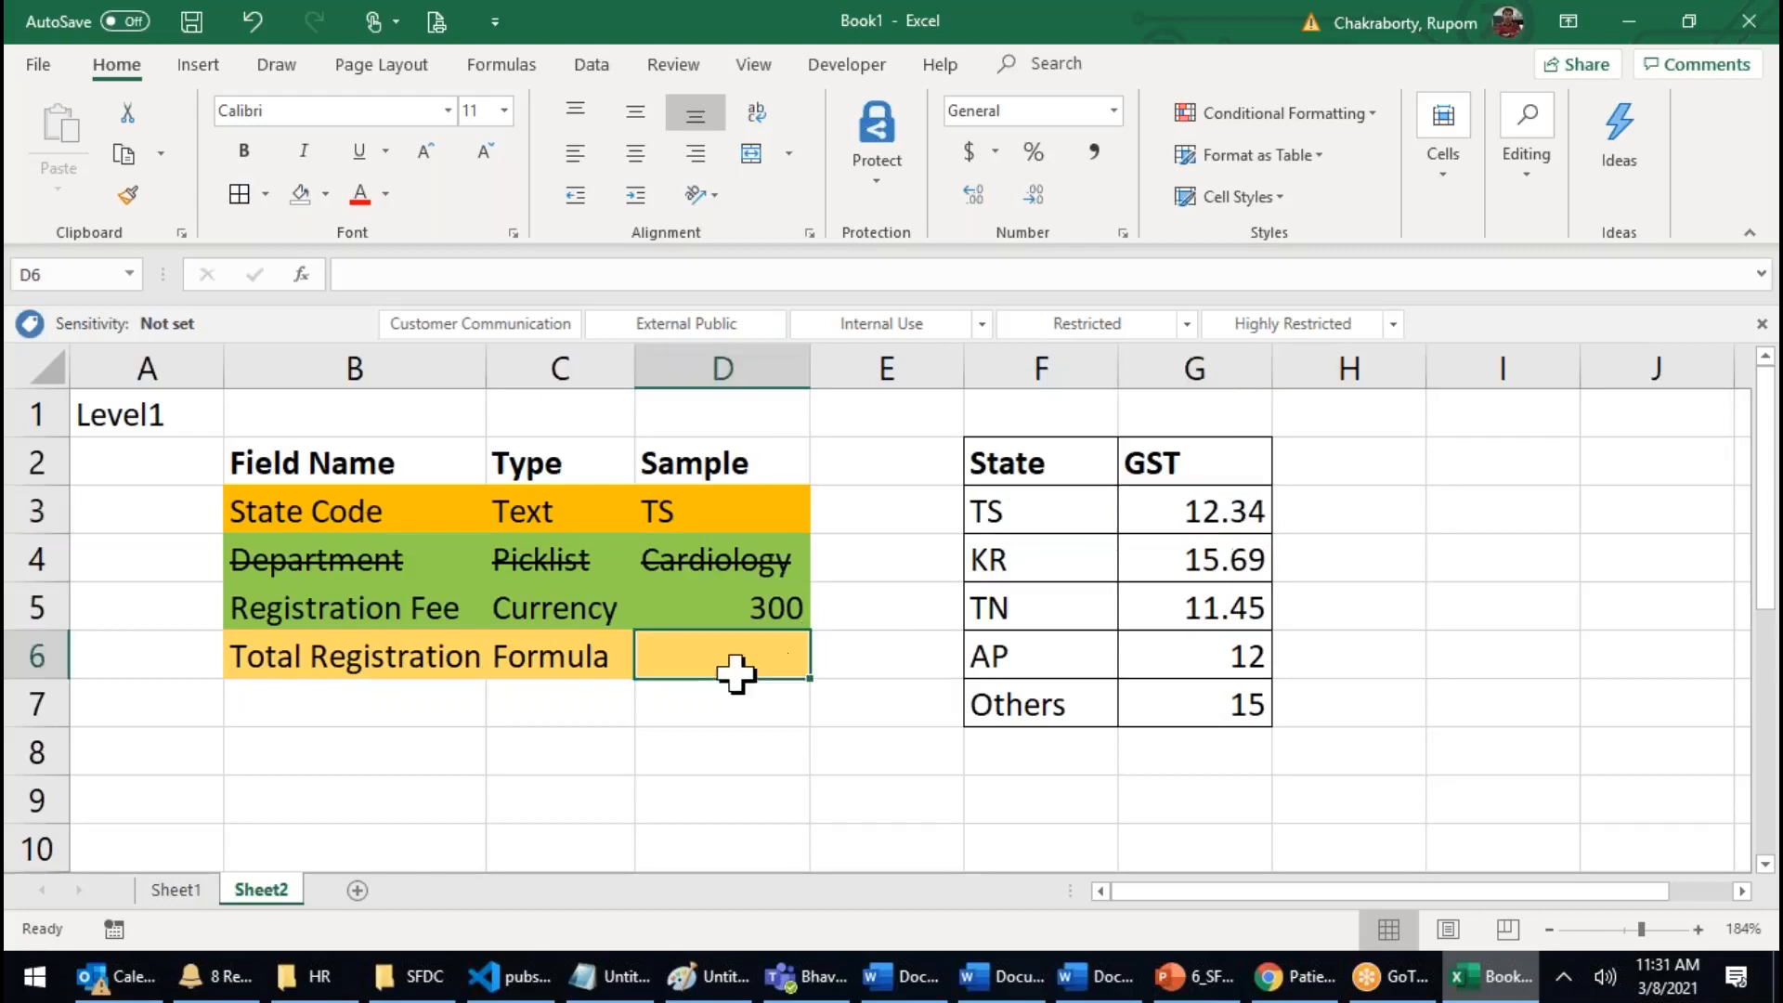
pyautogui.write('=')
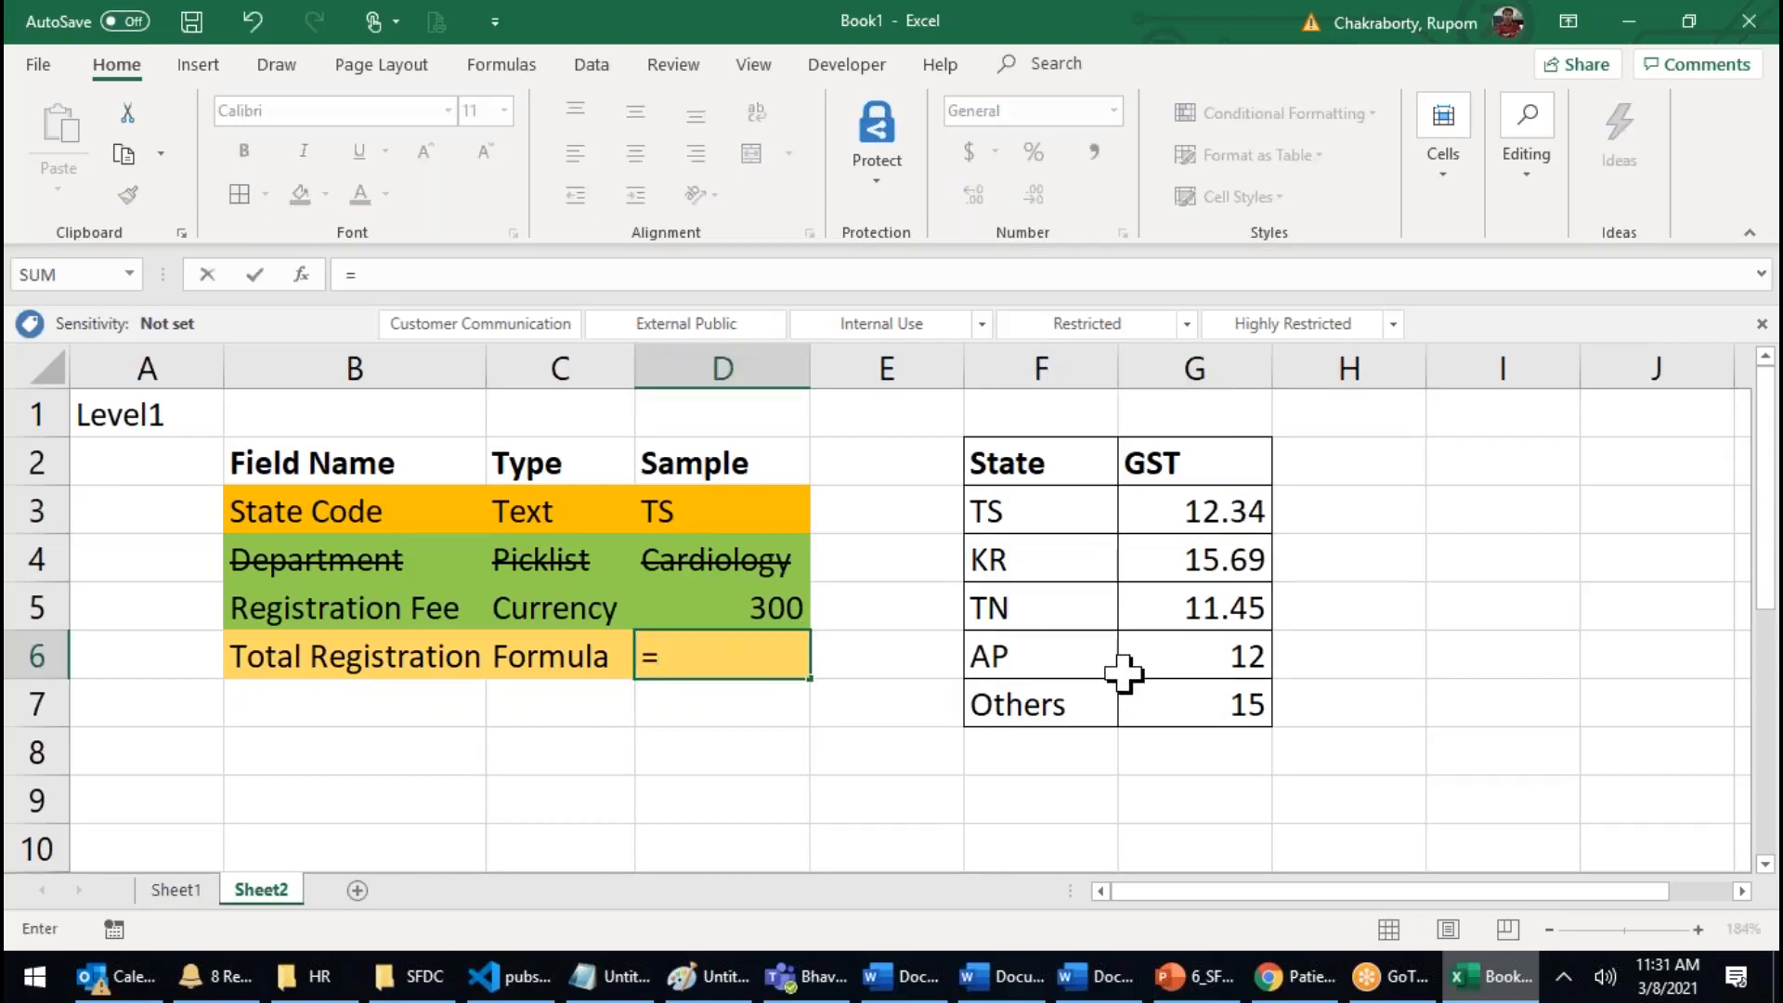
pyautogui.write('12.34/1')
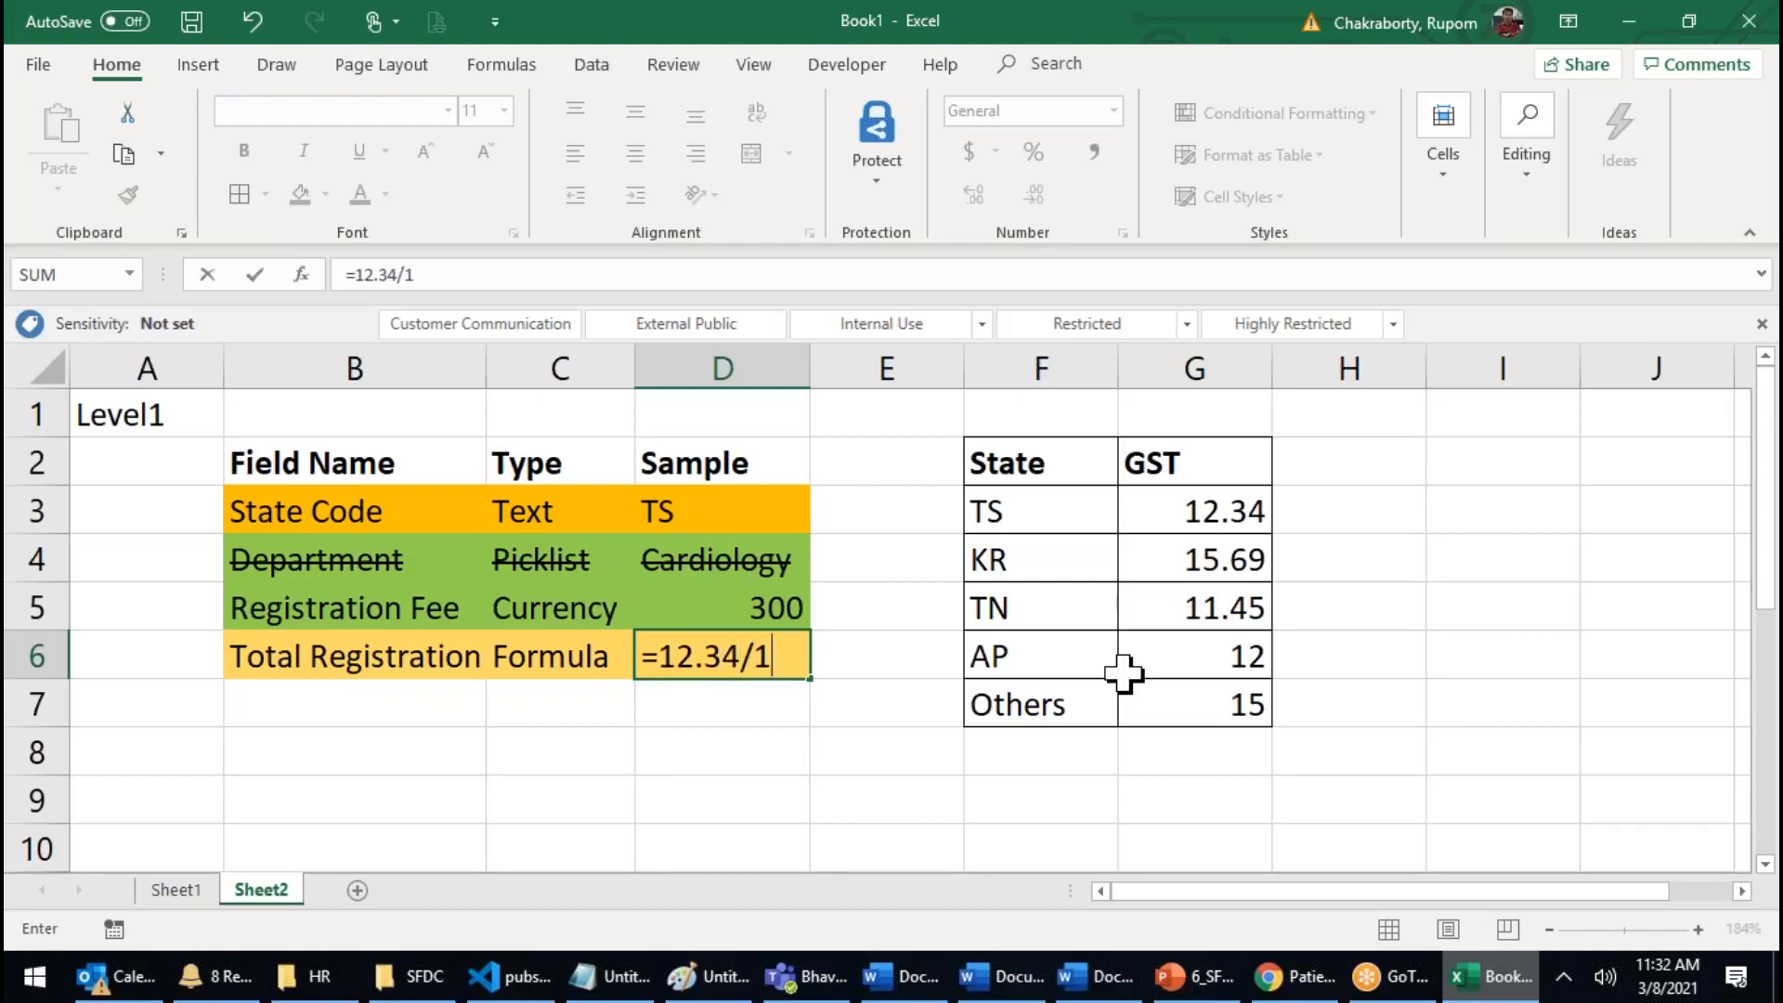
pyautogui.write('00*')
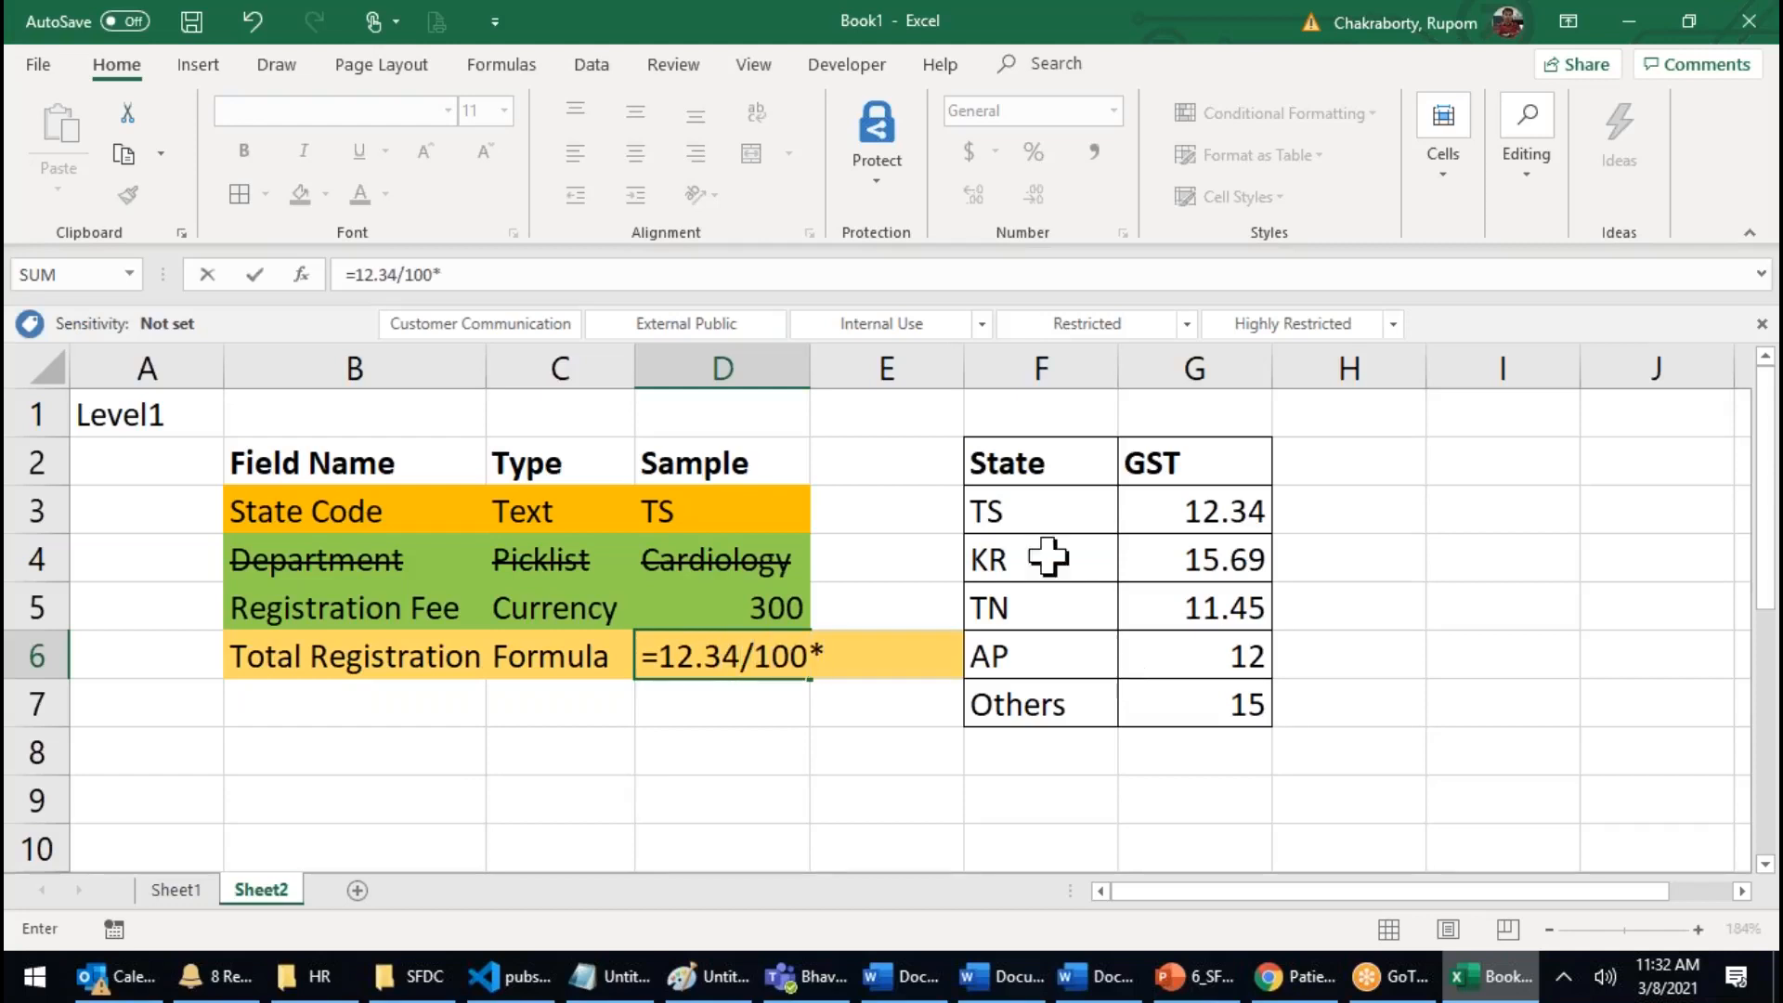
pyautogui.click(792, 608)
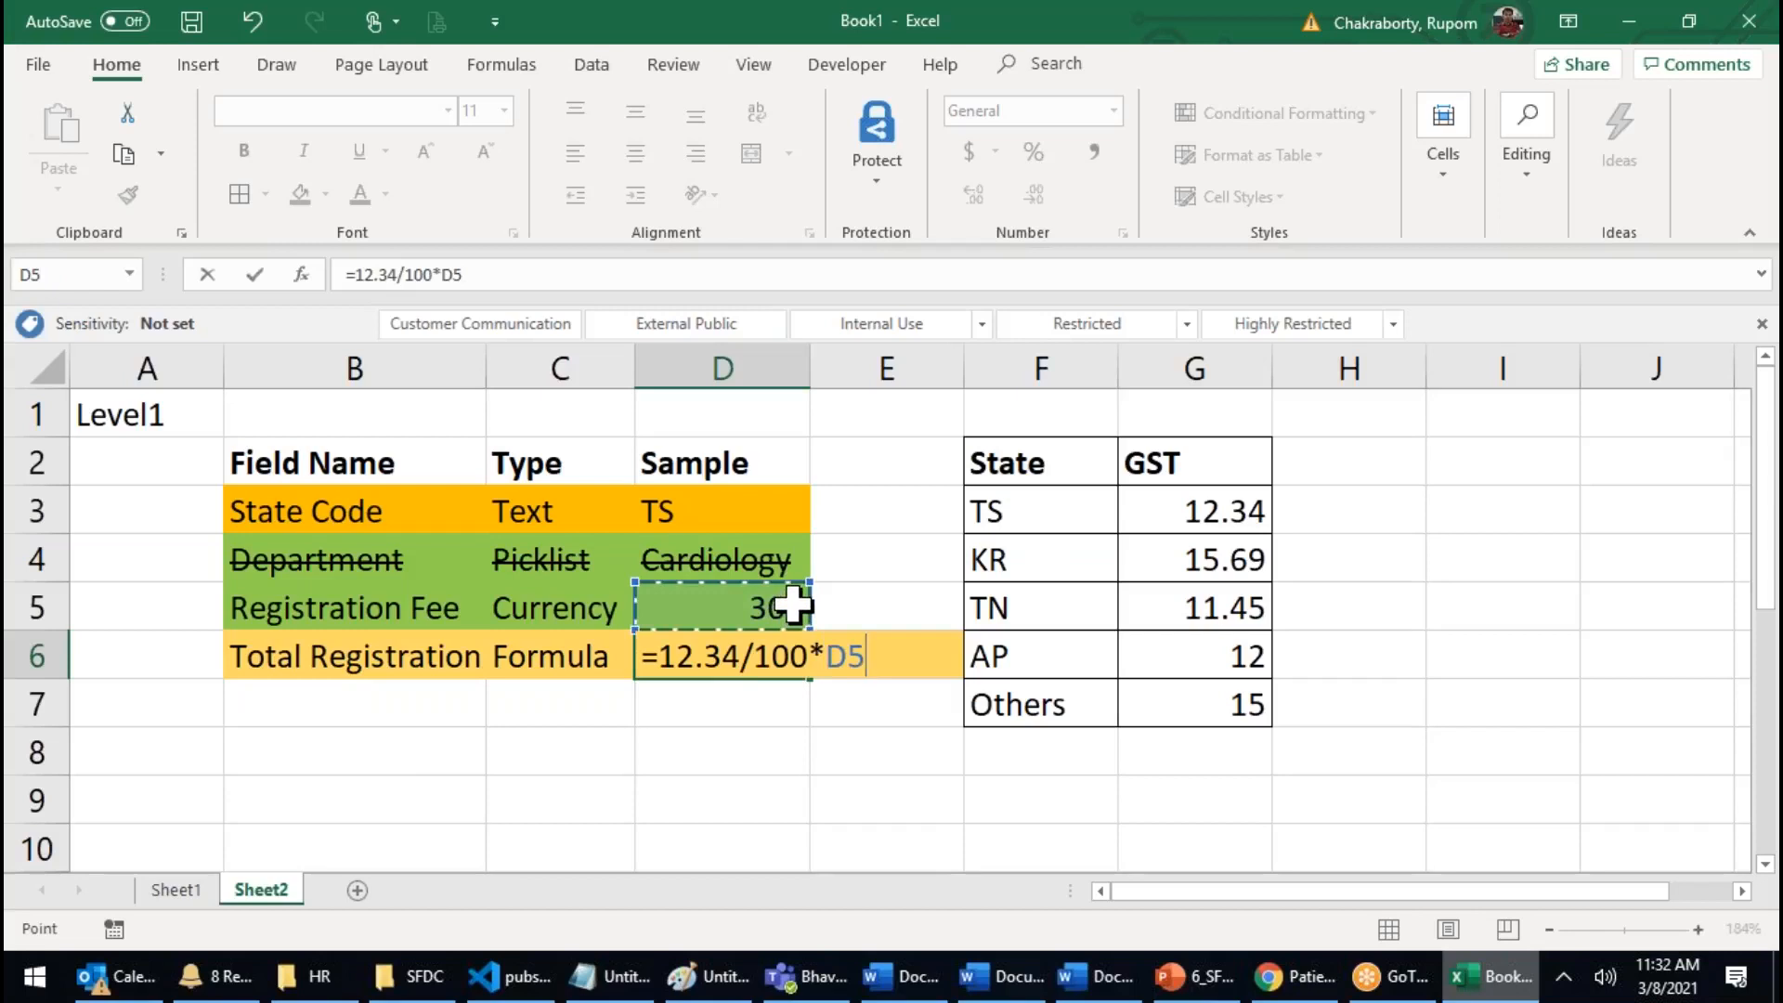
pyautogui.write(')')
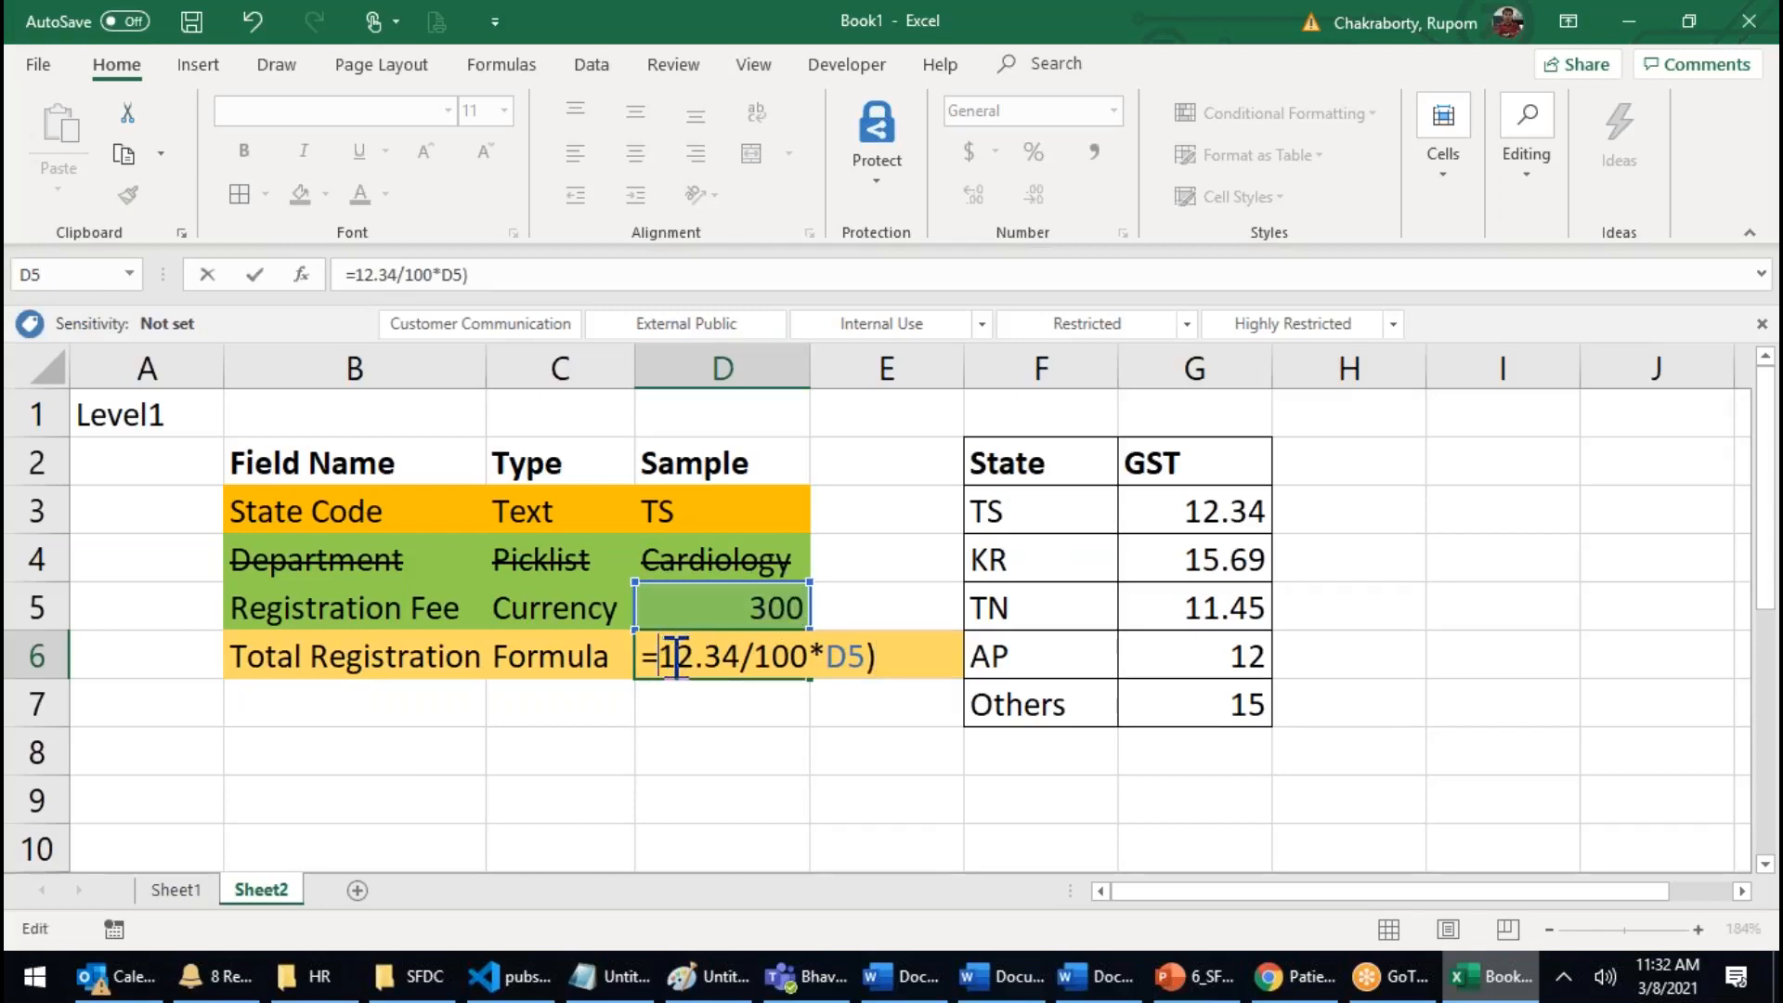
pyautogui.click(663, 657)
pyautogui.write('(')
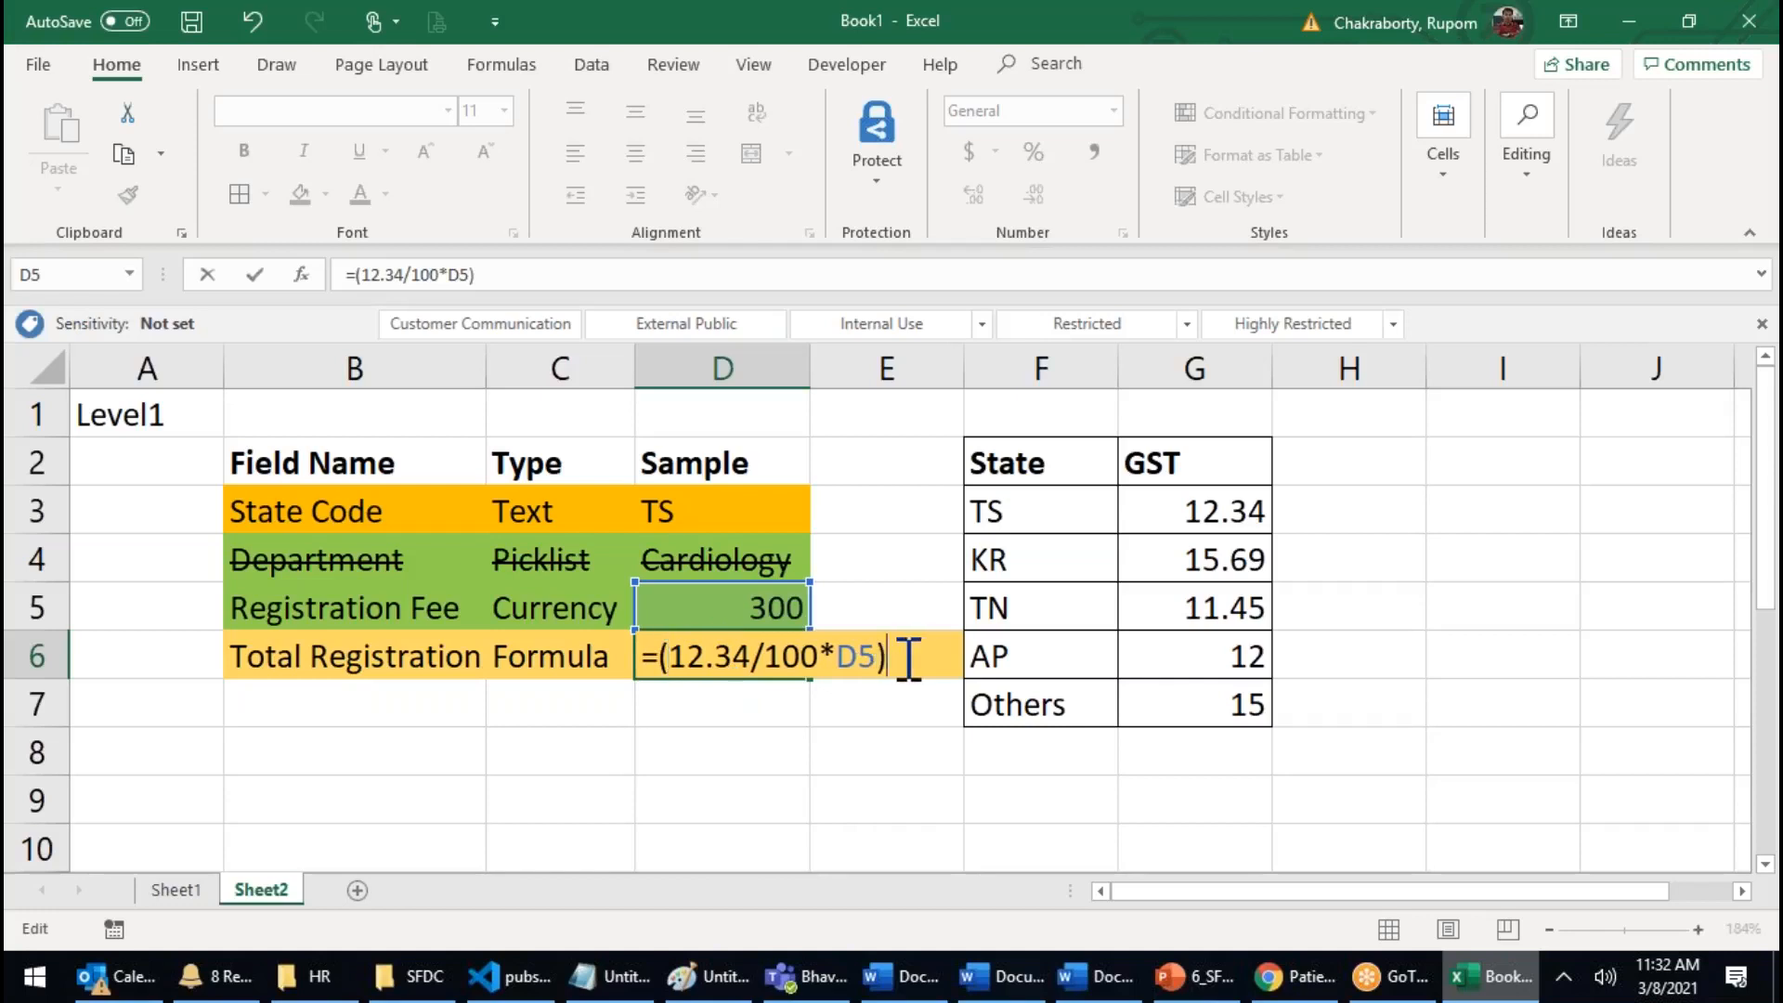
pyautogui.click(768, 604)
pyautogui.press('Return')
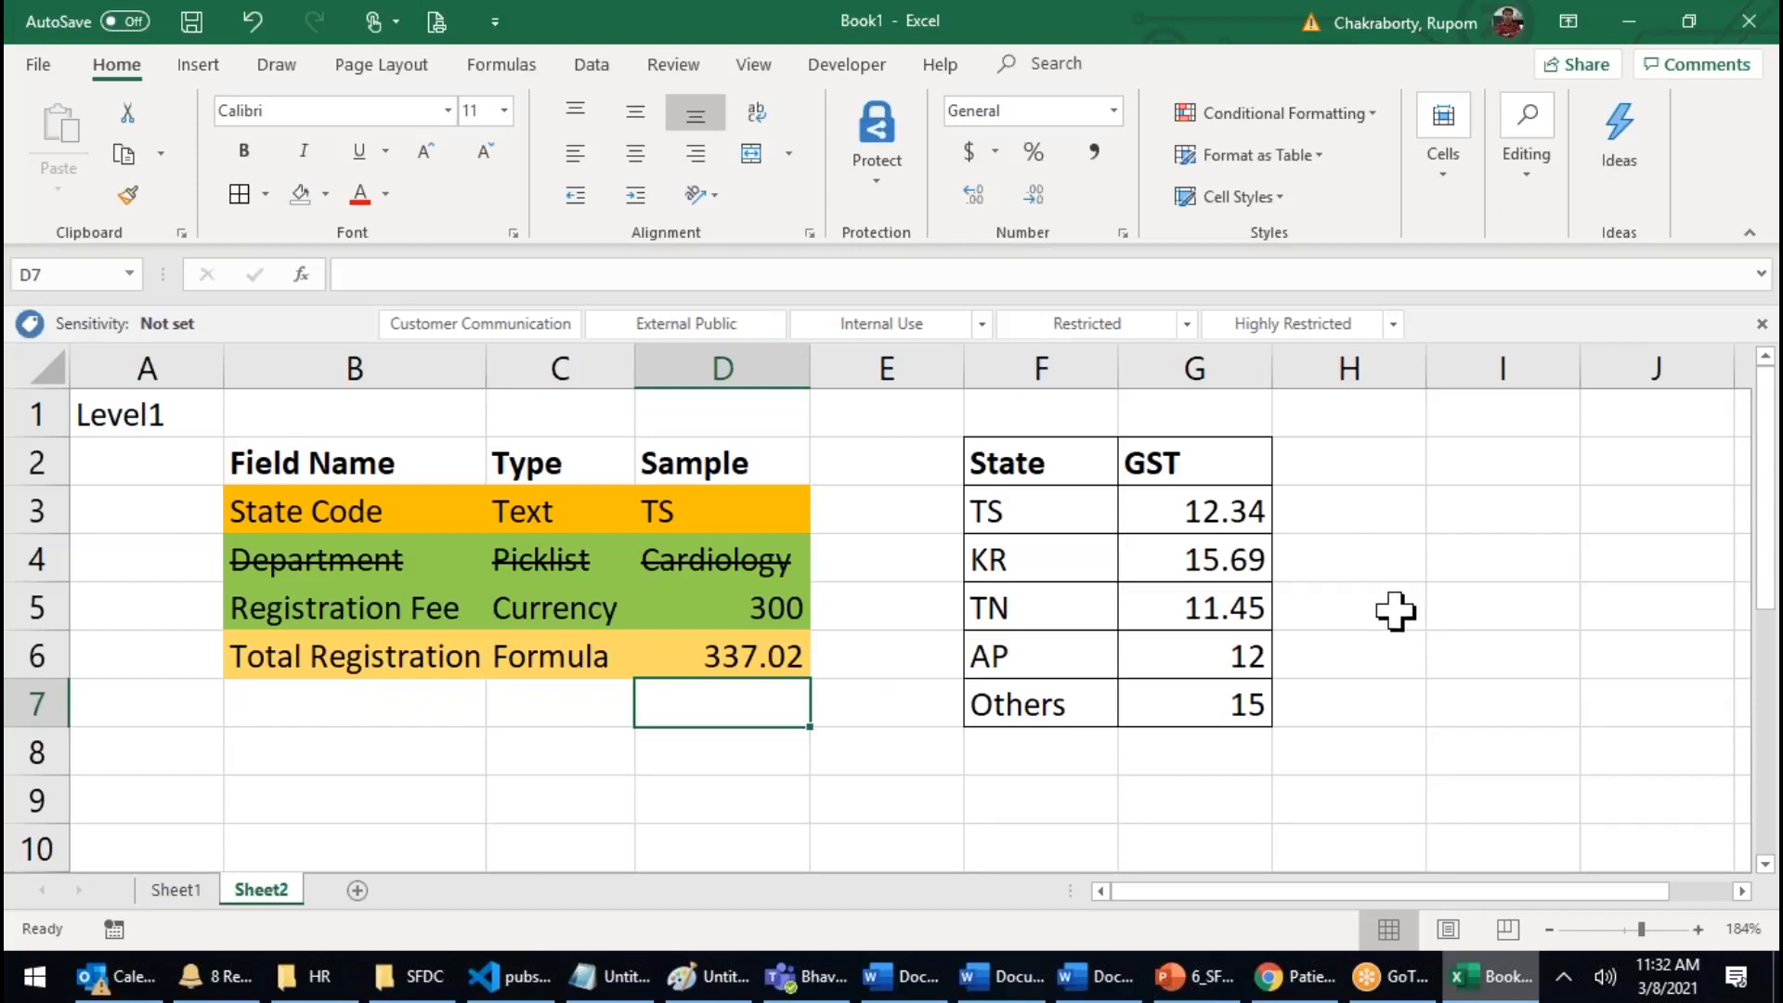
# Step: Change the State Code sample in D3 to KR
pyautogui.click(777, 609)
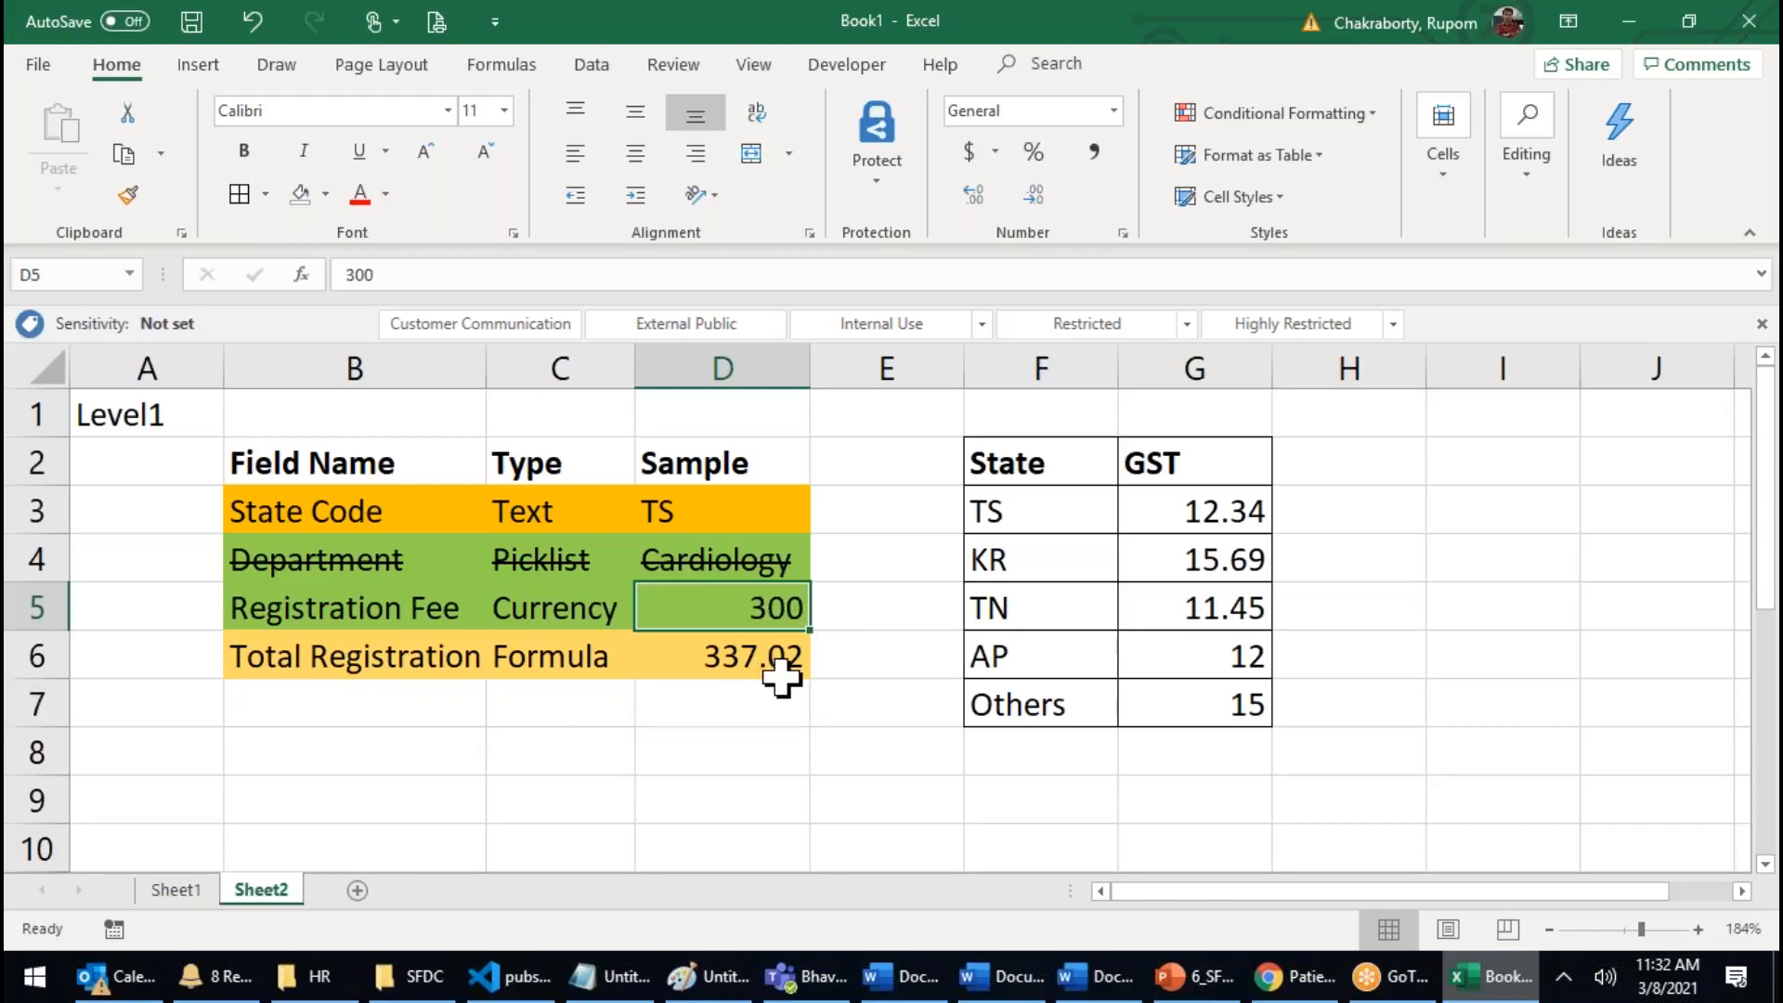
pyautogui.click(715, 506)
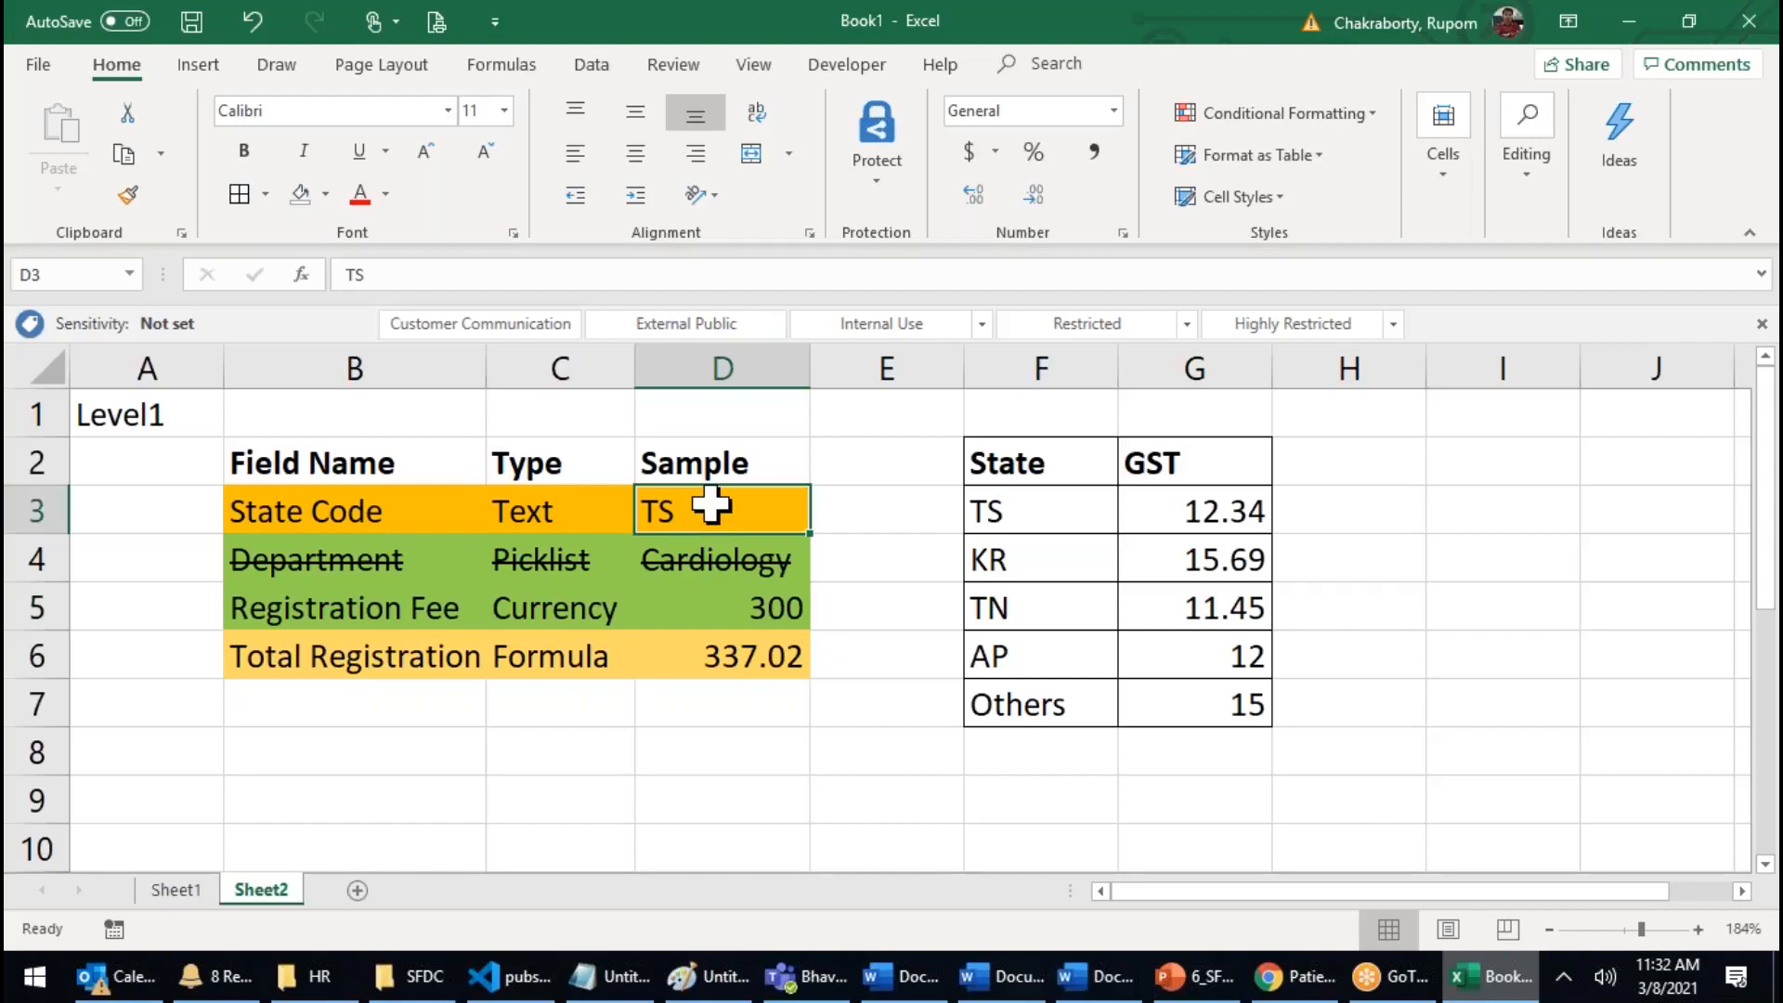
pyautogui.write('KR')
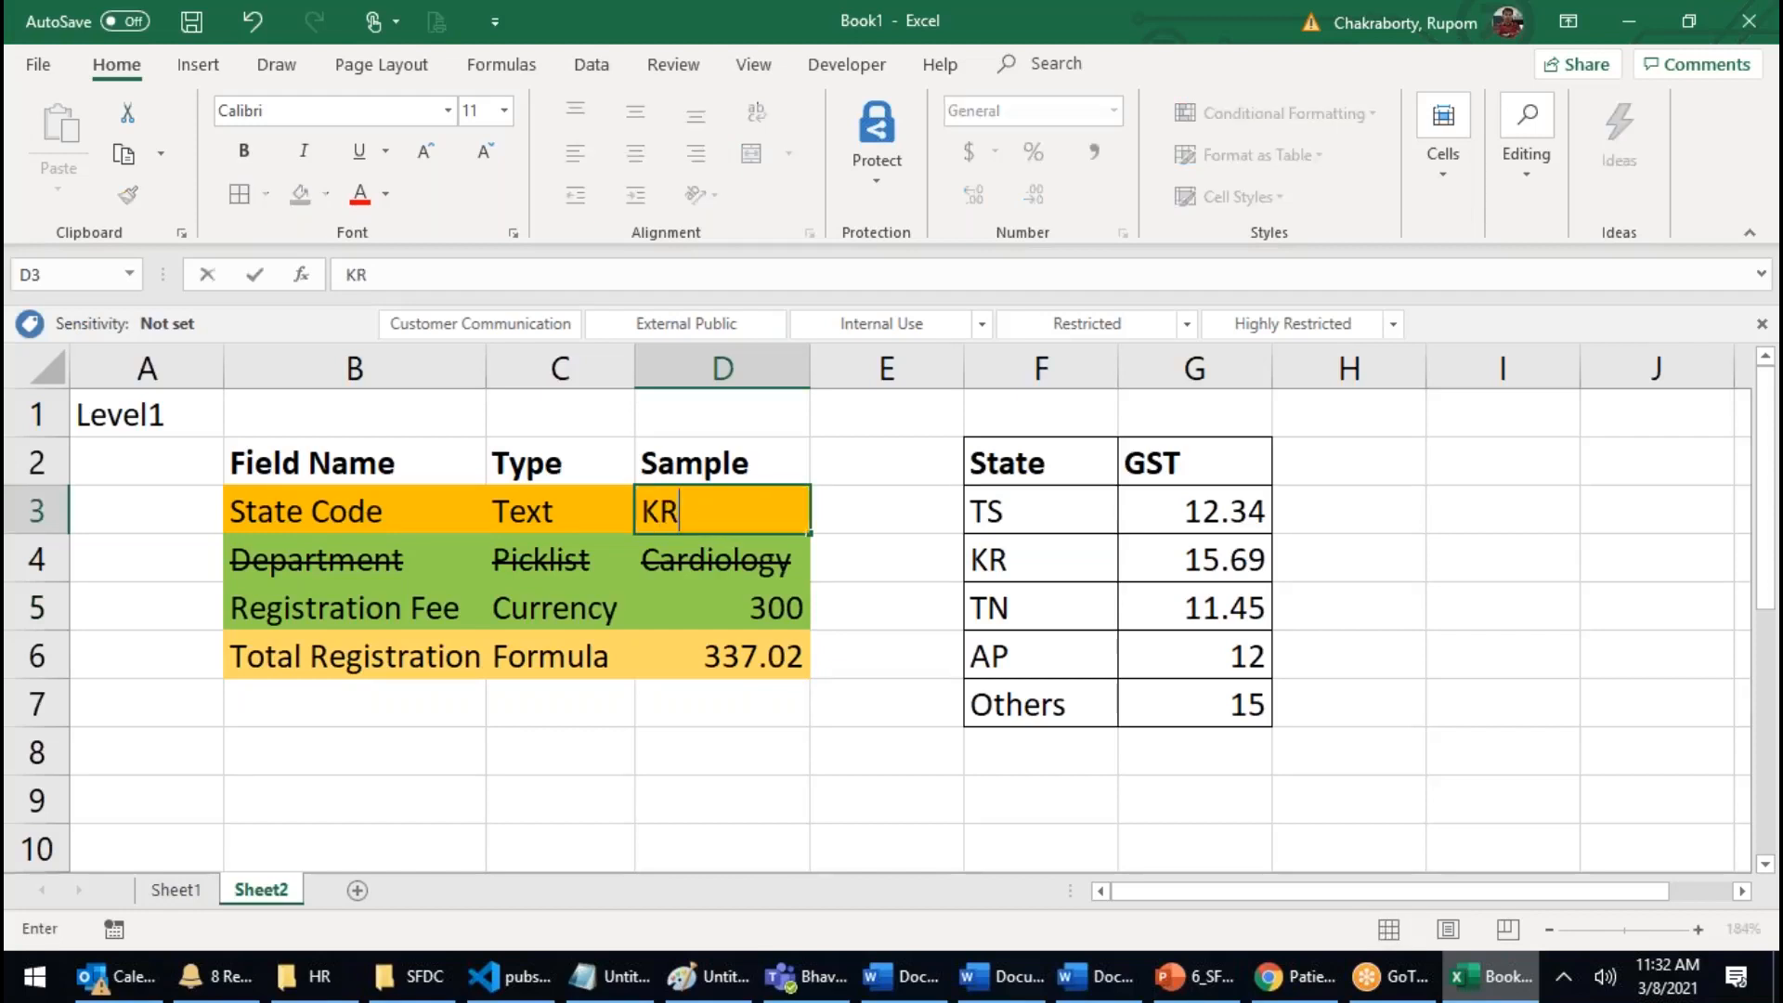
pyautogui.click(785, 615)
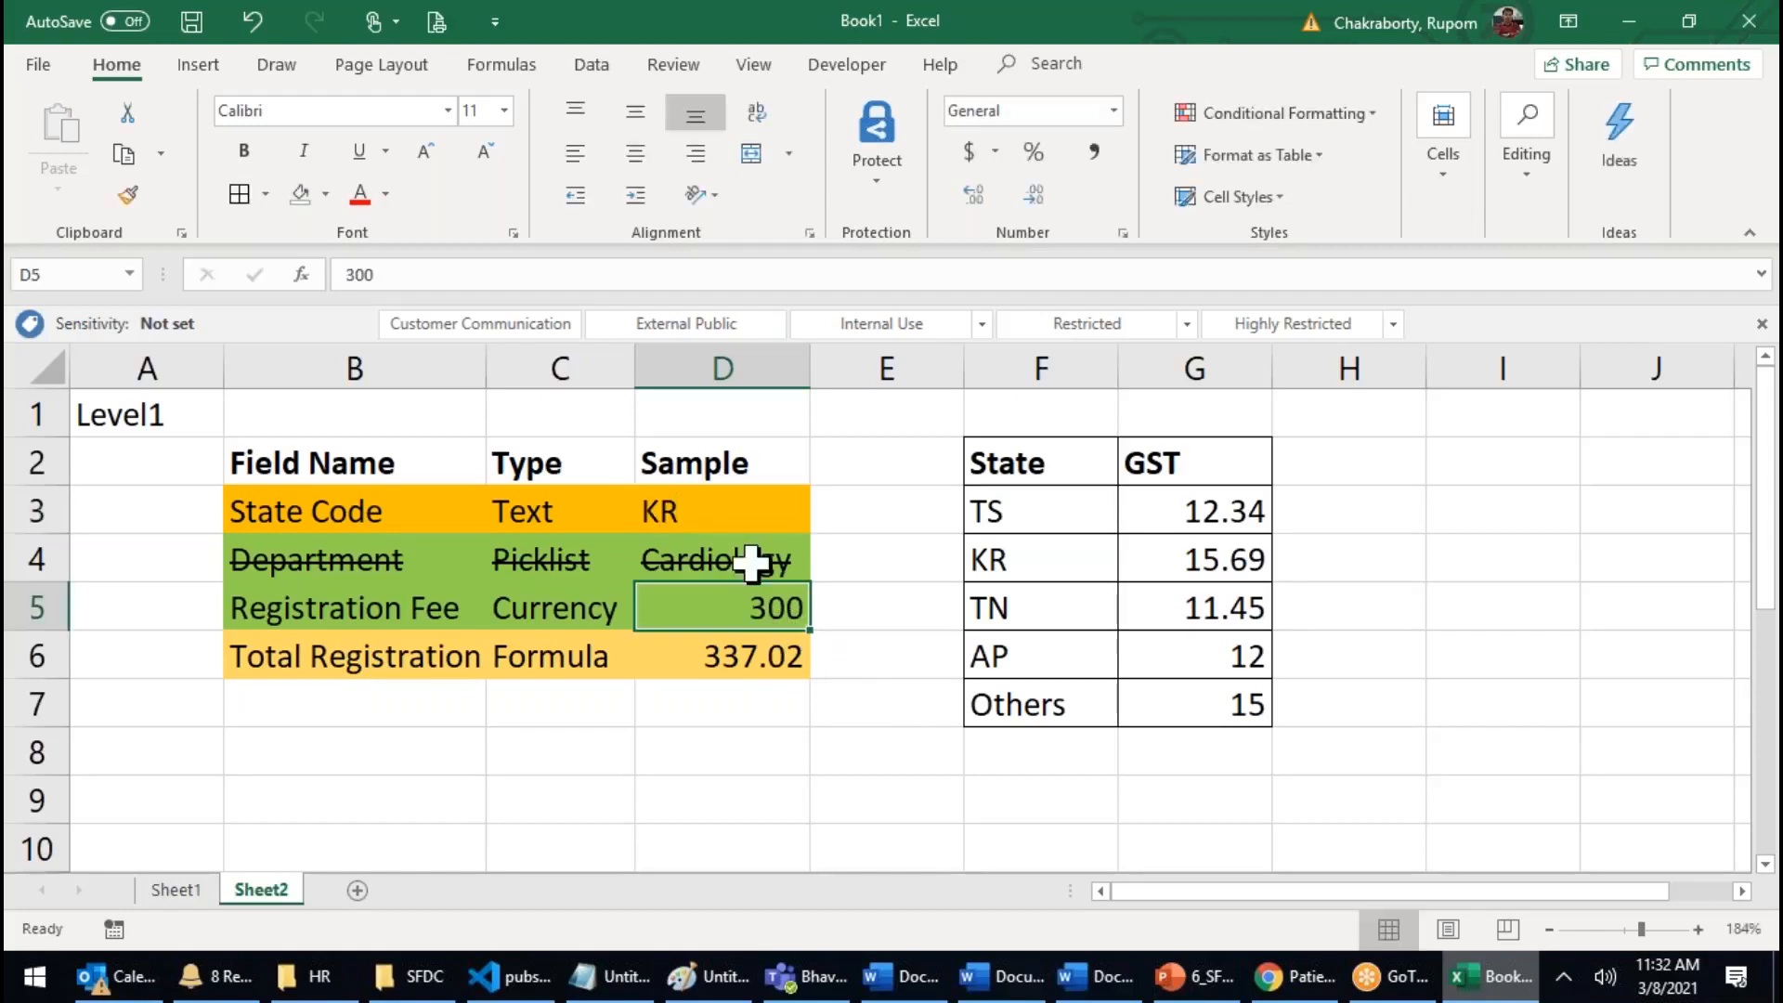
# Step: Set the GST rate in the Total Registration formula in D6 to 15.69, the rate for KR
pyautogui.click(780, 657)
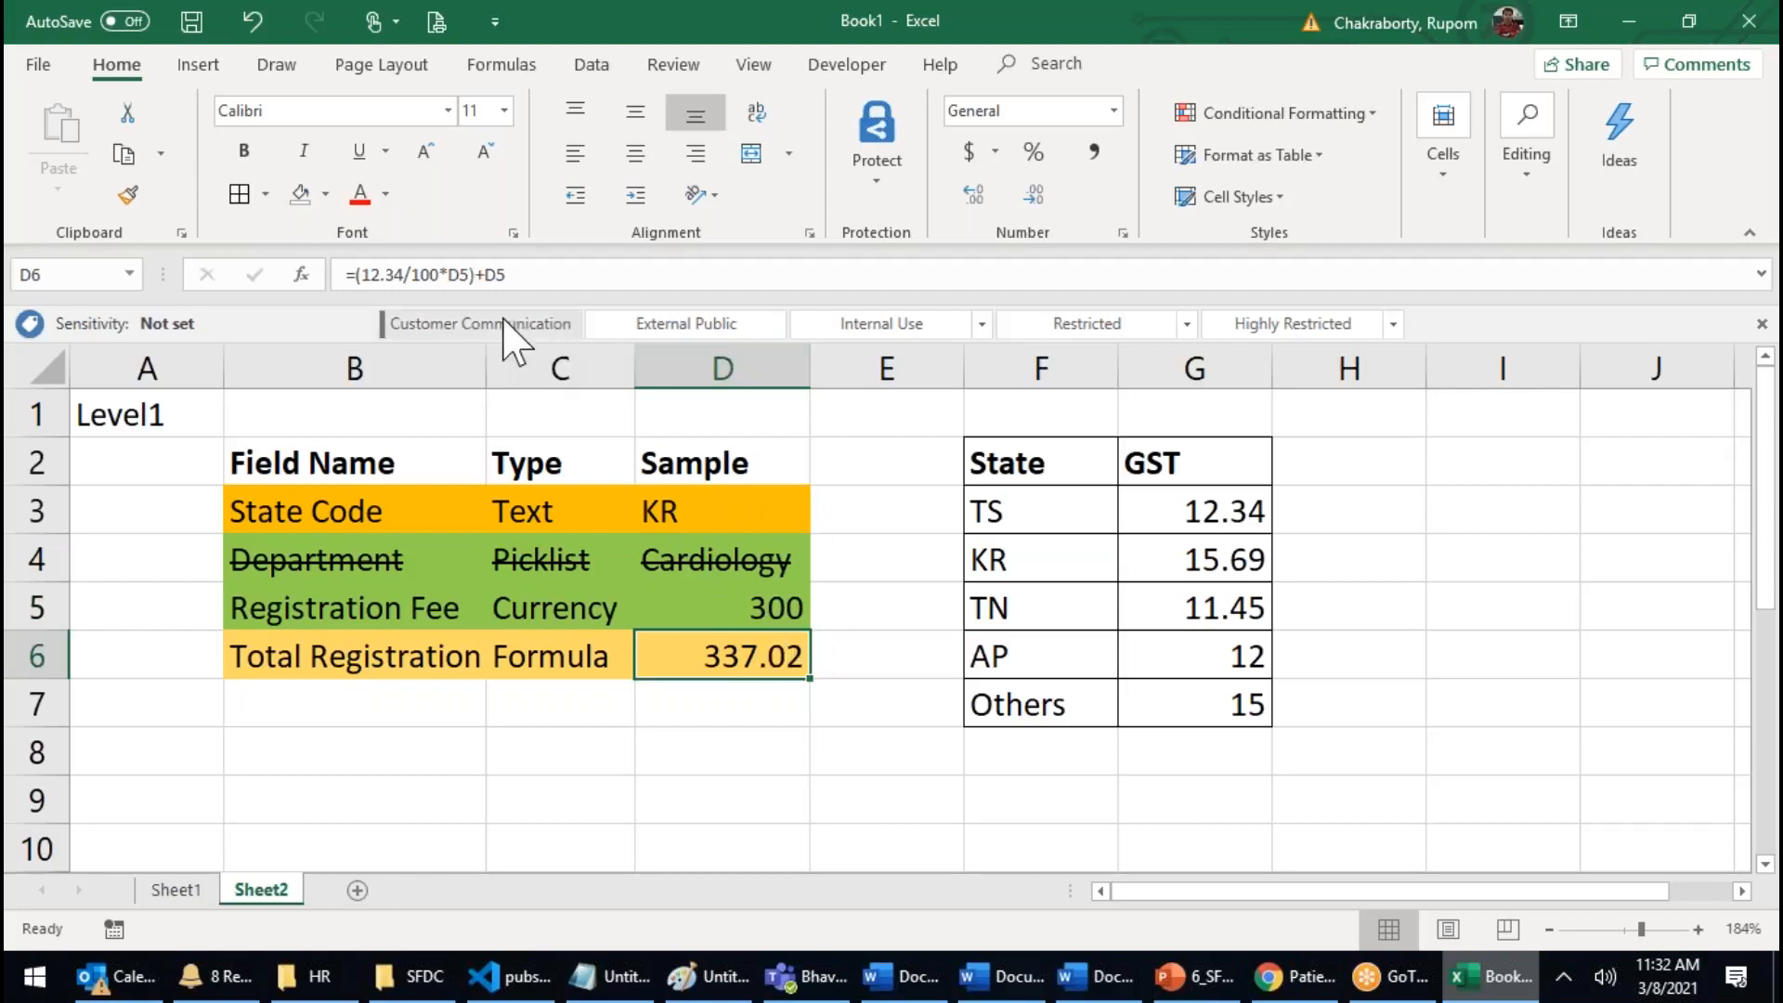
pyautogui.click(380, 274)
pyautogui.press('BackSpace')
pyautogui.write('5')
pyautogui.press('BackSpace')
pyautogui.press('BackSpace')
pyautogui.write('69')
pyautogui.press('Return')
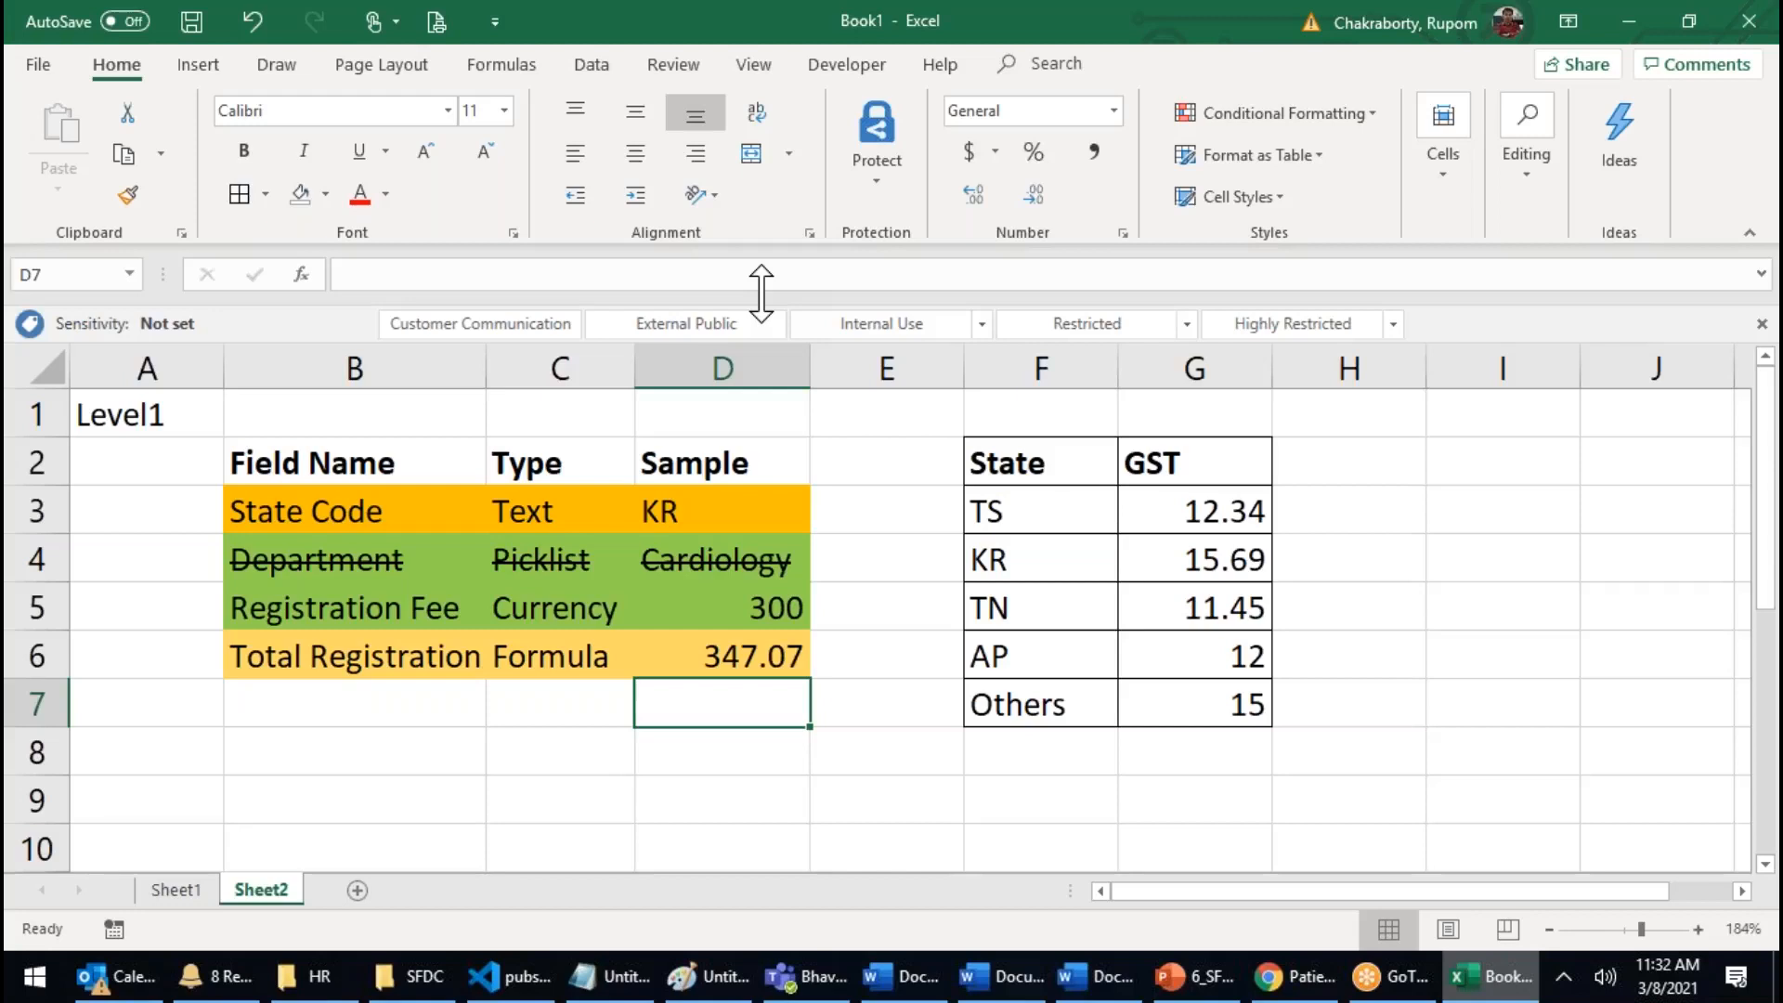
# Step: Replace the State Code sample in D3 with a person's first name, a value missing from the State list
pyautogui.click(723, 518)
pyautogui.write('m')
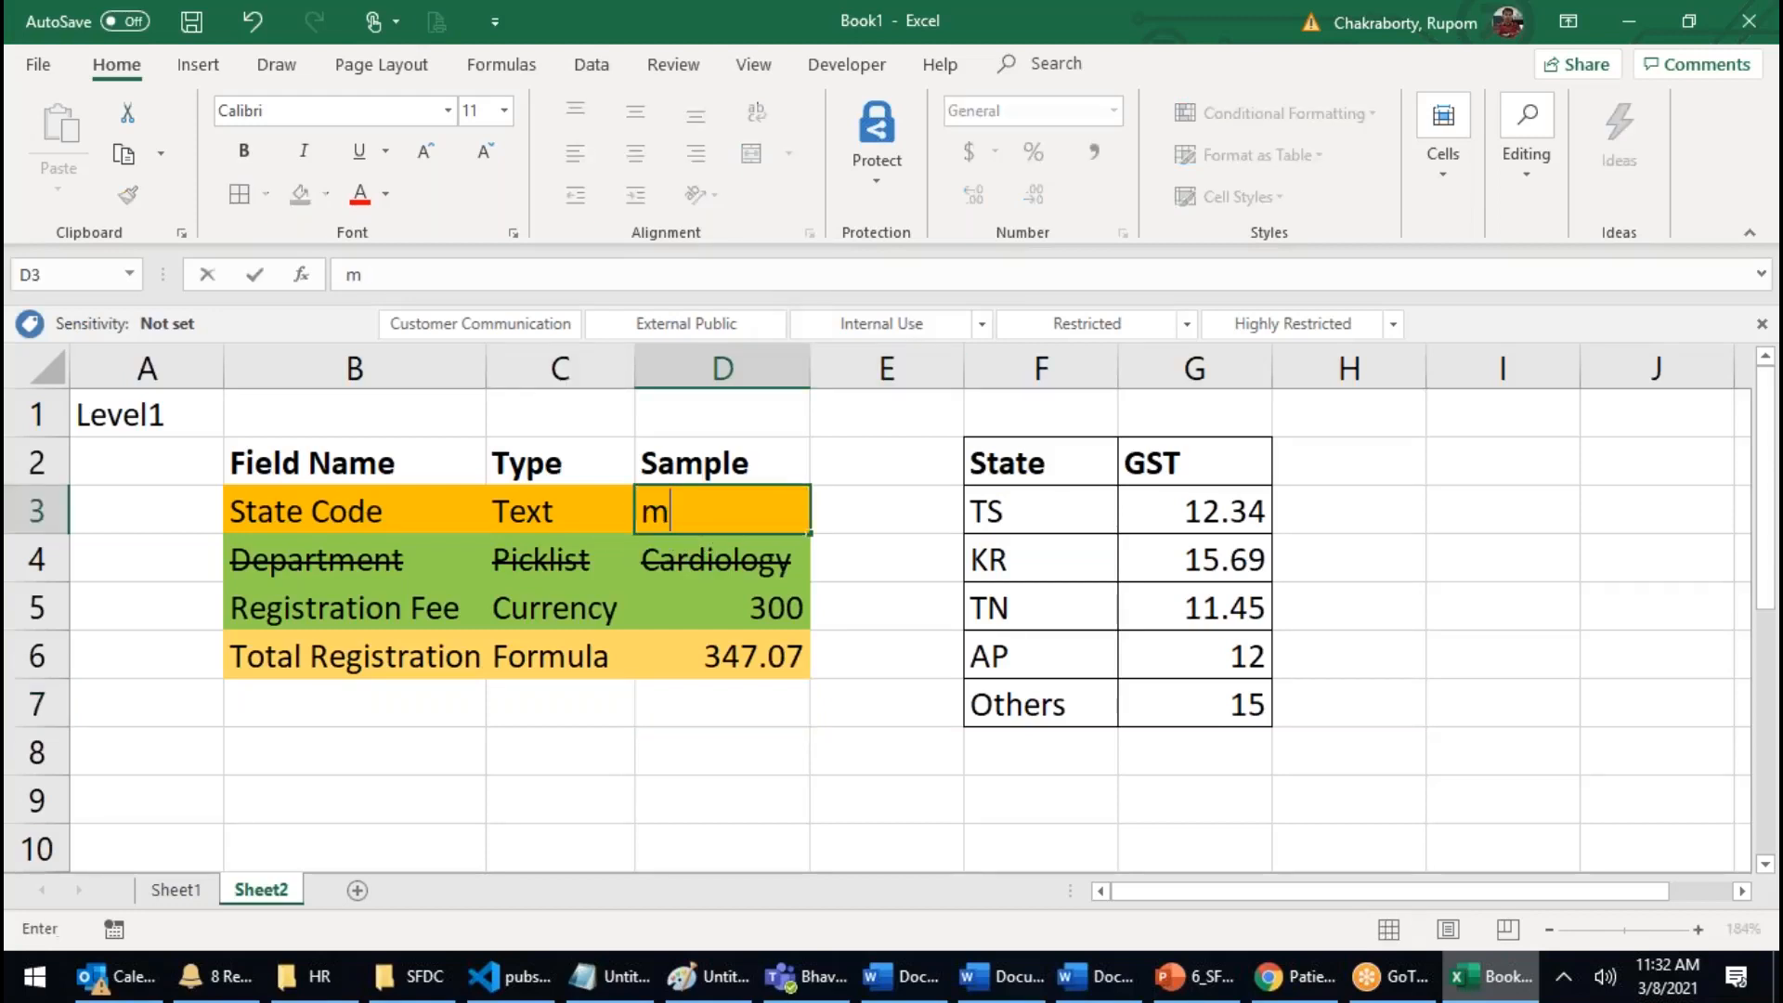
pyautogui.write('upom')
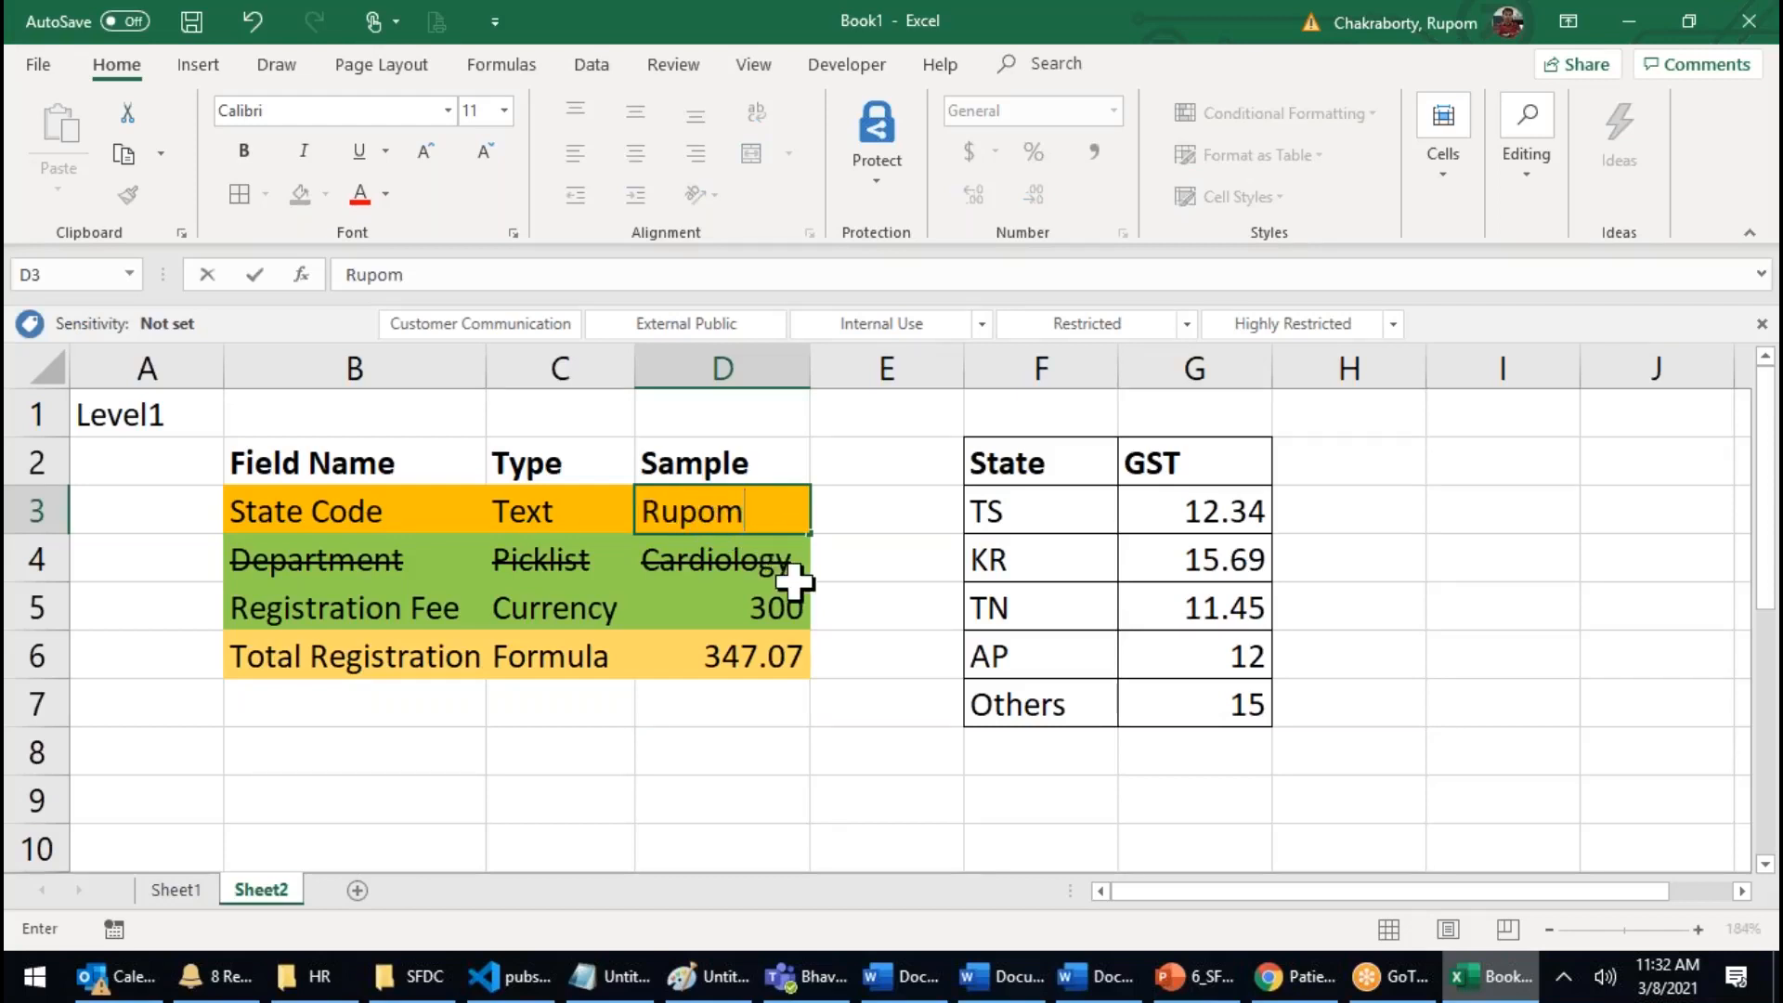
pyautogui.click(706, 680)
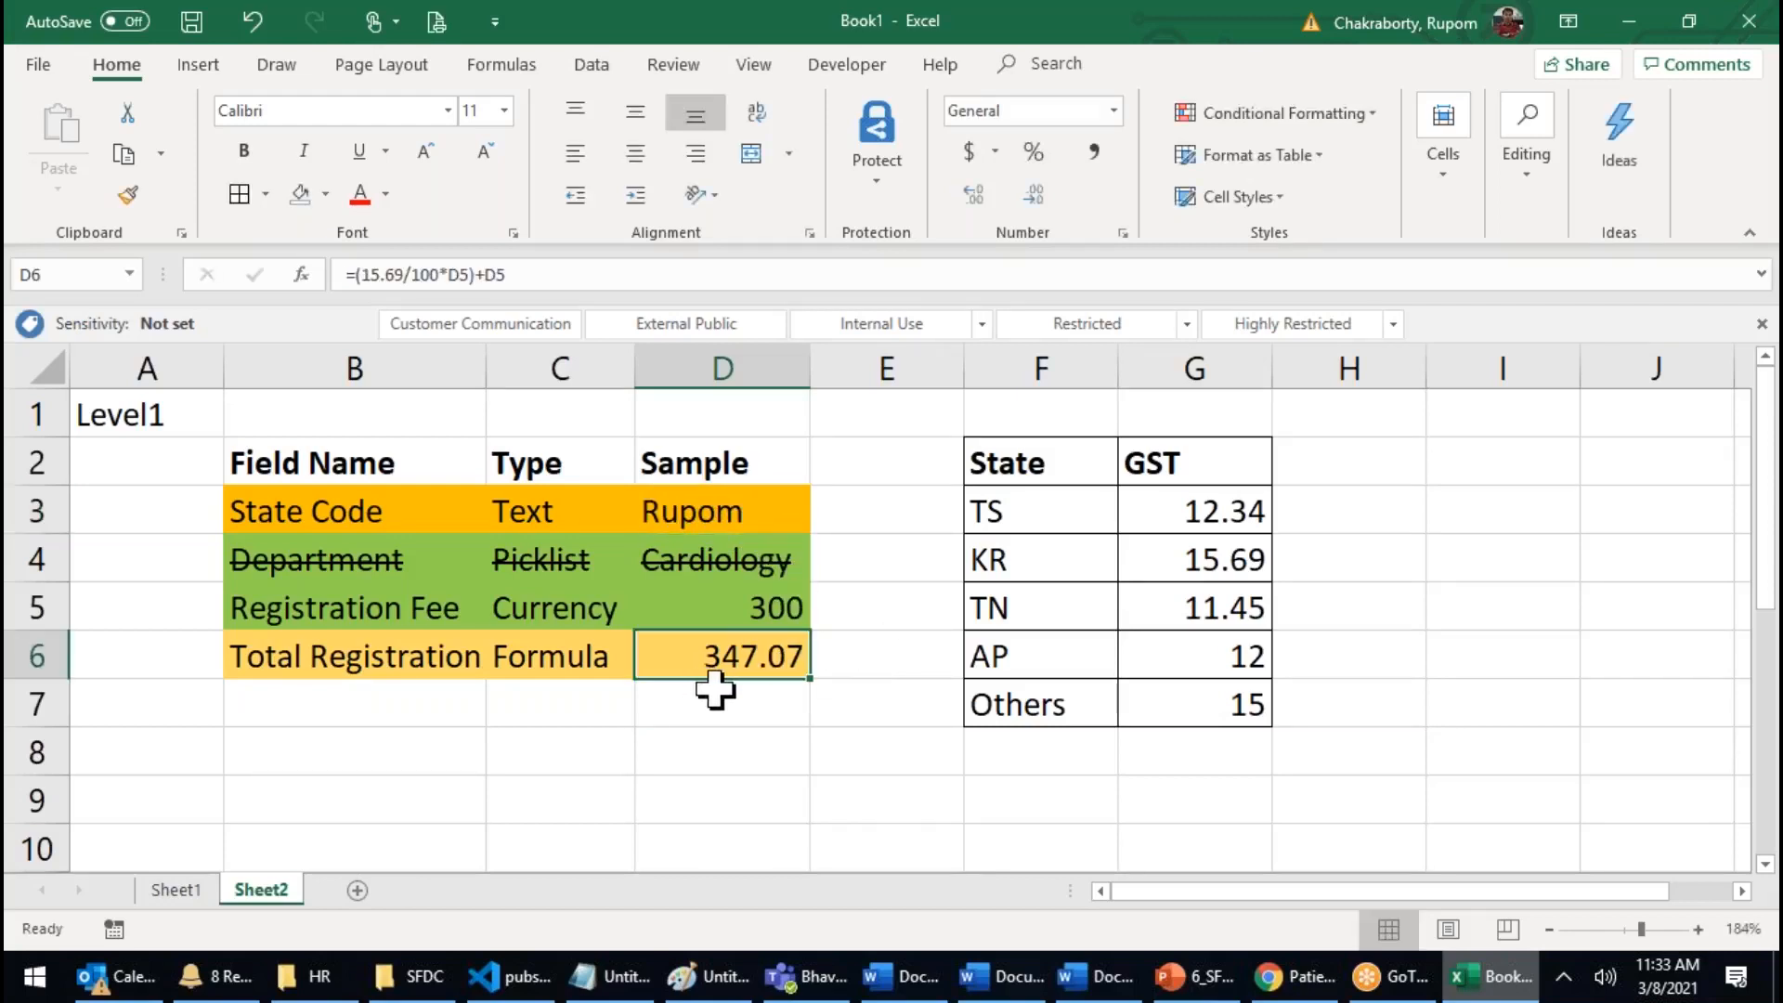
# Step: Set the GST rate in the Total Registration formula in D6 to 15, the rate for Others
pyautogui.moveTo(1056, 705); pyautogui.dragTo(1249, 708)
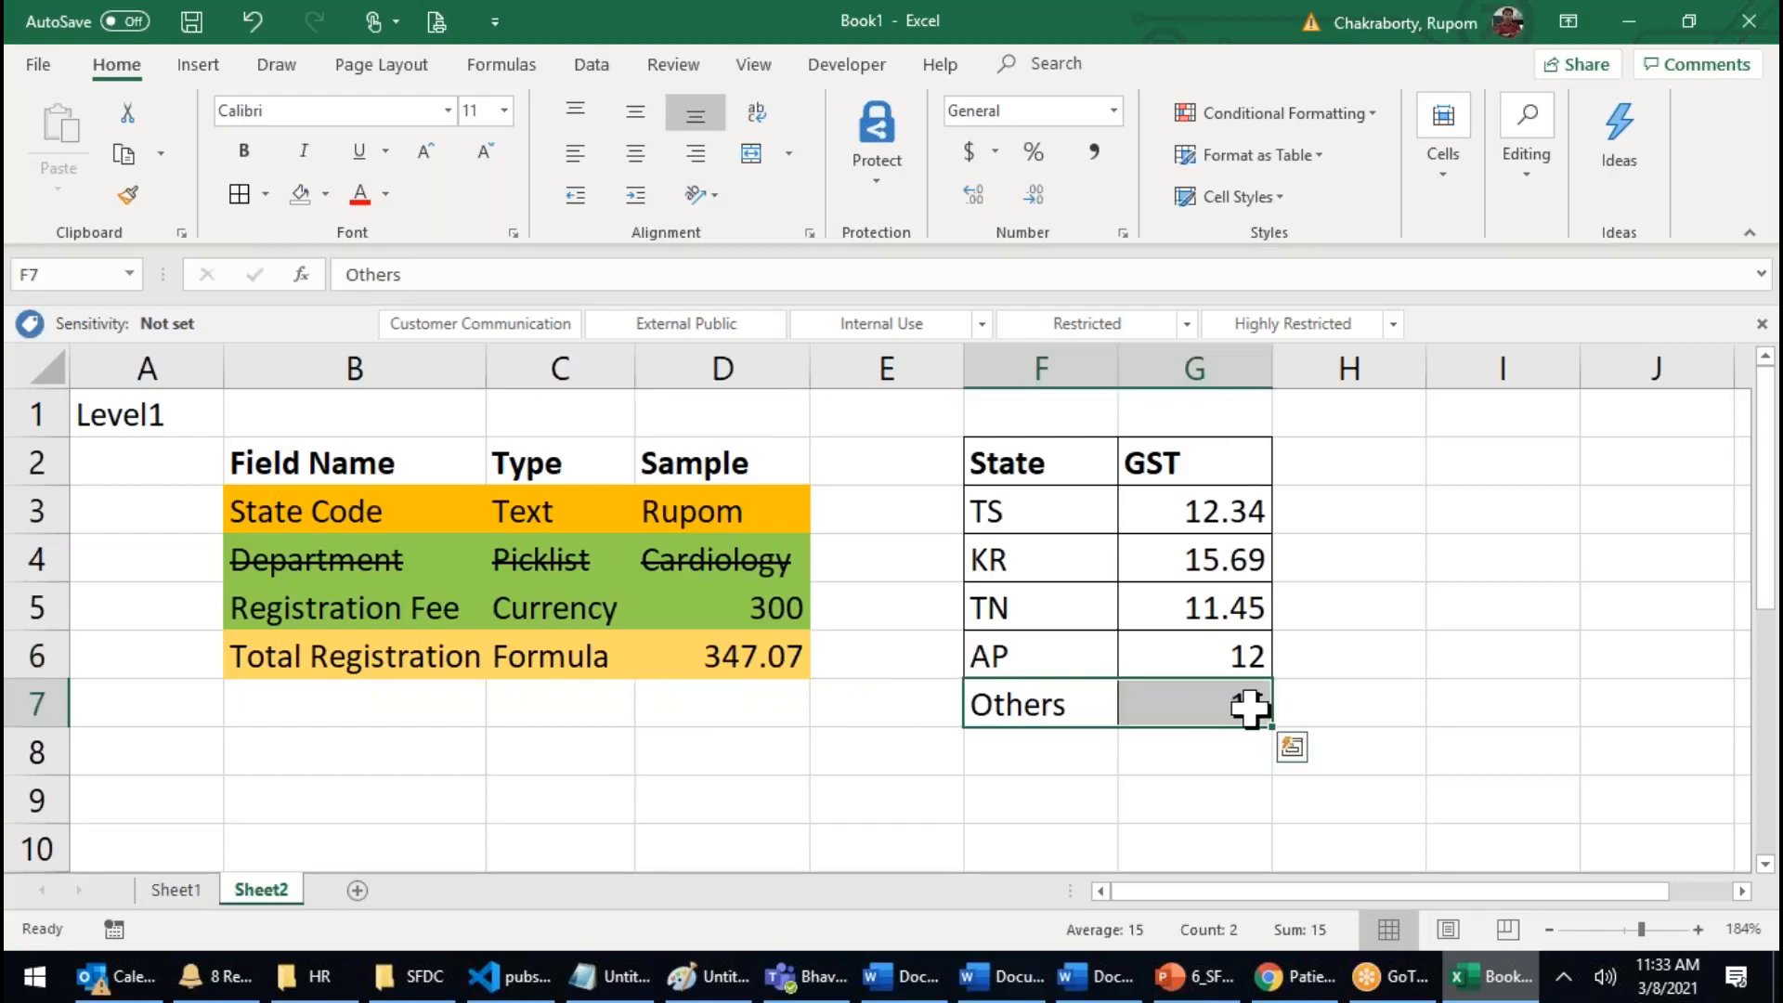
pyautogui.click(1250, 707)
pyautogui.click(1033, 527)
pyautogui.moveTo(1033, 532); pyautogui.dragTo(1034, 652)
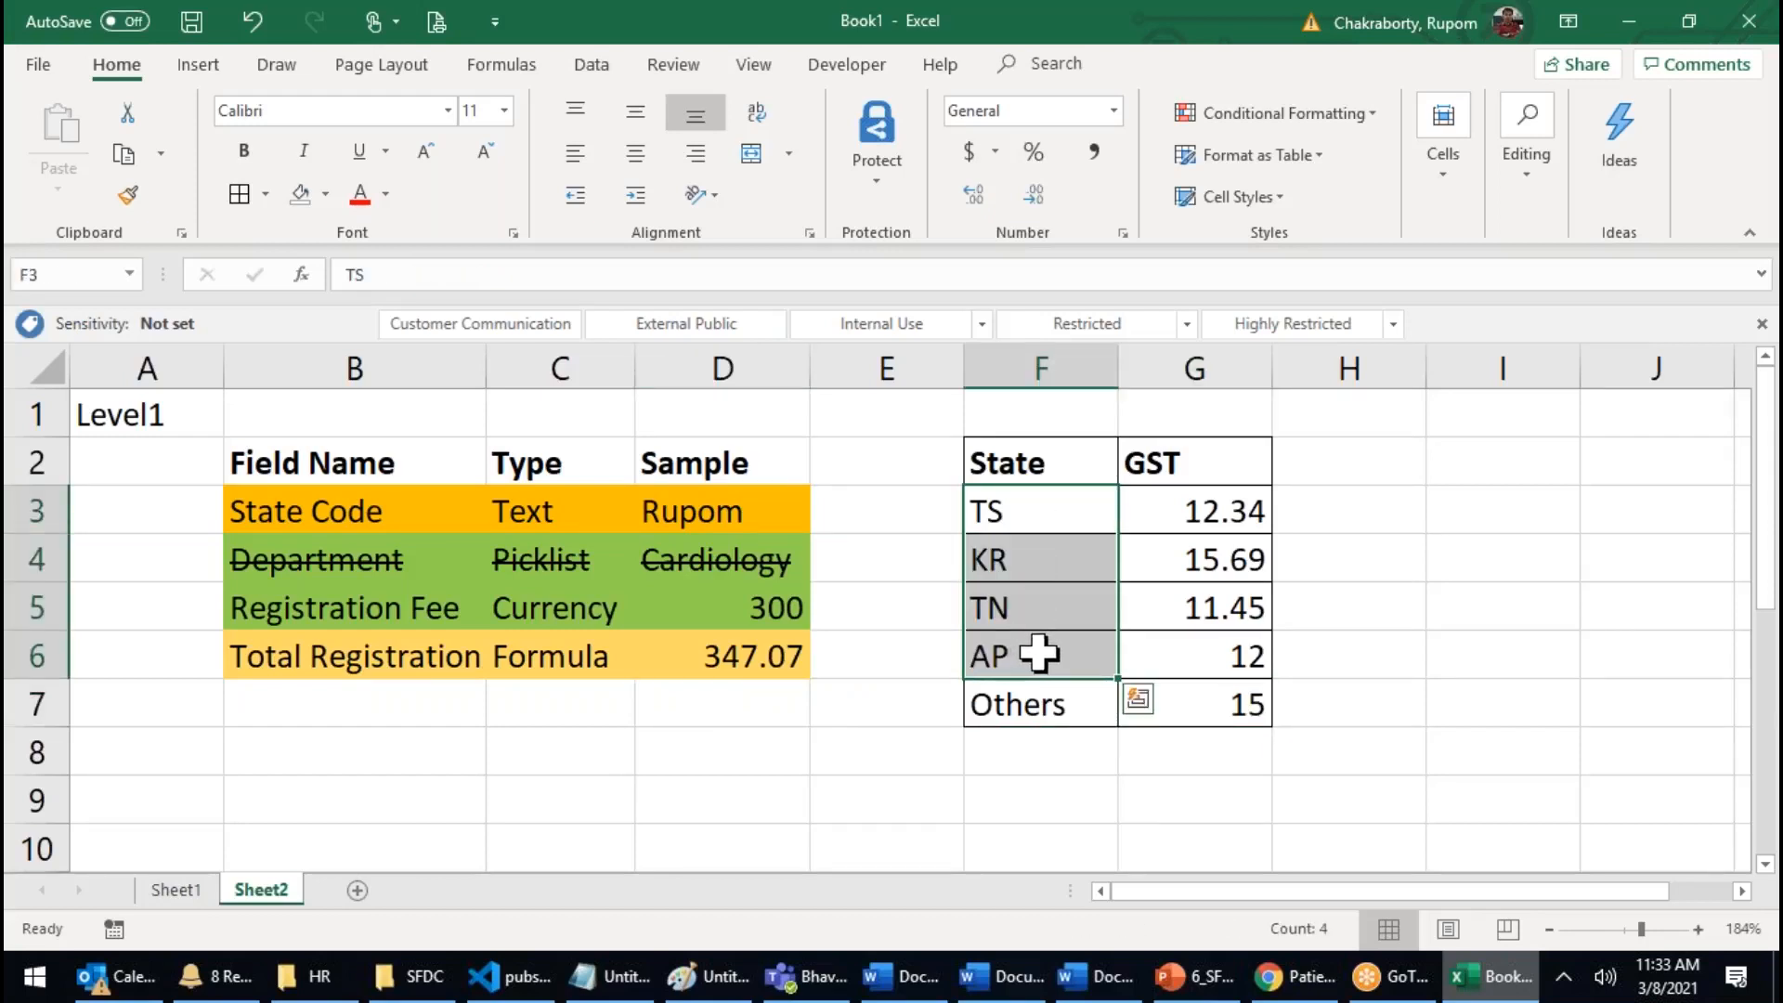
pyautogui.click(1242, 710)
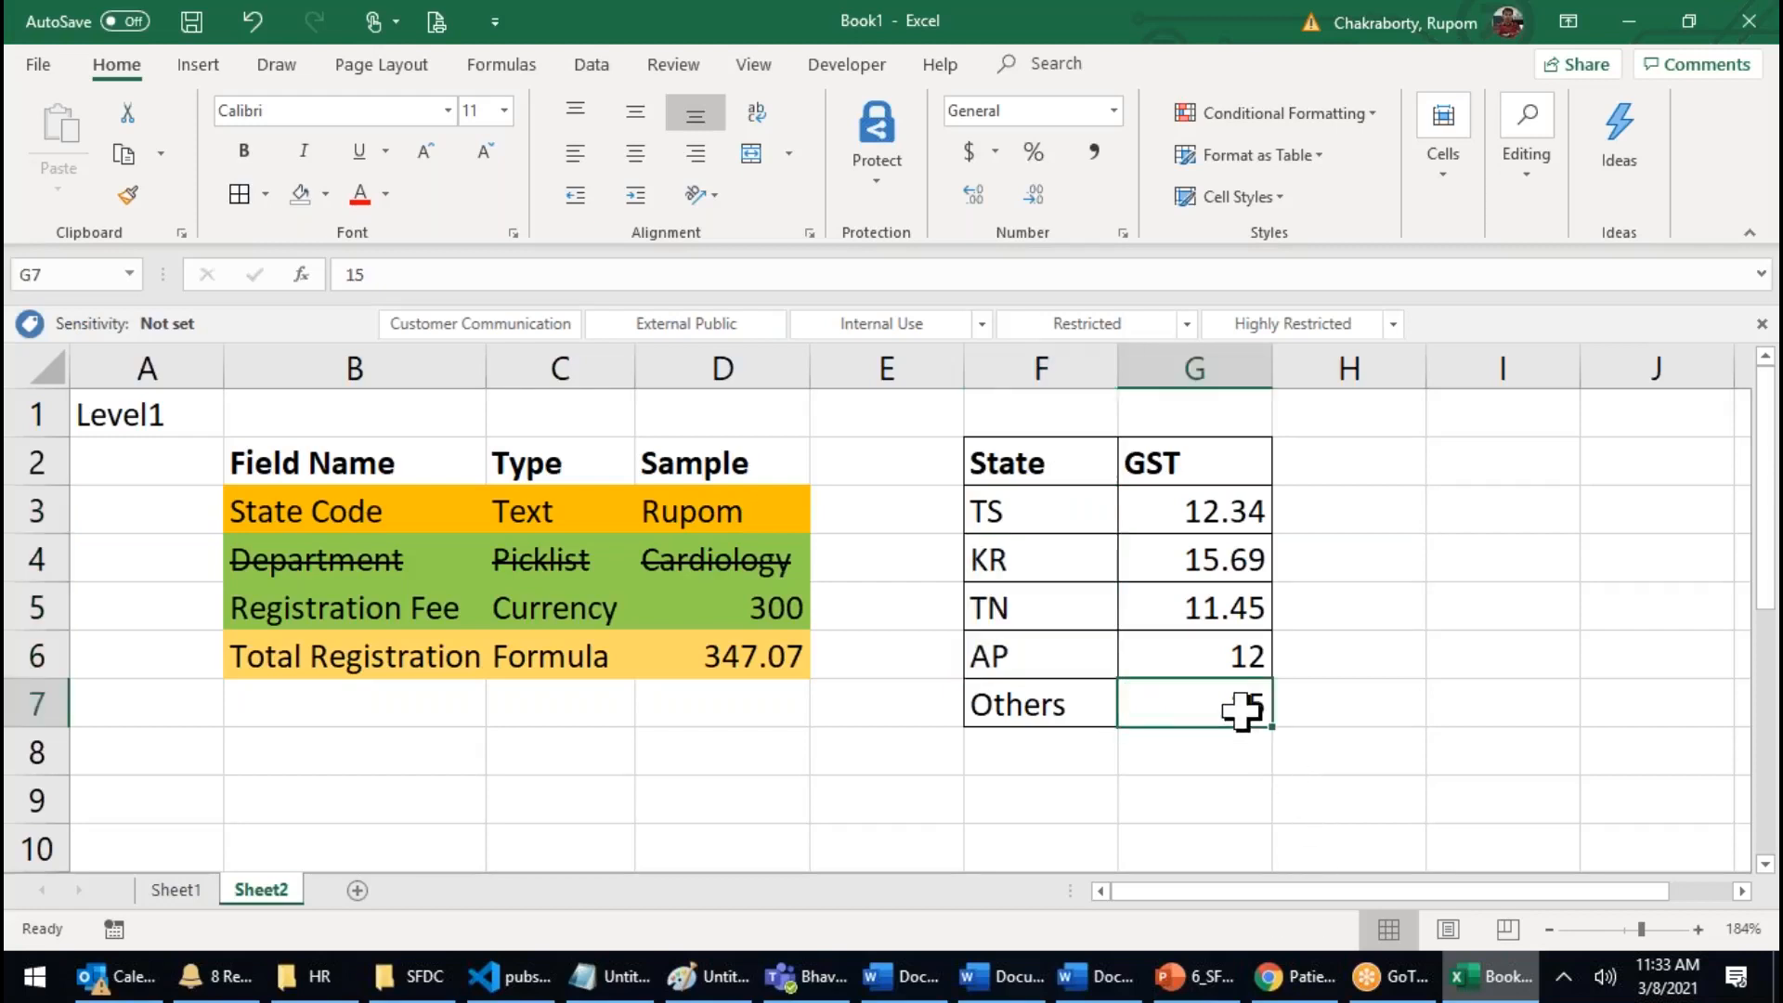
pyautogui.click(756, 657)
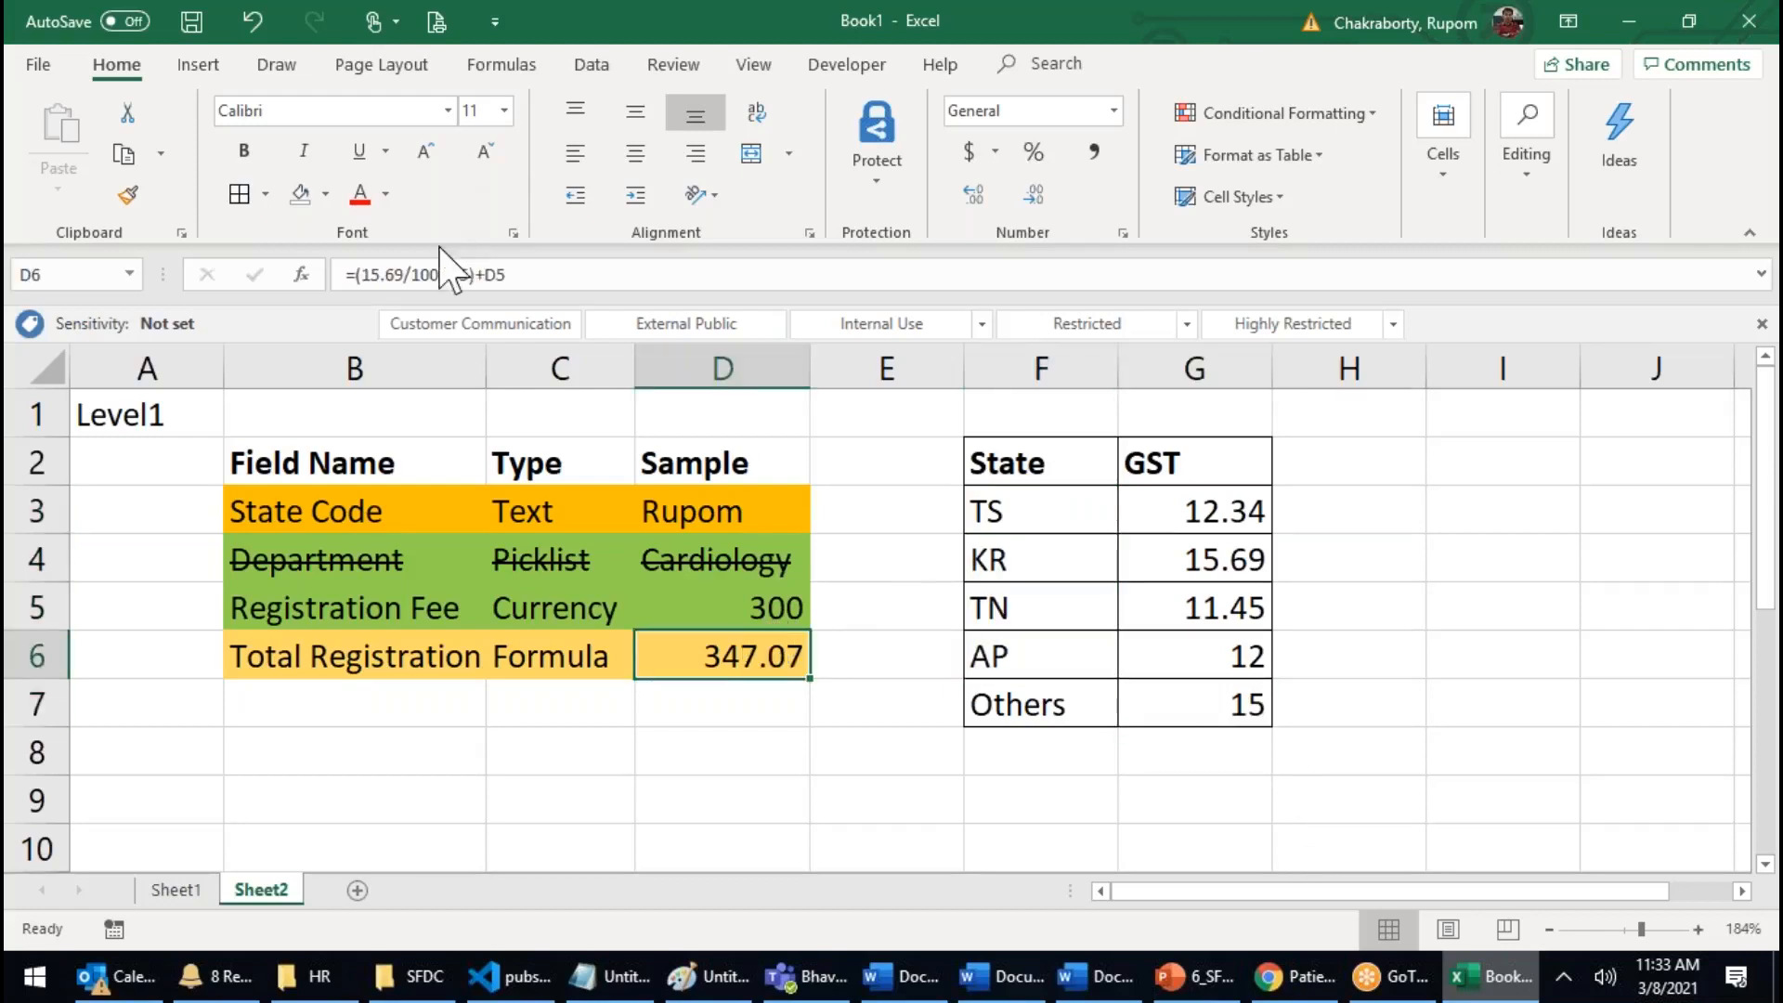
pyautogui.click(408, 274)
pyautogui.press('BackSpace')
pyautogui.press('BackSpace')
pyautogui.press('BackSpace')
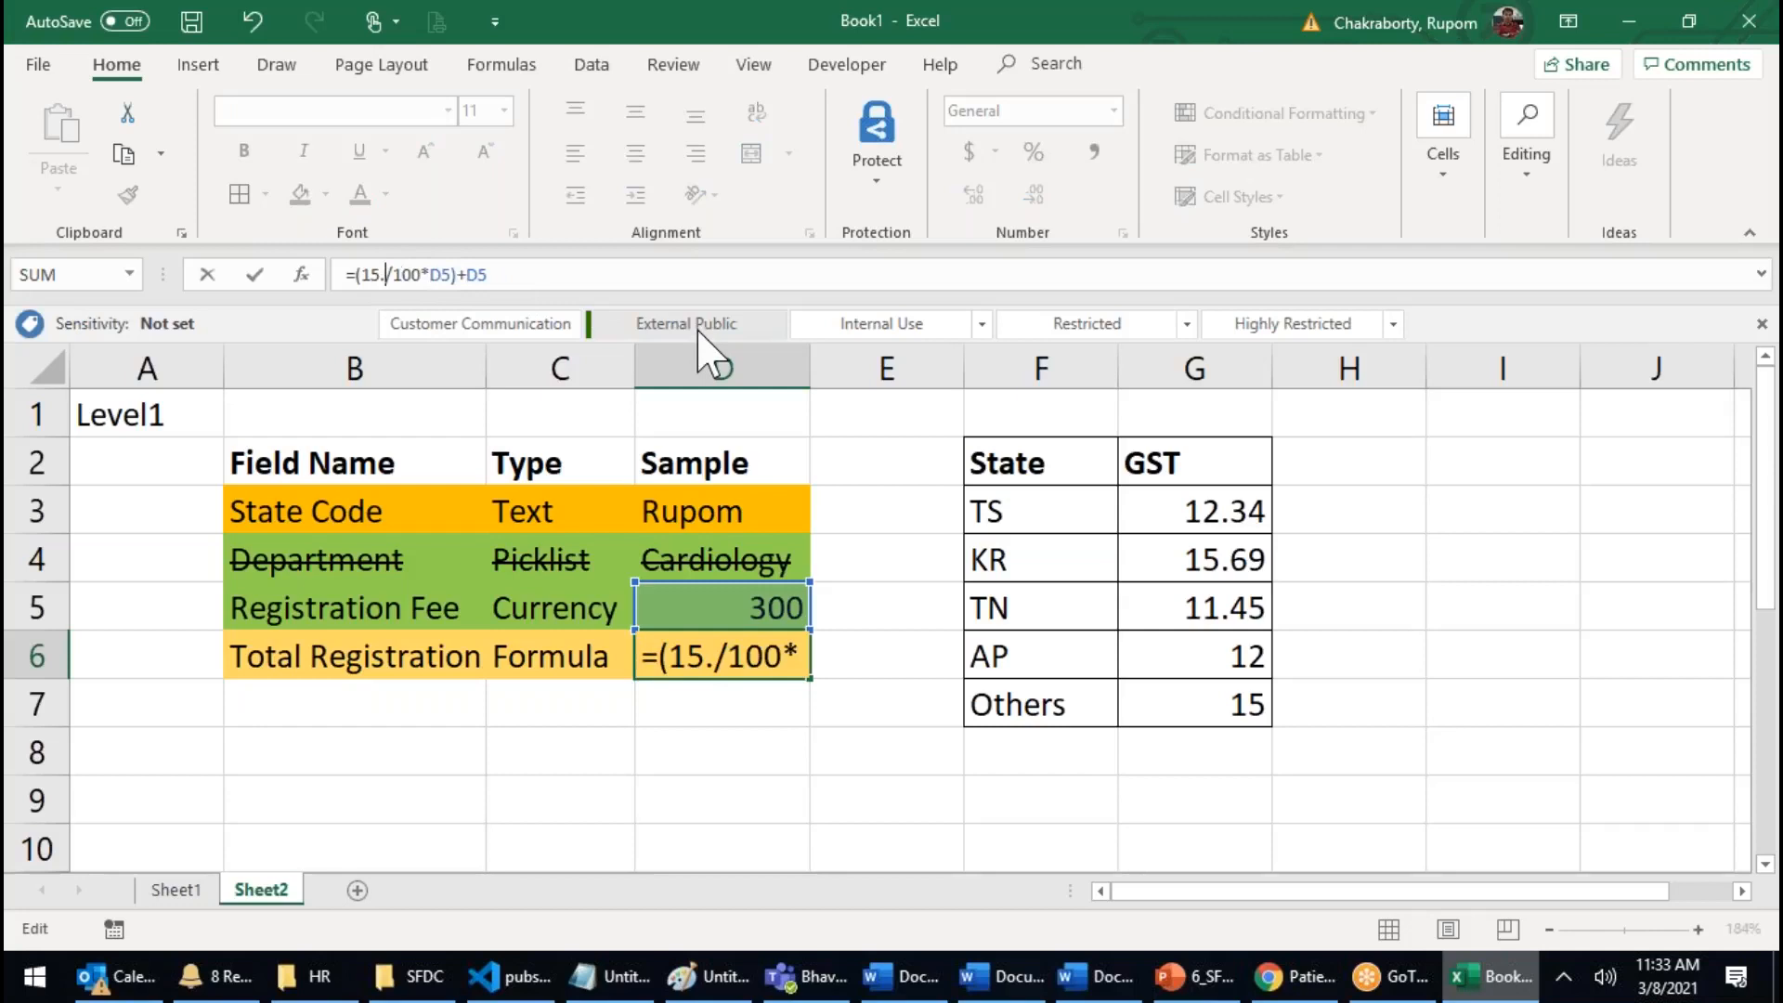
pyautogui.press('Return')
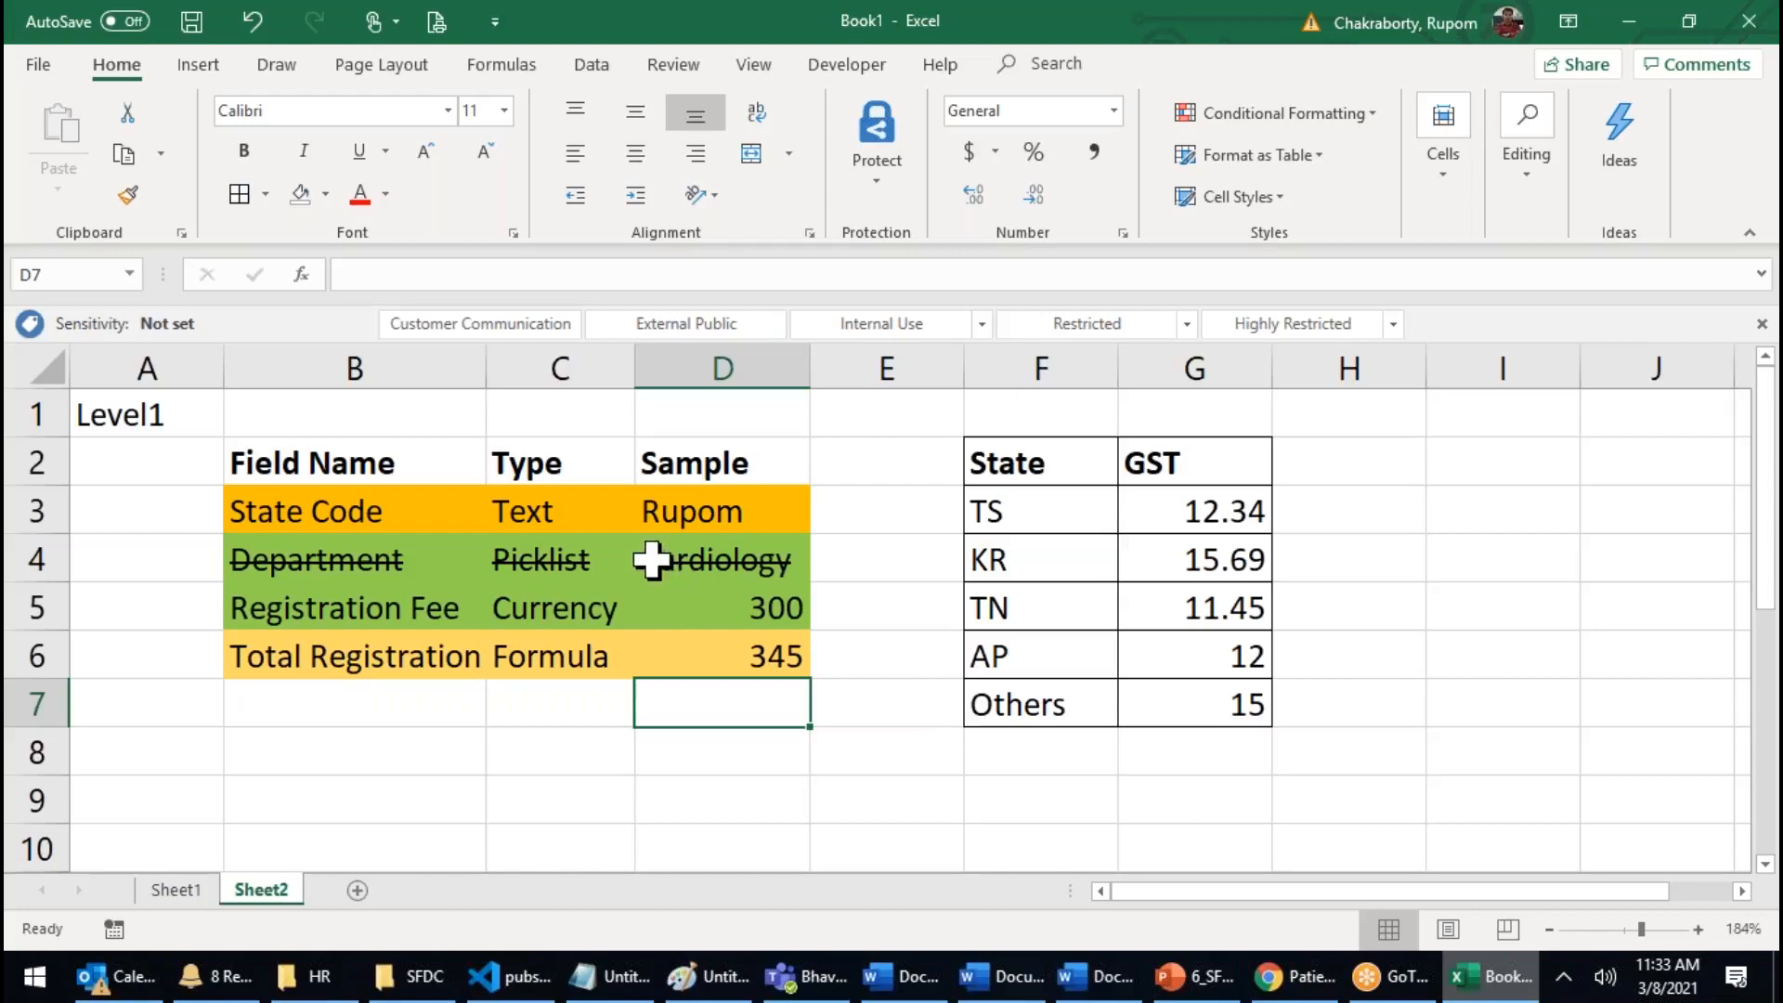
# Step: Add the label Hard Code in F1 above the State and GST table
pyautogui.moveTo(1049, 511); pyautogui.dragTo(1268, 720)
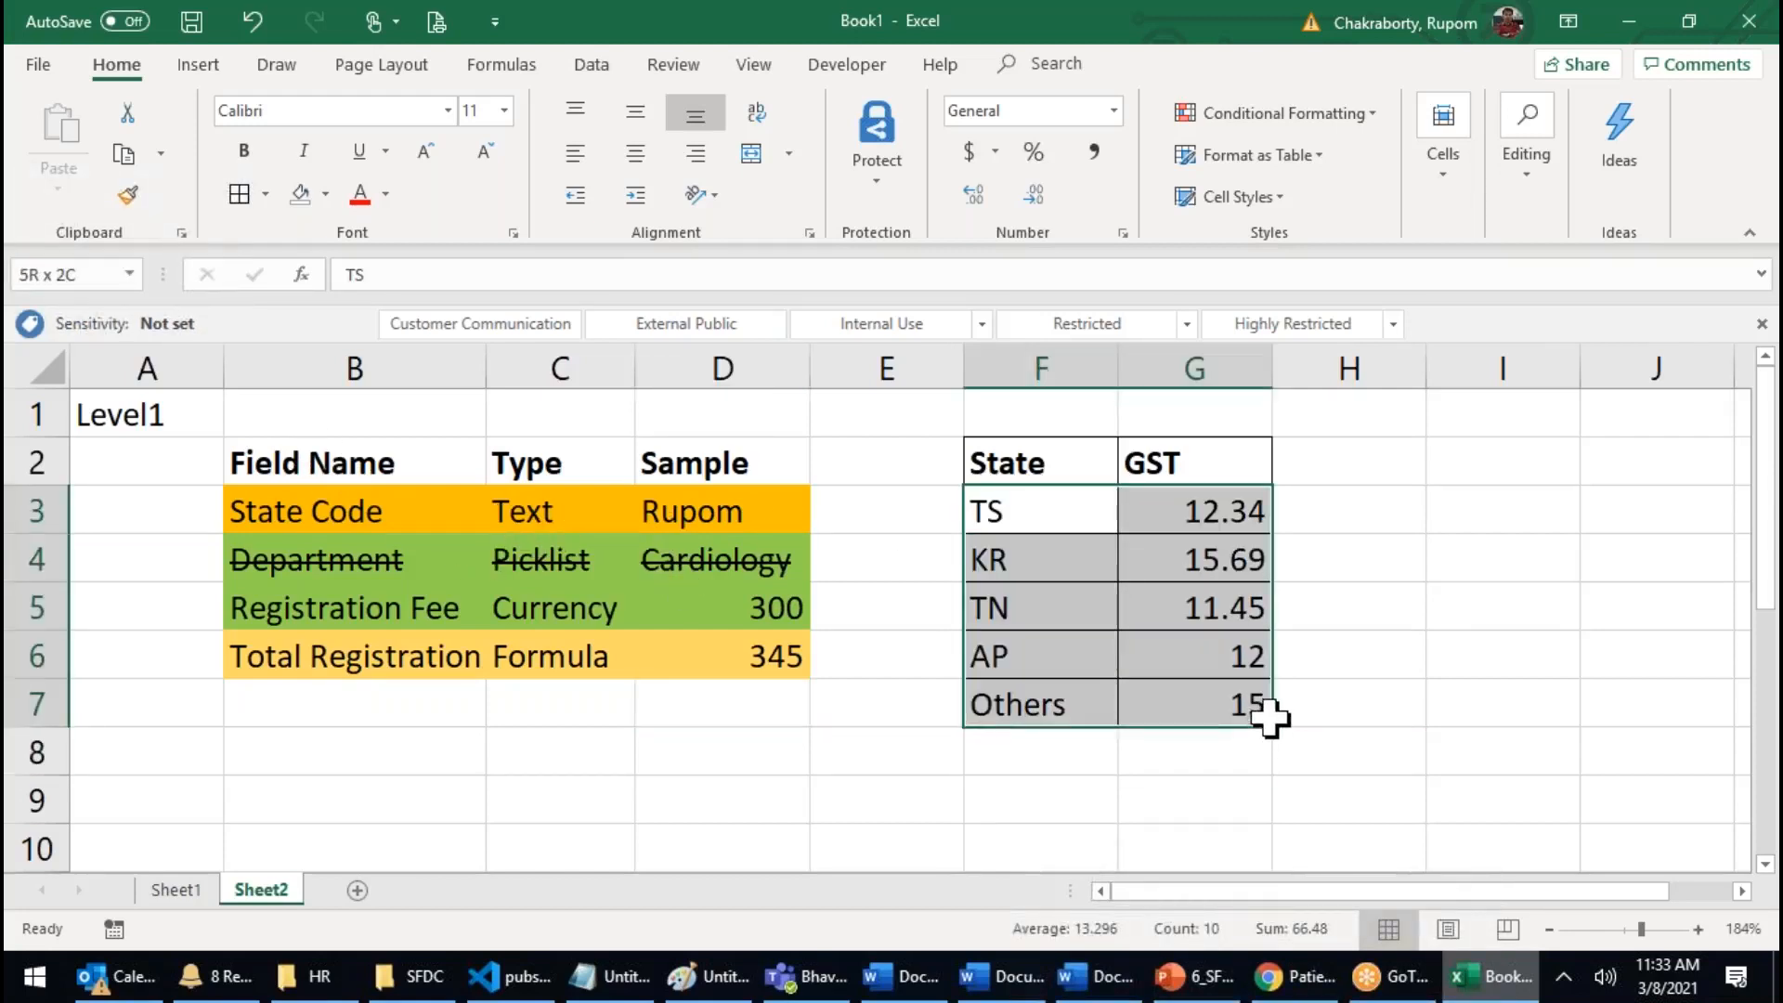
pyautogui.click(1031, 404)
pyautogui.write('H')
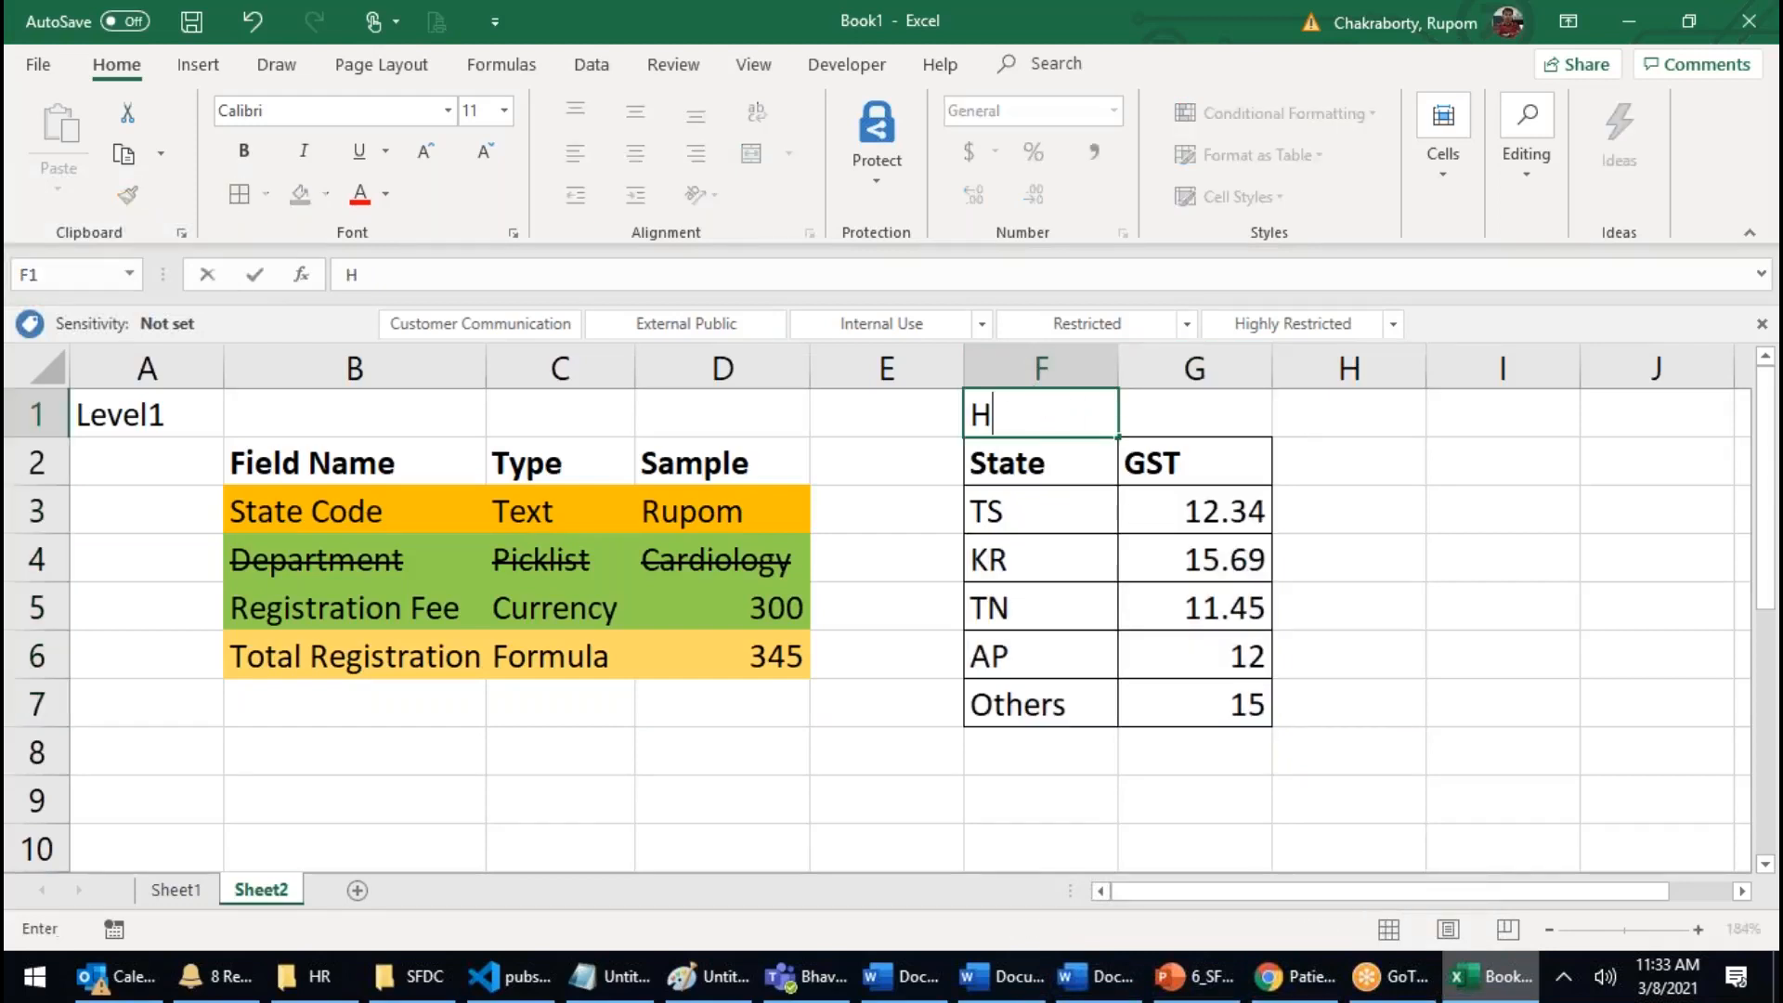
pyautogui.write('ard Code')
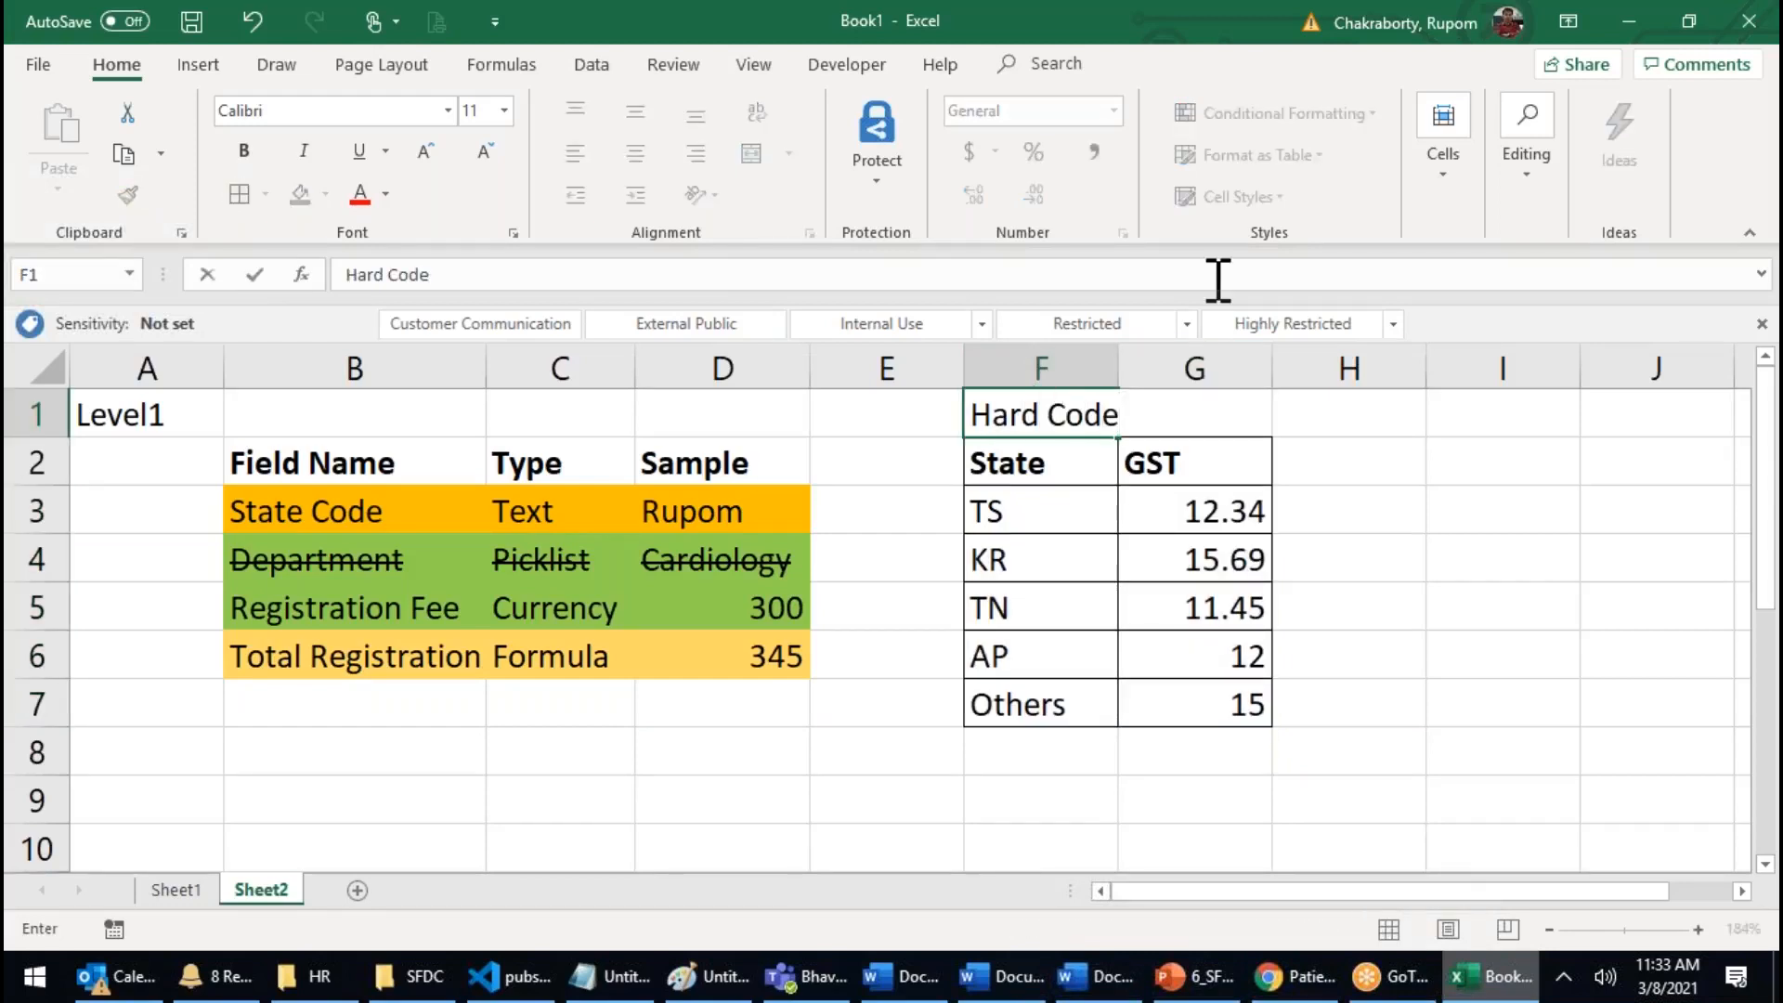
pyautogui.moveTo(1434, 506); pyautogui.dragTo(1419, 511)
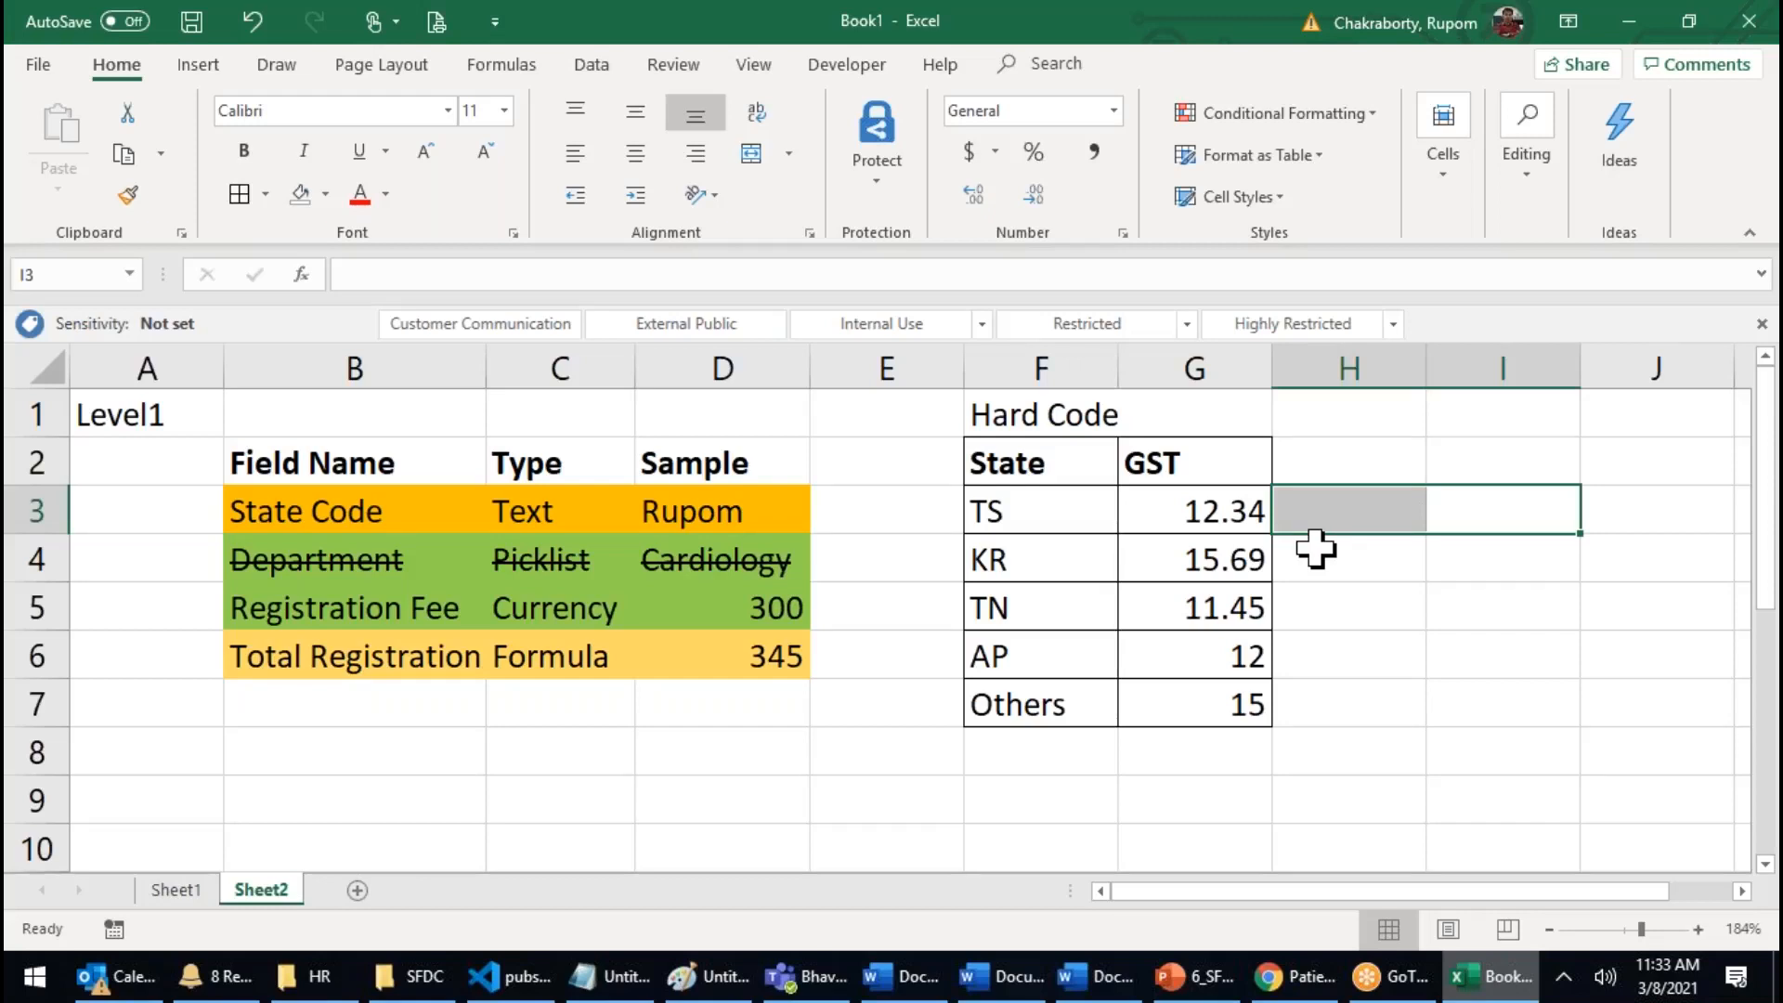
pyautogui.click(1205, 507)
pyautogui.click(1213, 698)
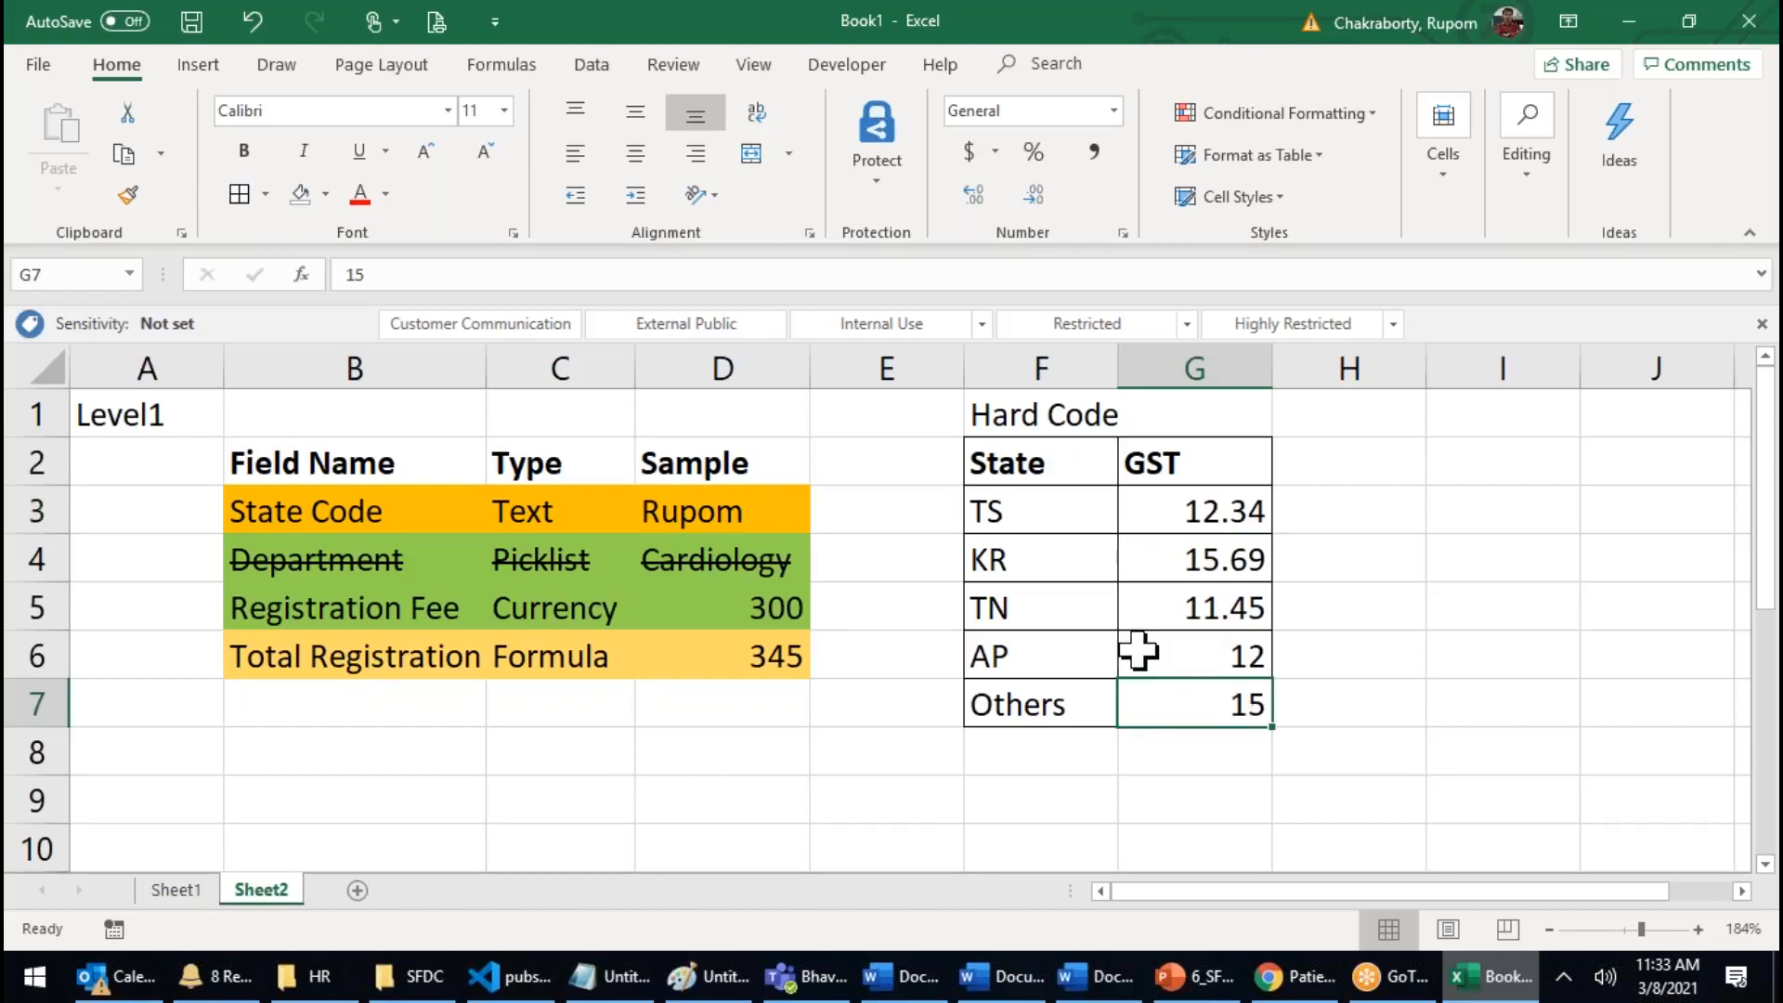
pyautogui.click(720, 511)
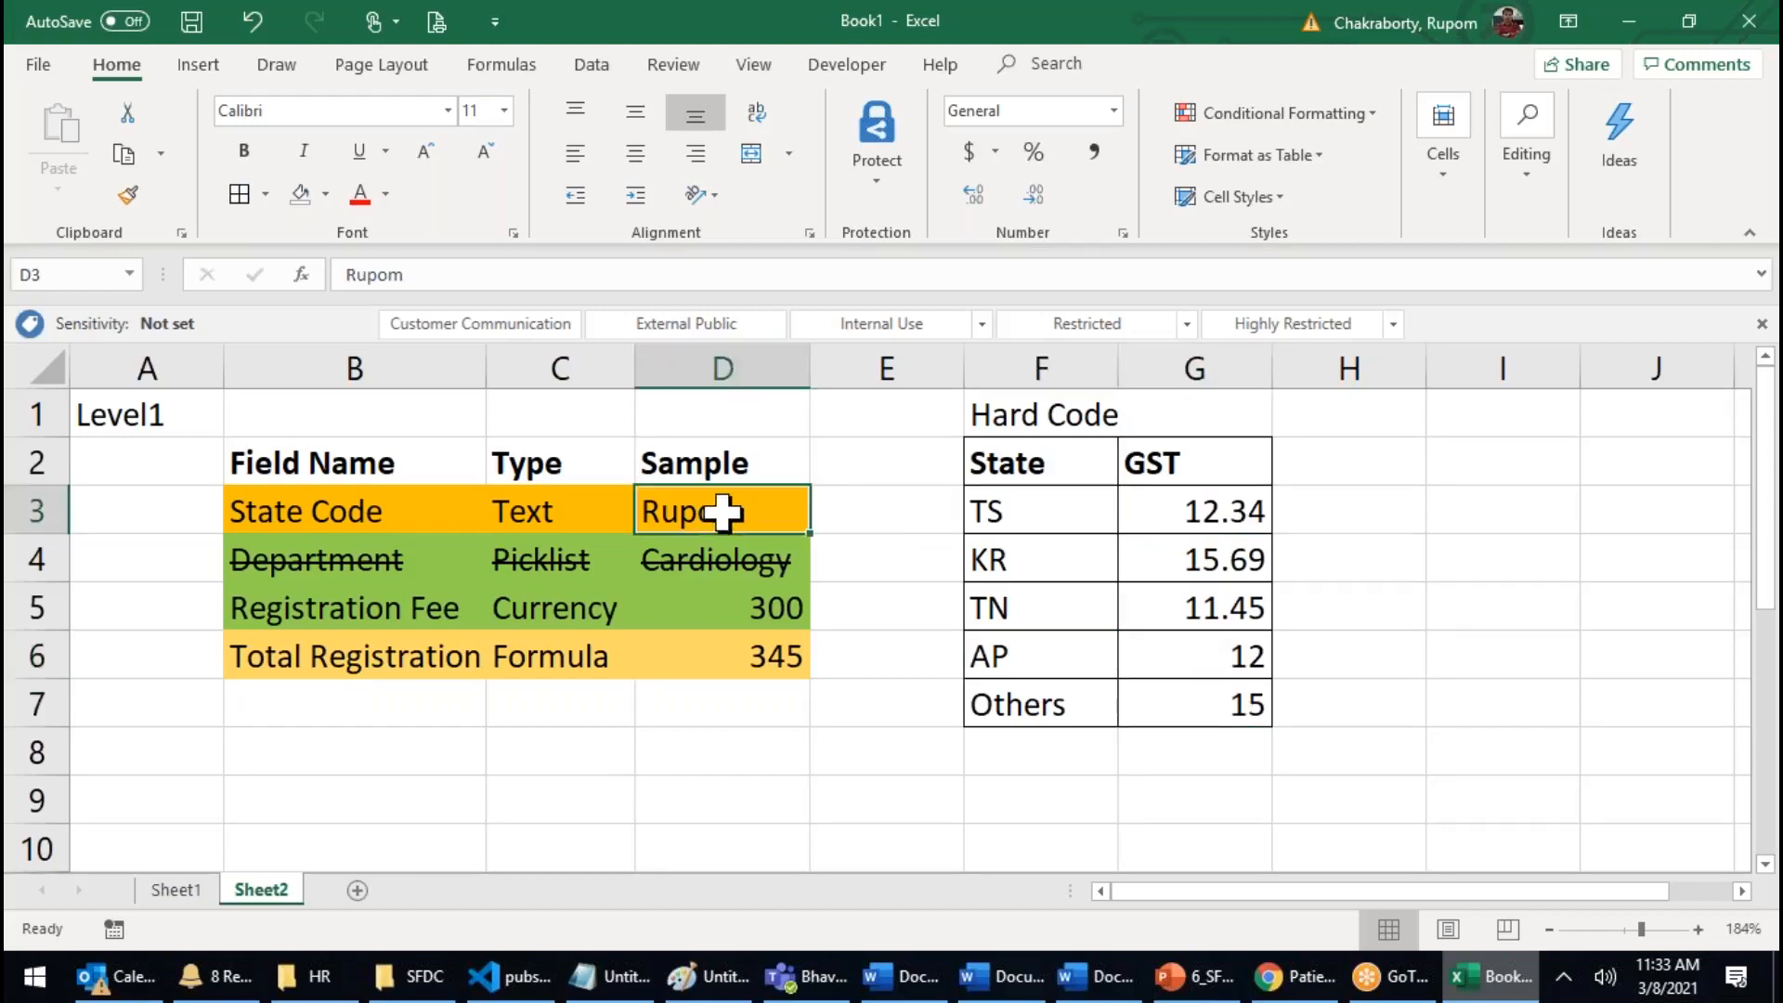
pyautogui.click(1235, 525)
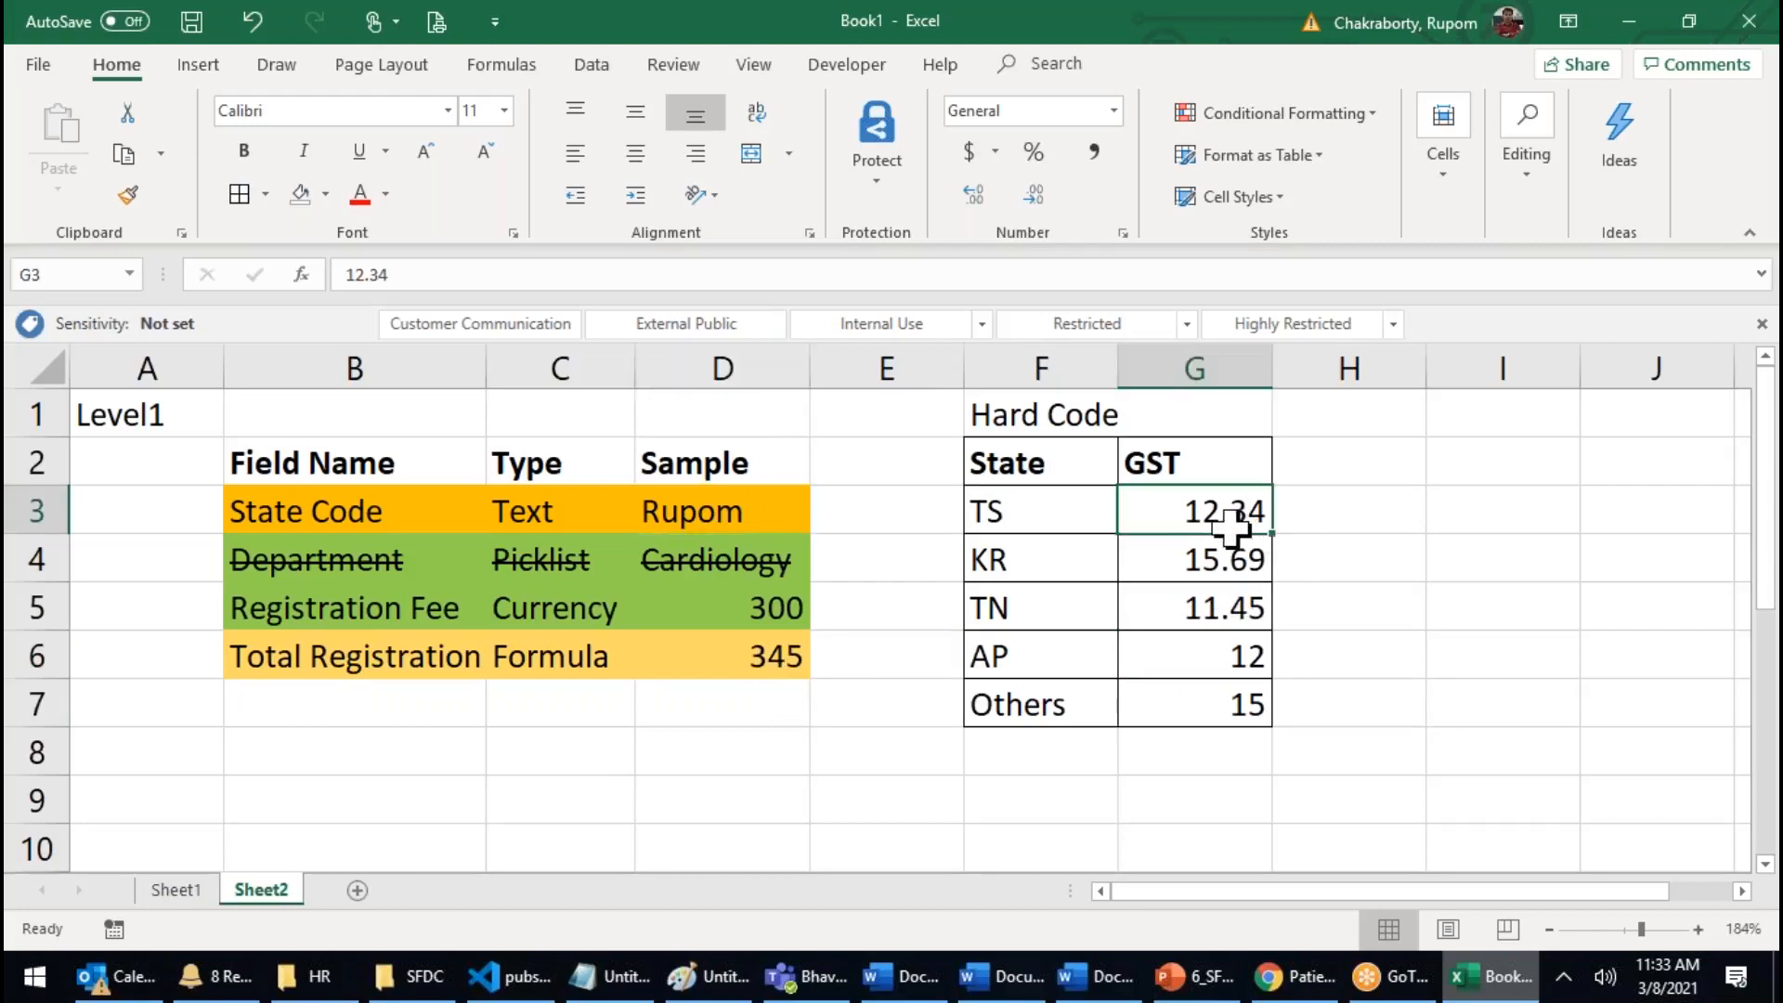
pyautogui.click(772, 666)
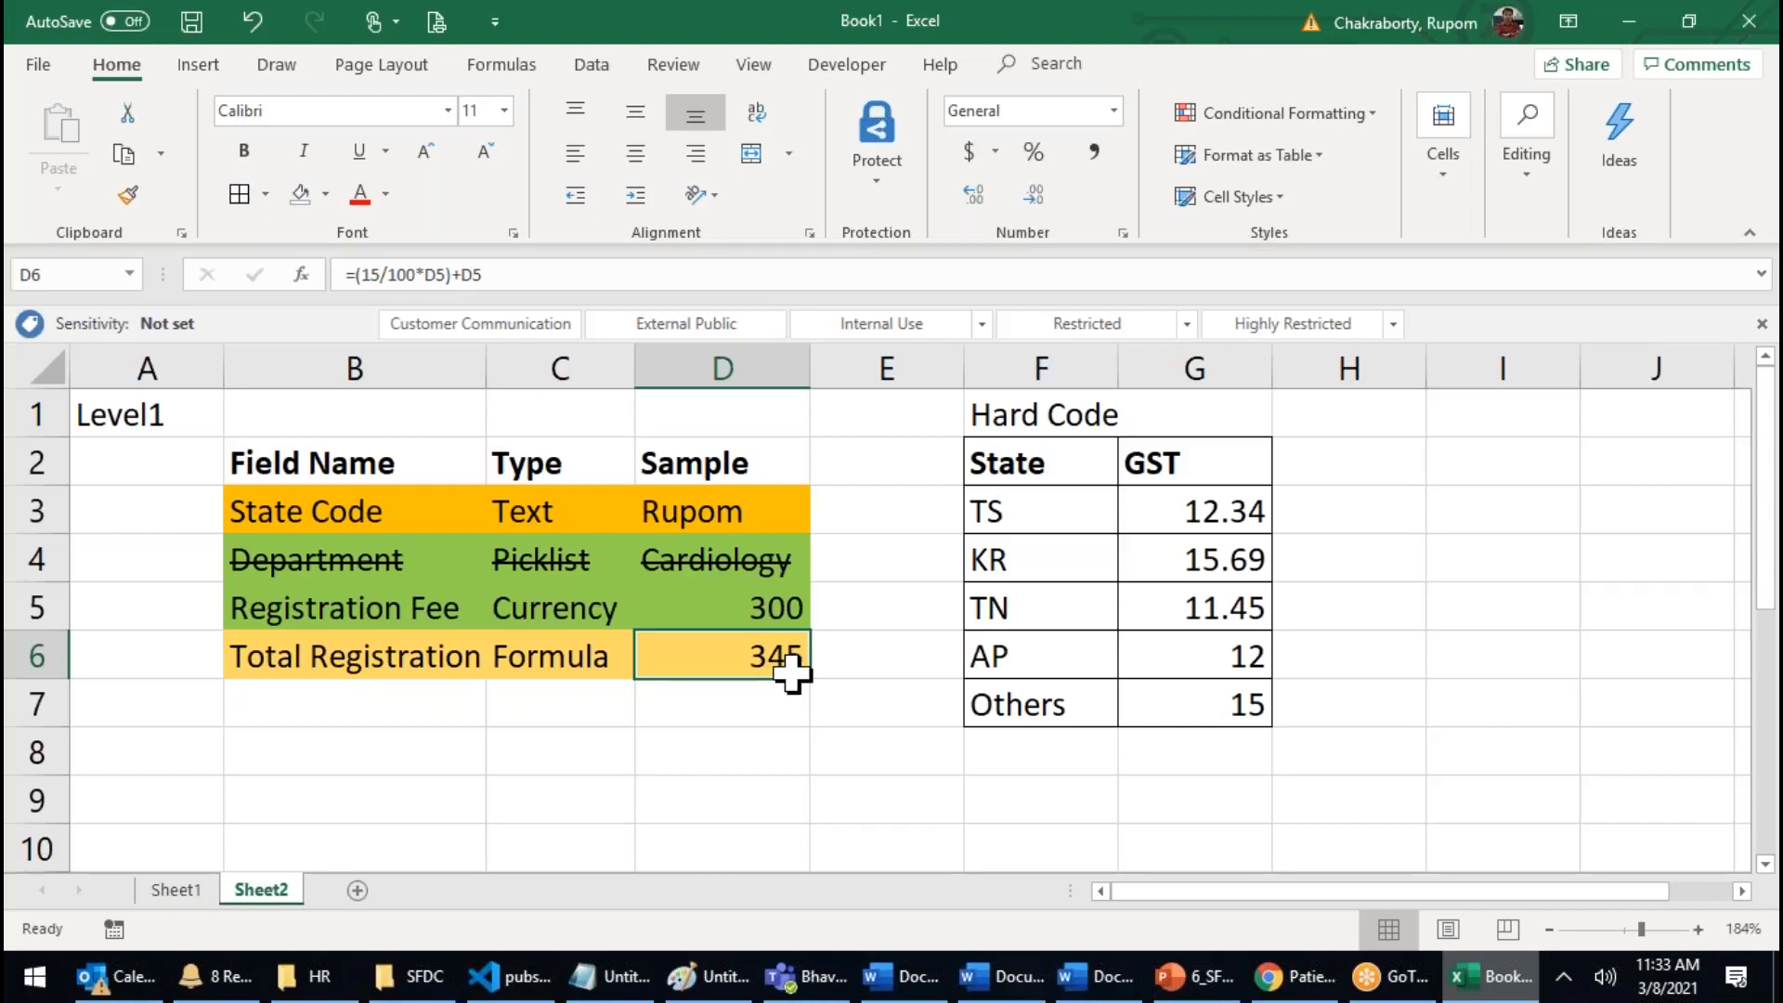
pyautogui.click(1624, 930)
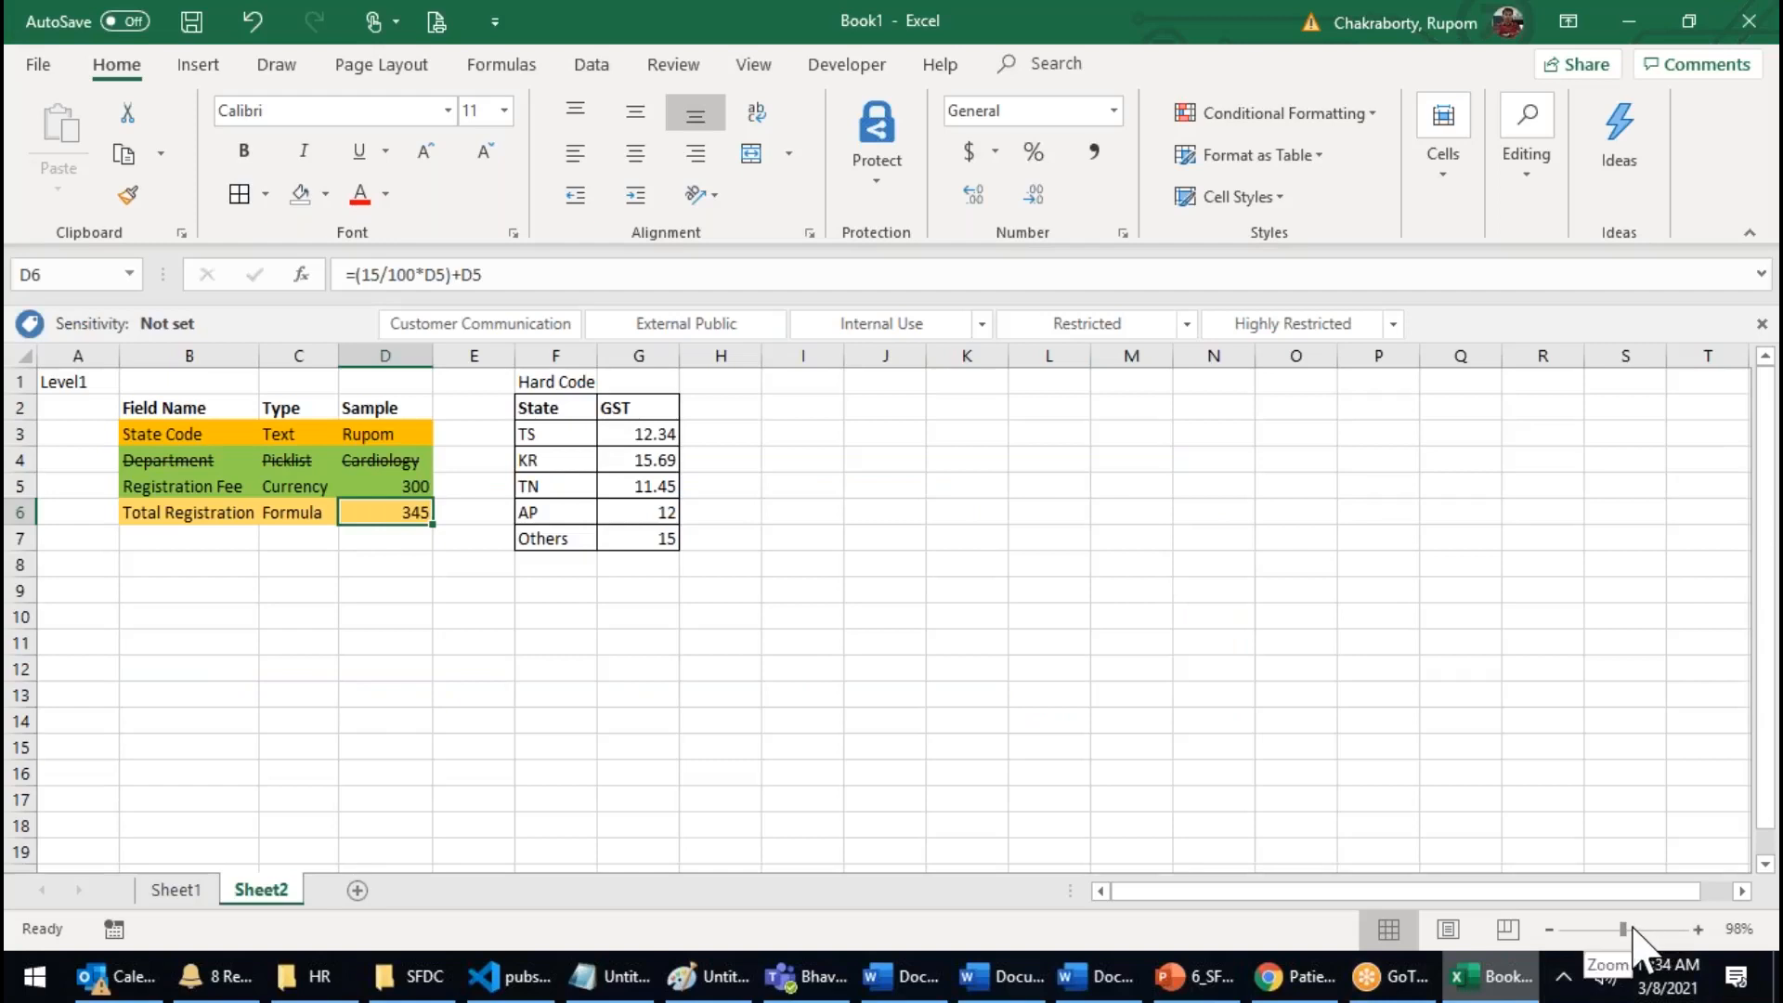
pyautogui.click(1632, 930)
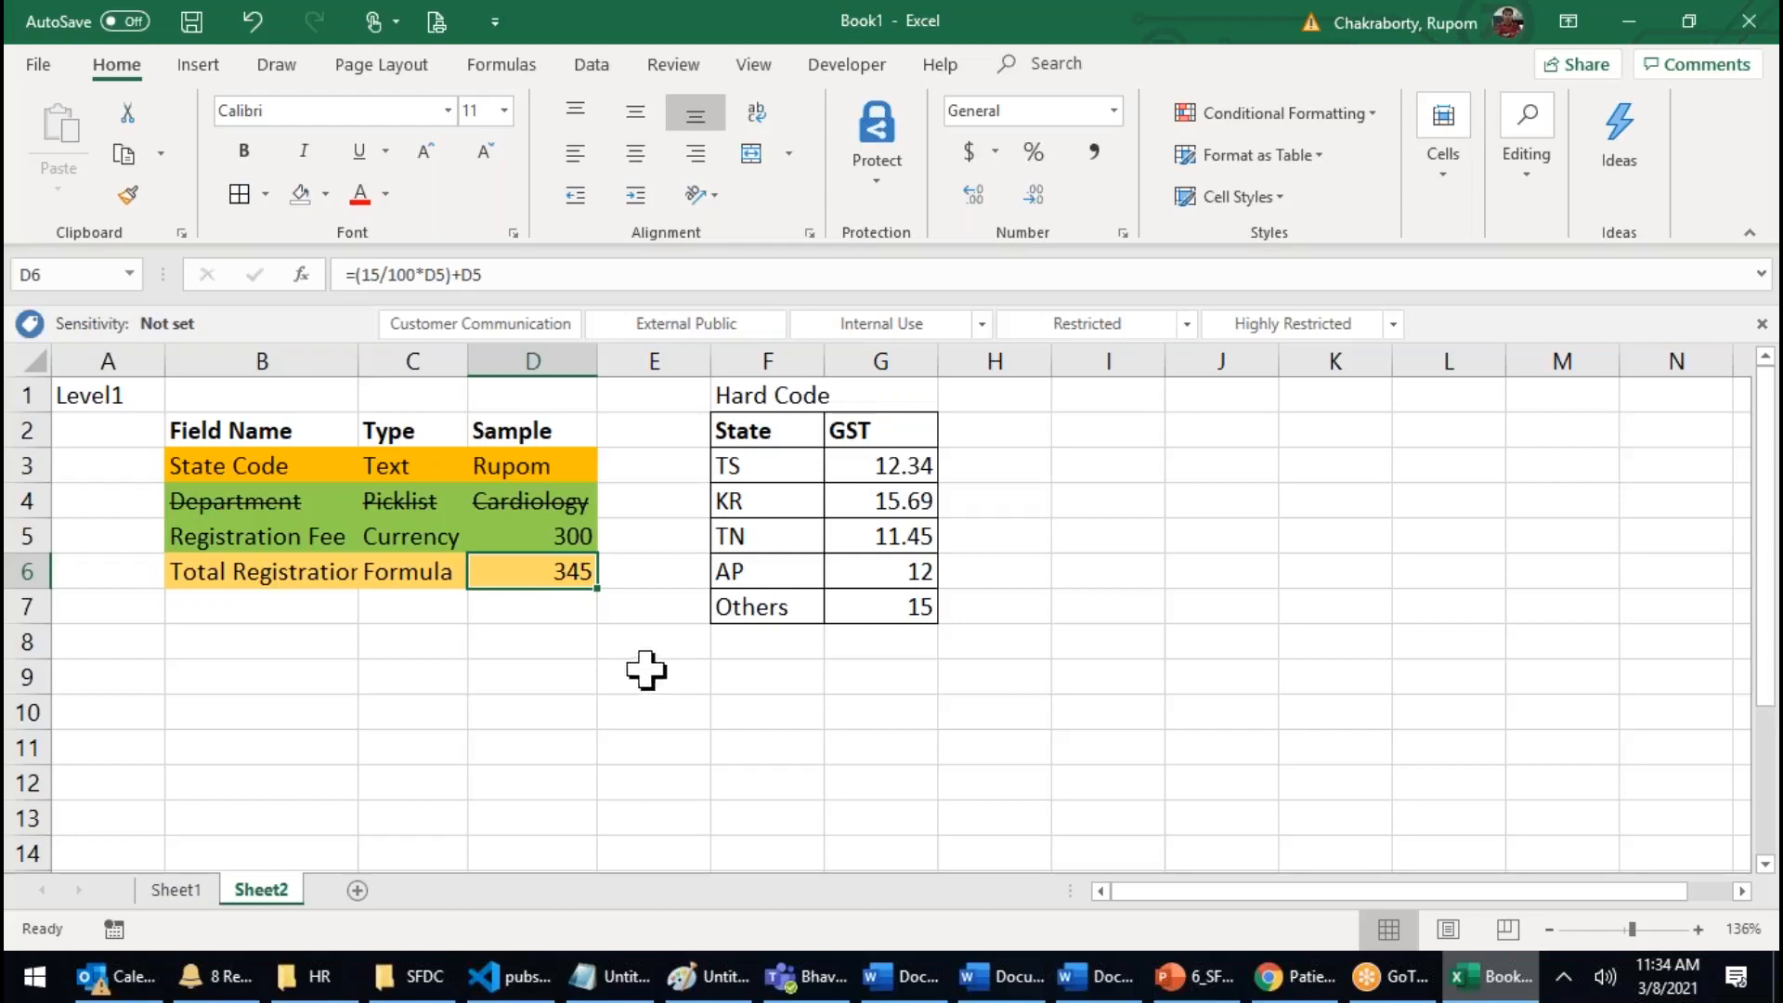
pyautogui.click(588, 667)
pyautogui.click(553, 618)
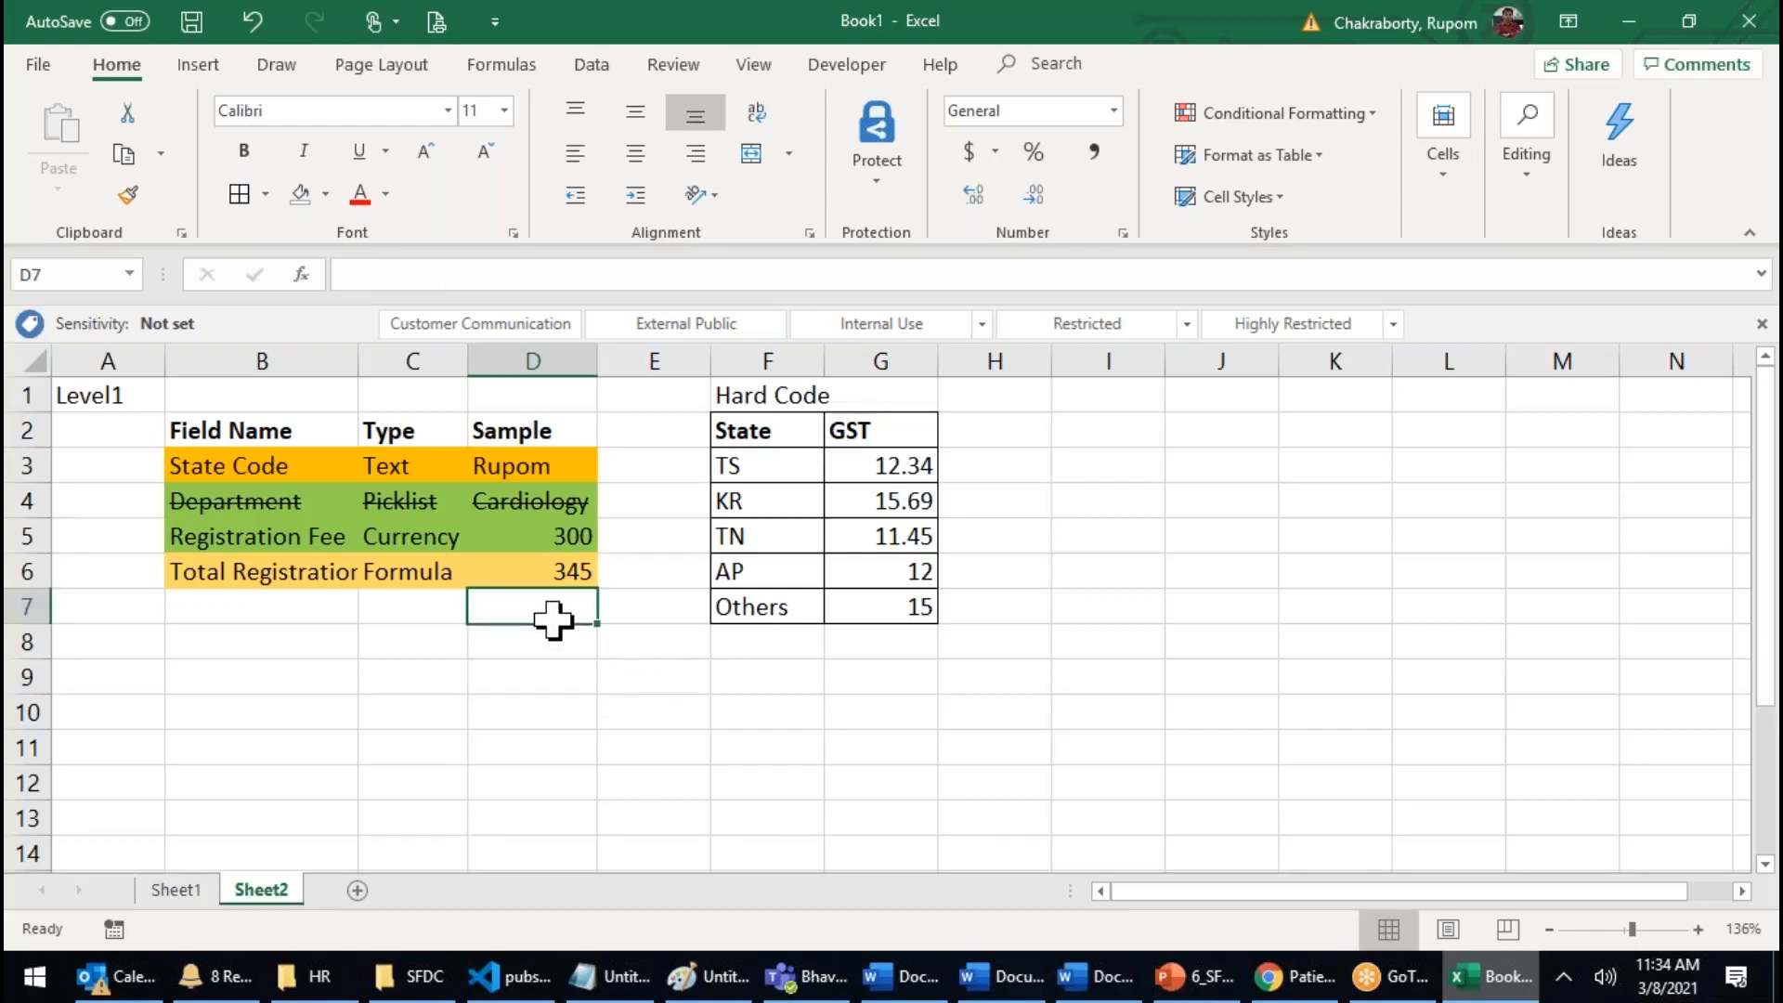
pyautogui.click(562, 645)
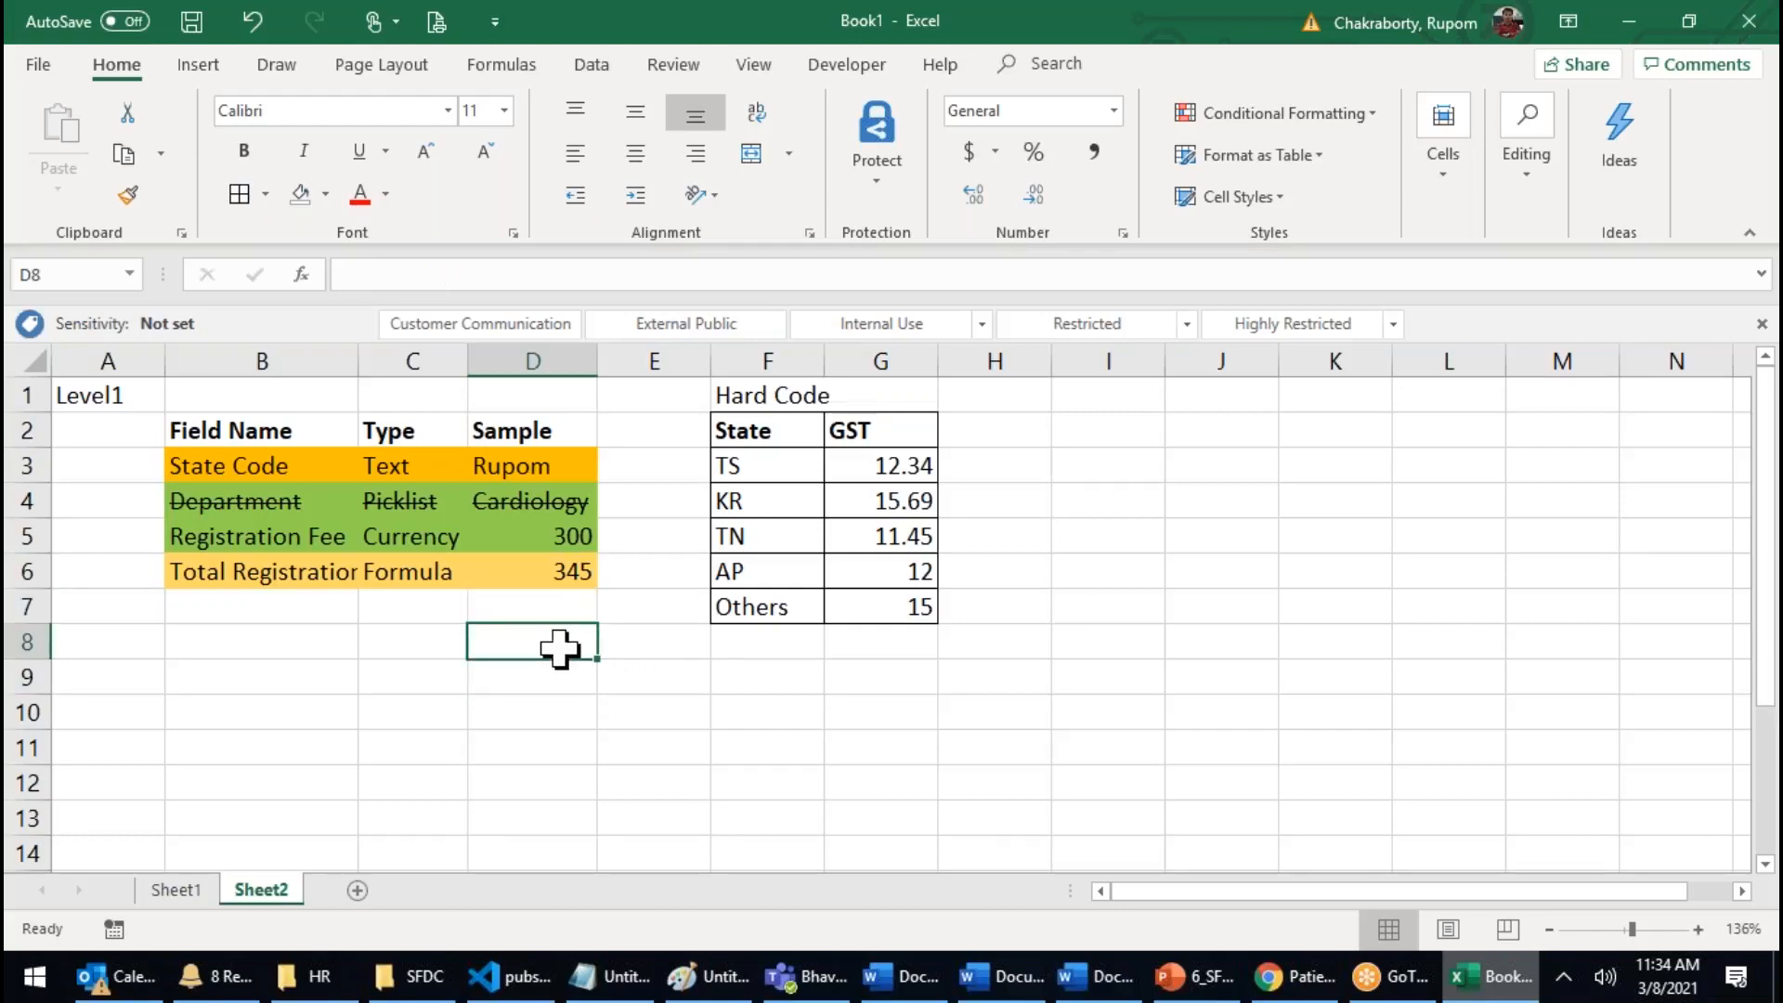
pyautogui.click(553, 609)
pyautogui.click(573, 671)
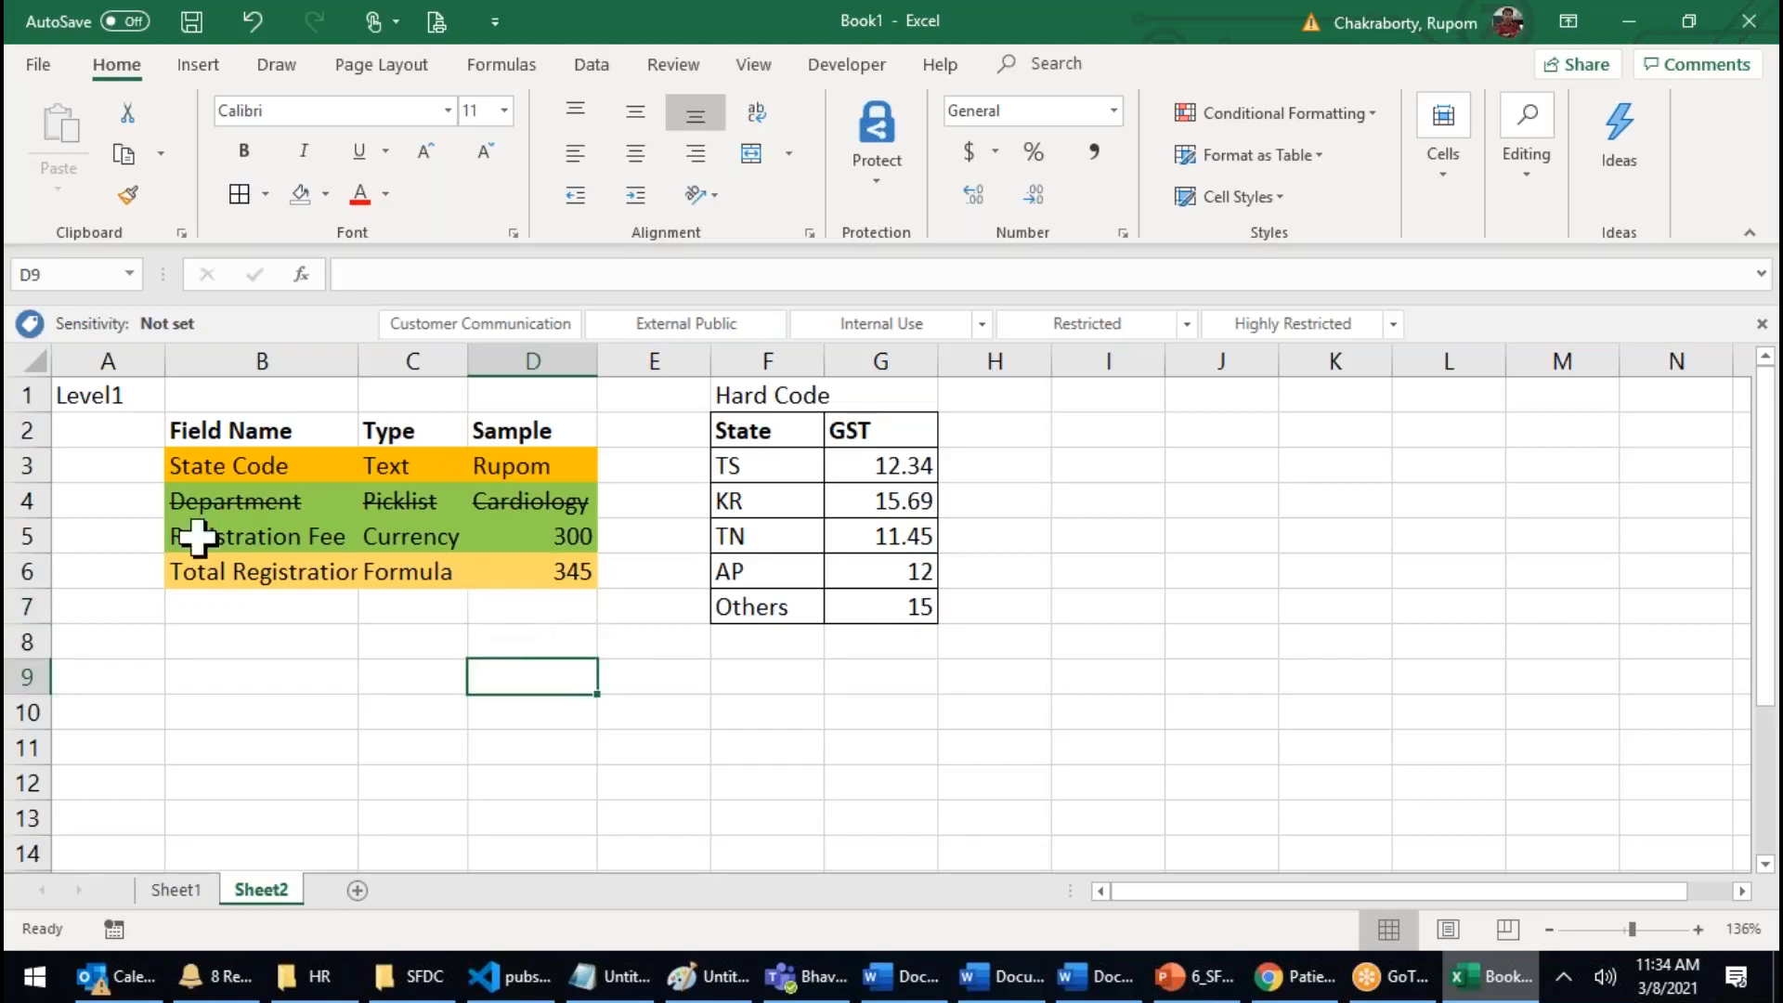
# Step: Make the Level1 heading in A1 bold and copy it to A9 below the field table
pyautogui.click(126, 398)
pyautogui.hotkey('ctrl', 'b')
pyautogui.click(405, 644)
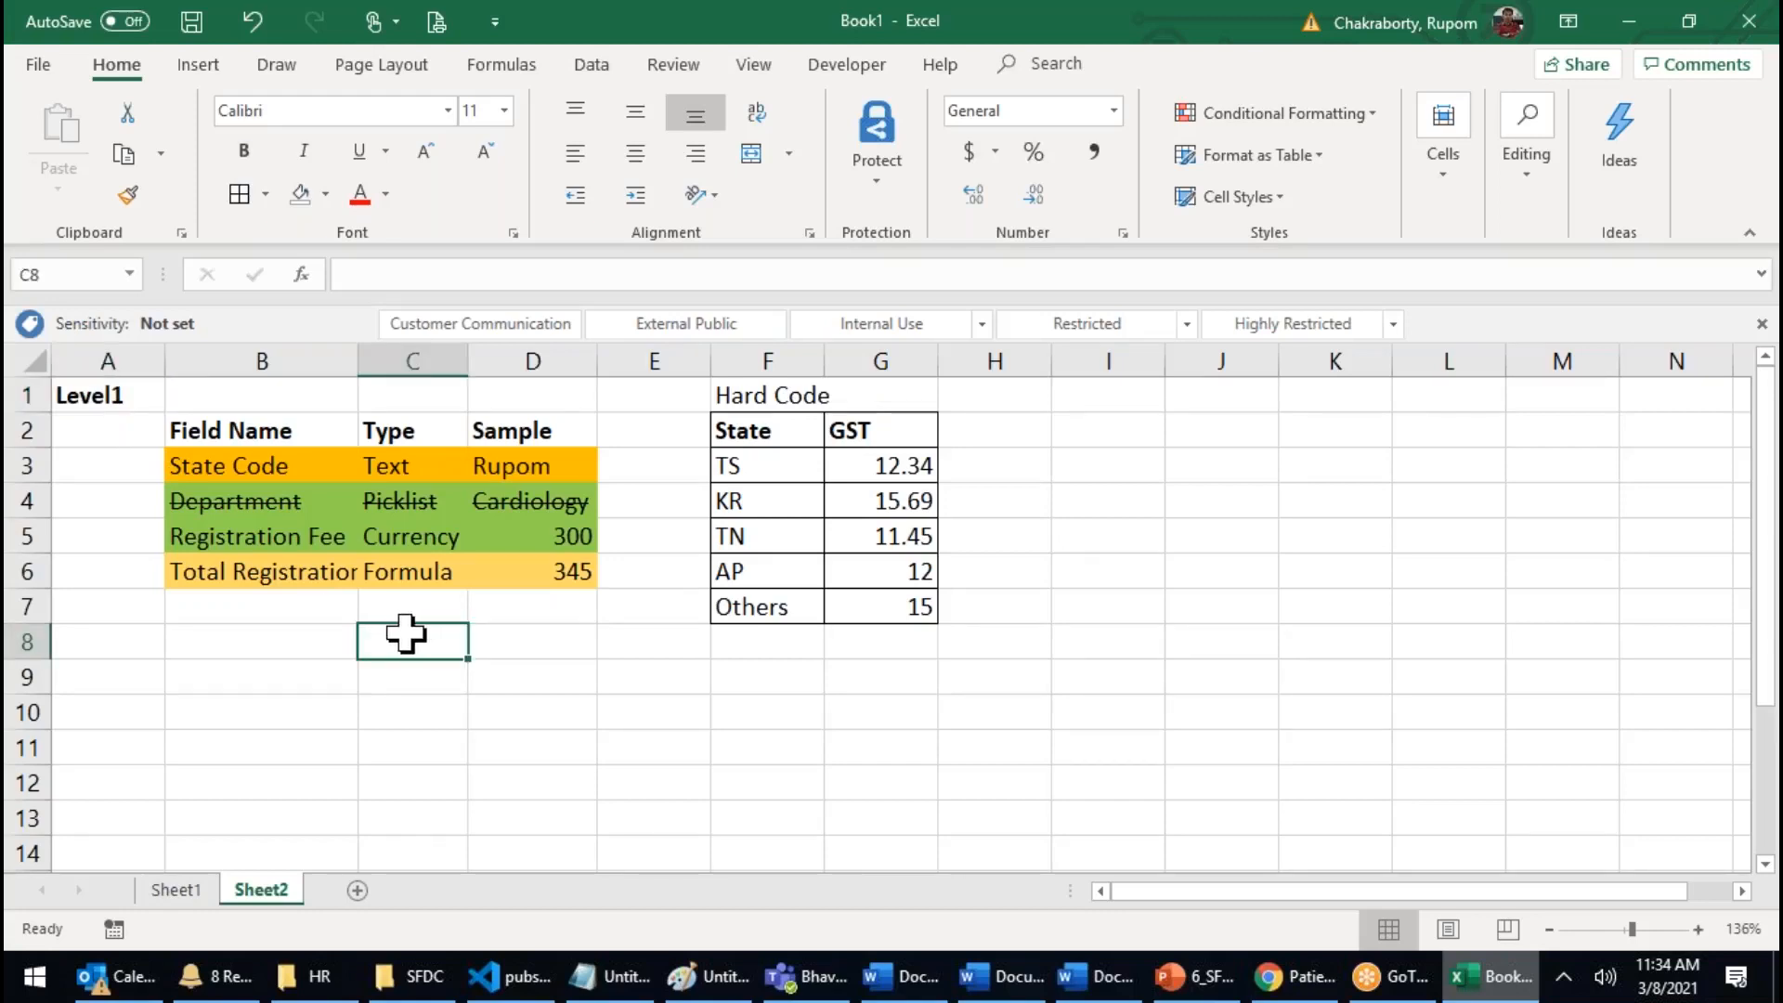
pyautogui.click(119, 402)
pyautogui.hotkey('ctrl', 'c')
pyautogui.click(139, 678)
pyautogui.hotkey('ctrl', 'v')
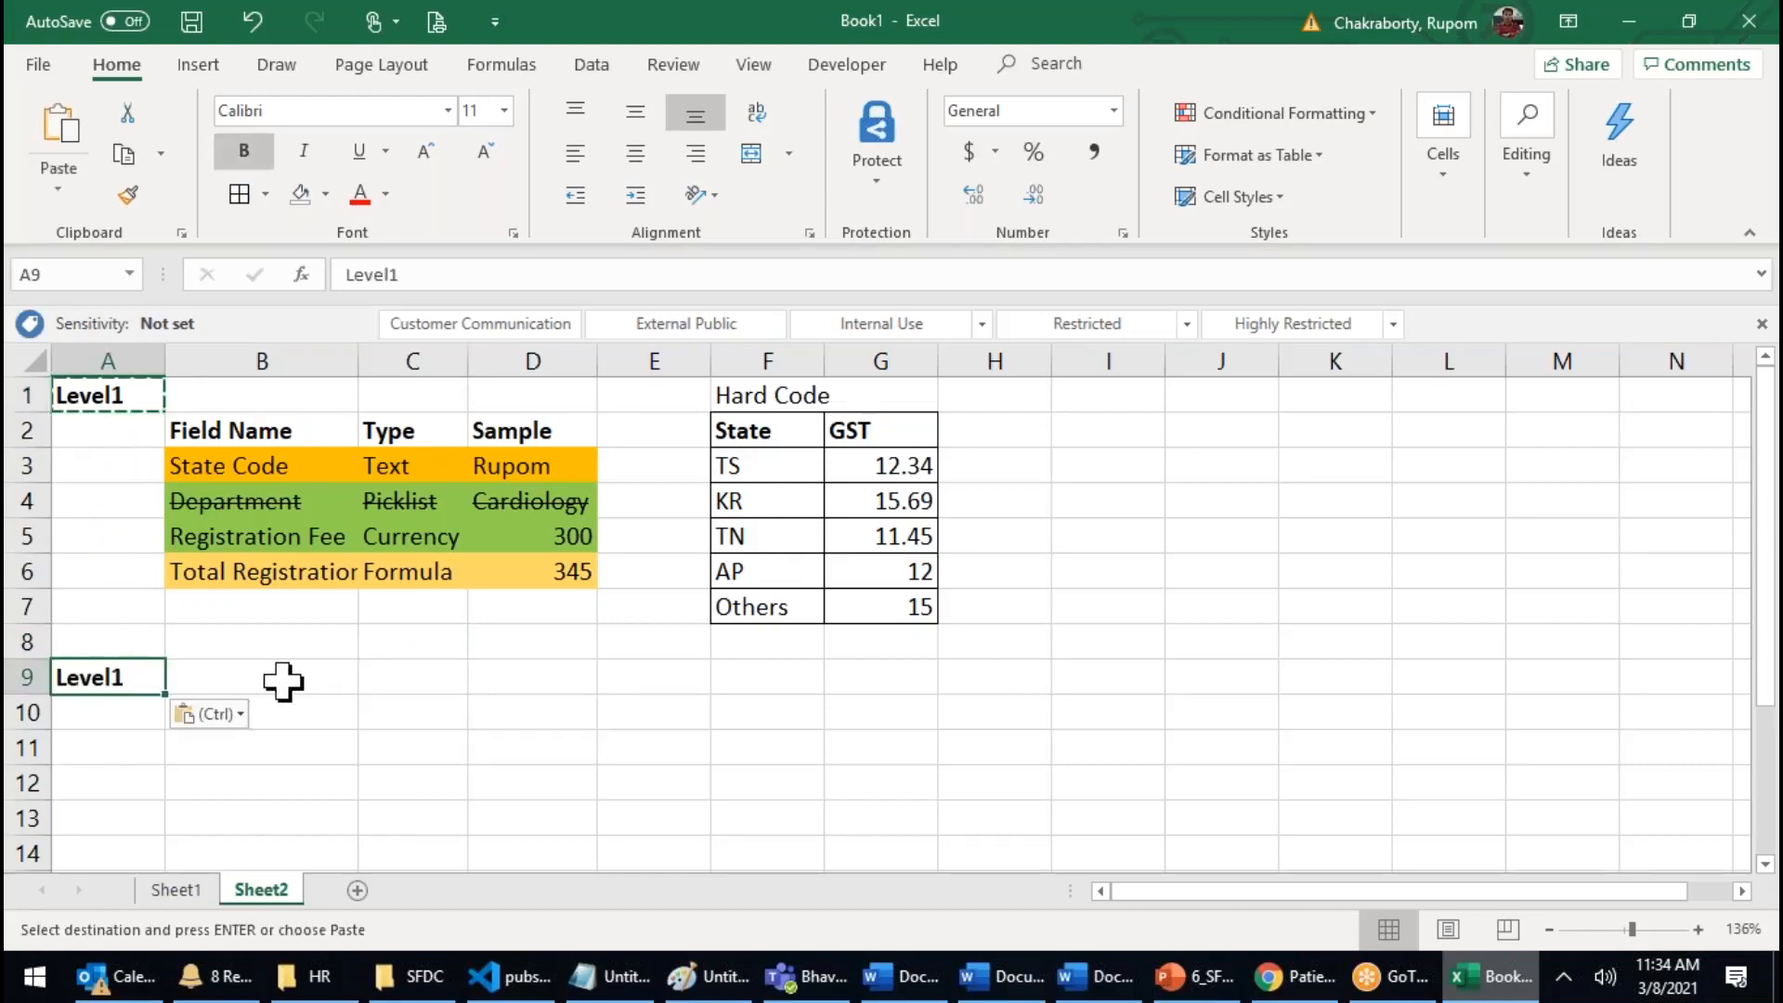
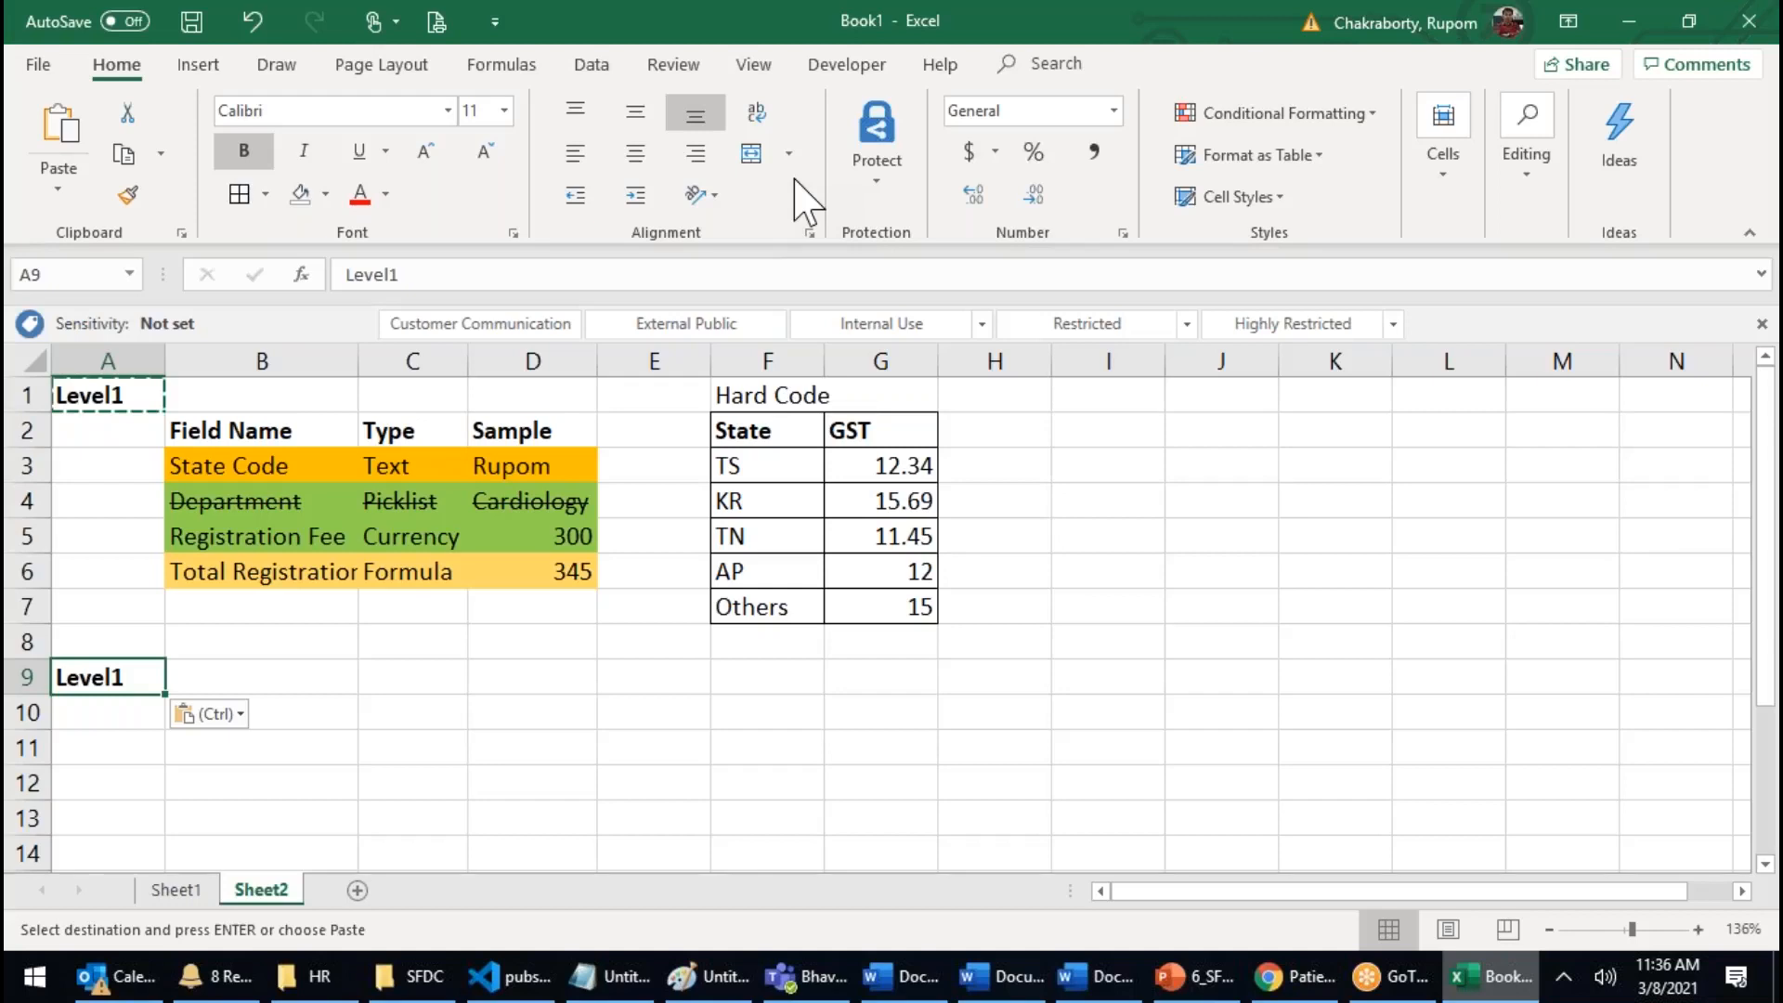
# Step: Copy the Level1 field table in B2:D6 to B10, below the second heading
pyautogui.click(1246, 43)
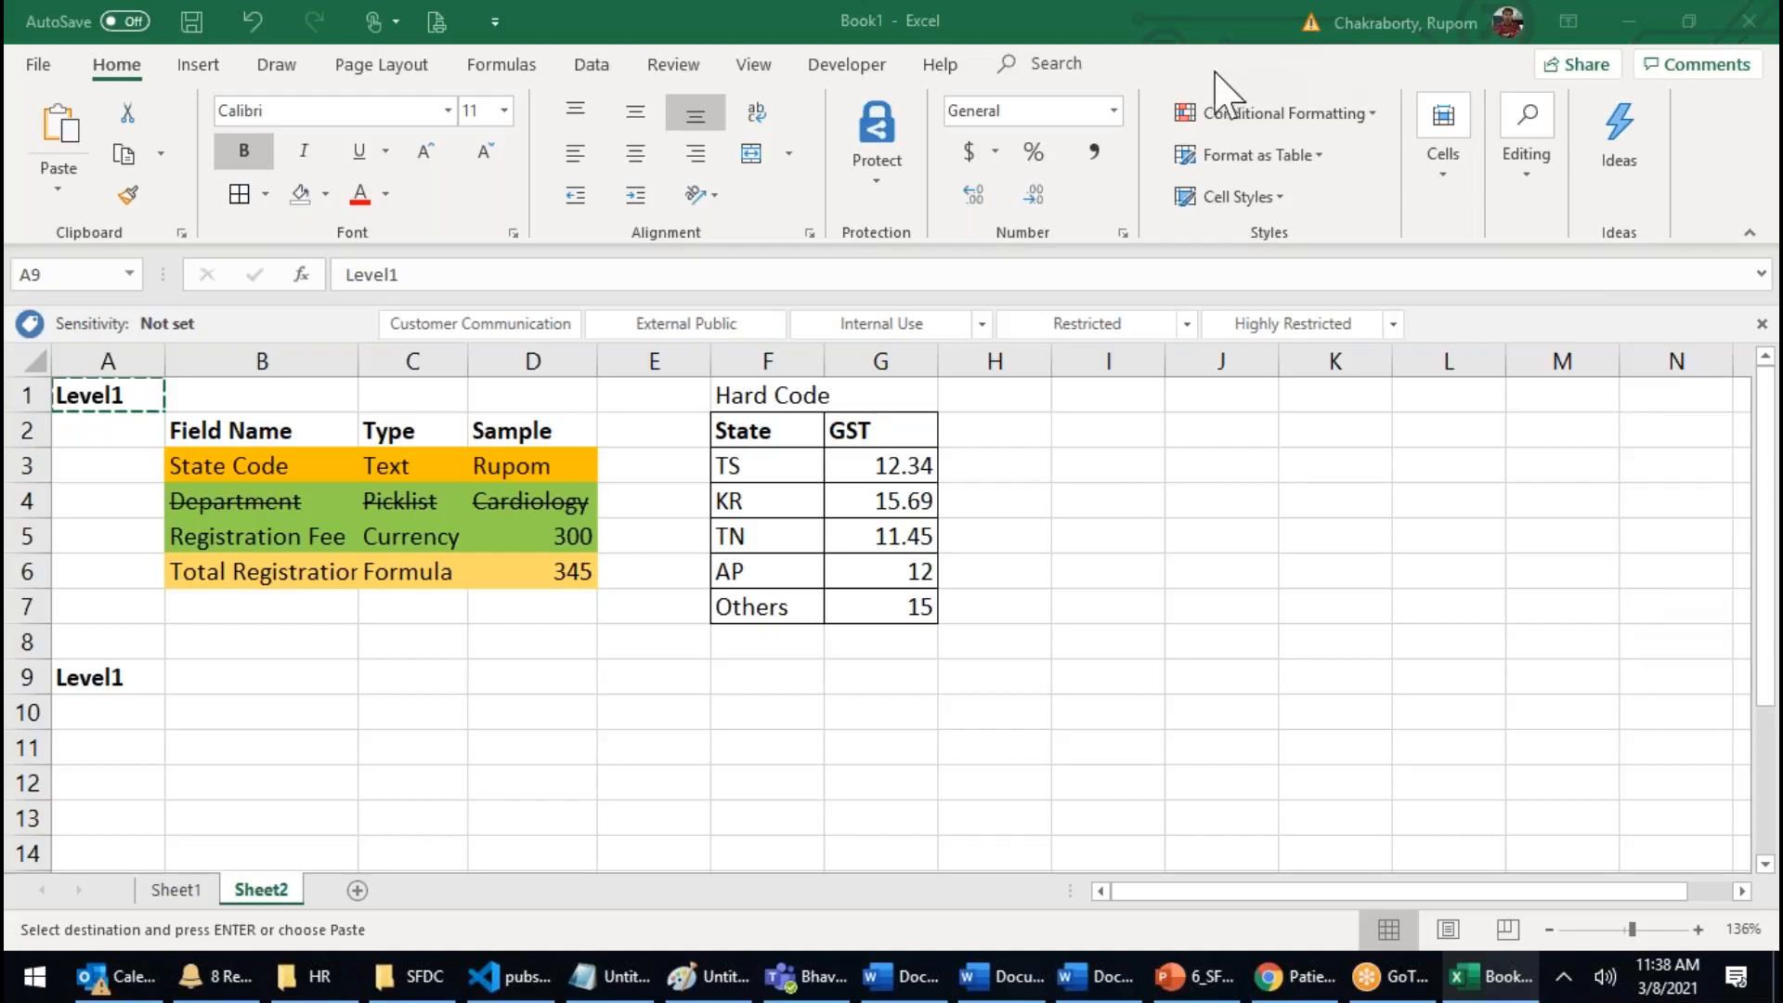
pyautogui.hotkey('ctrl', 'v')
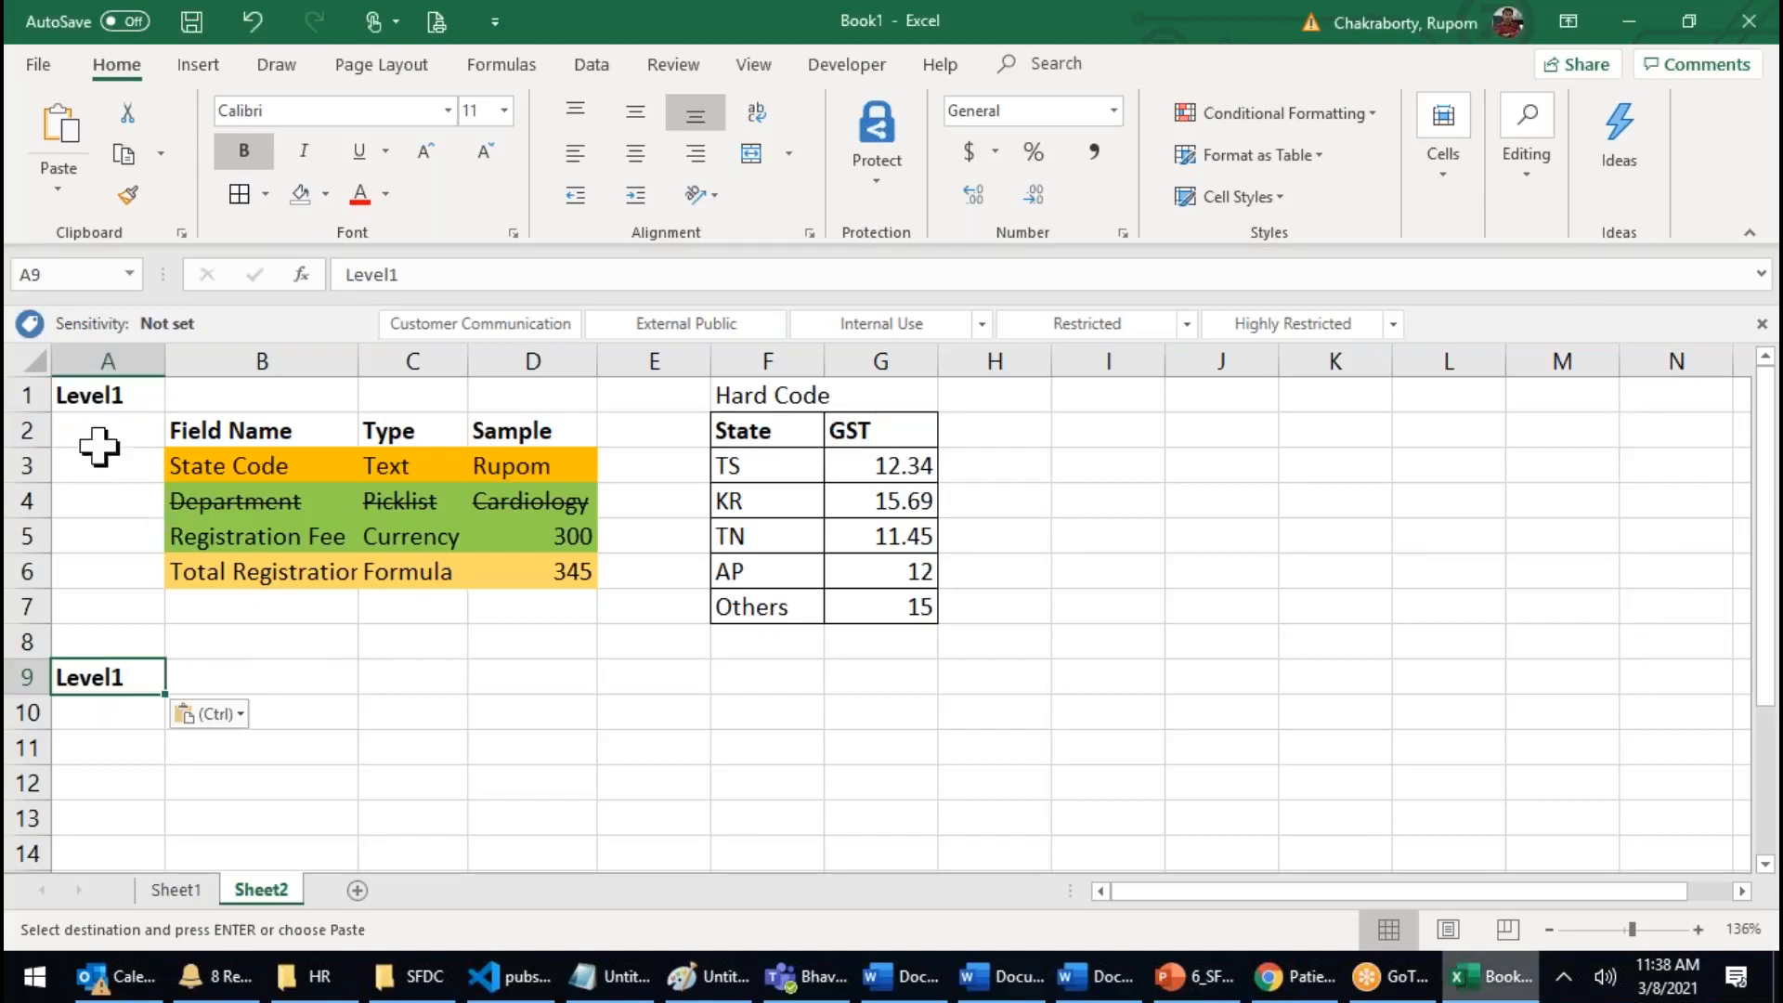
pyautogui.click(133, 400)
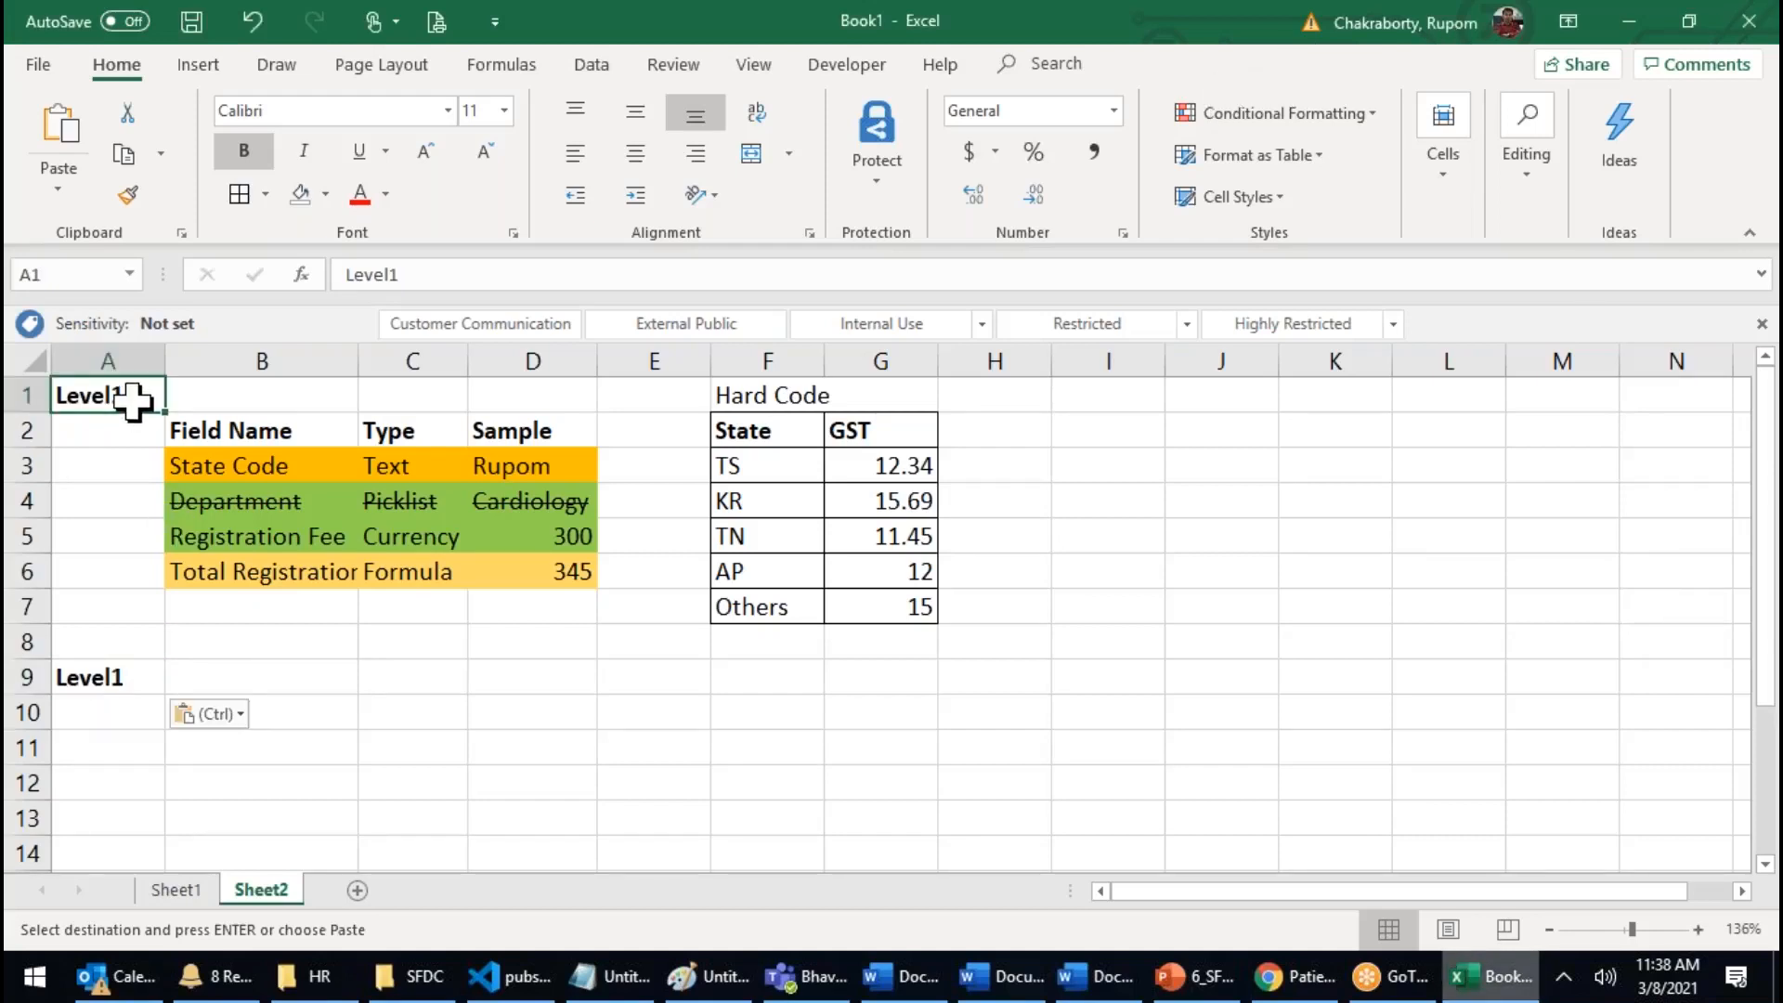
pyautogui.moveTo(259, 436); pyautogui.dragTo(580, 583)
pyautogui.hotkey('ctrl', 'c')
pyautogui.click(246, 711)
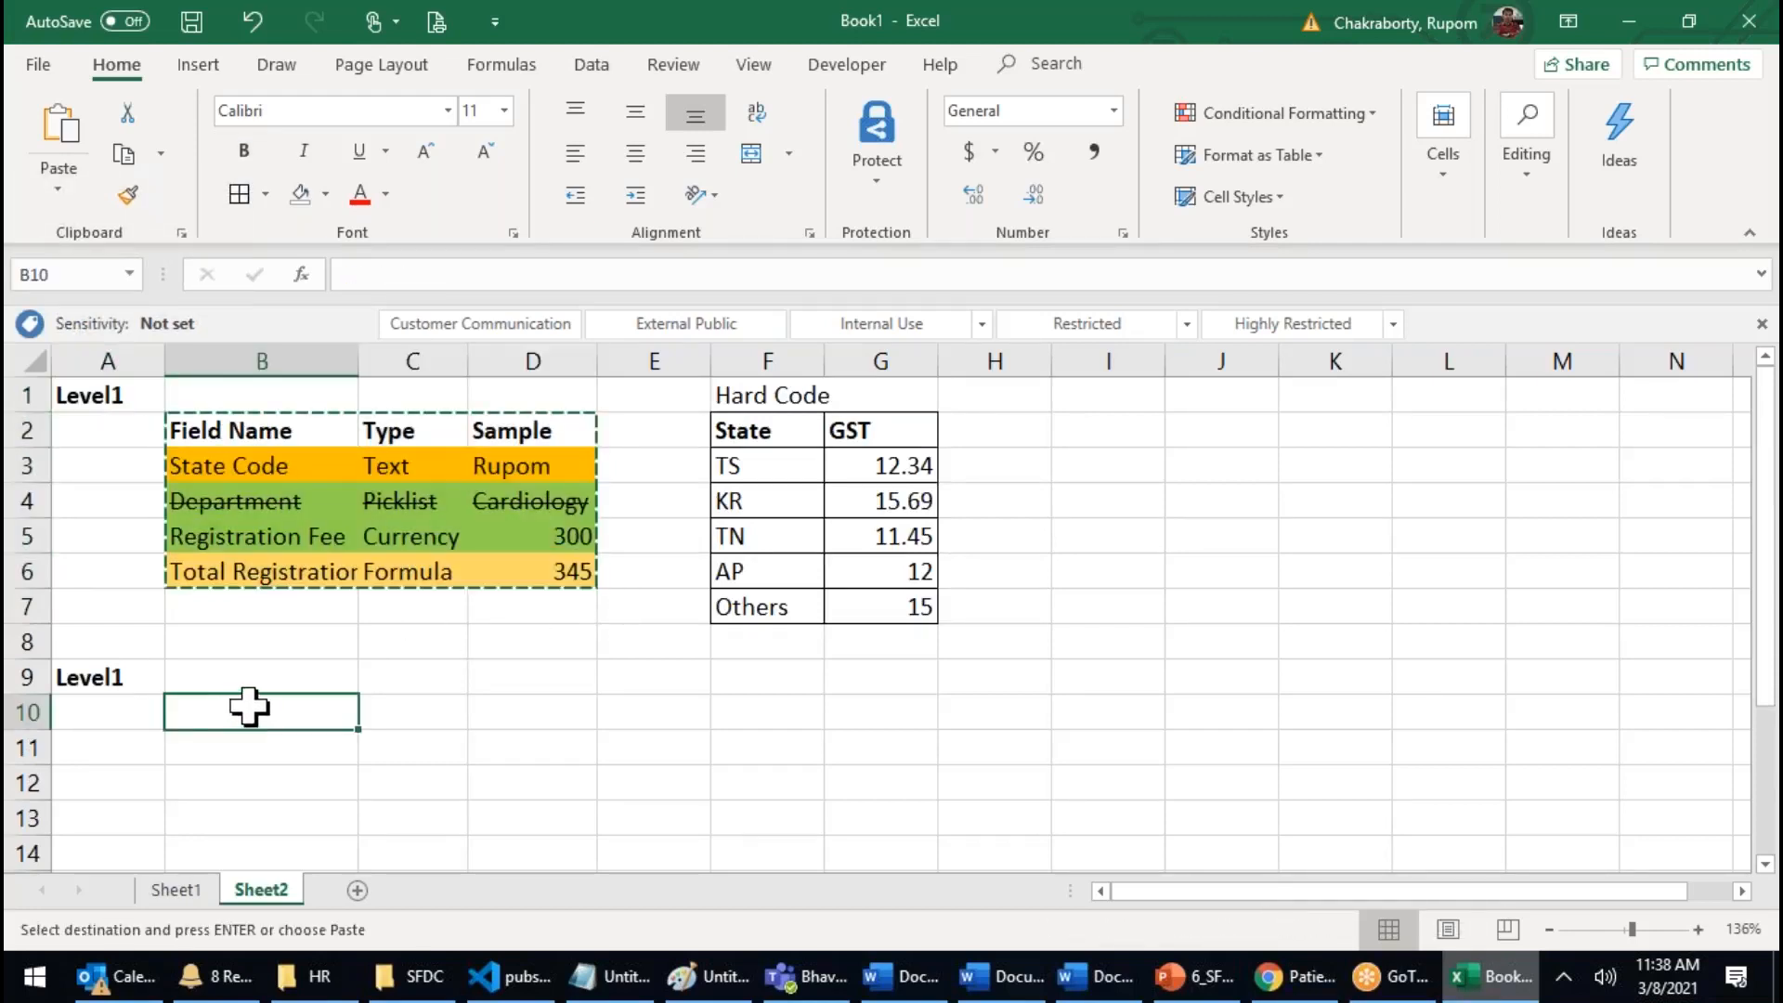
pyautogui.hotkey('ctrl', 'v')
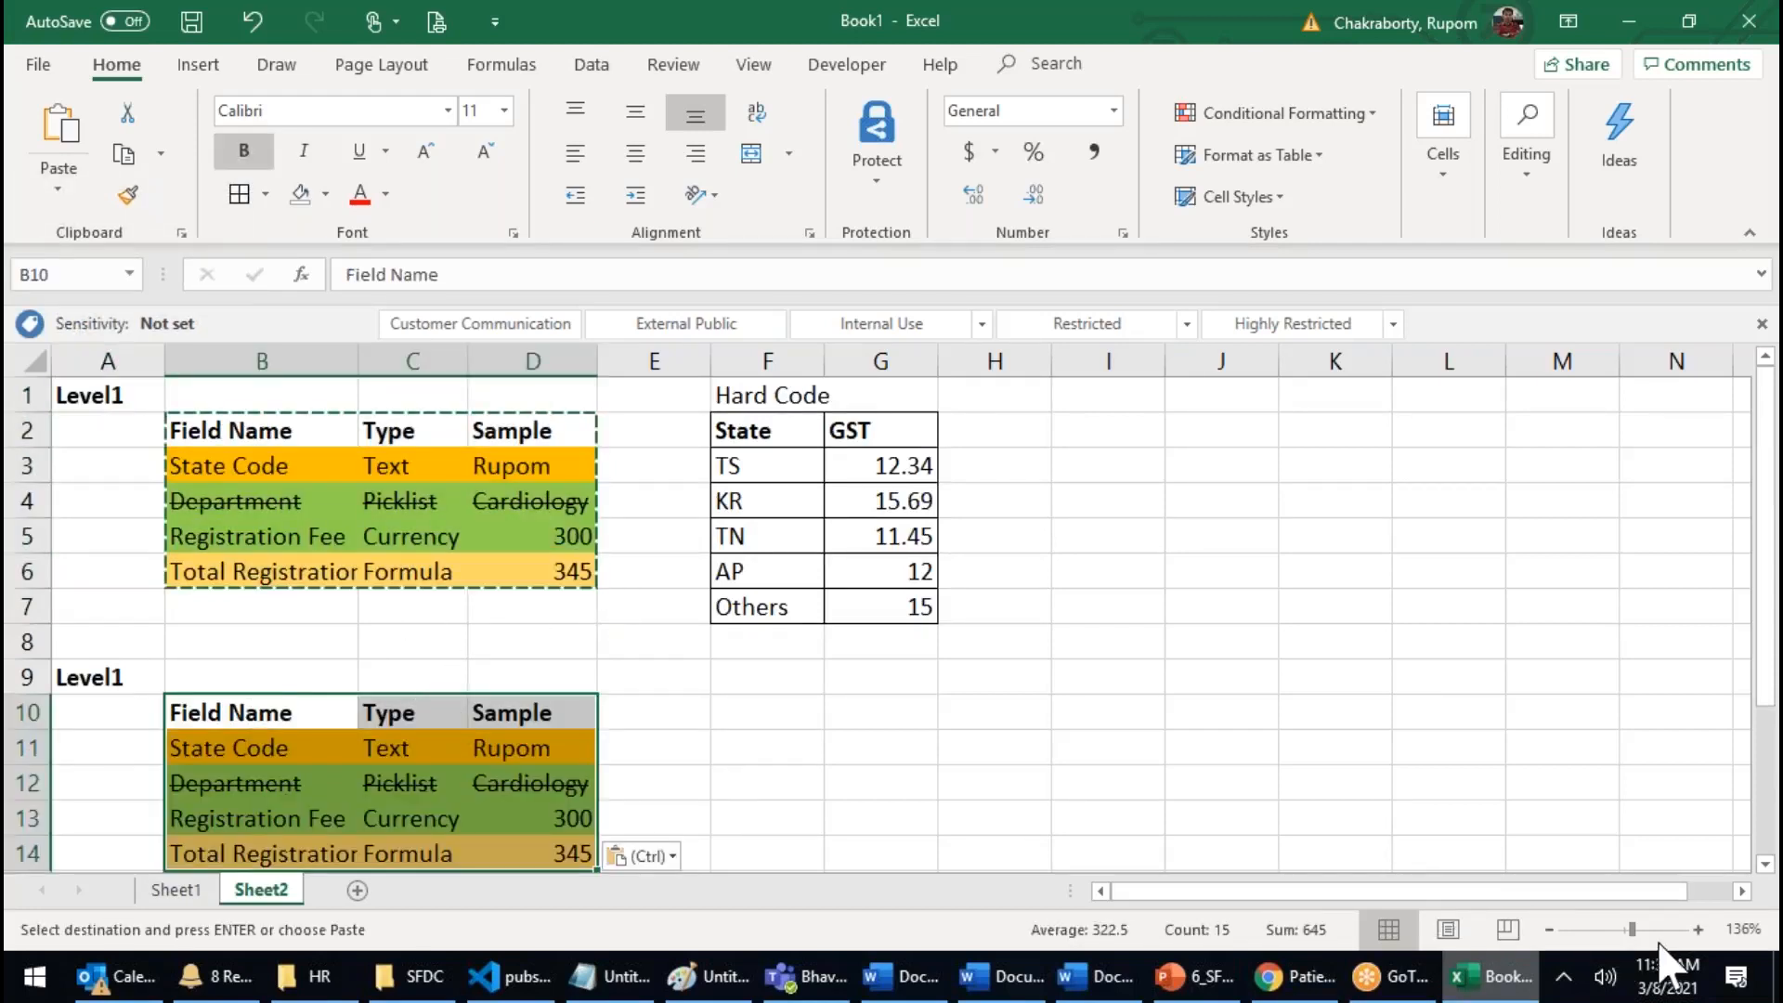
pyautogui.moveTo(1632, 929); pyautogui.dragTo(1627, 929)
pyautogui.click(970, 729)
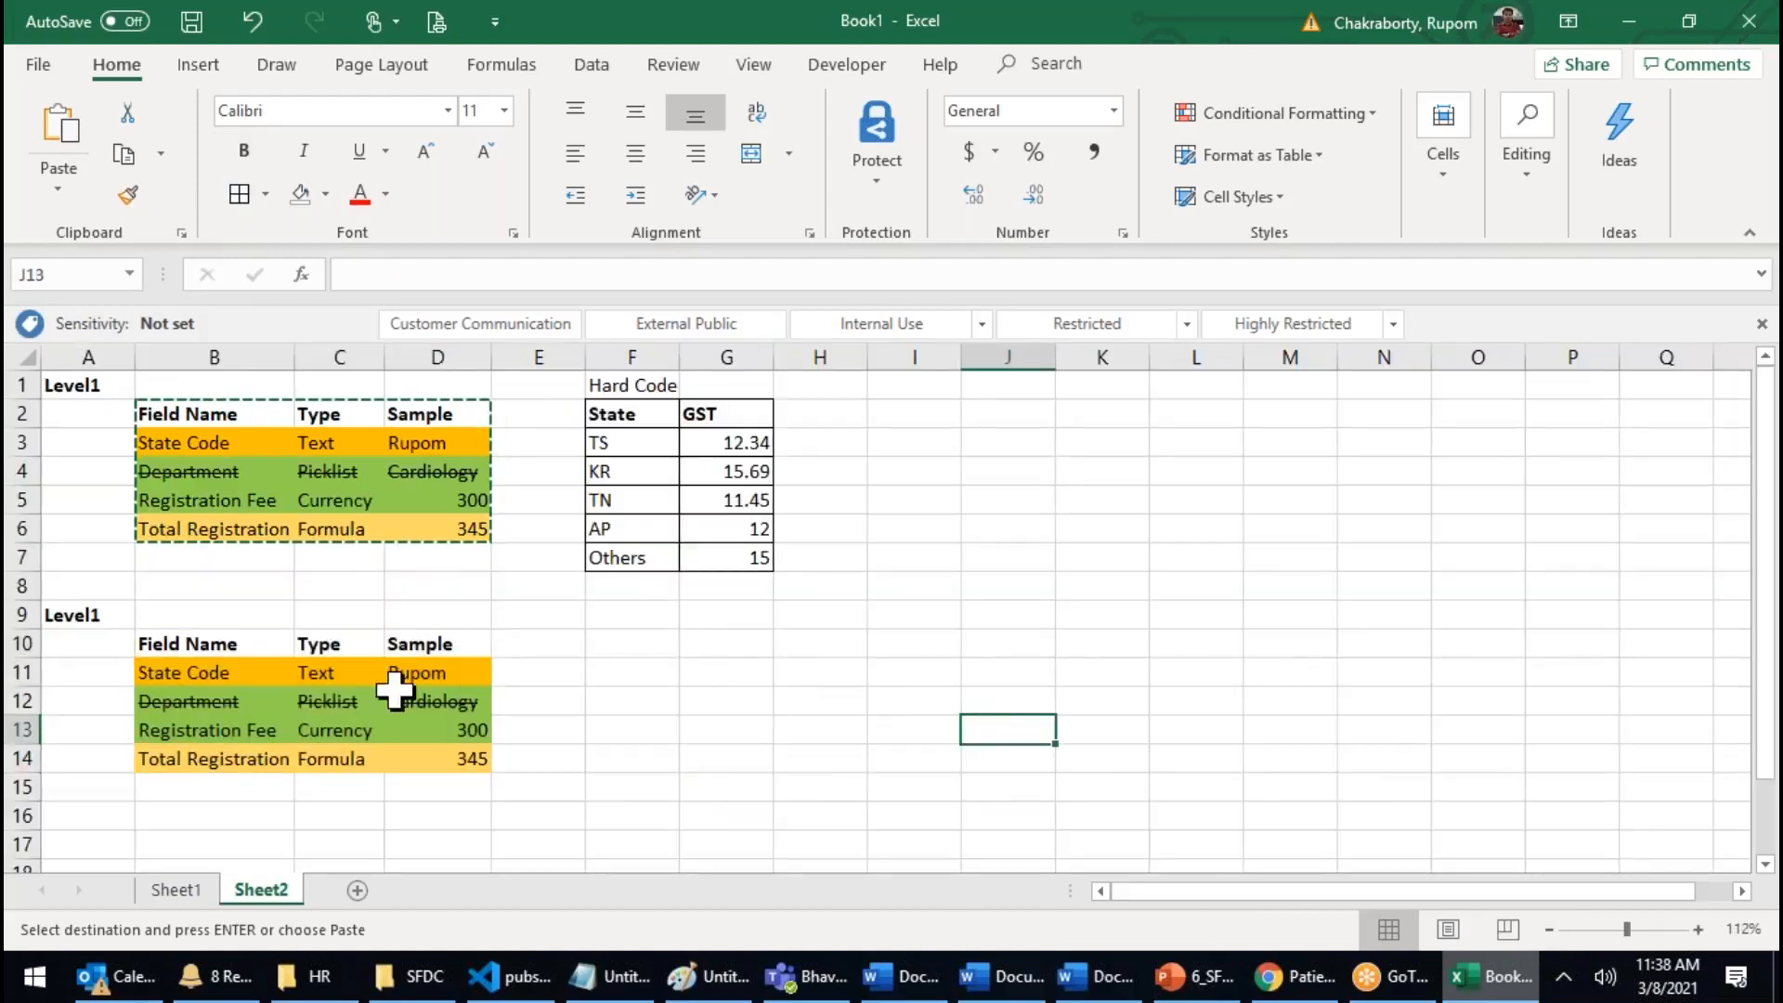
# Step: Remove the strikethrough from the copied Department row in B12:D12
pyautogui.moveTo(185, 701); pyautogui.dragTo(481, 709)
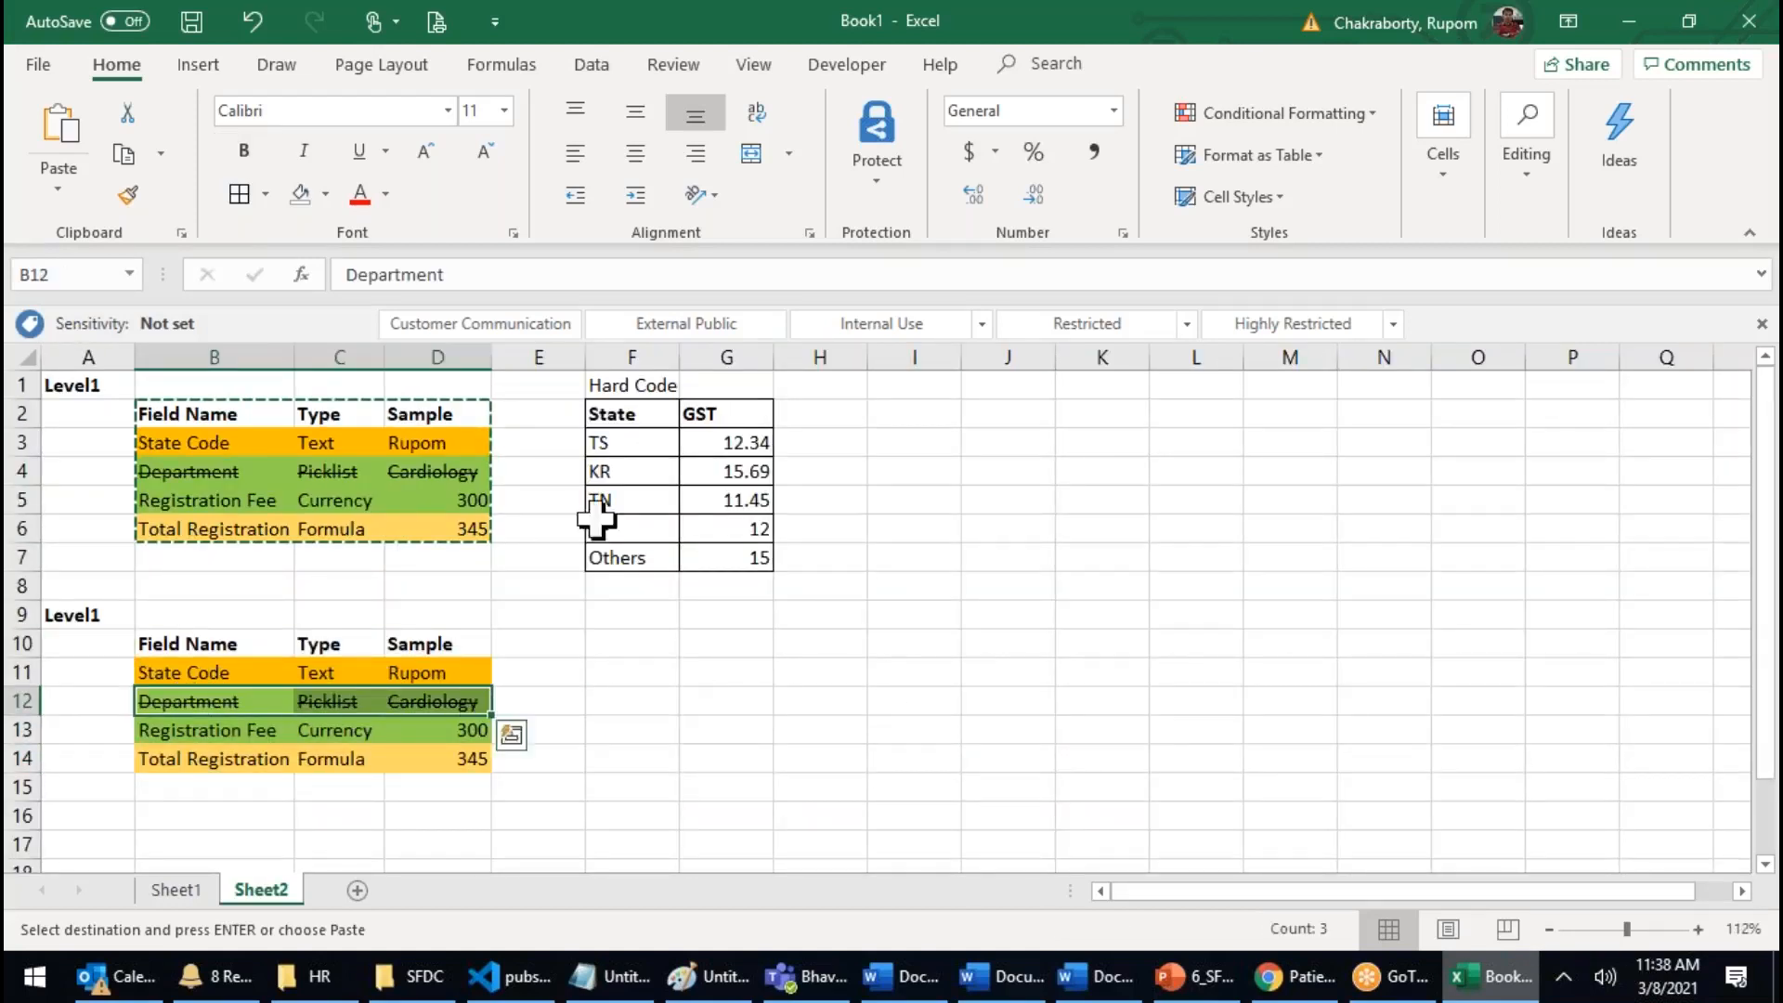
pyautogui.click(810, 233)
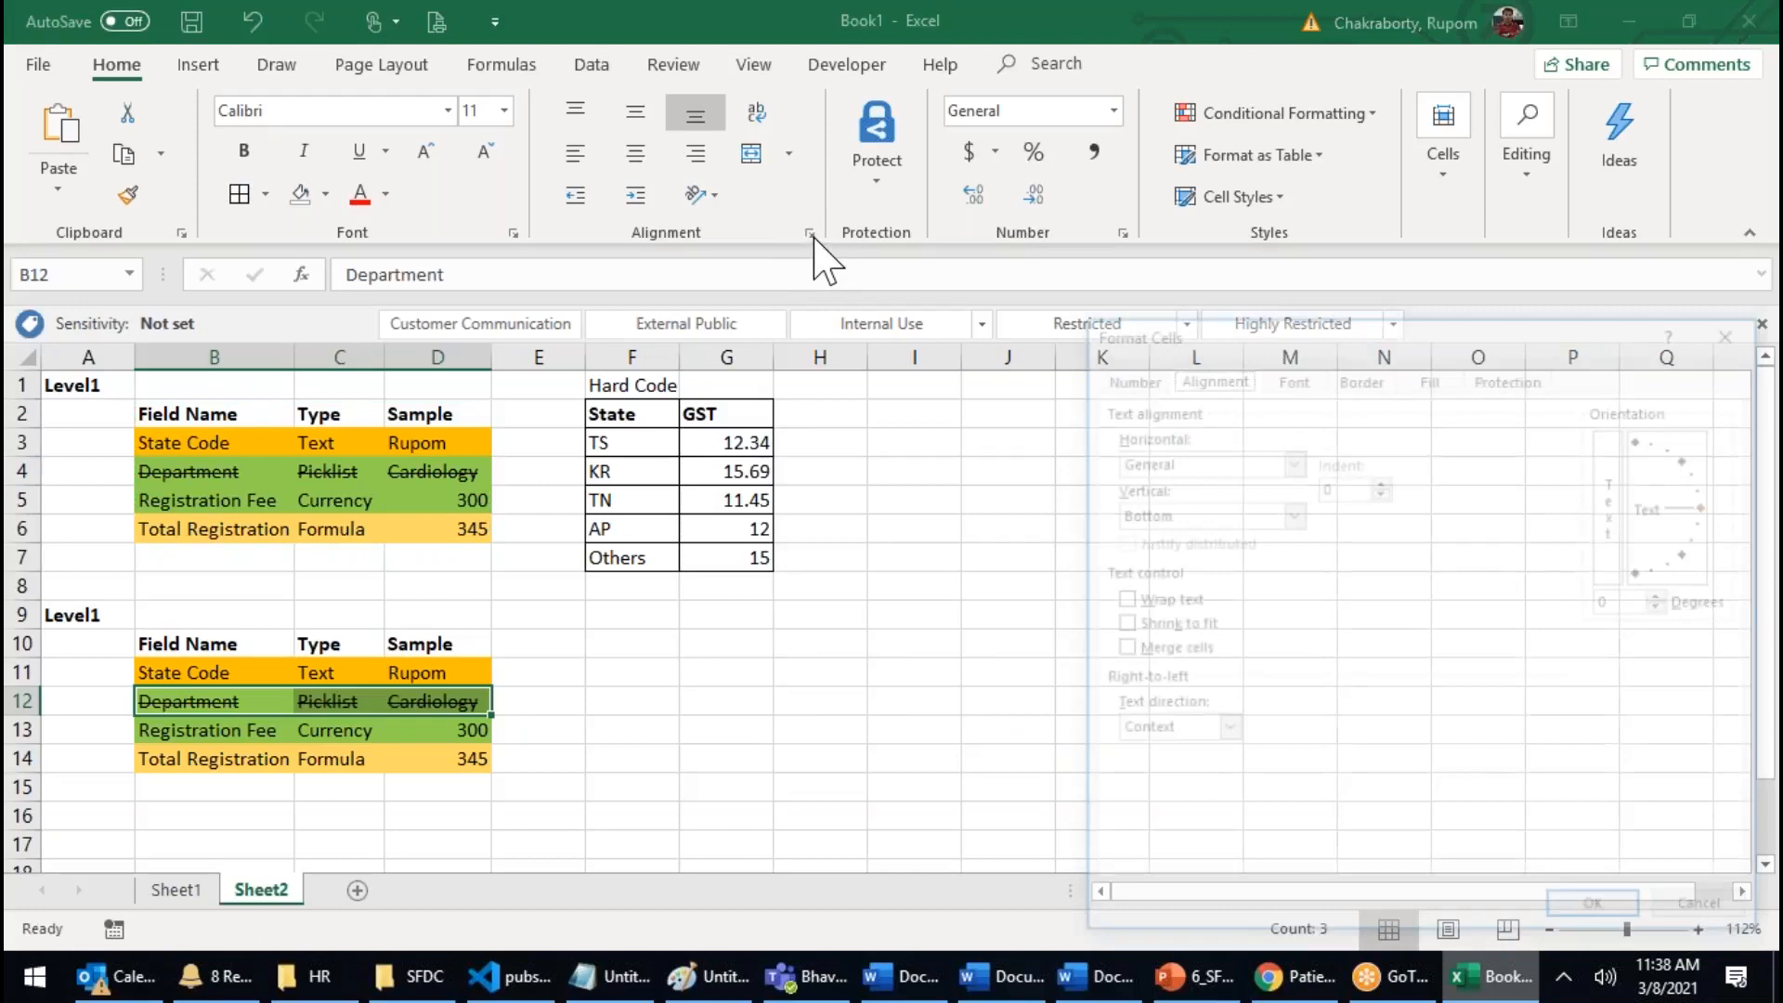
pyautogui.click(1305, 376)
pyautogui.click(1118, 646)
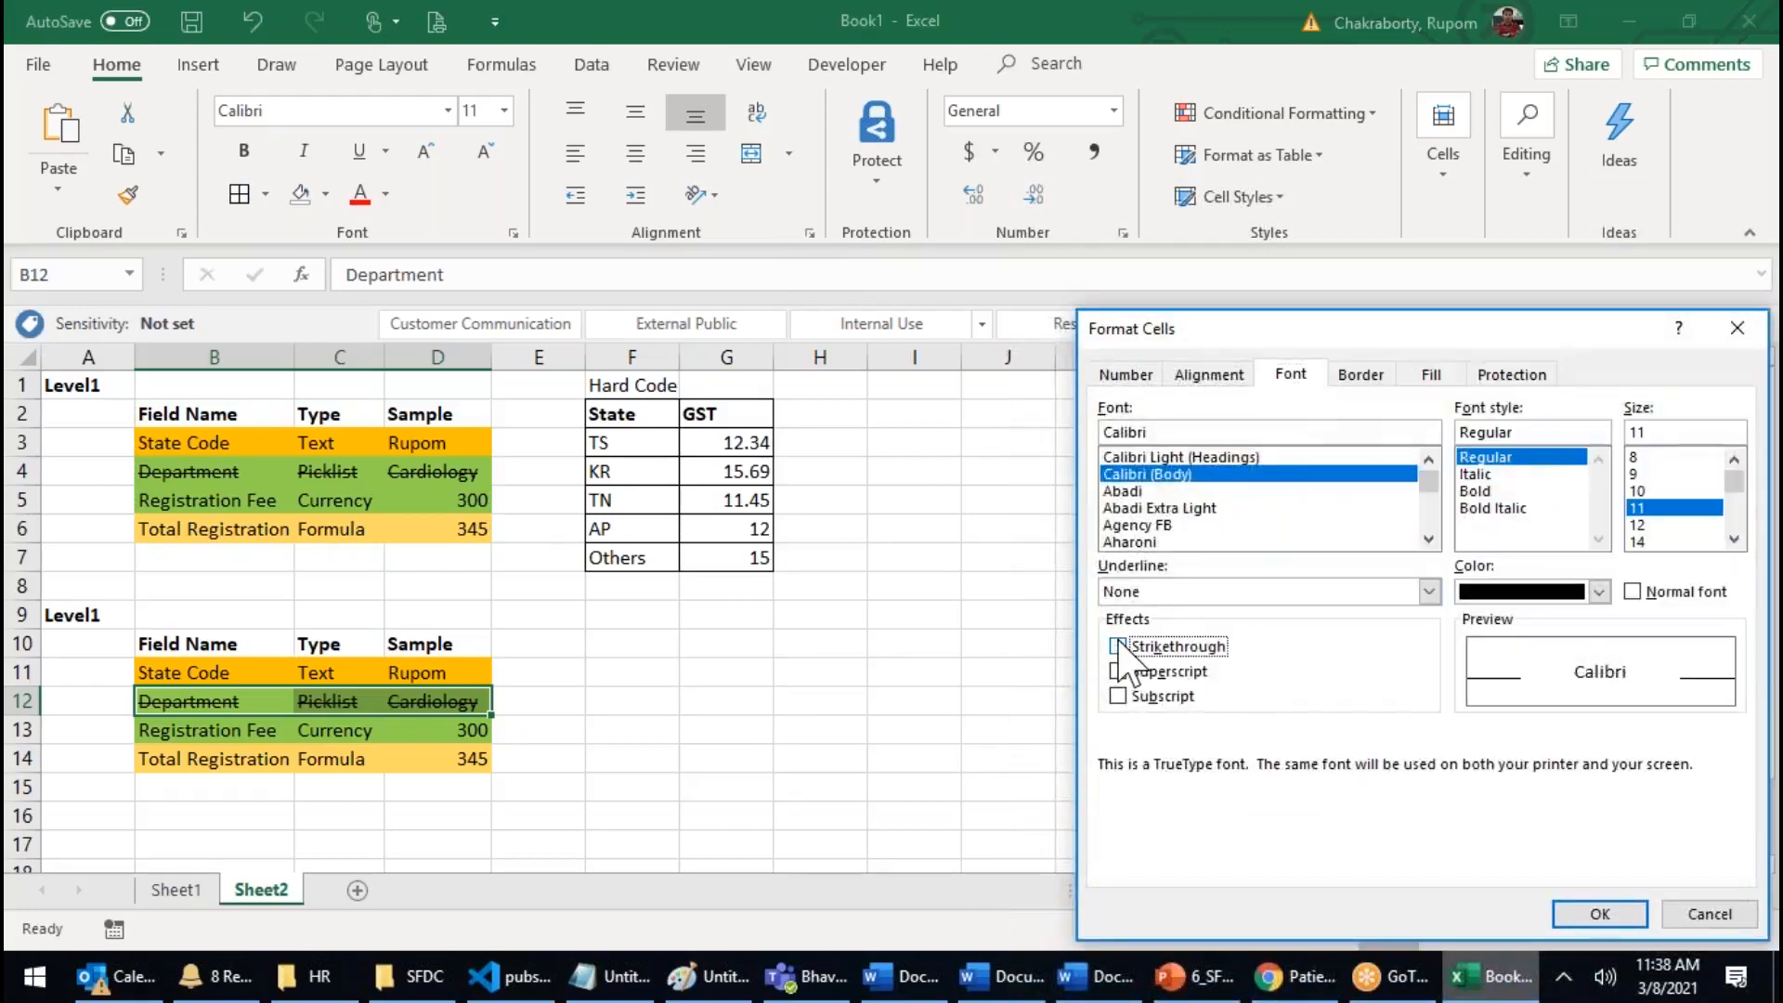
pyautogui.click(1600, 914)
pyautogui.click(710, 786)
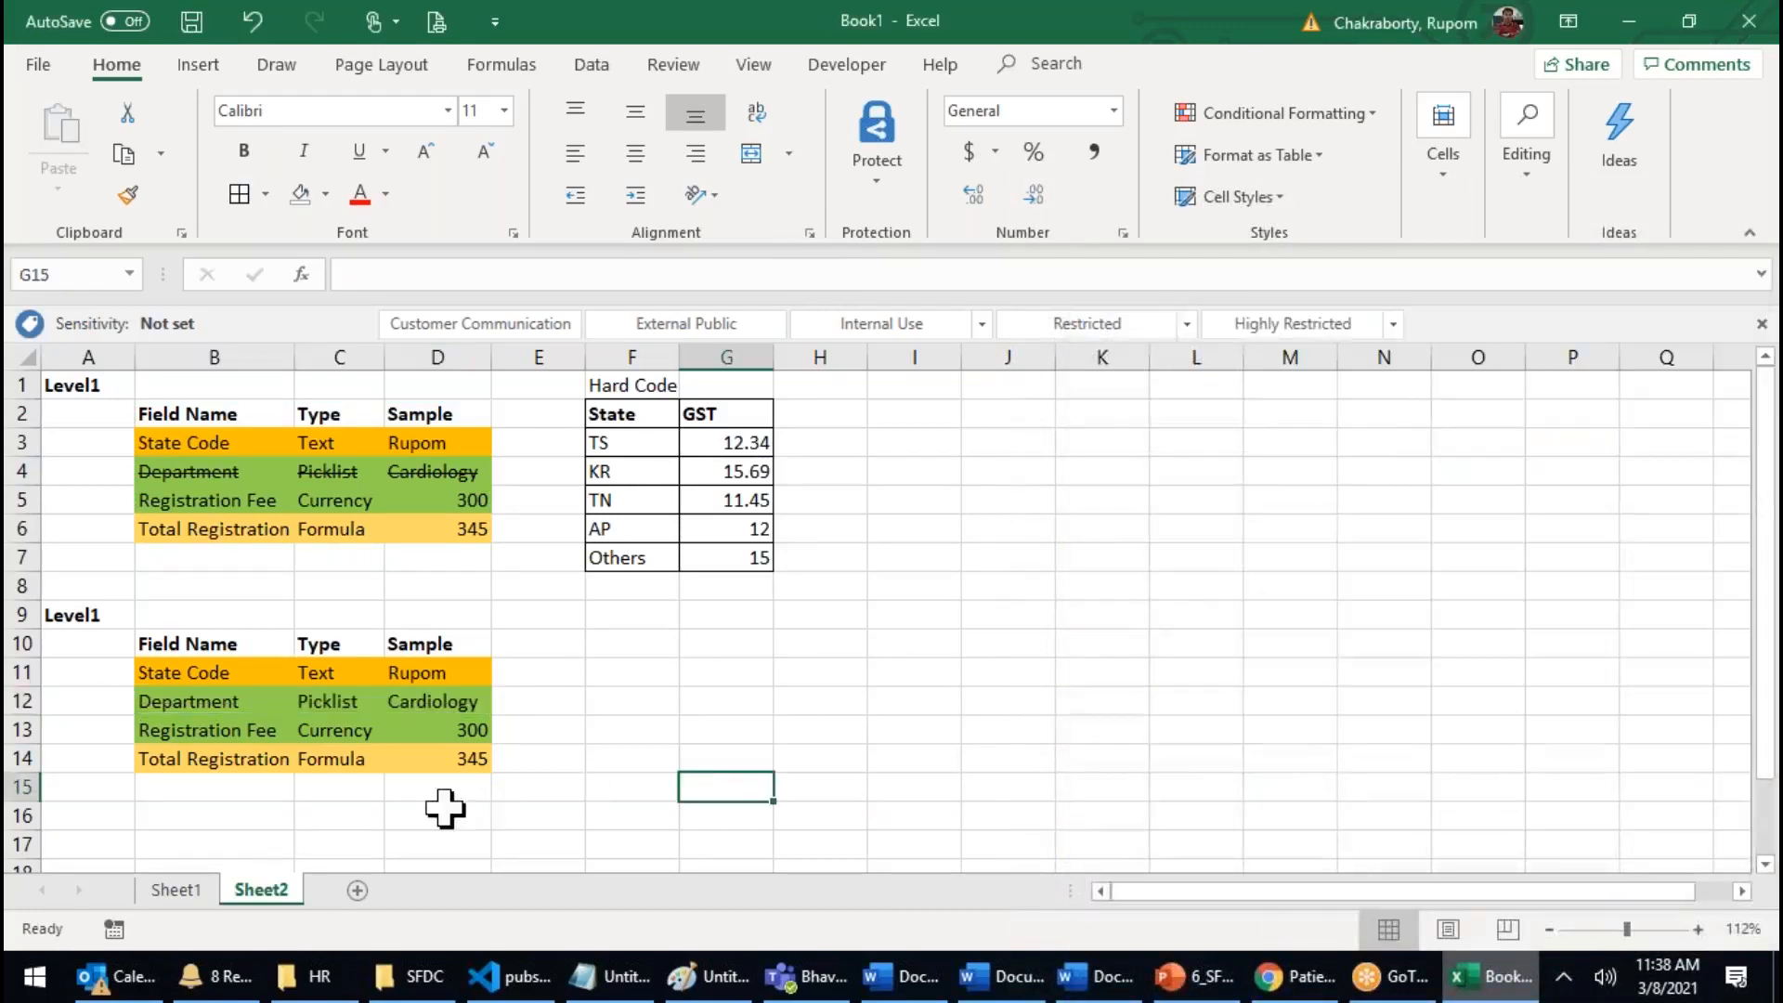
pyautogui.click(456, 714)
# Step: Copy the State and GST table in F2:G7 to F11
pyautogui.click(648, 418)
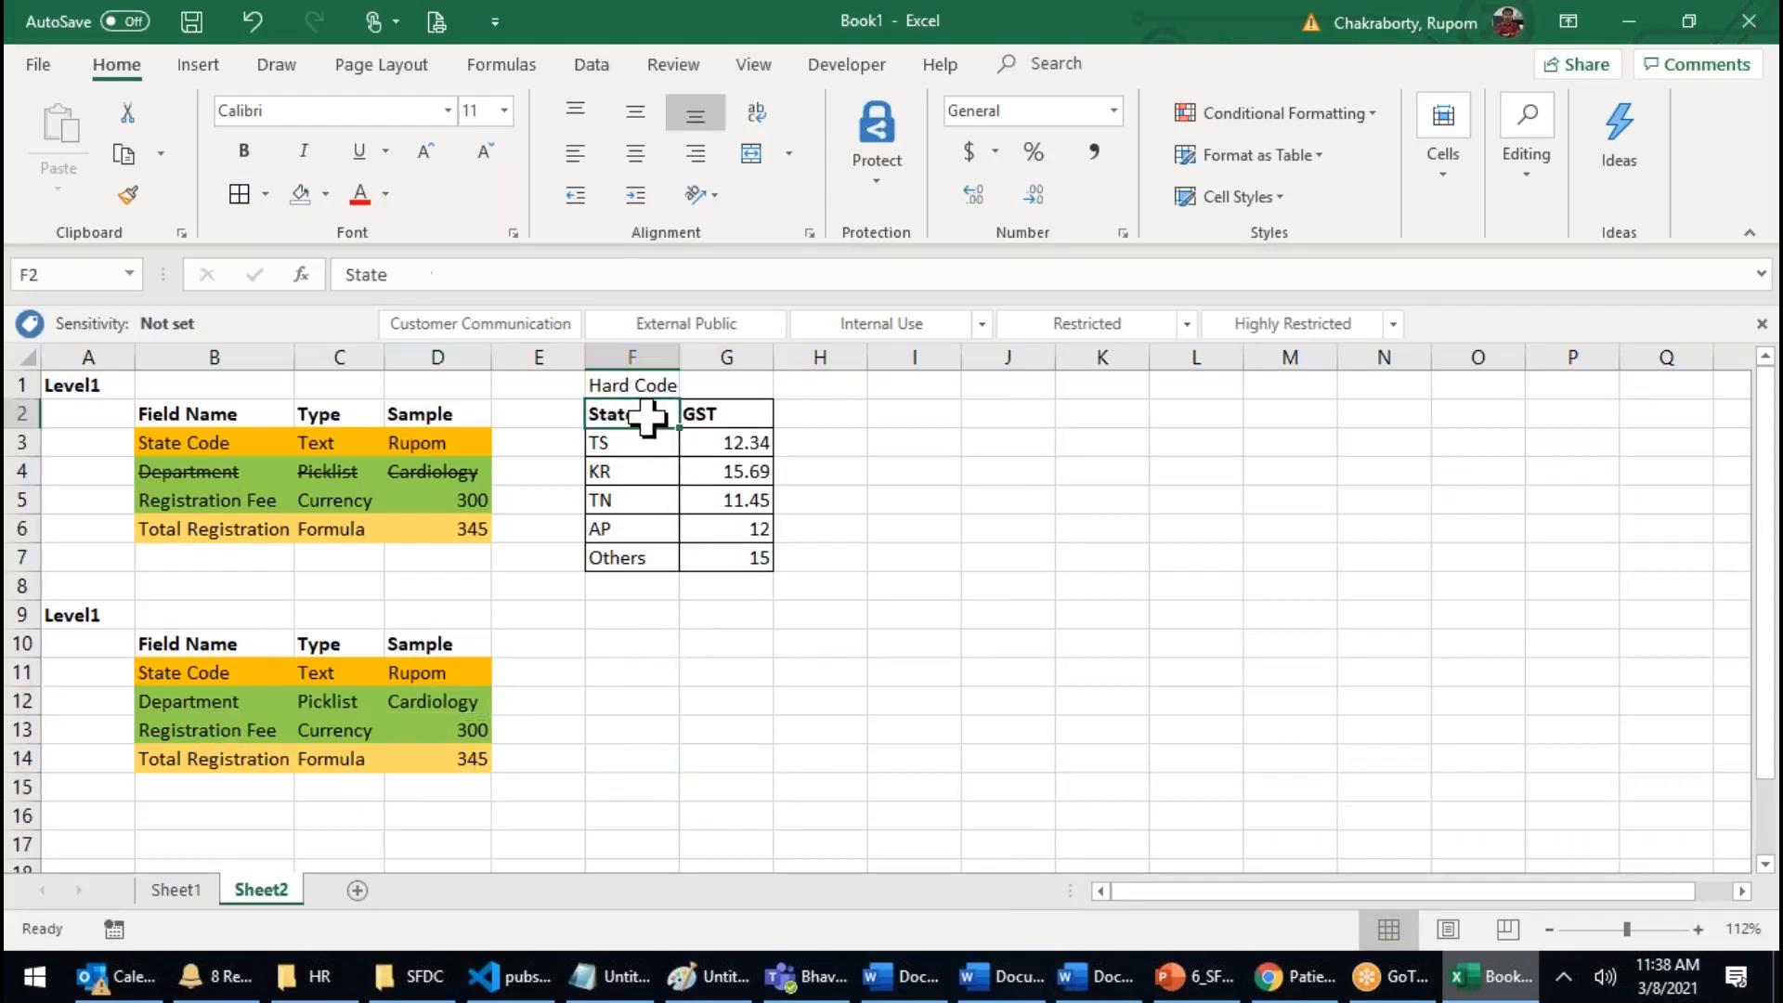
pyautogui.moveTo(648, 418); pyautogui.dragTo(732, 557)
pyautogui.hotkey('ctrl', 'c')
pyautogui.click(650, 676)
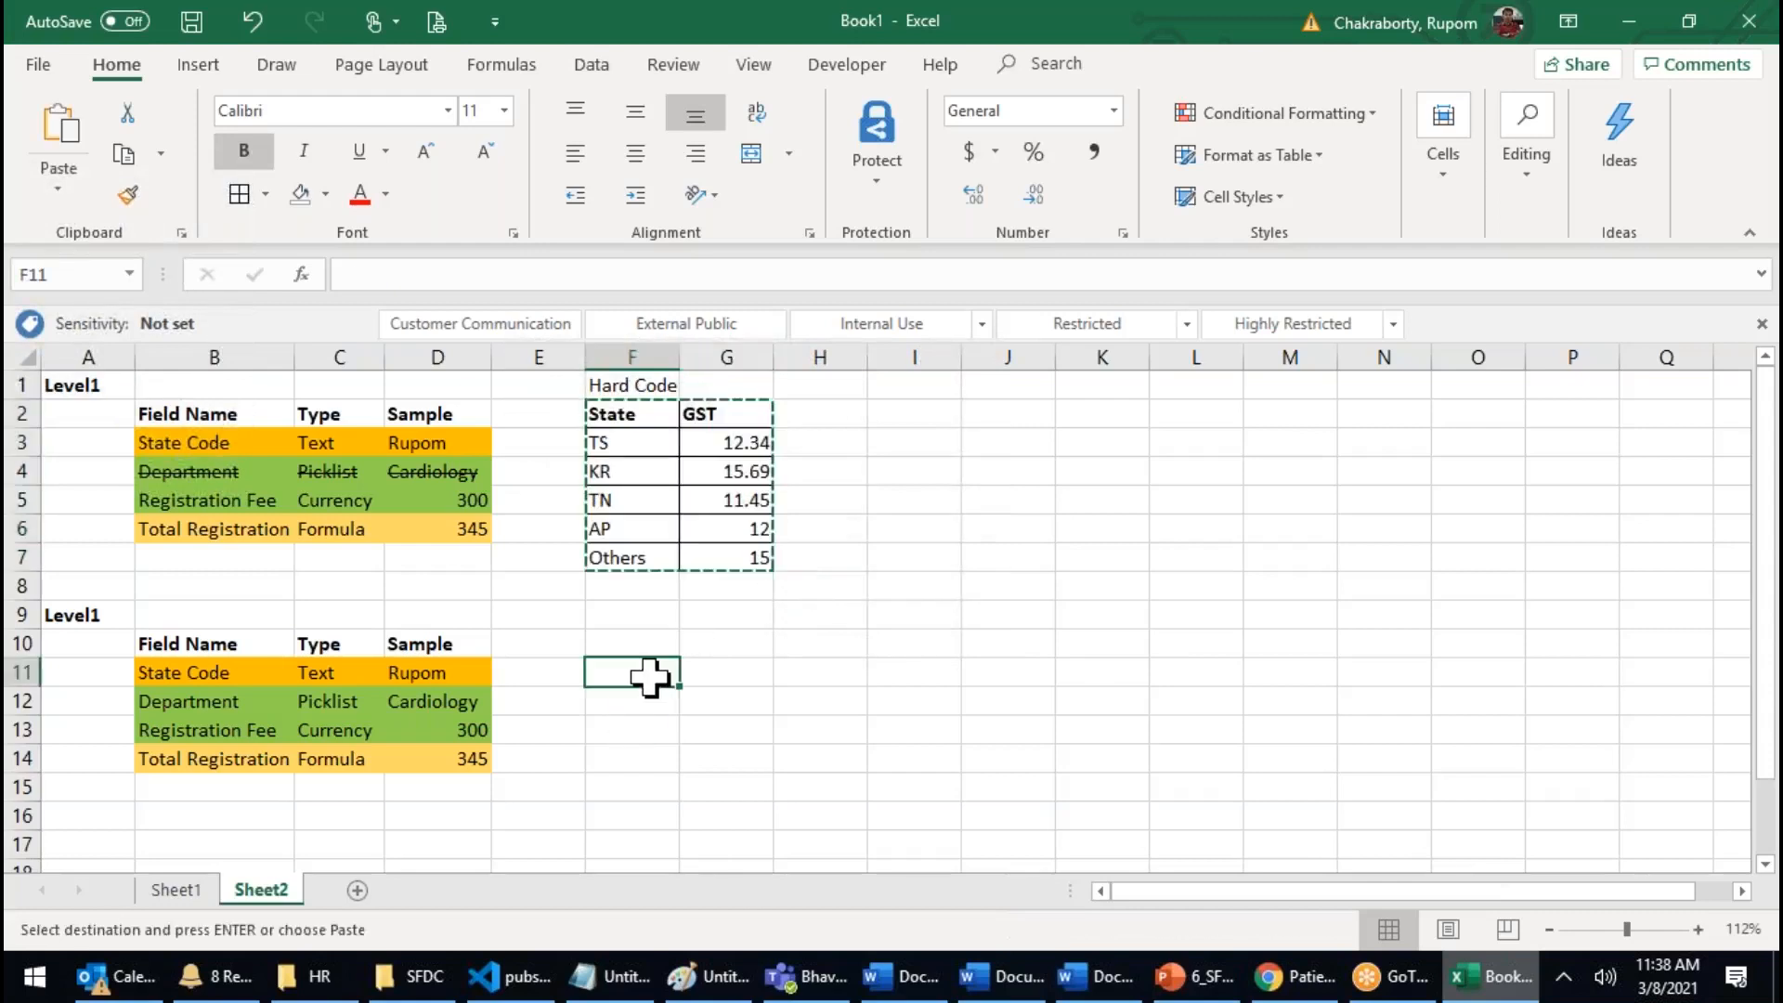
pyautogui.hotkey('ctrl', 'v')
# Step: Replace the GST heading in G11 of the copied rate table with Cardiology
pyautogui.click(749, 671)
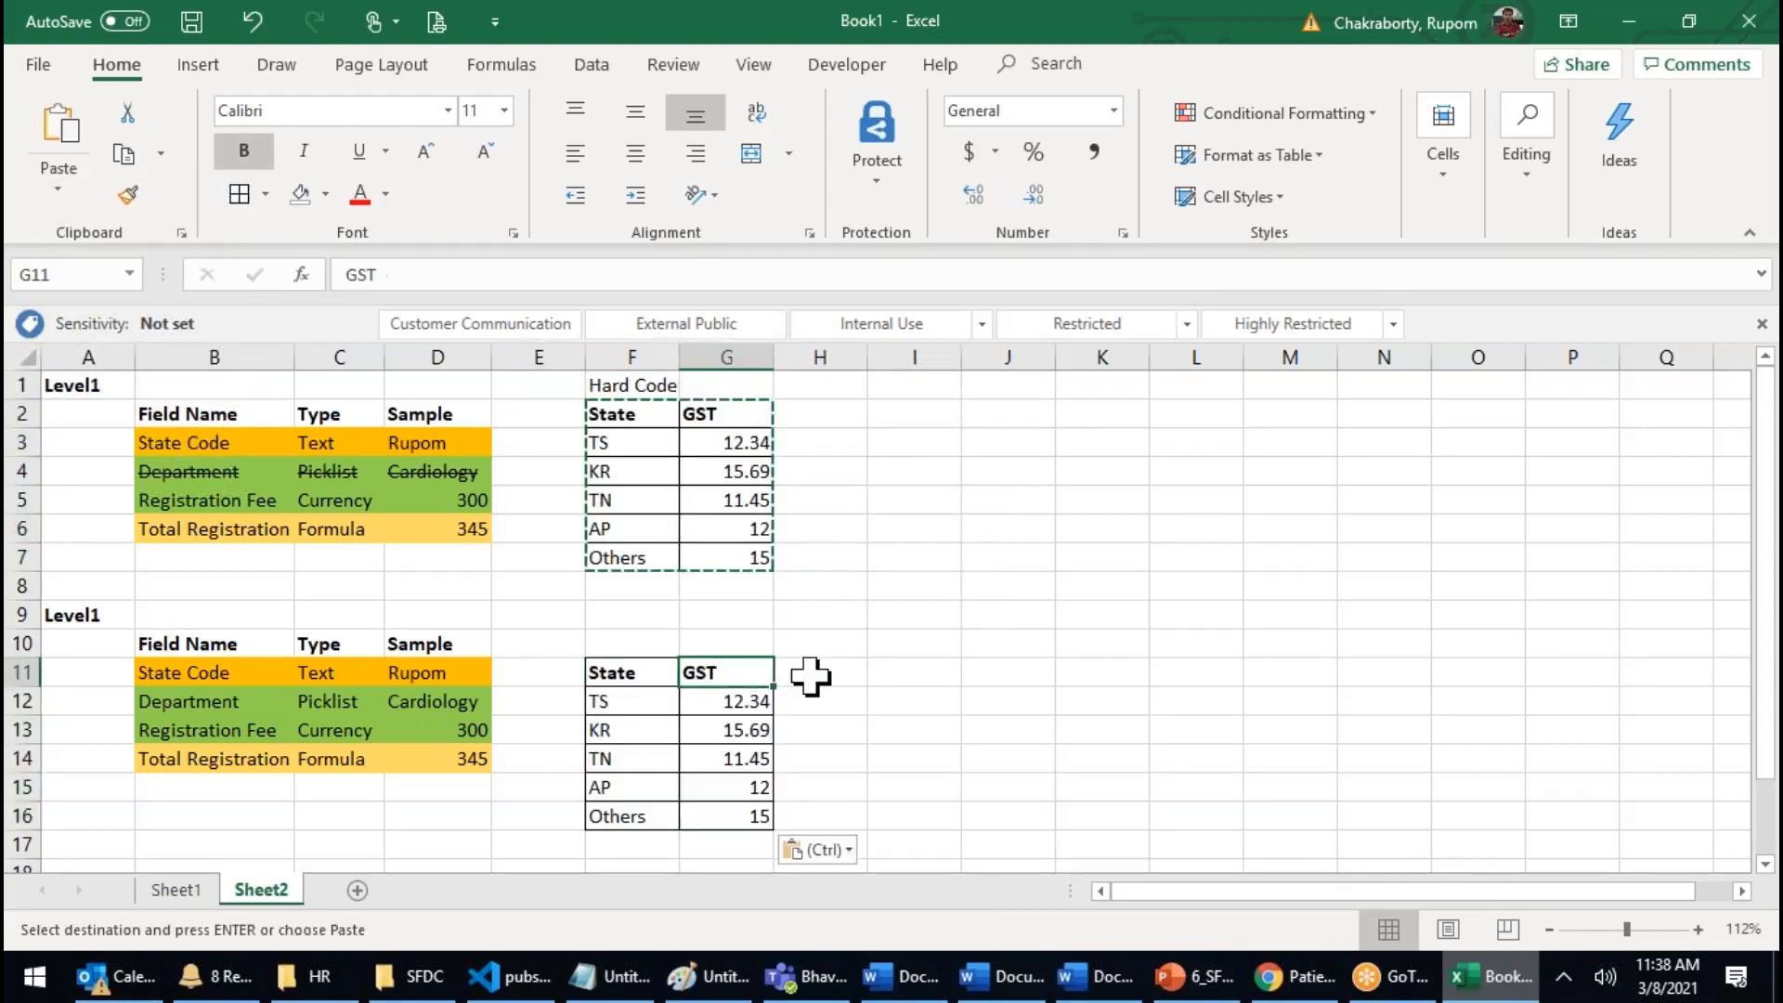
pyautogui.write('V')
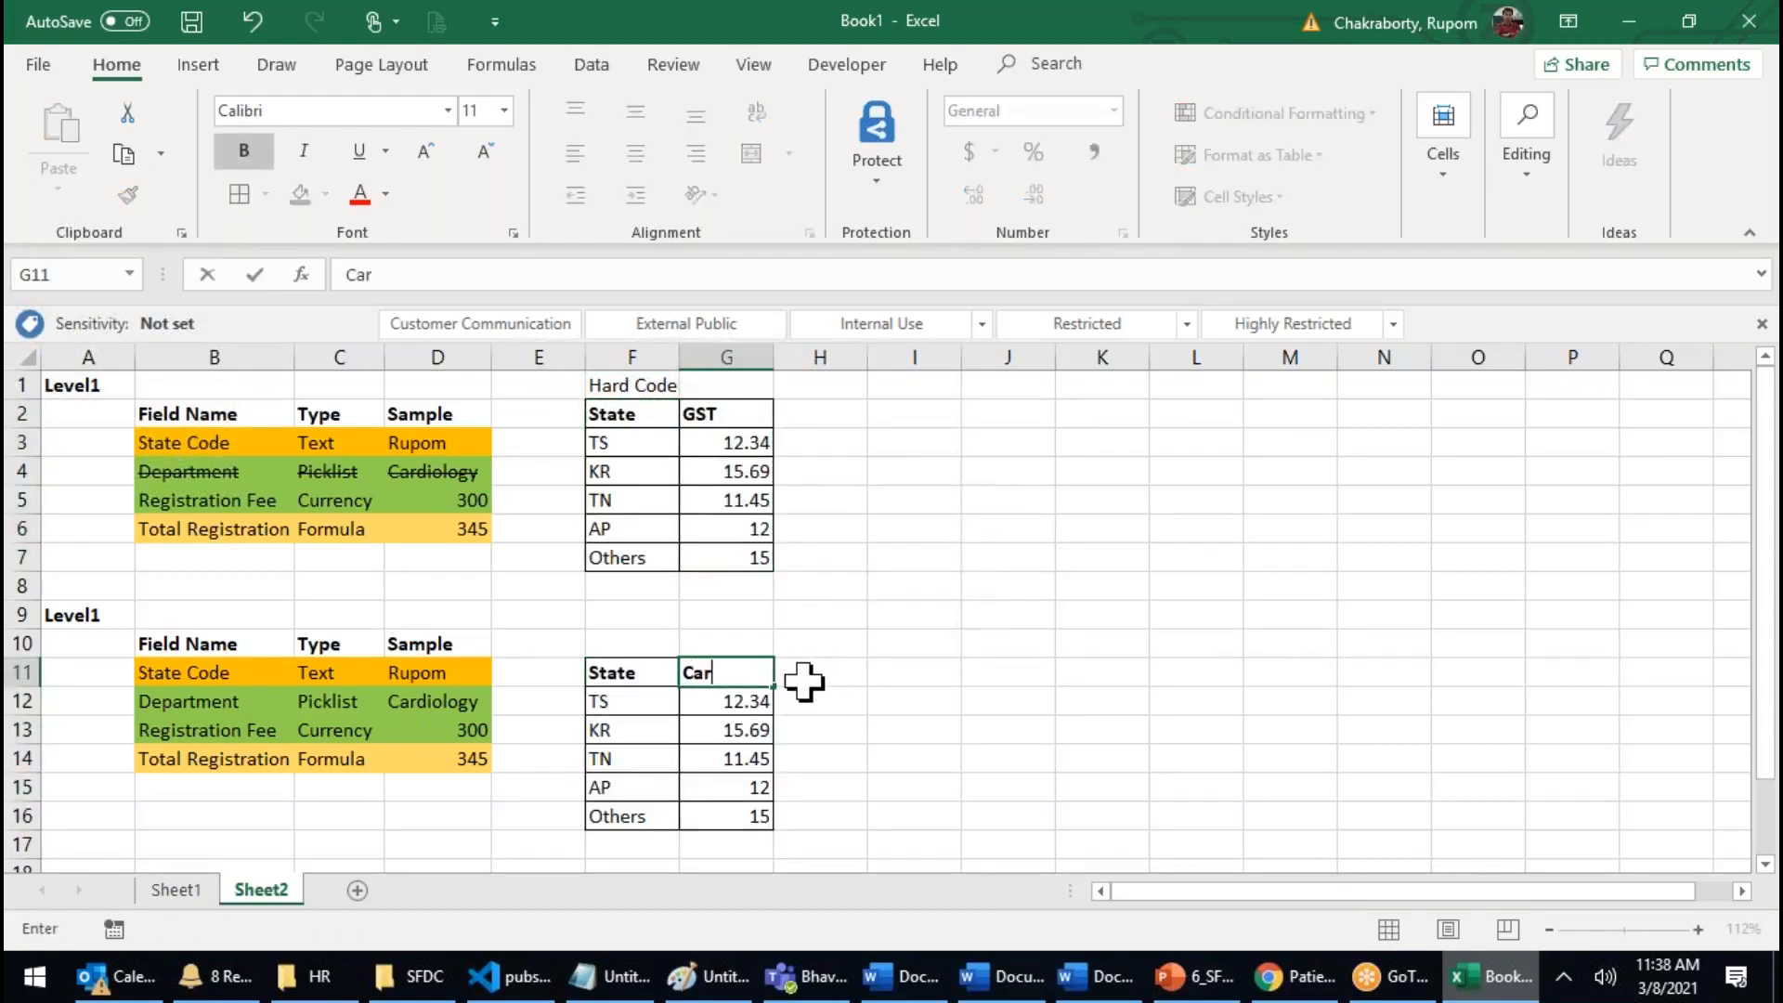
pyautogui.write('ardiologu')
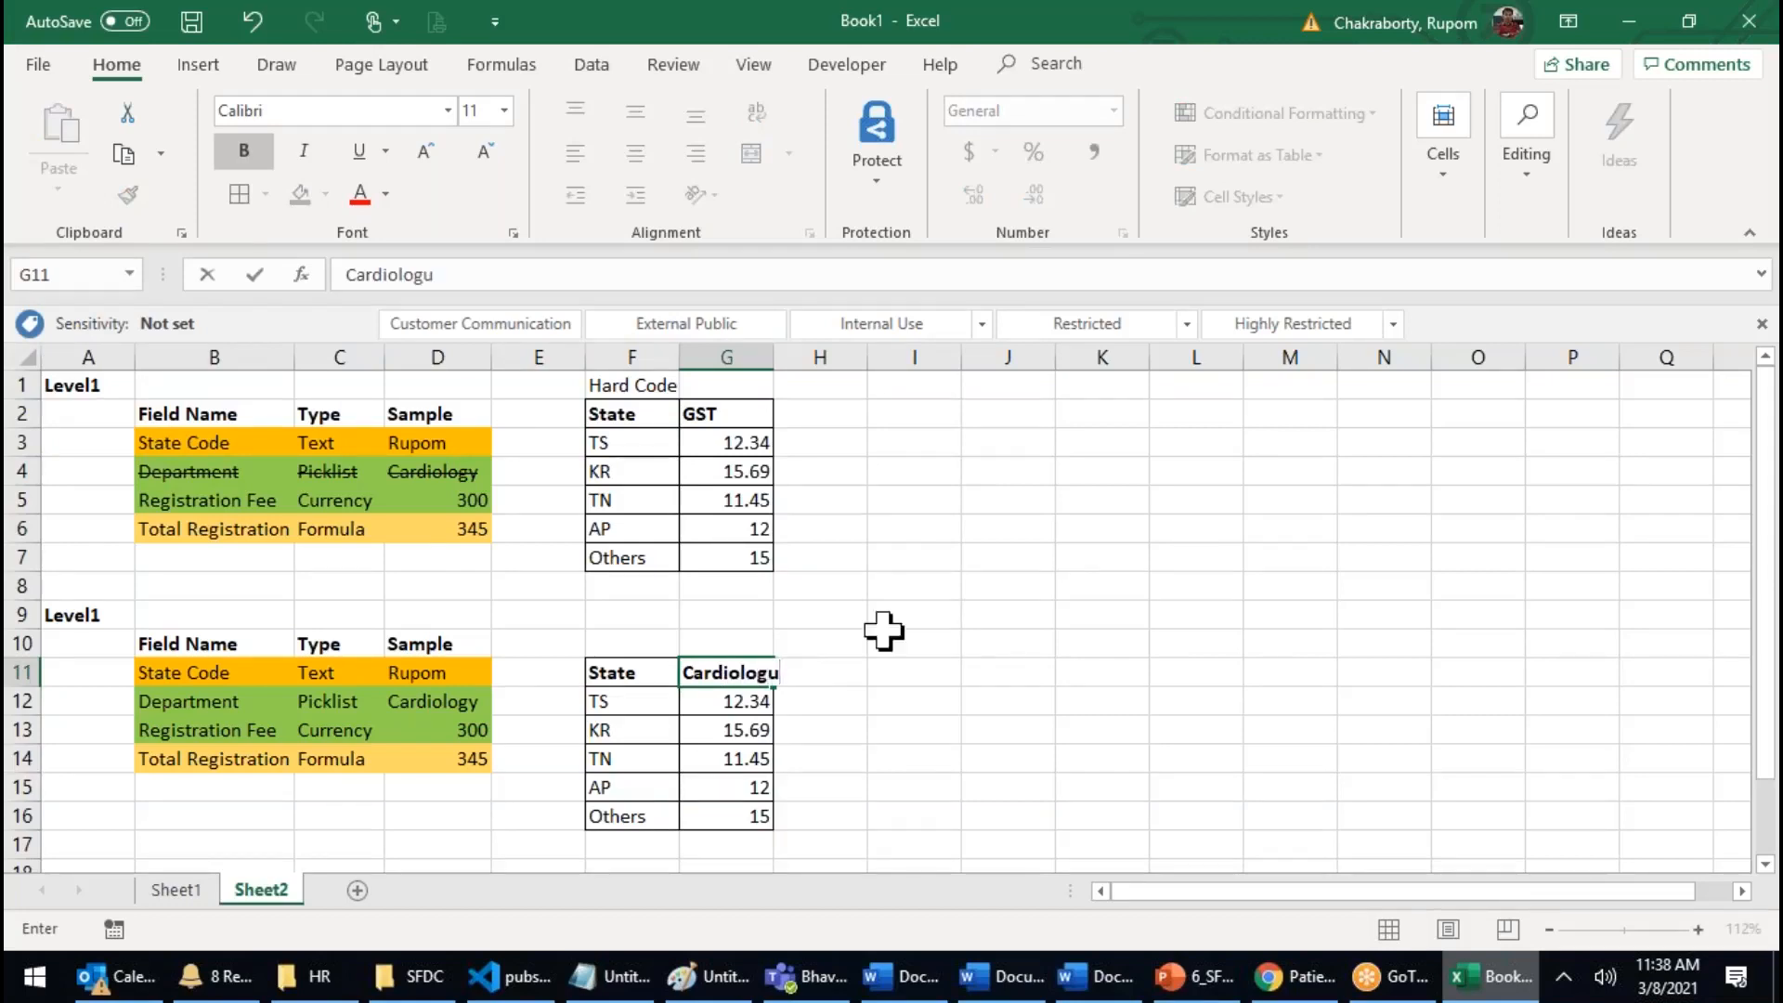
pyautogui.click(1008, 700)
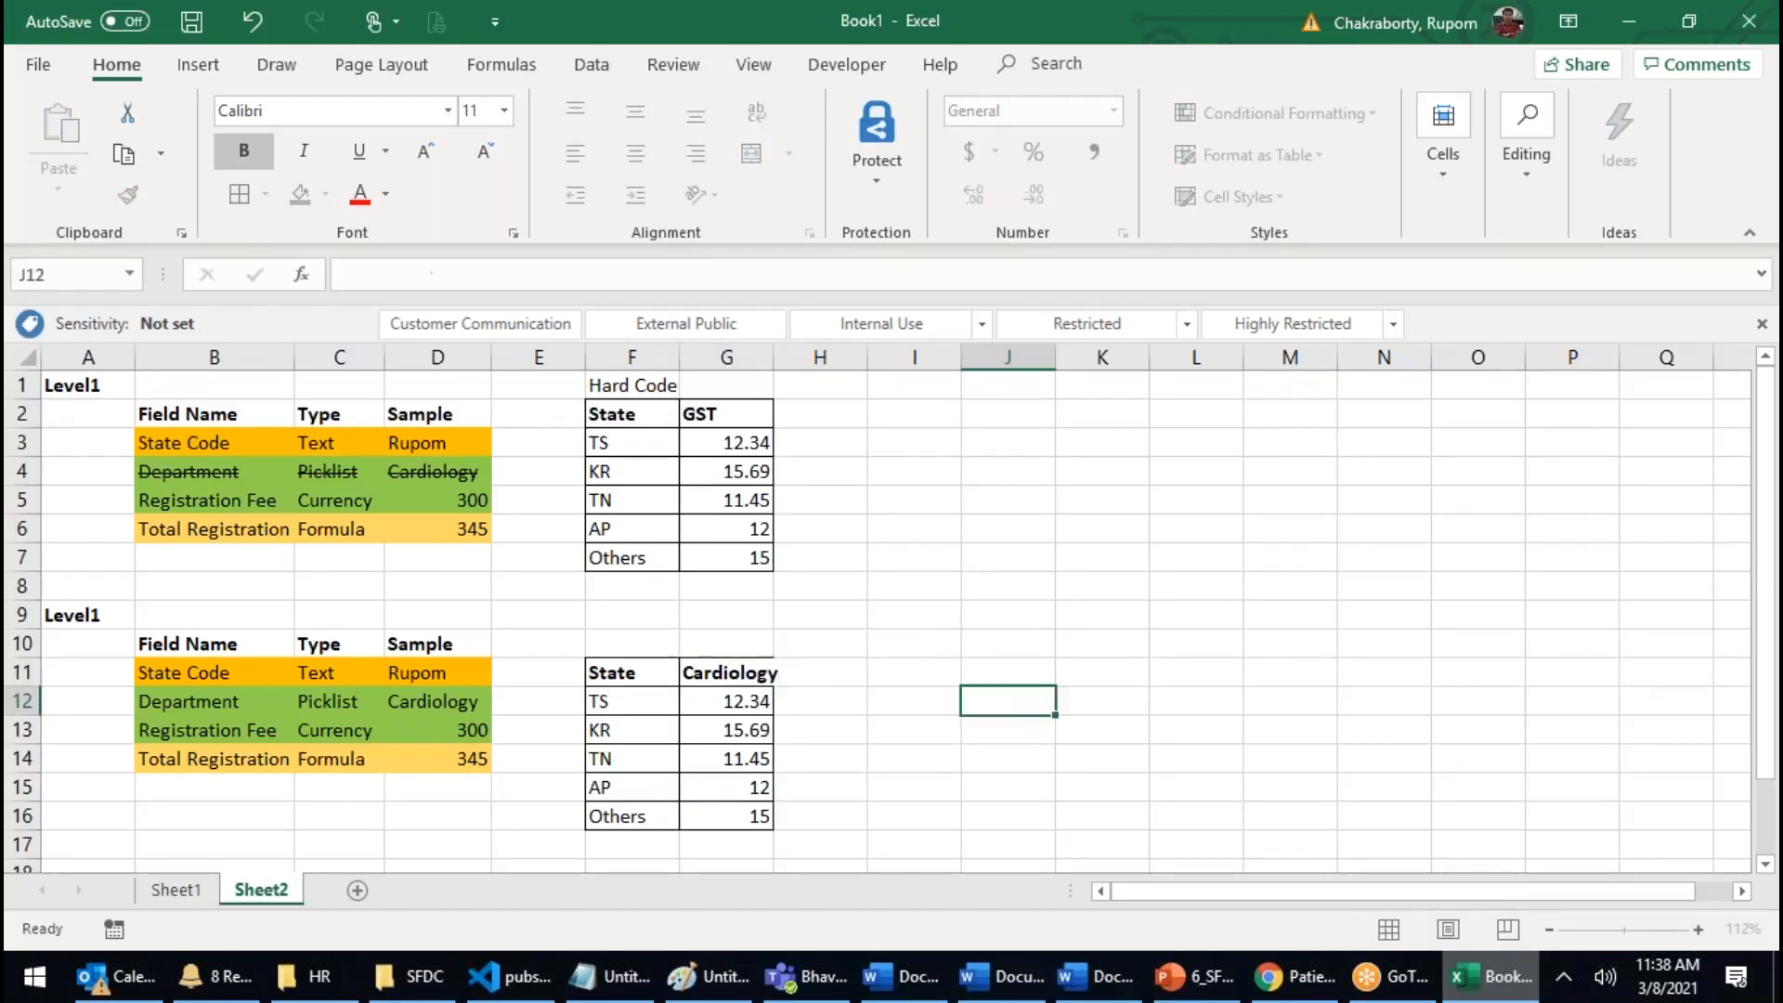
# Step: Add the headings Neuro, Gyno, Ent and Others in H11:K11 and apply all borders to F11:K16
pyautogui.click(823, 671)
pyautogui.write('Neuro')
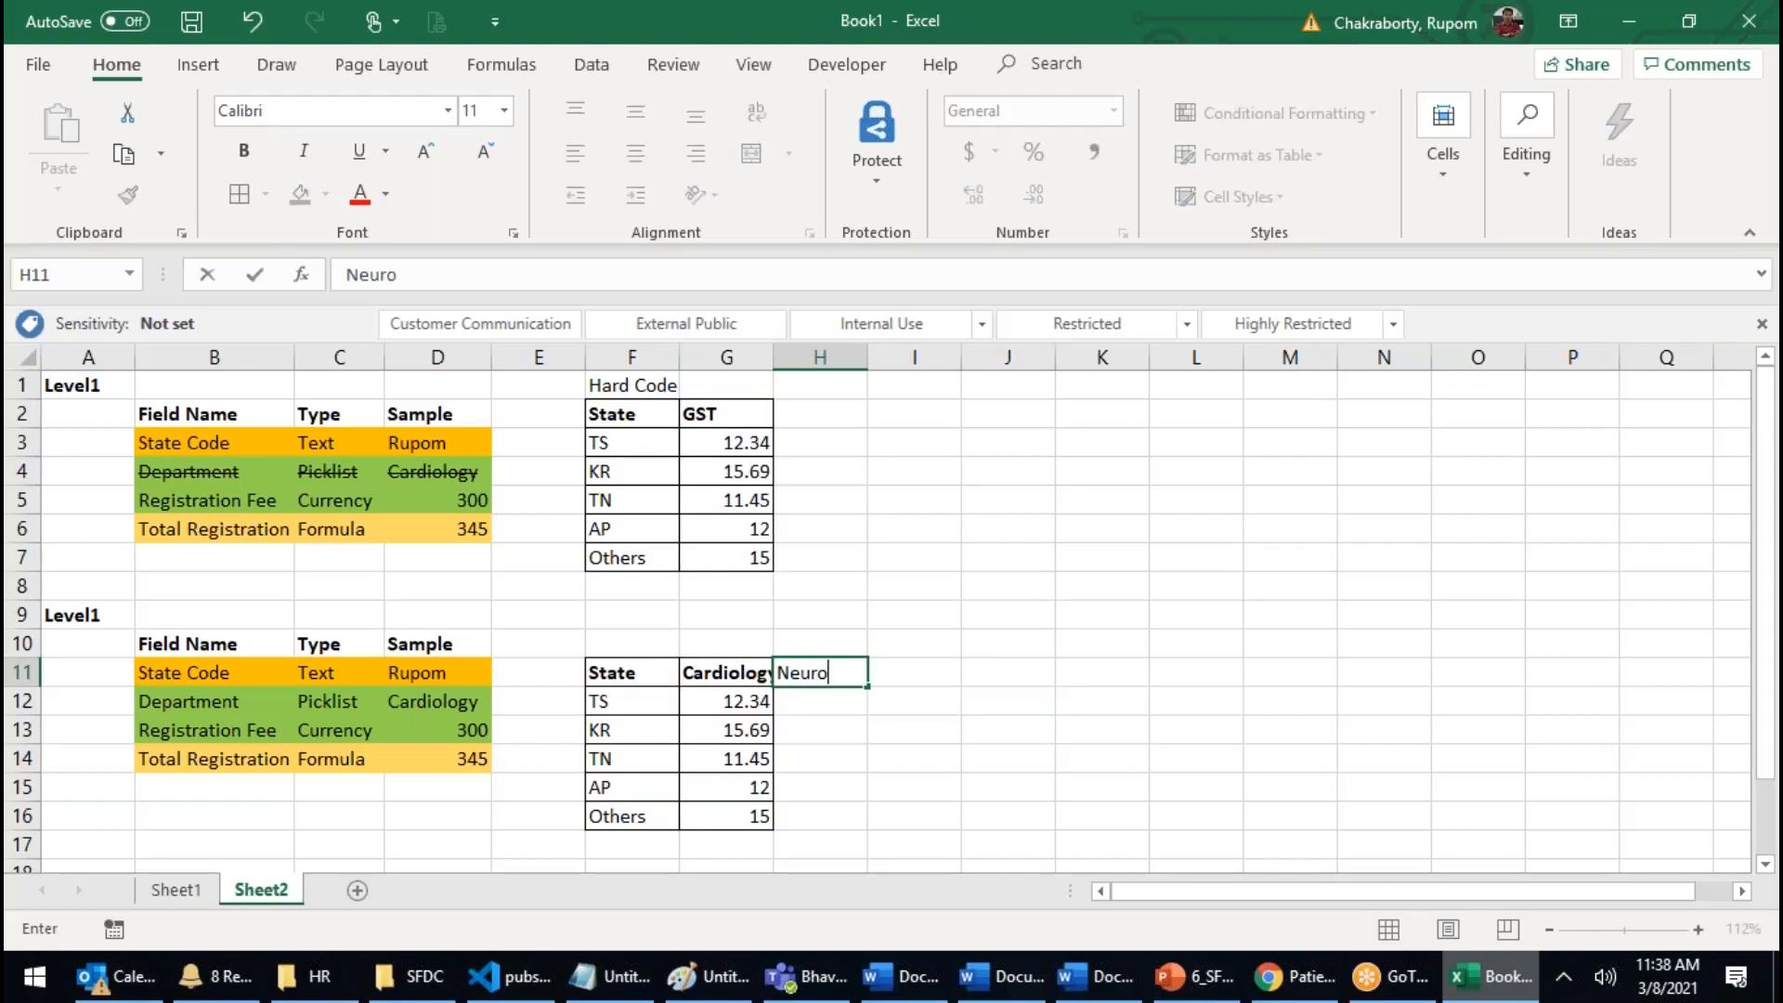
pyautogui.press('Tab')
pyautogui.write('Gyno')
pyautogui.press('Tab')
pyautogui.write('En')
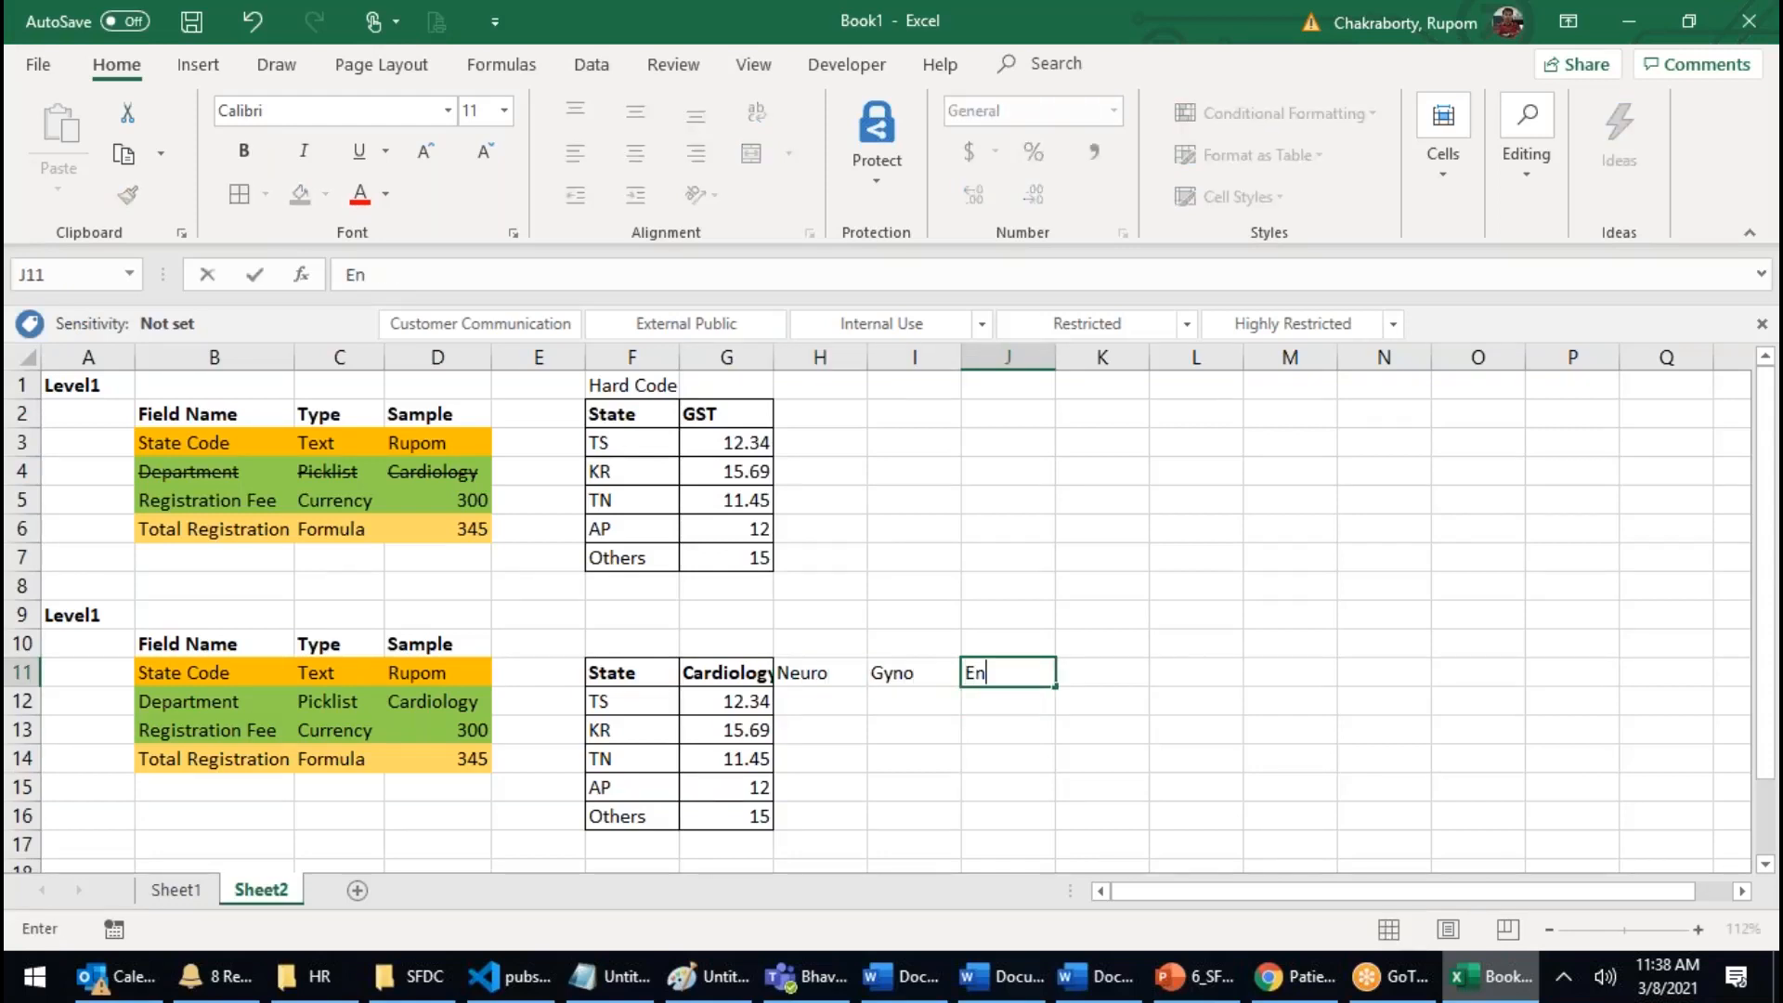
pyautogui.press('Tab')
pyautogui.write('Oth')
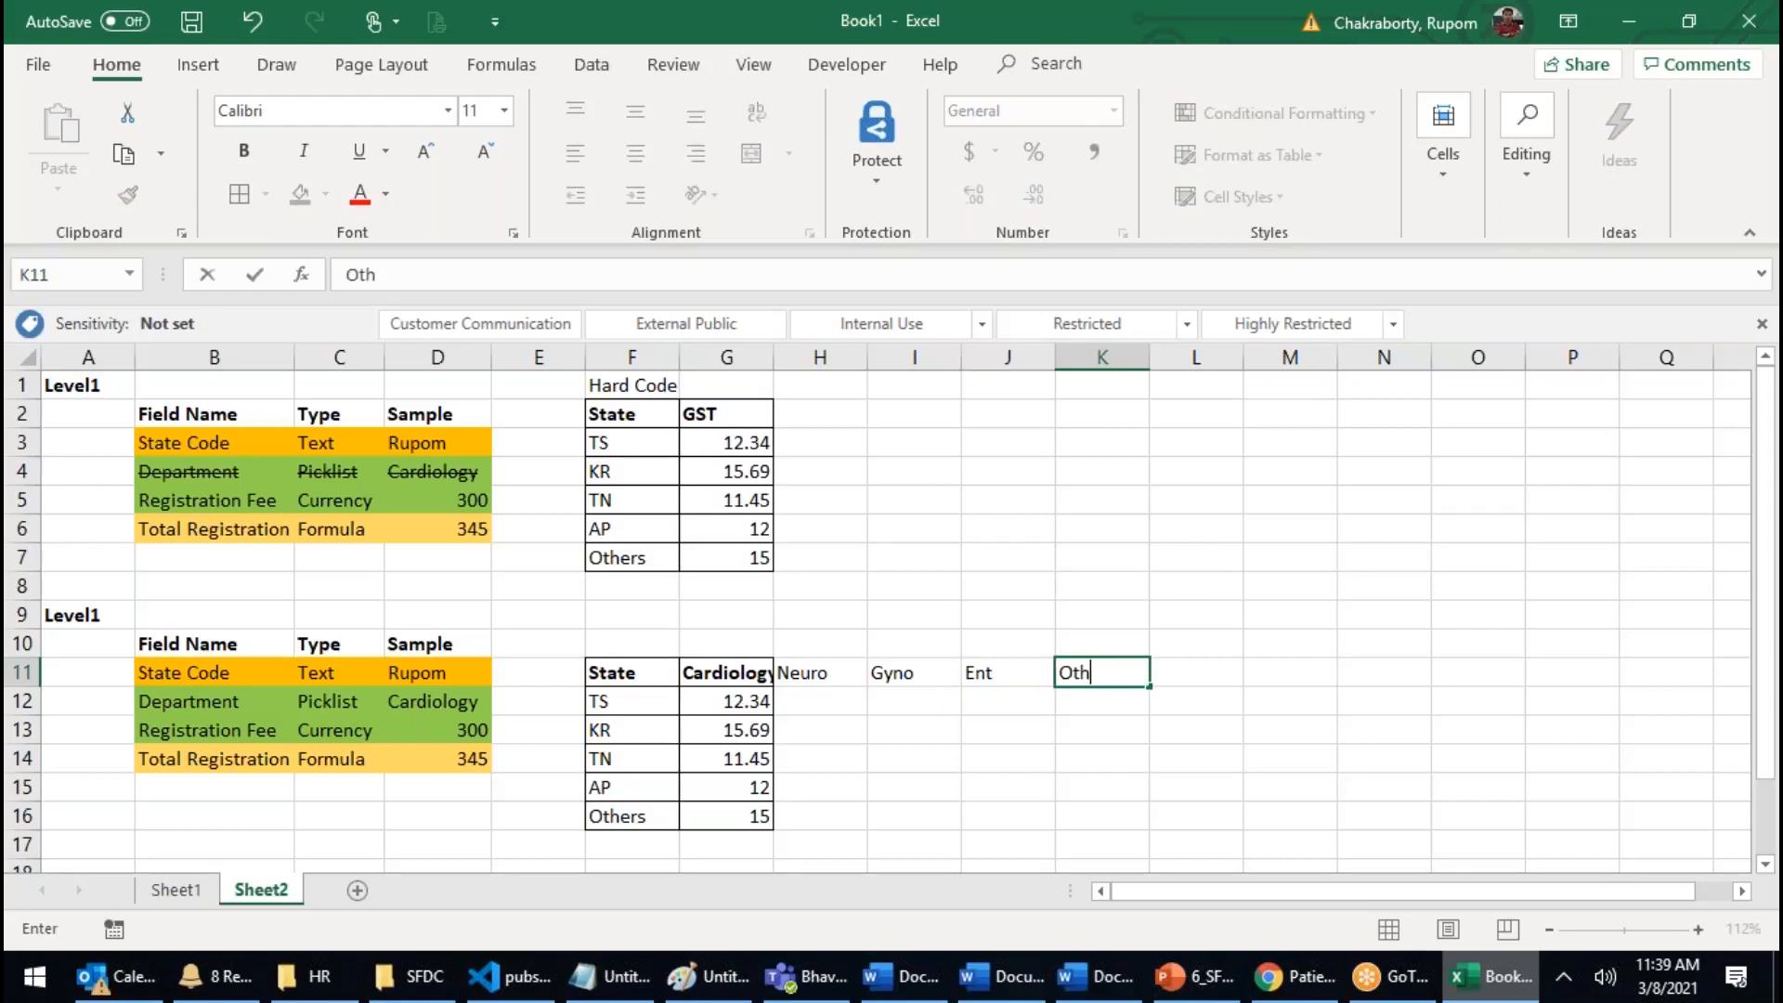
pyautogui.click(915, 730)
pyautogui.moveTo(646, 672); pyautogui.dragTo(1103, 816)
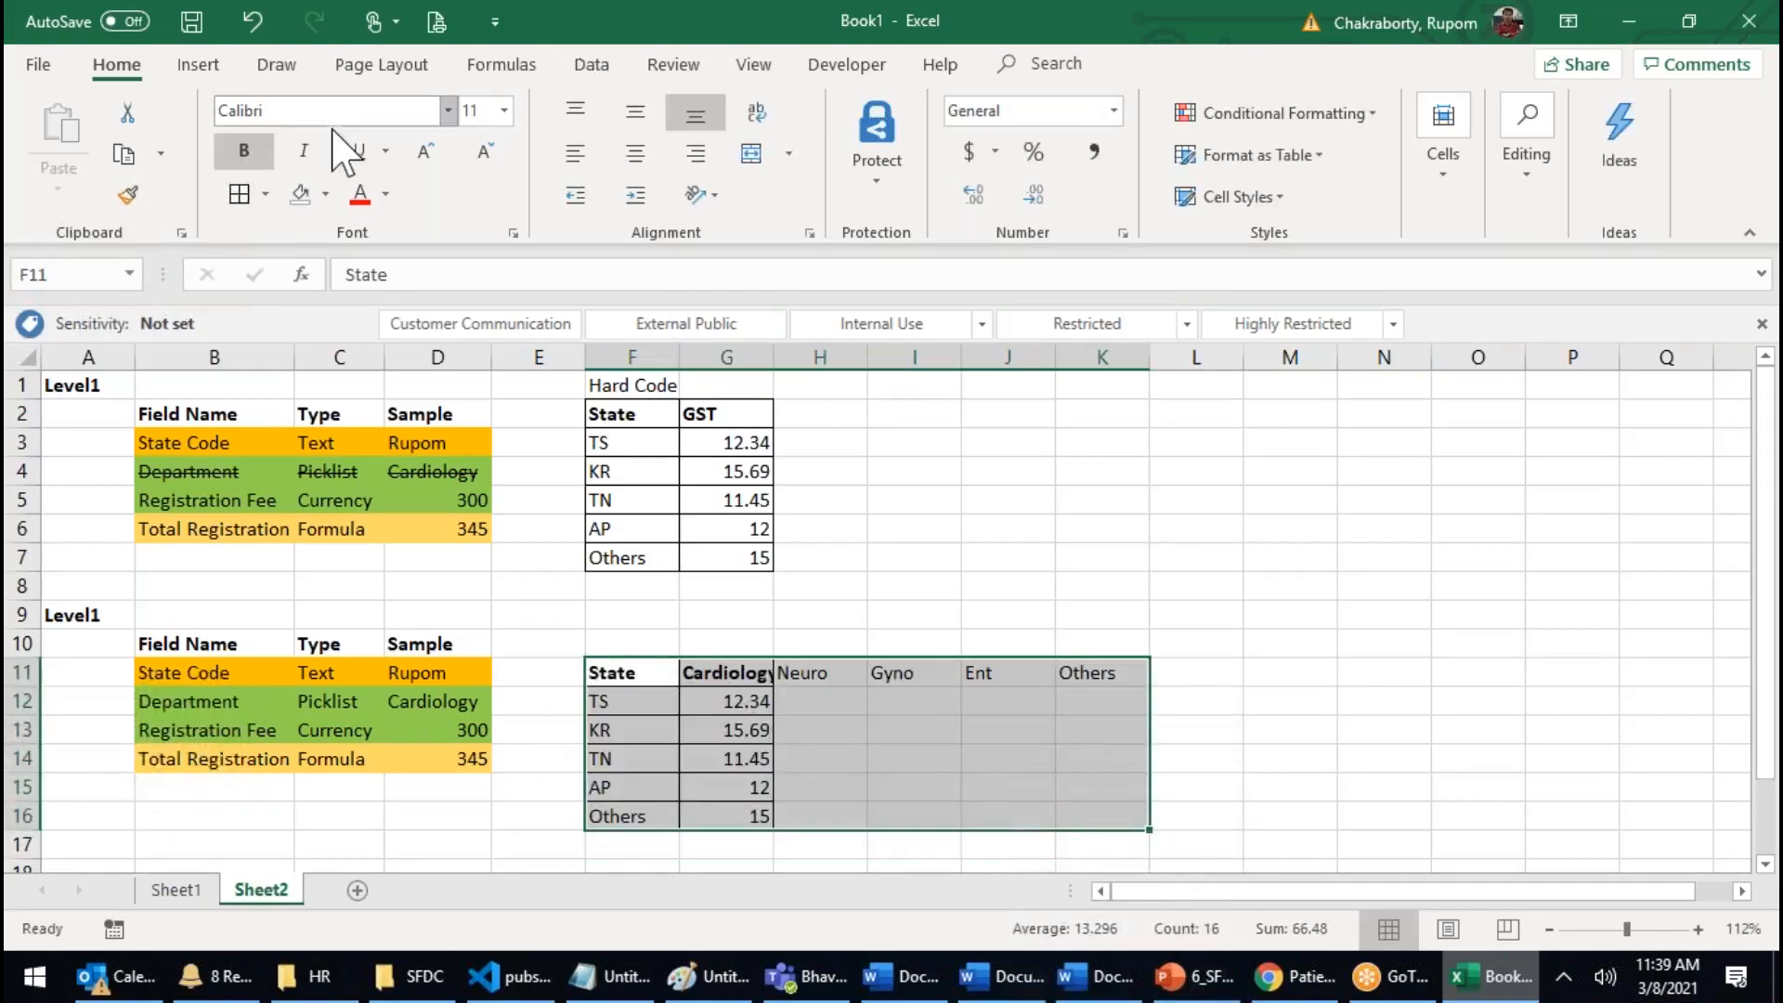
pyautogui.click(256, 188)
# Step: Copy the KR Cardiology rate 15.69 from G13 into H13, J15, K13, H16 and I14
pyautogui.click(734, 730)
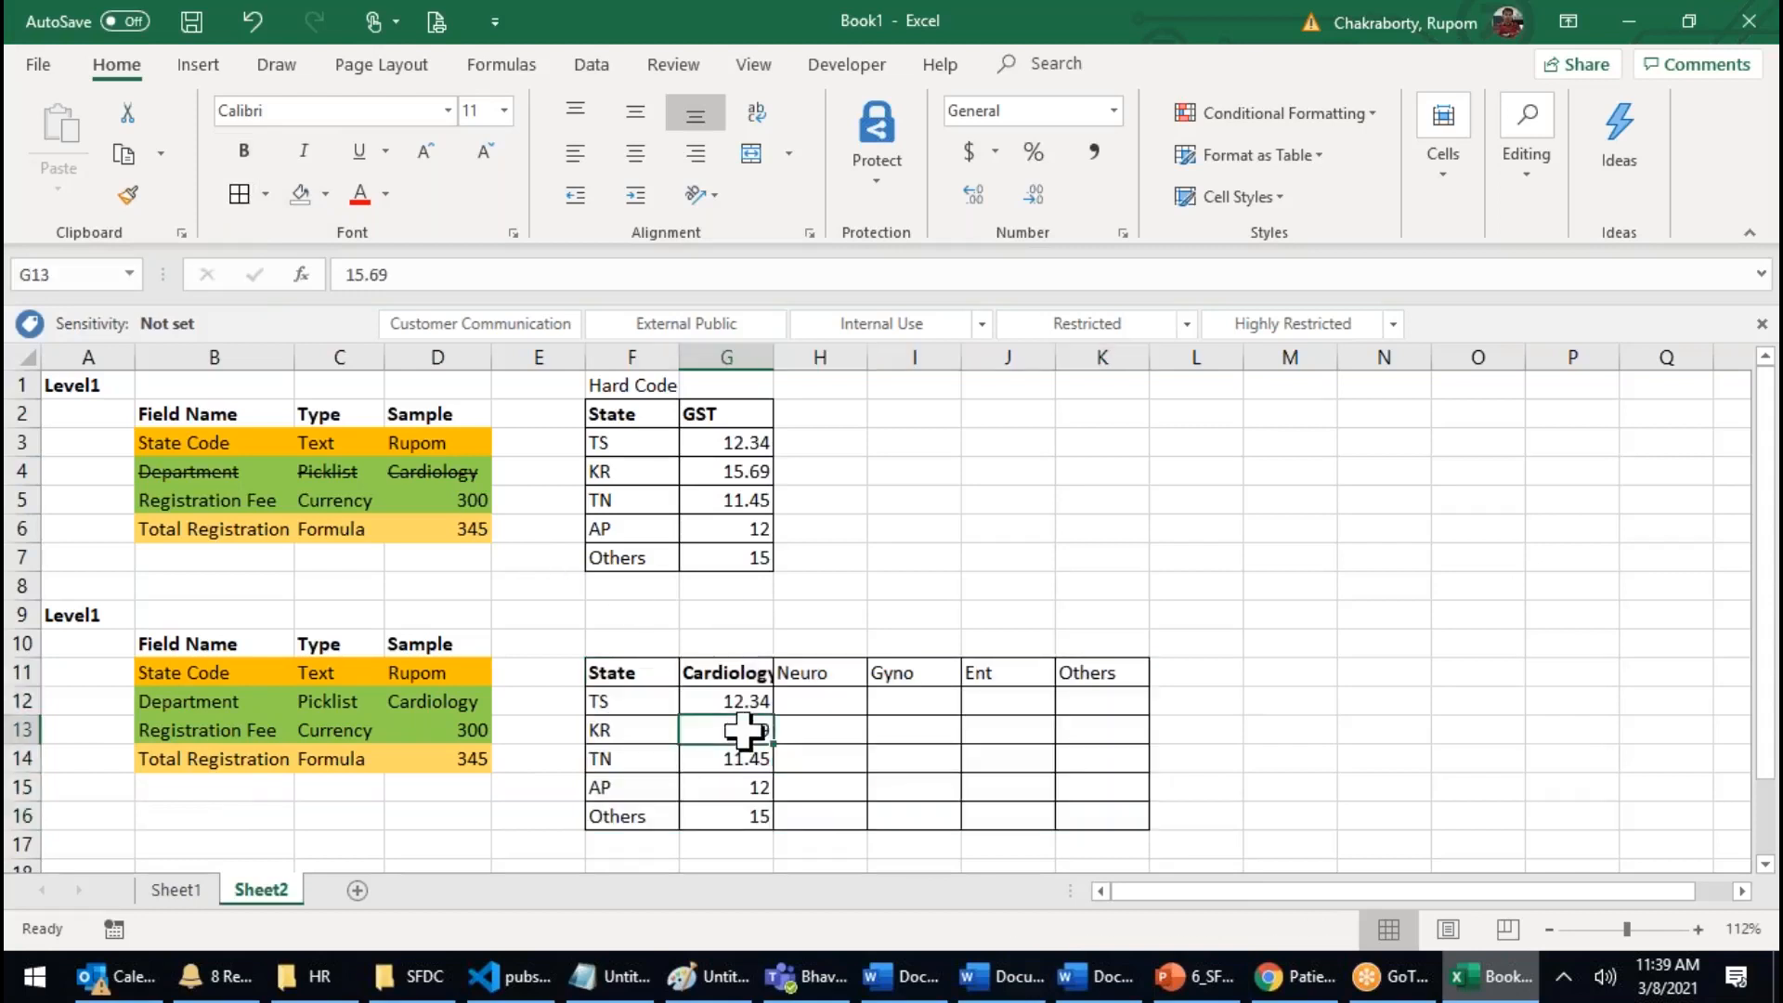
pyautogui.hotkey('ctrl', 'c')
pyautogui.click(824, 734)
pyautogui.hotkey('ctrl', 'v')
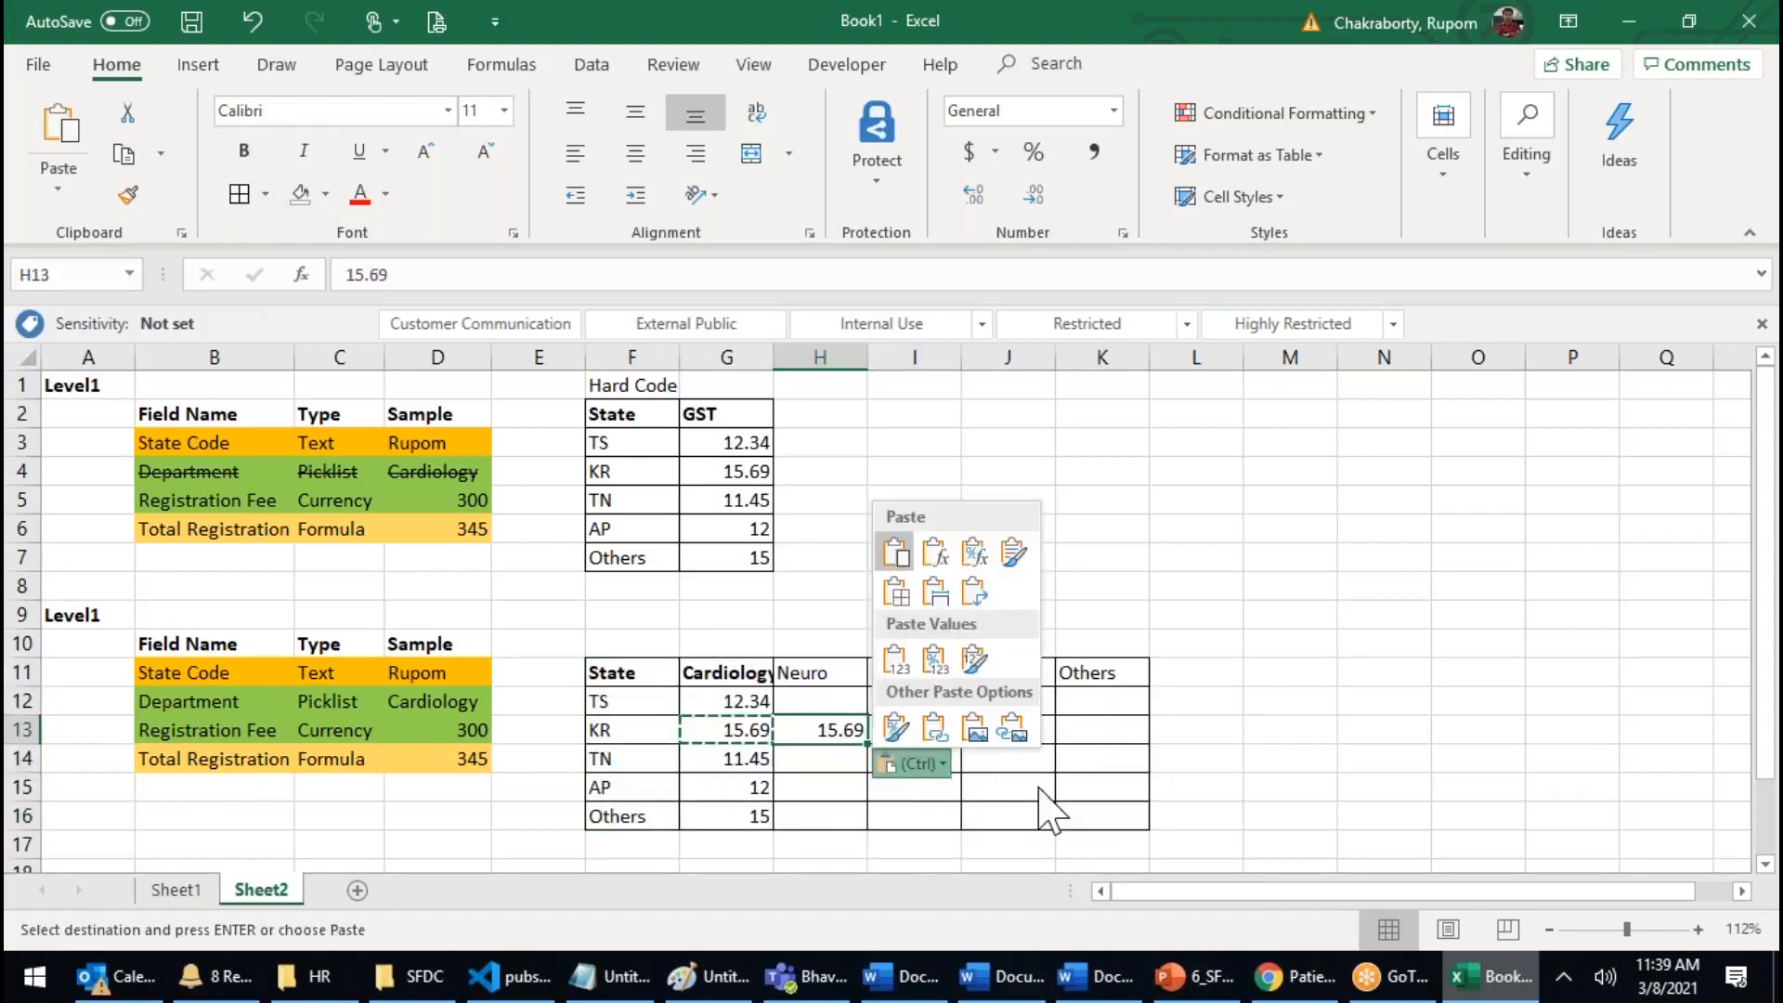
pyautogui.click(1026, 785)
pyautogui.hotkey('ctrl', 'v')
pyautogui.click(1115, 724)
pyautogui.hotkey('ctrl', 'v')
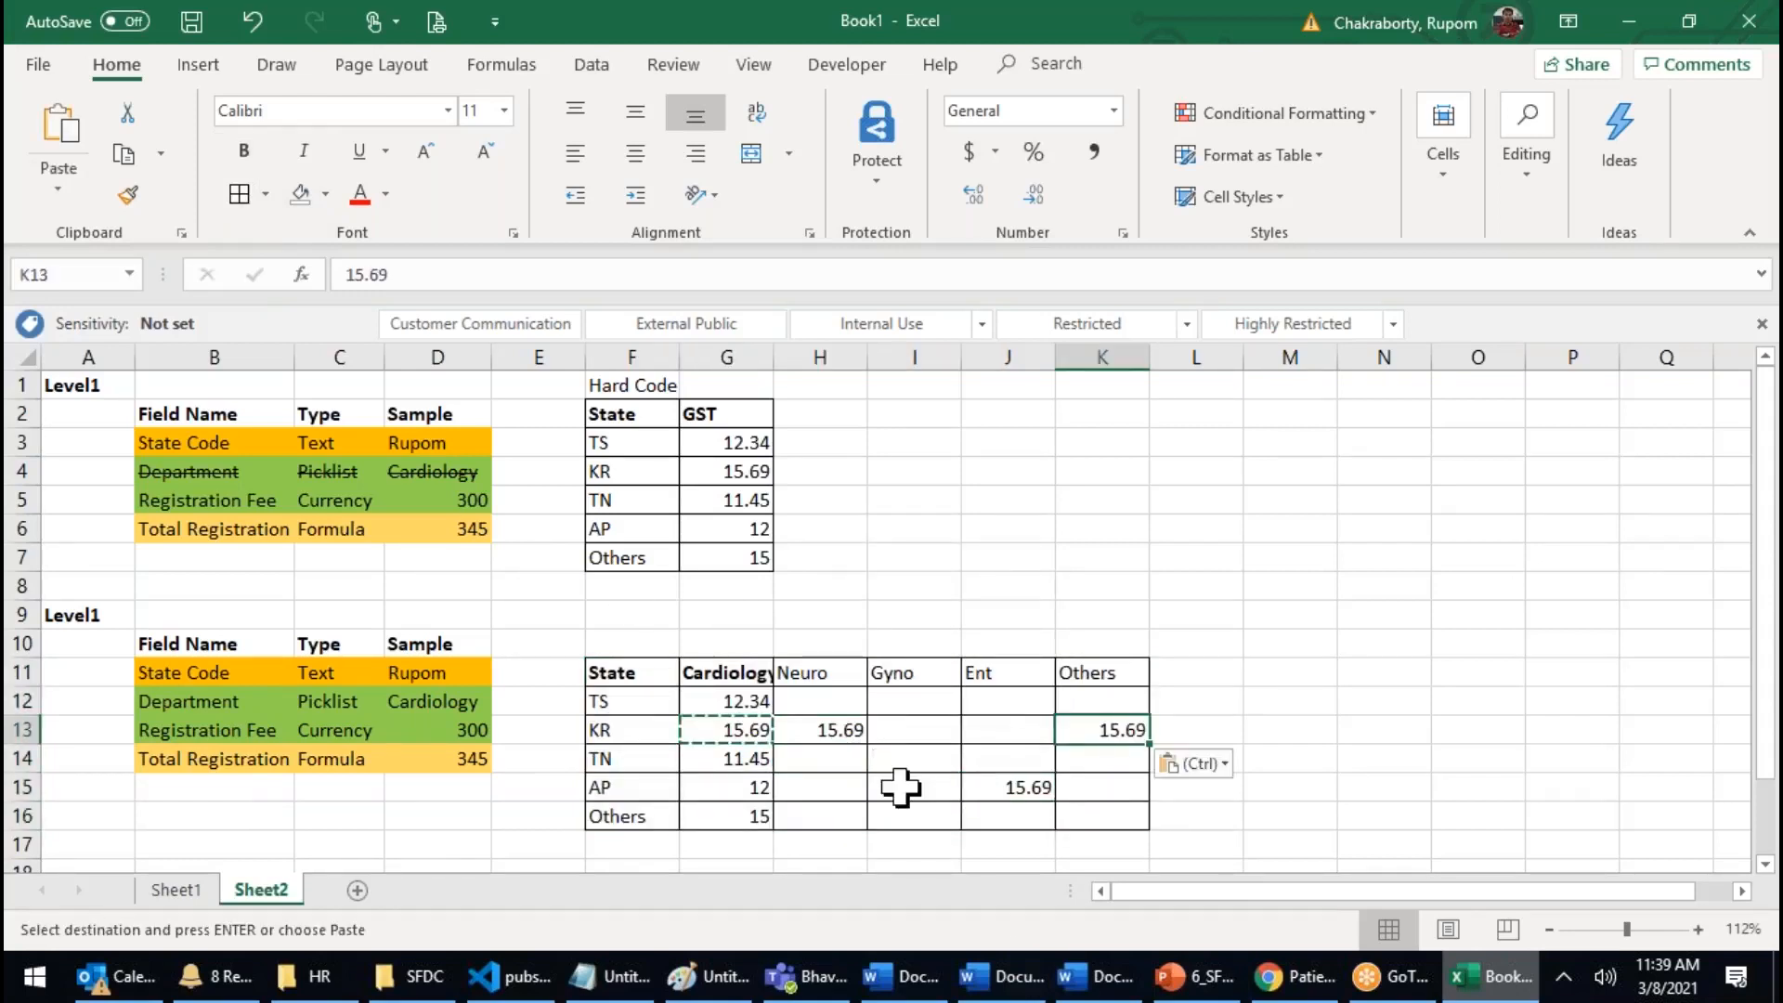
pyautogui.click(841, 815)
pyautogui.hotkey('ctrl', 'v')
pyautogui.click(913, 757)
pyautogui.hotkey('ctrl', 'v')
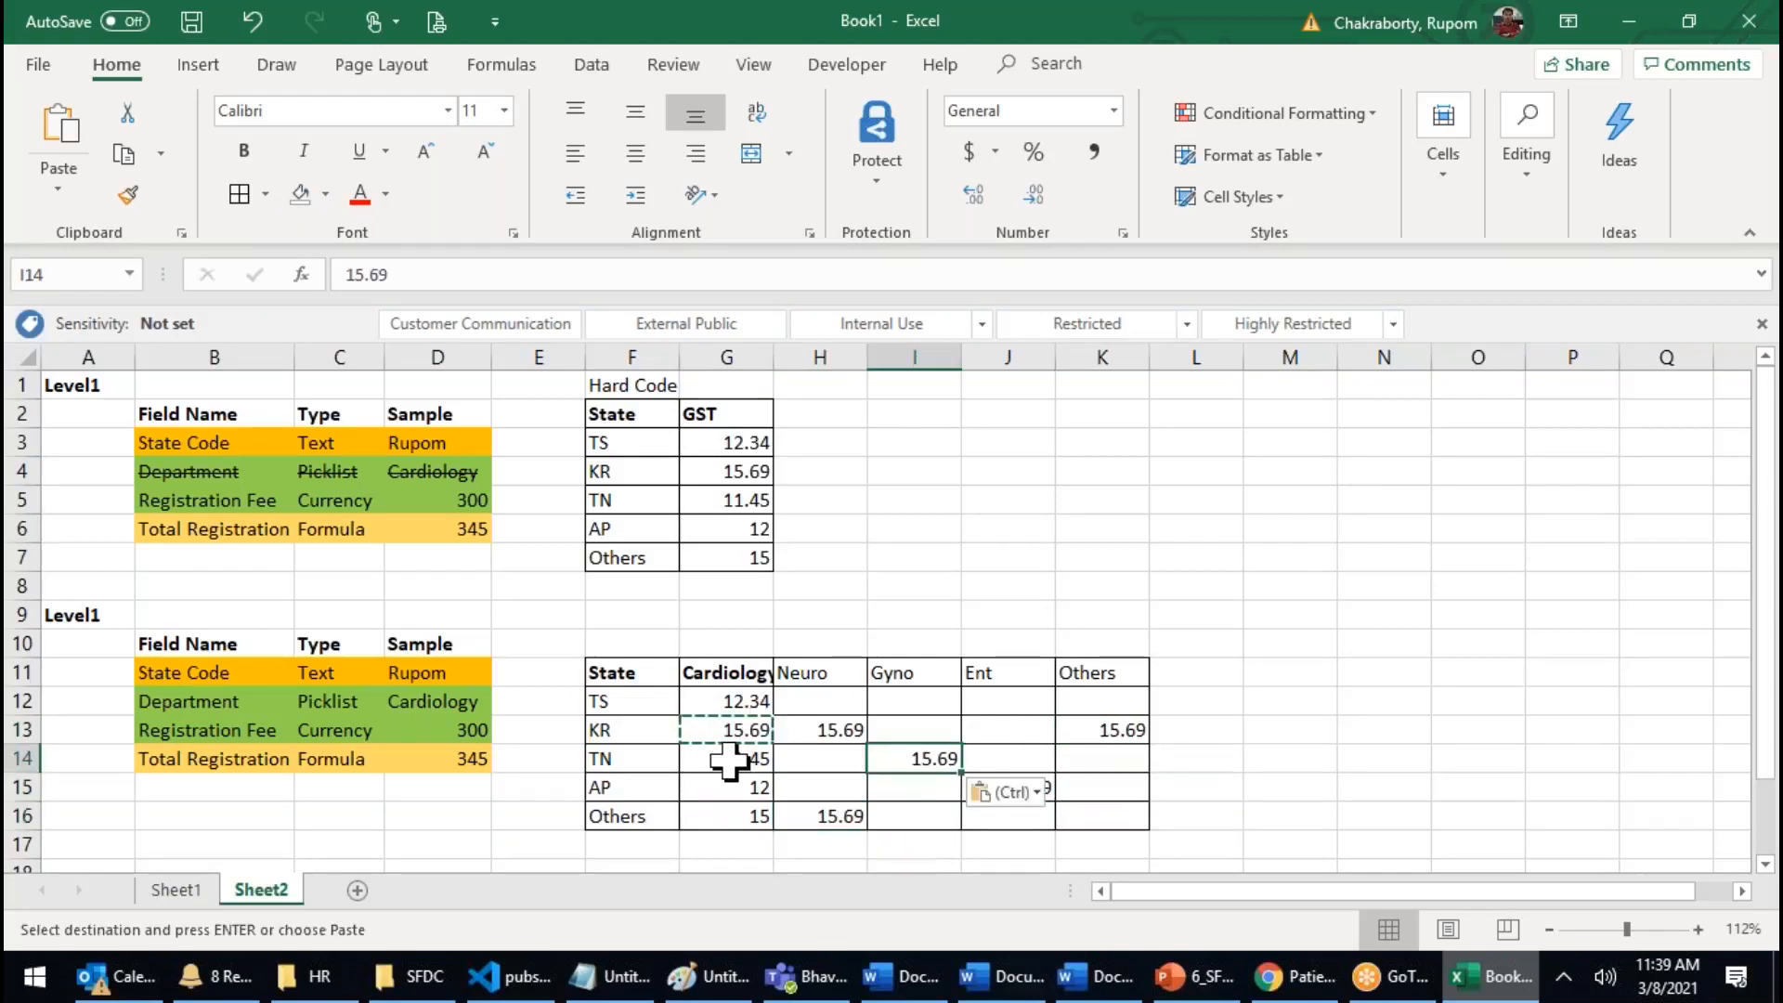
# Step: Copy the TN Cardiology rate 11.45 from G14 into H14, I12, H12, K16 and K12
pyautogui.click(729, 757)
pyautogui.hotkey('ctrl', 'c')
pyautogui.click(824, 757)
pyautogui.hotkey('ctrl', 'v')
pyautogui.click(928, 703)
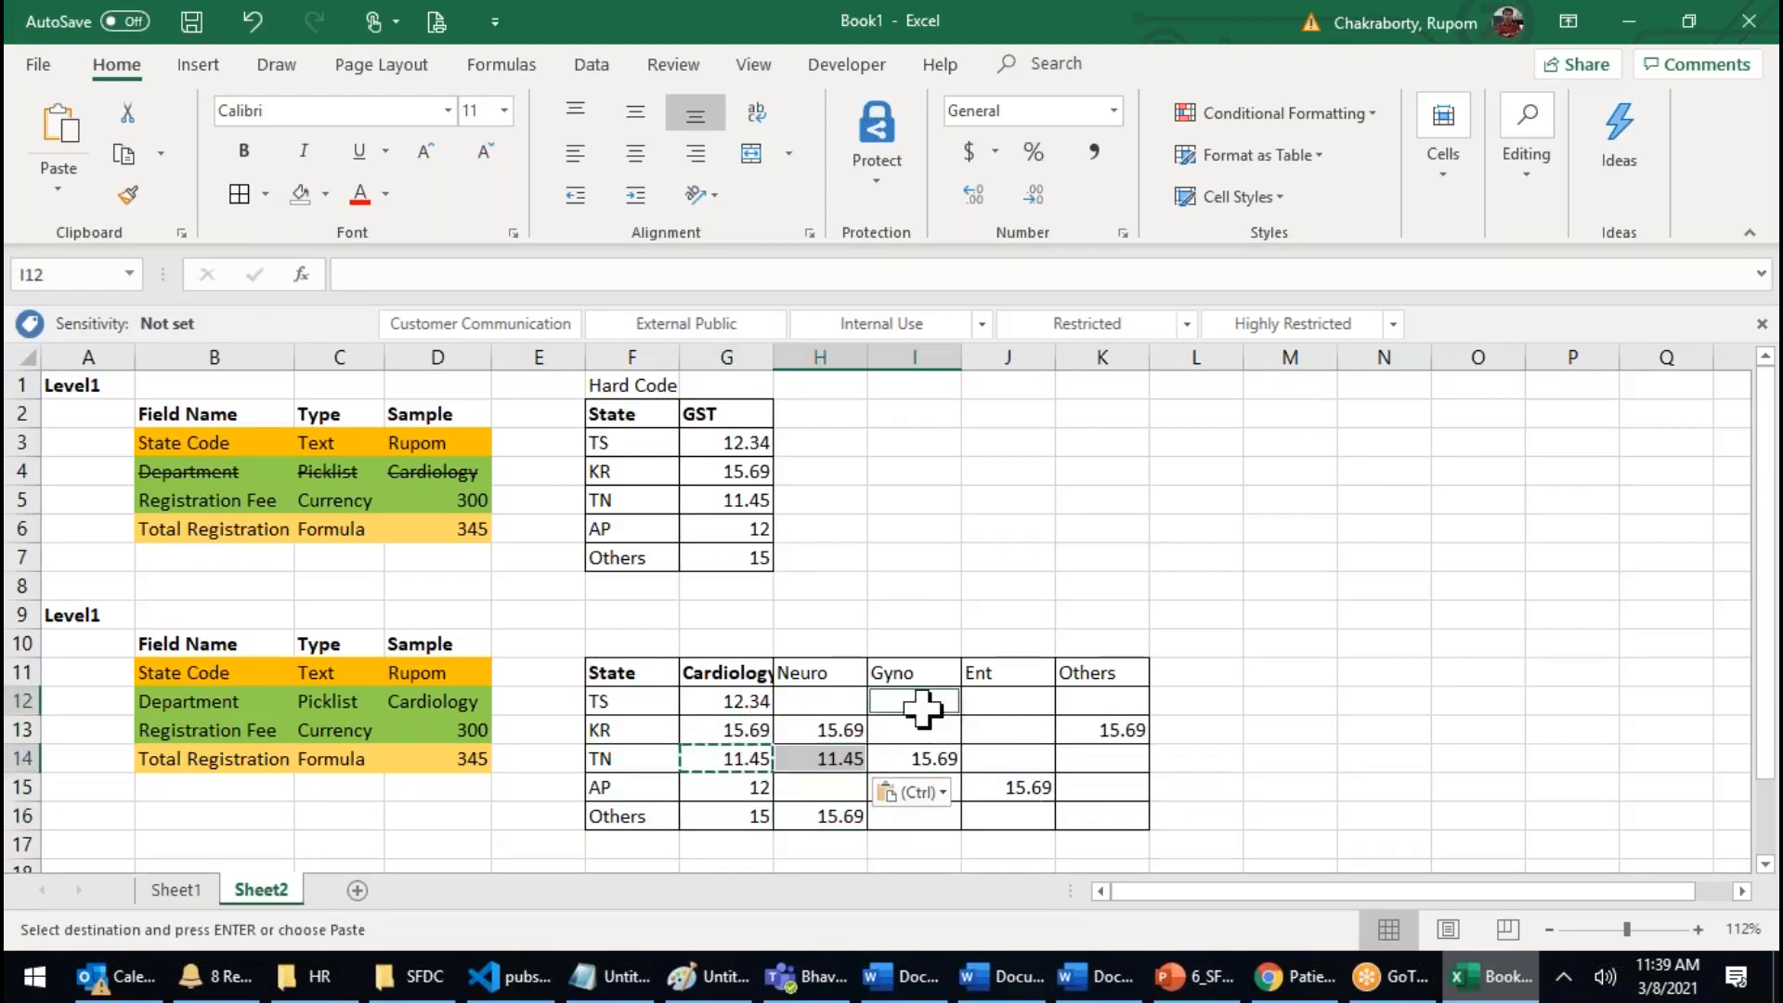
pyautogui.hotkey('ctrl', 'v')
pyautogui.click(826, 704)
pyautogui.hotkey('ctrl', 'v')
pyautogui.click(1096, 801)
pyautogui.hotkey('ctrl', 'v')
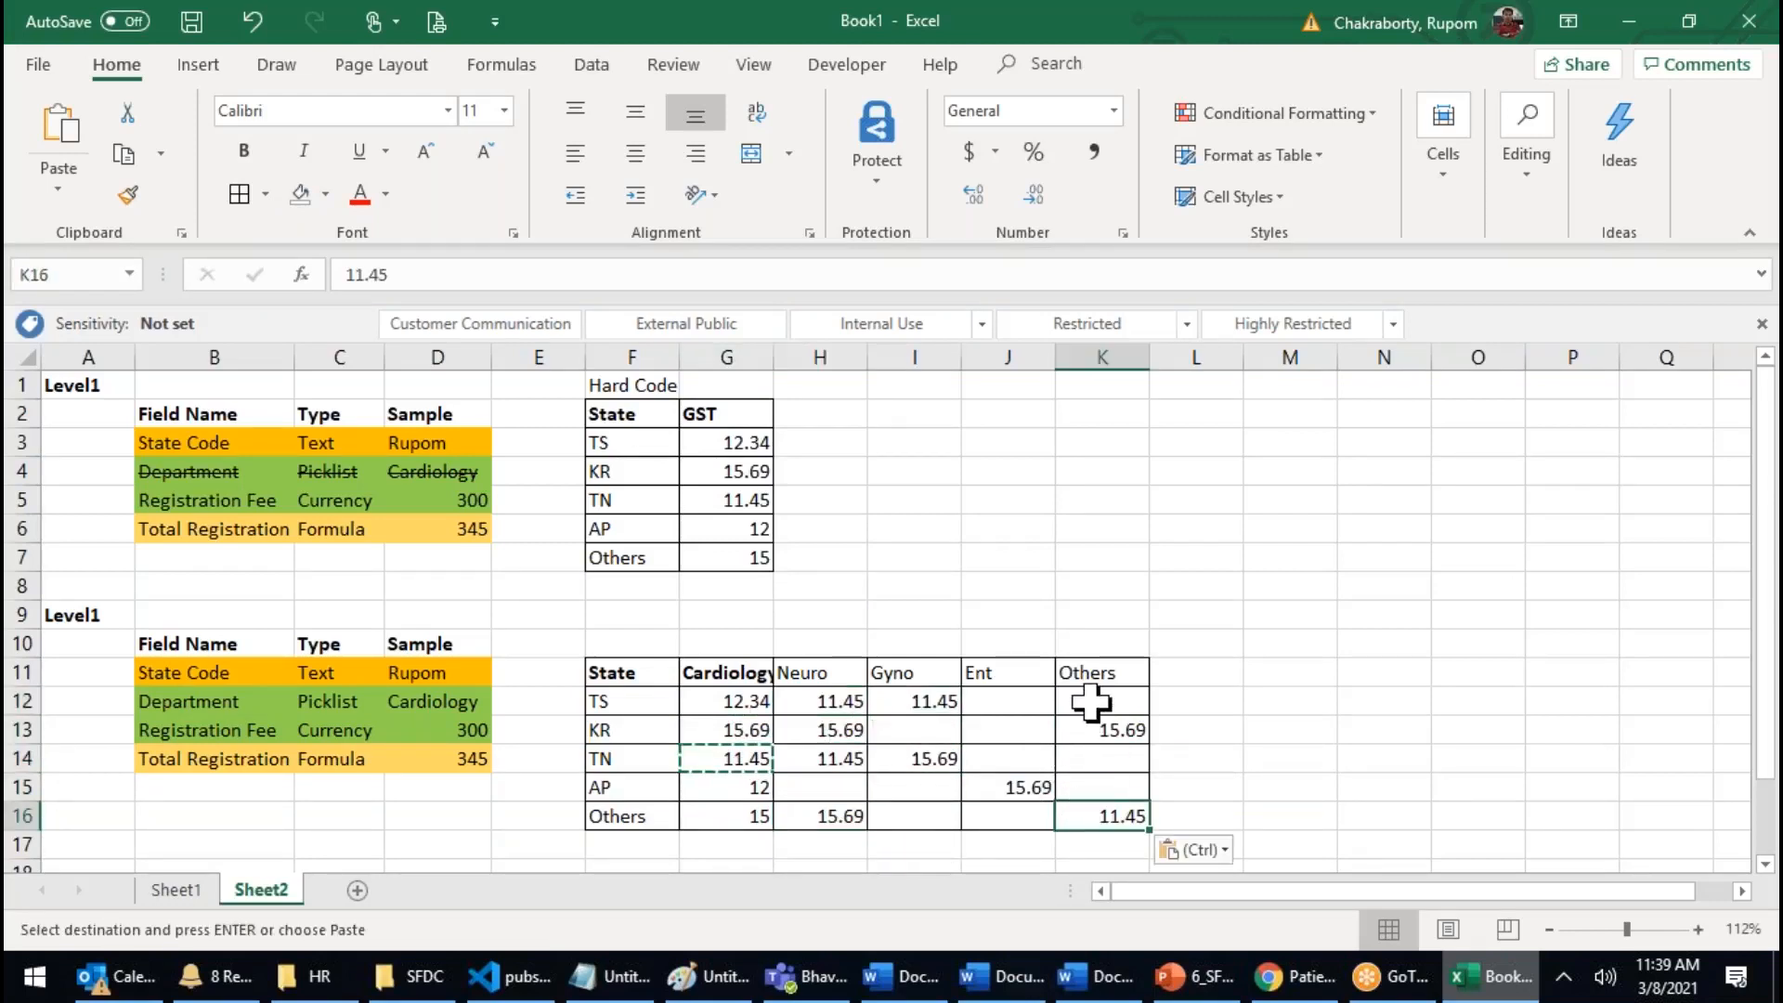
pyautogui.click(1087, 703)
pyautogui.hotkey('ctrl', 'v')
# Step: Copy the Others Cardiology rate 15 from G16 into I13, J13, J12 and I16
pyautogui.click(722, 809)
pyautogui.hotkey('ctrl', 'c')
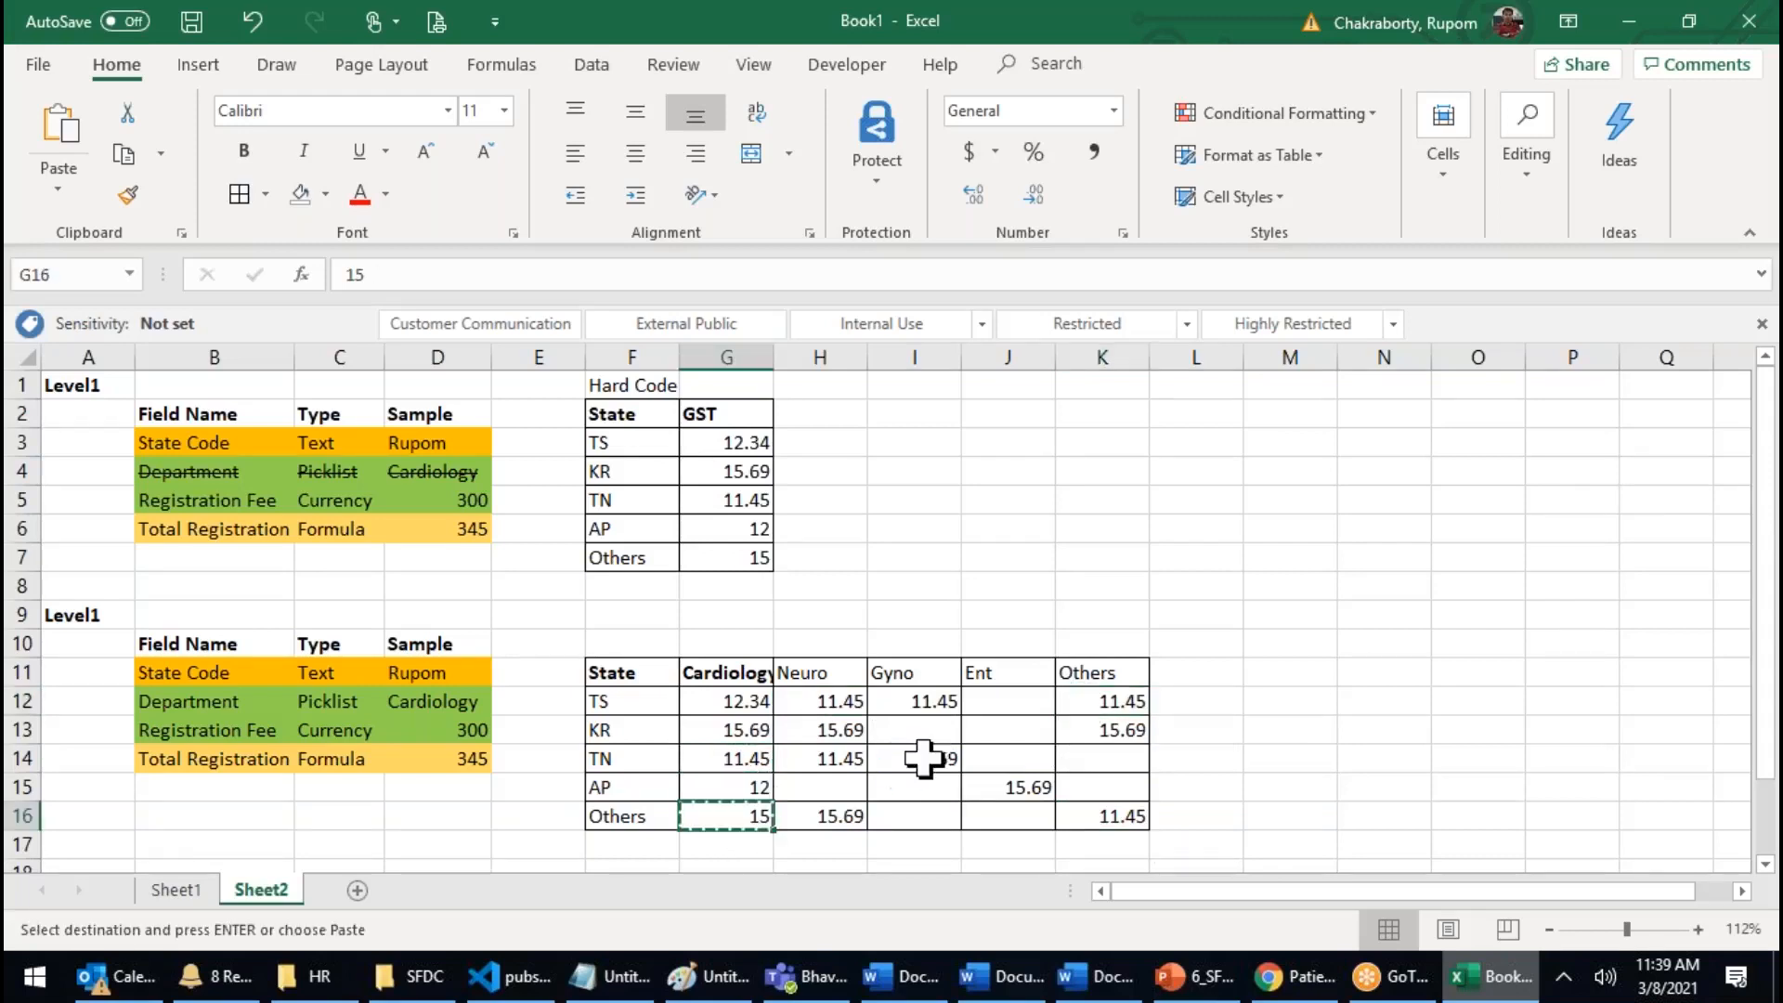
pyautogui.click(933, 729)
pyautogui.hotkey('ctrl', 'v')
pyautogui.click(1027, 728)
pyautogui.hotkey('ctrl', 'v')
pyautogui.click(1027, 698)
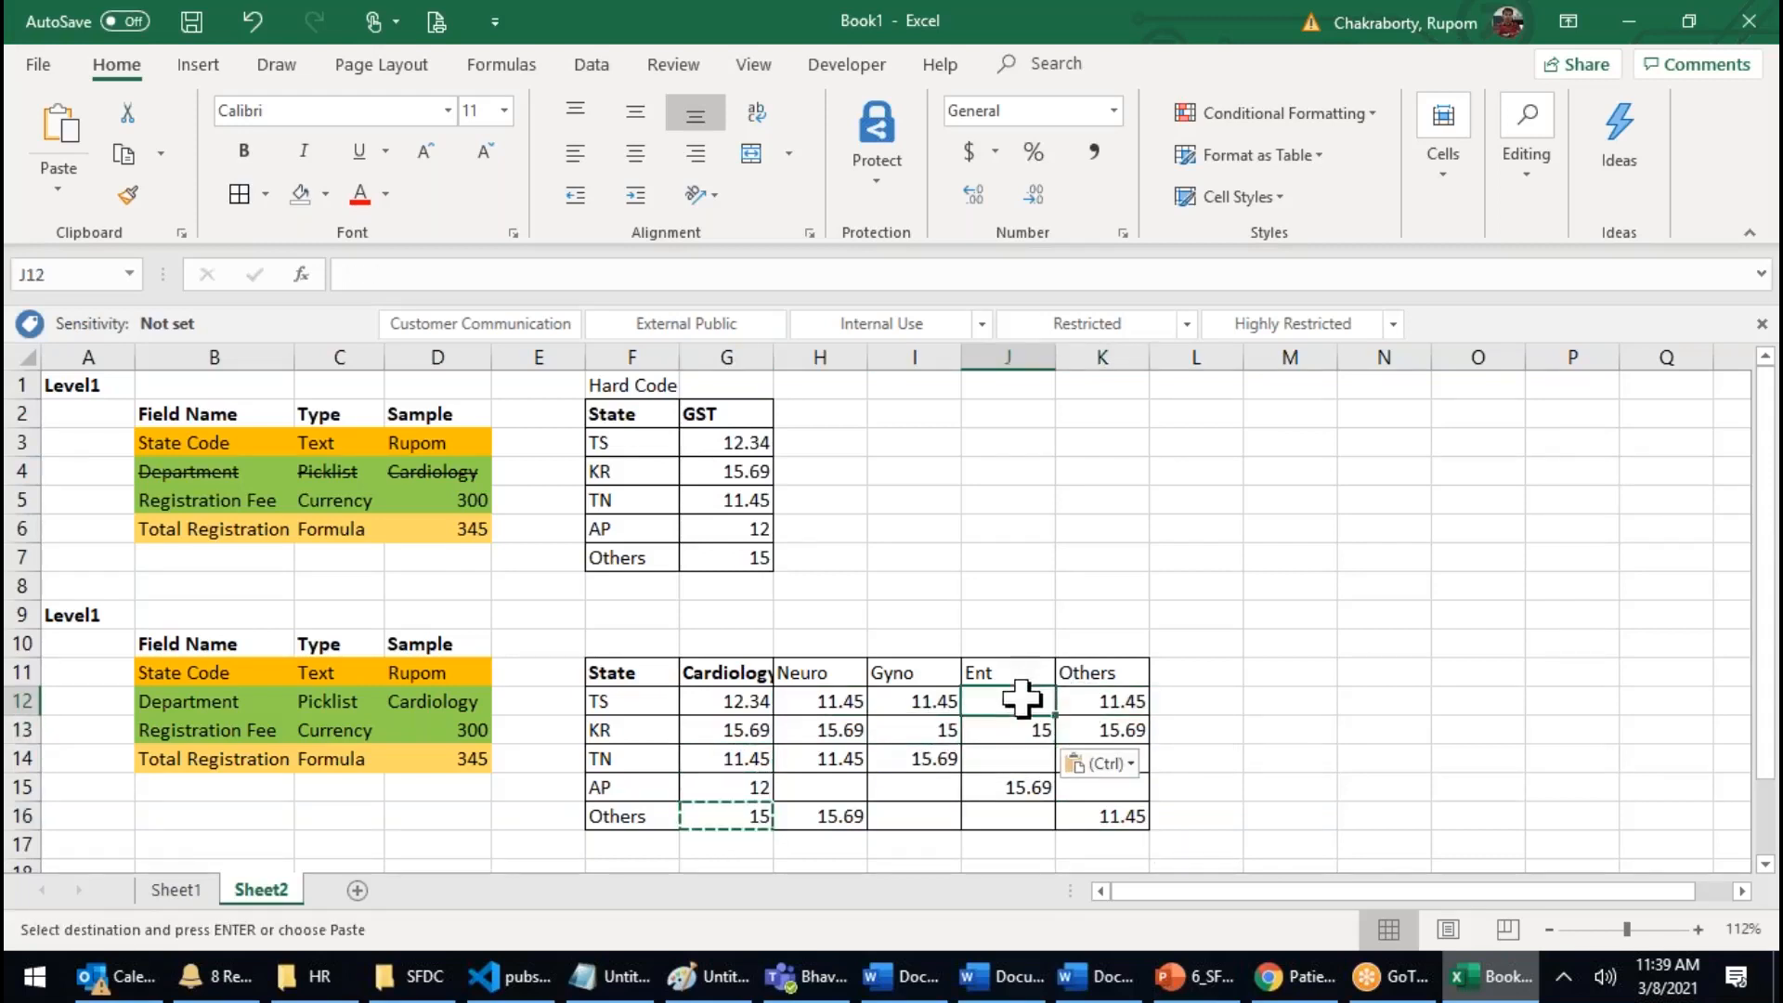
pyautogui.hotkey('ctrl', 'v')
pyautogui.click(899, 810)
pyautogui.hotkey('ctrl', 'v')
# Step: Fill the remaining empty rate cells H15, I15, K14, K15, J16 and J14 with the AP Cardiology rate 12
pyautogui.click(756, 786)
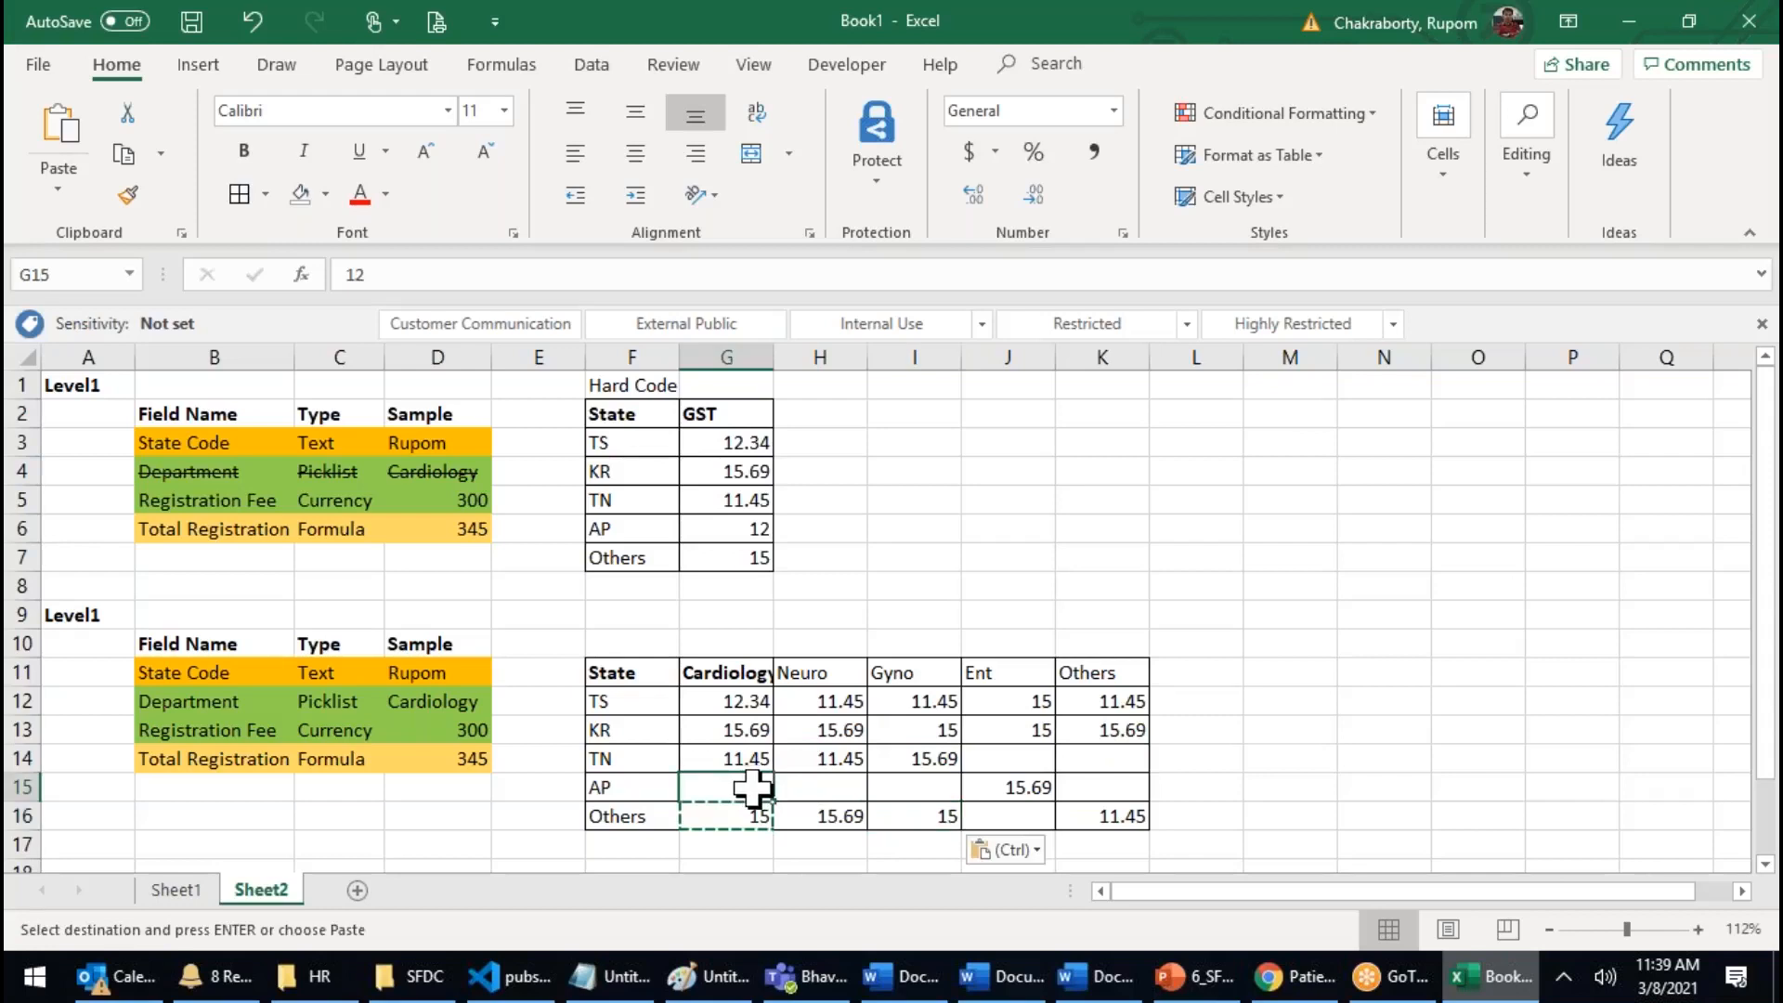
pyautogui.hotkey('ctrl', 'c')
pyautogui.click(841, 789)
pyautogui.hotkey('ctrl', 'v')
pyautogui.click(915, 788)
pyautogui.hotkey('ctrl', 'v')
pyautogui.click(1007, 821)
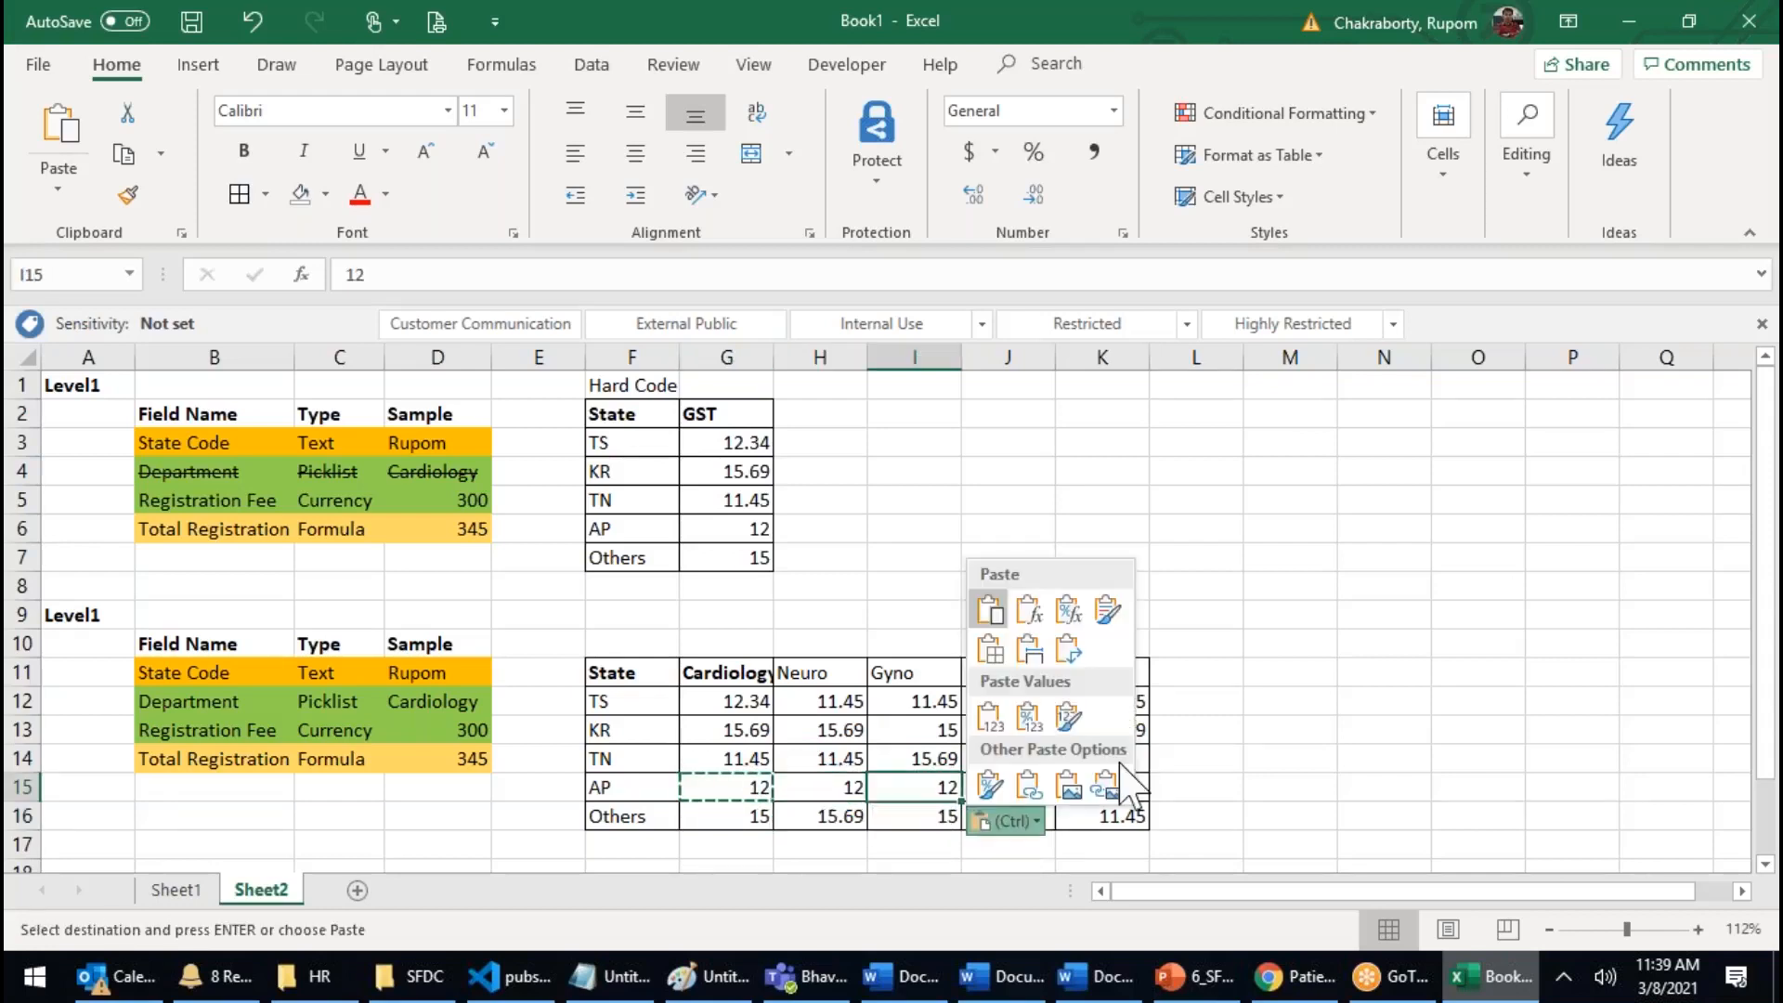
pyautogui.click(1036, 811)
pyautogui.click(1111, 770)
pyautogui.hotkey('ctrl', 'v')
pyautogui.click(1102, 788)
pyautogui.hotkey('ctrl', 'v')
pyautogui.click(1028, 820)
pyautogui.hotkey('ctrl', 'v')
pyautogui.click(1026, 757)
pyautogui.hotkey('ctrl', 'v')
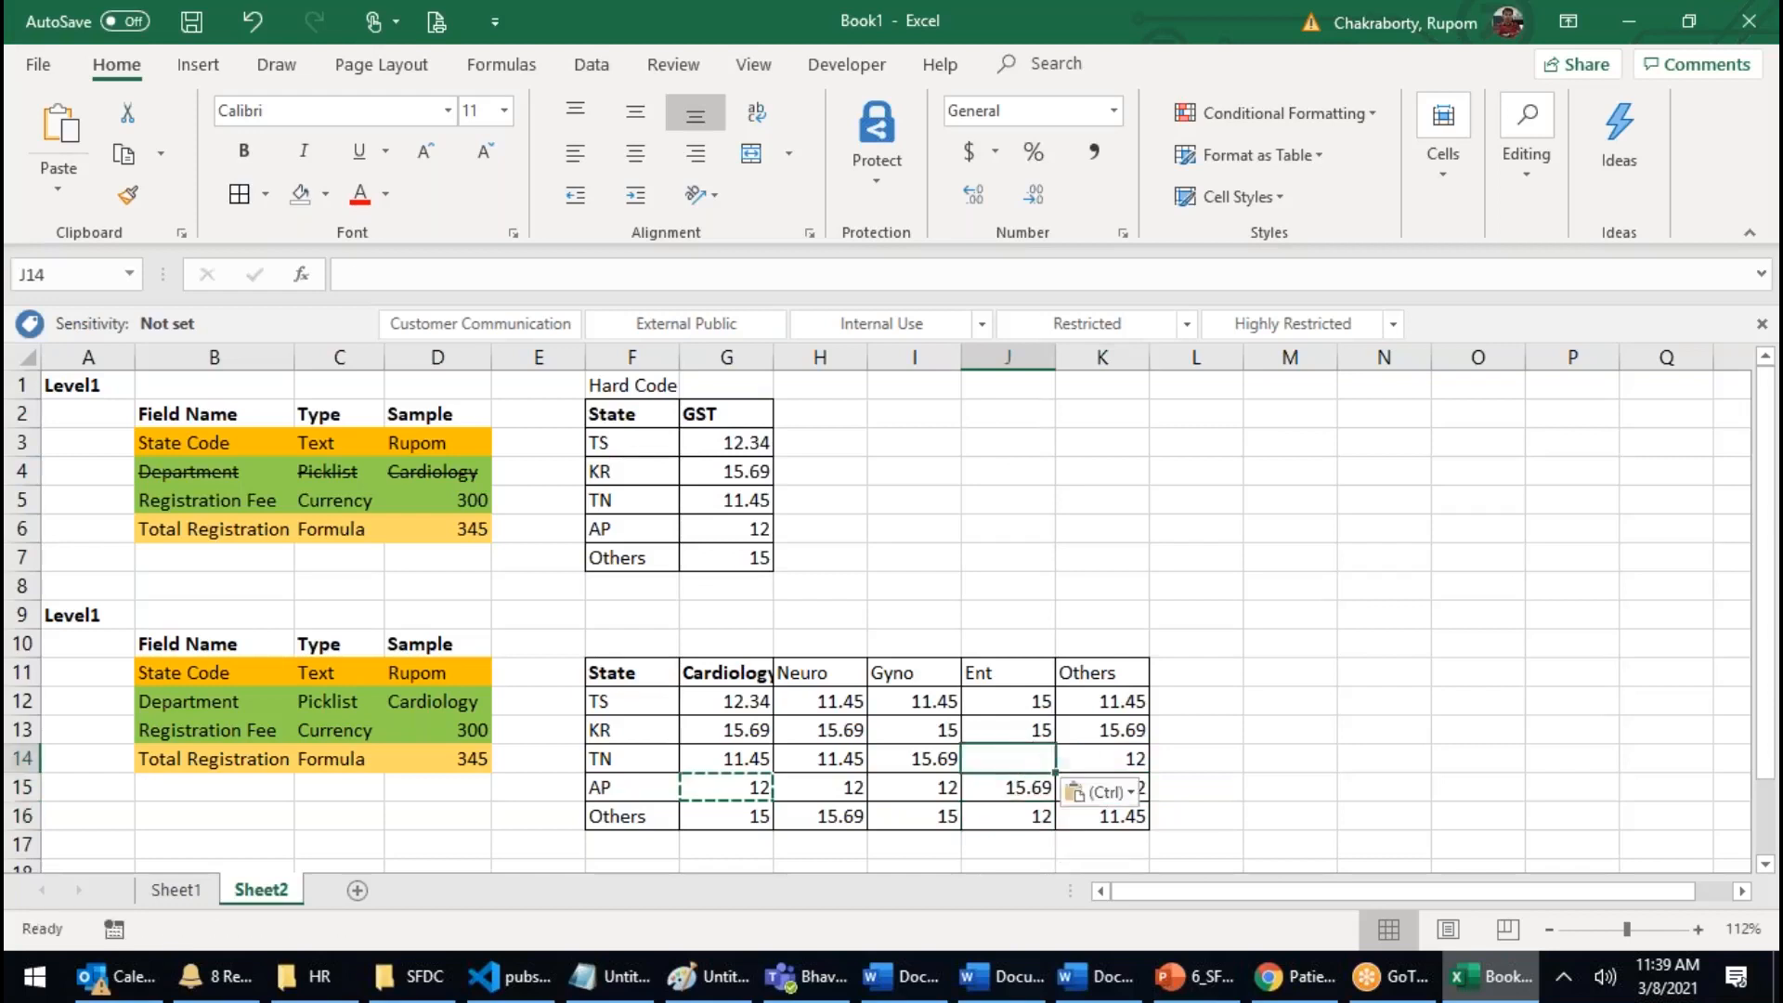
# Step: Make the headings in H11:K11 bold and widen column G to fit the Cardiology heading
pyautogui.click(1313, 813)
pyautogui.moveTo(625, 668); pyautogui.dragTo(1128, 818)
pyautogui.moveTo(816, 677); pyautogui.dragTo(1133, 681)
pyautogui.hotkey('ctrl', 'b')
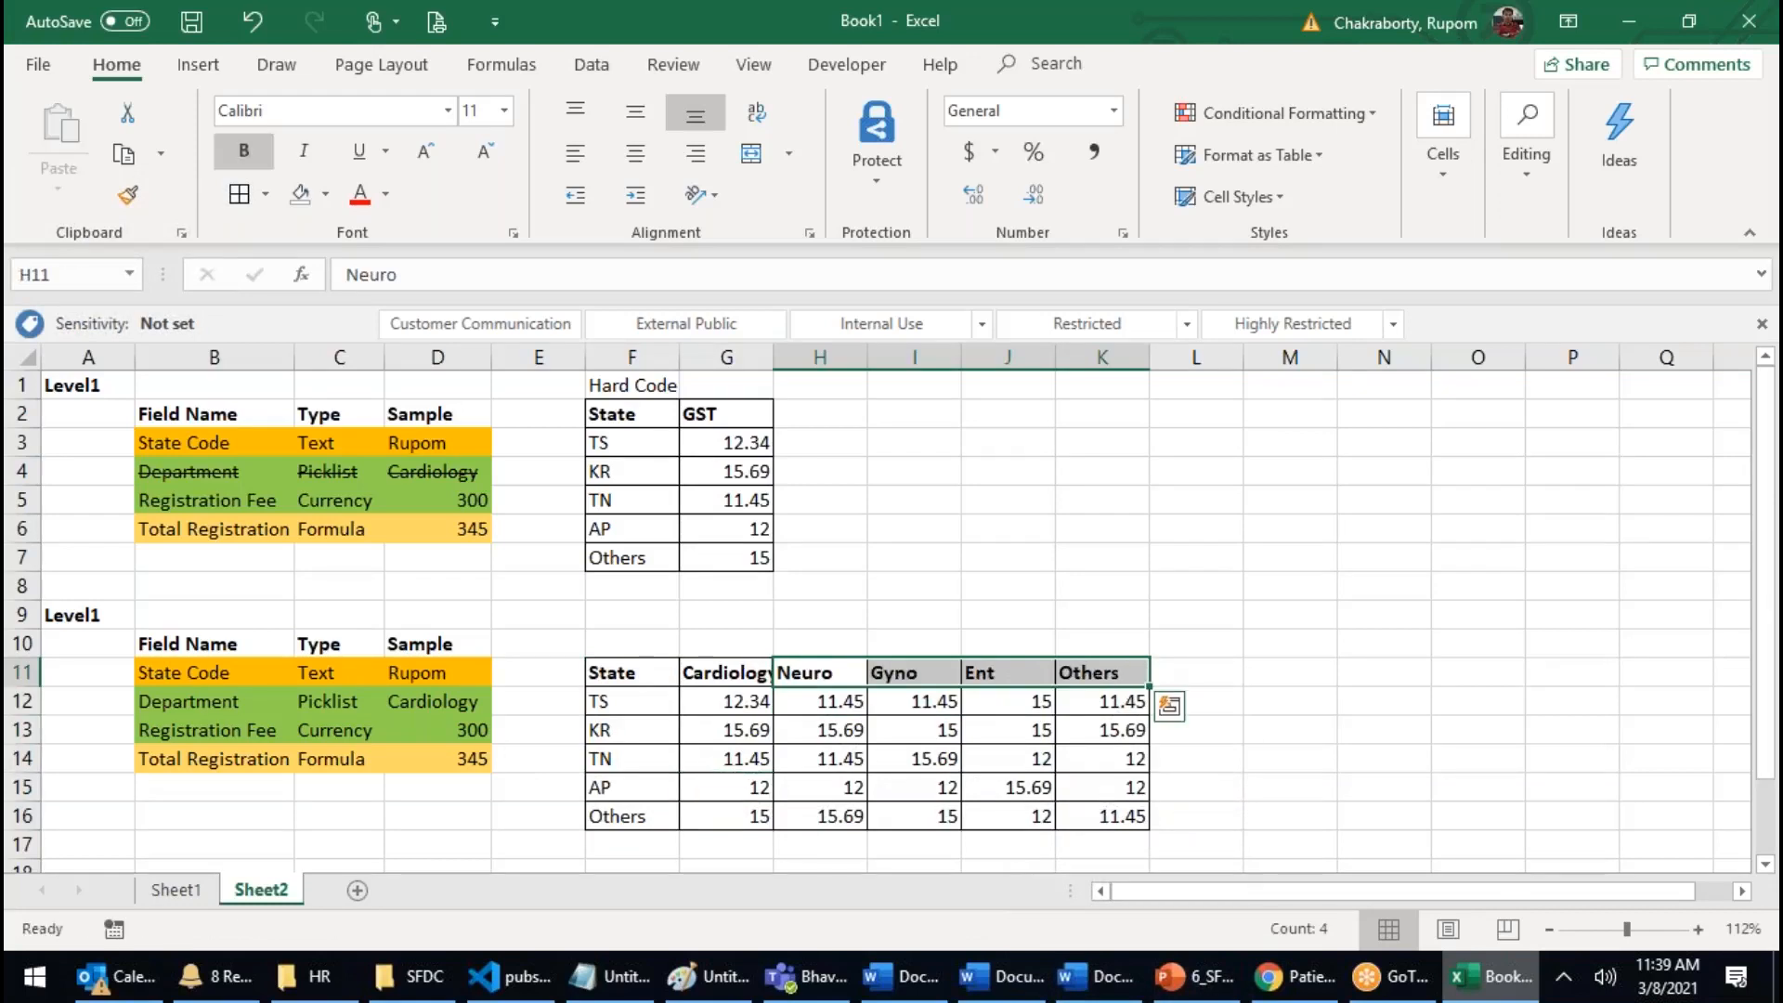
pyautogui.doubleClick(775, 357)
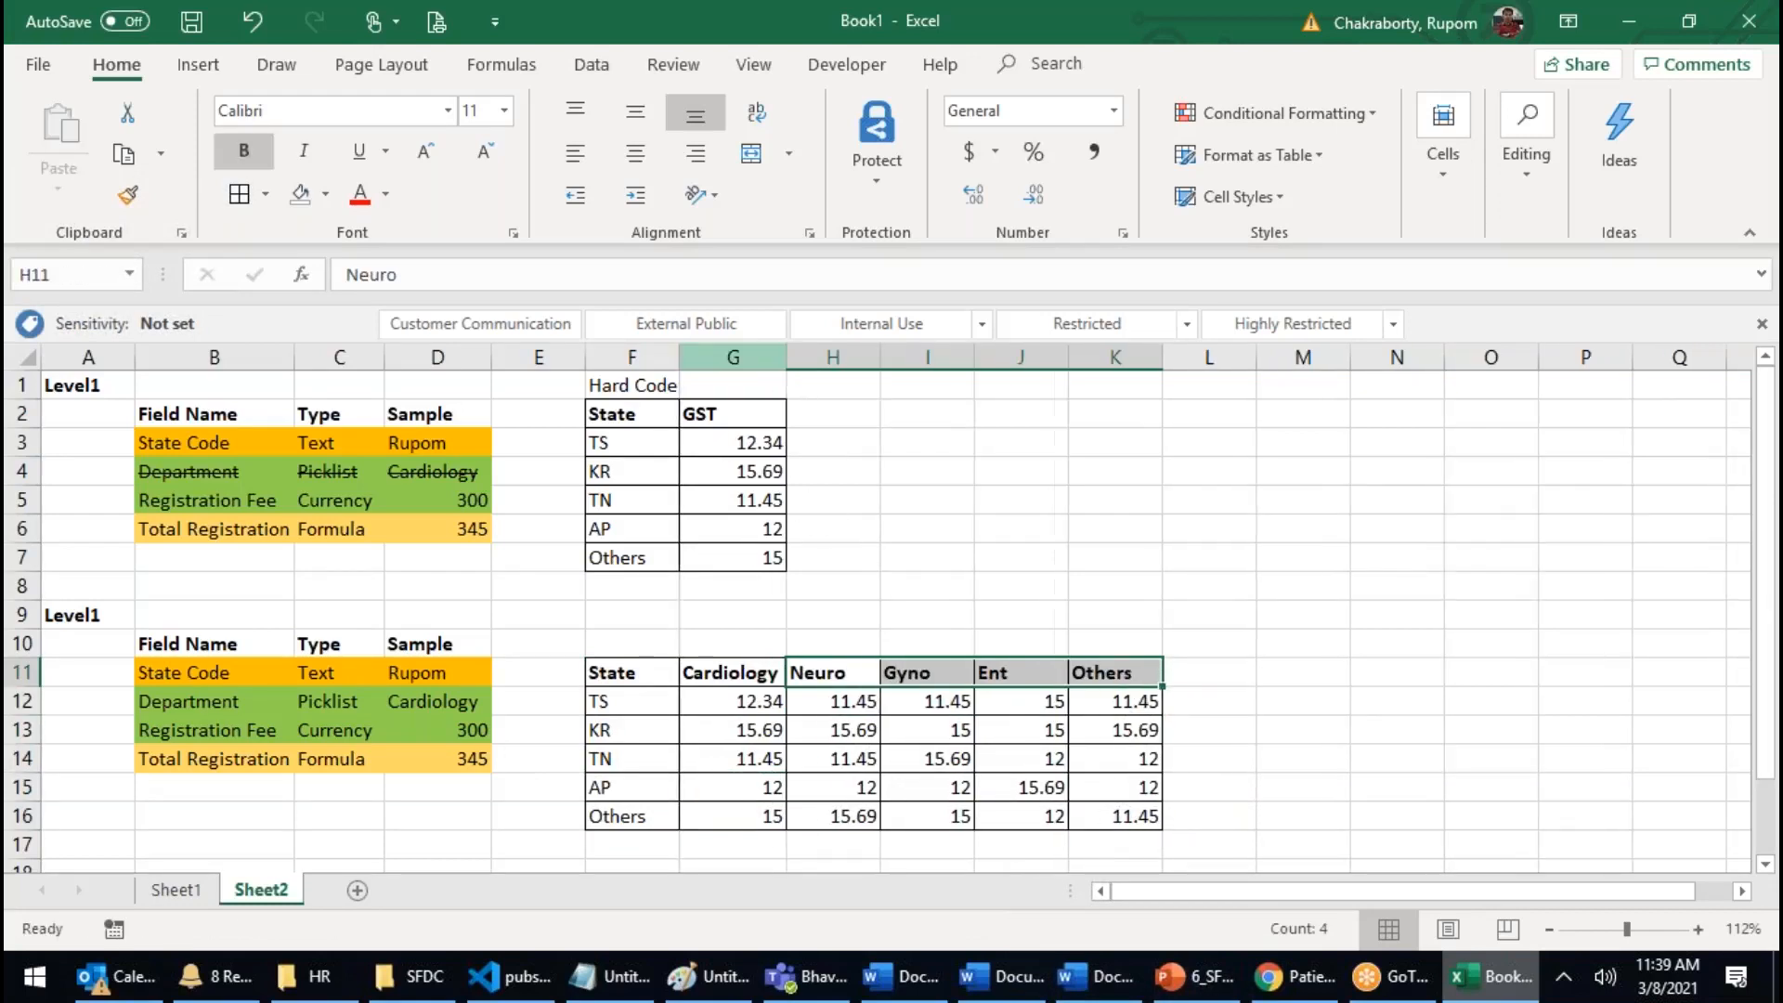
pyautogui.click(1286, 818)
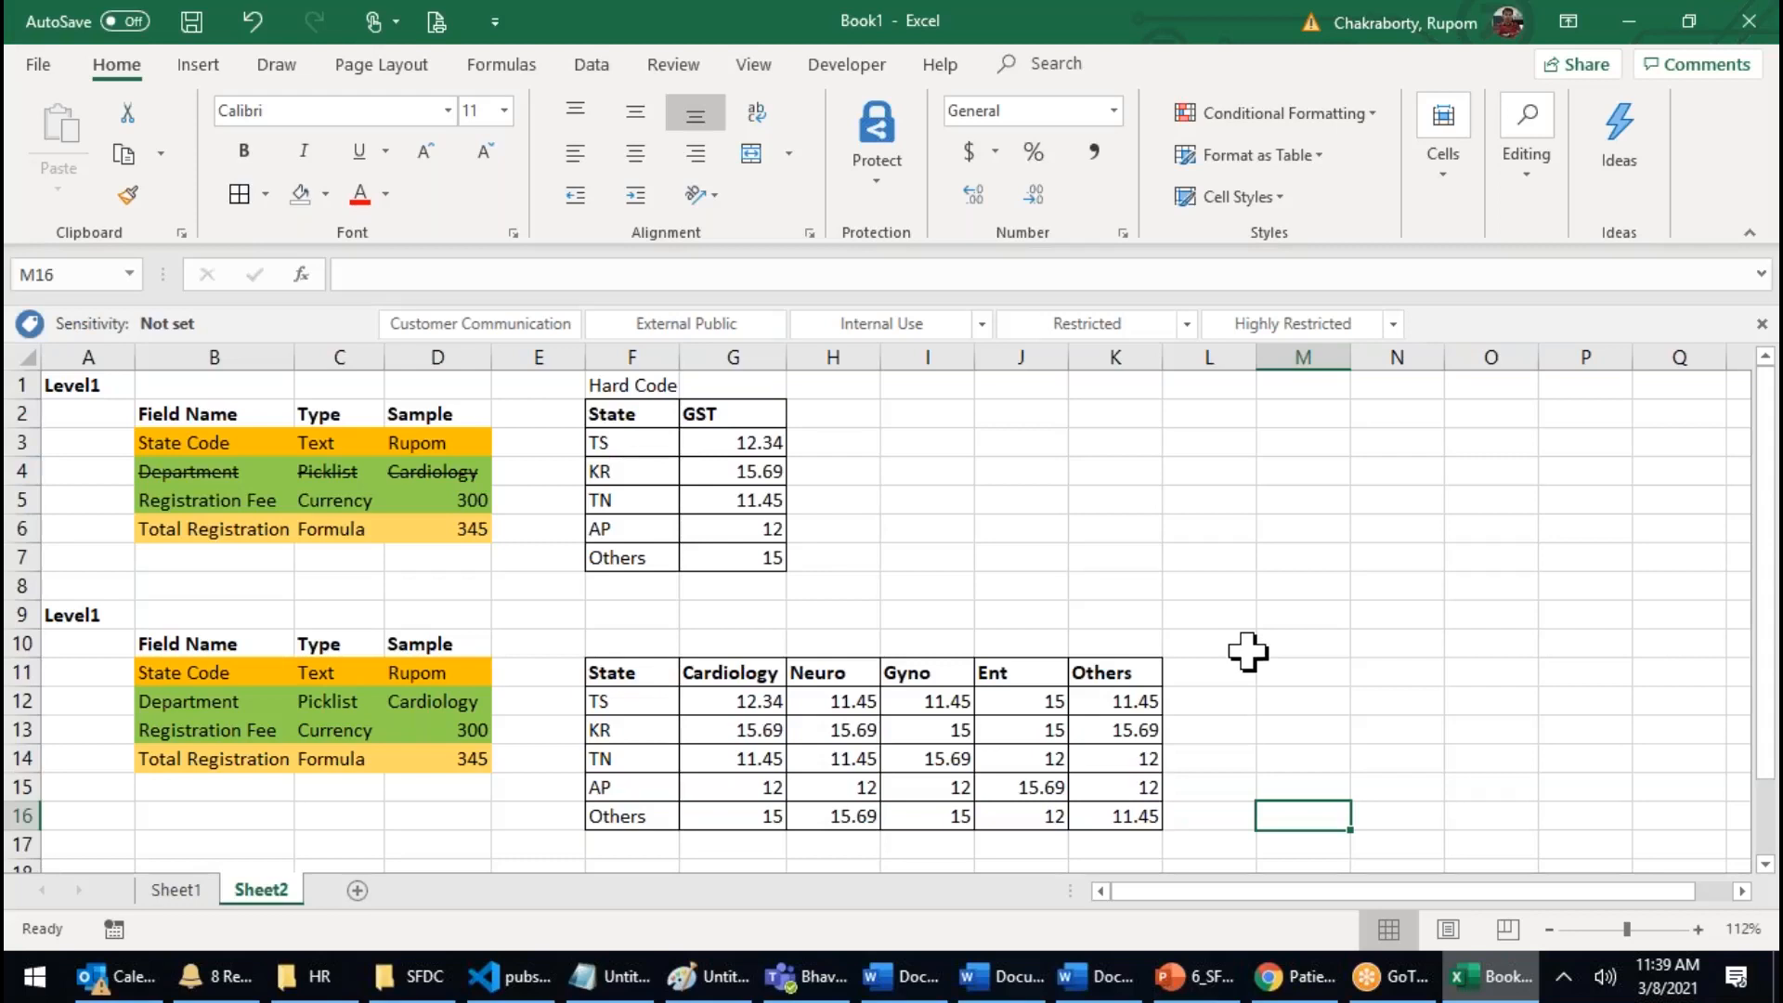
pyautogui.scroll(-1, 1247, 652)
pyautogui.scroll(1, 1247, 652)
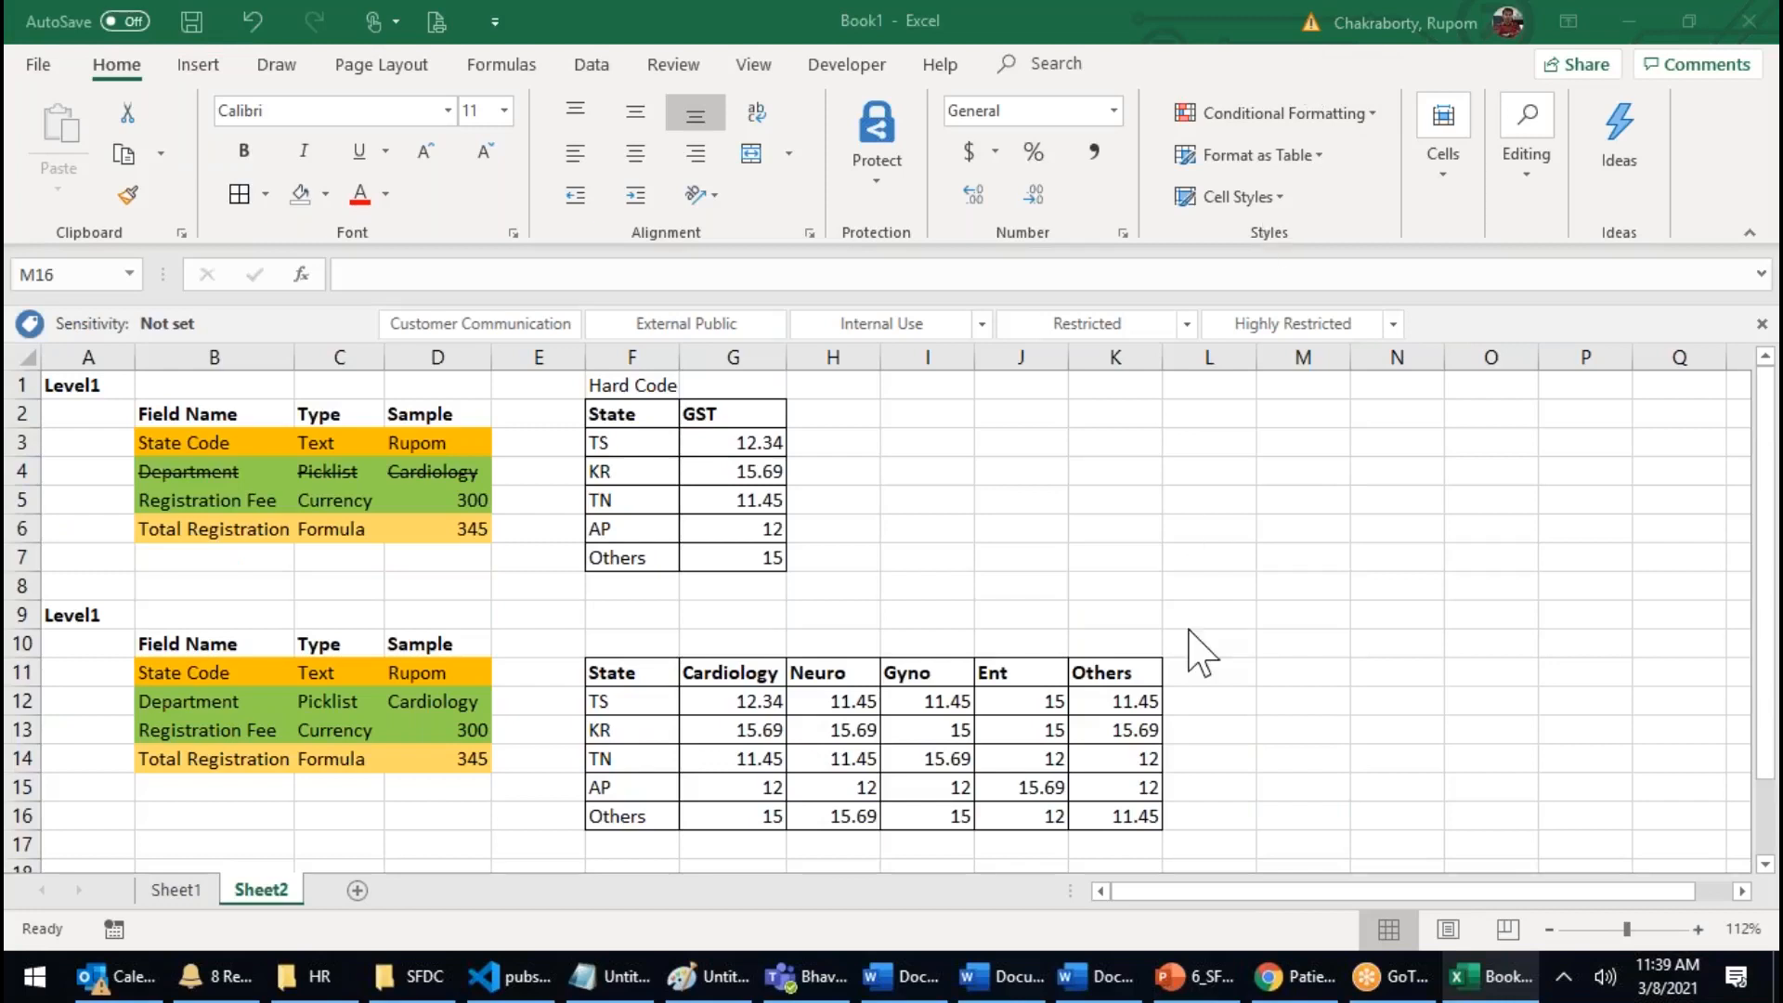
# Step: Set the second field table's sample State Code in D11 to KR and its Department in D12 to Gyno
pyautogui.click(1228, 573)
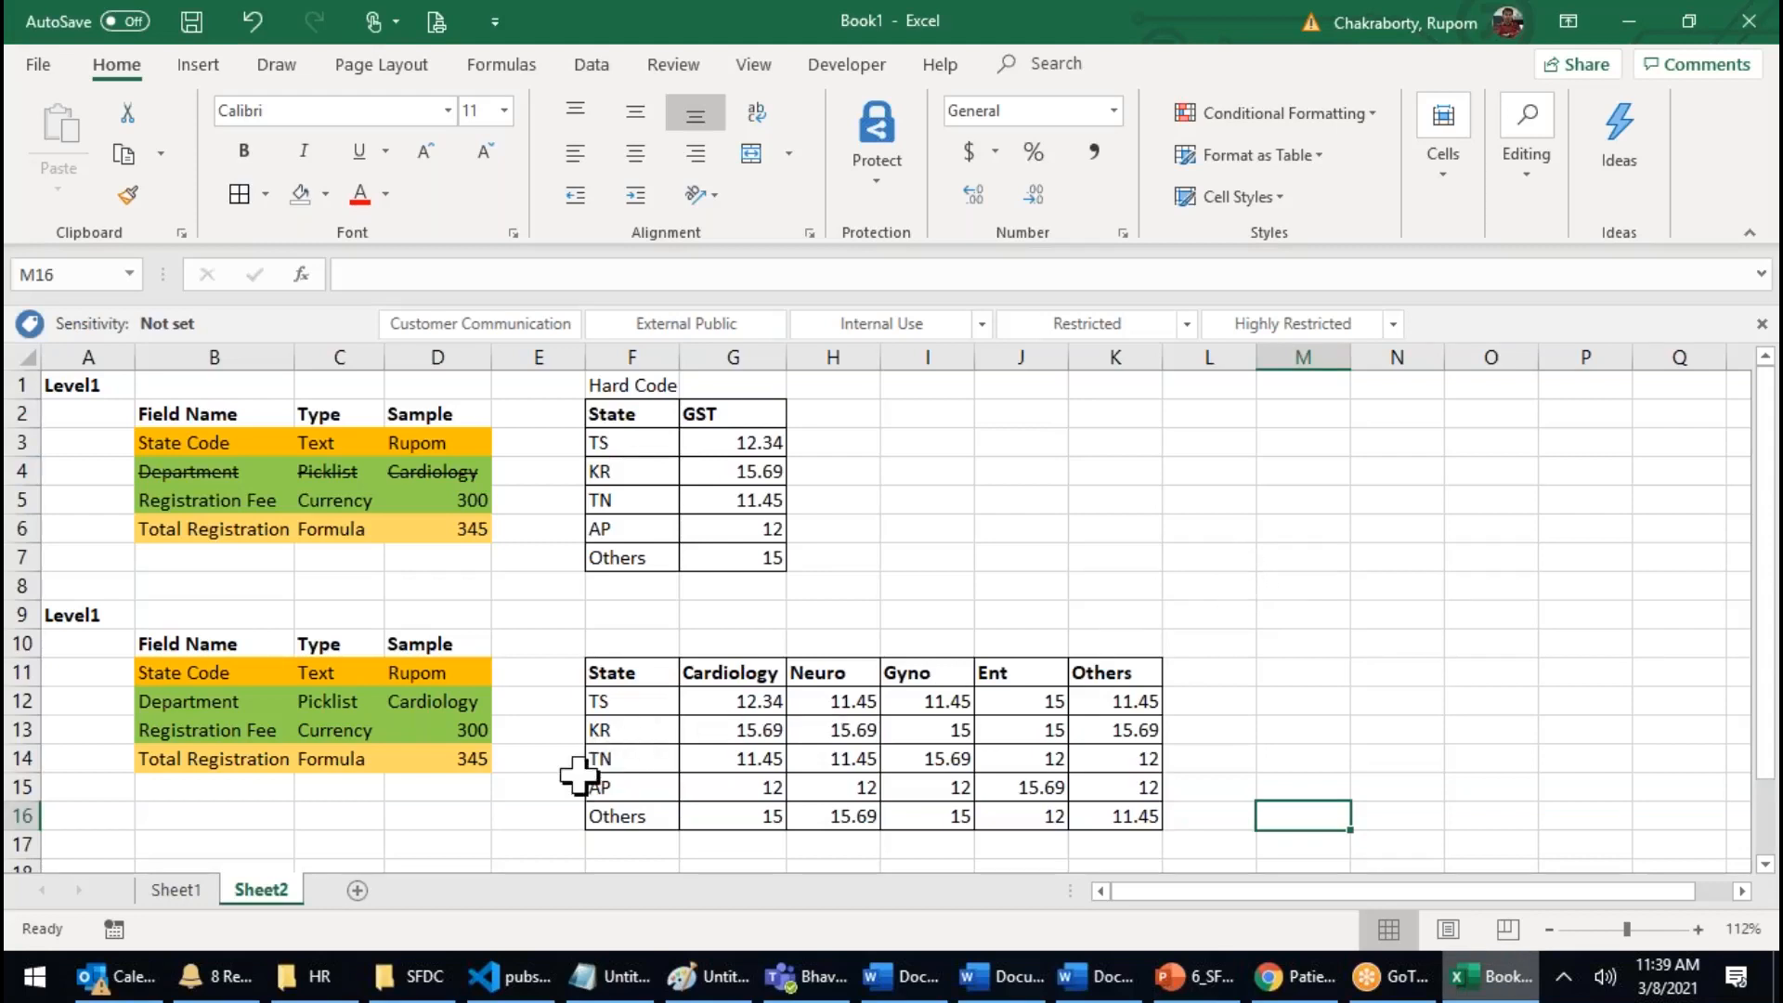
pyautogui.click(464, 670)
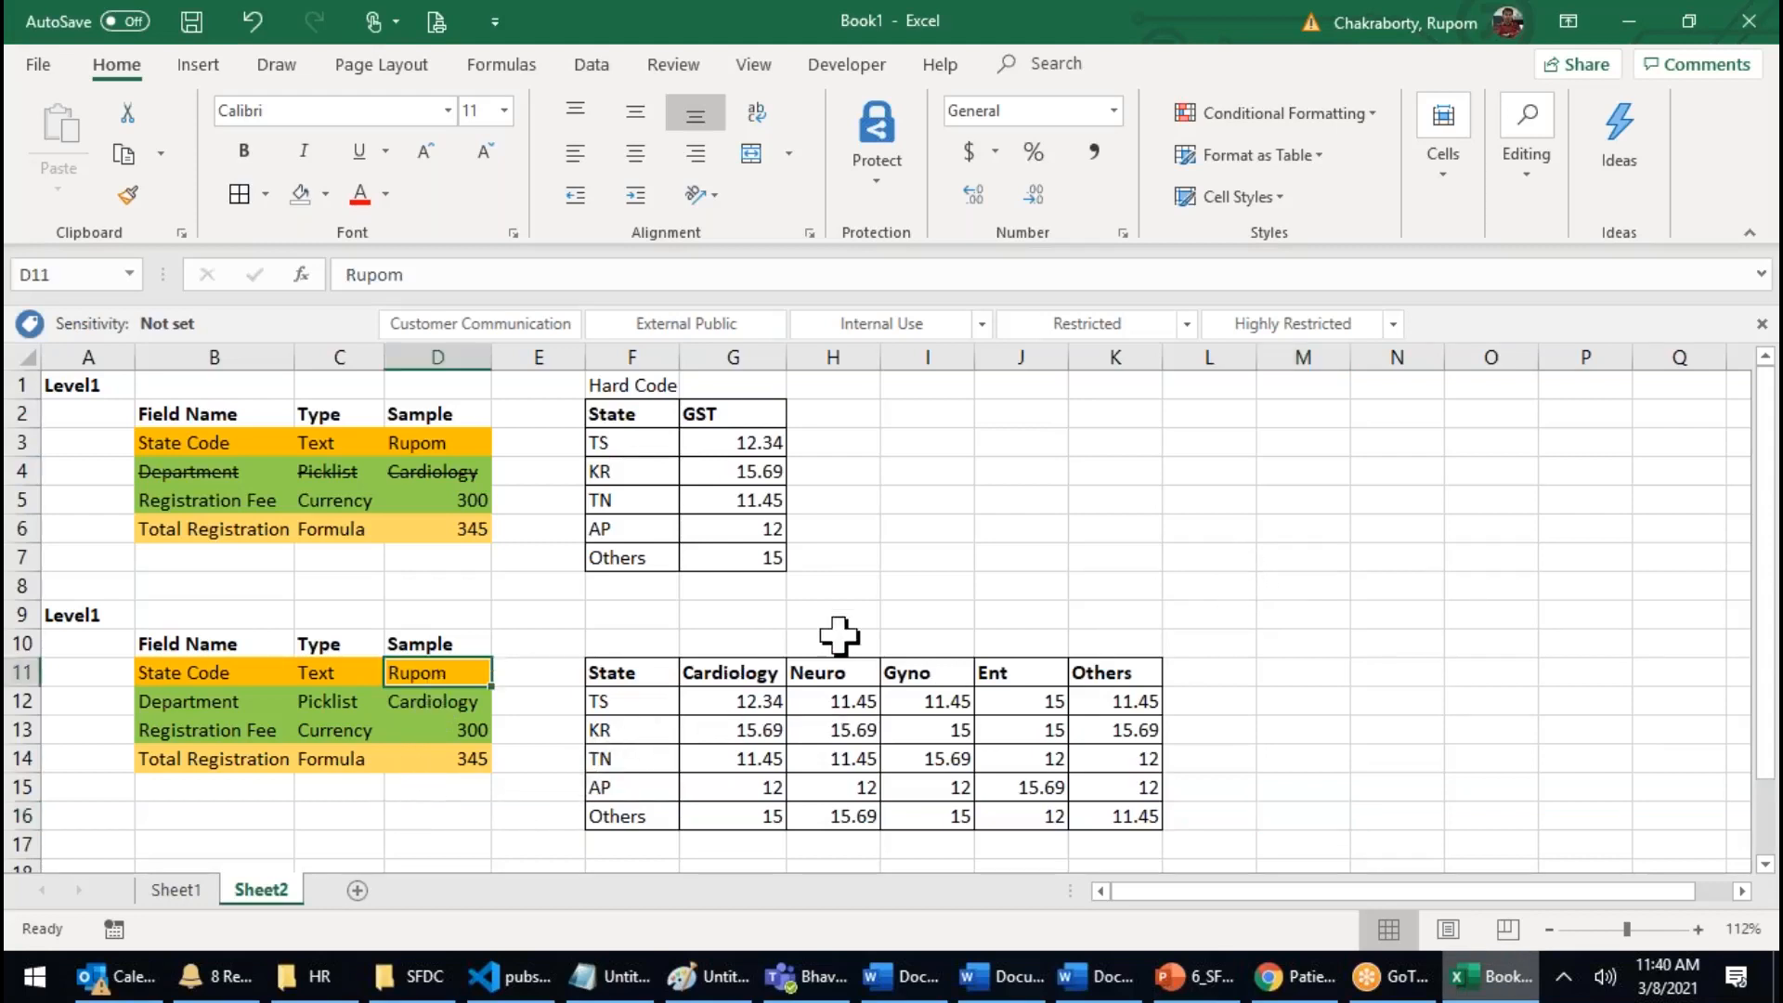
pyautogui.write('KR')
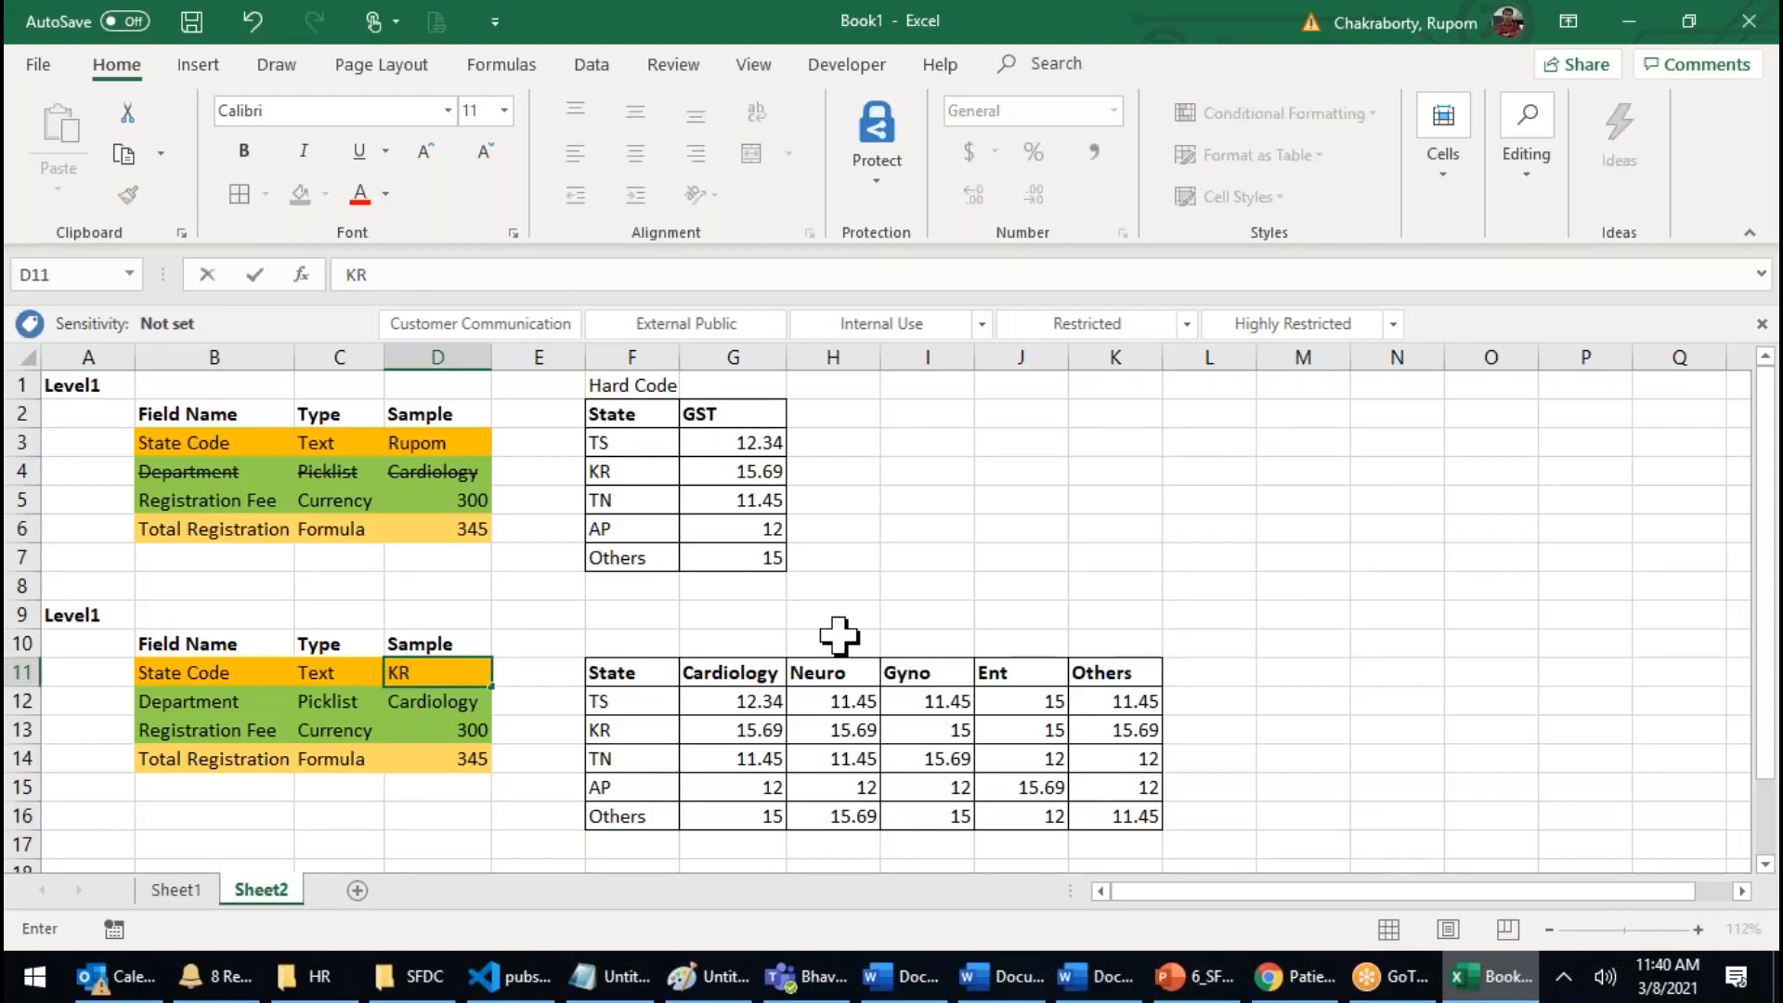
pyautogui.click(447, 785)
pyautogui.click(455, 704)
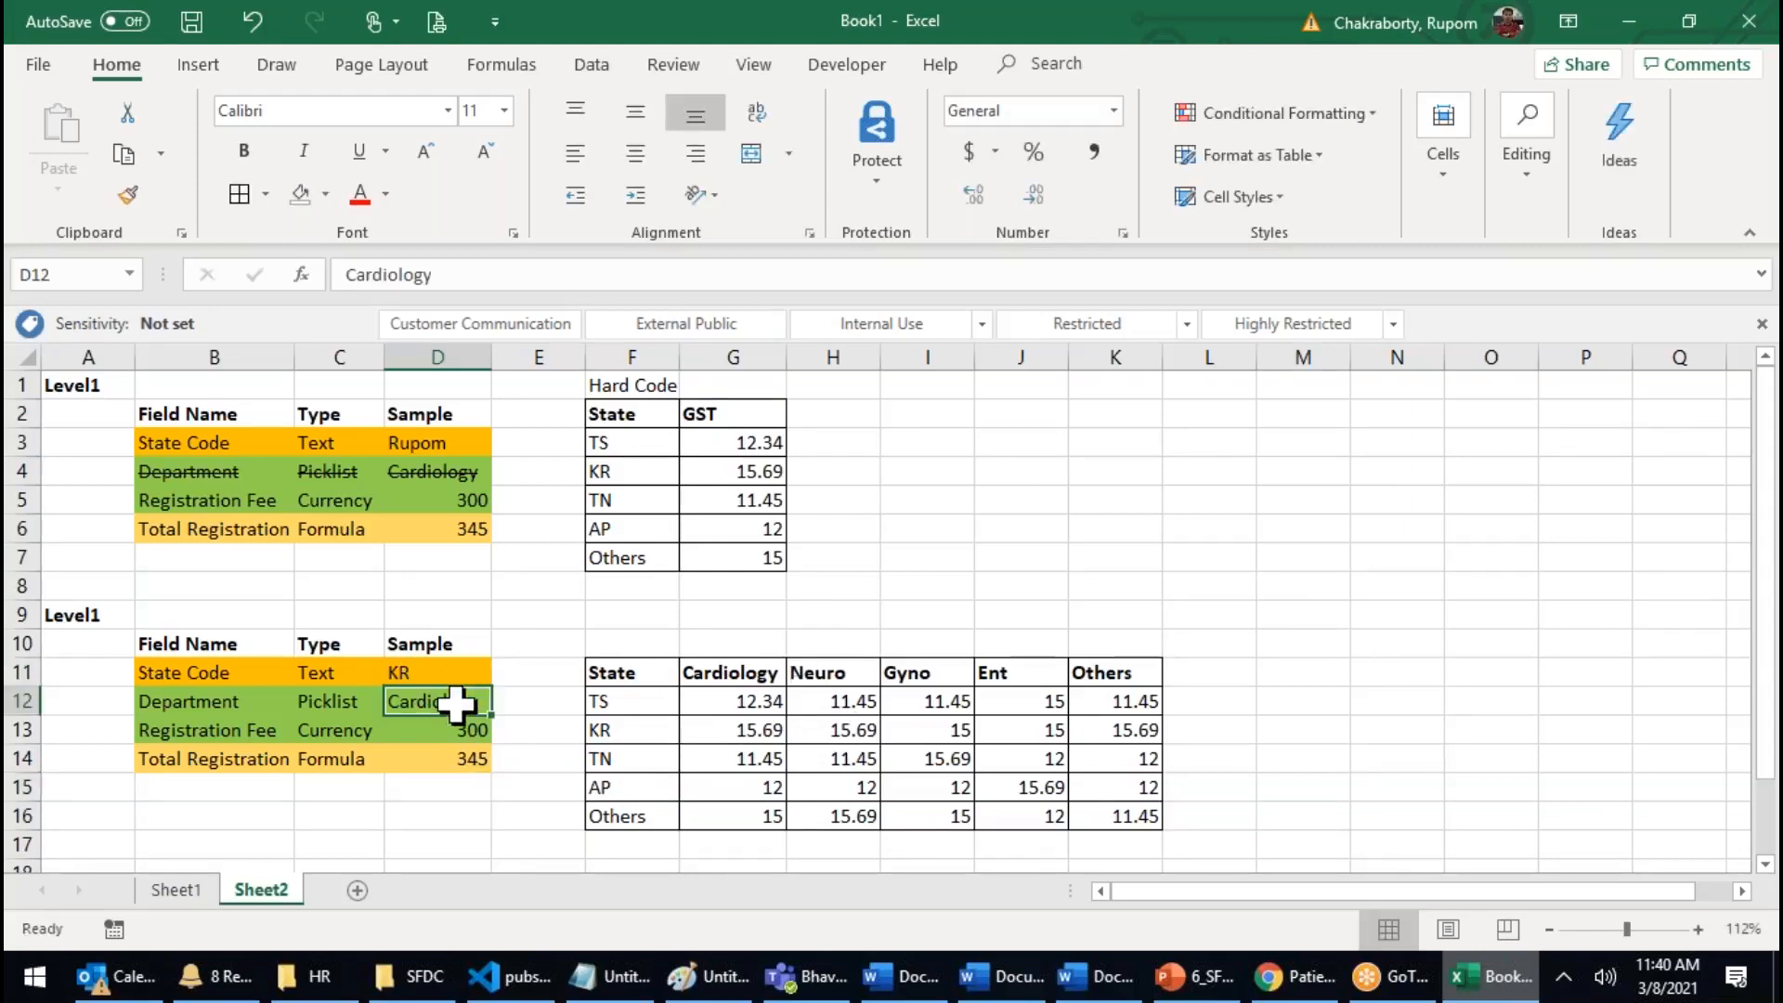
pyautogui.write('gYNO')
pyautogui.click(599, 787)
pyautogui.click(534, 843)
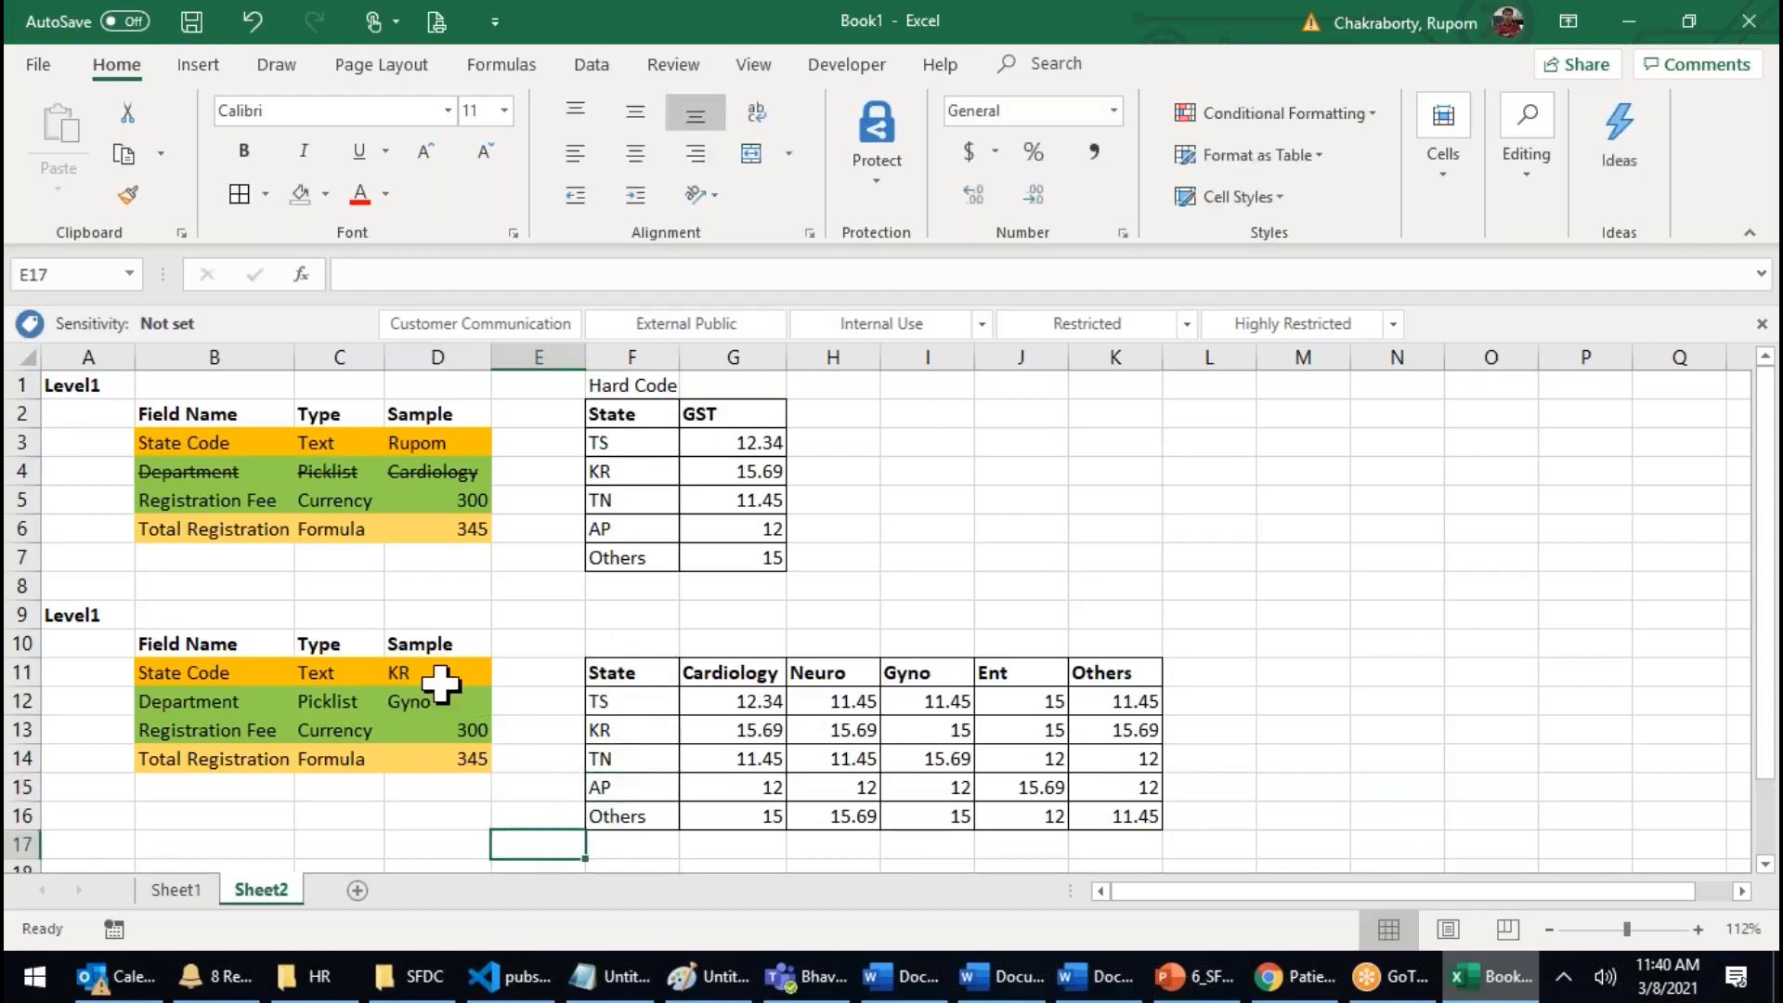
# Step: Make the GST rate for KR and Gyno in I13 bold and check it against the Total Registration formula in D14
pyautogui.moveTo(605, 730); pyautogui.dragTo(955, 736)
pyautogui.click(960, 734)
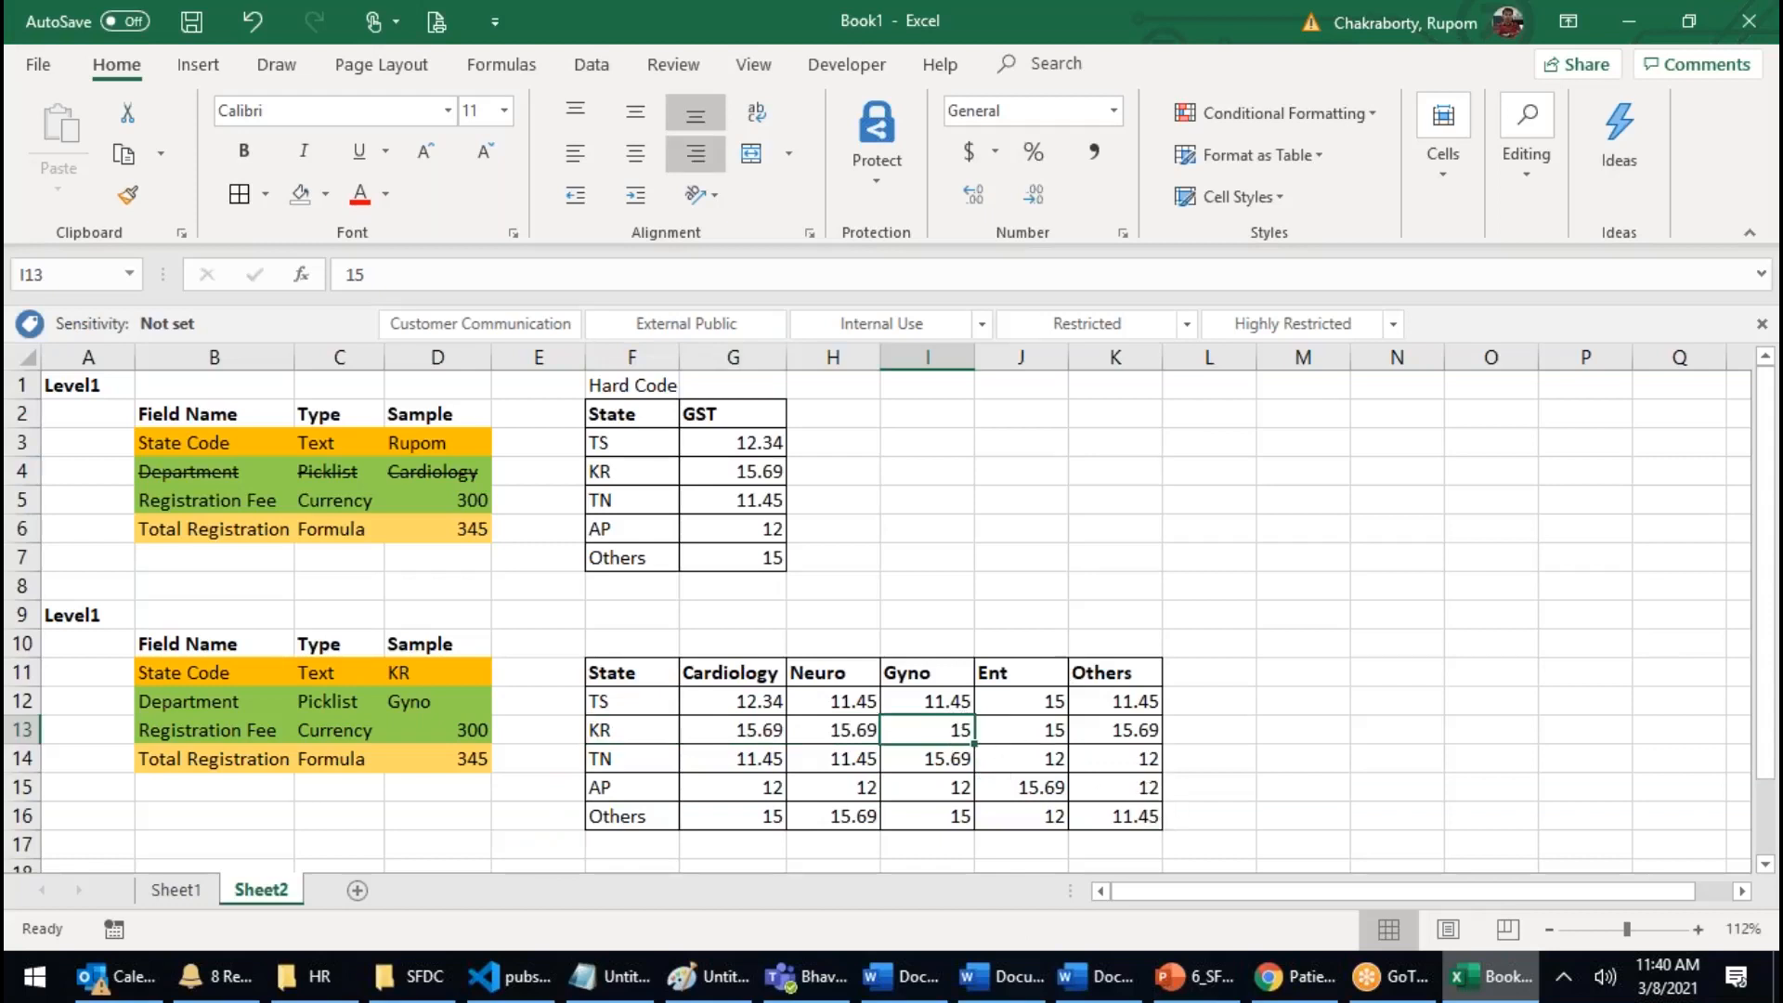
pyautogui.click(243, 150)
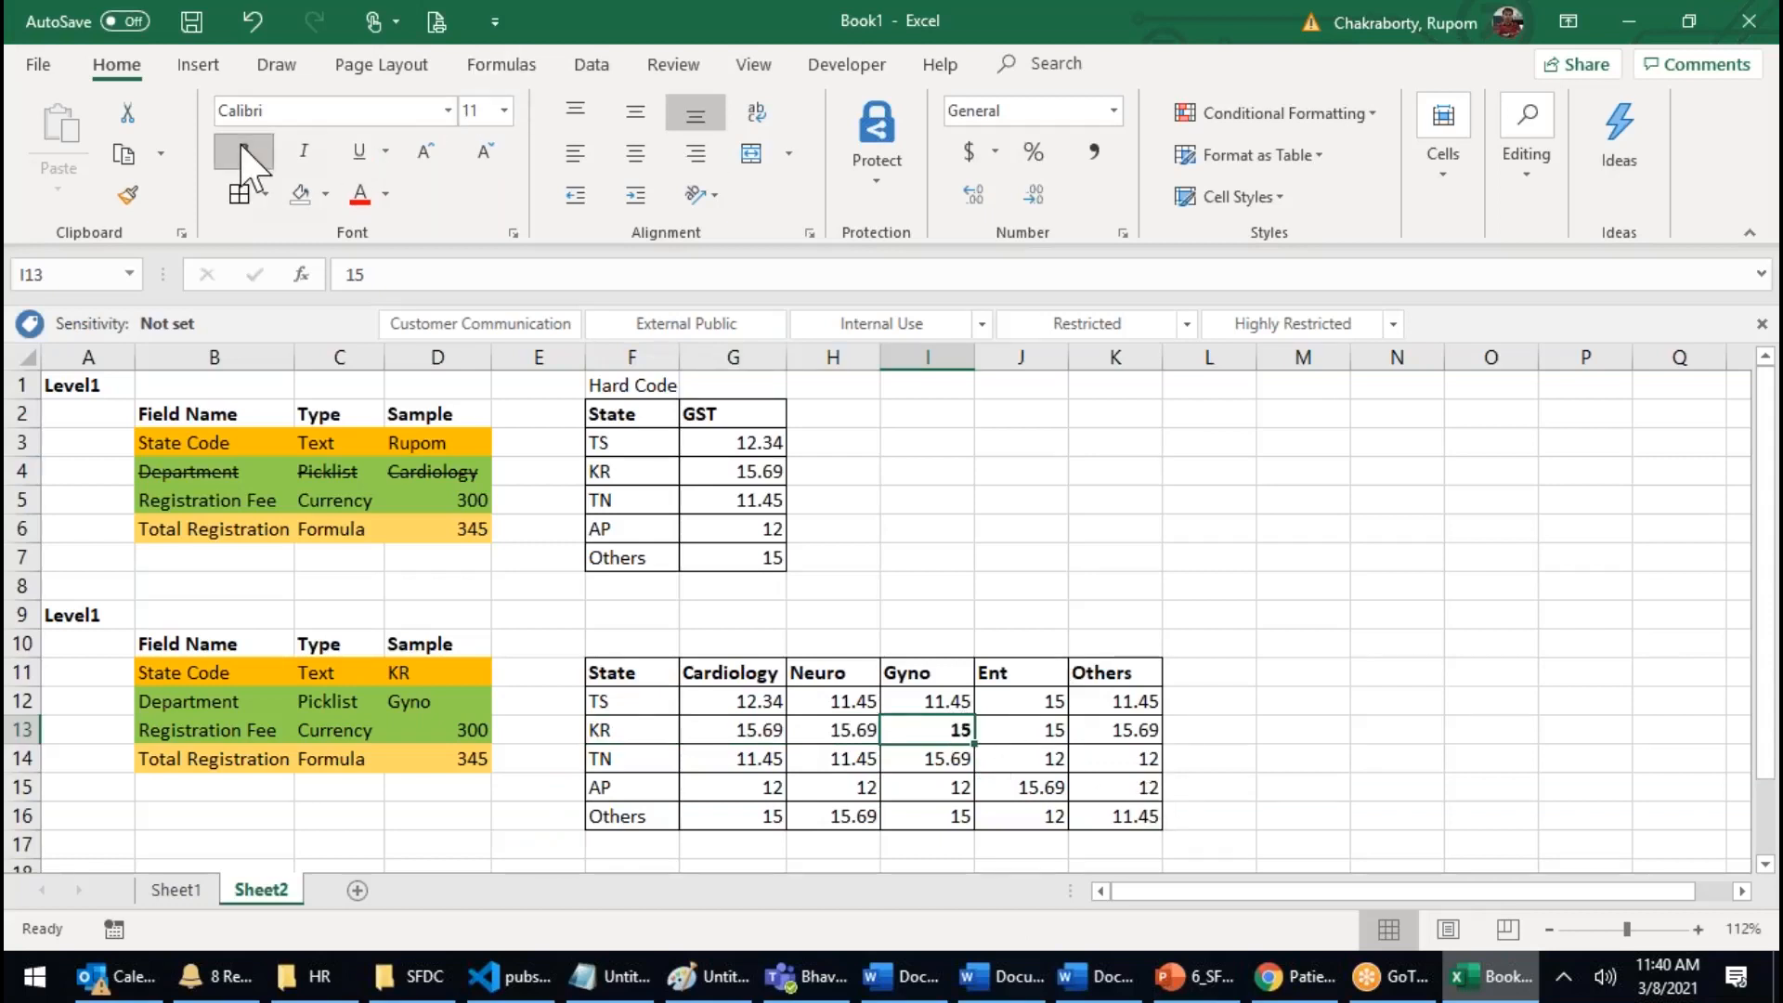
pyautogui.moveTo(597, 730); pyautogui.dragTo(932, 734)
pyautogui.click(938, 732)
pyautogui.click(459, 757)
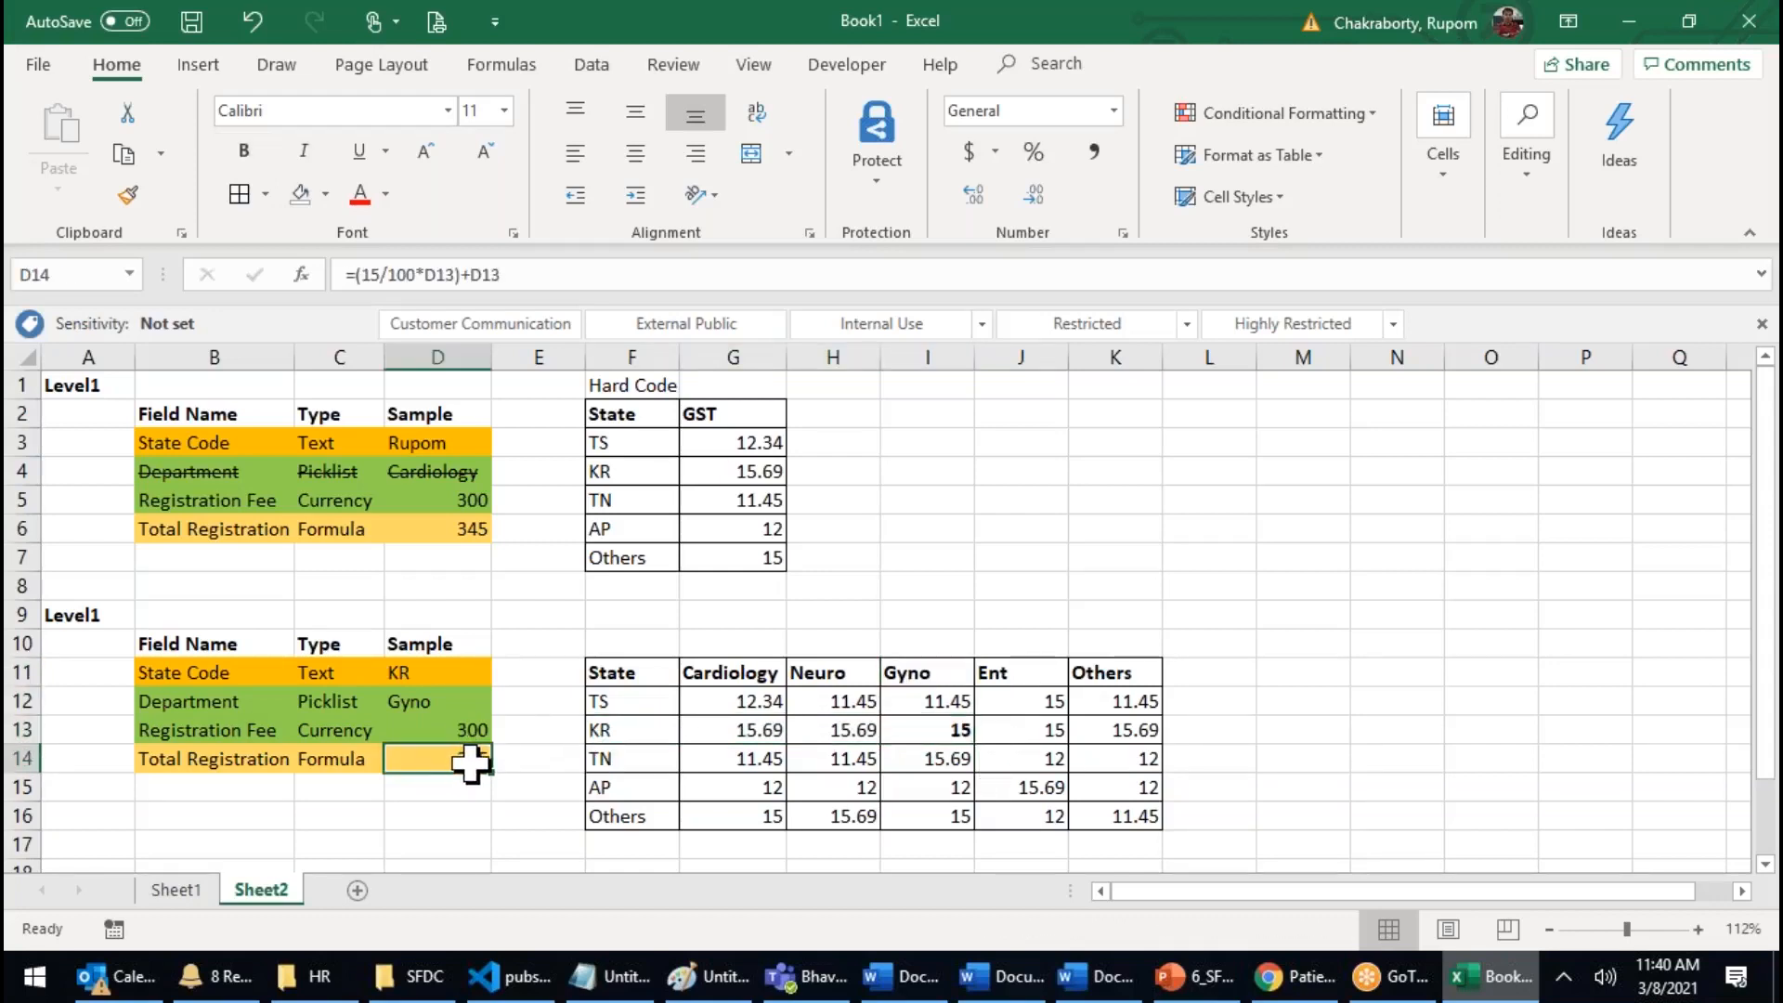
# Step: Set the sample Department in D12 to Neuro
pyautogui.click(432, 667)
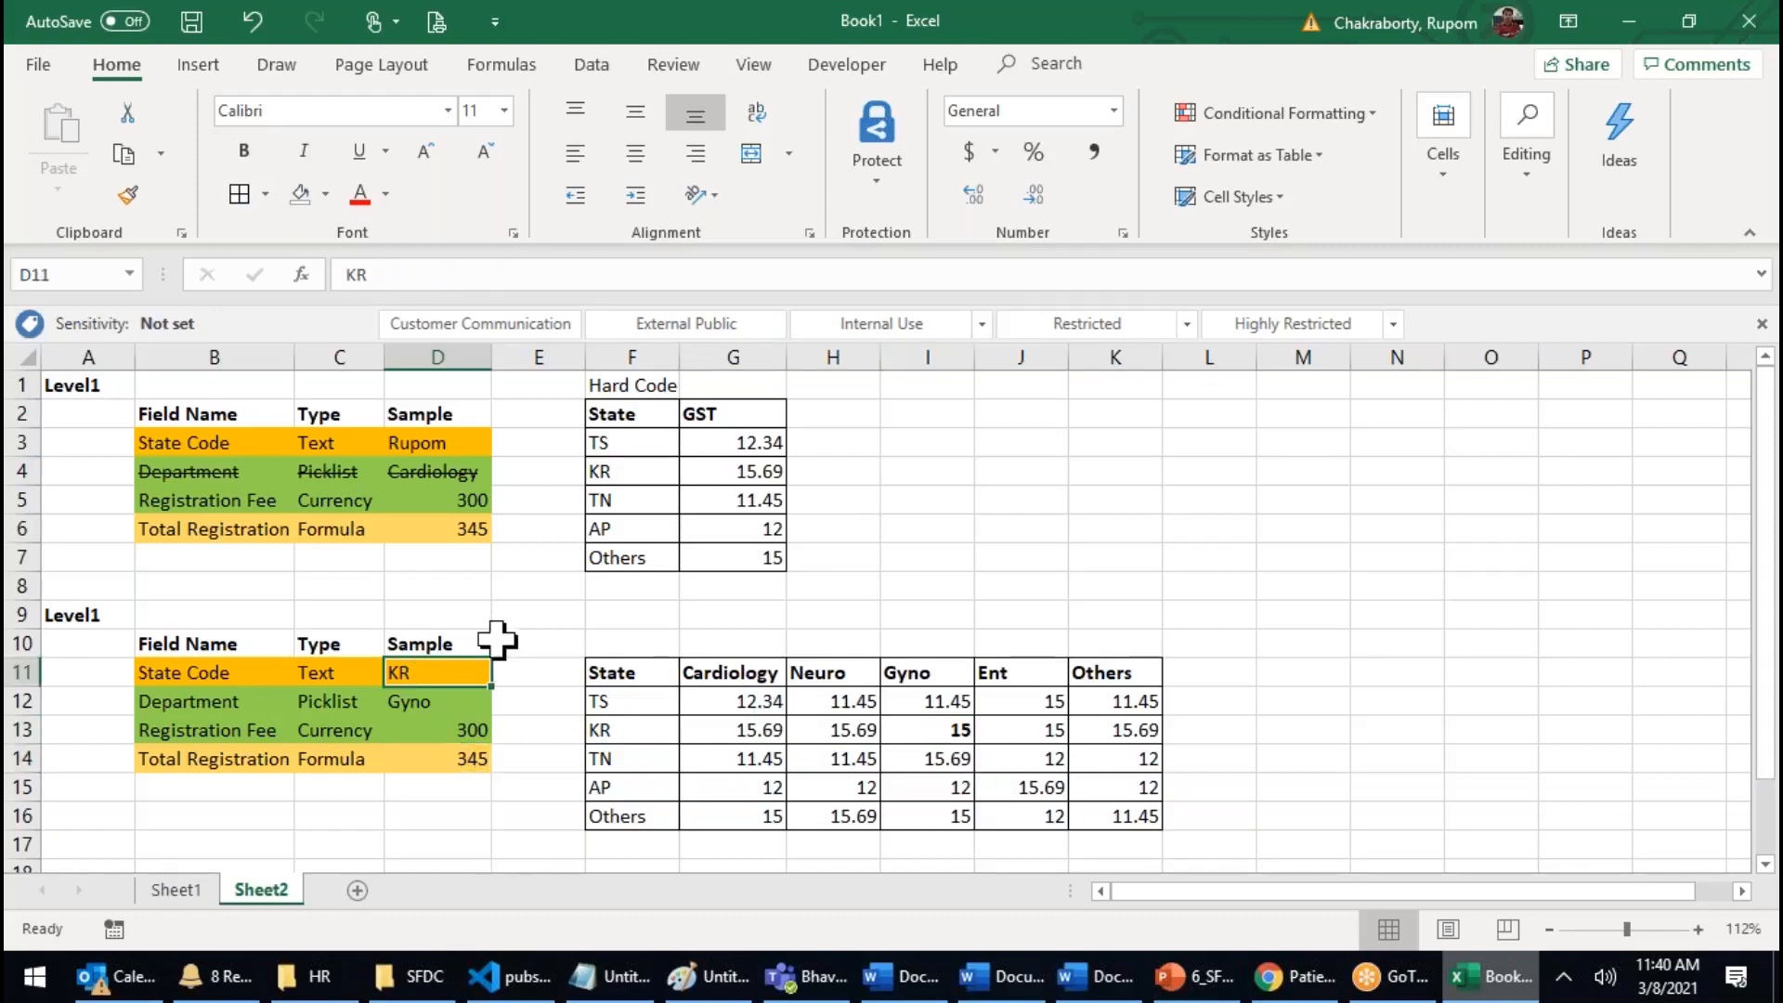
pyautogui.click(440, 703)
pyautogui.write('Ne')
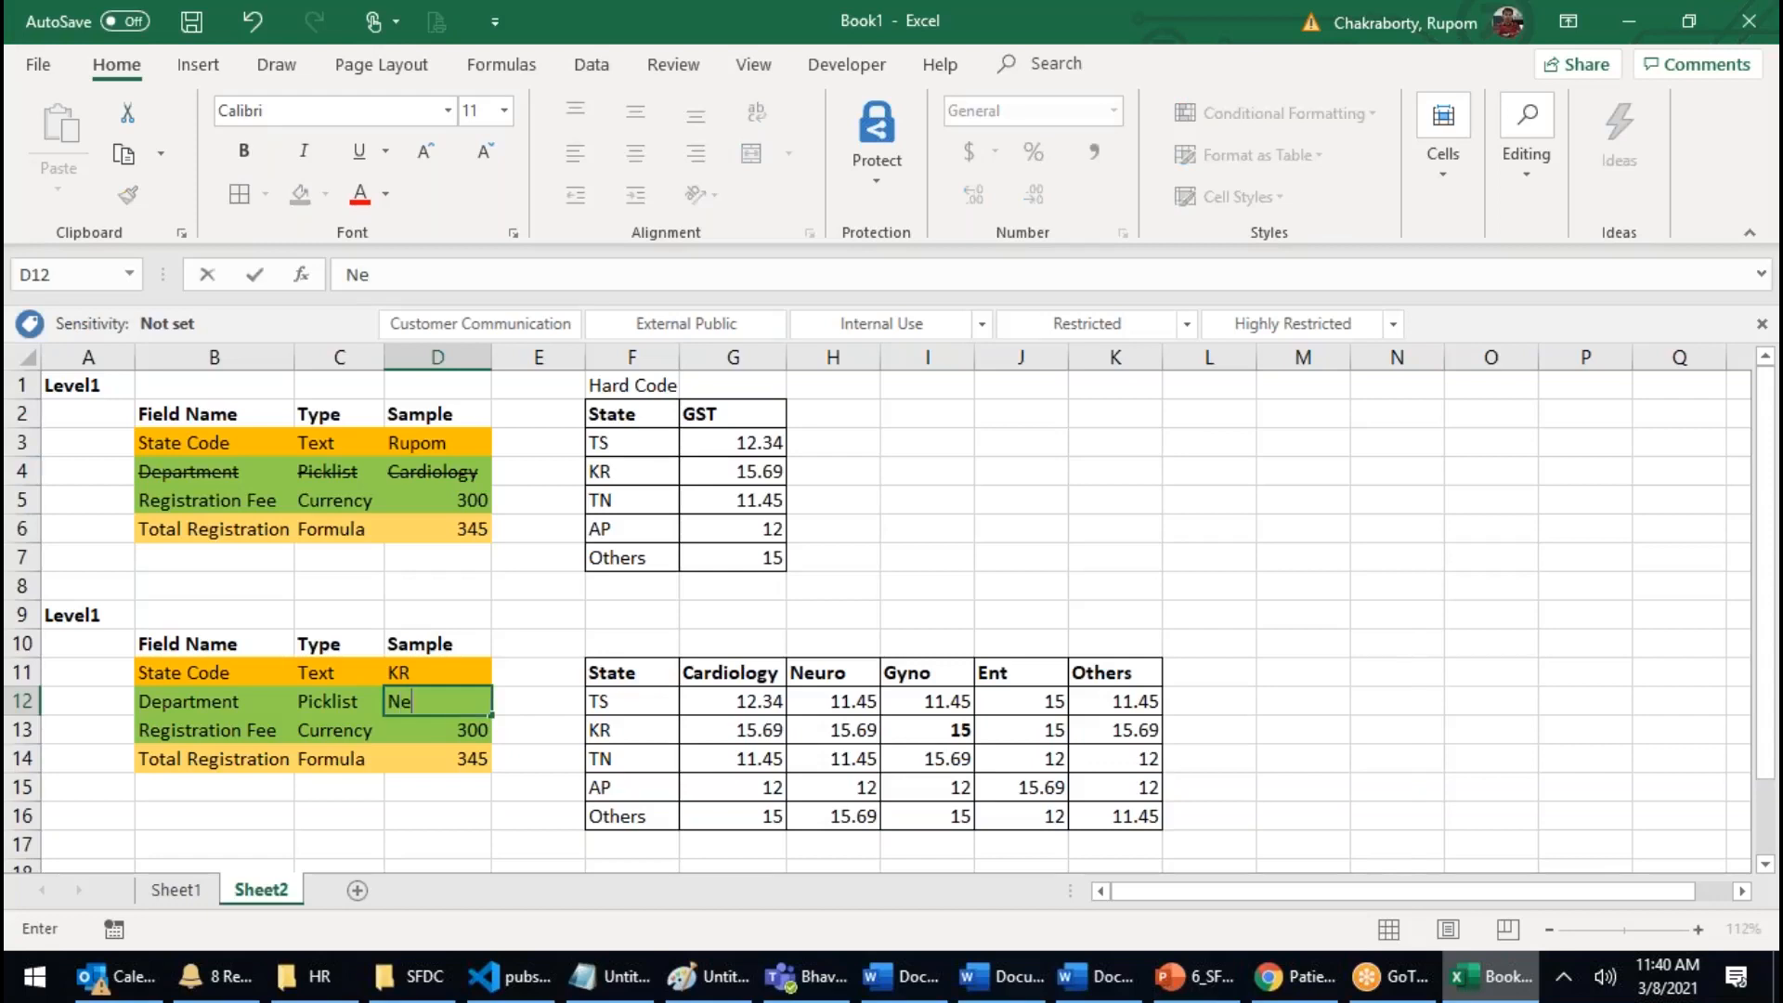
pyautogui.write('uro')
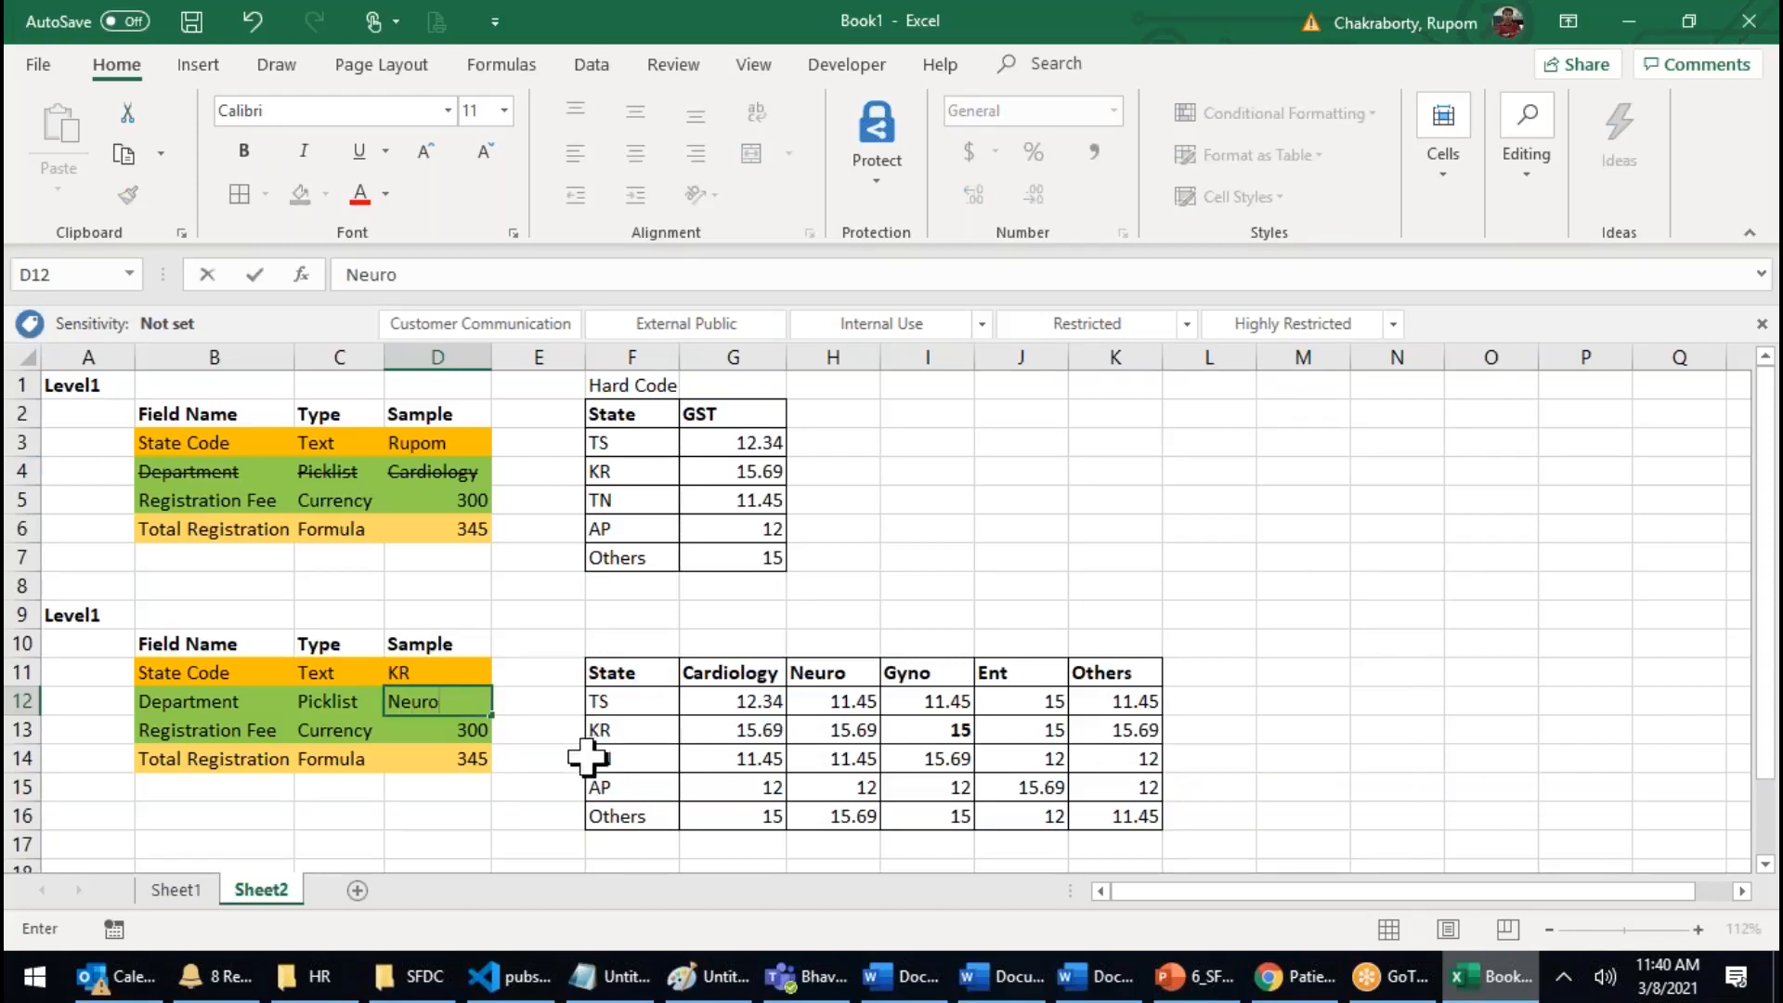
pyautogui.click(593, 757)
# Step: Make the GST rate for KR and Neuro in H13 bold
pyautogui.moveTo(617, 731); pyautogui.dragTo(866, 734)
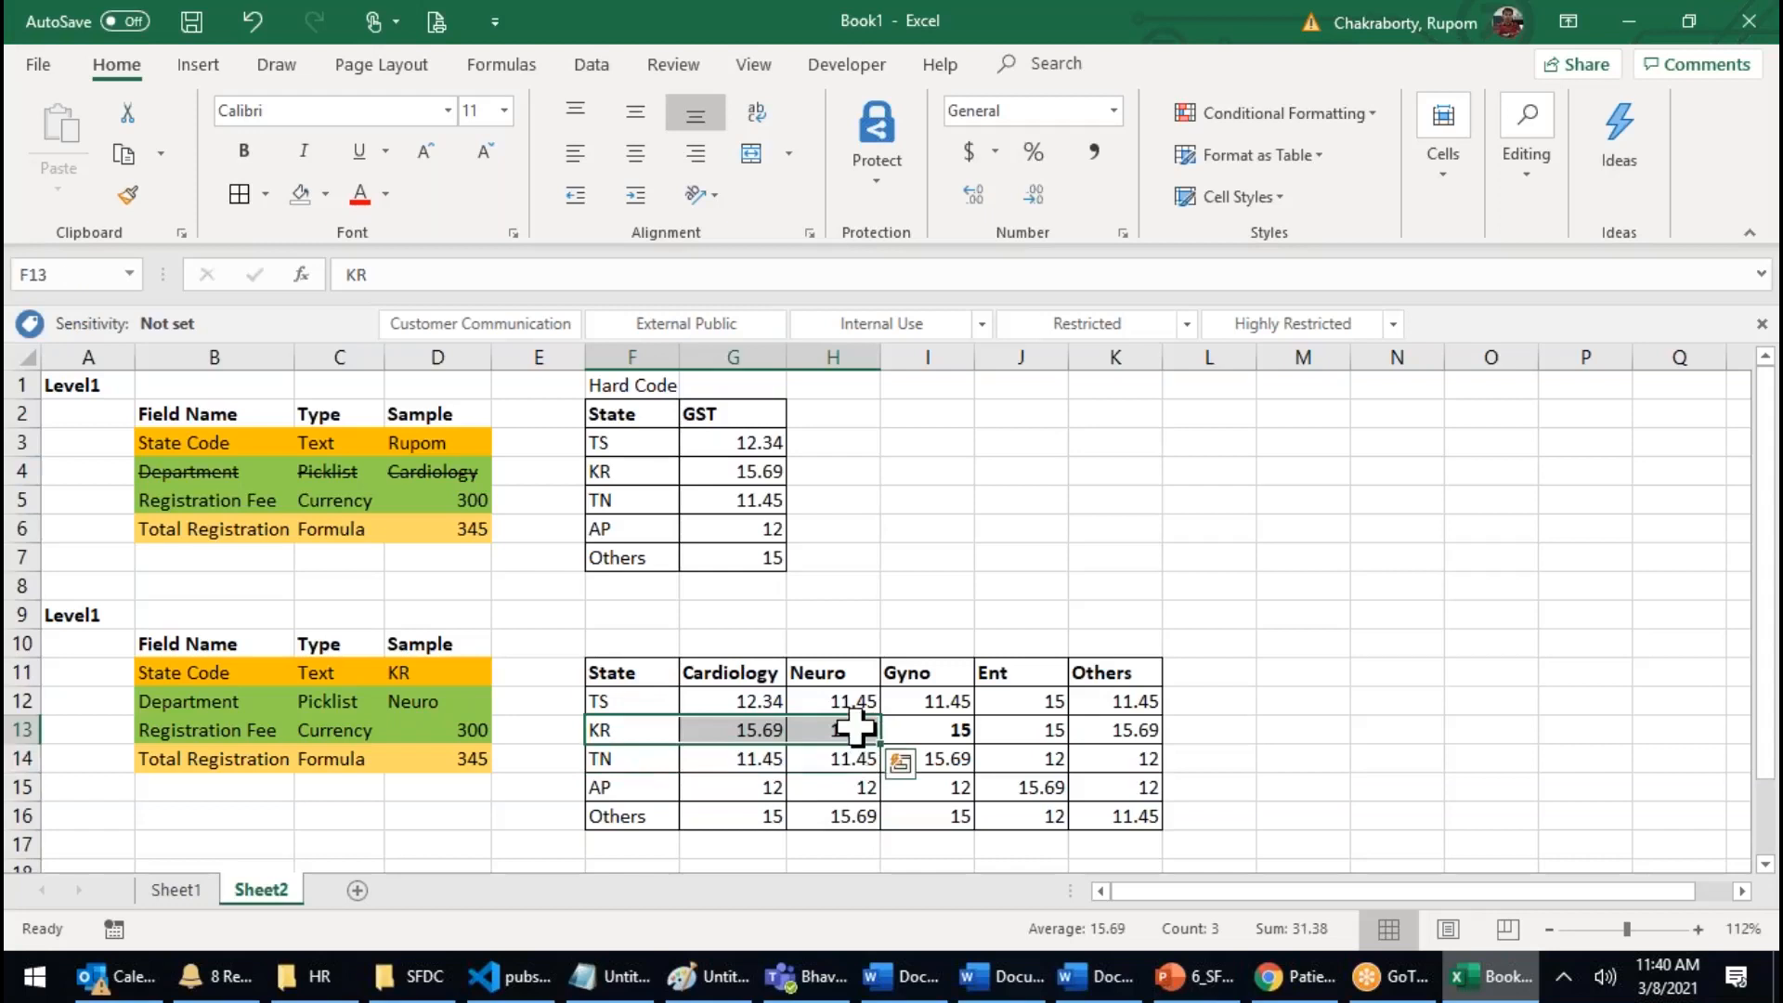
pyautogui.click(849, 730)
pyautogui.hotkey('ctrl', 'b')
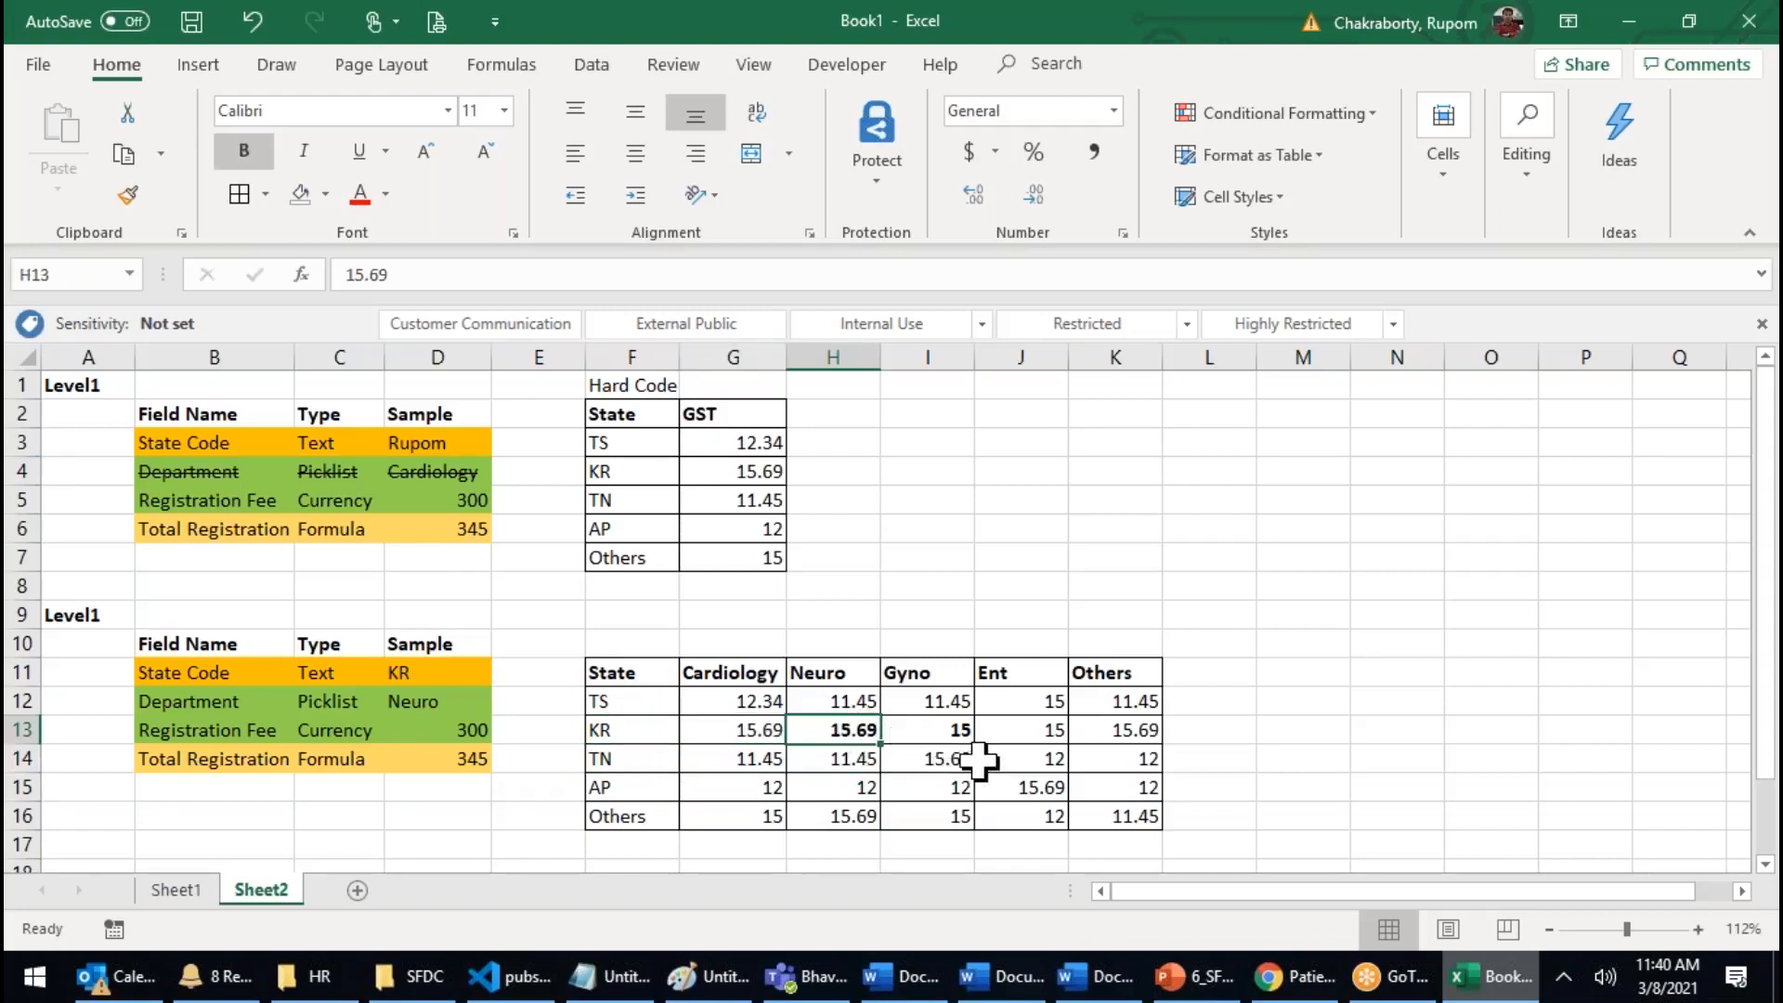
# Step: Set the sample State Code in D11 to AP and locate the matching Neuro rate in H15
pyautogui.click(418, 678)
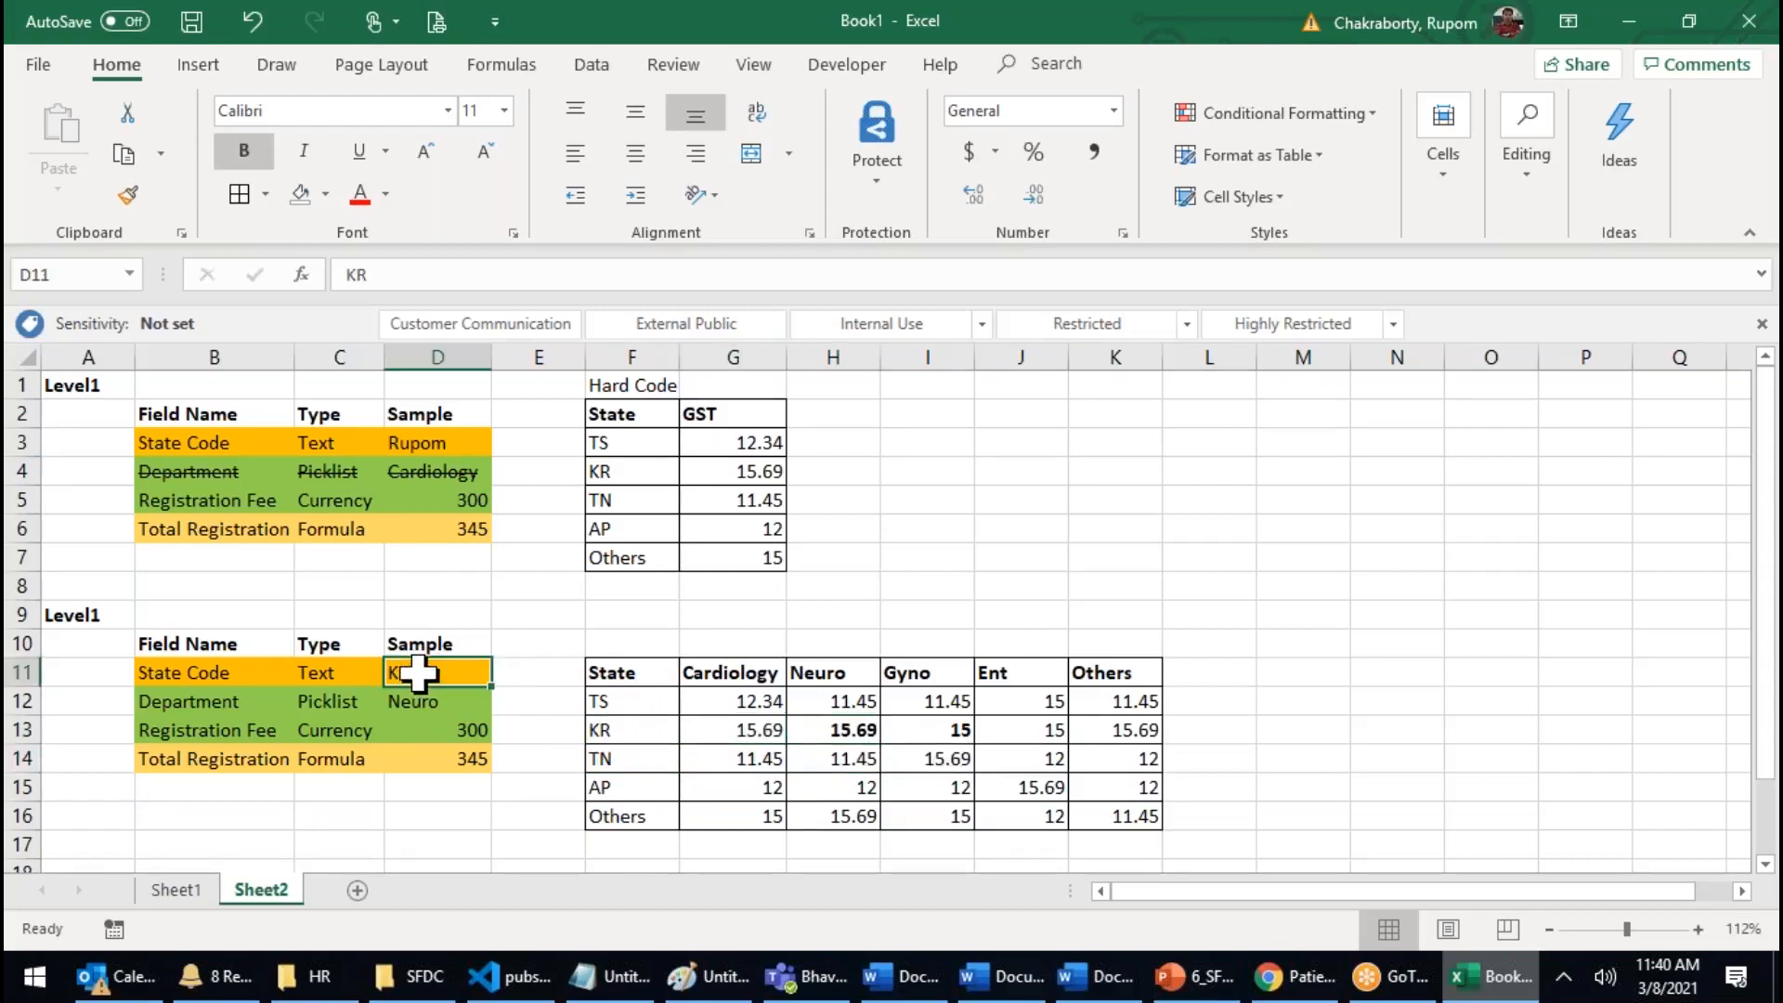
pyautogui.write('AP')
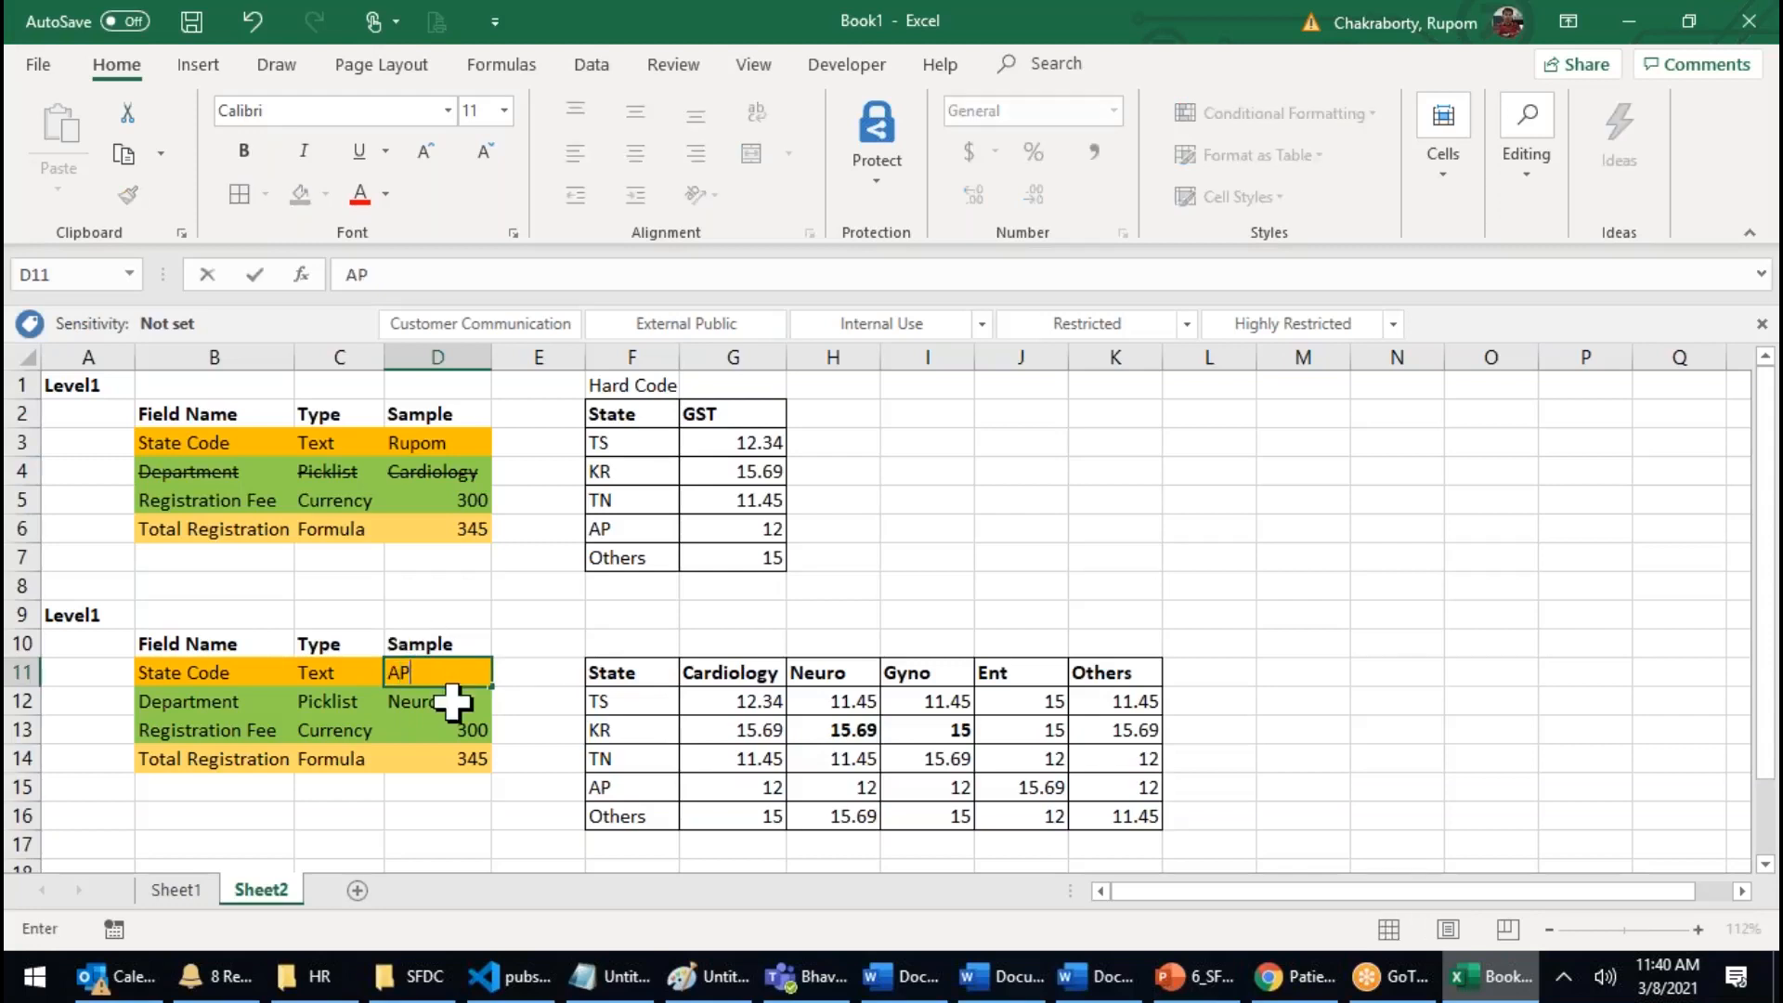
pyautogui.click(836, 788)
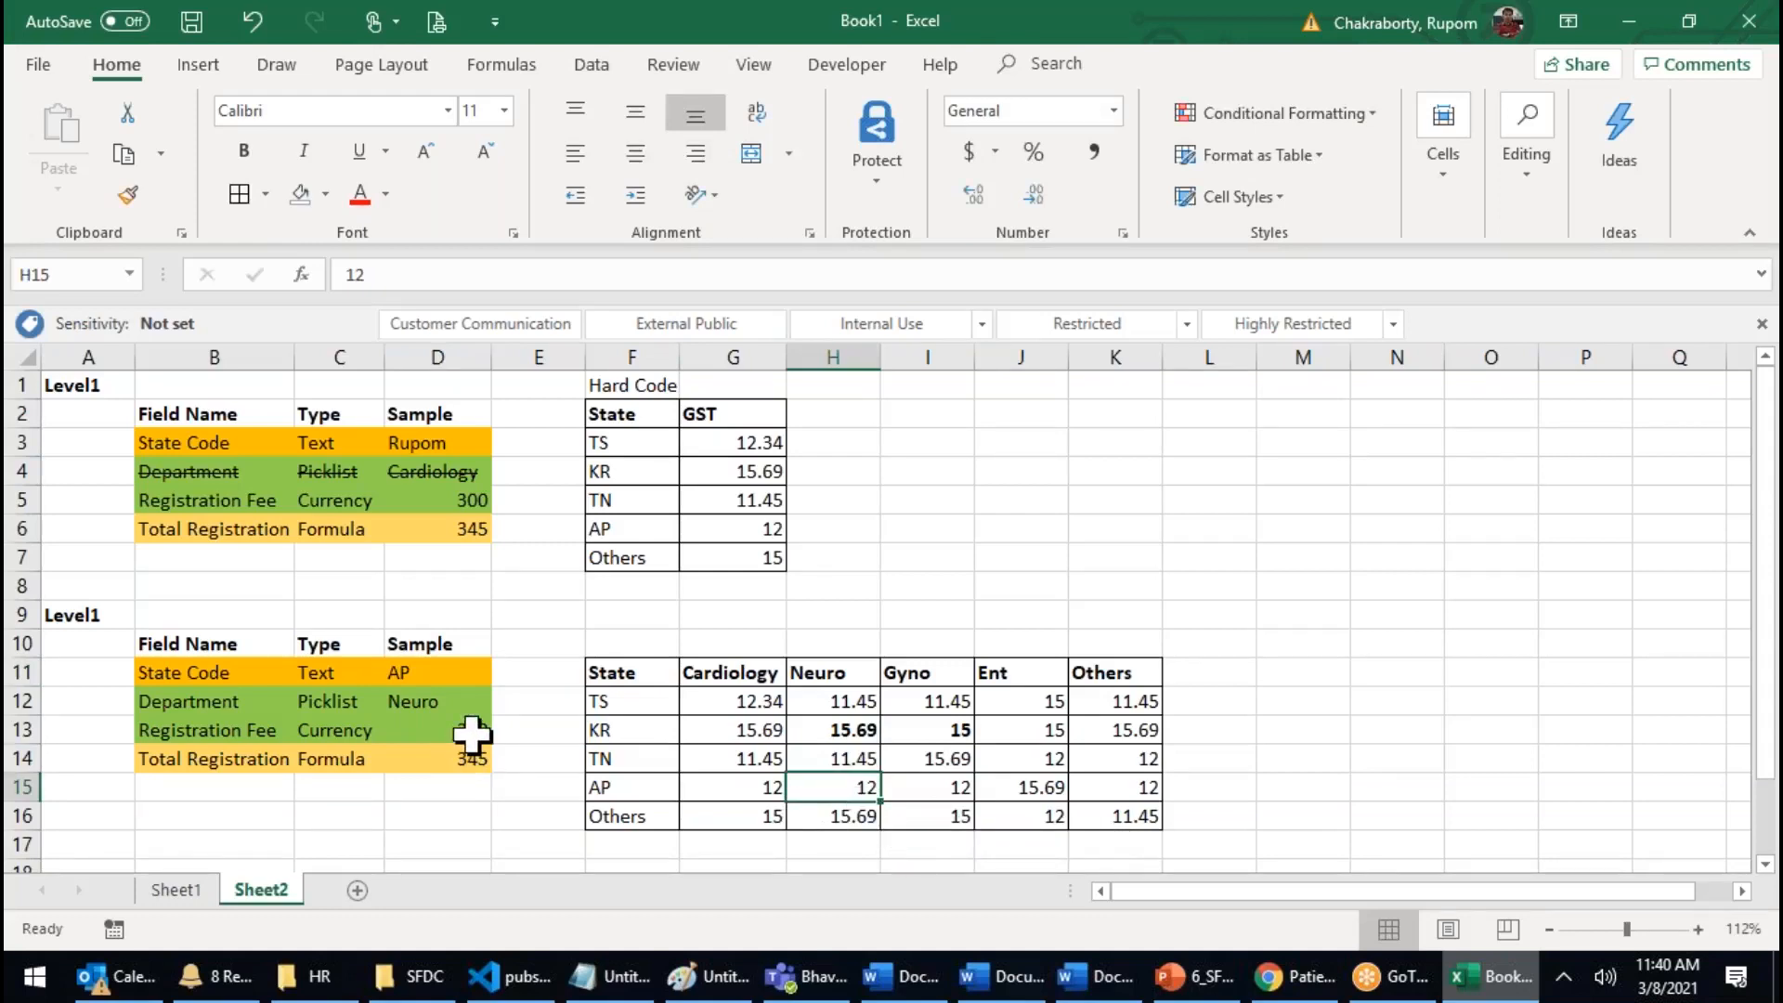
# Step: Review the State Code, Department, Registration Fee and Total Registration rows of the second field table
pyautogui.click(477, 767)
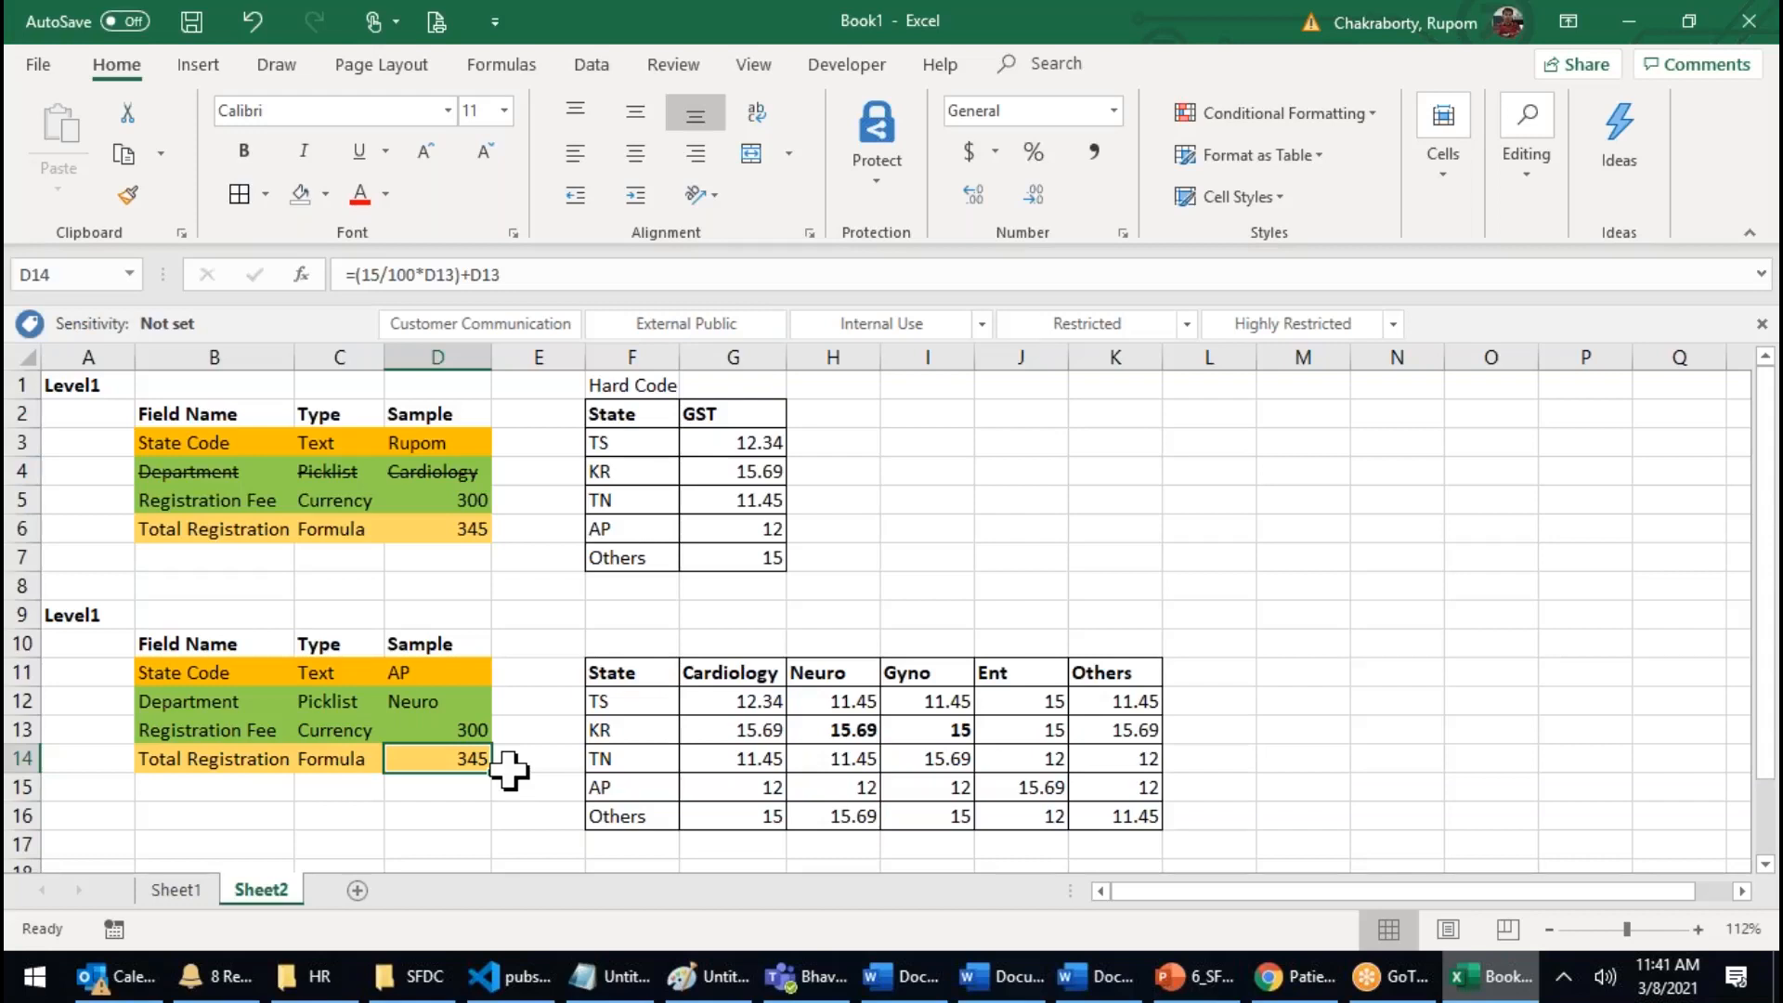
pyautogui.click(562, 707)
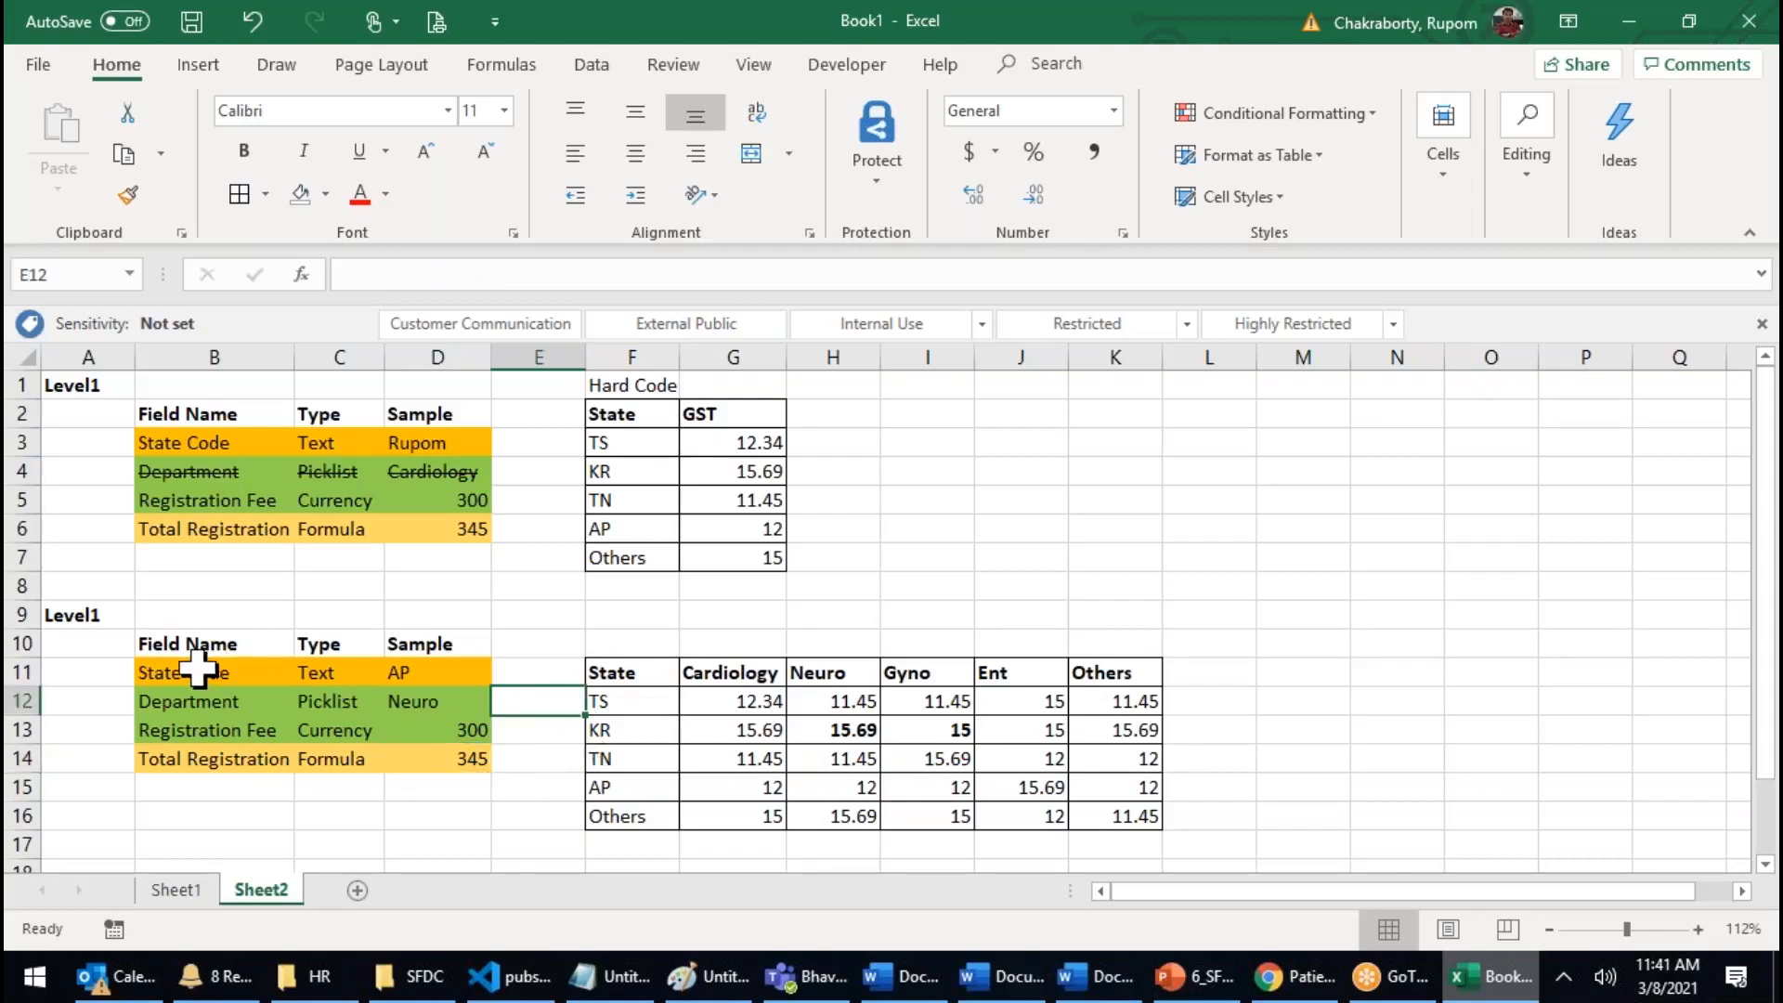
pyautogui.moveTo(197, 667); pyautogui.dragTo(426, 678)
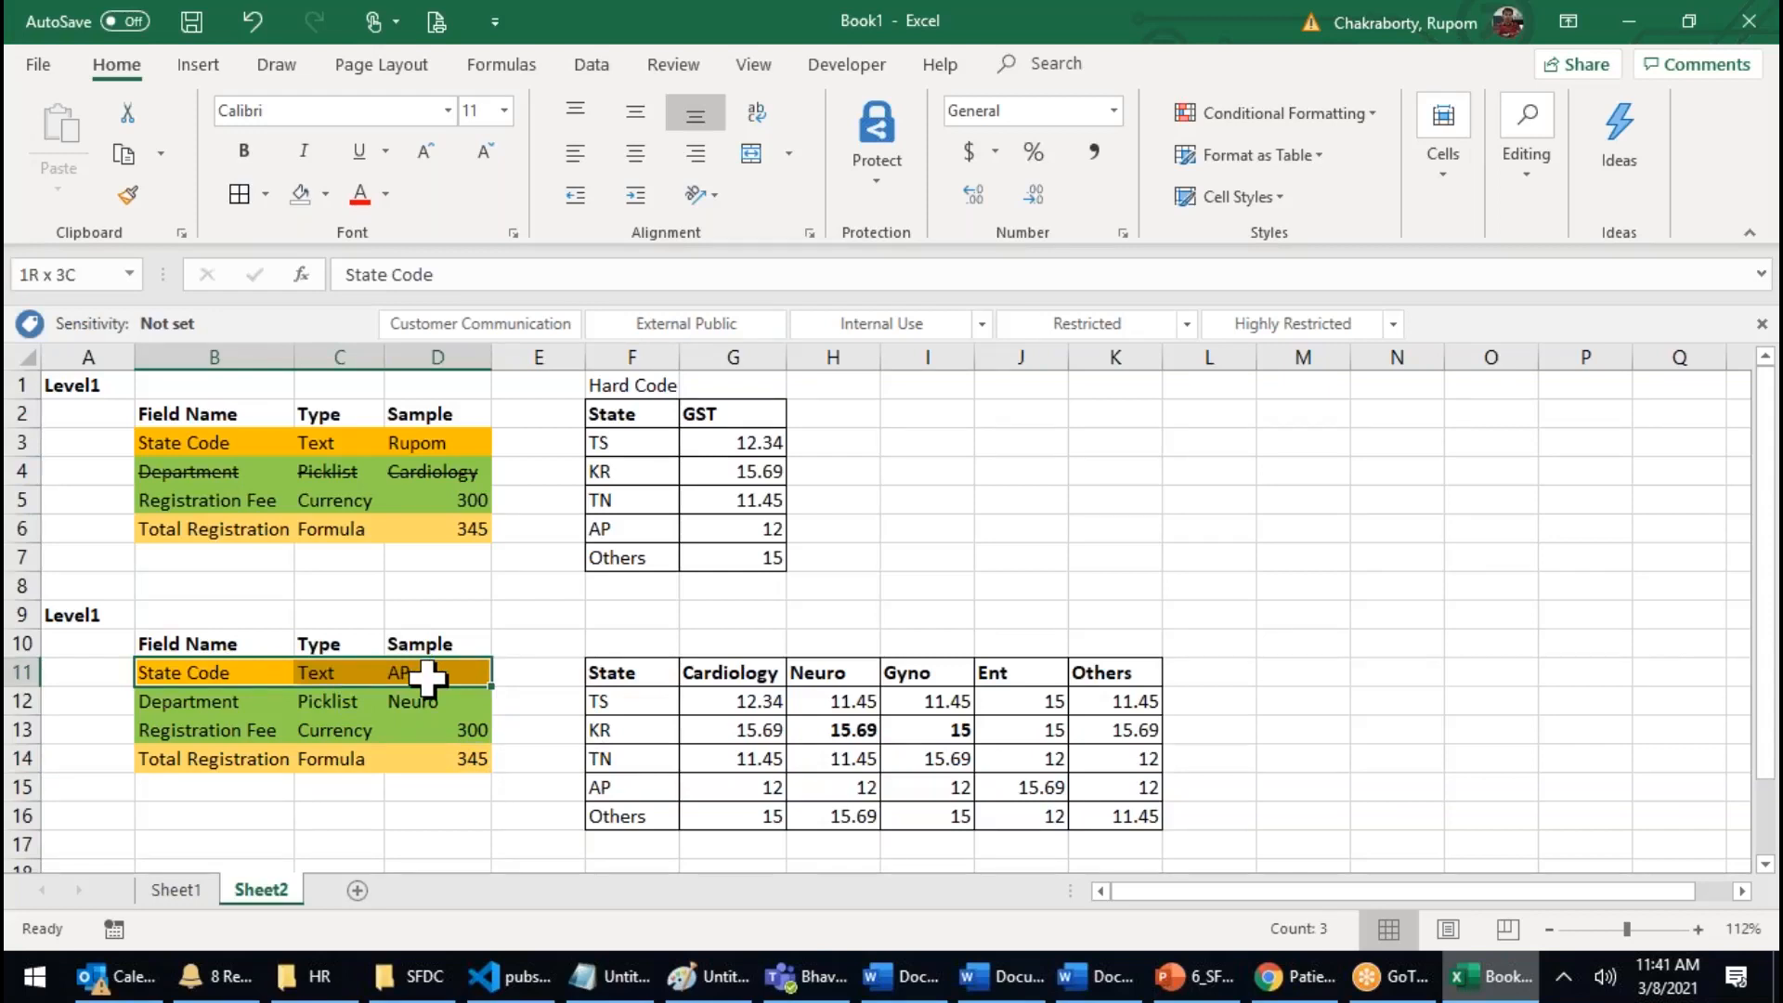
pyautogui.moveTo(232, 705); pyautogui.dragTo(367, 718)
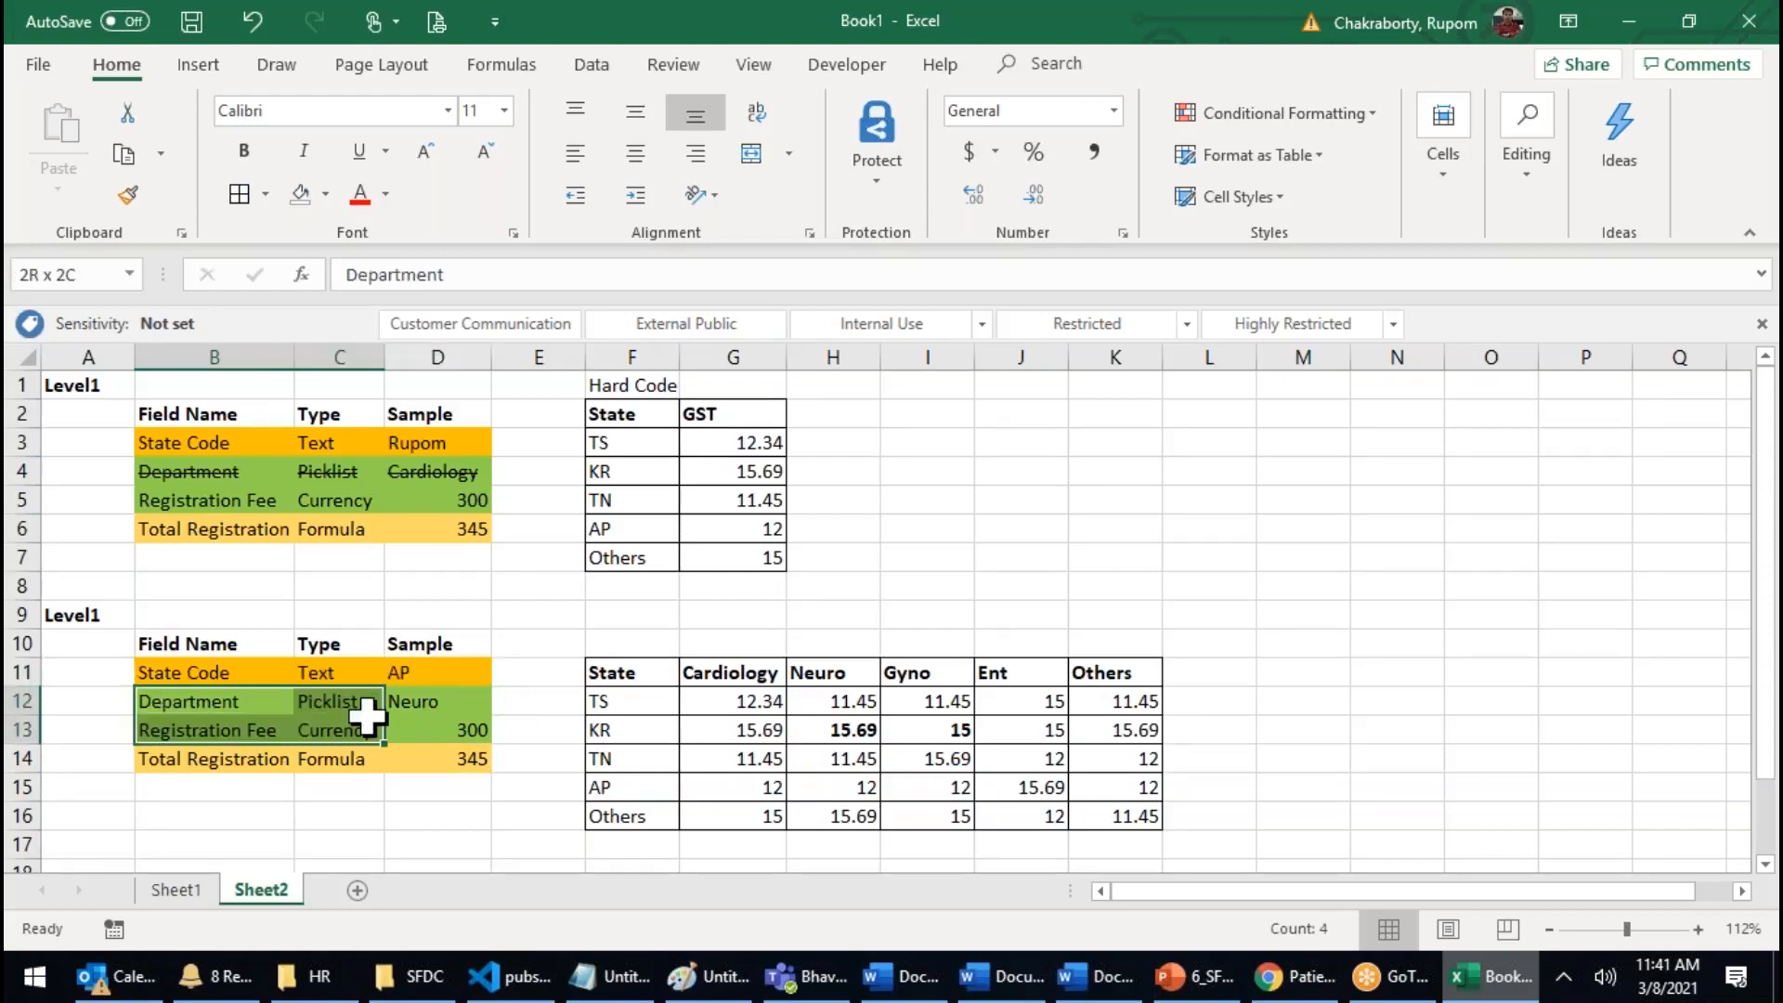
pyautogui.click(234, 733)
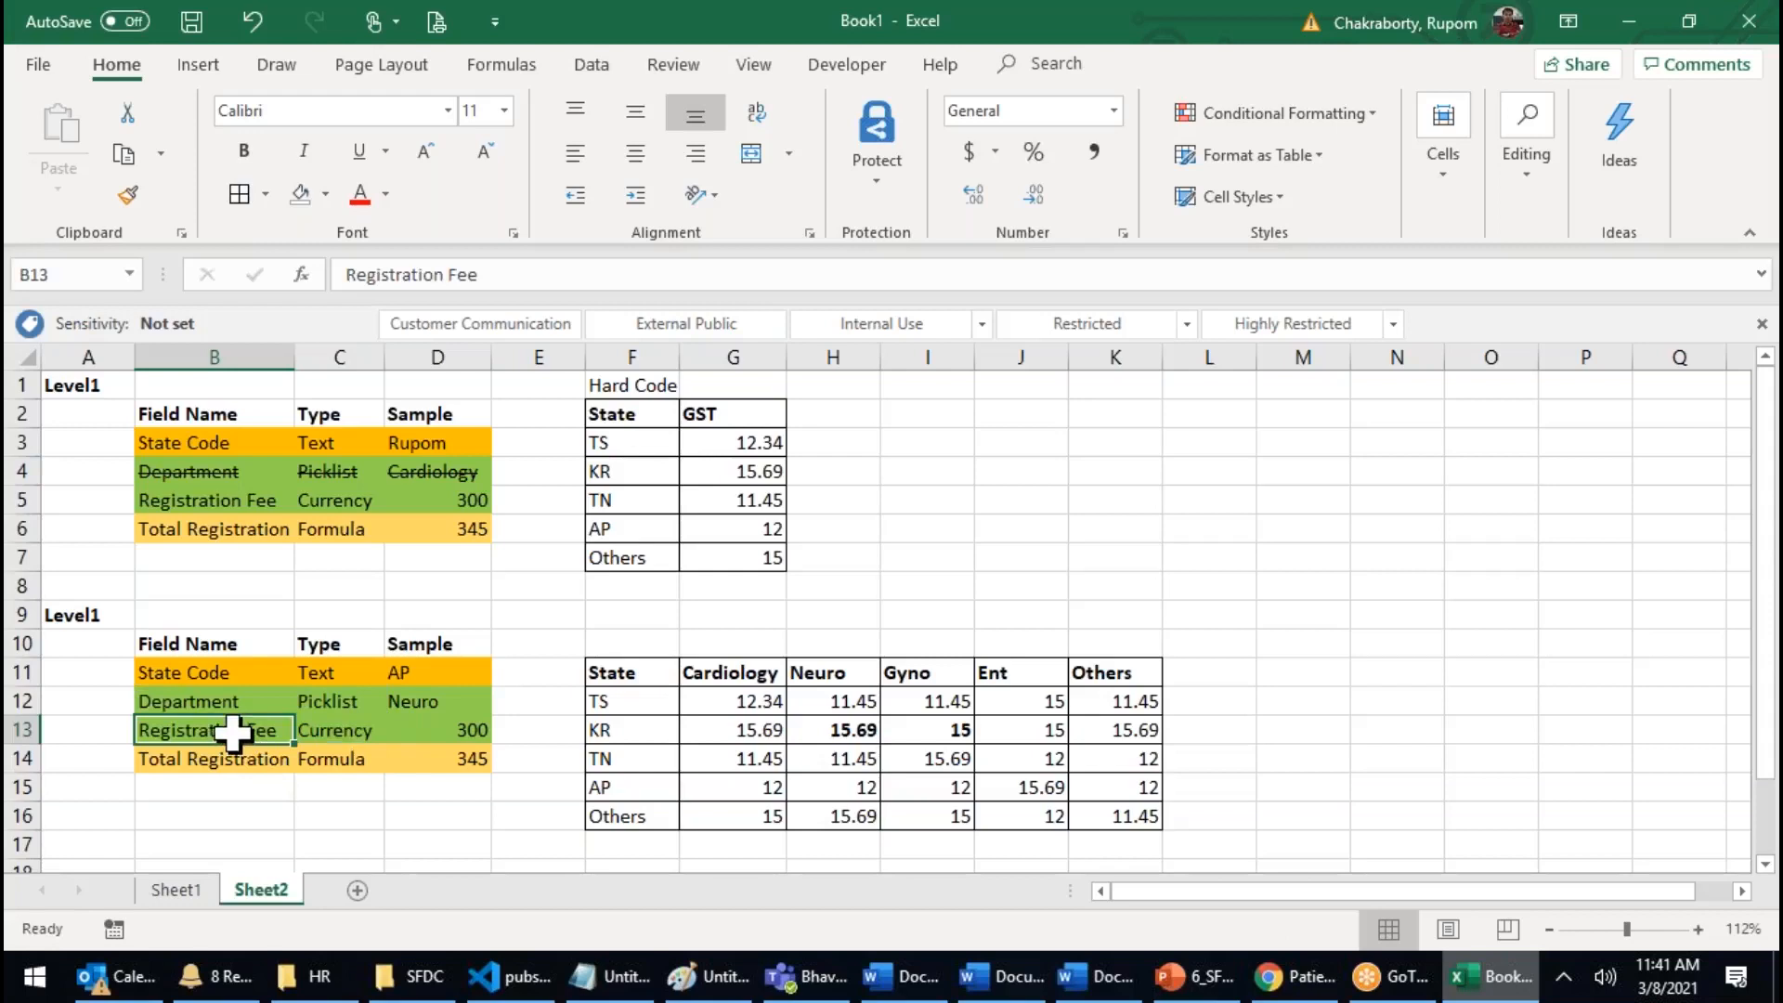
pyautogui.click(455, 736)
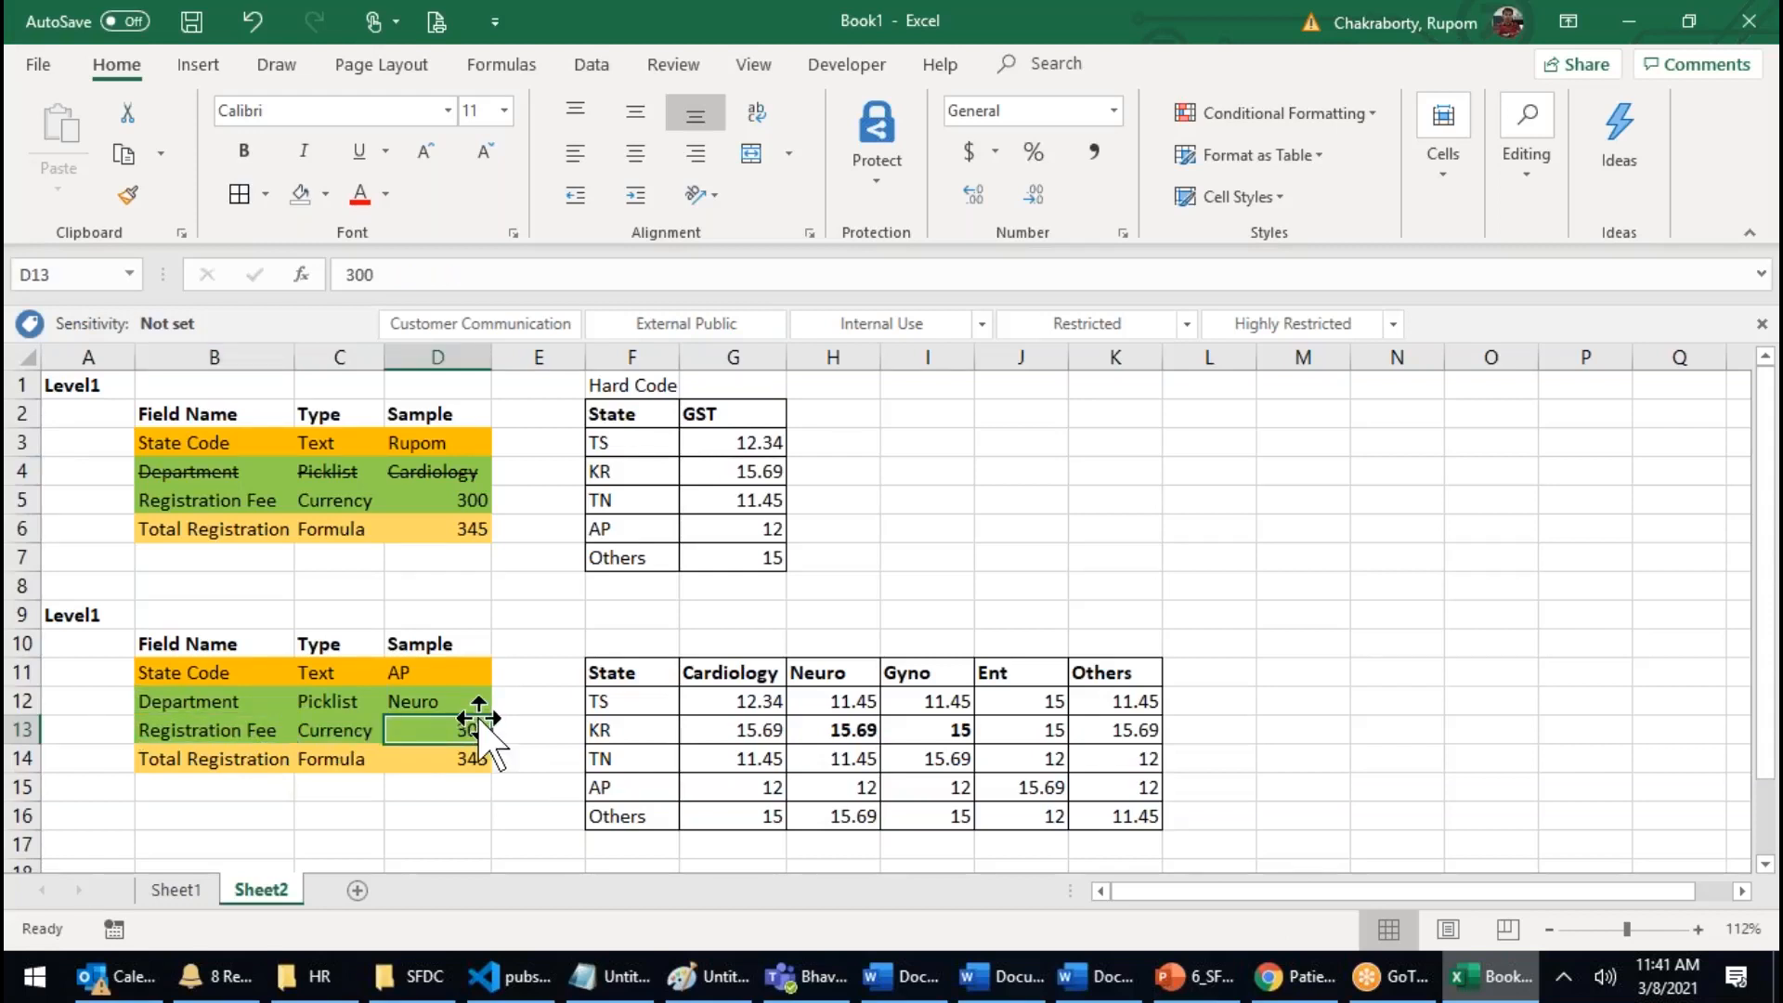
pyautogui.moveTo(195, 767); pyautogui.dragTo(305, 769)
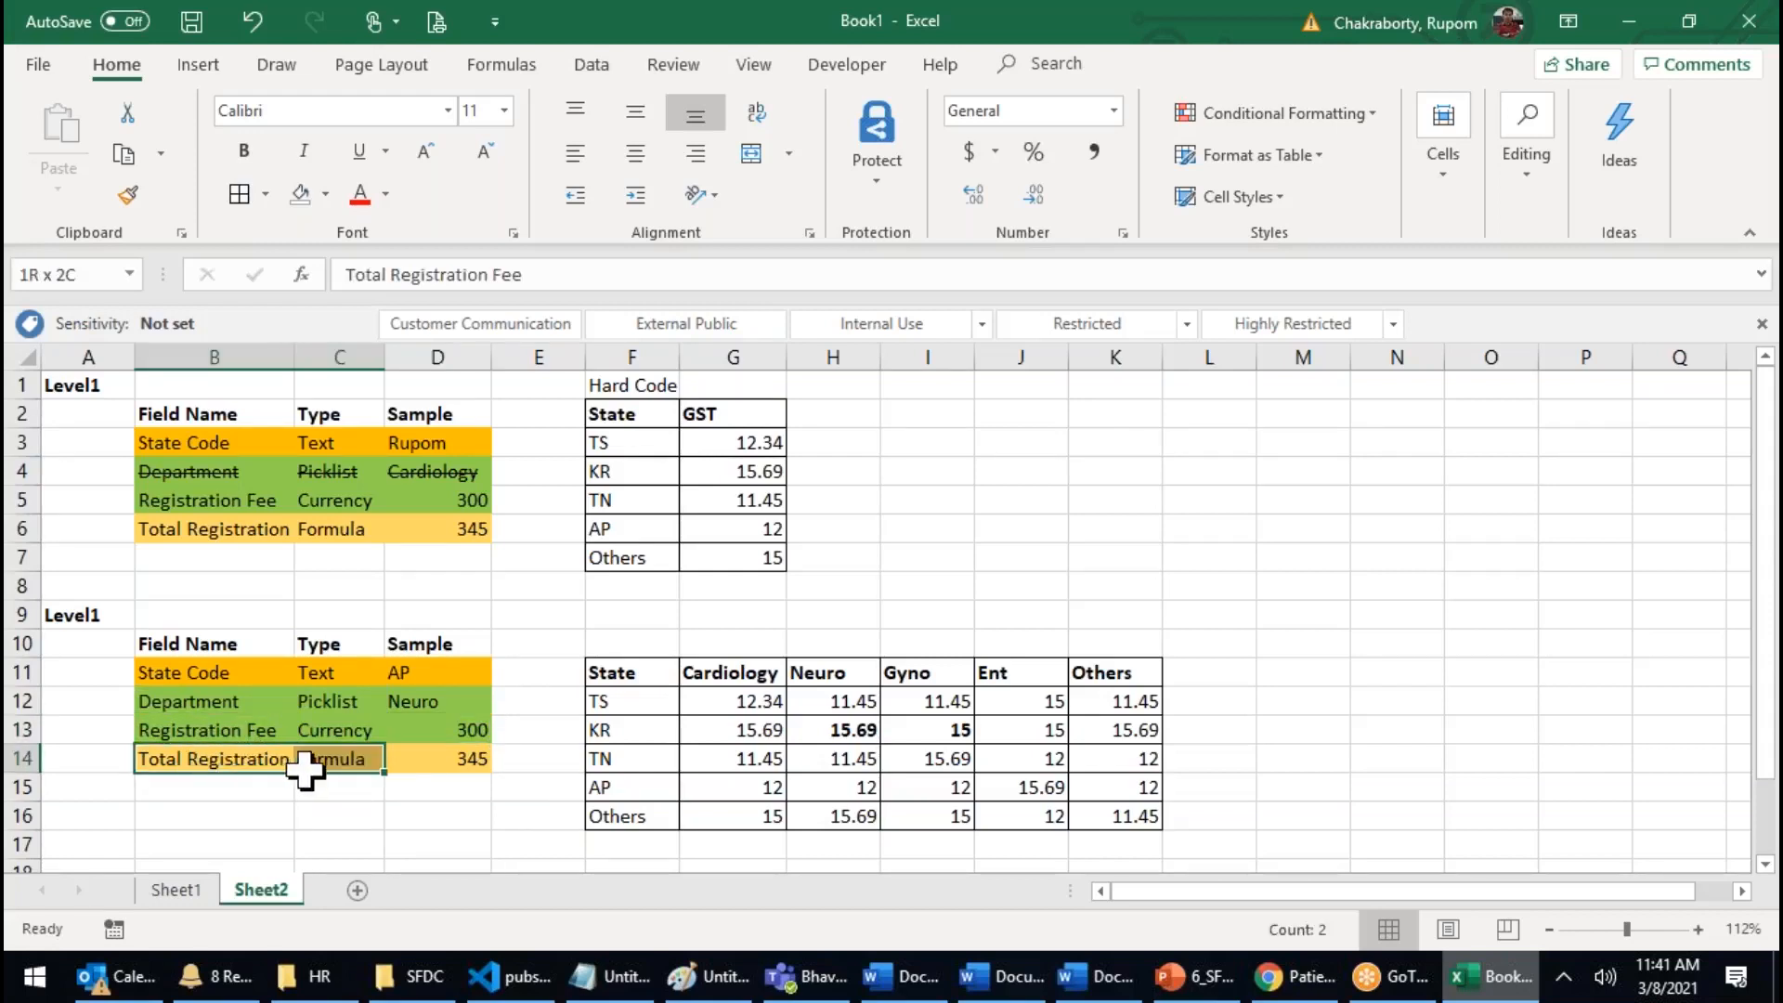
# Step: Trace how the AP and Neuro sample finds its rate in F11:K16 and feeds the fee and total in D13 and D14
pyautogui.moveTo(650, 682); pyautogui.dragTo(1101, 808)
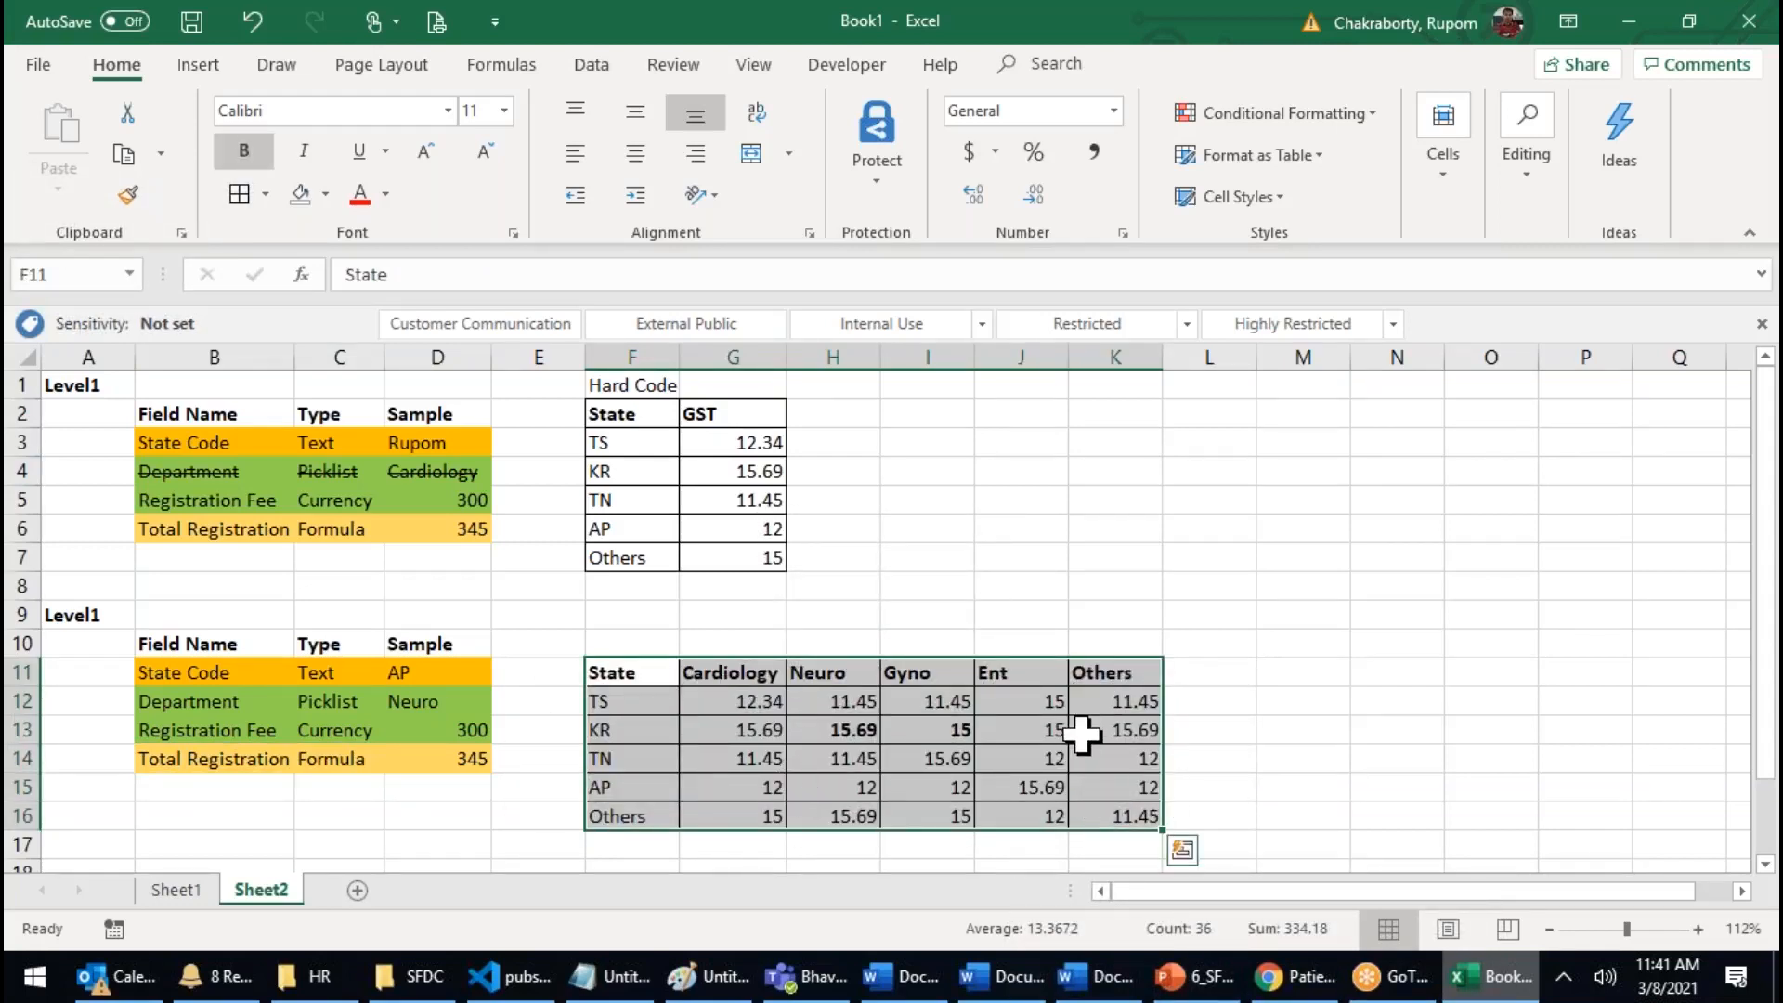
pyautogui.click(467, 679)
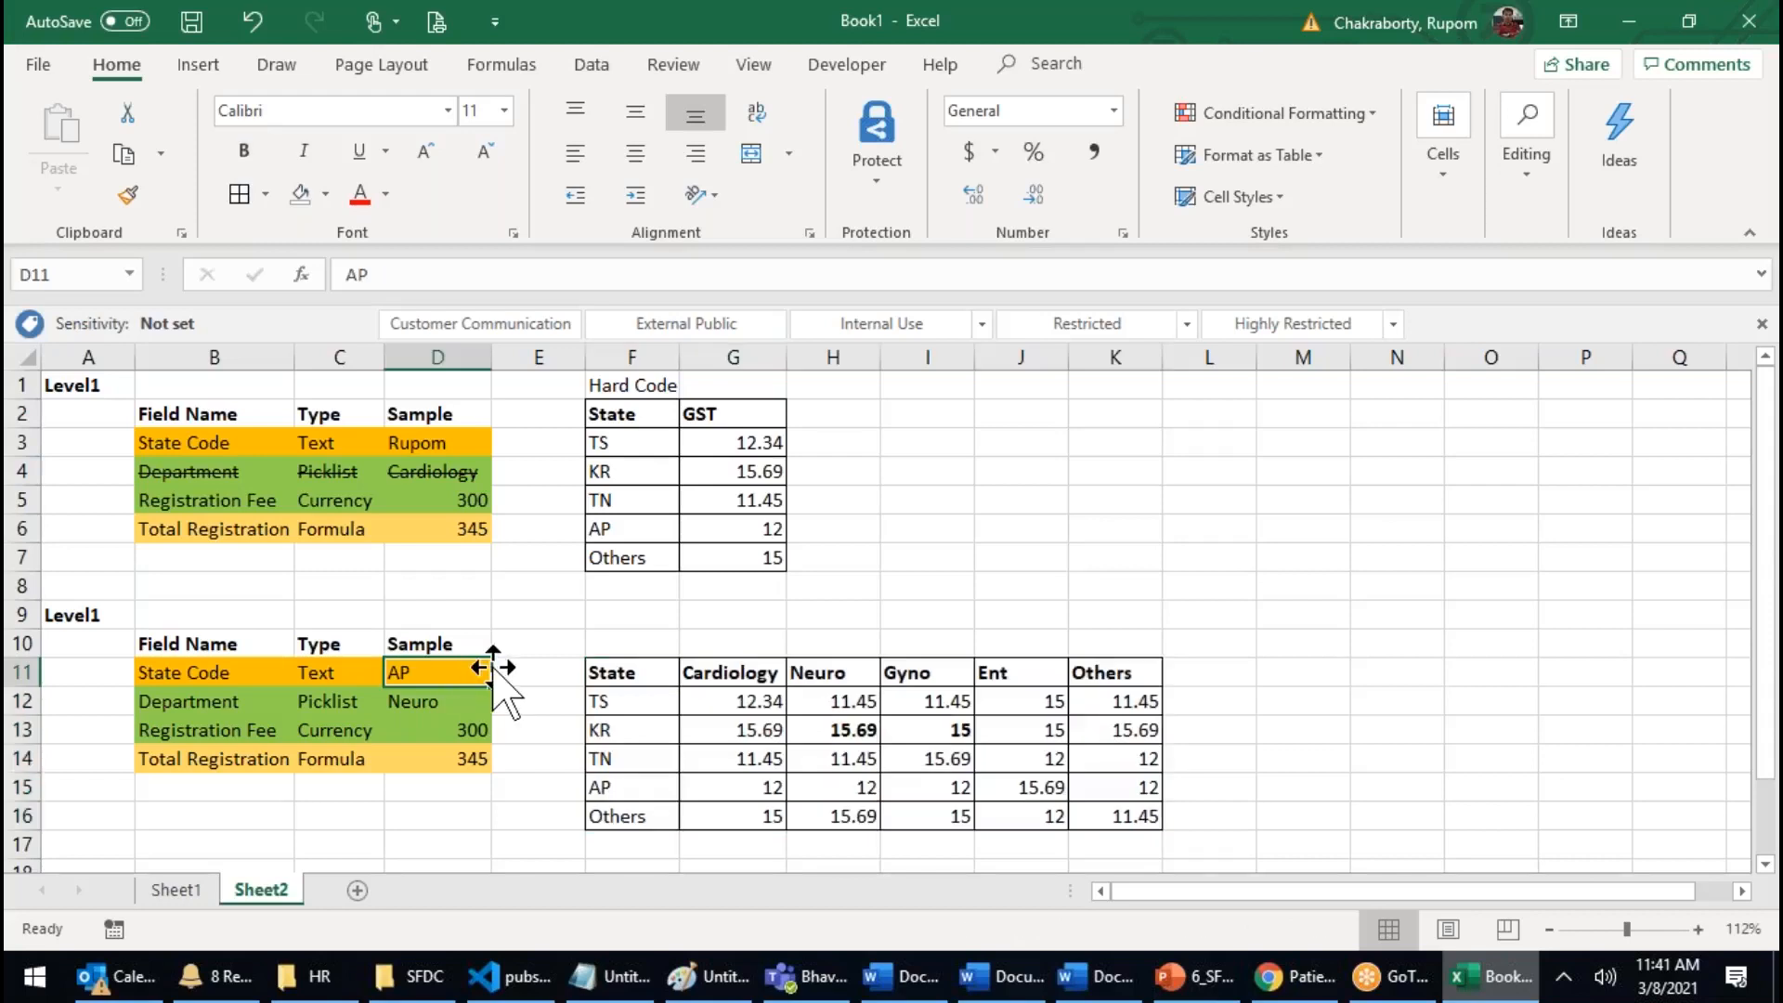
pyautogui.click(426, 703)
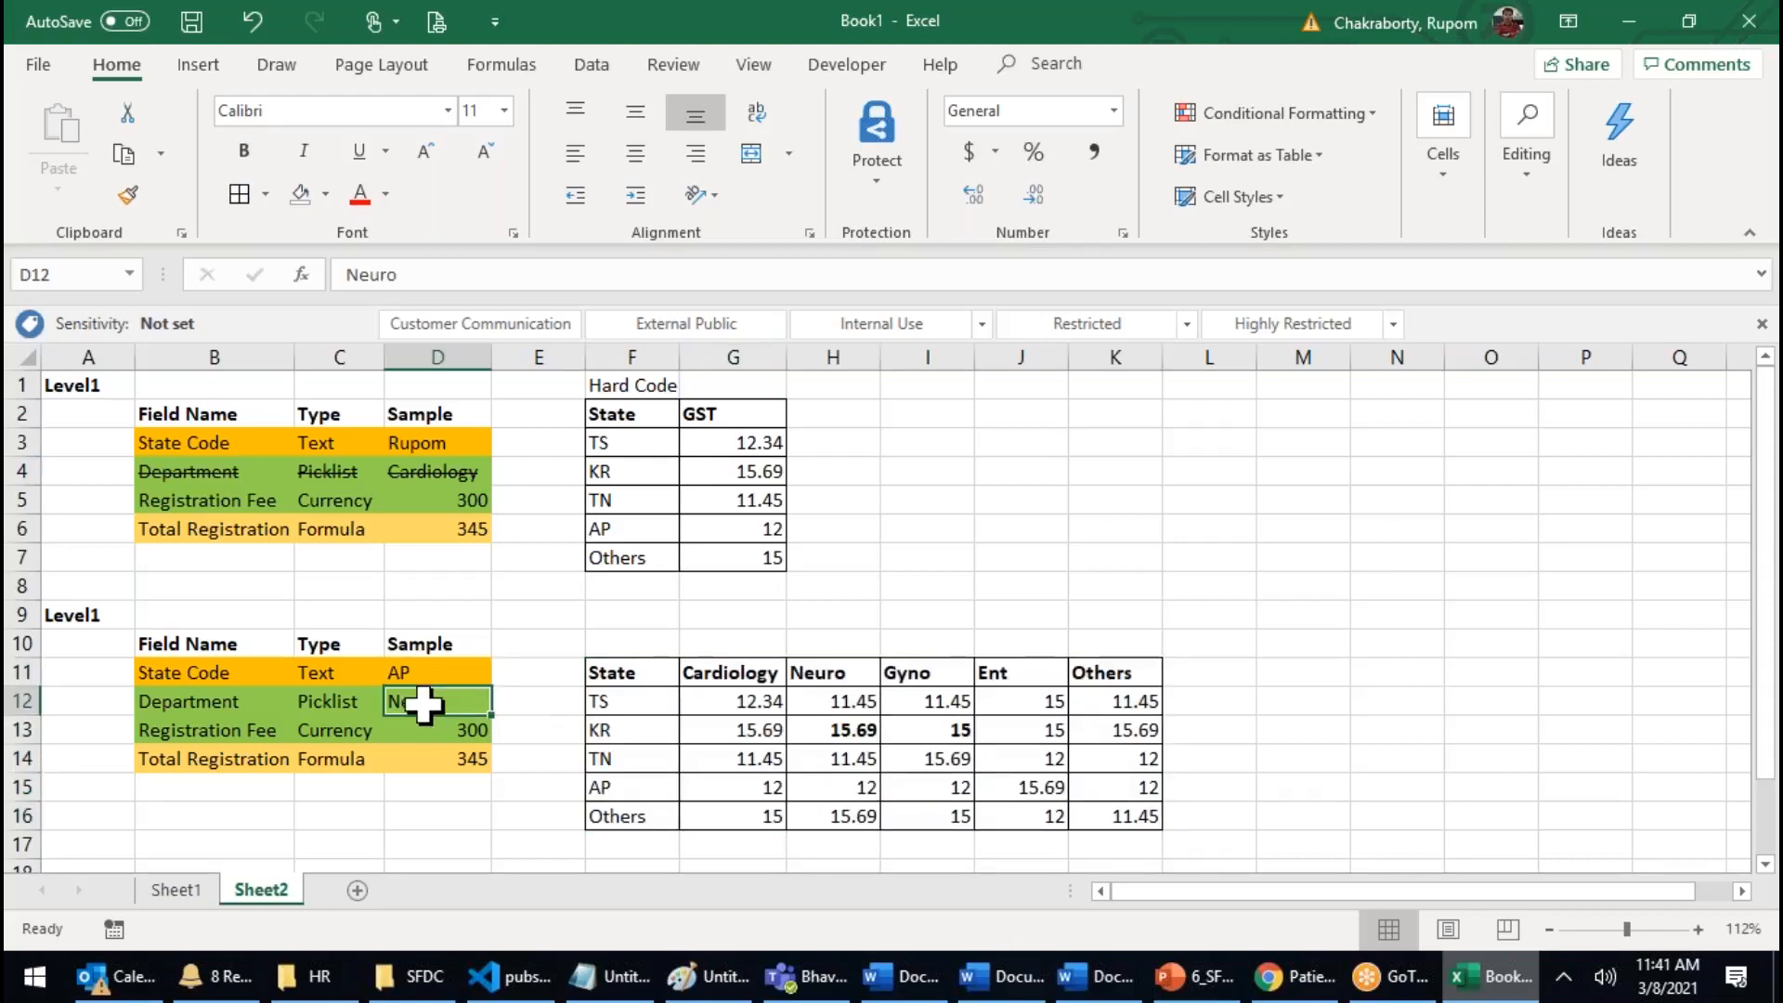
pyautogui.click(620, 701)
pyautogui.click(609, 792)
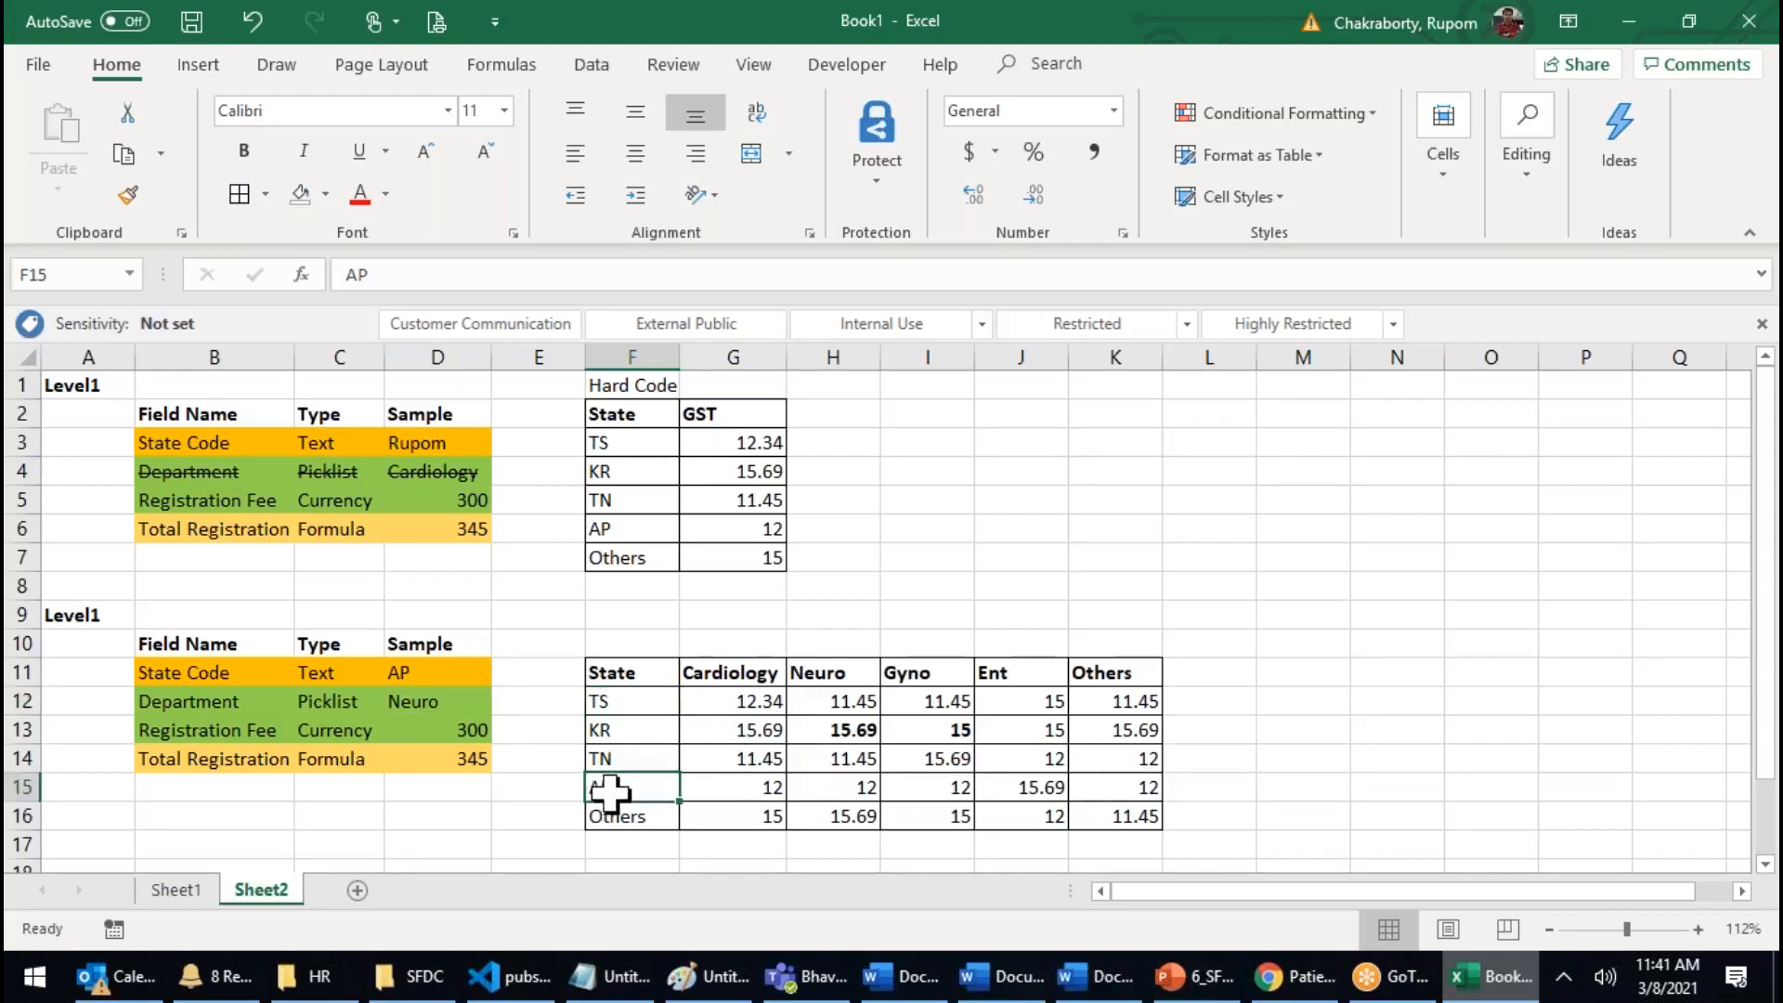
pyautogui.click(848, 787)
pyautogui.click(470, 730)
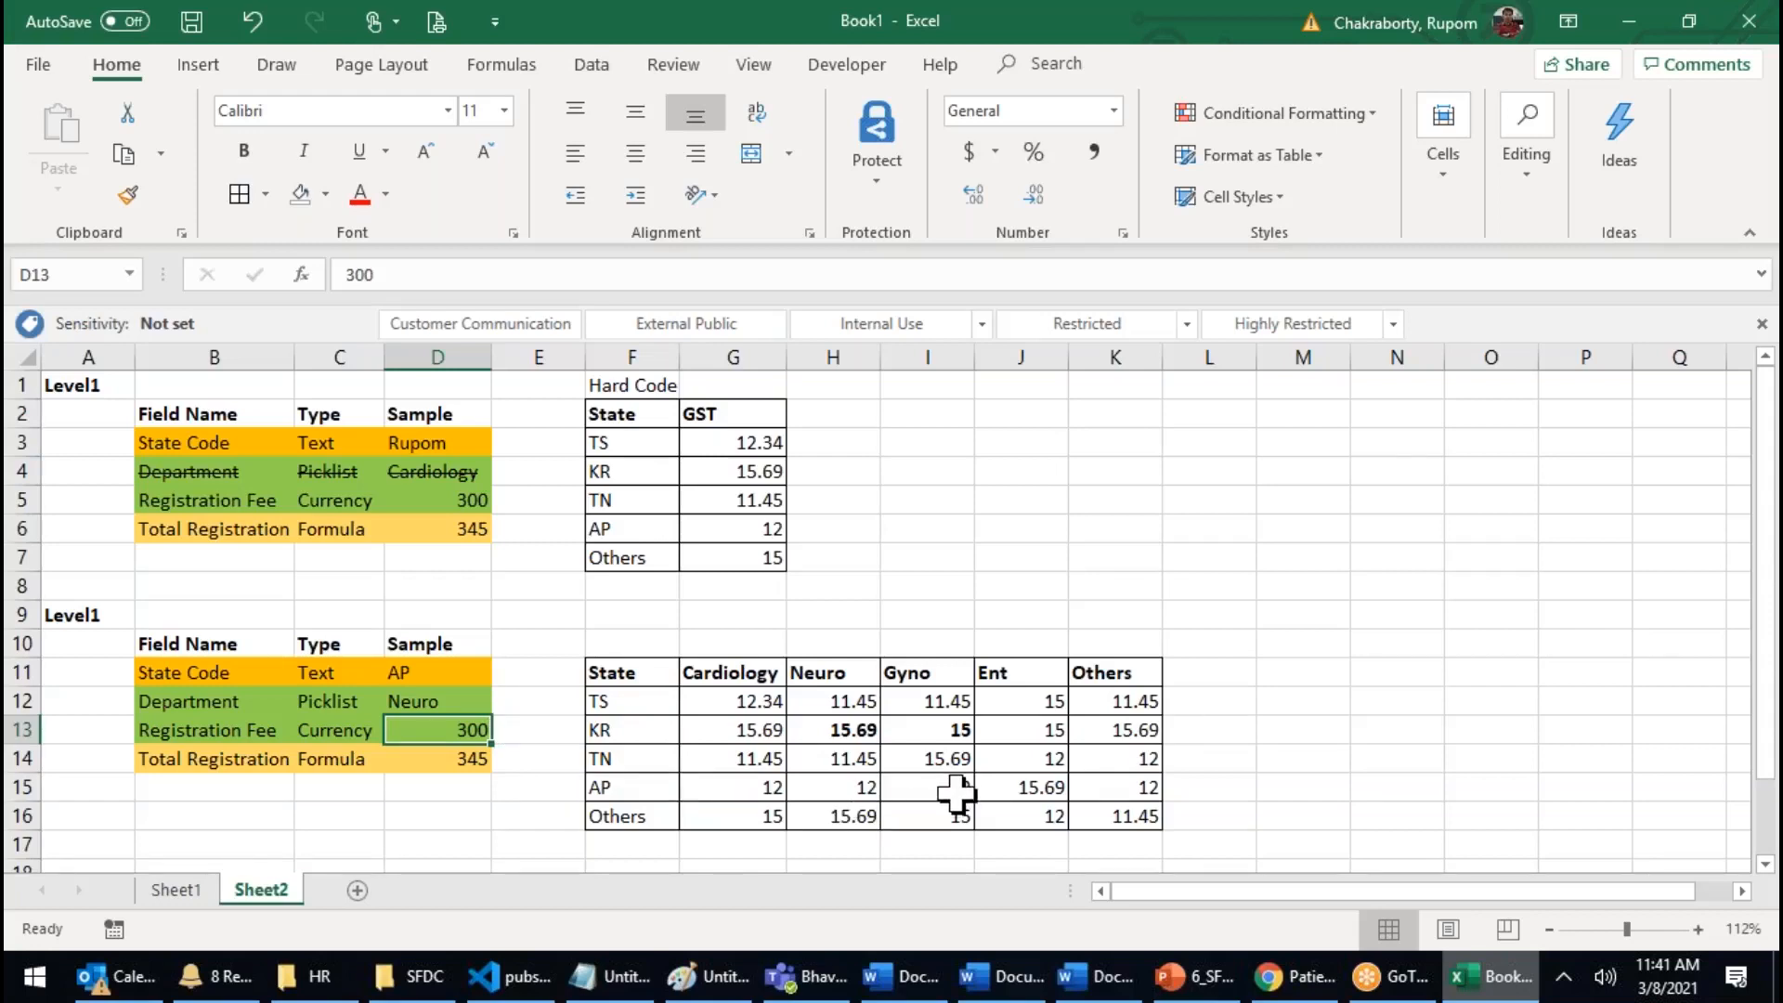
pyautogui.click(472, 762)
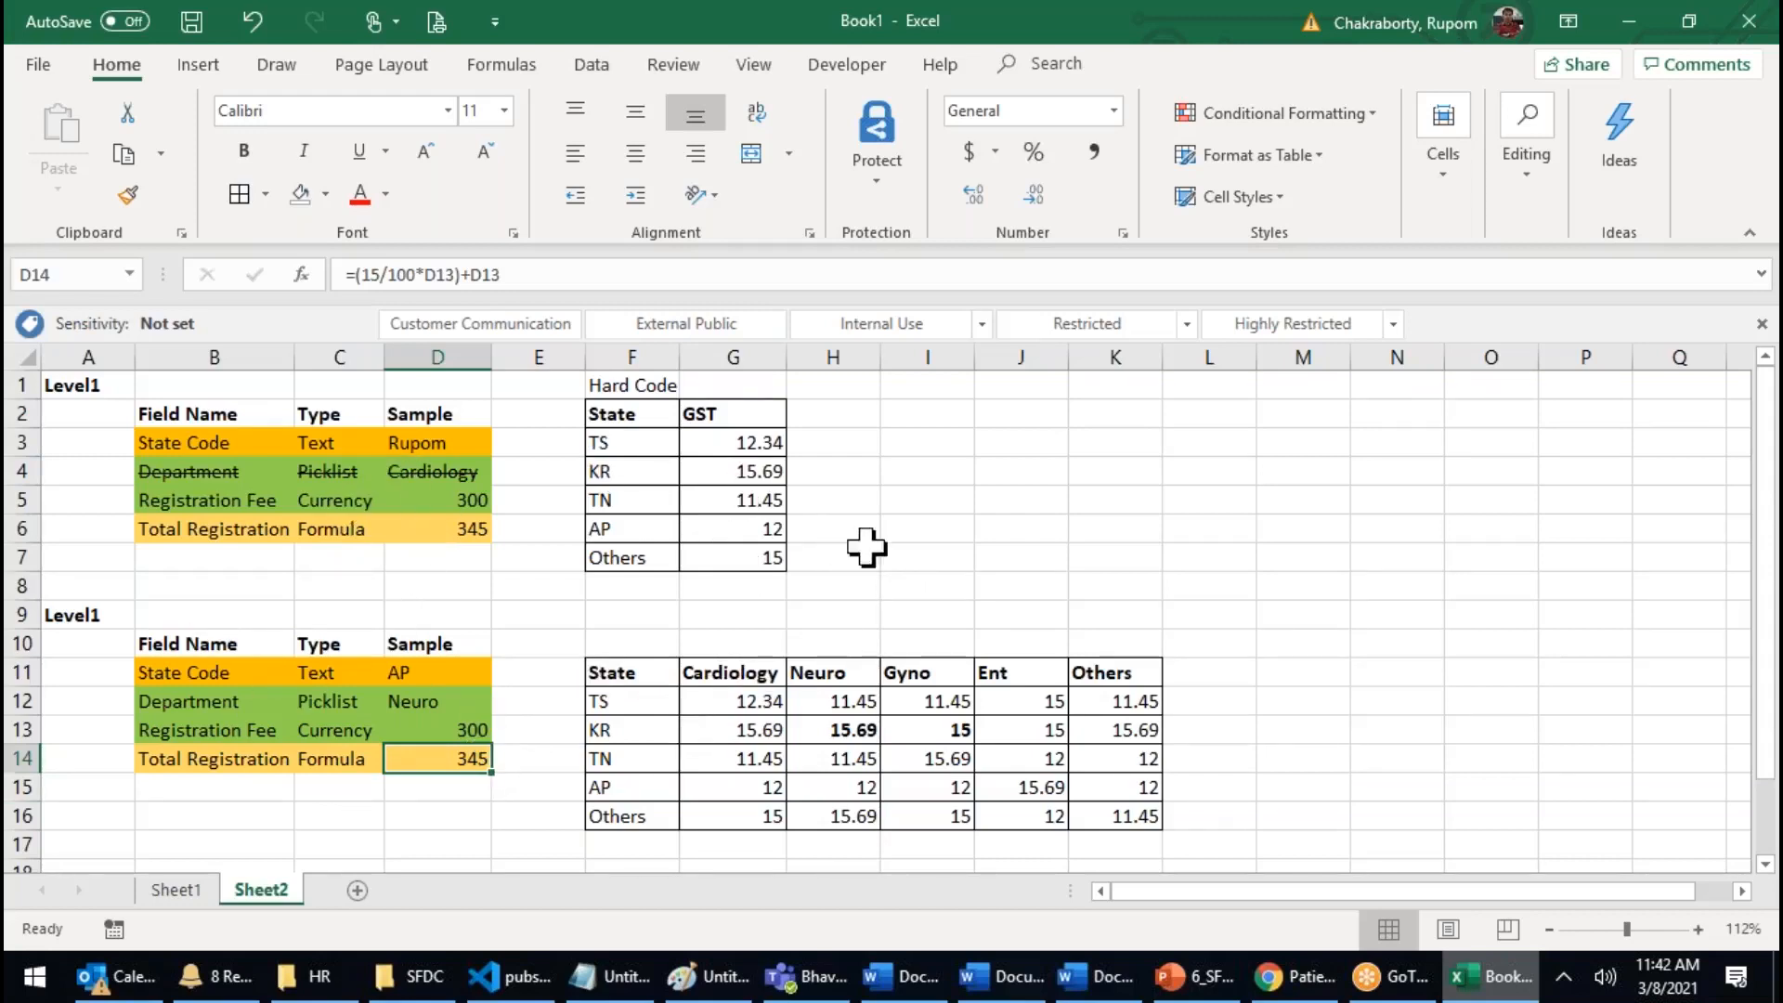
# Step: Add a formula hint beside the tables, with Hint in L4 and isPickVal in M4
pyautogui.click(966, 474)
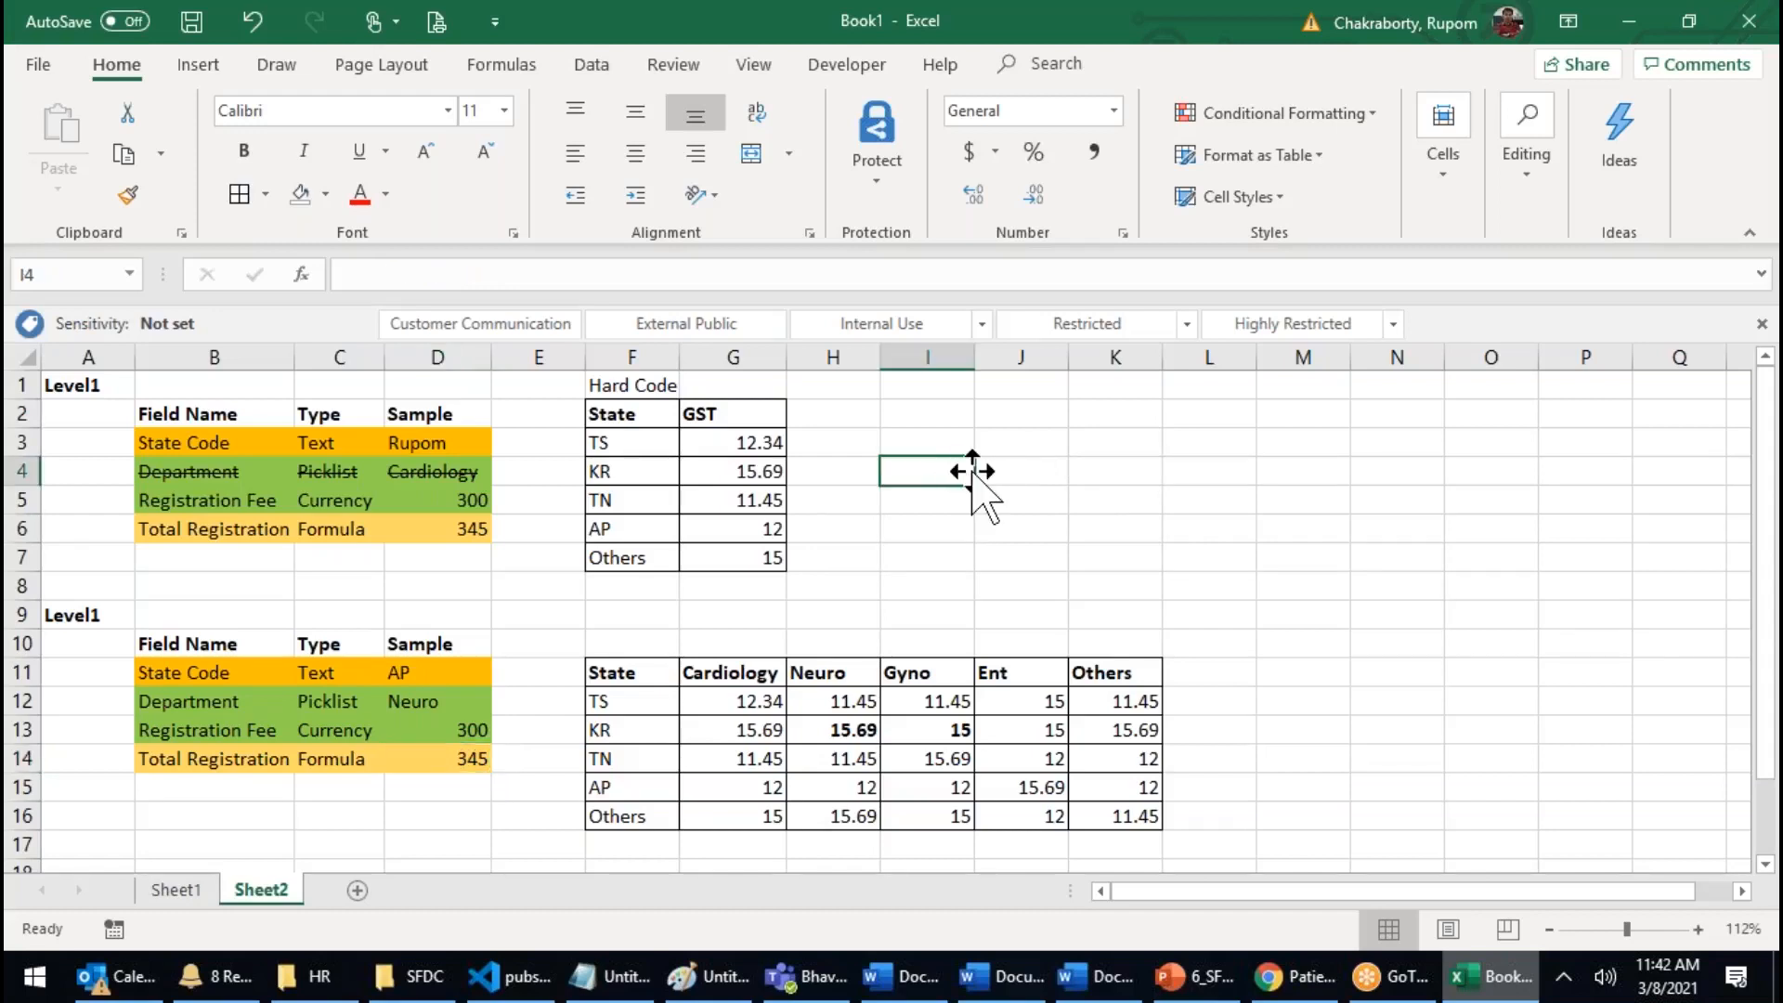
pyautogui.click(215, 620)
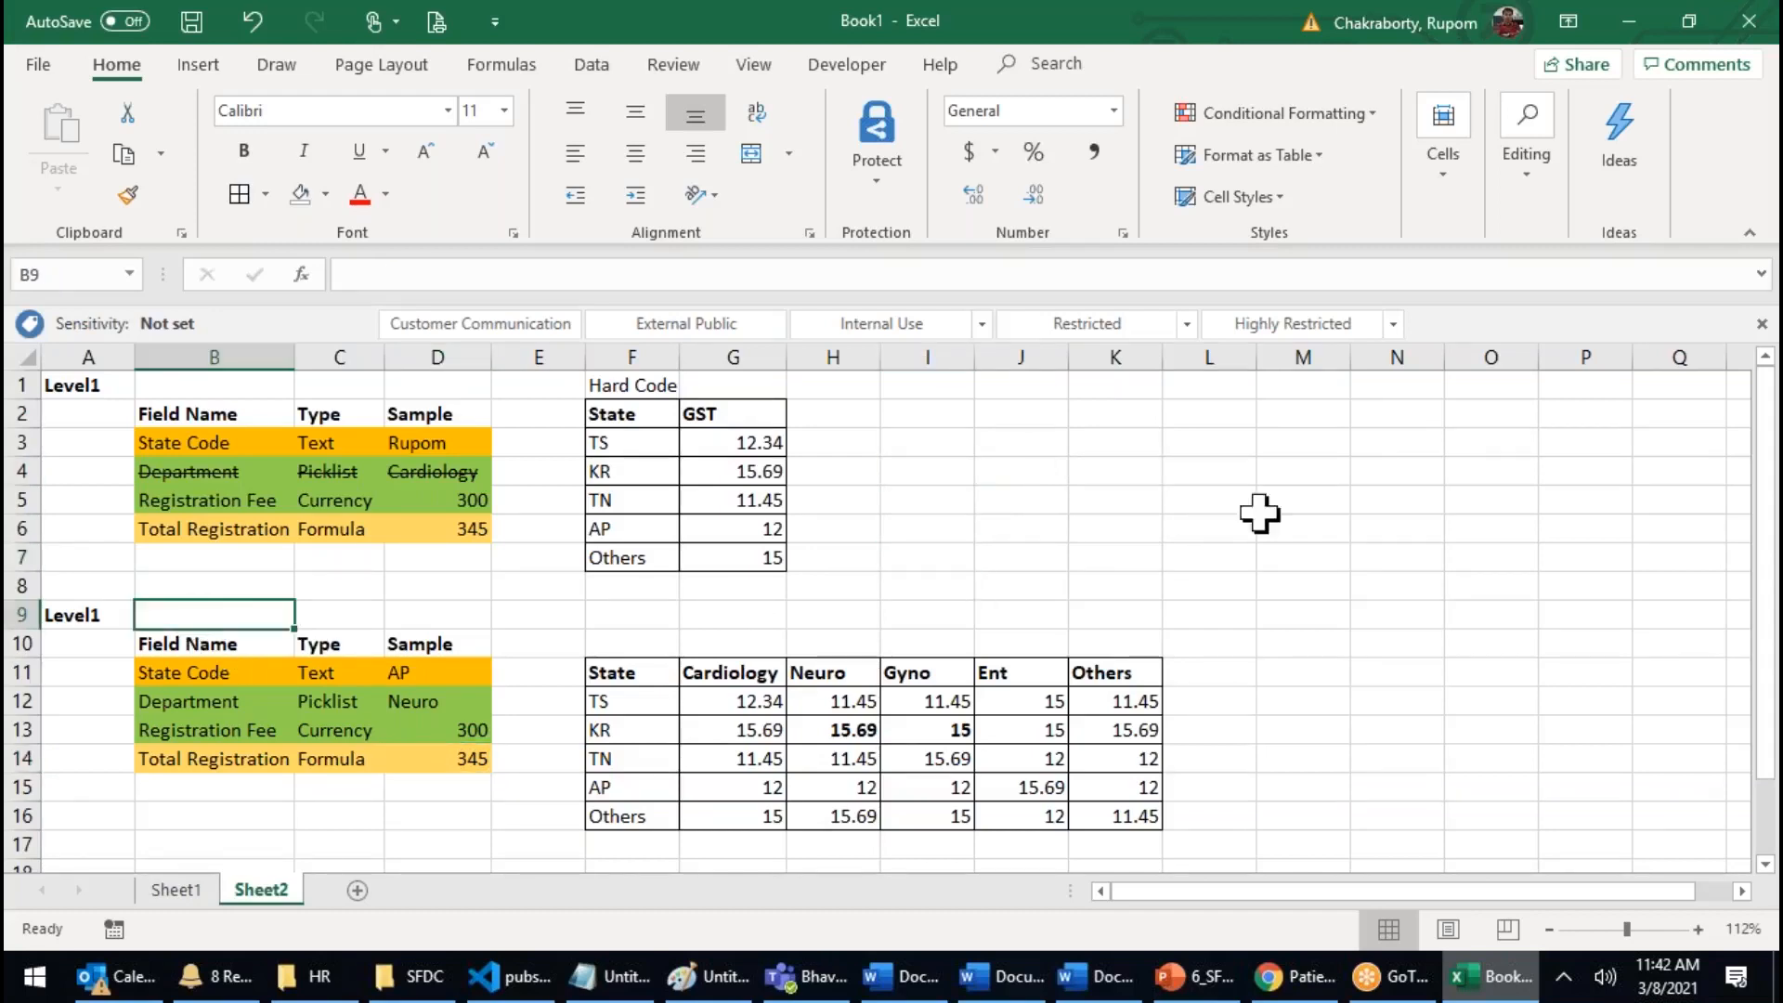
pyautogui.click(1193, 472)
pyautogui.write('hint')
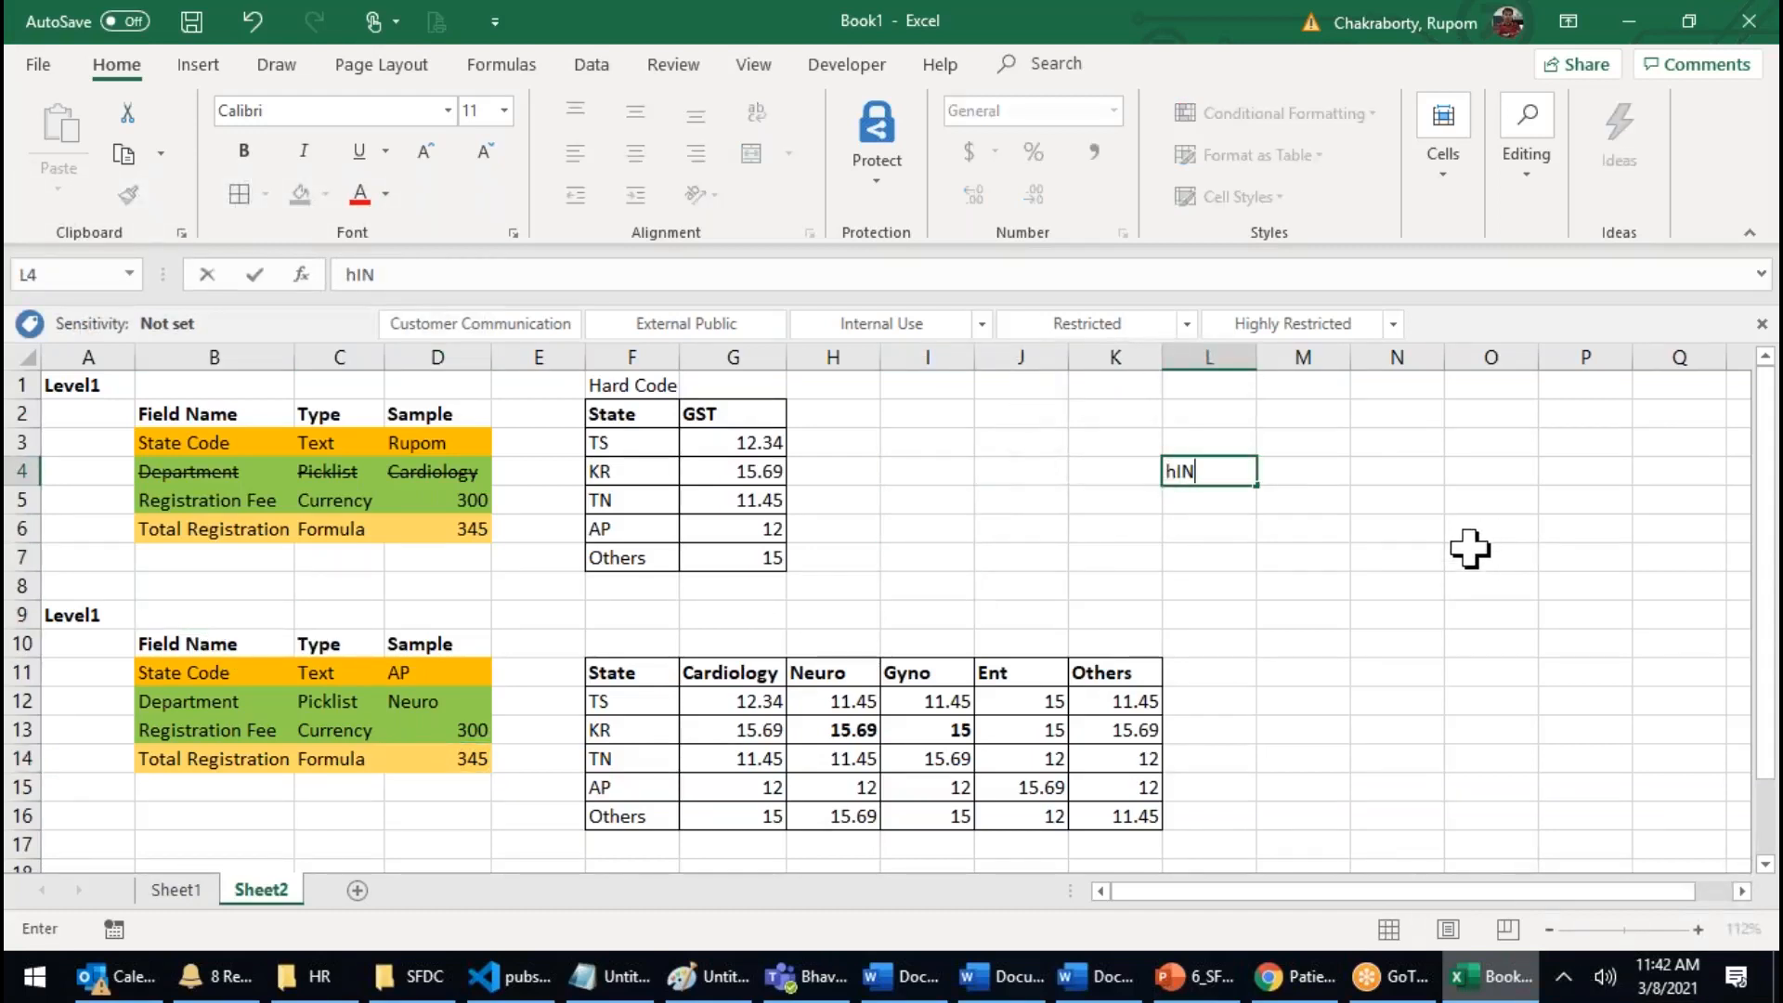
pyautogui.press('Tab')
pyautogui.write('i')
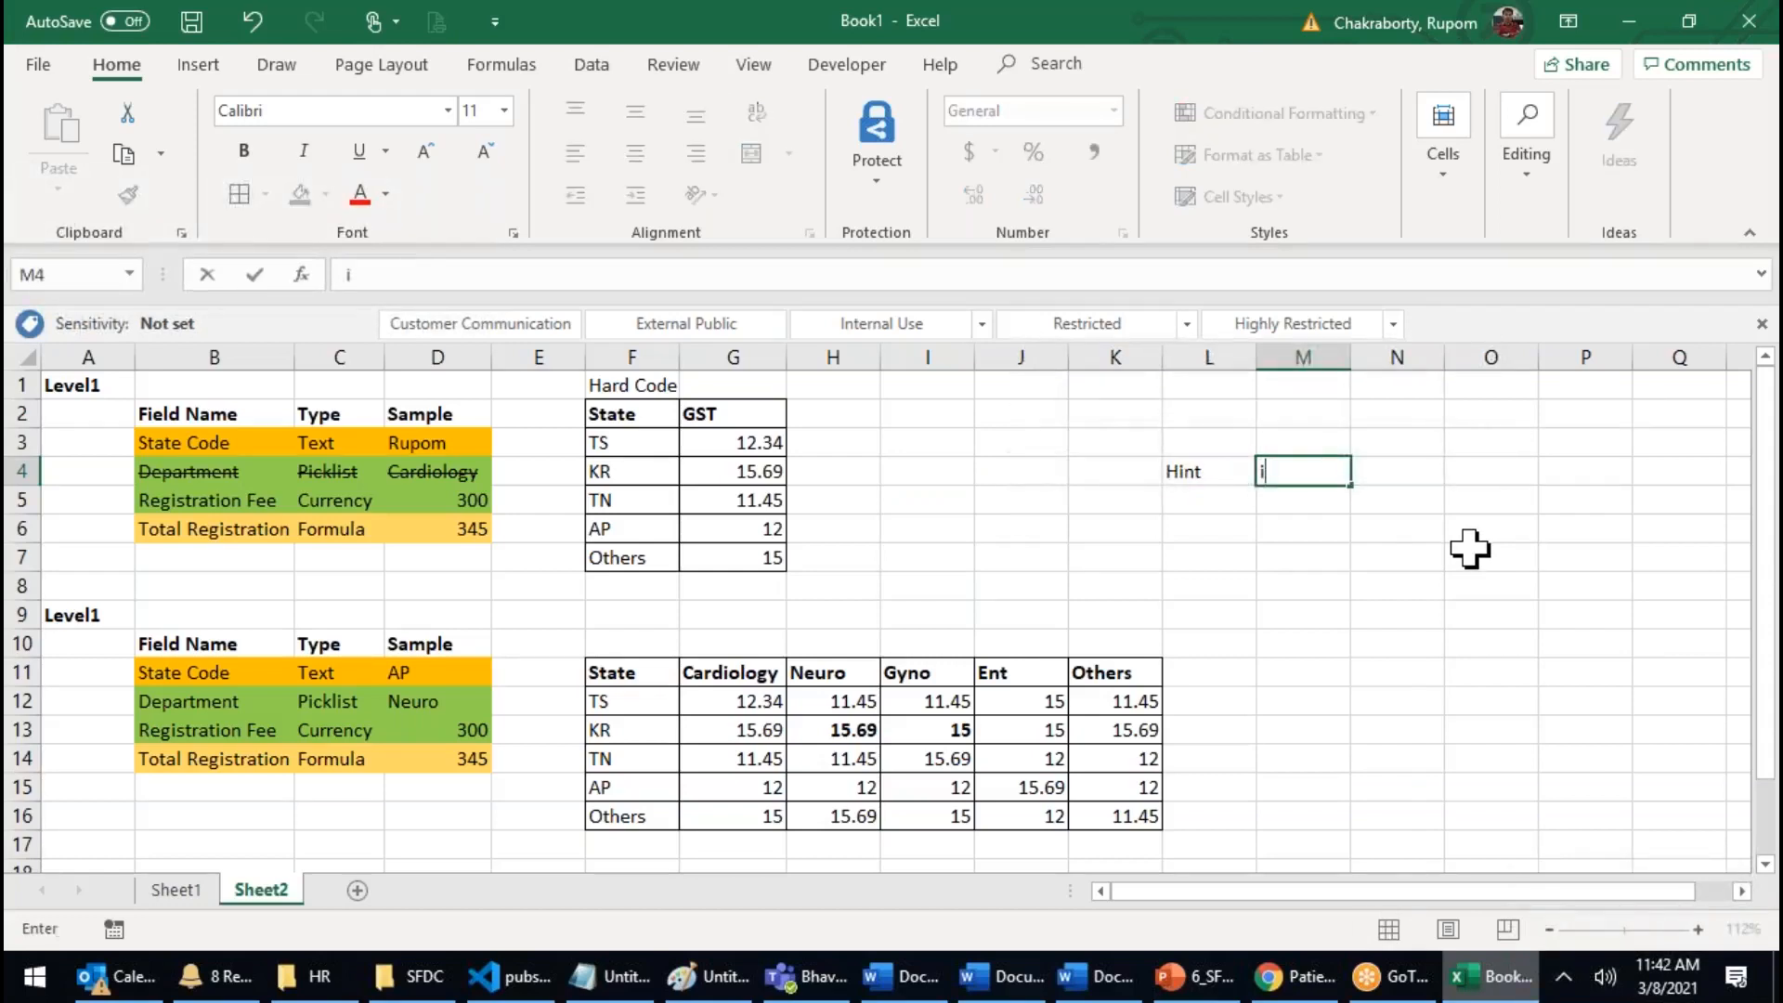
pyautogui.write('sPickVal')
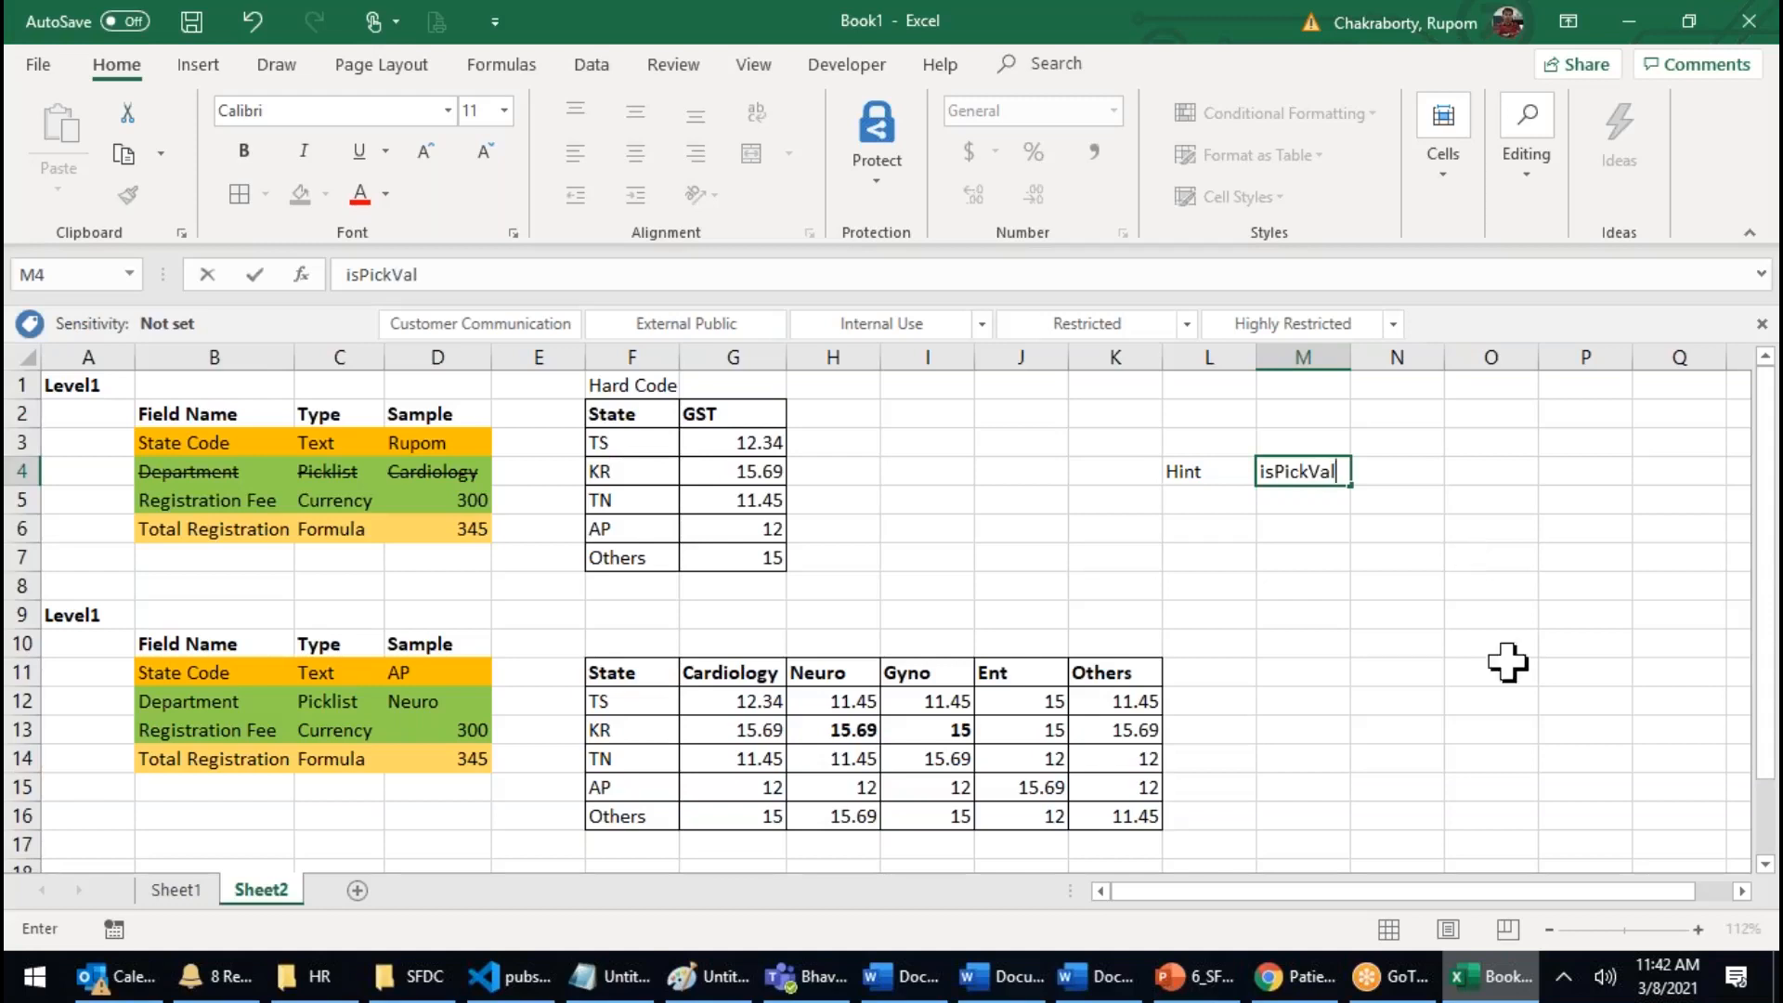
pyautogui.click(1458, 641)
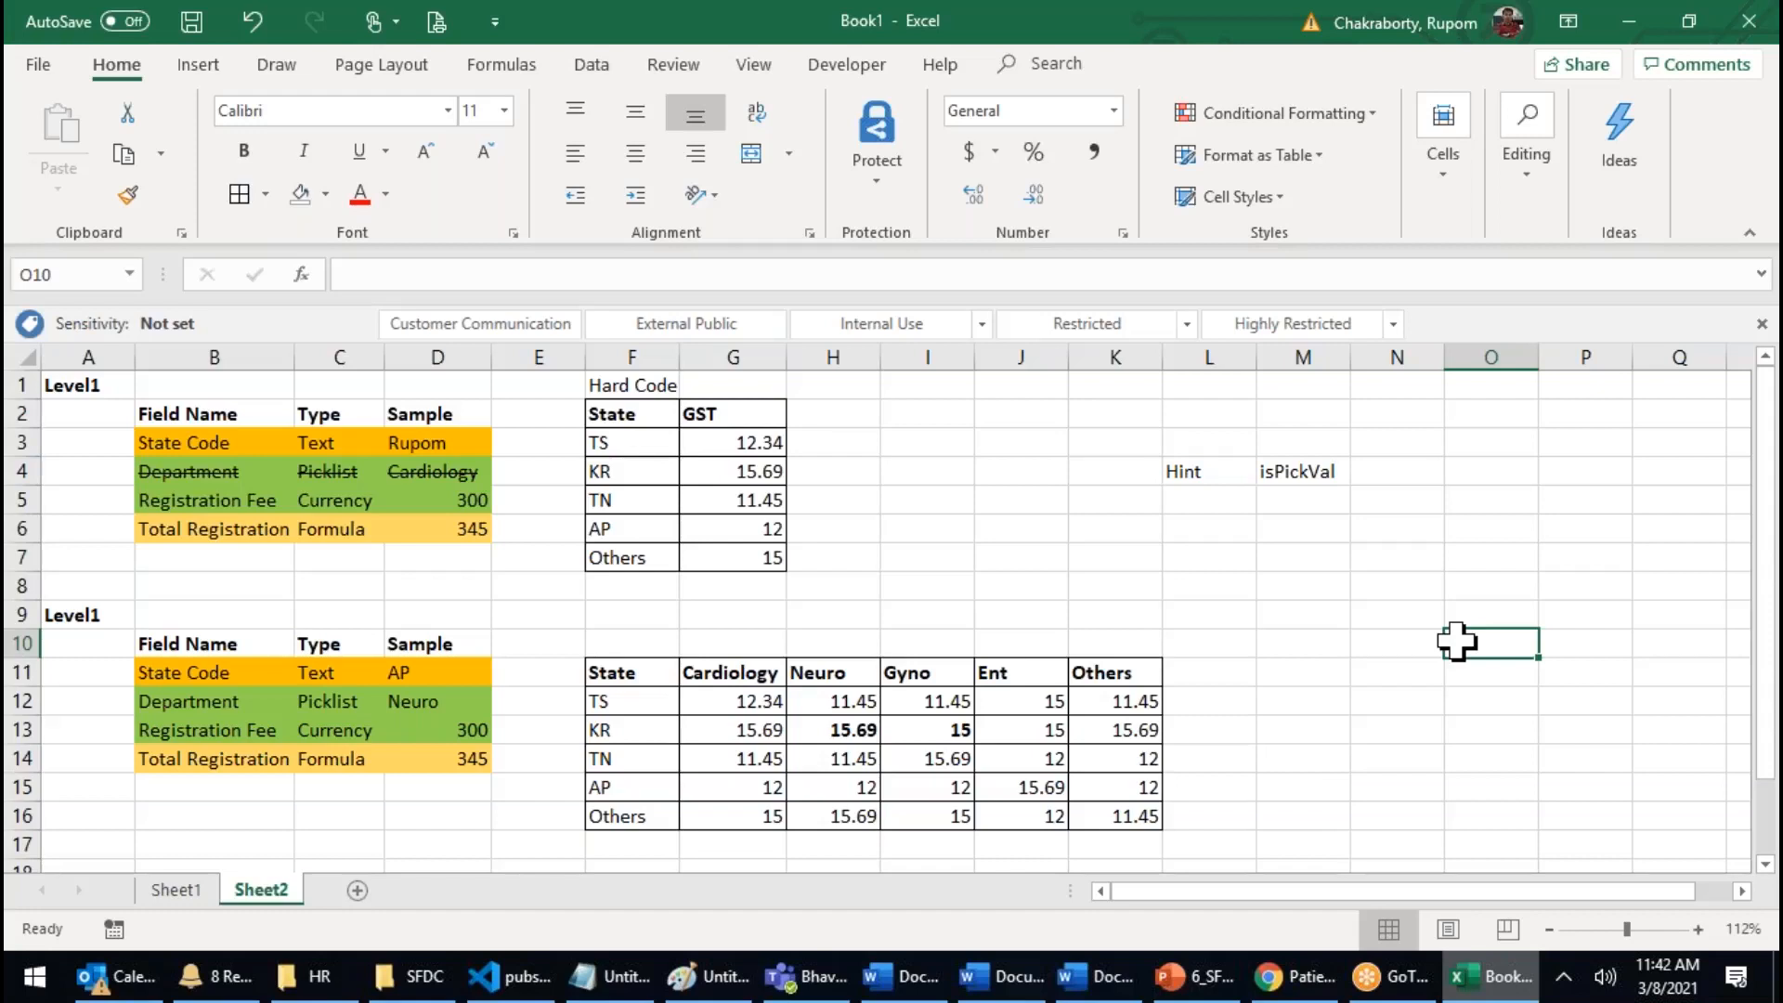
# Step: Move the Hint and isPickVal cells beside the department rate table, into L11:M11, and make Hint bold
pyautogui.moveTo(1181, 474); pyautogui.dragTo(1358, 692)
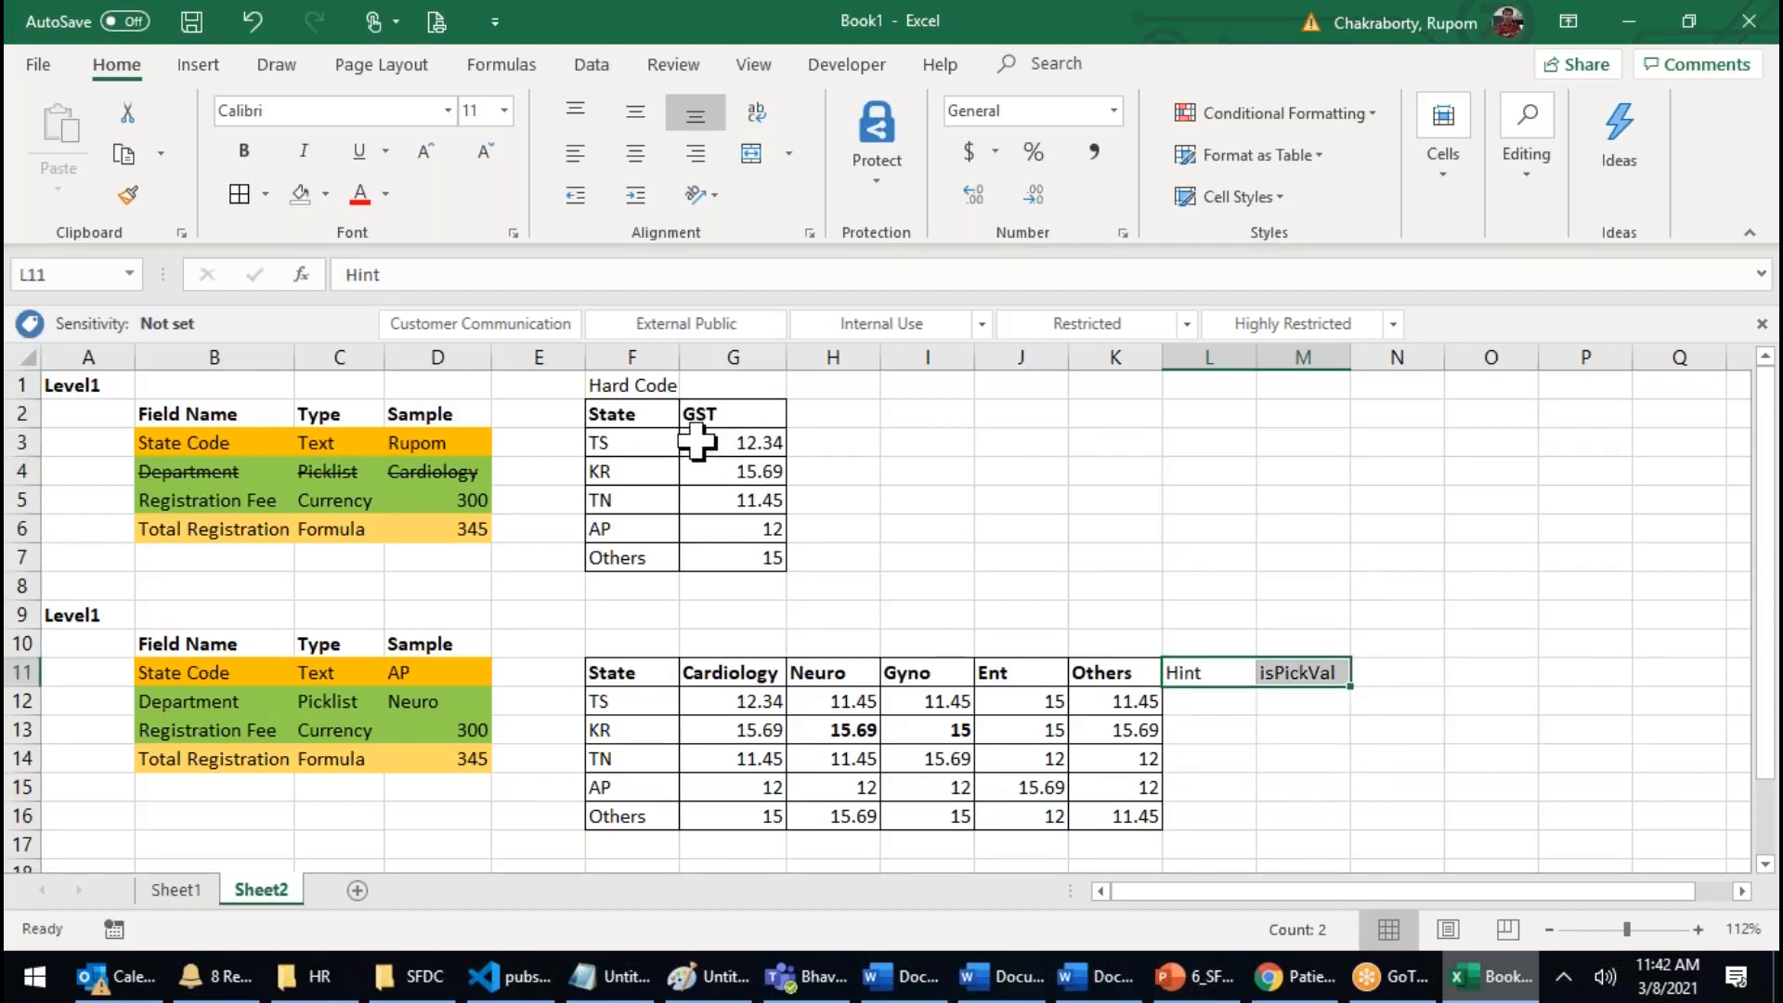
pyautogui.click(1306, 502)
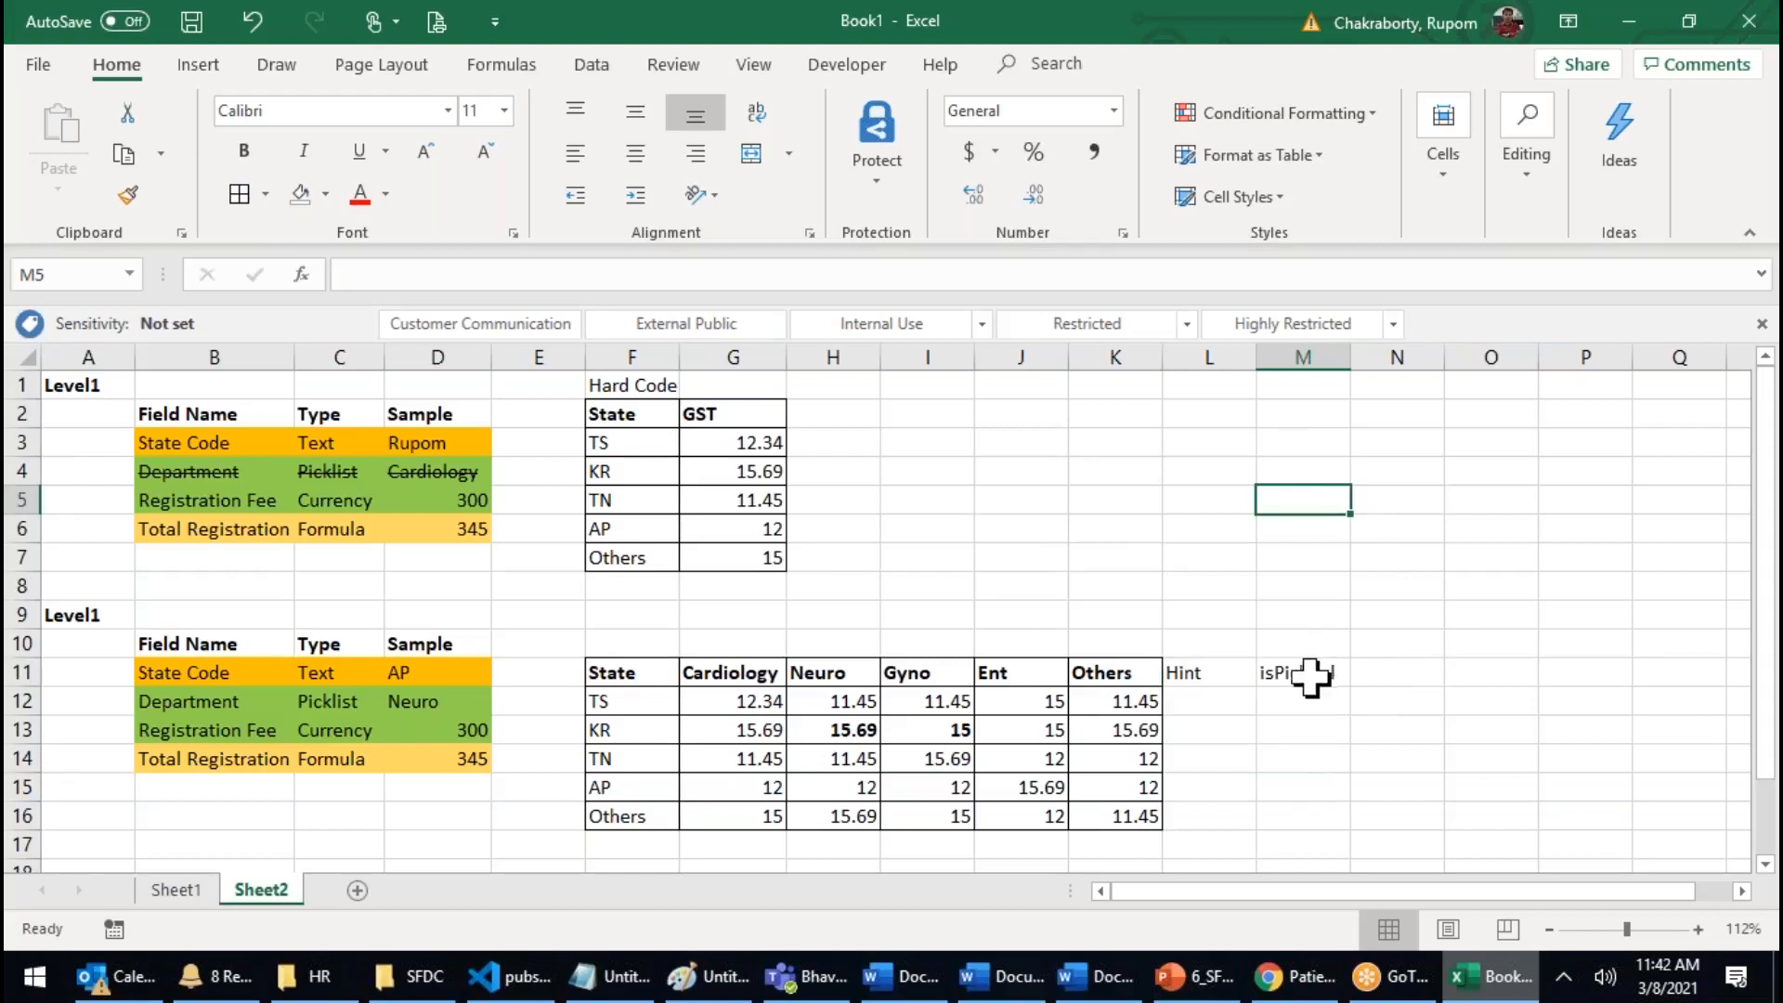
pyautogui.click(1209, 676)
pyautogui.hotkey('ctrl', 'b')
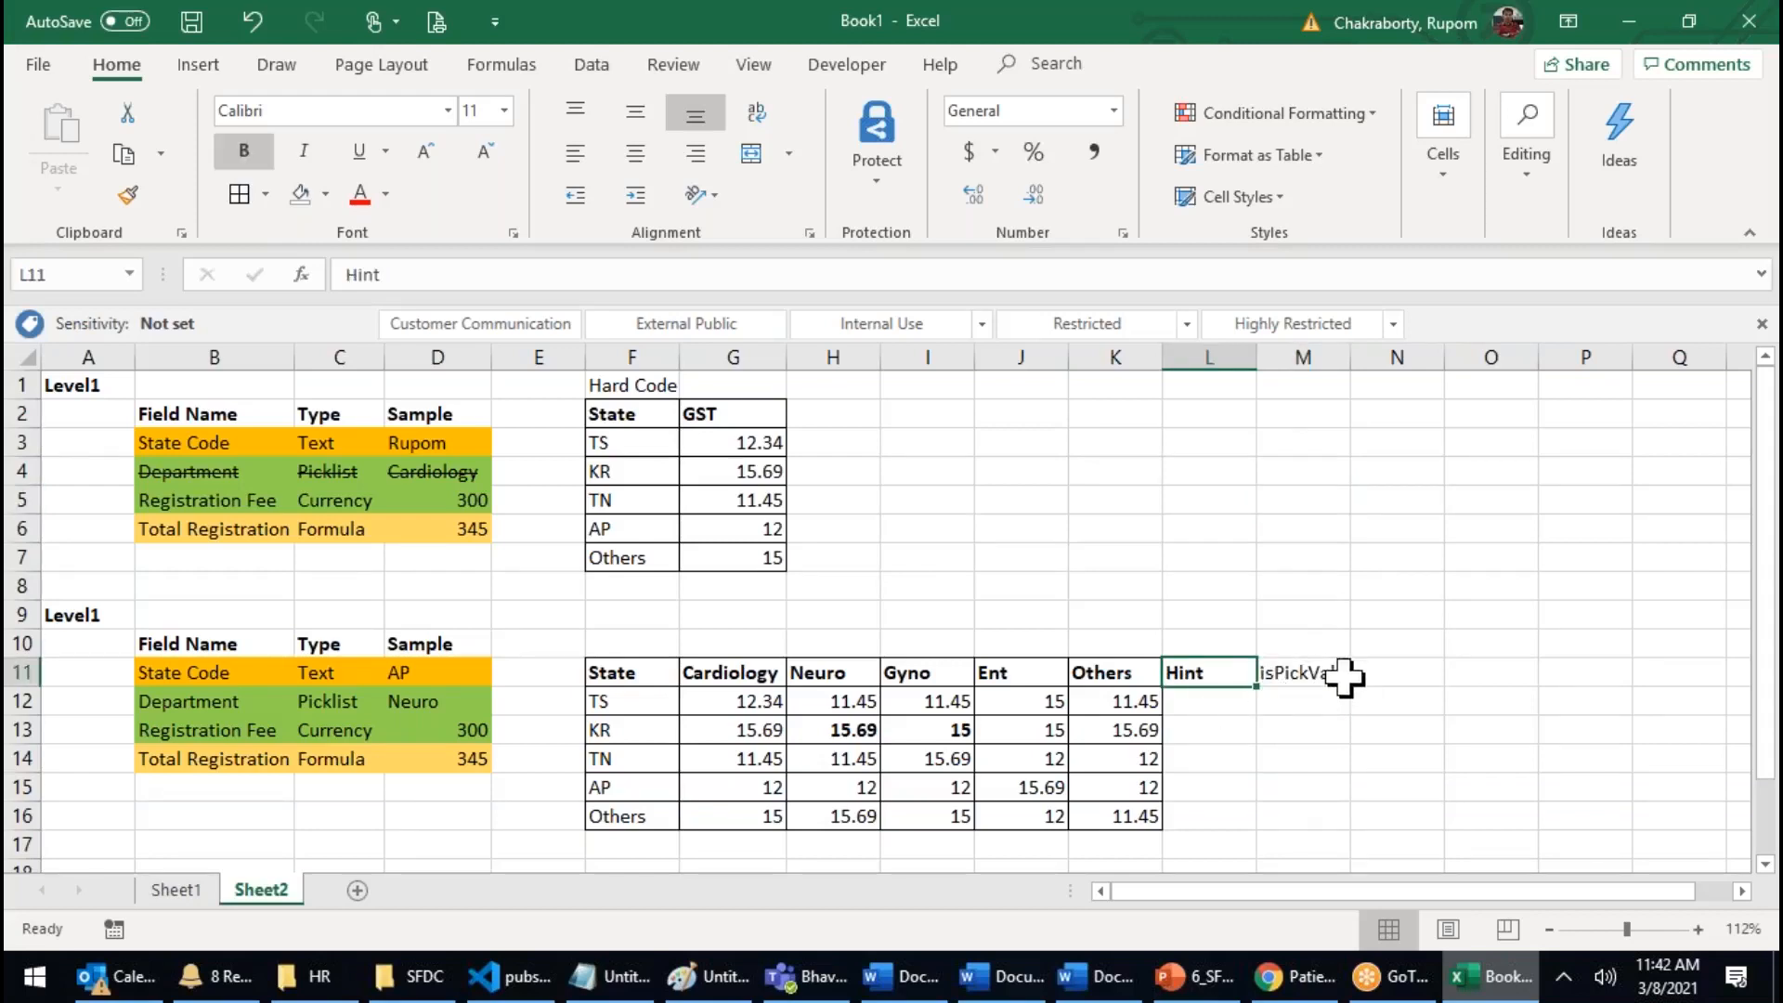
pyautogui.press('Right')
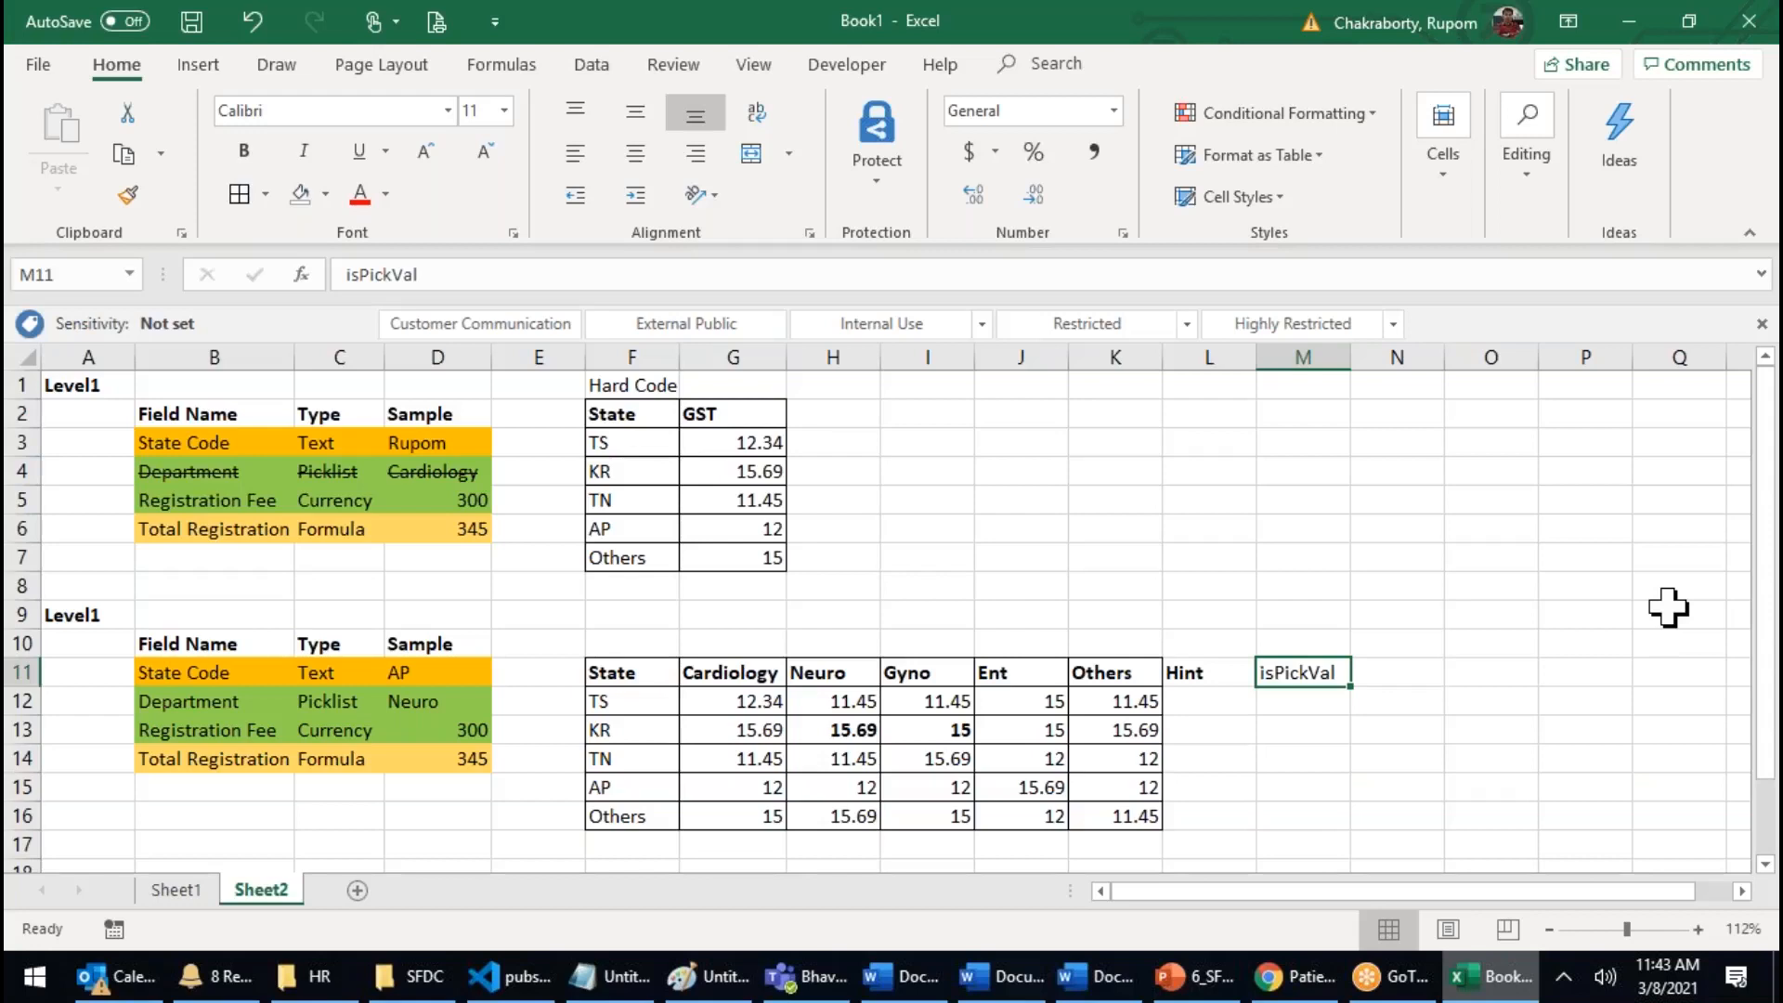
# Step: Change the font colour of the Total Registration rows in both field tables, B6:D6 and B14:D14, to red
pyautogui.click(1233, 43)
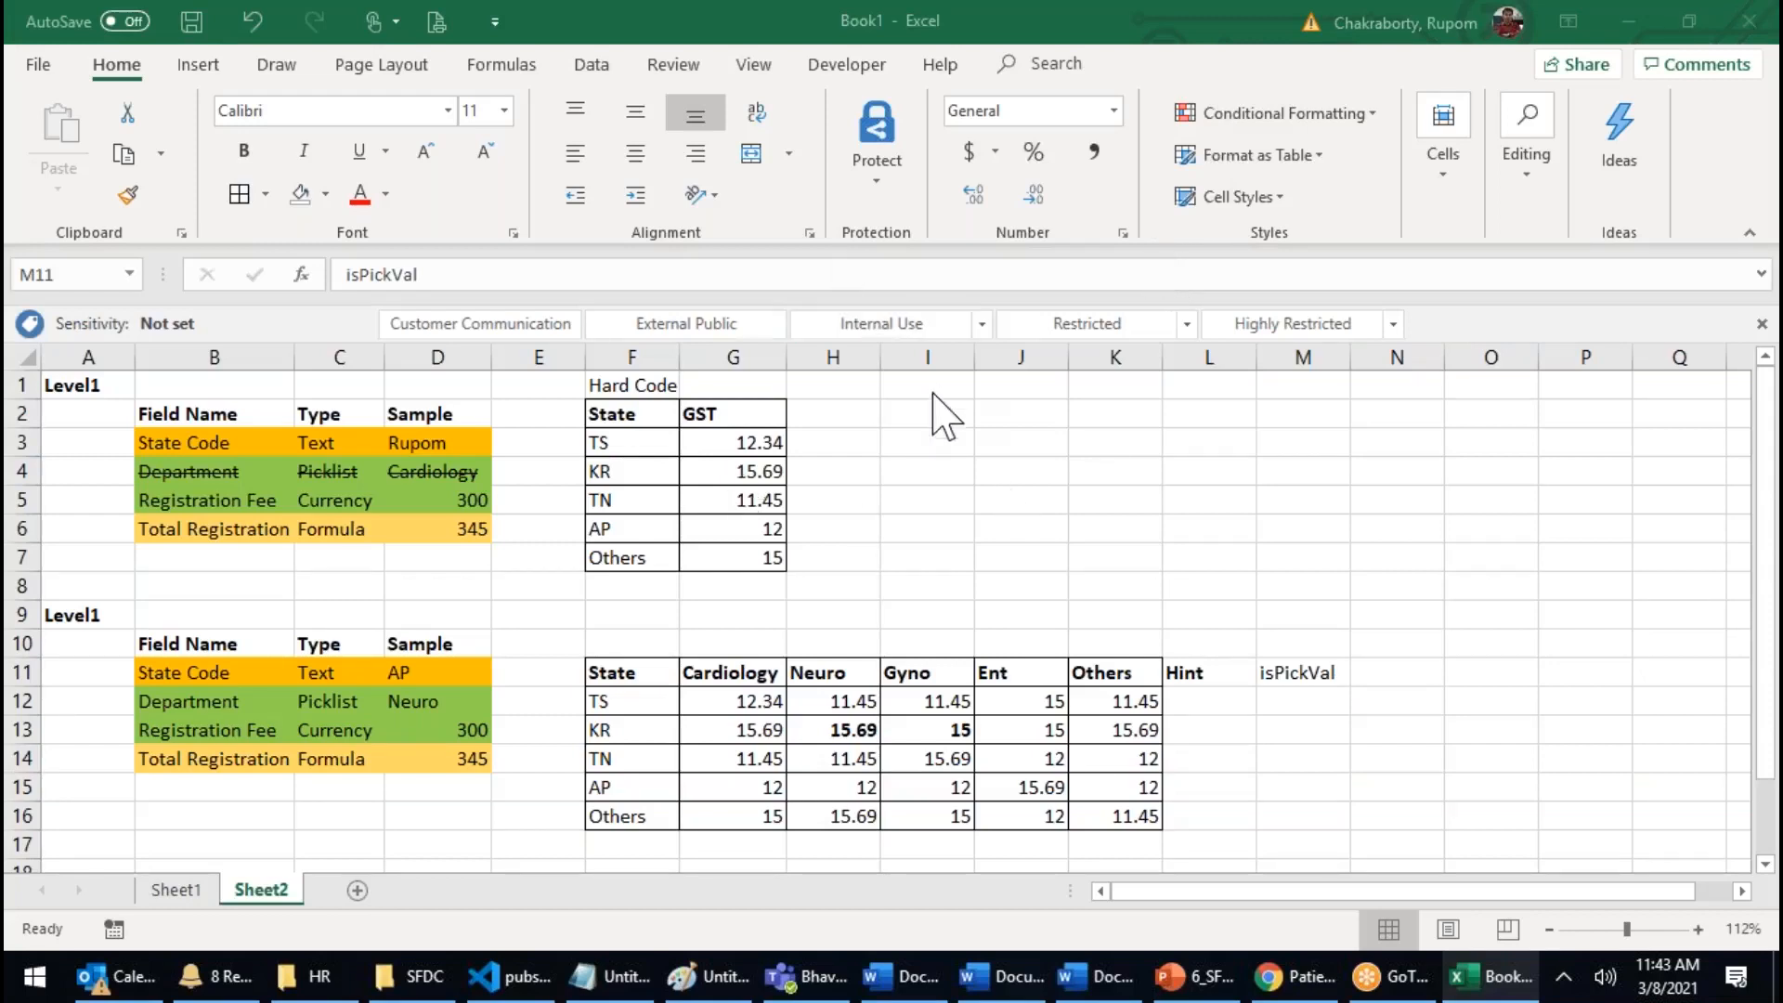
pyautogui.click(251, 558)
pyautogui.moveTo(247, 531); pyautogui.dragTo(464, 529)
pyautogui.click(359, 195)
pyautogui.moveTo(232, 758); pyautogui.dragTo(466, 760)
pyautogui.click(358, 193)
pyautogui.click(1260, 497)
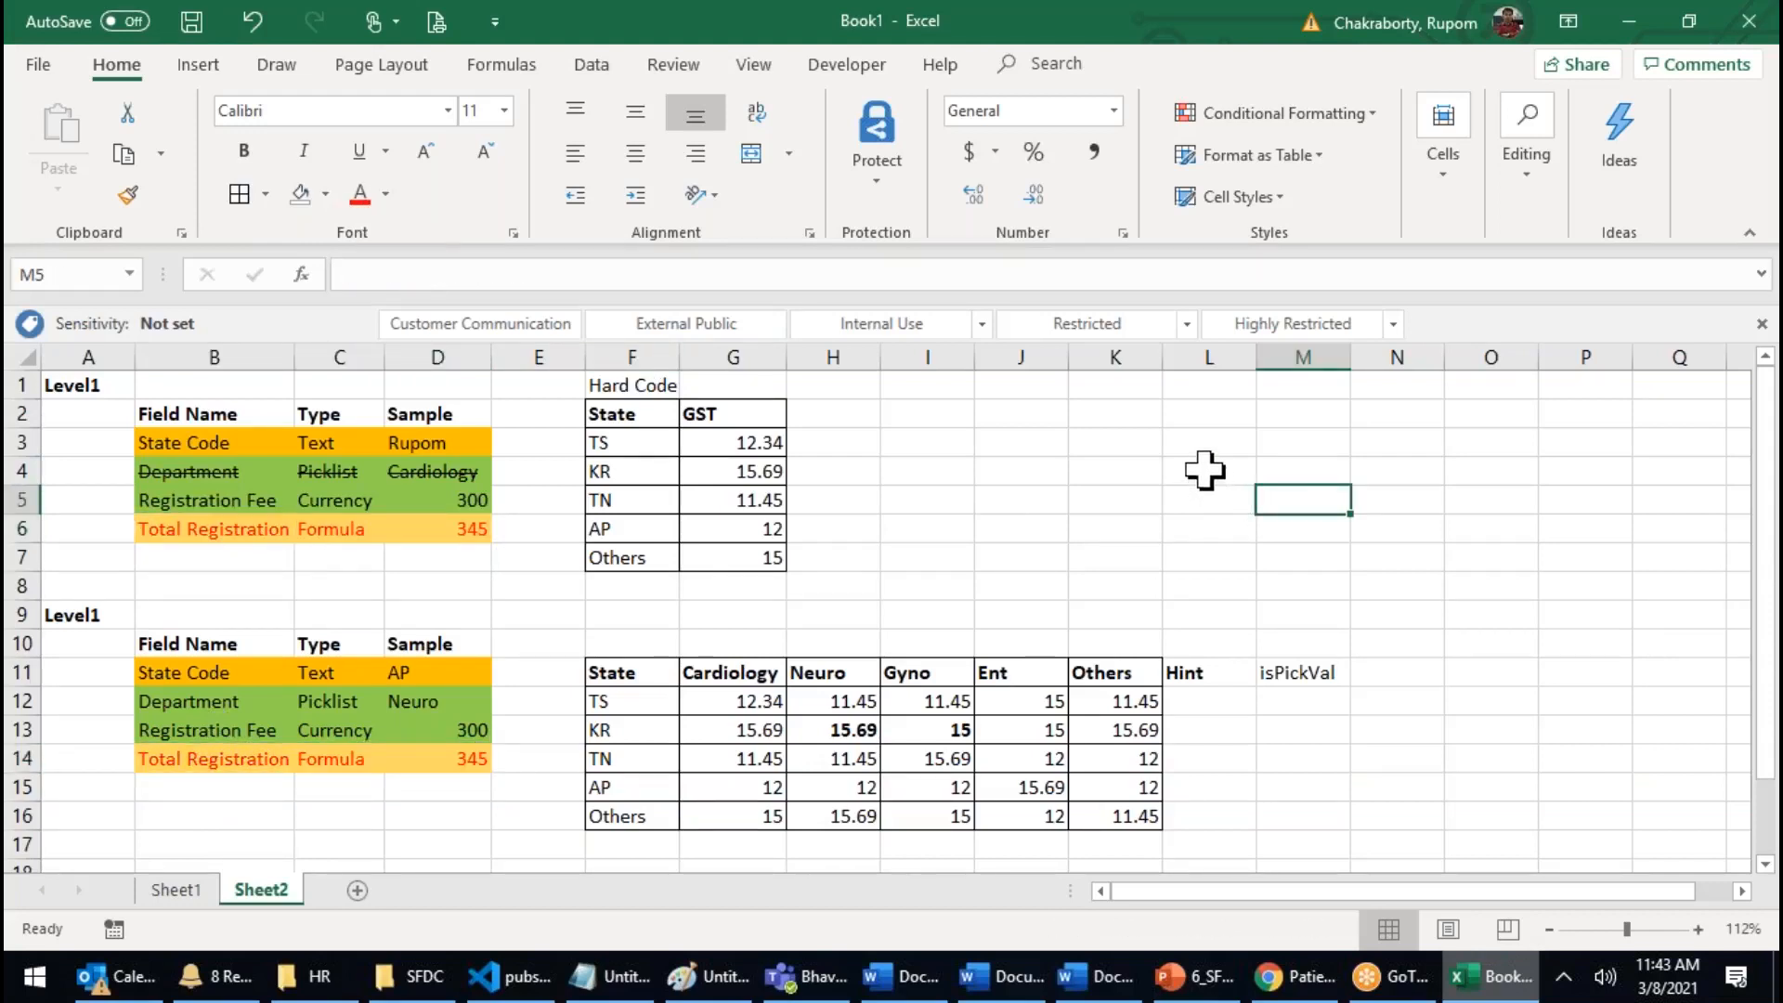
pyautogui.click(1239, 41)
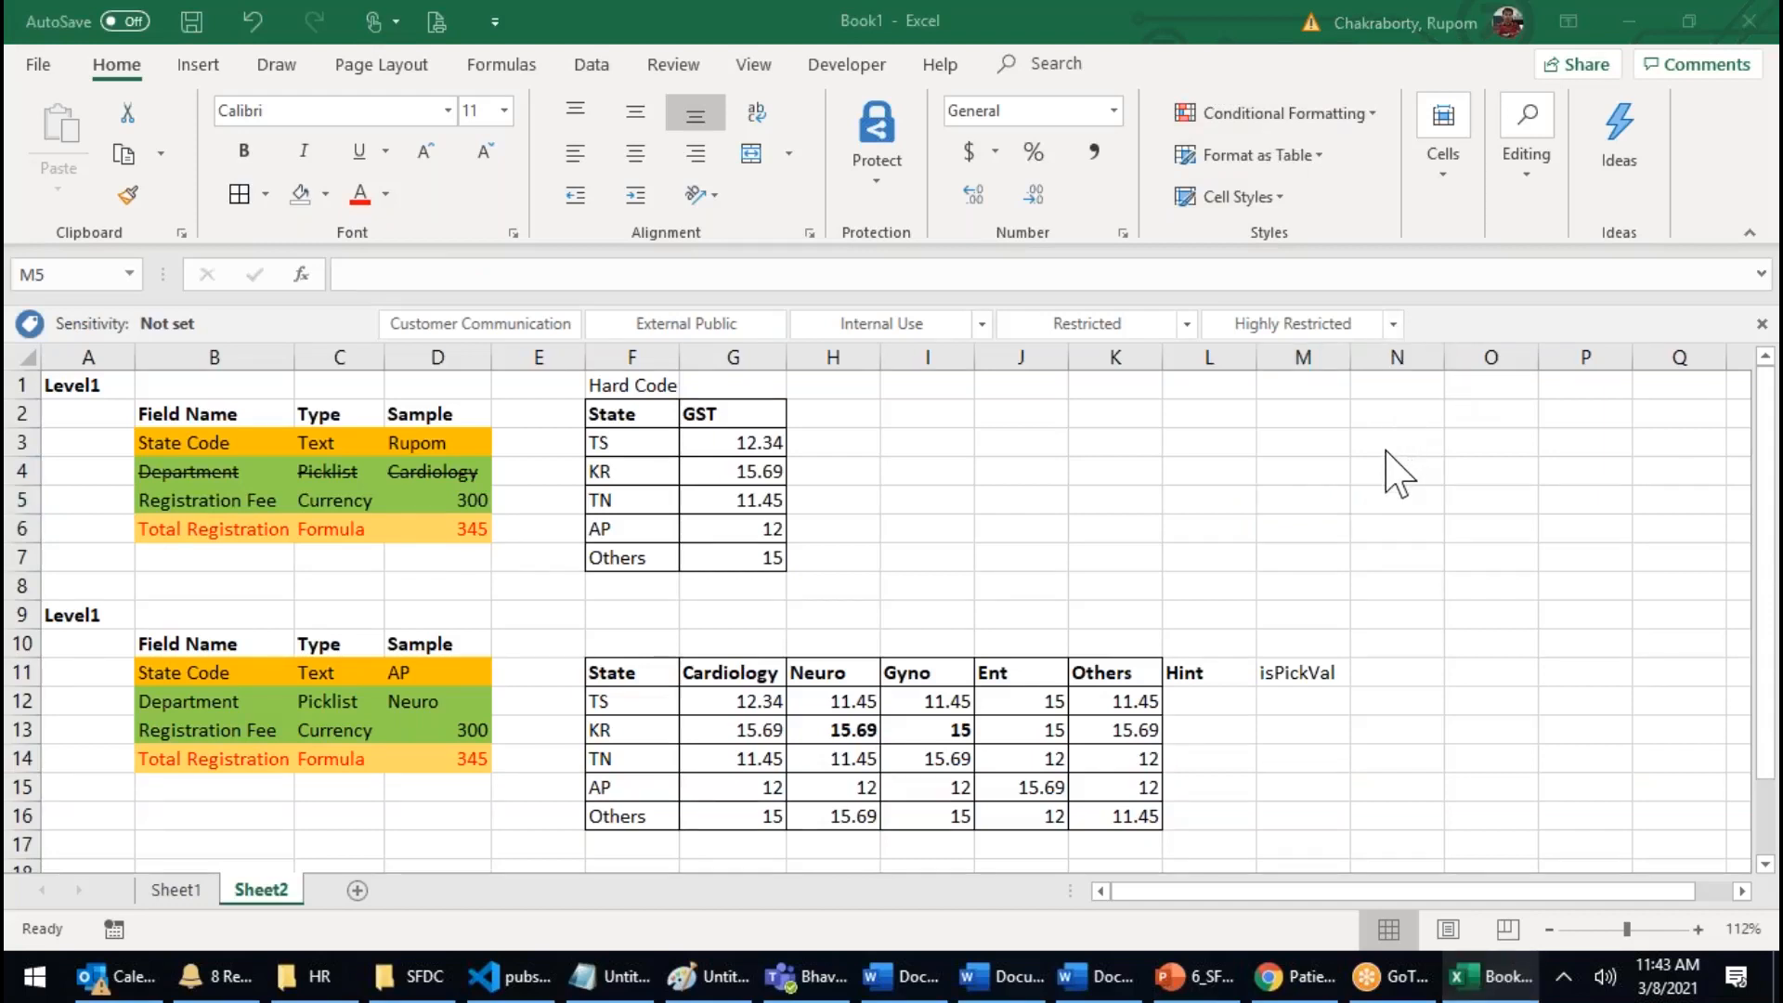
pyautogui.click(382, 611)
pyautogui.click(1218, 72)
# Step: Enter the sample city names Hyderabad, Muradabad and Mumbai in M2:M4
pyautogui.click(1310, 415)
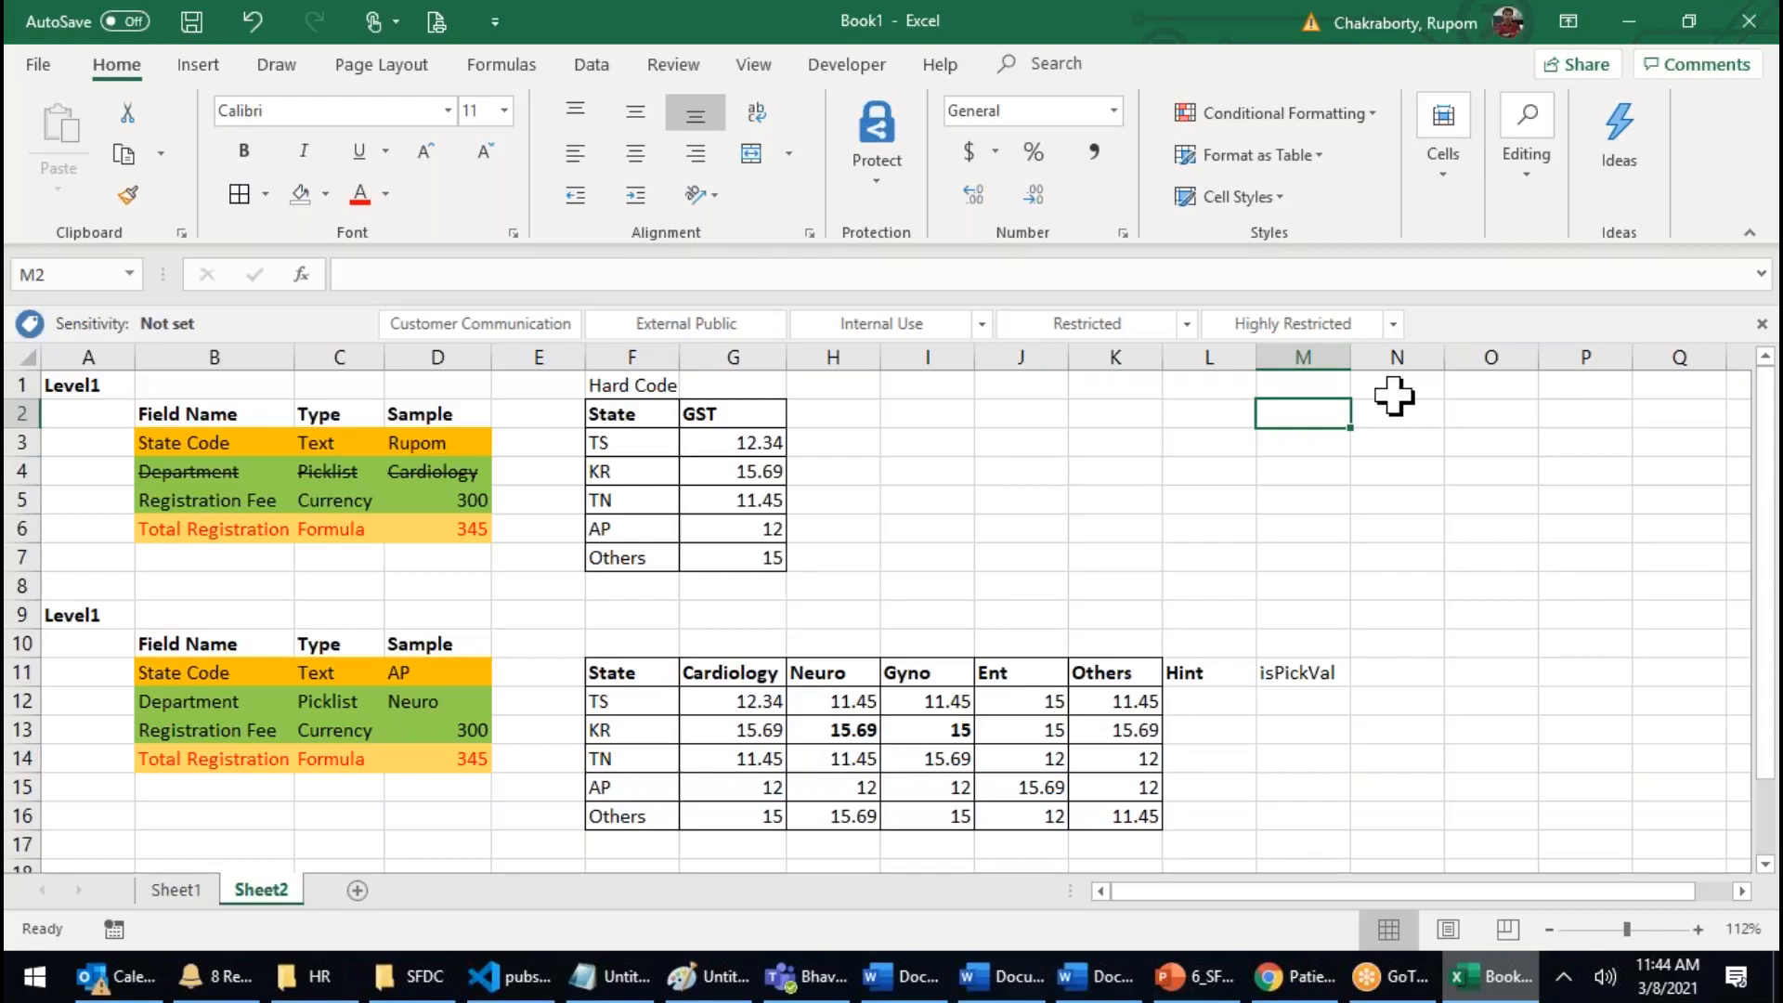
pyautogui.write('H')
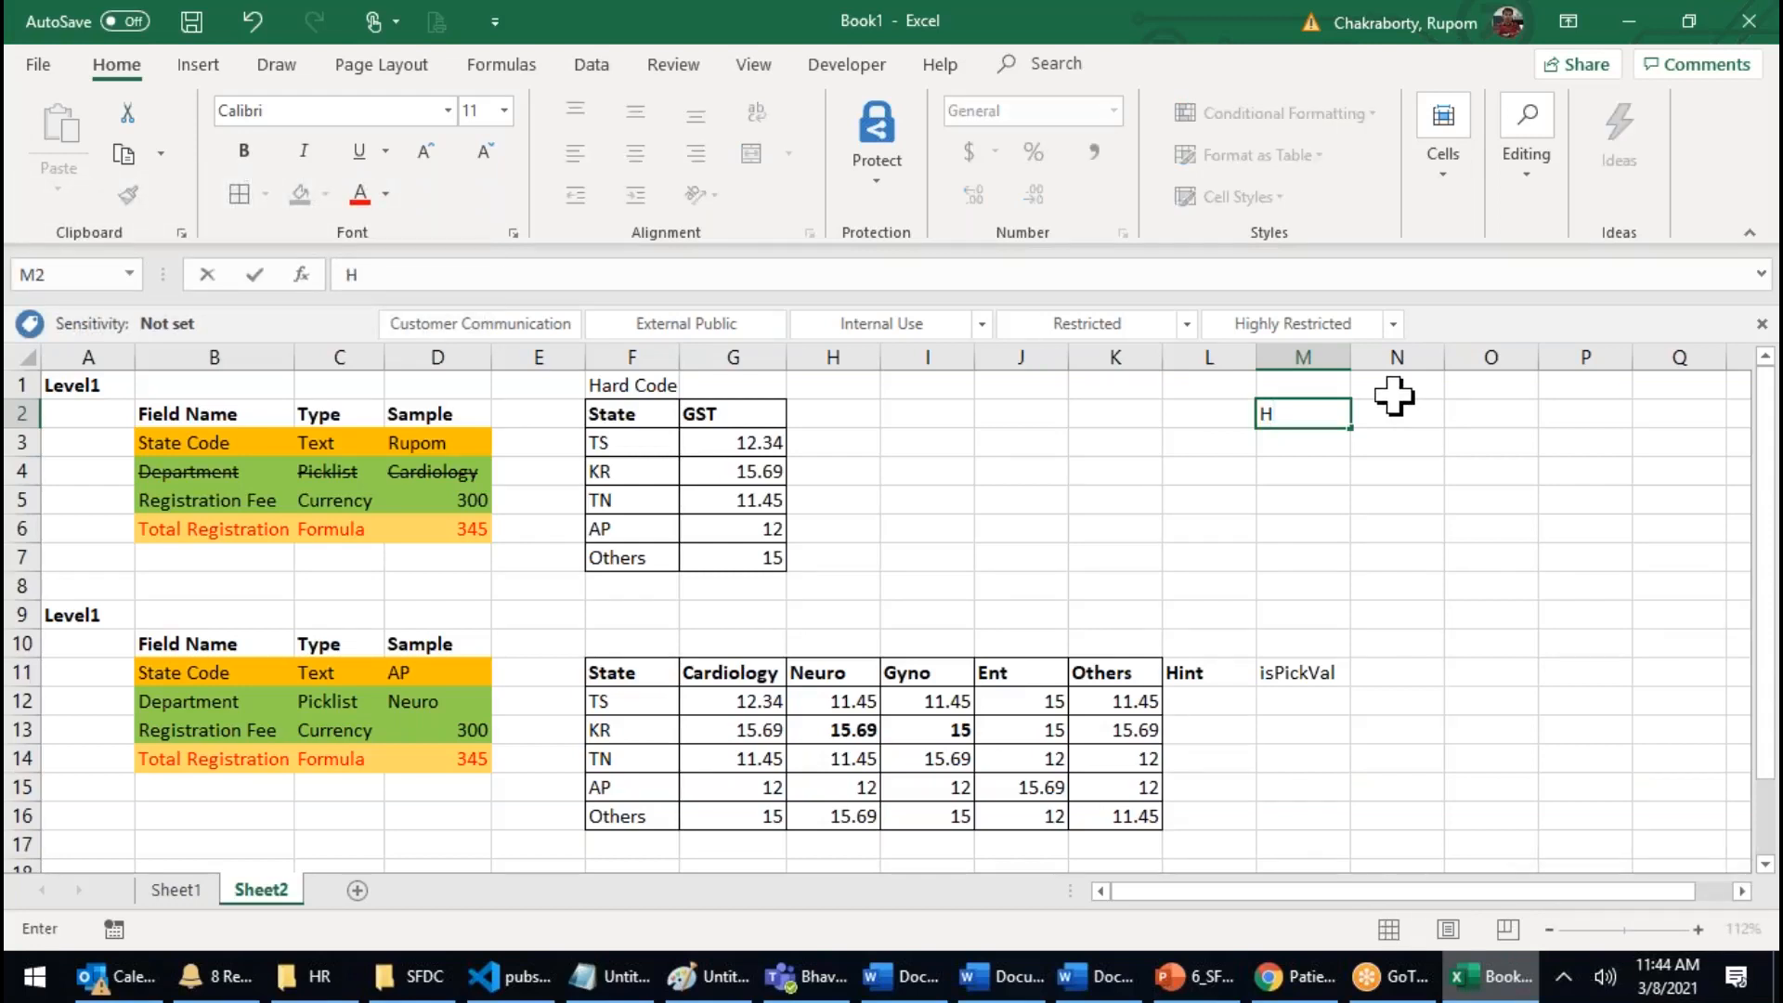
pyautogui.write('yderabad')
pyautogui.press('Return')
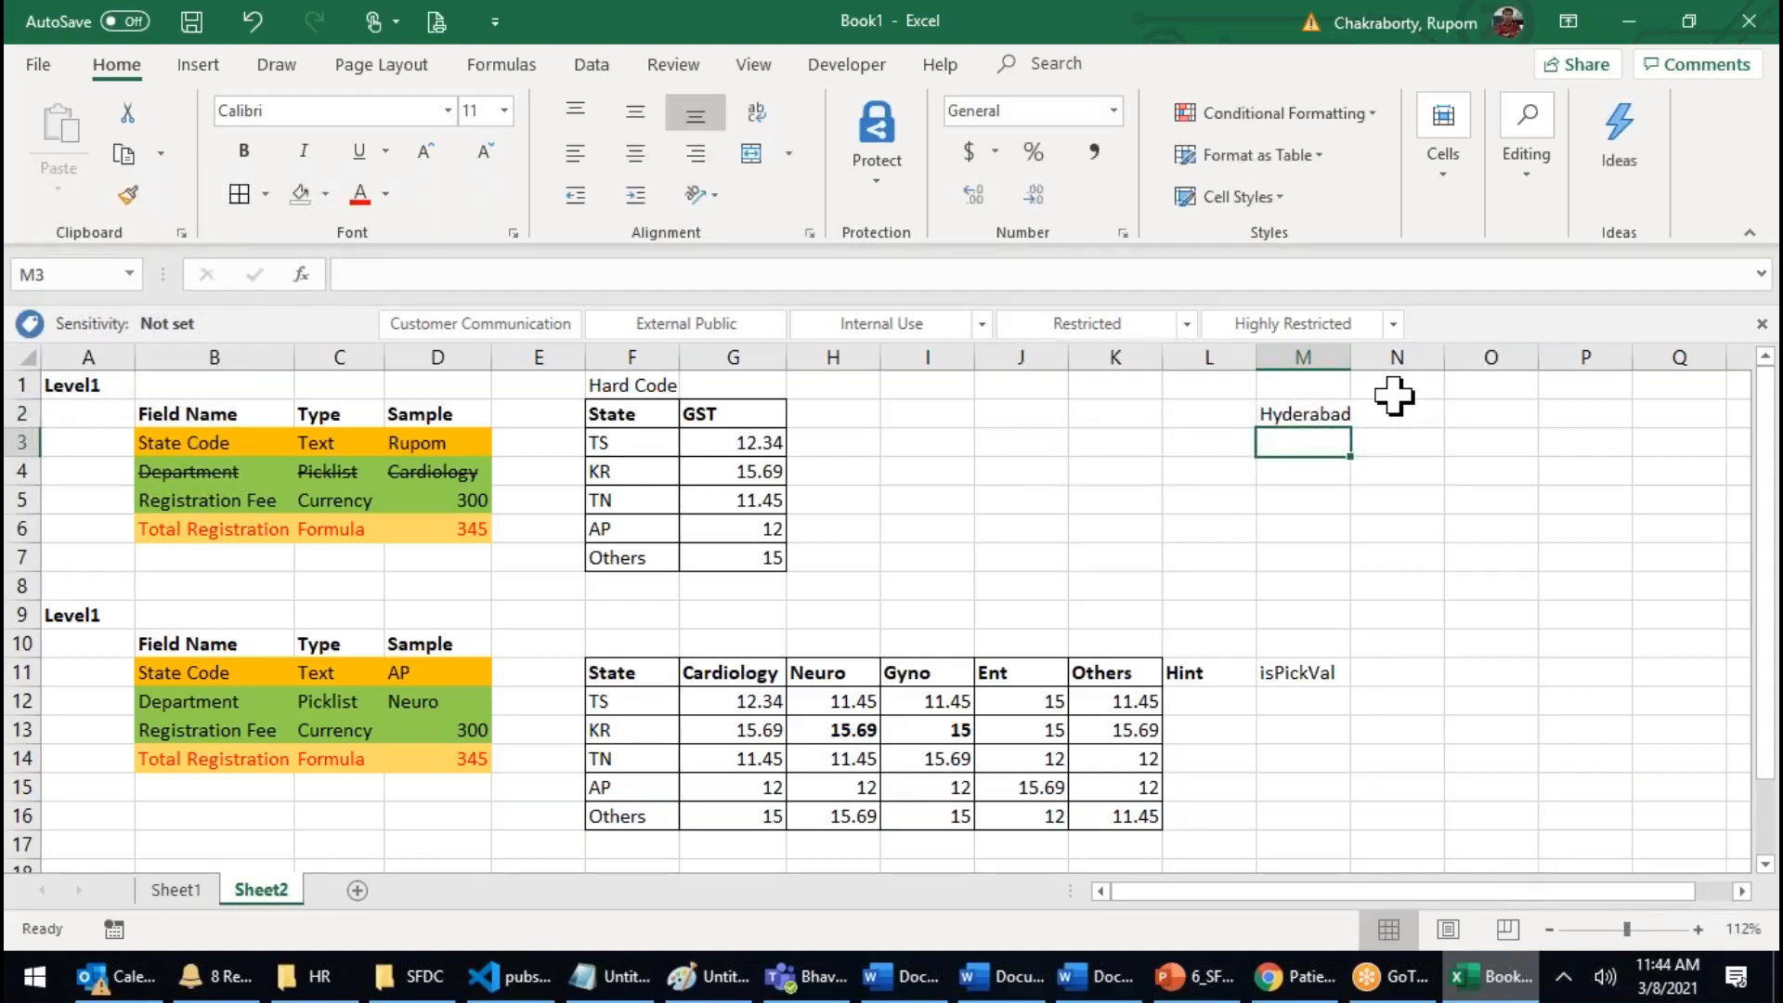
pyautogui.write('Muradabad')
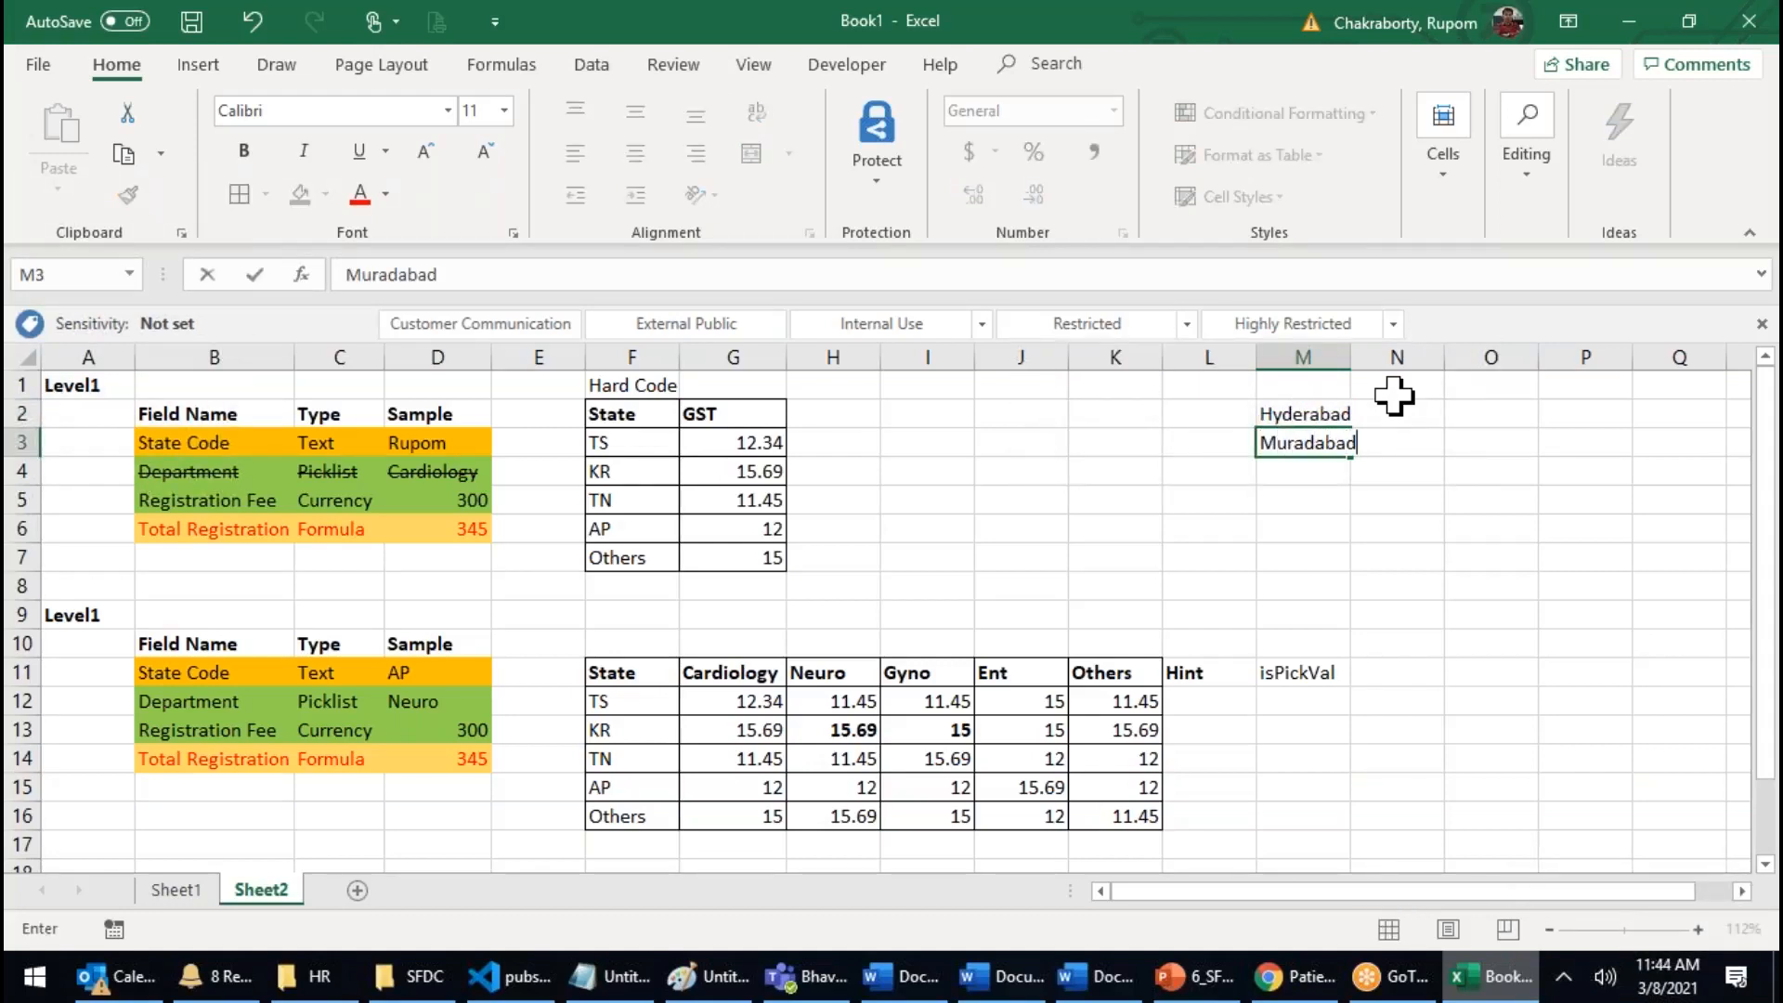
pyautogui.press('Return')
pyautogui.write('M')
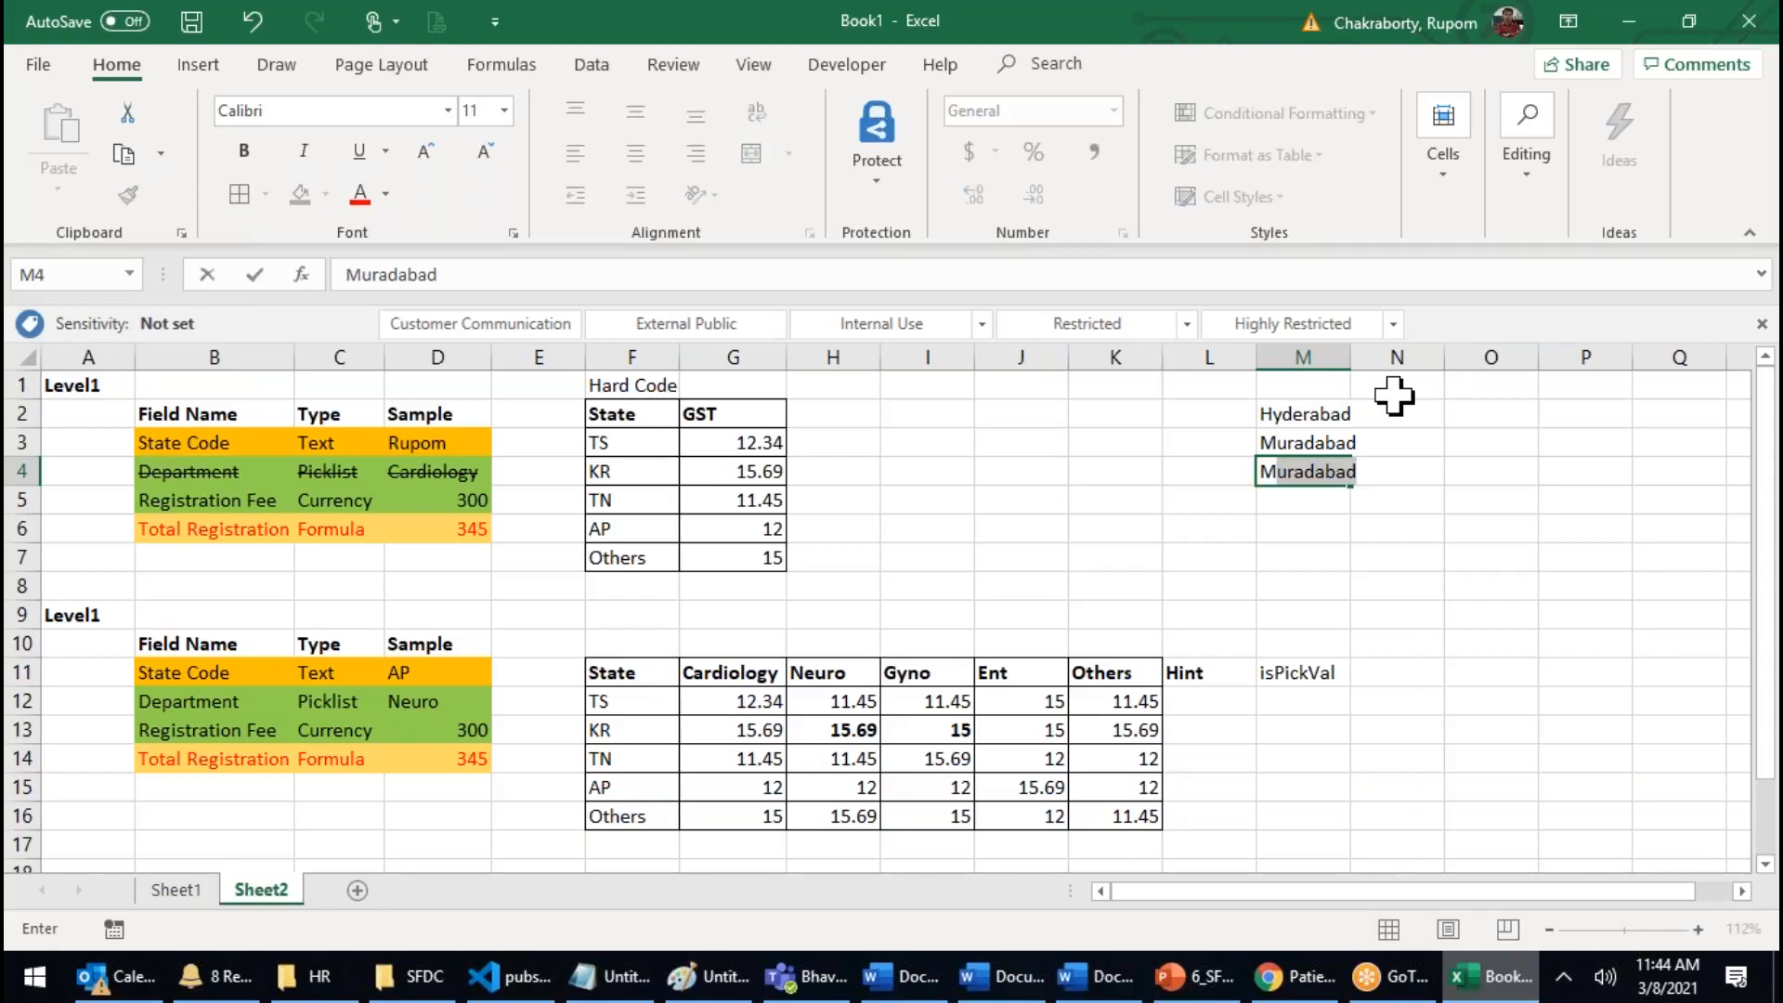
pyautogui.write('umbai')
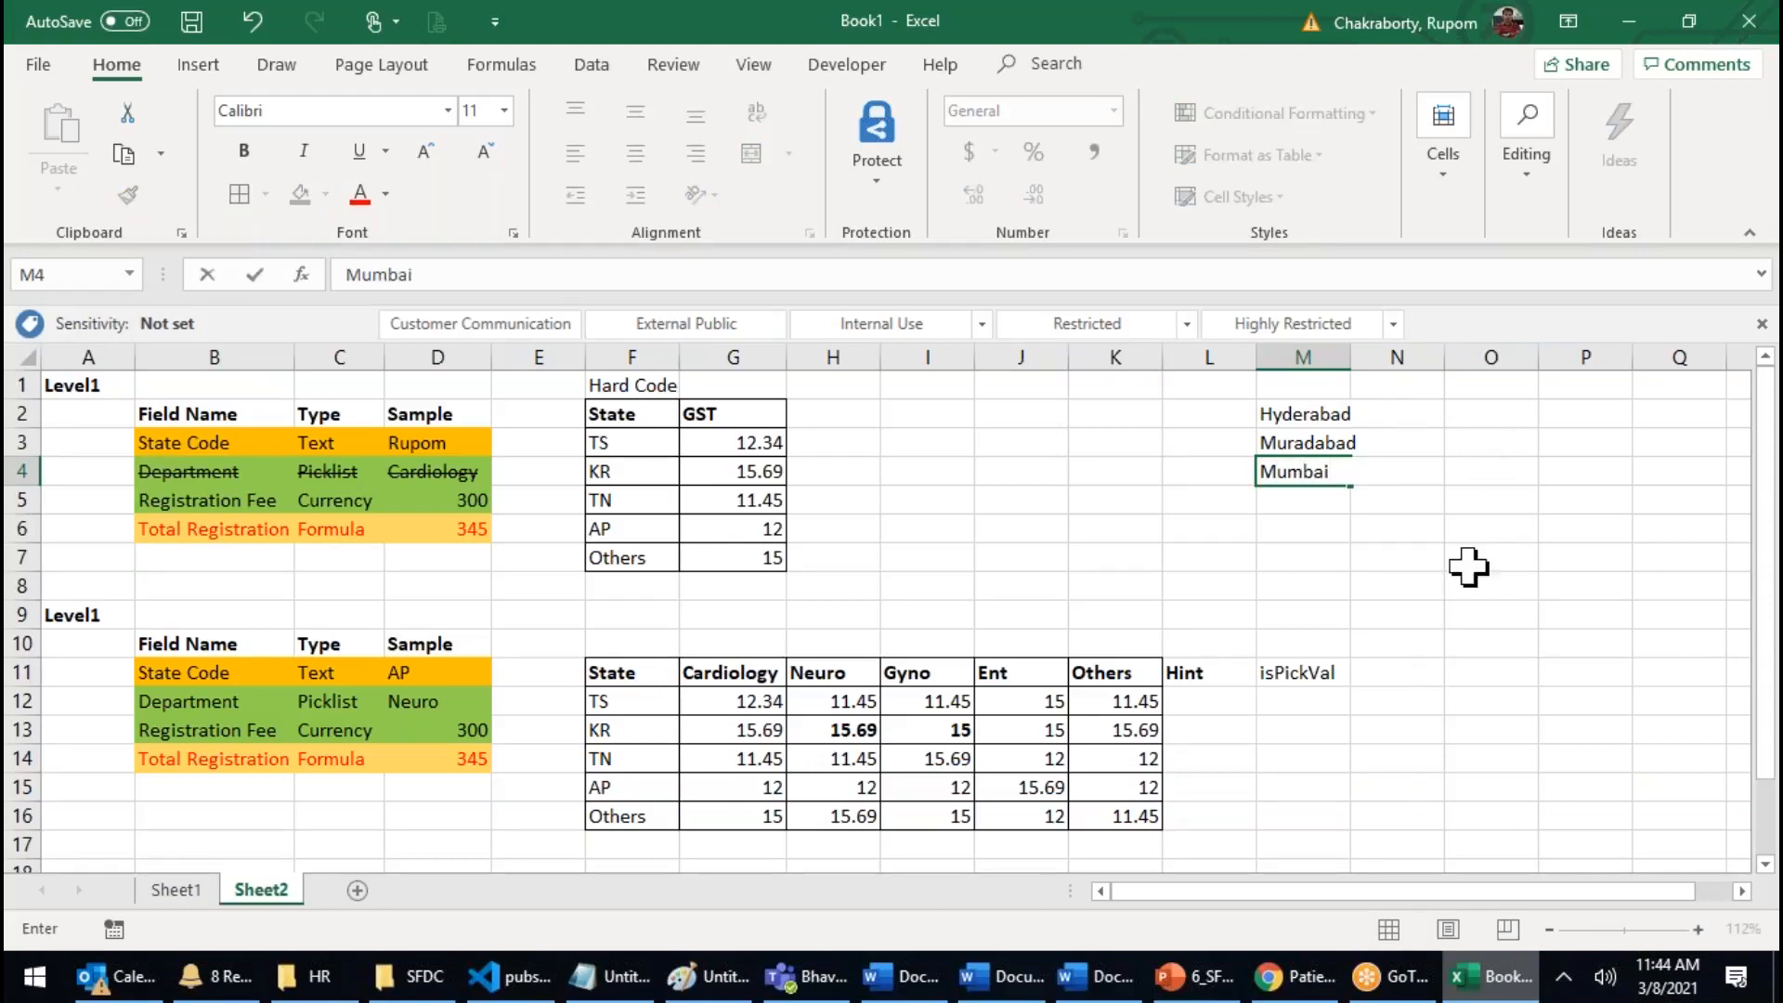
pyautogui.click(1469, 567)
# Step: Begin an IF formula in N2, beside the first sample city
pyautogui.click(1398, 415)
pyautogui.write('=')
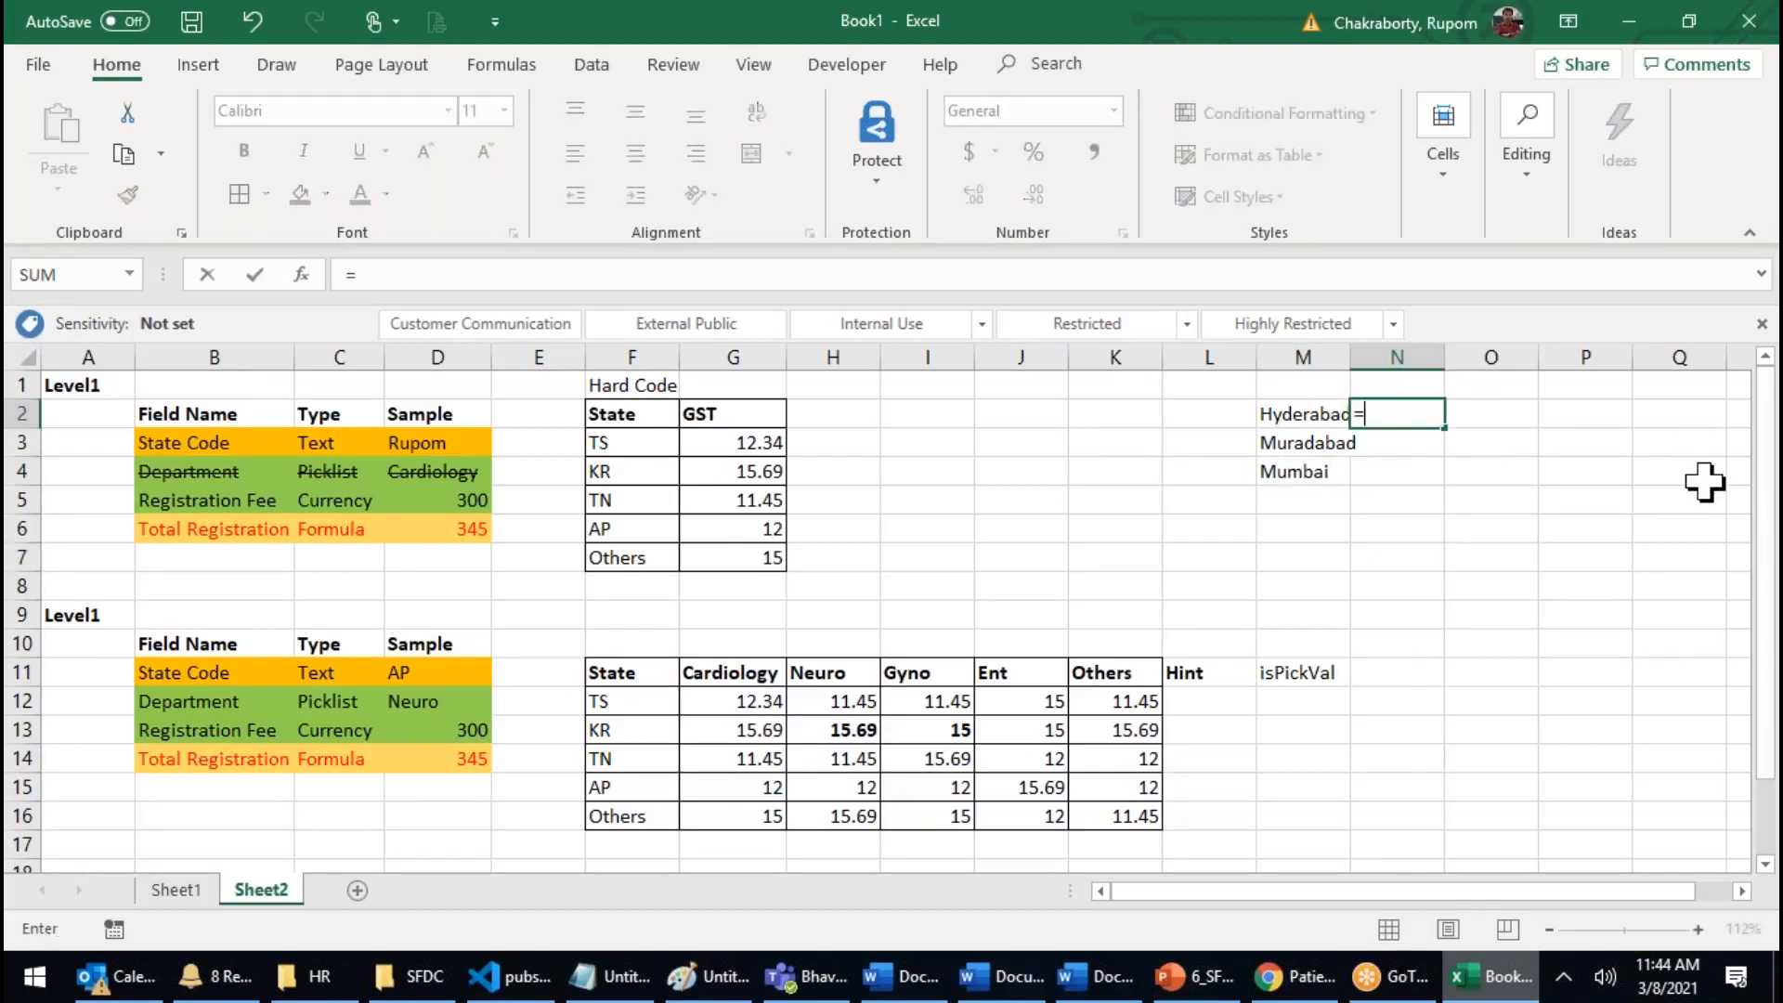
pyautogui.write('IF(')
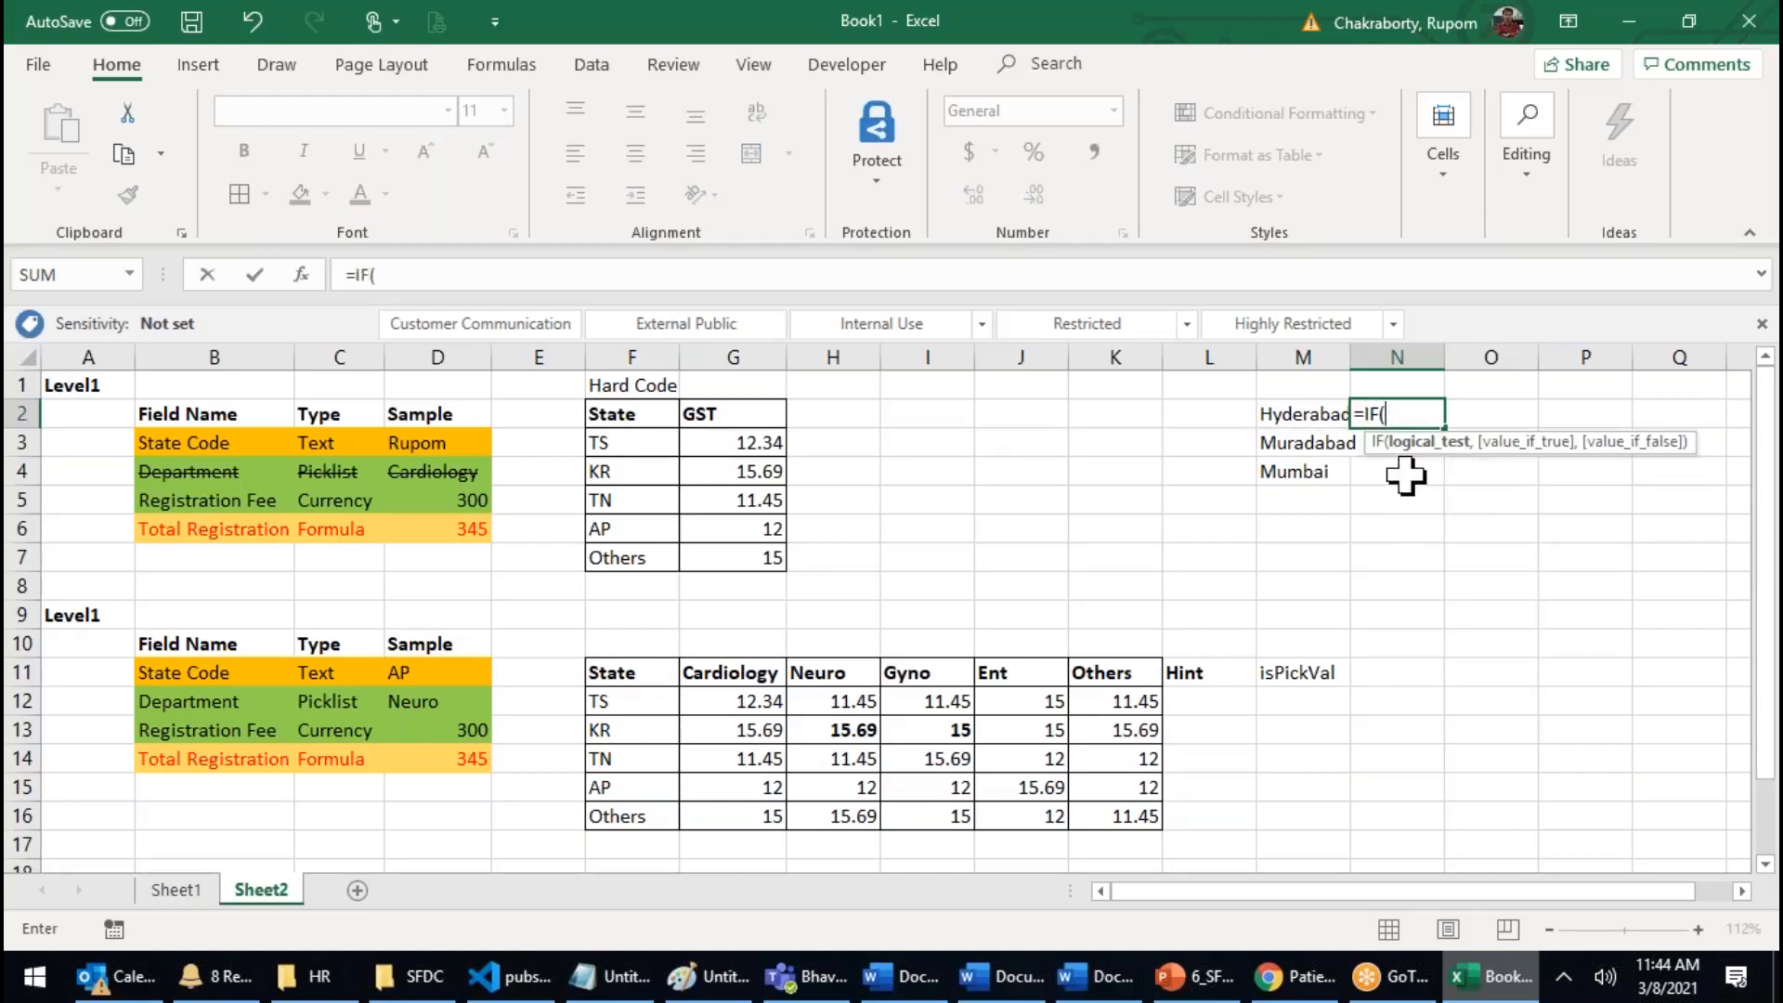
pyautogui.write('len')
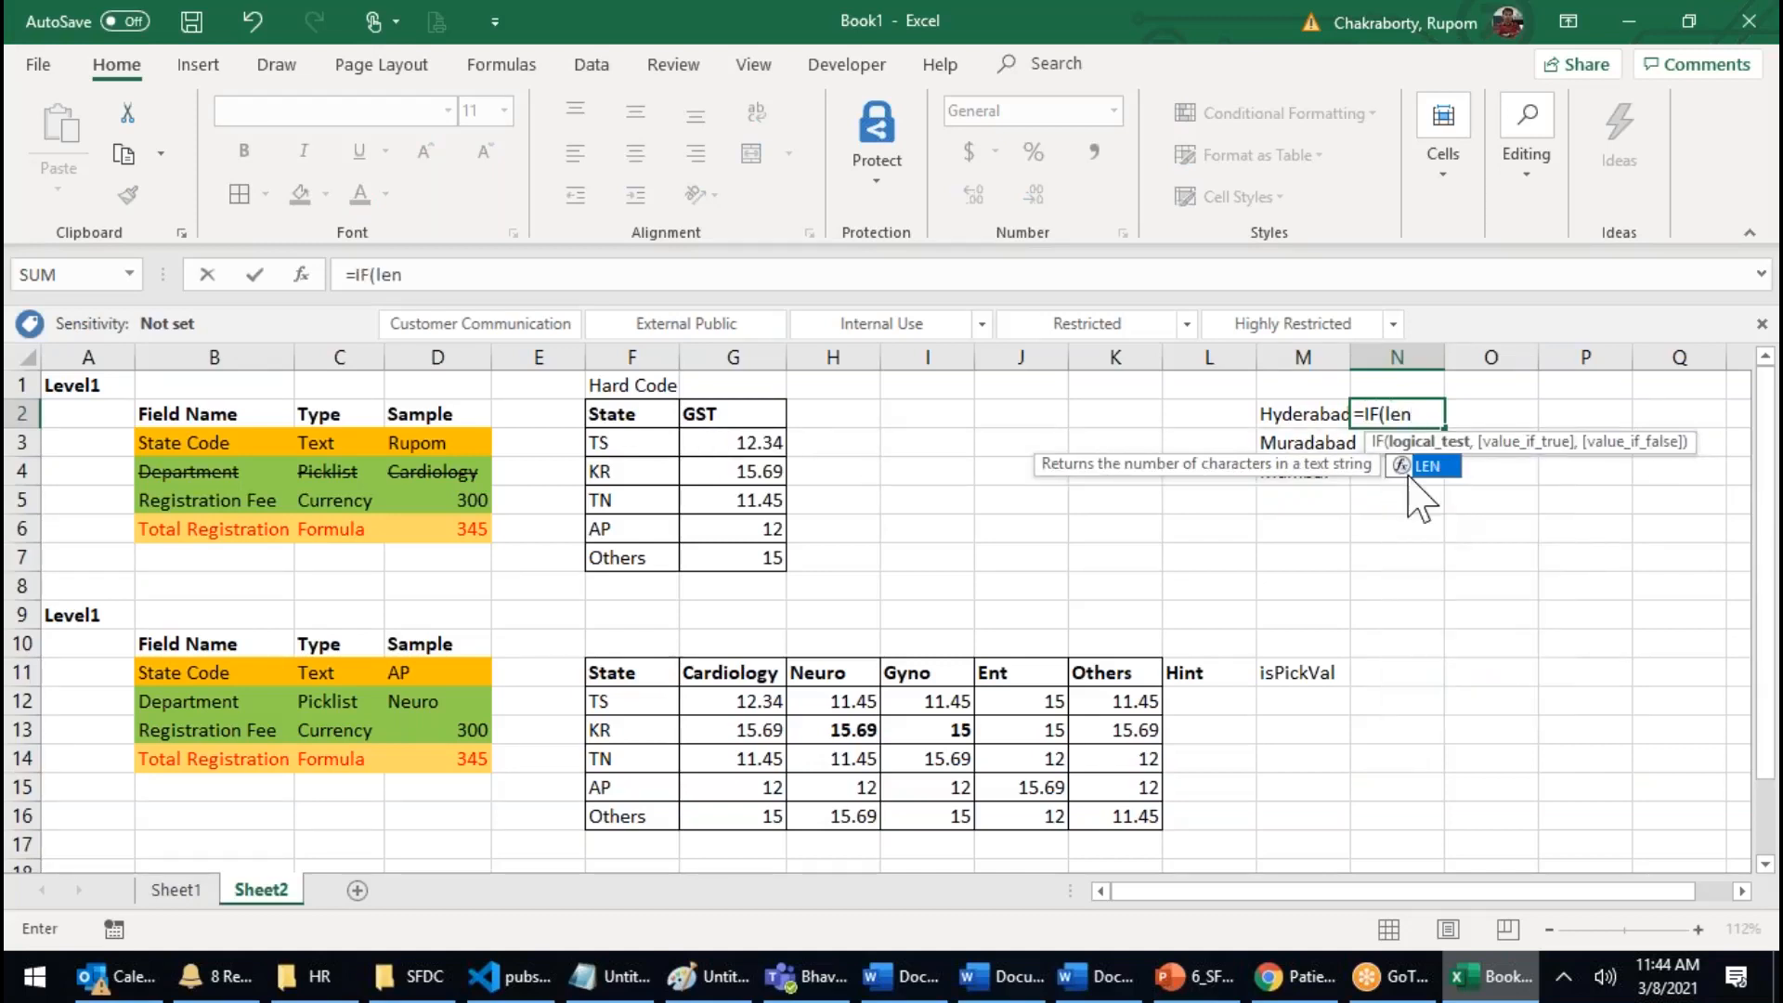
pyautogui.doubleClick(1419, 465)
pyautogui.click(1303, 413)
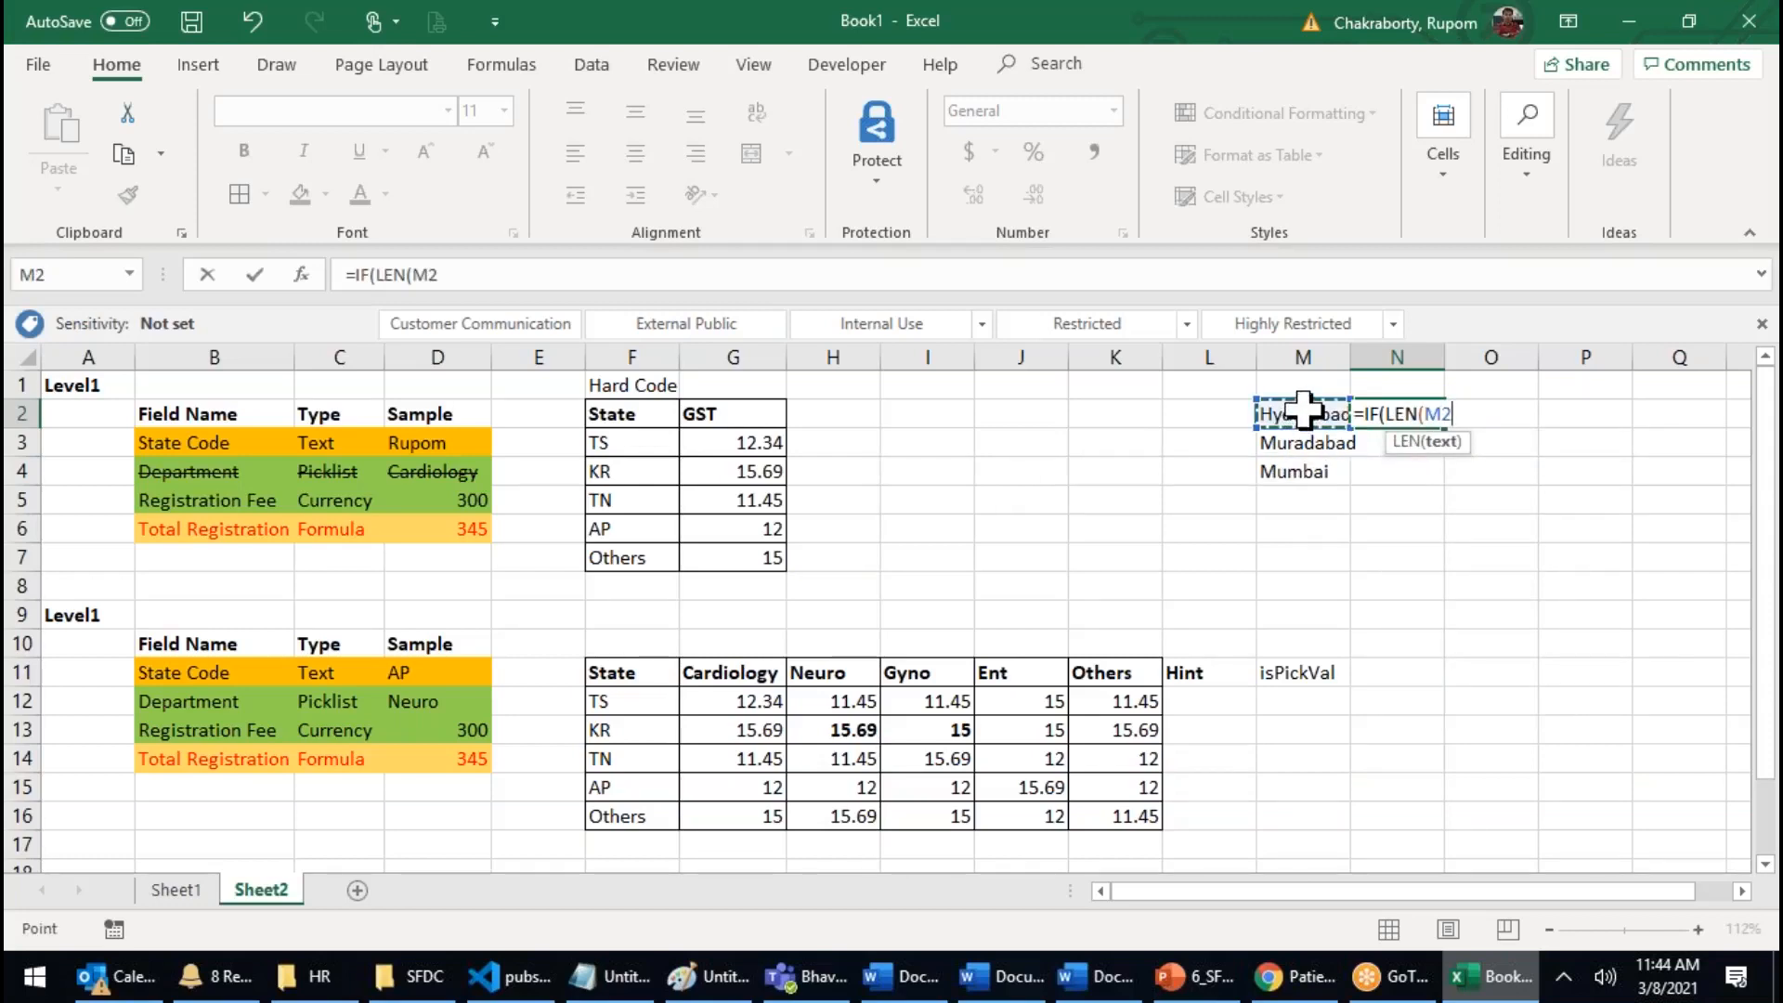
pyautogui.press('BackSpace')
pyautogui.press('BackSpace')
pyautogui.press('BackSpace')
pyautogui.press('BackSpace')
pyautogui.press('BackSpace')
pyautogui.press('BackSpace')
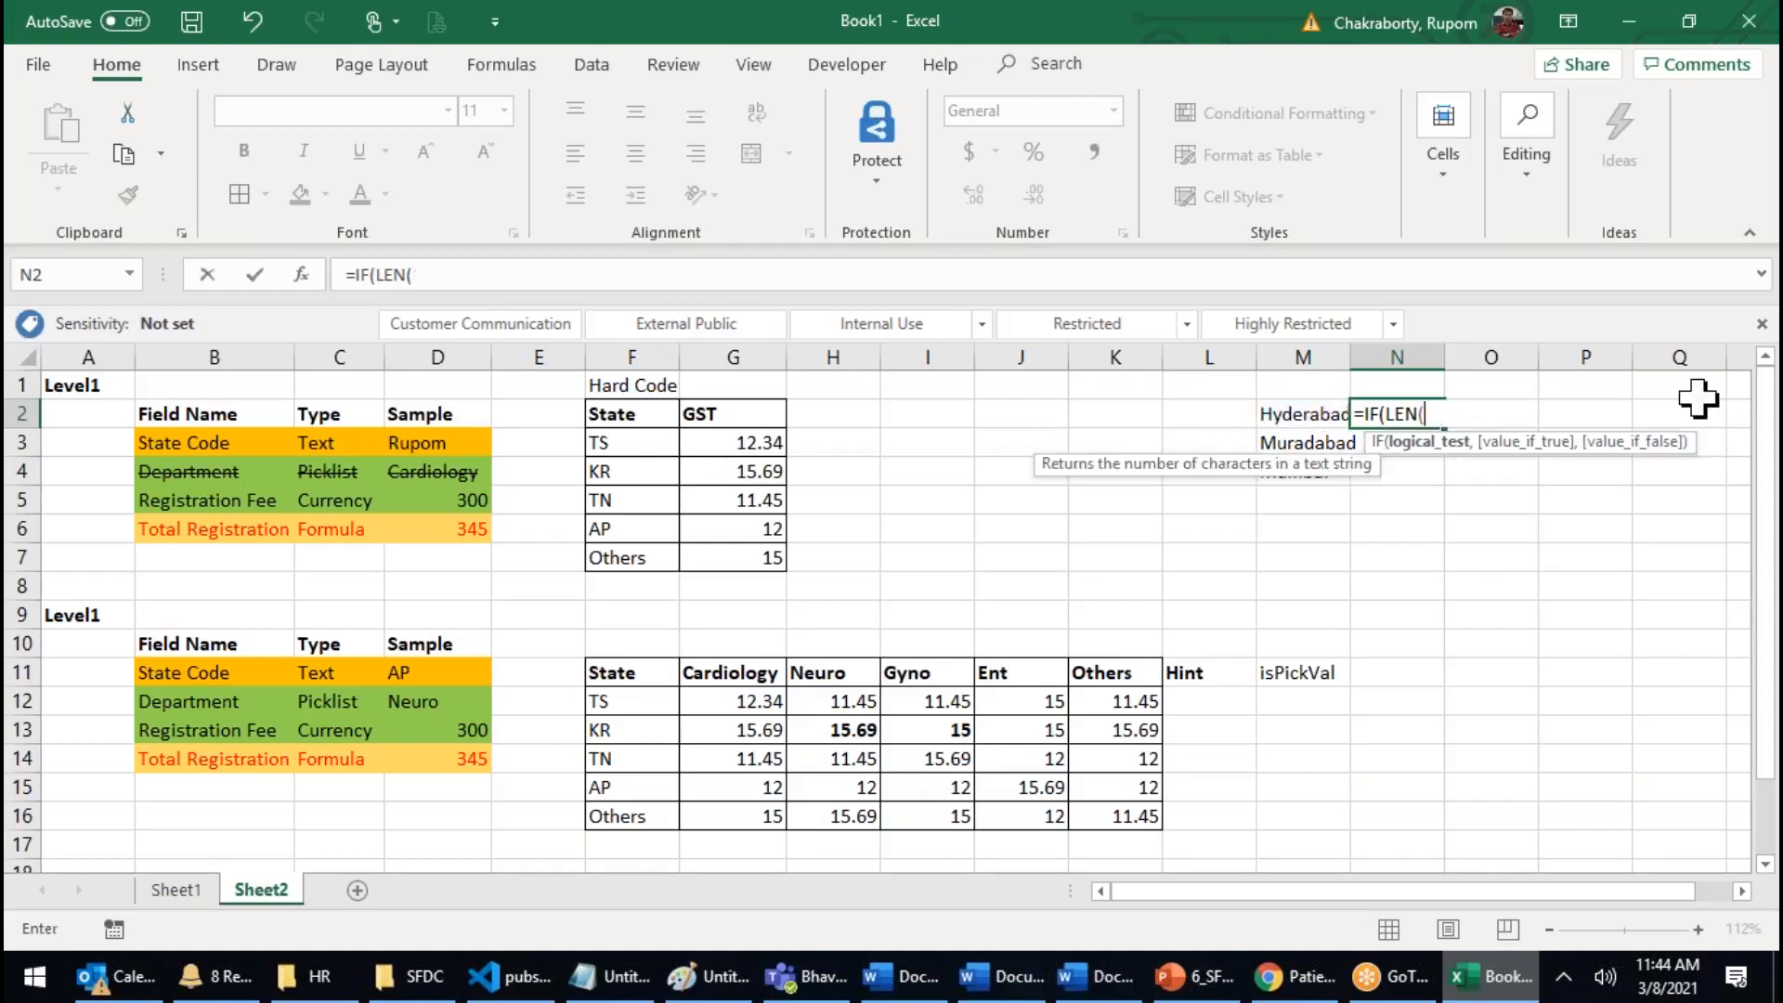
# Step: Set the IF condition in N2 to check whether RIGHT(M2,3) equals "bad"
pyautogui.write('ri')
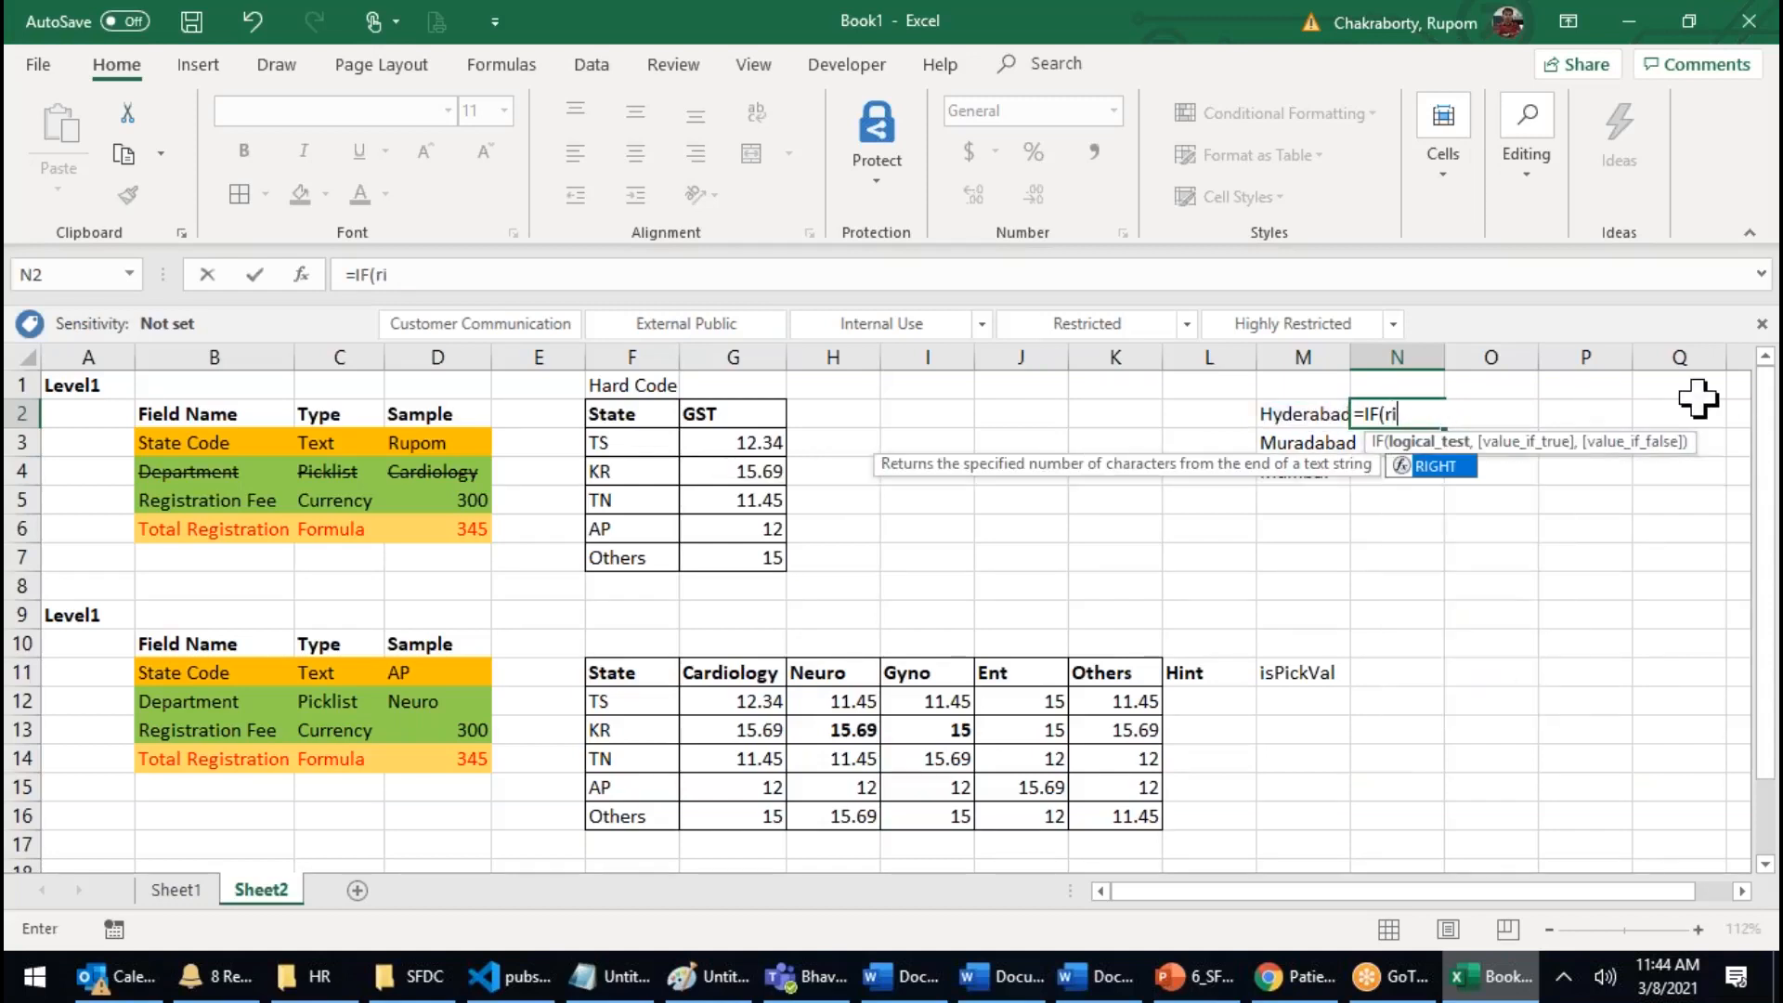
pyautogui.write('ght(')
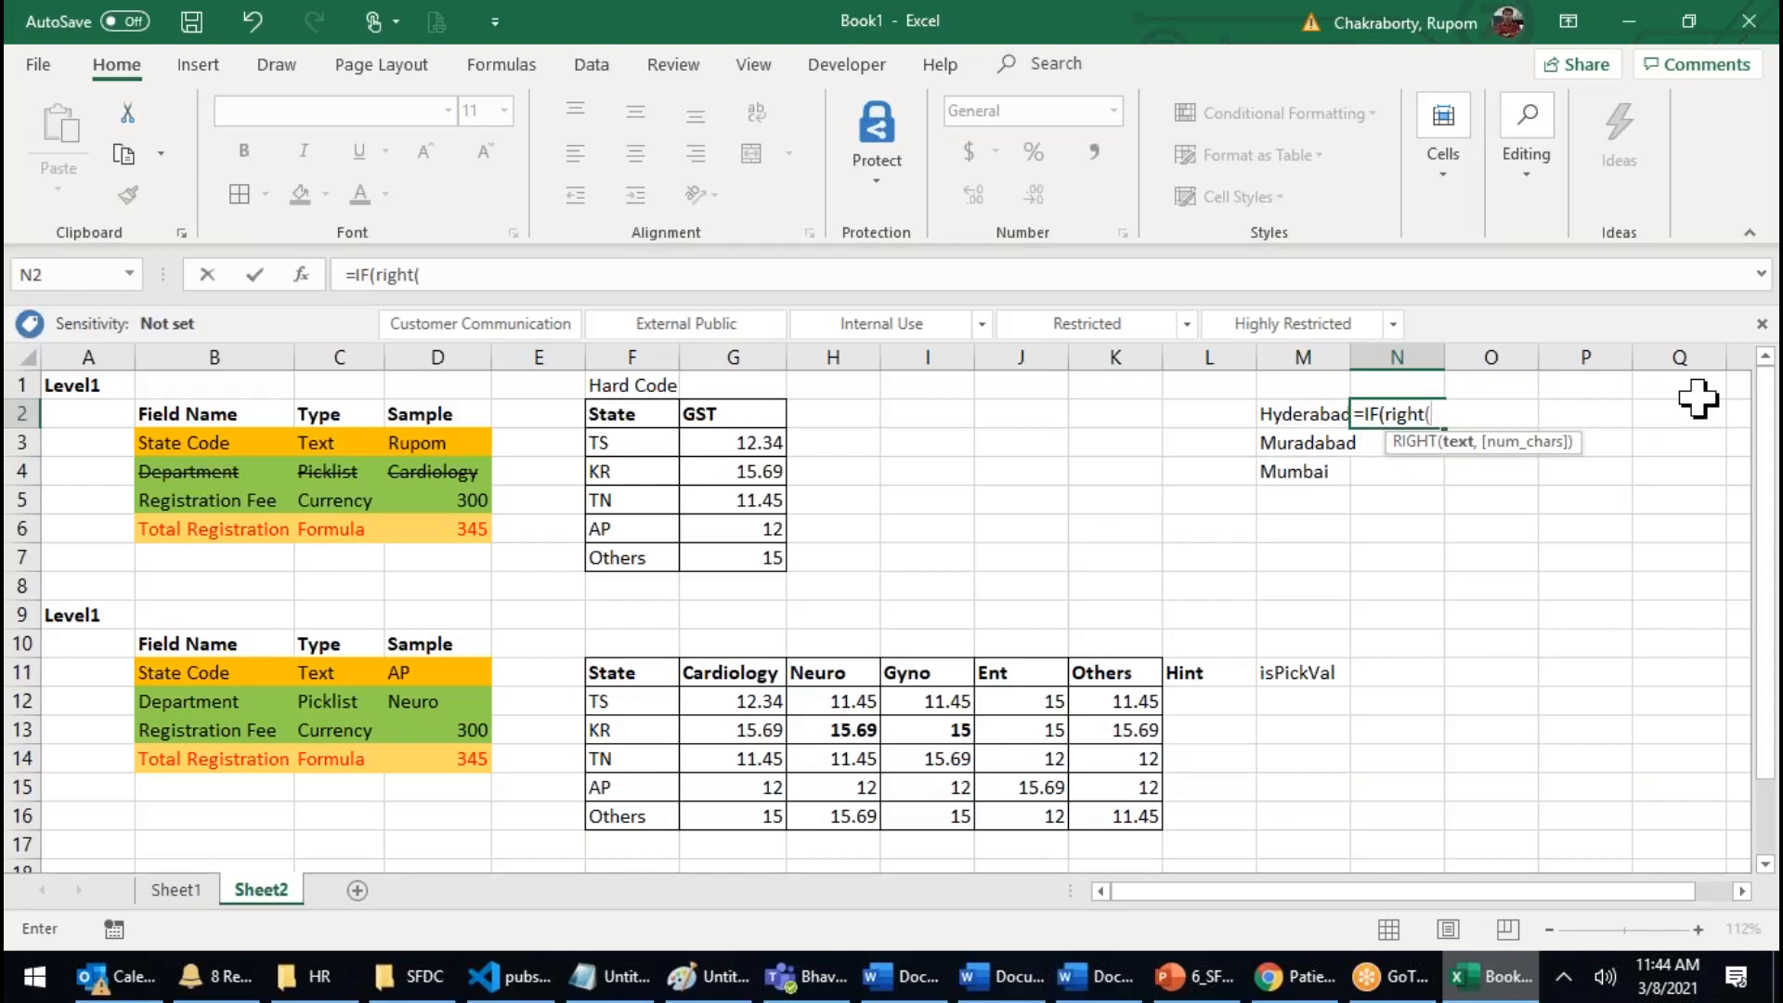
pyautogui.click(1294, 409)
pyautogui.write(',O')
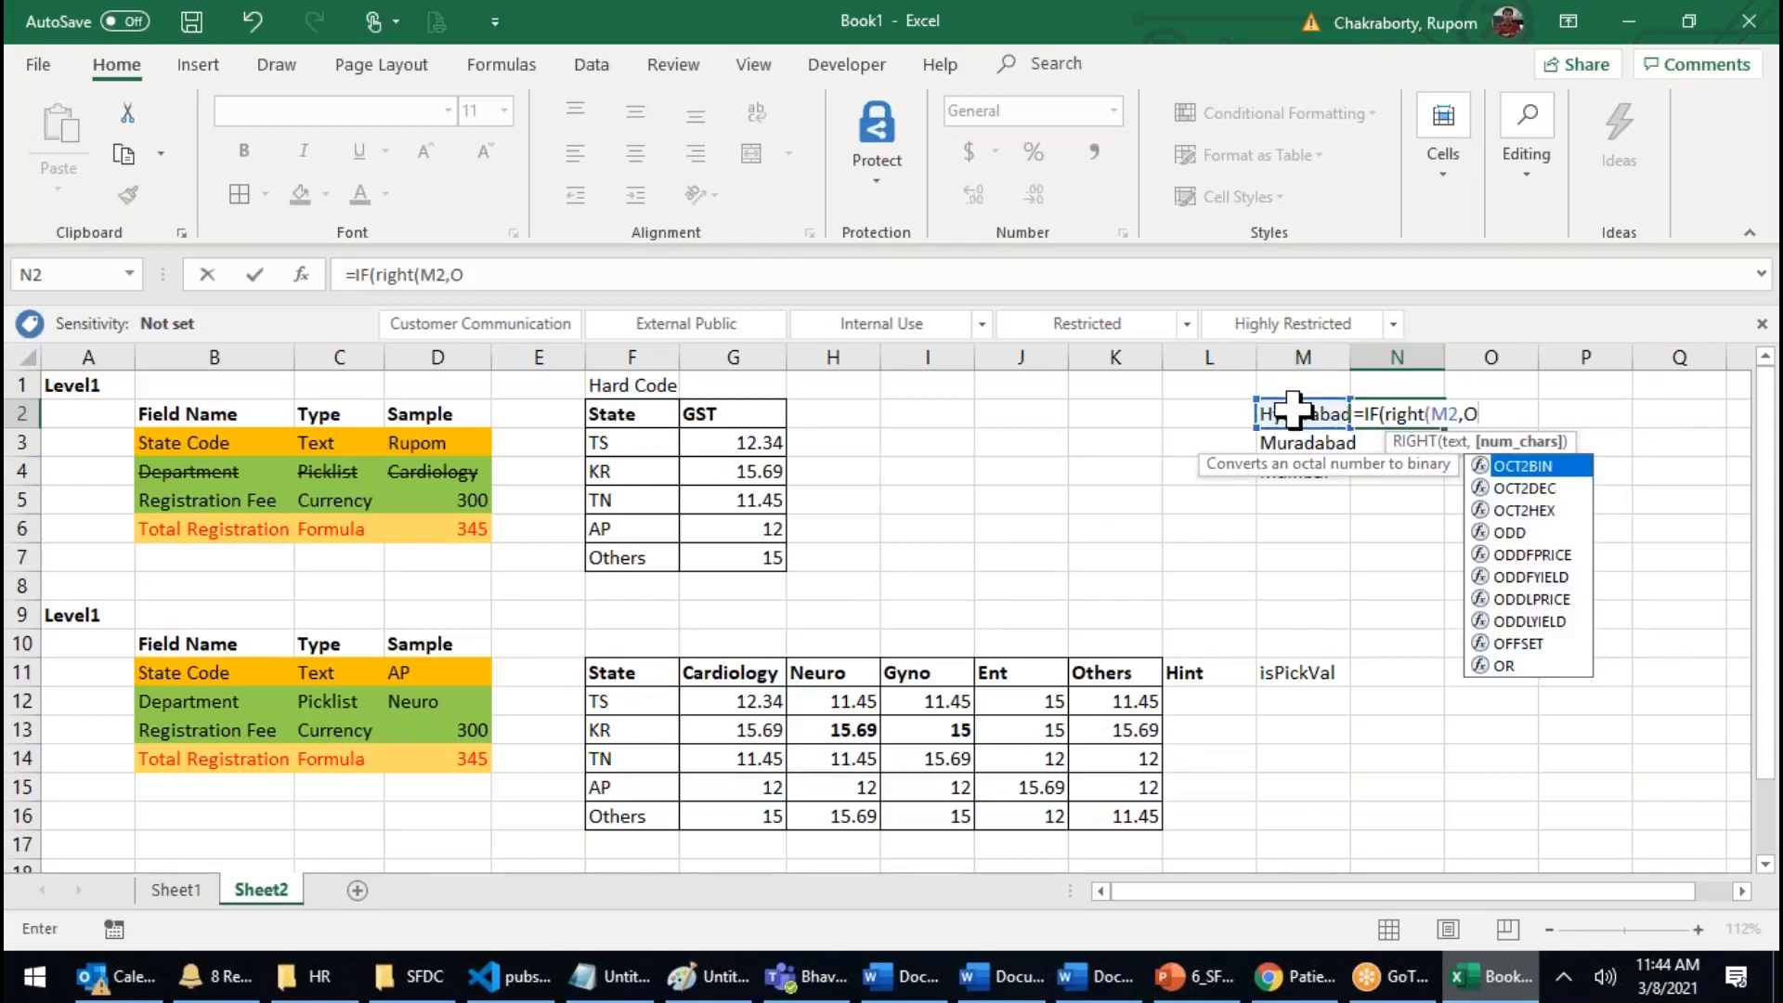
pyautogui.press('BackSpace')
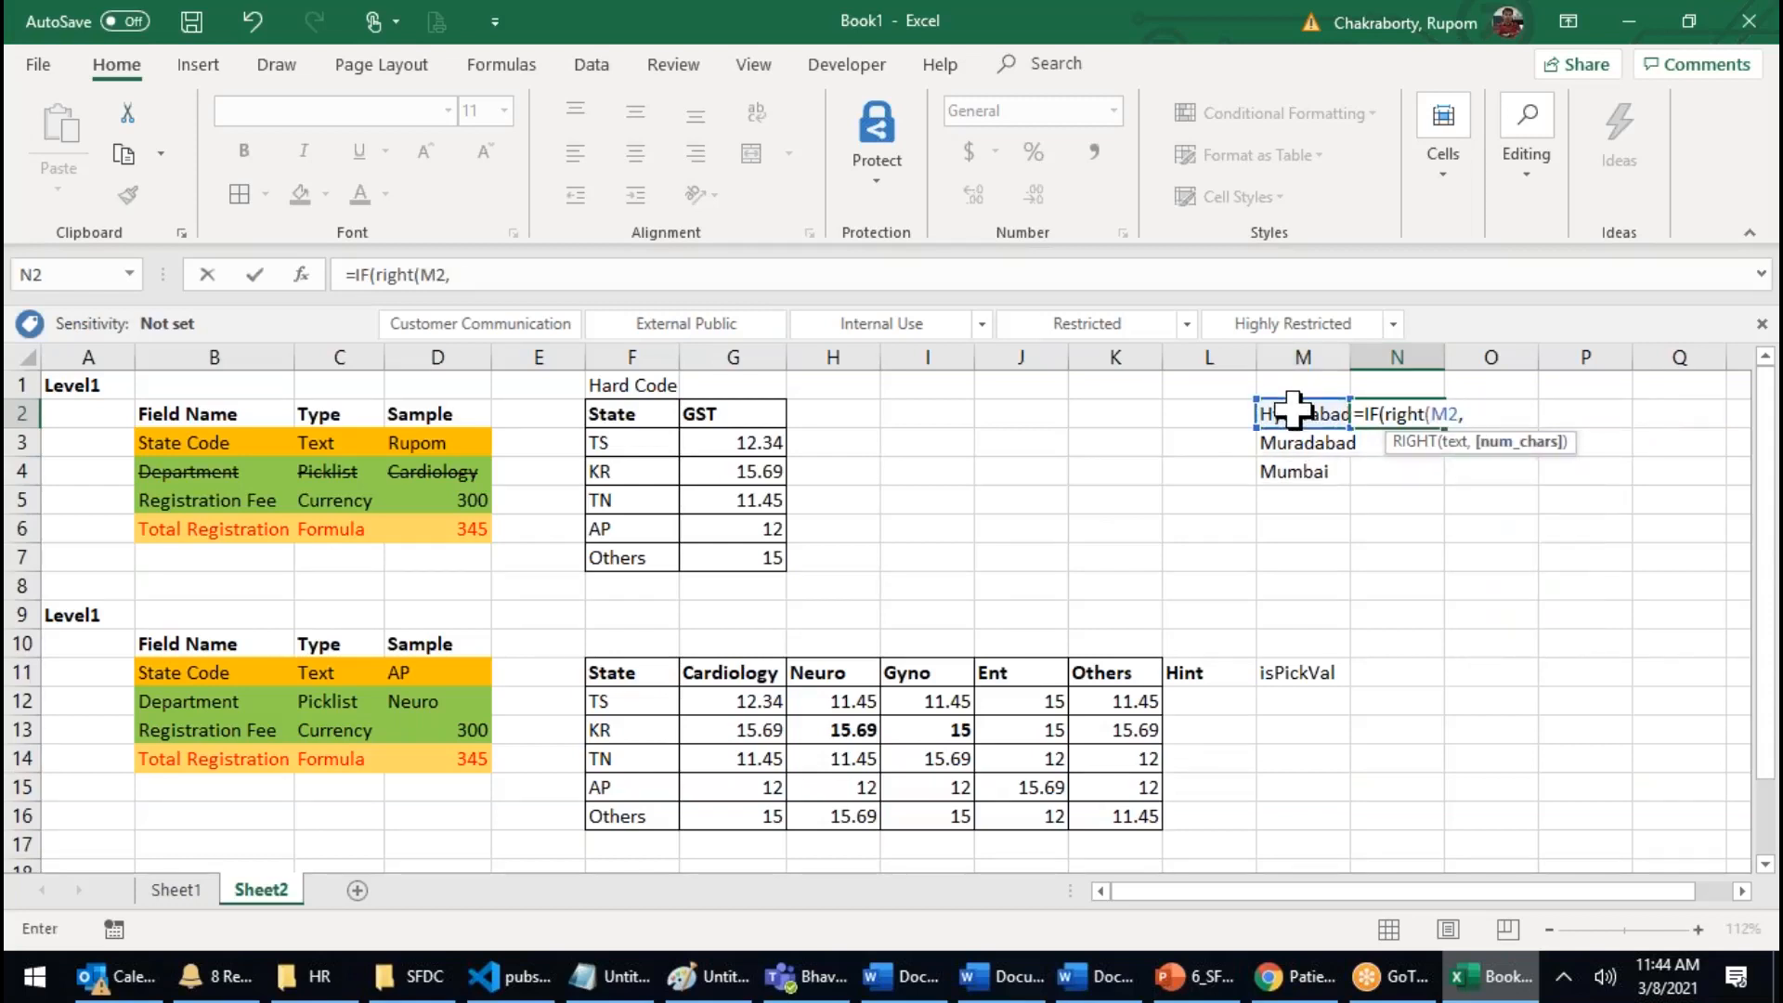
pyautogui.write('3)')
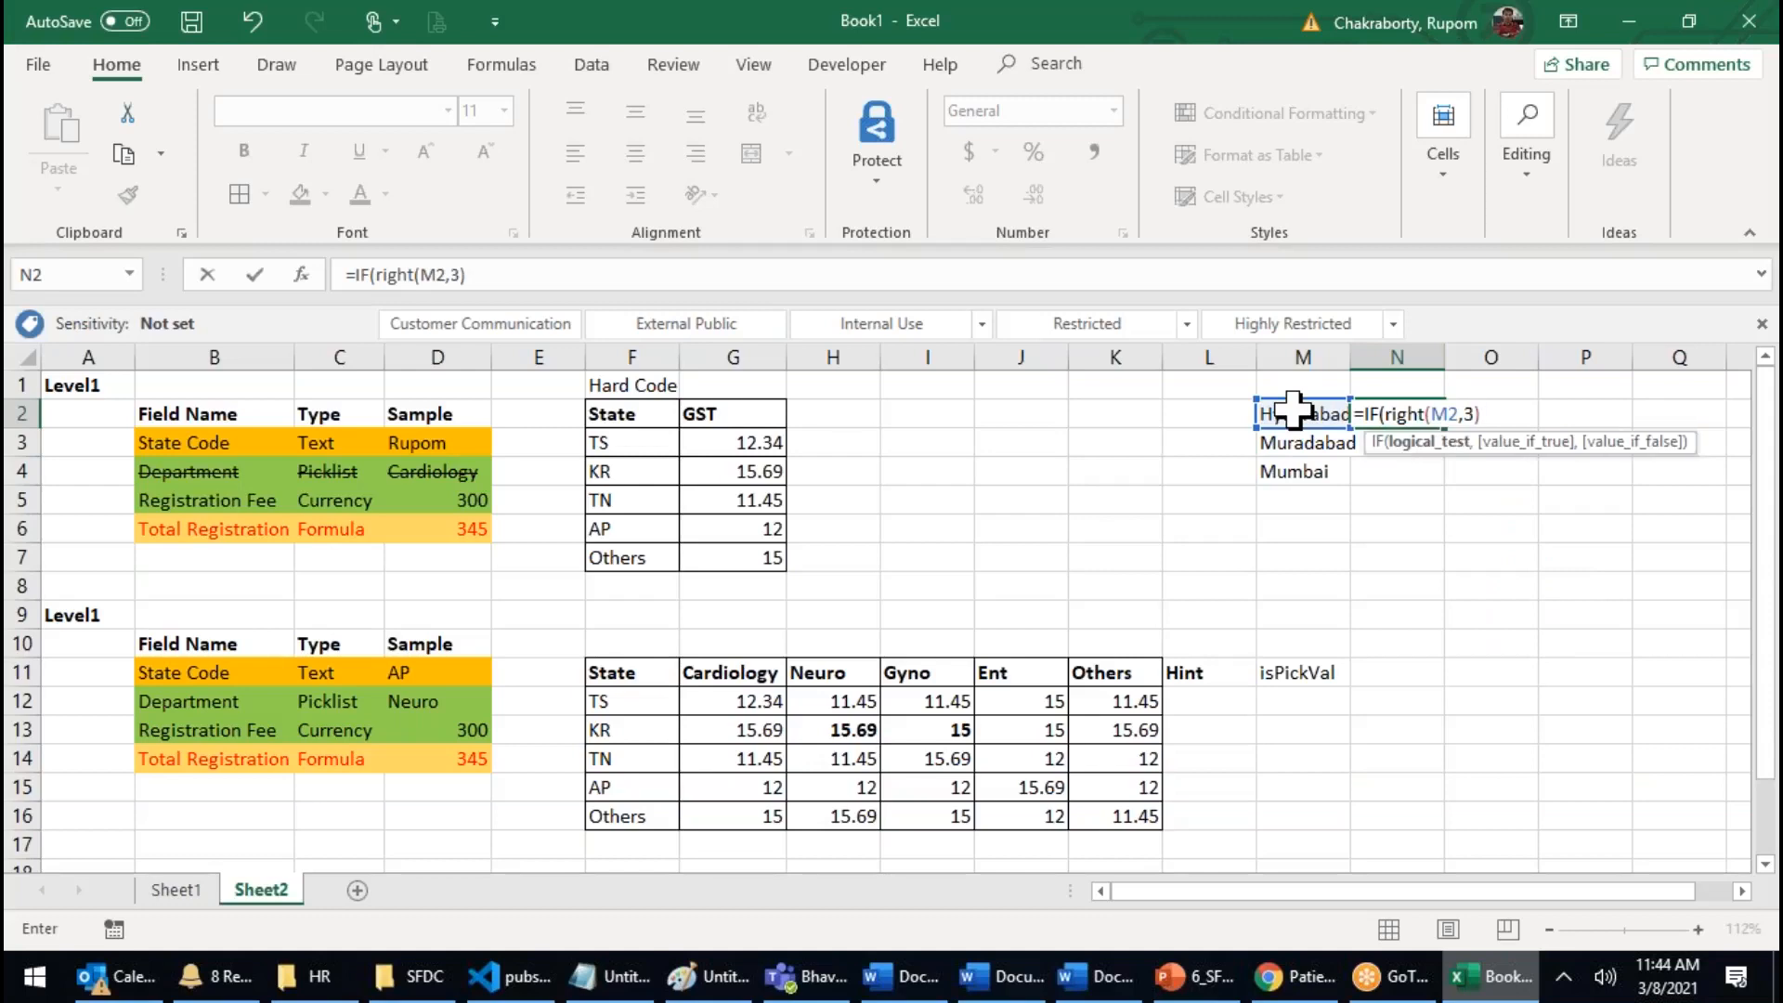
pyautogui.write('="bad","Ok:')
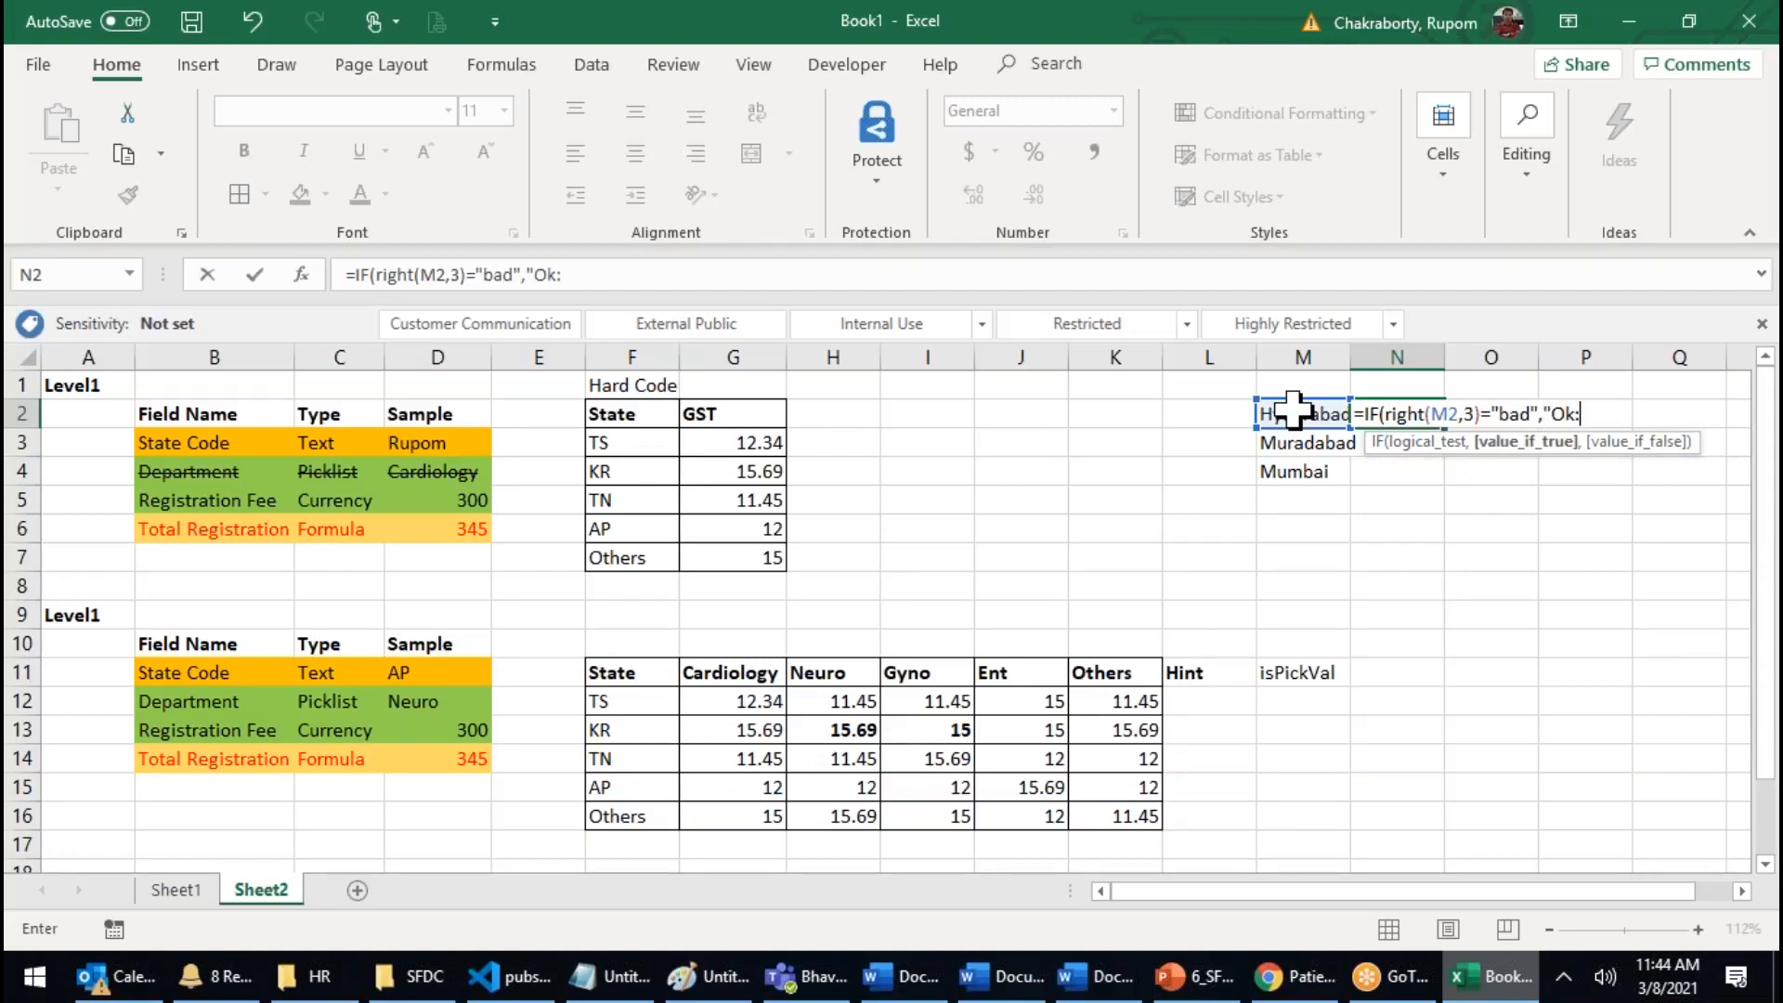
pyautogui.press('BackSpace')
pyautogui.write('",')
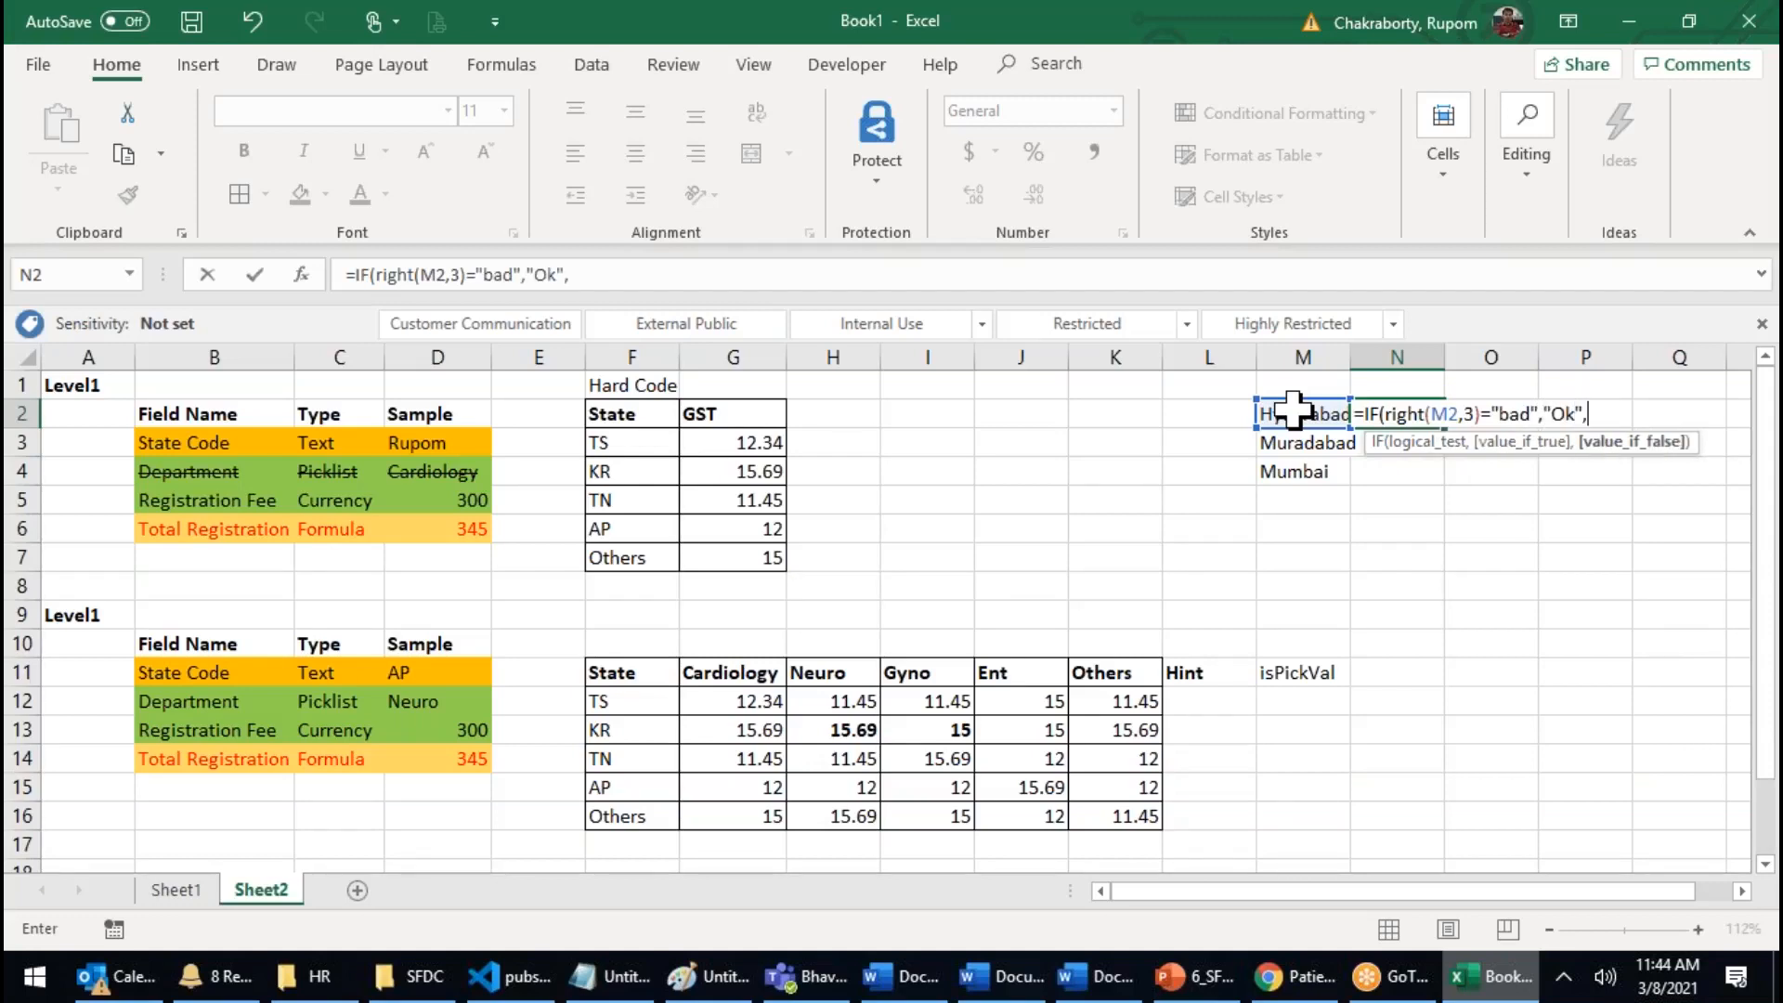
pyautogui.write('"Not ok")')
# Step: Complete the IF formula in N2 so it returns "Ok" for a match and "Not ok" otherwise
pyautogui.press('Return')
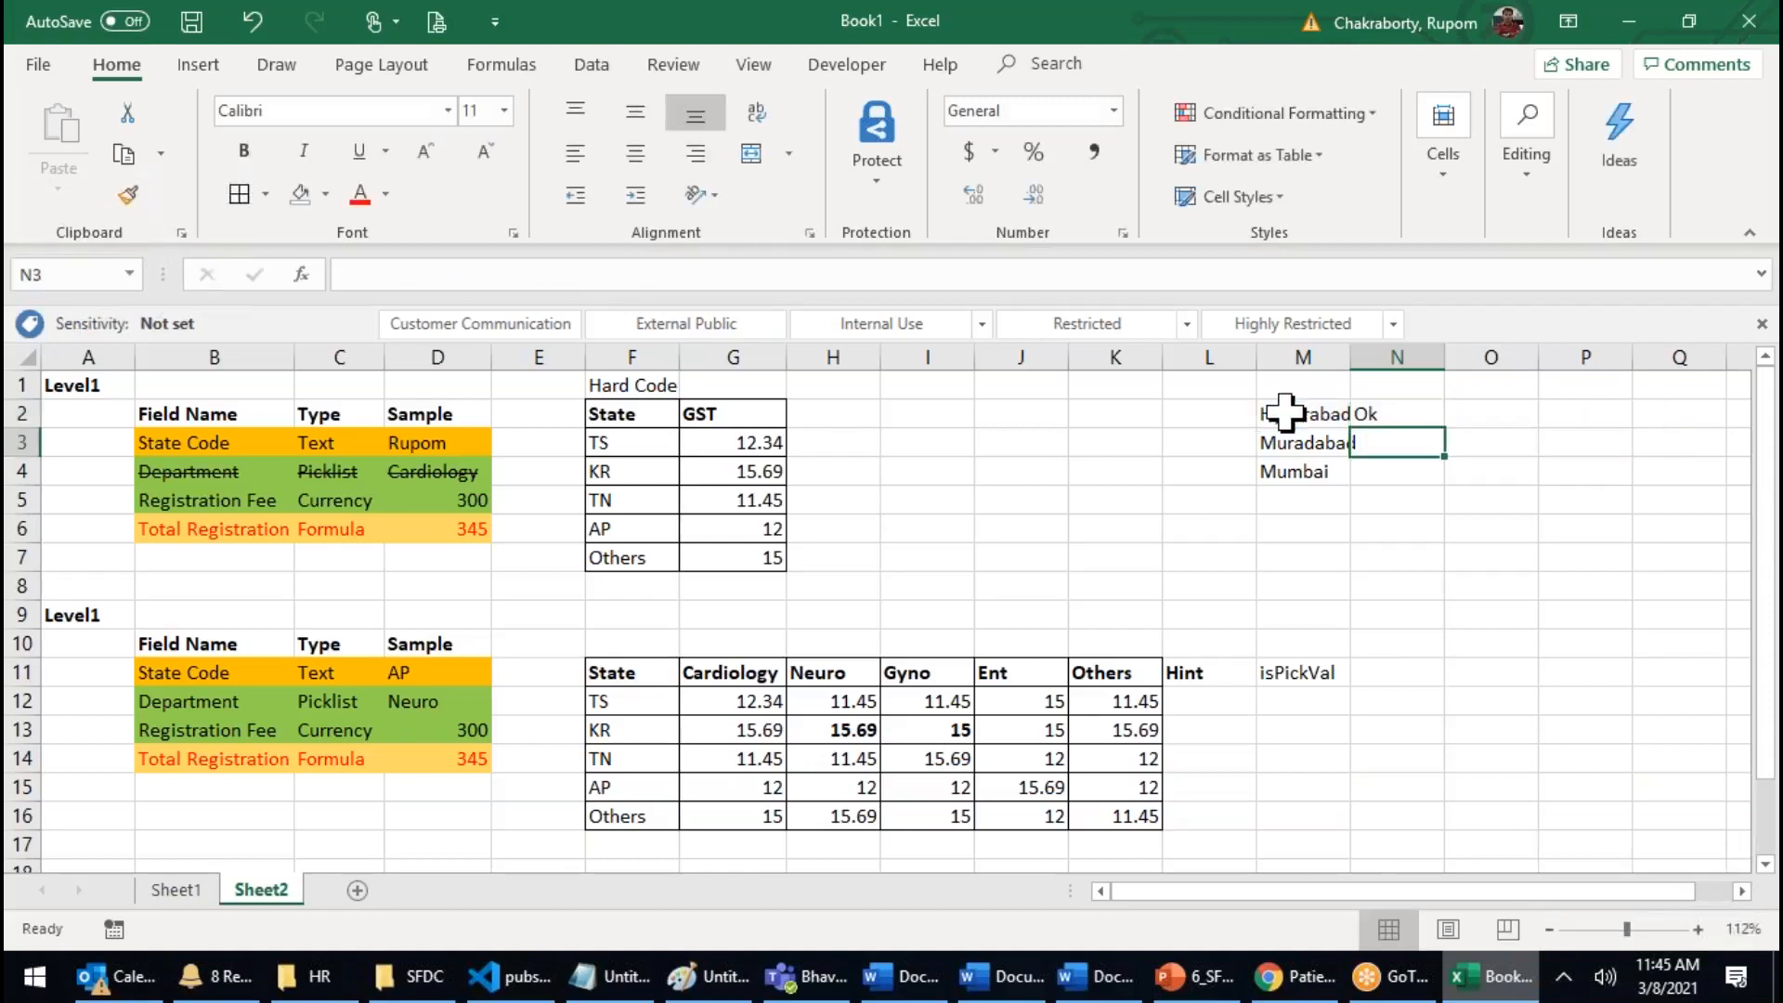
# Step: Copy the N2 formula down to N4 and autofit column M to the city names
pyautogui.click(1409, 415)
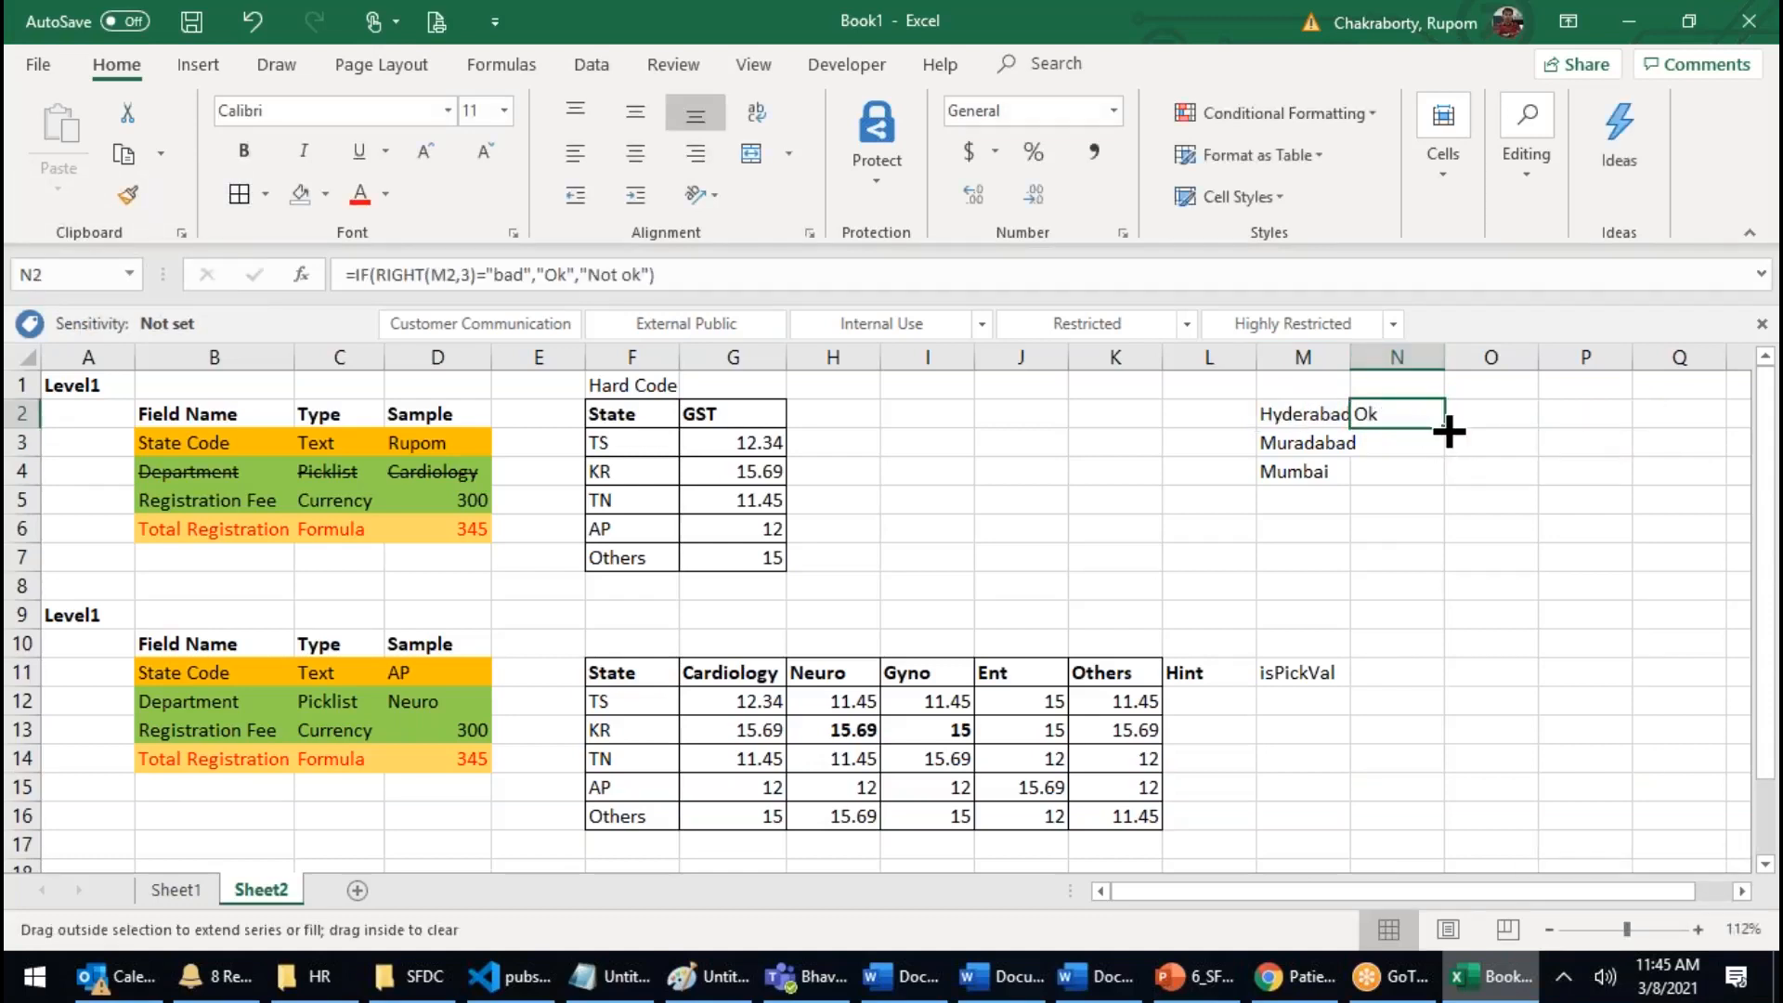
pyautogui.doubleClick(1444, 427)
pyautogui.moveTo(1347, 363); pyautogui.dragTo(1347, 363)
pyautogui.doubleClick(1347, 363)
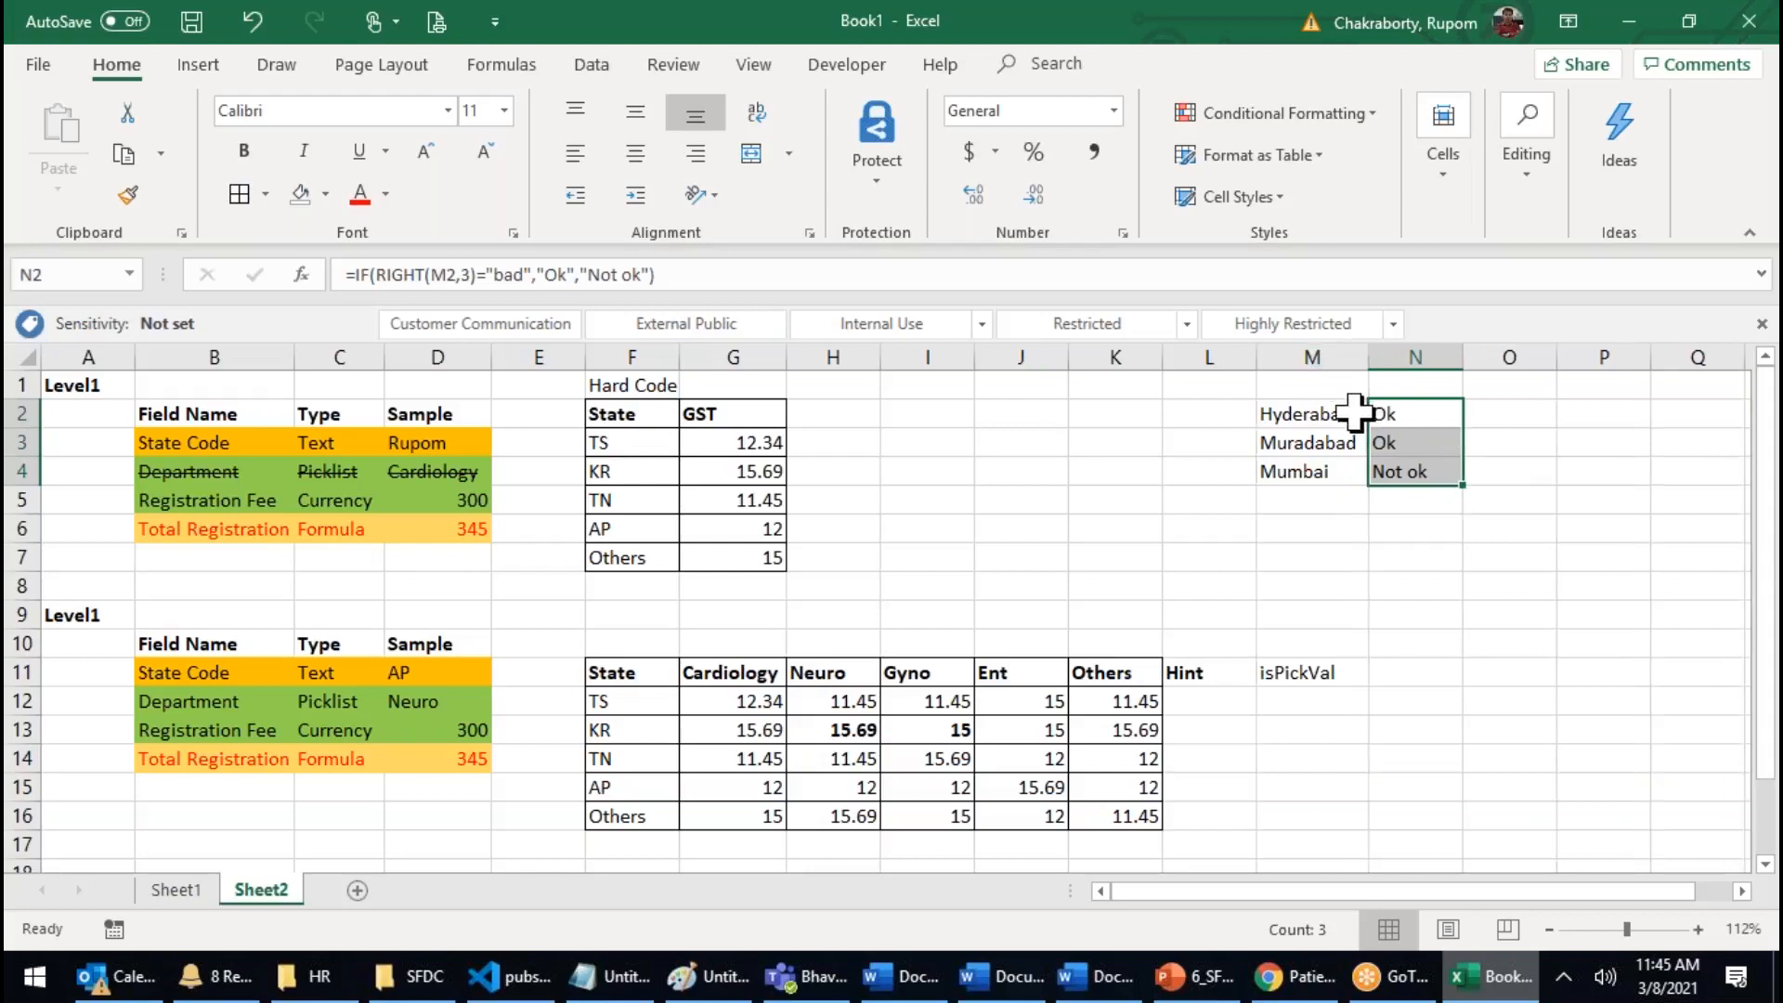
# Step: Add a trailing space after Hyderabad in M2 to test the formula in N2
pyautogui.doubleClick(1355, 415)
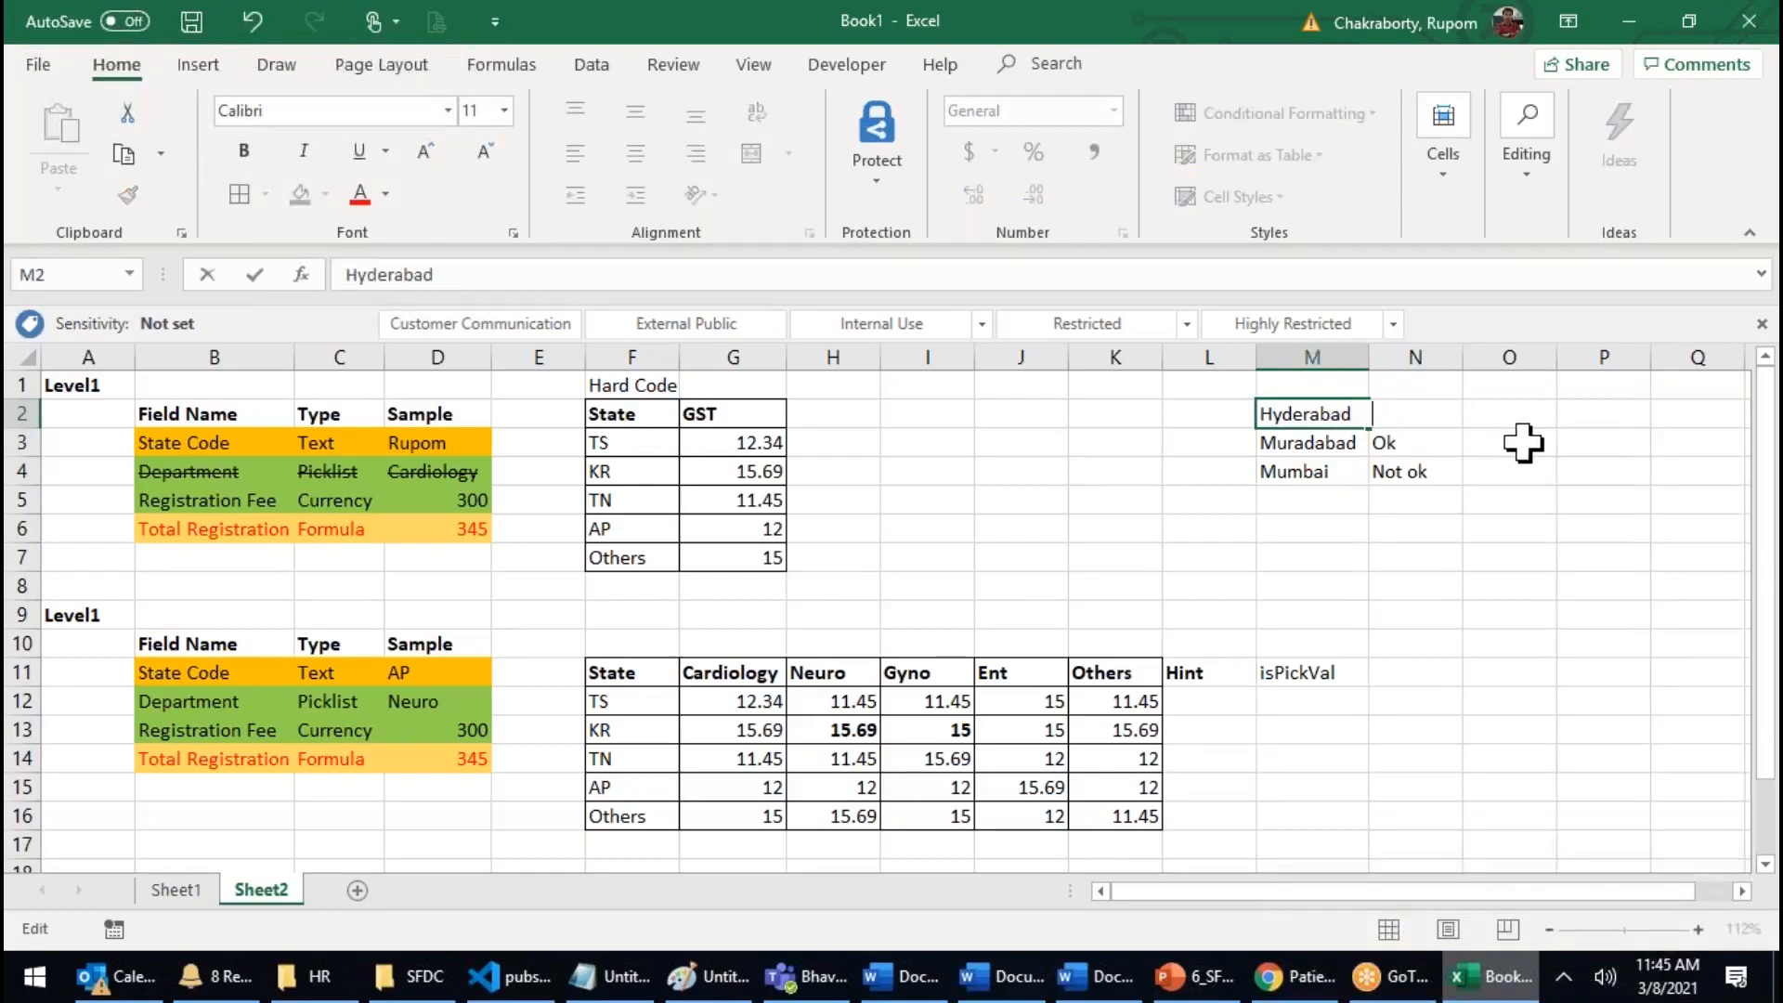
pyautogui.click(1534, 612)
pyautogui.click(1424, 405)
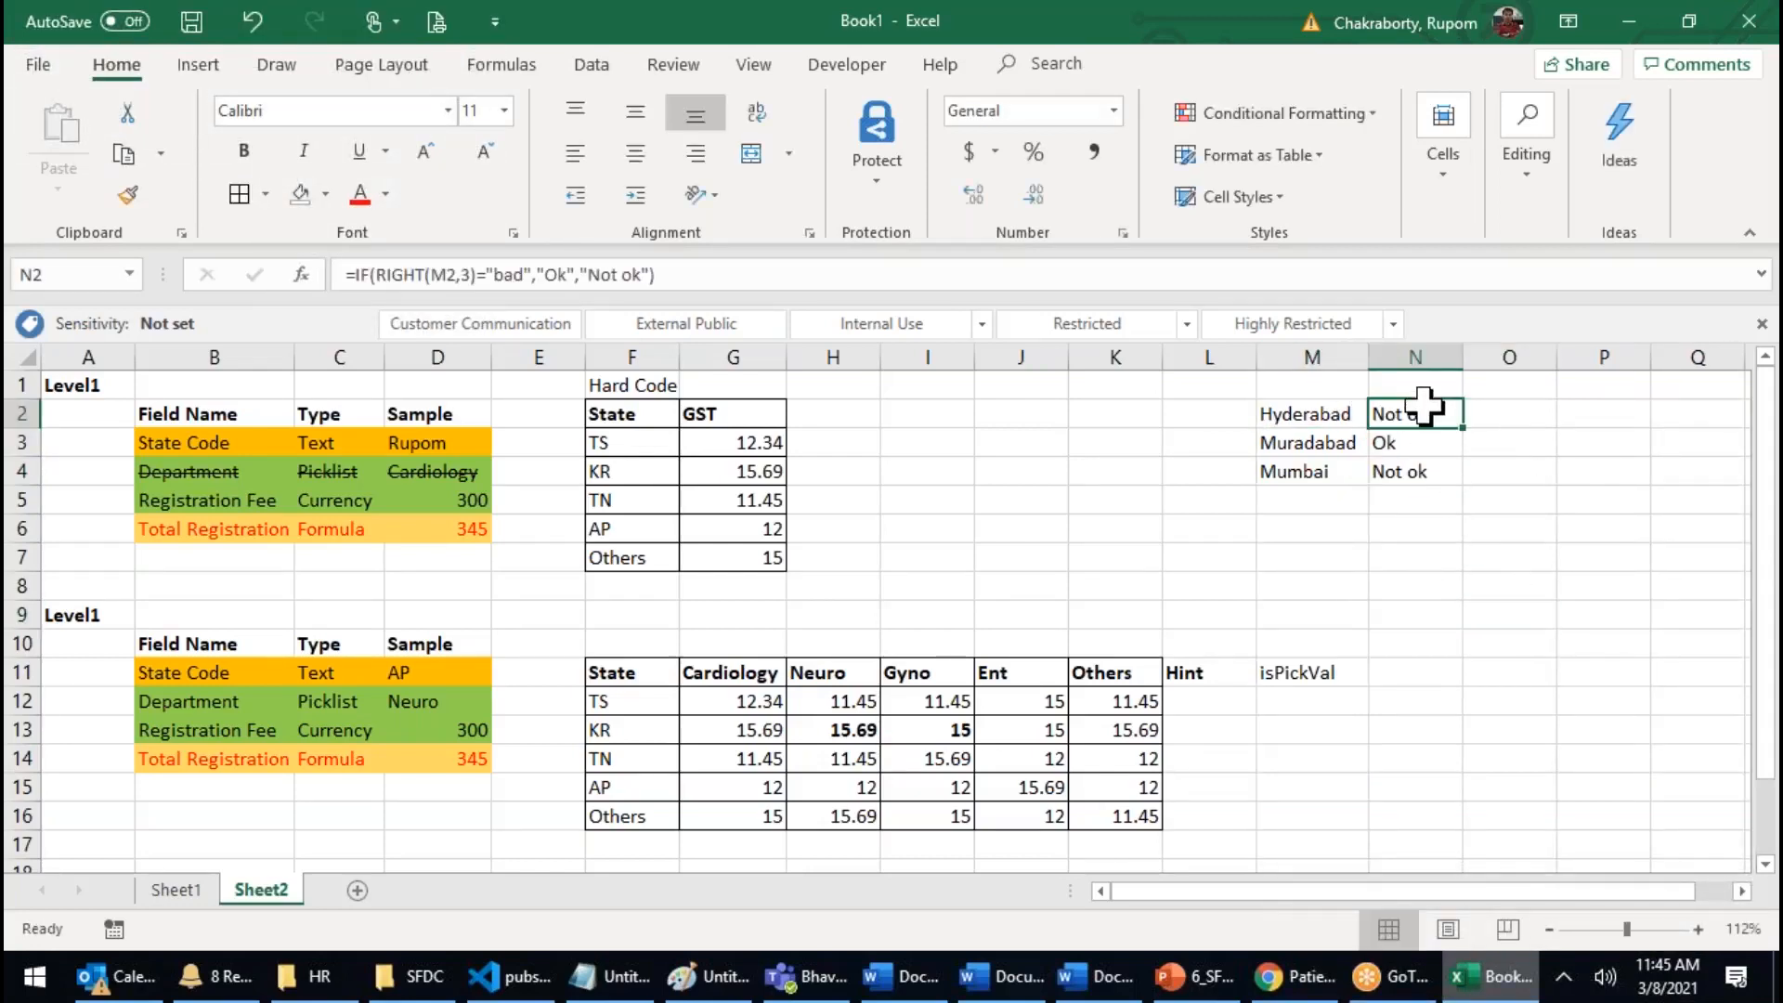
# Step: Wrap the M2 reference in TRIM, making the N2 formula =IF(RIGHT(TRIM(M2),3)="bad","Ok","Not ok")
pyautogui.doubleClick(1421, 410)
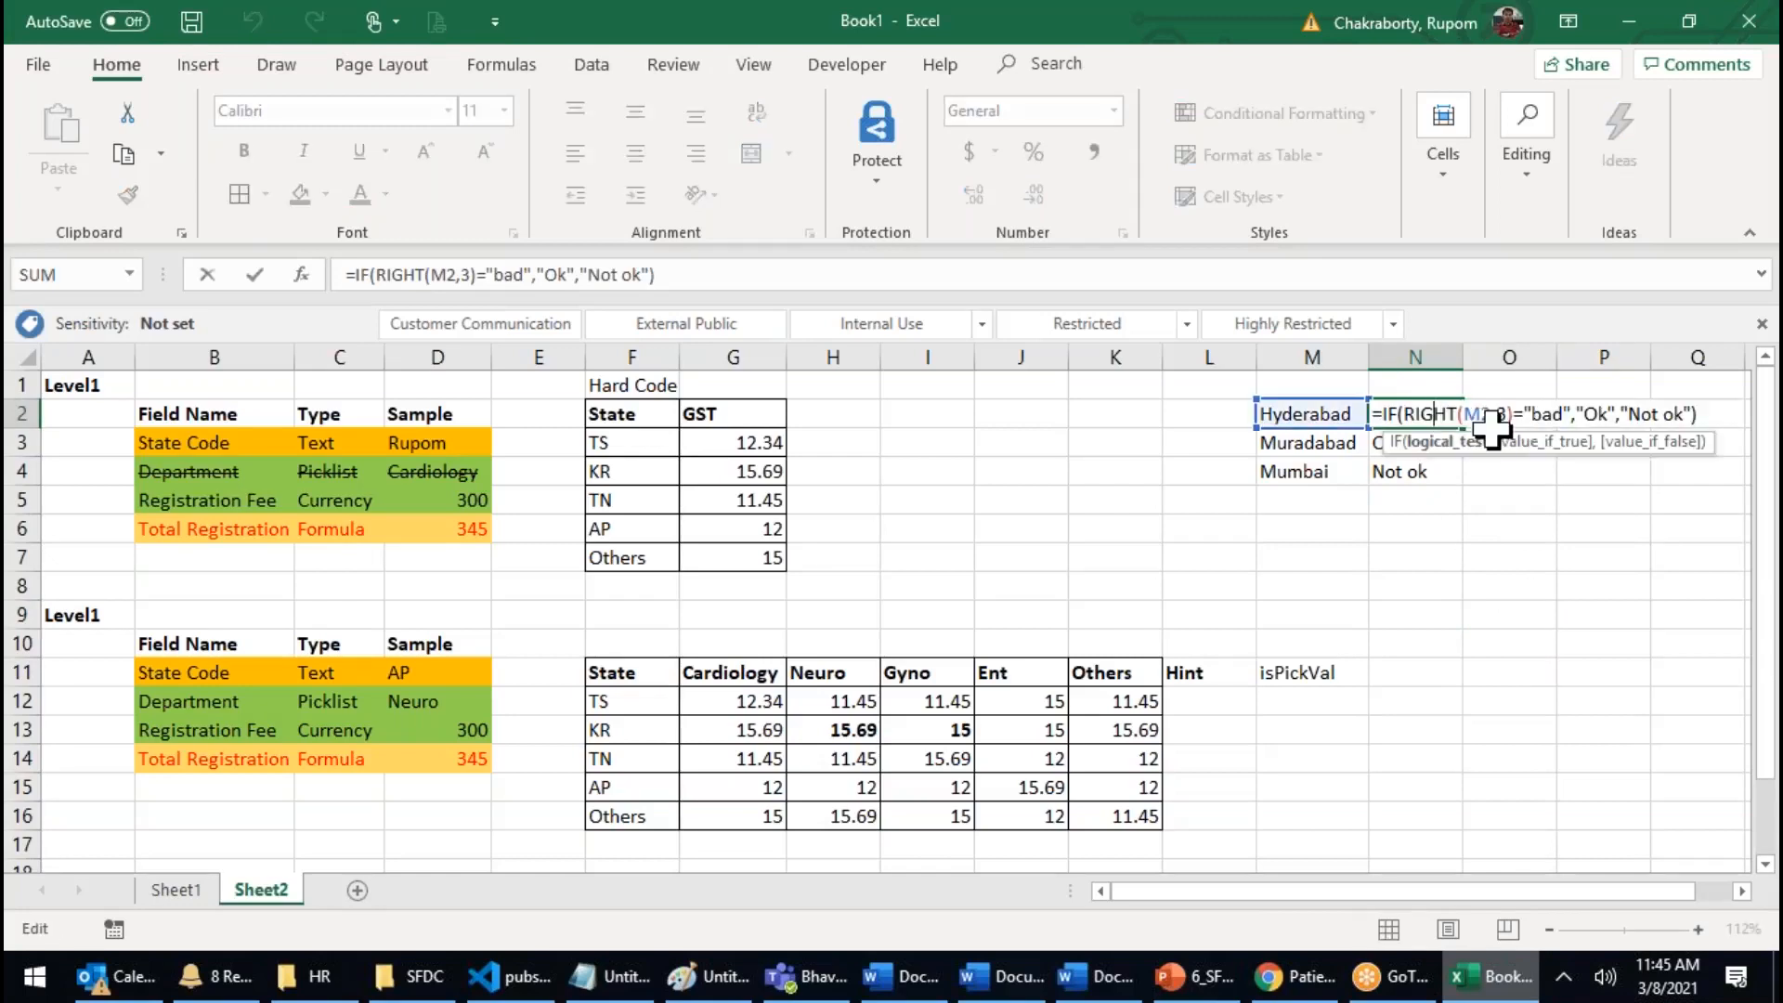
pyautogui.click(1475, 413)
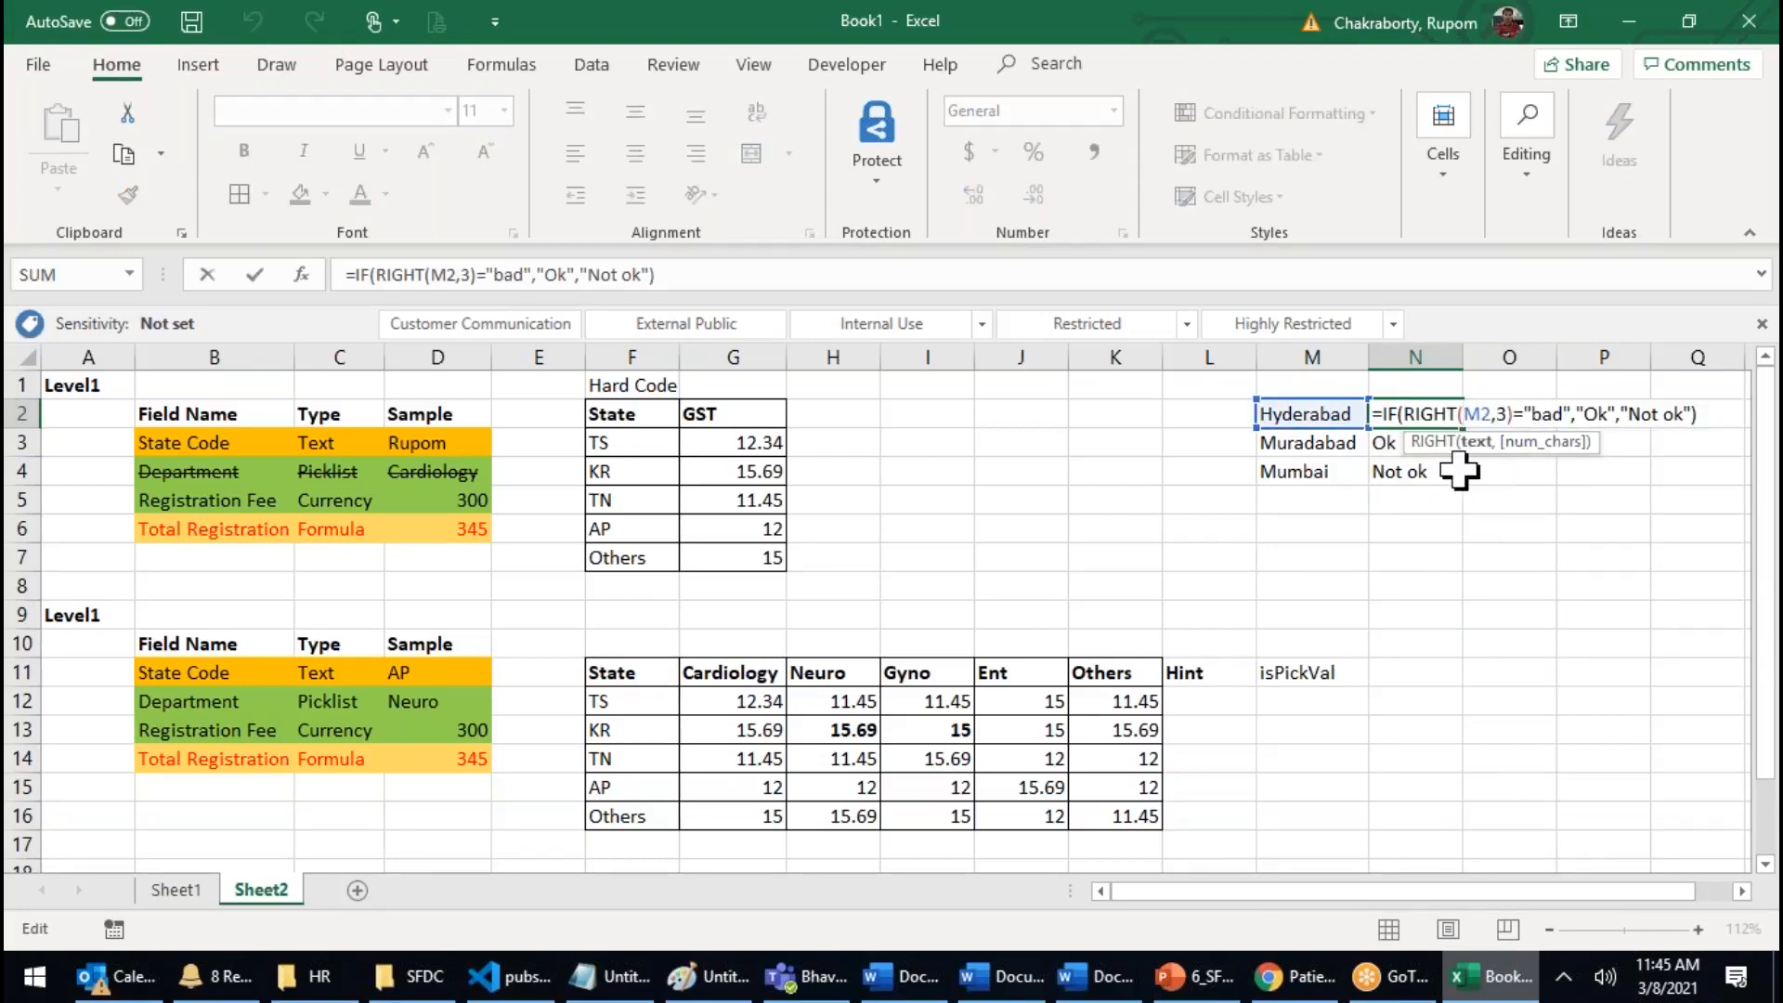
pyautogui.write('TRIM')
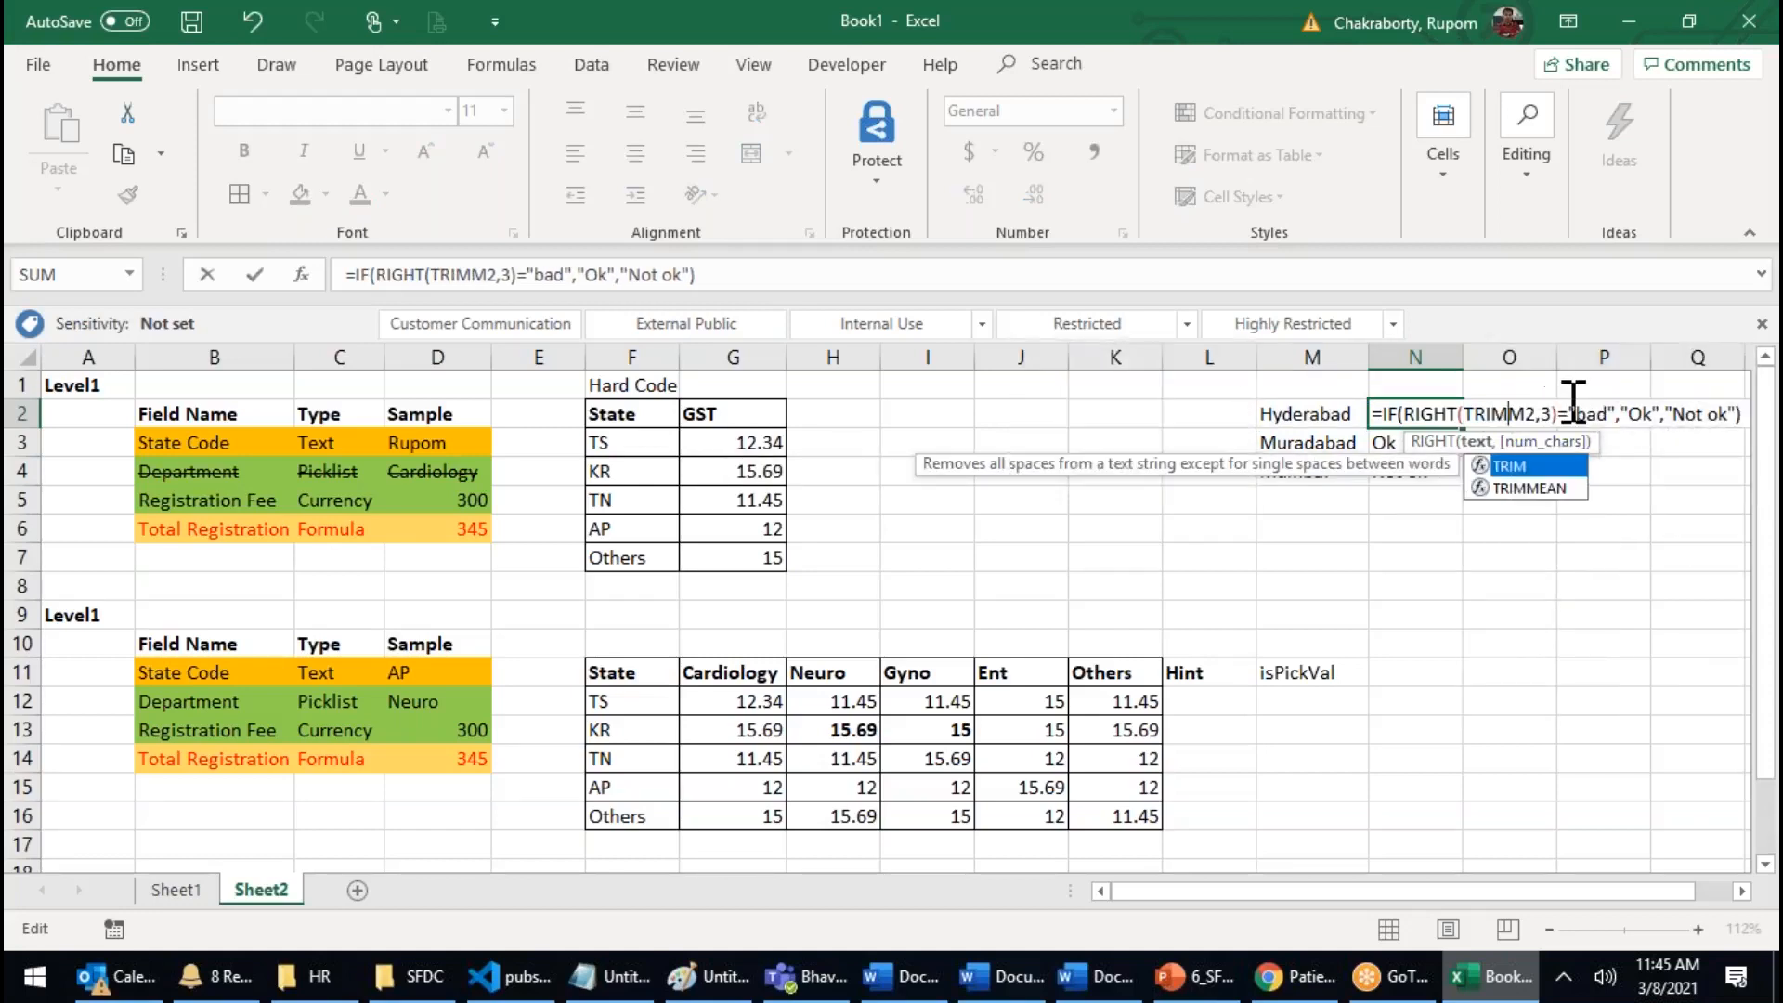
pyautogui.write('(')
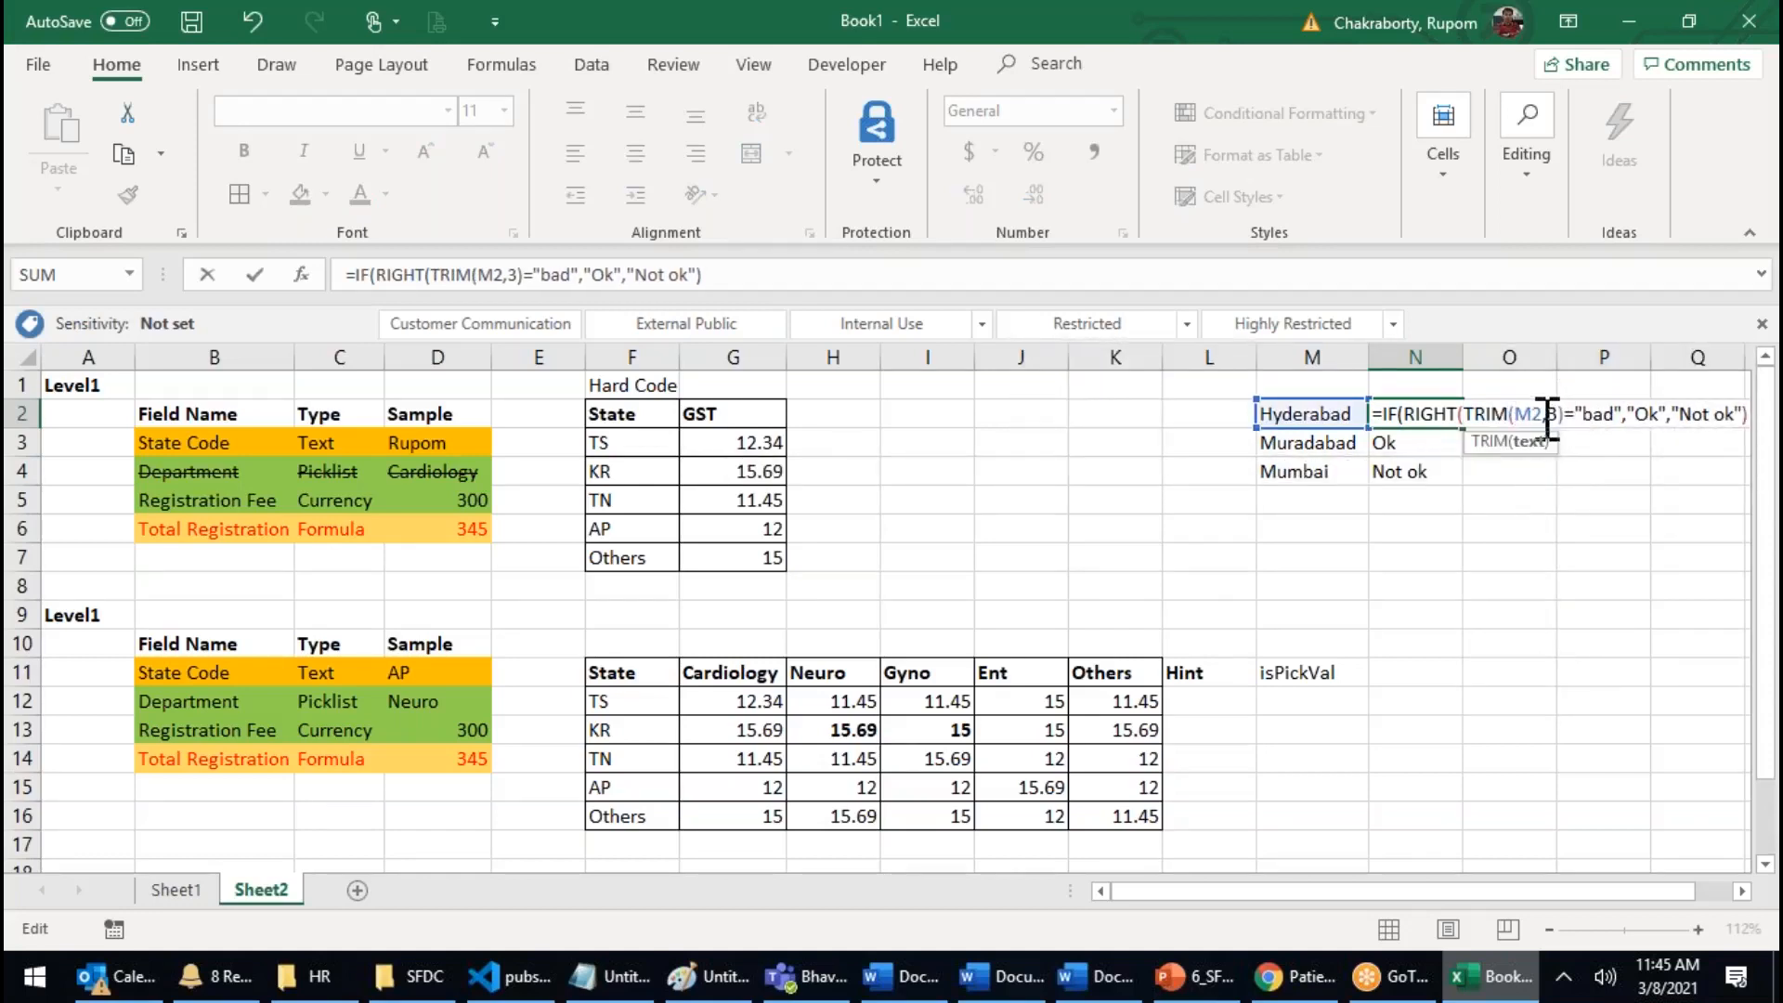
pyautogui.click(1547, 414)
pyautogui.write(')')
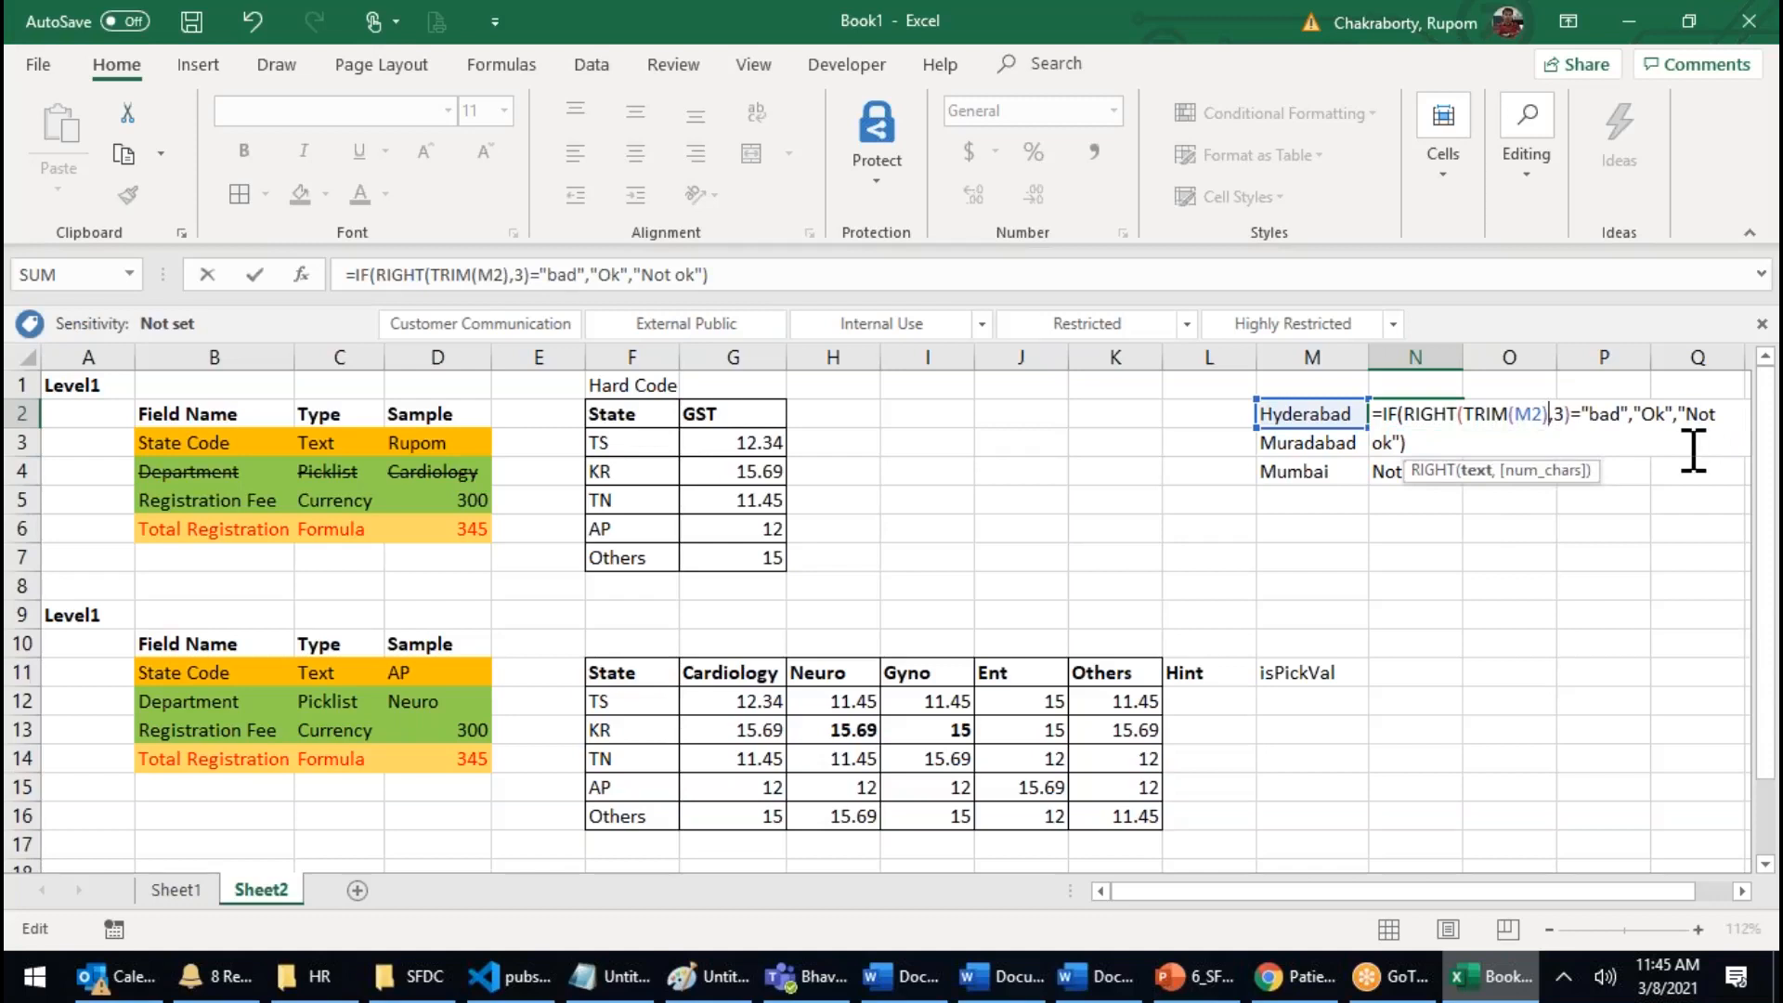
pyautogui.press('Return')
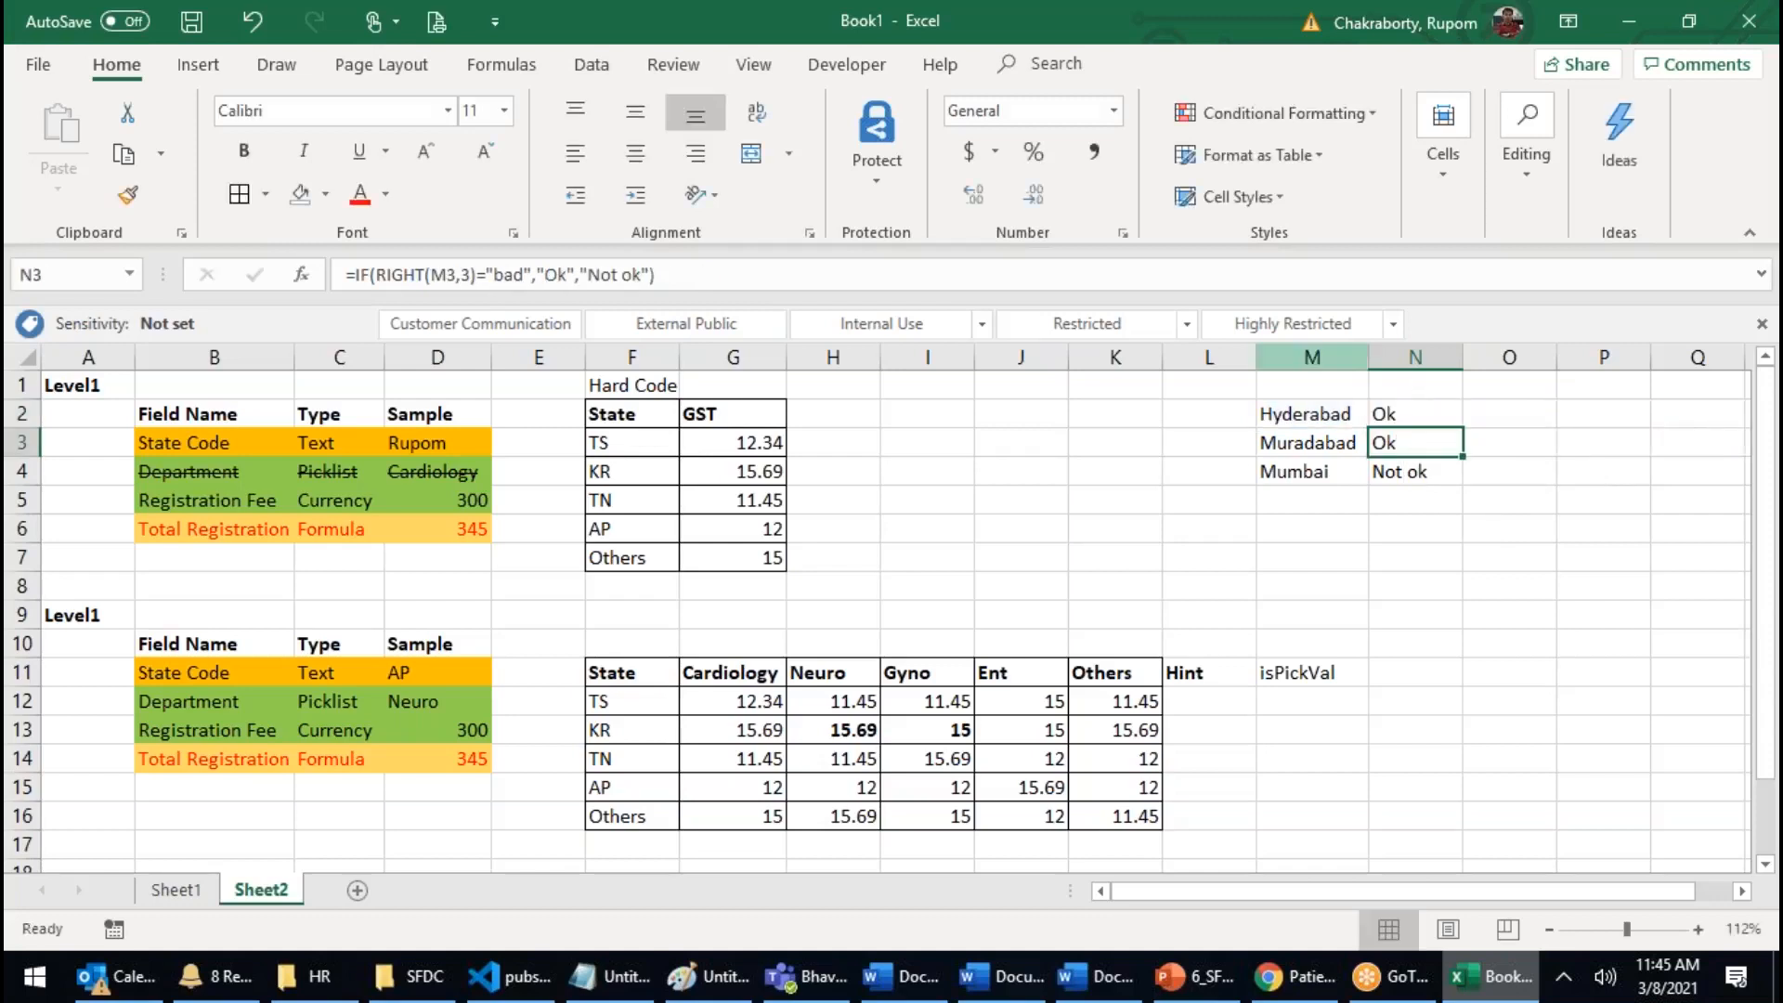
# Step: Copy the trimmed N2 formula down to N4 and check the trailing space after Hyderabad in M2
pyautogui.moveTo(1437, 414); pyautogui.dragTo(1449, 474)
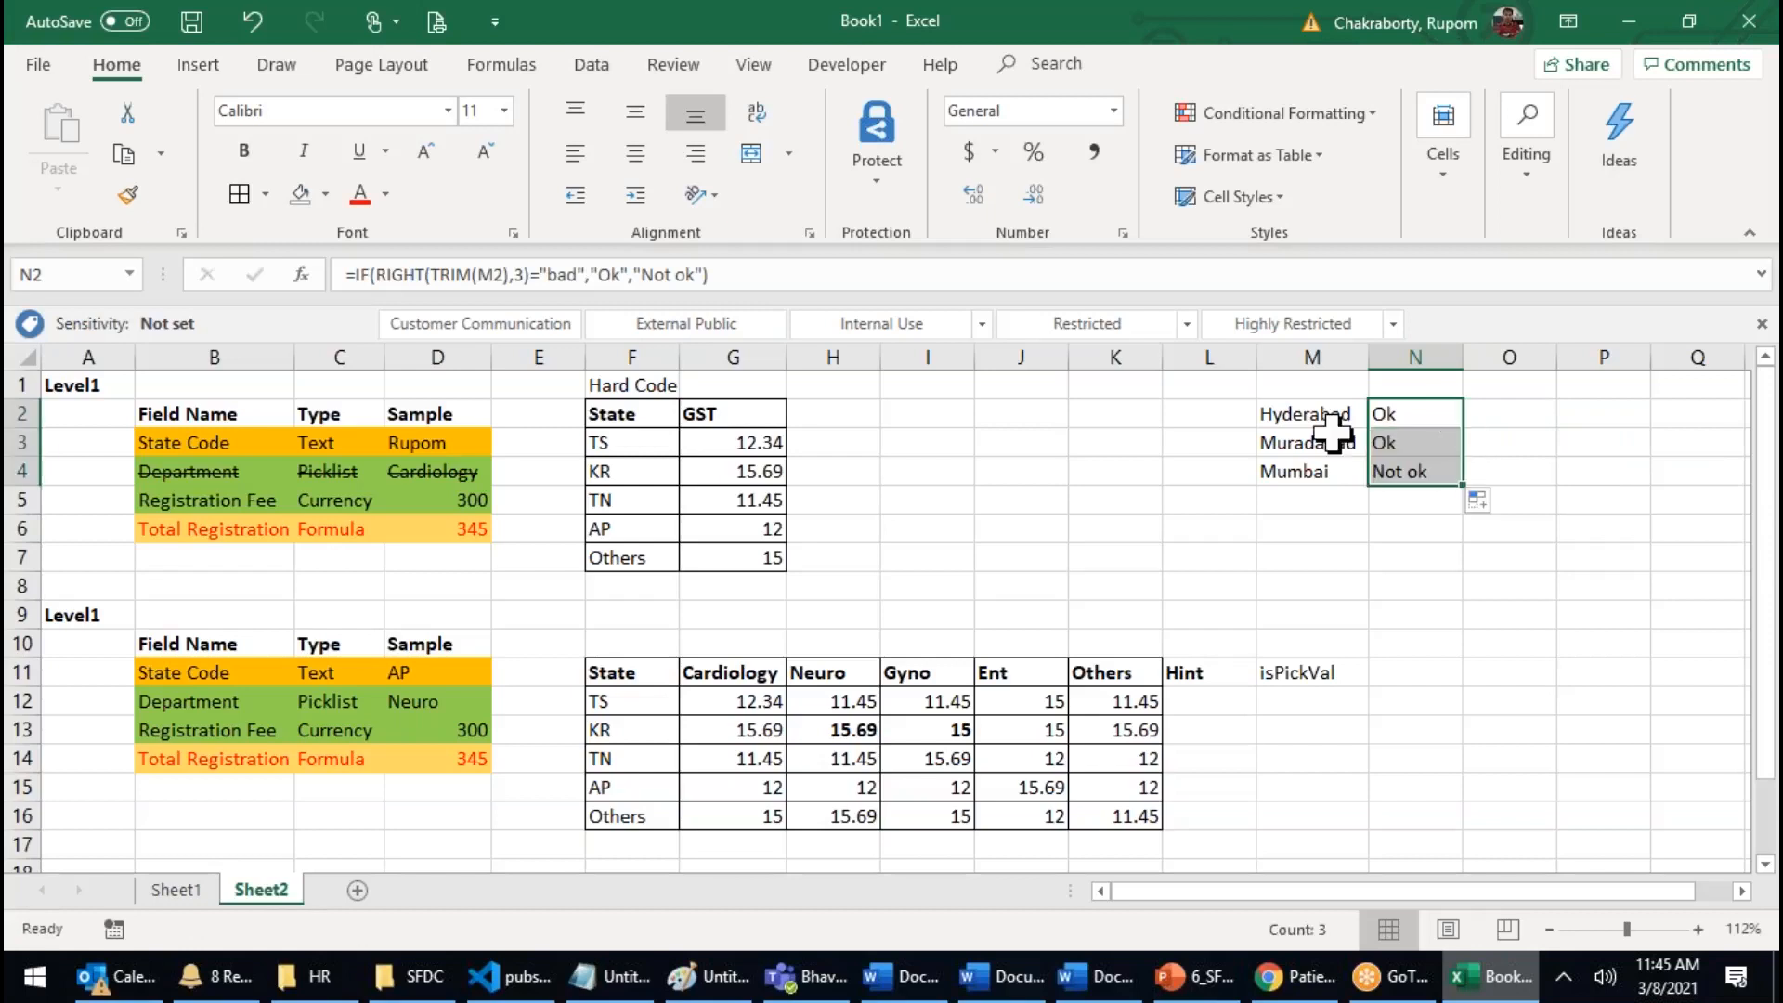
pyautogui.click(1319, 418)
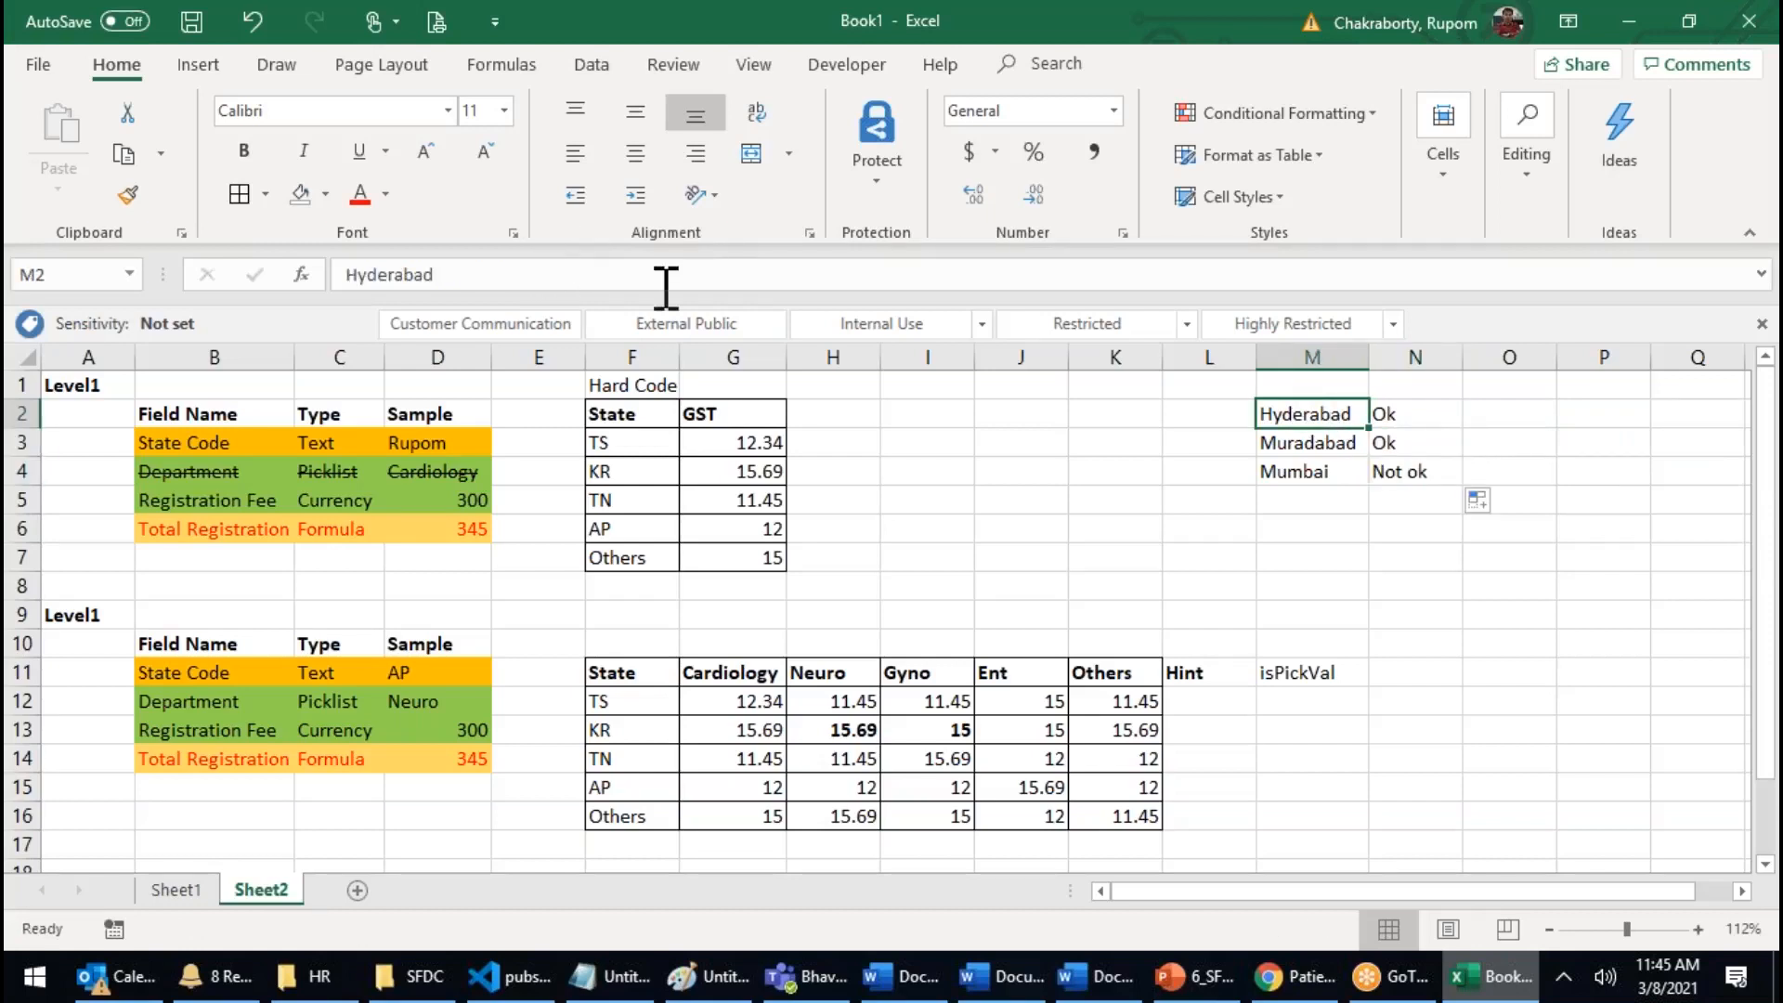
pyautogui.doubleClick(1359, 414)
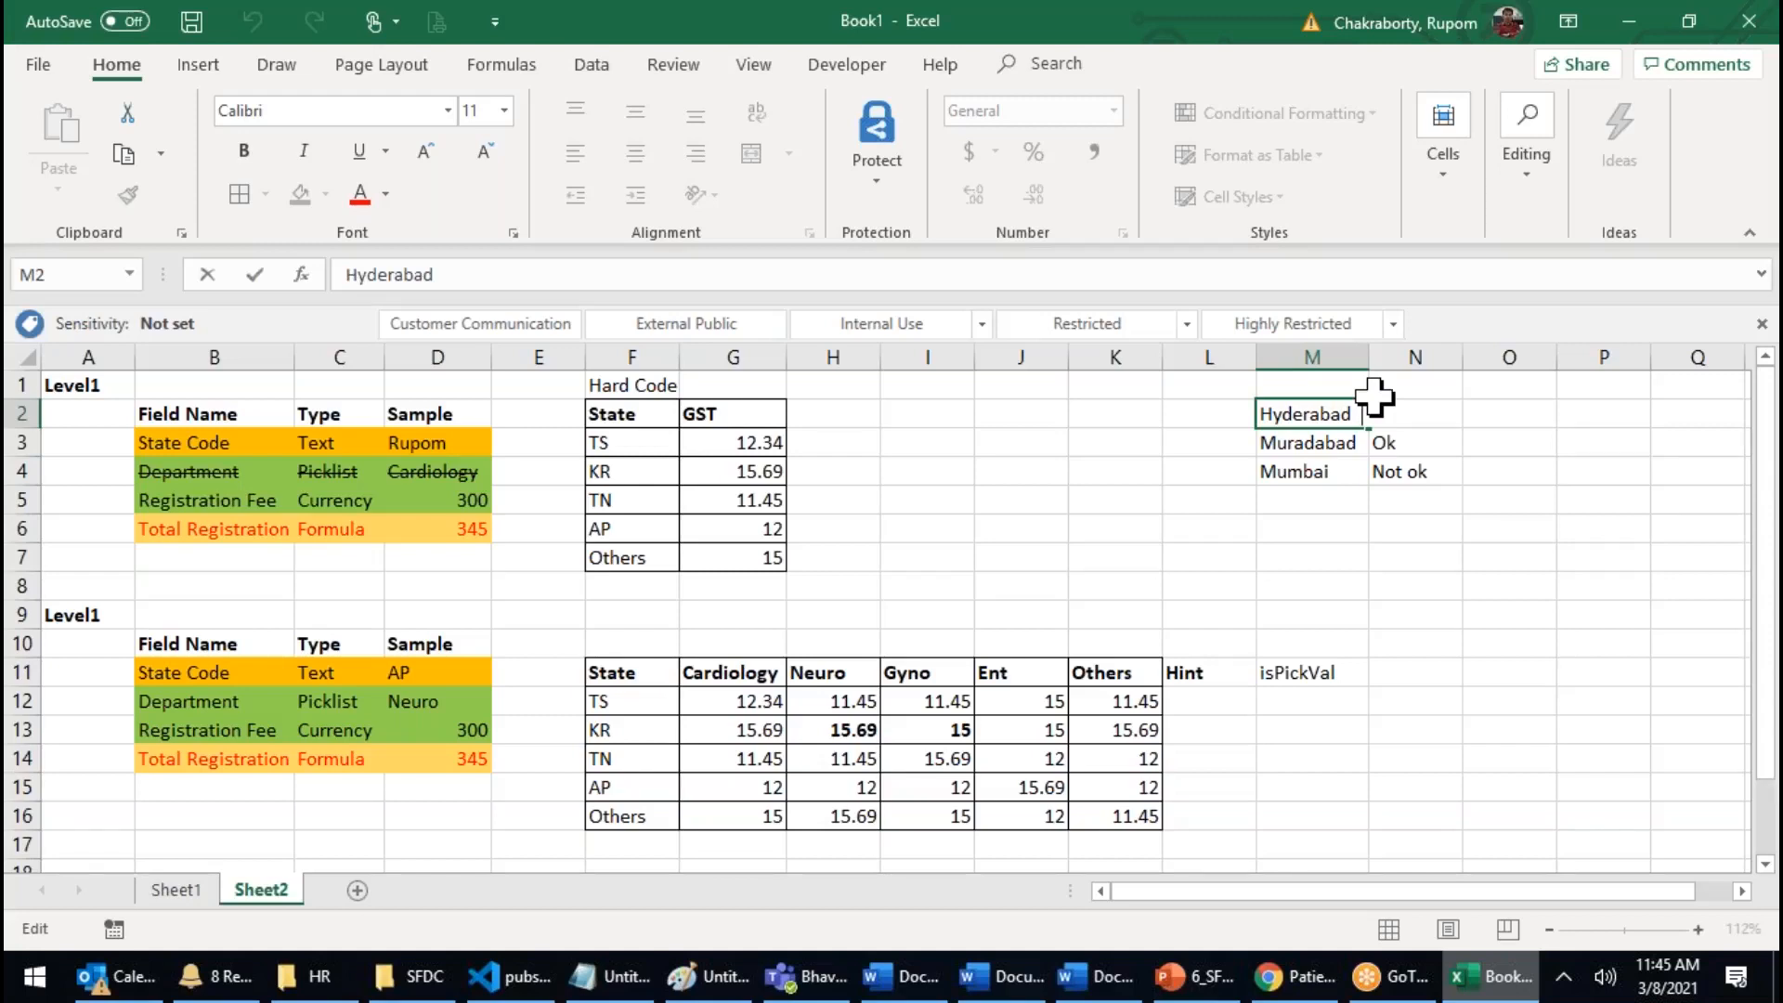
# Step: Add trailing spaces after Muradabad in M3 and check the TRIM formula in N3
pyautogui.click(1335, 443)
pyautogui.click(585, 274)
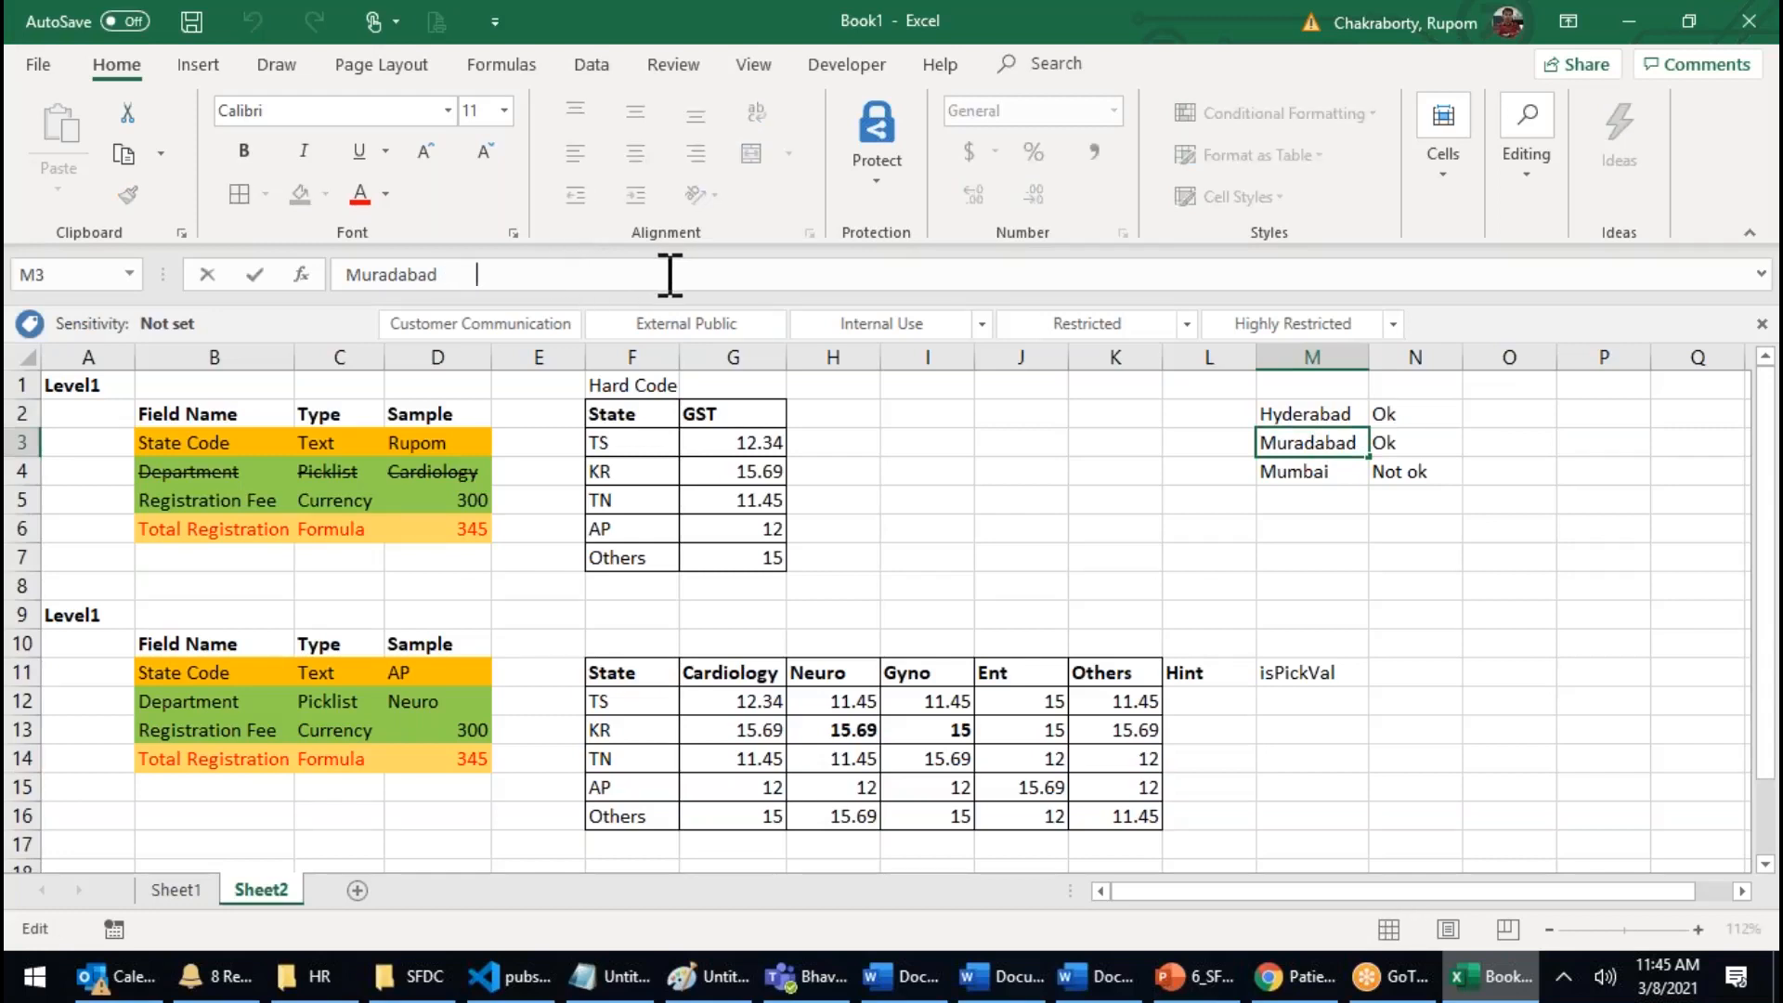
pyautogui.click(1437, 651)
pyautogui.click(1416, 445)
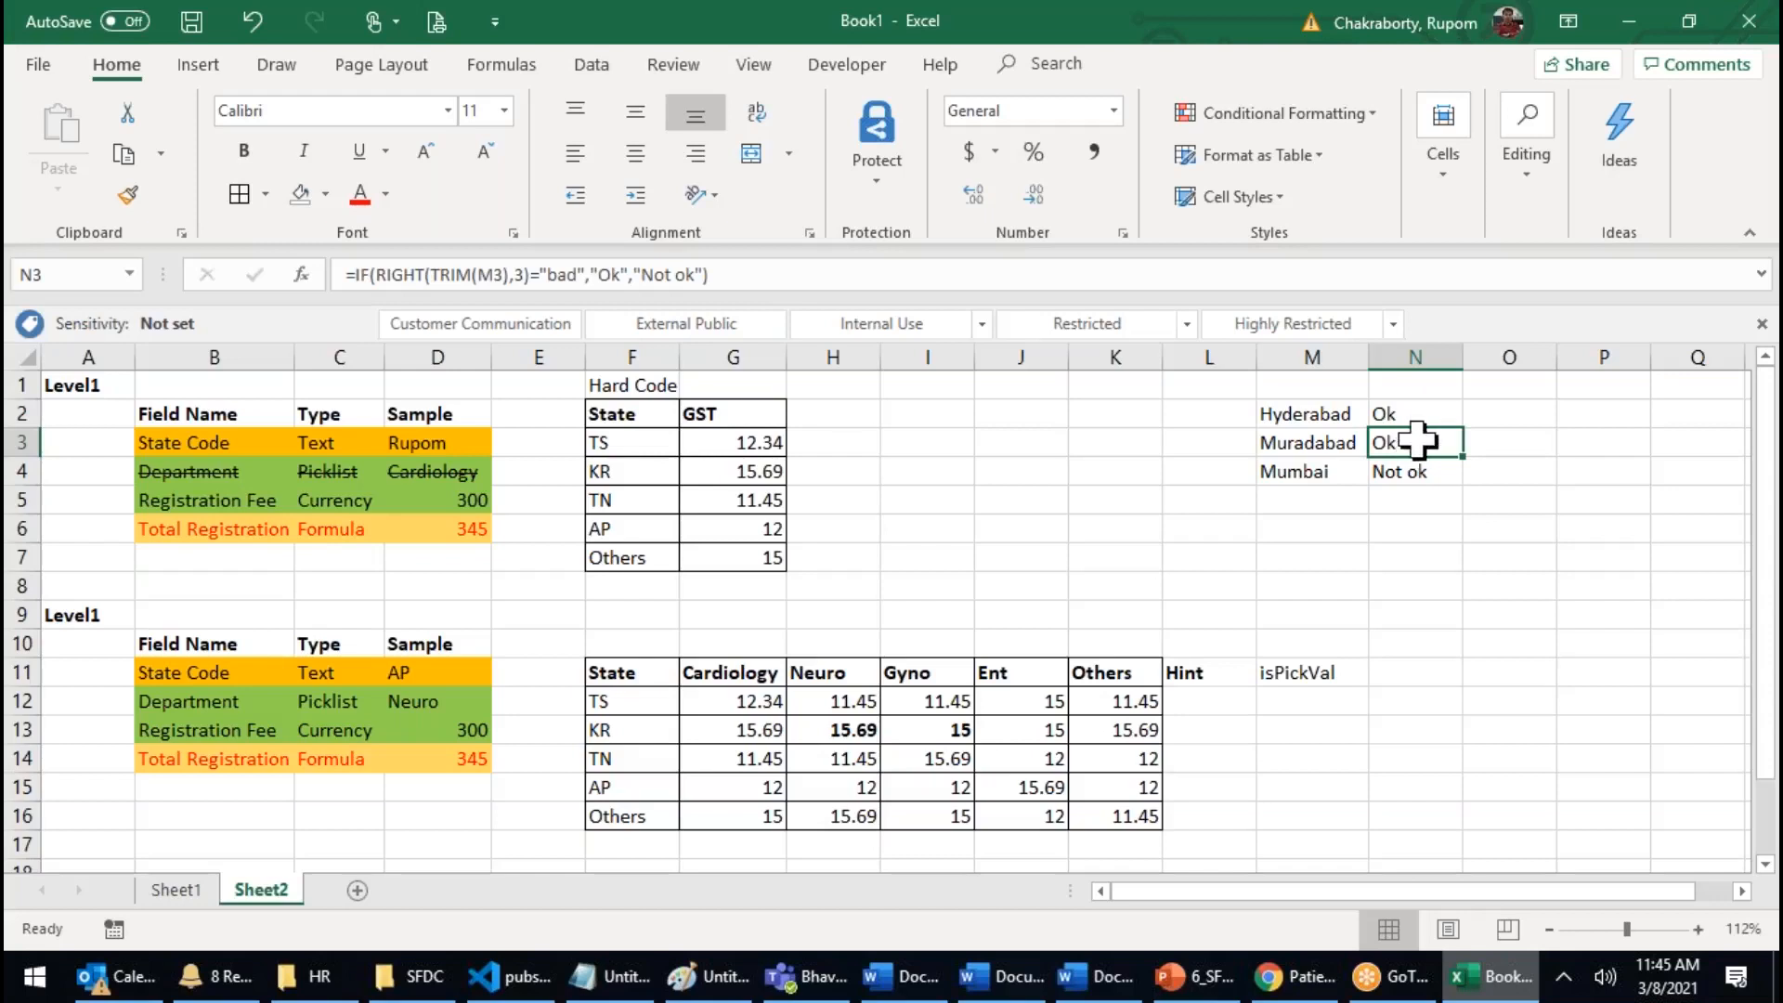
pyautogui.click(1432, 501)
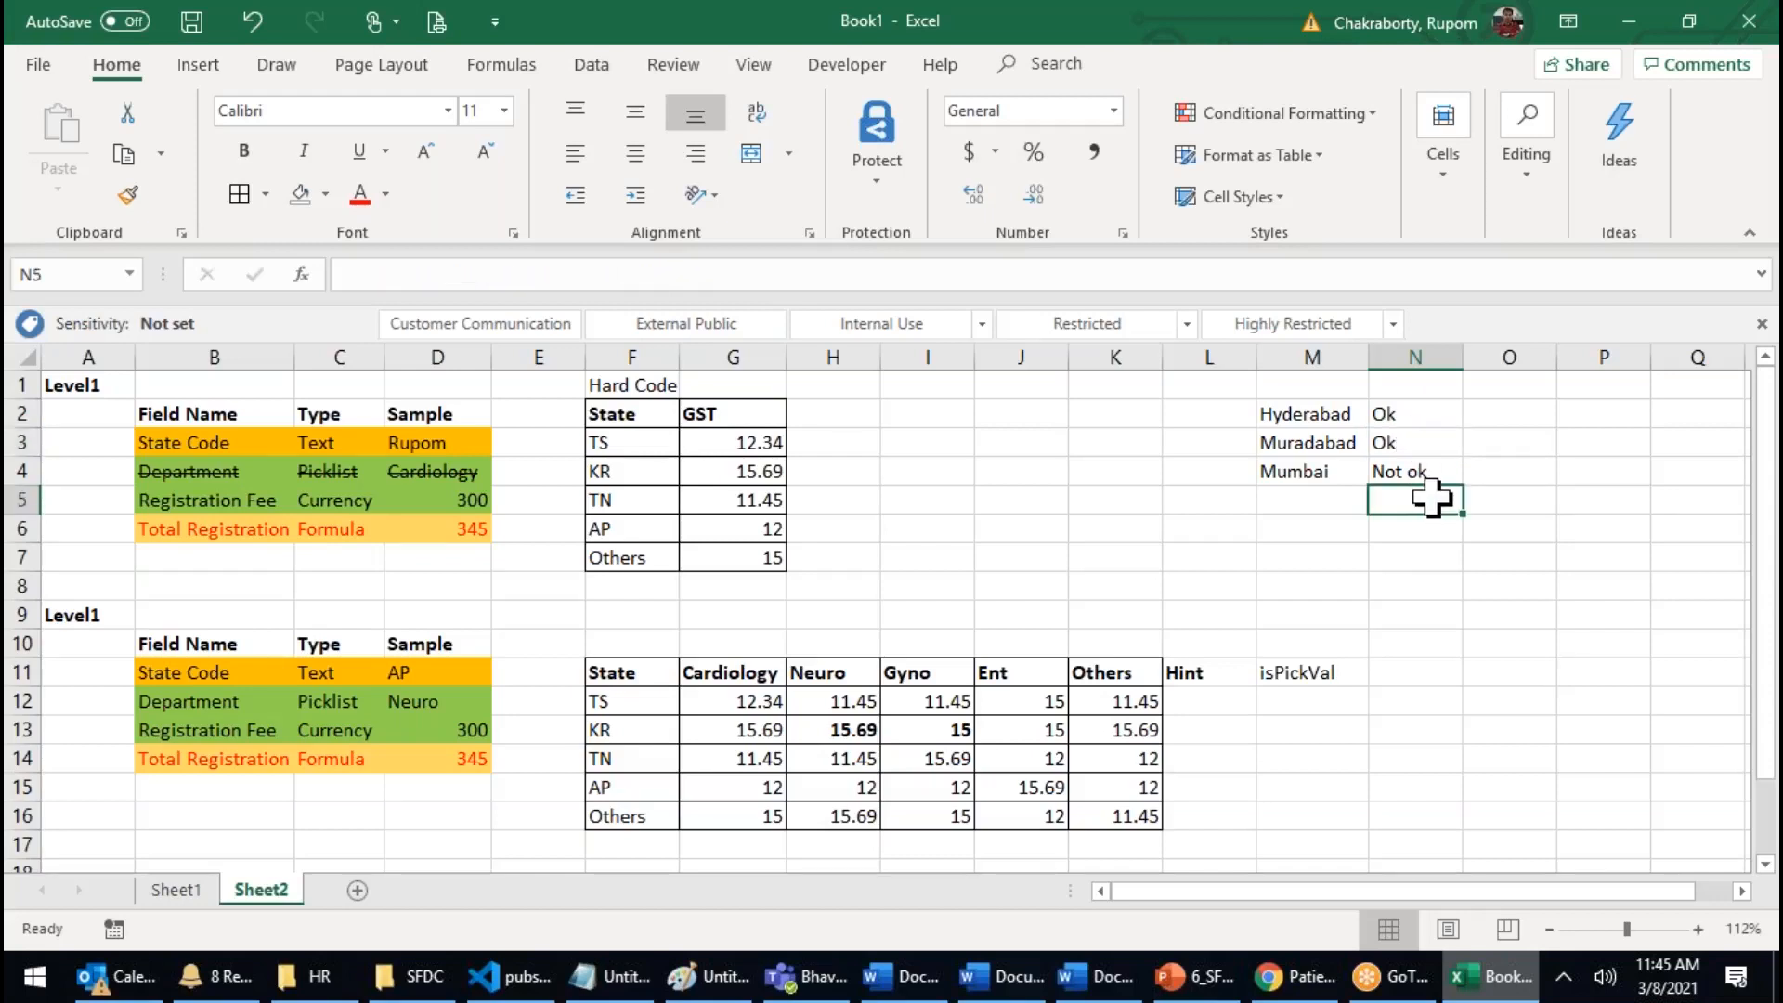
pyautogui.click(1453, 525)
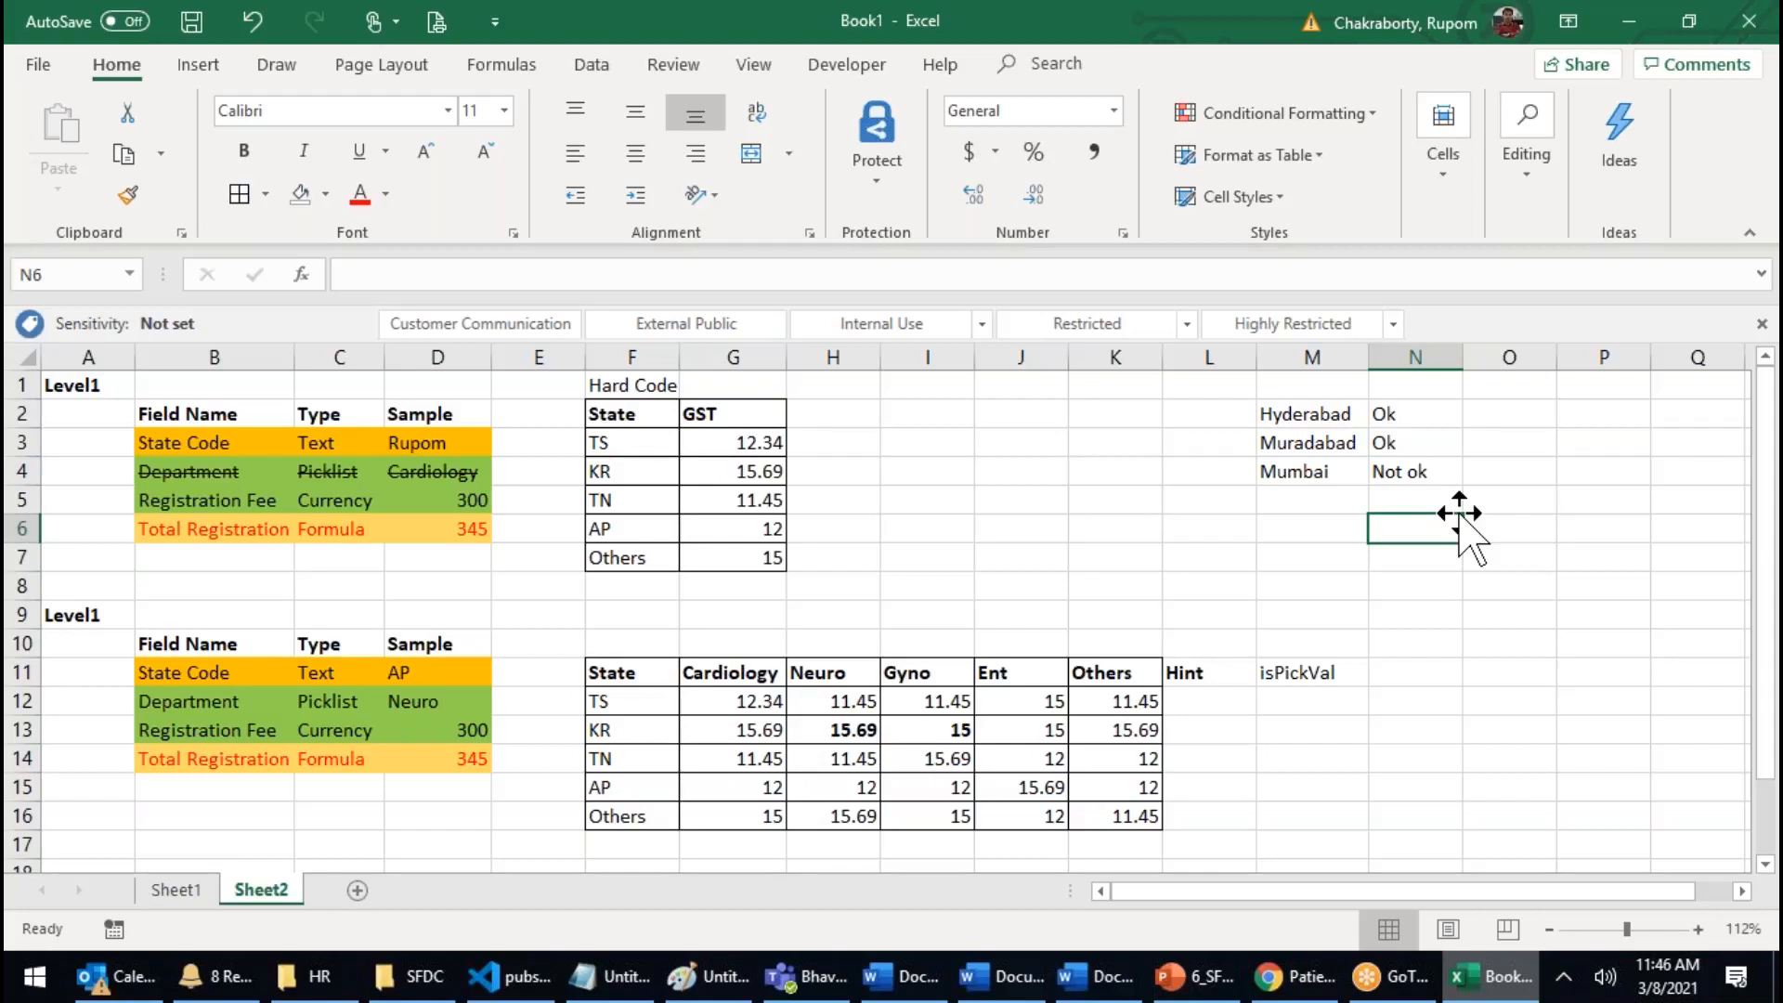
# Step: Switch to Salesforce in Chrome and start a new validation rule for the Patient object
pyautogui.click(1315, 986)
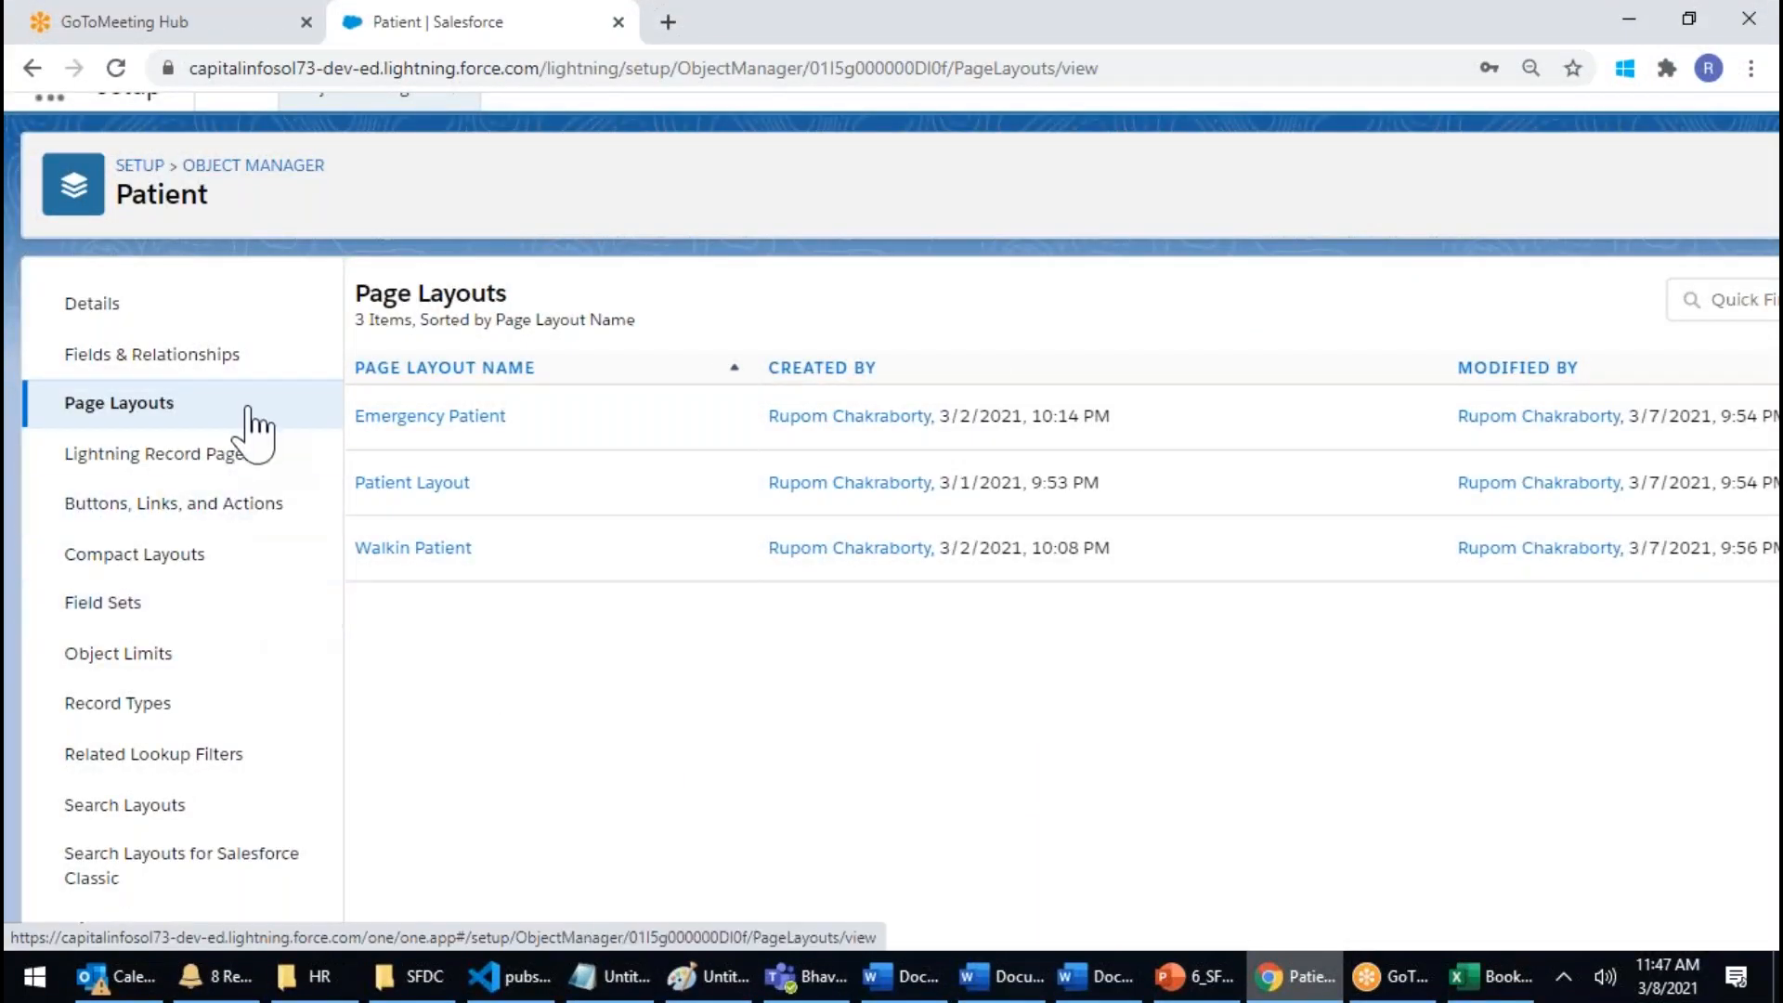
pyautogui.scroll(-2, 247, 423)
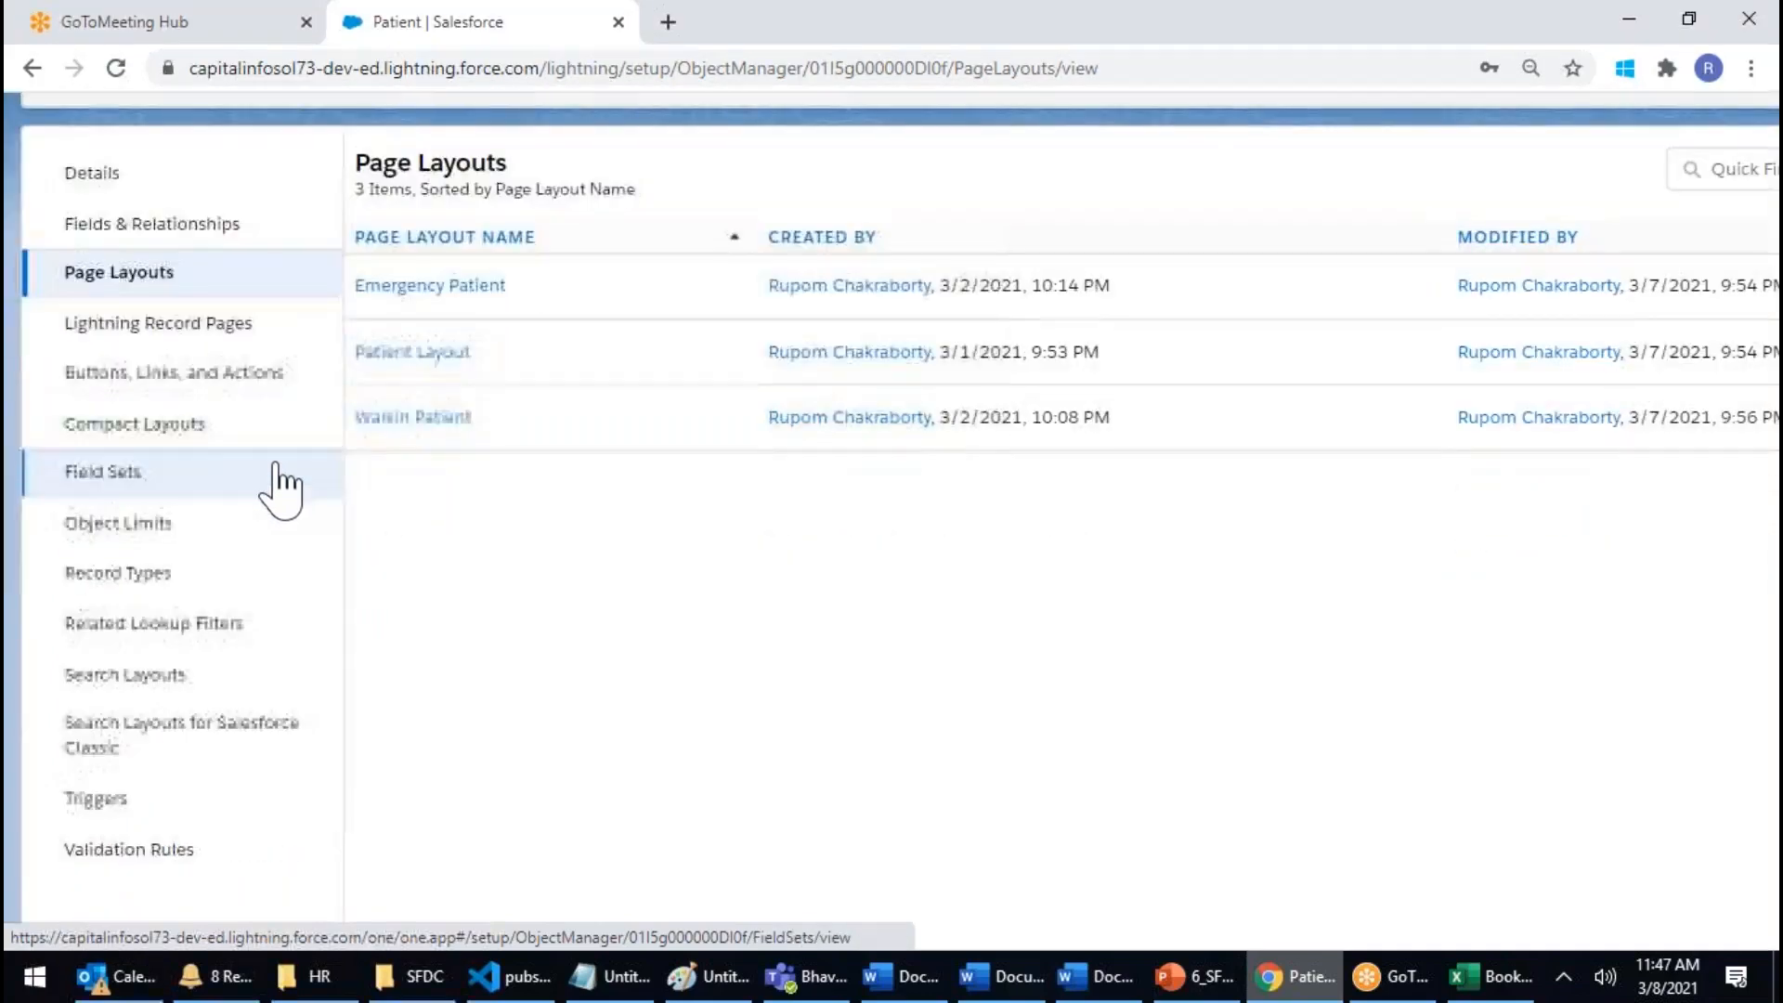
pyautogui.click(160, 855)
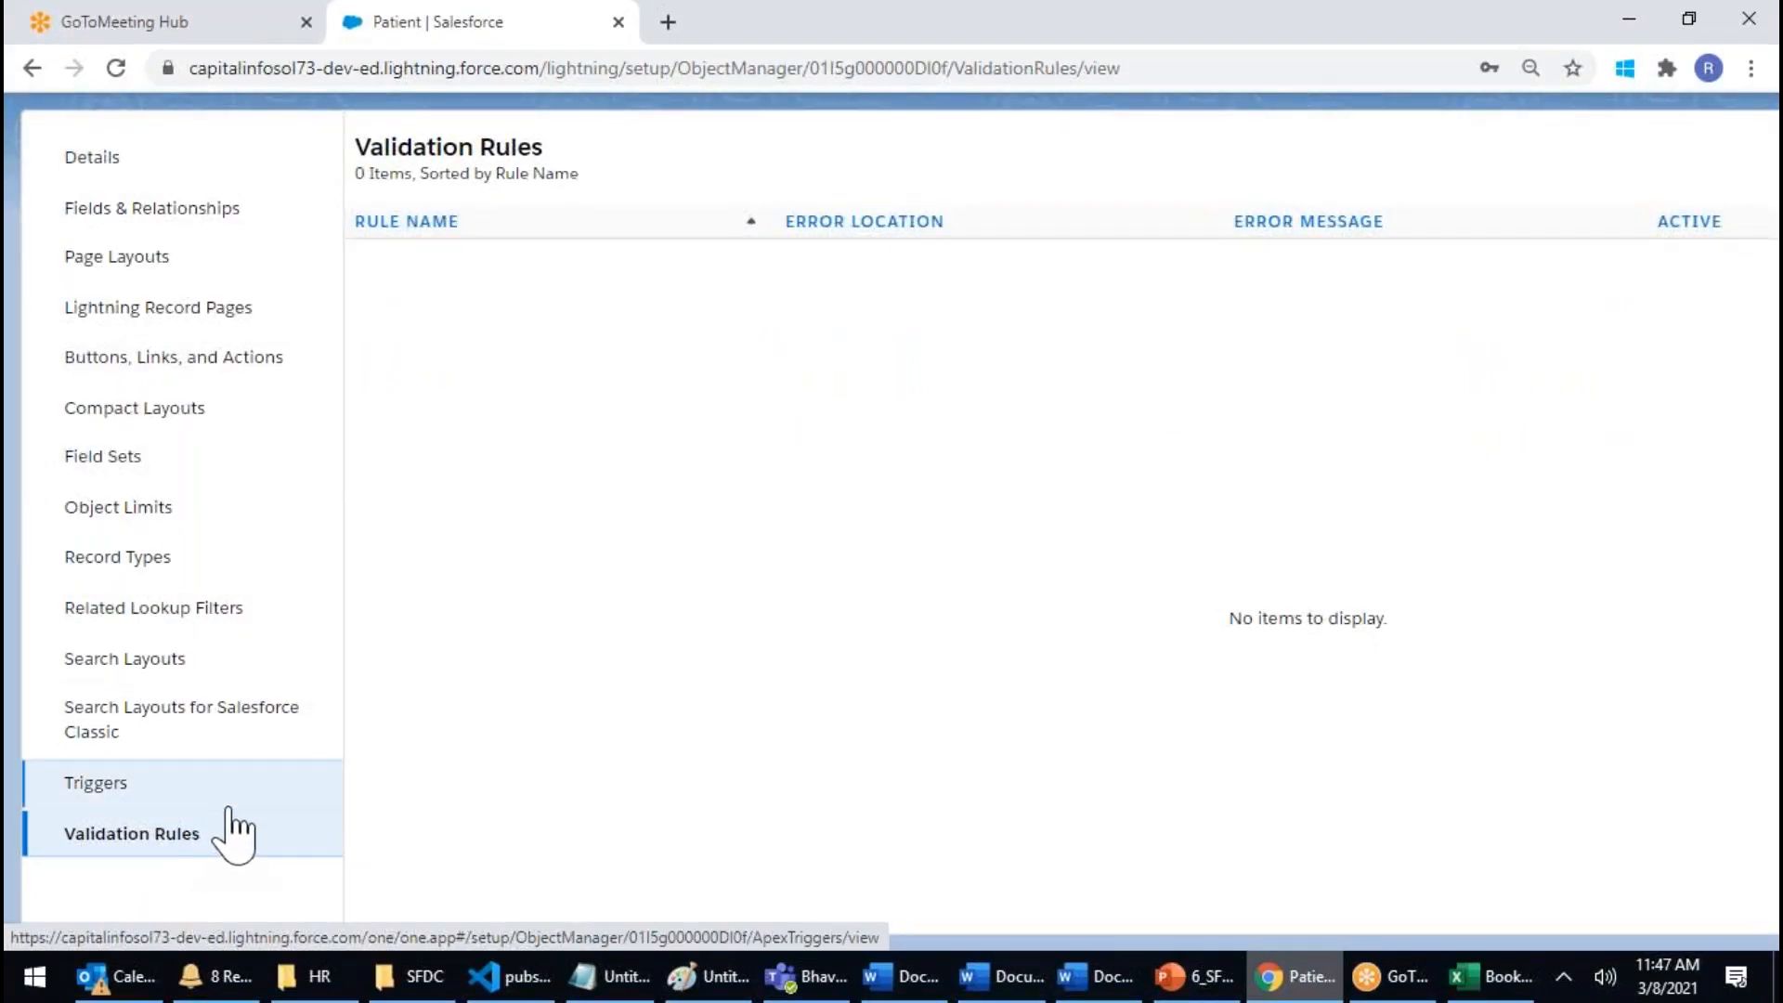
pyautogui.click(184, 836)
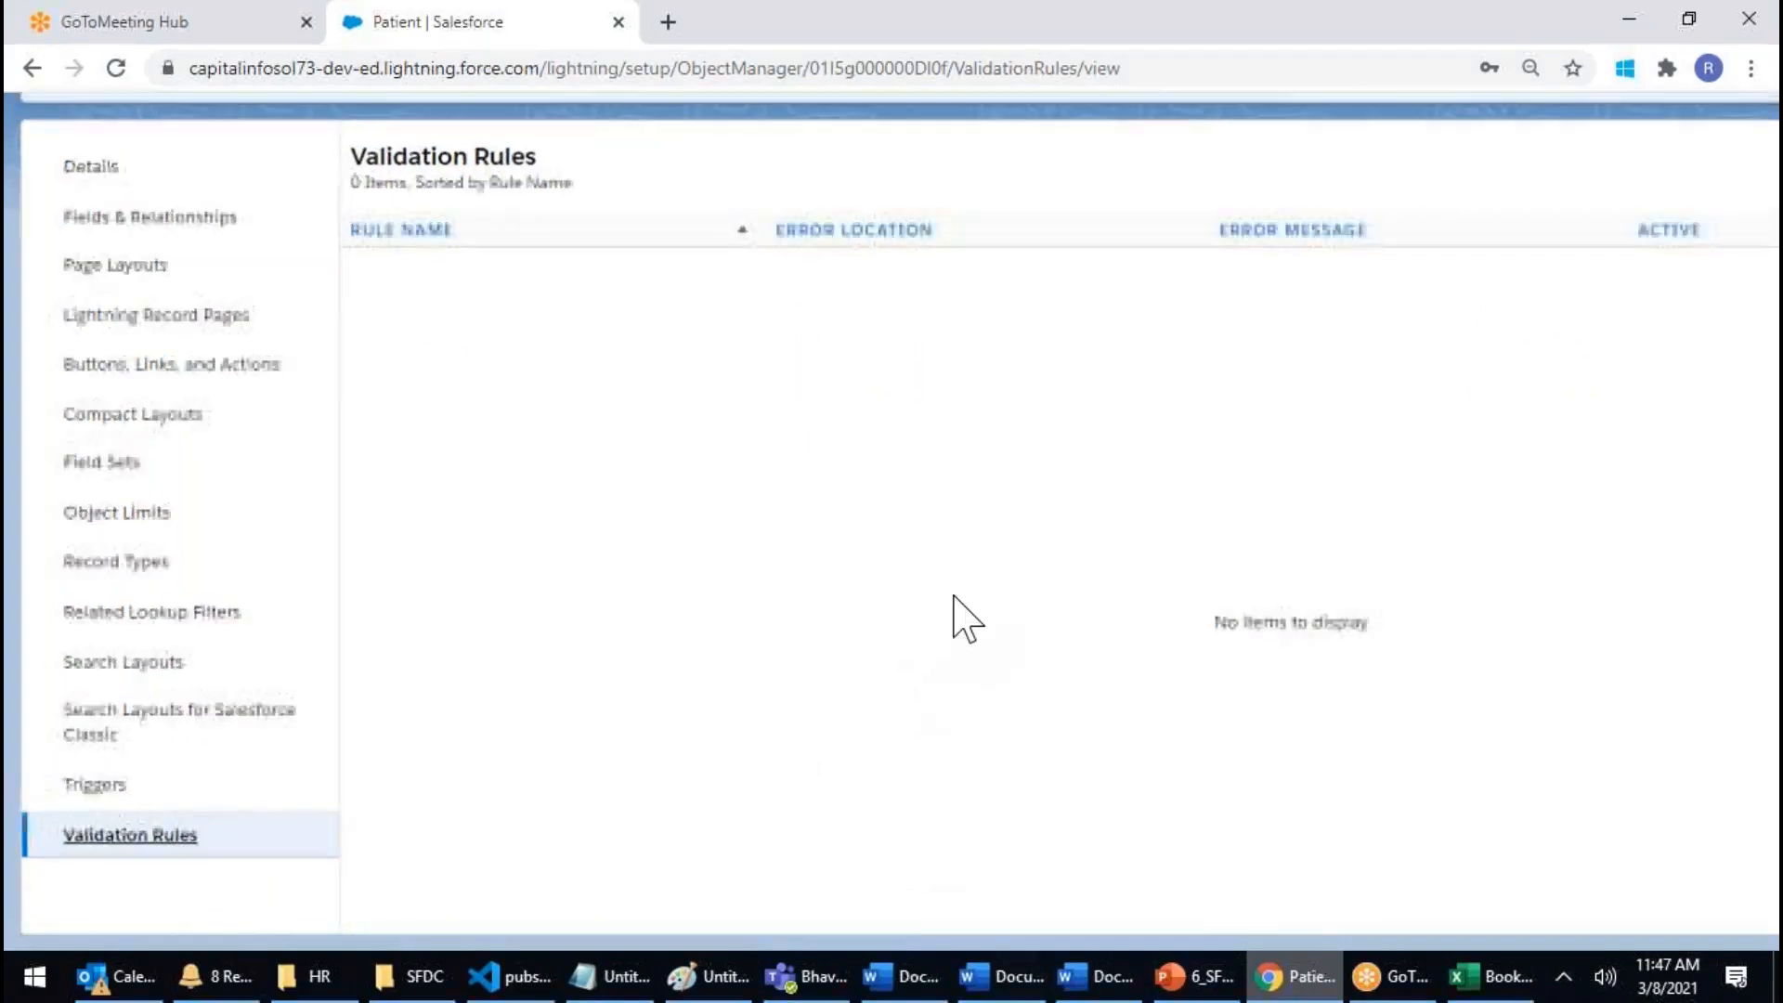
pyautogui.scroll(3, 956, 618)
pyautogui.hotkey('ctrl', '-')
pyautogui.hotkey('ctrl', '-')
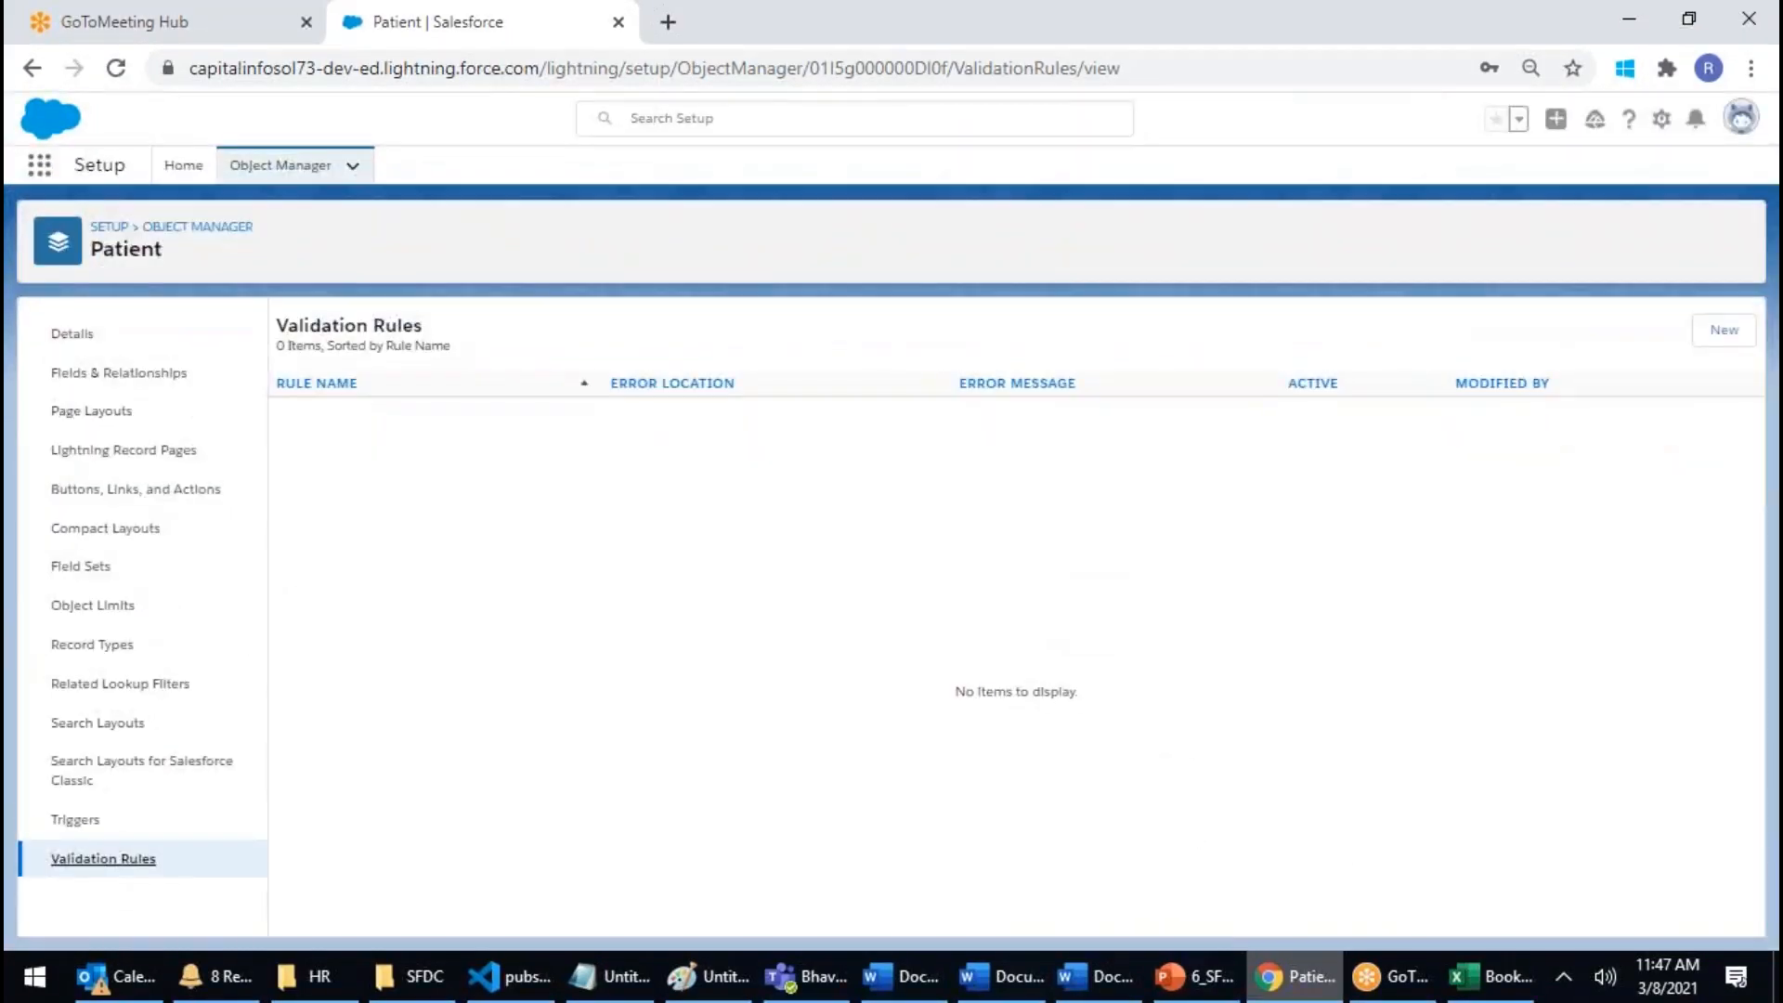
pyautogui.click(1723, 332)
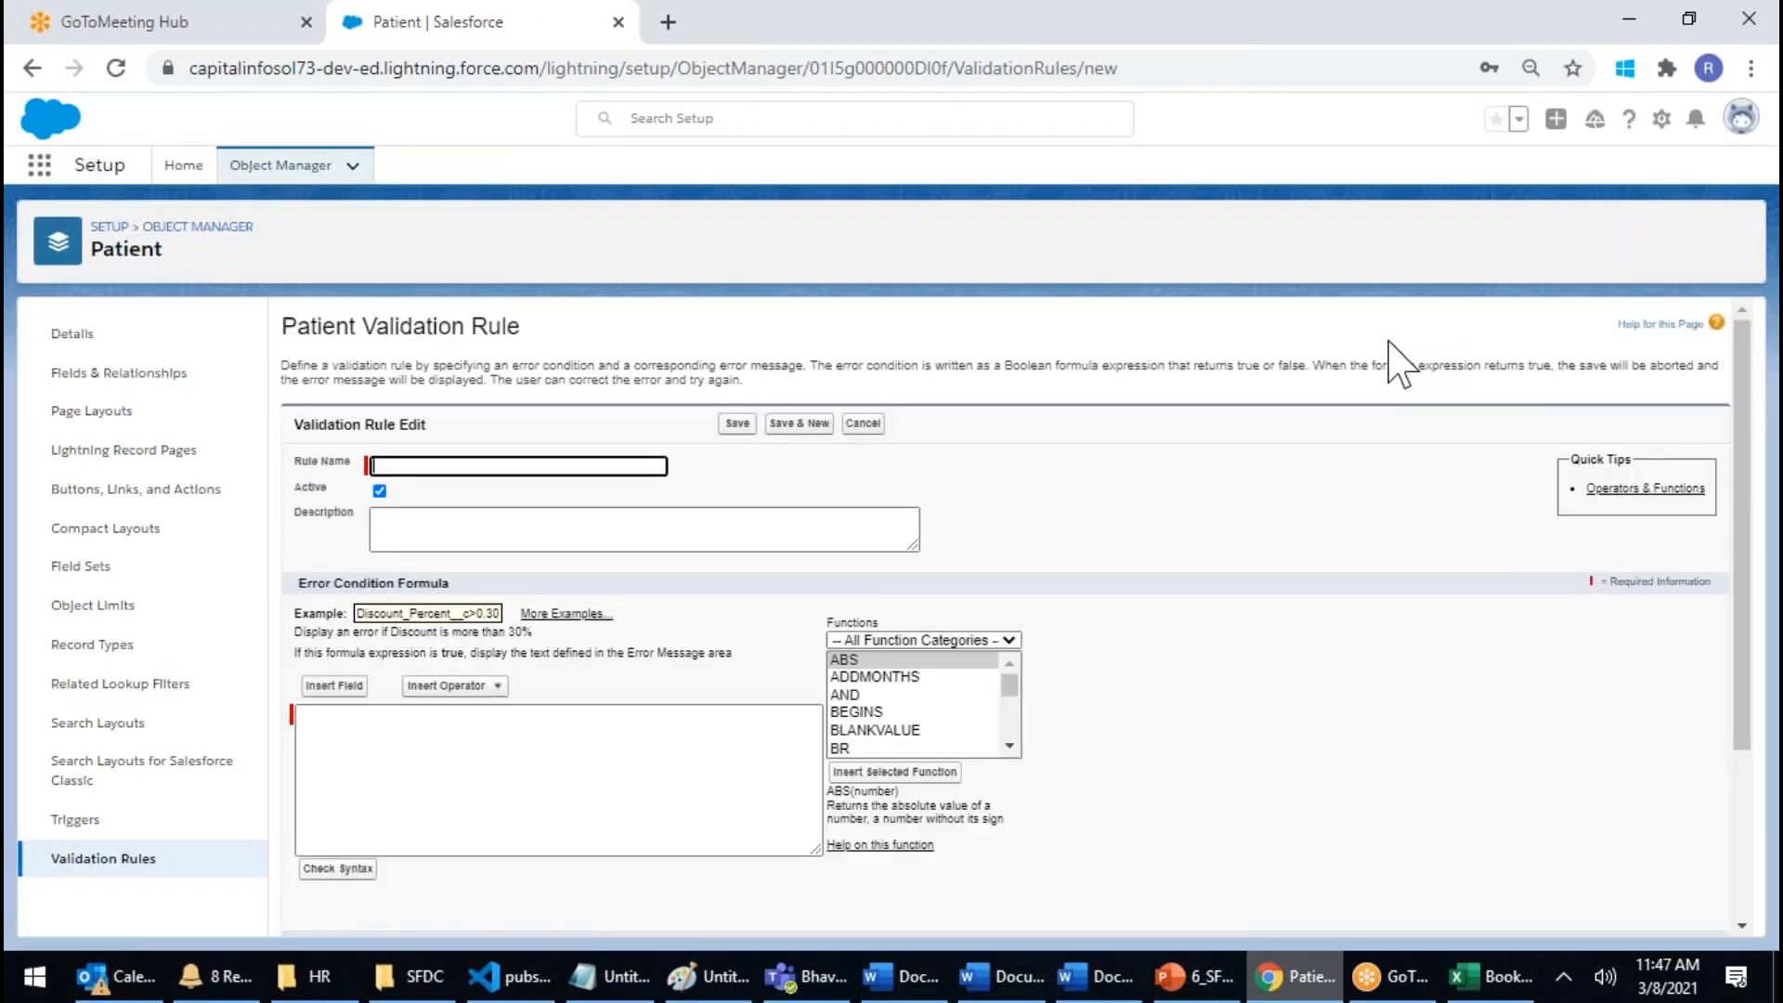
# Step: Name the rule First_Name_Min_3_Char and describe it as "First Name cannot be less that 3 Char"
pyautogui.scroll(3, 1389, 341)
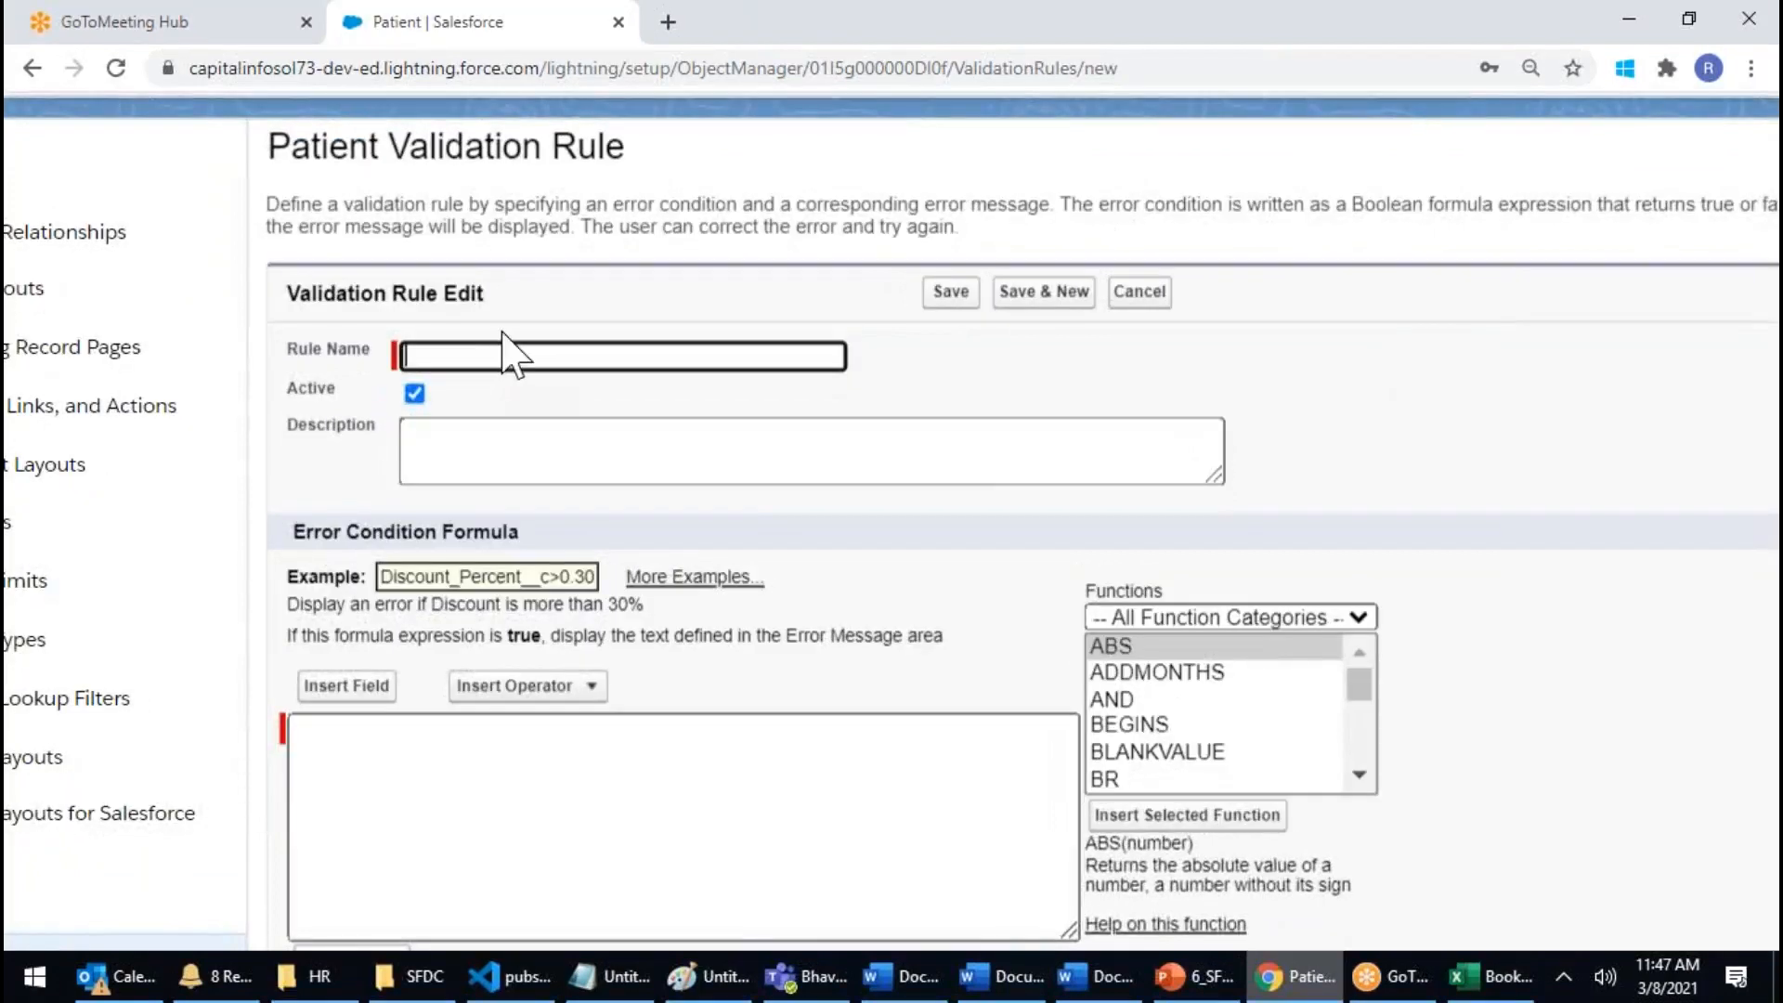
pyautogui.click(509, 353)
pyautogui.write('fIRST_nAME')
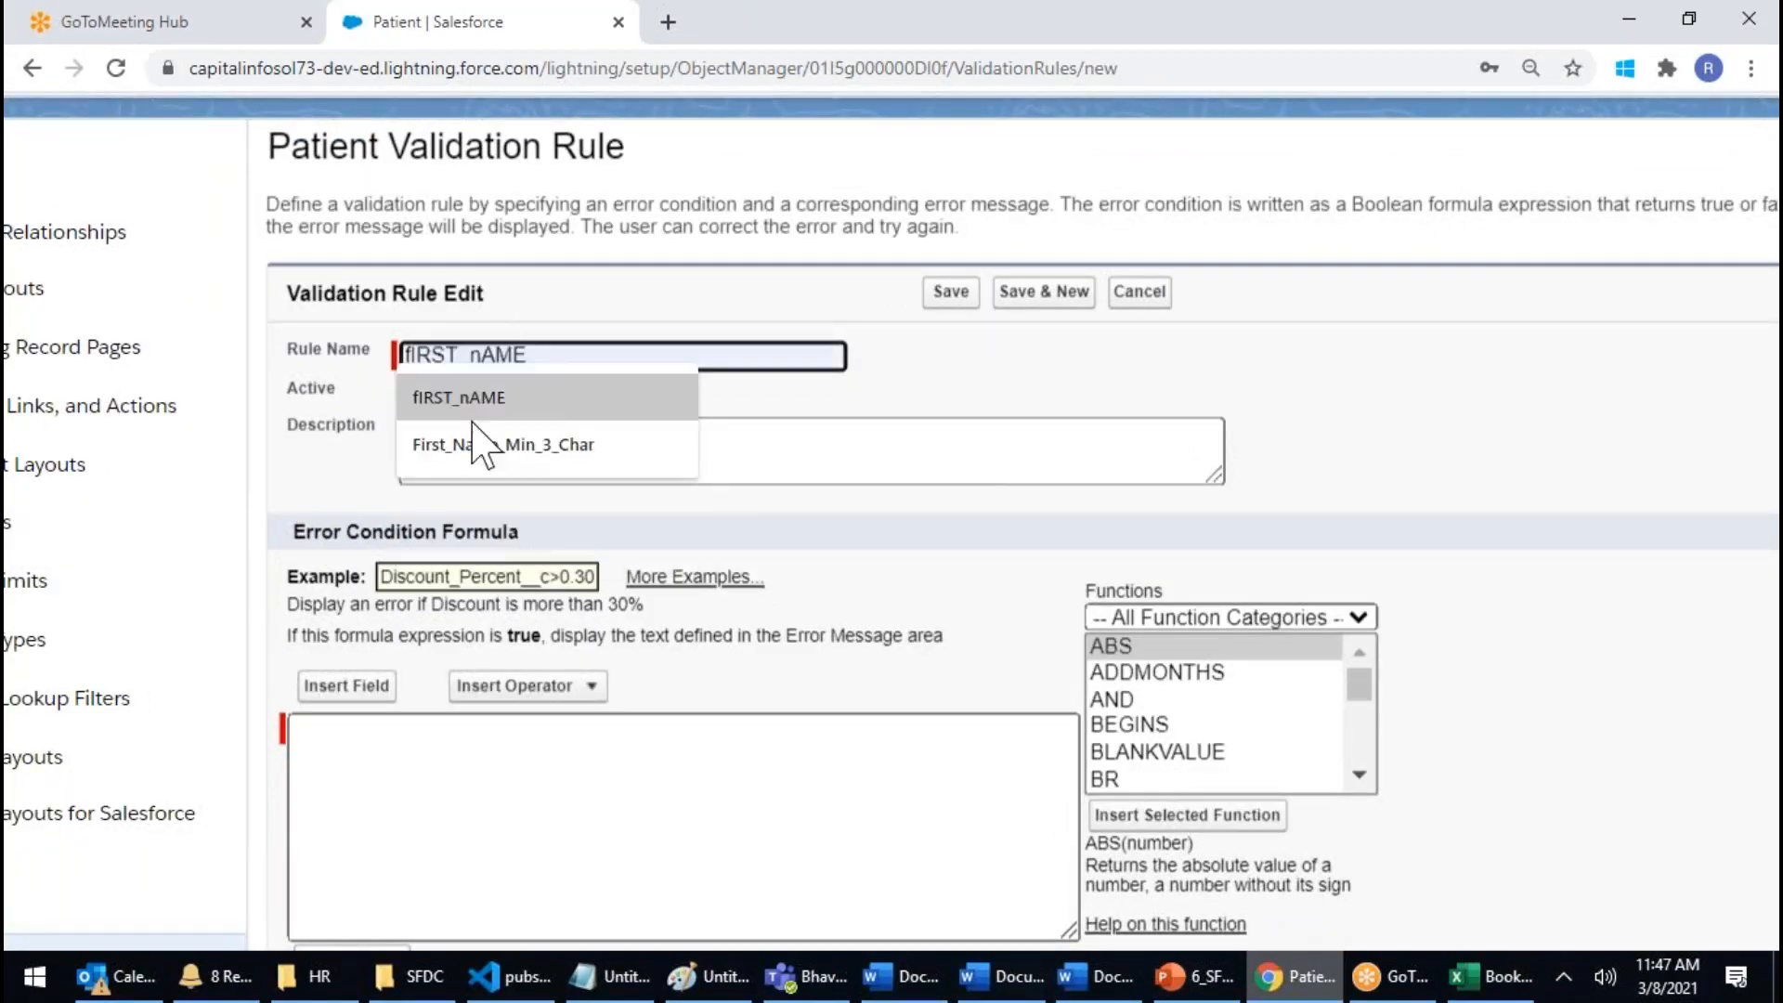
pyautogui.click(474, 444)
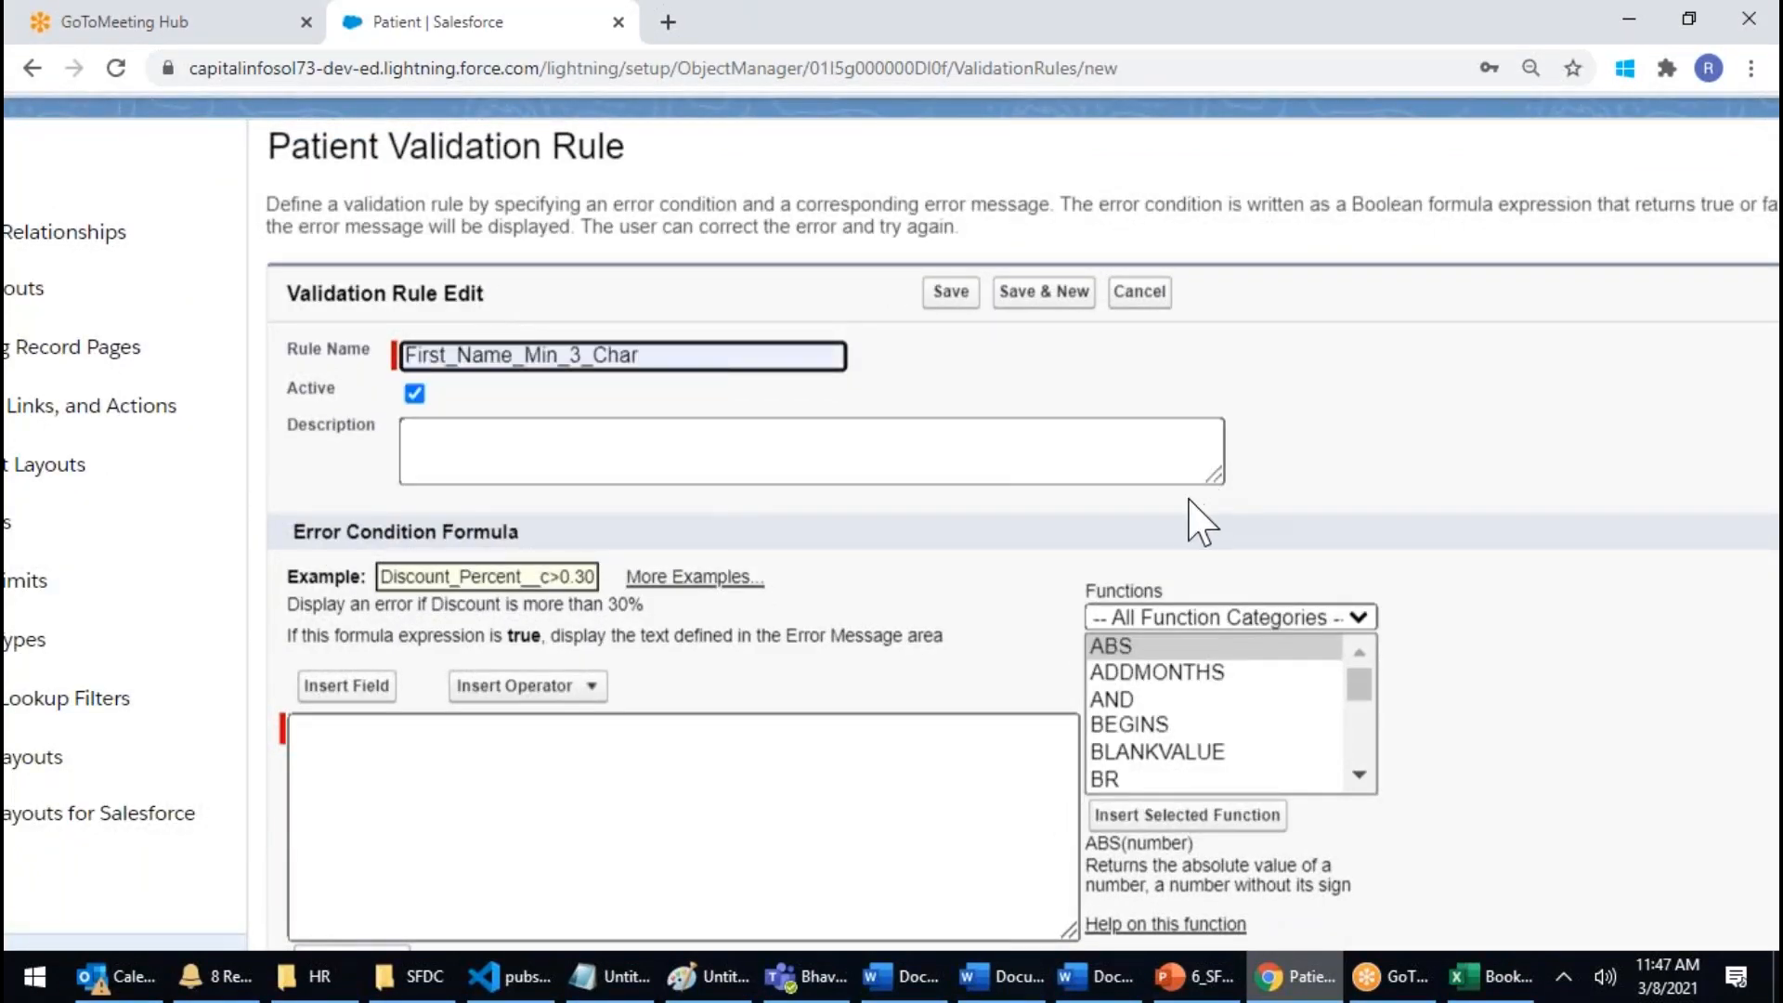
pyautogui.click(552, 457)
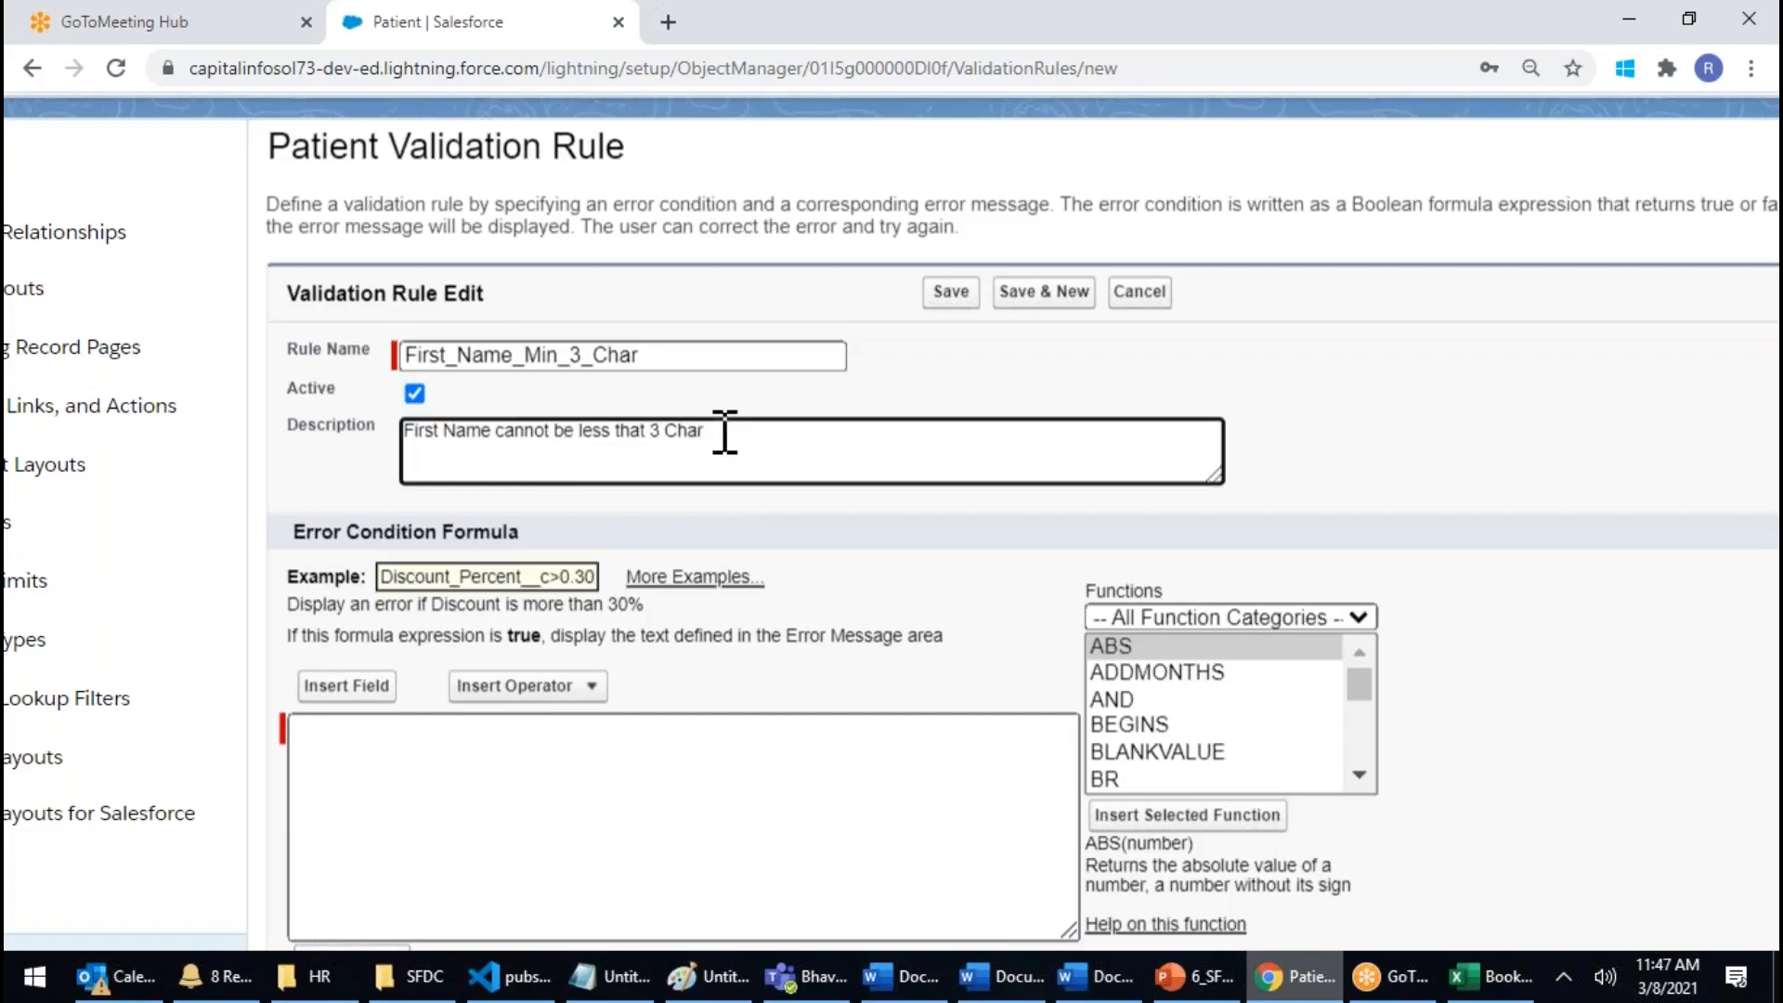
# Step: Insert the LEN text function into the error condition formula and remove its placeholder argument
pyautogui.scroll(-3, 729, 430)
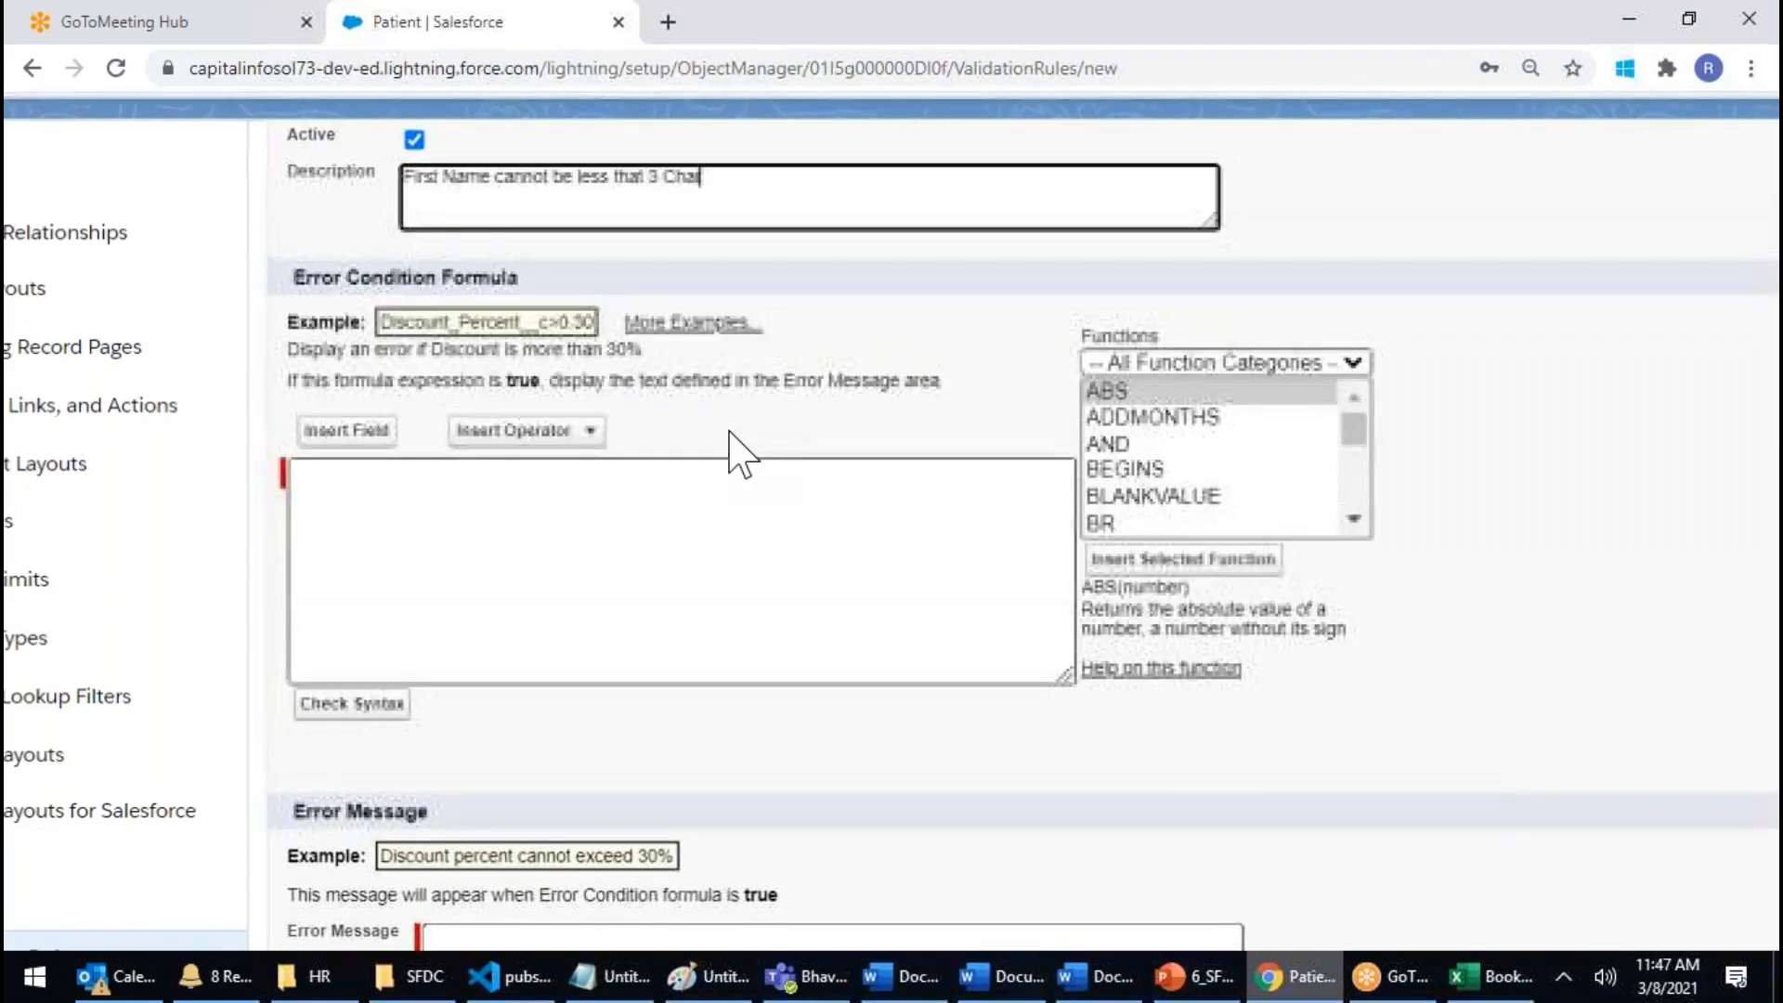
pyautogui.scroll(-2, 729, 432)
pyautogui.click(471, 509)
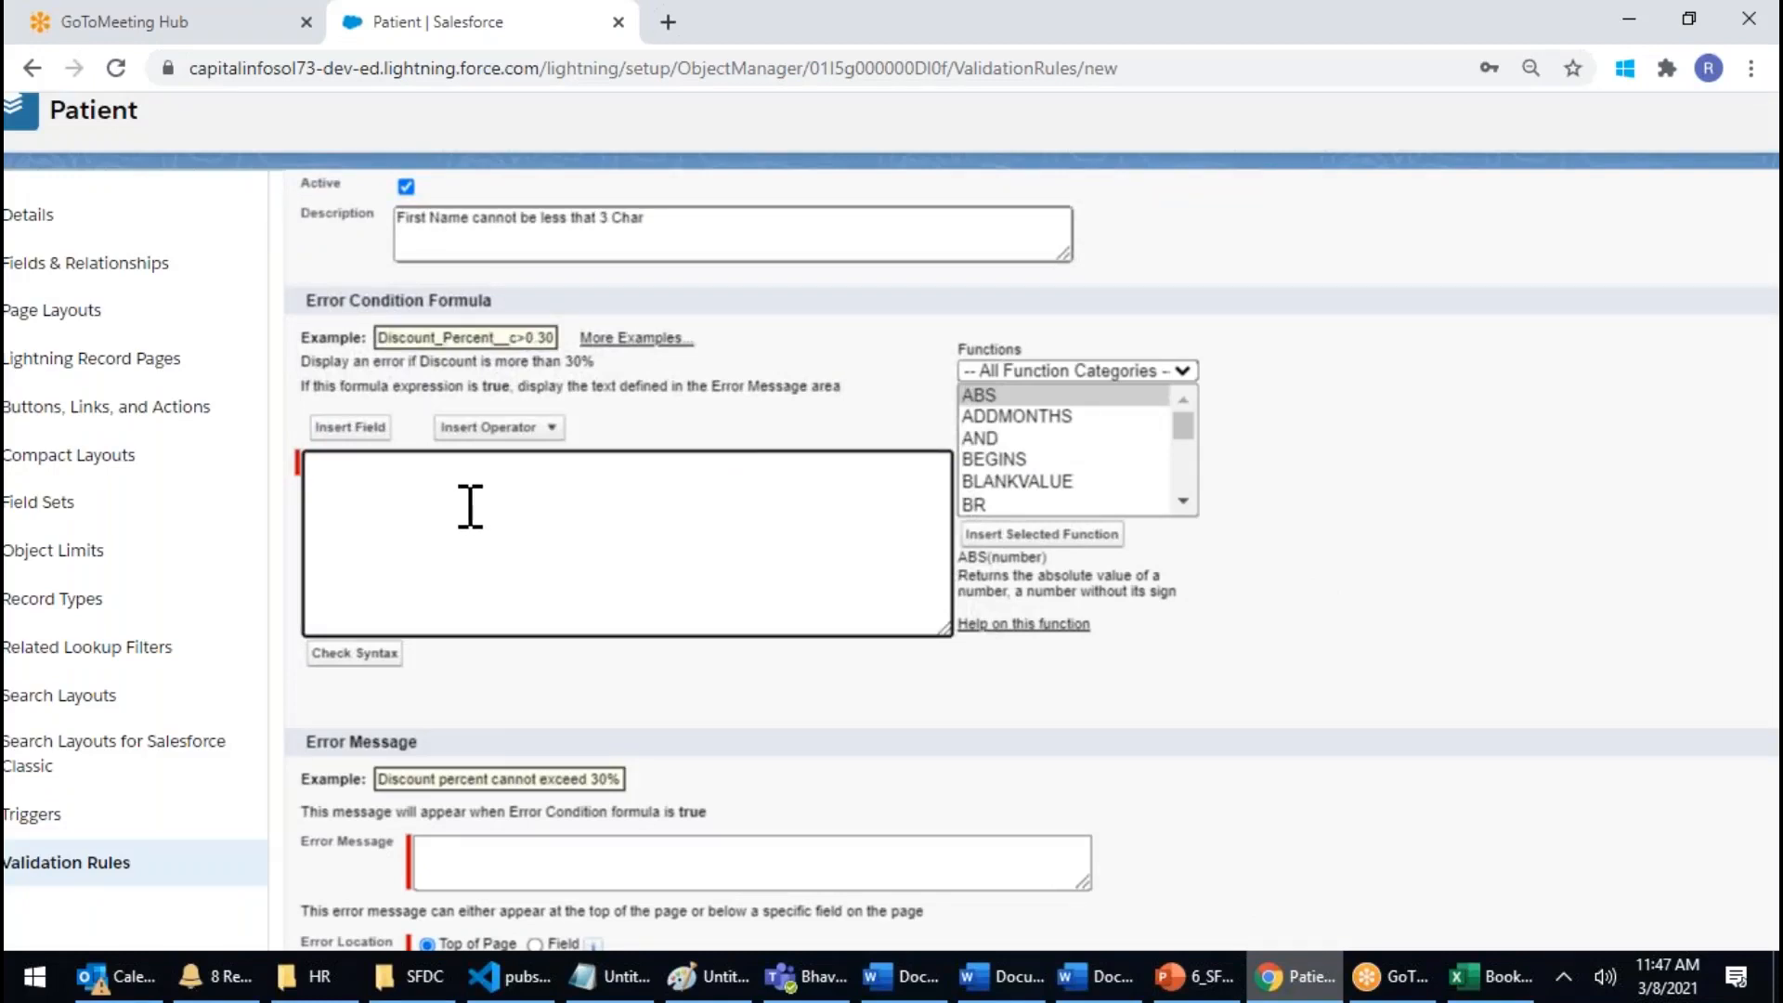
pyautogui.scroll(3, 471, 506)
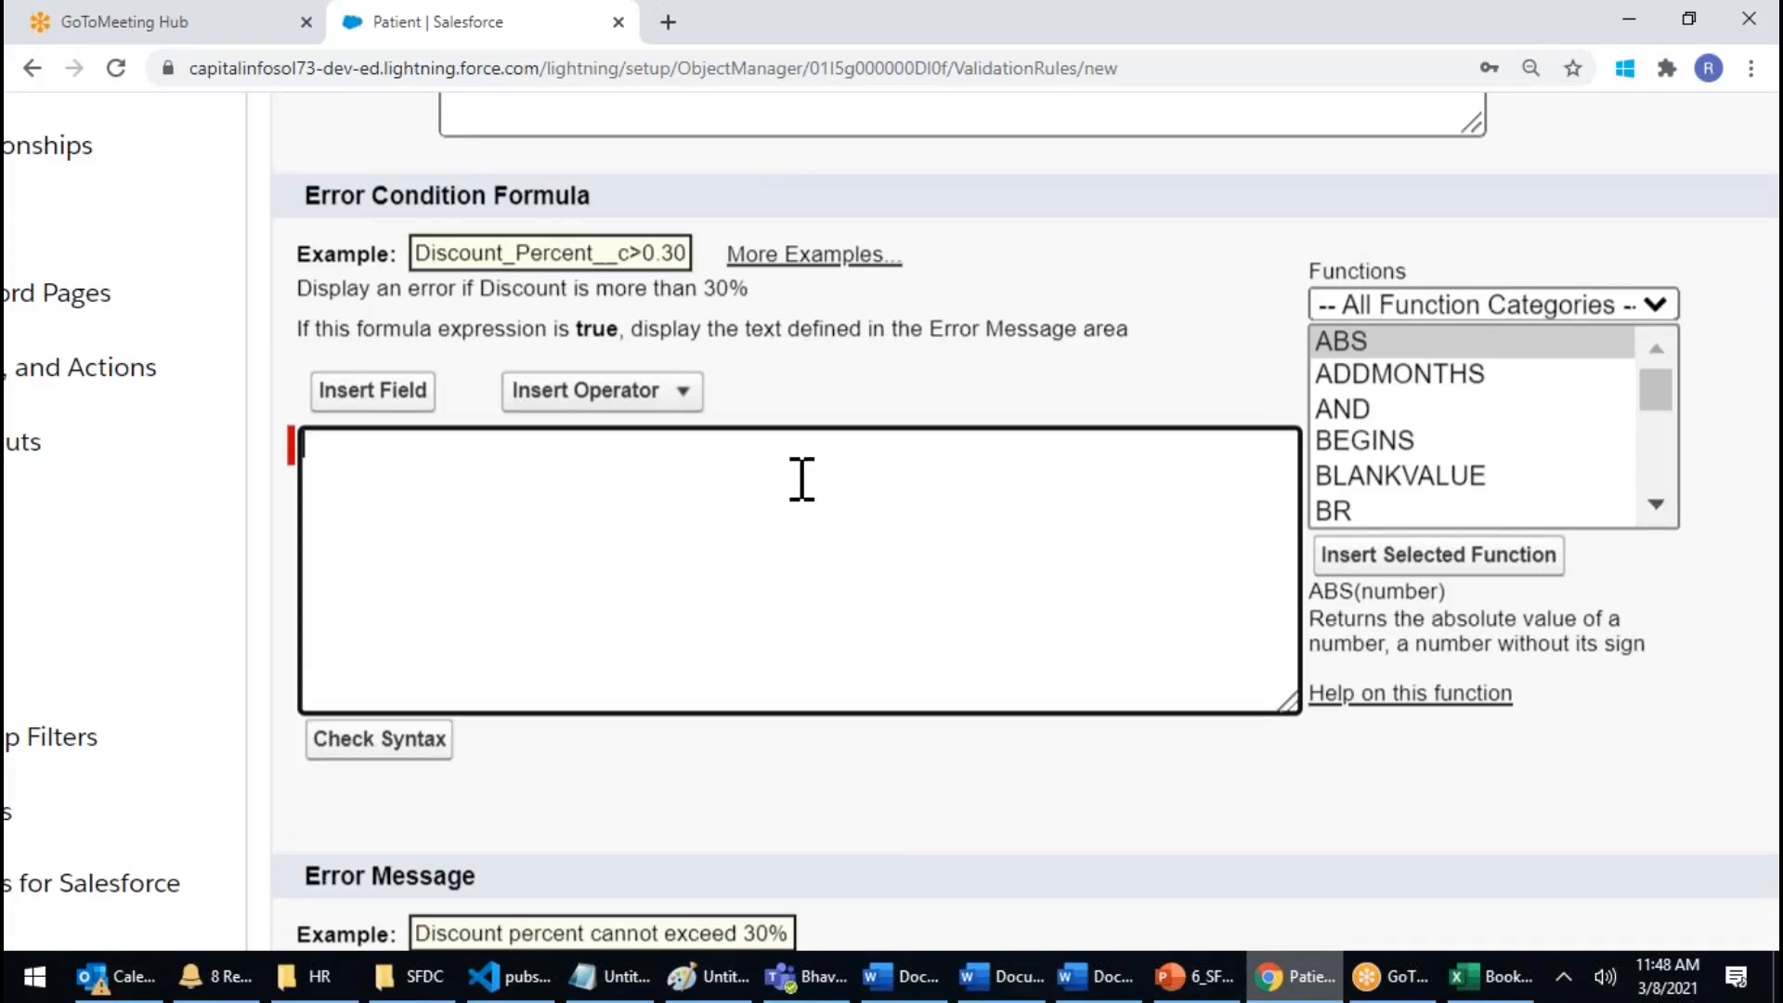
pyautogui.click(1547, 316)
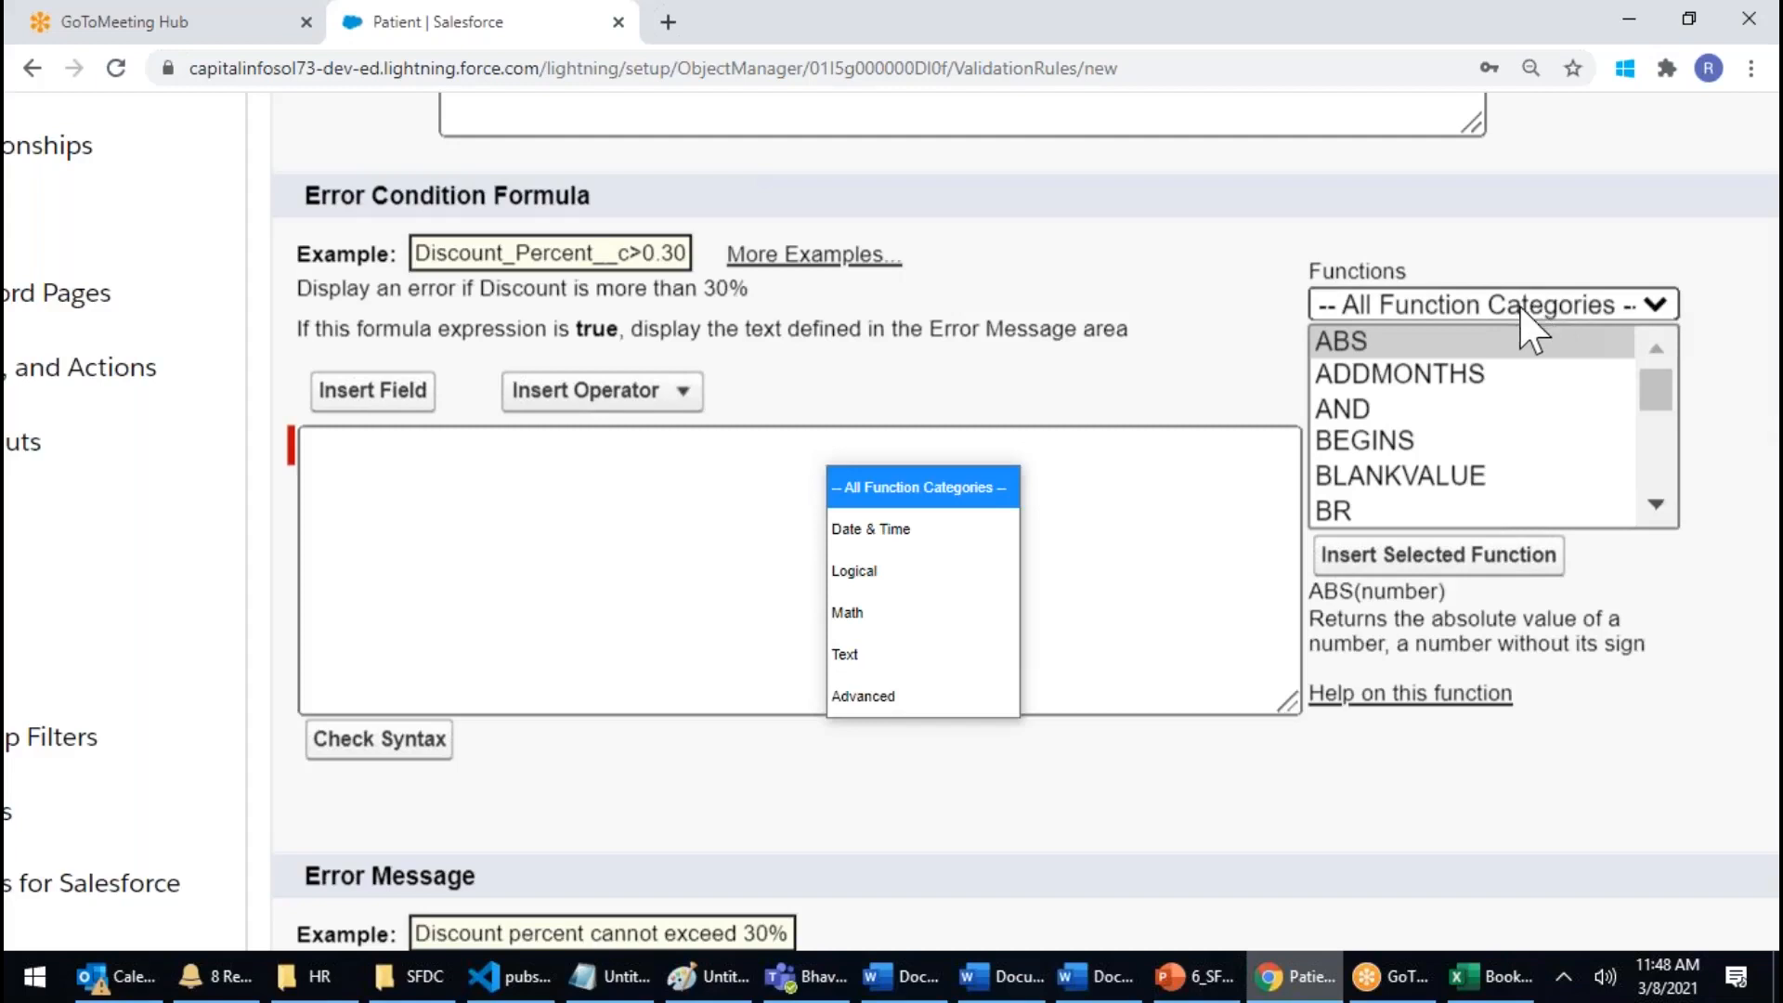
pyautogui.click(868, 654)
pyautogui.moveTo(1656, 388); pyautogui.dragTo(1672, 446)
pyautogui.click(1351, 379)
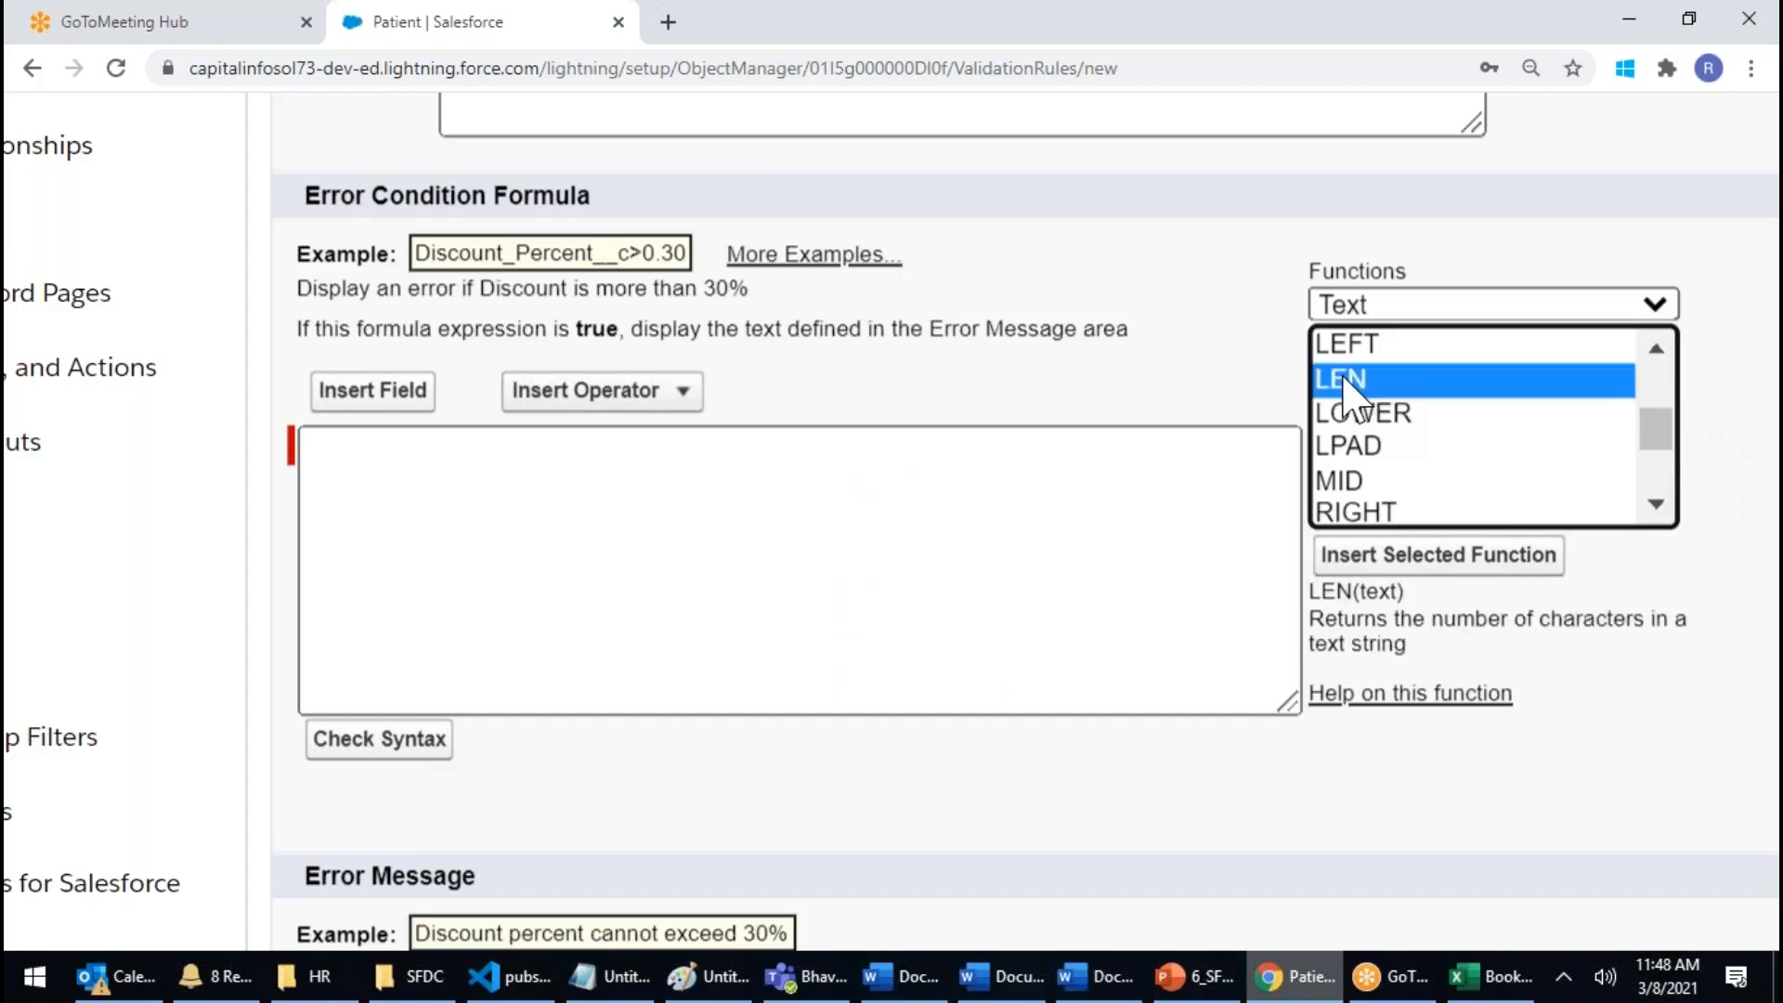
pyautogui.click(1411, 558)
pyautogui.doubleClick(413, 442)
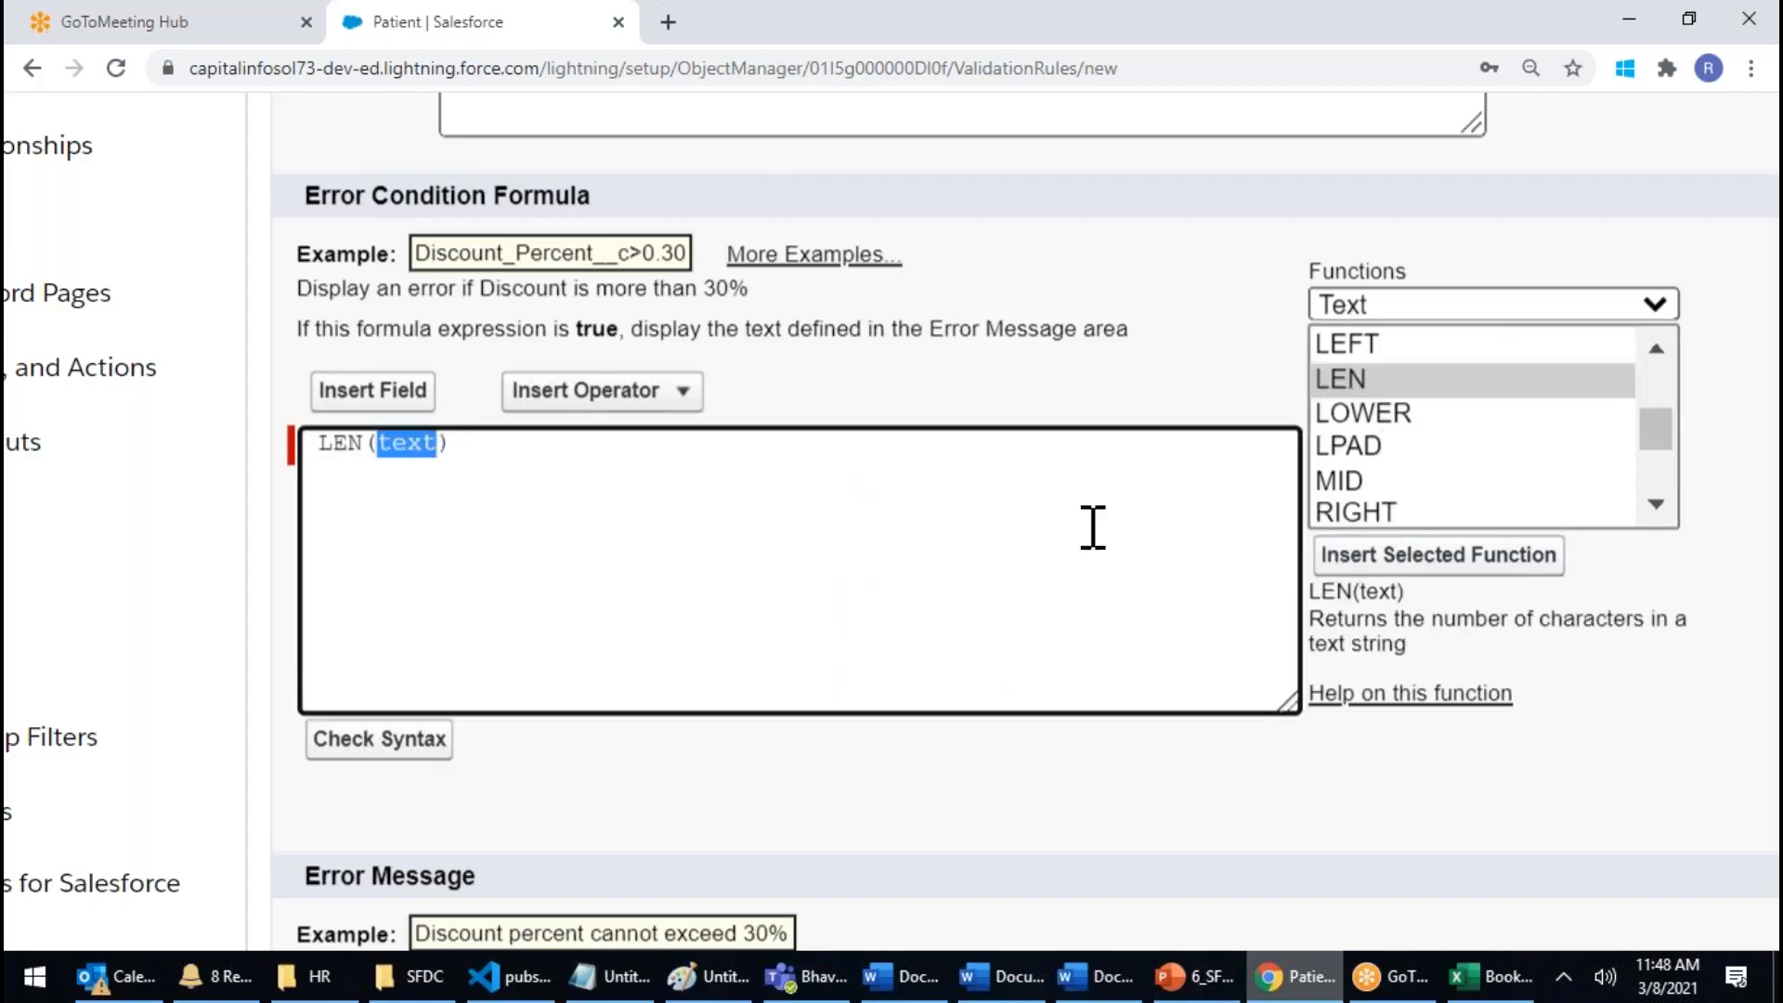
pyautogui.press('BackSpace')
# Step: Insert the Patient First Name field as the argument of LEN
pyautogui.click(625, 392)
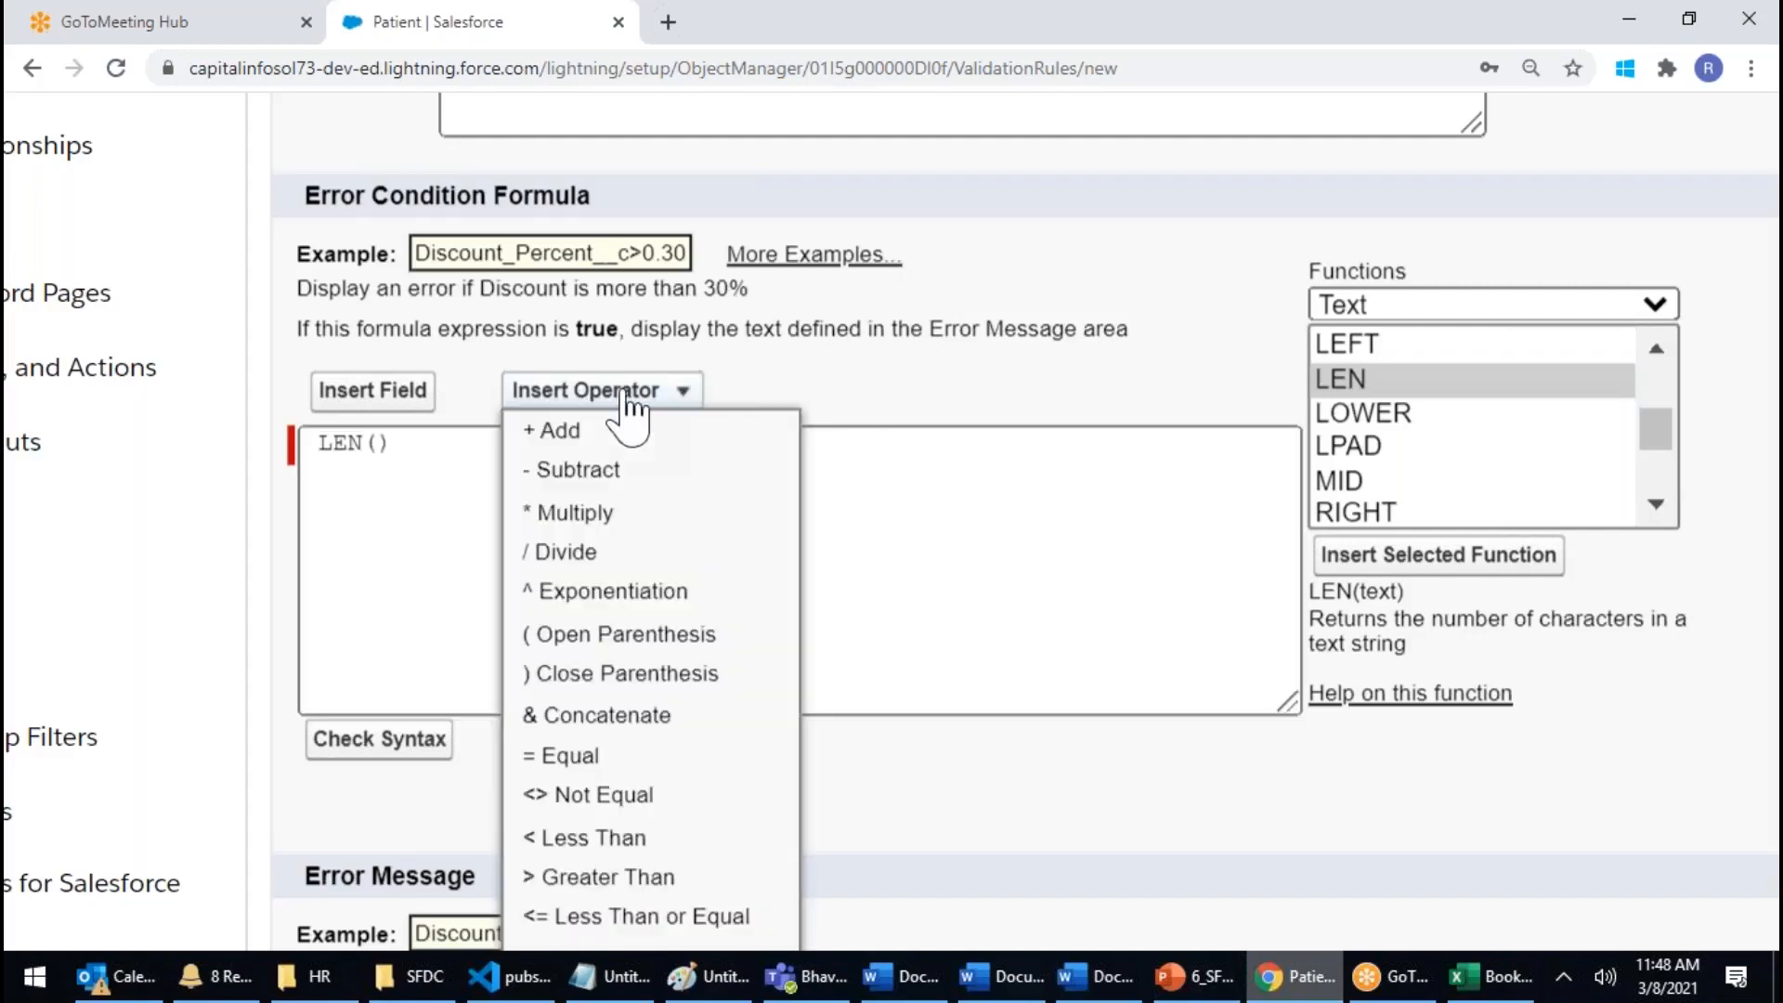
pyautogui.click(396, 398)
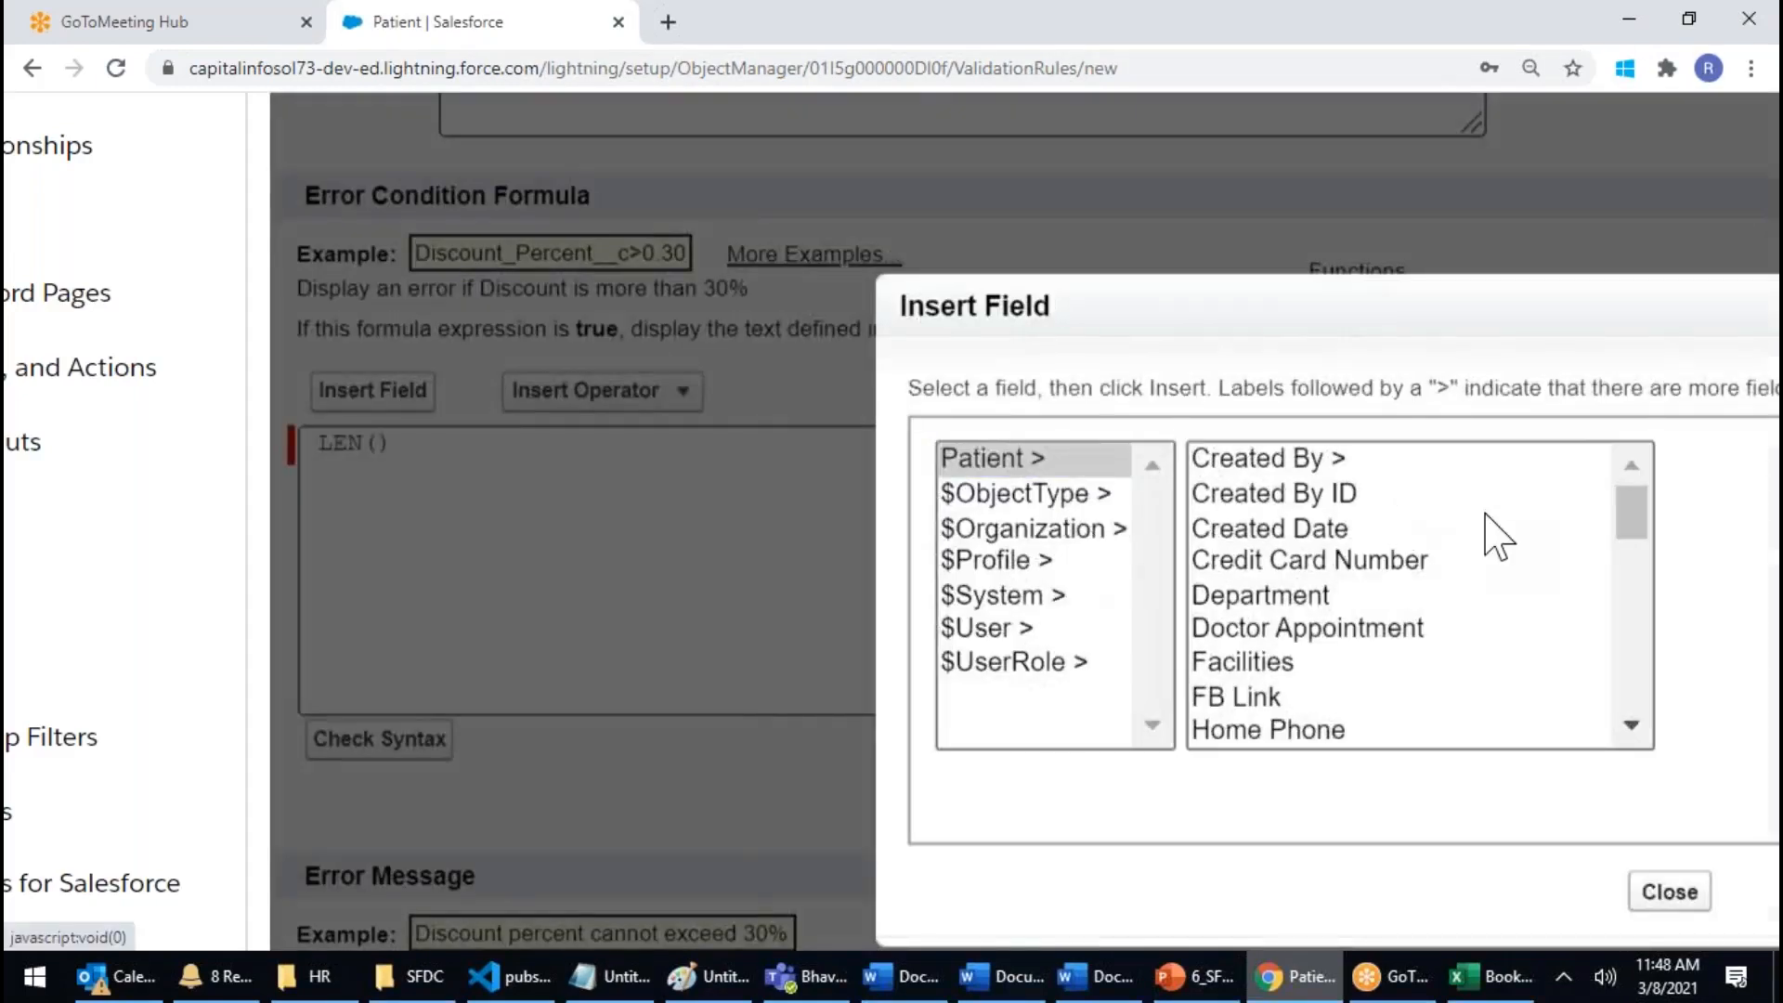
pyautogui.moveTo(1632, 513); pyautogui.dragTo(1633, 602)
pyautogui.click(1394, 624)
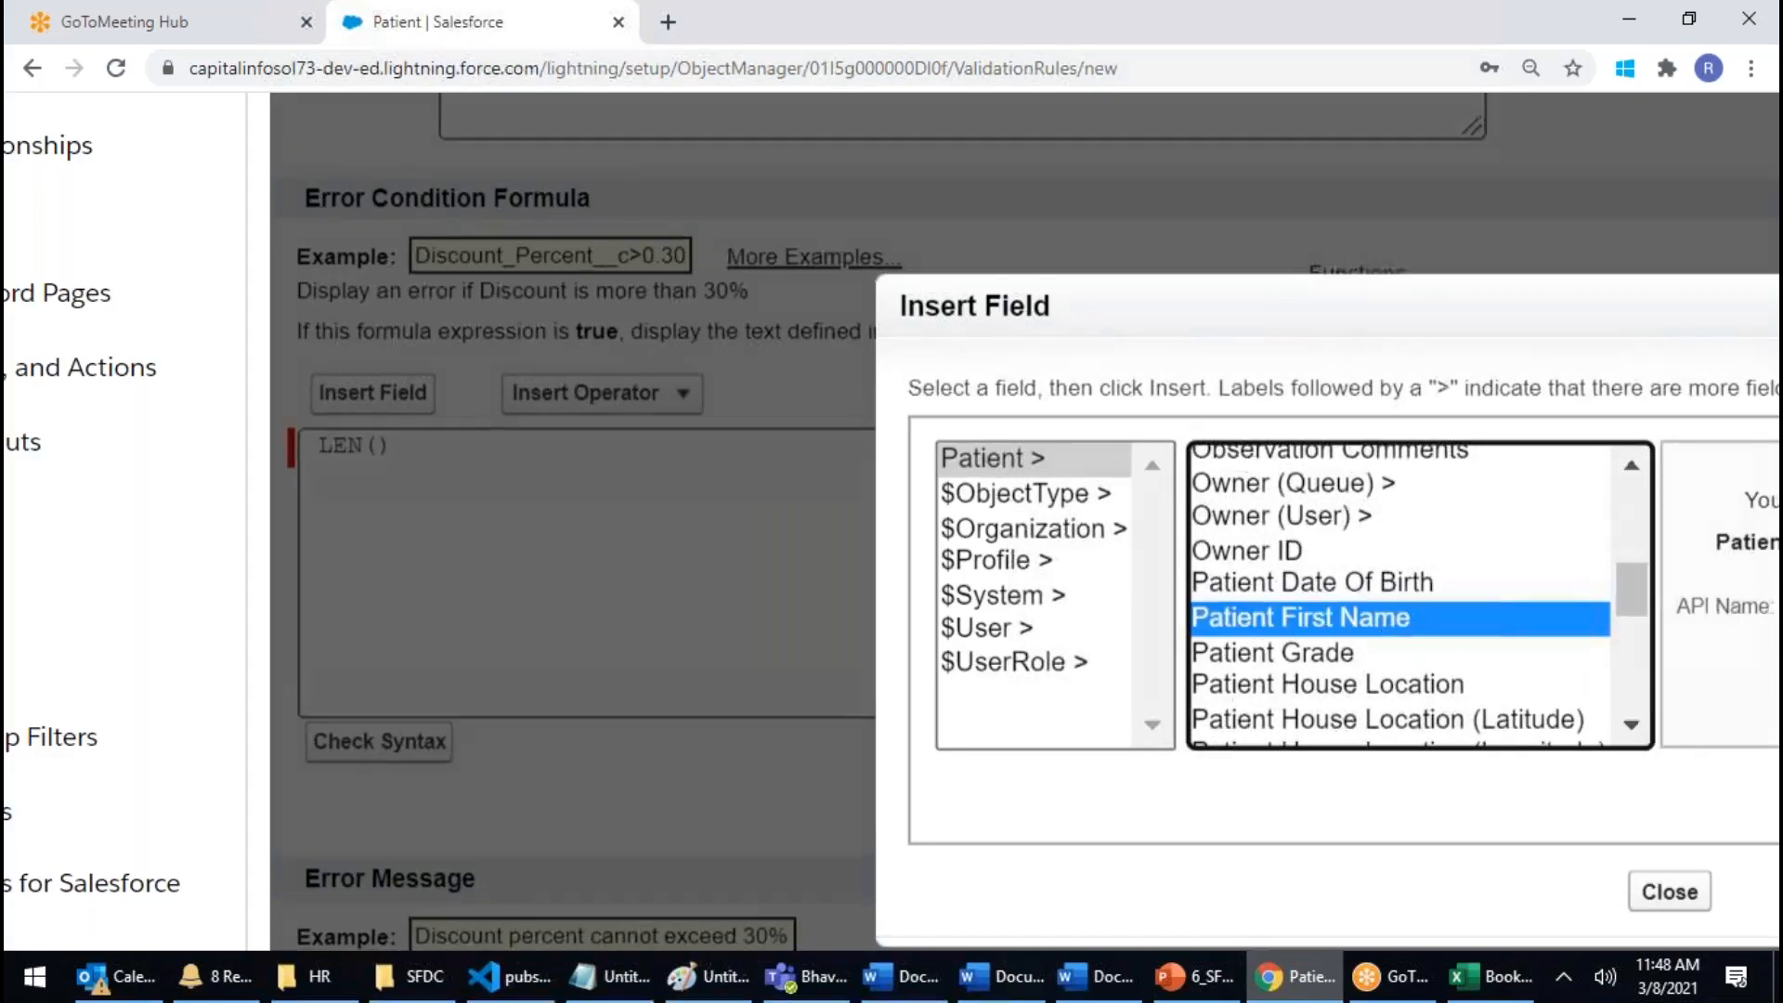
pyautogui.scroll(-2, 754, 602)
pyautogui.click(1633, 657)
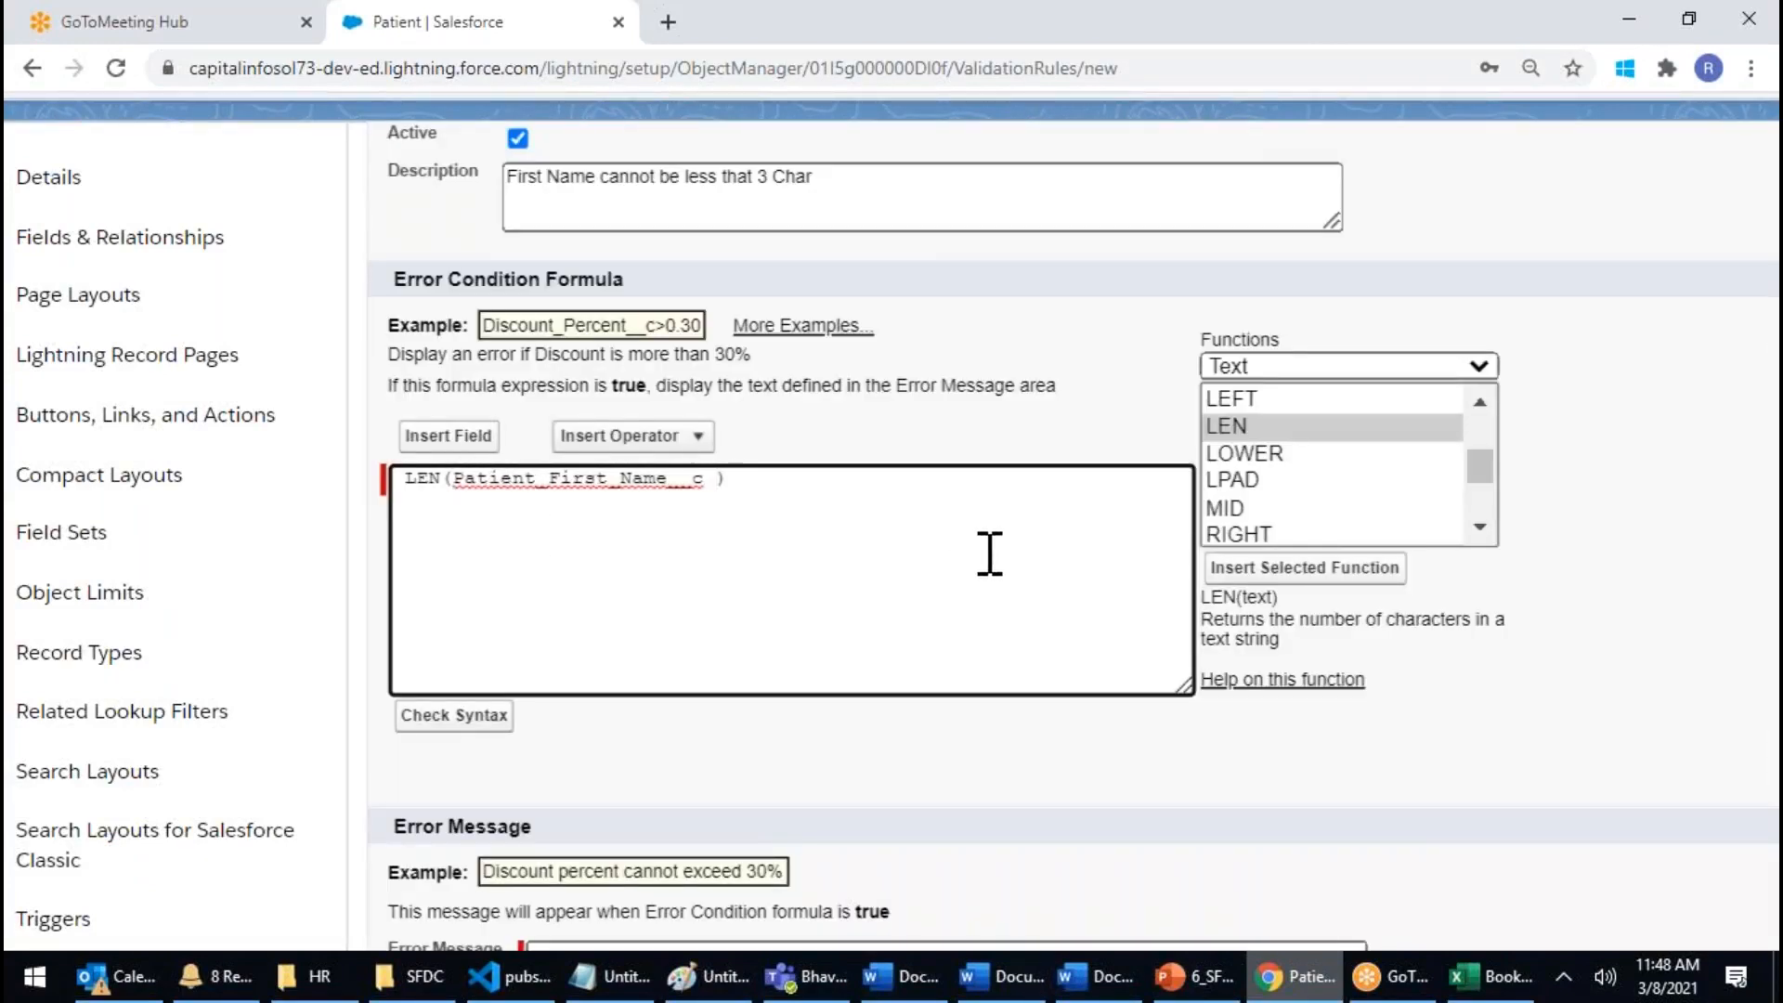
# Step: Complete the error condition as LEN(Patient_First_Name__c) <3 and check its syntax
pyautogui.click(719, 481)
pyautogui.press('BackSpace')
pyautogui.write('<3')
pyautogui.click(494, 715)
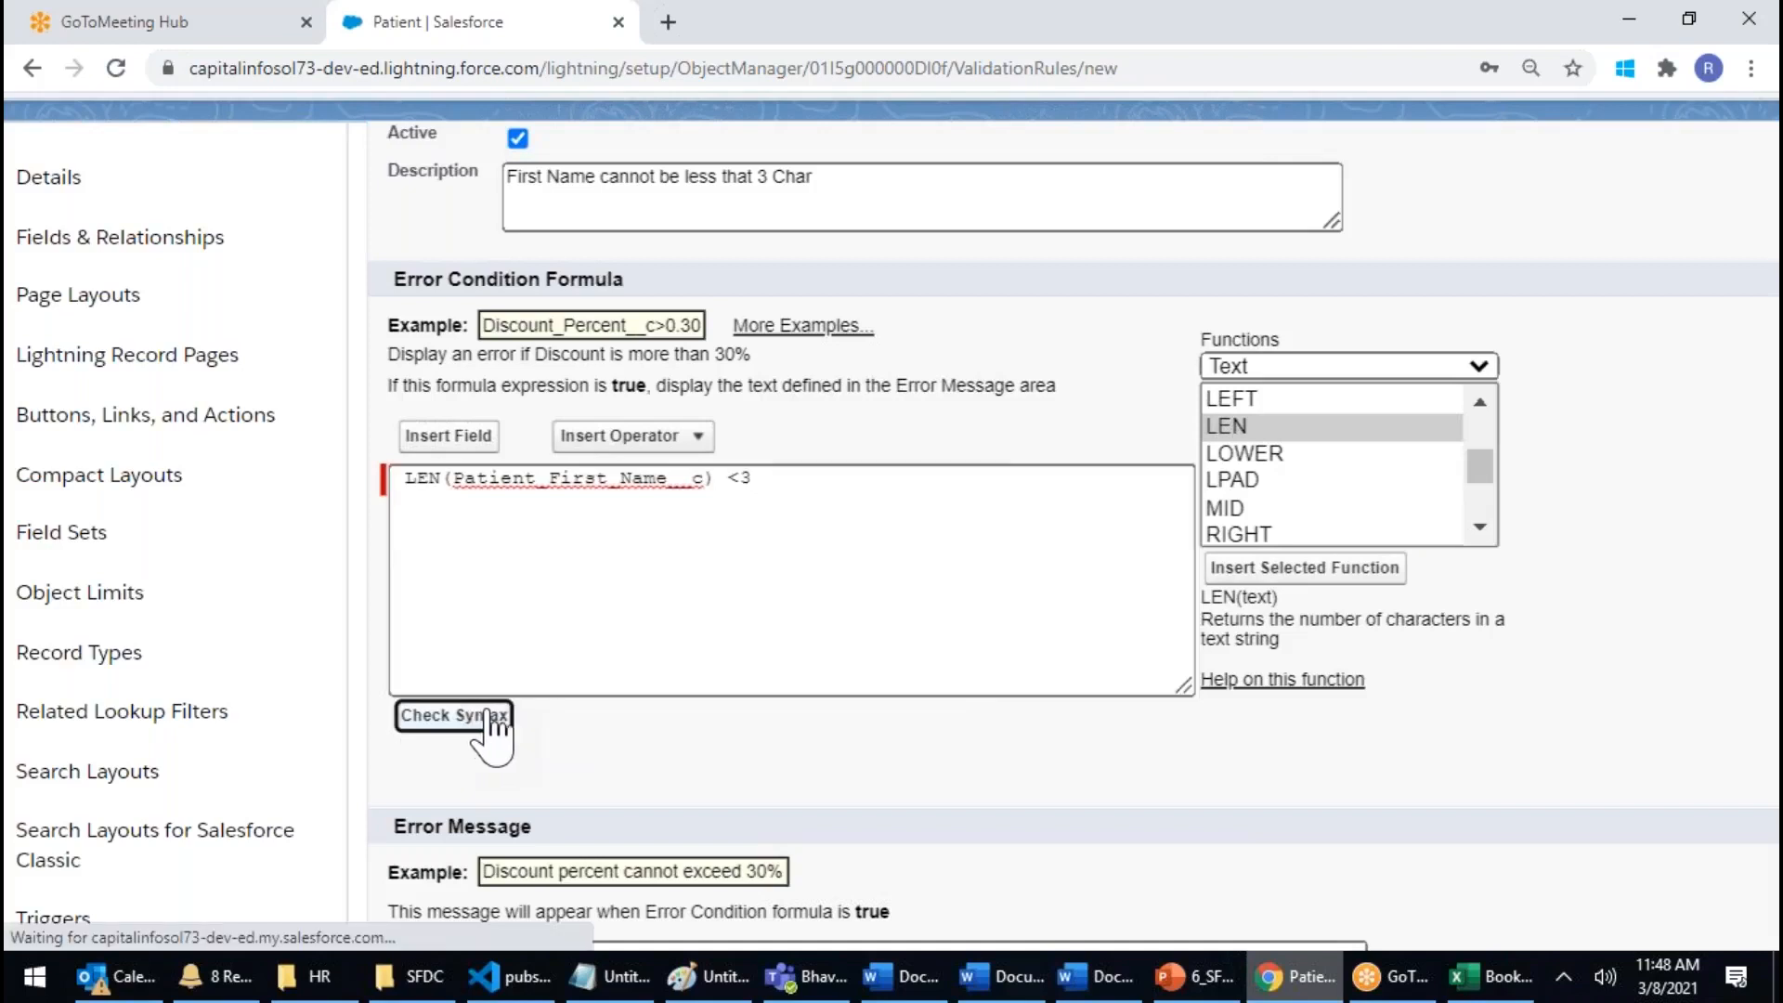
# Step: Enter the error message "First Name Cannot be less than 3 Characters" and place the error on the Patient Last Name field
pyautogui.scroll(-3, 1036, 634)
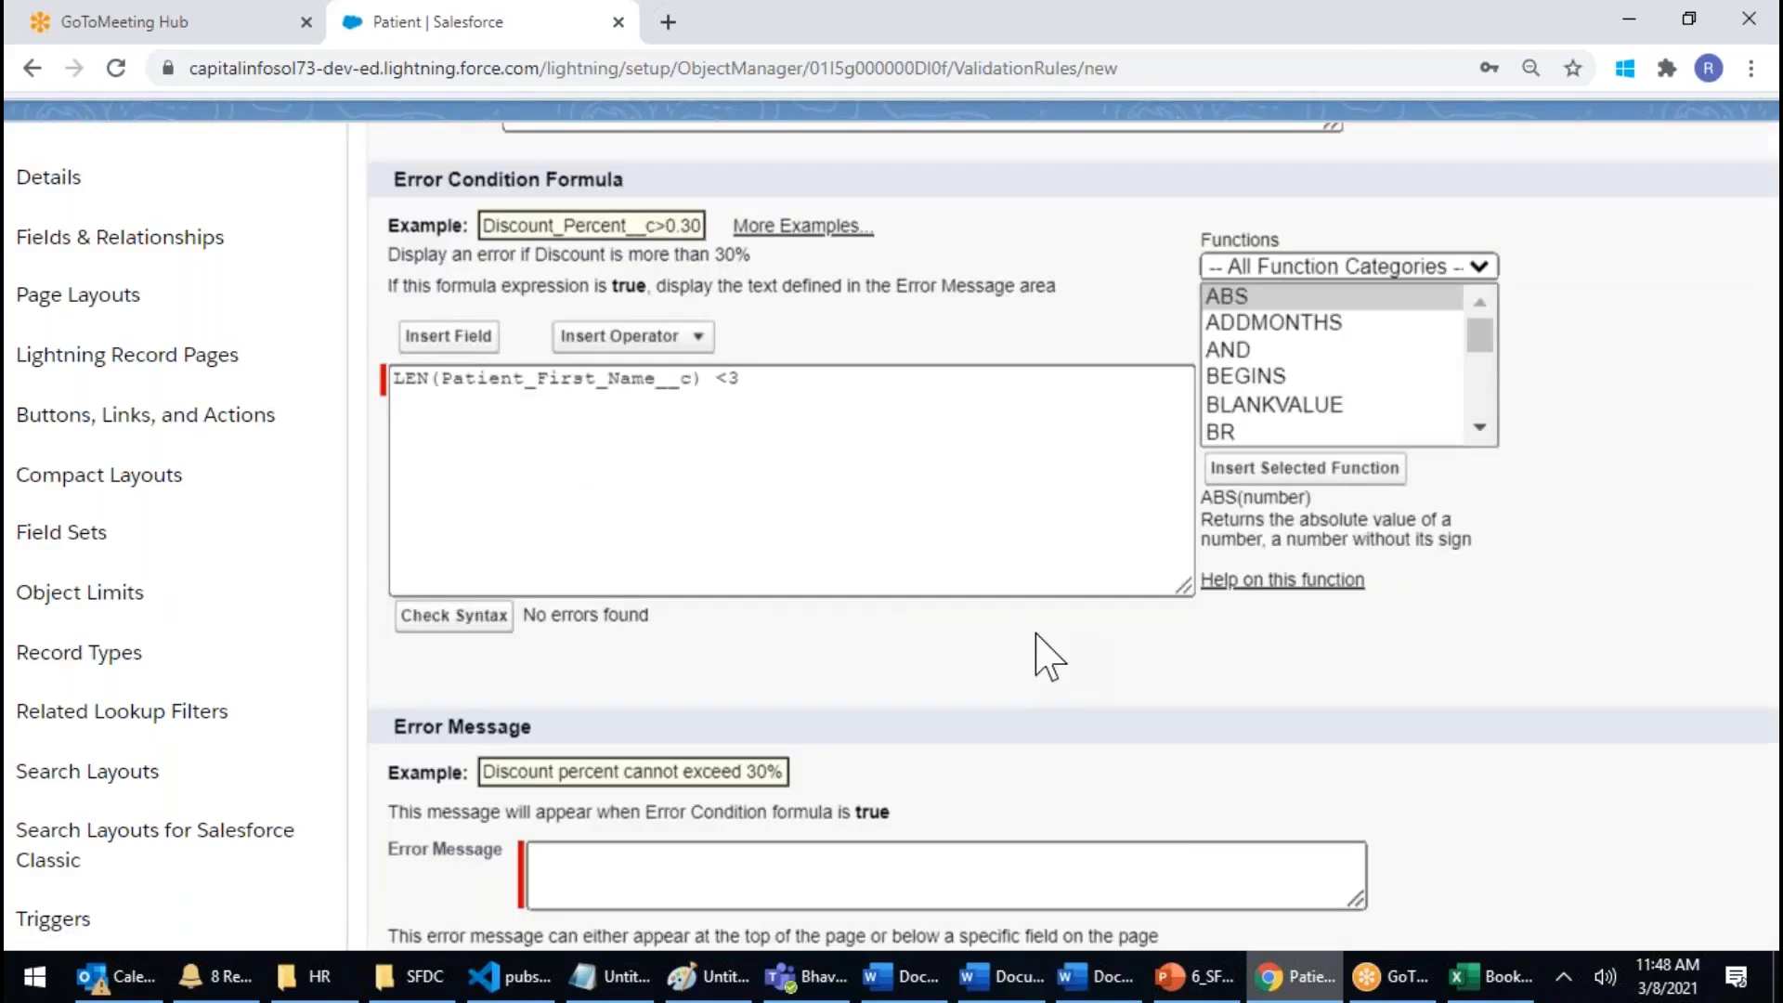
pyautogui.scroll(-2, 1036, 635)
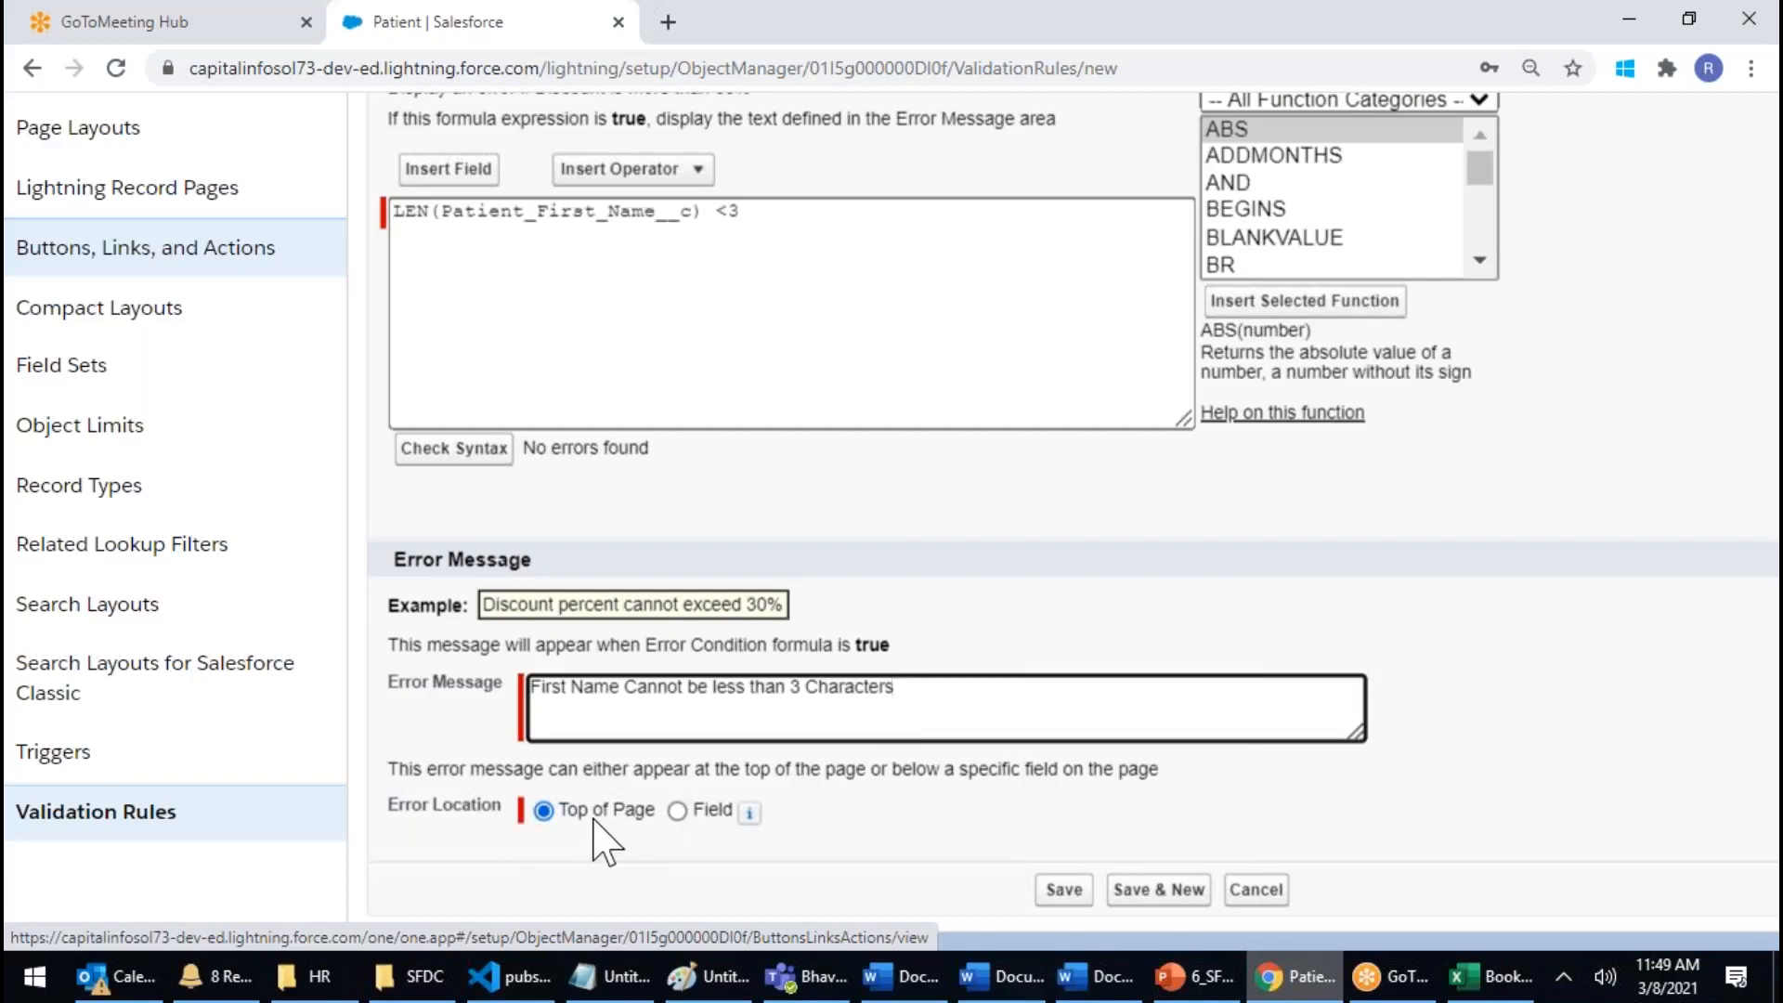
pyautogui.click(678, 812)
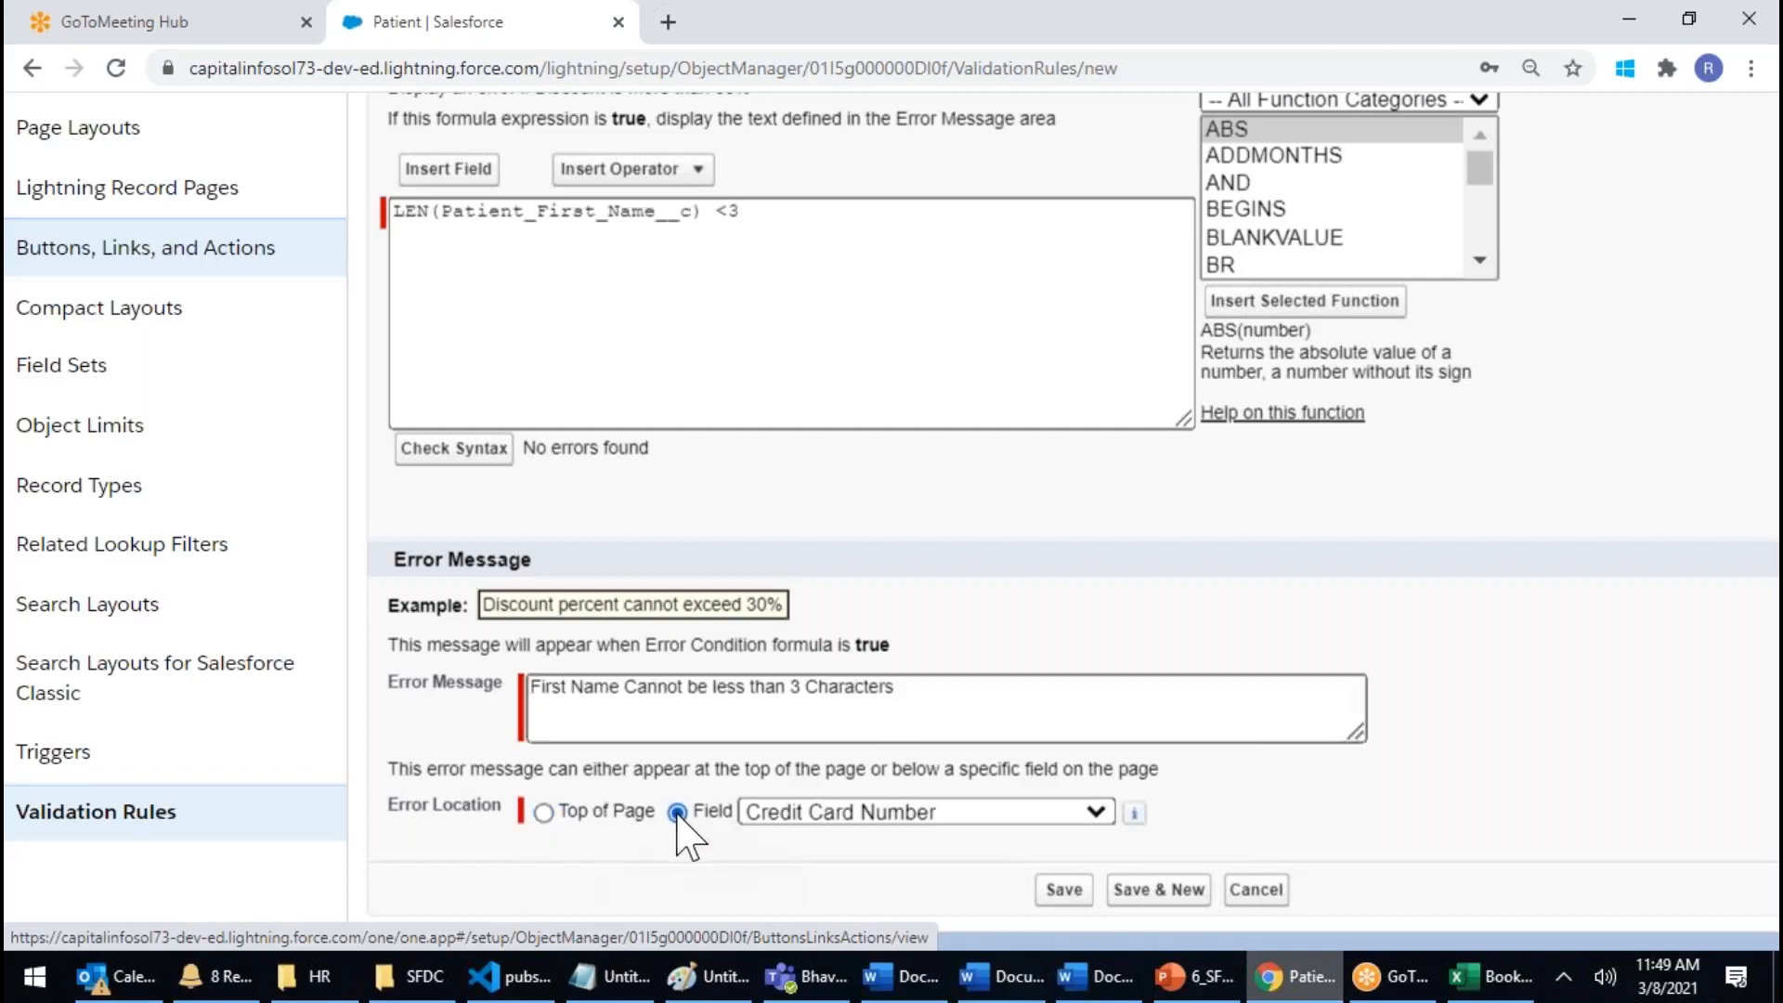
pyautogui.click(939, 813)
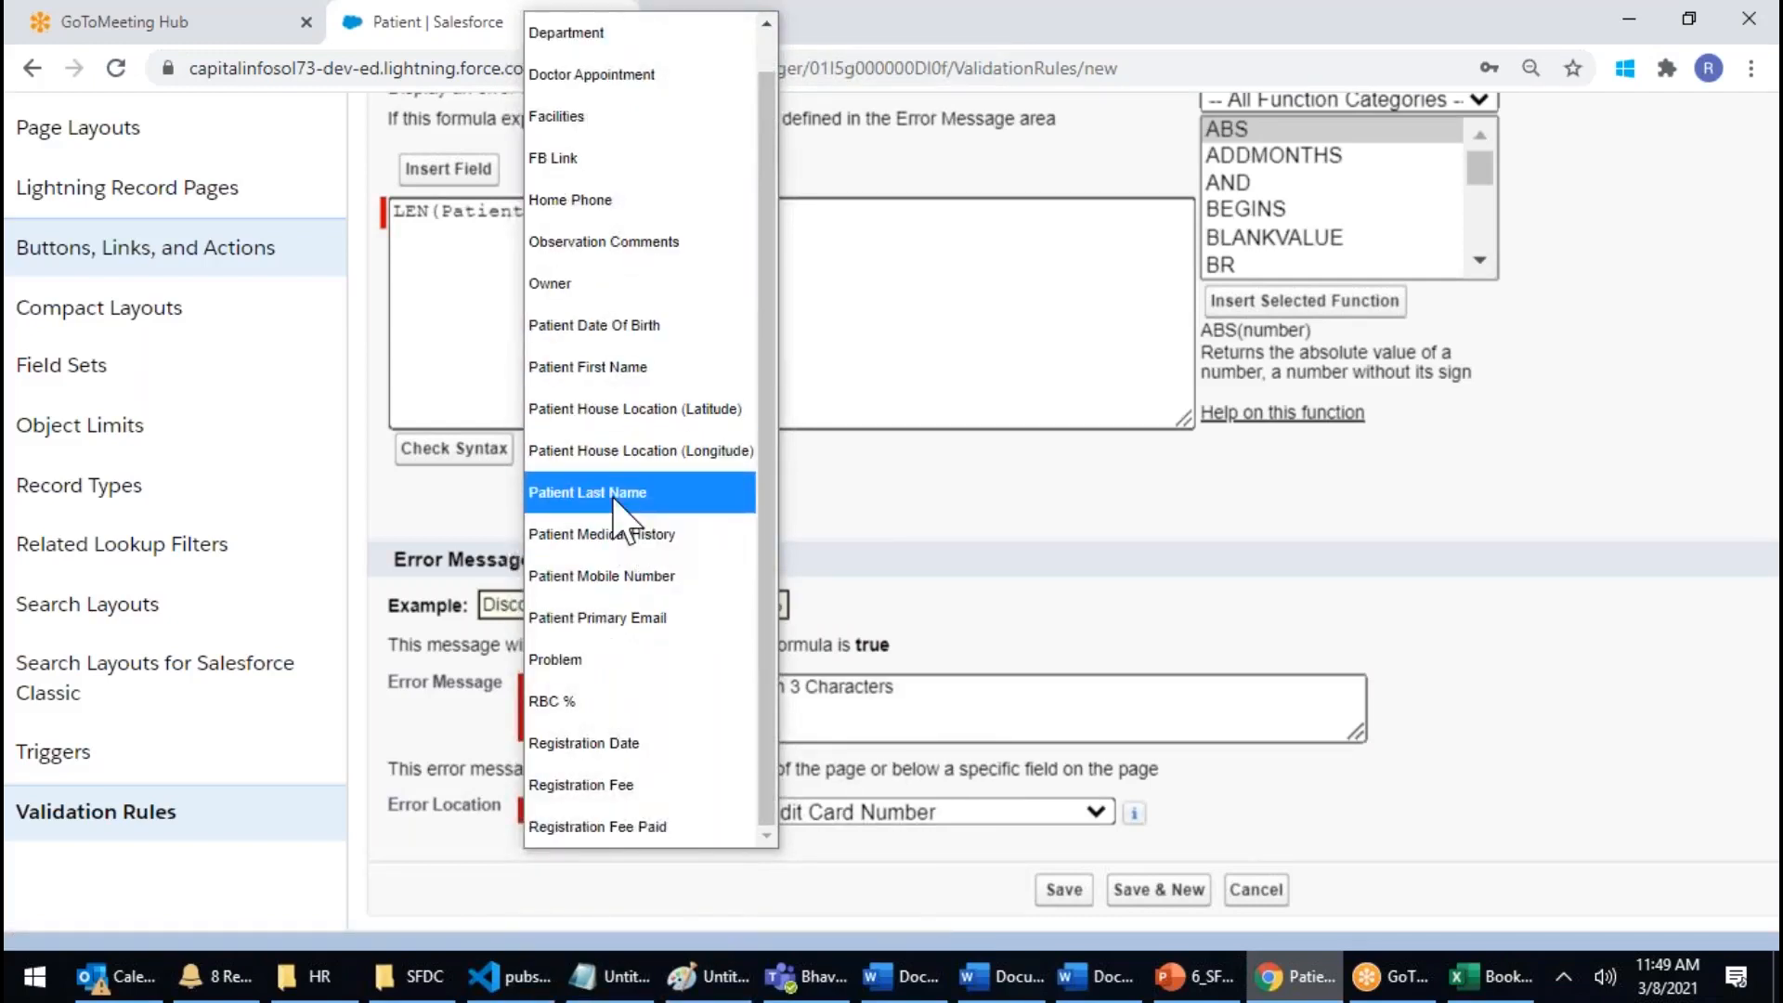
pyautogui.click(613, 493)
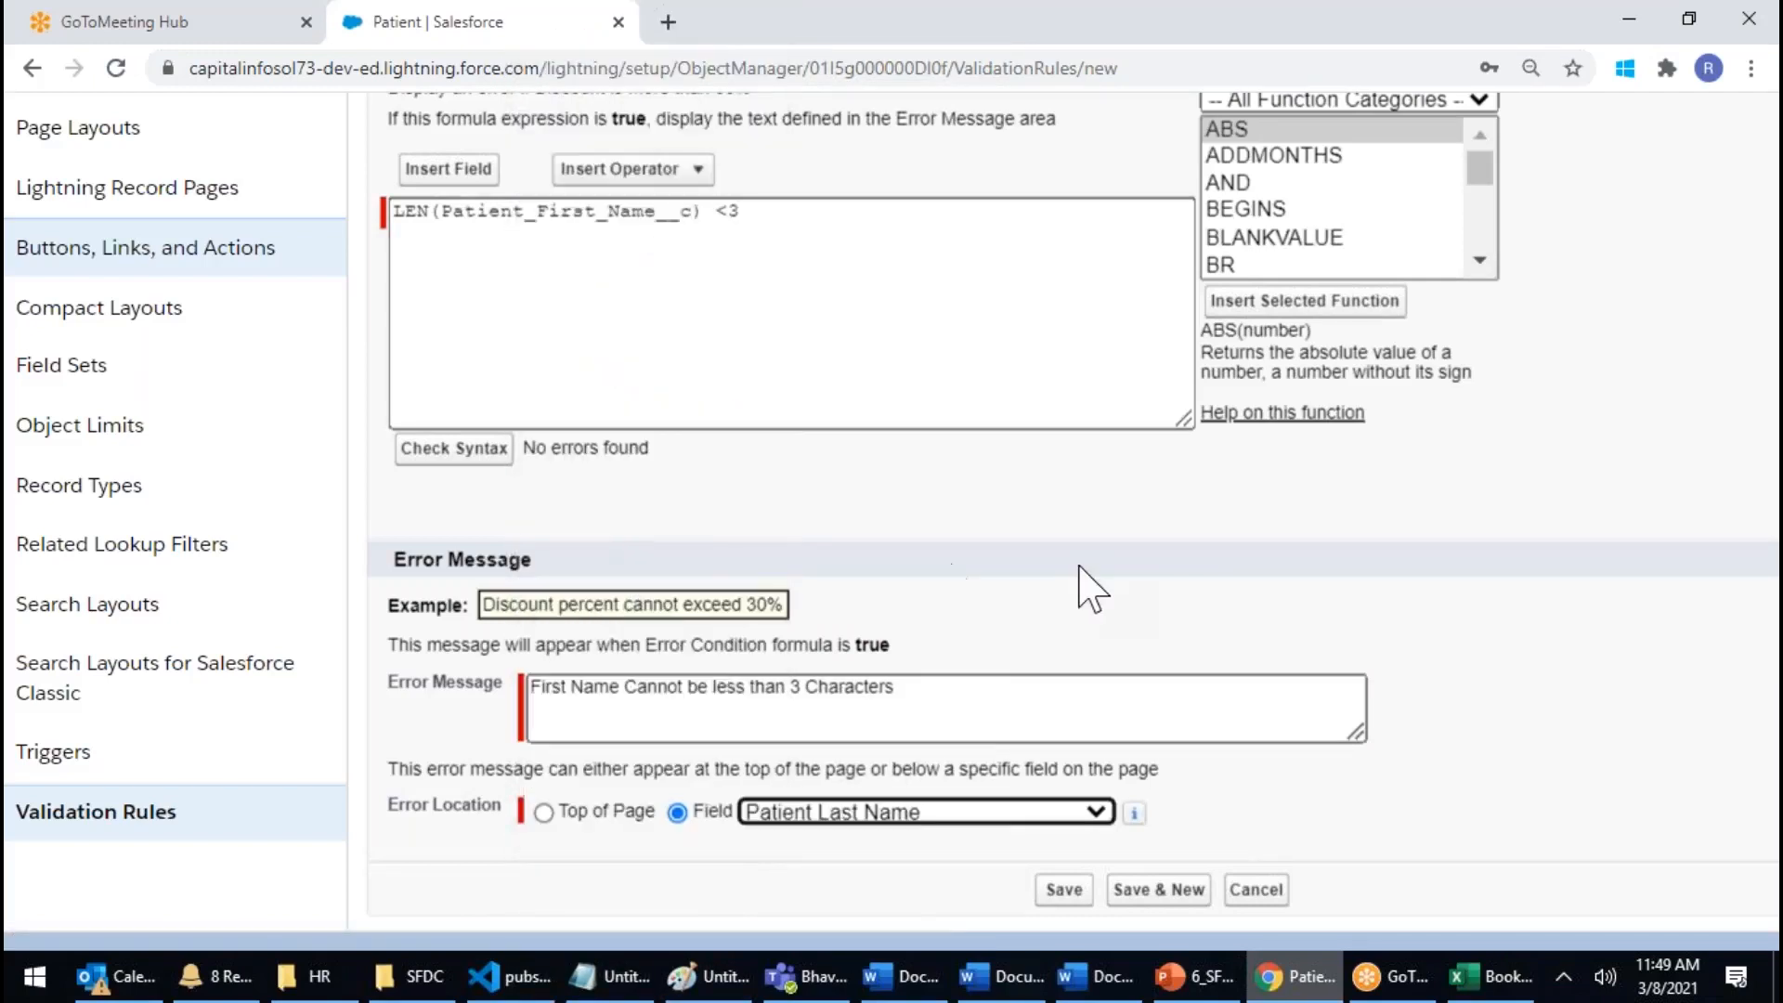
# Step: Change the error location field to Patient First Name and save the validation rule
pyautogui.click(985, 739)
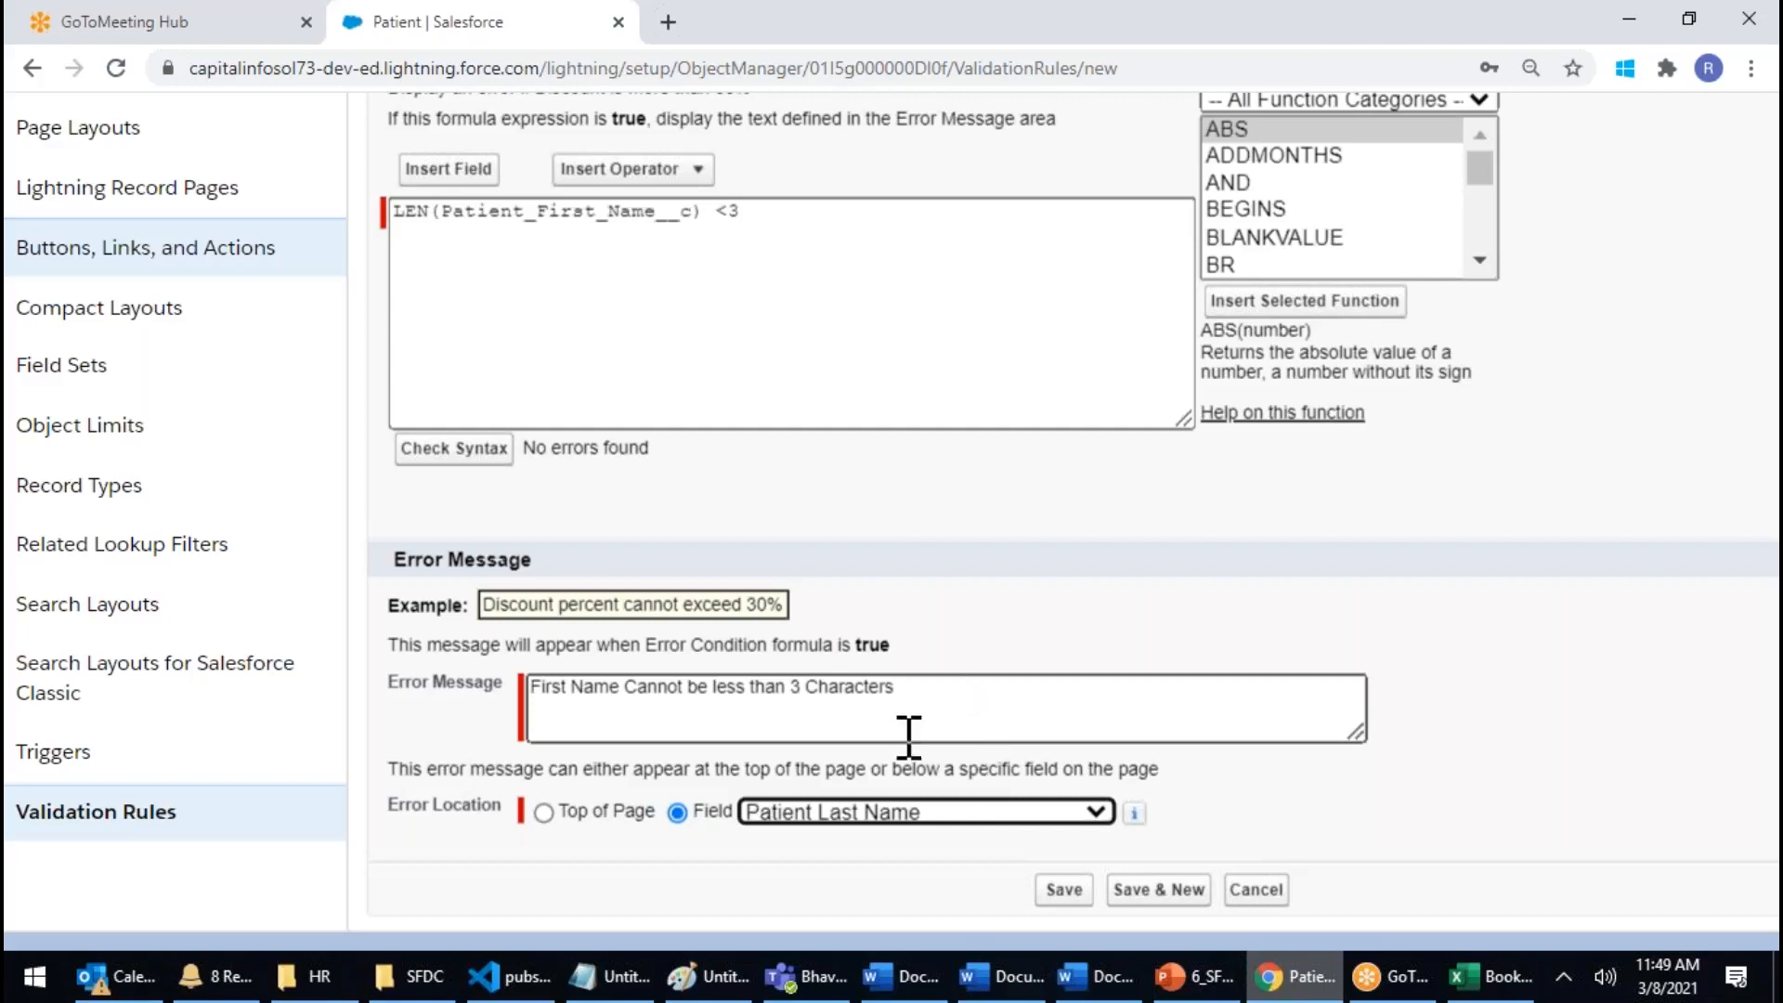
pyautogui.click(891, 813)
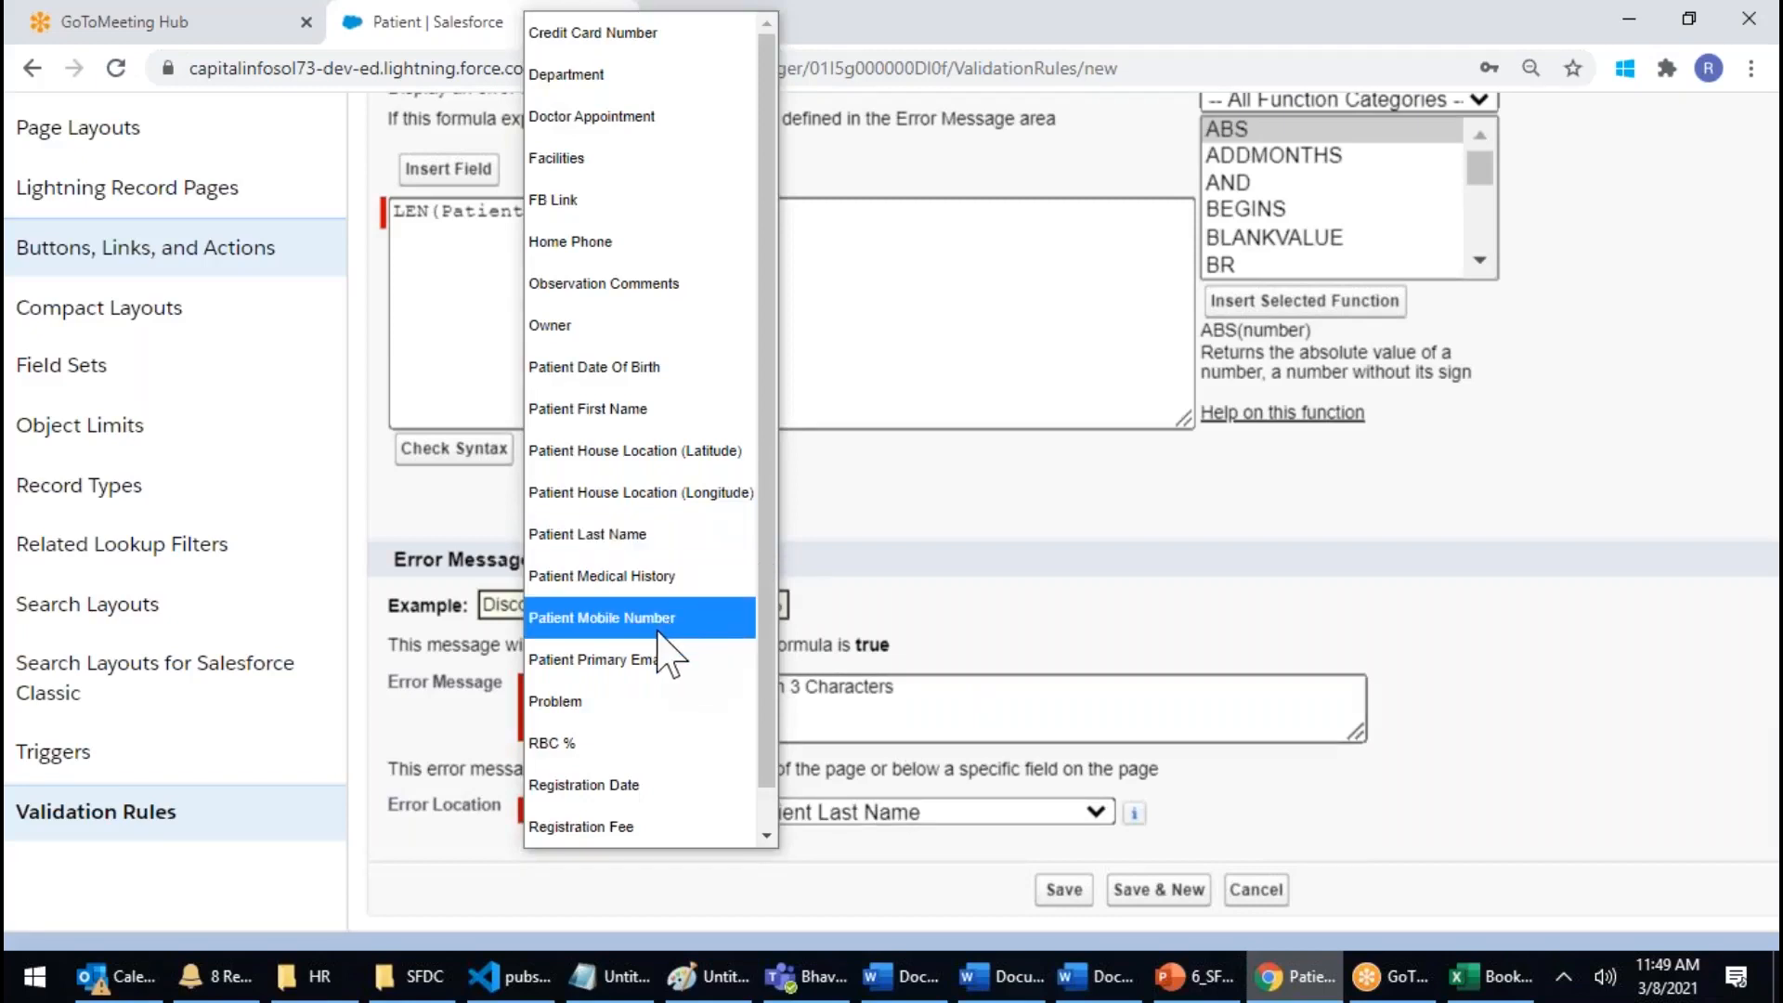
pyautogui.click(648, 409)
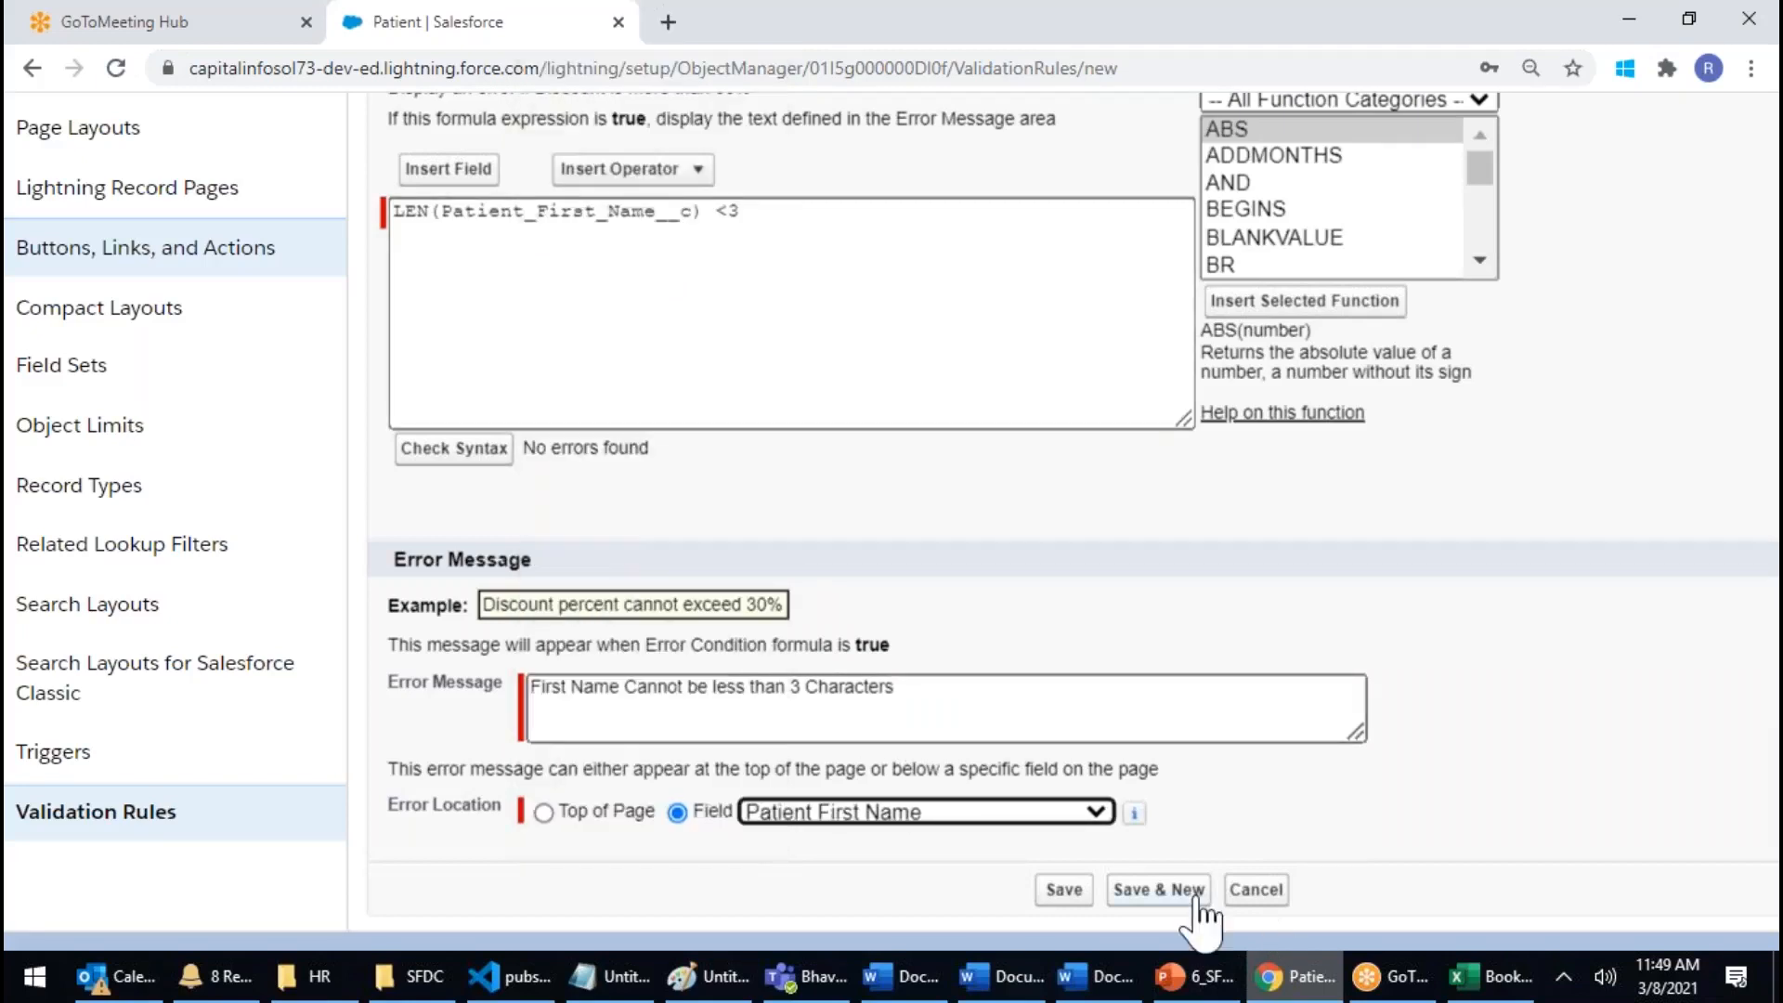
pyautogui.click(1065, 891)
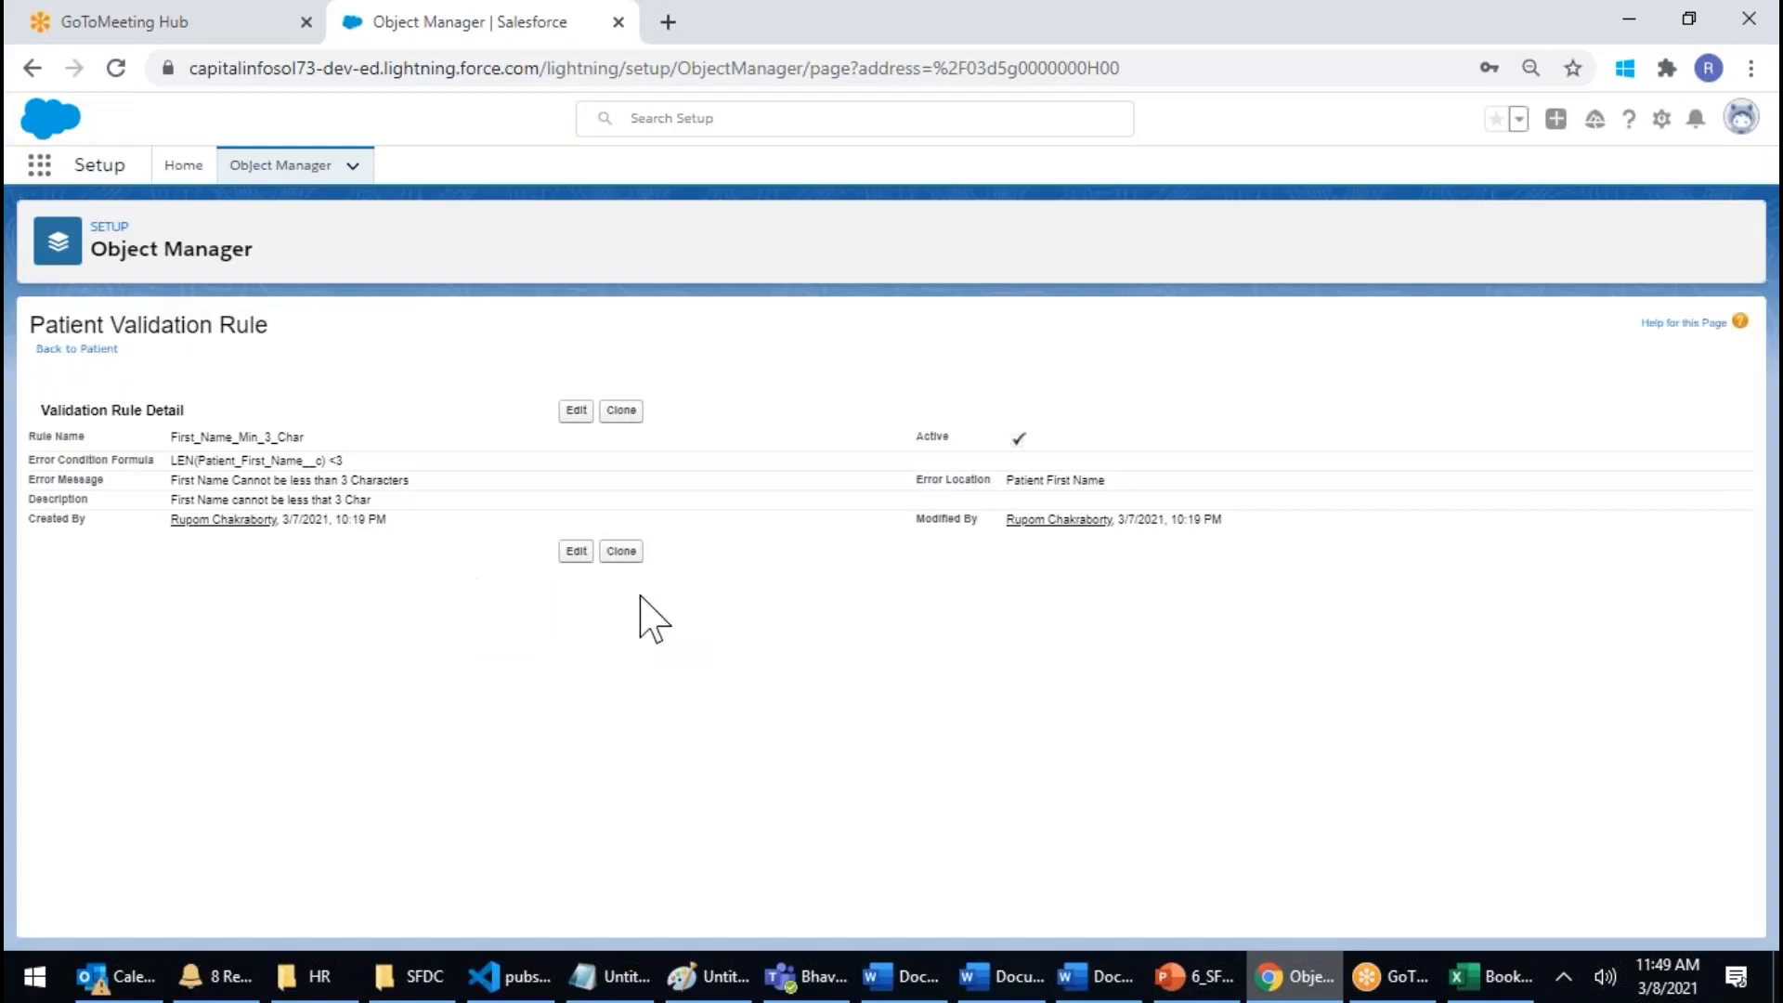
# Step: Return to the Patient object's validation rules and start a new rule
pyautogui.click(65, 349)
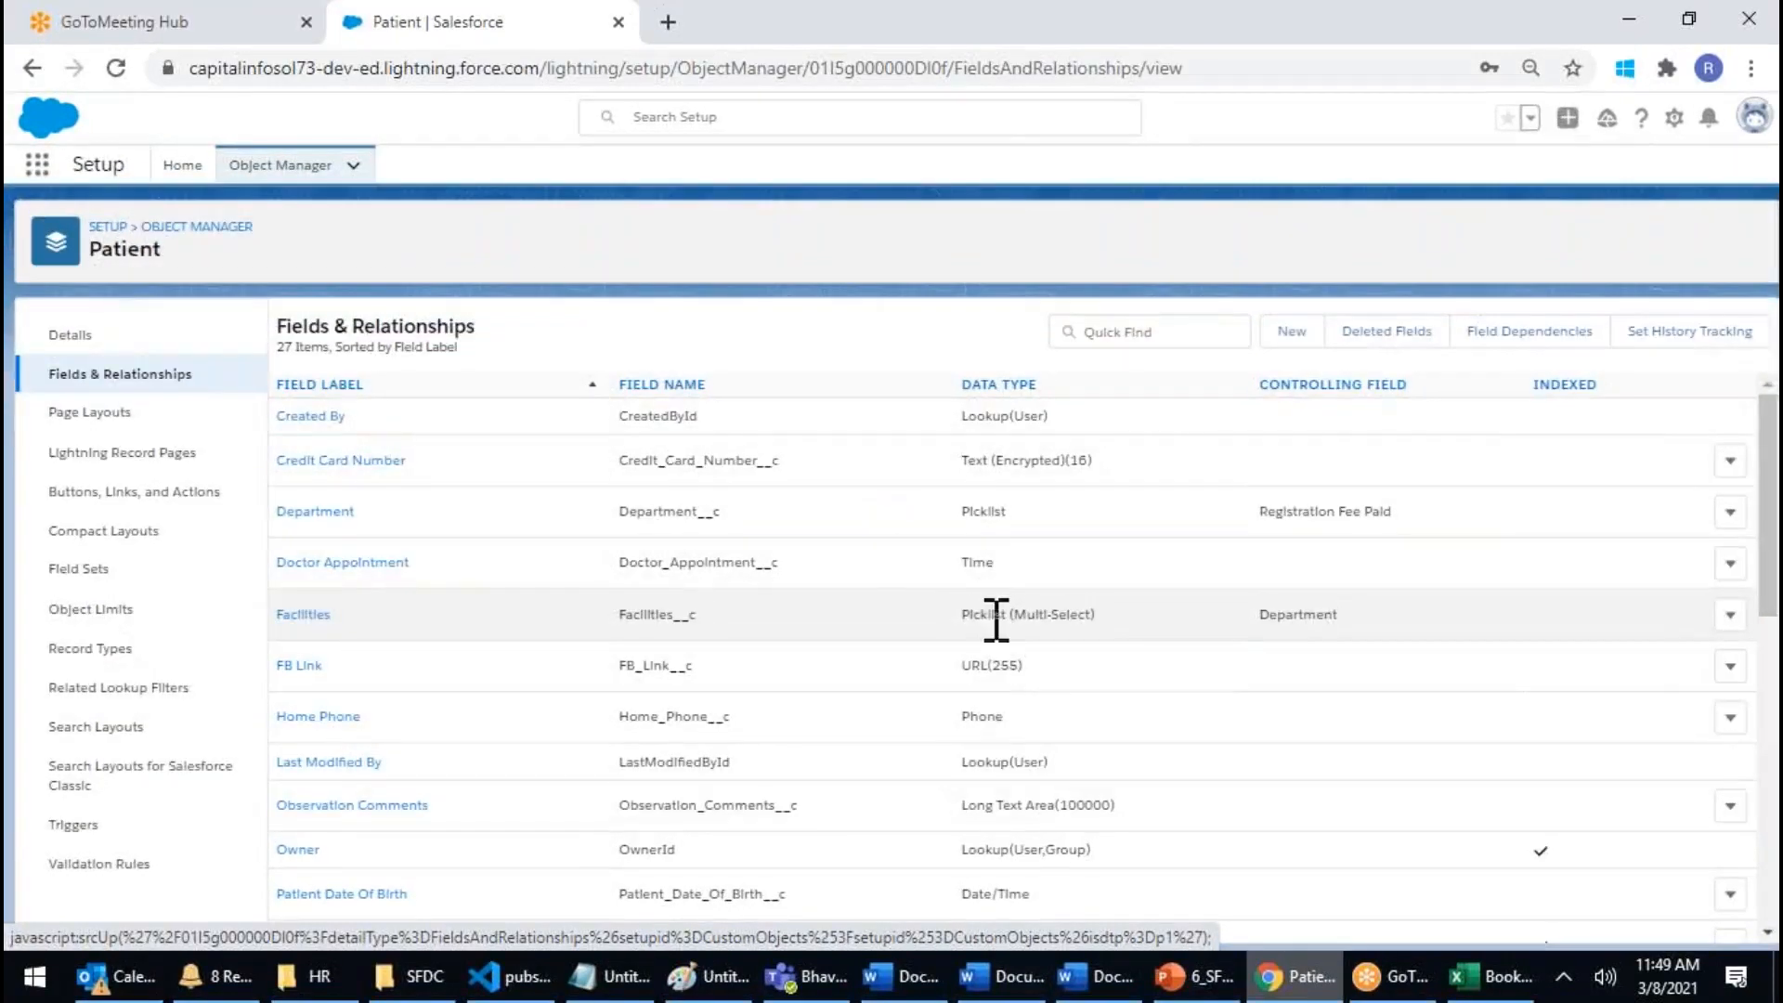
pyautogui.hotkey('ctrl', '+')
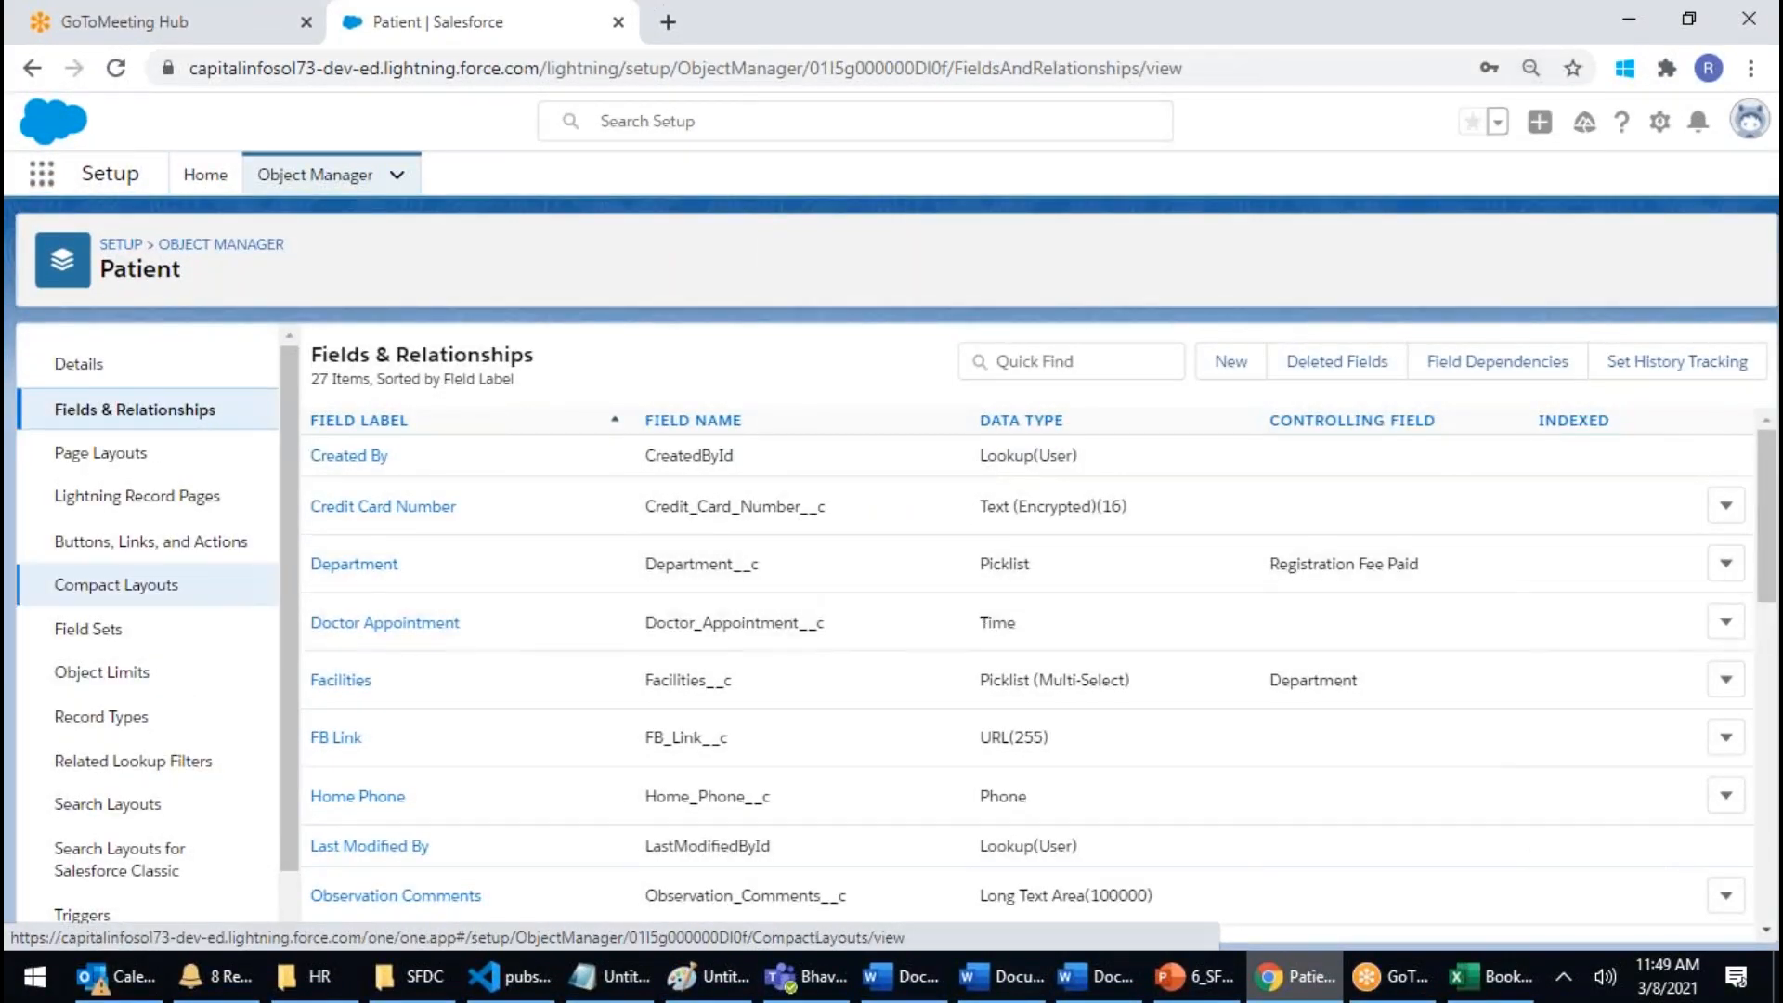
pyautogui.scroll(-1, 239, 637)
pyautogui.click(191, 905)
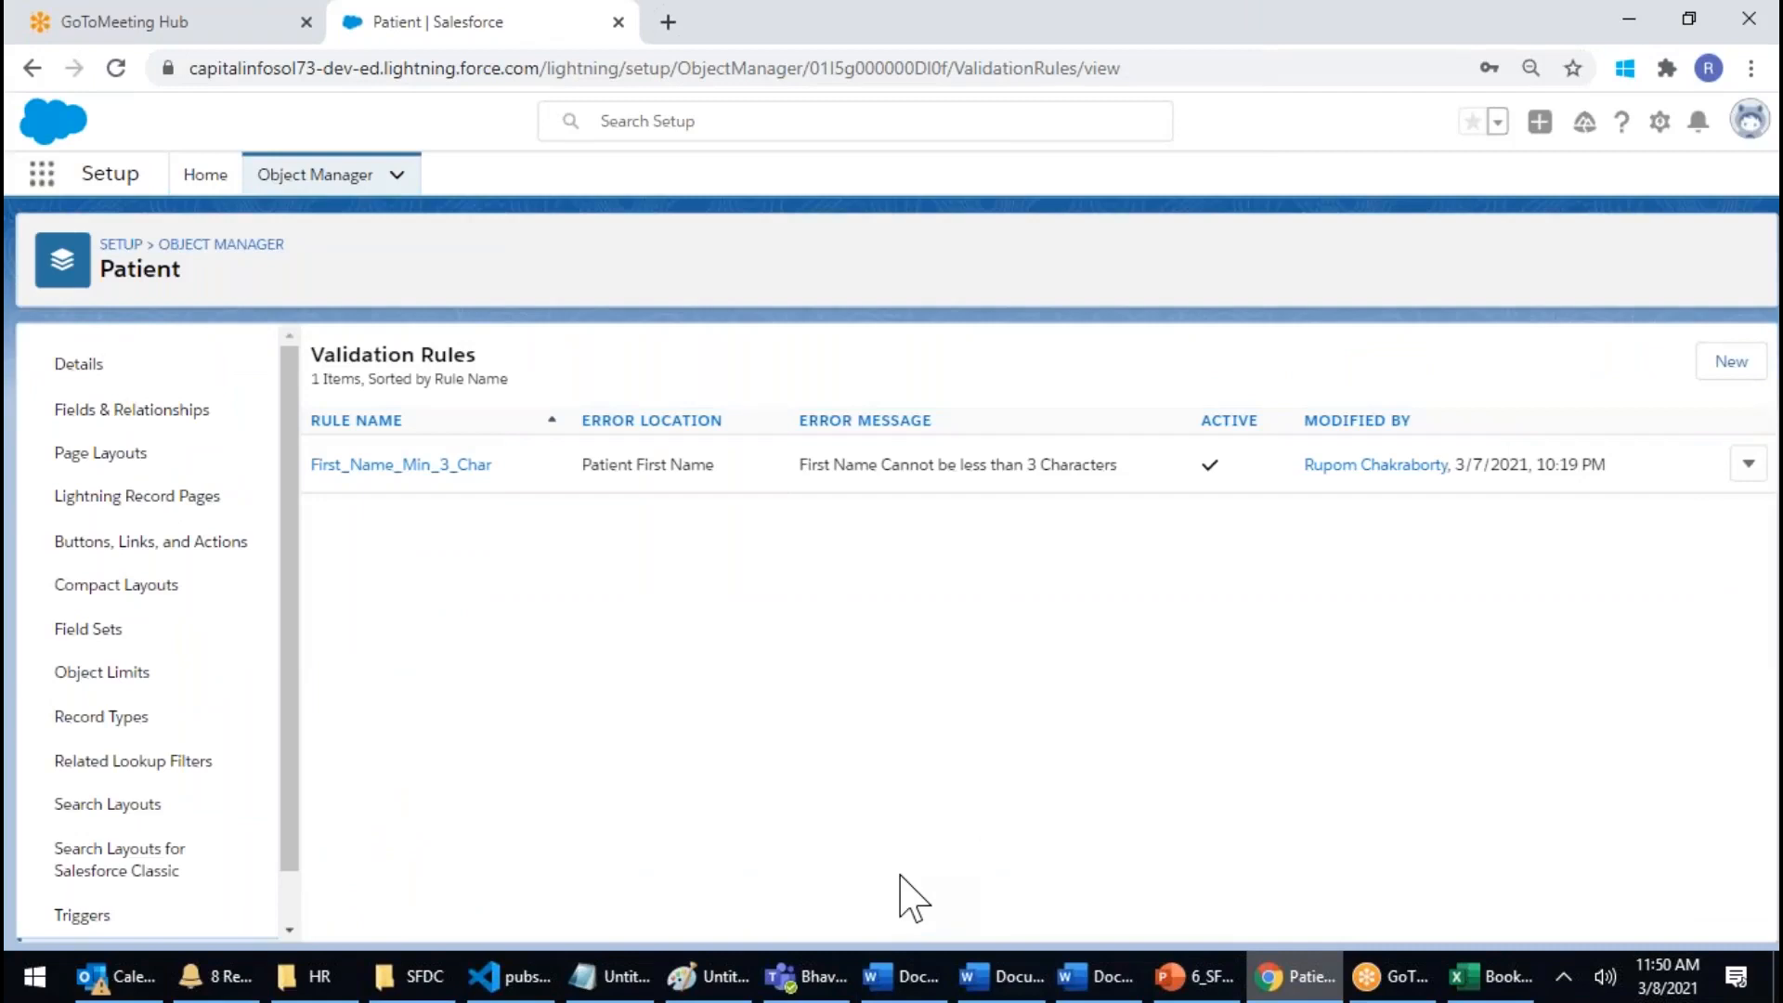
pyautogui.click(1731, 361)
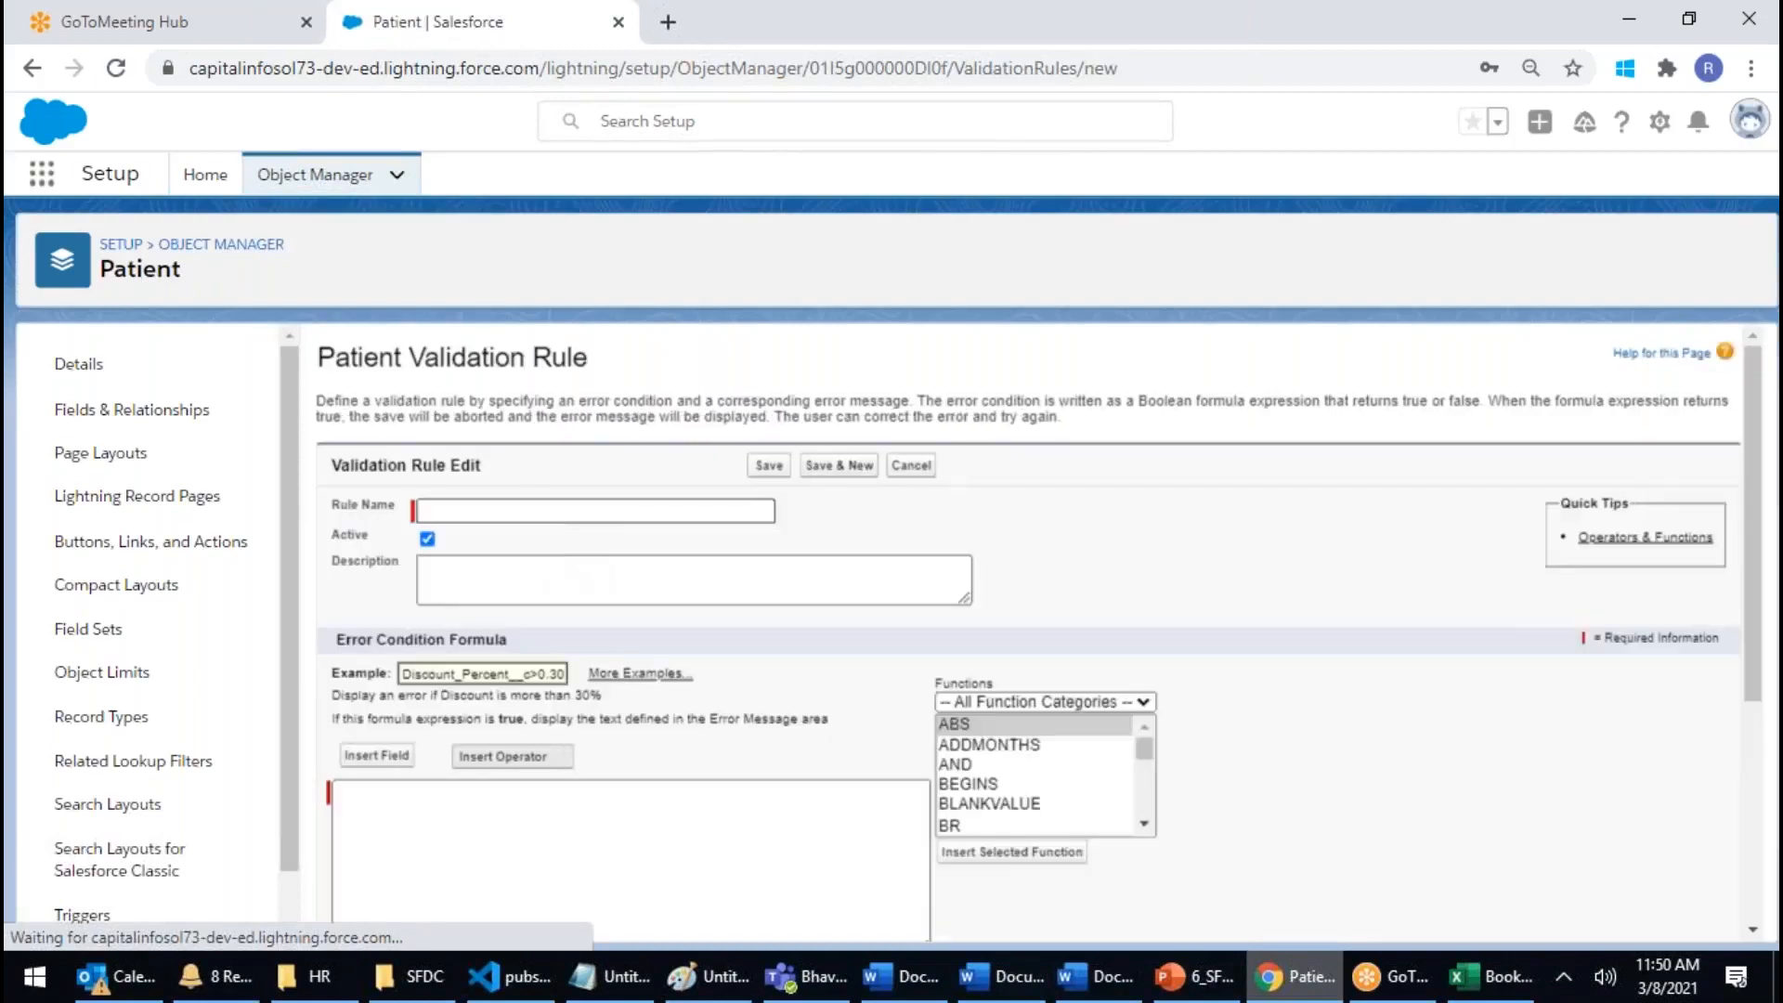
# Step: Name the new validation rule Mobile_Number_Validation
pyautogui.click(486, 512)
pyautogui.write('Mobile')
pyautogui.press('BackSpace')
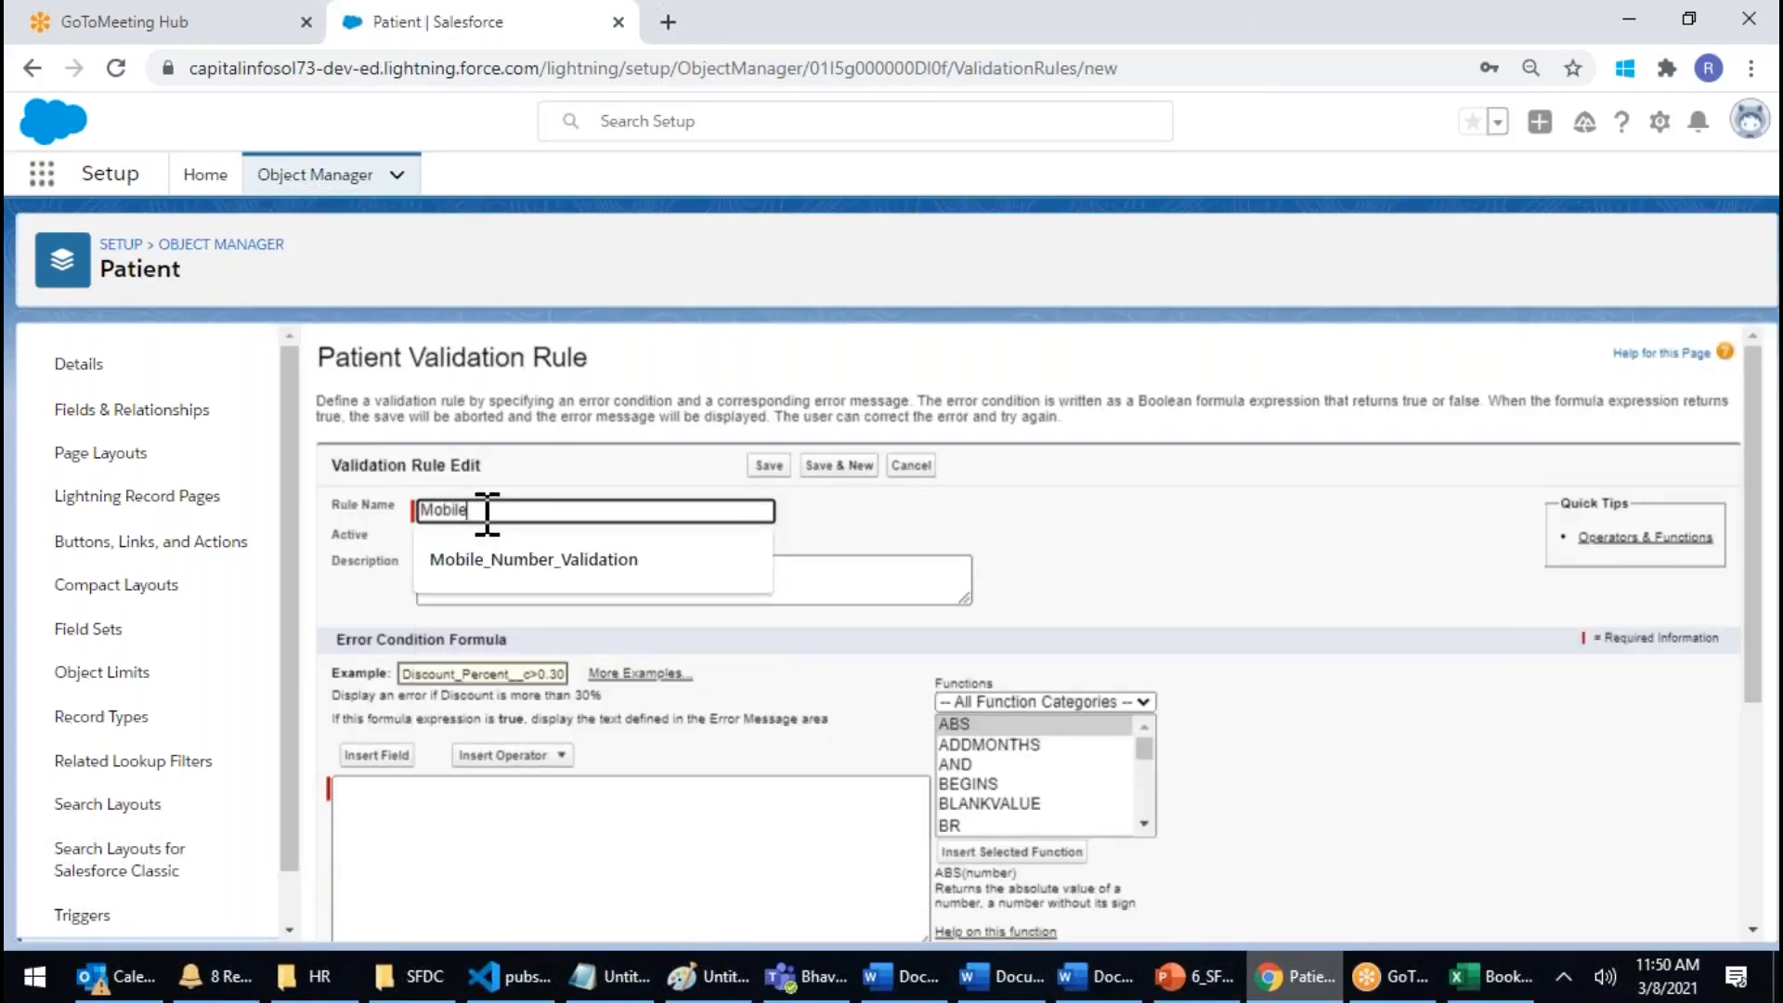
pyautogui.click(525, 558)
pyautogui.click(462, 574)
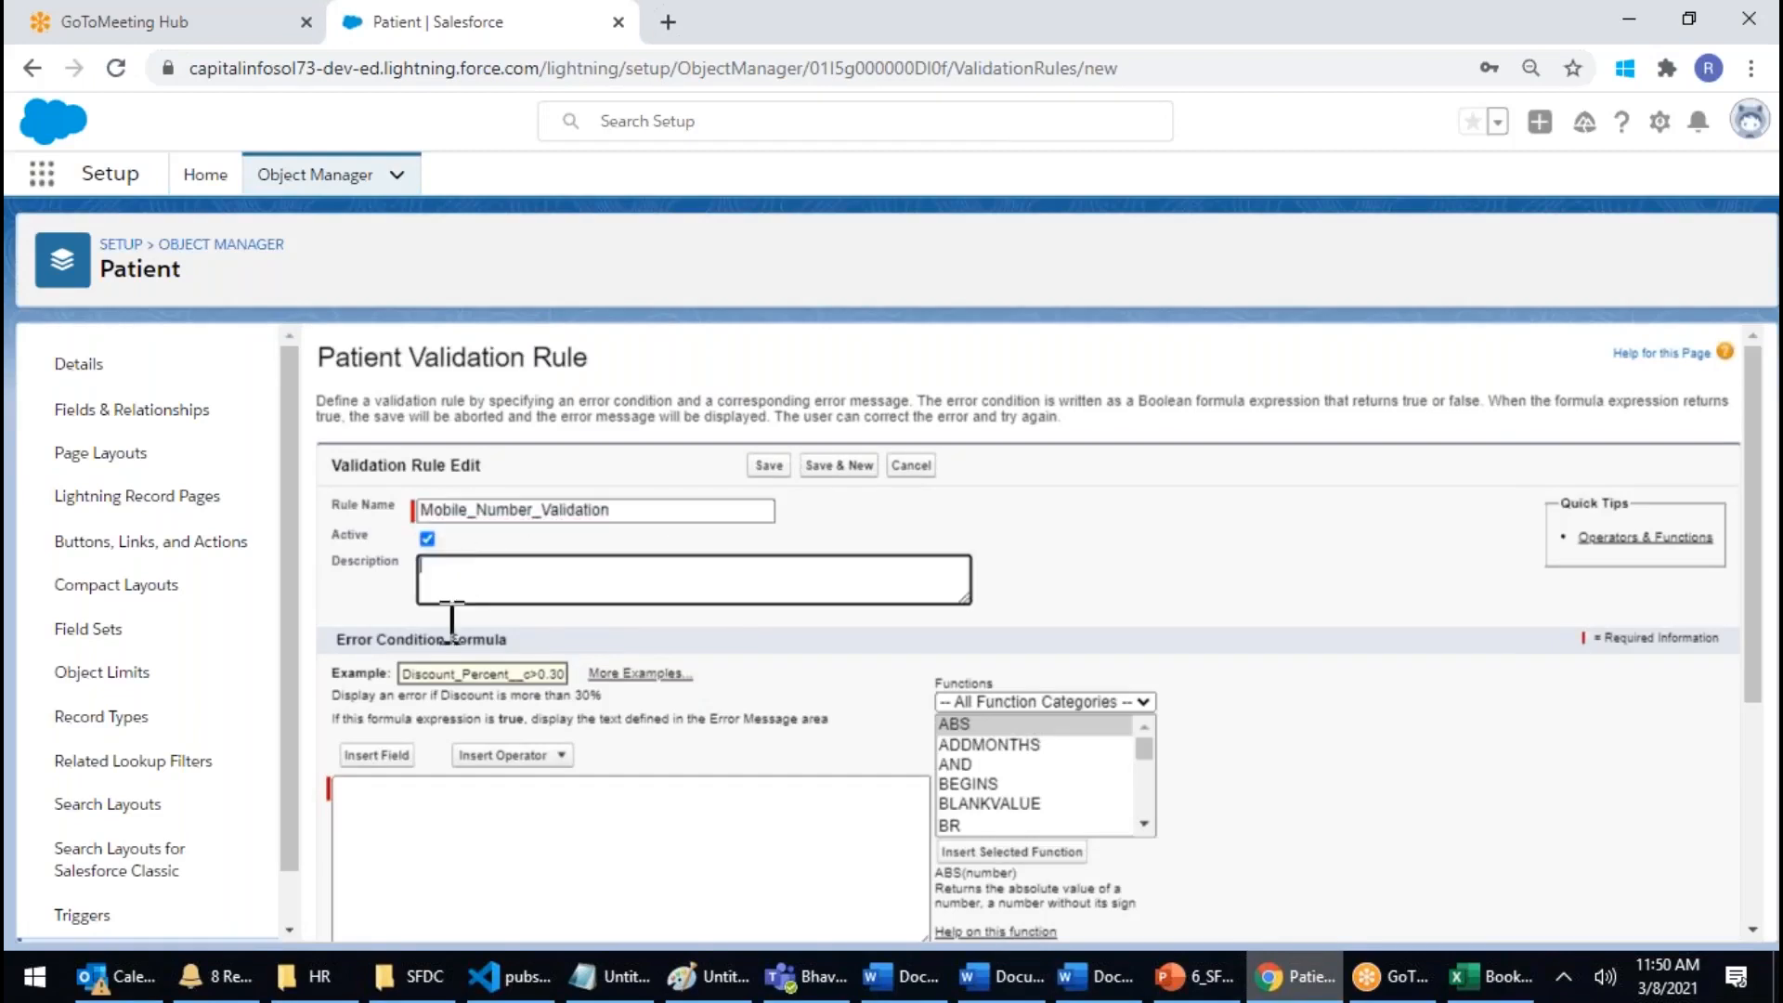
pyautogui.click(404, 847)
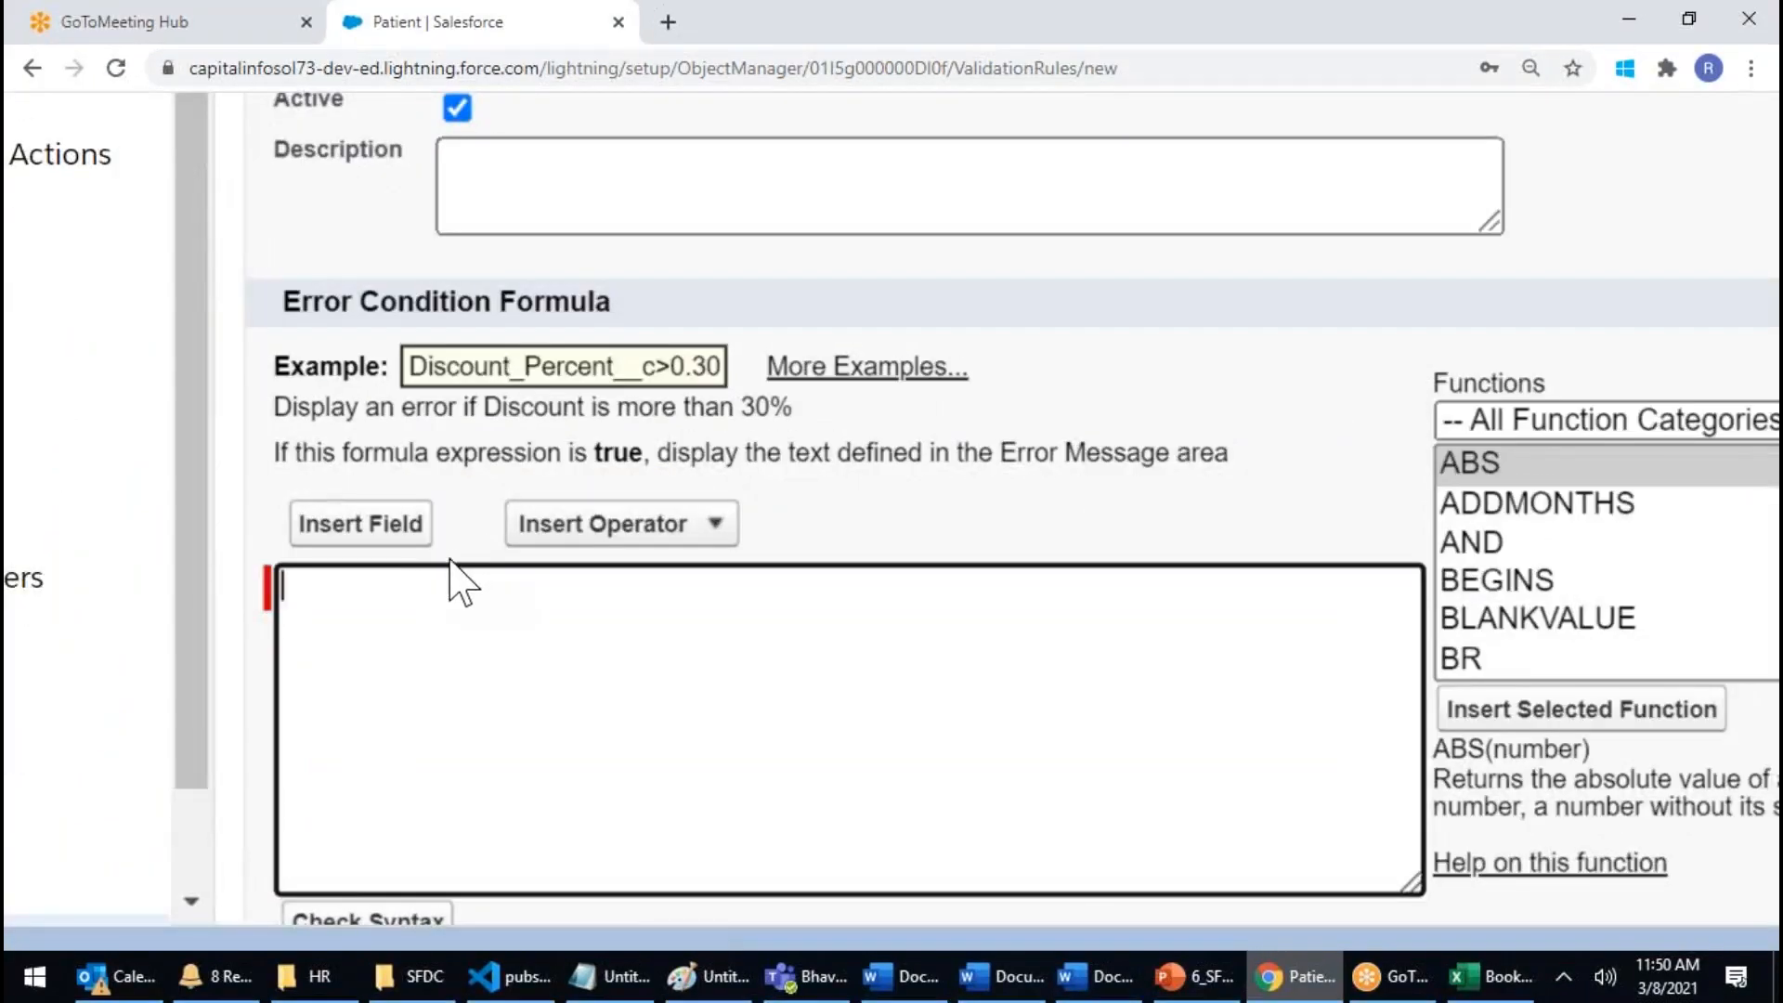
pyautogui.click(712, 534)
pyautogui.click(360, 524)
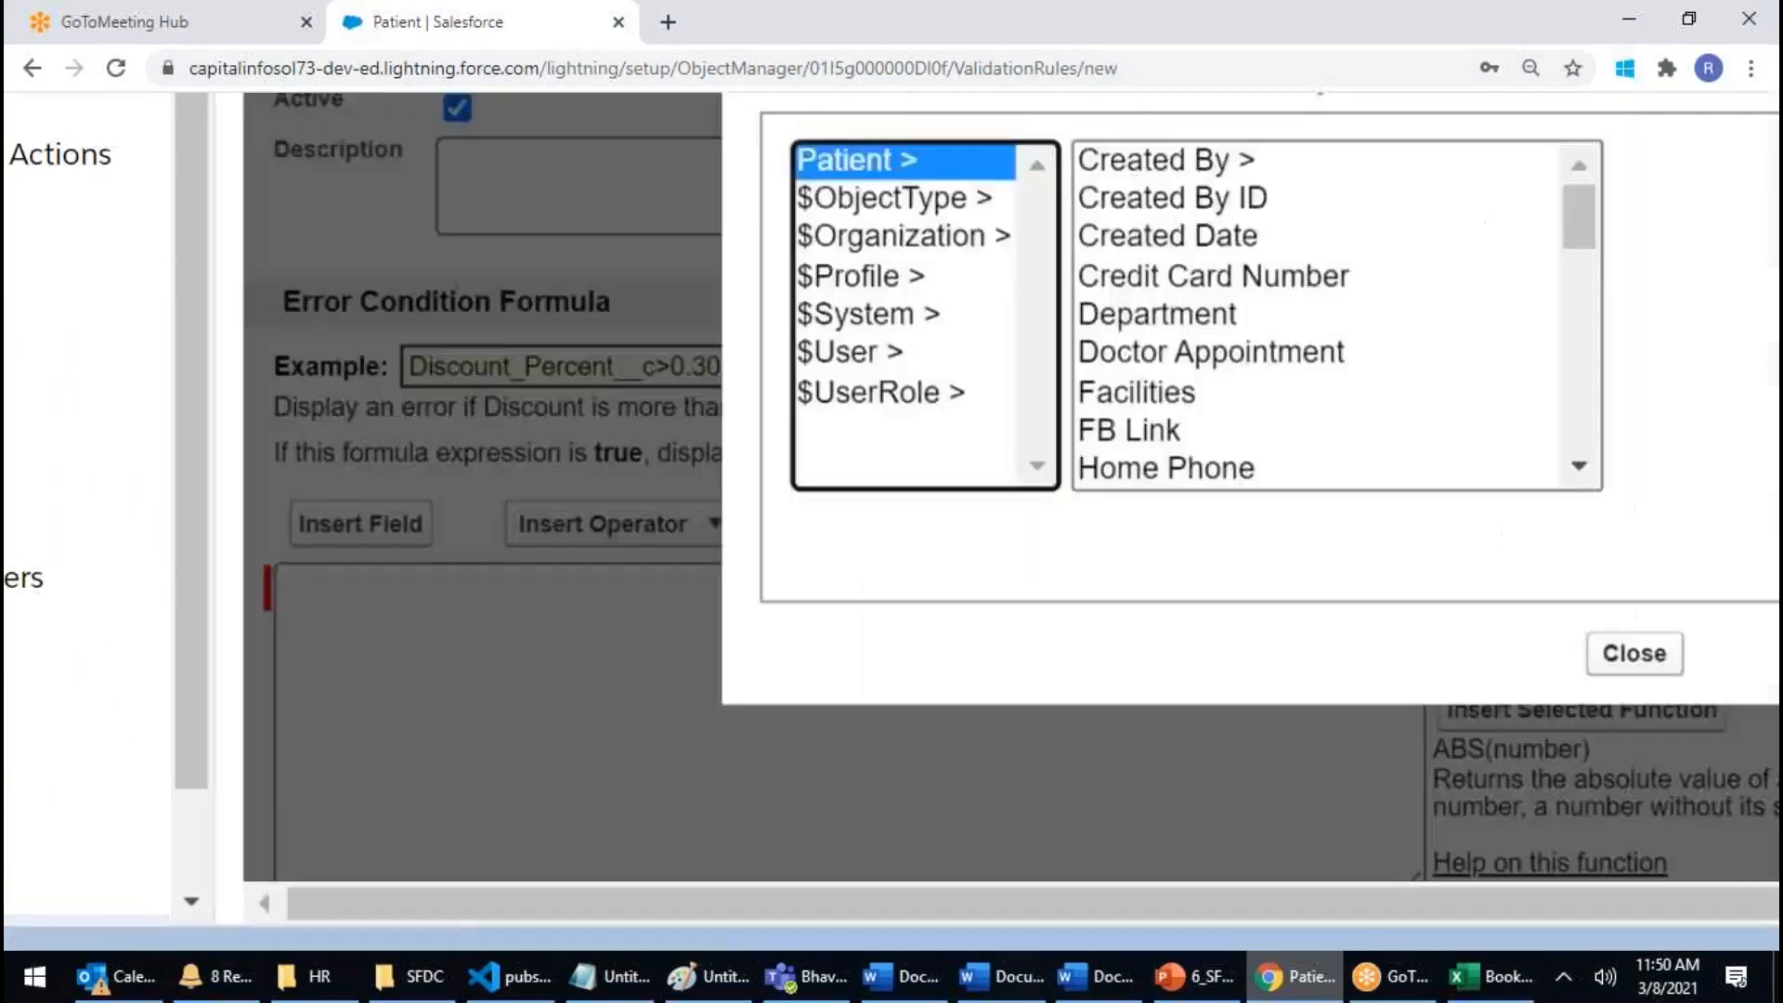
pyautogui.click(1635, 654)
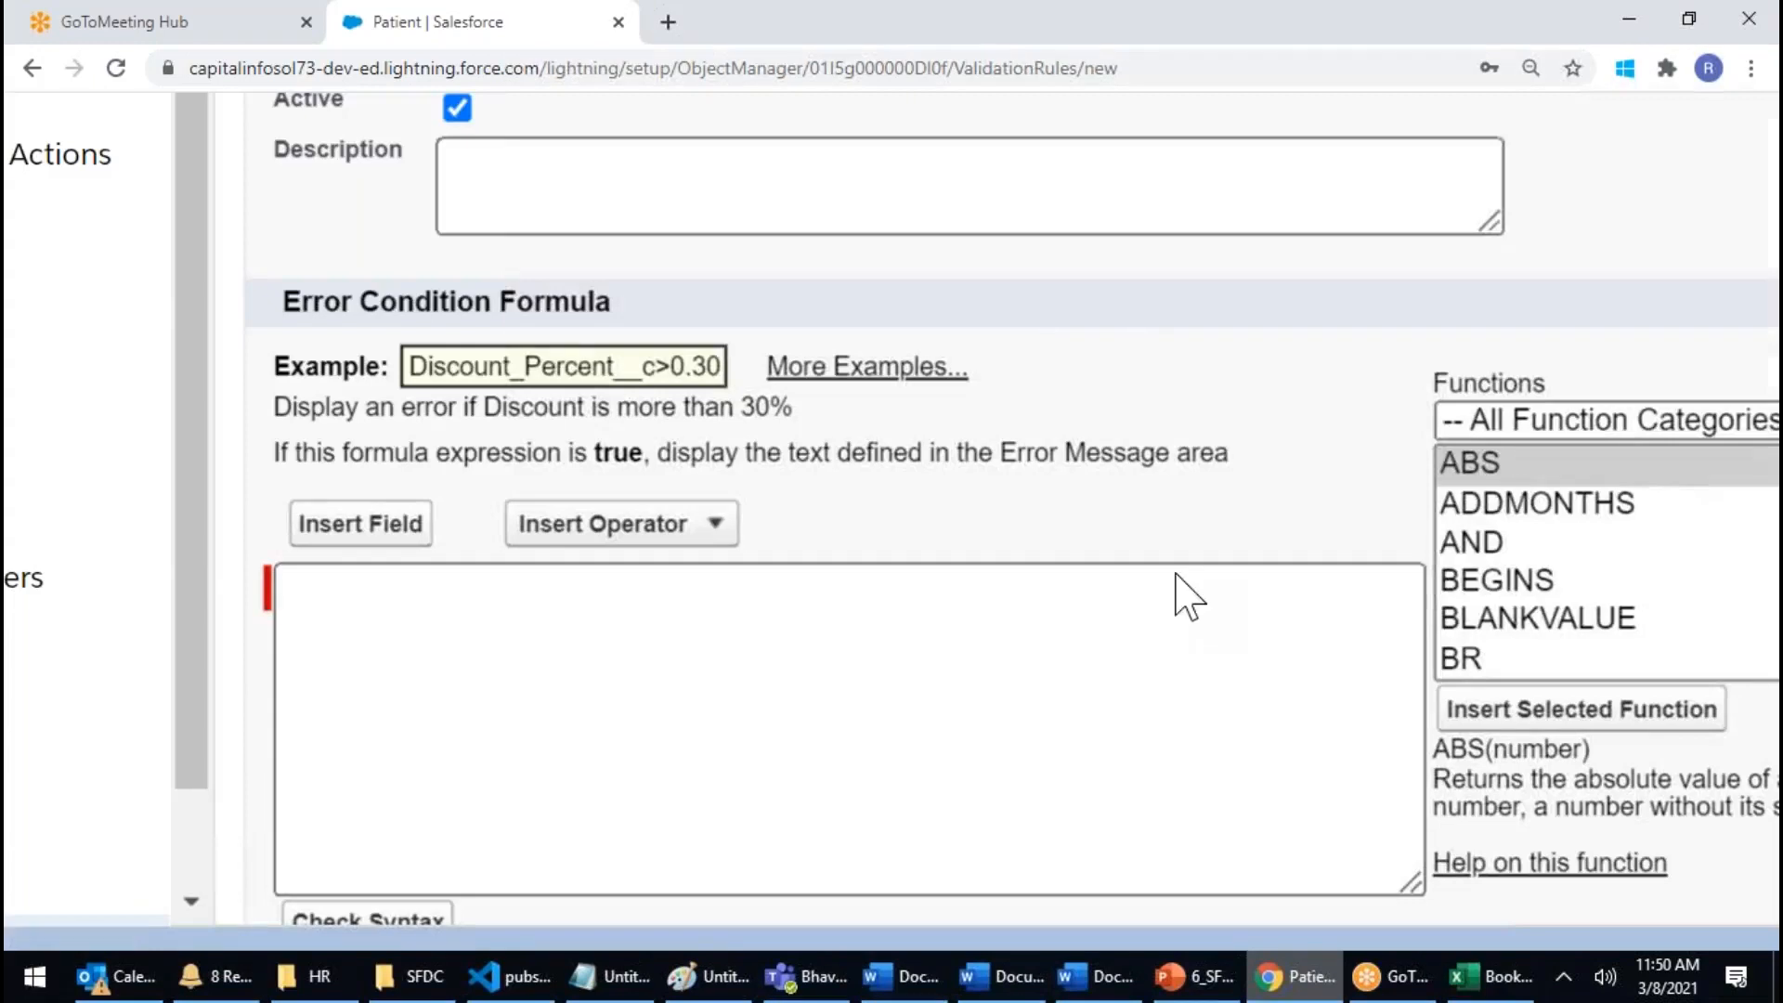
# Step: Enter LEN() as the error condition formula and insert the Patient Mobile Number field as its argument
pyautogui.click(389, 602)
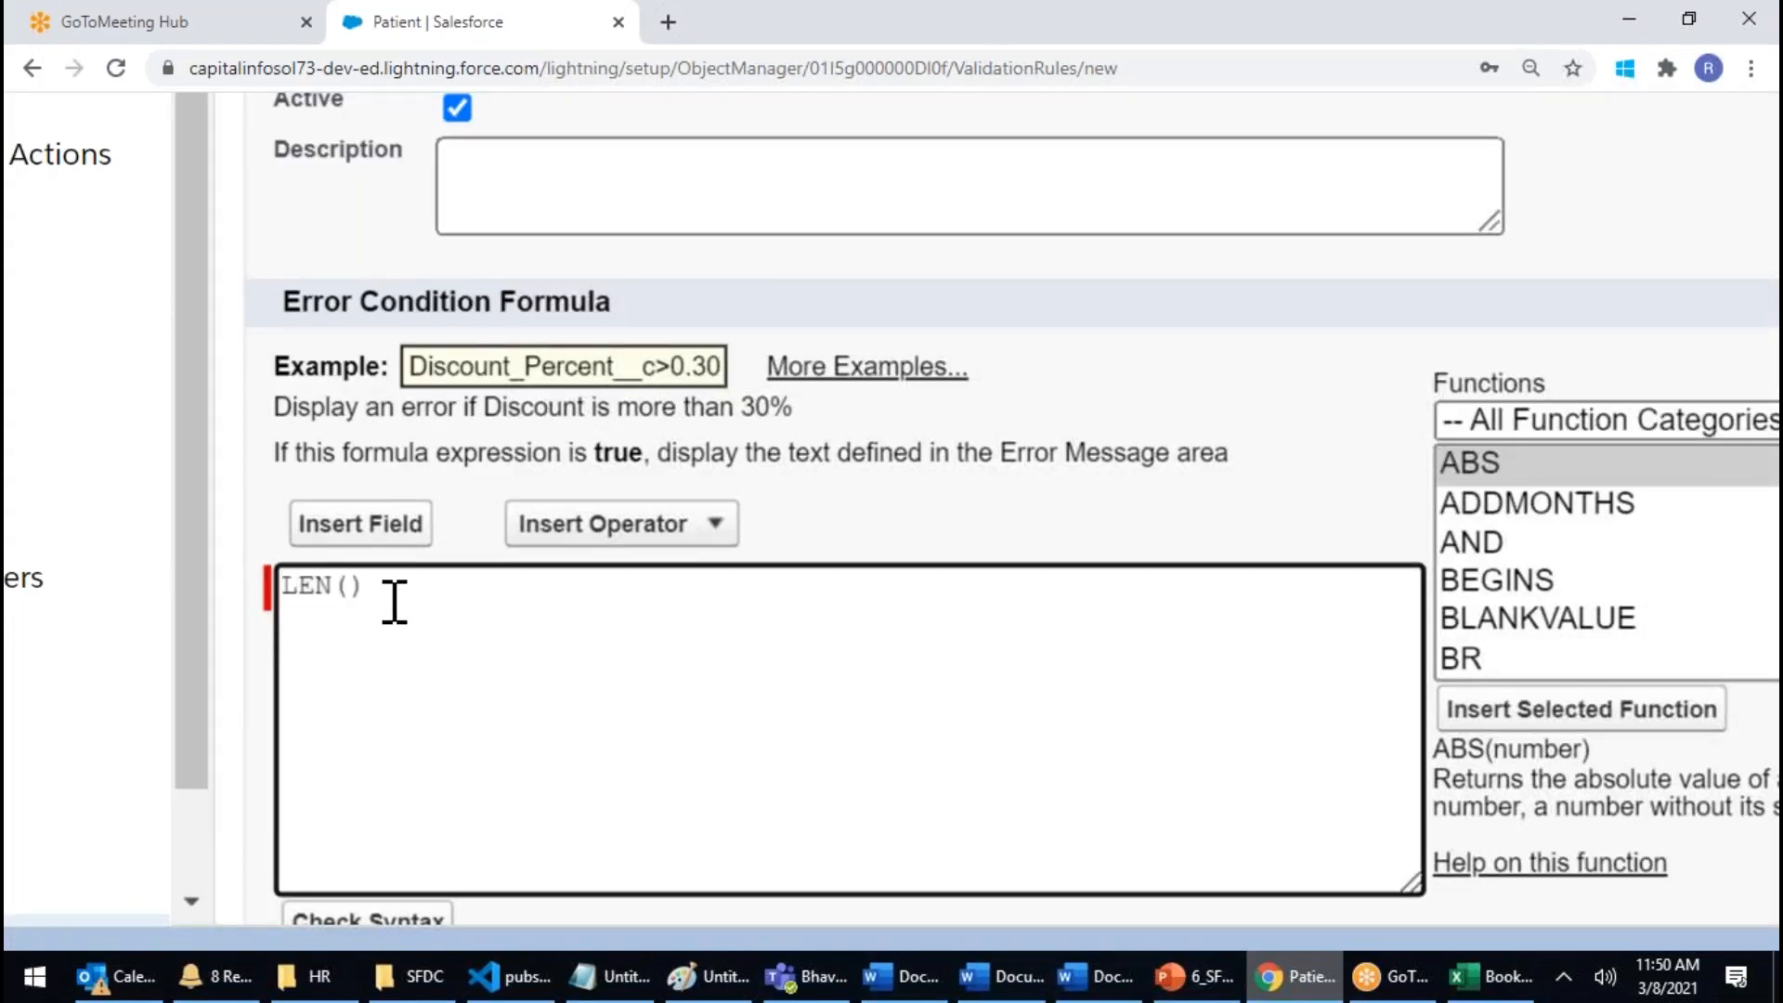
pyautogui.click(384, 526)
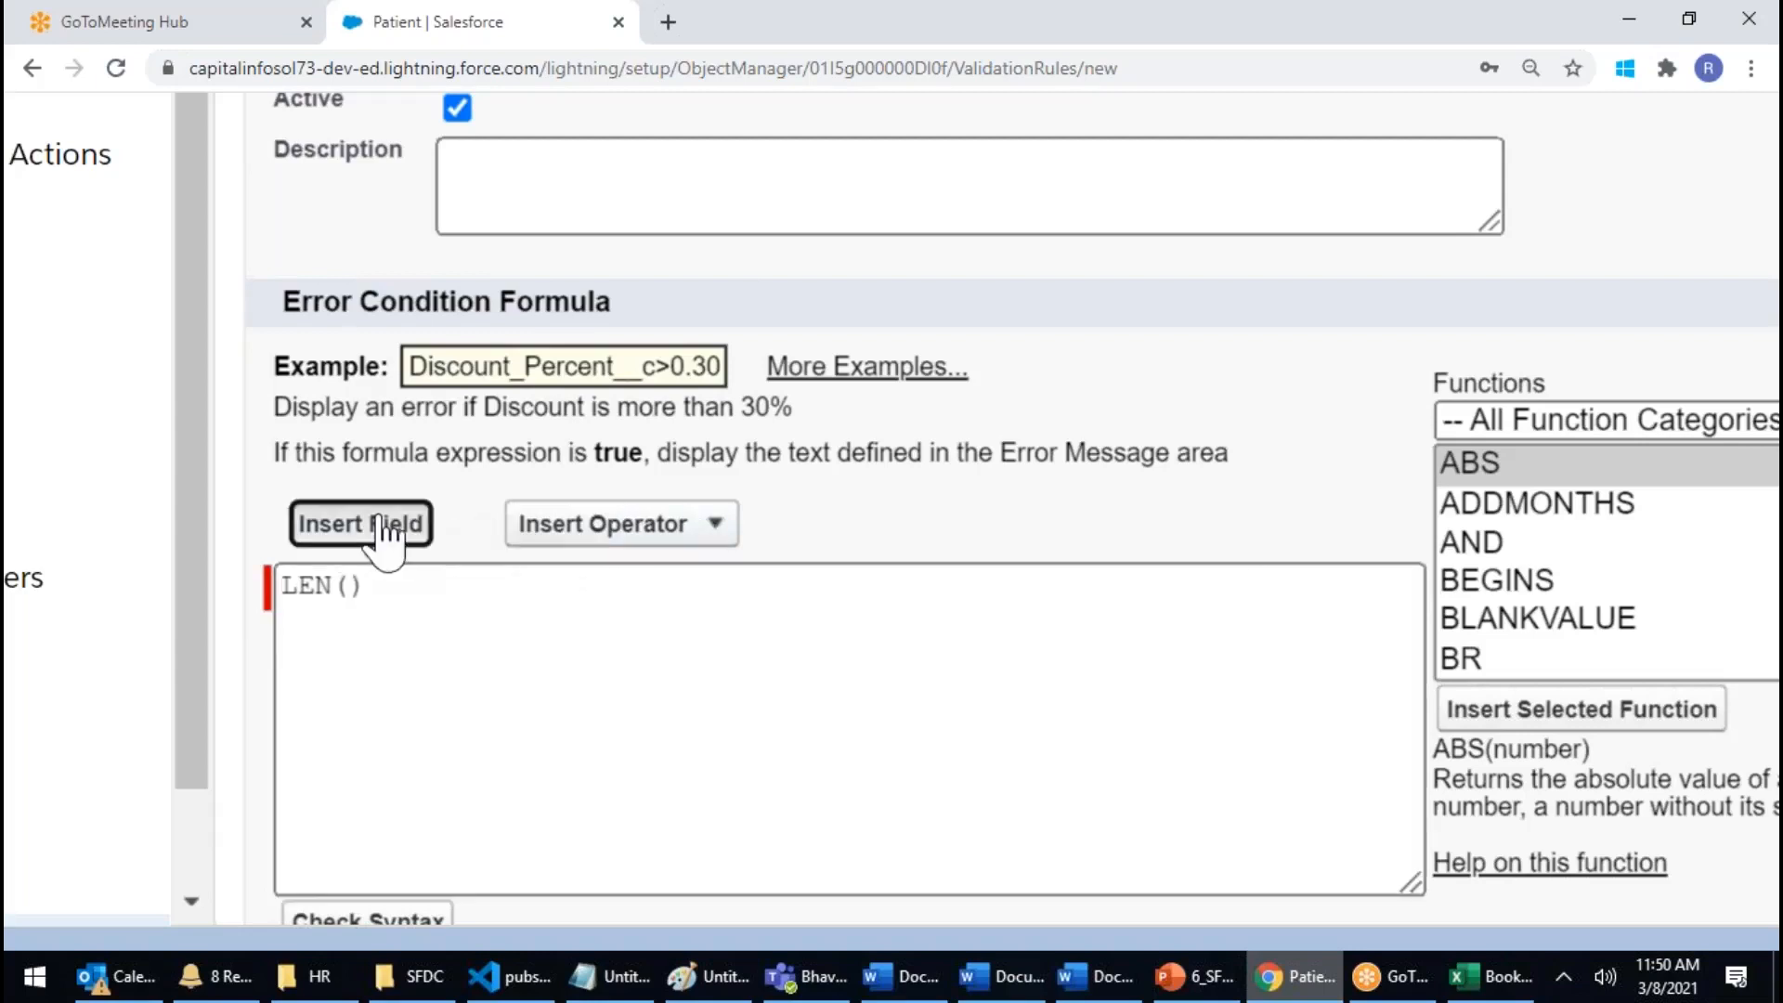
pyautogui.moveTo(1570, 191); pyautogui.dragTo(1574, 344)
pyautogui.click(1302, 401)
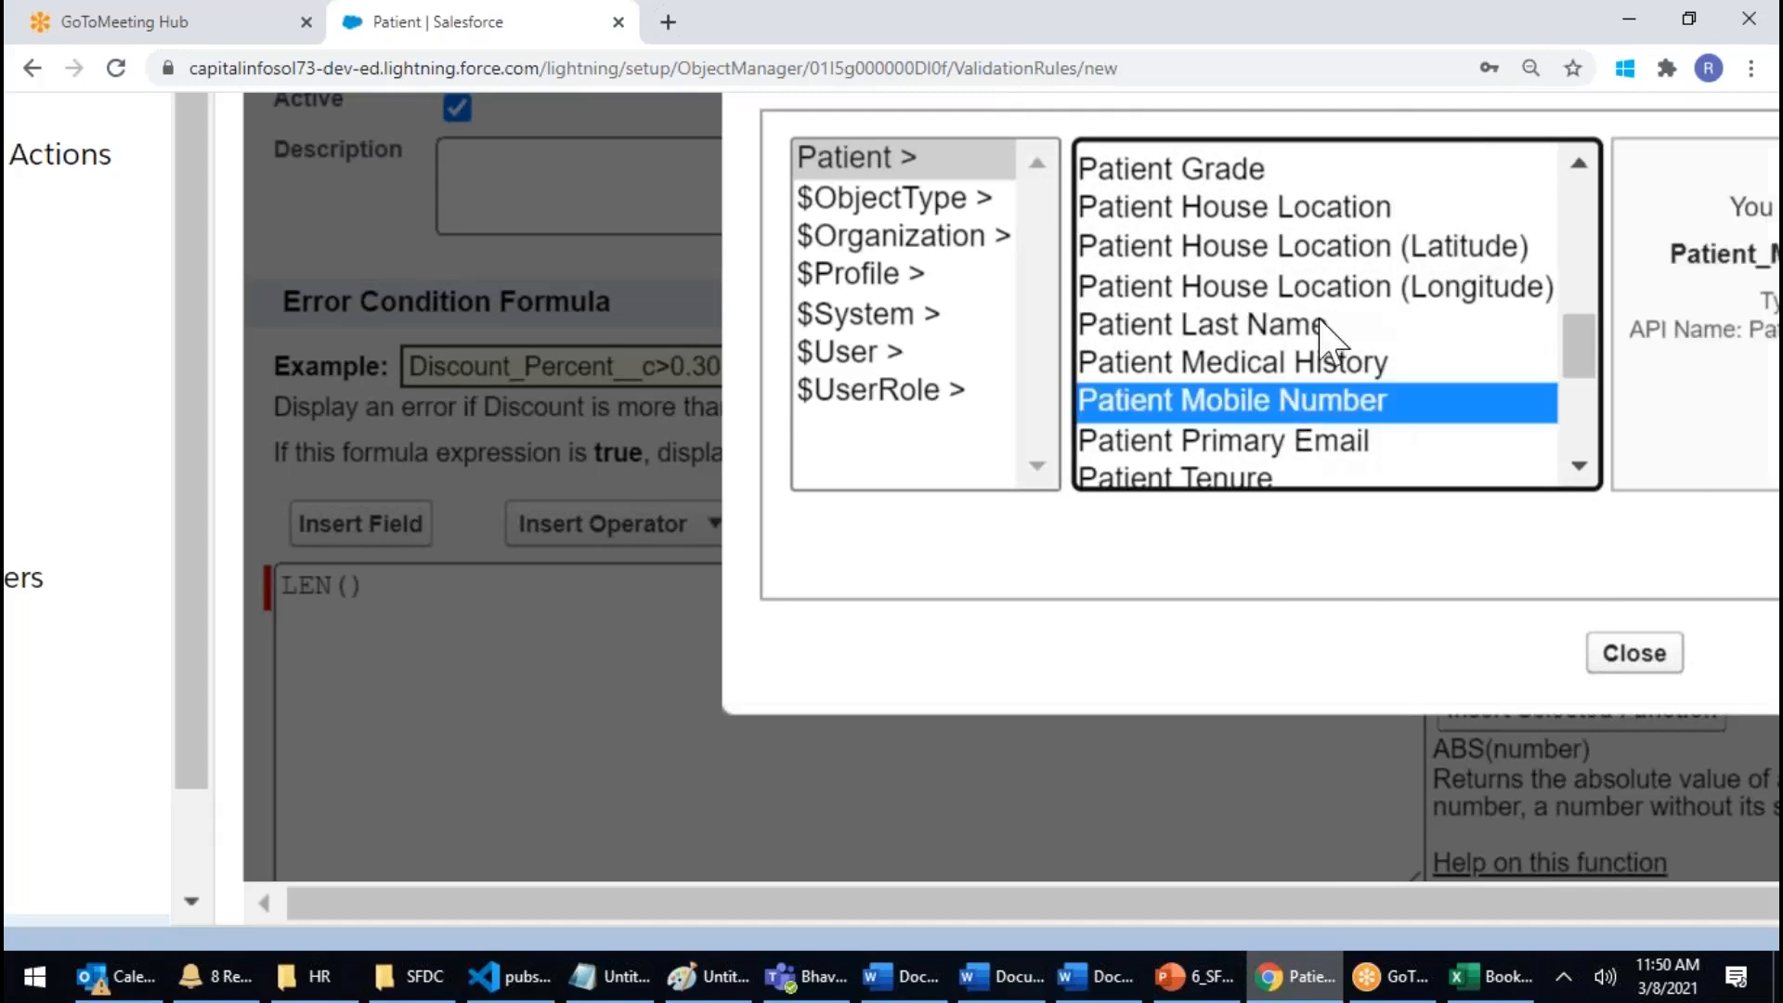
pyautogui.scroll(-1, 1334, 330)
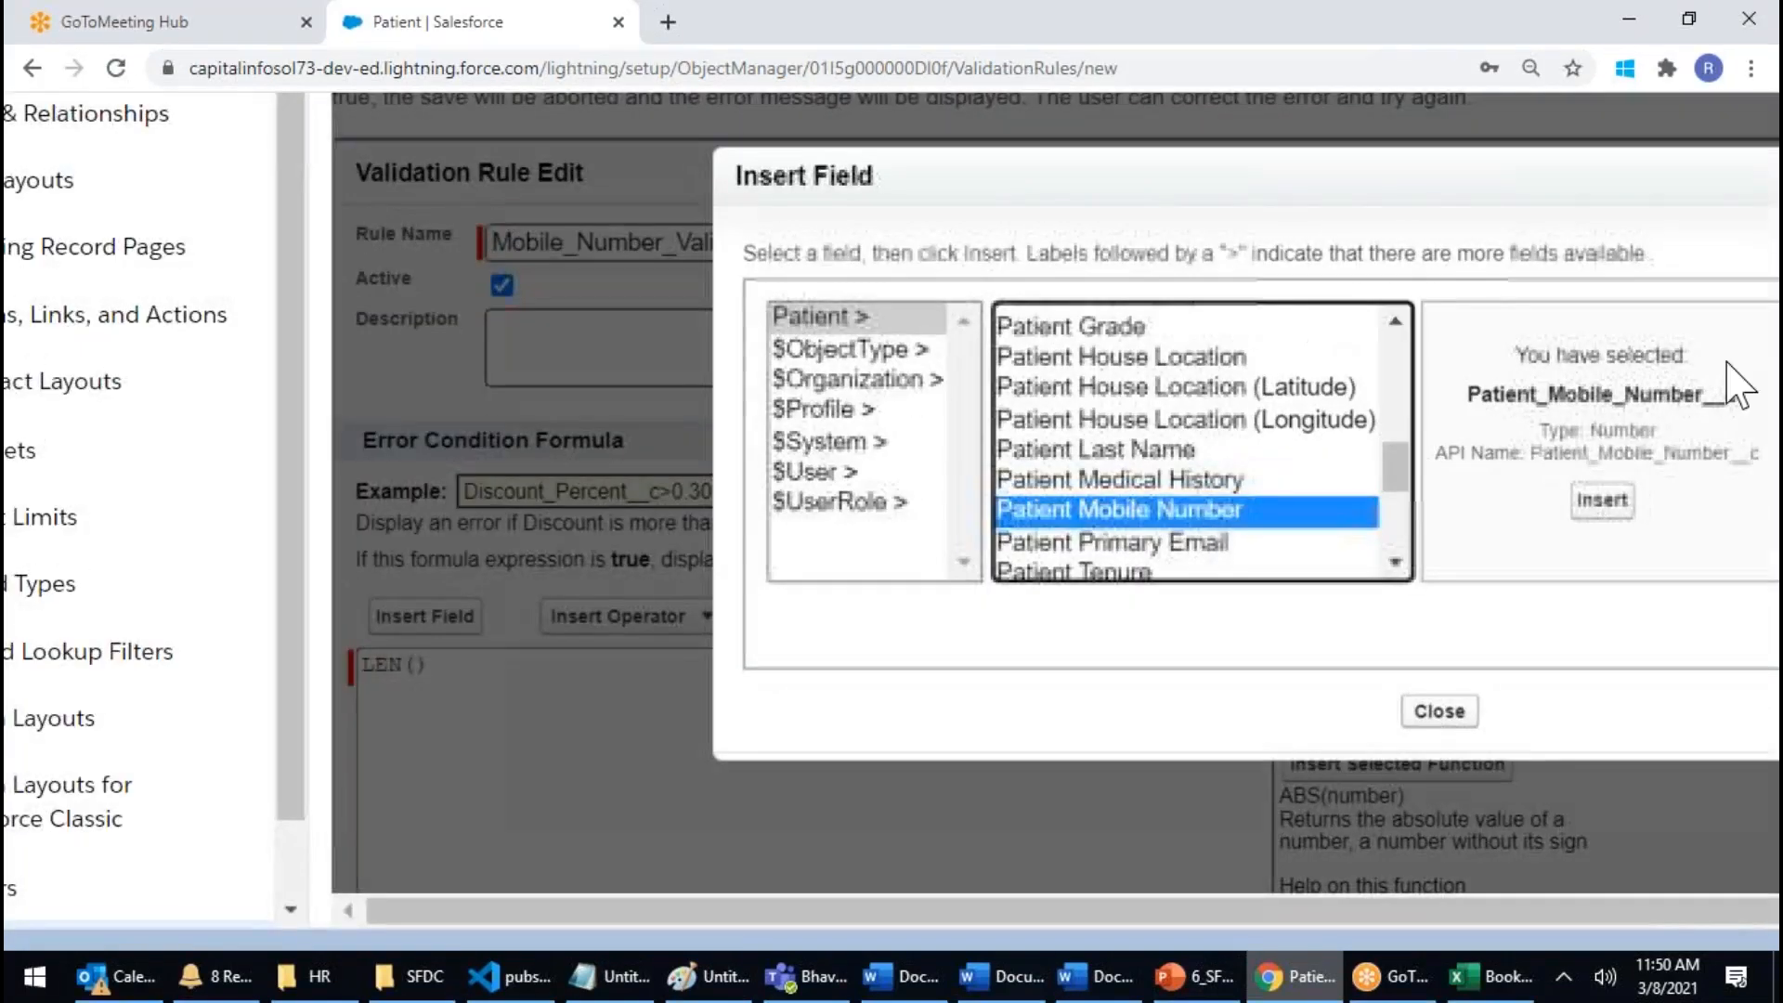
pyautogui.click(1599, 502)
# Step: Complete the error condition as LEN( Patient_Mobile_Number__c )!= 10 and check its syntax
pyautogui.click(799, 665)
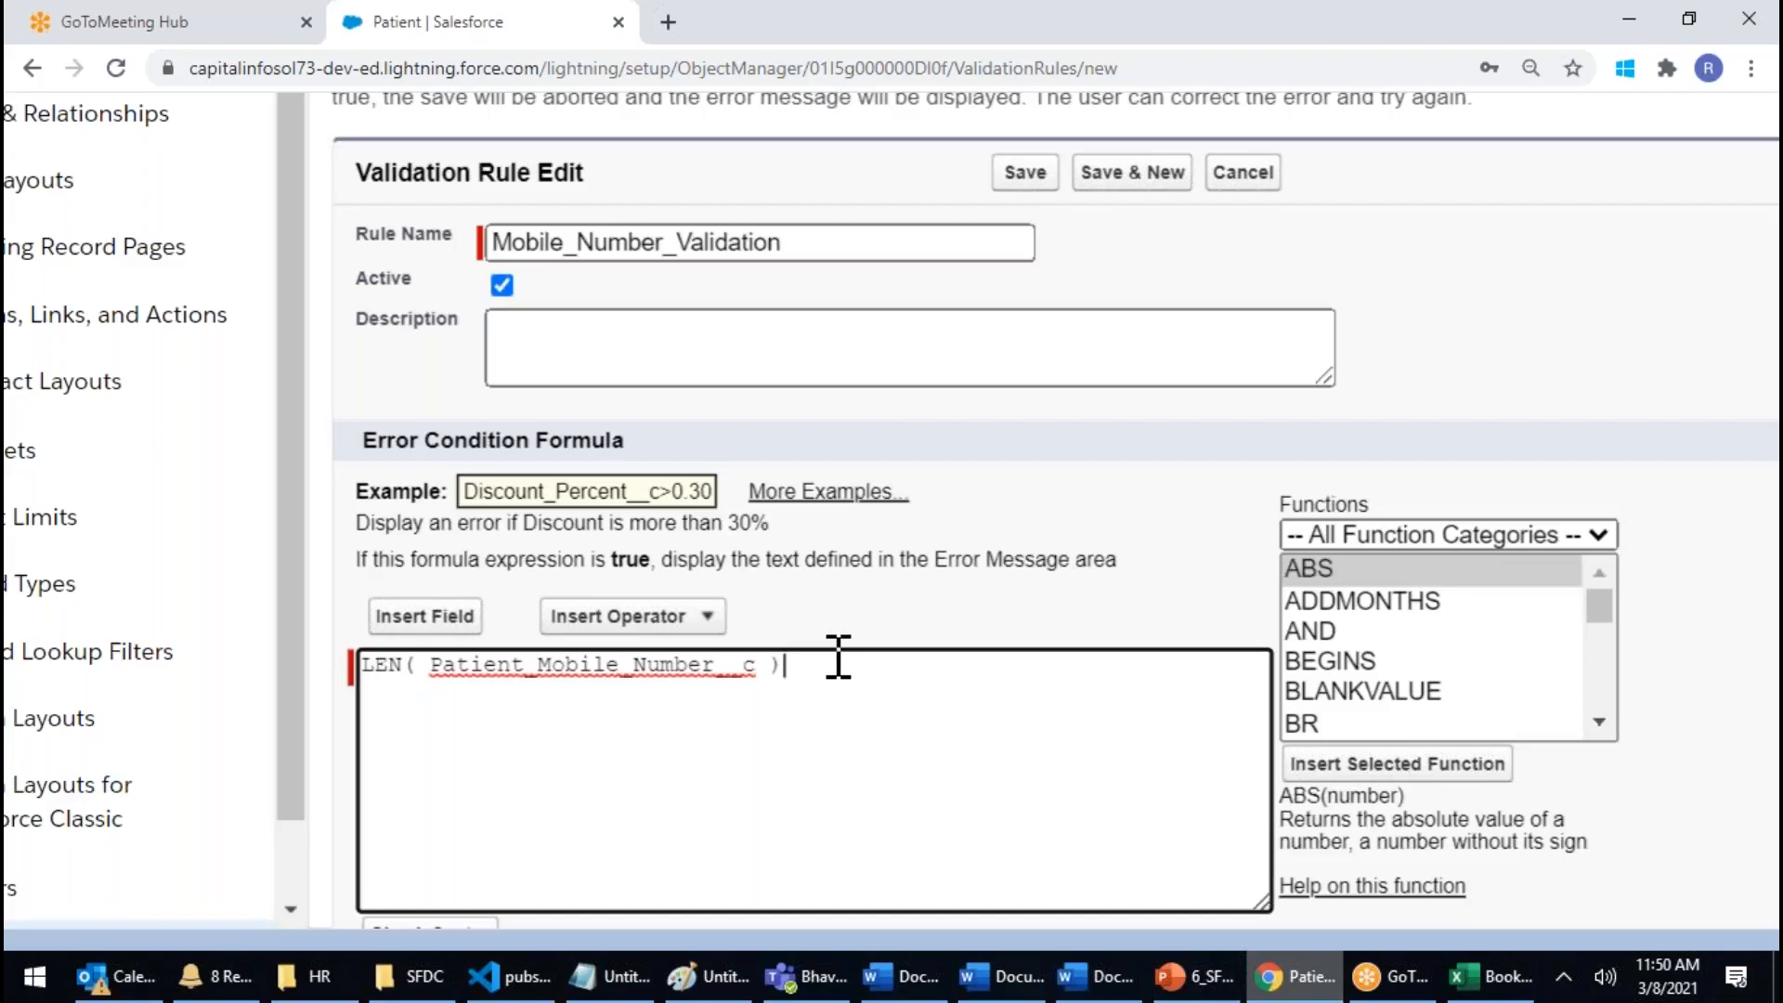
pyautogui.write('!= 10')
pyautogui.scroll(-2, 725, 759)
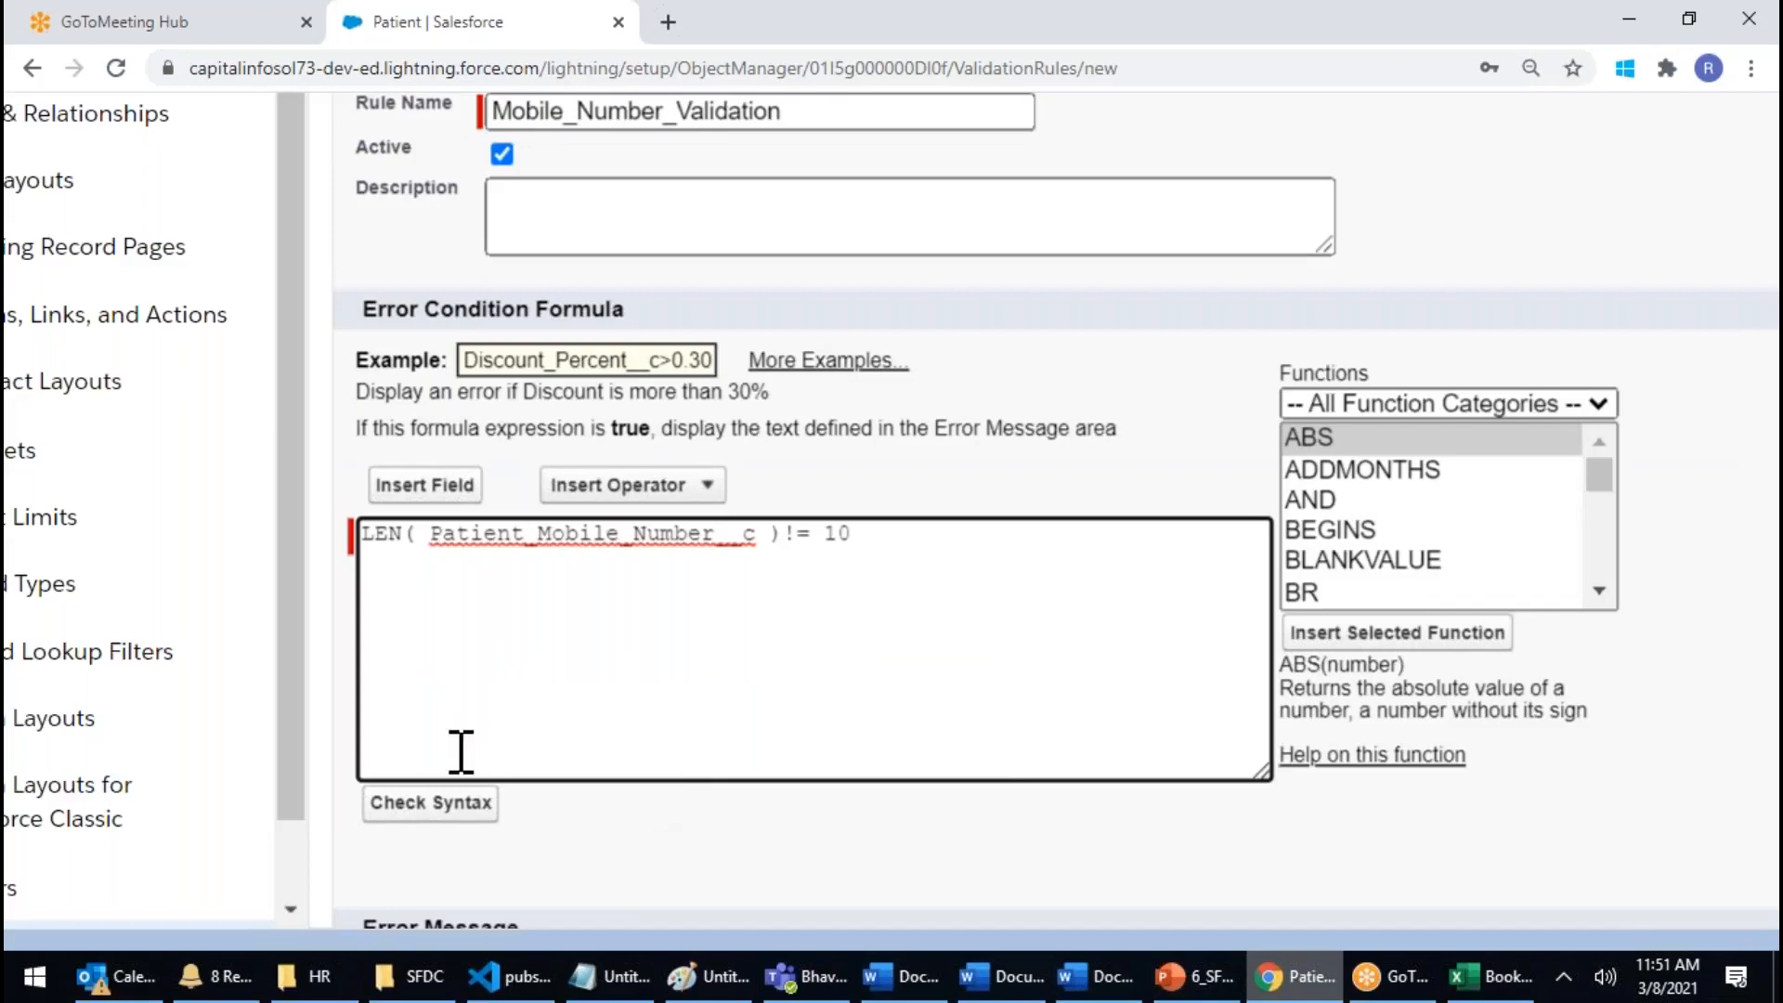
pyautogui.click(430, 804)
pyautogui.scroll(-5, 1106, 338)
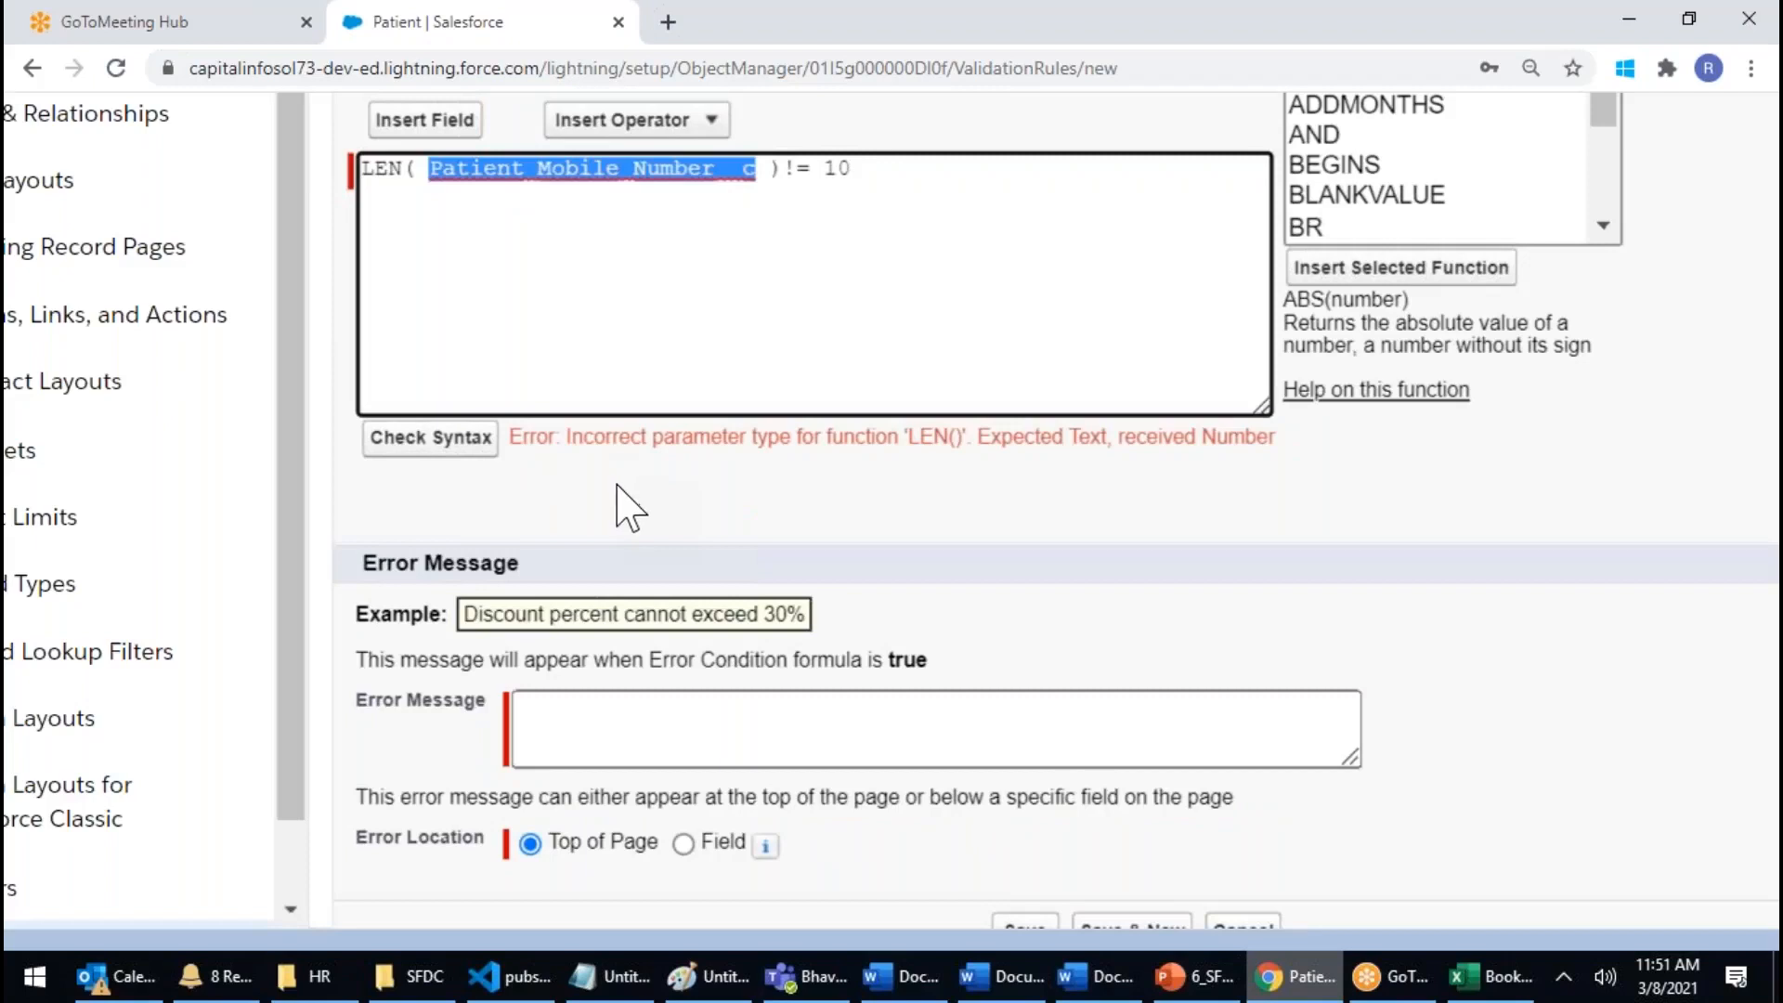
pyautogui.doubleClick(1062, 437)
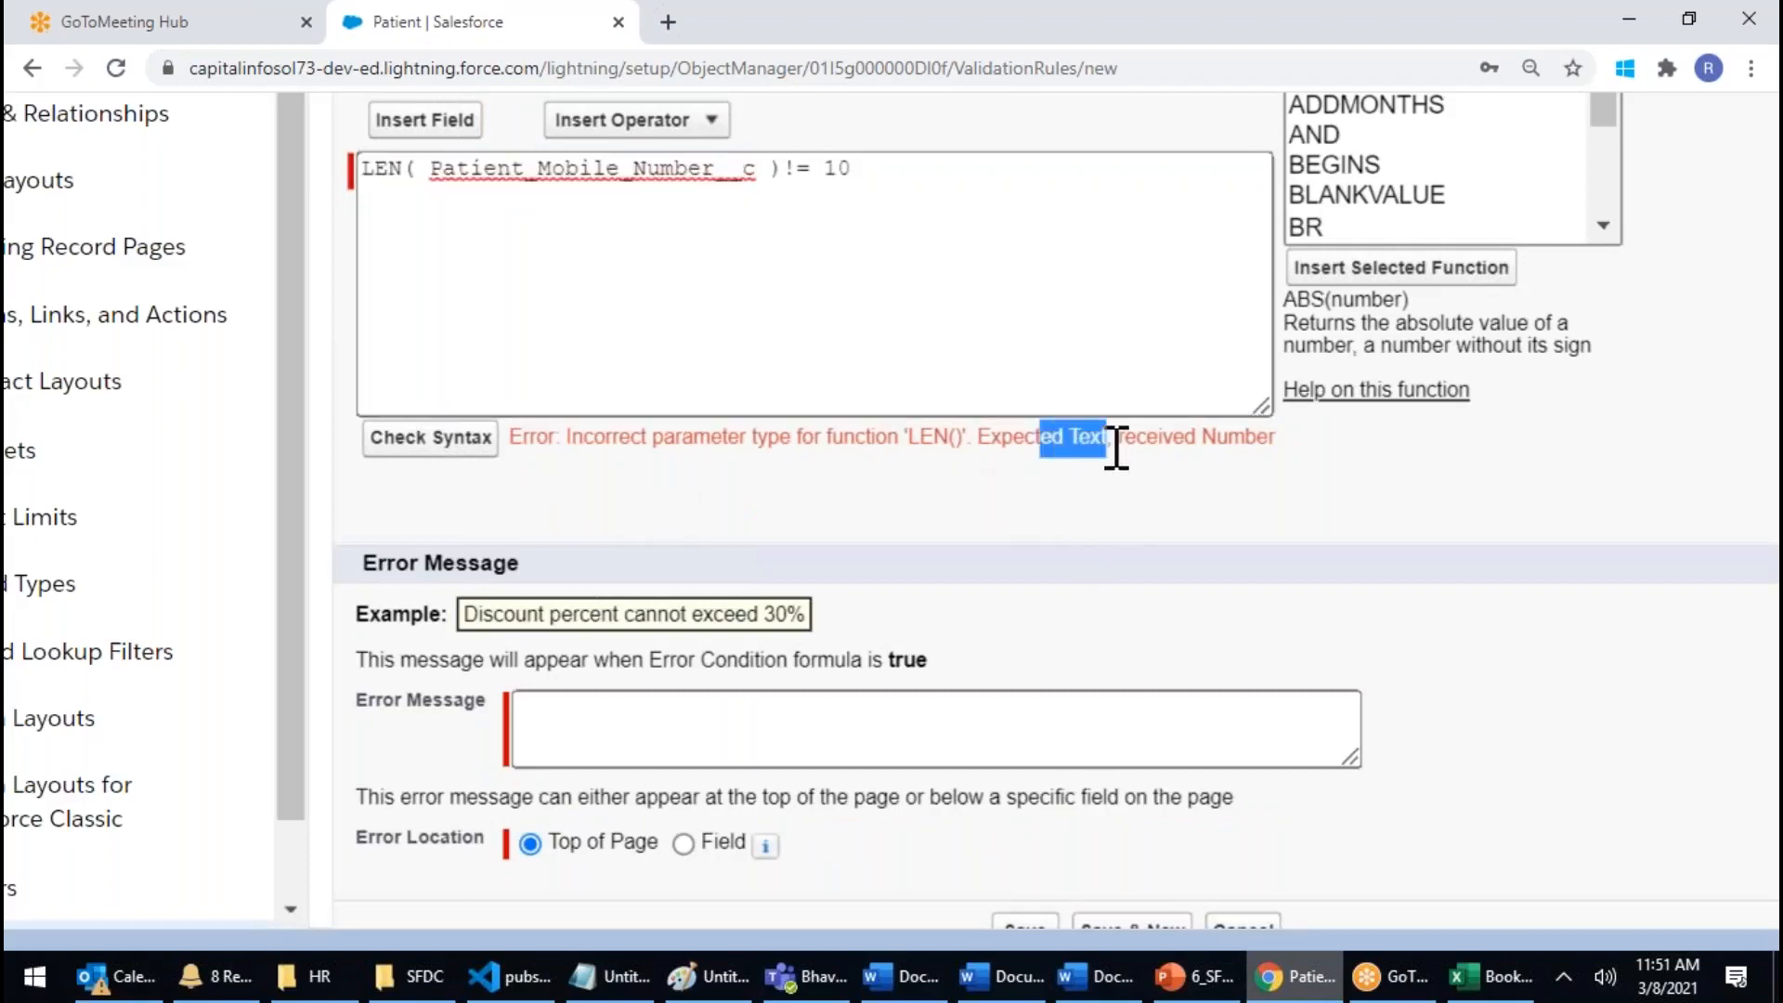
pyautogui.click(1219, 446)
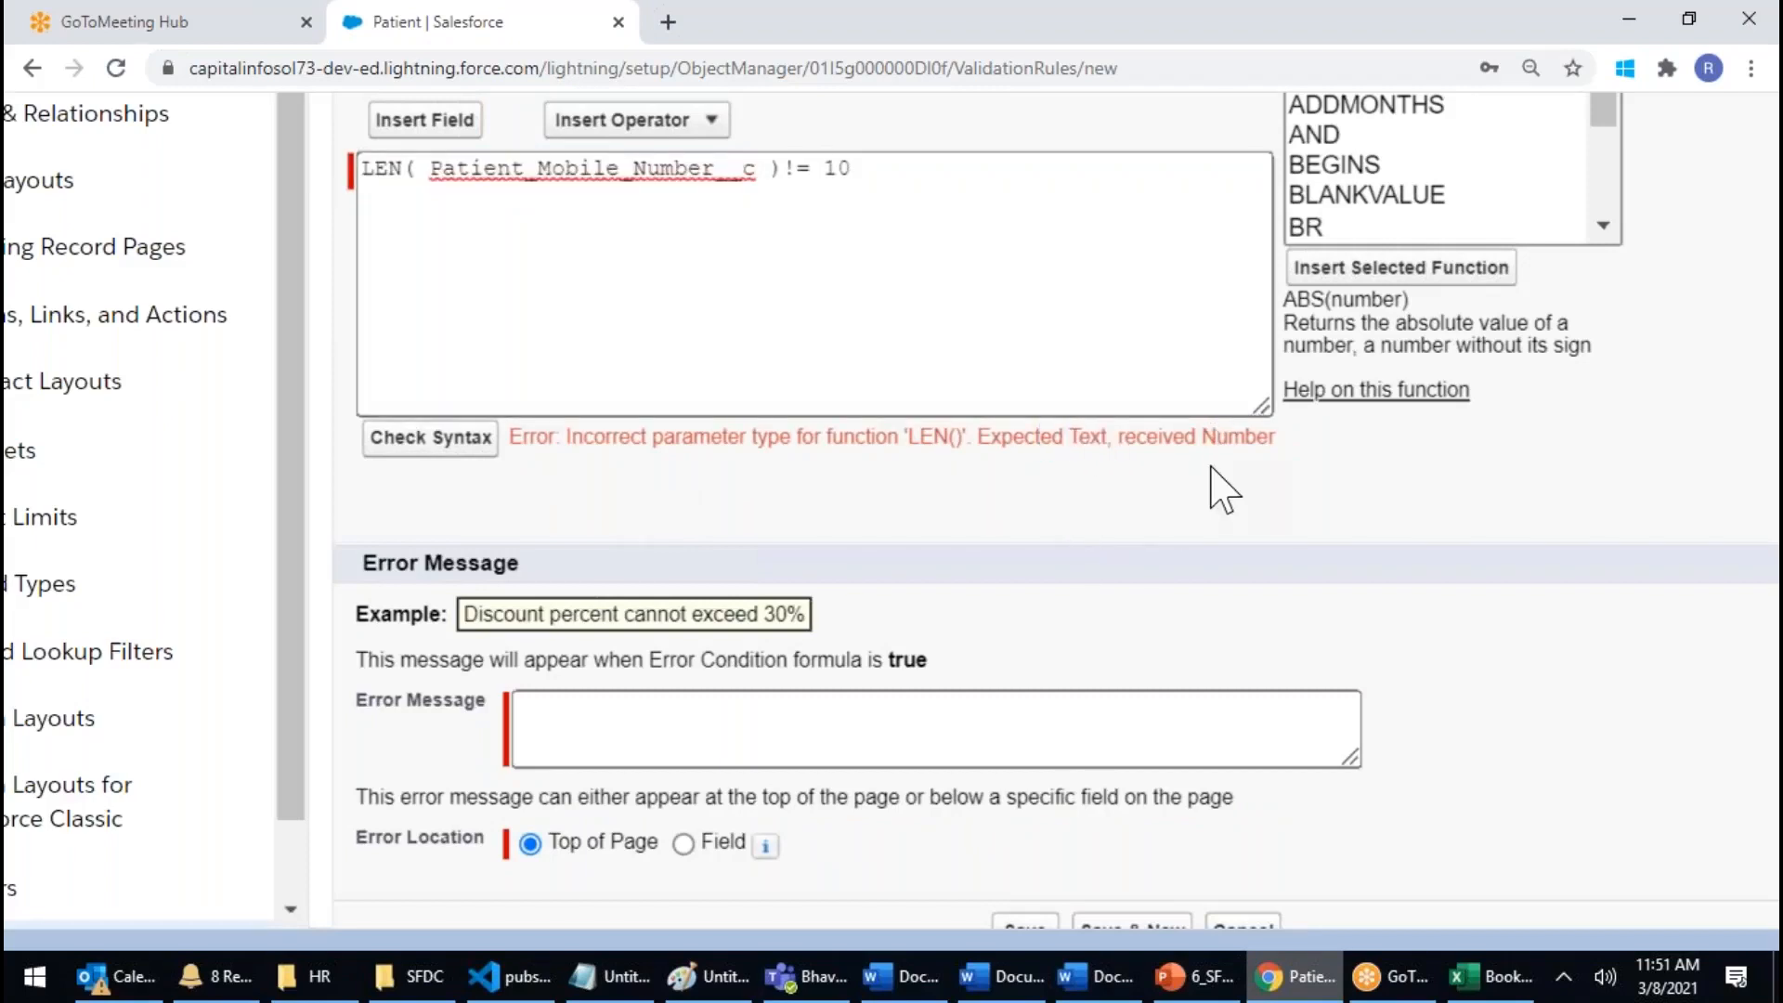
# Step: Wrap Patient_Mobile_Number__c in the TEXT function inside LEN and recheck the formula's syntax
pyautogui.scroll(4, 1222, 486)
pyautogui.click(435, 562)
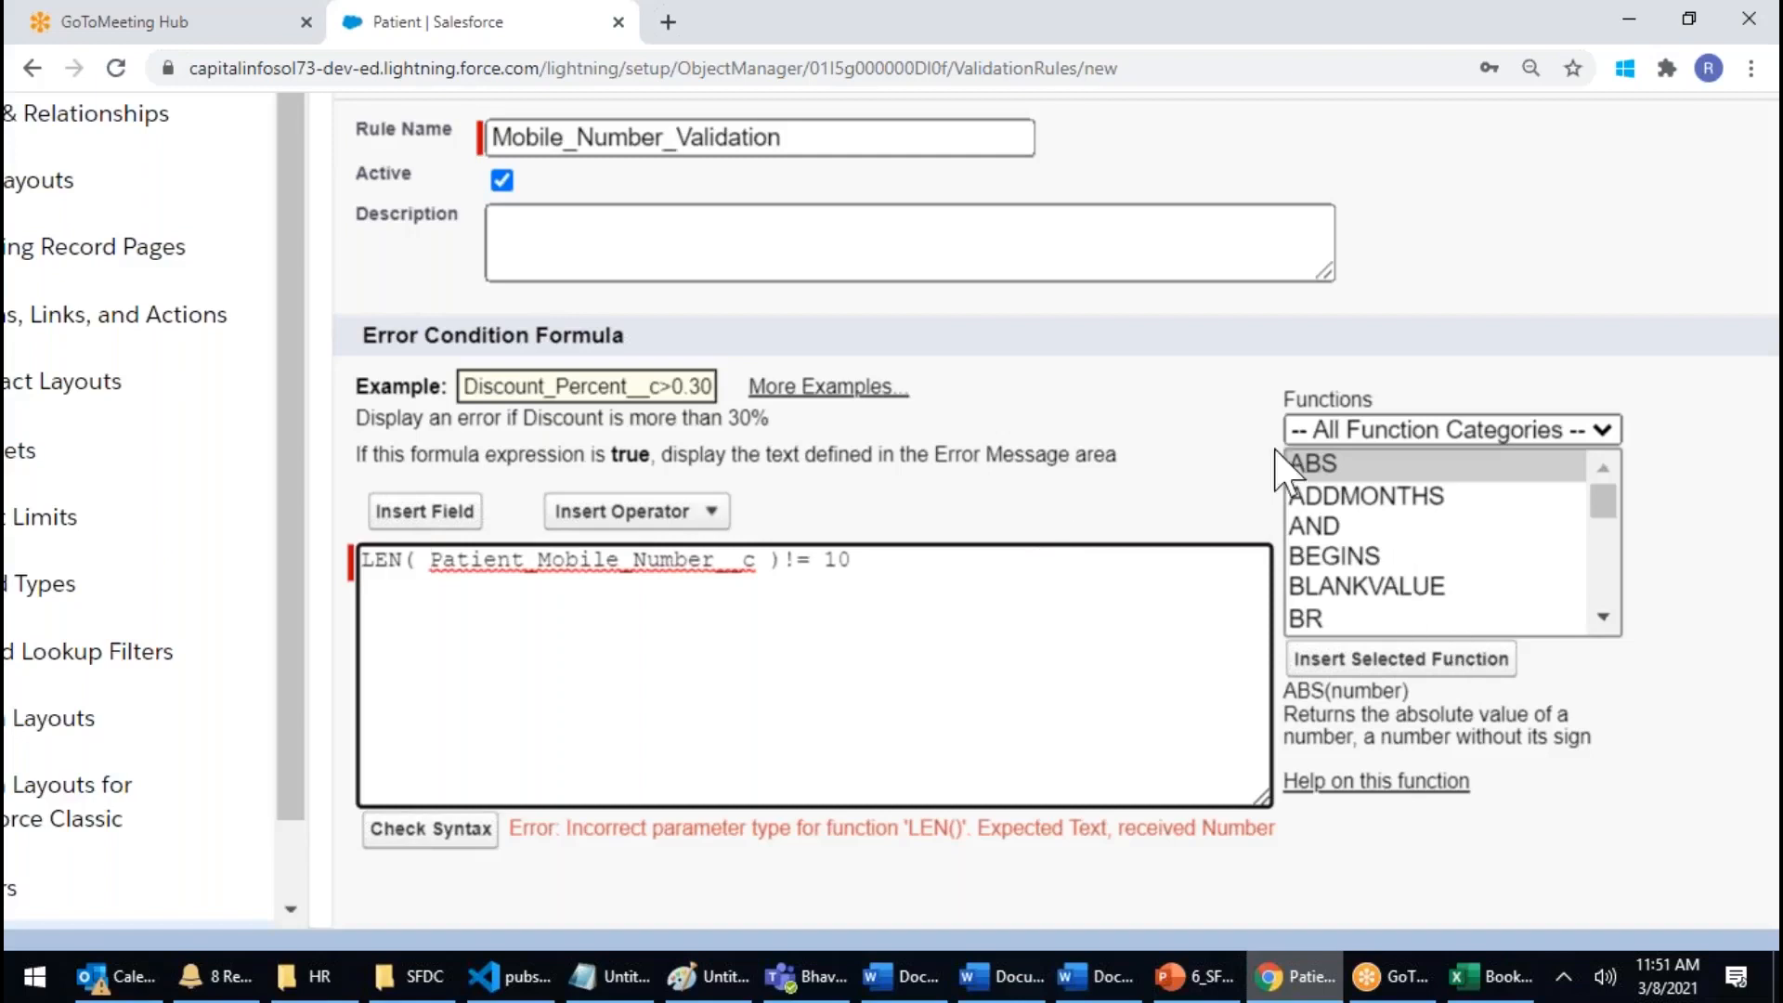
pyautogui.write('TEX')
pyautogui.write('T(')
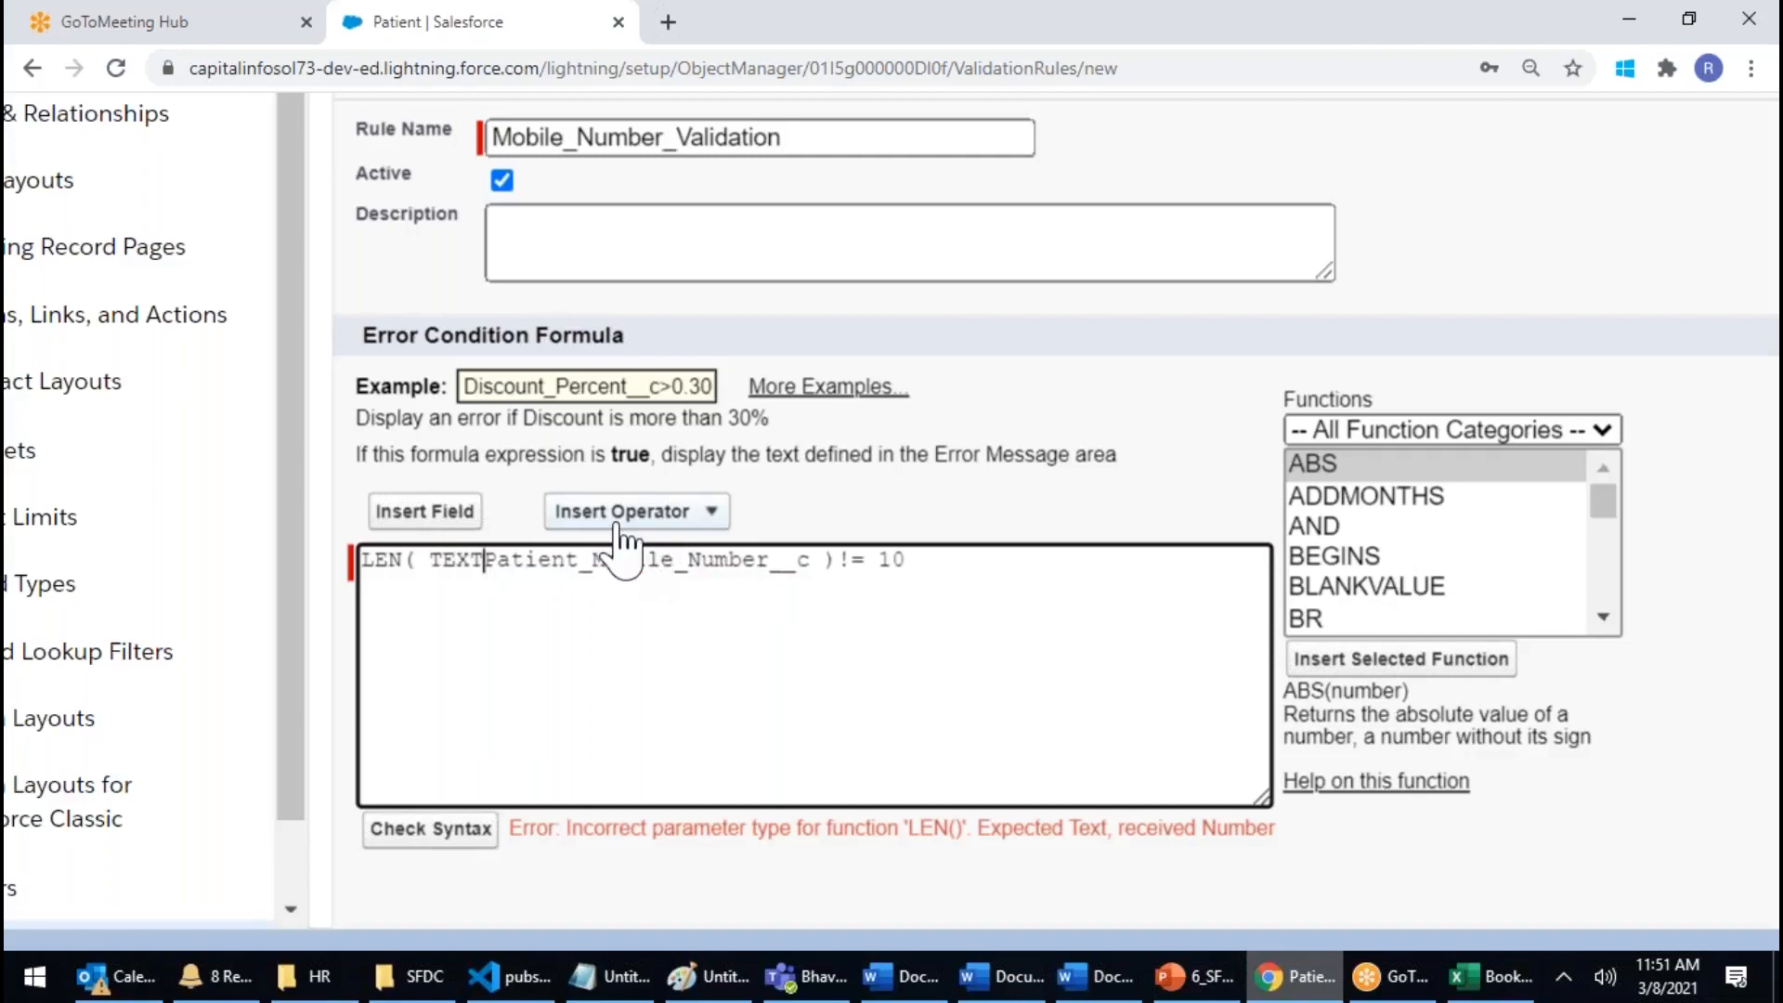
pyautogui.click(824, 565)
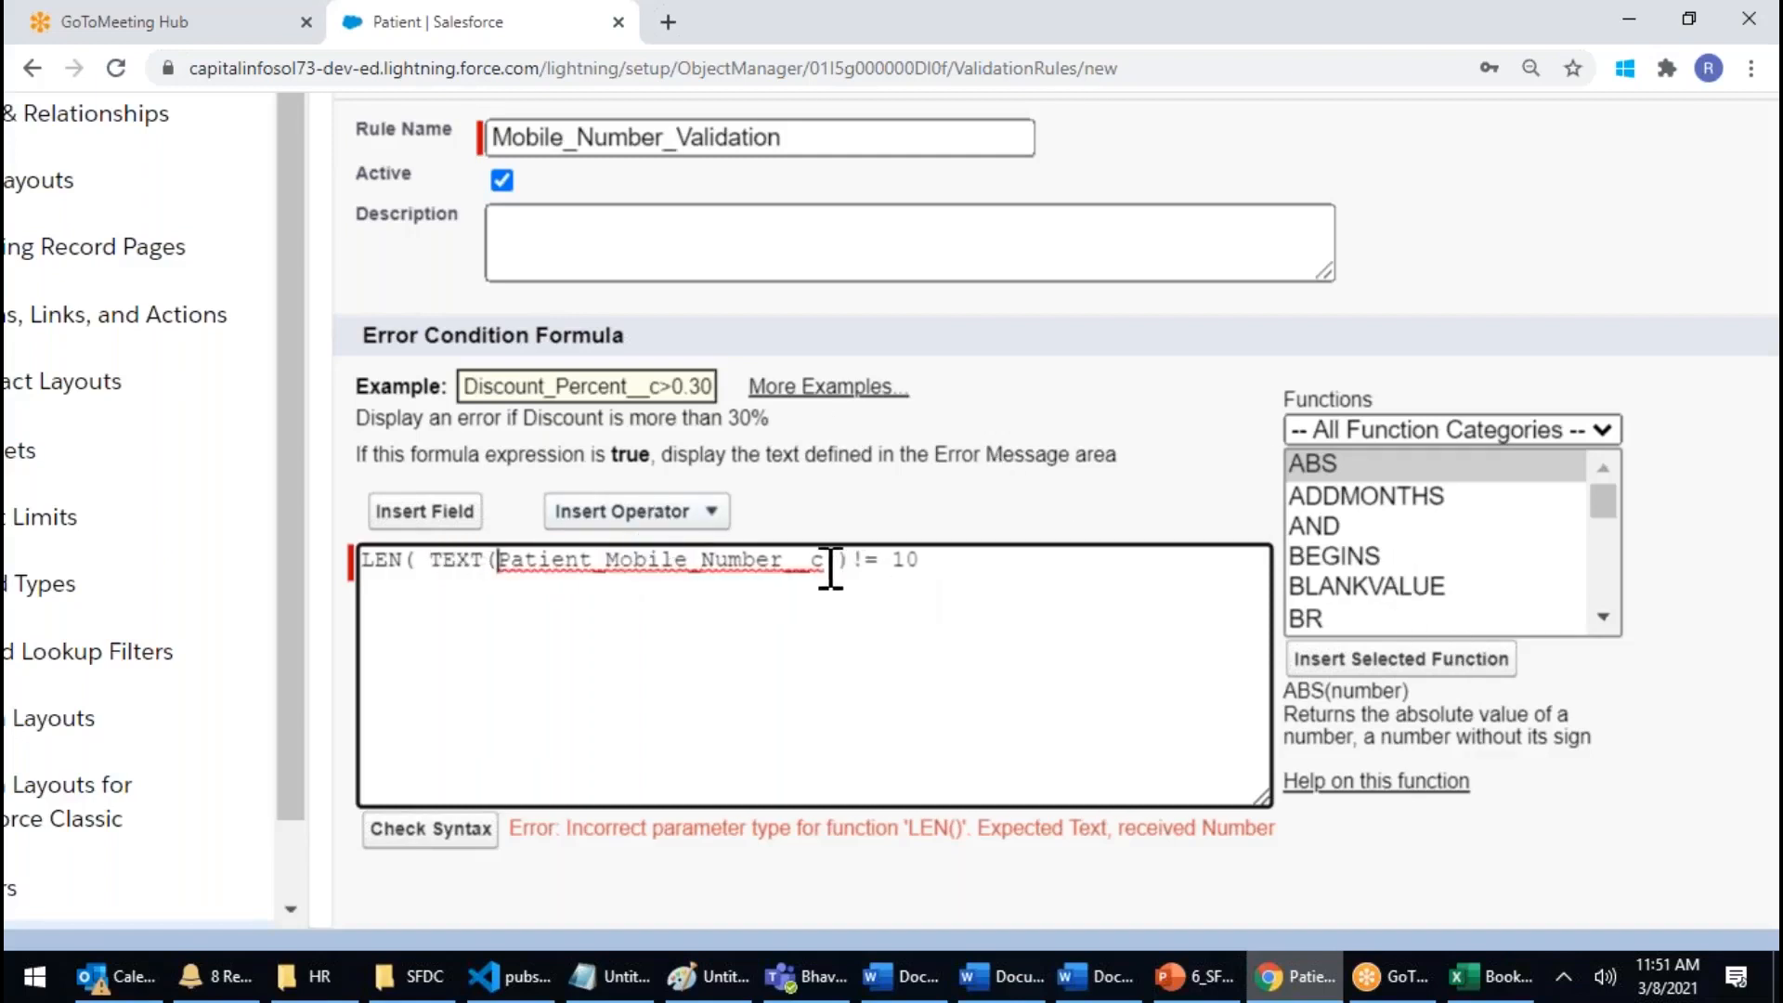
pyautogui.write(')')
pyautogui.click(741, 559)
pyautogui.click(461, 559)
pyautogui.click(381, 563)
pyautogui.click(914, 569)
pyautogui.scroll(-3, 916, 569)
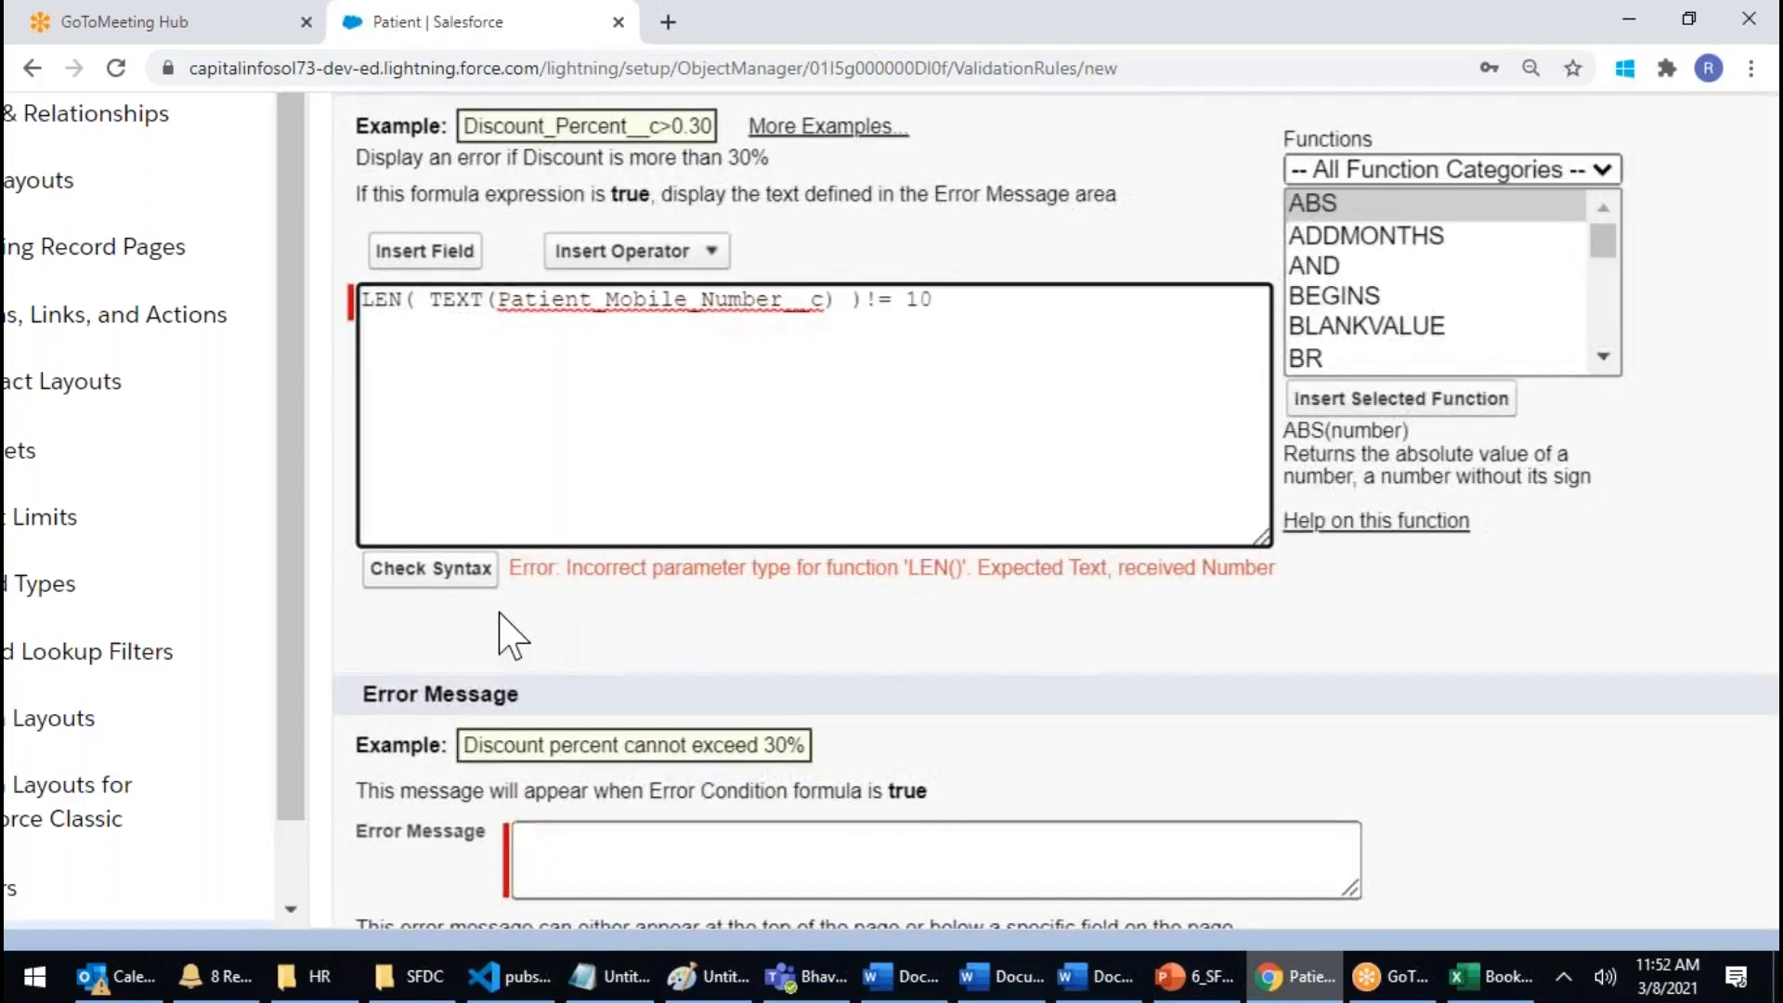
pyautogui.click(444, 576)
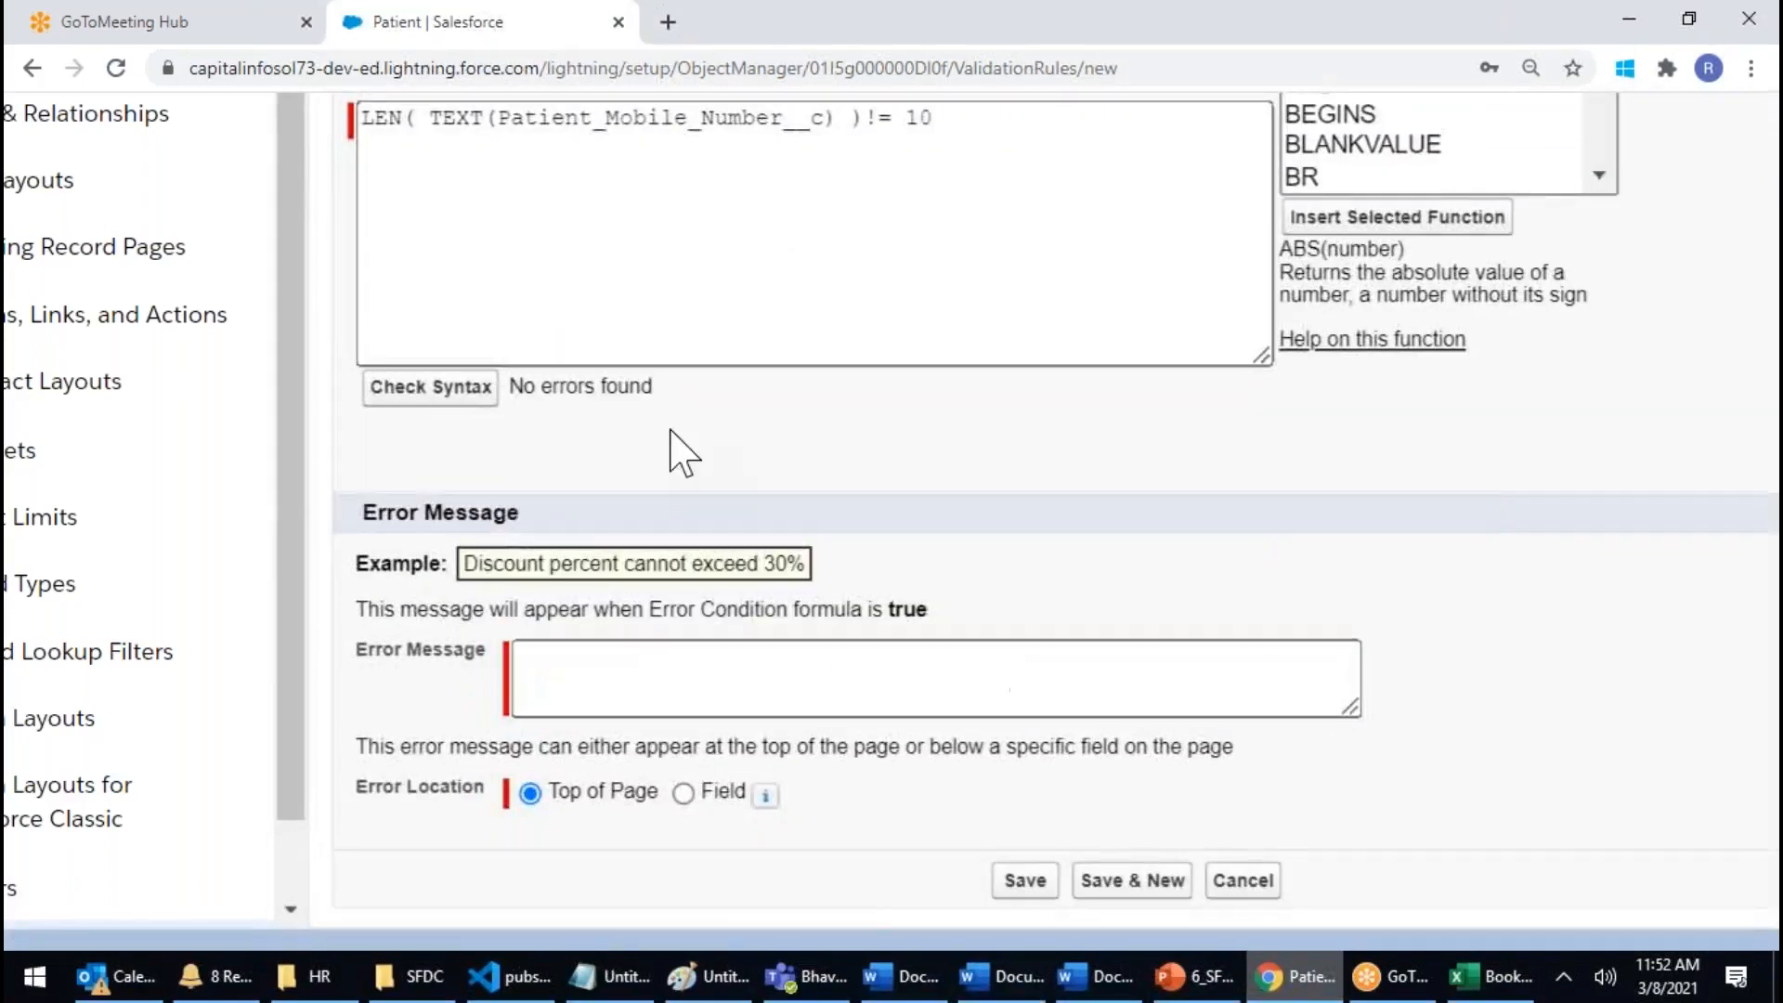
# Step: Enter the error message "Mobile Number Cannot be Less or Grater that 10 Digit. Plaese Enter Correct Mobule Number"
pyautogui.click(604, 680)
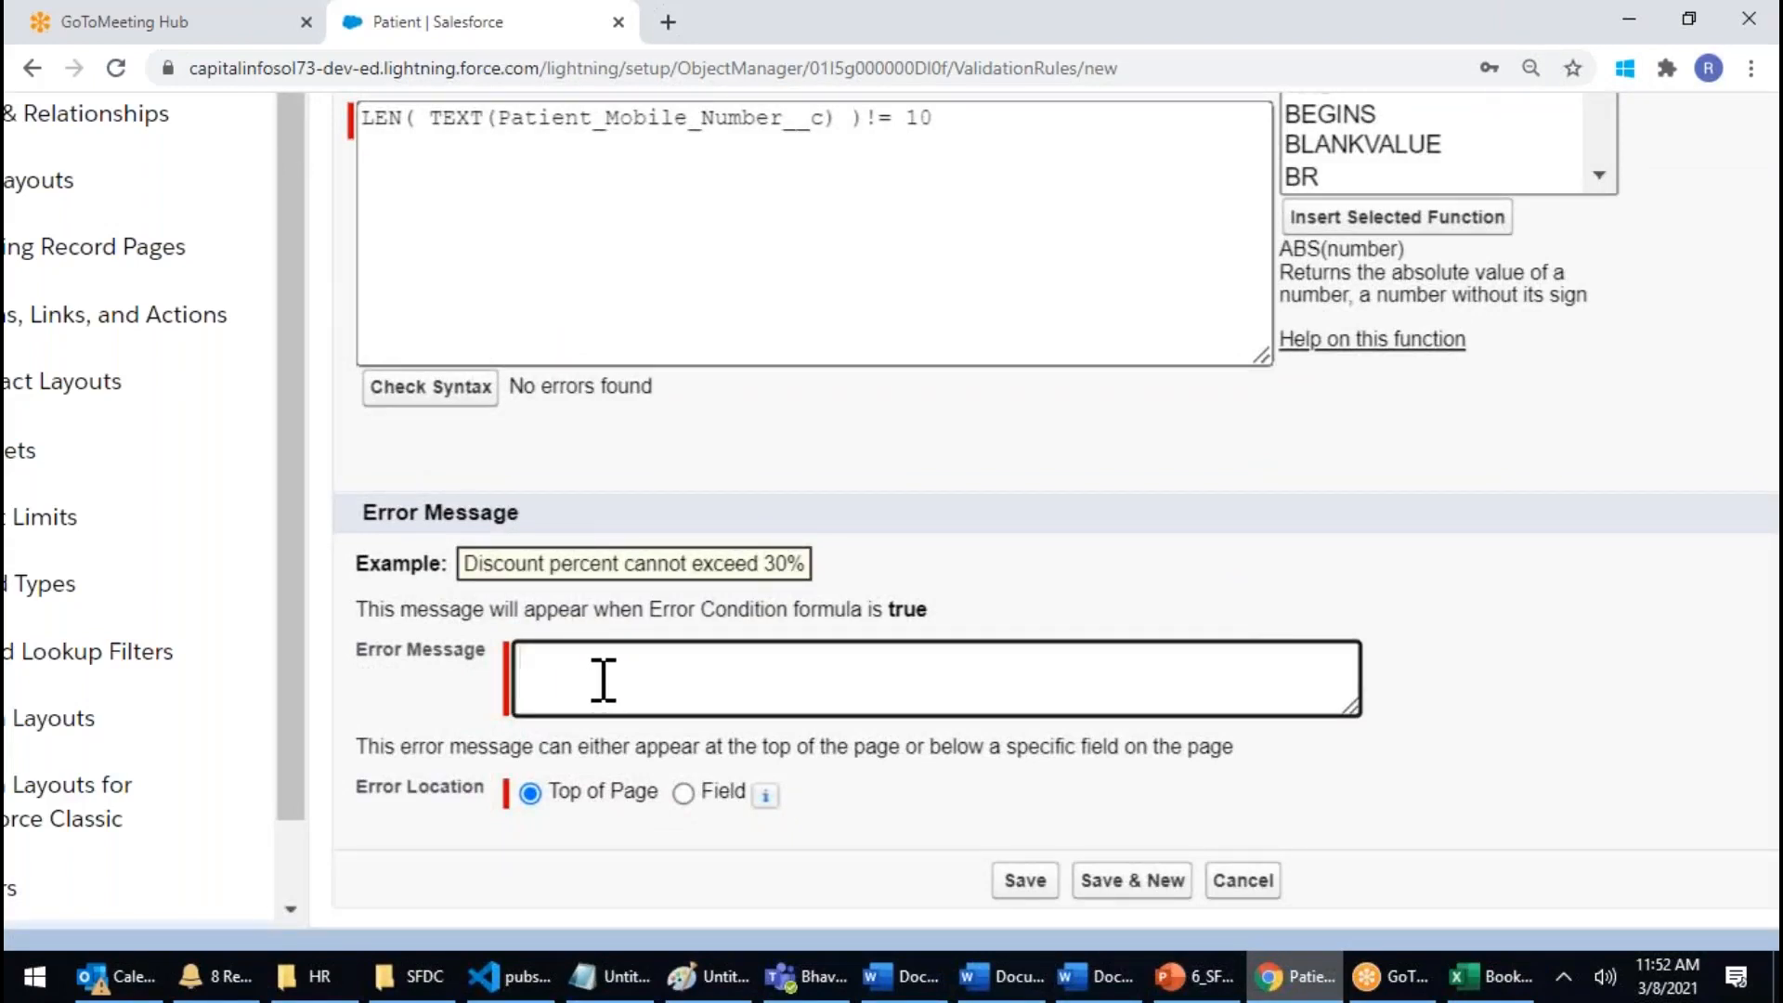
pyautogui.write('m')
pyautogui.press('BackSpace')
pyautogui.write('Mobile Number Cannot be ')
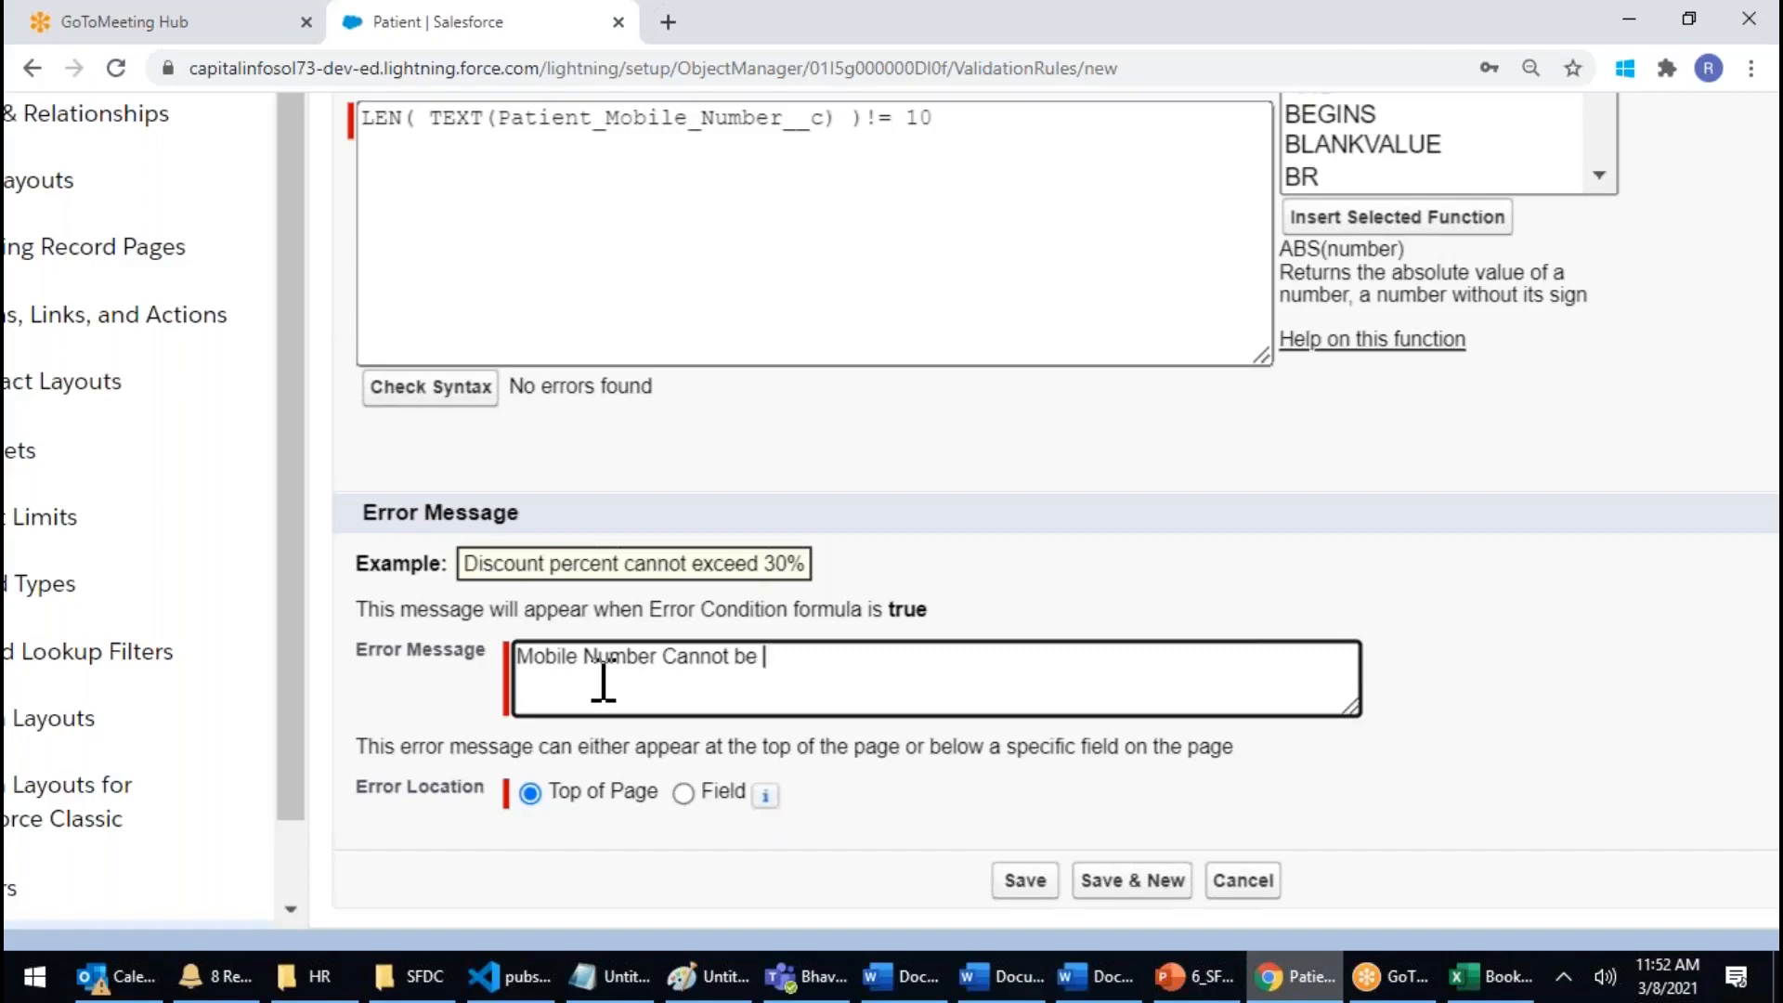
pyautogui.write('Less or Grater that 10 Digit. Plaese Enter Correct Mobule Numvee')
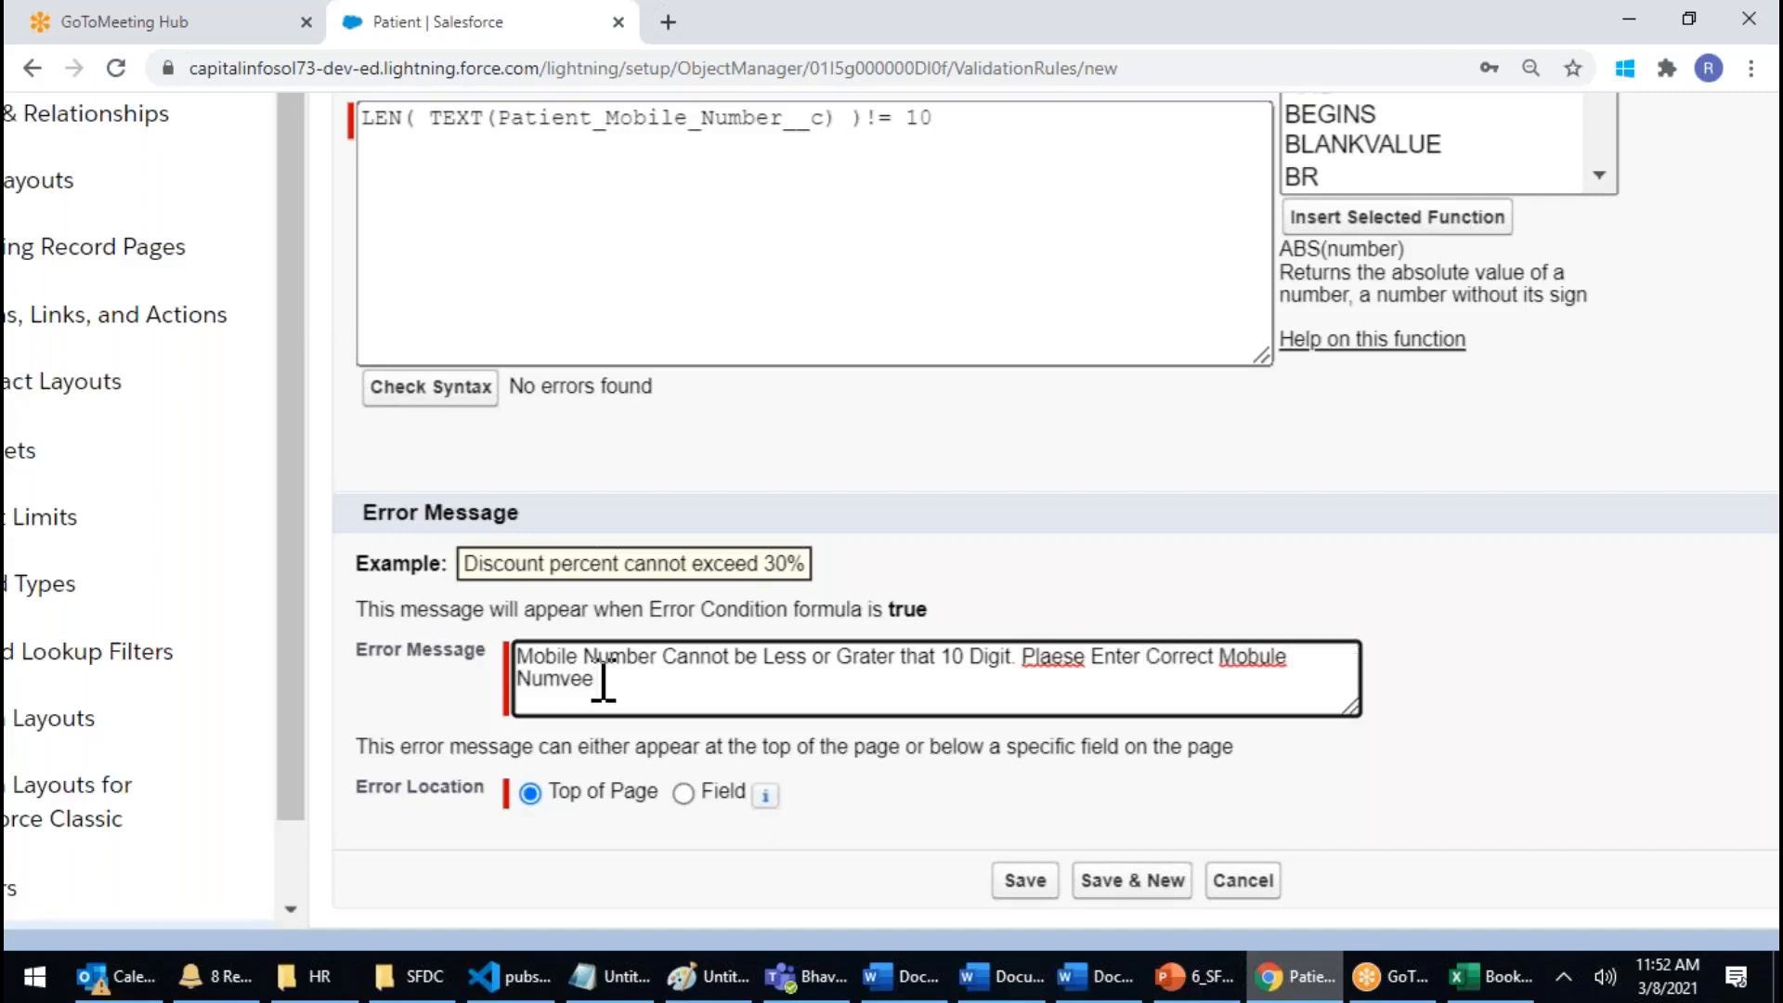
pyautogui.press('BackSpace')
pyautogui.press('BackSpace')
pyautogui.press('BackSpace')
pyautogui.write('ber')
# Step: Correct the misspelled words in the error message to "Mobile" and "Please" using the spelling suggestions, and save the validation rule
pyautogui.rightClick(1229, 663)
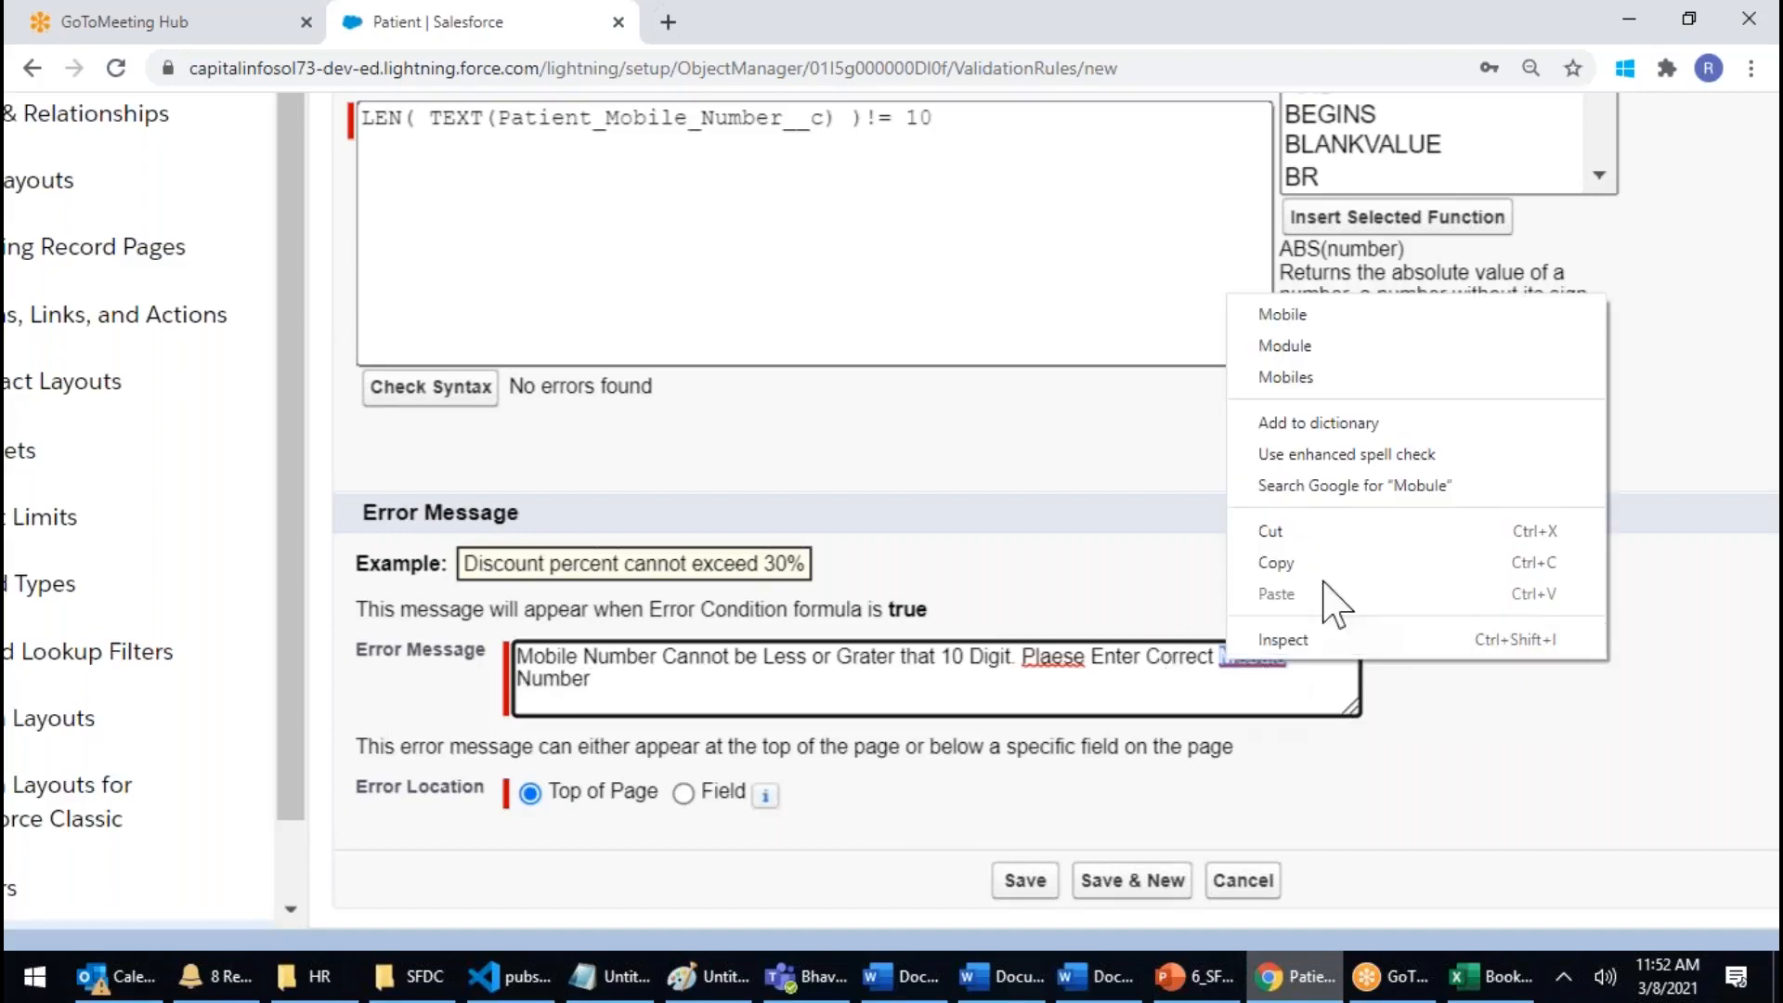
pyautogui.click(1305, 311)
pyautogui.rightClick(1047, 657)
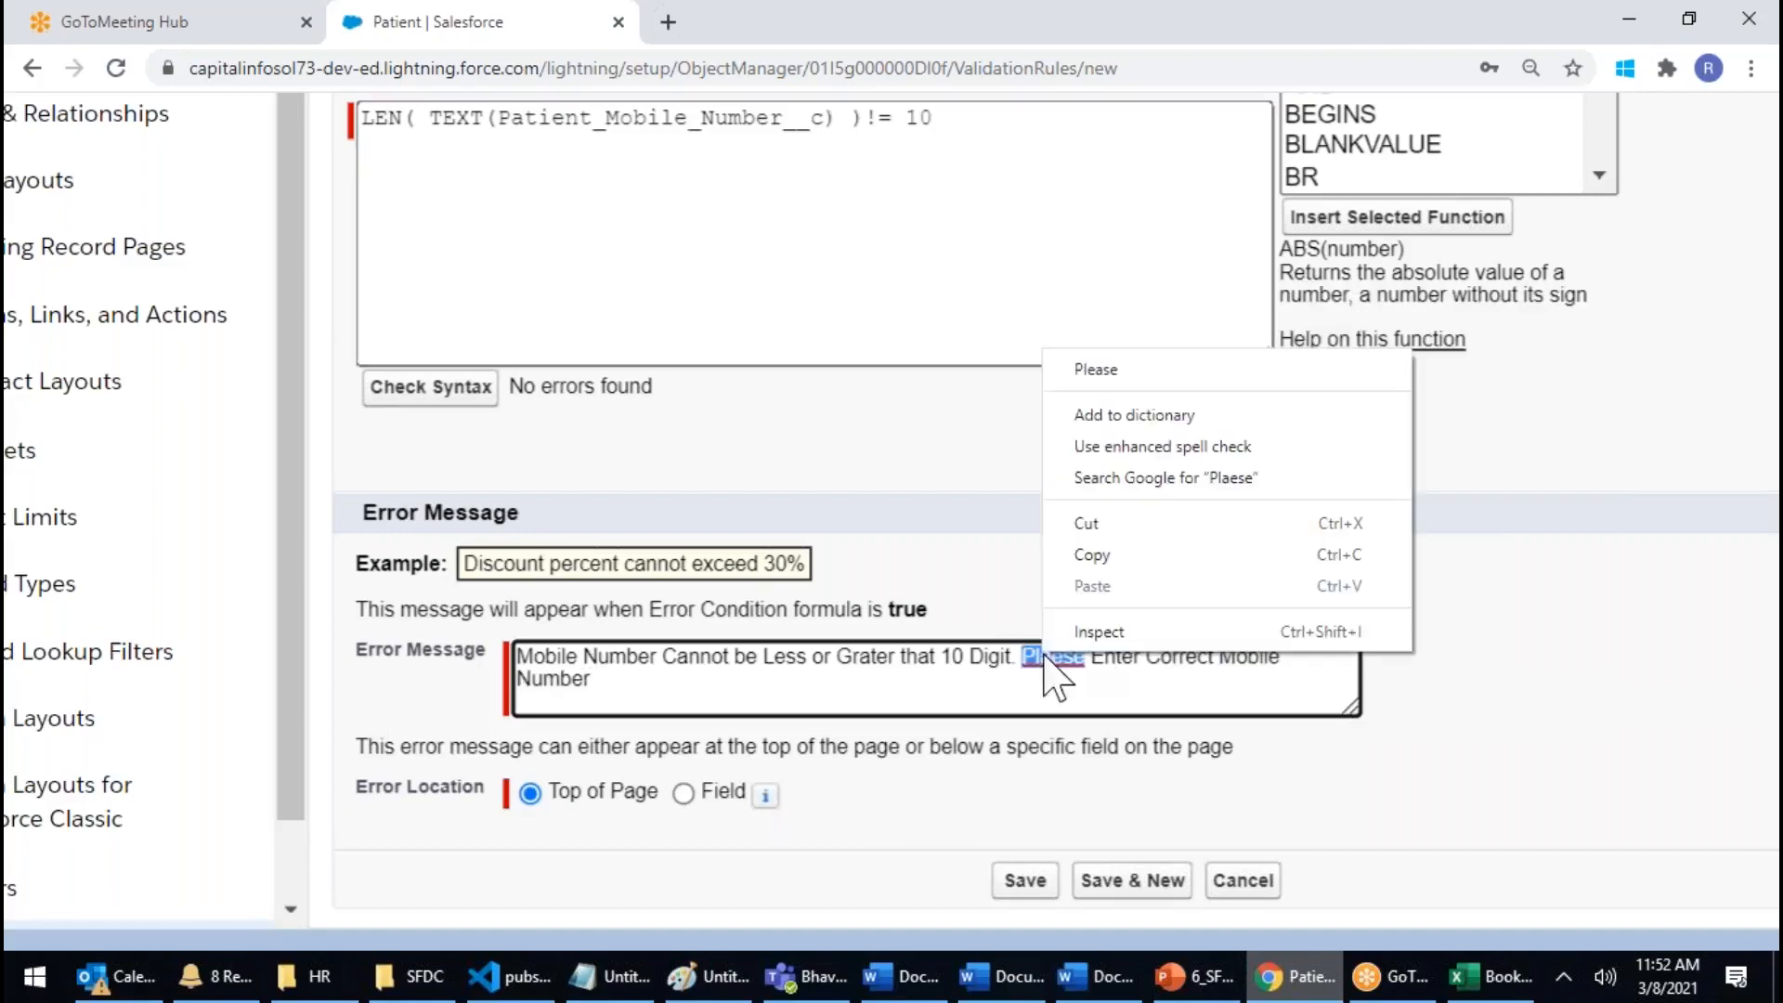
pyautogui.click(1096, 372)
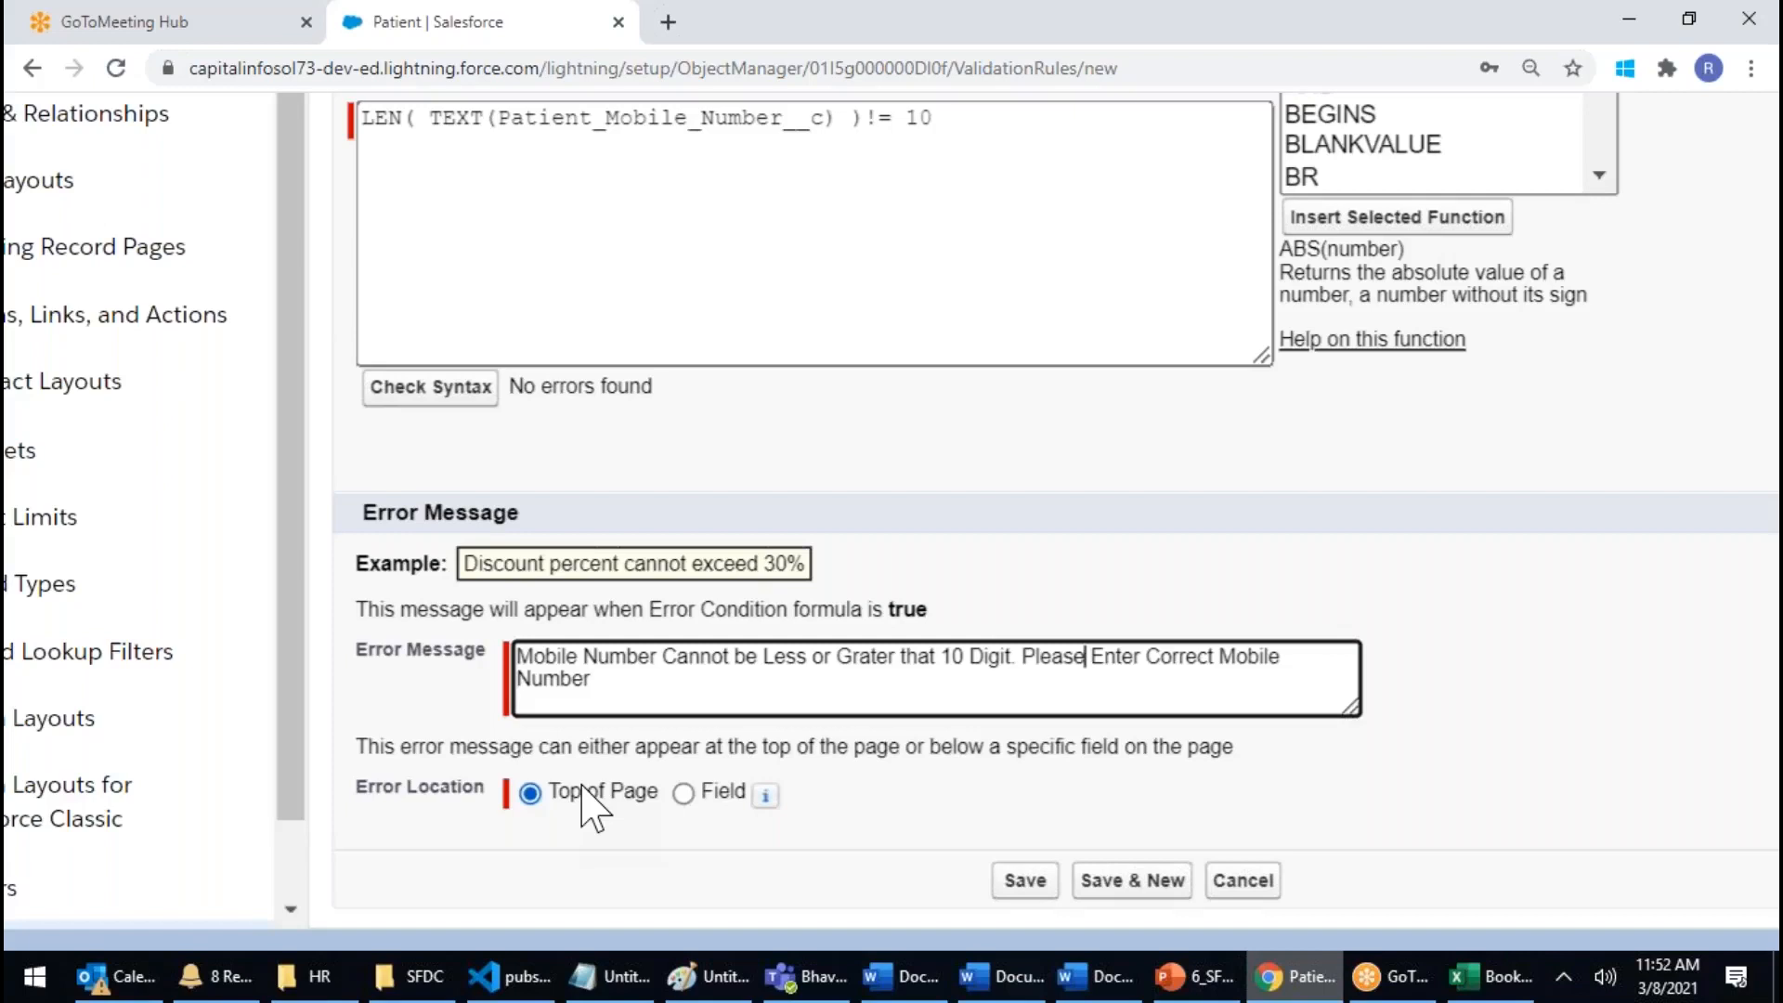
pyautogui.click(1036, 881)
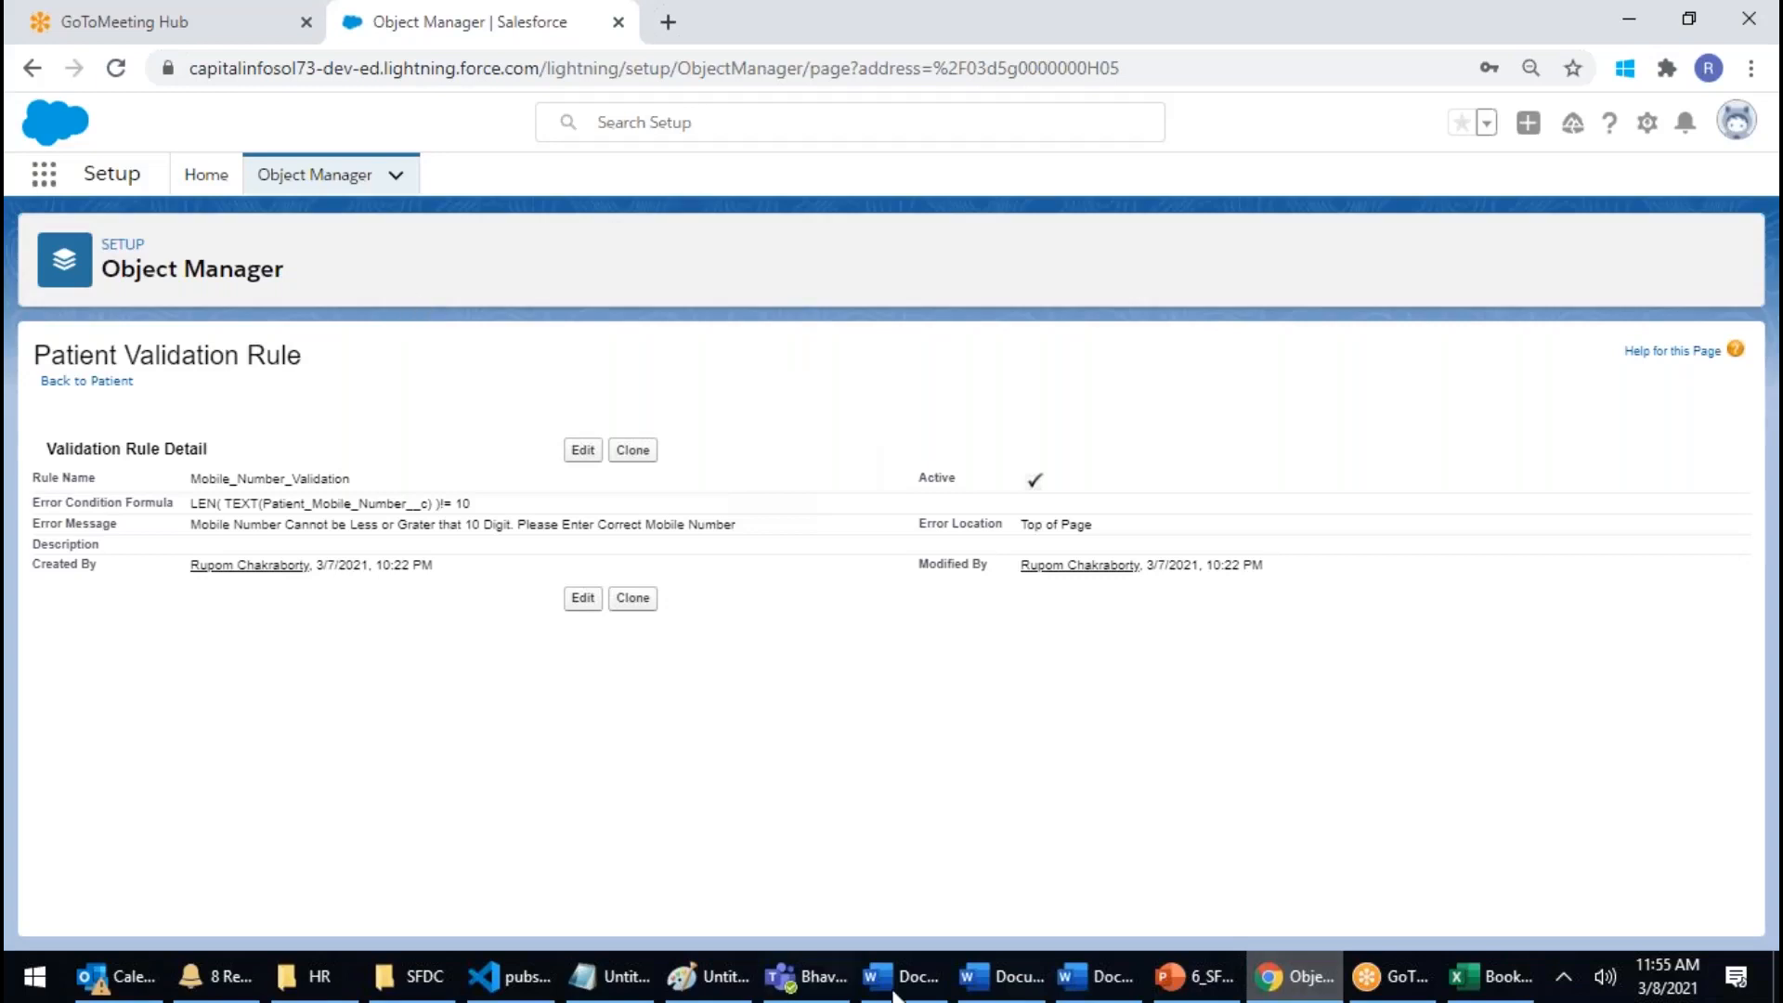
# Step: Switch to File Explorer and open the SFDC 2019 Course Materials folder inside SFDC_Sylabus_CI on the Desktop
pyautogui.click(418, 977)
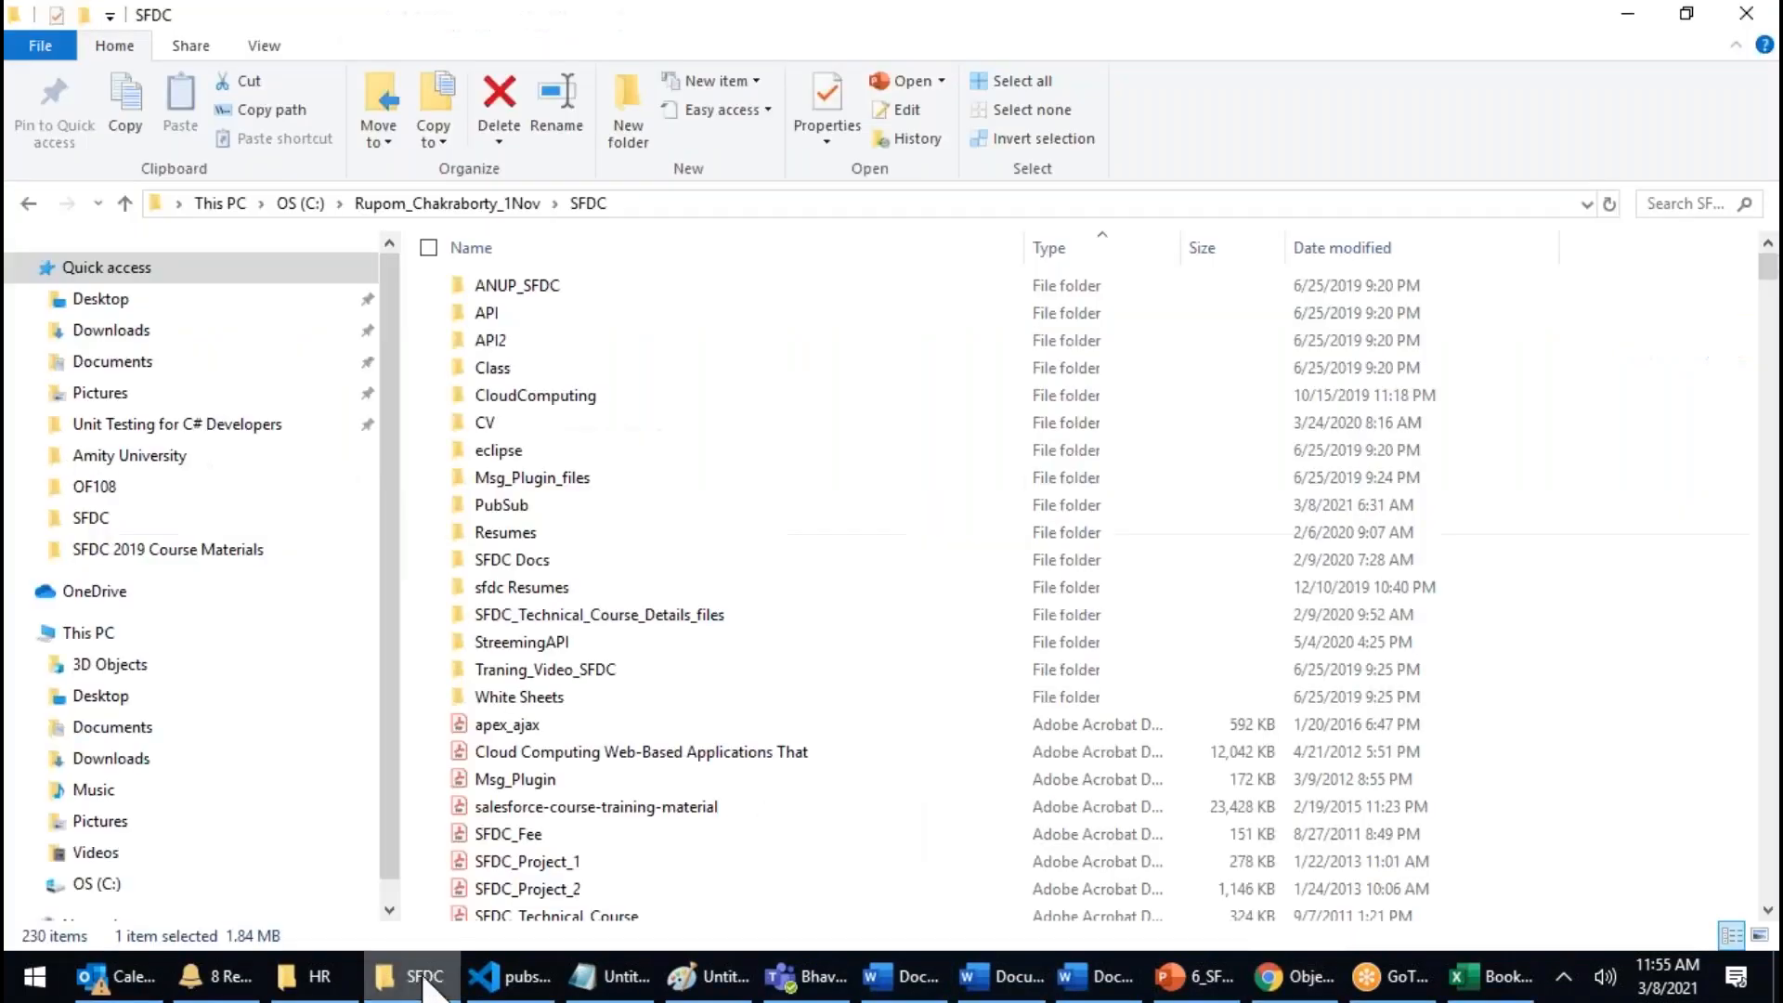
pyautogui.click(119, 307)
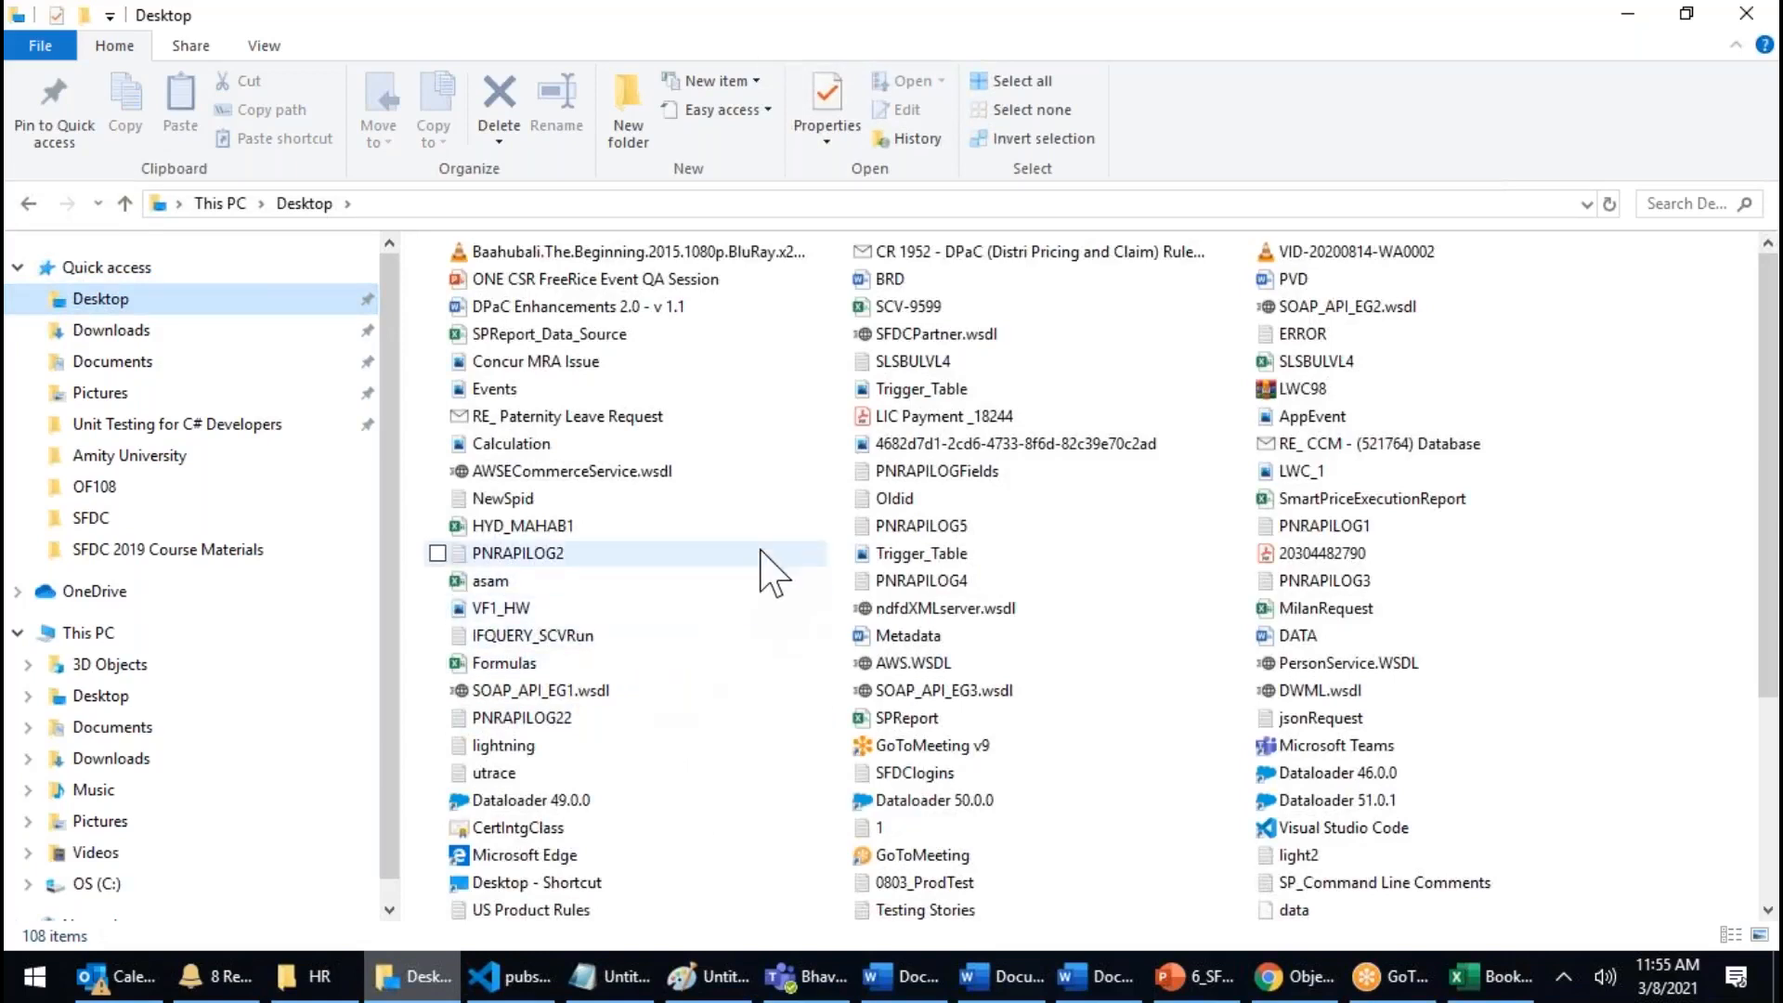
pyautogui.scroll(-4, 744, 590)
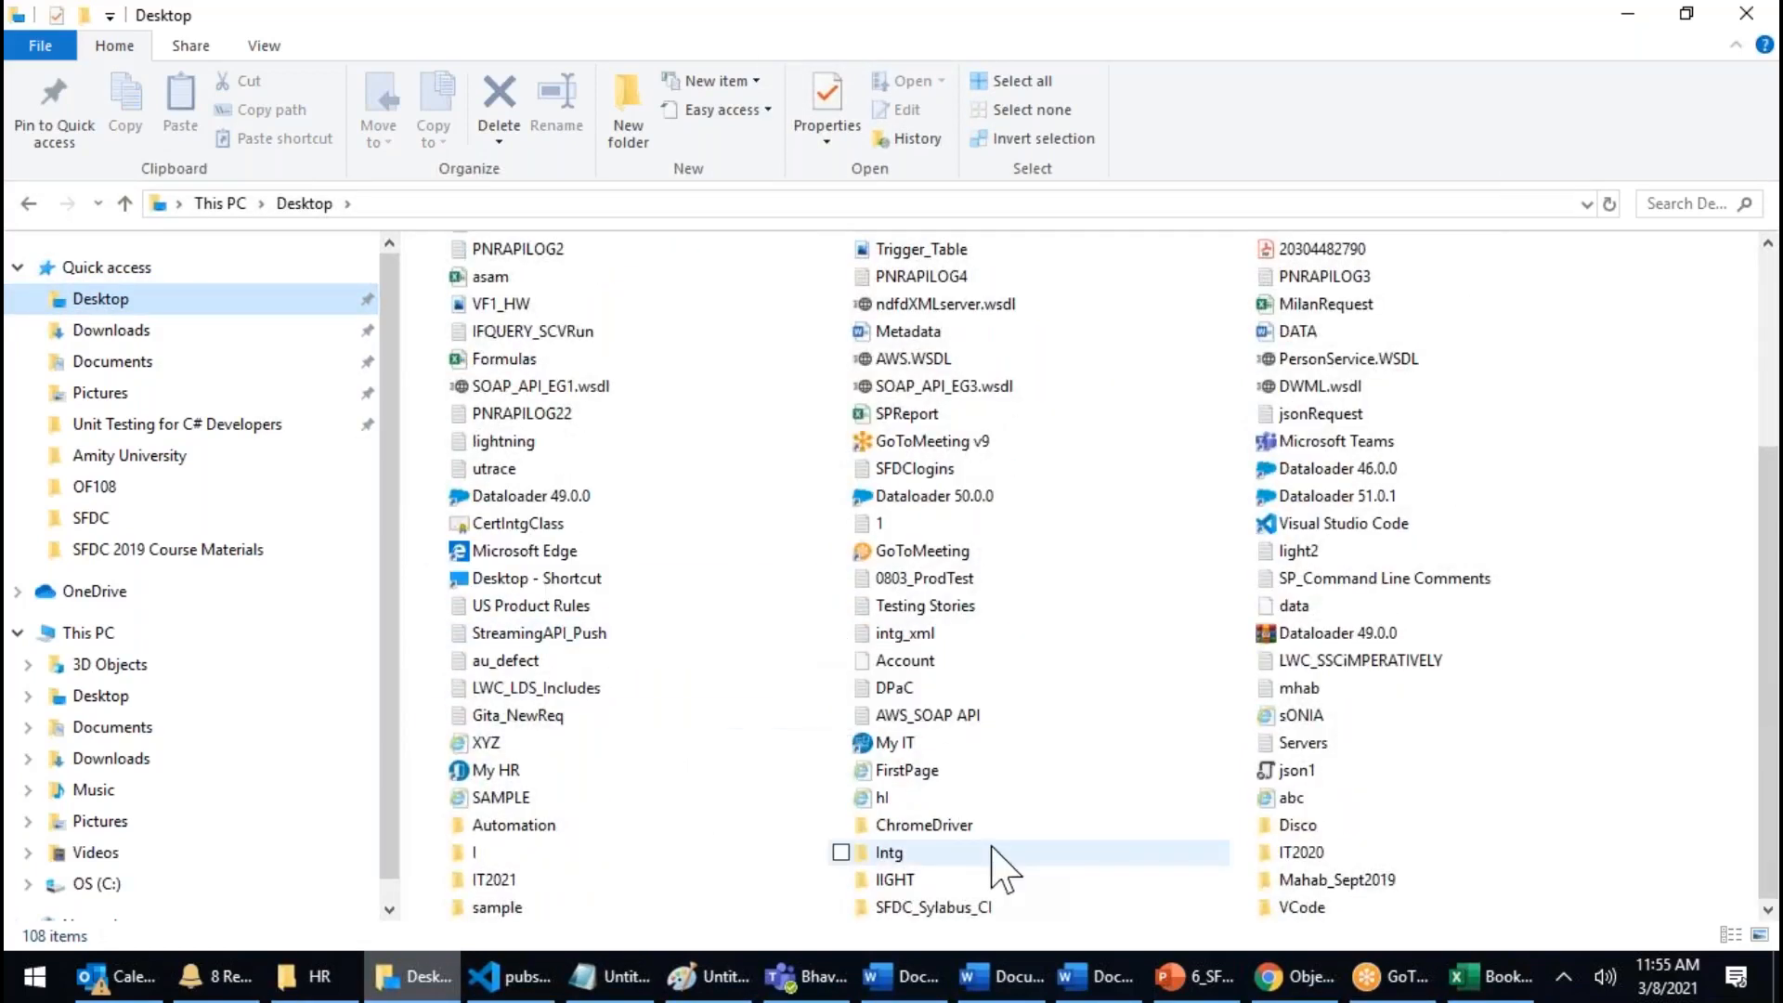
pyautogui.doubleClick(927, 911)
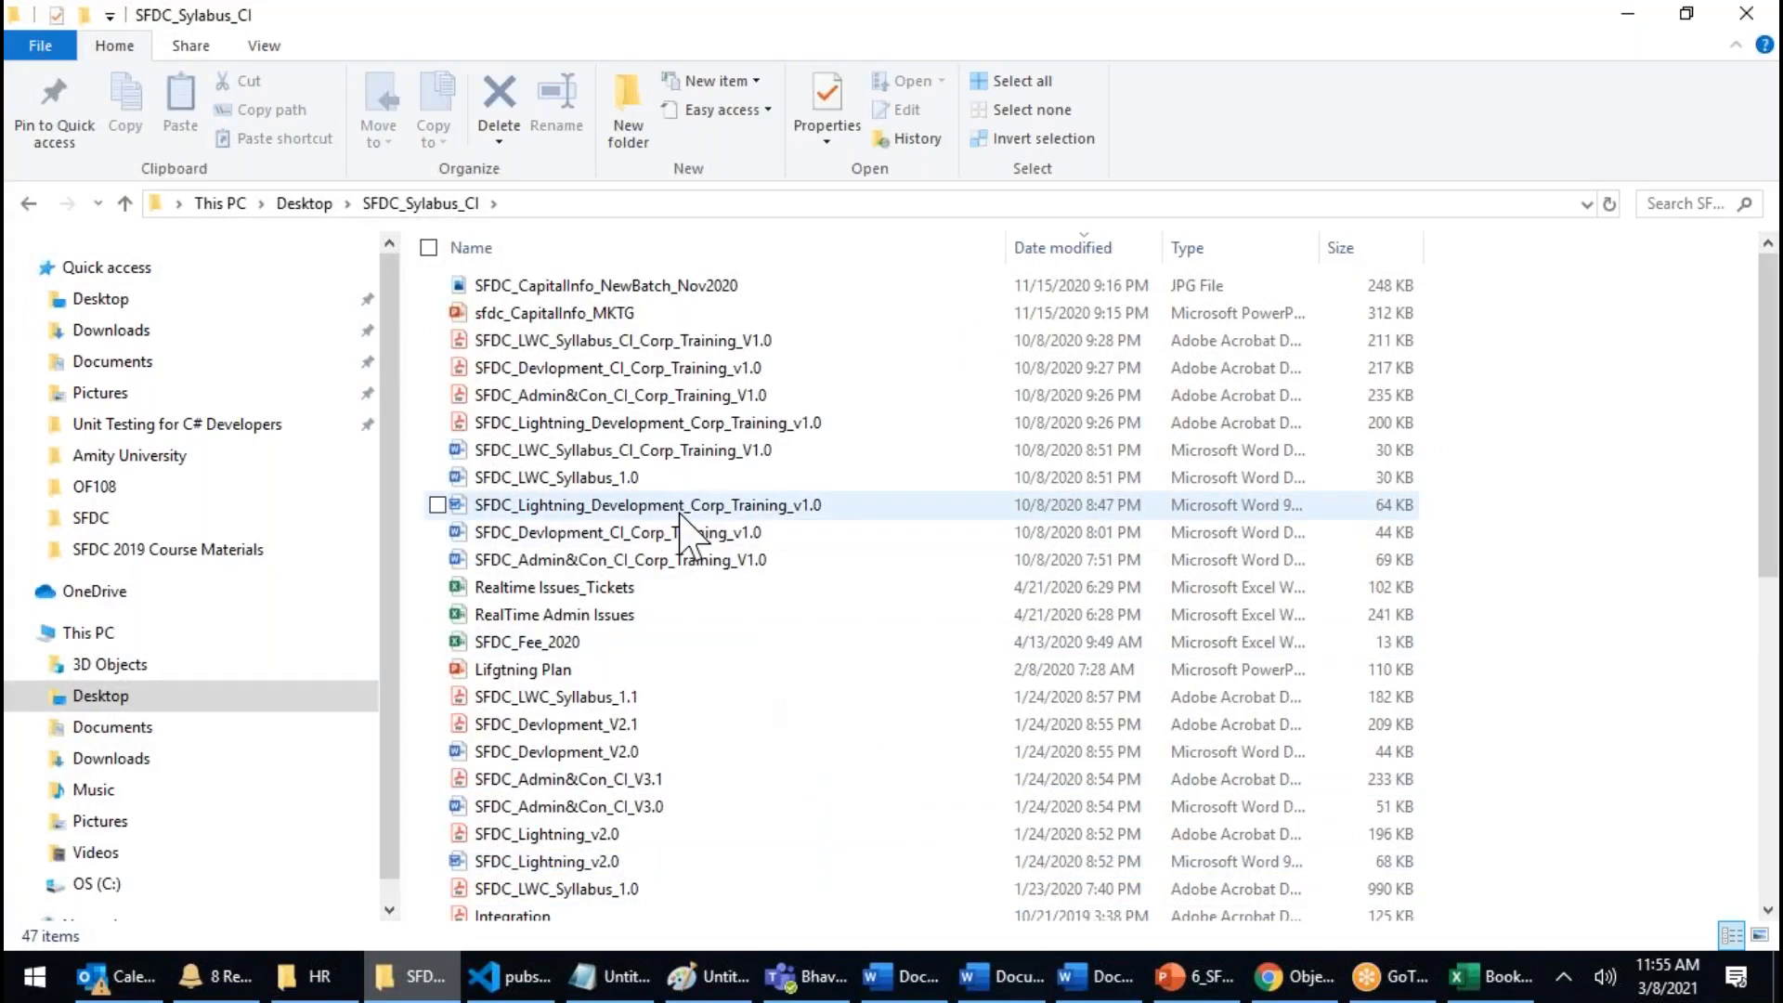
pyautogui.scroll(-8, 683, 527)
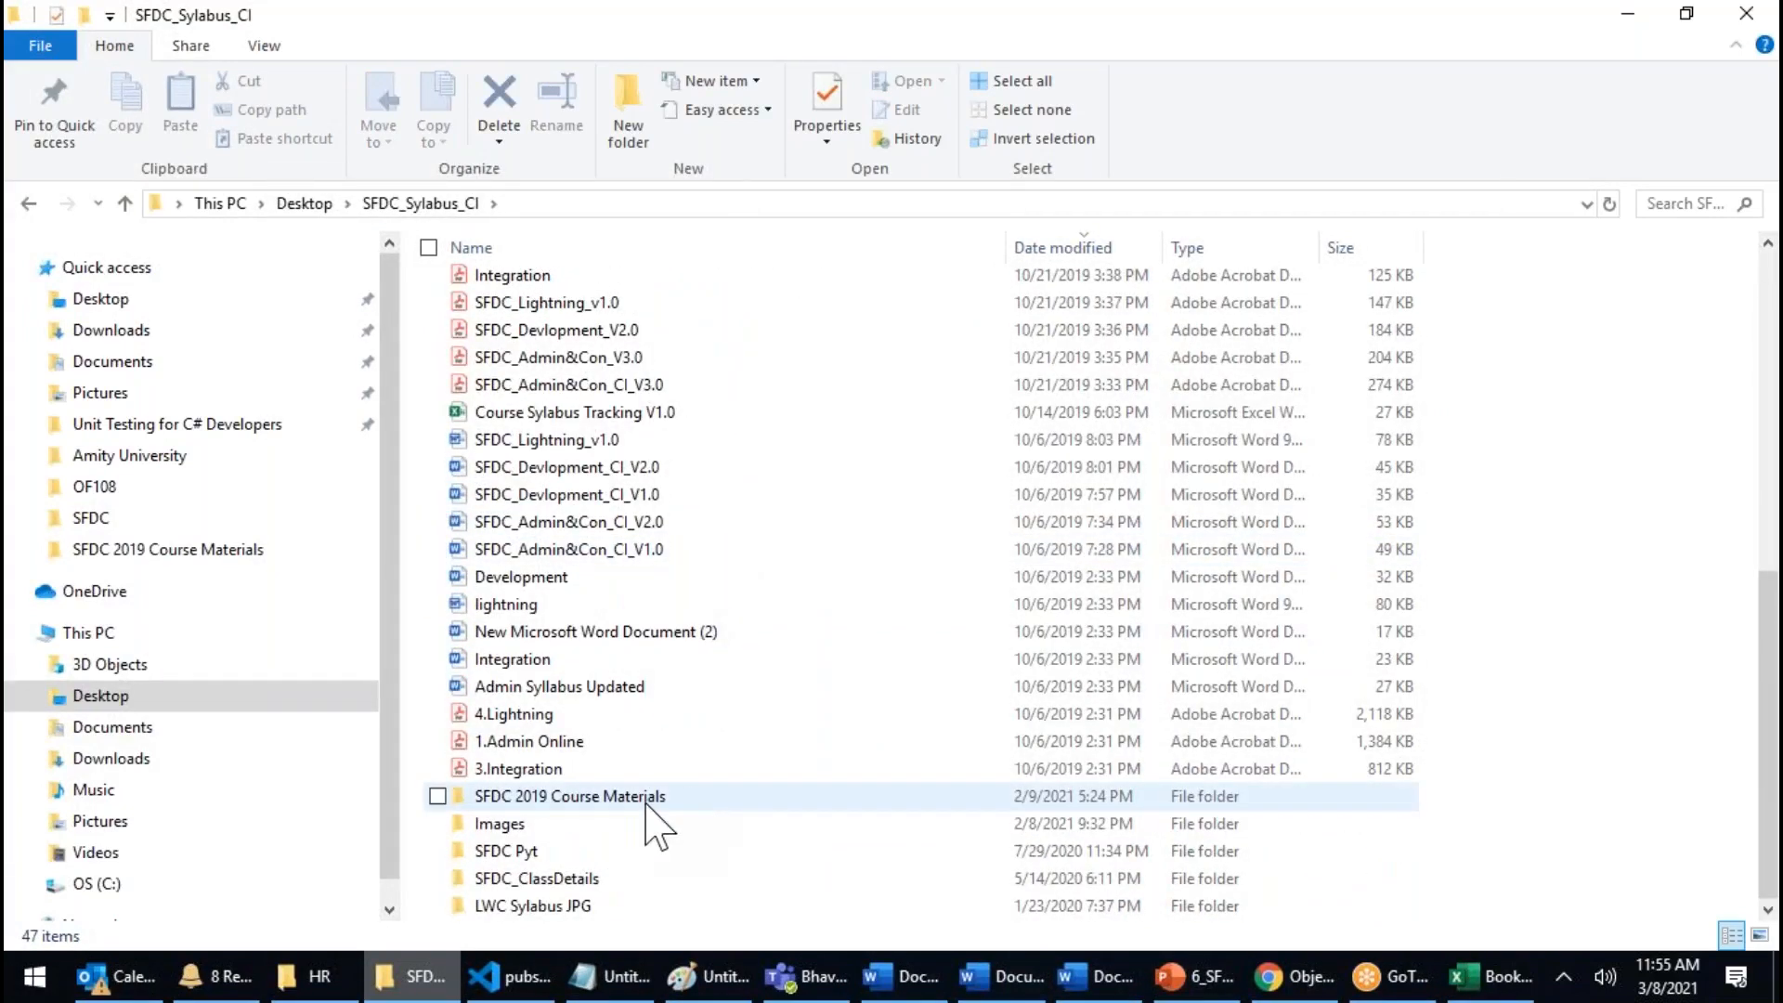
pyautogui.doubleClick(646, 797)
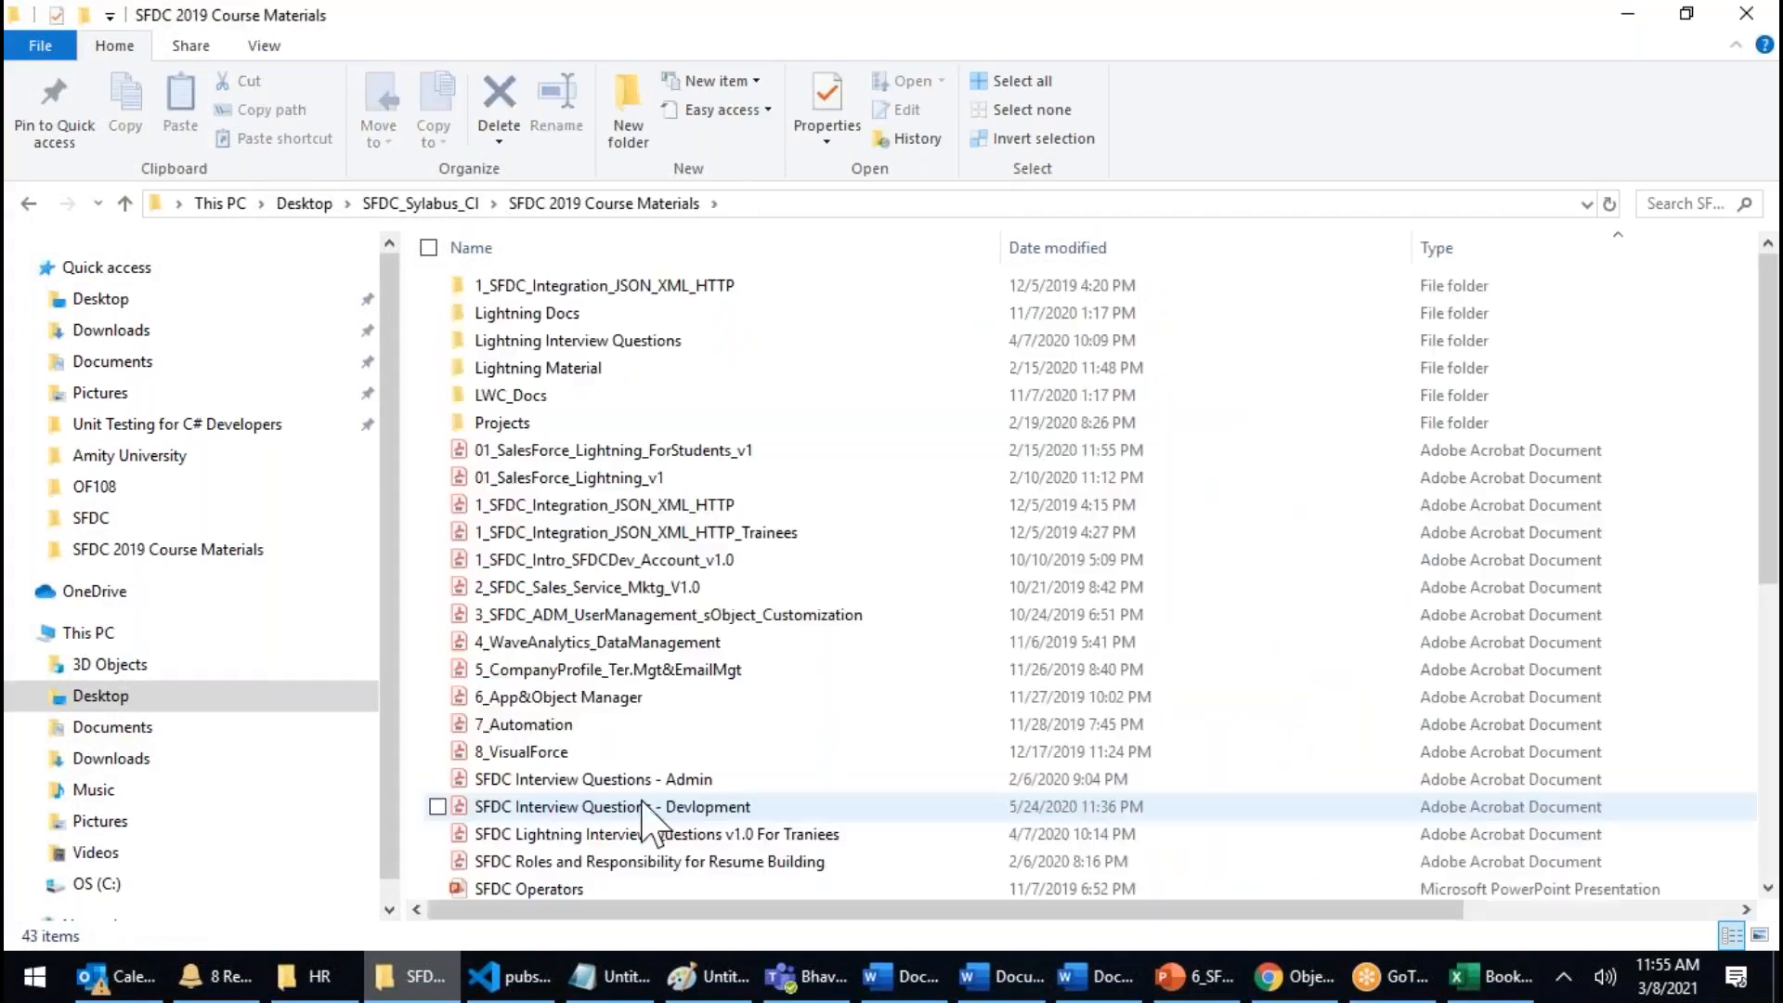
# Step: Open the 6_App&Object Manager PDF from the course materials in Adobe Acrobat Reader
pyautogui.scroll(-3, 836, 594)
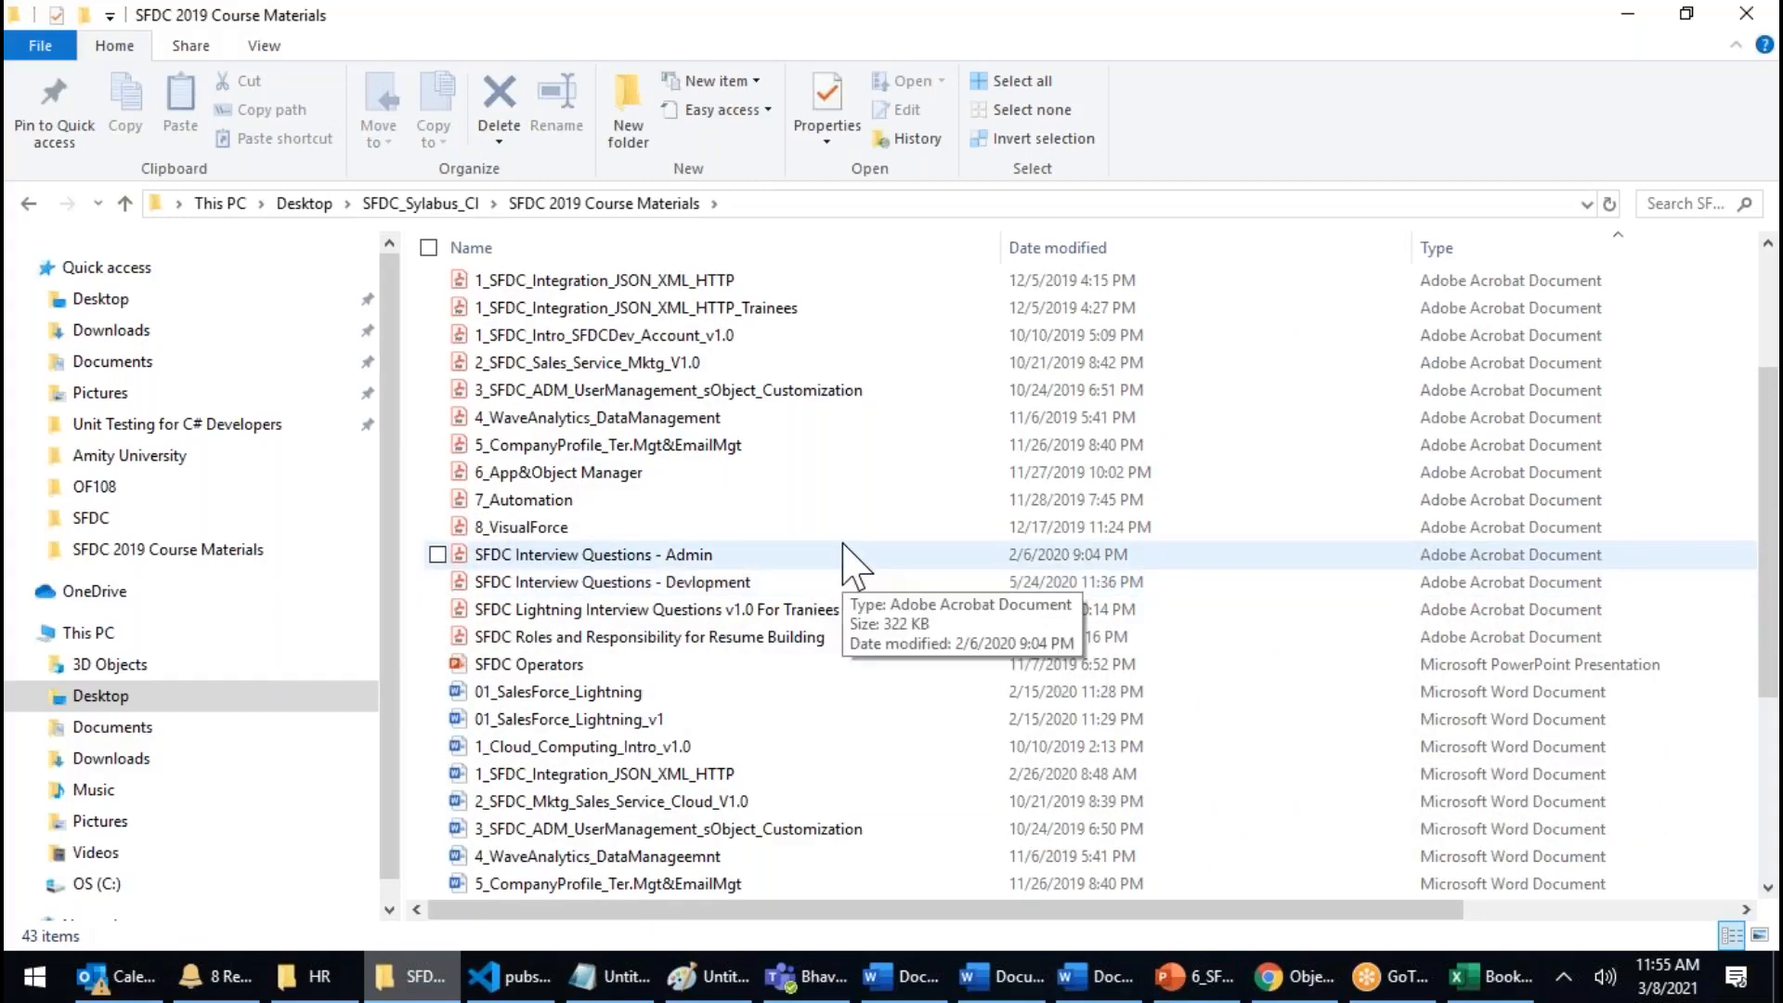
pyautogui.click(531, 476)
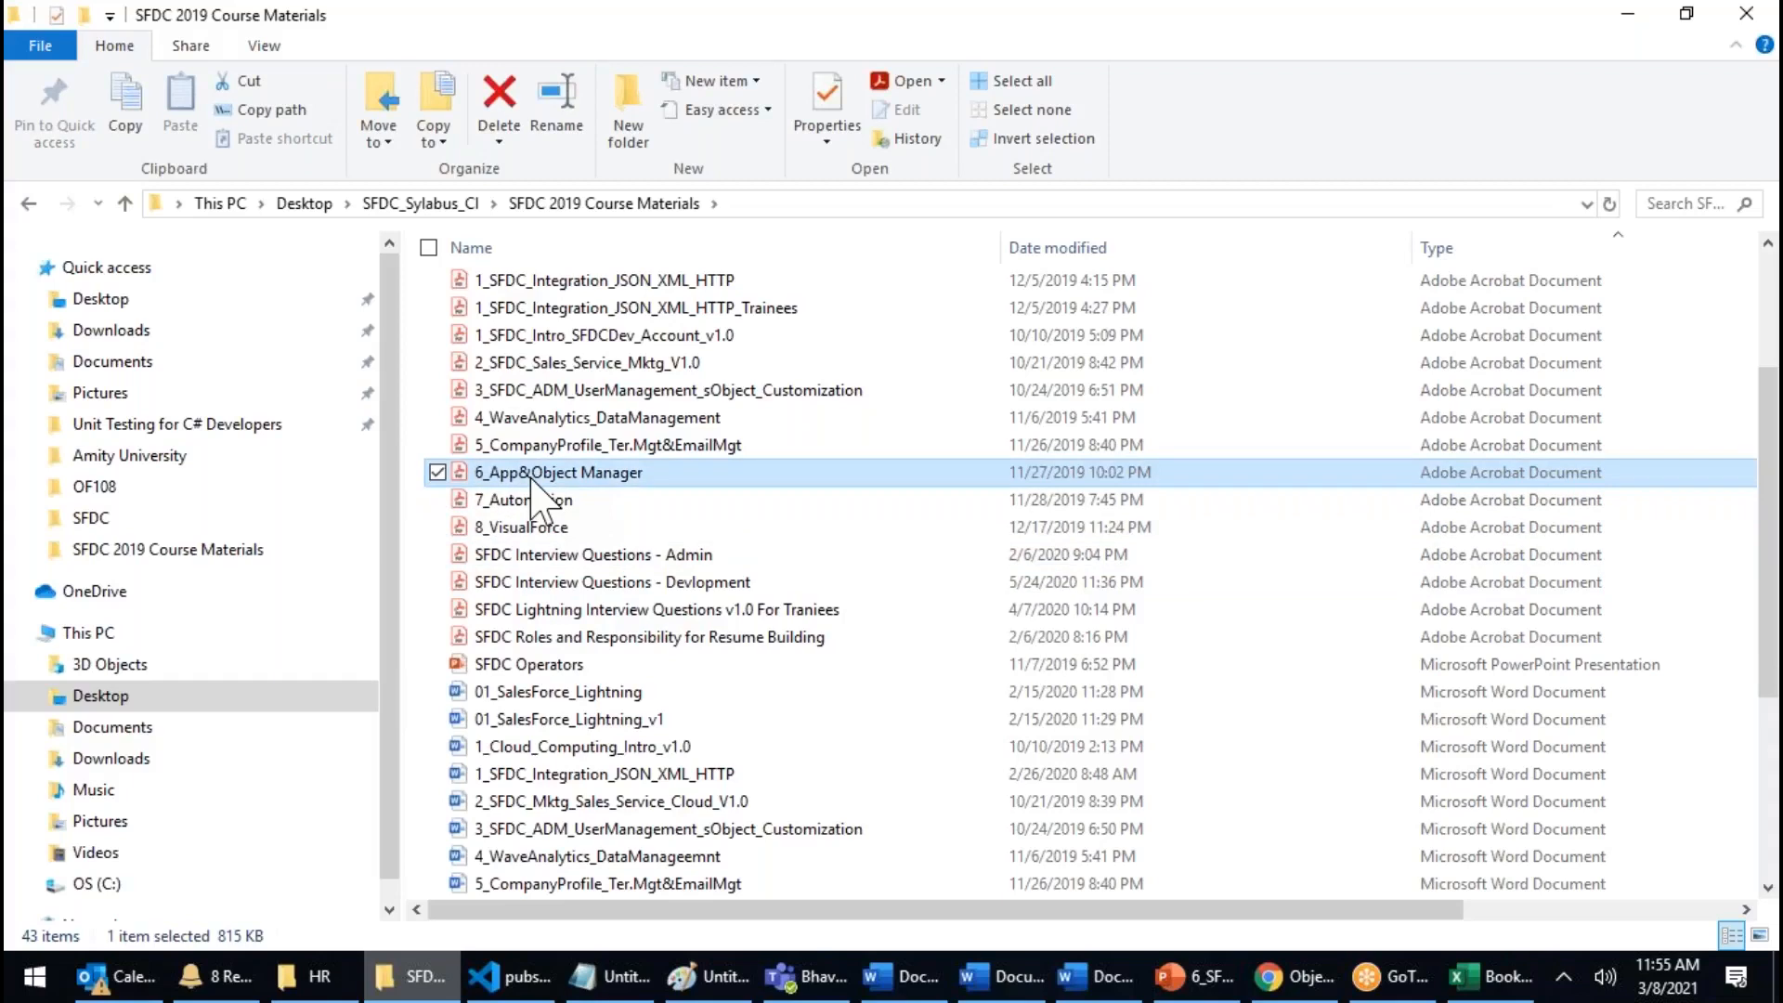
pyautogui.doubleClick(531, 476)
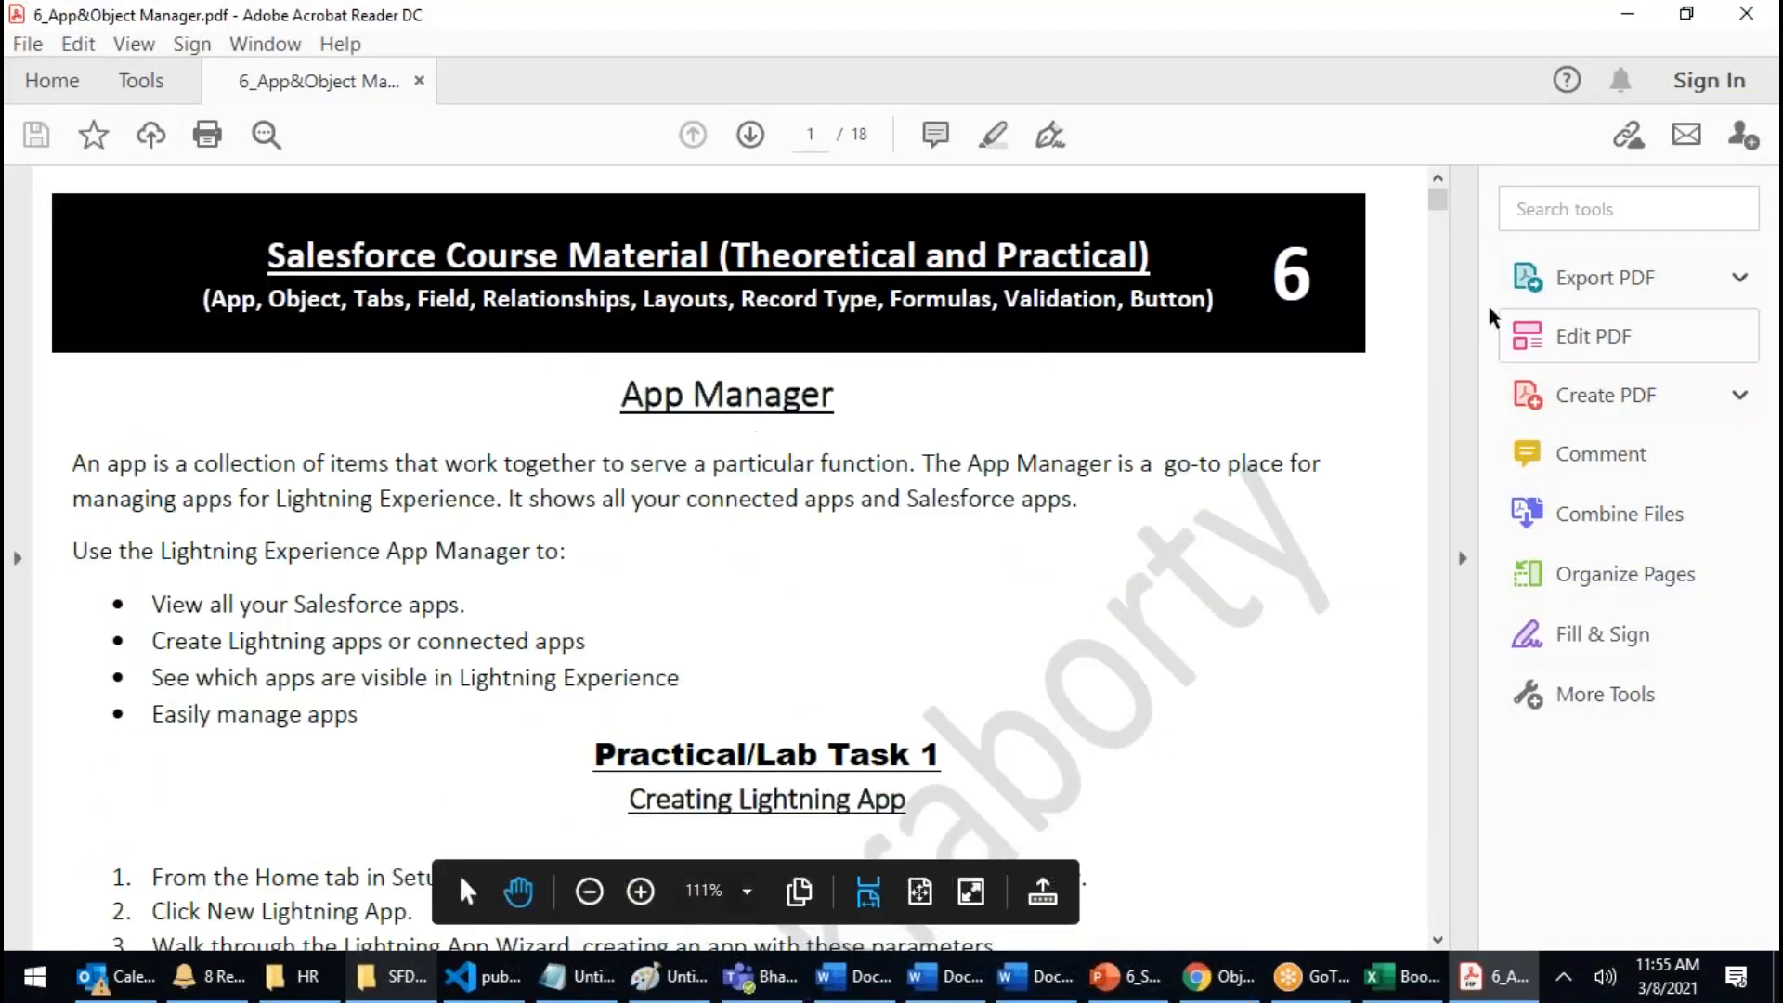
# Step: Look through the App & Object Manager course material for the validation rule formula examples on page 10
pyautogui.scroll(-10, 1195, 410)
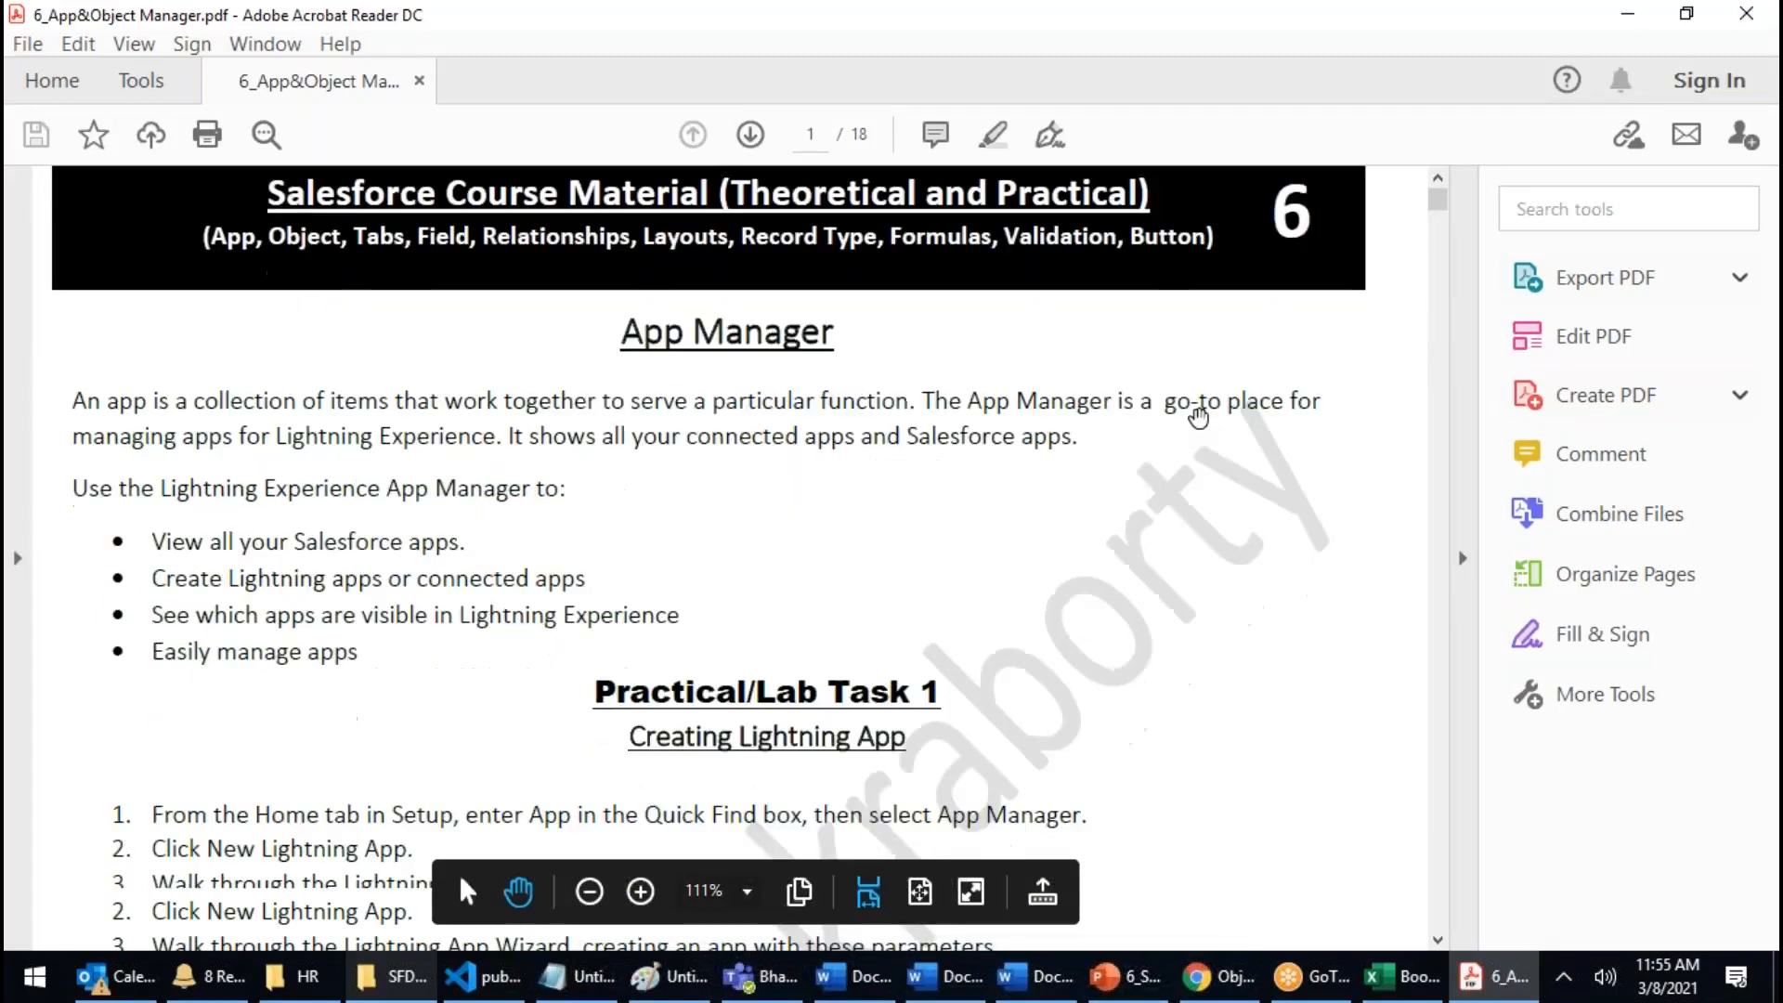
pyautogui.scroll(-15, 1258, 551)
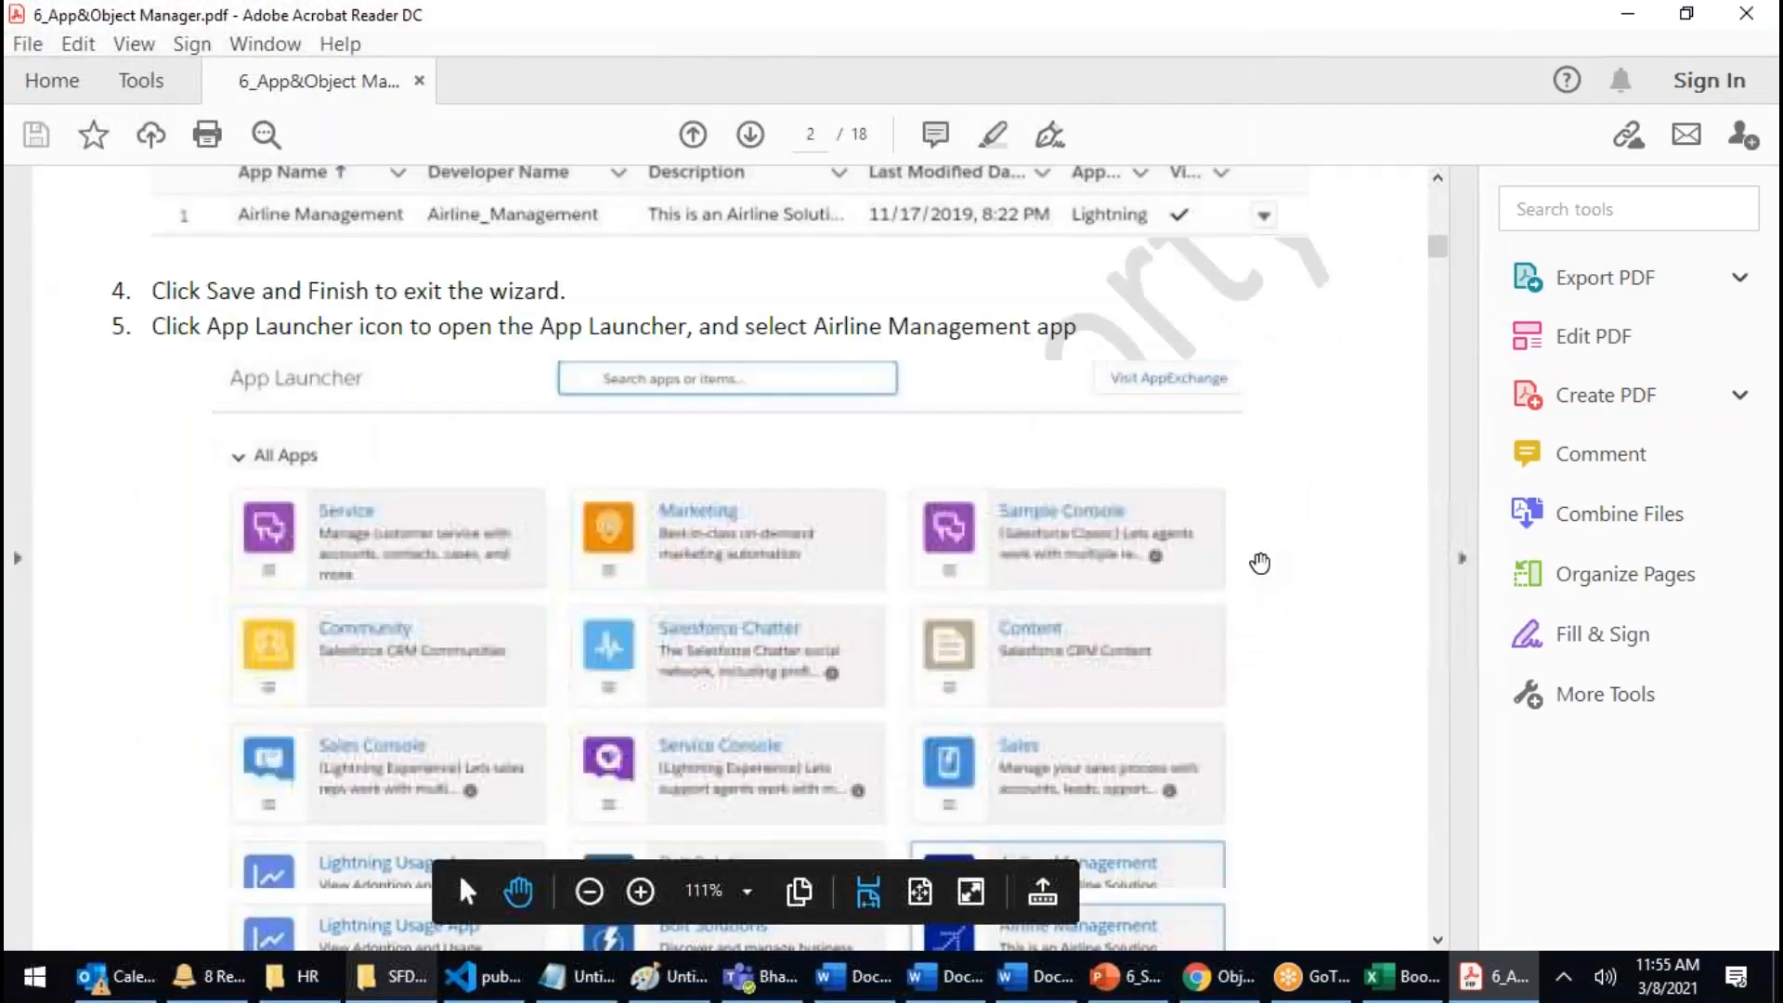
pyautogui.scroll(-15, 1252, 586)
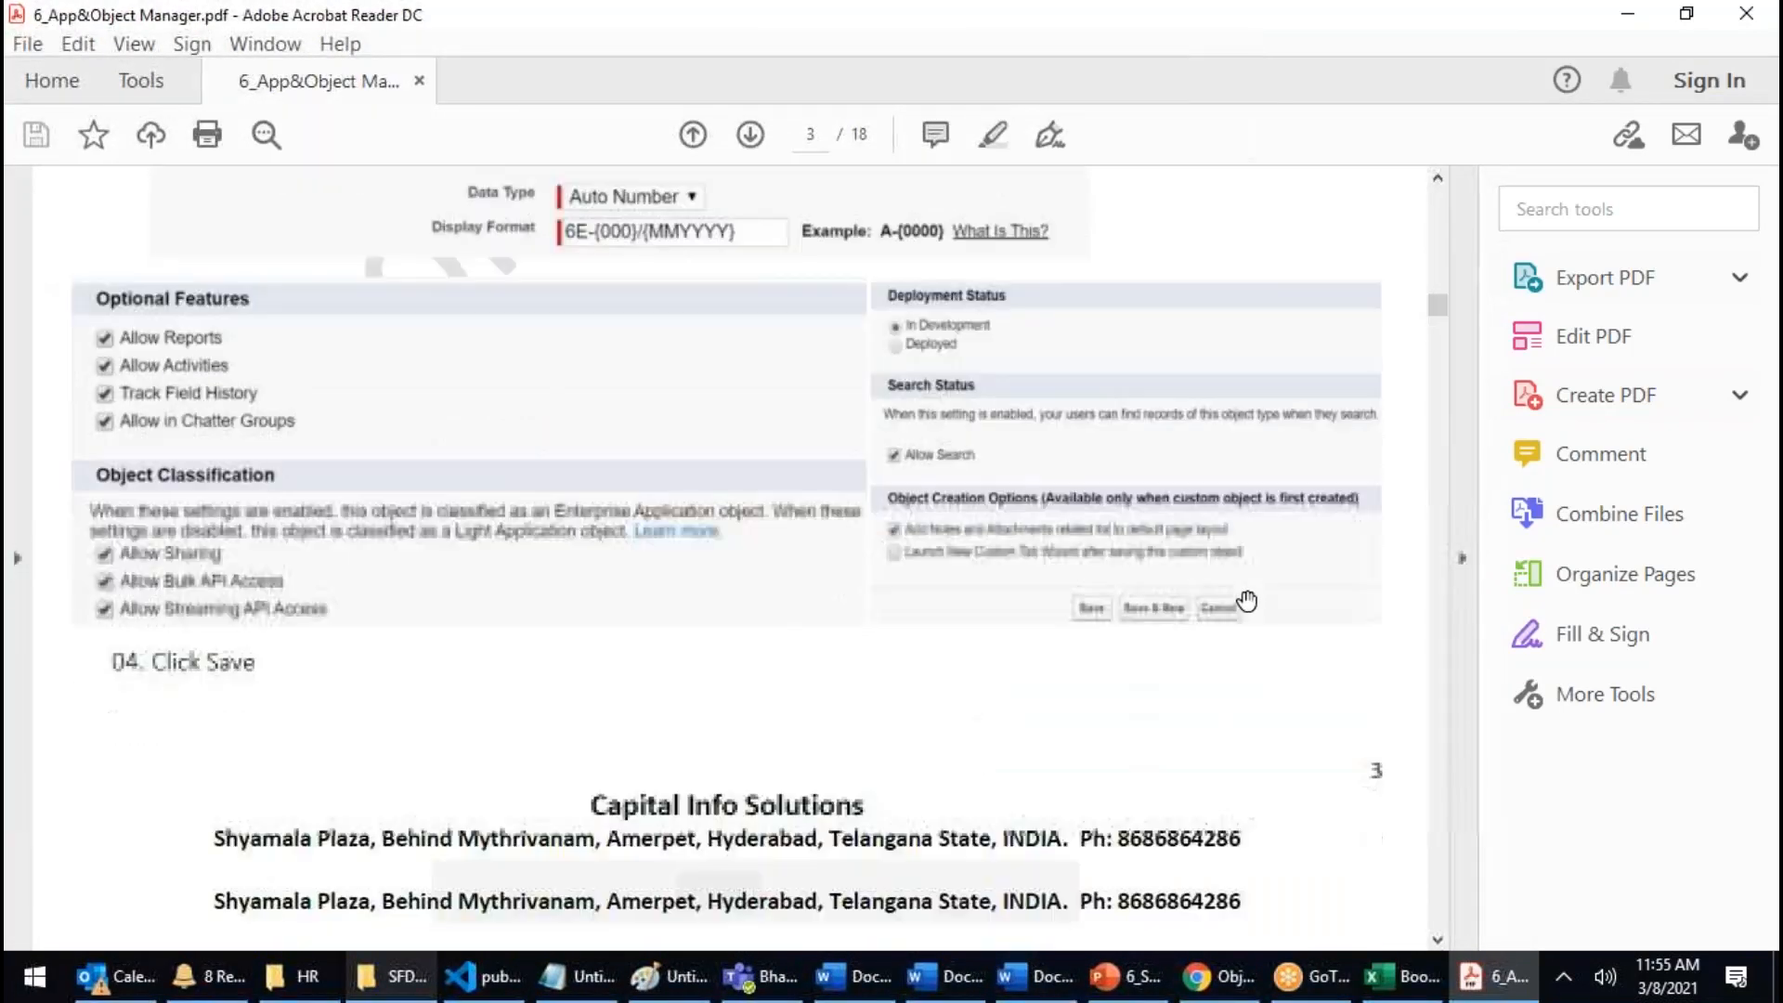
pyautogui.scroll(-15, 1186, 572)
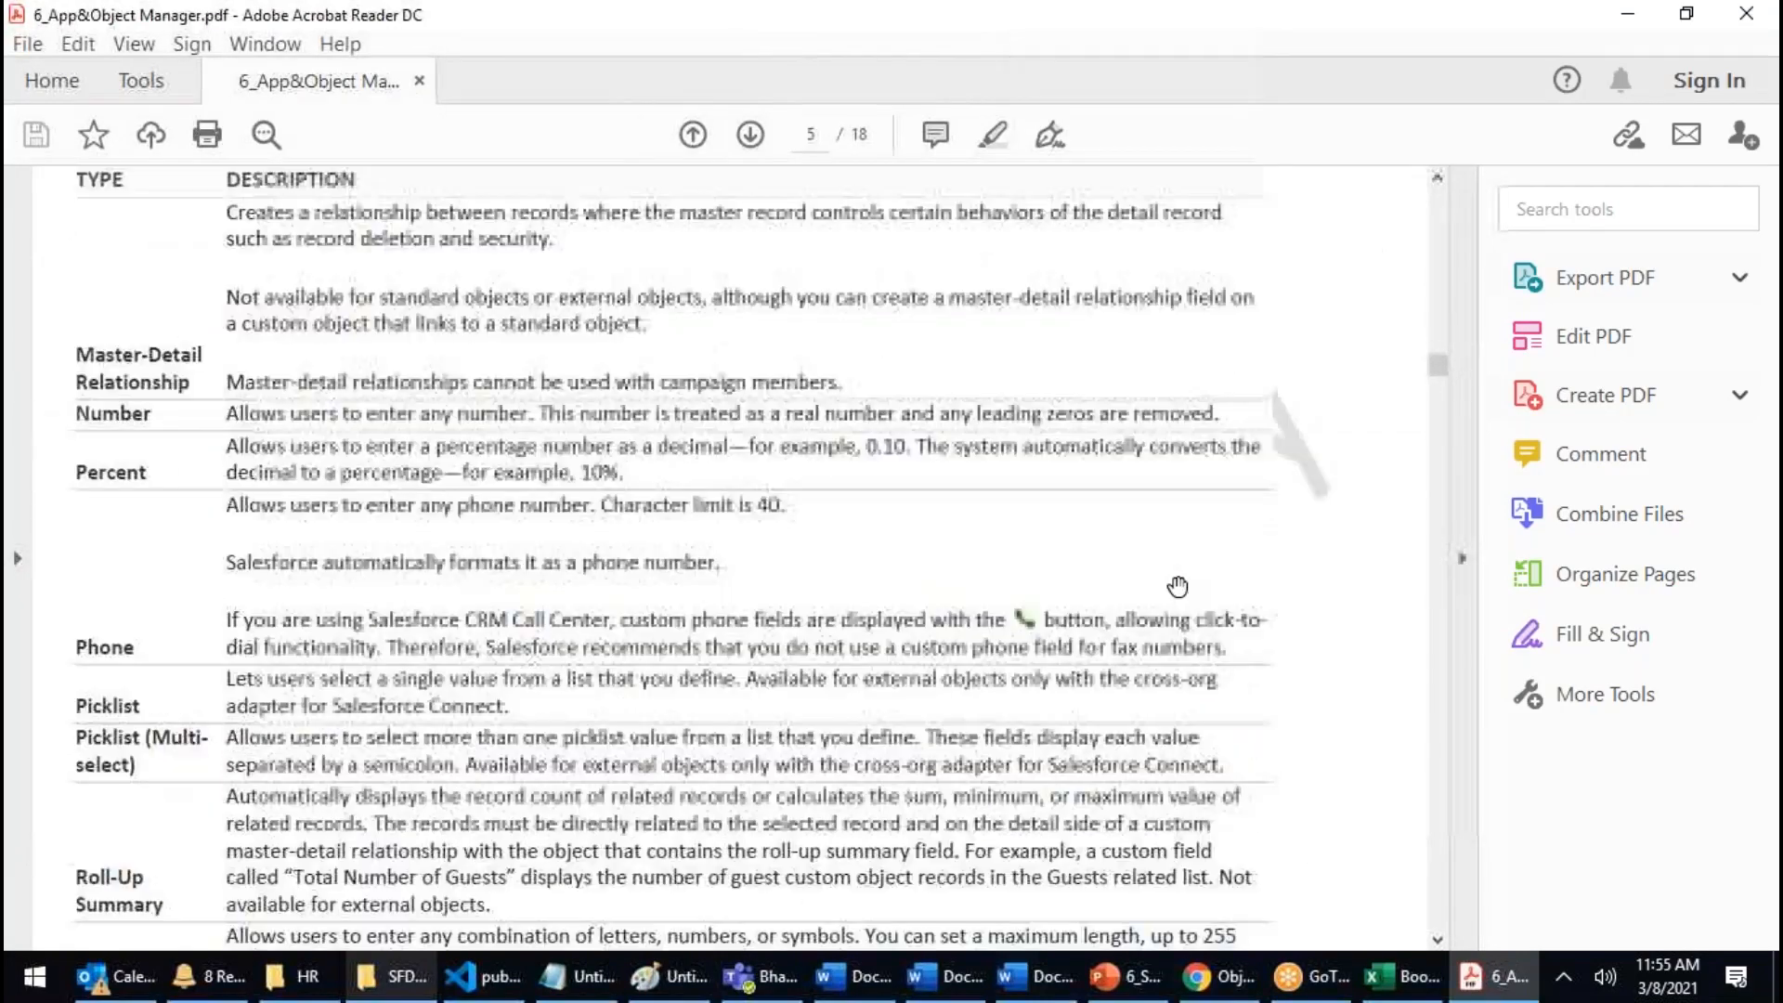
pyautogui.scroll(-15, 1175, 598)
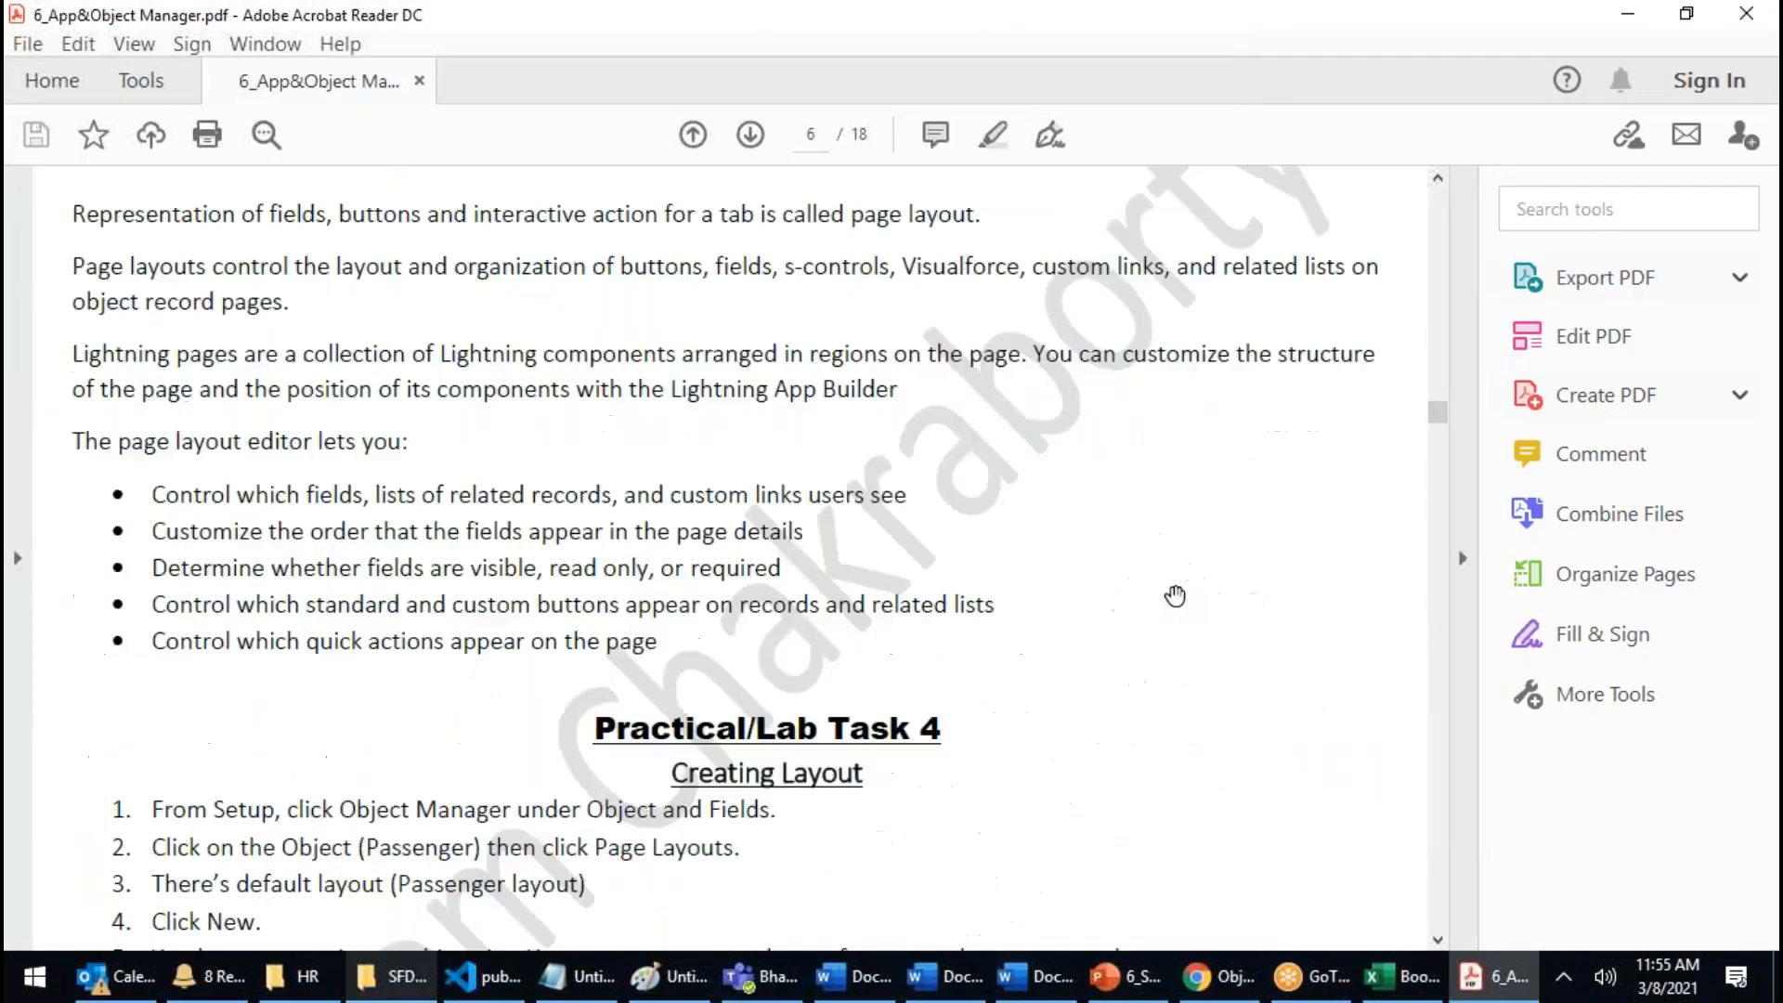
pyautogui.scroll(-15, 1172, 601)
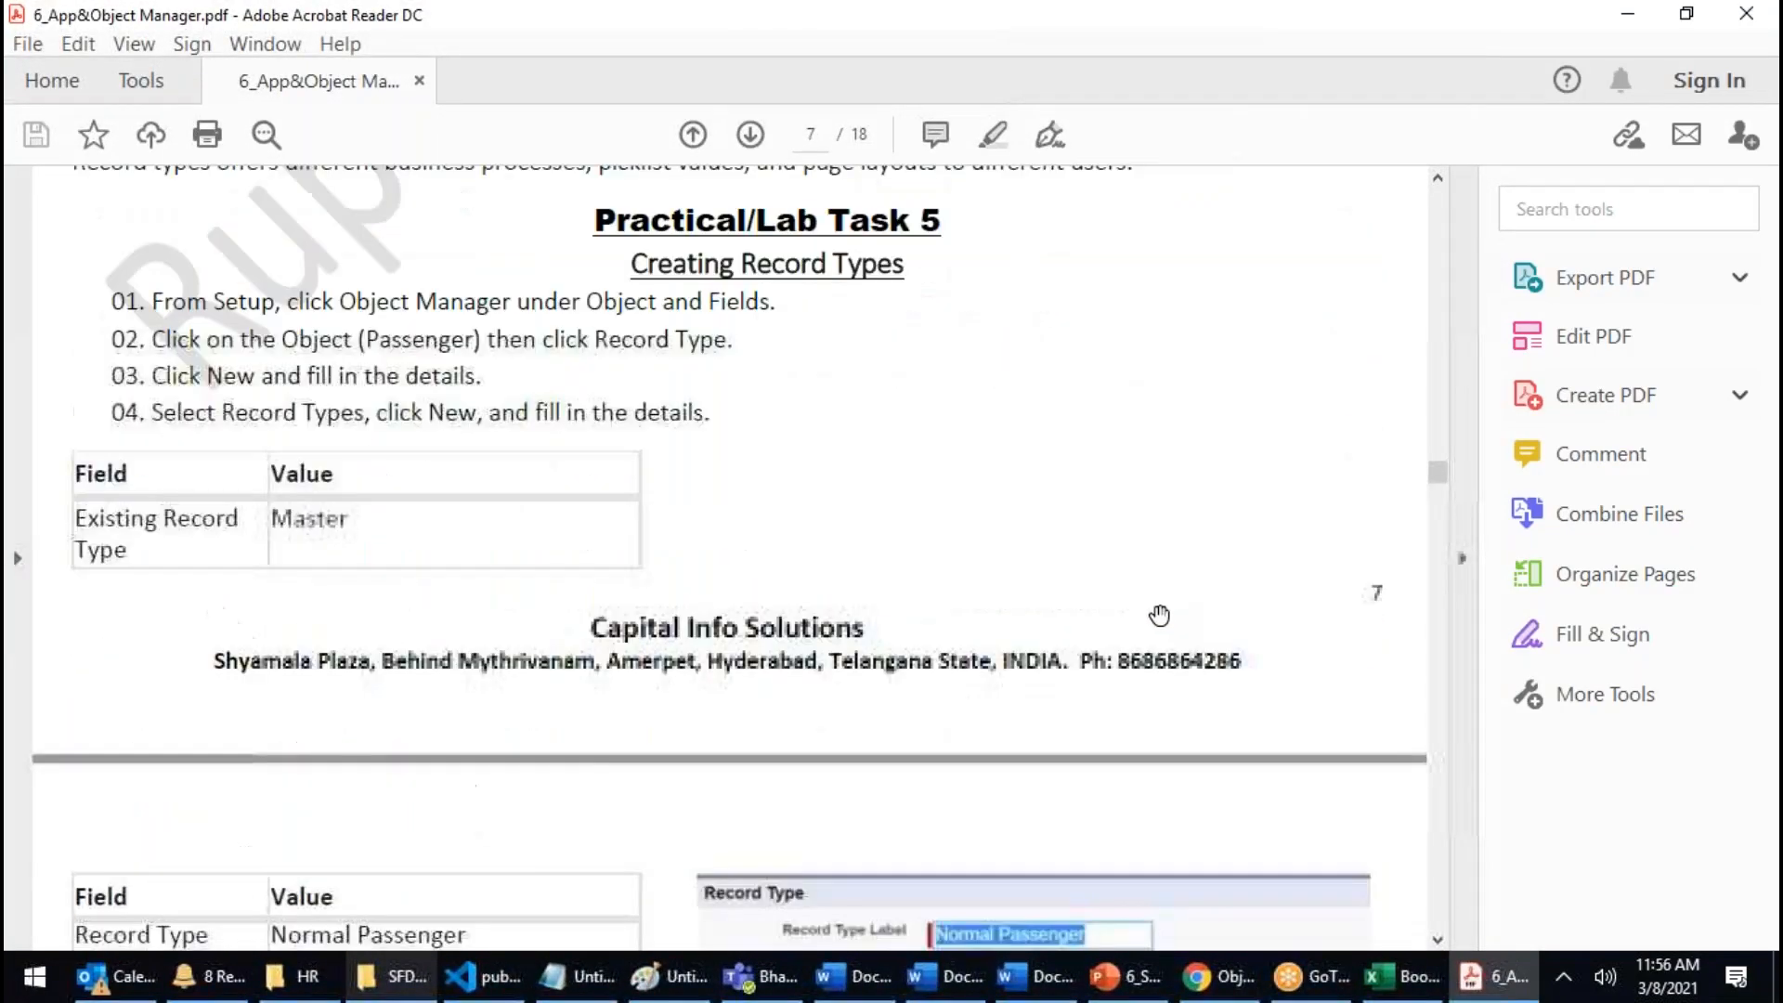
pyautogui.scroll(-15, 1154, 626)
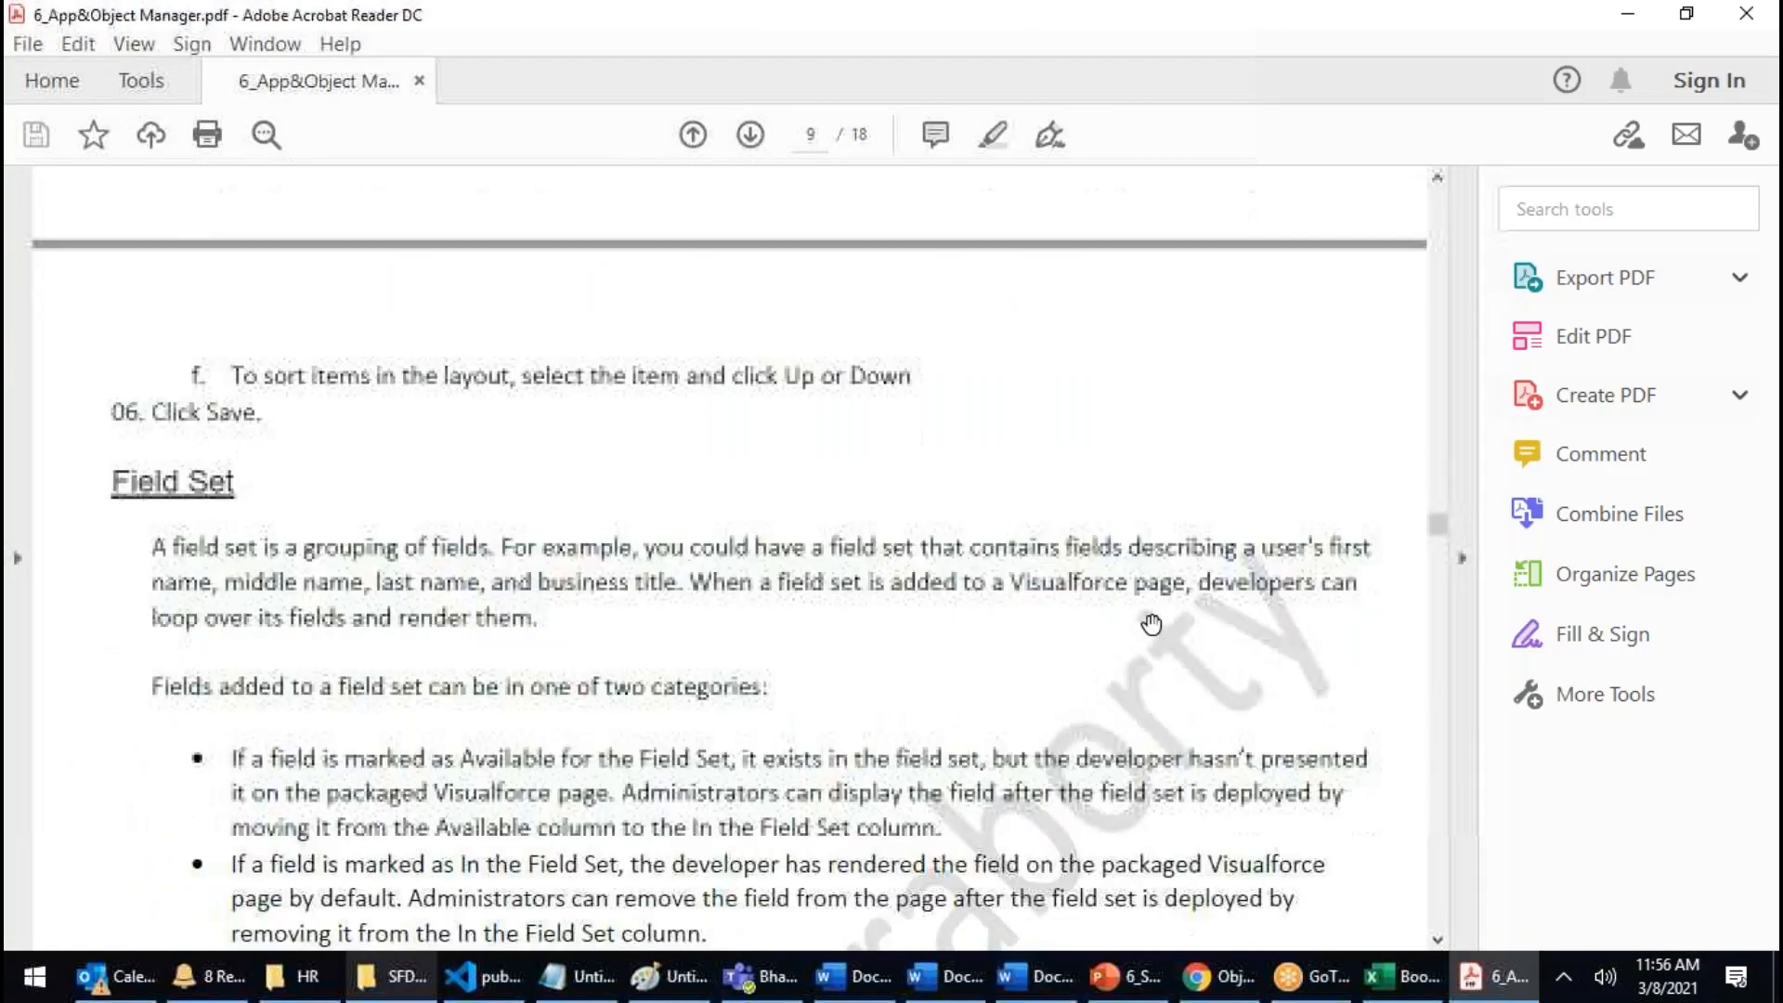
pyautogui.scroll(-10, 1152, 629)
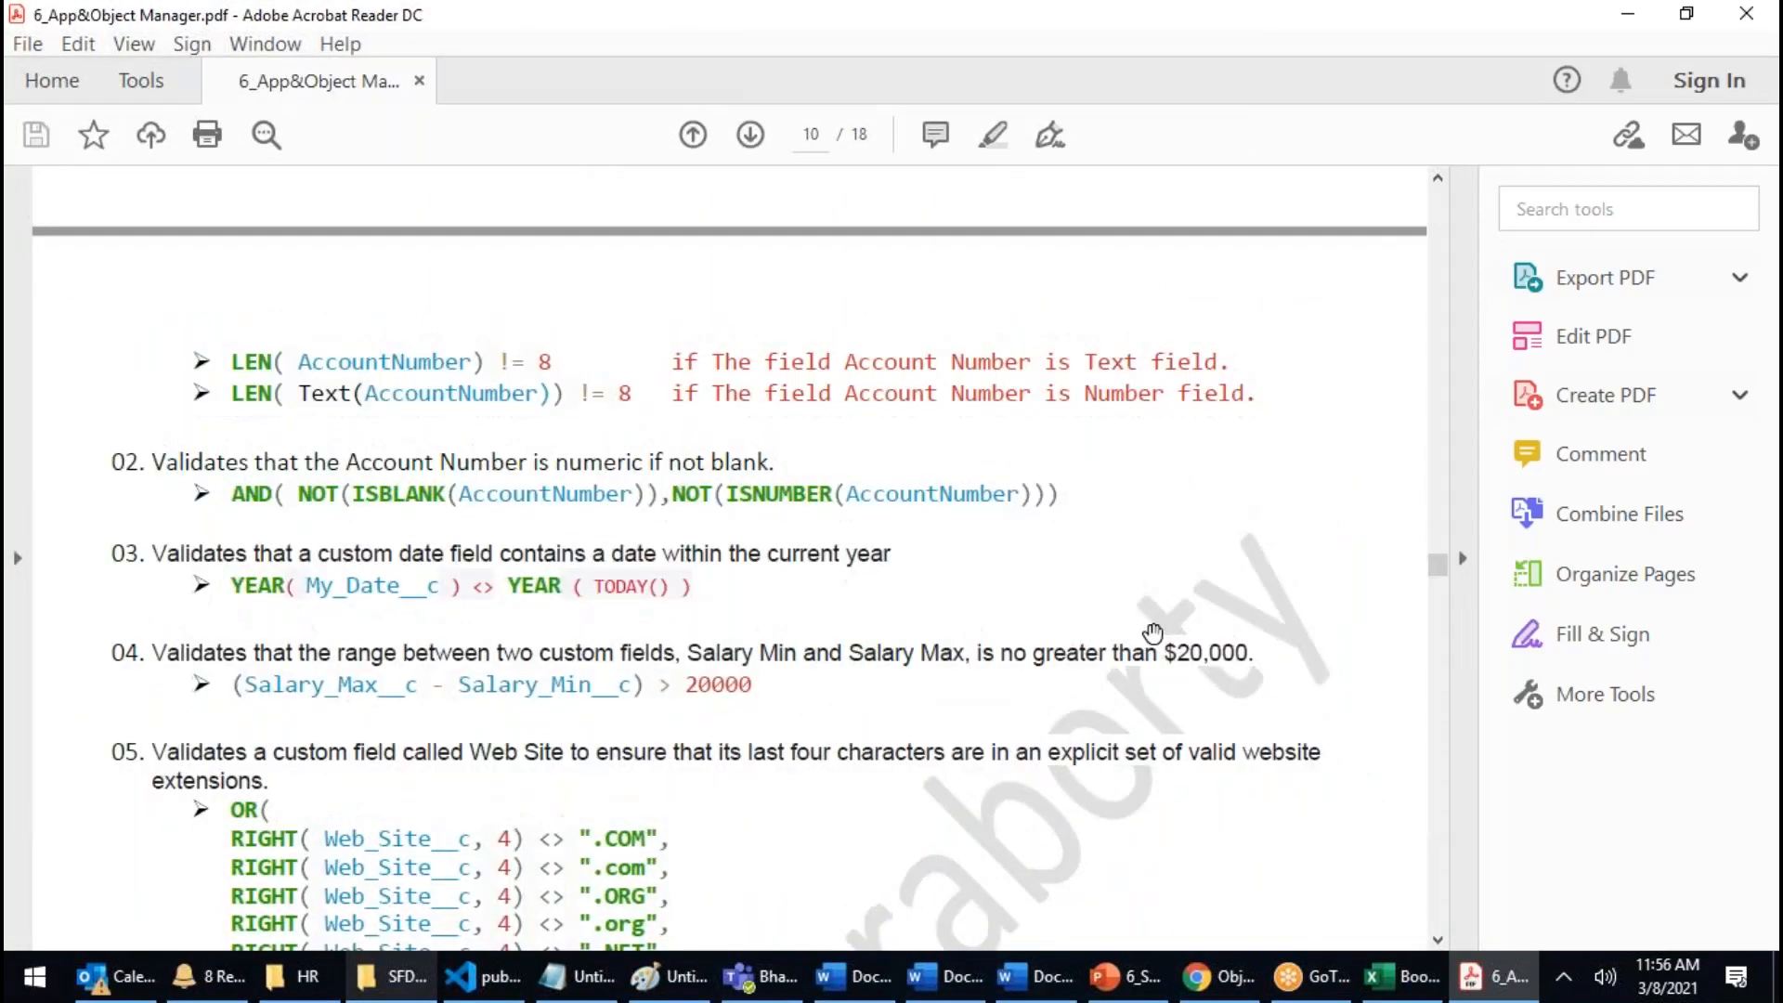
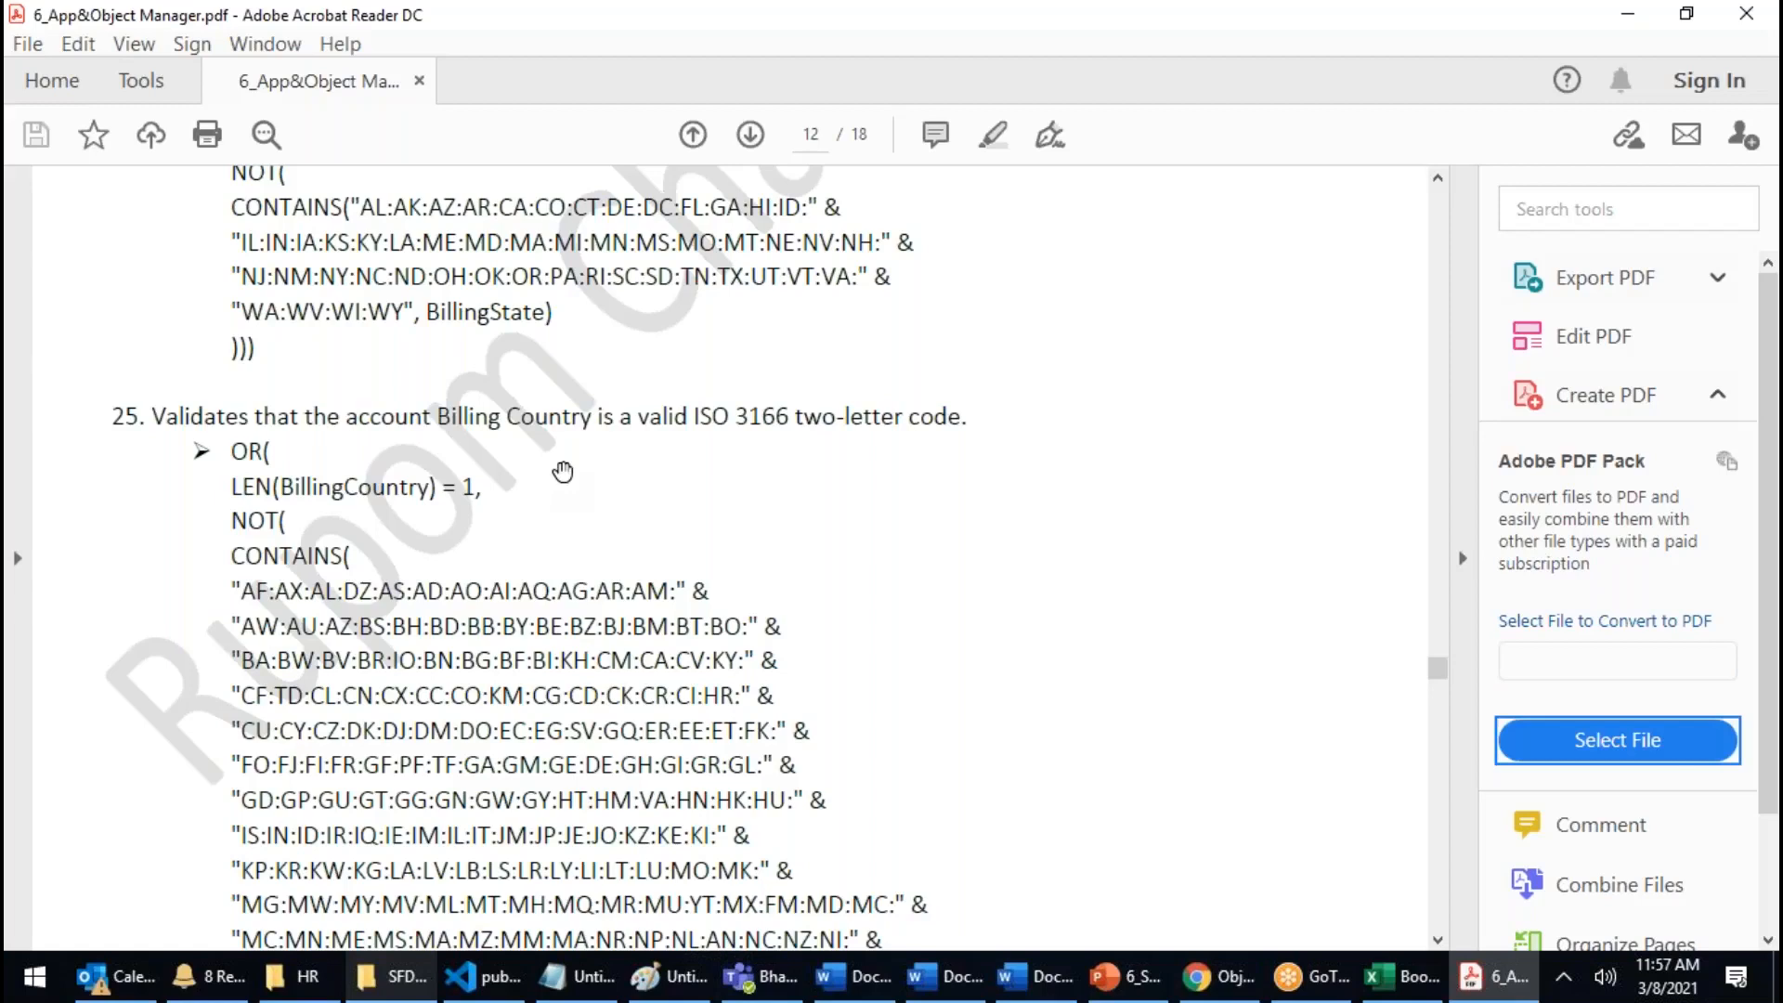
# Step: Look back through the validation rule examples on pages 12 and 11 and switch to the Patient validation rule in Chrome
pyautogui.scroll(5, 563, 470)
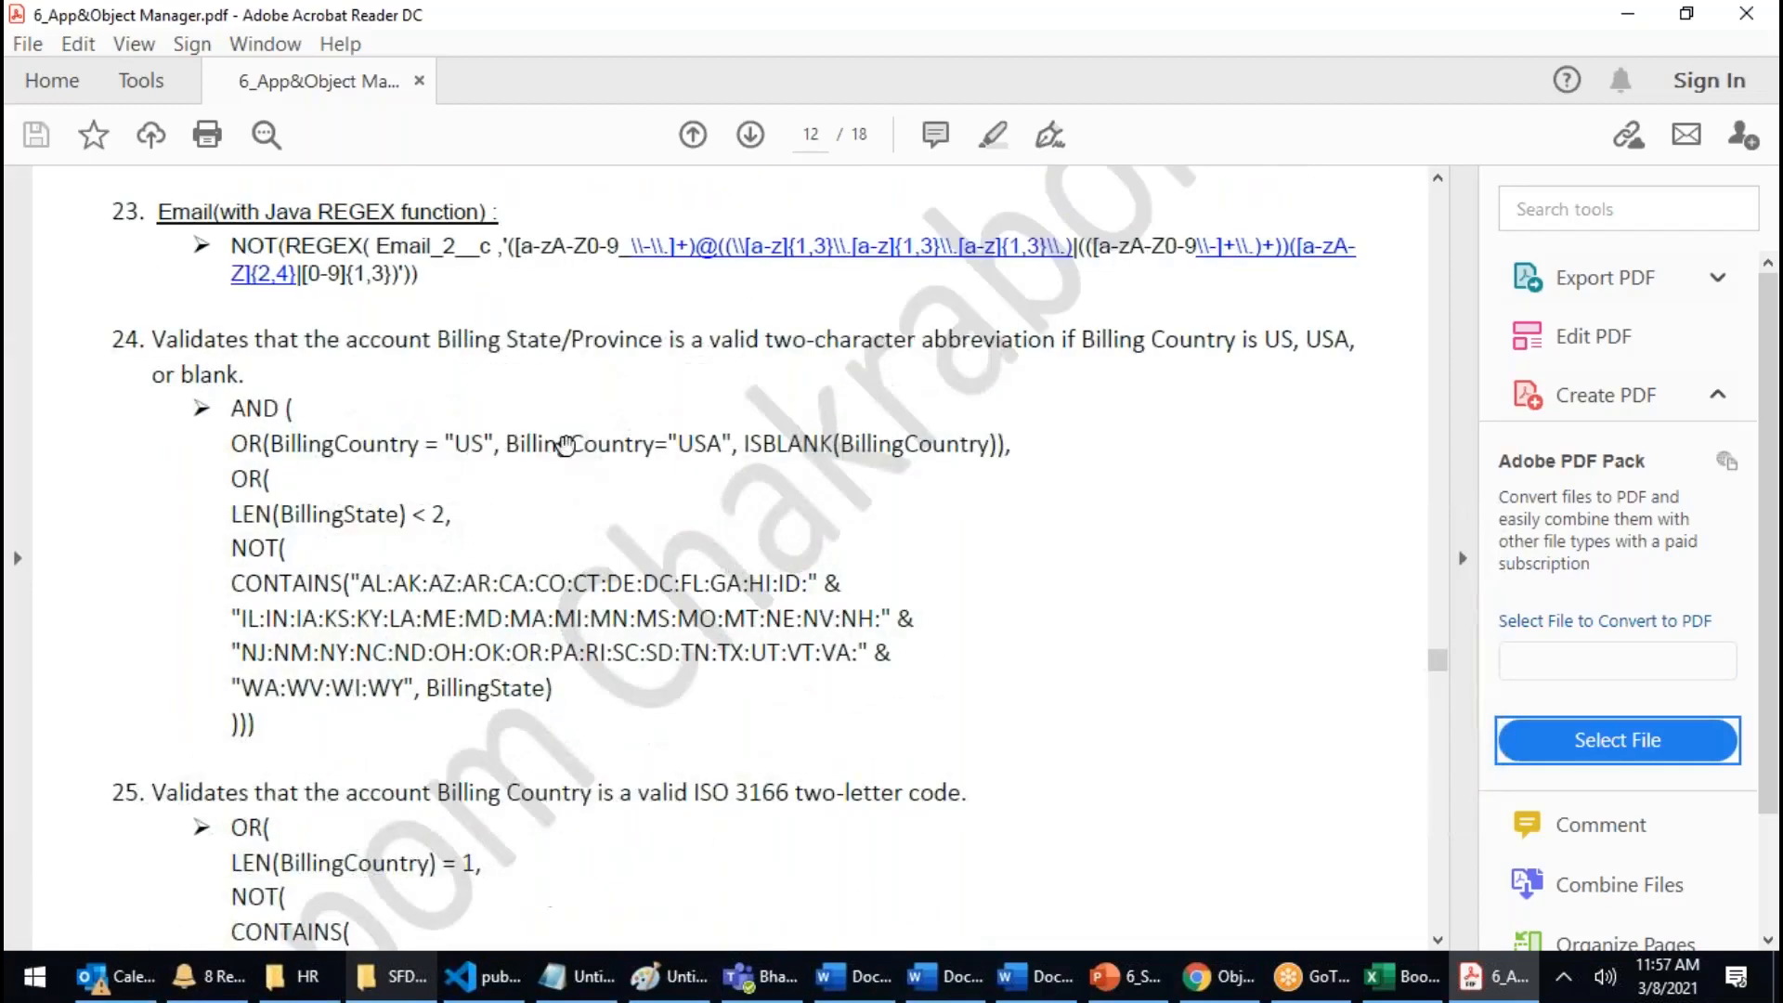
pyautogui.scroll(8, 556, 434)
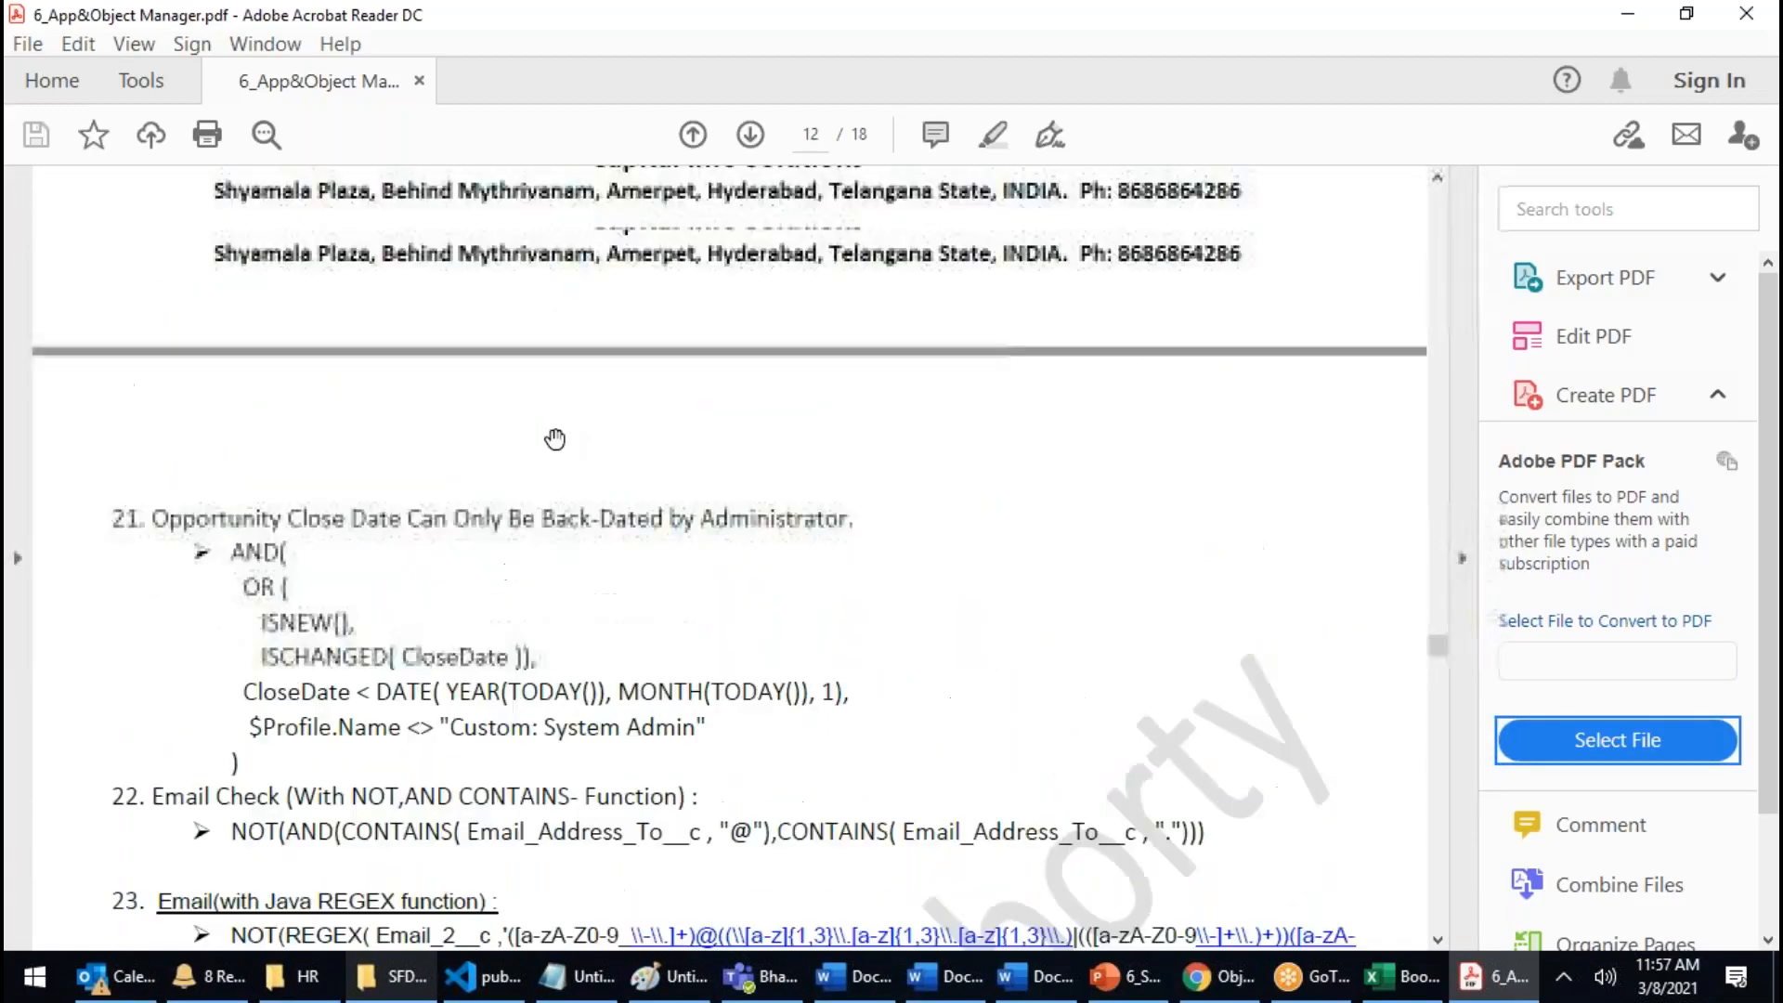
pyautogui.scroll(10, 555, 434)
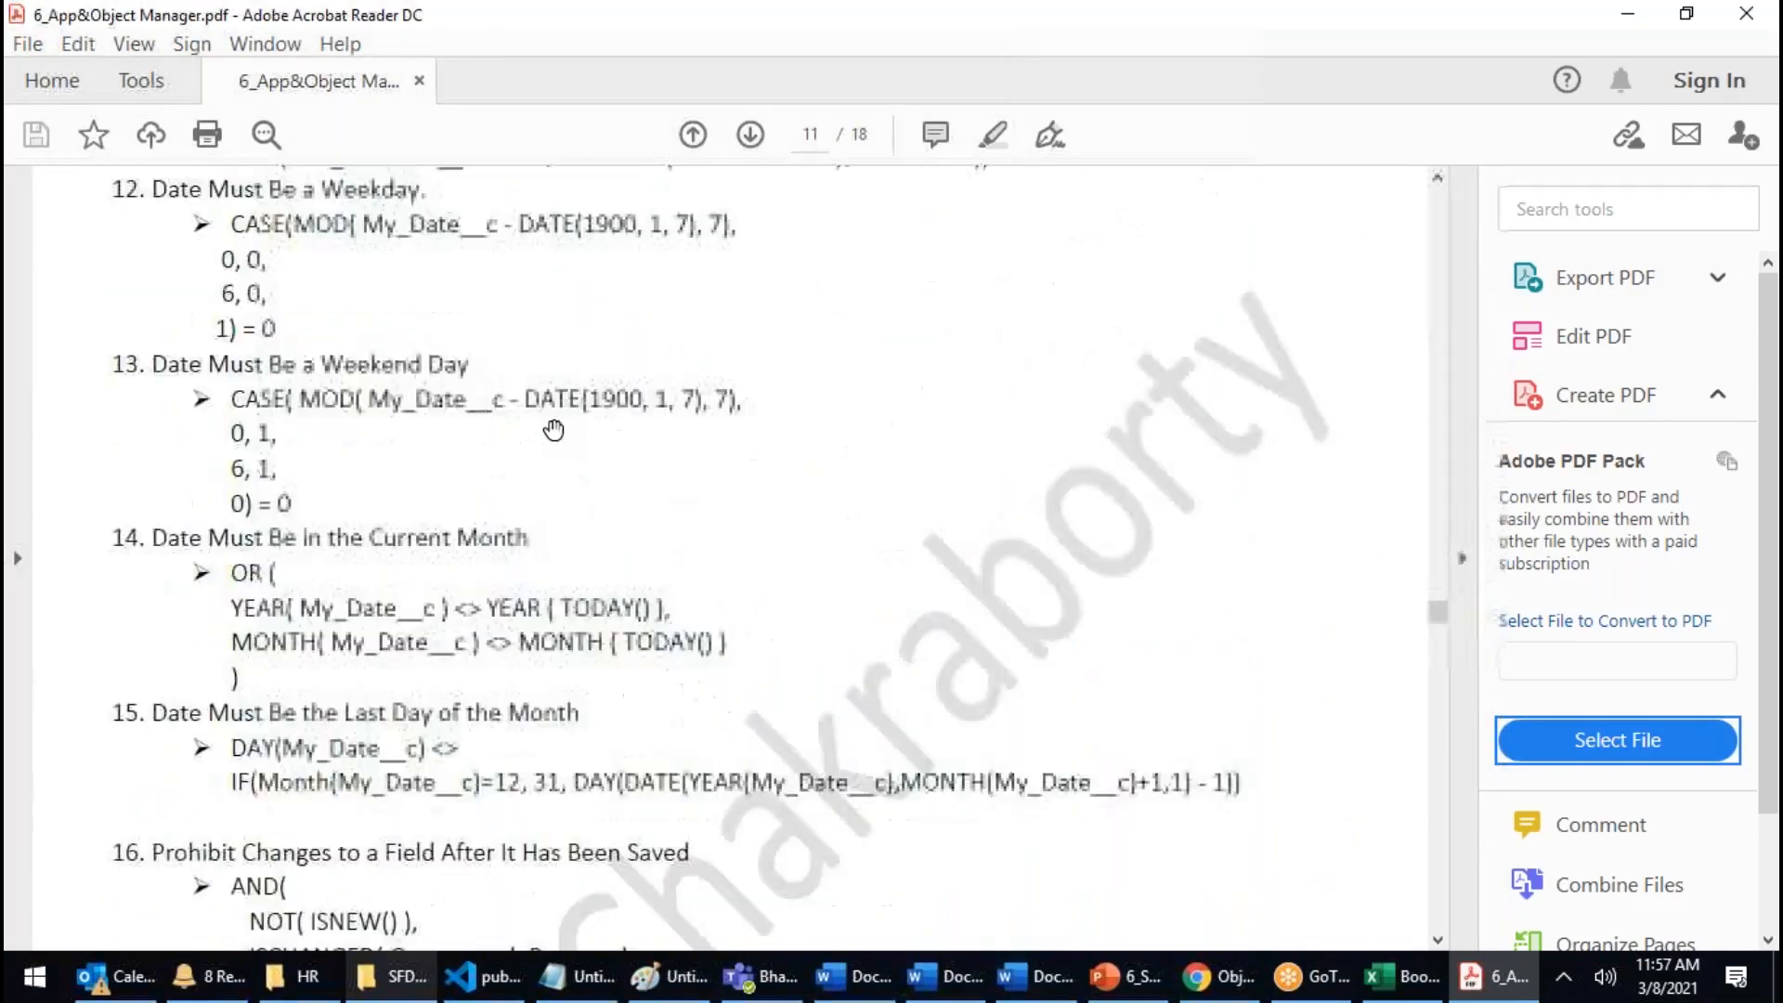
pyautogui.doubleClick(451, 21)
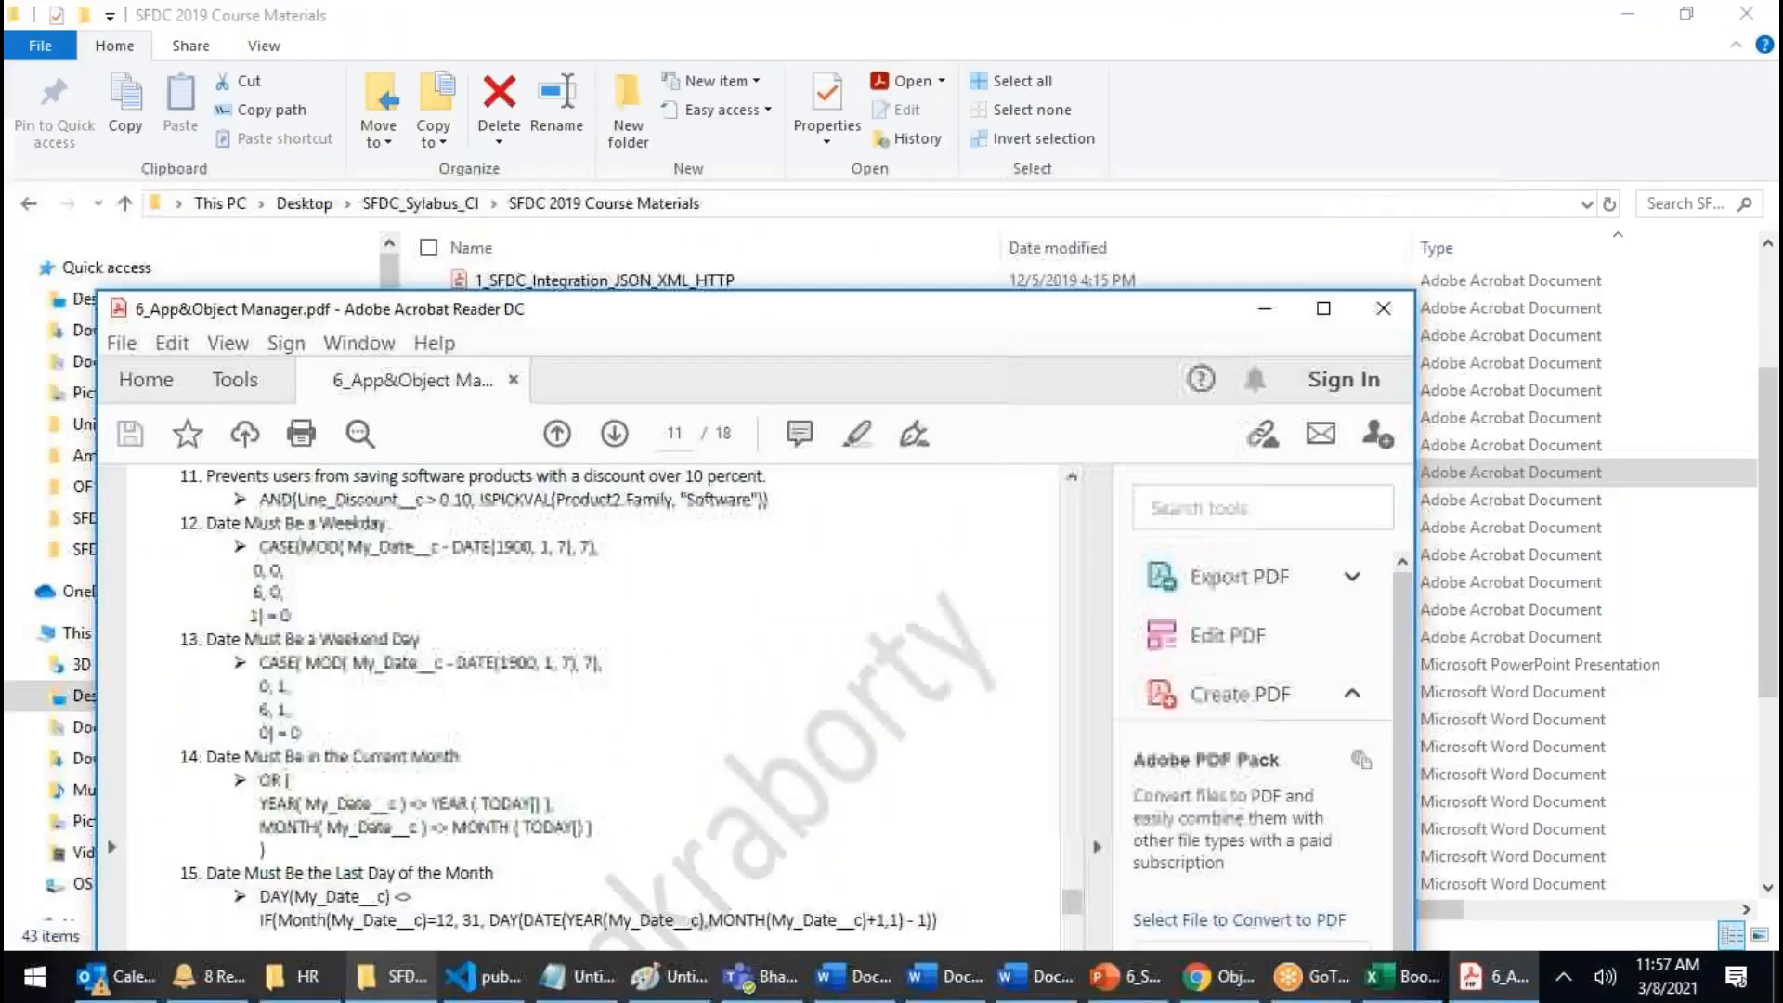
pyautogui.click(1383, 308)
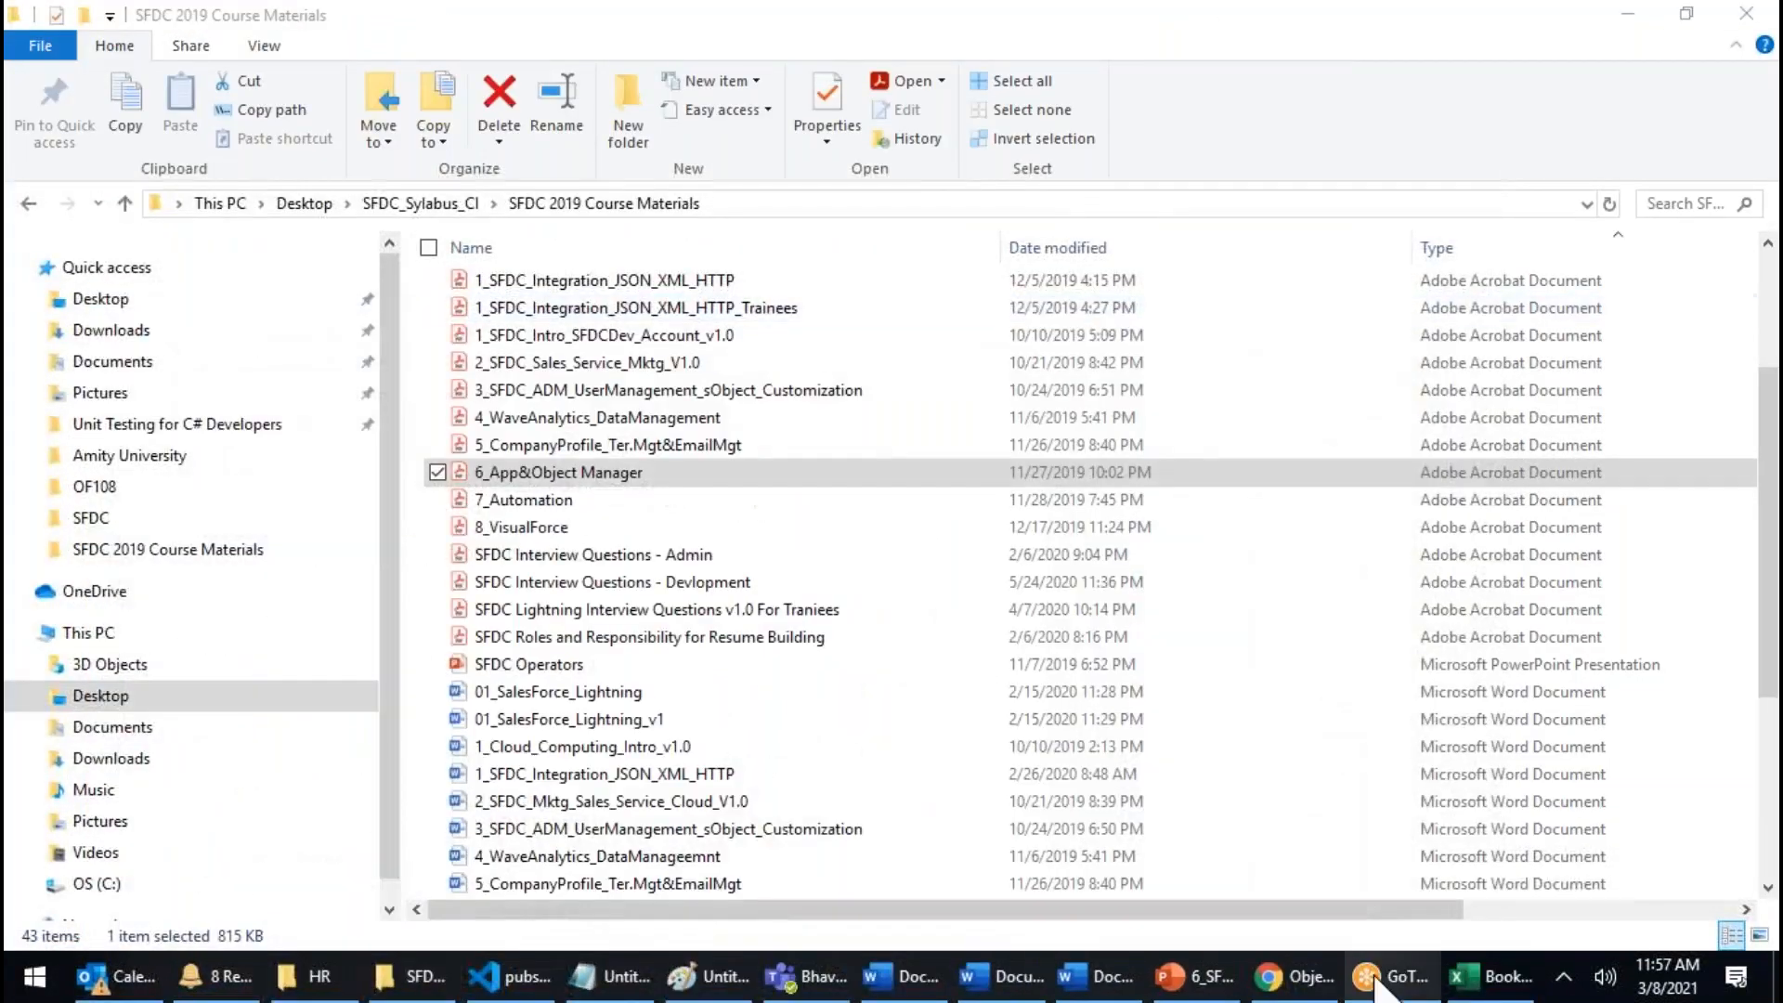
pyautogui.click(1319, 985)
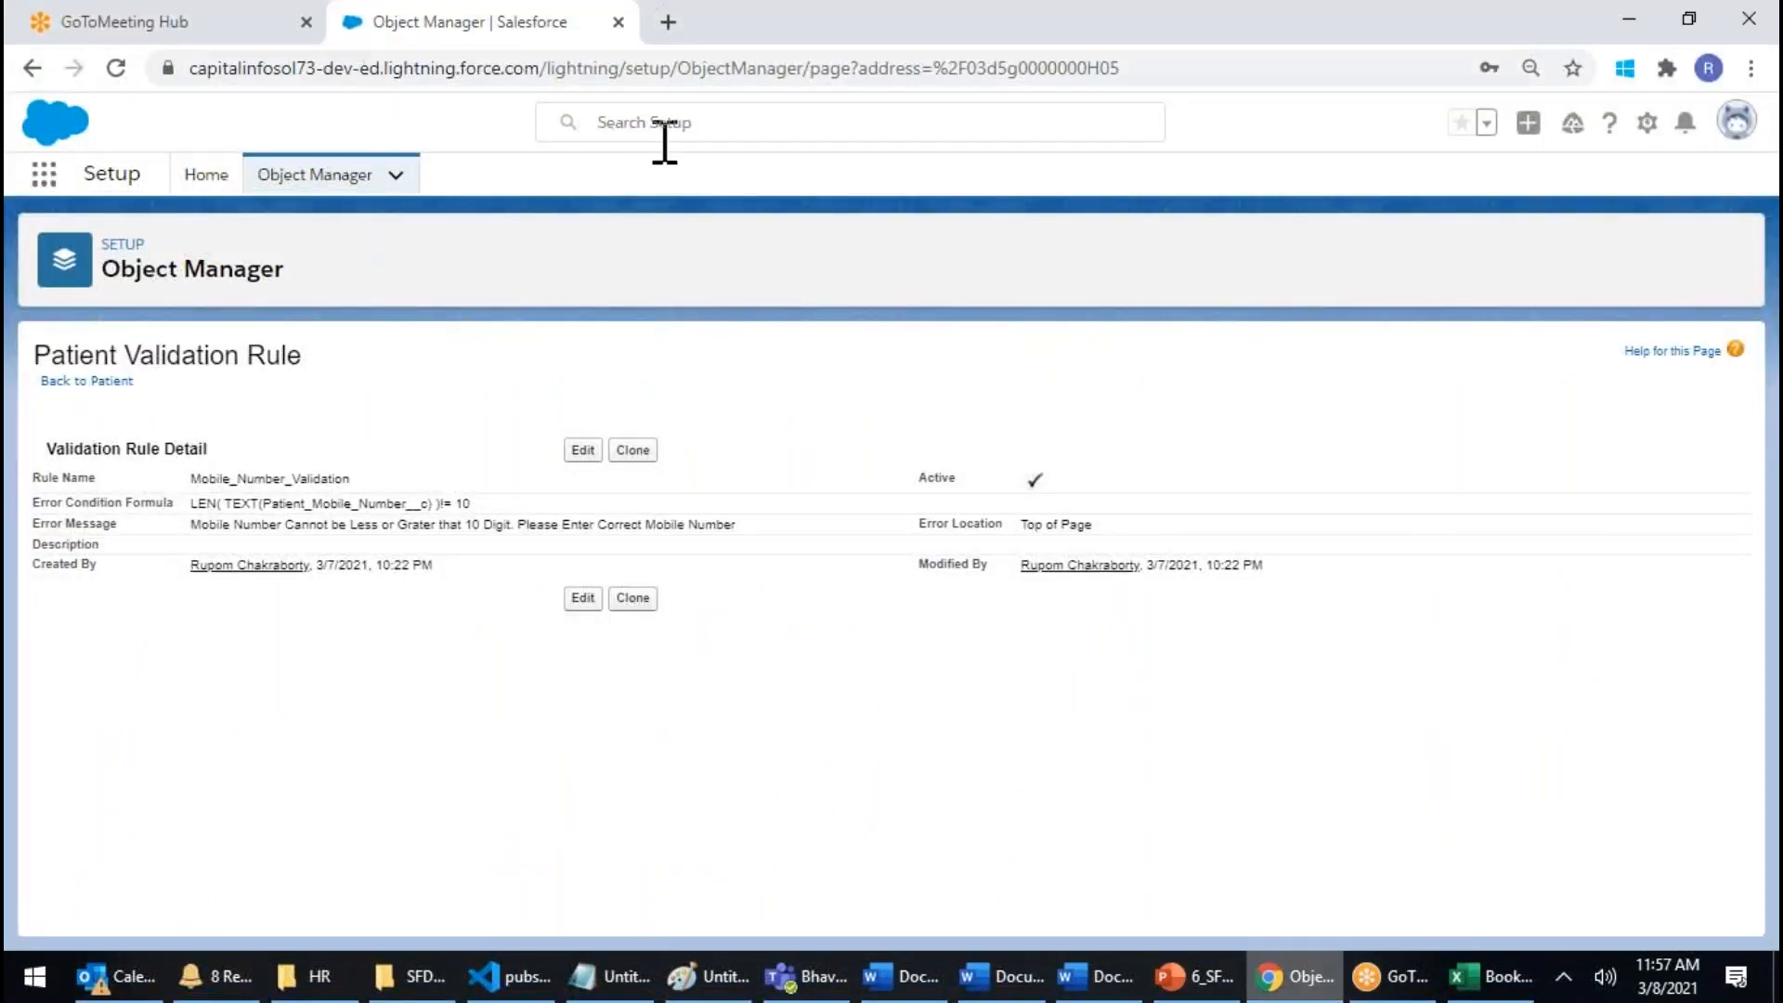
pyautogui.click(669, 21)
pyautogui.rightClick(677, 37)
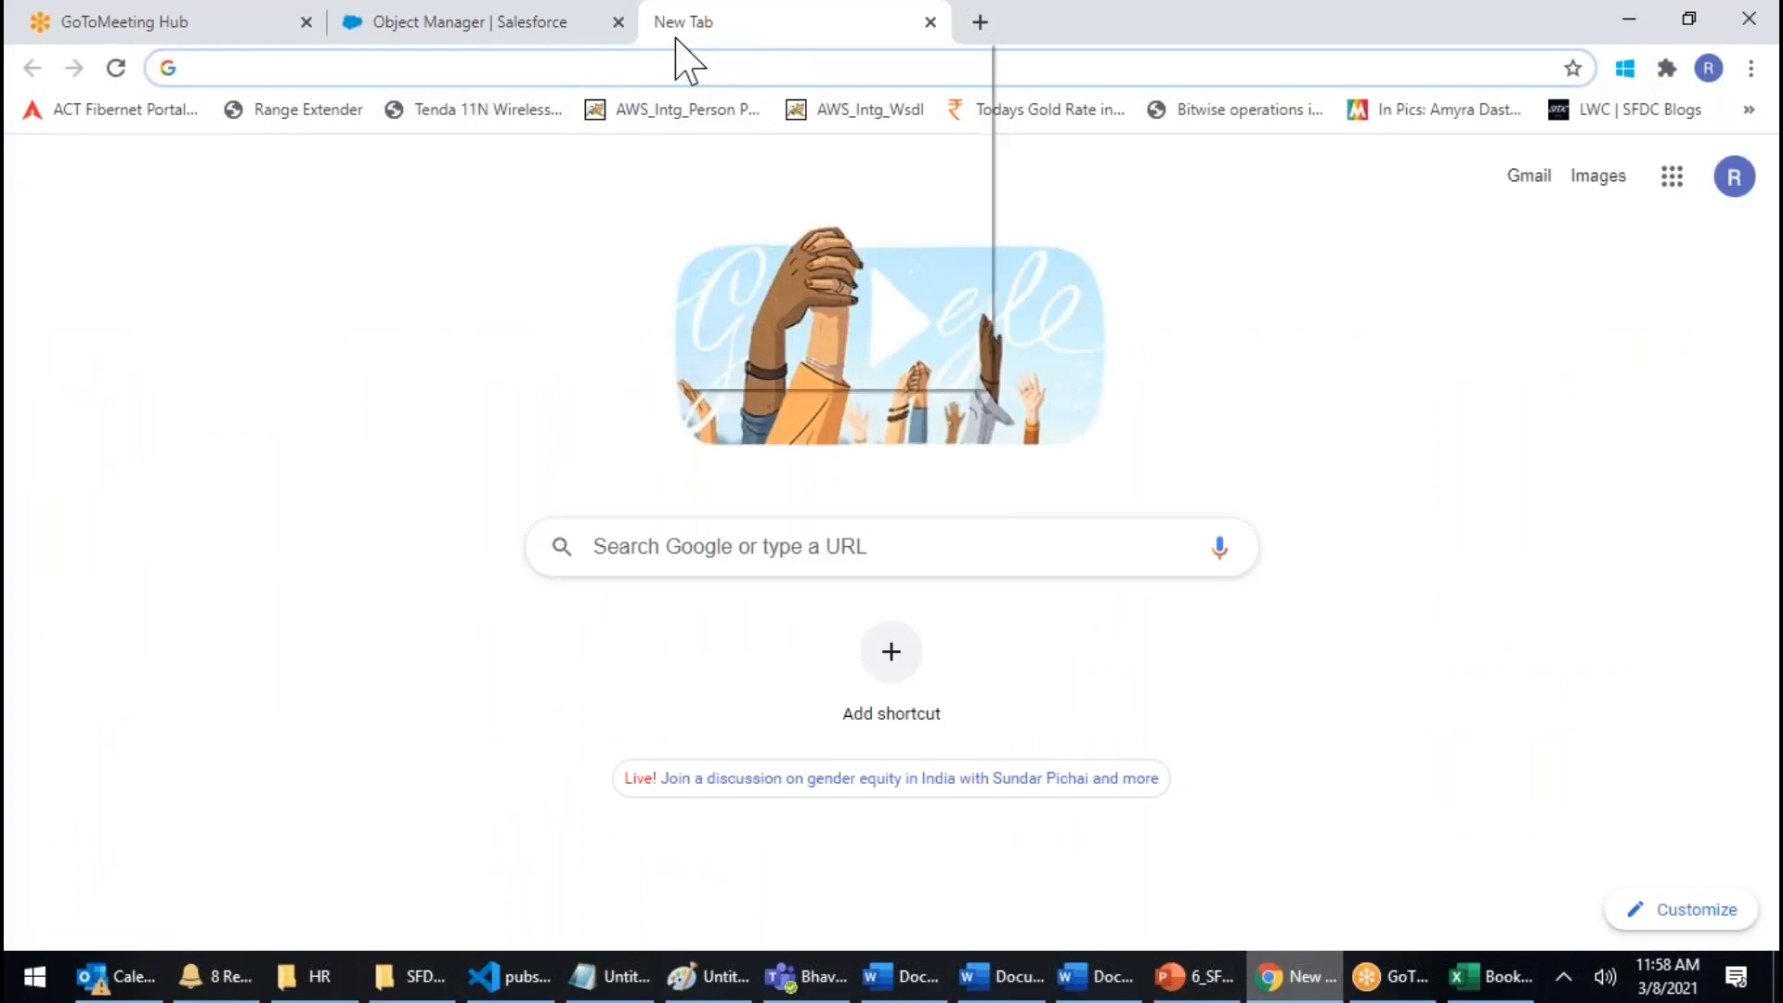
pyautogui.click(727, 308)
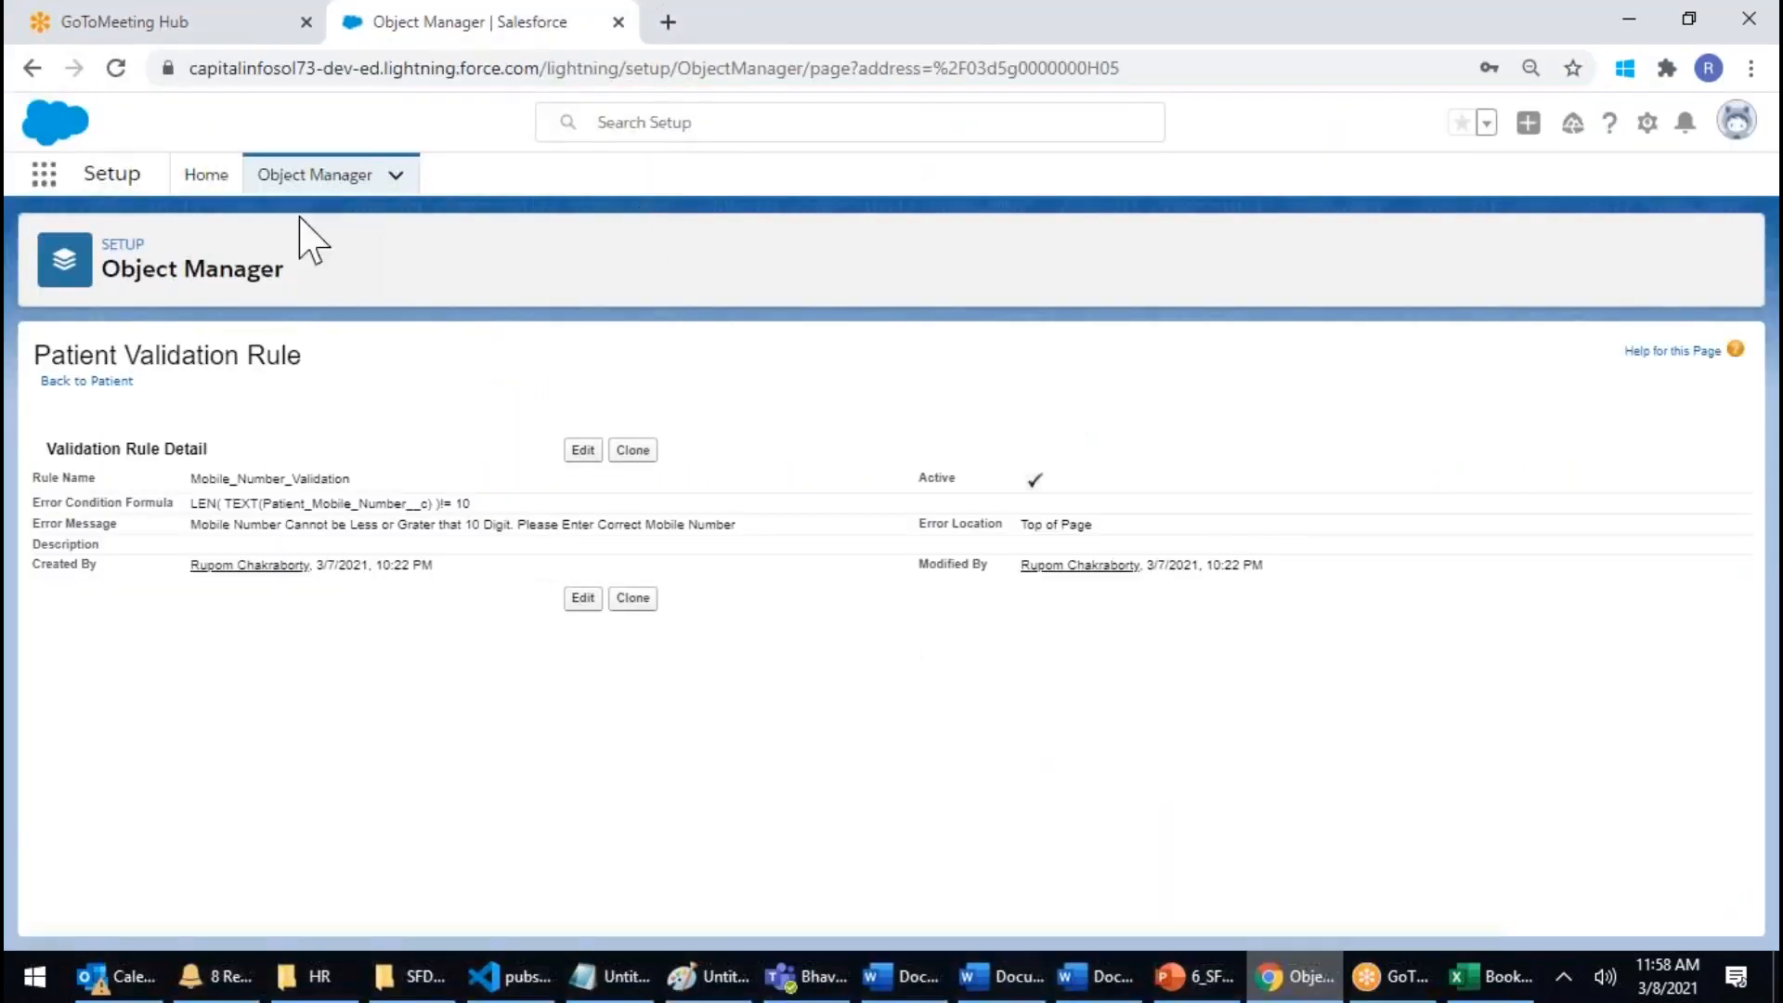
# Step: Return from the validation rule to the Patient object and open Setup Home in a separate browser tab
pyautogui.click(112, 382)
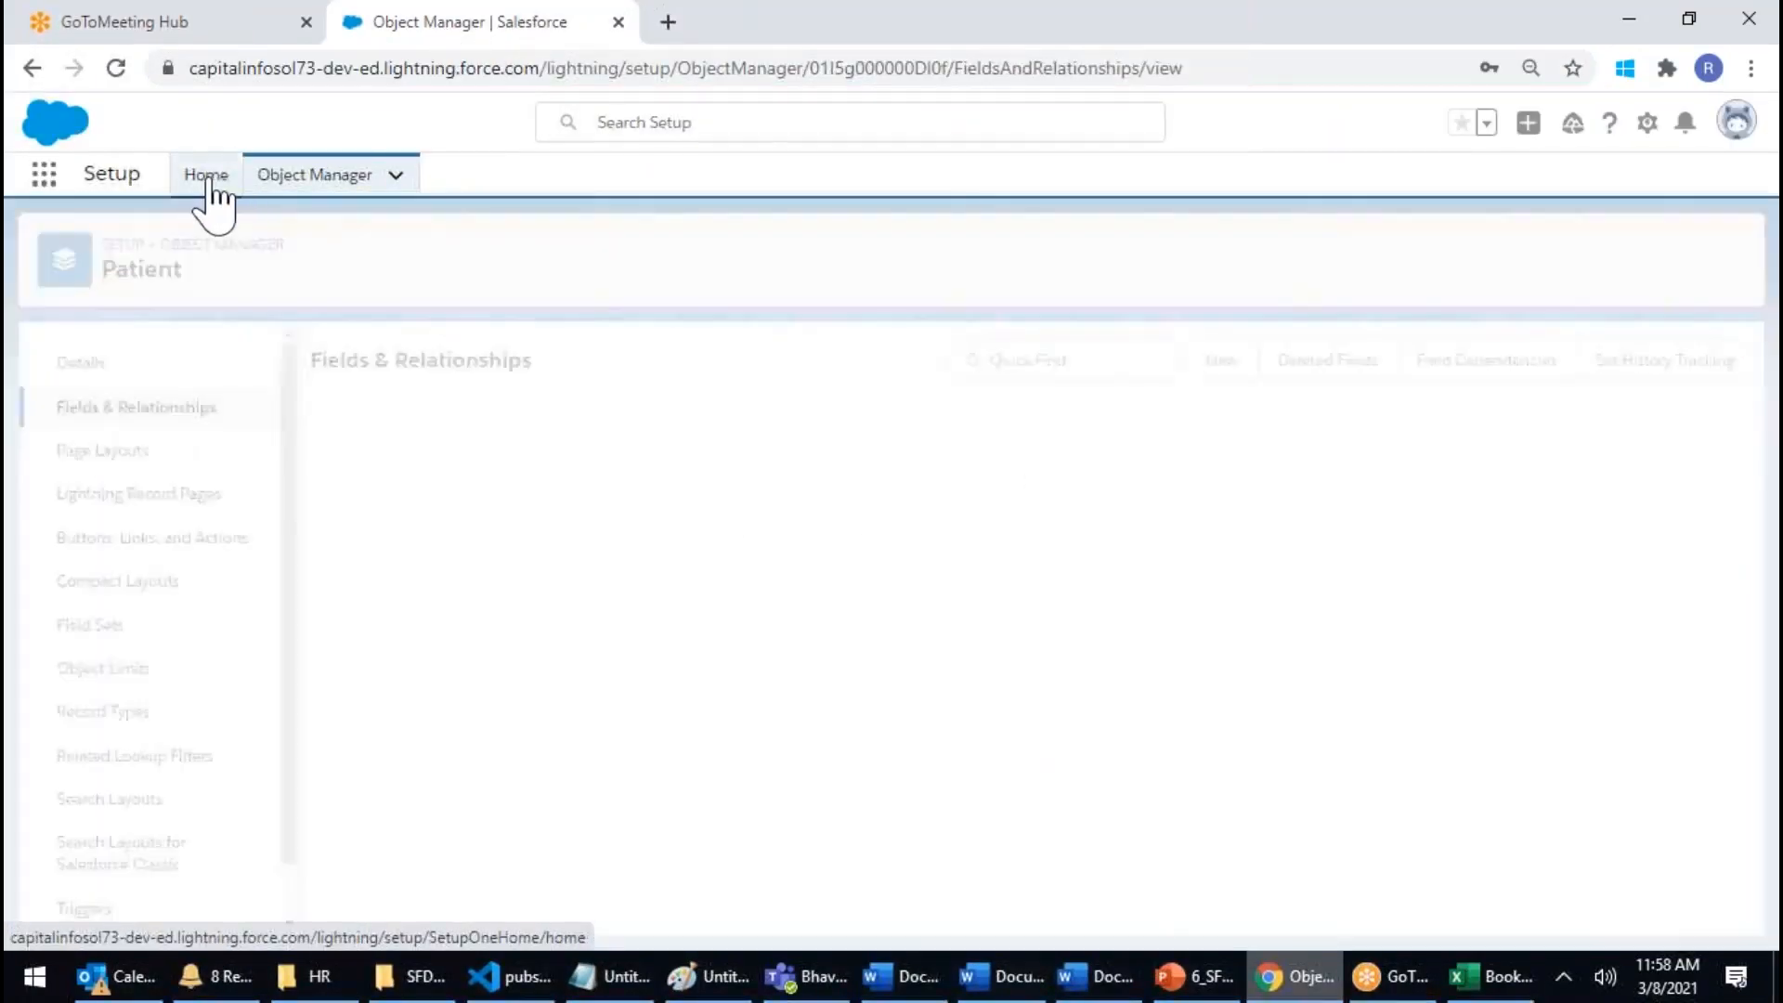
pyautogui.rightClick(209, 186)
pyautogui.click(269, 199)
pyautogui.click(665, 35)
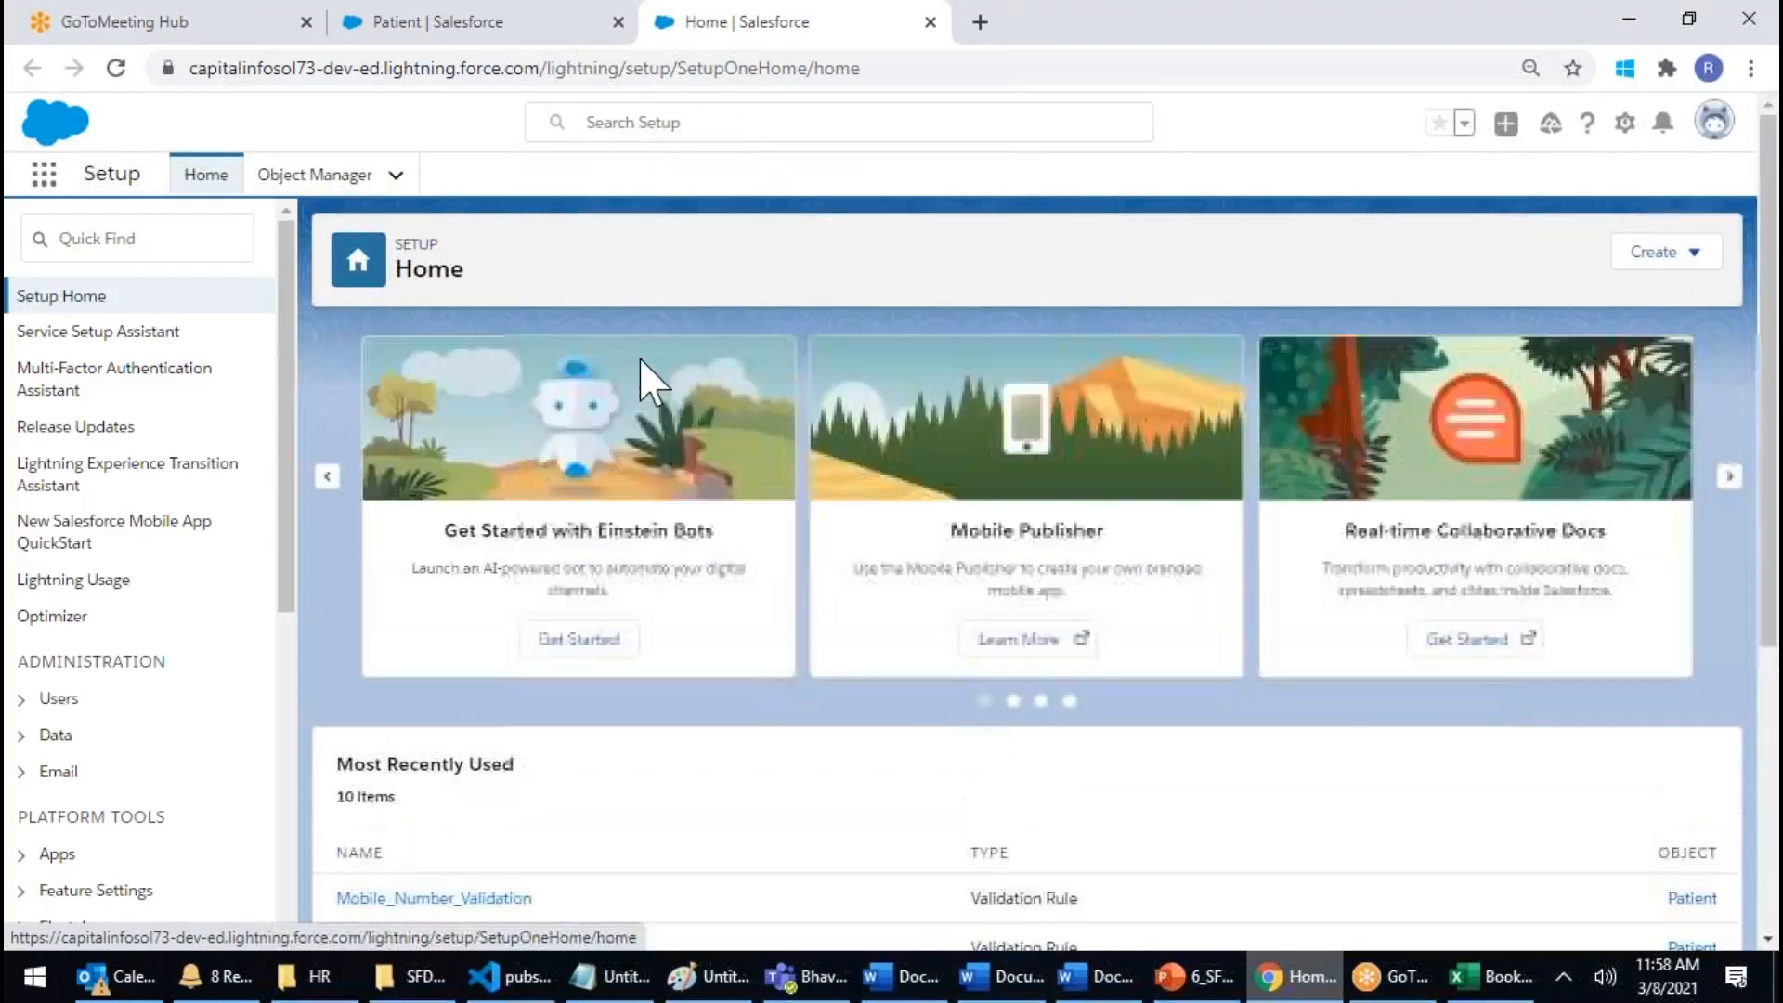
# Step: Open the Hospital Management app from the full list of apps, showing its recently viewed patients
pyautogui.click(42, 191)
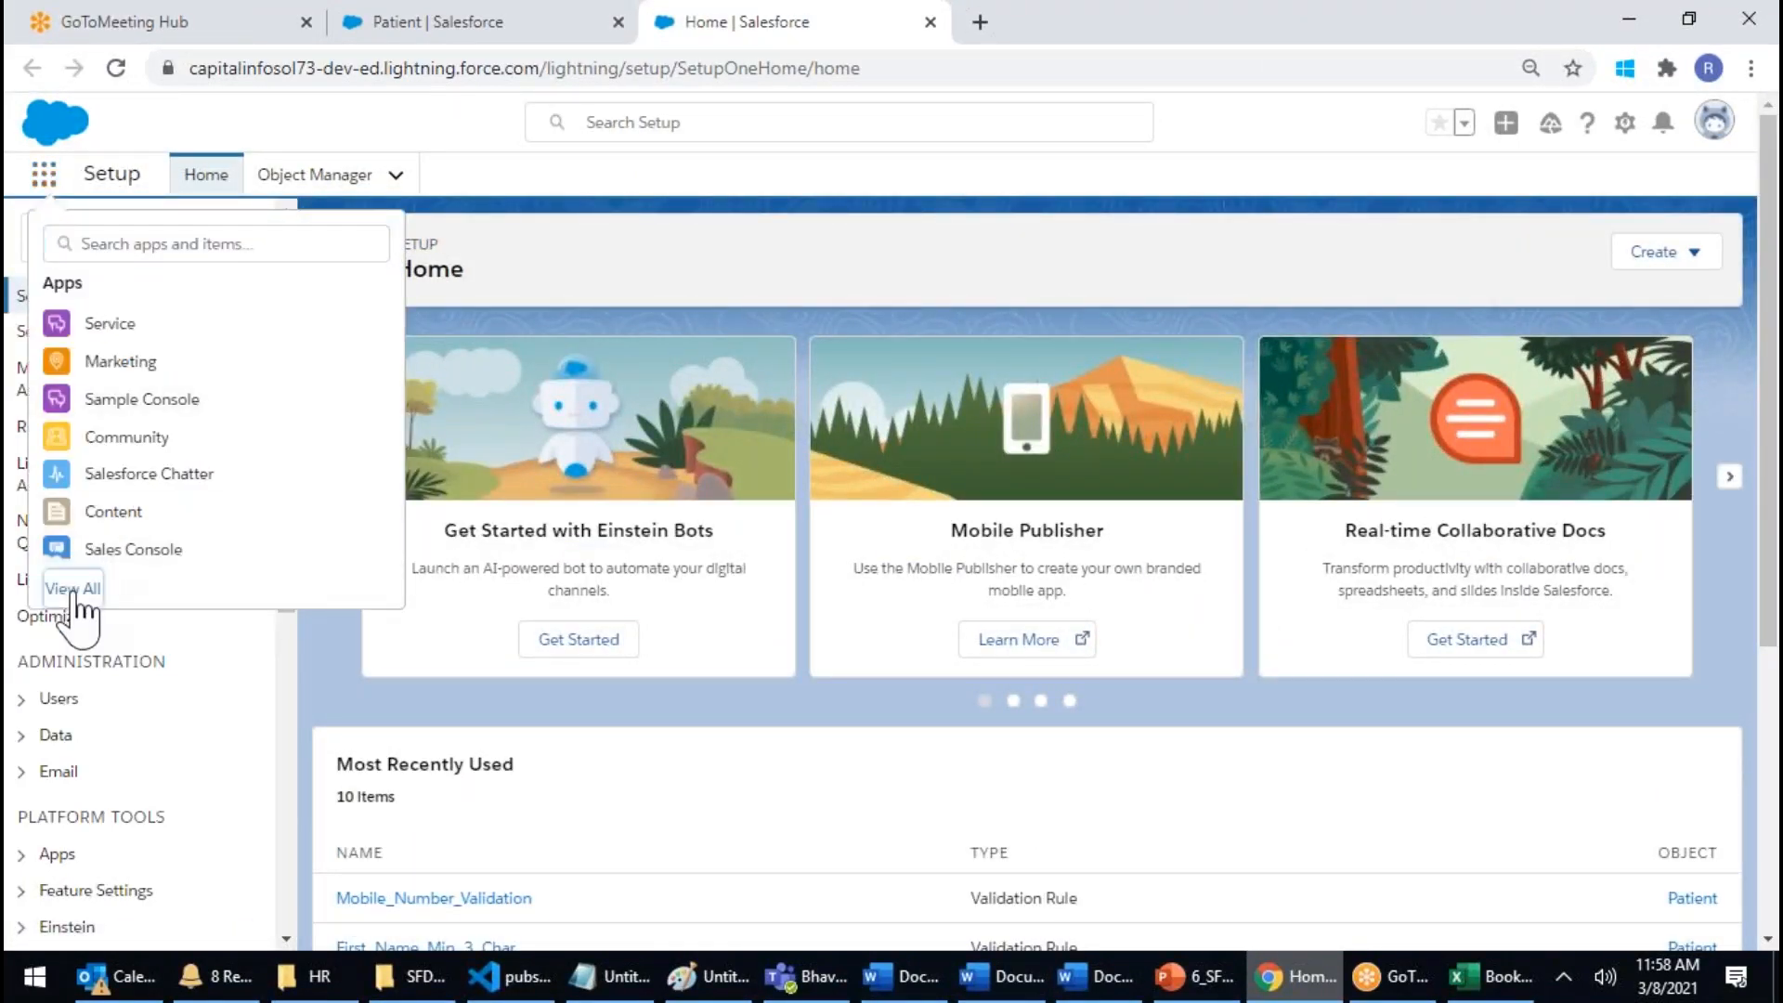
pyautogui.scroll(-4, 796, 595)
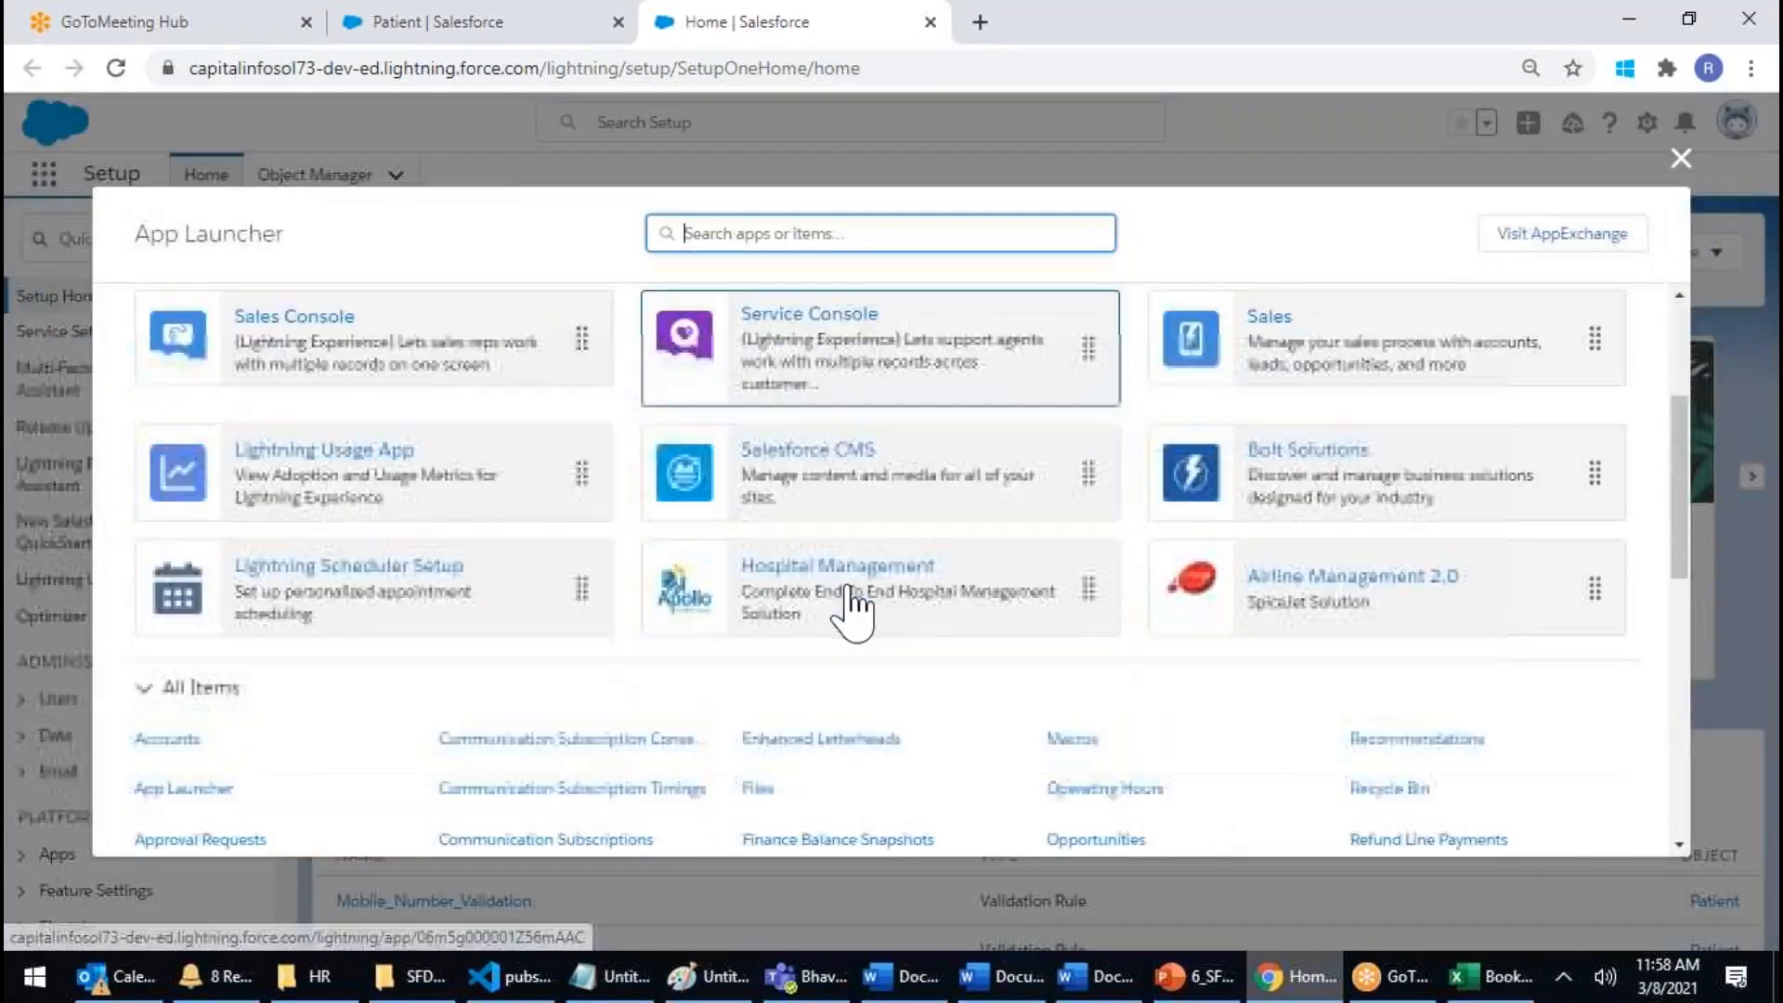
pyautogui.click(804, 457)
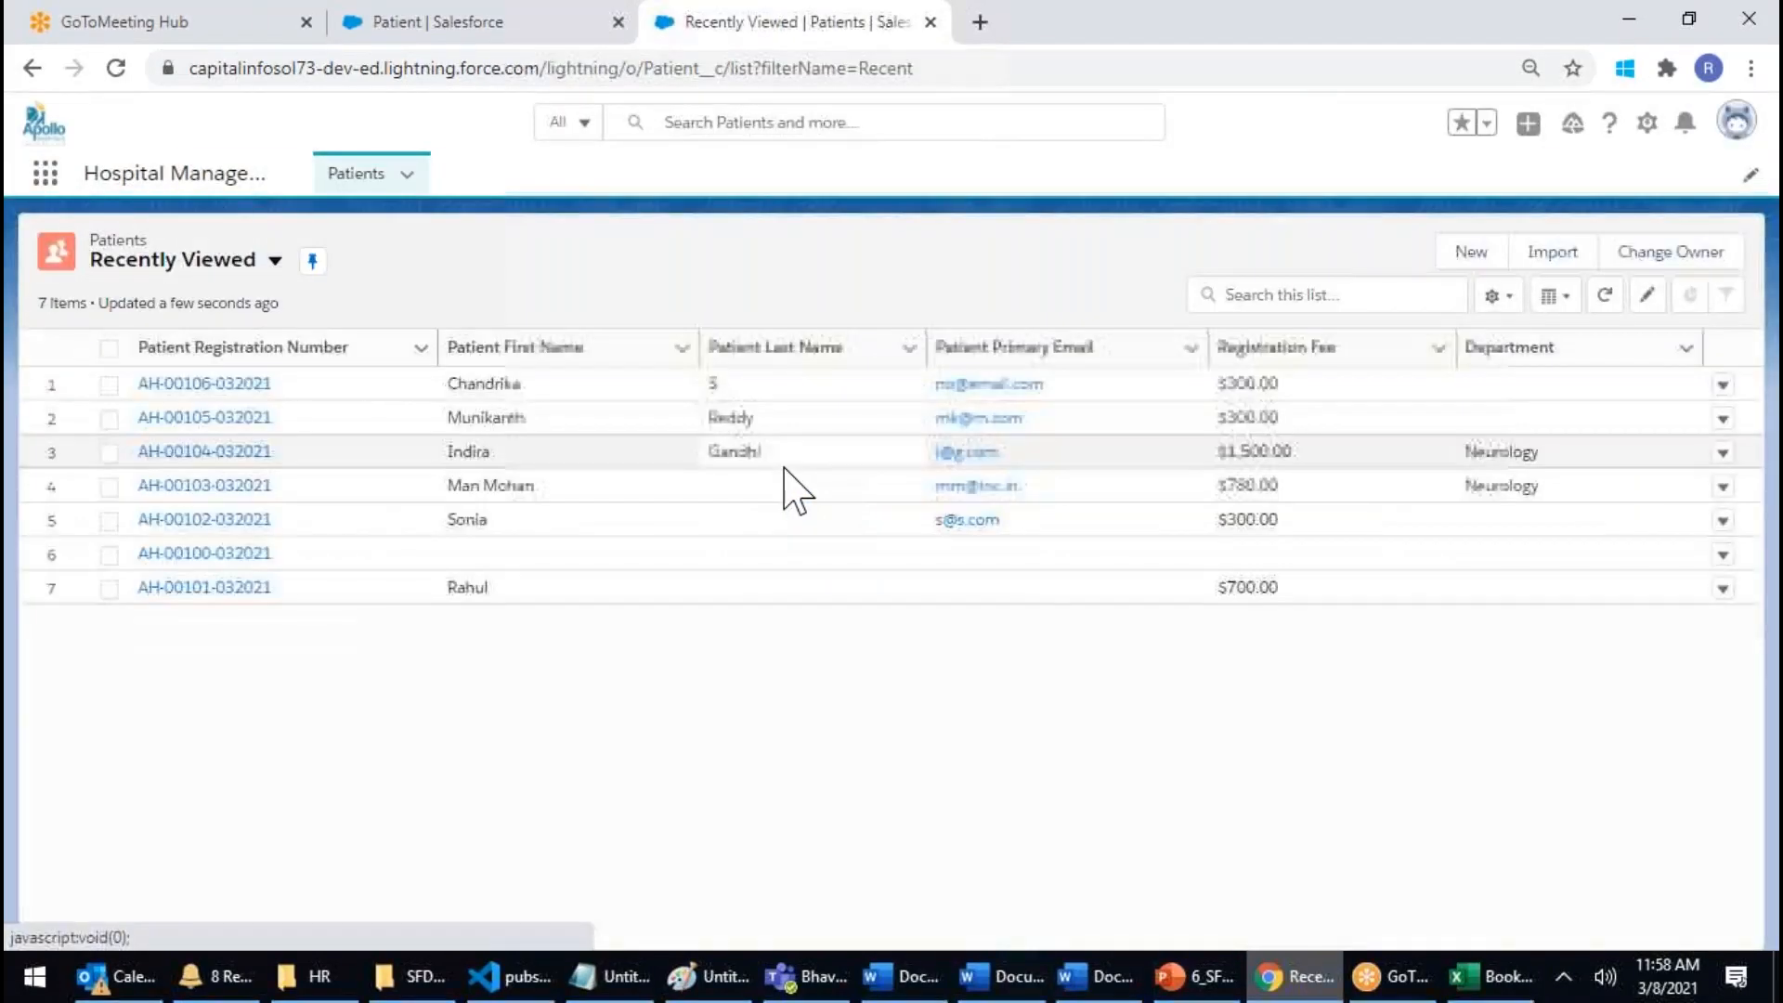
pyautogui.scroll(2, 261, 382)
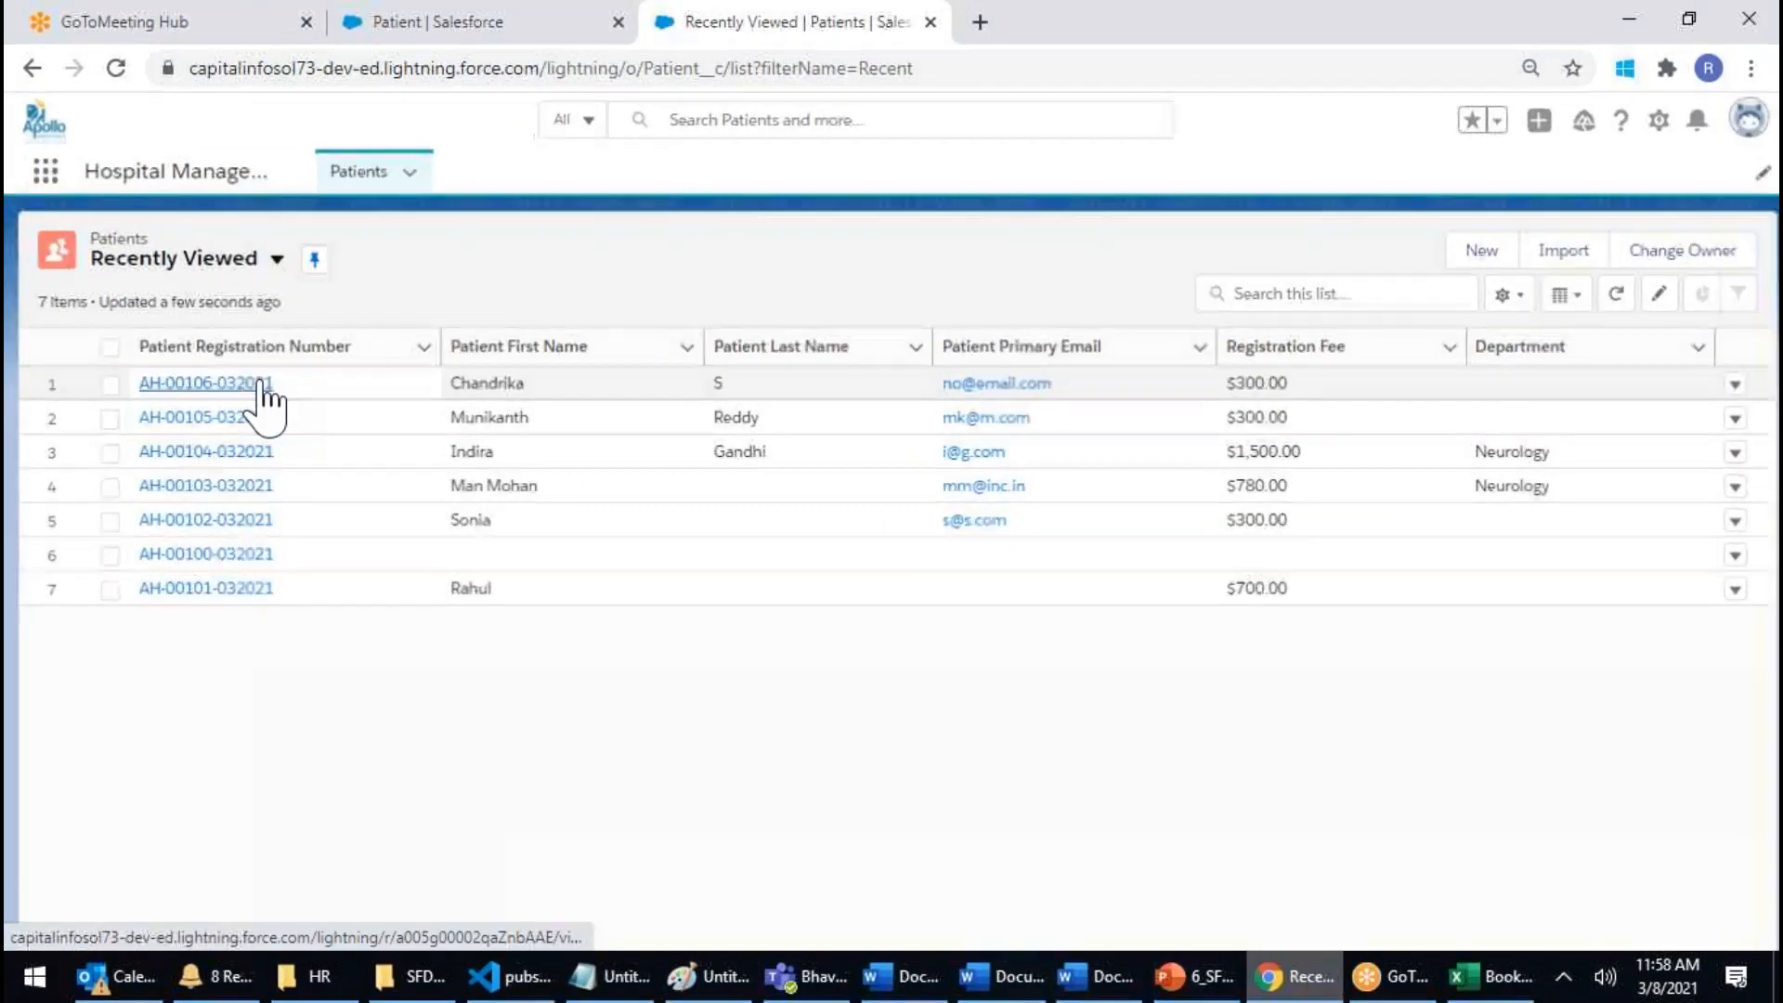
pyautogui.scroll(-1, 261, 383)
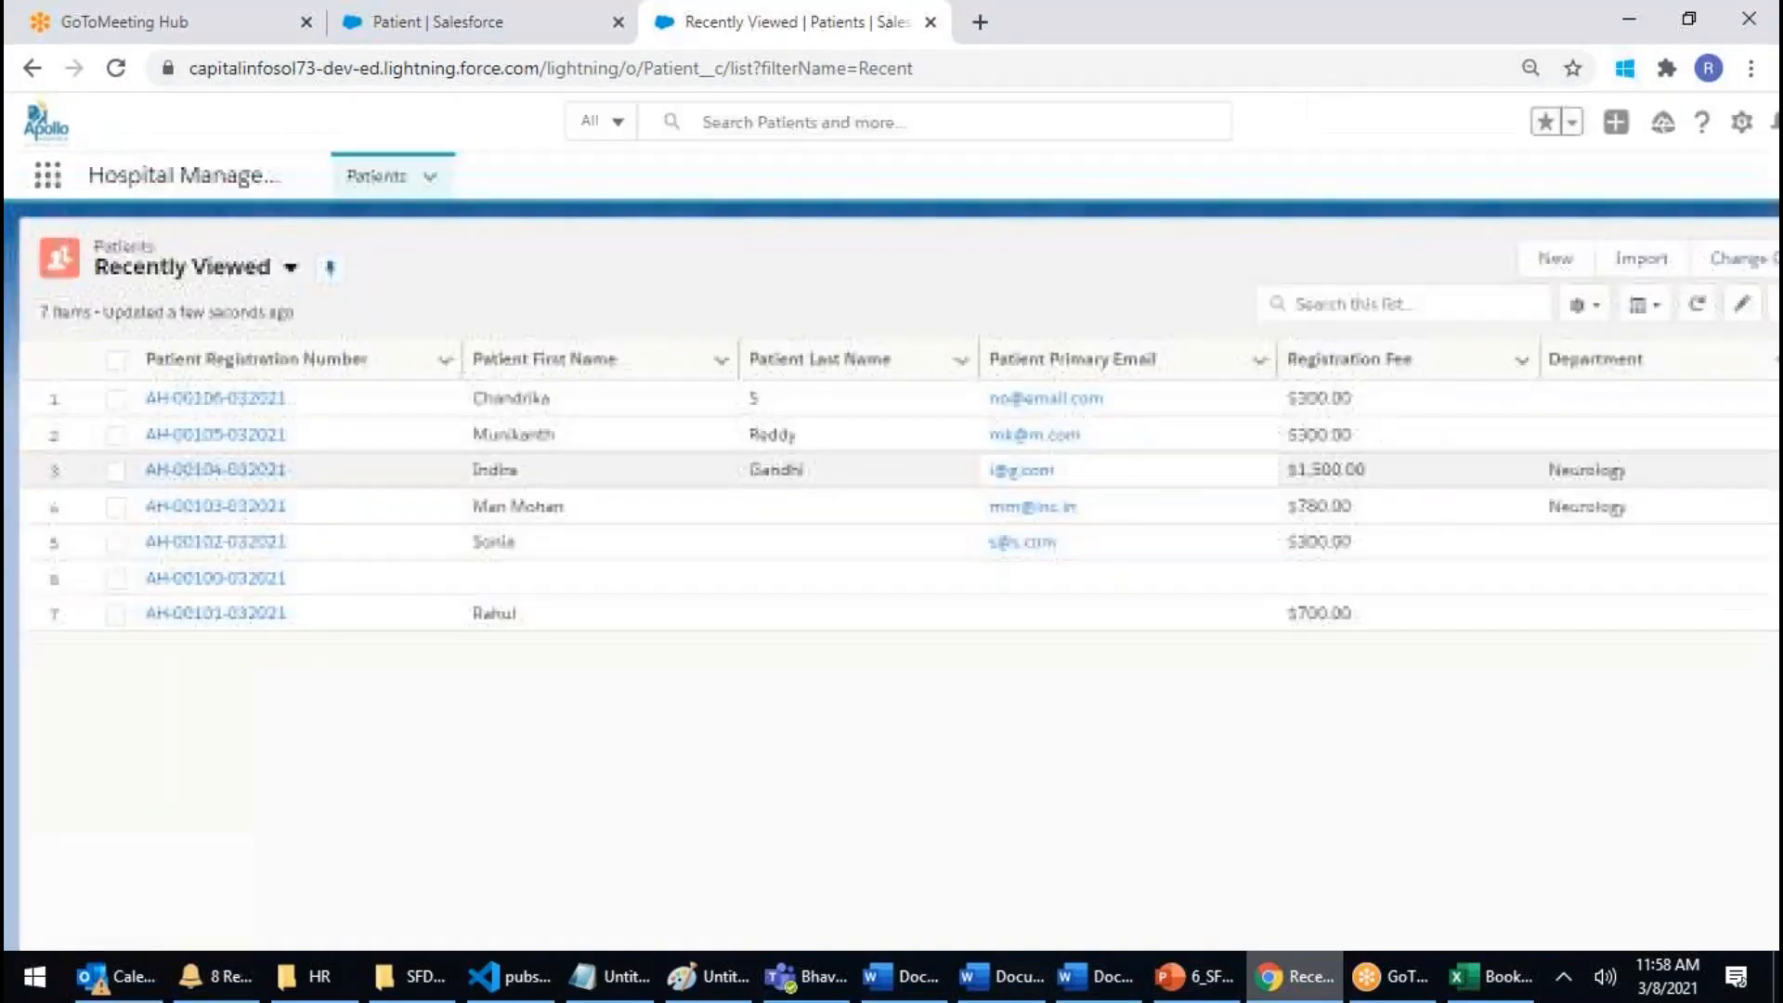
# Step: Start a new Normal Walk In Patient record and enter a two-letter patient first name
pyautogui.click(1534, 260)
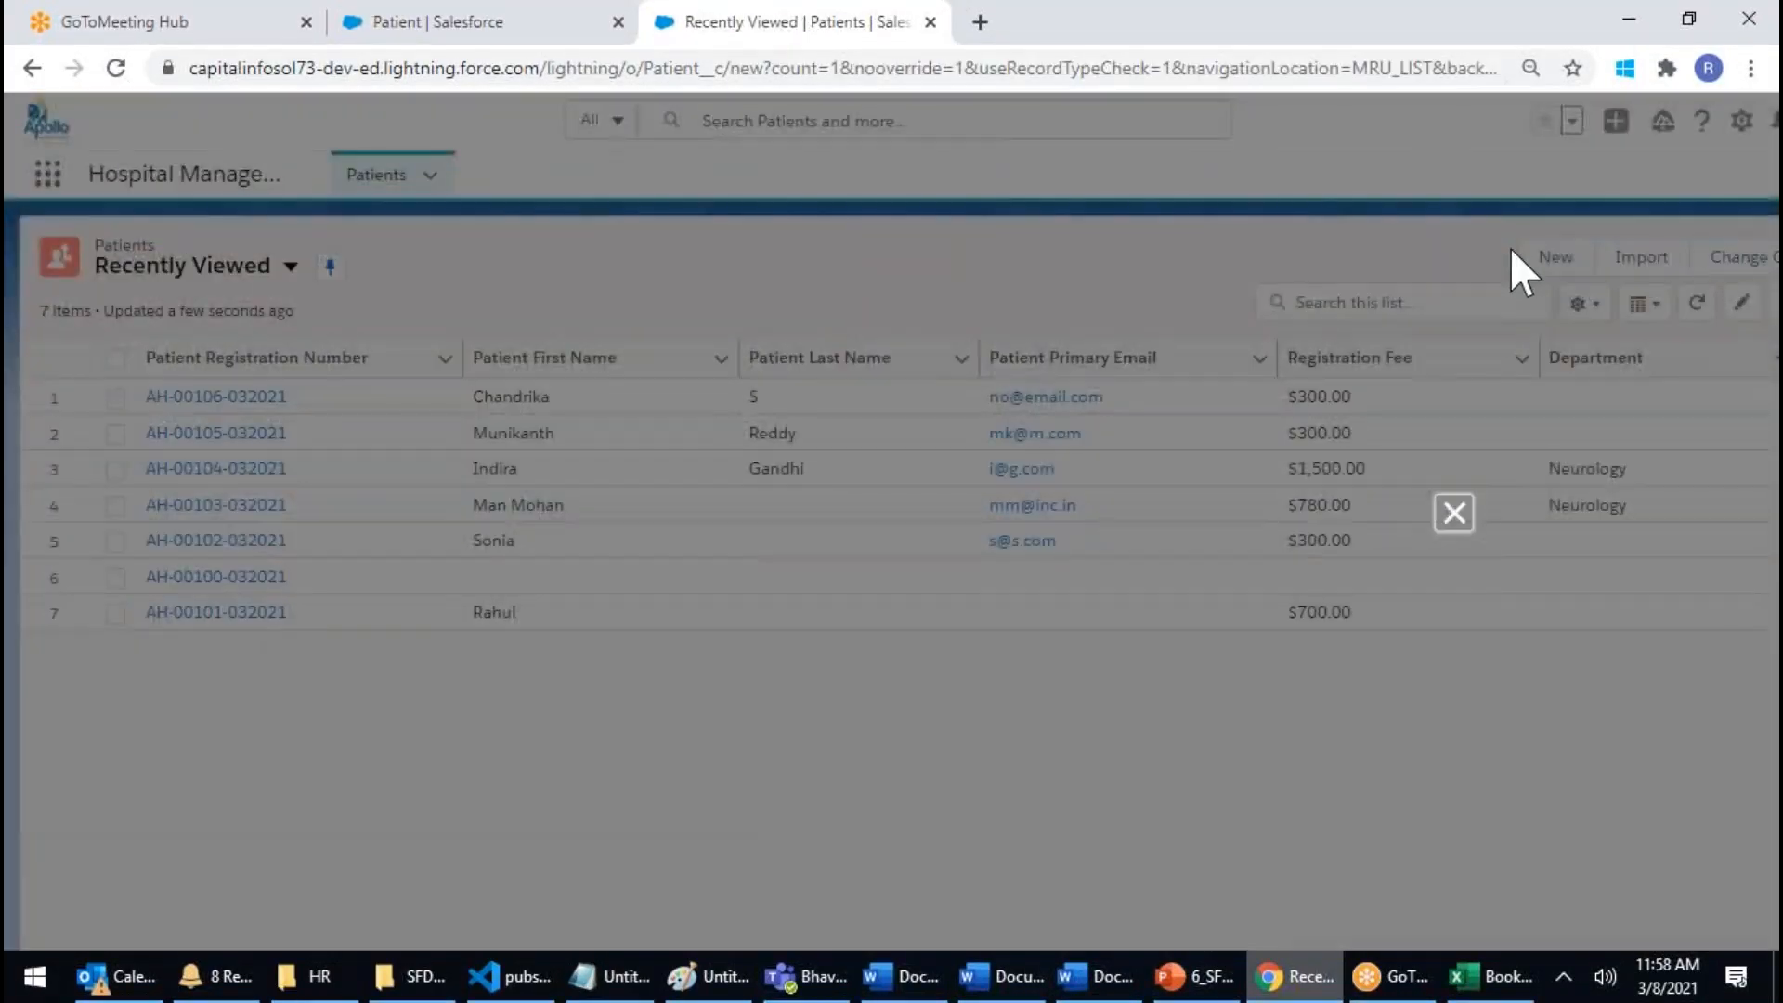
pyautogui.click(1406, 699)
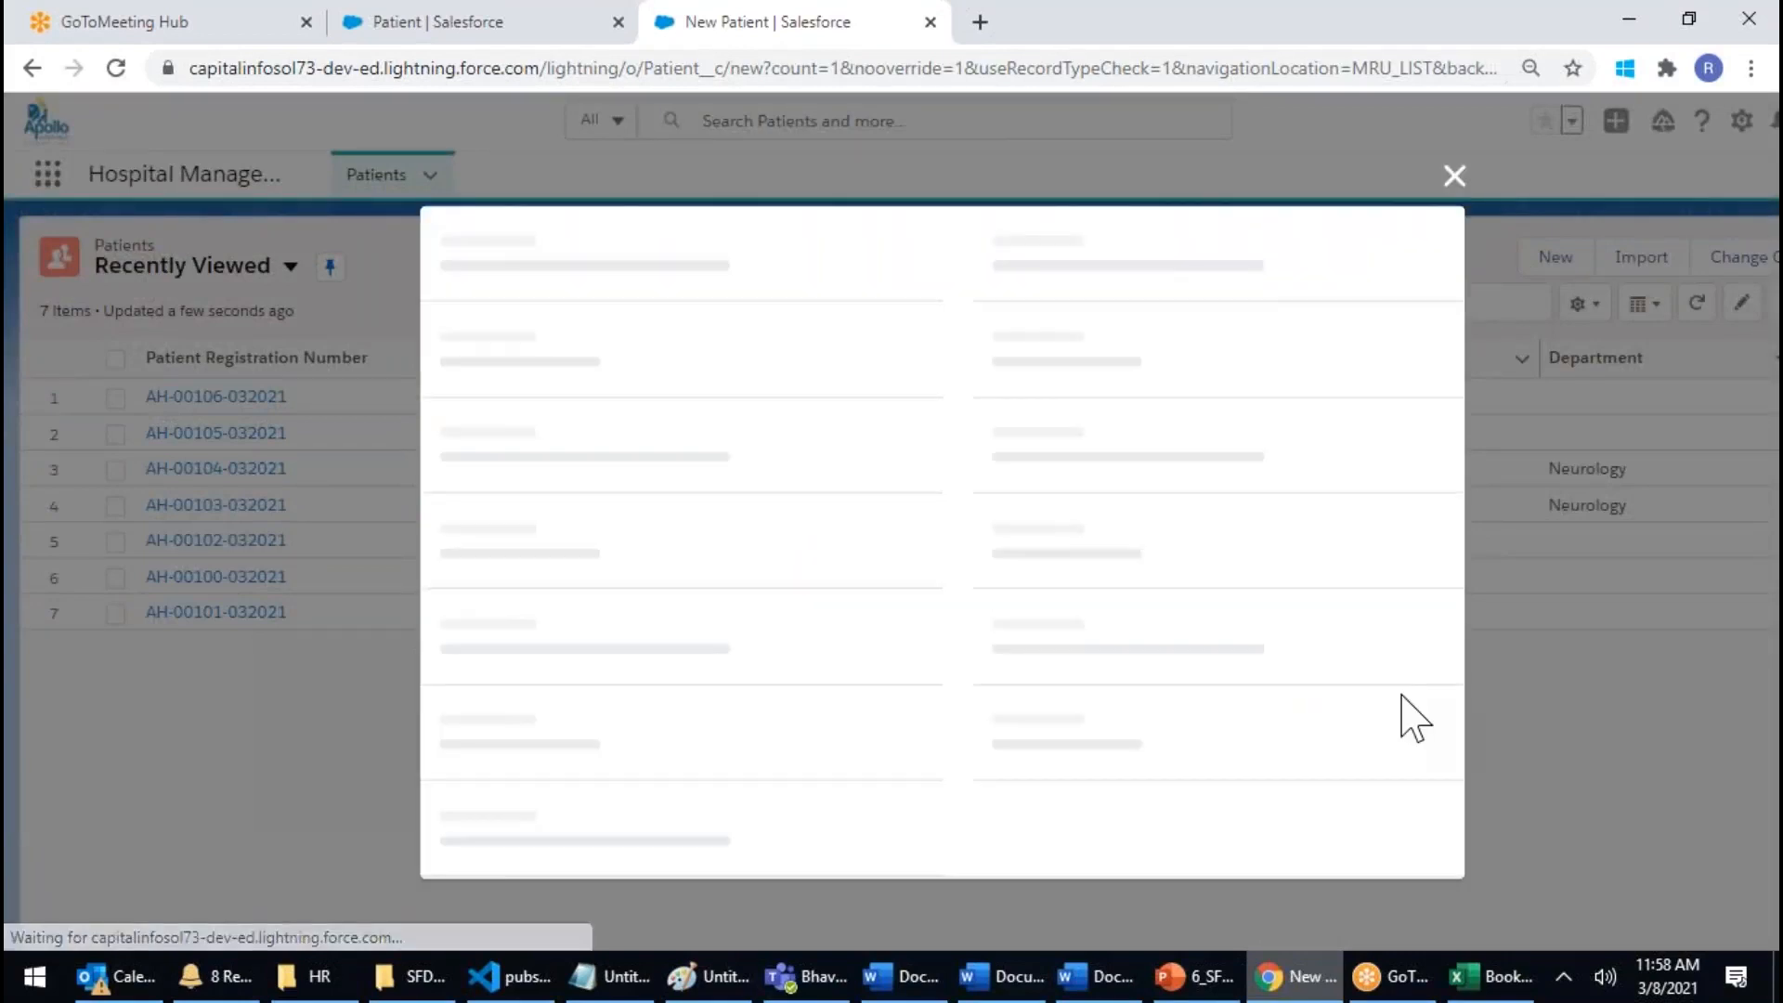
pyautogui.click(532, 407)
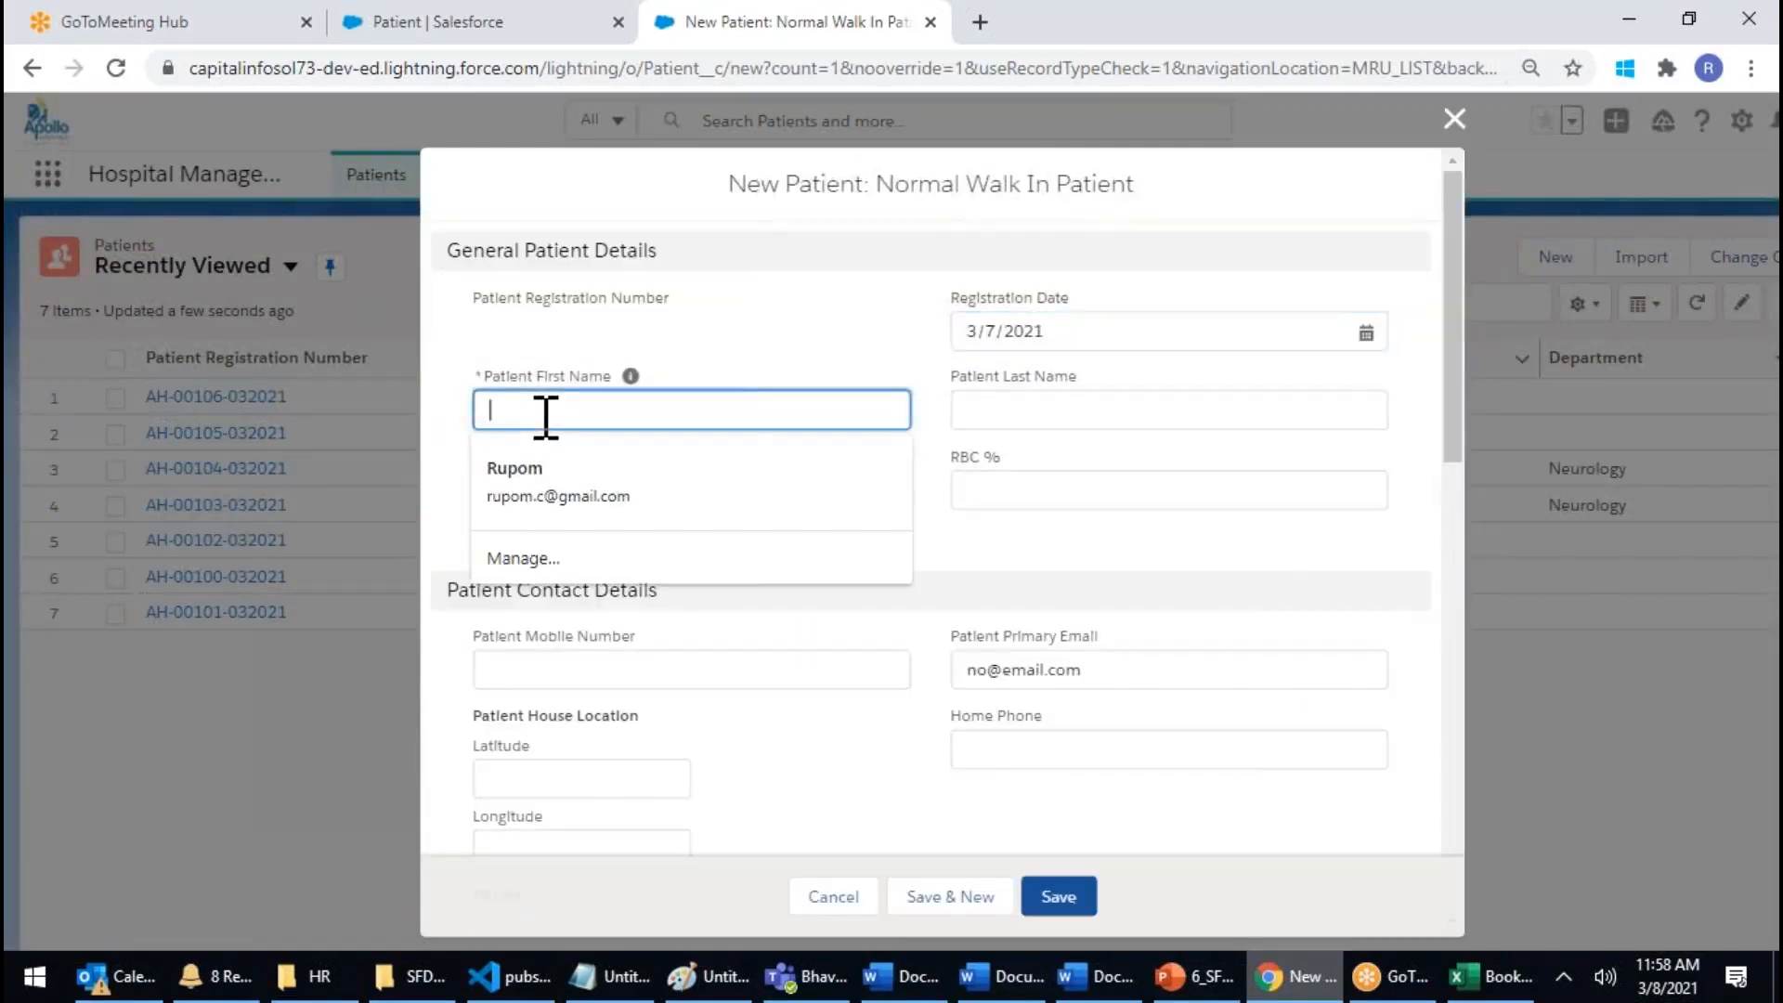
pyautogui.write('RB')
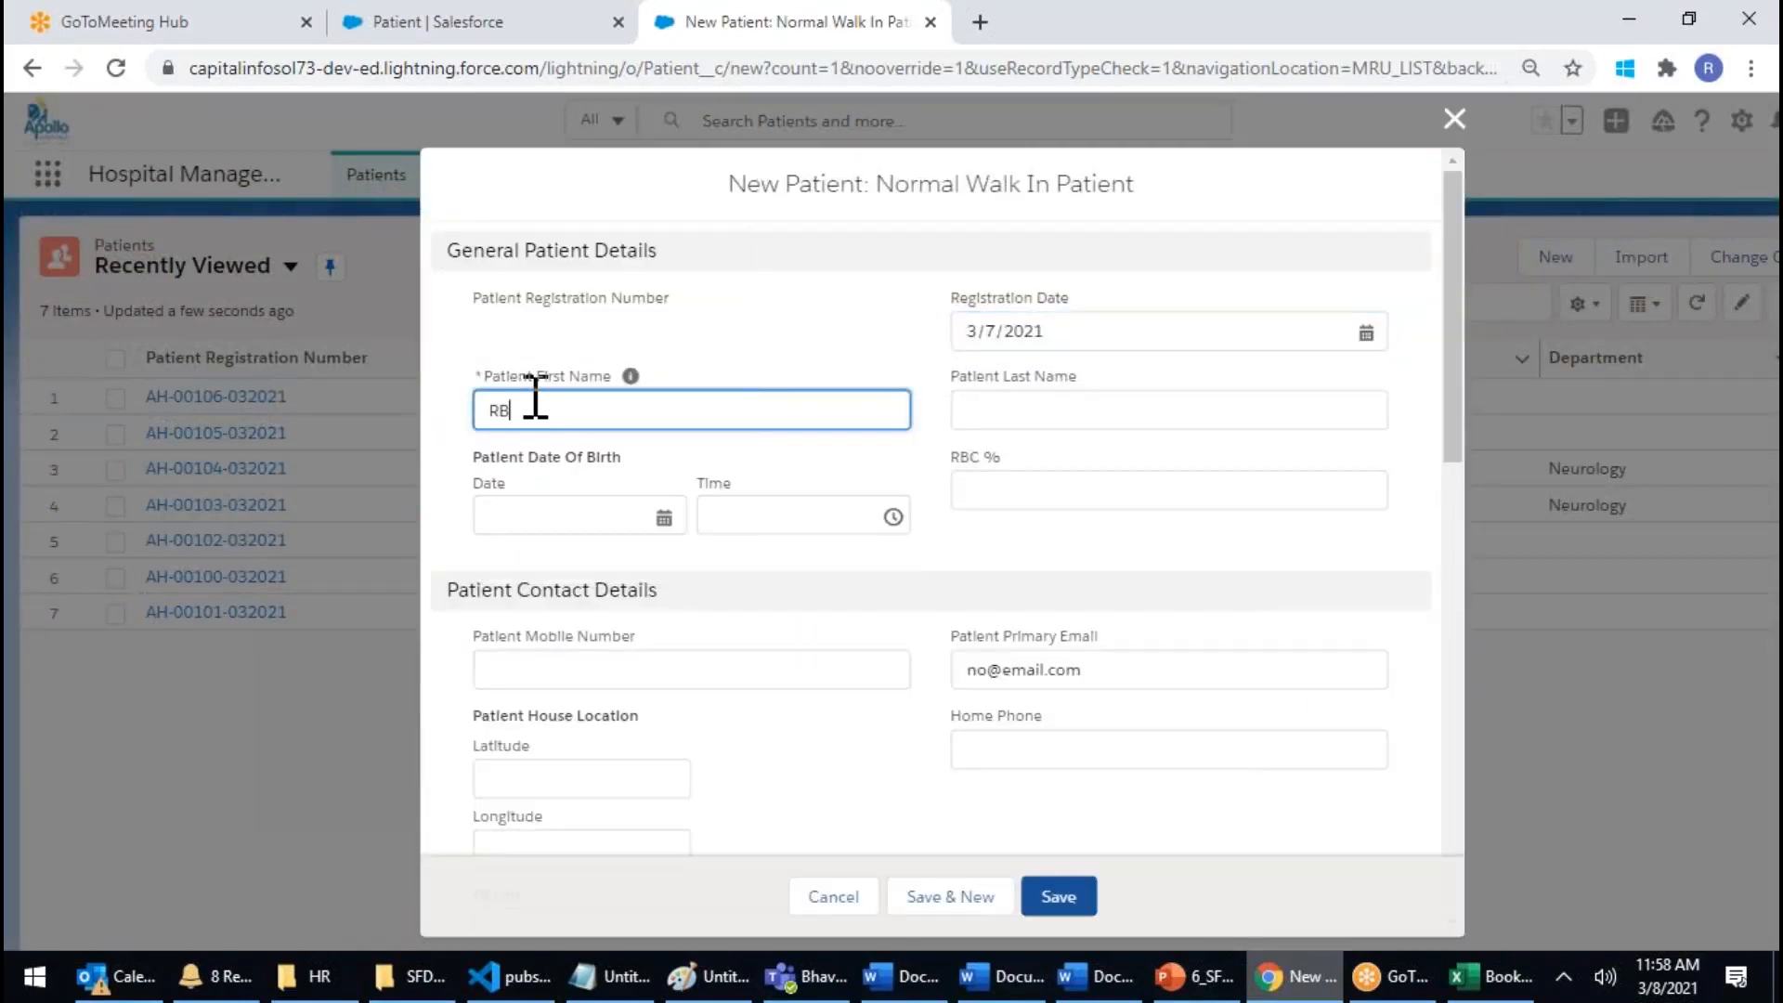
# Step: Enter the patient's last name in the new patient record
pyautogui.click(1001, 406)
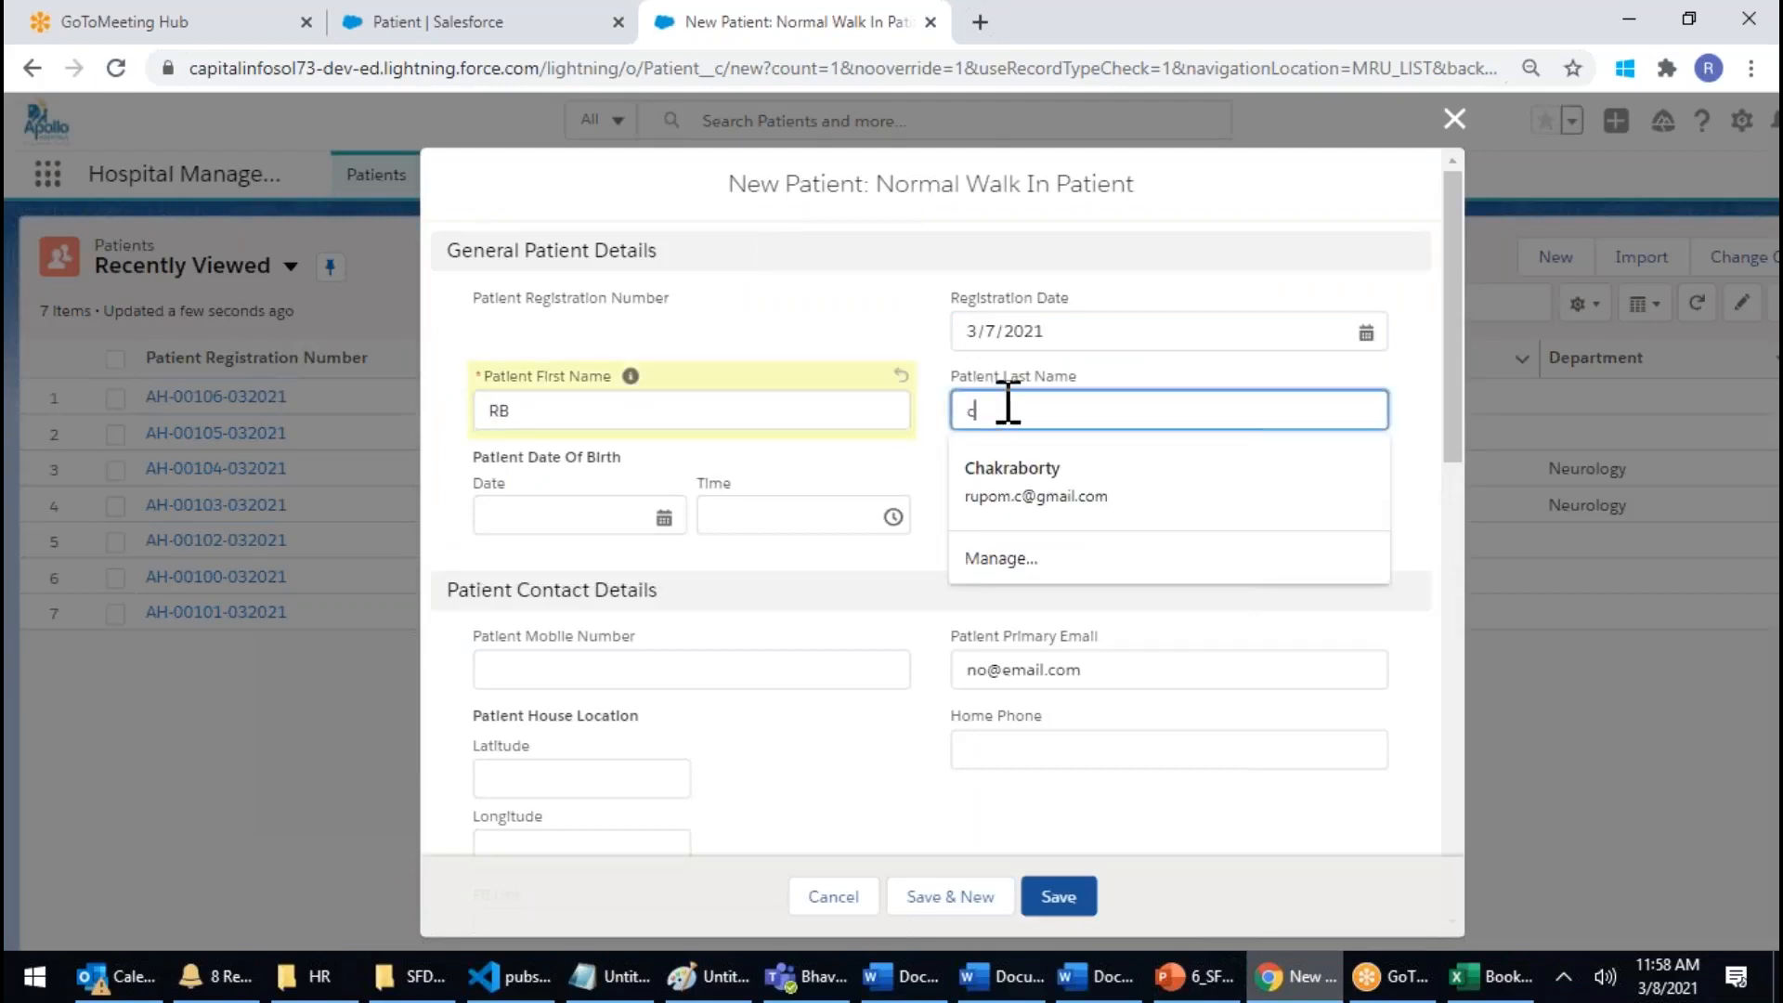
pyautogui.write('cH')
pyautogui.press('BackSpace')
pyautogui.press('BackSpace')
pyautogui.write('c')
pyautogui.click(788, 481)
pyautogui.click(861, 604)
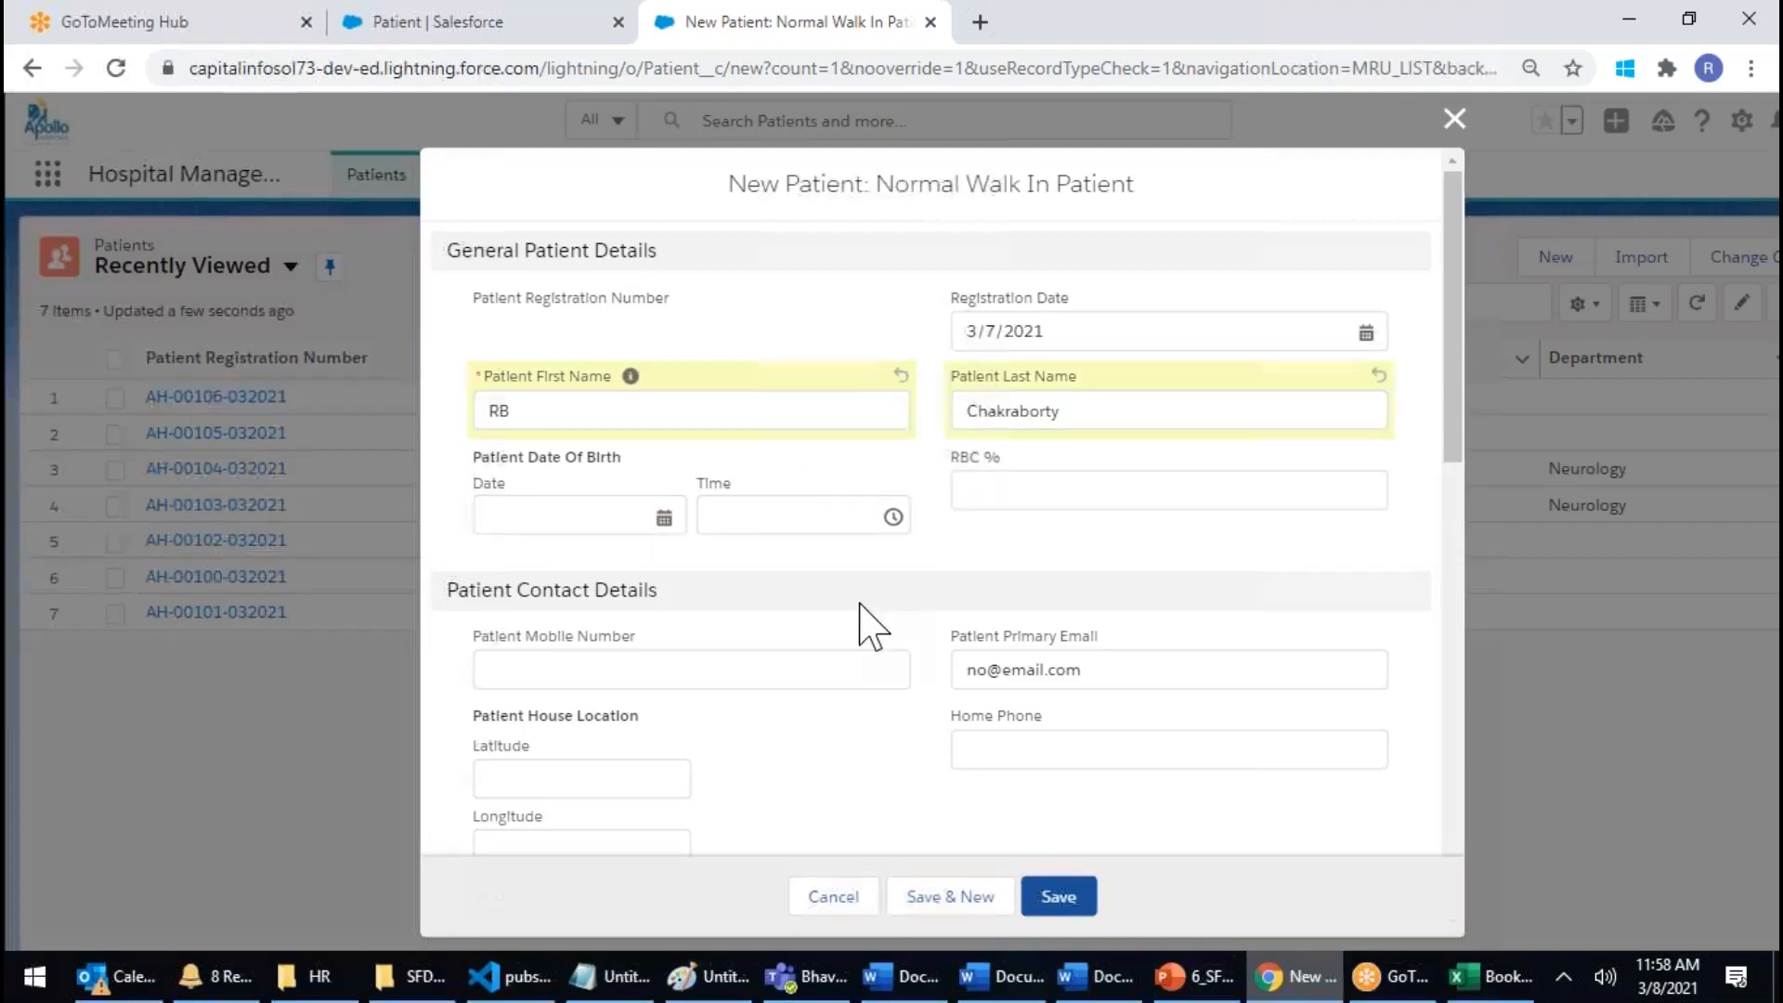
# Step: Set the RBC % to 78, try to save the patient record, and read the first name validation message
pyautogui.click(1024, 493)
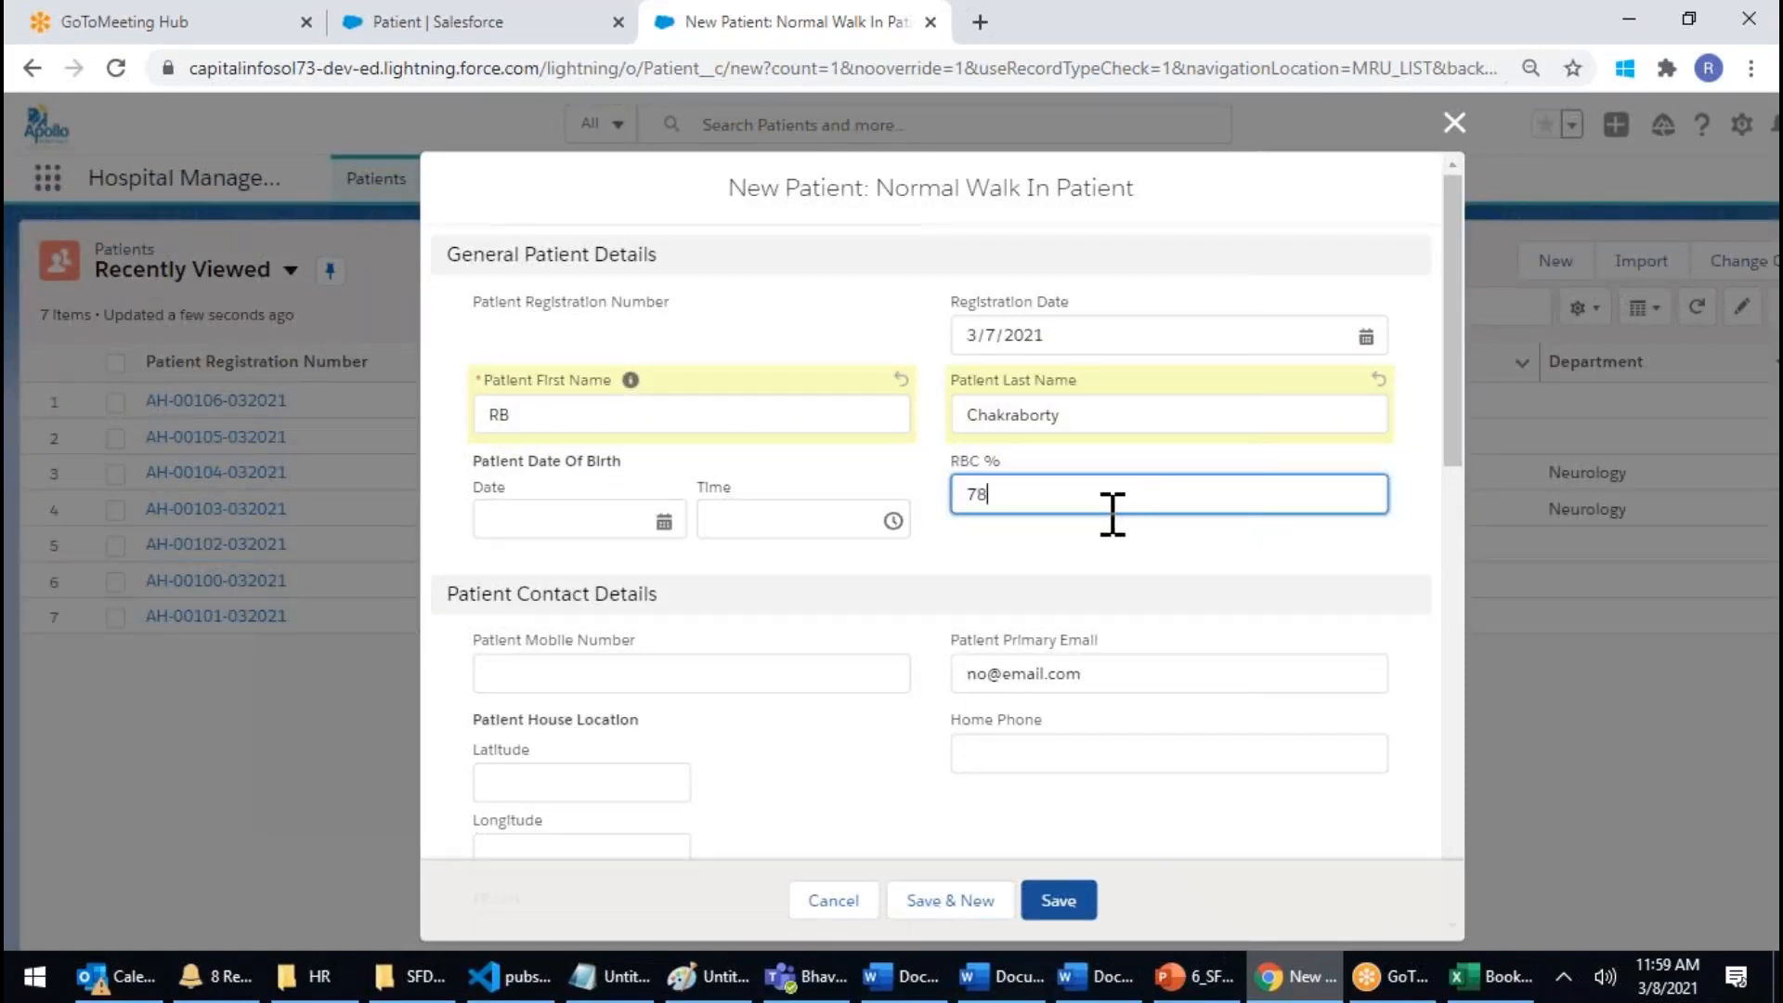
pyautogui.click(1068, 902)
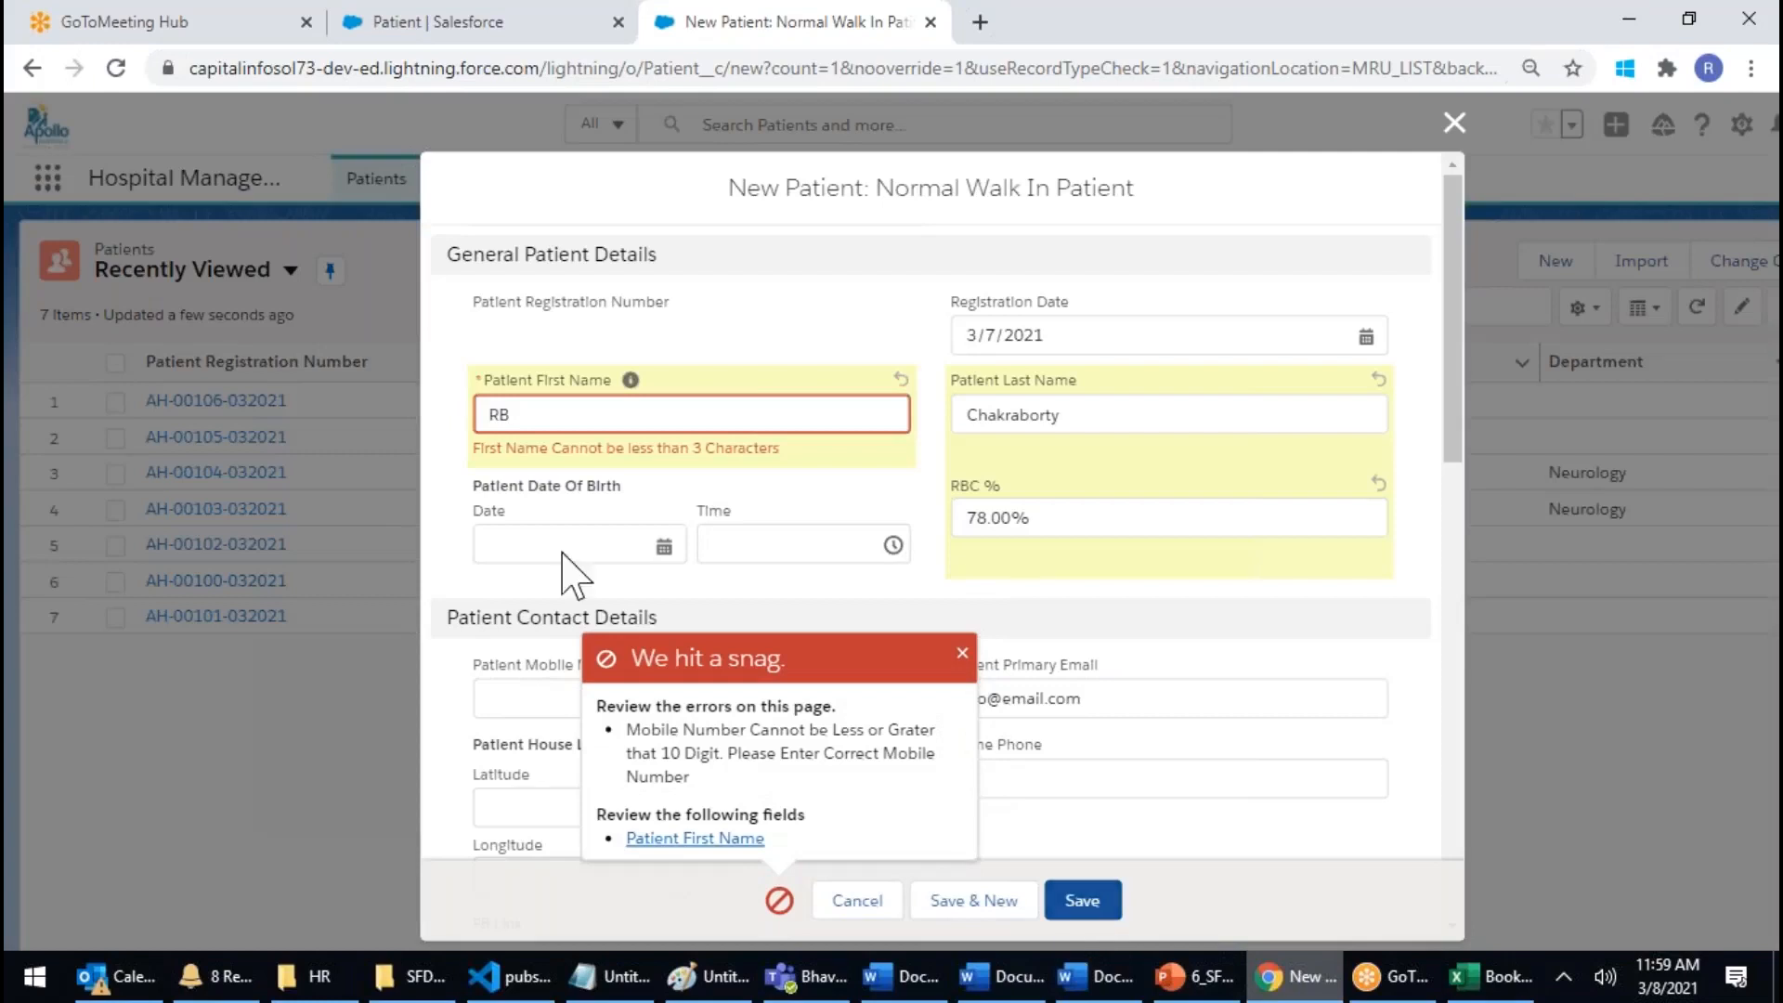
pyautogui.moveTo(785, 449); pyautogui.dragTo(456, 448)
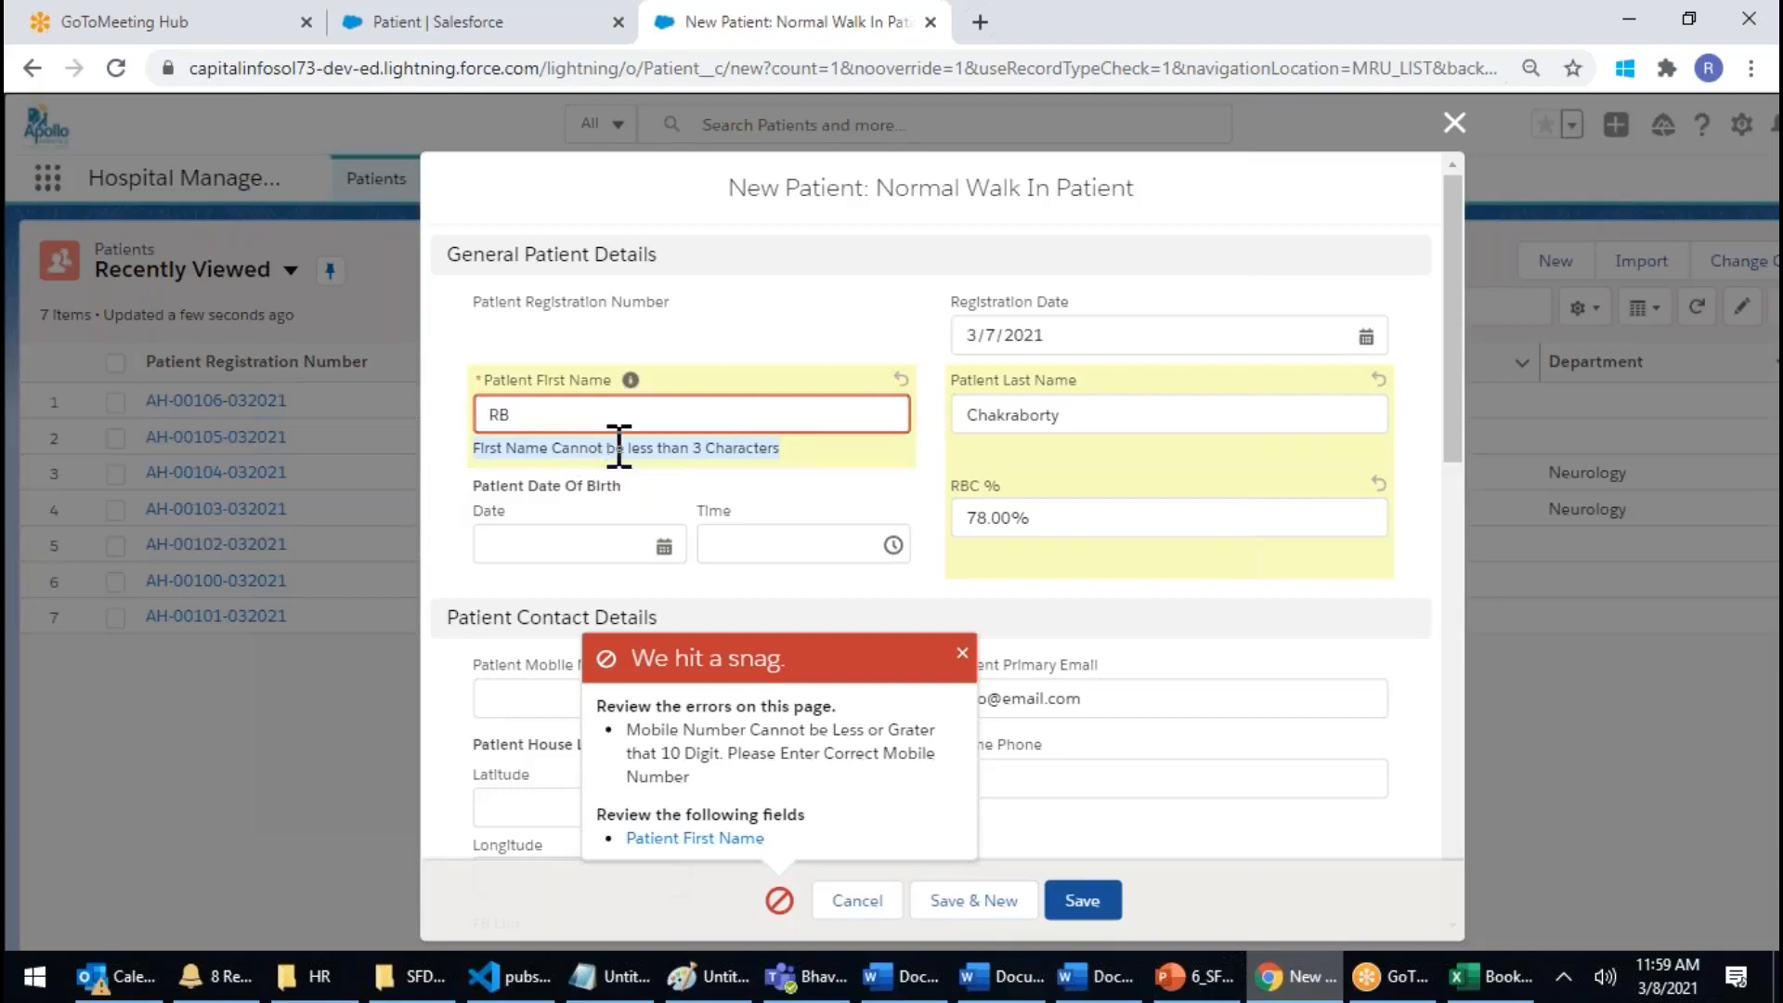
# Step: Replace the two-letter patient first name with a full first name longer than three characters
pyautogui.click(576, 420)
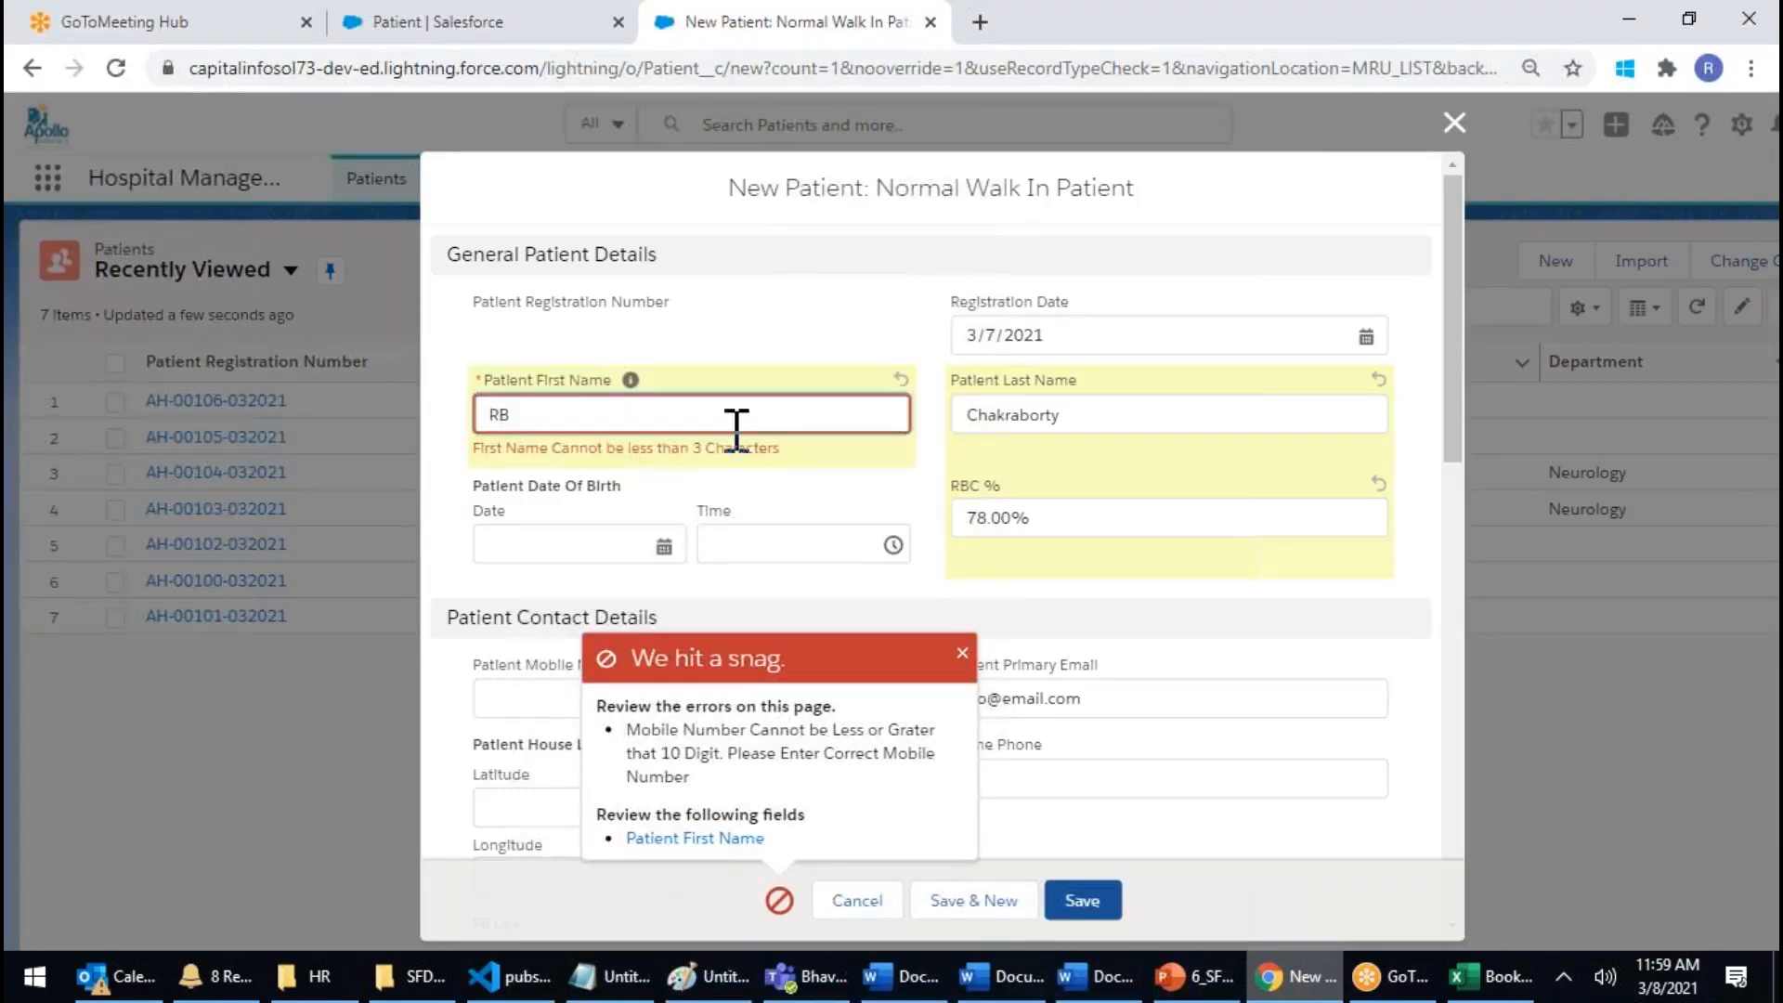
pyautogui.press('BackSpace')
pyautogui.write('anjan')
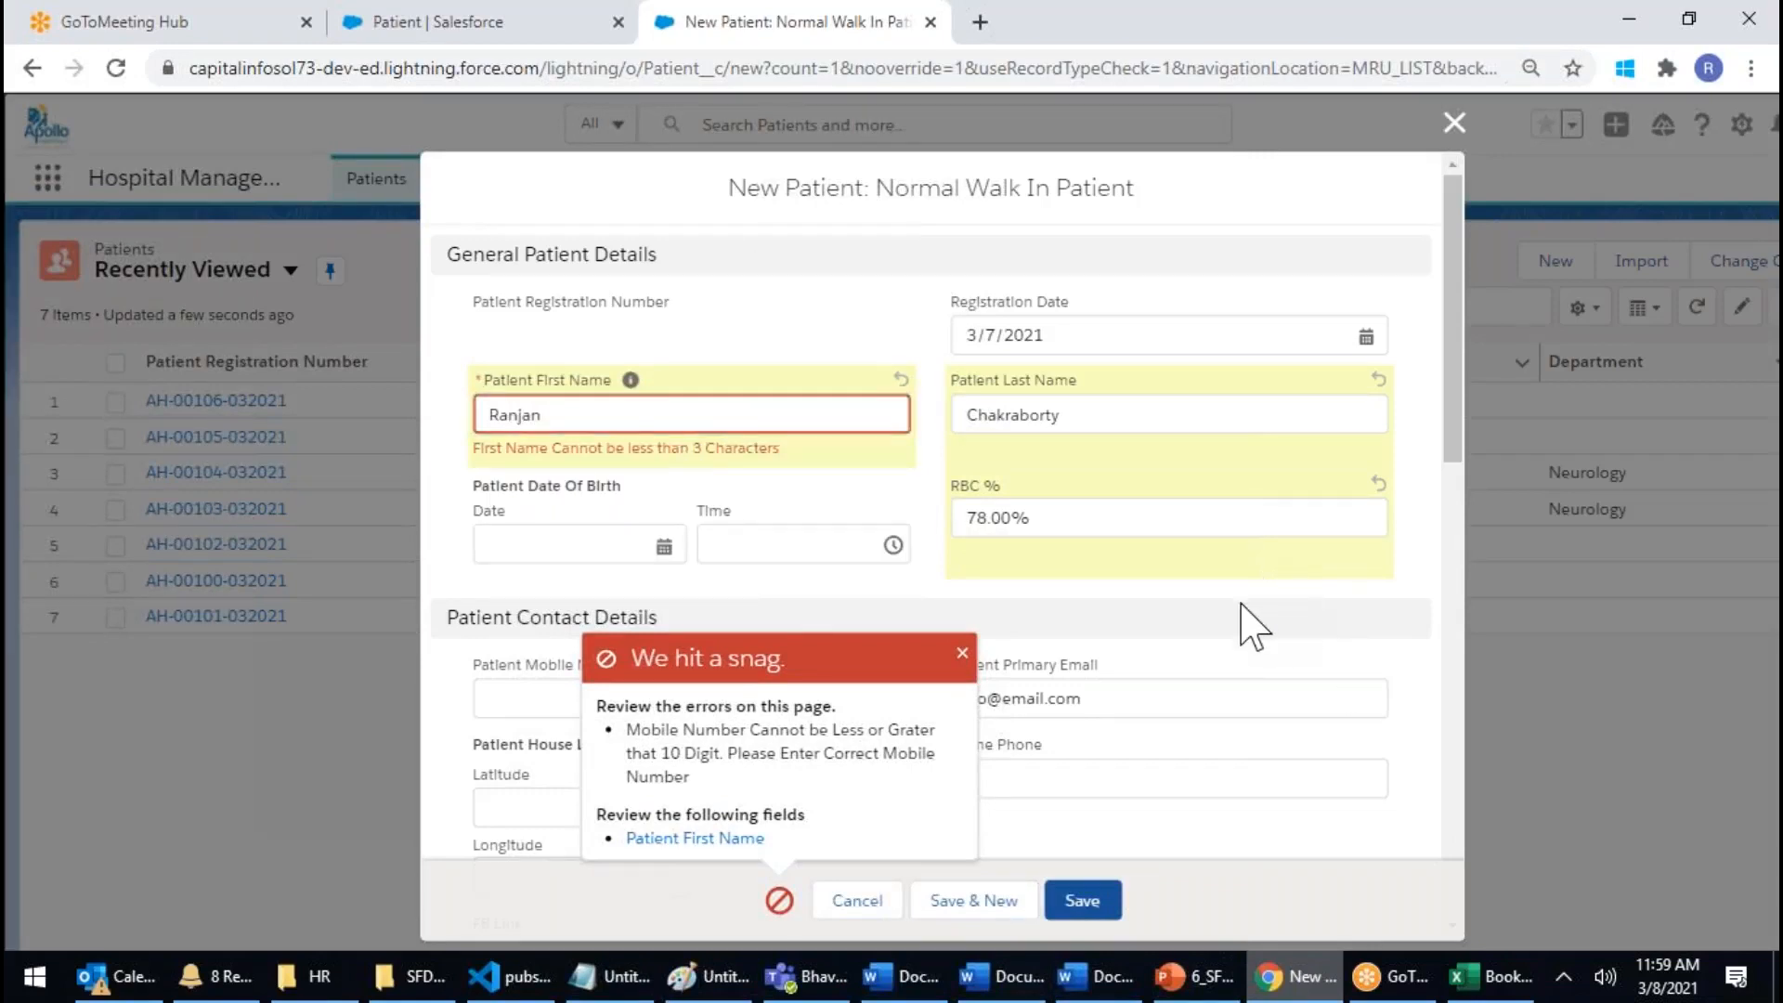
# Step: Close the error list, enter a five-digit Patient Mobile Number, and try to save the record
pyautogui.moveTo(627, 729); pyautogui.dragTo(898, 754)
pyautogui.click(501, 698)
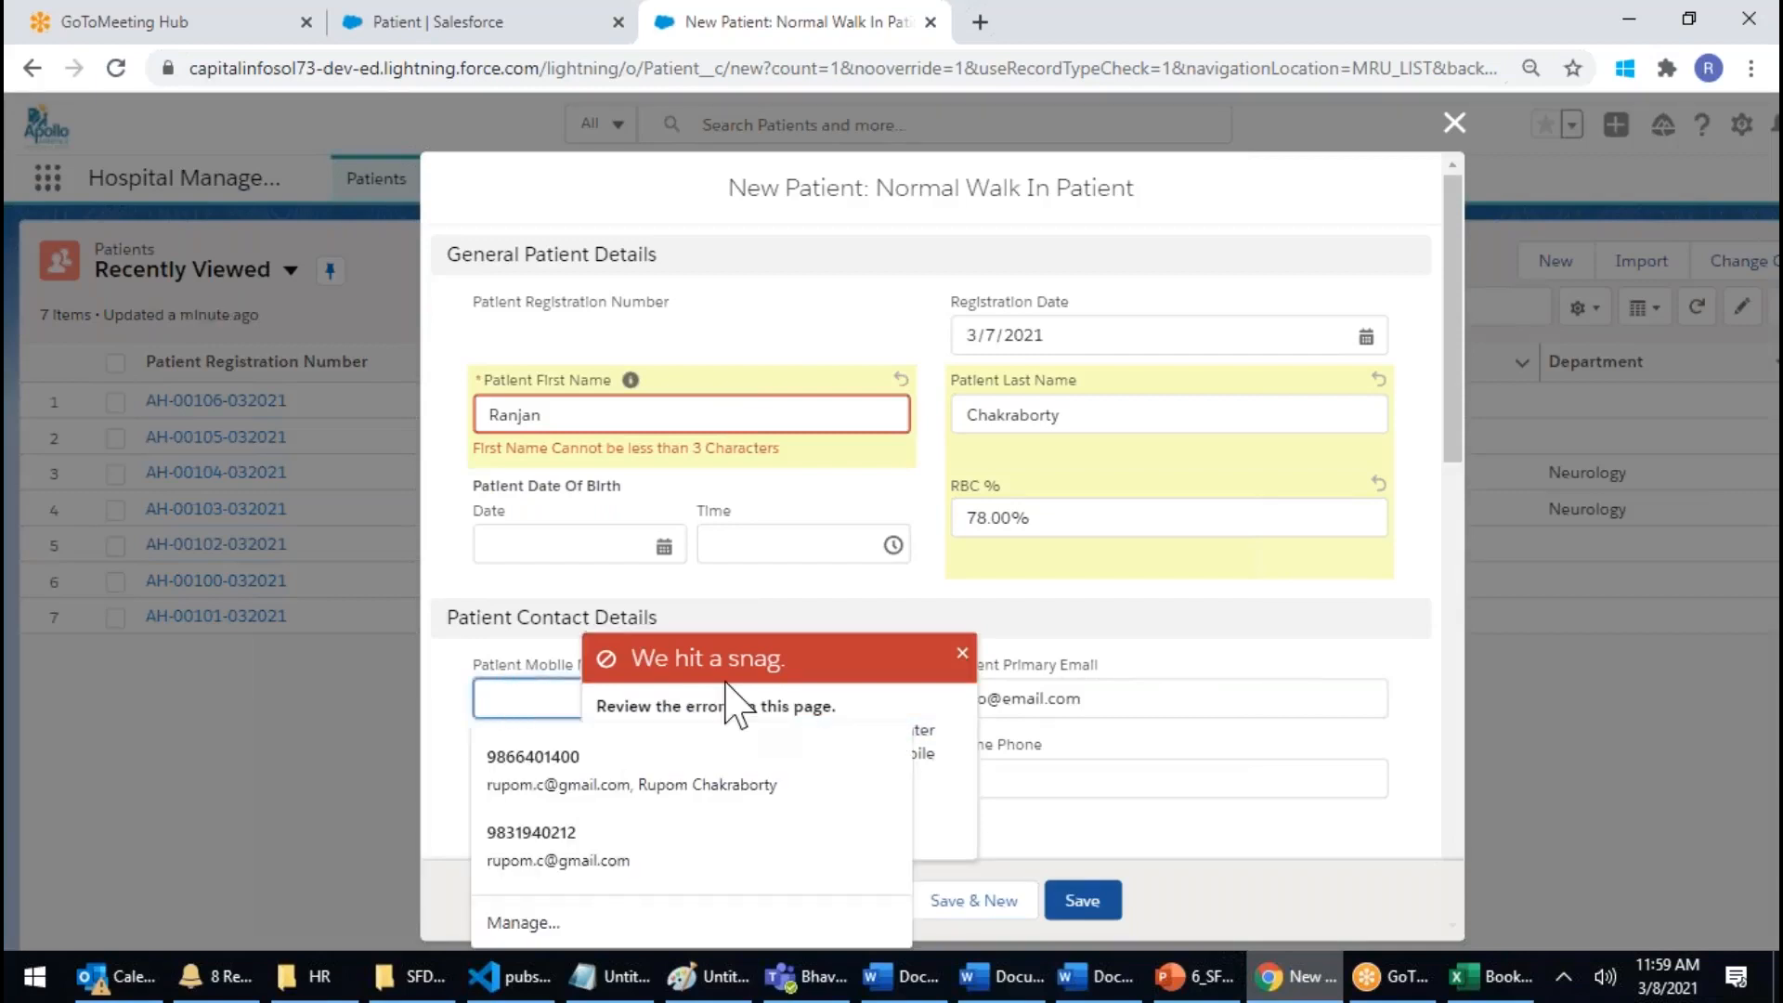
pyautogui.click(962, 653)
pyautogui.click(622, 698)
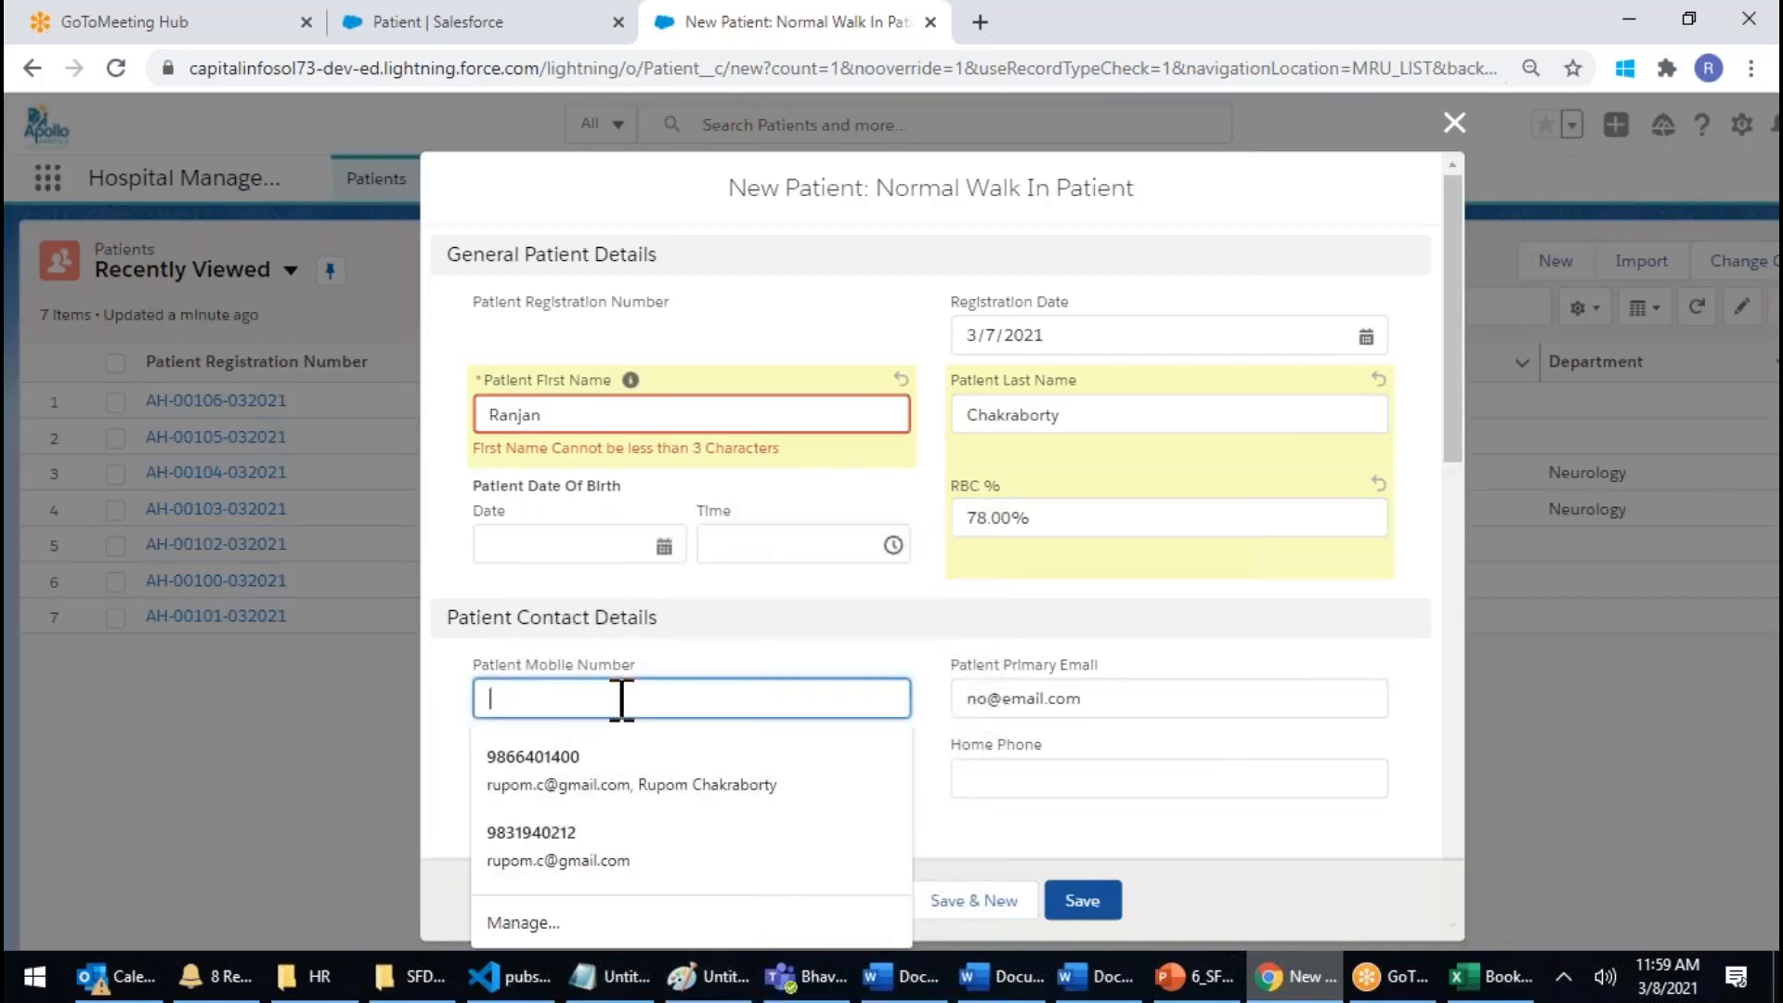
pyautogui.write('23434')
pyautogui.click(1083, 900)
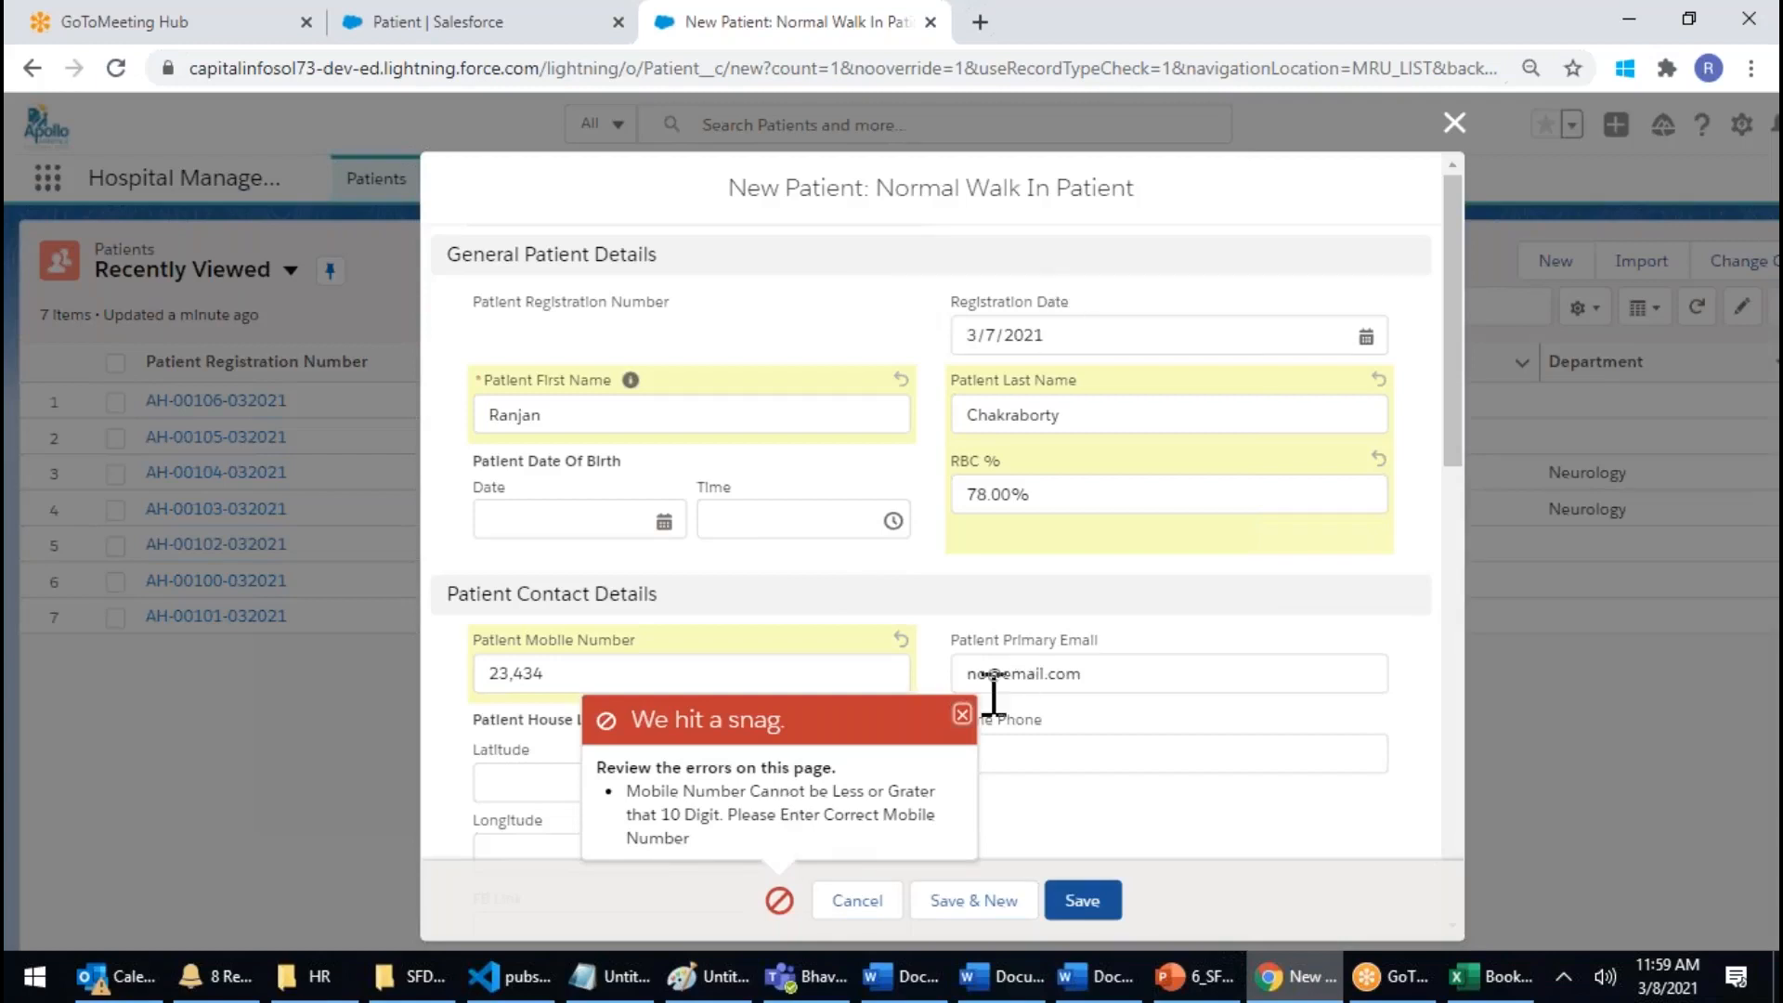
# Step: Clear the five-digit Patient Mobile Number and reopen the error list to read the mobile number validation message
pyautogui.click(962, 715)
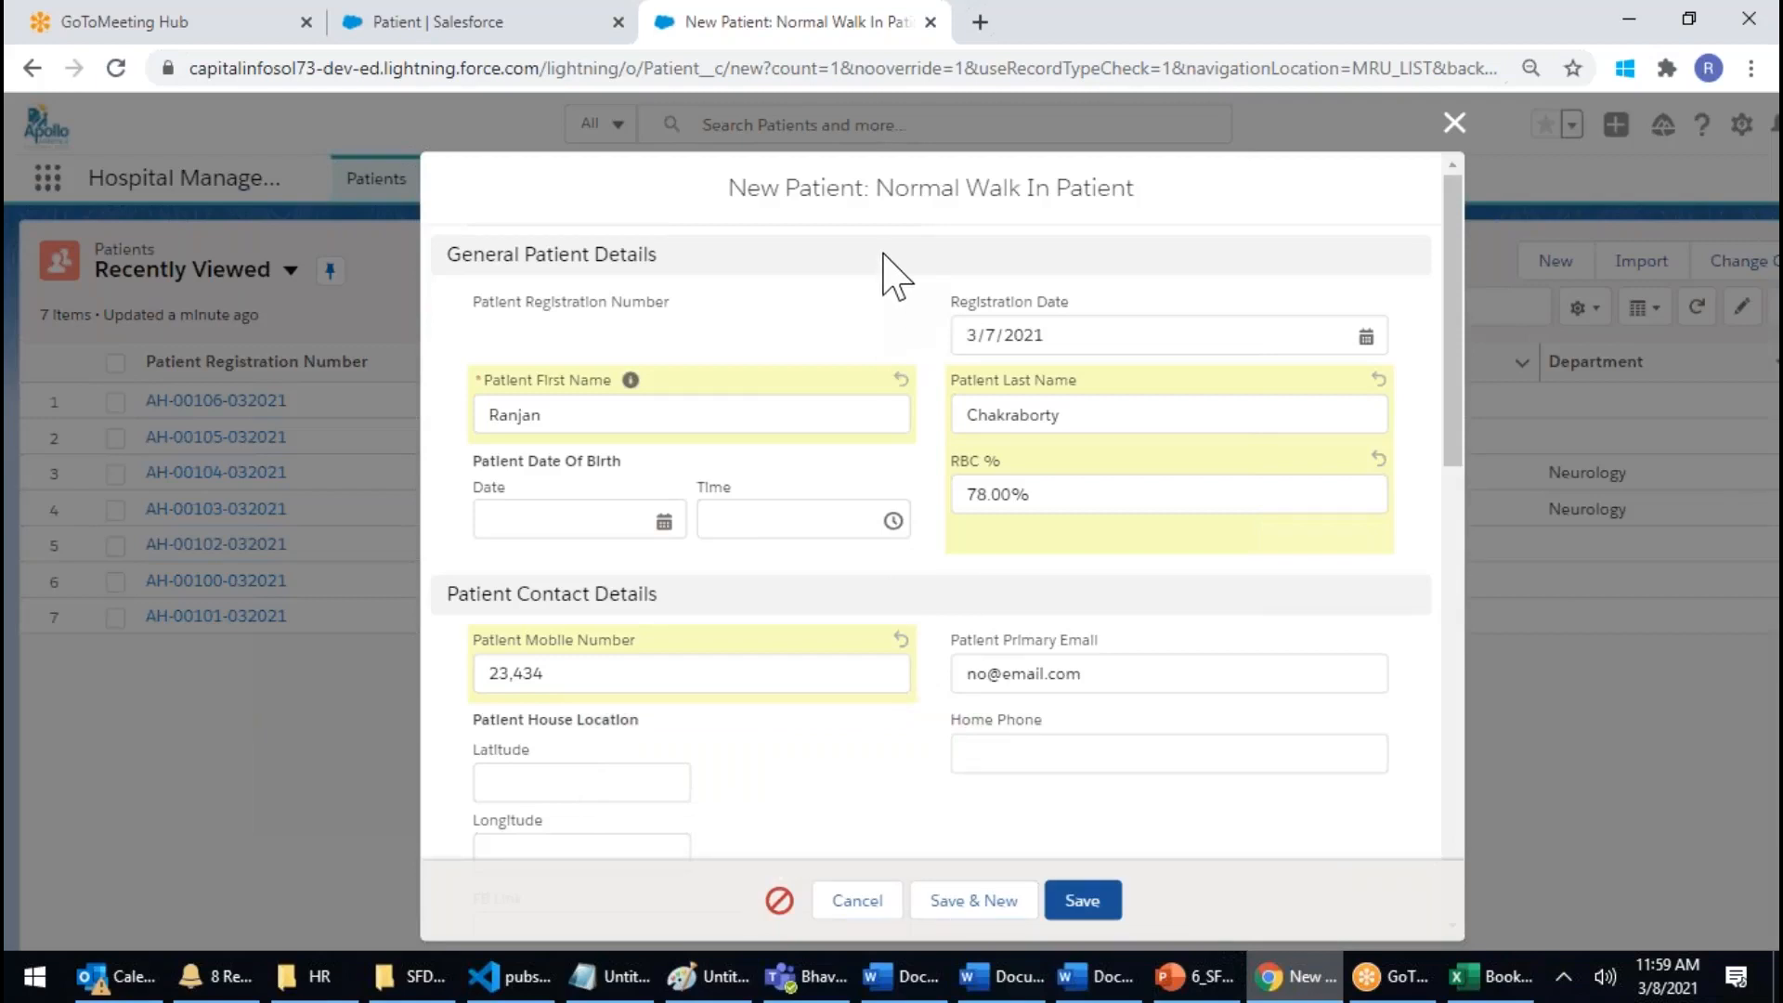
pyautogui.click(604, 671)
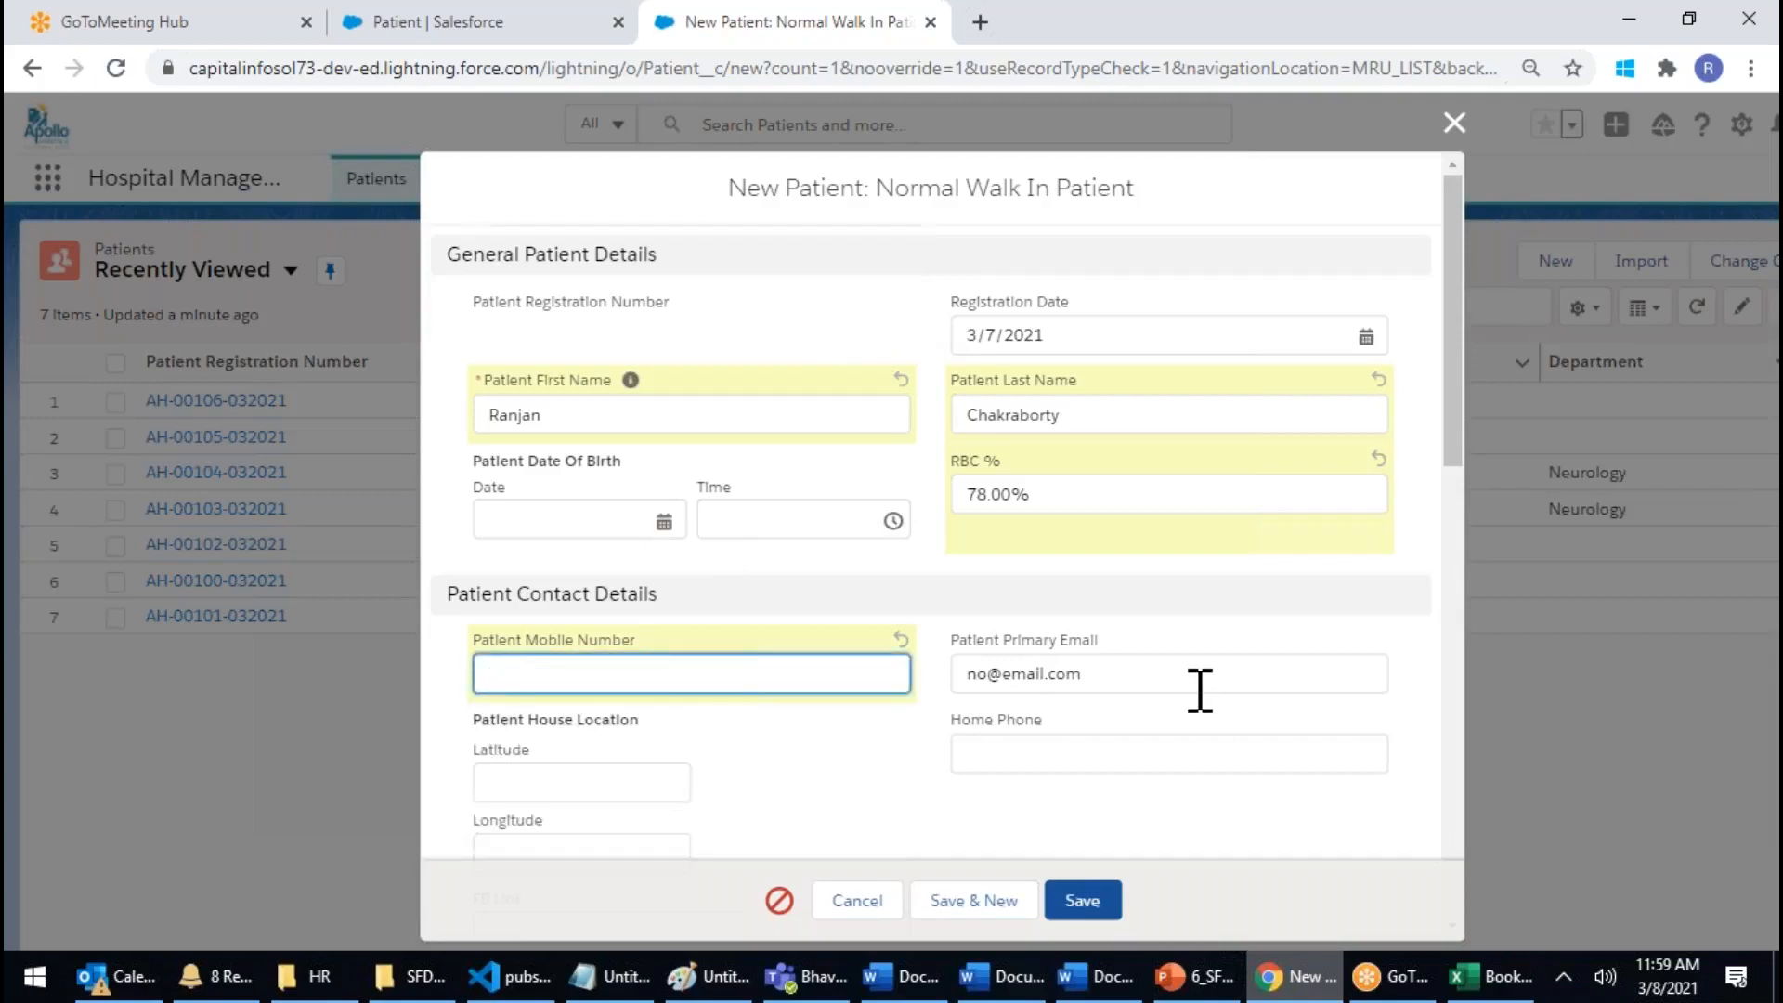
pyautogui.click(780, 901)
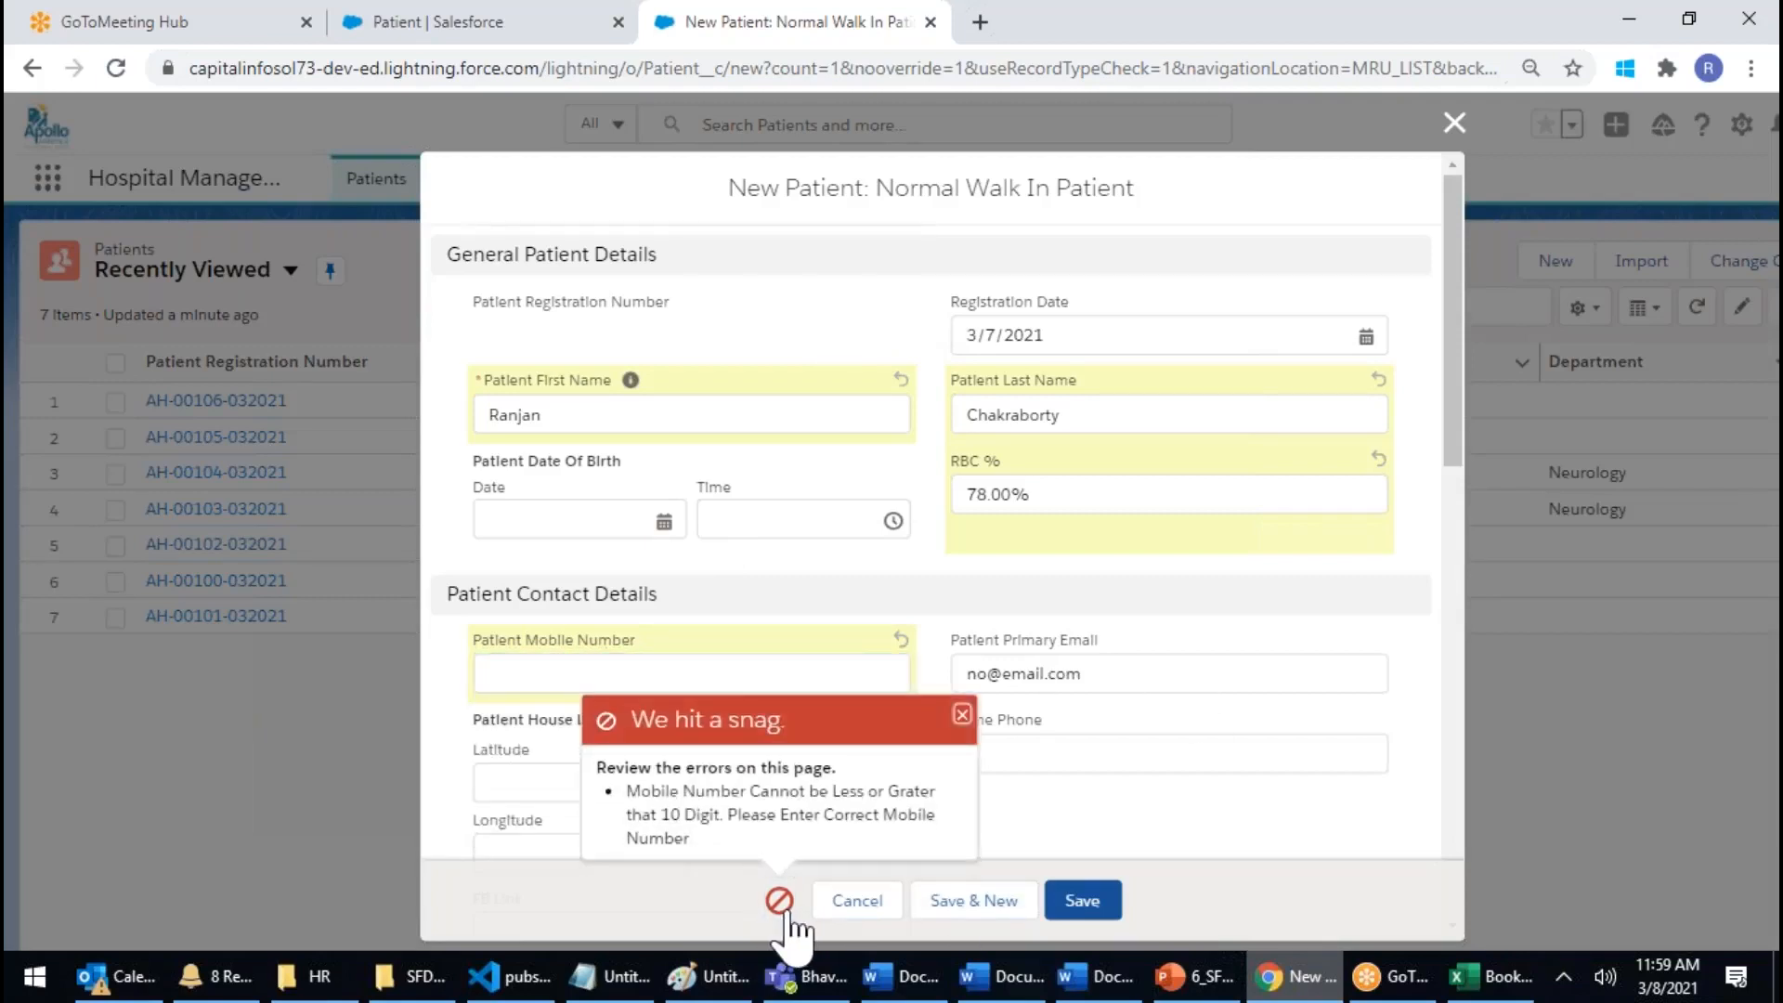
pyautogui.moveTo(671, 790); pyautogui.dragTo(910, 834)
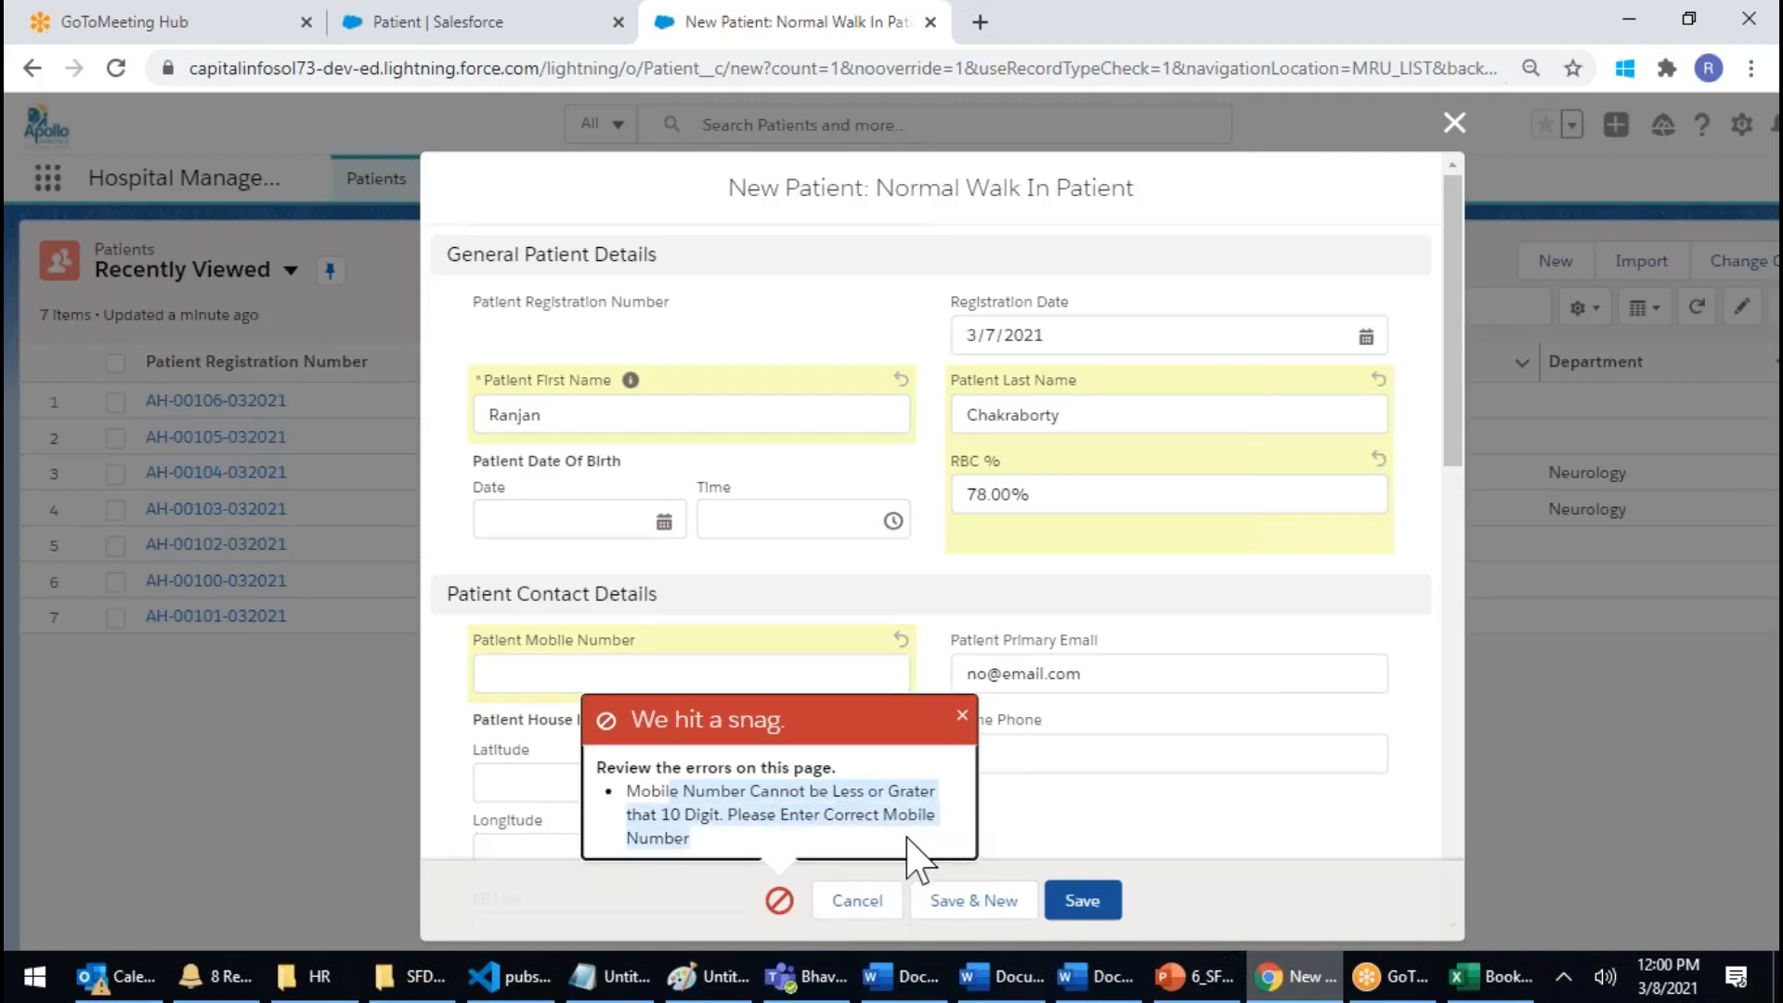
pyautogui.click(901, 270)
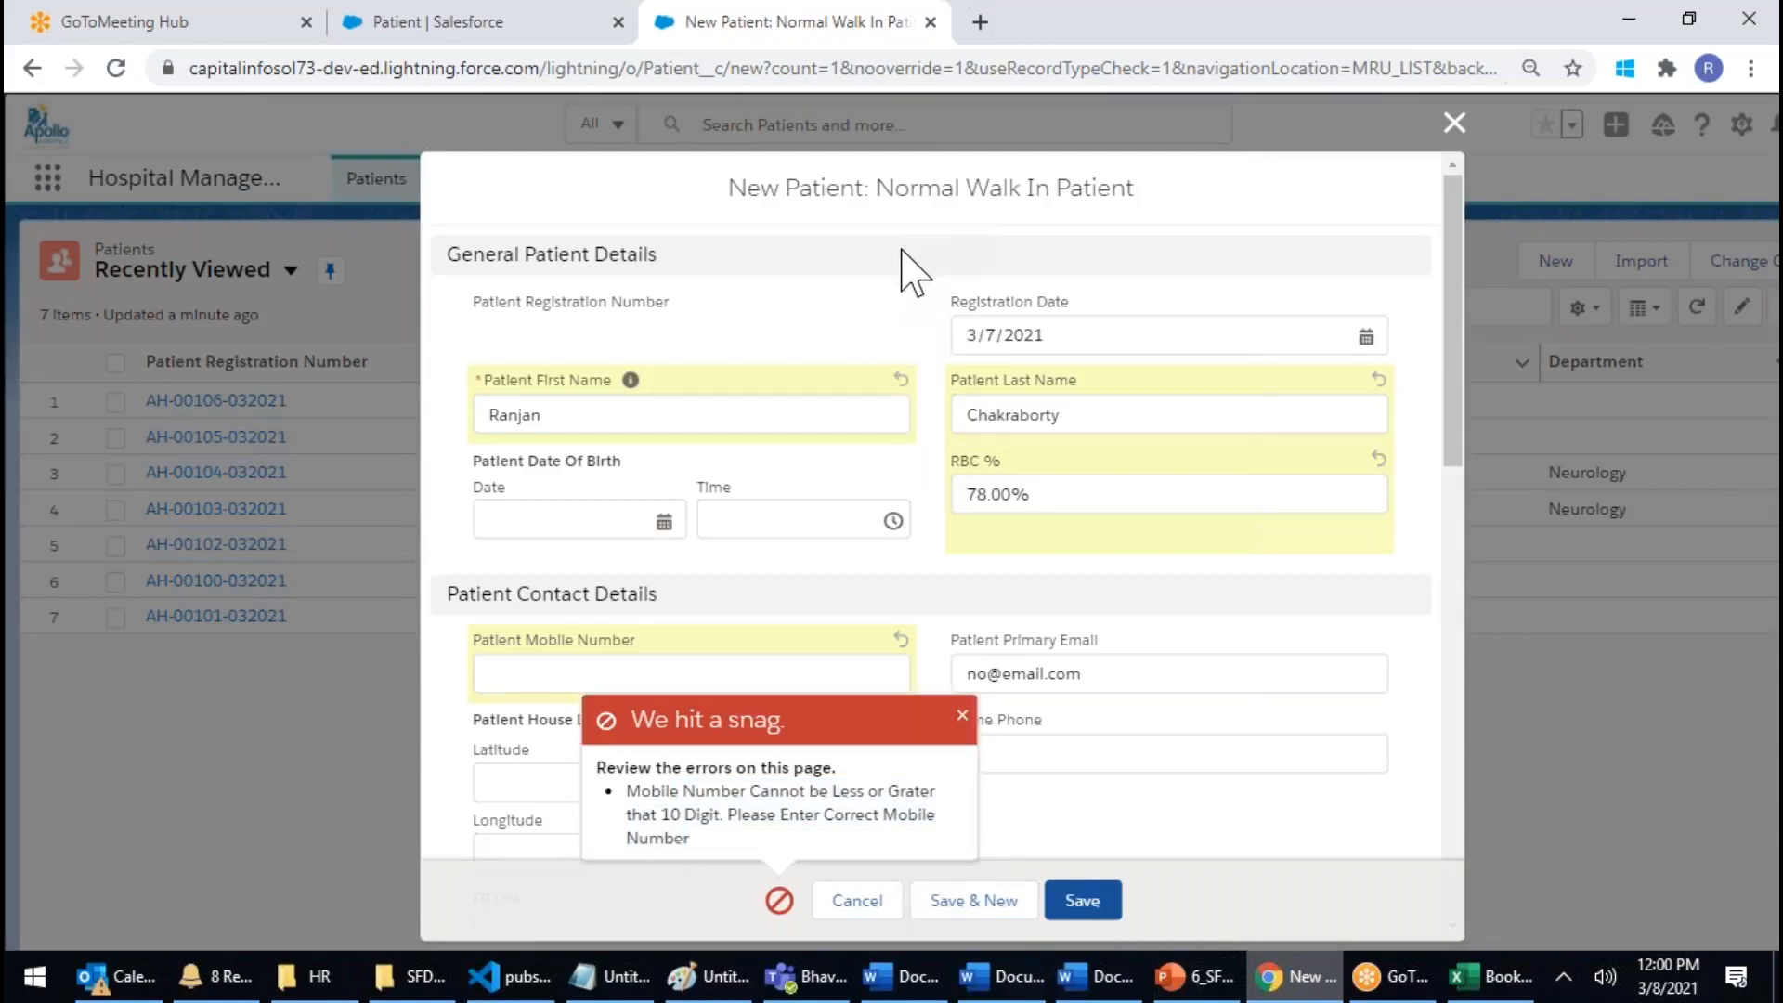
# Step: Enter a ten-digit Patient Mobile Number, save the new patient record, and check its Patient Type
pyautogui.click(962, 715)
pyautogui.click(656, 689)
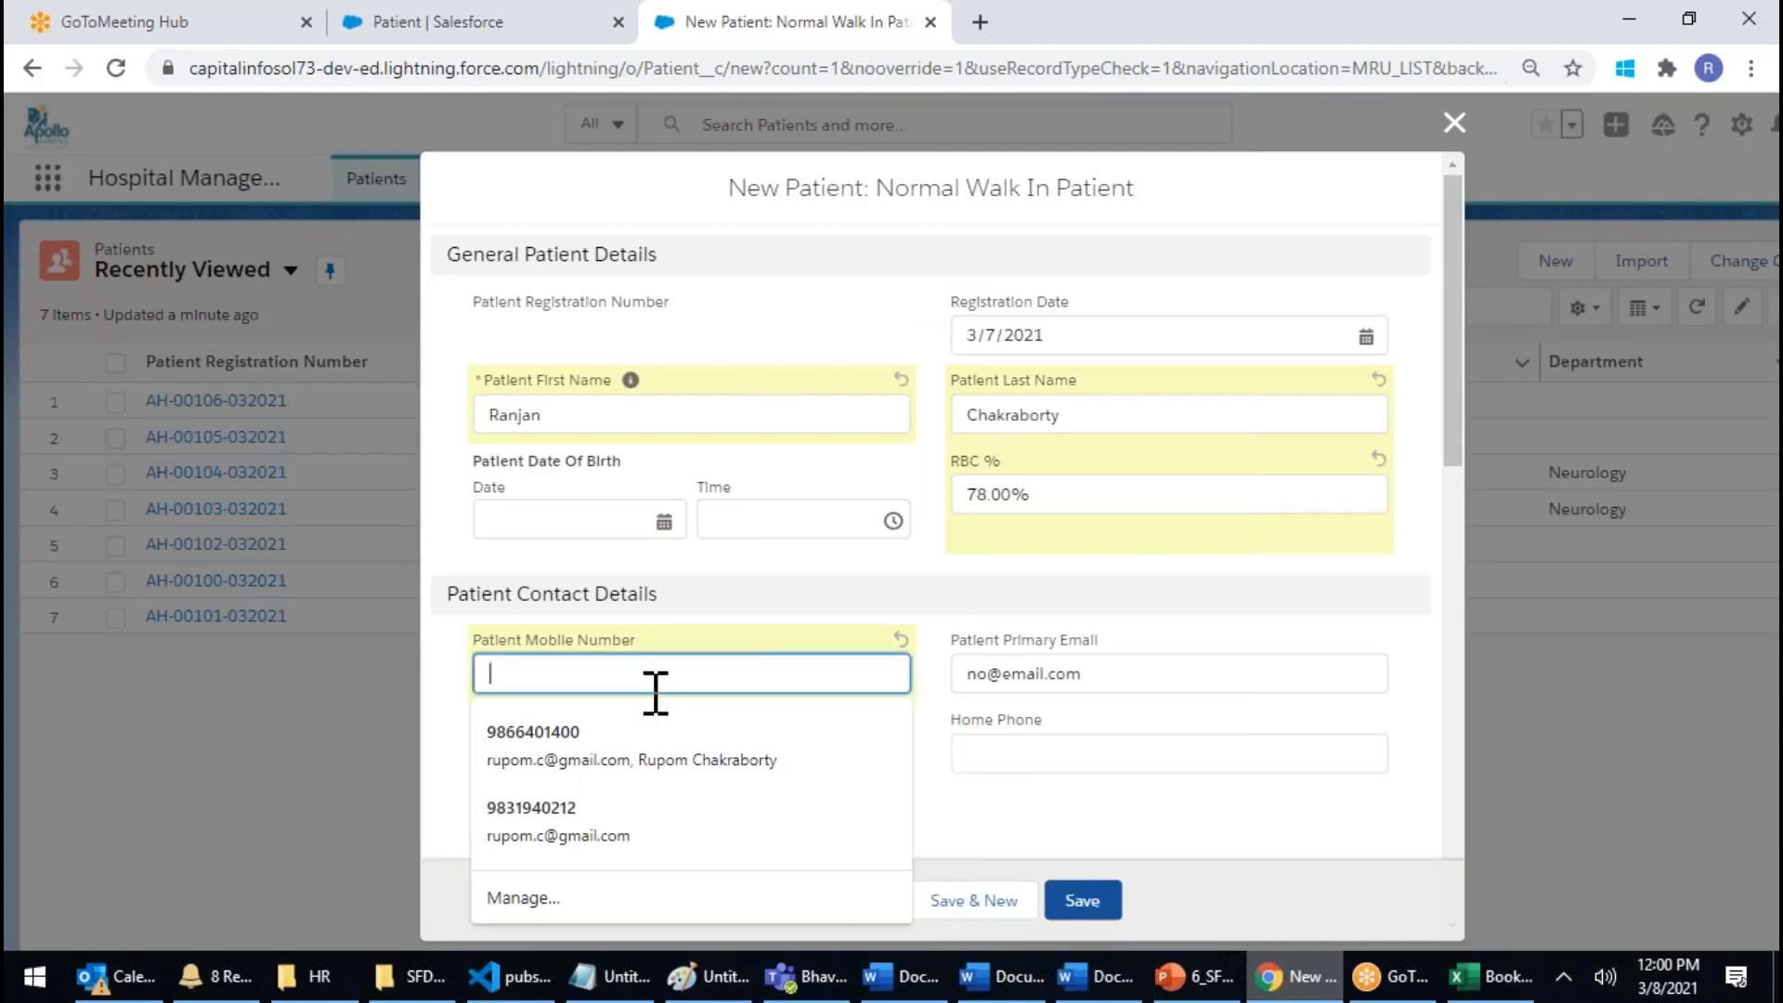
pyautogui.write('1234567890')
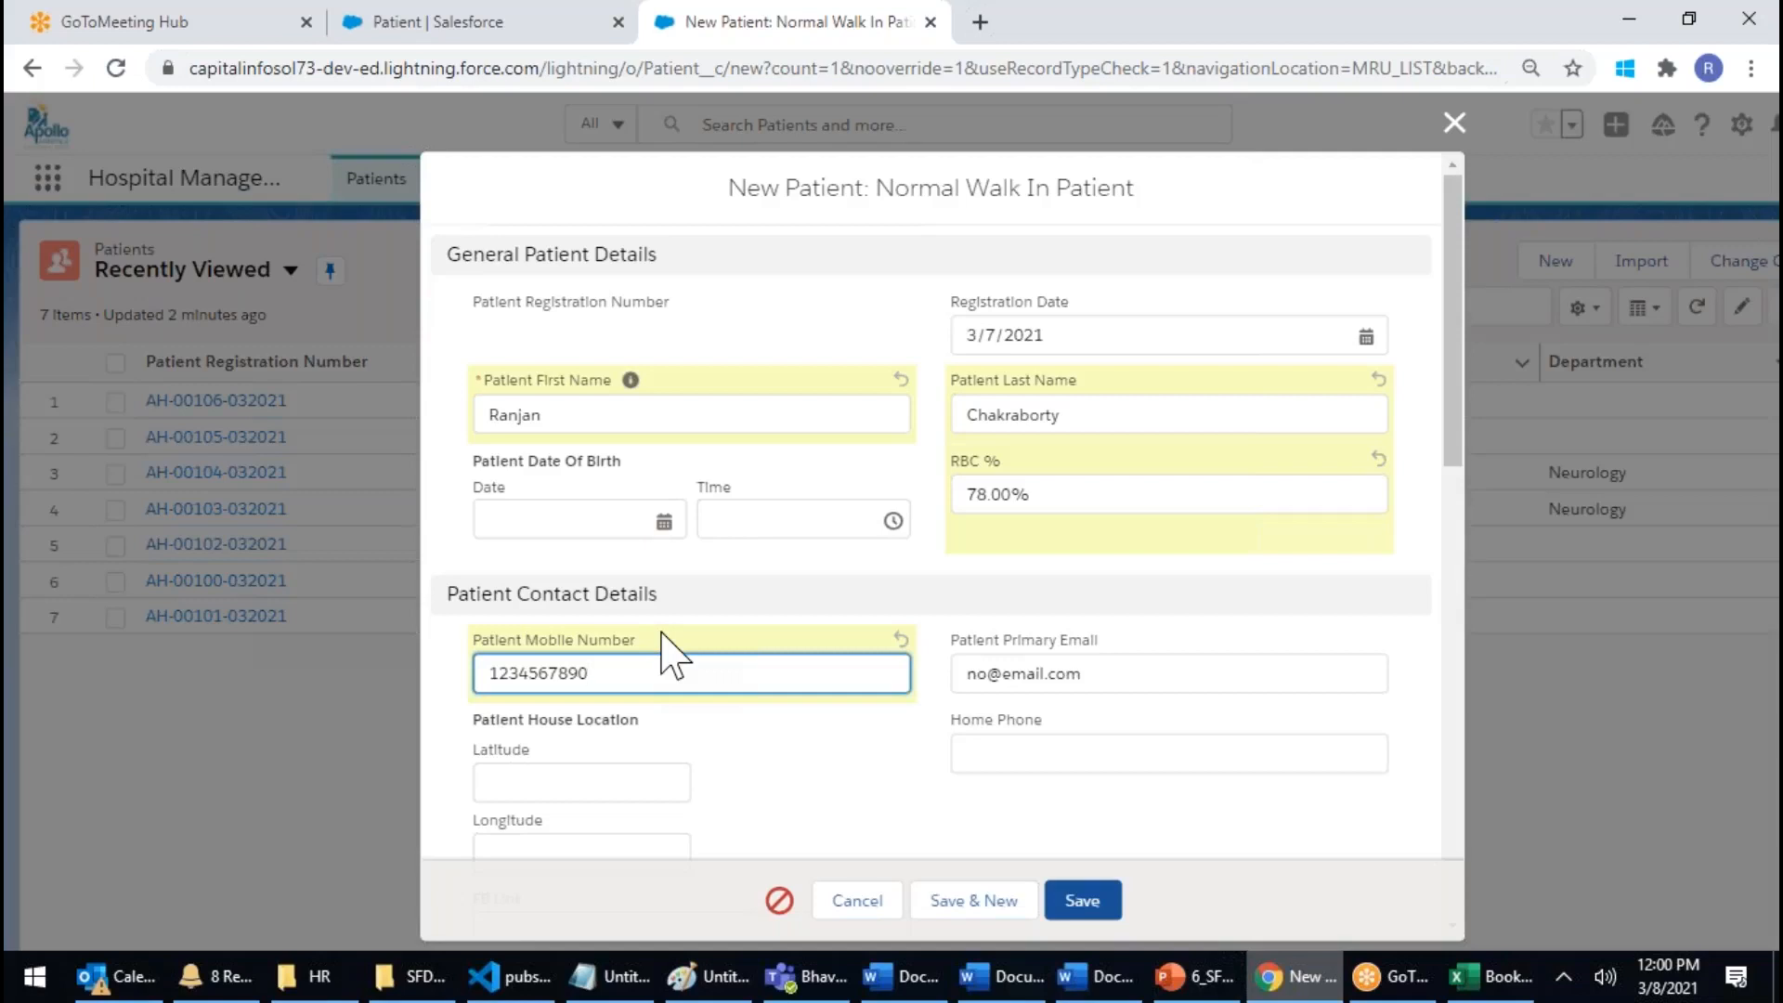
pyautogui.click(1083, 900)
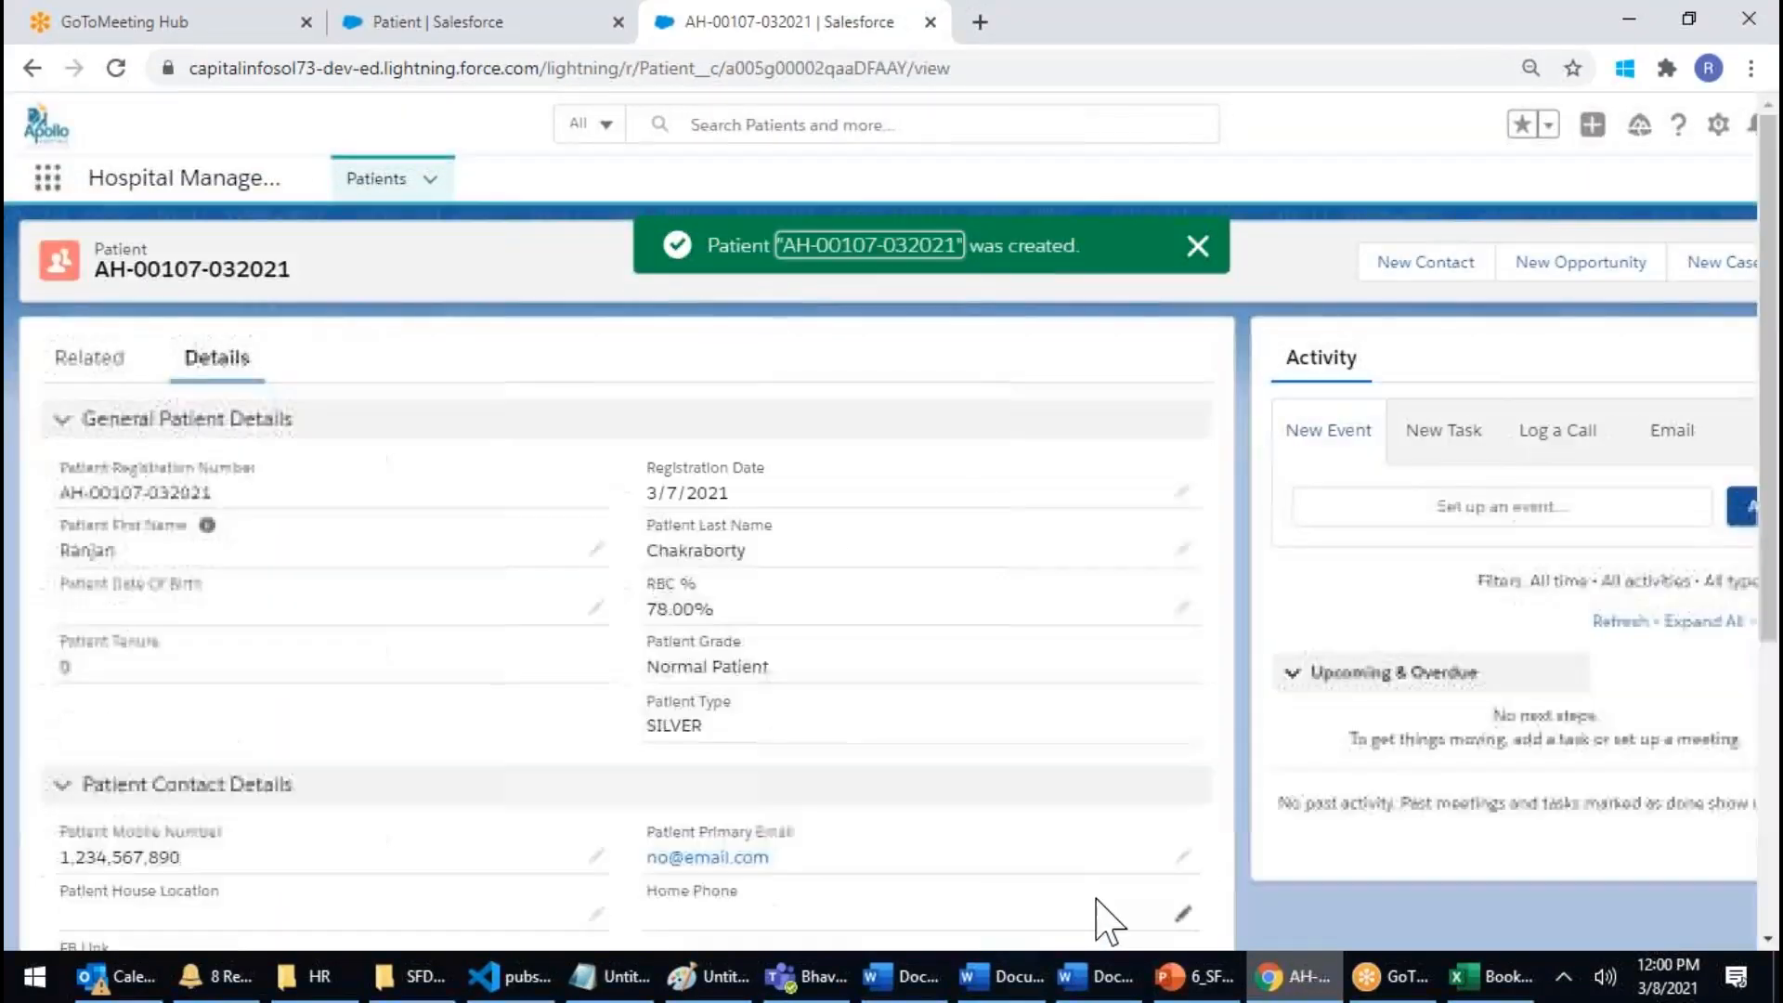
pyautogui.moveTo(648, 722); pyautogui.dragTo(742, 728)
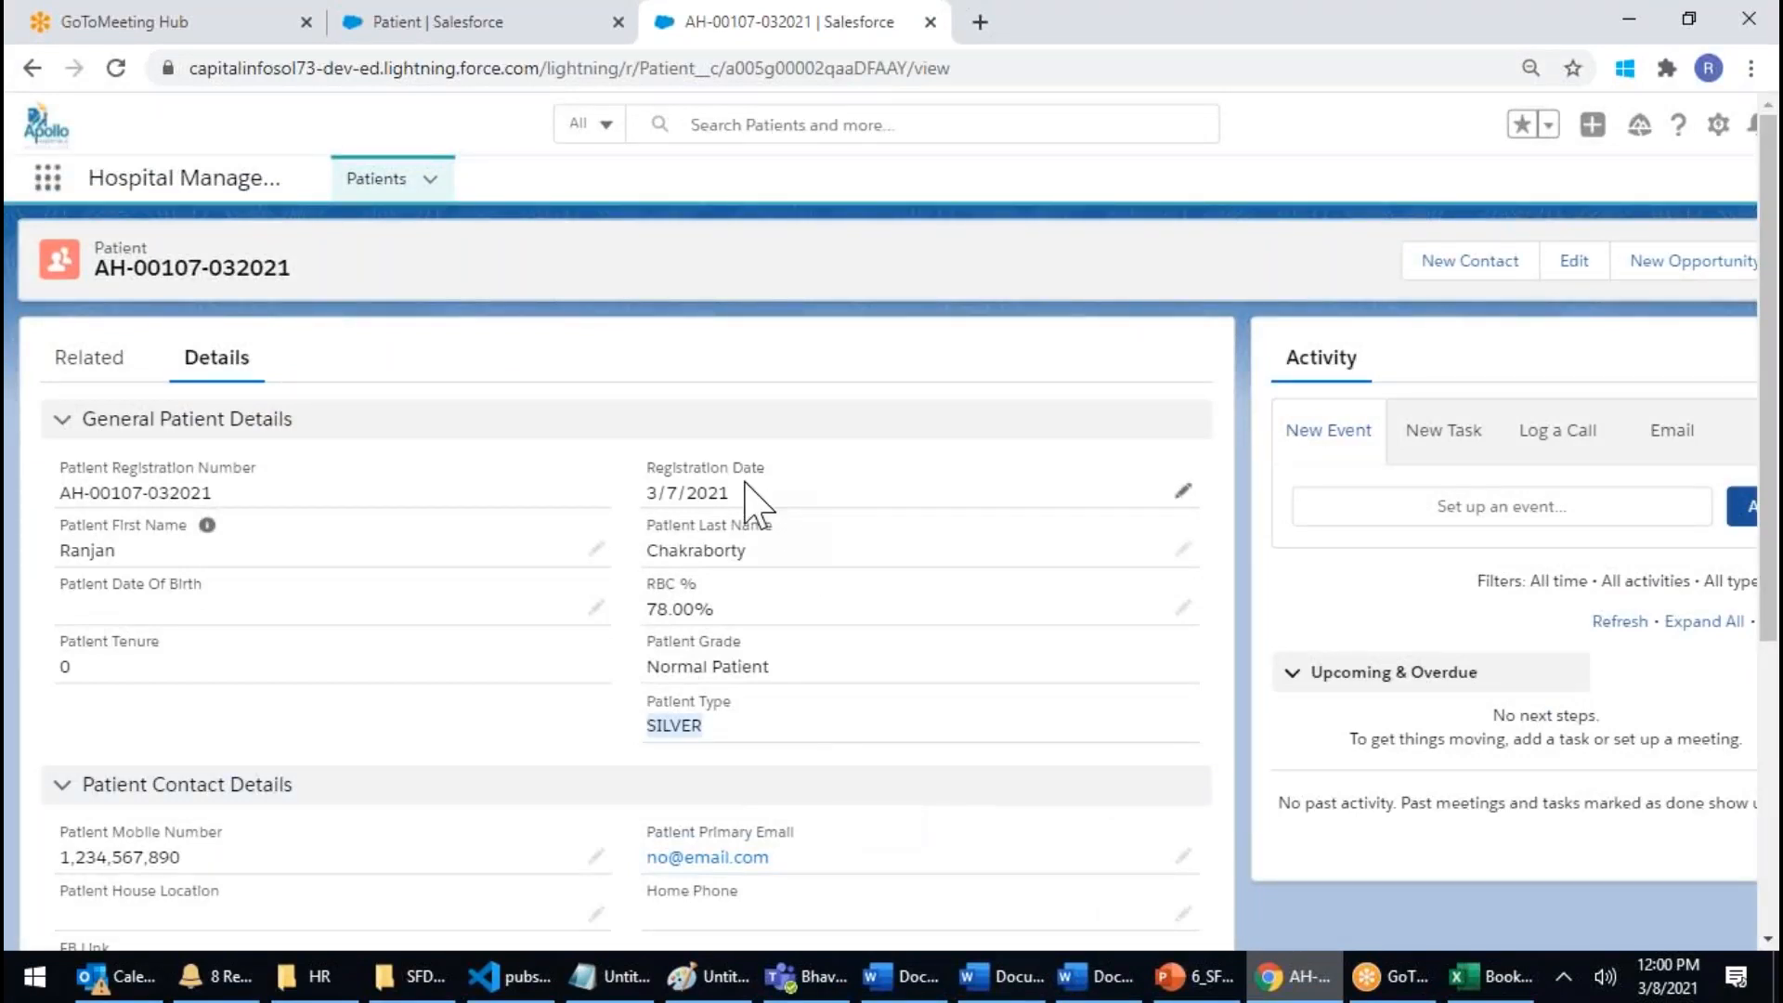
# Step: Change the patient's Registration Date to 3/5/1957 and save the record
pyautogui.click(1182, 492)
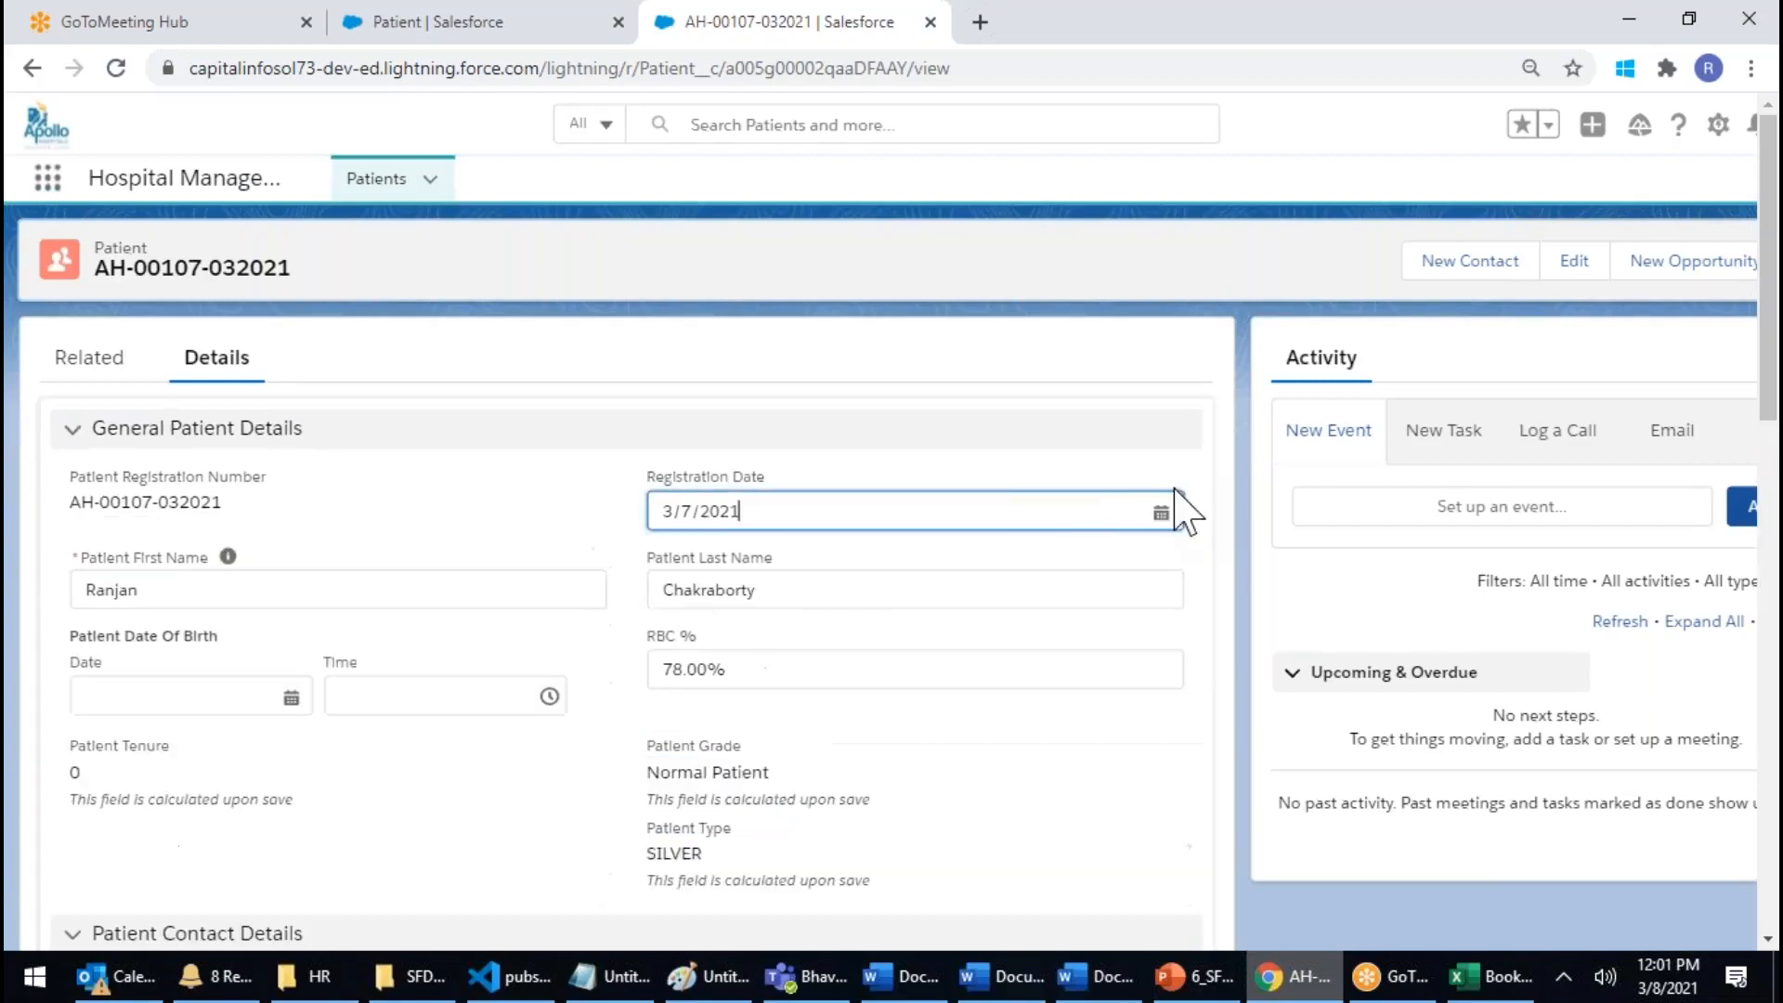
pyautogui.click(1161, 513)
pyautogui.click(1154, 552)
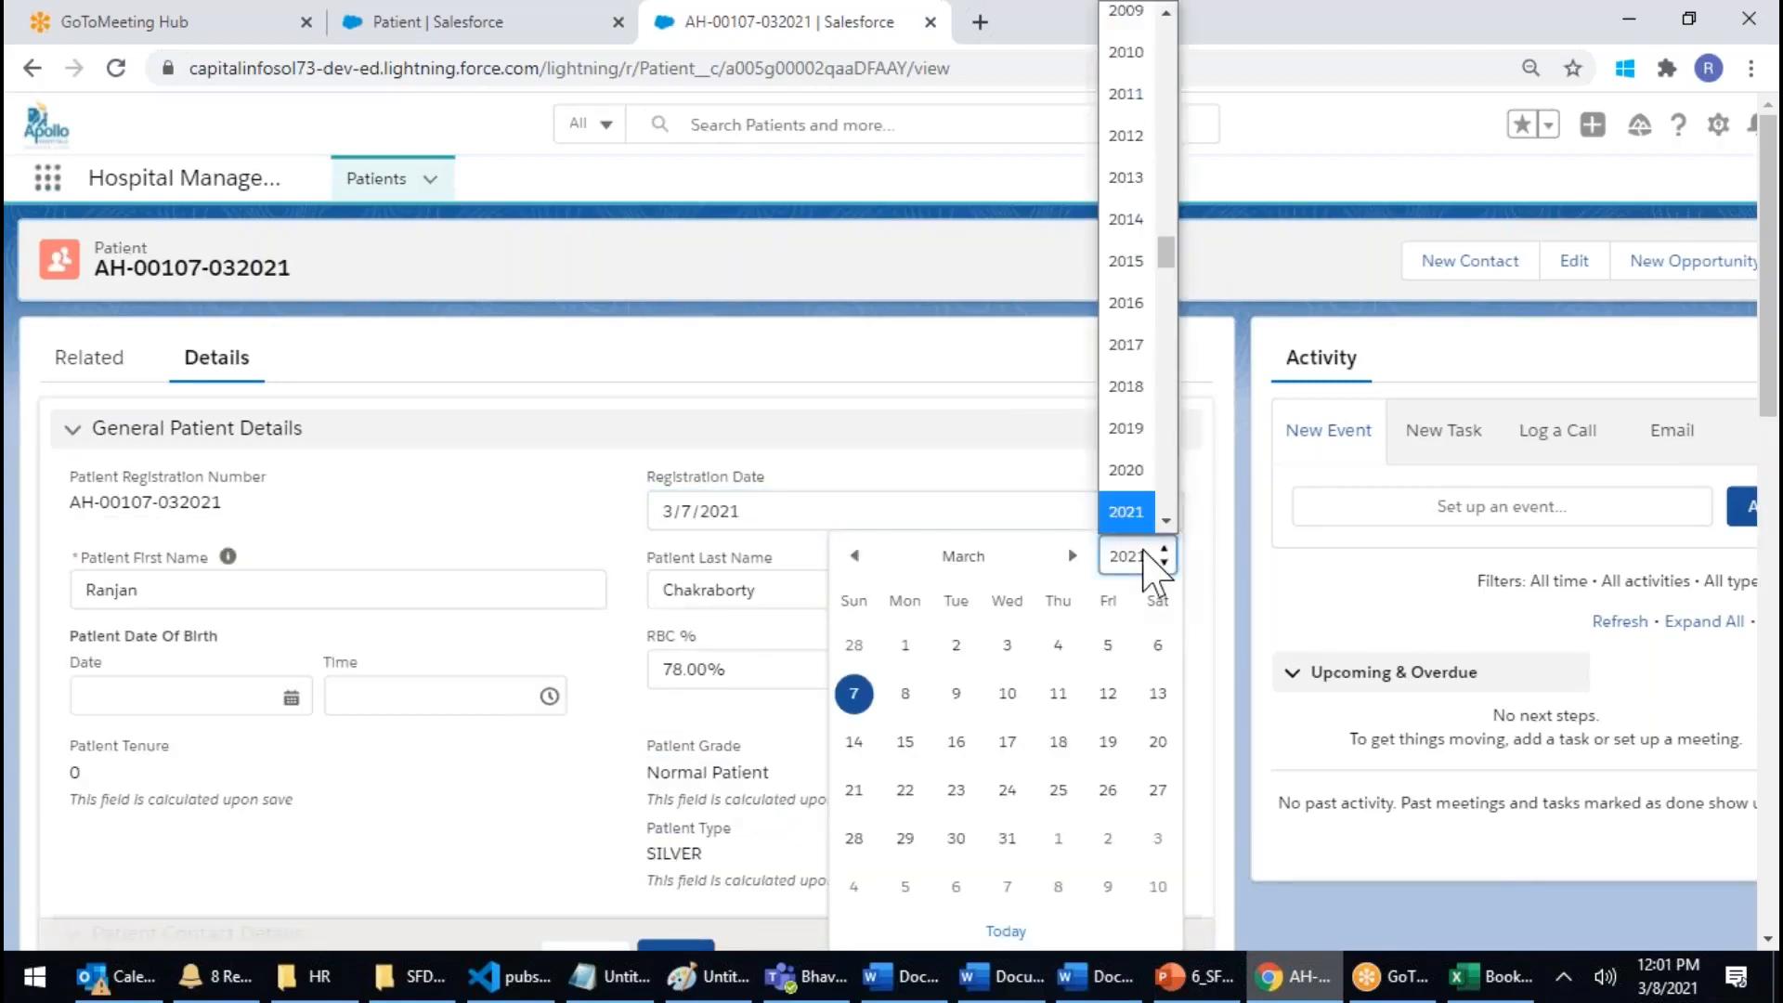
pyautogui.scroll(20, 1126, 395)
pyautogui.click(1124, 189)
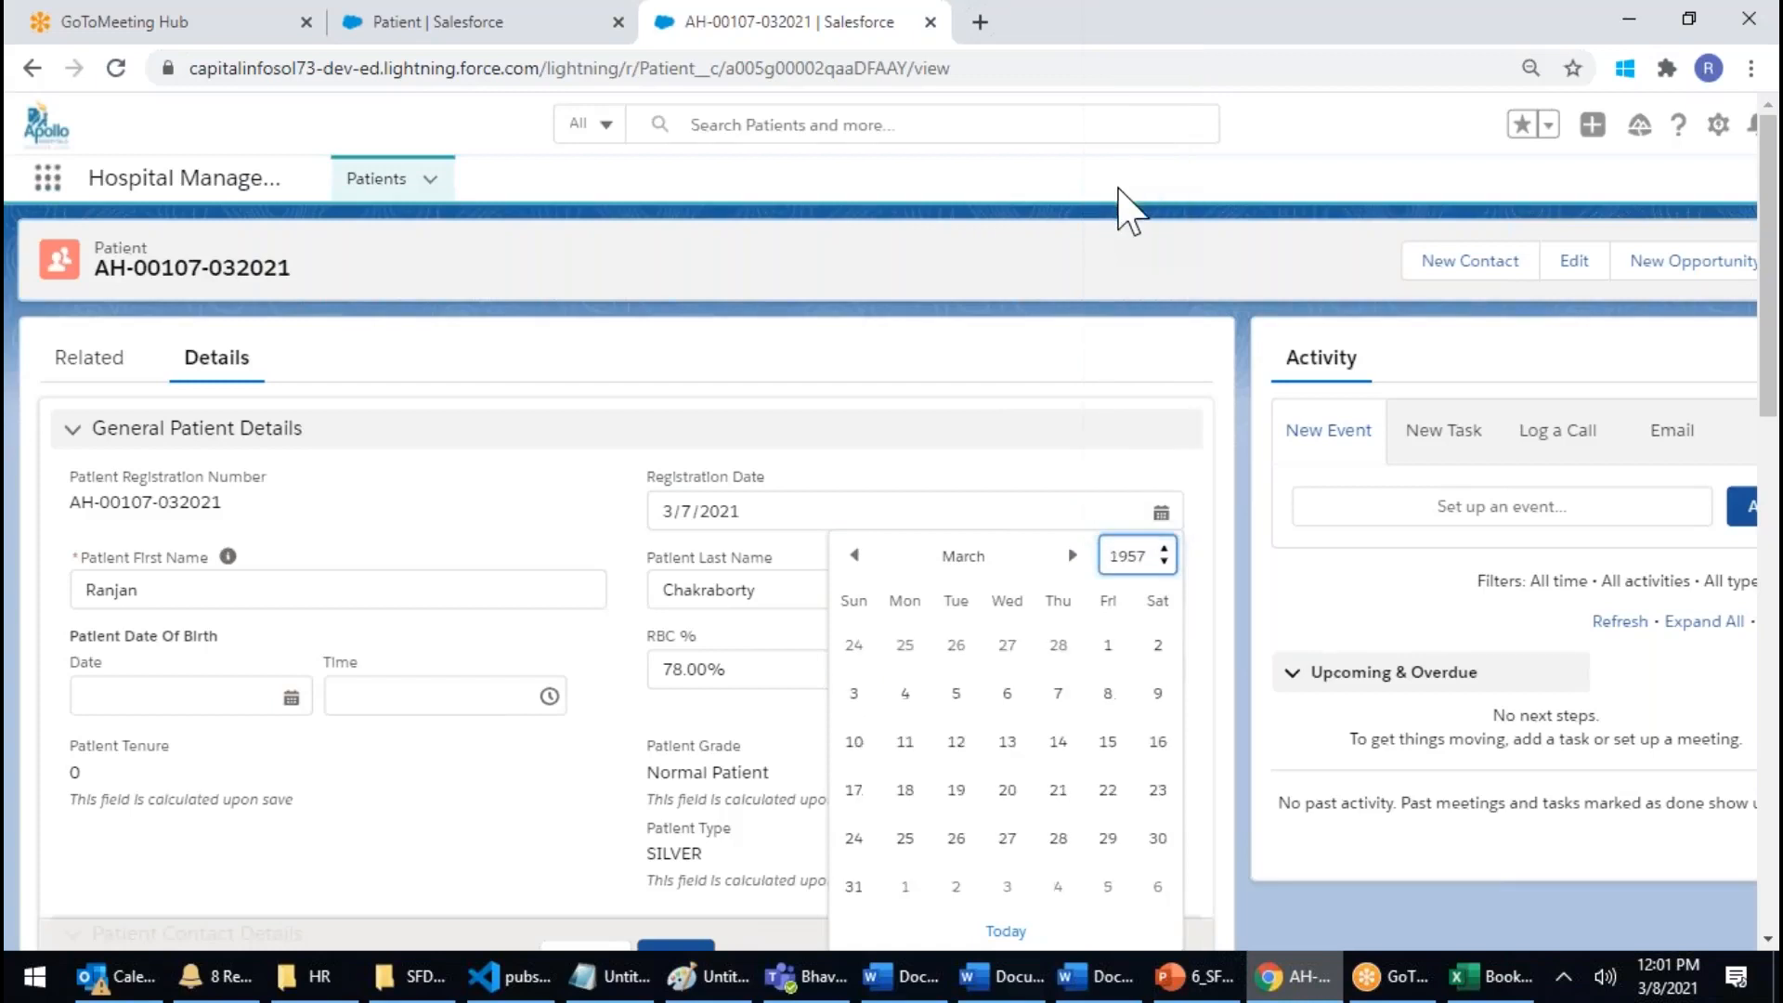
pyautogui.click(960, 694)
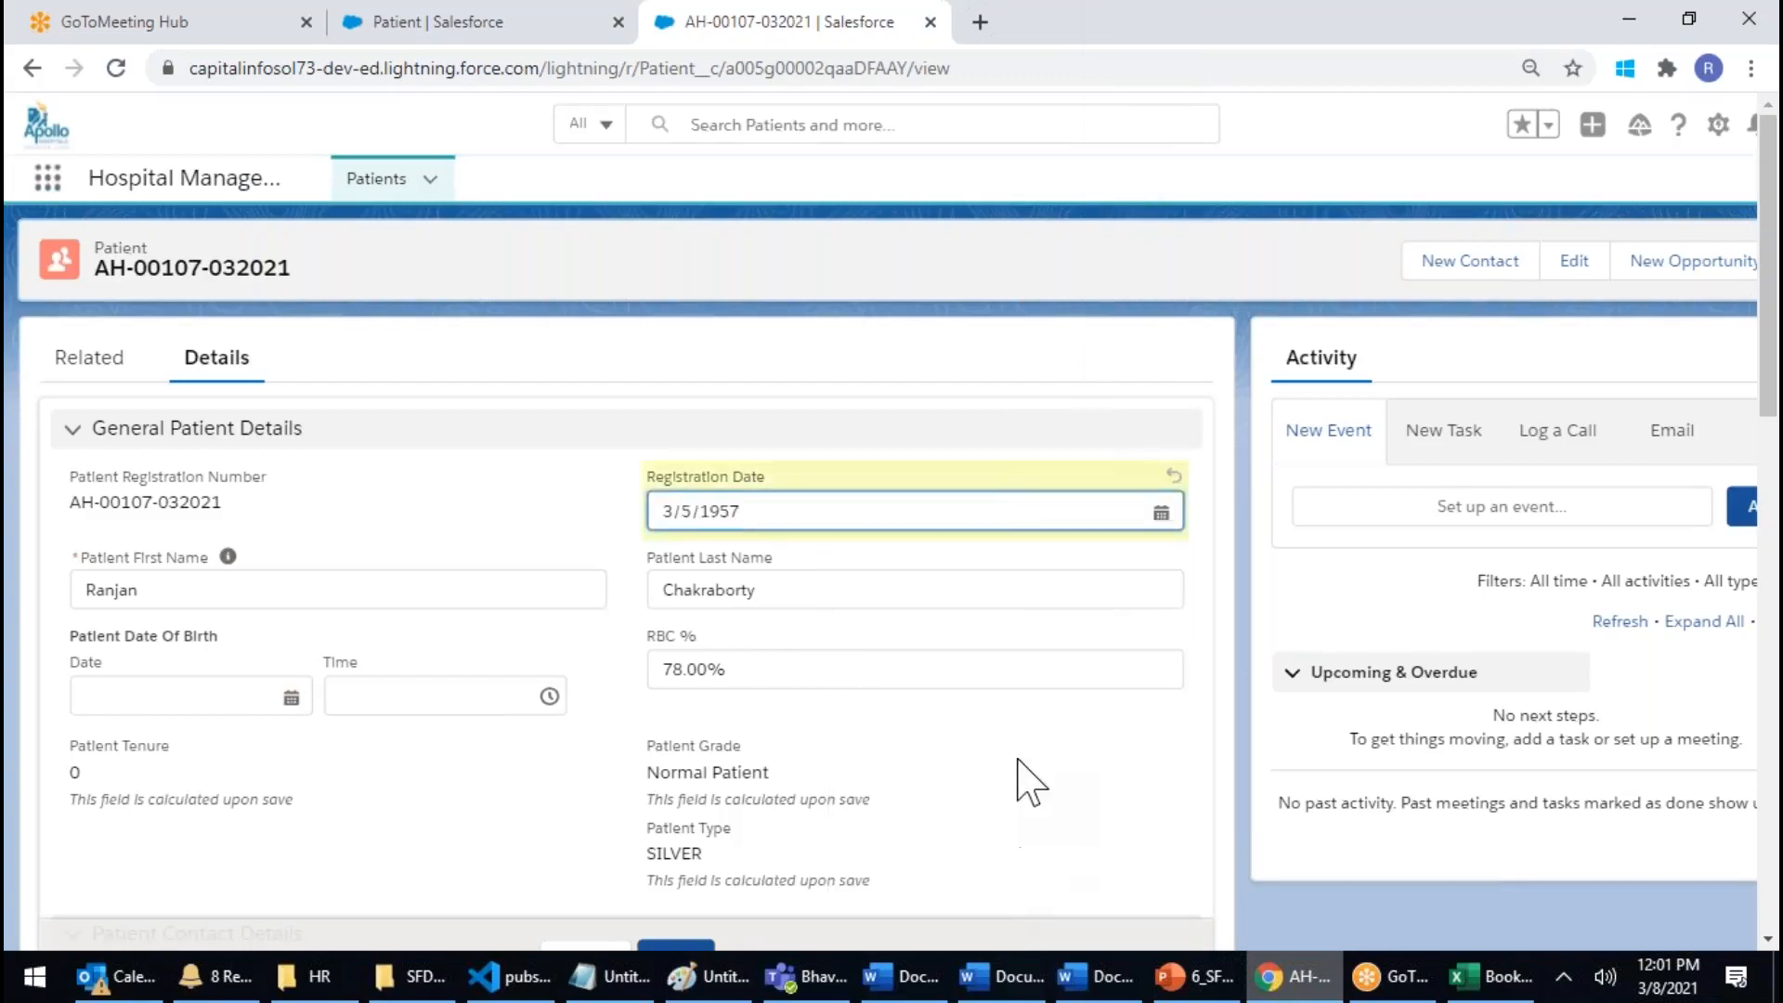
pyautogui.scroll(-3, 1027, 780)
pyautogui.click(676, 912)
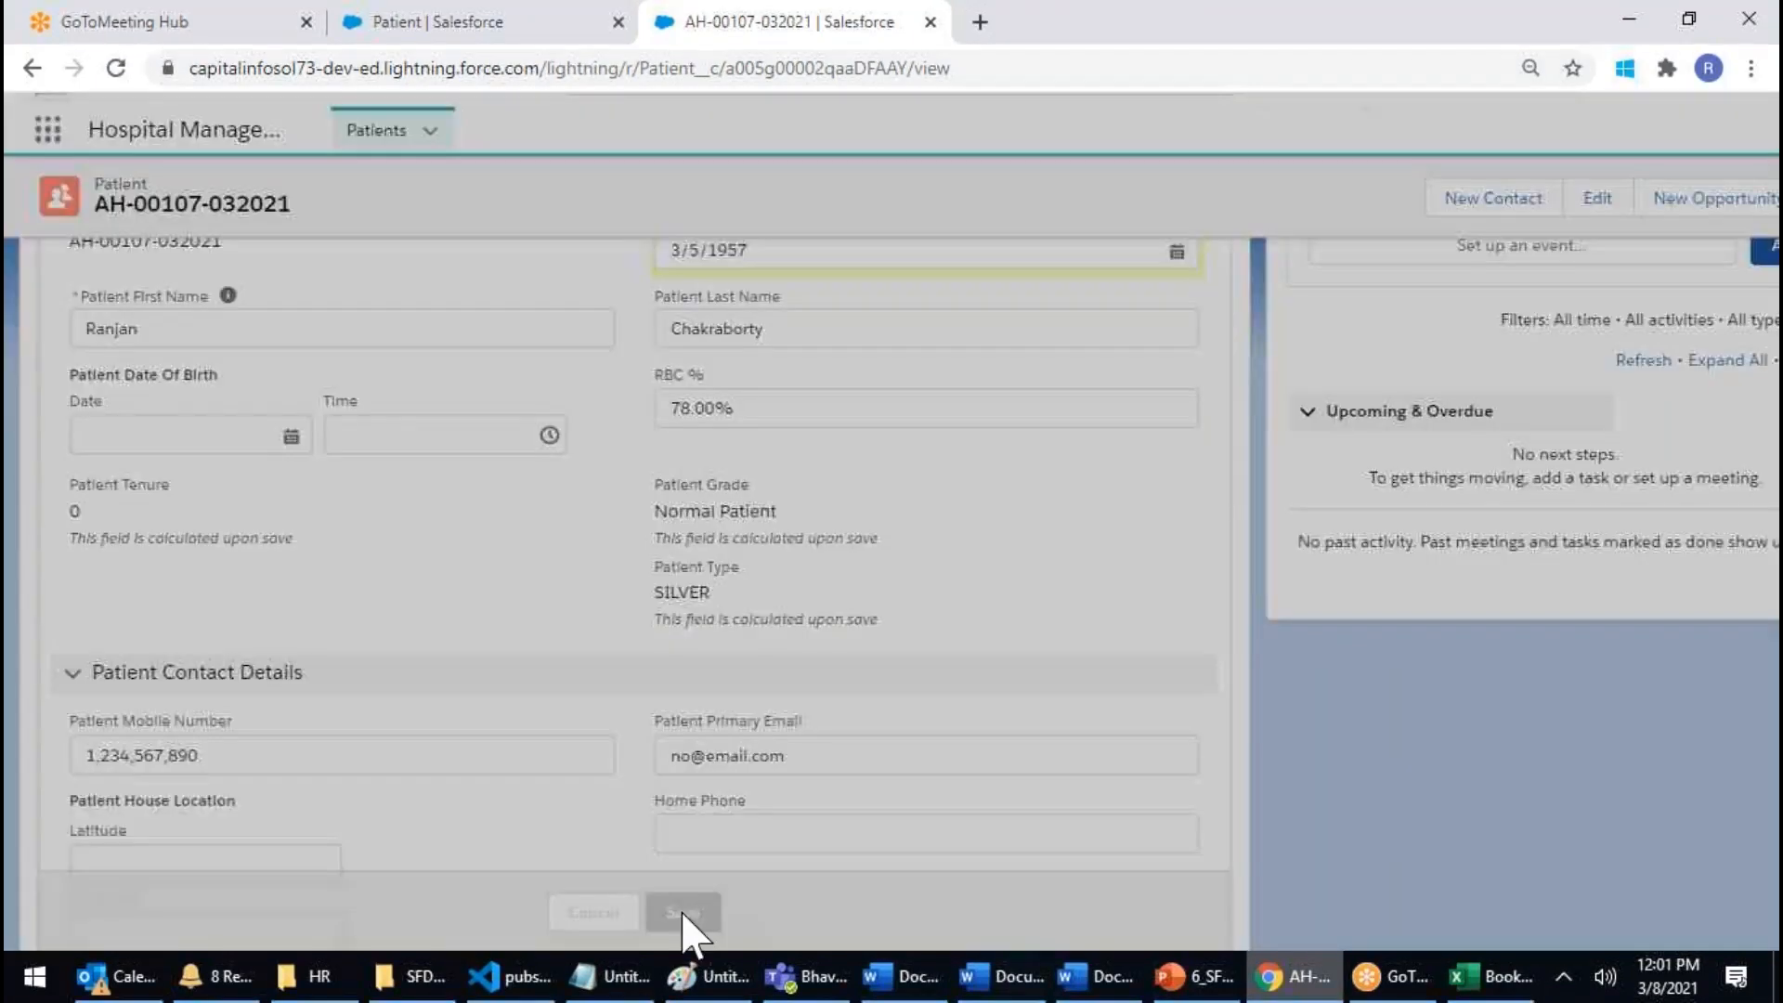
# Step: Examine the Patient Type, Patient Tenure and Patient Grade values on the saved patient record
pyautogui.moveTo(720, 470); pyautogui.dragTo(639, 475)
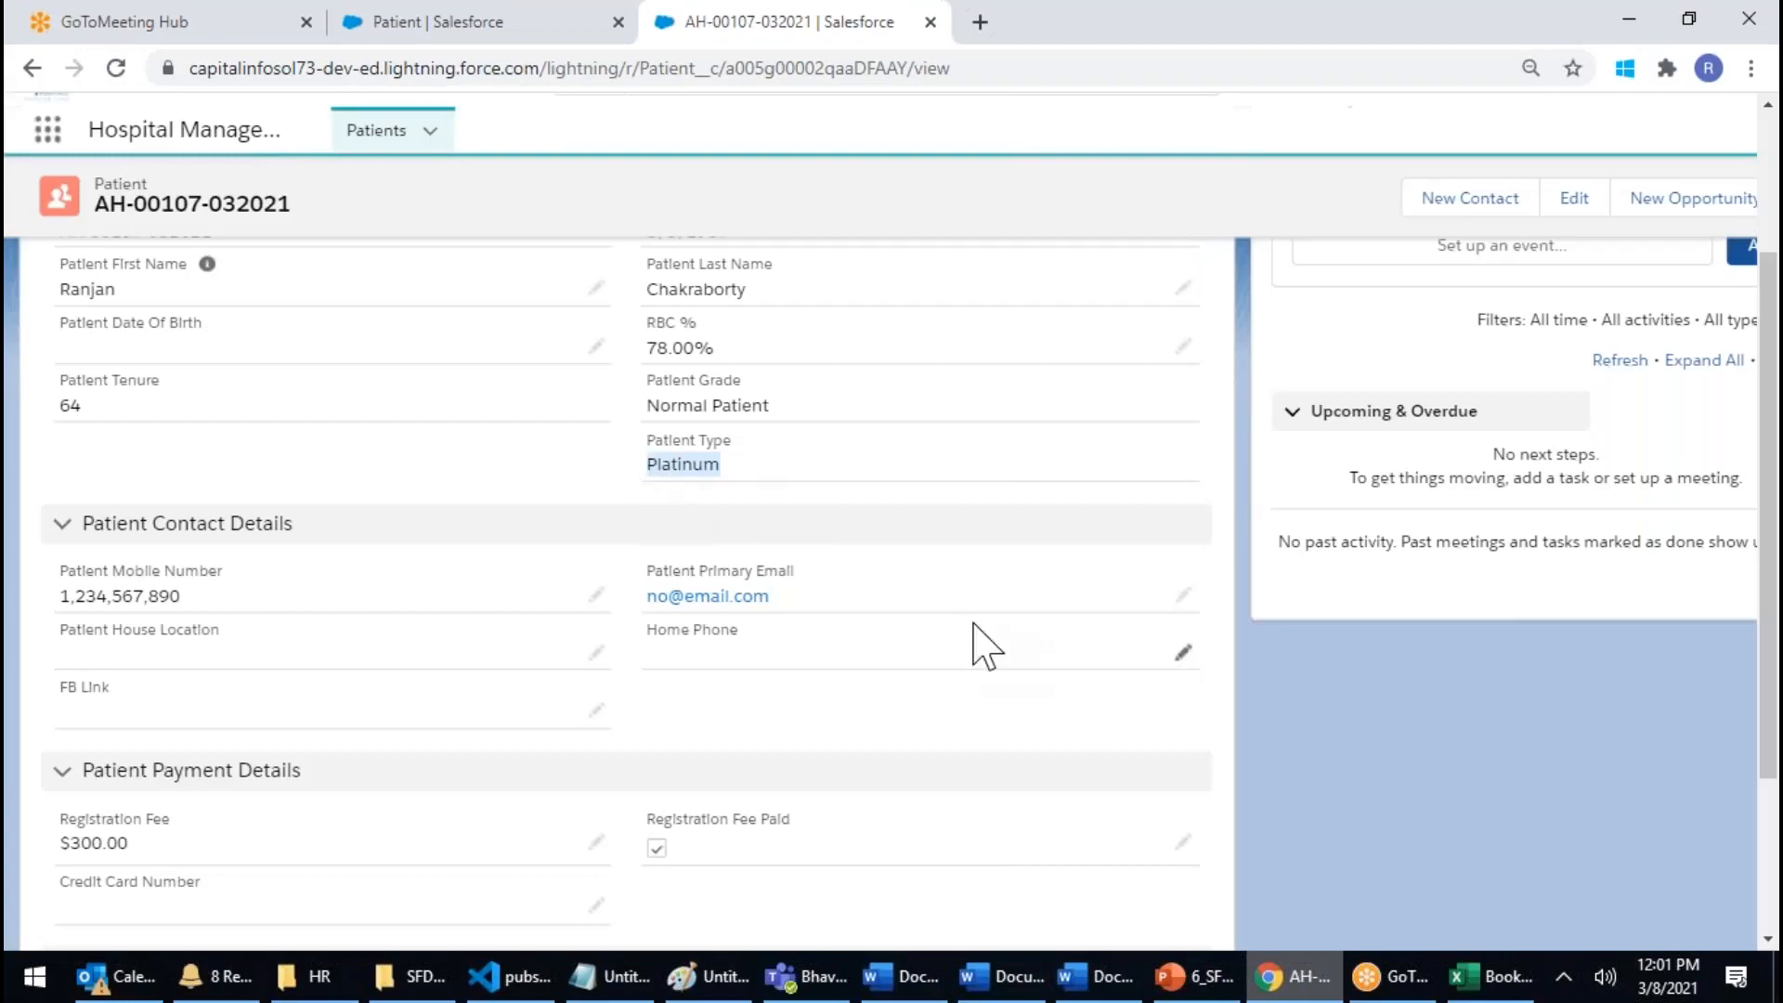
pyautogui.scroll(2, 975, 643)
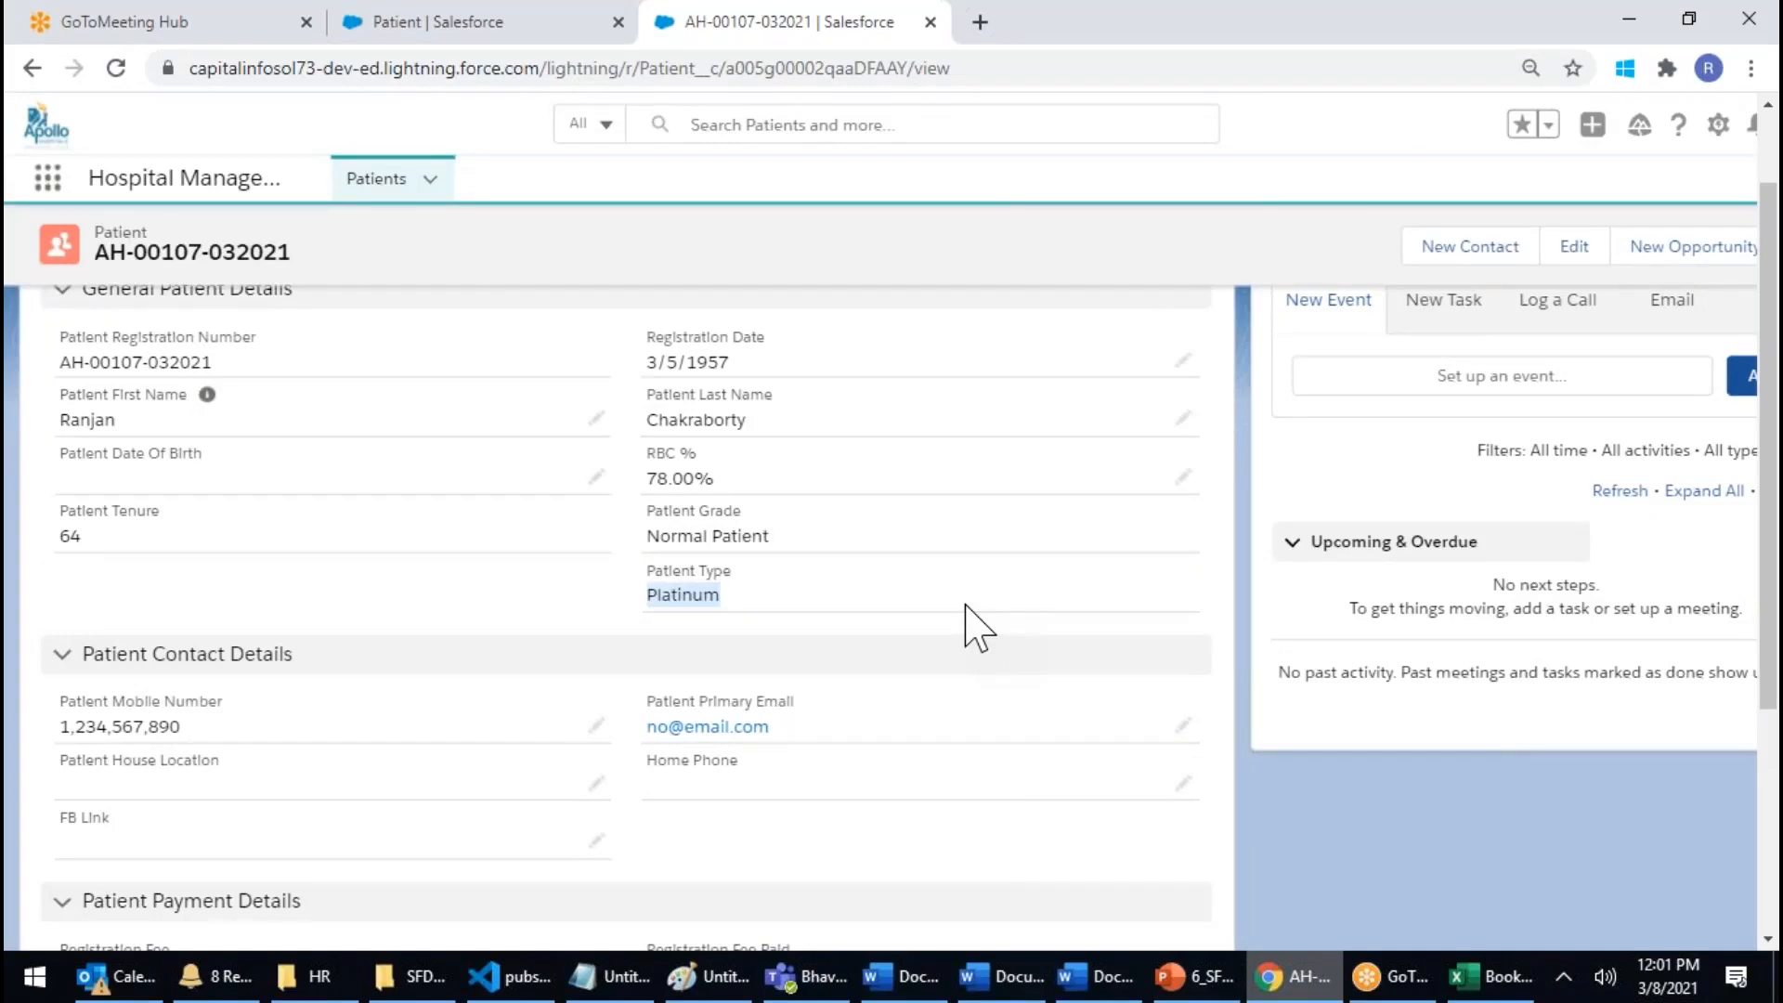
pyautogui.scroll(2, 967, 609)
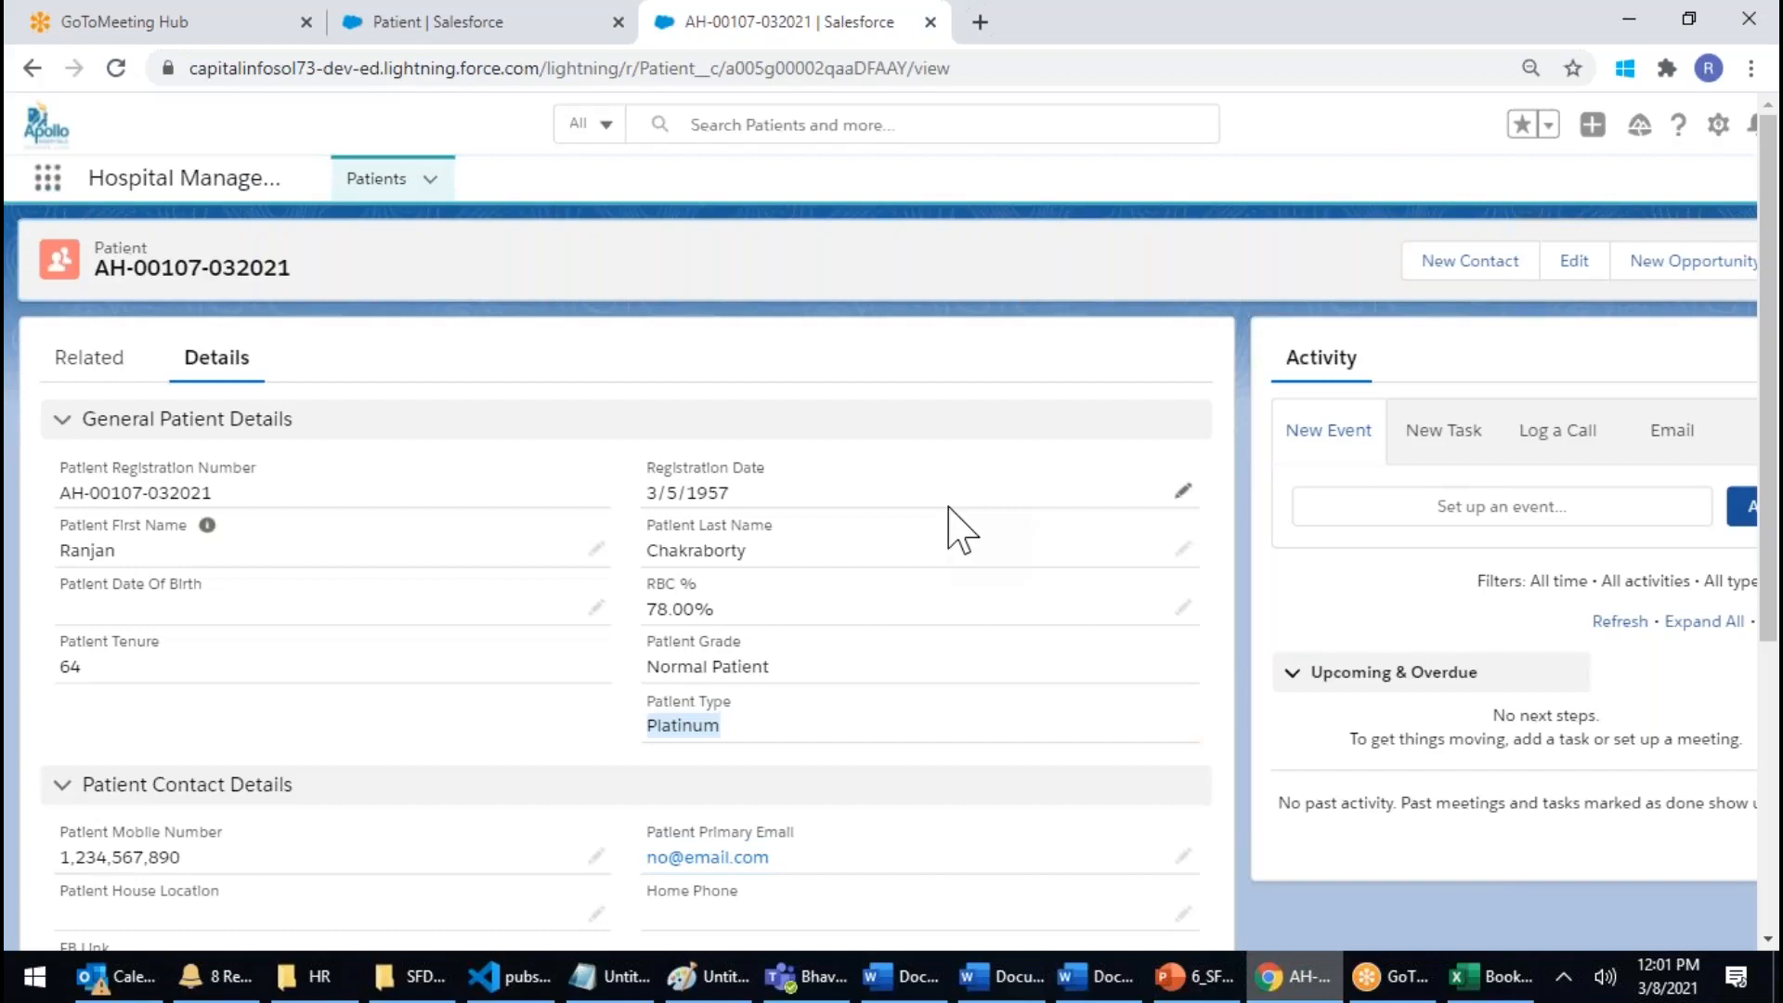
pyautogui.moveTo(750, 729); pyautogui.dragTo(645, 709)
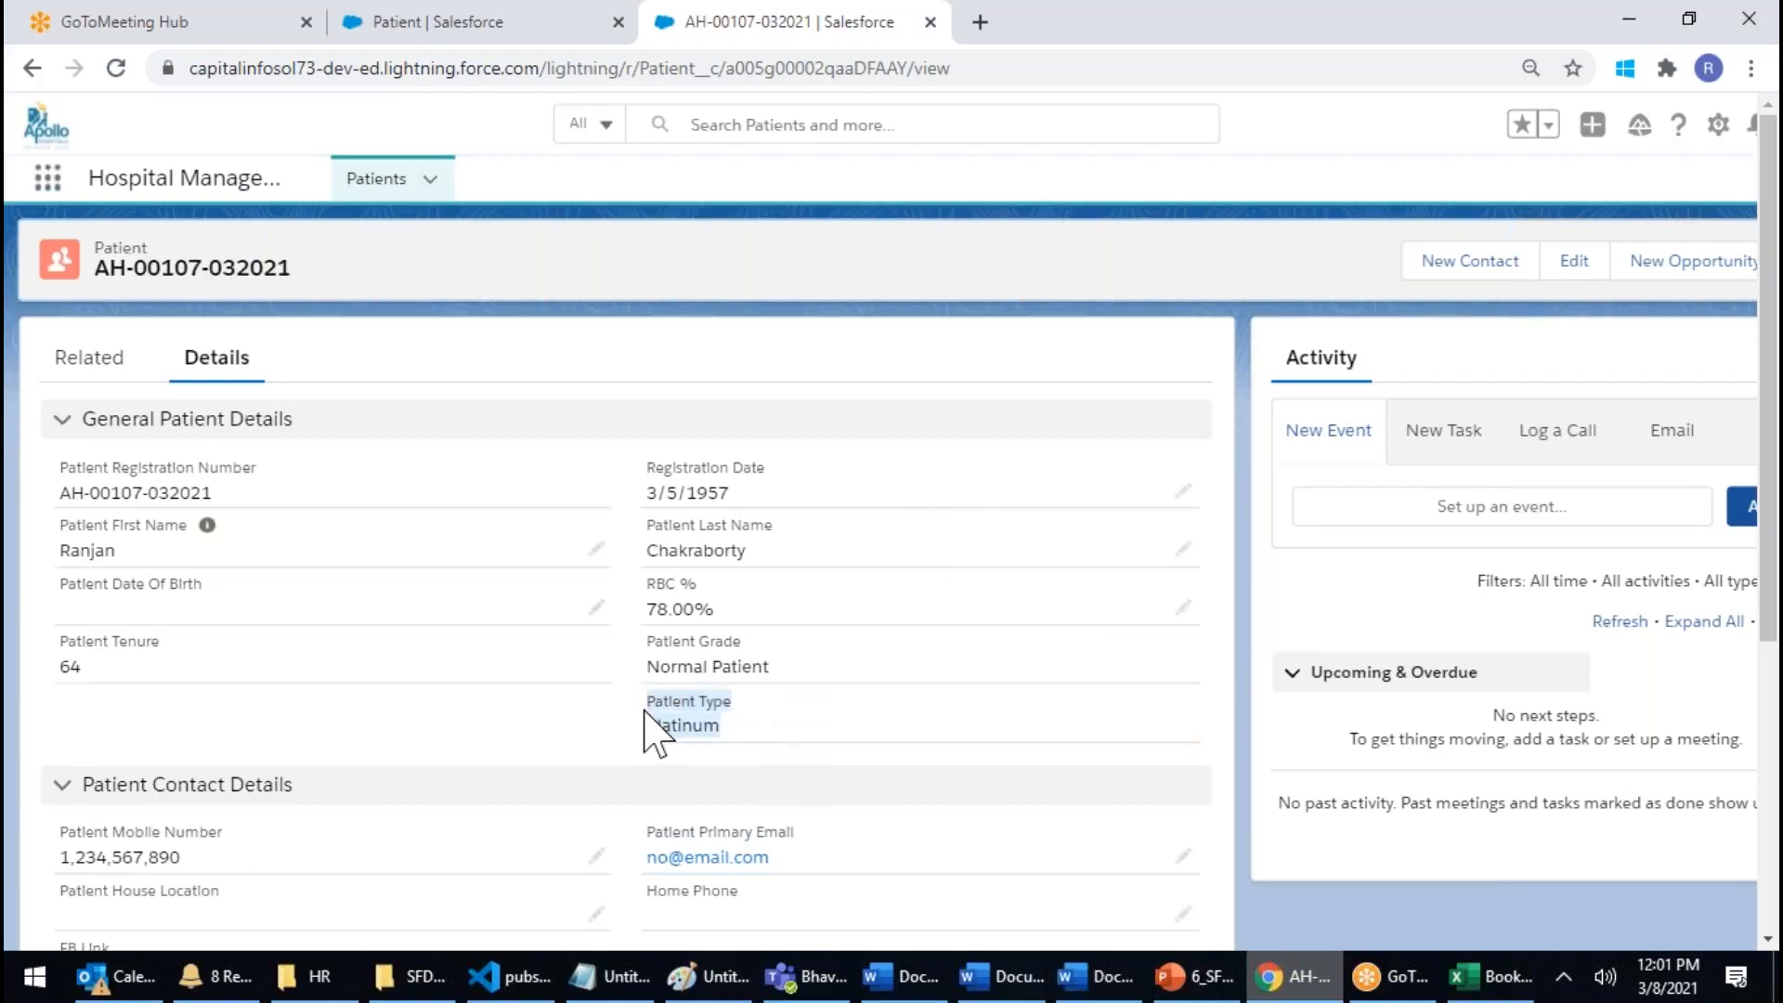
pyautogui.click(644, 712)
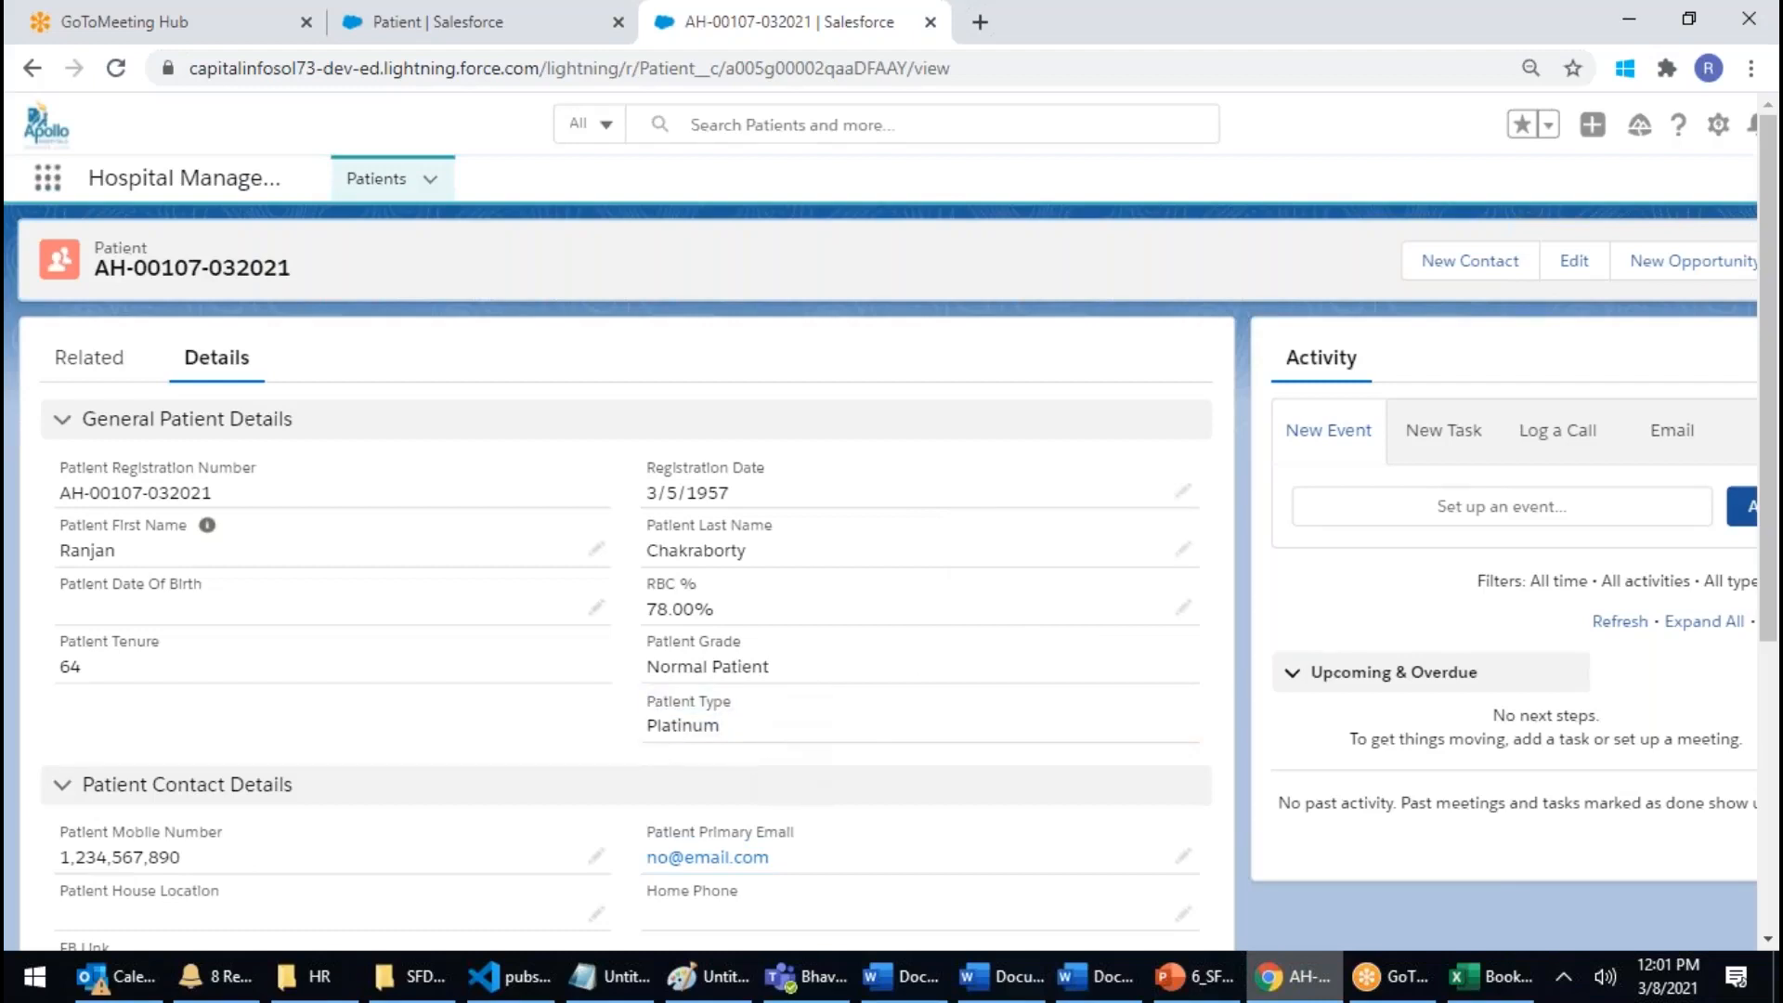
pyautogui.doubleClick(71, 661)
pyautogui.tripleClick(643, 650)
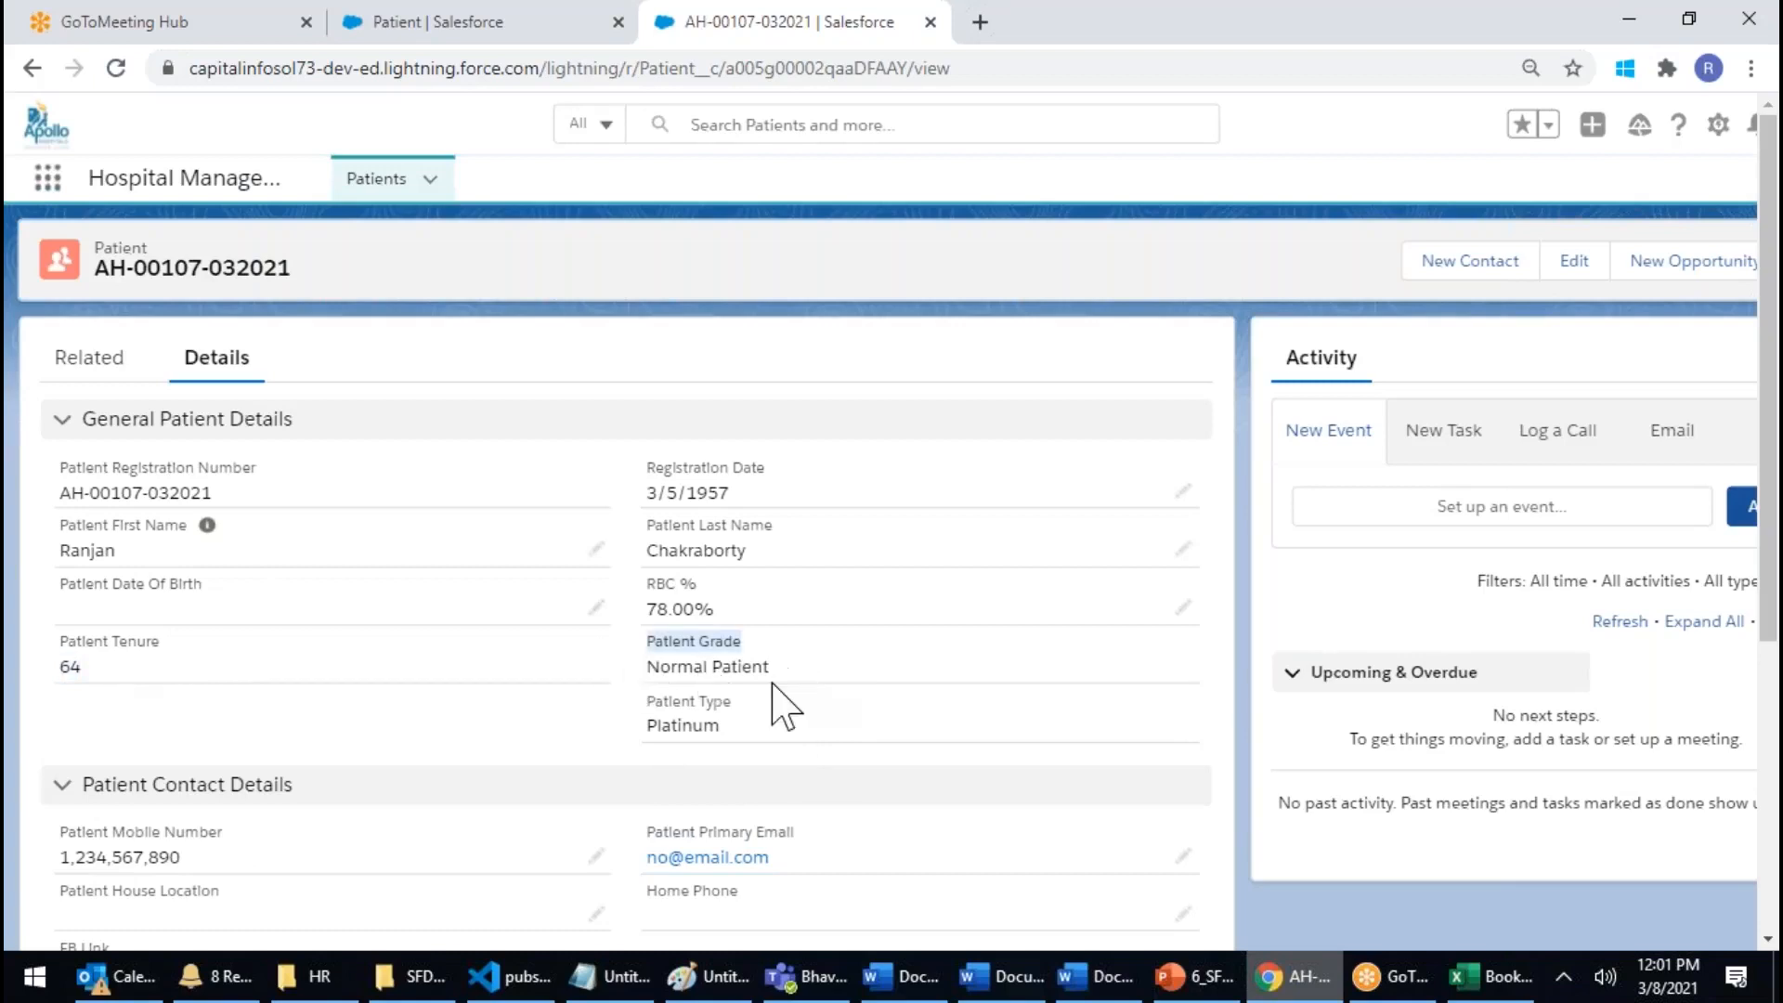
pyautogui.moveTo(639, 732); pyautogui.dragTo(616, 694)
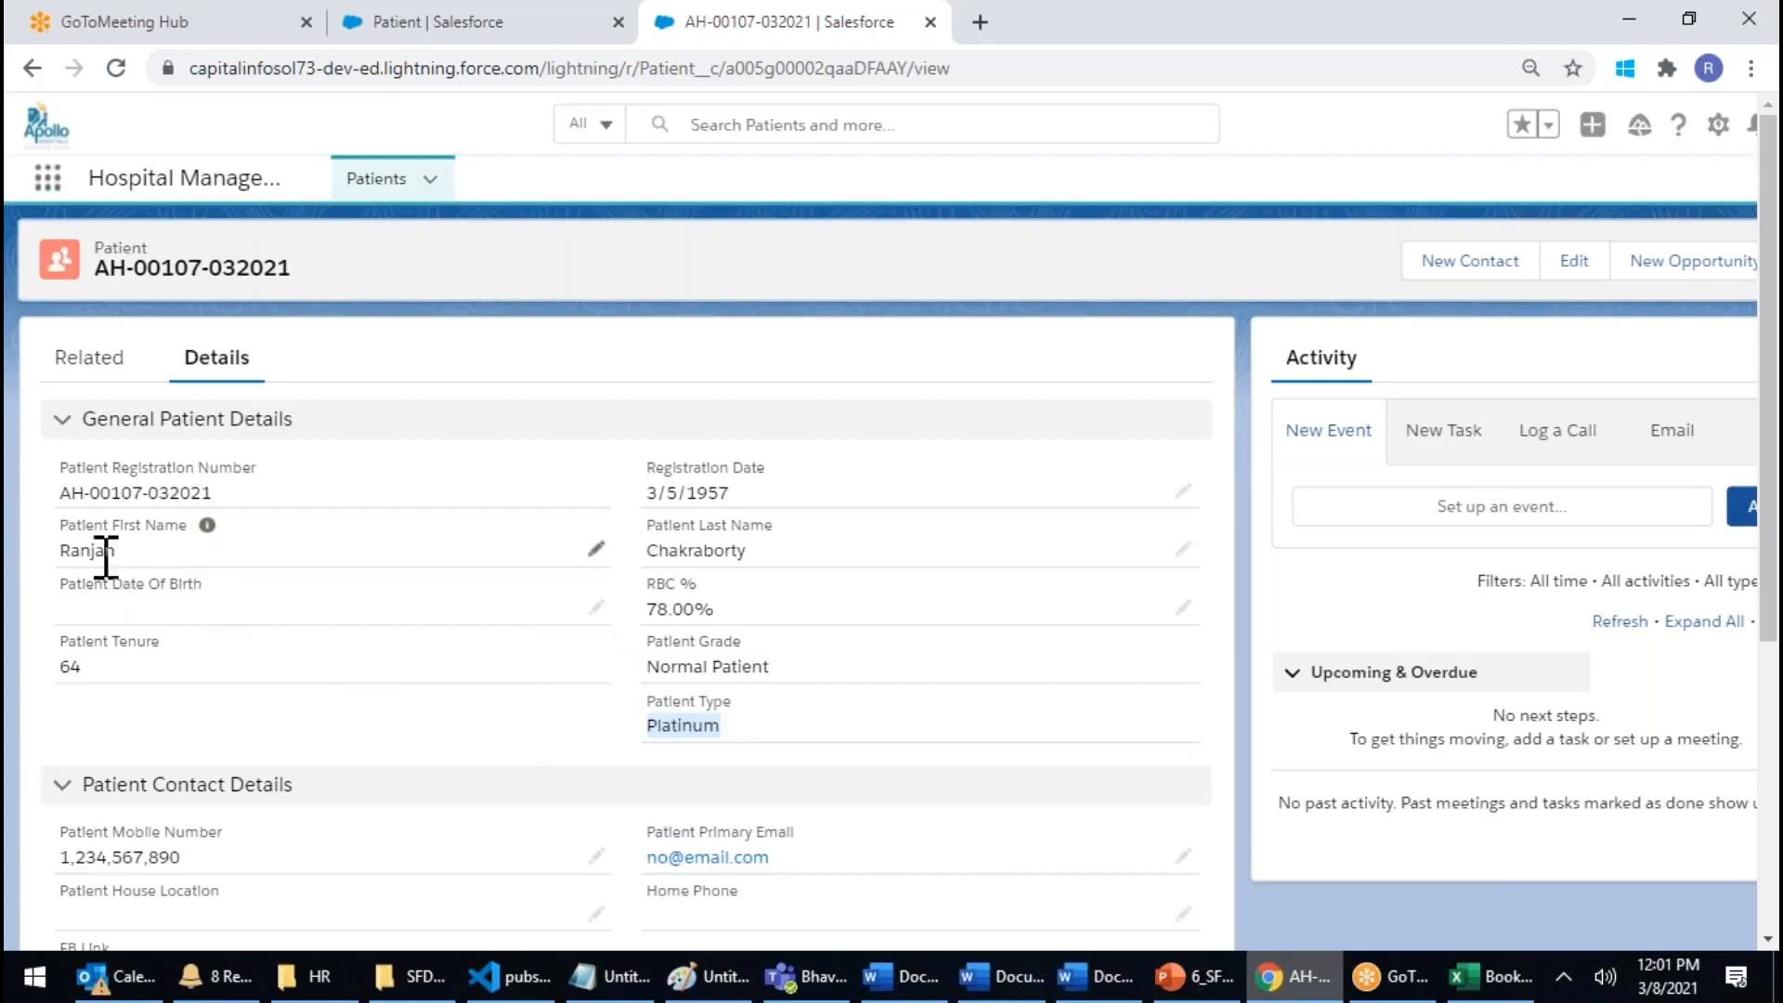
# Step: Clear the Patient Last Name, save the patient record, and review its details
pyautogui.doubleClick(699, 554)
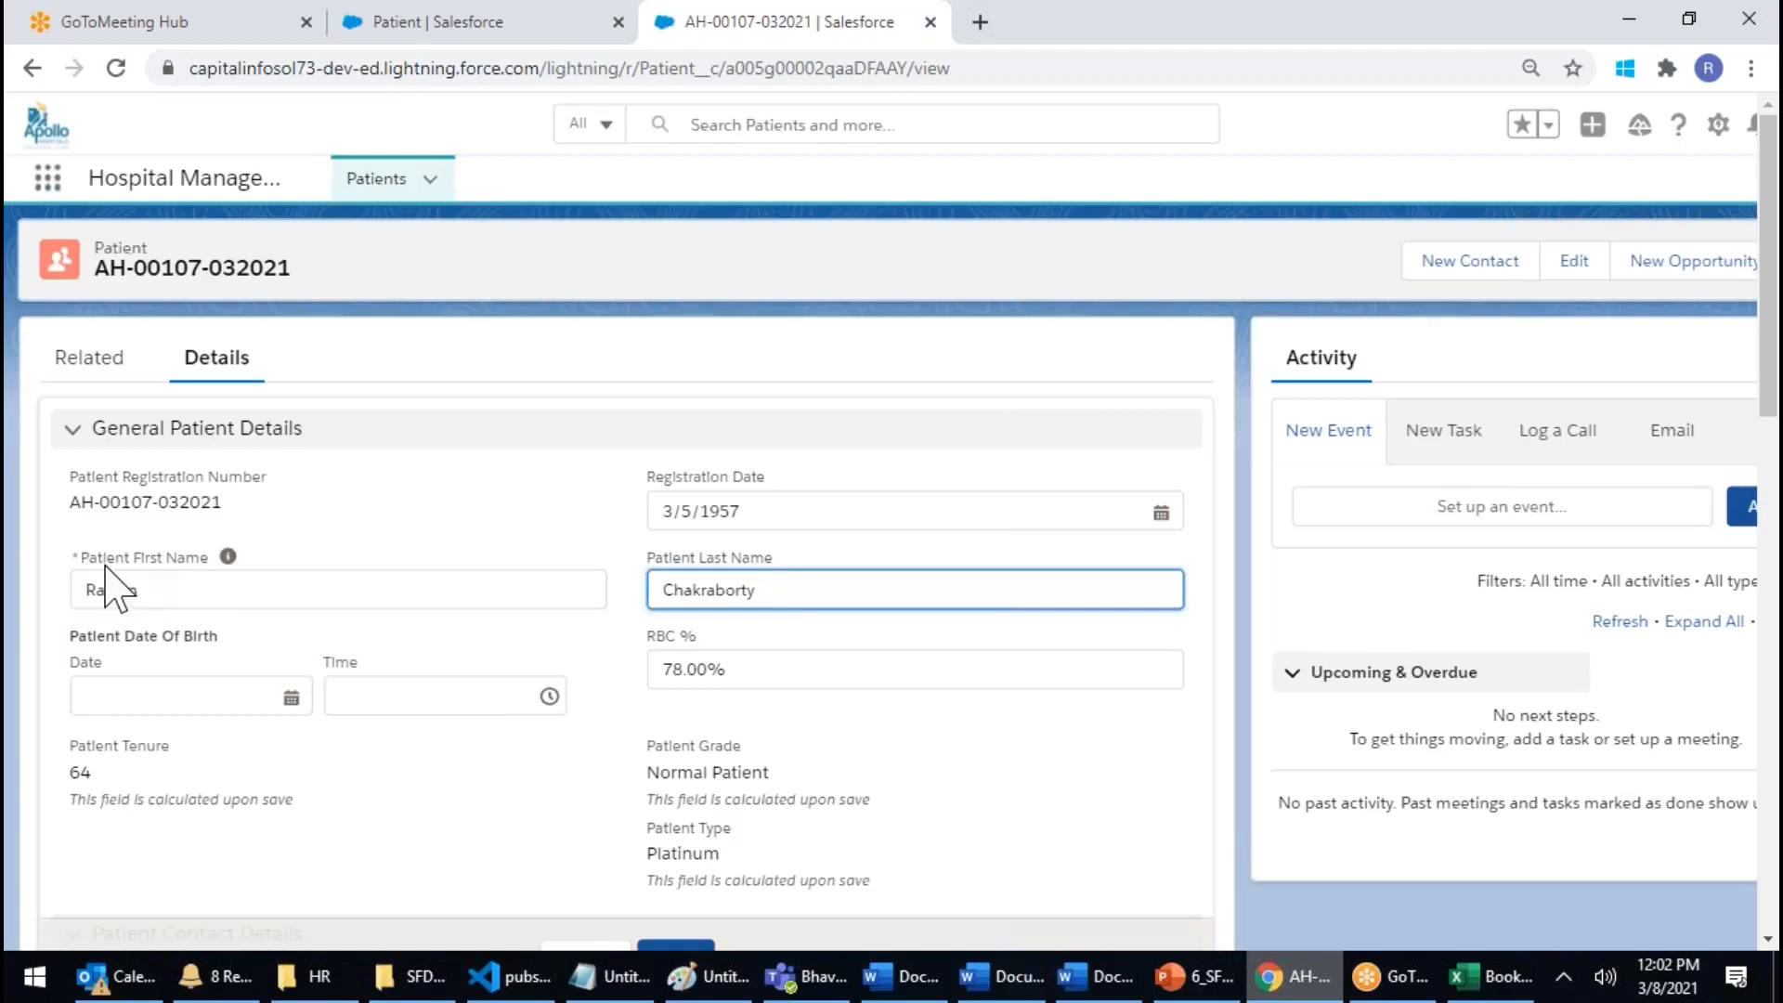
pyautogui.scroll(5, 105, 565)
pyautogui.scroll(-2, 105, 565)
pyautogui.scroll(1, 105, 564)
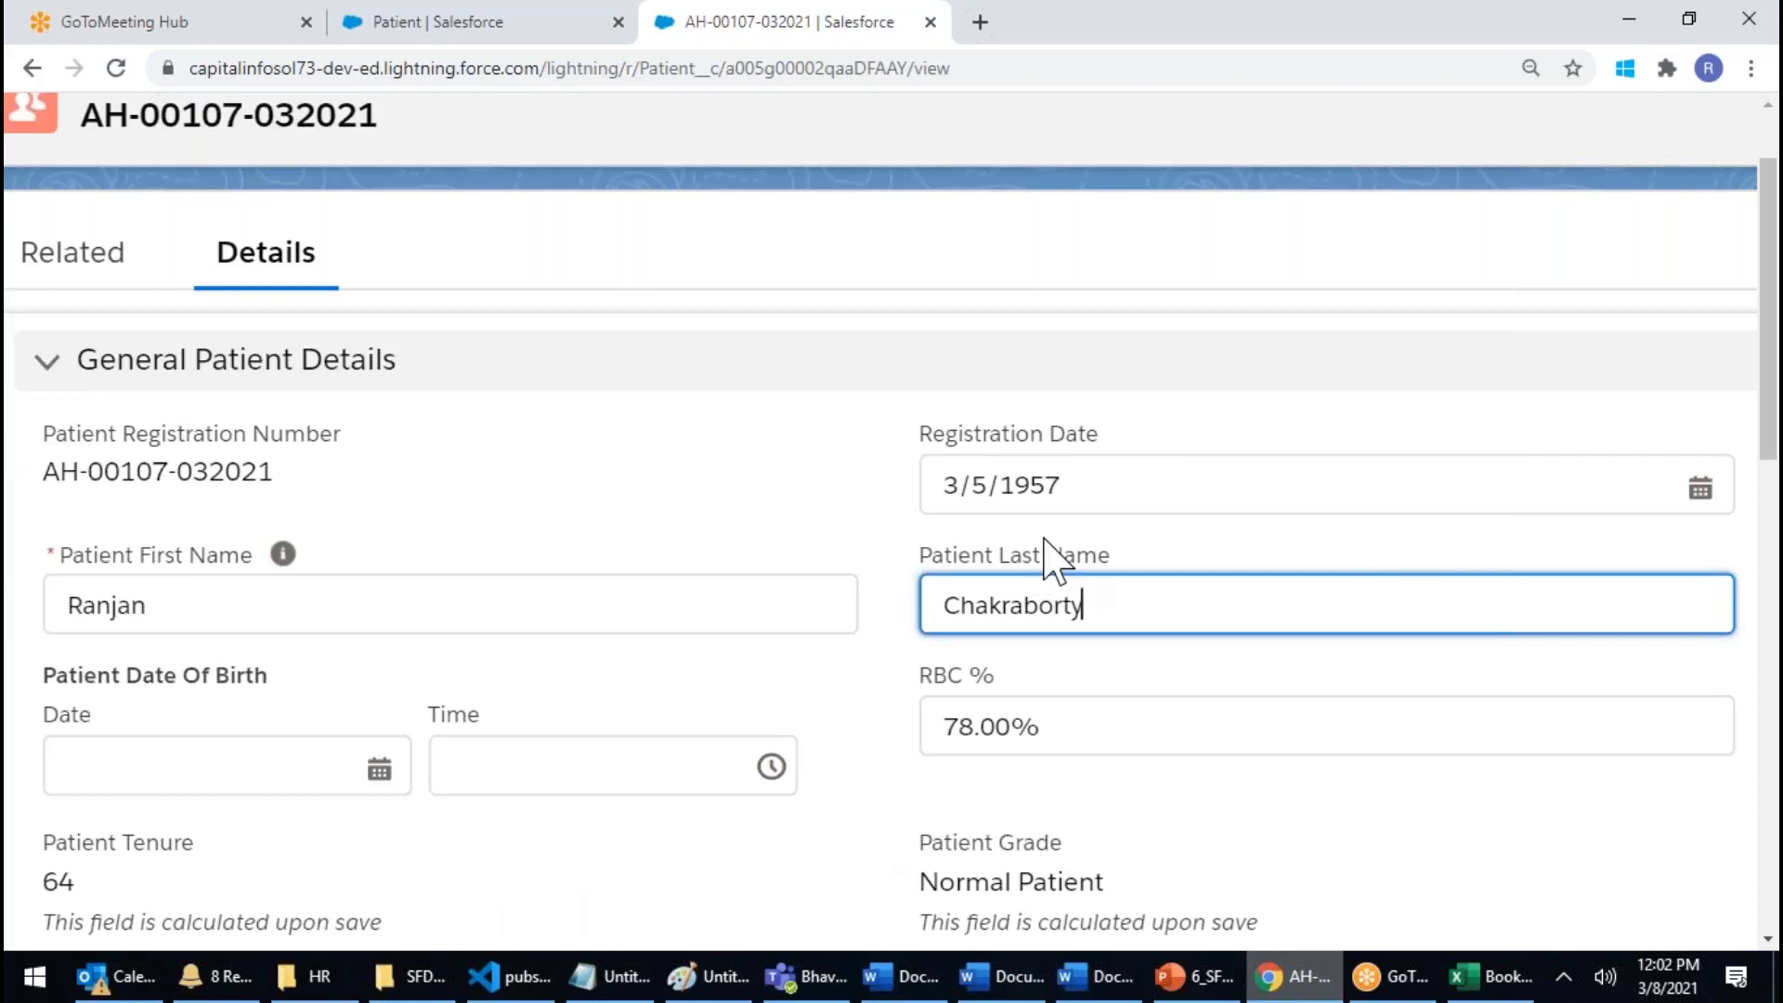
pyautogui.moveTo(1205, 610); pyautogui.dragTo(892, 617)
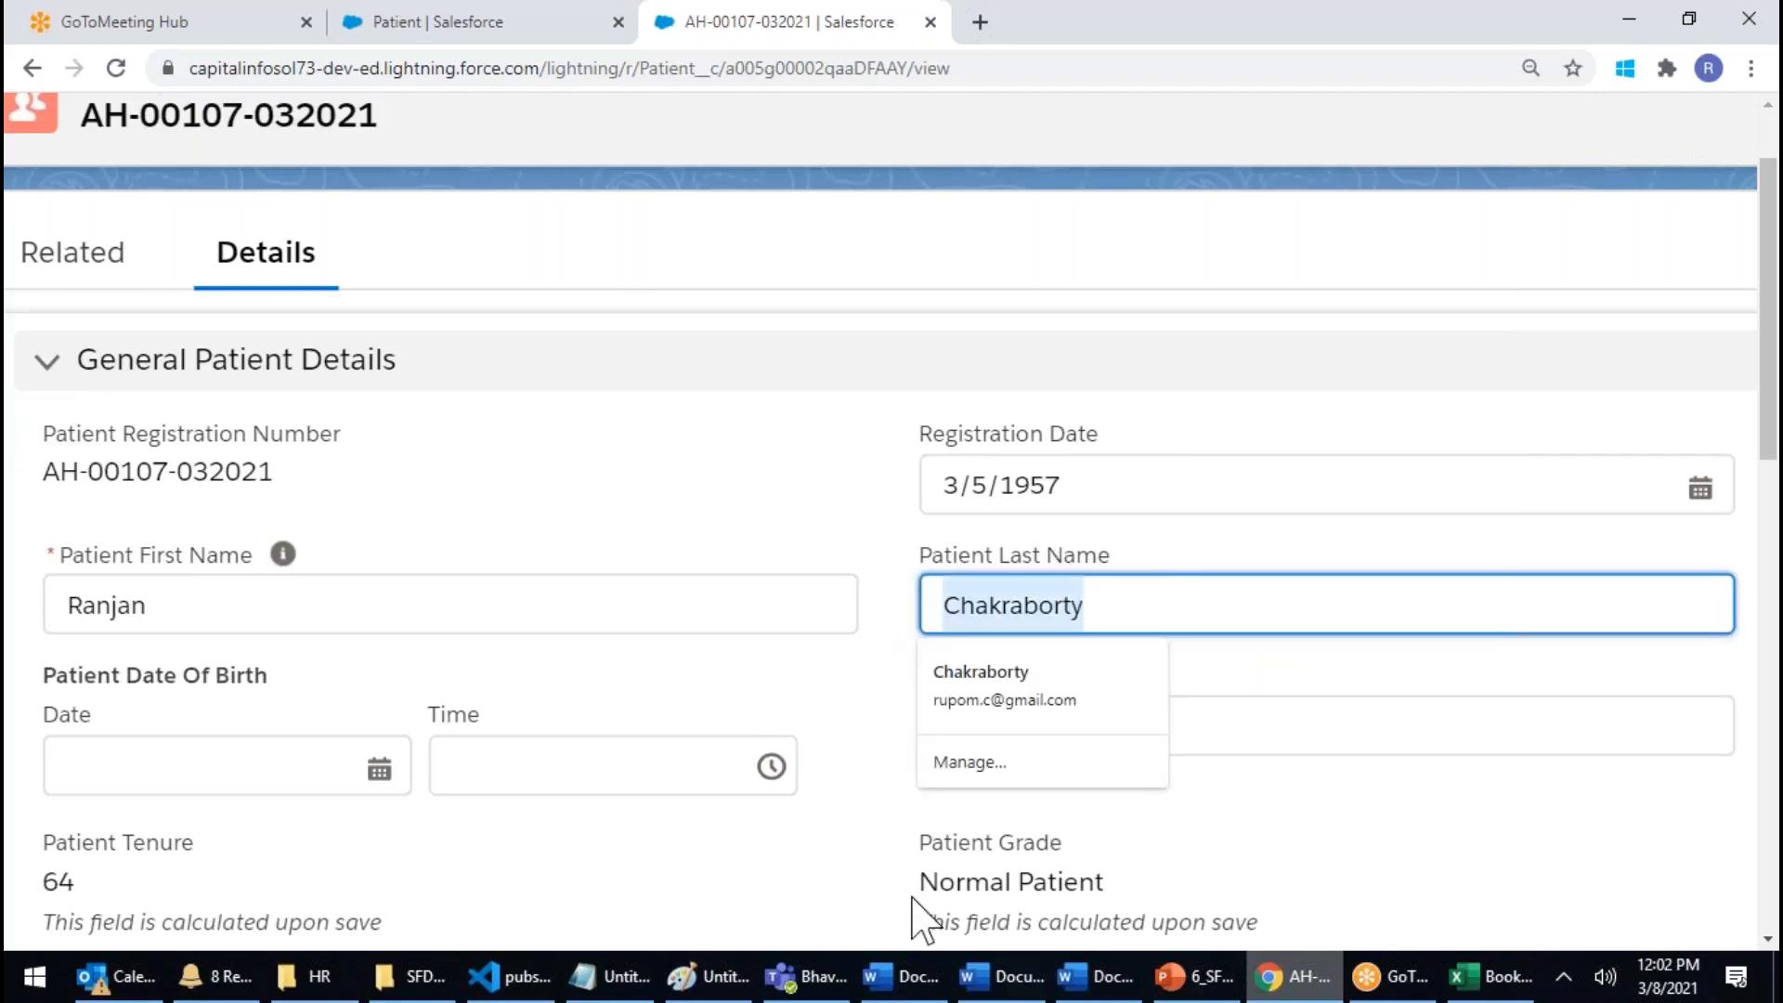
pyautogui.press('BackSpace')
pyautogui.scroll(-3, 1253, 776)
pyautogui.click(1002, 875)
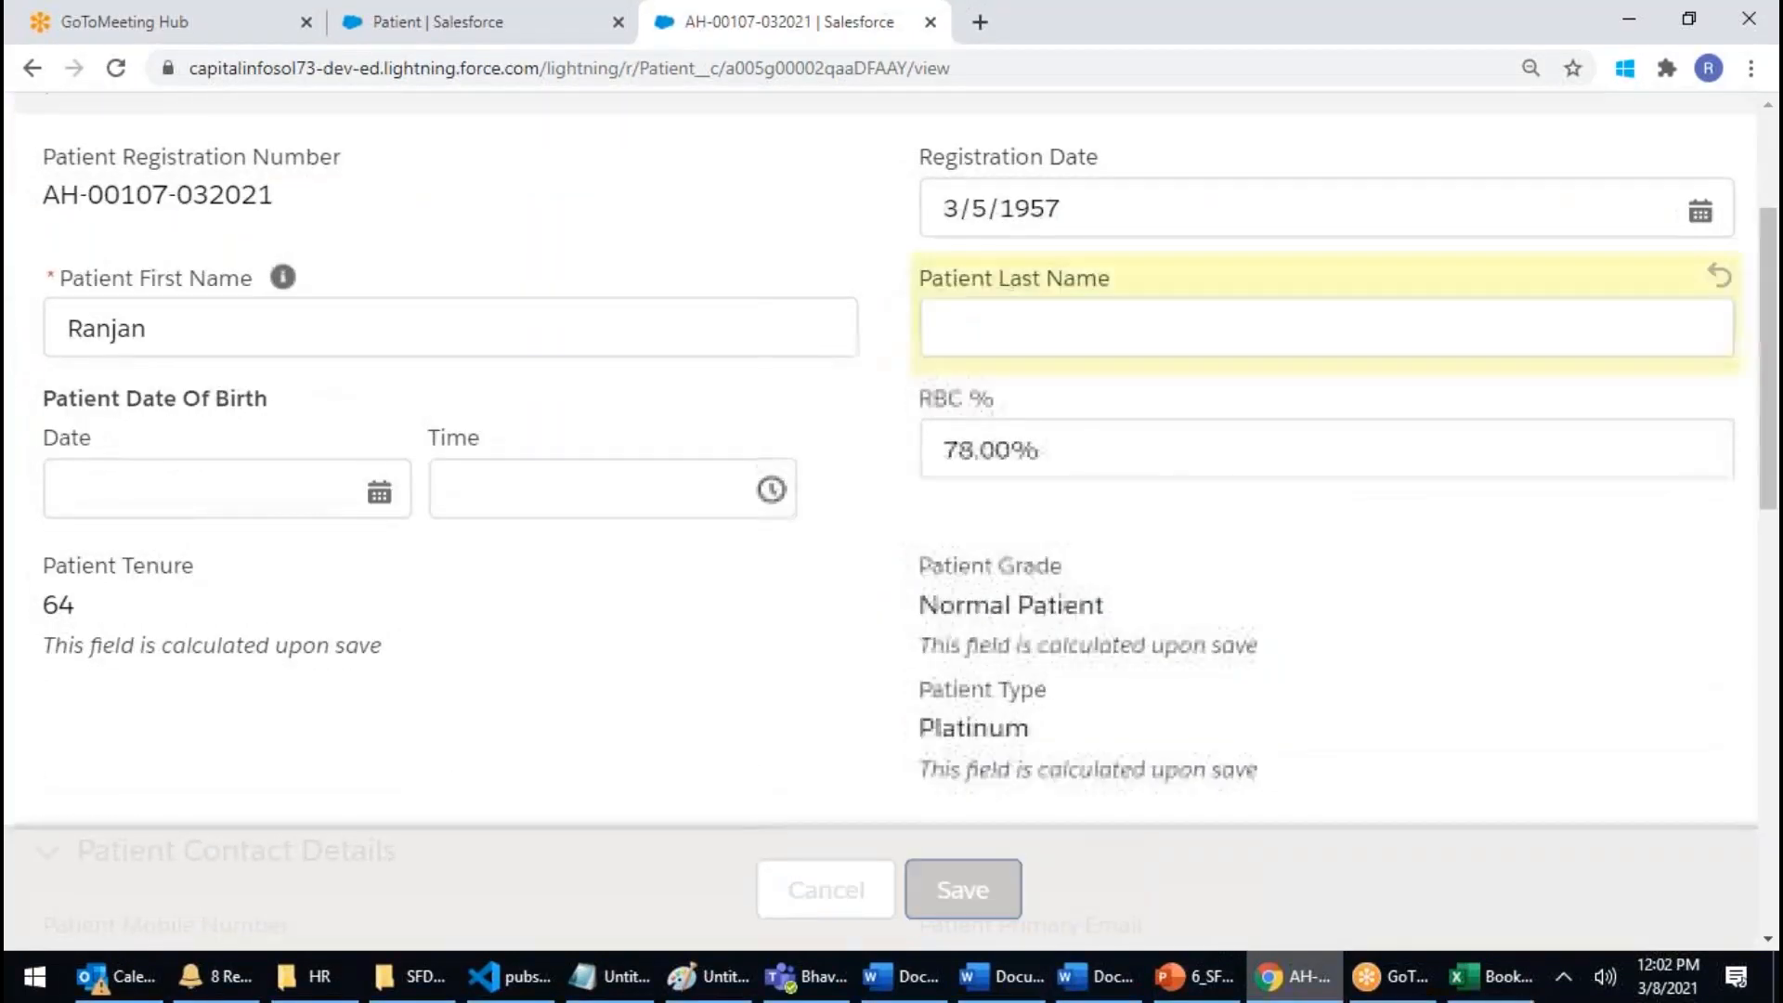
pyautogui.scroll(3, 1266, 557)
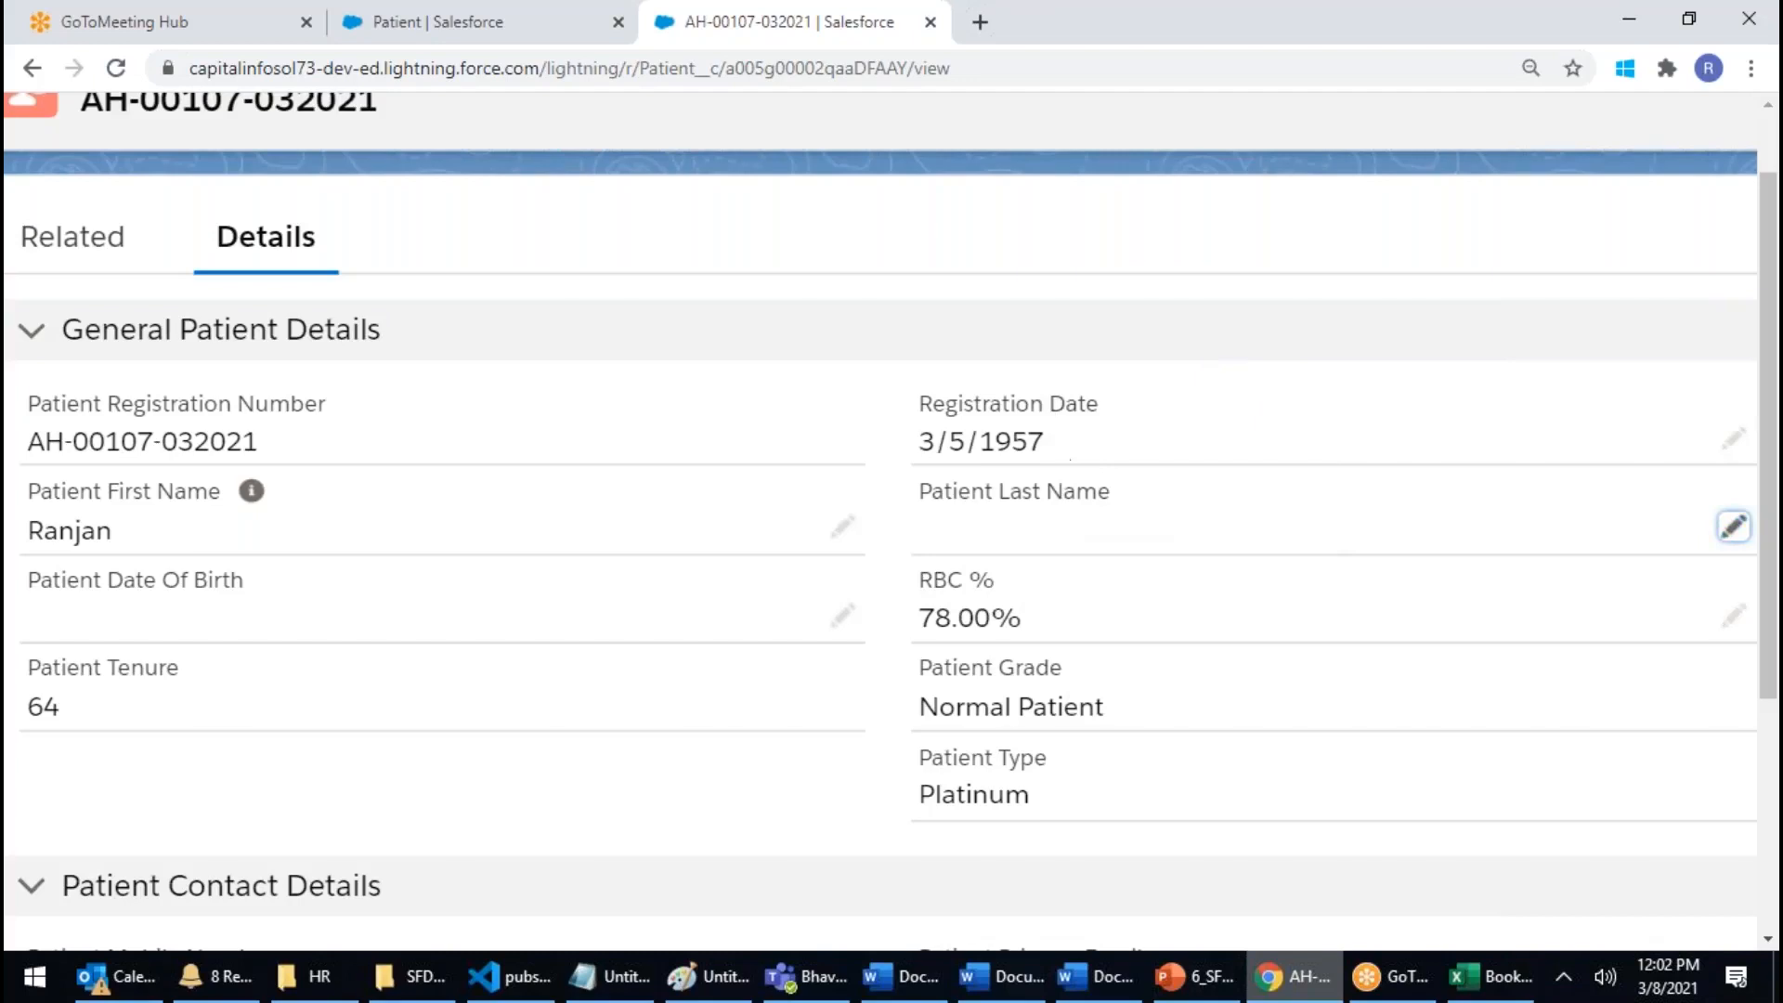
pyautogui.scroll(-3, 892, 520)
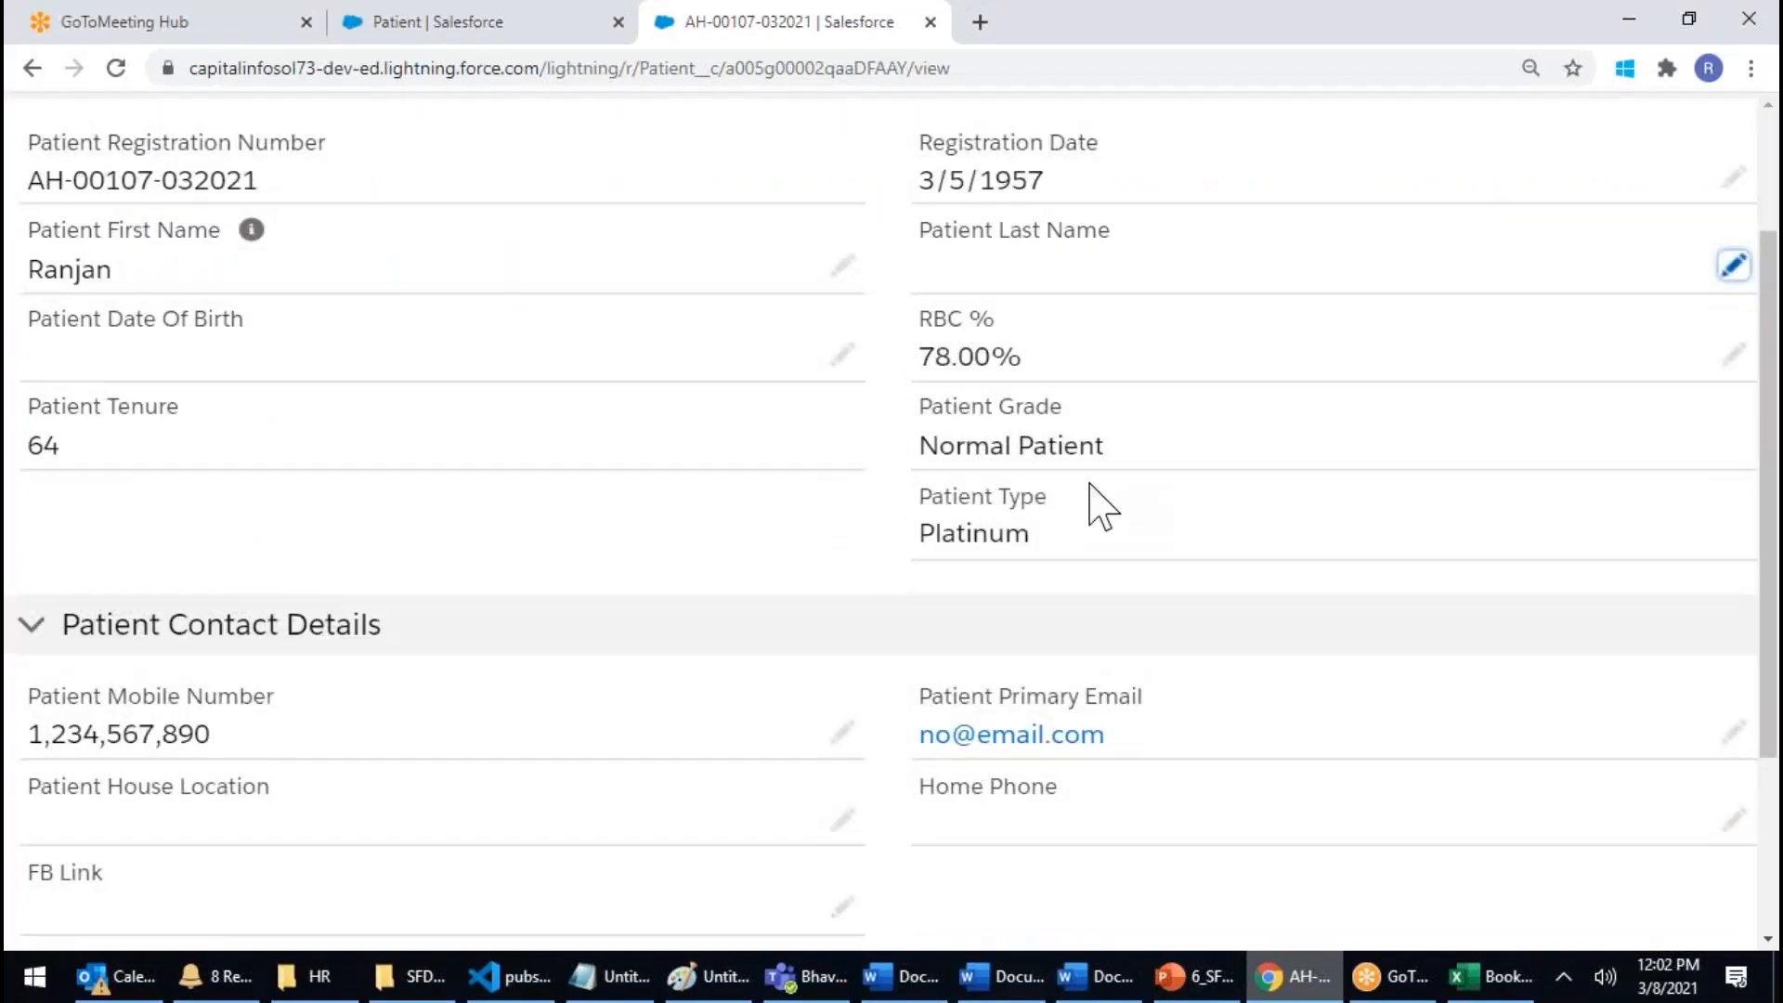
pyautogui.scroll(-3, 1091, 483)
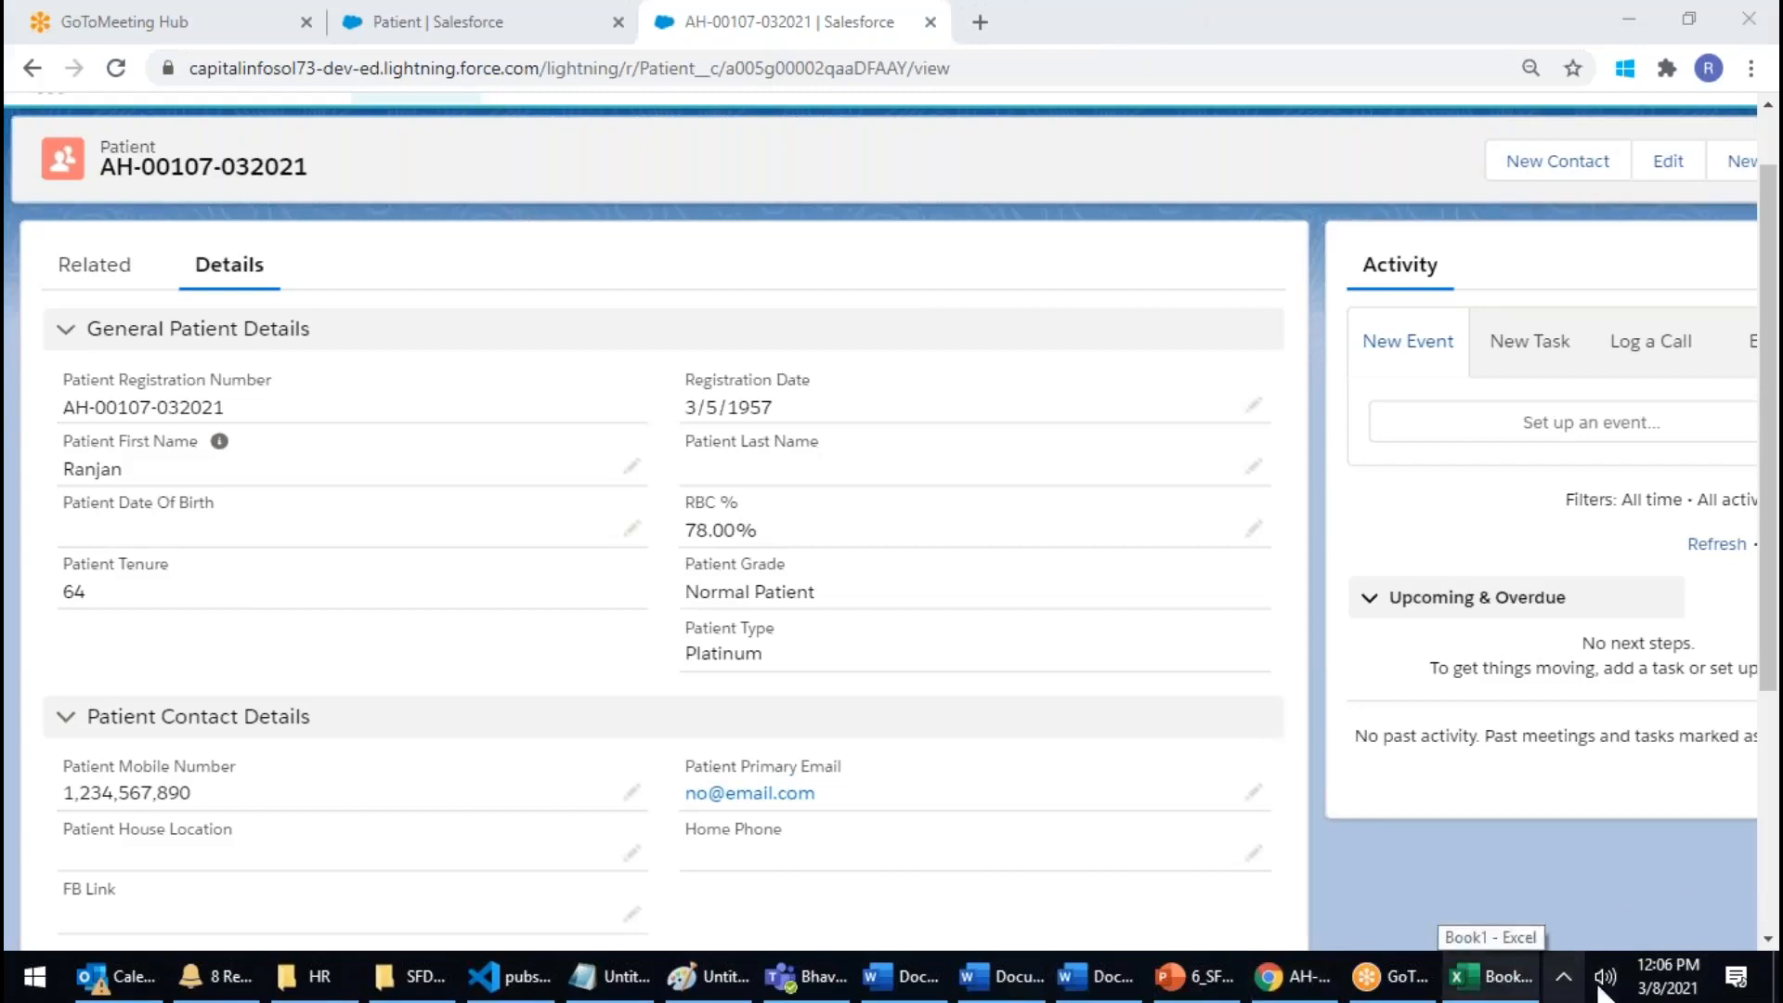
pyautogui.click(1569, 980)
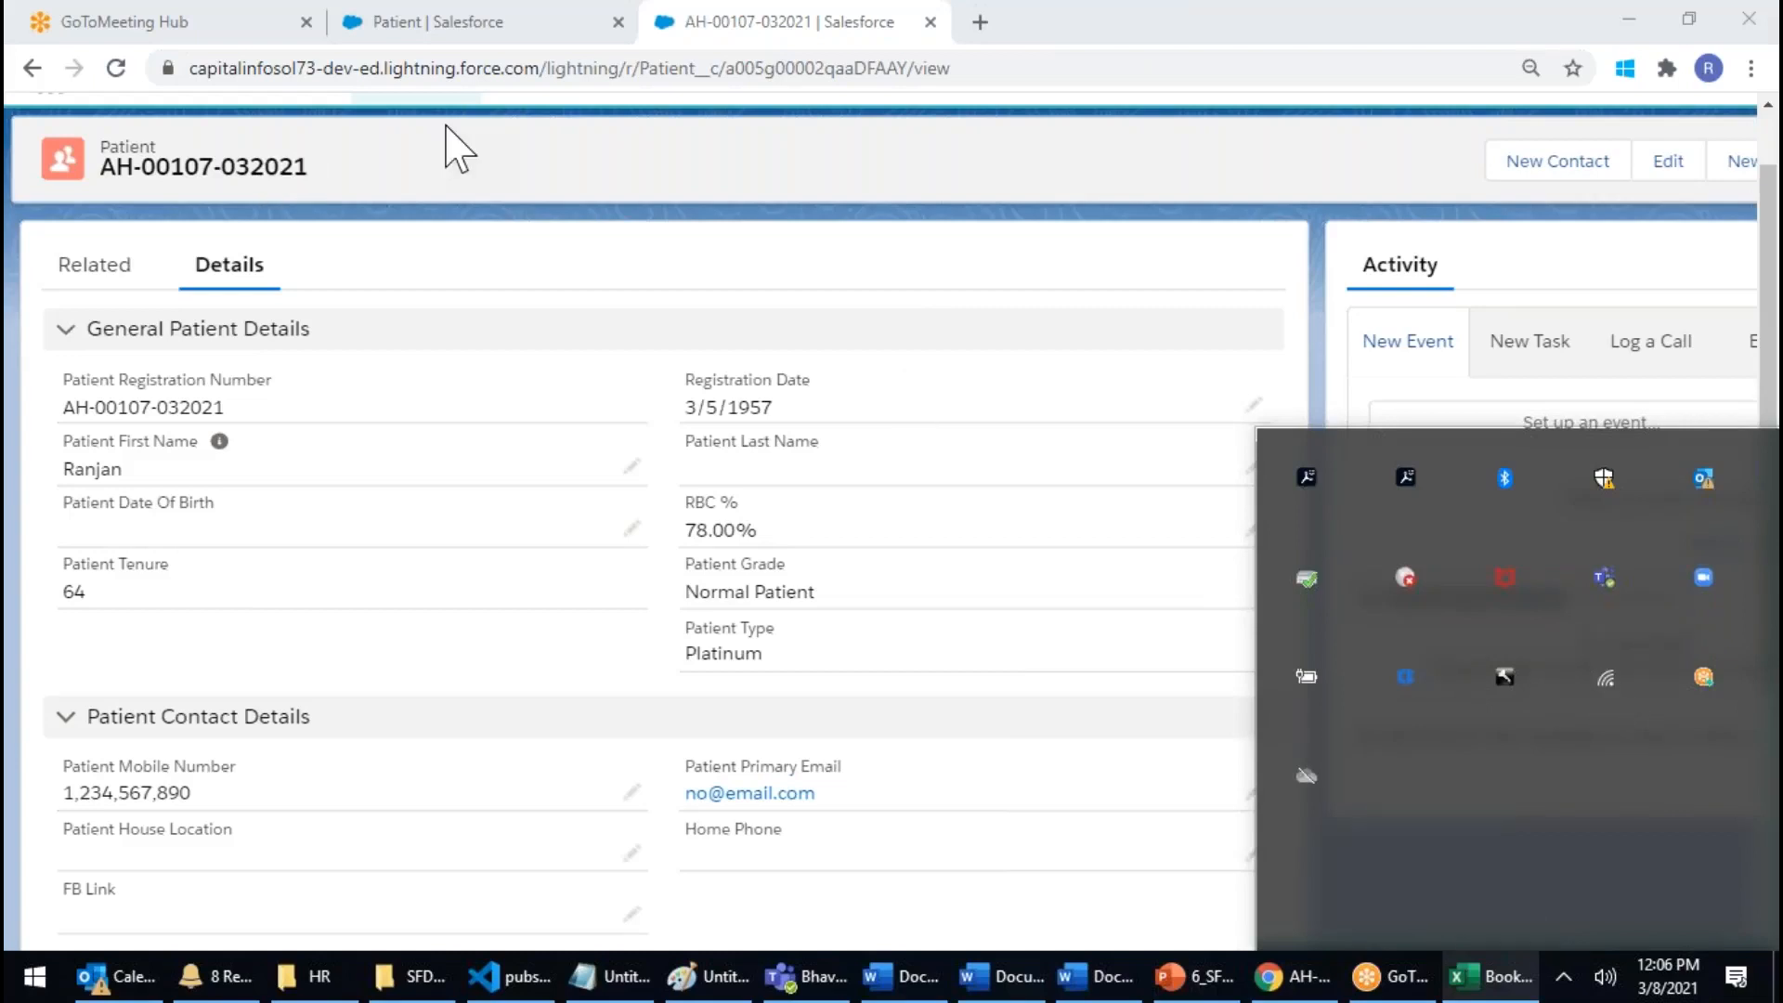
pyautogui.click(462, 28)
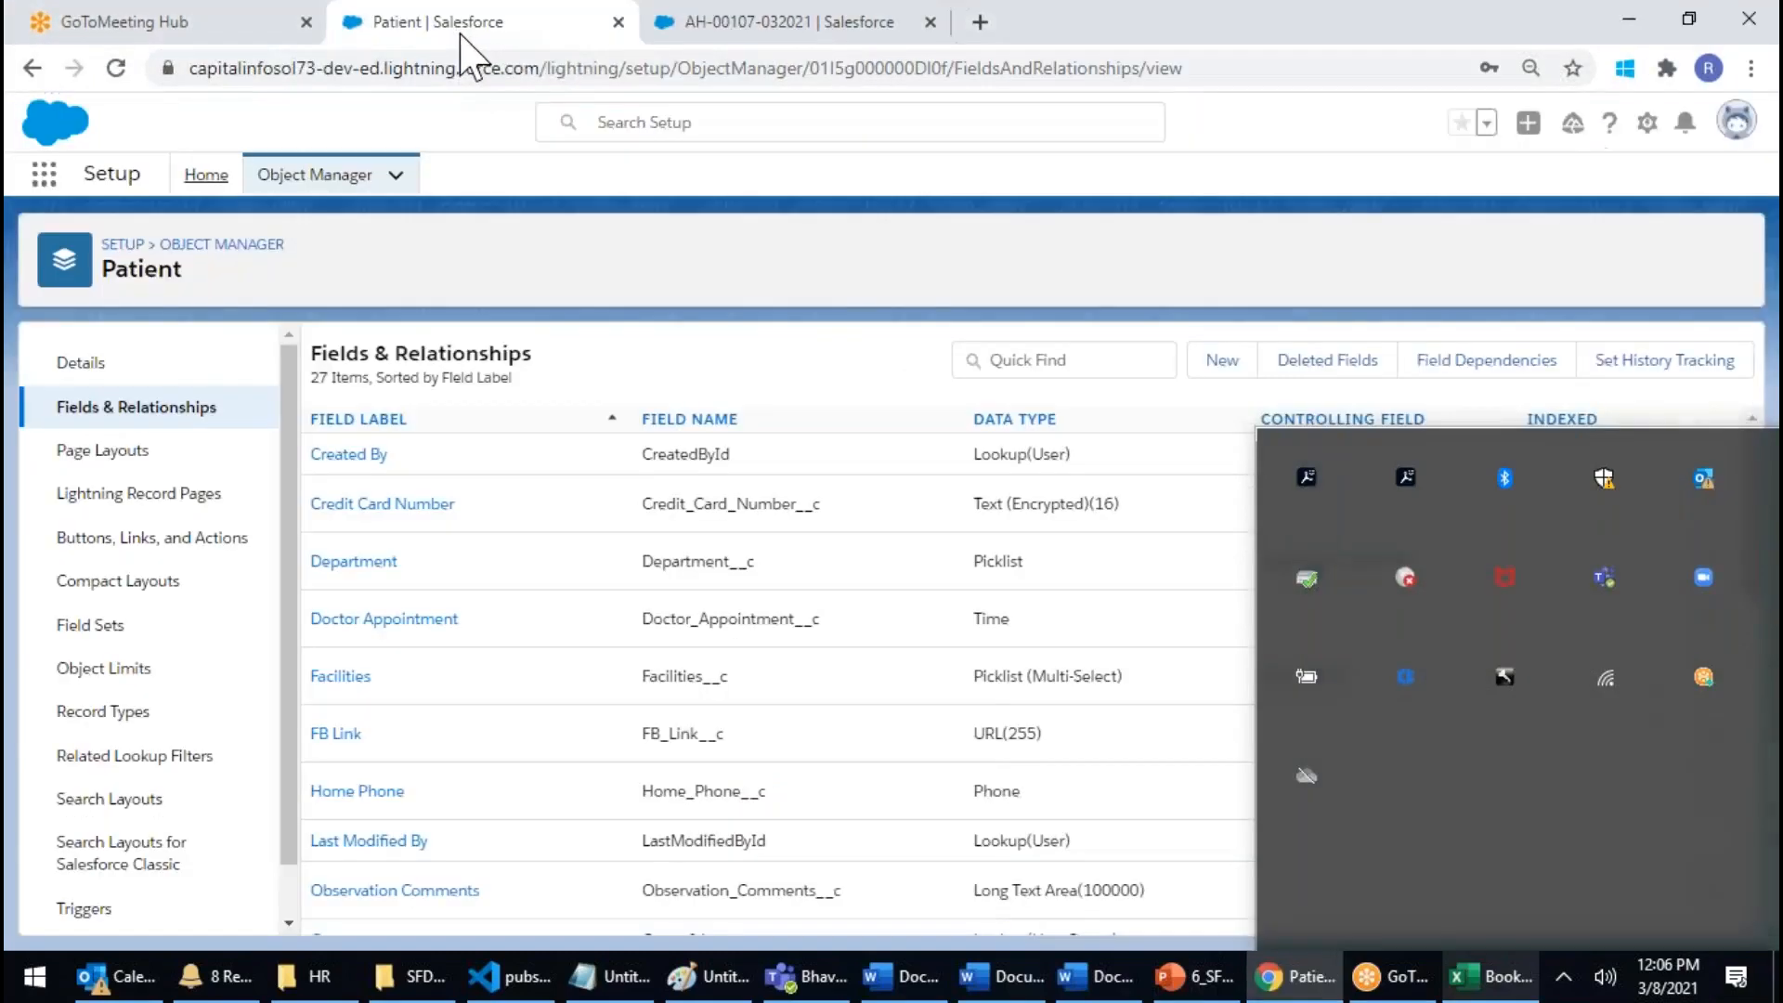
pyautogui.click(683, 28)
# Step: Open google.com in place of the patient record, search for speed test, and run the Internet speed test
pyautogui.click(639, 67)
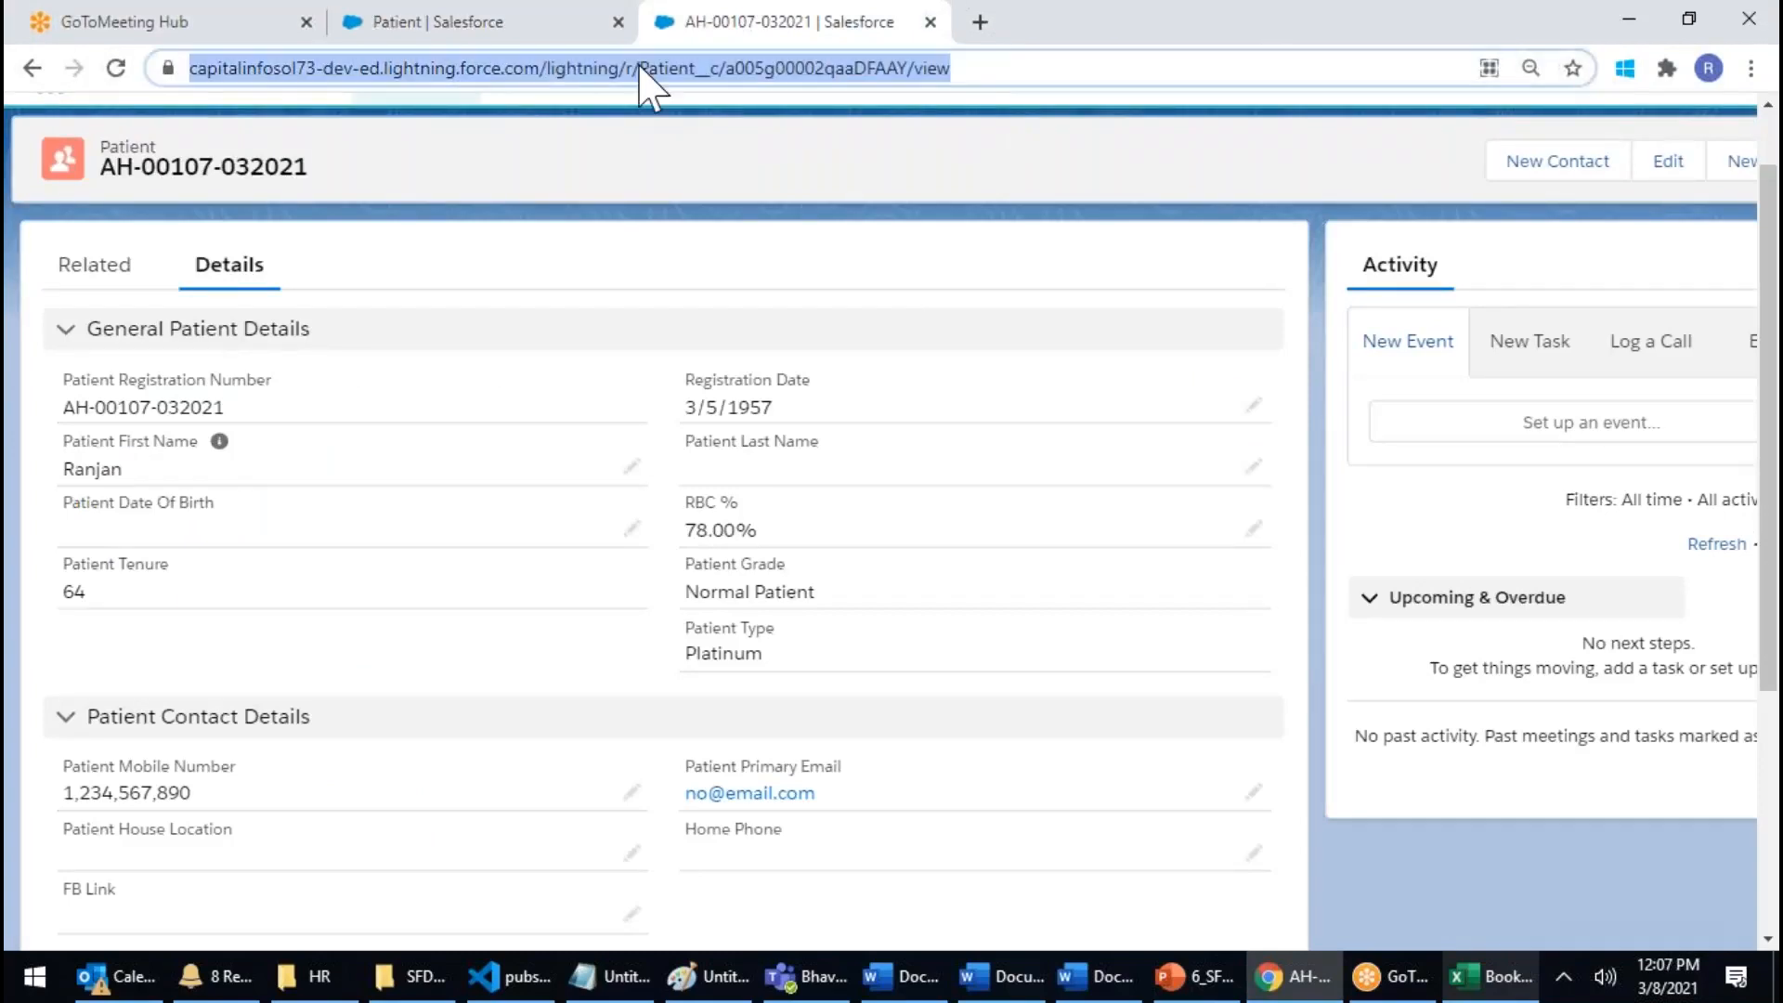
pyautogui.write('g')
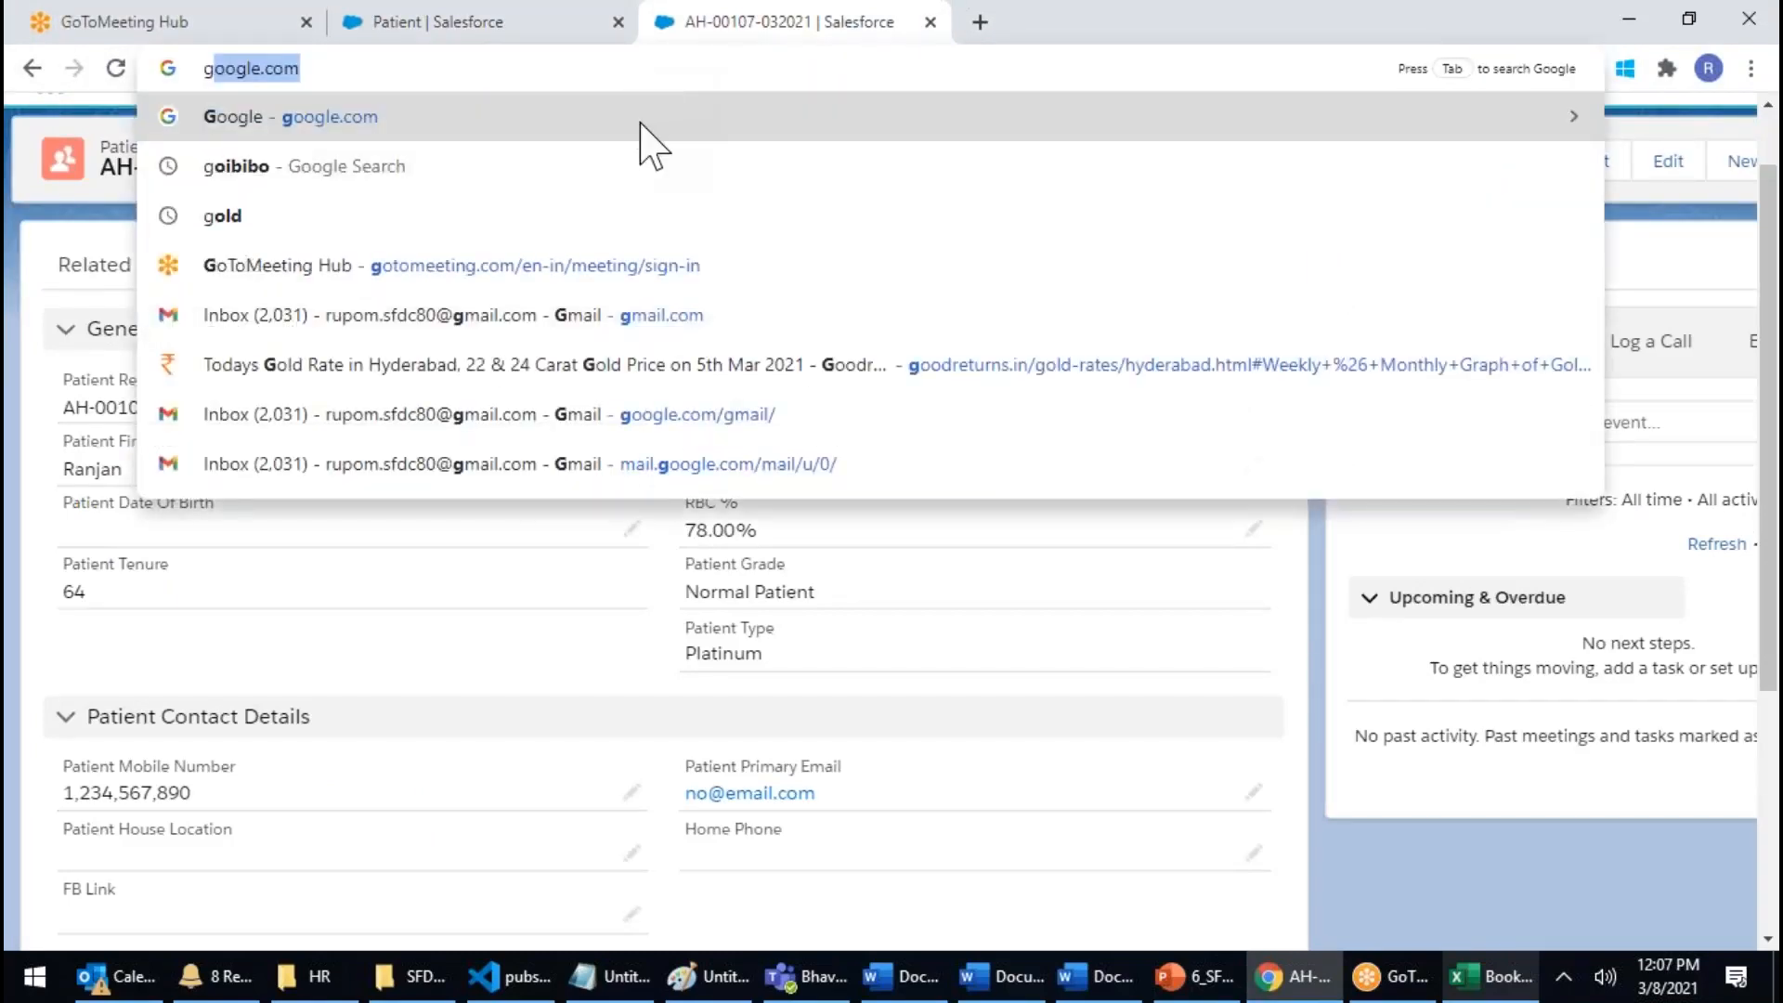
pyautogui.press('Return')
pyautogui.click(669, 422)
pyautogui.write('s')
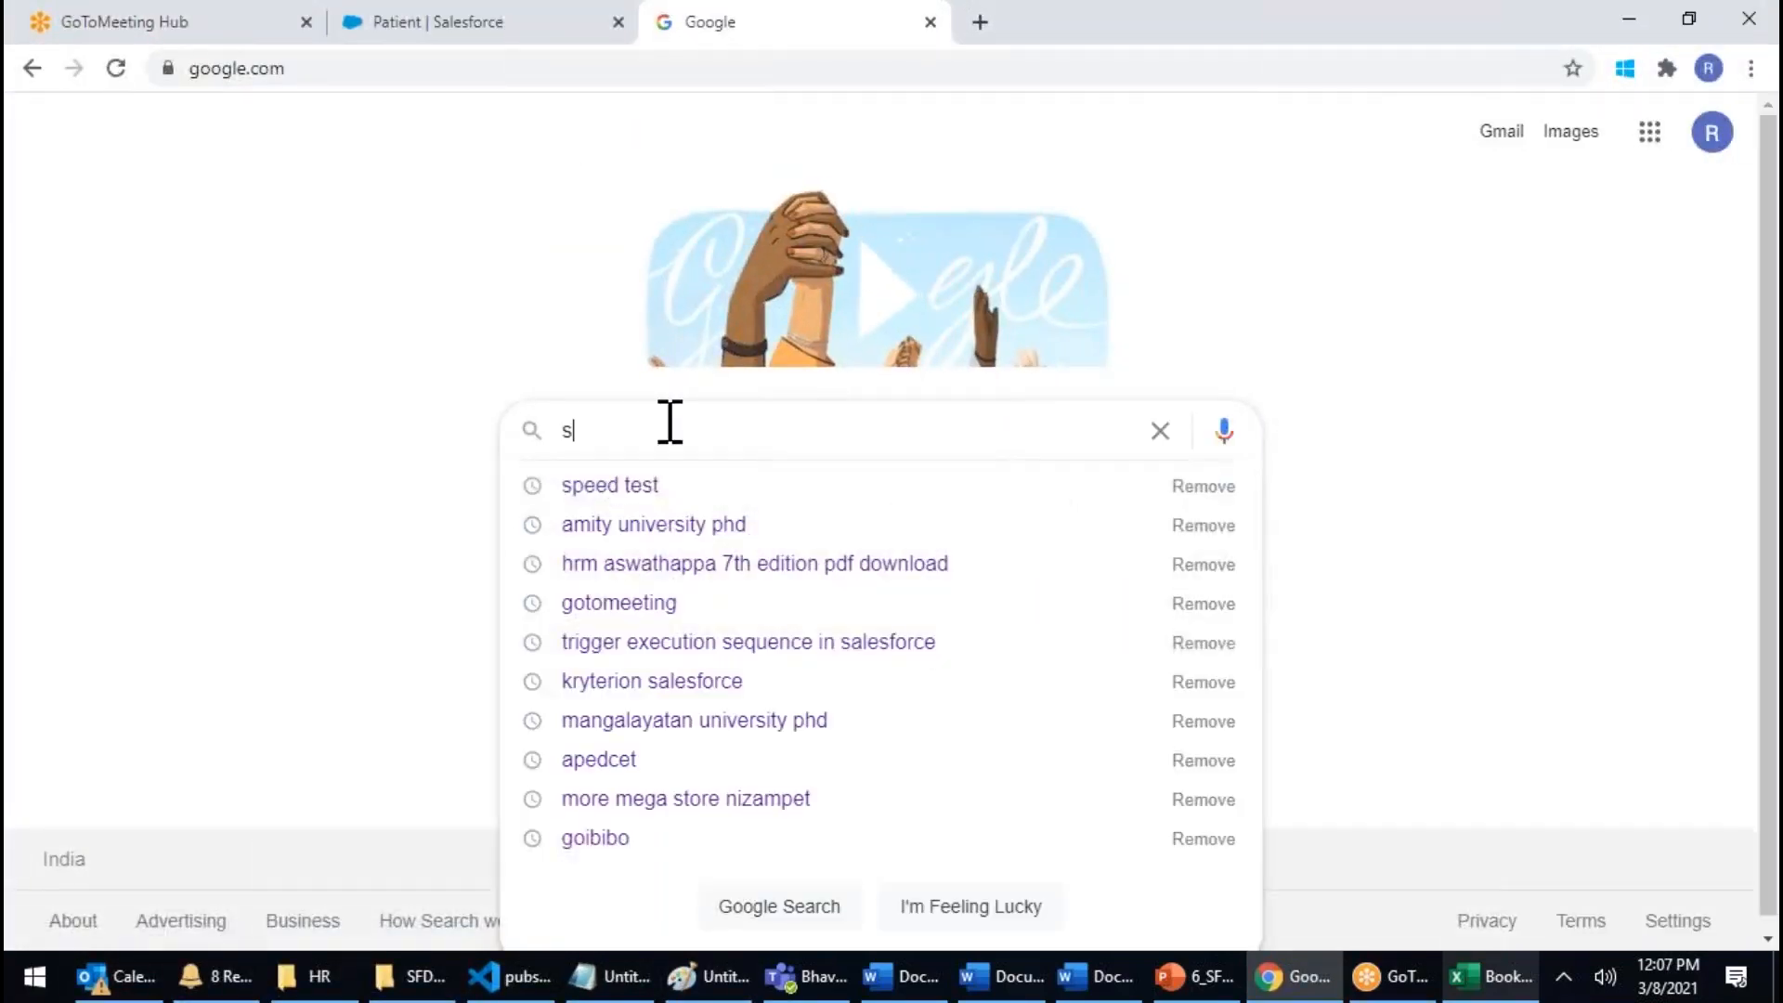
pyautogui.click(622, 489)
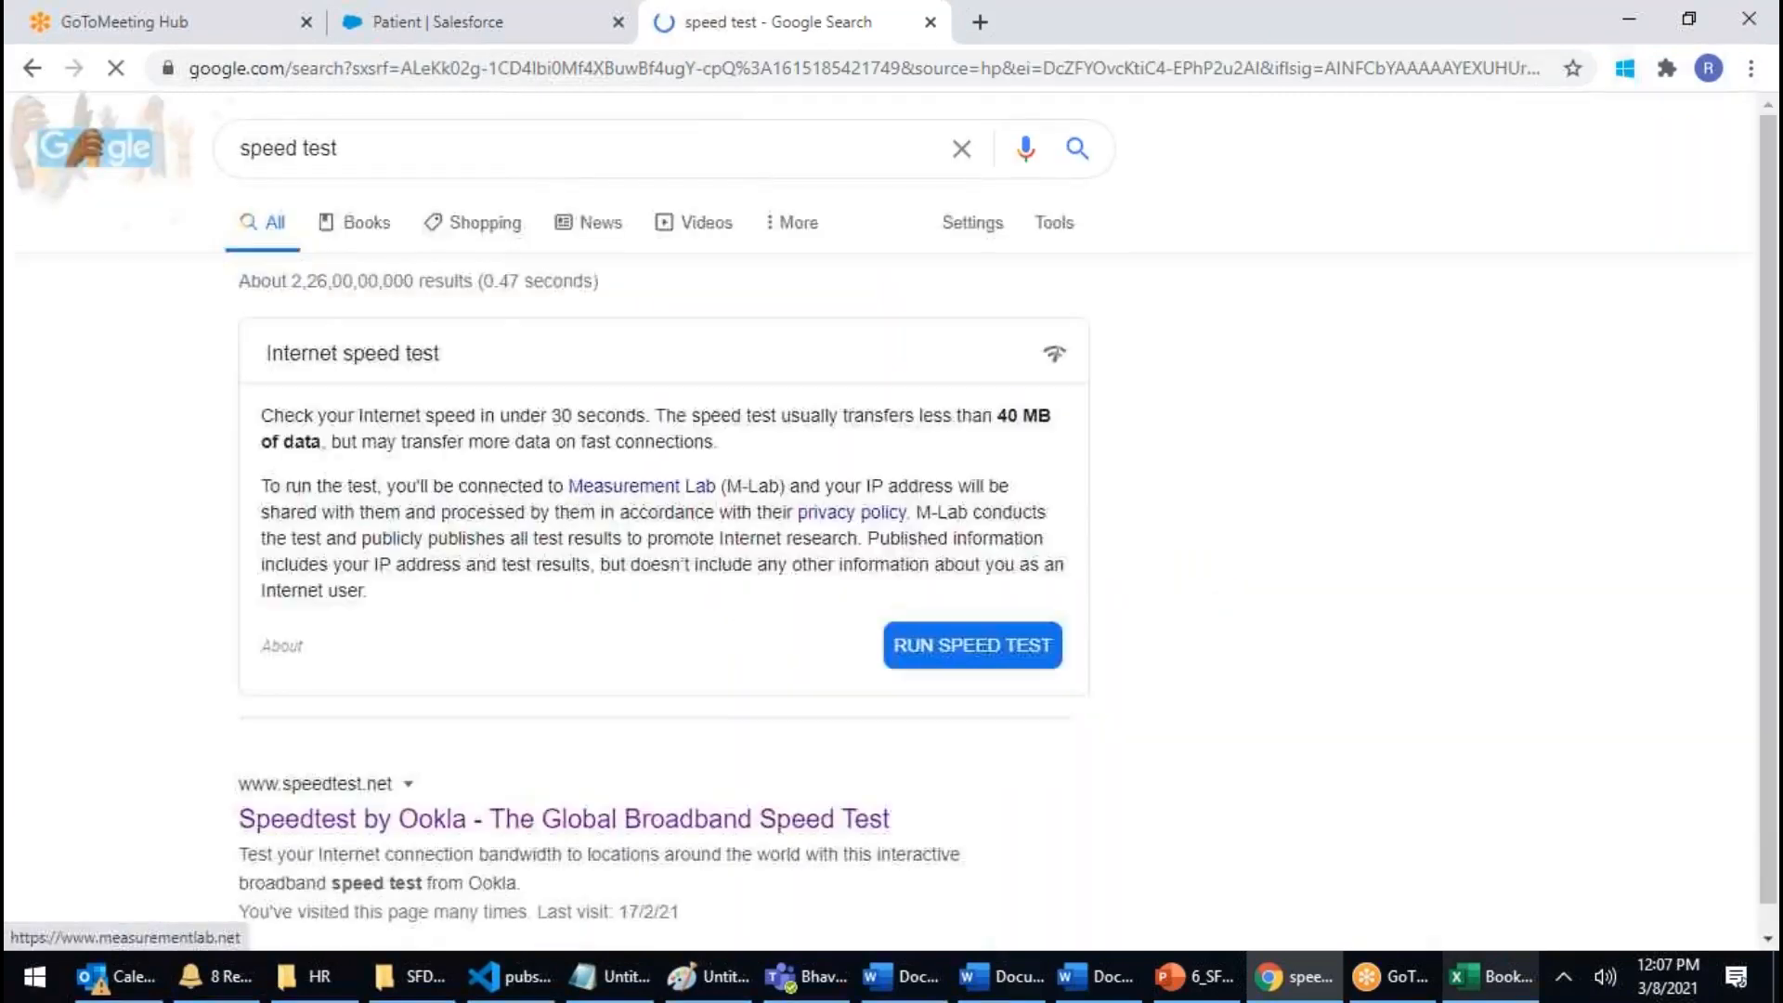
pyautogui.click(986, 648)
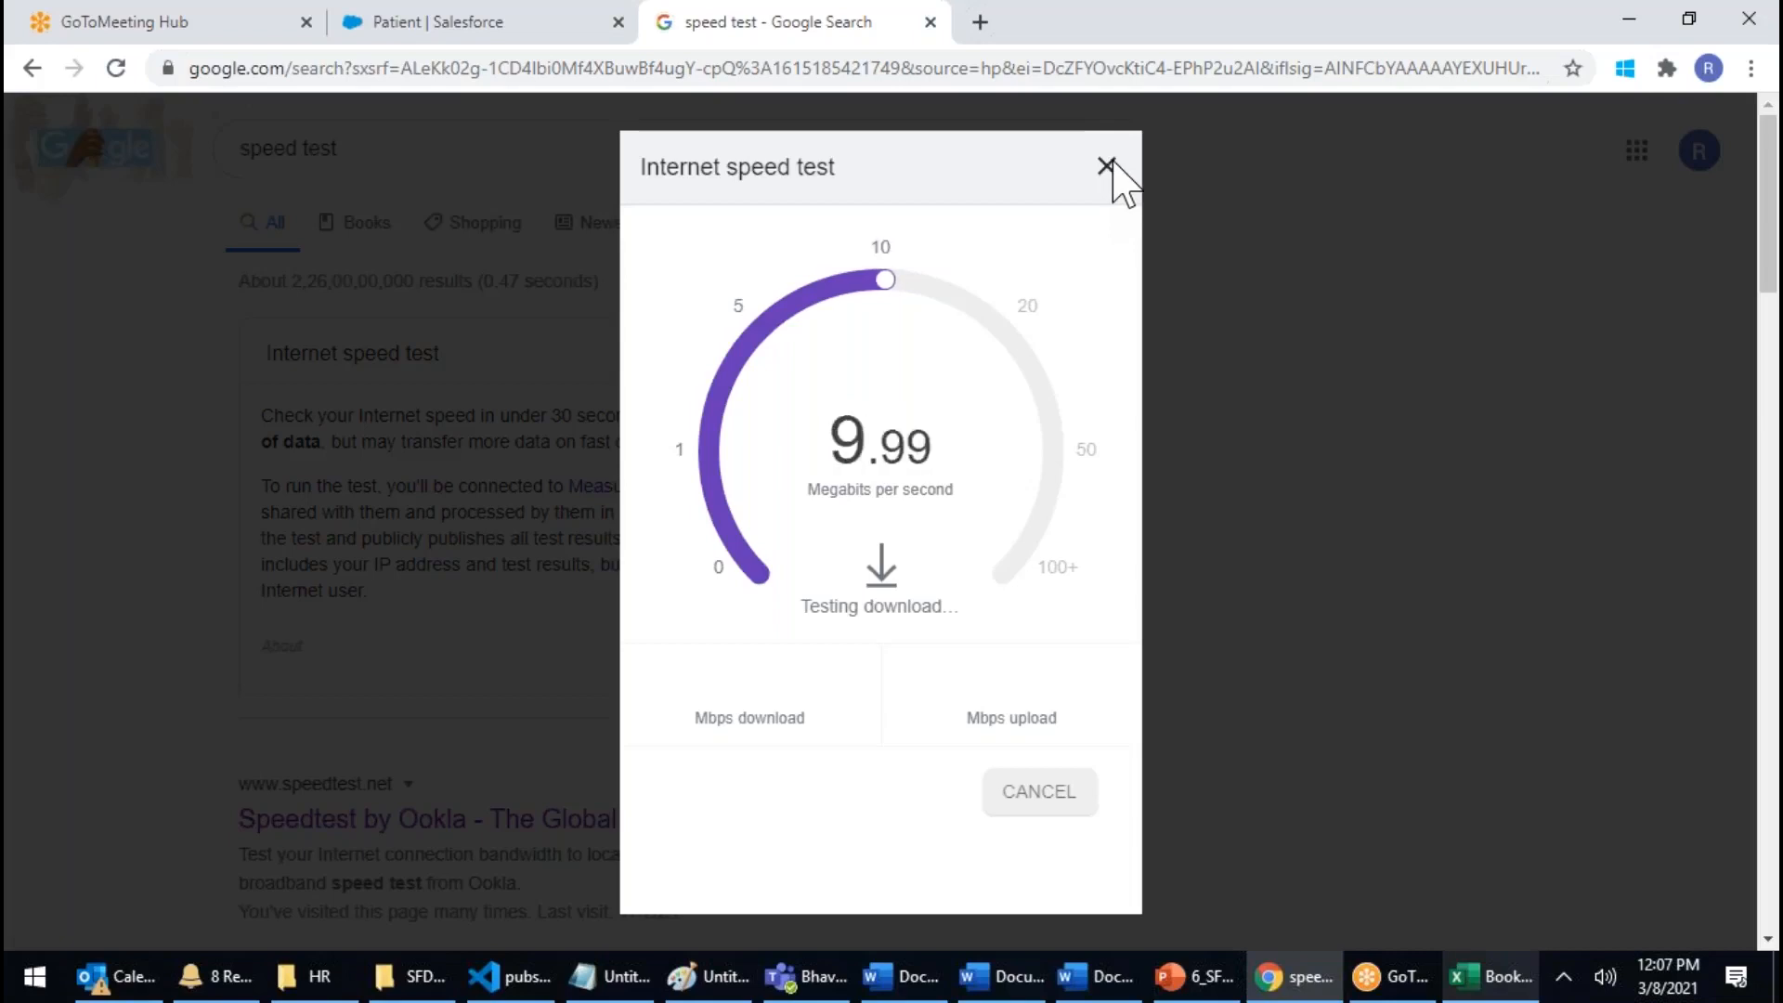
pyautogui.click(1565, 976)
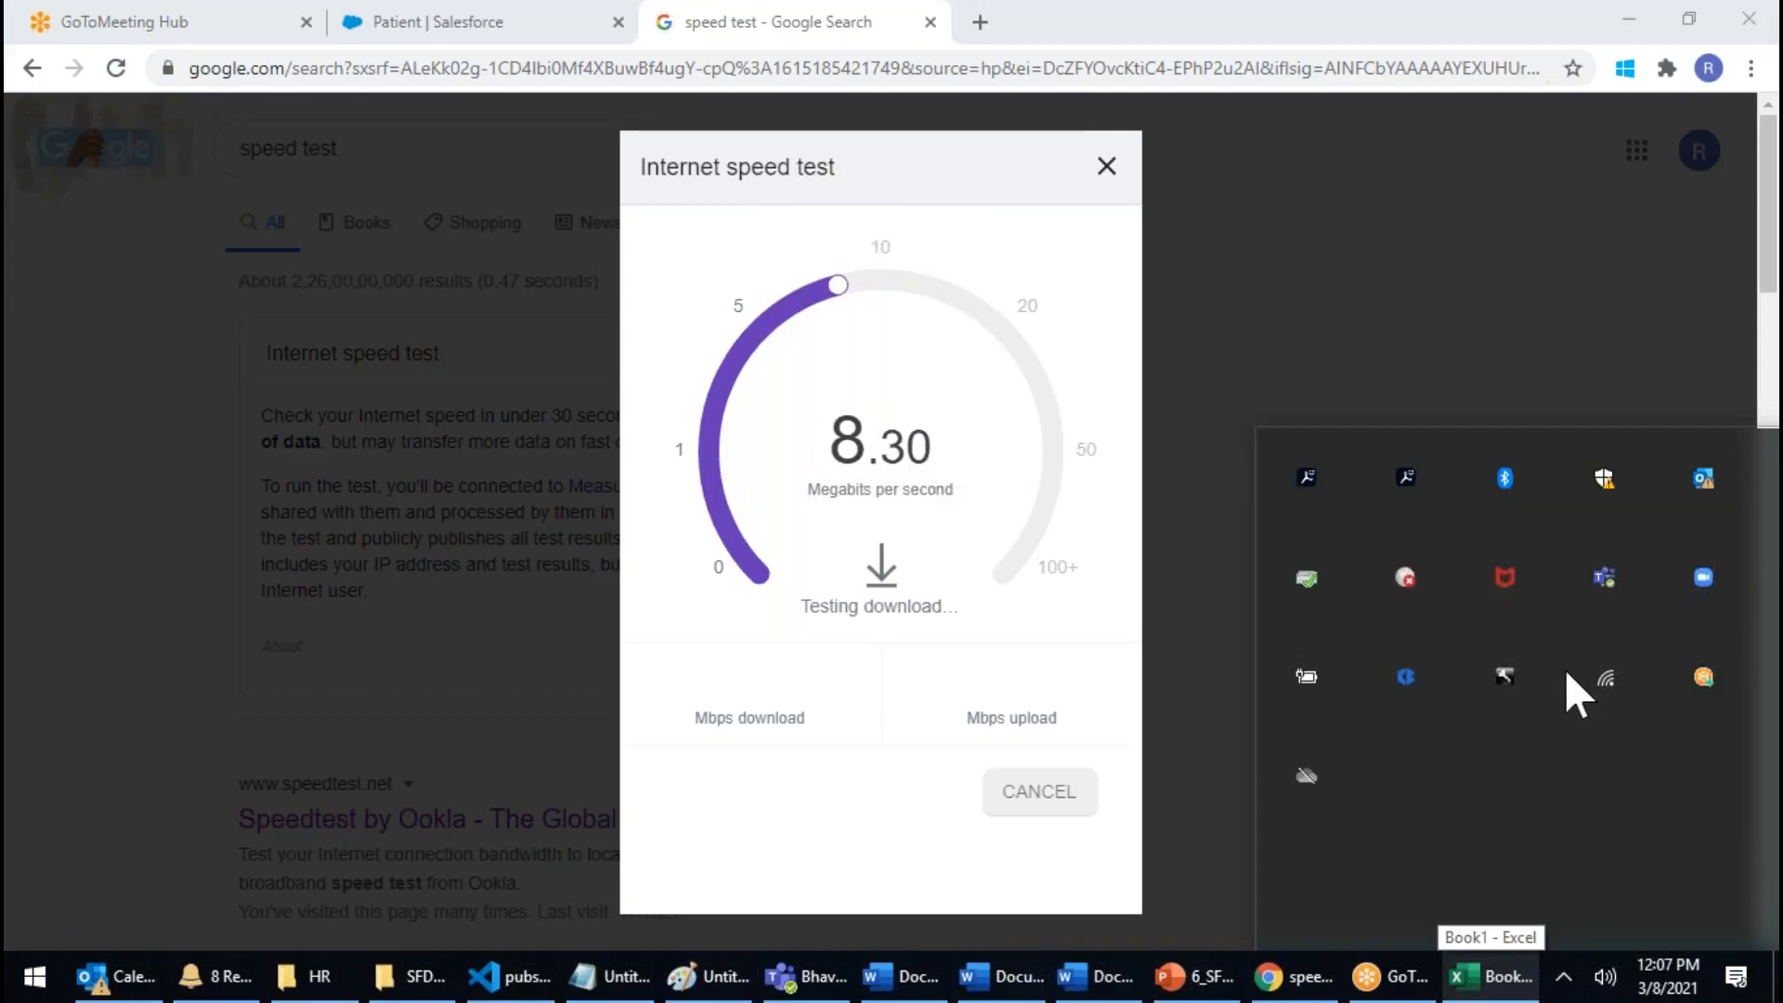
pyautogui.click(578, 325)
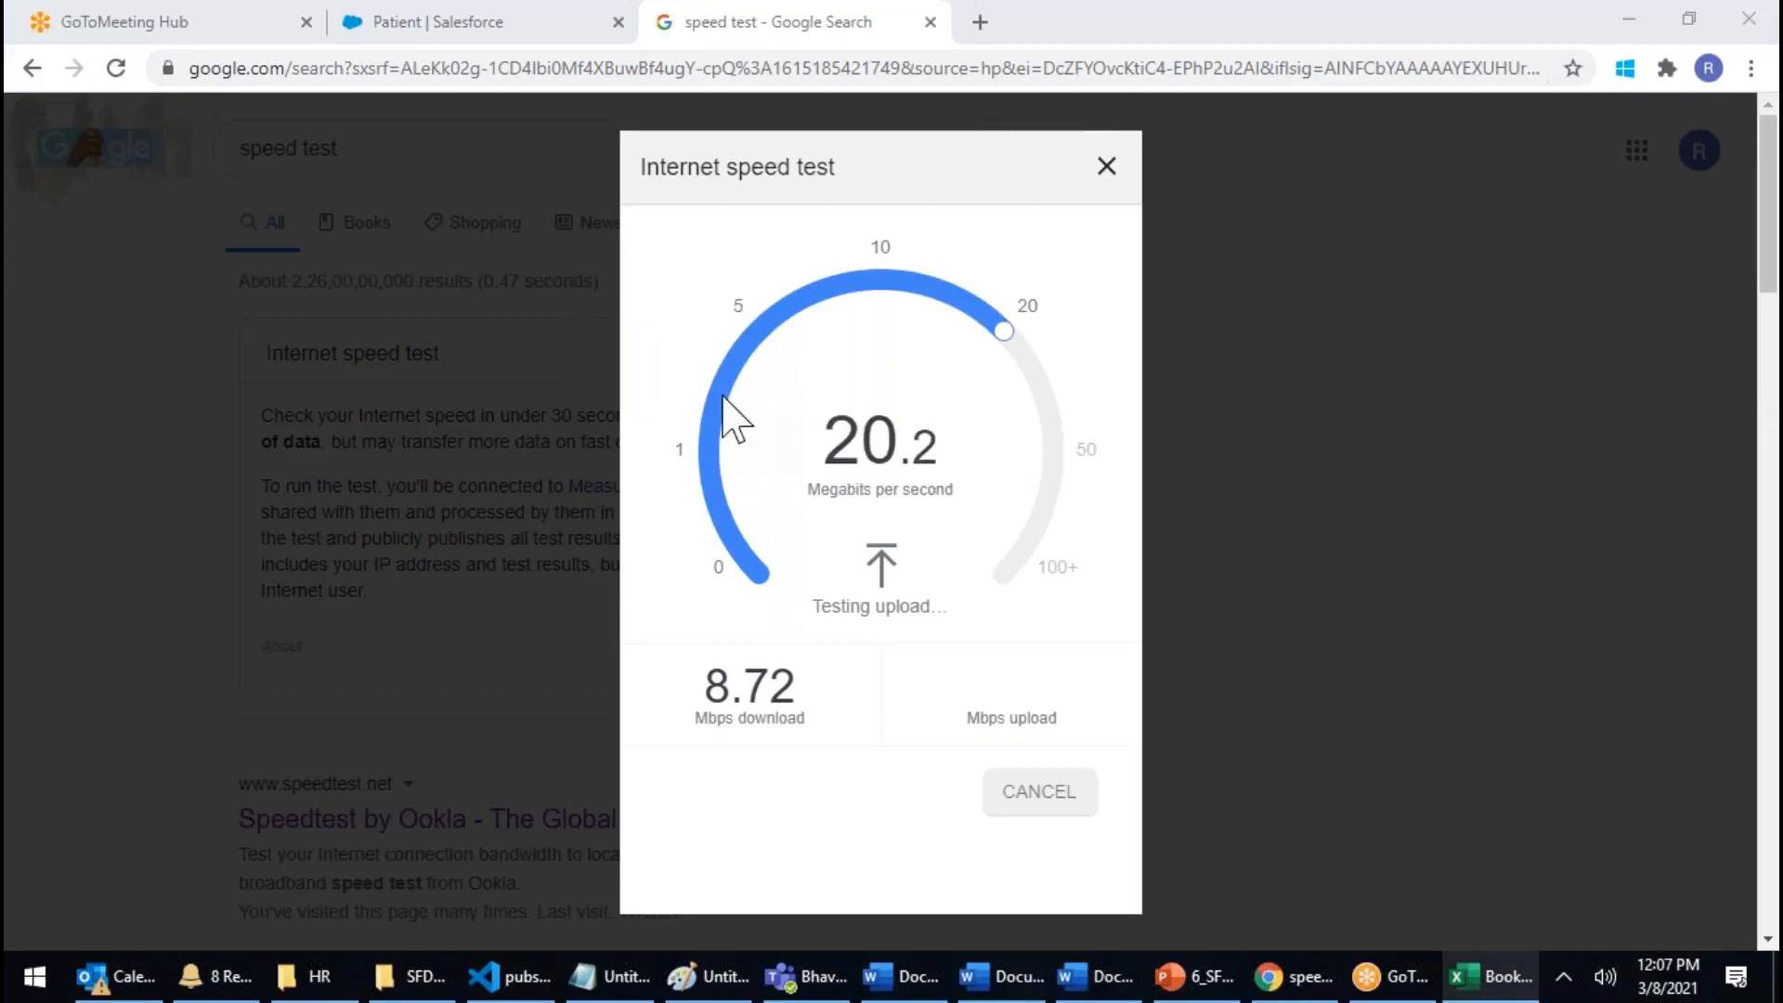
pyautogui.click(1267, 201)
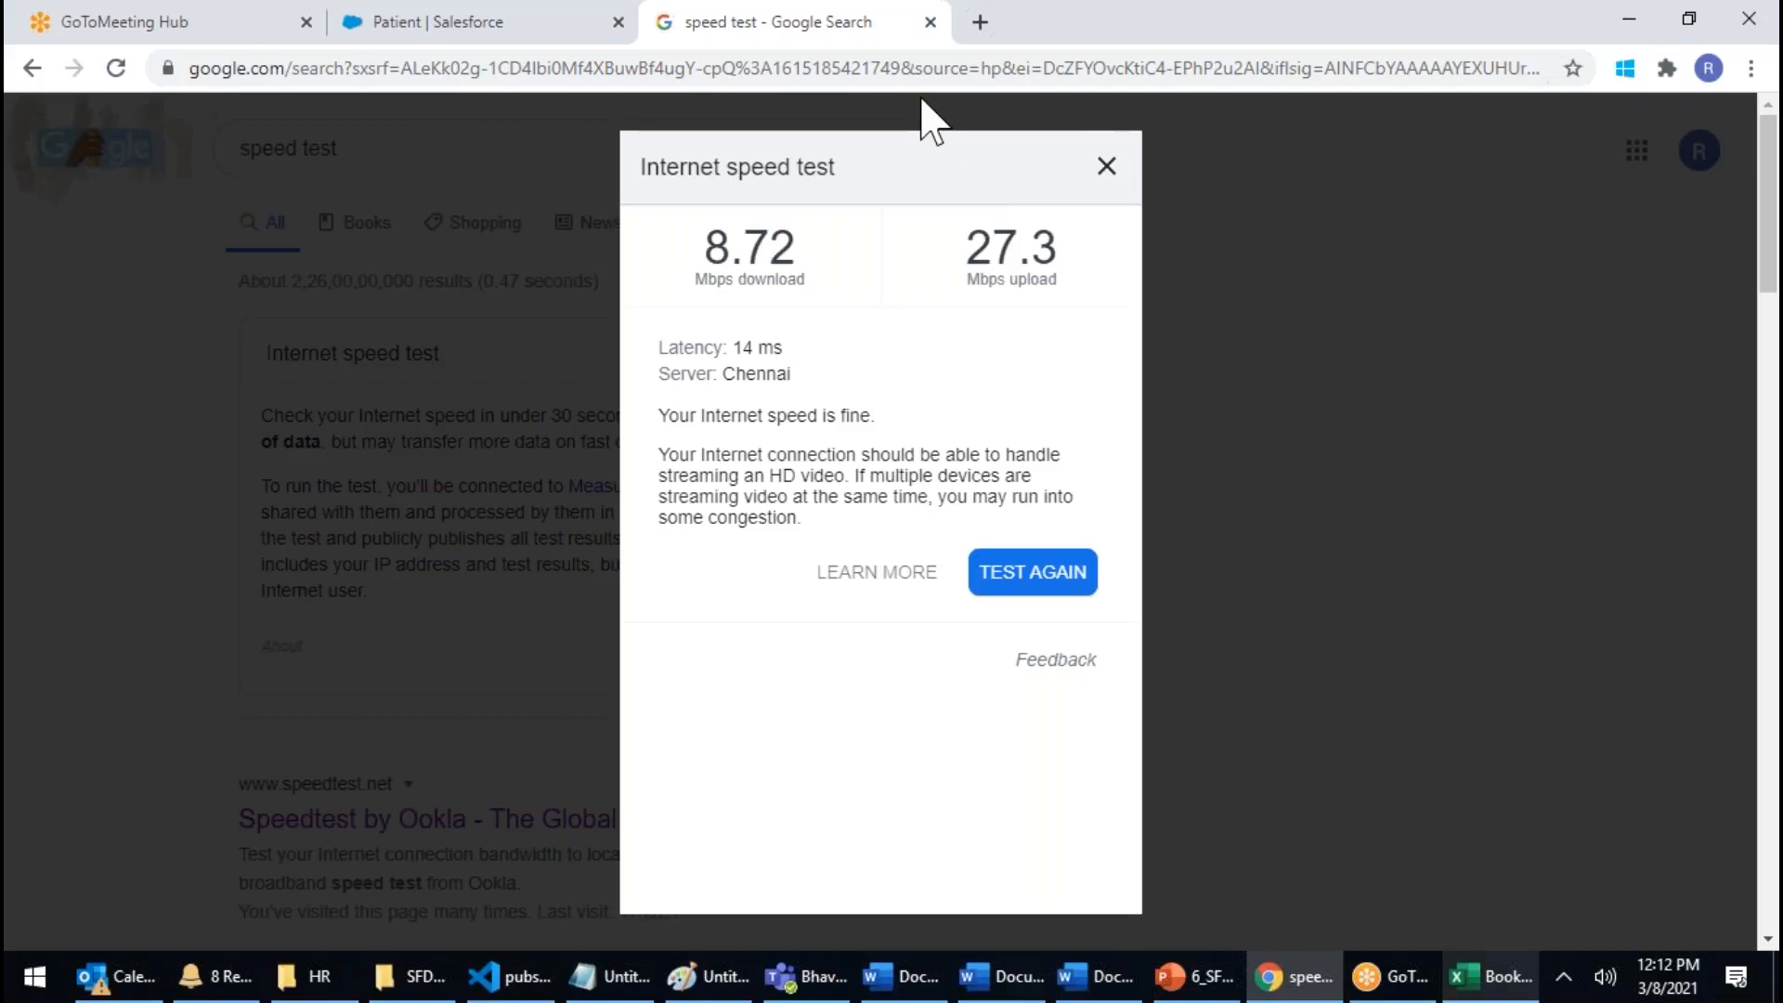
# Step: Rerun the Internet speed test twice to recheck the connection's download and upload speeds
pyautogui.click(1052, 583)
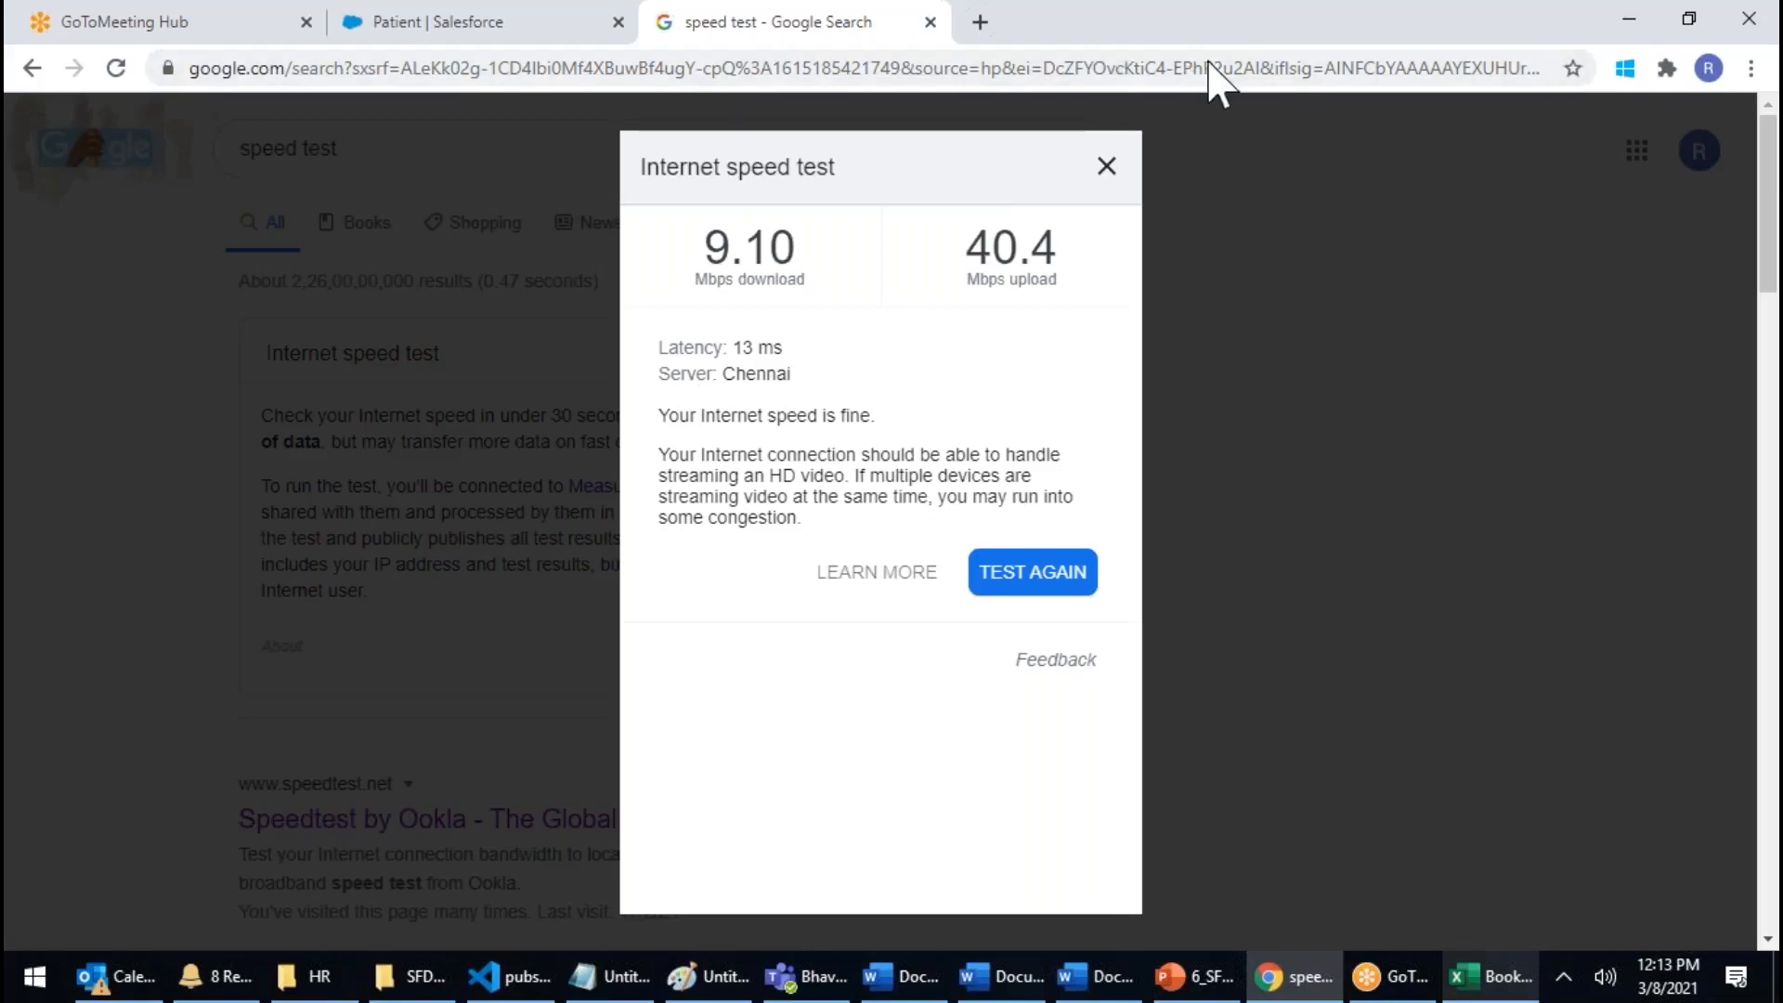
pyautogui.click(1629, 19)
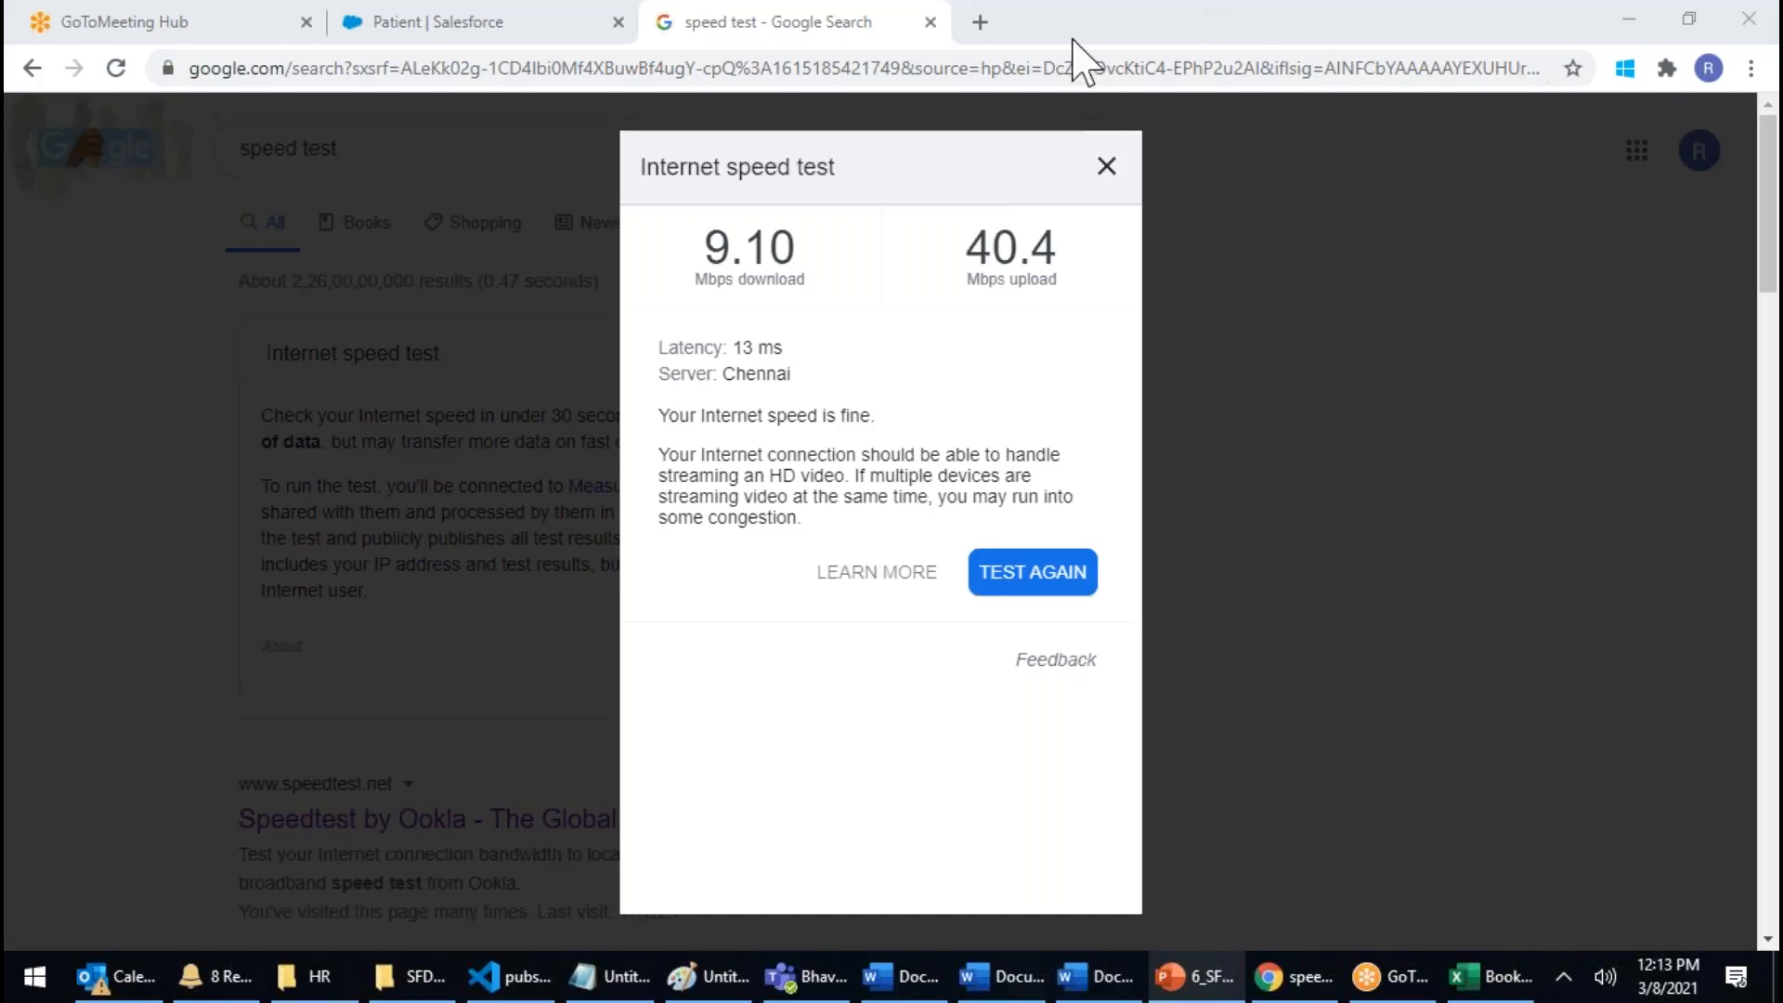
pyautogui.click(1078, 574)
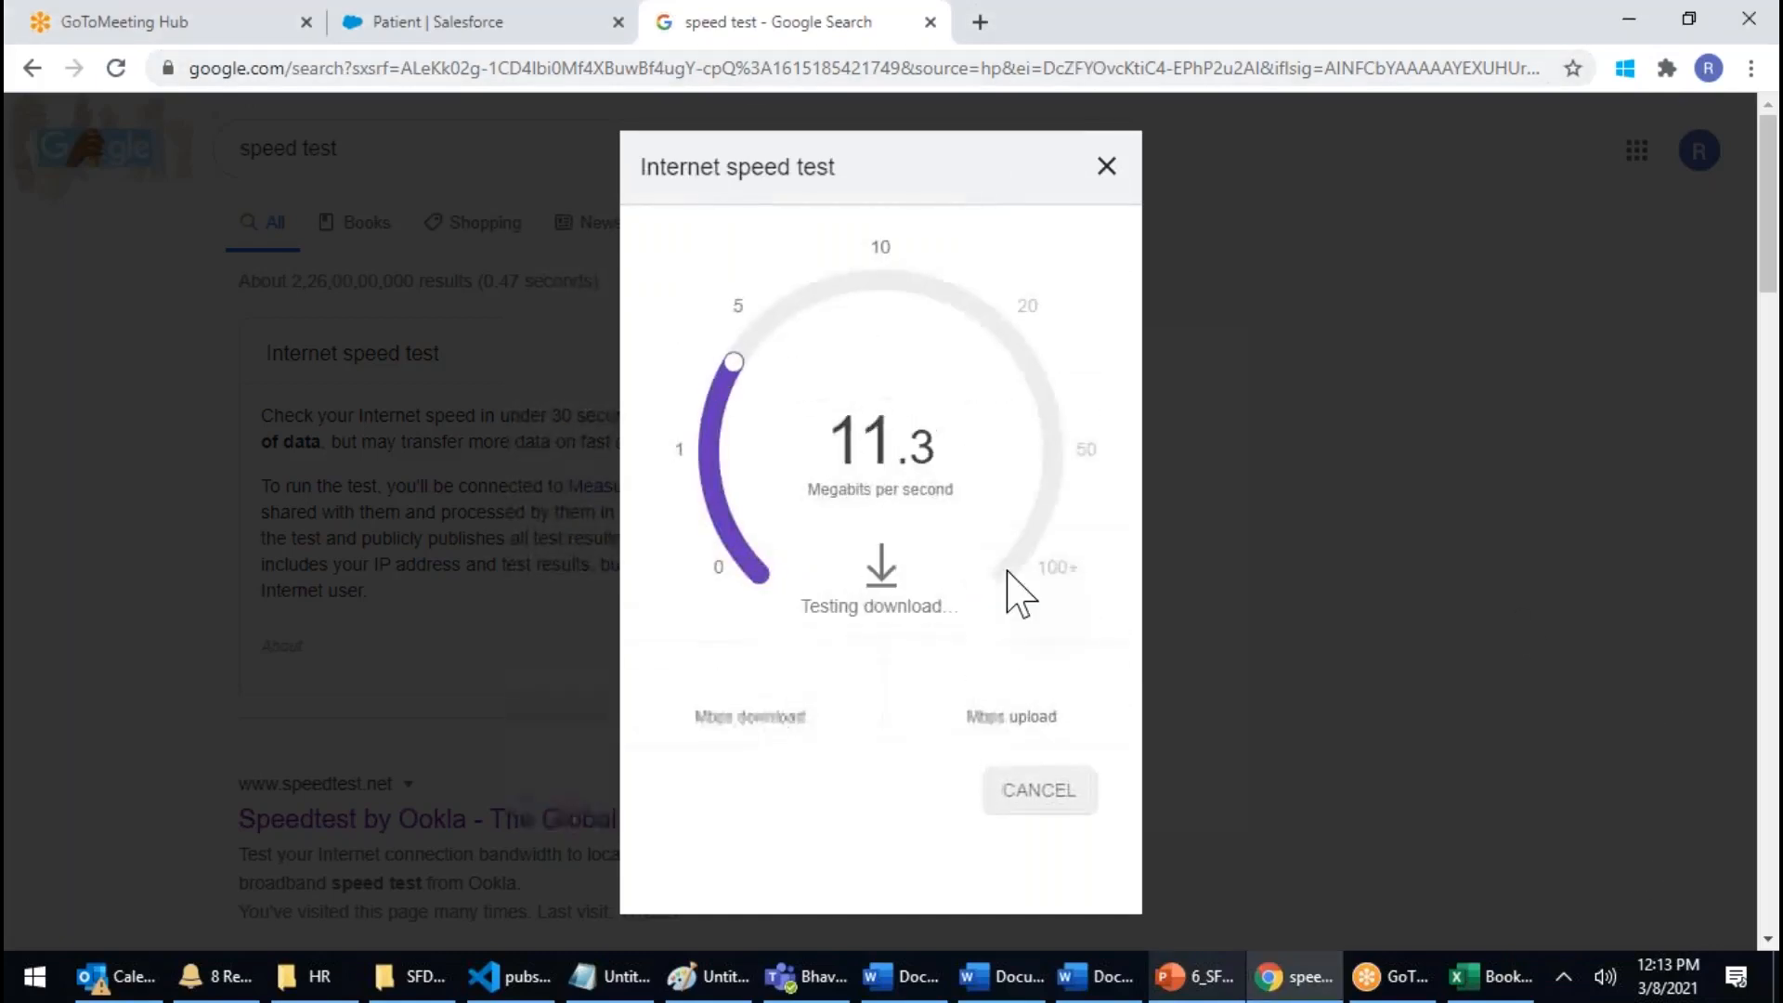